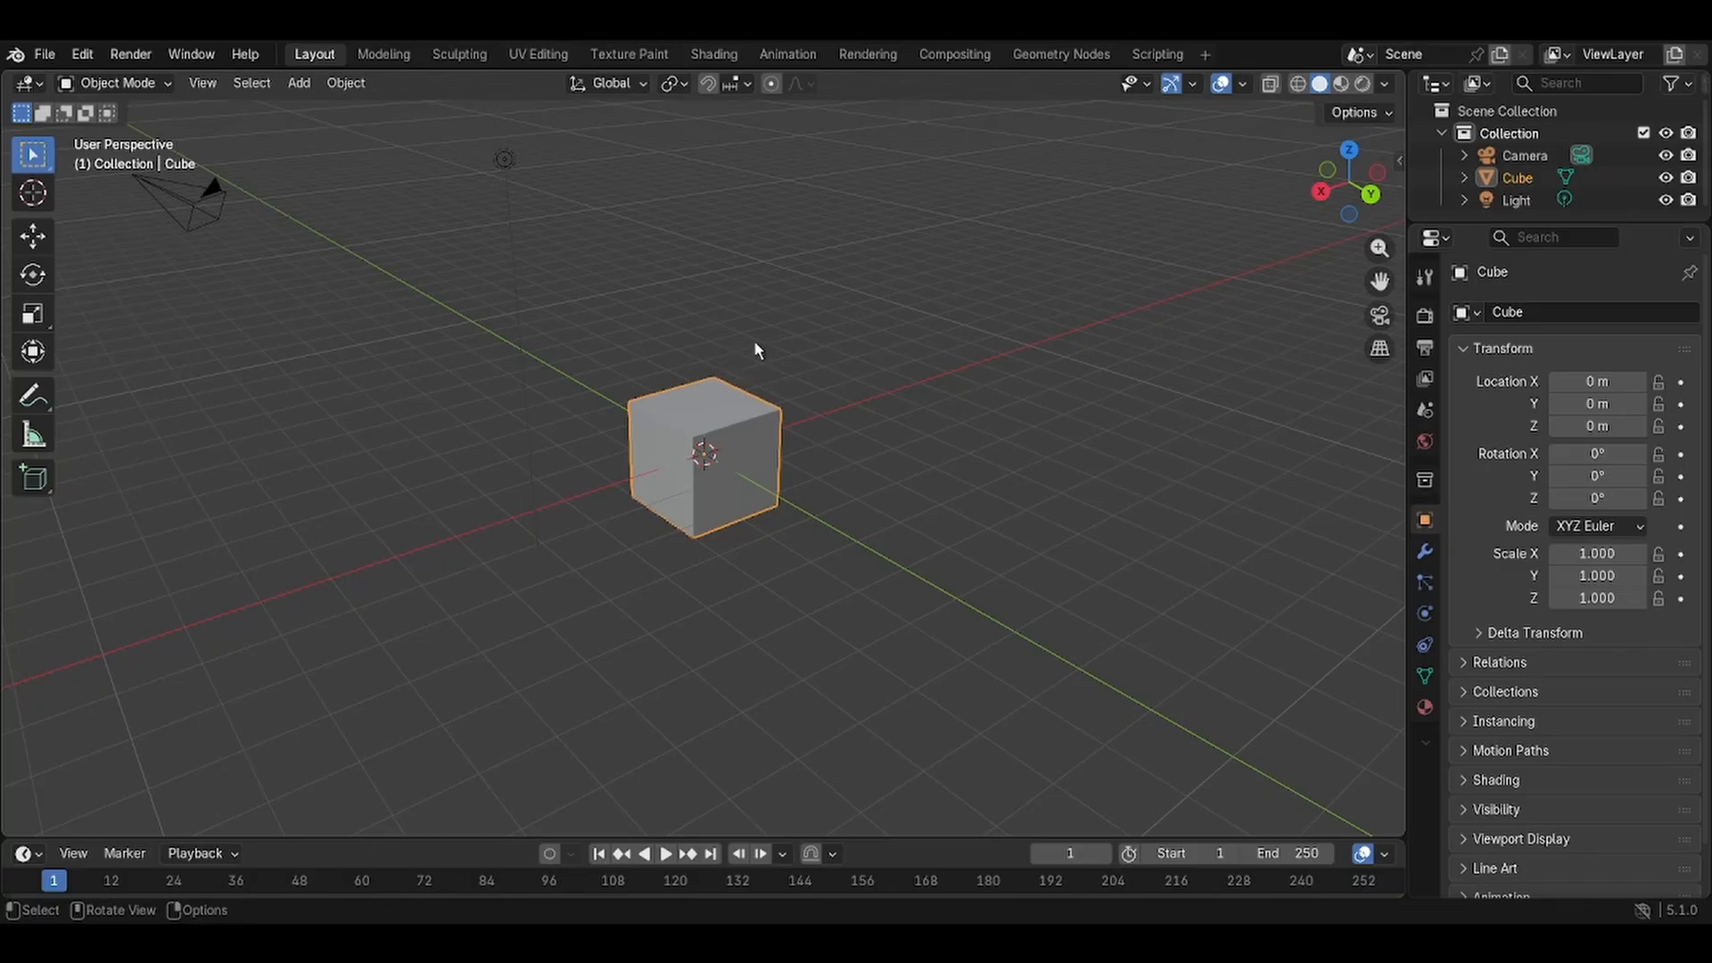
Delete the default cube from the scene.
mouse_move(756, 349)
middle_down()
mouse_move(719, 389)
mouse_move(874, 371)
mouse_move(769, 371)
middle_up()
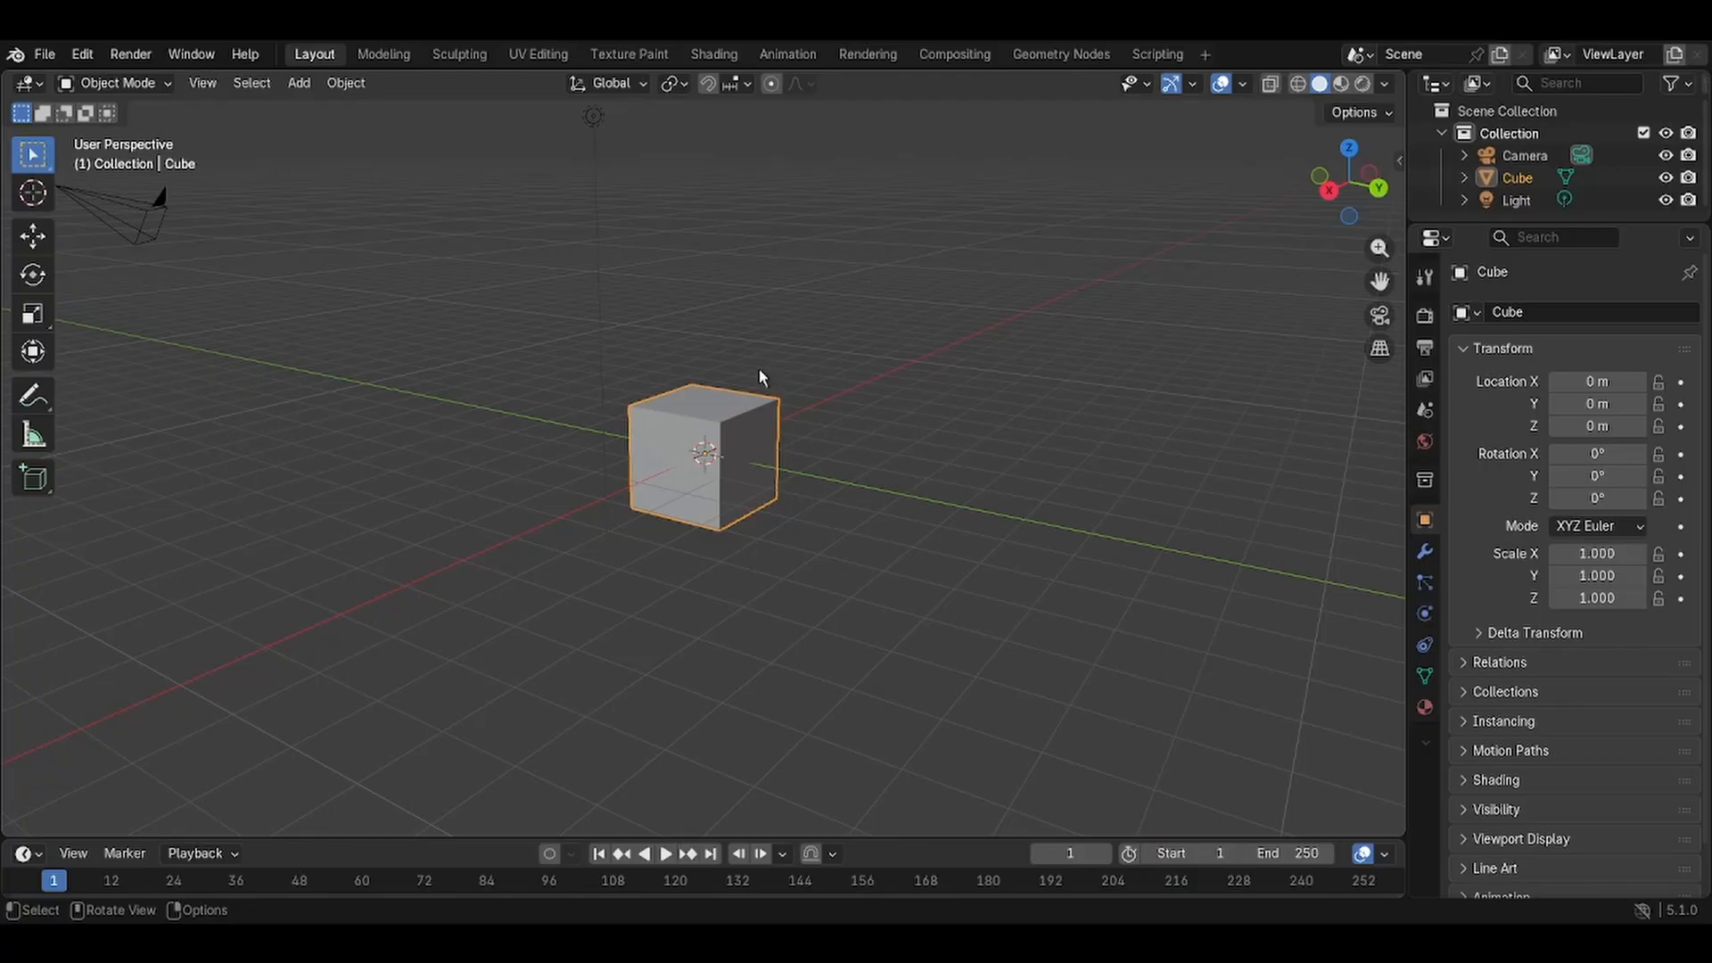
middle_drag(977, 336, 856, 381)
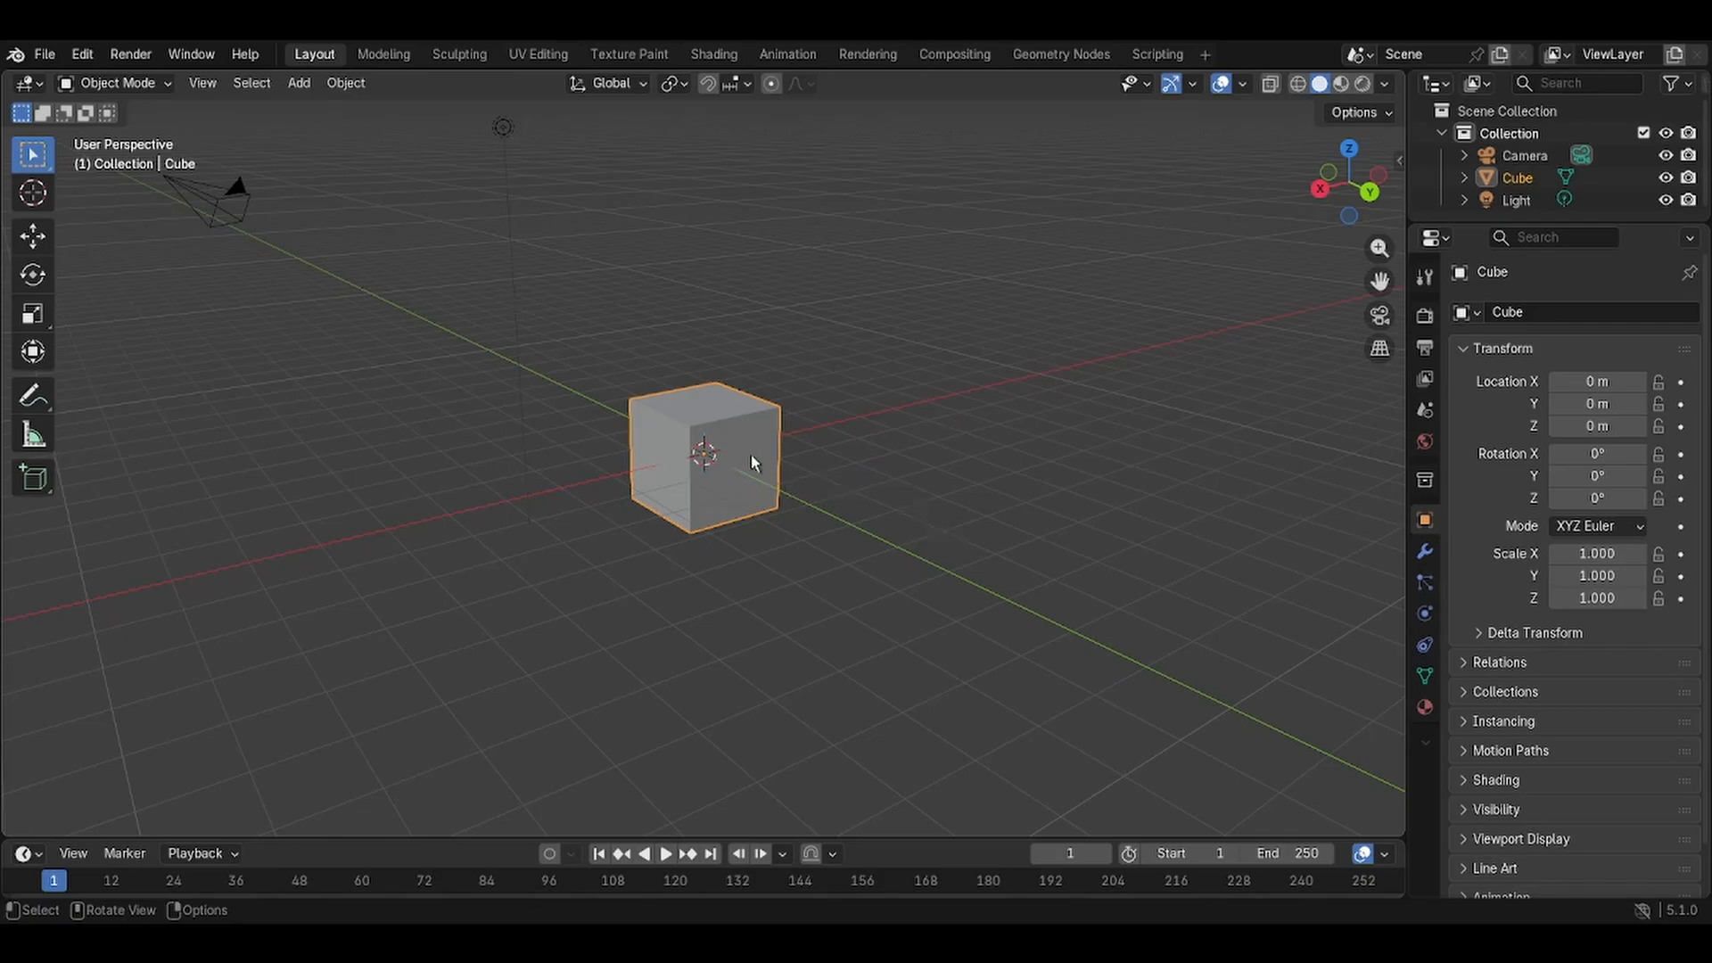
key(Delete)
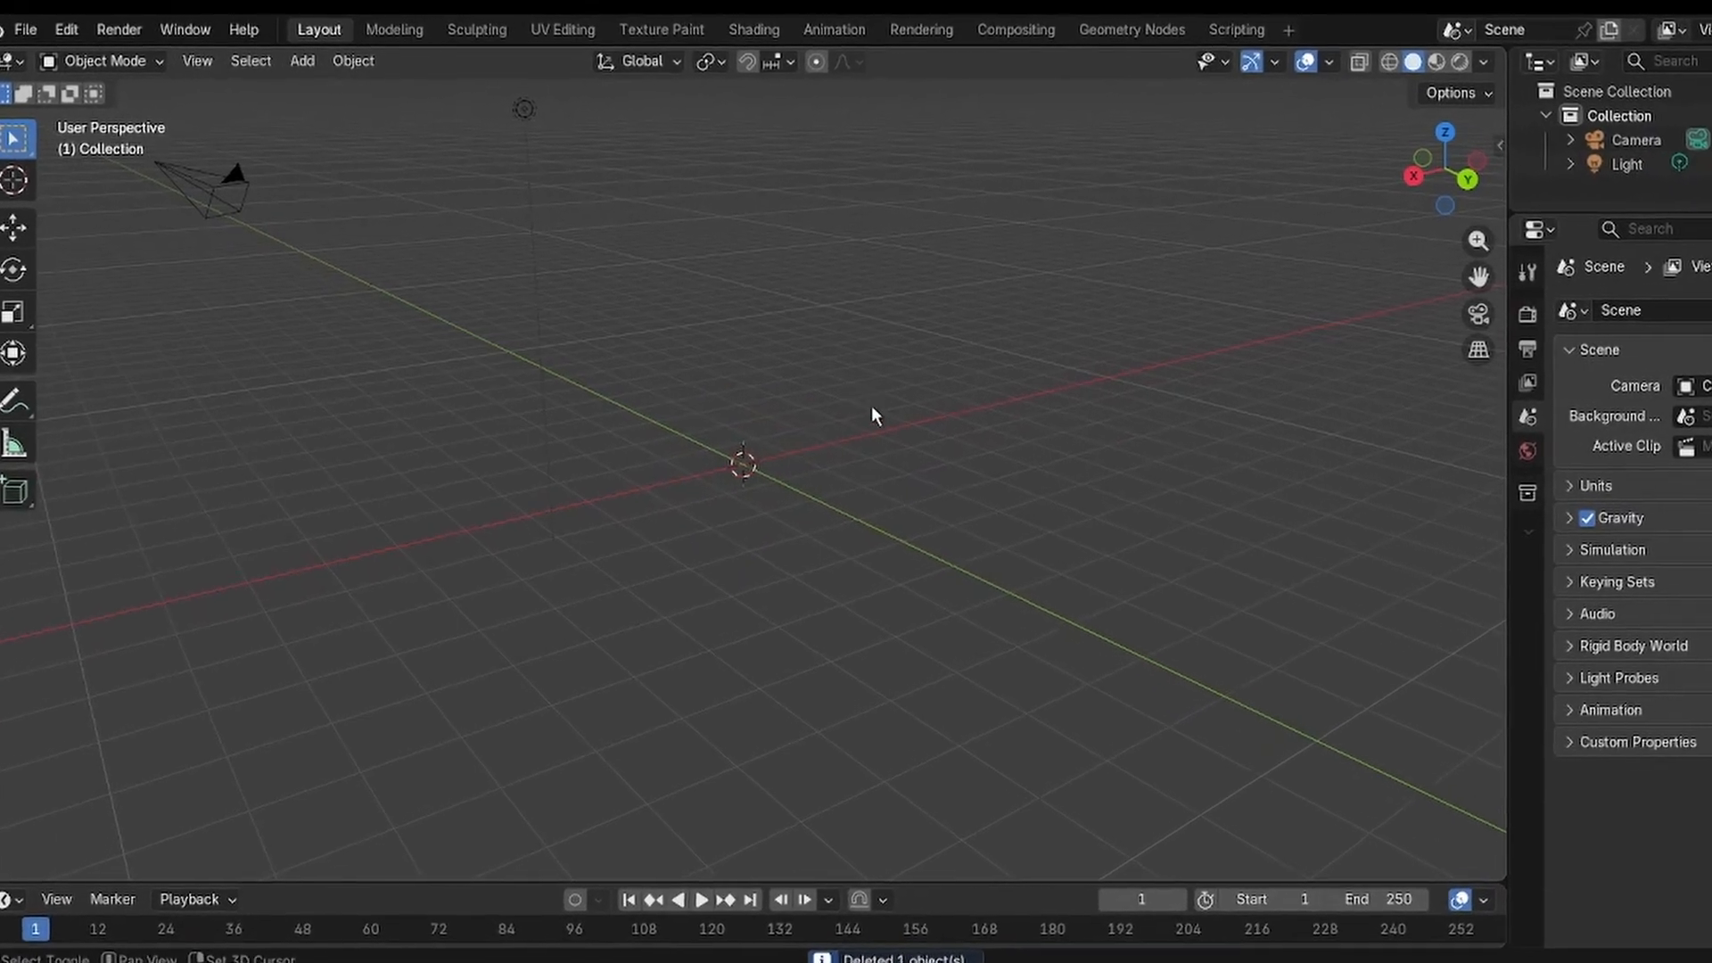
Add a new cube mesh and scale it up uniformly to several times its size.
key(shift+a)
mouse_move(828, 473)
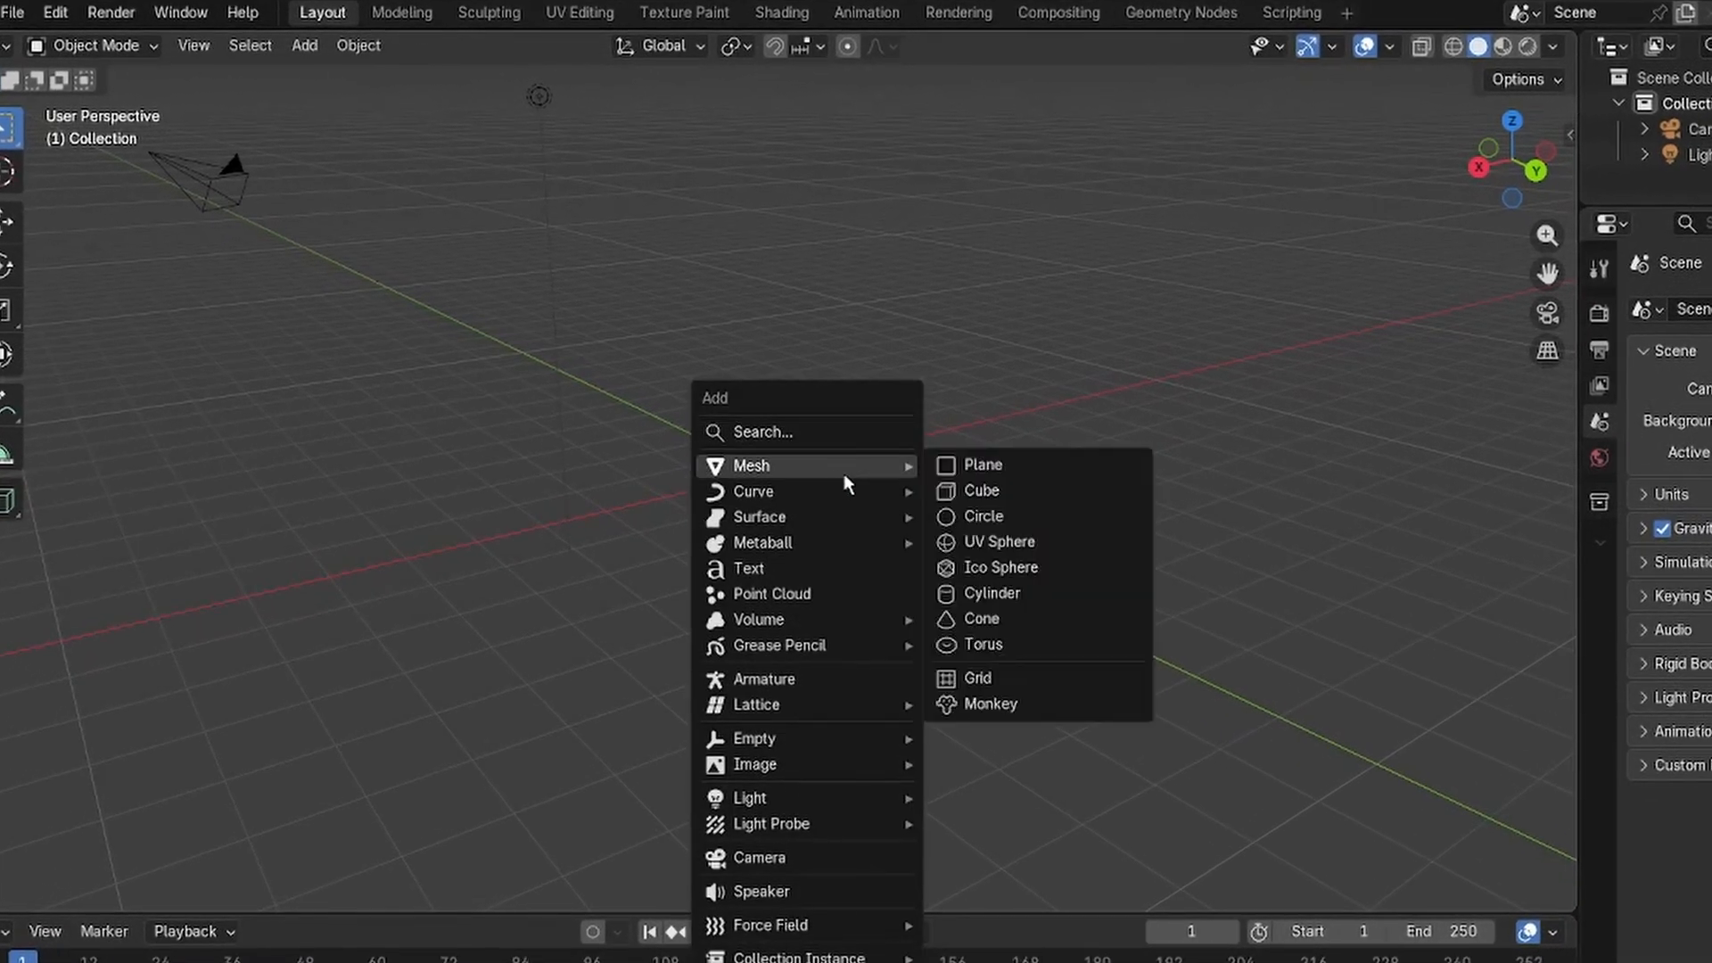
click(989, 490)
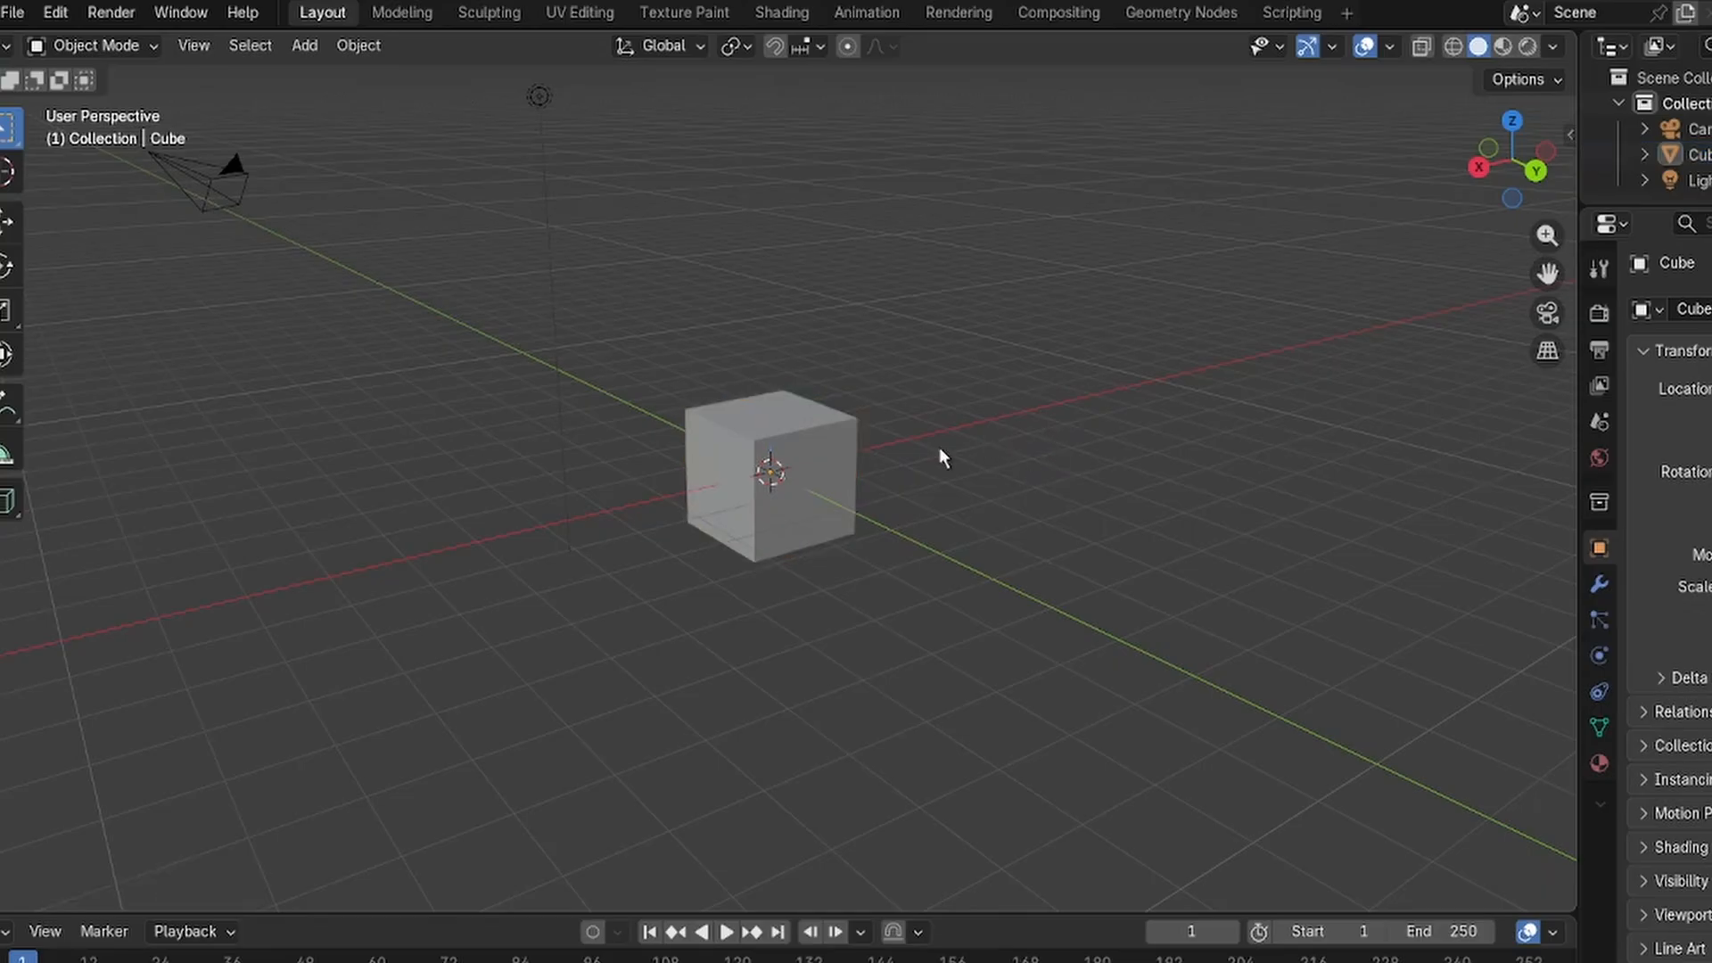
key(s)
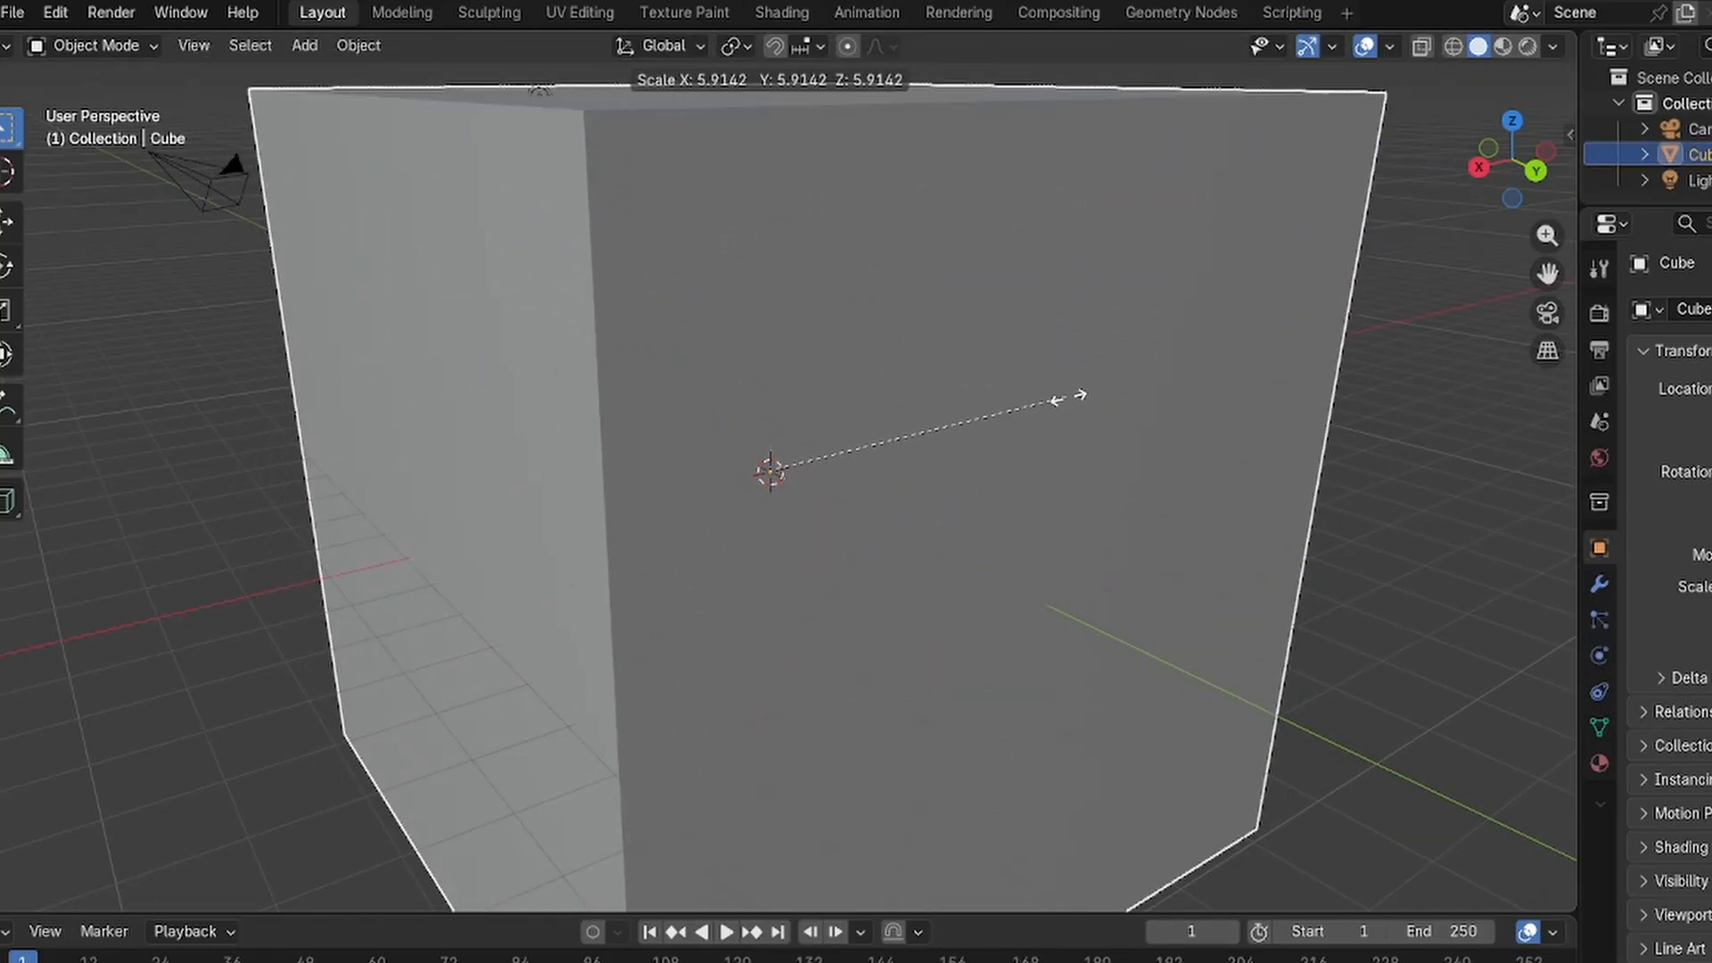
click(1151, 389)
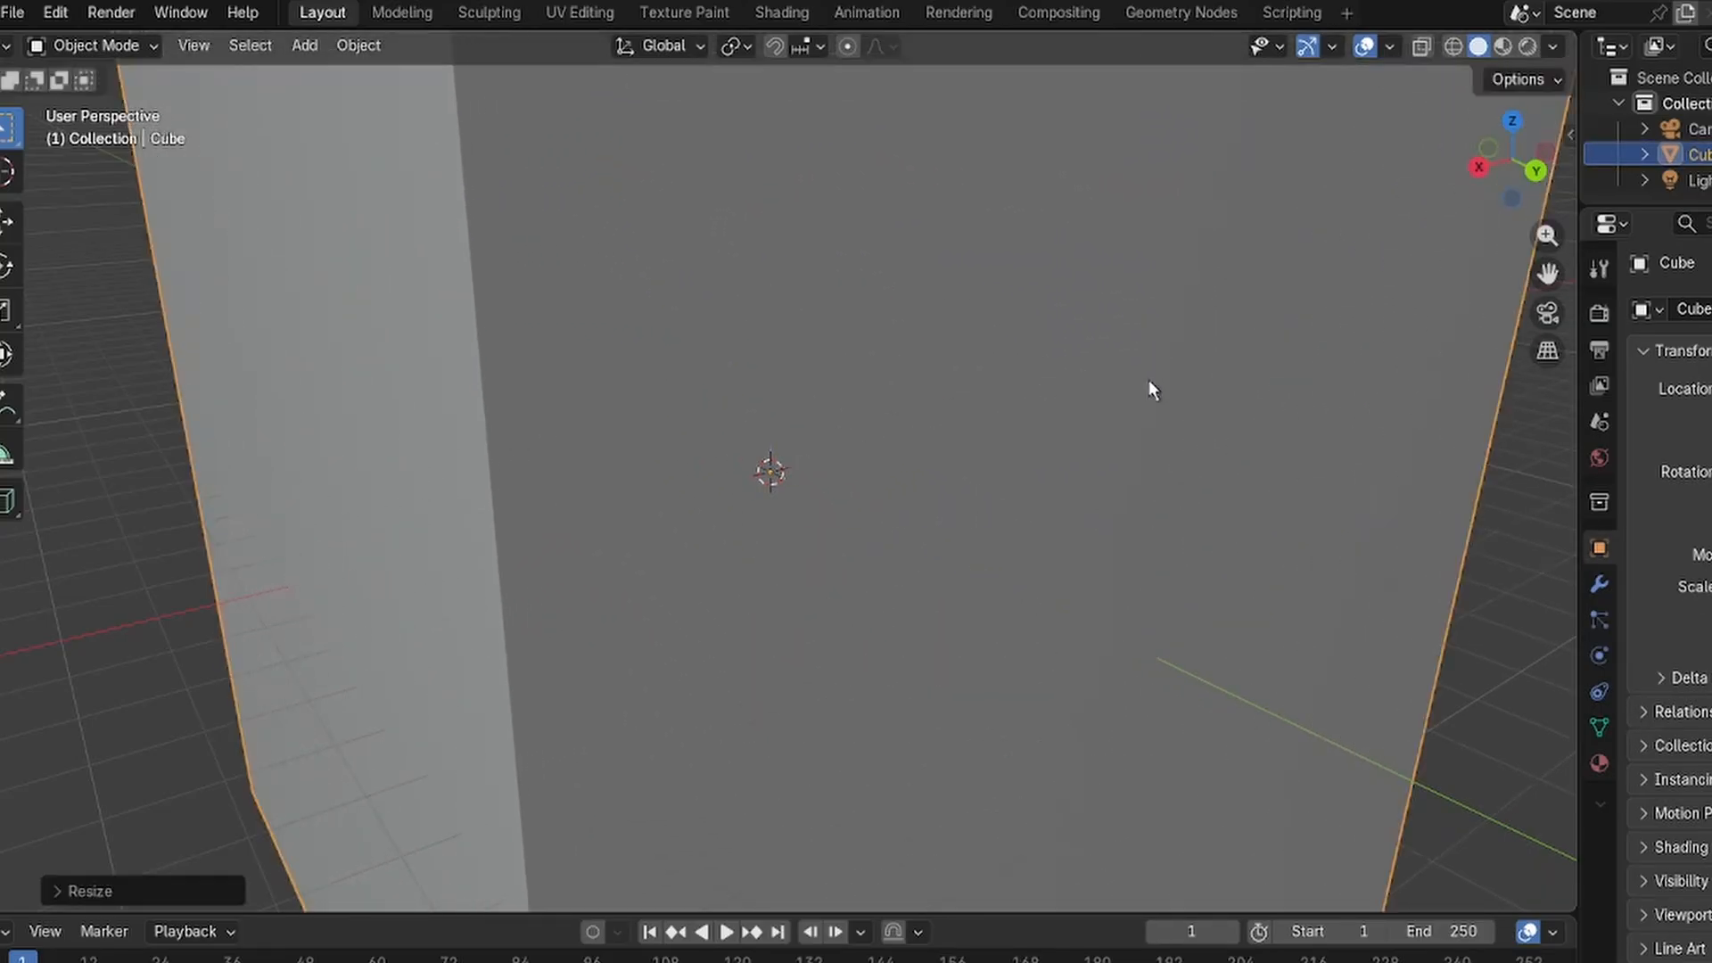
scroll(898, 488, down, 8)
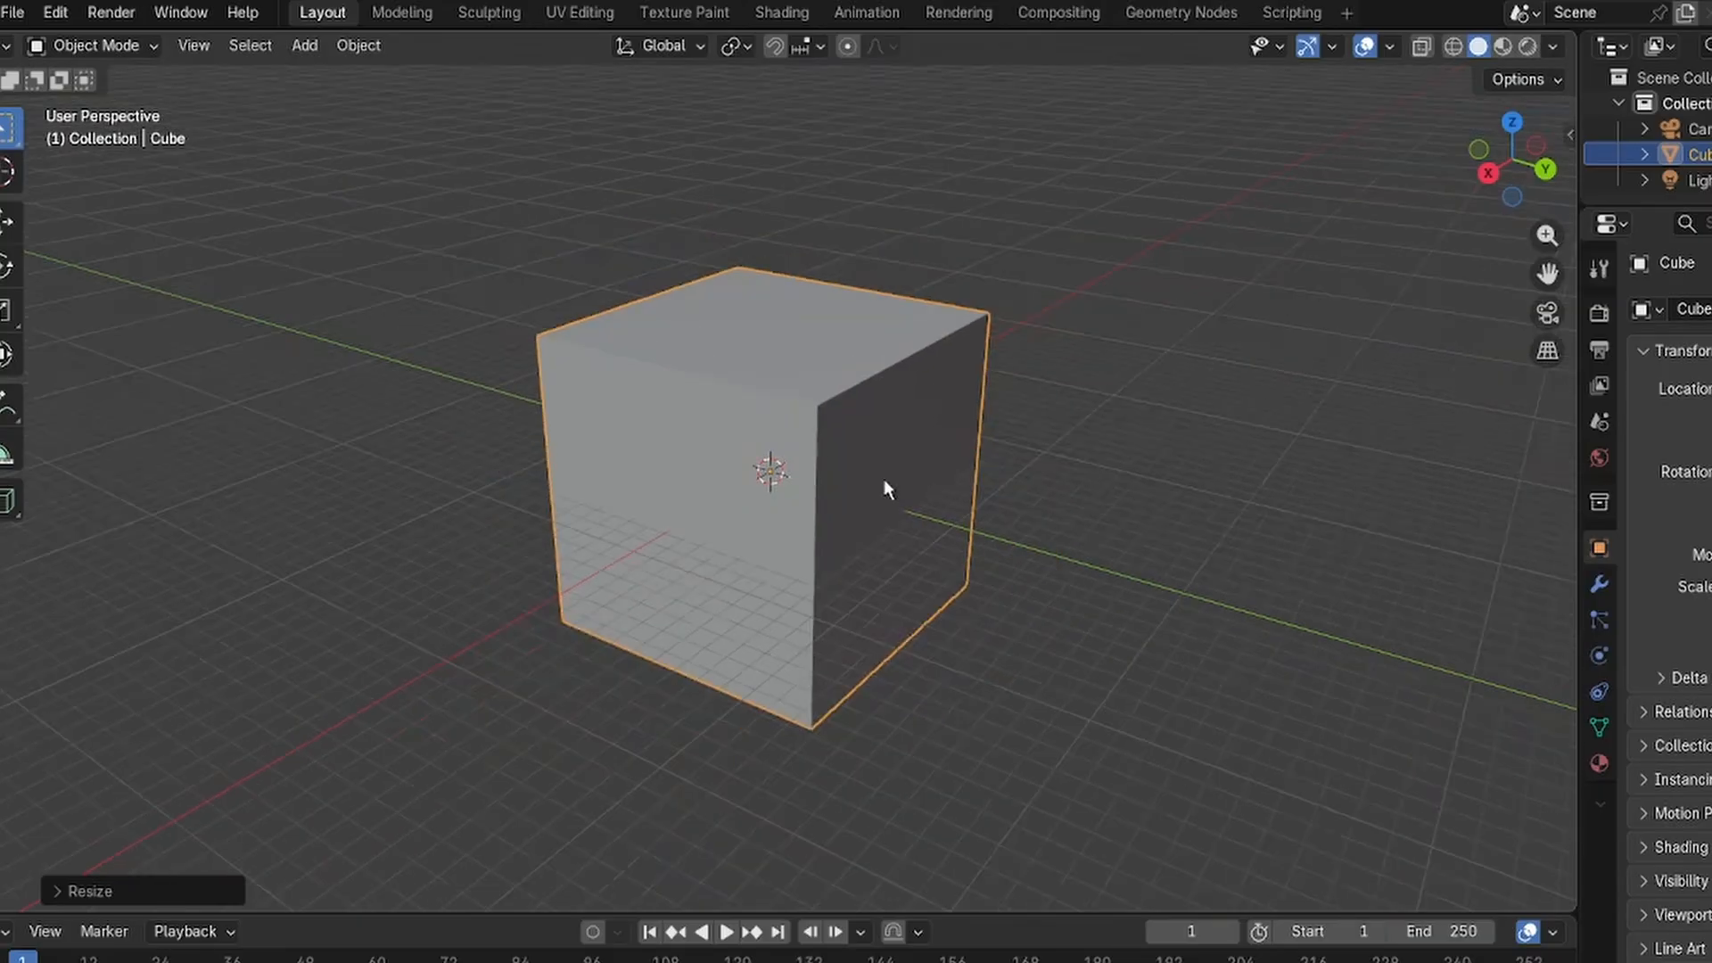
scroll(803, 491, up, 10)
scroll(669, 504, down, 6)
middle_drag(490, 394, 608, 394)
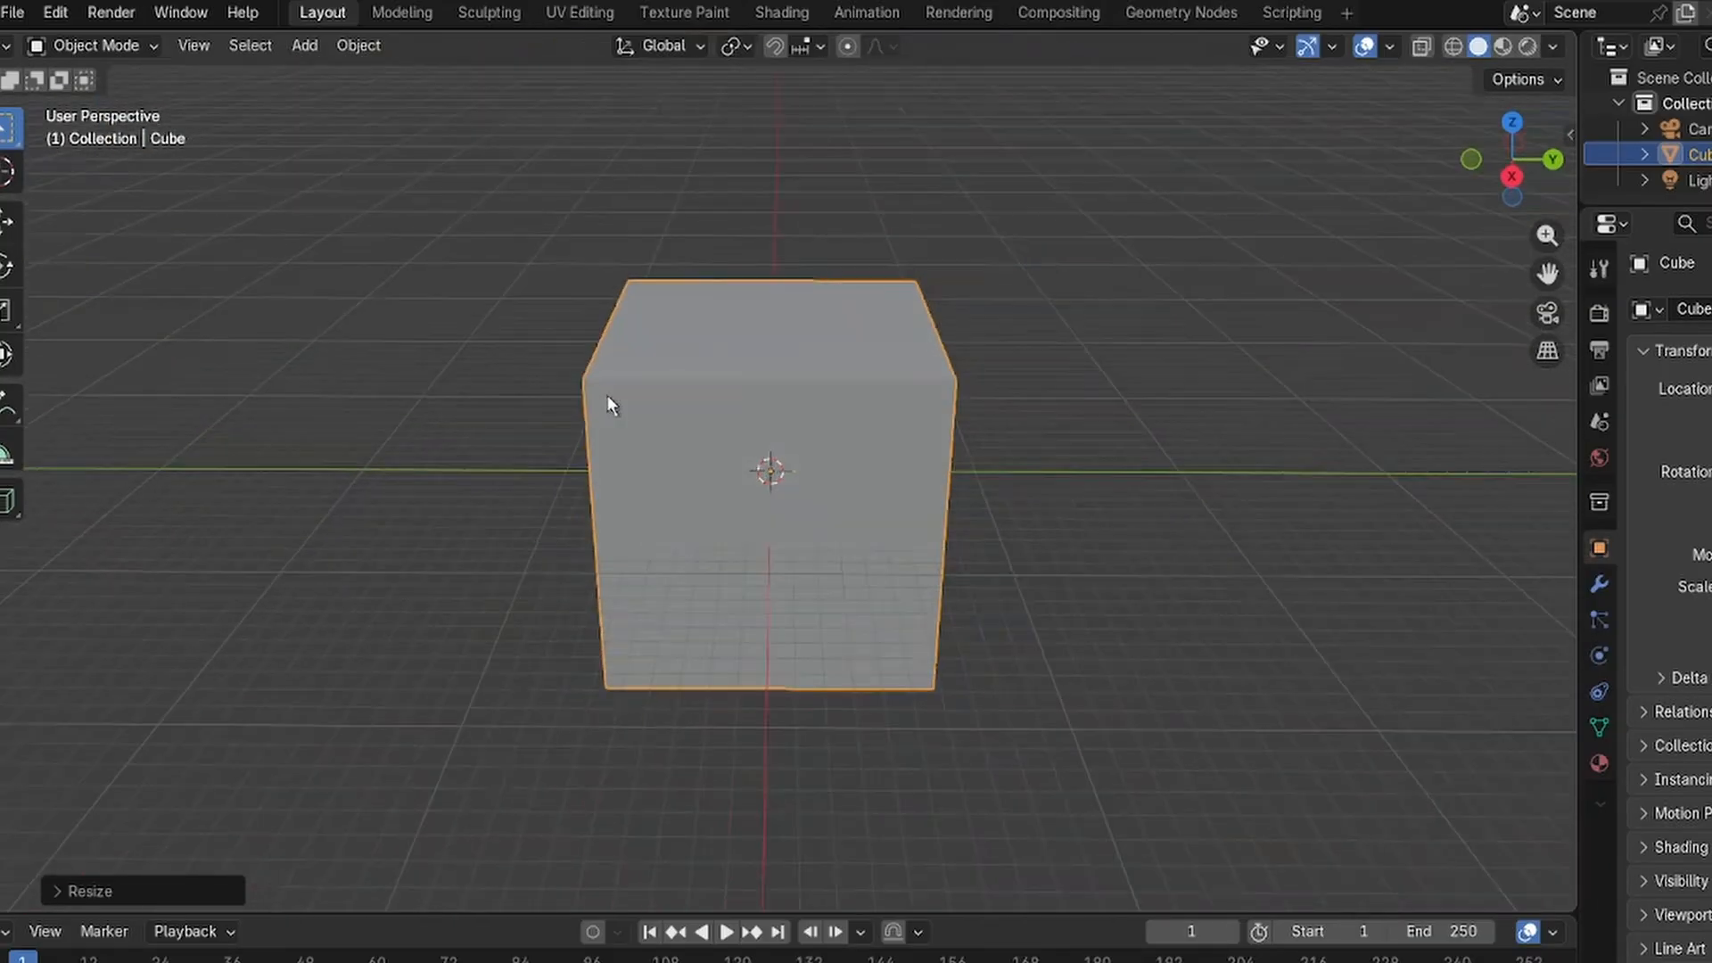
Undo the cube's enlargement and delete the cube.
key(ctrl+z)
click(818, 427)
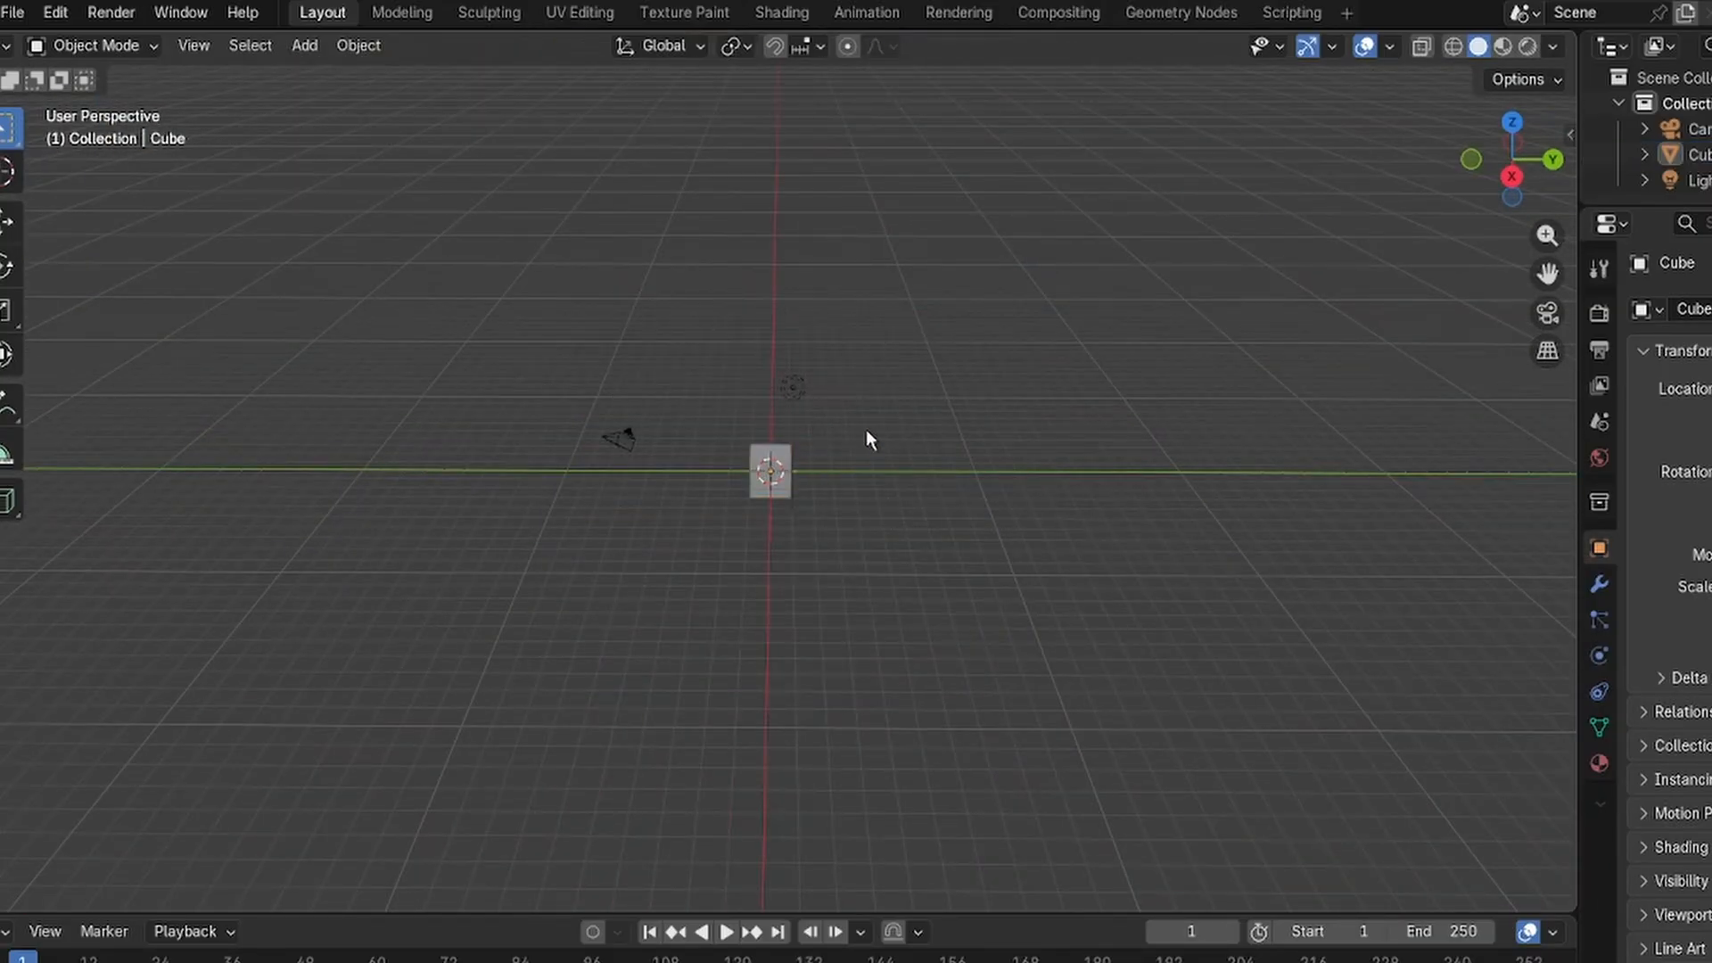
middle_drag(867, 439, 782, 446)
scroll(781, 446, up, 4)
click(783, 454)
key(Delete)
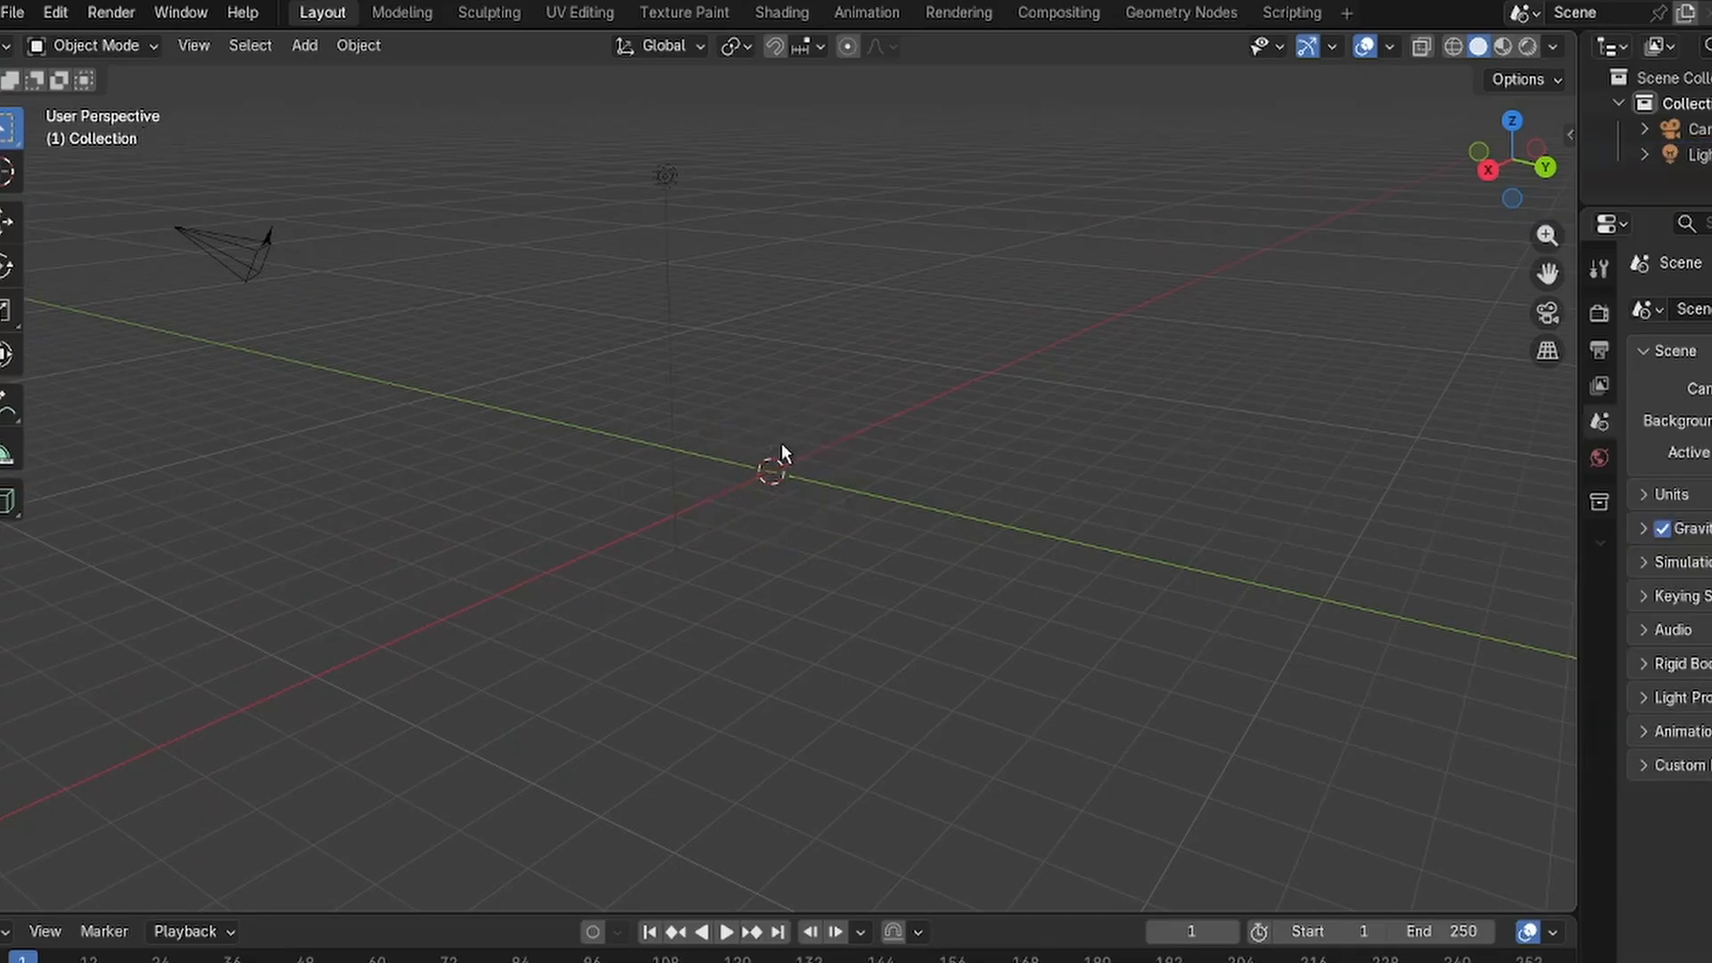
Add a plane mesh at the origin and scale it up uniformly to more than five times its size as the floor.
key(shift+a)
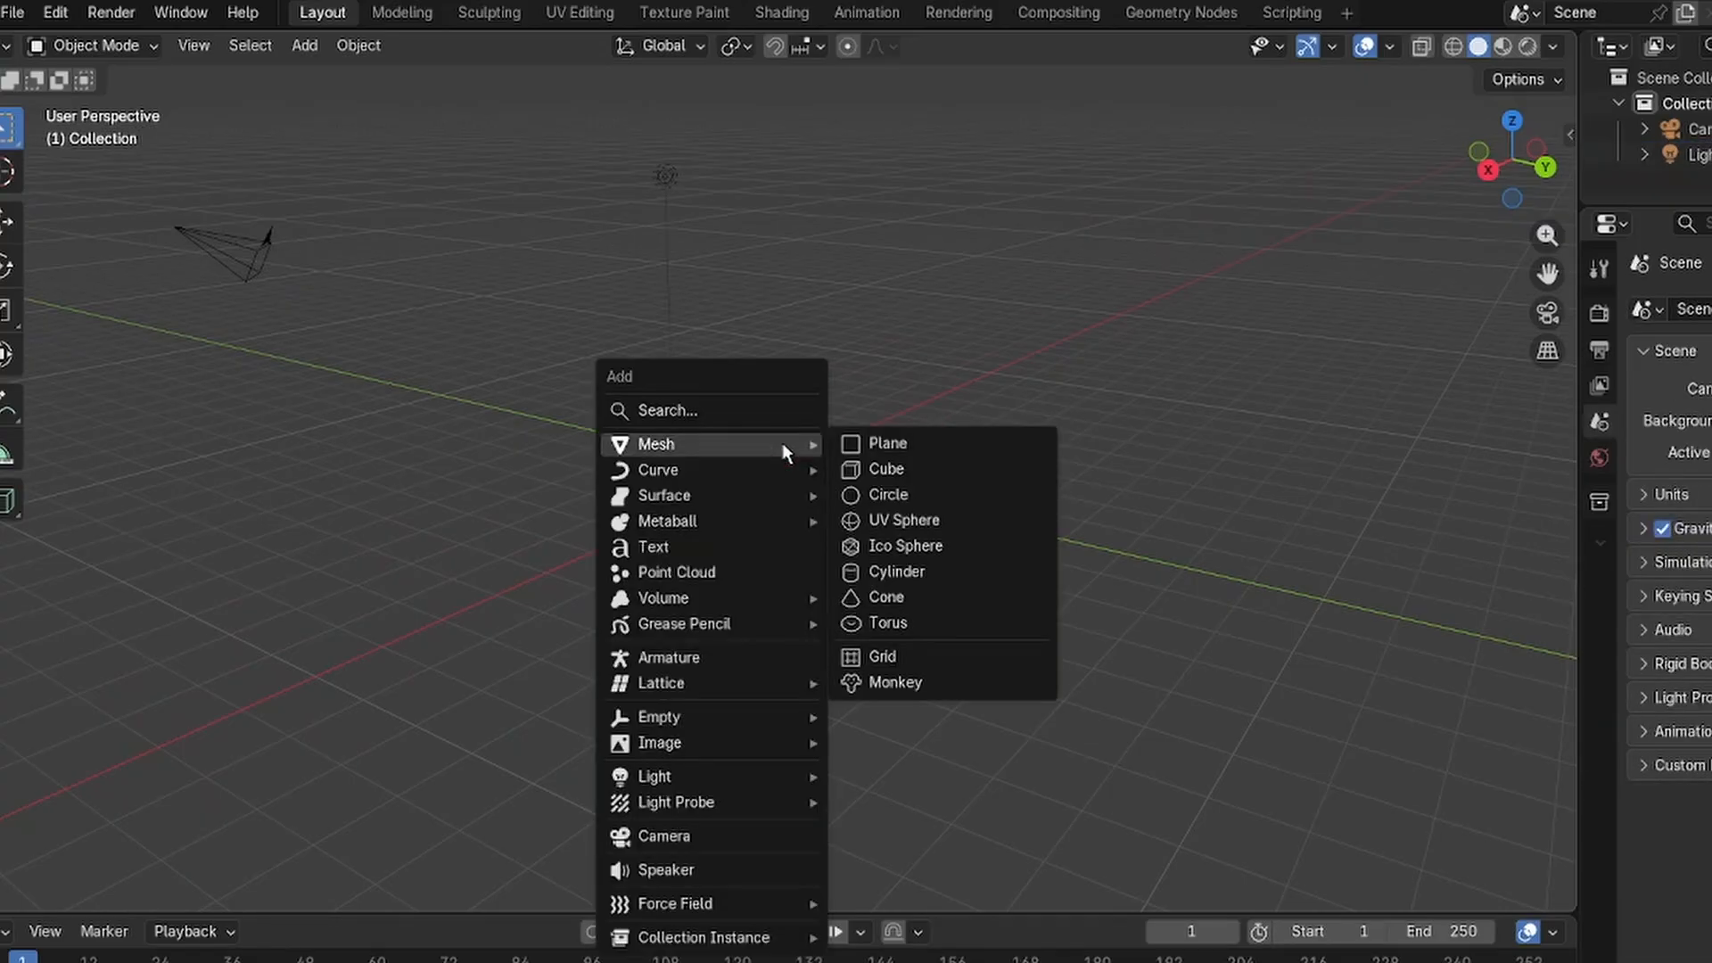
click(858, 442)
middle_drag(1020, 371, 1007, 407)
scroll(779, 416, up, 4)
key(s)
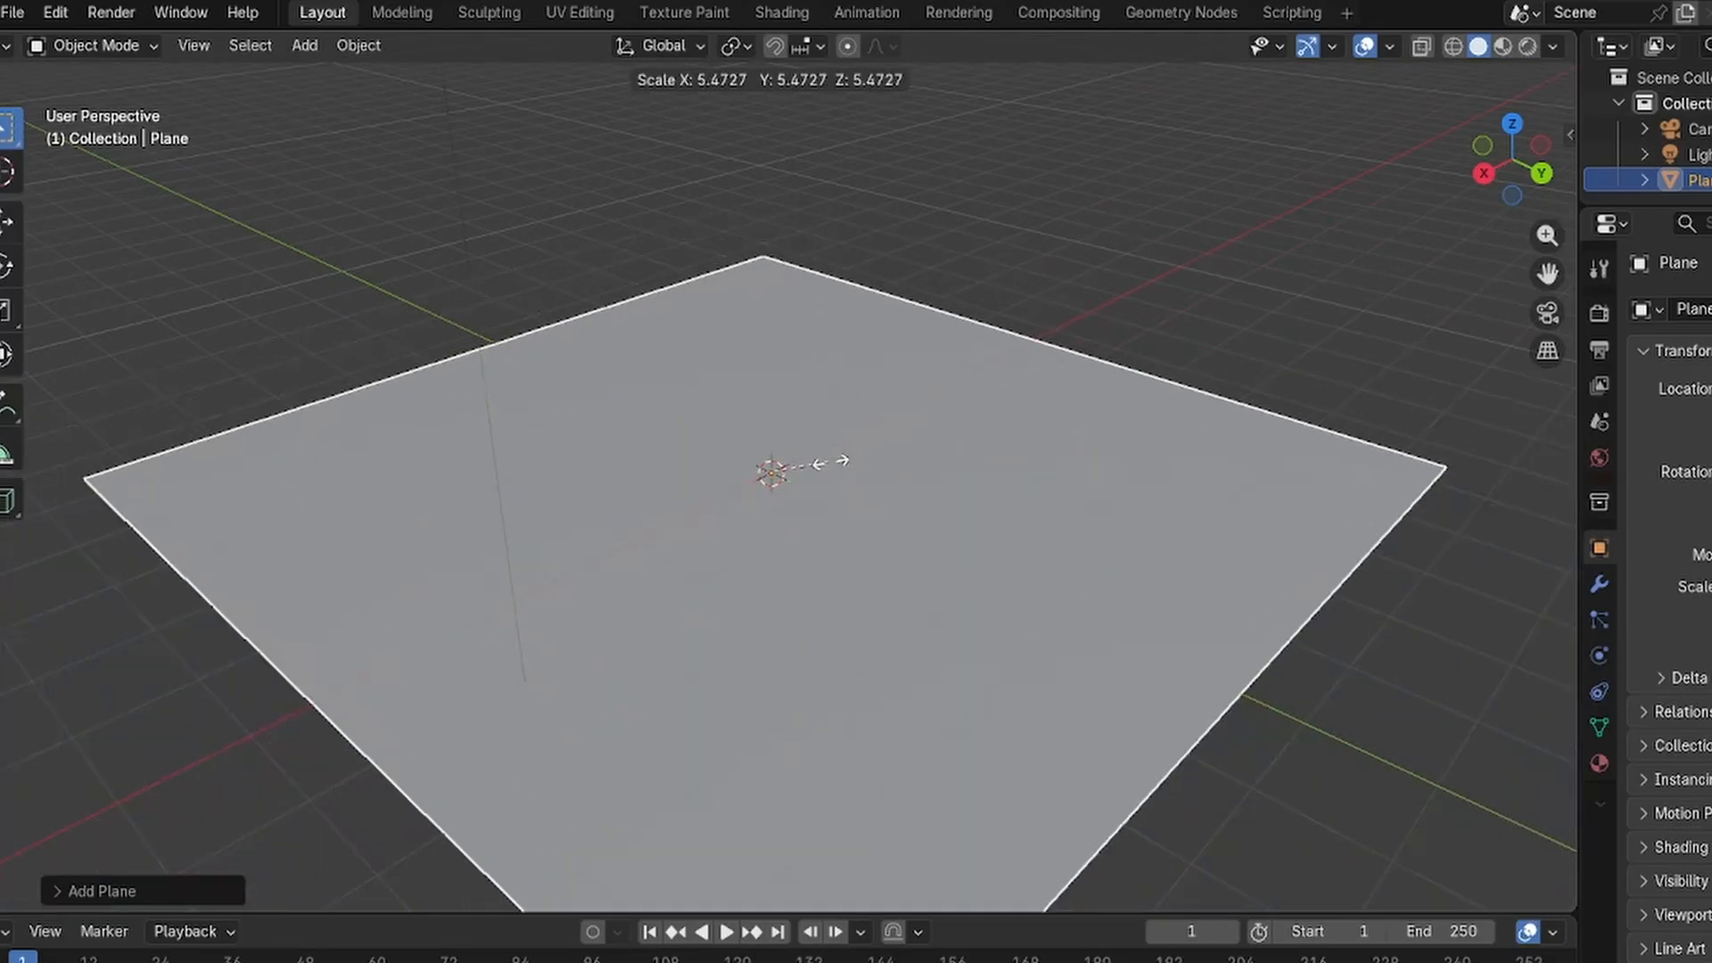
click(834, 466)
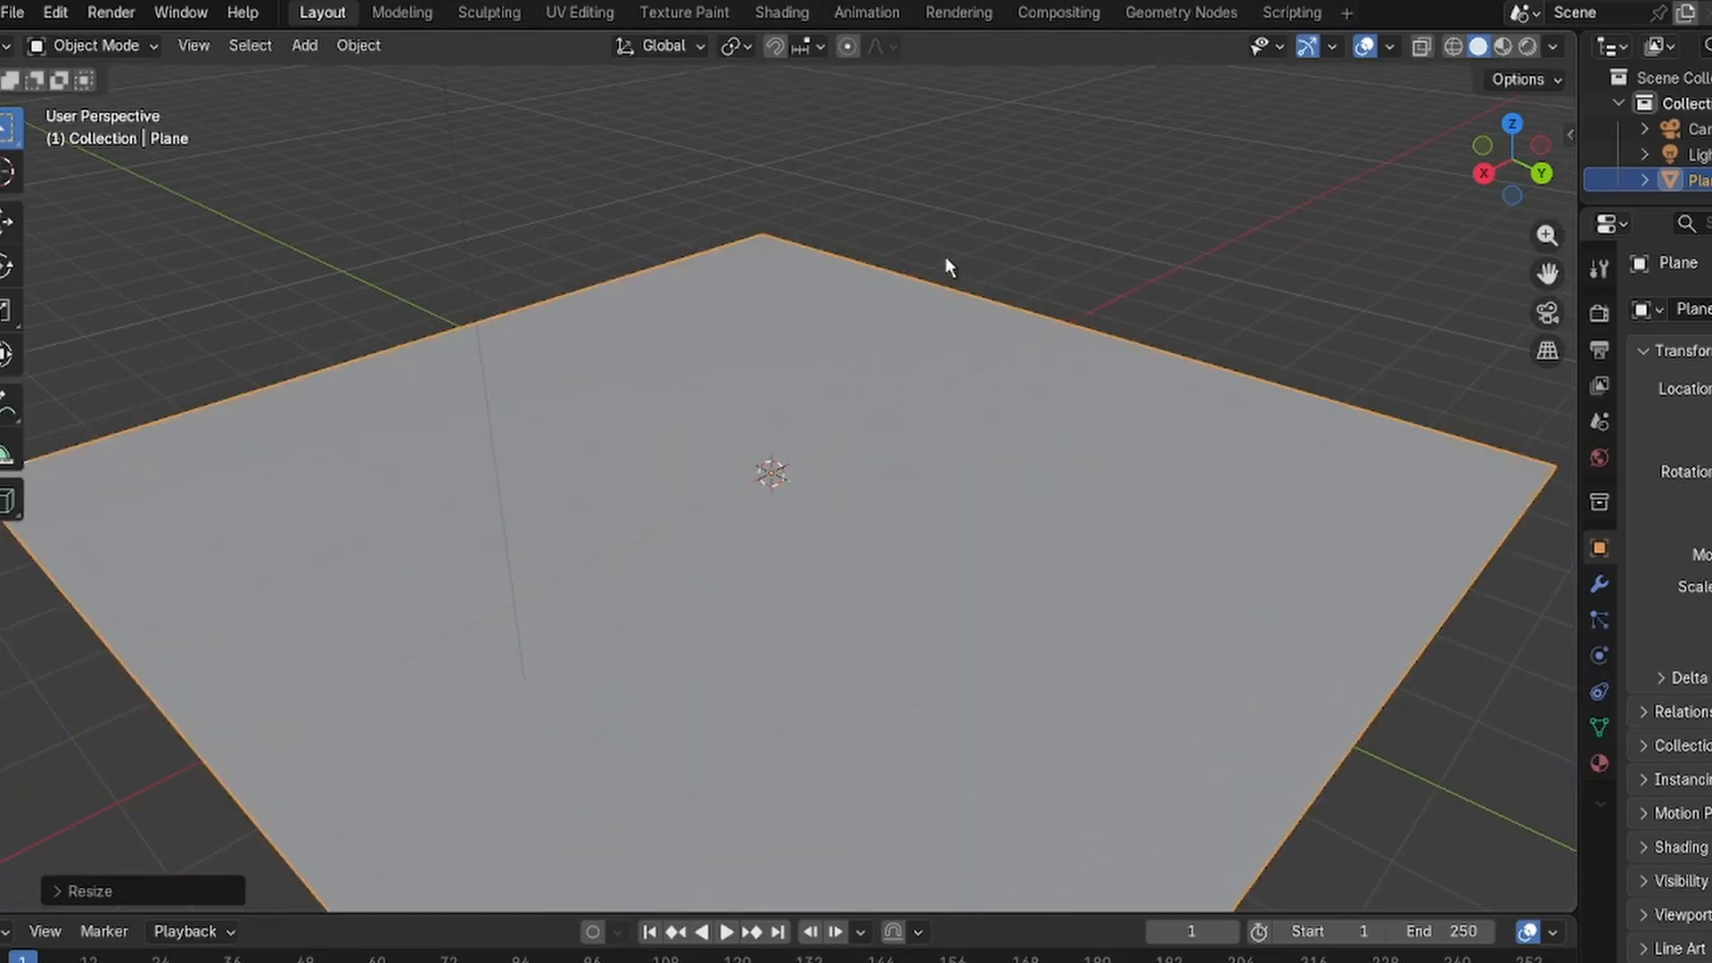
Duplicate the floor plane and move the copy straight up along the Z axis to form the ceiling.
click(949, 259)
middle_drag(963, 276, 1038, 245)
scroll(890, 355, down, 4)
scroll(869, 419, up, 4)
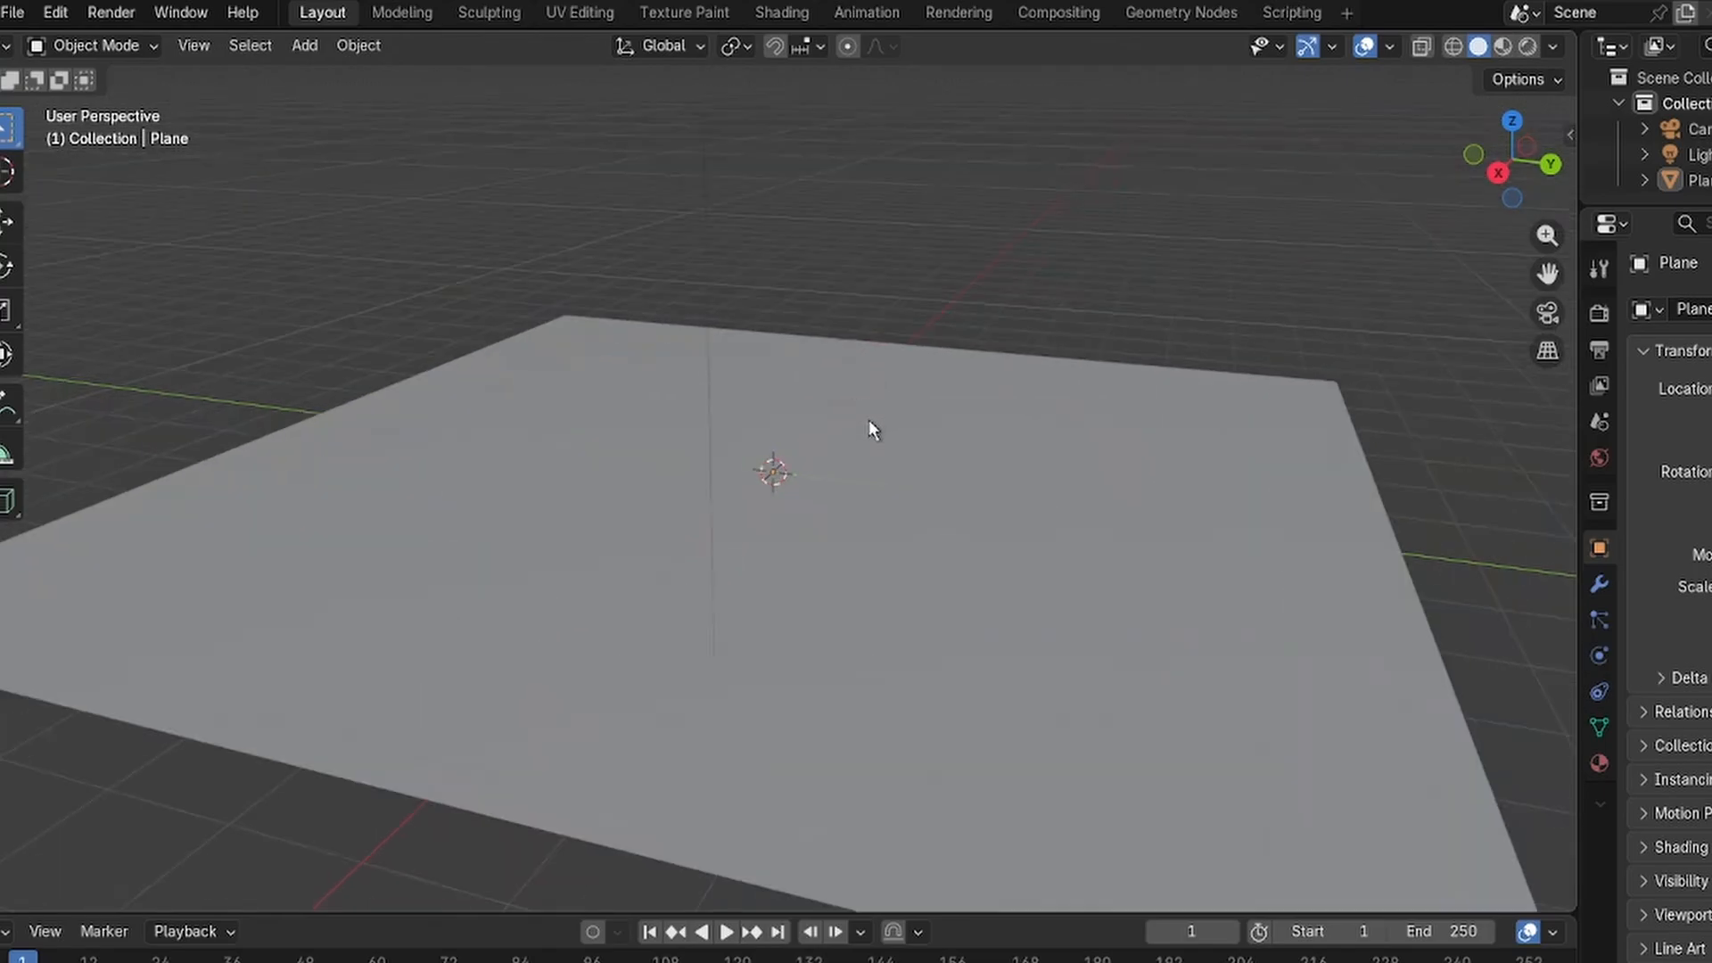
scroll(890, 423, down, 5)
click(854, 501)
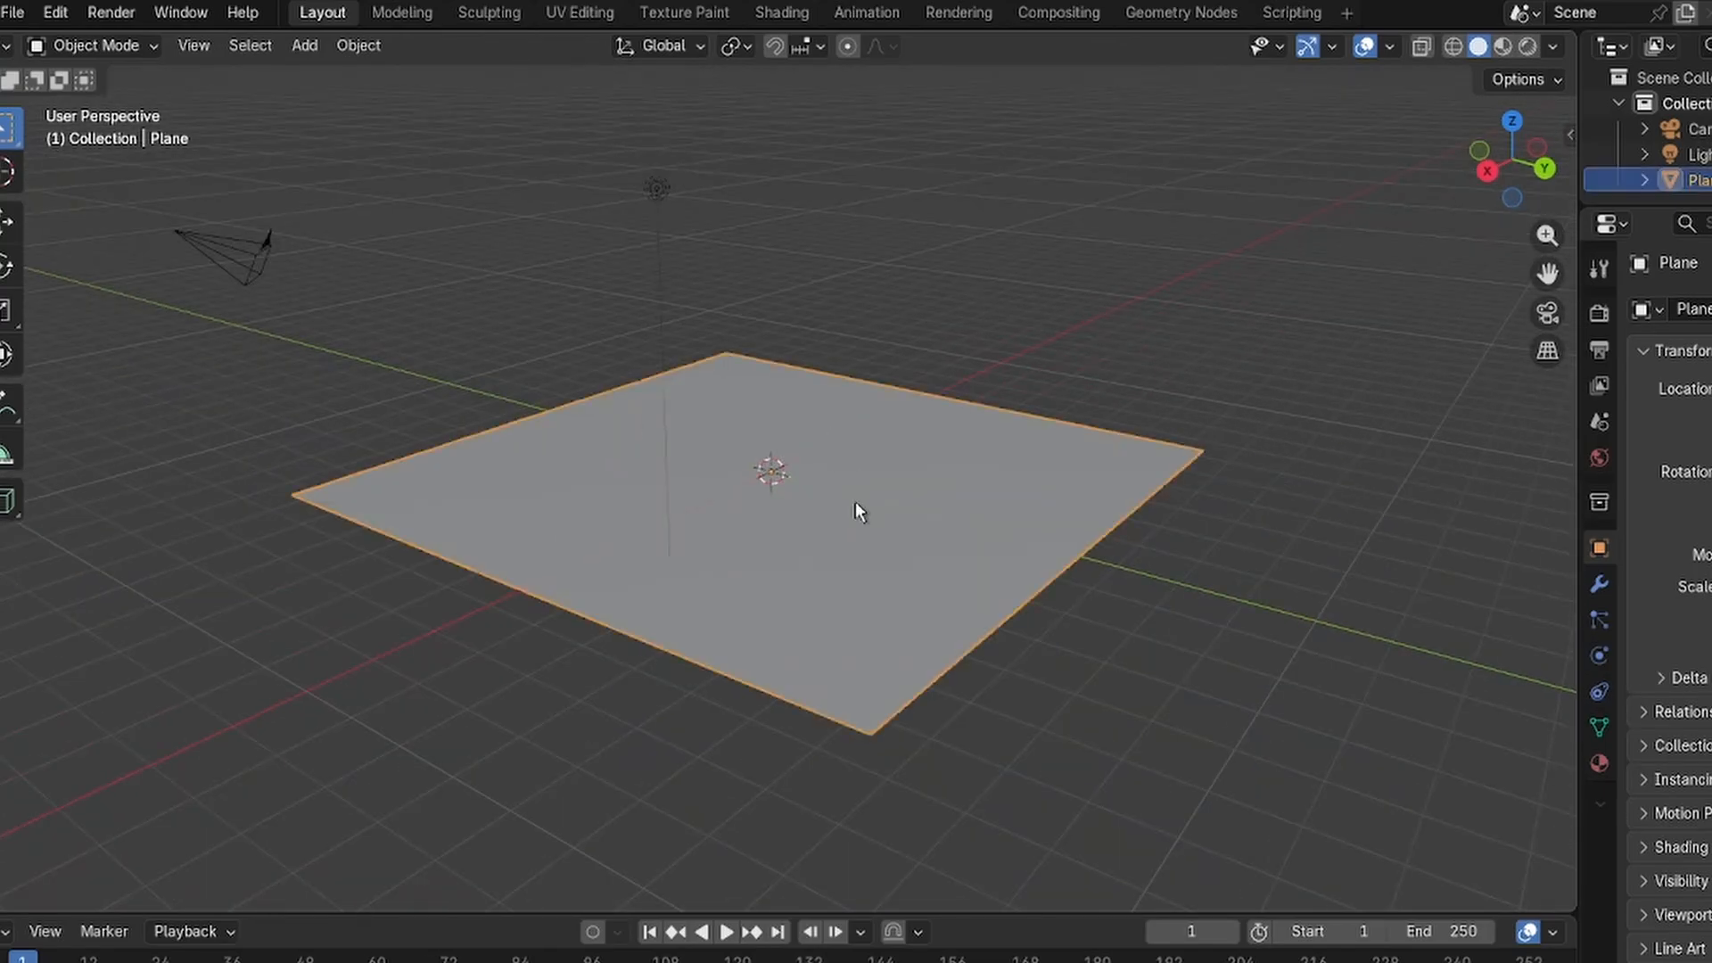
scroll(863, 504, up, 2)
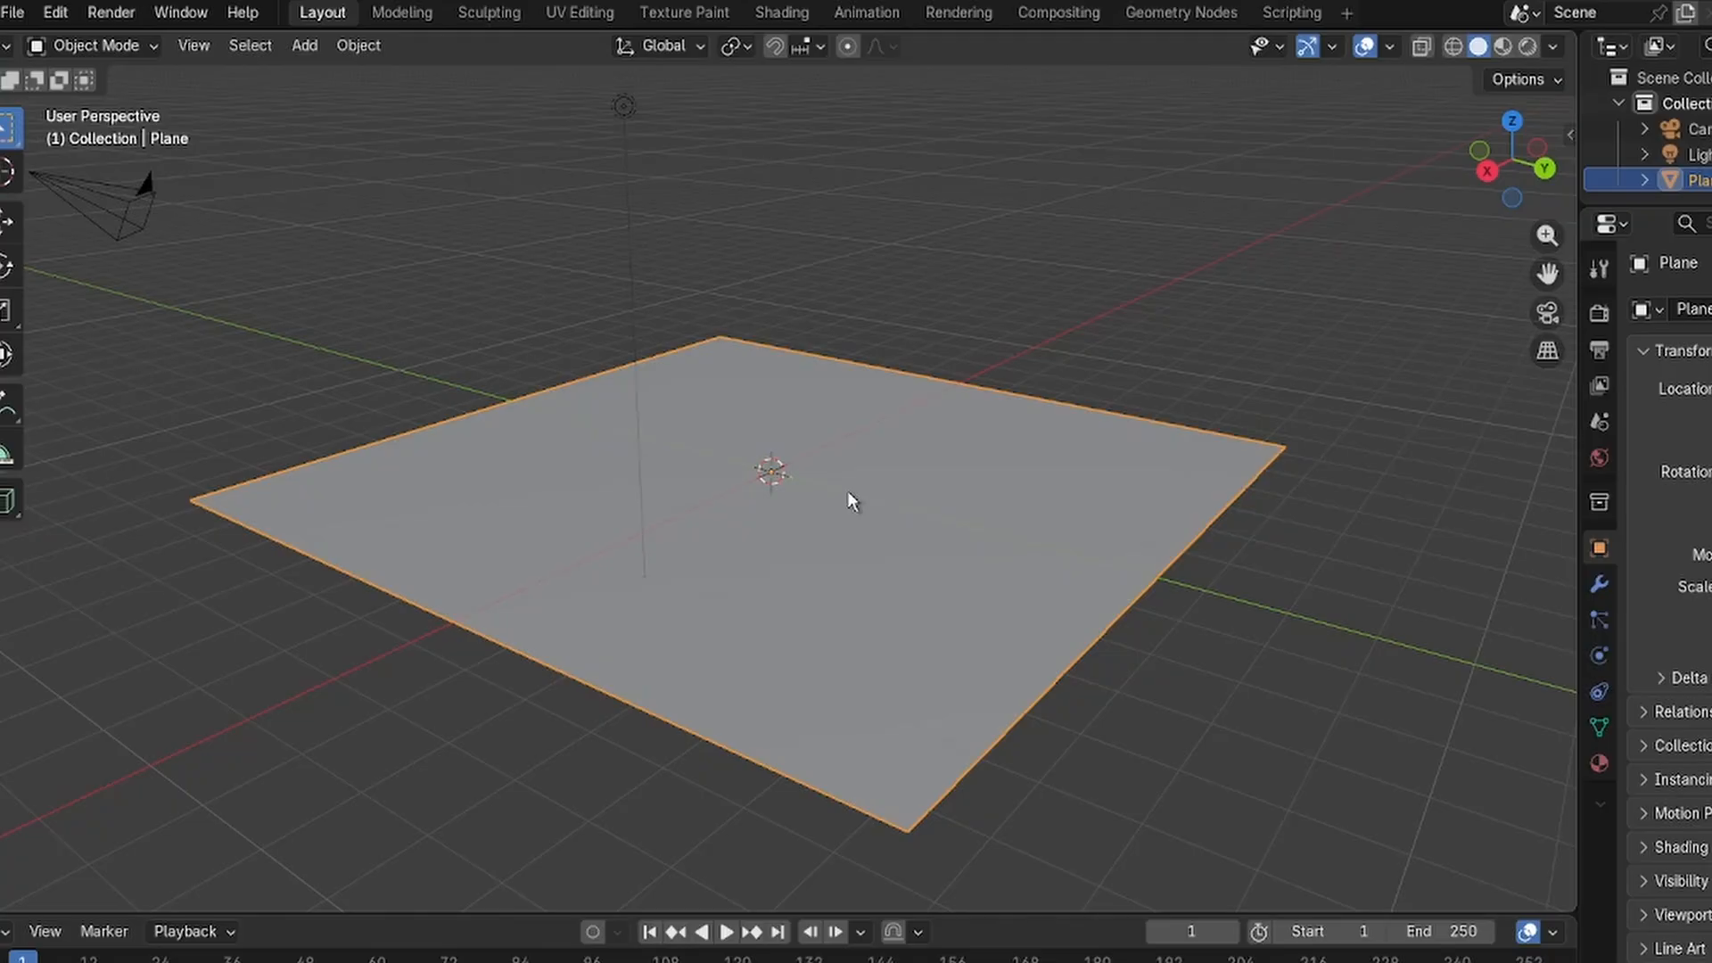
key(shift+d)
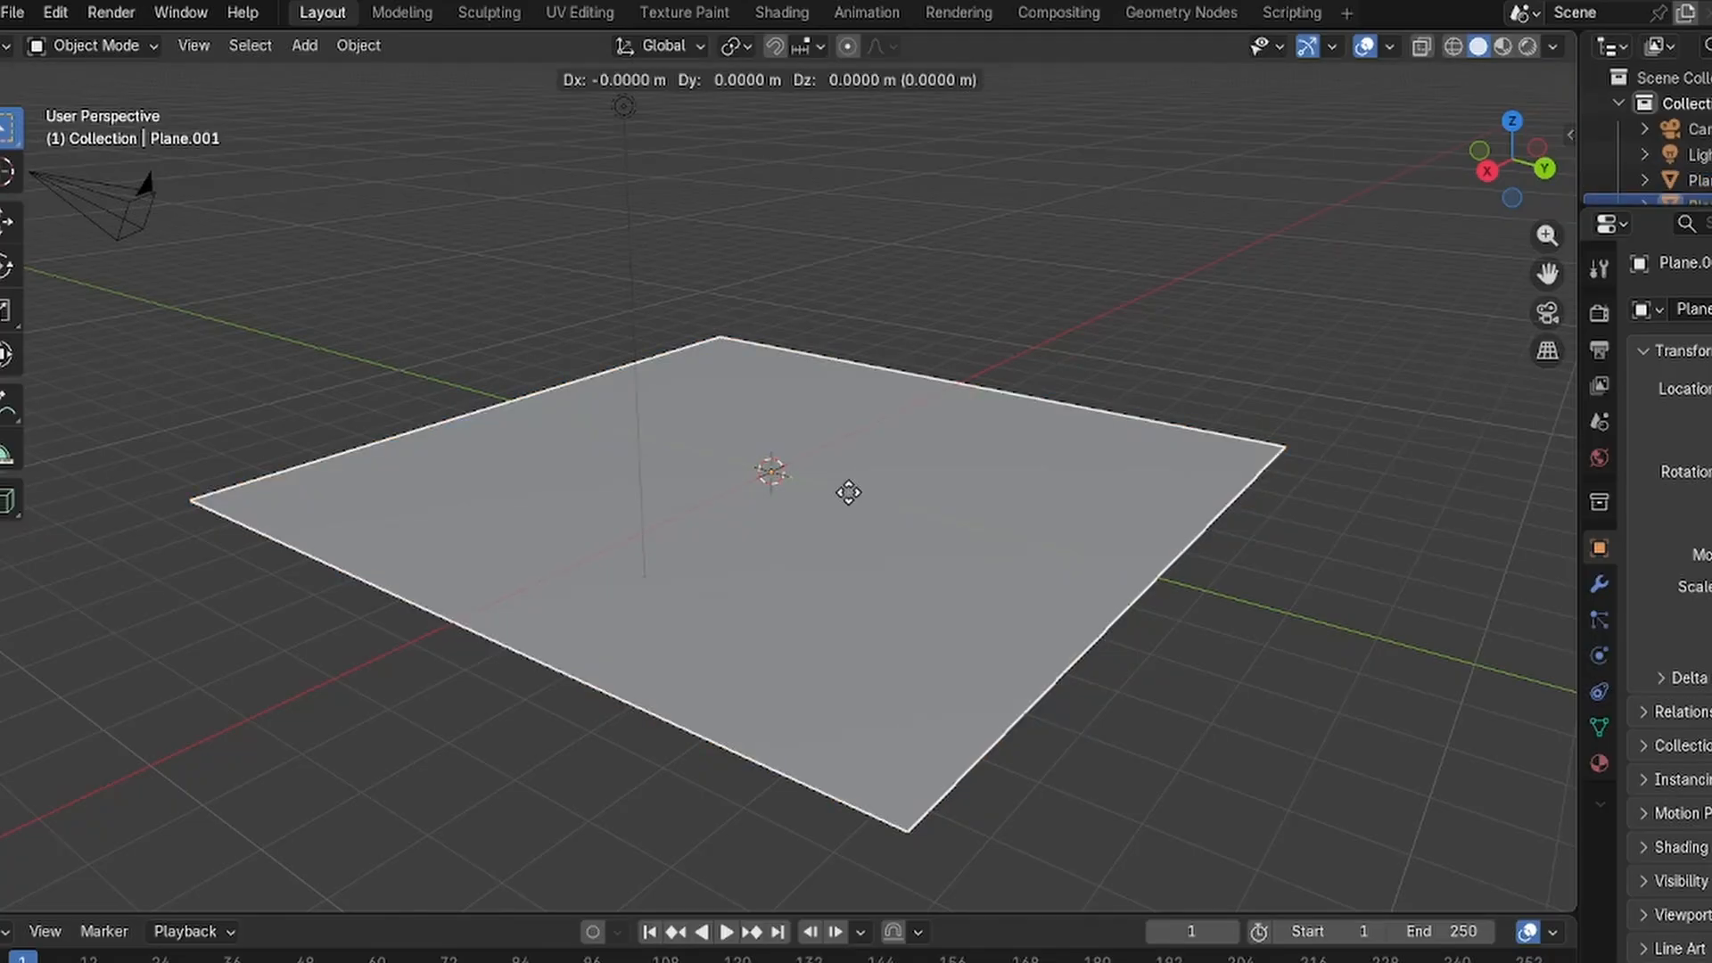
key(z)
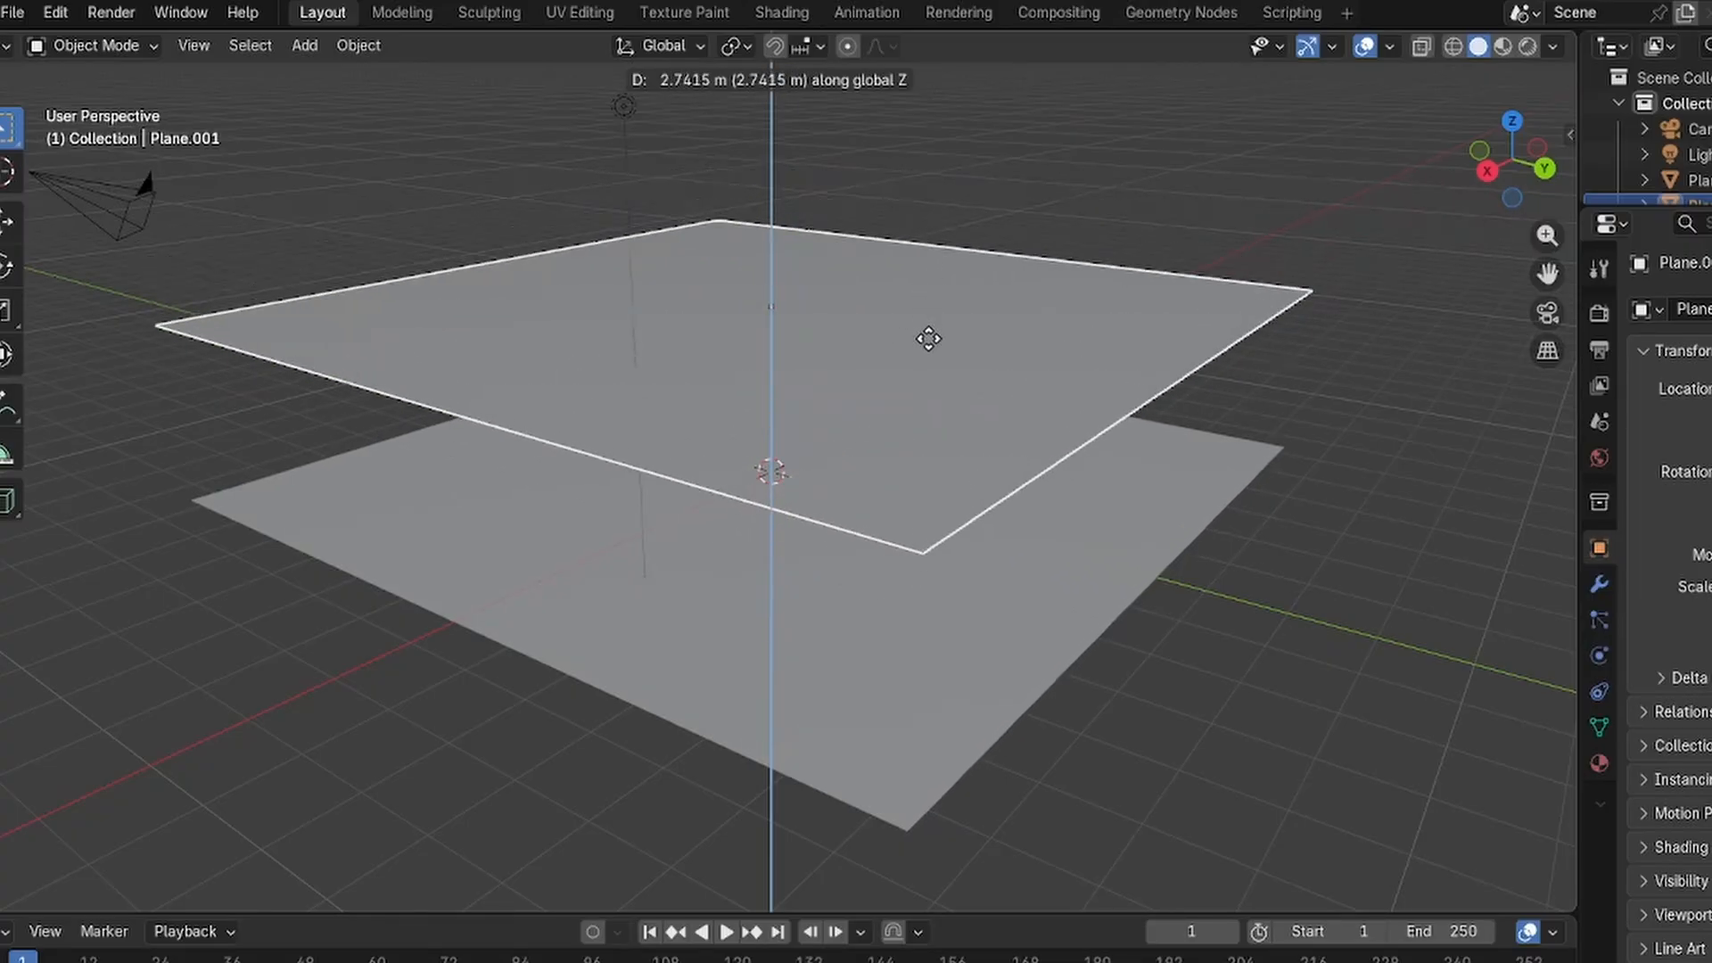
click(932, 367)
Add a cube mesh at the origin, between the floor and ceiling planes.
middle_drag(1168, 706, 1216, 680)
scroll(795, 467, up, 5)
mouse_move(886, 375)
middle_down()
mouse_move(856, 366)
mouse_move(876, 386)
middle_up()
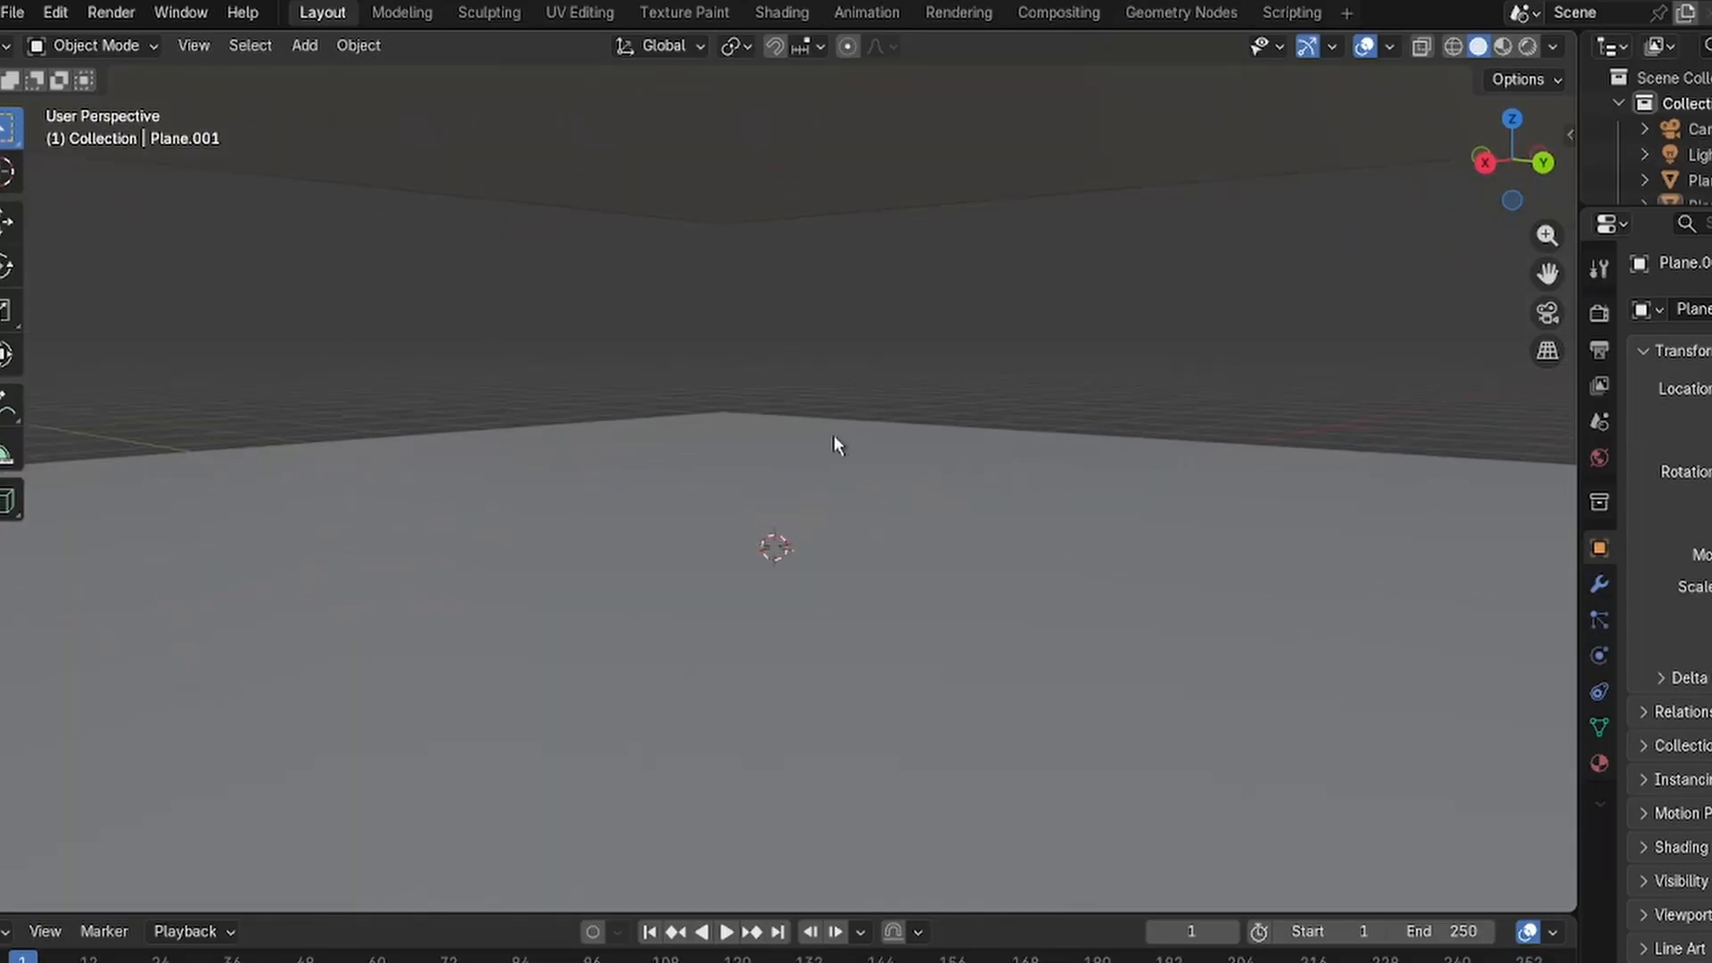
middle_drag(692, 485, 868, 502)
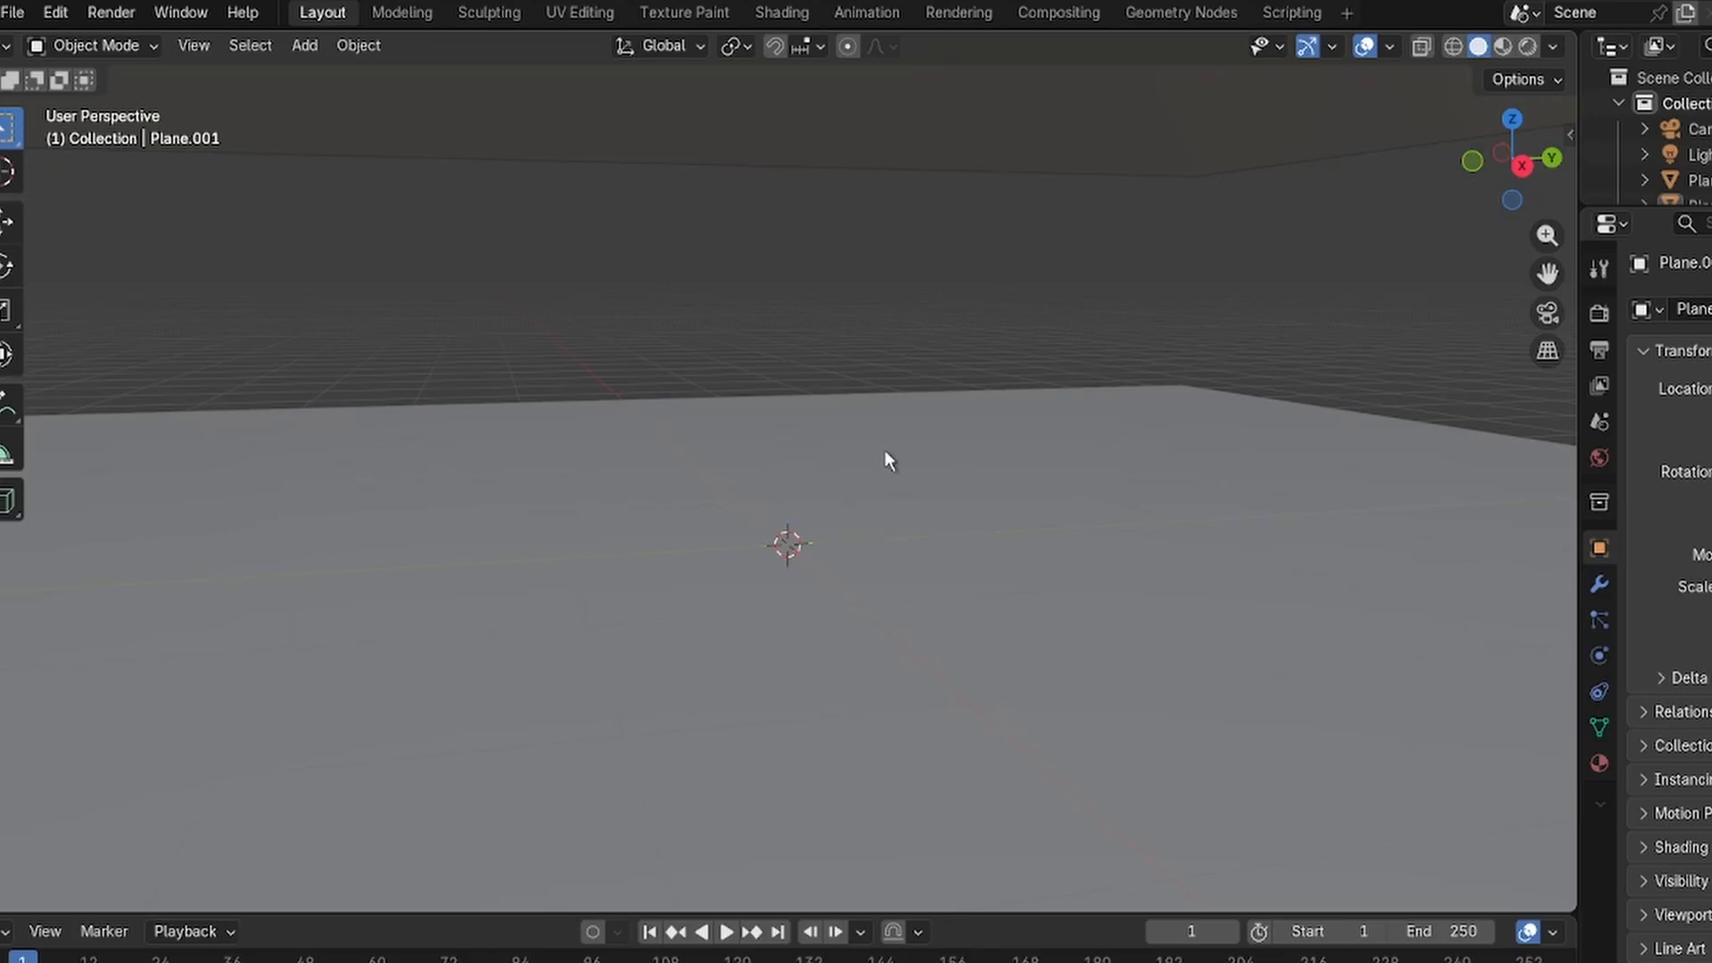
middle_drag(814, 360, 892, 380)
key(shift+a)
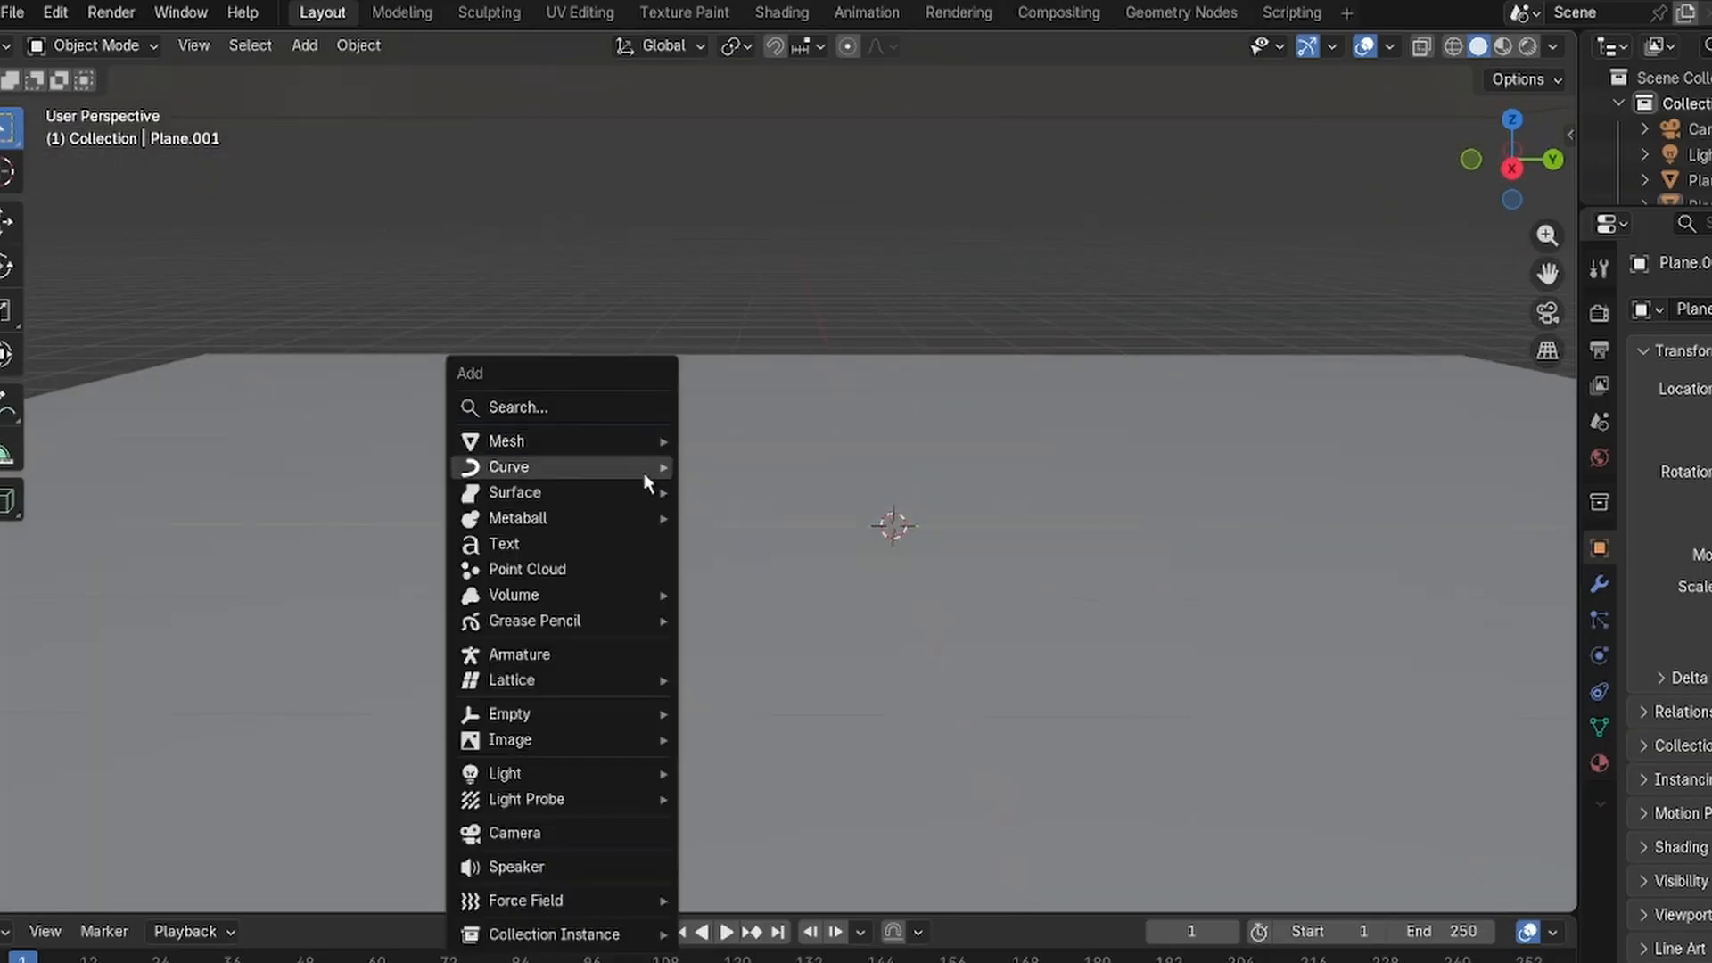
mouse_move(632, 437)
click(753, 464)
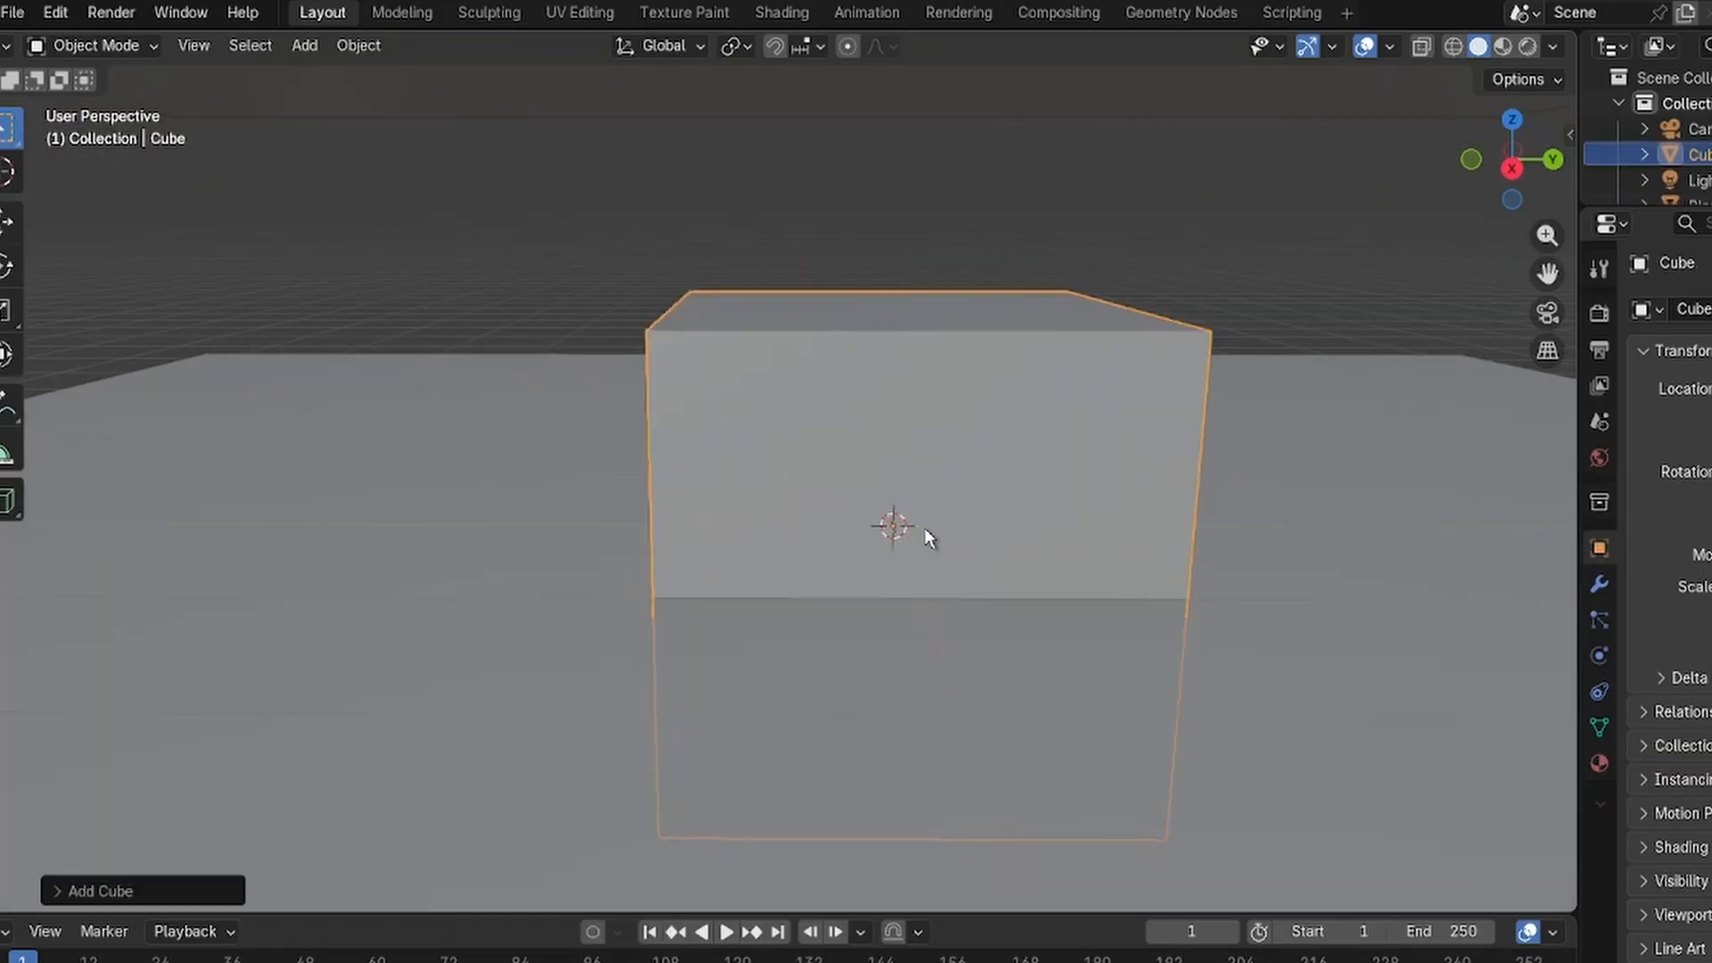
Scale the cube down in X and Y only into a slim pillar and raise it about 1 m along Z onto the floor.
key(s)
key(shift+z)
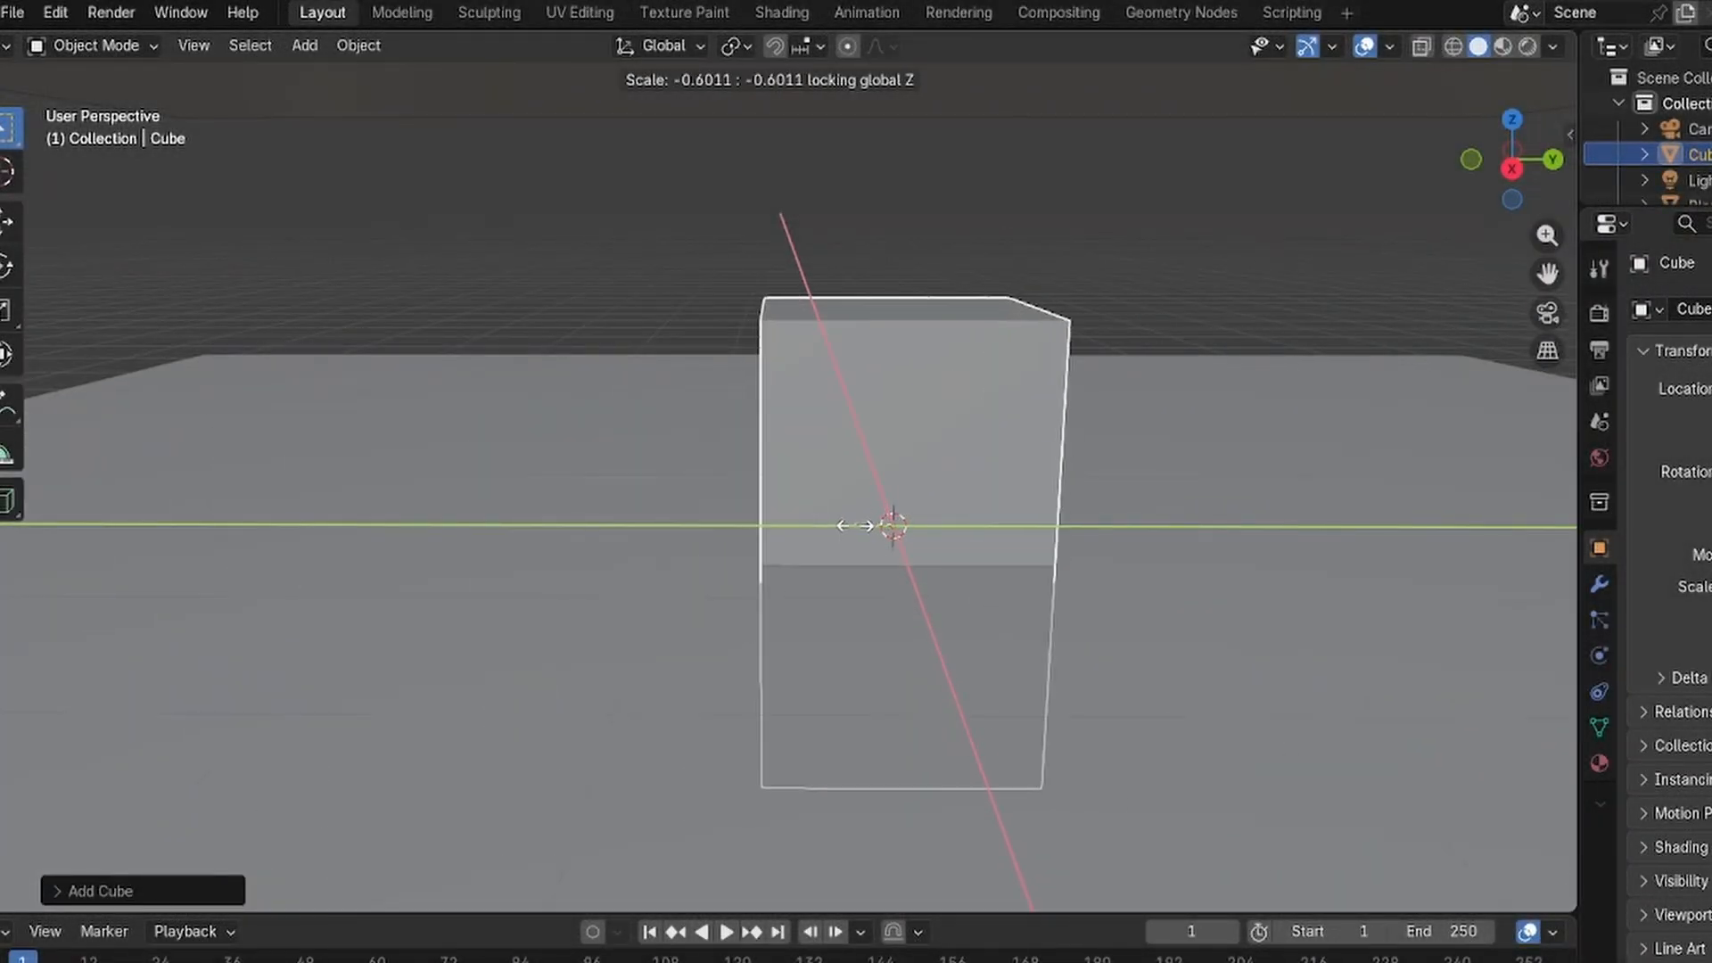
click(898, 488)
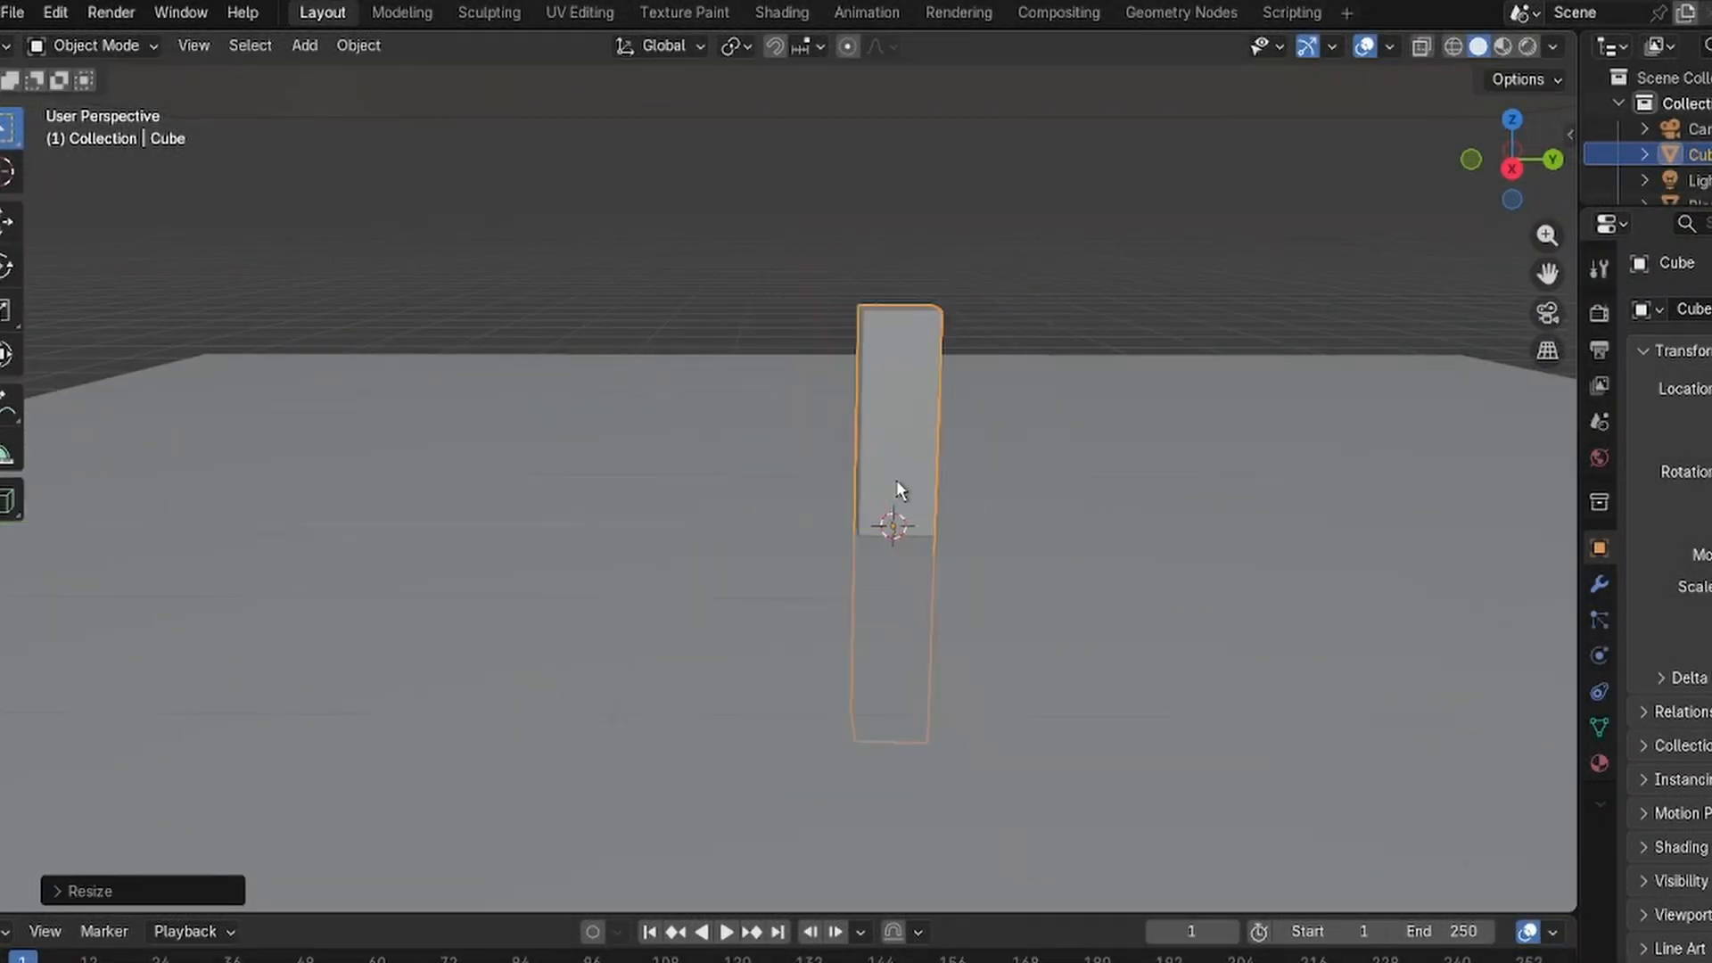
key(g)
key(z)
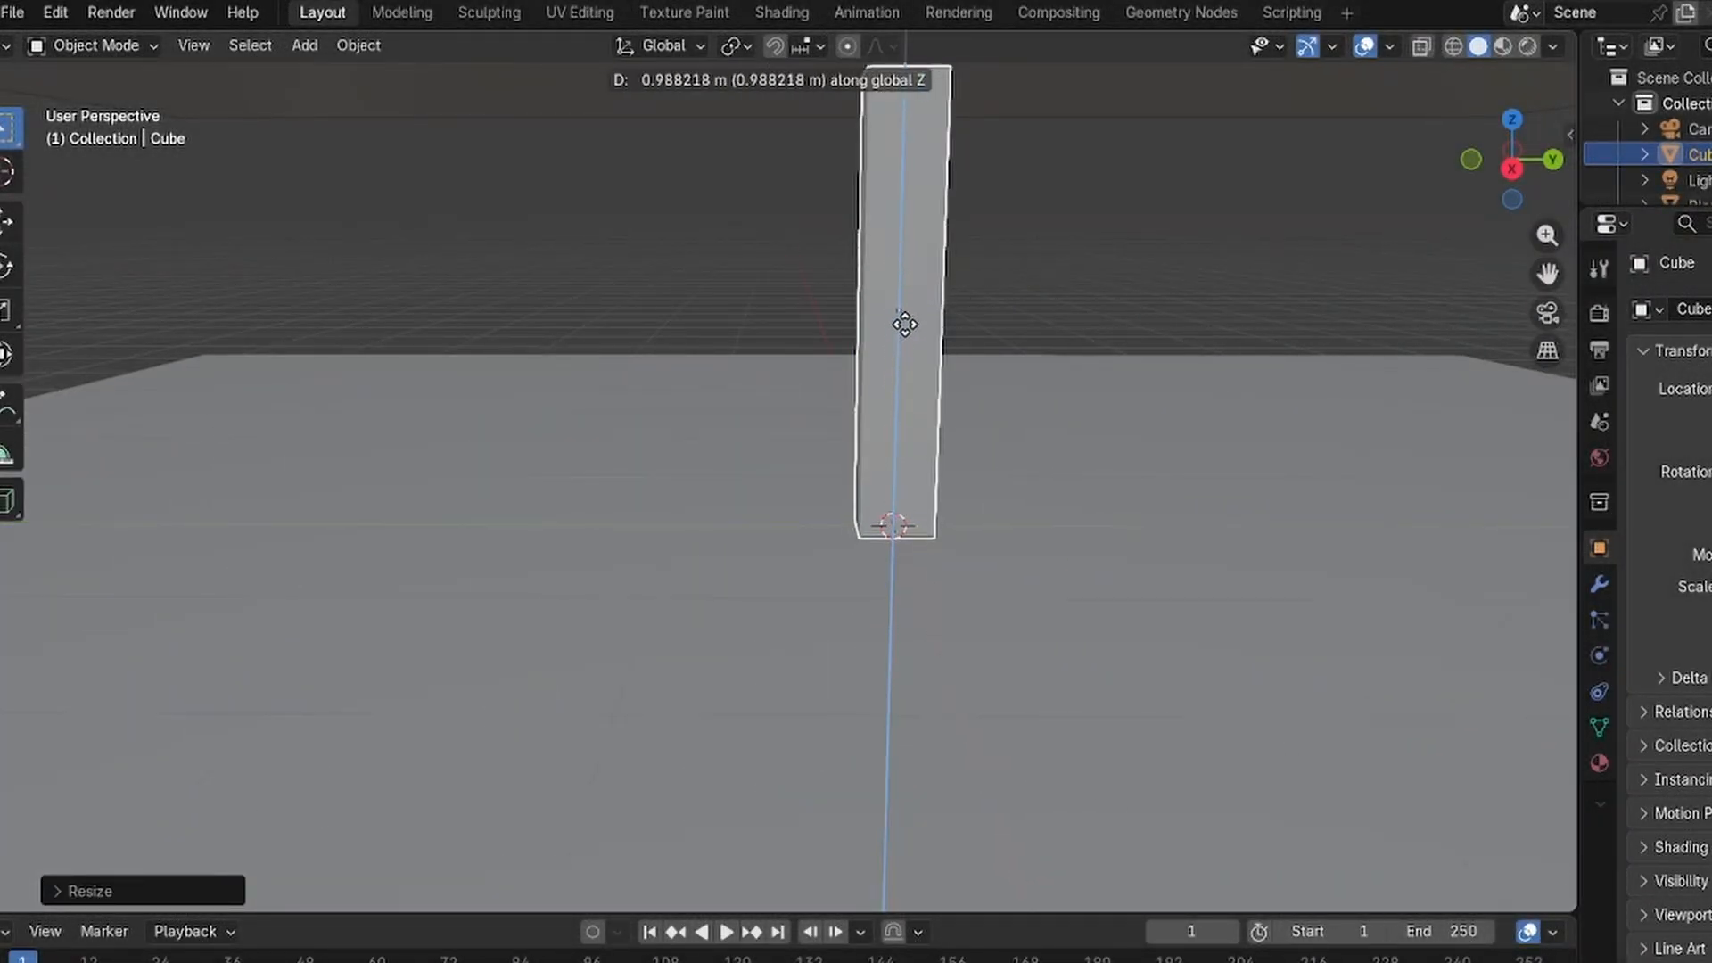
click(1084, 337)
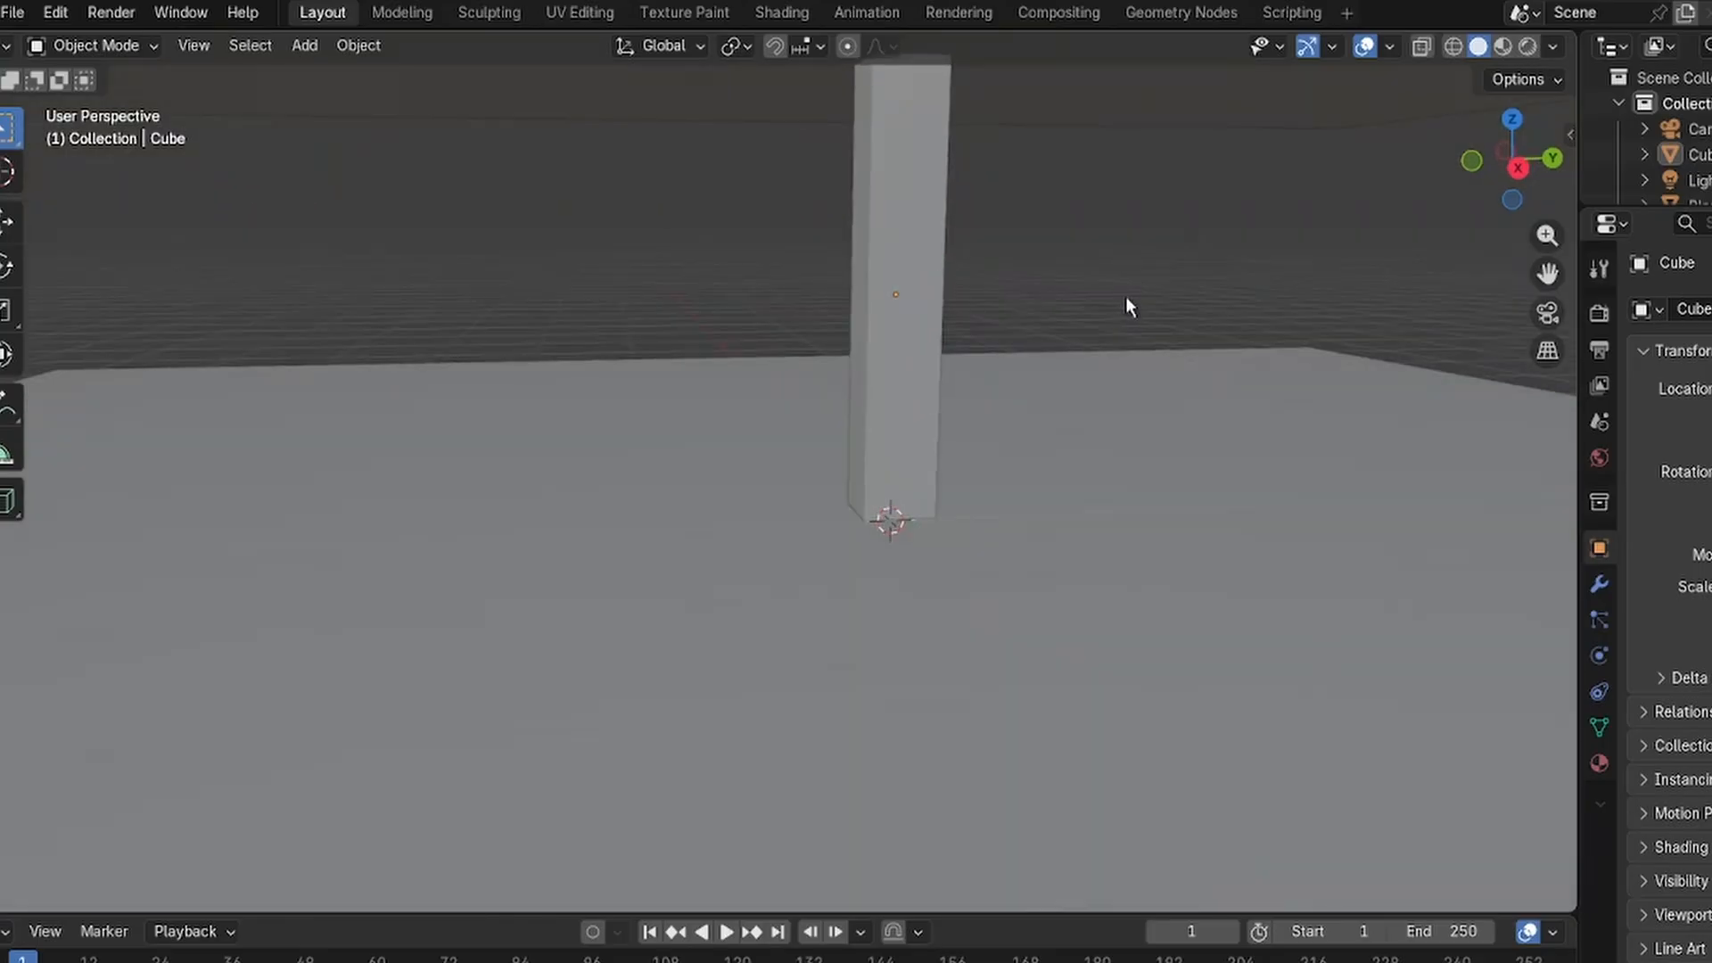
Put the pillar into Edit Mode with edge selection.
shift+middle_drag(1142, 280, 1084, 374)
scroll(1062, 399, up, 3)
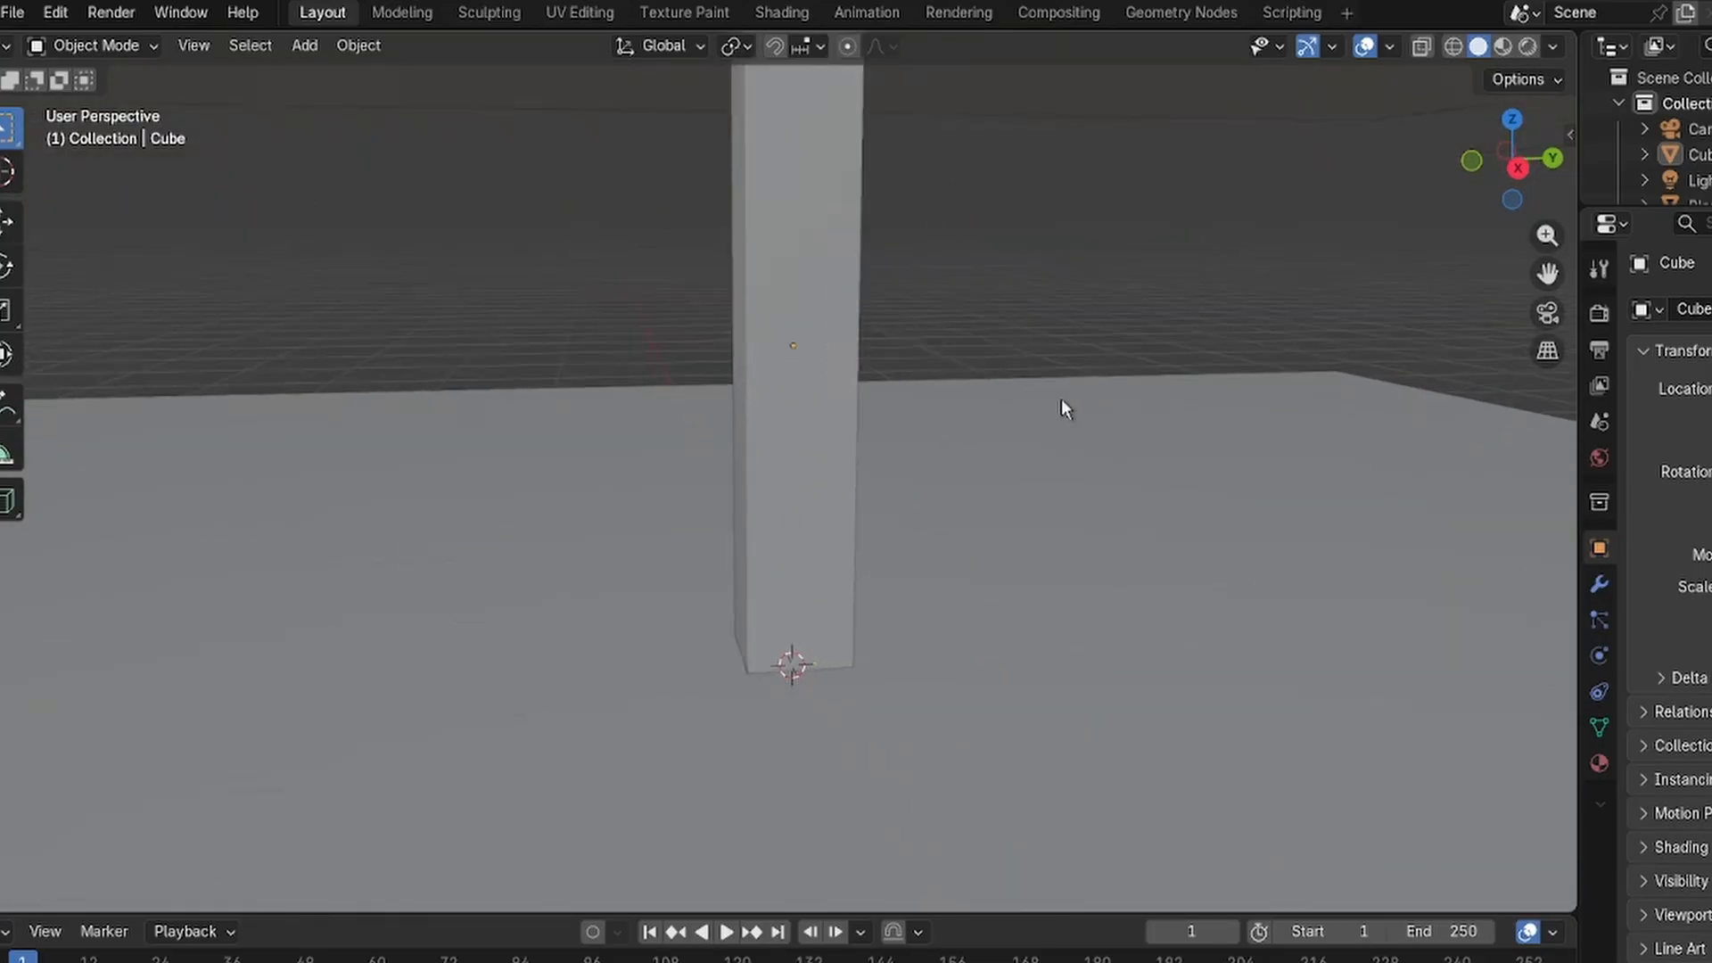
click(776, 446)
click(90, 45)
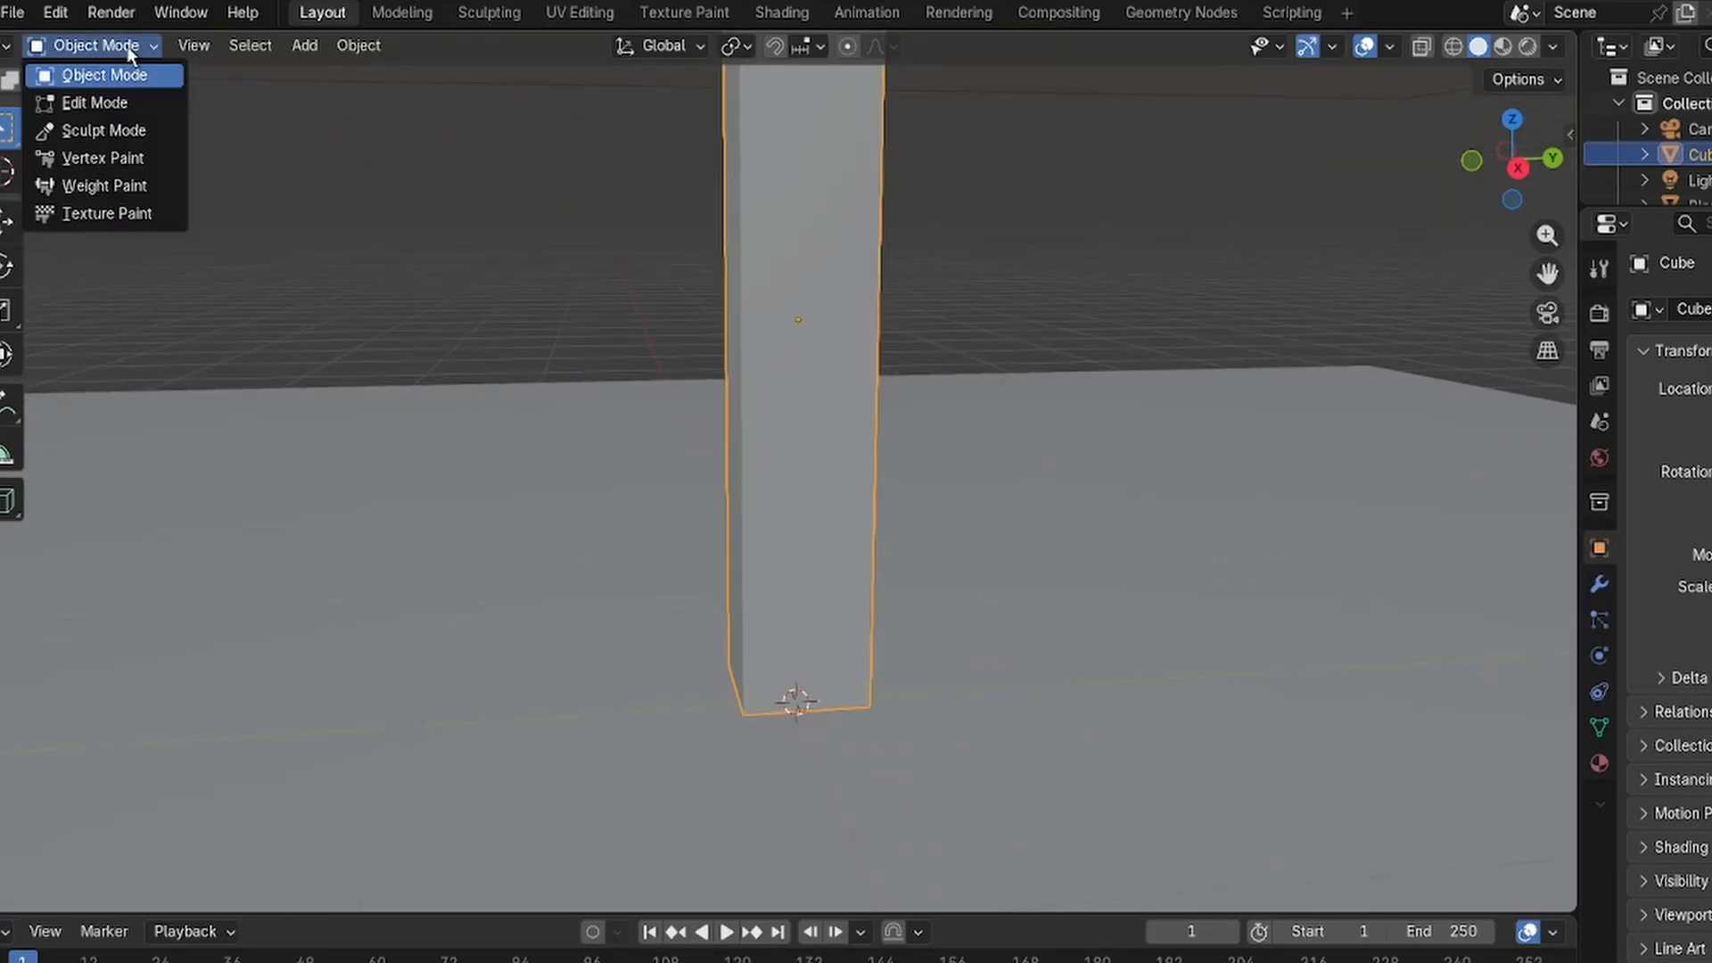
click(105, 106)
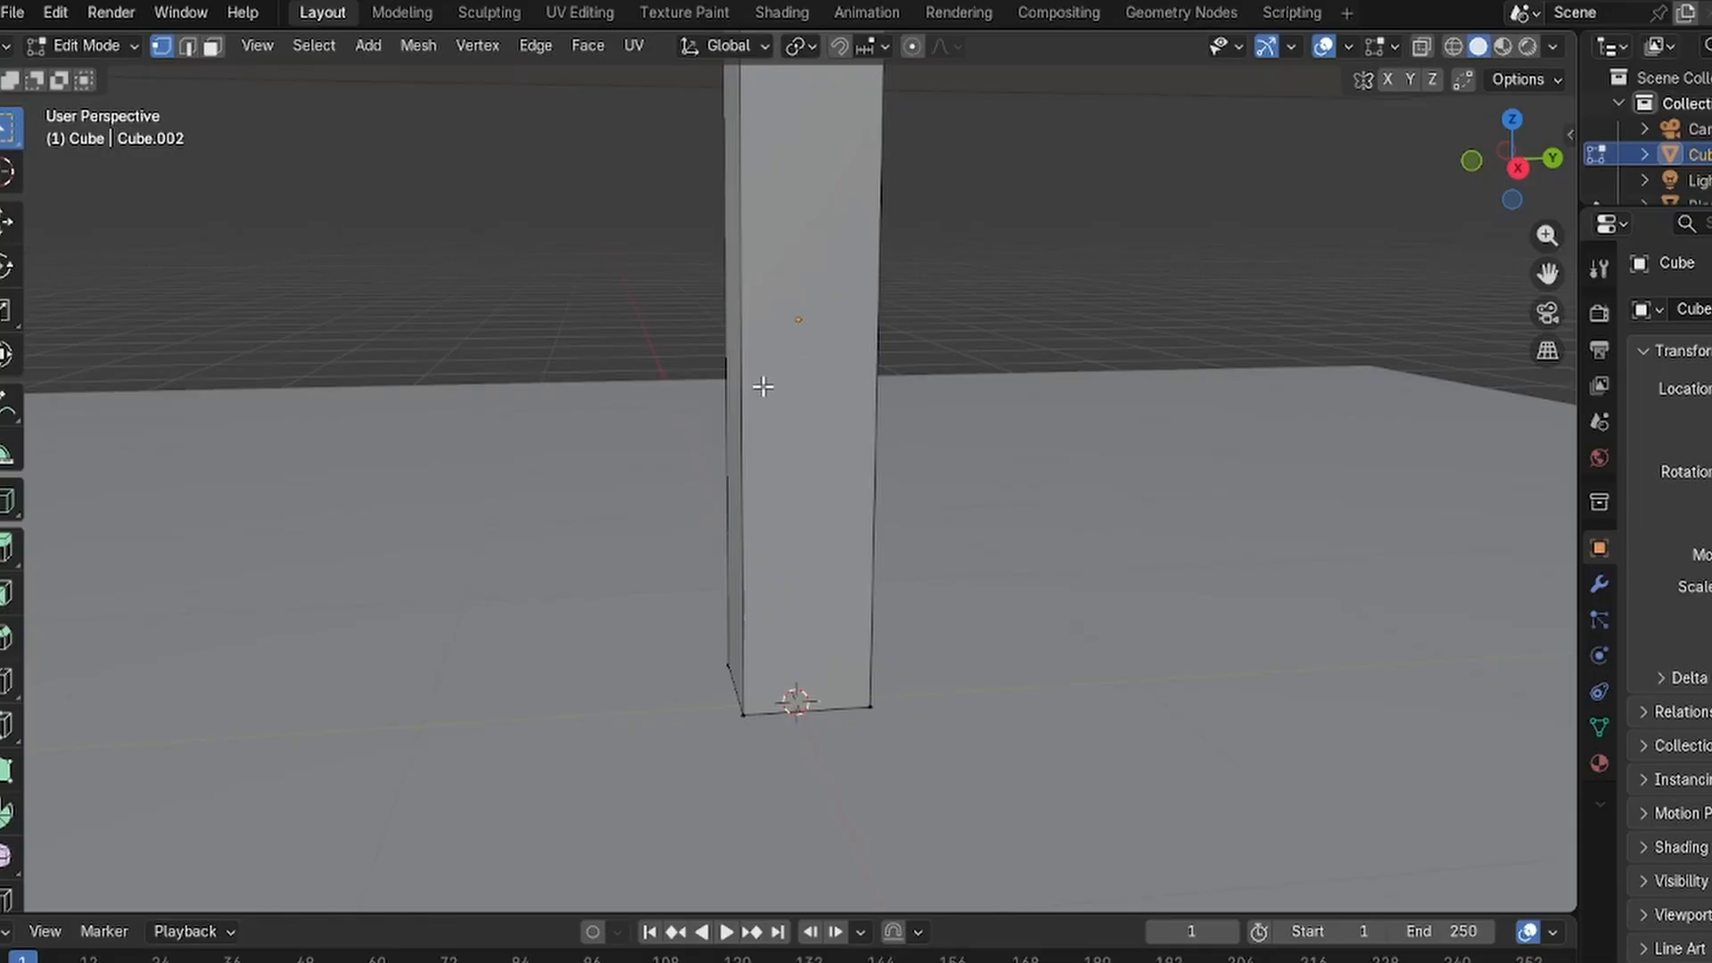
click(188, 46)
Add a single horizontal loop cut around the pillar and slide it down close to the base.
key(ctrl+r)
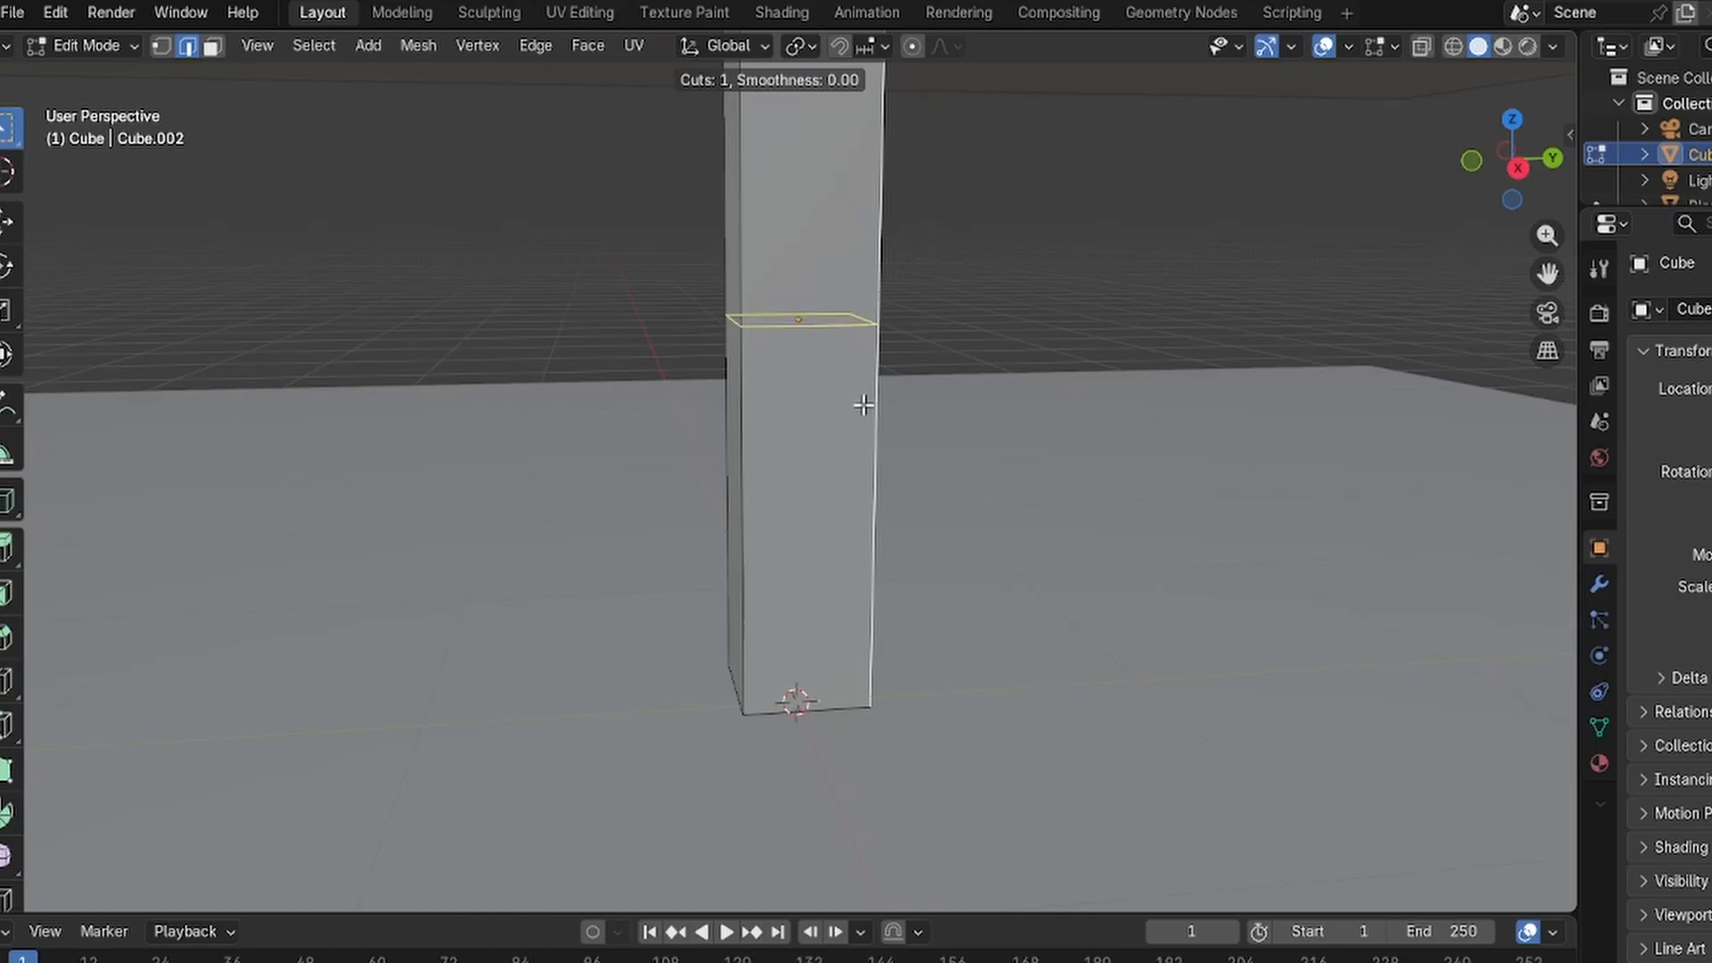
click(878, 323)
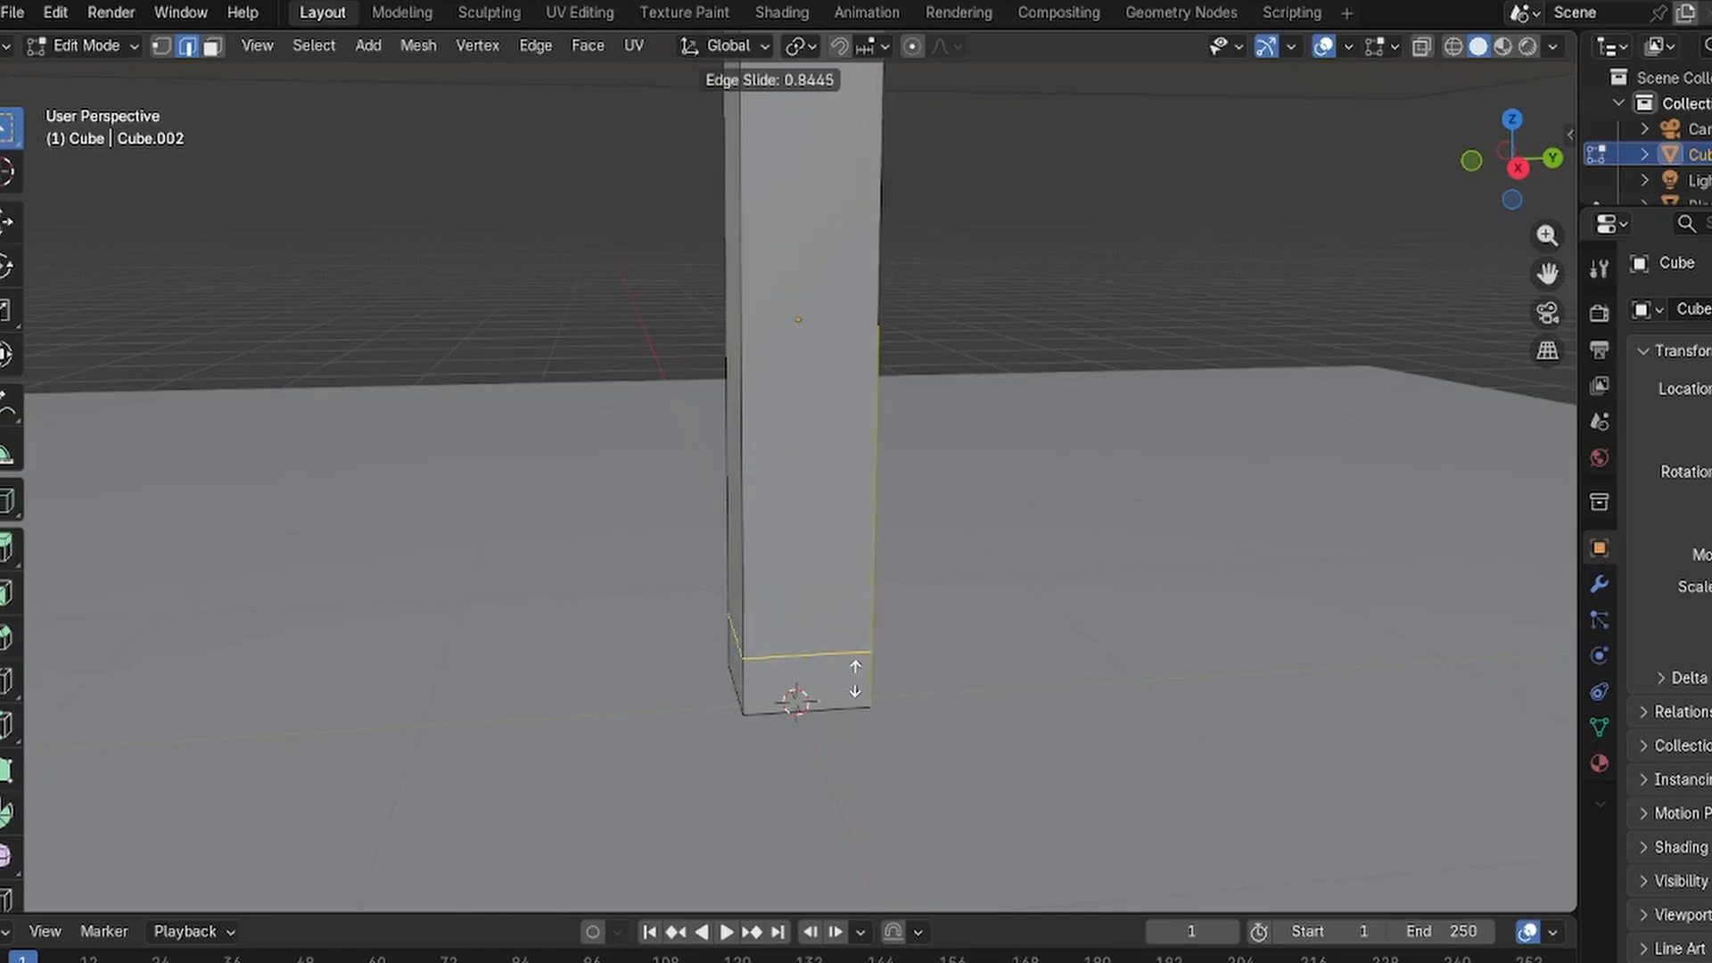
click(857, 695)
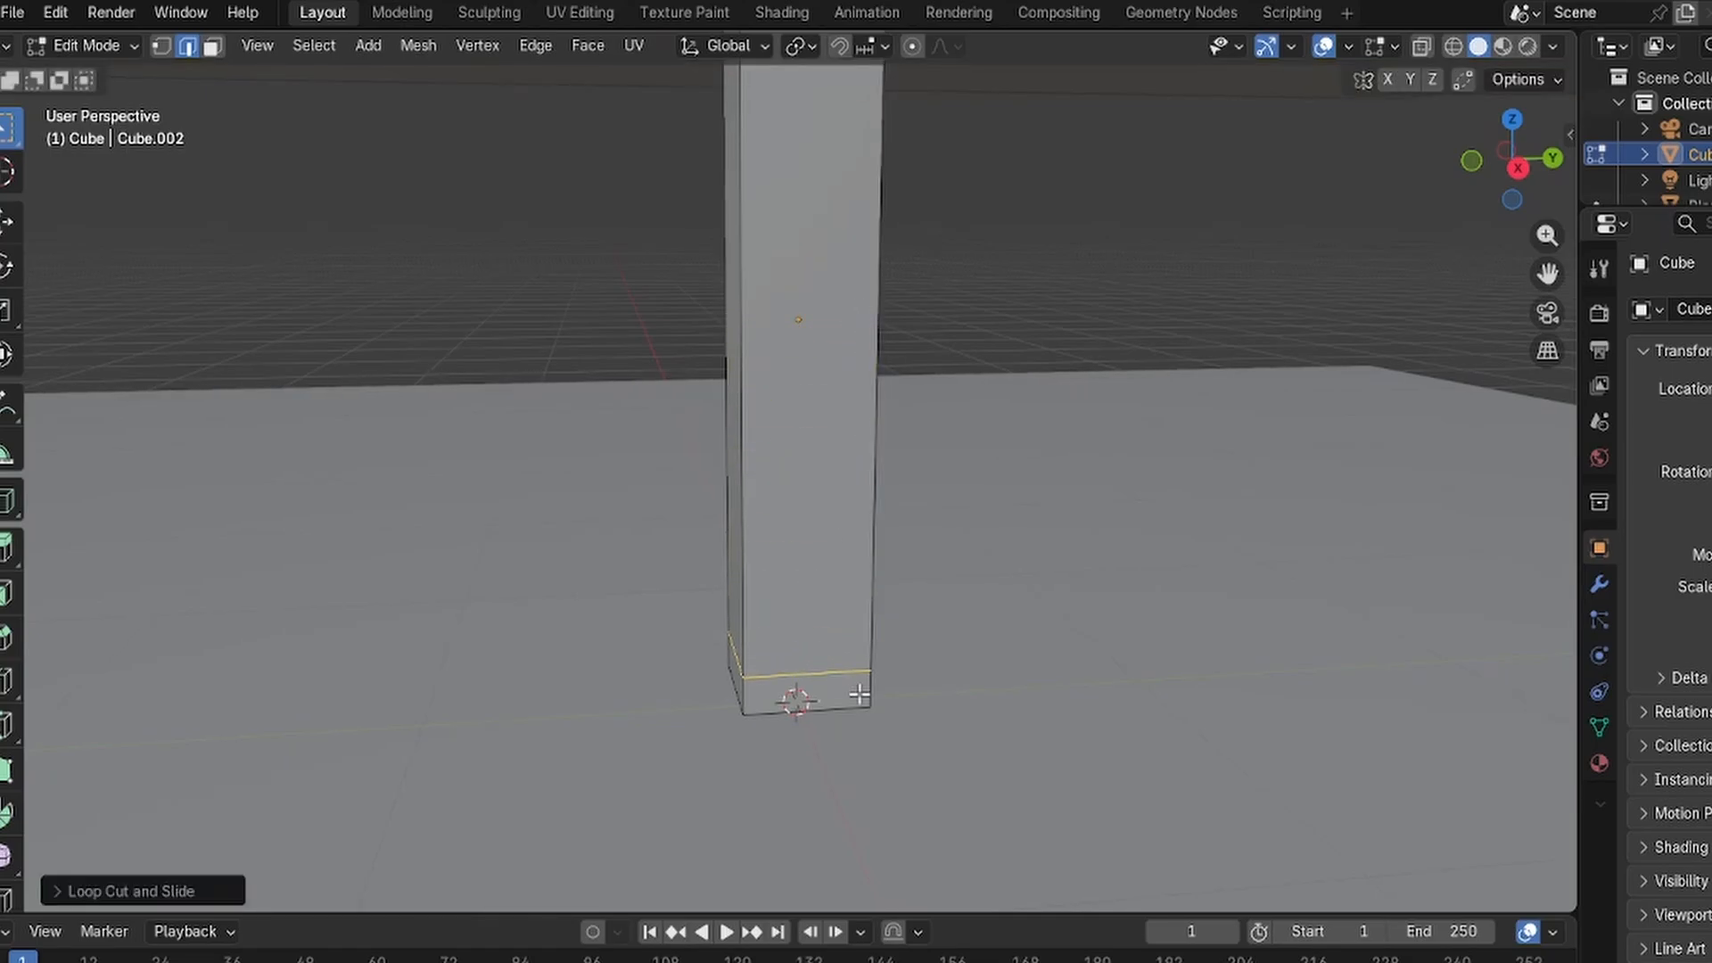
Switch to face selection in Edit Mode and select one face of the narrow band at the pillar's base.
click(670, 652)
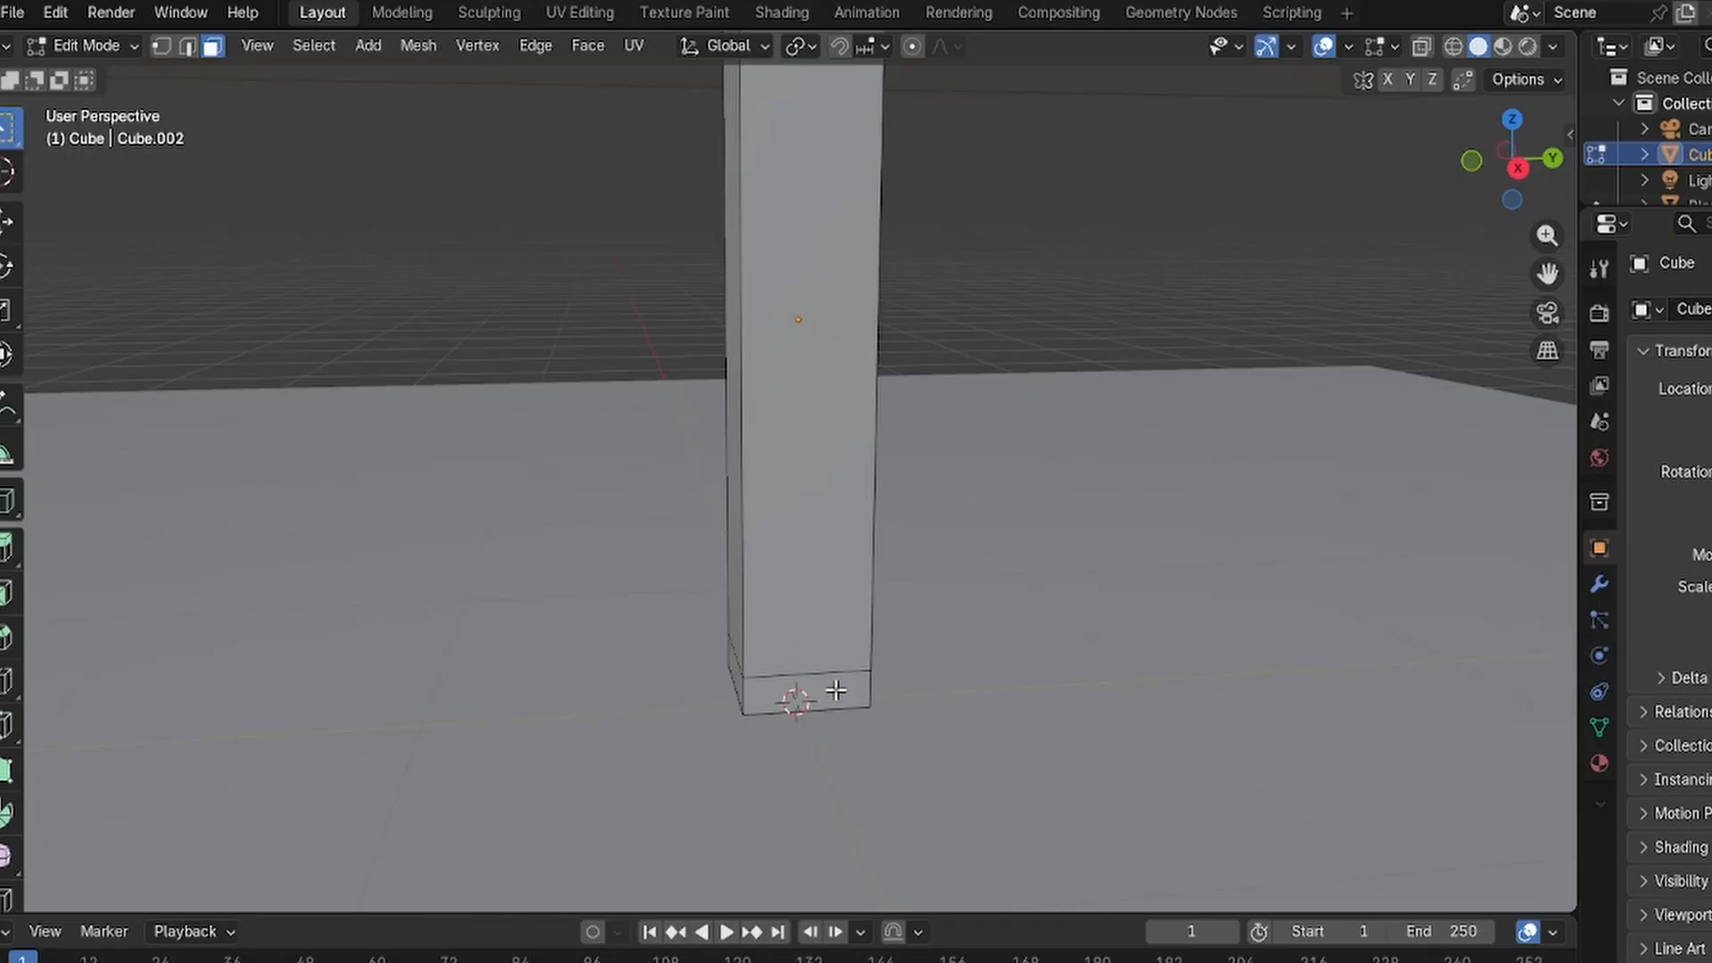
key(Tab)
click(87, 45)
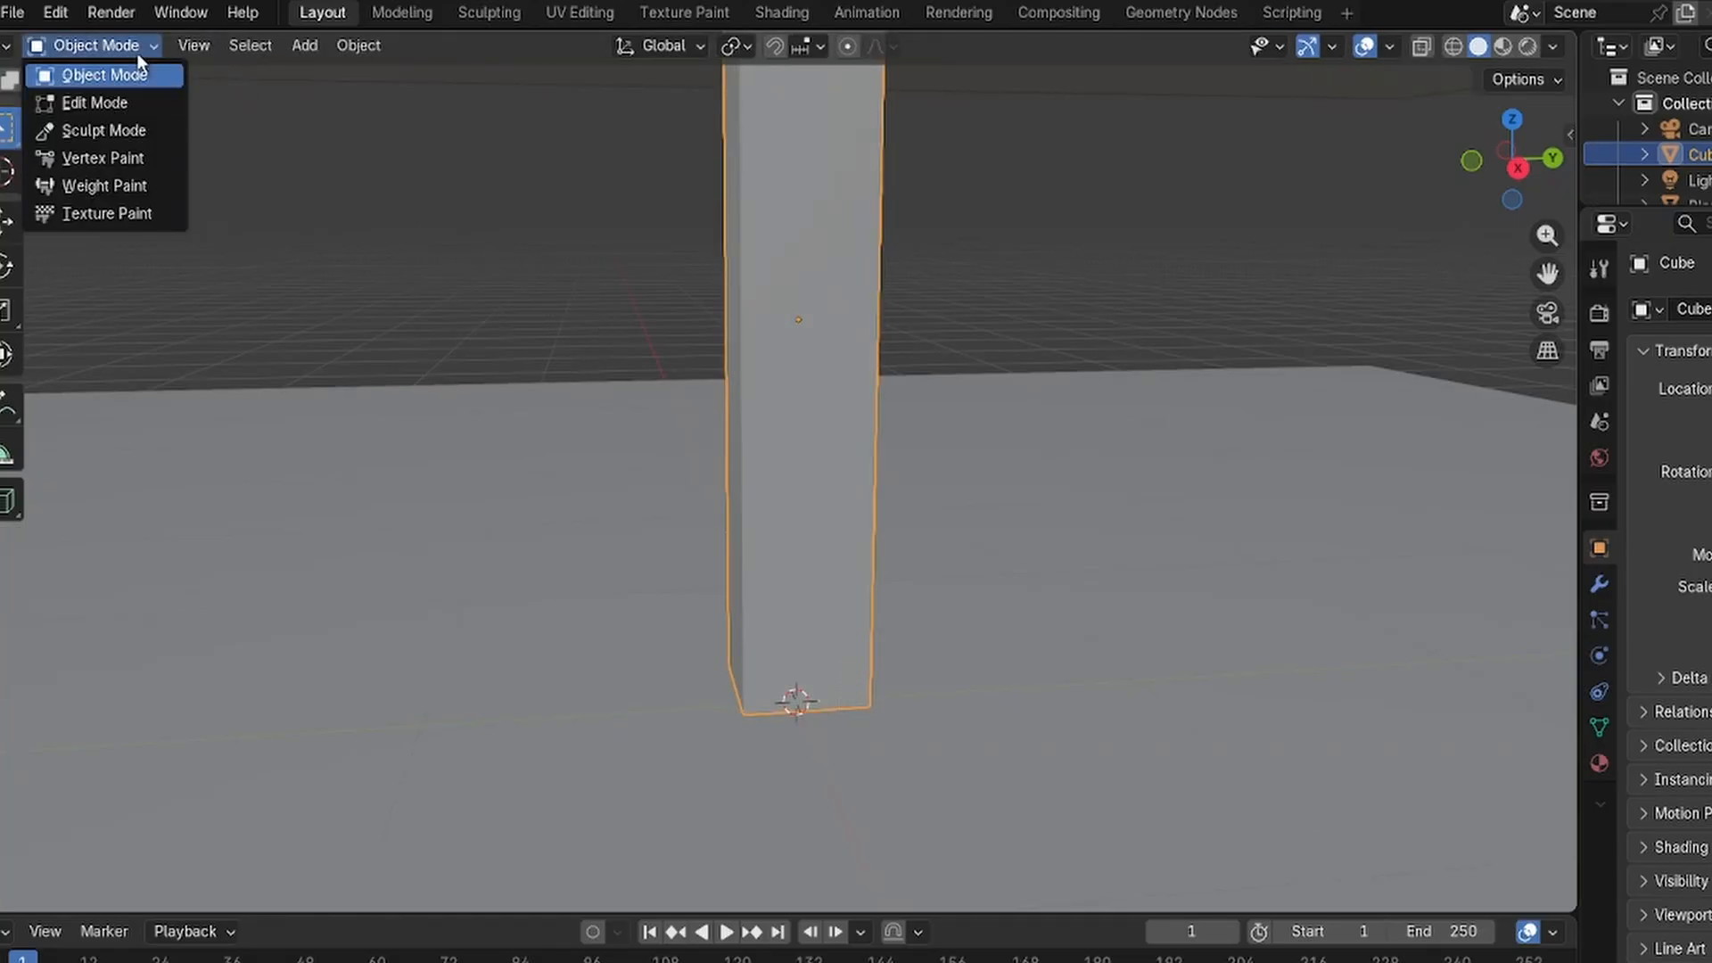
click(120, 101)
click(800, 616)
click(854, 698)
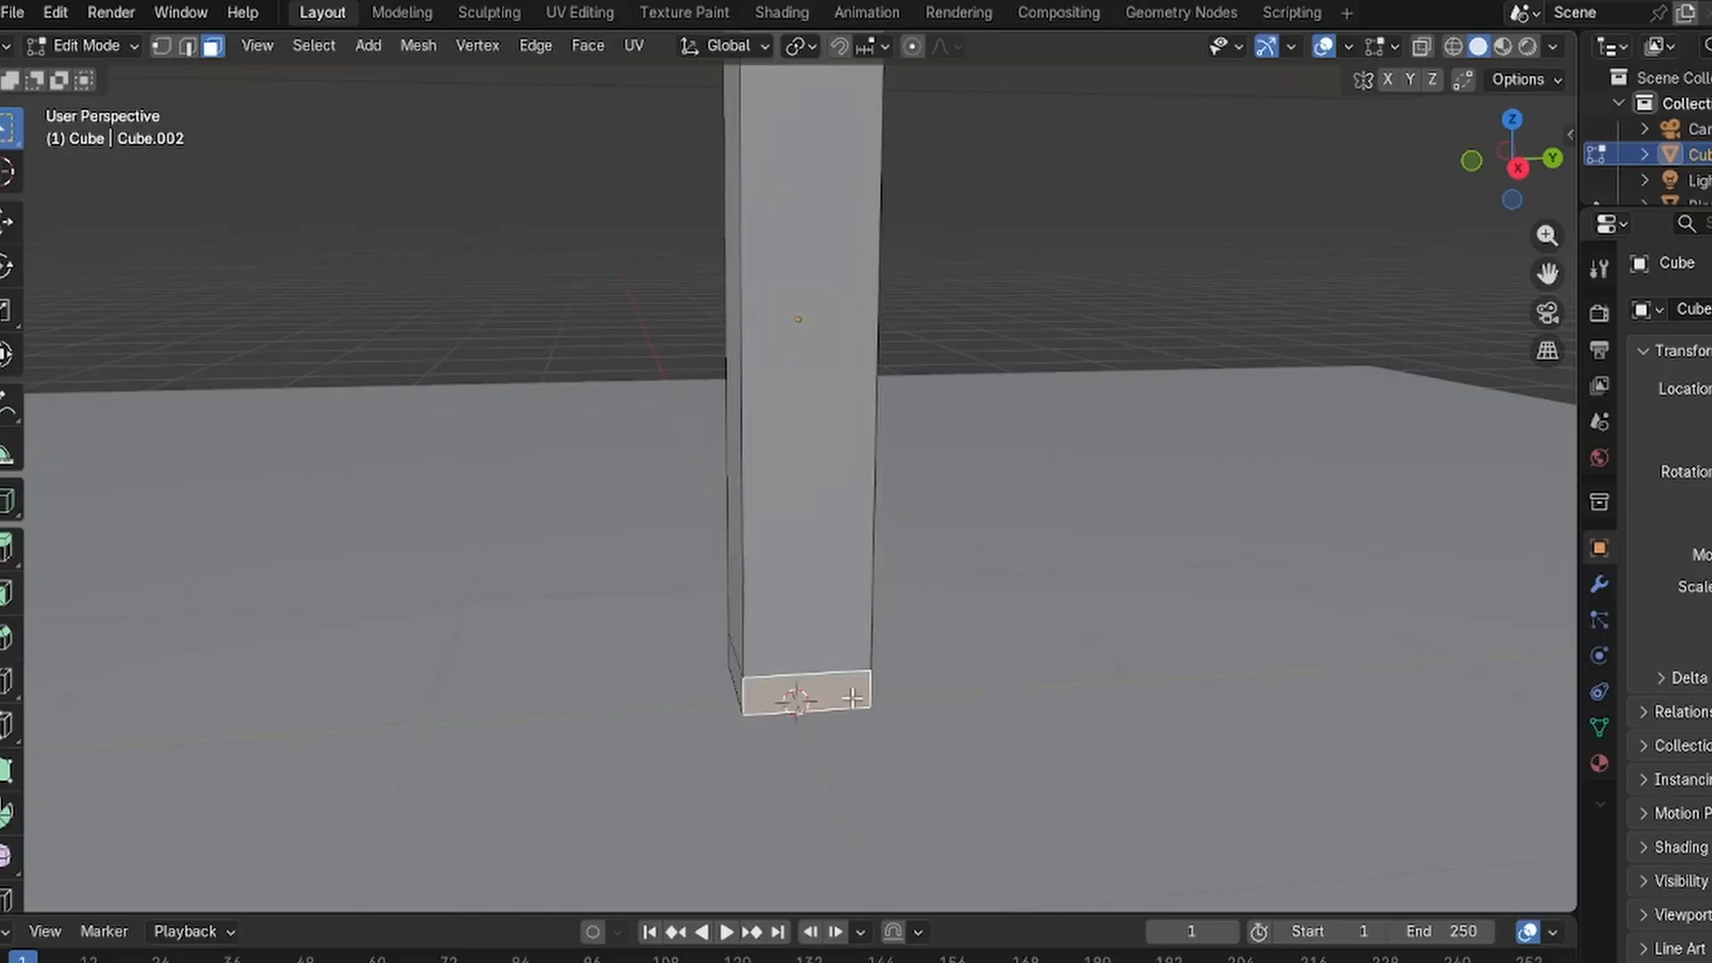
Try to loop-select the ring of narrow faces around the pillar's base.
middle_drag(681, 566, 764, 621)
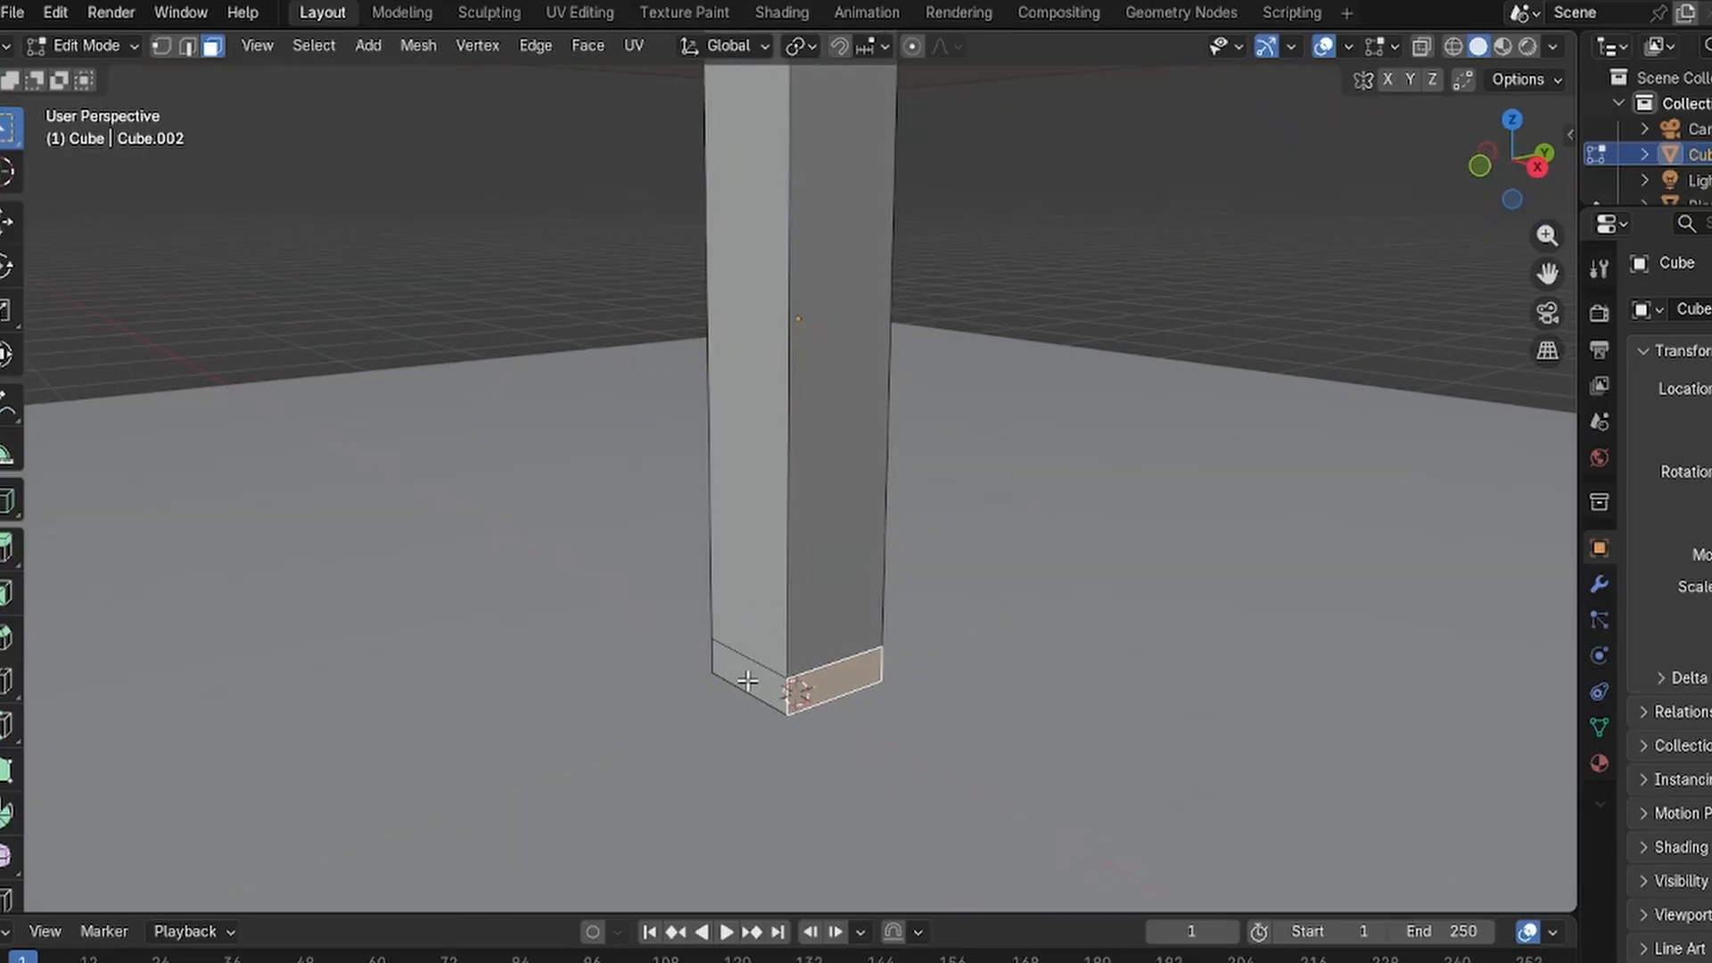
alt+click(748, 681)
click(780, 688)
click(827, 689)
alt+shift+click(834, 688)
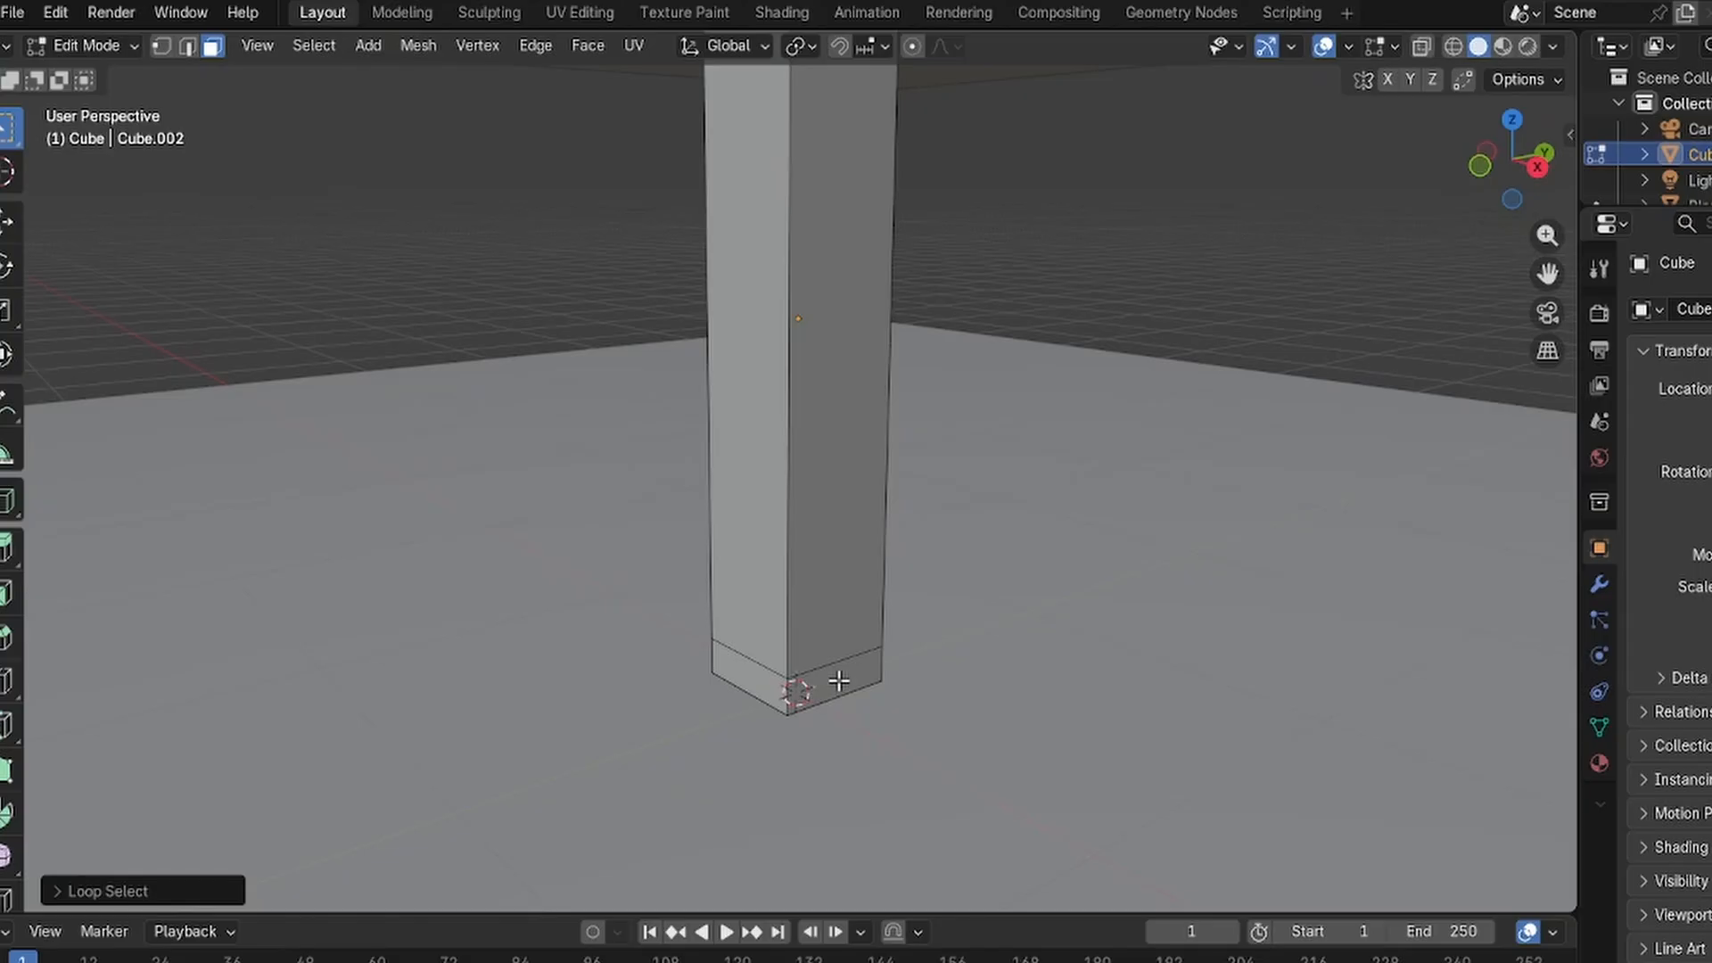
alt+click(839, 681)
click(814, 681)
click(739, 683)
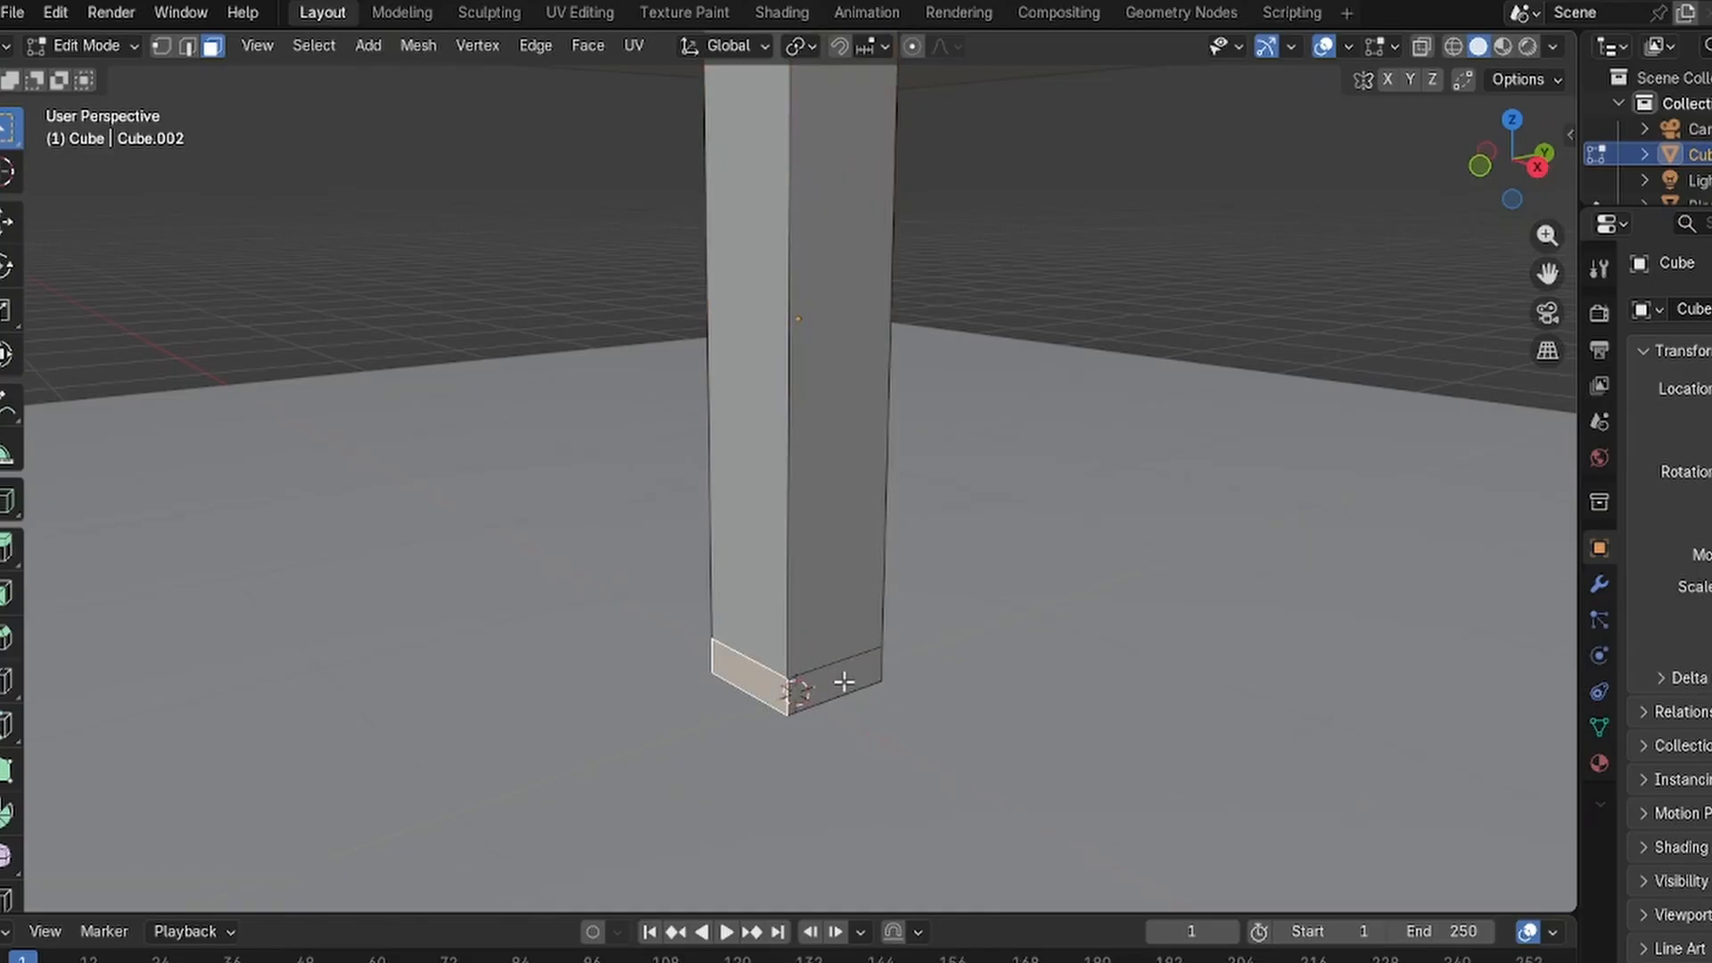
alt+shift+click(844, 683)
click(844, 682)
alt+shift+click(762, 687)
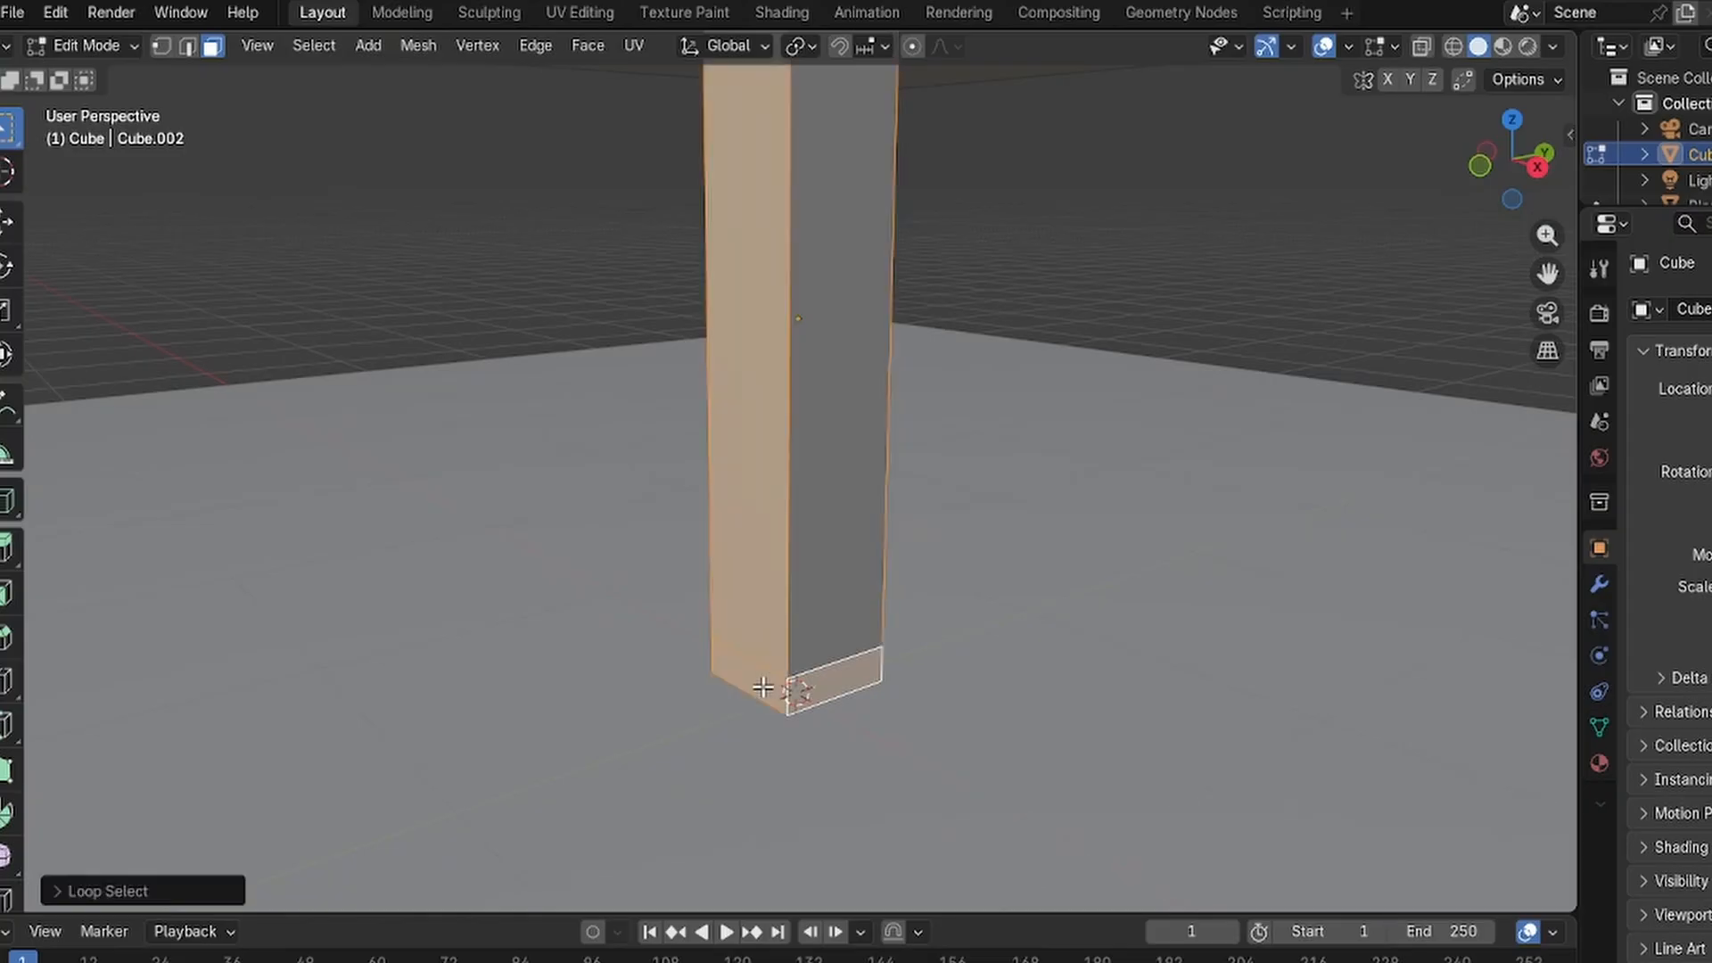
click(763, 687)
middle_drag(902, 657, 835, 586)
alt+shift+click(842, 702)
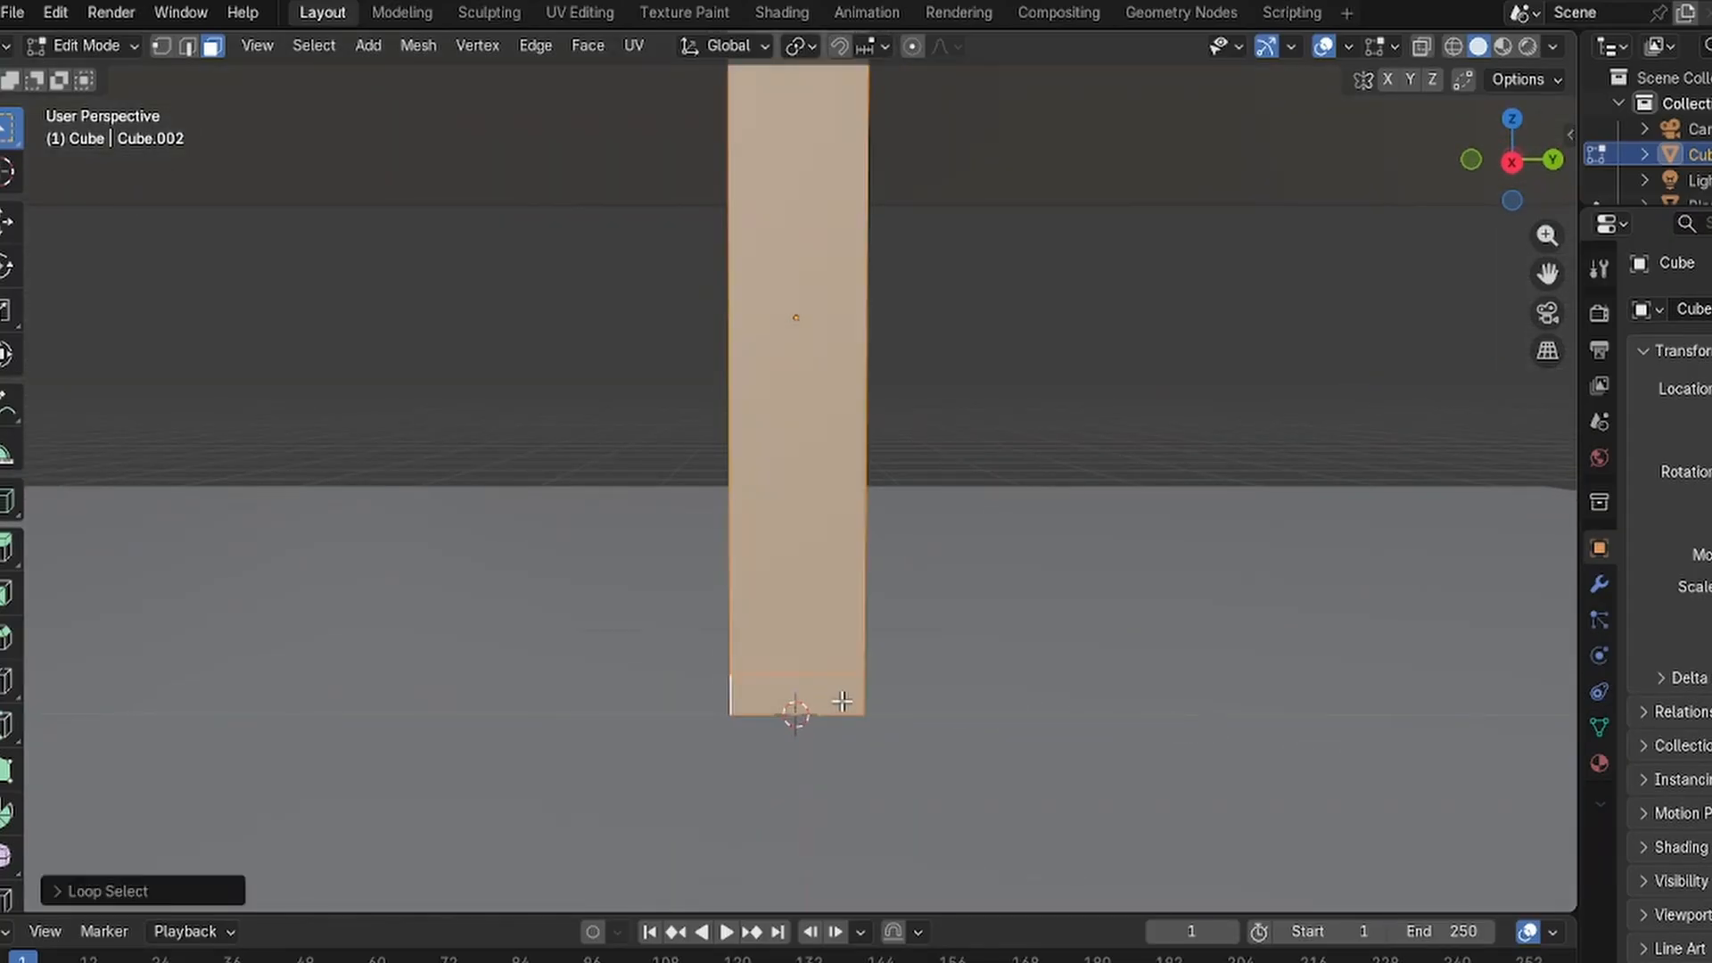
middle_drag(932, 616, 826, 589)
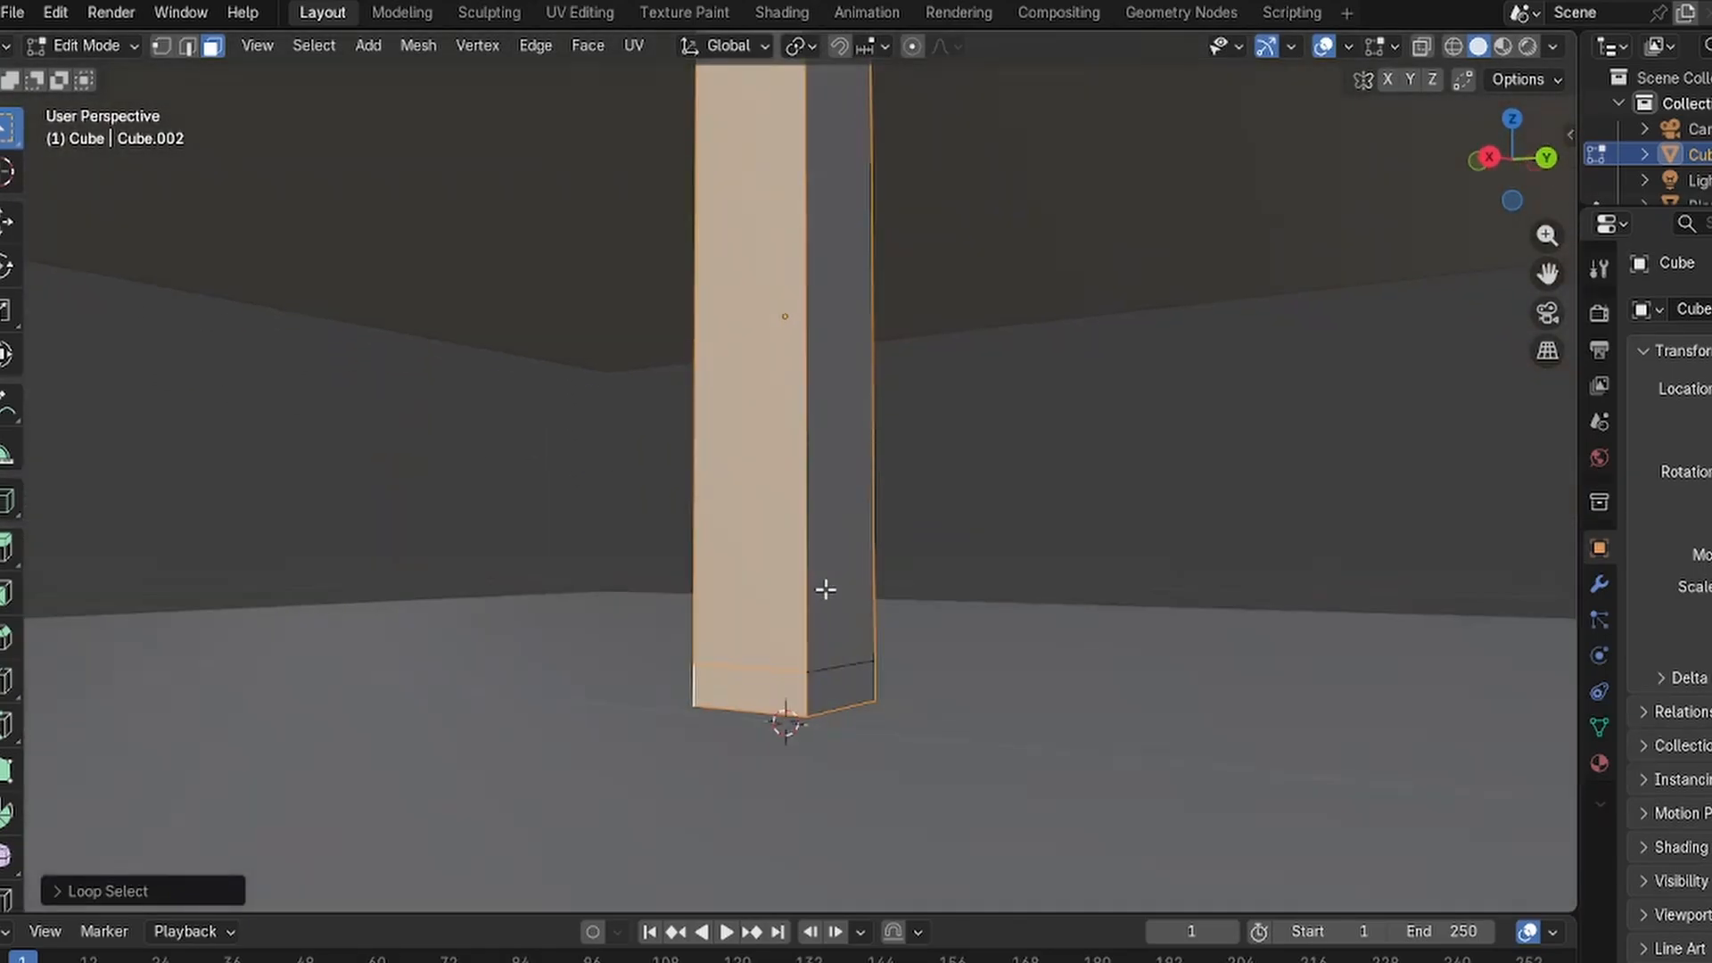
Try to collect the base band's faces by combining individual and loop selection, and undo the wrong selections.
click(843, 689)
shift+click(723, 676)
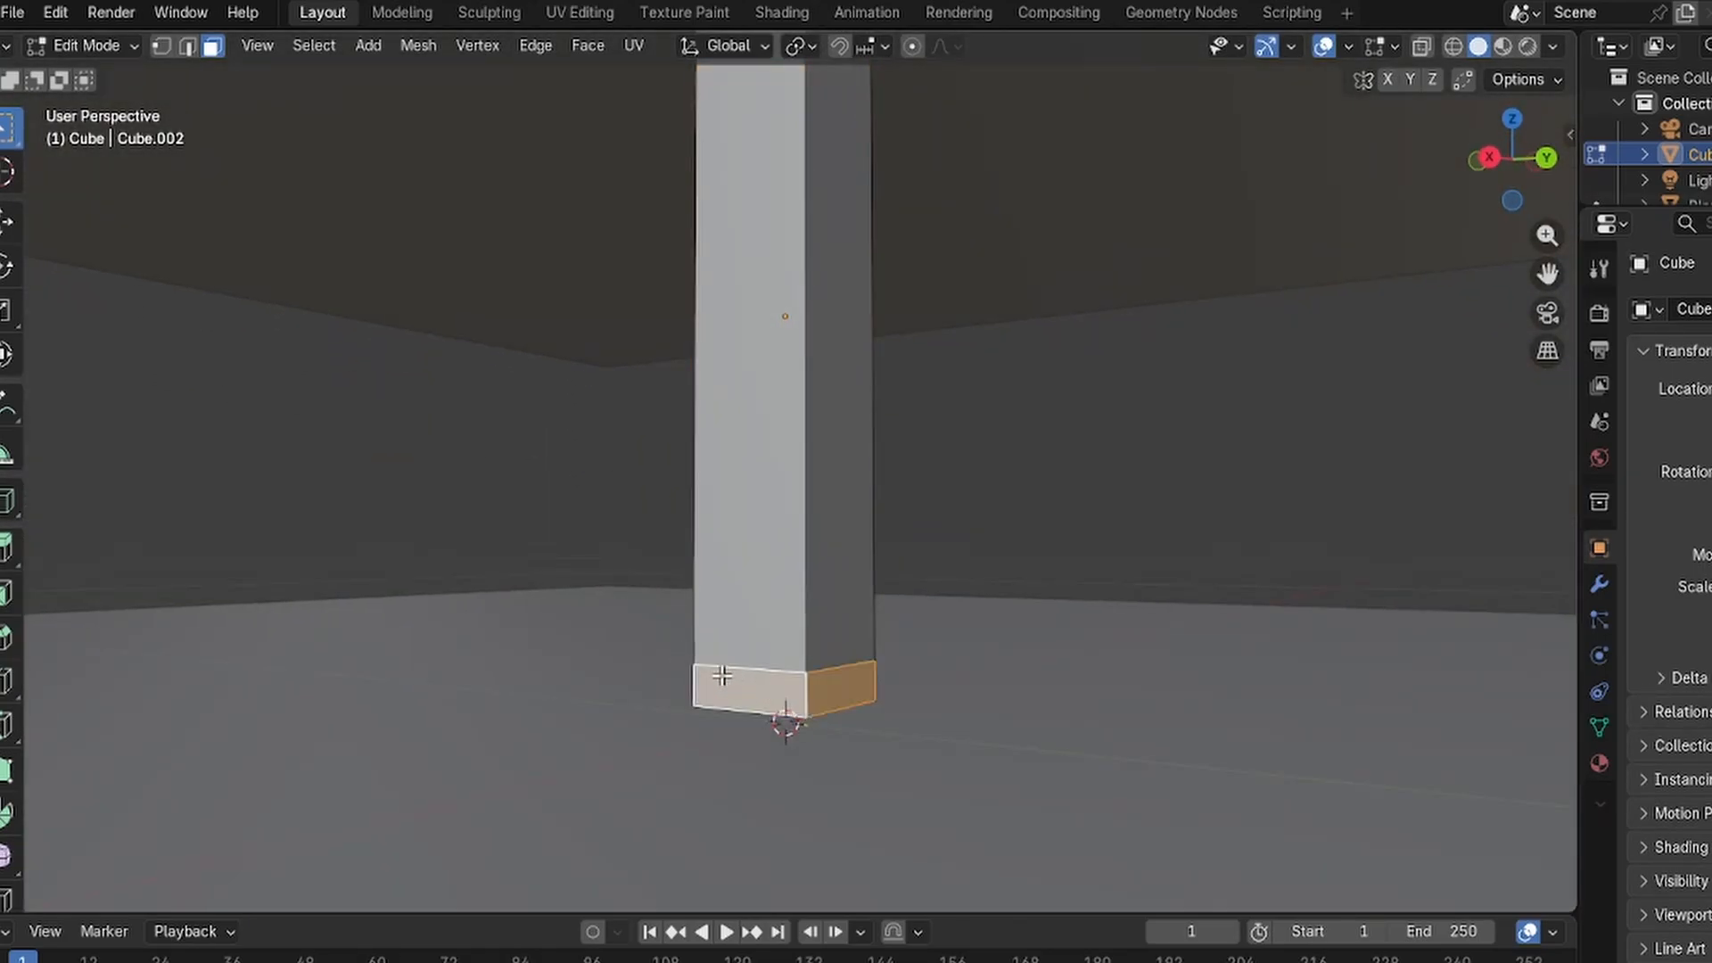
middle_drag(777, 612, 959, 624)
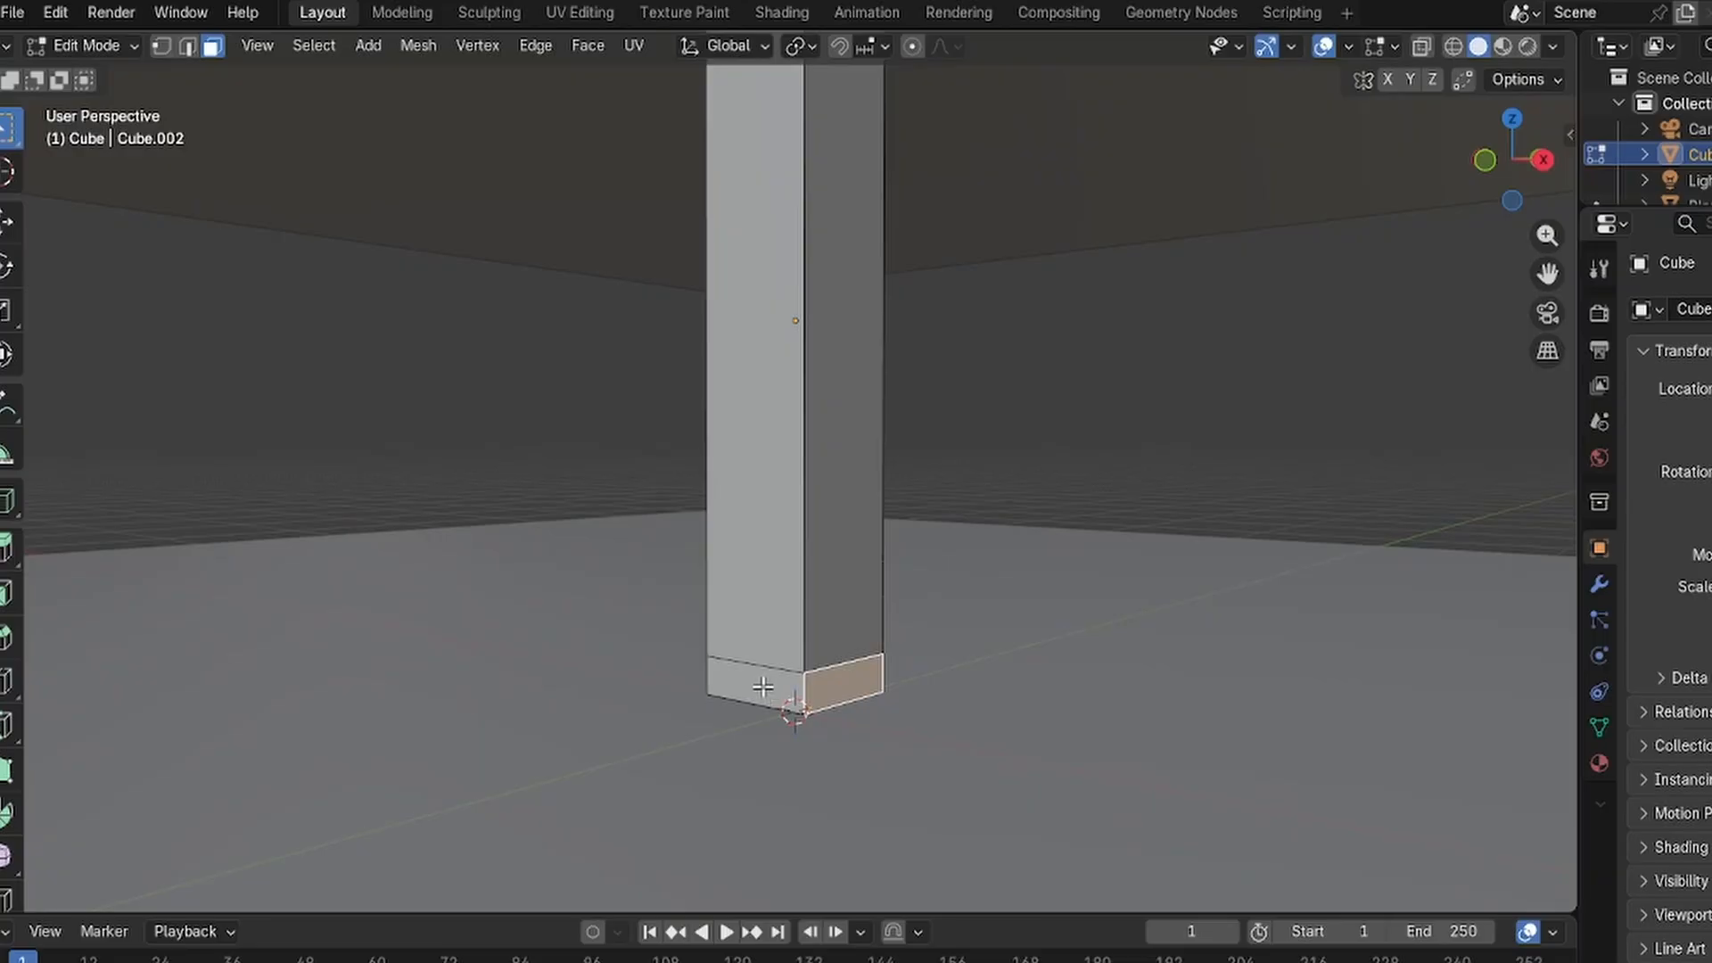
alt+shift+click(764, 680)
click(784, 644)
key(ctrl+z)
key(ctrl+z)
click(852, 651)
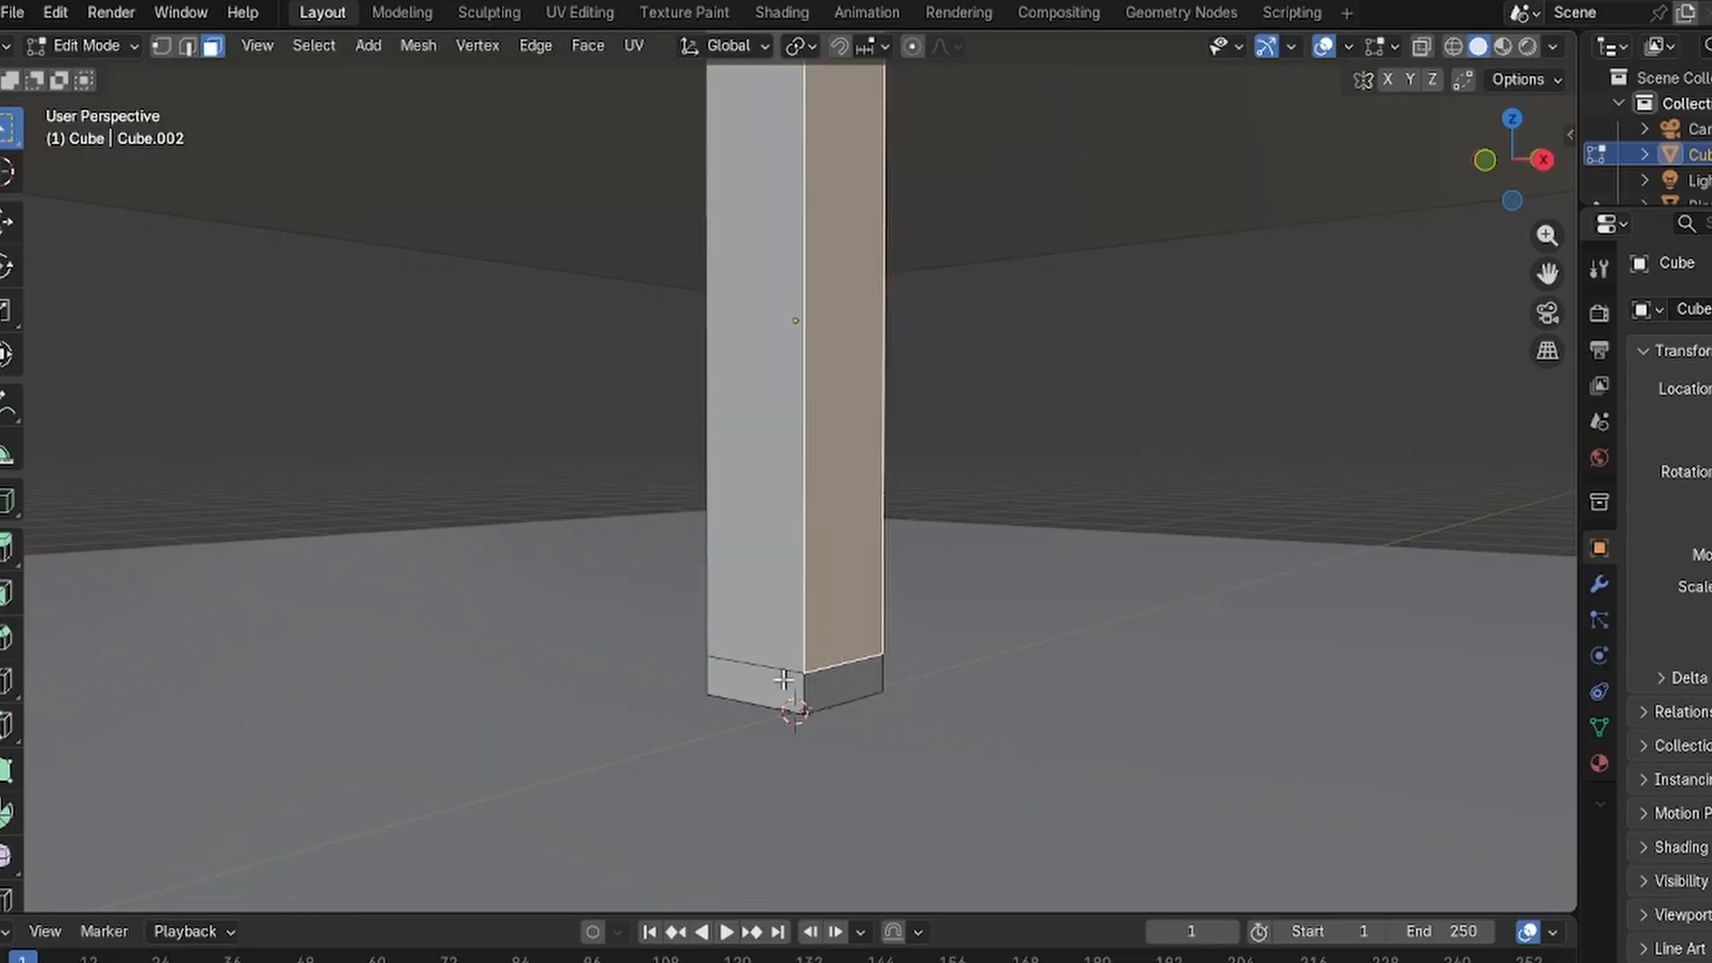
Select all four narrow side faces around the pillar's base one at a time.
click(789, 690)
shift+click(837, 686)
shift+middle_drag(941, 623, 865, 614)
middle_drag(850, 613, 515, 619)
shift+click(841, 677)
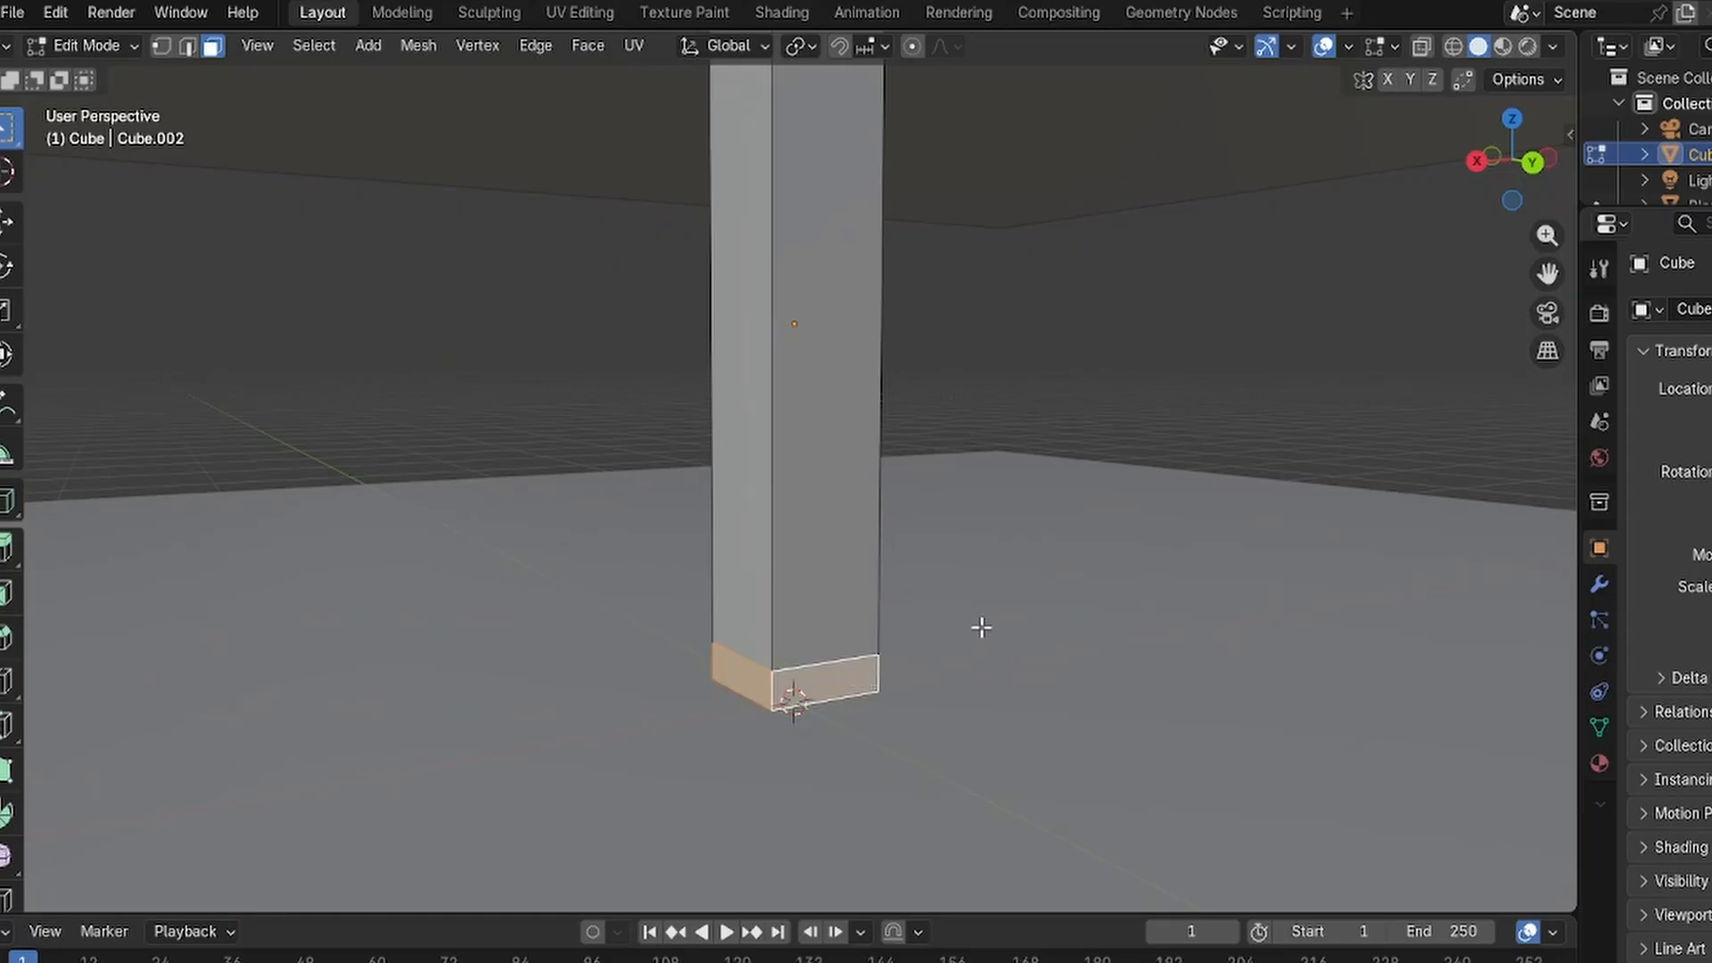
middle_drag(985, 624, 735, 635)
shift+click(853, 705)
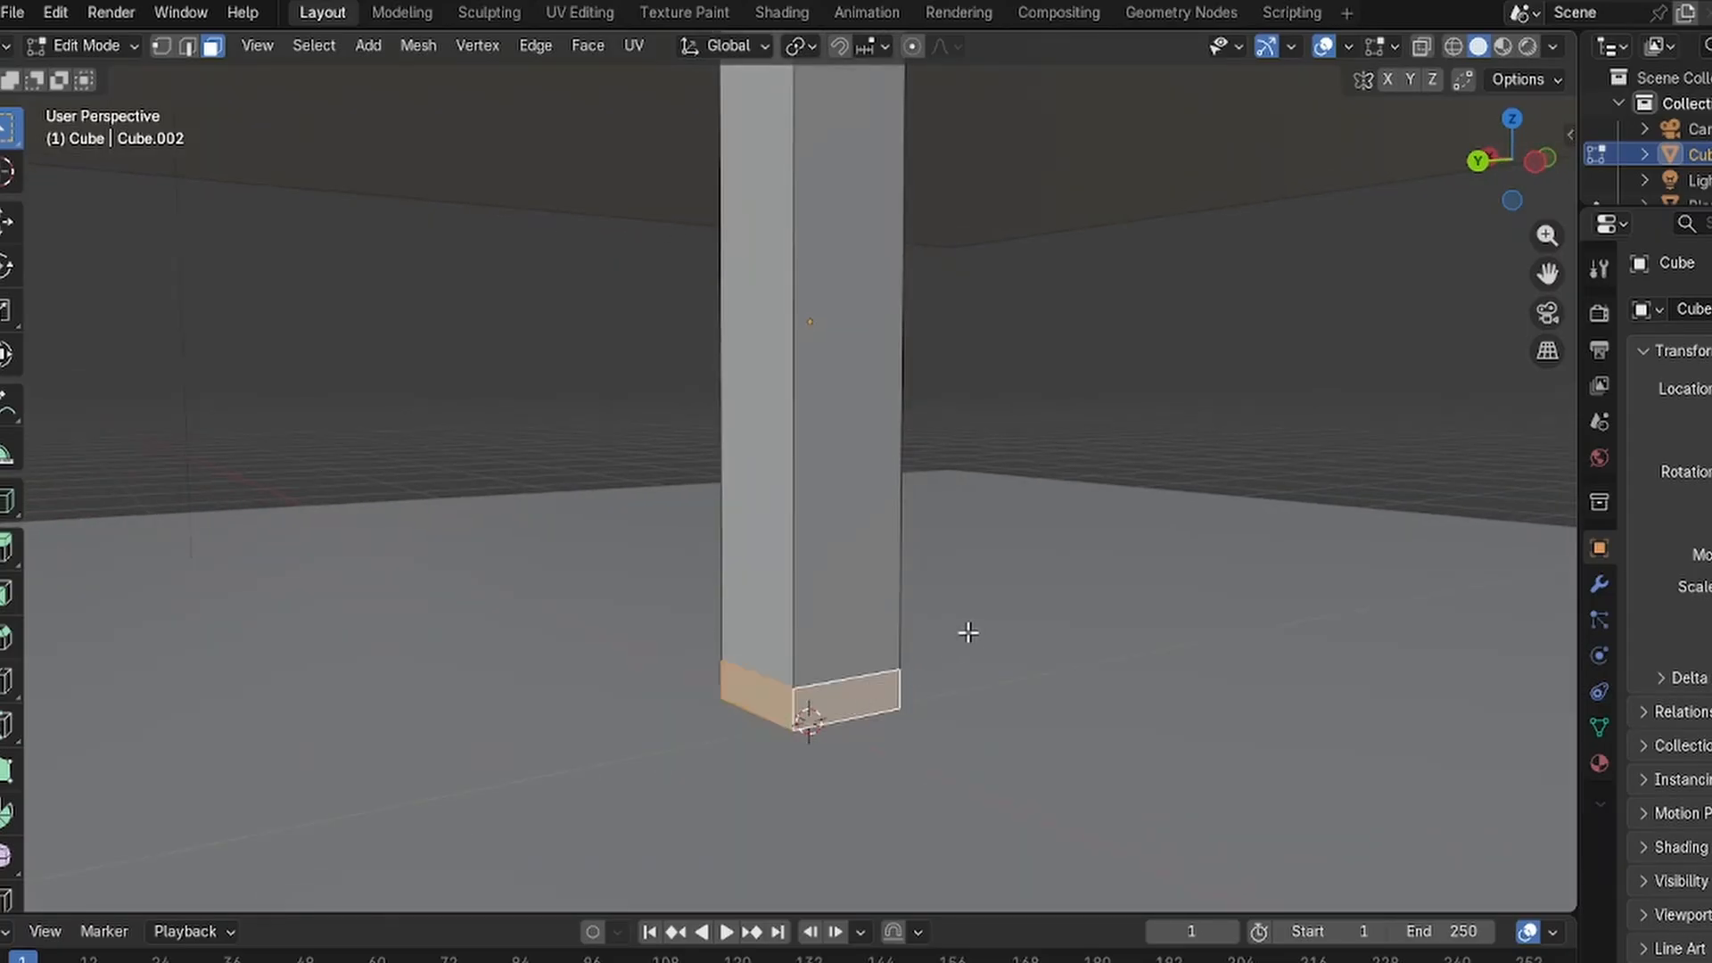
mouse_move(967, 631)
middle_down()
mouse_move(802, 642)
mouse_move(973, 649)
middle_up()
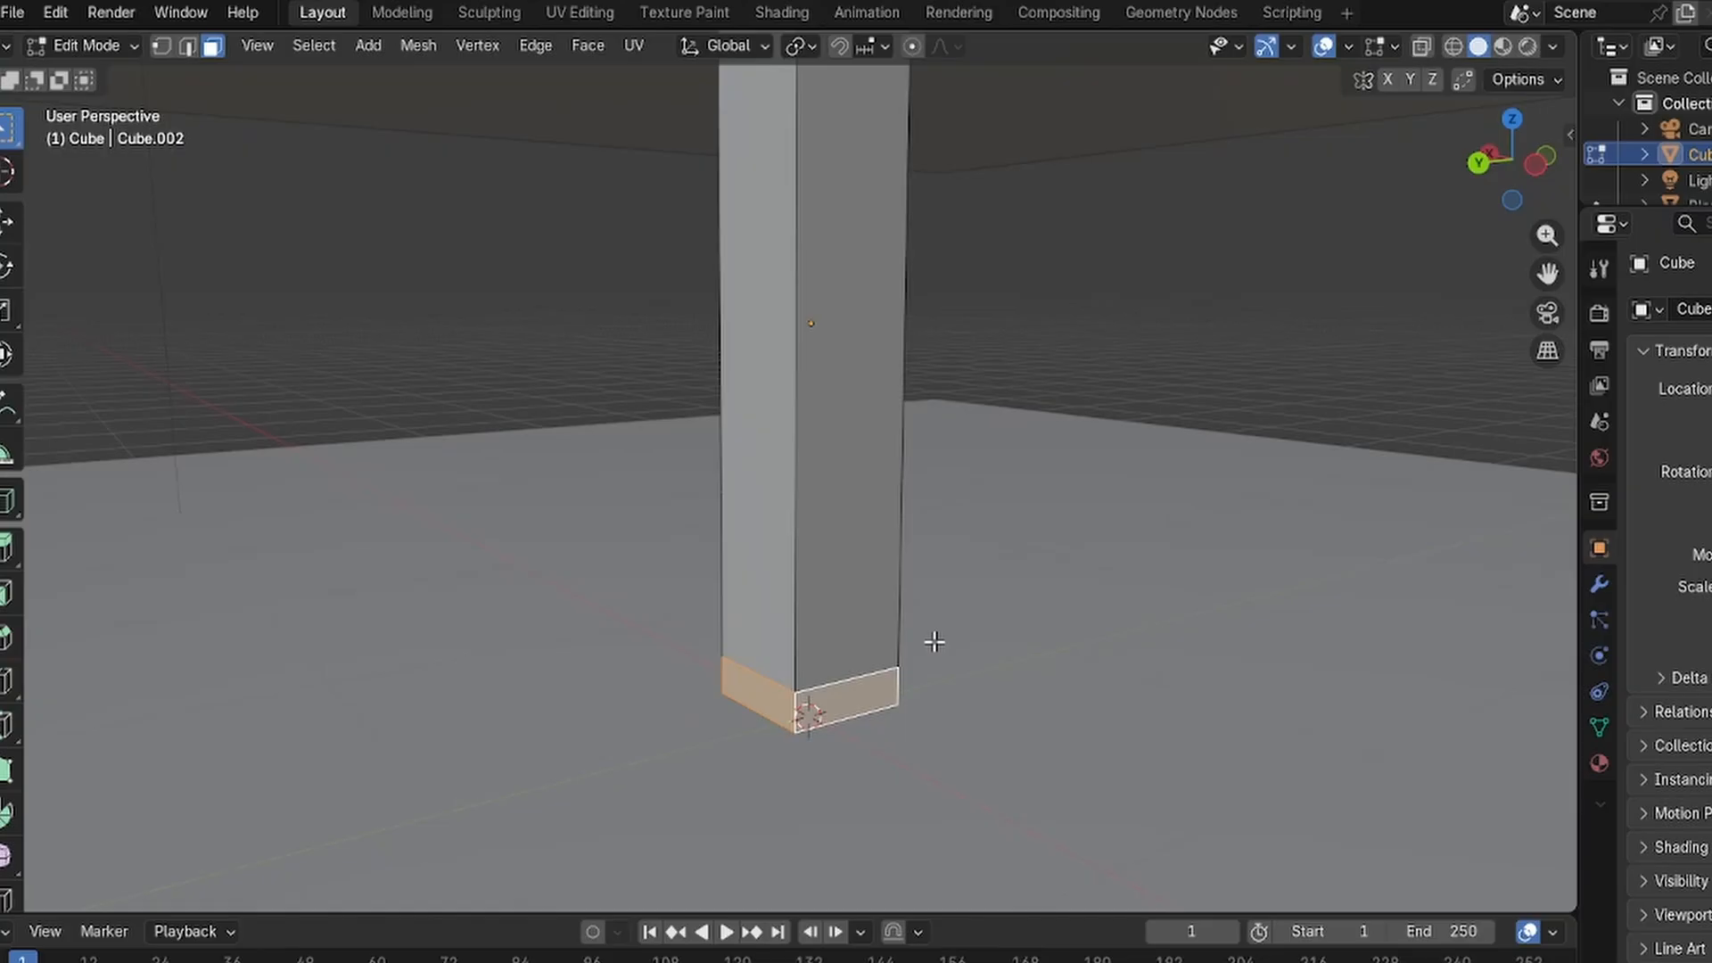
Extrude the four selected base faces in place, without offsetting them.
key(s)
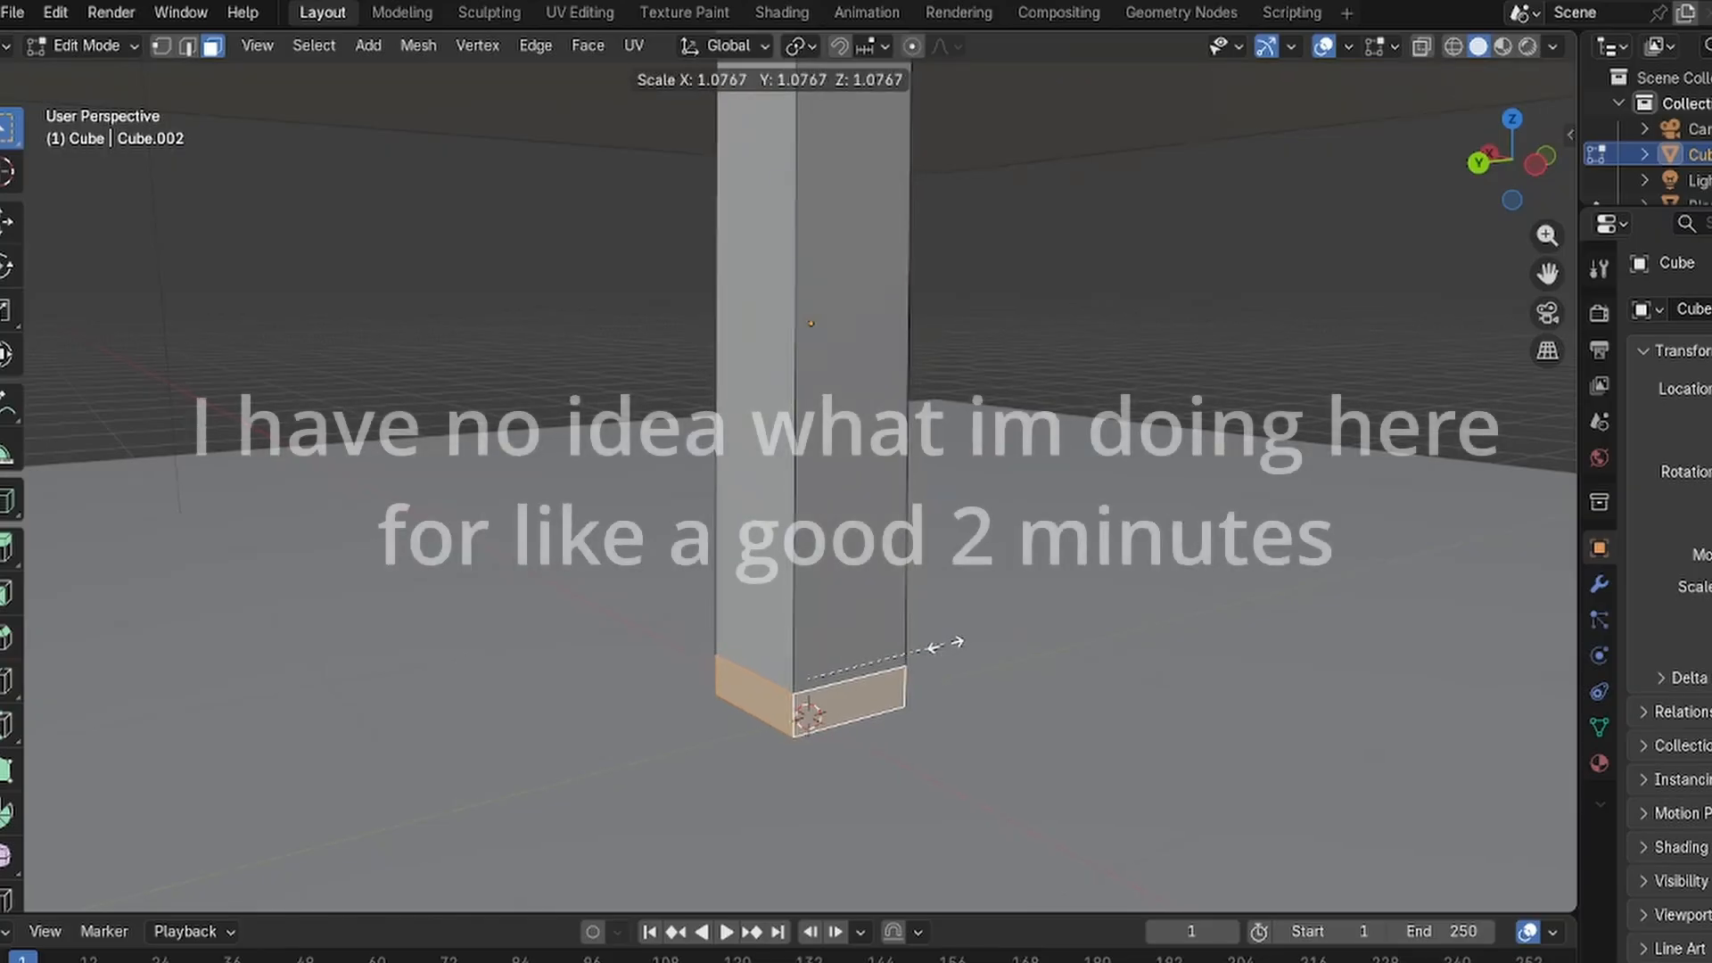
right_click(936, 647)
key(e)
key(y)
click(917, 655)
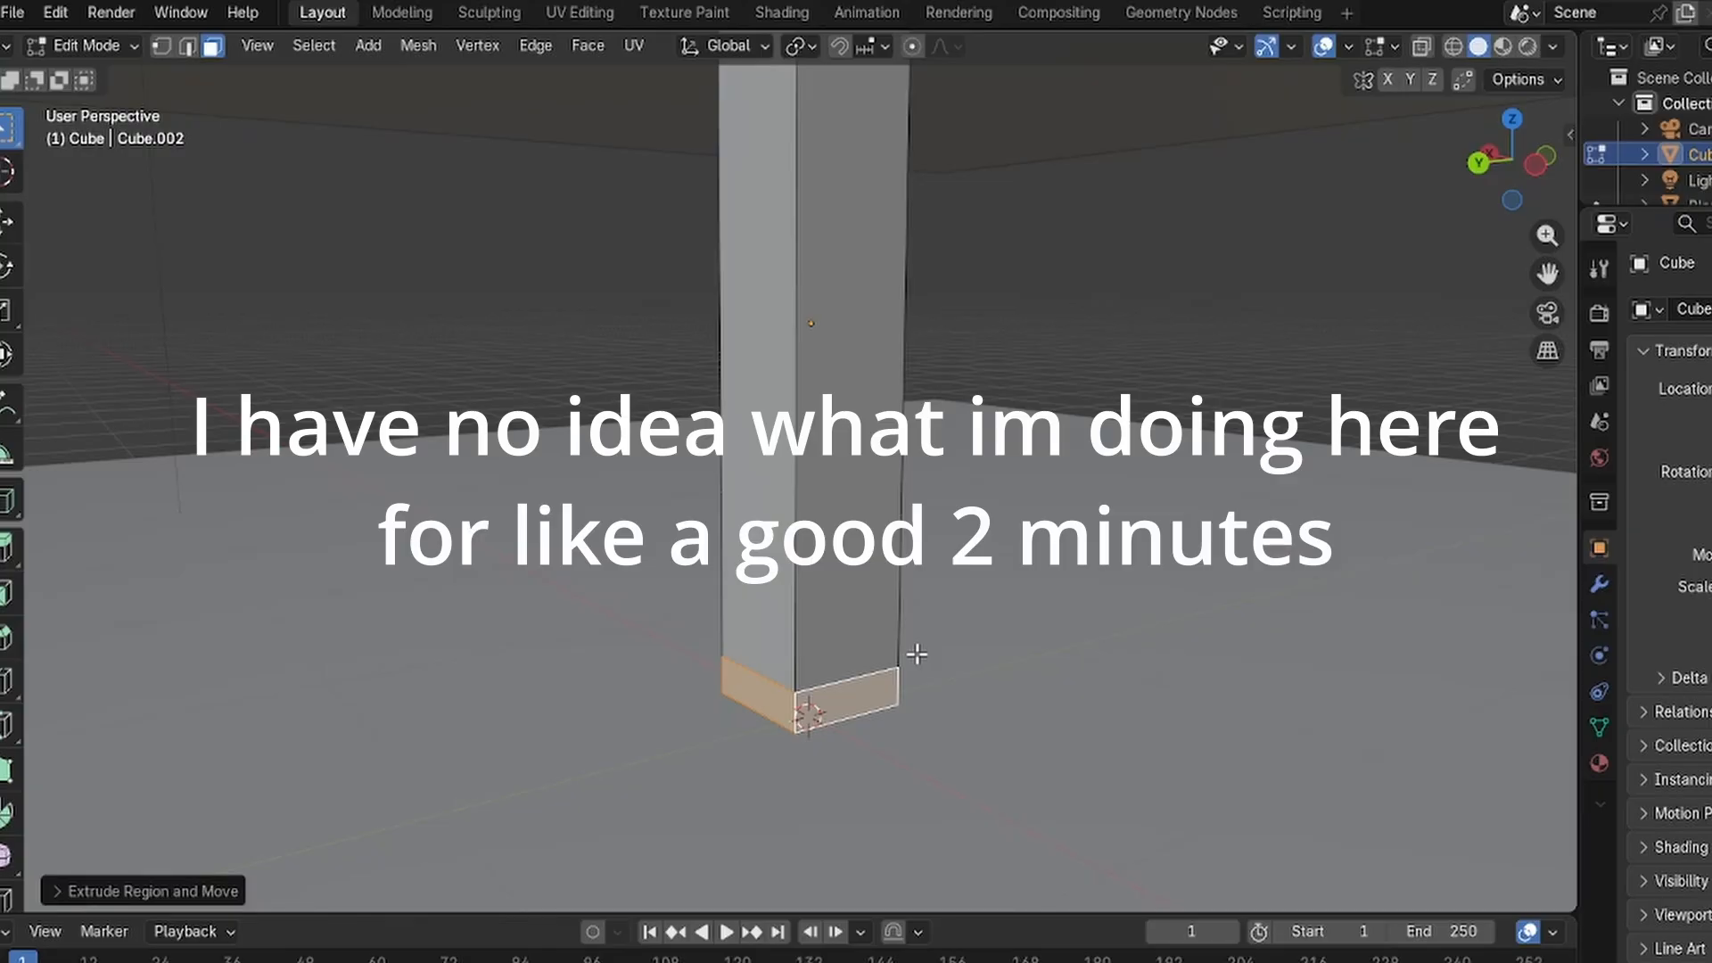
Try scaling the extruded base faces uniformly by about 1.75, and undo the scaling.
key(shift+v)
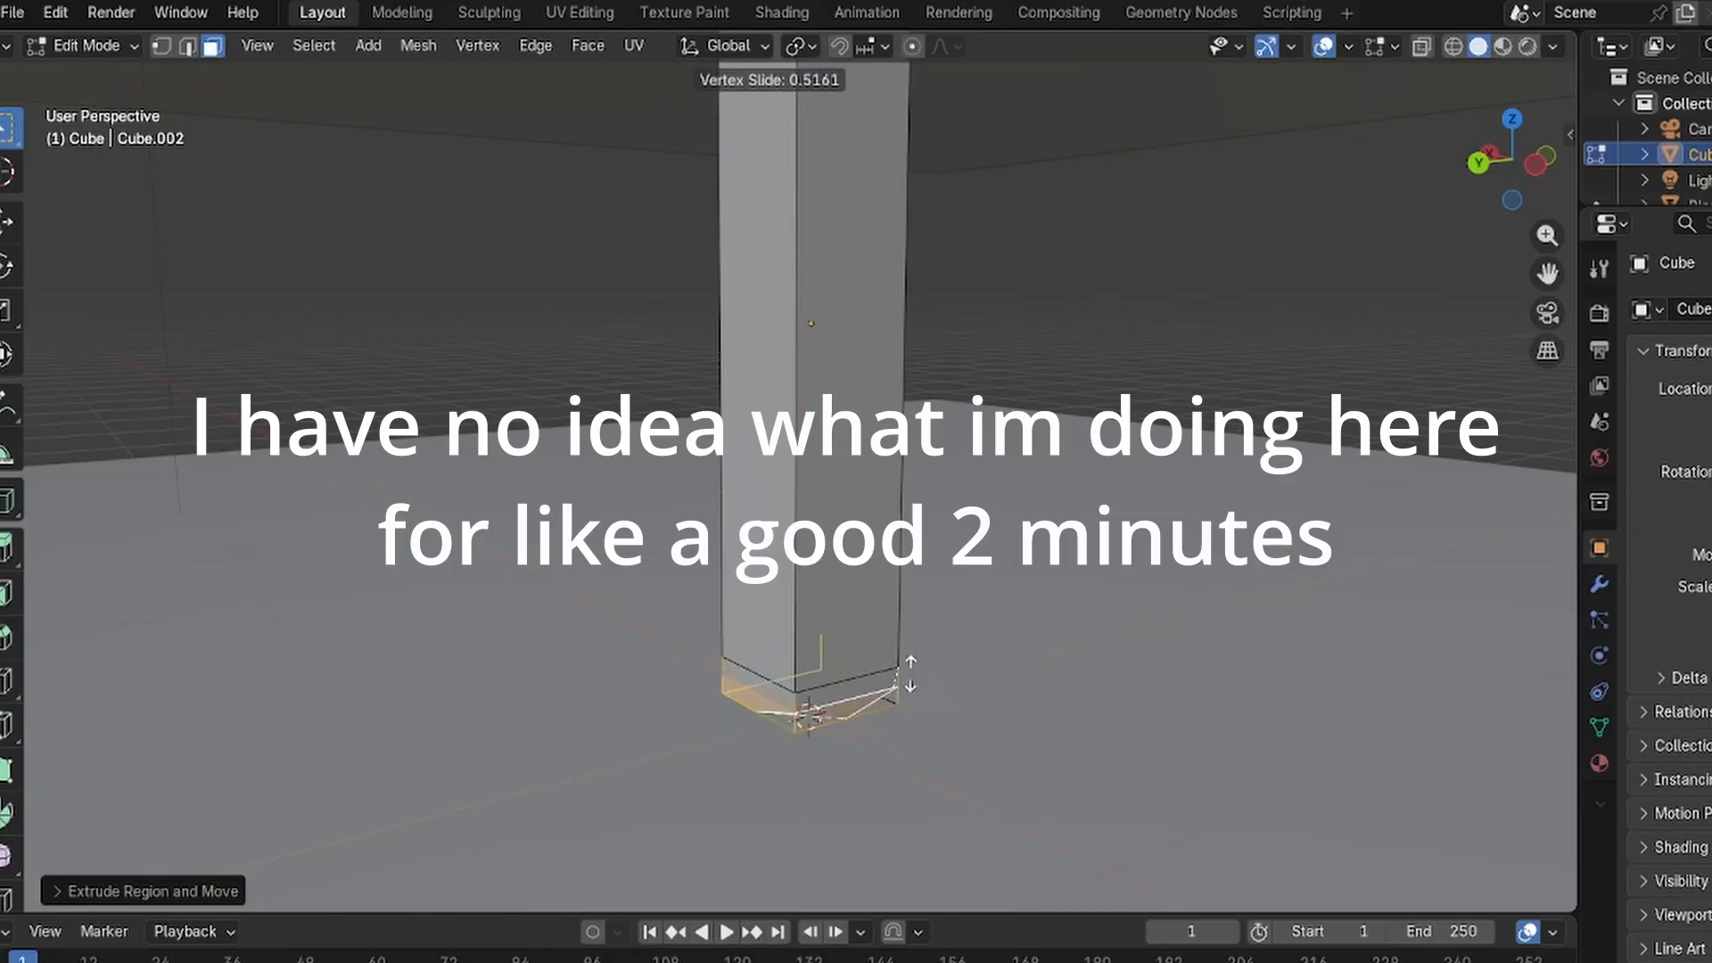
right_click(910, 674)
key(g)
key(s)
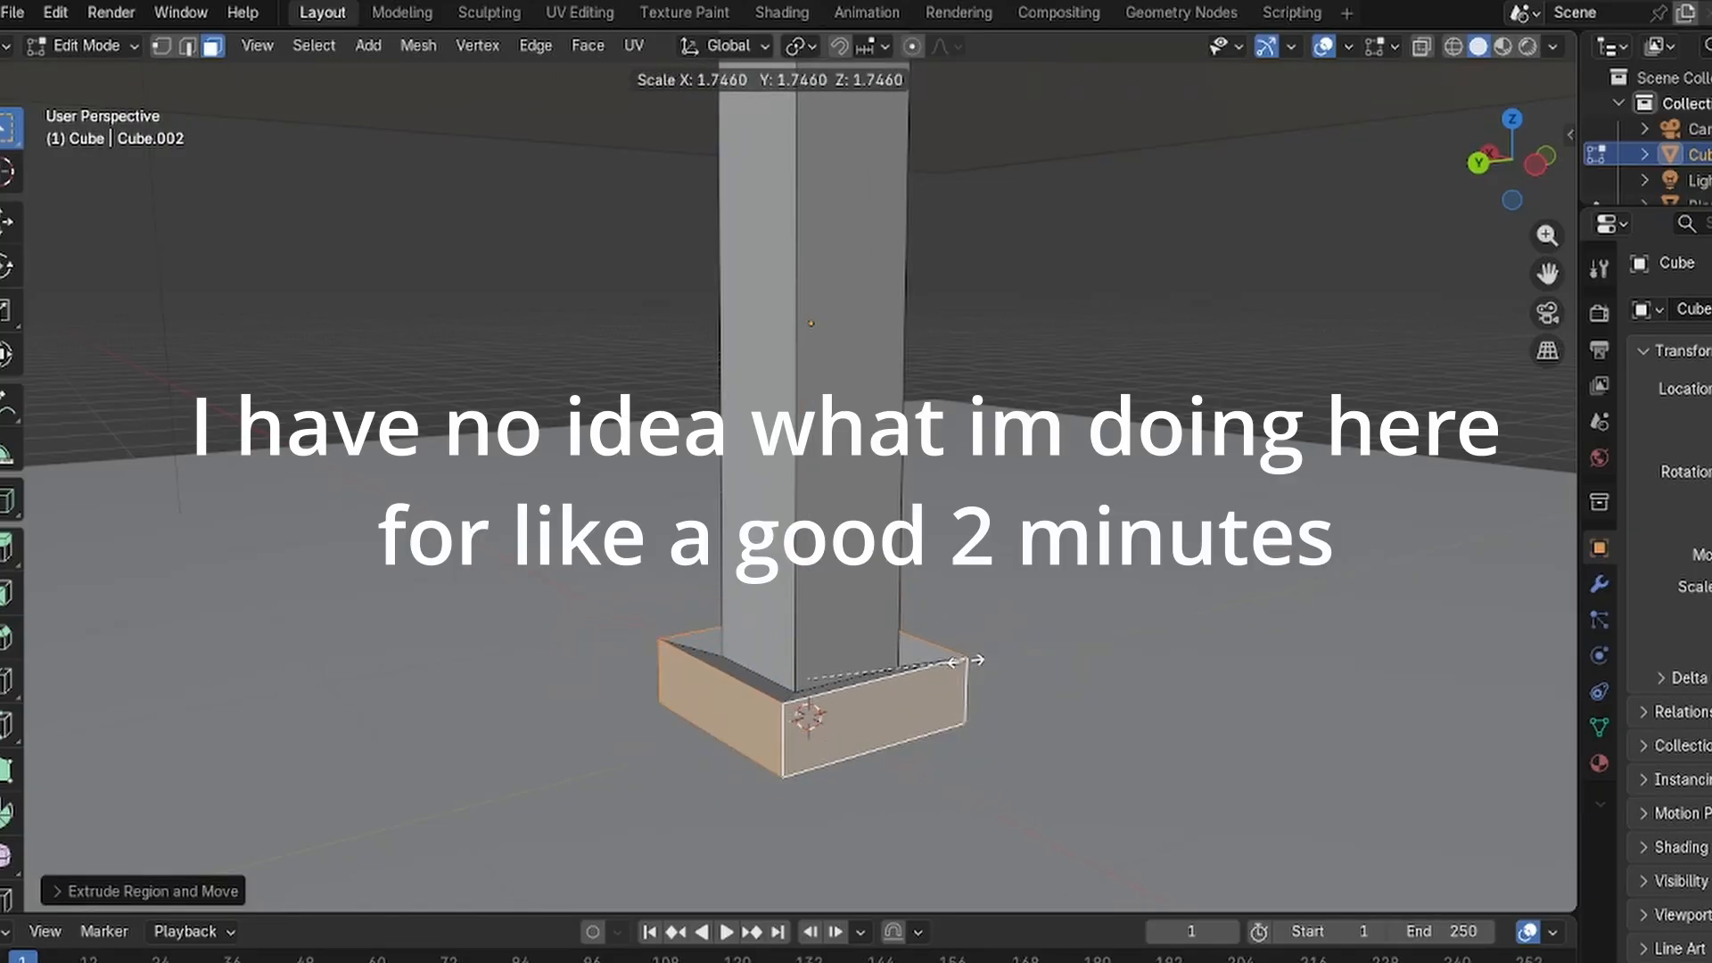
click(966, 660)
click(998, 585)
middle_drag(998, 585, 1175, 603)
scroll(902, 643, up, 1)
key(ctrl+z)
key(ctrl+z)
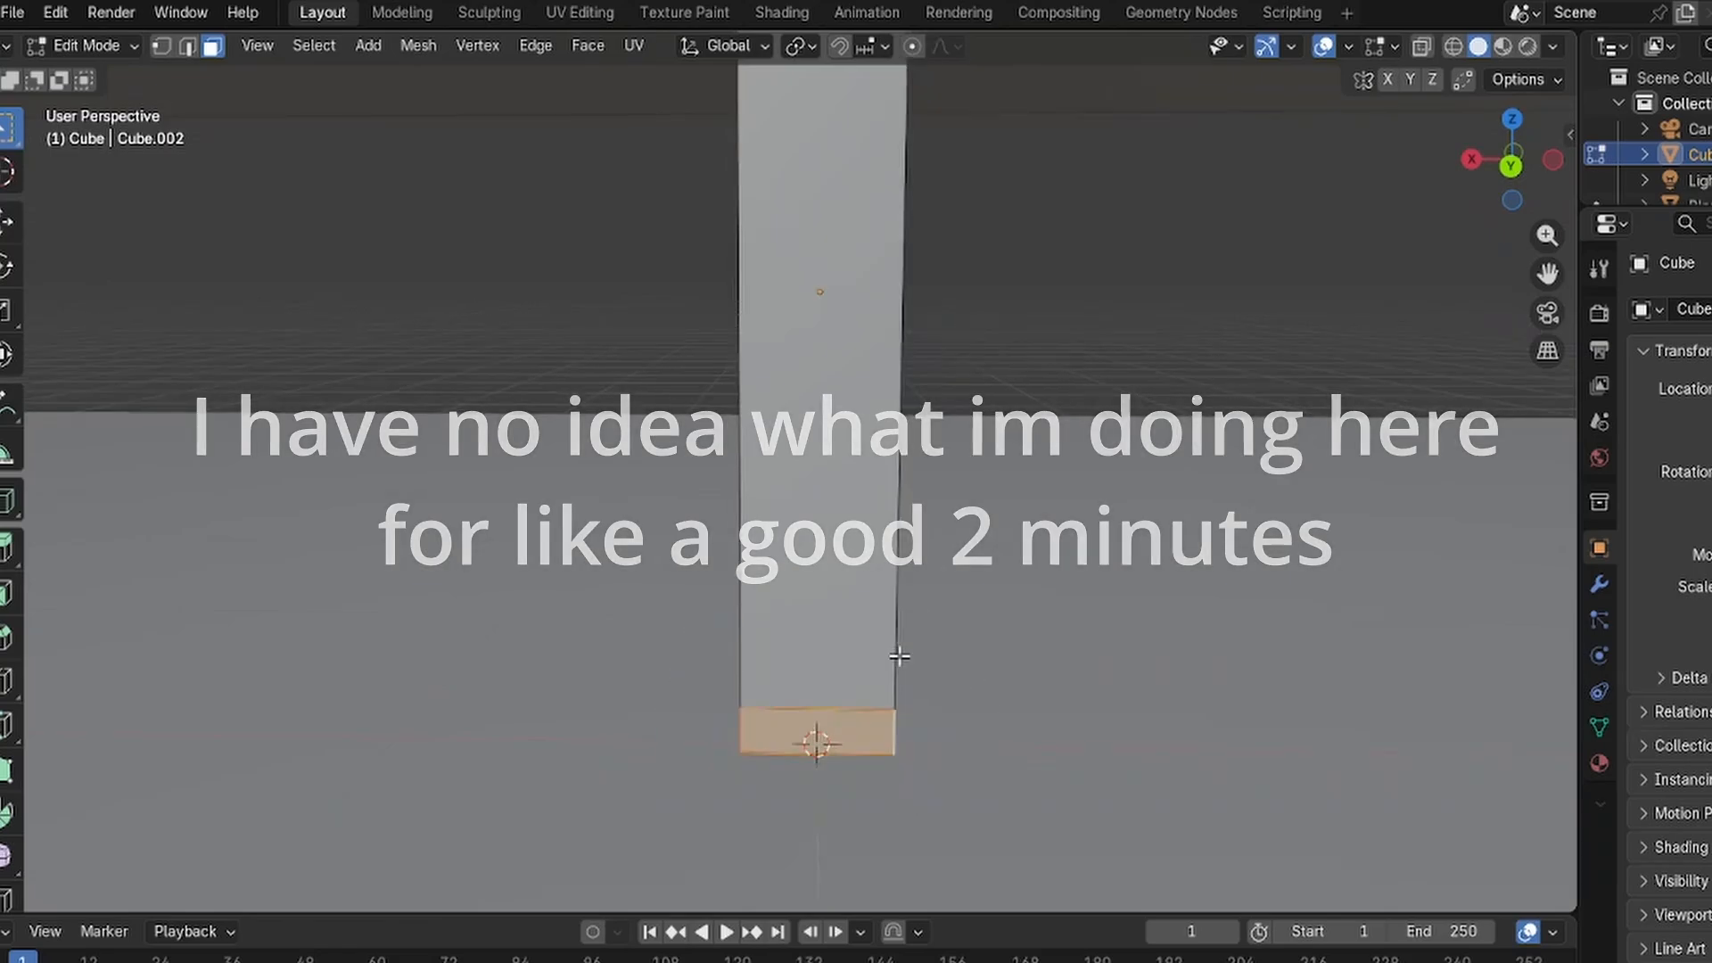
Scale the extruded base faces outward by about 1.2 in X and Y only, forming a plinth, and clear the selection.
key(g)
key(s)
key(shift+z)
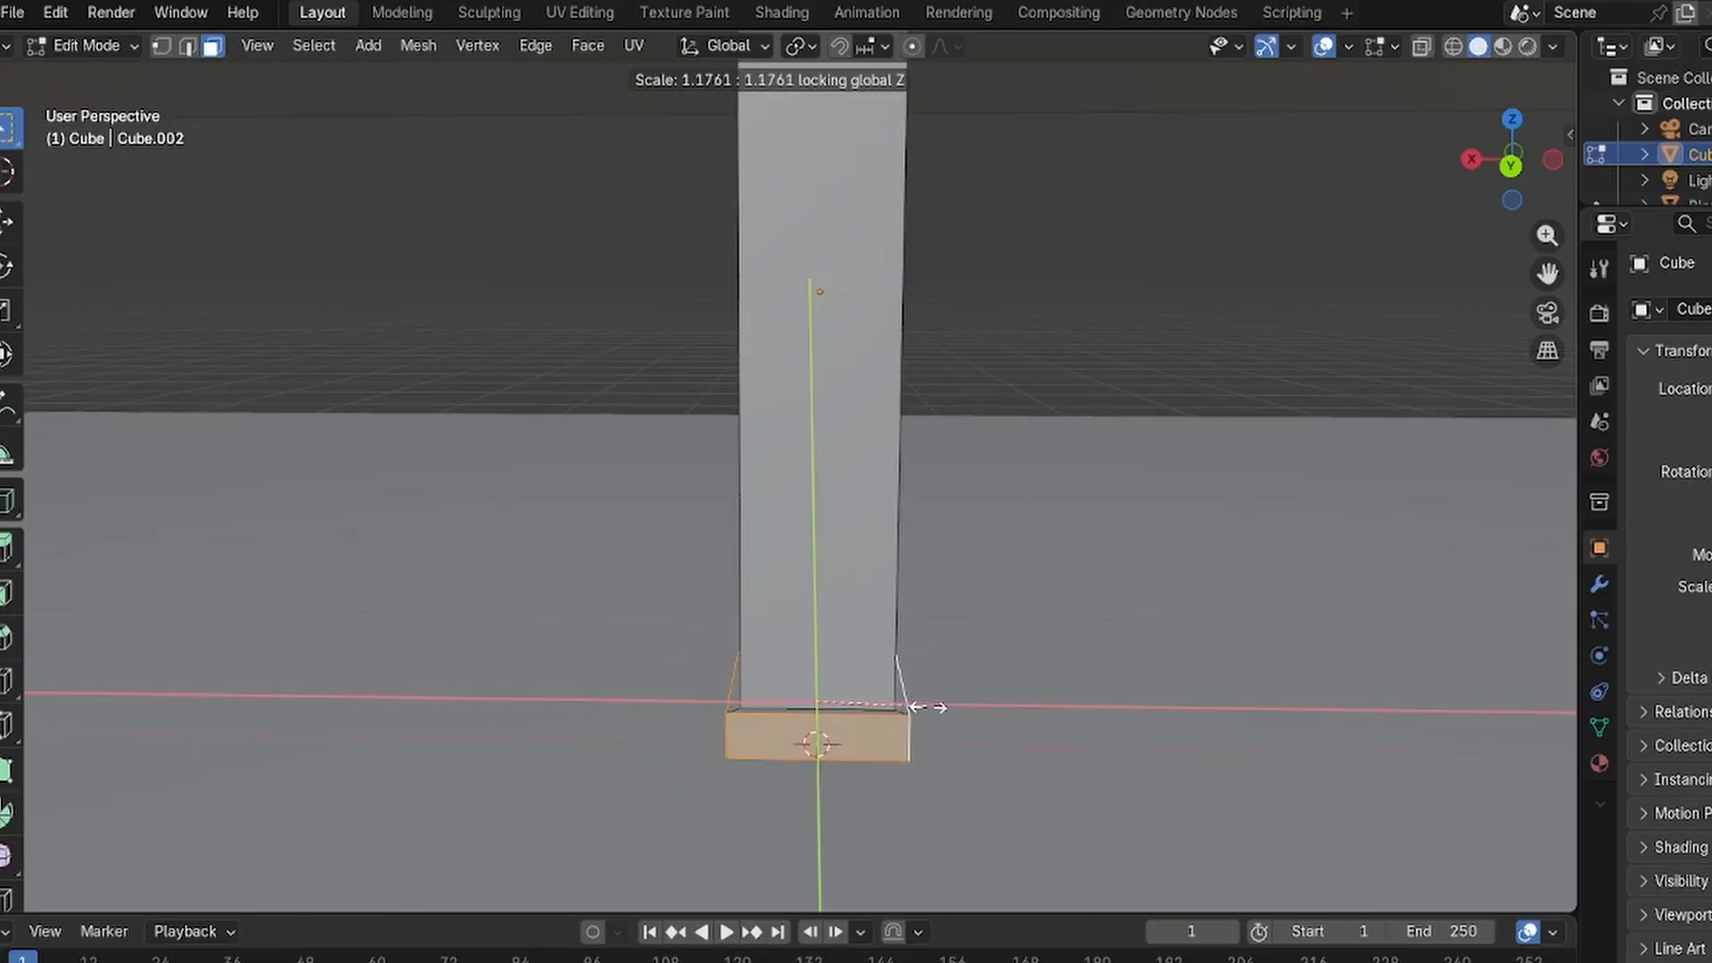
click(933, 707)
click(1005, 669)
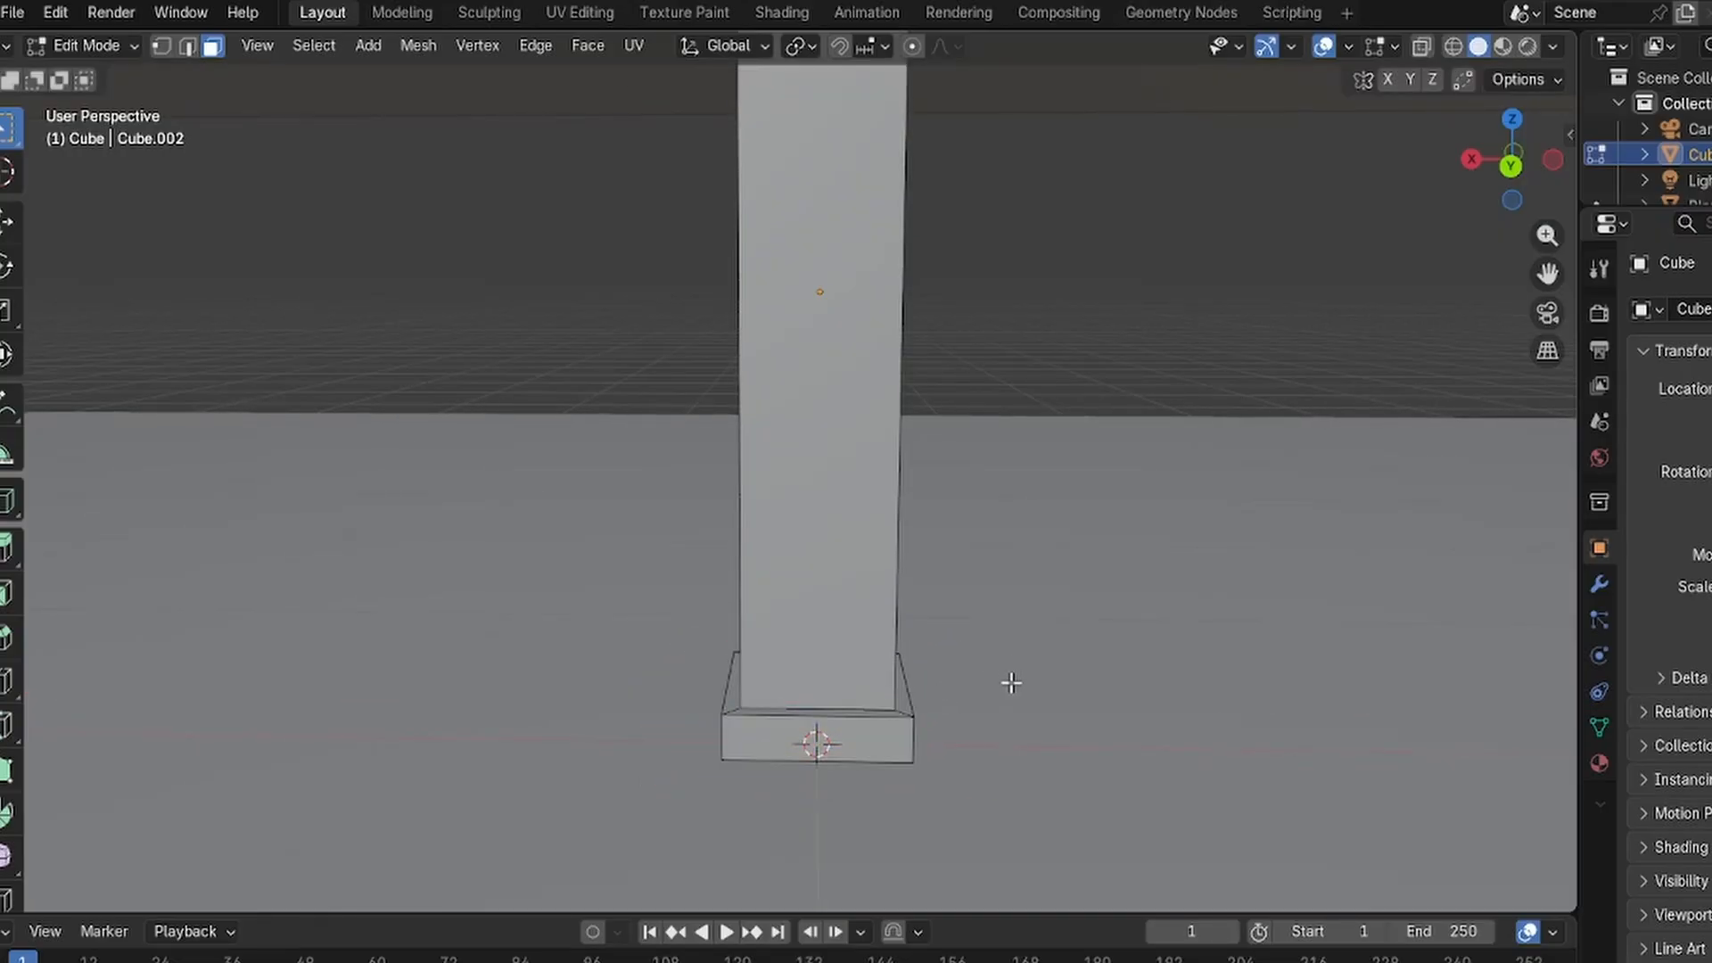
Try to pick the plinth's upper edge and switch from face selection to edge selection.
middle_drag(1012, 683, 963, 678)
scroll(890, 744, up, 2)
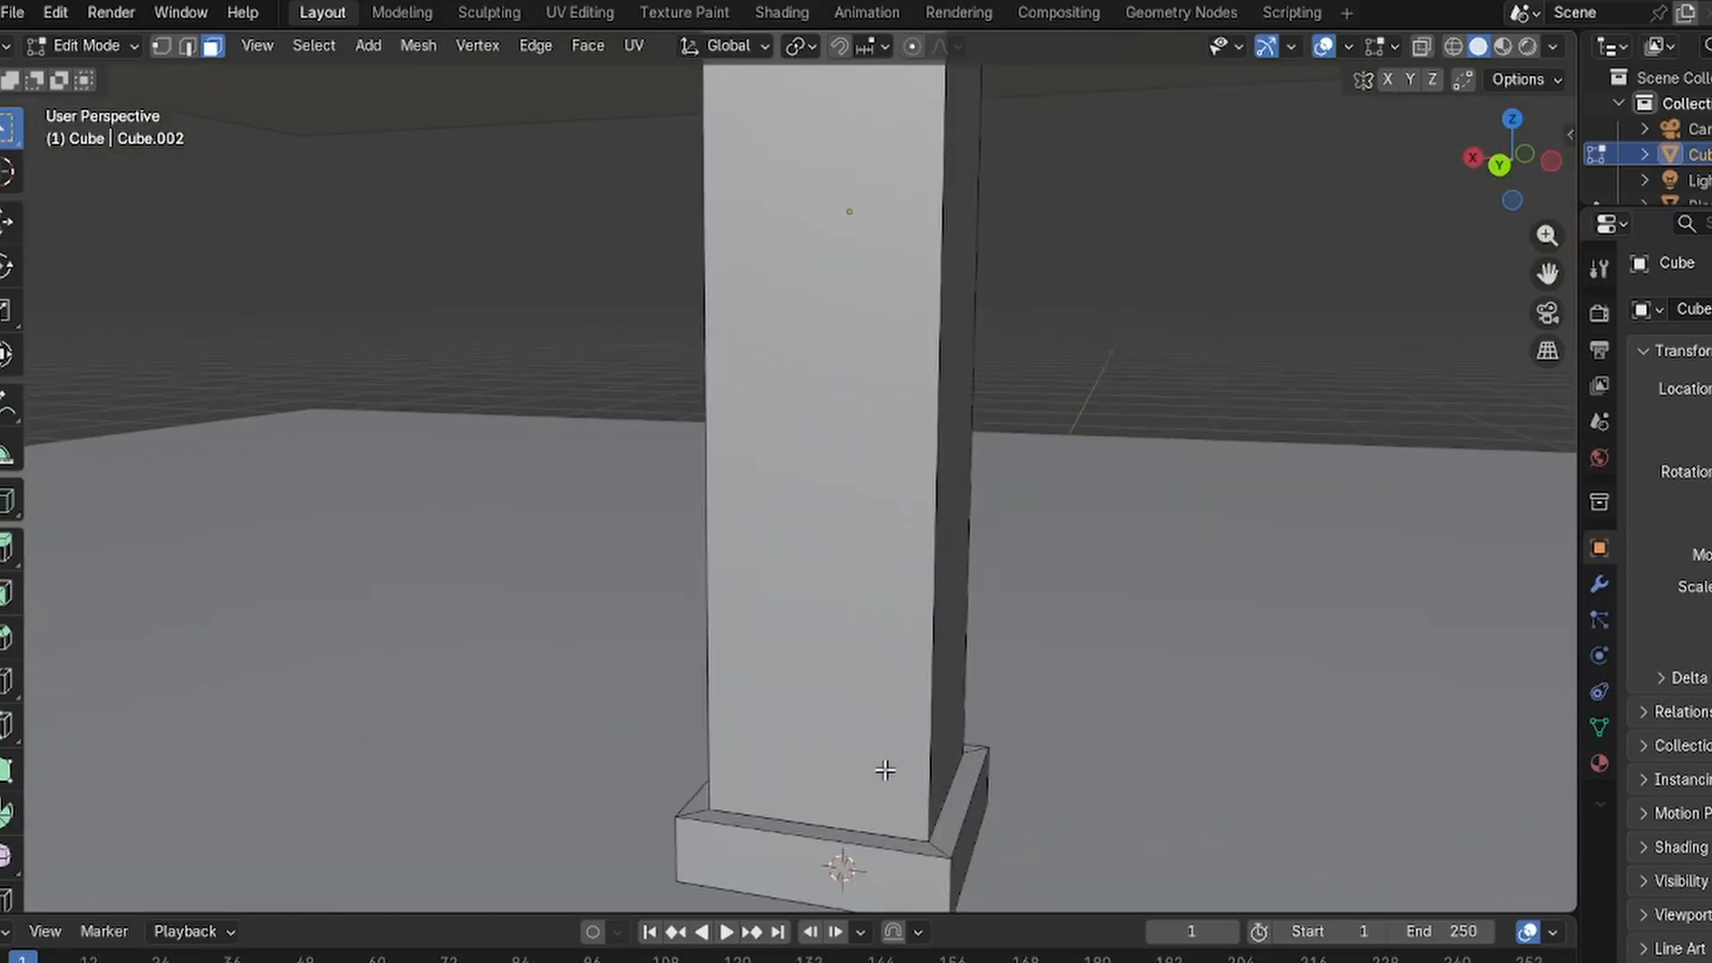
middle_drag(884, 771, 914, 715)
scroll(927, 677, up, 2)
scroll(928, 623, down, 3)
click(905, 694)
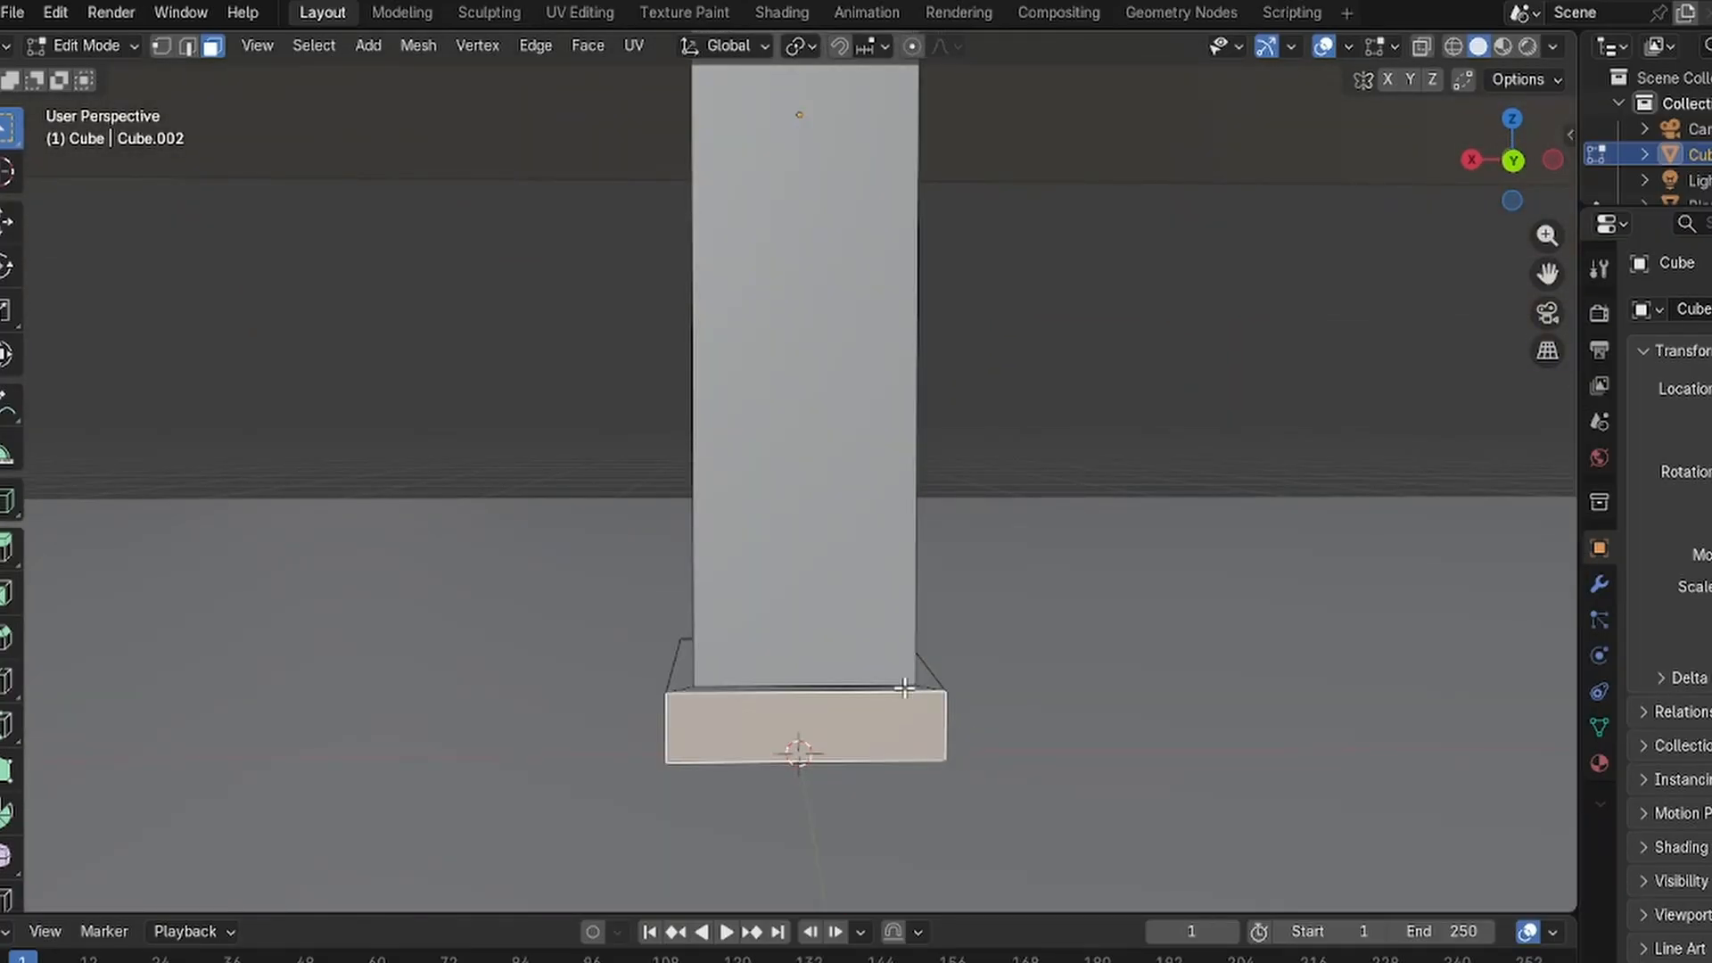
click(903, 688)
click(893, 693)
click(1129, 657)
key(KP_2)
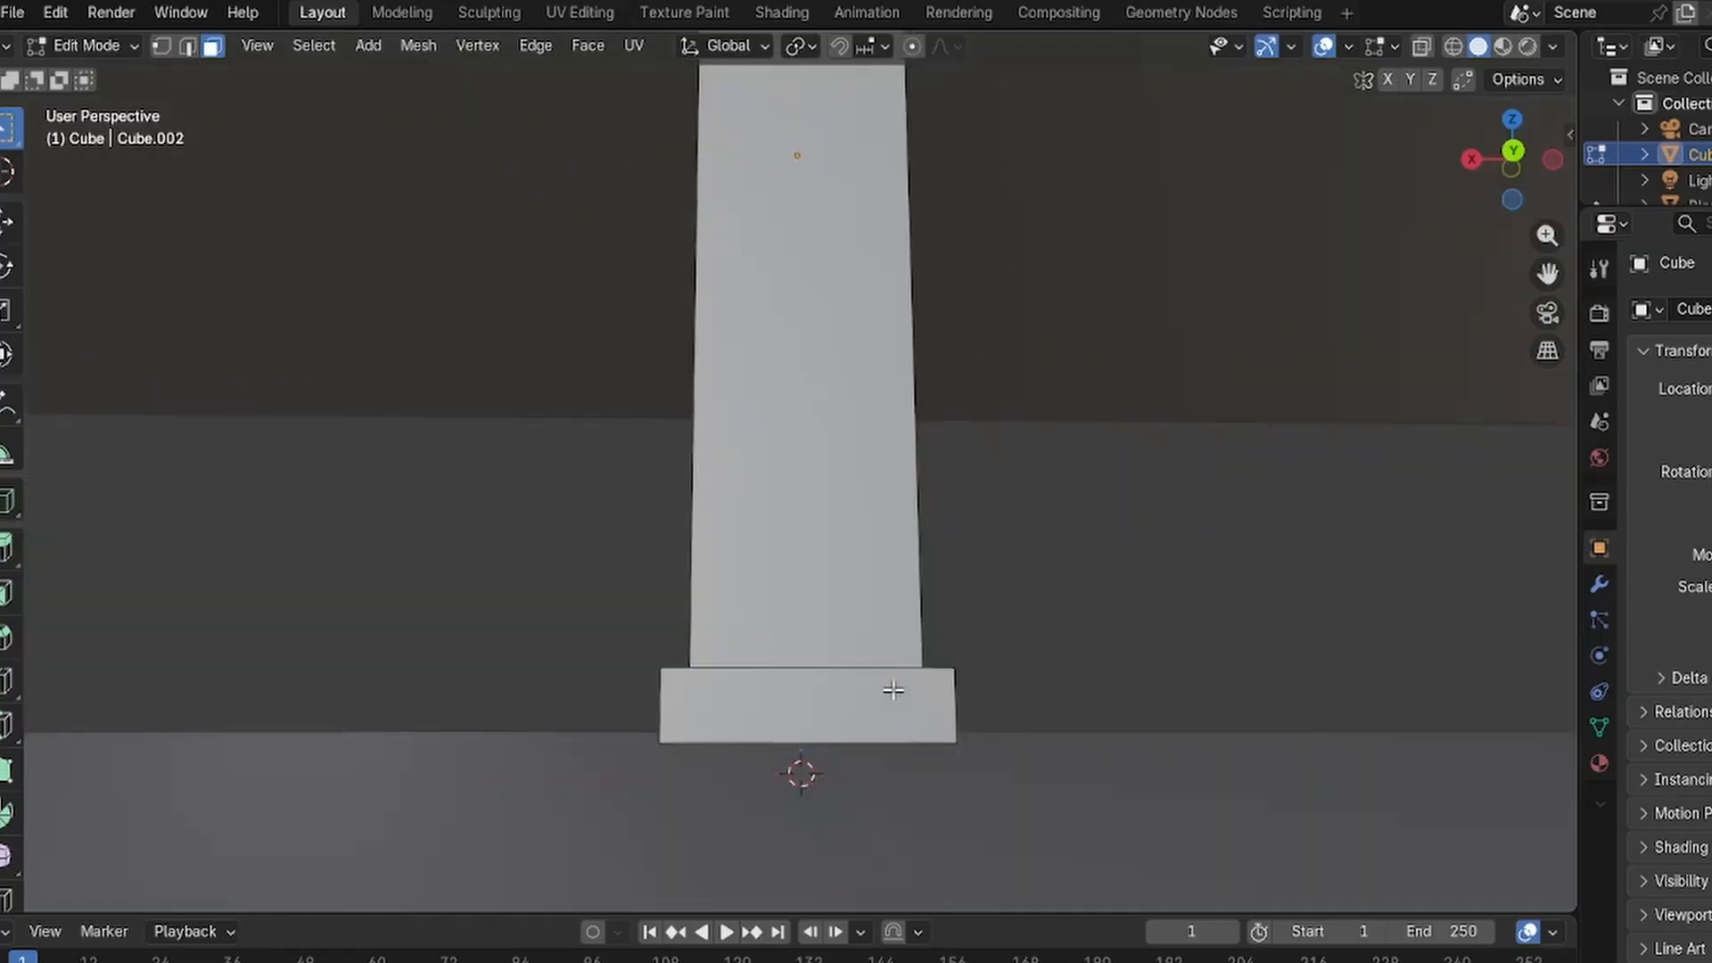
key(KP_8)
click(818, 460)
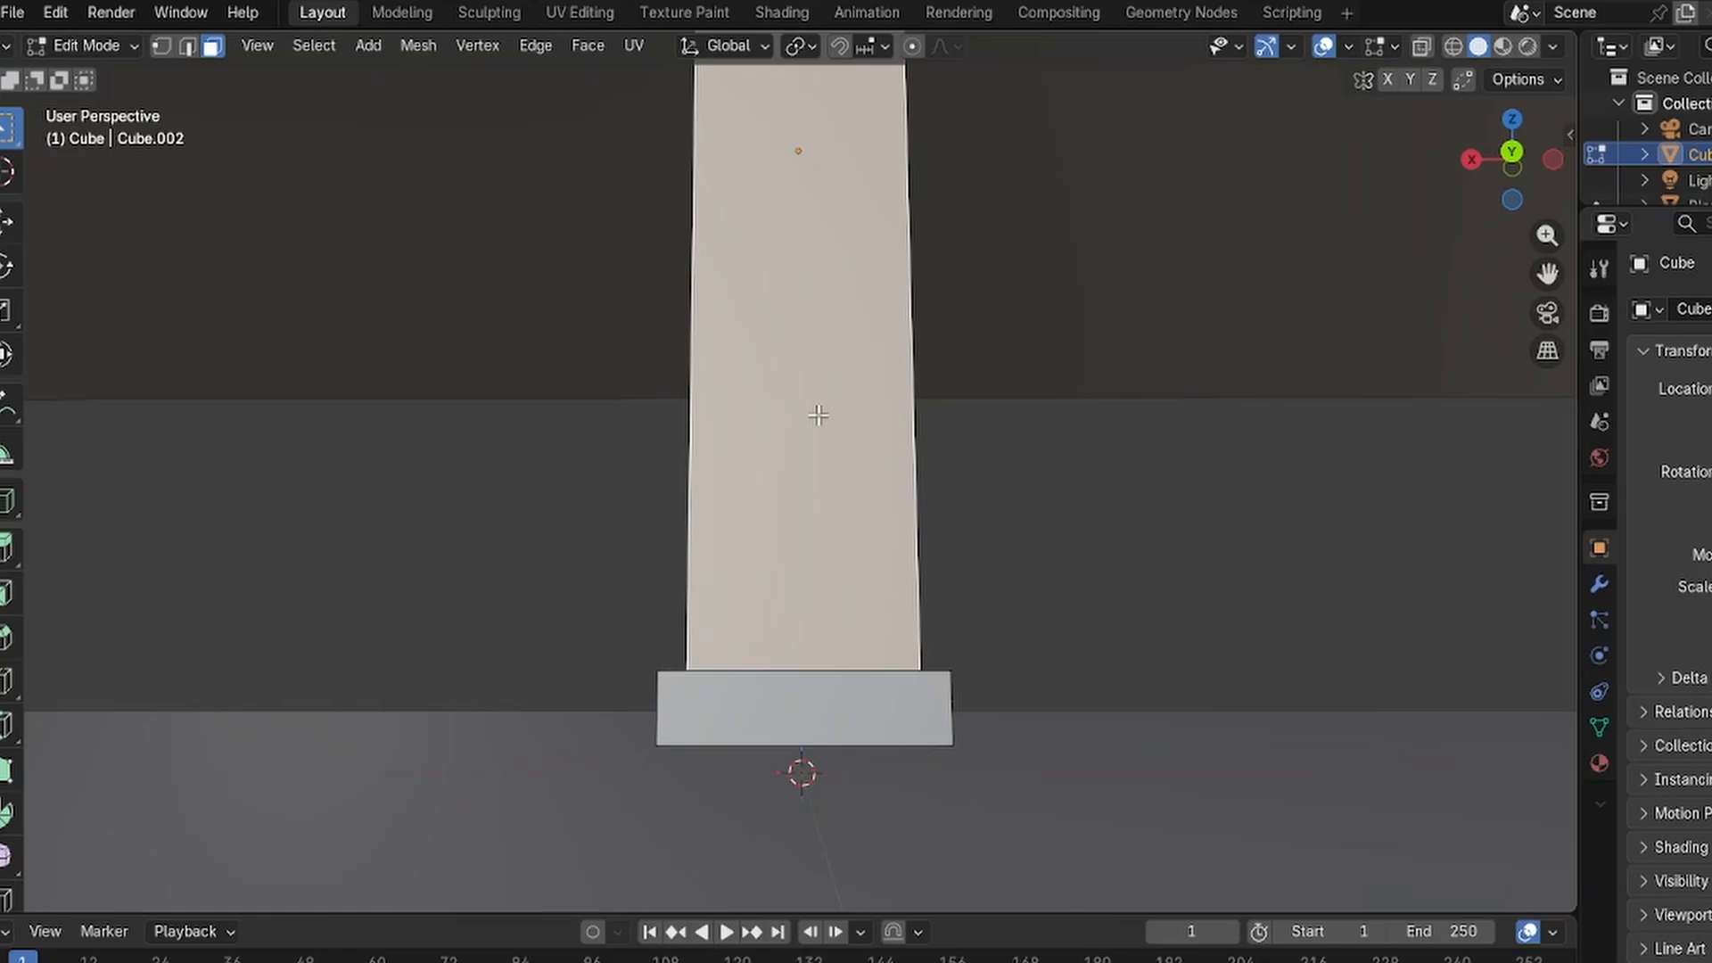
middle_drag(822, 409, 785, 482)
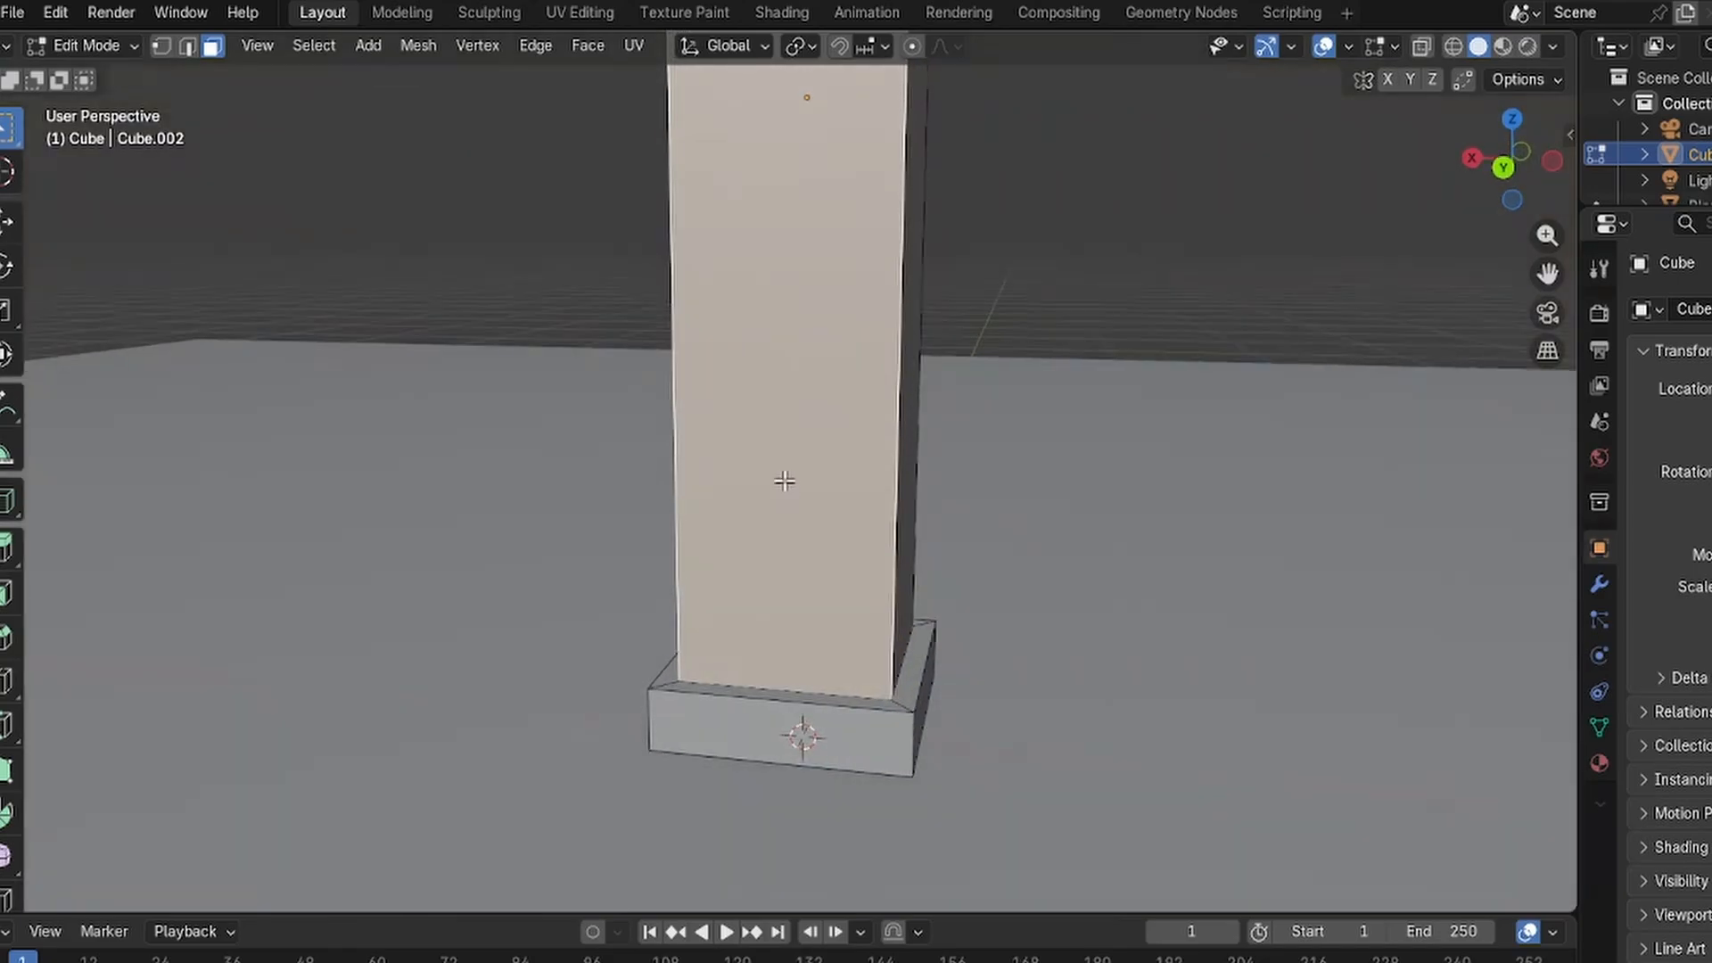
Switch to edge selection and loop-select the upper outer edges around the plinth.
click(195, 50)
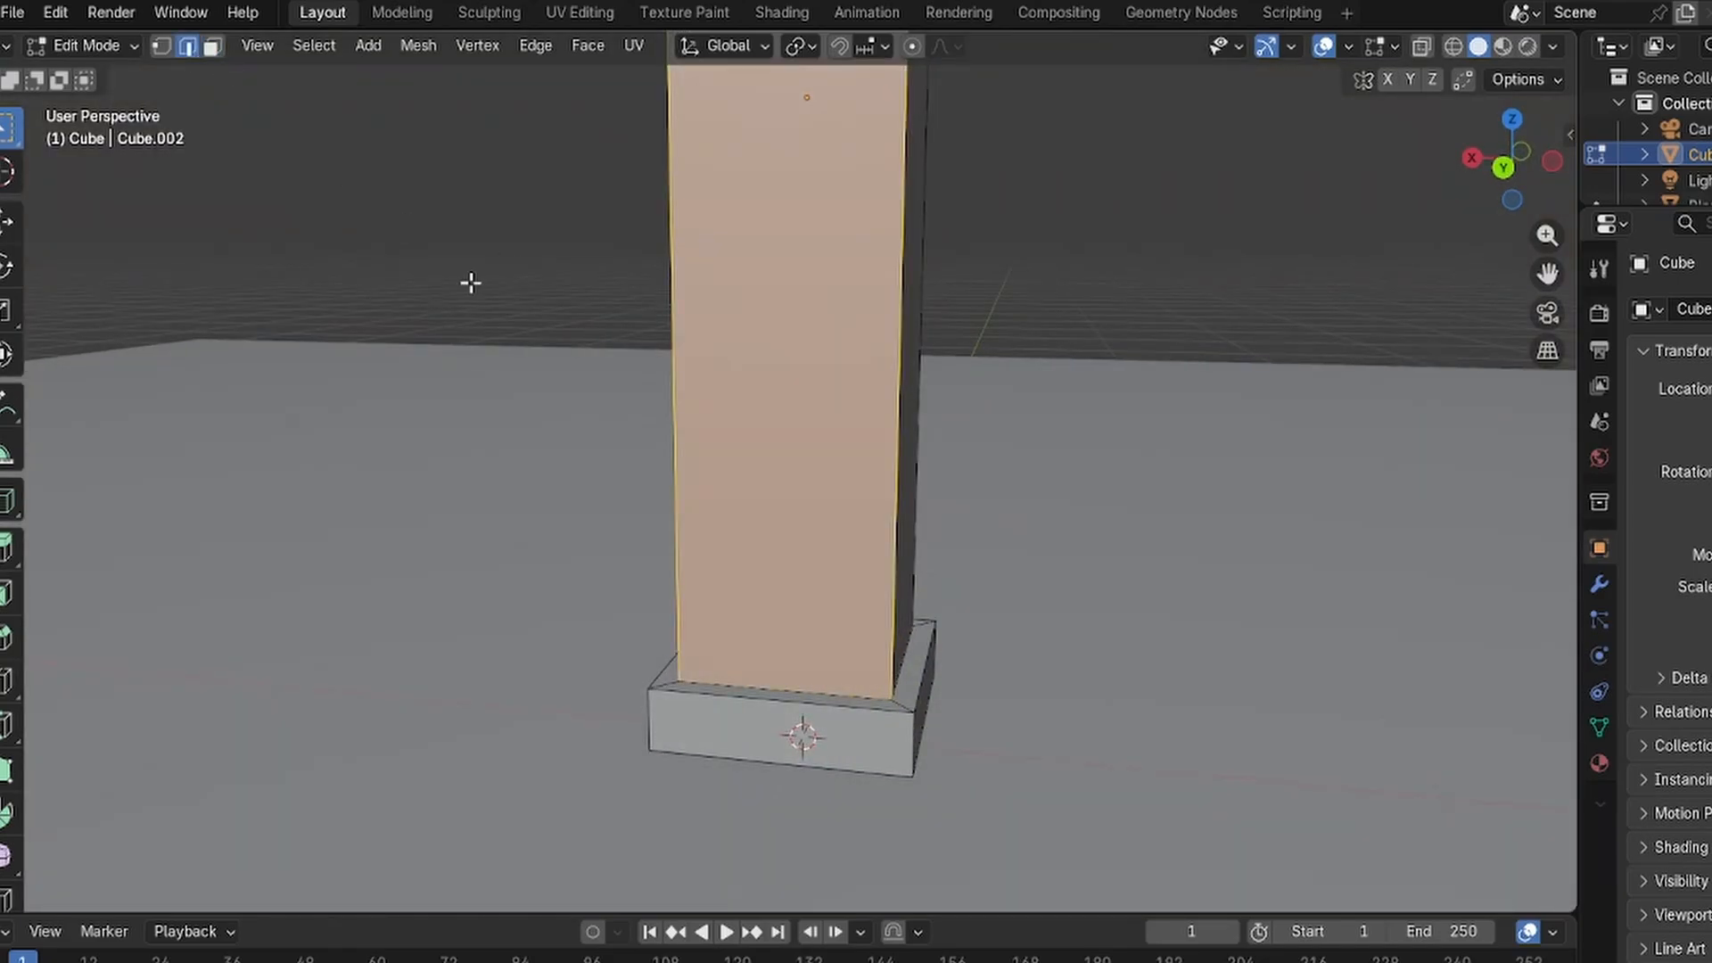
click(748, 545)
click(853, 707)
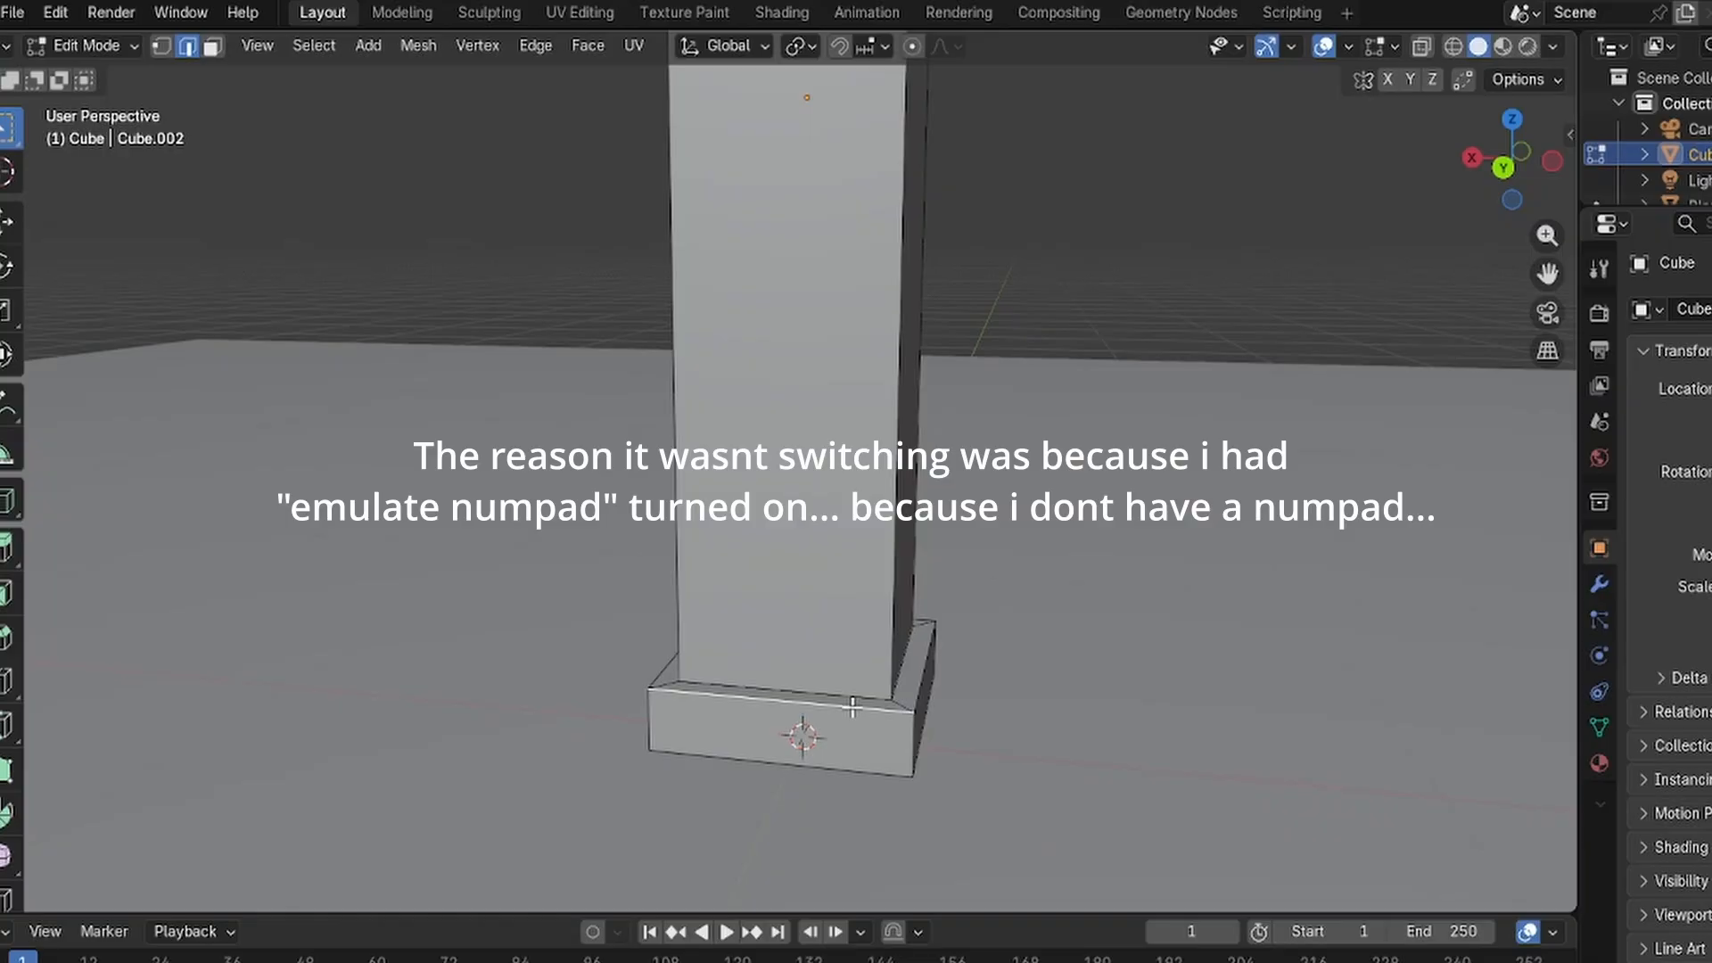
alt+click(852, 707)
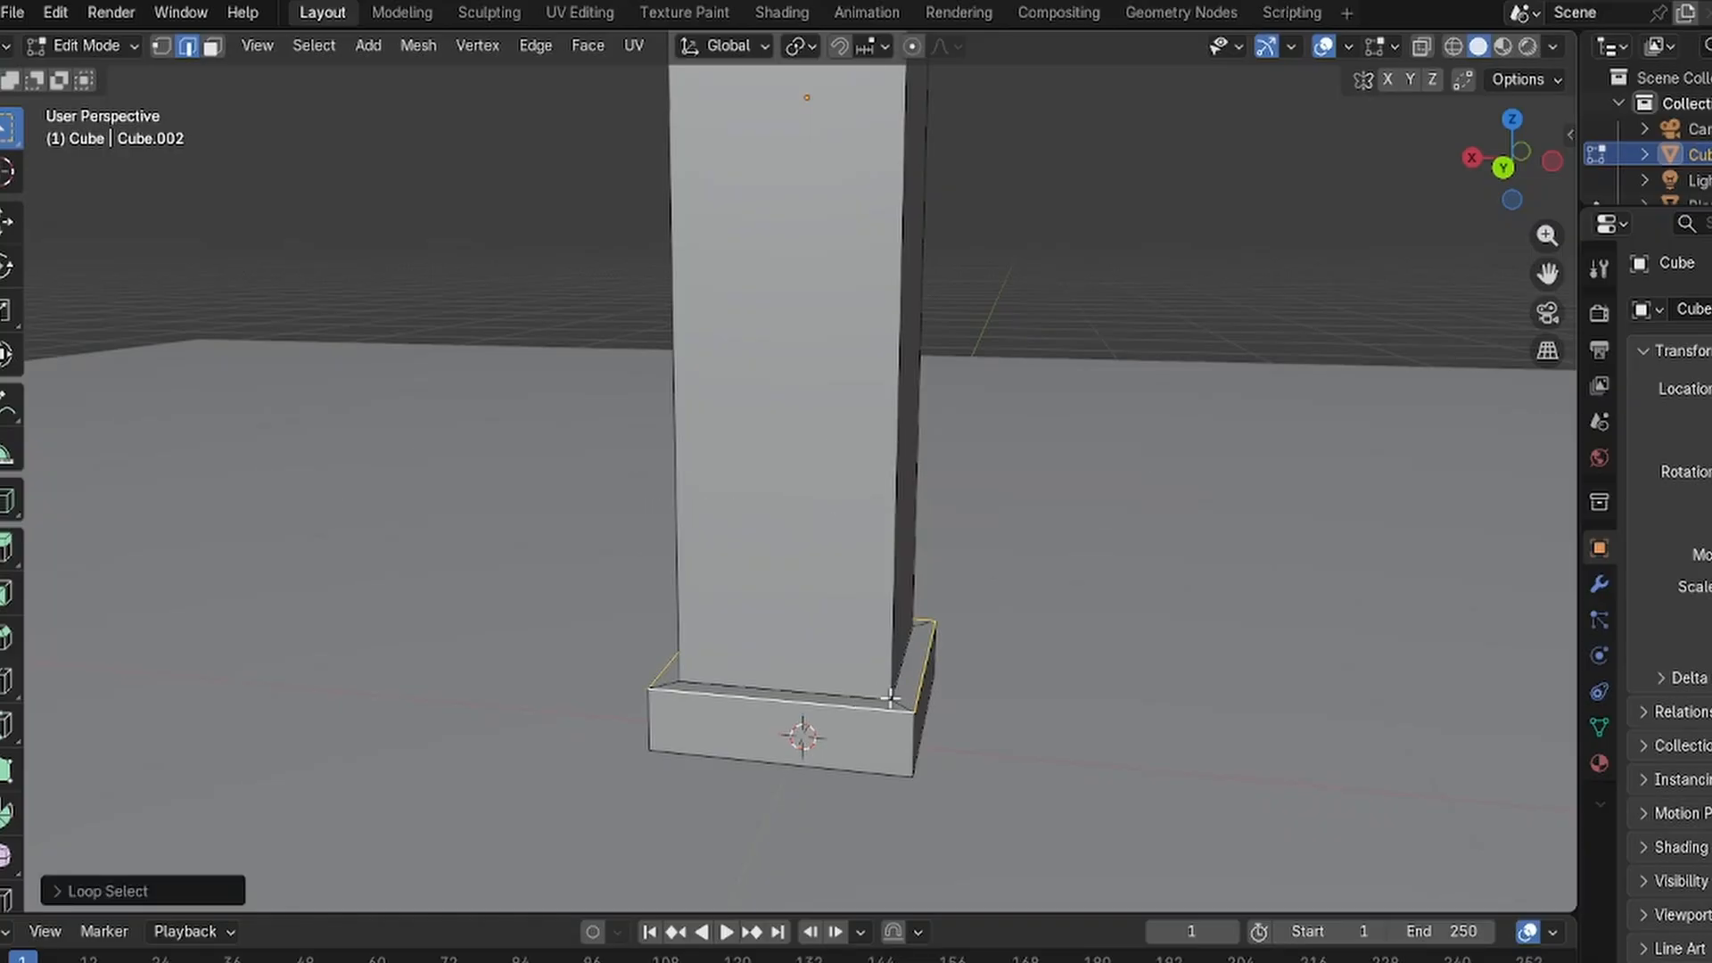
Bevel the selected plinth edge loop by about 0.083 m with 3 segments and clear the selection.
key(ctrl+b)
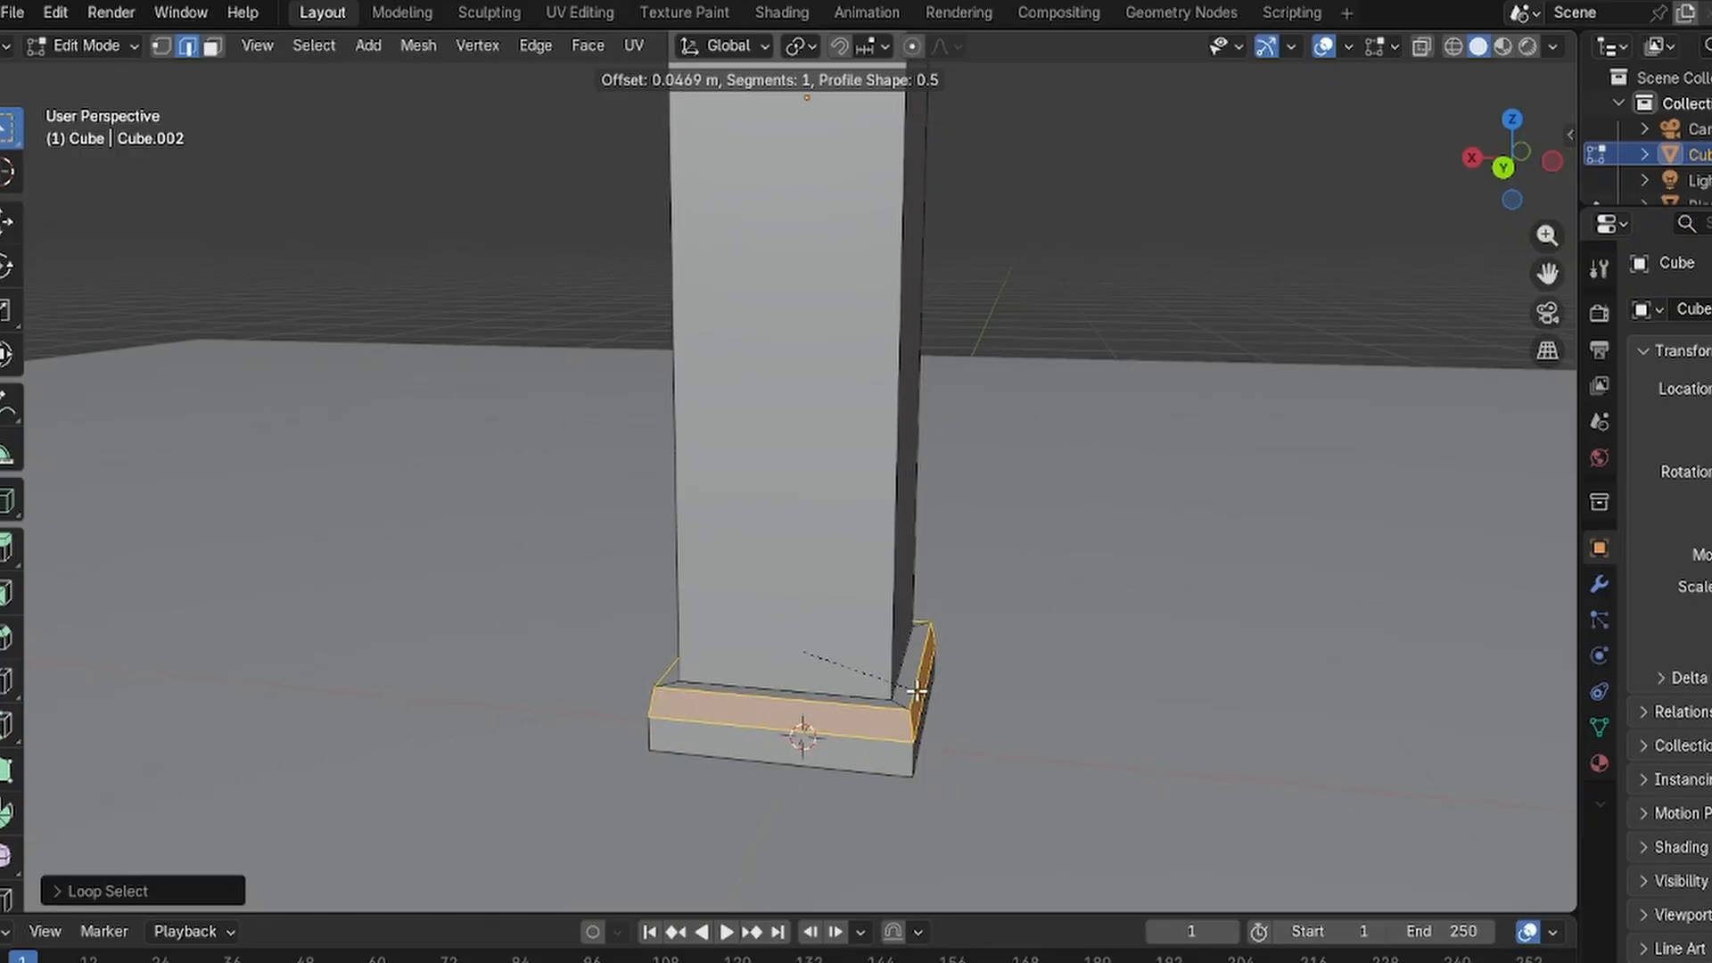
scroll(917, 691, up, 1)
scroll(919, 692, up, 1)
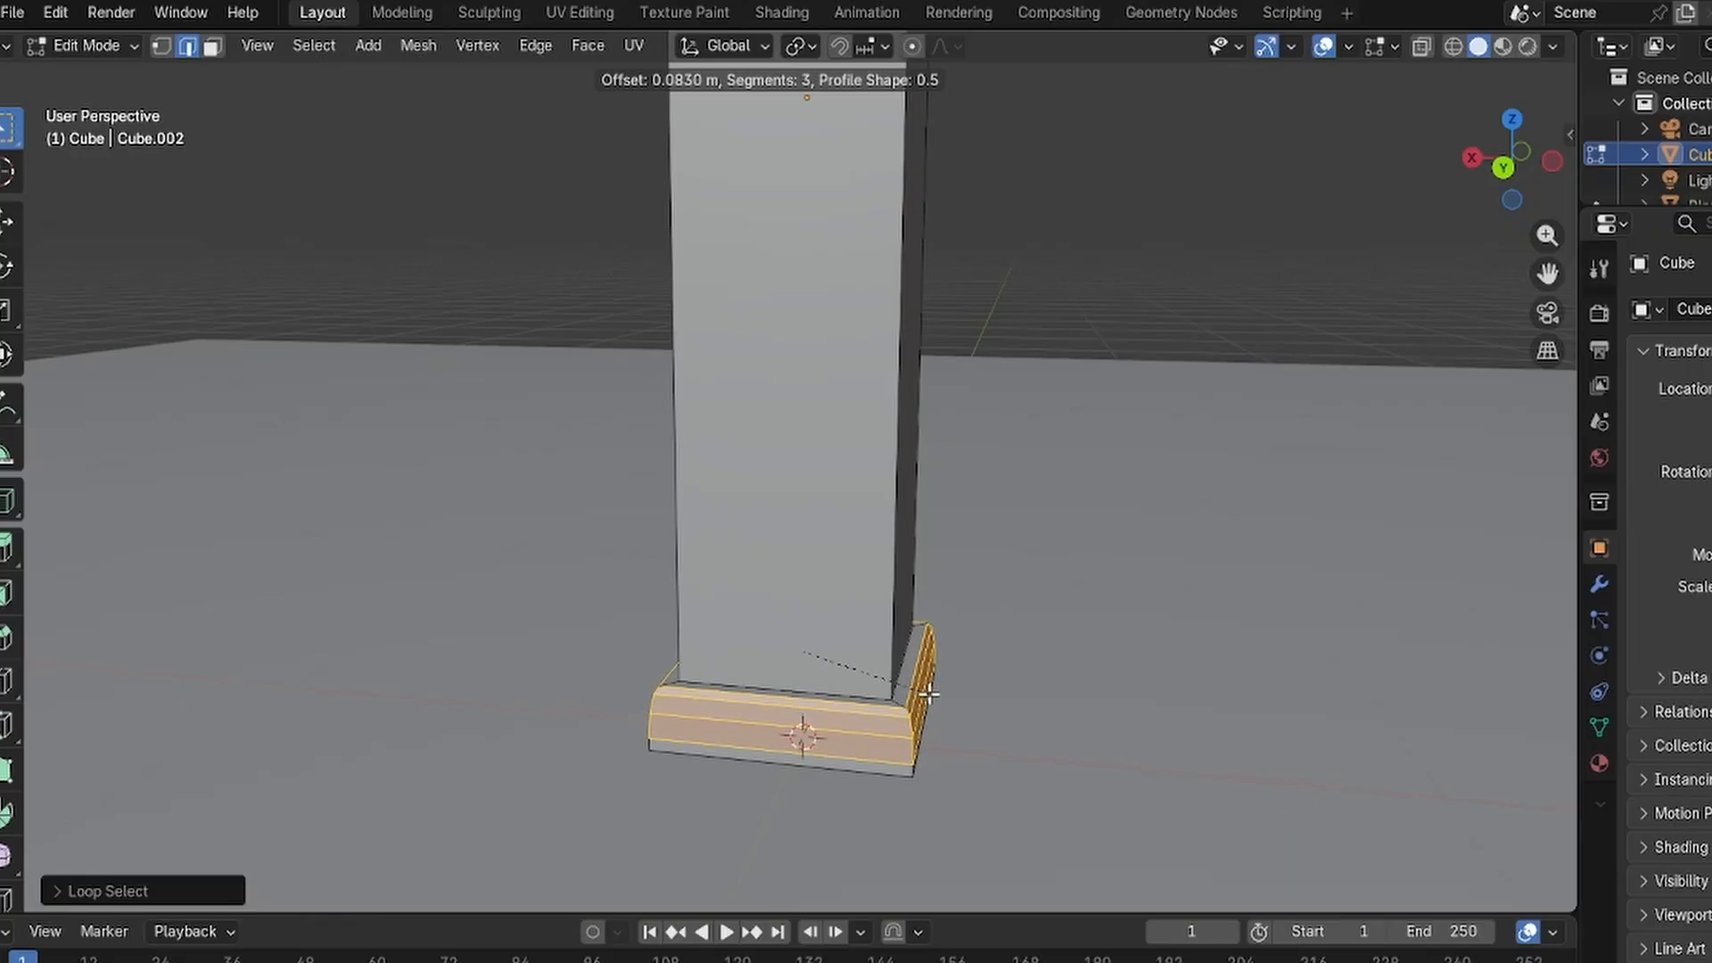
click(927, 694)
click(1080, 564)
mouse_move(1090, 562)
middle_down()
mouse_move(936, 541)
mouse_move(1052, 539)
mouse_move(1073, 561)
middle_up()
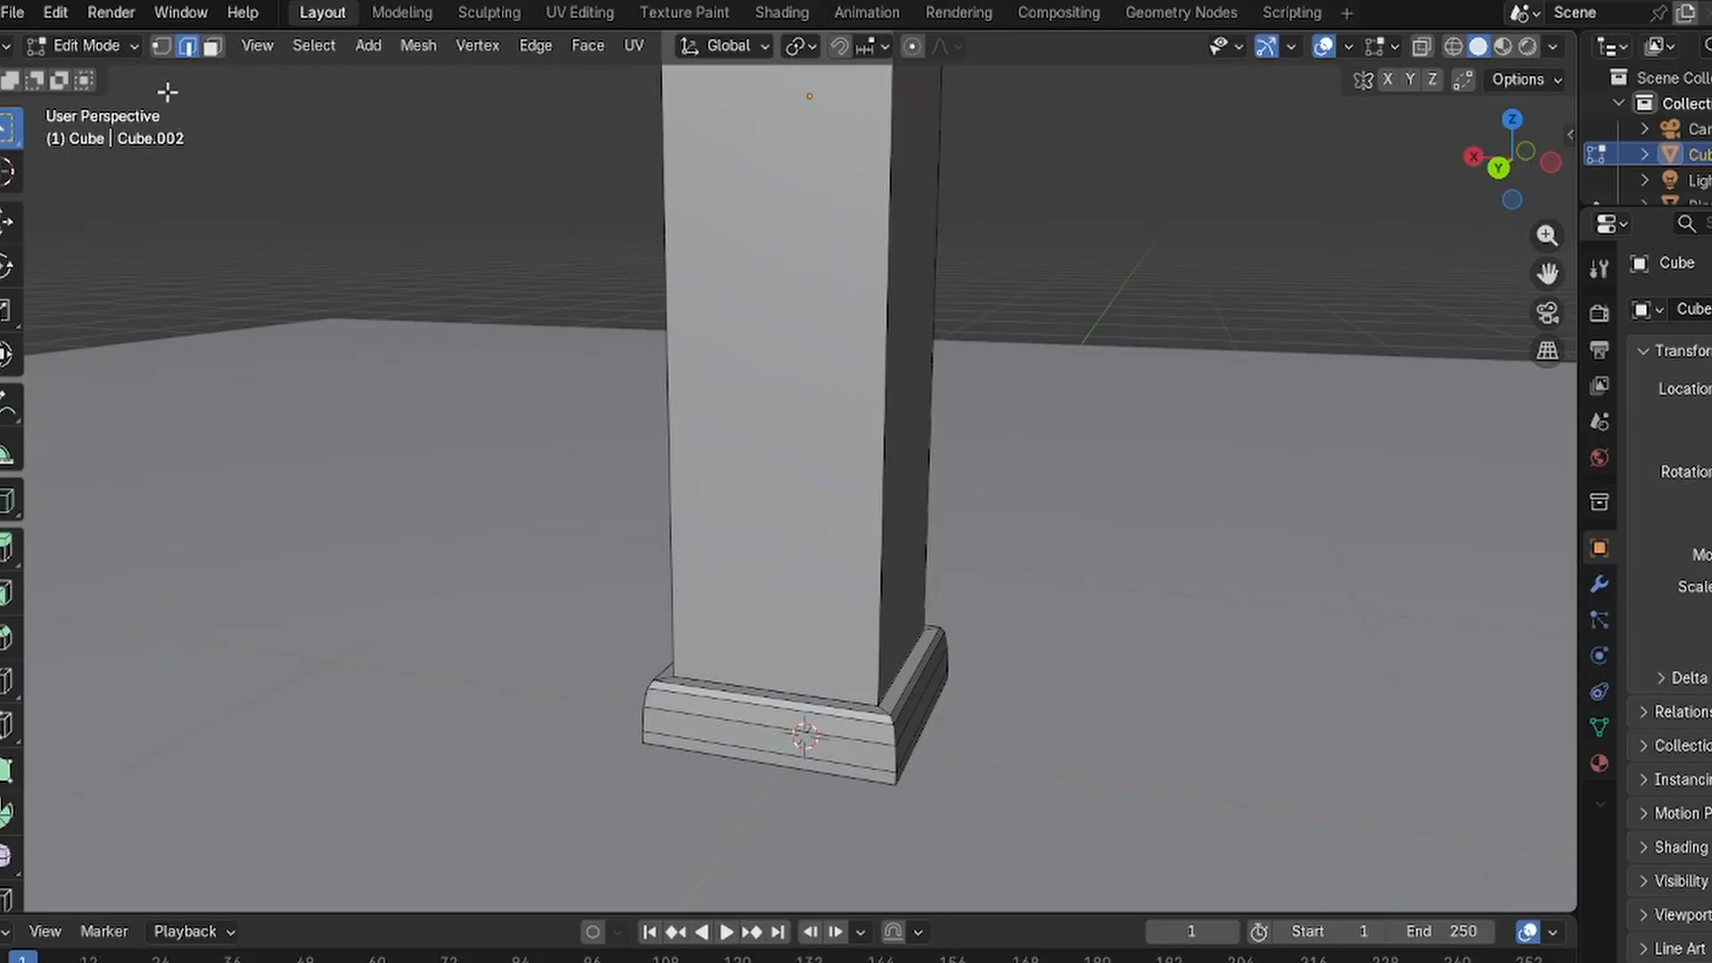
Return from mesh editing to Object Mode.
click(85, 45)
click(98, 72)
click(1288, 478)
Lower the pillar along the Z axis by about 0.06 m towards the floor, then clear the selection.
scroll(1230, 508, down, 1)
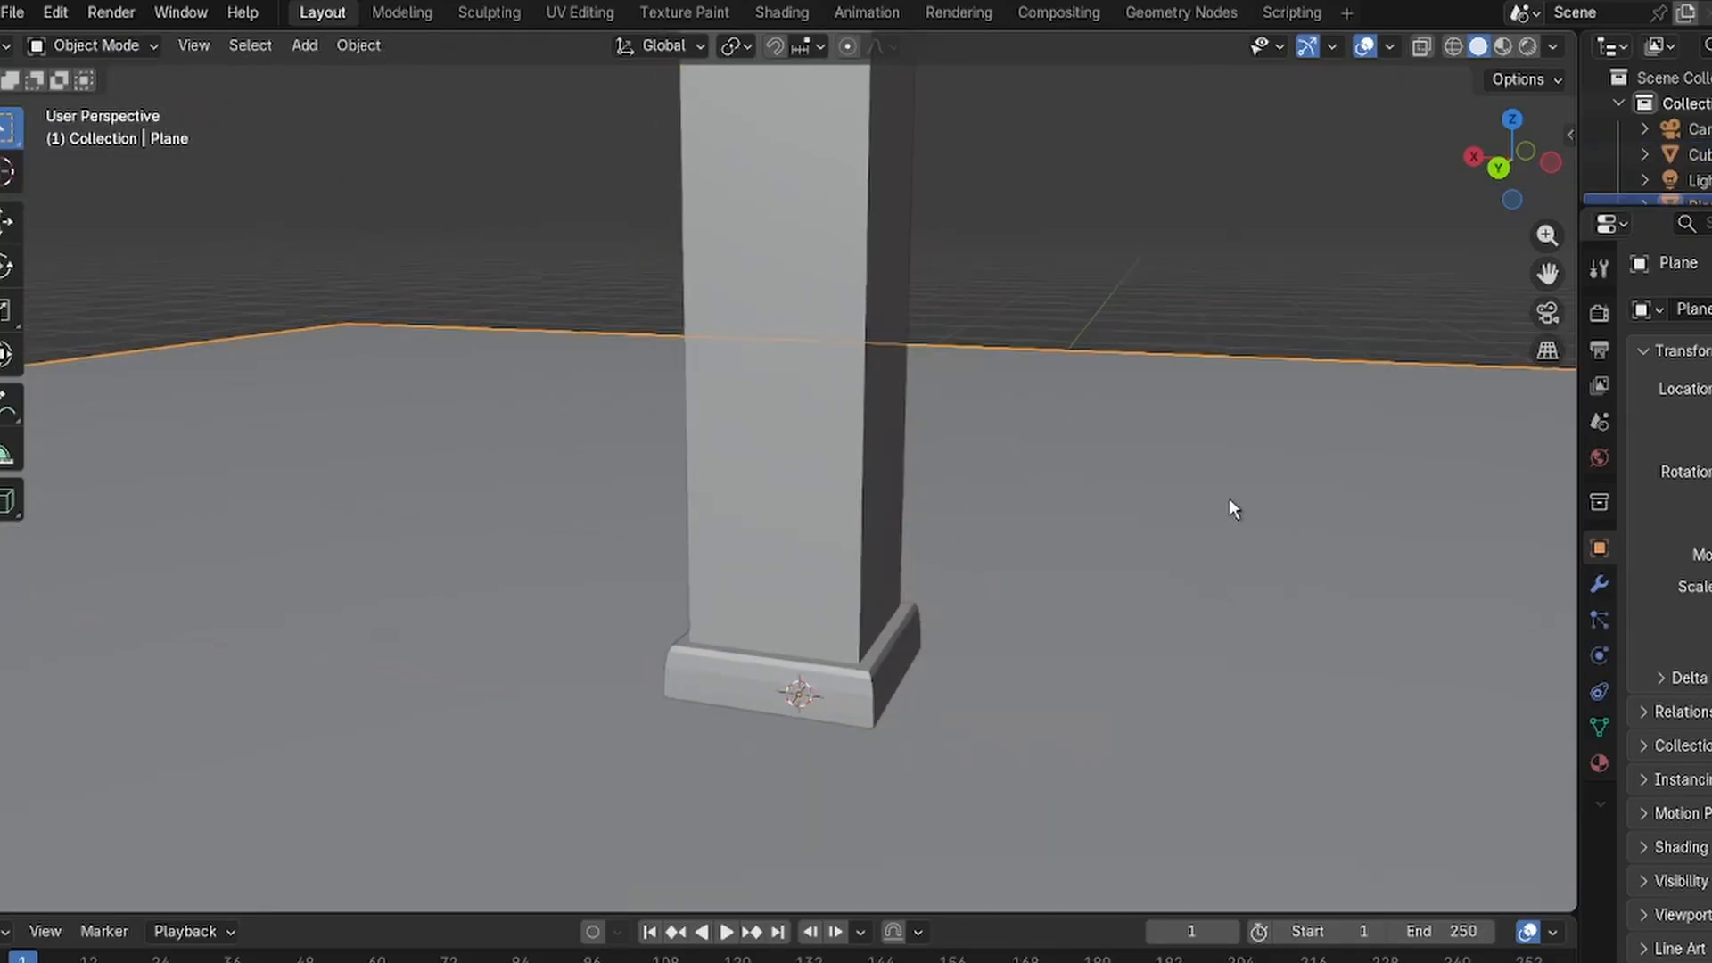
scroll(1231, 509, down, 5)
scroll(1206, 506, up, 3)
middle_drag(1070, 332, 848, 351)
click(807, 384)
key(g)
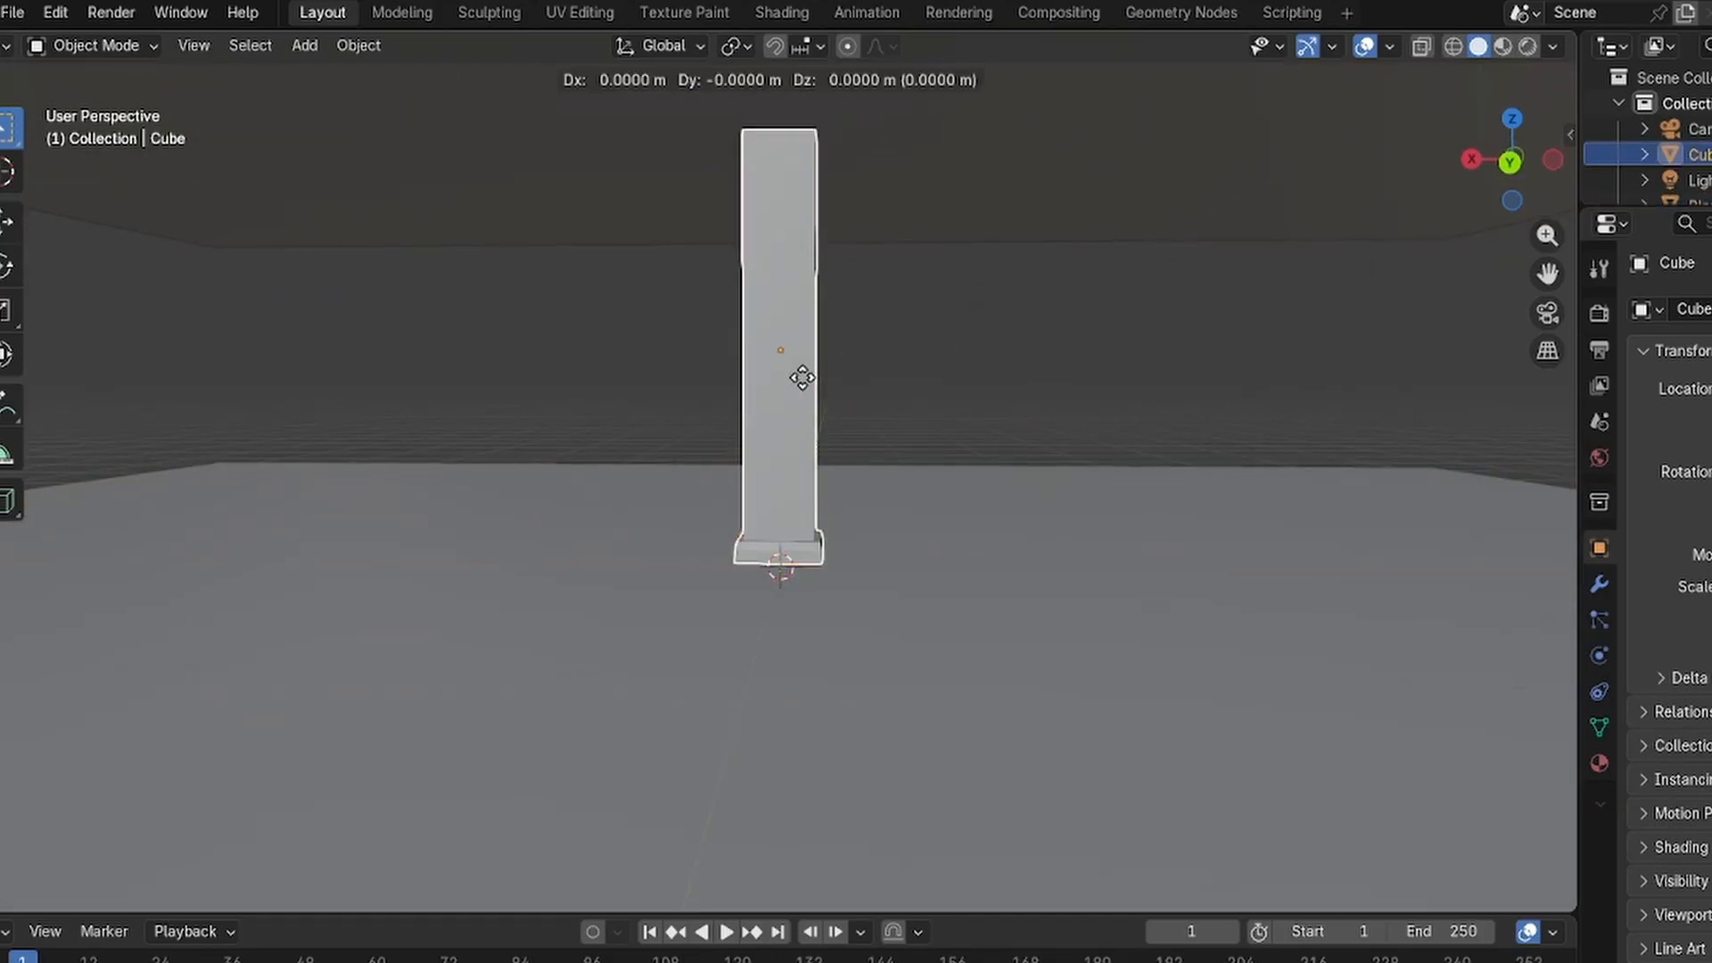
key(z)
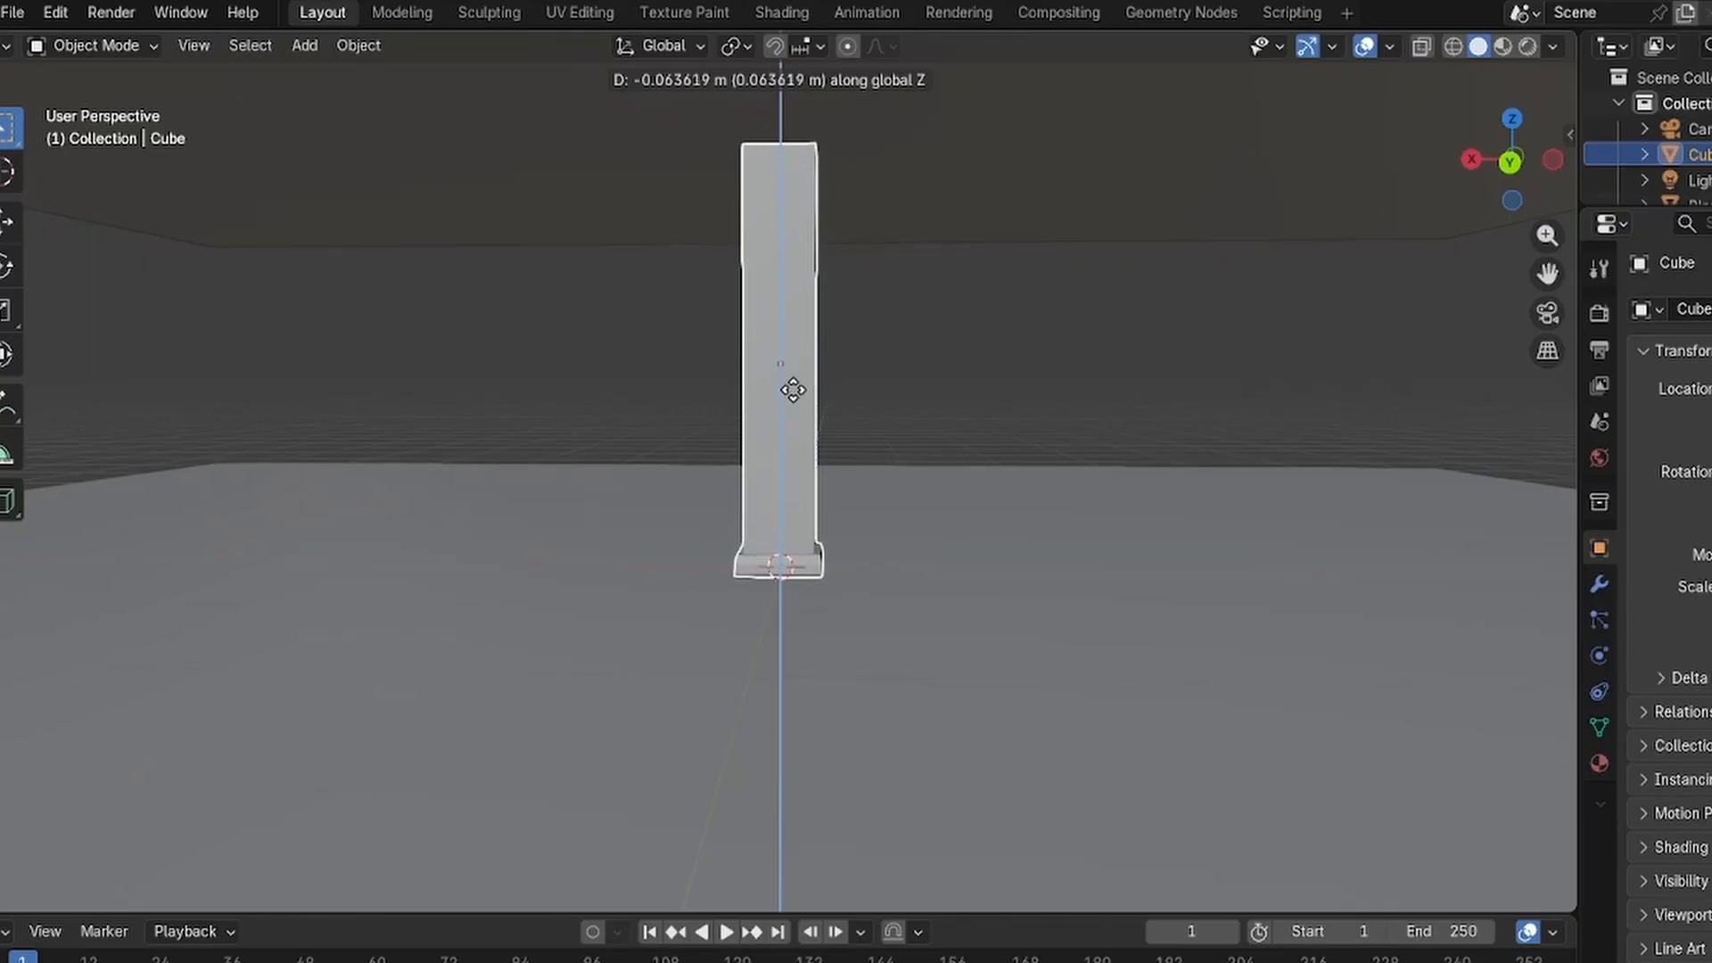
click(793, 385)
click(918, 360)
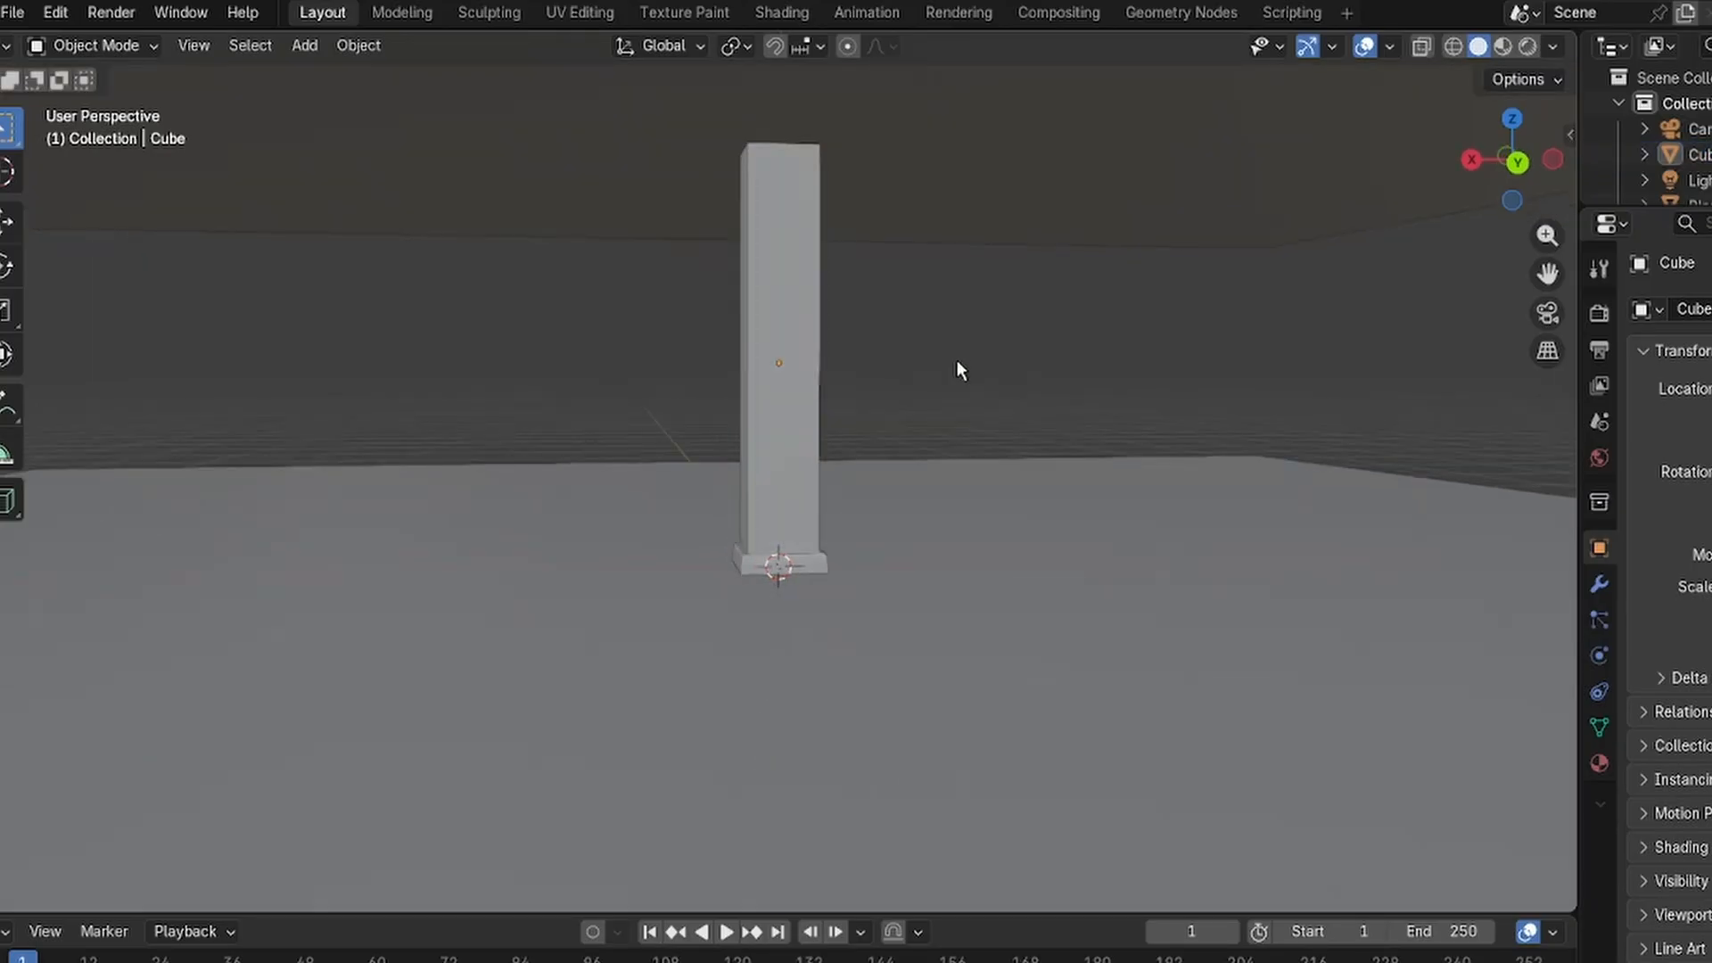
shift+middle_drag(646, 398, 779, 382)
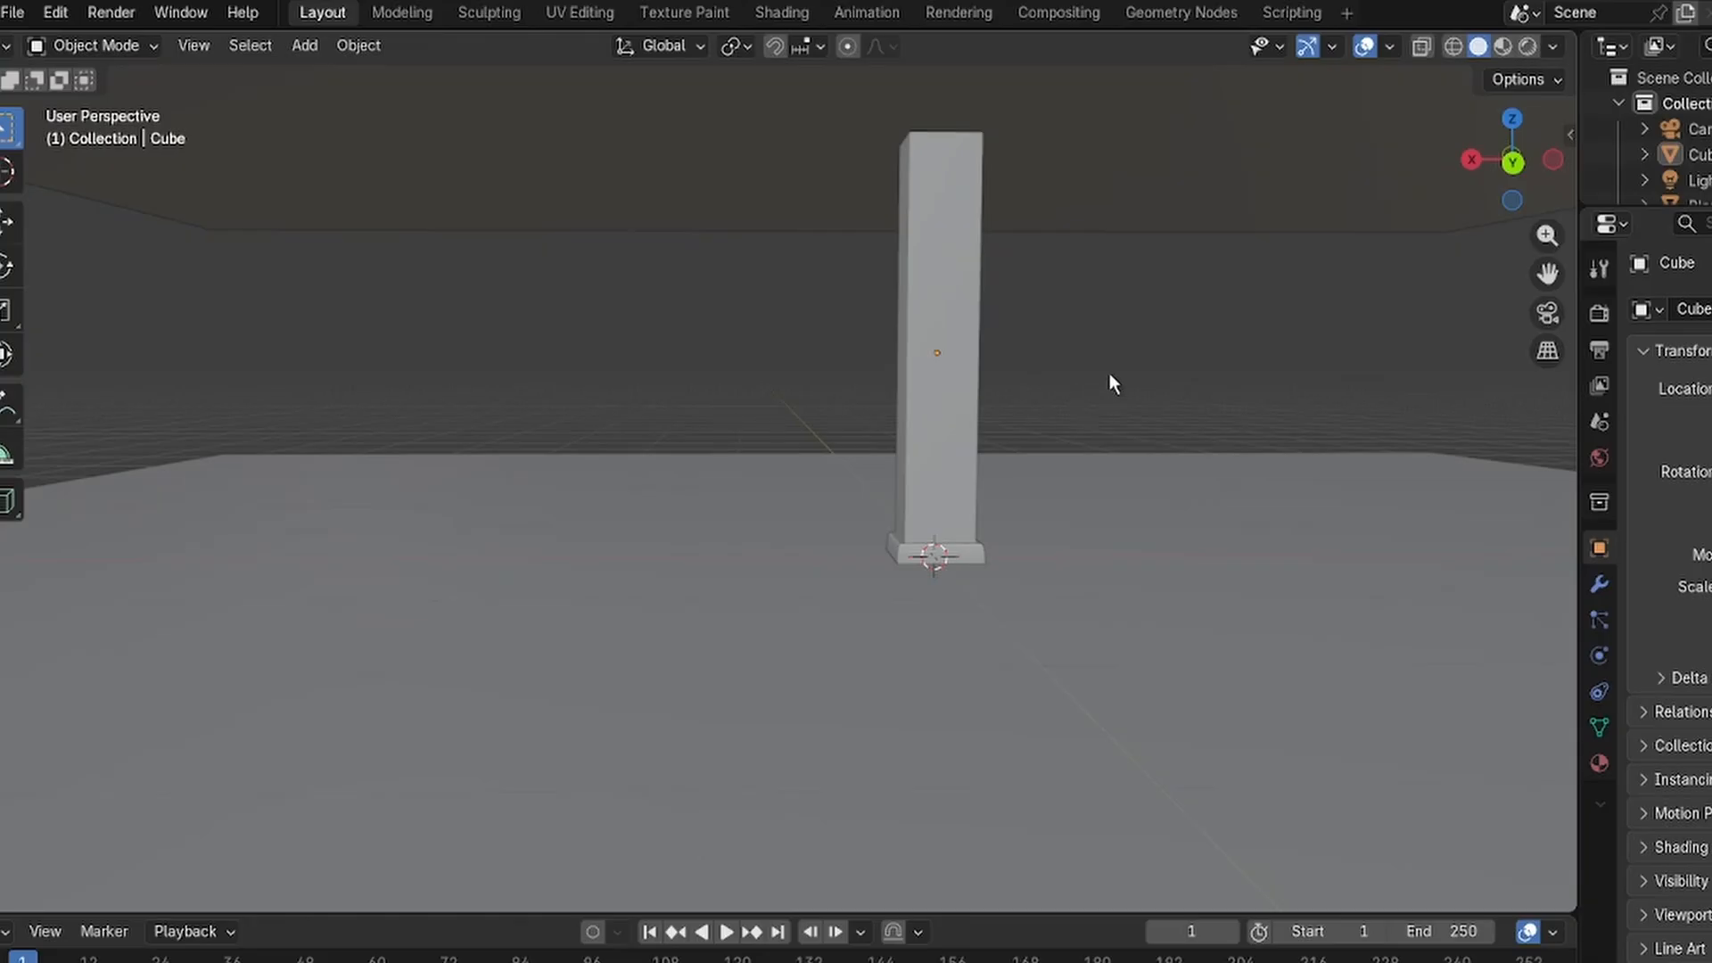
shift+middle_drag(1109, 373, 1045, 369)
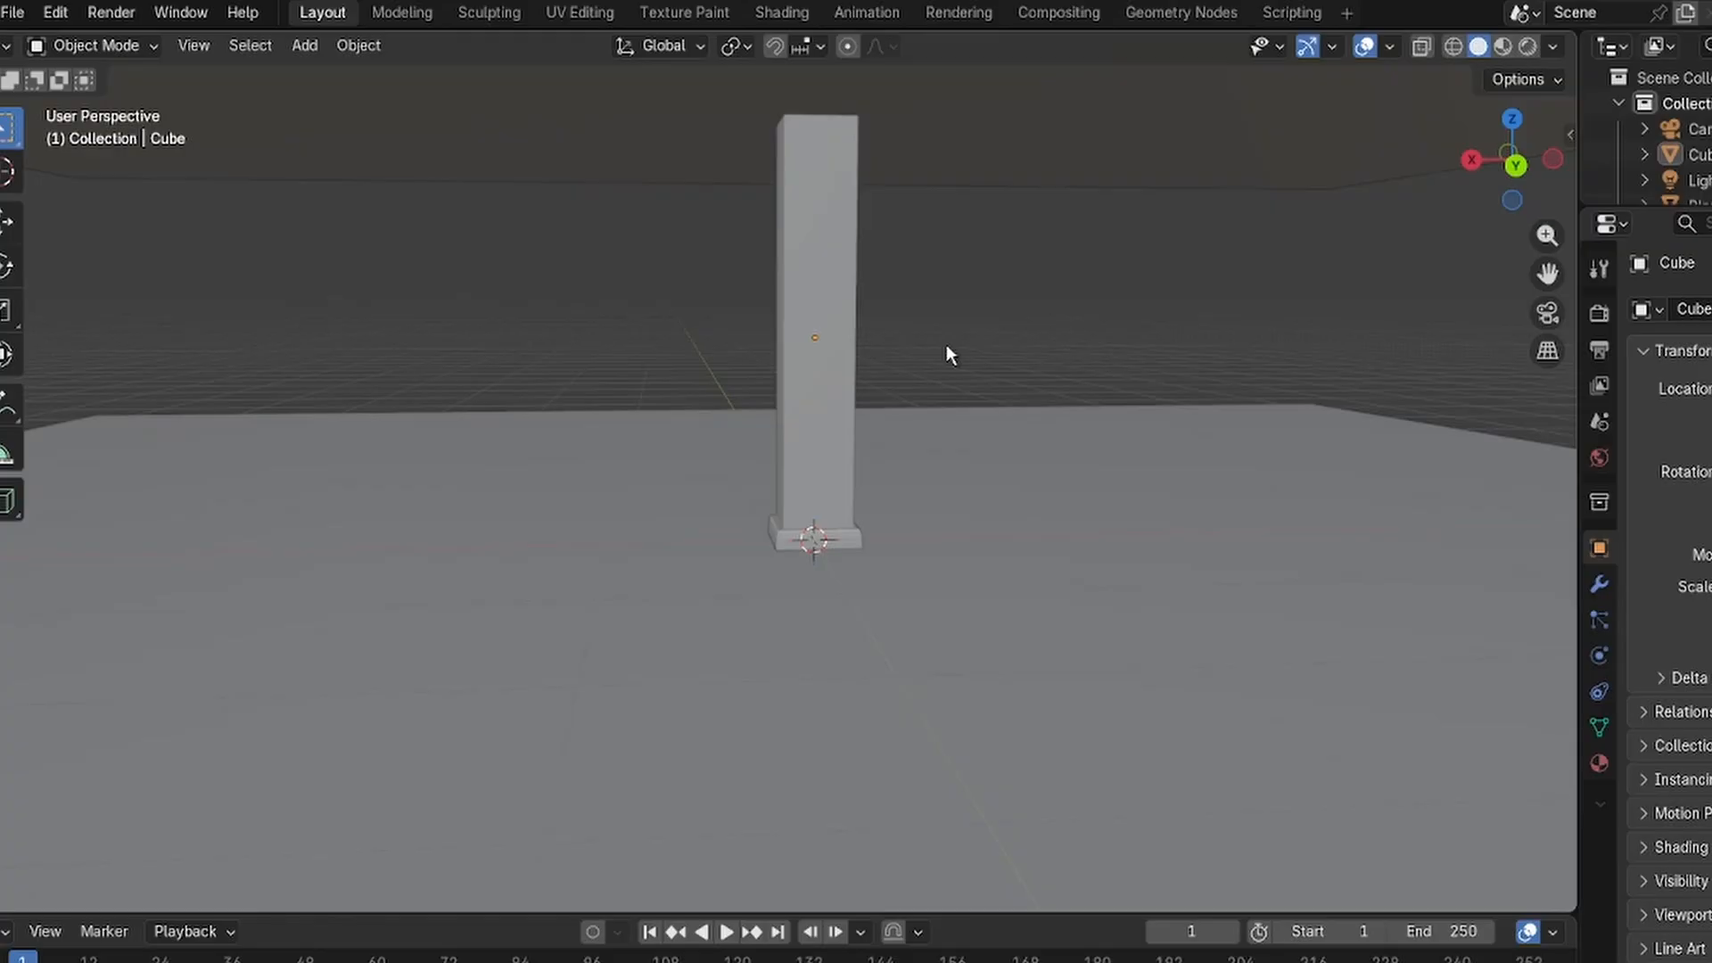
click(808, 428)
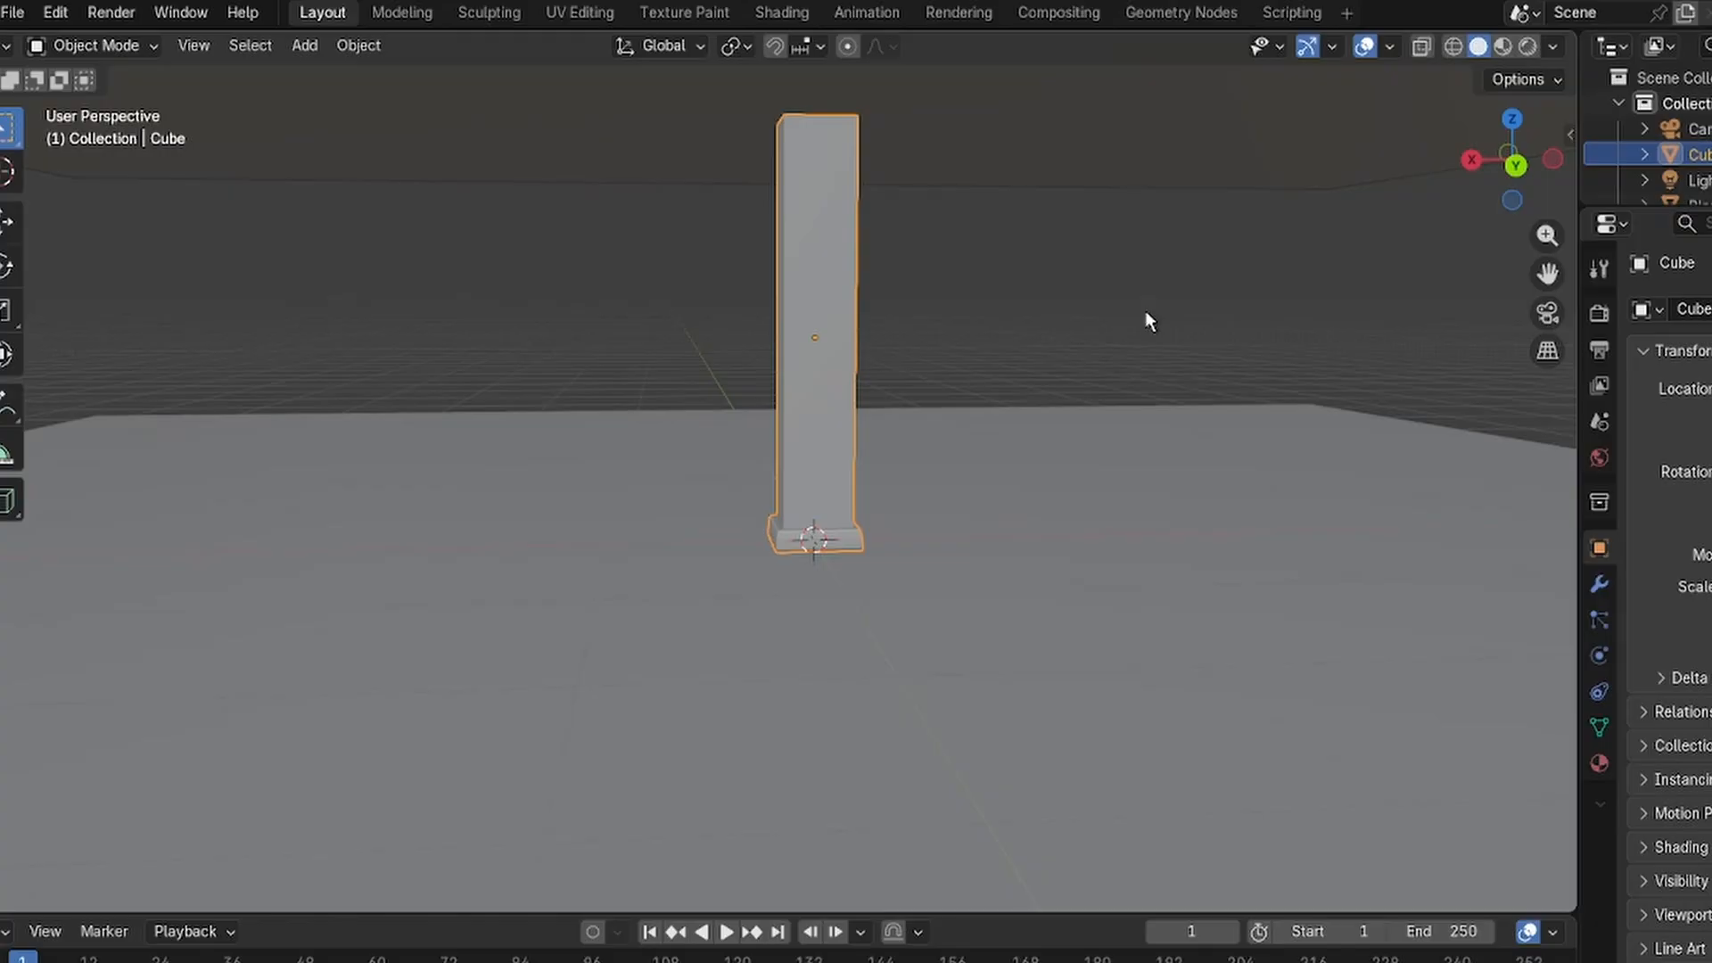
middle_drag(1138, 312, 1001, 321)
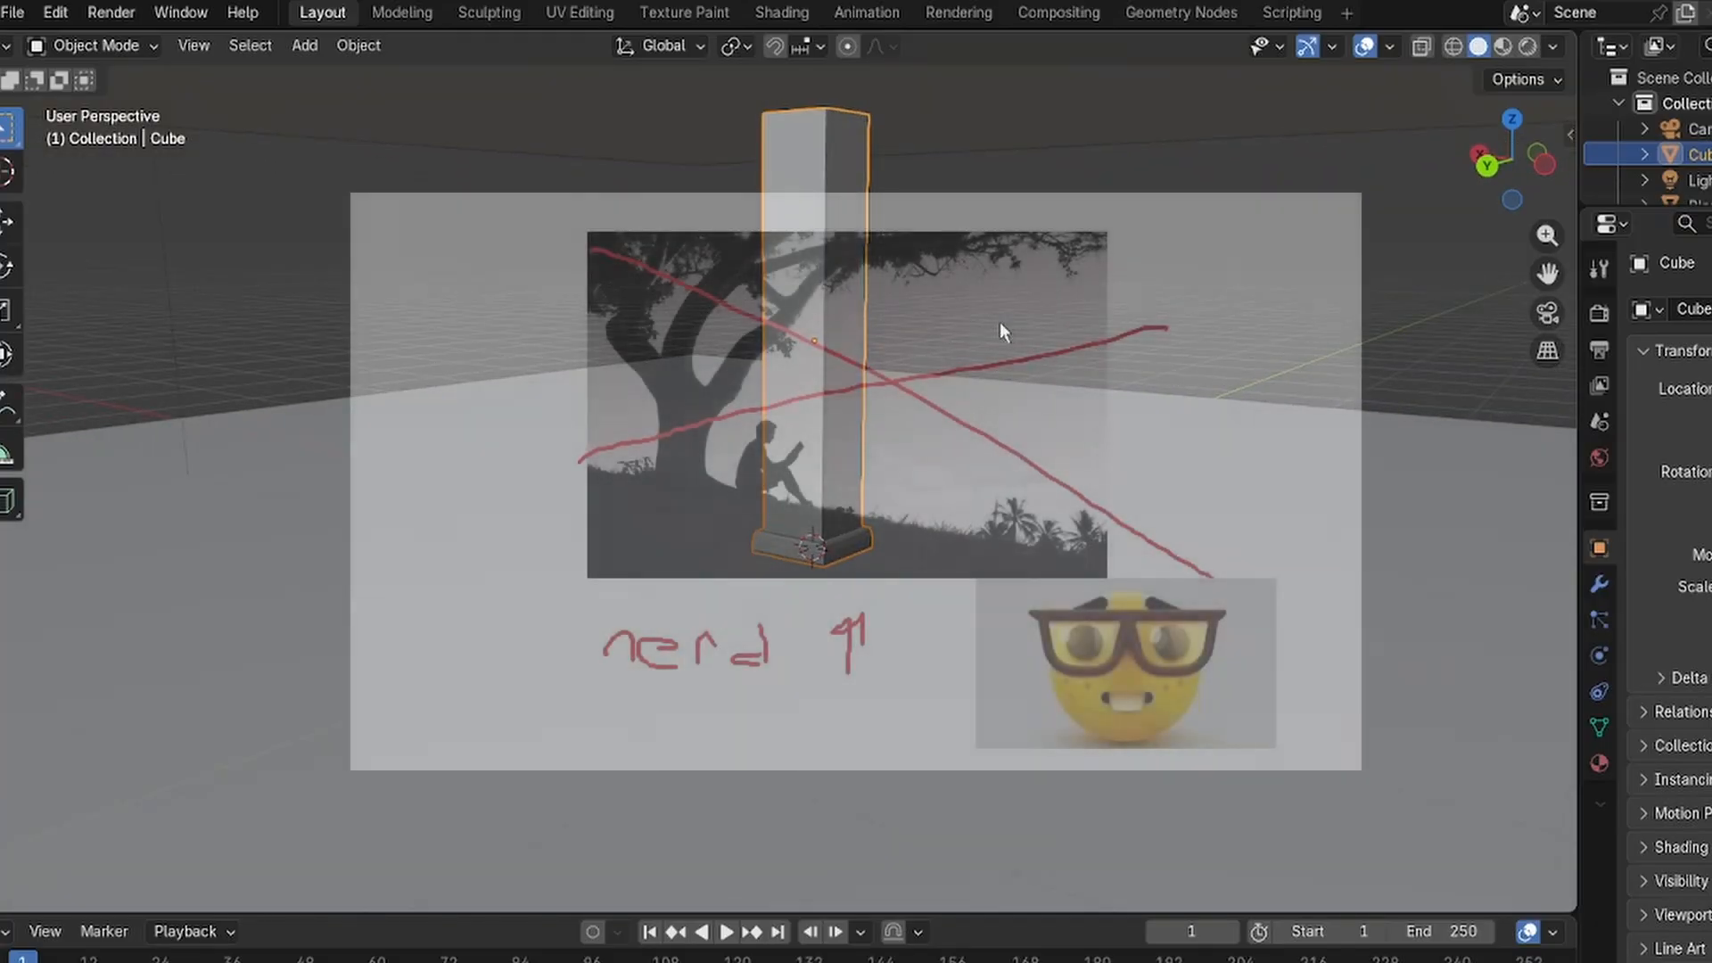
middle_drag(1000, 317, 1079, 321)
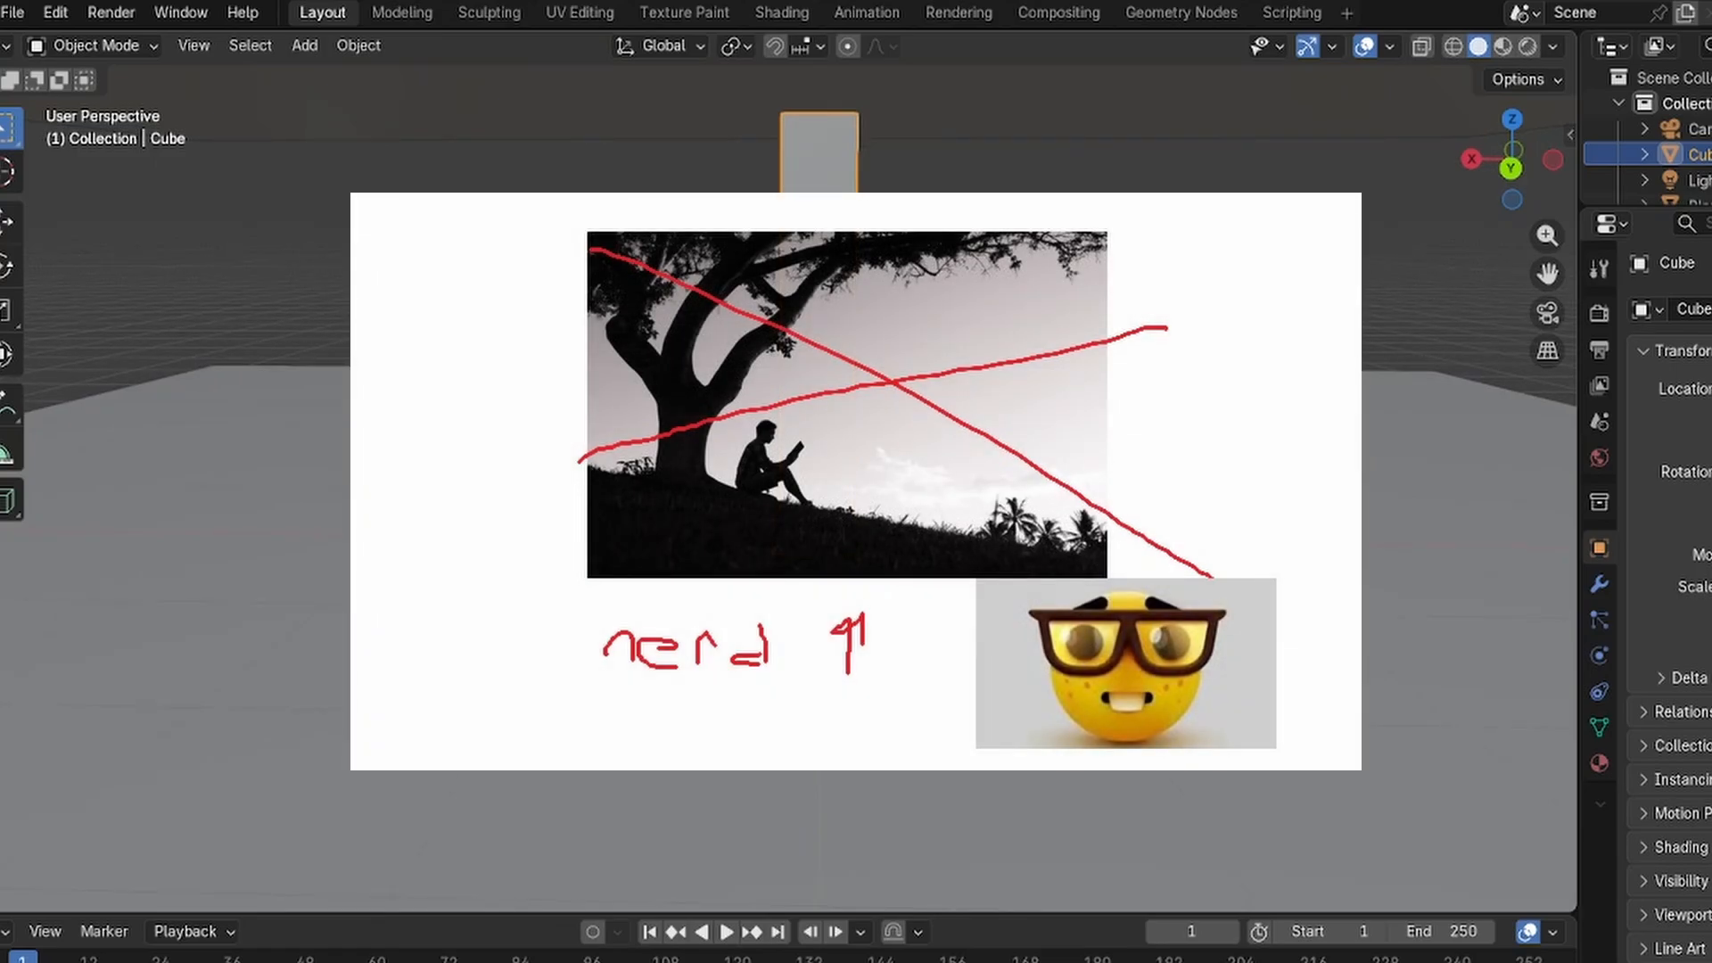
middle_drag(1079, 321, 1038, 369)
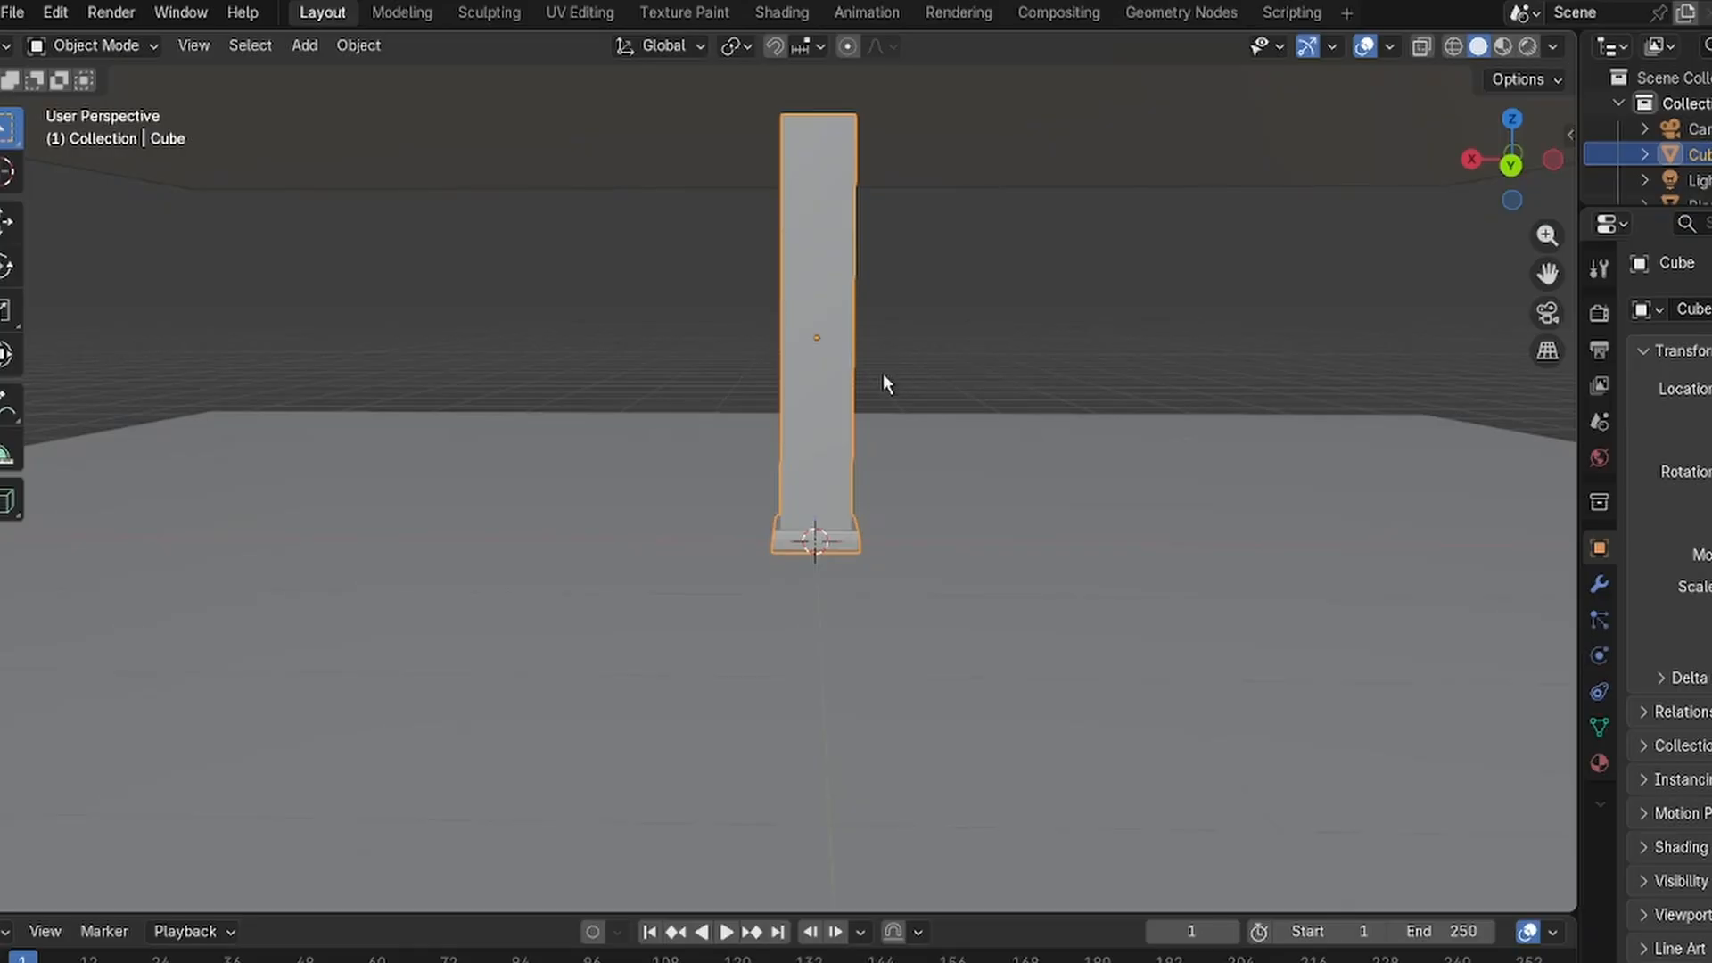
Move the pillar sideways across the floor, away from the room's centre.
click(1067, 312)
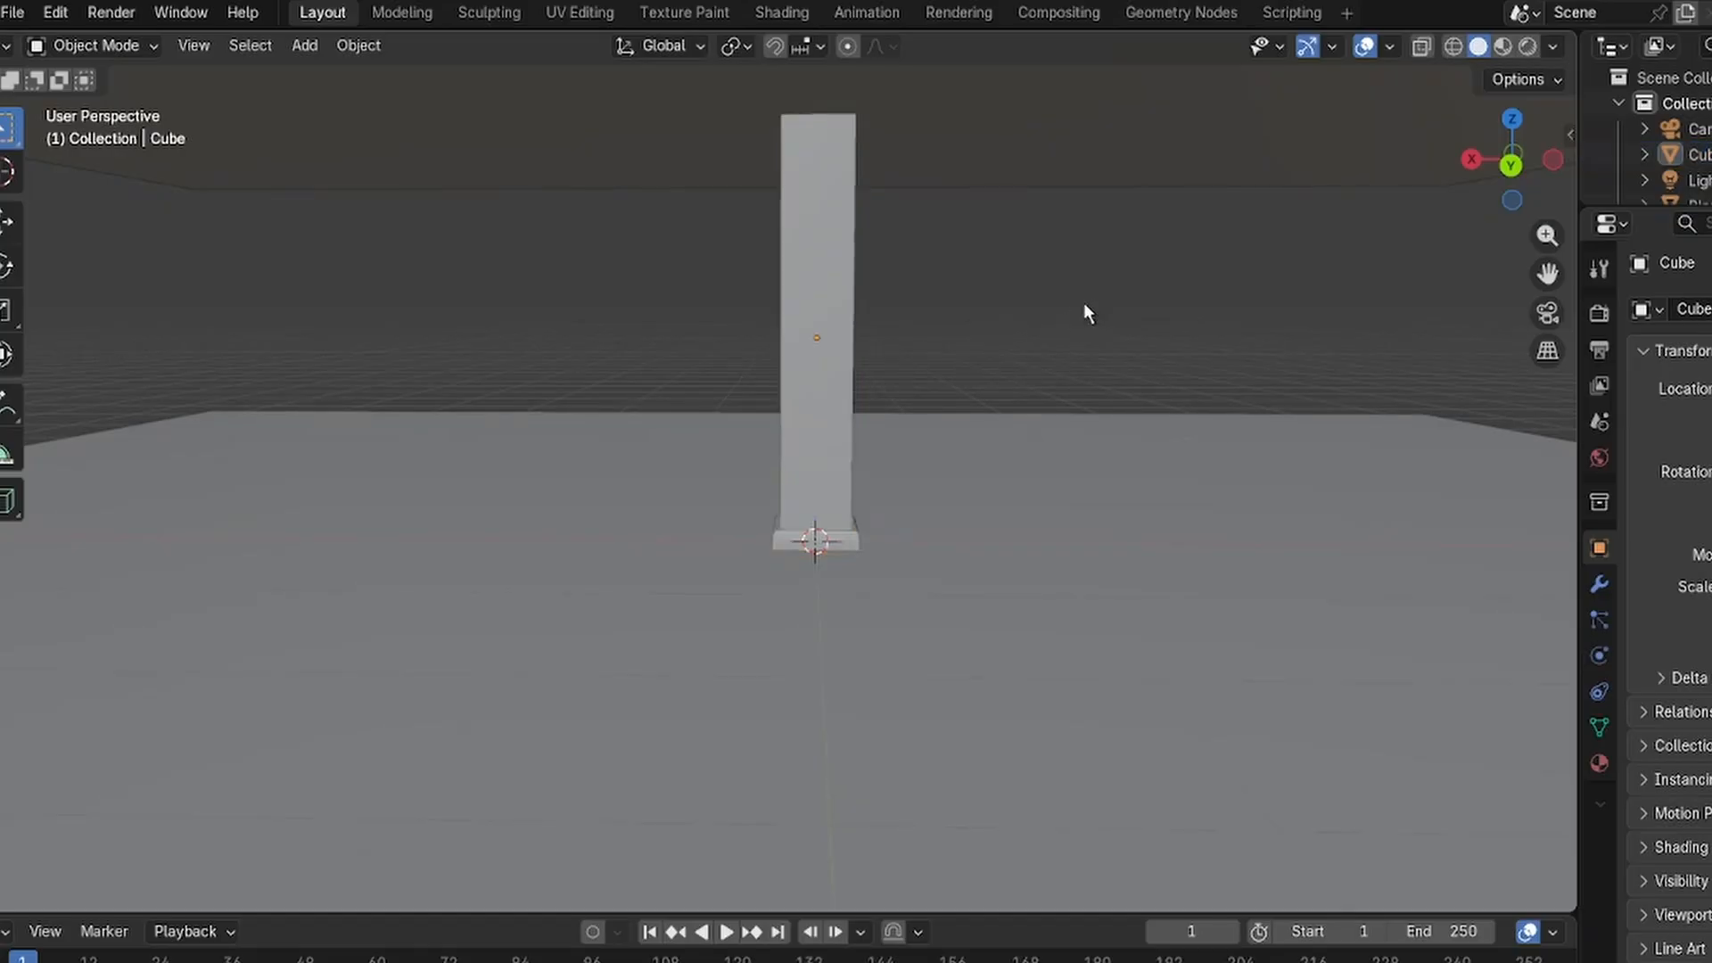
click(824, 389)
key(g)
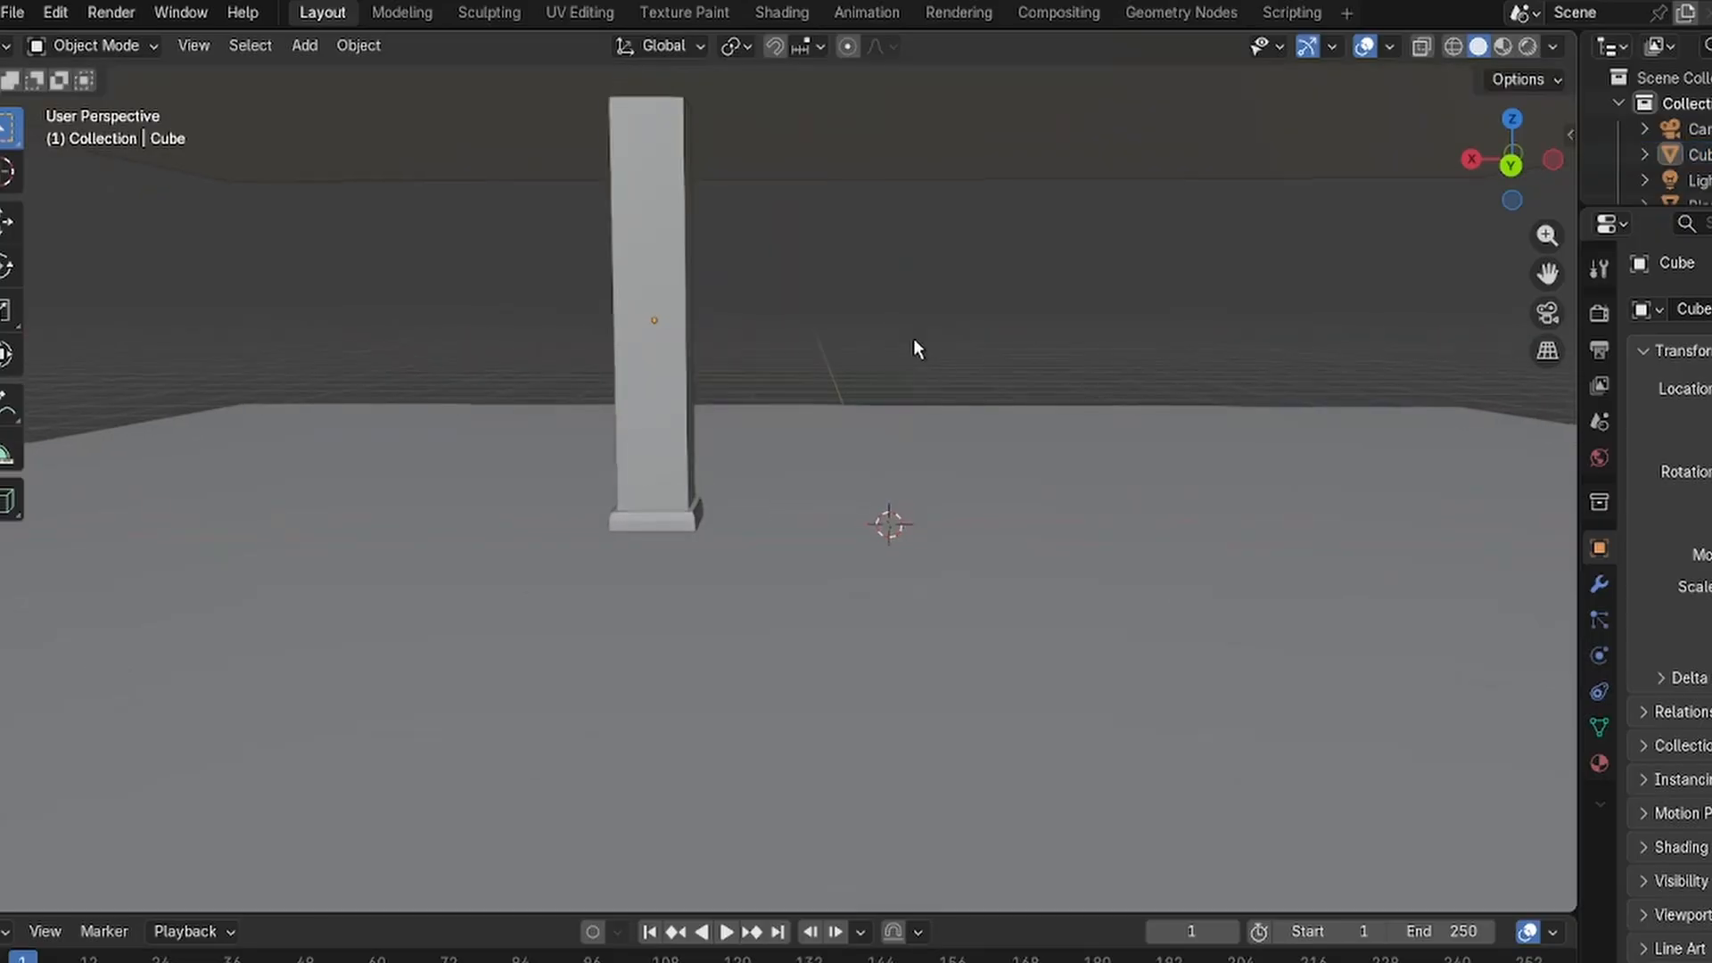
Delete the ceiling plane and the floor plane, keeping the pillar.
middle_drag(914, 341, 912, 345)
scroll(911, 344, down, 8)
scroll(917, 340, up, 3)
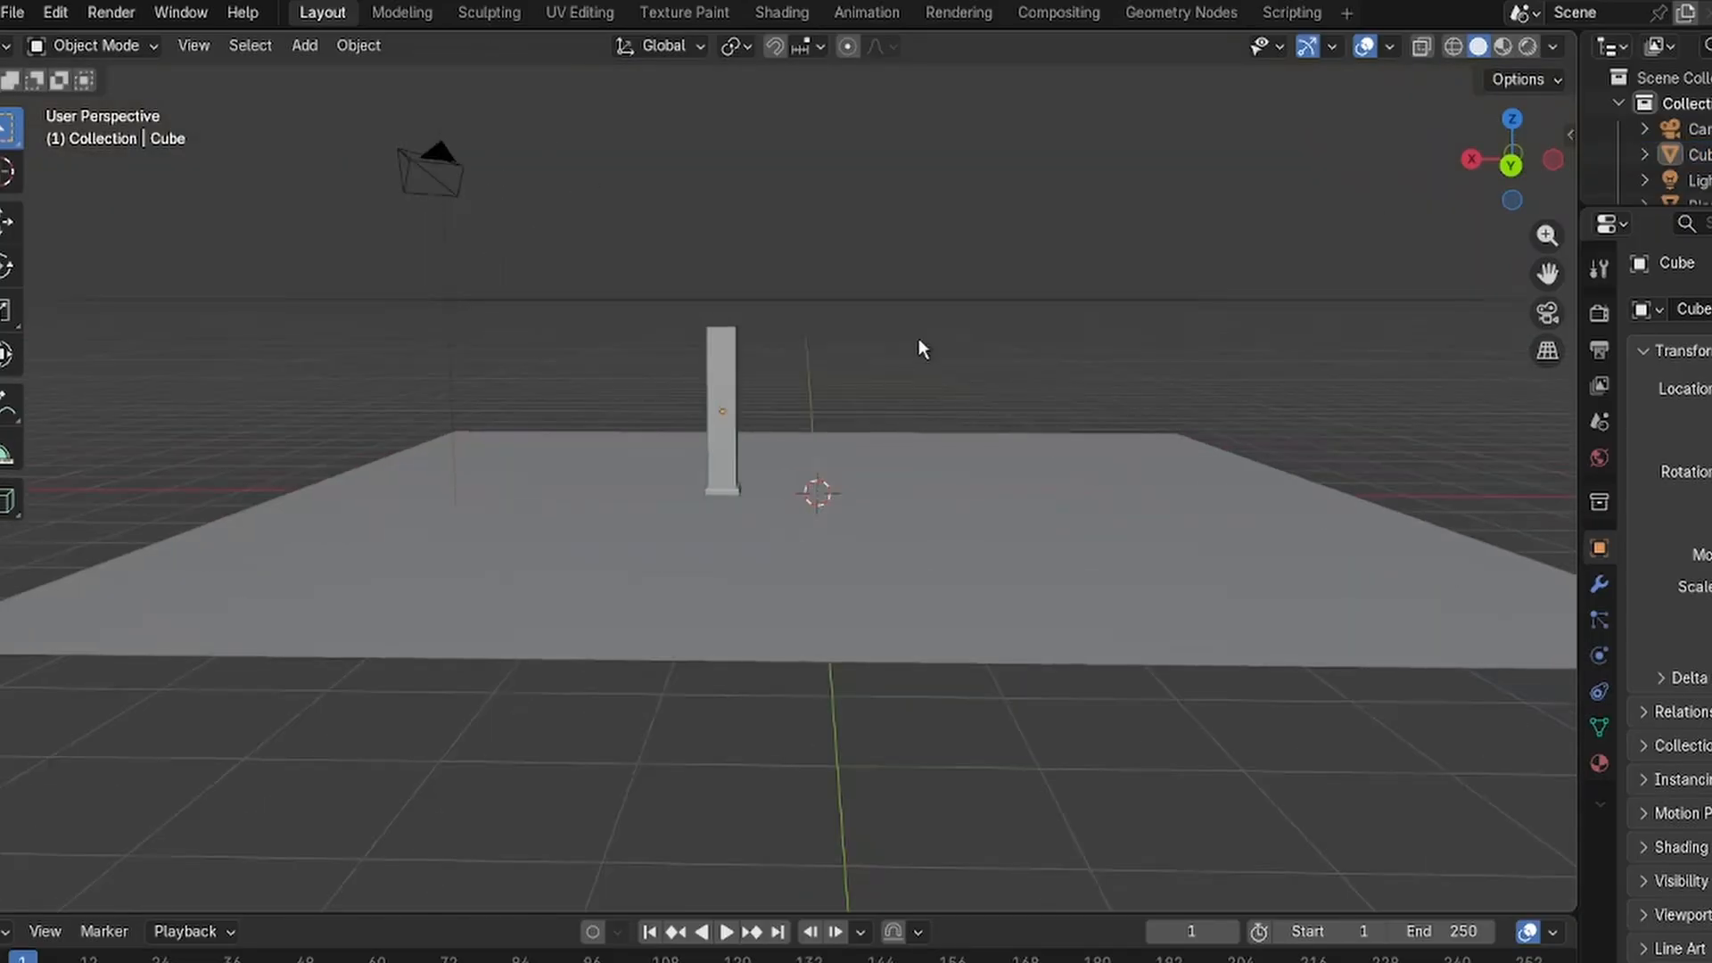
scroll(921, 330, down, 3)
click(898, 363)
key(Delete)
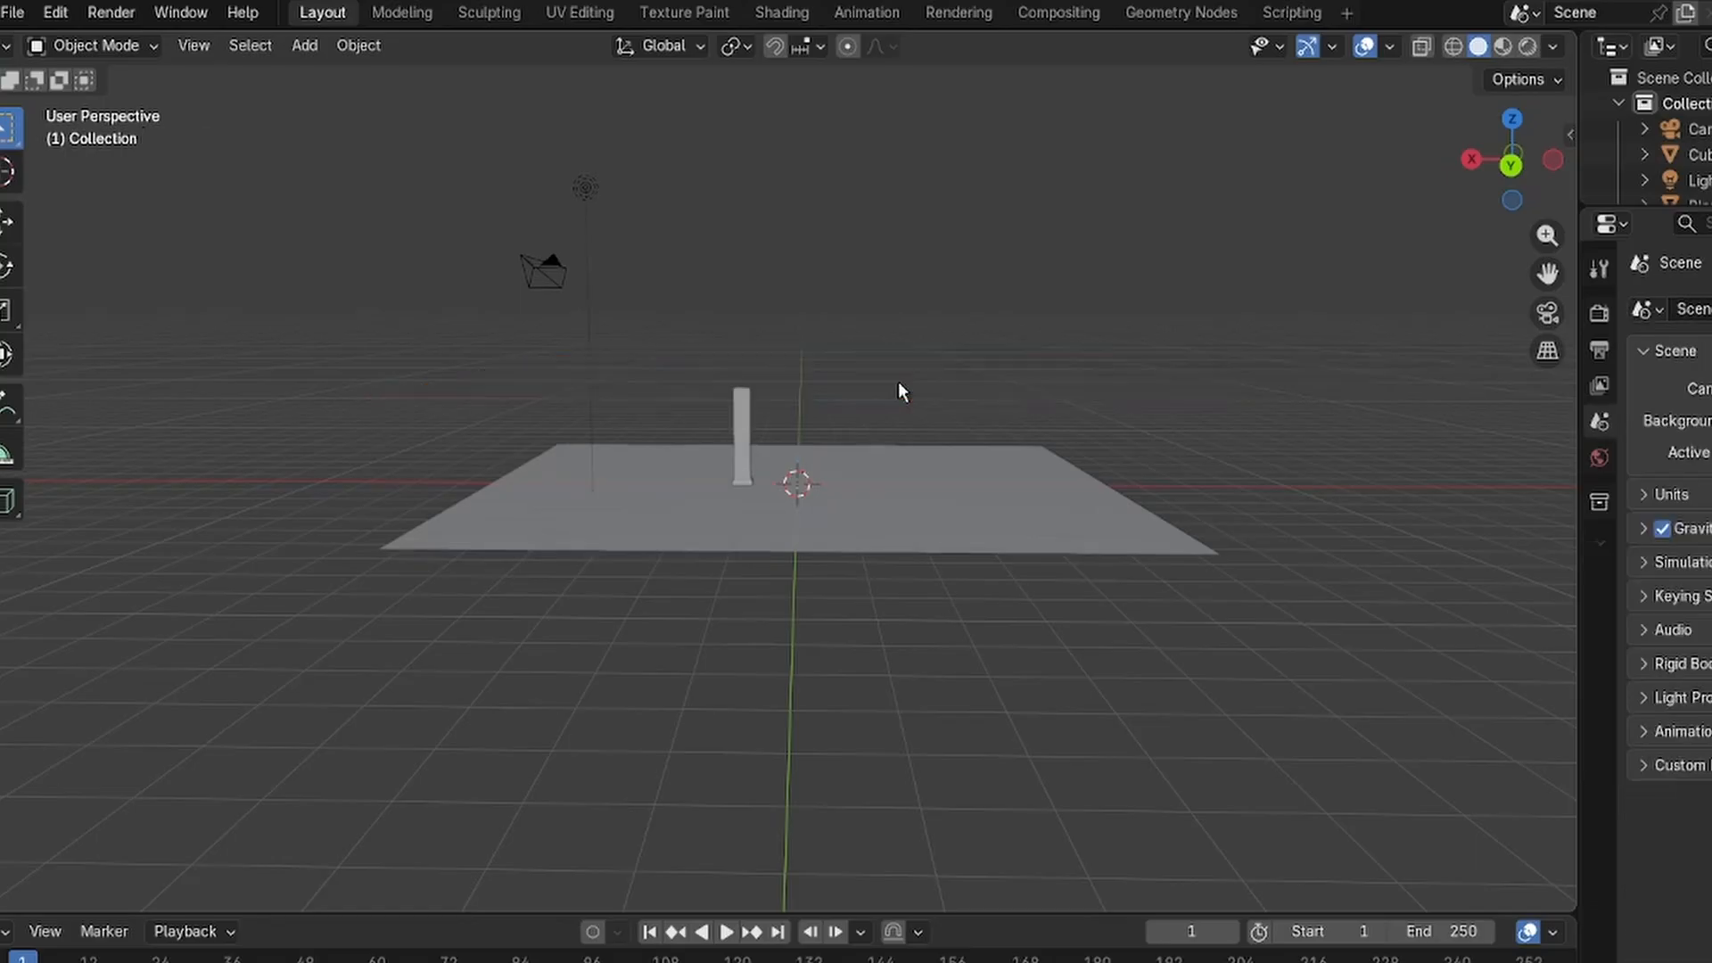
click(908, 474)
key(Delete)
Add a cube and scale it horizontally to room size with the Z axis locked.
key(shift+a)
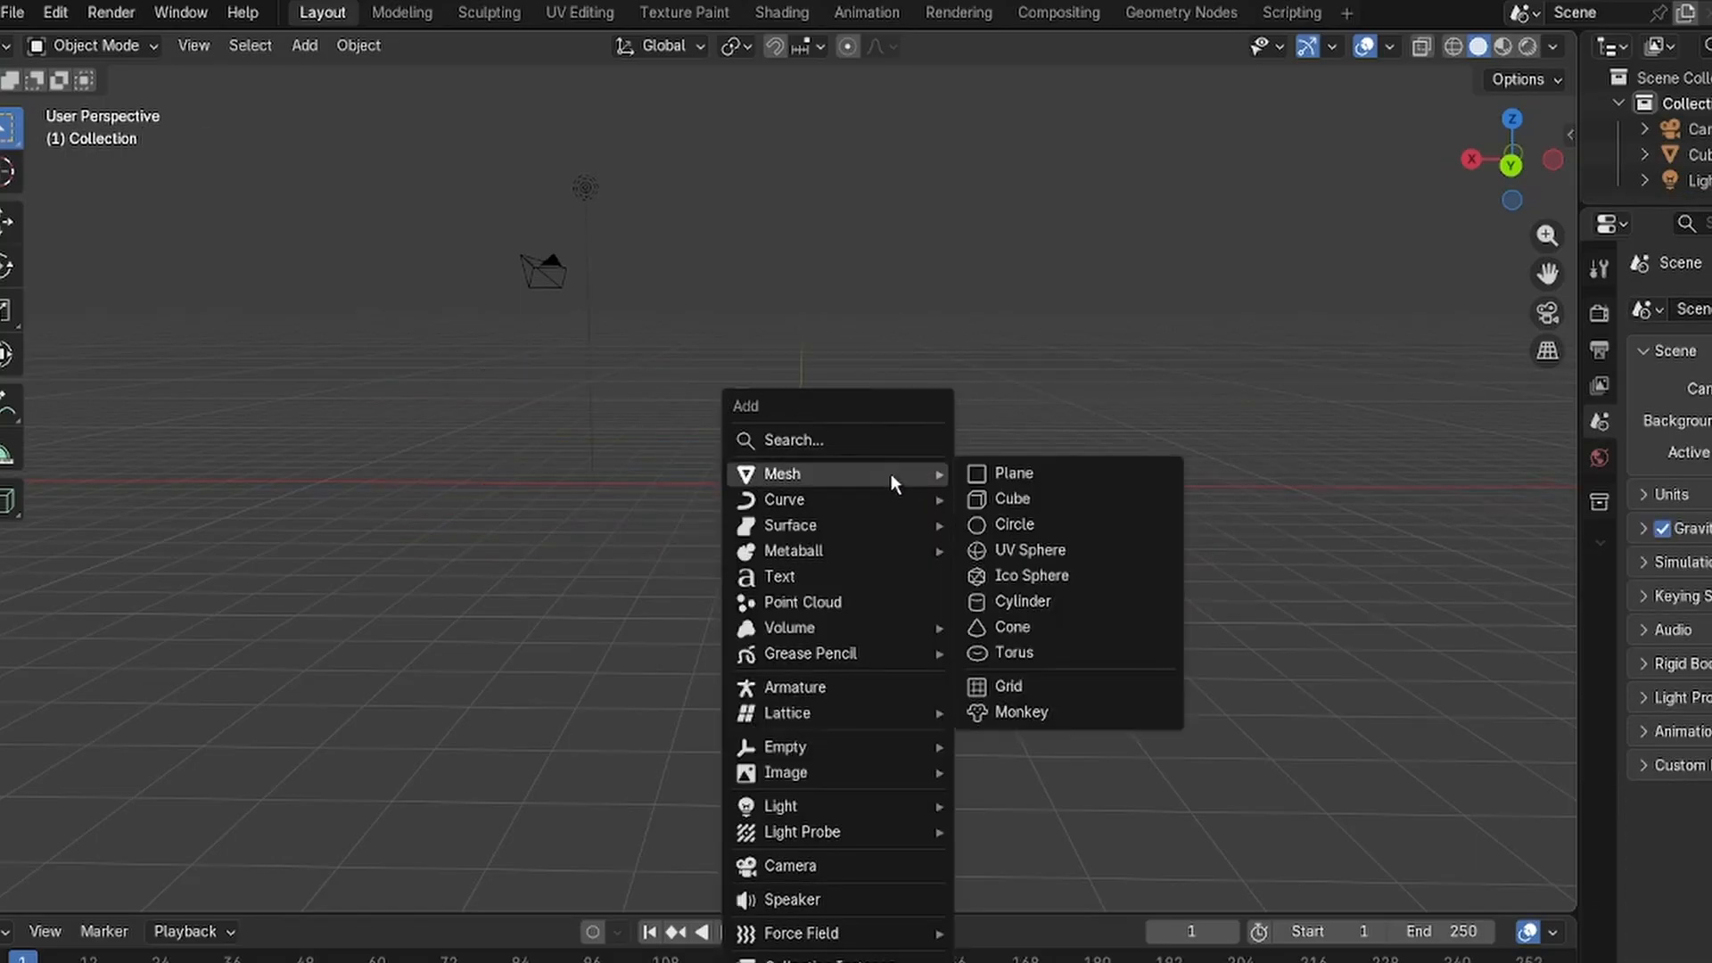
click(998, 500)
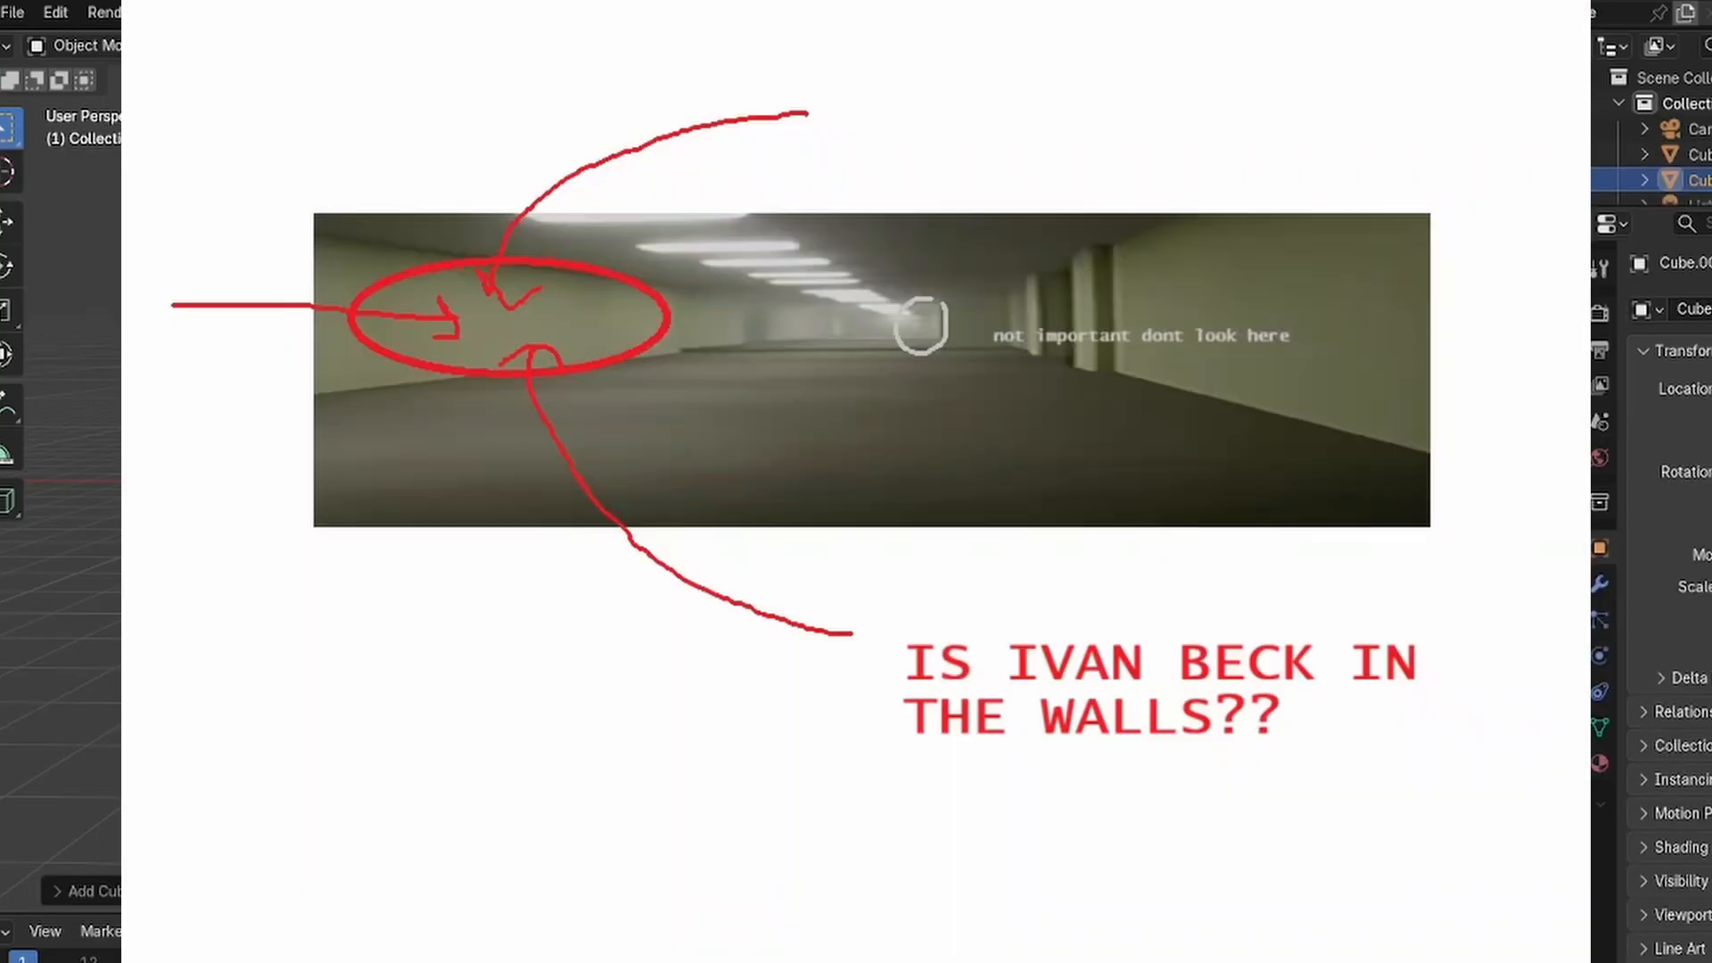
key(s)
key(shift+z)
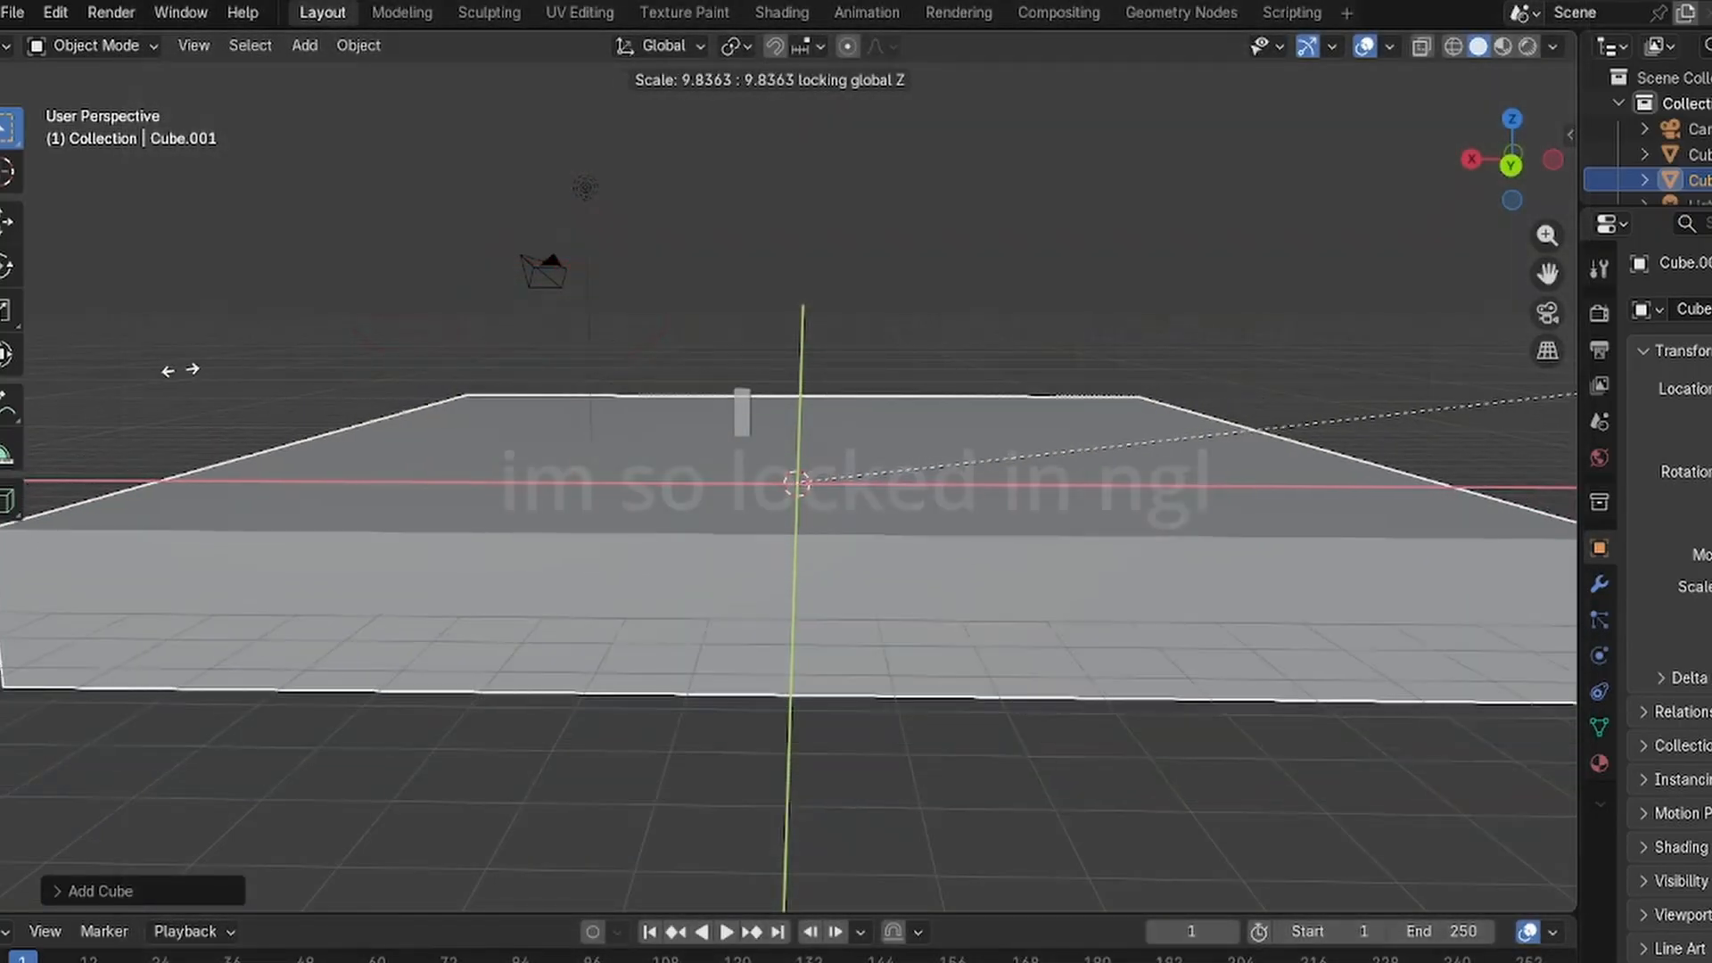
click(172, 371)
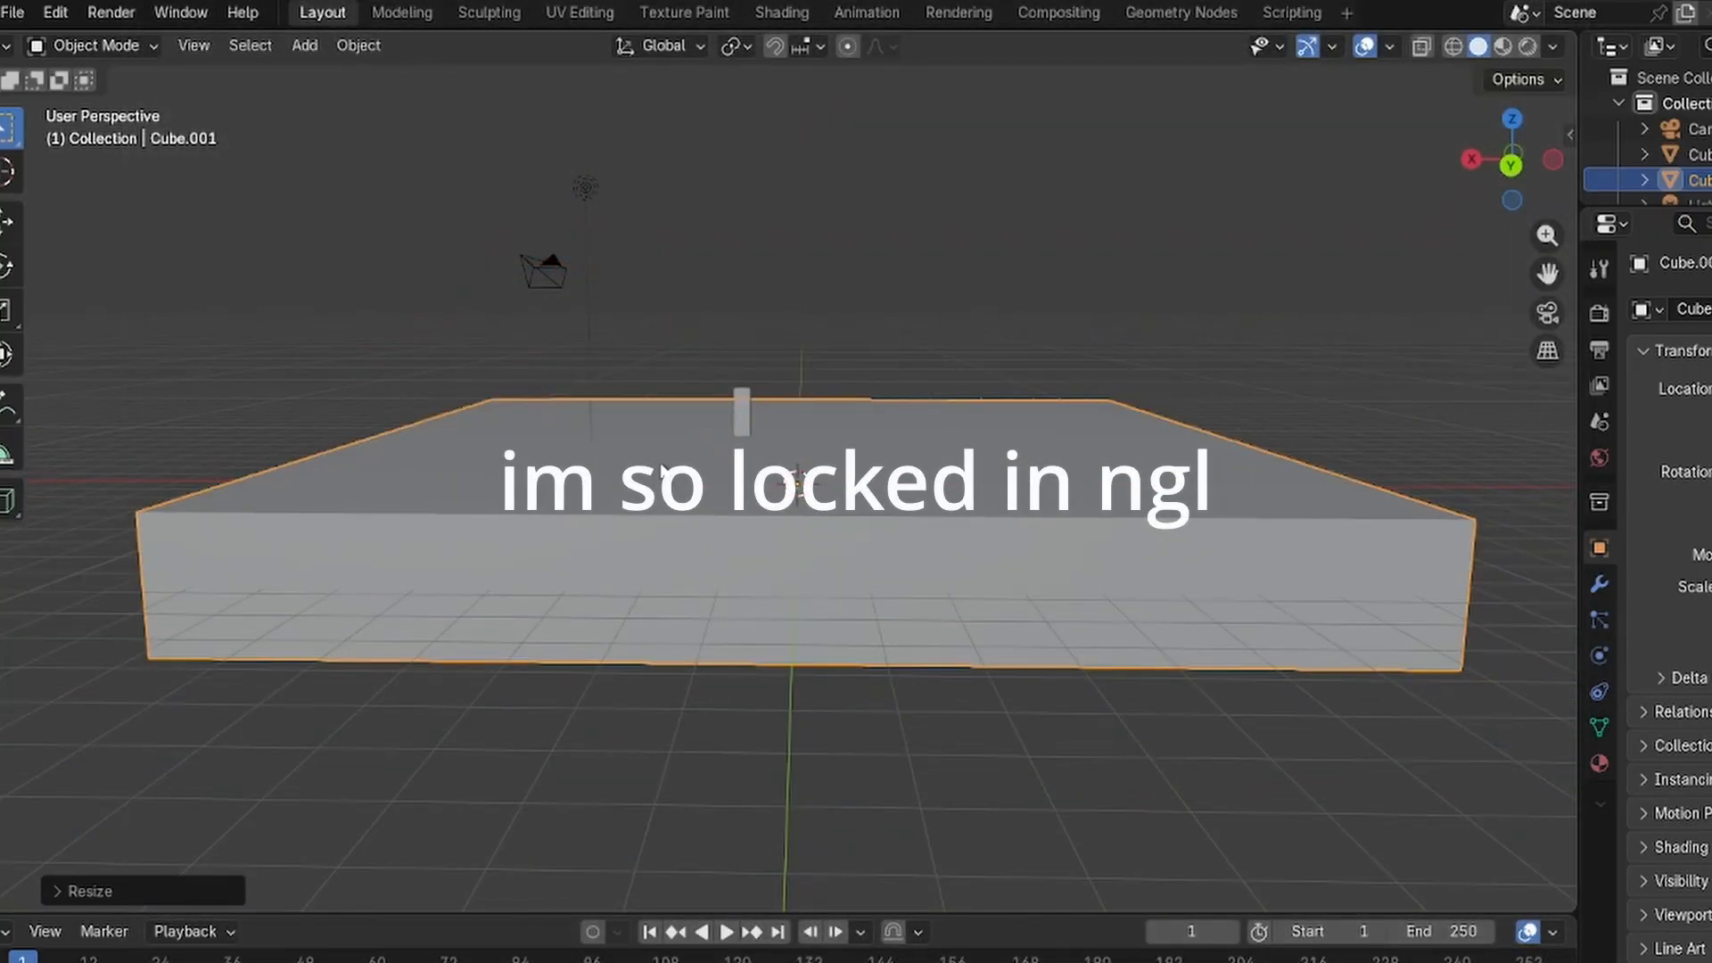
Scale the room box taller along Z and raise it by about 0.3 m.
key(s)
key(z)
click(750, 332)
key(g)
key(z)
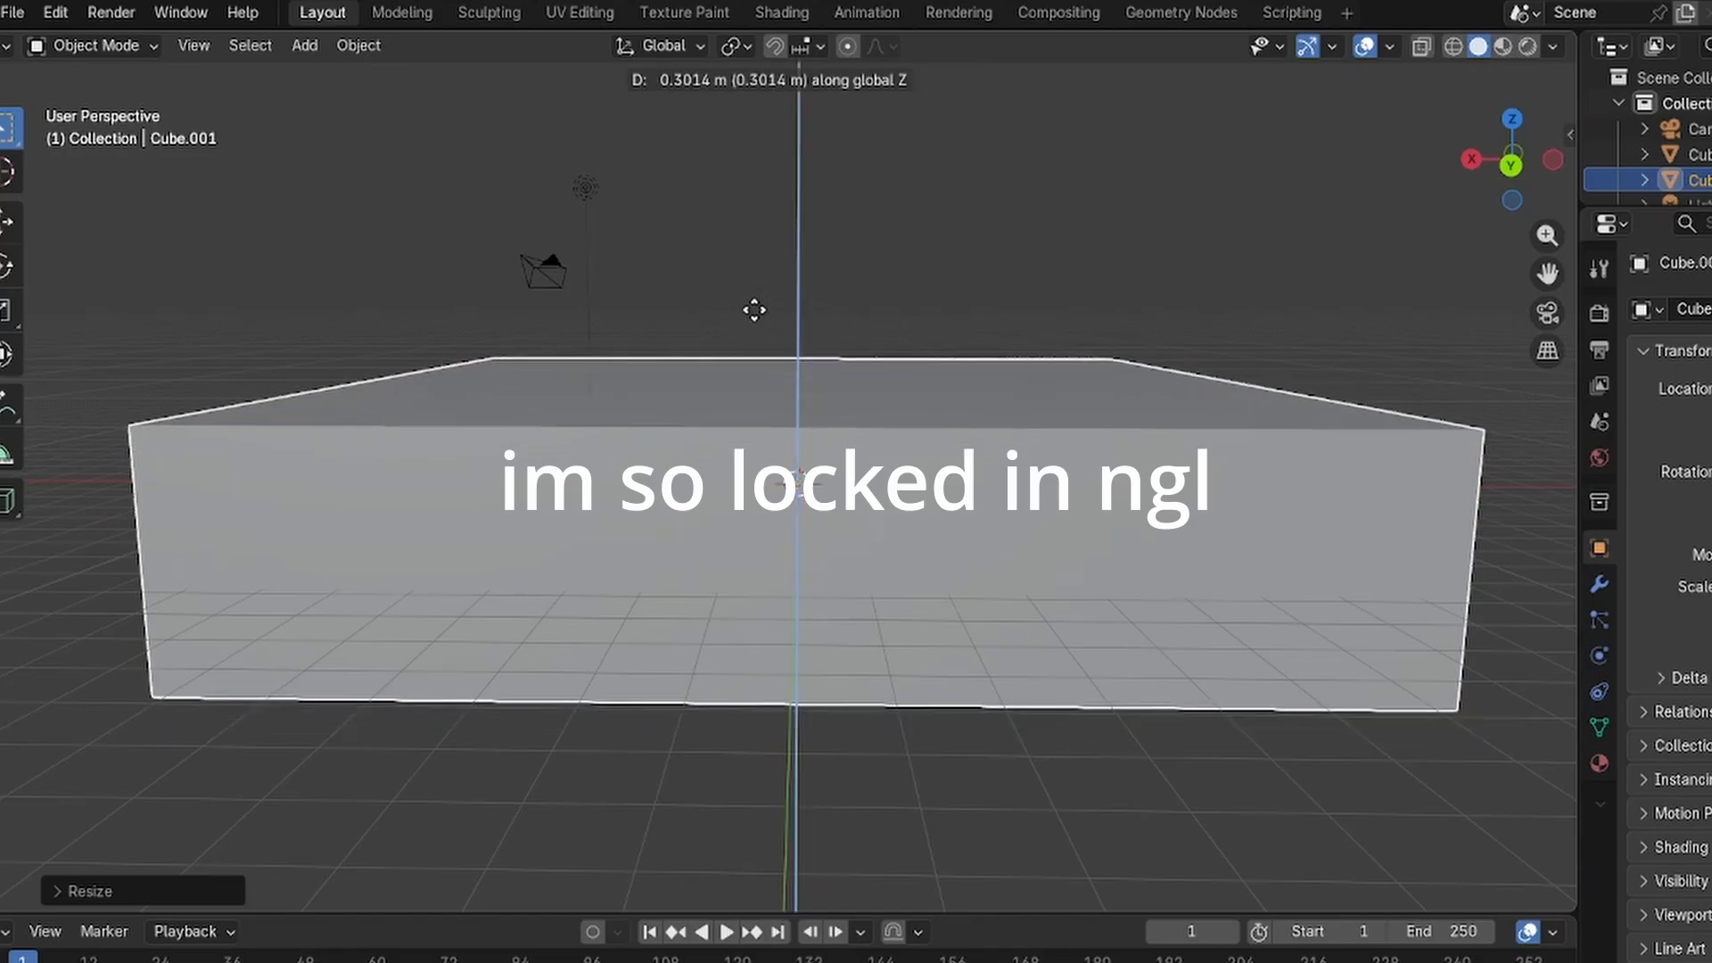
click(754, 308)
Put the room box into Edit Mode and switch to face selection.
click(1214, 283)
middle_drag(1214, 284, 1101, 431)
click(1100, 432)
click(55, 46)
click(88, 103)
key(KP_3)
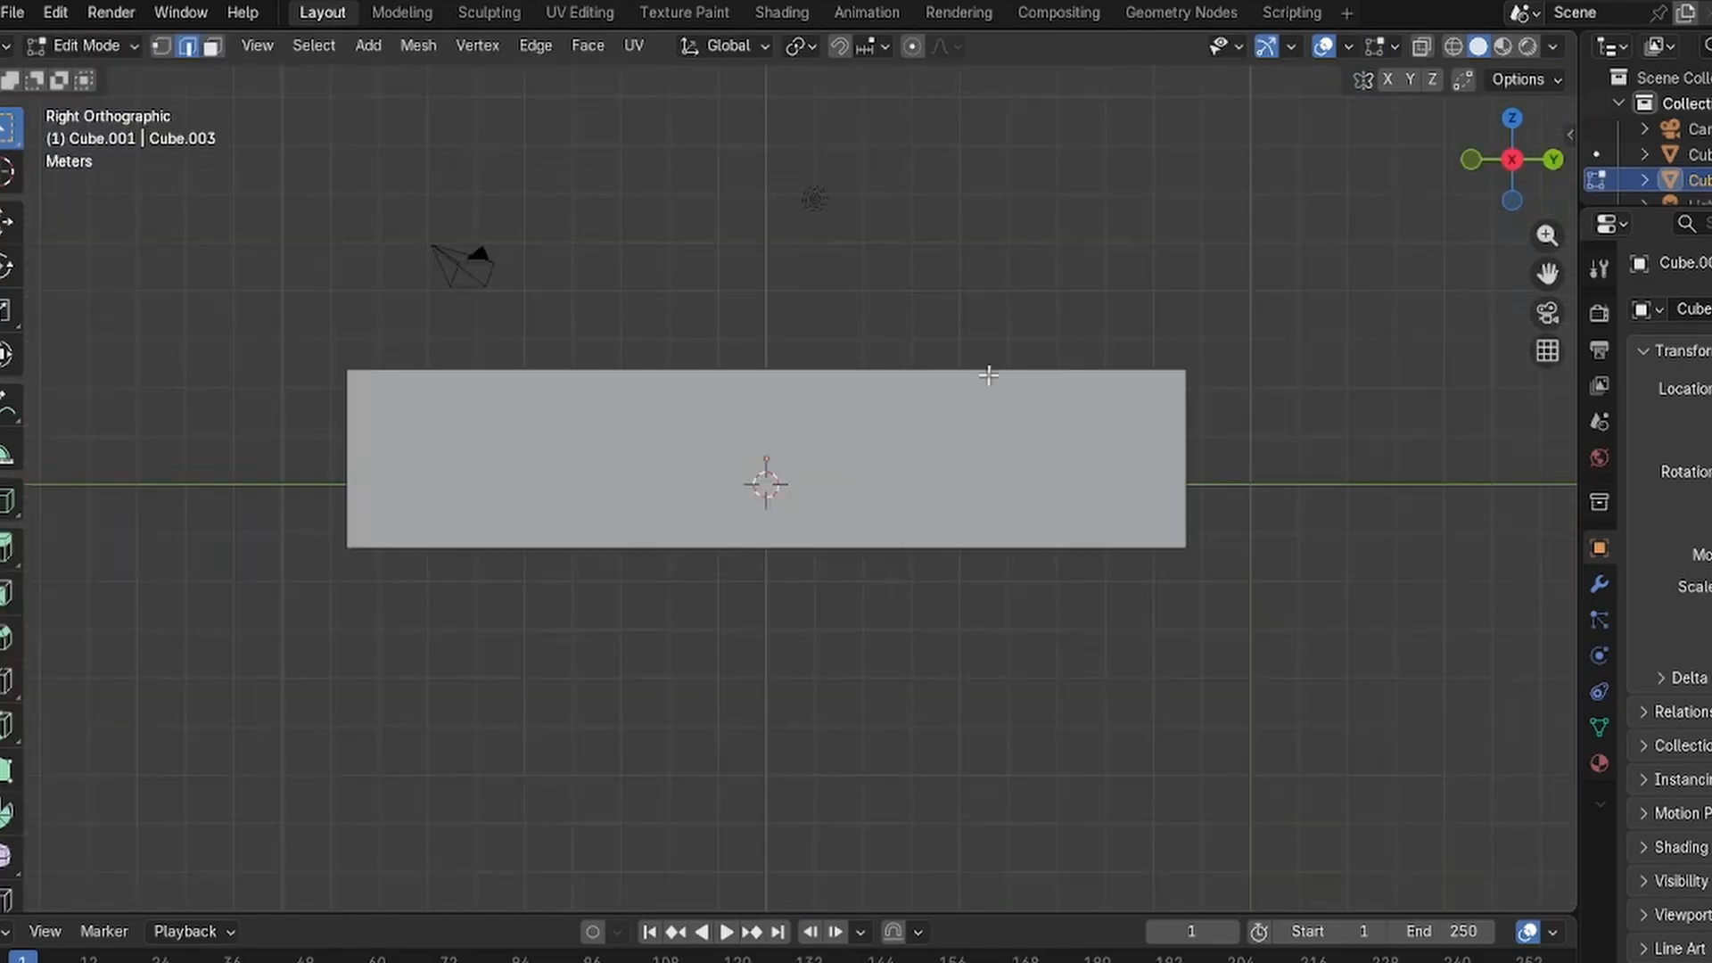
middle_drag(990, 374, 1141, 350)
key(3)
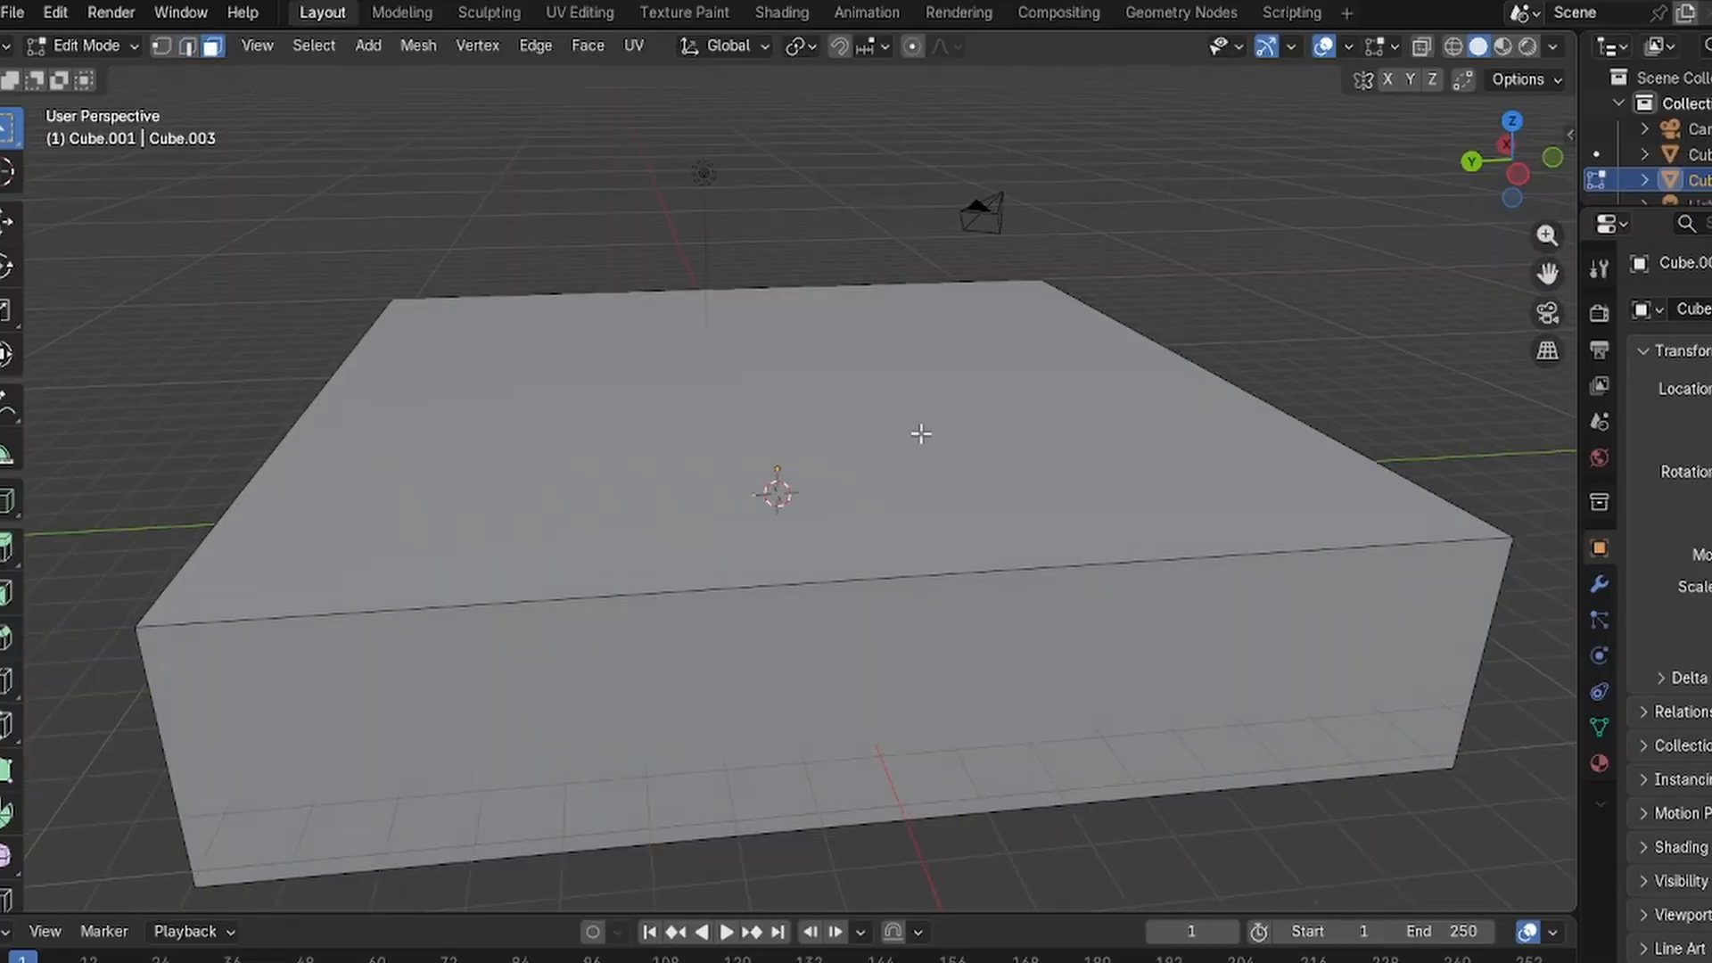
Select the room box's upper face and separate it from the mesh by selection.
click(917, 432)
middle_drag(917, 432, 1425, 348)
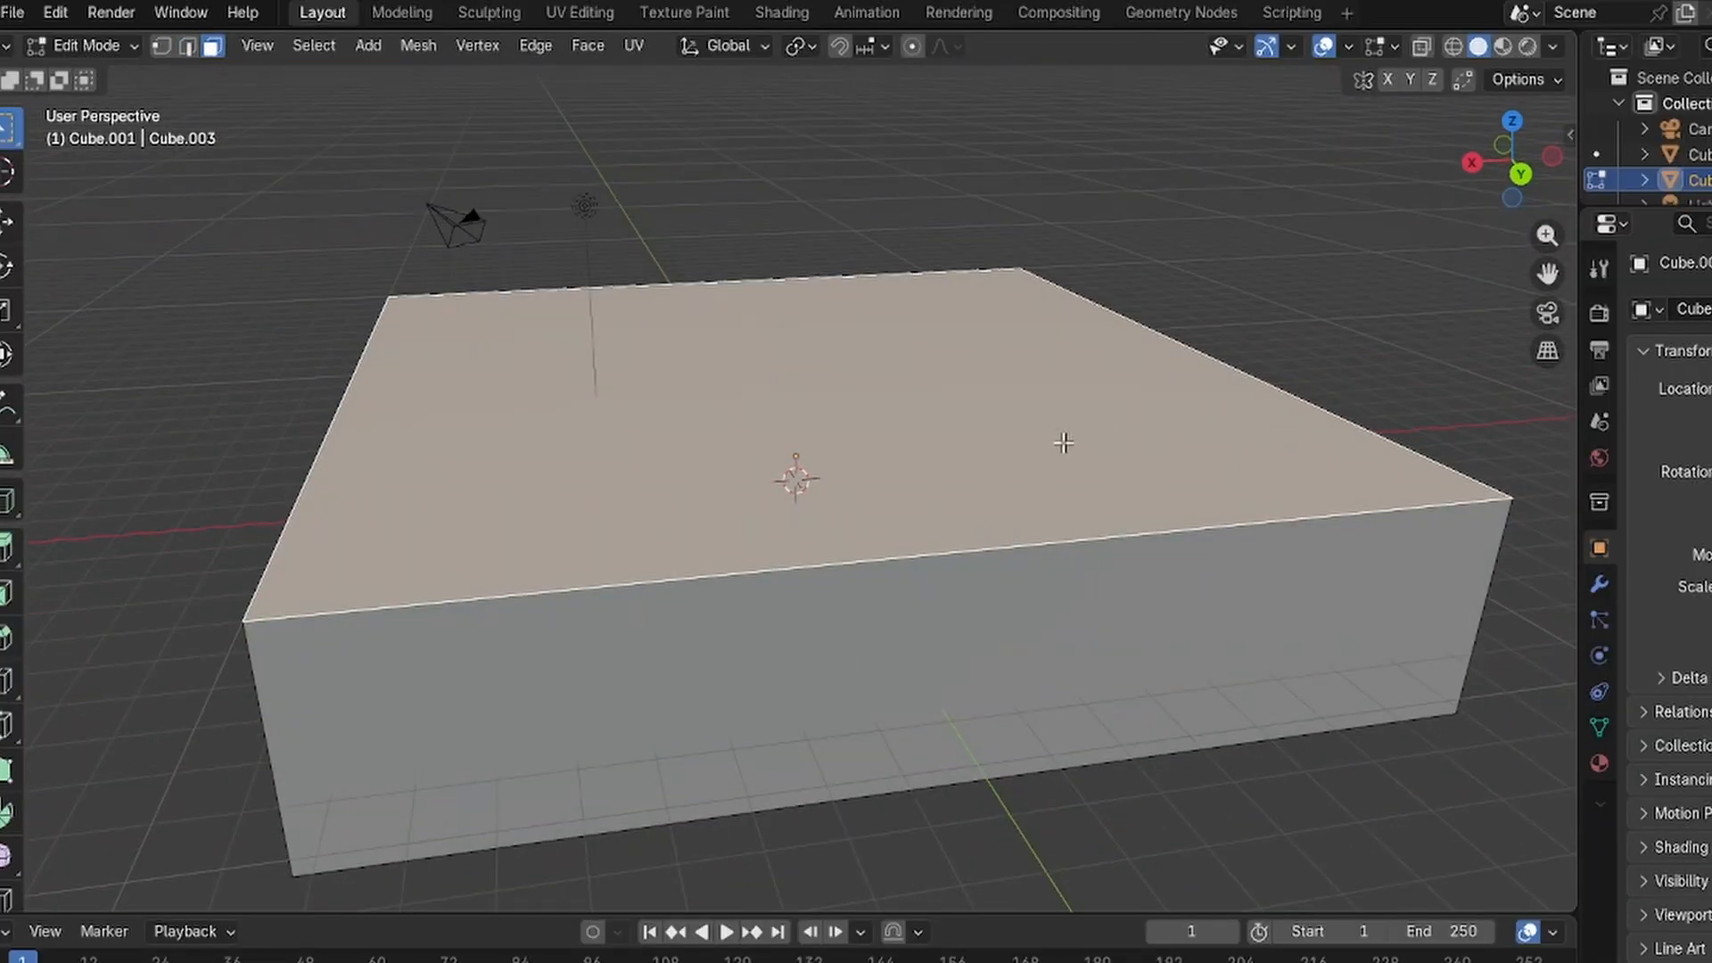
key(ctrl+f)
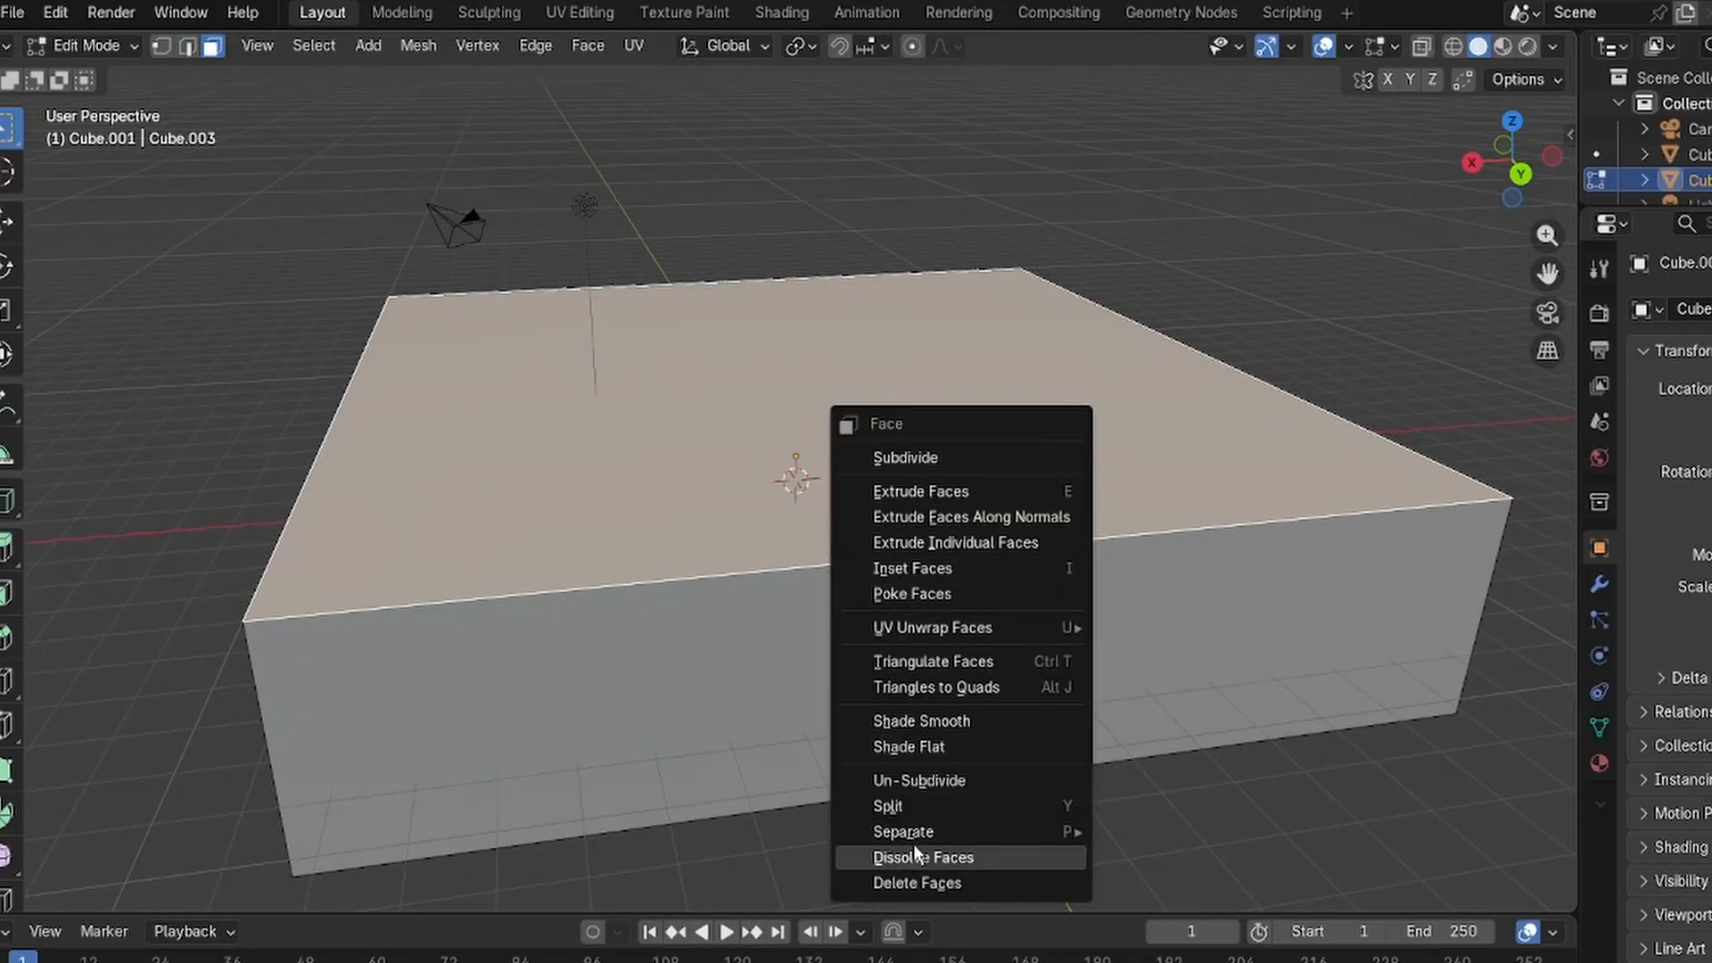
mouse_move(924, 839)
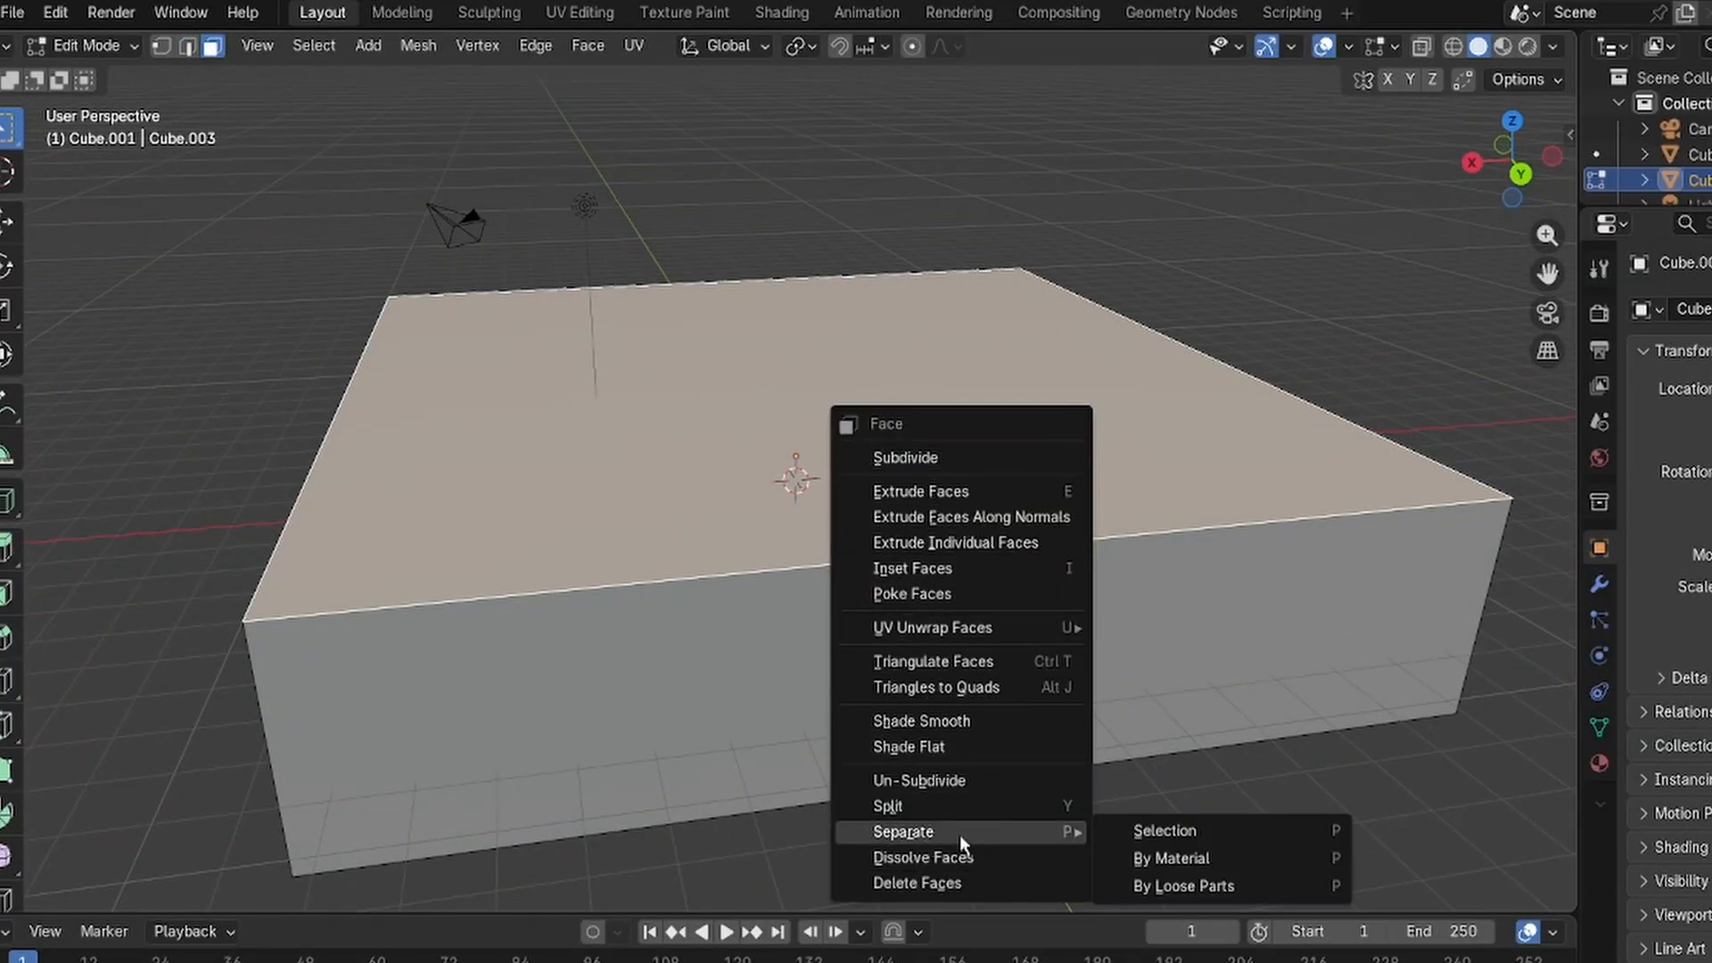
click(1164, 831)
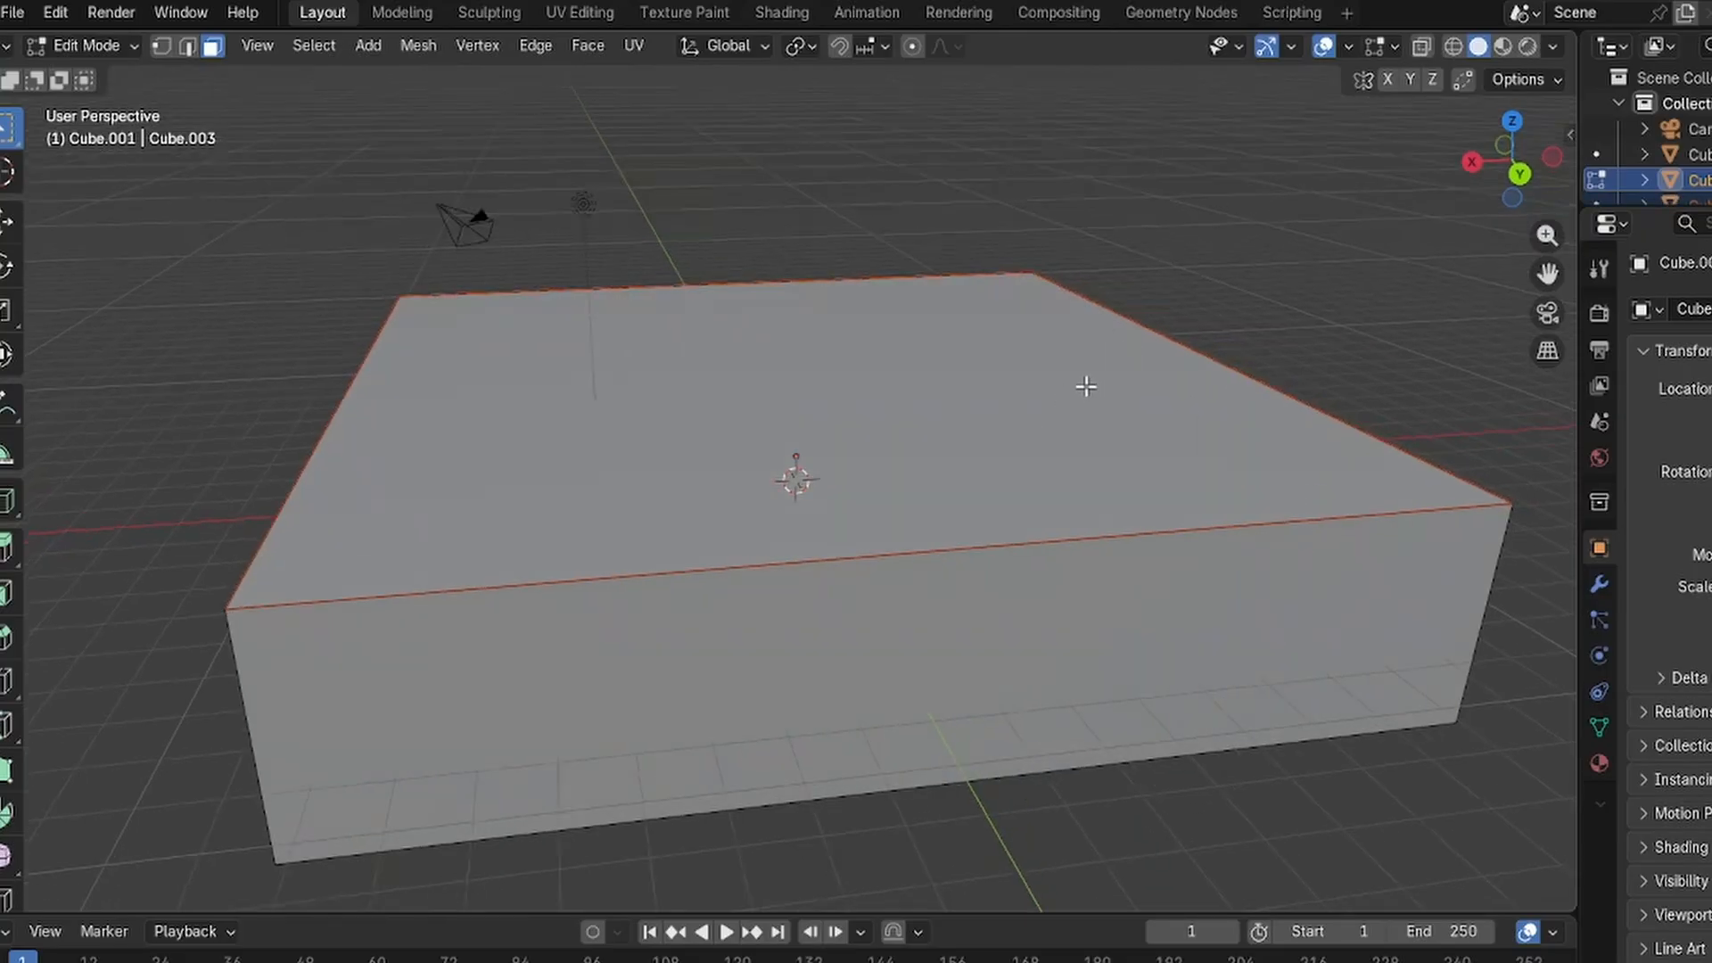
Select the room box's underside face and separate it by selection as the floor.
middle_drag(1085, 382, 921, 478)
click(922, 472)
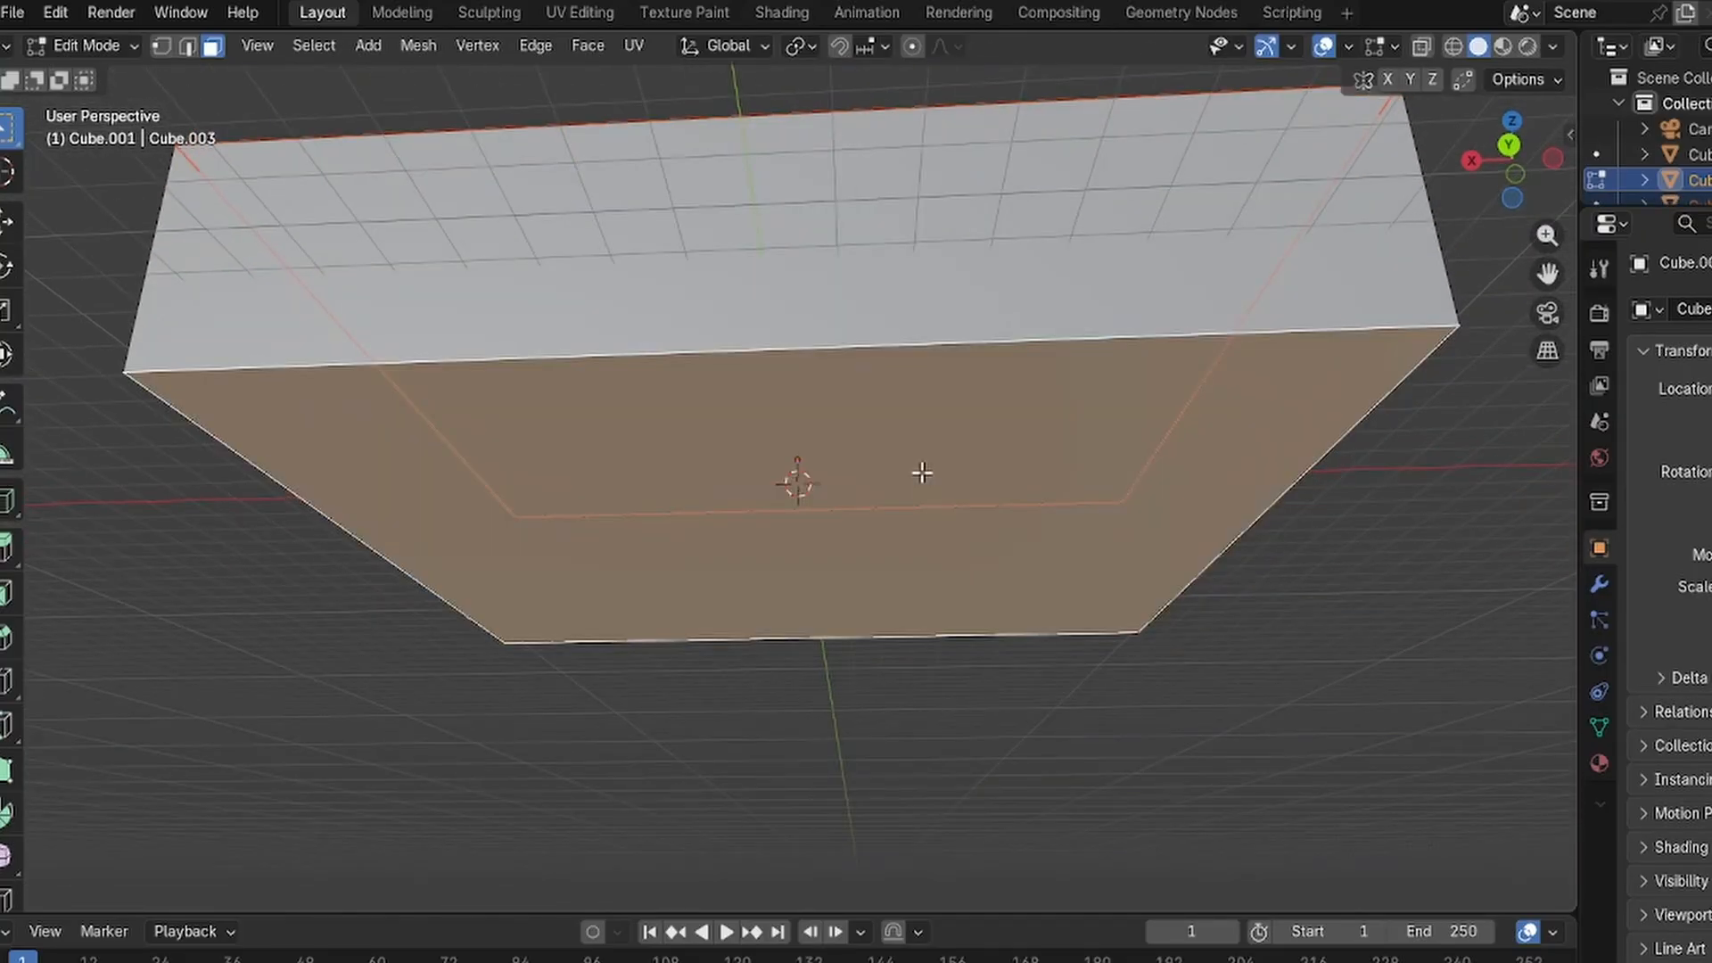
key(ctrl+f)
mouse_move(902, 476)
click(1066, 473)
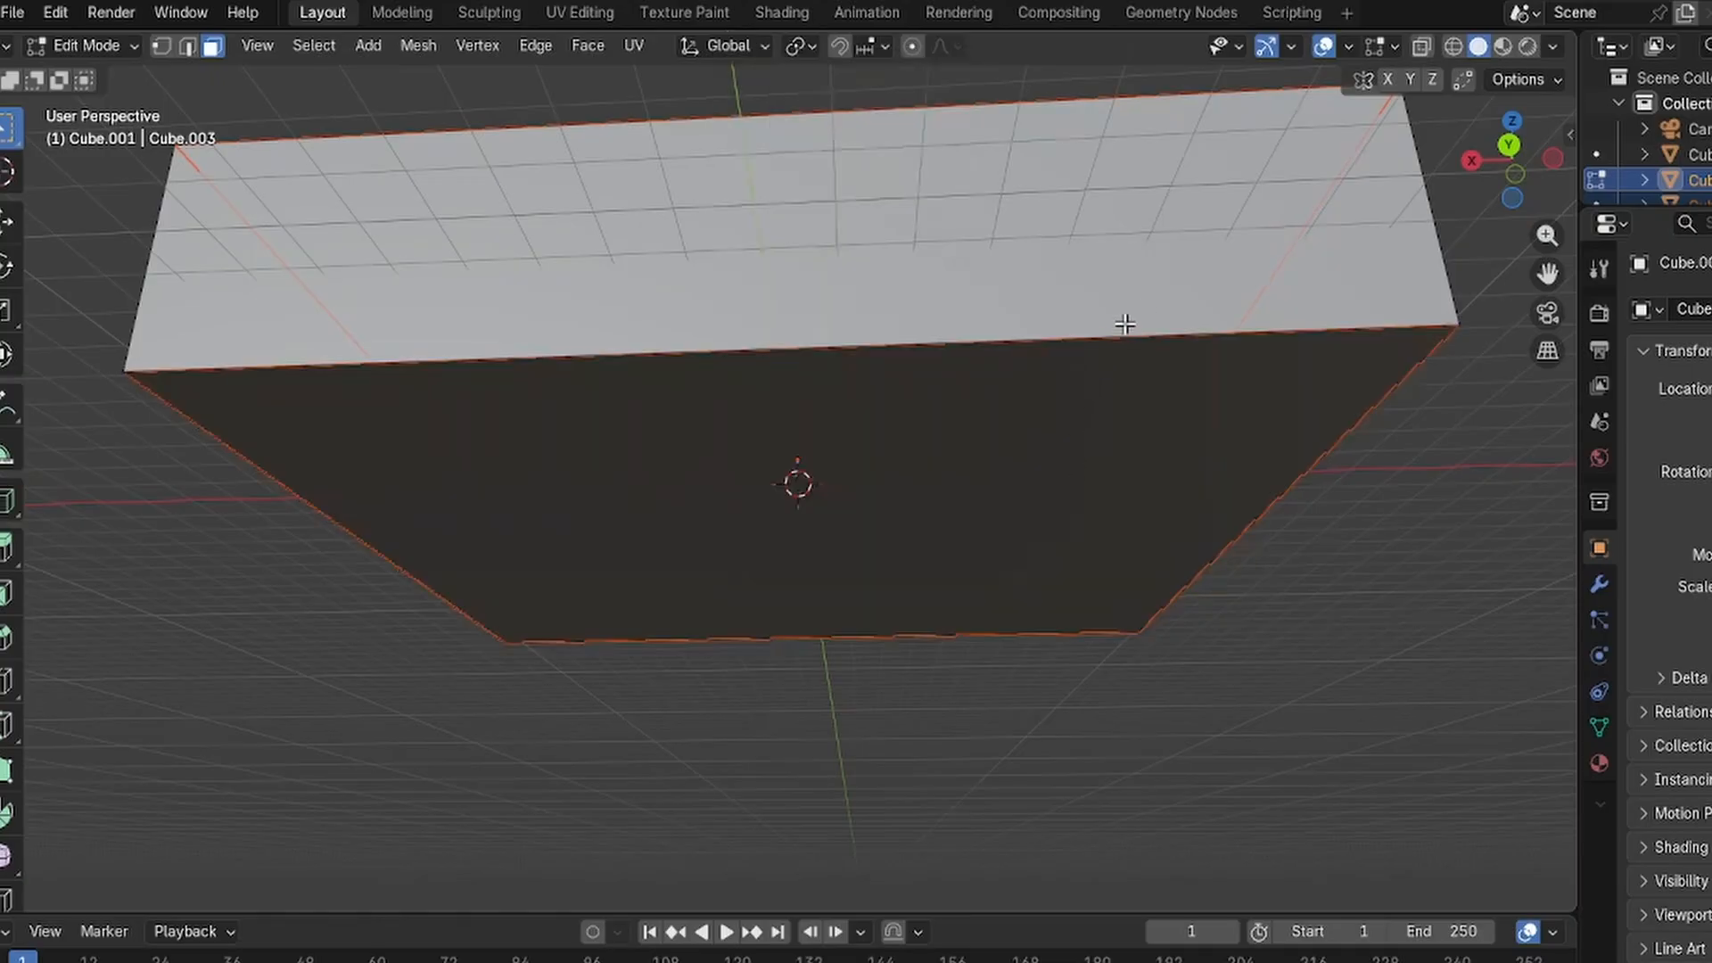
Return from editing the room box to Object Mode.
scroll(1155, 339, up, 1)
middle_drag(1151, 348, 1057, 407)
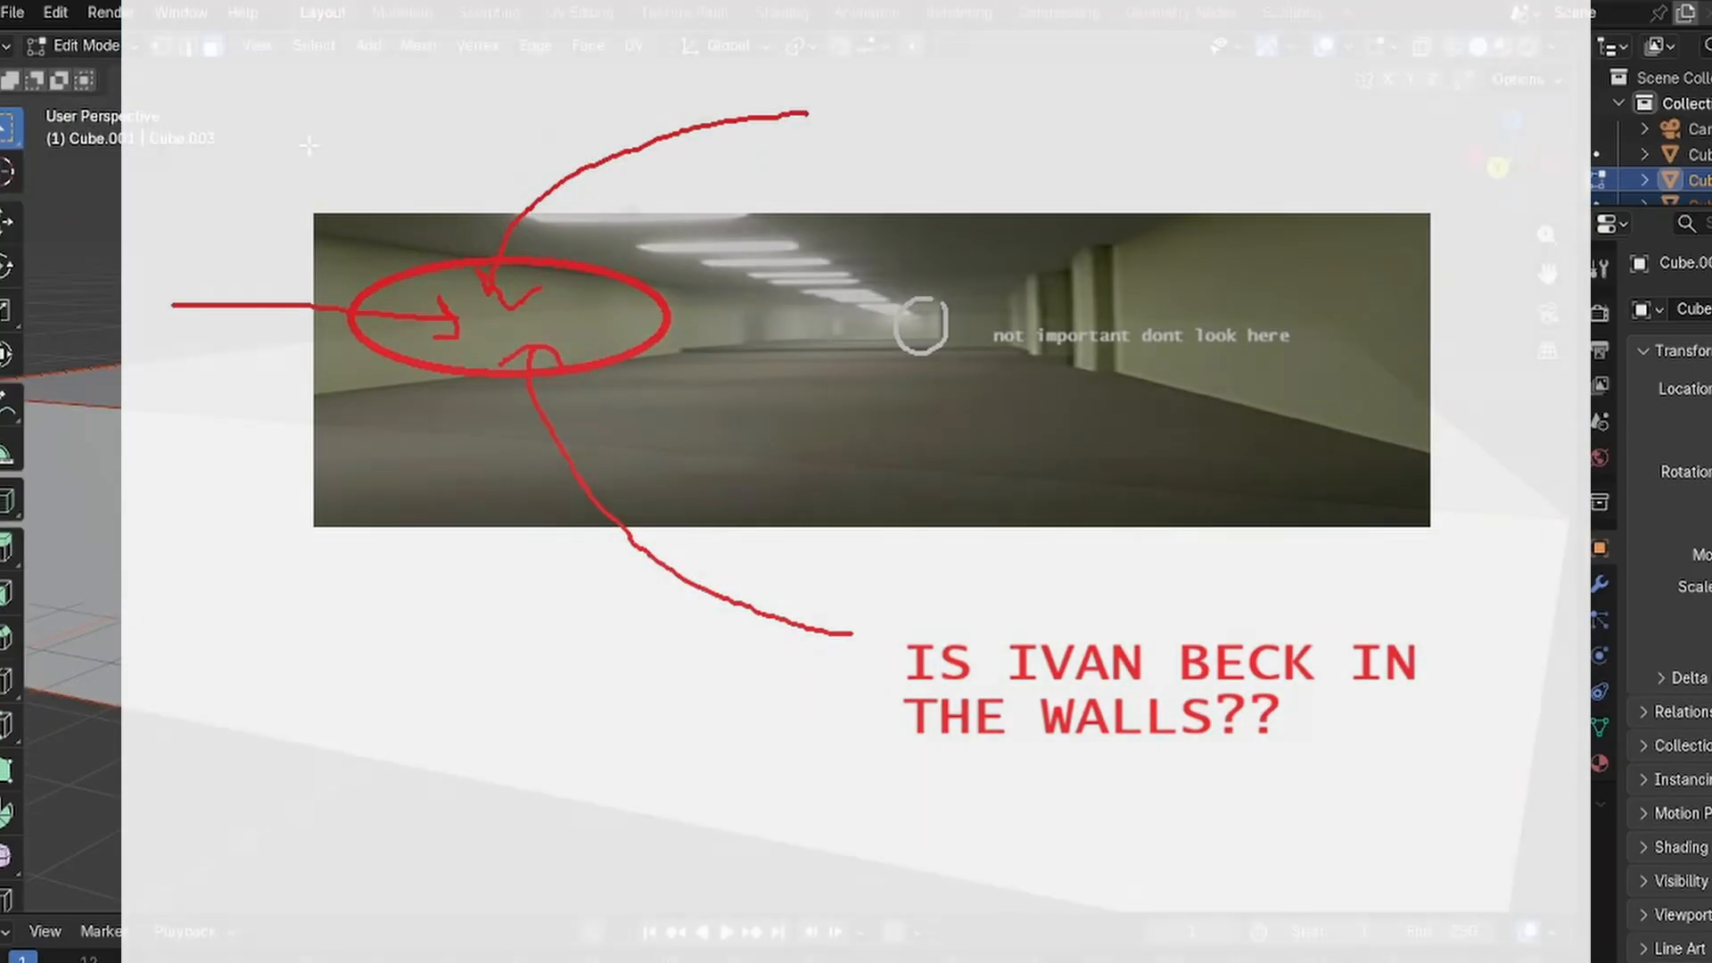
click(106, 49)
click(105, 74)
Rename the separated upper face object as Ceiling and hide it.
click(984, 373)
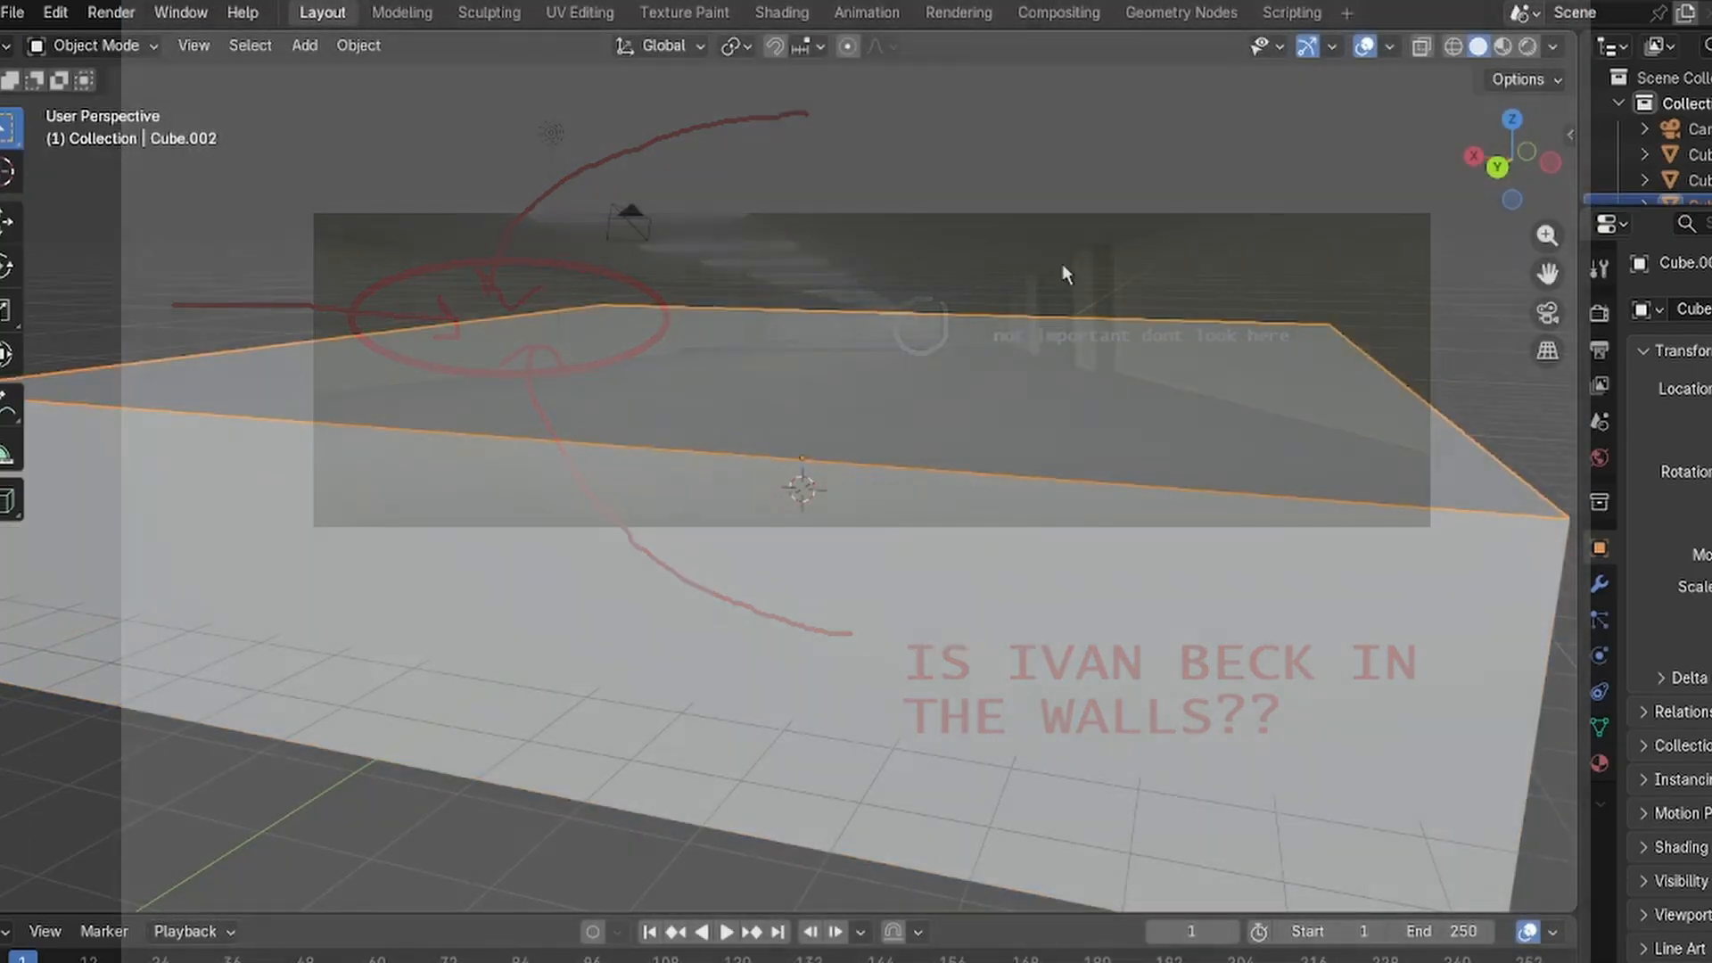
middle_drag(1063, 266, 1006, 290)
scroll(1650, 134, down, 2)
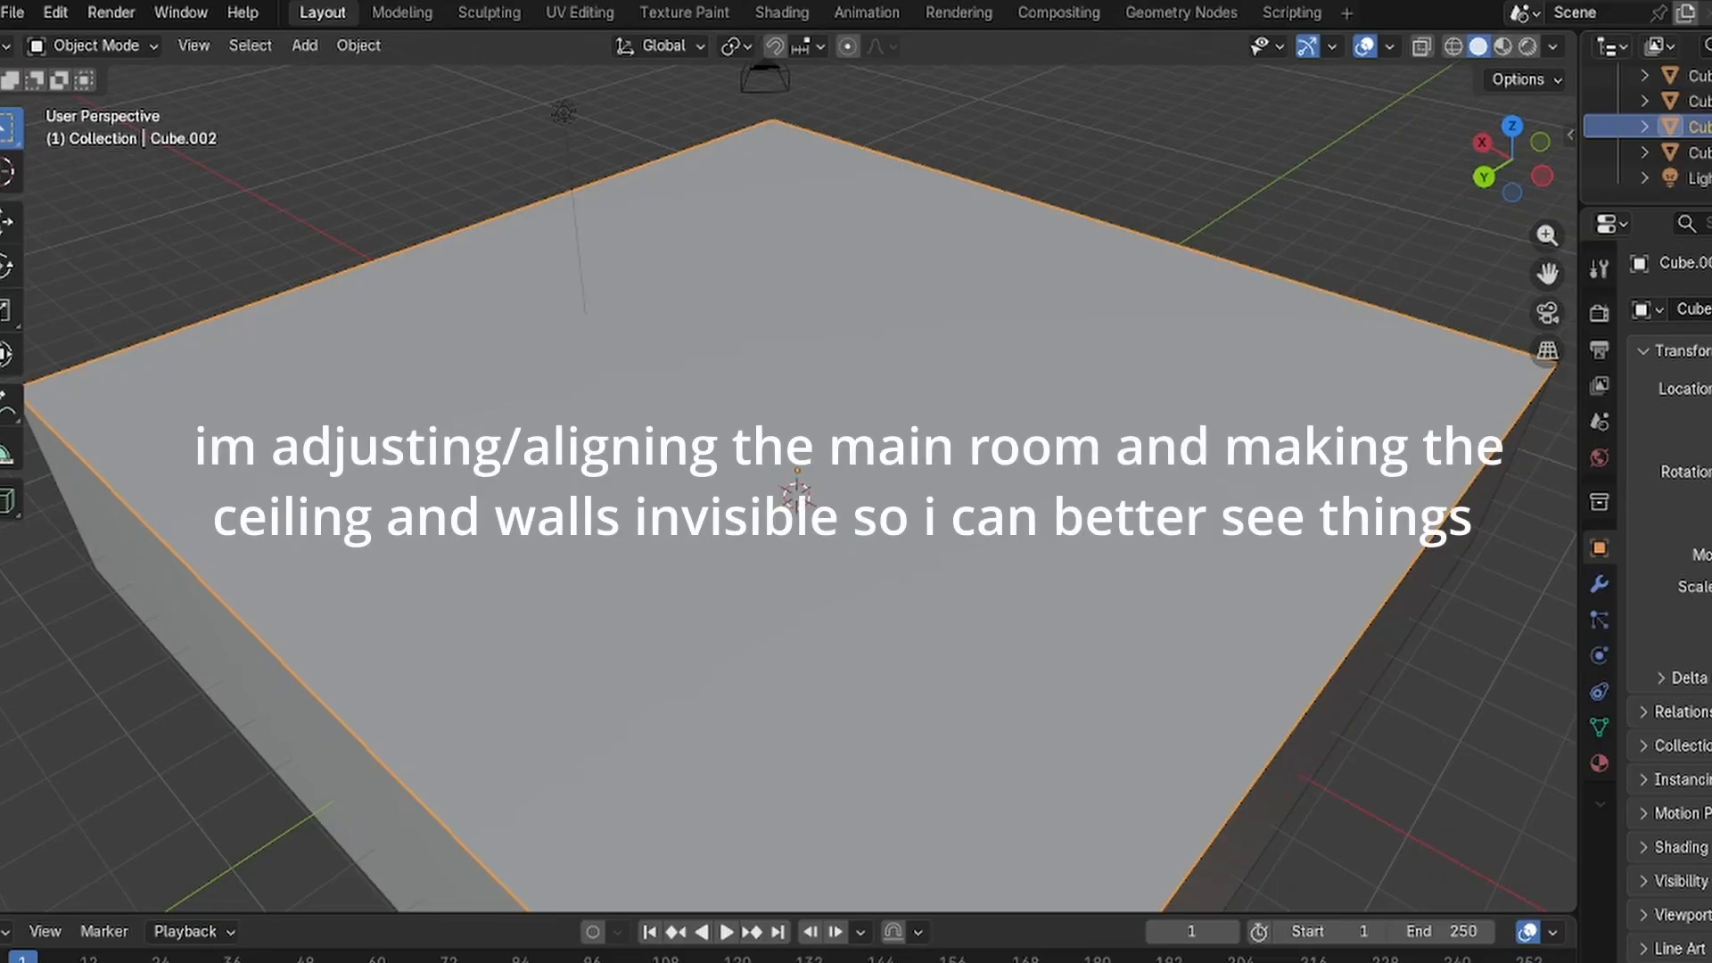
key(Return)
key(h)
Select the walls, floor and hidden ceiling together and raise them about 1.3 m along Z.
middle_drag(1158, 392, 968, 318)
click(968, 317)
ctrl+click(1693, 152)
ctrl+click(1692, 76)
key(g)
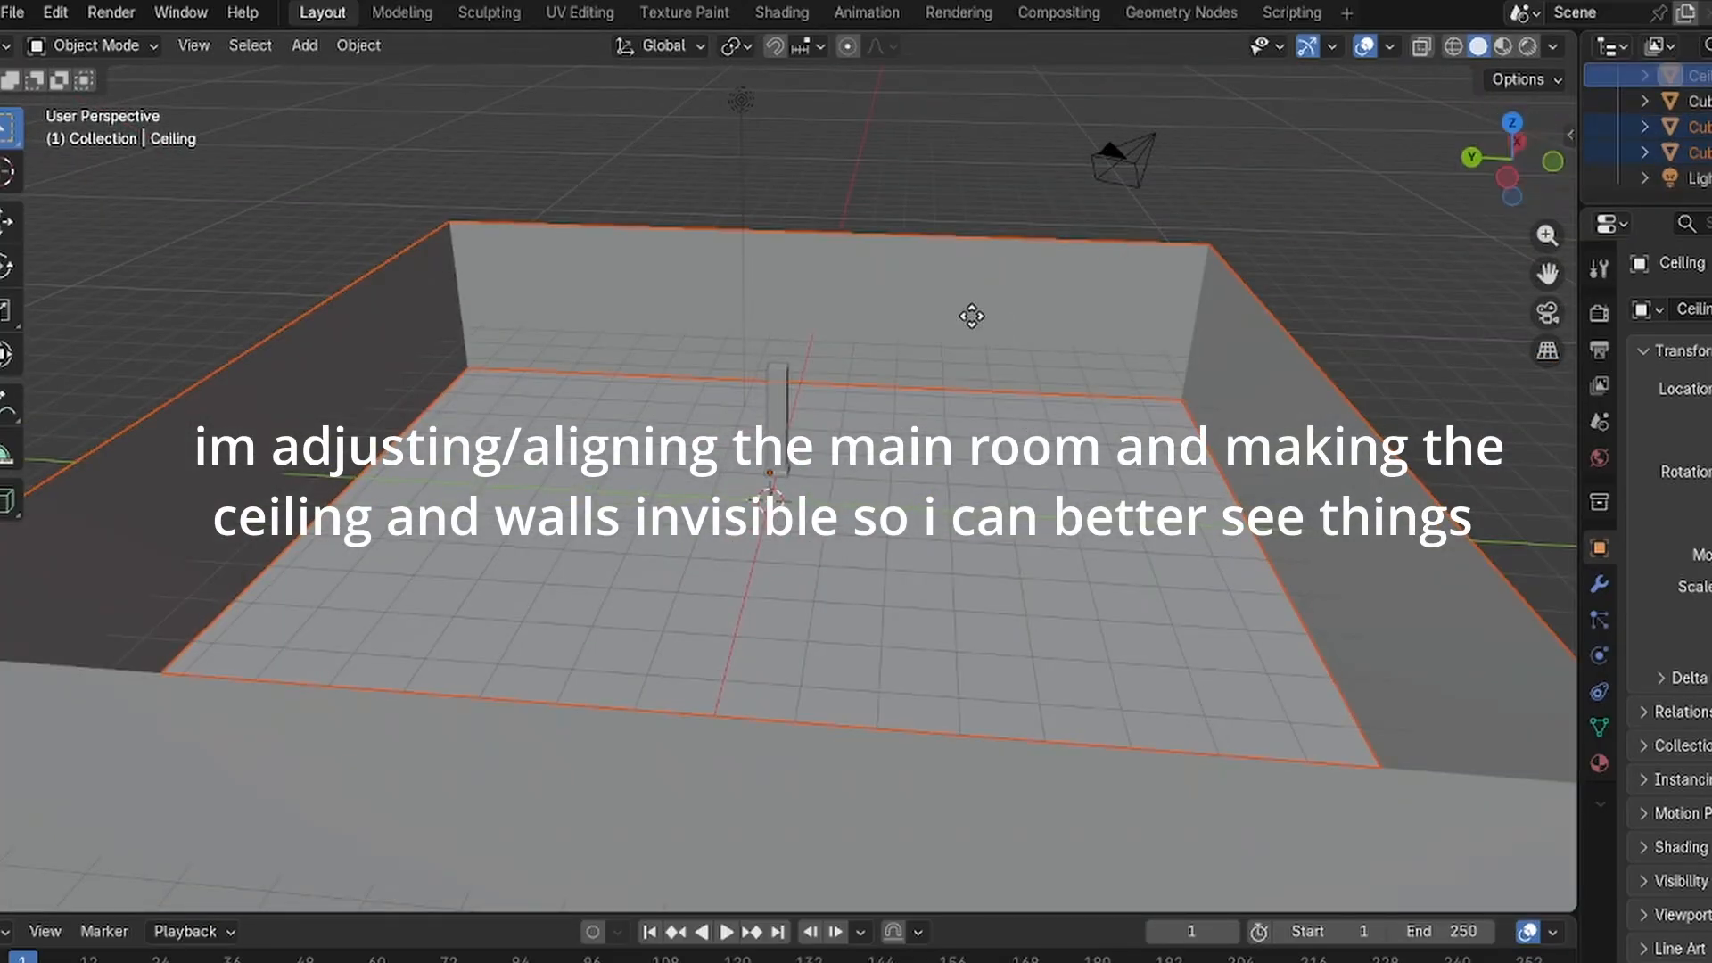
key(z)
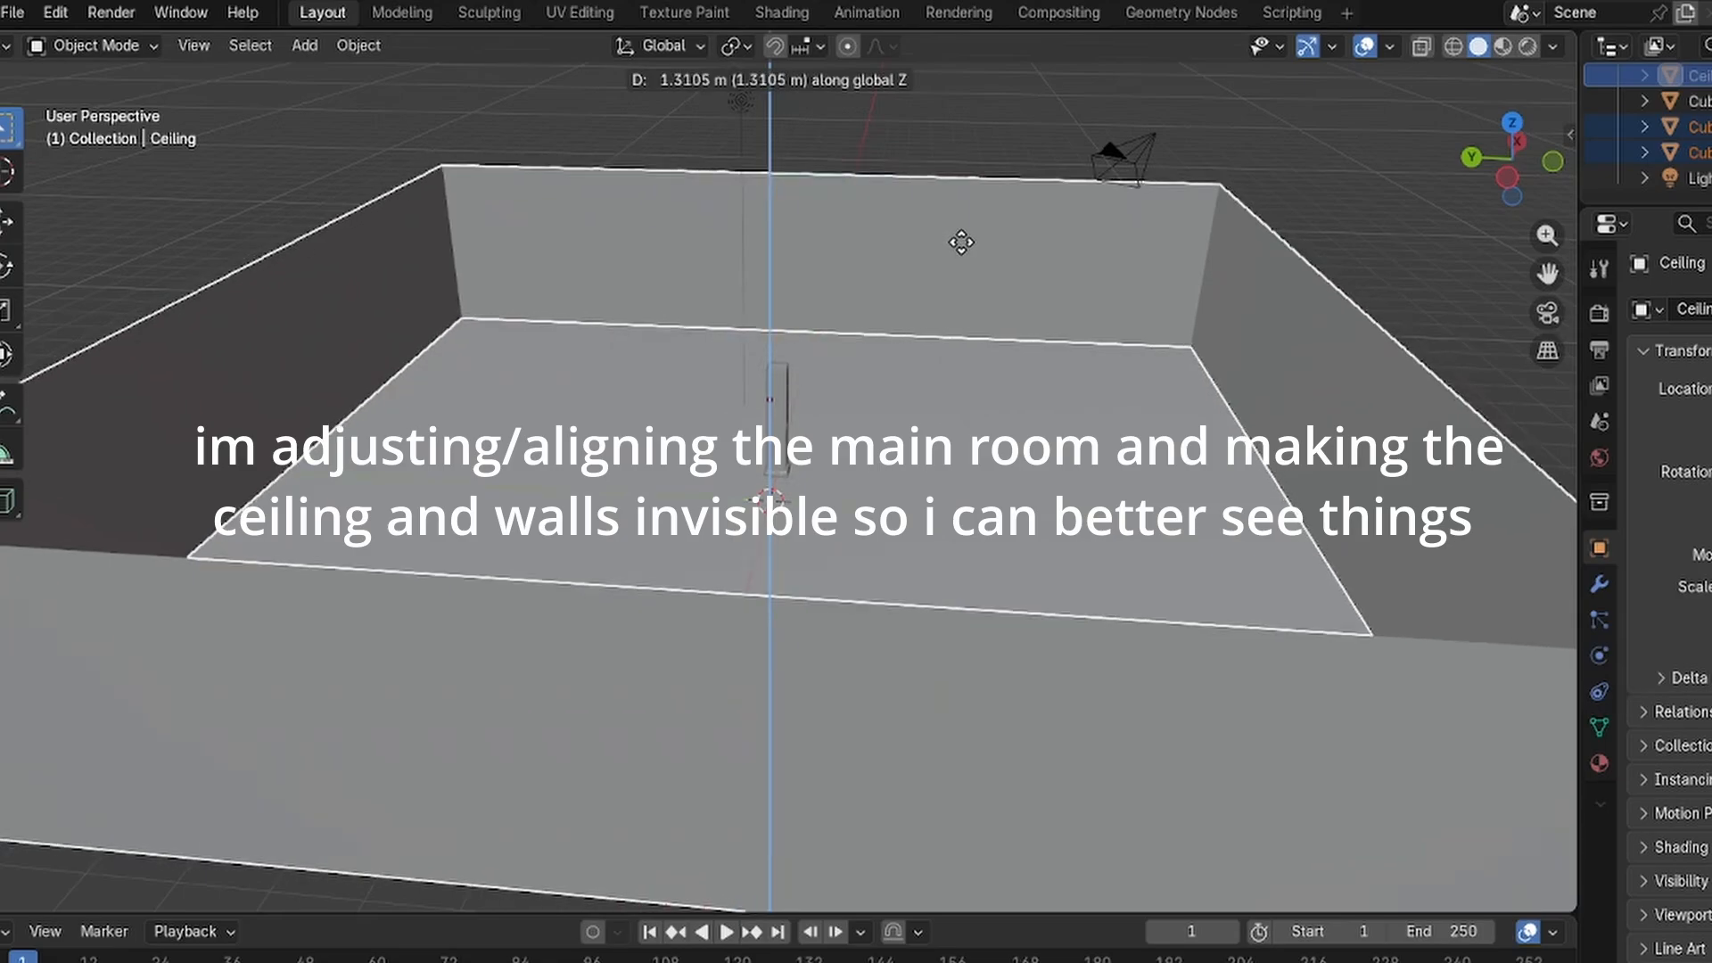
click(961, 239)
Check the floor's alignment with the pillar base and hide the room's walls object.
scroll(808, 446, up, 12)
middle_drag(859, 451, 899, 36)
scroll(1047, 619, down, 5)
middle_drag(1061, 508, 1035, 478)
scroll(1084, 571, down, 6)
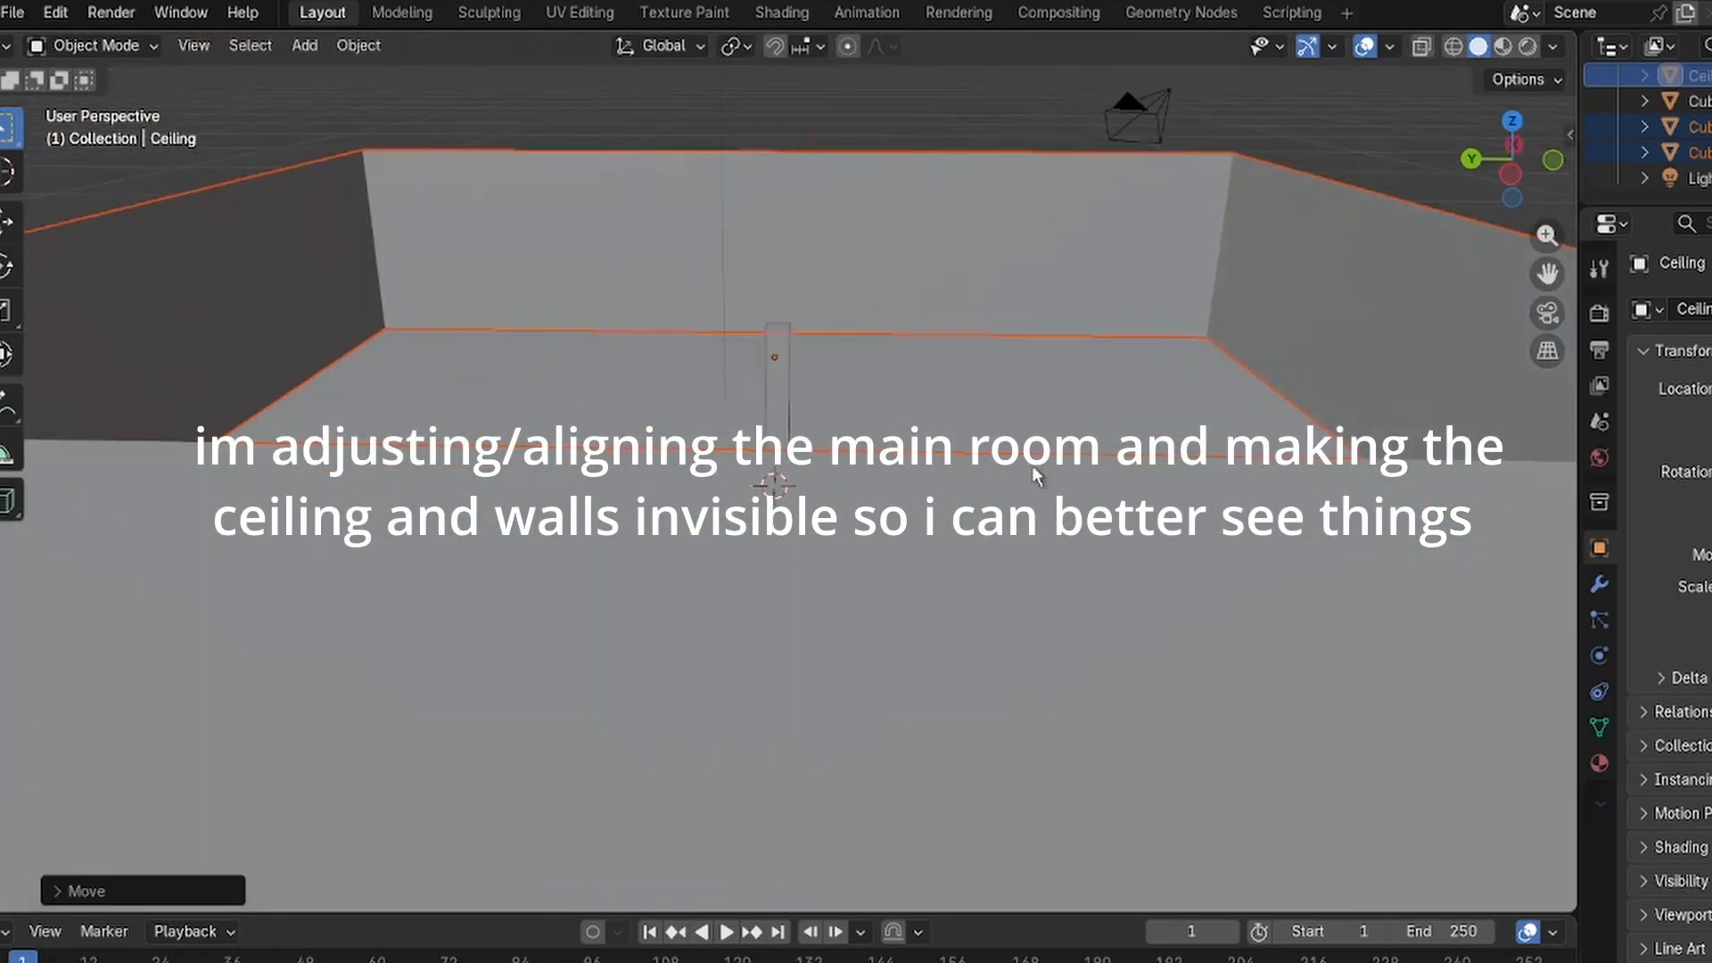
click(1693, 127)
key(h)
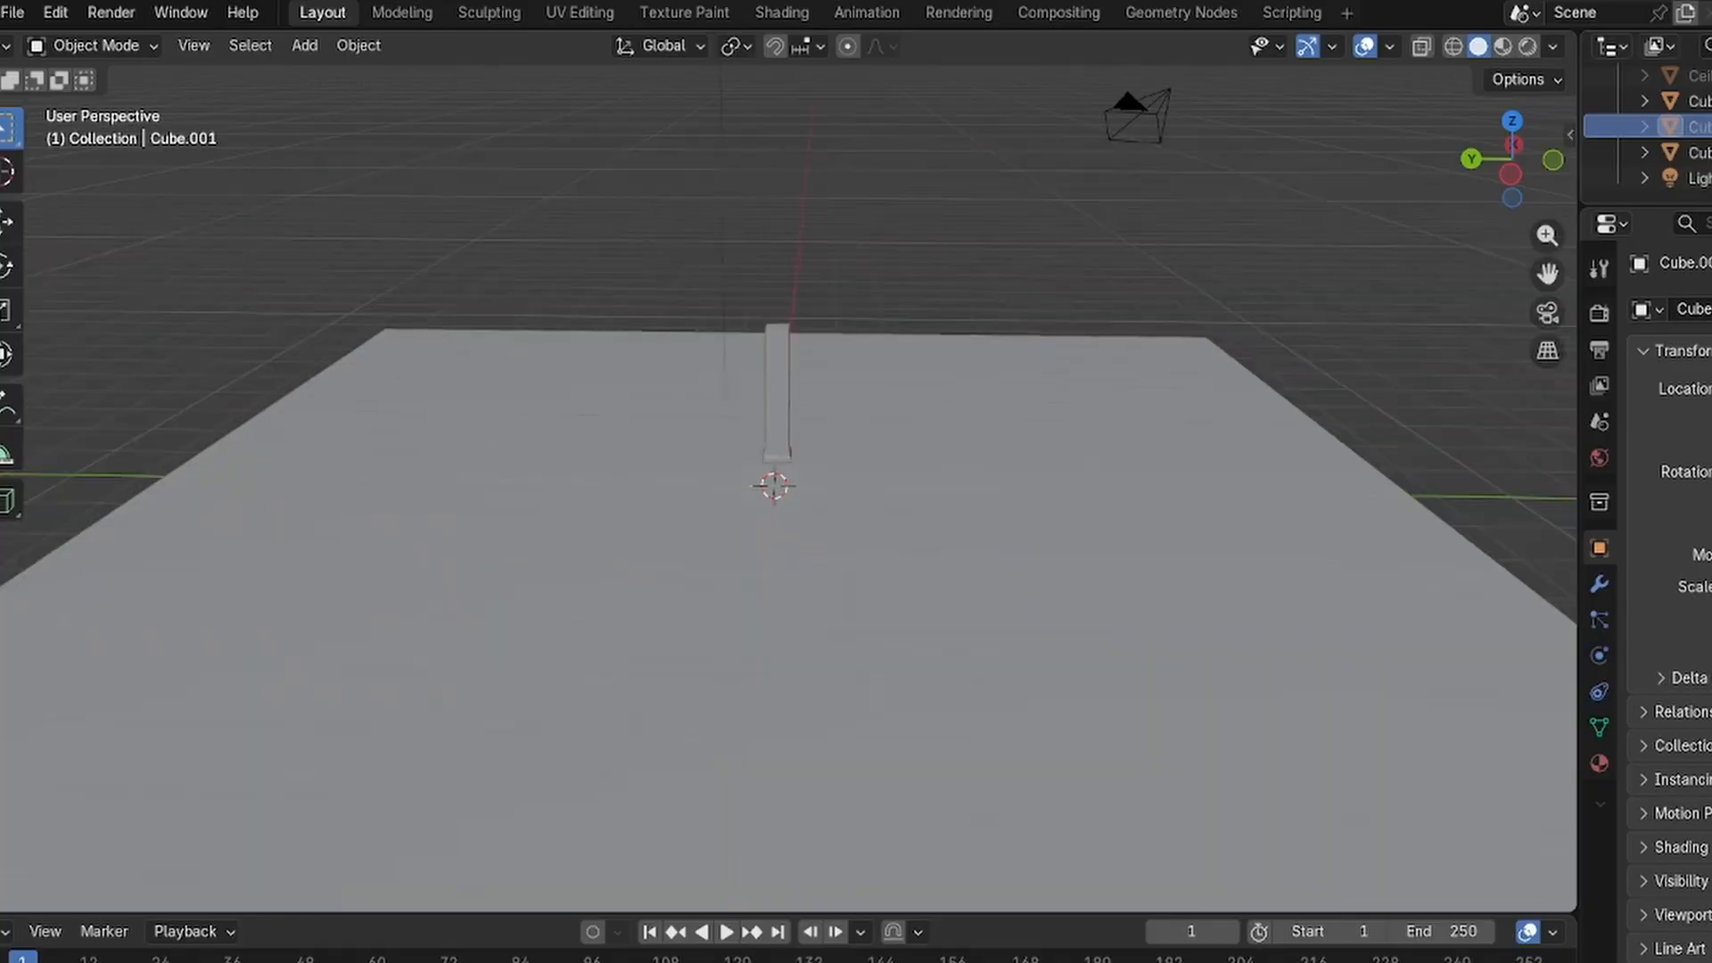
Add an Array modifier to the pillar with a count of 5 and relative offsets of X 0 and Y 3.
middle_drag(1036, 303, 1058, 273)
scroll(1059, 273, up, 4)
click(879, 379)
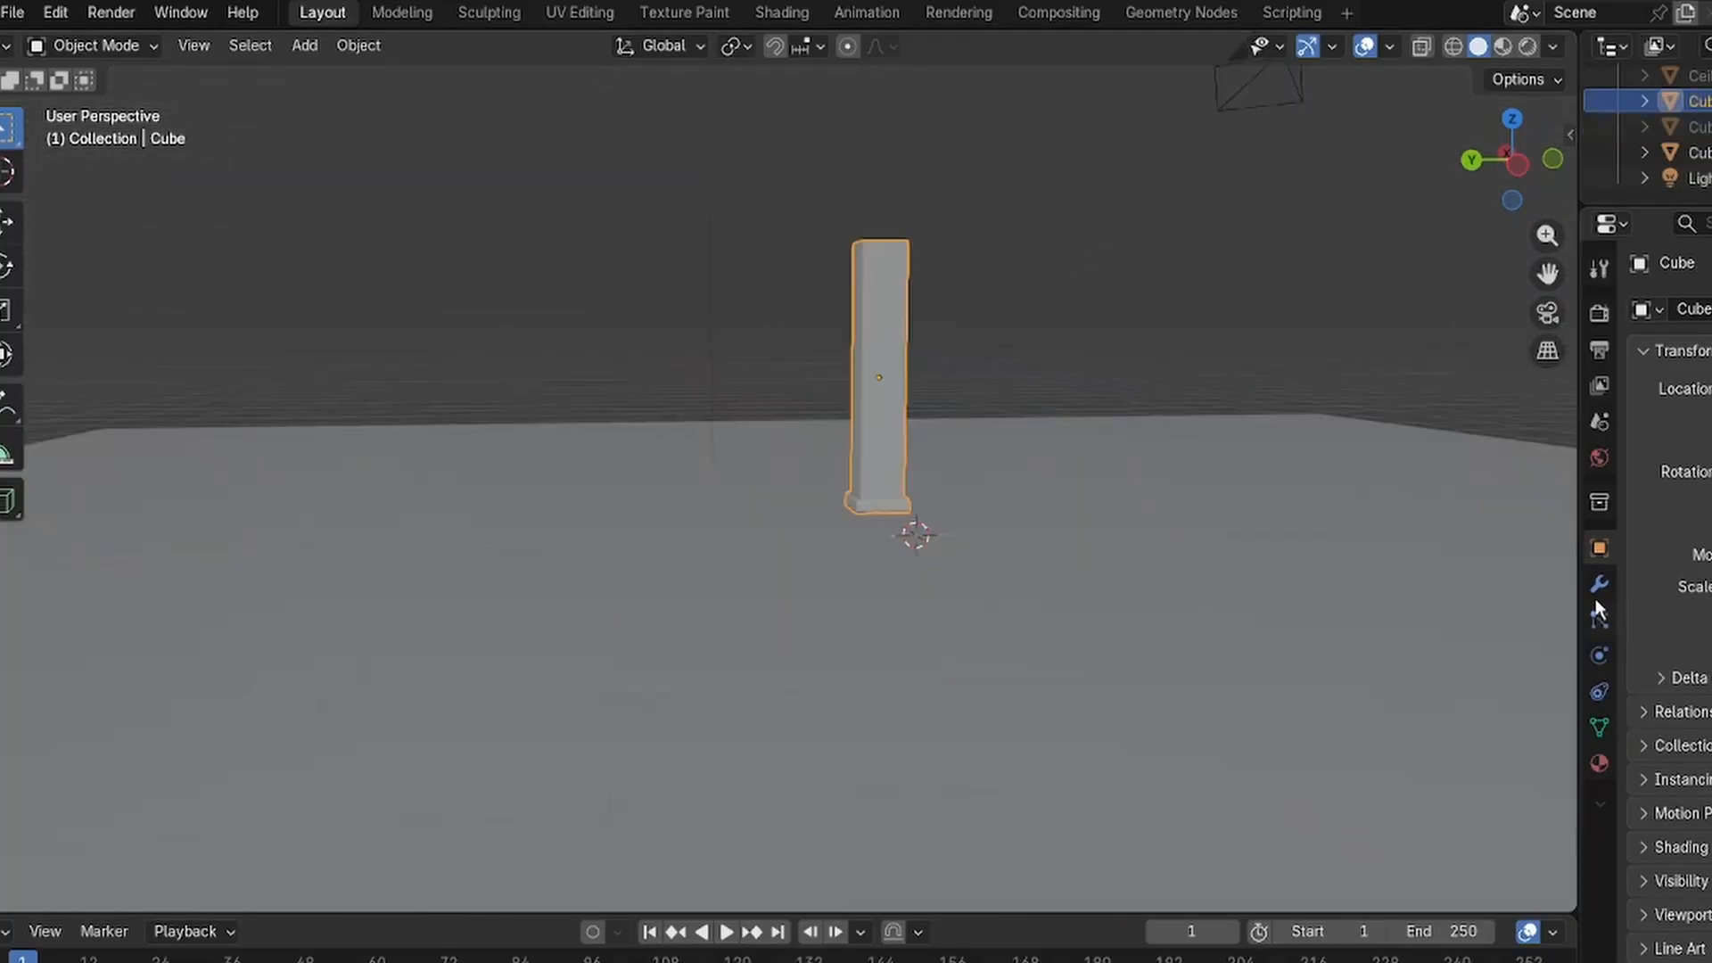
click(1589, 584)
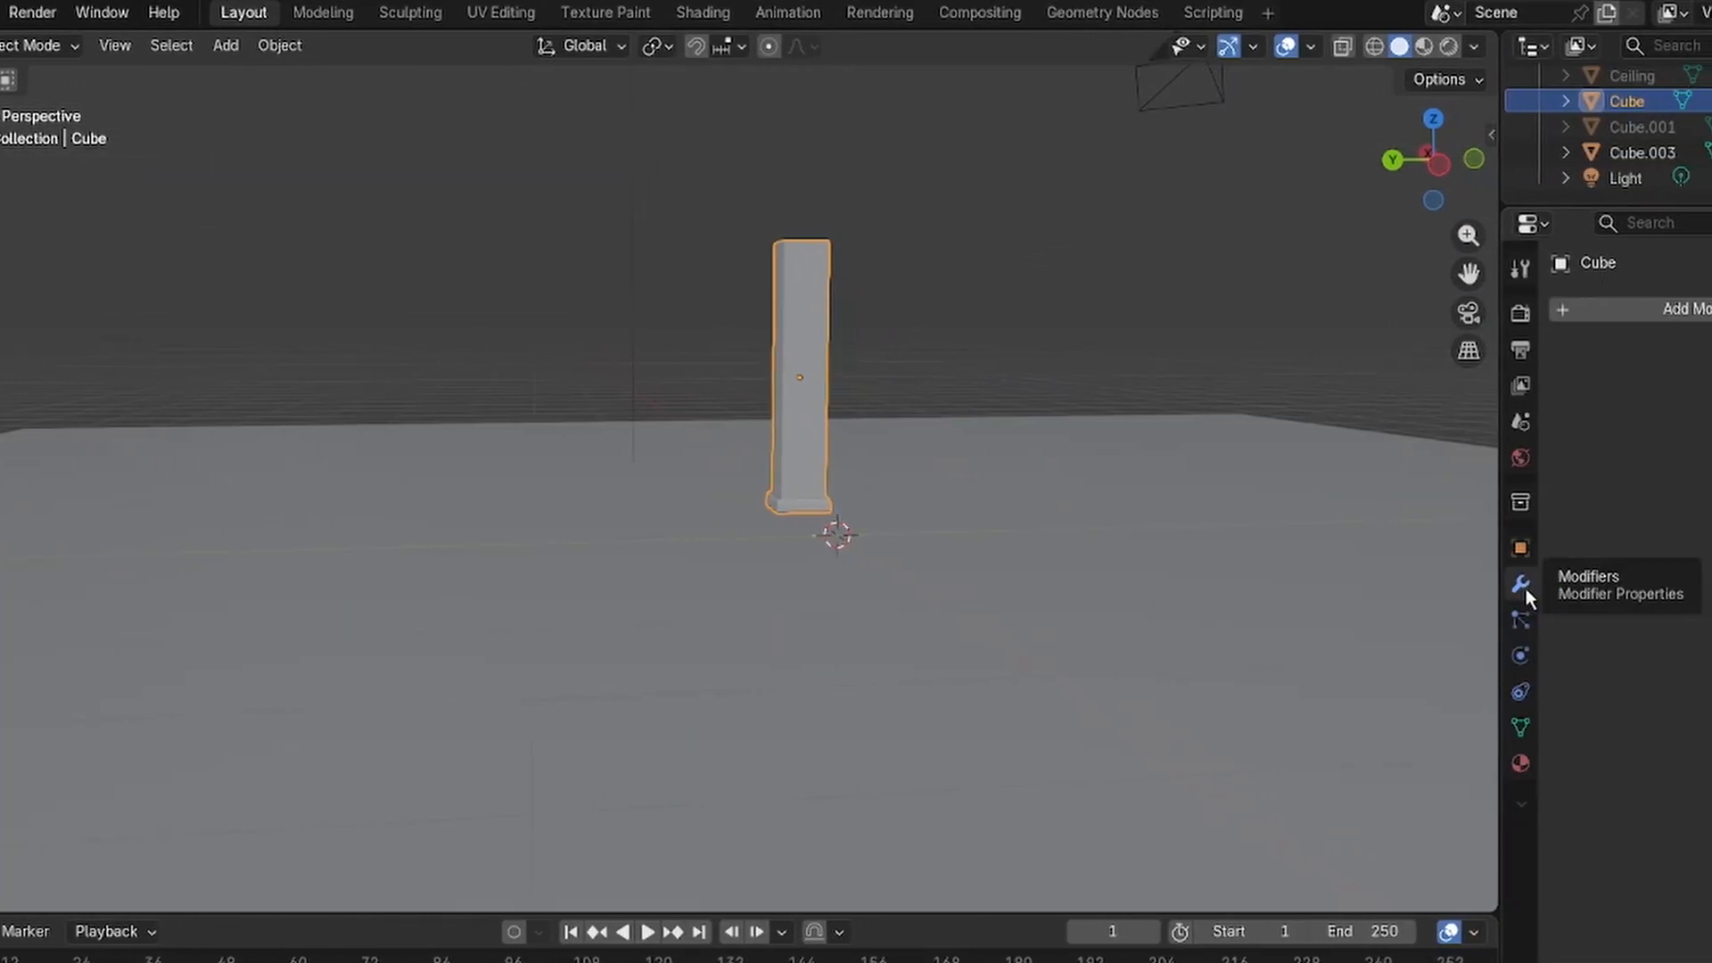
click(1704, 312)
click(1705, 316)
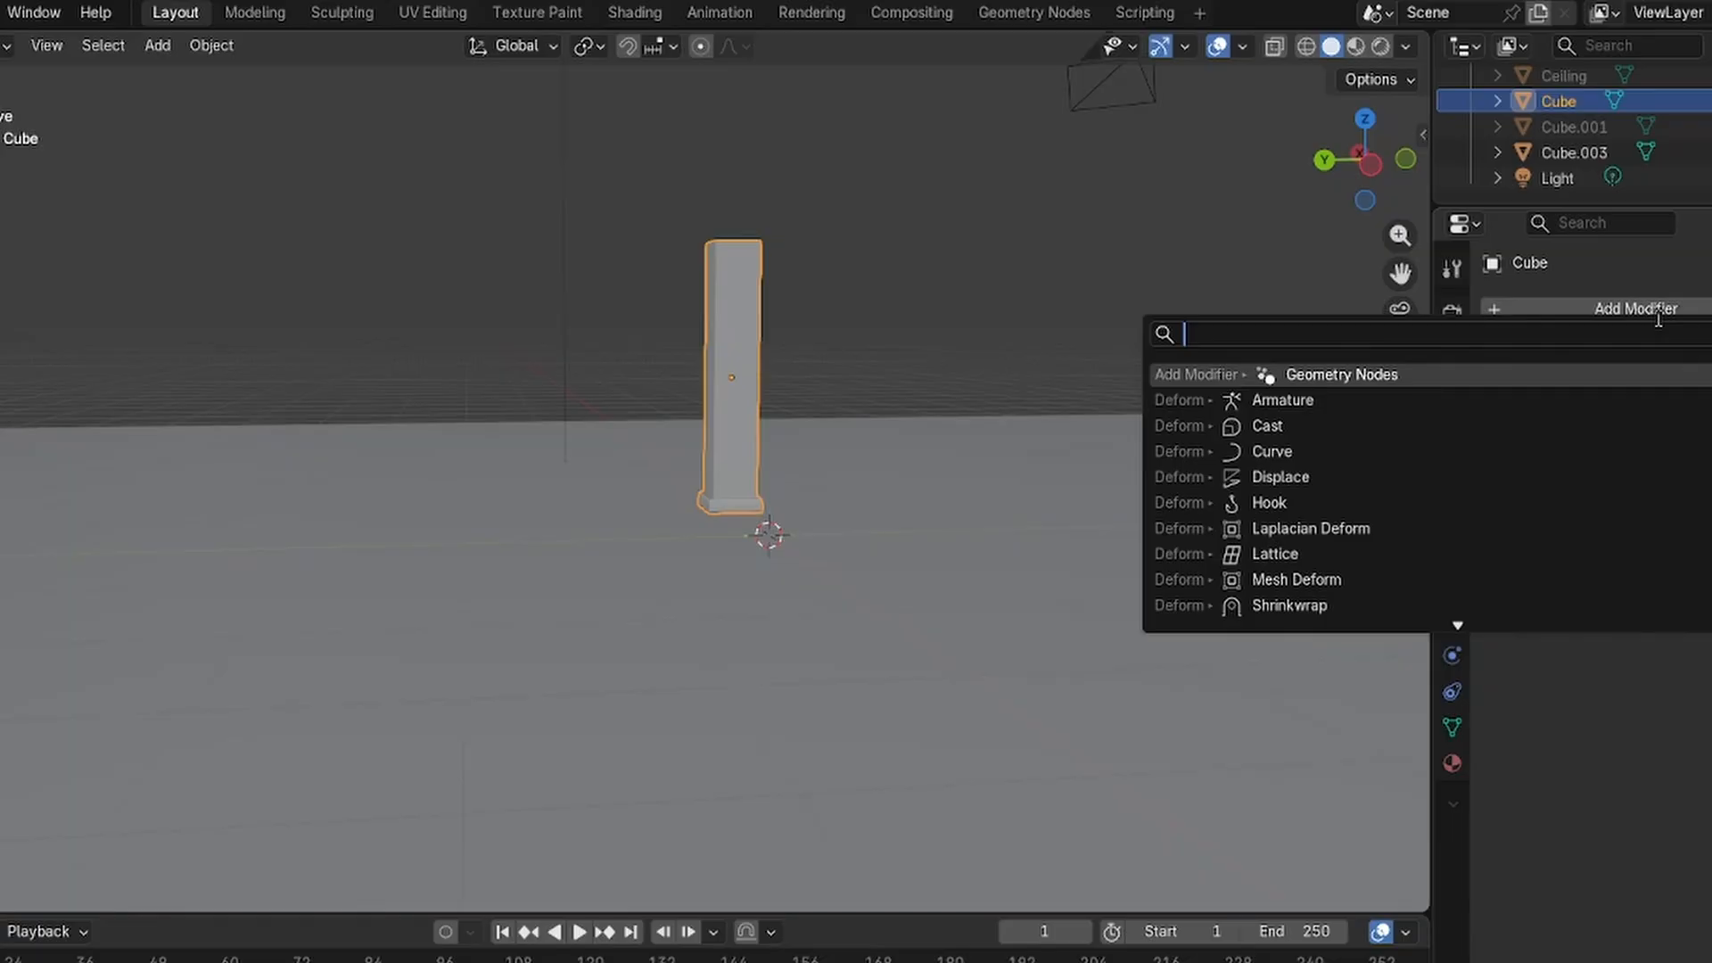
text(array)
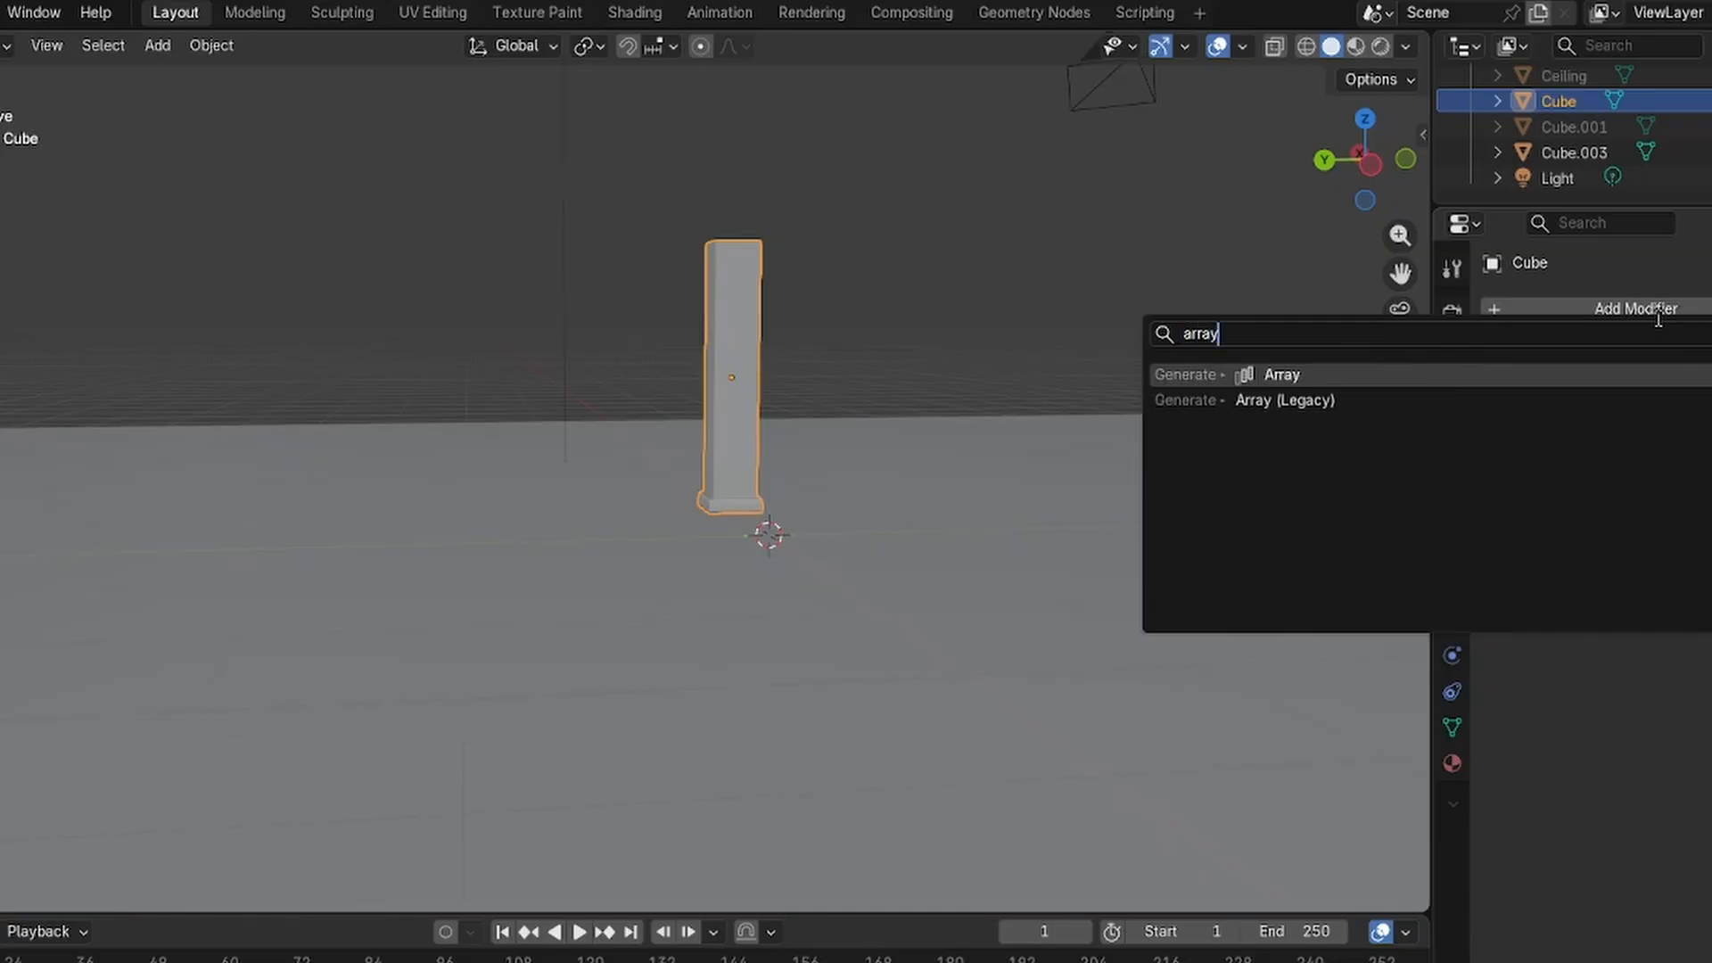
click(1507, 374)
scroll(752, 388, up, 3)
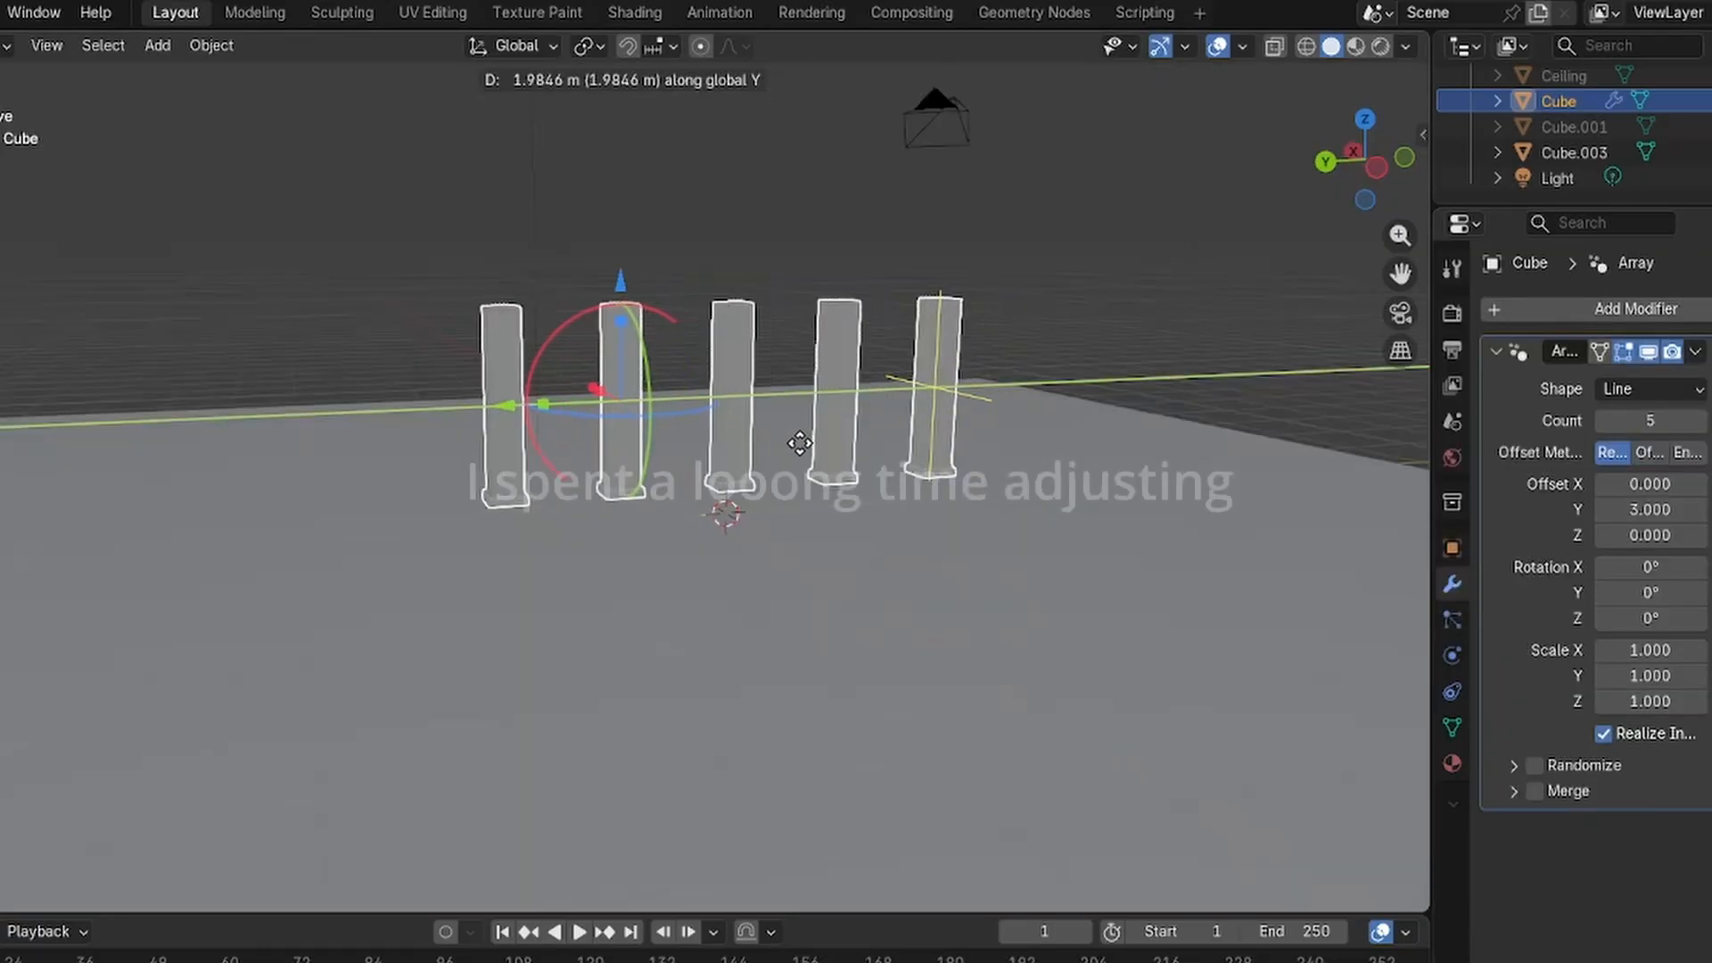
Move the arrayed pillar row along Y and inspect its placement on the floor.
click(772, 449)
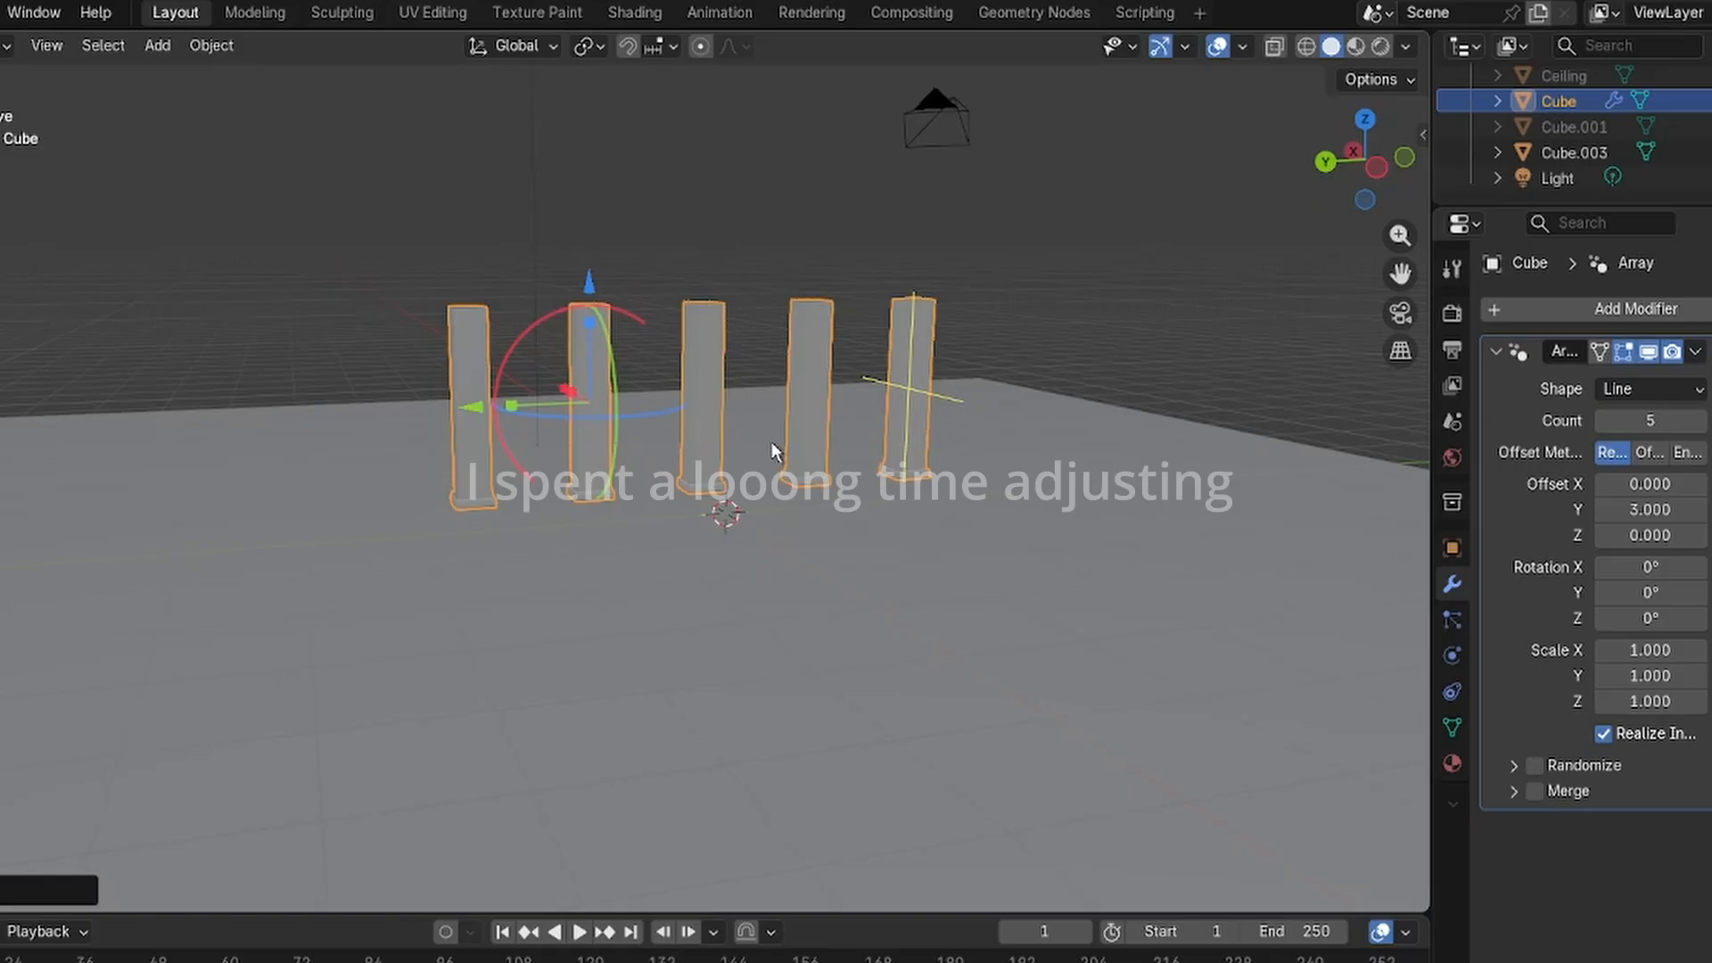
click(771, 214)
mouse_move(783, 207)
middle_down()
mouse_move(689, 206)
mouse_move(770, 194)
middle_up()
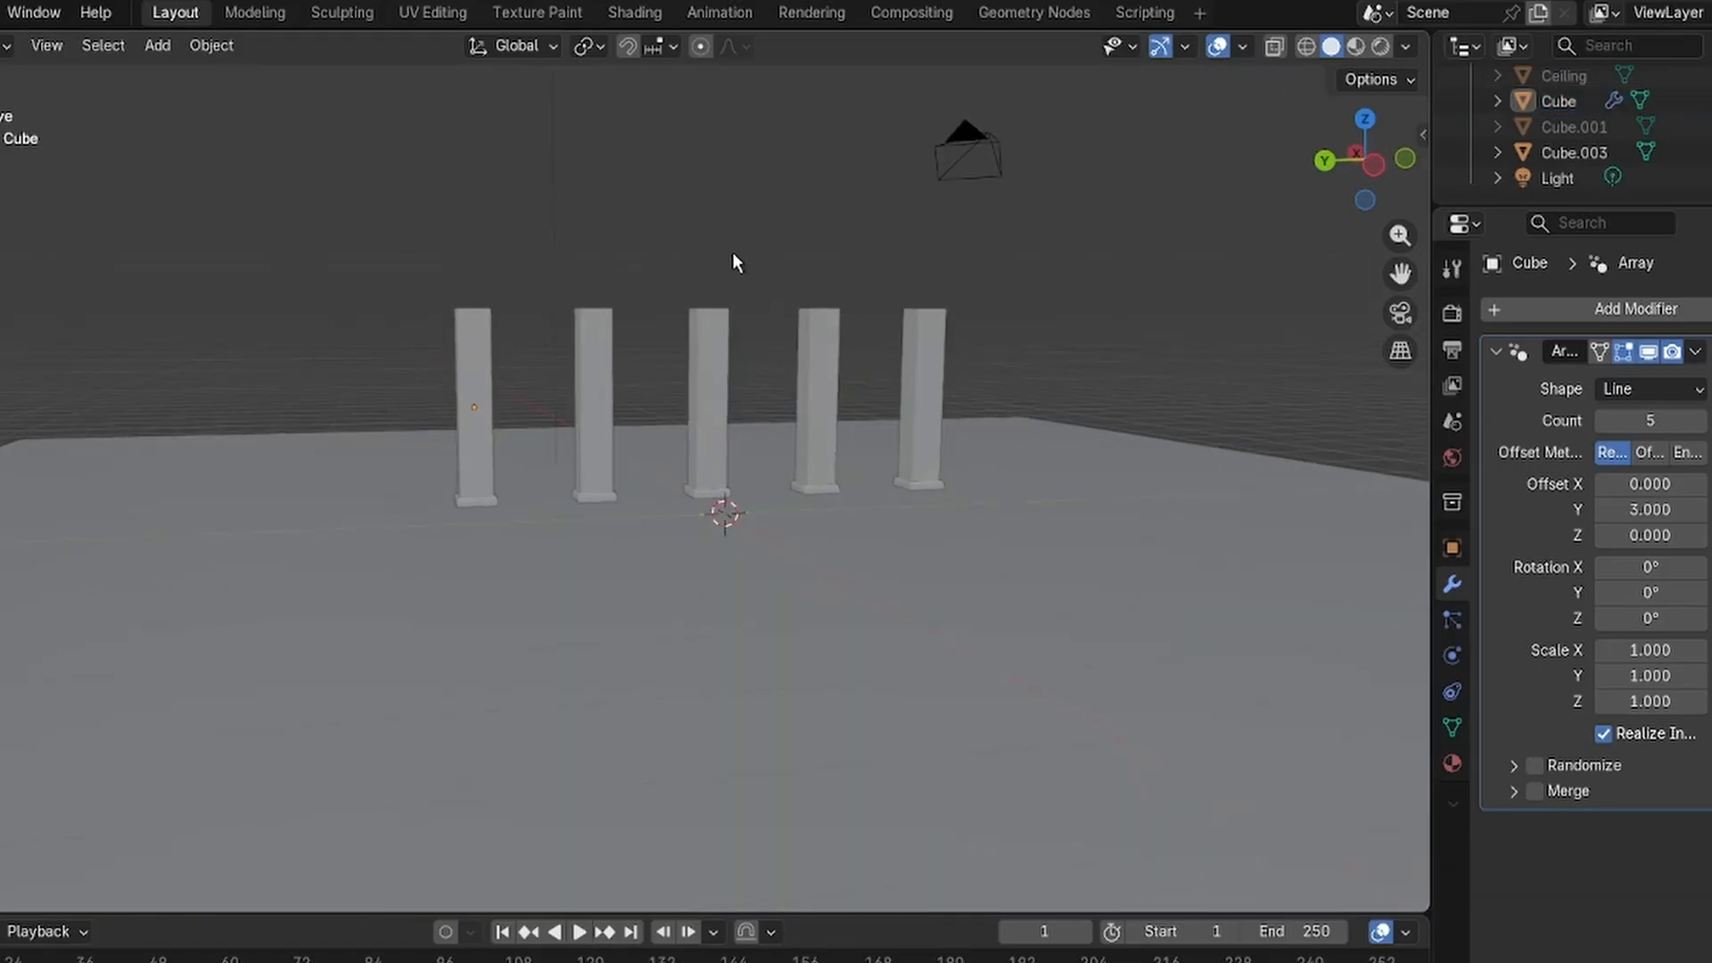
scroll(749, 263, up, 3)
middle_drag(765, 115, 670, 235)
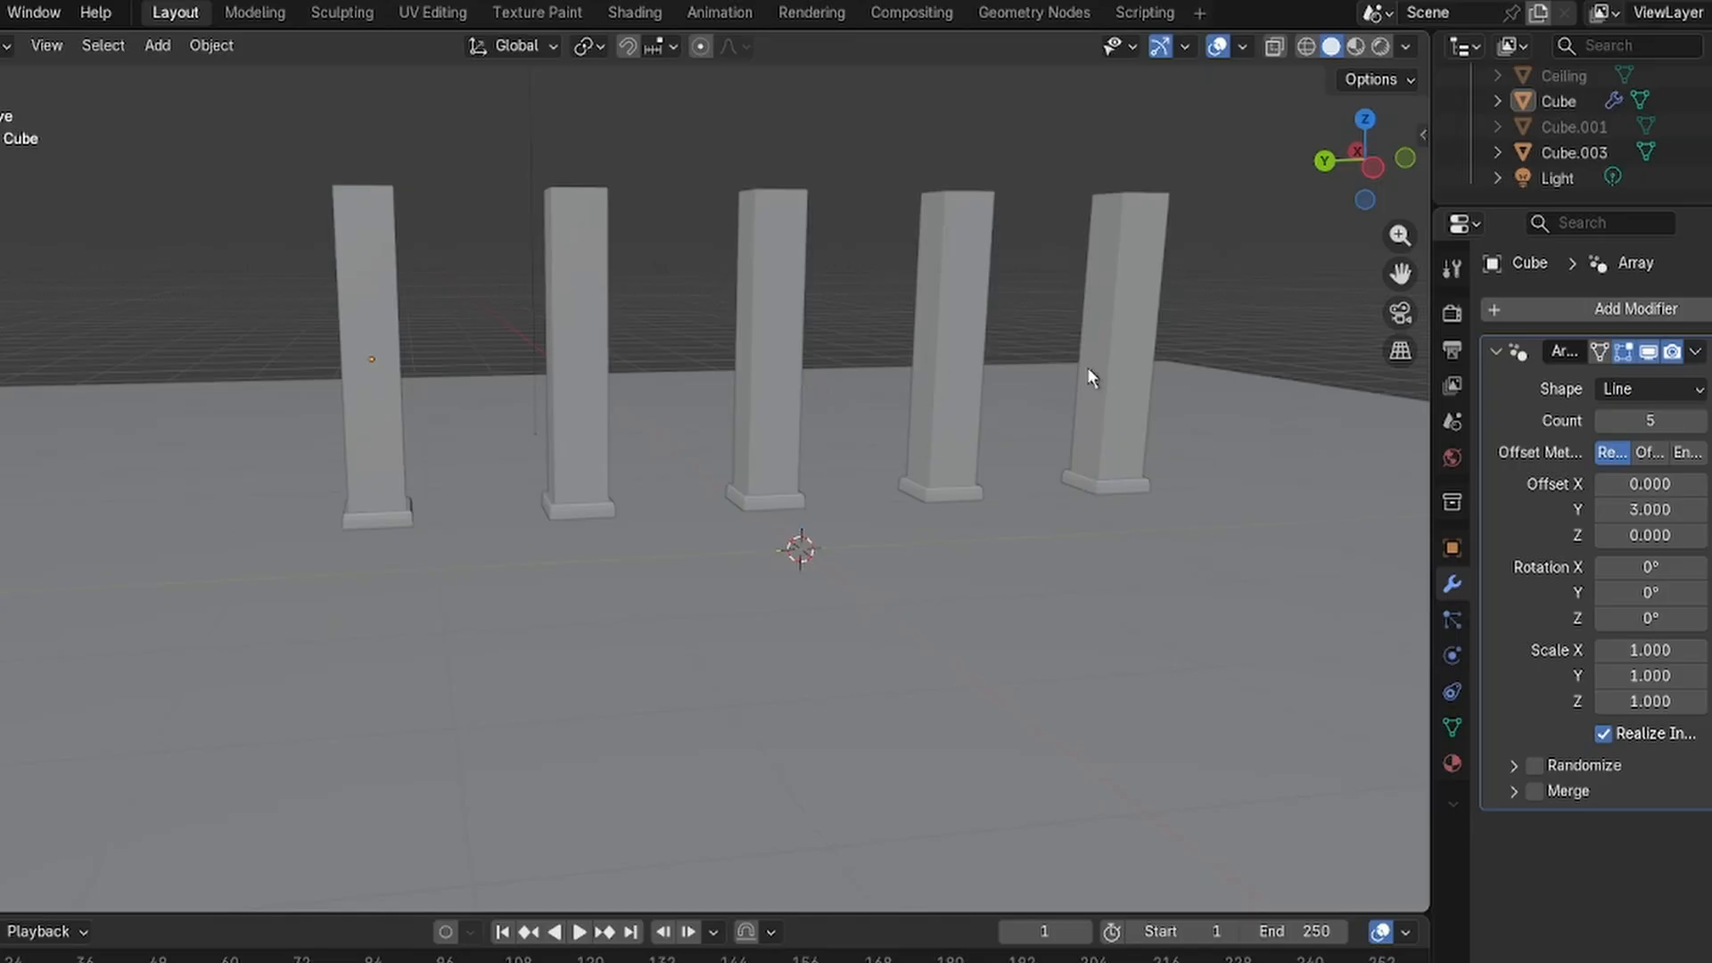
middle_drag(1124, 373, 940, 306)
scroll(1153, 398, down, 3)
click(899, 348)
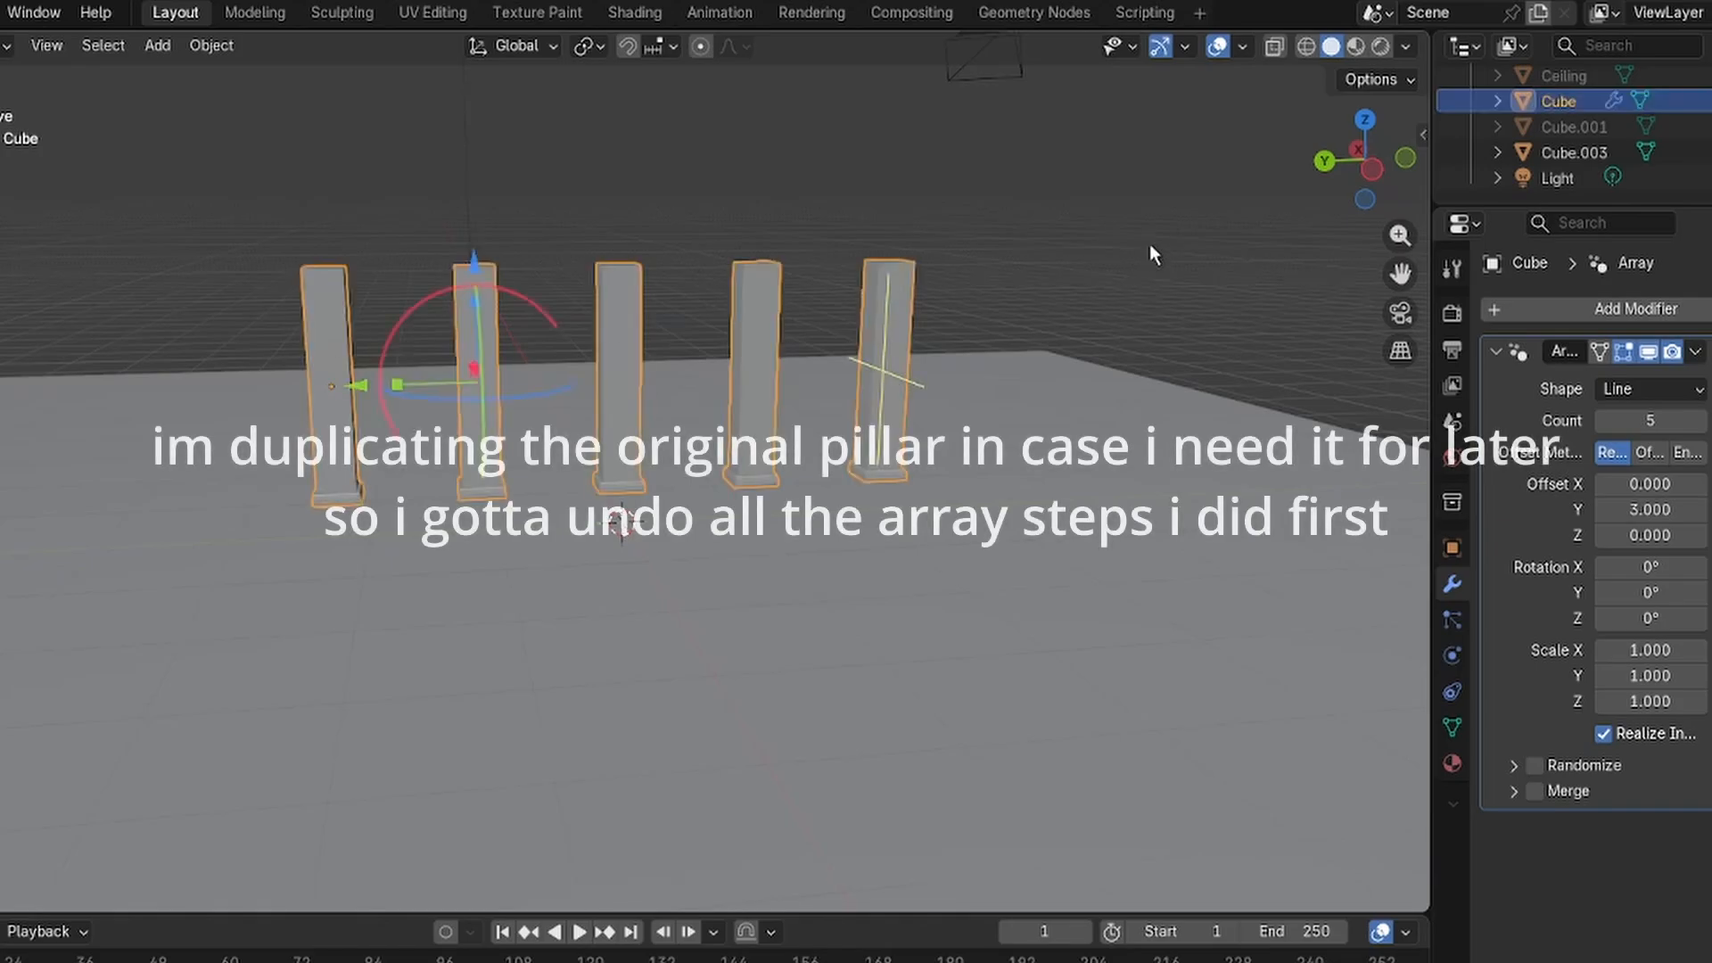
Undo the row's move and all Array modifier changes back to the single original pillar.
key(ctrl+z)
key(ctrl+z)
key(ctrl+z)
key(ctrl+z)
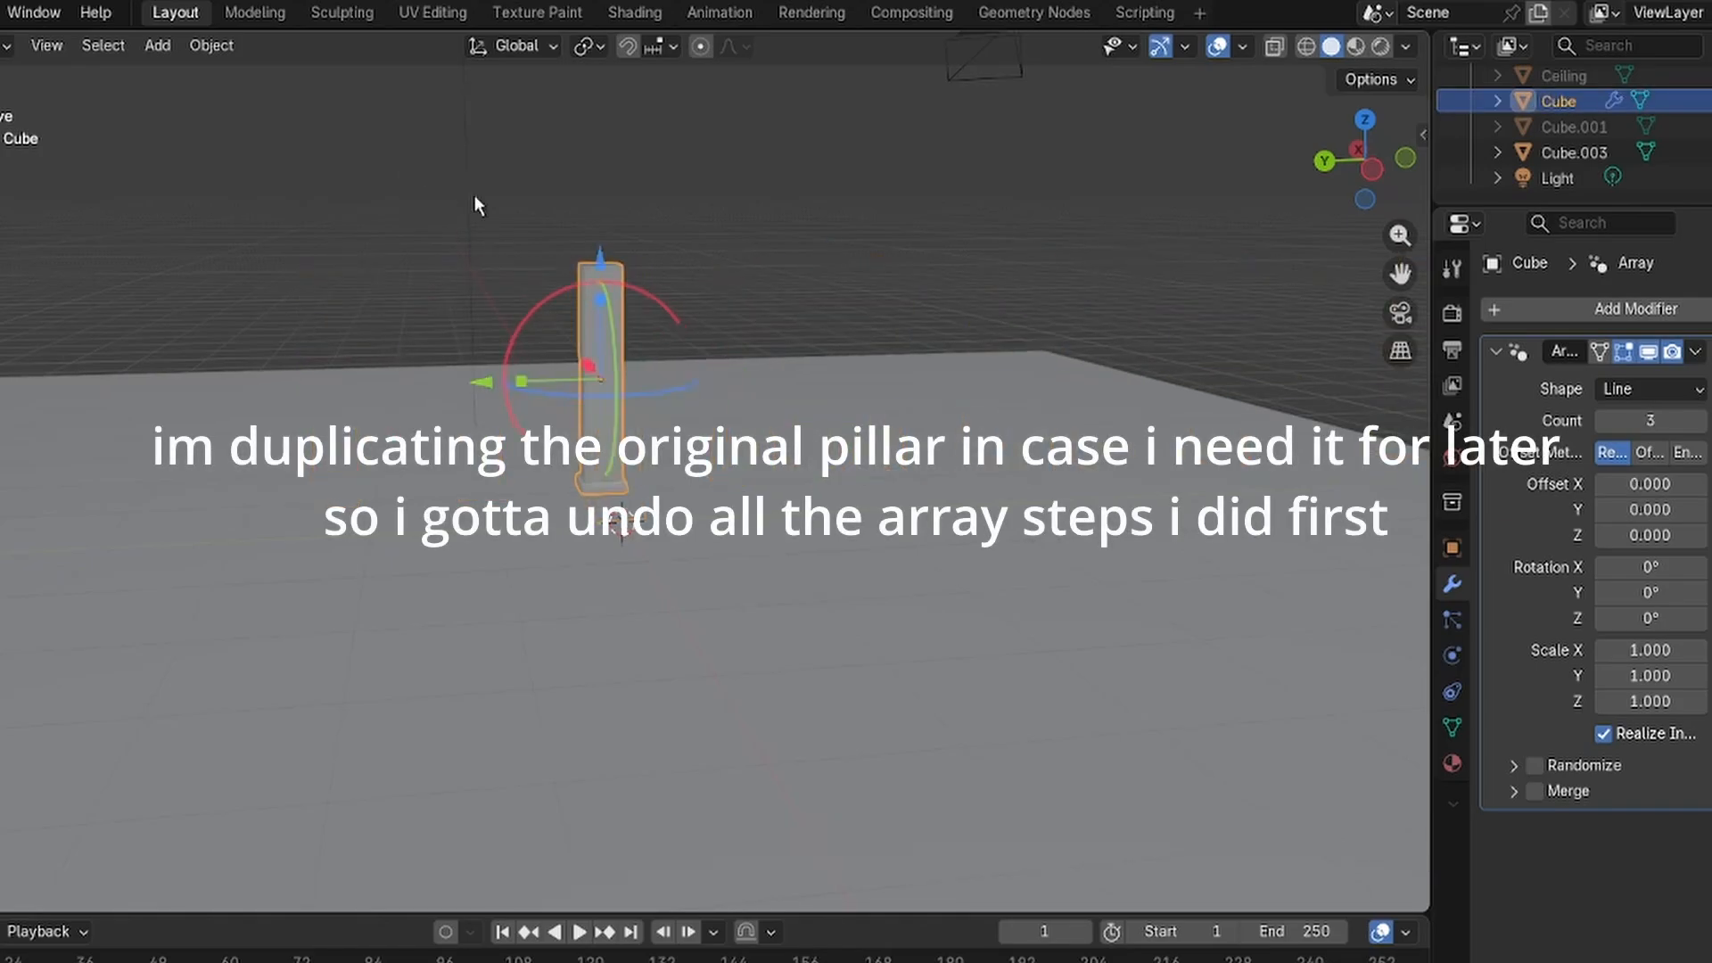
key(ctrl+z)
Duplicate the pillar in place and make the duplicate the active object.
key(shift+d)
right_click(594, 301)
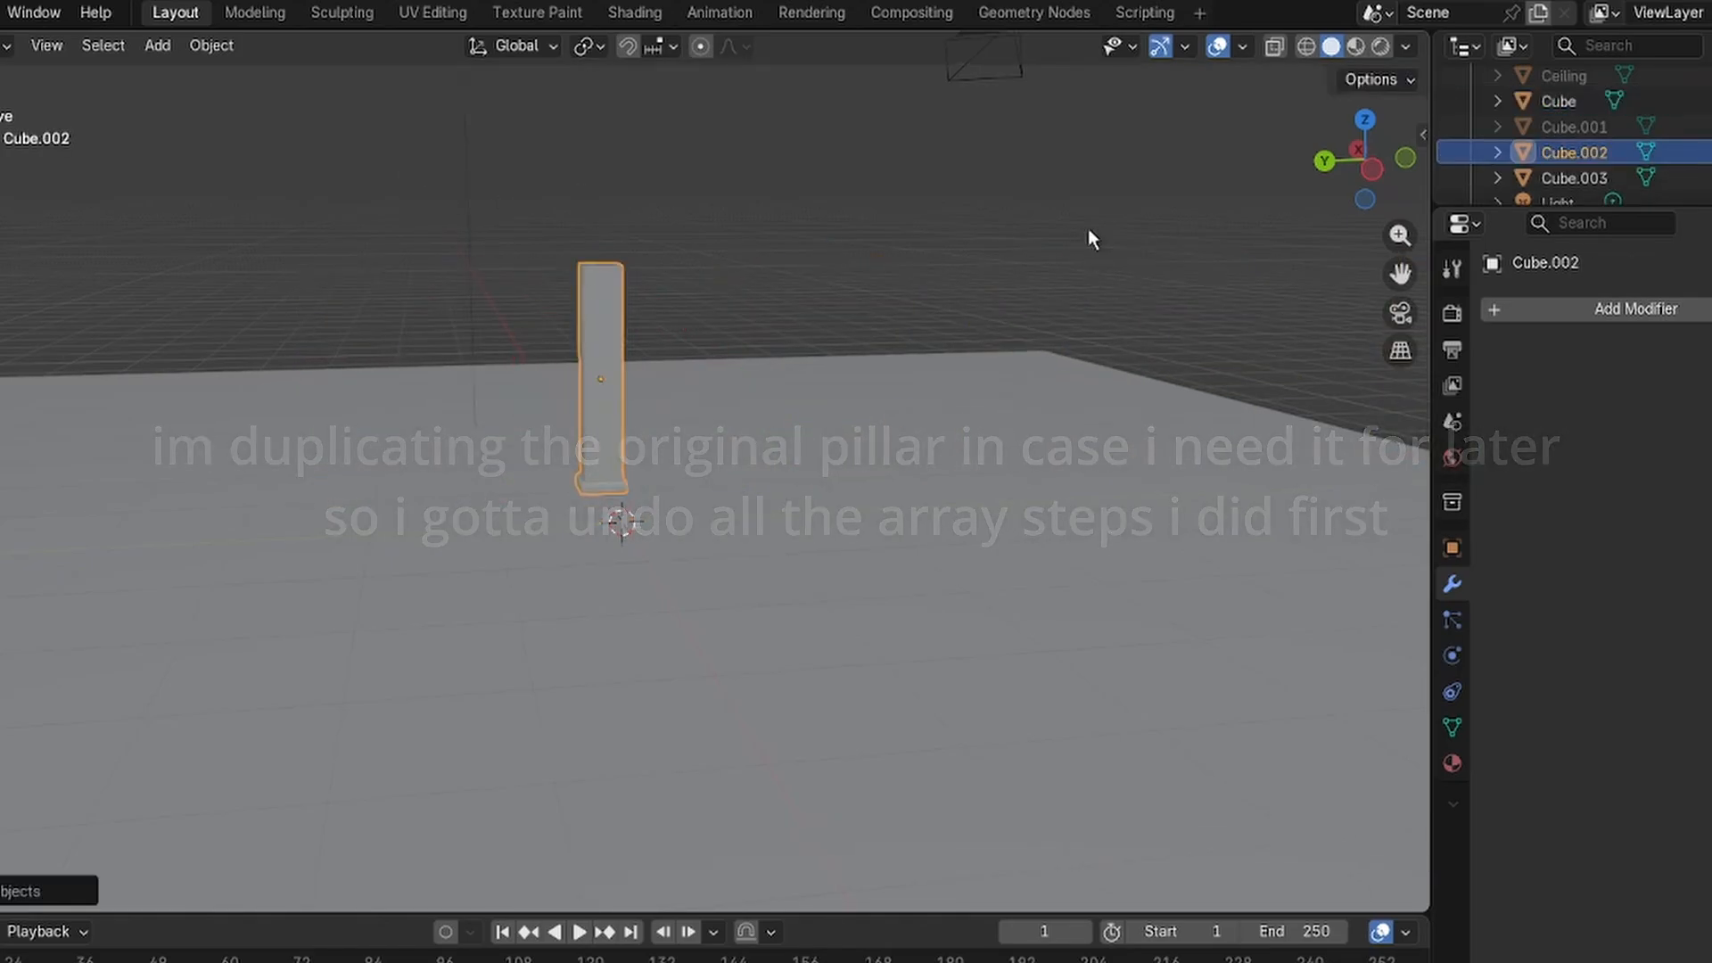
click(1547, 174)
click(1550, 153)
click(1554, 101)
click(1561, 158)
click(1557, 102)
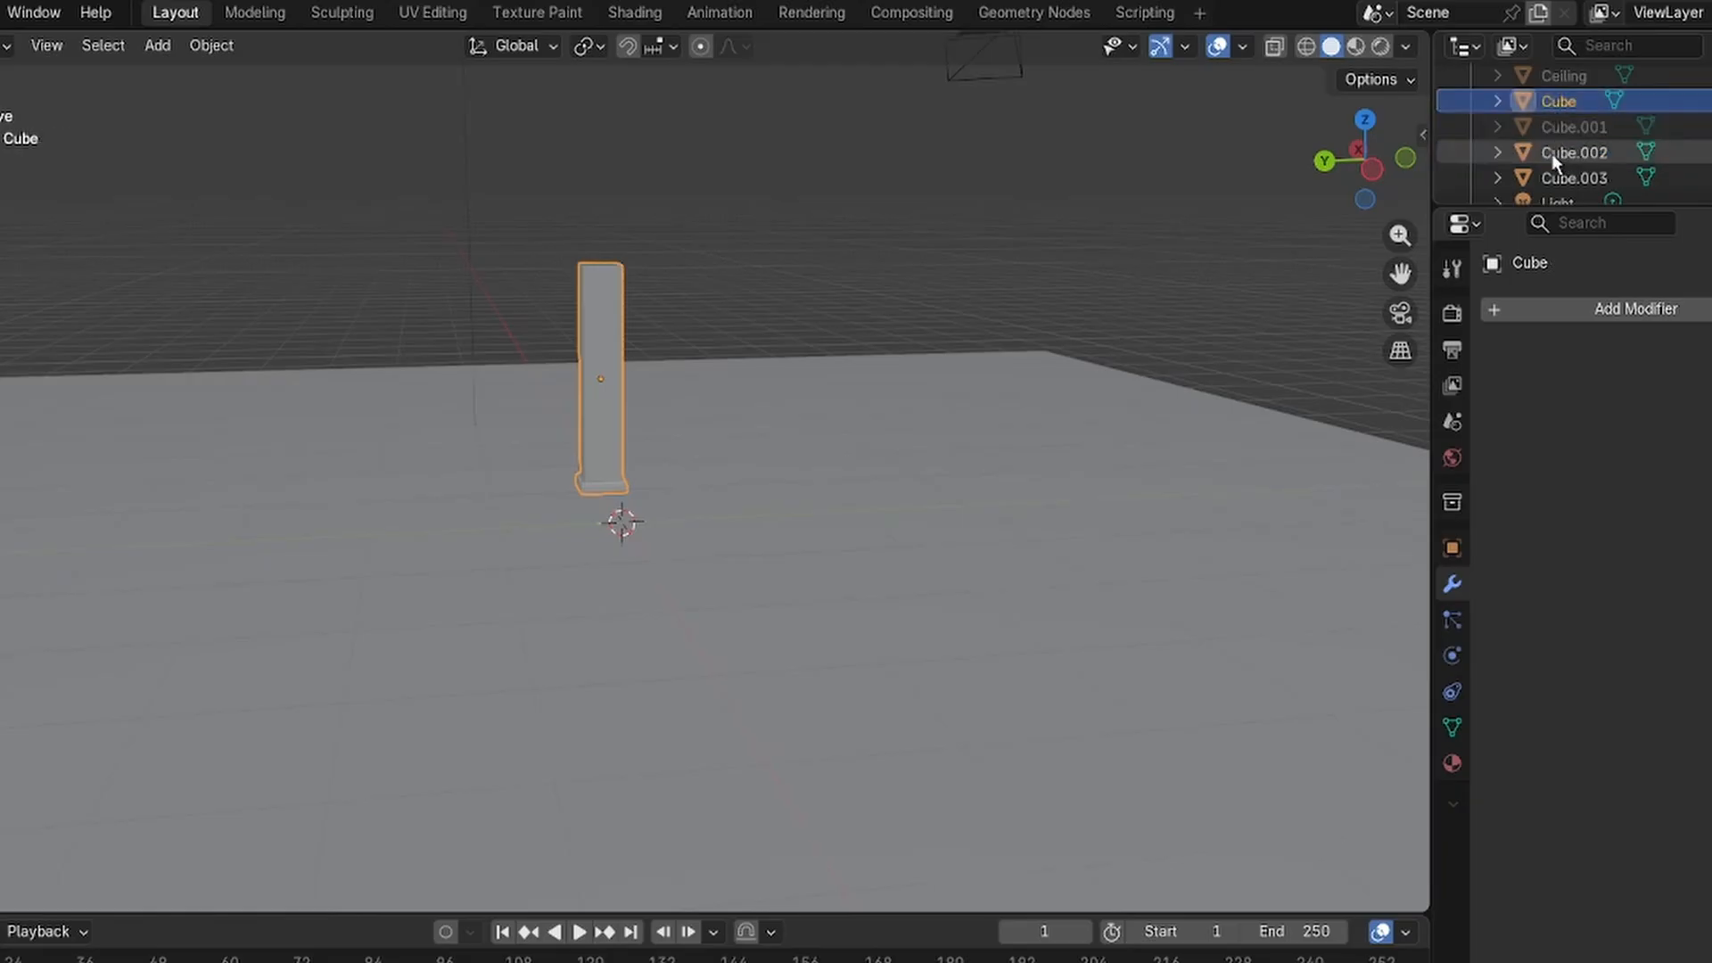
click(1552, 153)
Add an Array modifier to the duplicated pillar.
click(1591, 309)
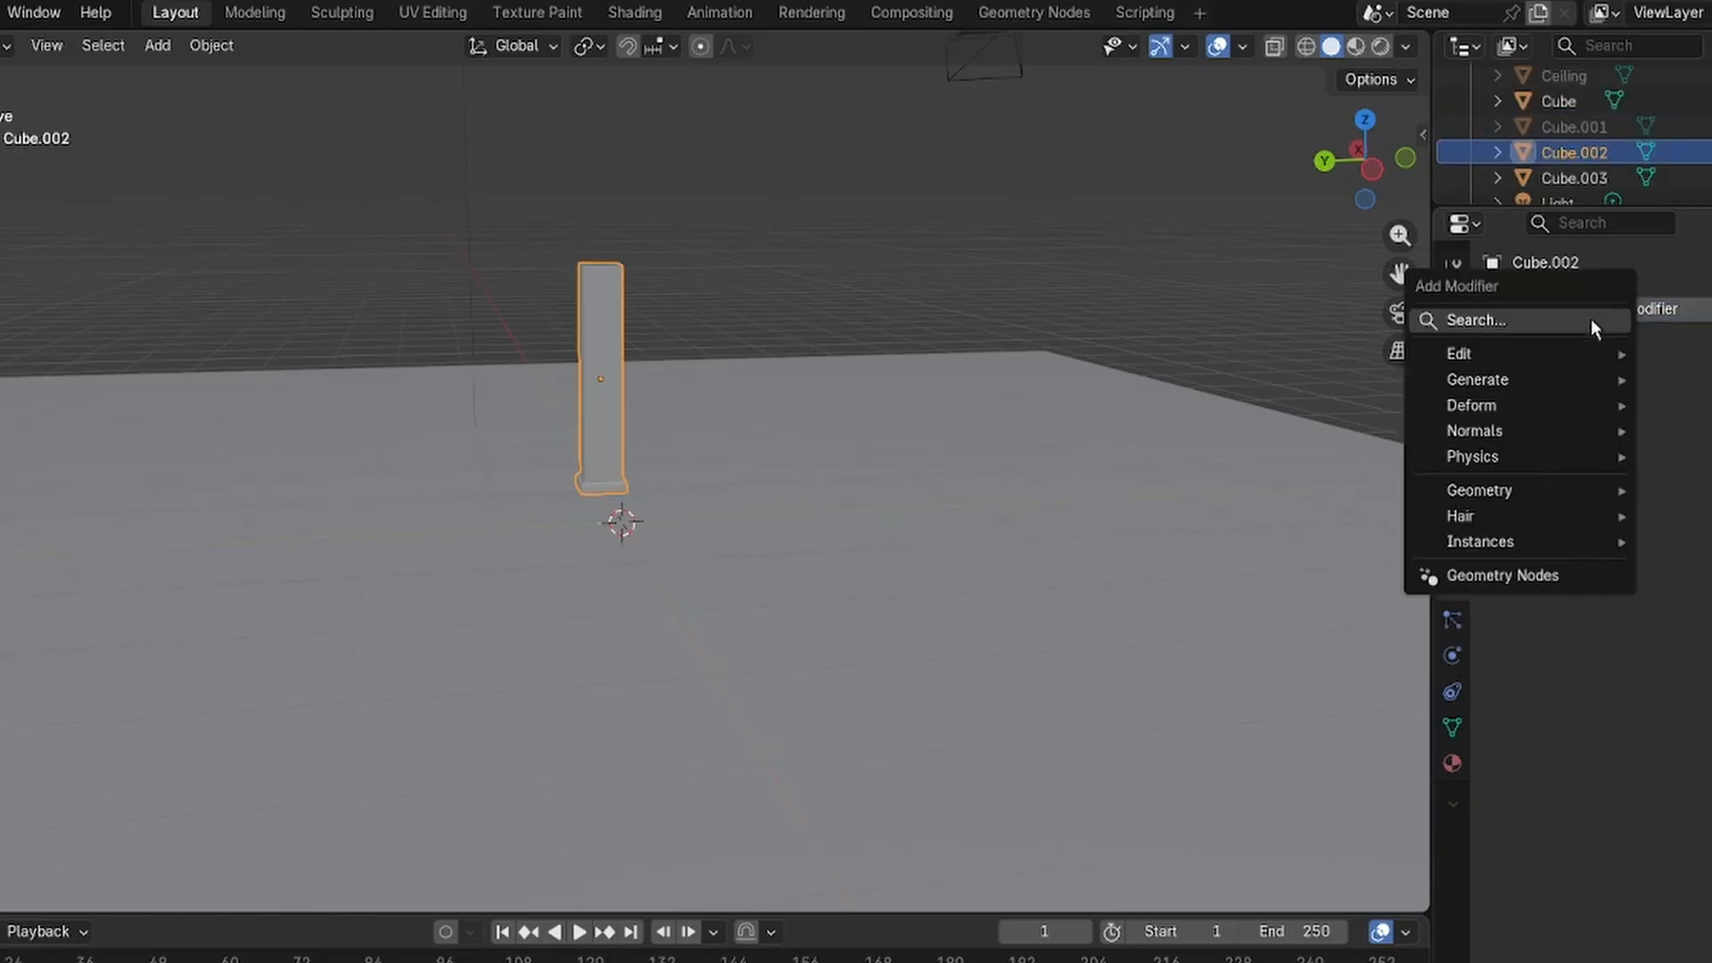
click(1510, 321)
text(array)
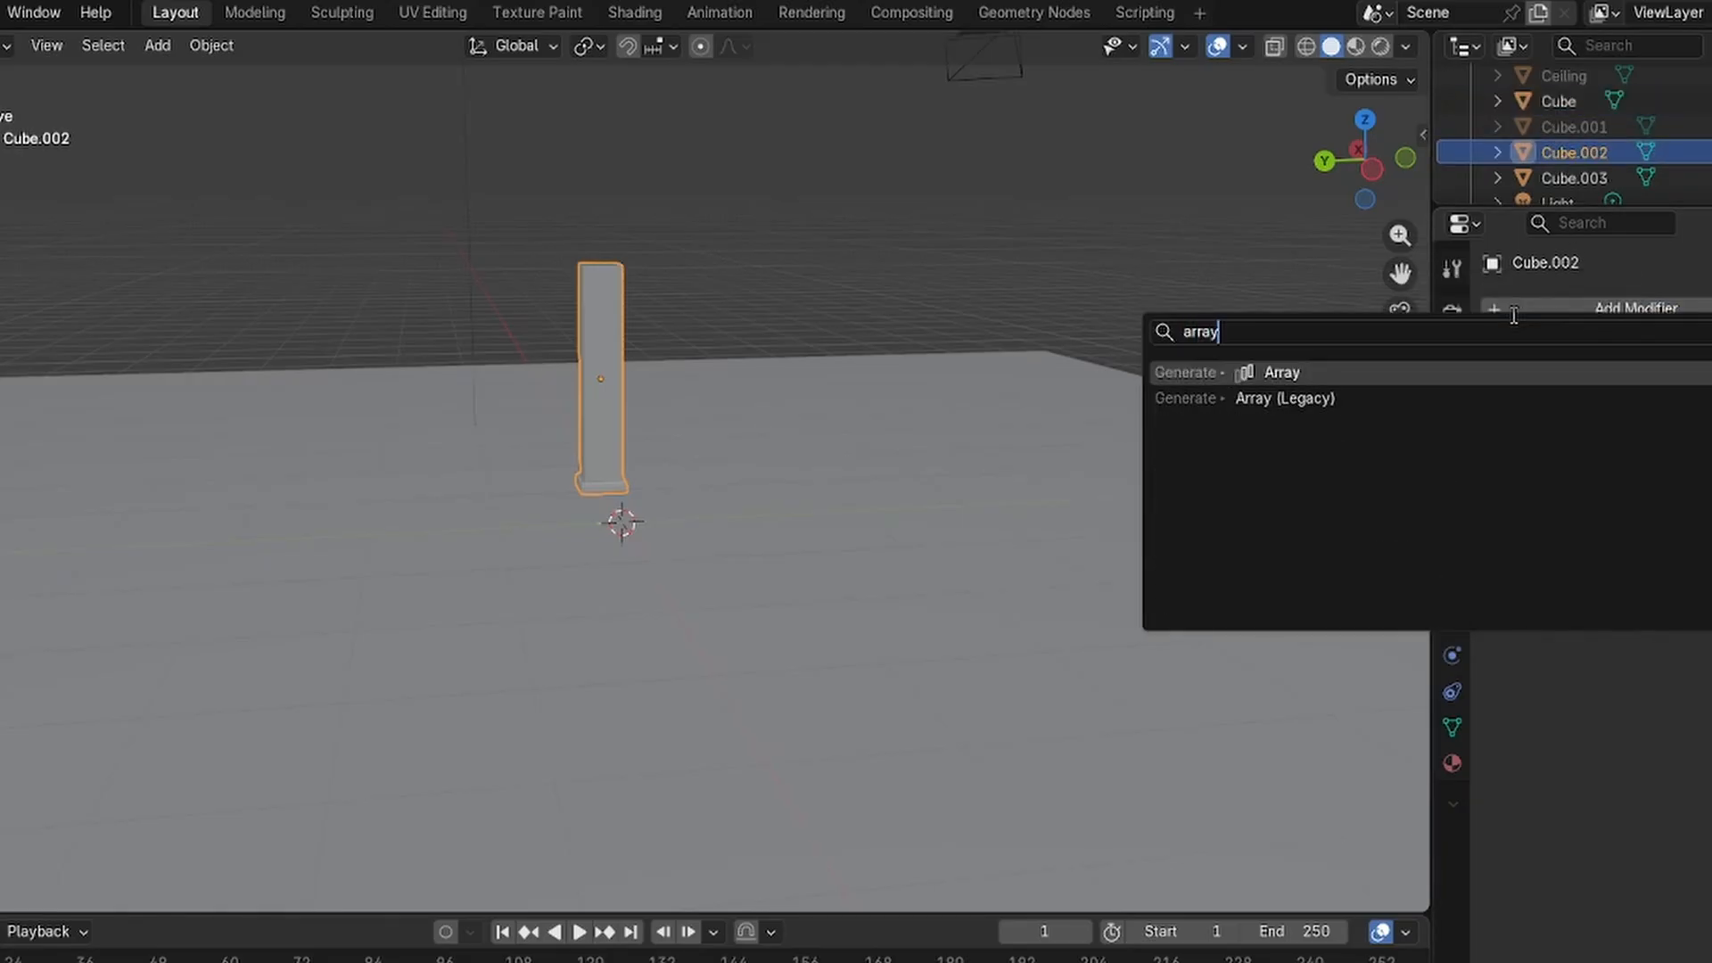
click(1437, 383)
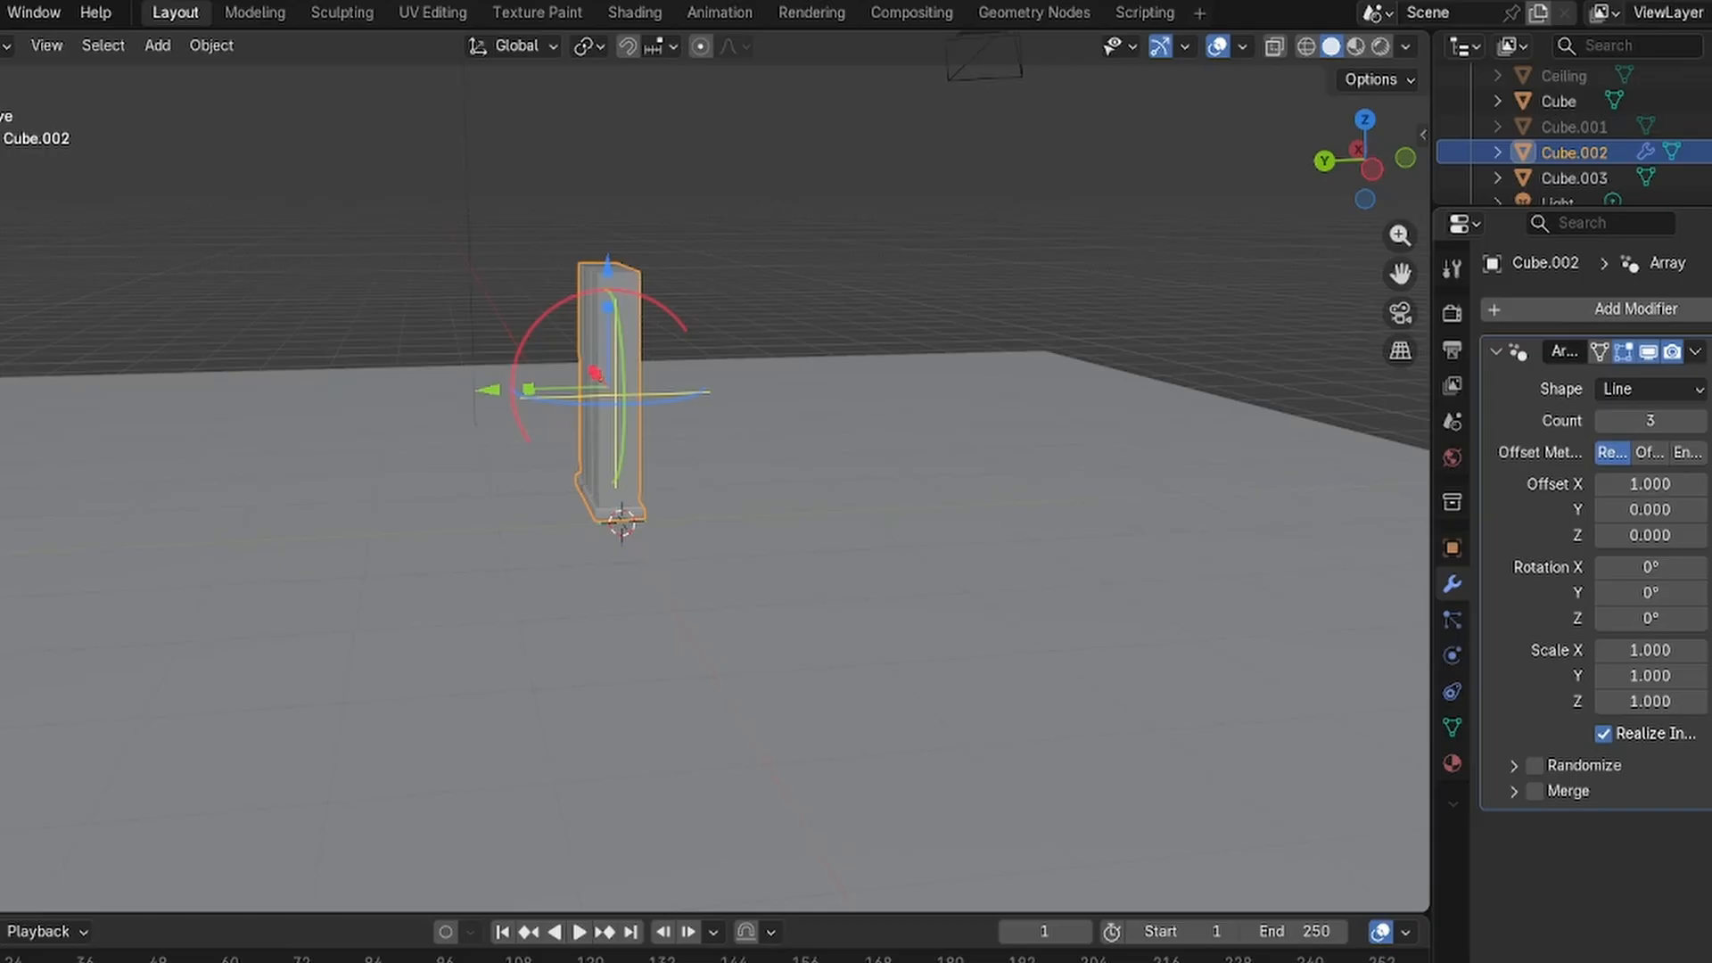
Set the array to count 5 with relative offsets of X 2 and Y 4, and move the row along X.
double_click(1645, 509)
text(3)
key(Return)
double_click(1645, 483)
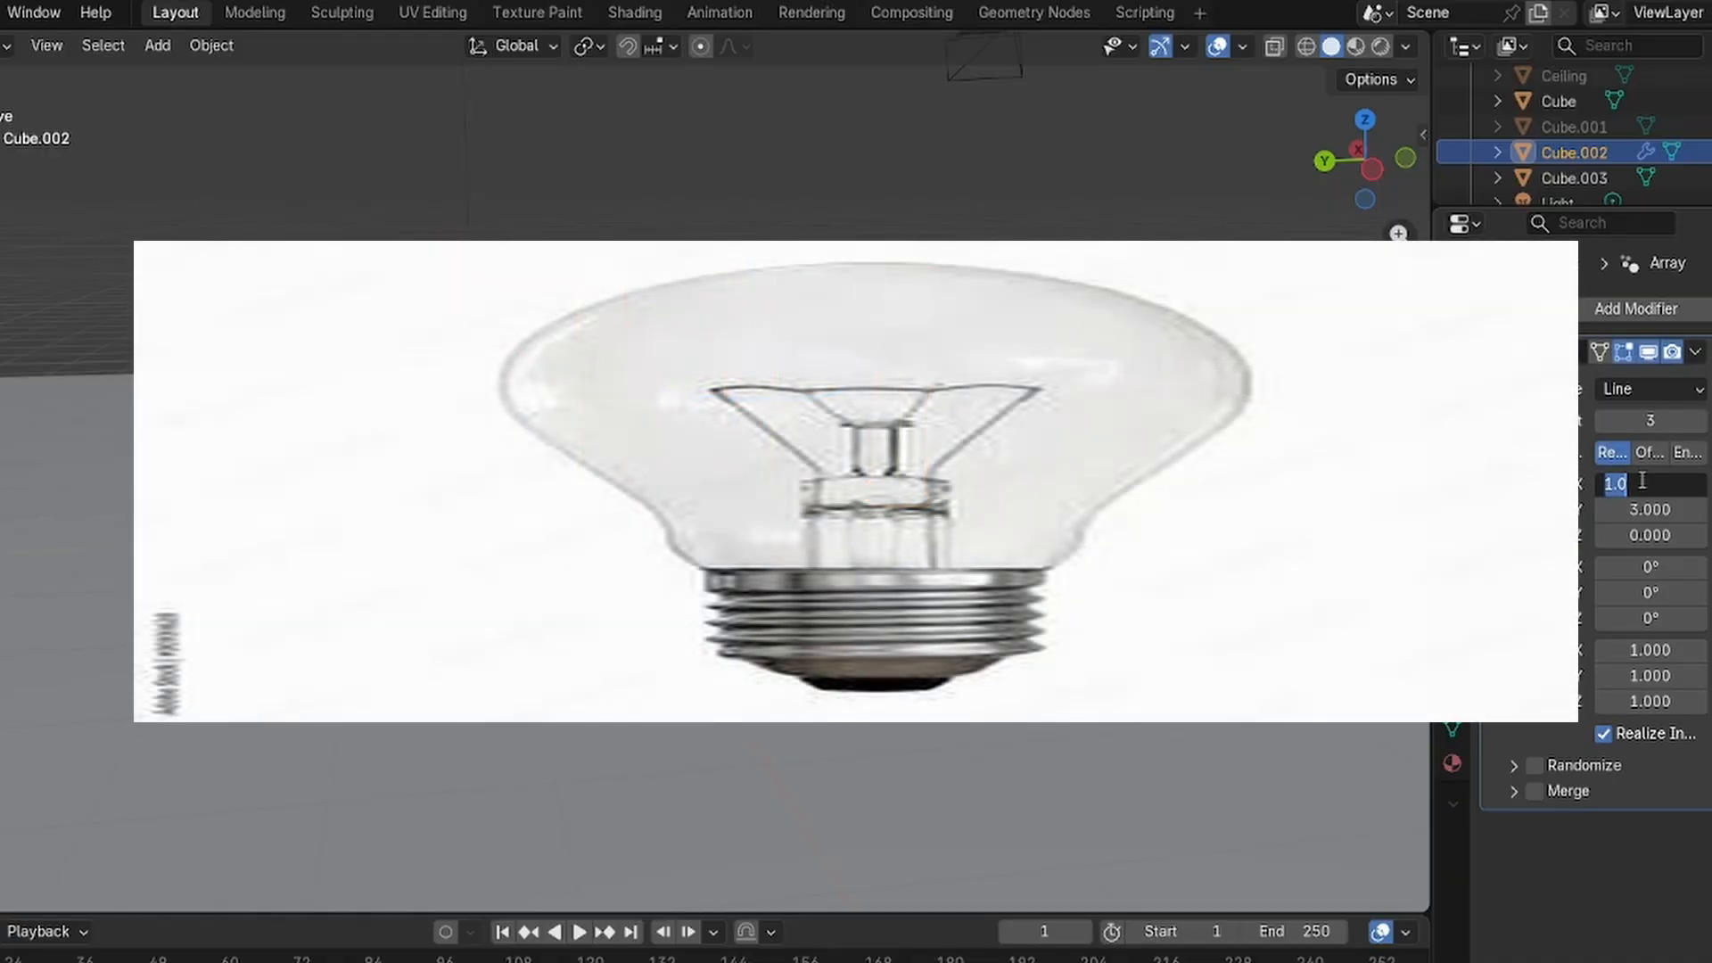
text(2)
key(Return)
click(1661, 507)
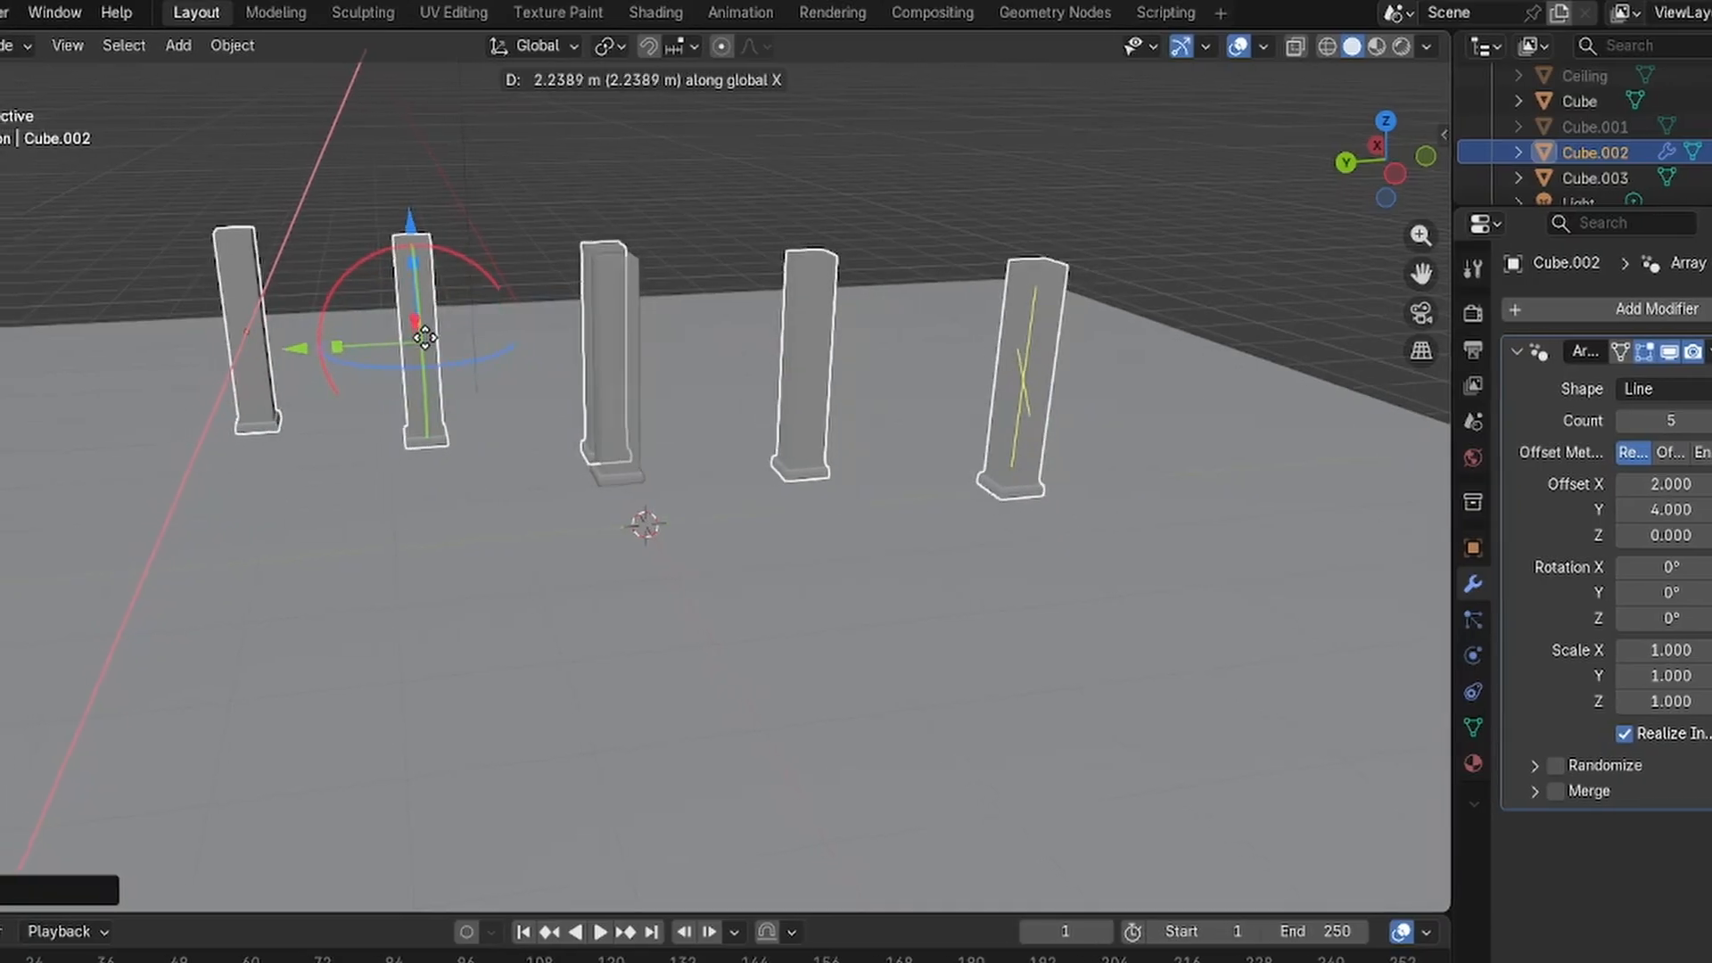
click(473, 361)
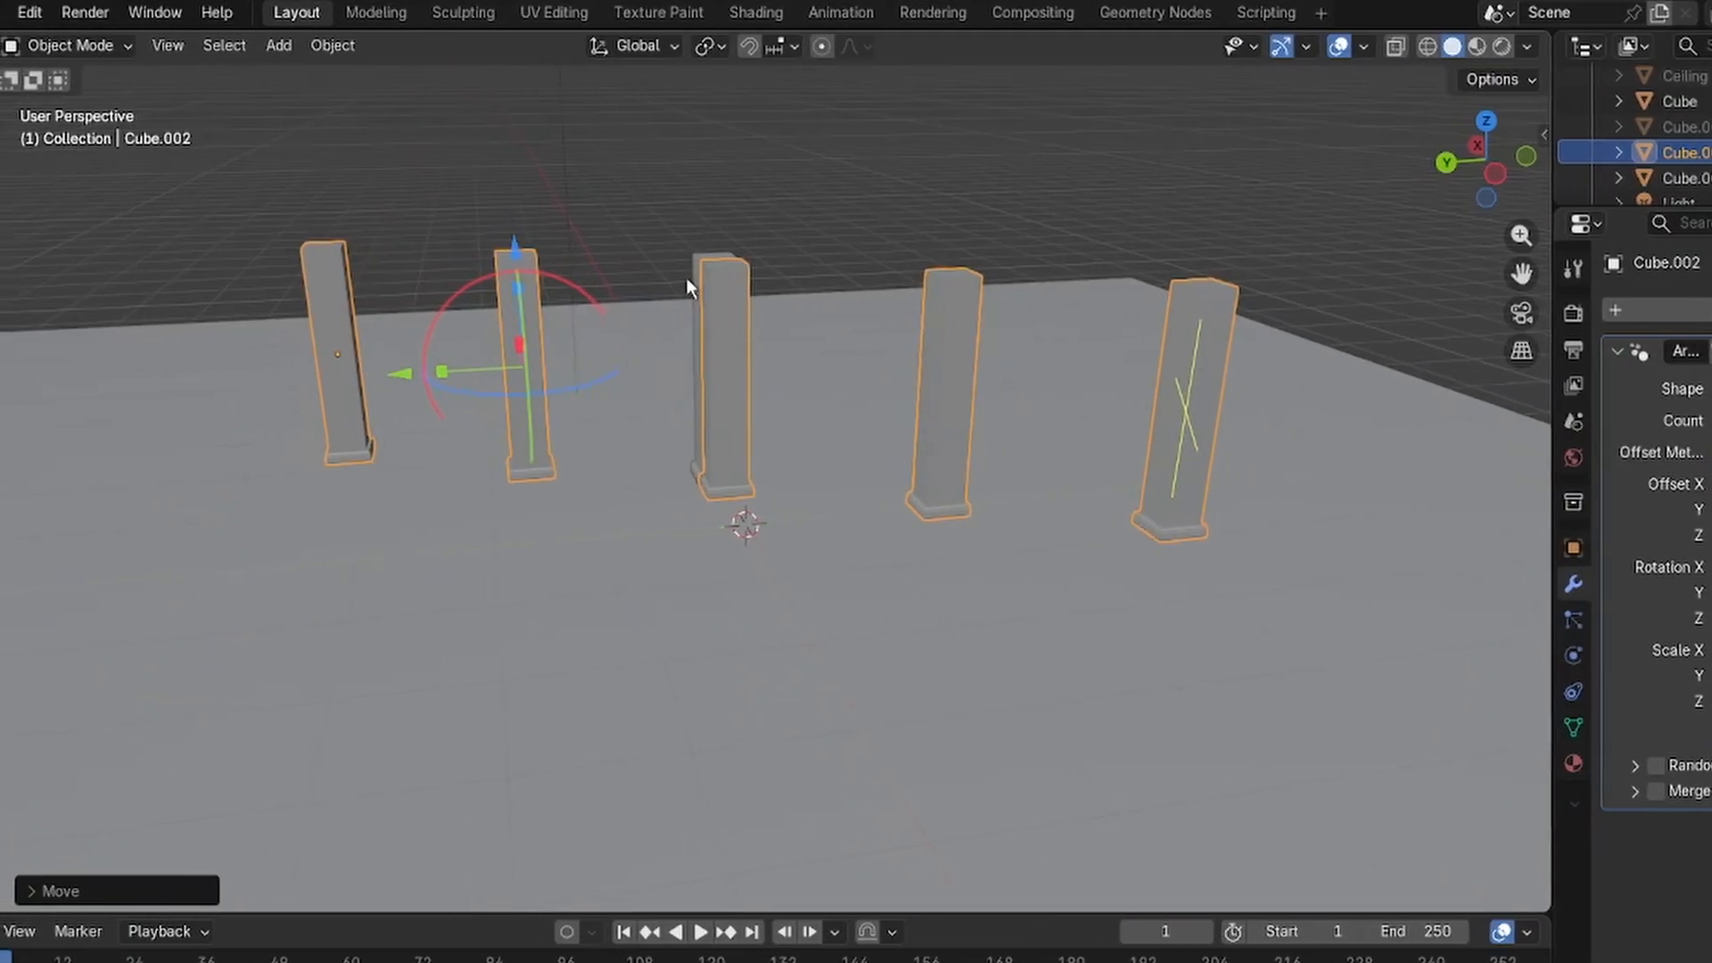
Move the original single pillar along X so it stands clear of the arrayed row.
click(646, 261)
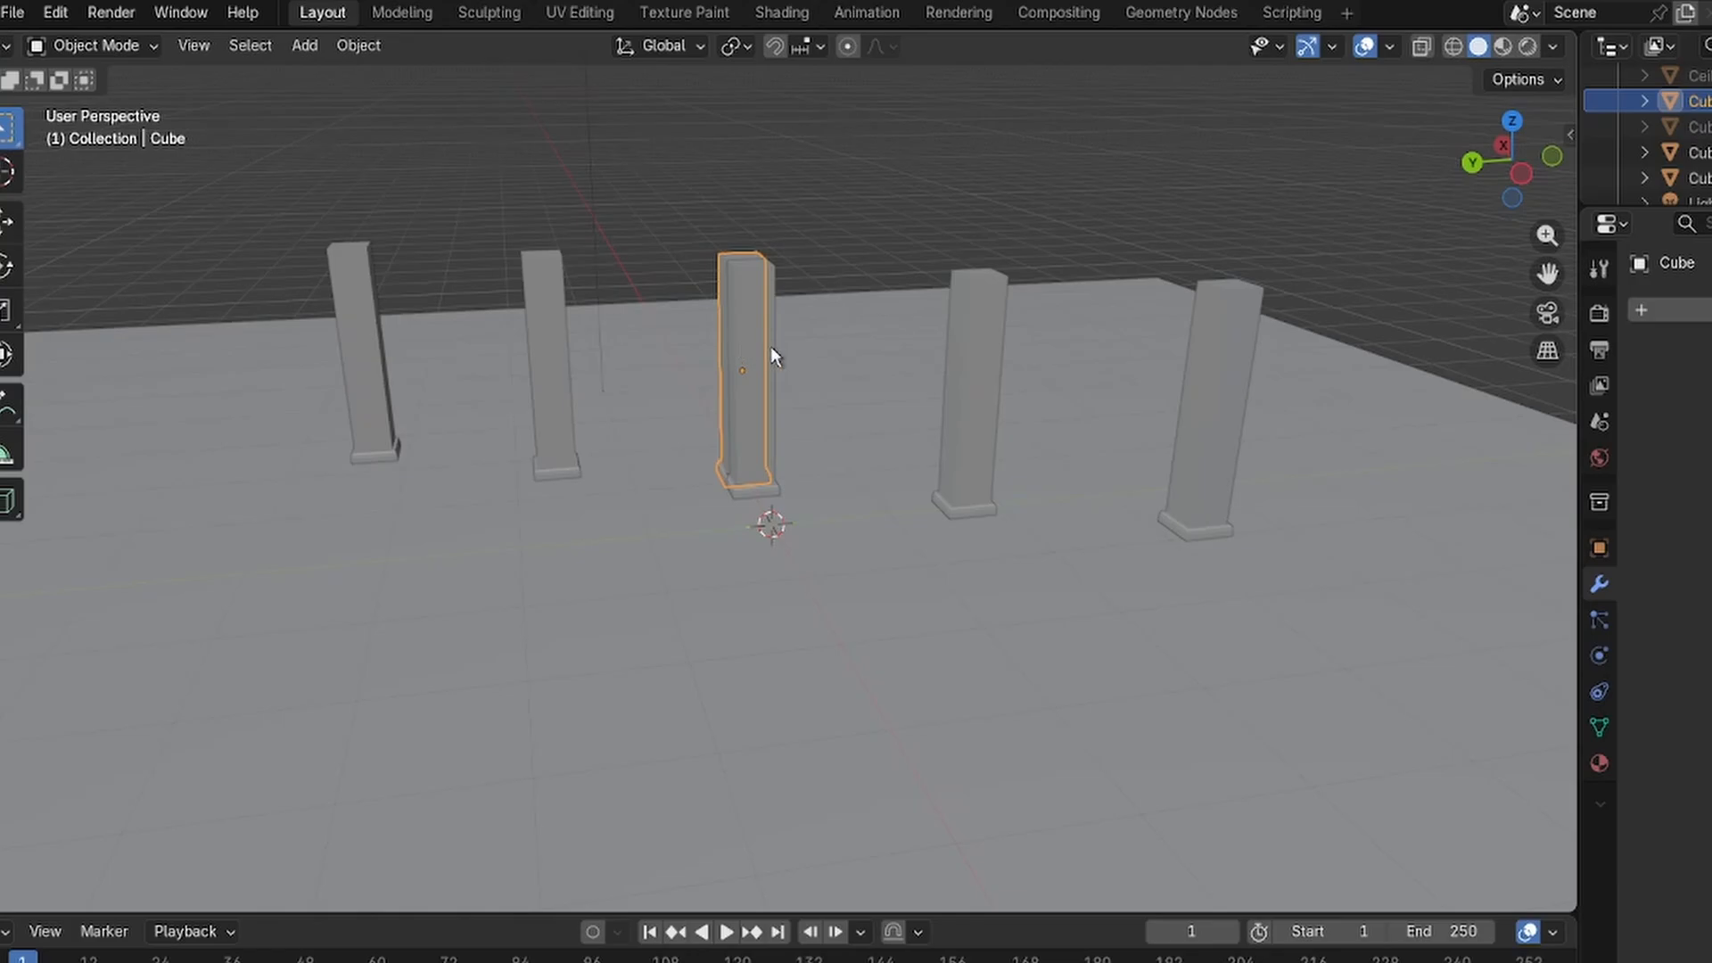
scroll(770, 351, down, 5)
scroll(770, 355, up, 3)
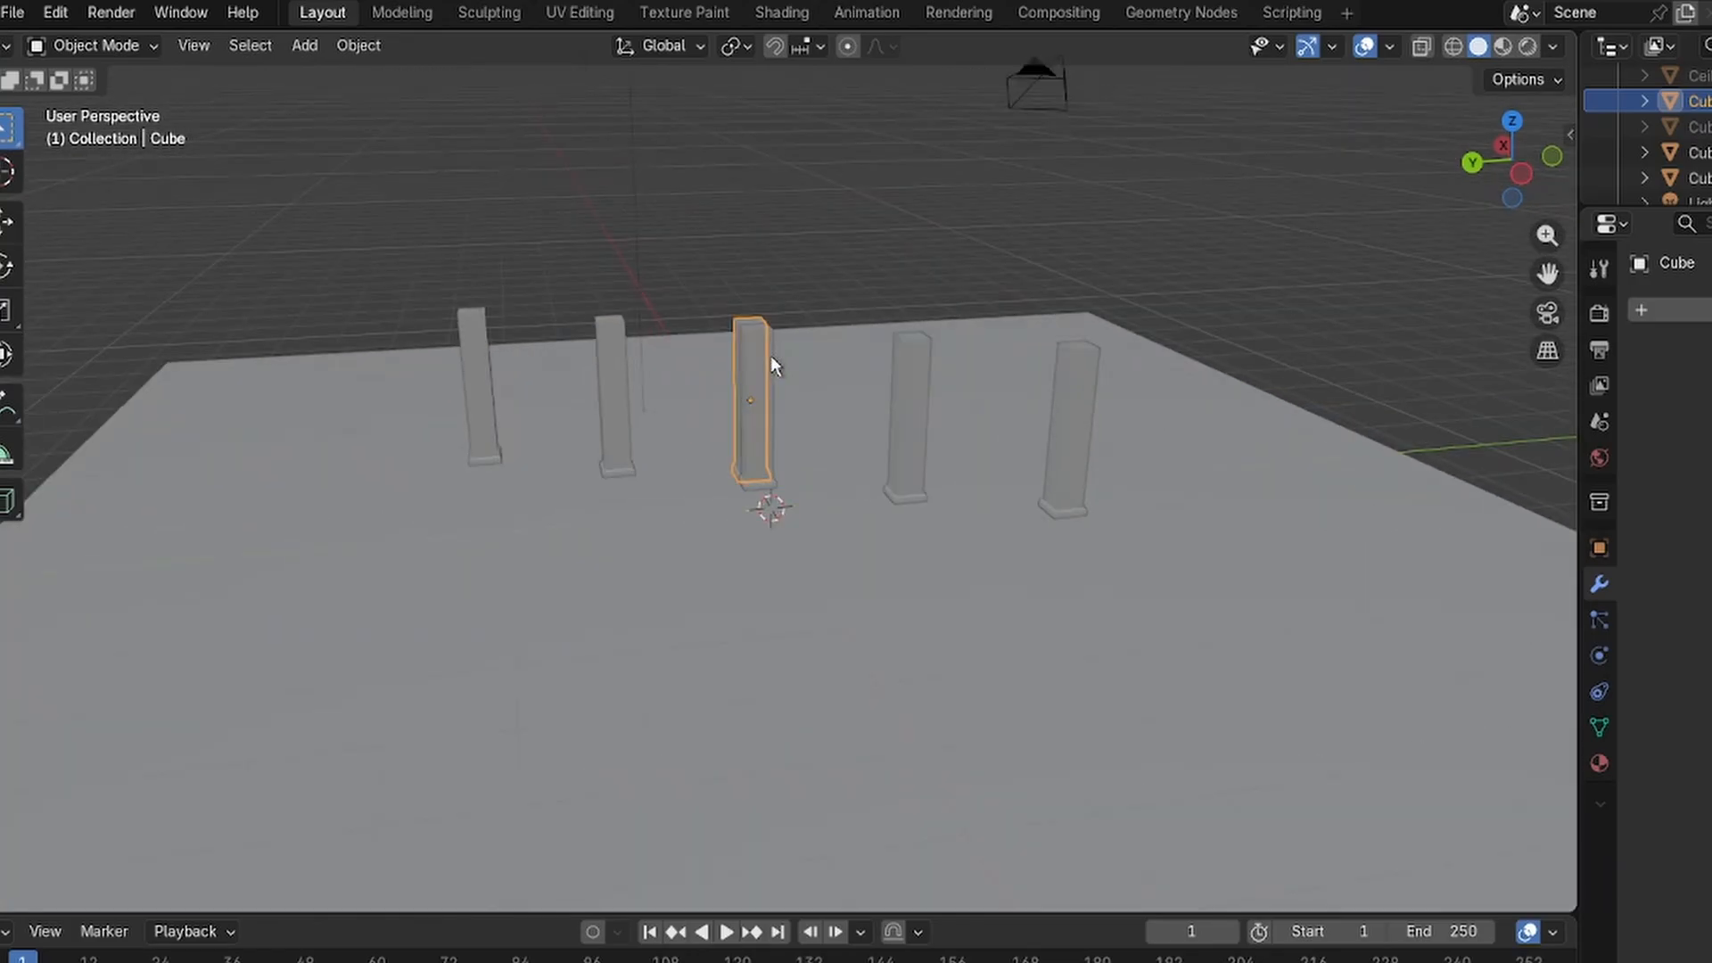
key(g)
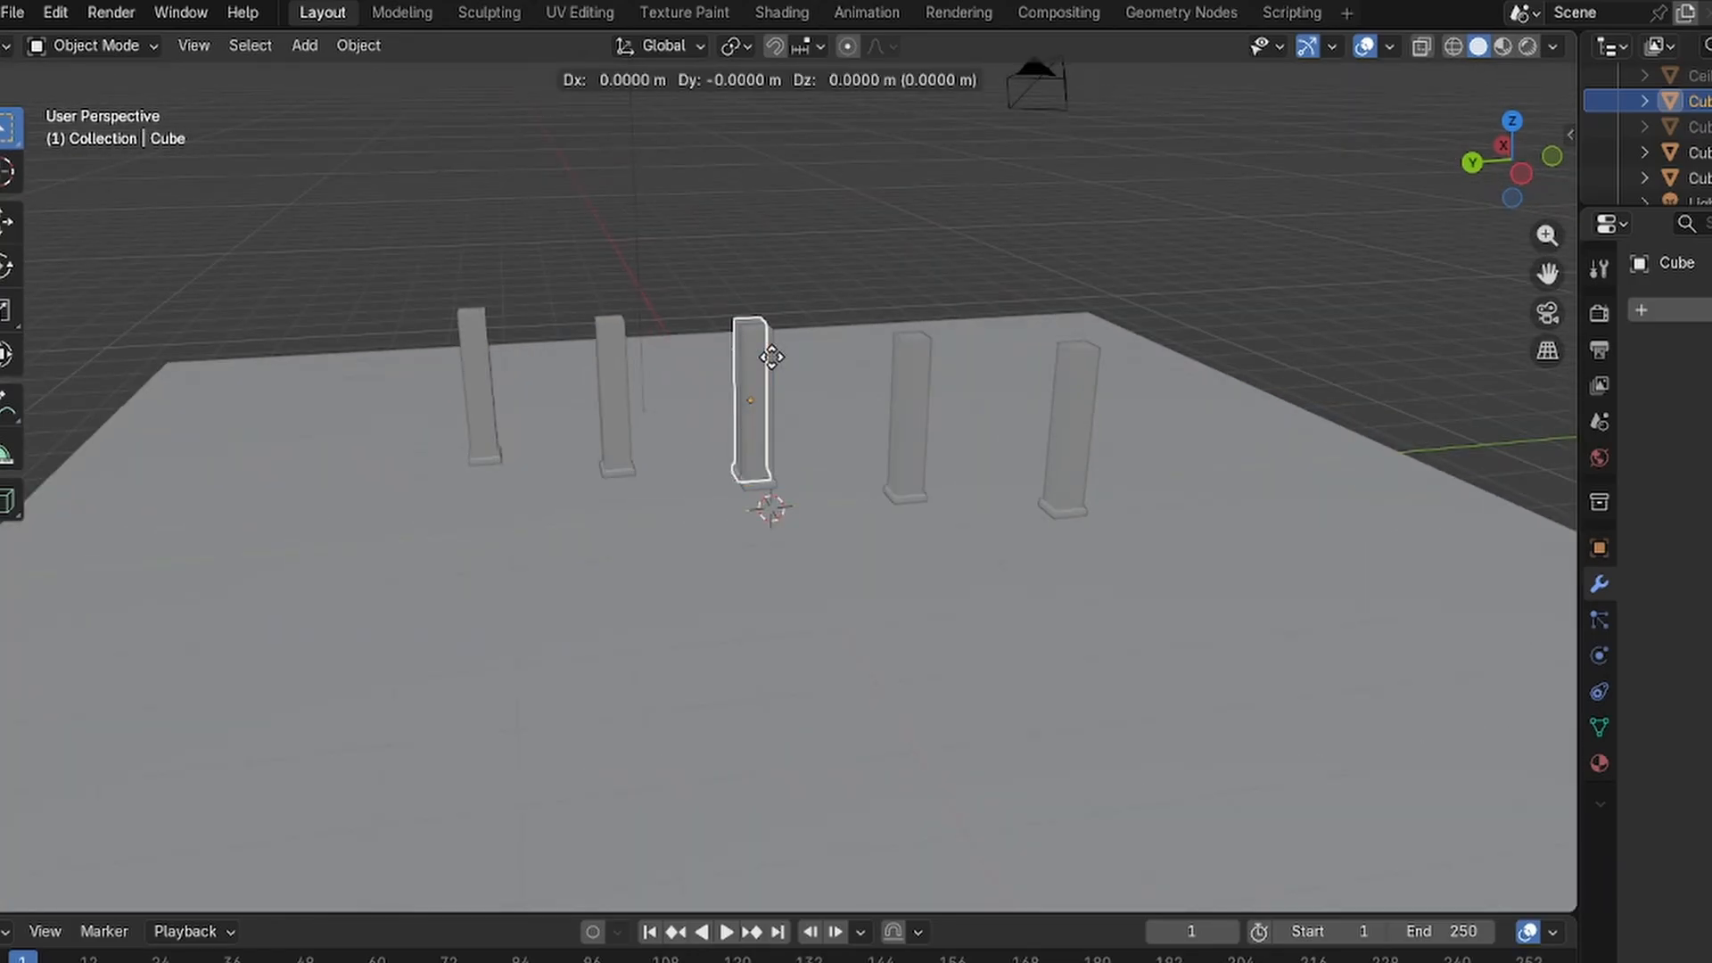
key(x)
click(858, 564)
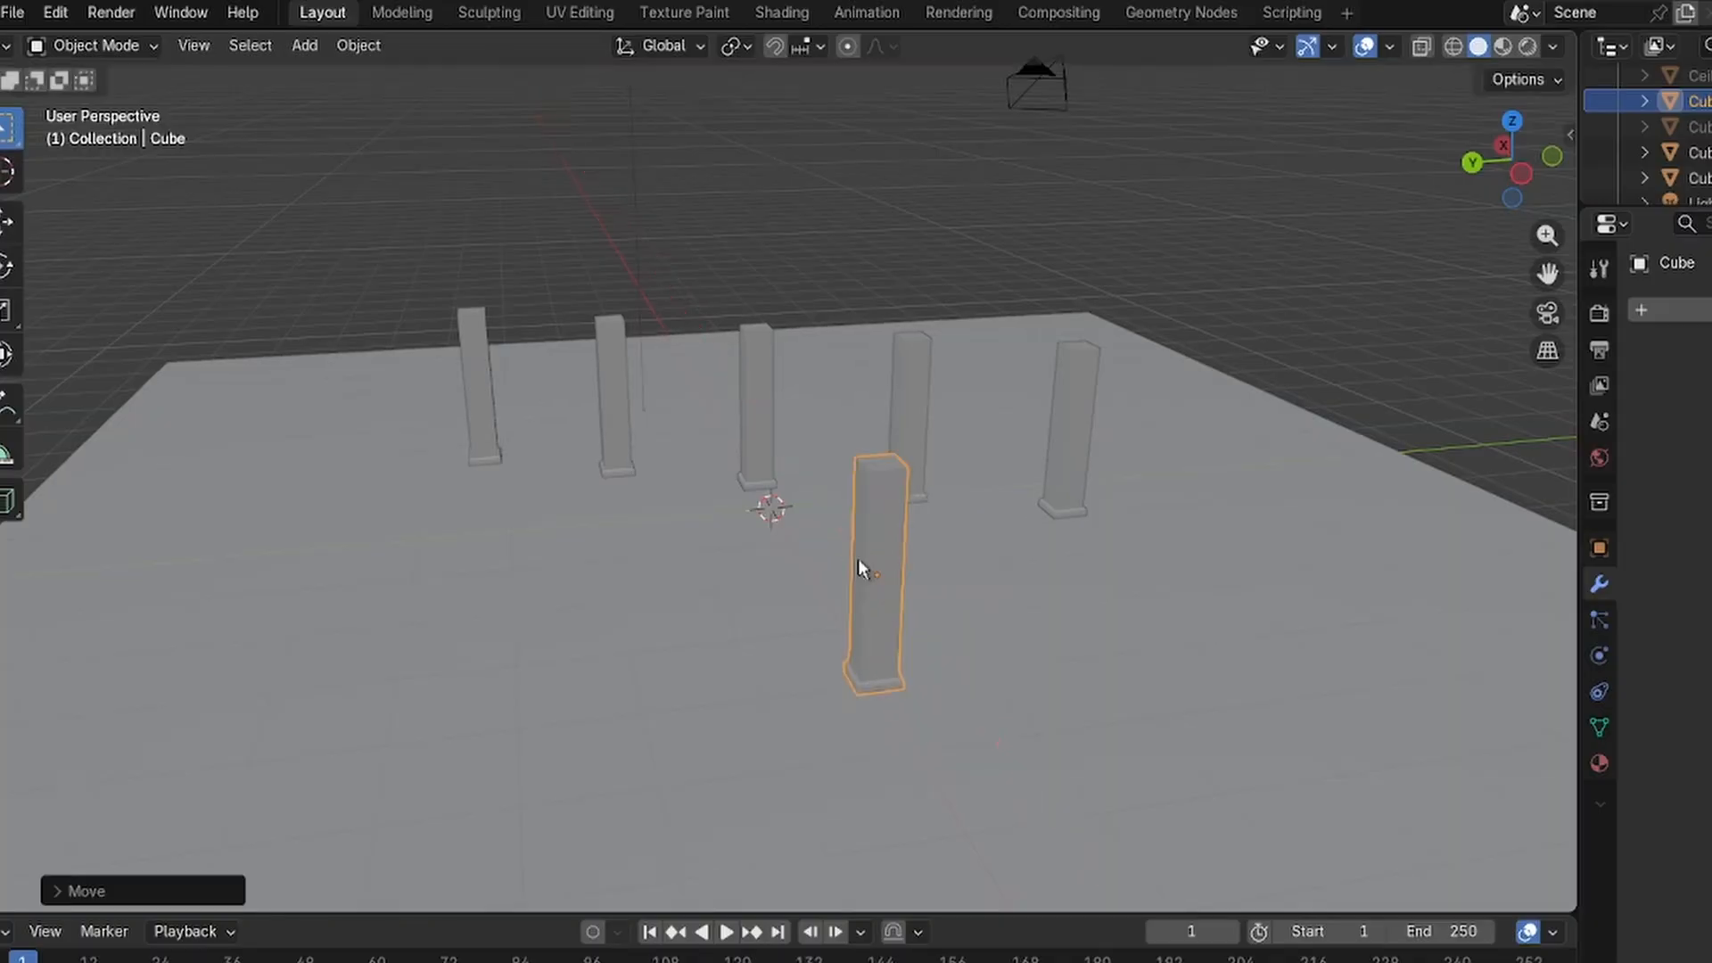
key(g)
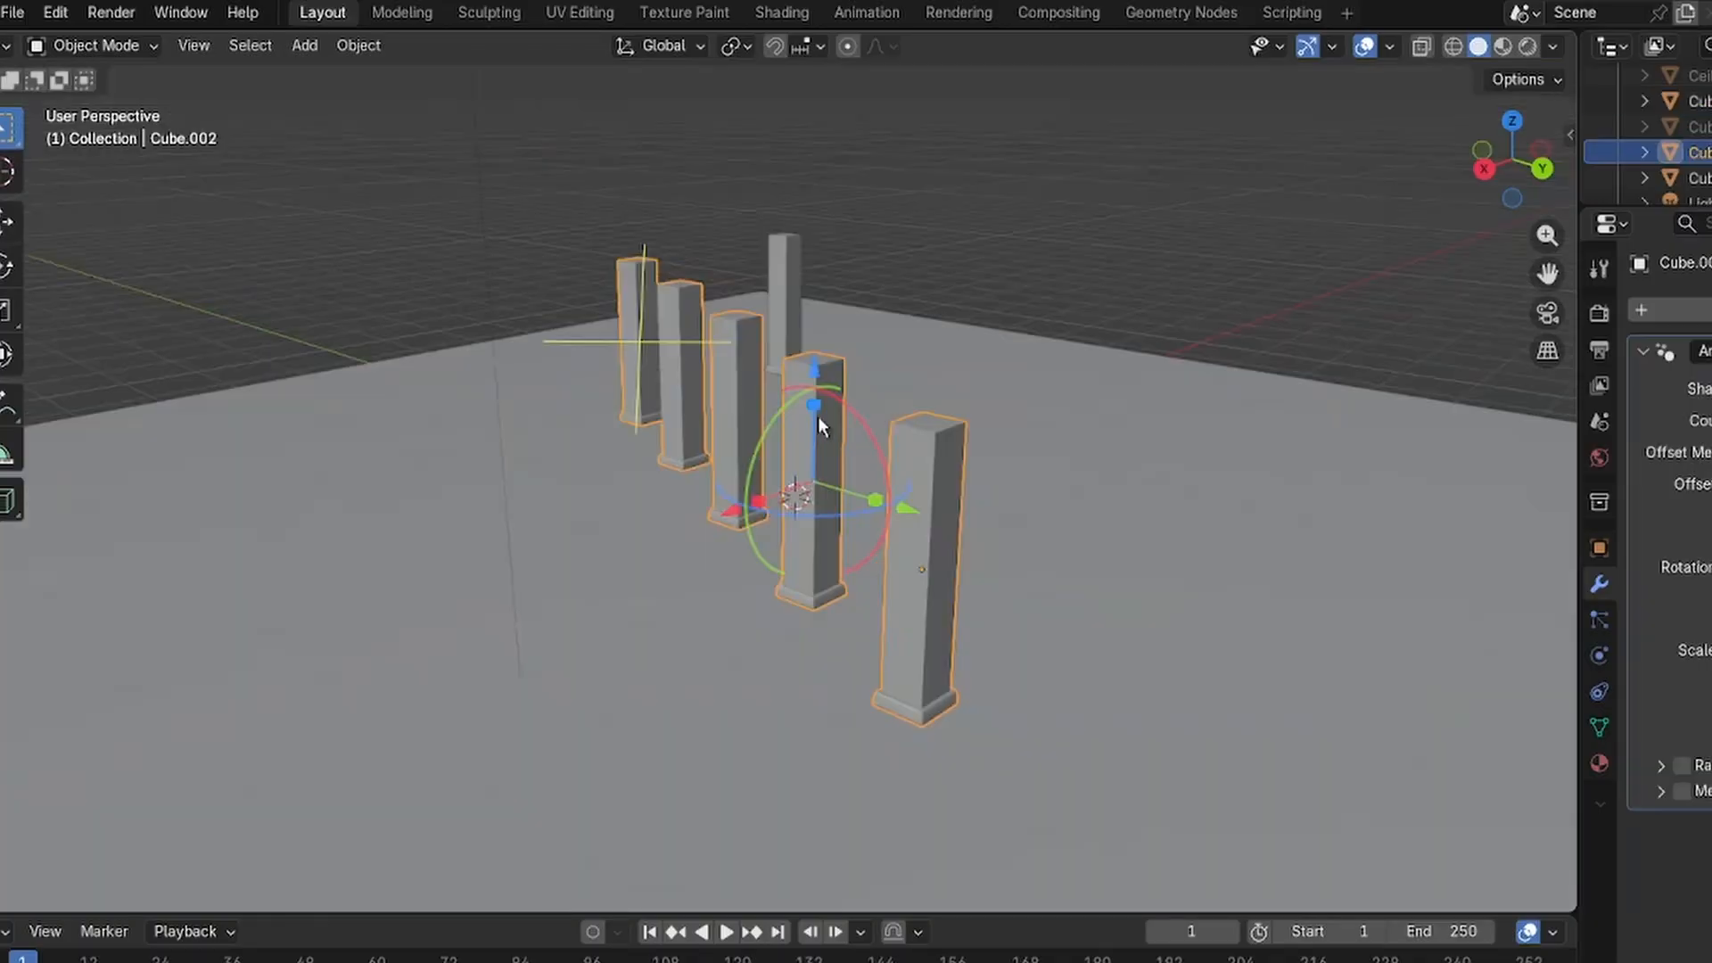
Select the pillar row and apply its Array modifier.
click(644, 229)
click(657, 304)
key(s)
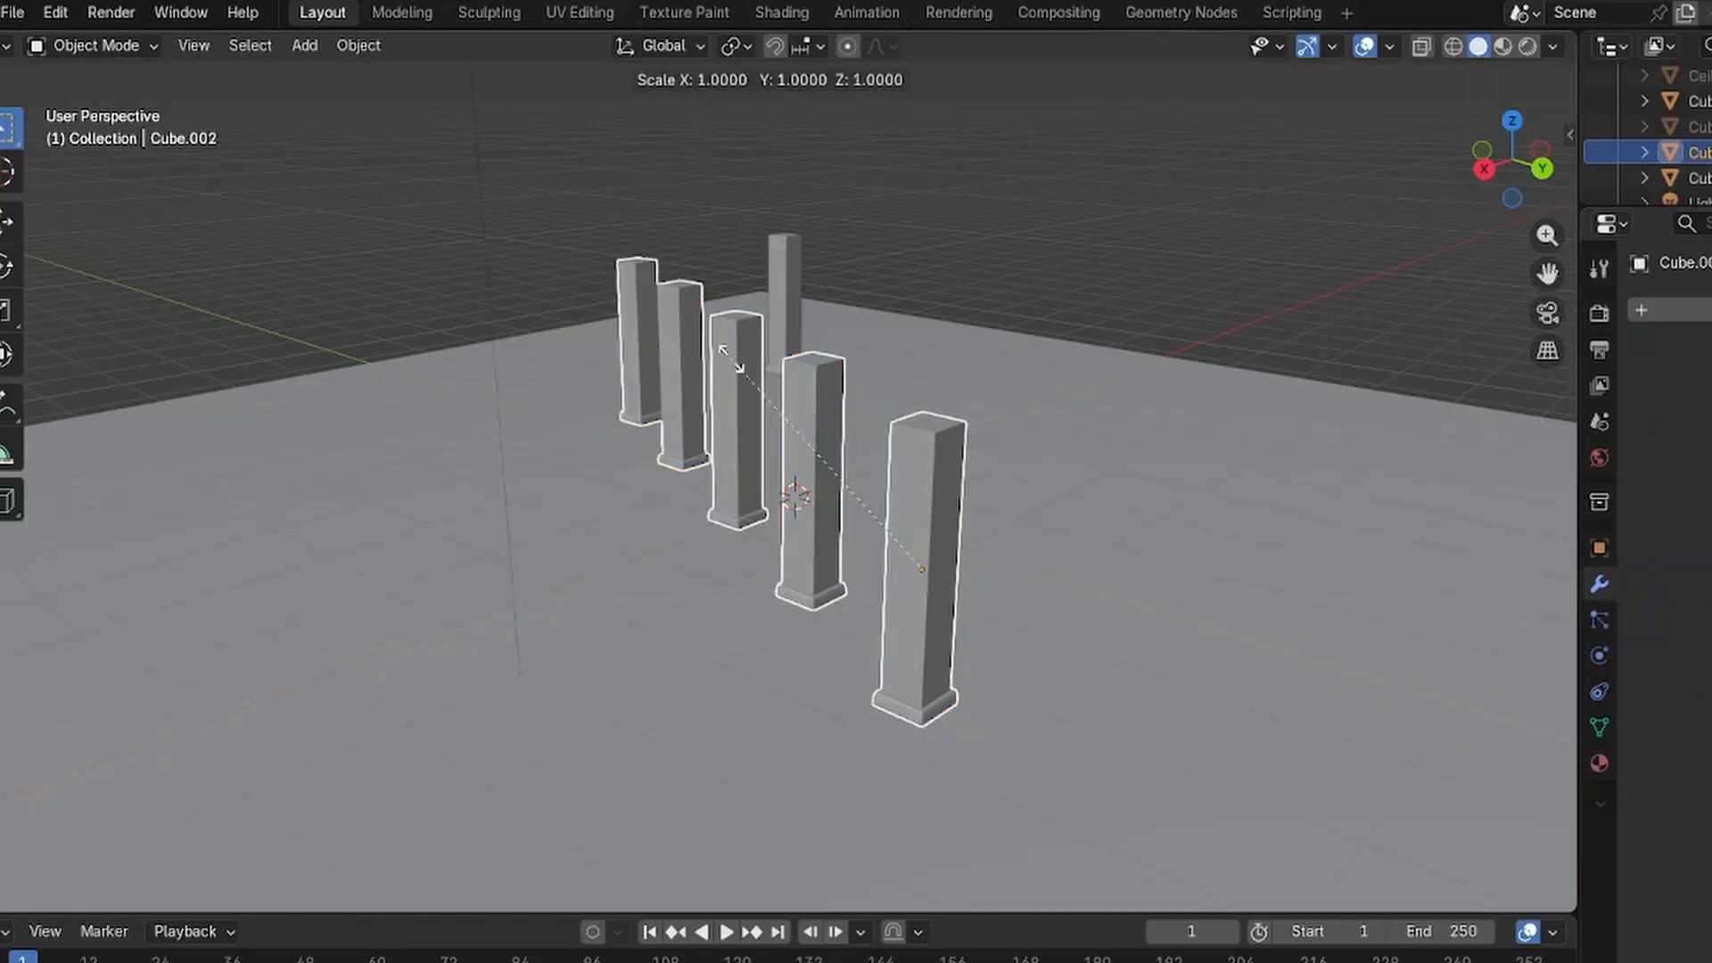
key(x)
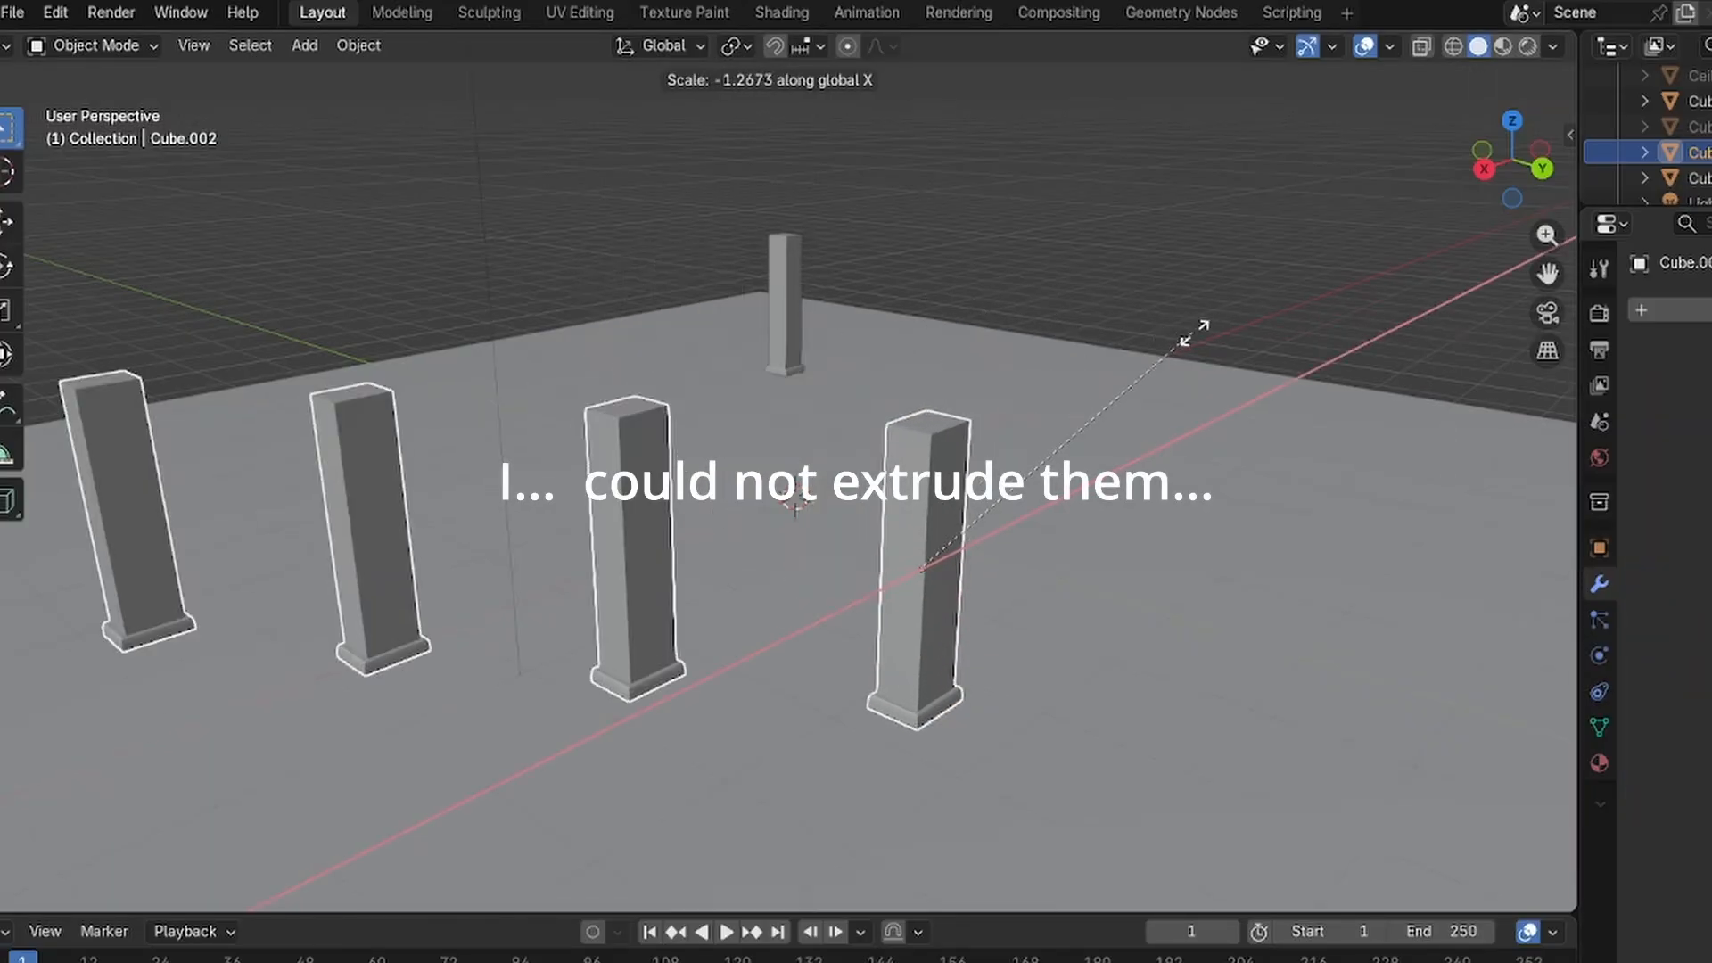
key(Escape)
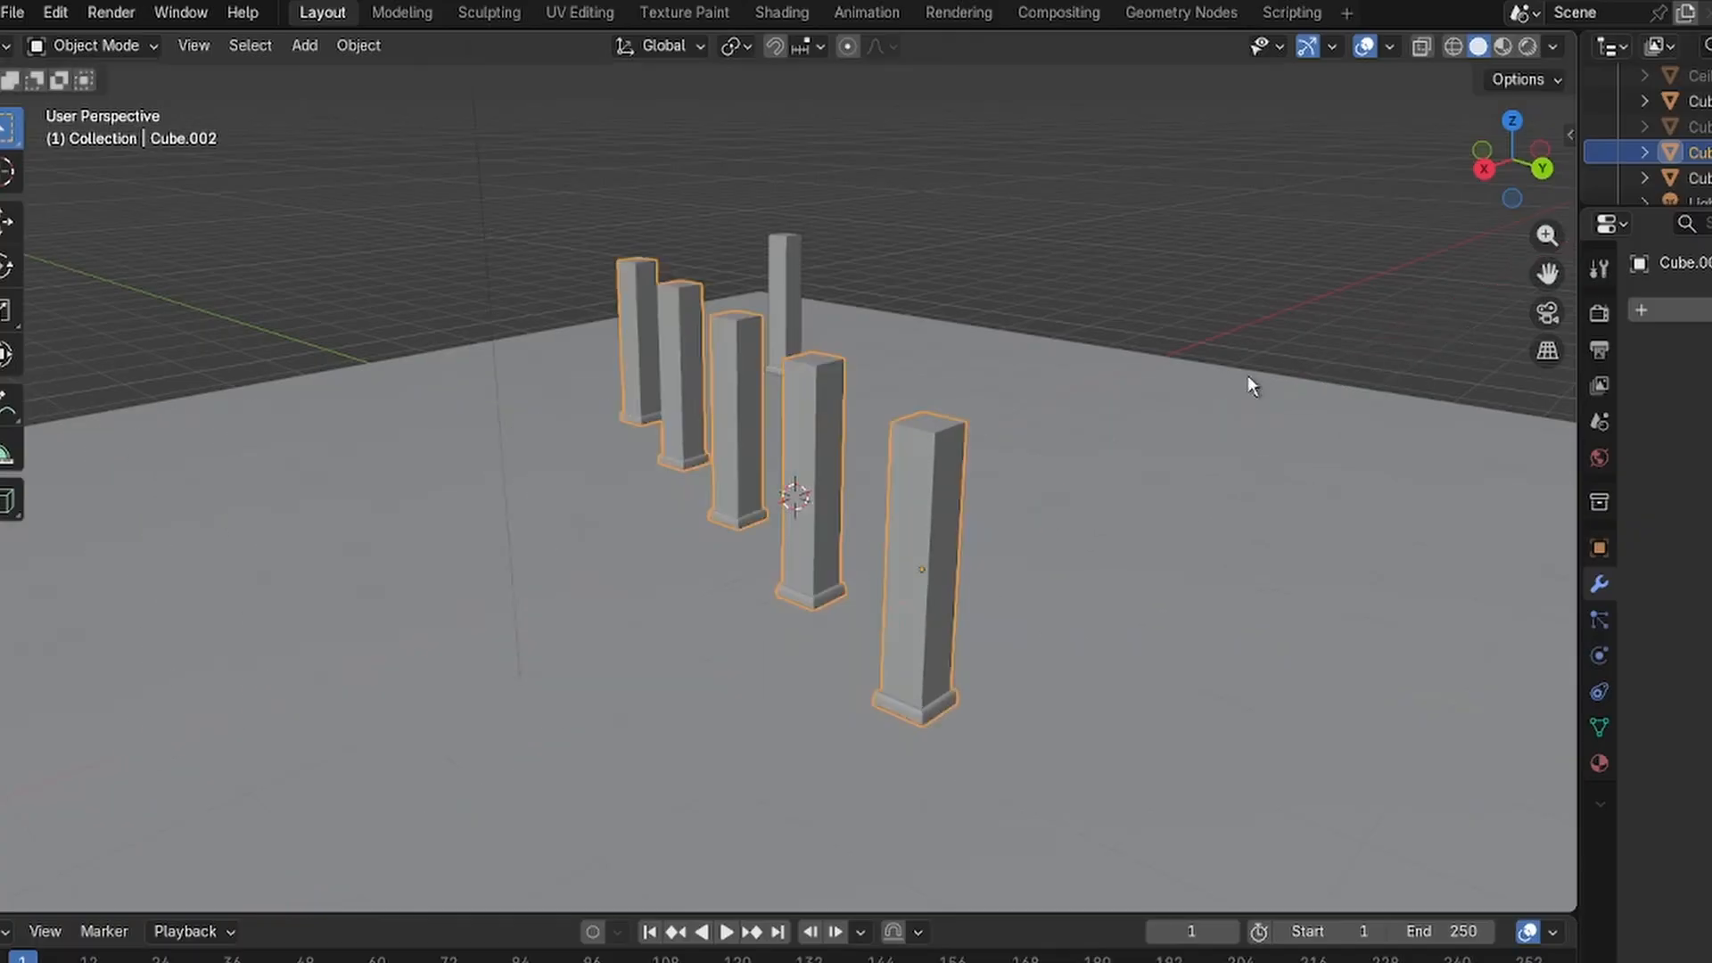
click(1181, 270)
click(919, 554)
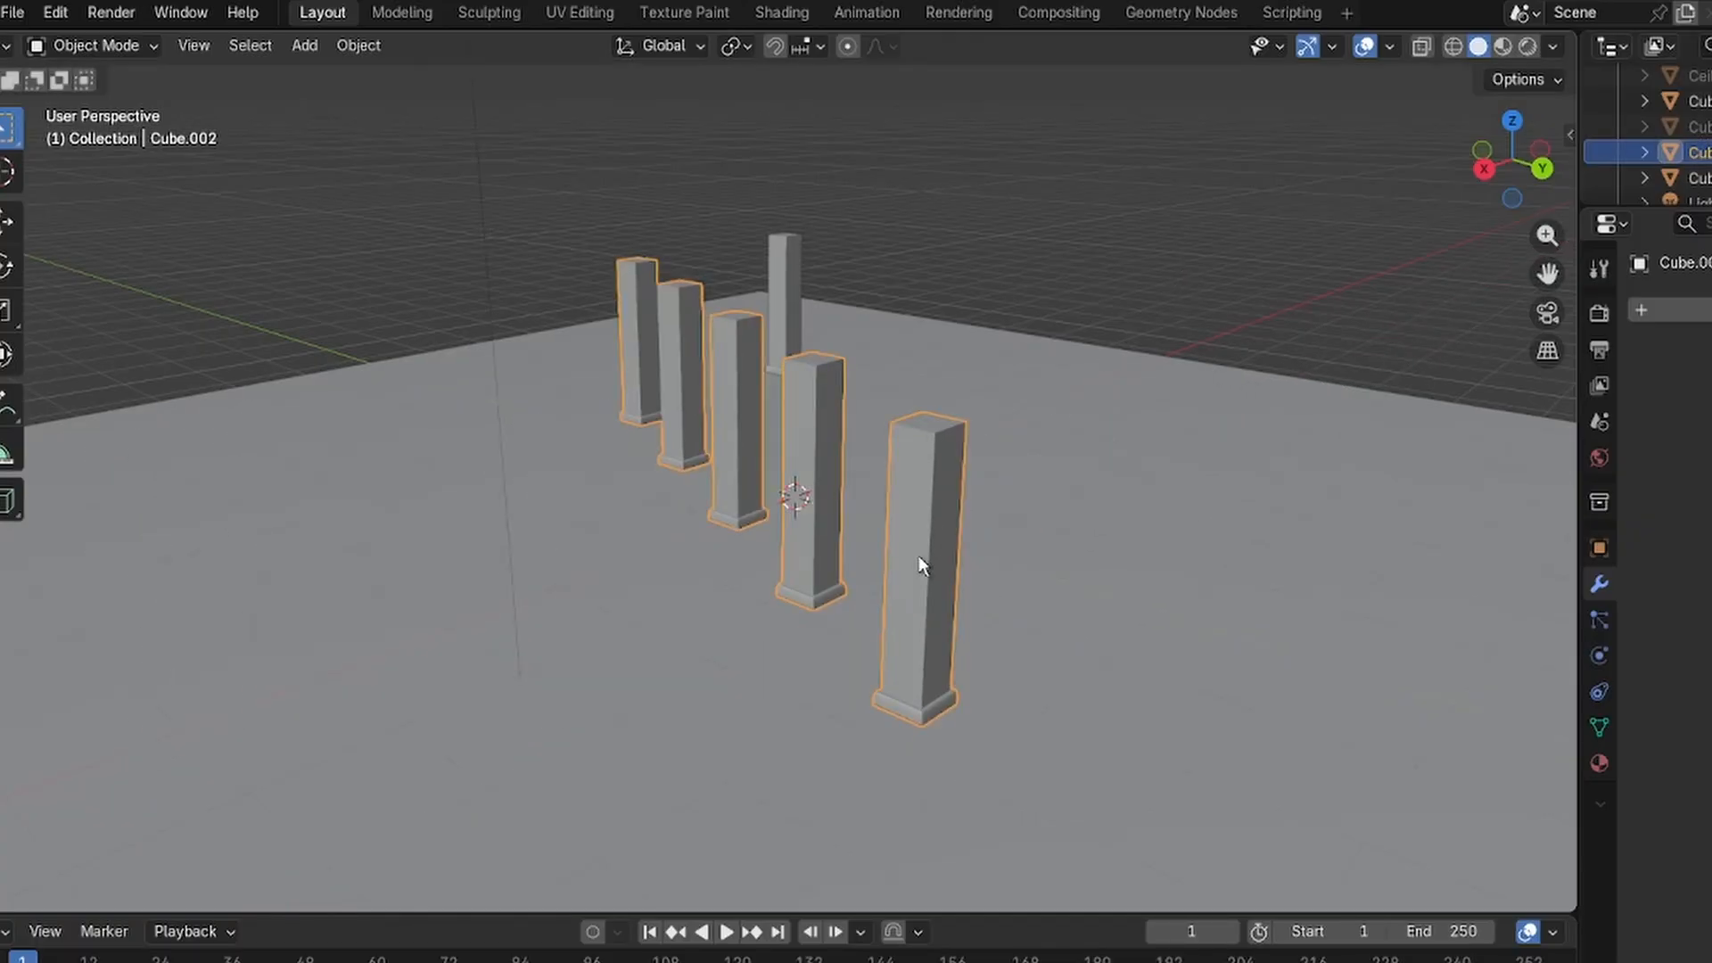
click(1015, 366)
scroll(1058, 271, down, 8)
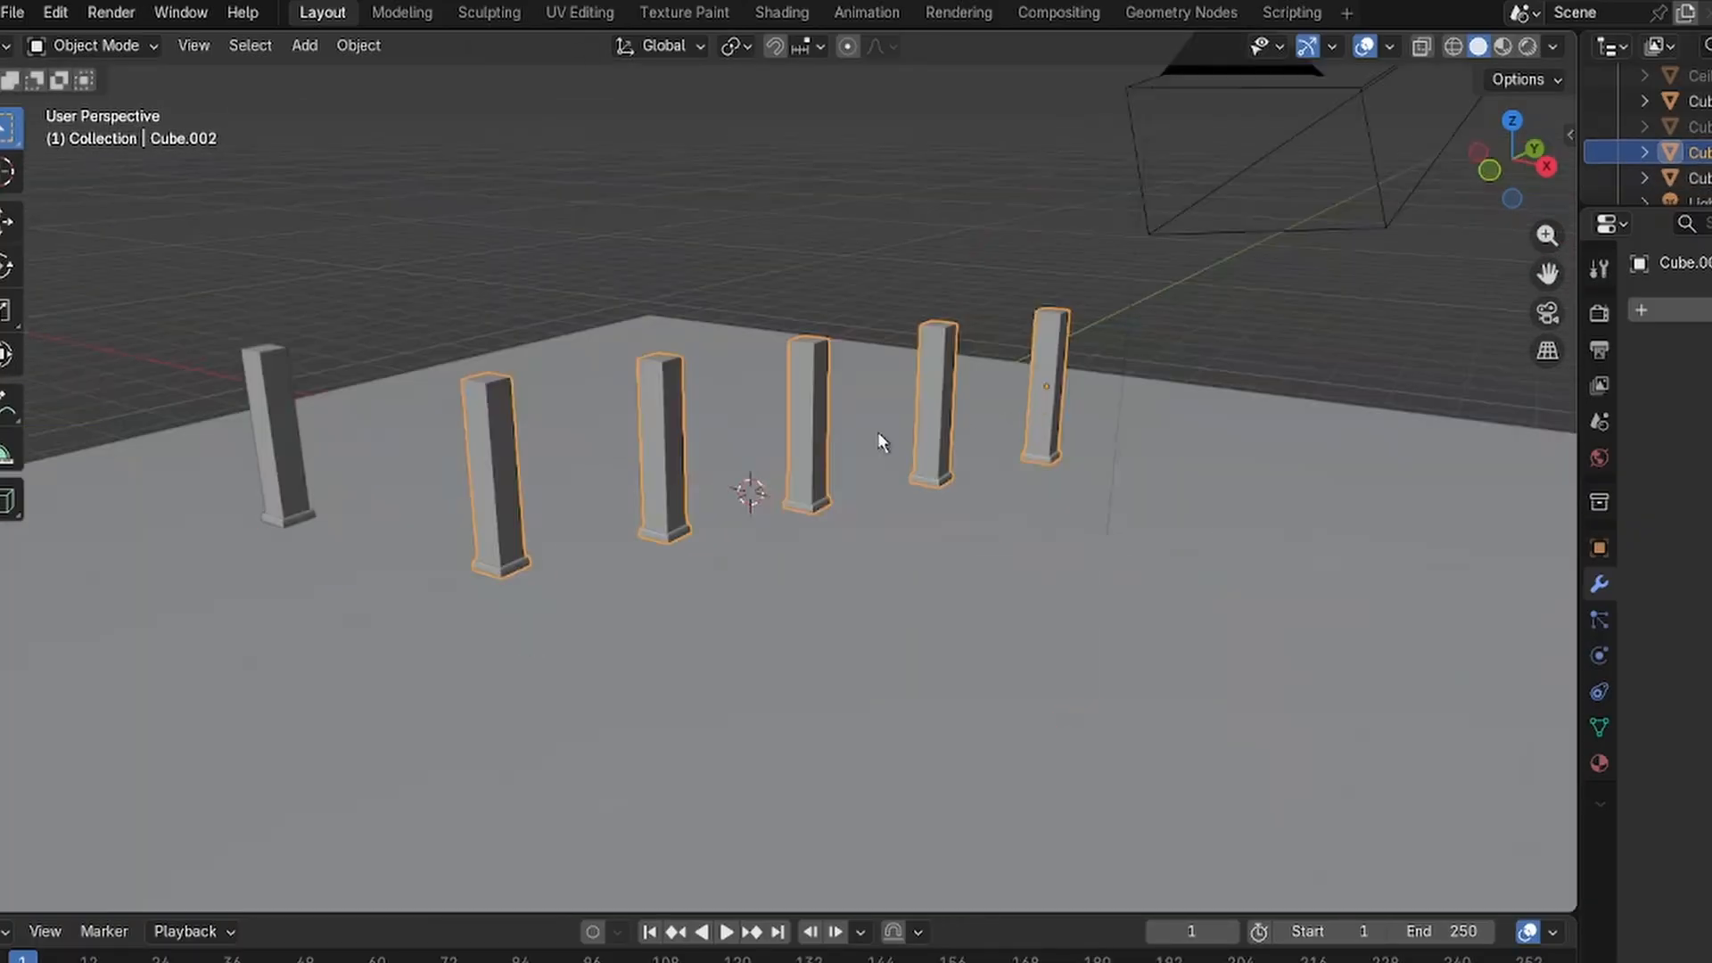
right_click(804, 399)
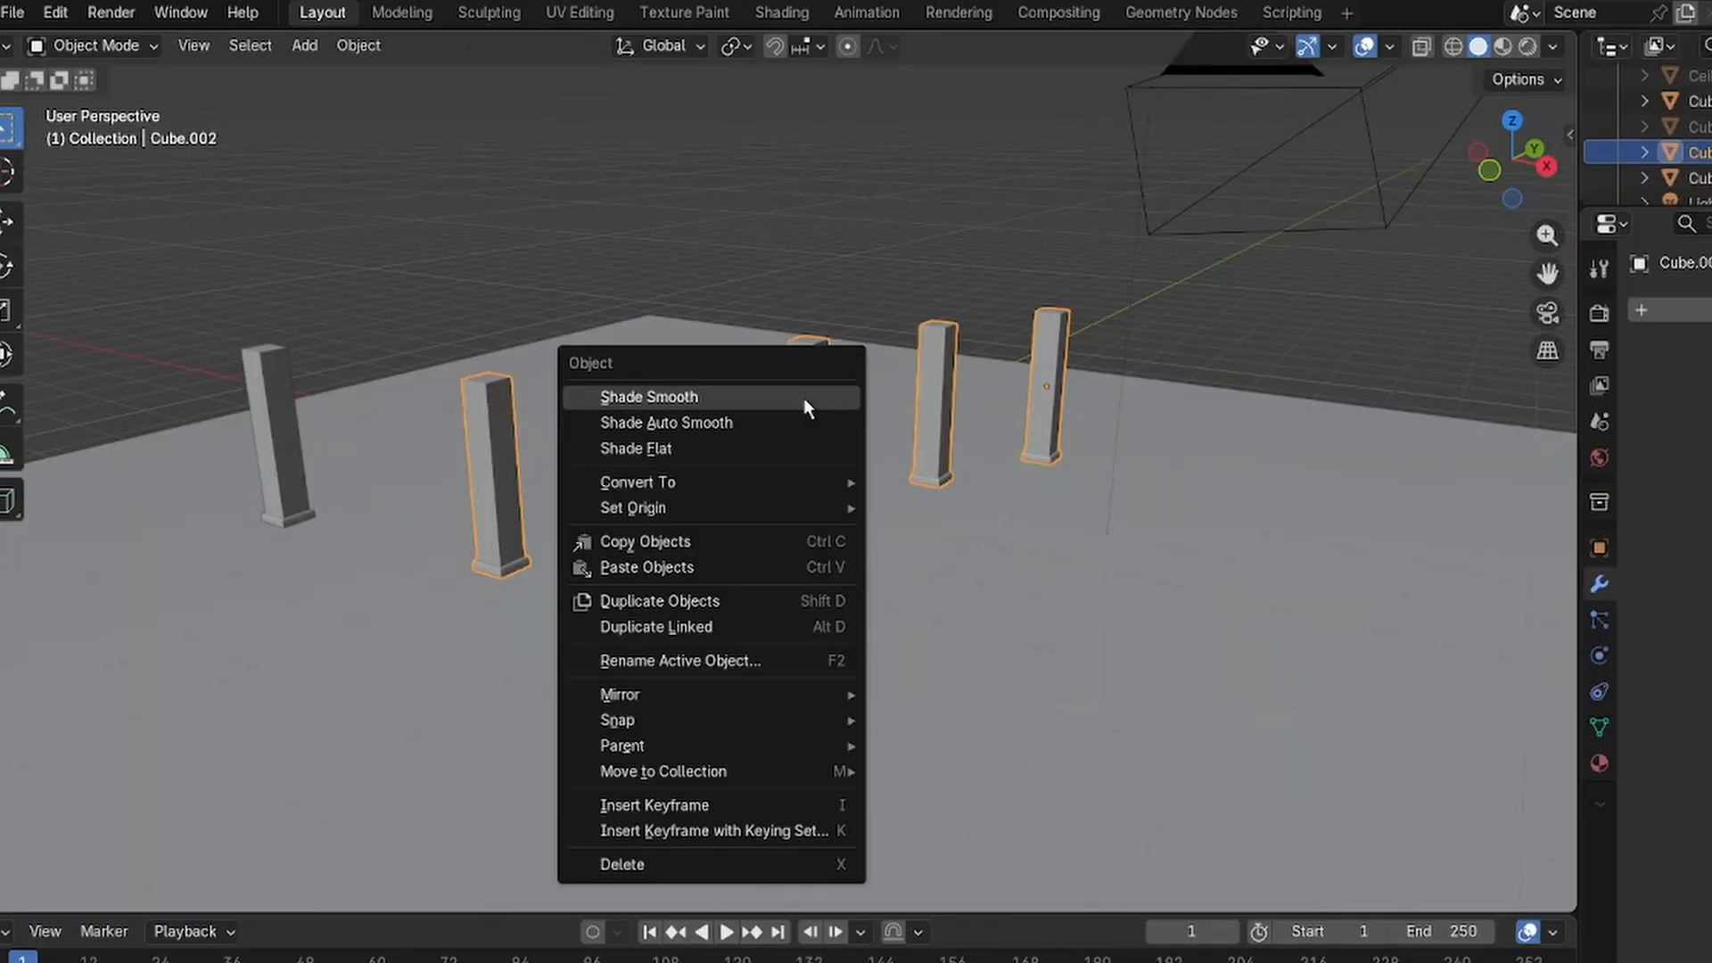
Enter Edit Mode on the pillar row, select all its geometry and separate it by loose parts.
click(96, 43)
click(102, 102)
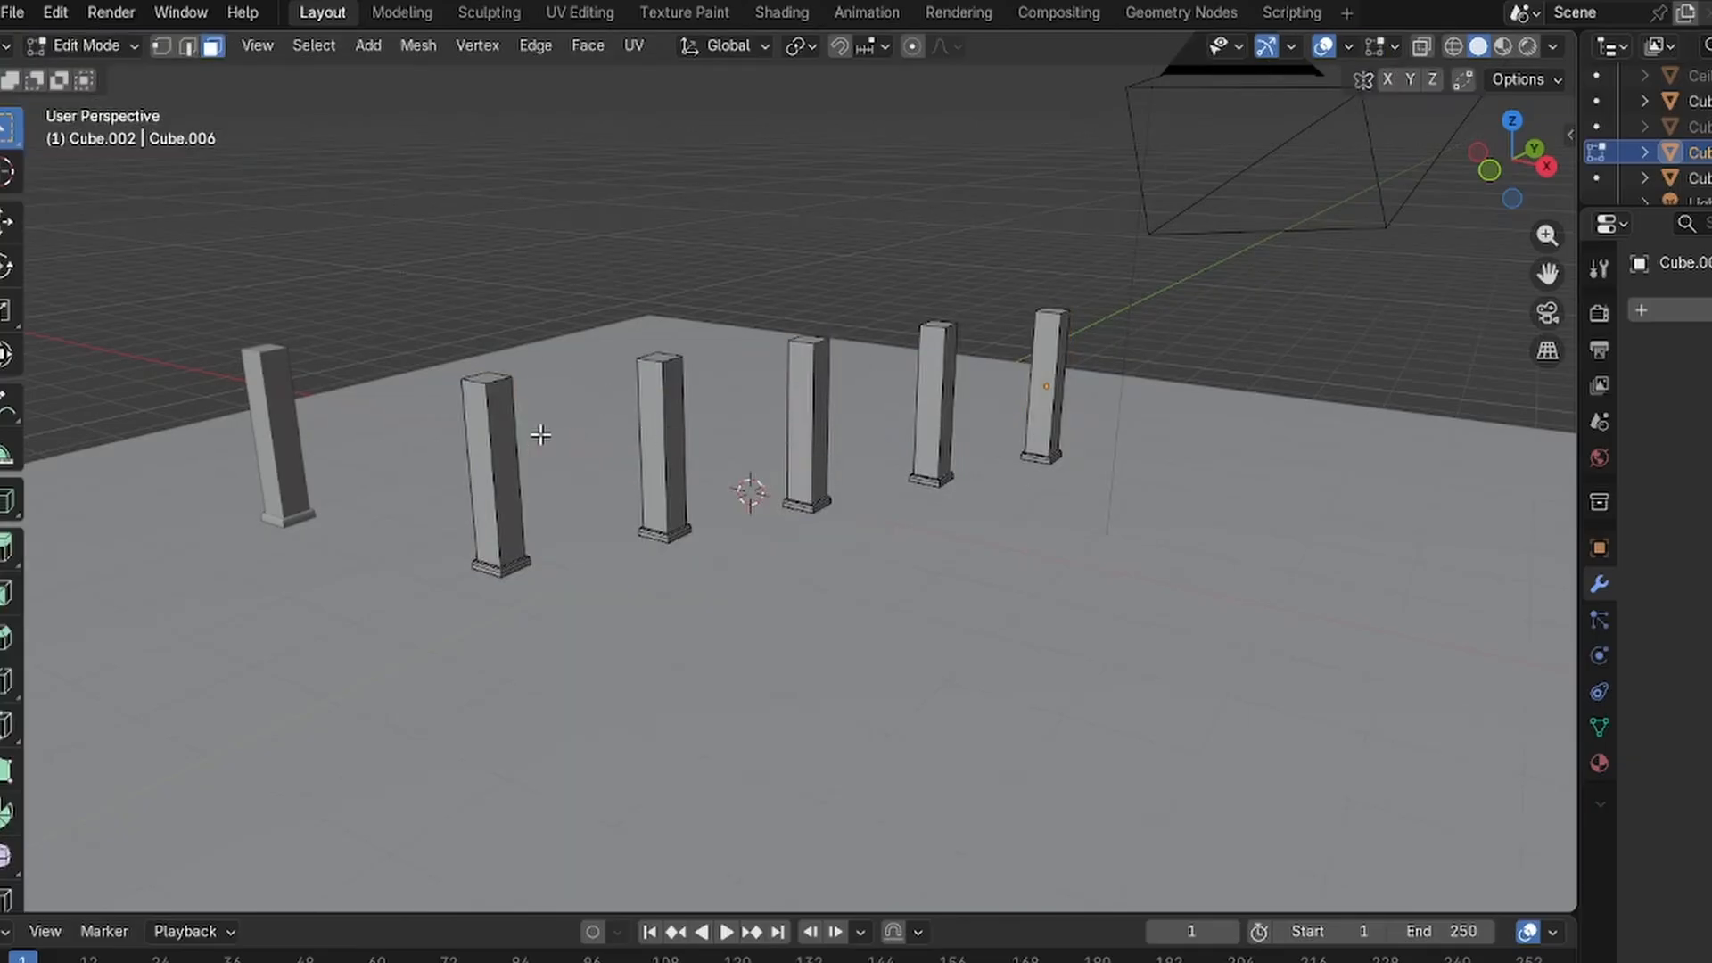
key(a)
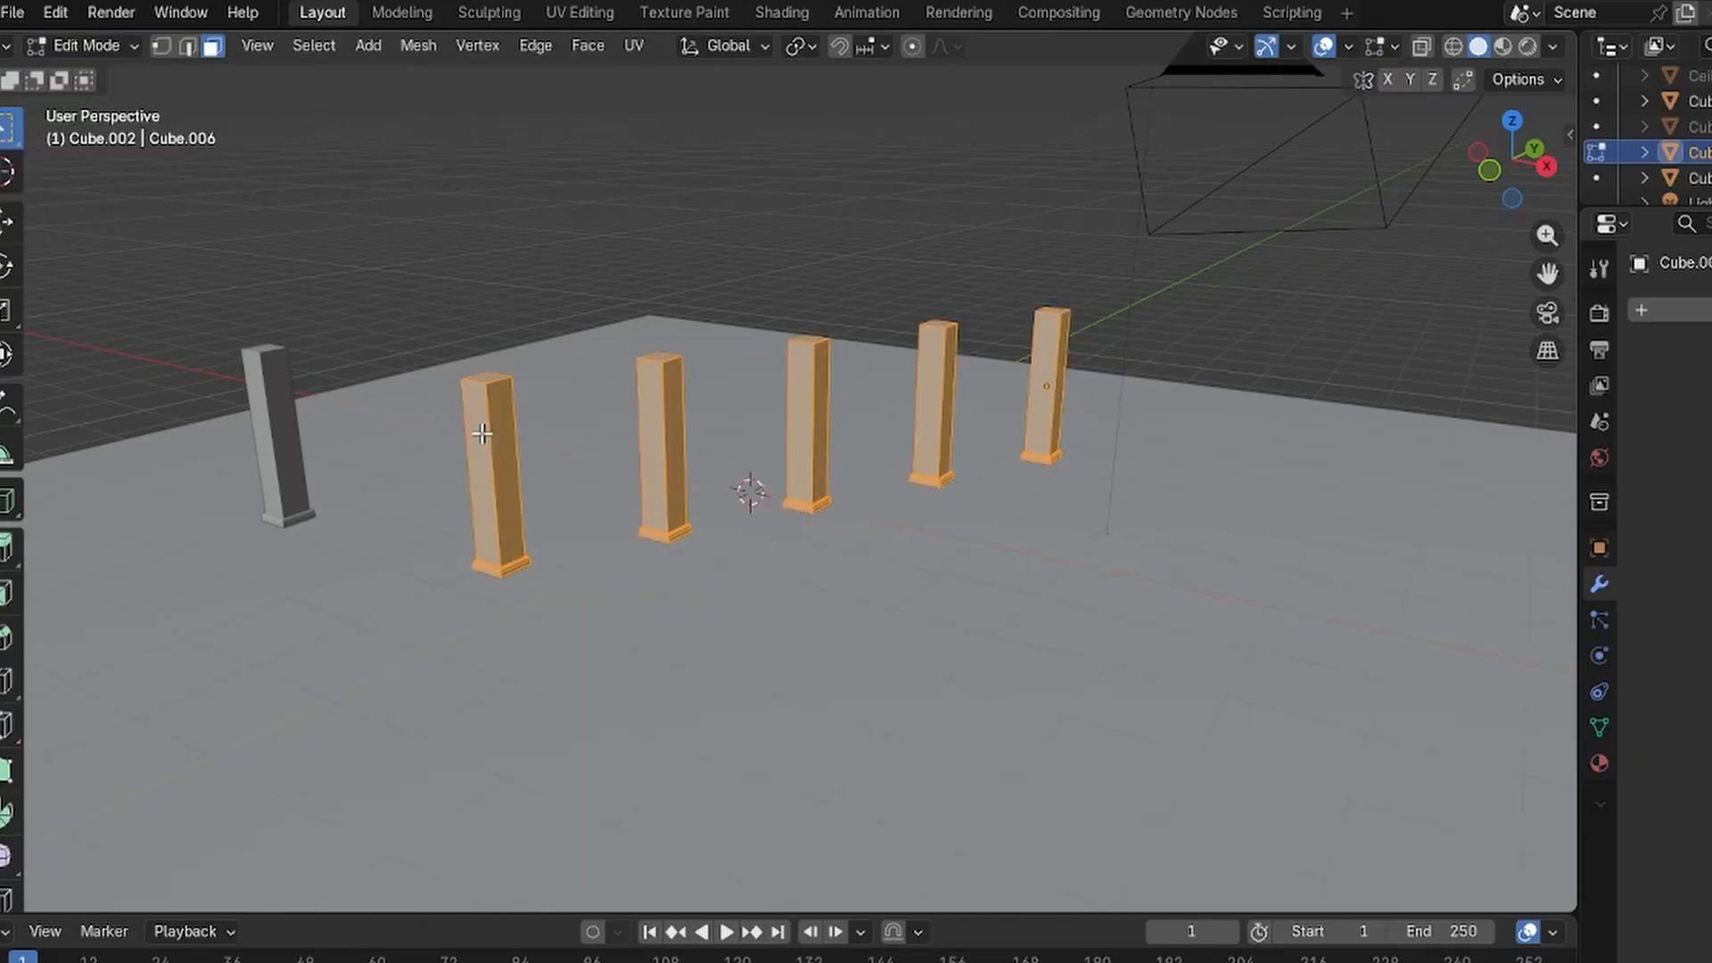
right_click(482, 433)
mouse_move(401, 833)
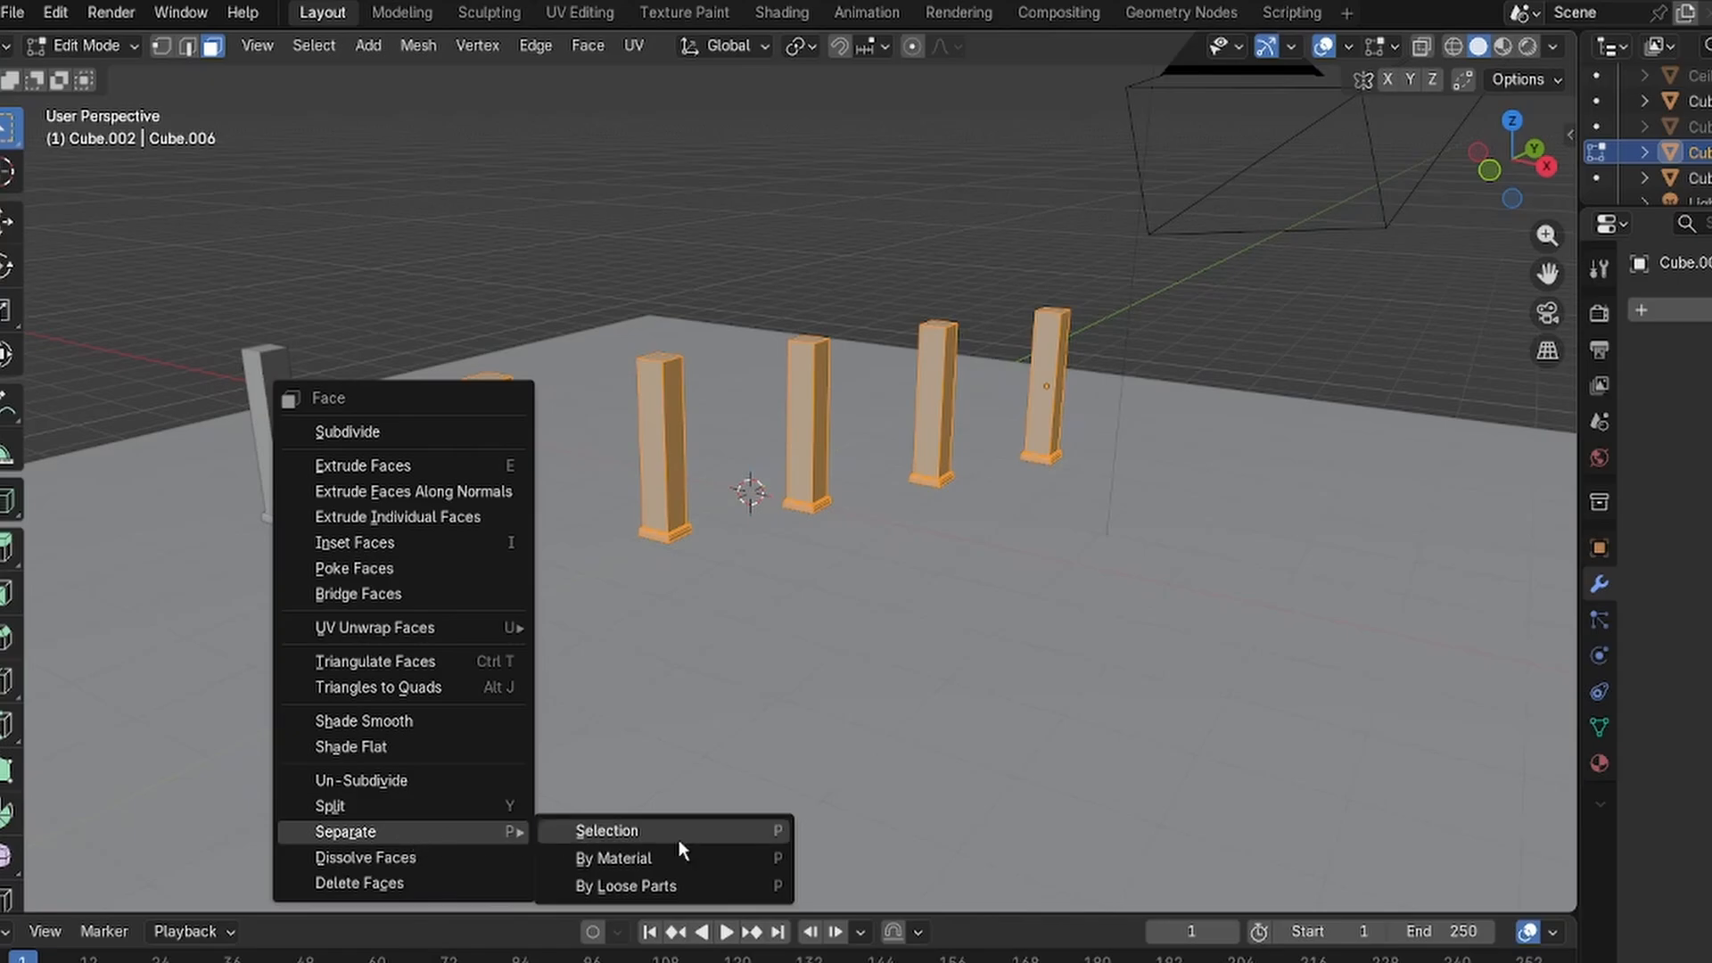
click(702, 883)
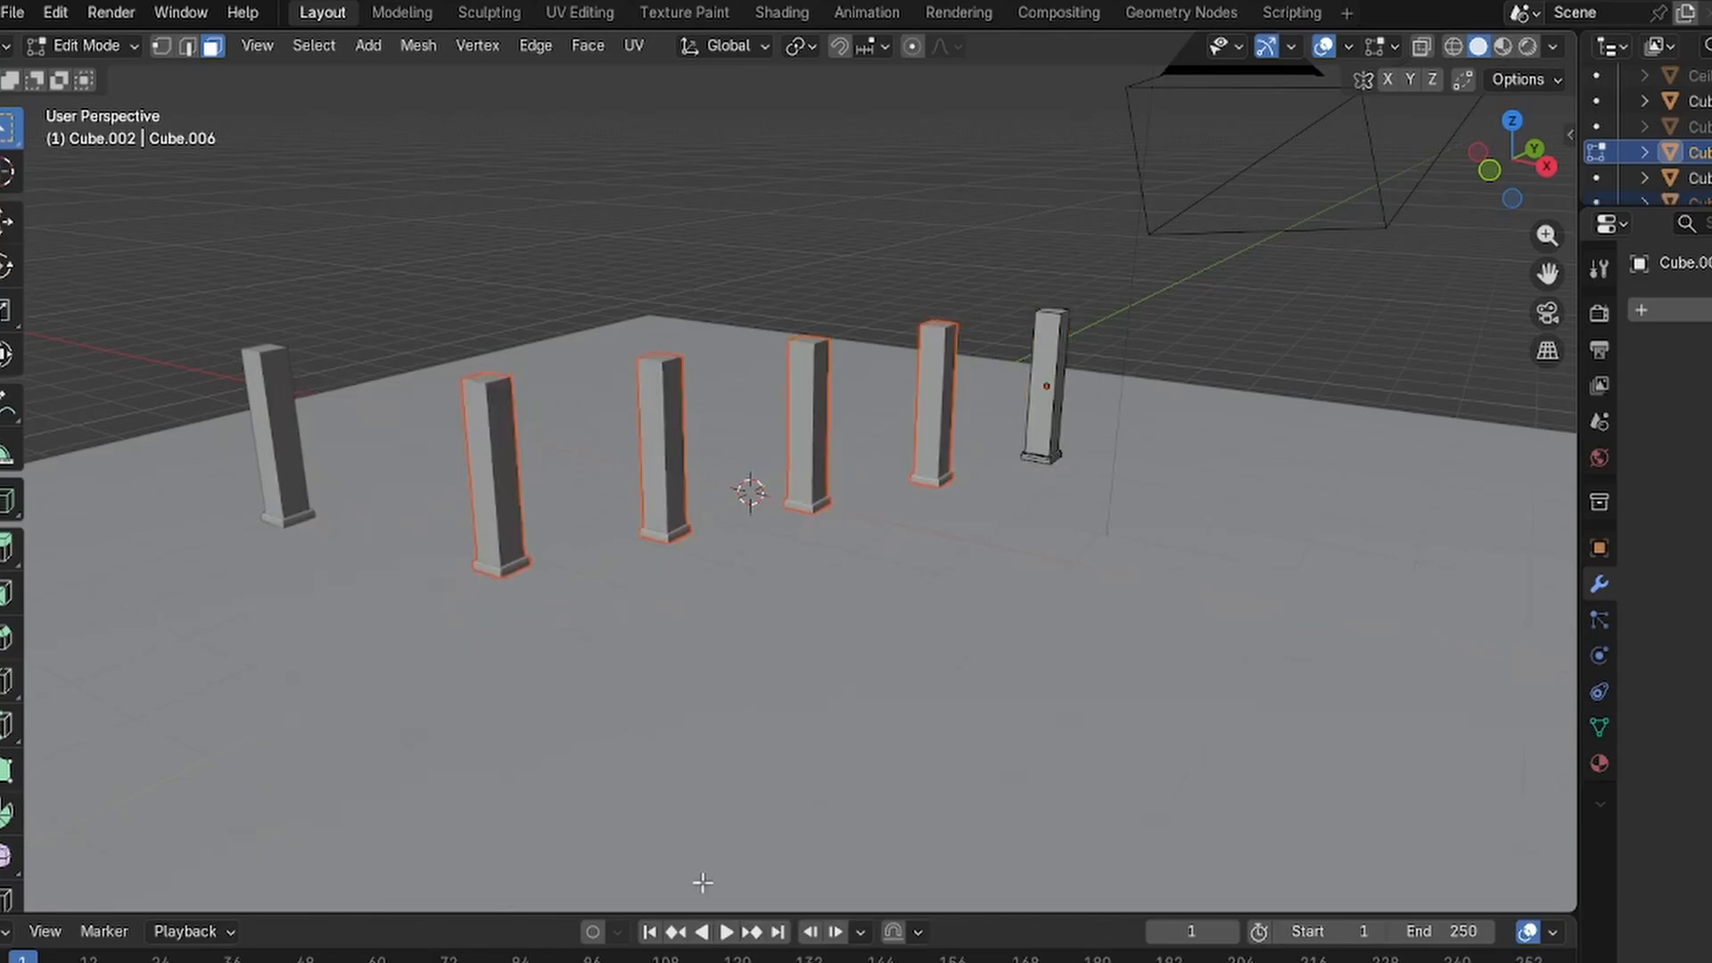
Check the separated pillar objects one by one to match each outliner entry to its pillar.
scroll(1705, 157, down, 2)
click(1705, 154)
key(Down)
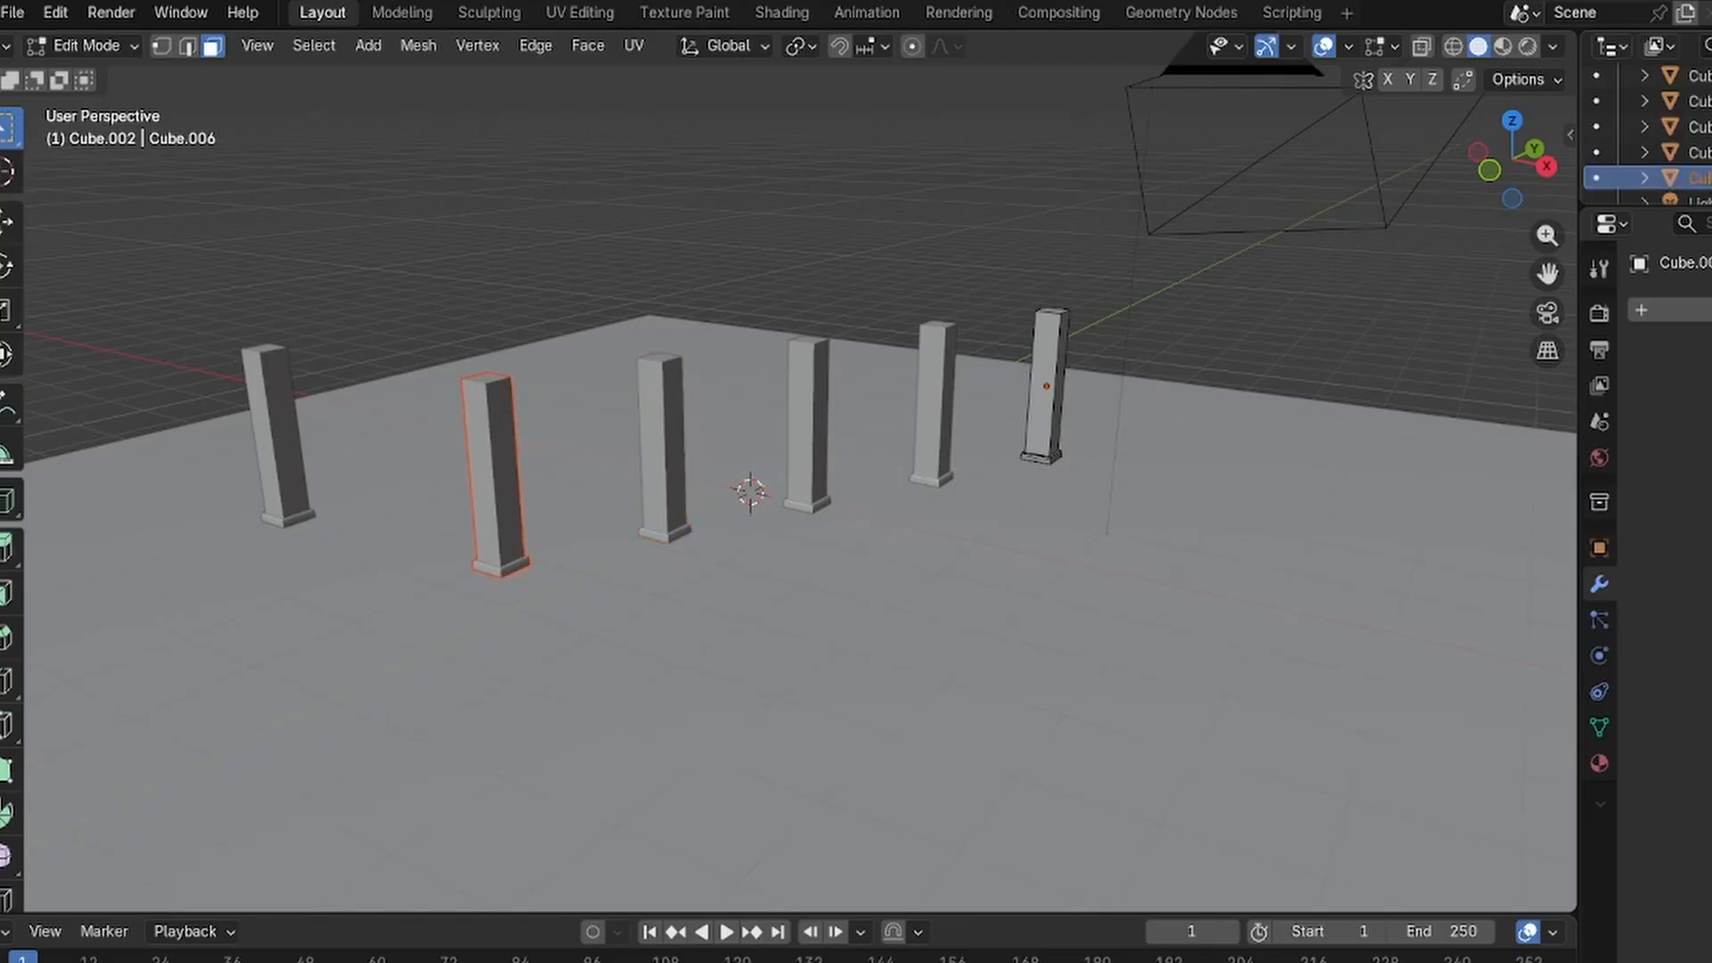
key(Up)
key(Up)
key(Up)
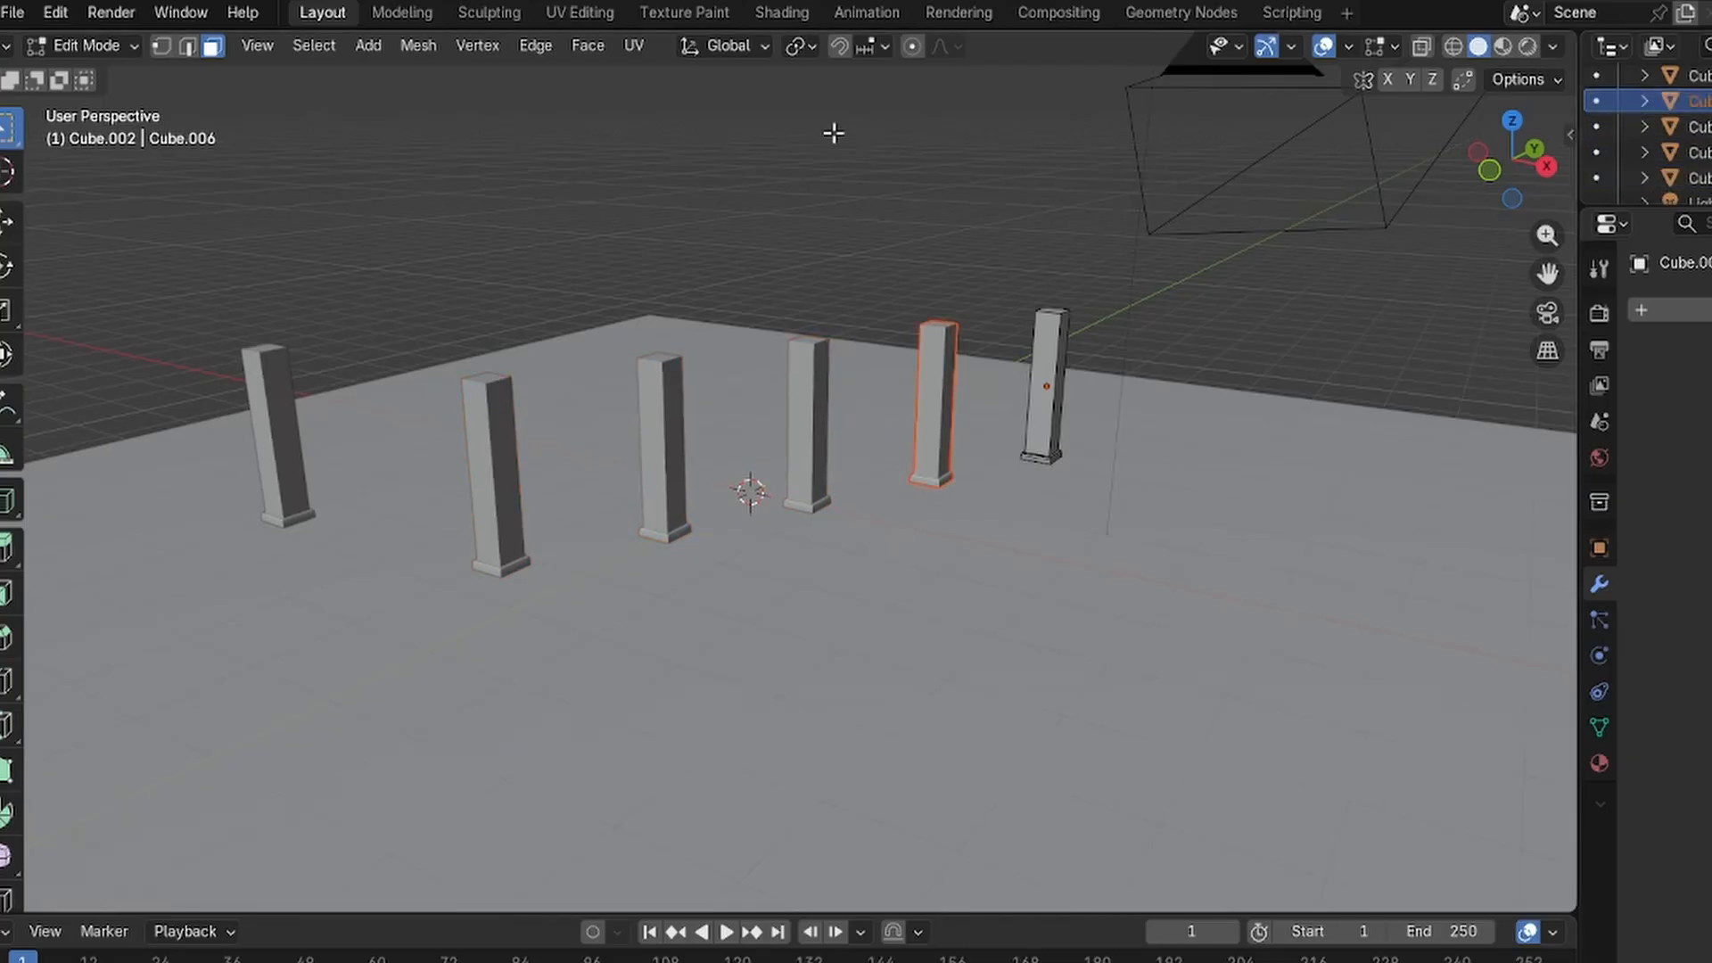
In Edit Mode, extrude the X-facing side and plinth faces of the pillar at the row's end along X into a long wall.
scroll(1699, 109, up, 1)
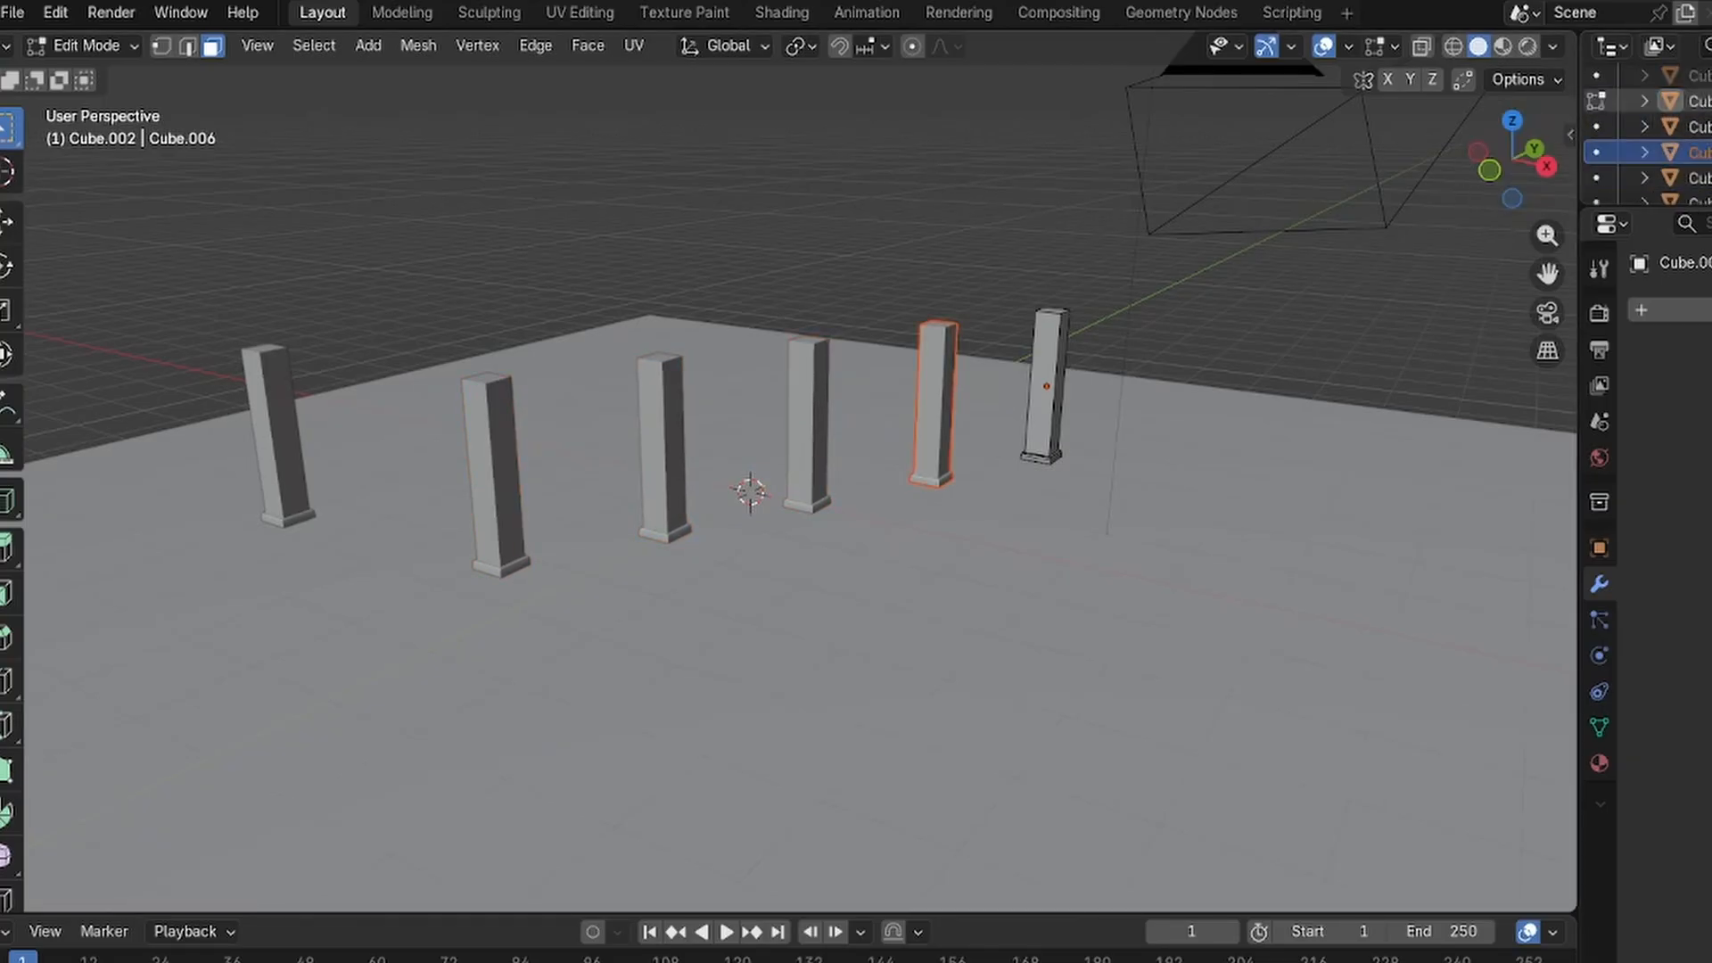
click(1674, 131)
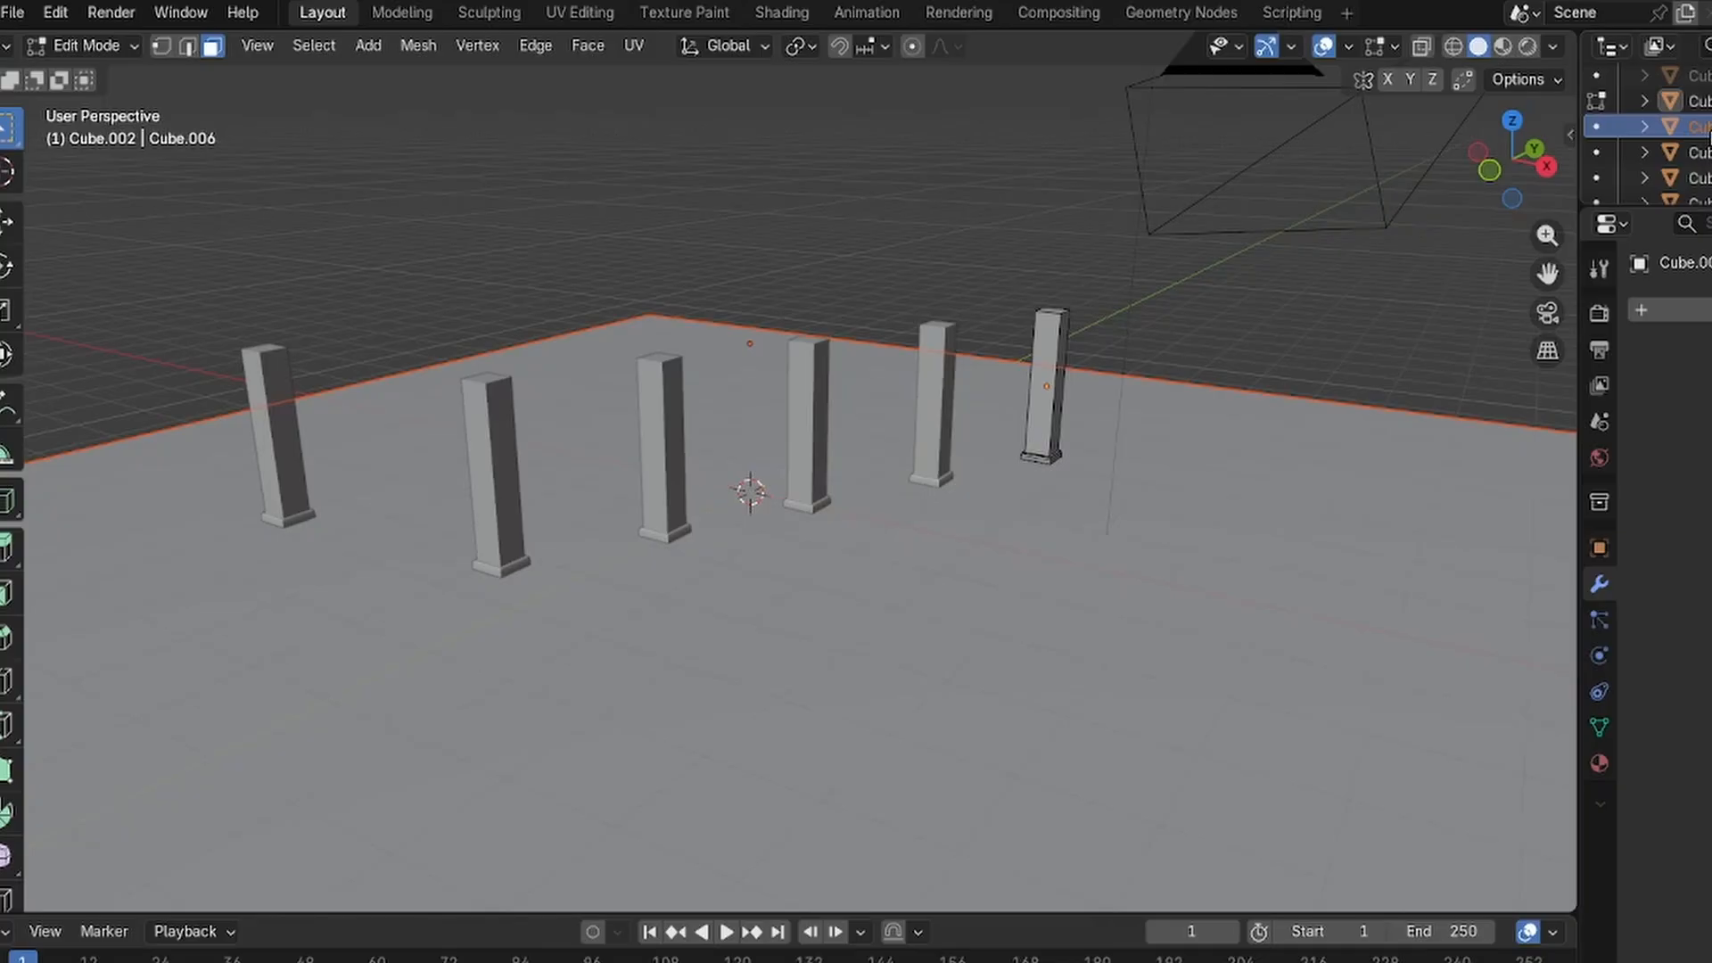
click(1695, 100)
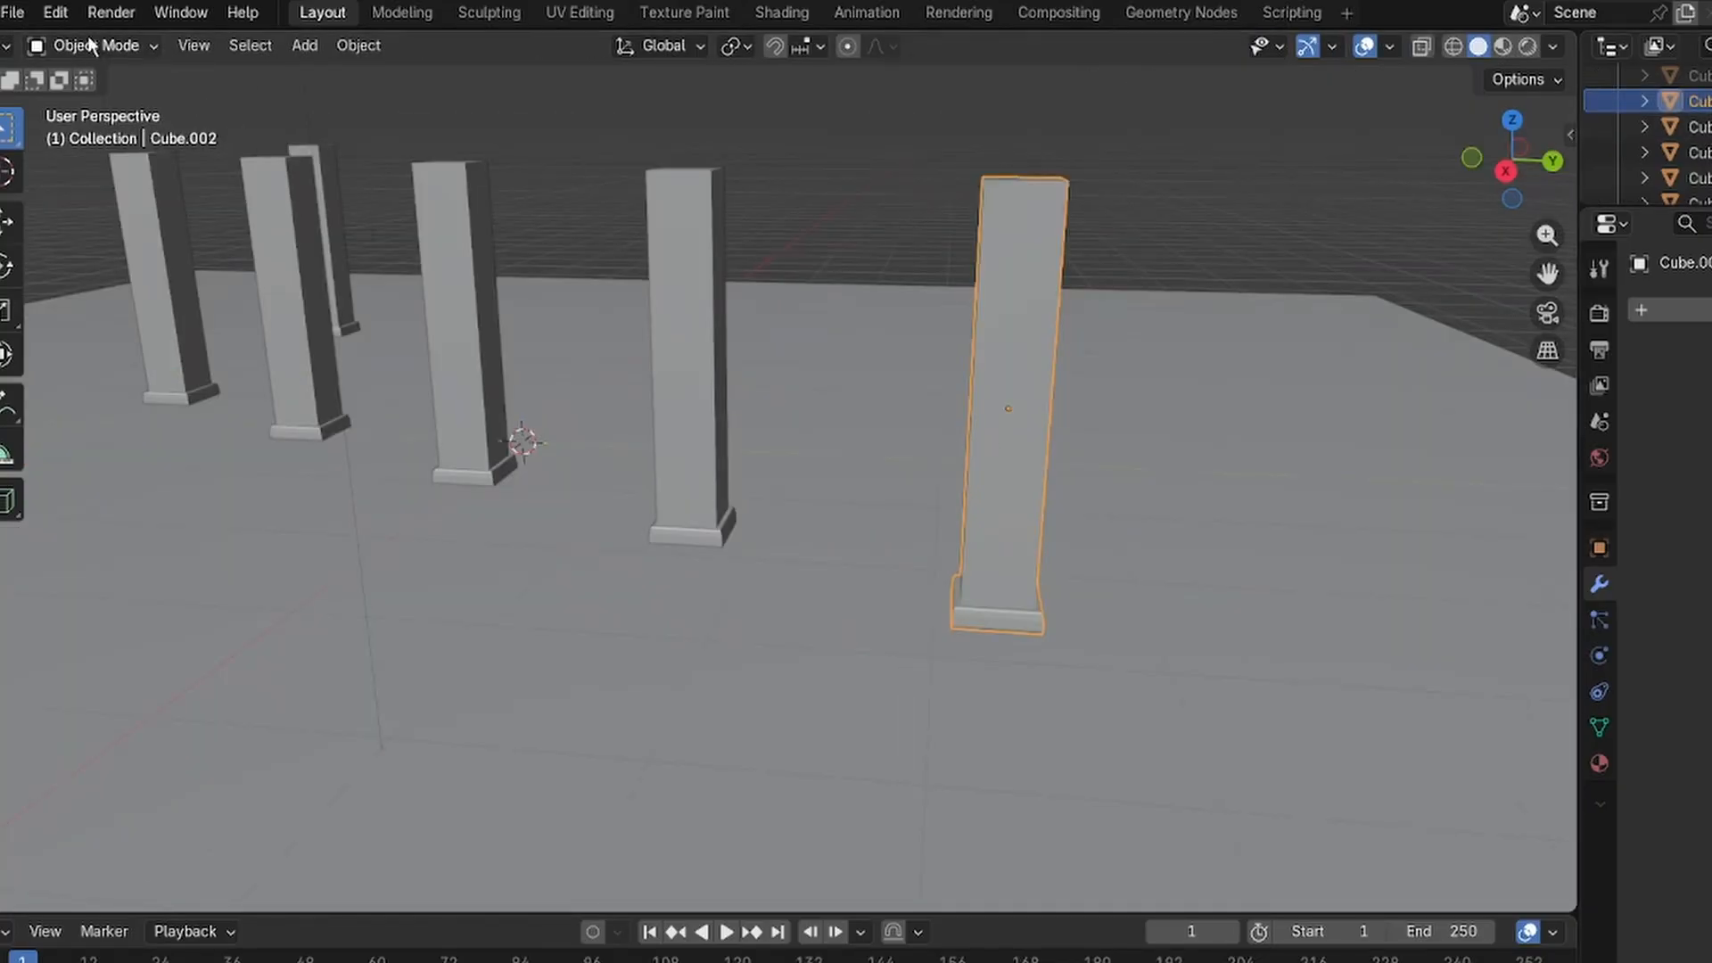
click(92, 44)
click(80, 96)
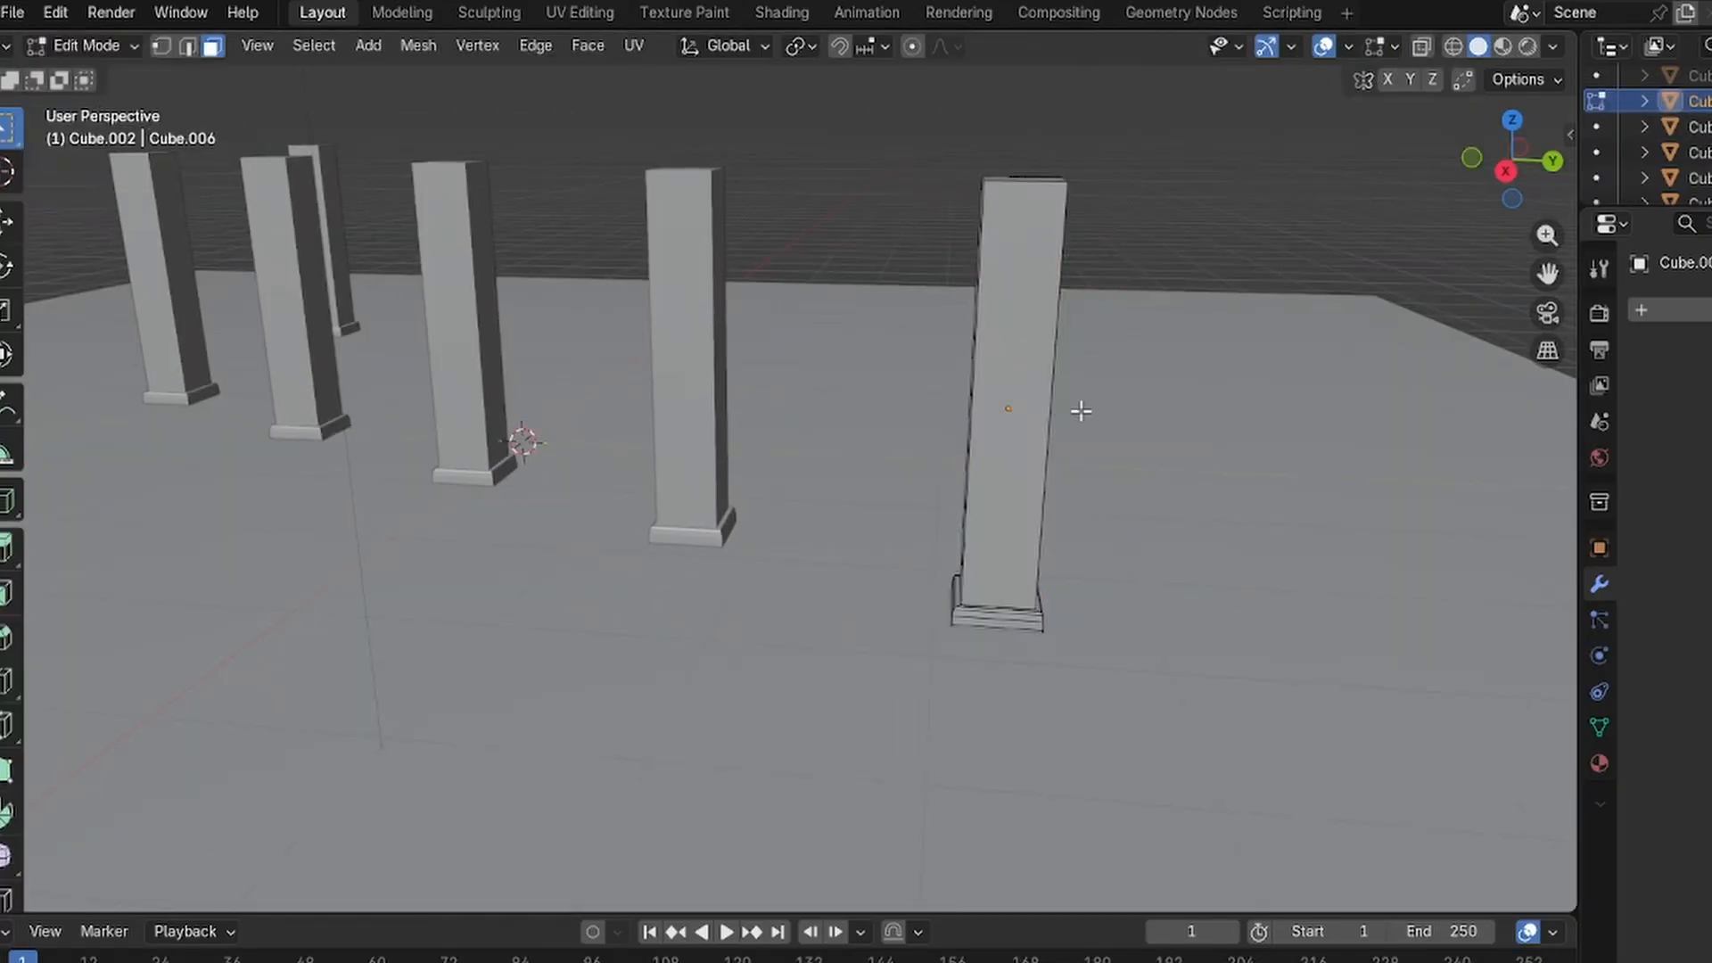
key(a)
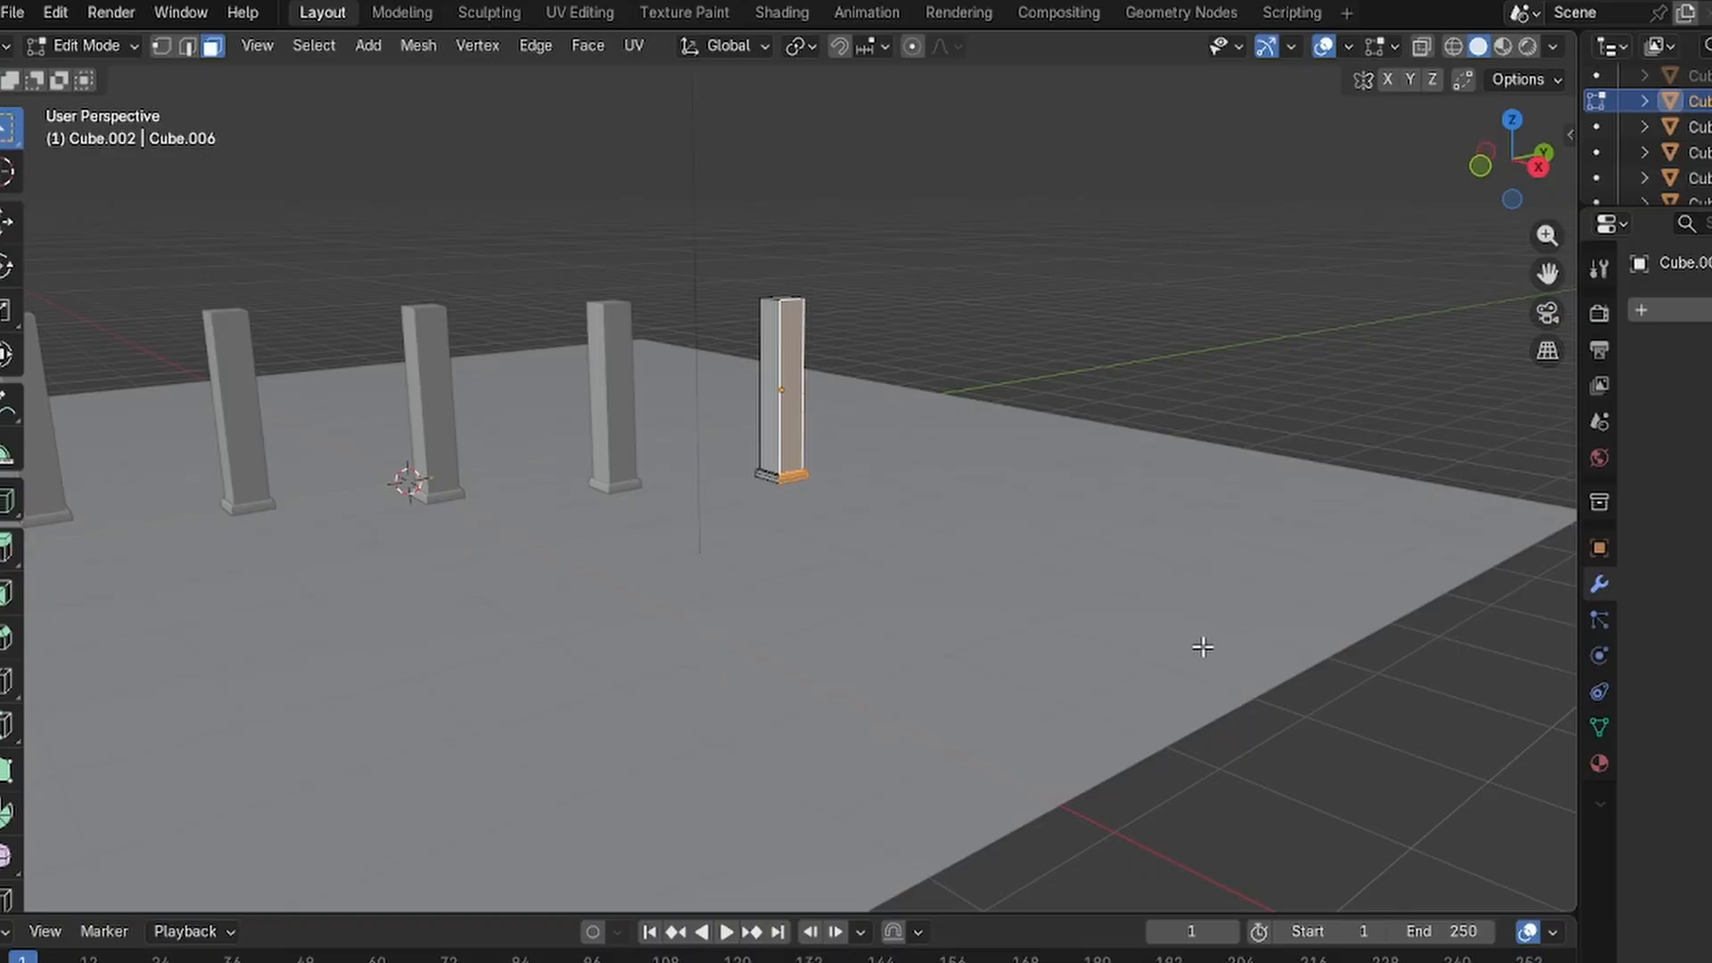
key(e)
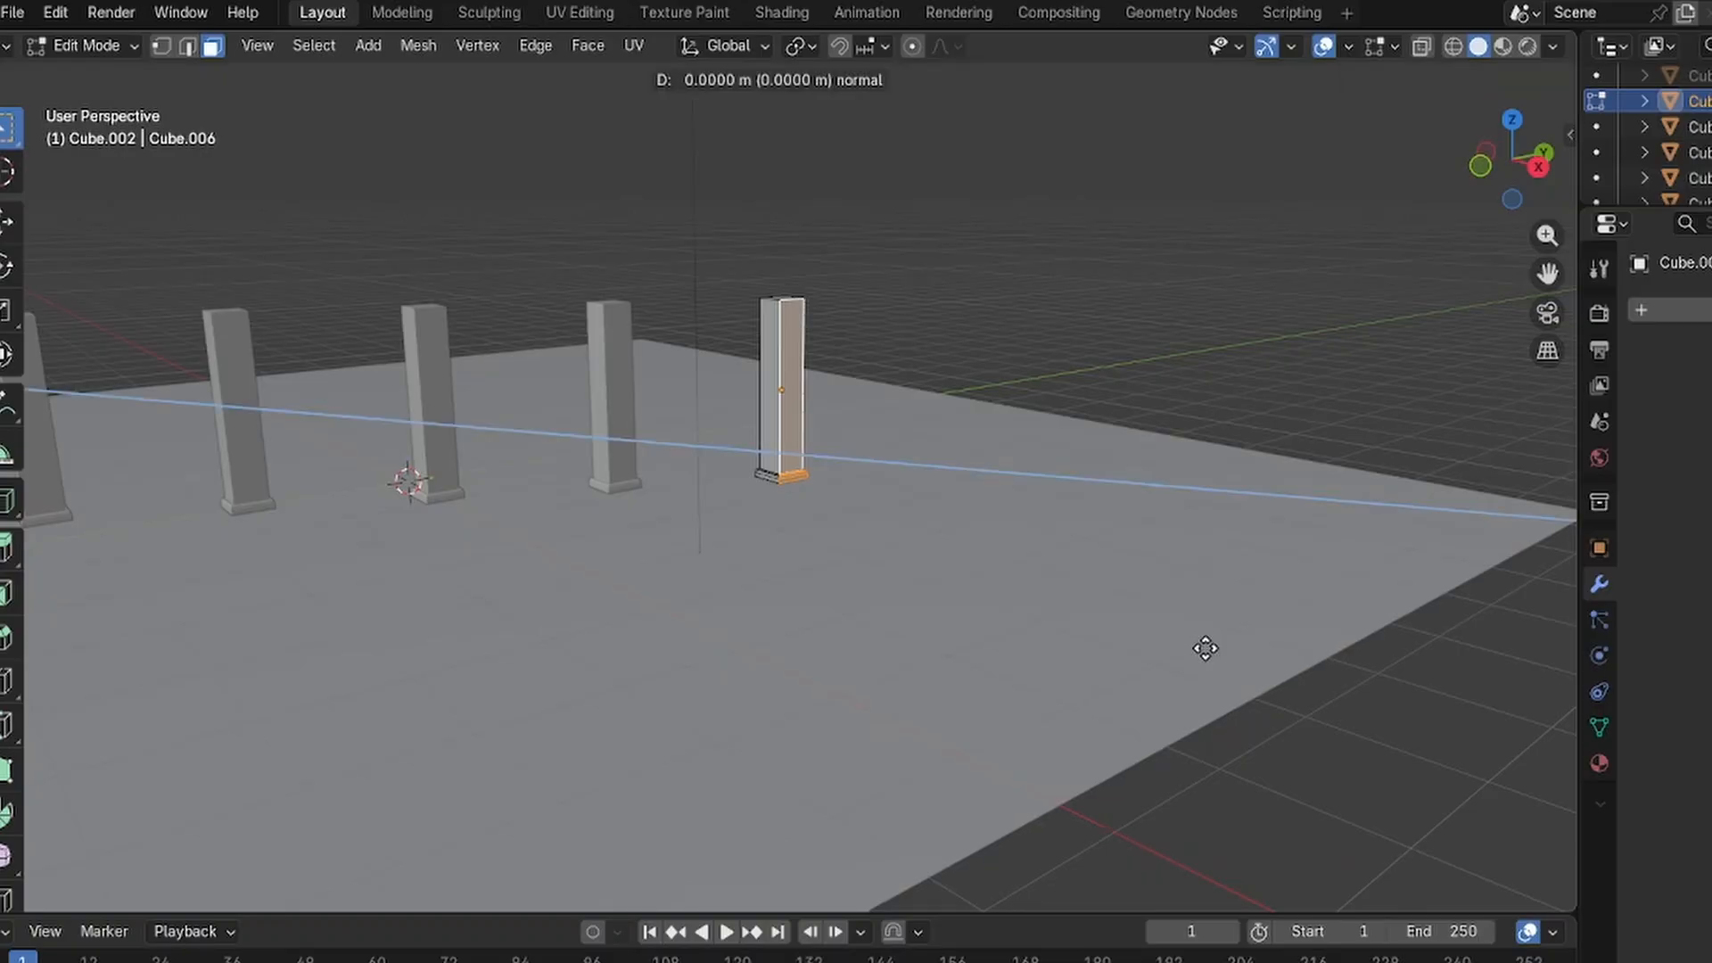
key(x)
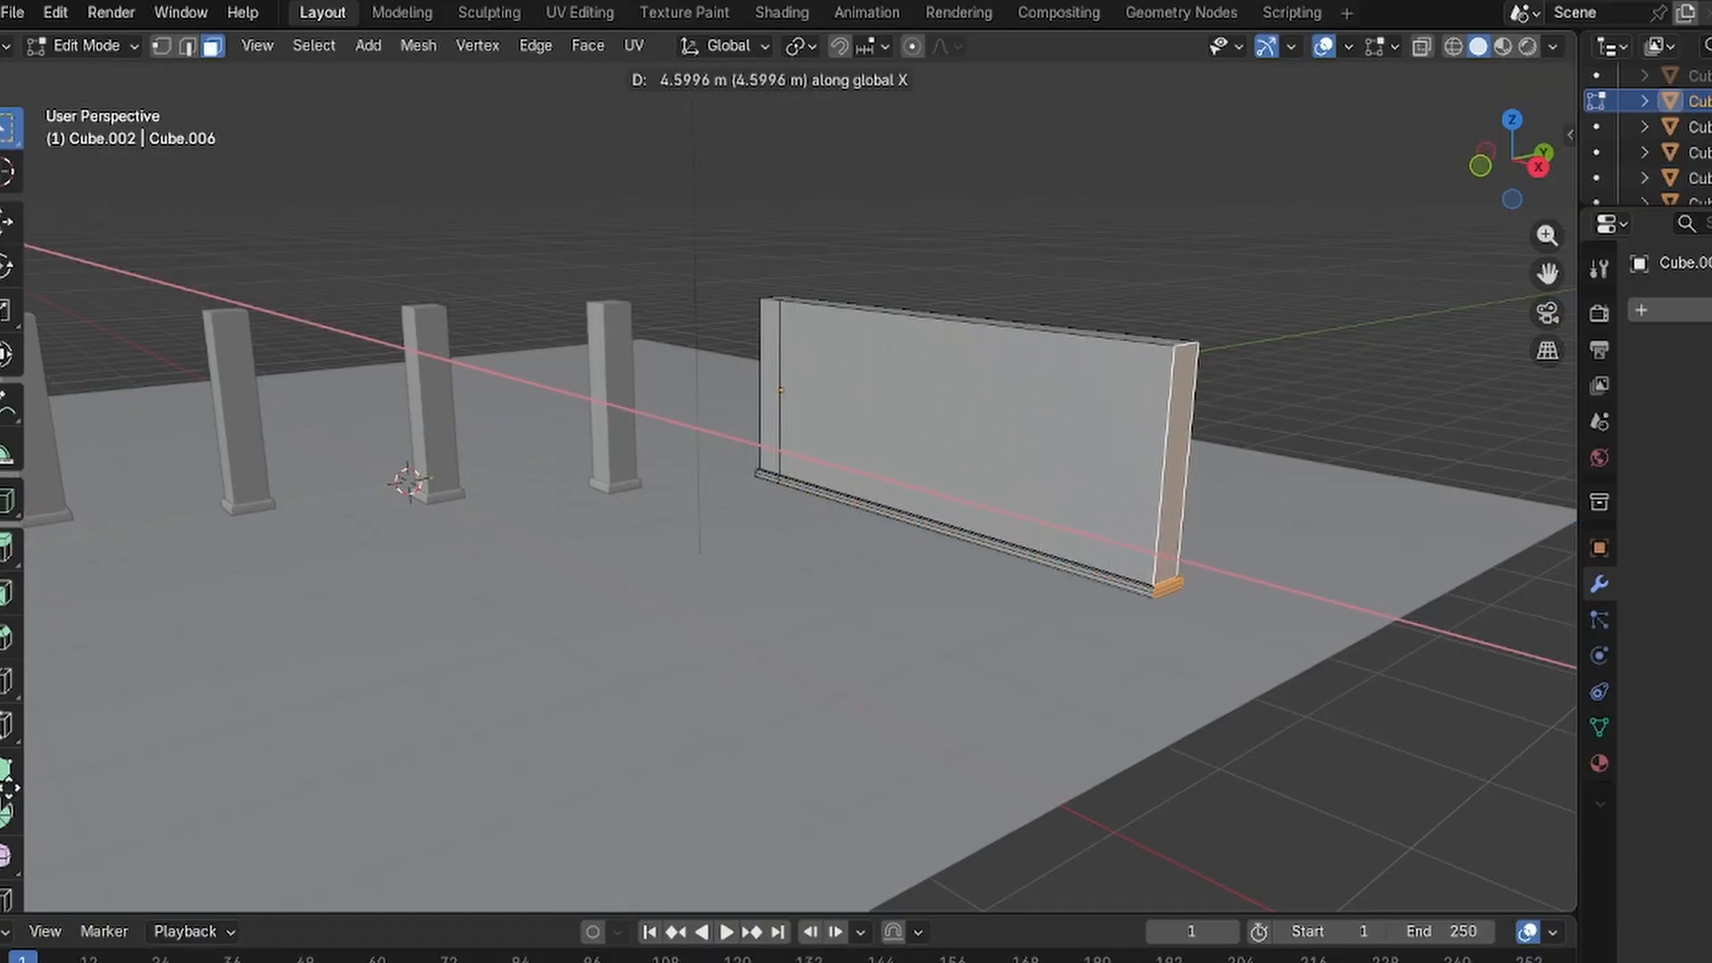
click(46, 795)
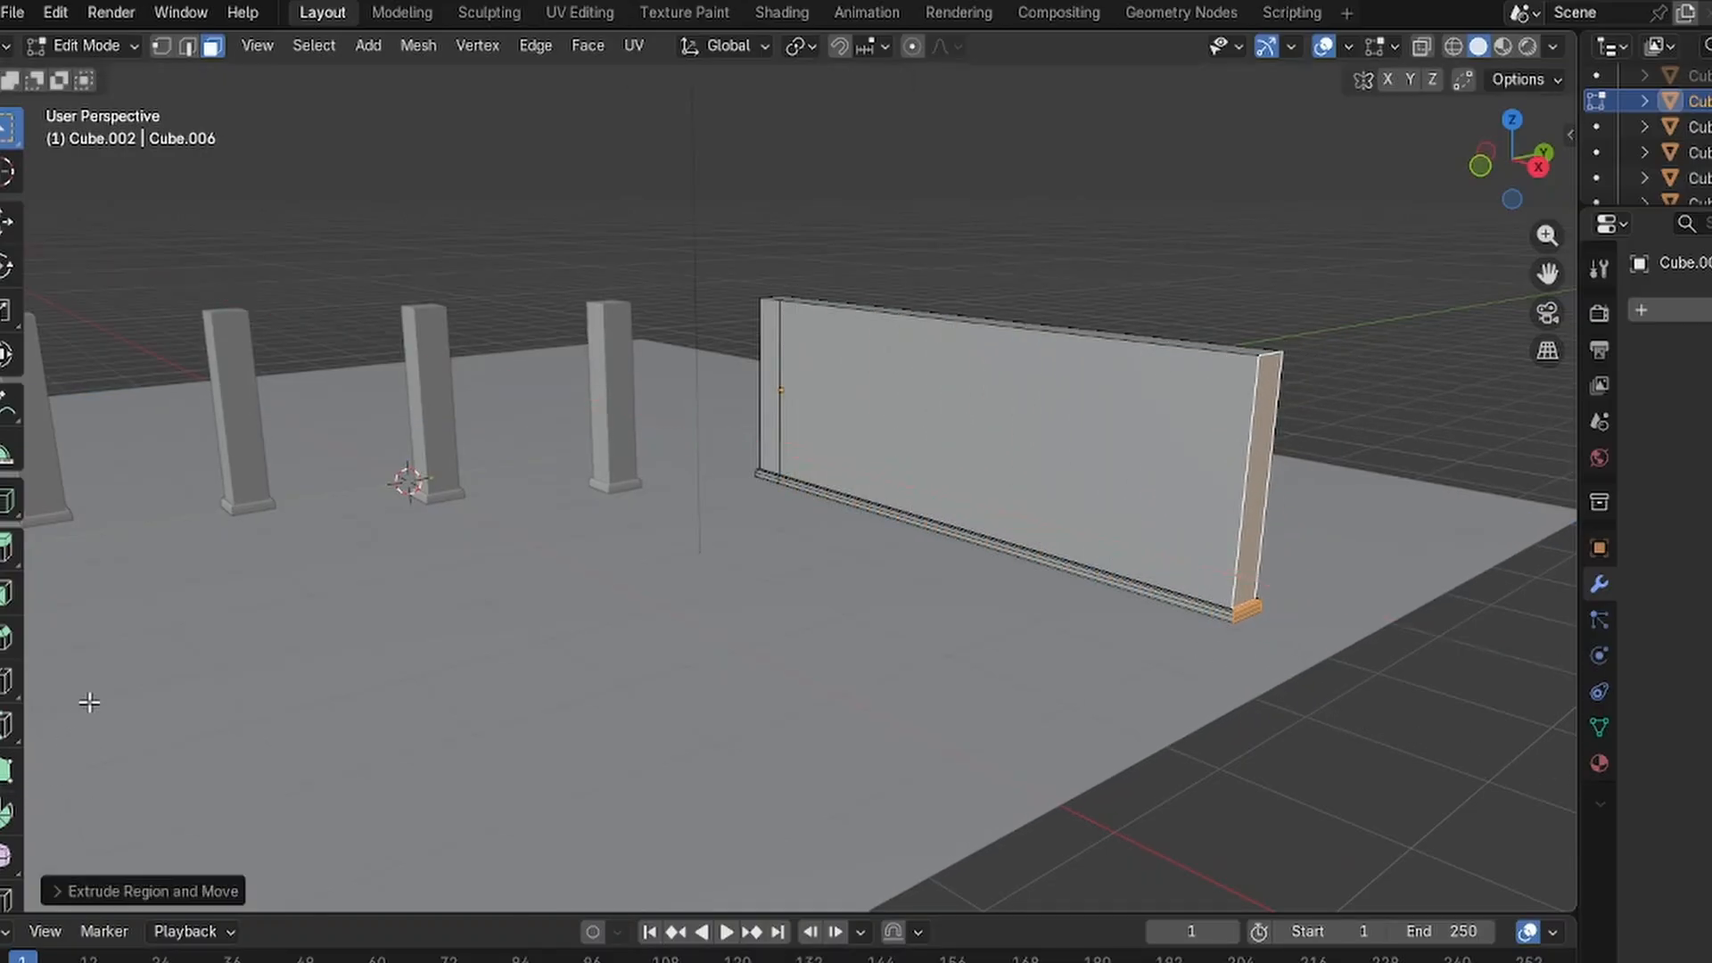
click(754, 184)
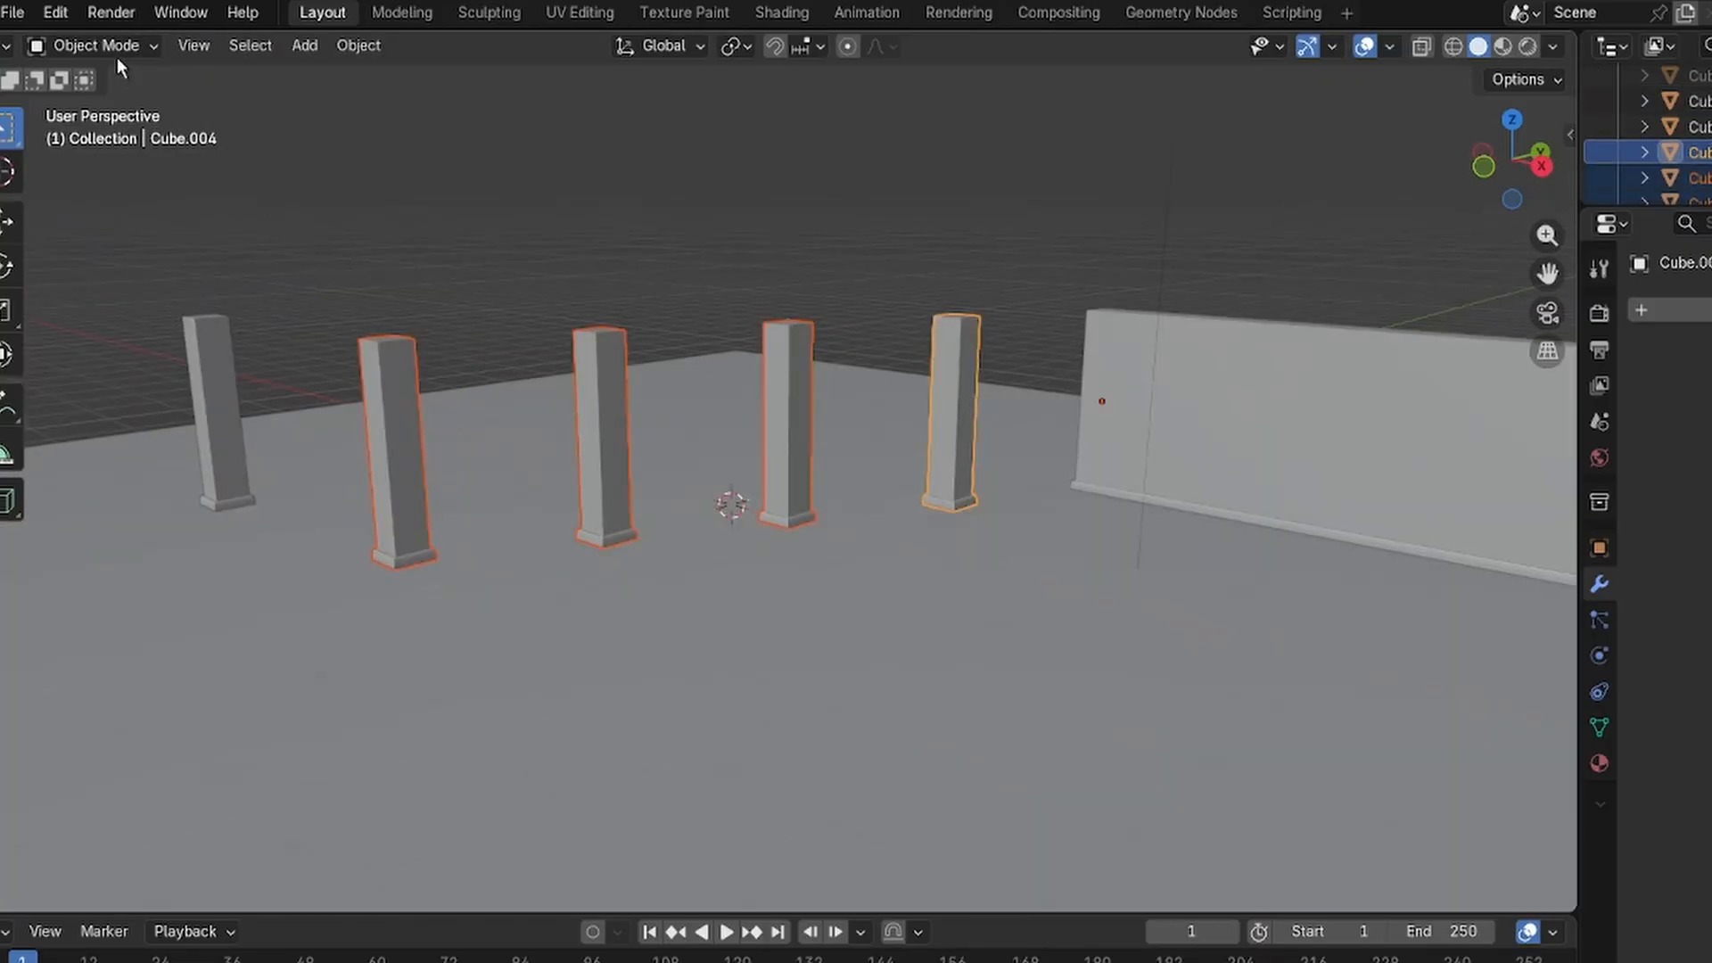
In Edit Mode, extrude the X-facing side and plinth faces of the four other row pillars together along X into parallel walls.
click(118, 46)
click(107, 99)
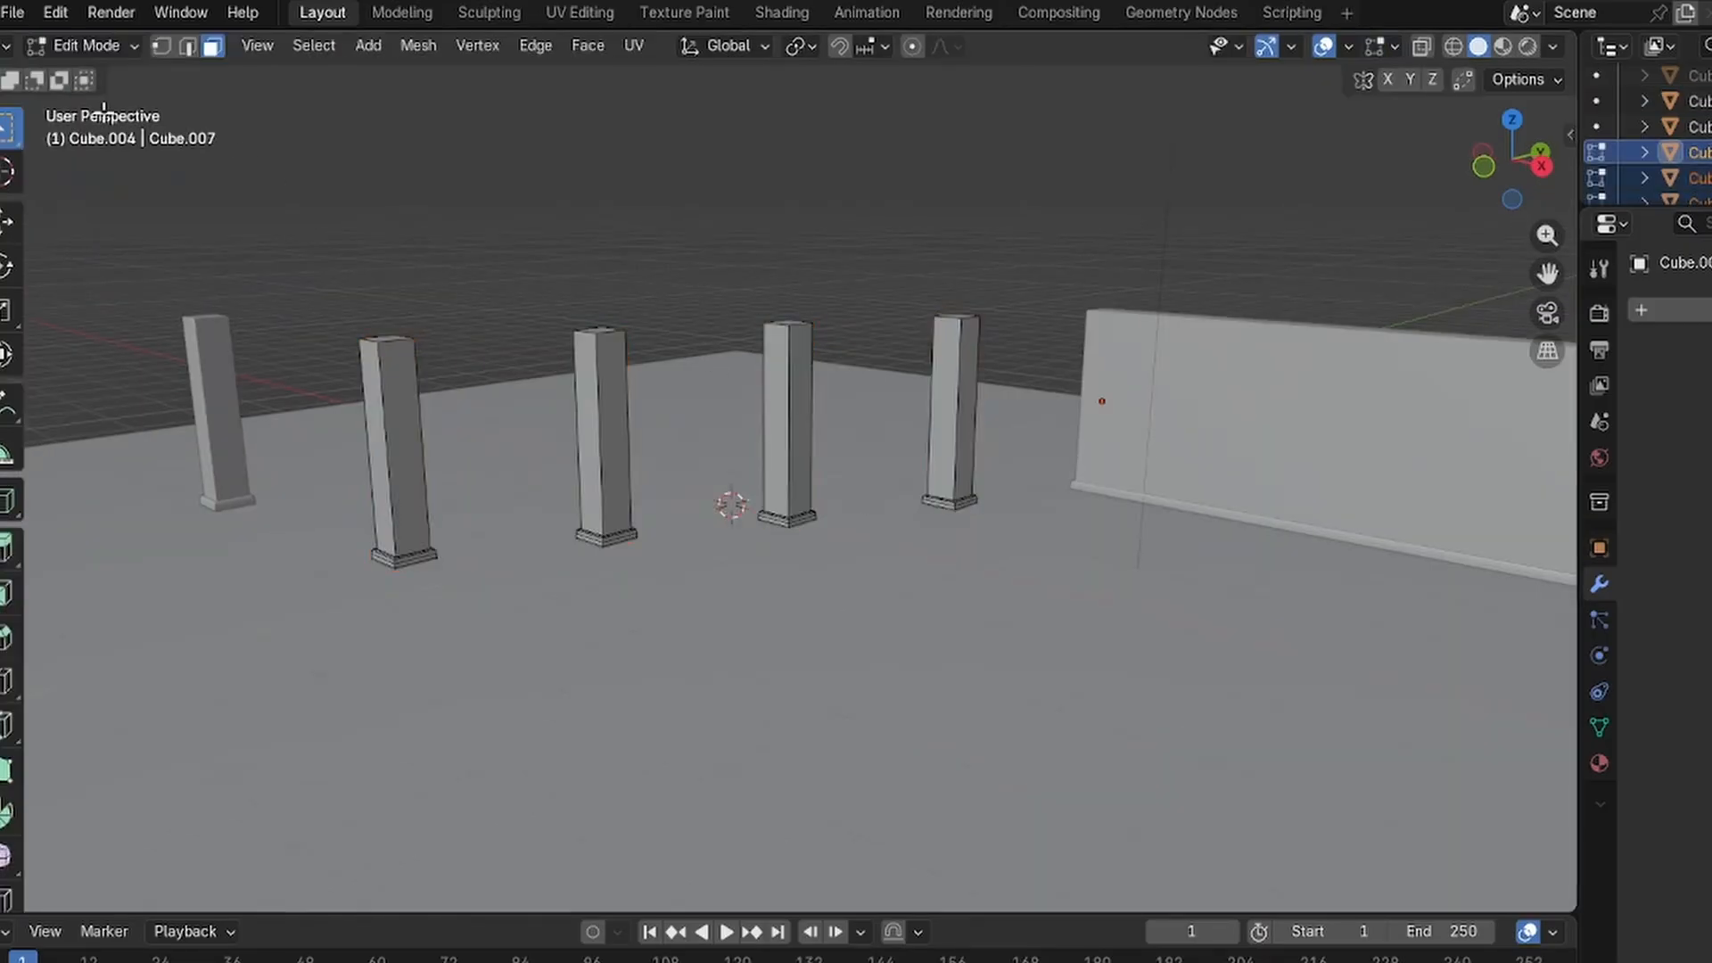
drag(416, 564, 423, 575)
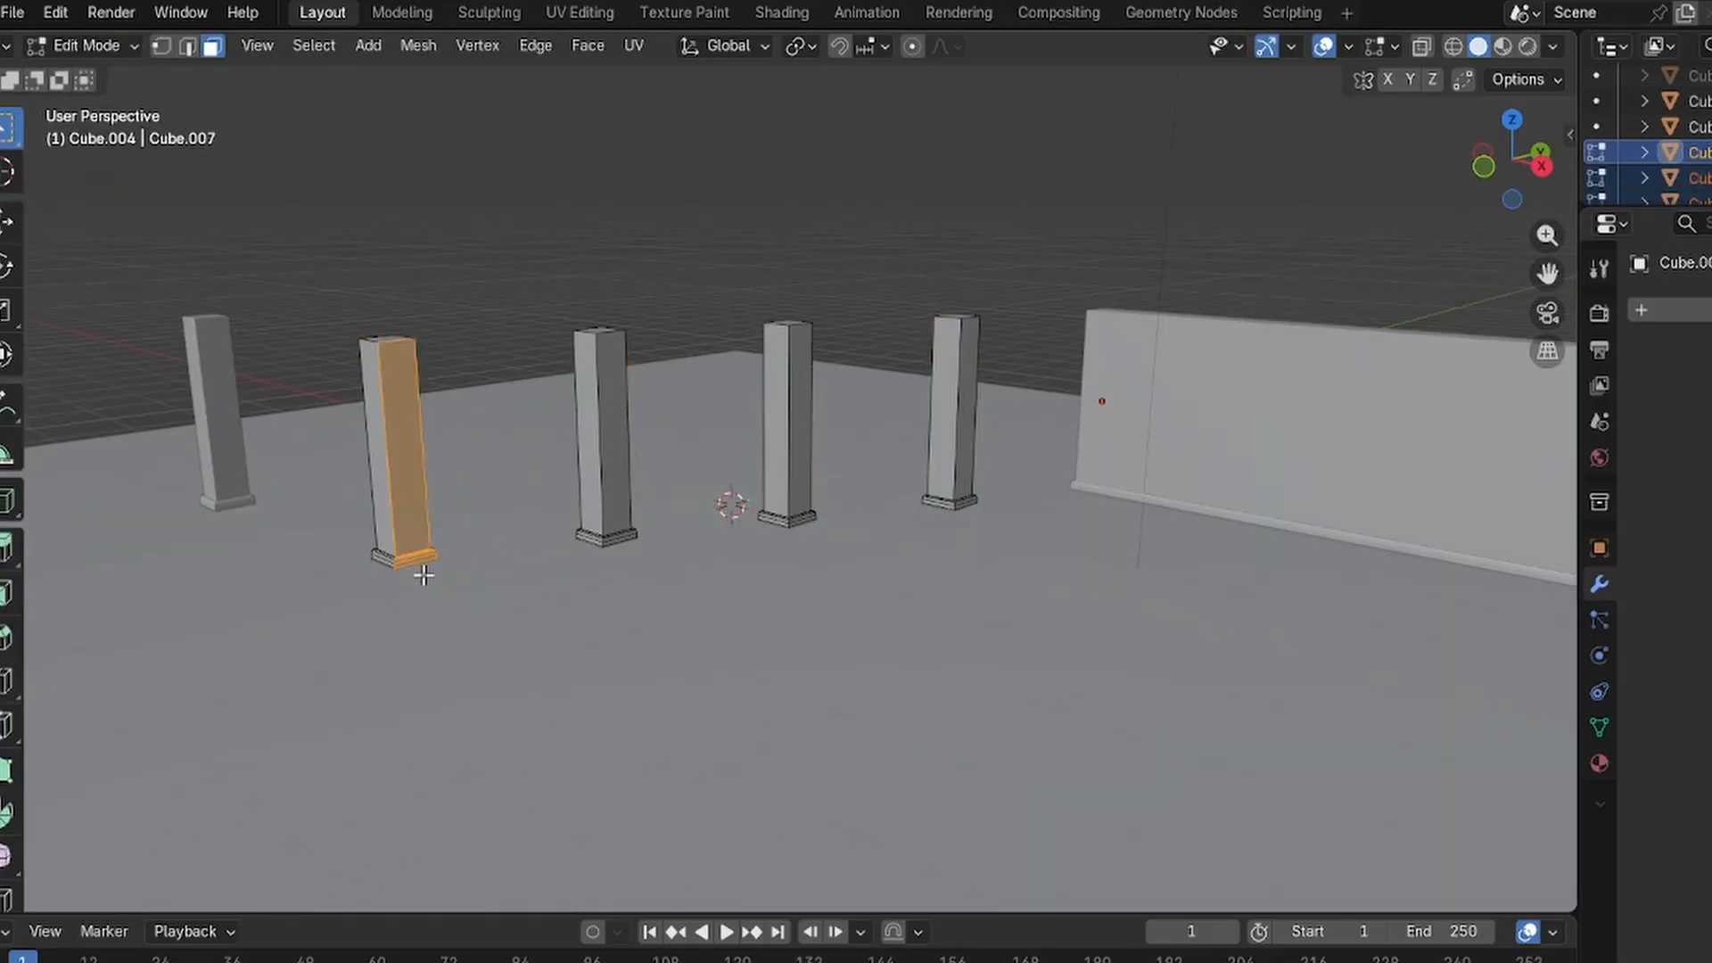
middle_drag(468, 503, 416, 442)
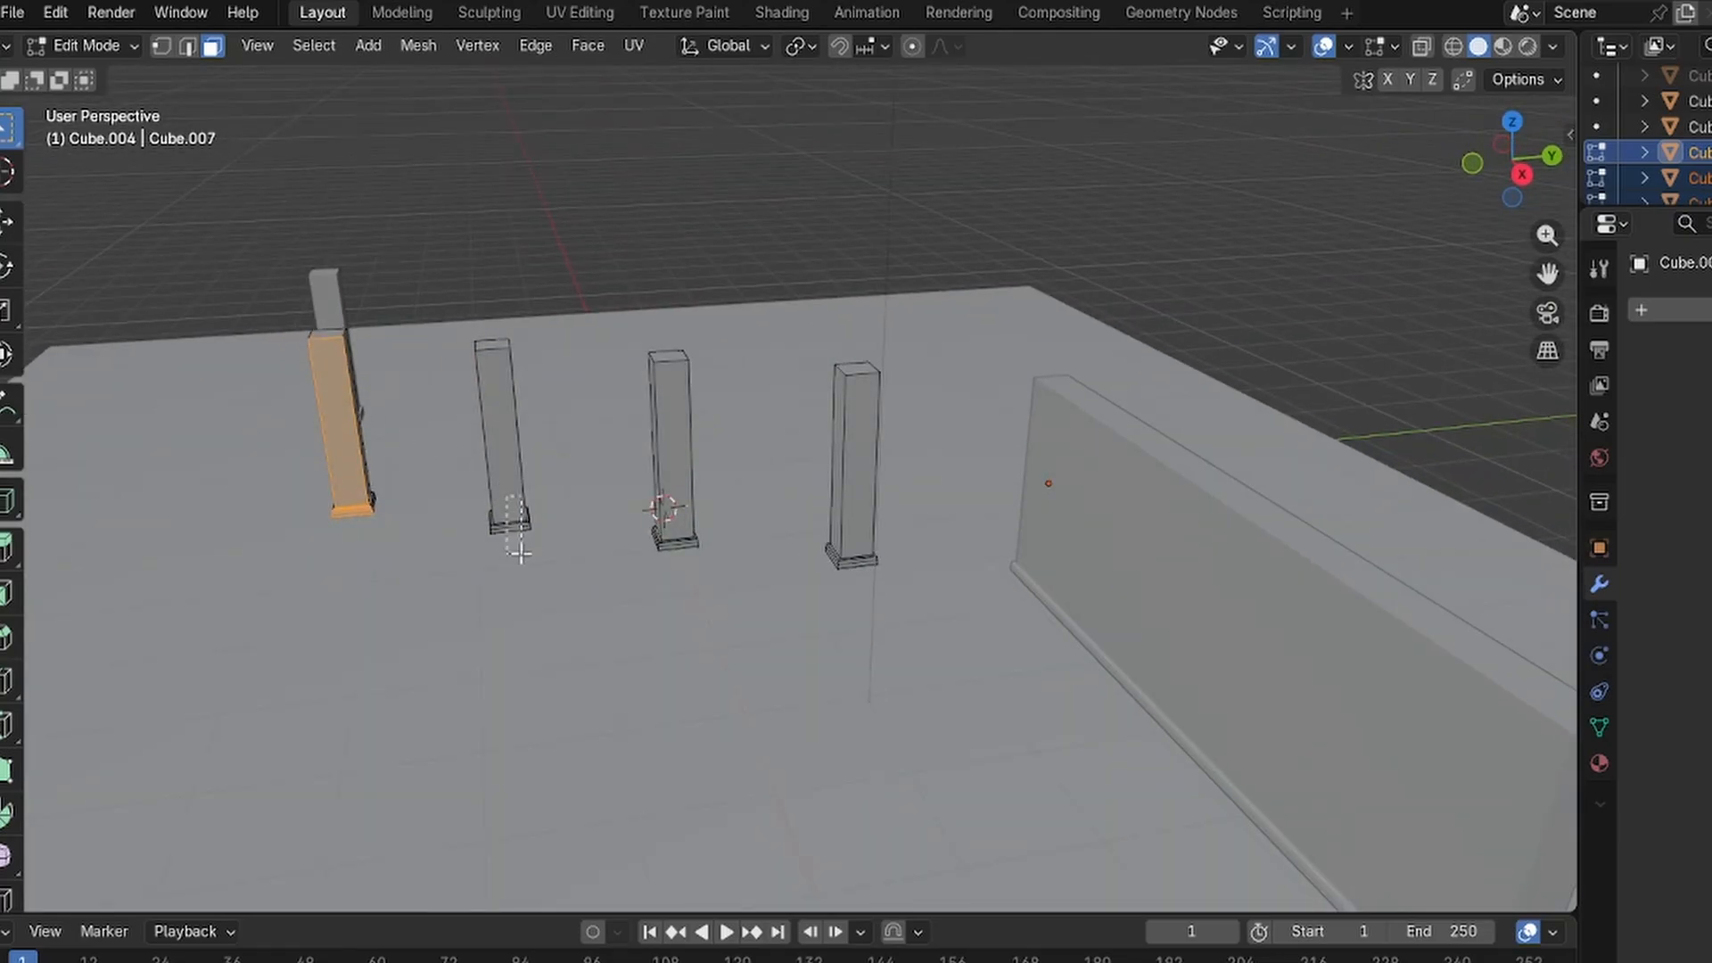
shift+drag(520, 553, 521, 551)
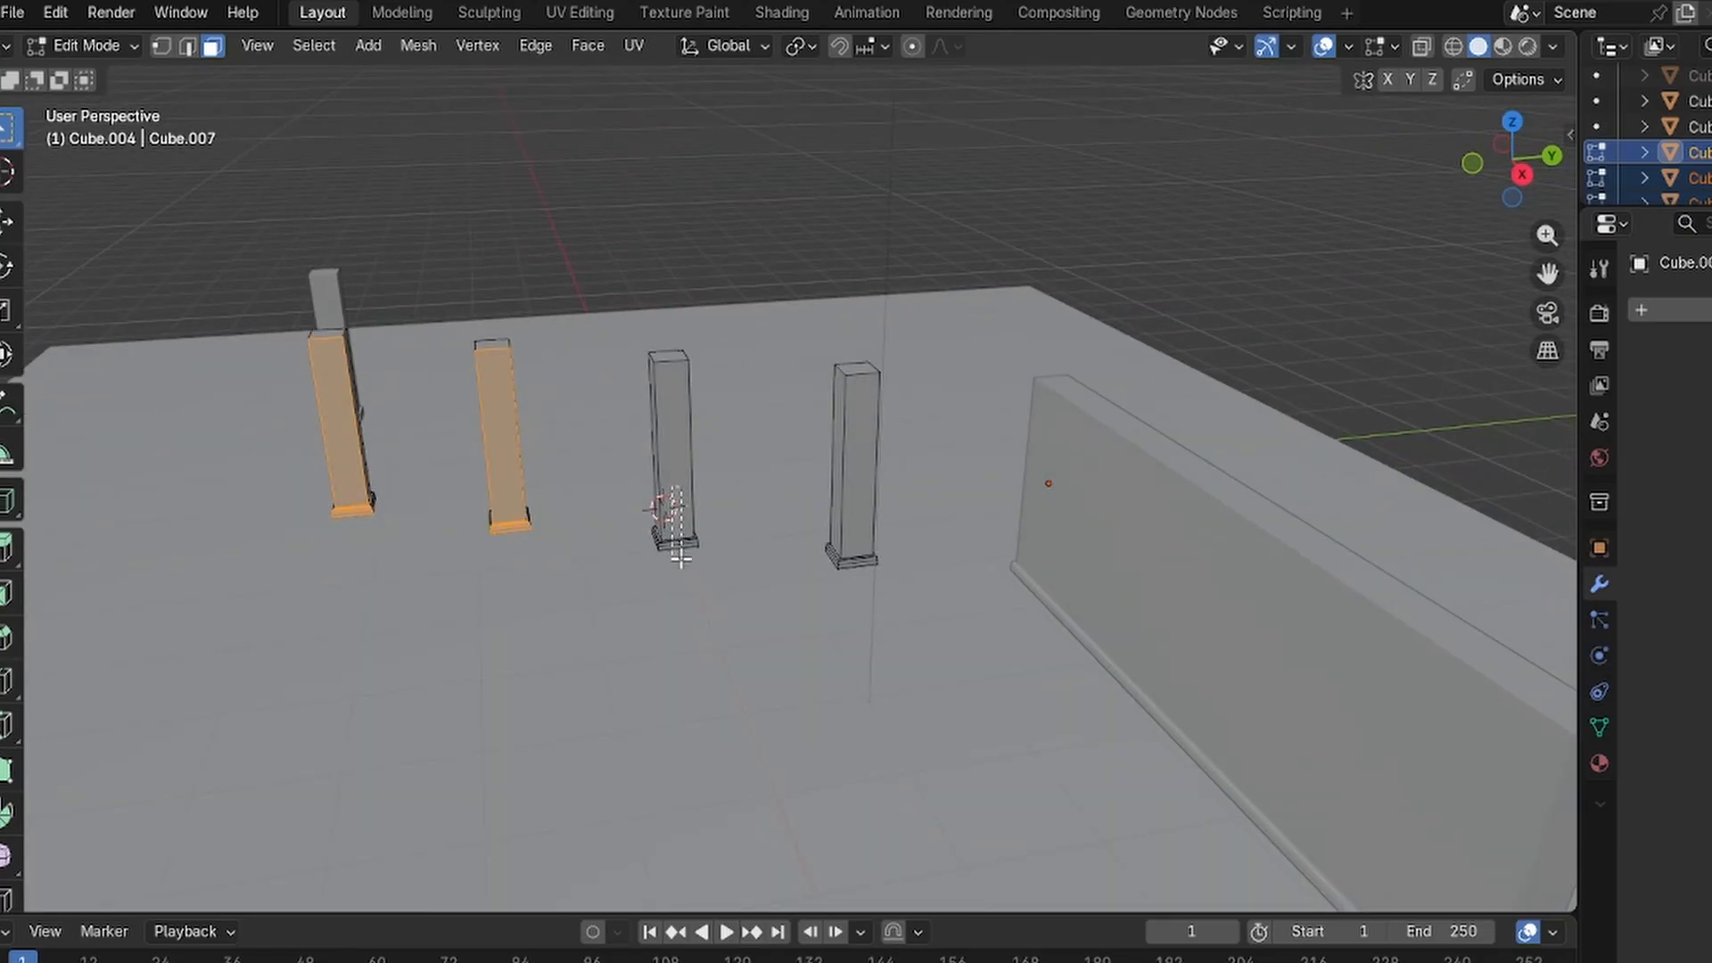
shift+drag(681, 558, 698, 569)
shift+drag(870, 583, 870, 583)
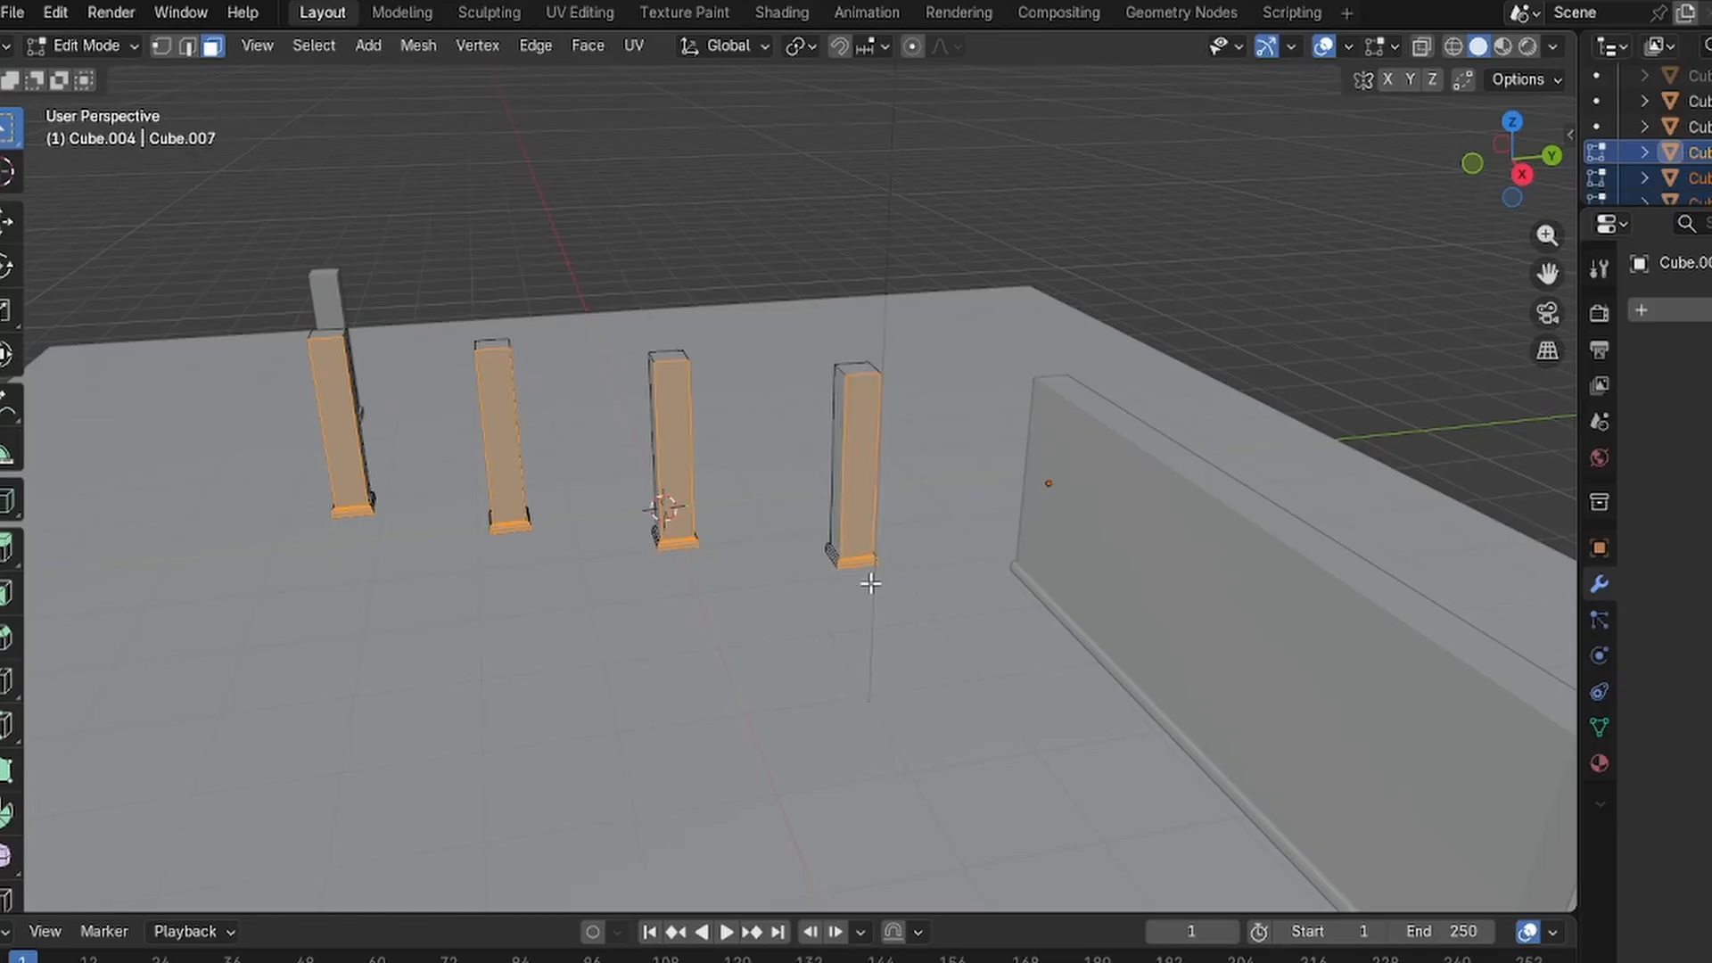
key(e)
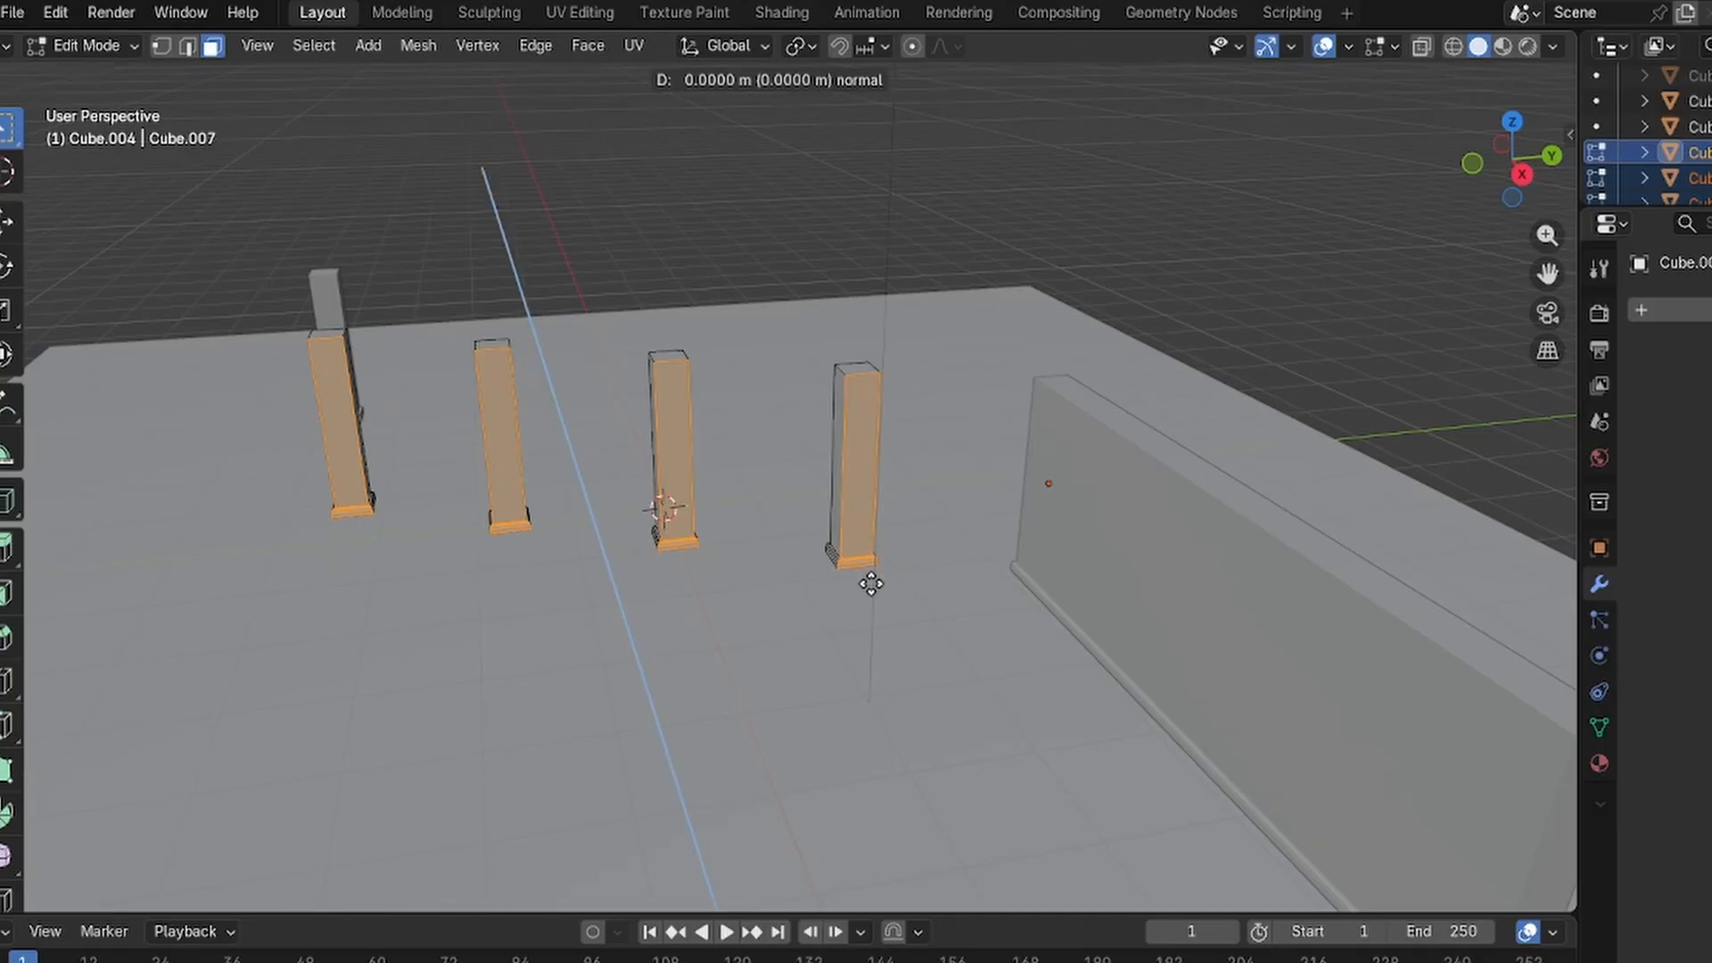
key(x)
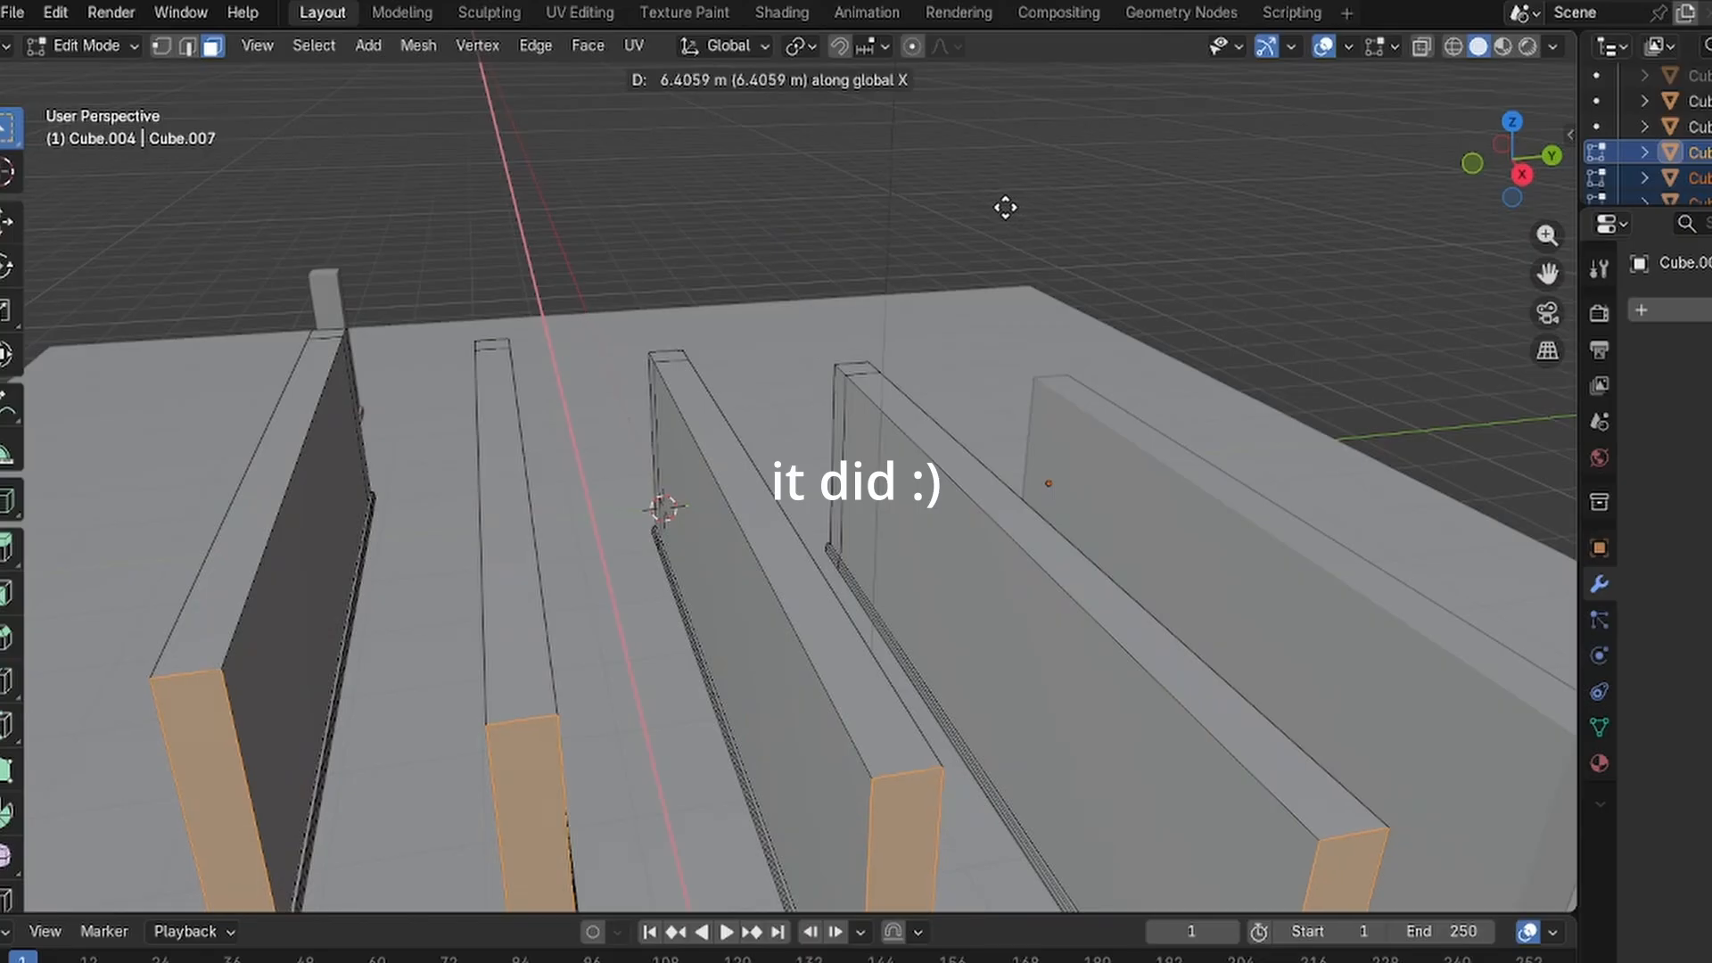
click(988, 799)
scroll(966, 330, down, 5)
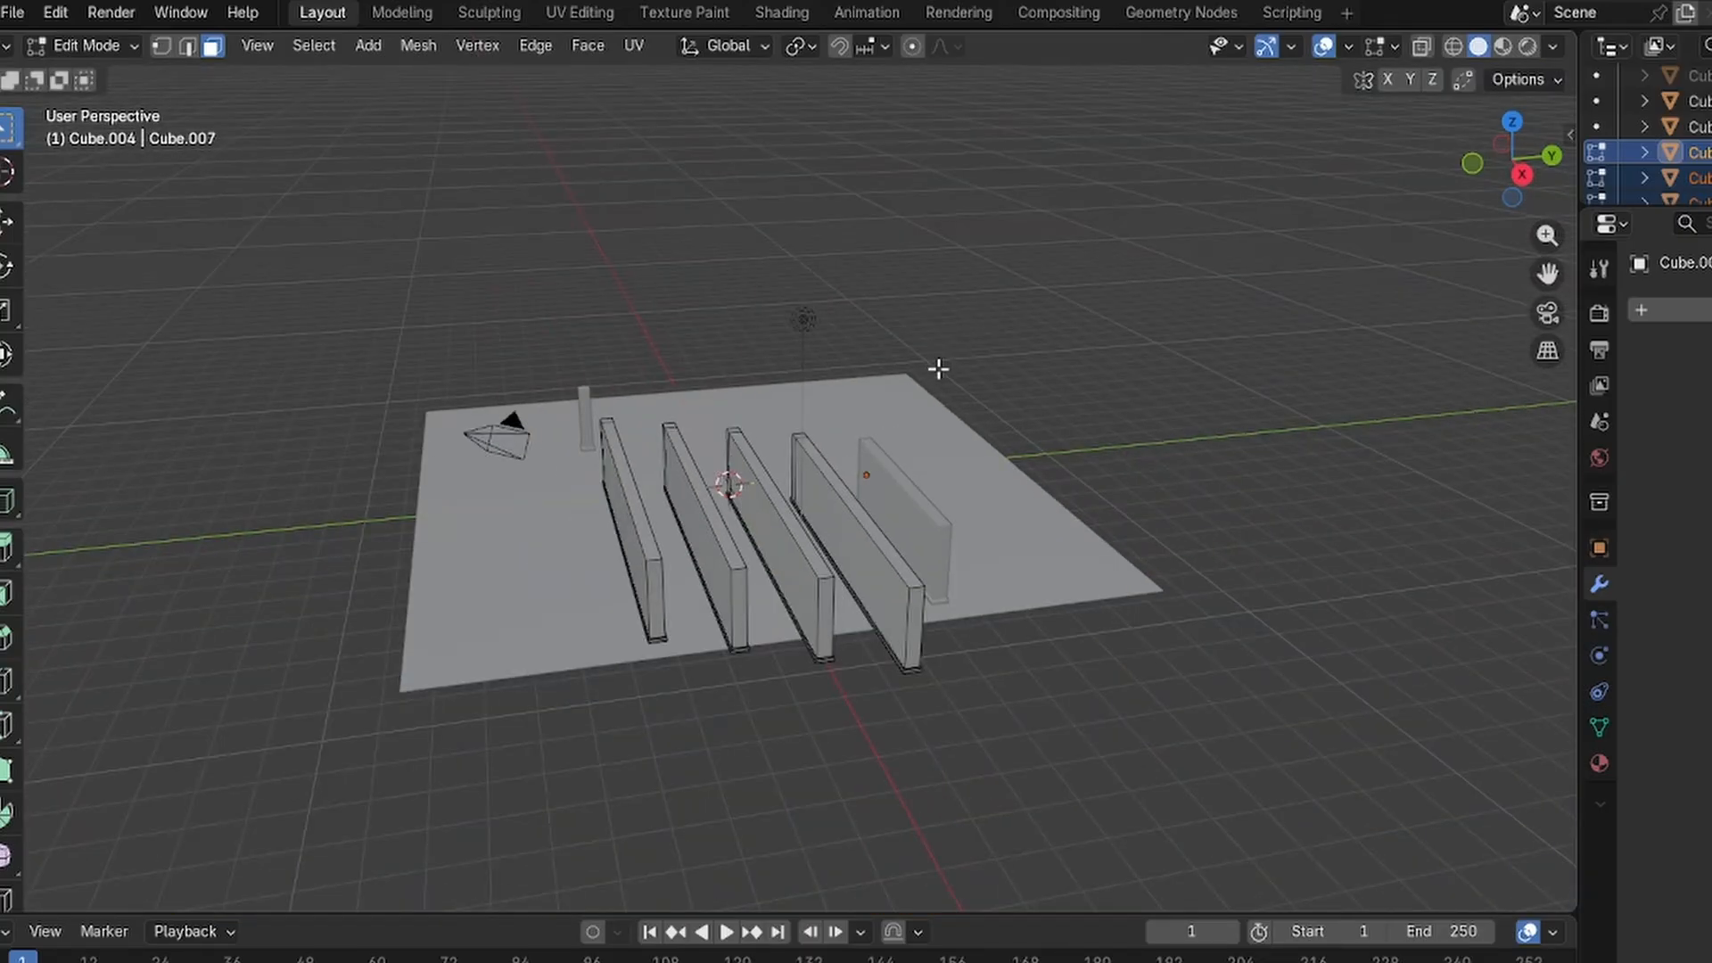
Return the four extruded walls to Object Mode and deselect them, leaving the standalone pillar unedited.
scroll(938, 369, up, 2)
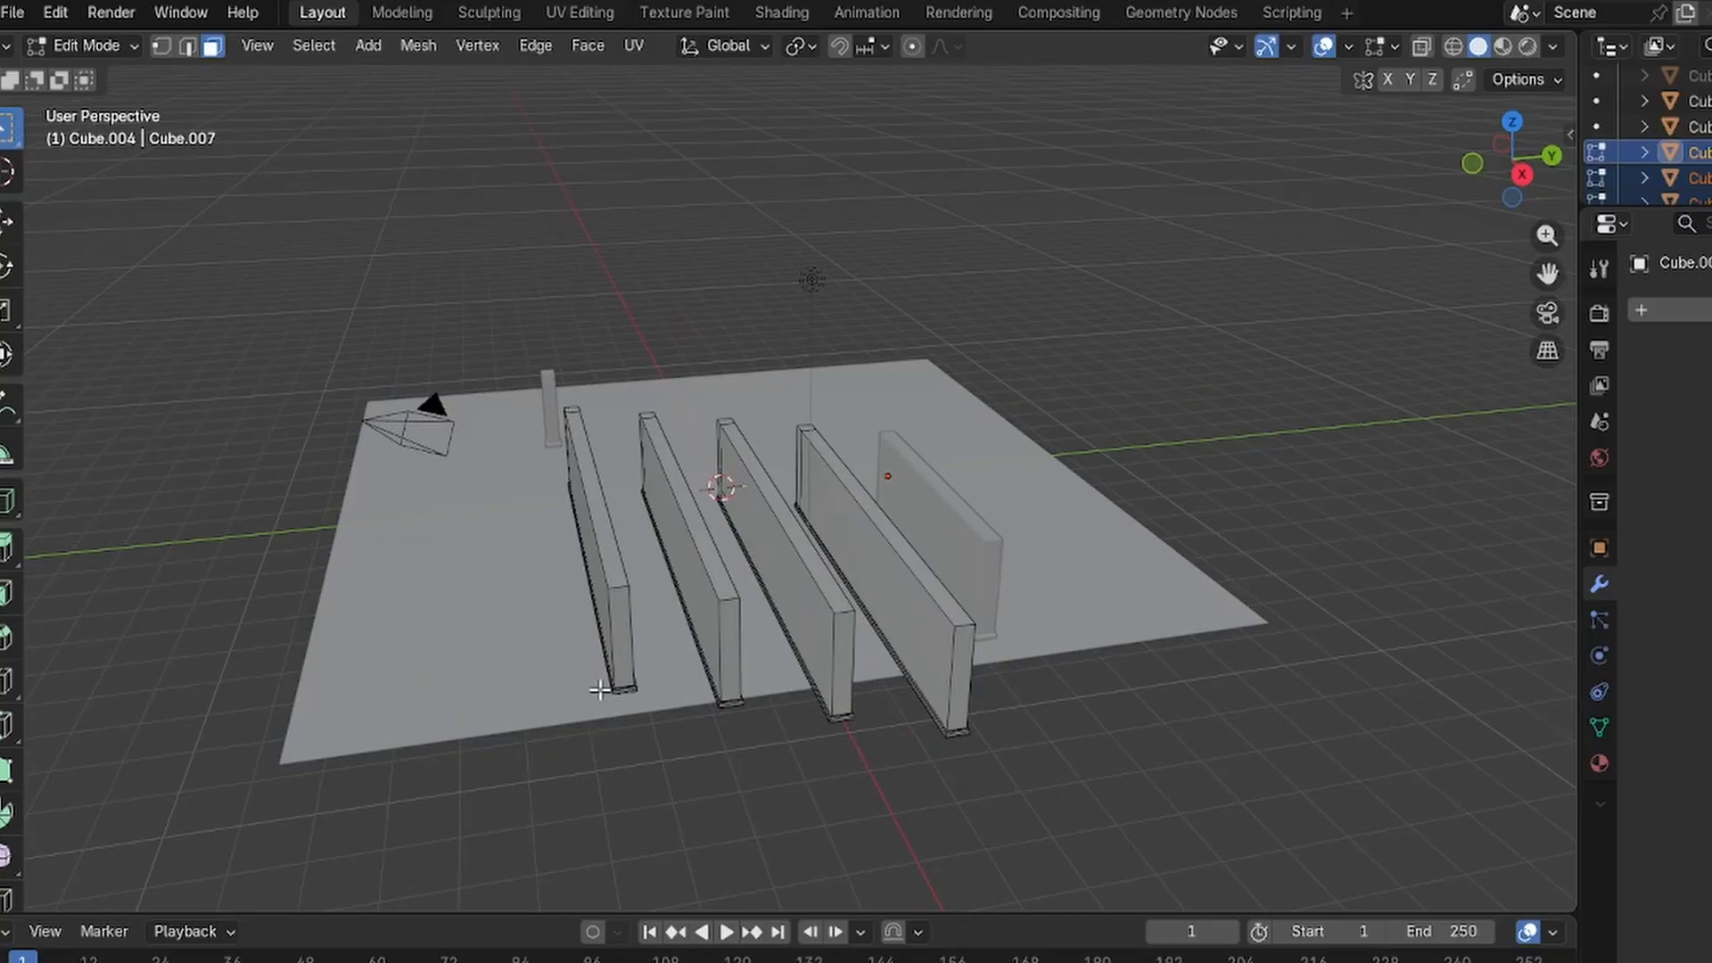
middle_drag(627, 356, 1234, 305)
scroll(992, 381, up, 5)
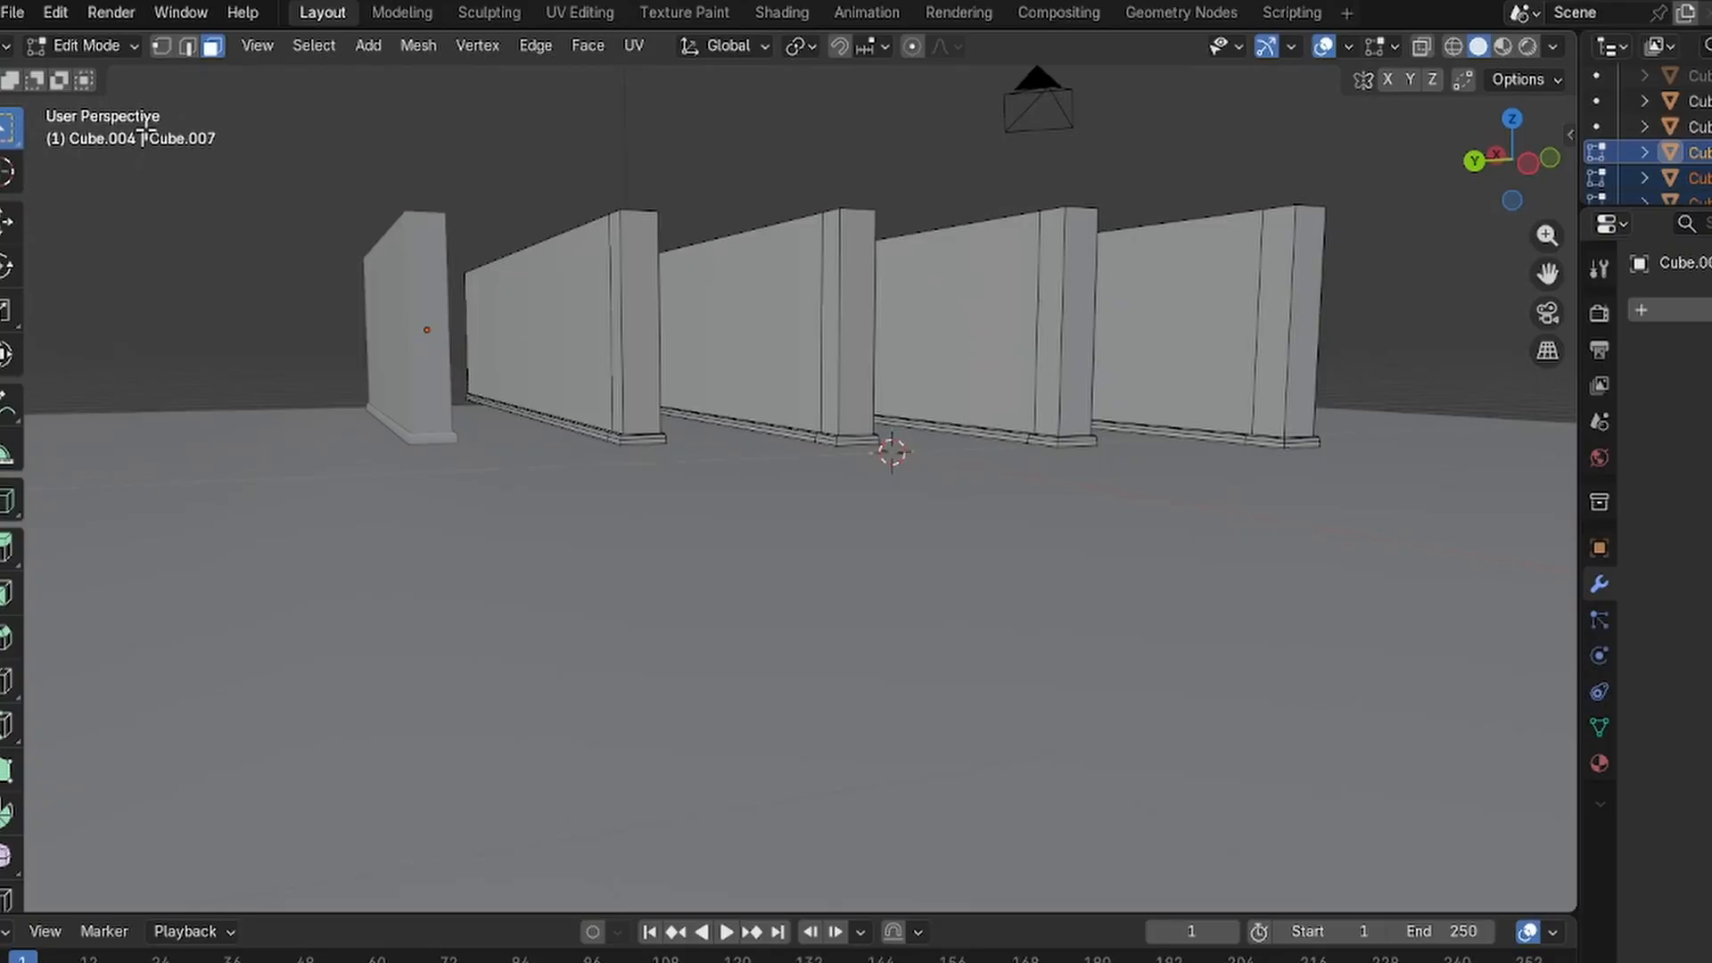
click(116, 46)
click(98, 71)
click(746, 123)
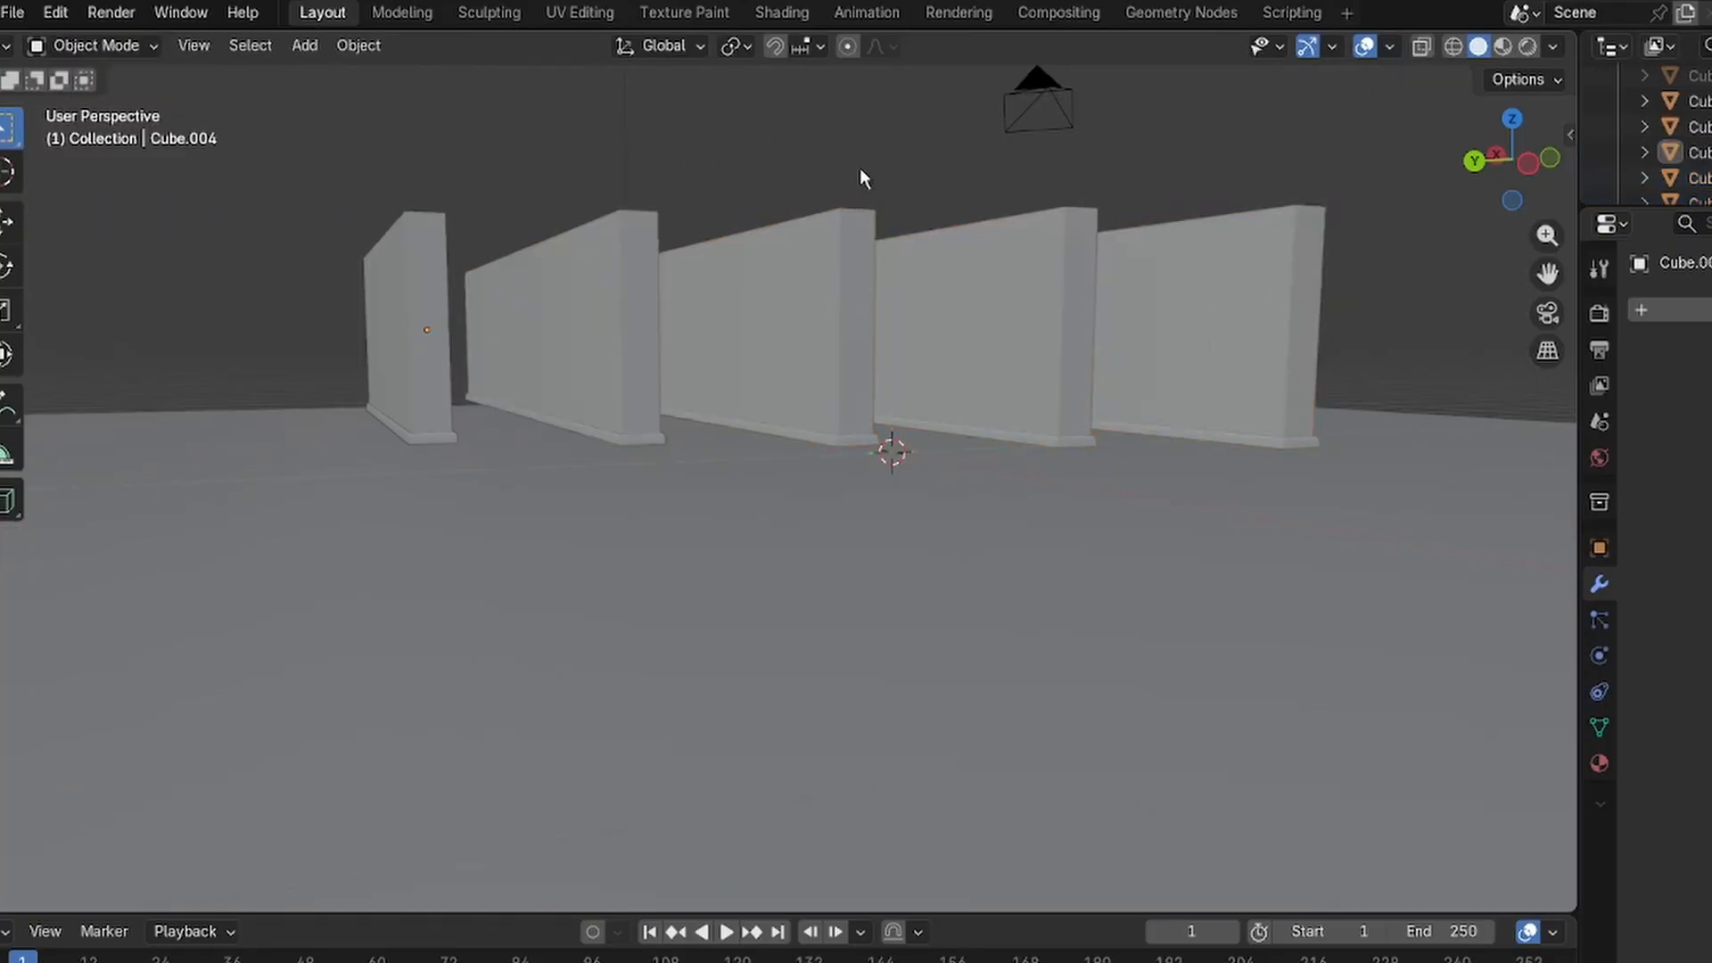
mouse_move(860, 167)
middle_down()
mouse_move(840, 186)
mouse_move(892, 157)
mouse_move(847, 192)
middle_up()
middle_drag(953, 293, 1105, 407)
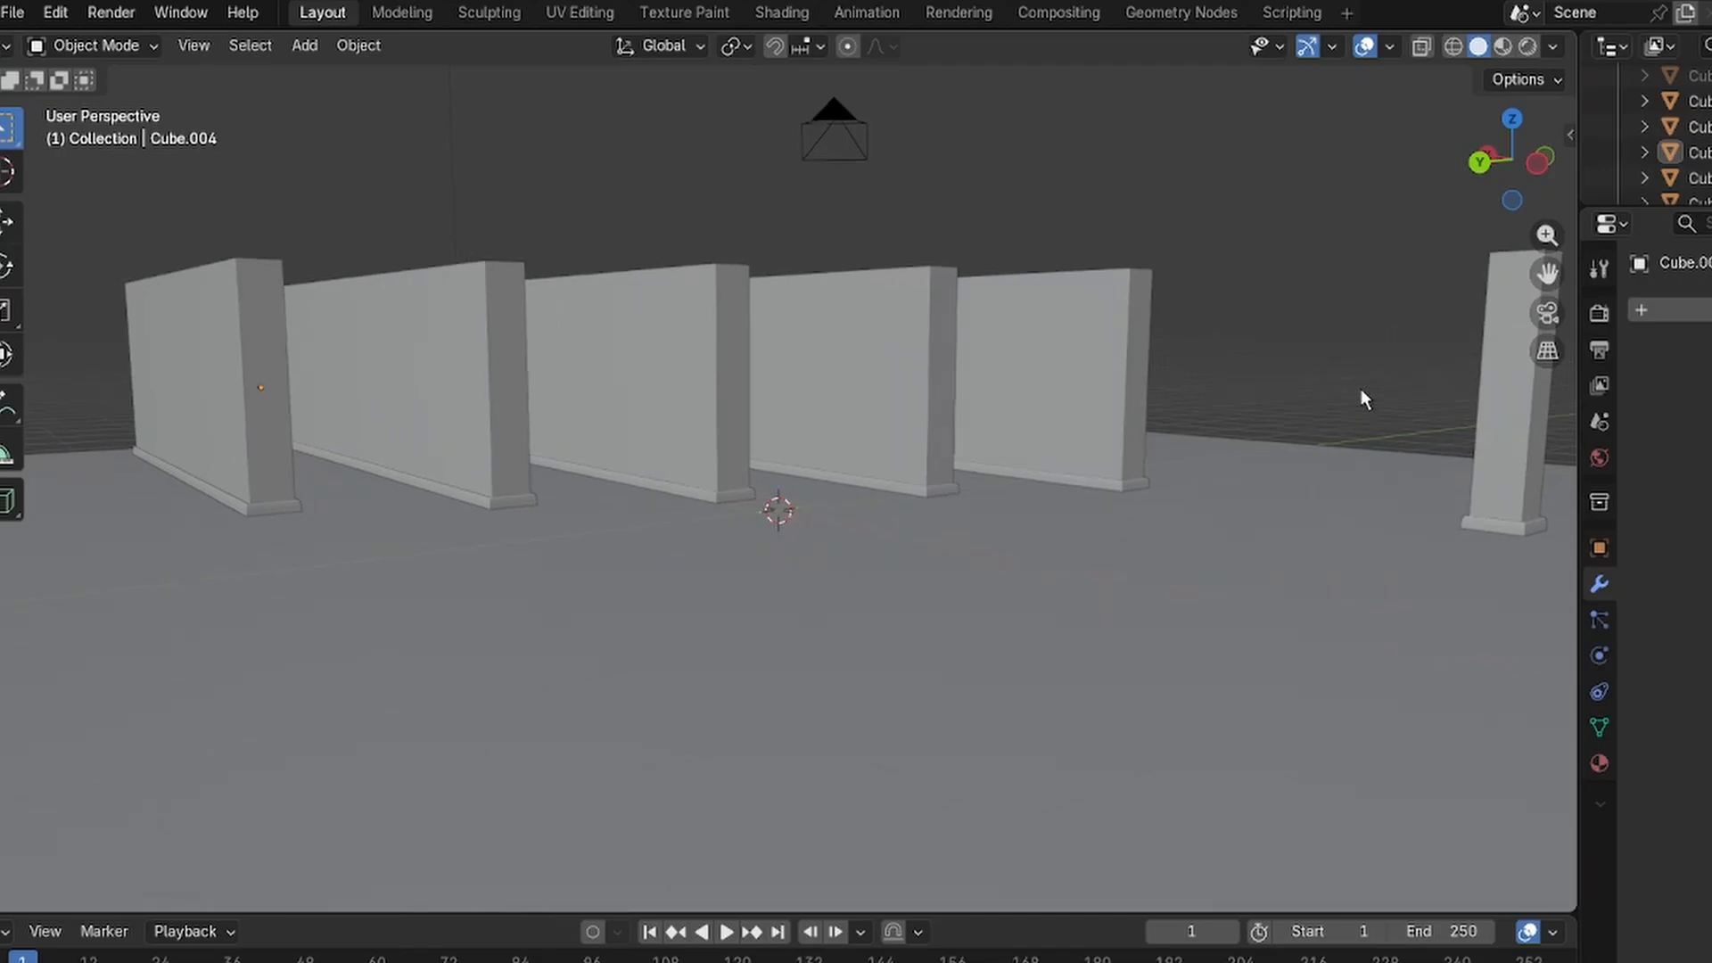
middle_drag(1361, 399, 1247, 403)
middle_drag(1154, 434, 478, 461)
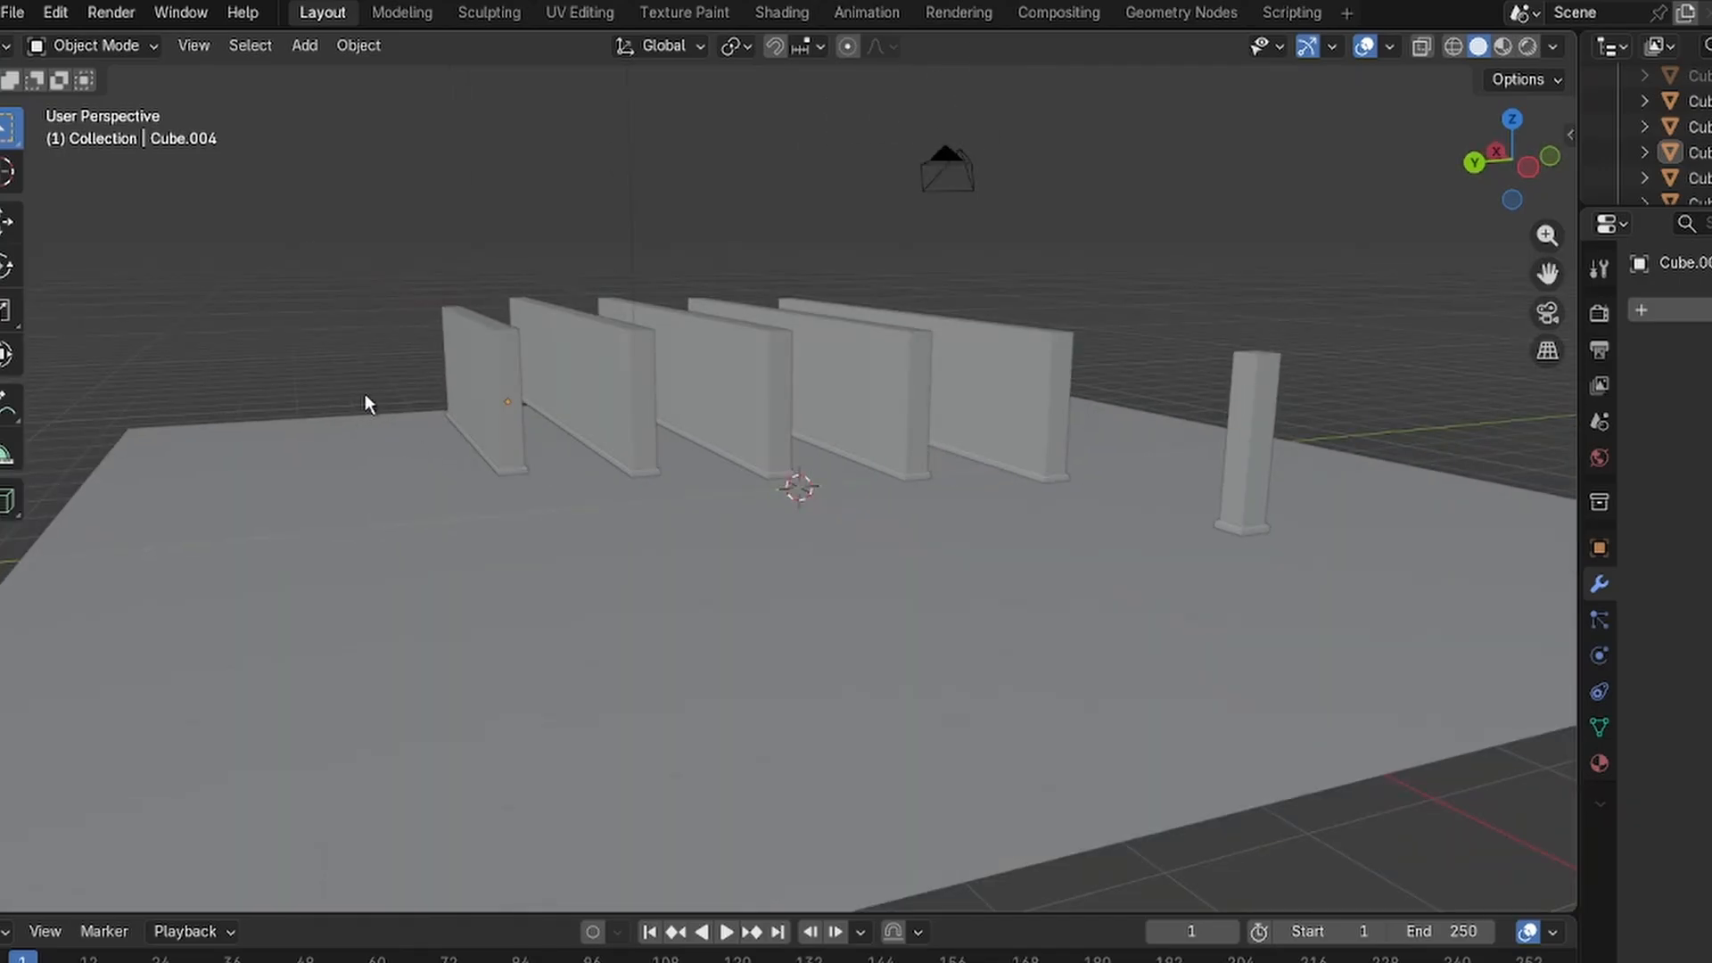
In Edit Mode, extrude the Y-facing side and plinth faces at the outermost wall's end along Y, forming an L-shaped wall.
shift+middle_drag(365, 395, 767, 446)
scroll(656, 450, up, 3)
click(615, 415)
click(70, 50)
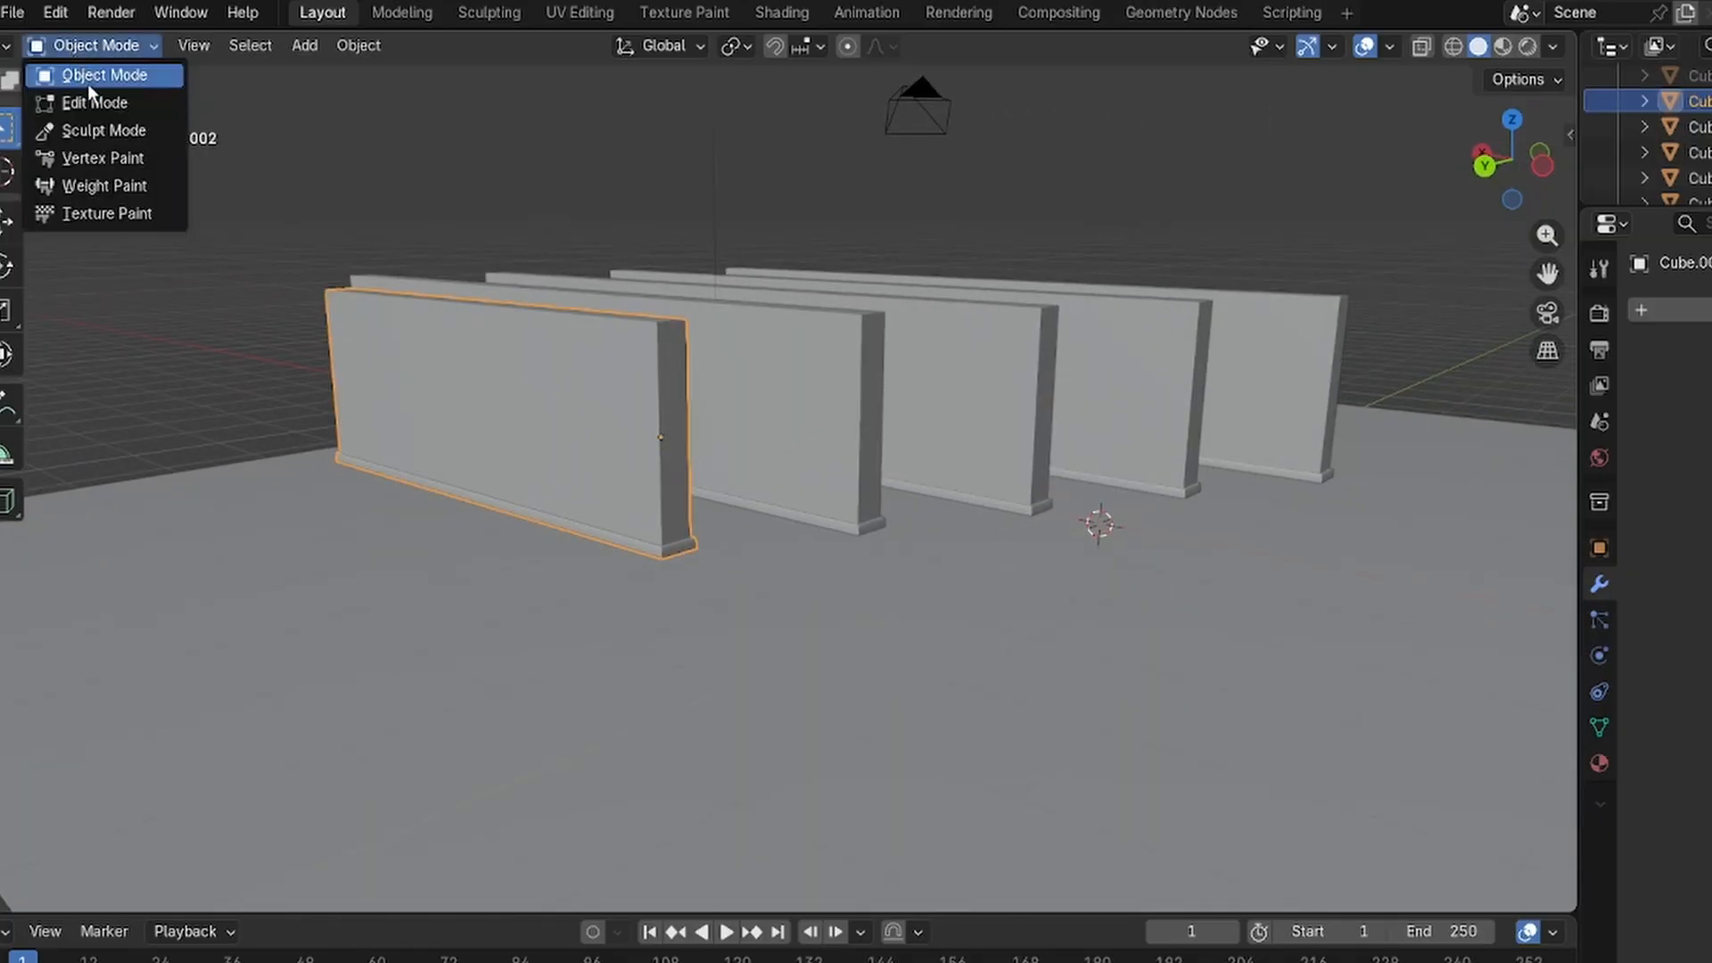
click(82, 100)
middle_drag(523, 393, 634, 426)
middle_drag(619, 619, 871, 615)
scroll(771, 459, up, 1)
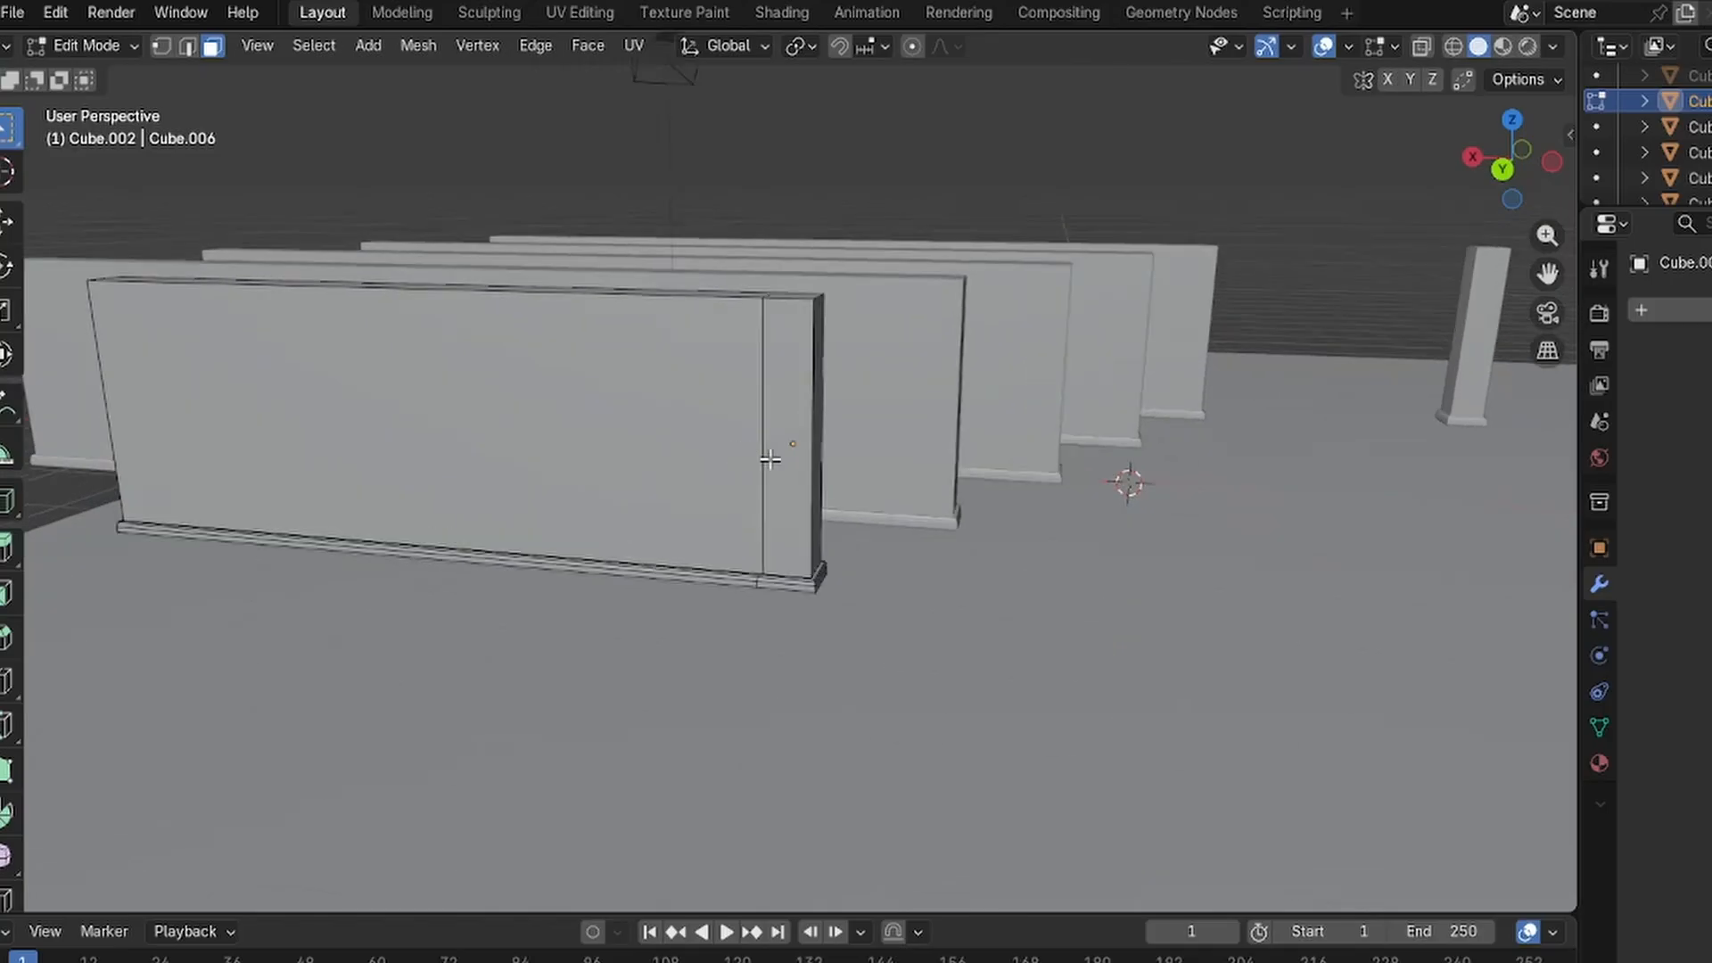
drag(800, 599, 797, 618)
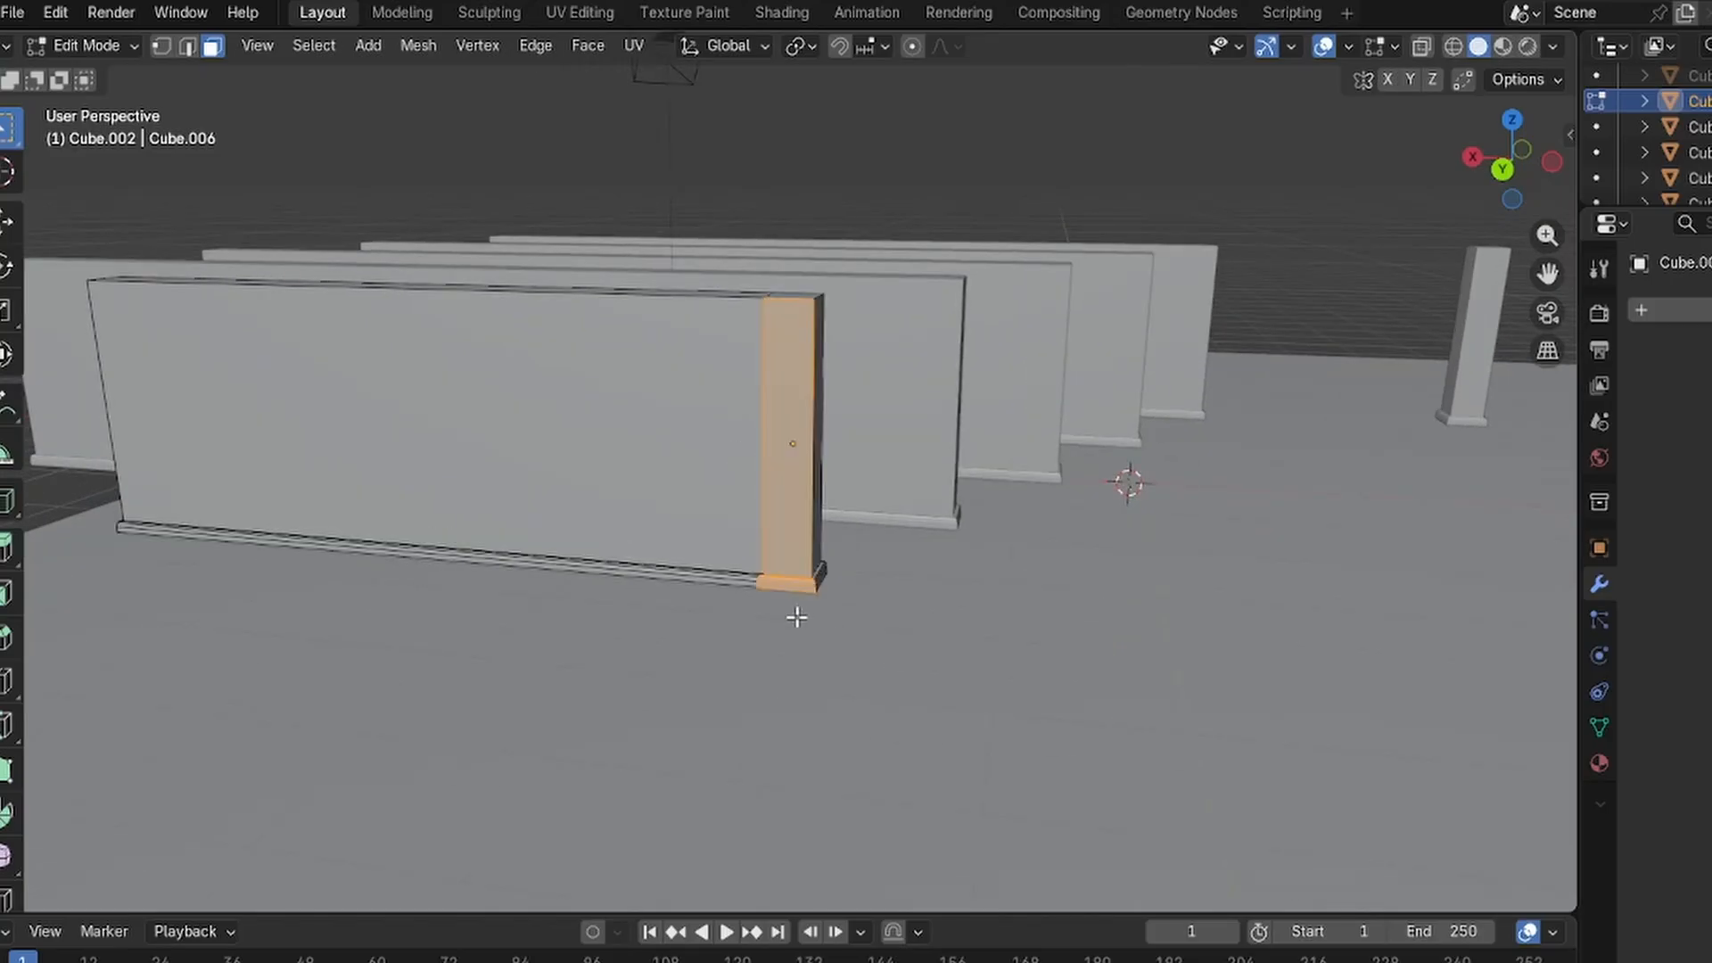
key(e)
key(y)
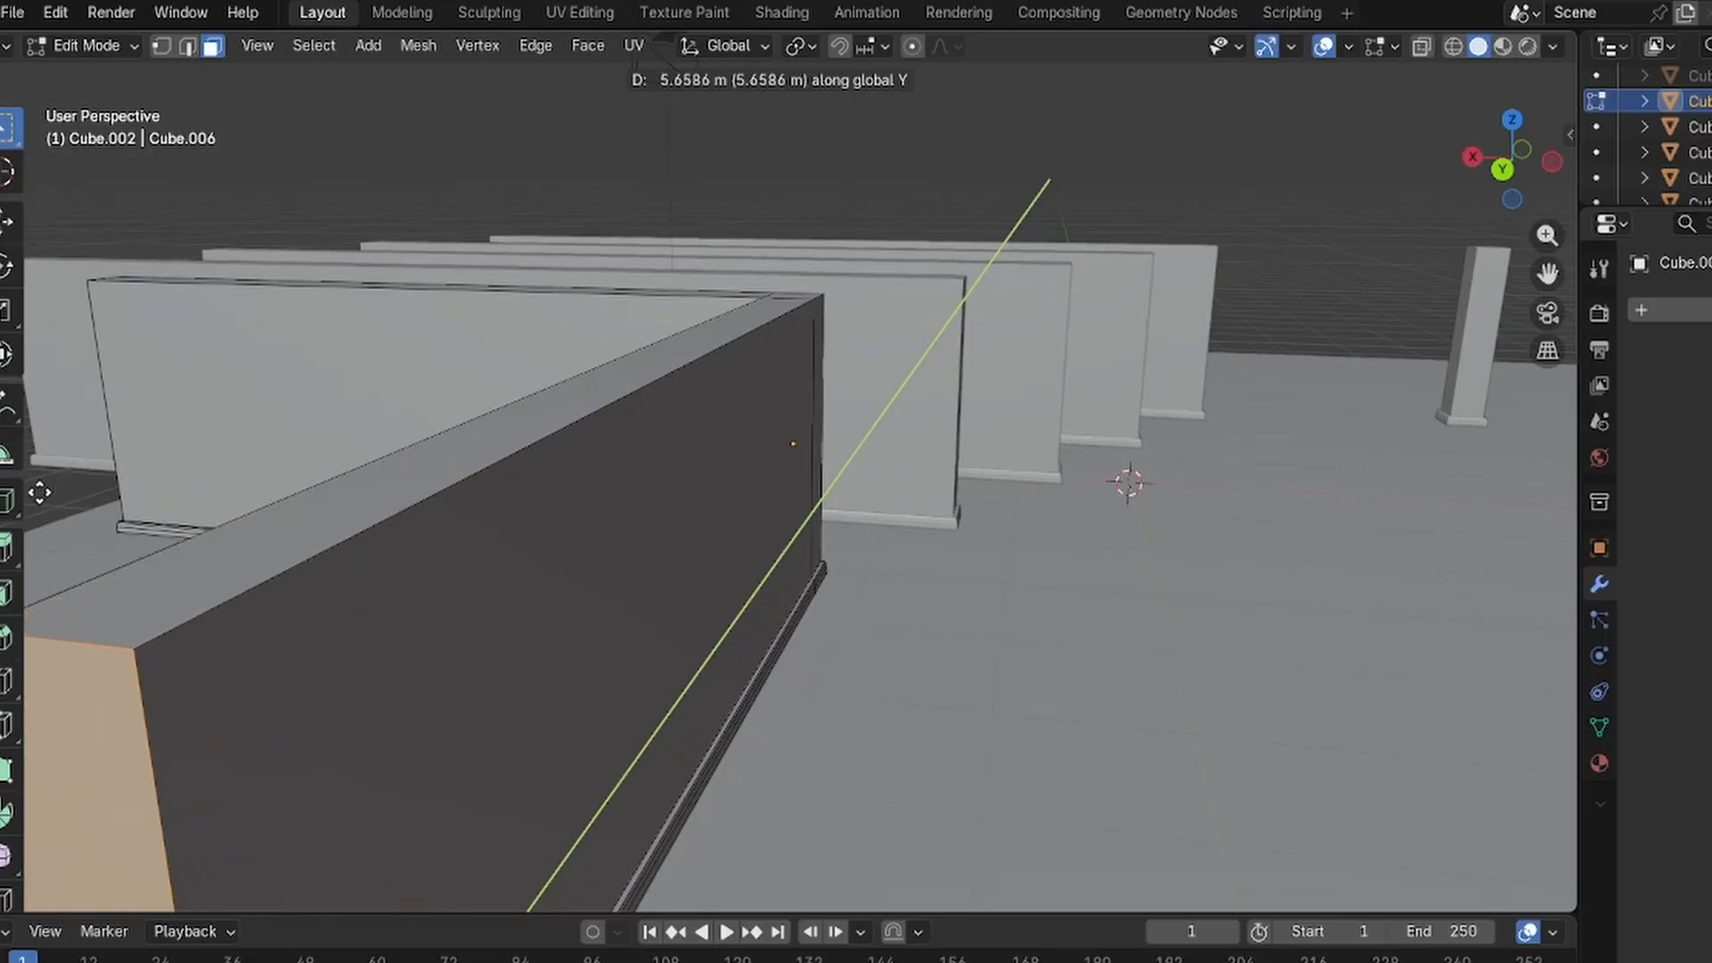
click(1406, 553)
click(1292, 164)
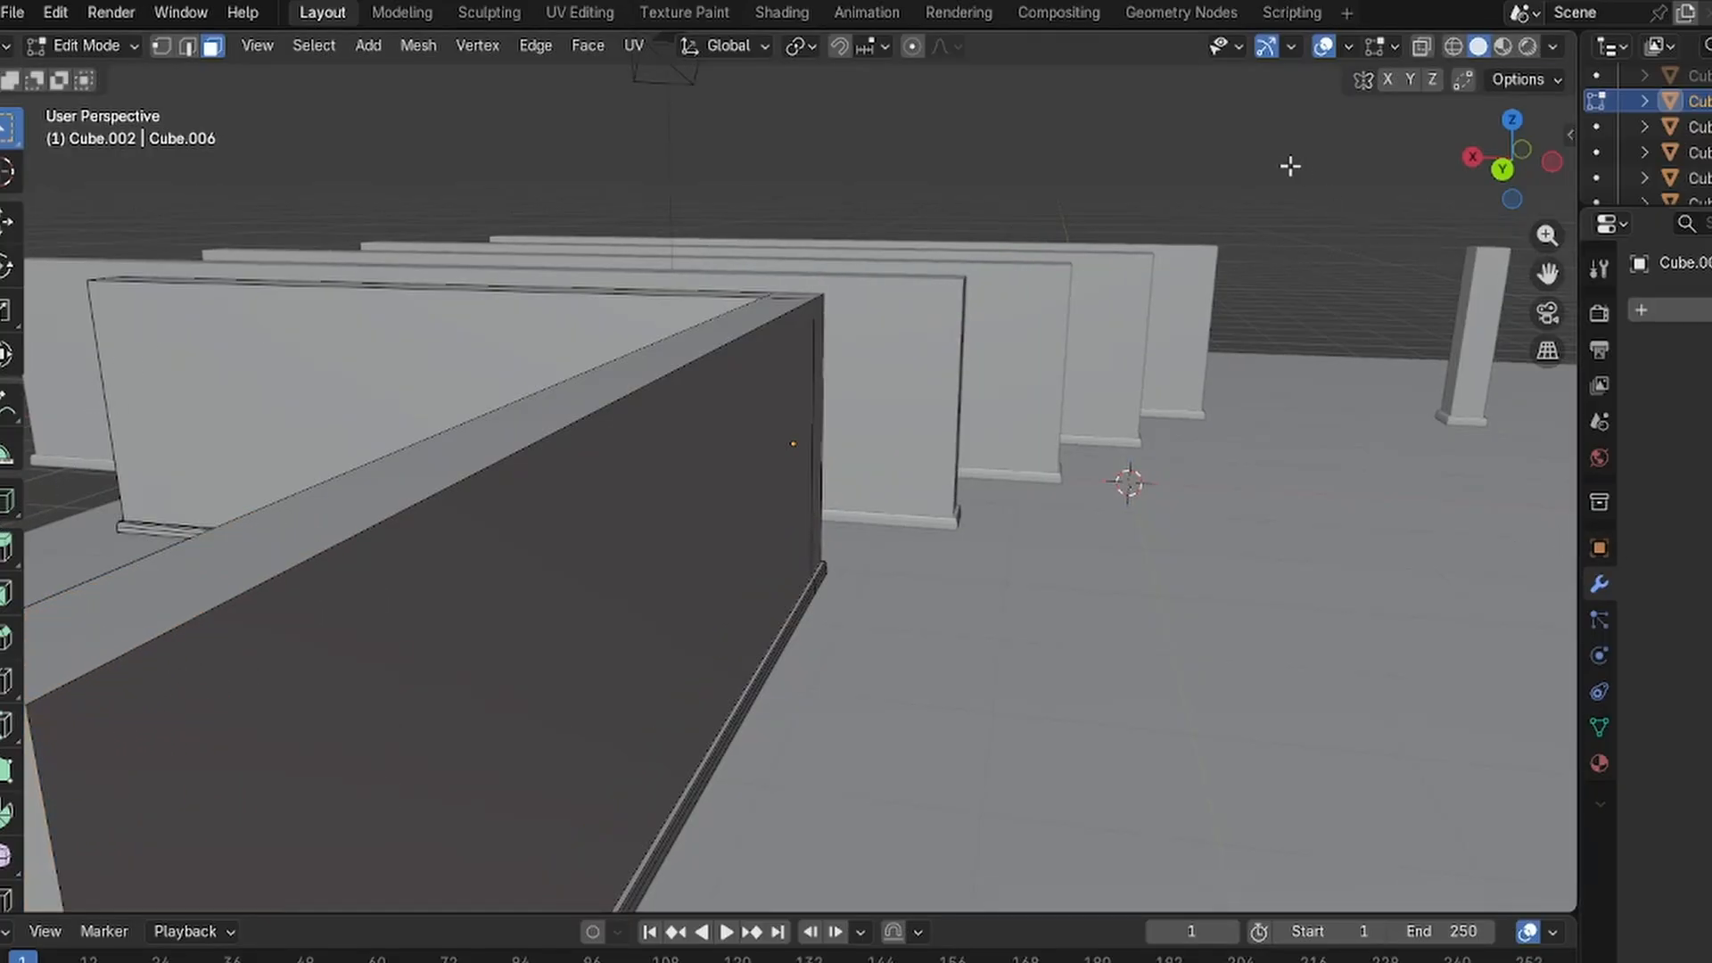
Bevel the outer vertical corner edge of the L-shaped wall, including its plinth, with 5 segments to round it.
middle_drag(1292, 164, 923, 191)
scroll(986, 620, up, 3)
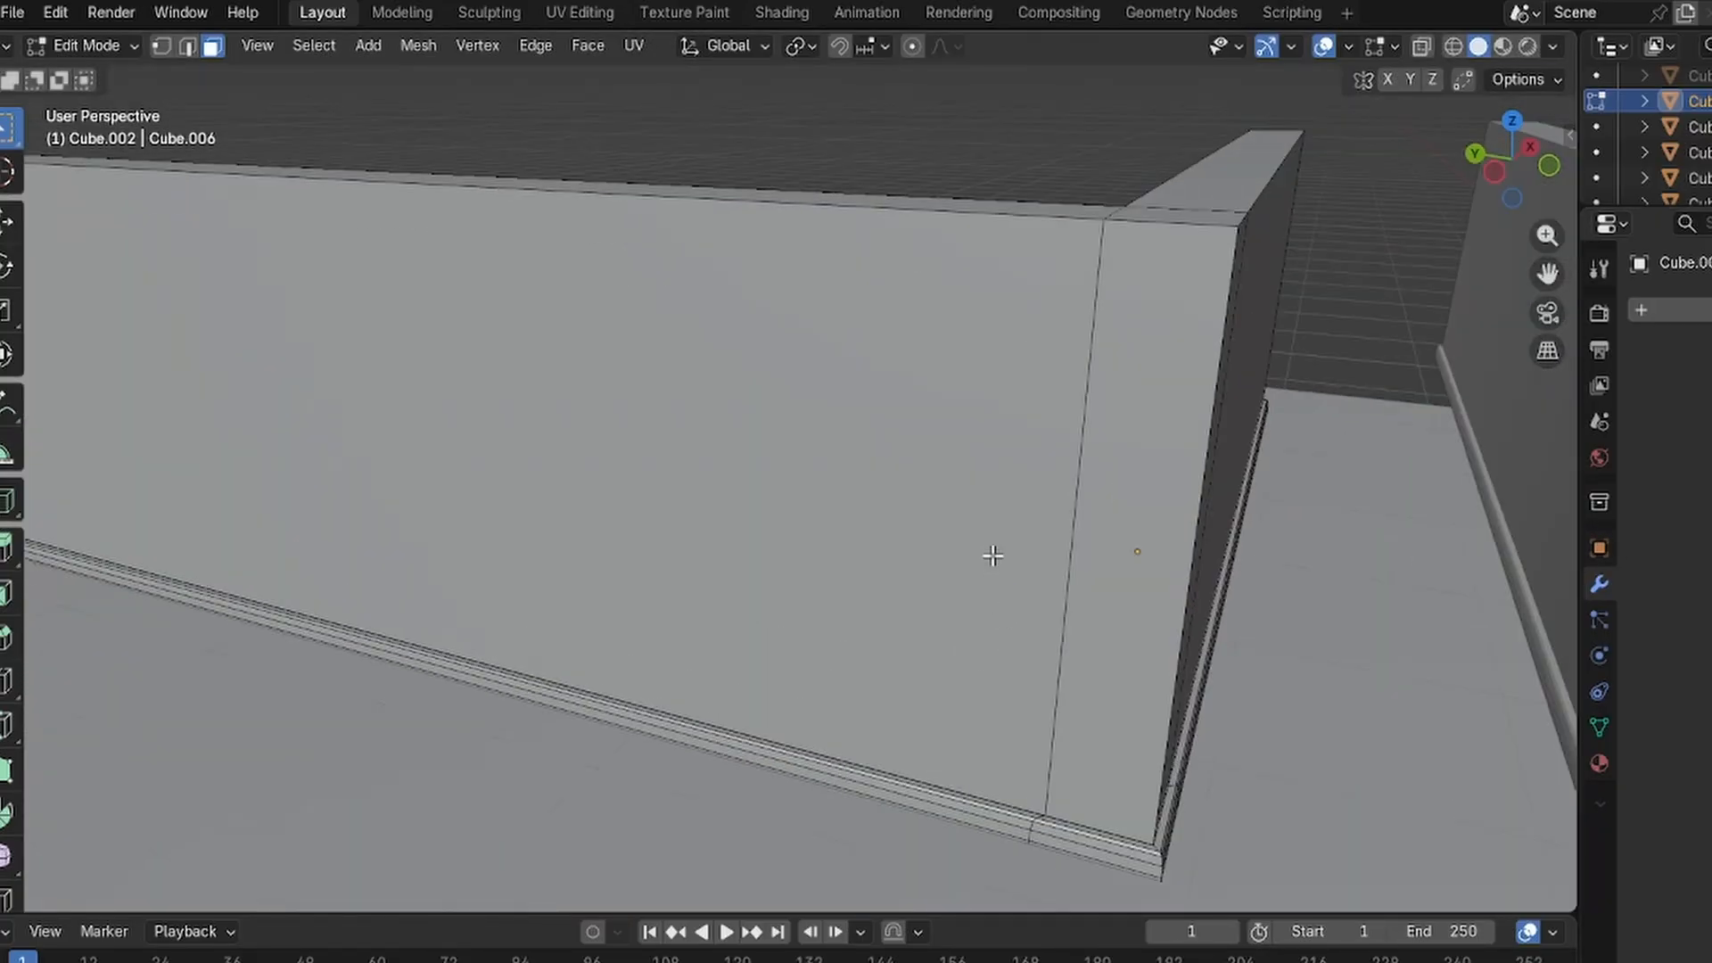
scroll(993, 556, down, 5)
middle_drag(933, 485, 1219, 741)
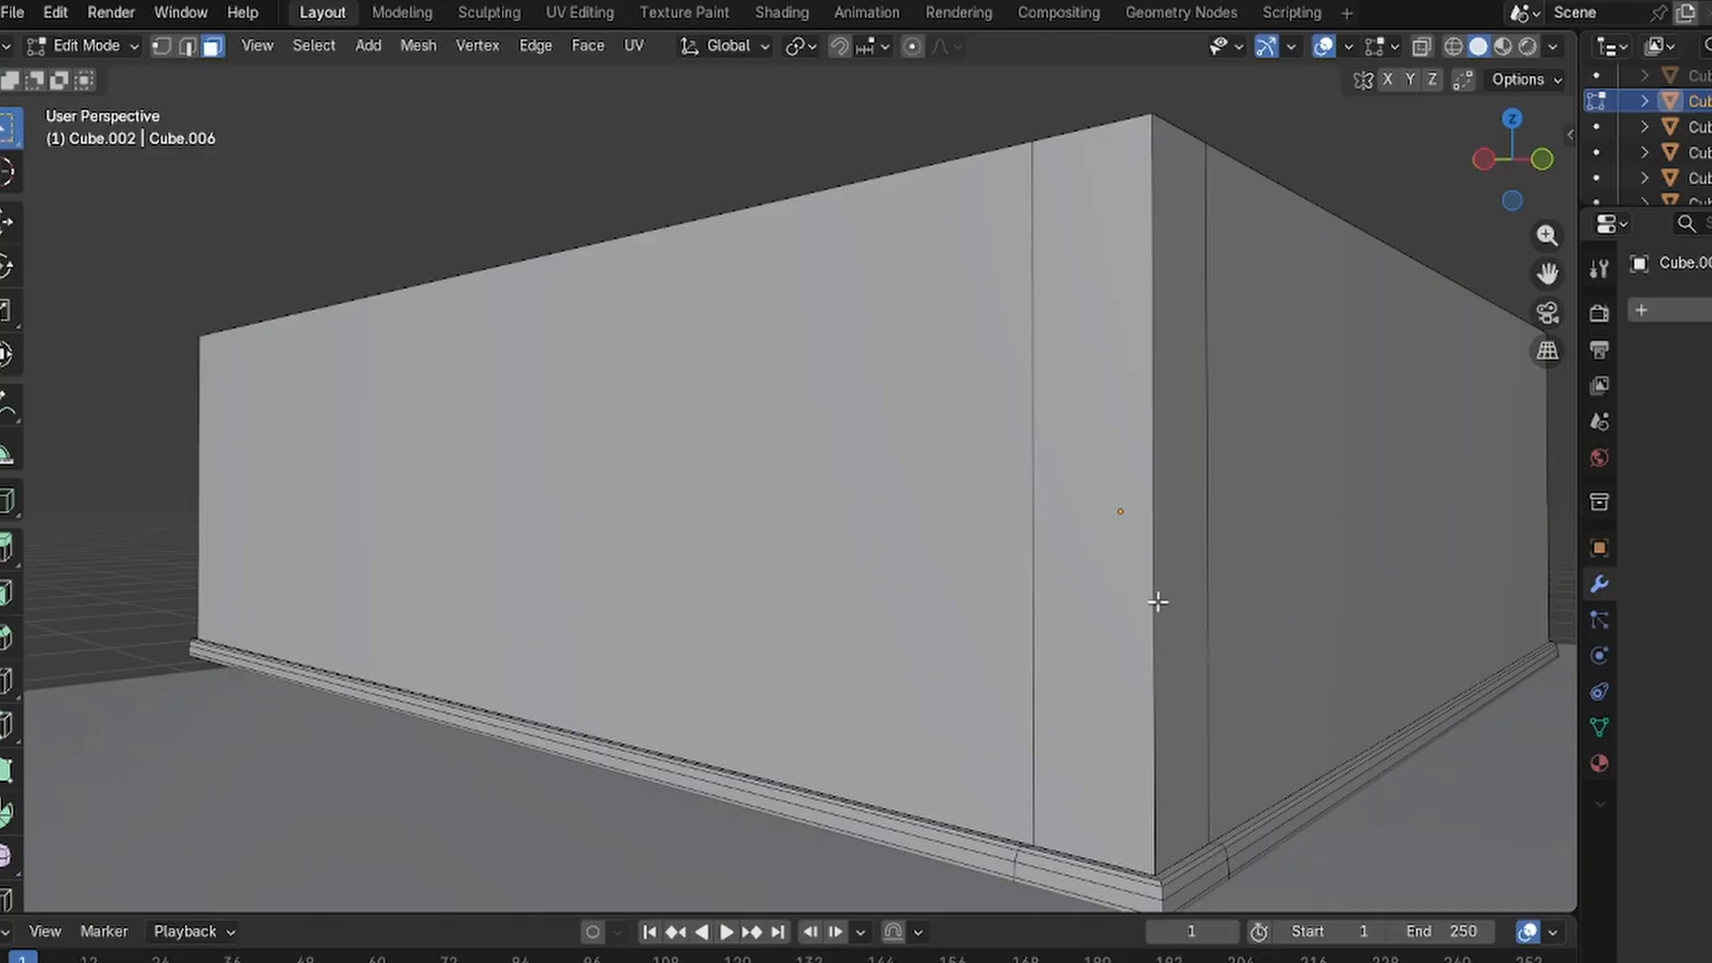
key(KP_2)
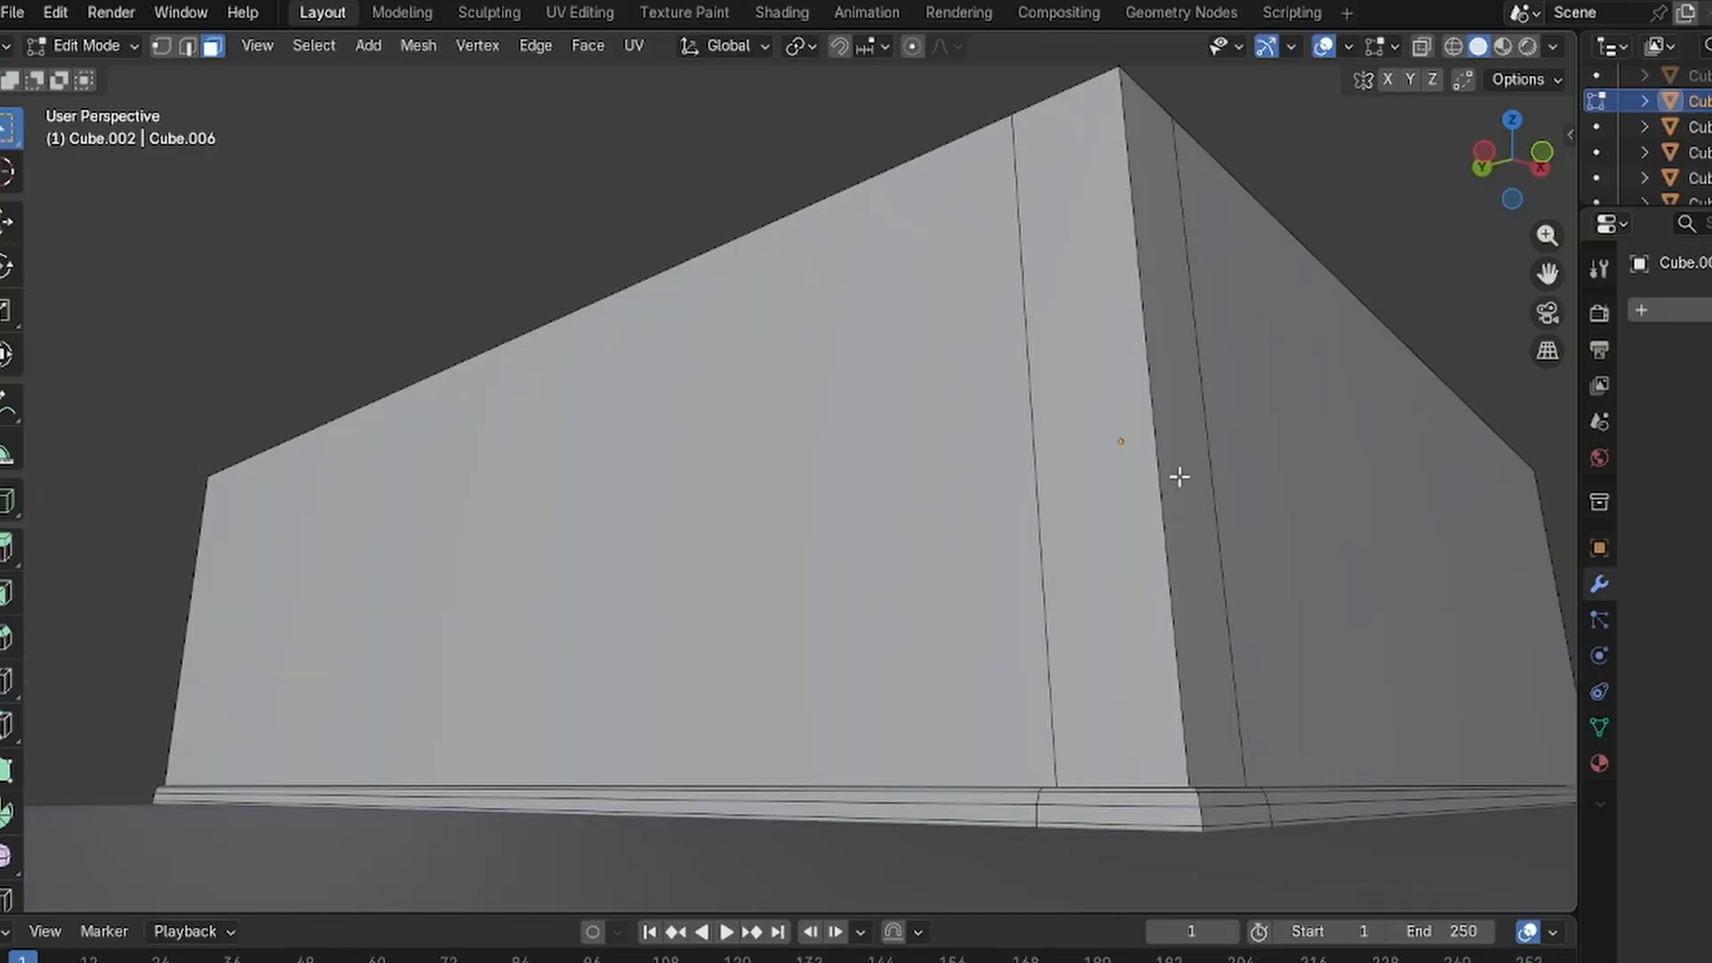
middle_drag(1180, 478, 1144, 519)
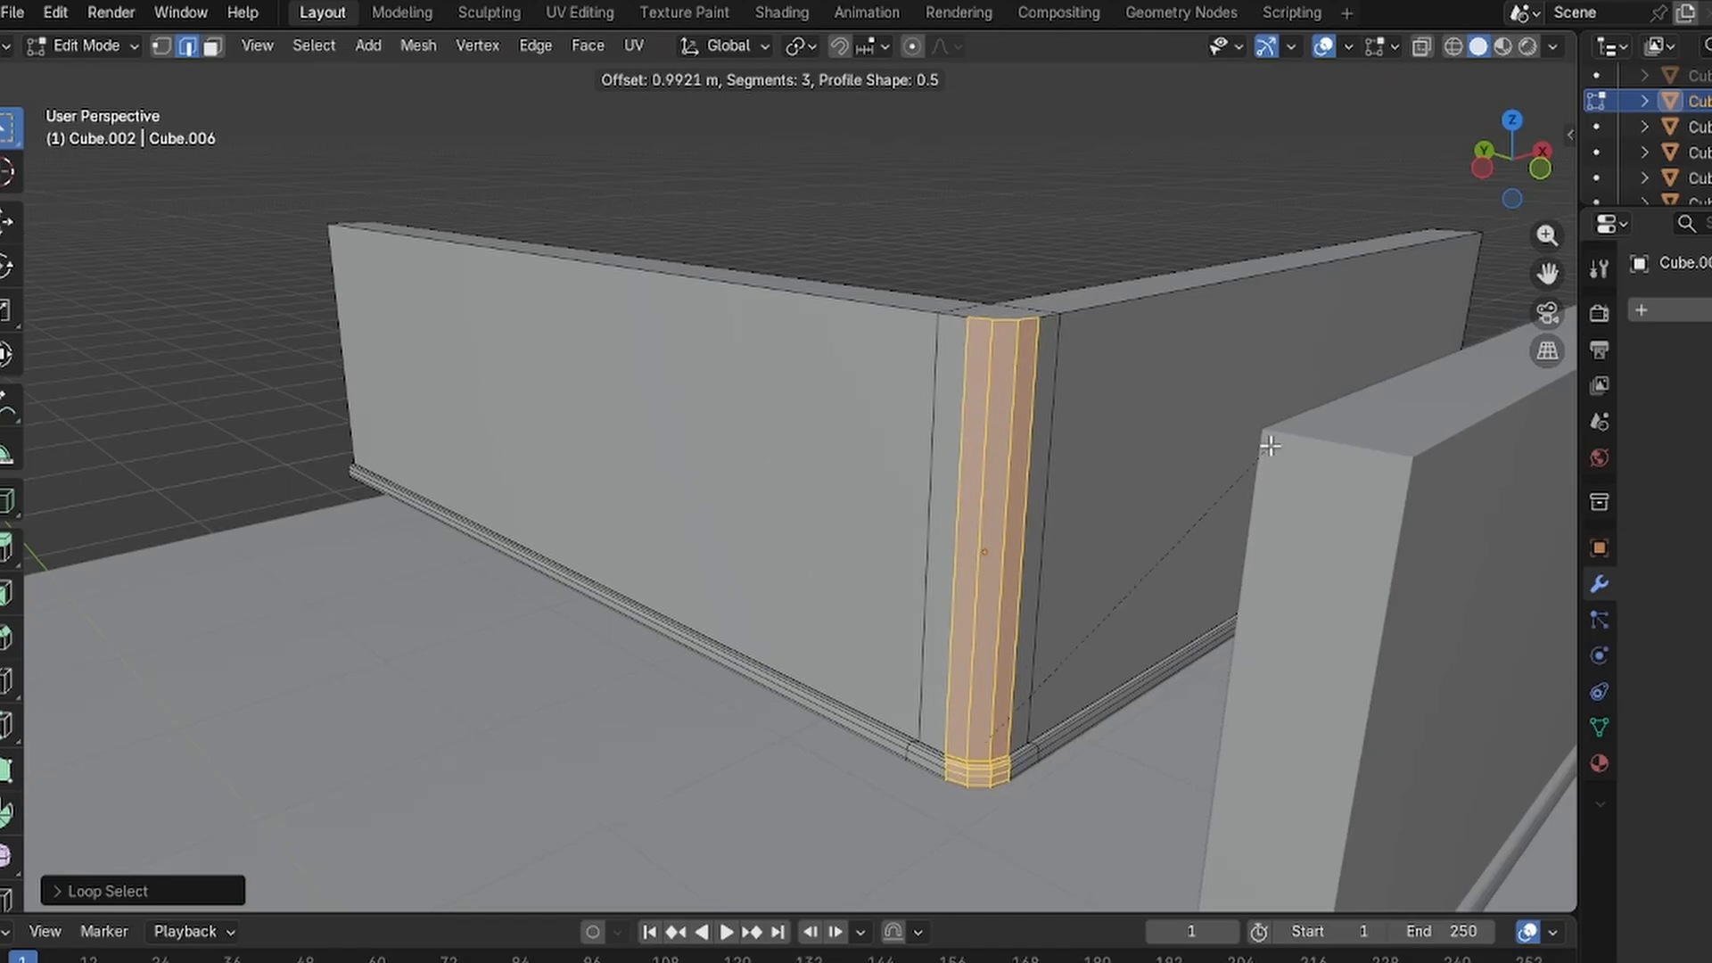
scroll(1271, 446, up, 2)
click(1295, 428)
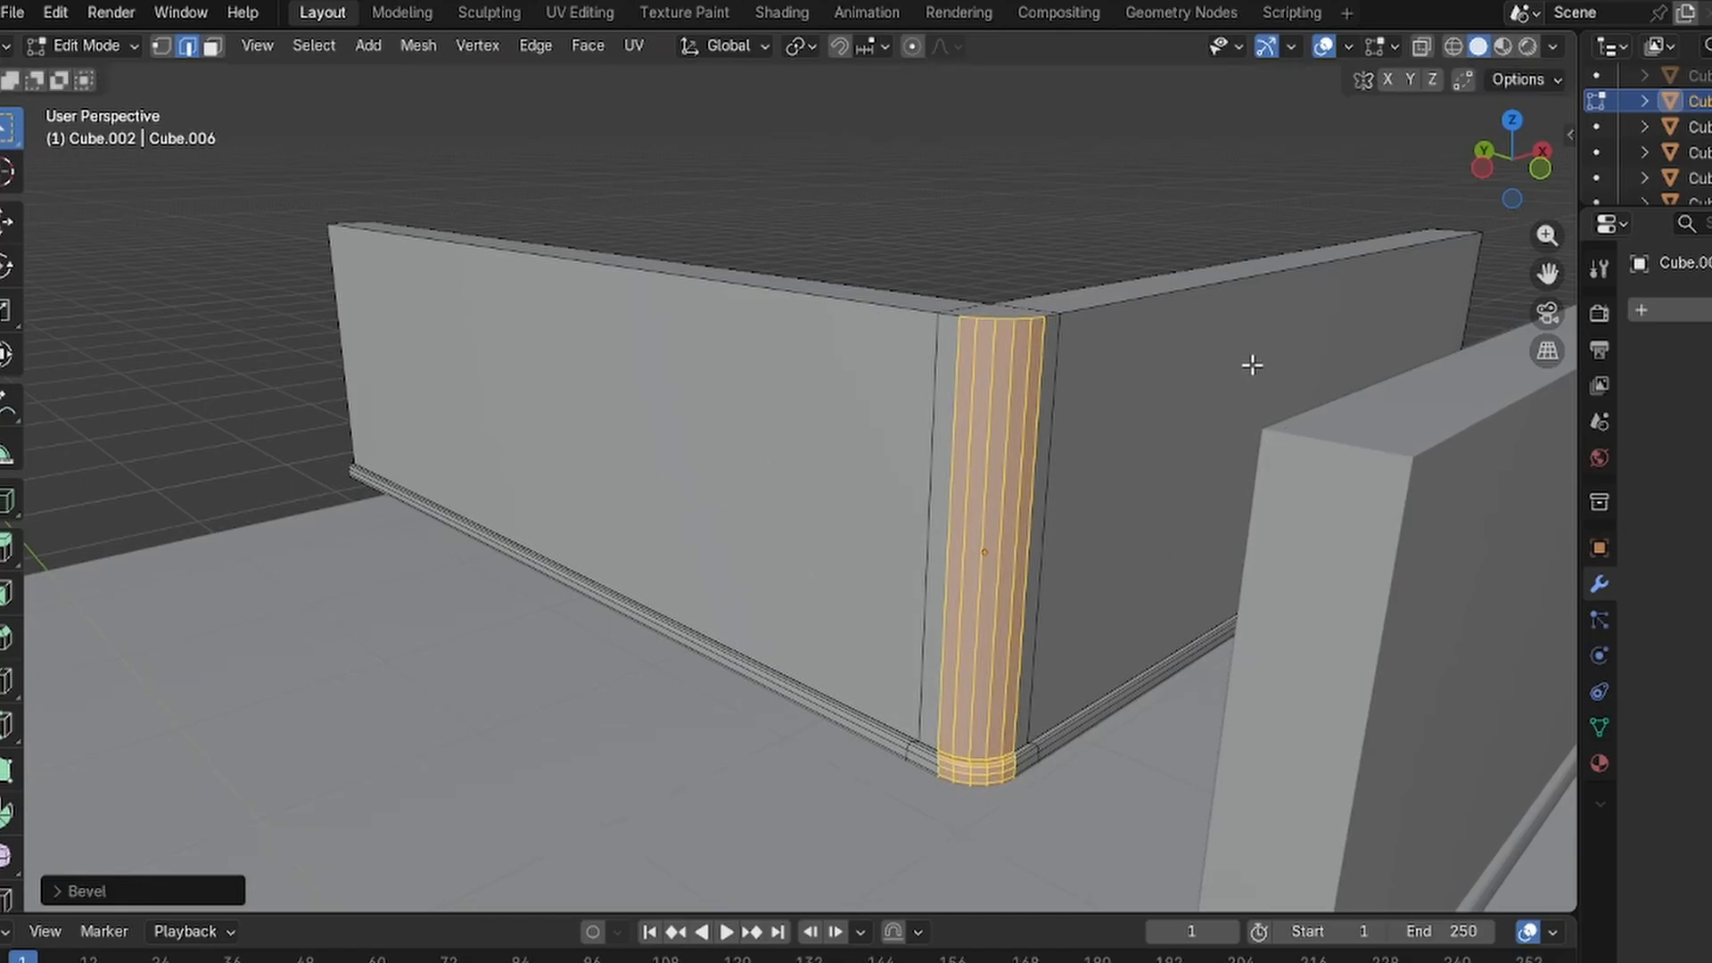
click(1064, 189)
middle_drag(1058, 198, 1222, 271)
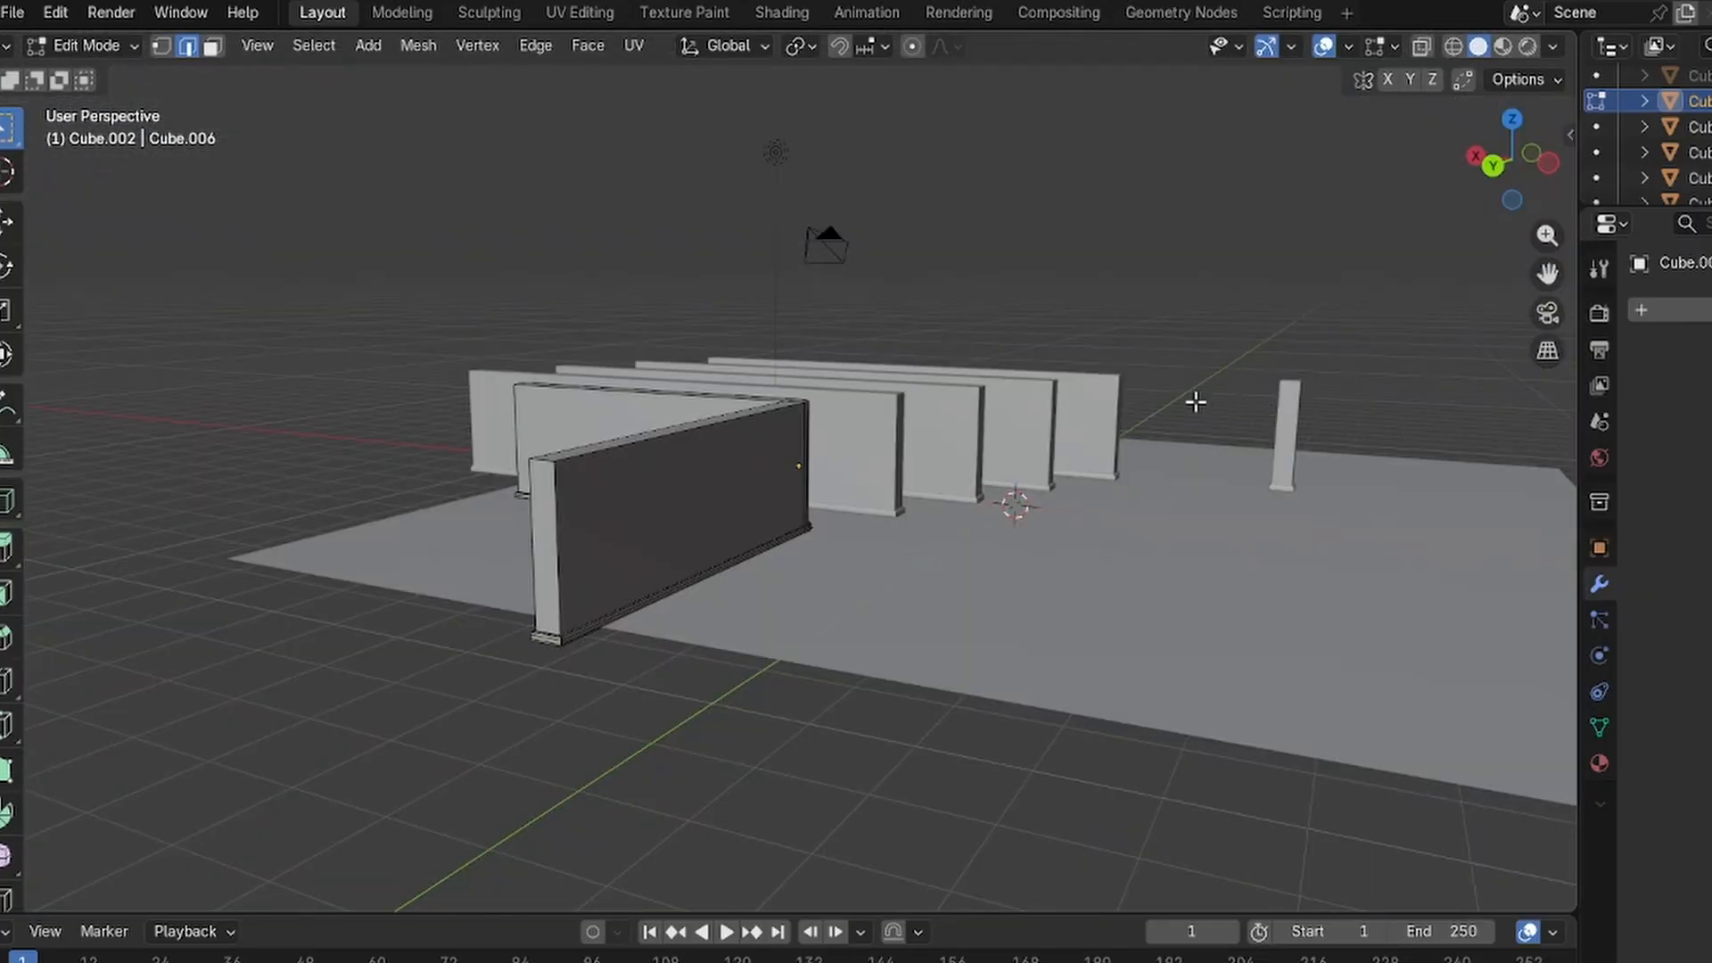
shift+middle_drag(1190, 403, 878, 451)
scroll(883, 449, up, 5)
middle_drag(1074, 441, 1249, 513)
scroll(1002, 495, up, 3)
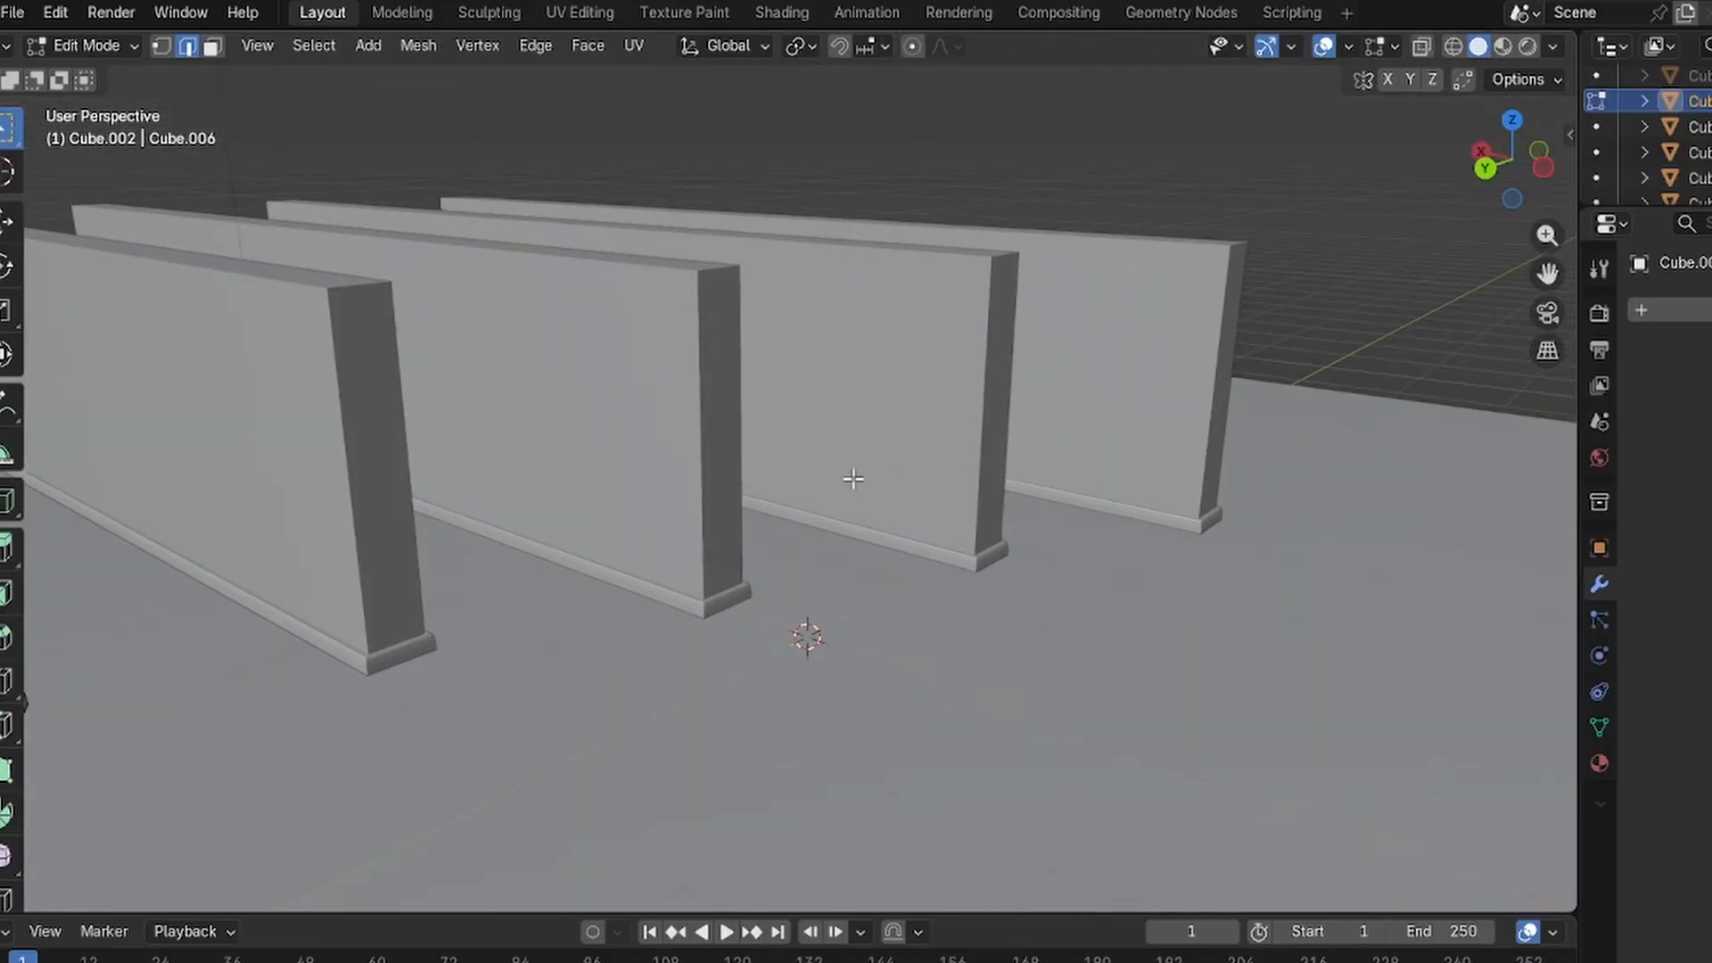
middle_drag(781, 478, 363, 409)
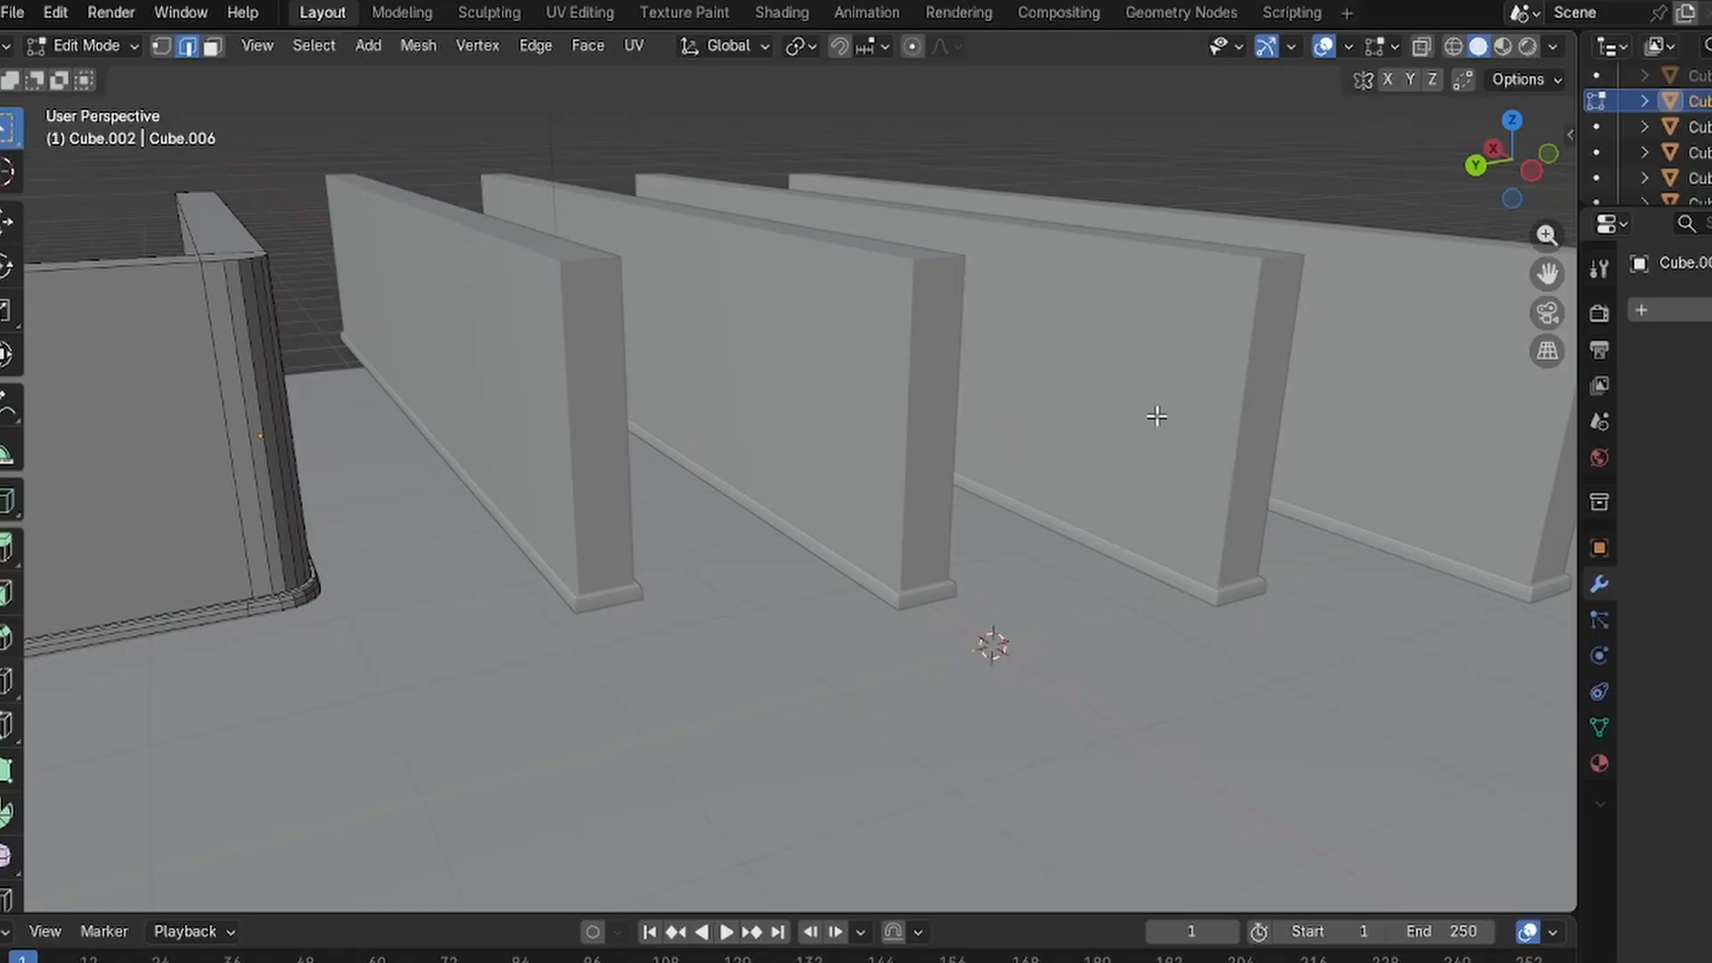
In Edit Mode, extrude the Y-facing side and plinth faces at the opposite outermost wall's end along Y, forming a second L-shaped wall.
shift+middle_drag(1175, 422, 814, 318)
scroll(1095, 406, down, 6)
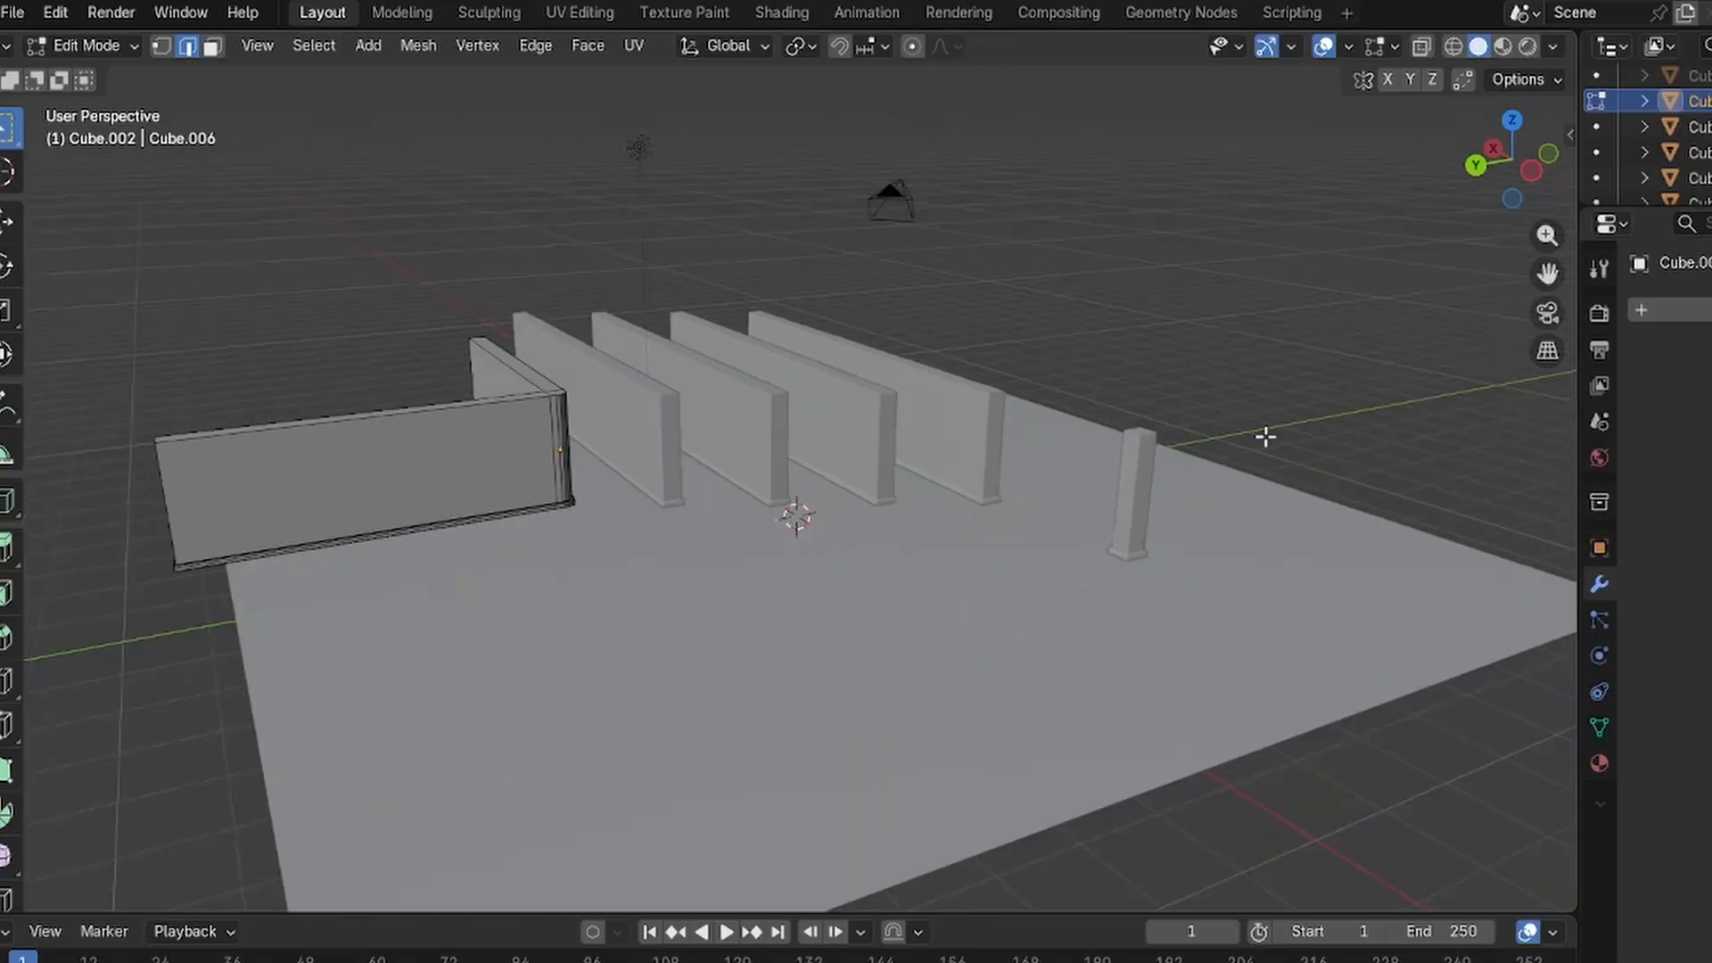
scroll(1177, 437, up, 4)
middle_drag(1165, 439, 1168, 586)
shift+middle_drag(1067, 606, 879, 505)
scroll(895, 501, down, 3)
middle_drag(998, 485, 960, 467)
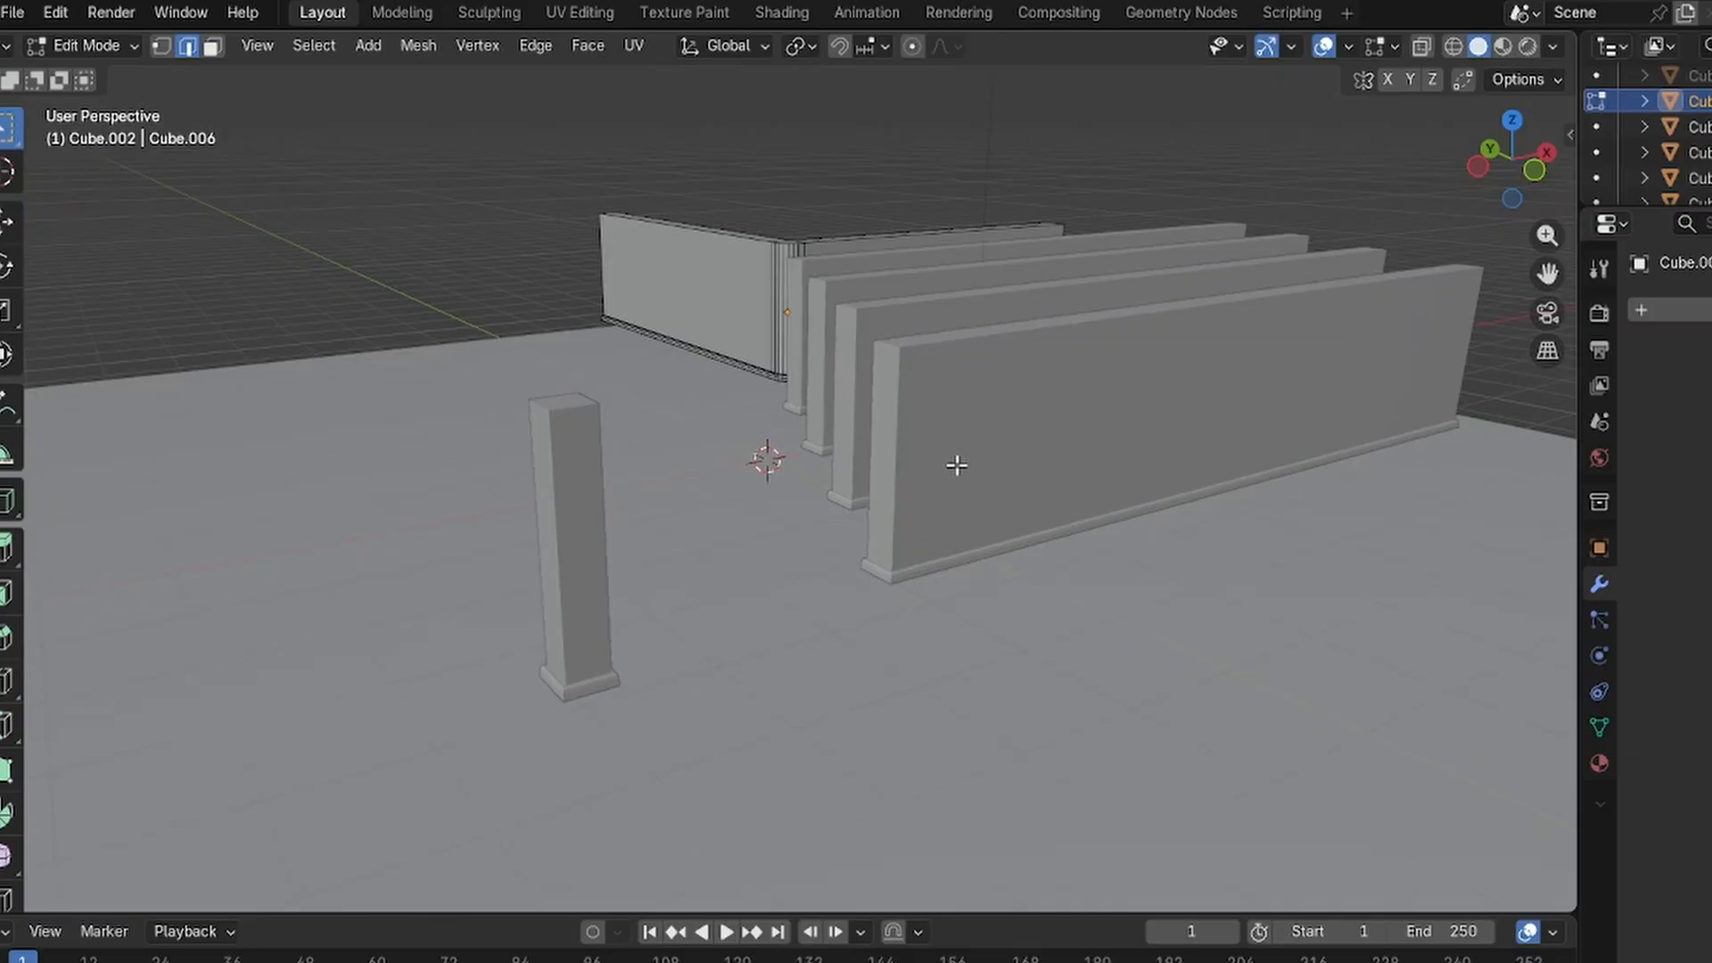
key(Tab)
click(956, 463)
key(Tab)
scroll(944, 470, up, 3)
key(3)
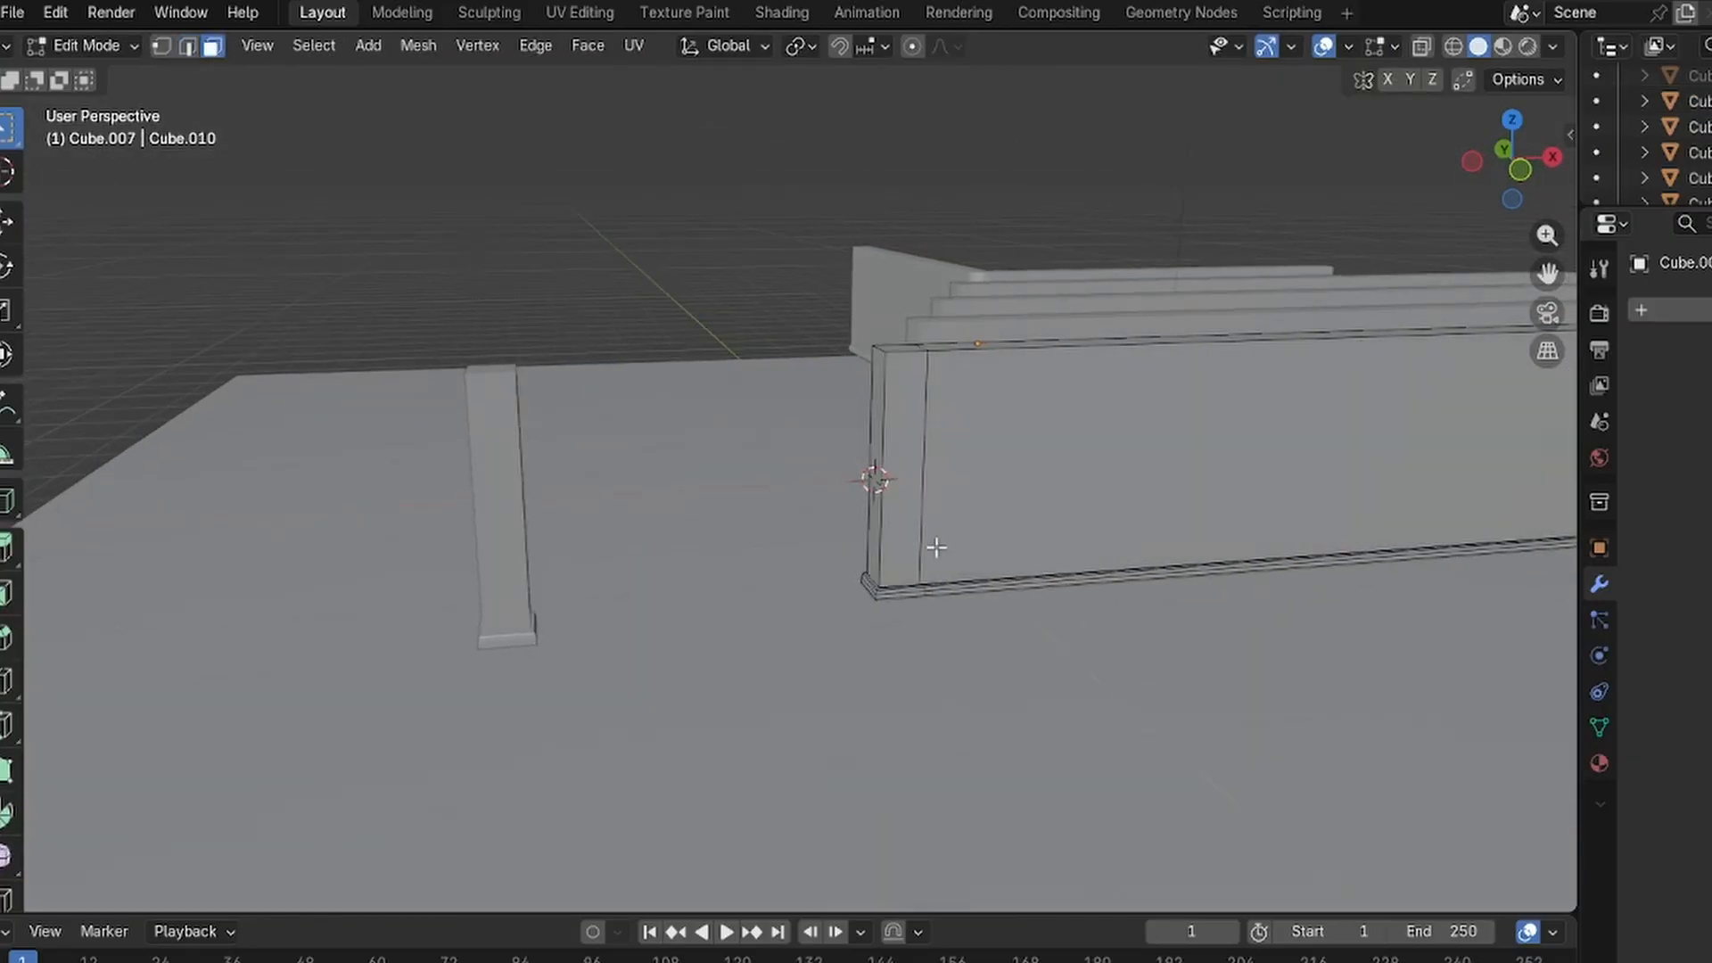
click(899, 575)
key(e)
key(y)
click(1338, 676)
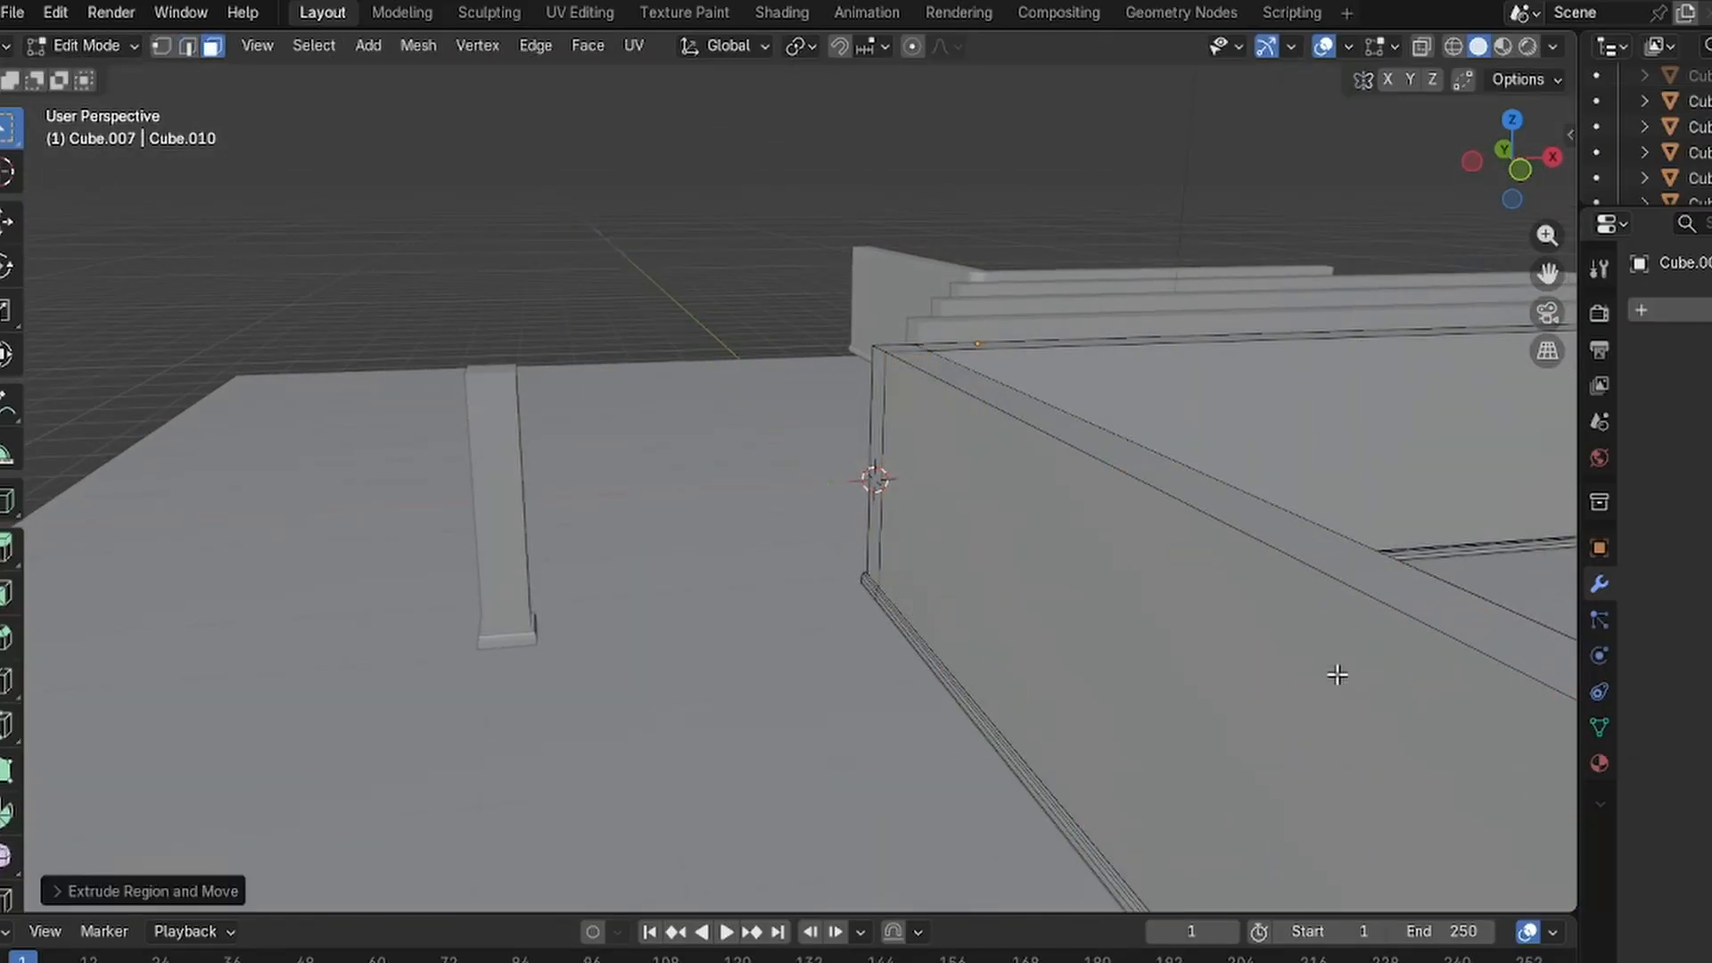
click(756, 272)
Return the second L-shaped wall to Object Mode and move the standalone pillar along Y toward the wall's corner line.
middle_drag(756, 273, 1017, 456)
scroll(1040, 340, down, 3)
scroll(1039, 340, up, 2)
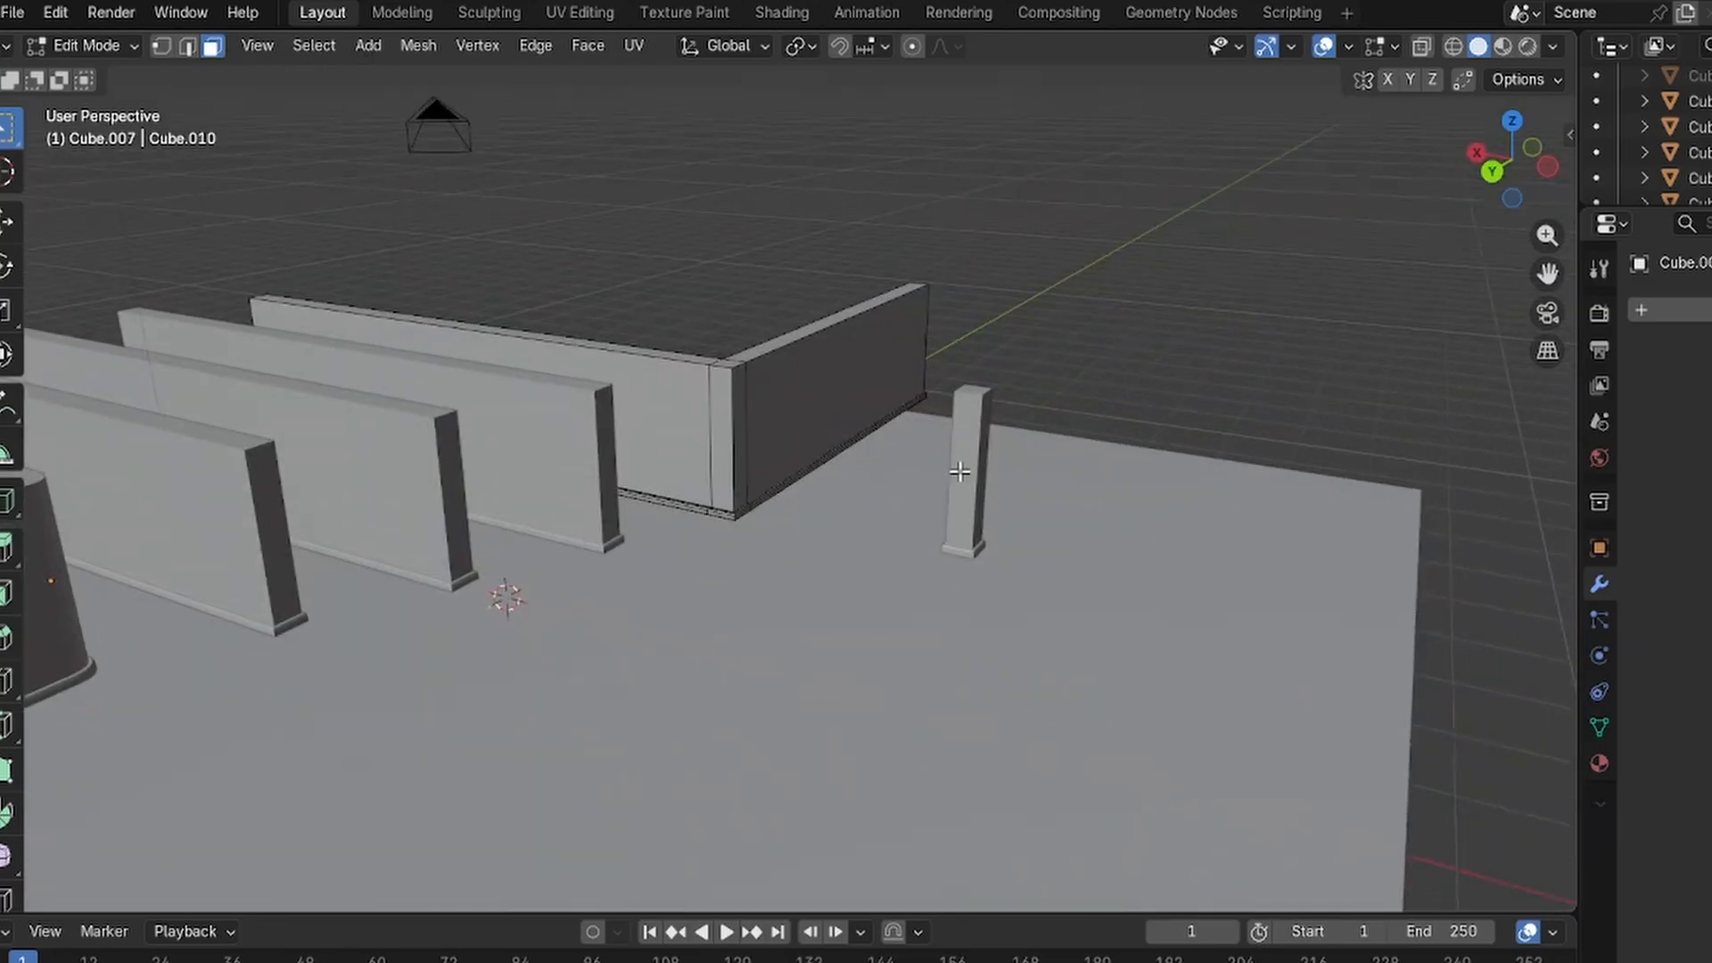
key(Tab)
click(959, 470)
scroll(974, 521, up, 3)
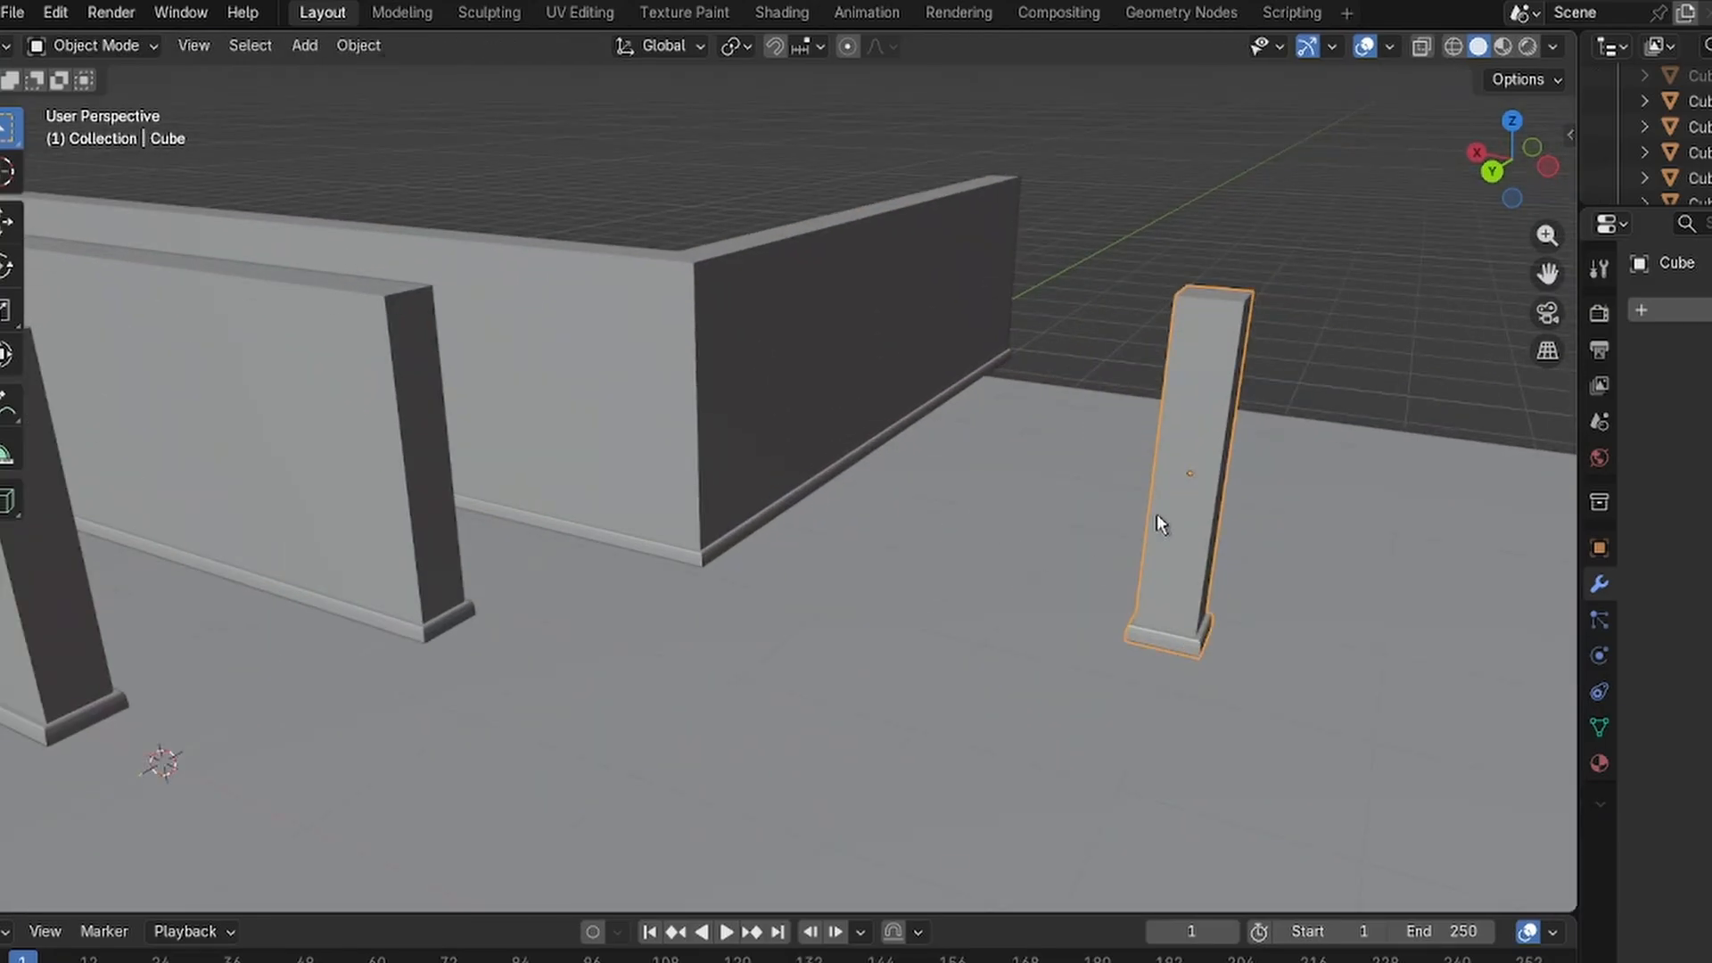
middle_drag(1153, 242, 945, 257)
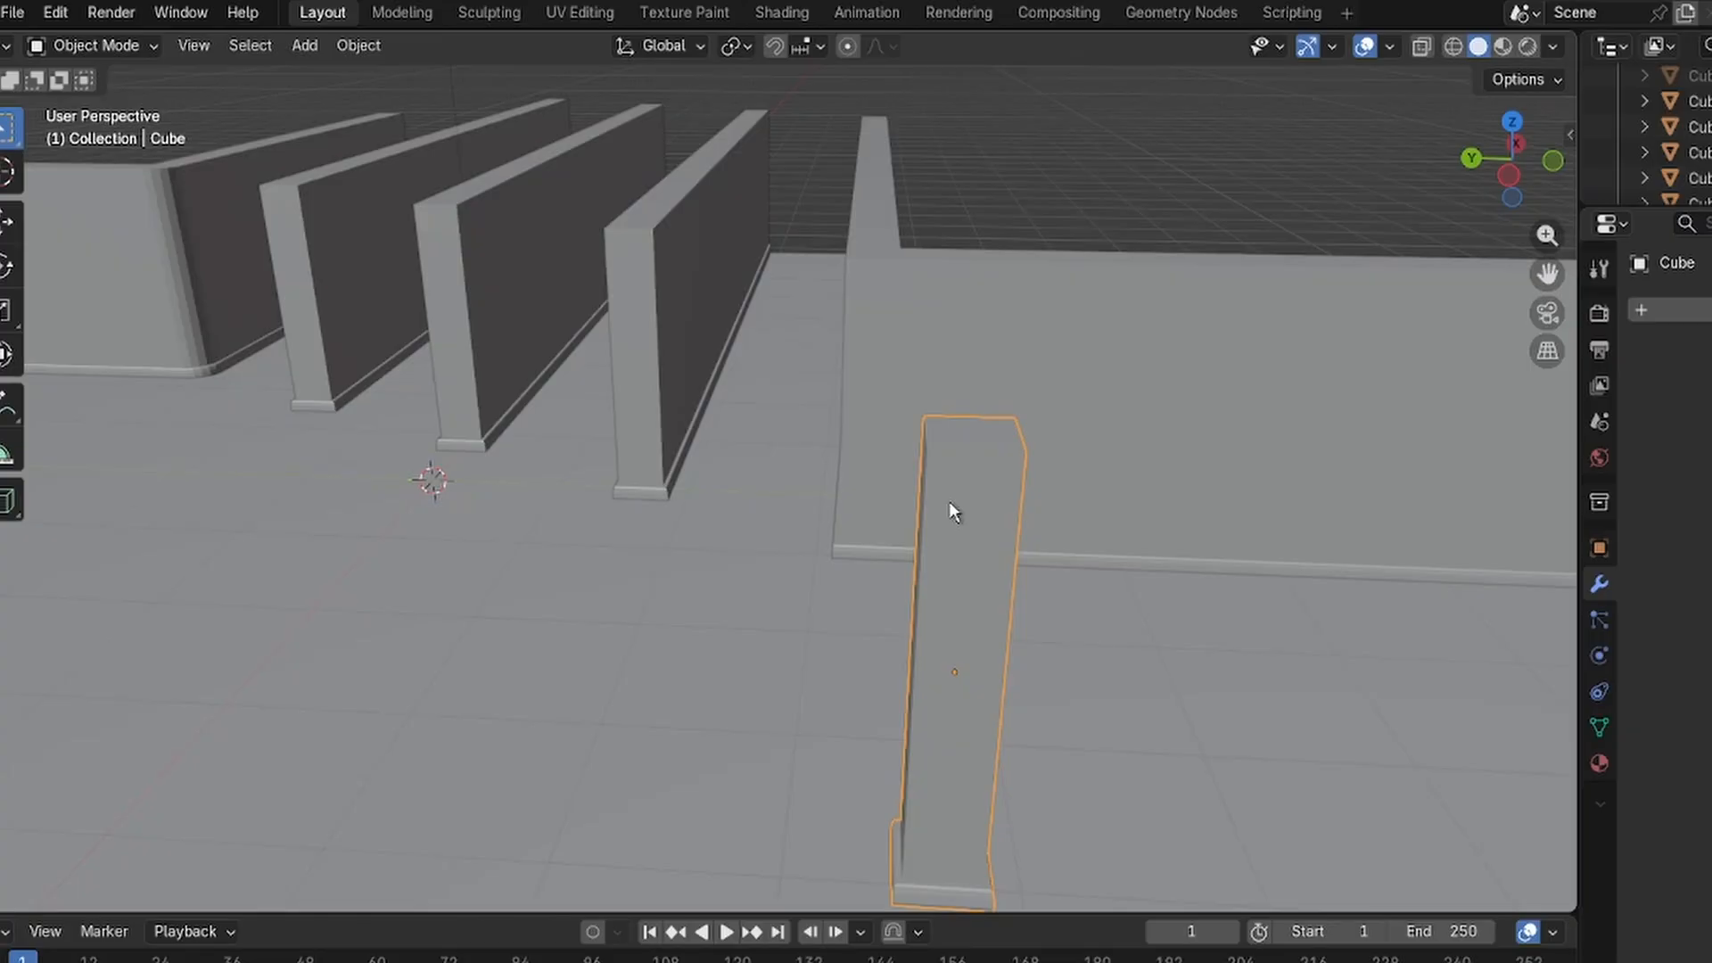
key(g)
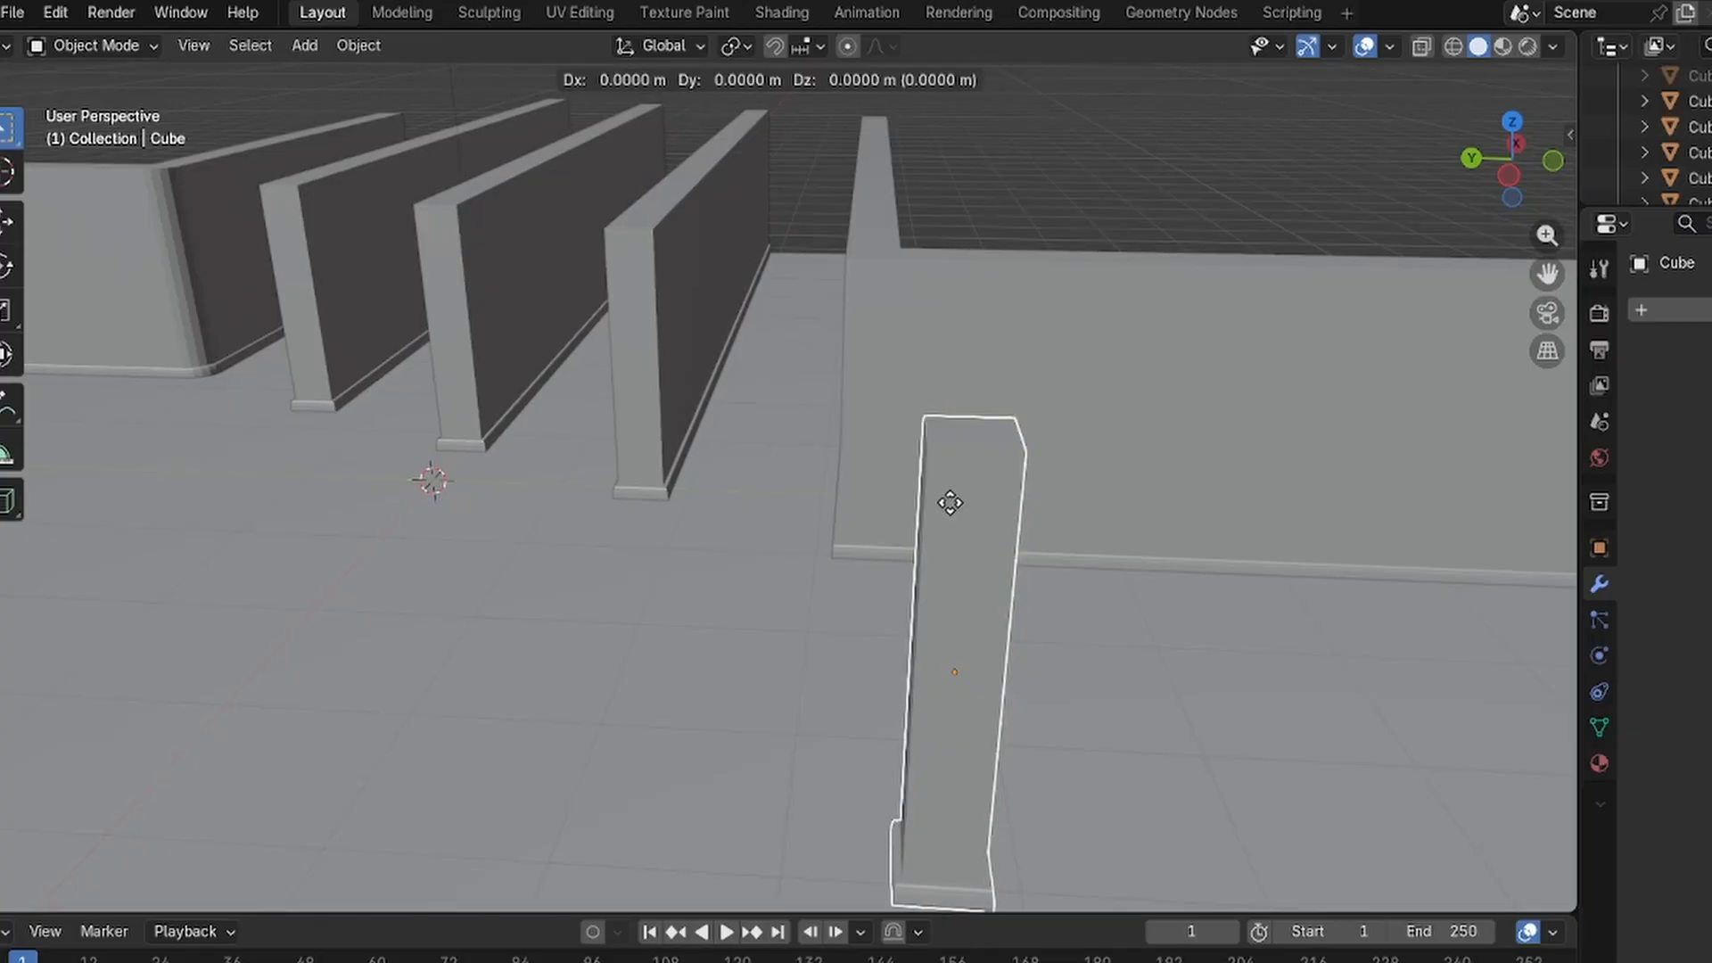
key(x)
key(y)
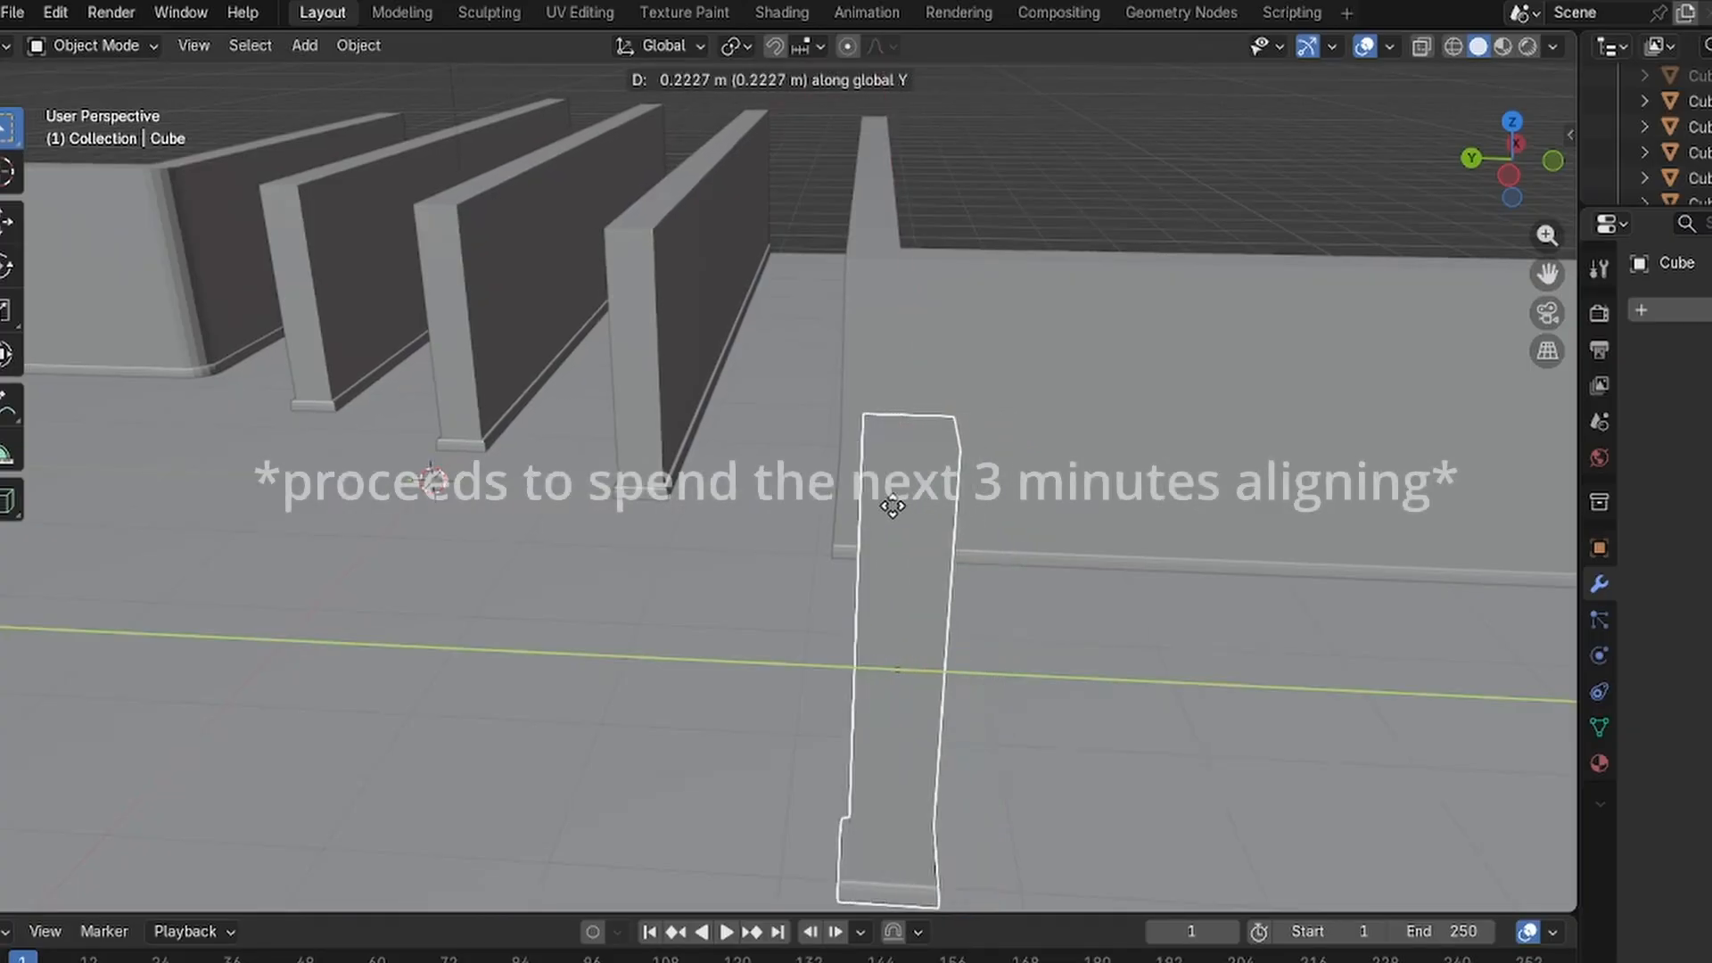
click(917, 526)
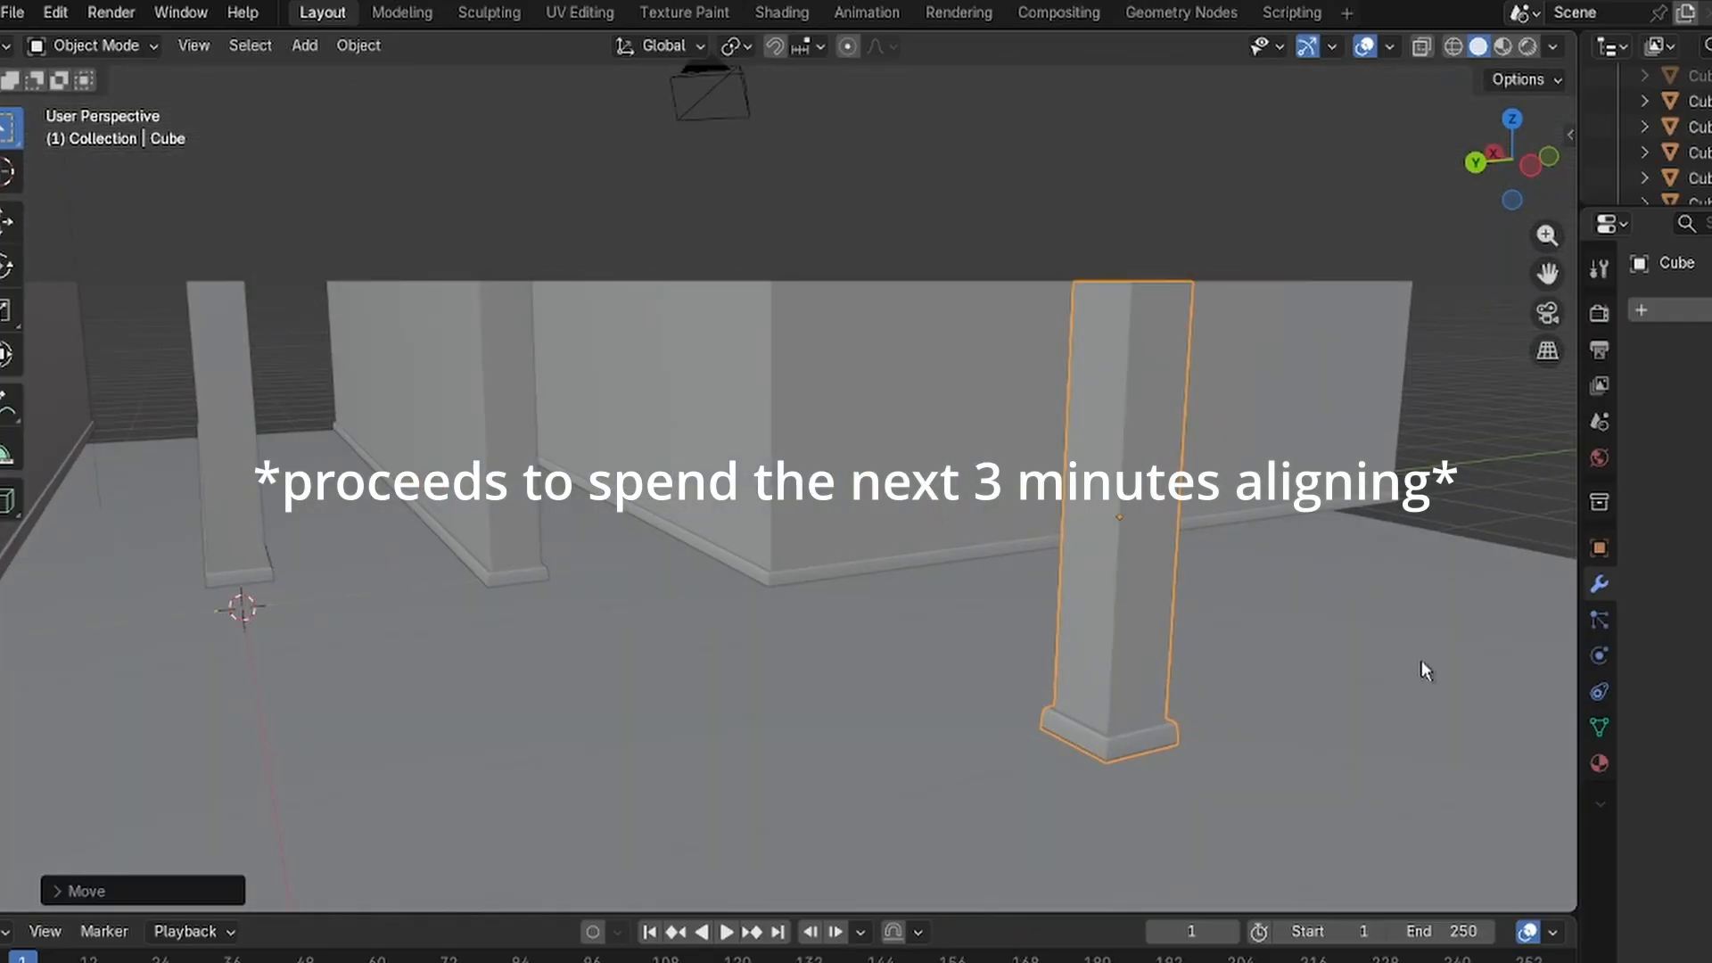
Show the object transform properties and move the standalone pillar along X against the second L-shaped wall's outer corner.
click(1601, 549)
click(863, 420)
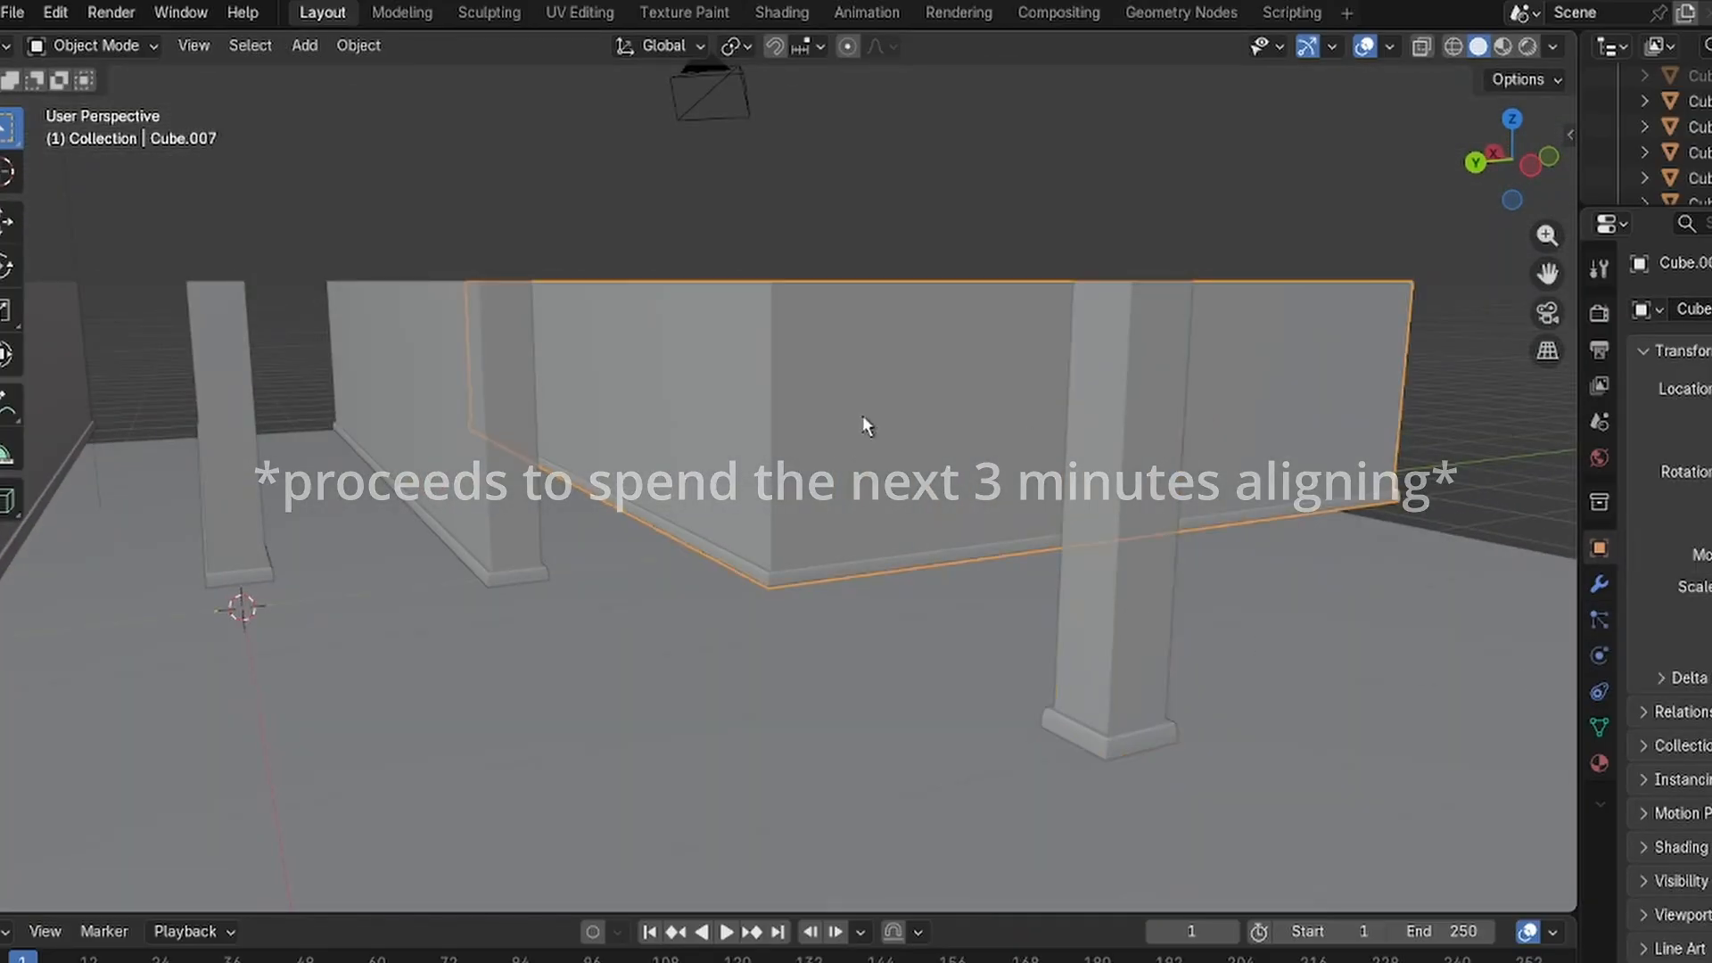
click(1153, 604)
middle_drag(1149, 596, 1110, 542)
key(g)
key(x)
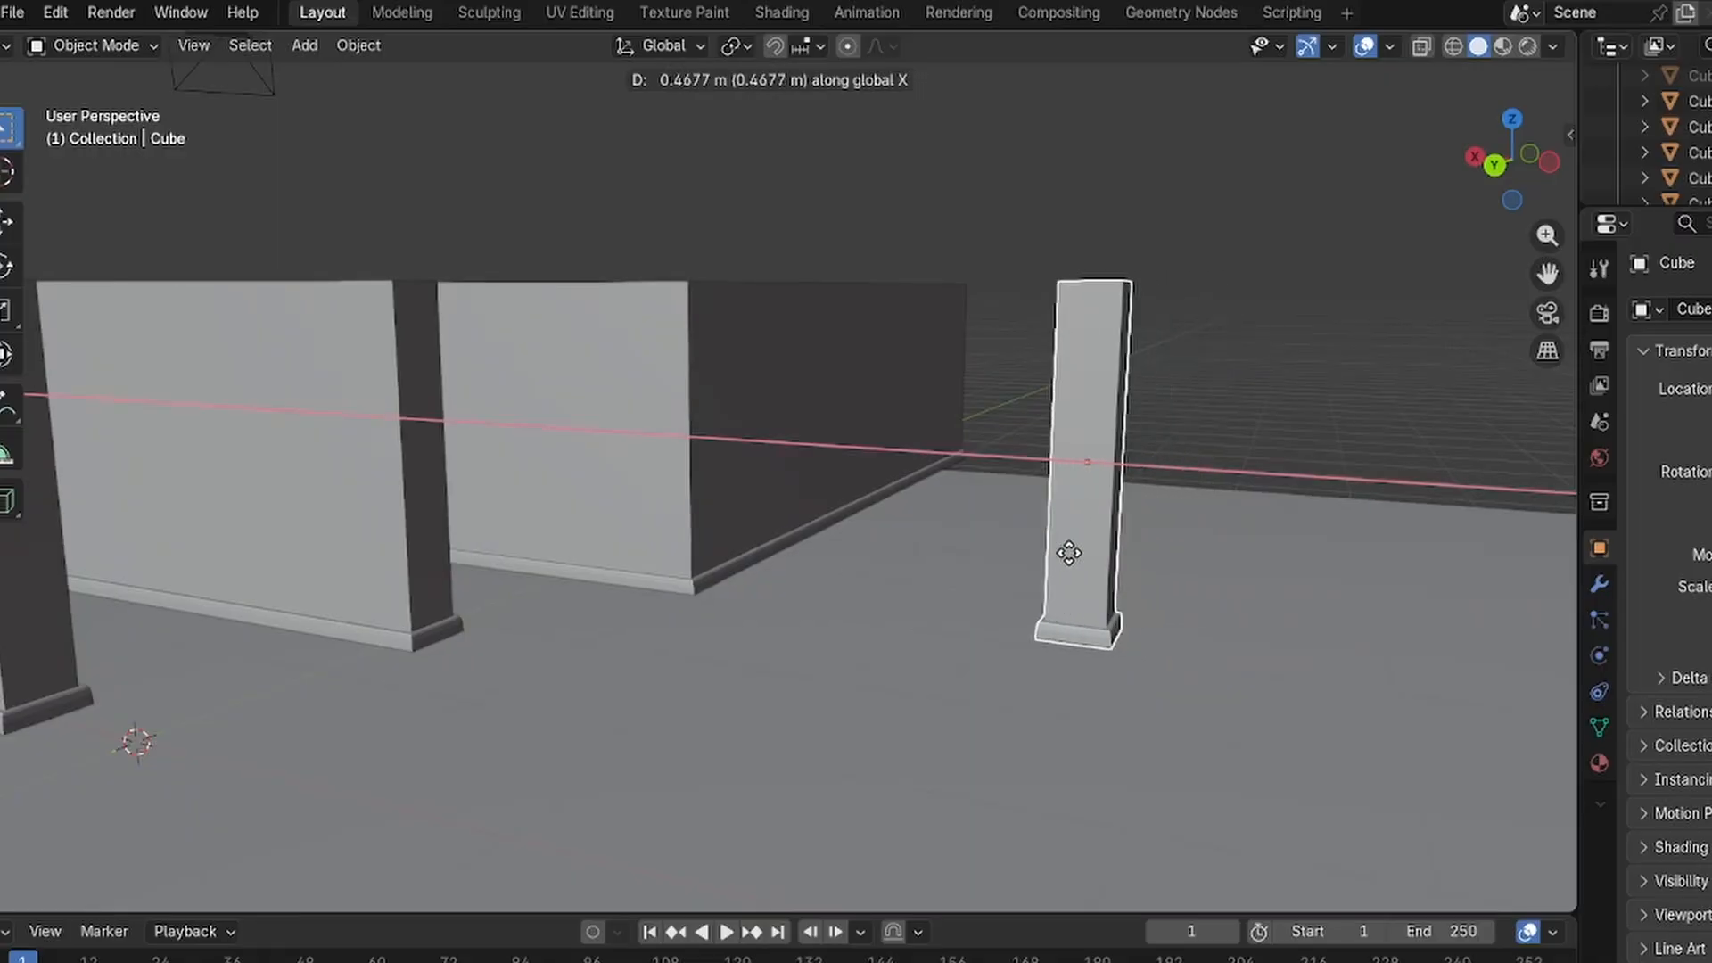
click(692, 485)
middle_drag(692, 485, 776, 474)
scroll(821, 452, up, 3)
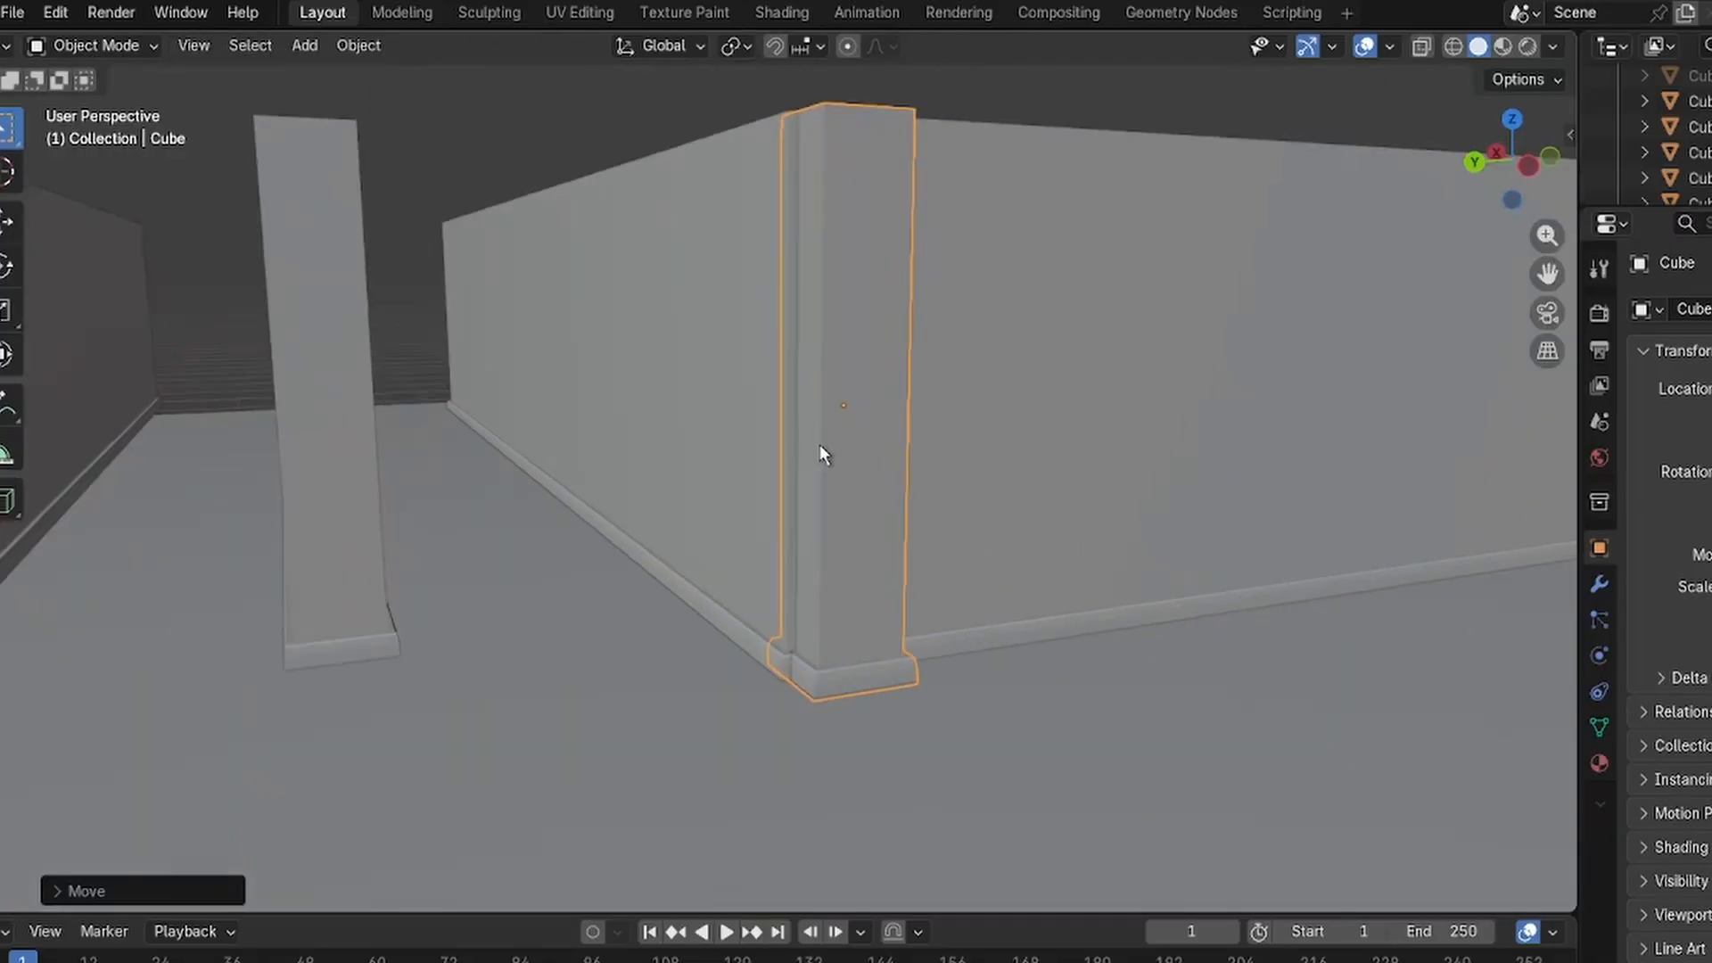
Align the standalone pillar with the wall corner along Y, and move it back out along X clear of the wall.
key(g)
key(y)
click(821, 452)
scroll(819, 452, down, 4)
key(g)
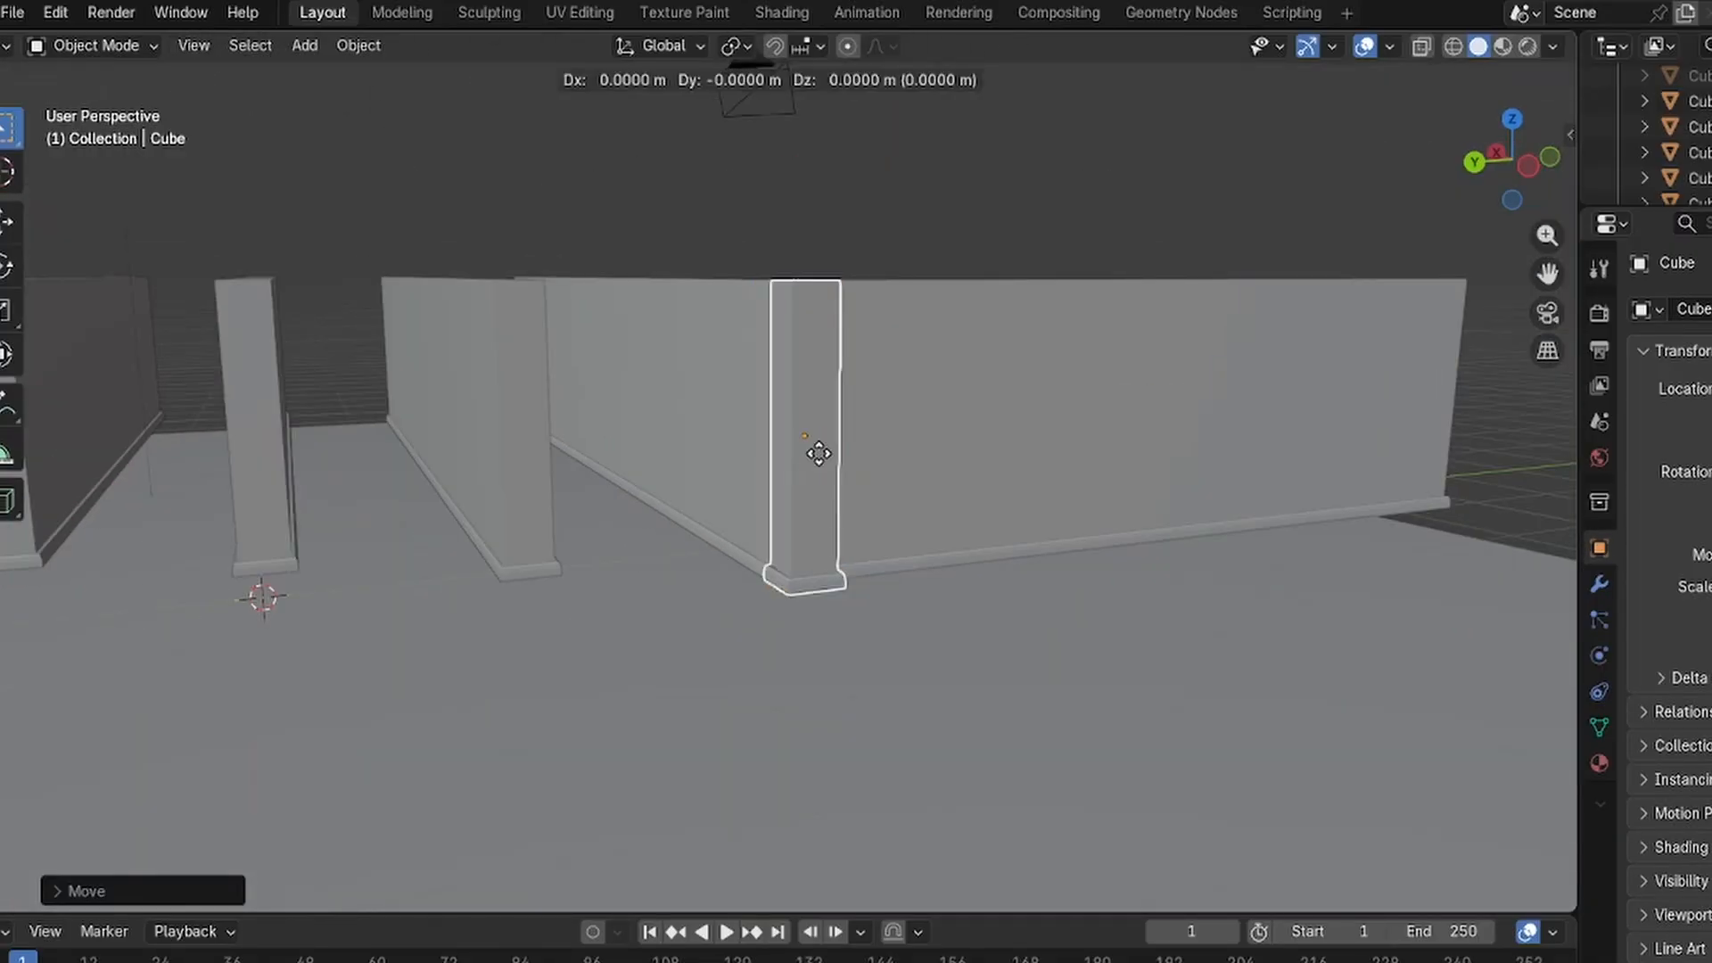
key(x)
click(821, 655)
scroll(821, 656, down, 5)
scroll(825, 642, up, 2)
click(831, 606)
Duplicate the standalone pillar and place the copy farther out on the floor, keeping its height locked to the XY plane.
click(951, 498)
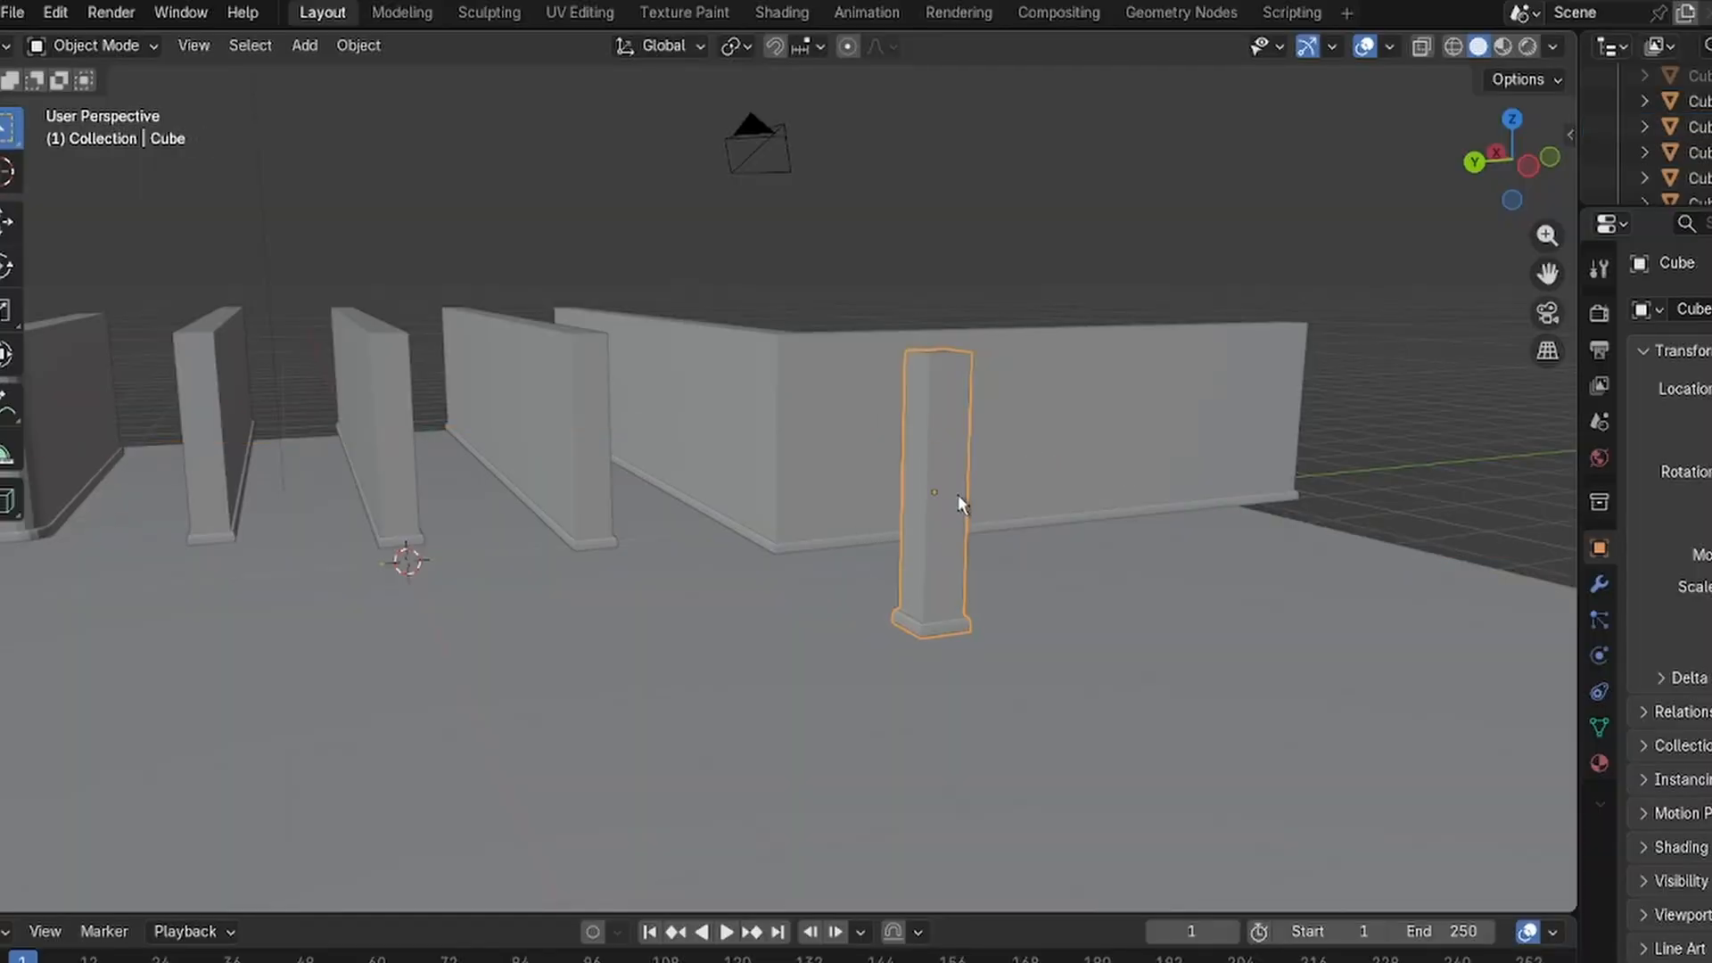
click(978, 589)
click(937, 547)
key(shift+d)
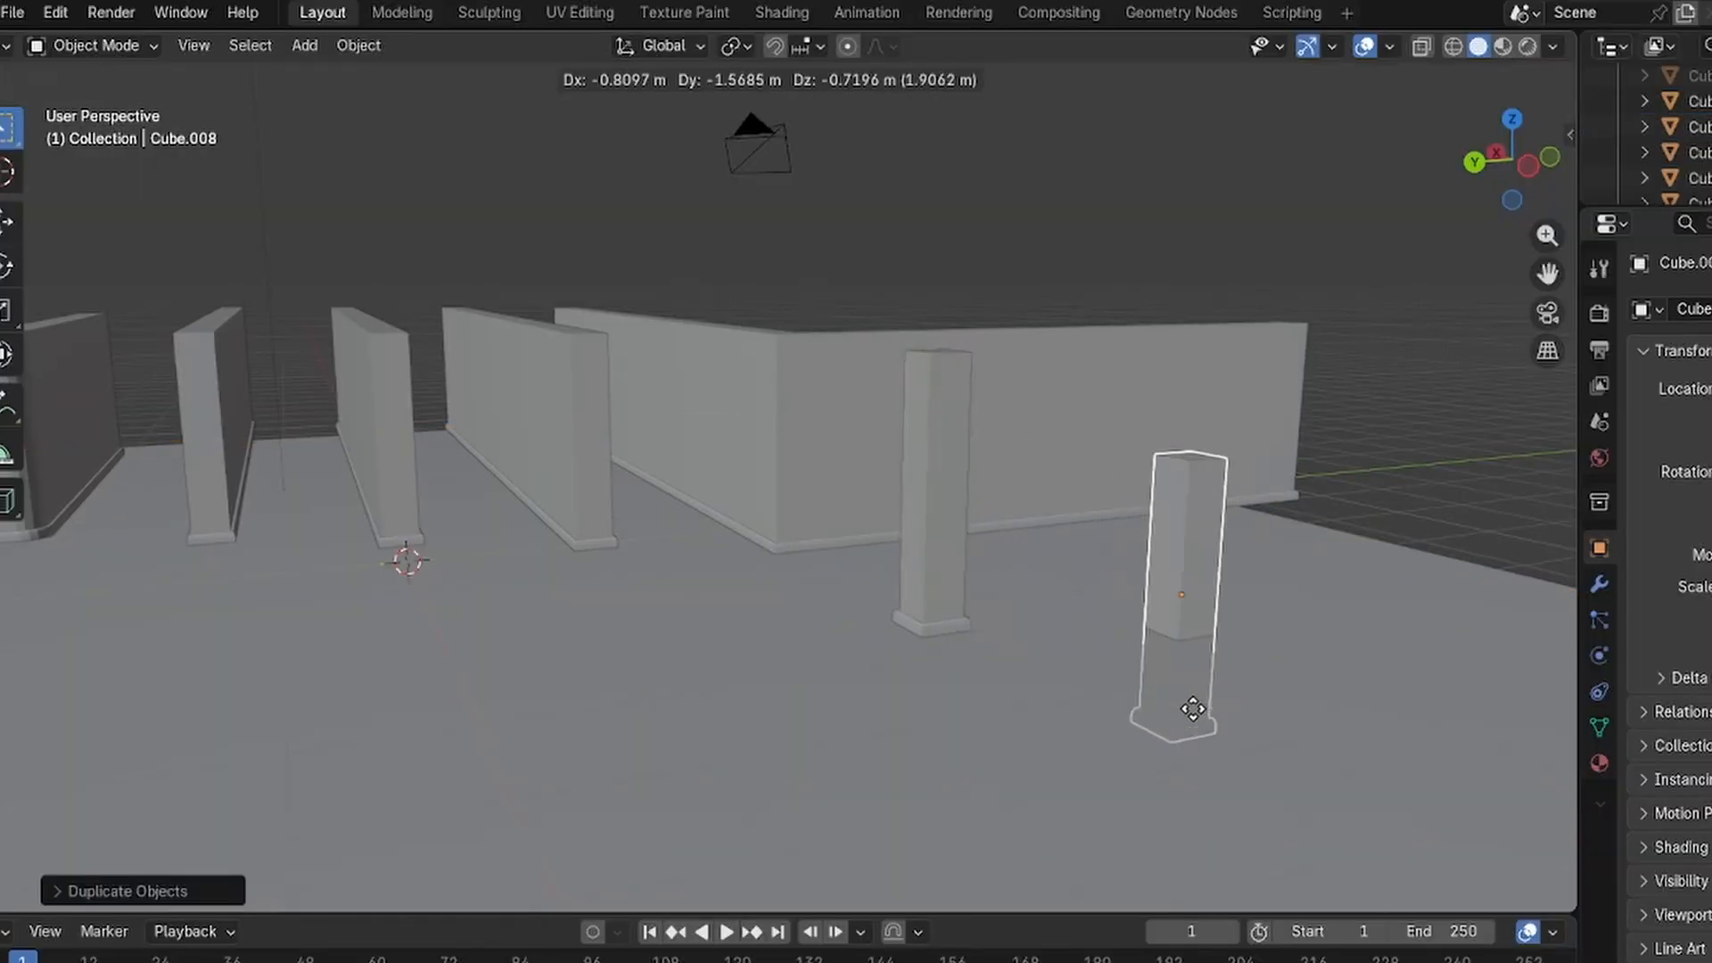
key(shift+z)
click(1349, 661)
In Edit Mode, extrude the Y-facing side and plinth faces of the original standalone pillar along Y into a long wall.
click(956, 498)
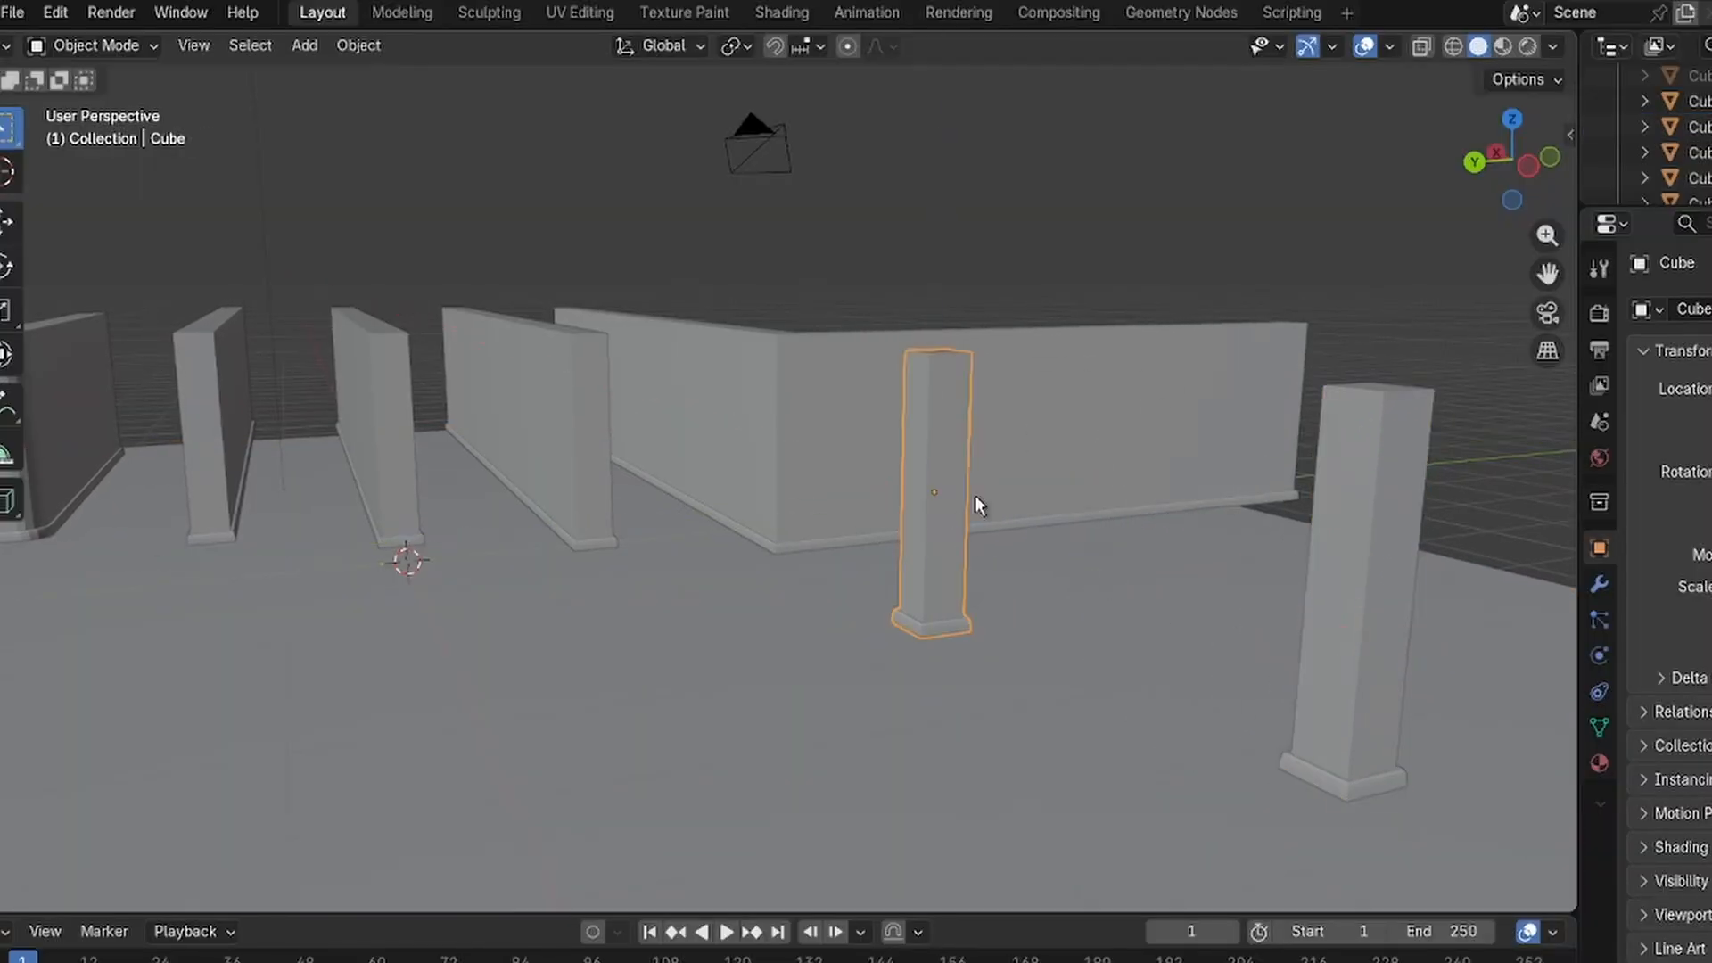
middle_drag(976, 495, 669, 512)
key(Tab)
click(668, 496)
key(e)
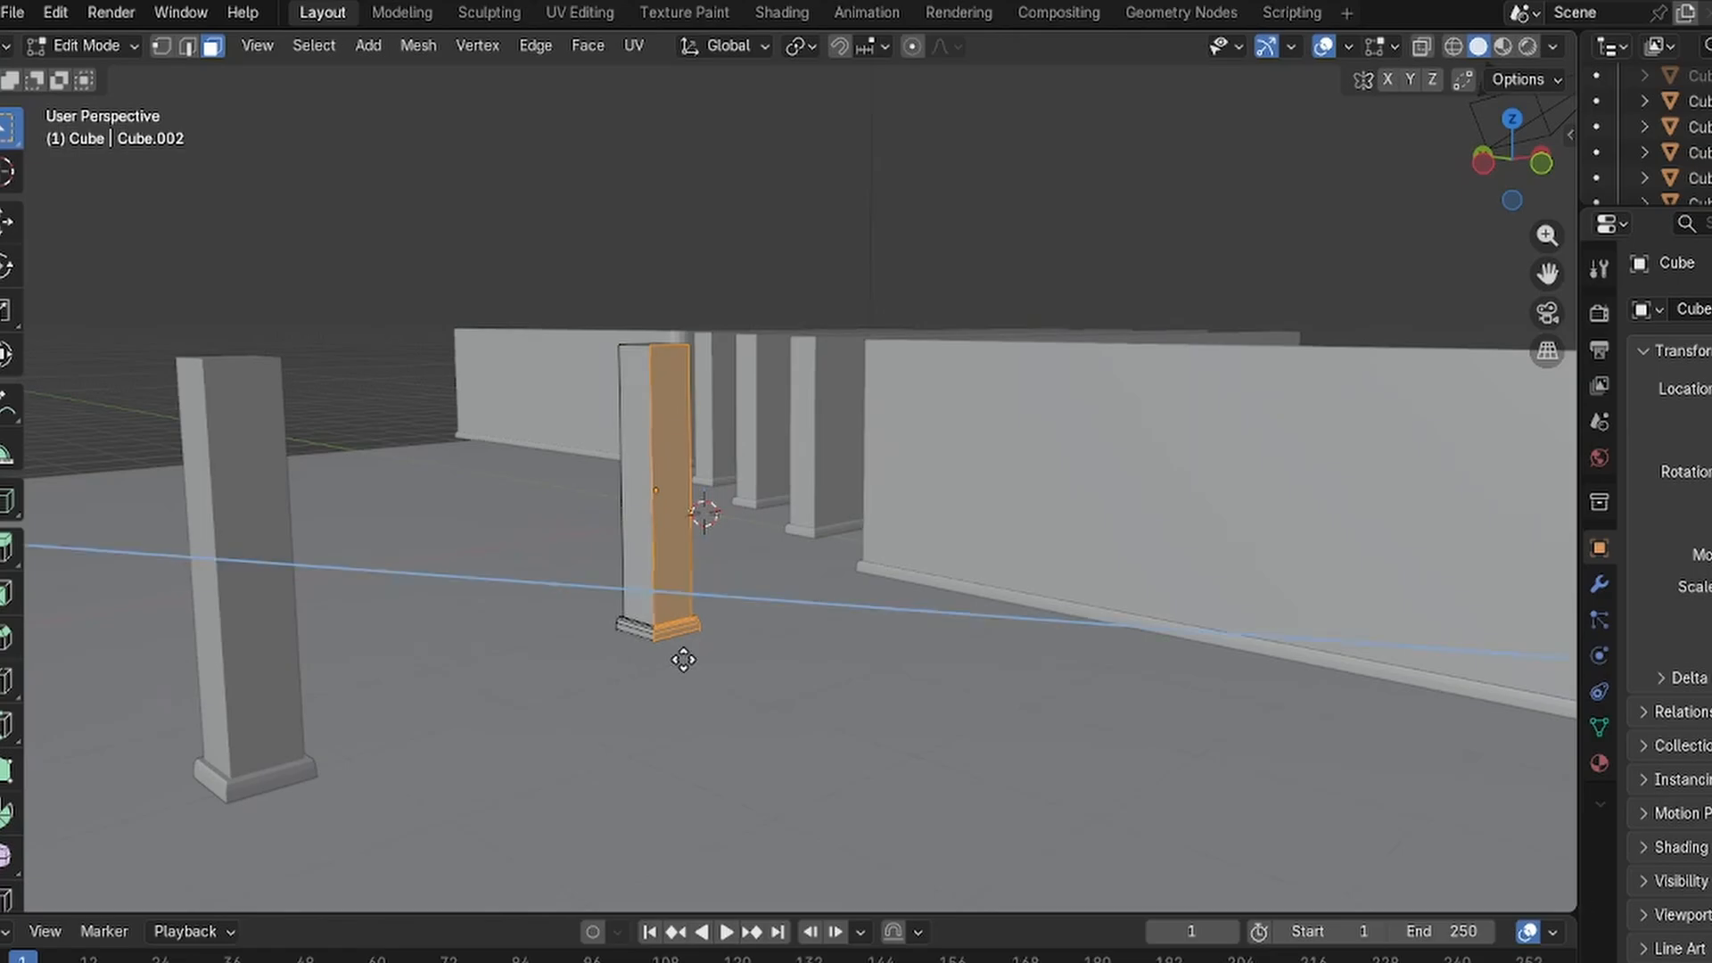
key(y)
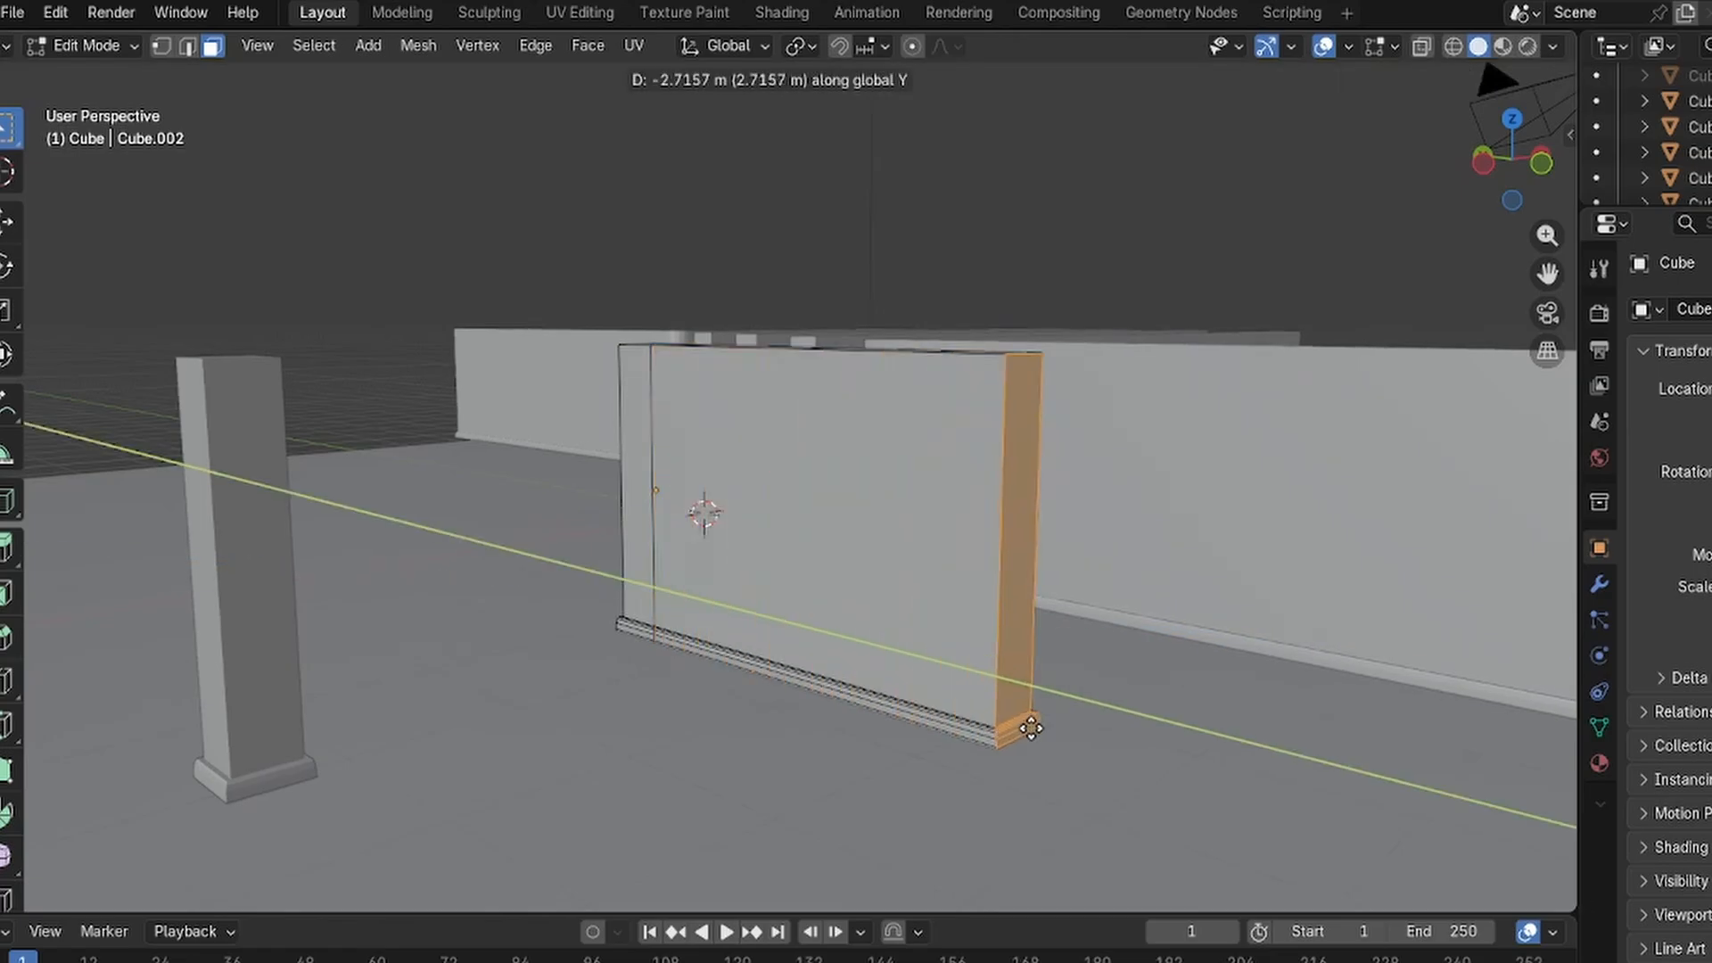
click(234, 884)
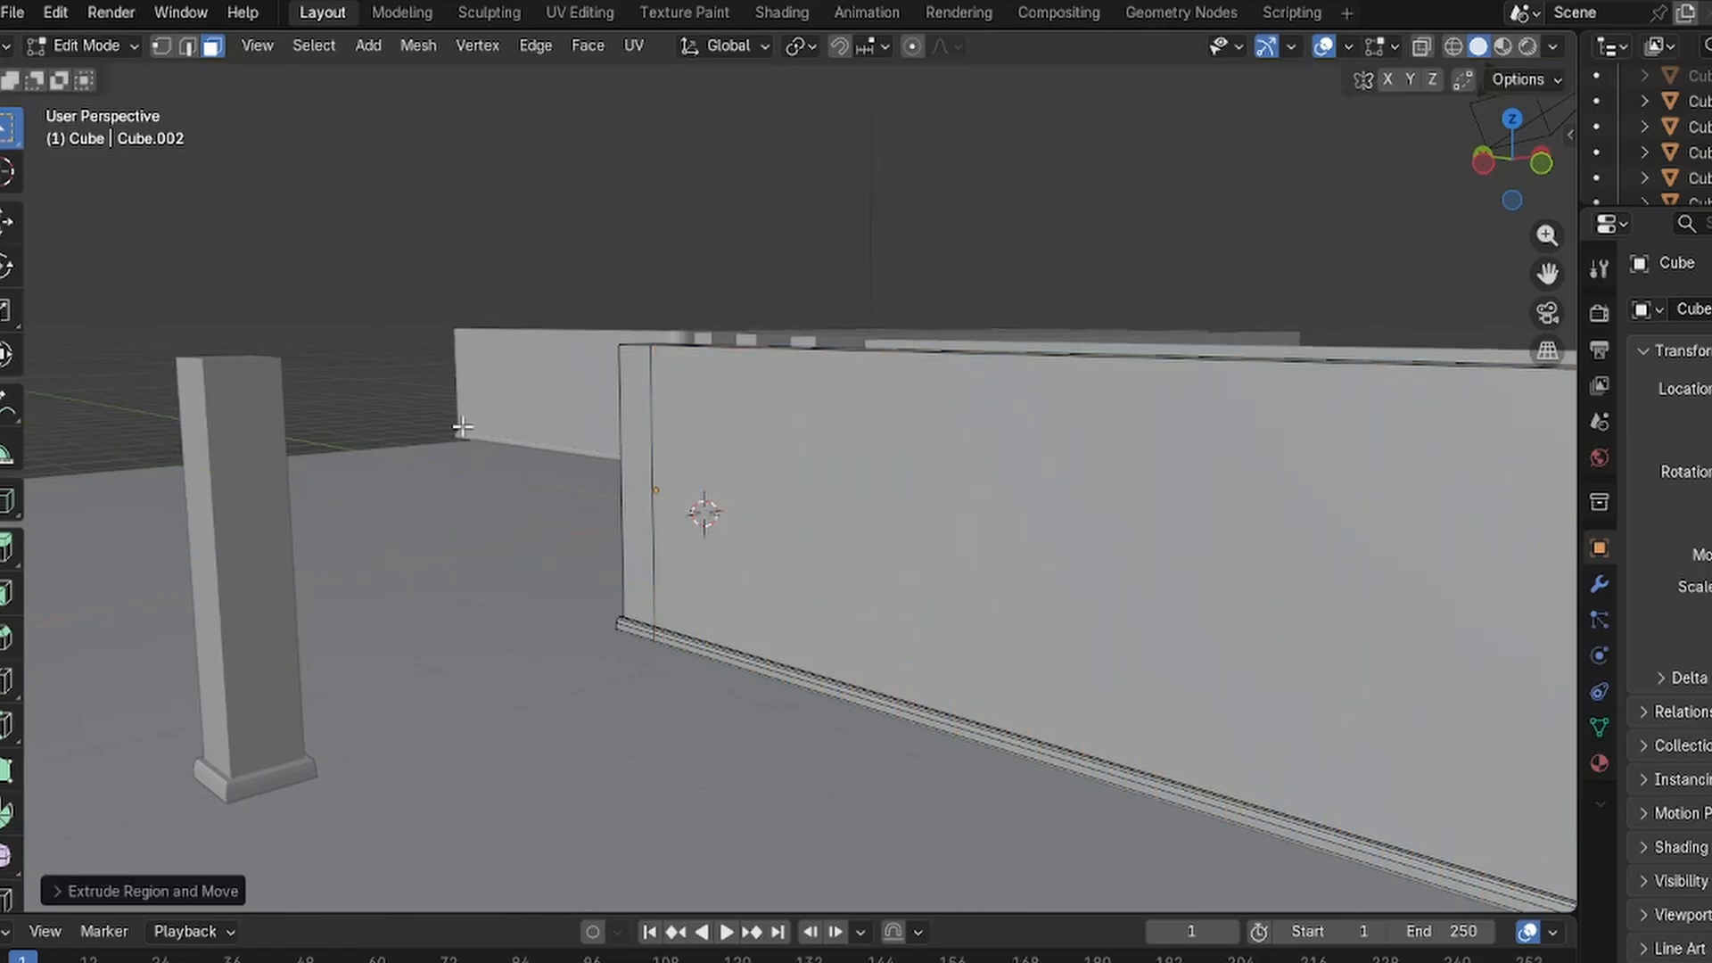
Bevel one vertical edge loop at the new freestanding wall's end, including its plinth, by 0.7 m with 5 segments.
middle_drag(535, 245, 869, 270)
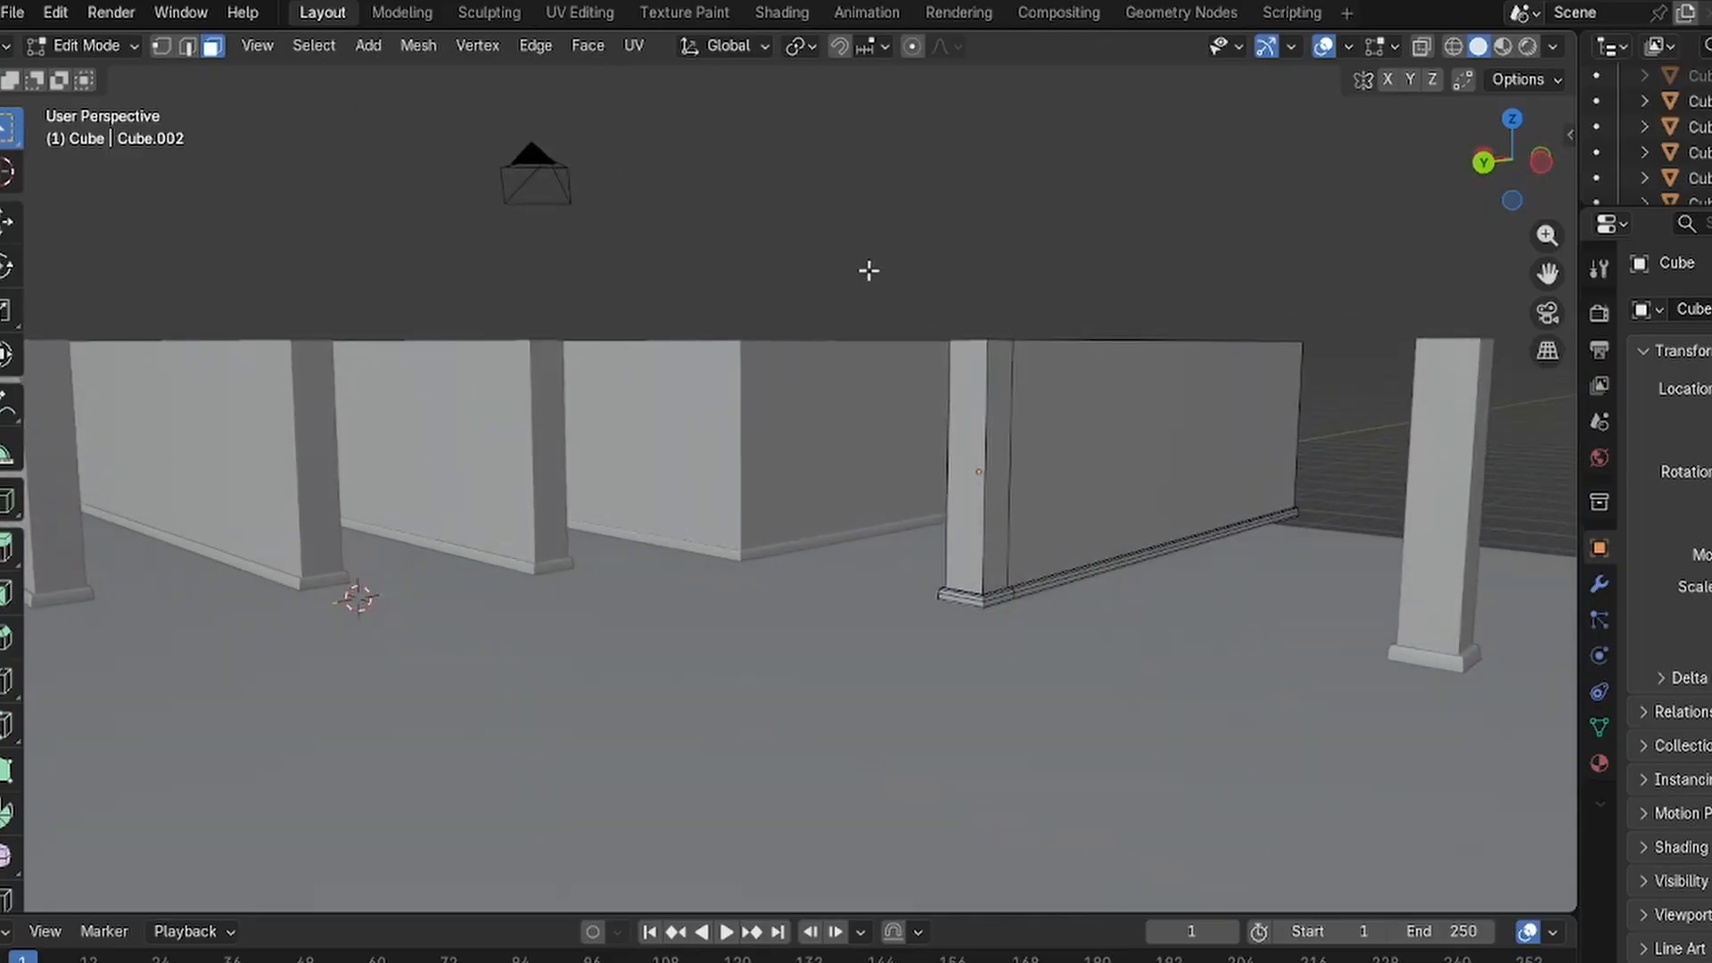
scroll(785, 428, down, 5)
scroll(801, 419, up, 4)
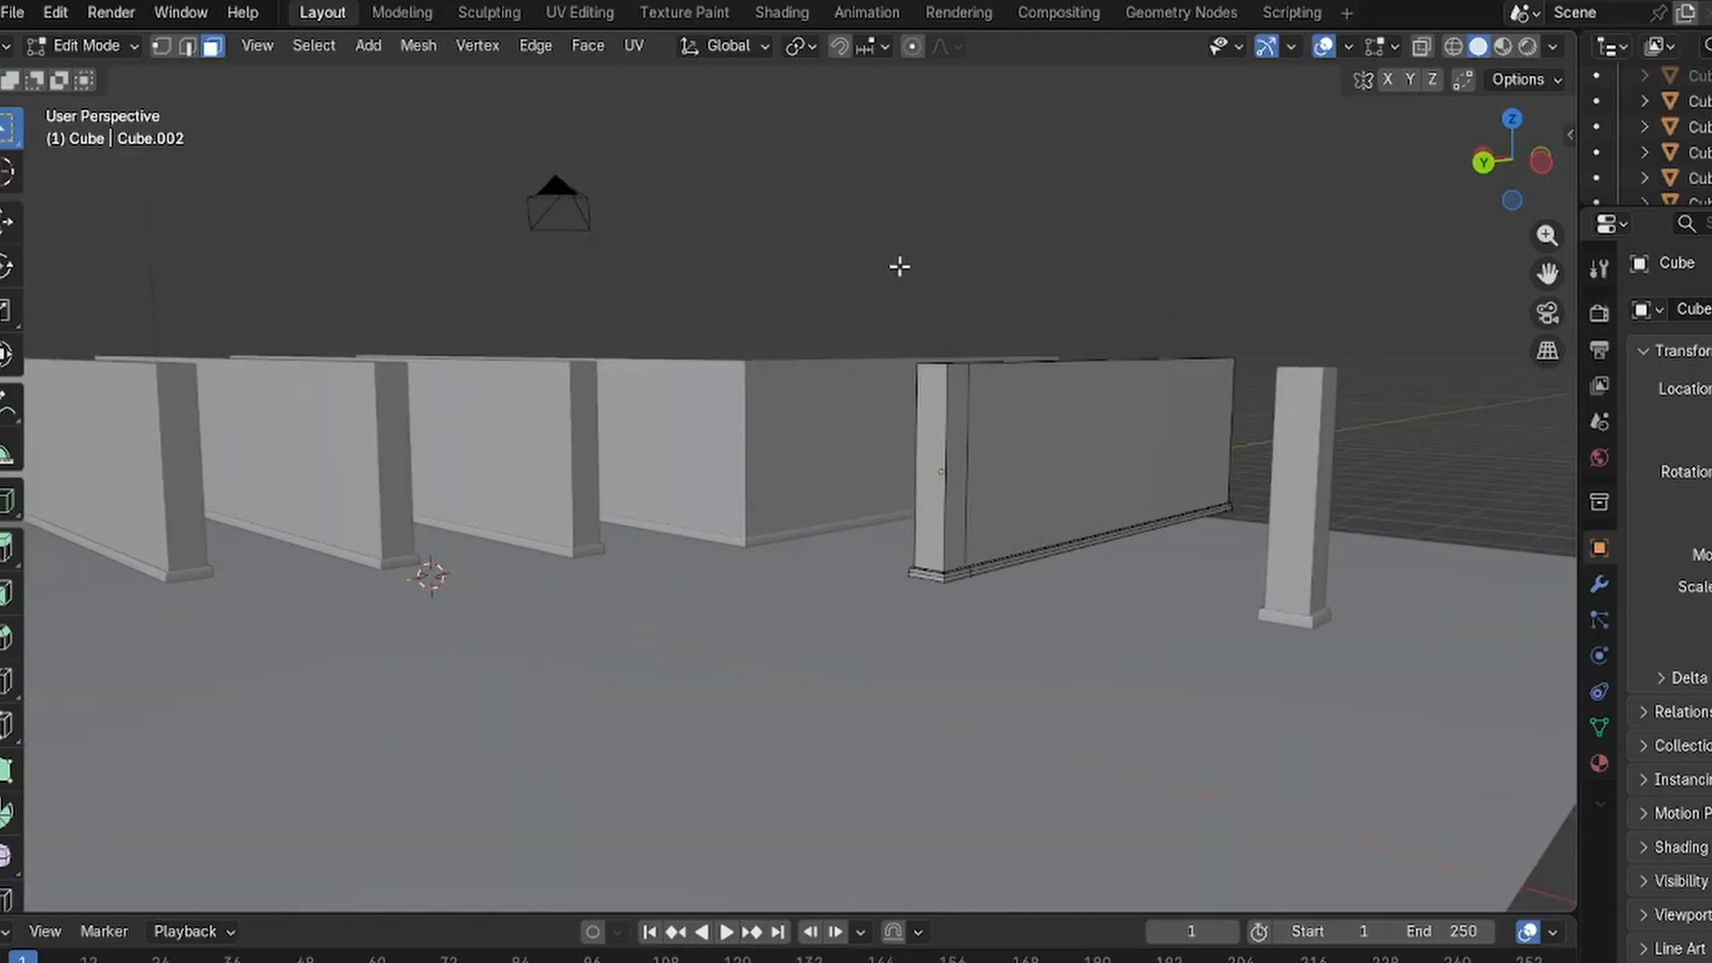
scroll(938, 448, up, 2)
scroll(1061, 536, up, 2)
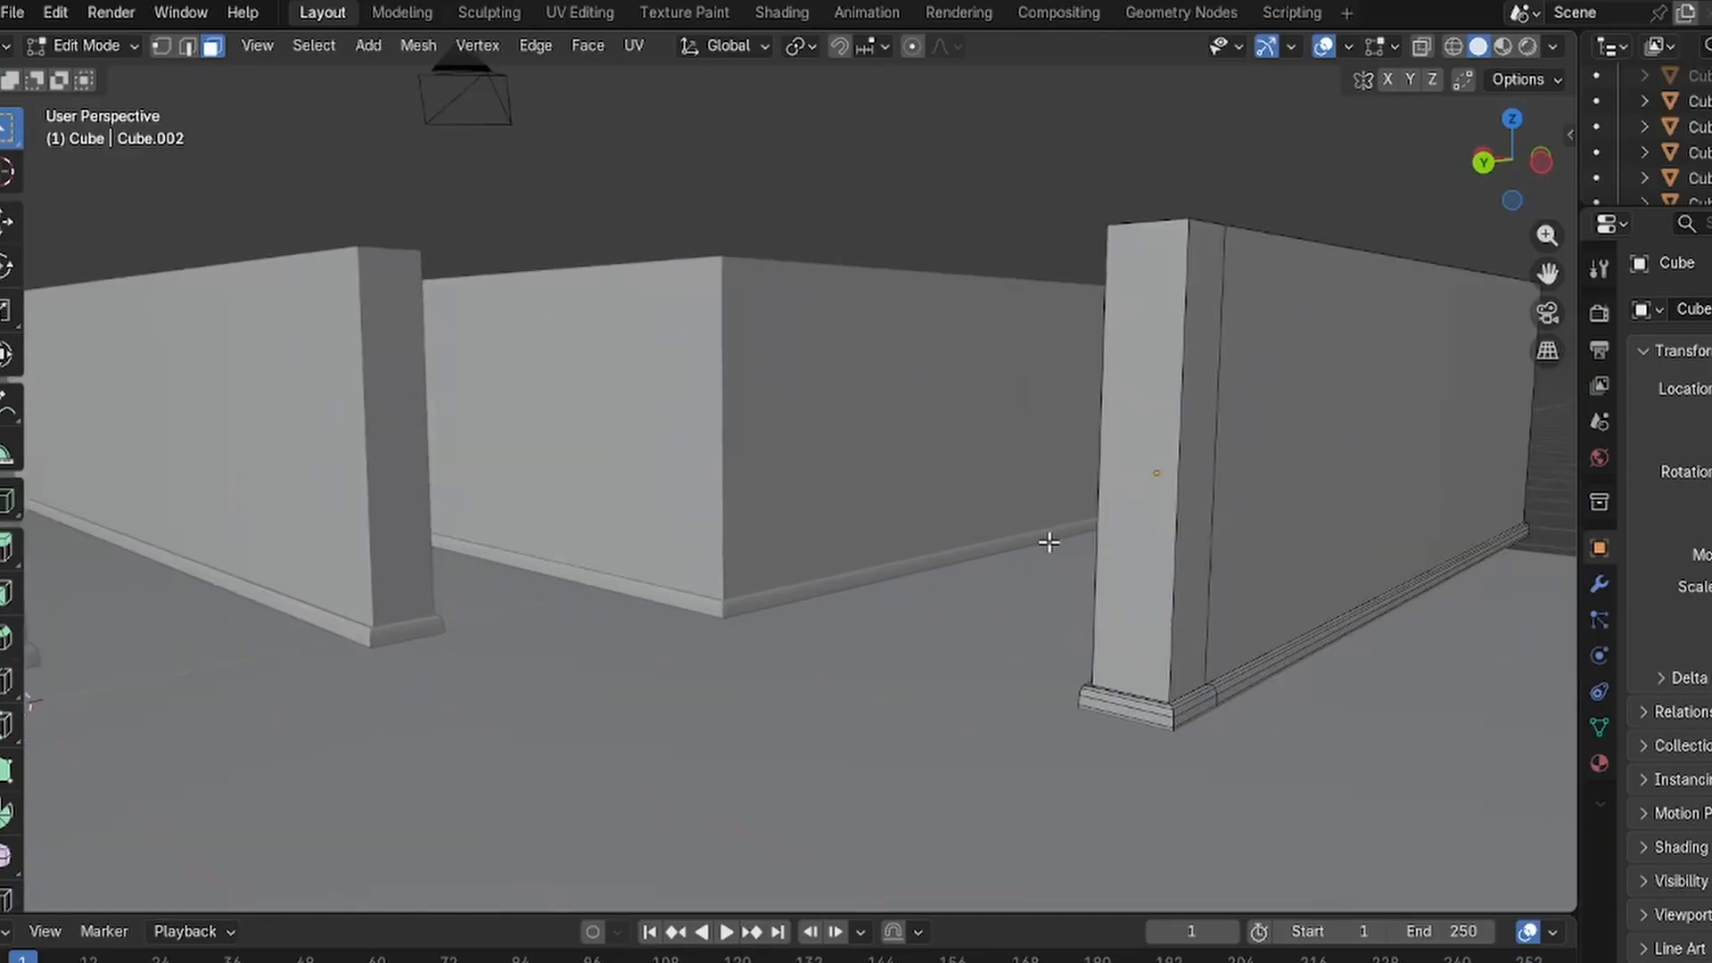
middle_drag(1043, 540, 1098, 608)
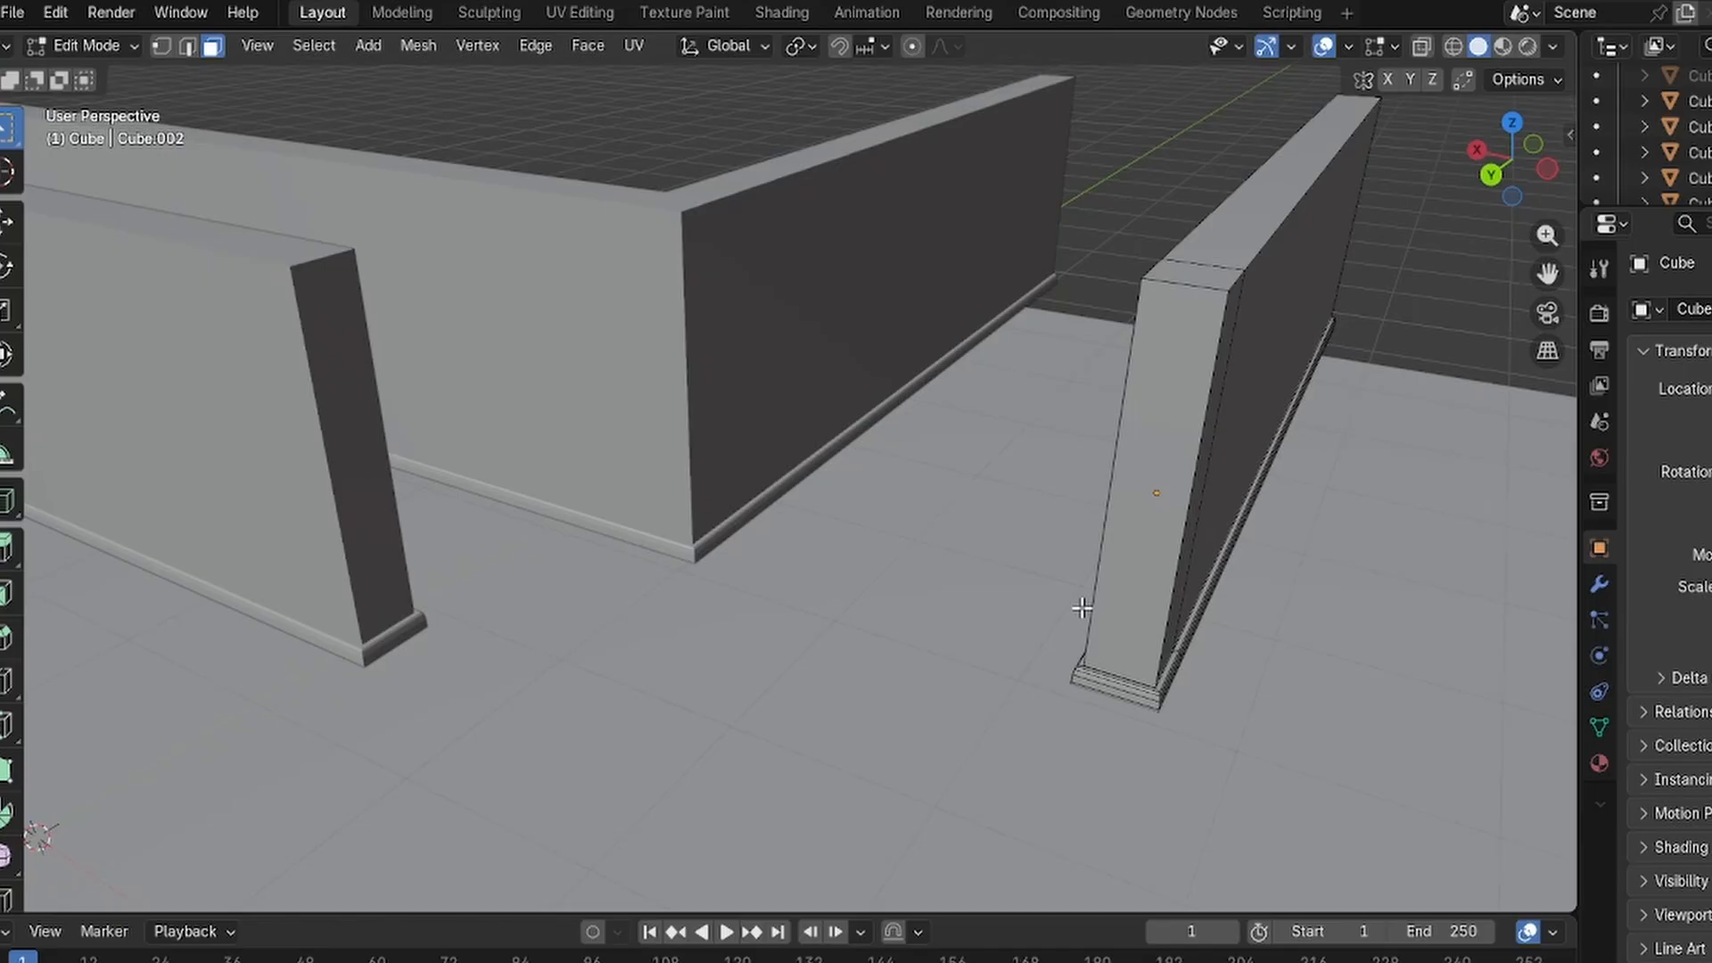
key(2)
alt+click(1084, 607)
key(ctrl+b)
text(.3)
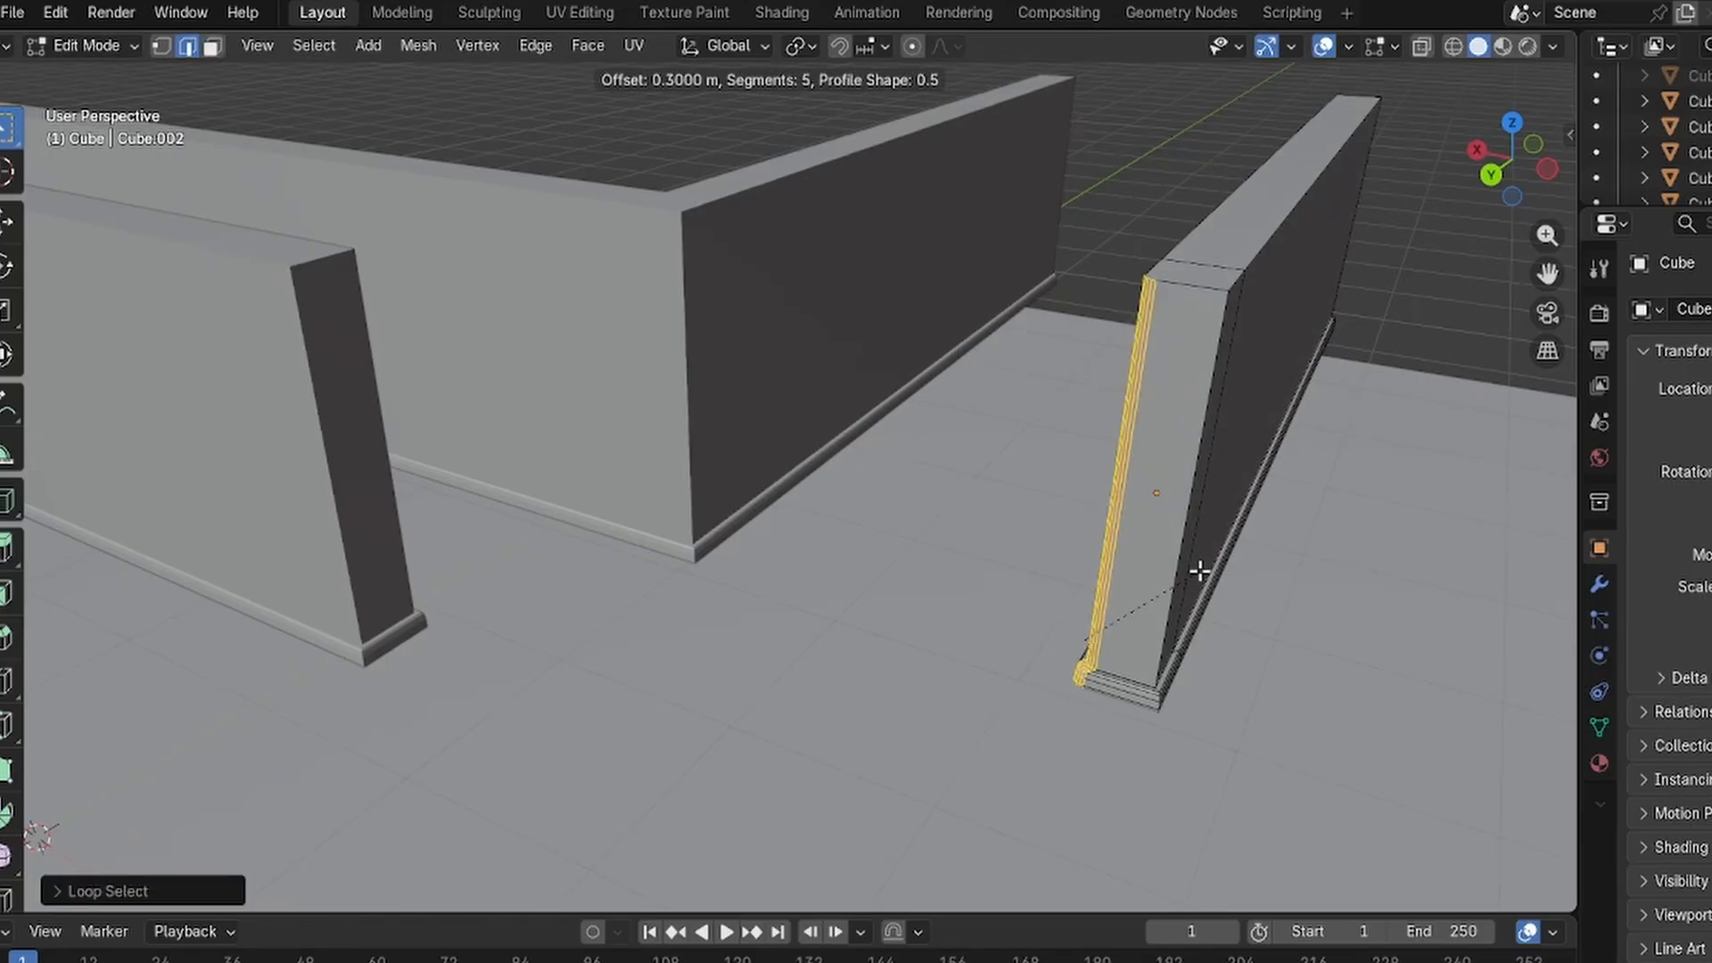
key(BackSpace)
text(5)
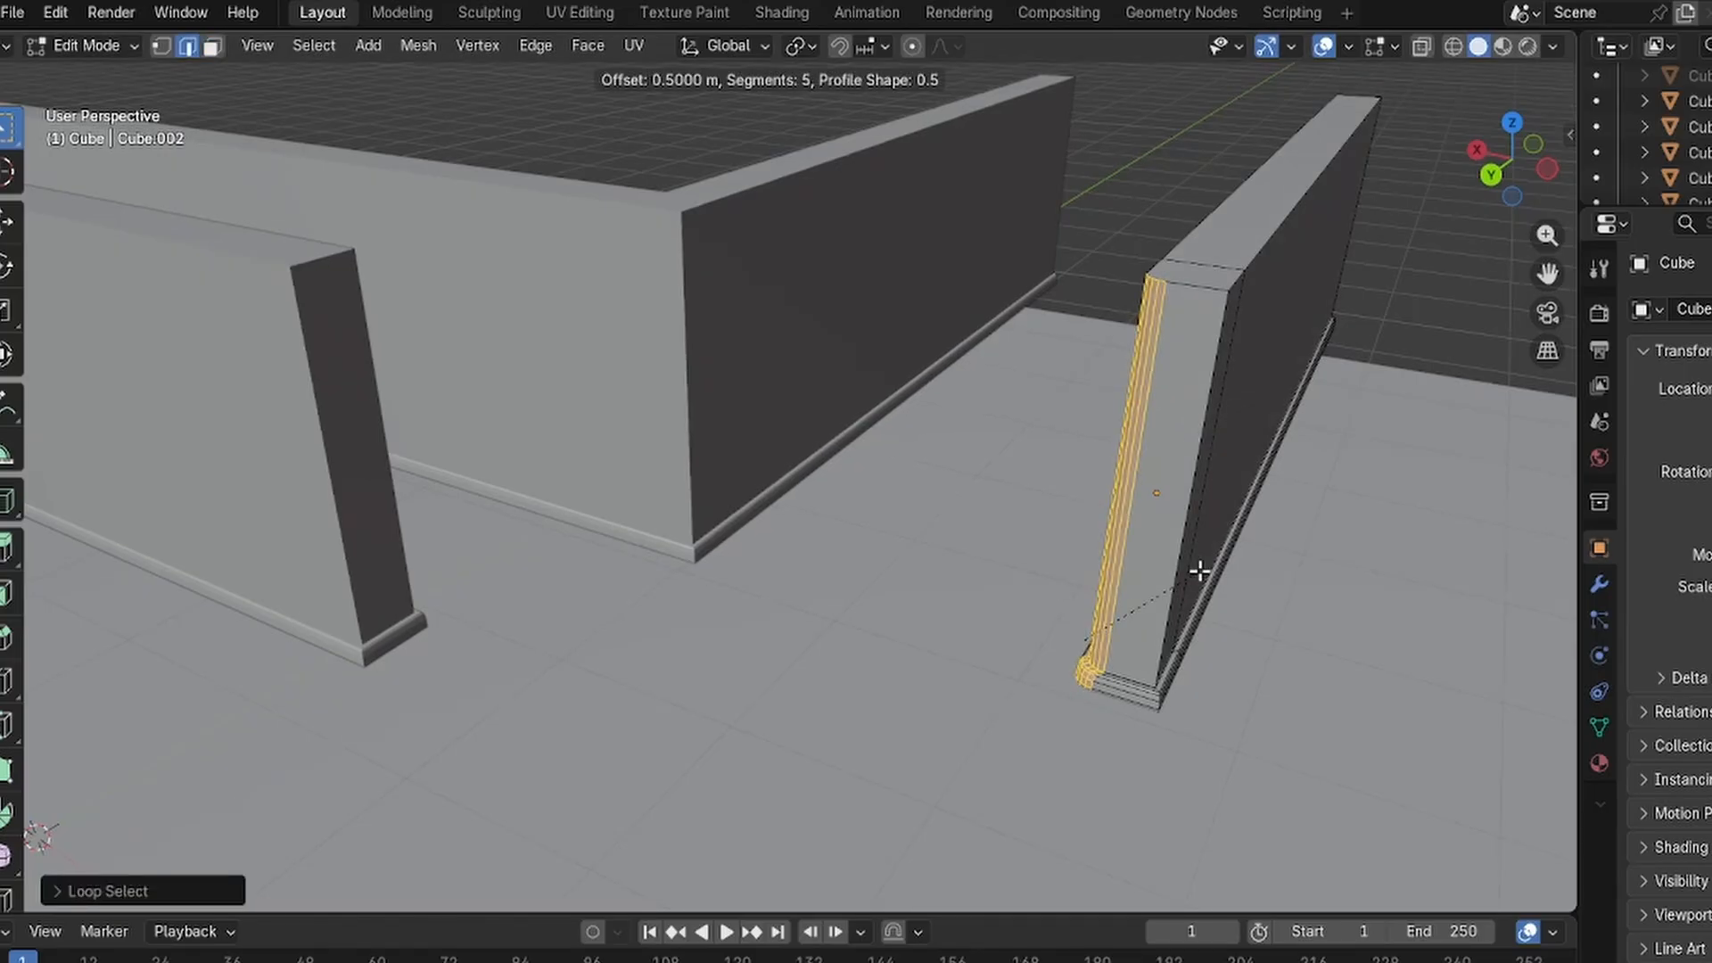
key(BackSpace)
key(BackSpace)
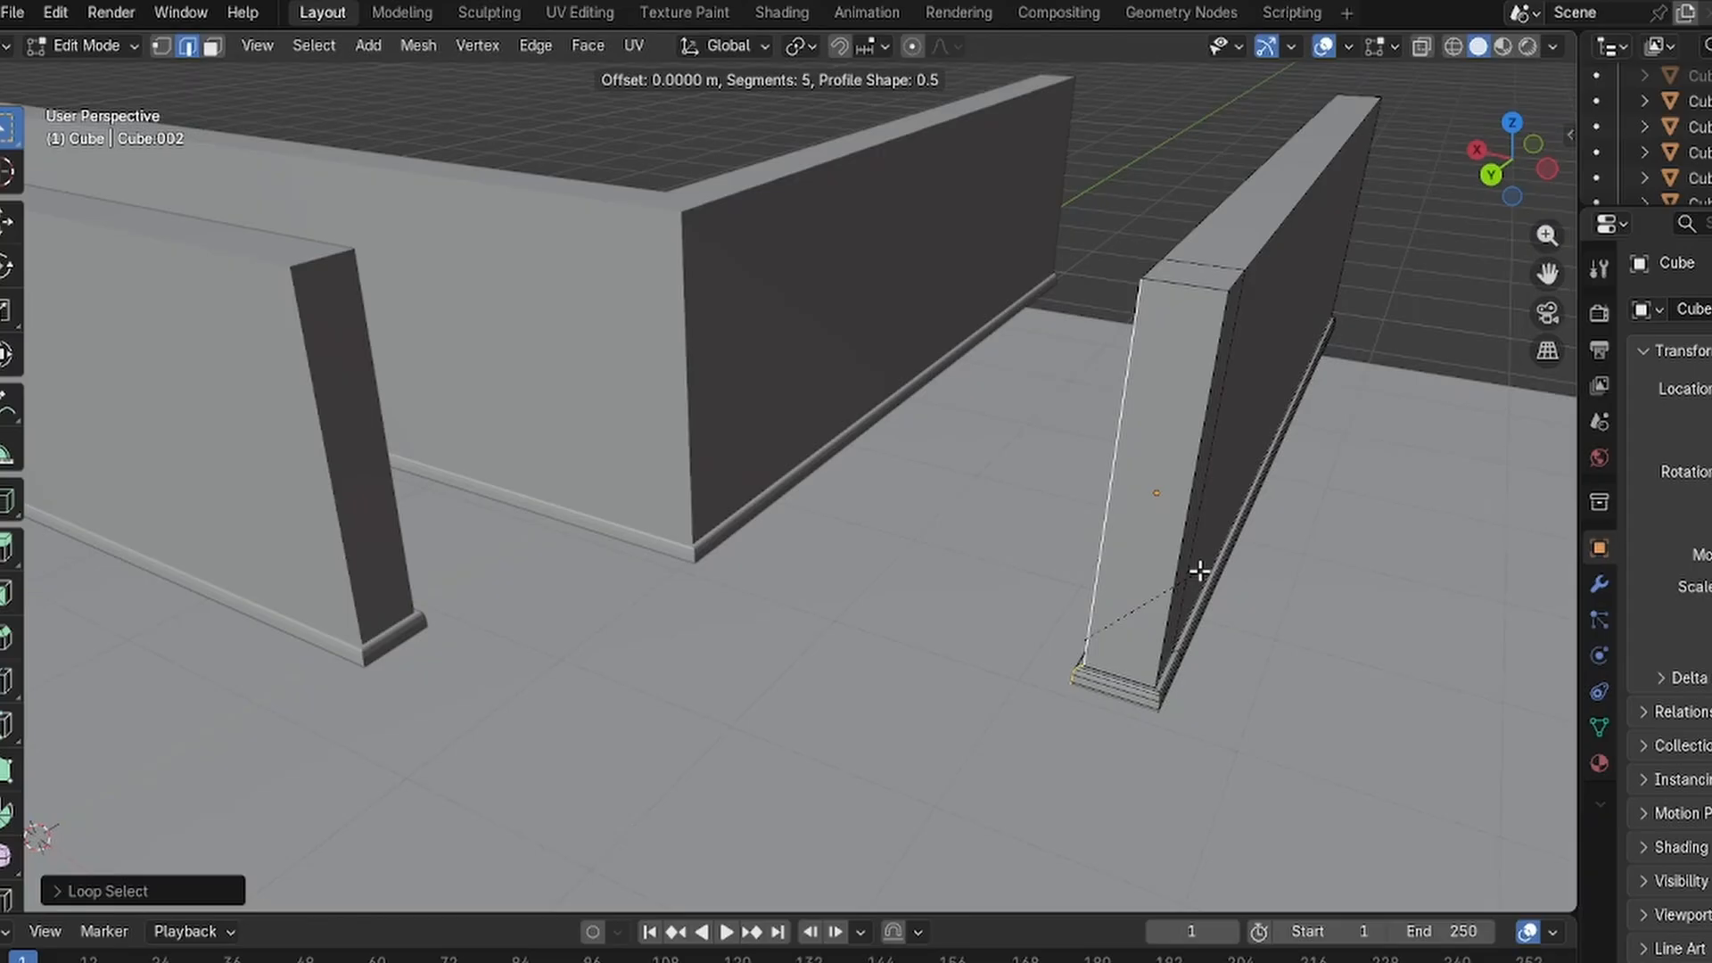
text(9)
key(BackSpace)
text(.6)
key(BackSpace)
text(7)
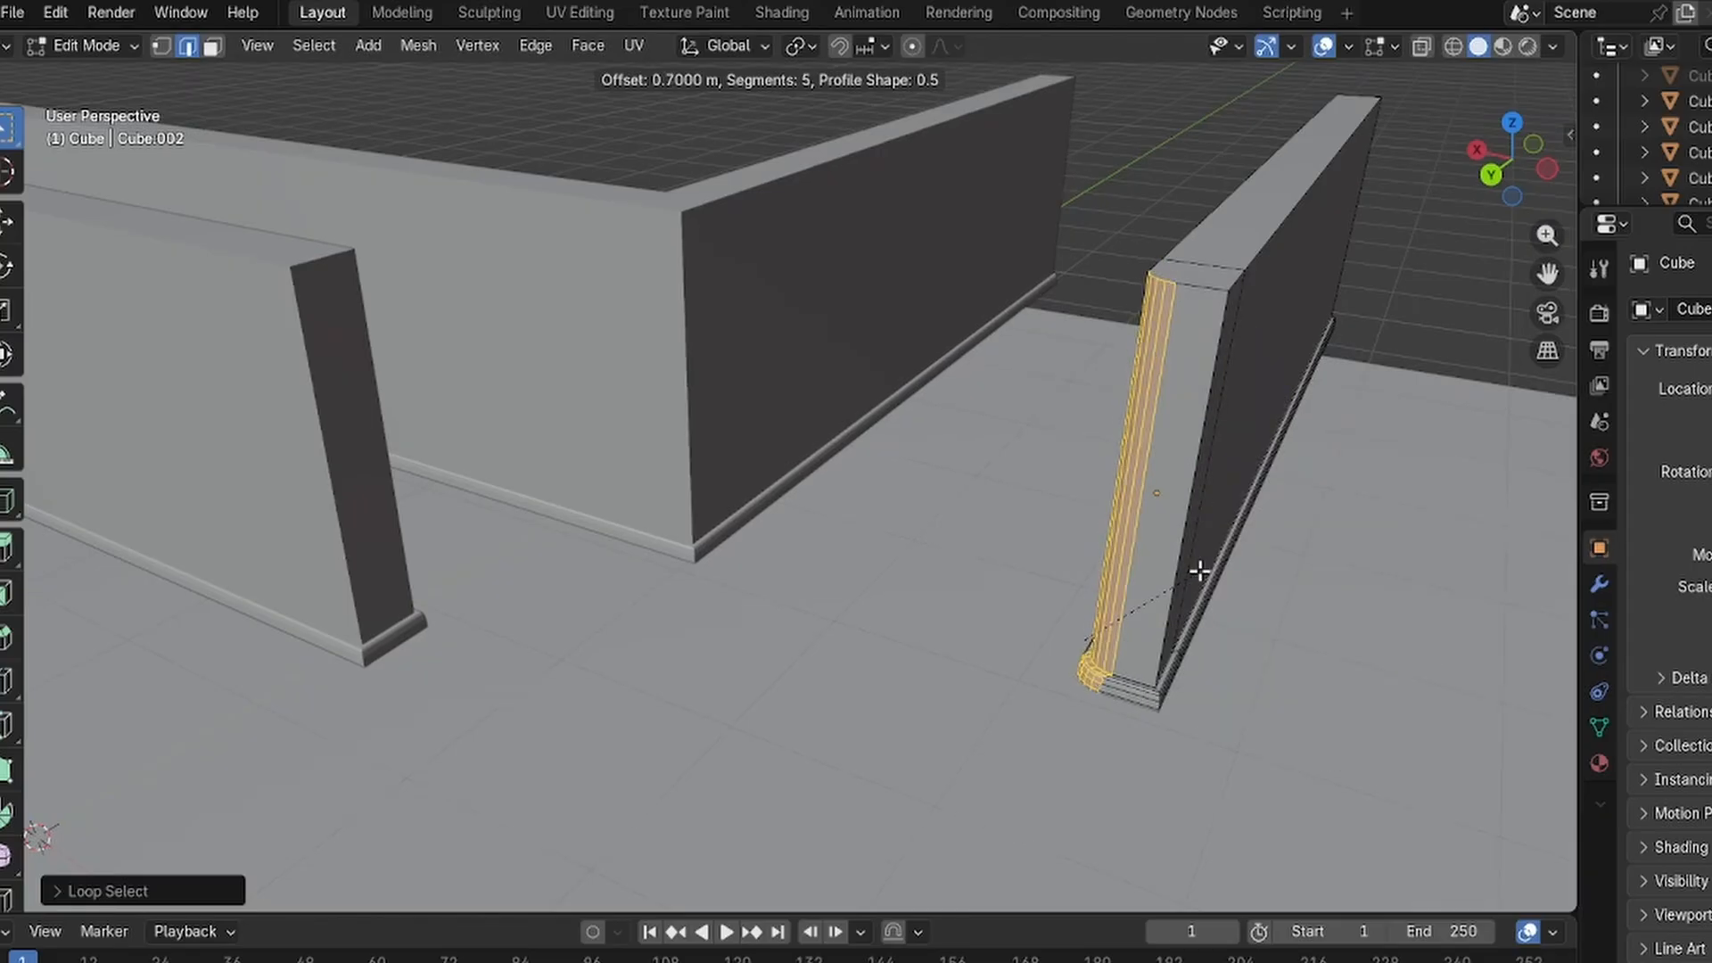
key(Return)
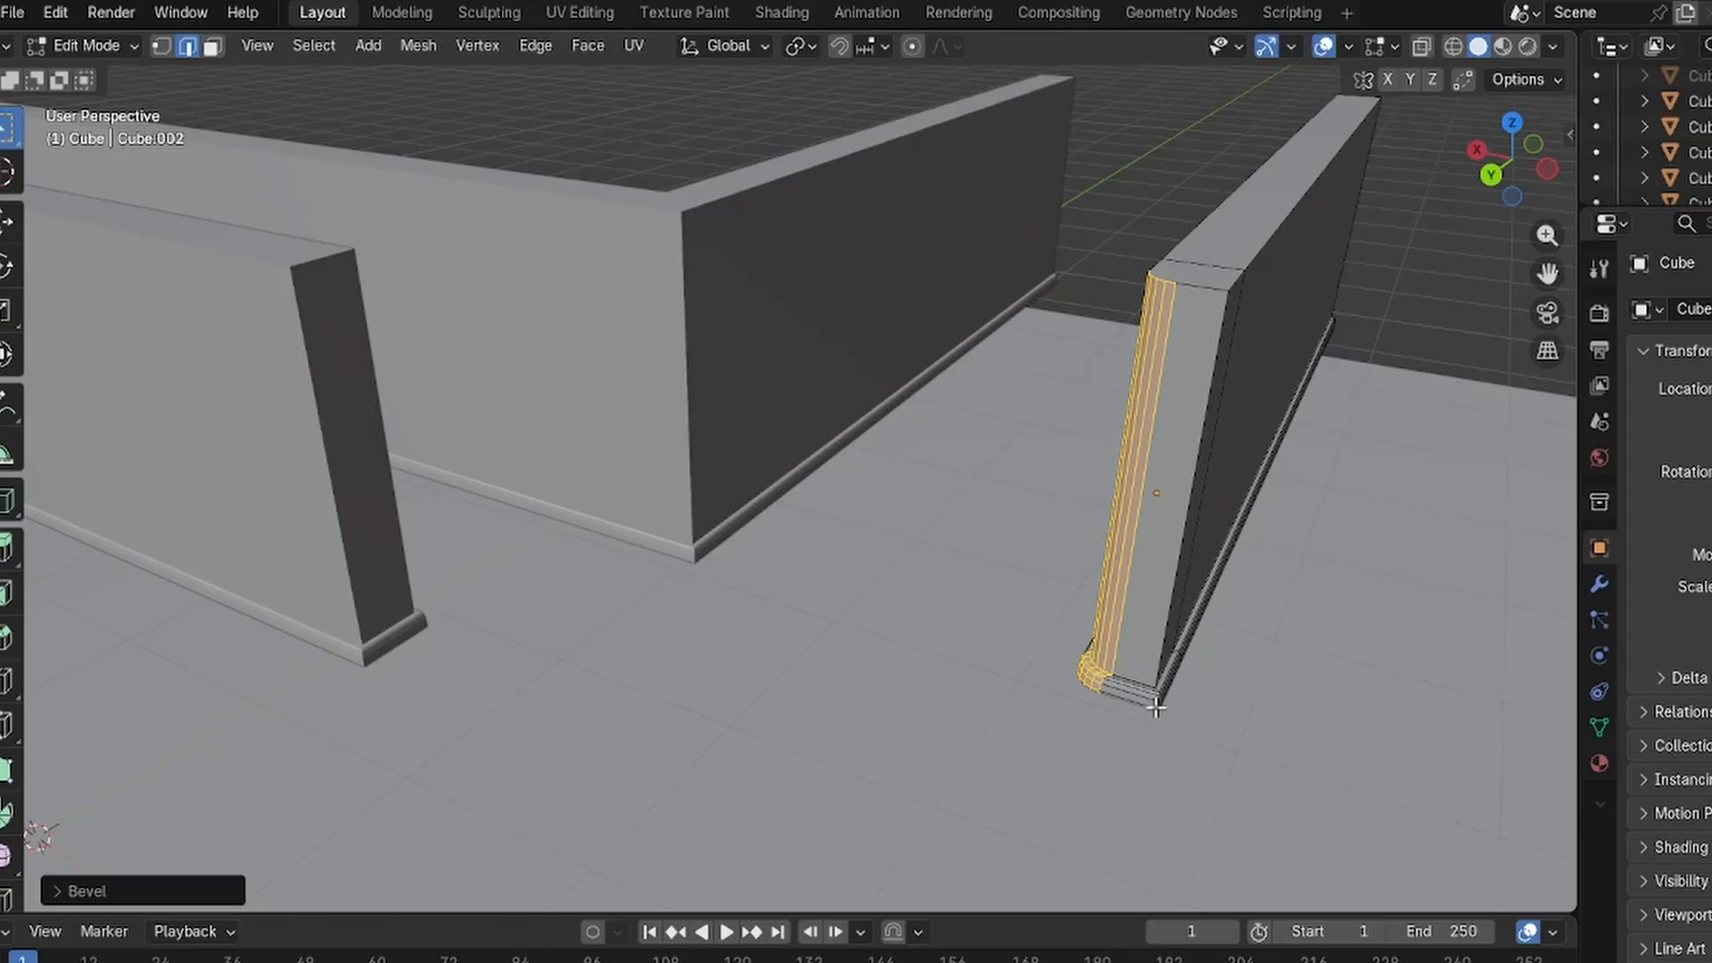
Bevel the other vertical edge loop at the same wall end by 0.7 m with 5 segments and return to Object Mode.
click(1169, 593)
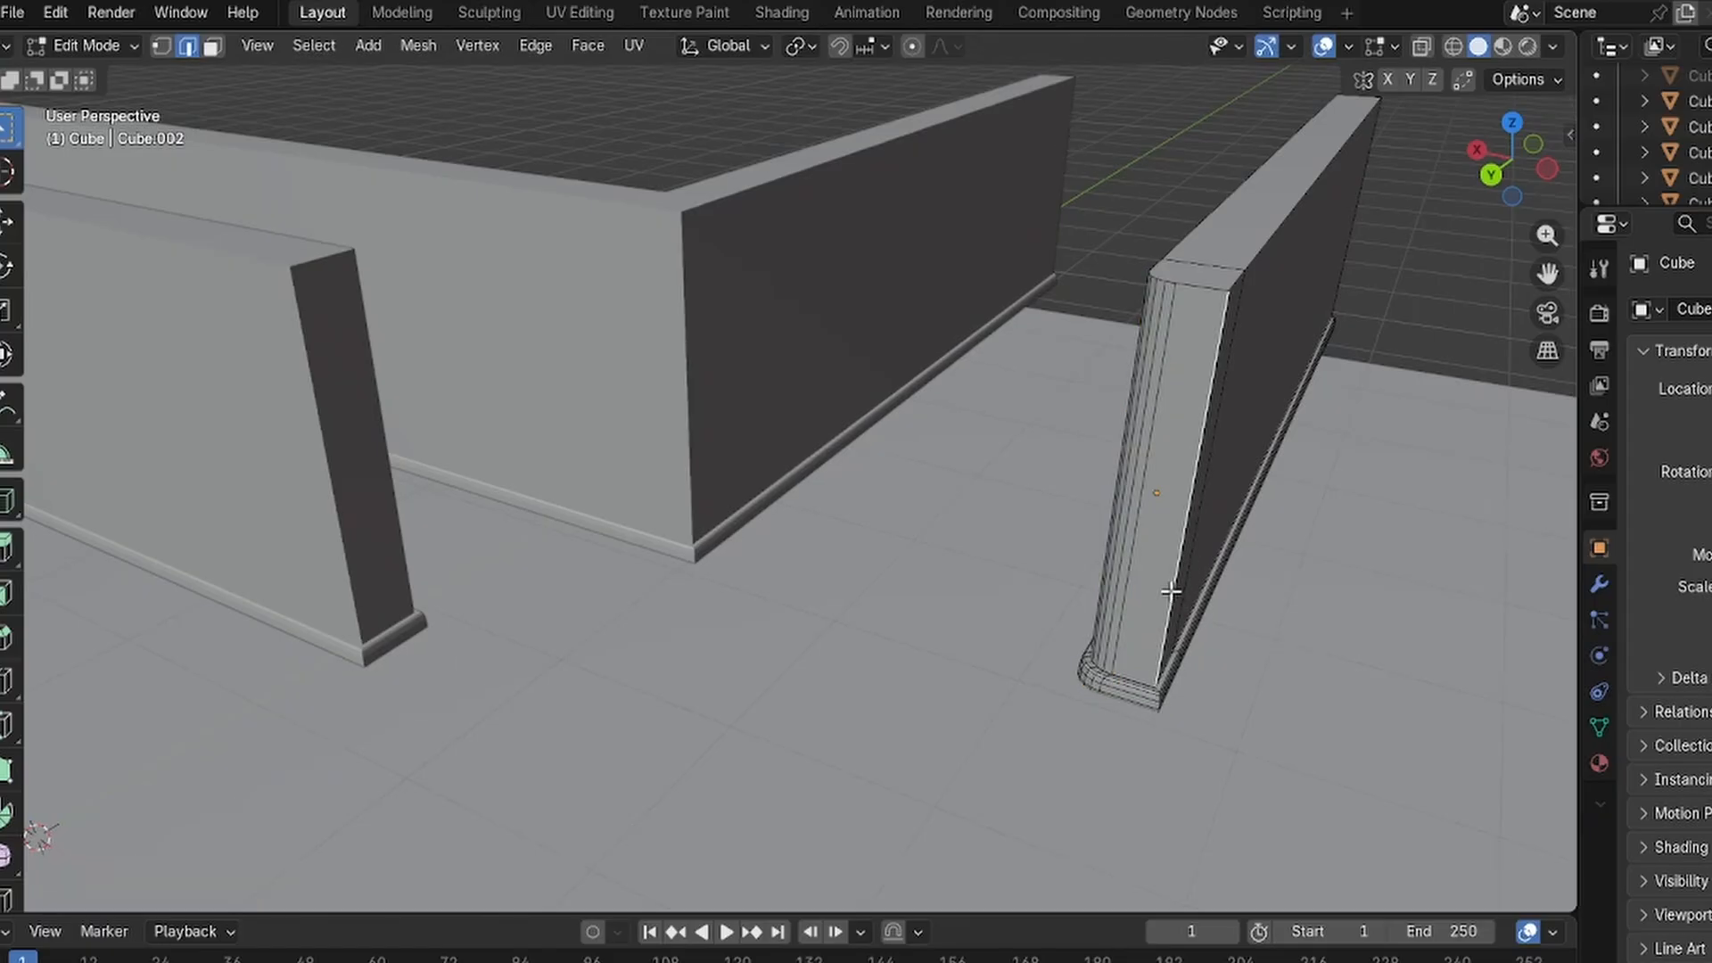
alt+click(1171, 591)
key(ctrl+b)
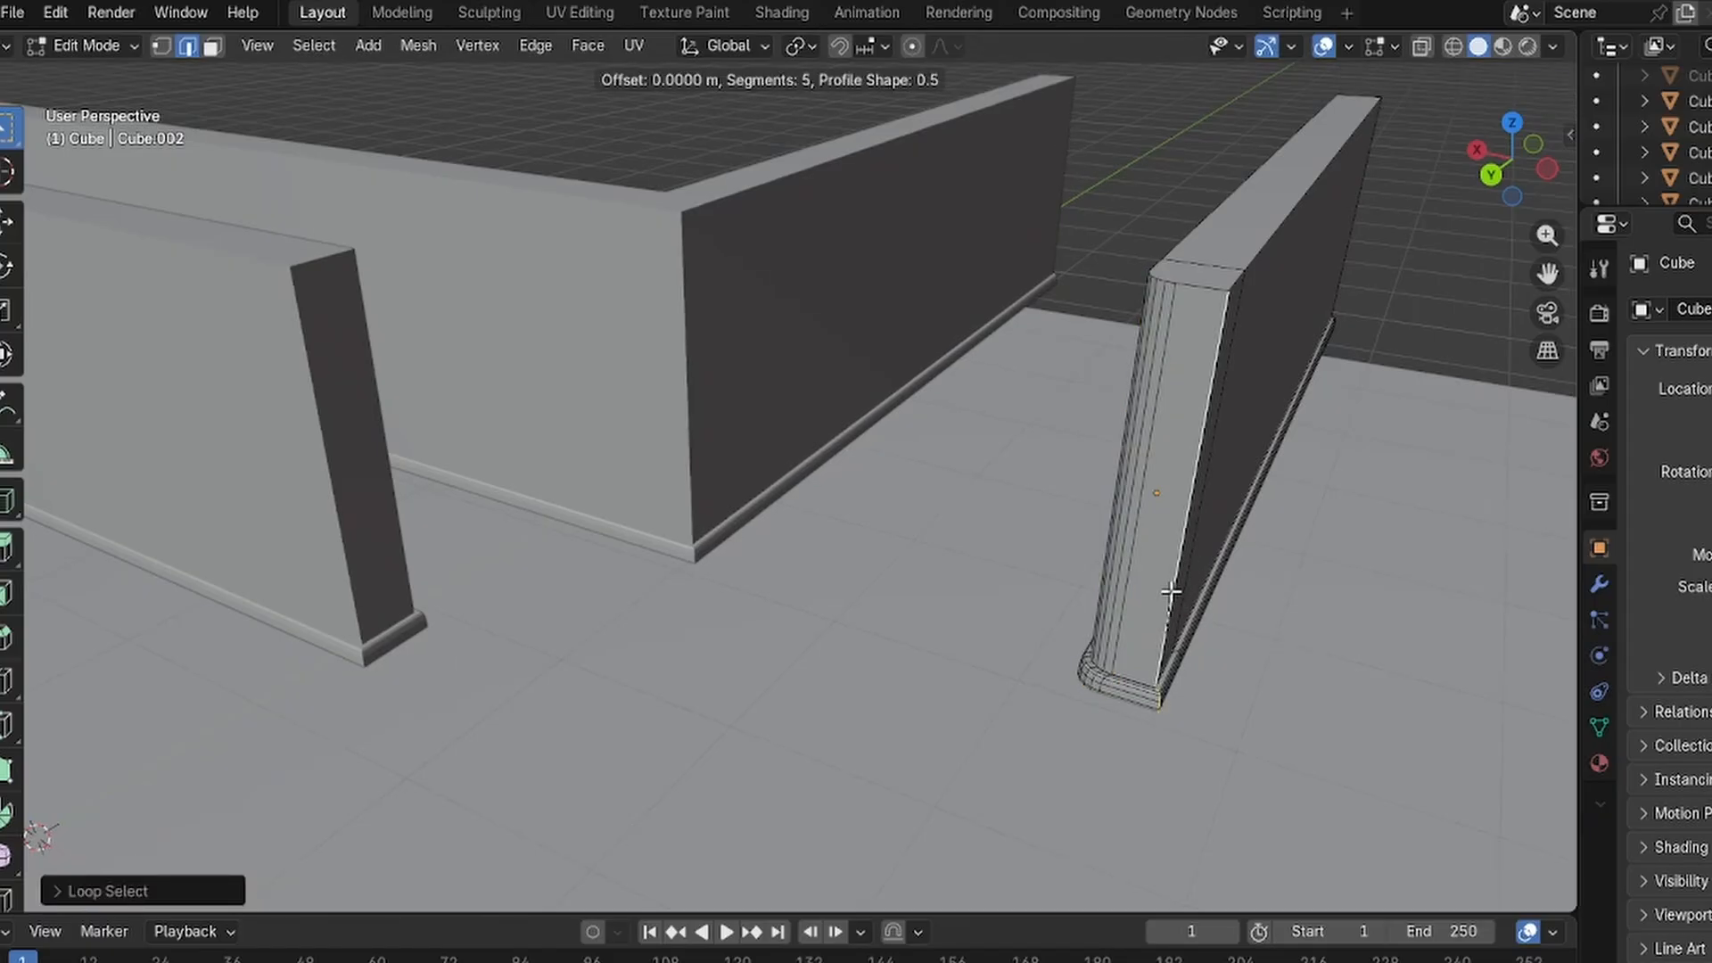
text(0.7)
key(Return)
click(1179, 246)
Align the active camera to a low view facing the row of parallel walls.
middle_drag(1169, 243, 1094, 289)
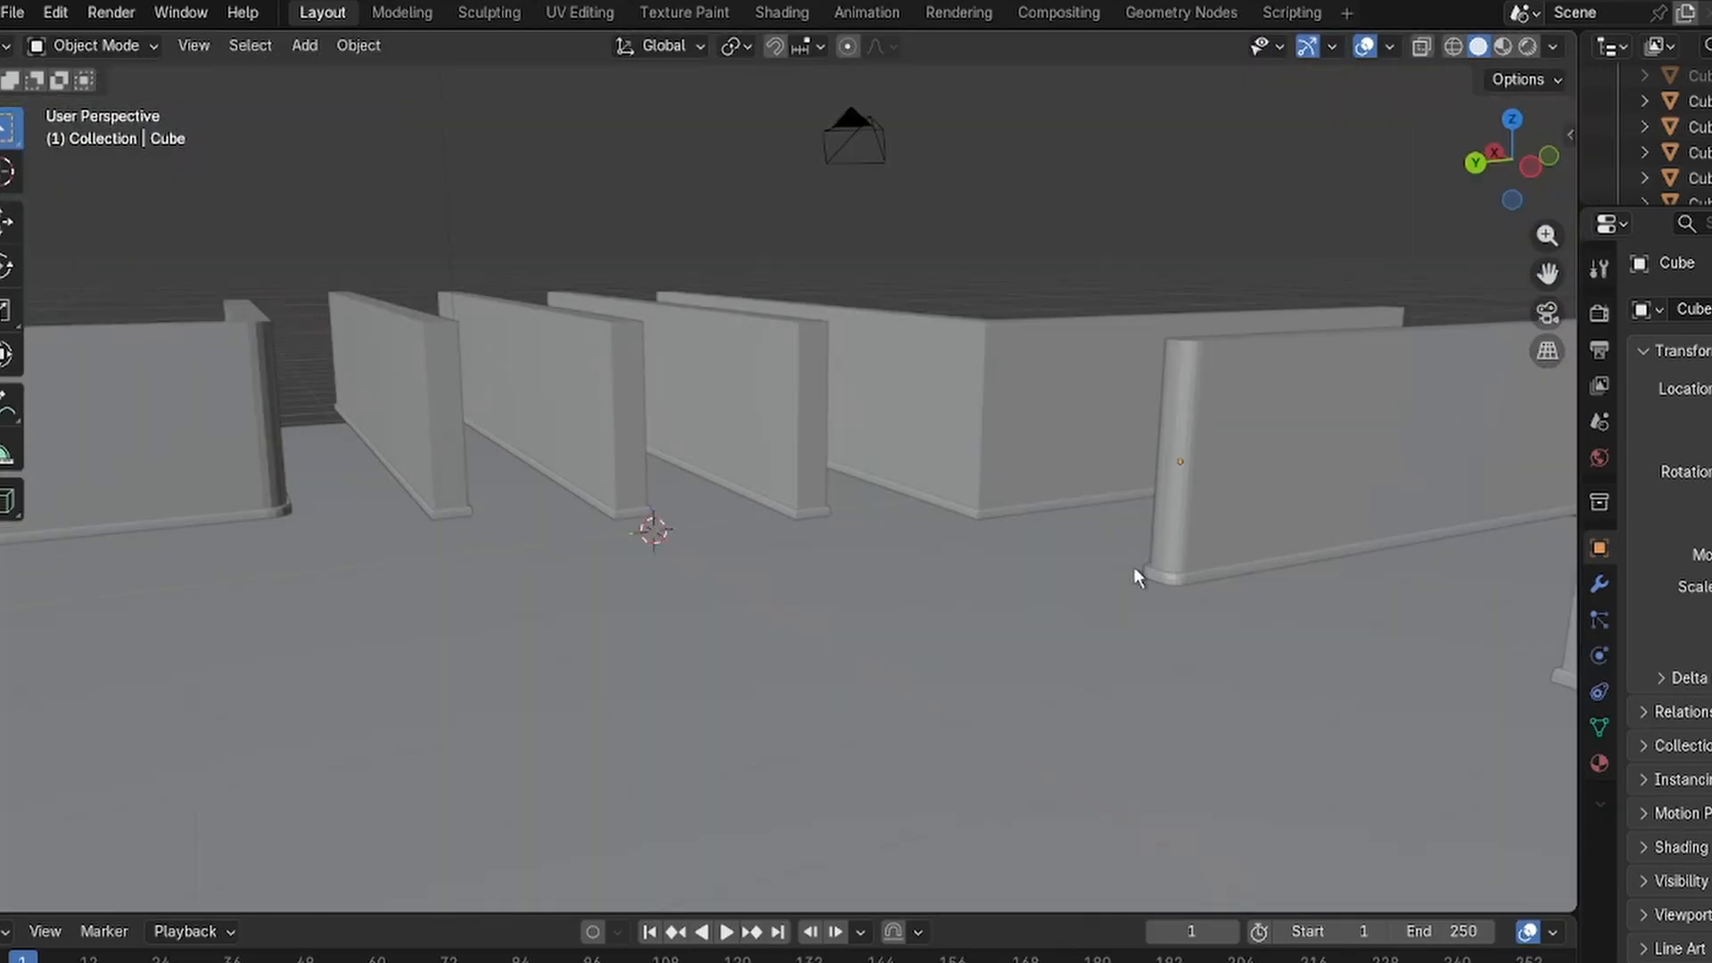
scroll(1174, 600, up, 5)
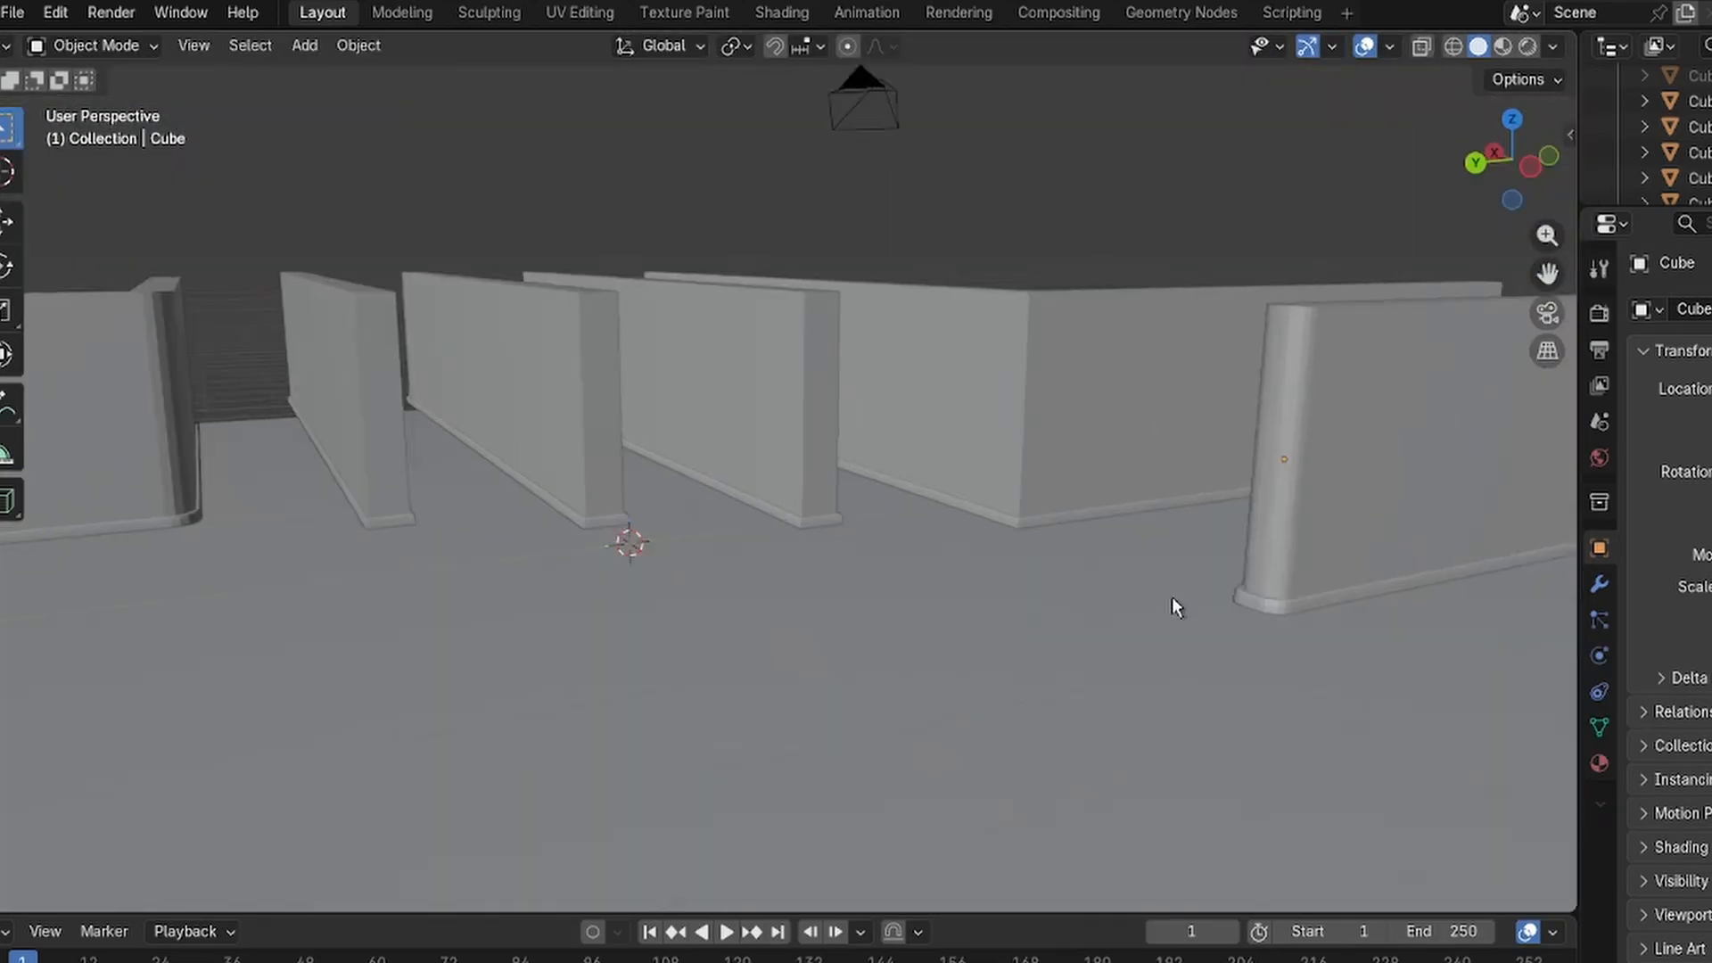
click(816, 575)
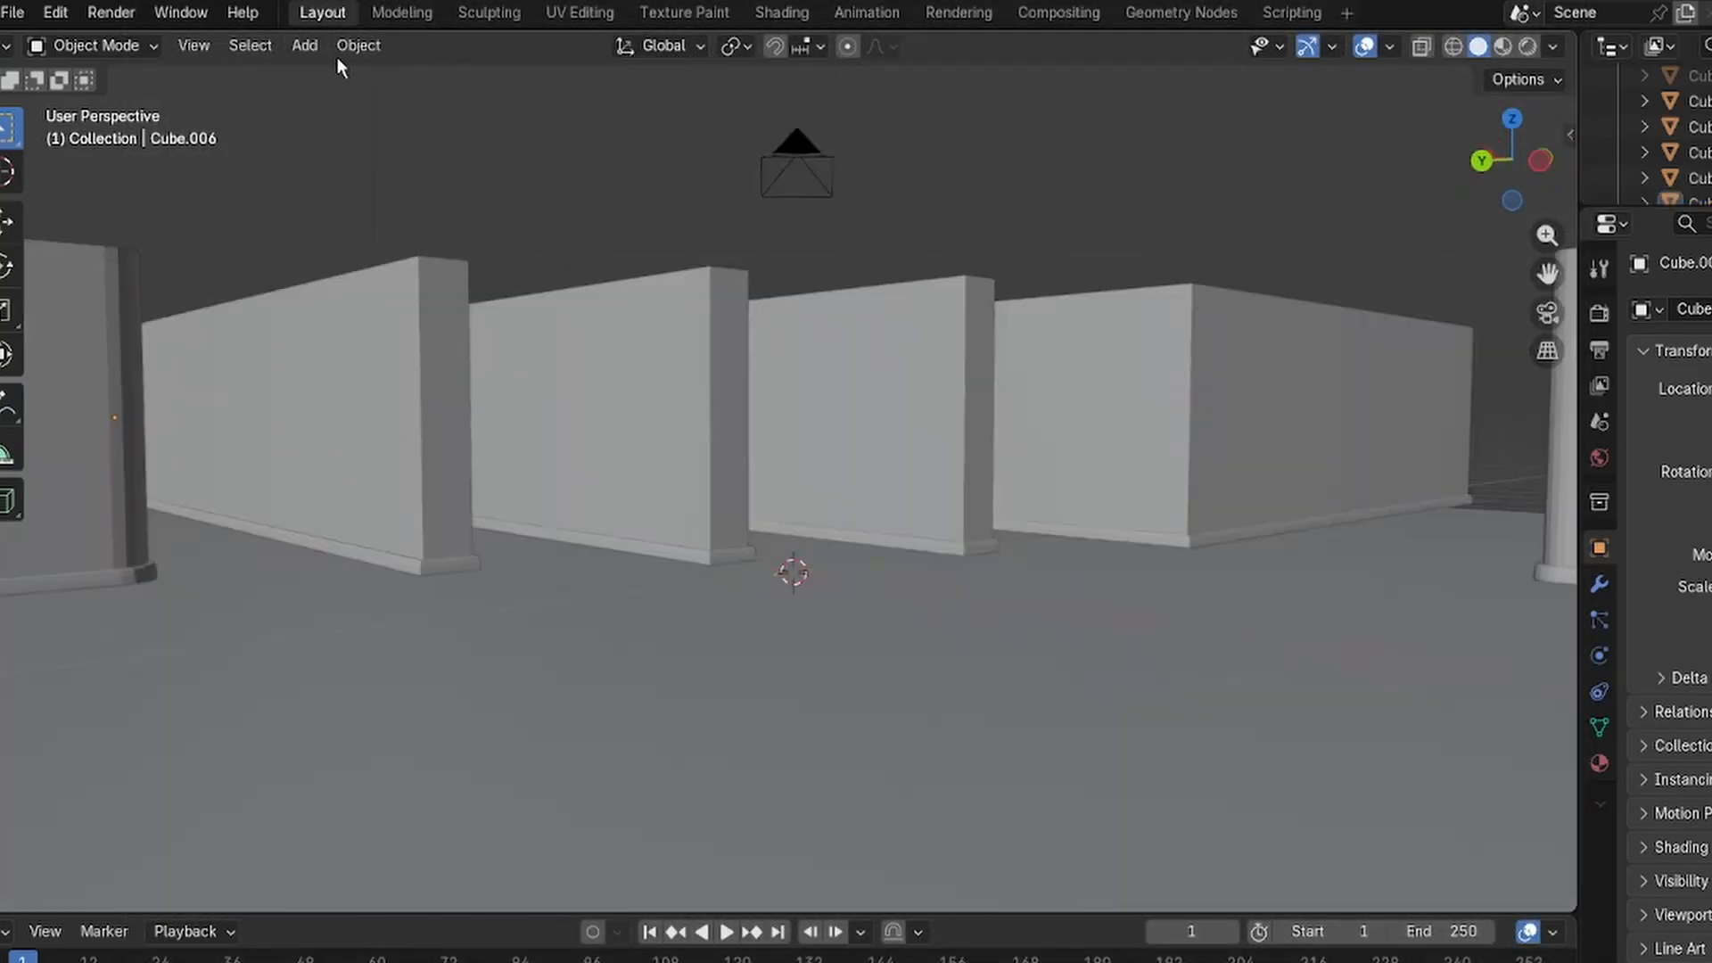
click(191, 45)
mouse_move(286, 435)
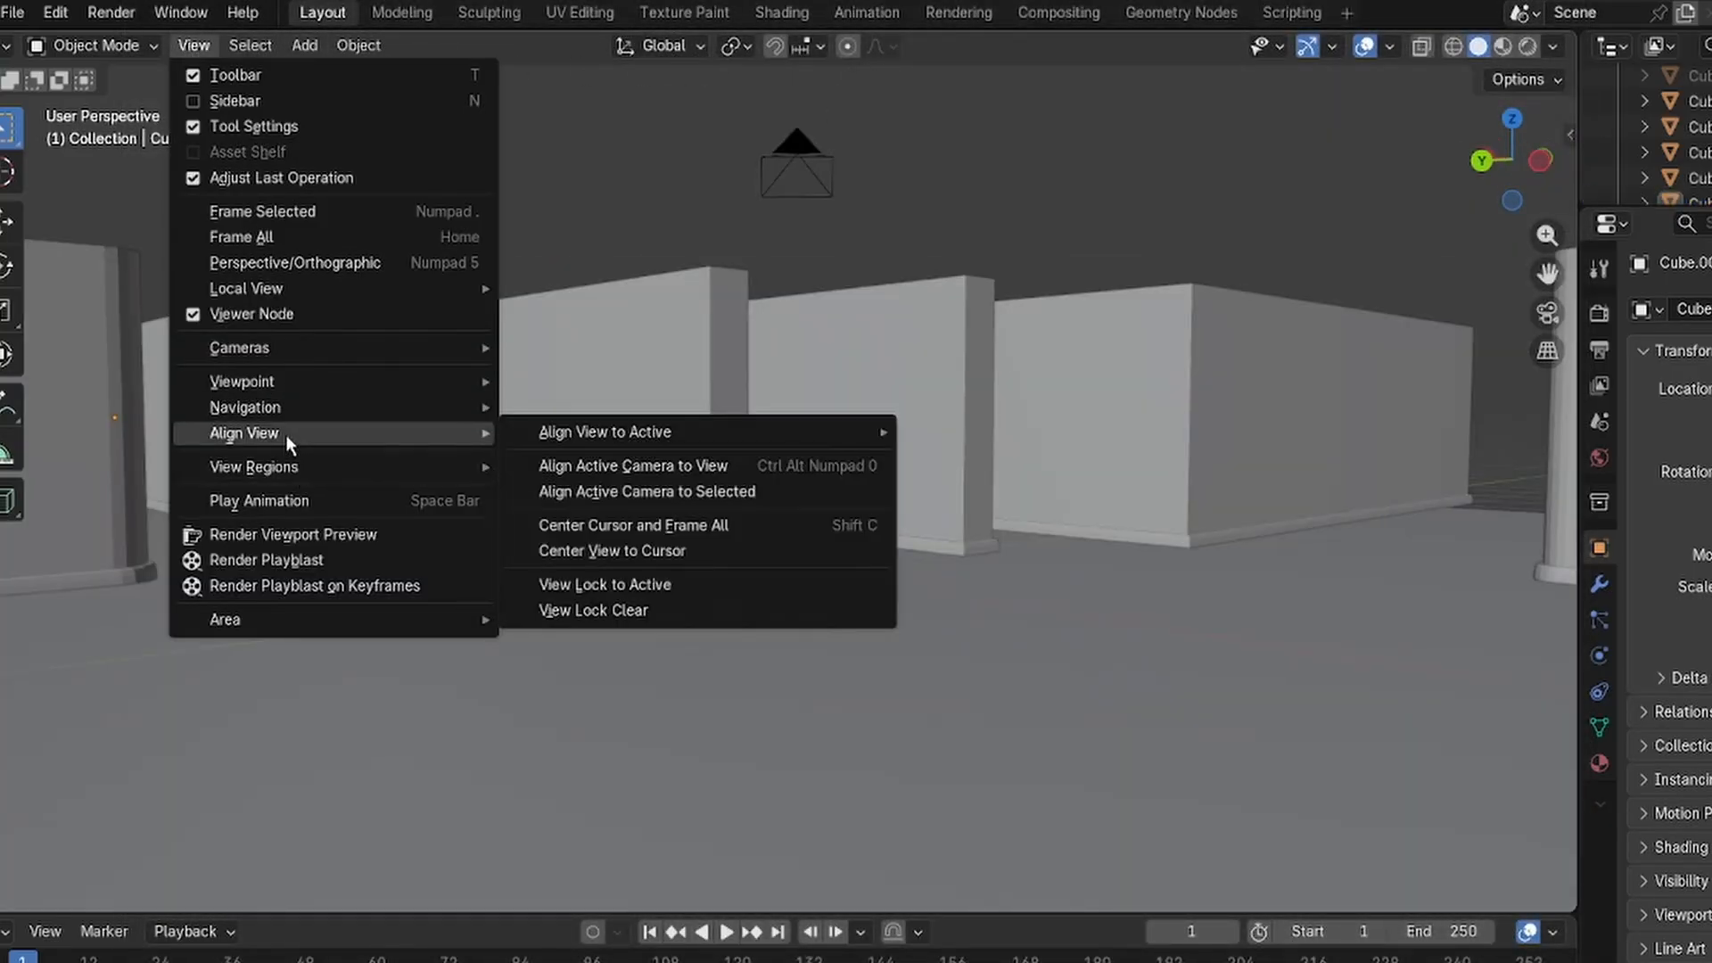
mouse_move(642, 439)
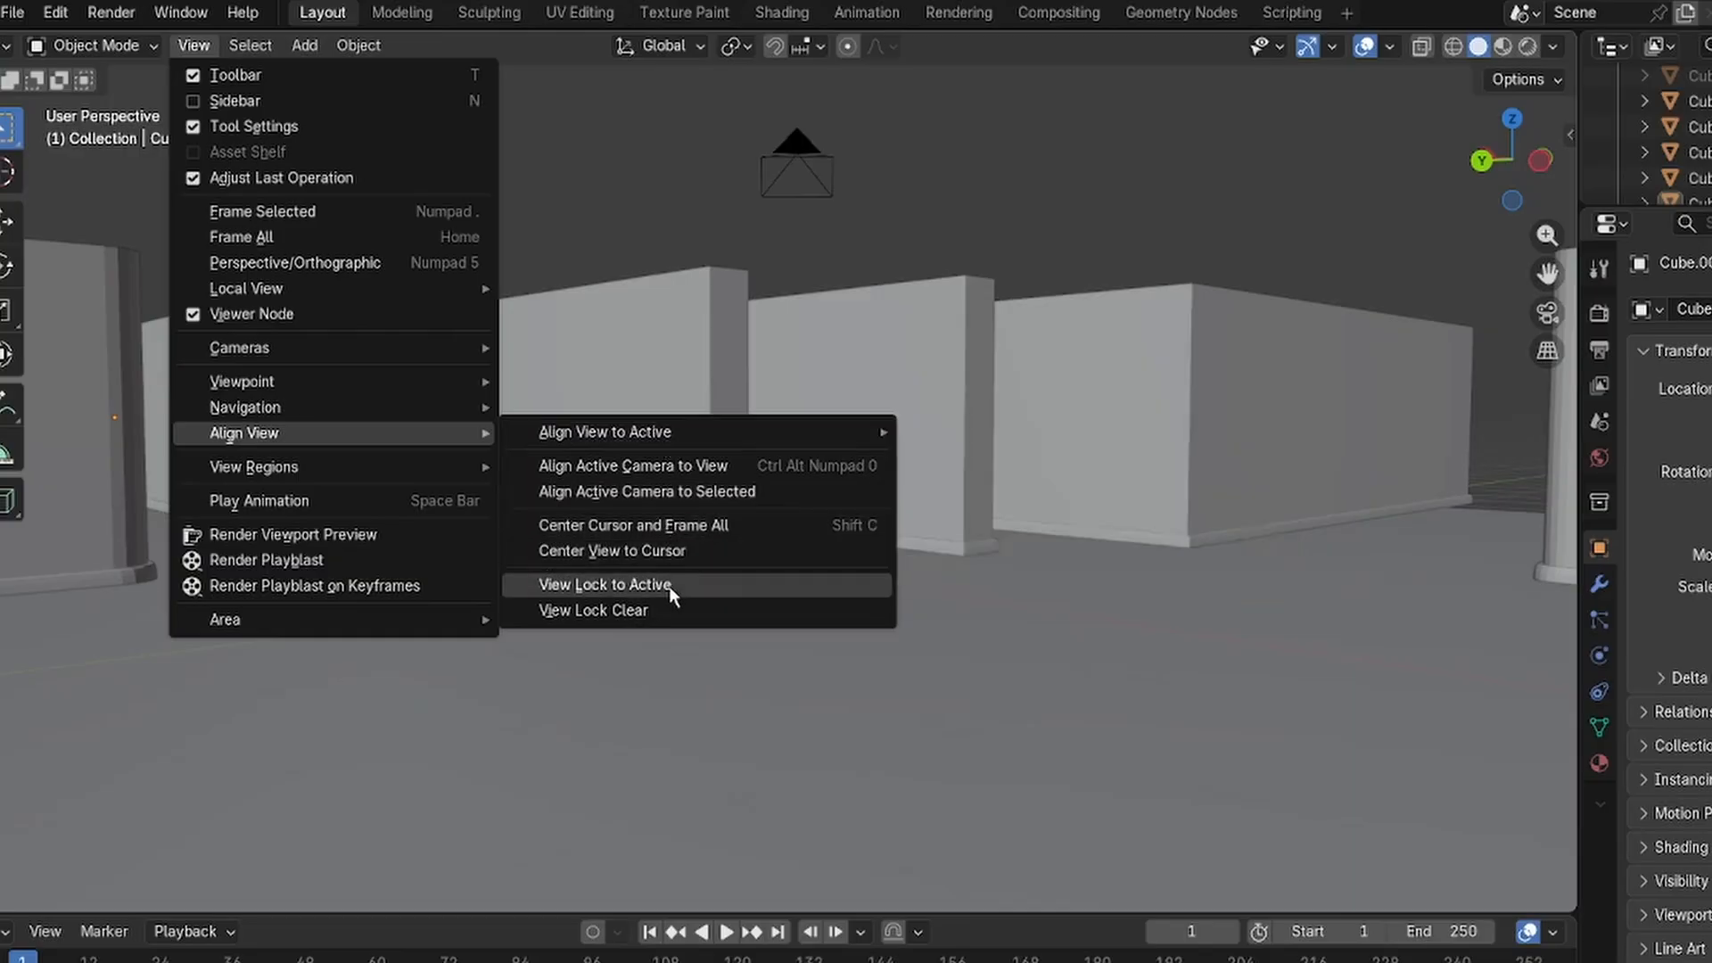
click(684, 466)
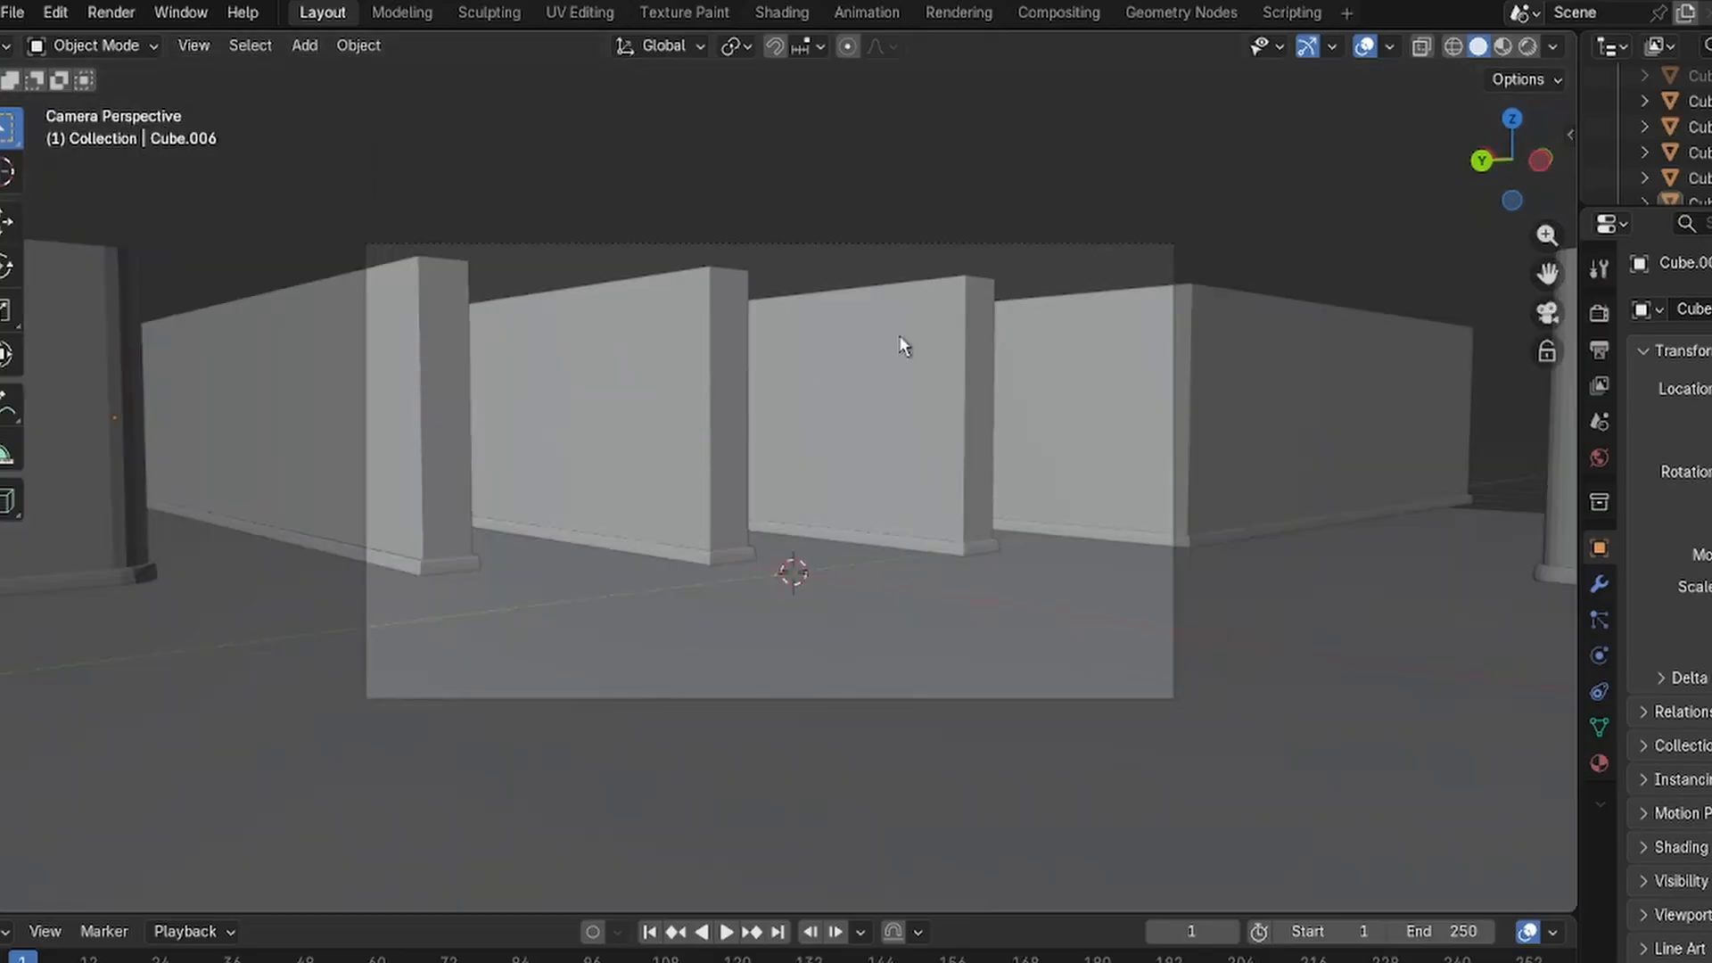
scroll(901, 321, up, 5)
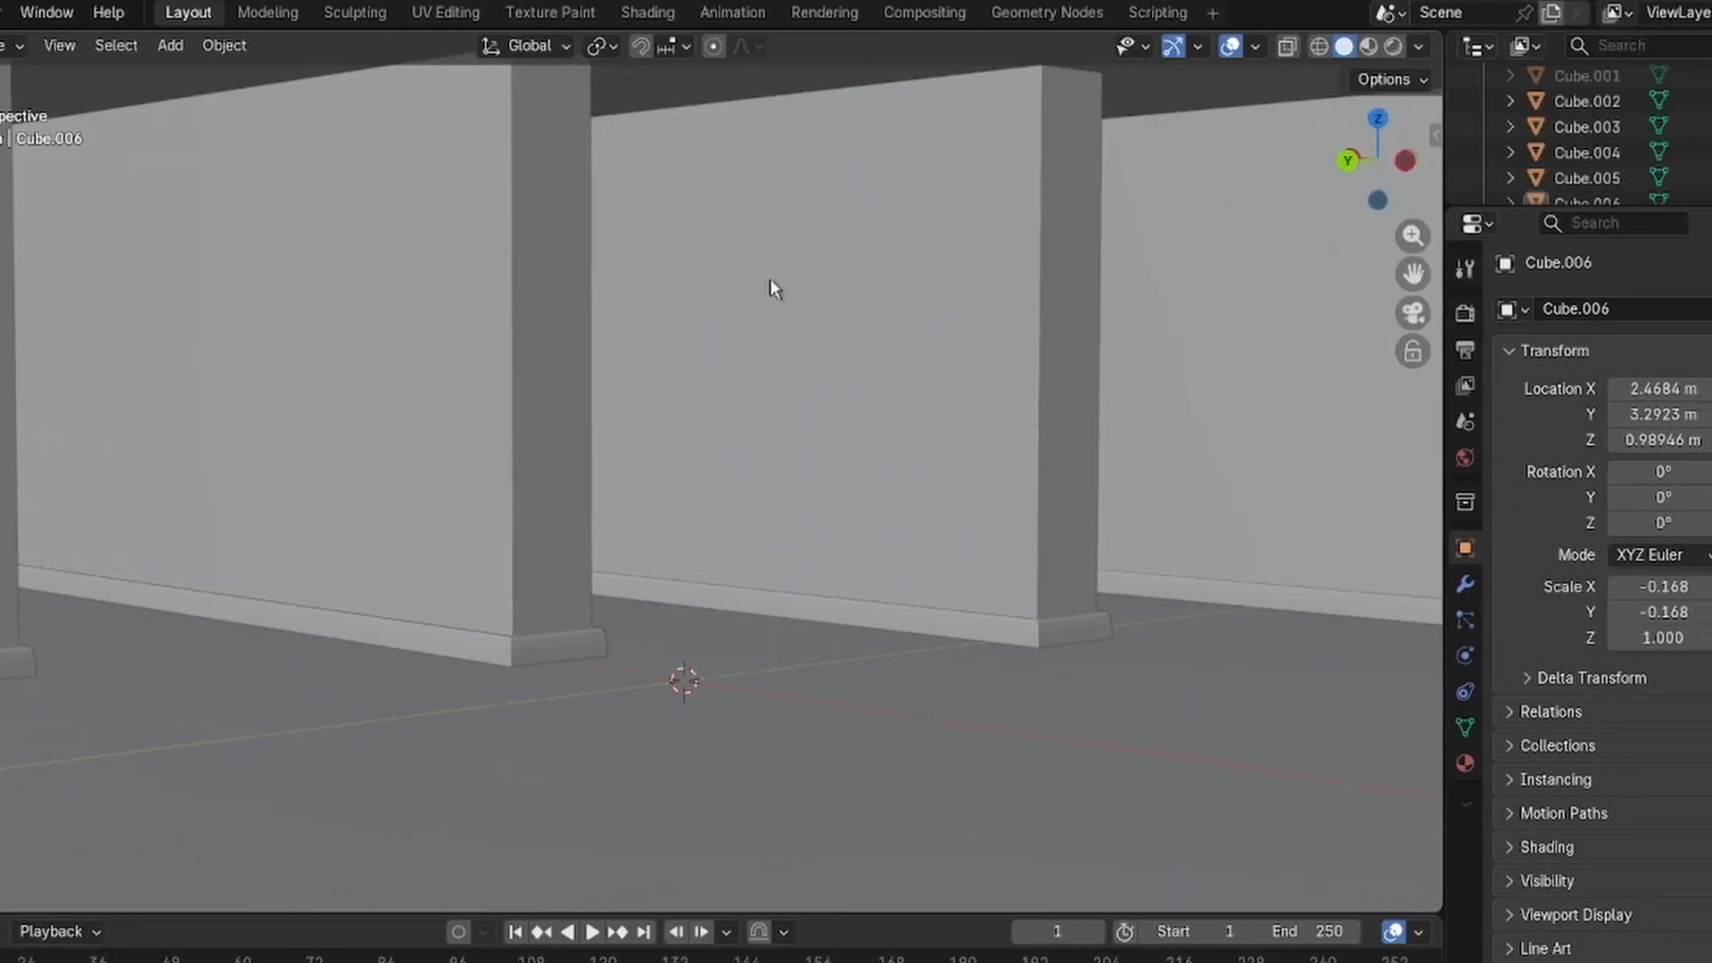
scroll(955, 454, down, 5)
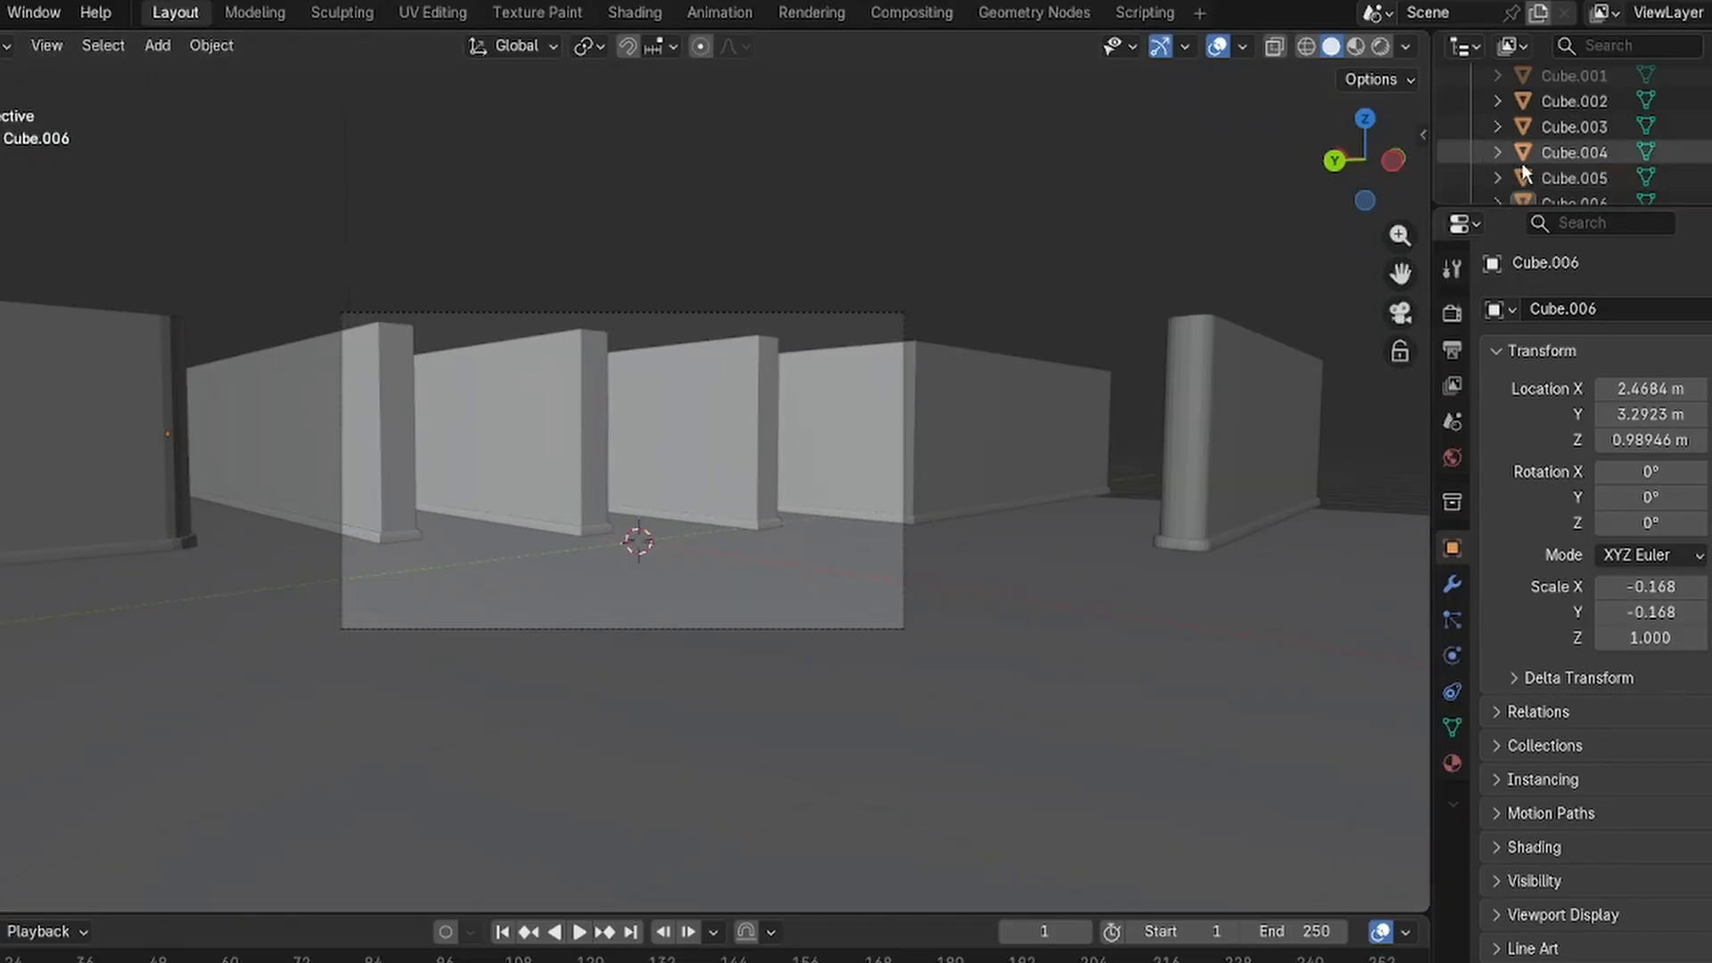
Select the scene camera and adjust its focal length, trying 12 mm before settling on 24 mm.
scroll(1556, 142, up, 3)
click(1552, 129)
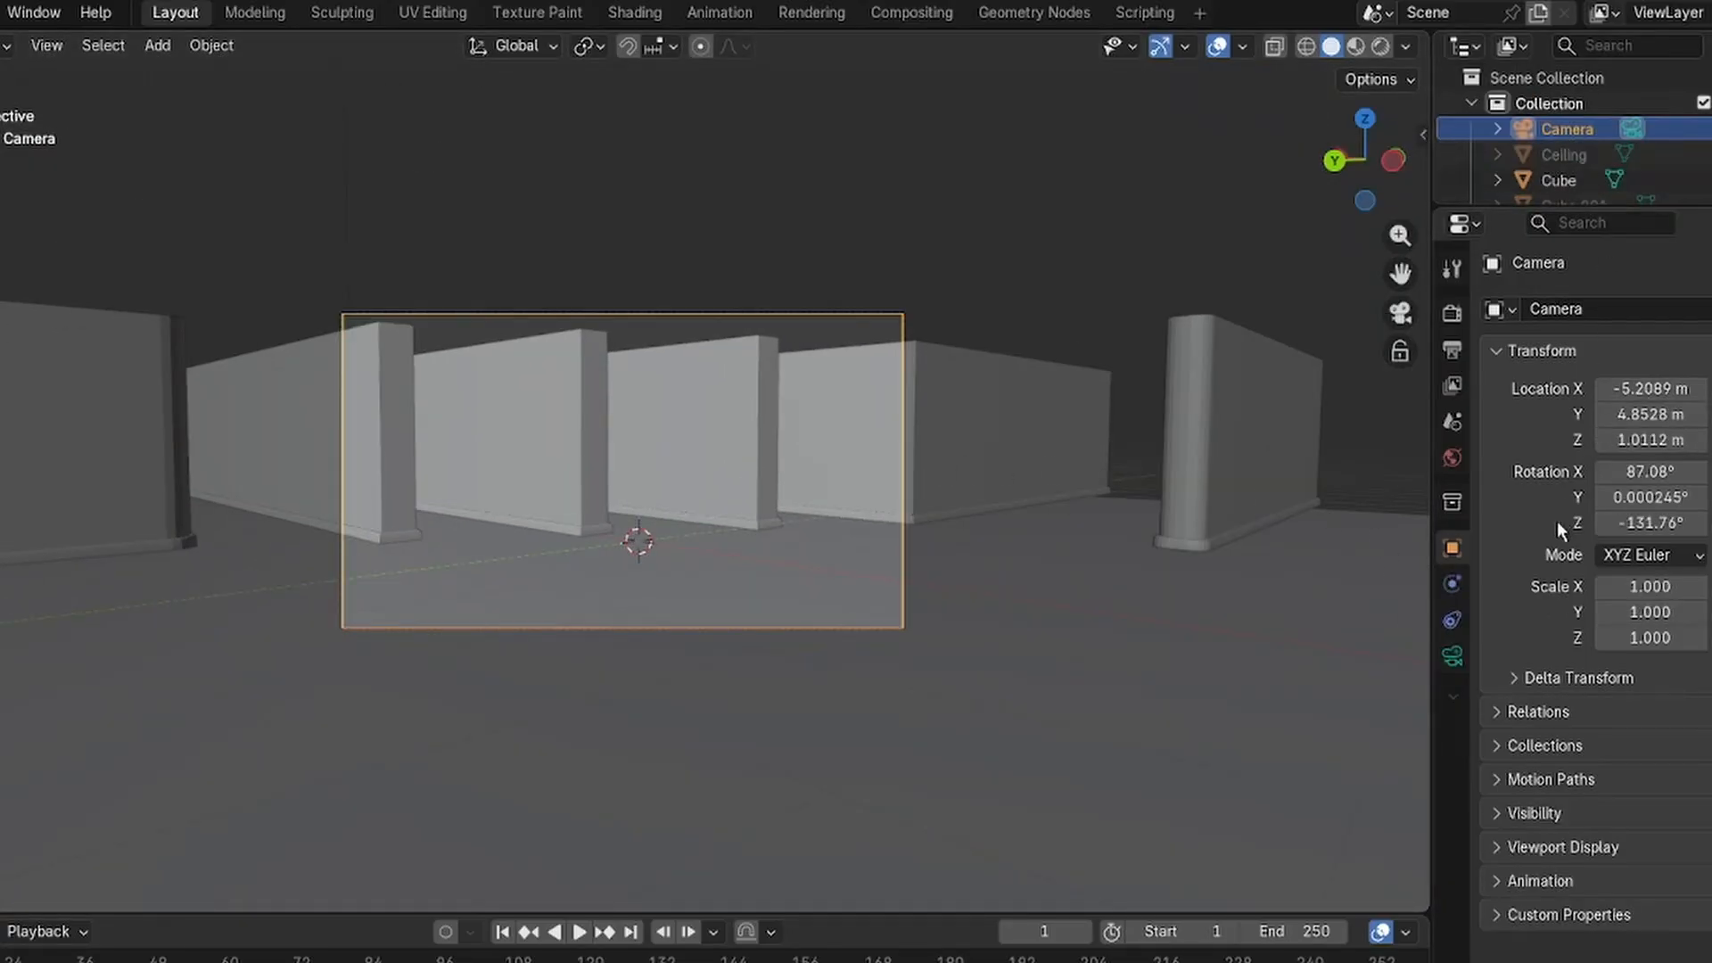
click(1452, 658)
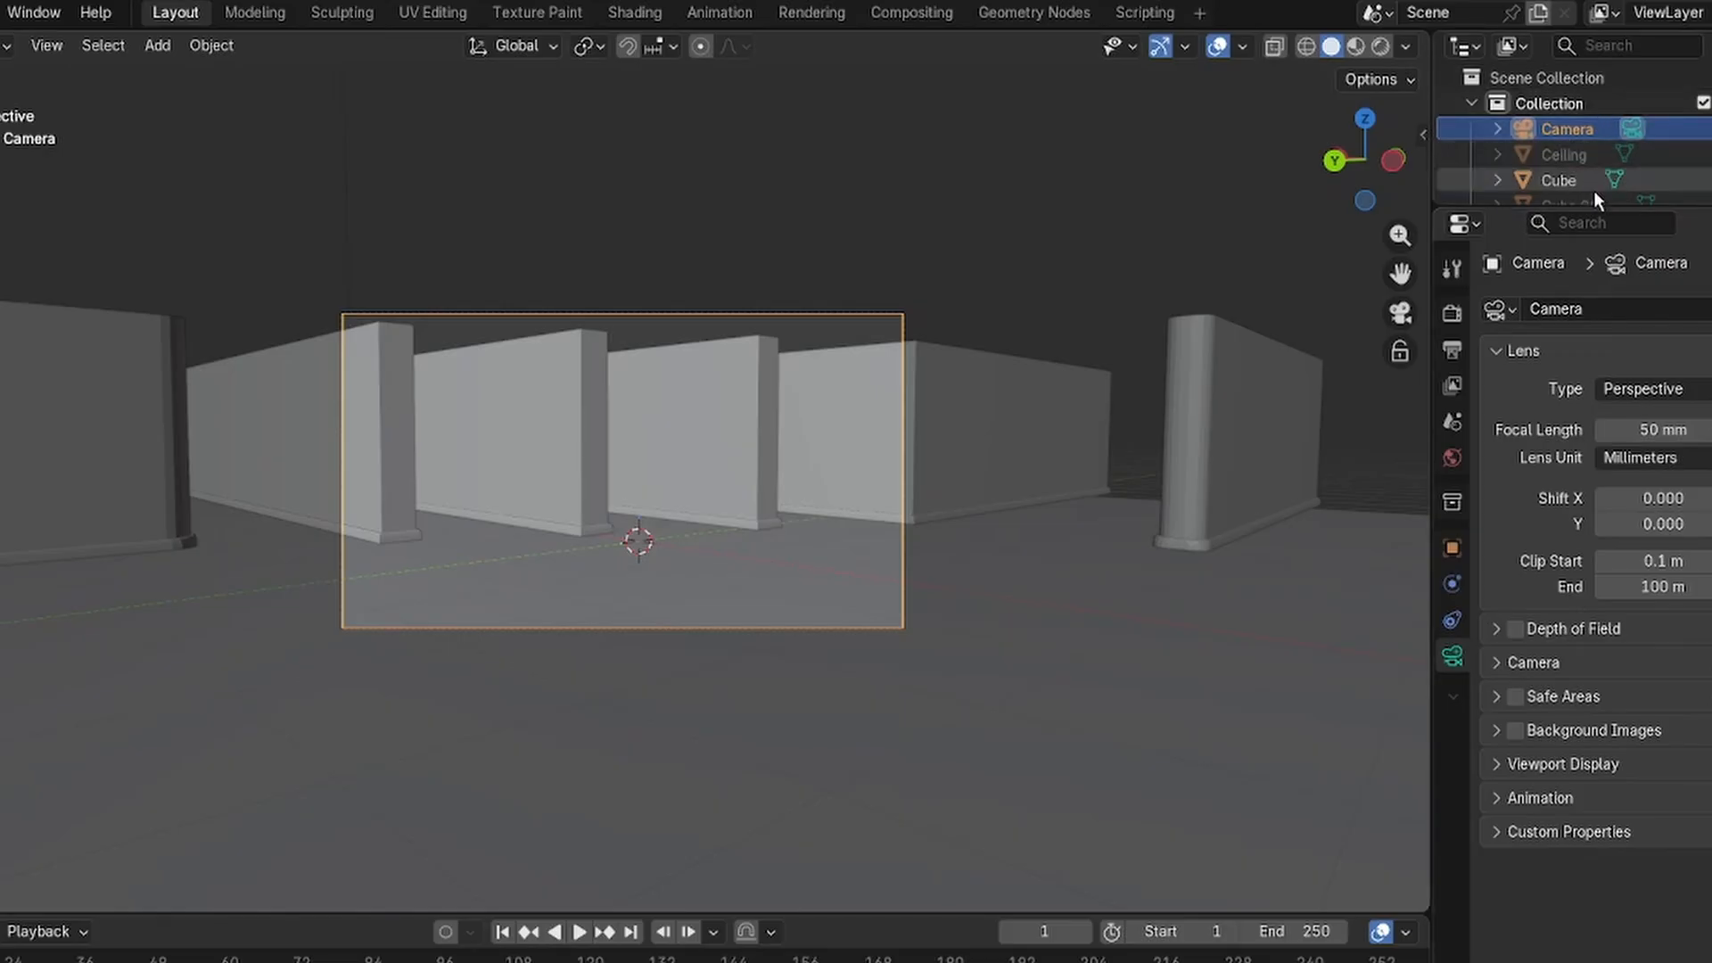
click(1677, 431)
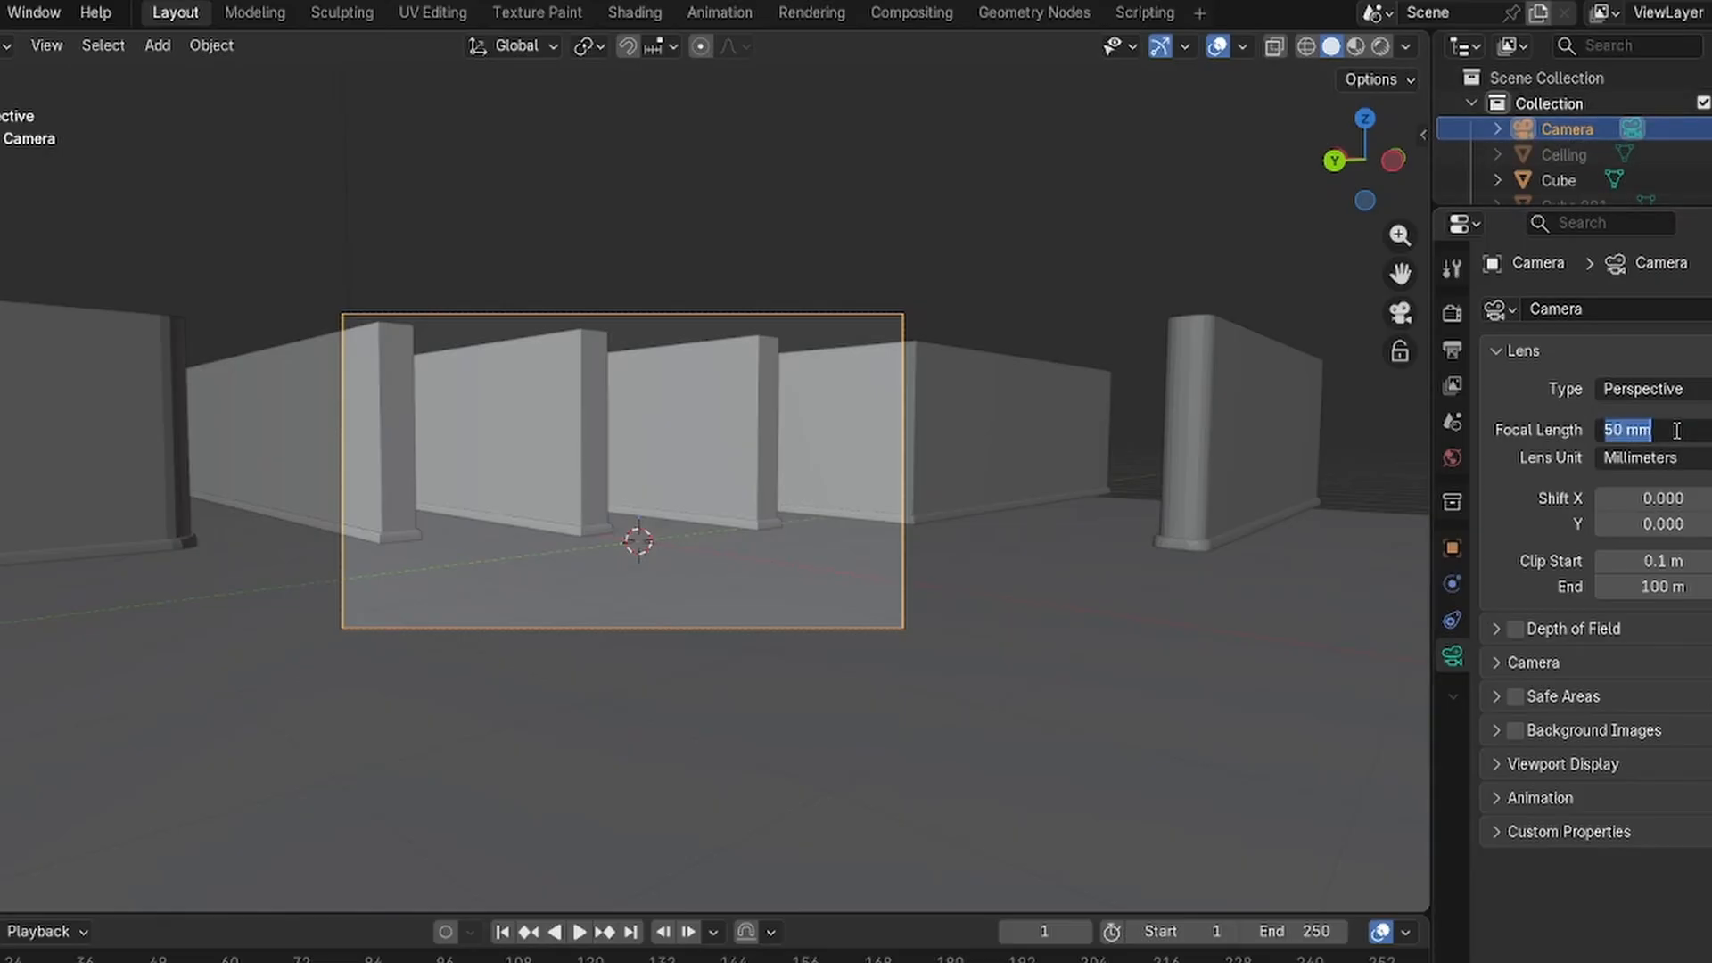
text(12)
key(Return)
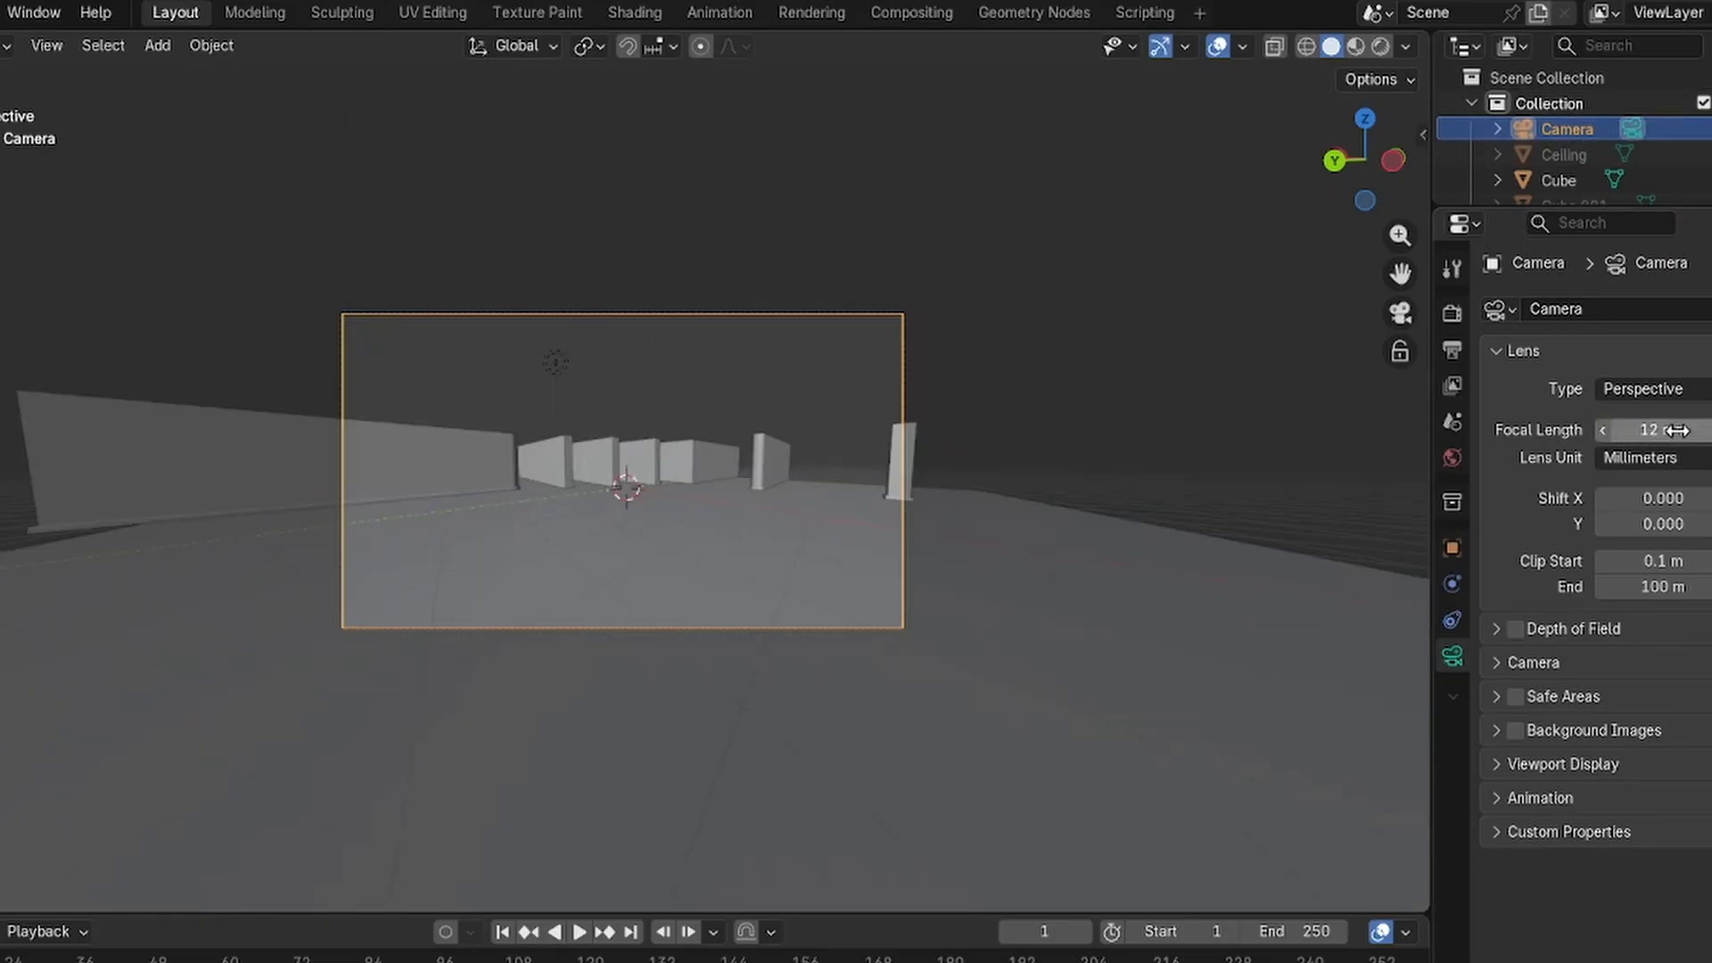
click(1677, 430)
text(2)
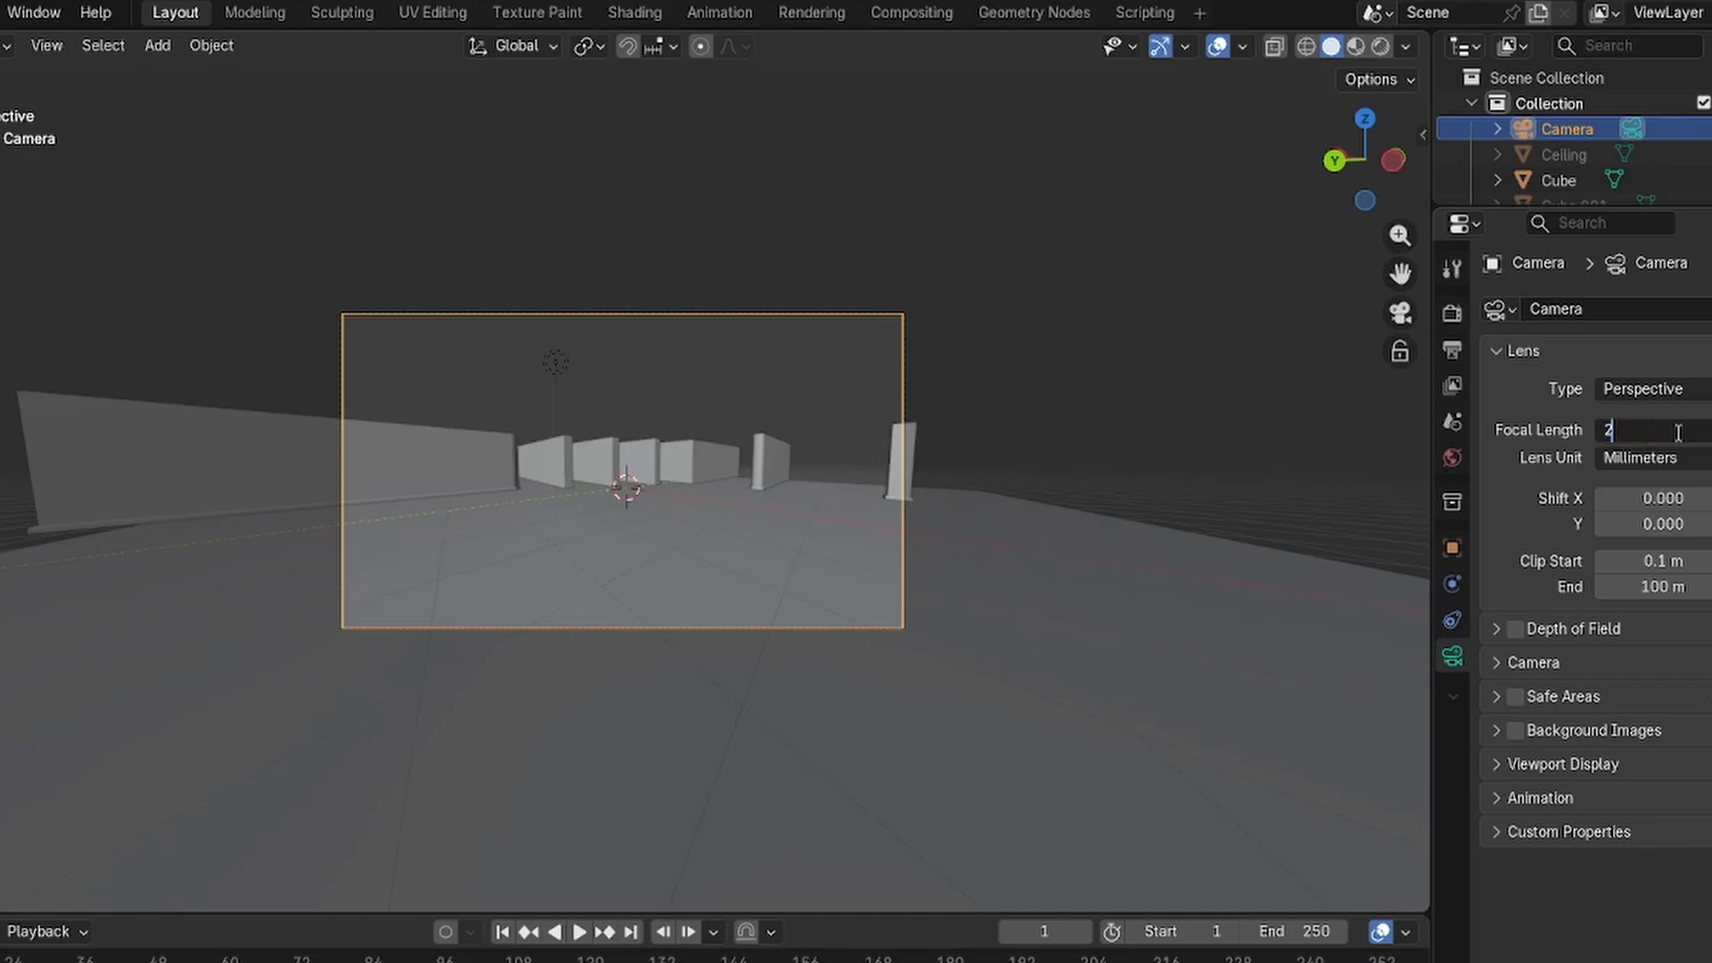
text(4)
key(Return)
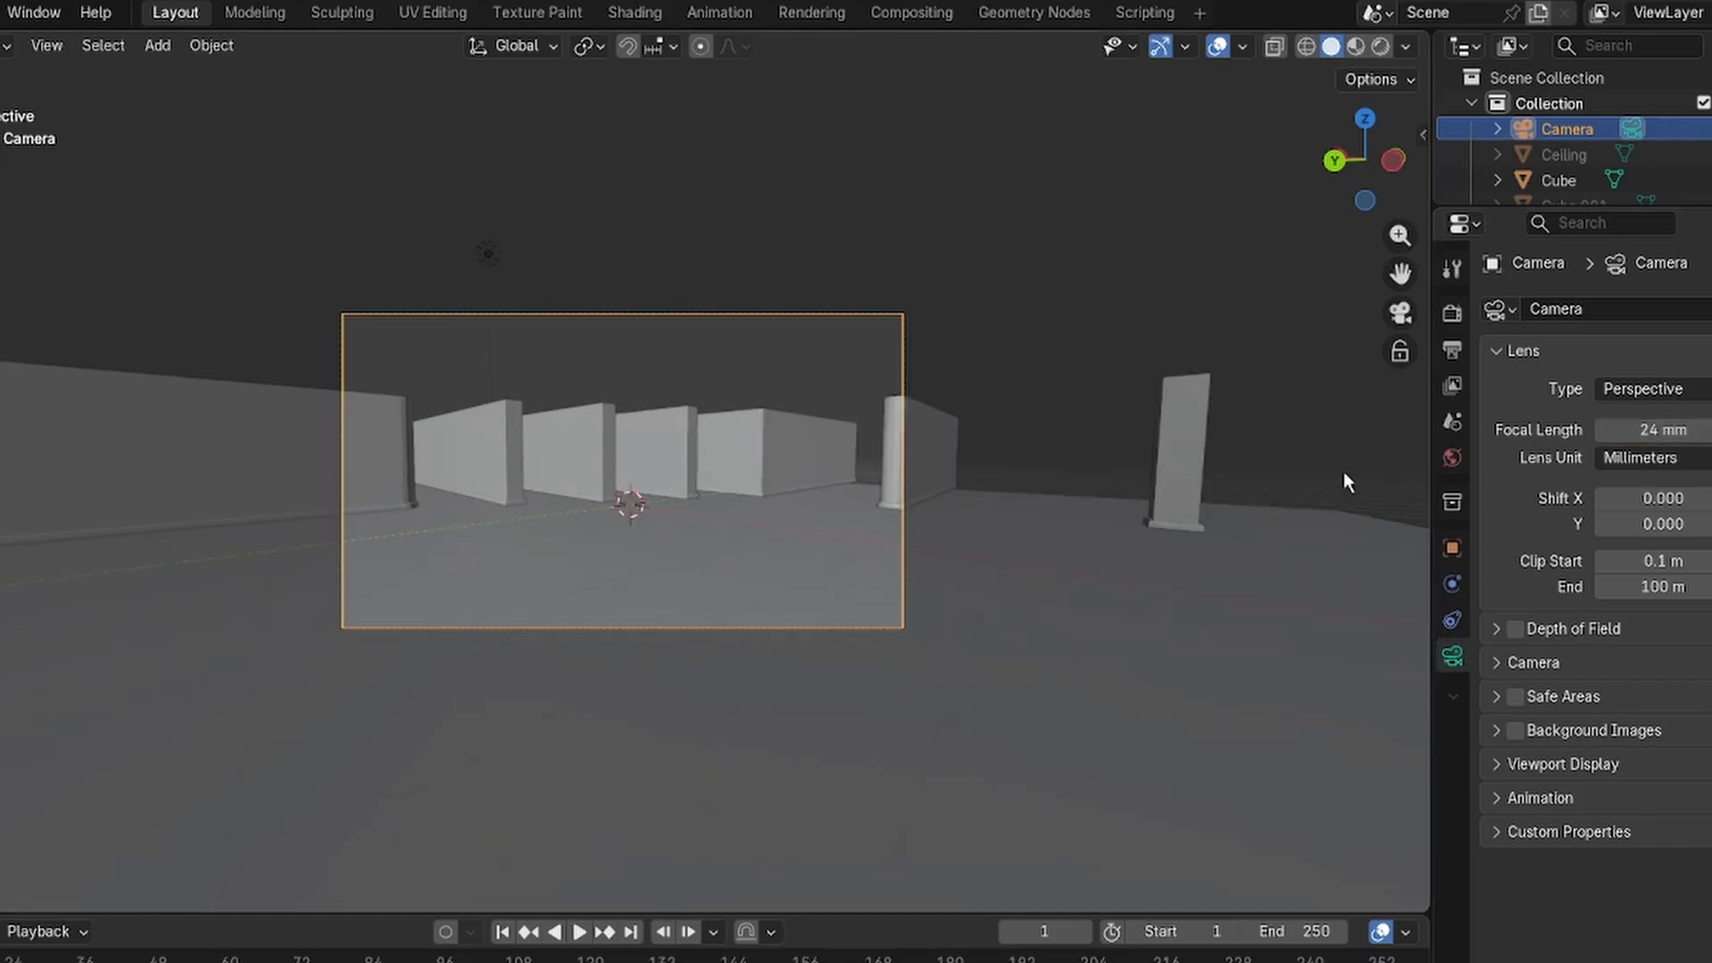
key(Home)
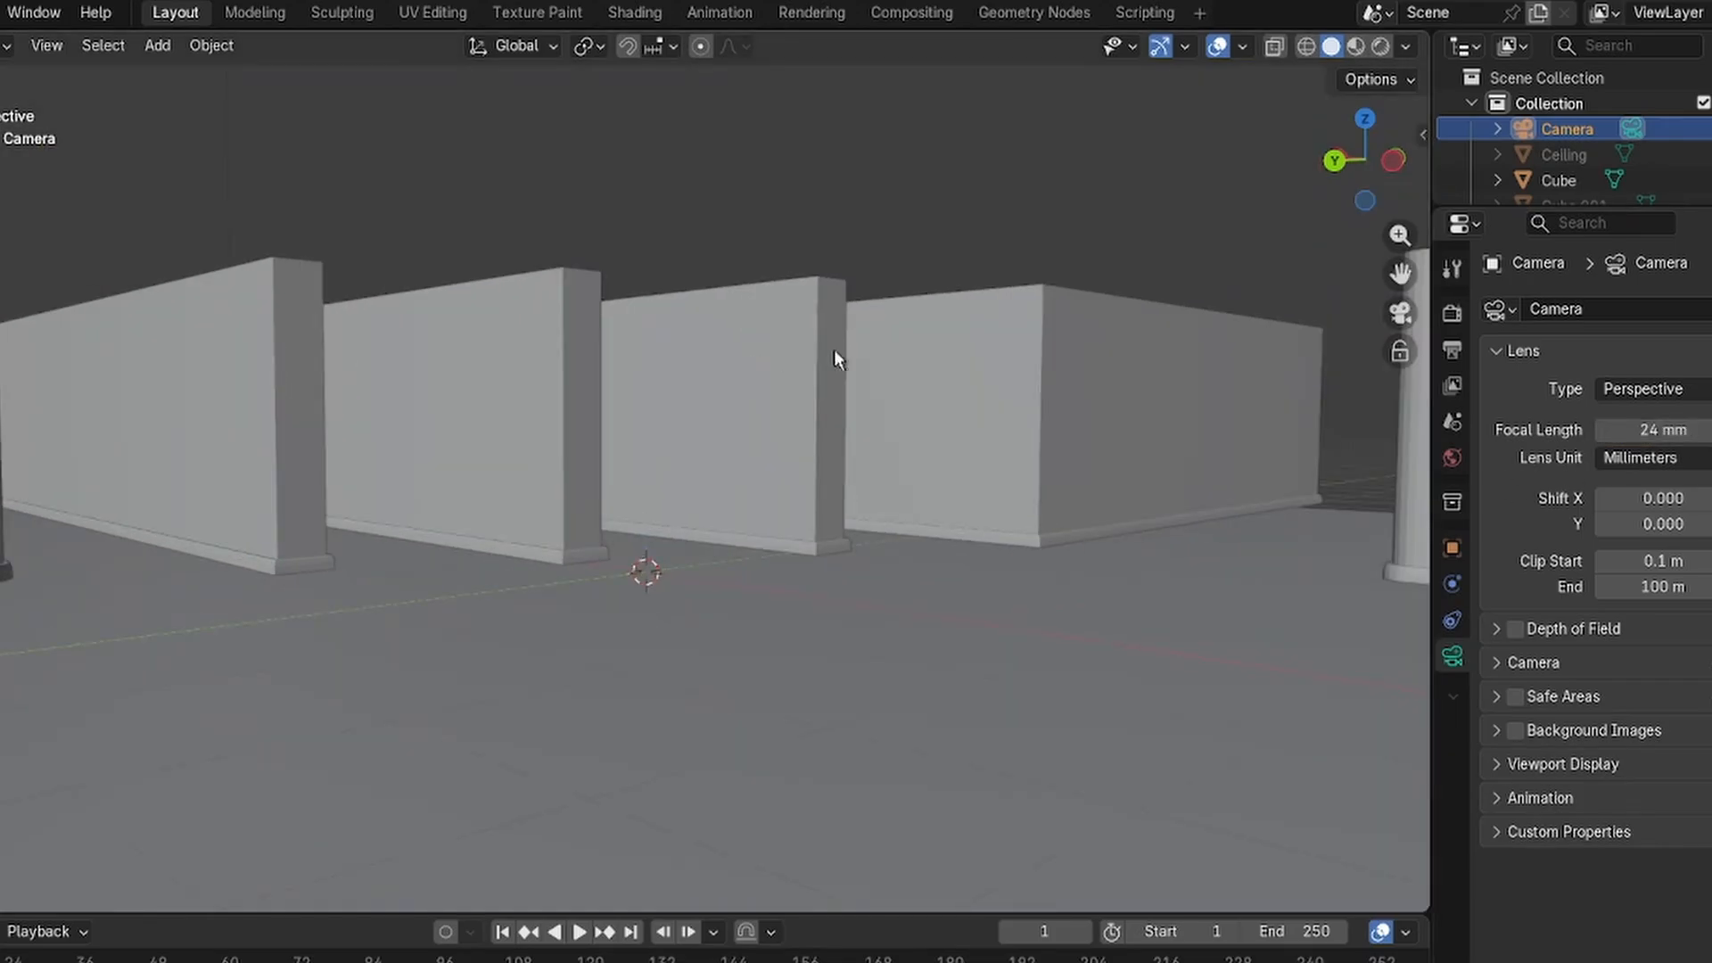
Realign the active camera to the current closer view of the parallel walls.
click(1640, 429)
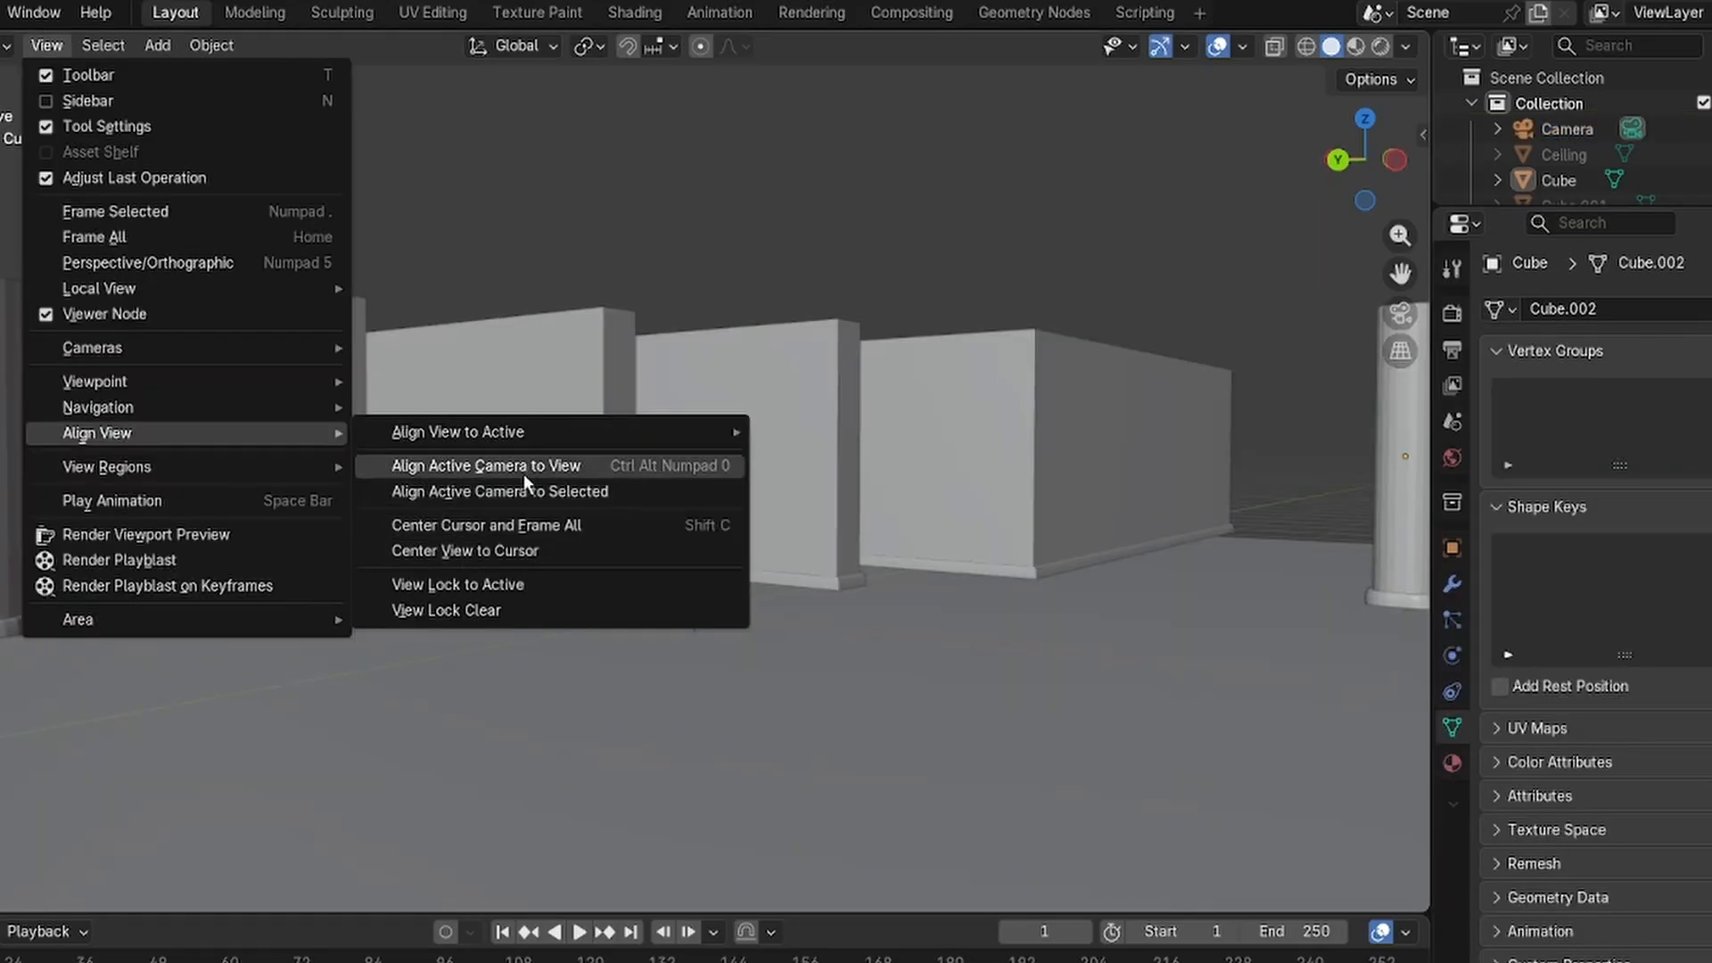
click(523, 474)
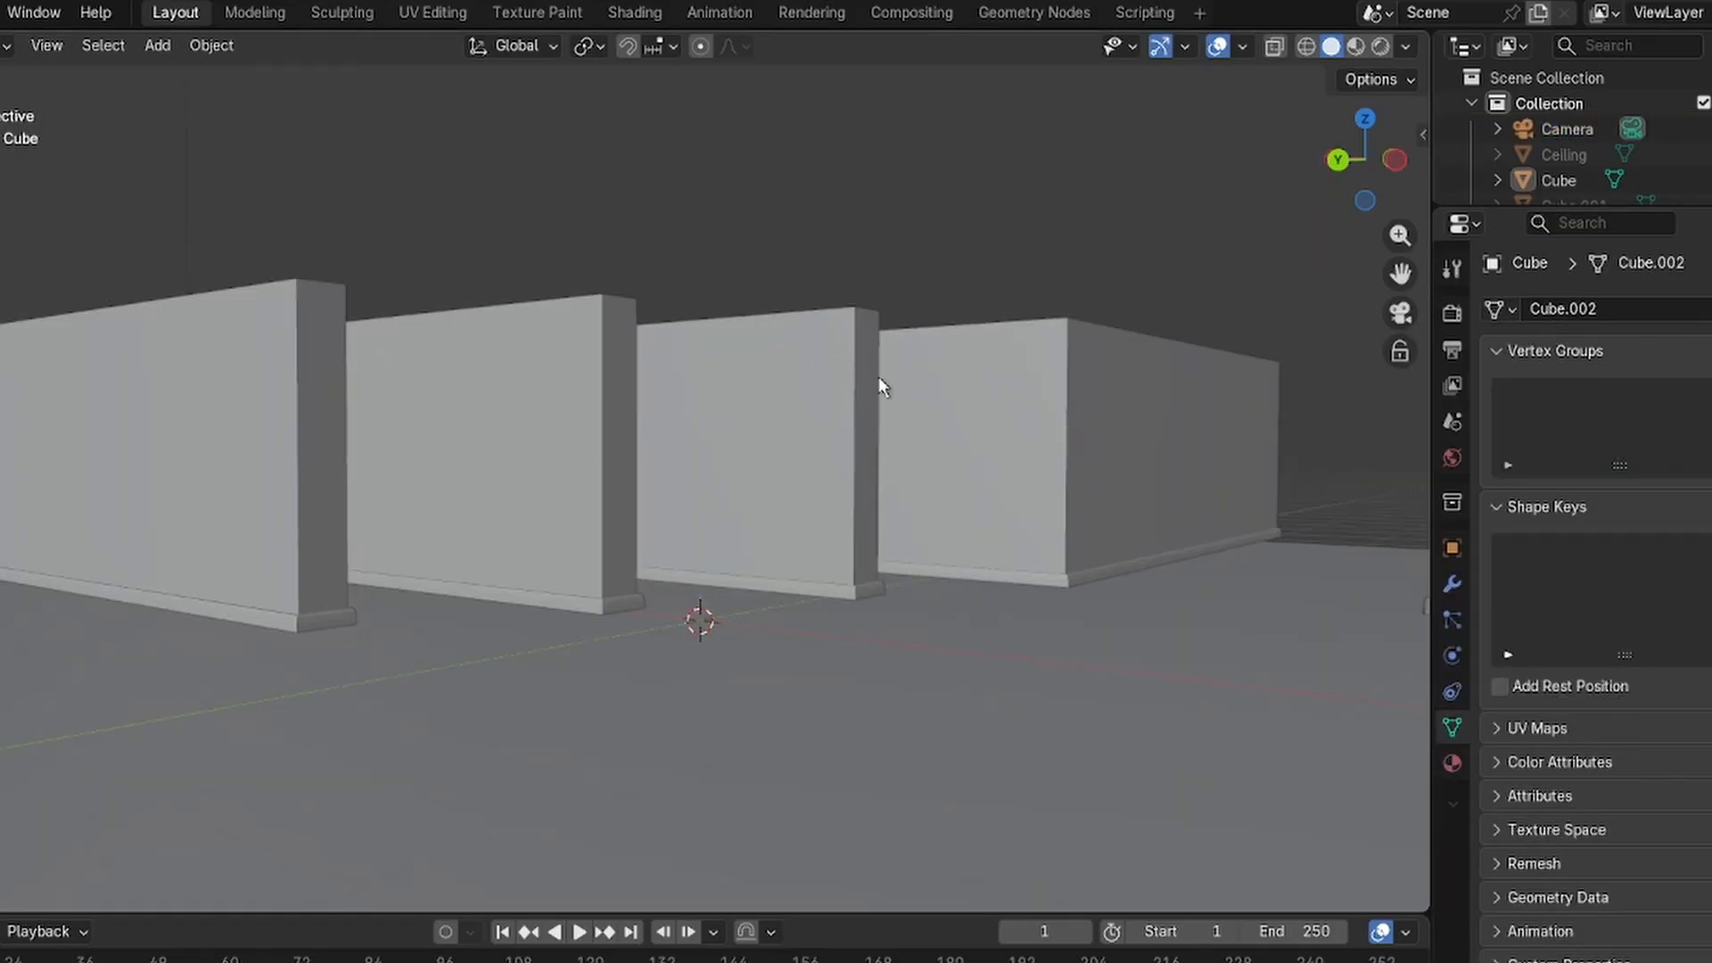
scroll(879, 376, down, 5)
scroll(832, 441, up, 4)
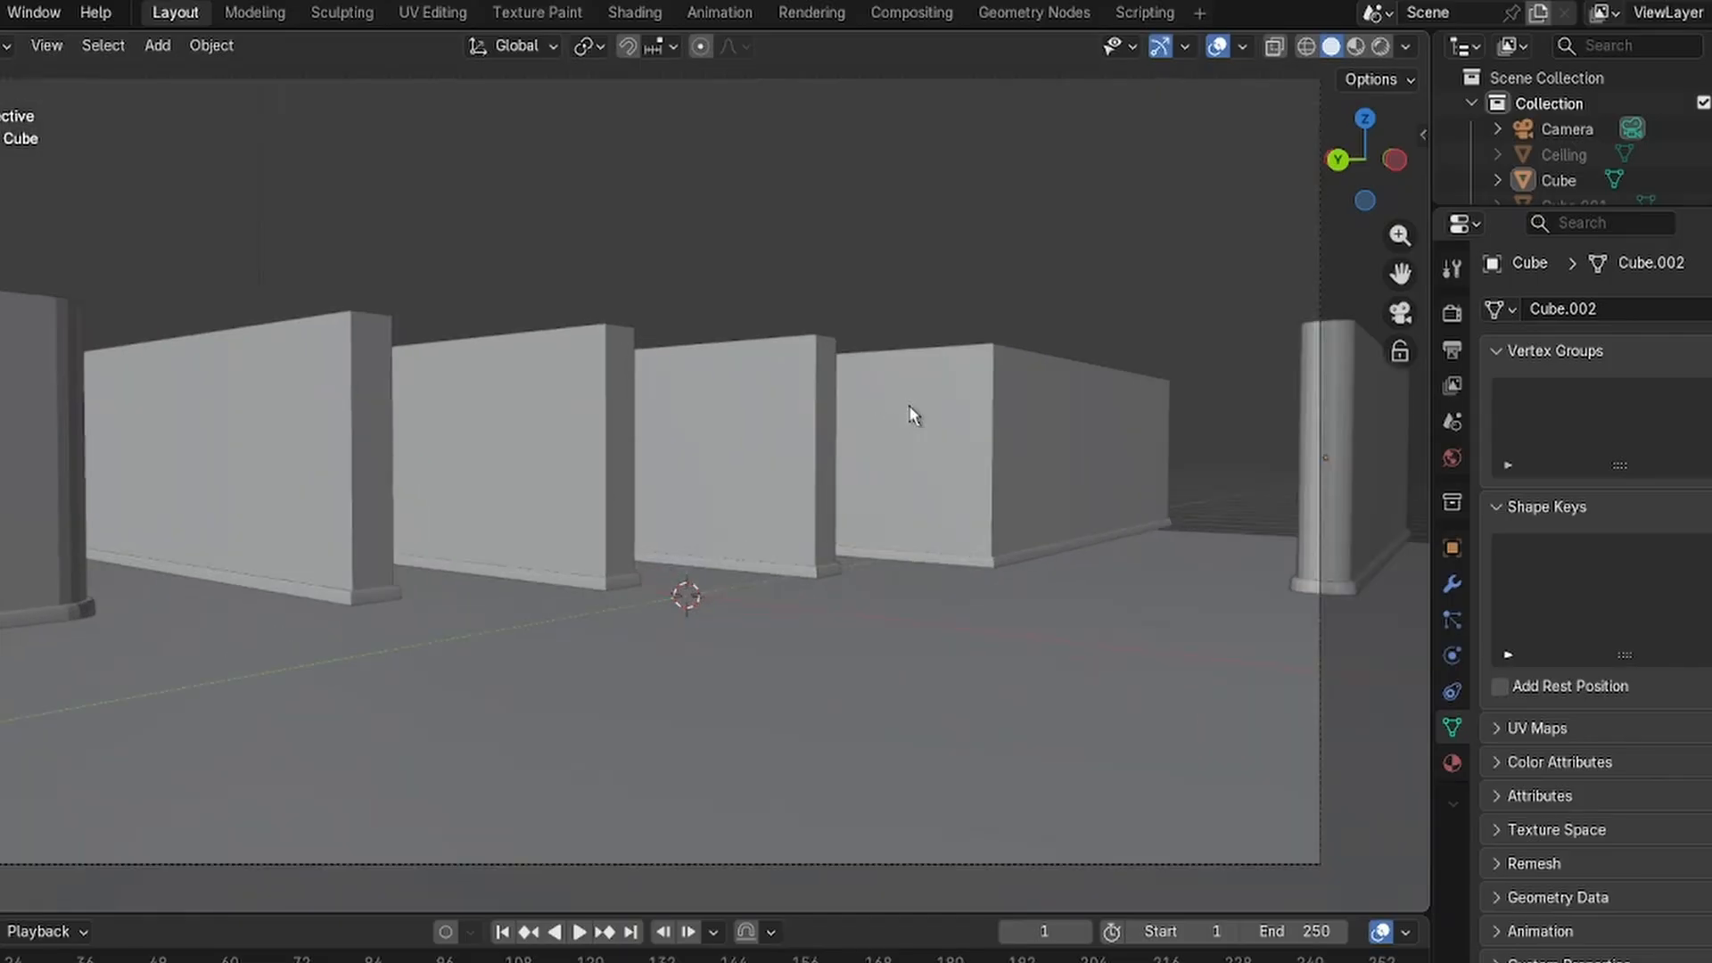
Inspect the wall layout, the gaps between the walls and the camera placement from several angles.
middle_drag(915, 415, 759, 419)
scroll(740, 423, down, 5)
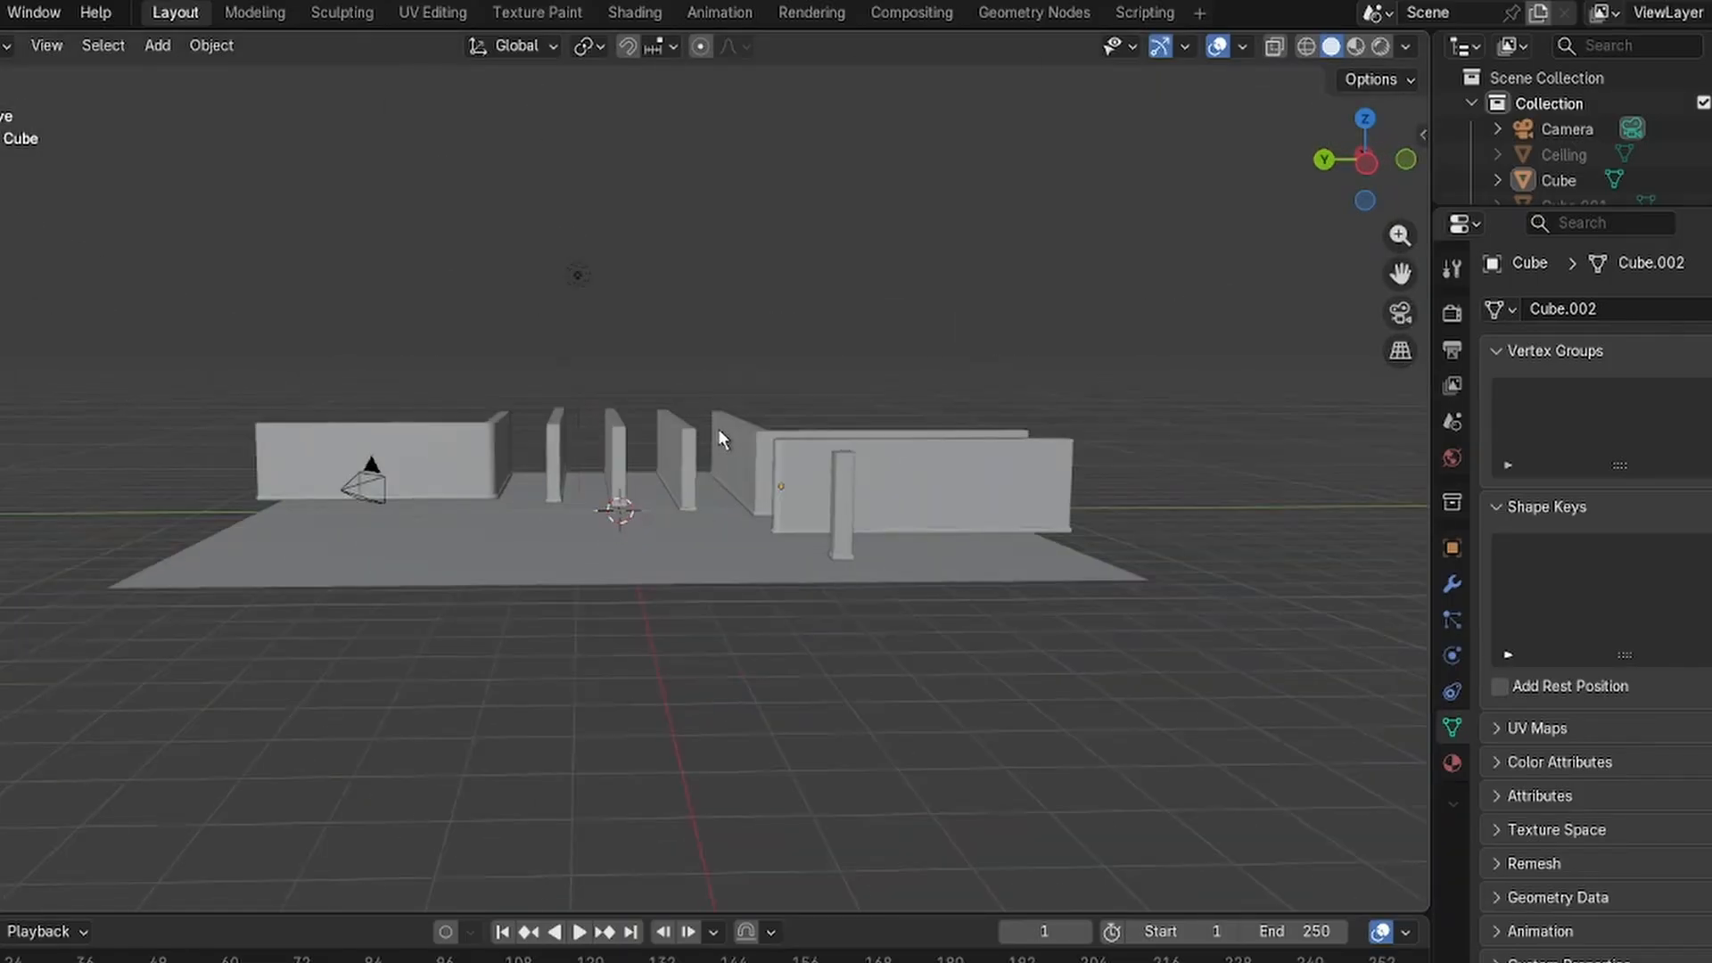
scroll(705, 424, up, 4)
middle_drag(575, 356, 718, 394)
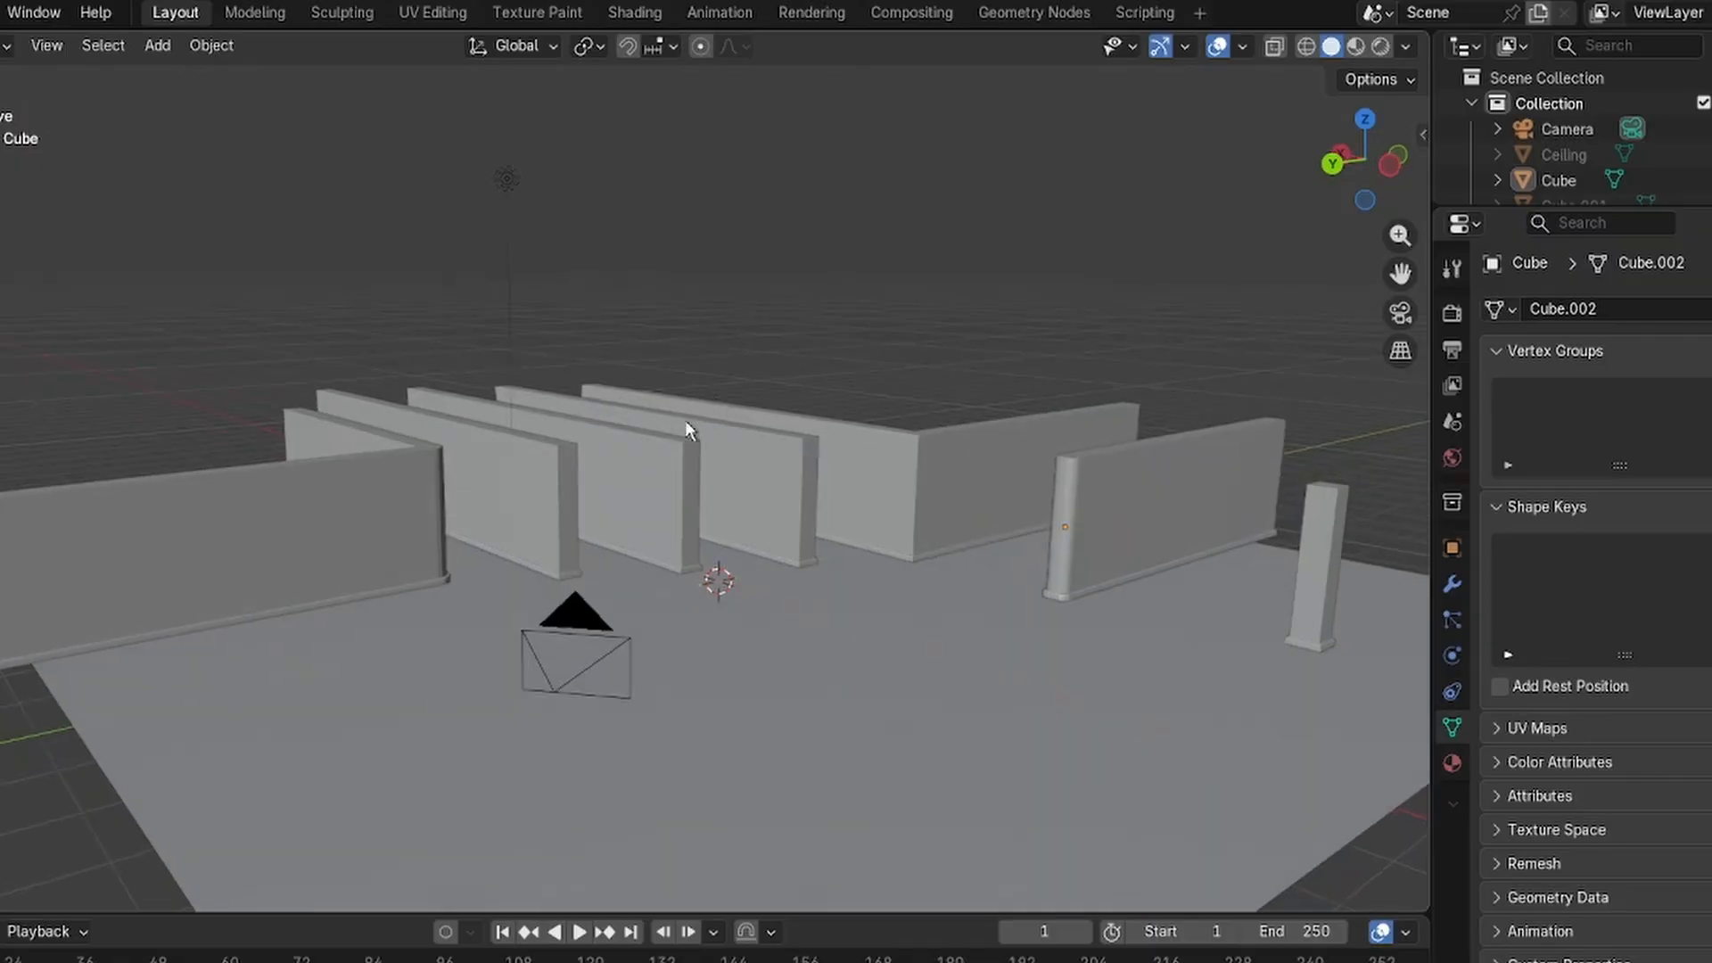
scroll(635, 493, up, 5)
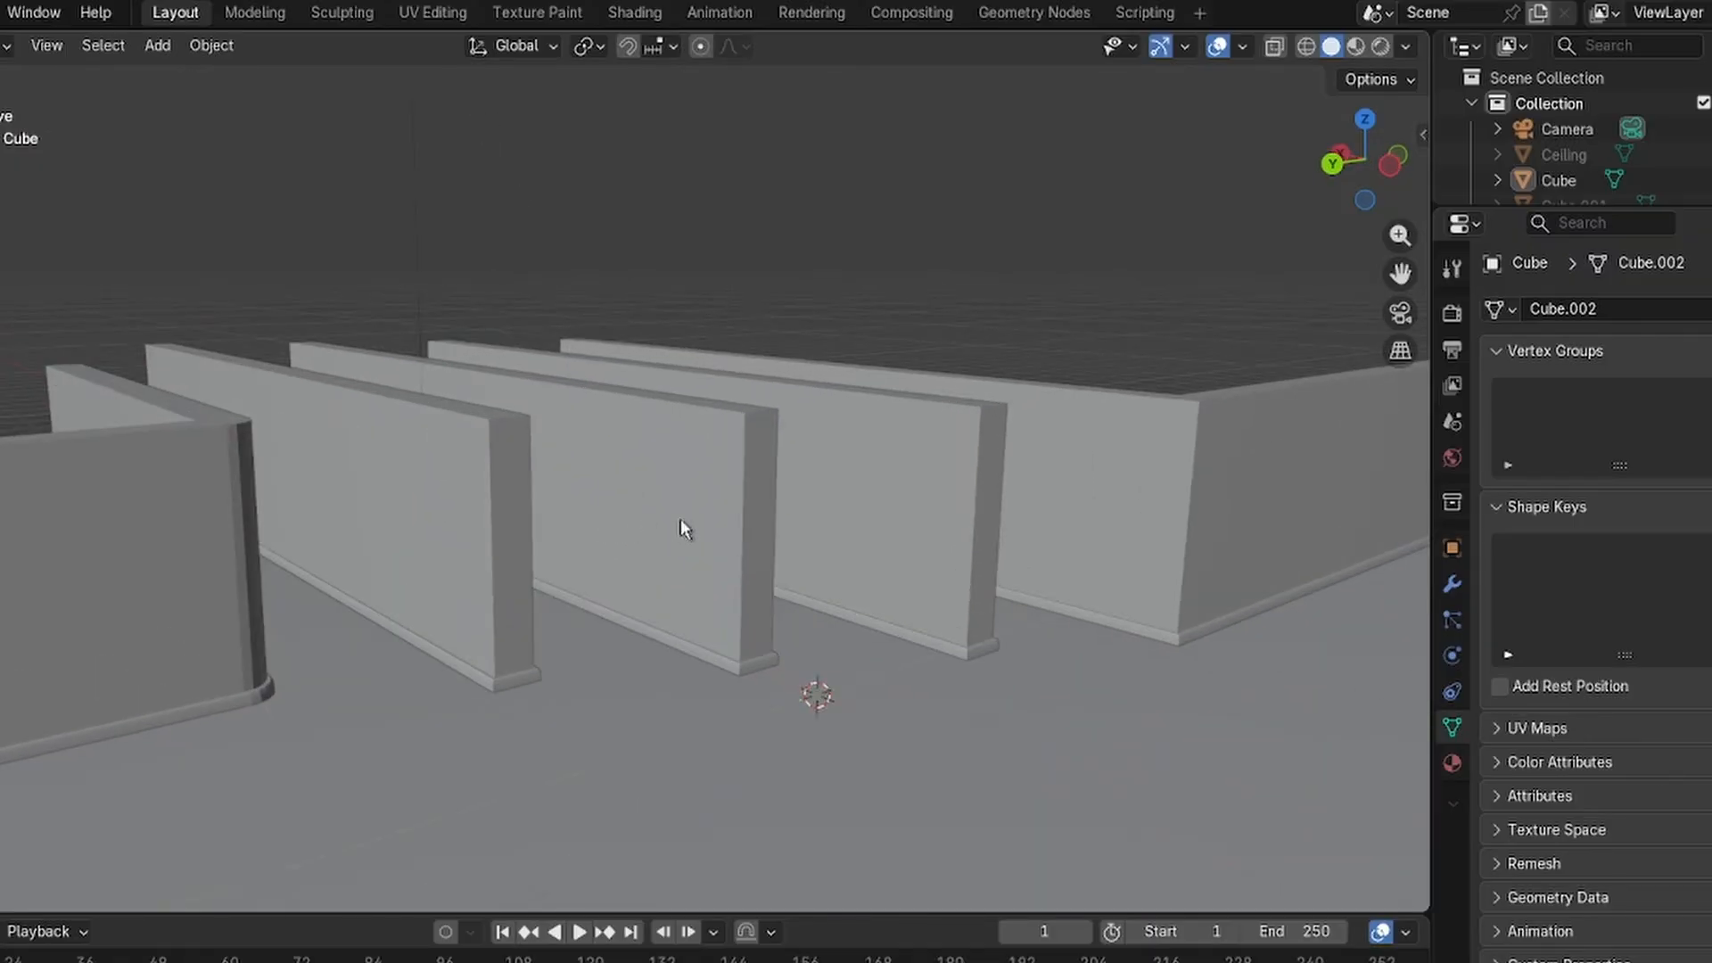
scroll(682, 525, down, 4)
scroll(681, 524, up, 3)
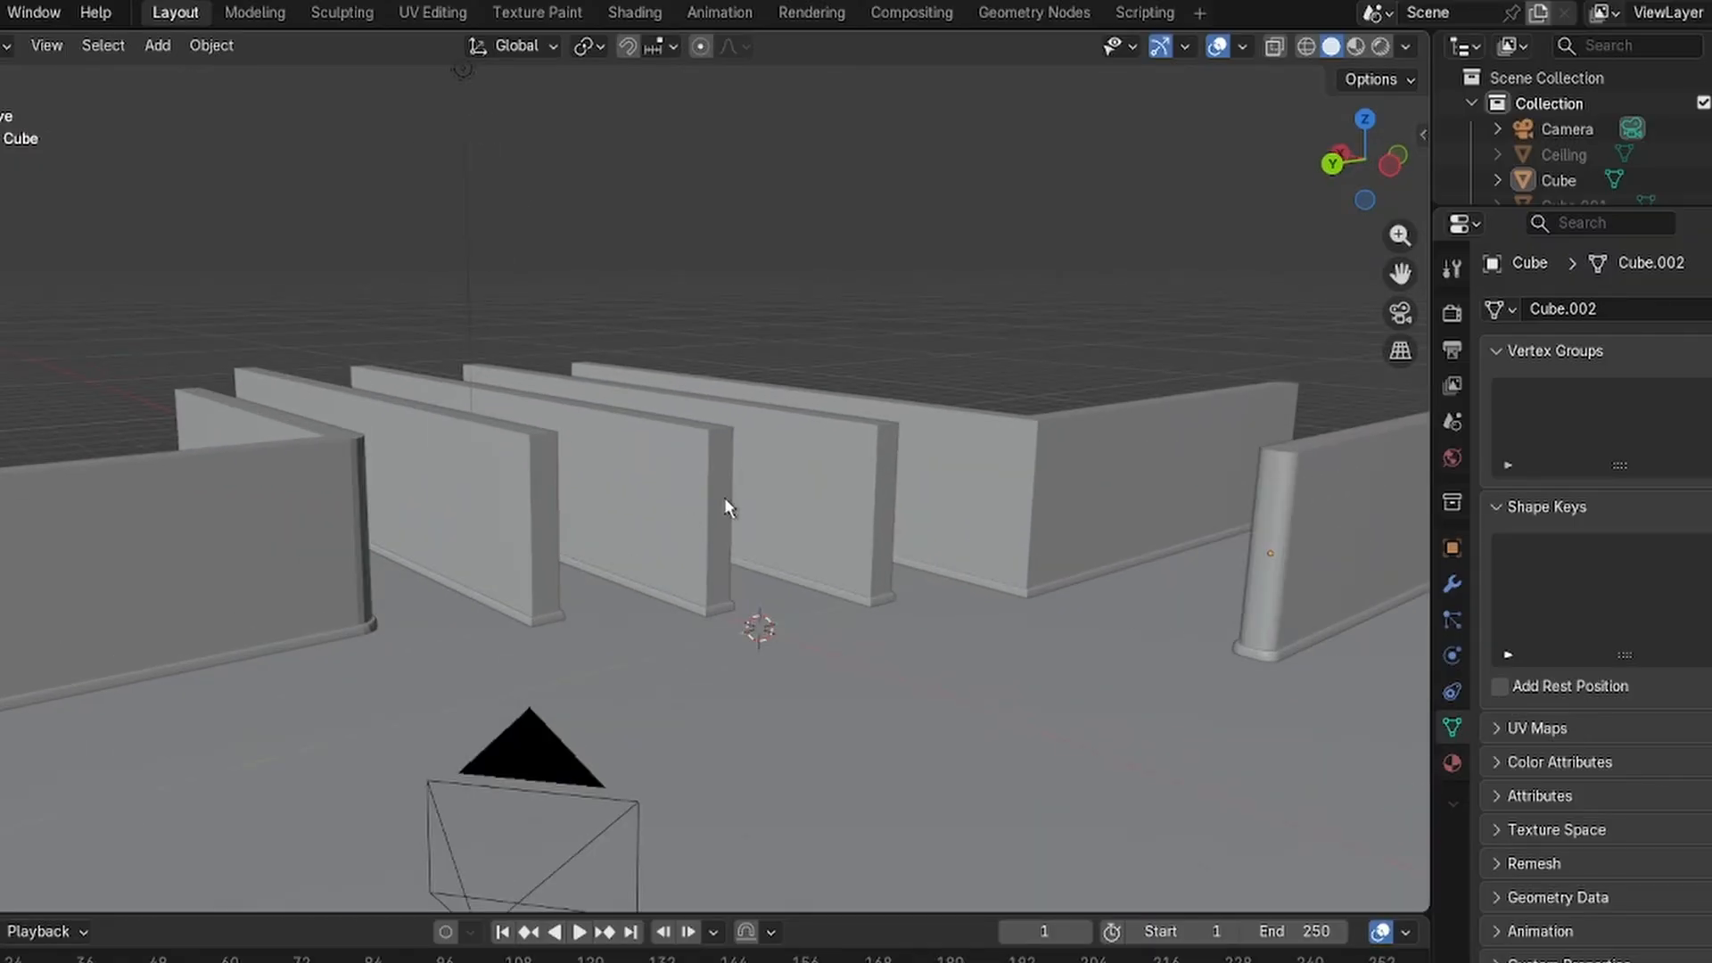
mouse_move(724, 498)
middle_down()
mouse_move(803, 451)
mouse_move(815, 485)
mouse_move(711, 516)
mouse_move(658, 508)
mouse_move(749, 488)
middle_up()
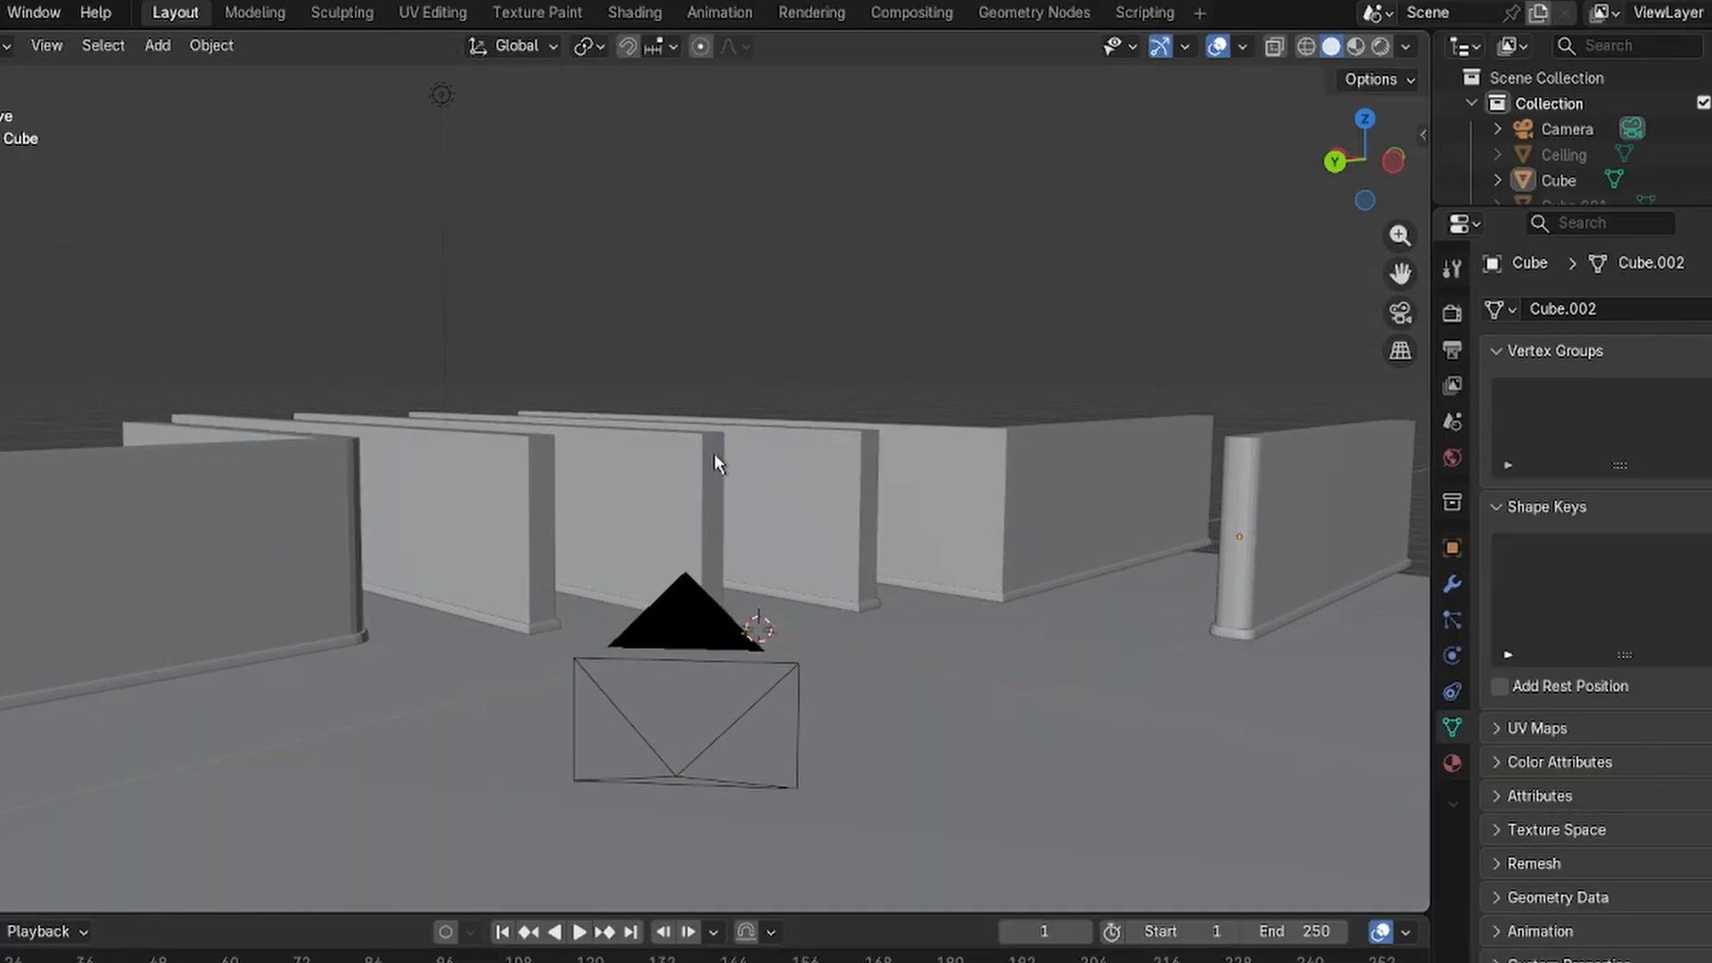
middle_drag(707, 463, 569, 482)
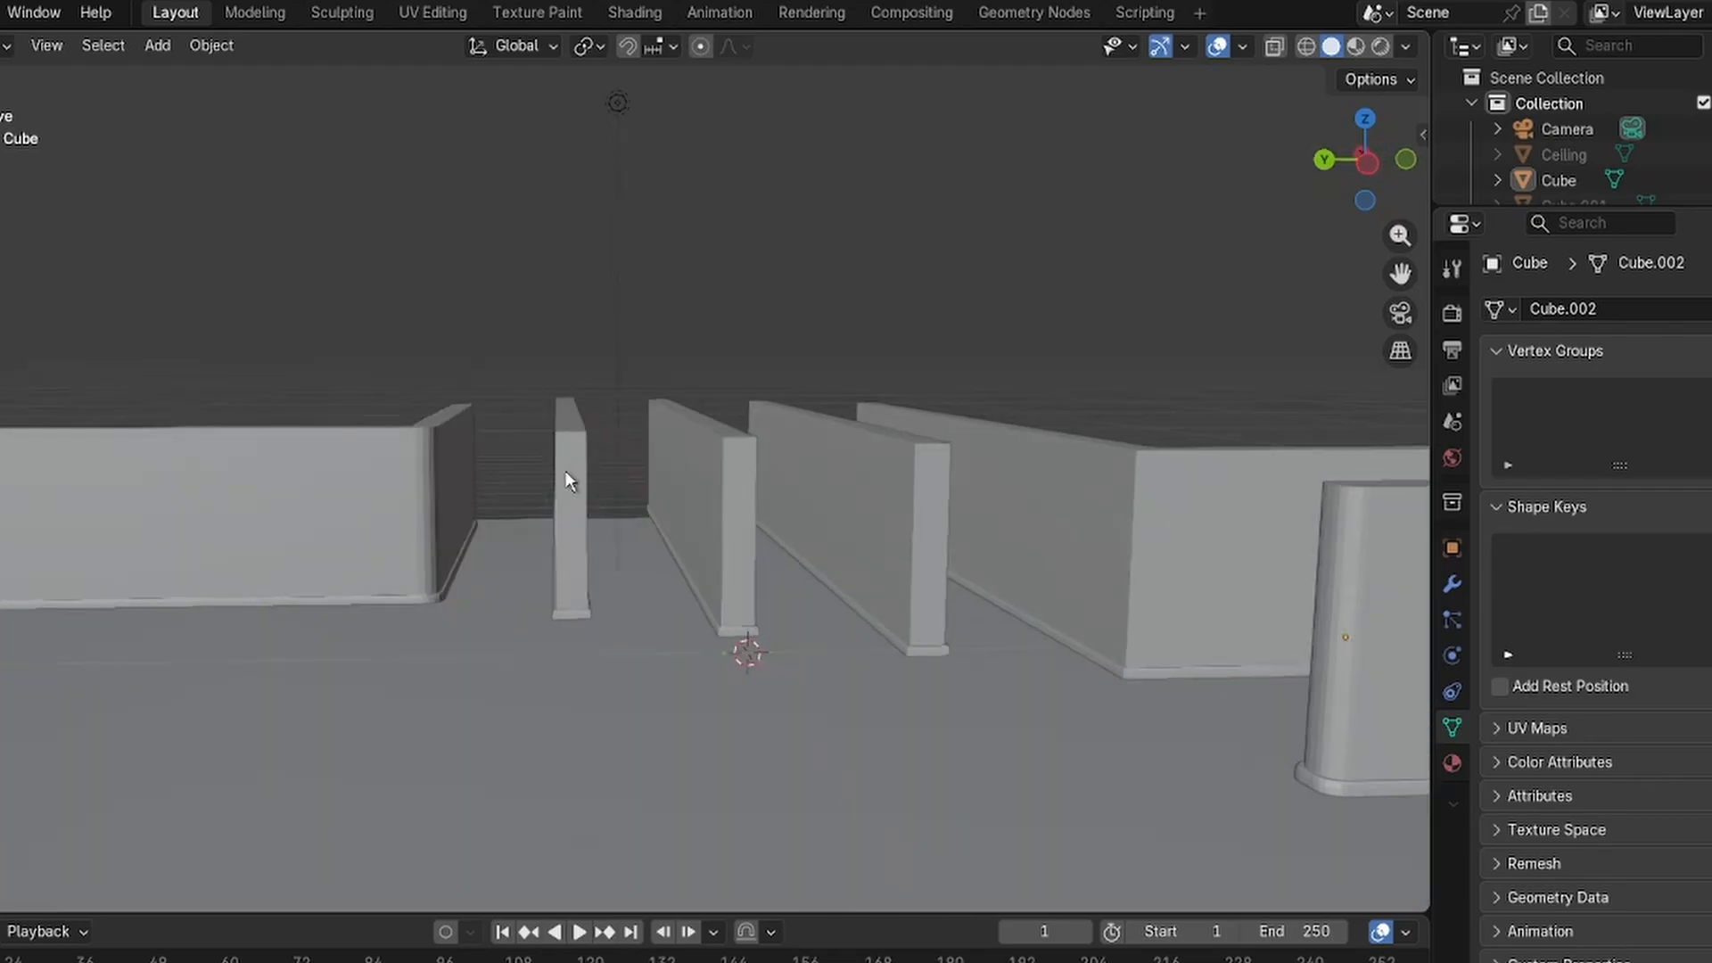
scroll(512, 432, up, 3)
middle_drag(499, 428, 612, 438)
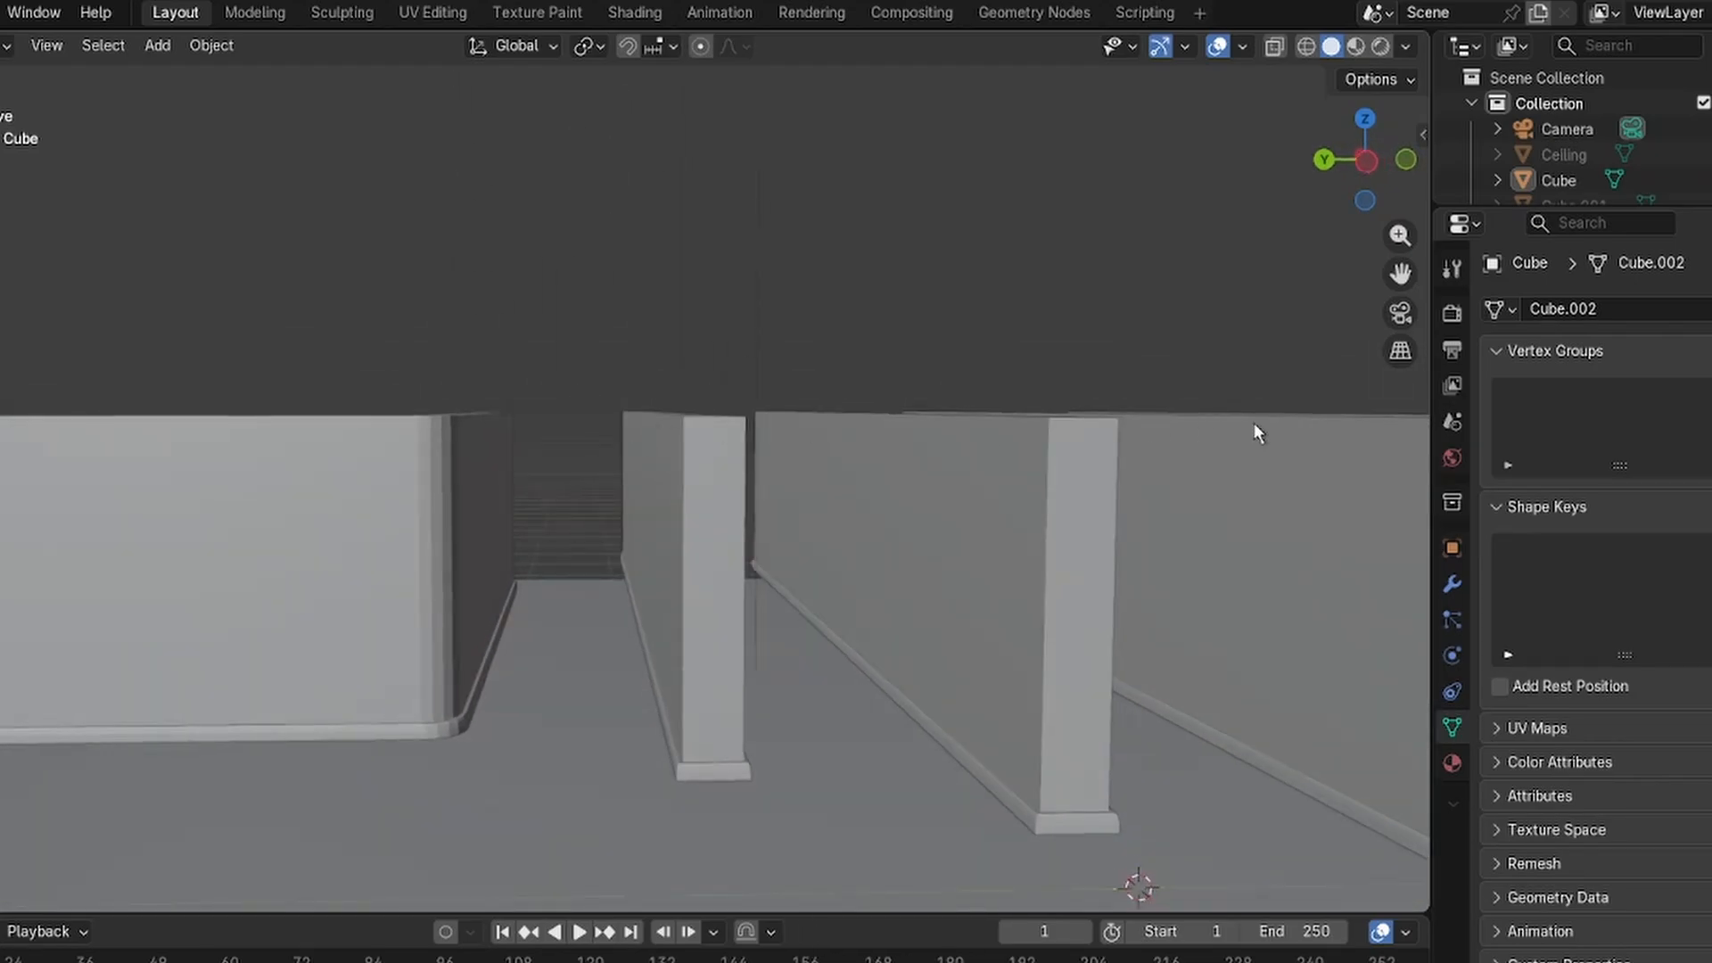
Unhide the Ceiling object, select it and bring its gap above the walls into view.
click(1557, 158)
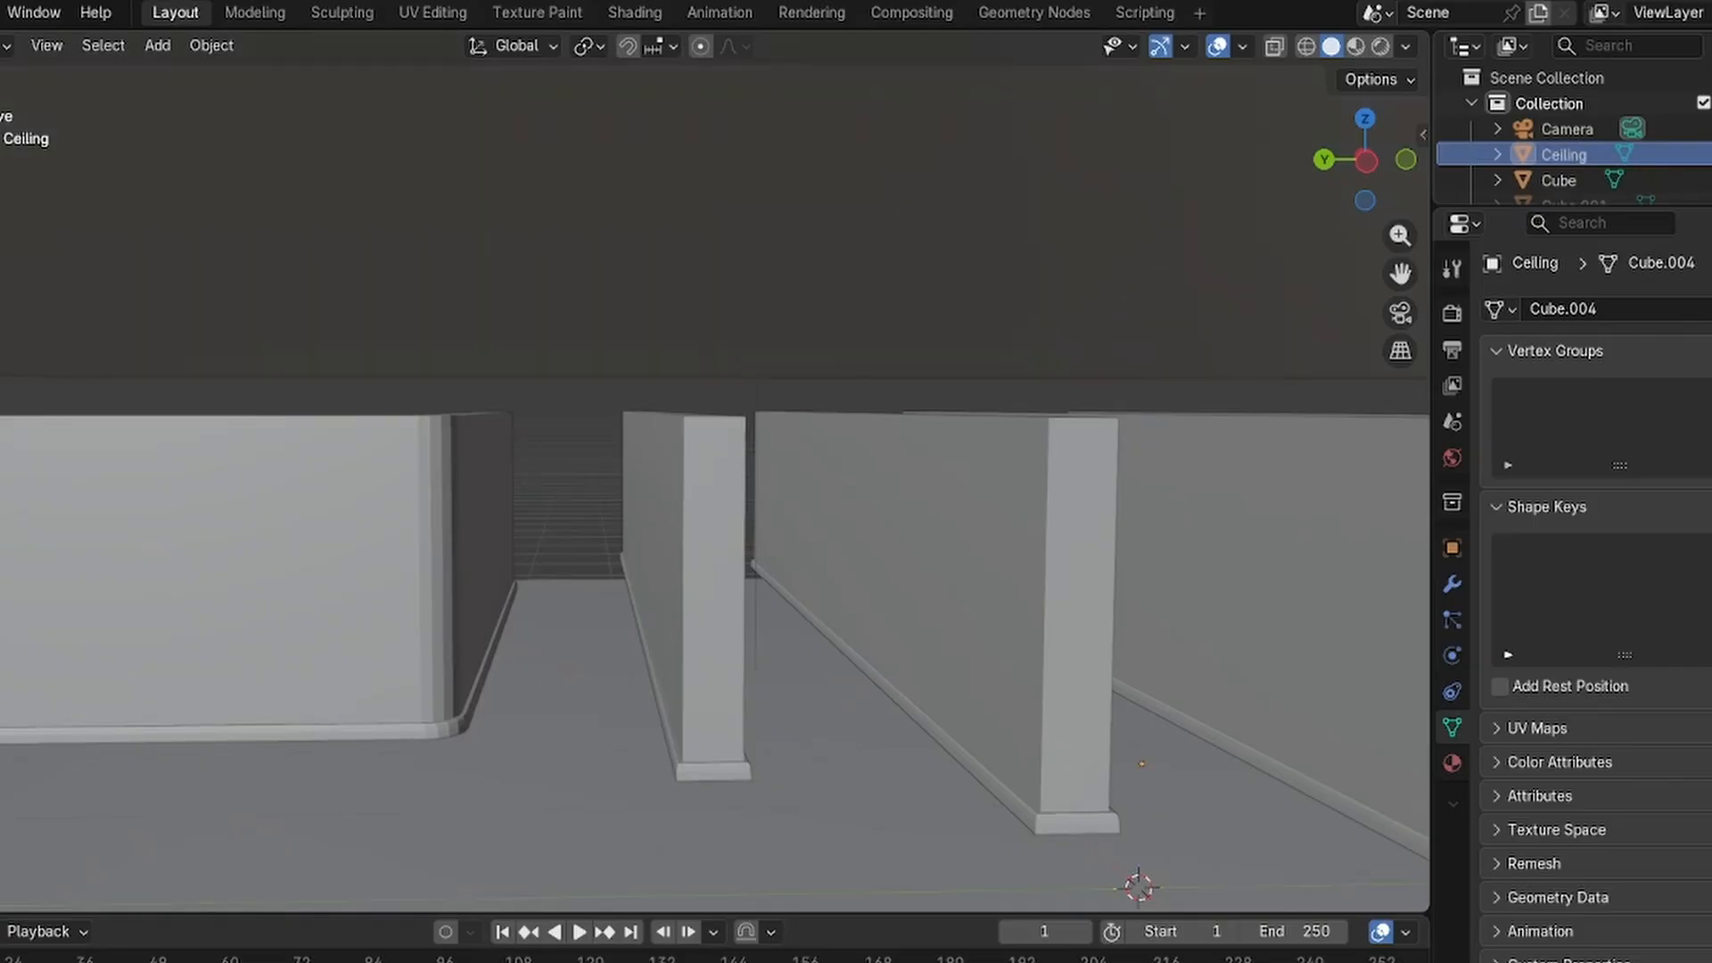
middle_drag(872, 420, 871, 287)
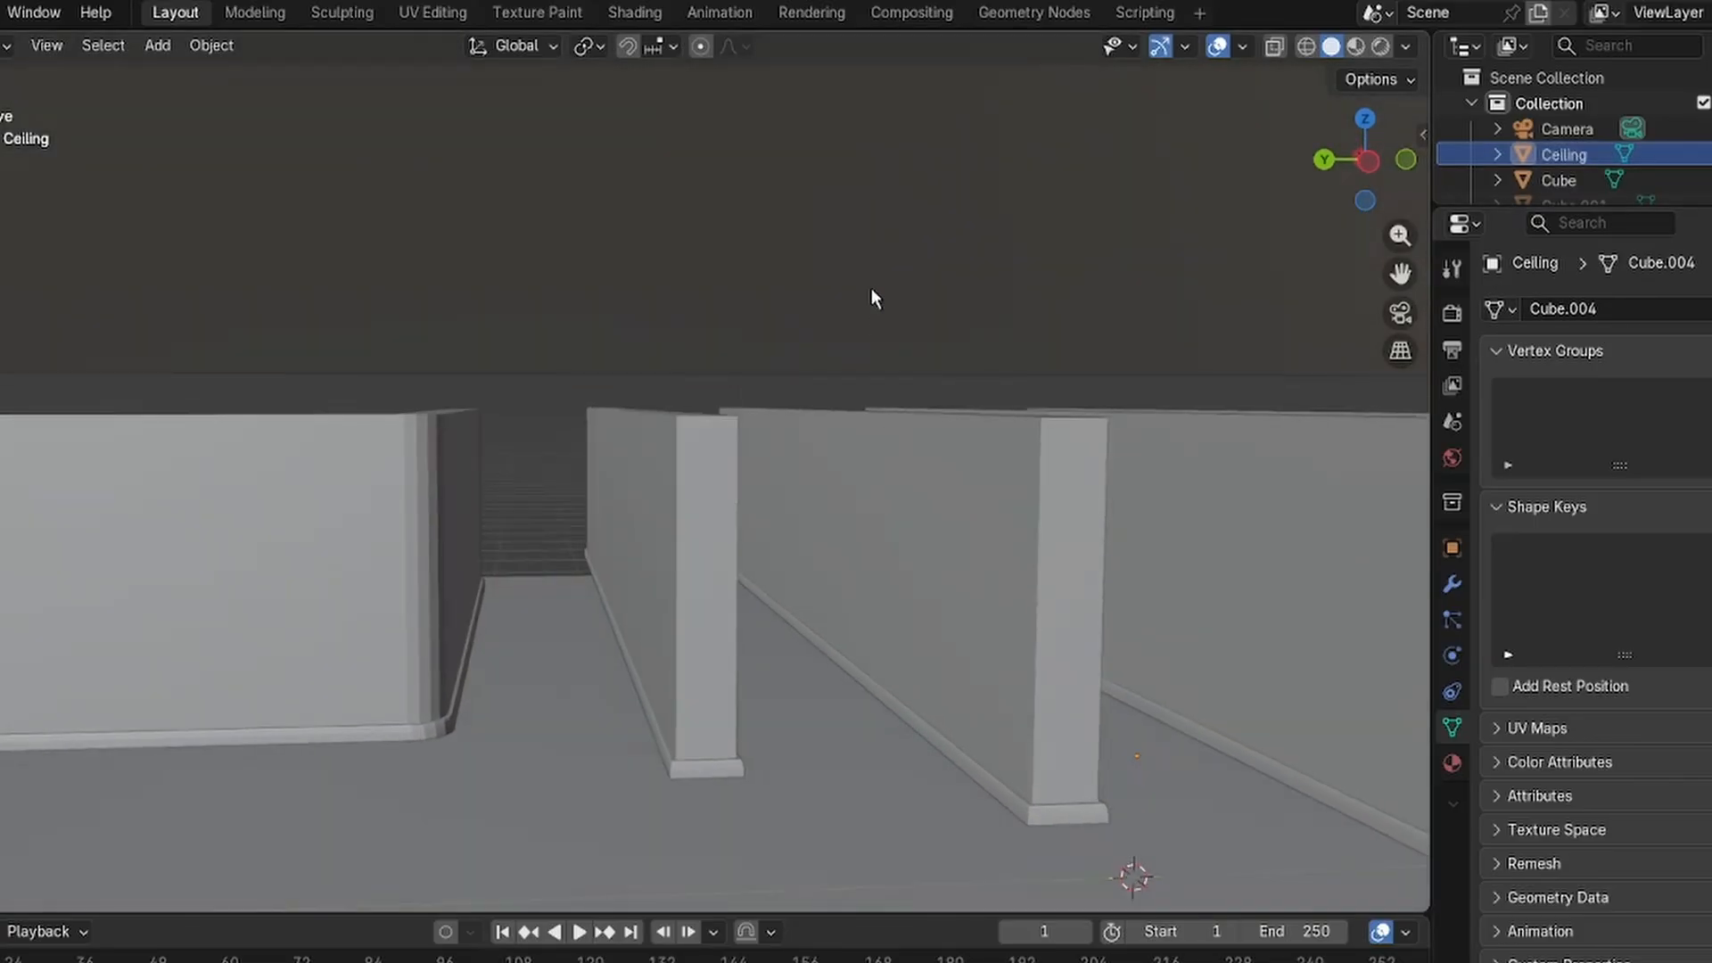
scroll(850, 404, down, 10)
scroll(835, 408, up, 6)
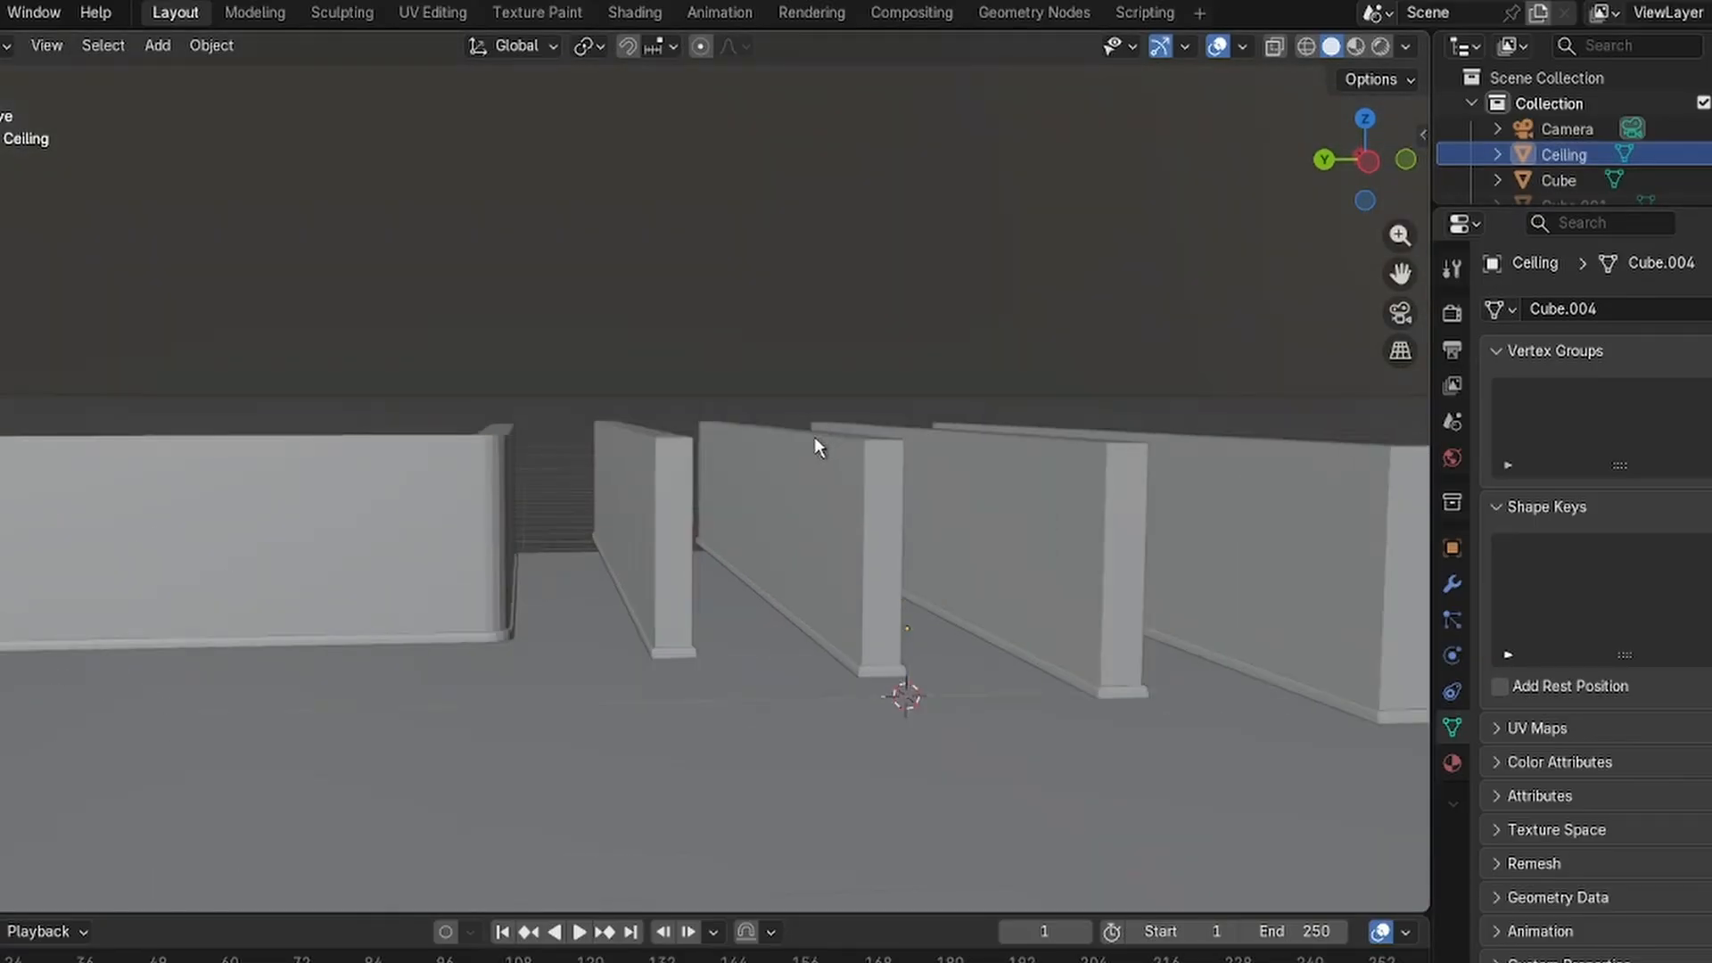
key(g)
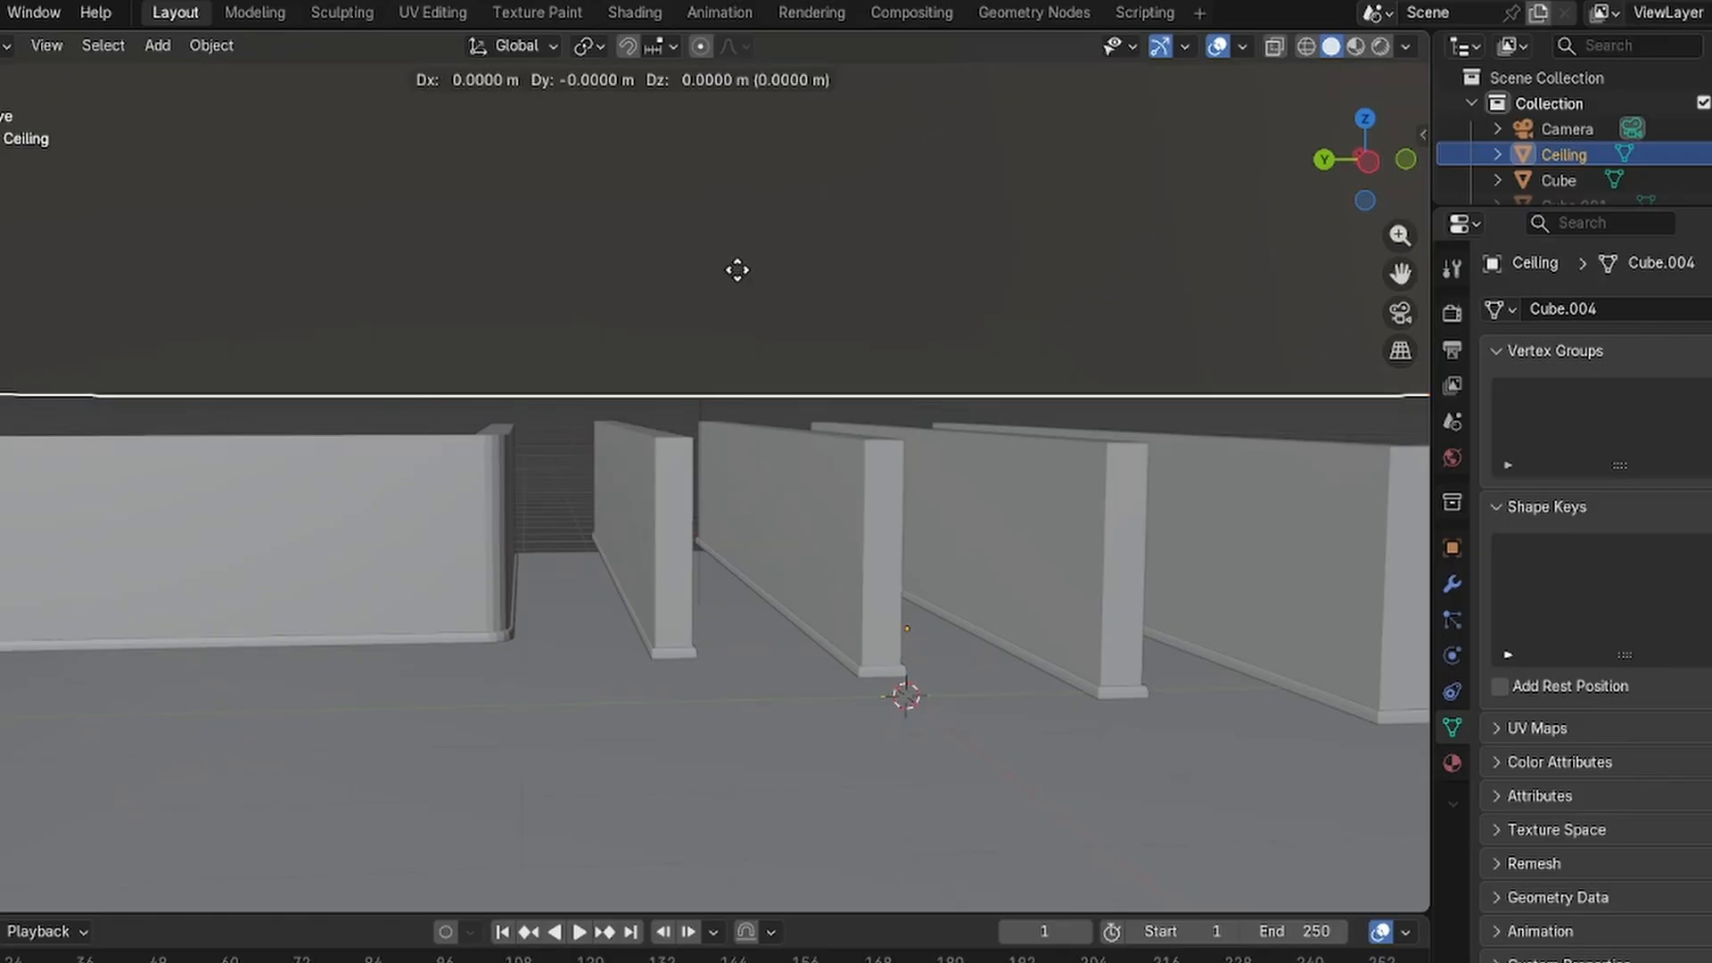
key(z)
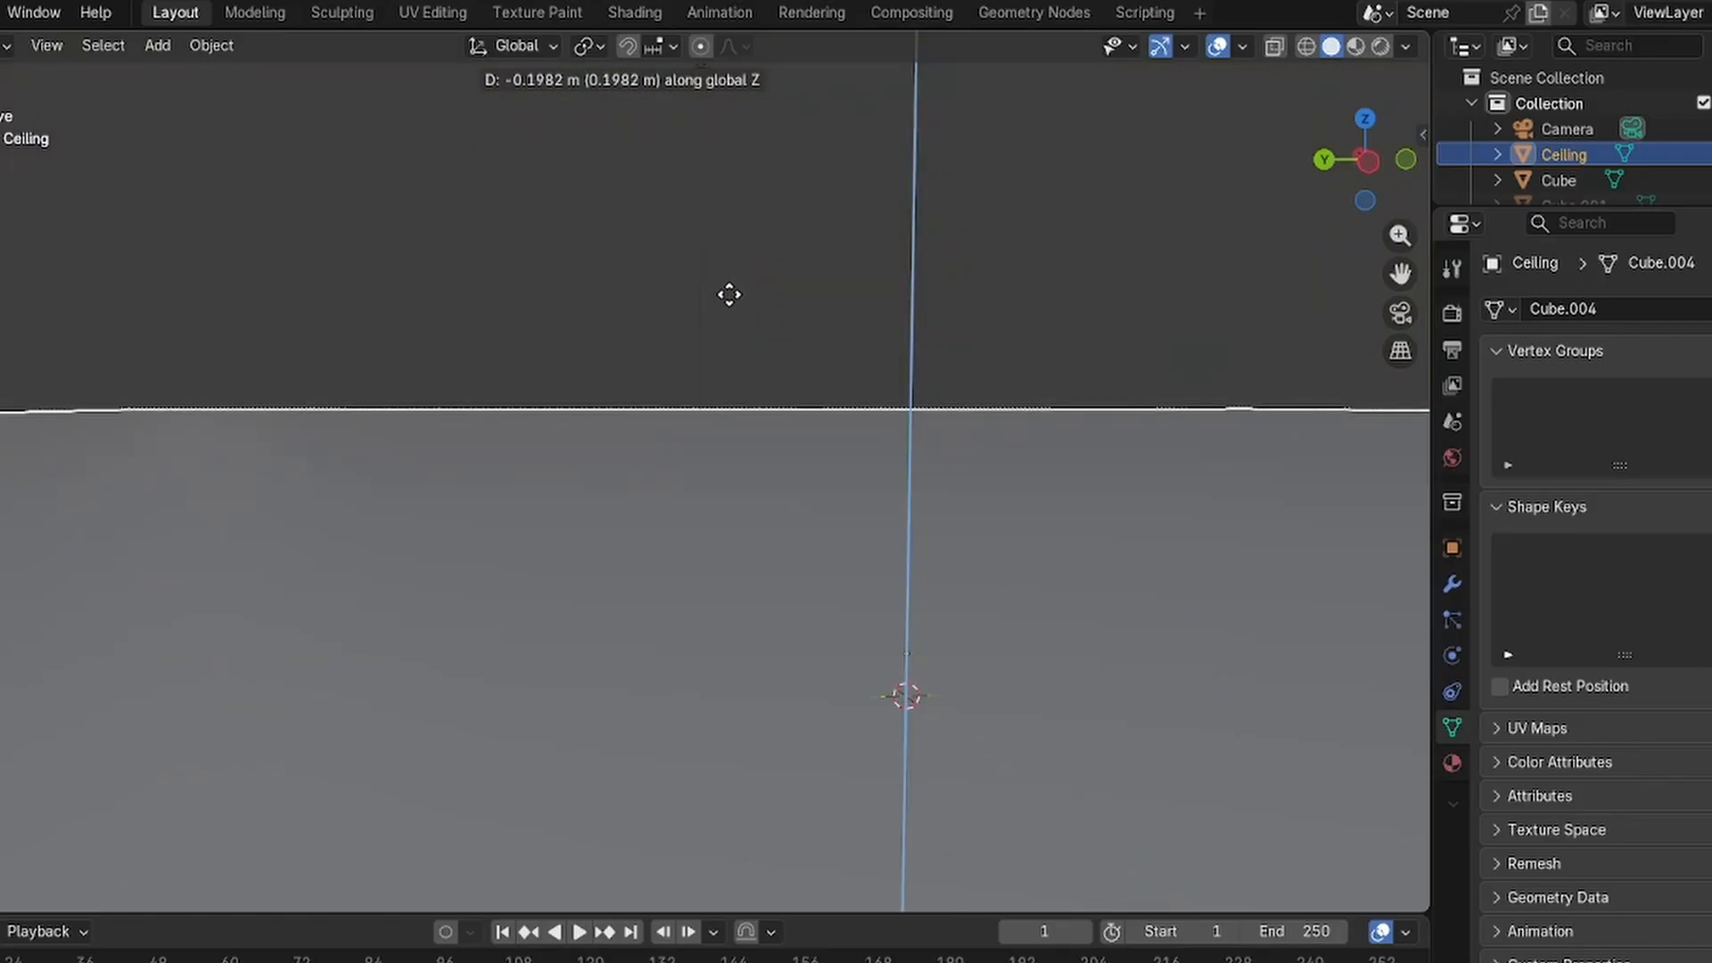
right_click(730, 294)
Lower the Ceiling along the global Z axis until its underside meets the tops of the walls.
scroll(728, 296, down, 1)
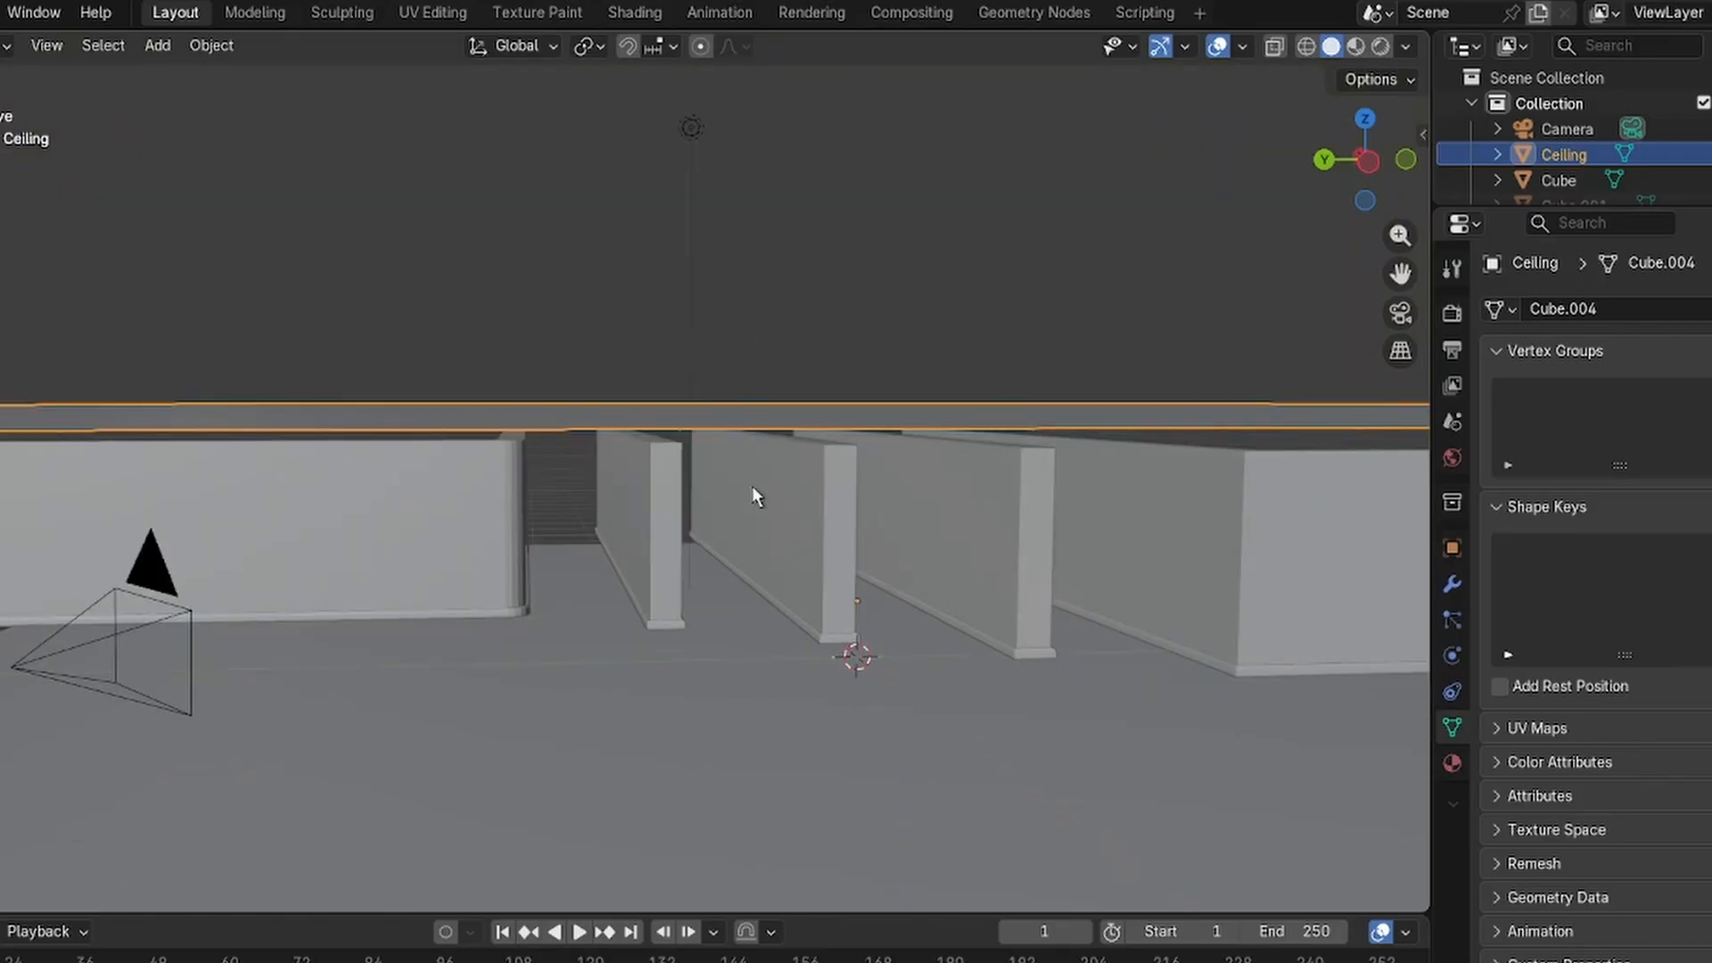
middle_drag(751, 487, 799, 470)
key(g)
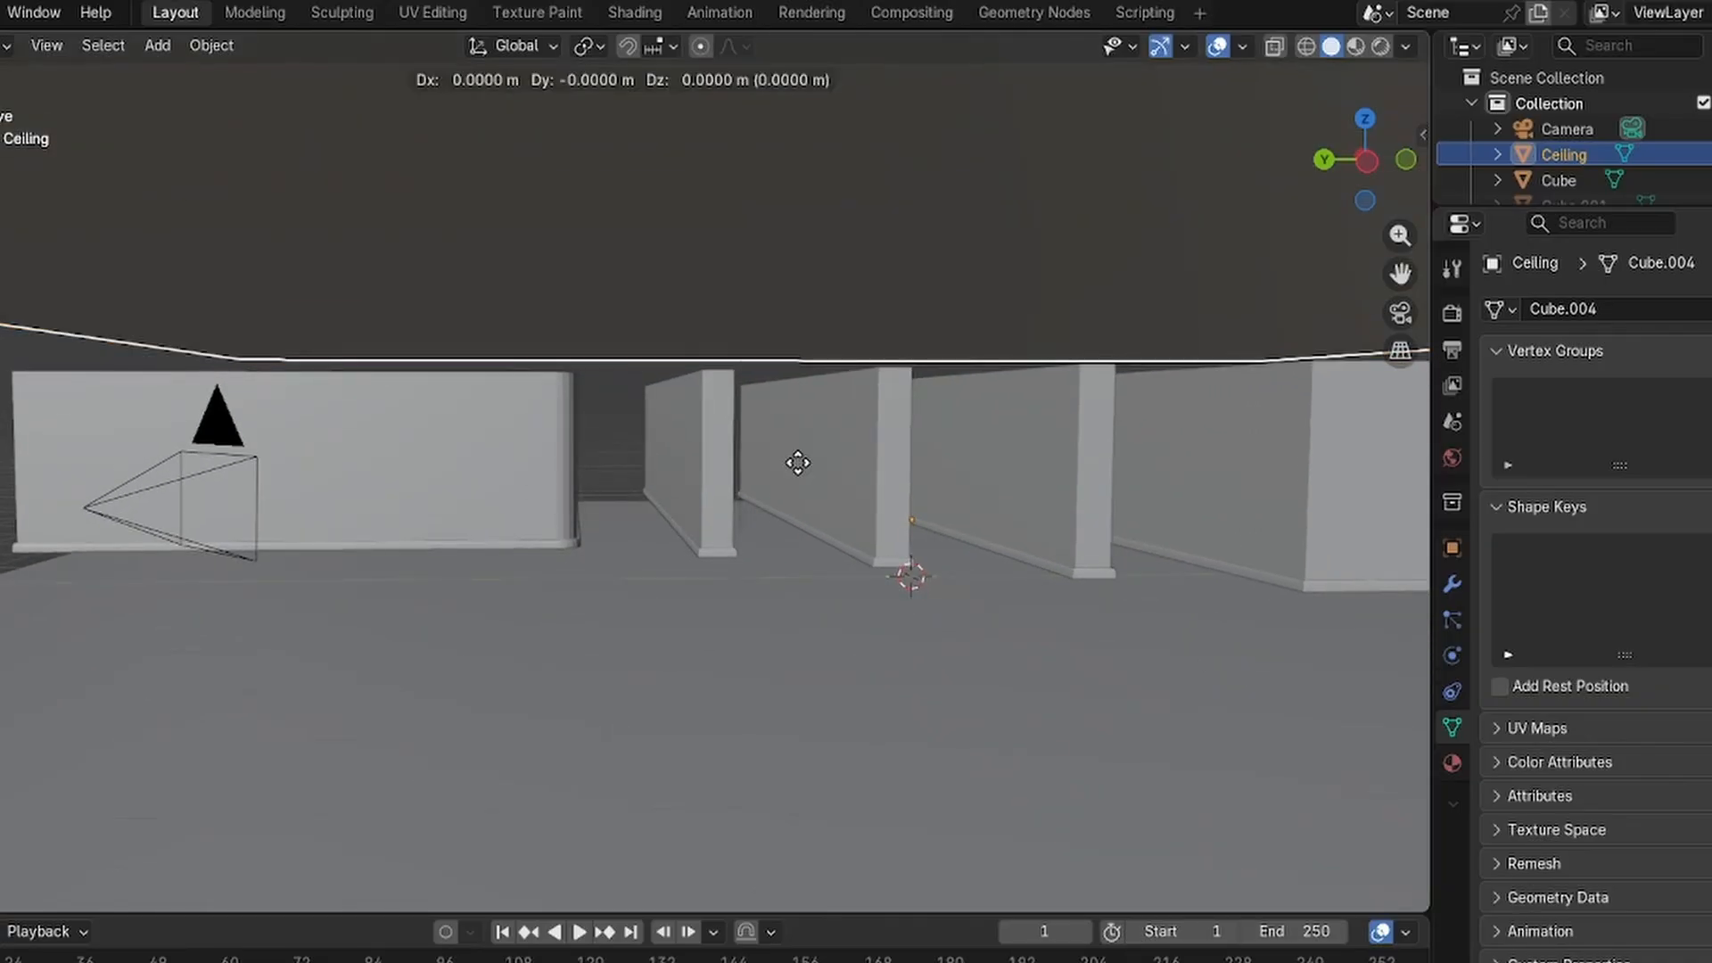
key(z)
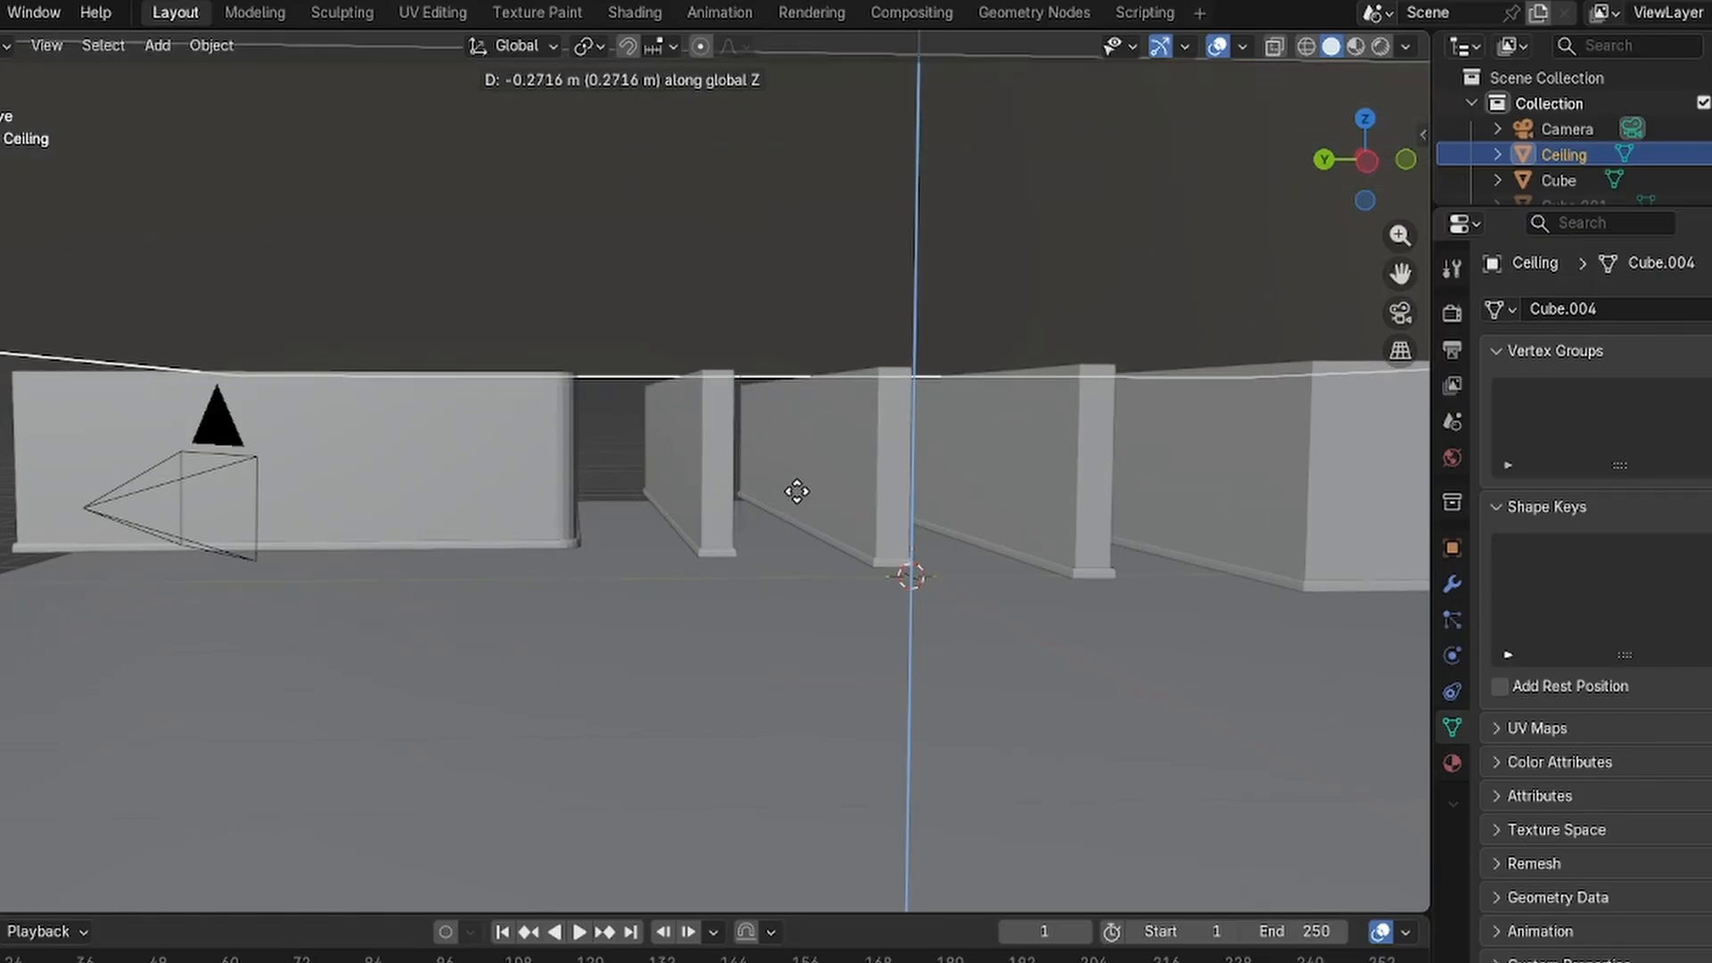
middle_click(800, 490)
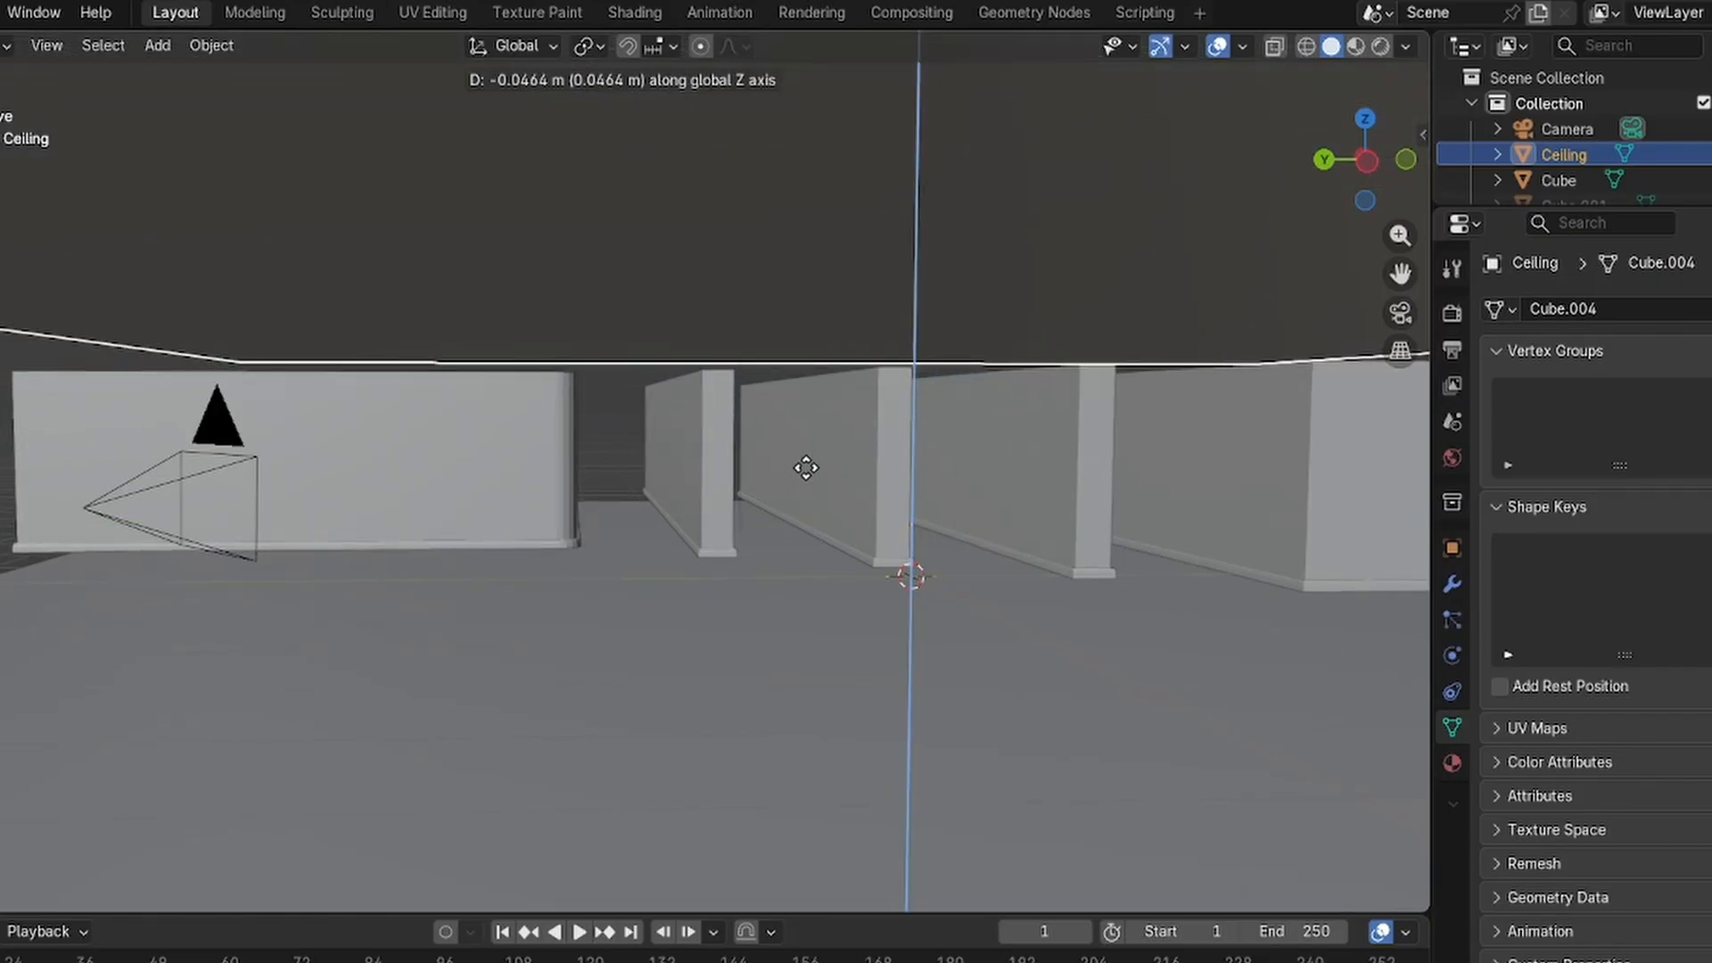
click(802, 489)
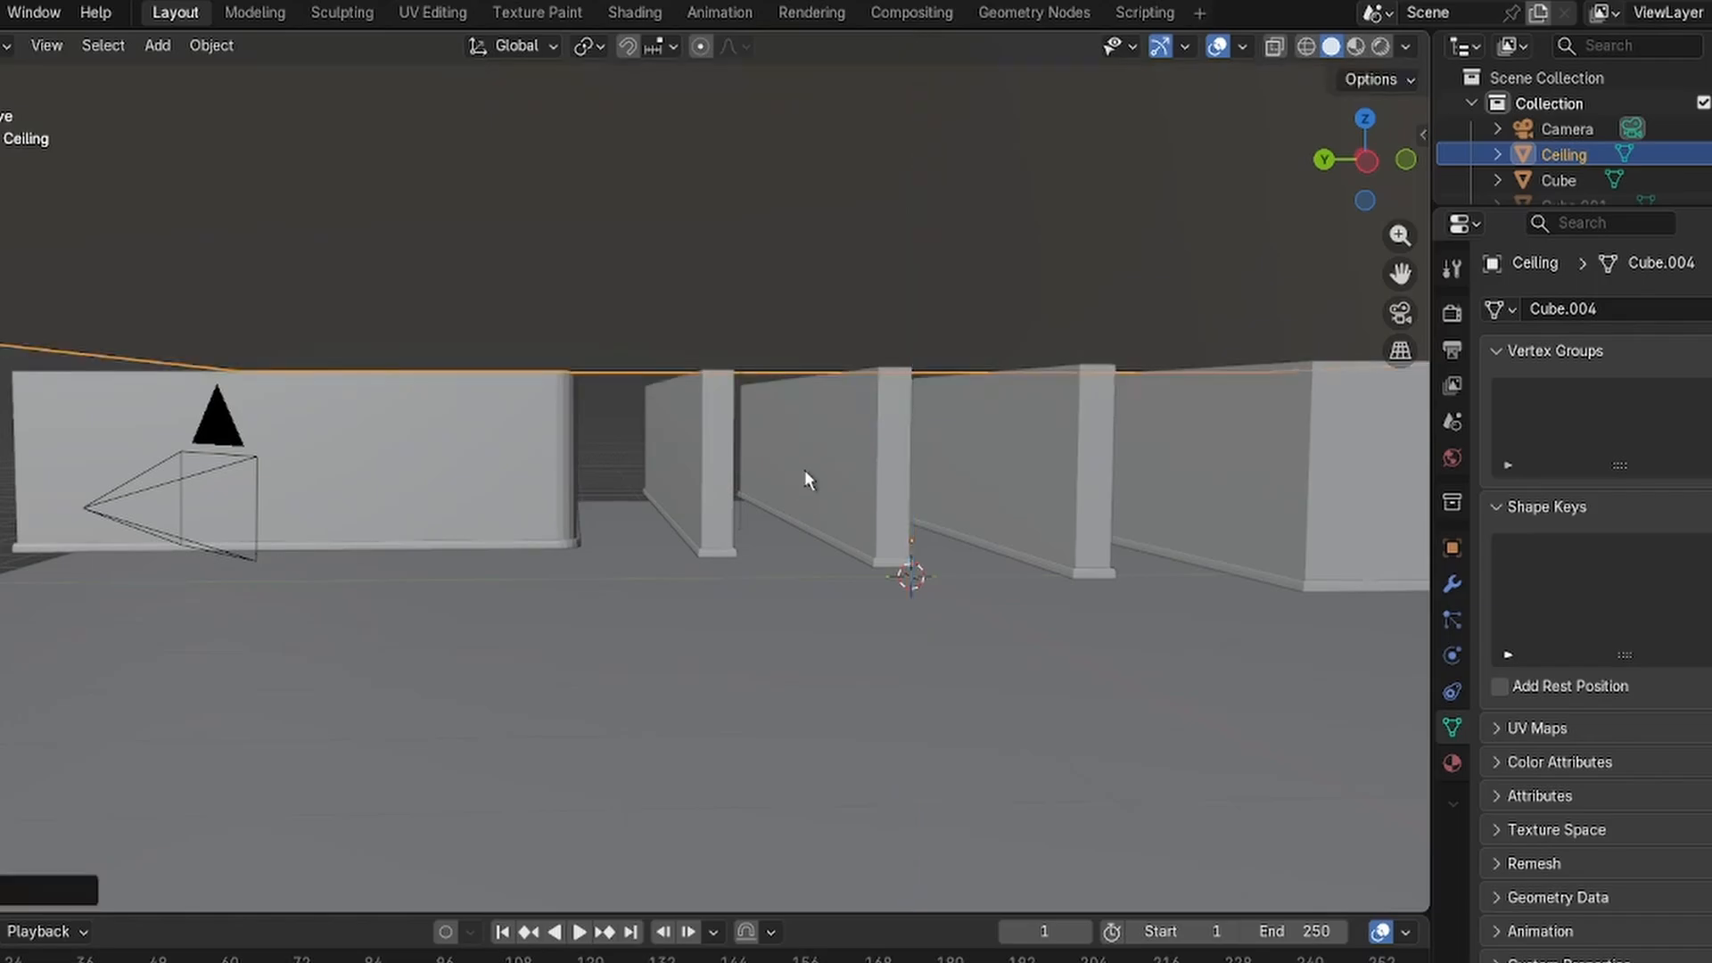
Undo the last Ceiling move and lower the Ceiling again along global Z until it slightly overlaps the wall tops.
mouse_move(801, 464)
middle_down()
mouse_move(802, 490)
mouse_move(799, 473)
middle_up()
scroll(800, 481, down, 3)
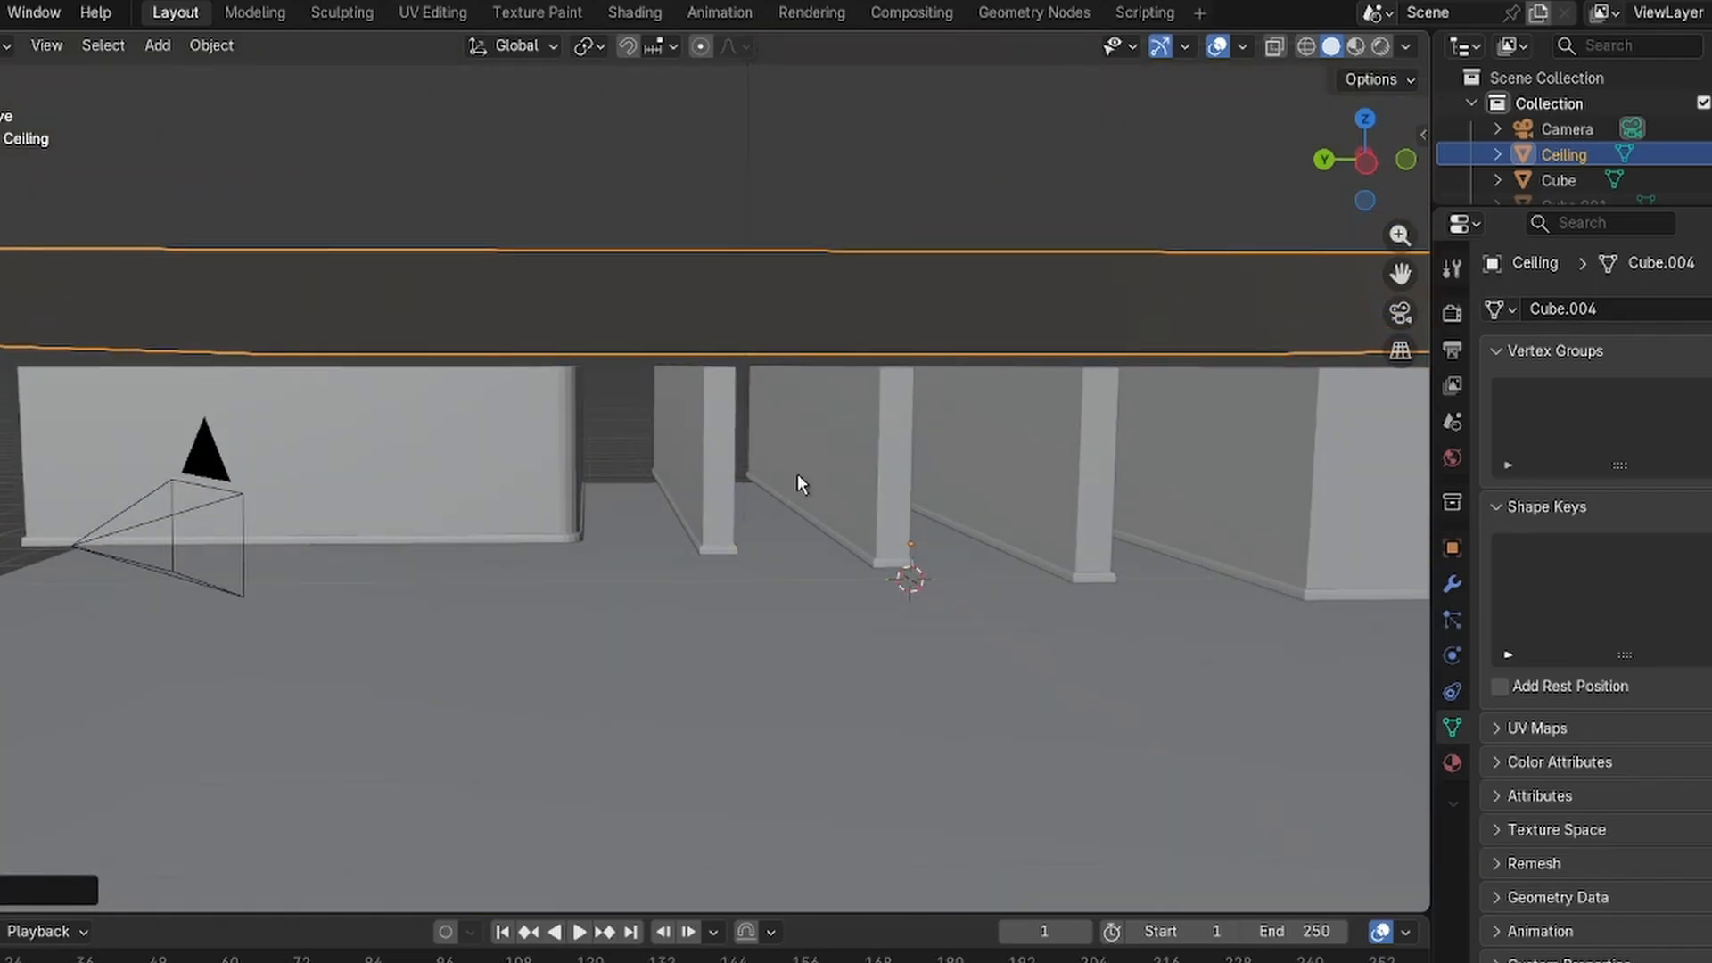
key(ctrl+z)
key(g)
key(z)
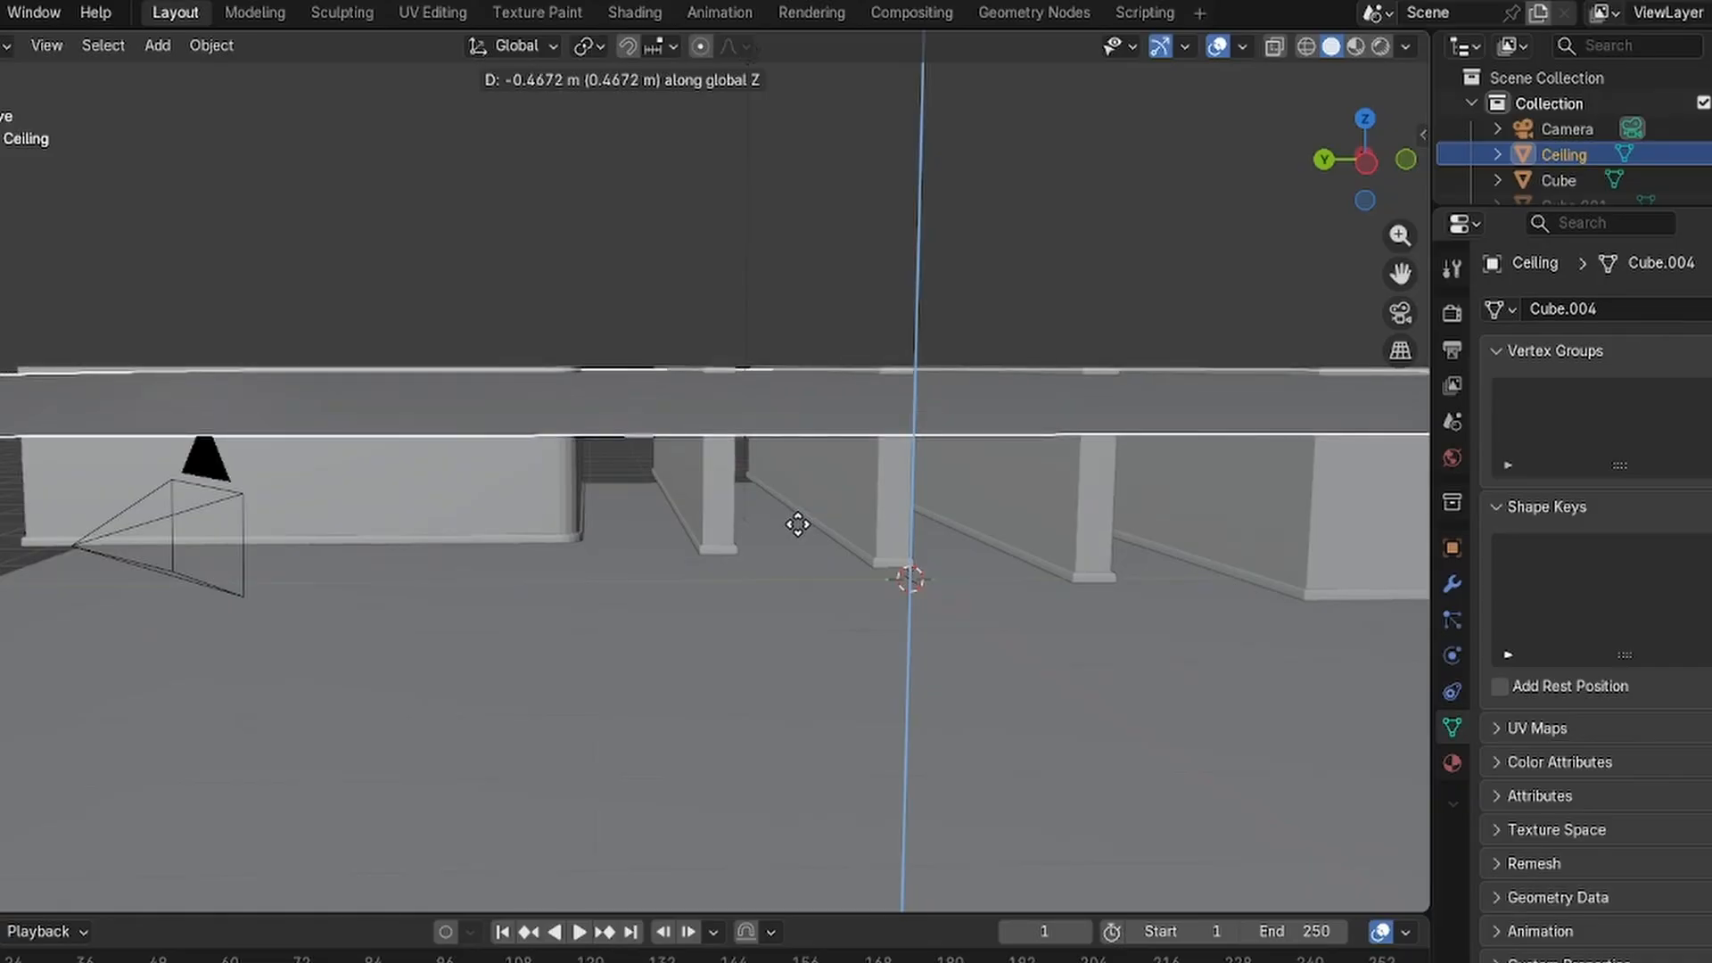
click(799, 516)
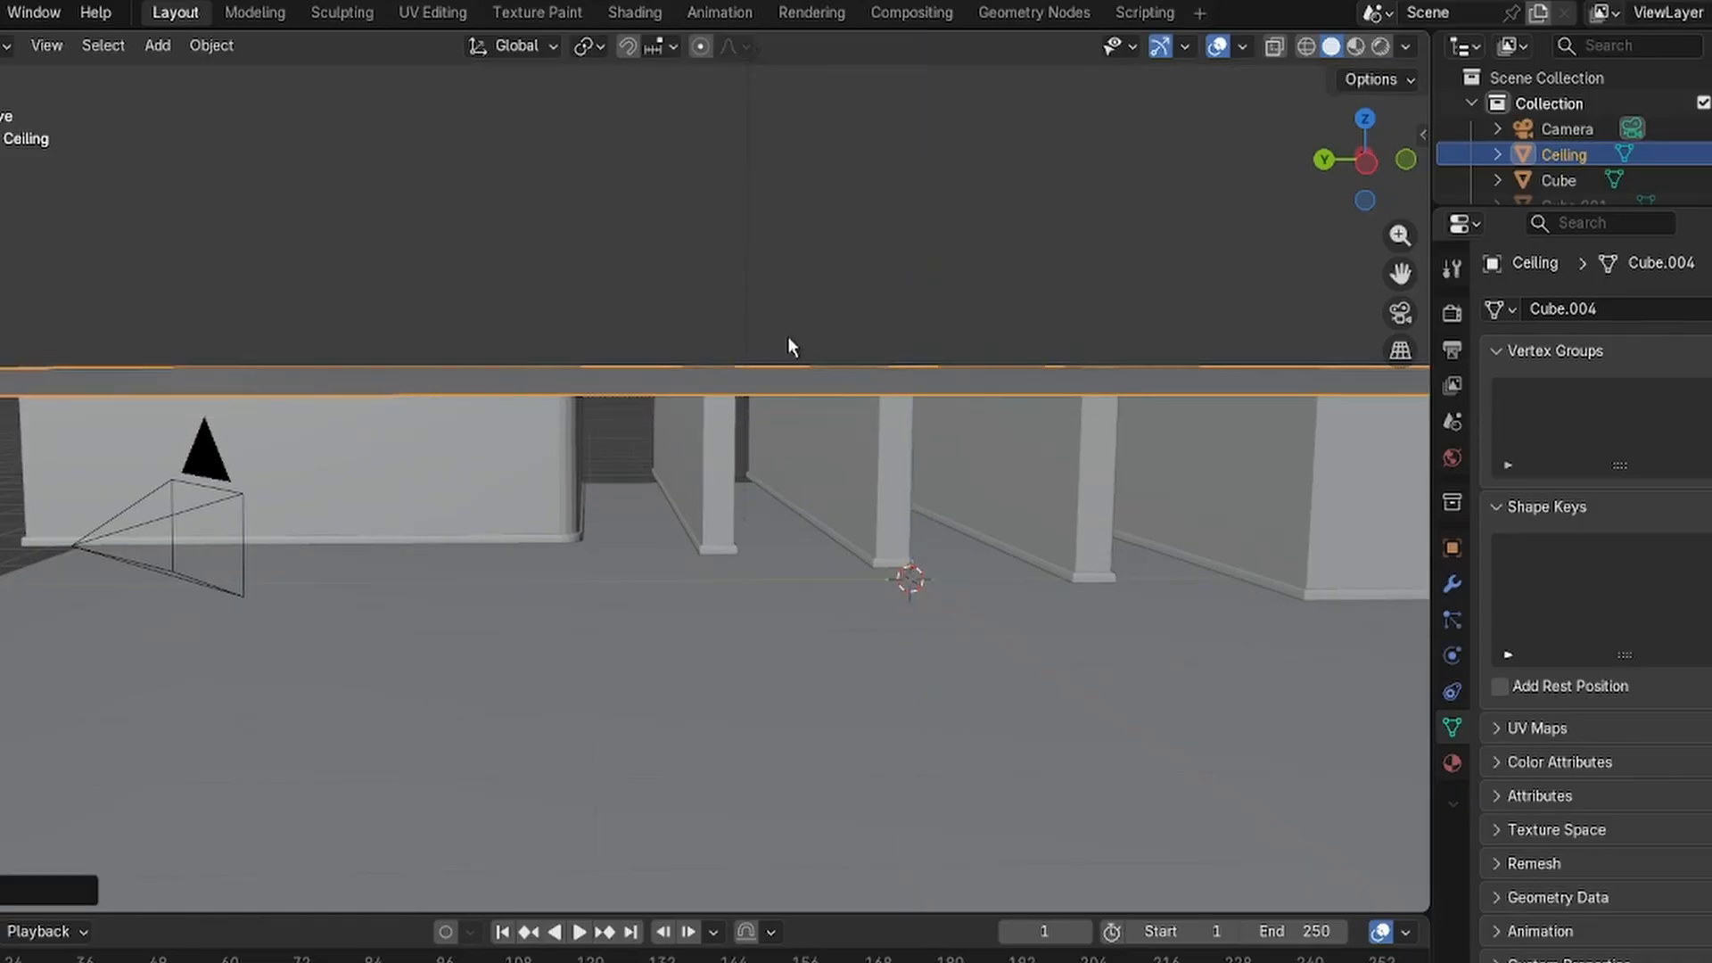
middle_drag(783, 269, 811, 409)
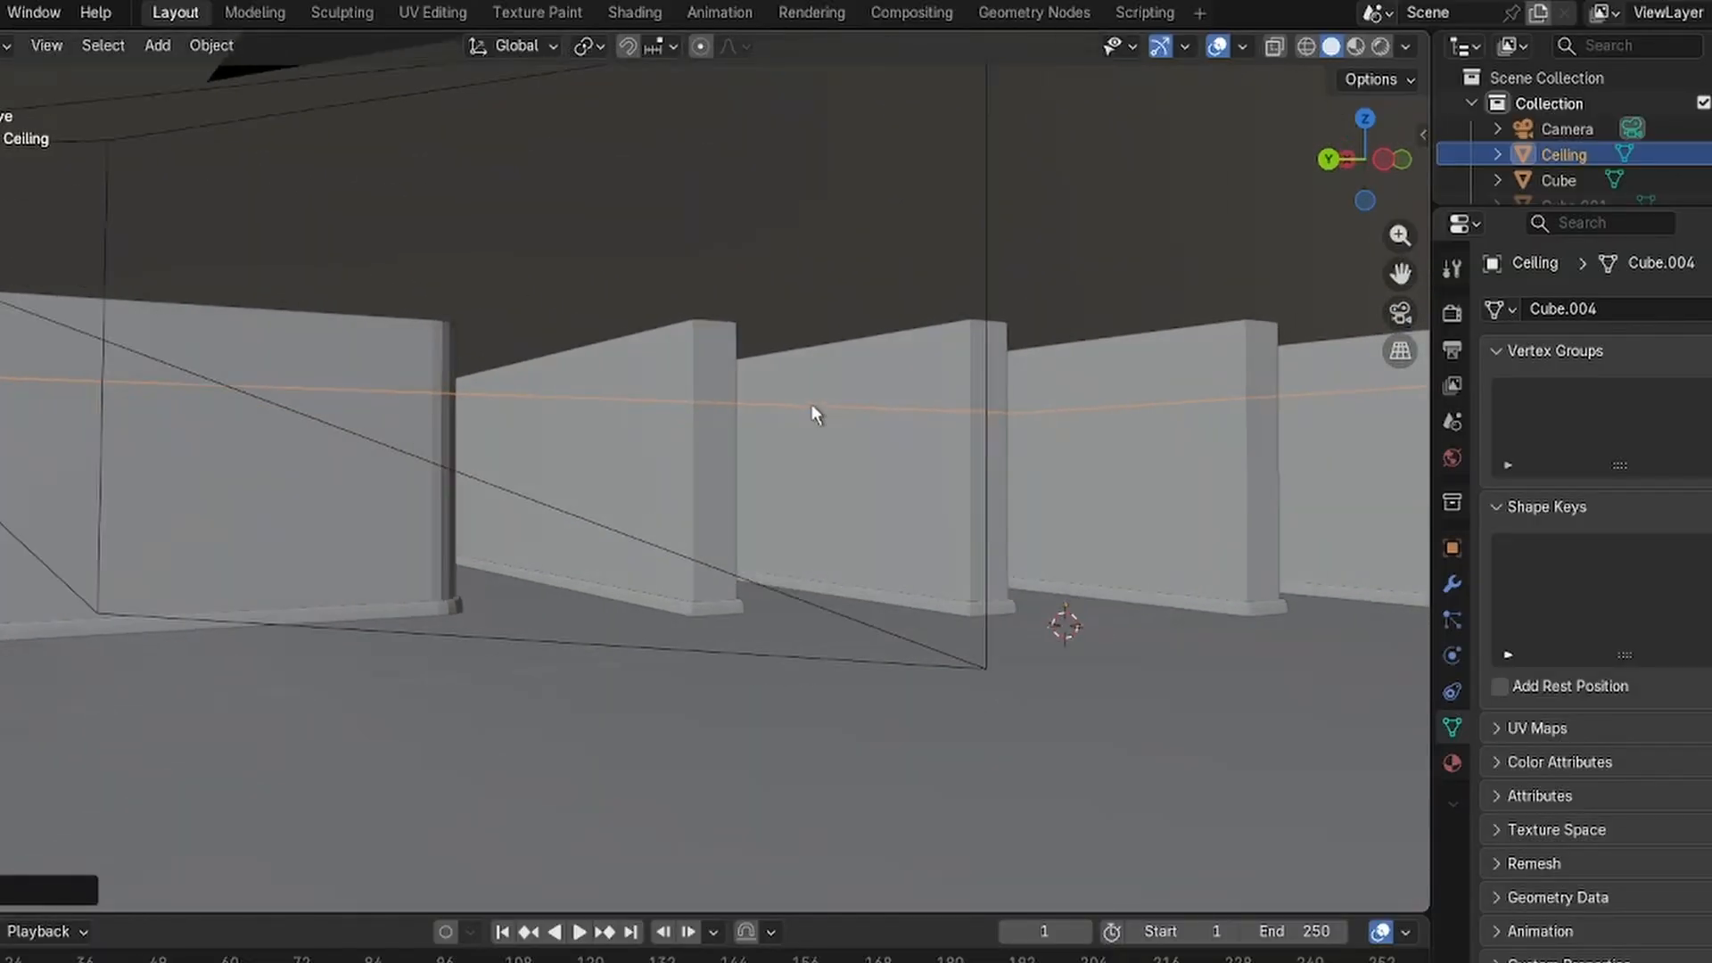
click(1402, 314)
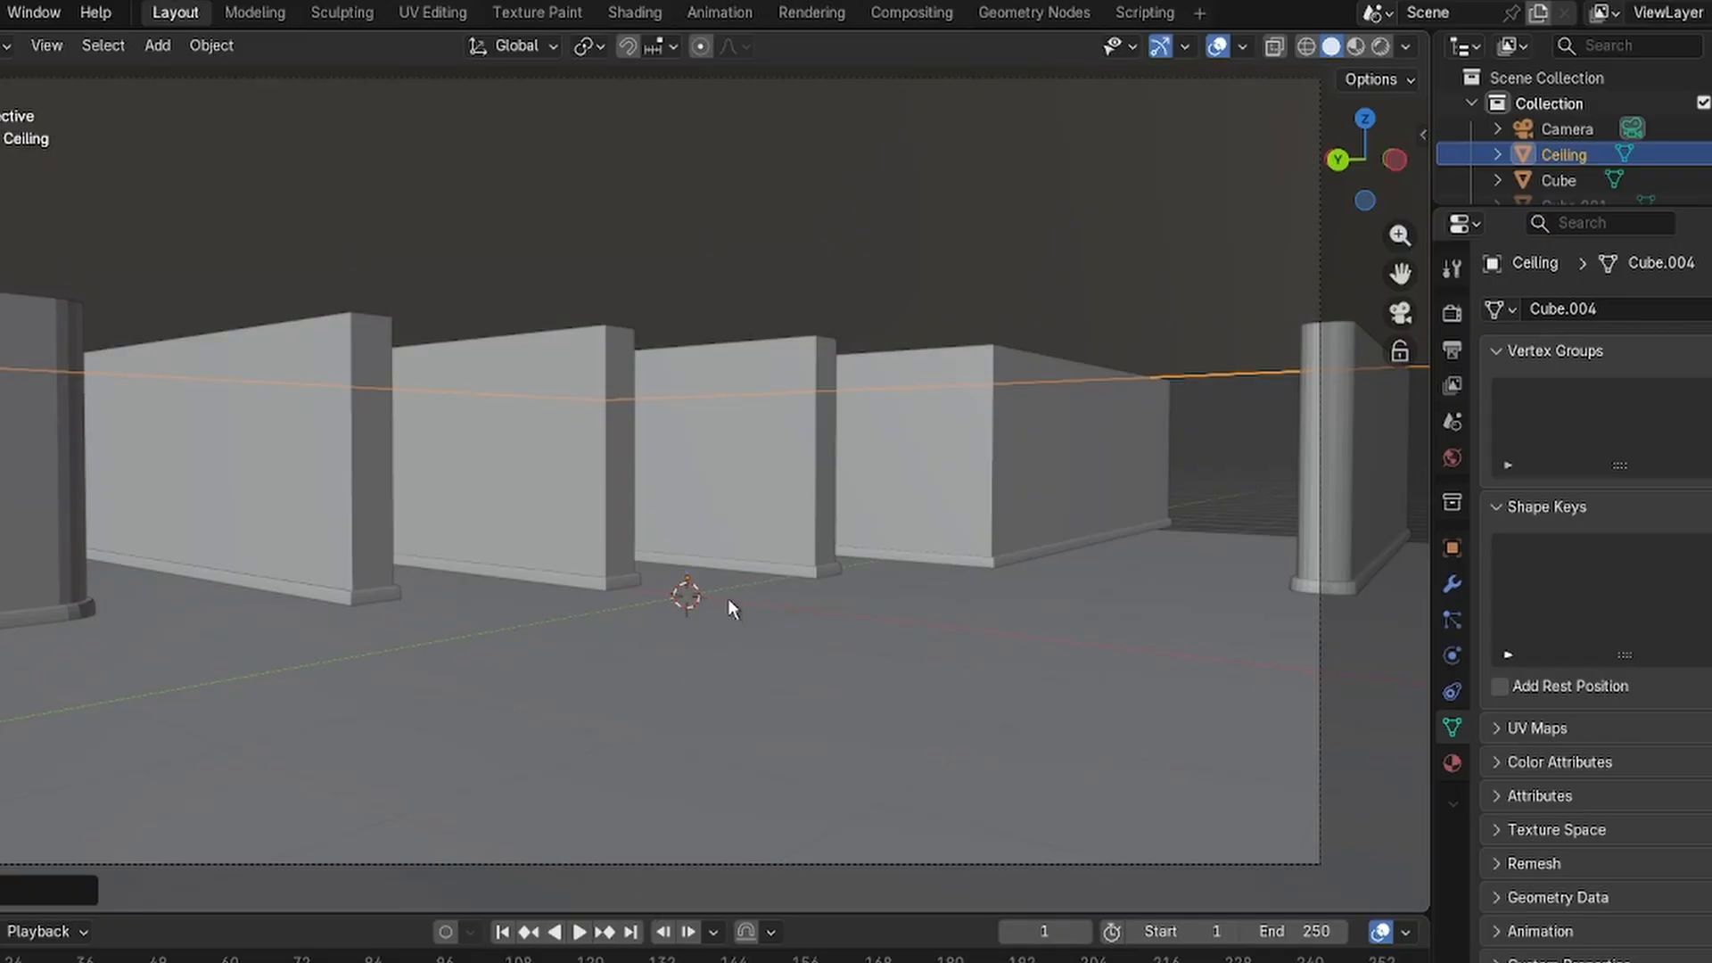
Add a cube, scale it down and move it along global X to the end of a parallel wall.
right_click(985, 517)
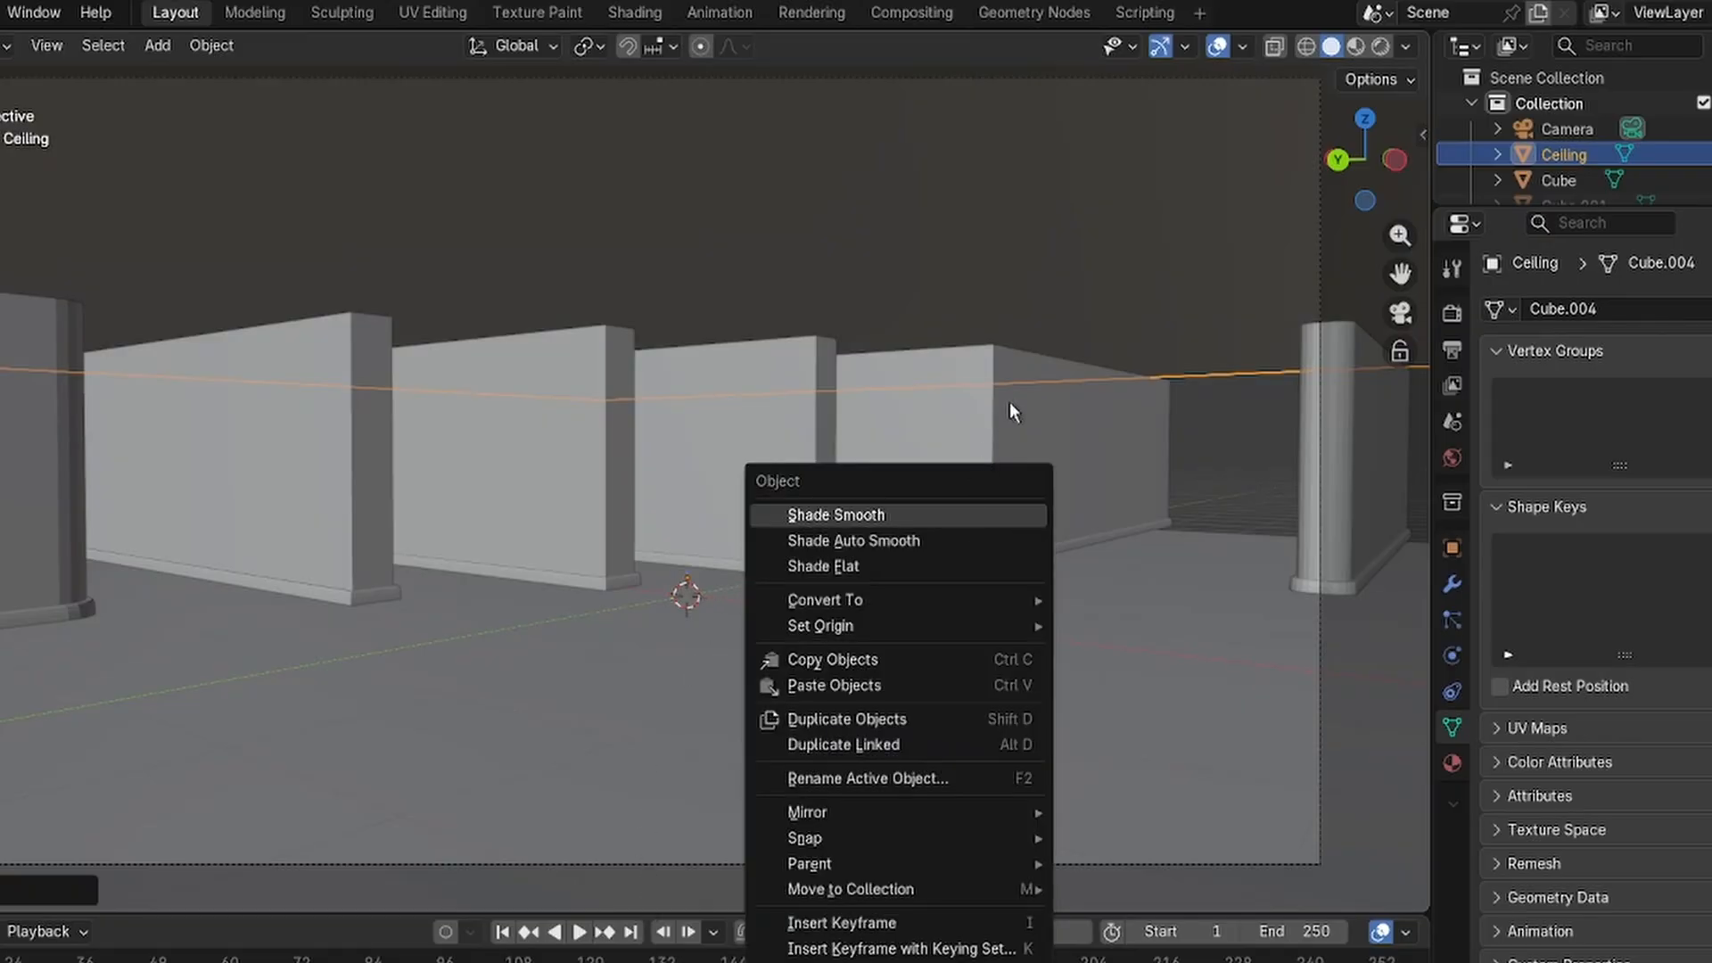
middle_drag(1012, 401, 839, 339)
scroll(862, 390, up, 5)
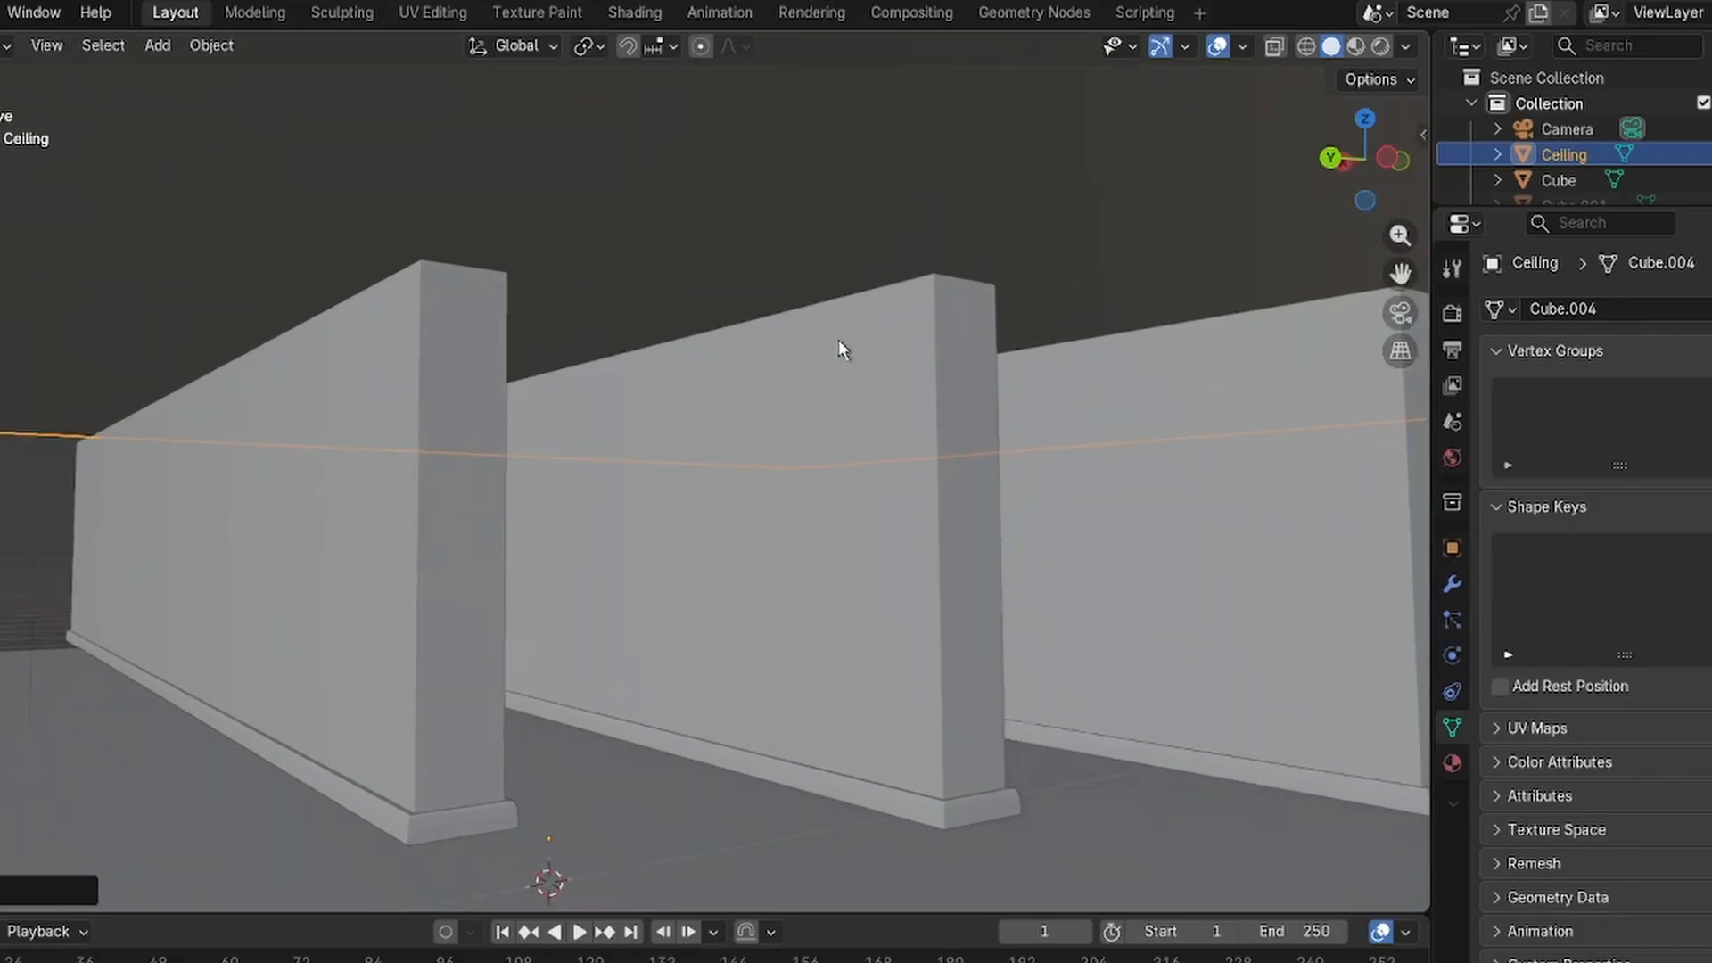
click(462, 298)
click(721, 348)
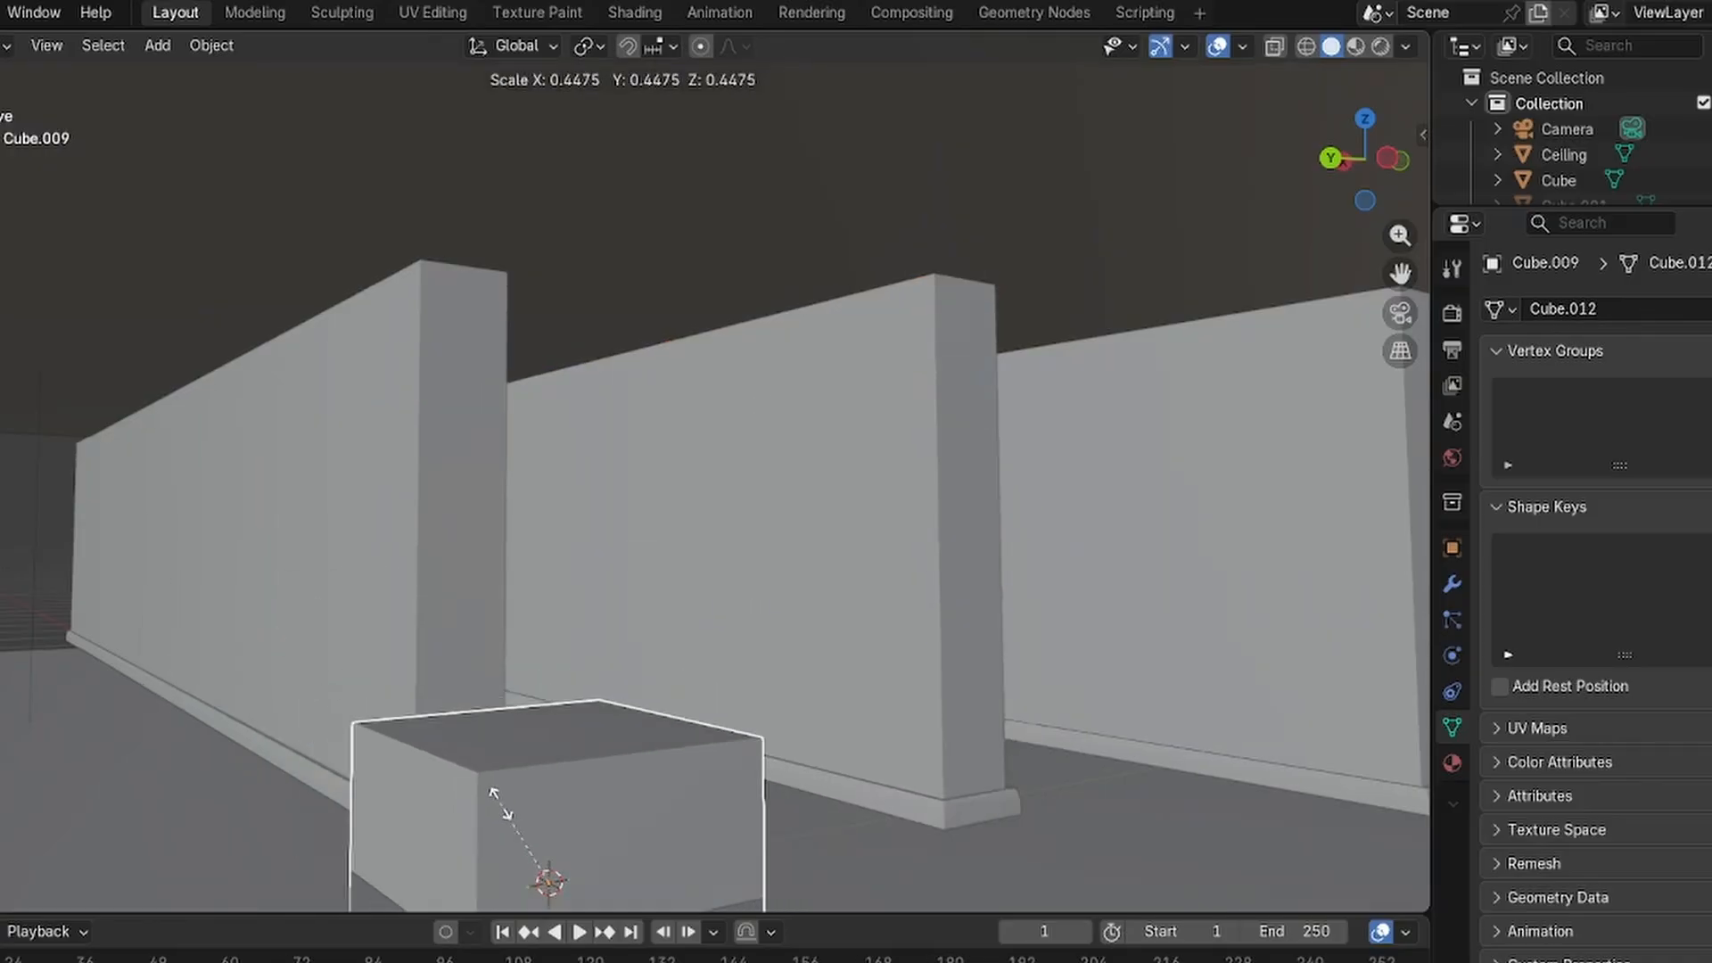
key(g)
click(684, 352)
middle_drag(684, 352, 761, 419)
key(g)
key(x)
click(424, 397)
Shrink the cube further and raise it along global Z to the upper end of the wall.
key(s)
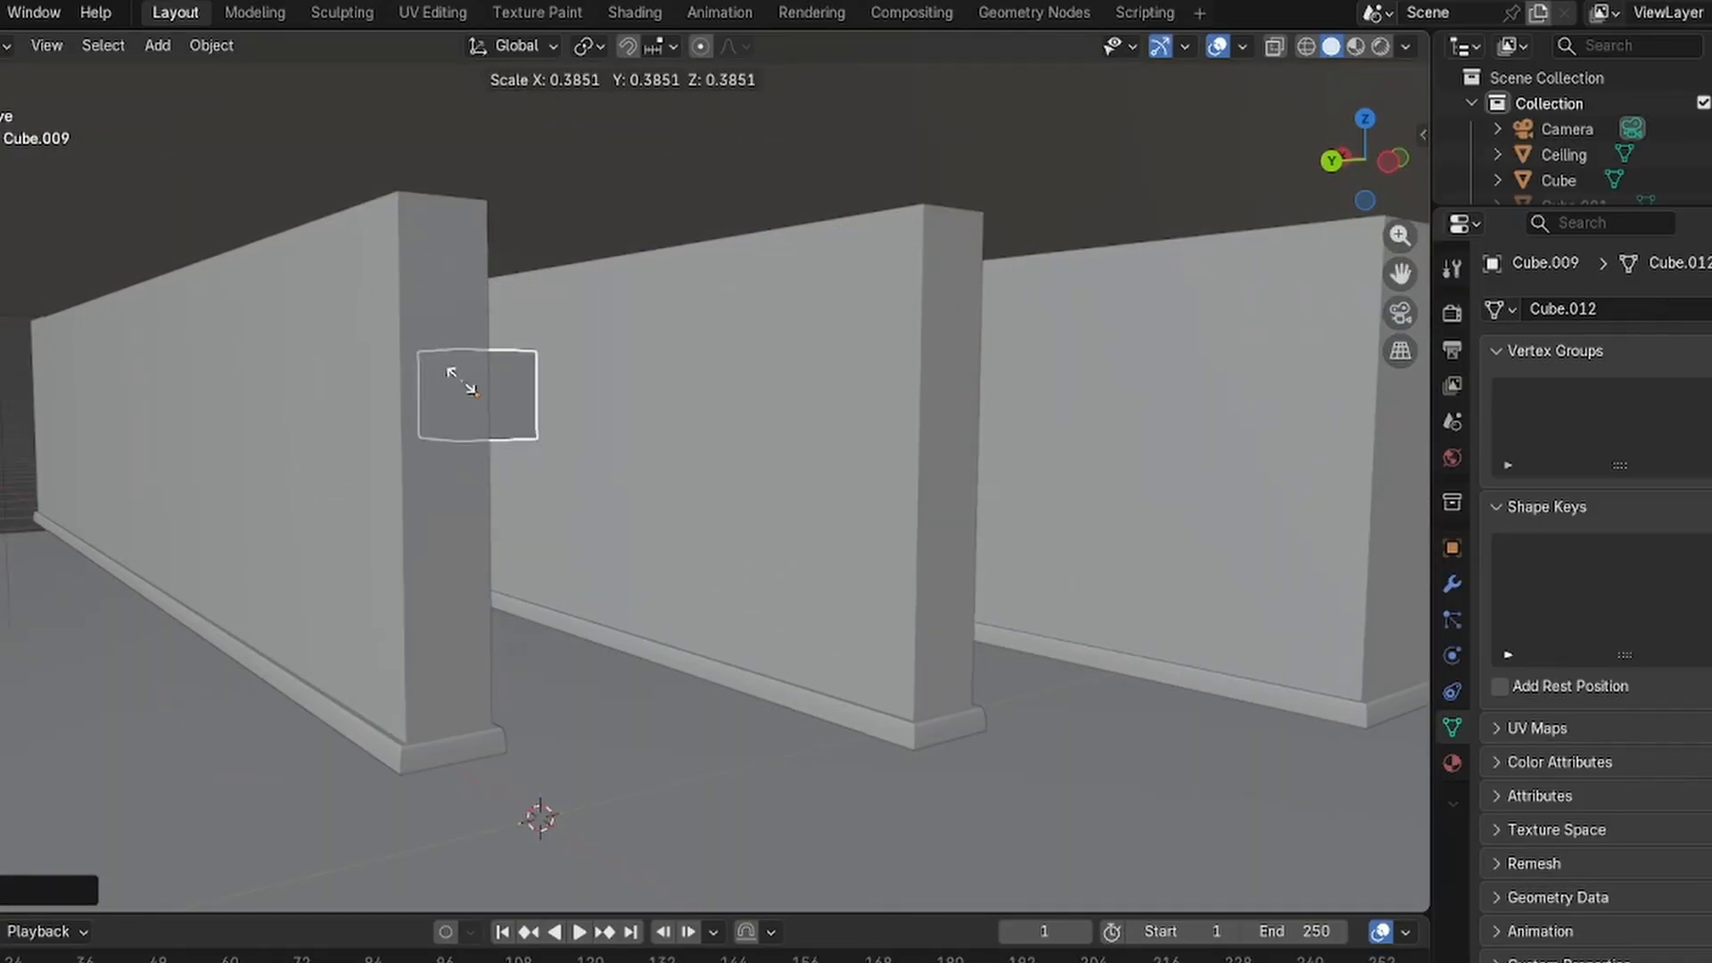
click(501, 391)
key(g)
key(z)
click(538, 283)
Rotate the cube about global Z to line it up between the wall ends and raise it into the ceiling.
key(r)
key(z)
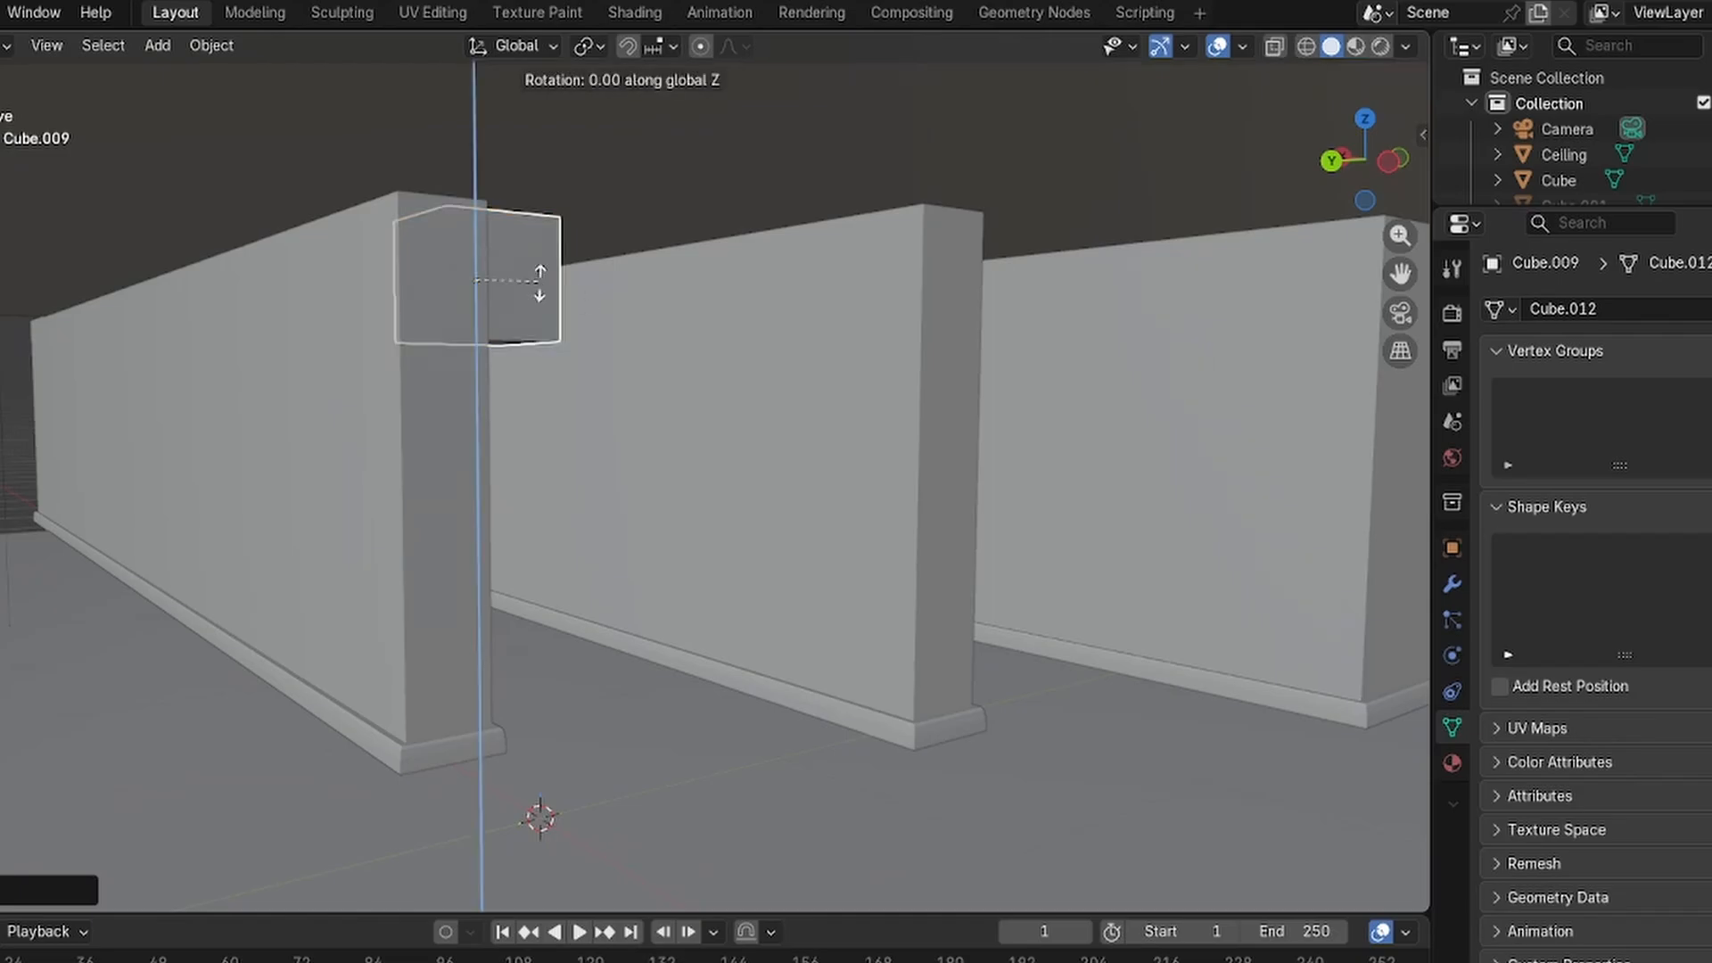
click(482, 291)
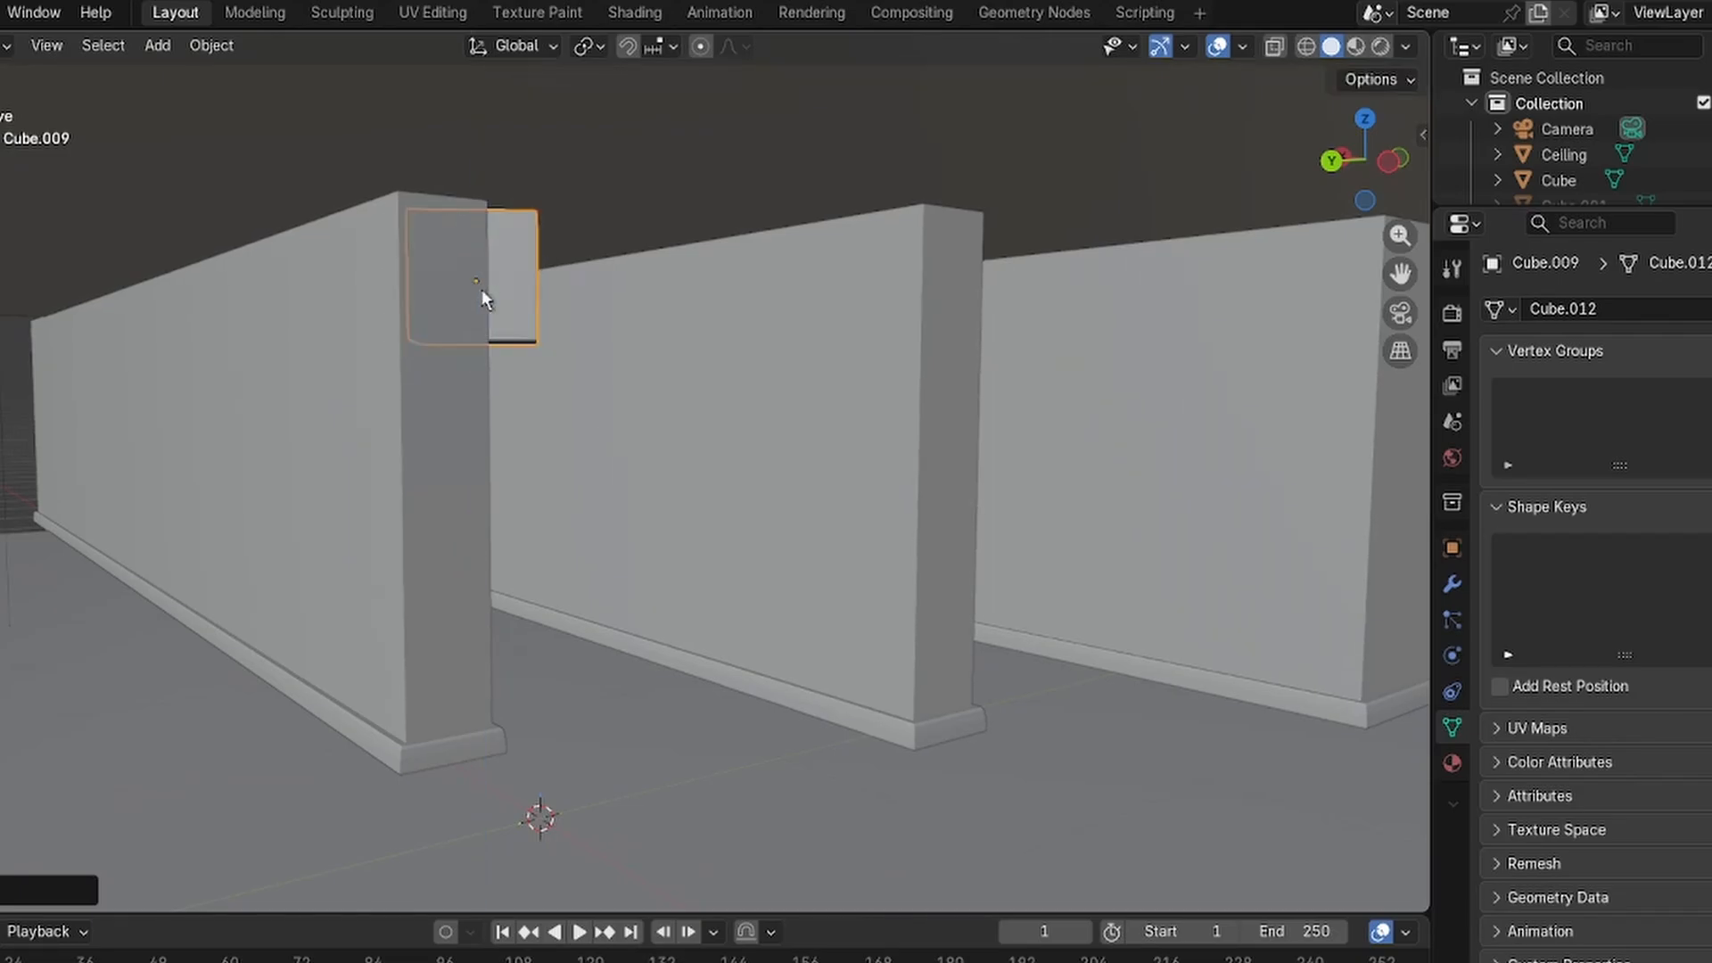
key(g)
key(z)
click(486, 260)
key(s)
key(shift+x)
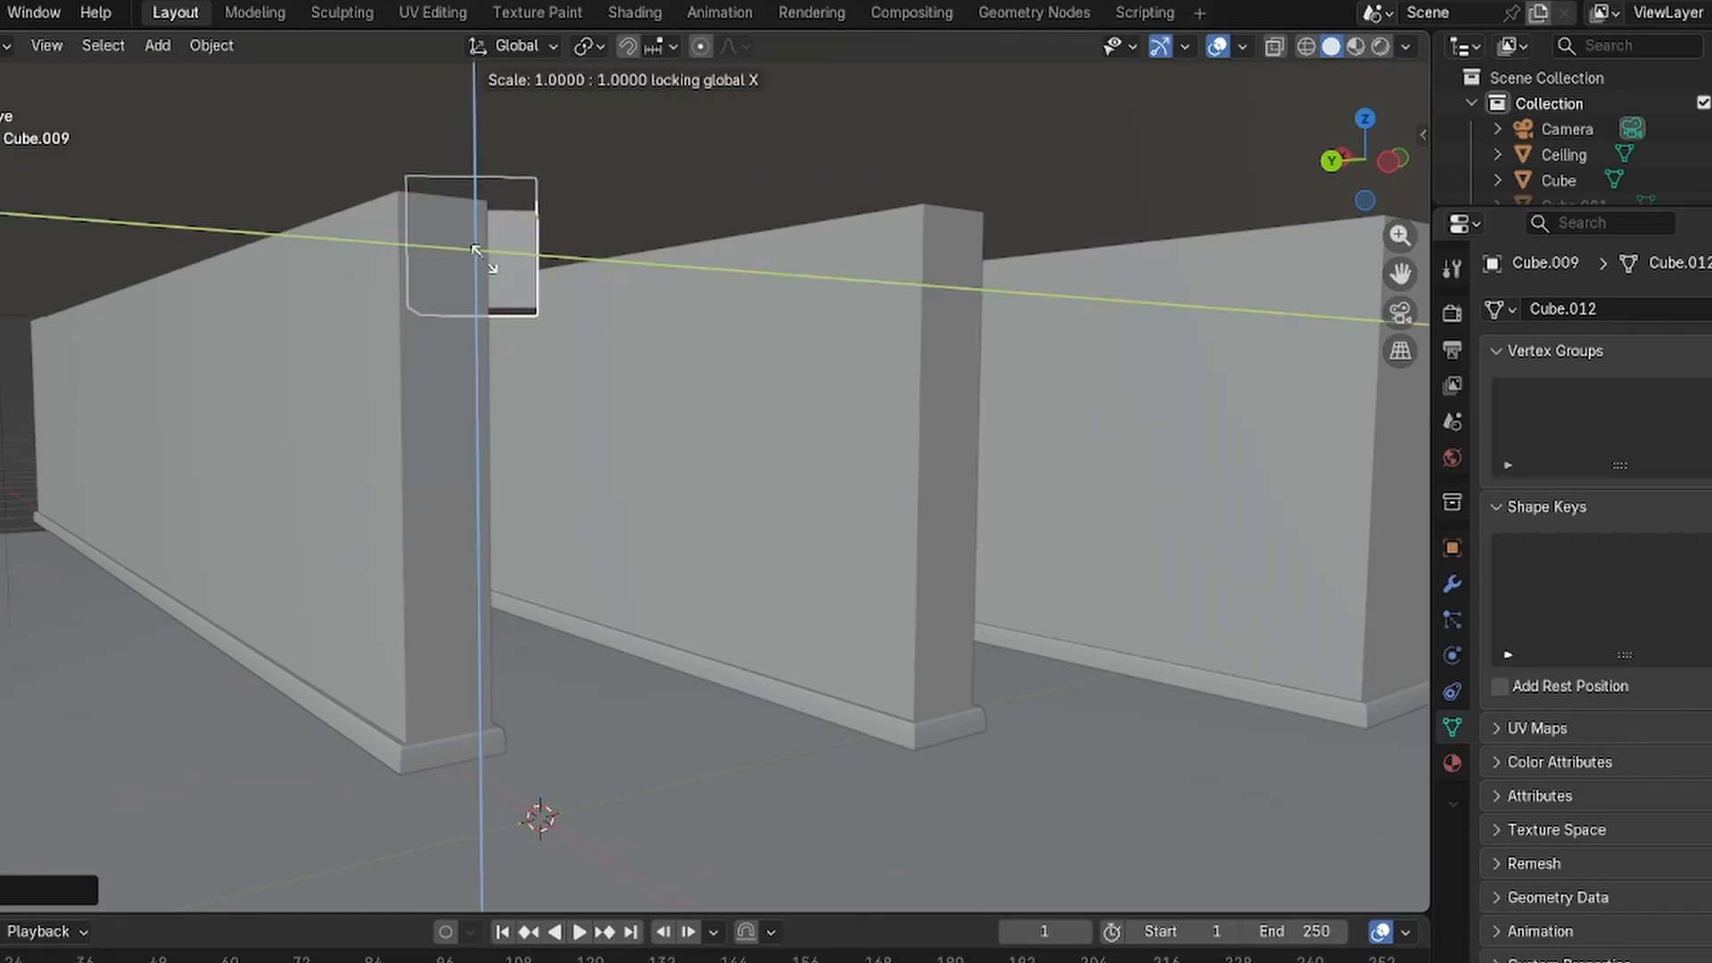
key(x)
key(y)
key(shift+x)
key(shift+z)
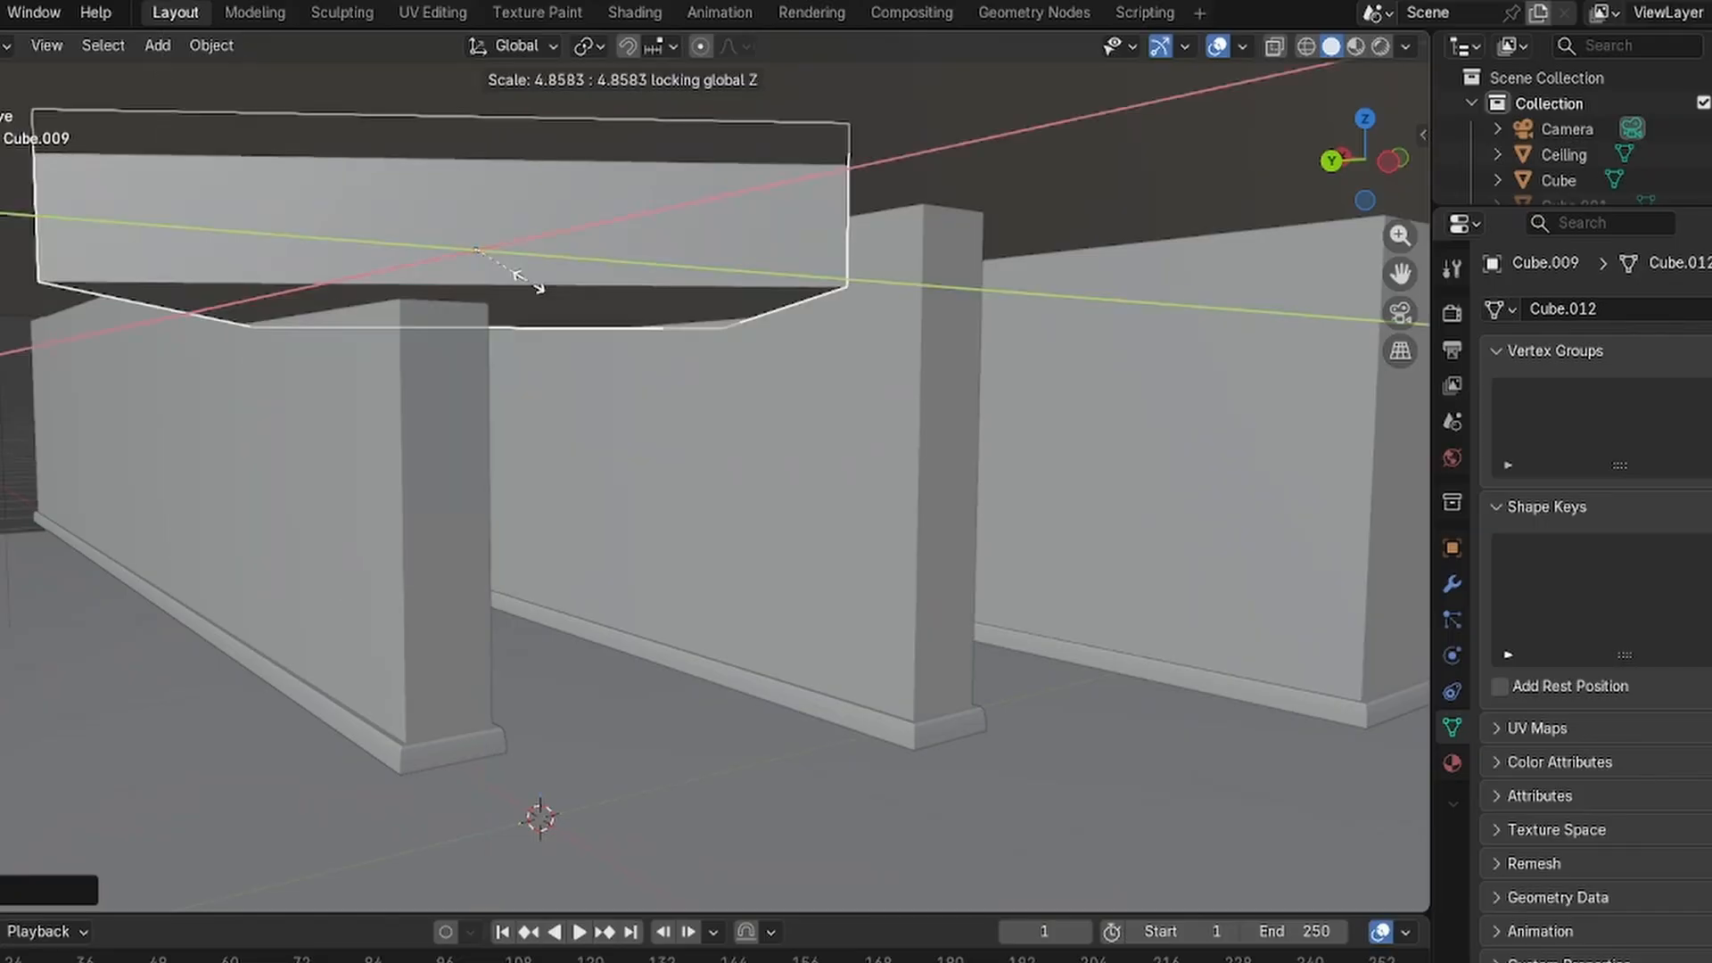
right_click(573, 283)
Extrude the cube's outer side face across the gap to the neighbouring wall to form a beam.
middle_drag(574, 282, 392, 262)
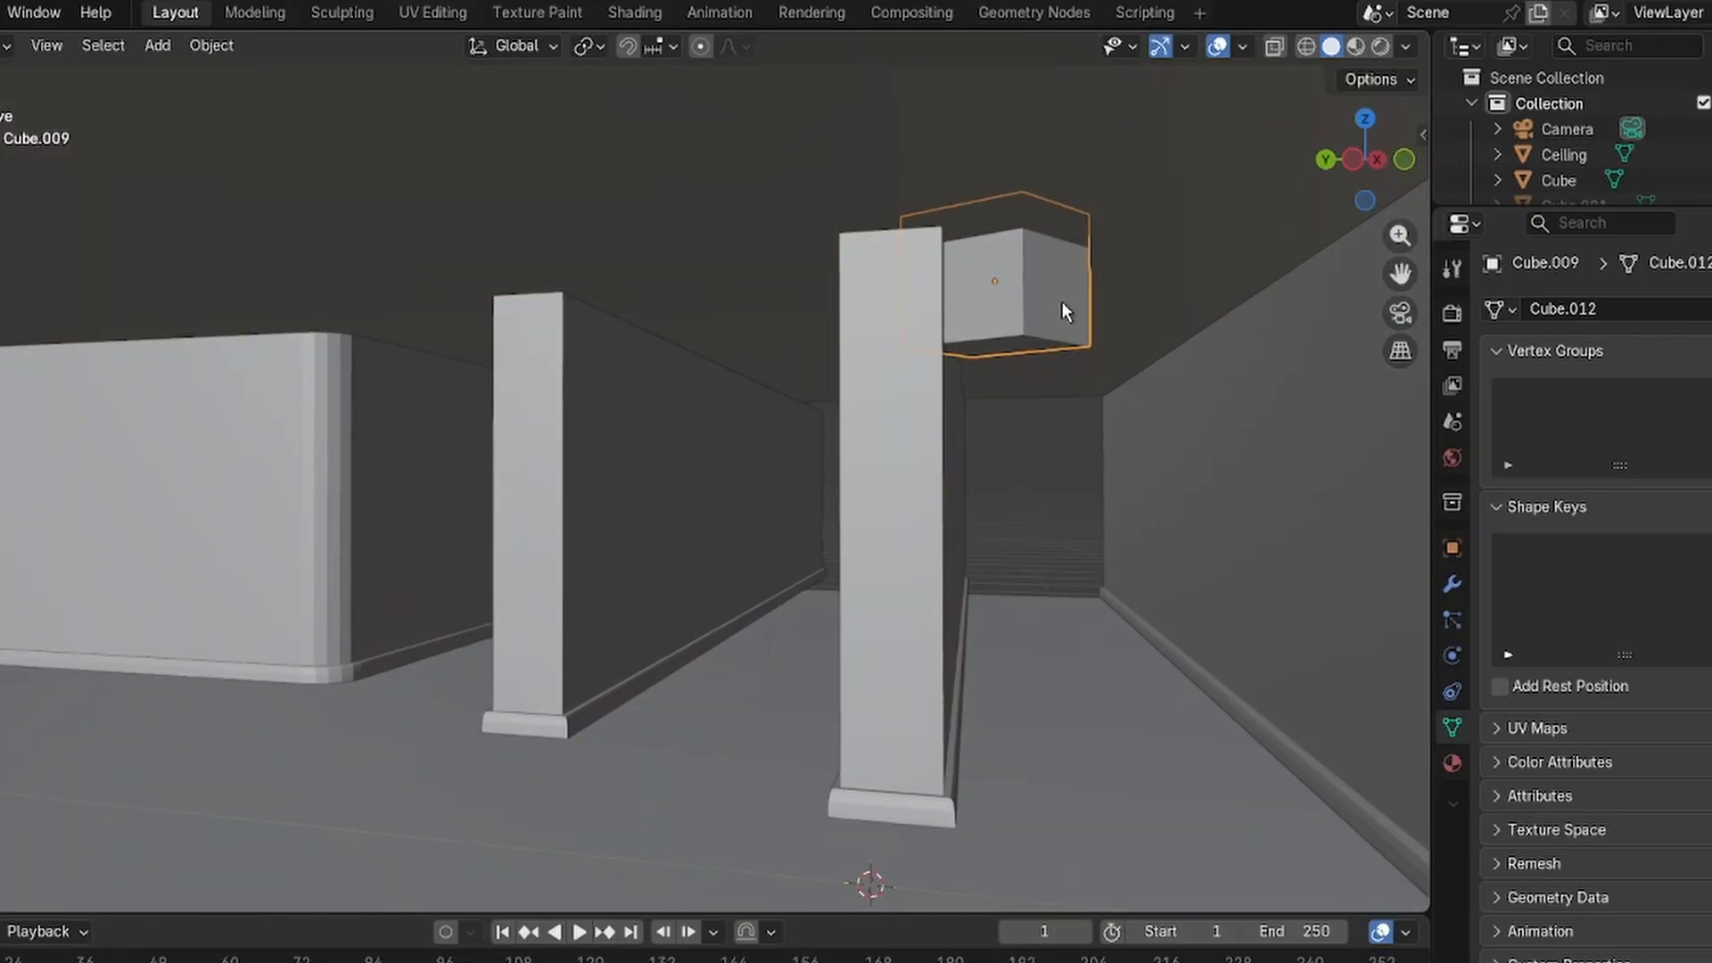
click(1045, 419)
click(1019, 473)
mouse_move(1018, 473)
middle_down()
mouse_move(1097, 485)
mouse_move(1044, 478)
middle_up()
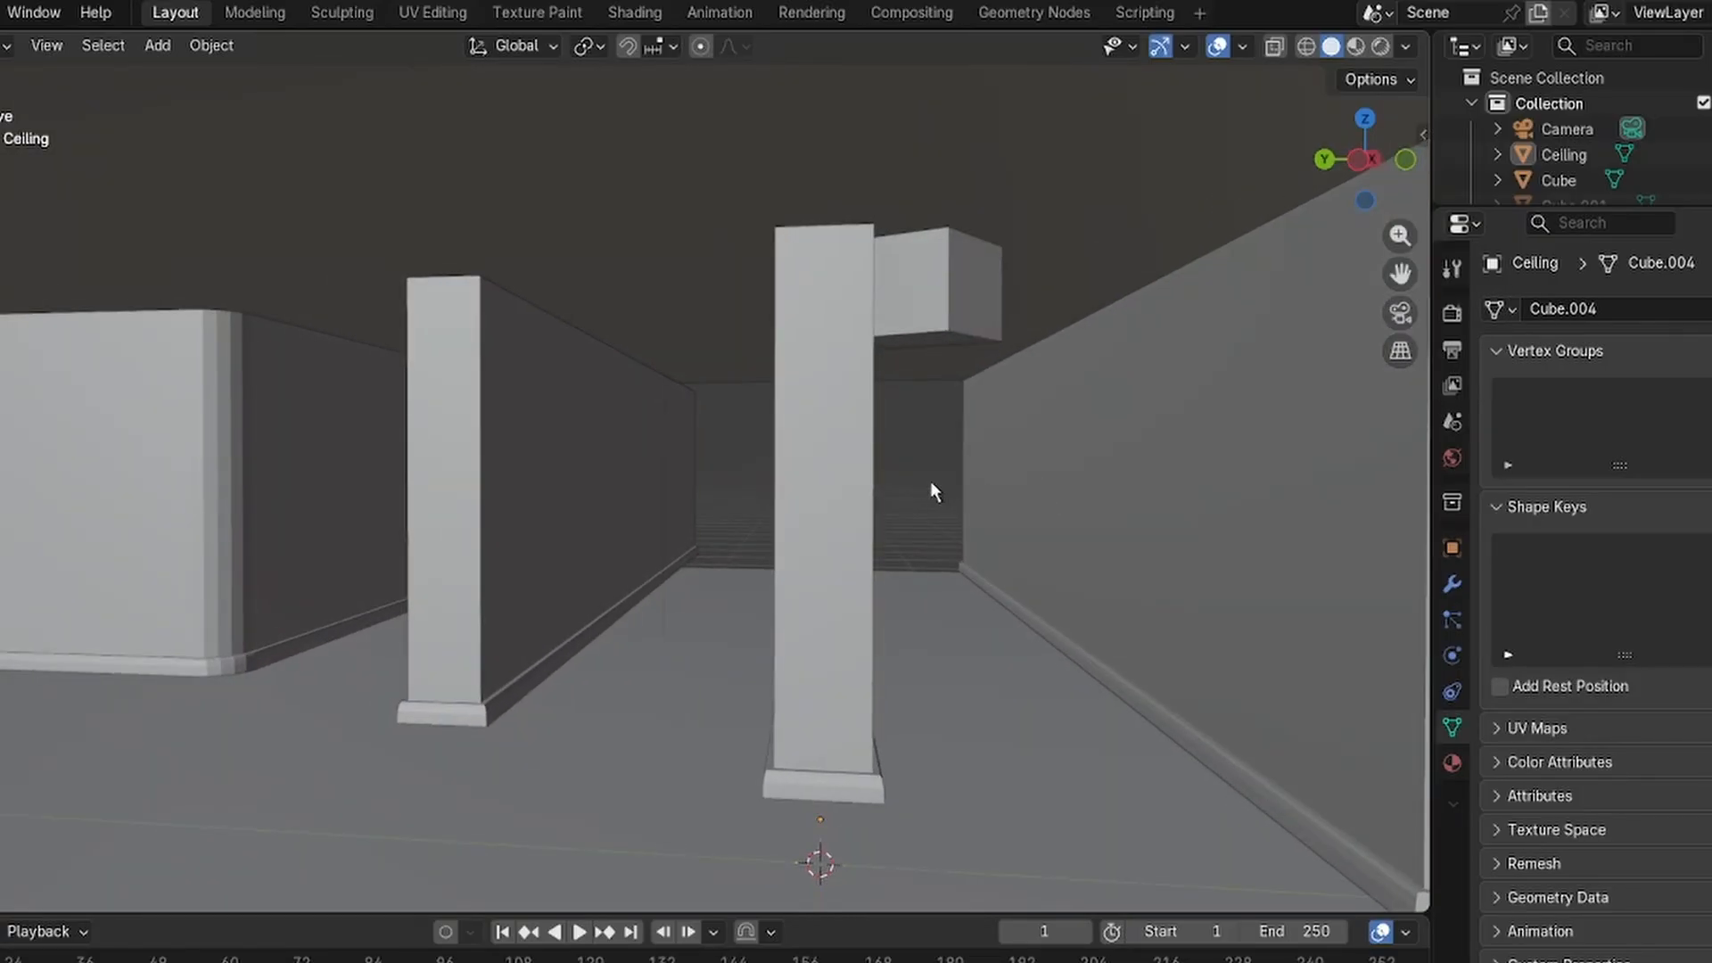
middle_drag(917, 490, 883, 401)
click(879, 284)
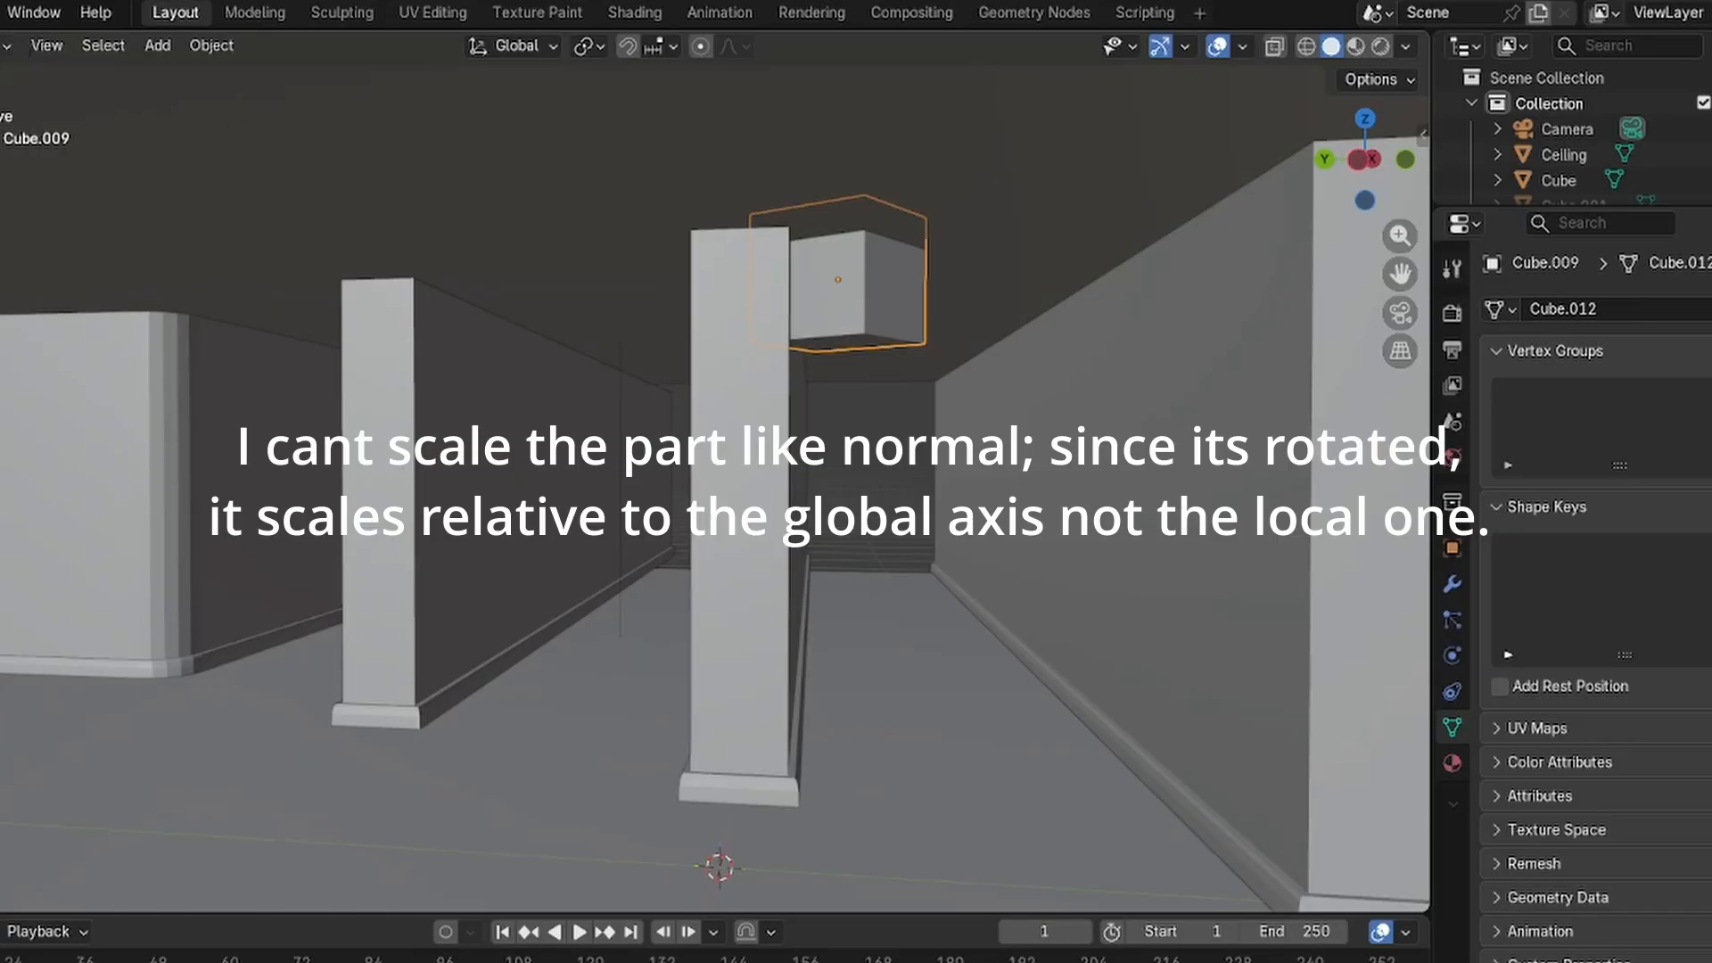
key(Tab)
click(890, 289)
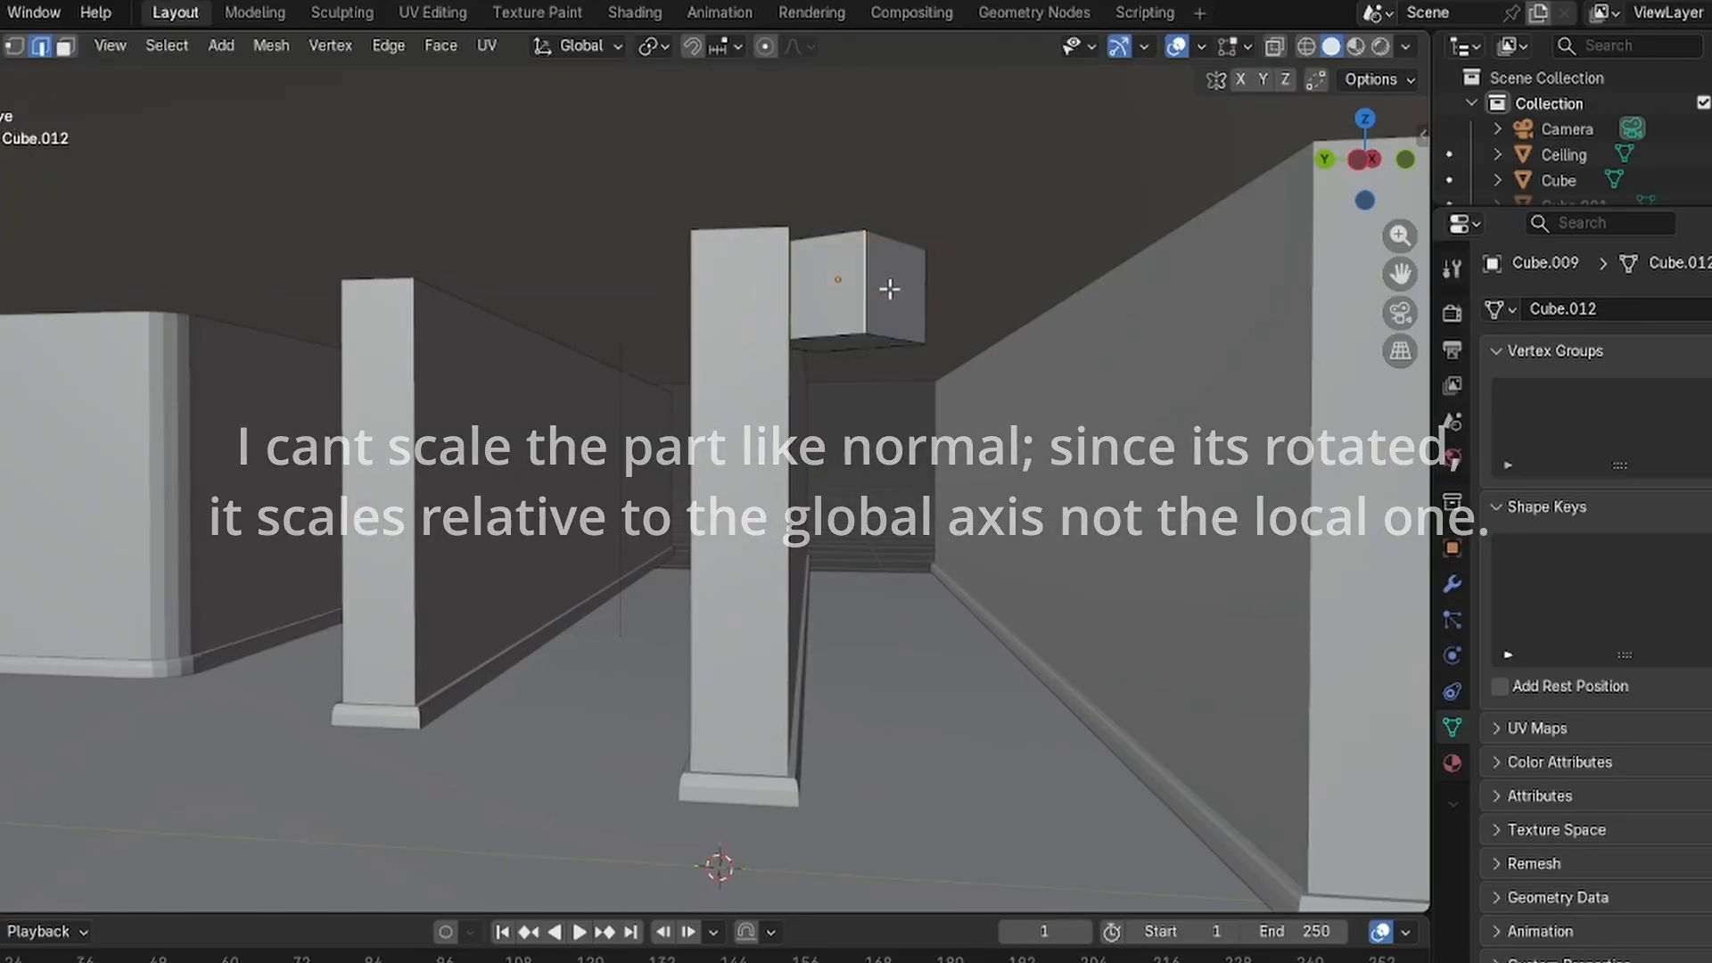
key(3)
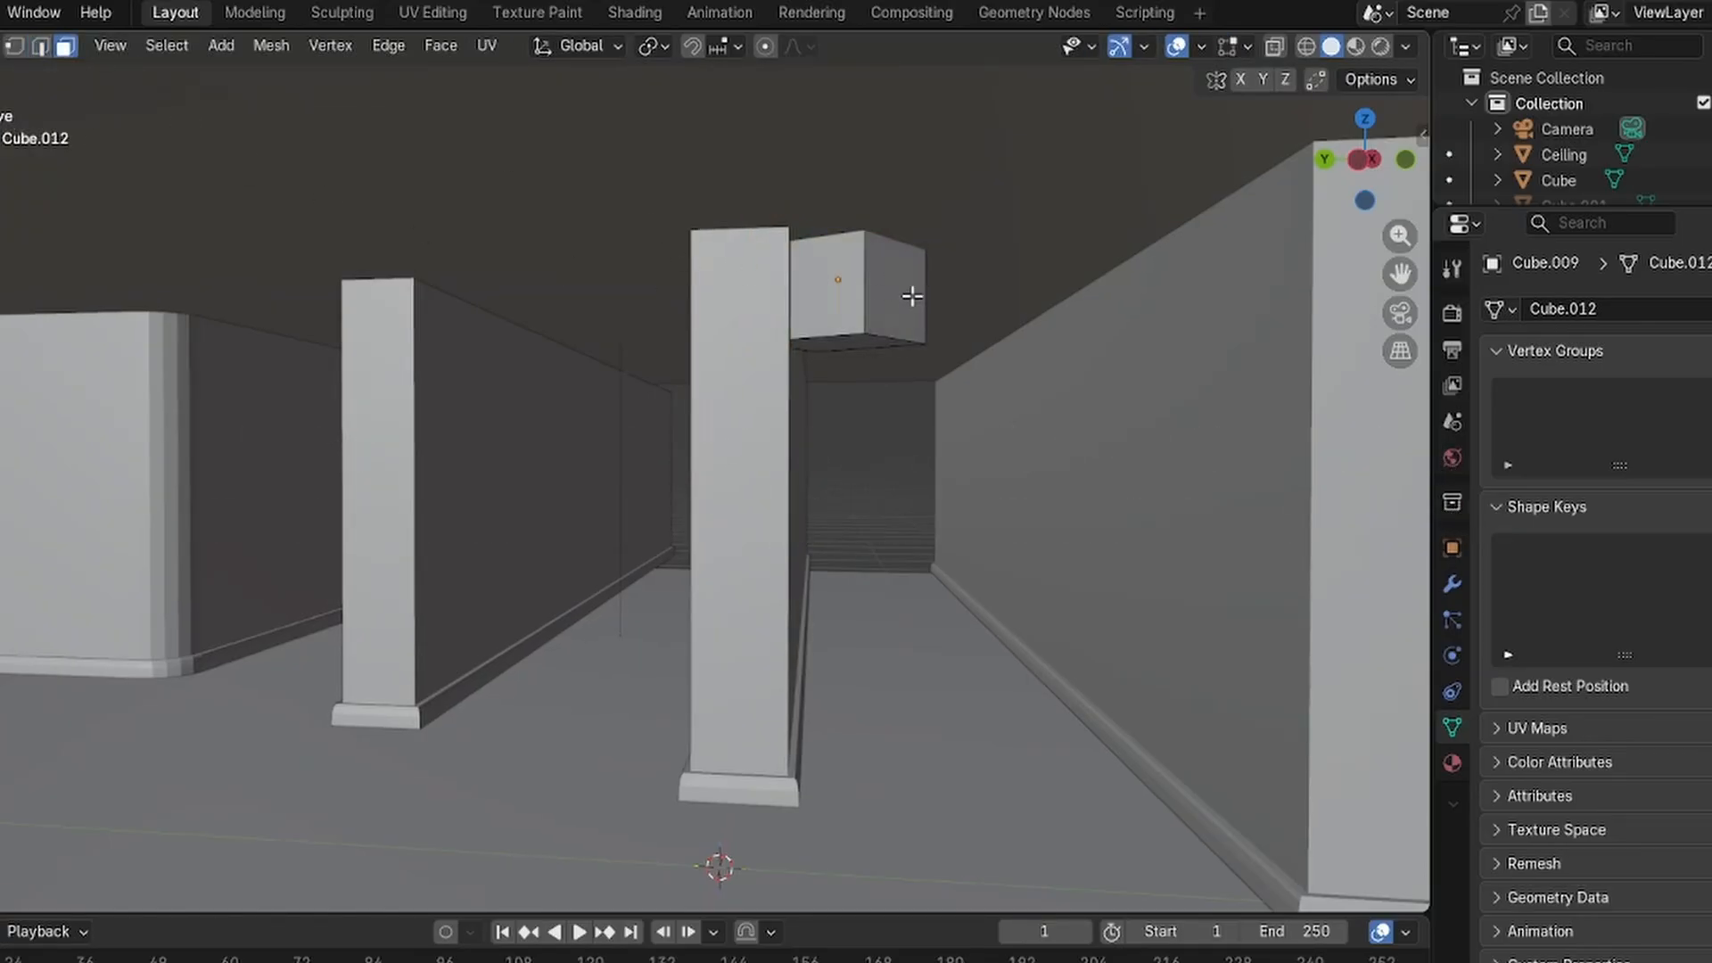
click(912, 296)
key(e)
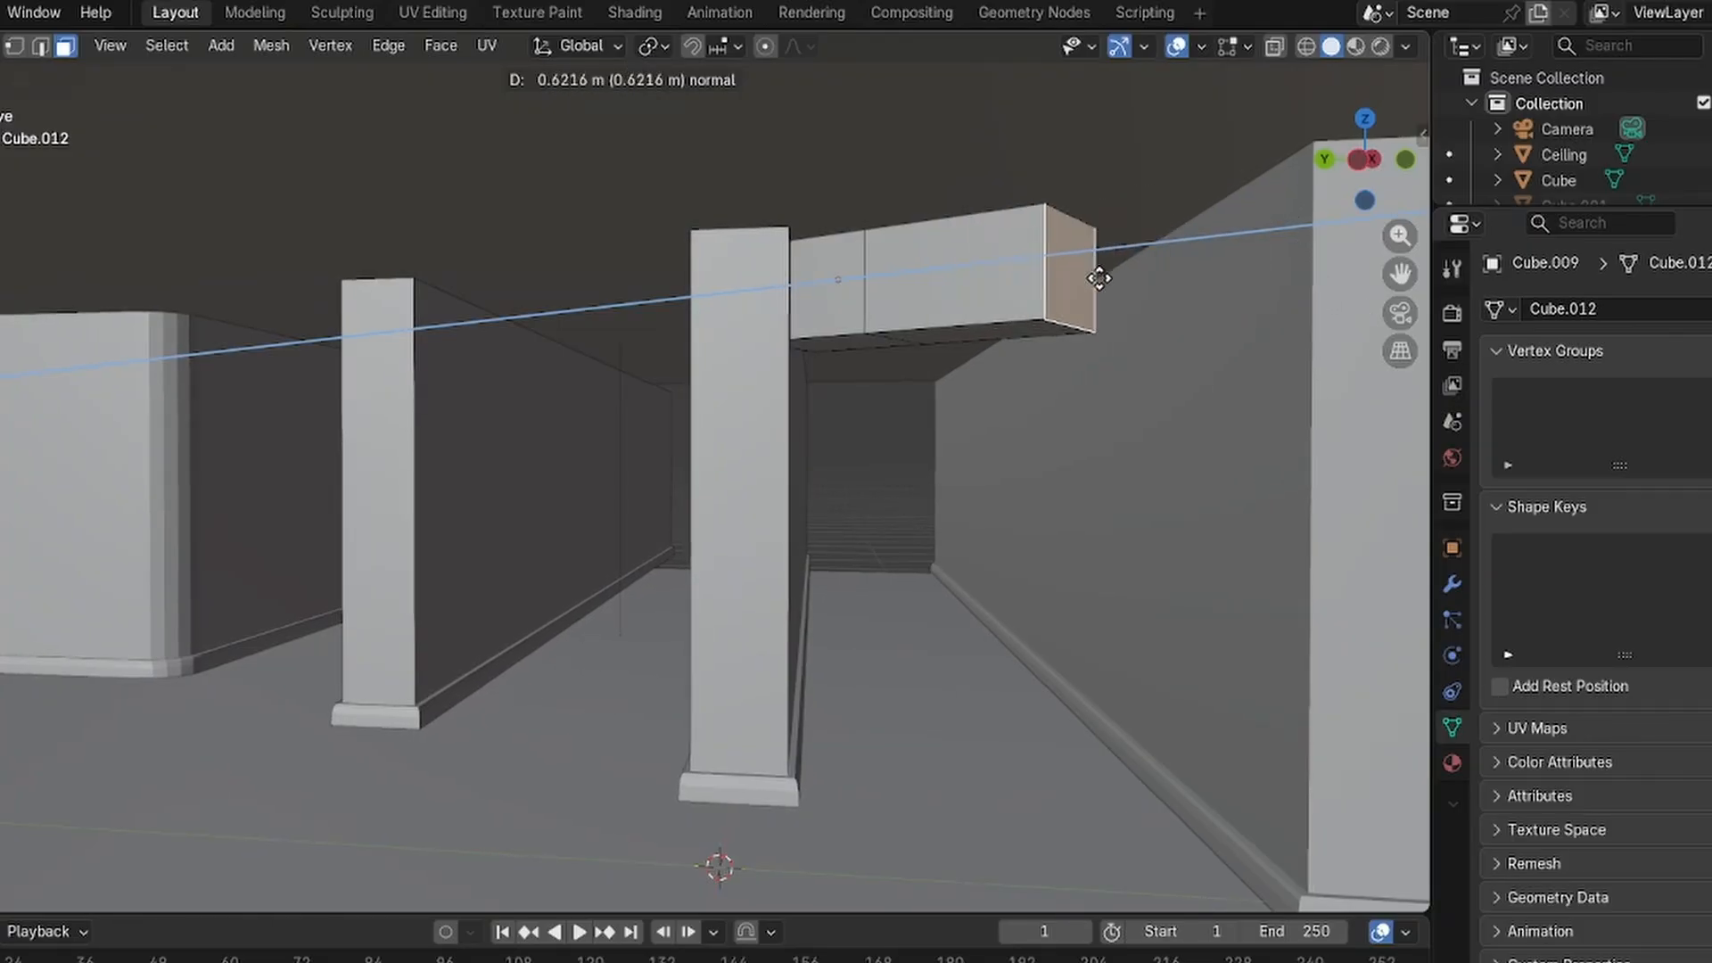
click(1365, 307)
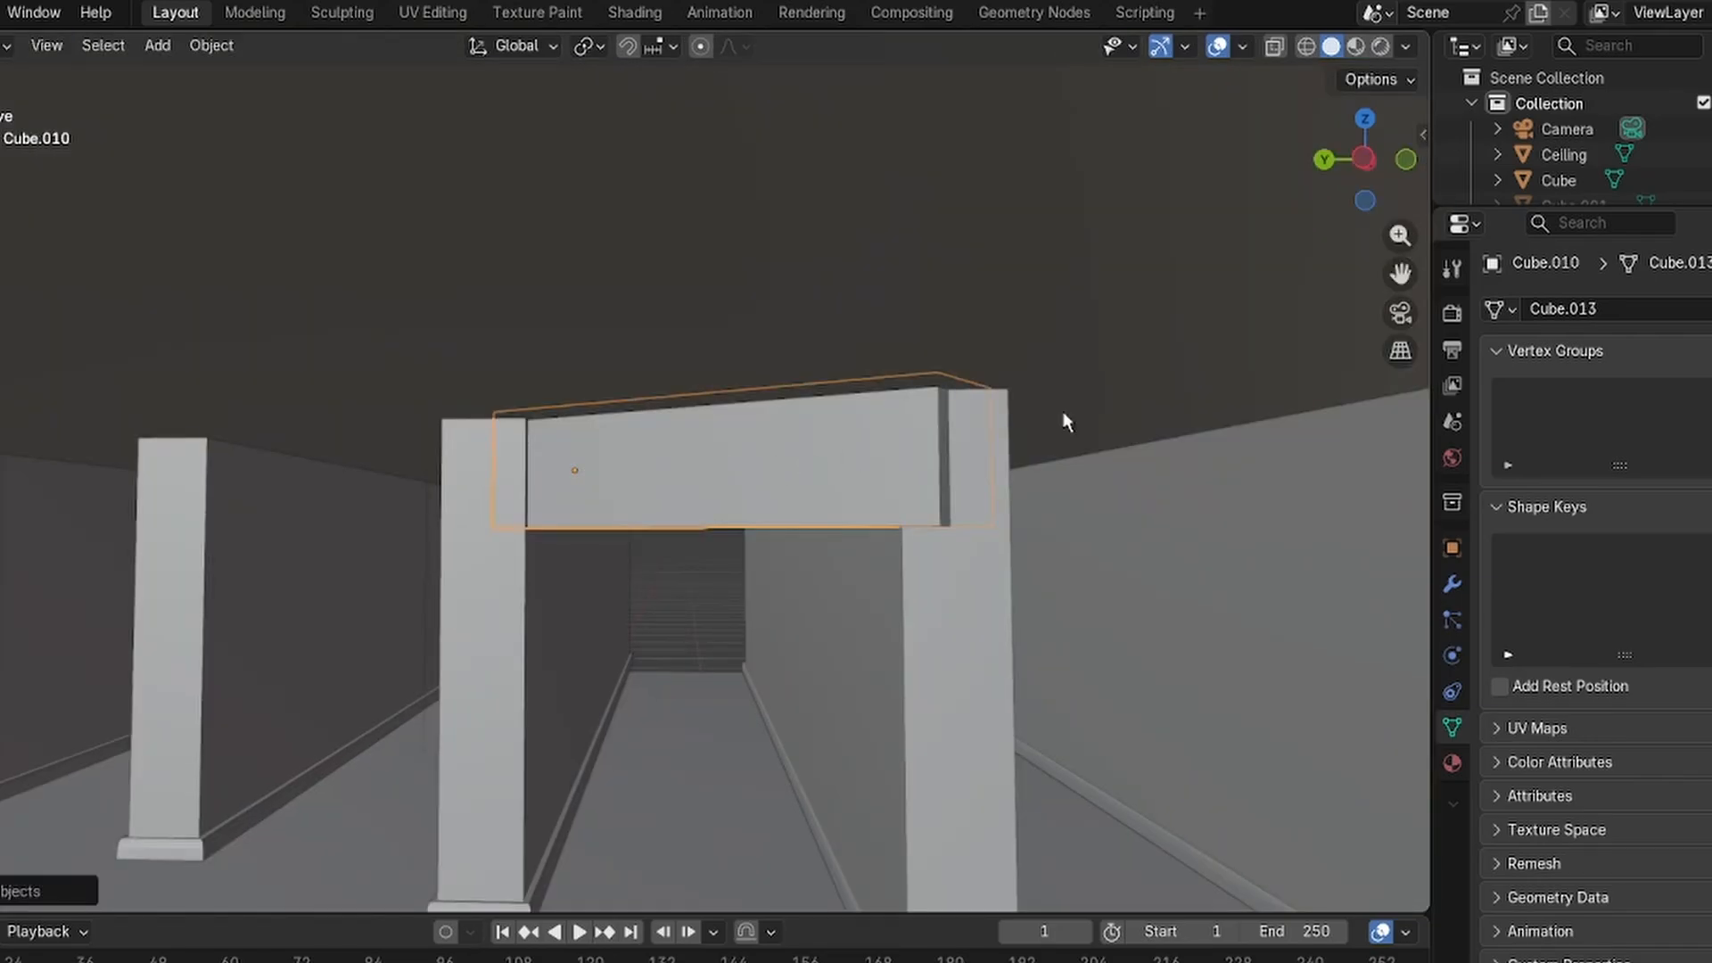
Duplicate the beam and set the copy's Z rotation to 90°.
click(1452, 548)
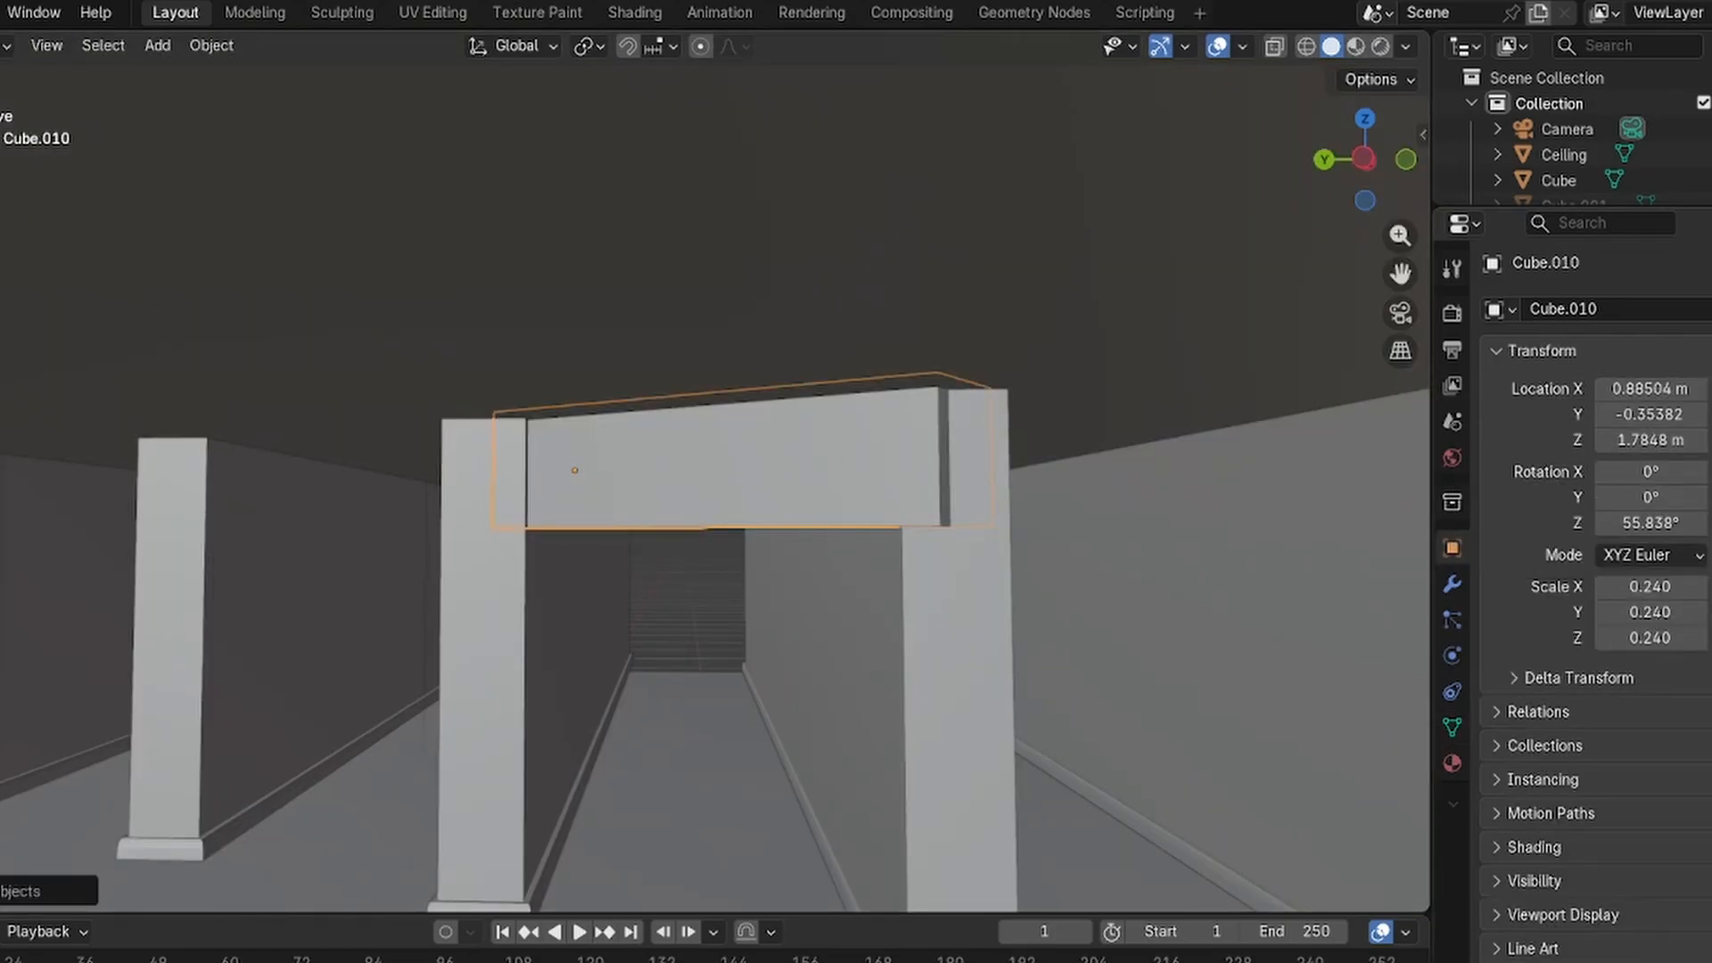
click(1651, 523)
text(0)
key(Return)
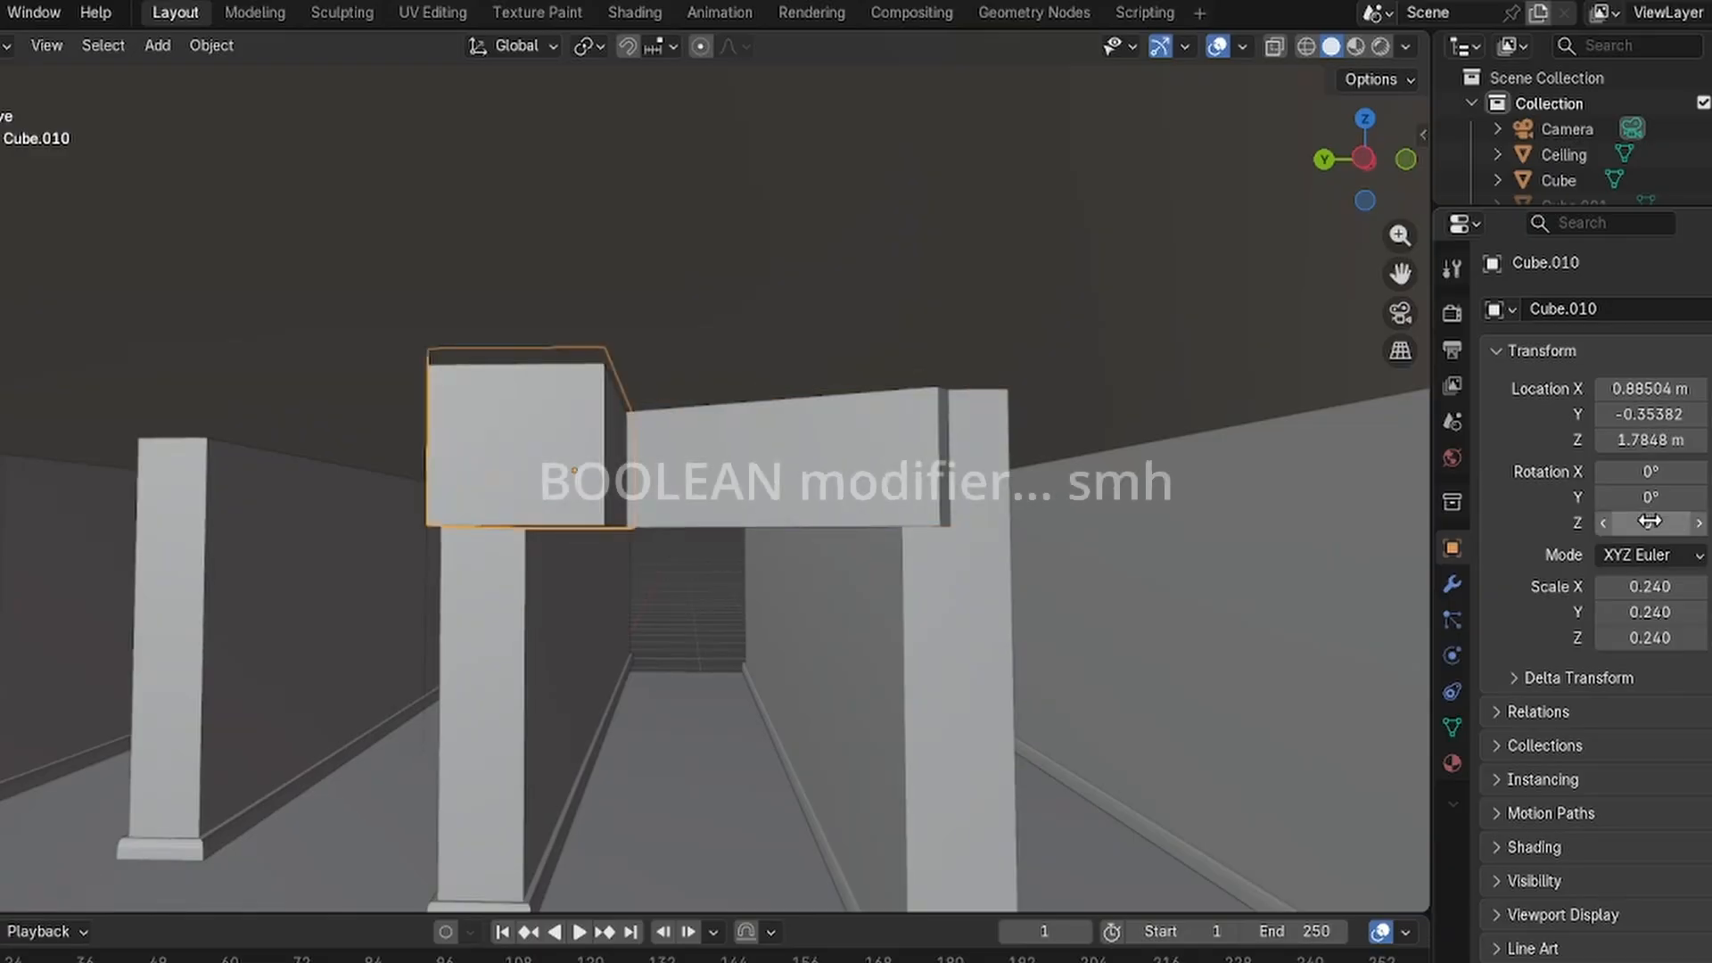
click(1652, 521)
text(90)
key(Return)
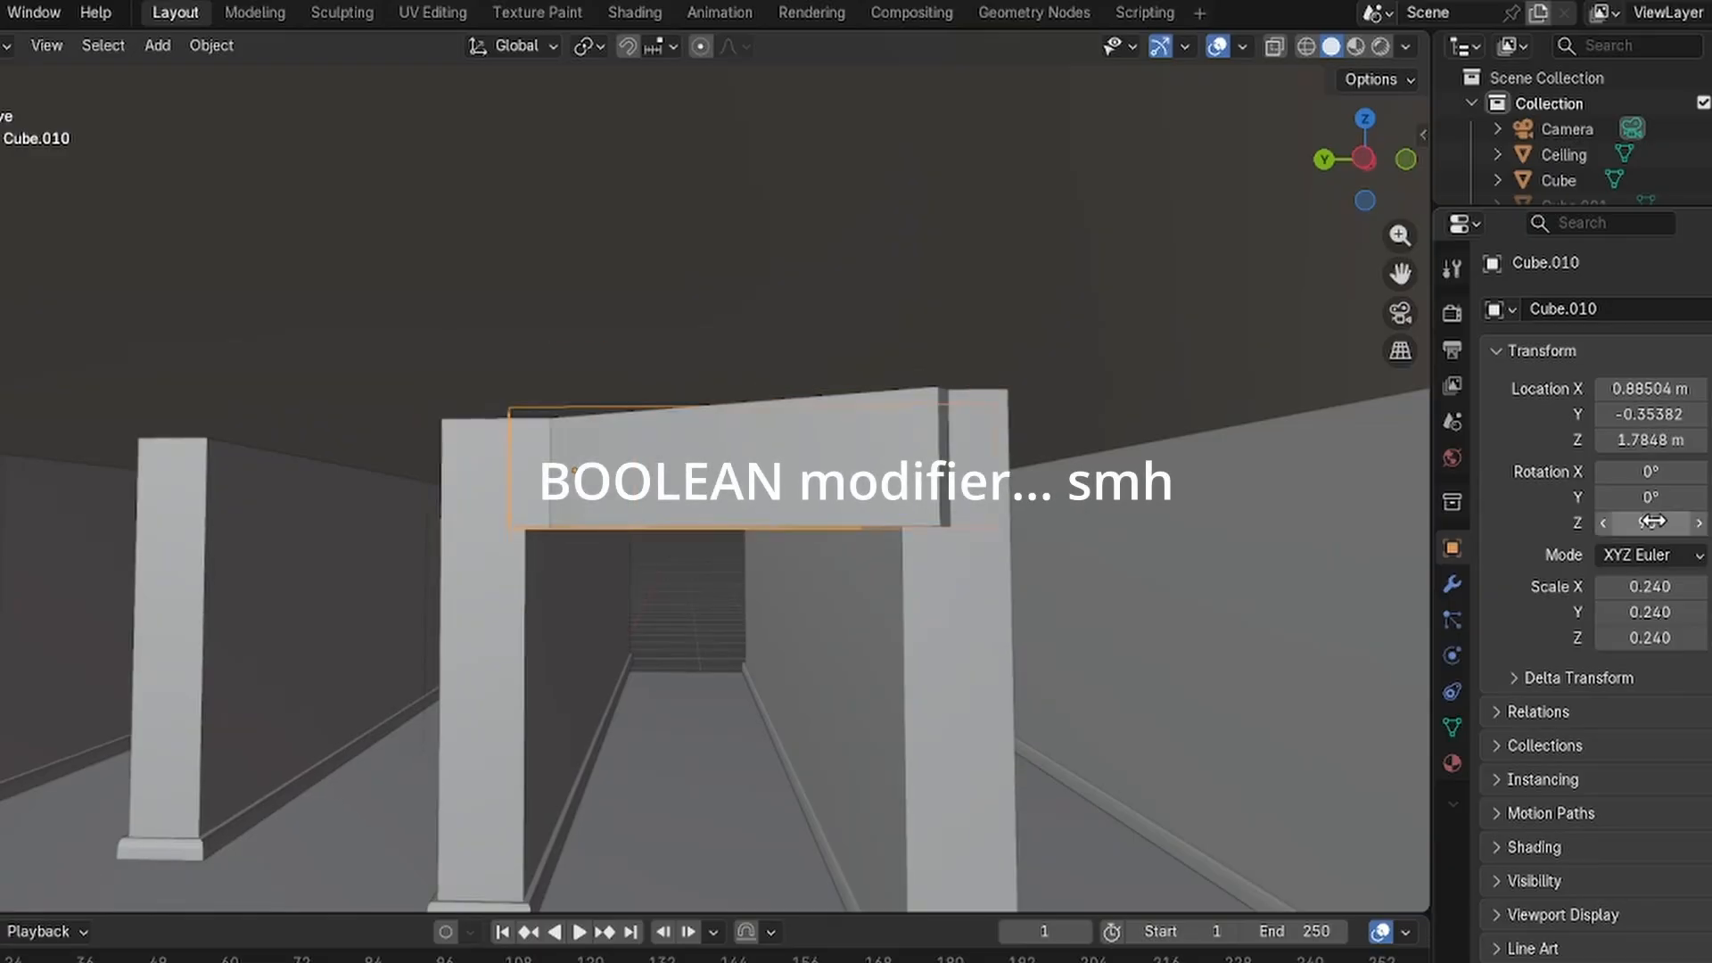
Move the duplicated beam along global X to about -0.43 m so it covers the slanted beam's front side.
key(g)
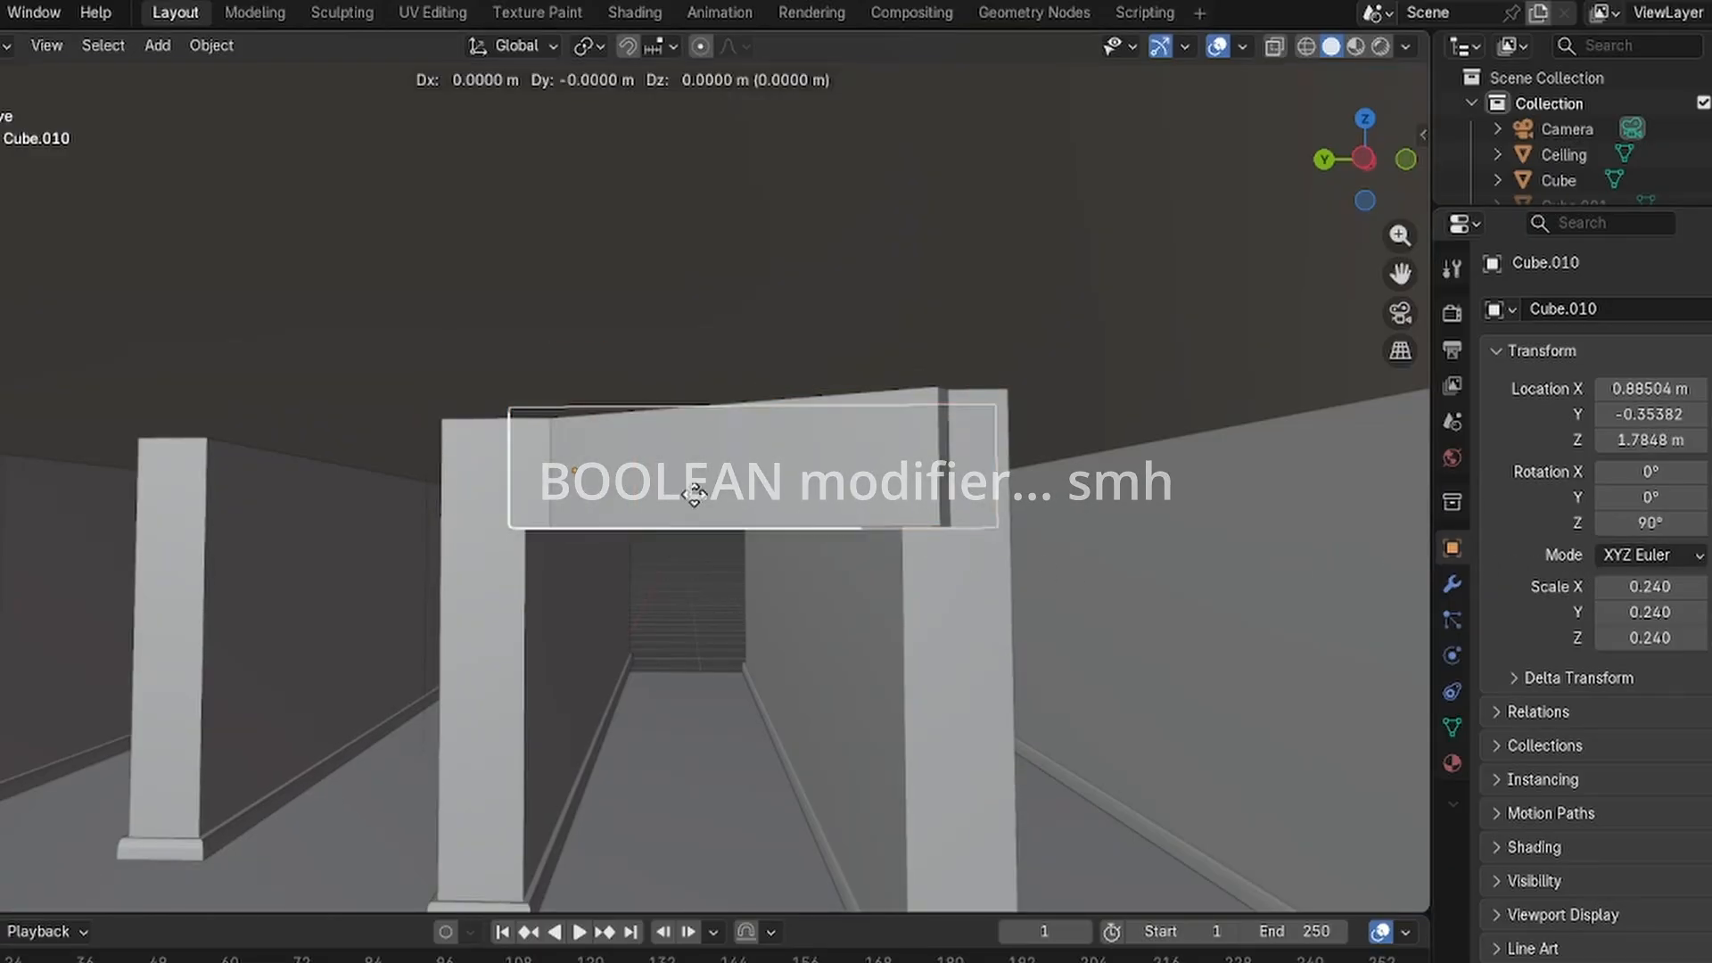
key(x)
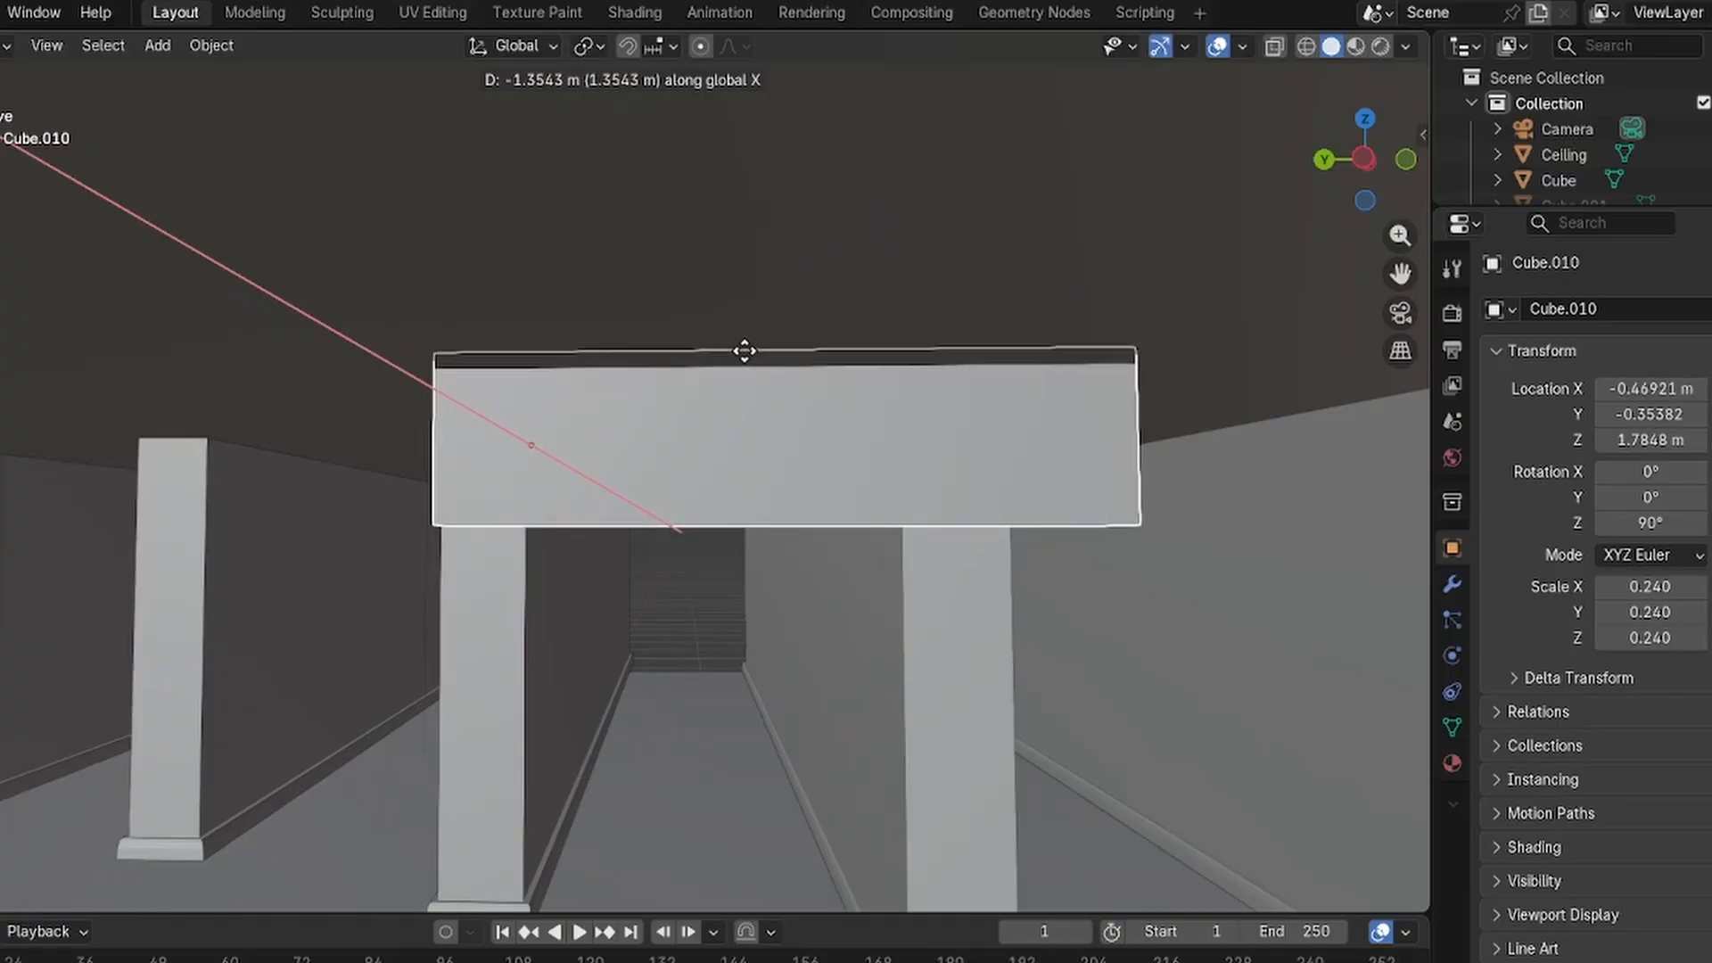
click(731, 376)
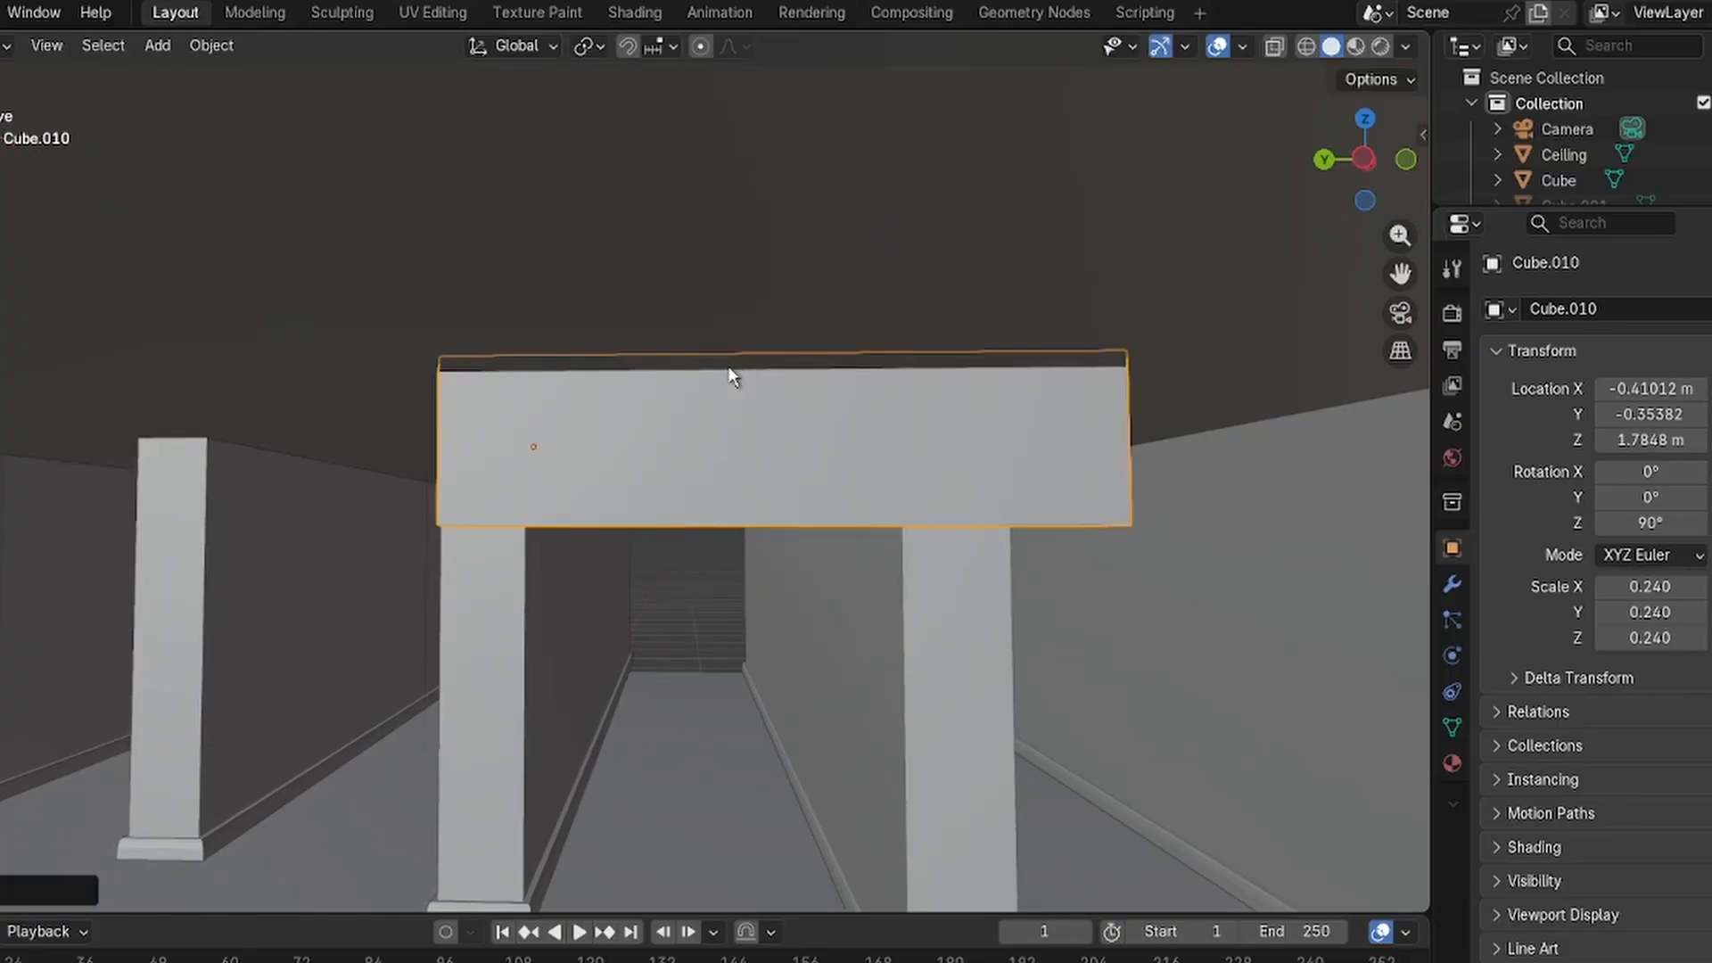
right_click(581, 424)
middle_drag(661, 352, 924, 315)
key(g)
key(x)
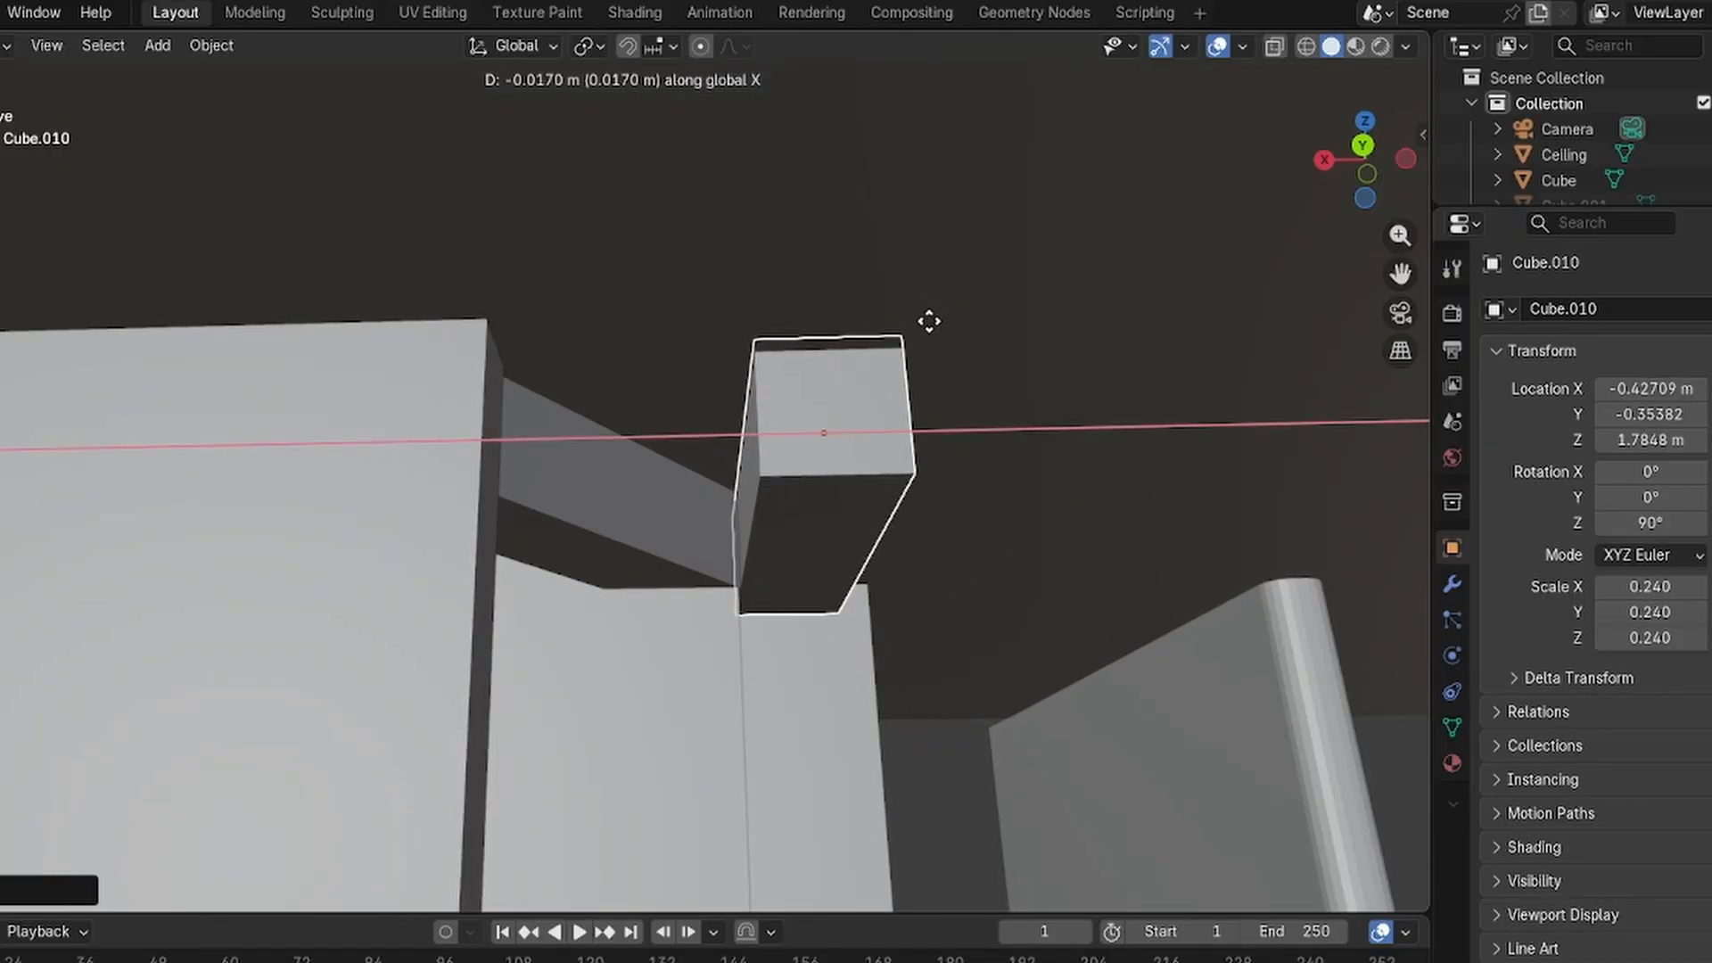
click(929, 321)
Select the original slanted beam and open the modifier search for it.
click(1452, 584)
click(672, 521)
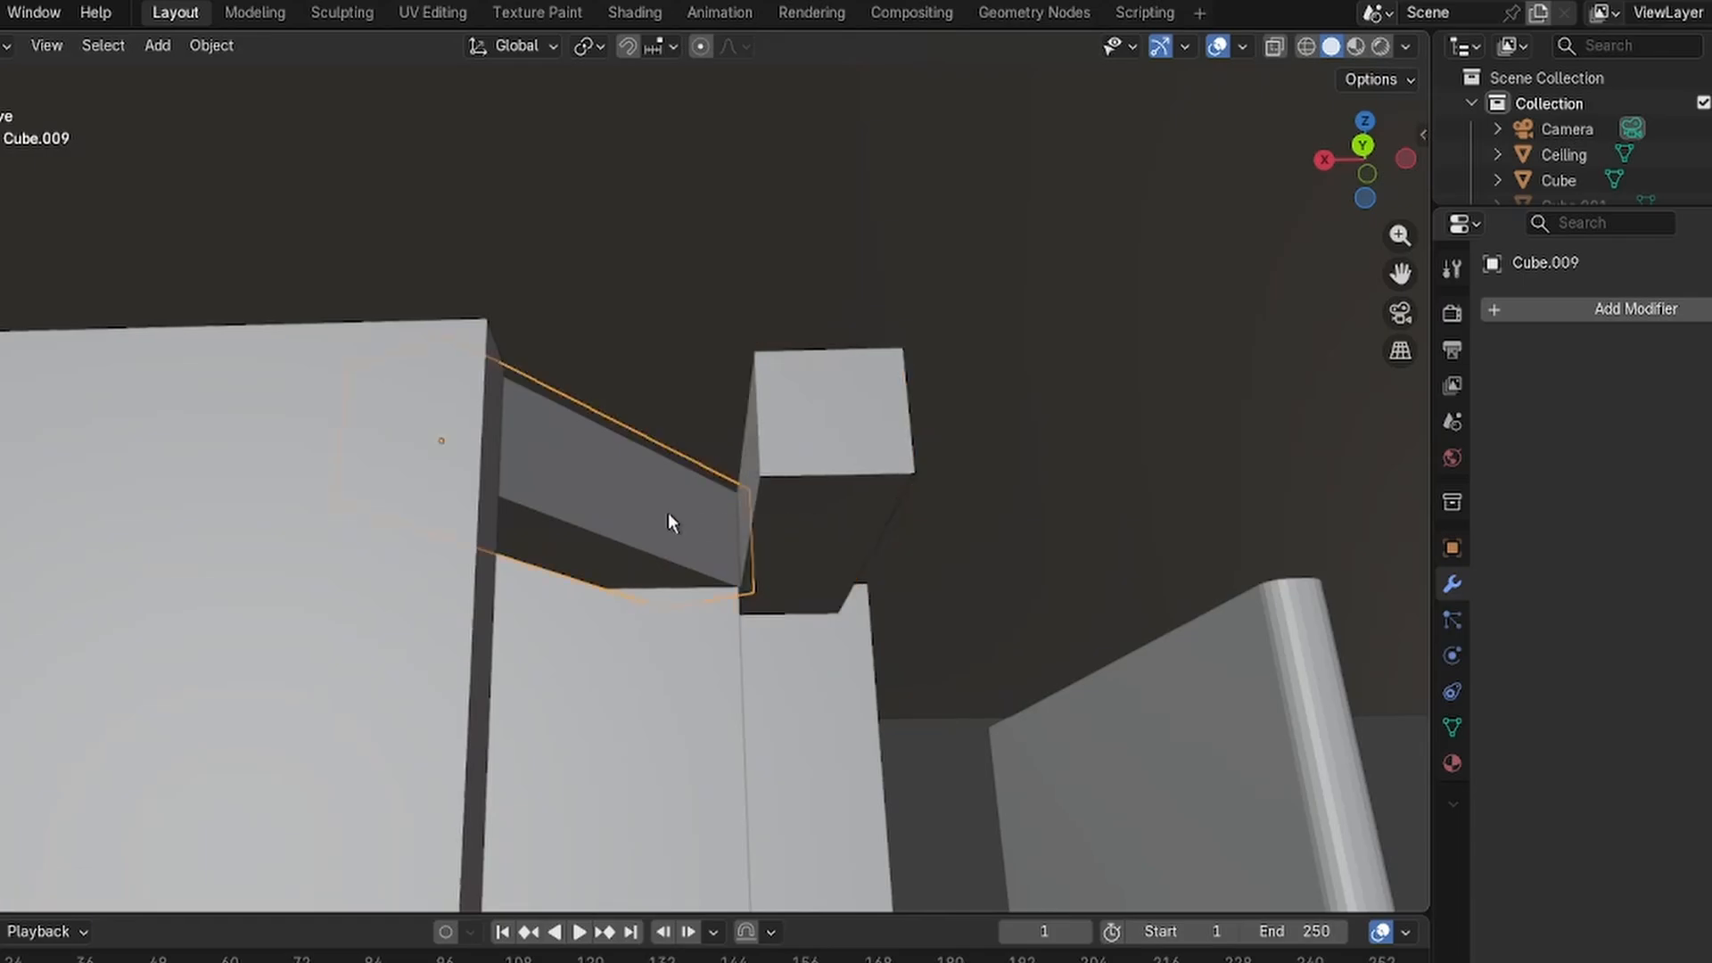
click(1635, 310)
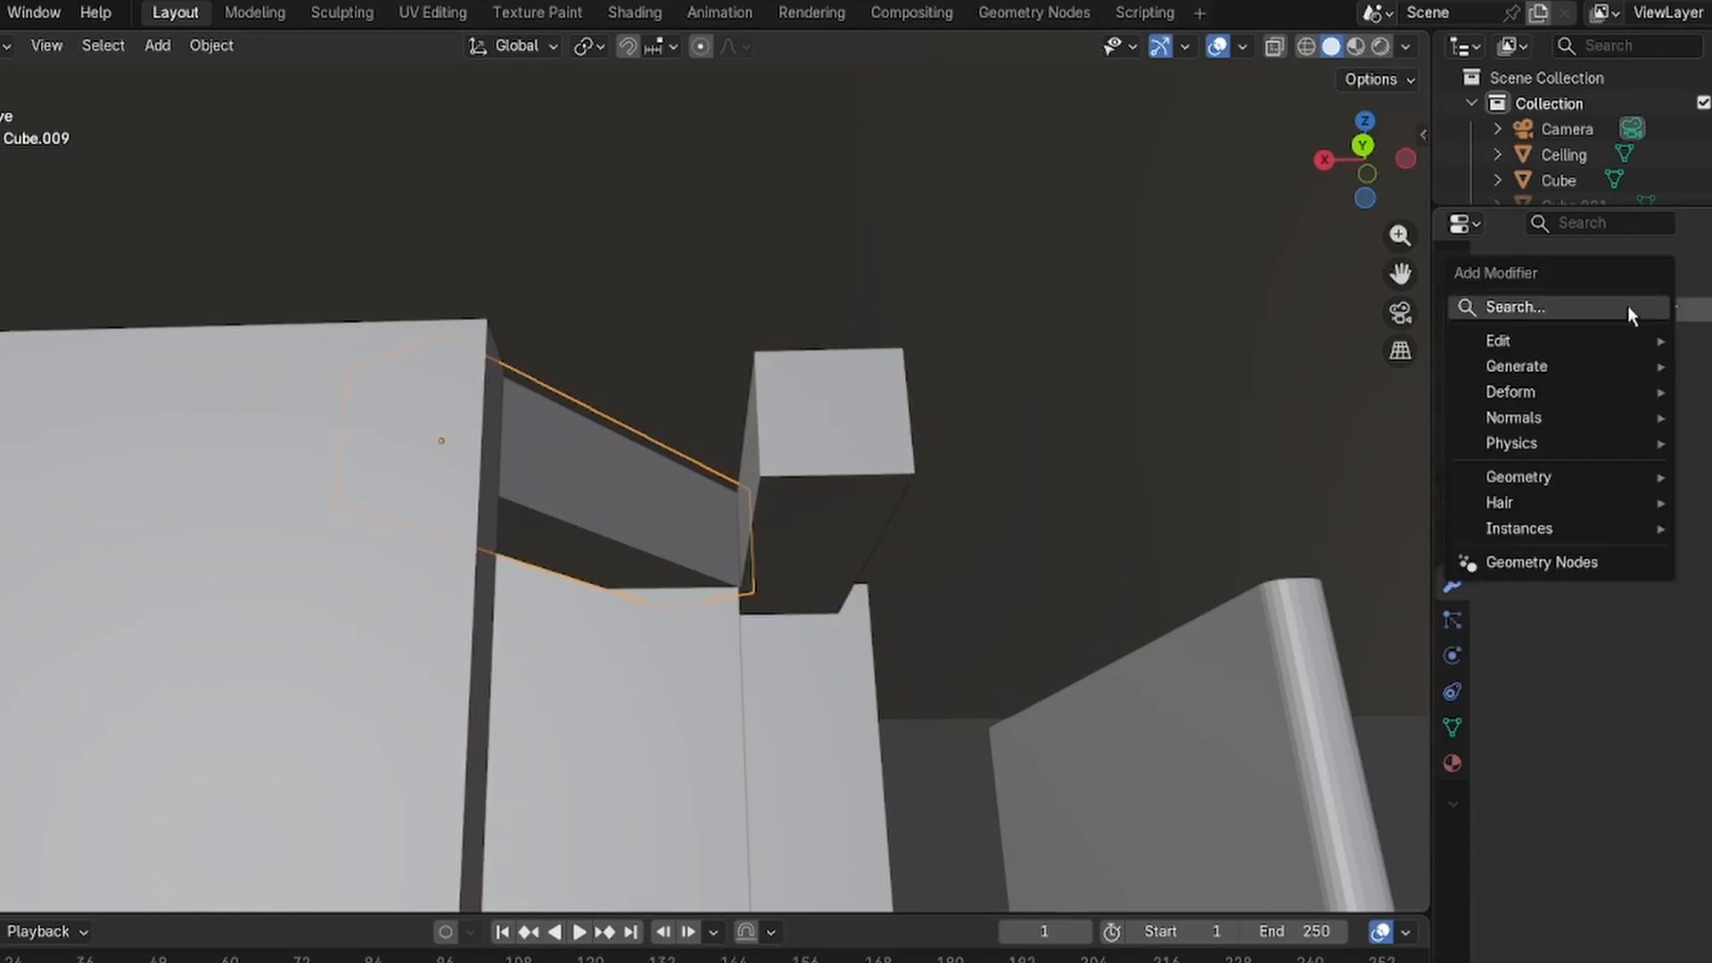
click(1564, 308)
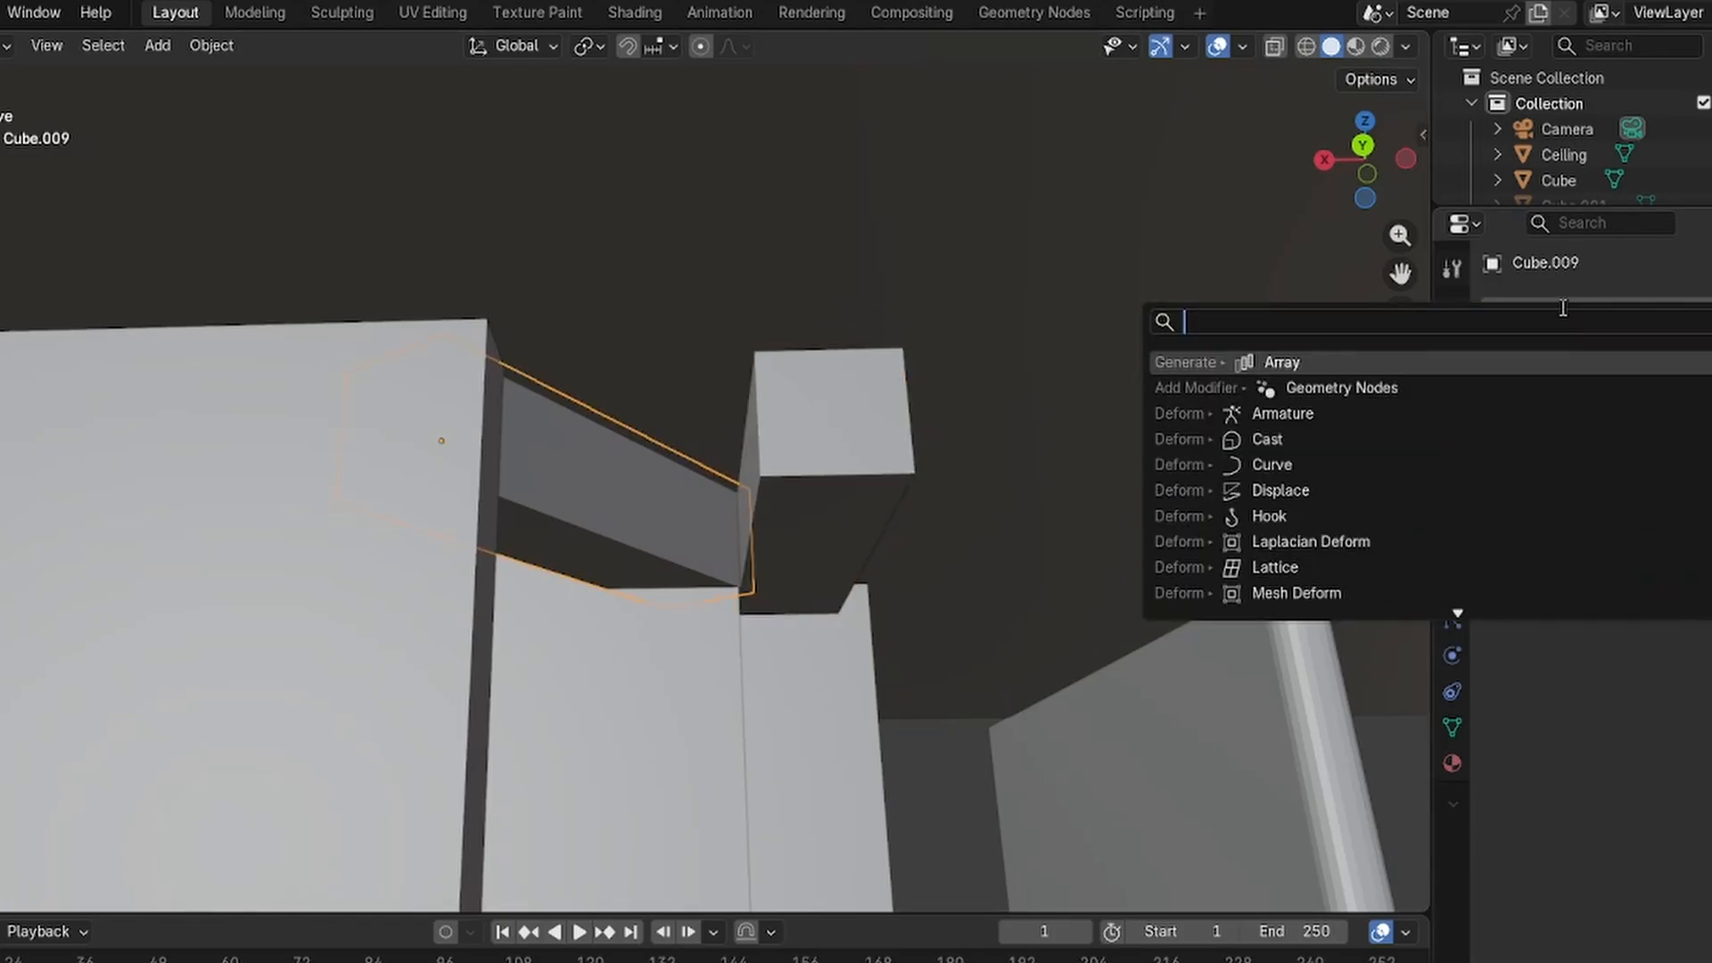
text(u)
key(BackSpace)
text(union)
key(BackSpace)
key(BackSpace)
key(BackSpace)
key(BackSpace)
key(BackSpace)
text(geom)
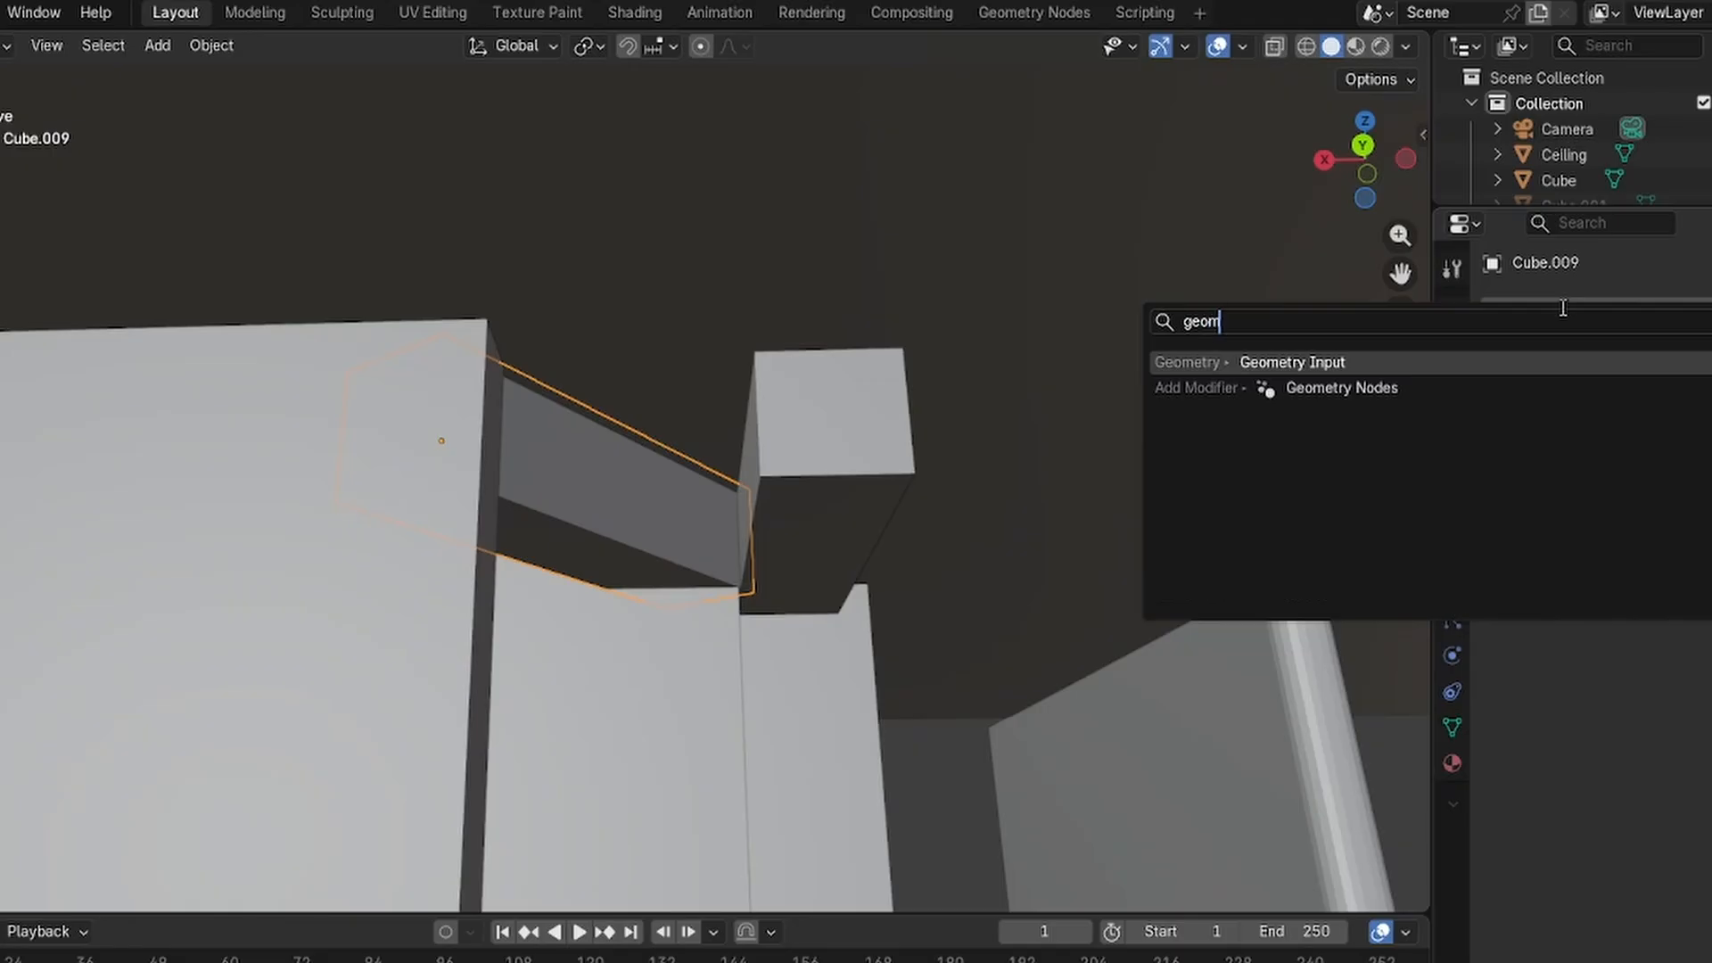
key(BackSpace)
key(BackSpace)
key(BackSpace)
key(BackSpace)
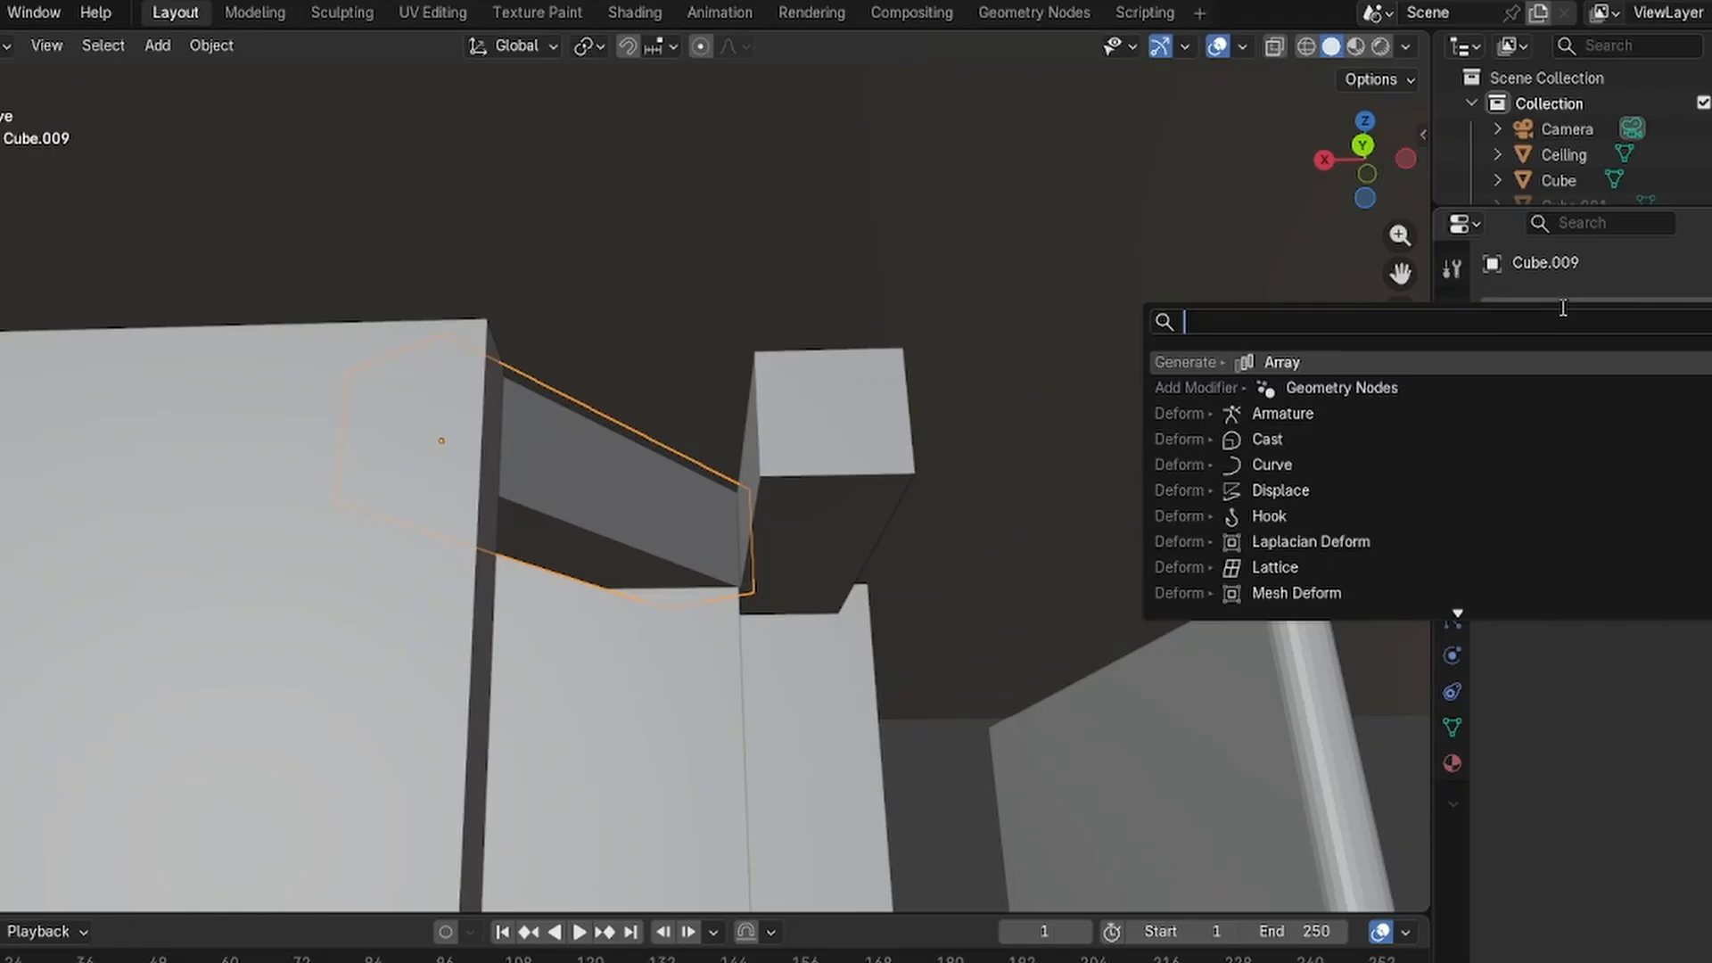
Add a Boolean modifier set to Difference on the slanted beam, with the duplicated beam Cube.010 as its cutter object.
text(bool)
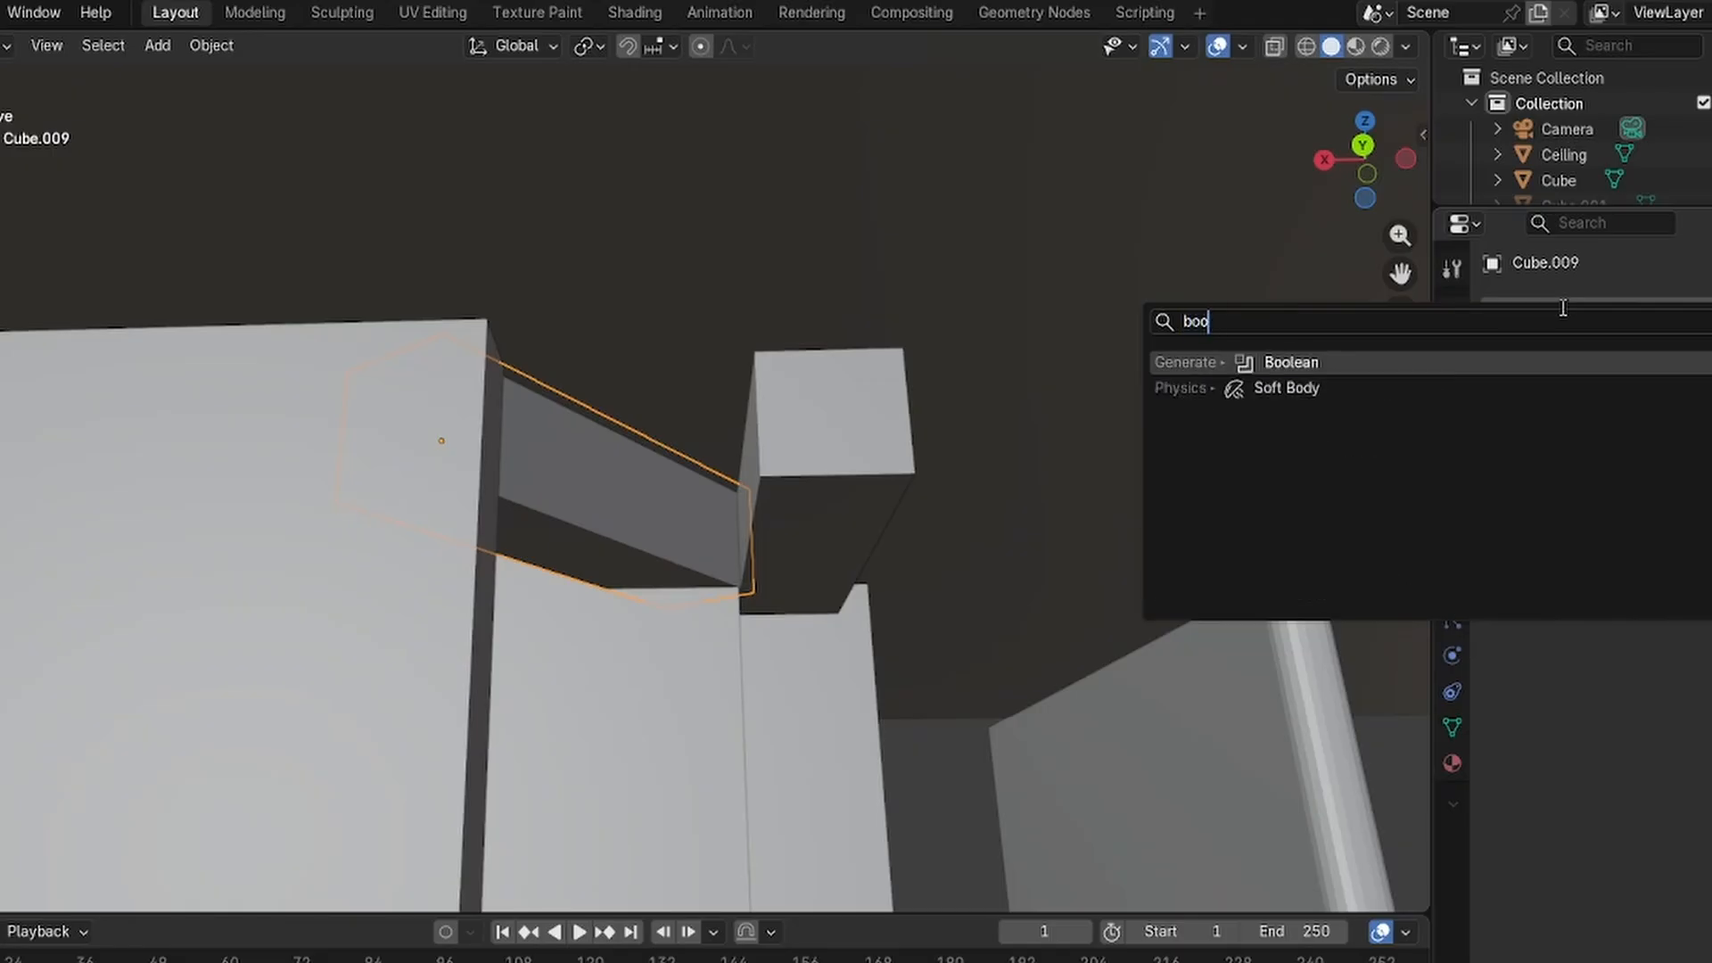
click(1370, 368)
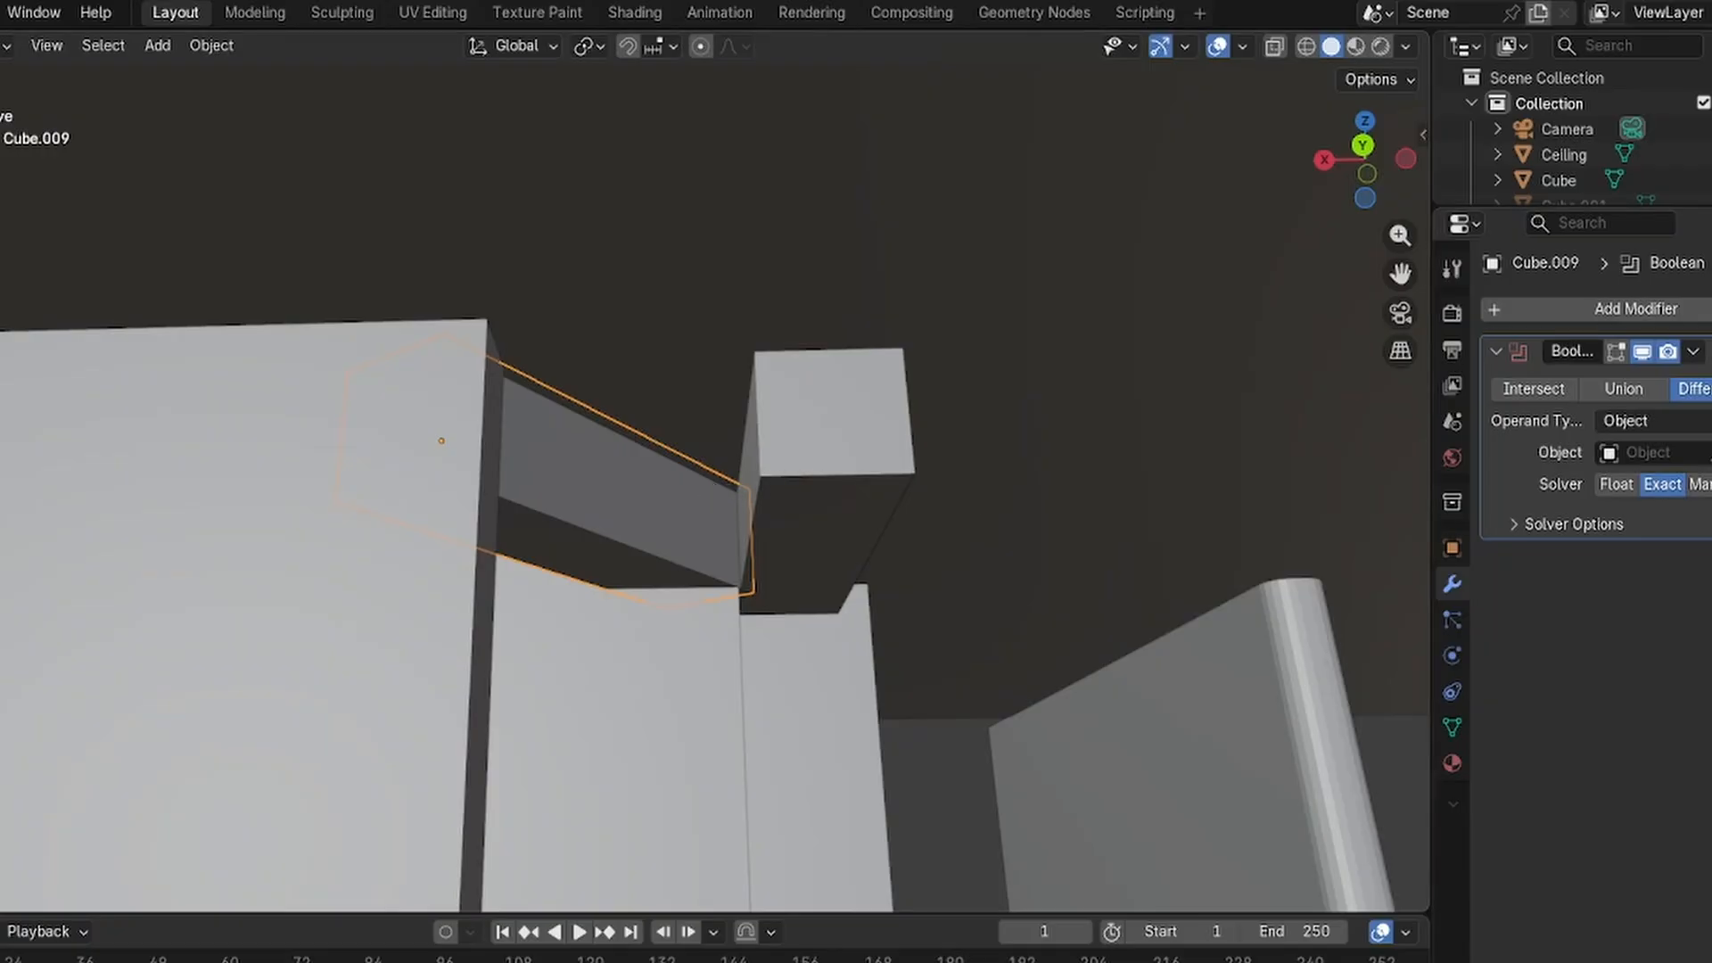
click(1618, 455)
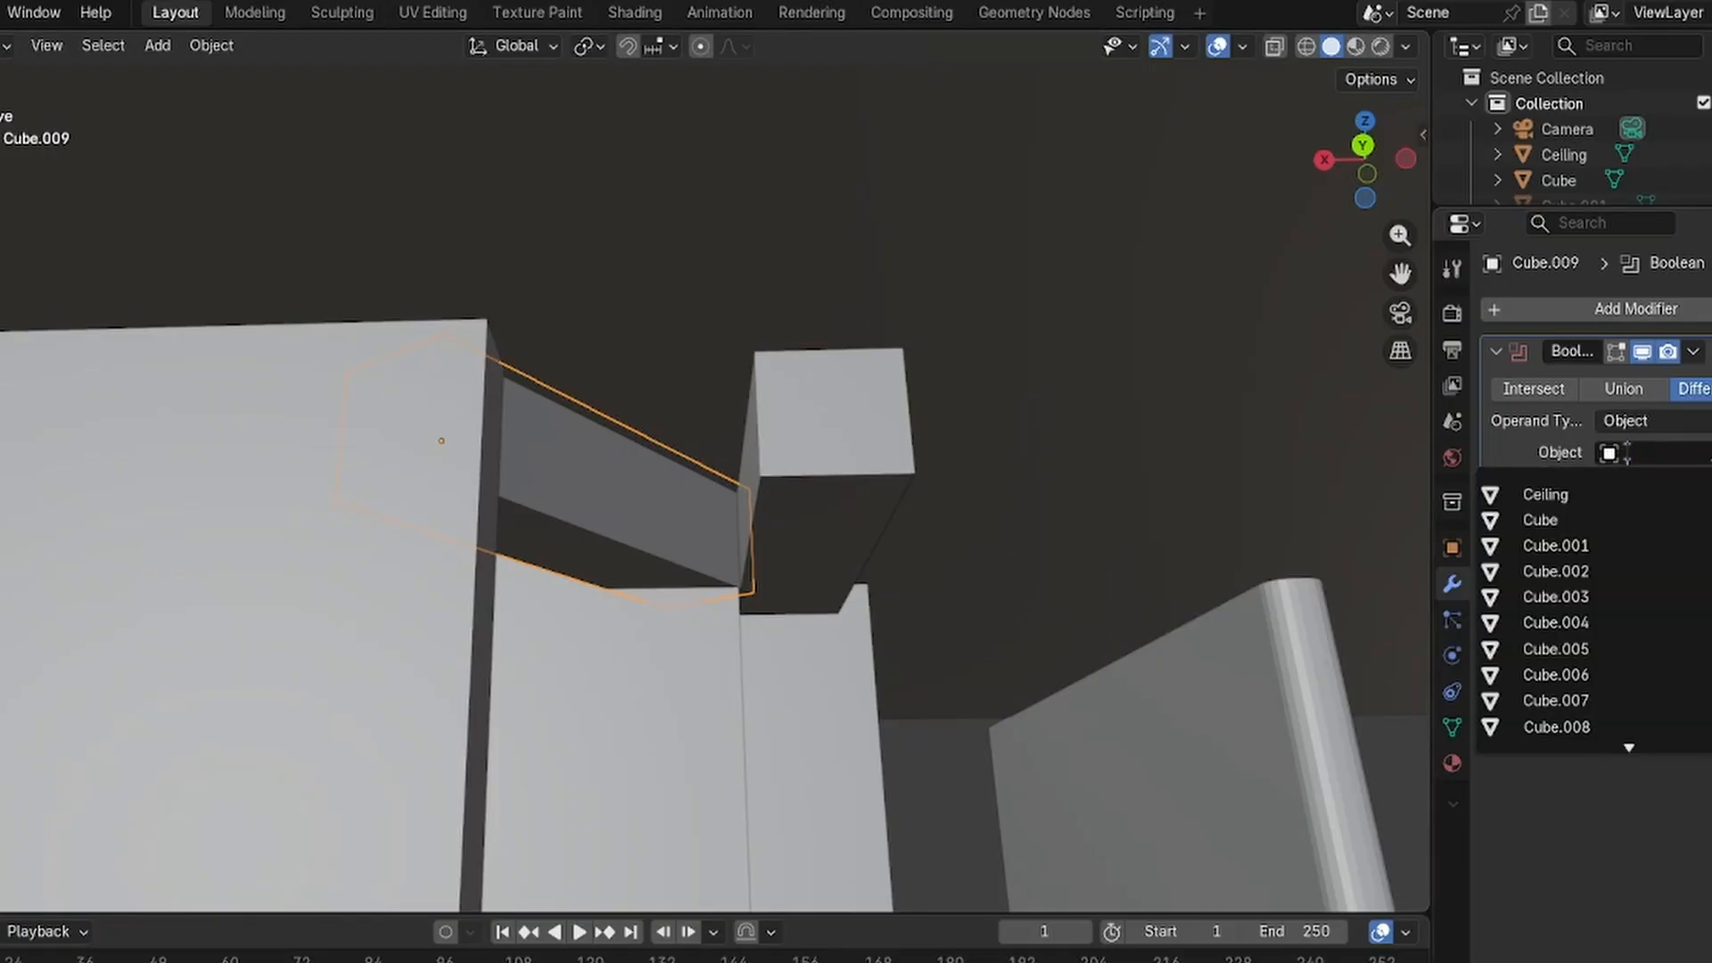
click(1708, 453)
click(590, 522)
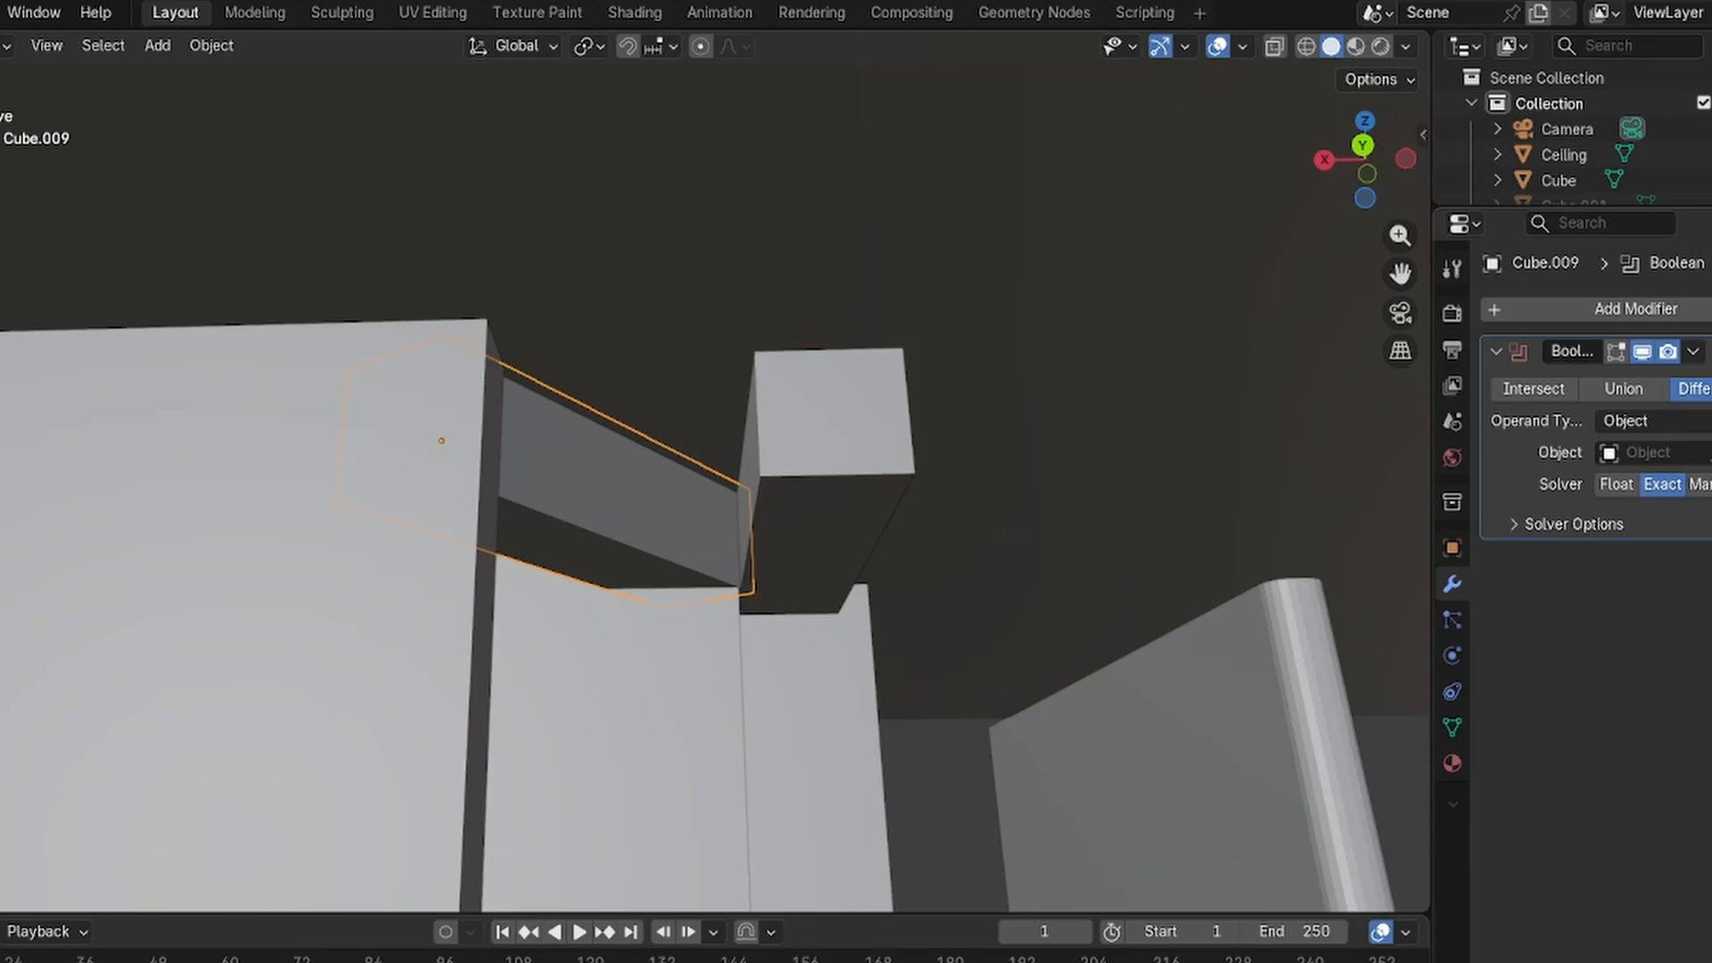
click(1702, 460)
click(873, 467)
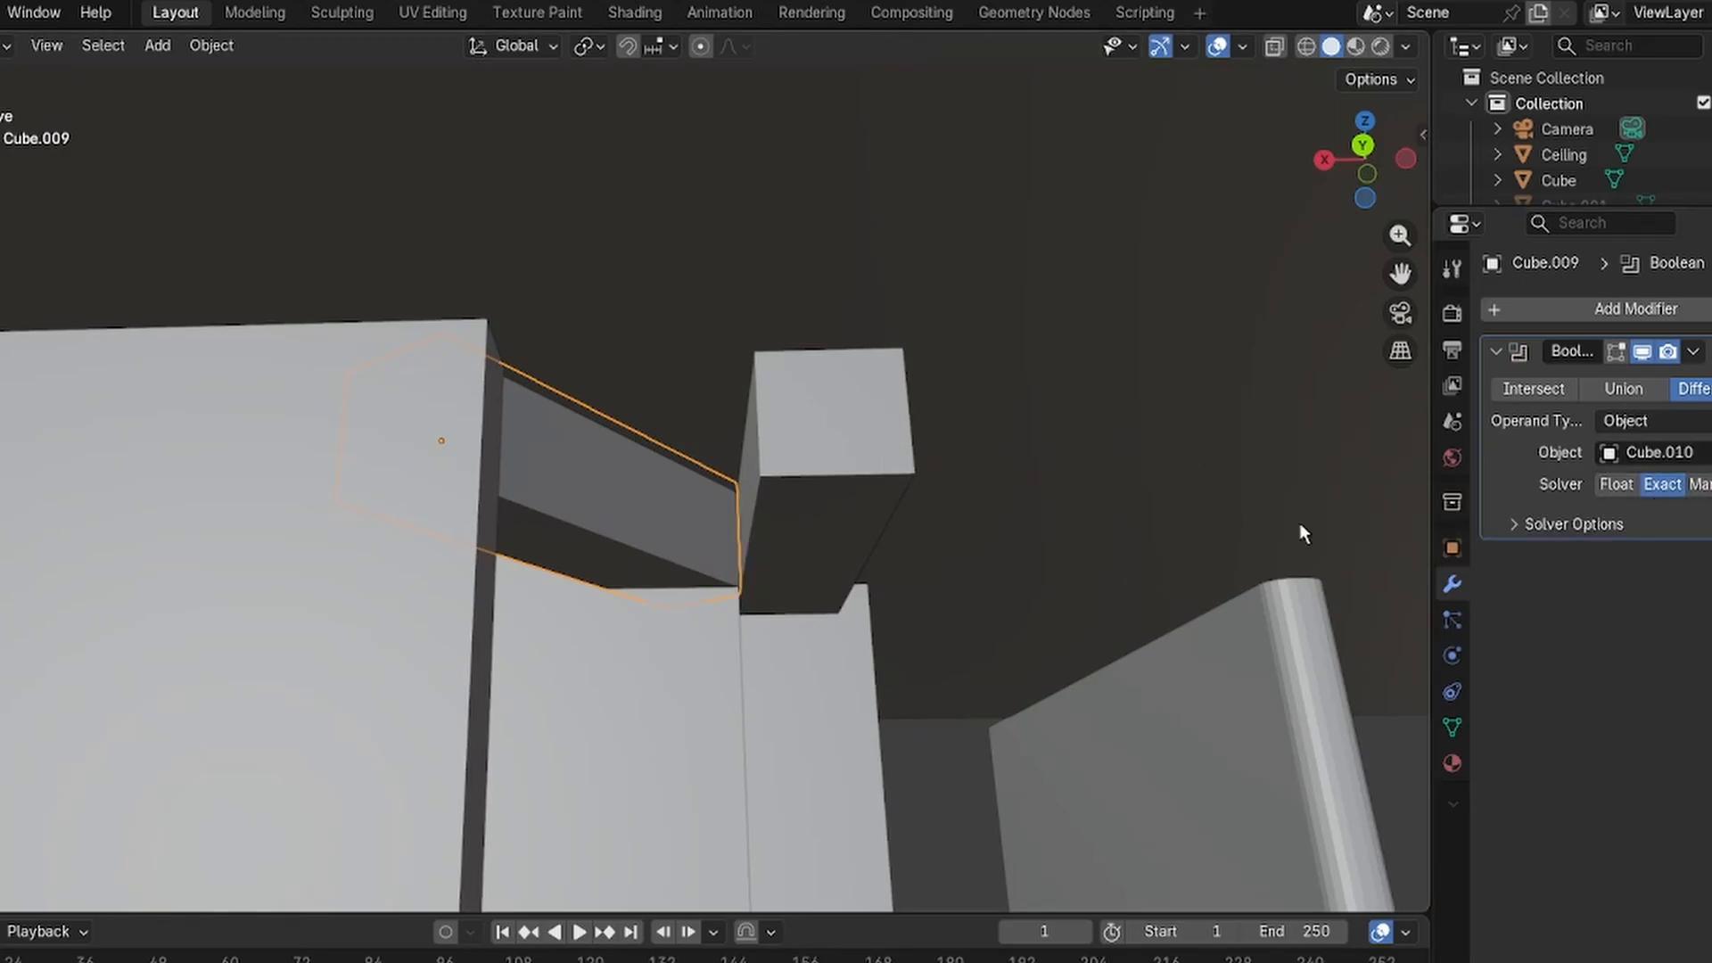
Apply the slanted beam's Boolean modifier and delete the duplicated cutter beam.
middle_drag(925, 612, 853, 635)
click(908, 477)
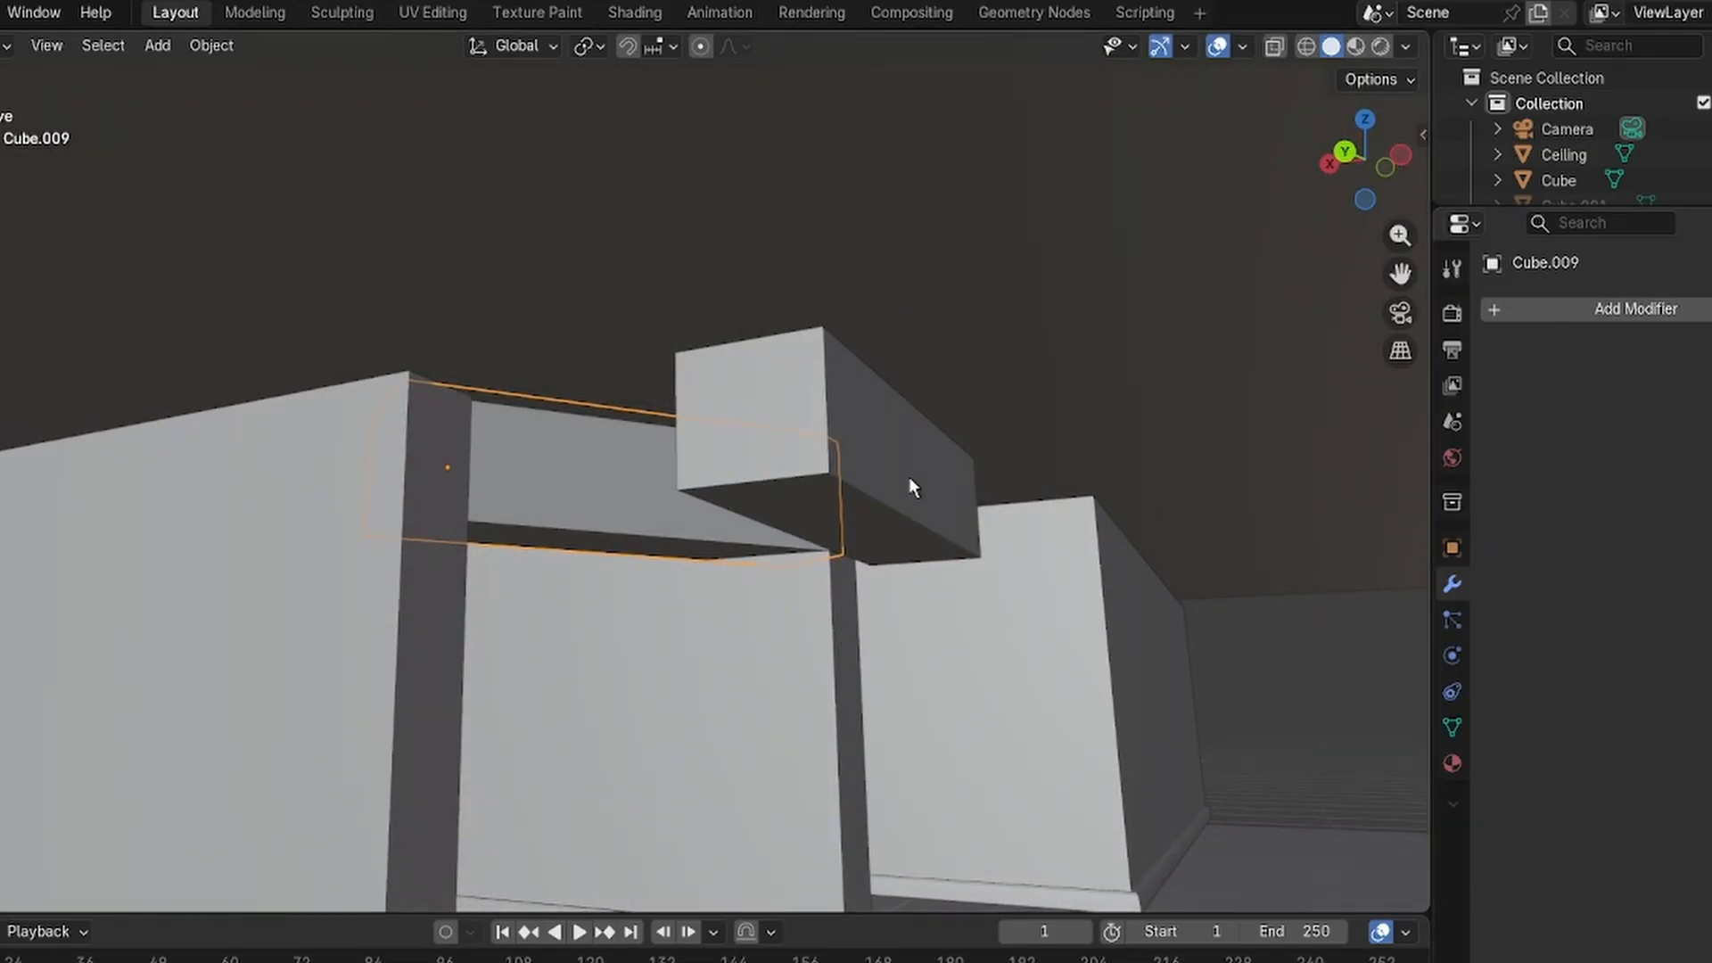
key(Delete)
Move the trimmed beam along global X by about 0.003 m.
middle_drag(948, 523, 886, 563)
click(772, 517)
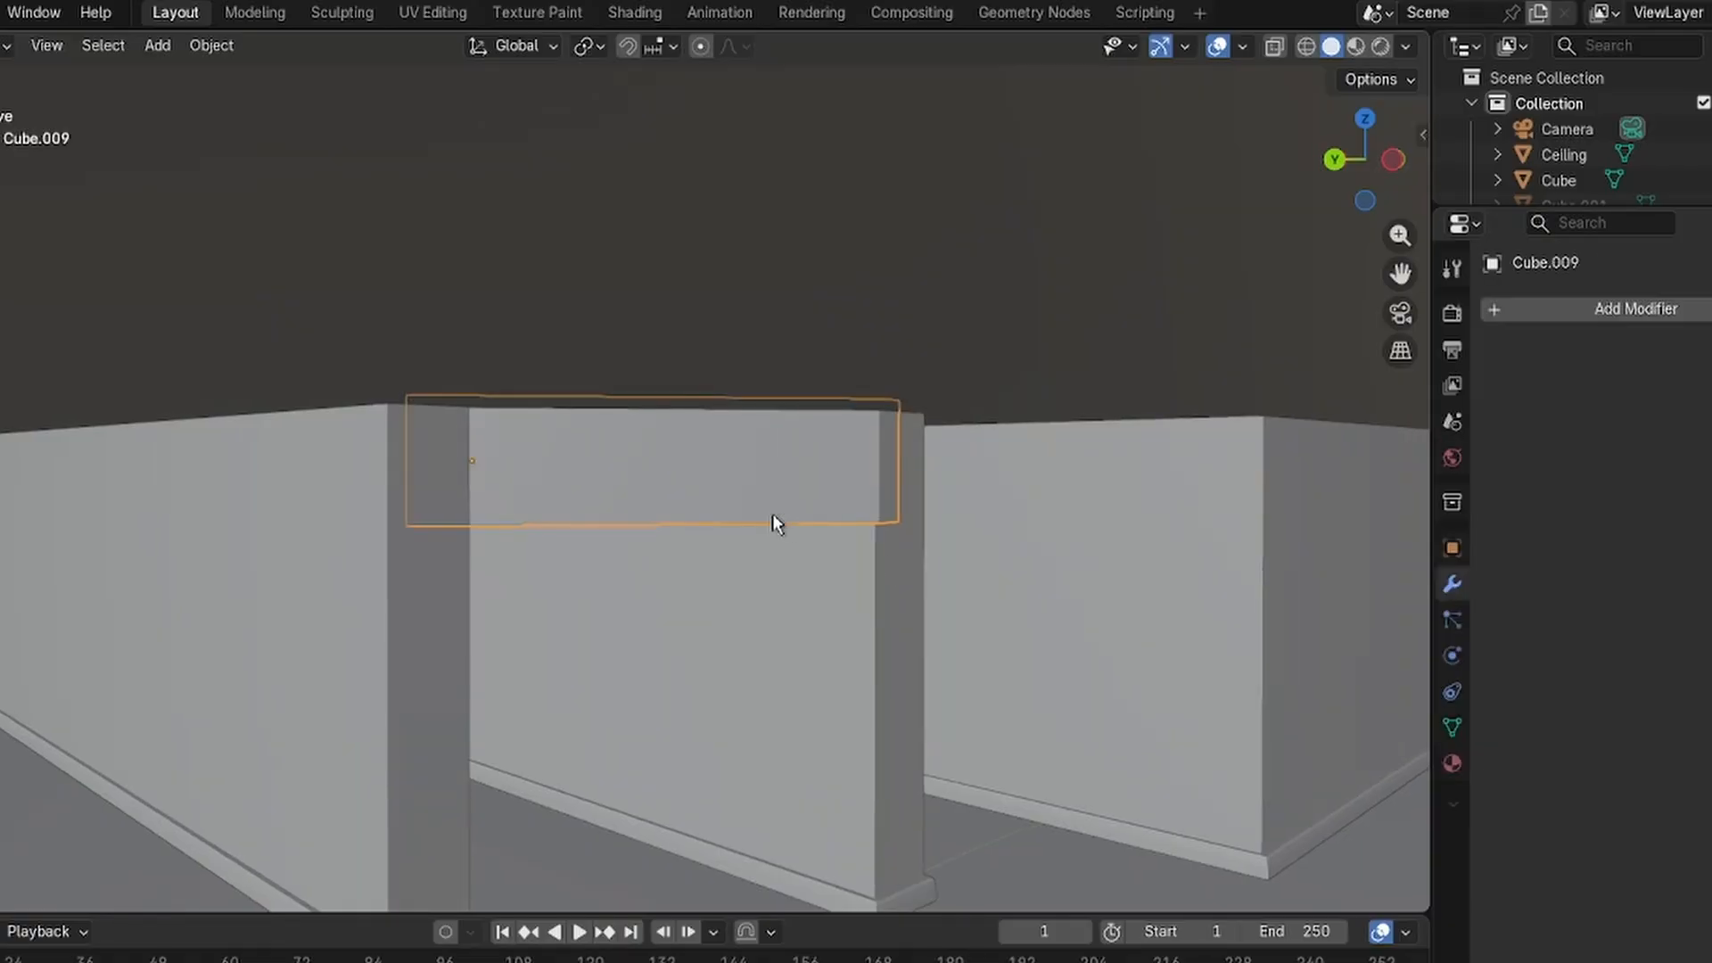
key(g)
key(x)
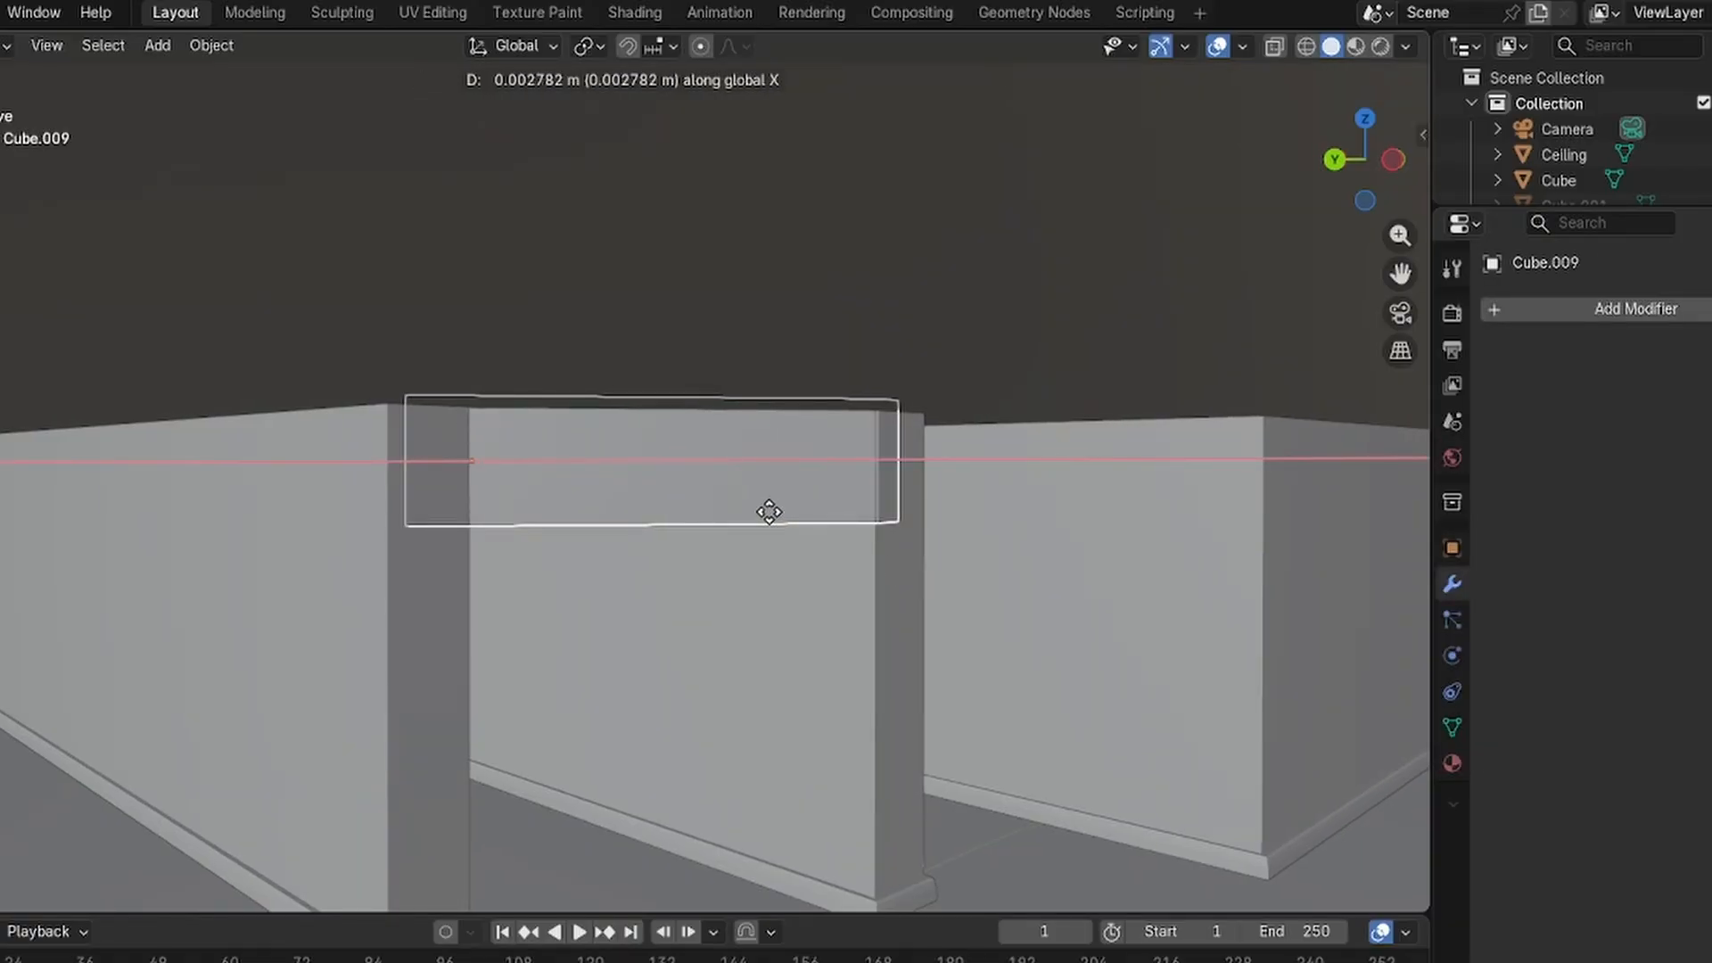
click(853, 529)
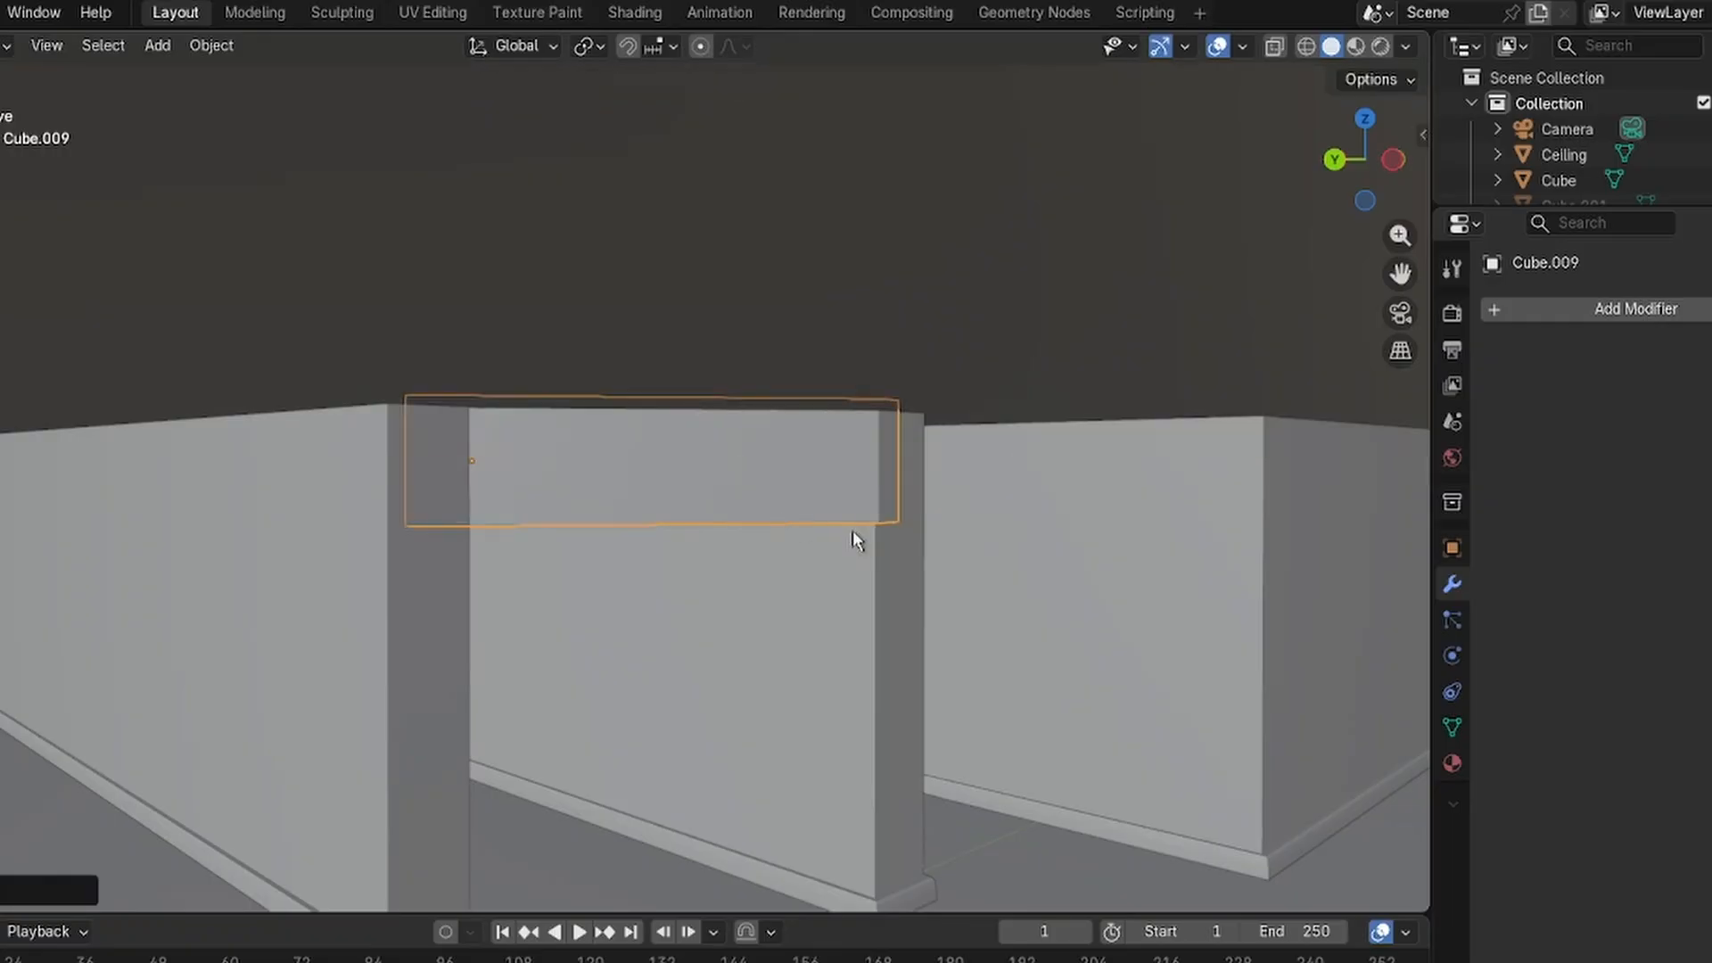
Look through the camera and shift the trimmed beam along global X by about 0.004 m.
click(1040, 585)
key(KP_Decimal)
scroll(1079, 587, down, 4)
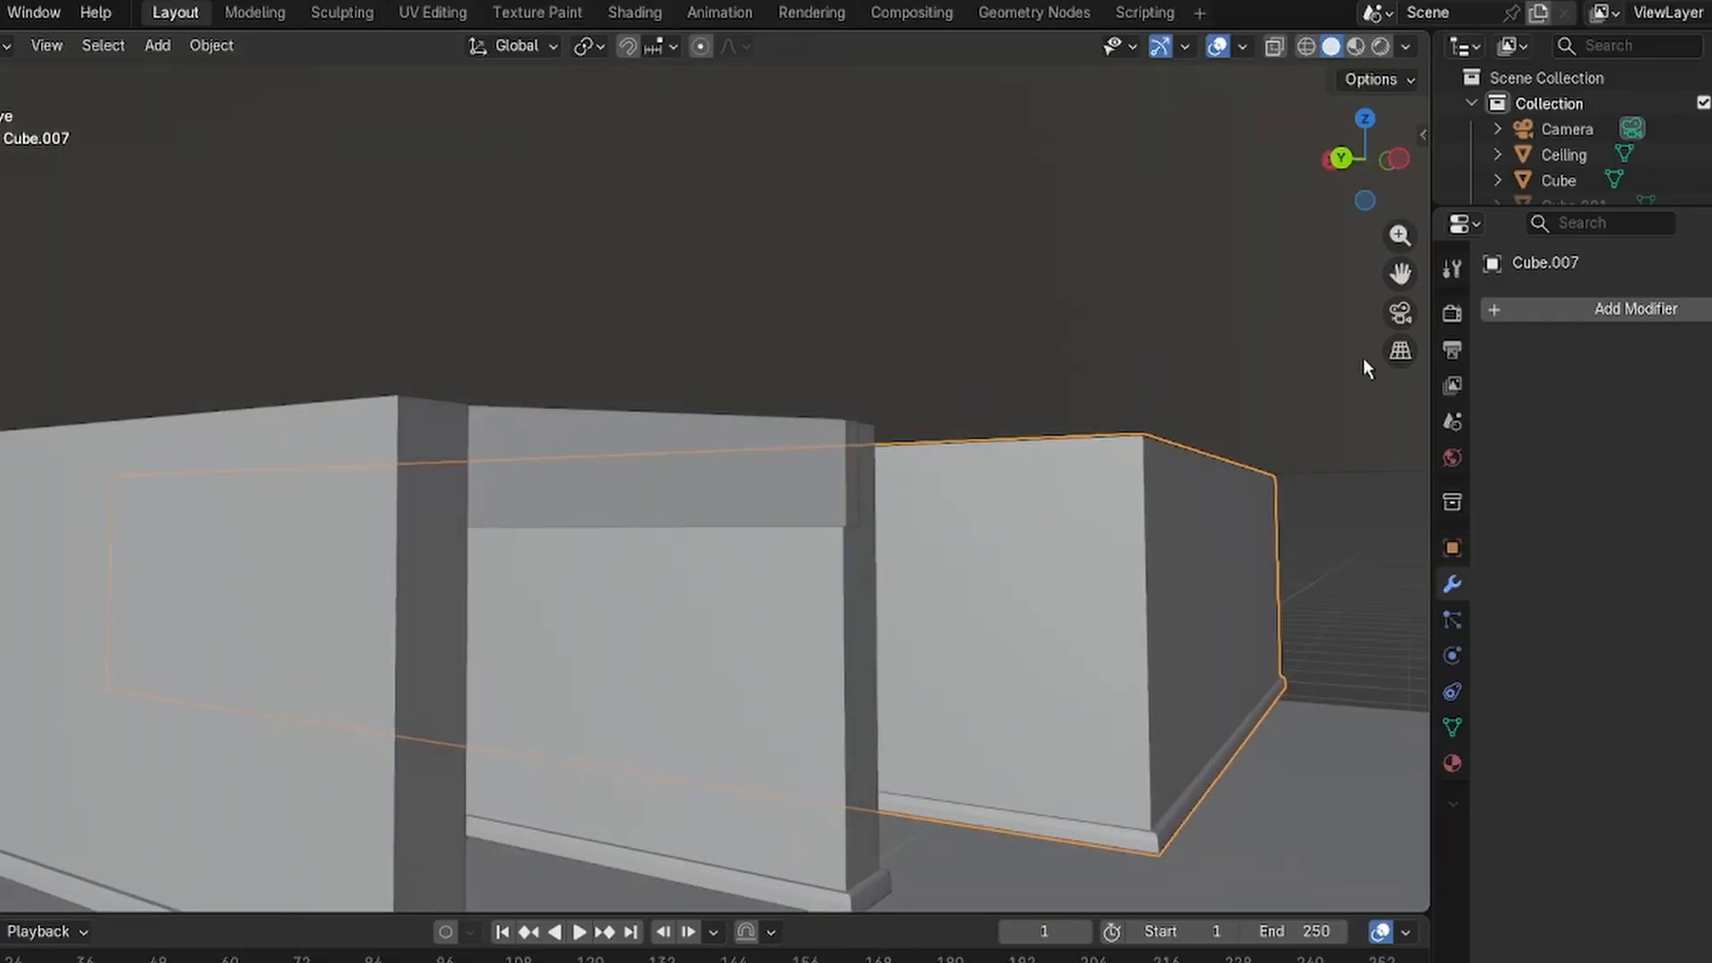
click(1400, 312)
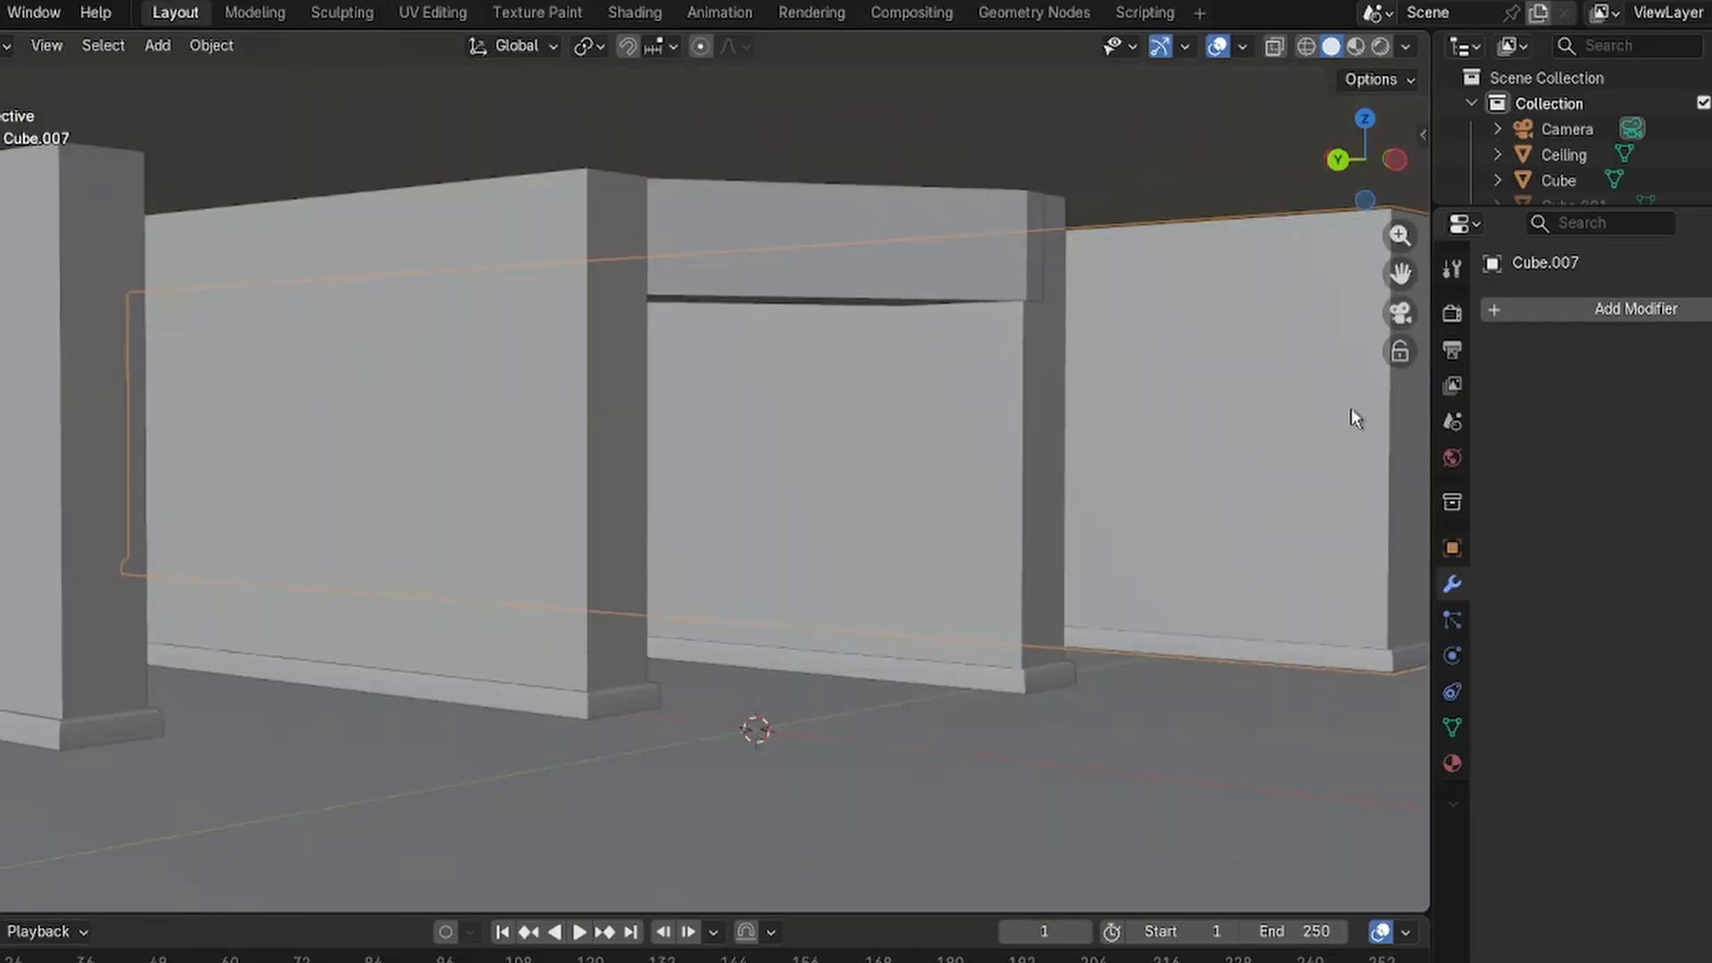
click(883, 245)
key(shift+d)
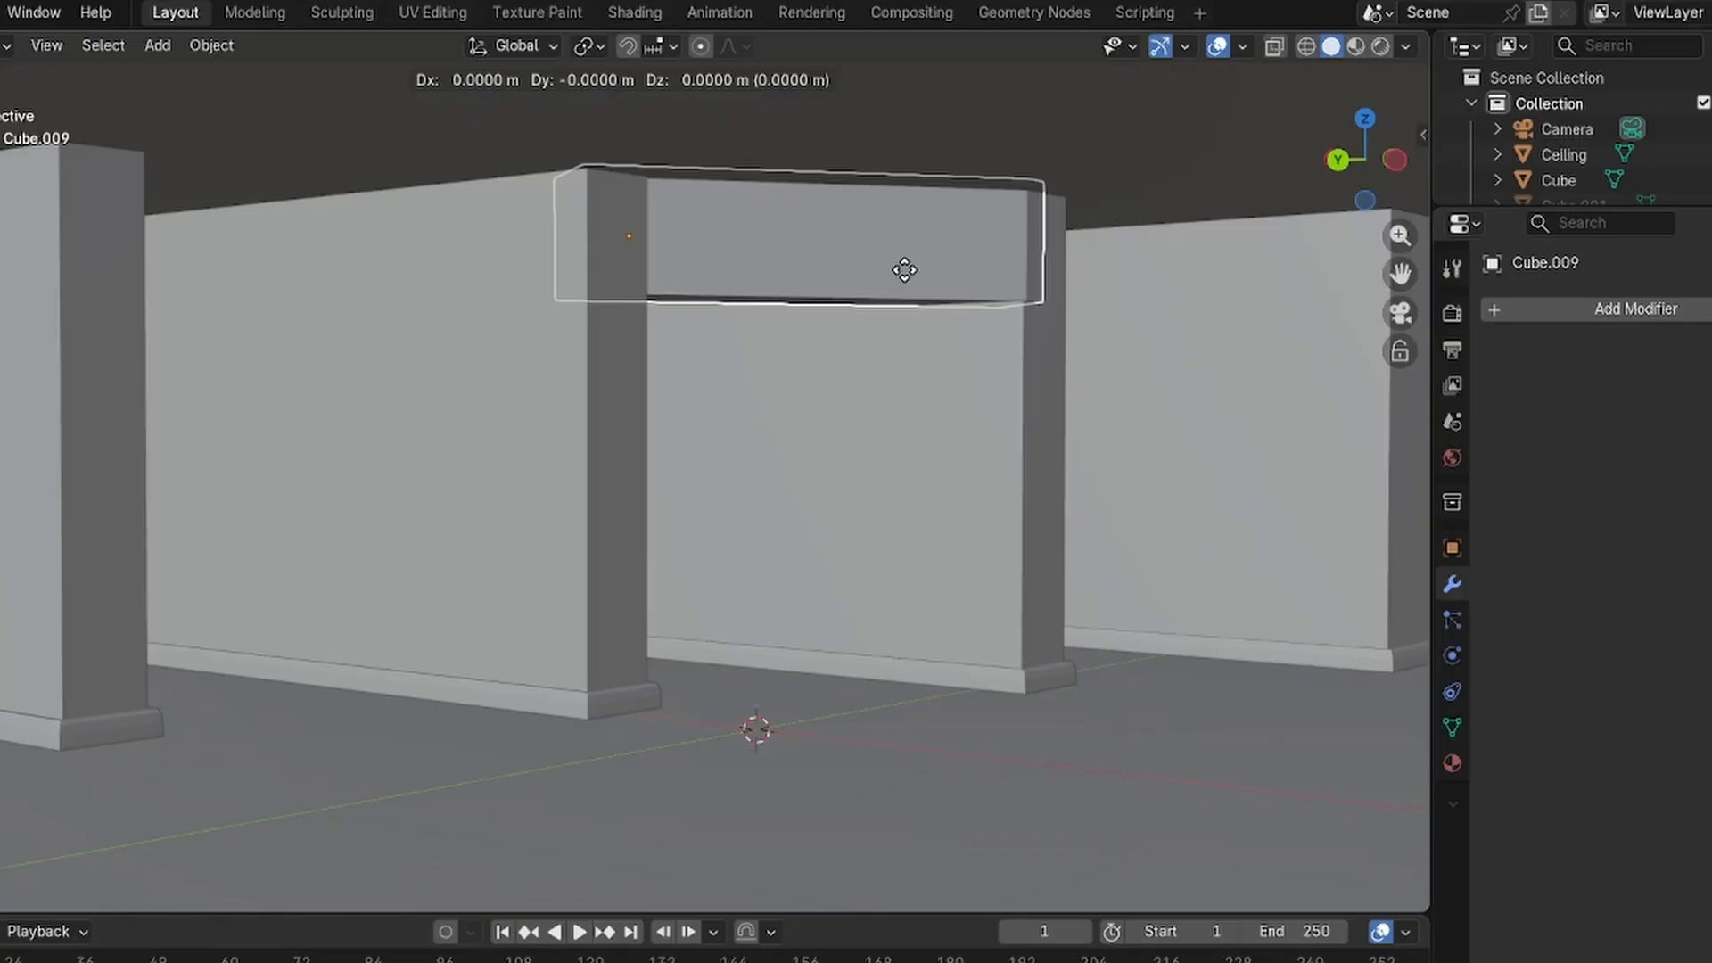
key(x)
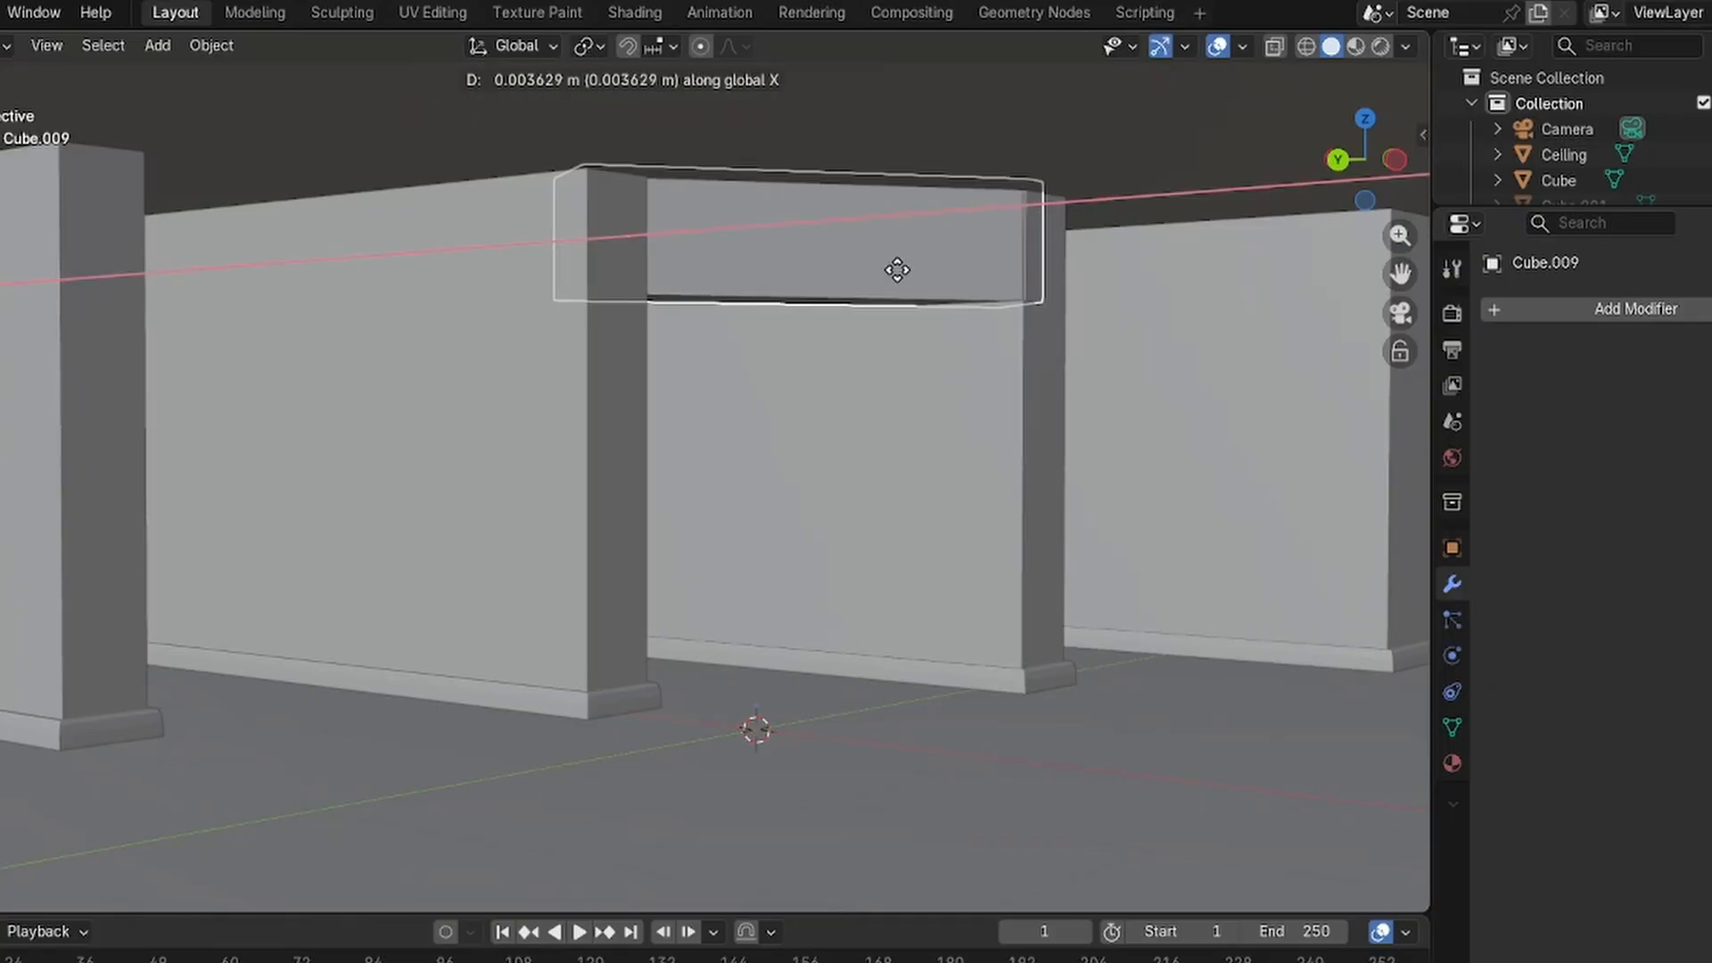
click(897, 269)
Undo the trimmed beam's X moves and the deletion of the cutter beam.
click(1286, 365)
mouse_move(1218, 362)
middle_down()
mouse_move(1030, 389)
mouse_move(1143, 437)
mouse_move(1139, 508)
mouse_move(1097, 562)
mouse_move(1151, 420)
mouse_move(1201, 348)
mouse_move(1226, 362)
middle_up()
scroll(933, 316, up, 4)
mouse_move(1018, 314)
middle_down()
mouse_move(915, 340)
mouse_move(870, 399)
mouse_move(1000, 334)
middle_up()
key(ctrl+z)
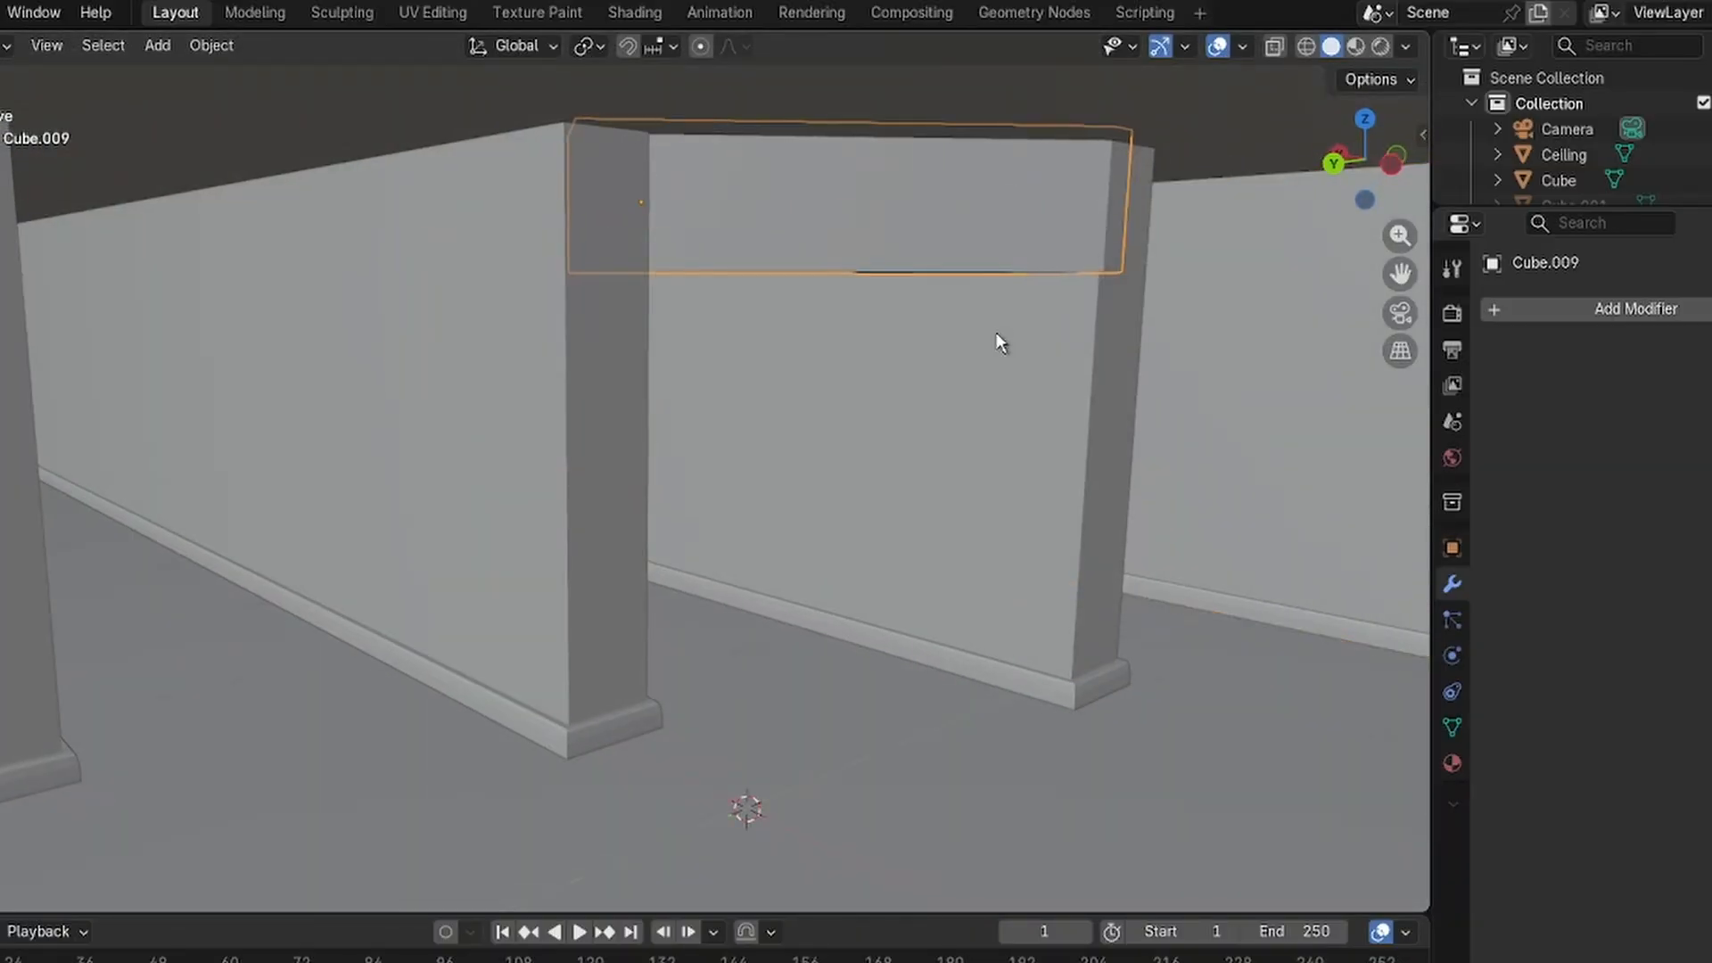
key(ctrl+shift+z)
key(ctrl+z)
key(ctrl+z)
key(ctrl+z)
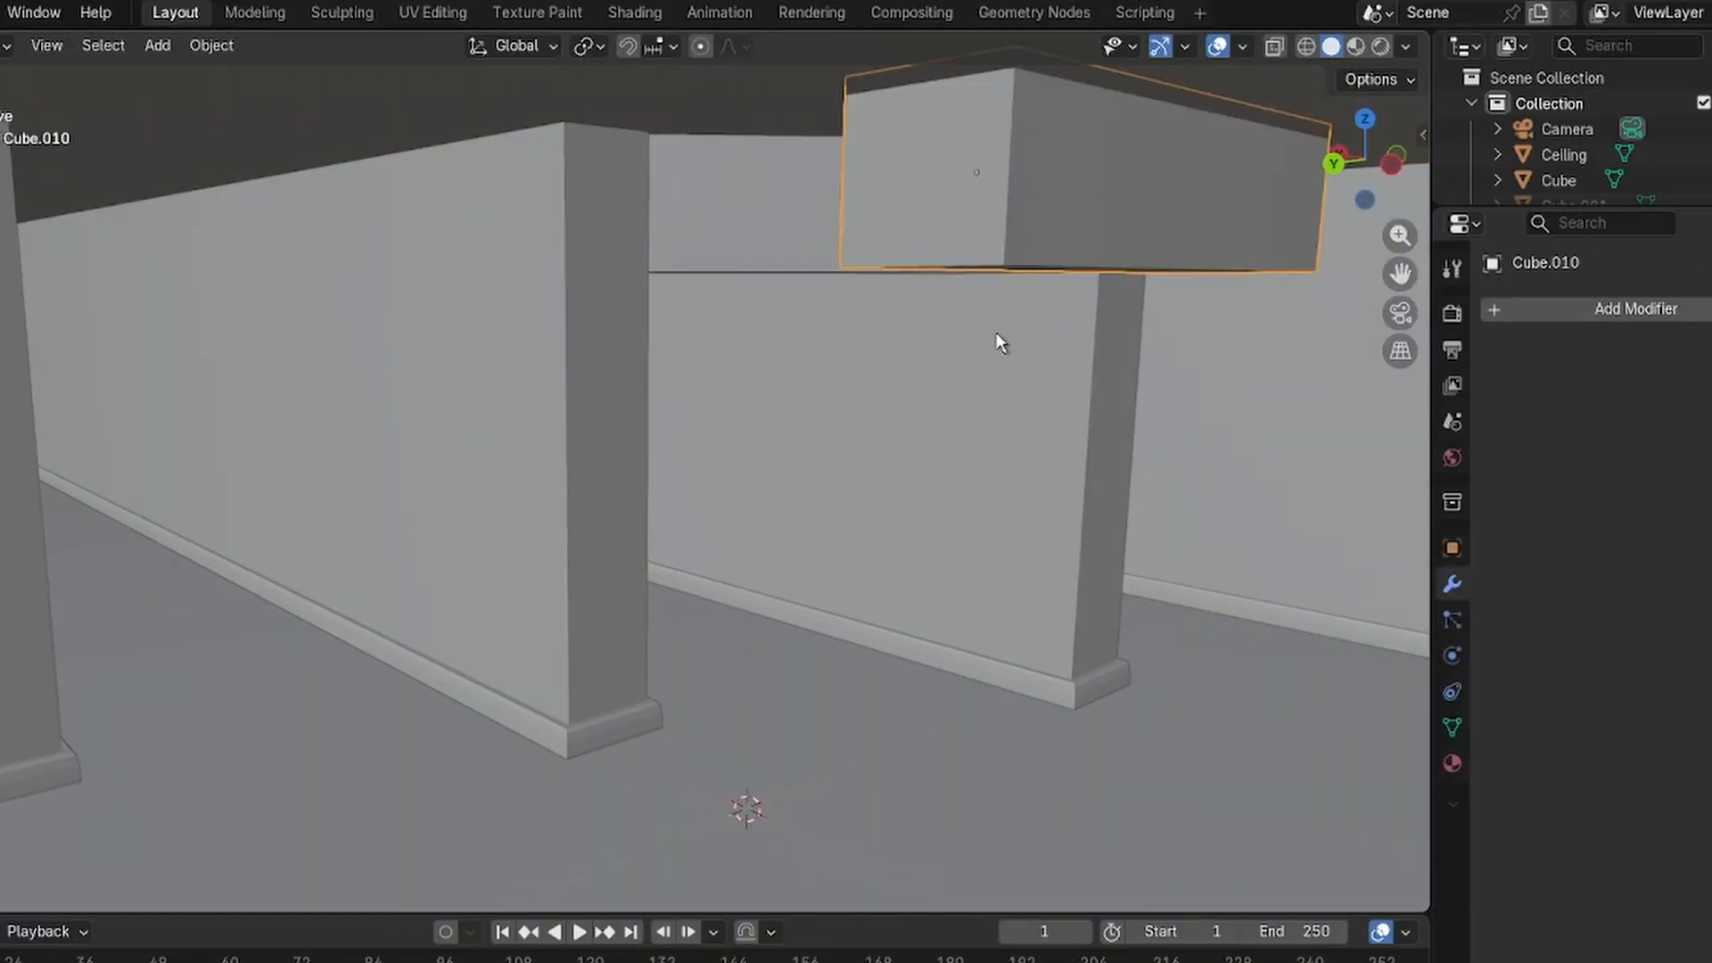
Undo the Boolean application on the slanted beam, back to the modifier with an empty object field.
click(737, 221)
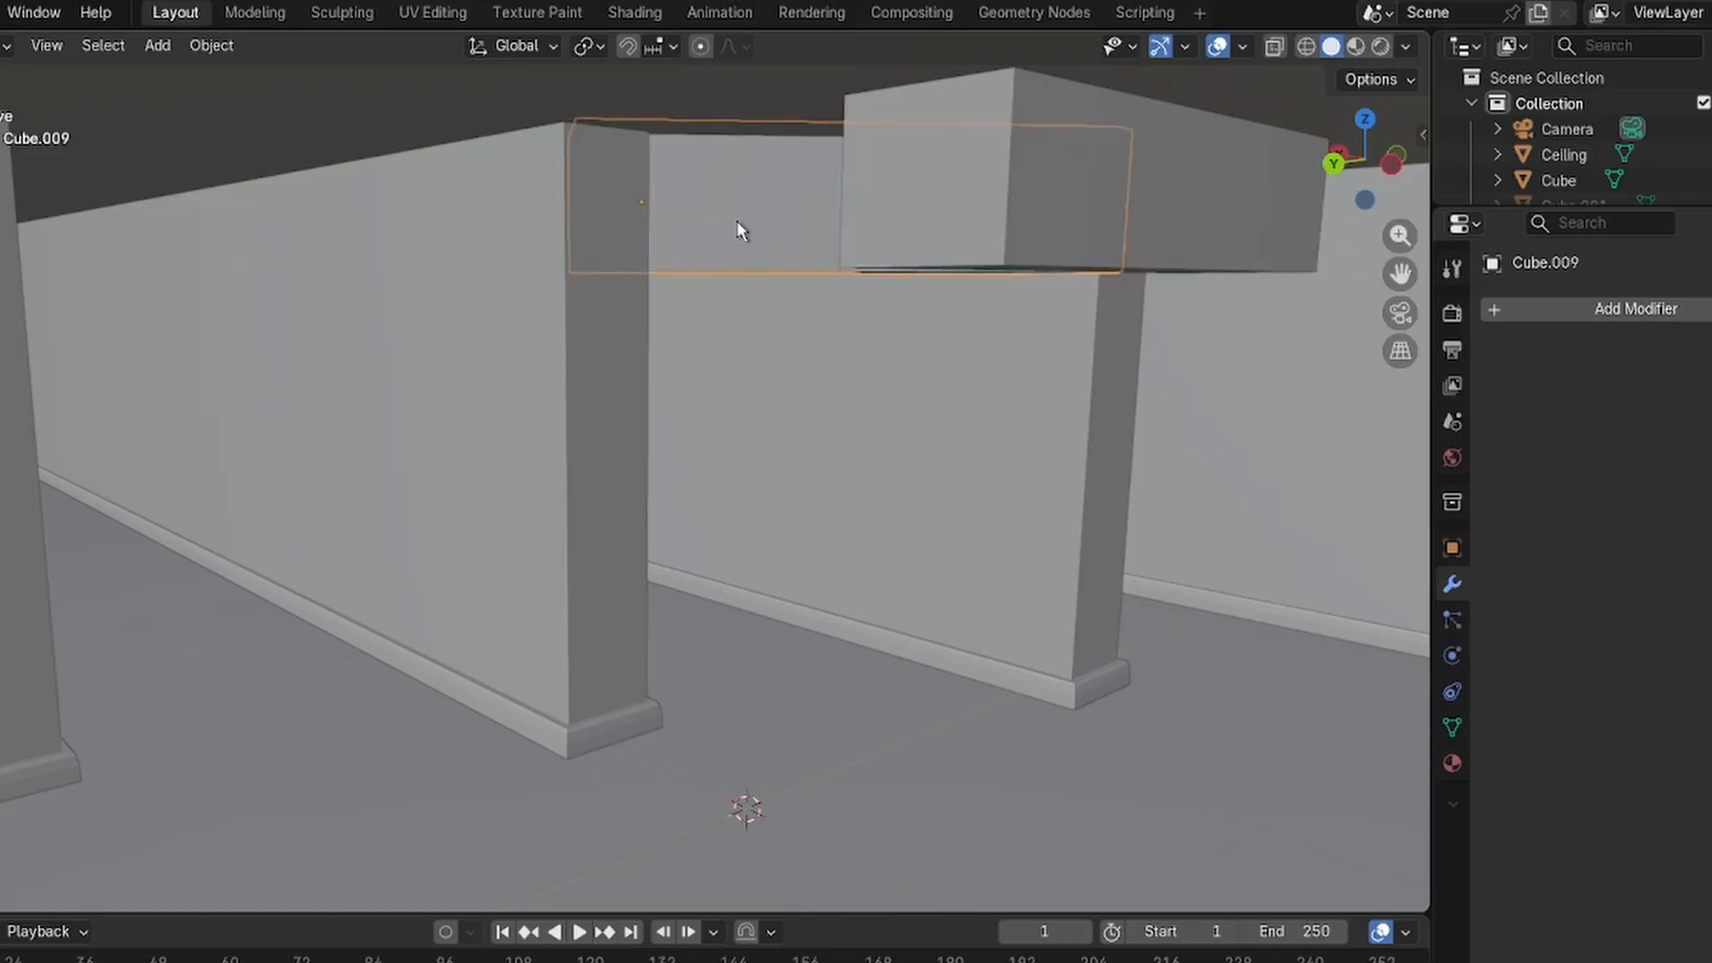
middle_drag(1309, 357, 1006, 573)
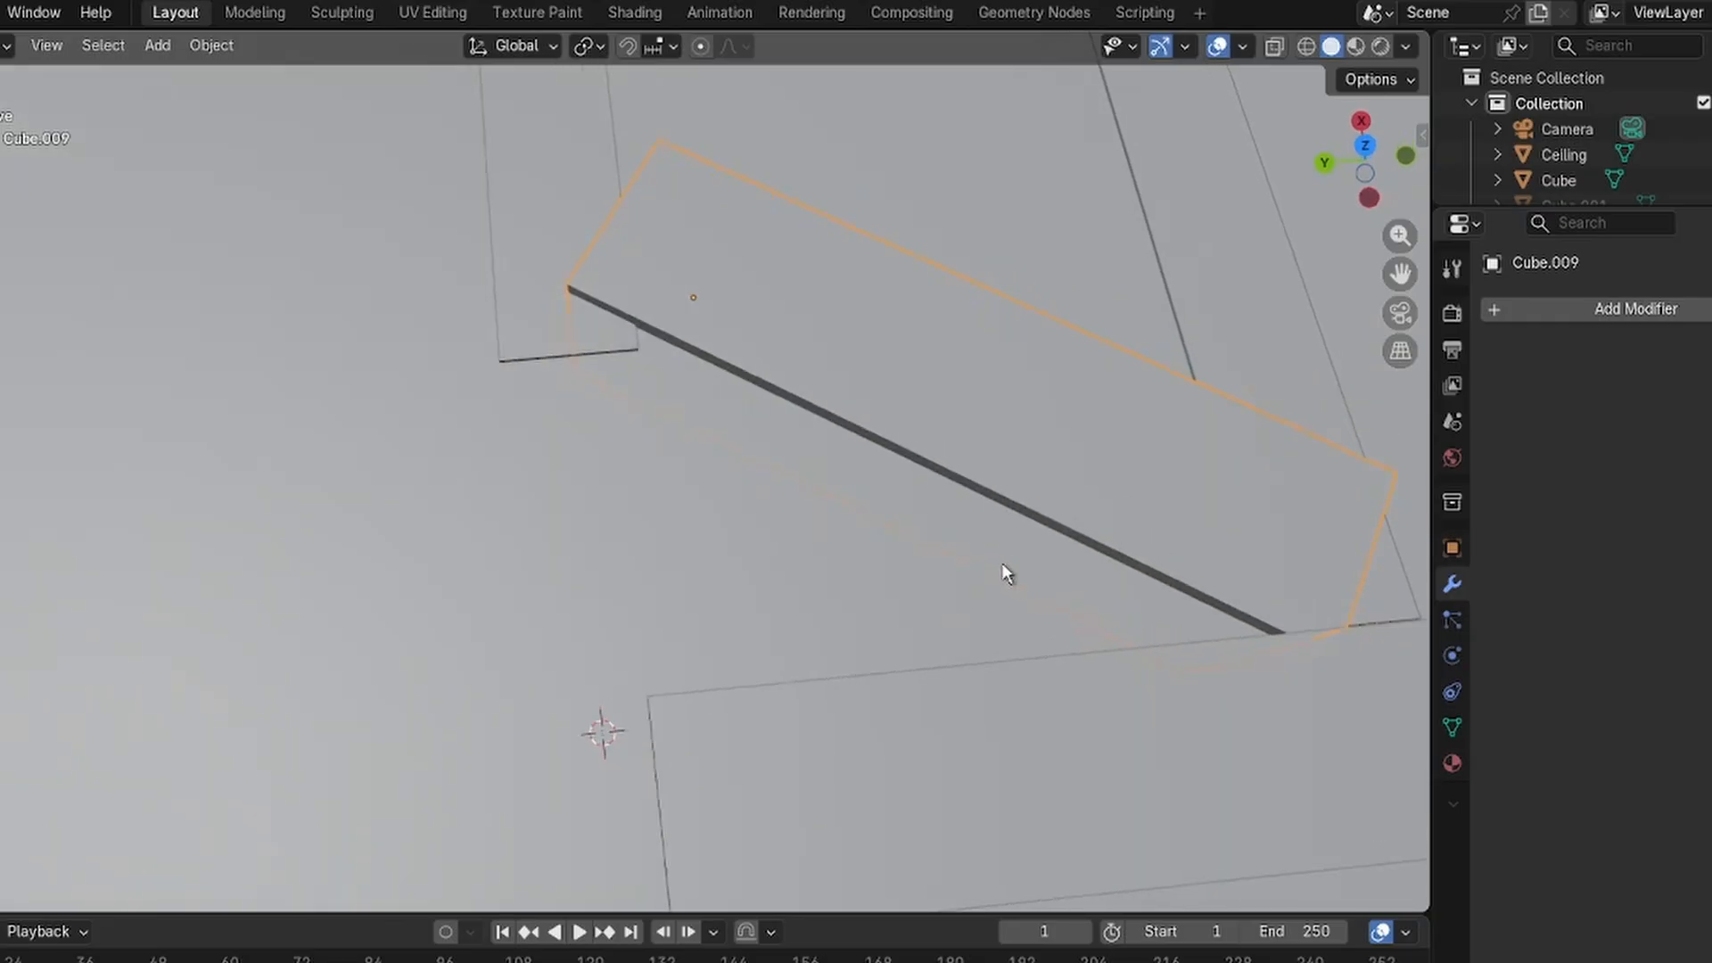
click(1006, 573)
click(1270, 594)
click(1270, 594)
click(1271, 594)
key(ctrl+z)
key(ctrl+z)
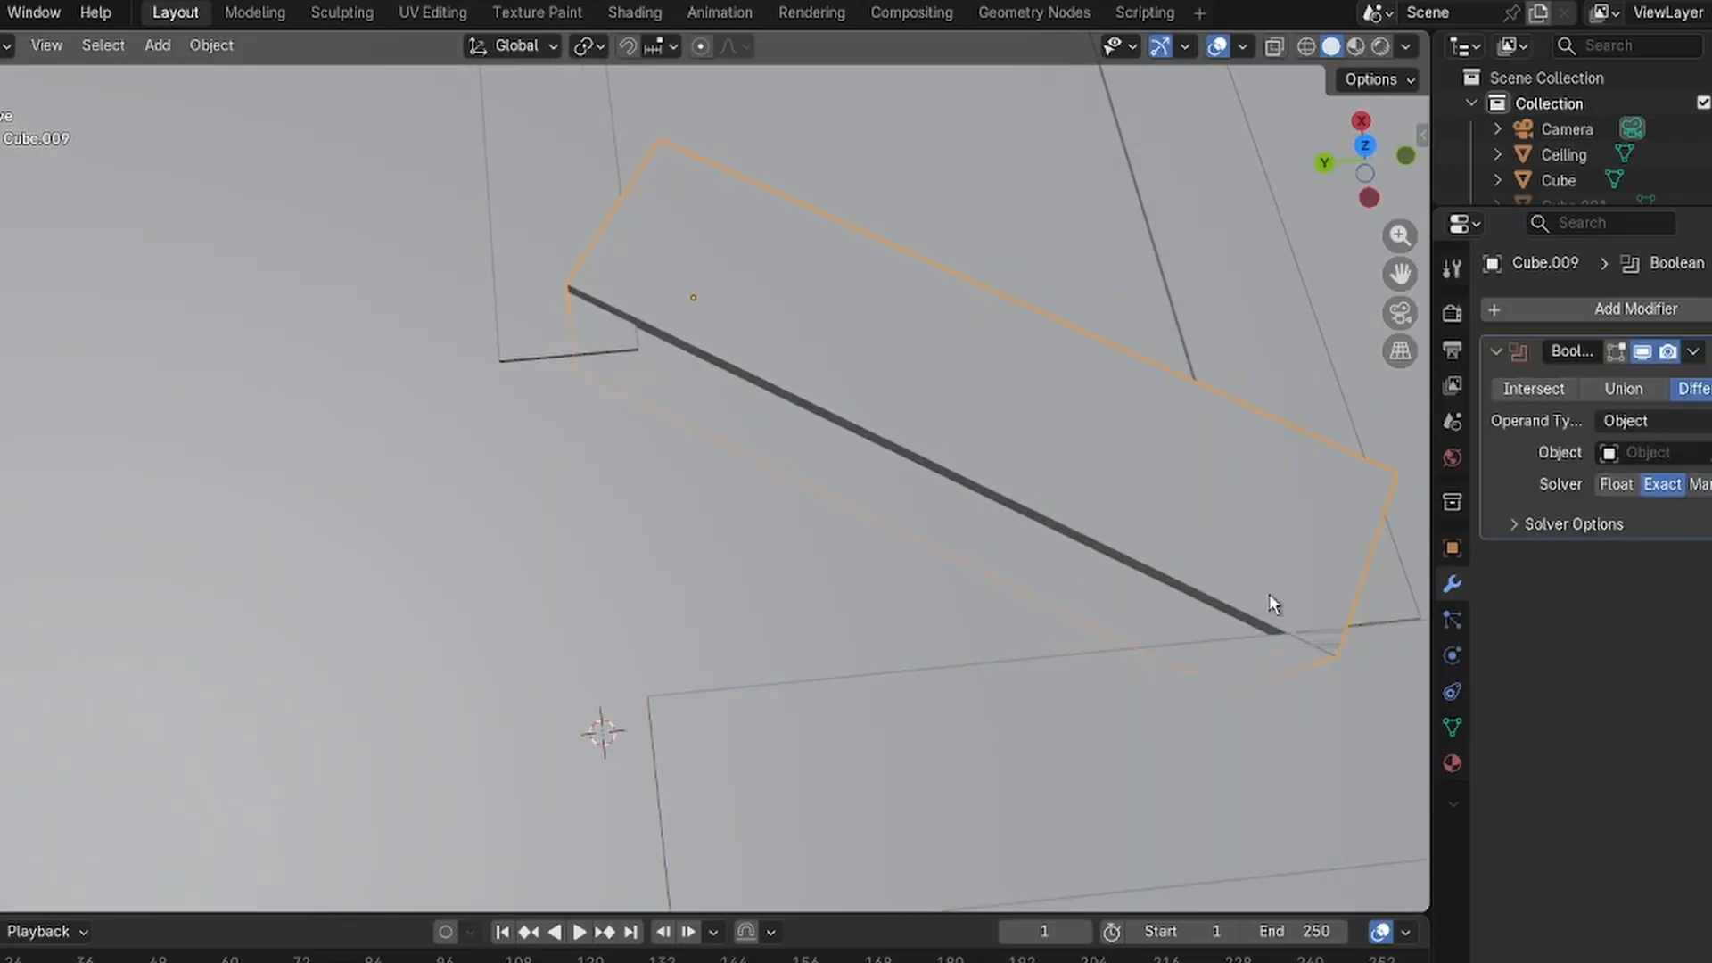
Move the cutter beam along global X by about 0.0035 m to align it with the wall end.
click(1351, 711)
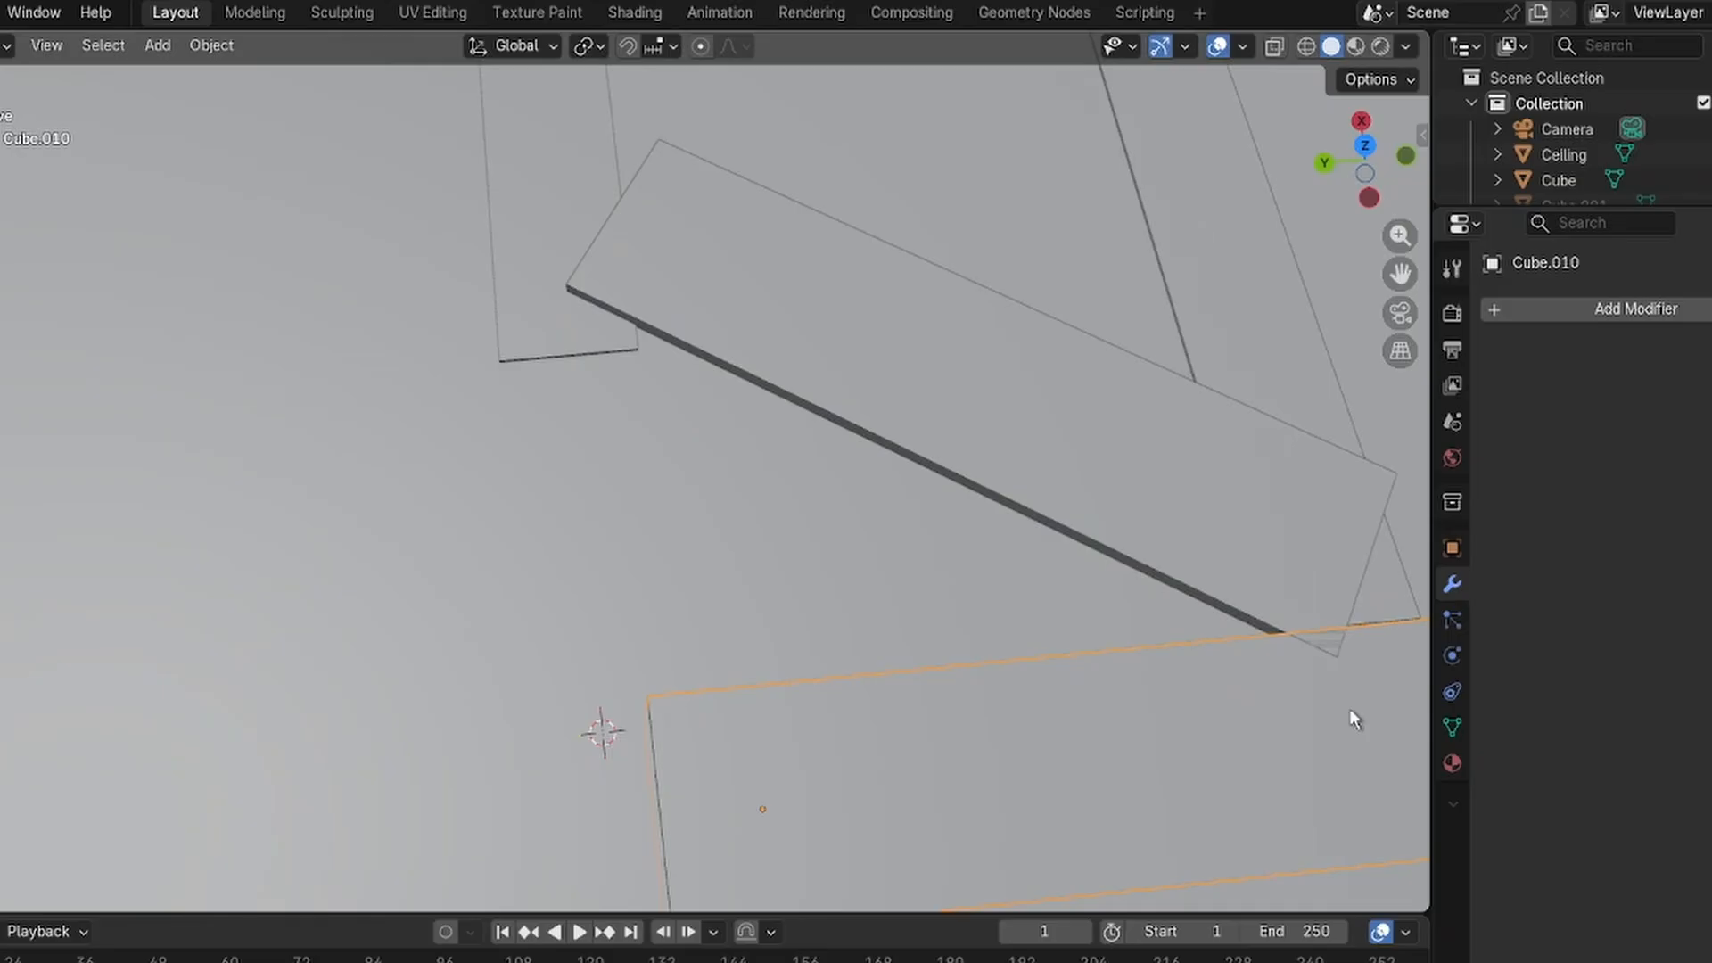
key(g)
key(x)
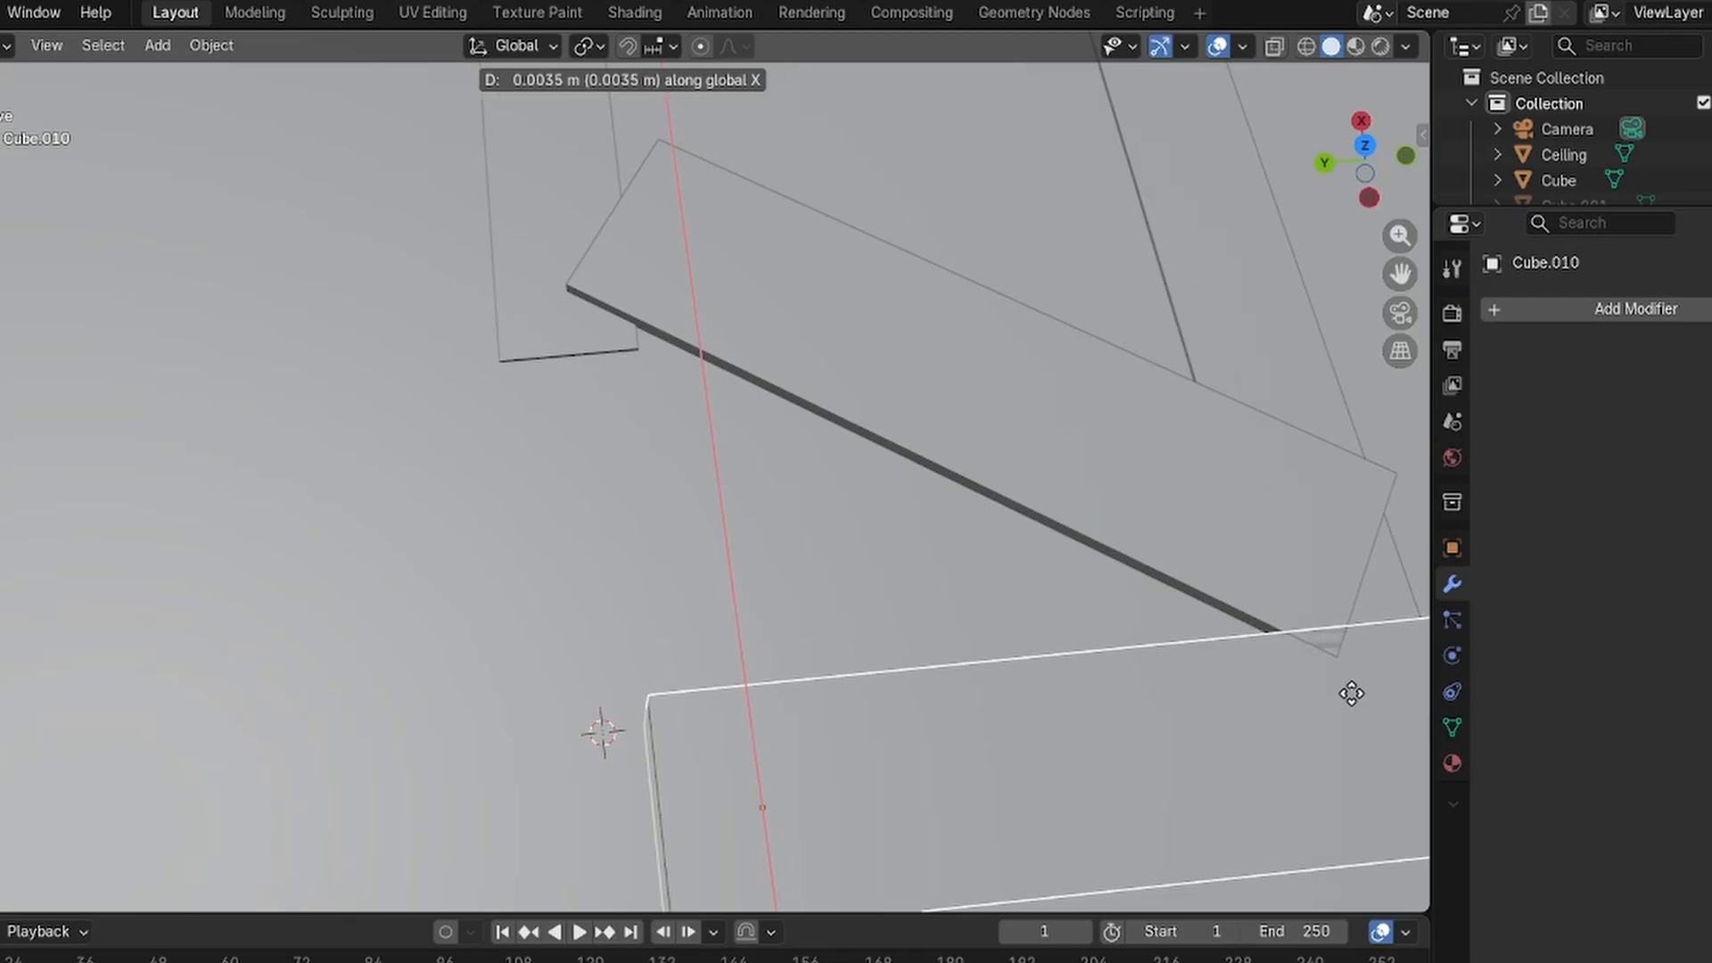
click(1351, 693)
Assign the cutter beam as the slanted beam's Boolean object and temporarily hide it to check the cut.
click(1249, 565)
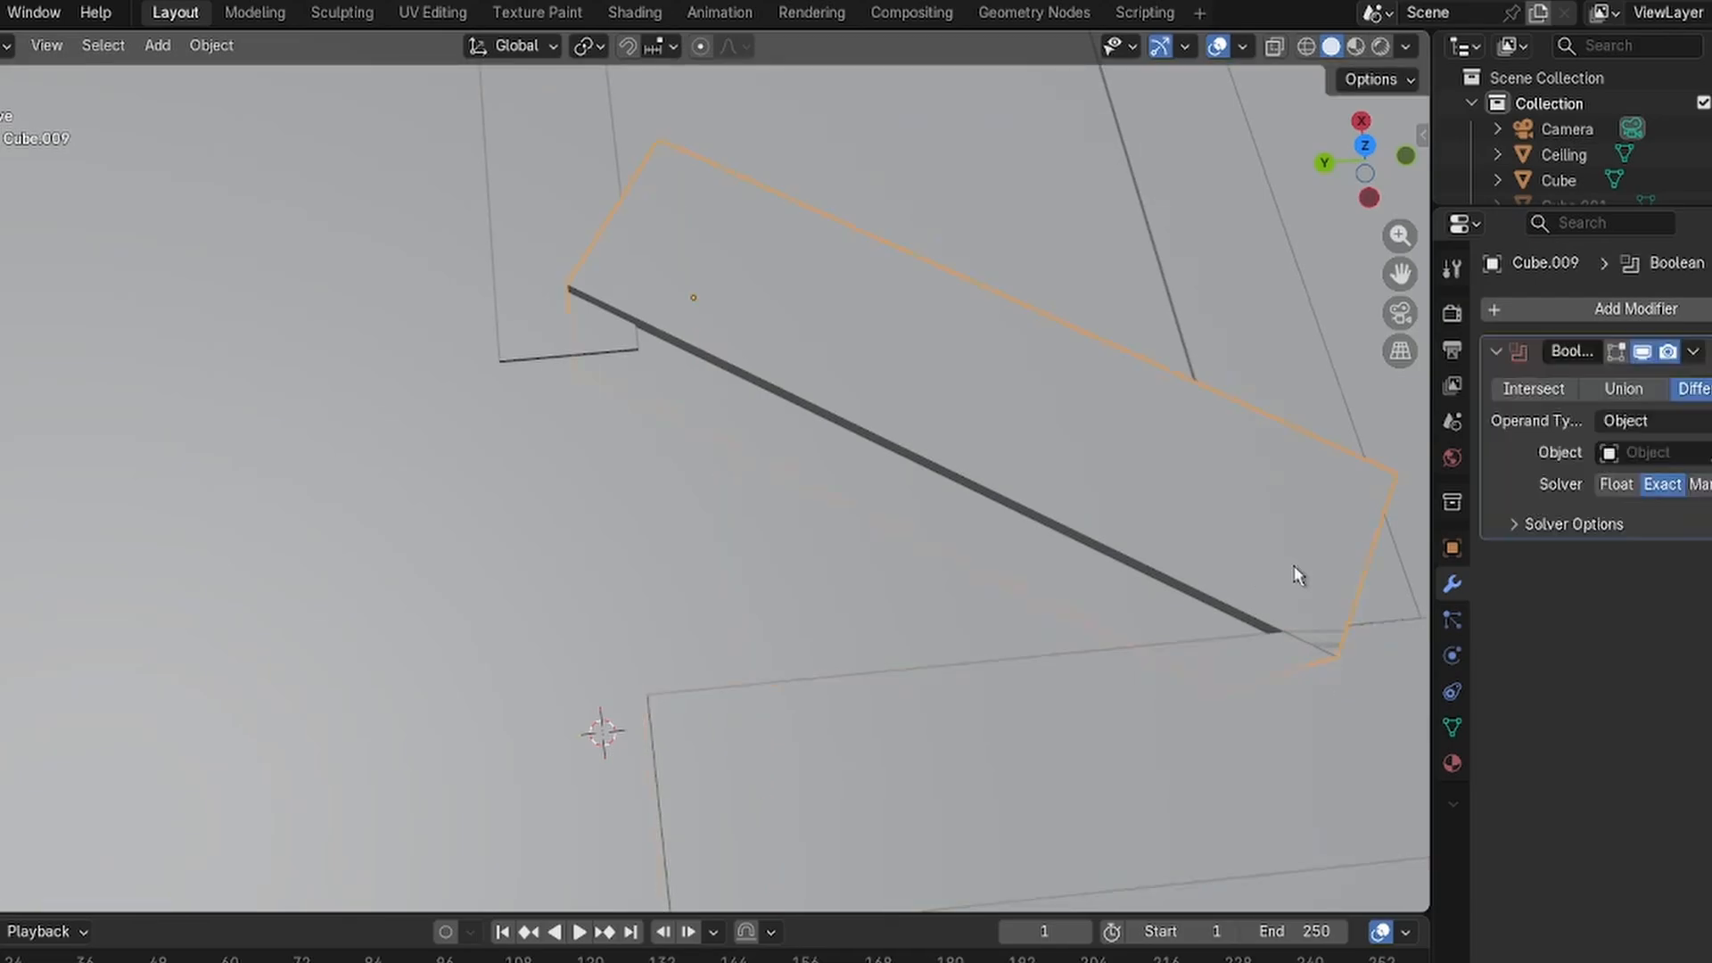
click(999, 757)
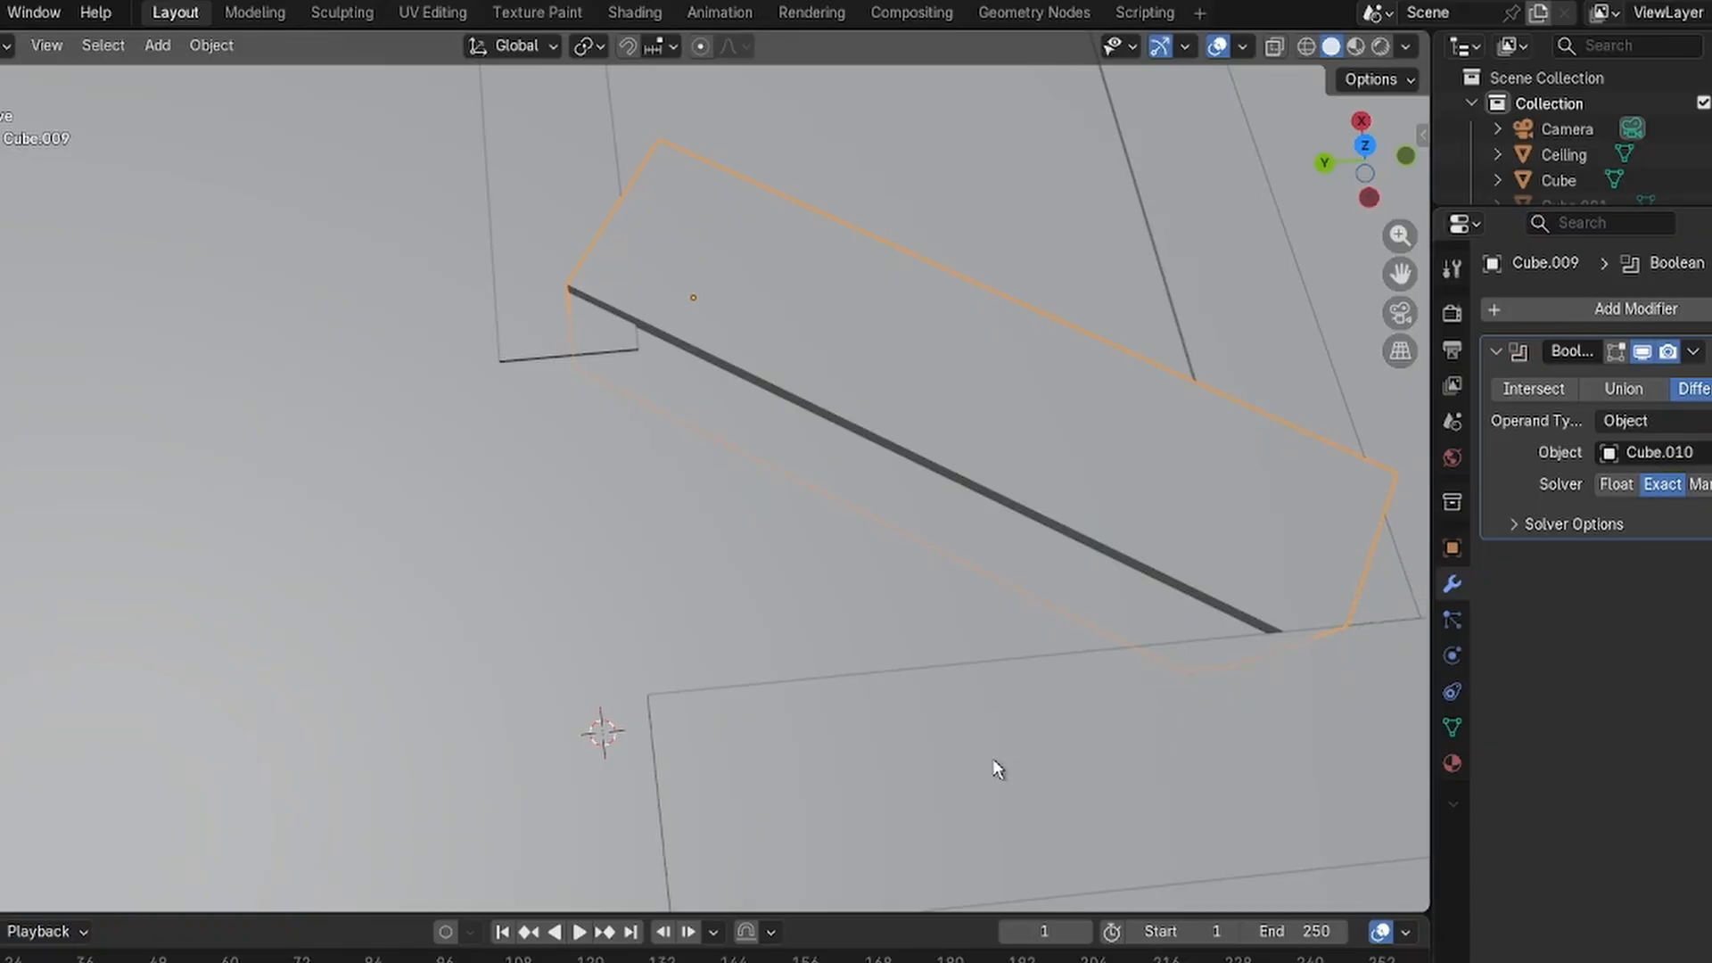
click(1201, 747)
key(h)
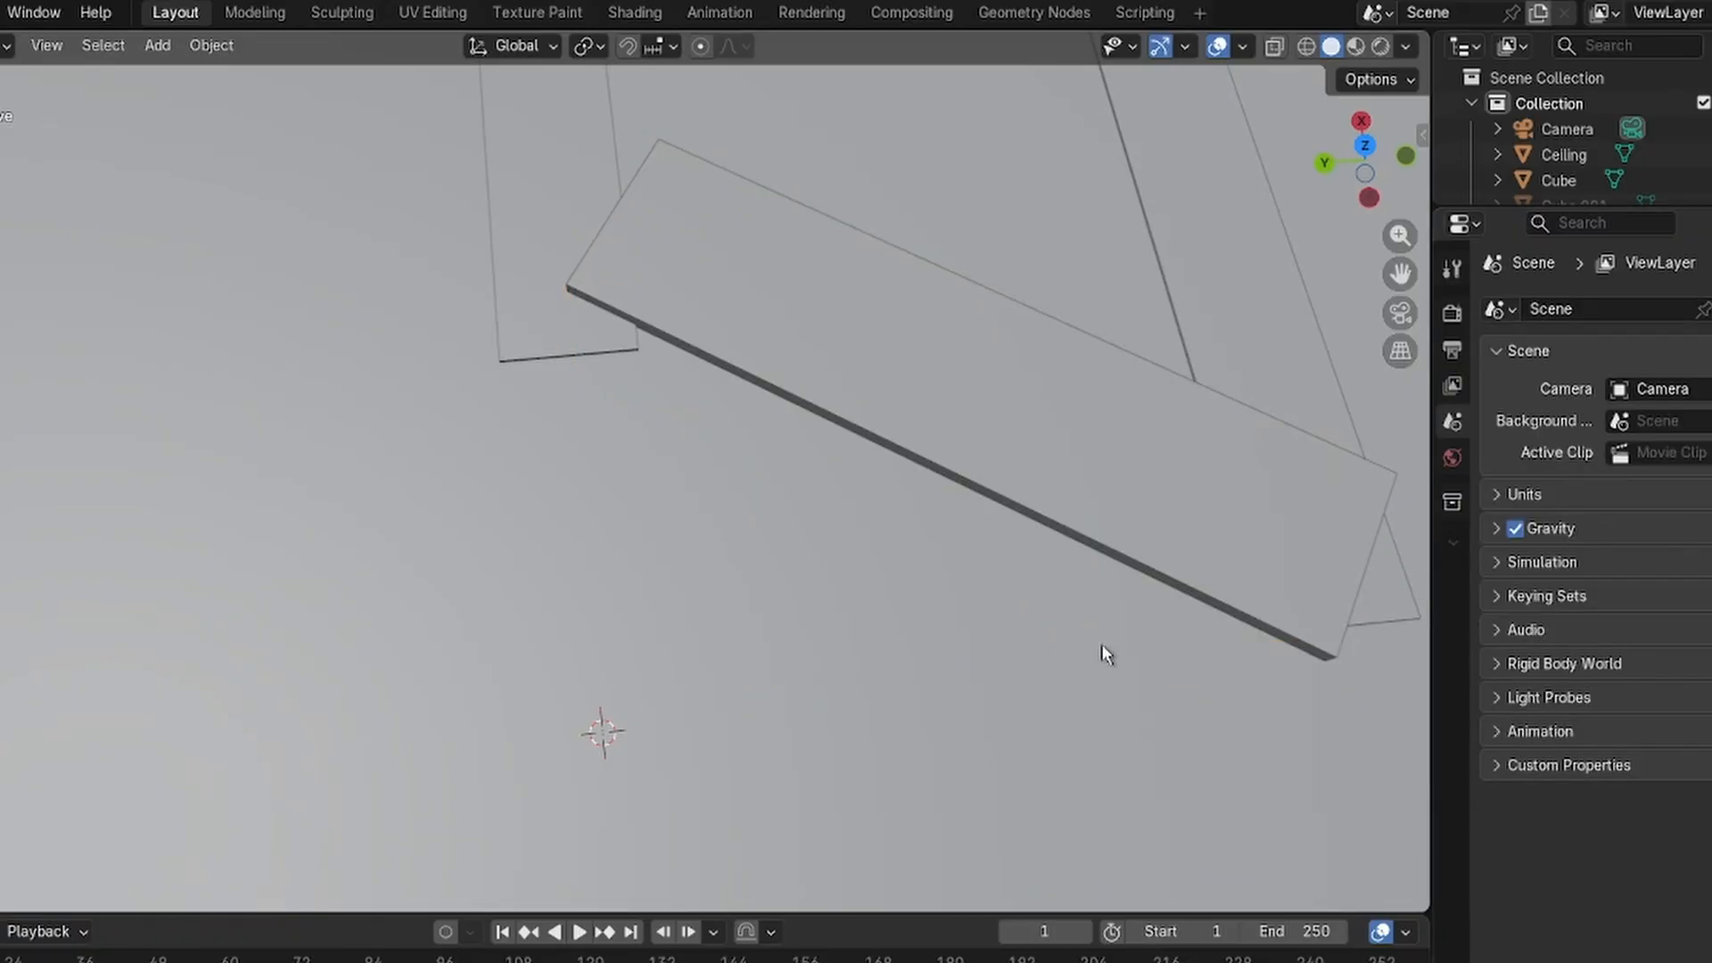
key(alt+h)
Apply the Boolean modifier on the slanted beam and delete the cutter beam.
click(1171, 536)
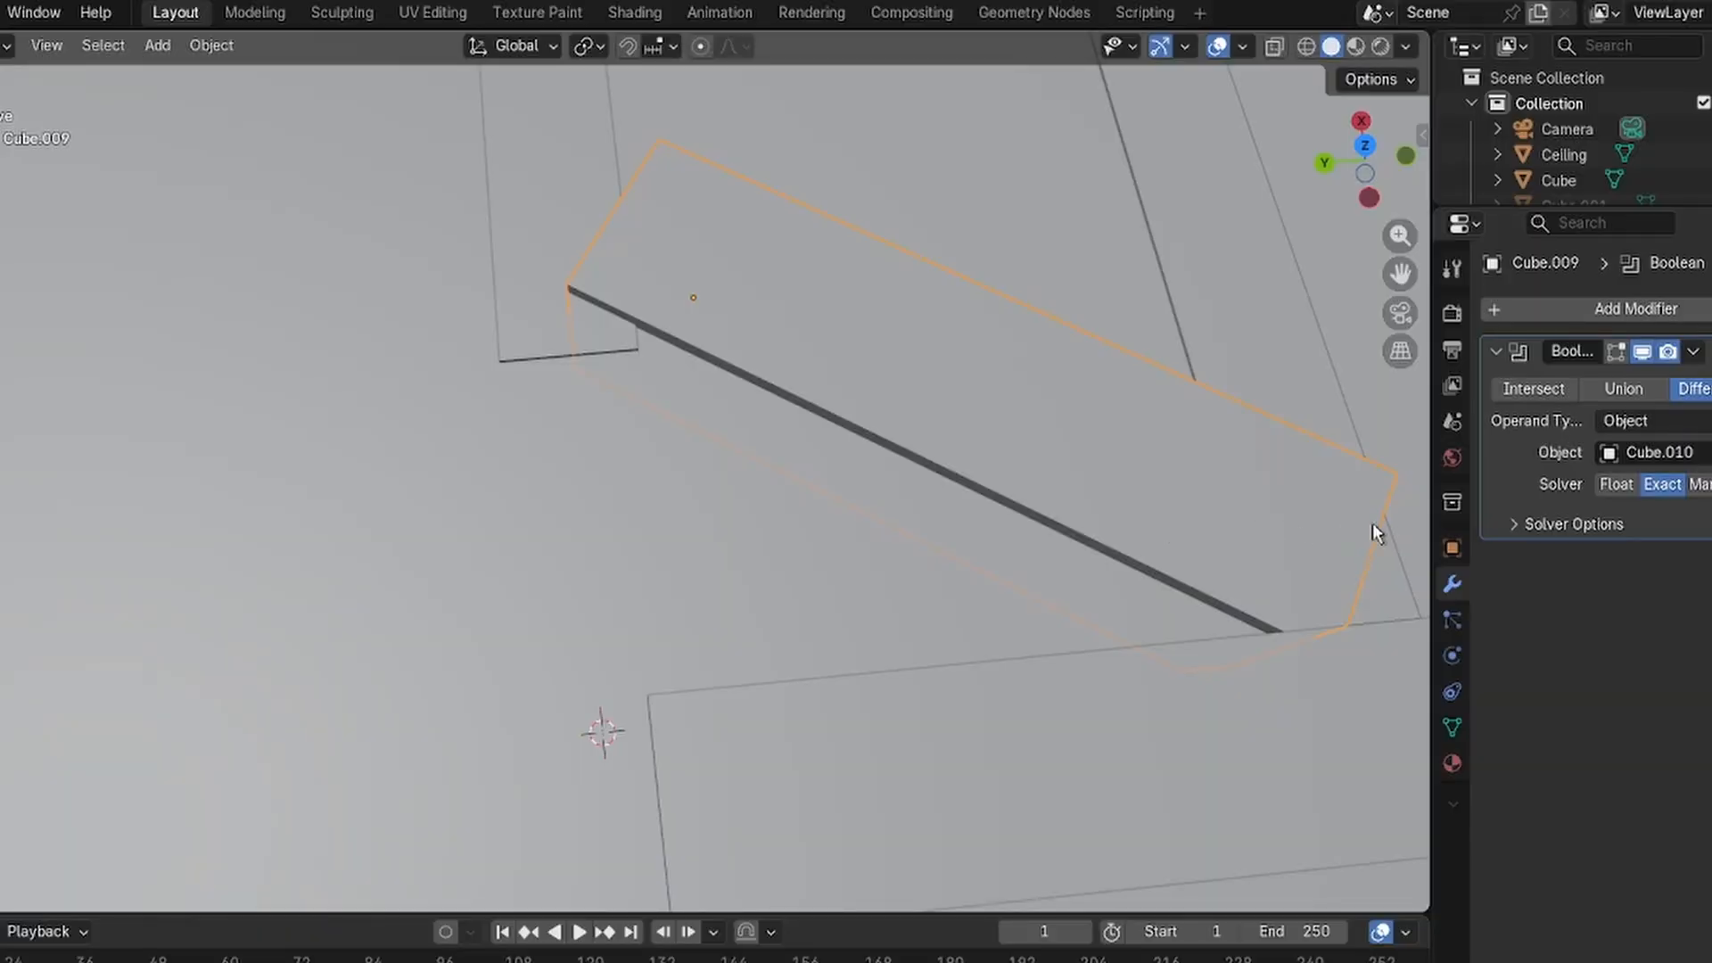
key(ctrl+a)
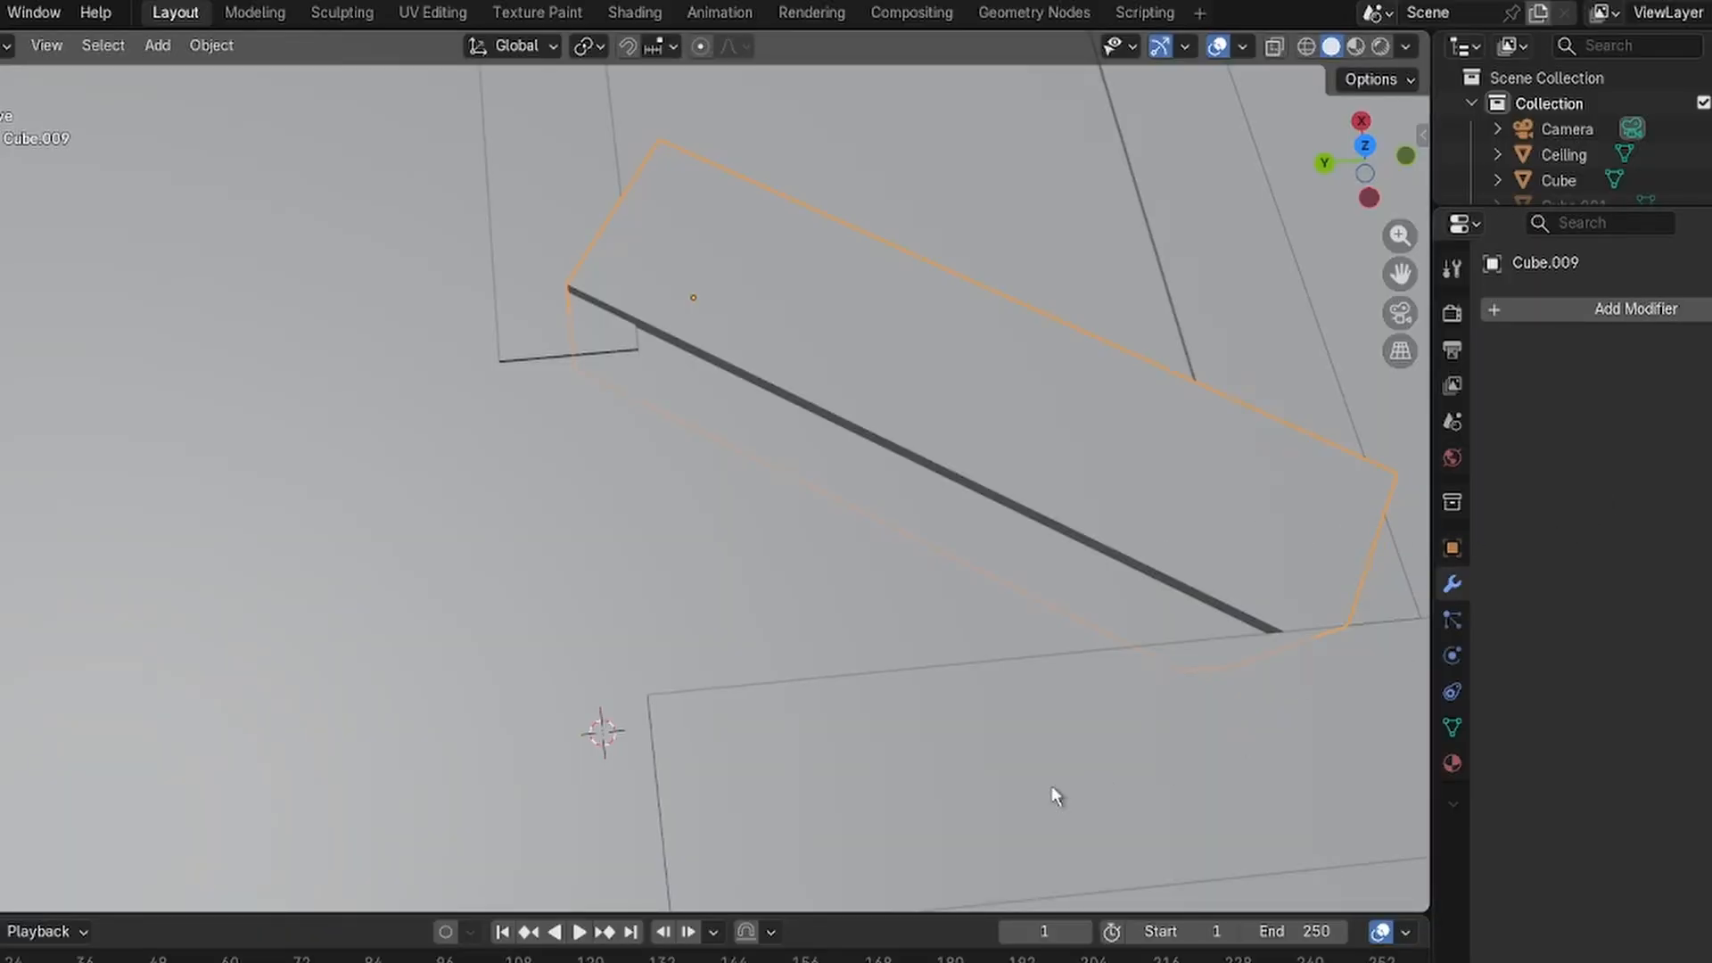
click(1001, 794)
key(Delete)
Move the trimmed beam along global X by about 0.006 m and check it through the camera.
middle_drag(1050, 743, 1126, 501)
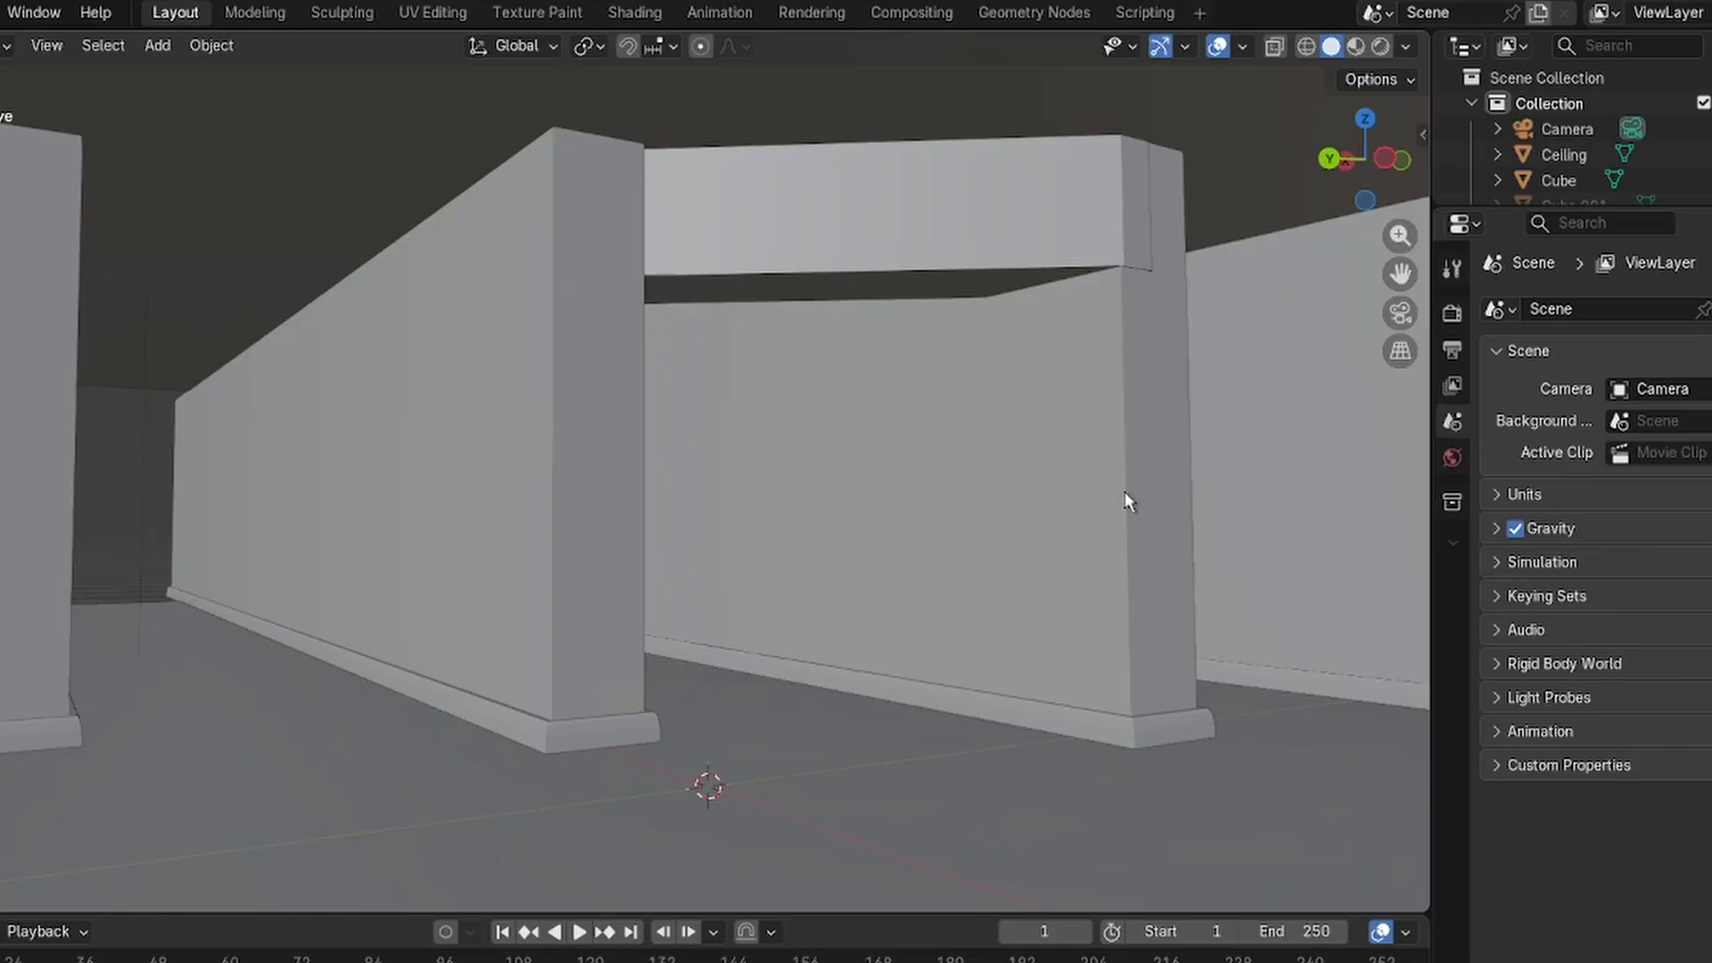
click(957, 237)
key(g)
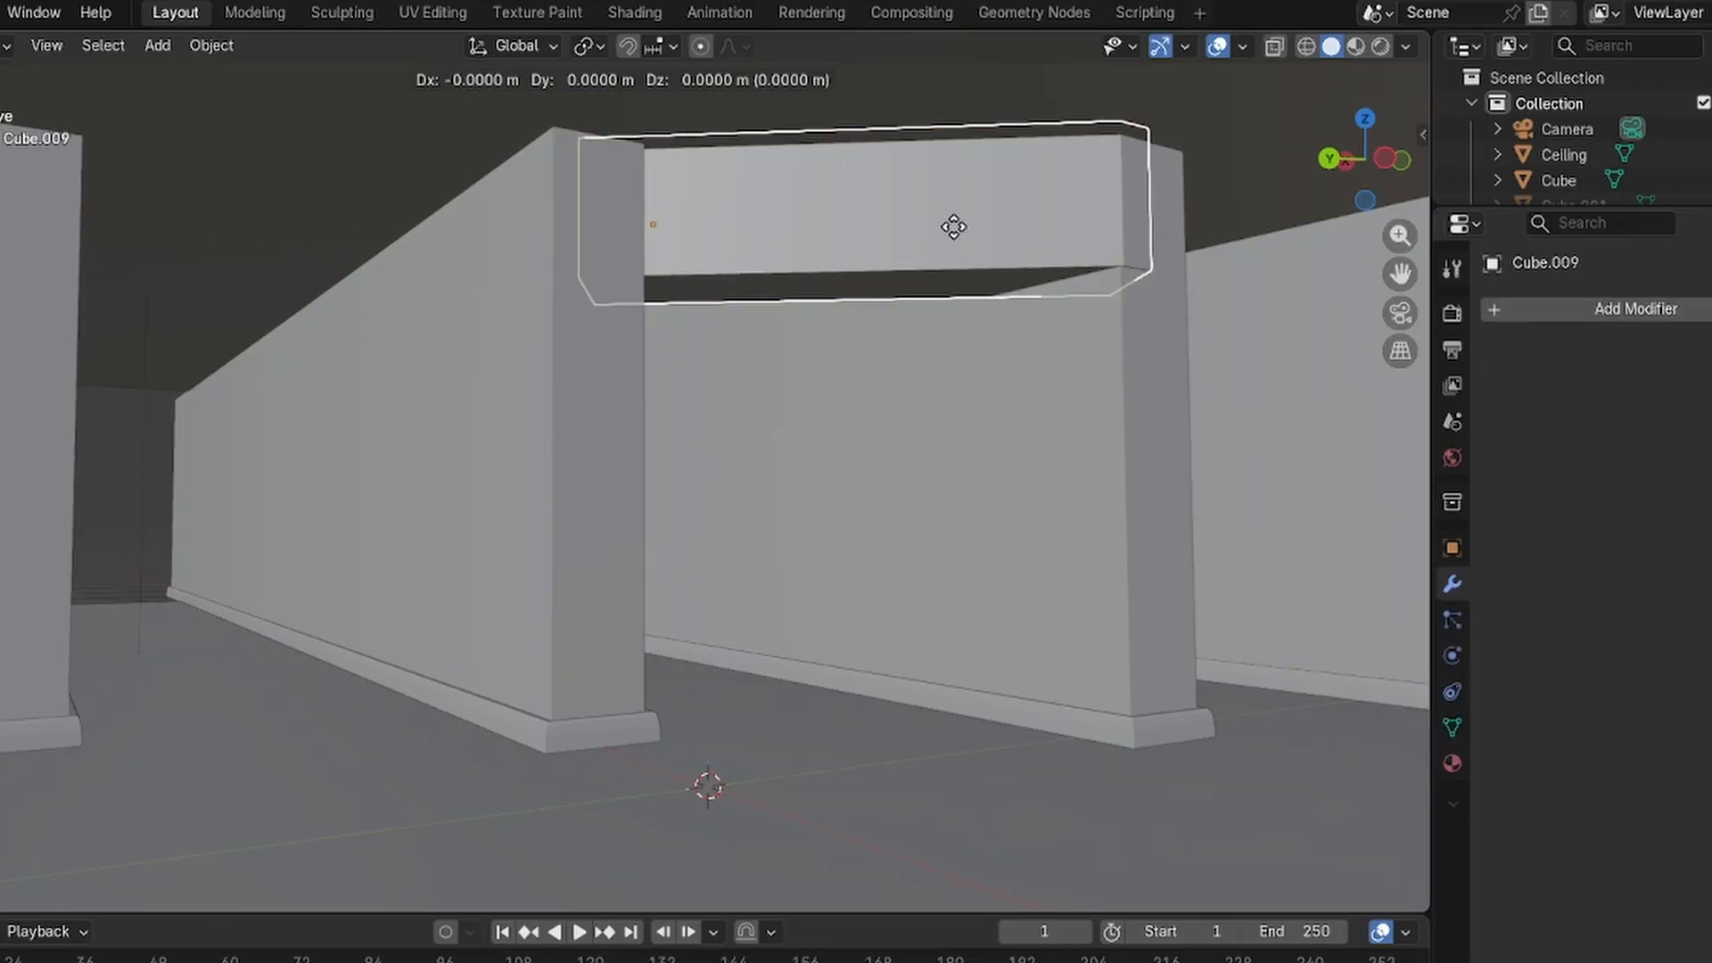
key(x)
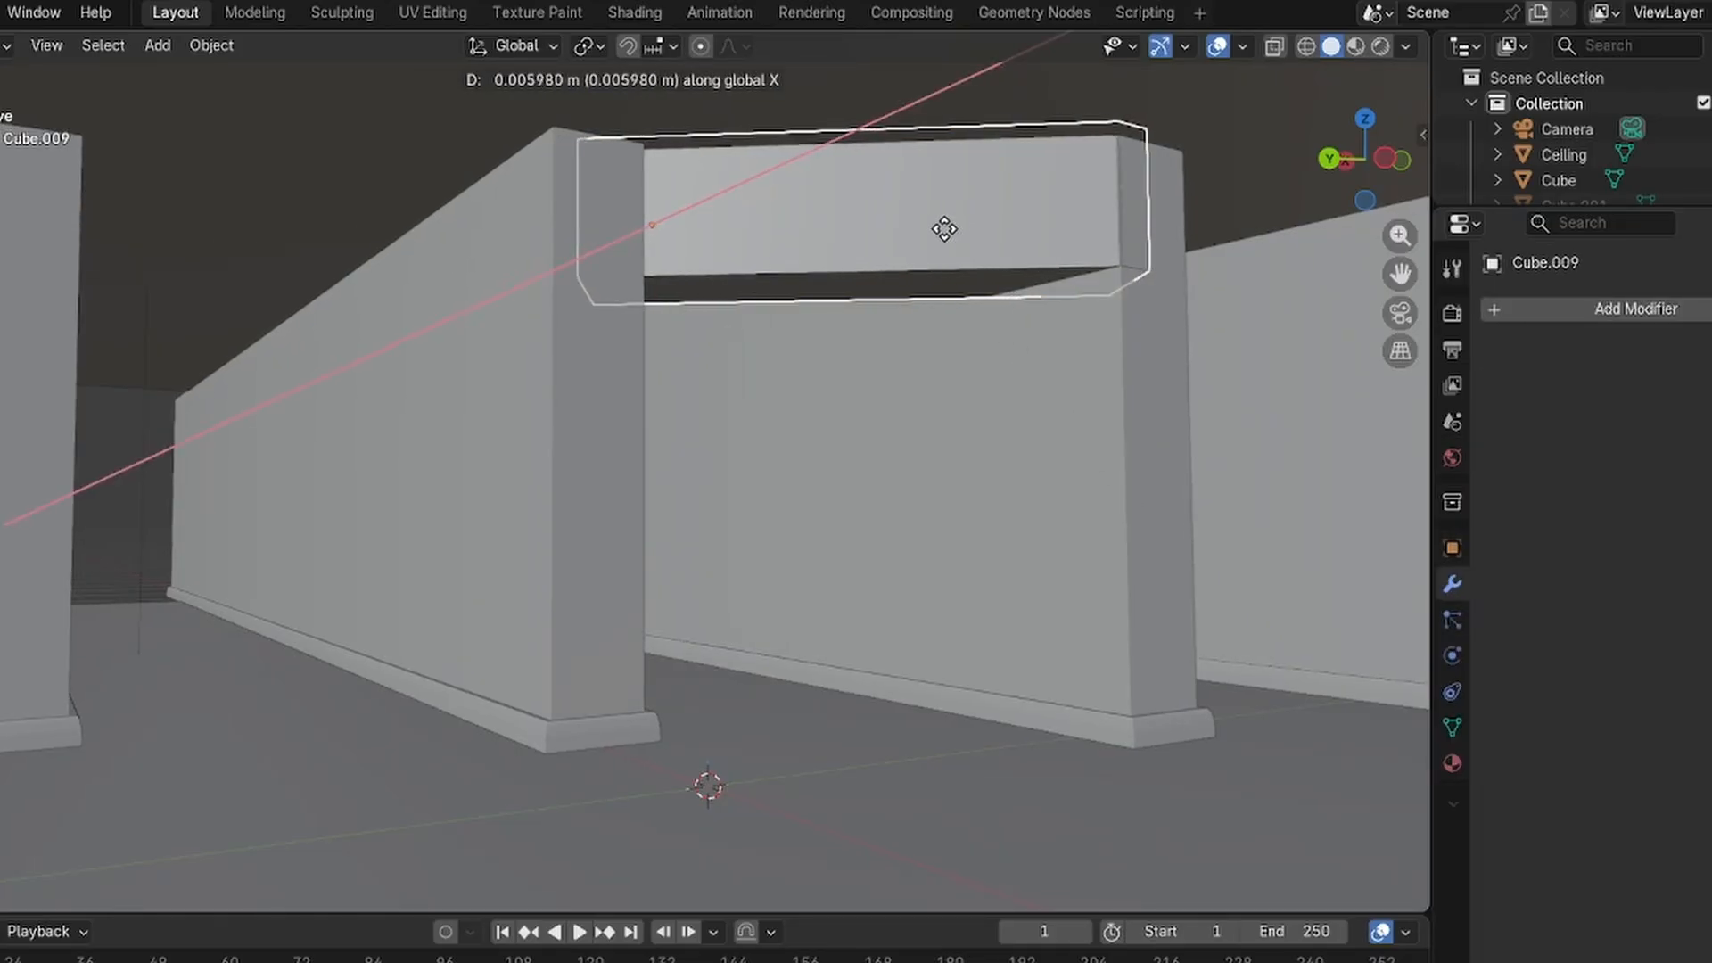
click(939, 229)
click(1158, 442)
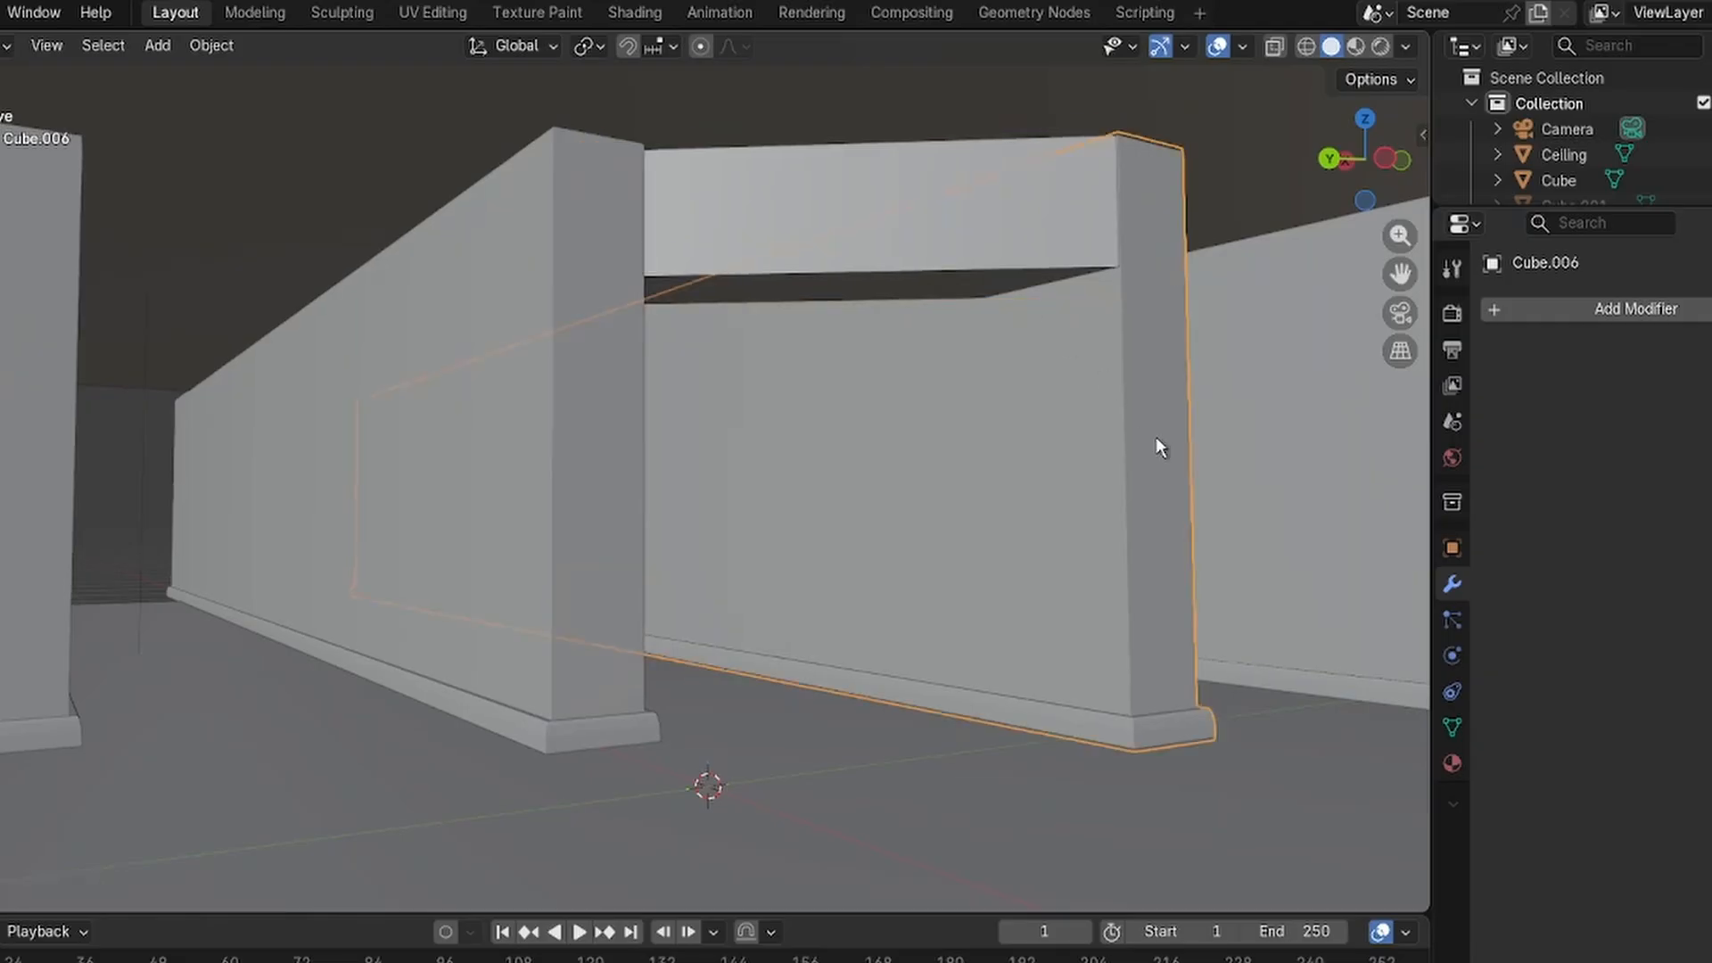
click(1400, 313)
scroll(1076, 452, down, 5)
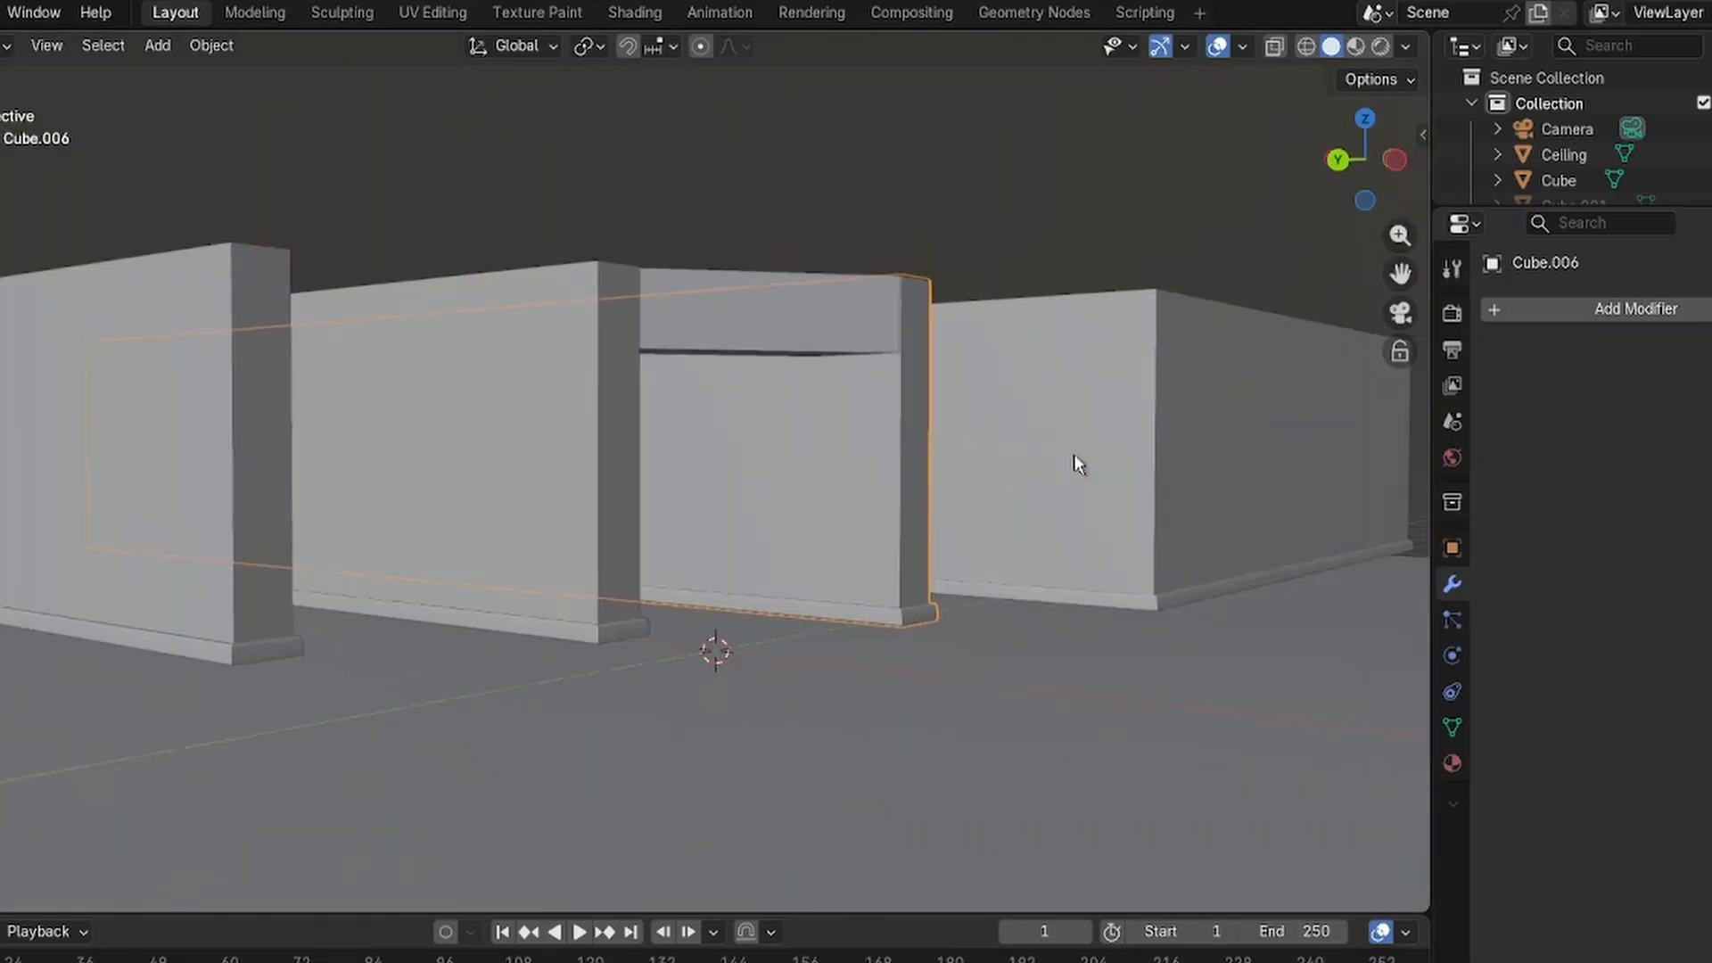
scroll(1070, 459, up, 2)
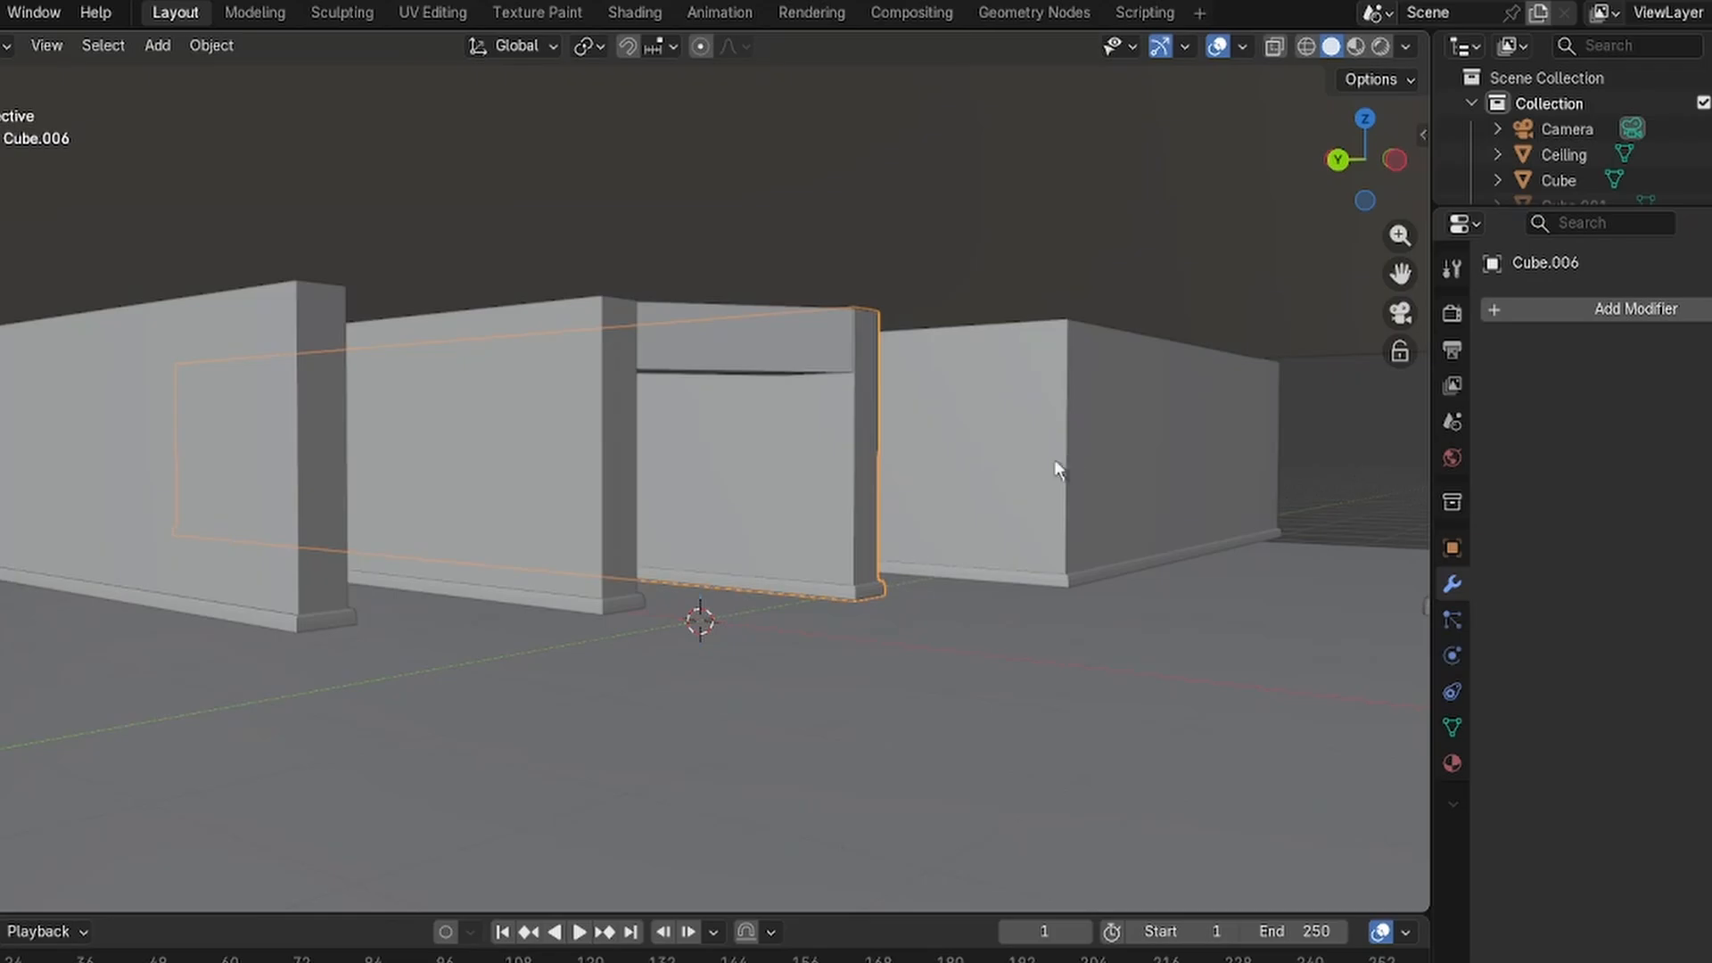
Add a mesh cube and move it toward the large wall block beside the short beam.
click(1070, 459)
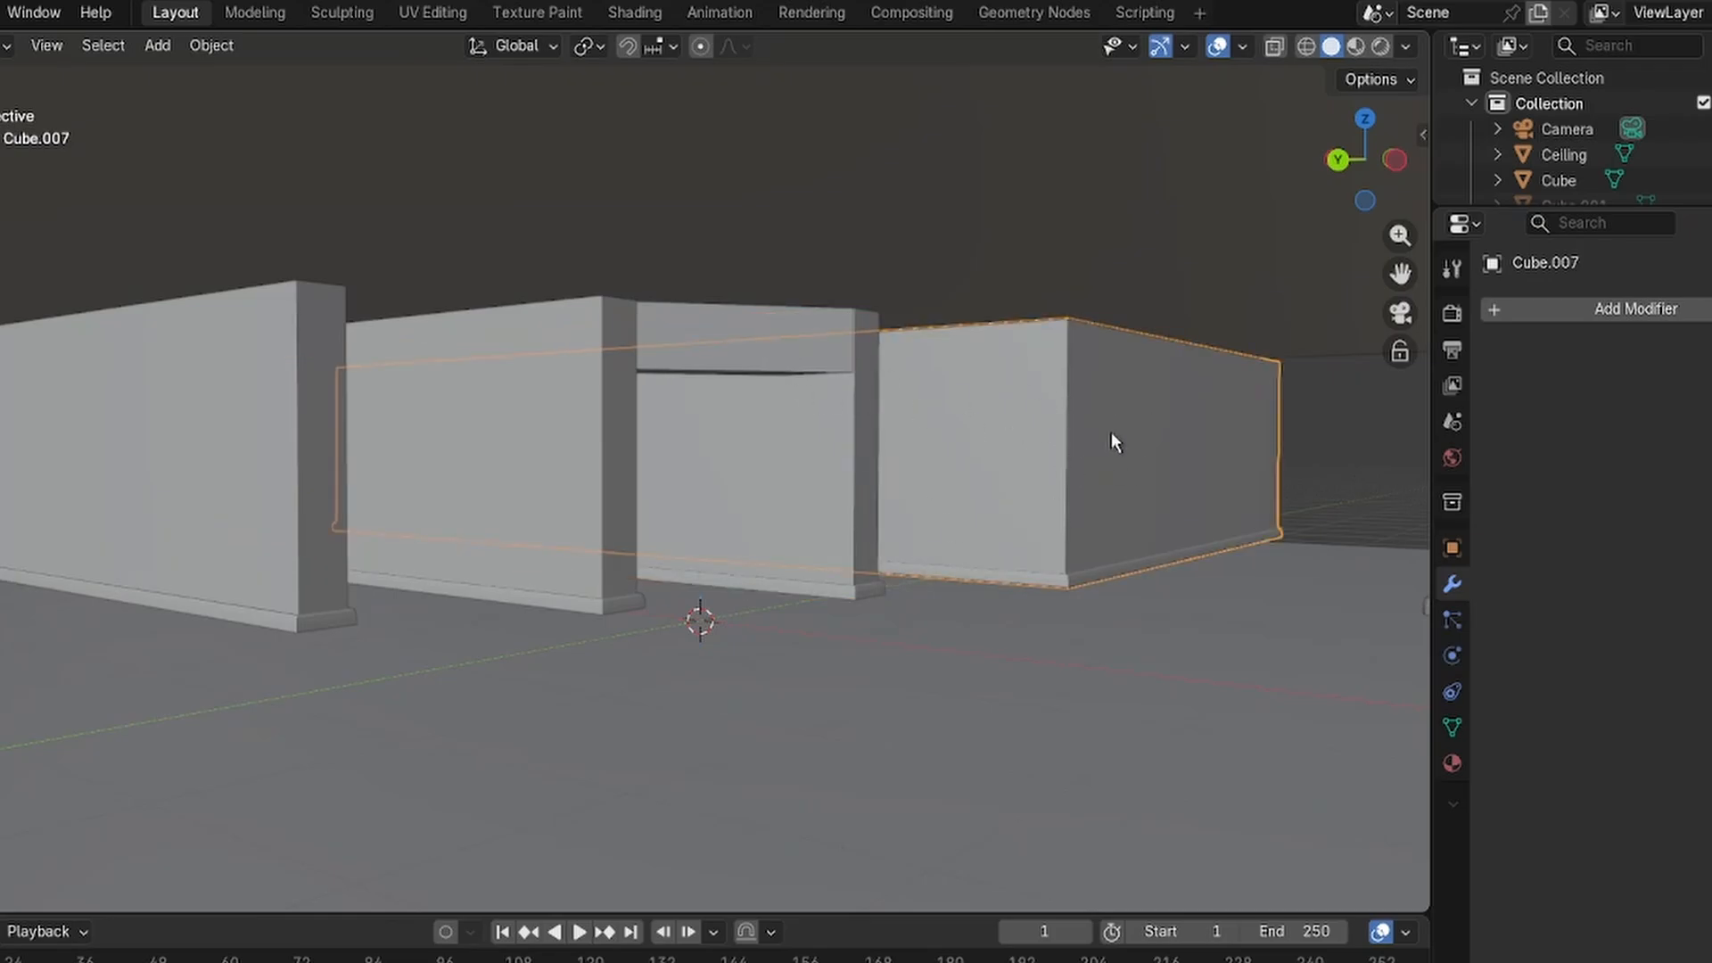
middle_drag(1281, 465, 900, 403)
scroll(1070, 455, up, 3)
scroll(891, 404, up, 2)
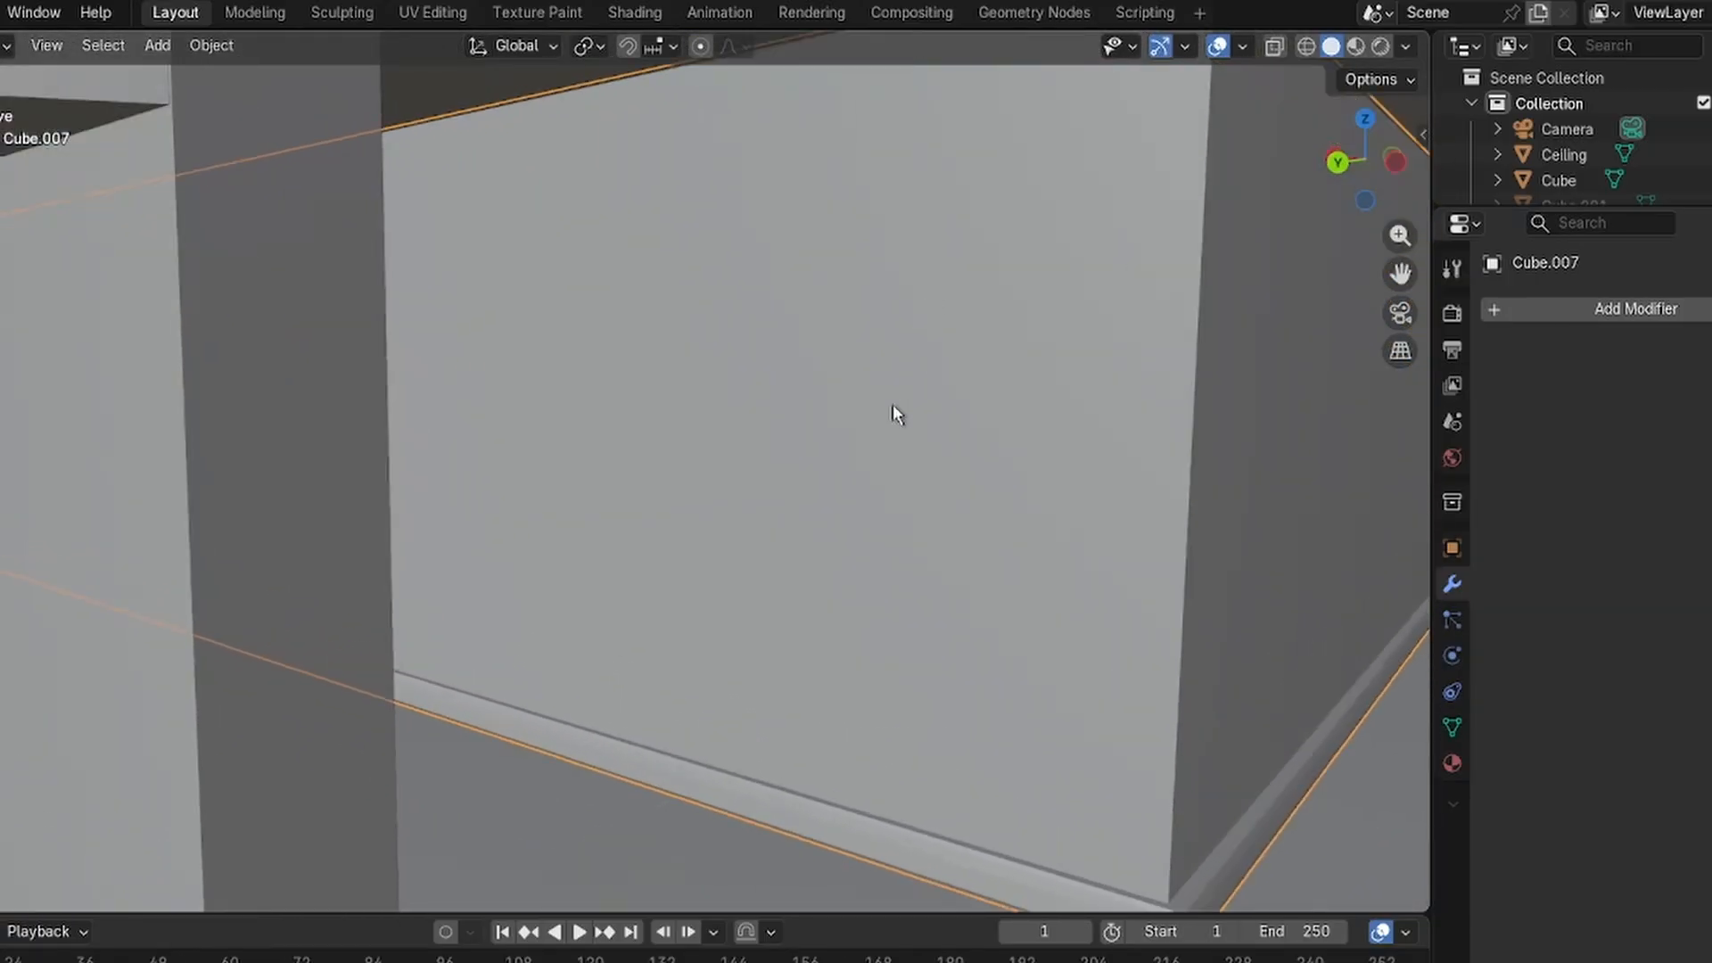
scroll(922, 353, down, 2)
key(shift+a)
mouse_move(912, 341)
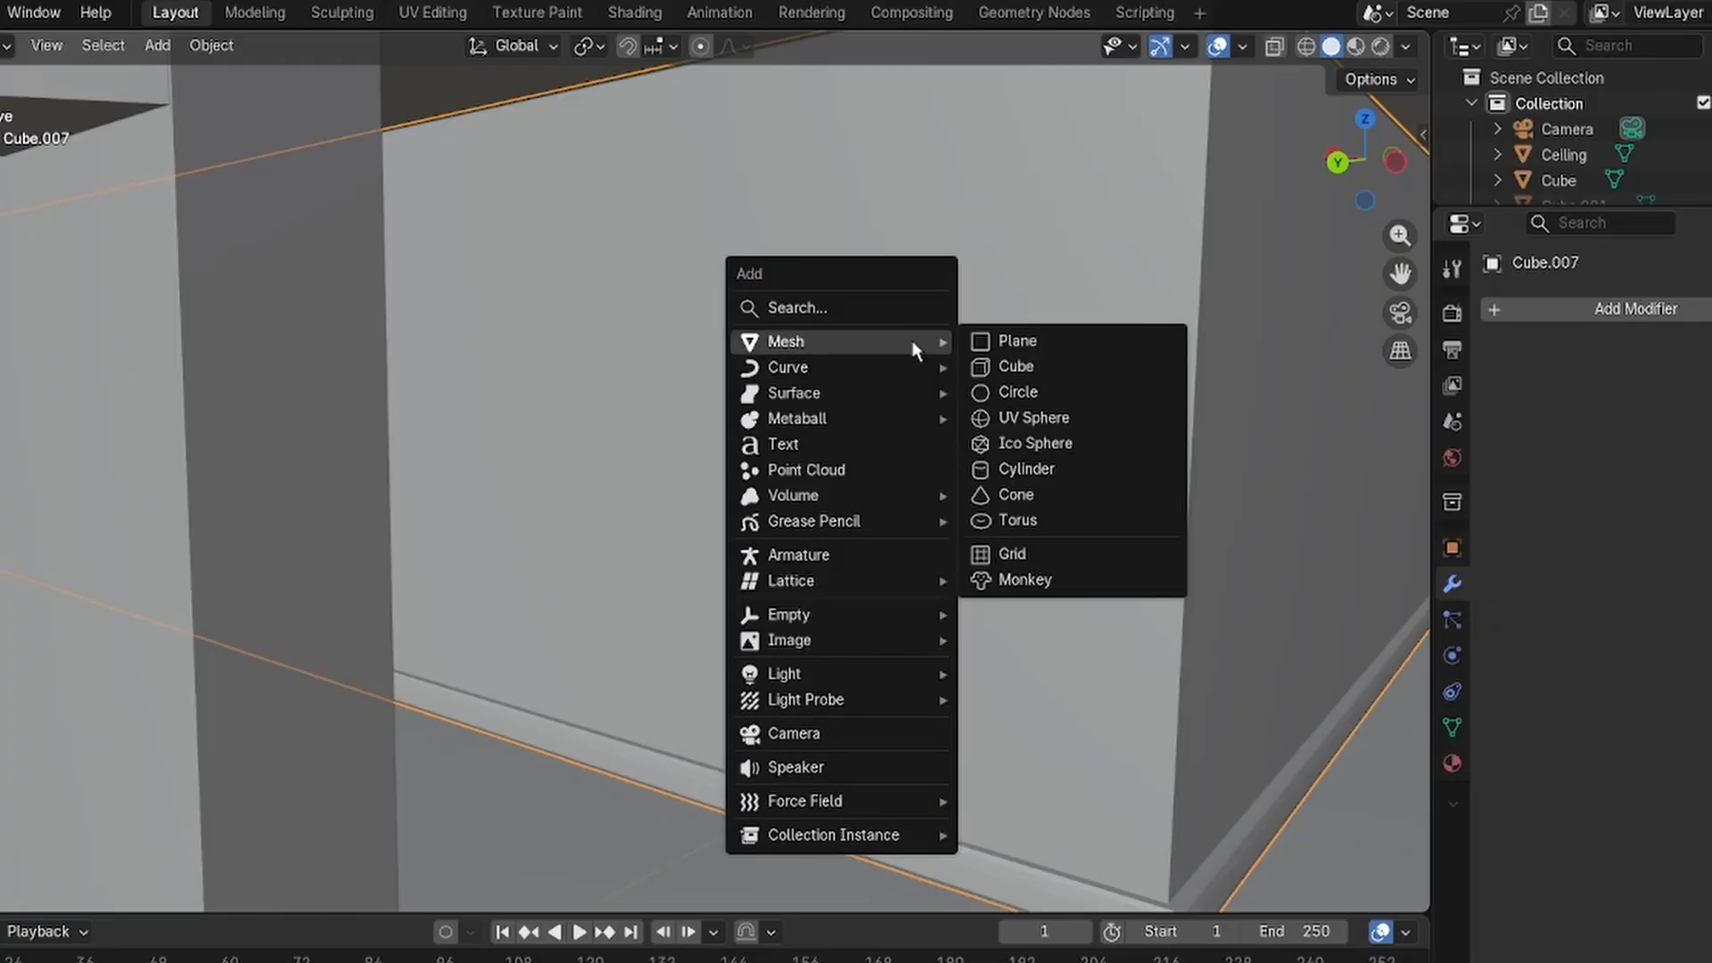
click(1017, 367)
key(g)
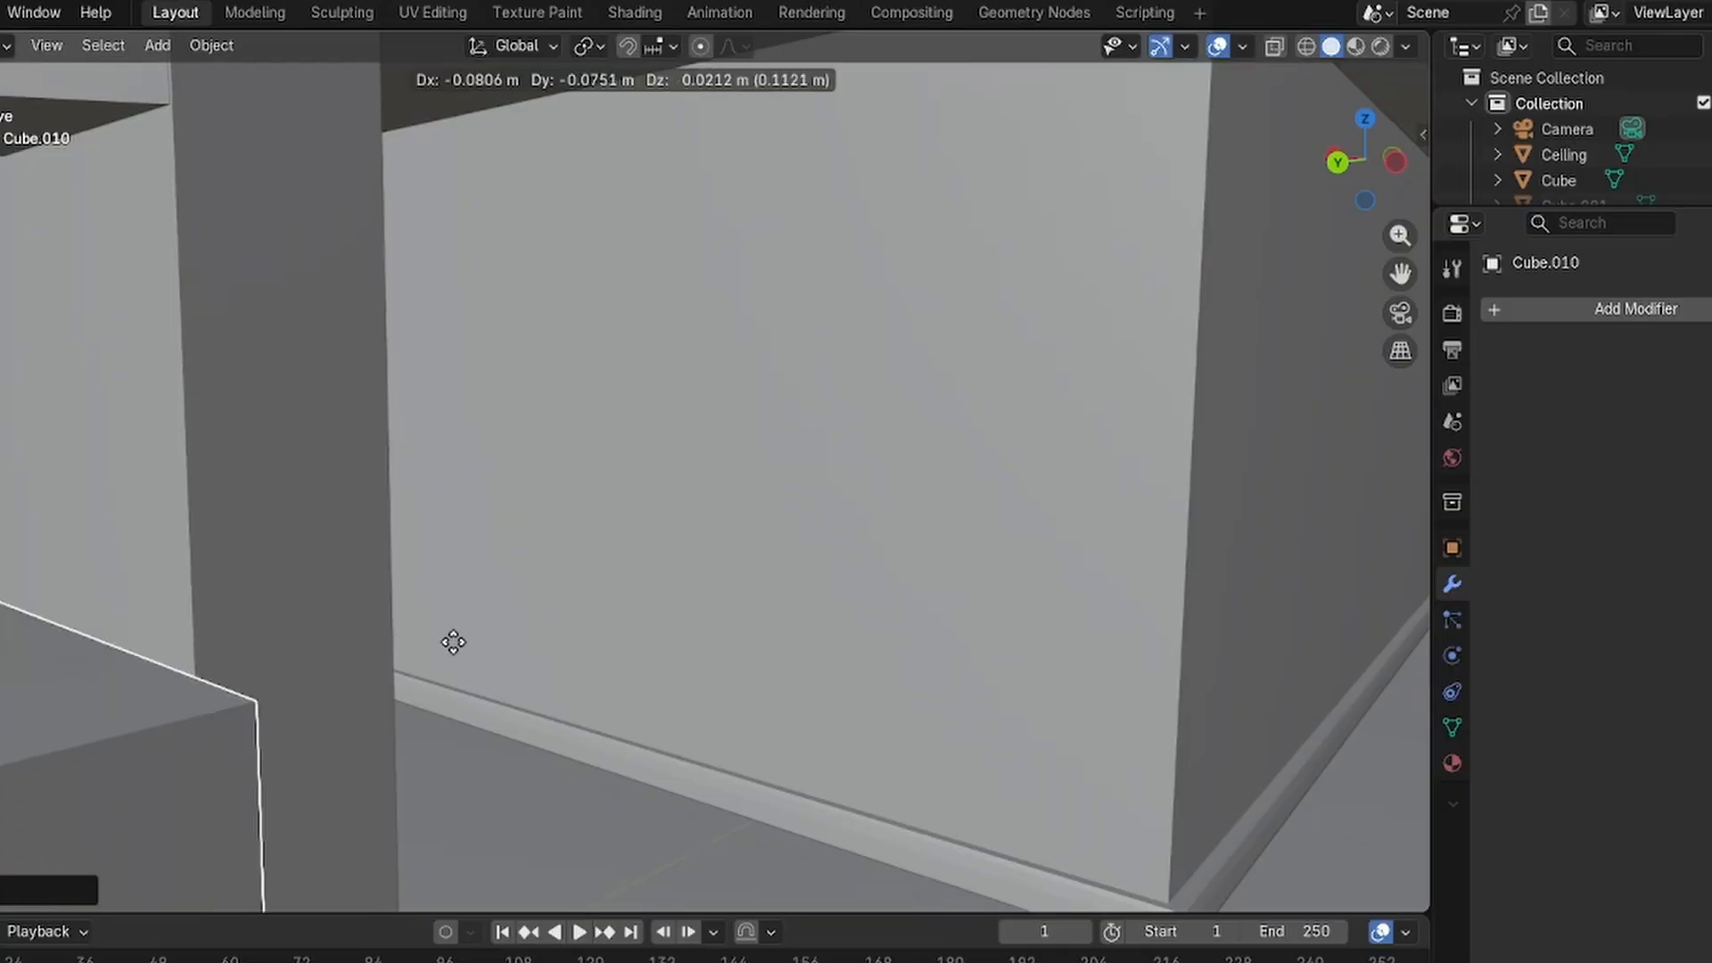
click(1277, 386)
Scale the new cube uniformly to 0.2 and place it in front of the large wall block's lit face.
key(s)
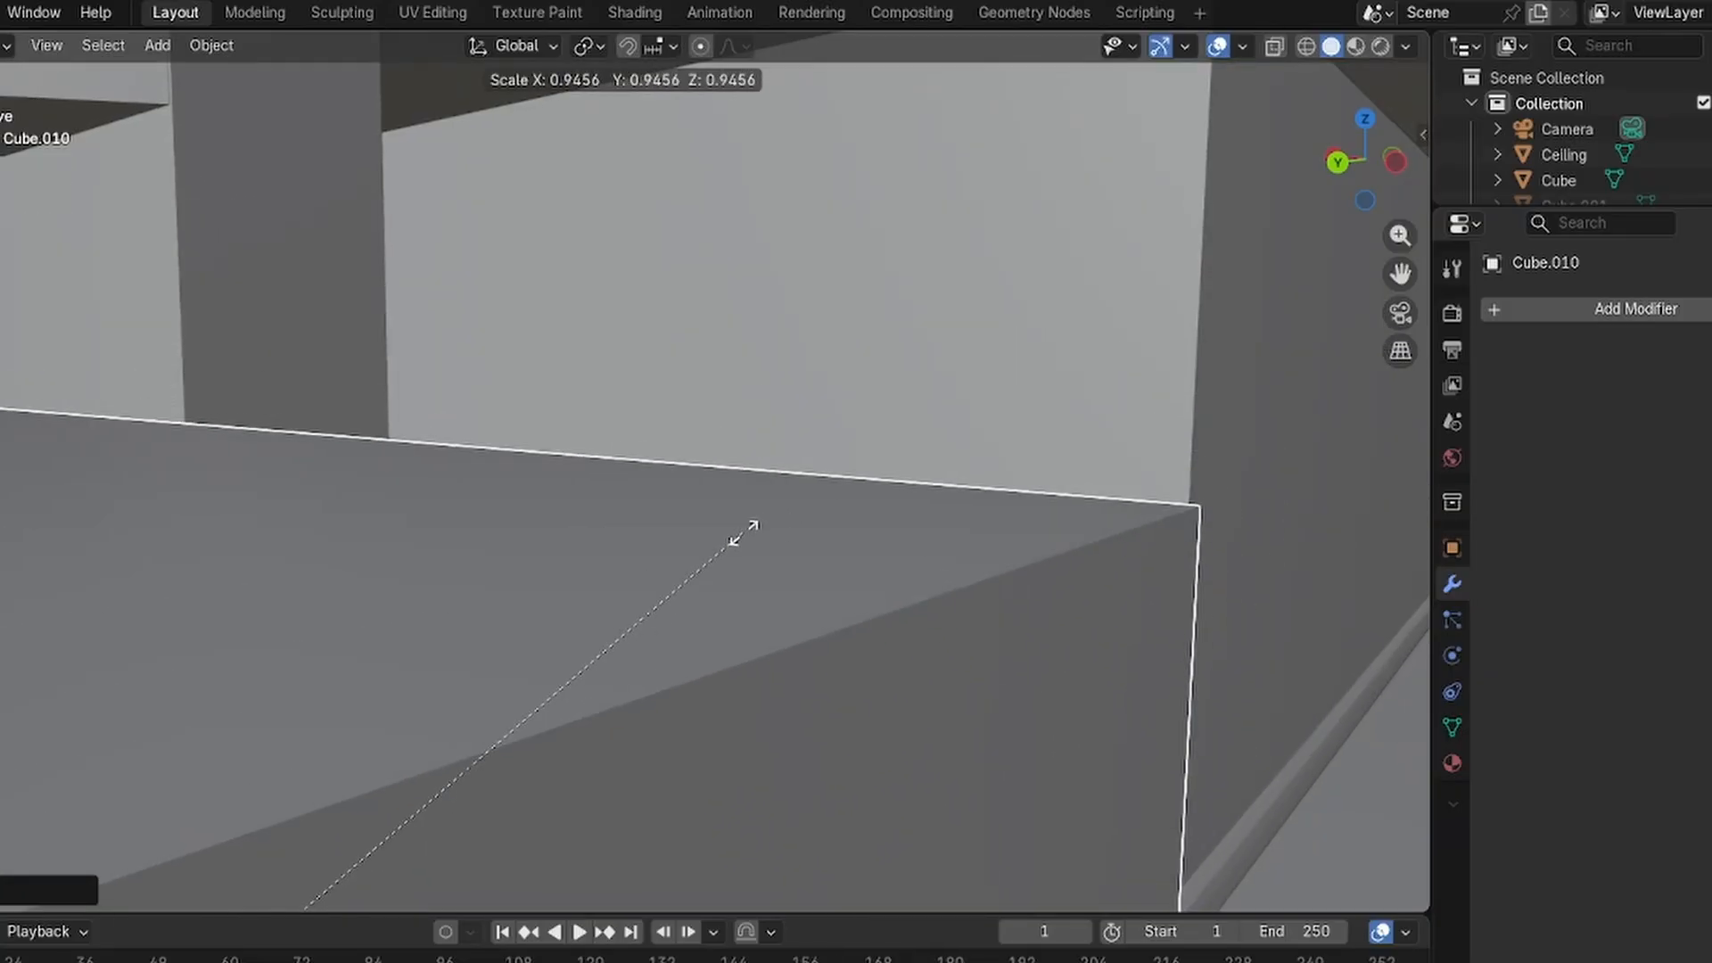
text(0.2)
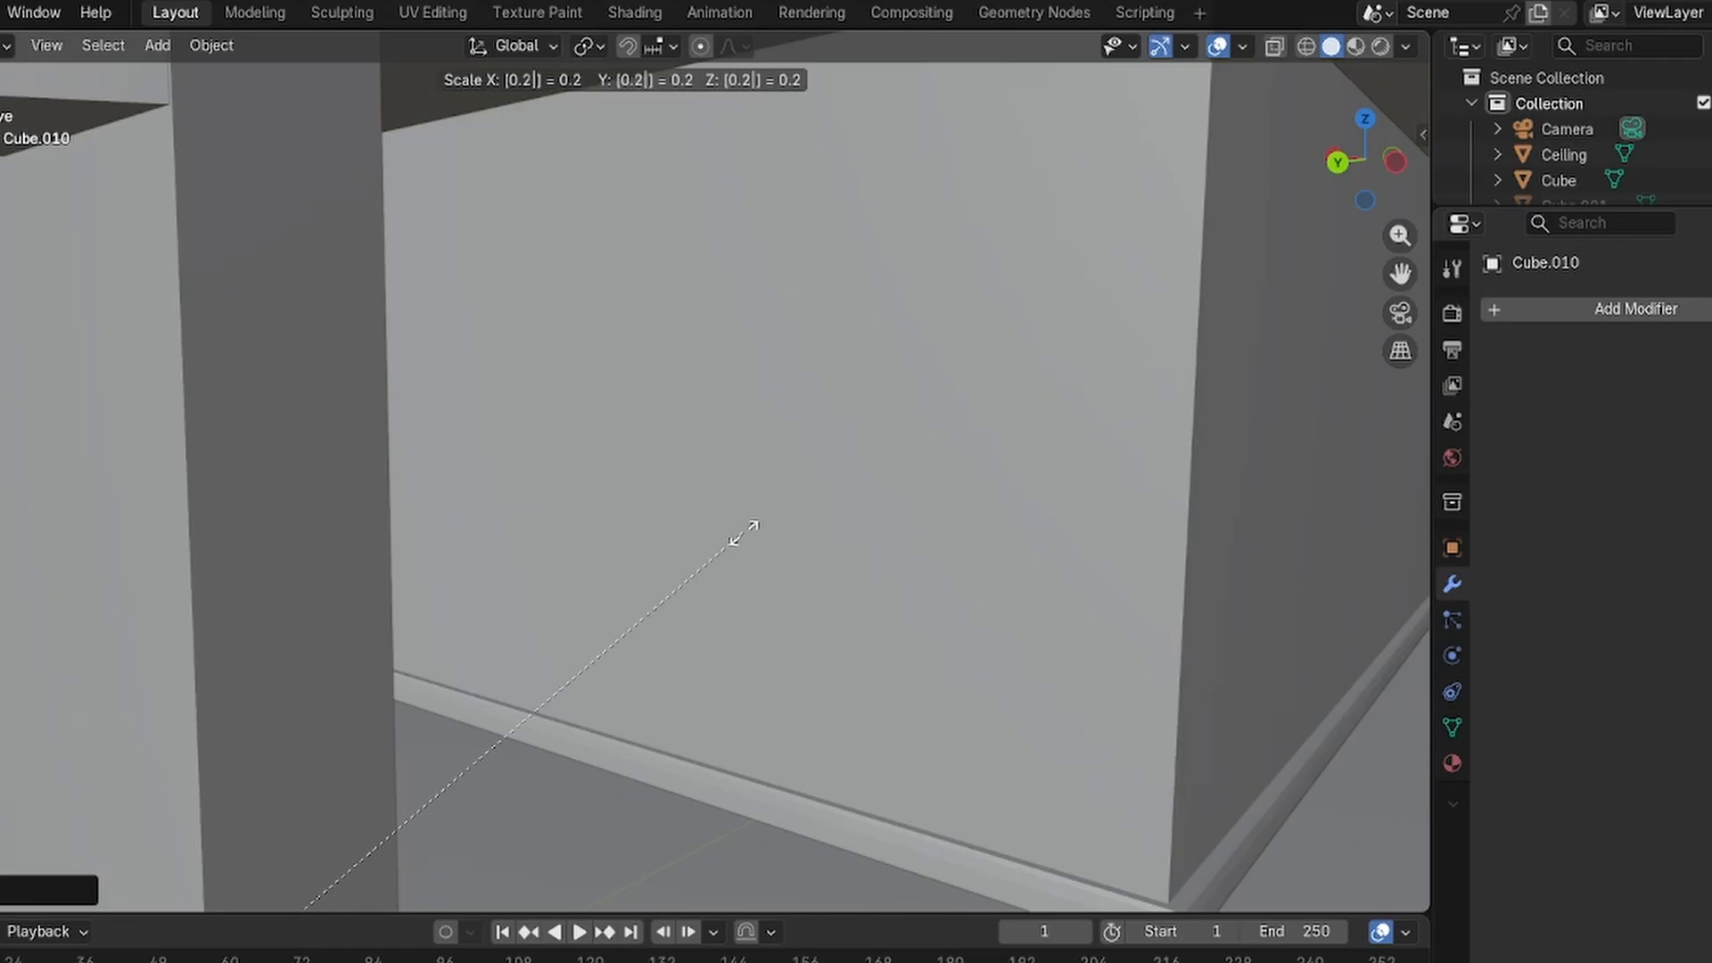
key(Return)
key(g)
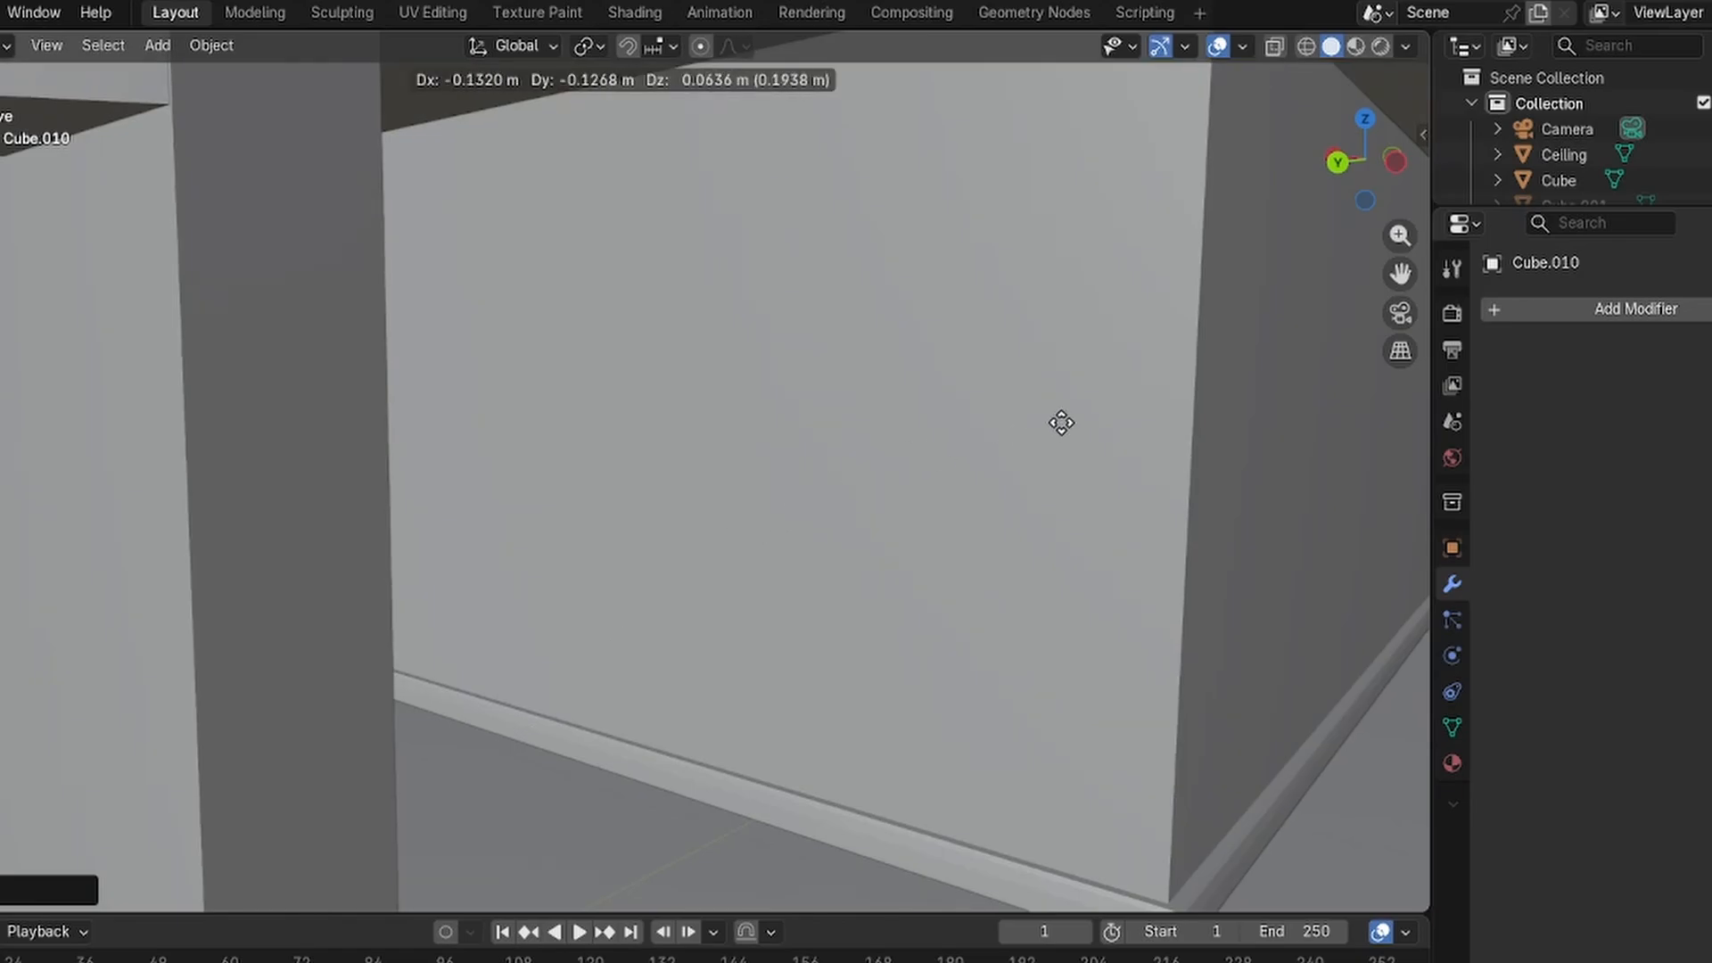
scroll(876, 529, down, 10)
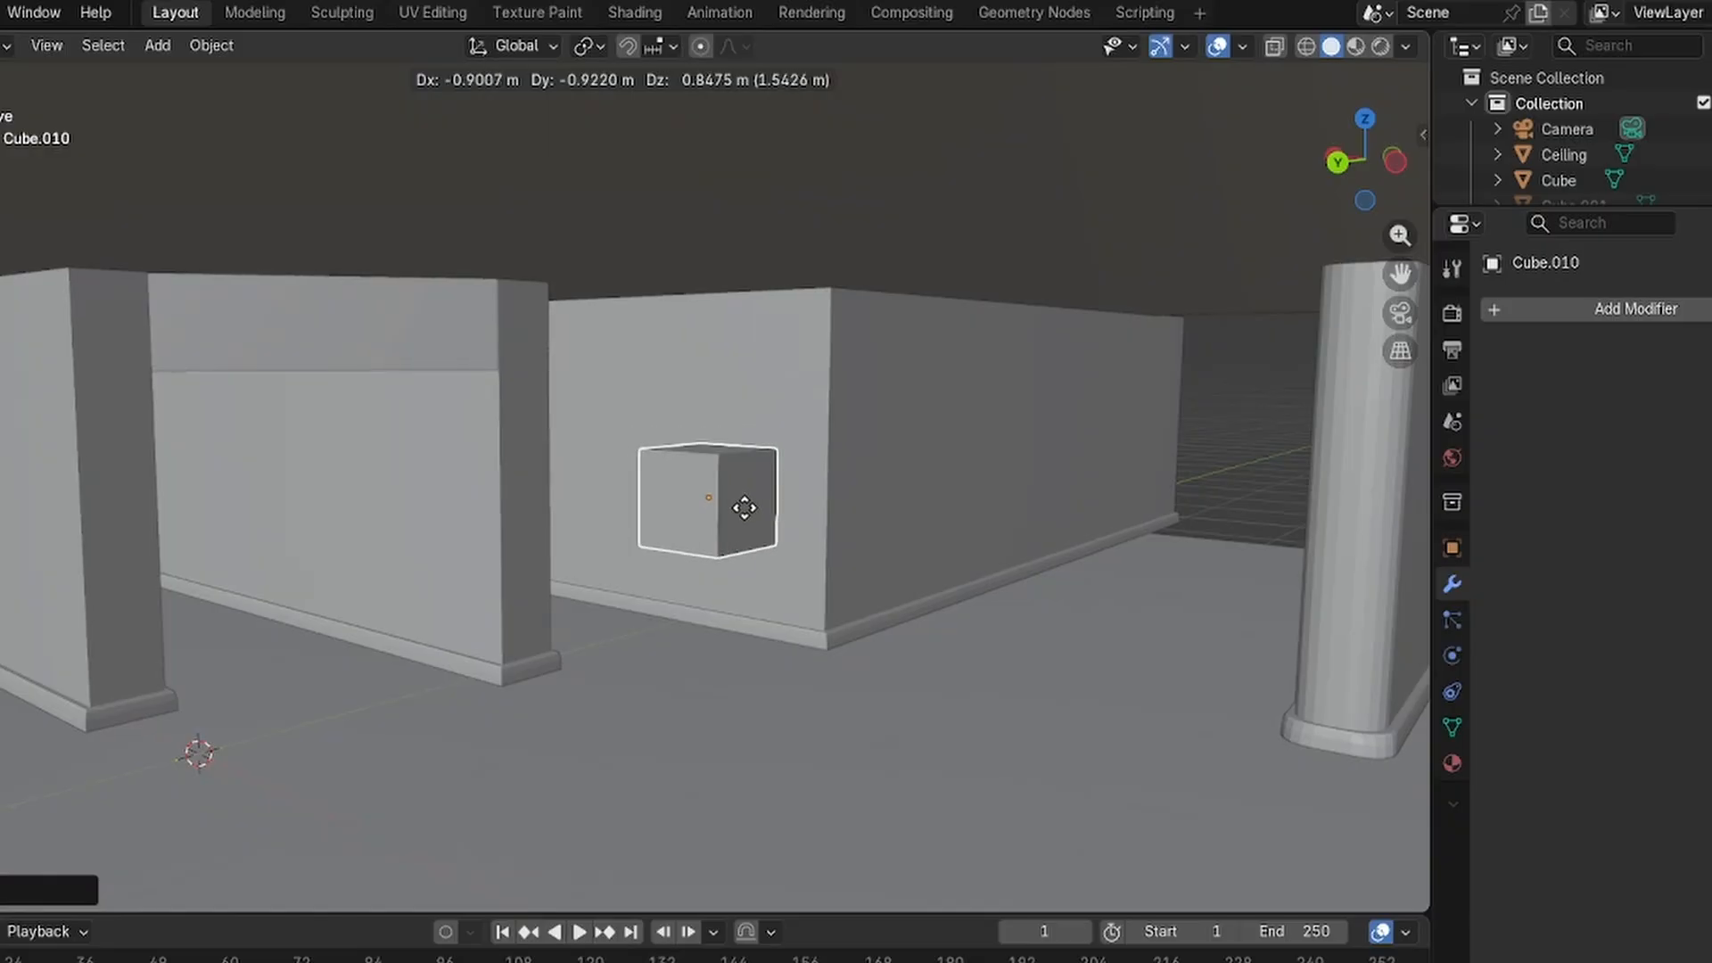
click(741, 514)
scroll(742, 518, up, 4)
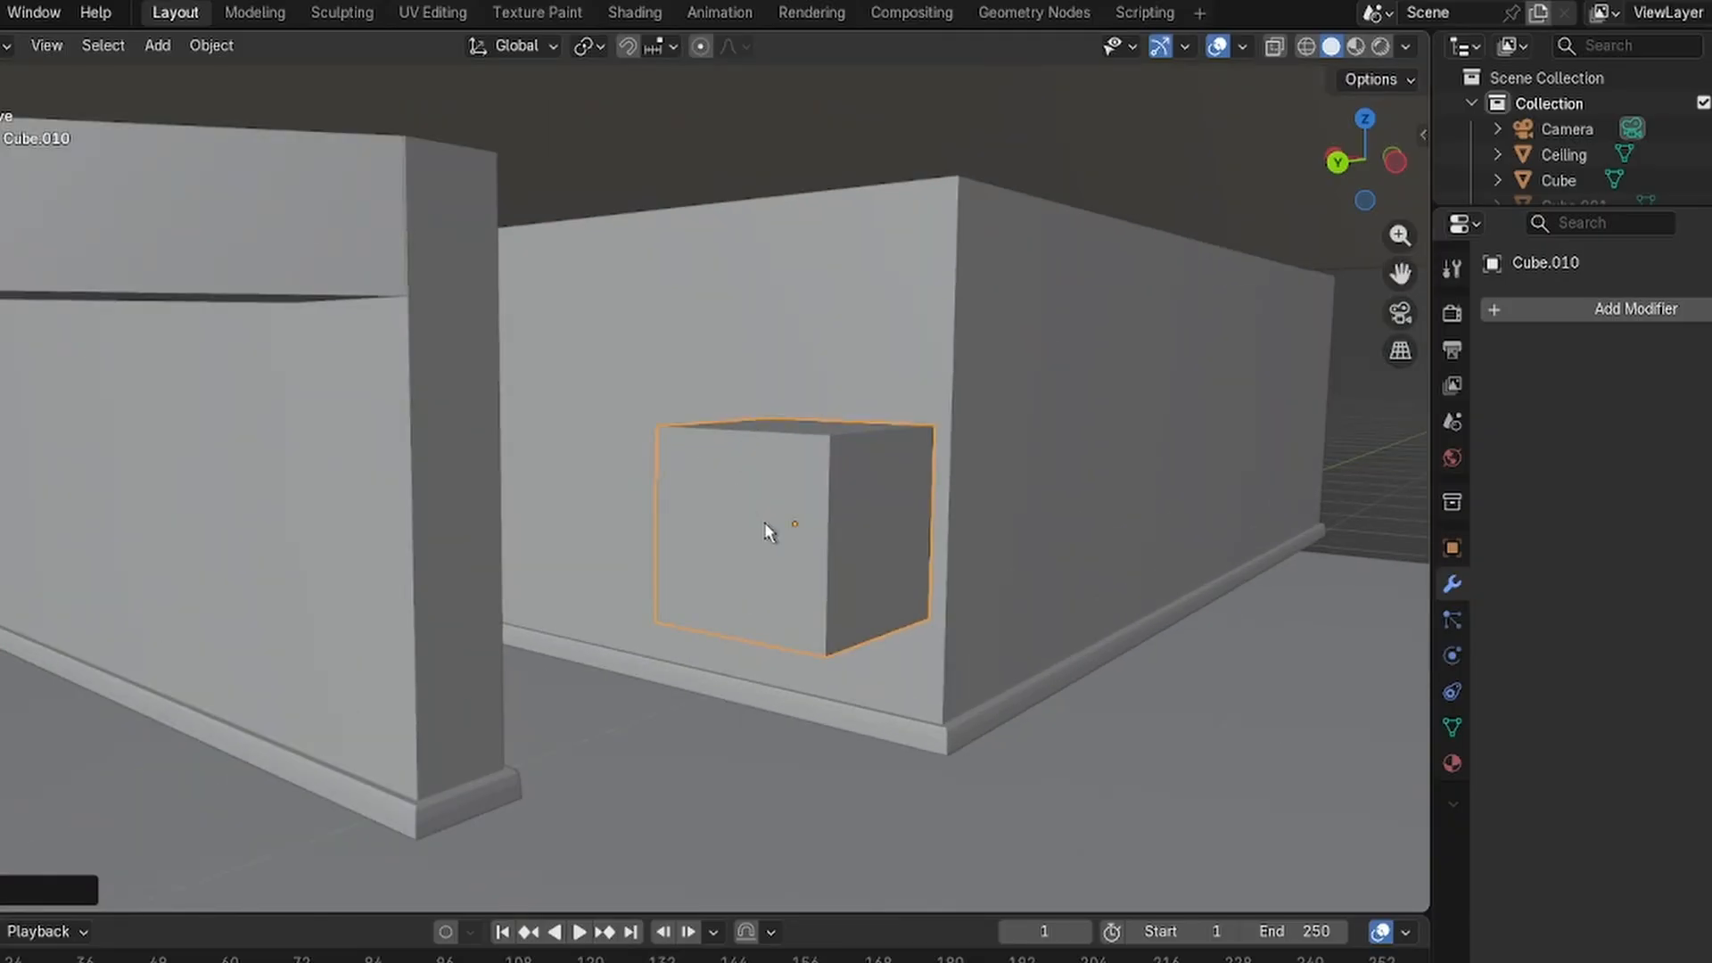
Move the small cube along global Y and X so it partly sinks into the wall block's lit face.
key(g)
key(x)
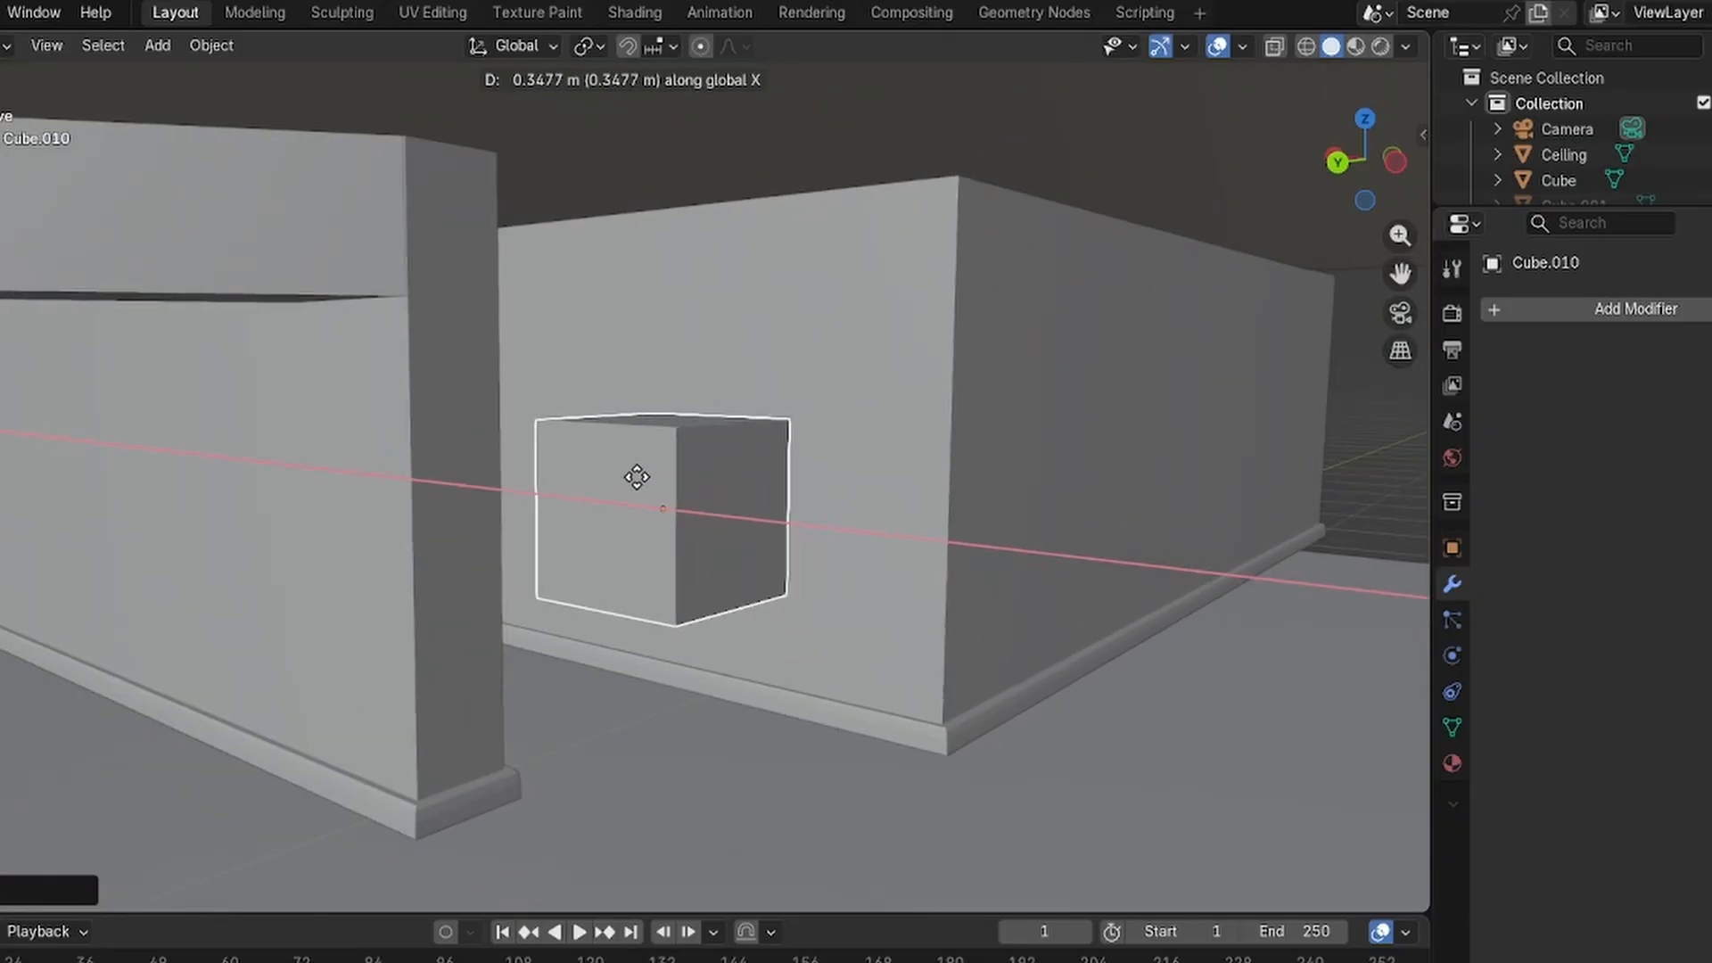
key(y)
click(1059, 472)
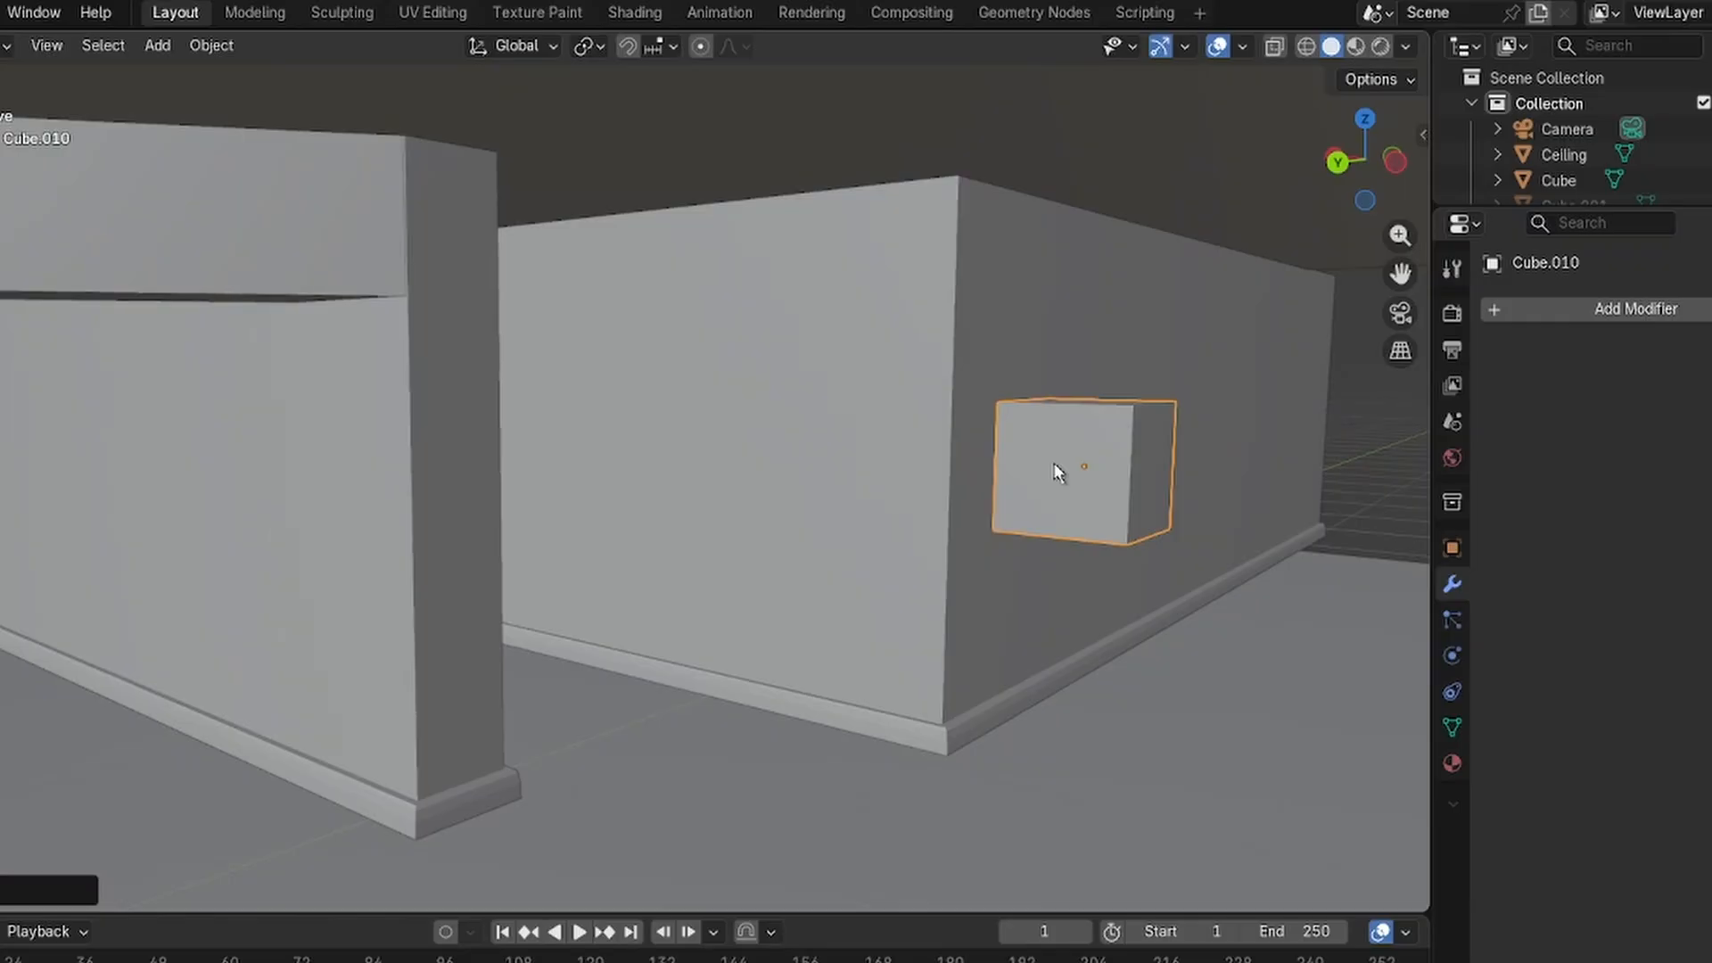
key(g)
key(x)
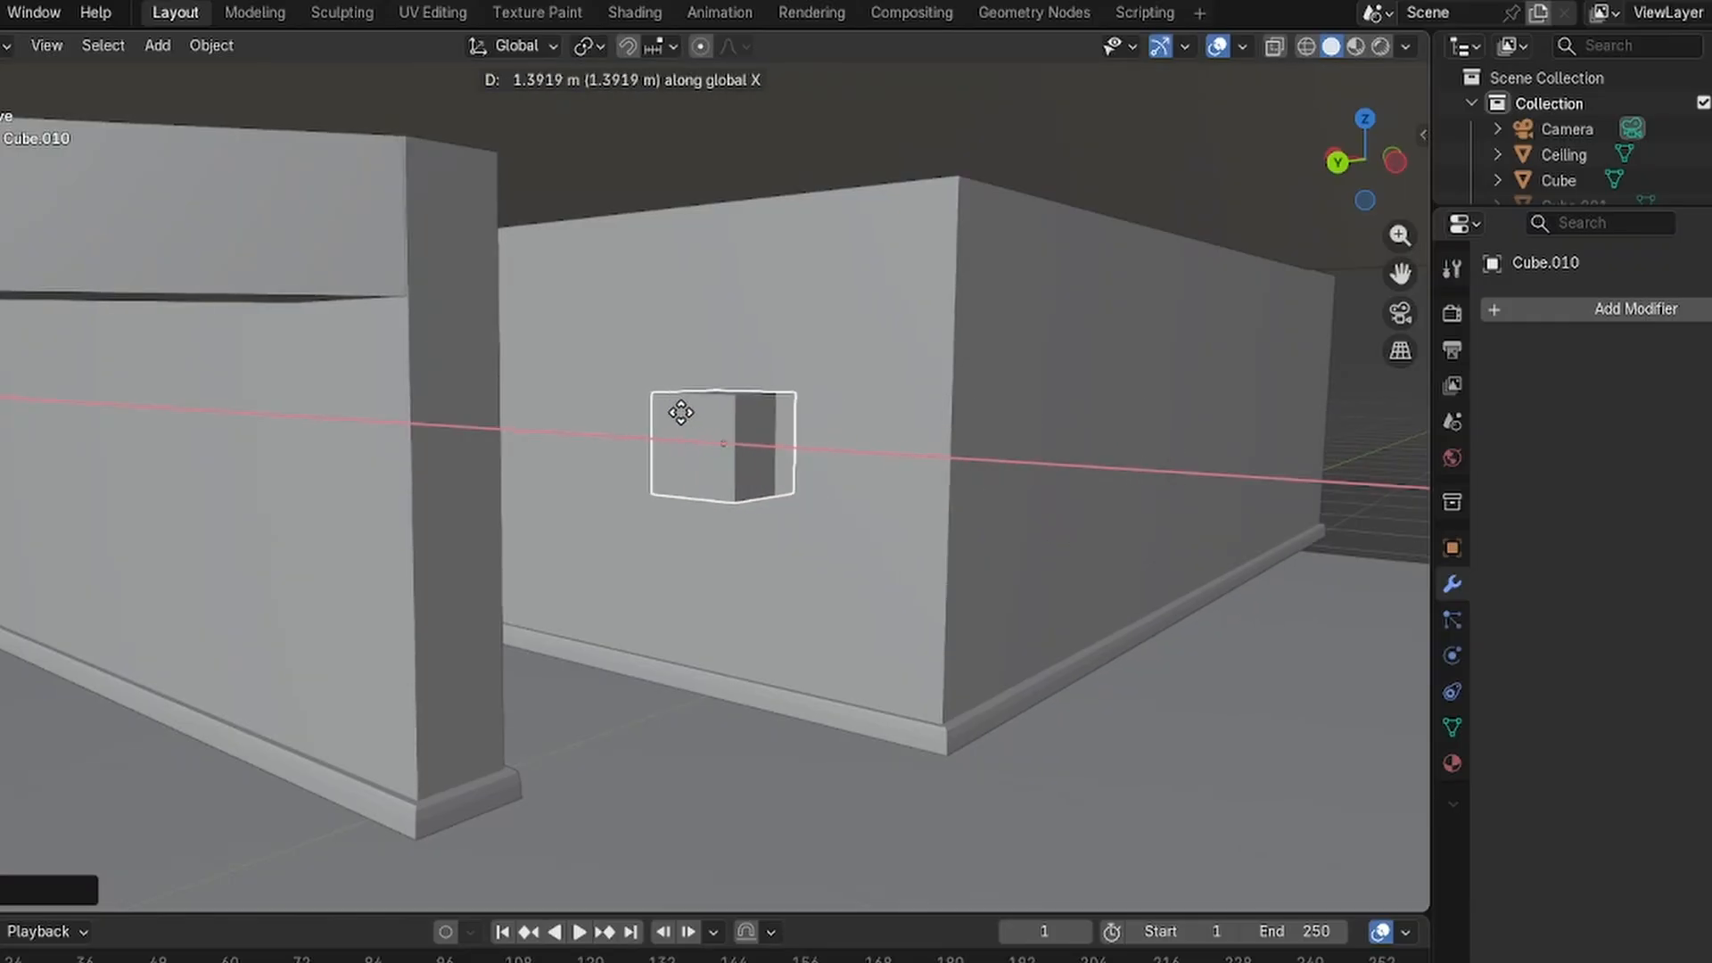
click(751, 444)
Lower the small cube slightly along Z and adjust its depth in the wall along global Y.
scroll(819, 434, up, 2)
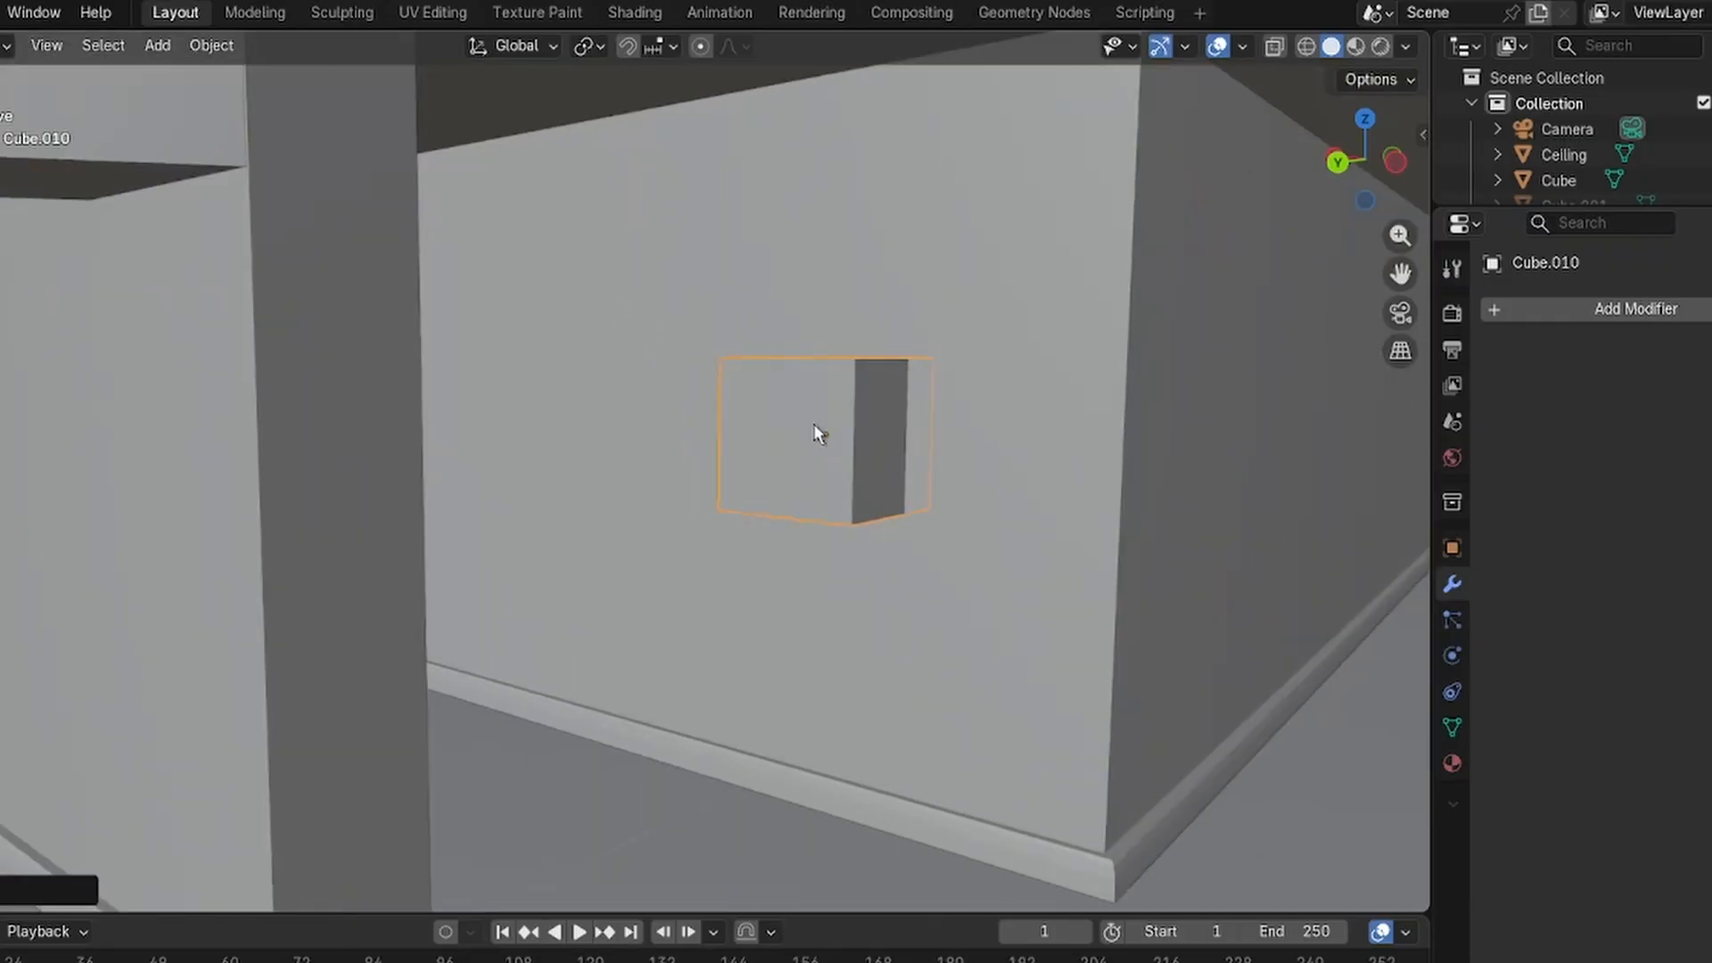
mouse_move(905, 381)
middle_down()
mouse_move(844, 378)
mouse_move(883, 391)
middle_up()
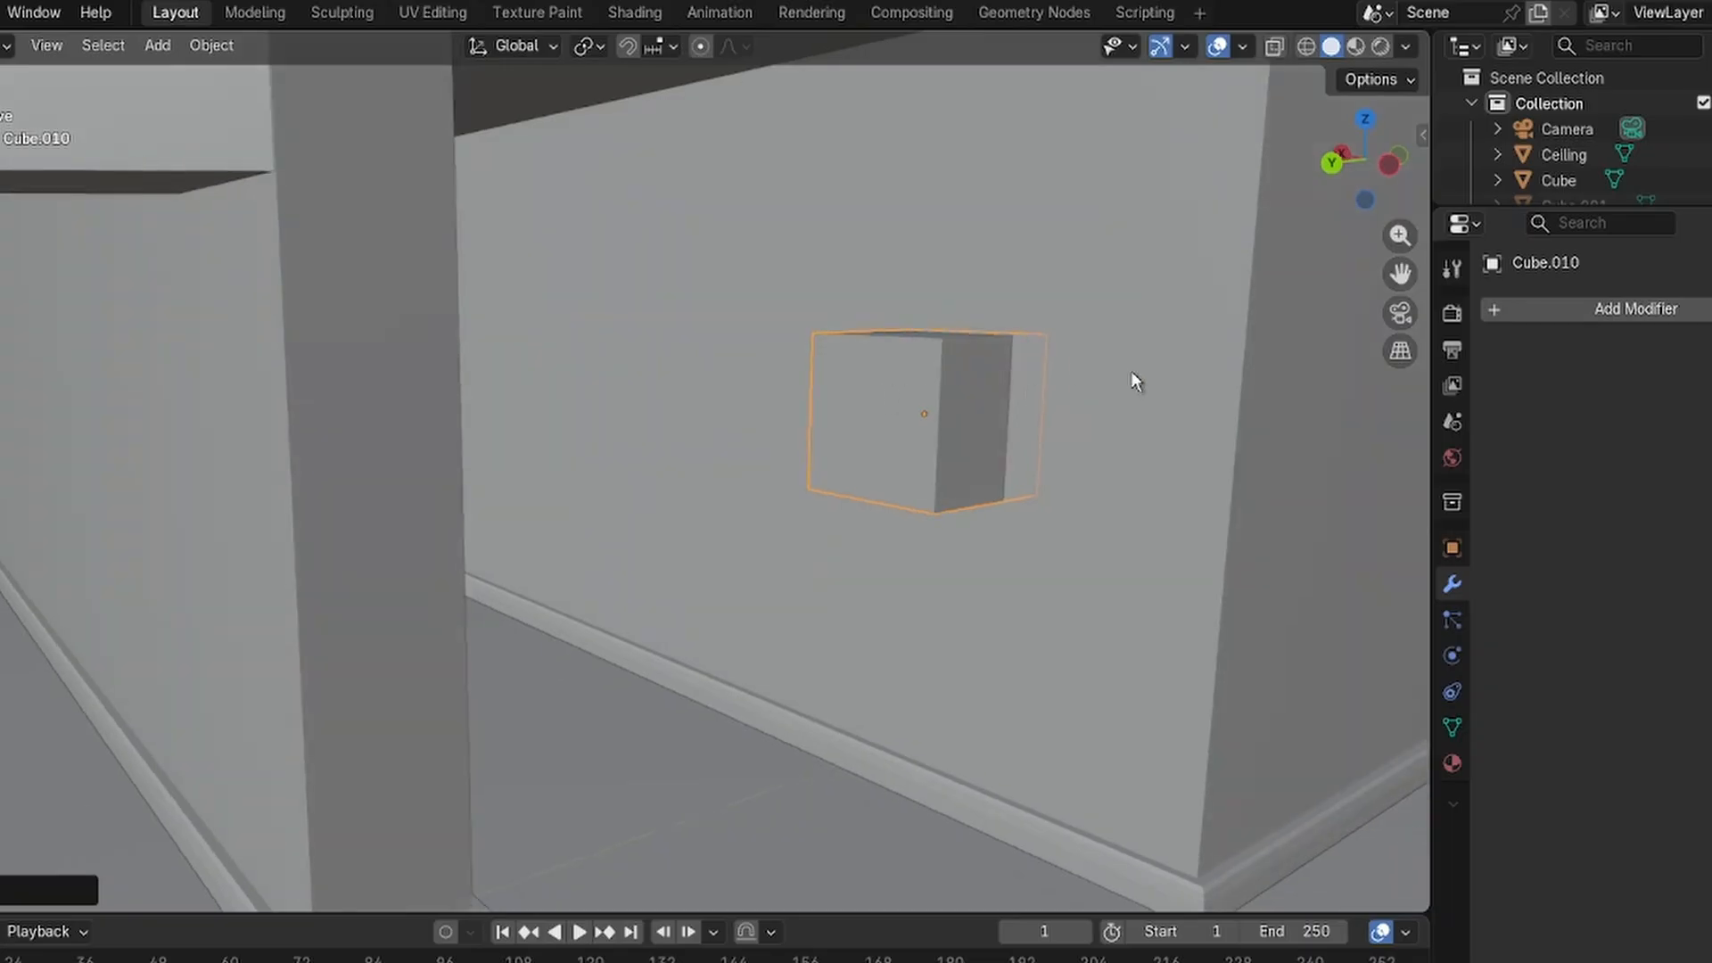
shift+middle_drag(1131, 374, 842, 376)
key(g)
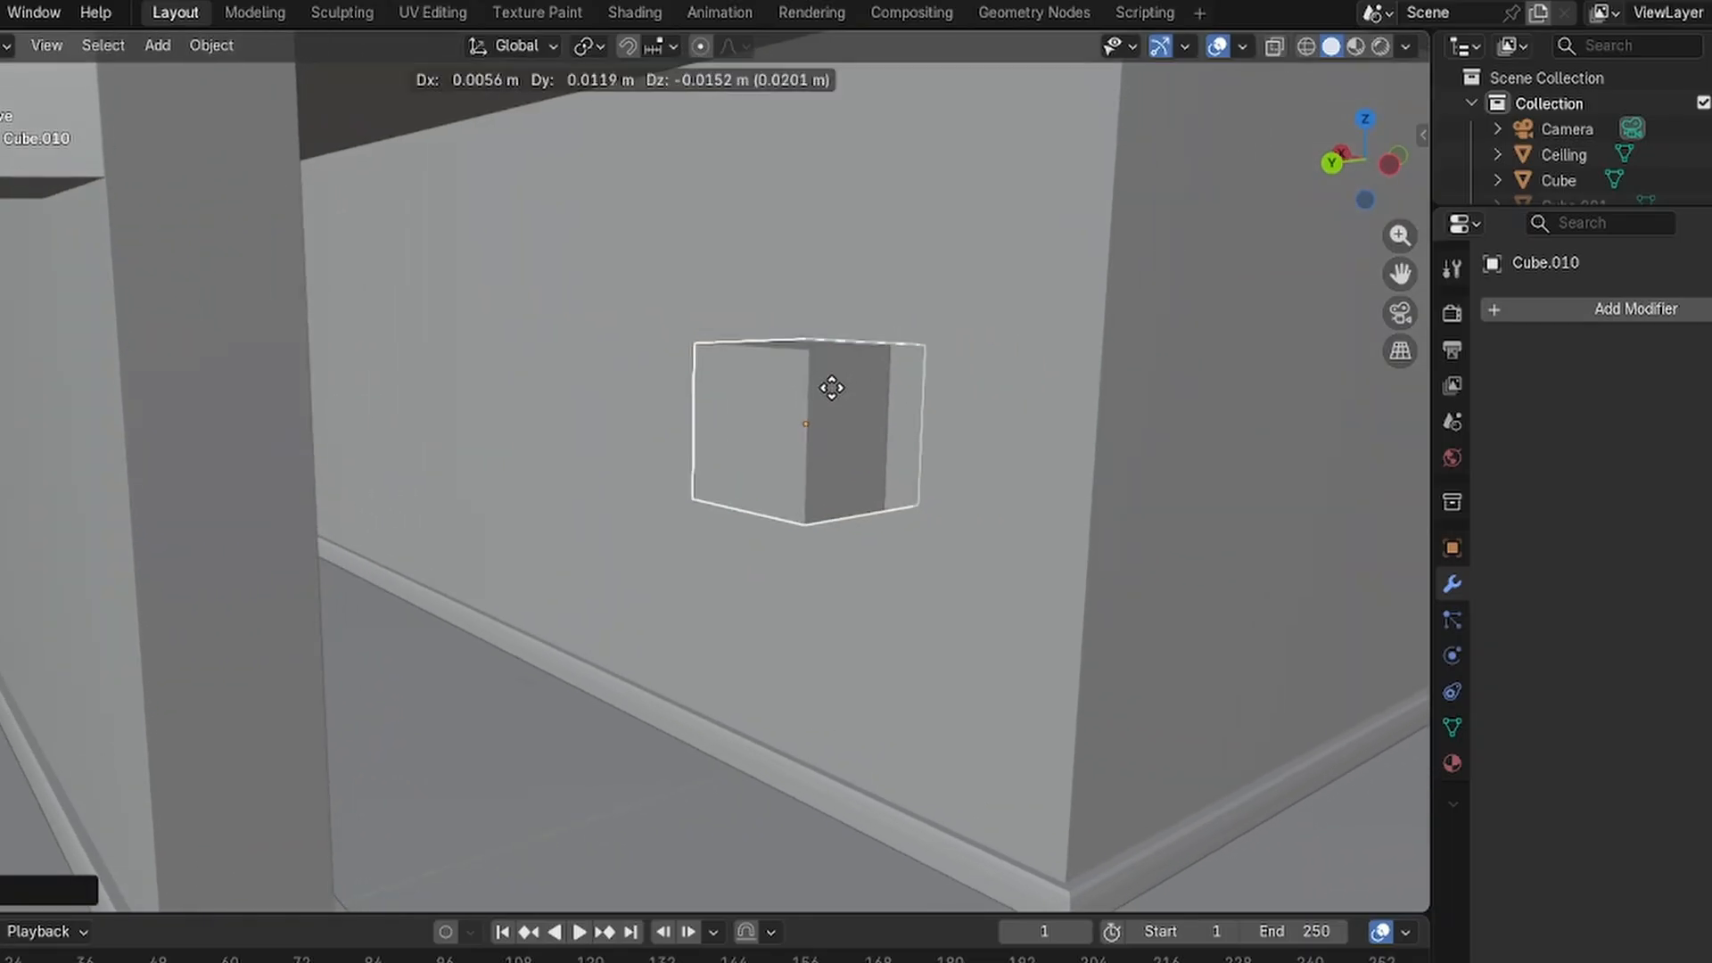
key(z)
key(Escape)
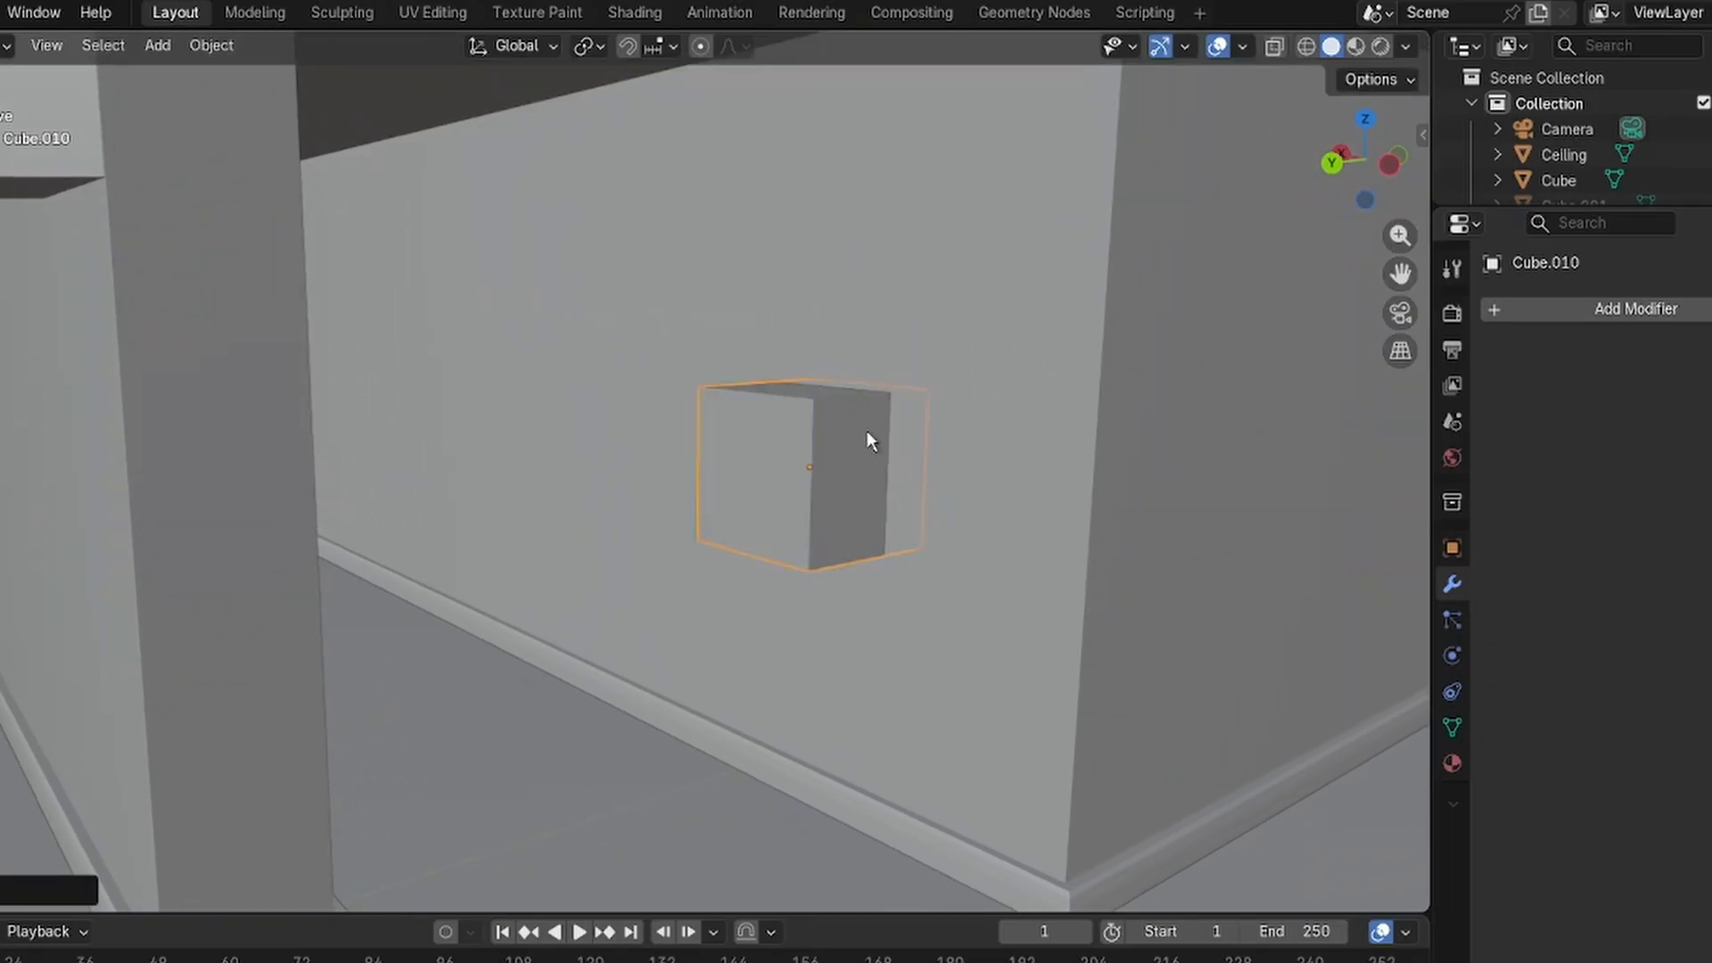
key(g)
key(x)
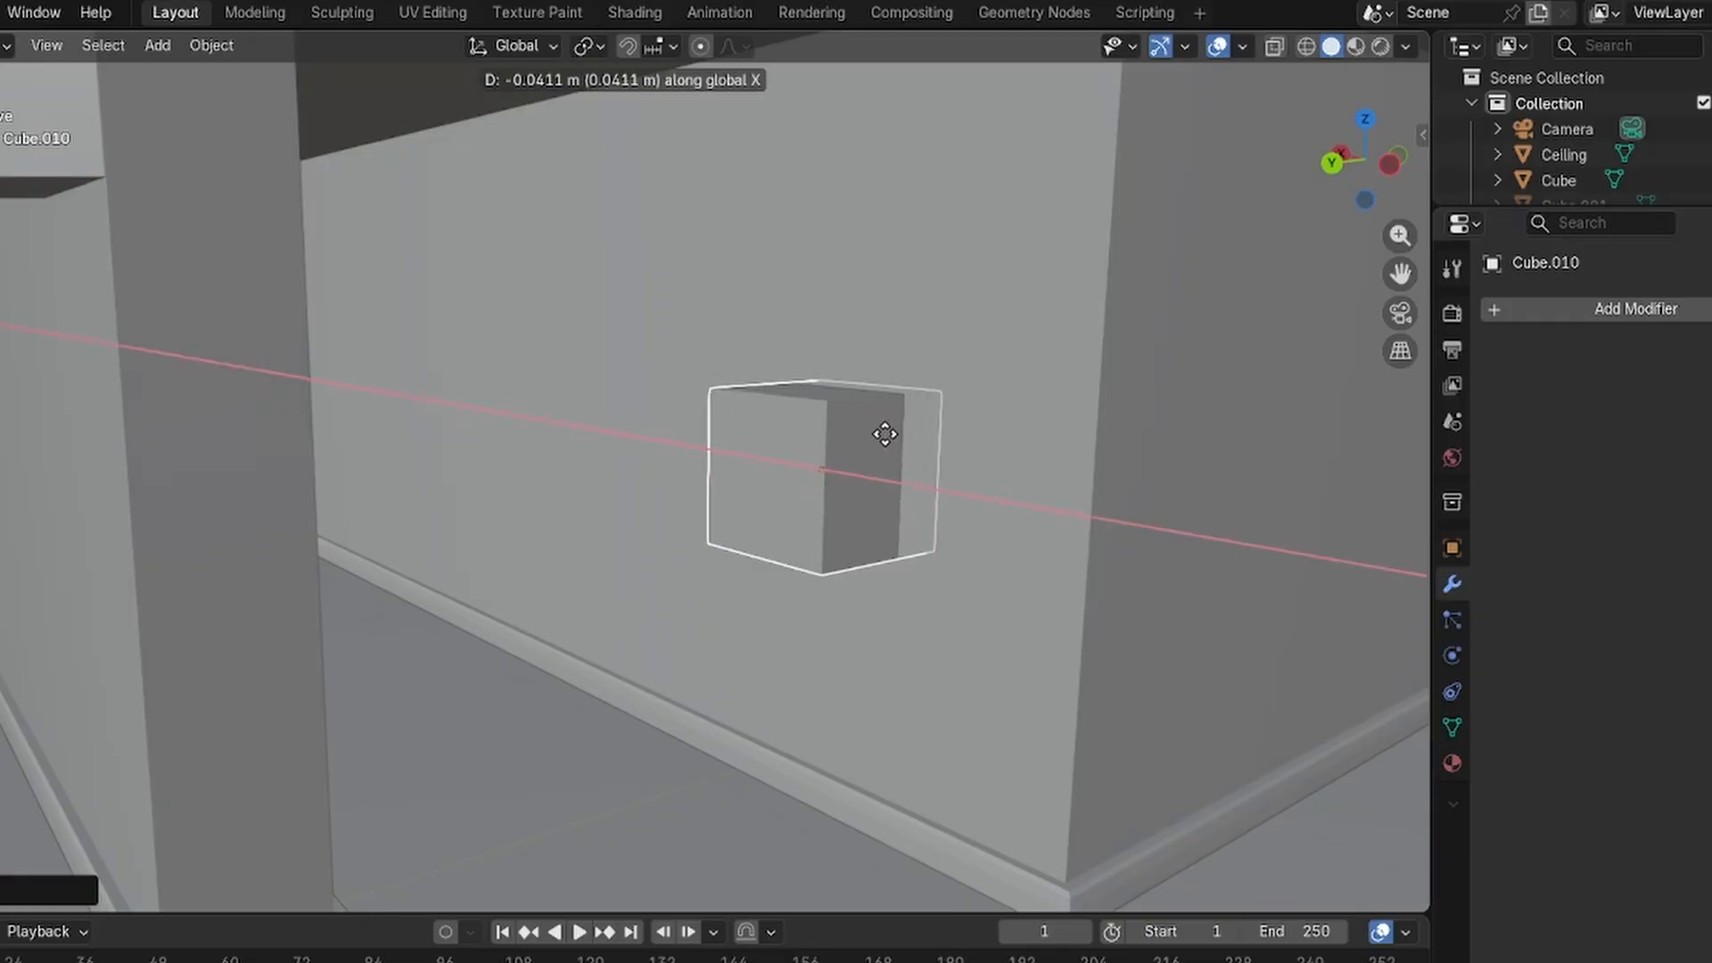
key(y)
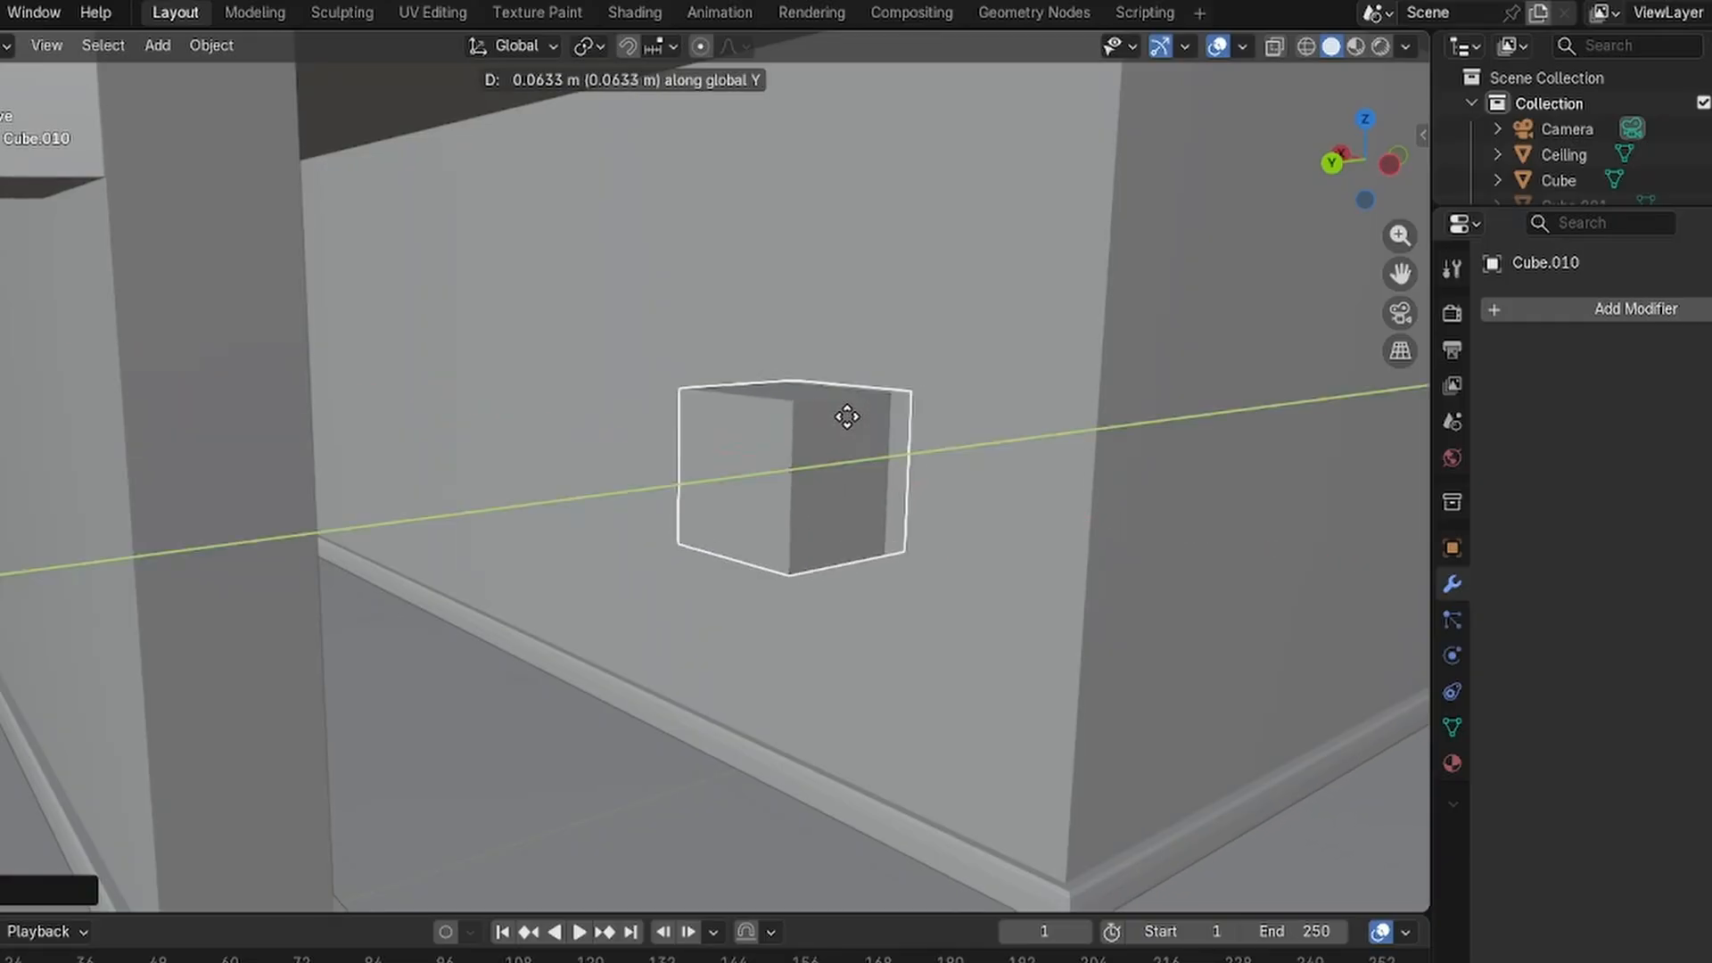
click(881, 416)
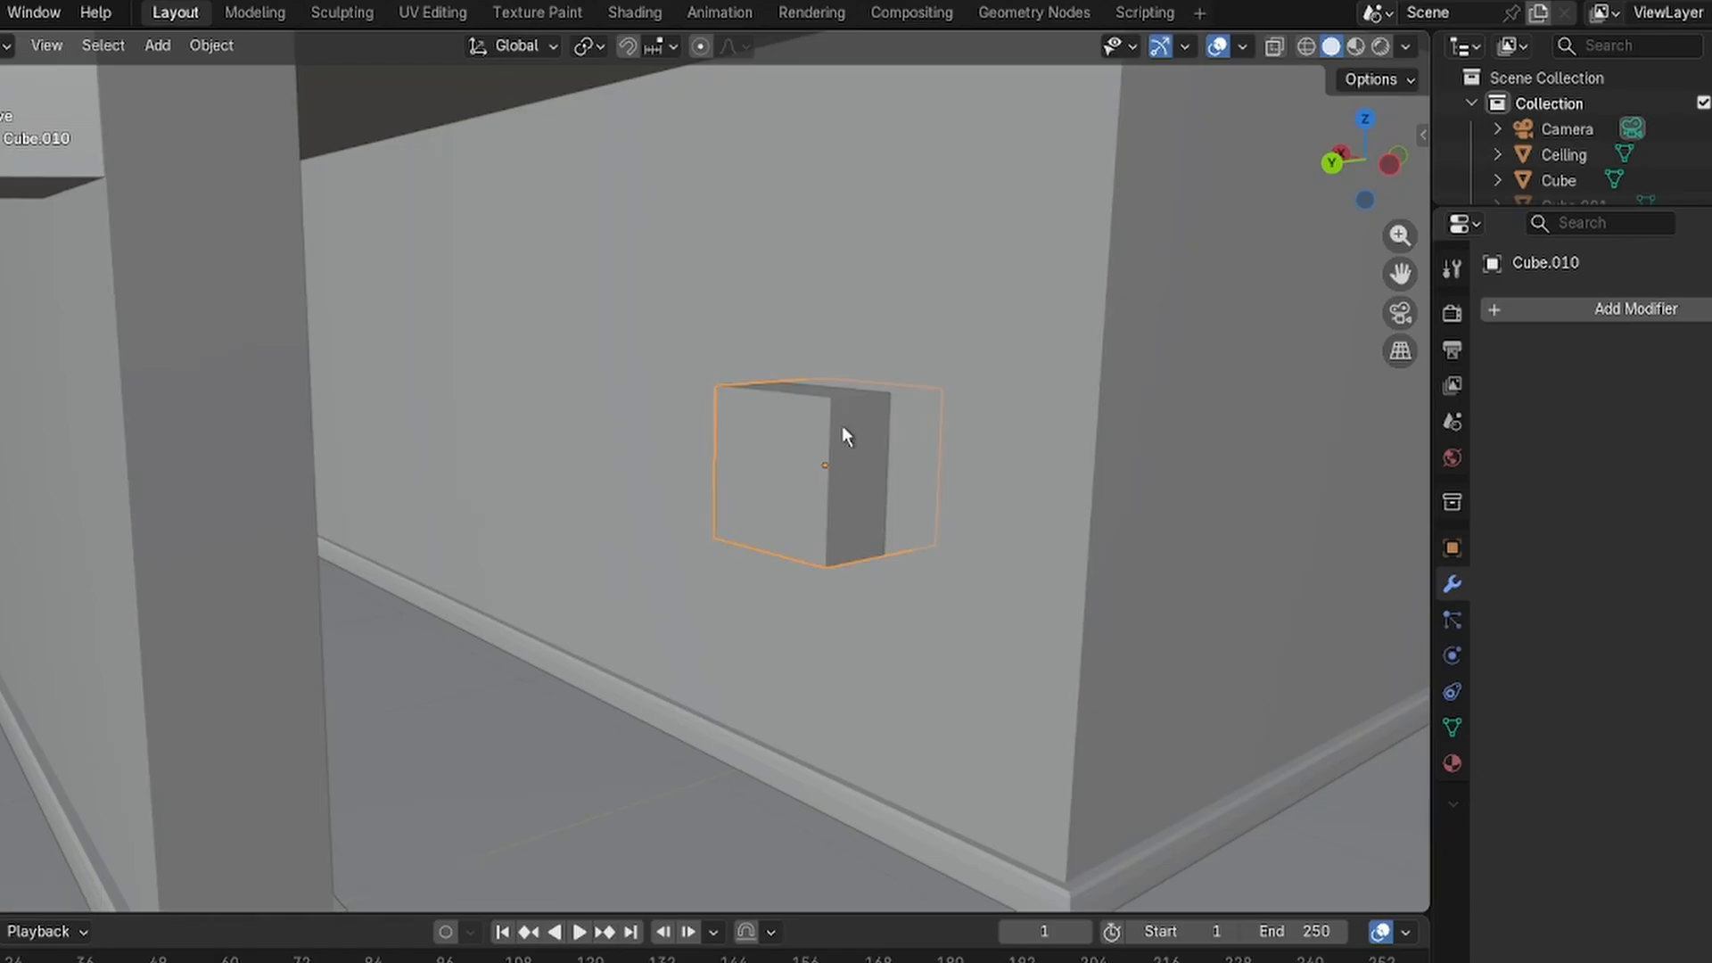
Stretch the small cube along global Z by a factor of about 1.2.
key(s)
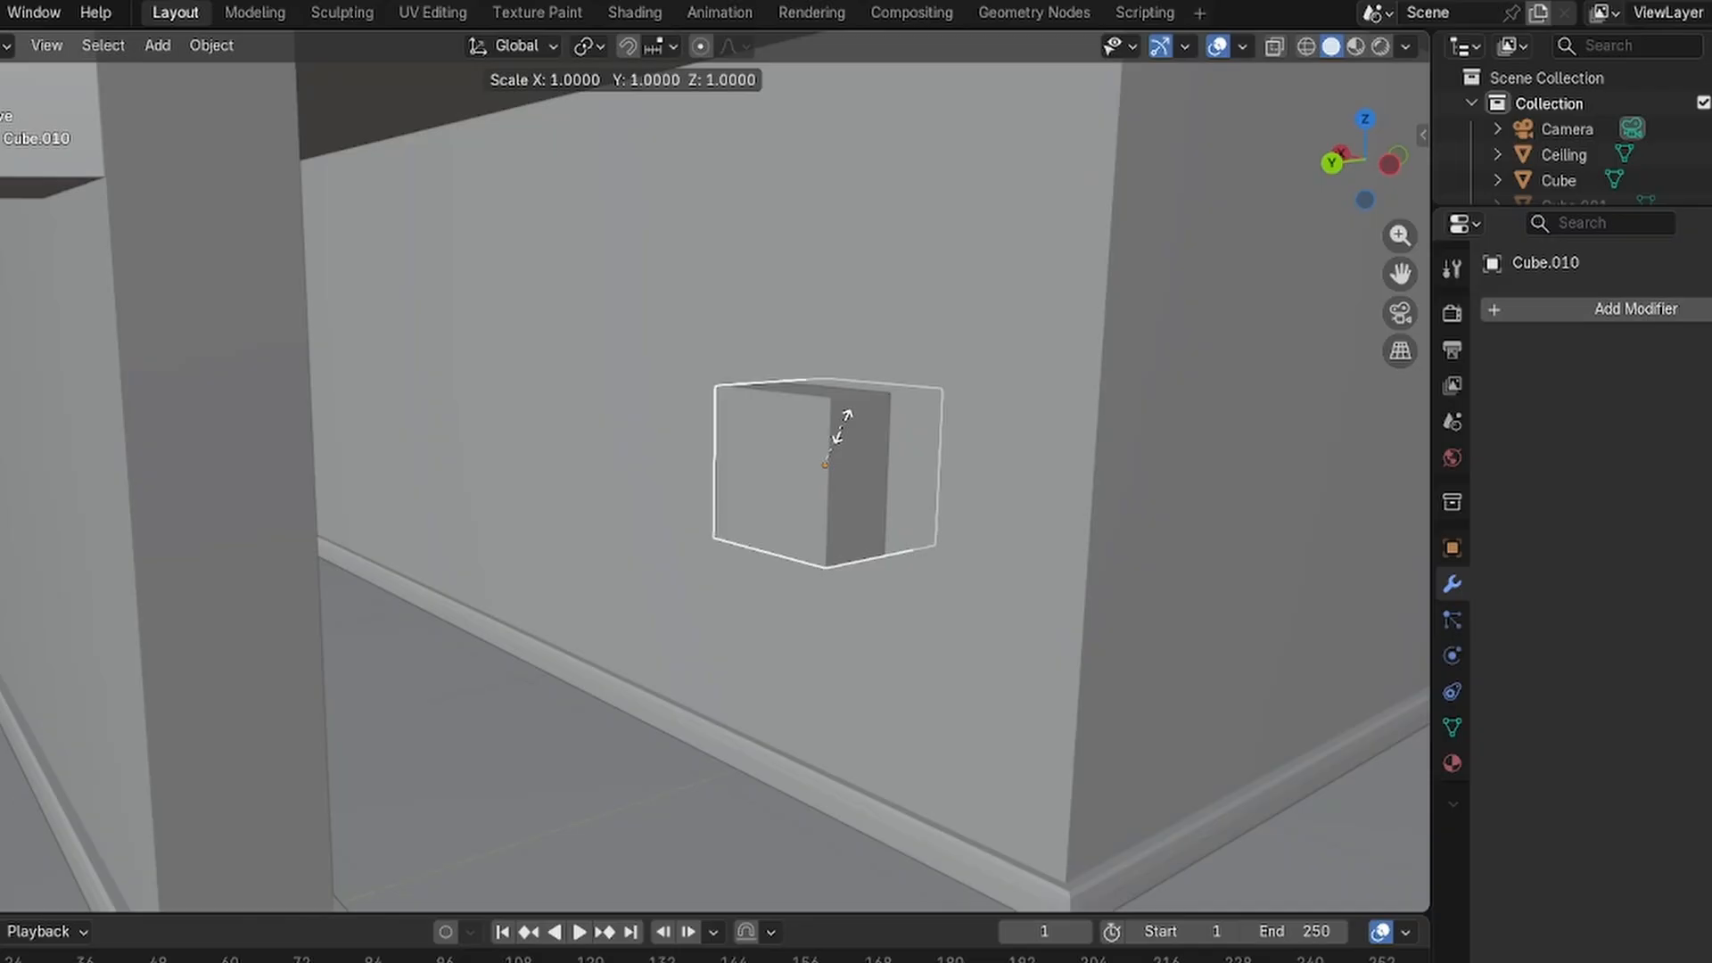
key(z)
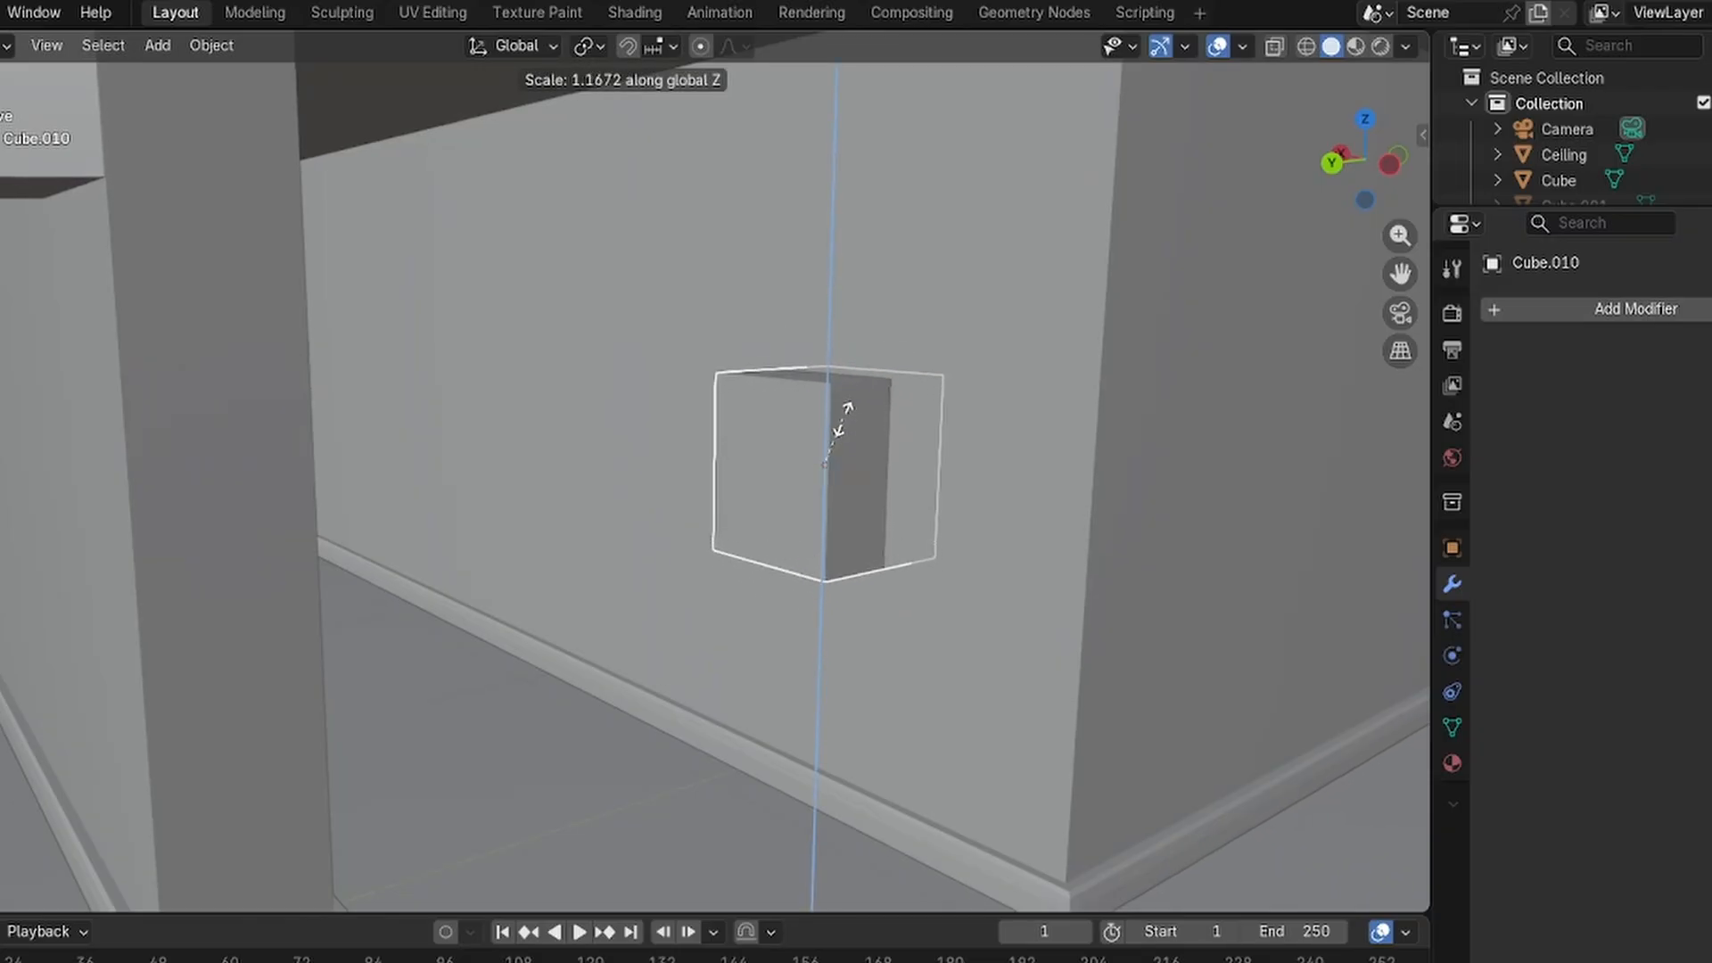
click(843, 418)
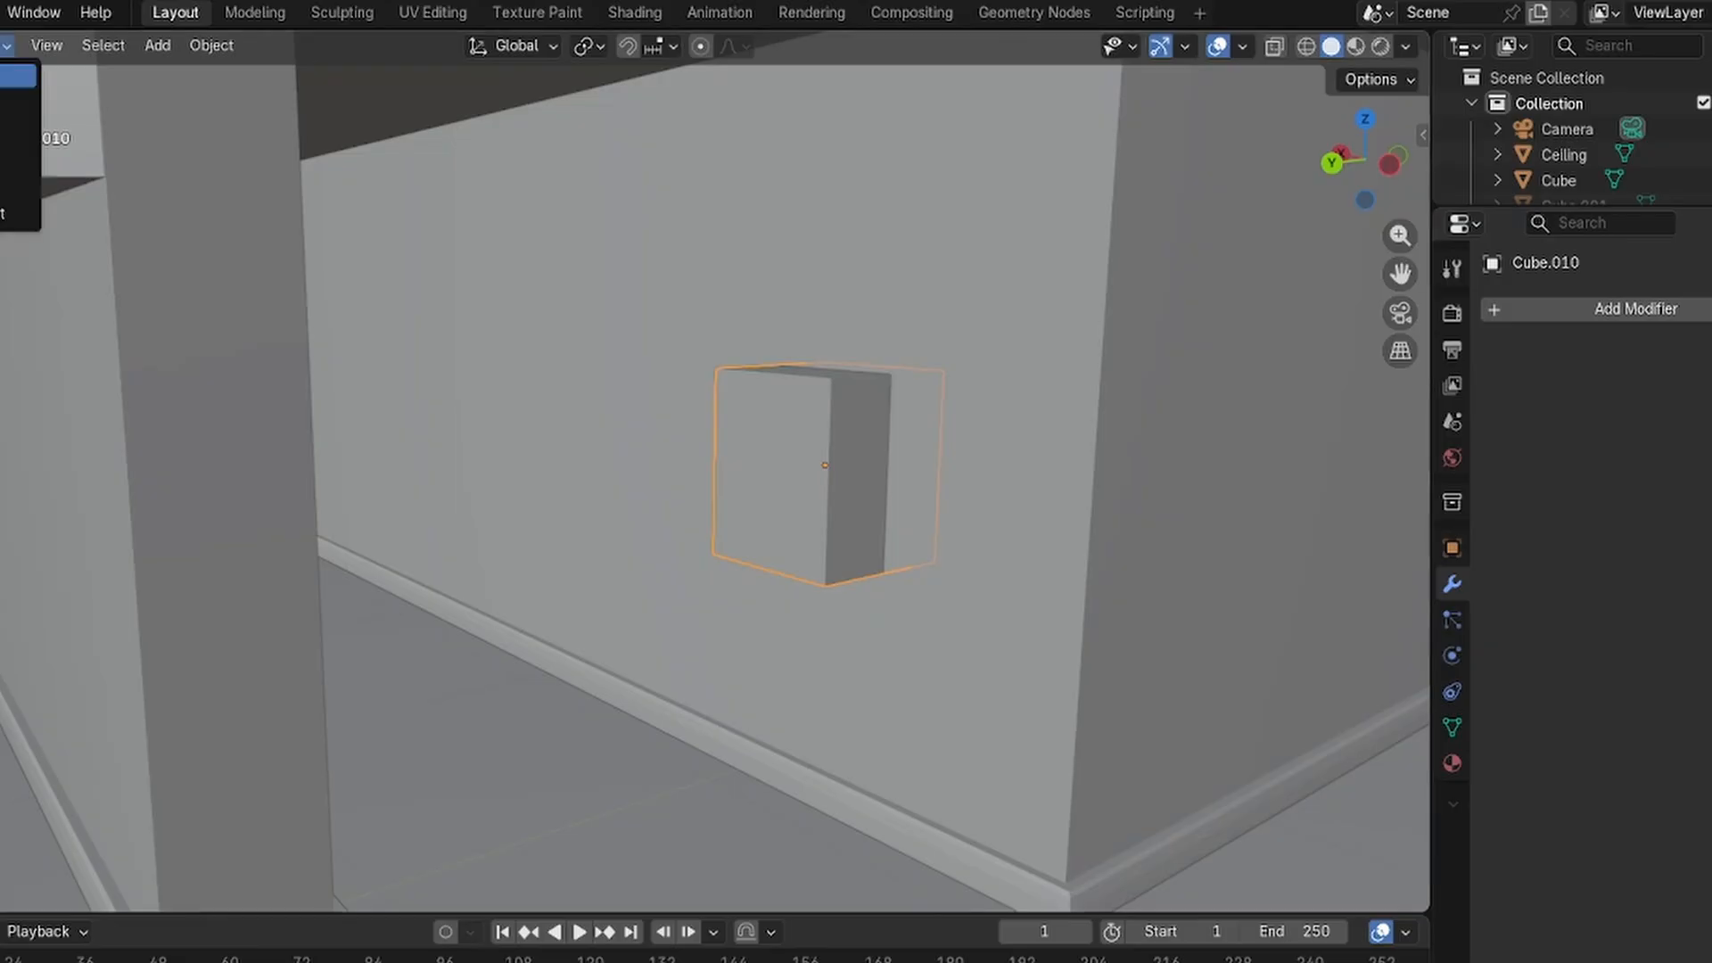
Bevel the small cube's upper edge nearest the wall corner with a 0.8 m offset and 5 segments.
key(Tab)
click(840, 386)
click(842, 385)
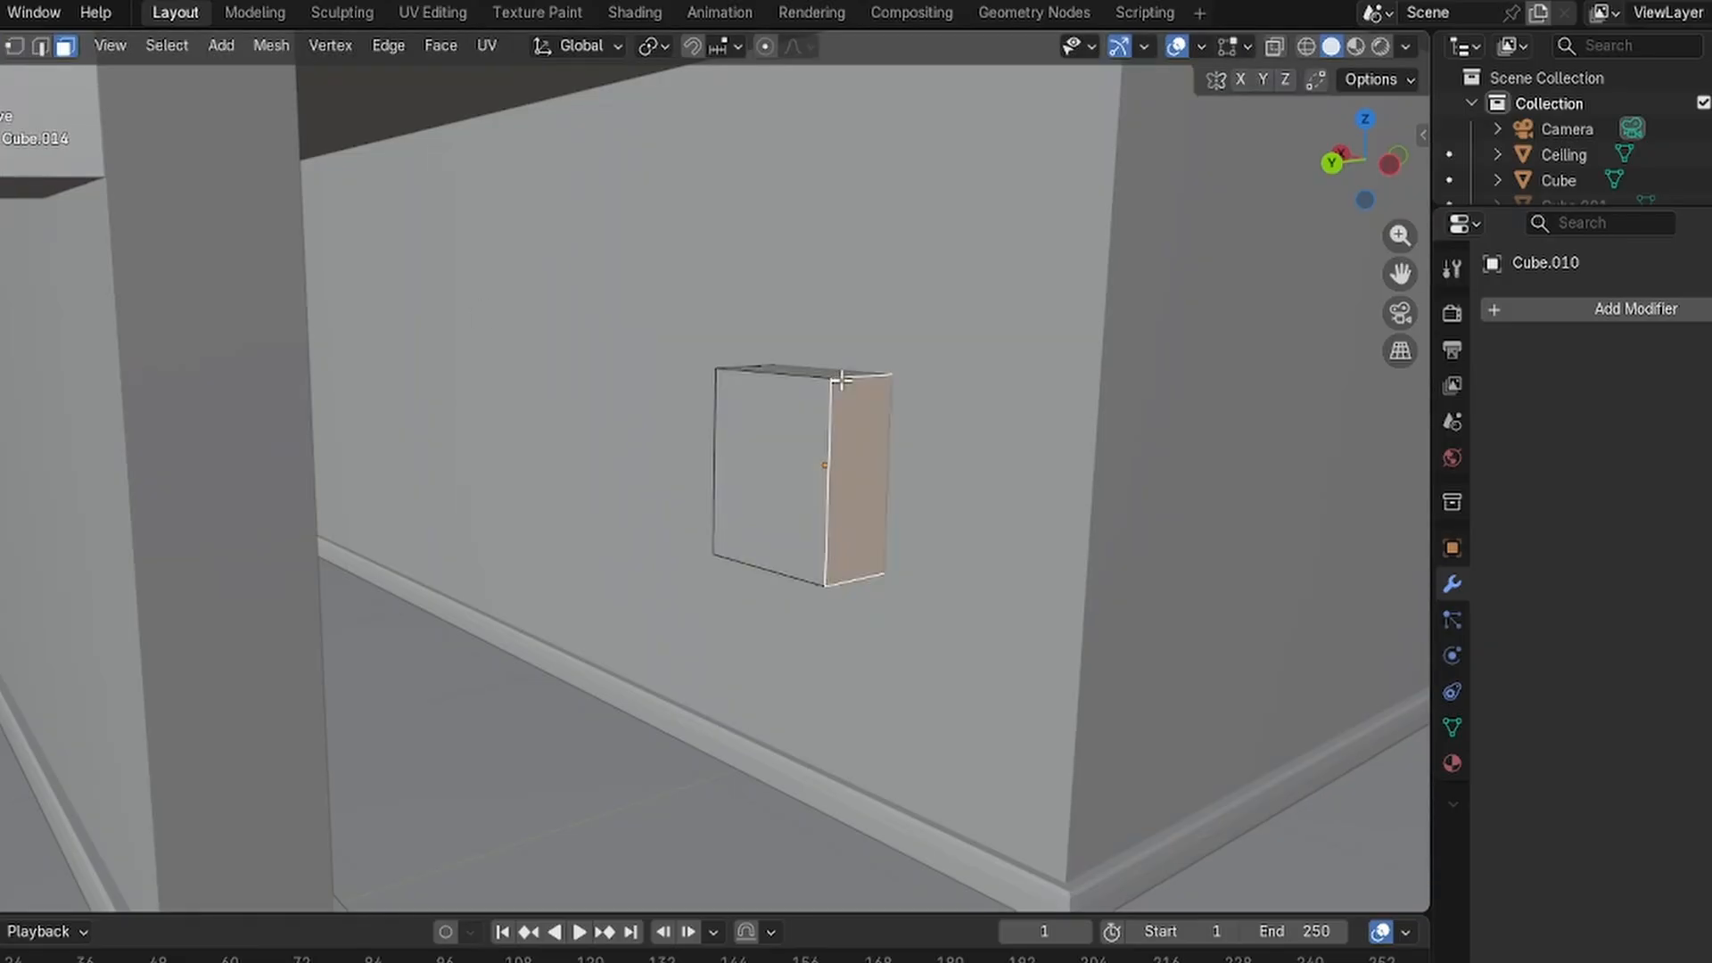
click(843, 374)
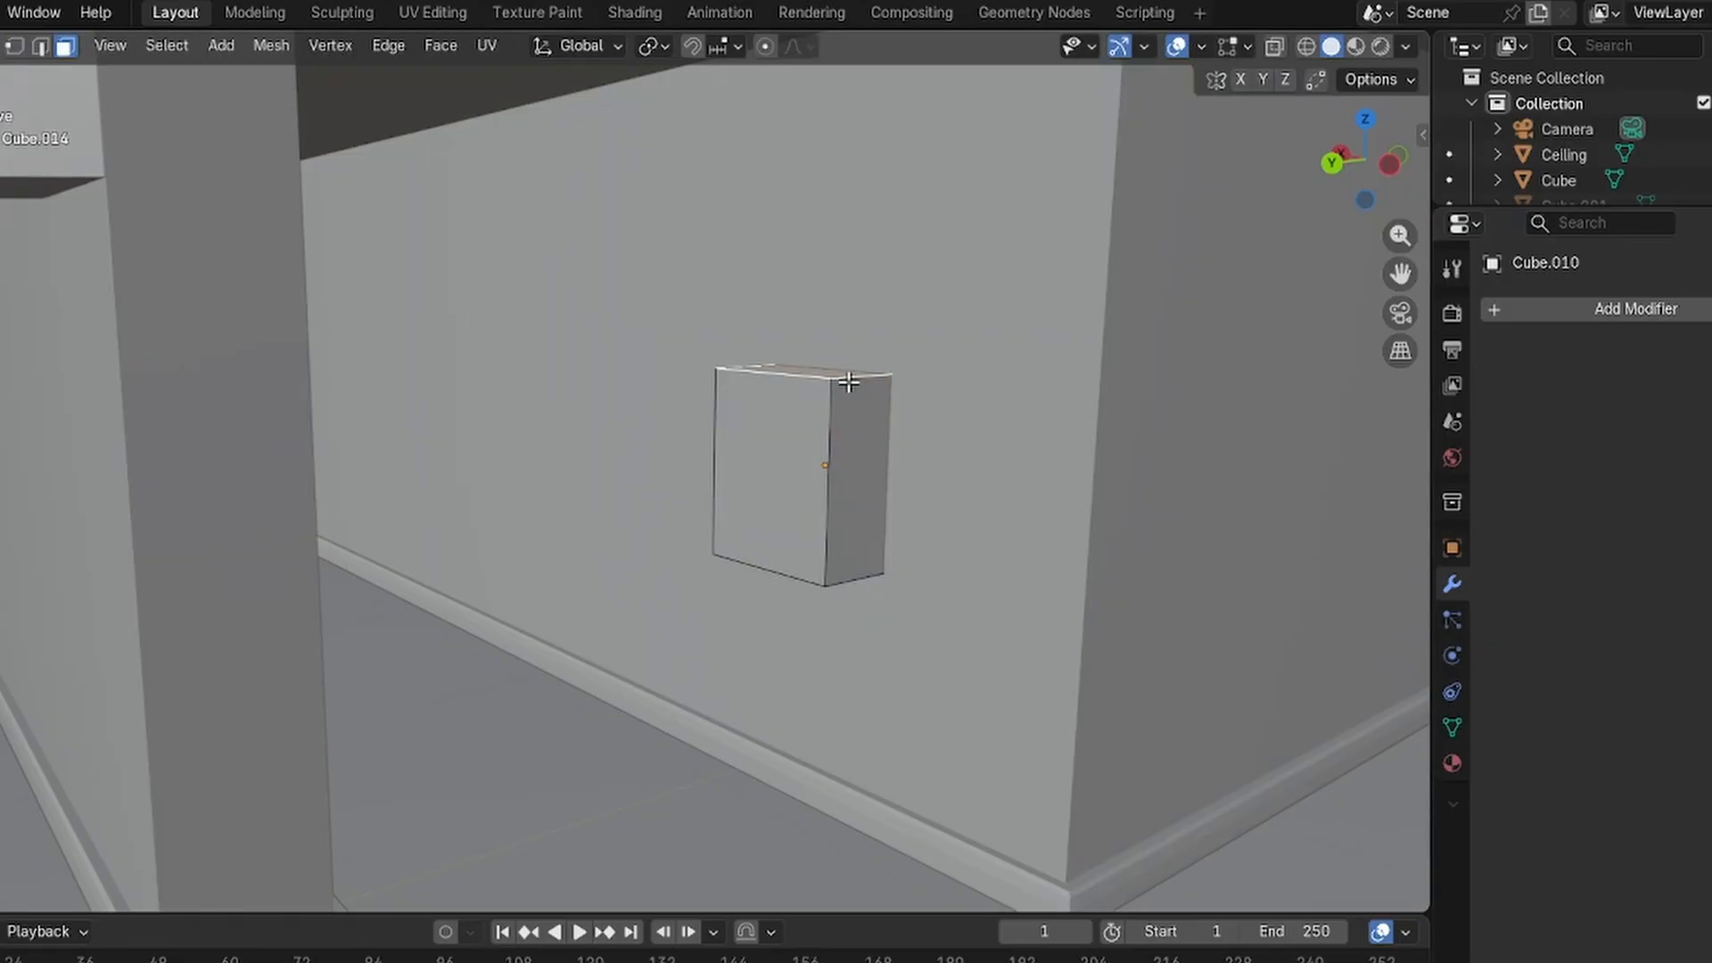
click(40, 46)
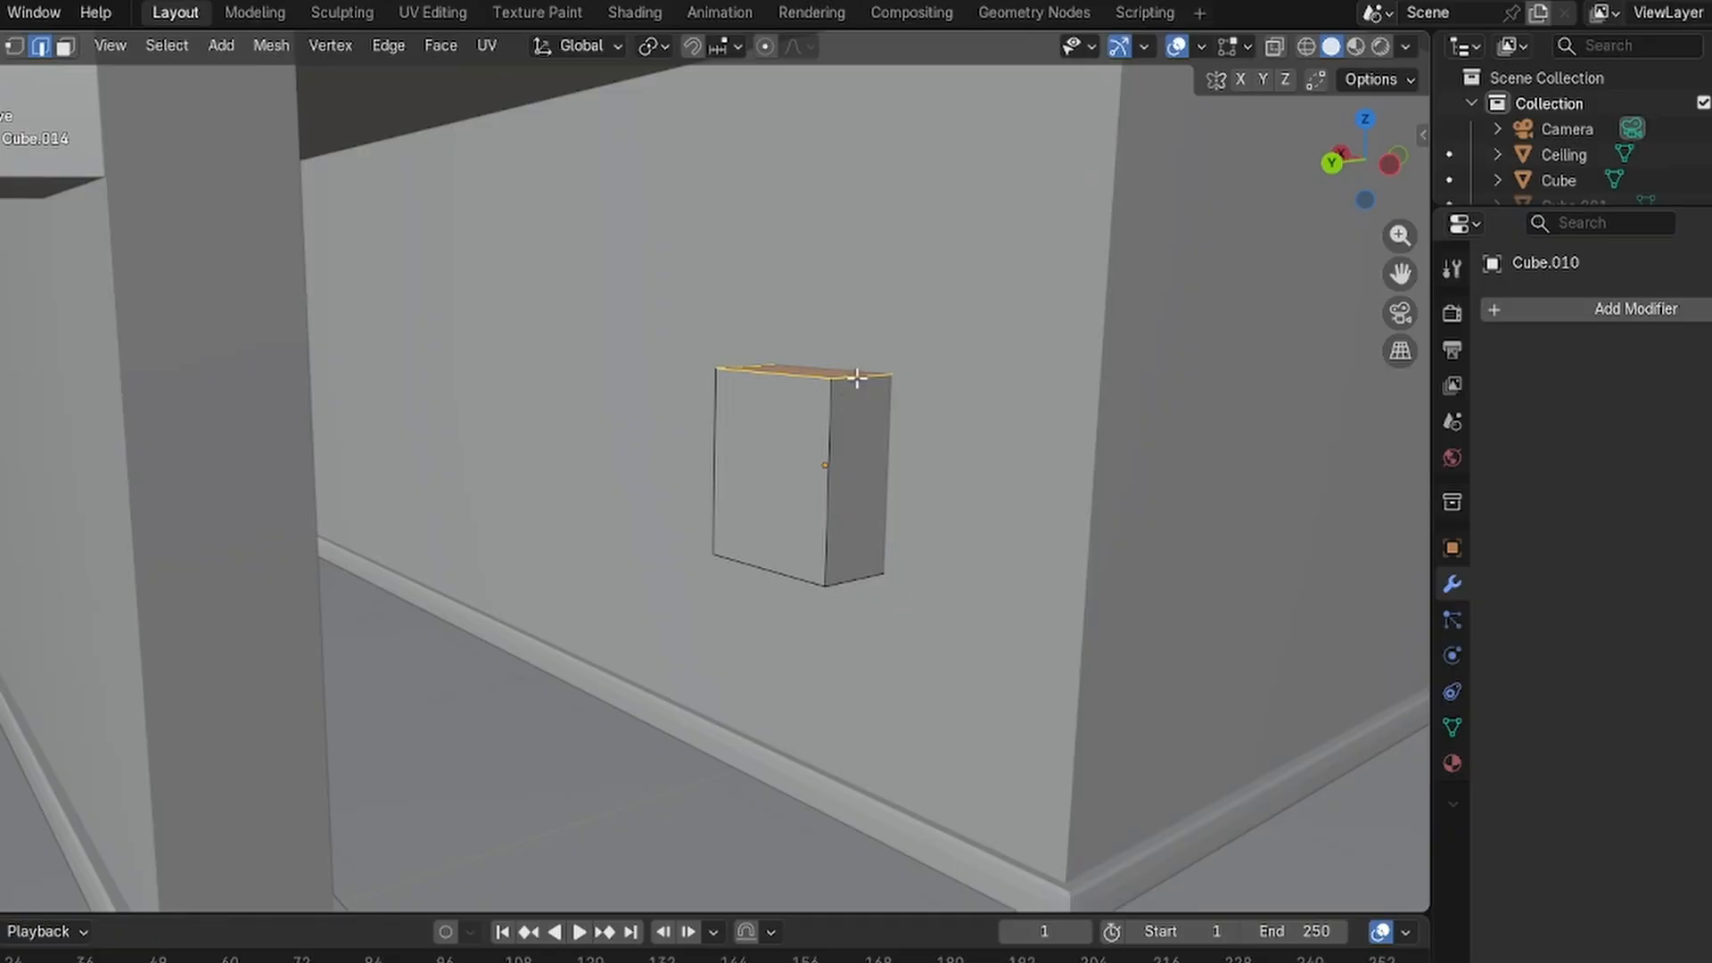
click(857, 378)
key(ctrl+b)
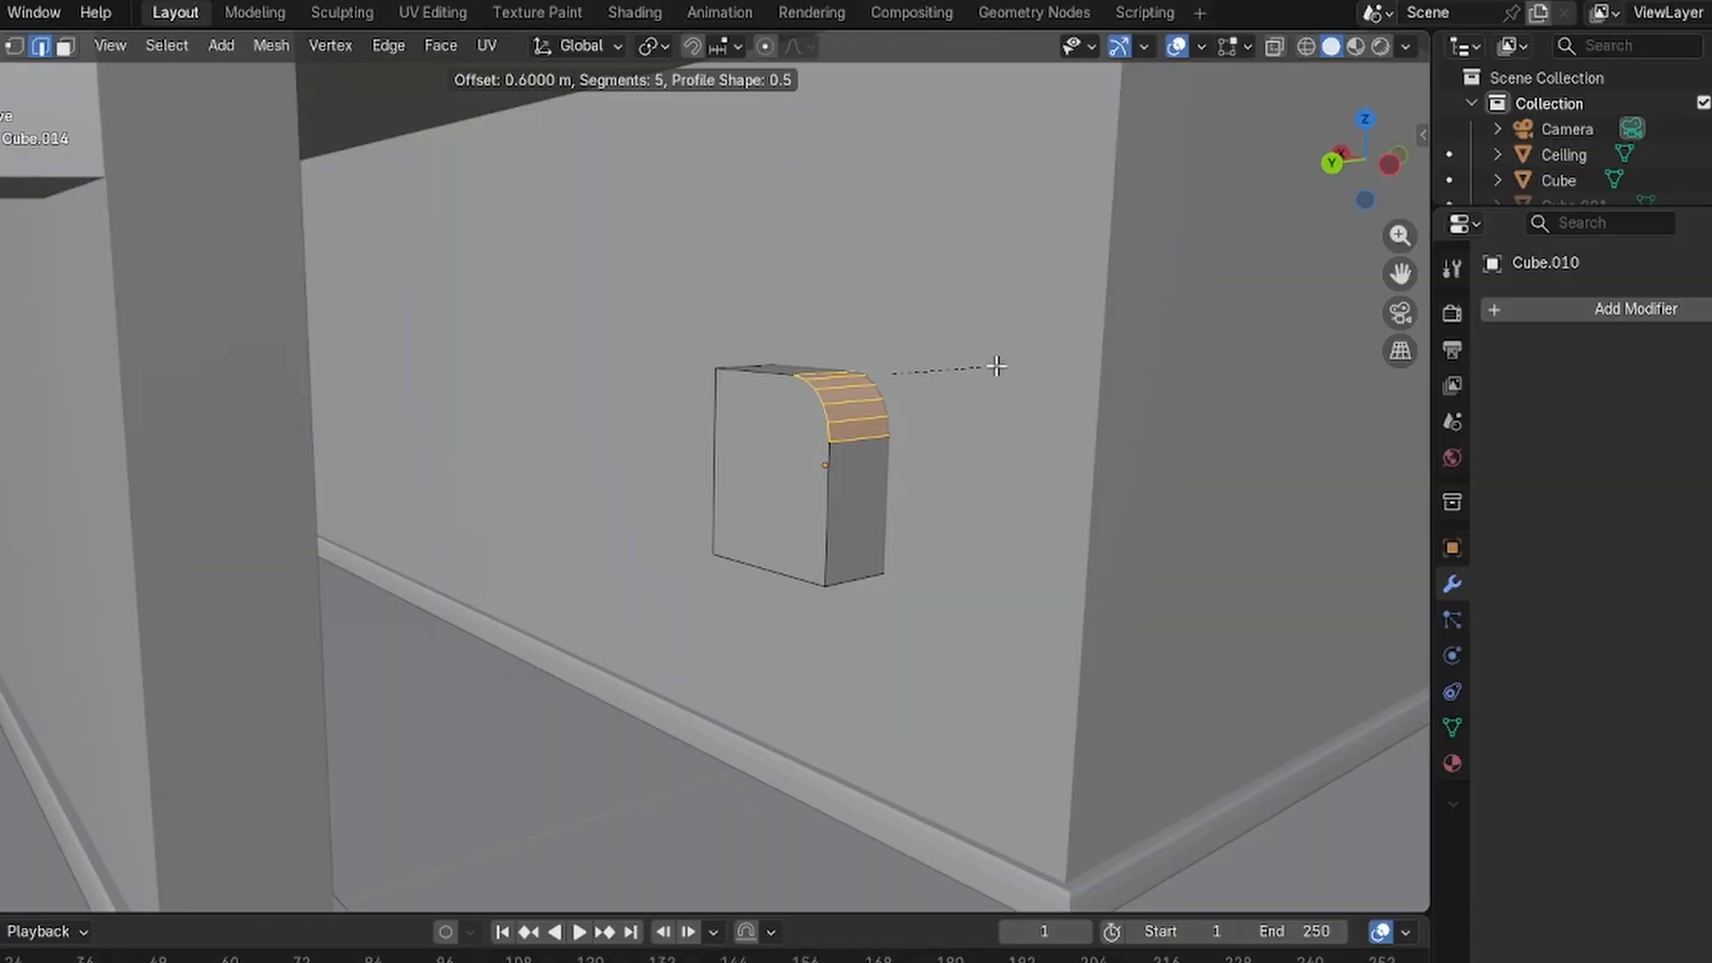
key(BackSpace)
text(8)
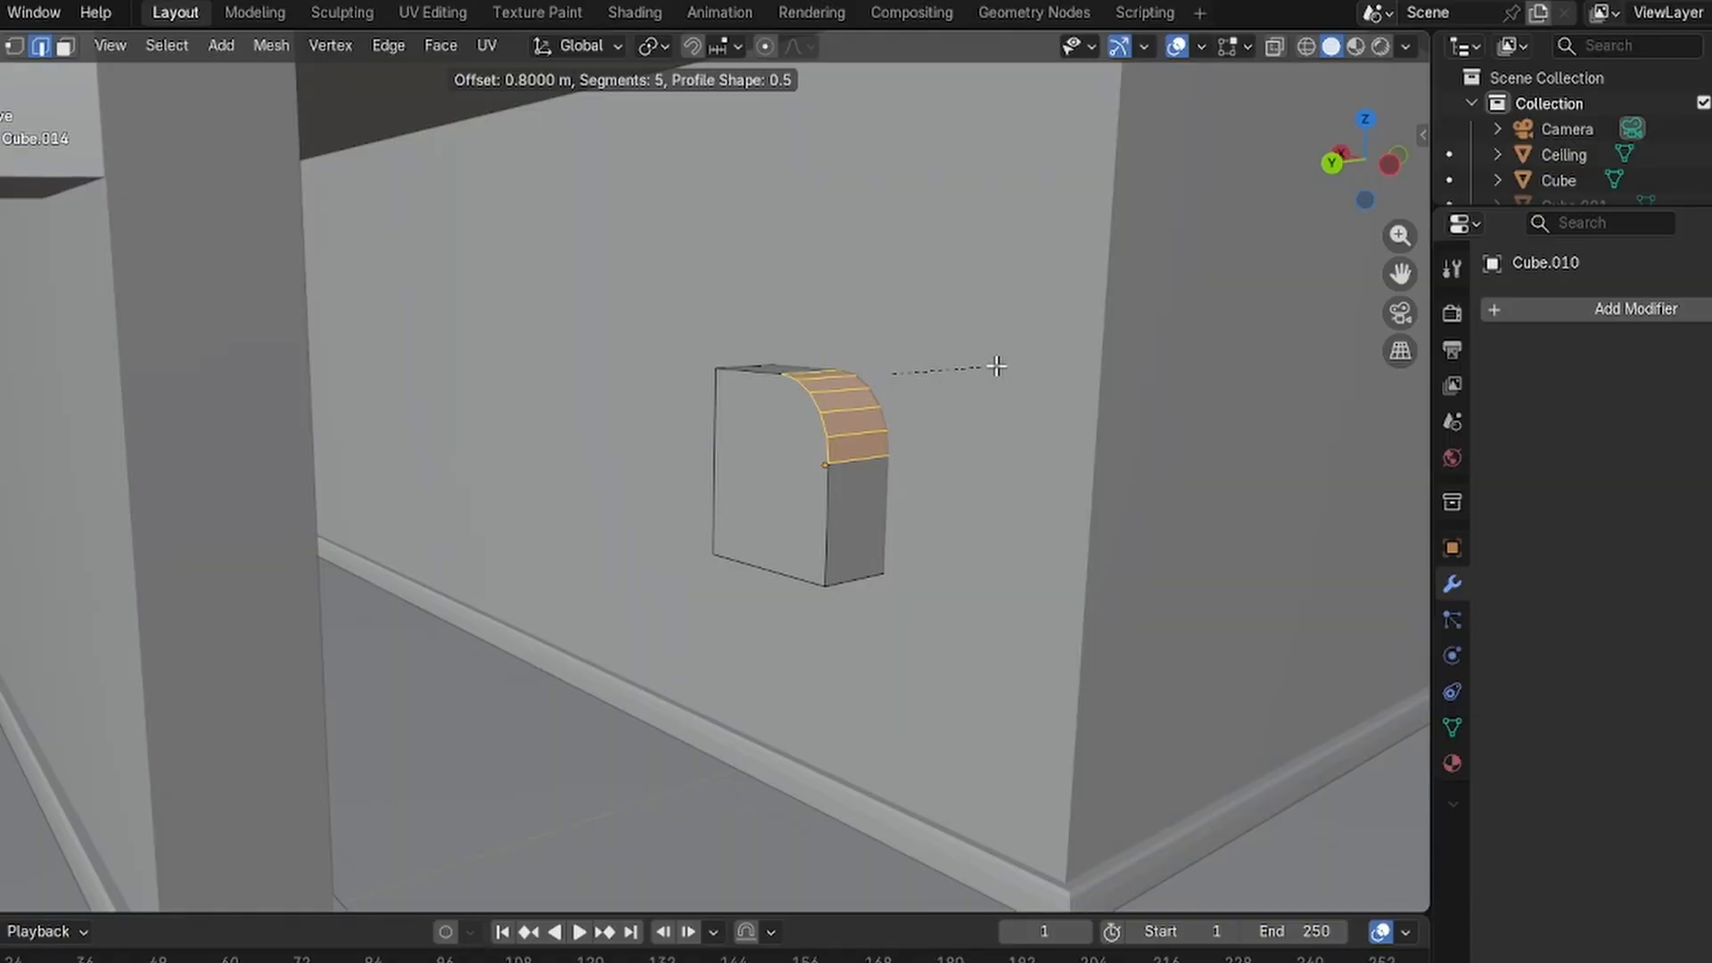
key(Return)
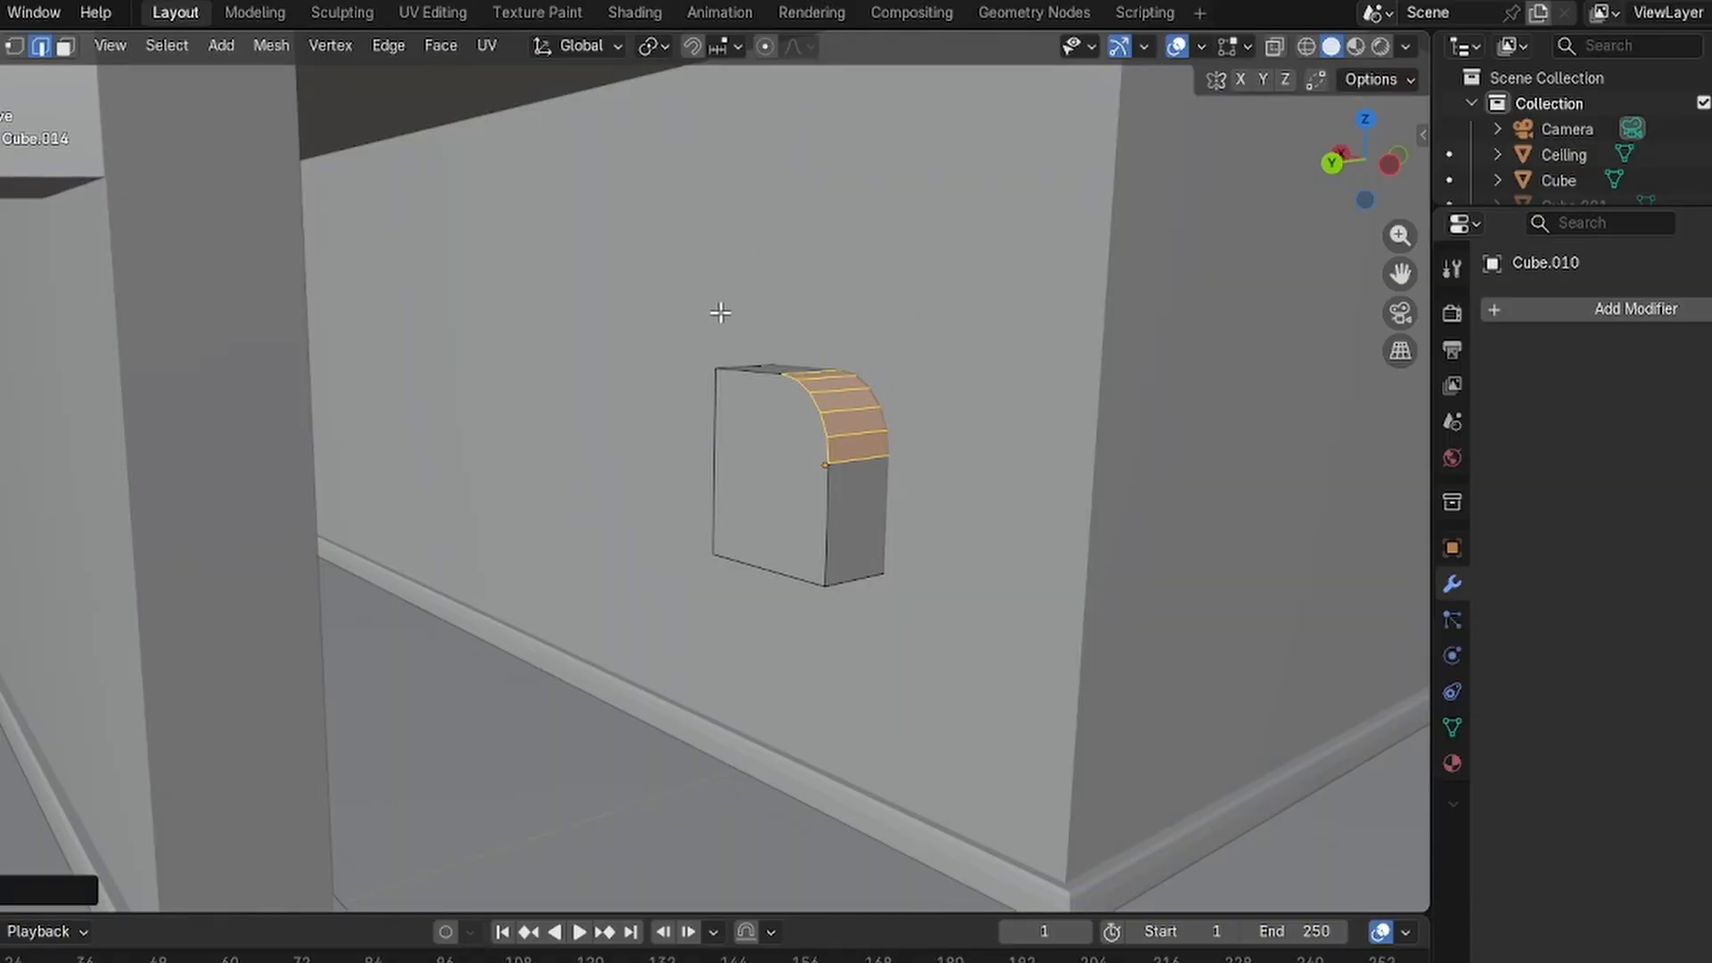
Bevel the opposite upper edge with a 0.8 m offset and 5 segments to complete the arch shape.
mouse_move(720, 312)
middle_down()
mouse_move(693, 386)
mouse_move(734, 306)
middle_up()
shift+middle_drag(789, 251, 784, 321)
click(786, 327)
key(ctrl+b)
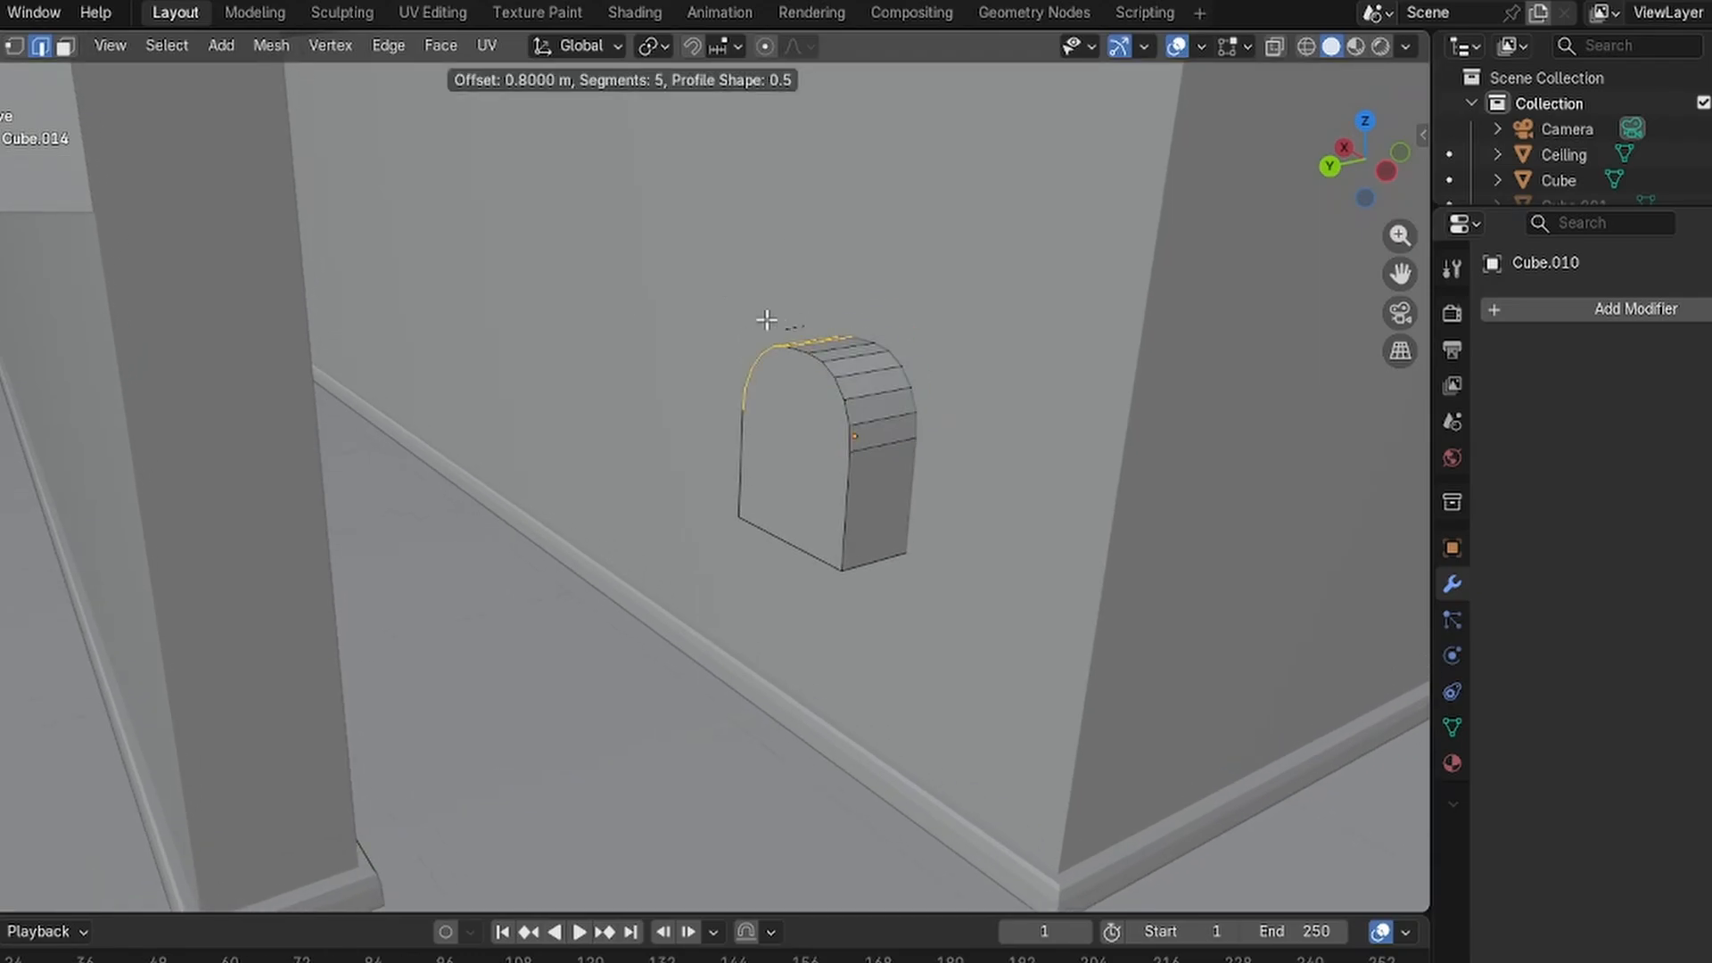
click(765, 321)
Return to Object Mode and move the arched block up the wall face by about 0.1 m.
middle_drag(817, 337, 902, 260)
click(652, 598)
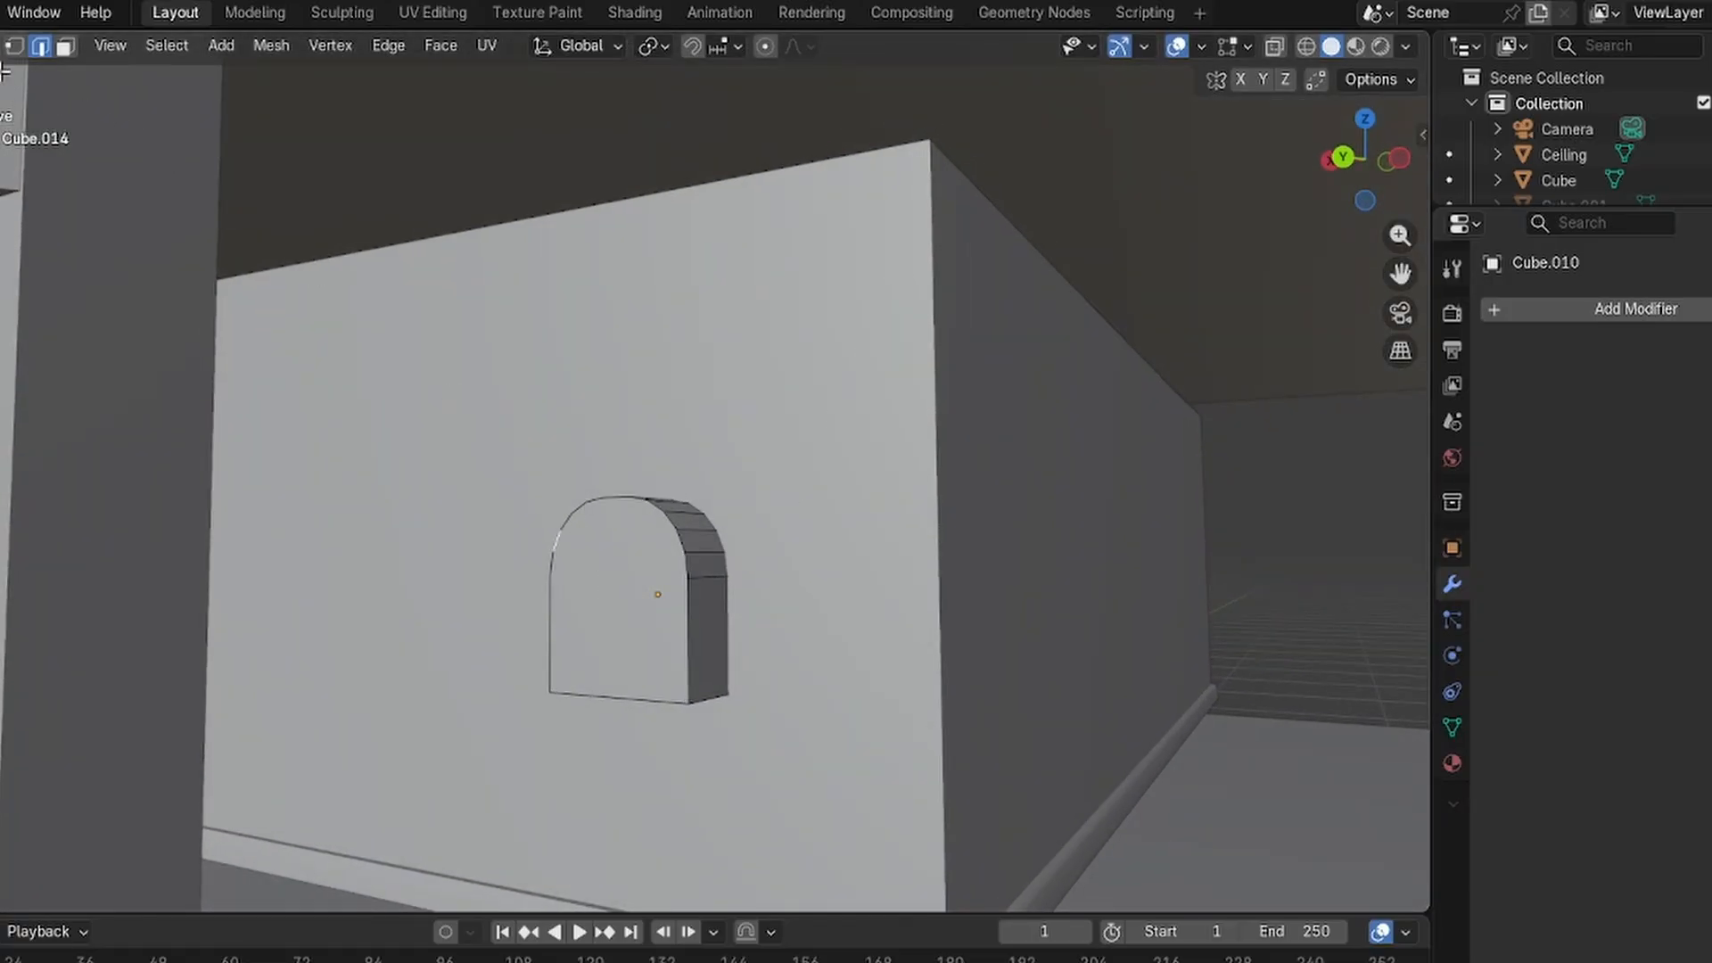
click(4, 49)
click(3, 105)
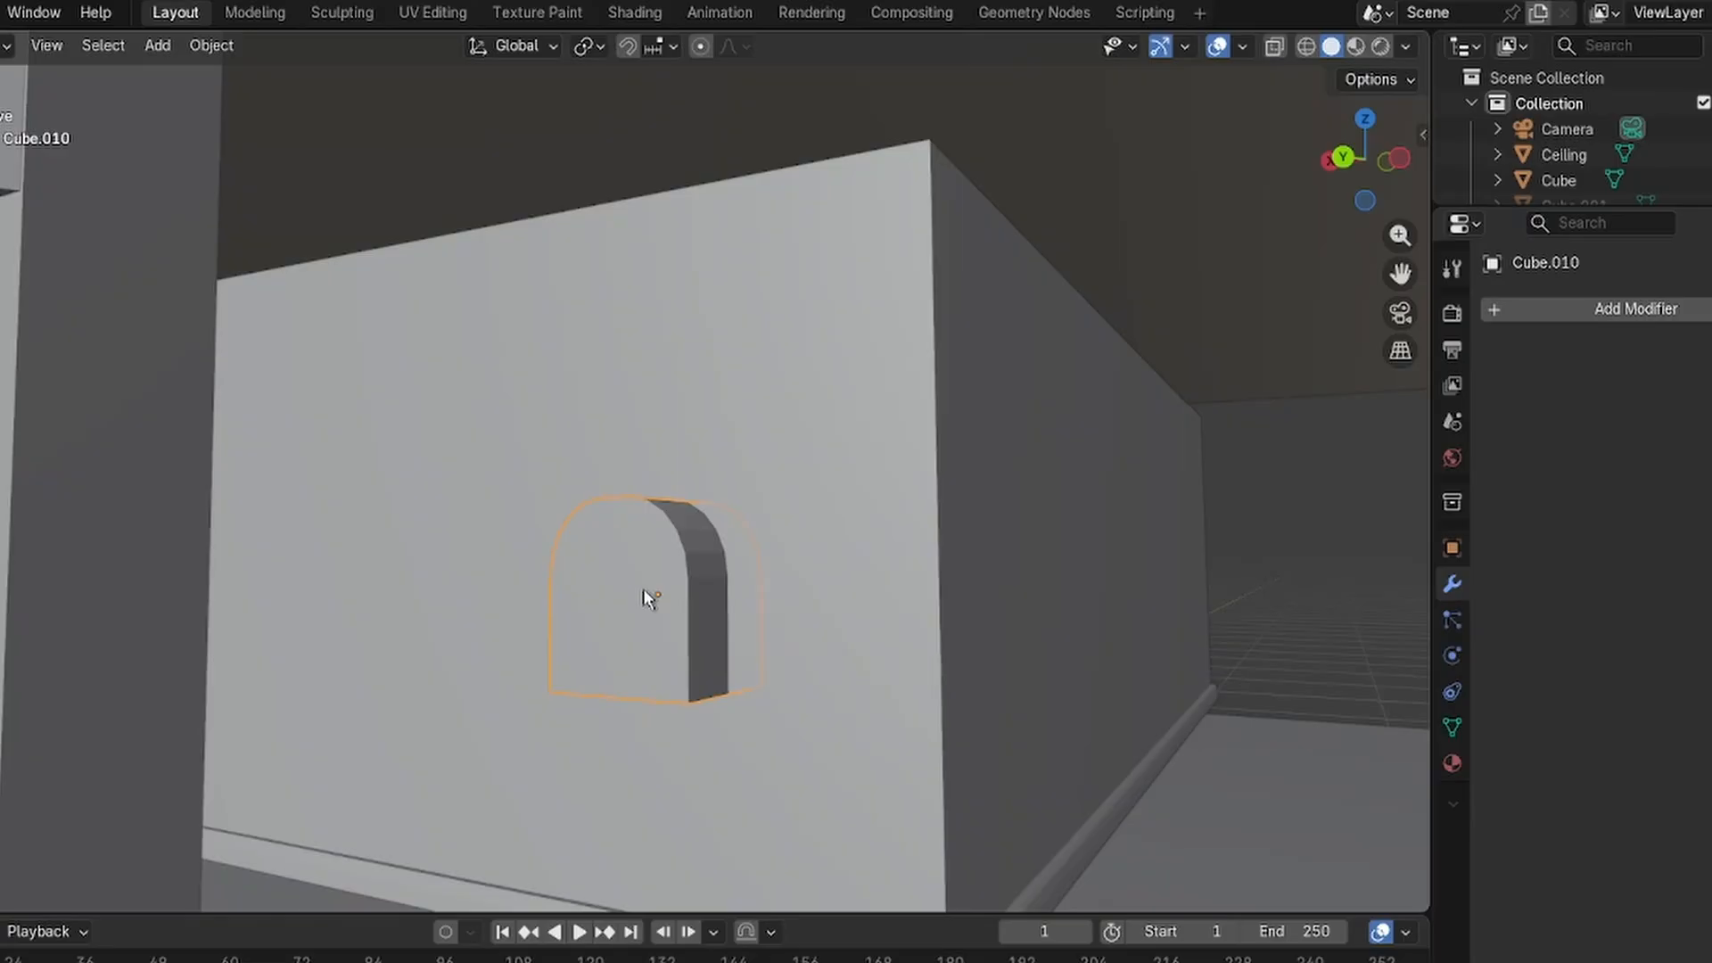
key(g)
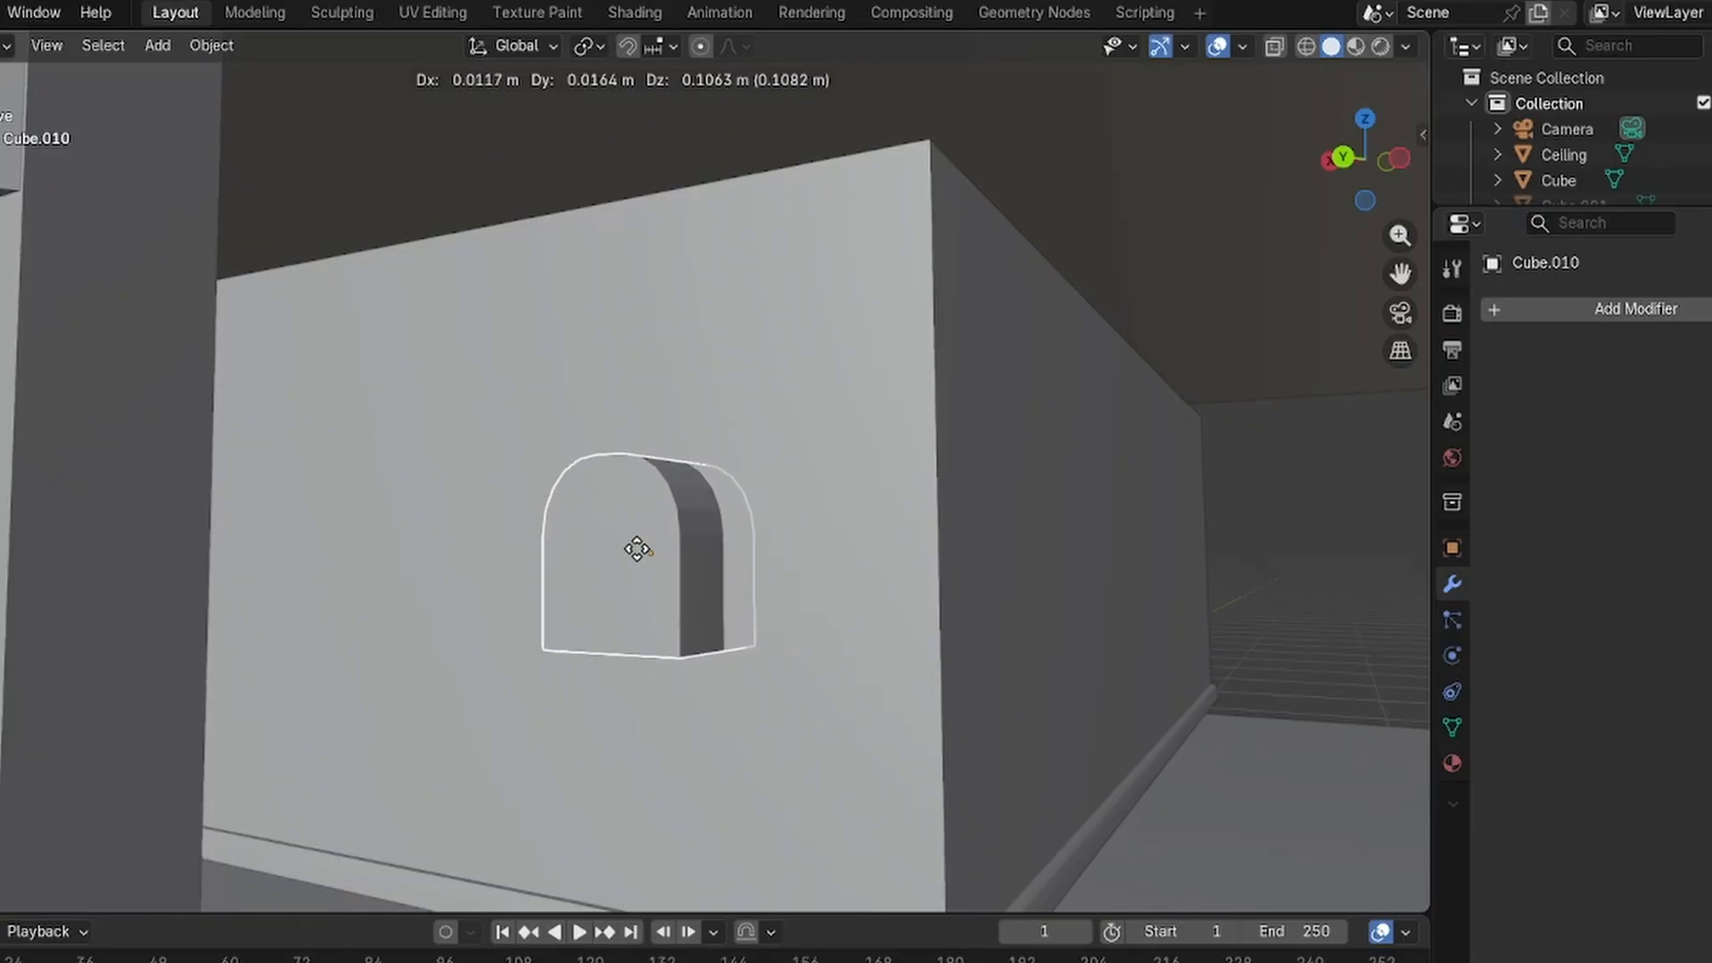
click(682, 538)
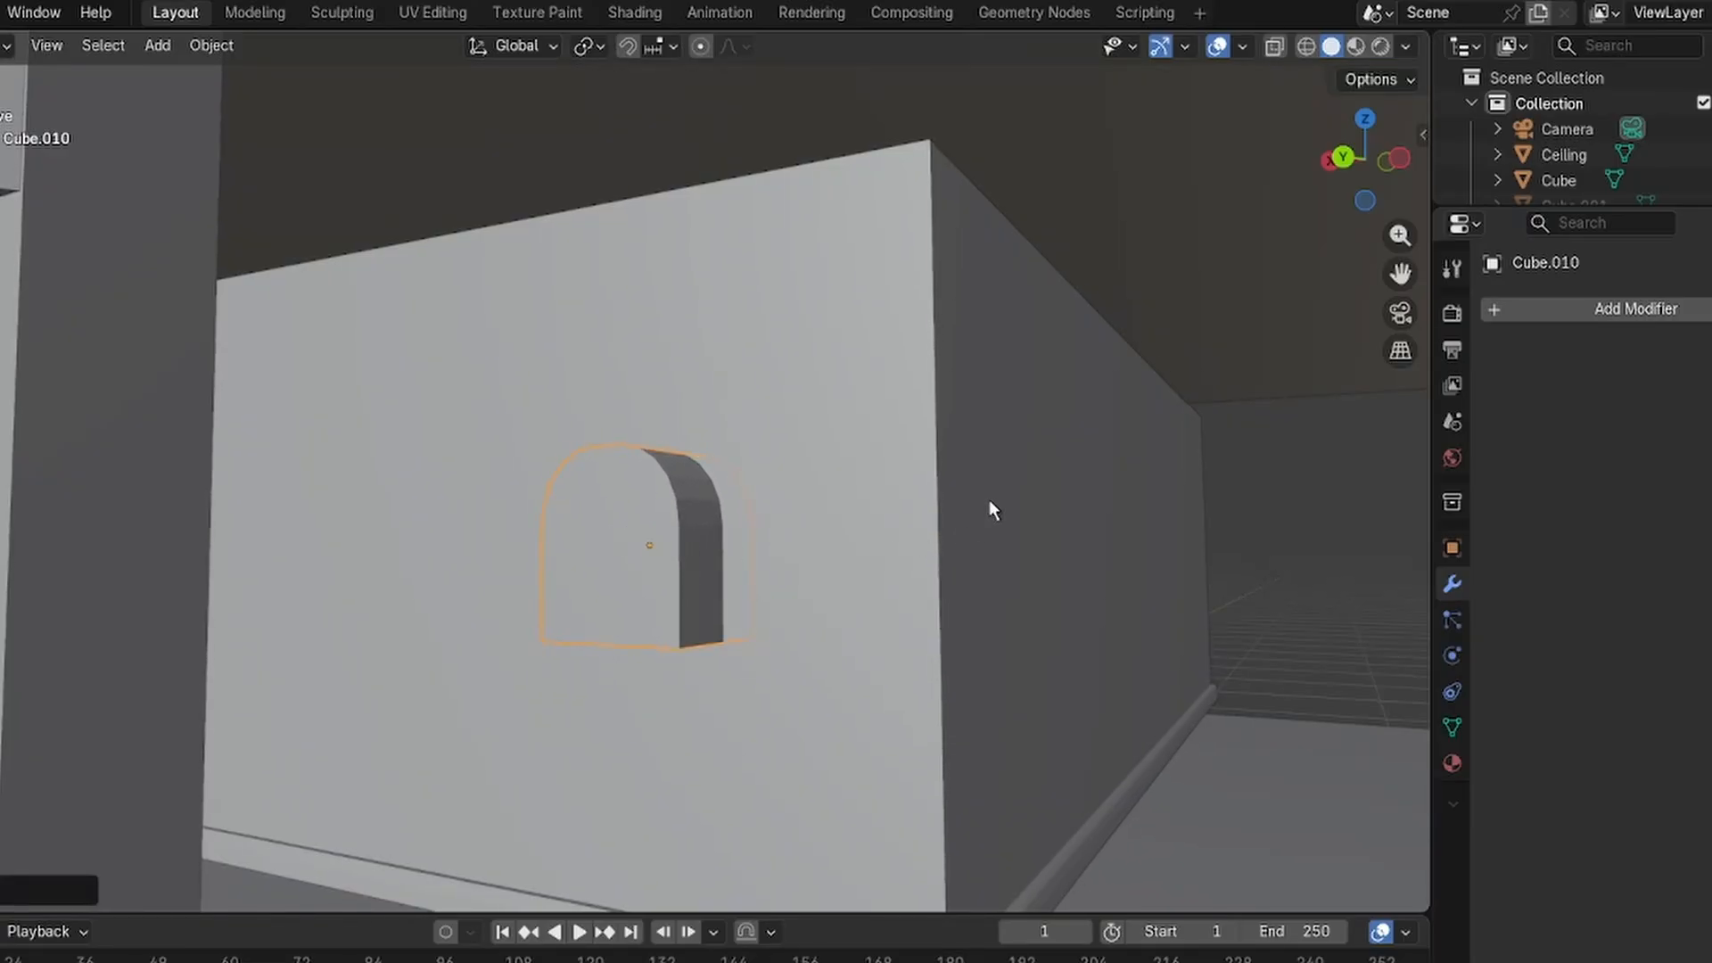
Duplicate the arched block and place the copy on the adjacent face of the large wall, around the corner.
middle_drag(988, 500, 777, 490)
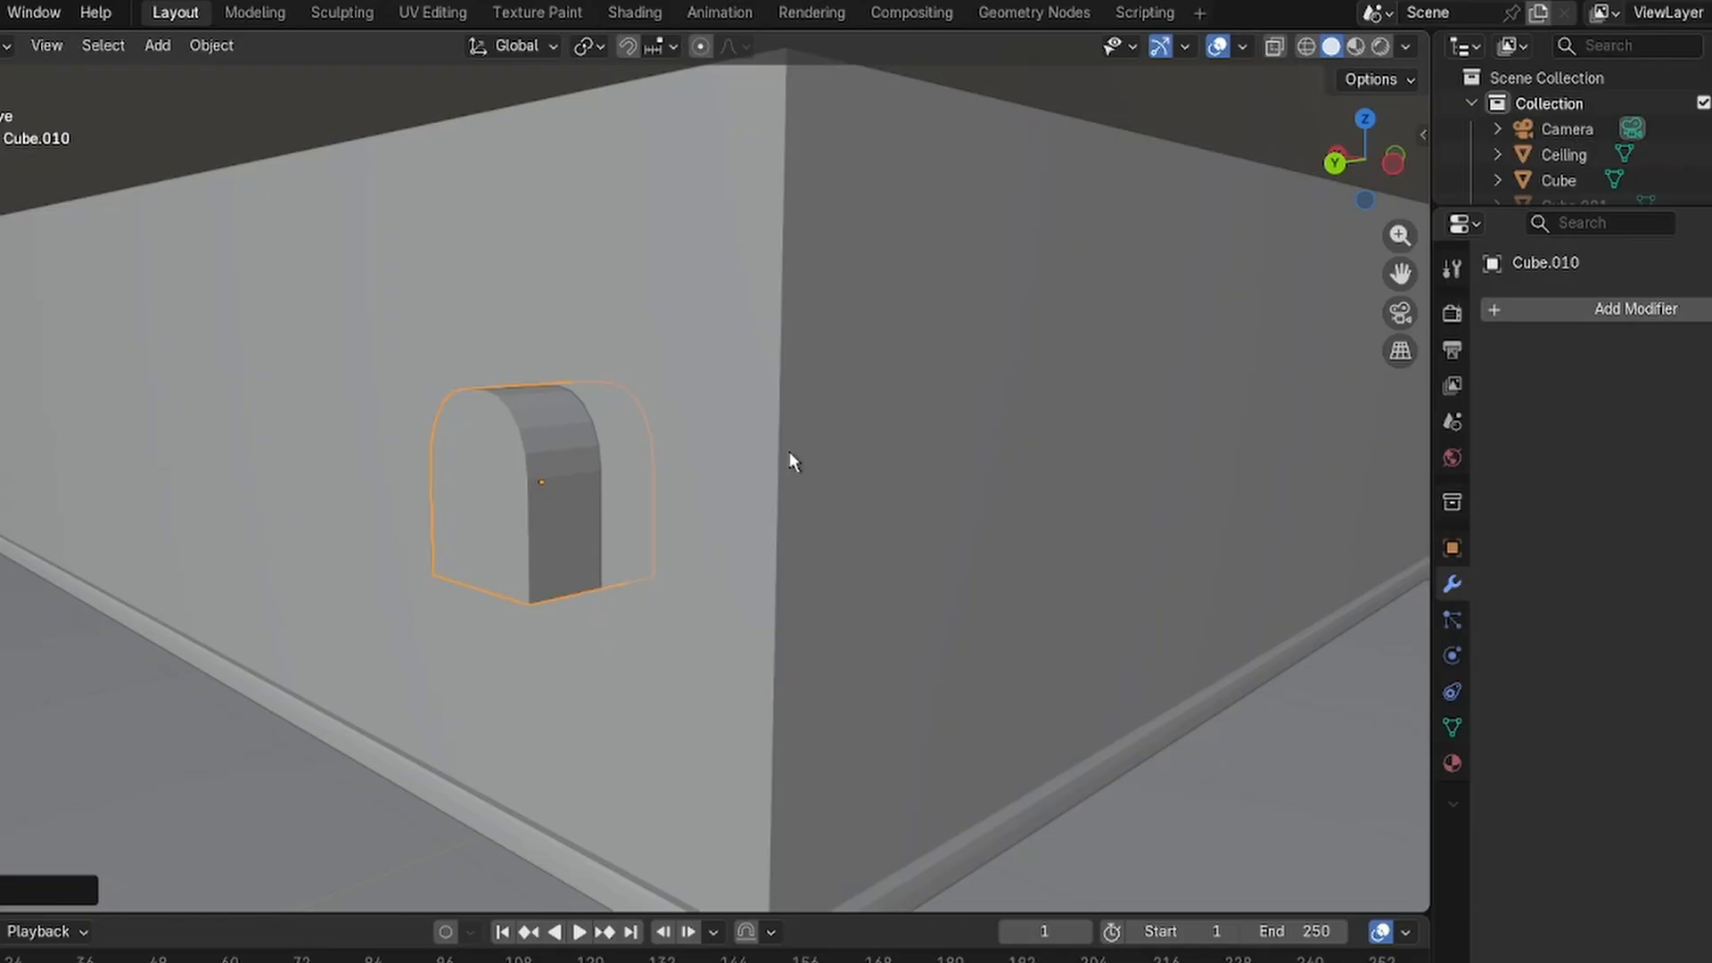
key(shift+d)
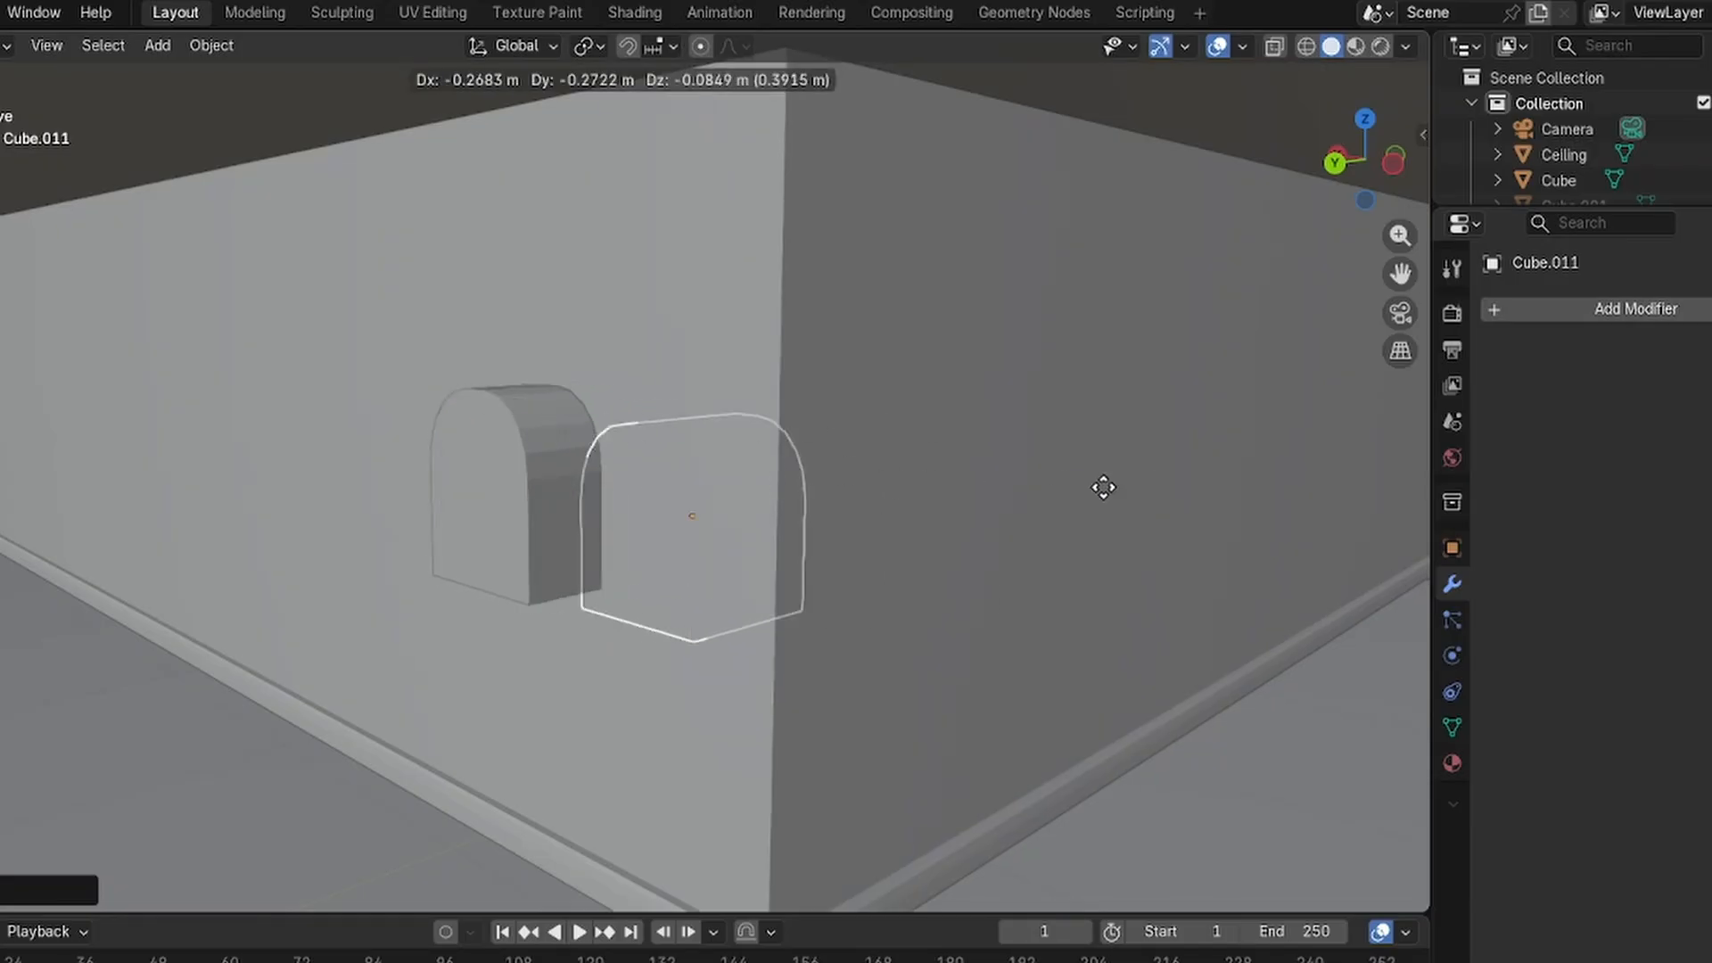
click(1228, 460)
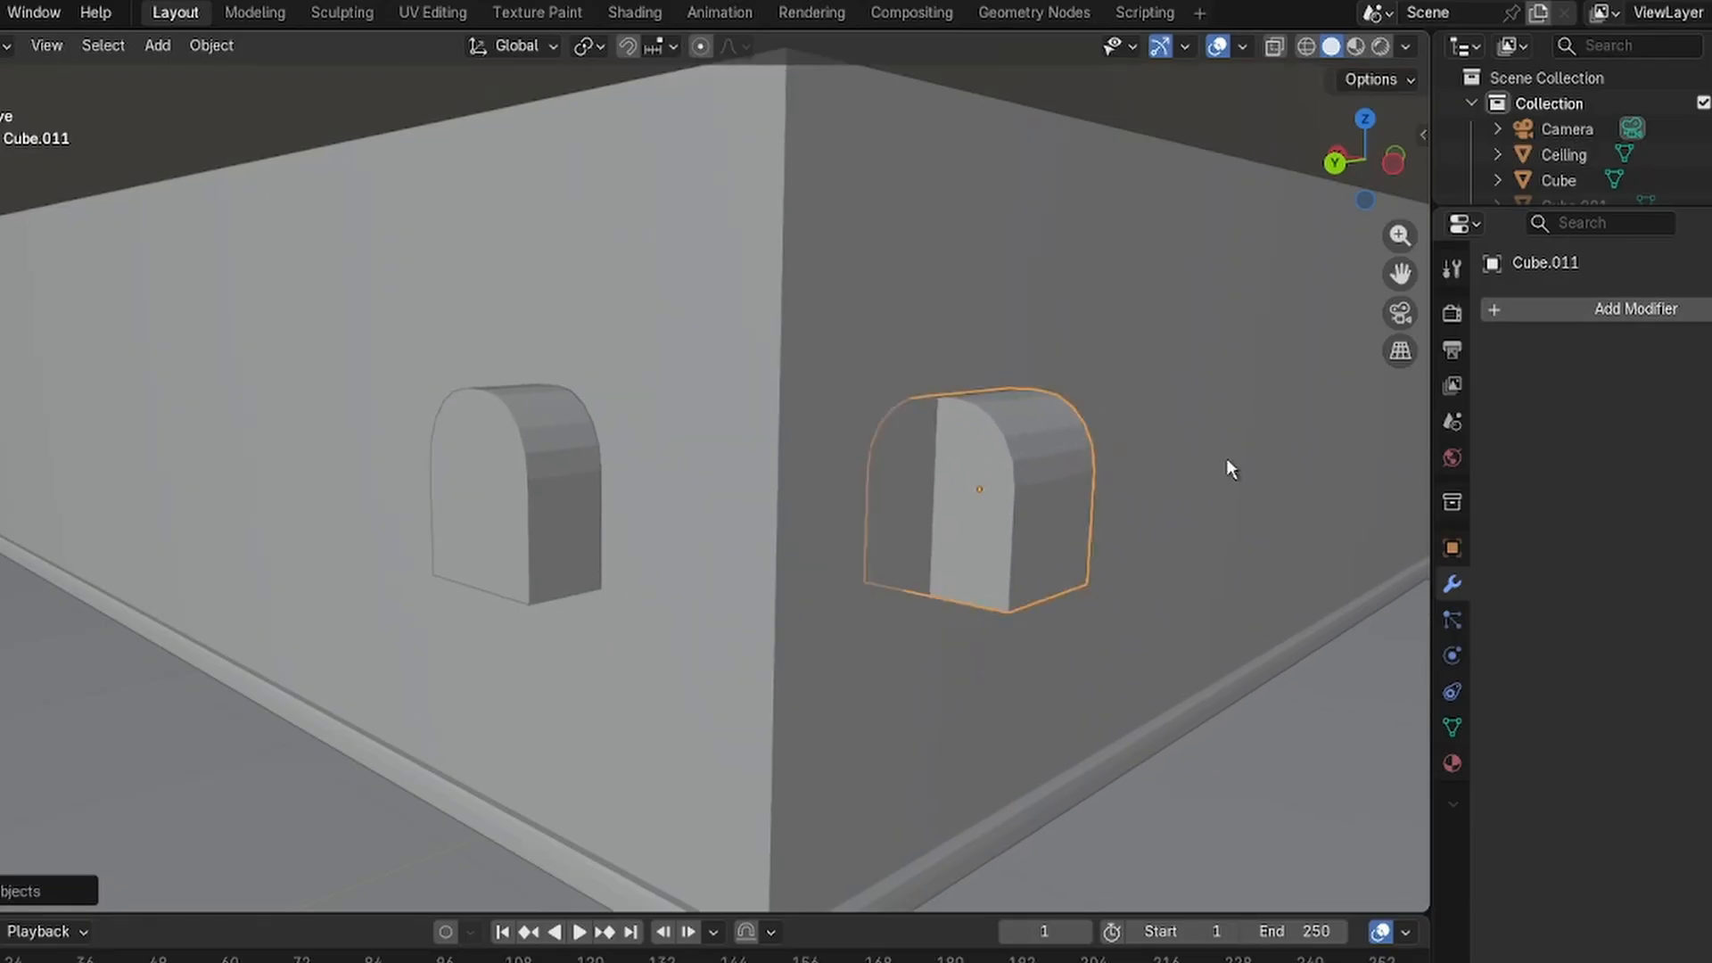
text(r90)
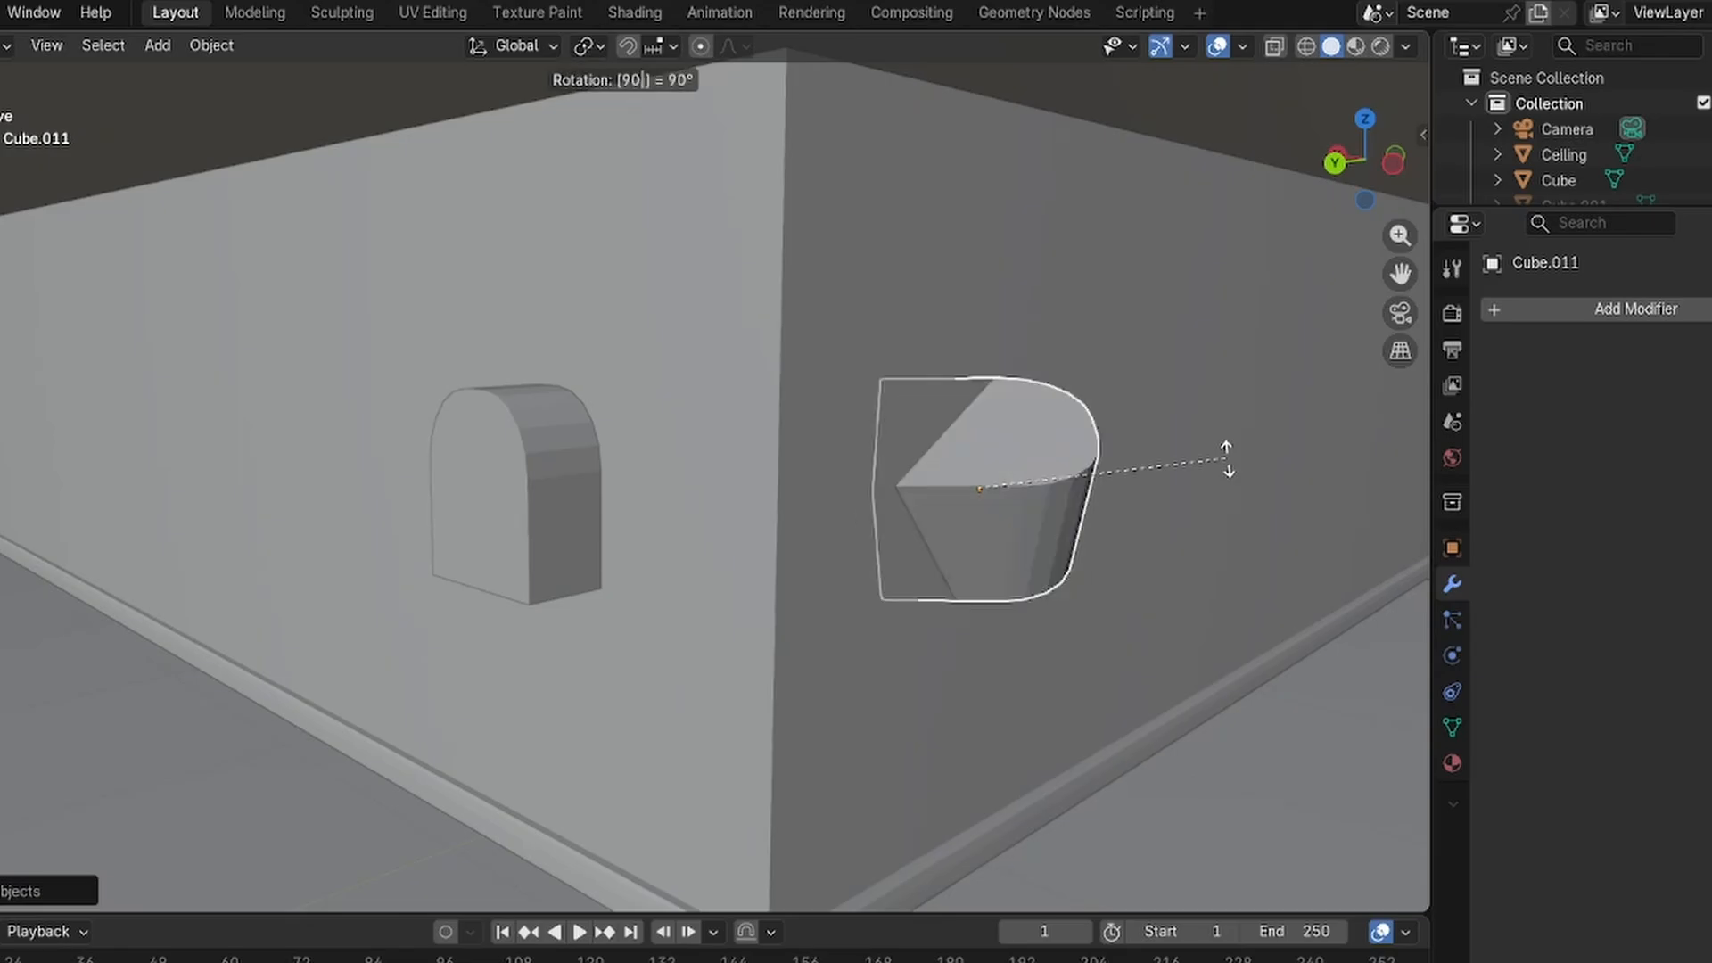
text(z)
key(Return)
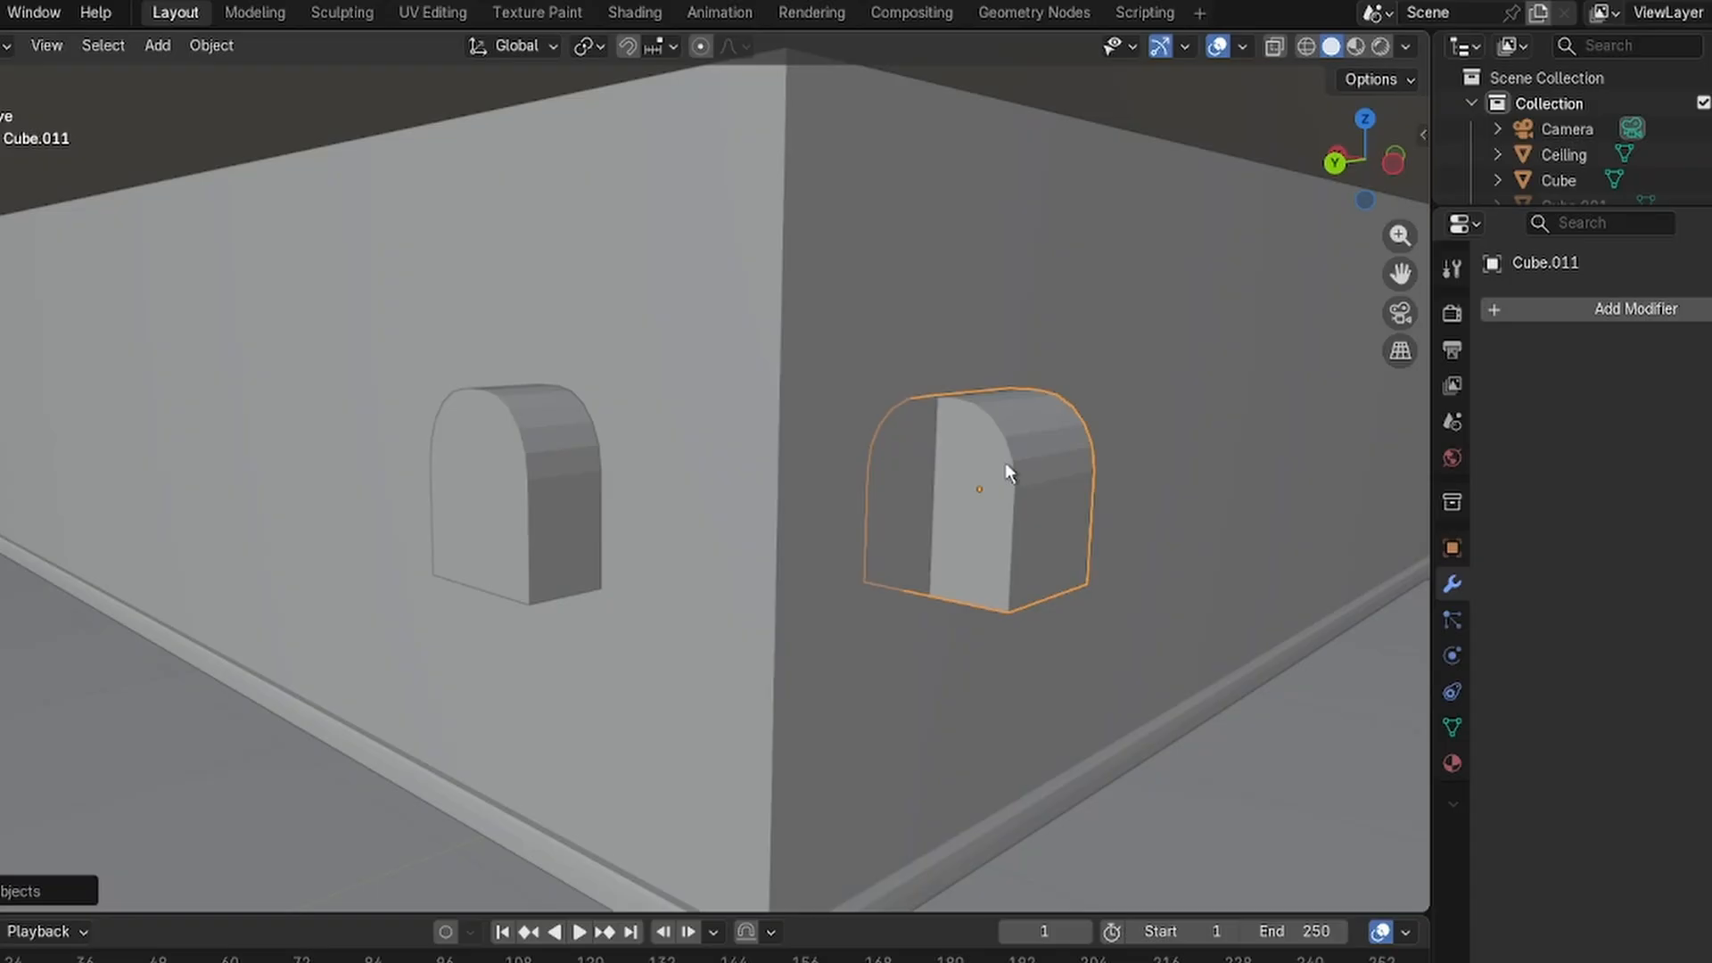
key(z)
Rotate the duplicated arched block 90° about the global Z axis.
text(rz)
text(90)
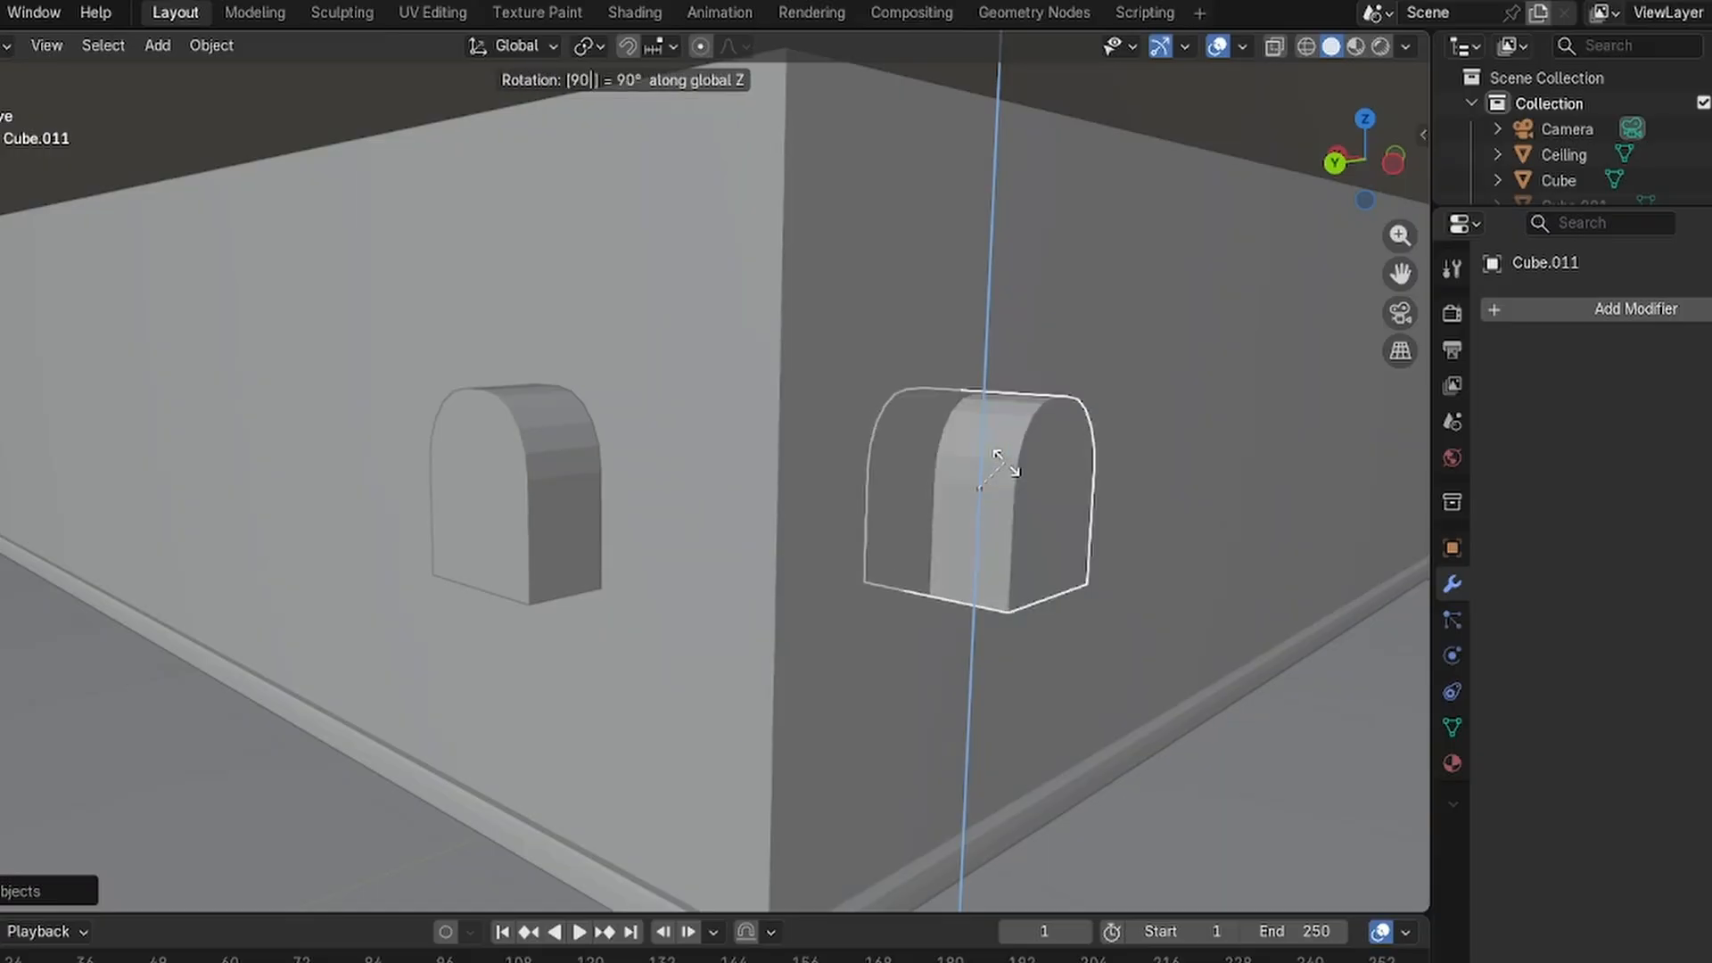
key(Return)
Select the large wall block and add a Boolean modifier to it.
click(1175, 529)
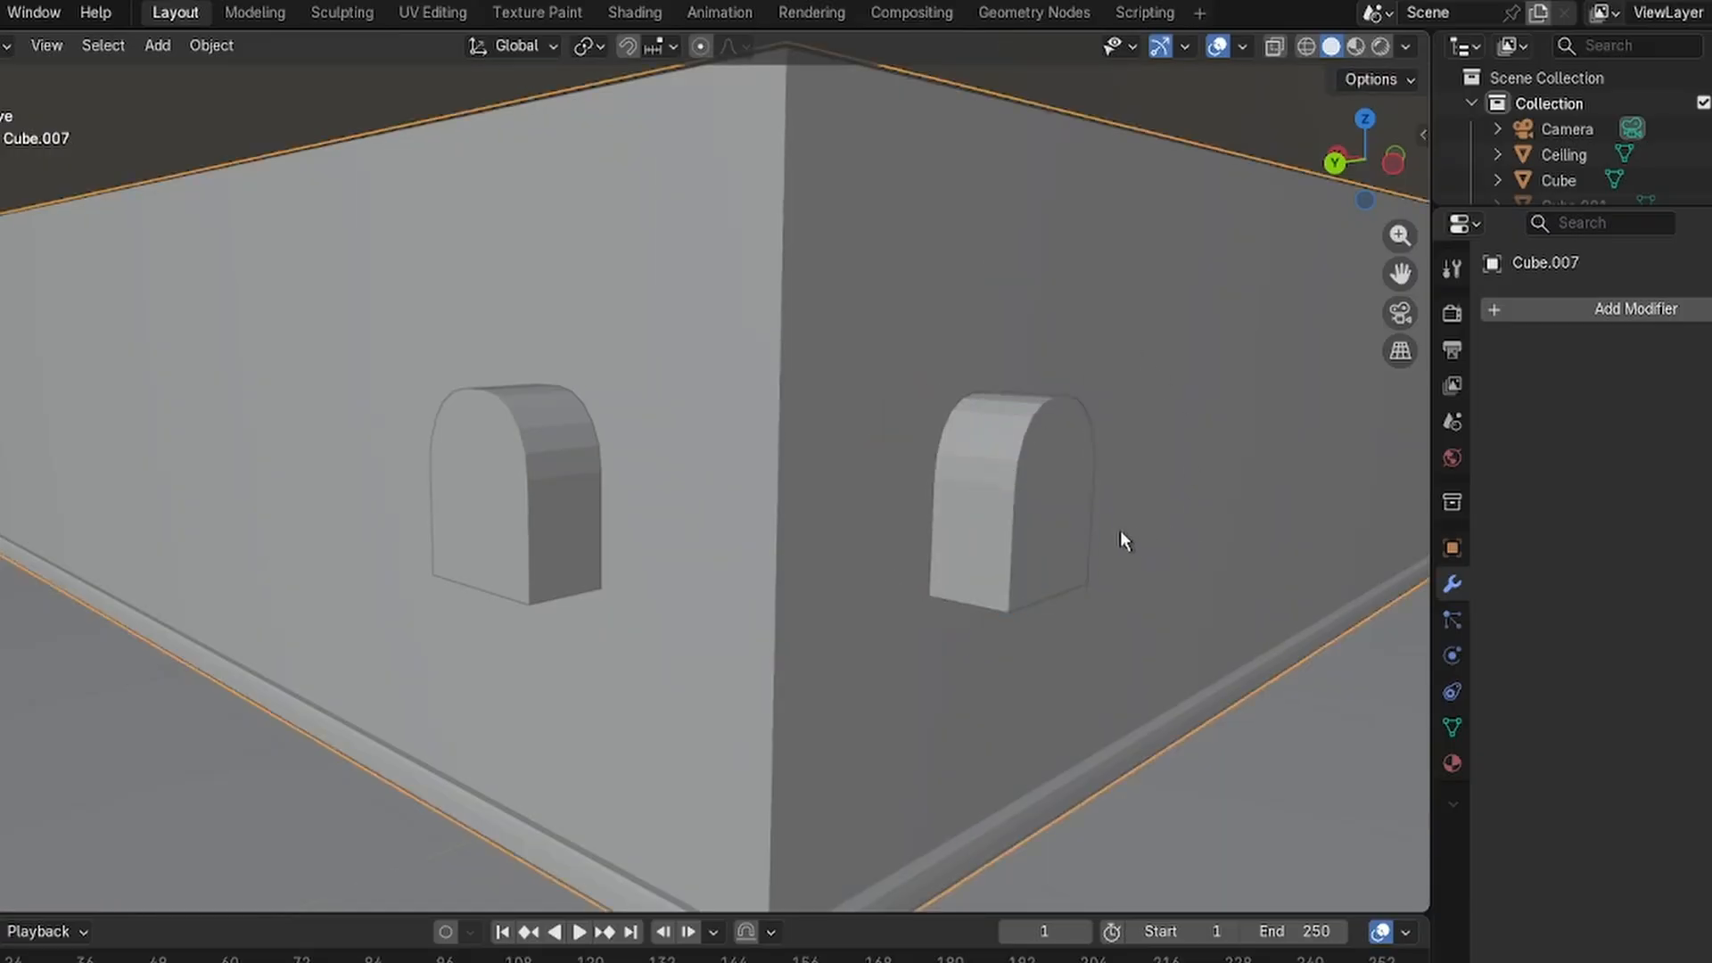
click(998, 526)
click(544, 512)
click(722, 393)
click(1552, 308)
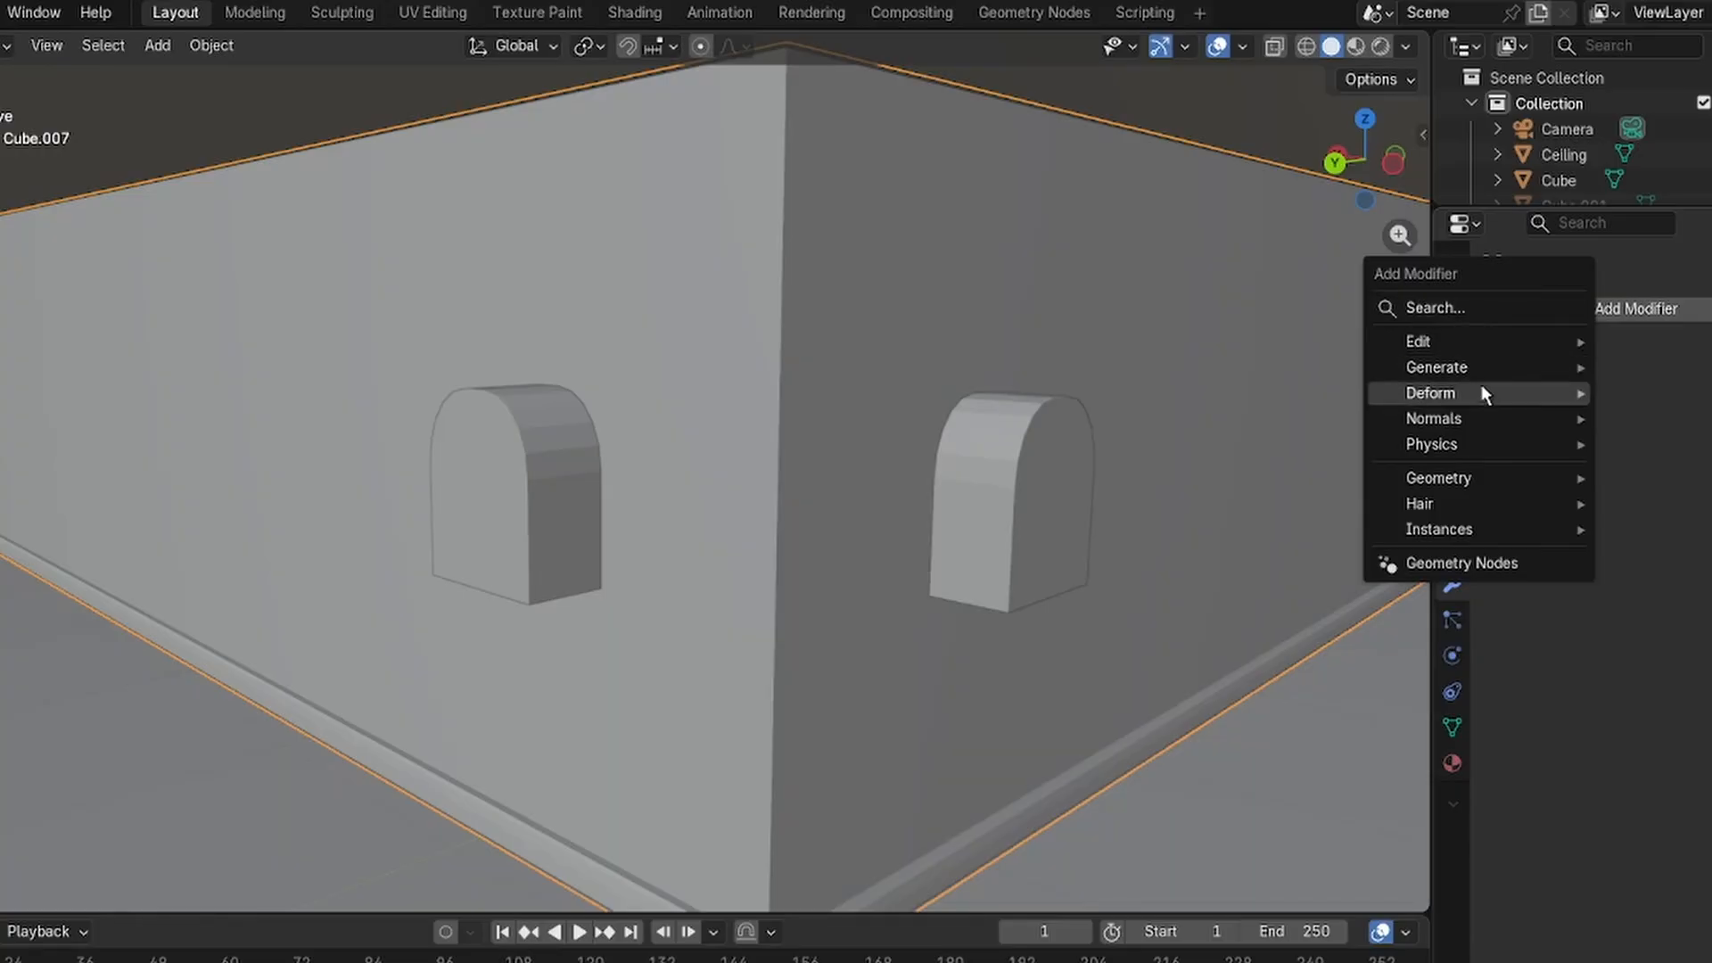
click(1452, 312)
text(bool)
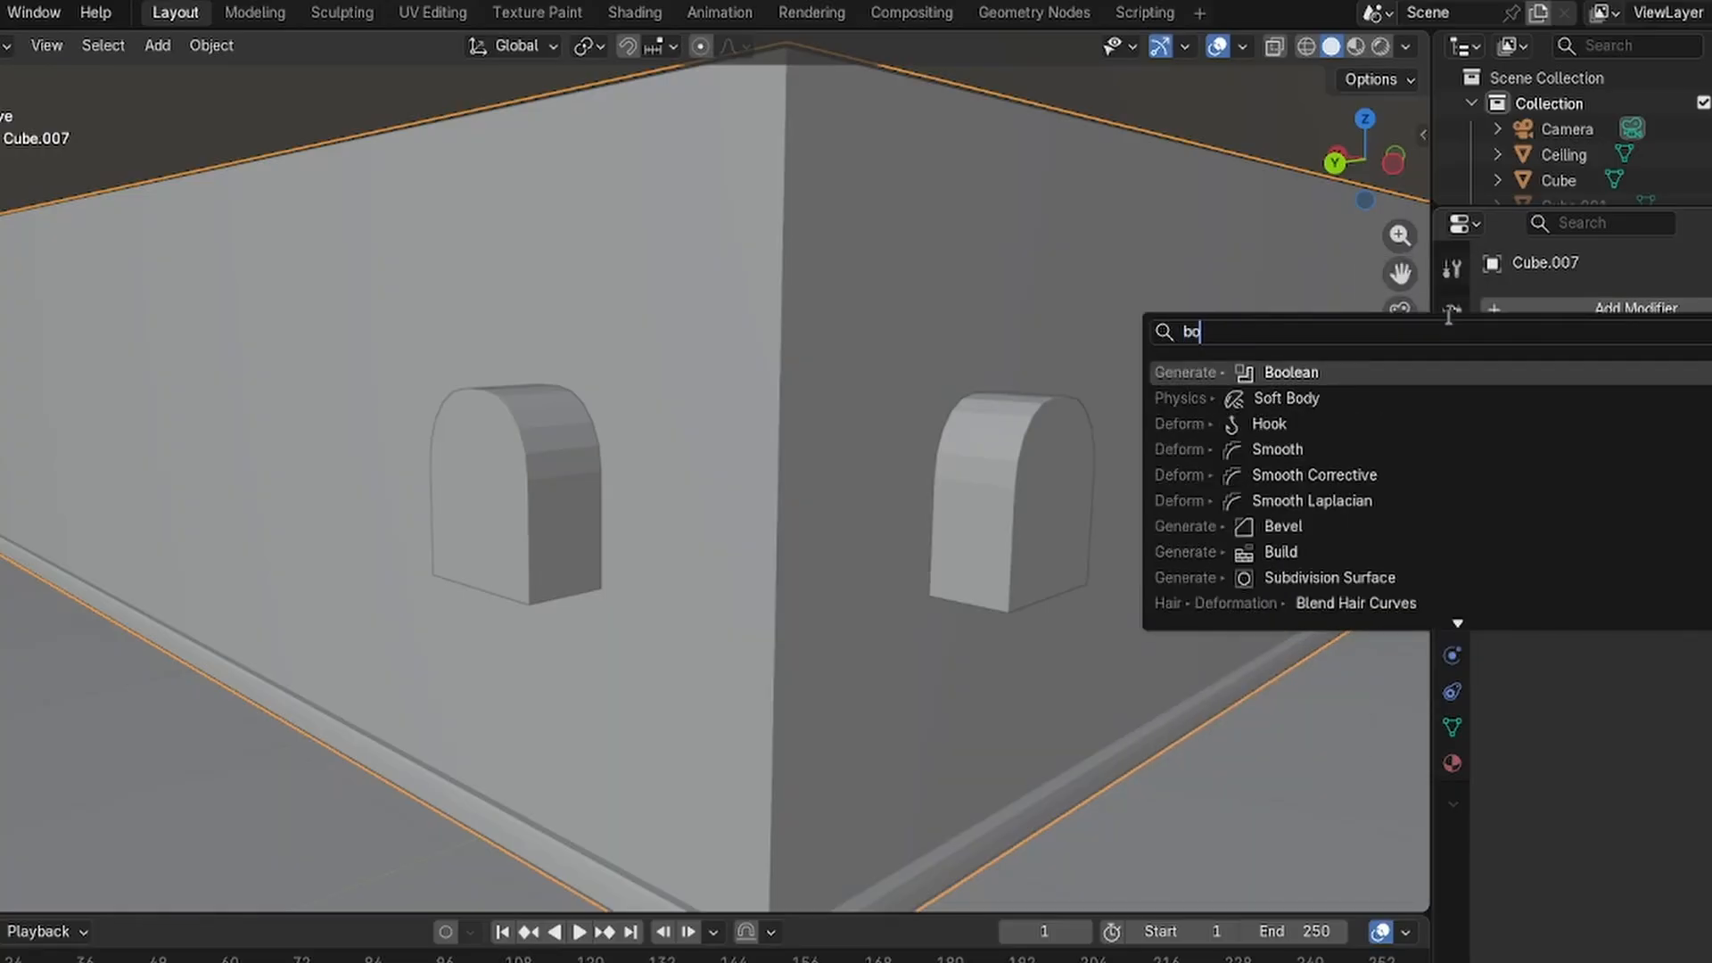
click(1400, 375)
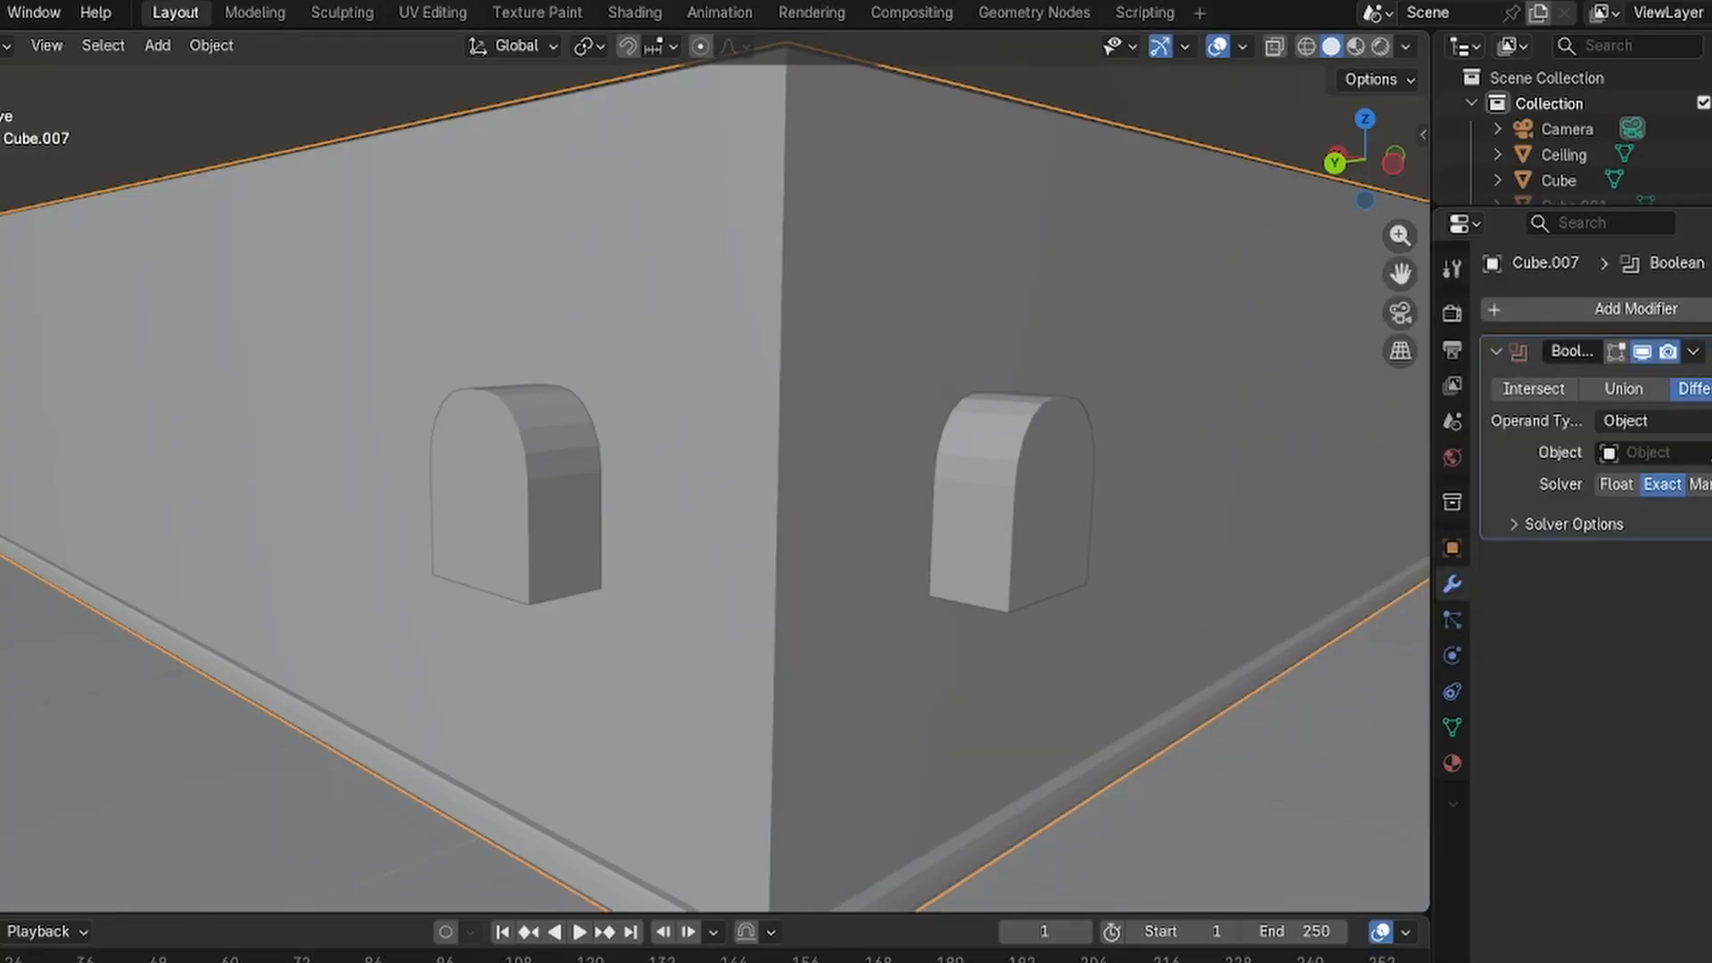
Set arched block Cube.011 as the cutter of the wall's Boolean Difference modifier and apply the modifier.
click(1640, 453)
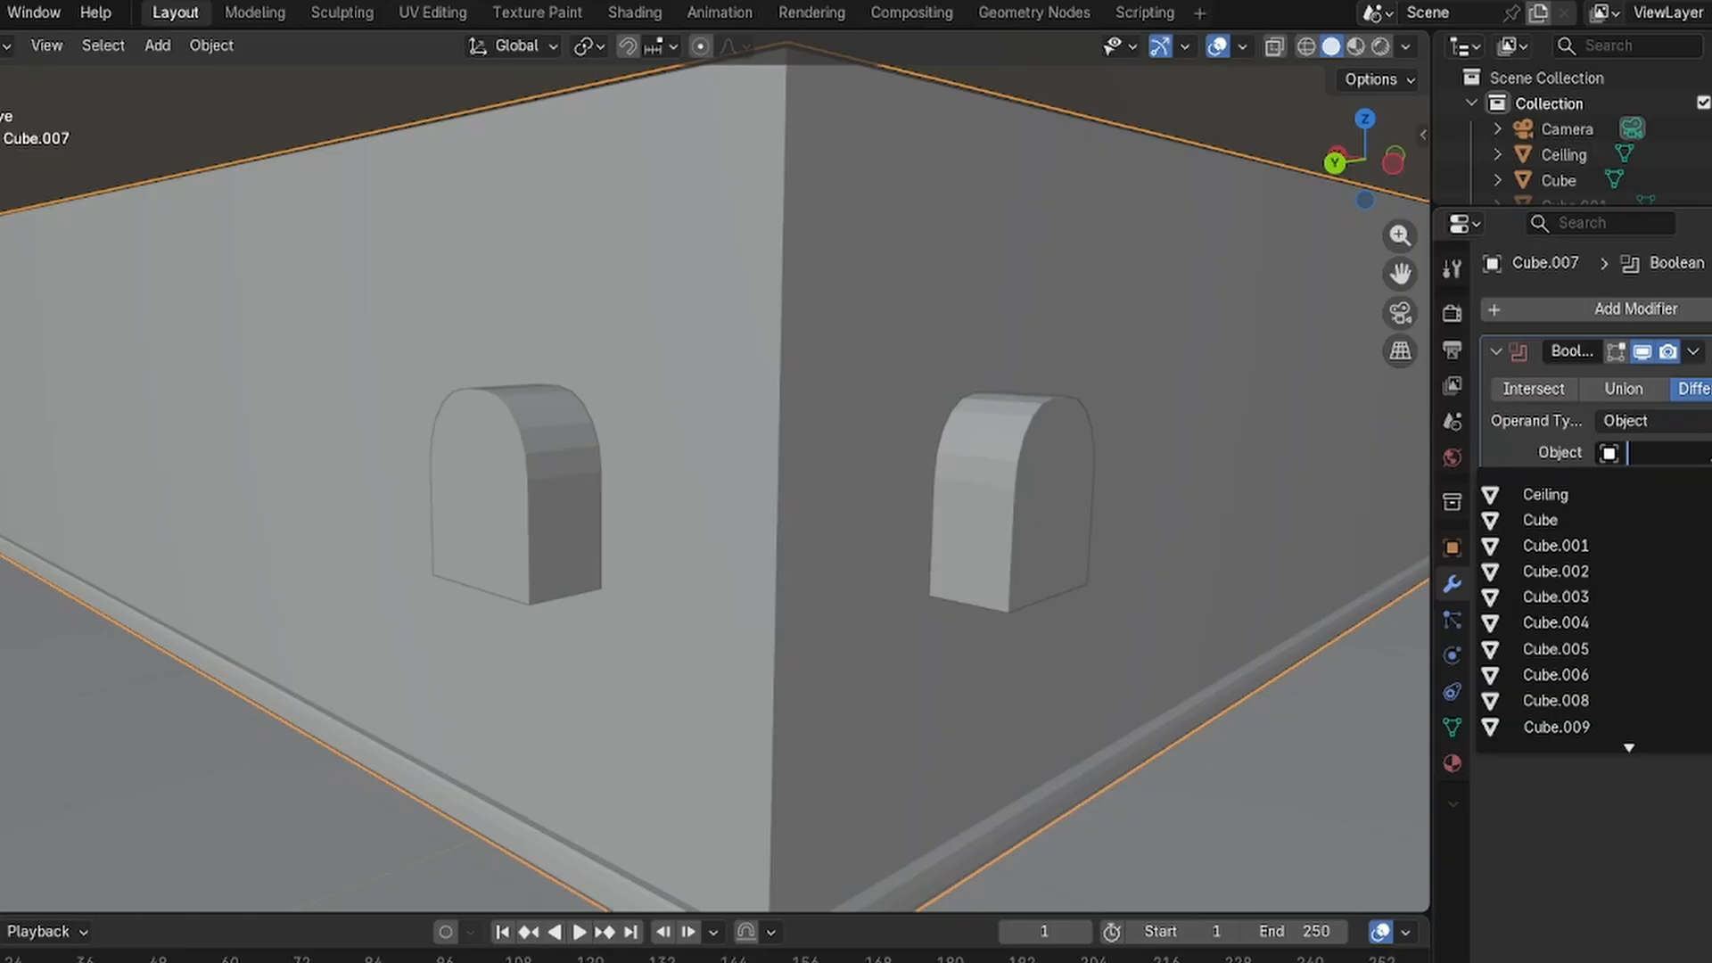
click(1709, 453)
click(1049, 507)
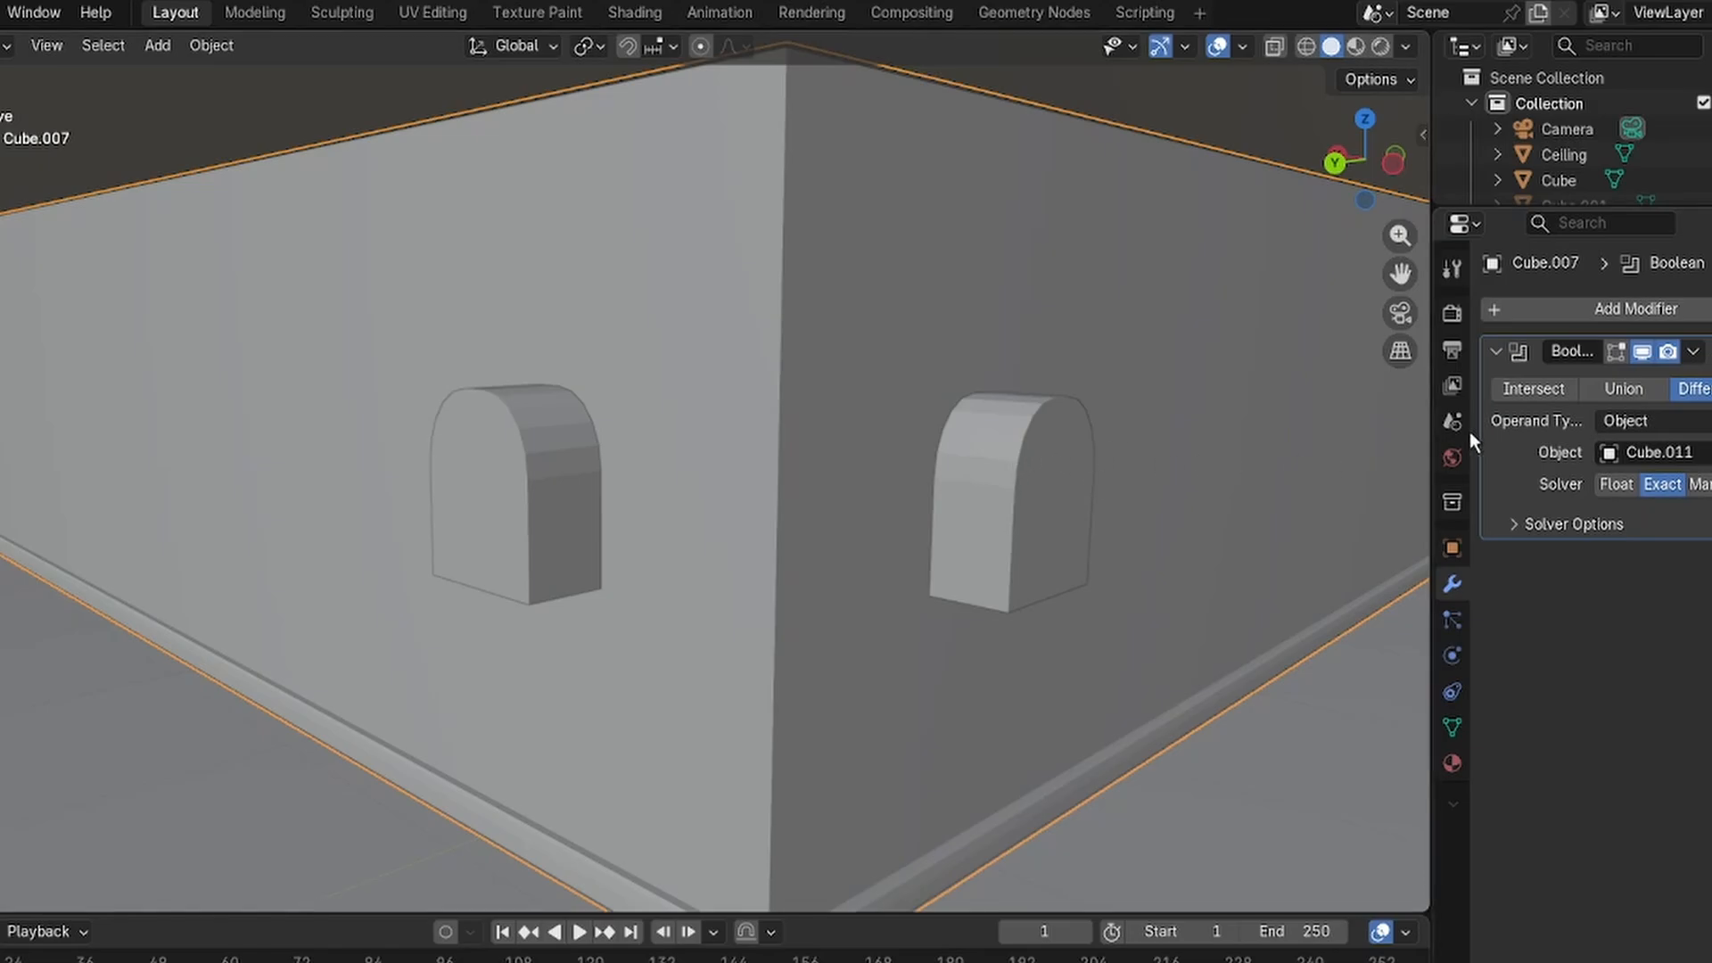
click(1024, 492)
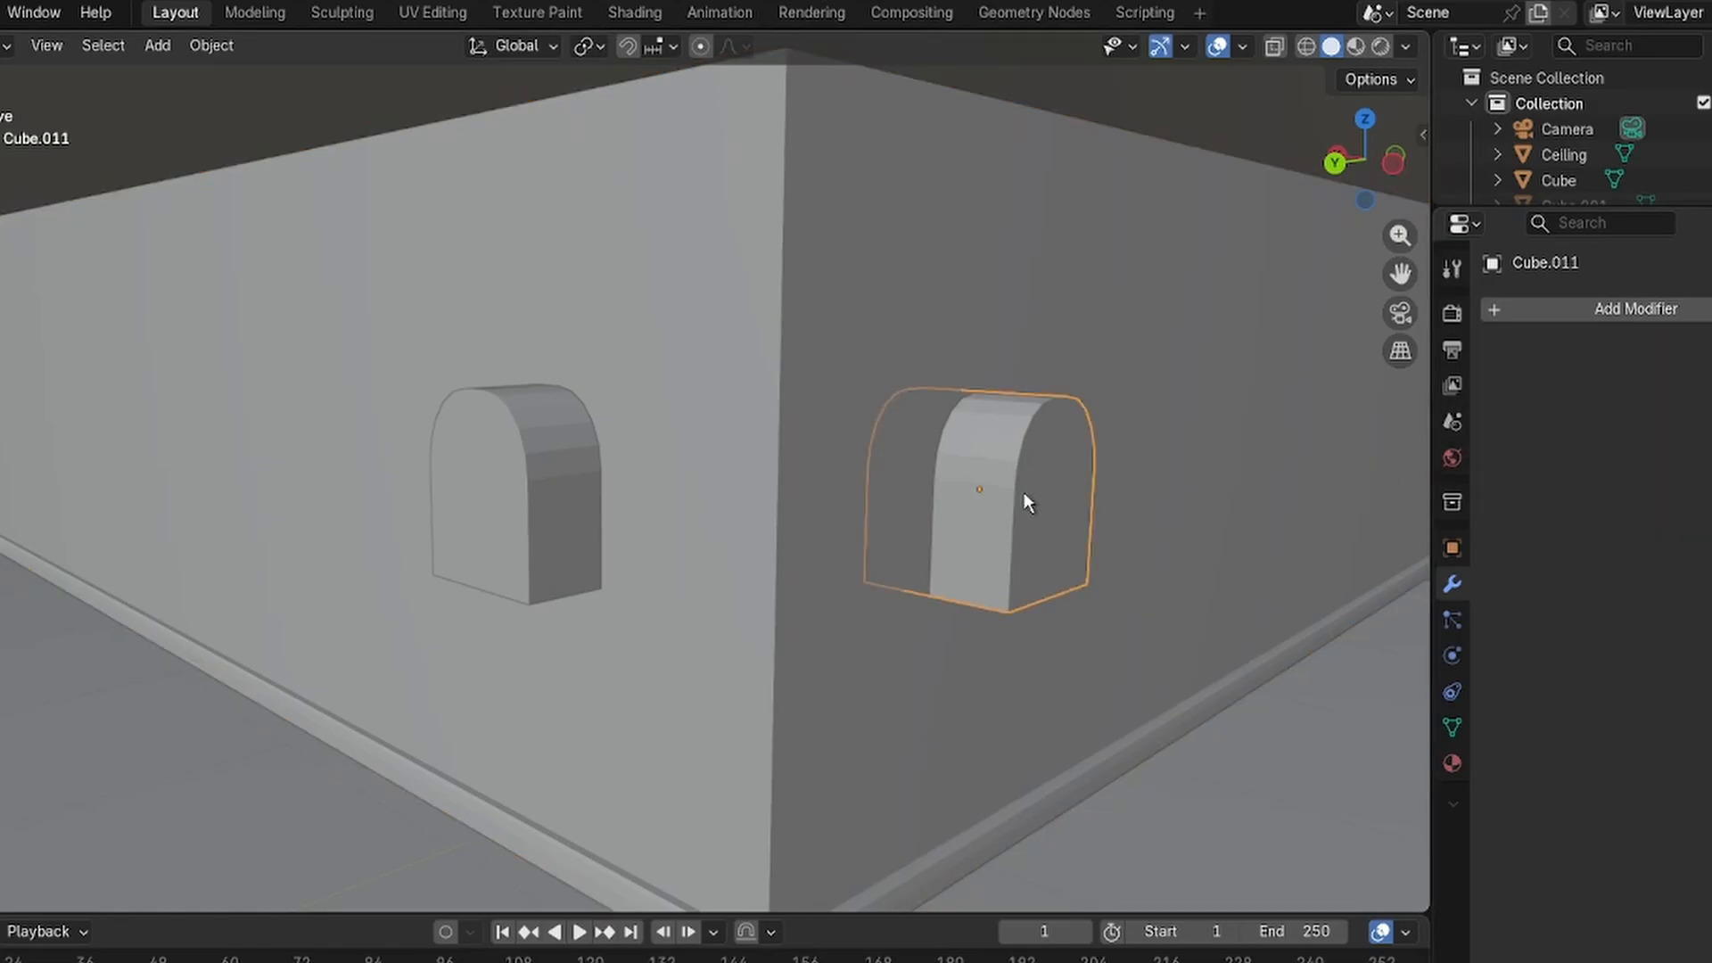
click(960, 372)
key(ctrl+a)
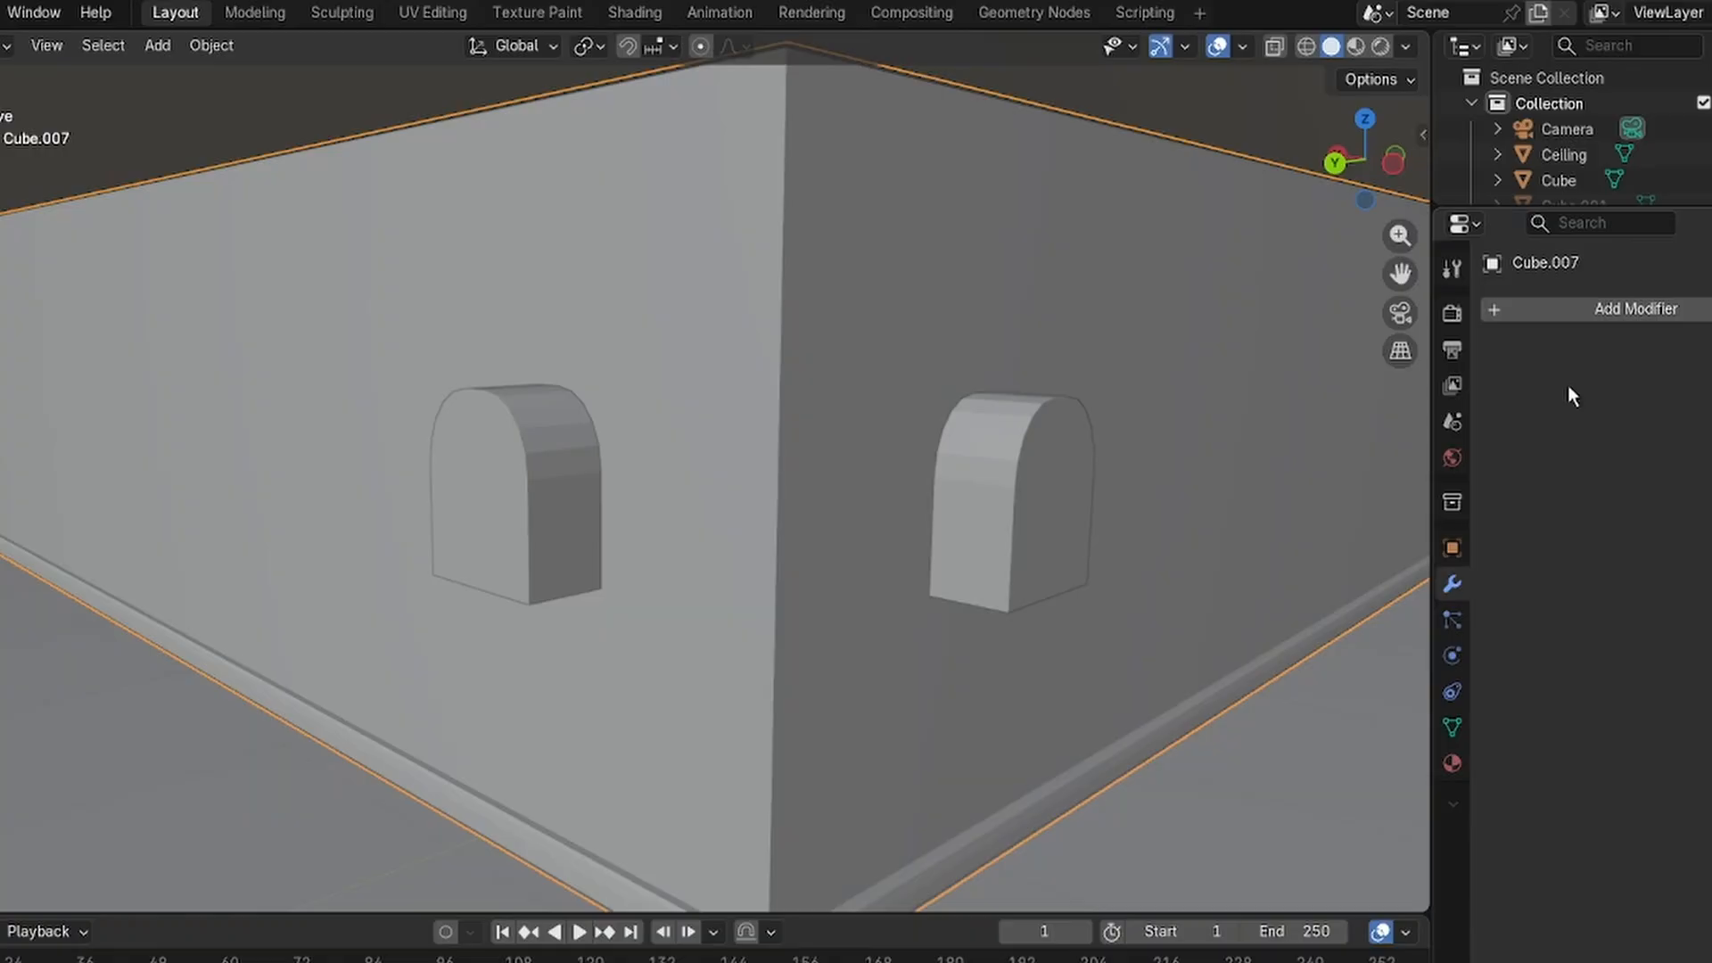
Hide the arched cutter block Cube.011 to expose the window opening cut into the wall.
click(974, 466)
scroll(1548, 126, down, 8)
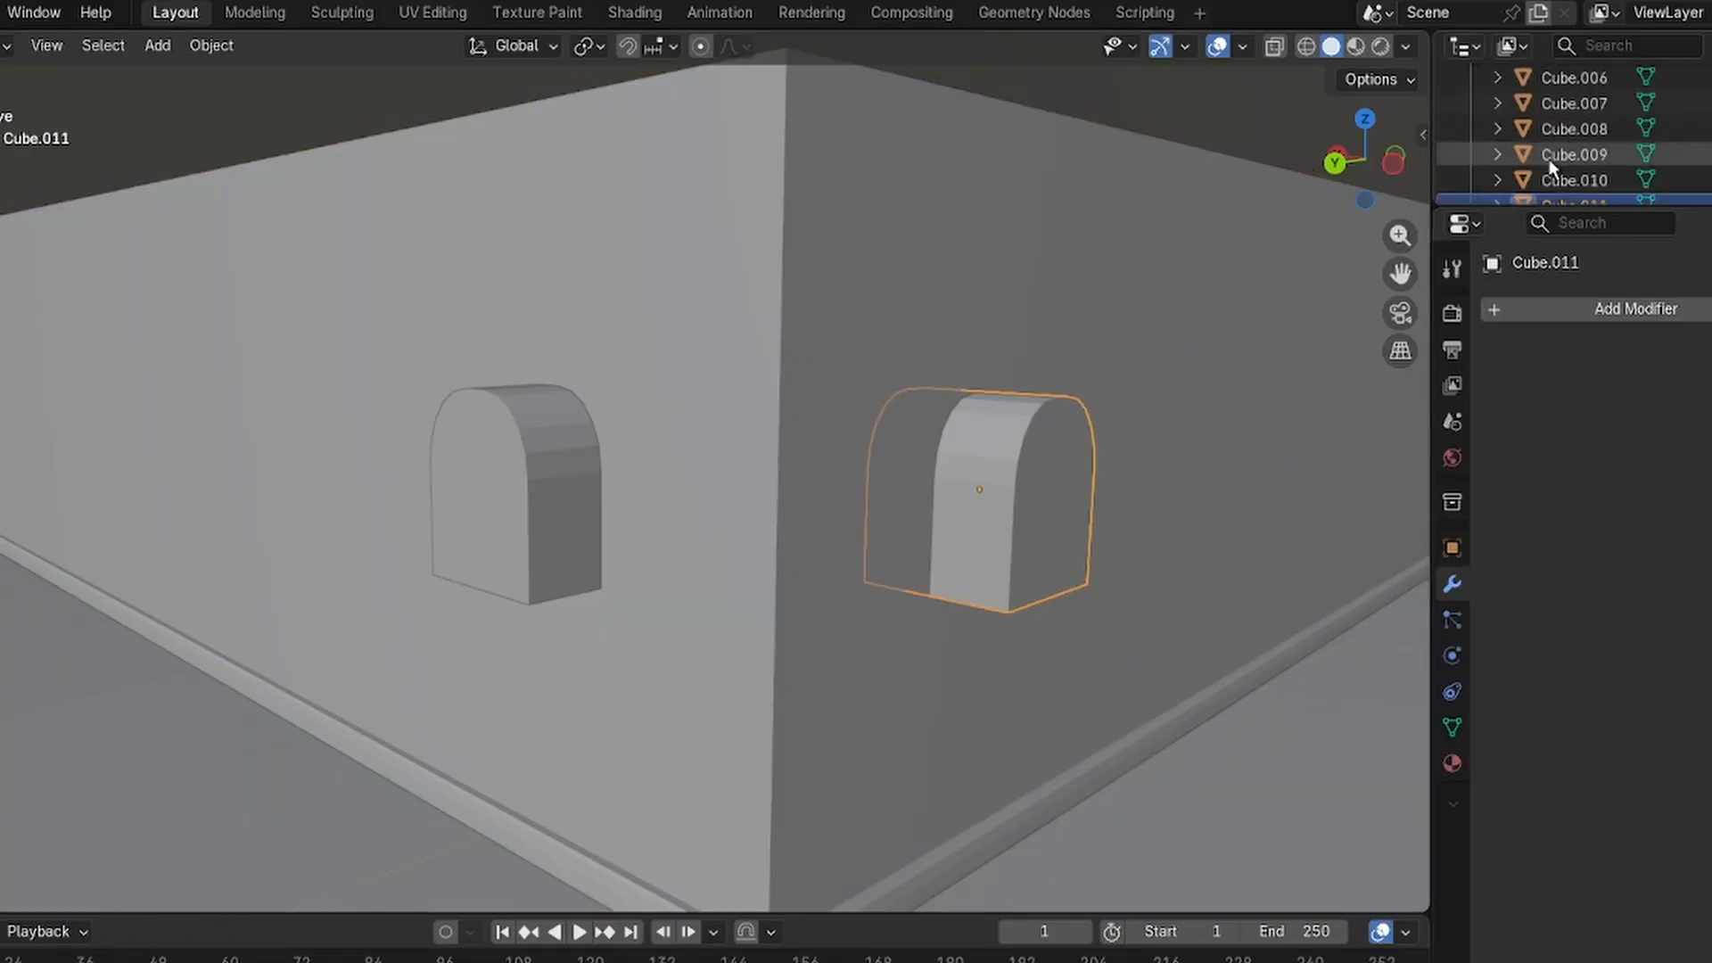
key(h)
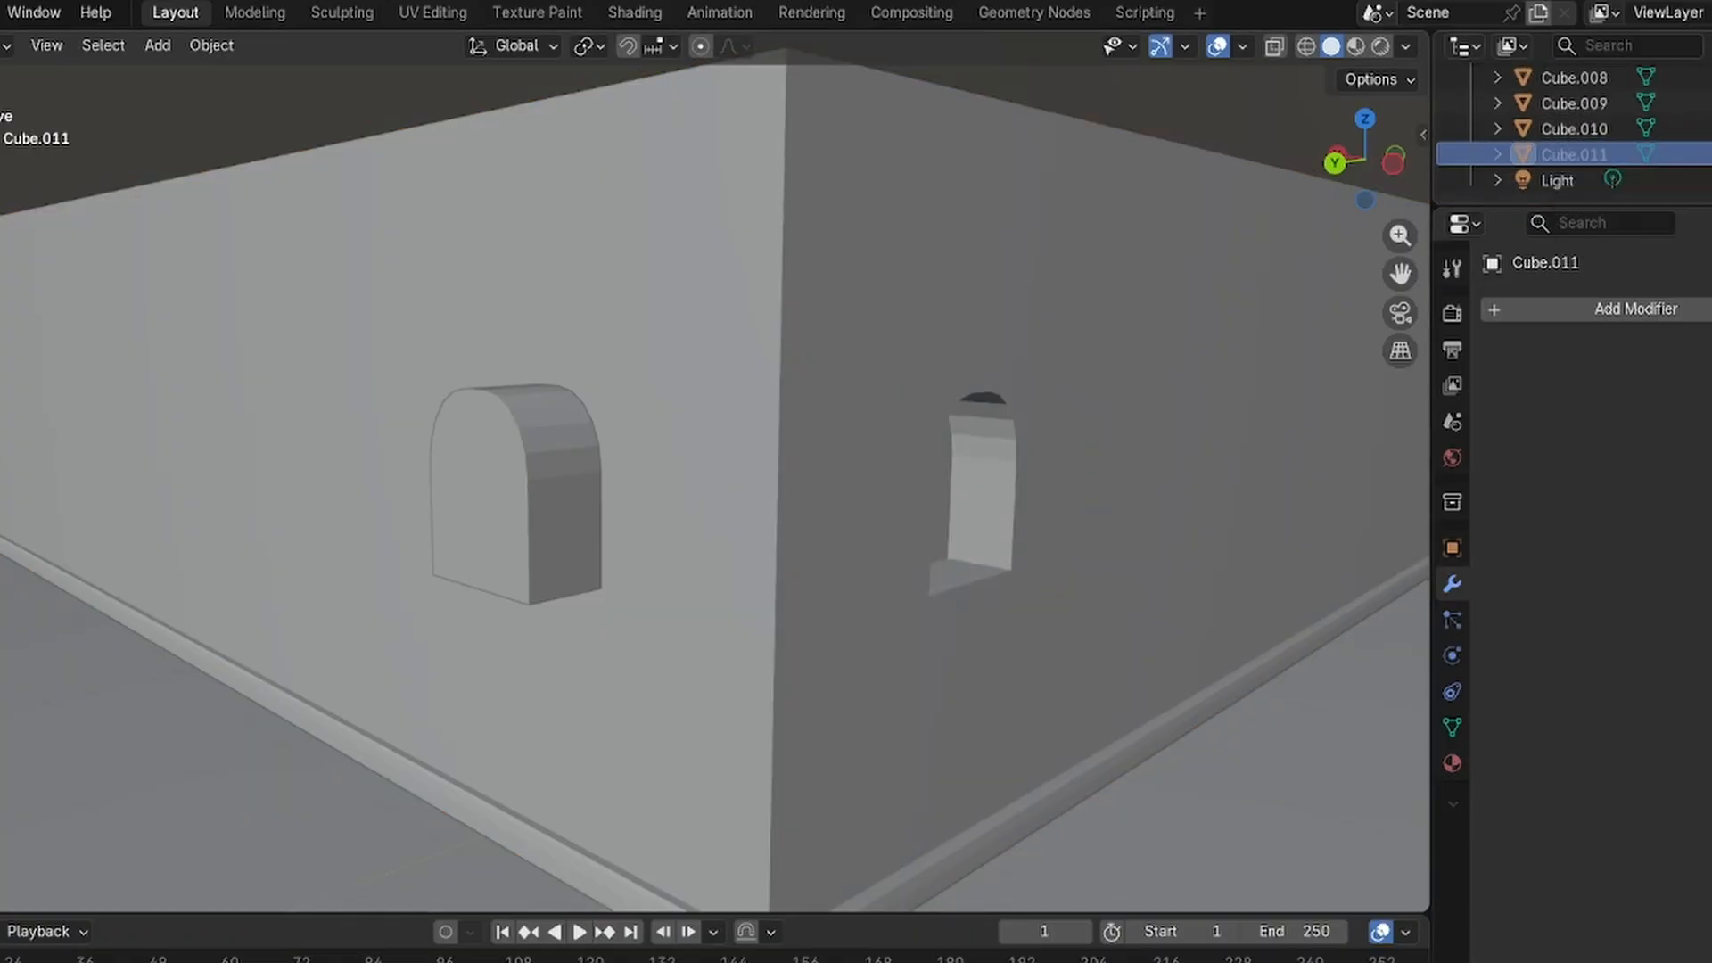
Add a Boolean Difference modifier to wall Cube.007 with arched block Cube.010 as the cutter, and apply it.
click(512, 479)
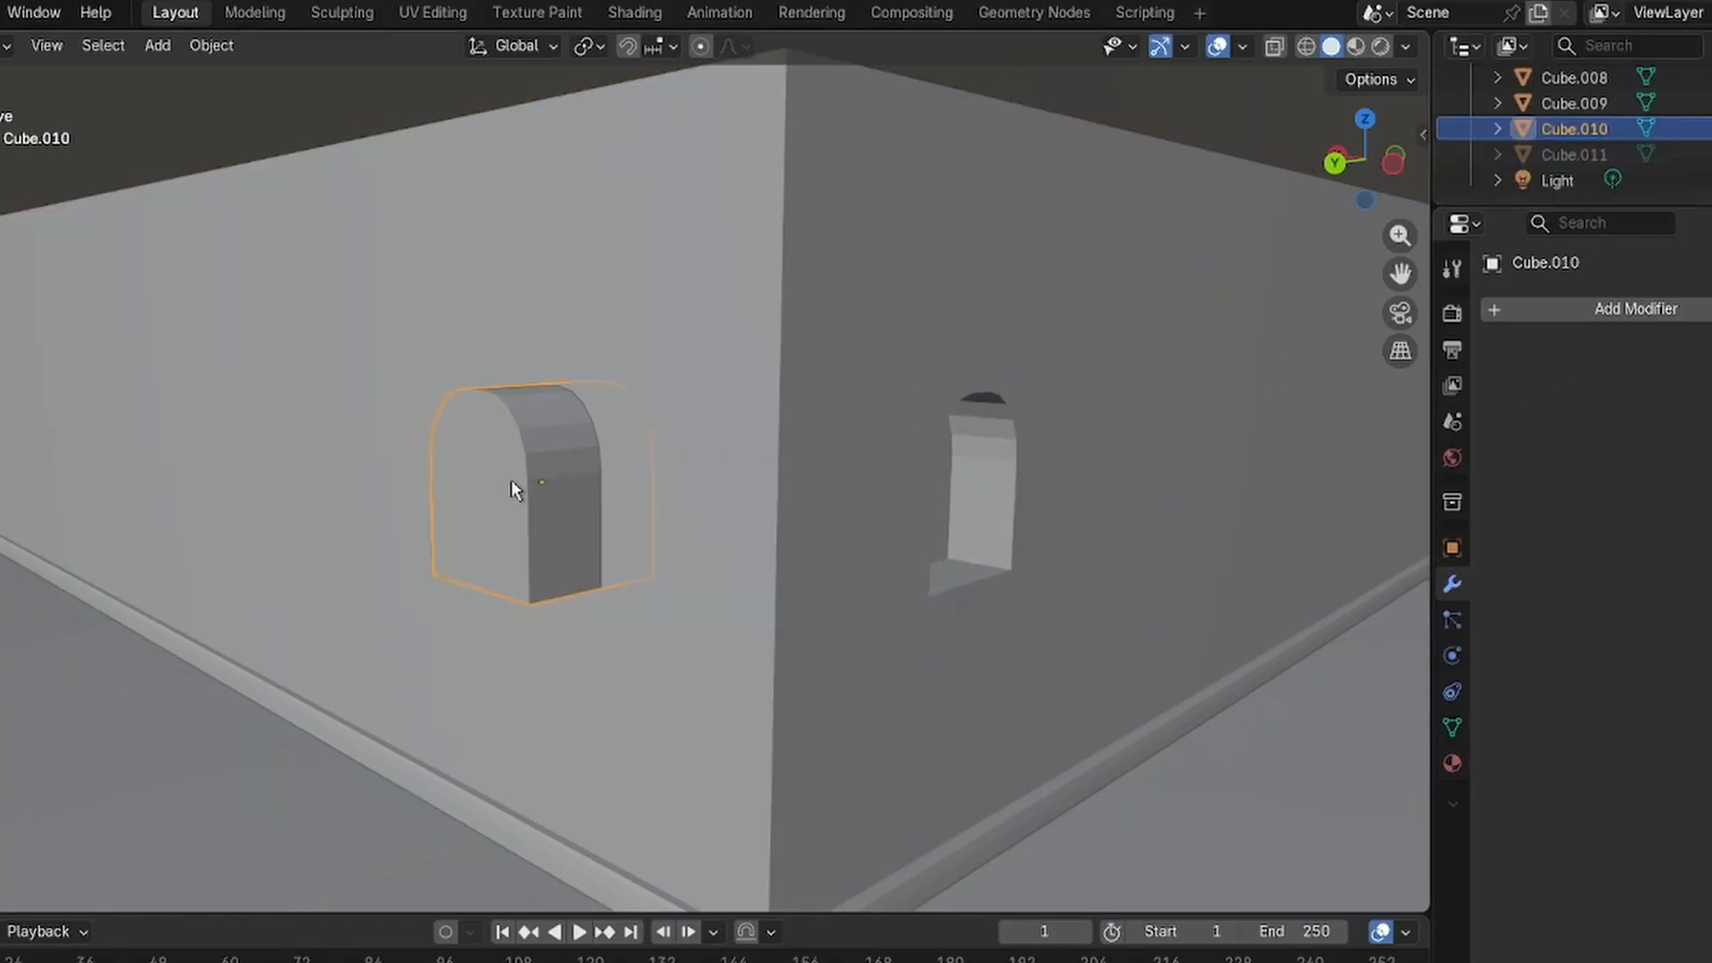
click(705, 295)
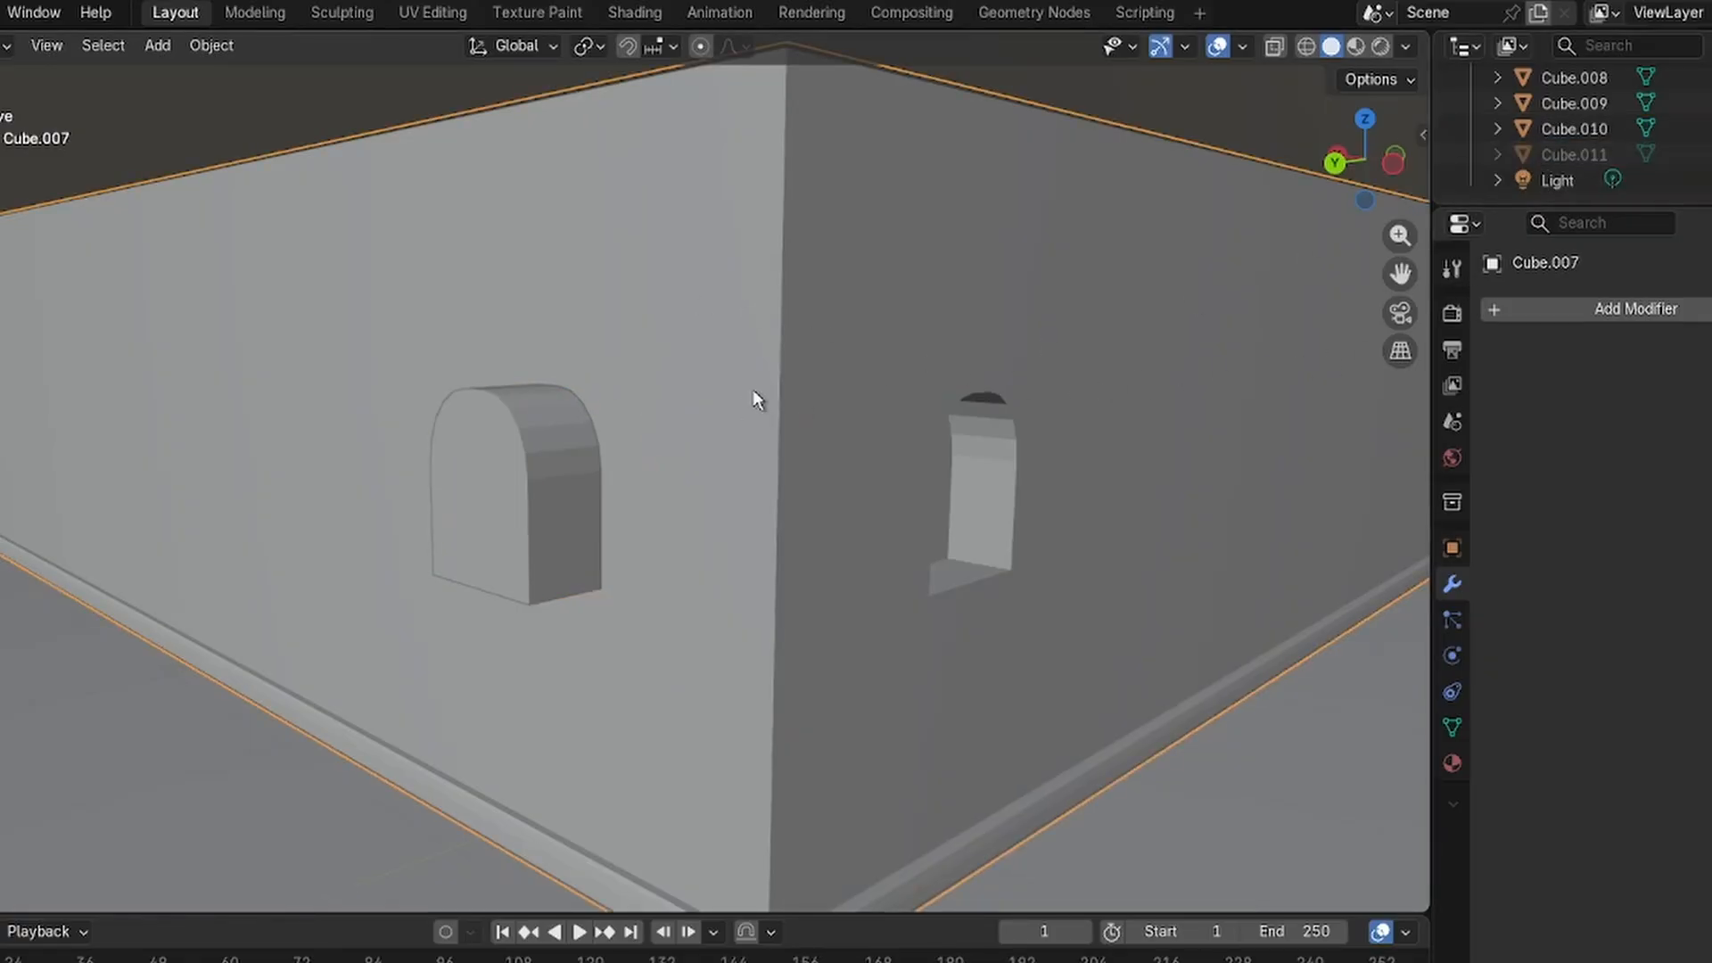
click(1543, 308)
text(bo)
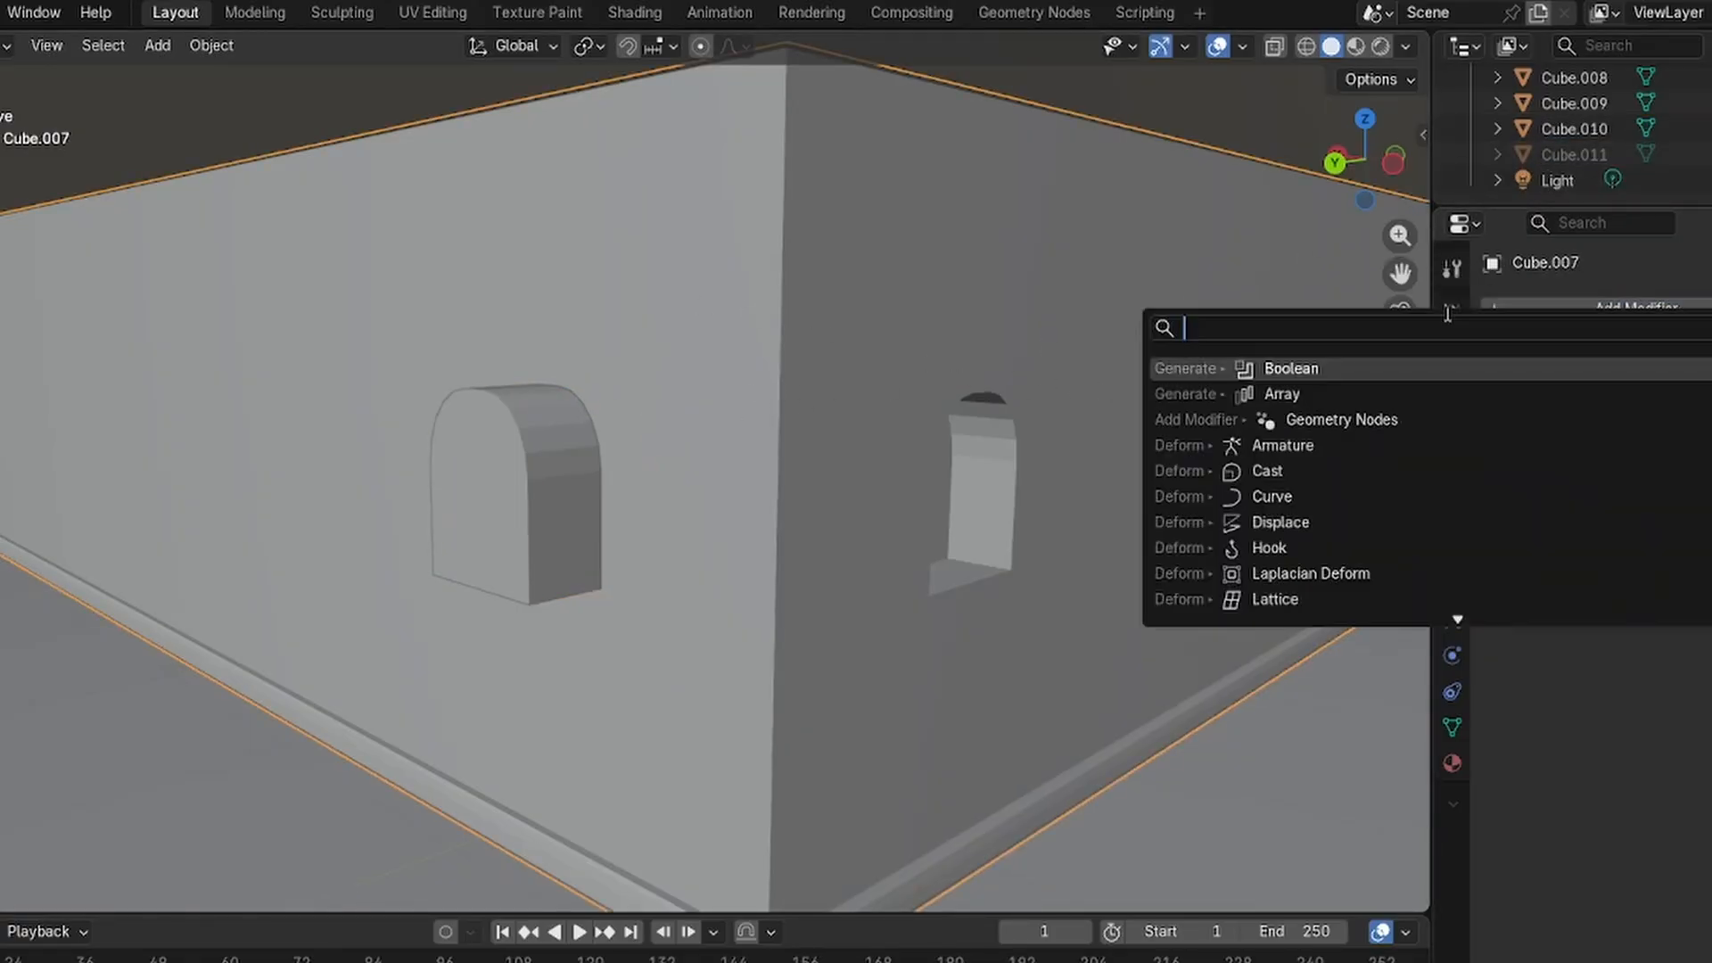
text(ol)
click(1376, 371)
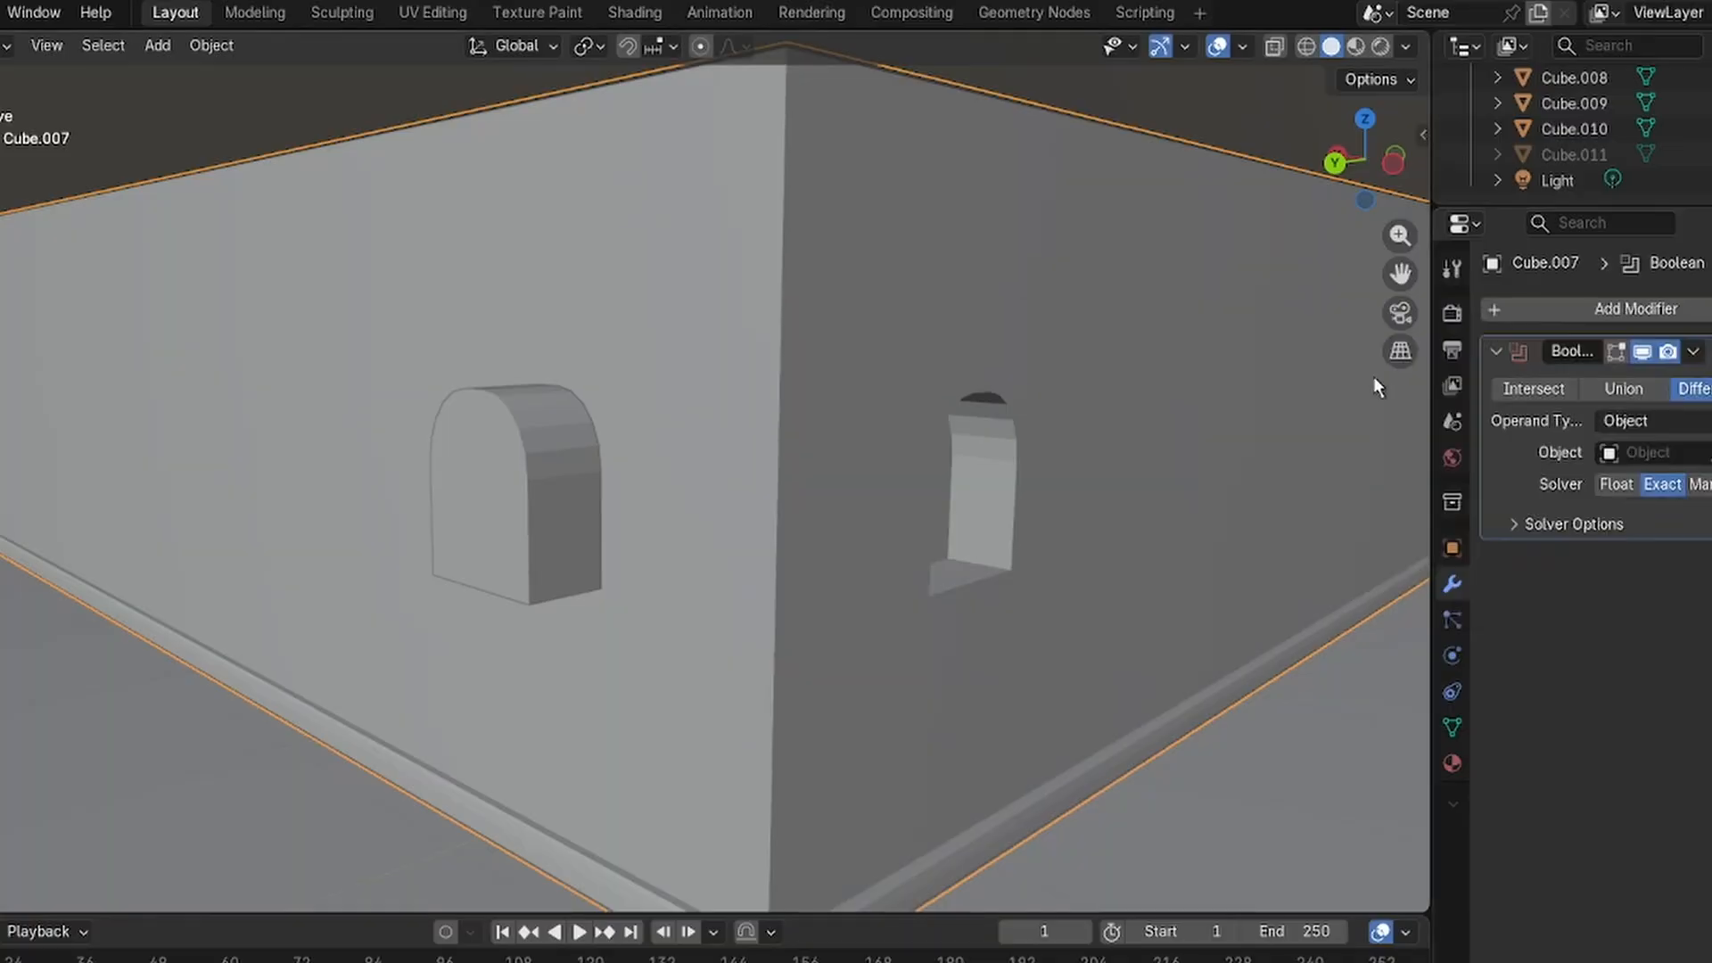
key(e)
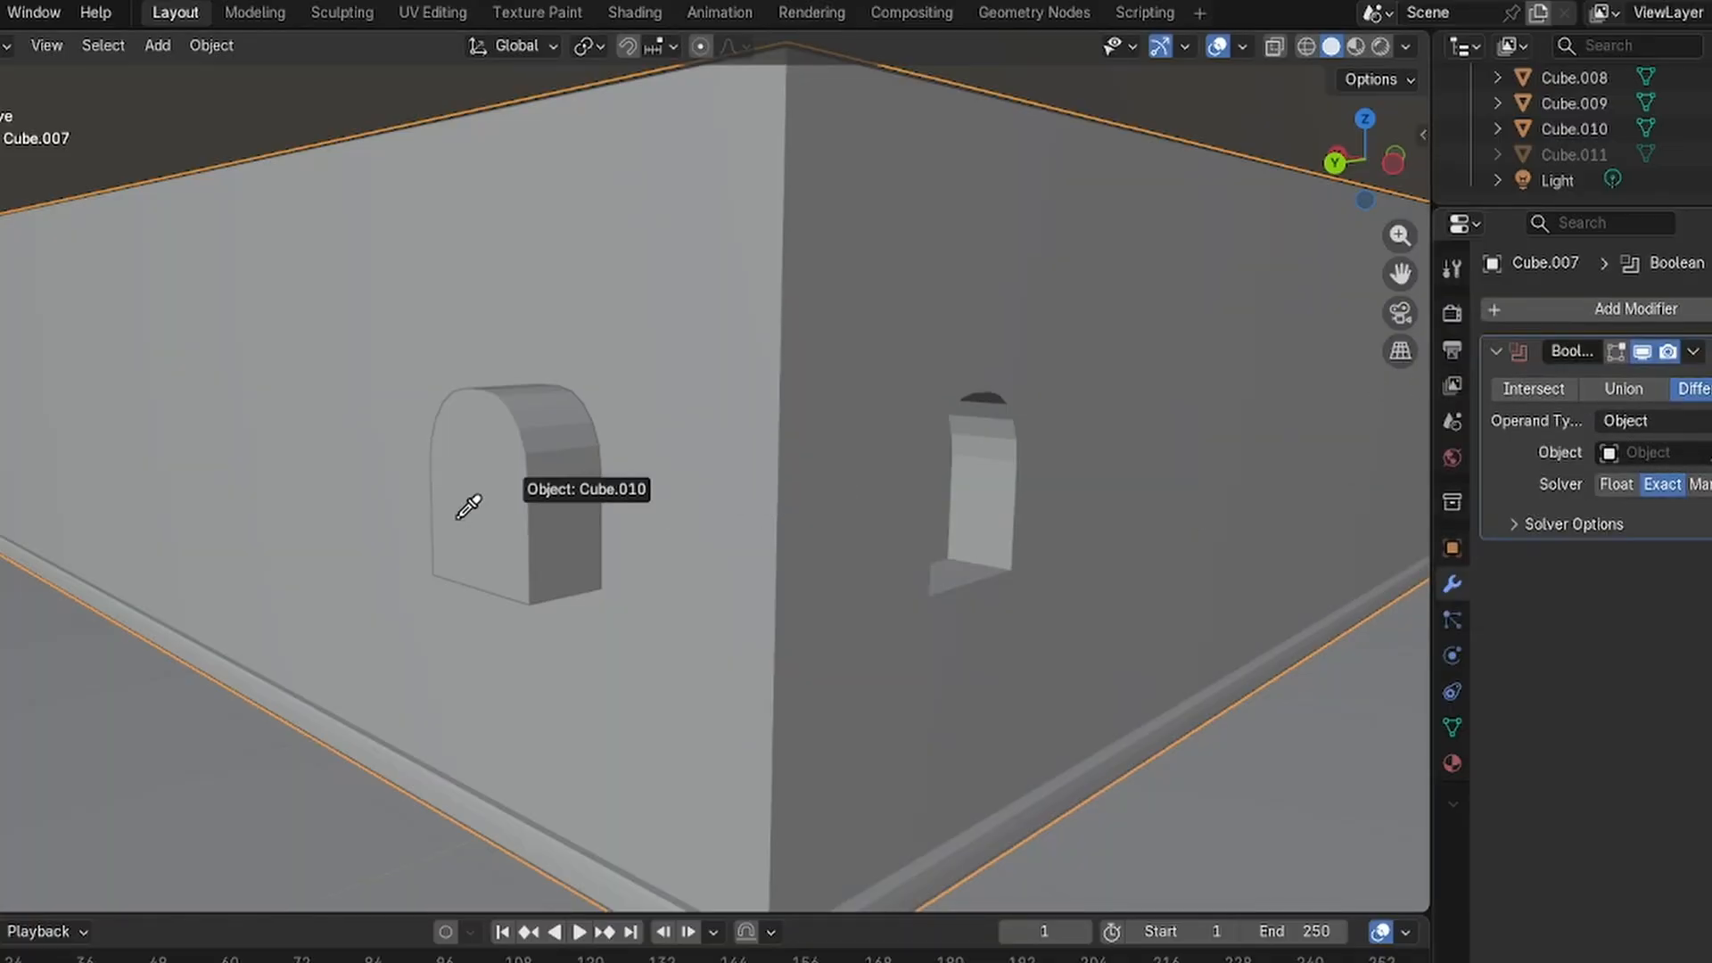
click(504, 477)
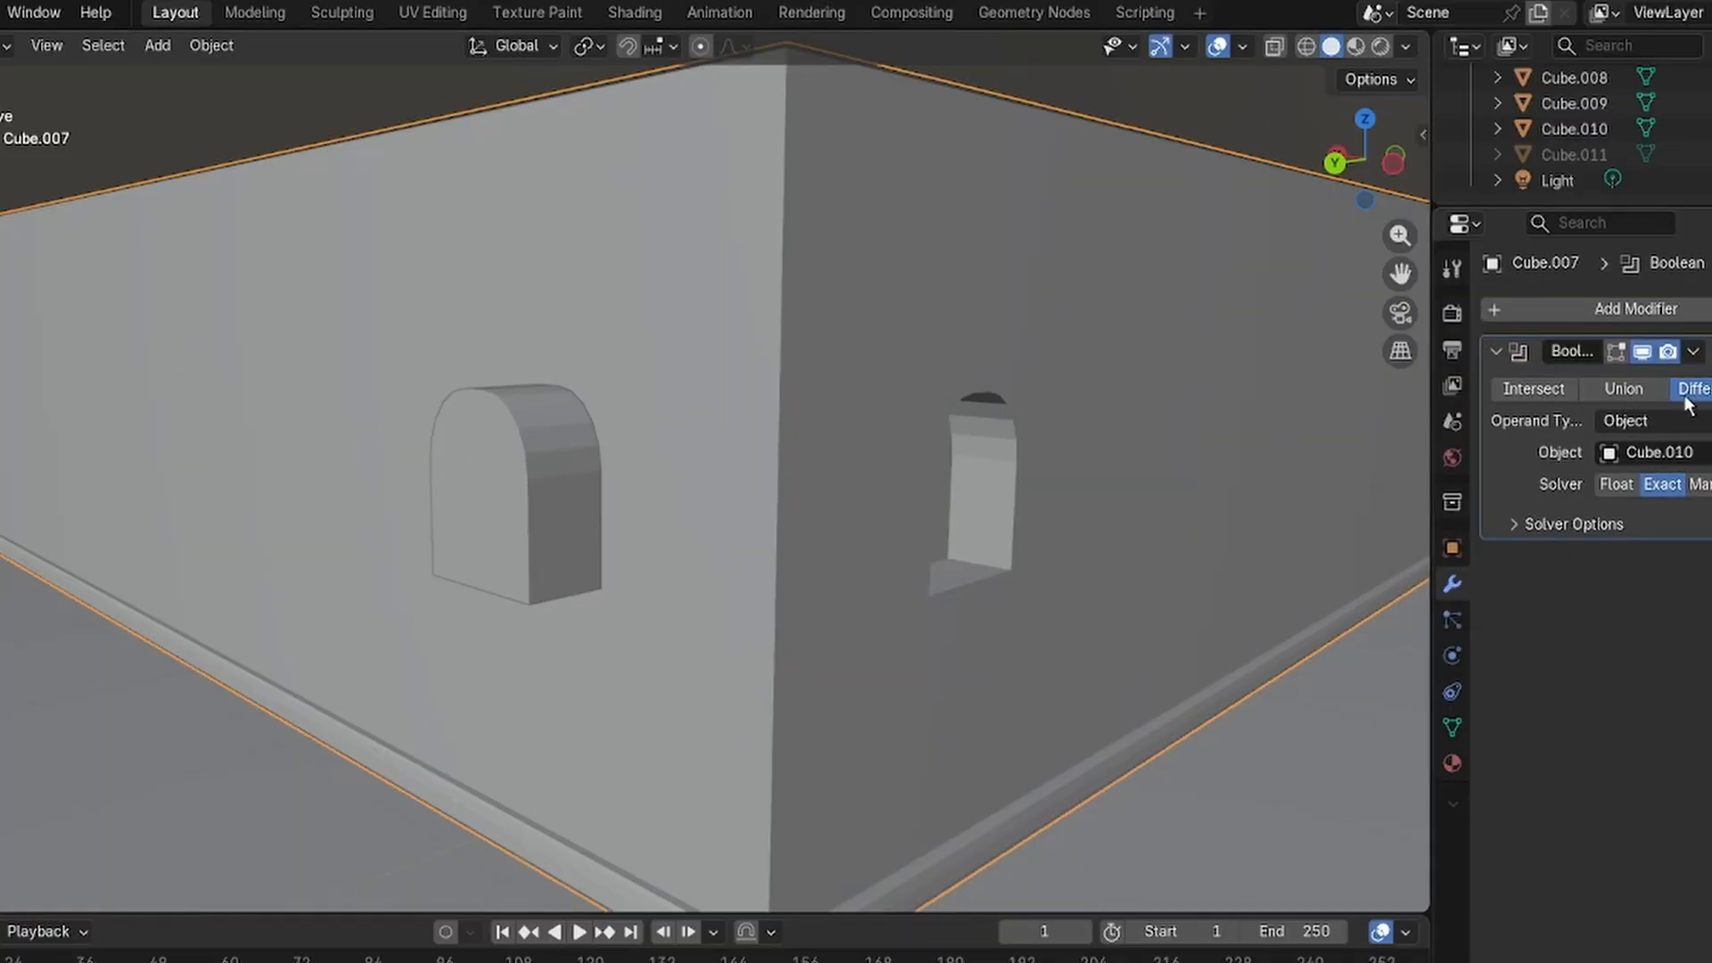
key(ctrl+a)
Hide the second arched cutter block, Cube.010.
click(489, 493)
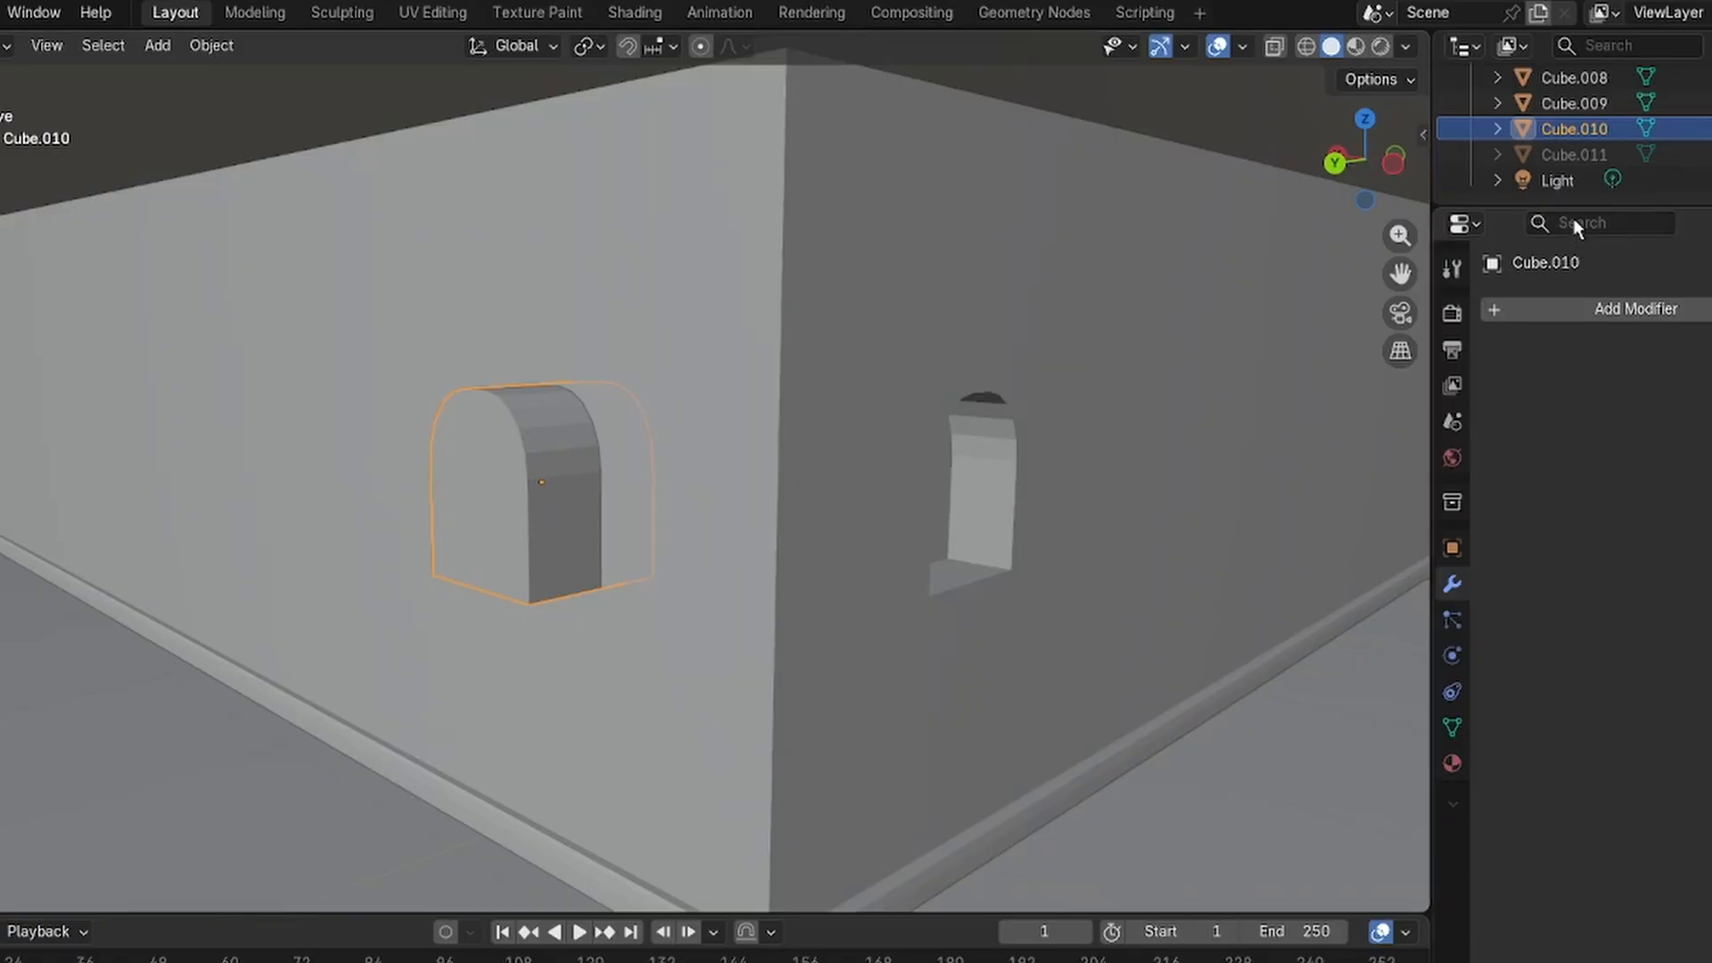
key(h)
Examine the two arched window openings near the wall's corner from several angles and distances.
middle_drag(898, 462, 705, 441)
scroll(778, 454, up, 2)
scroll(949, 436, down, 4)
click(1401, 311)
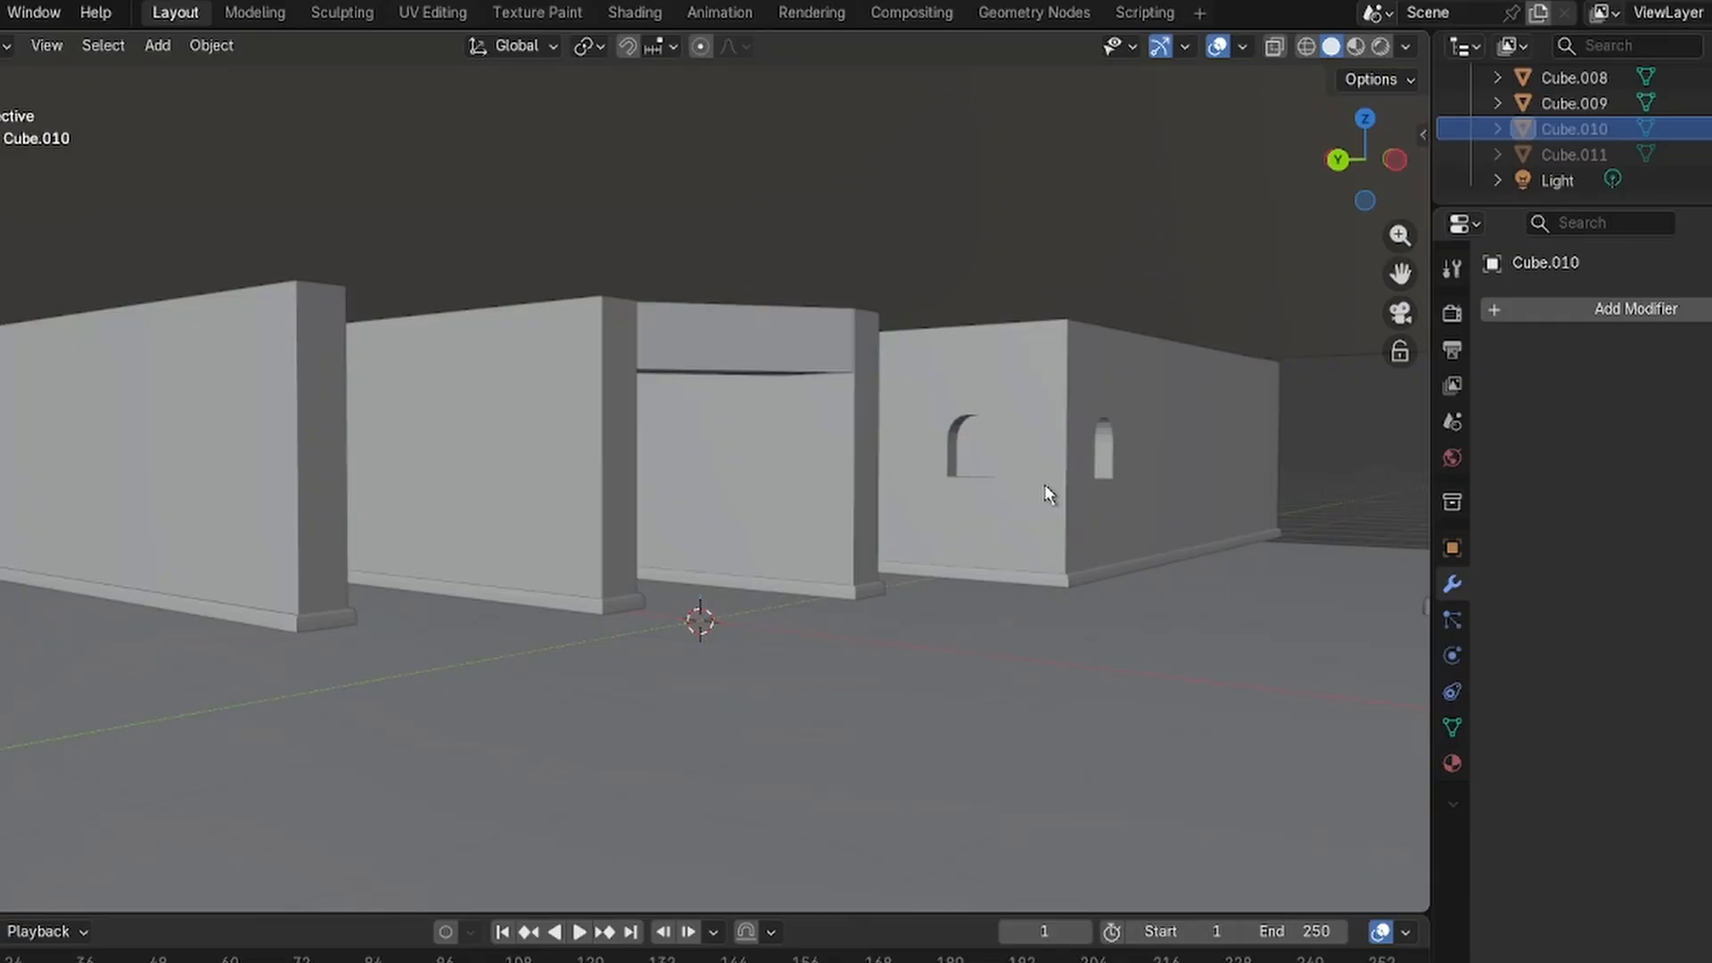
scroll(1118, 478, up, 2)
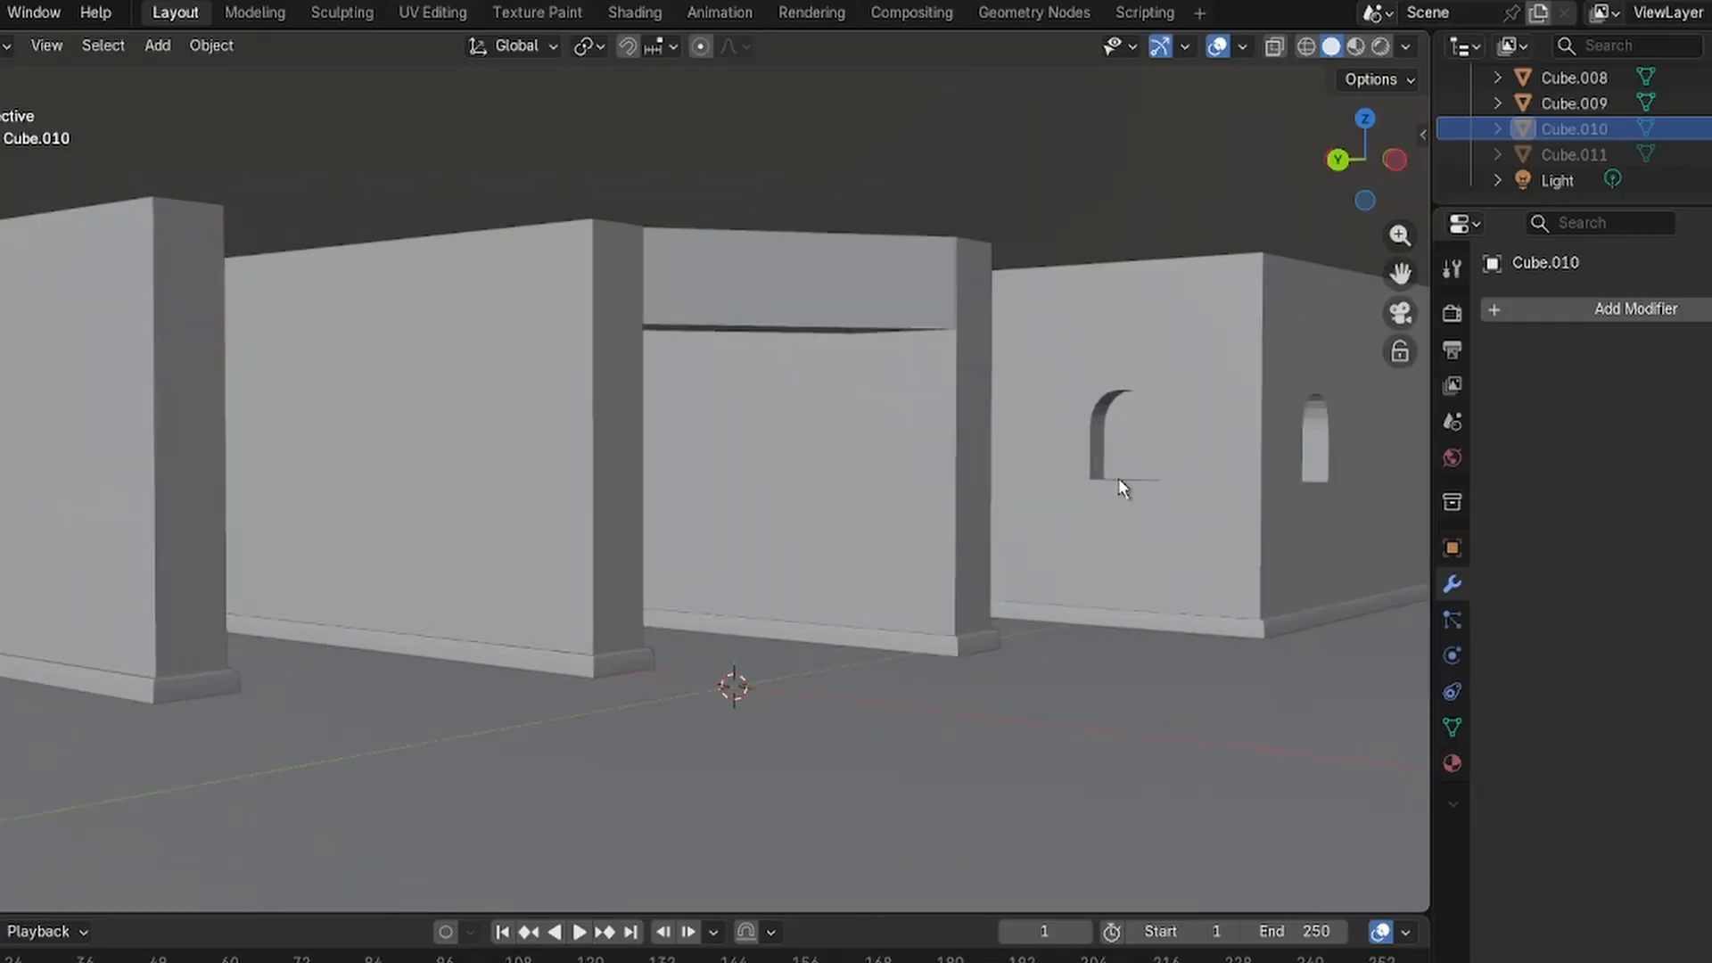
scroll(1233, 491, up, 2)
scroll(841, 393, up, 5)
scroll(963, 431, down, 2)
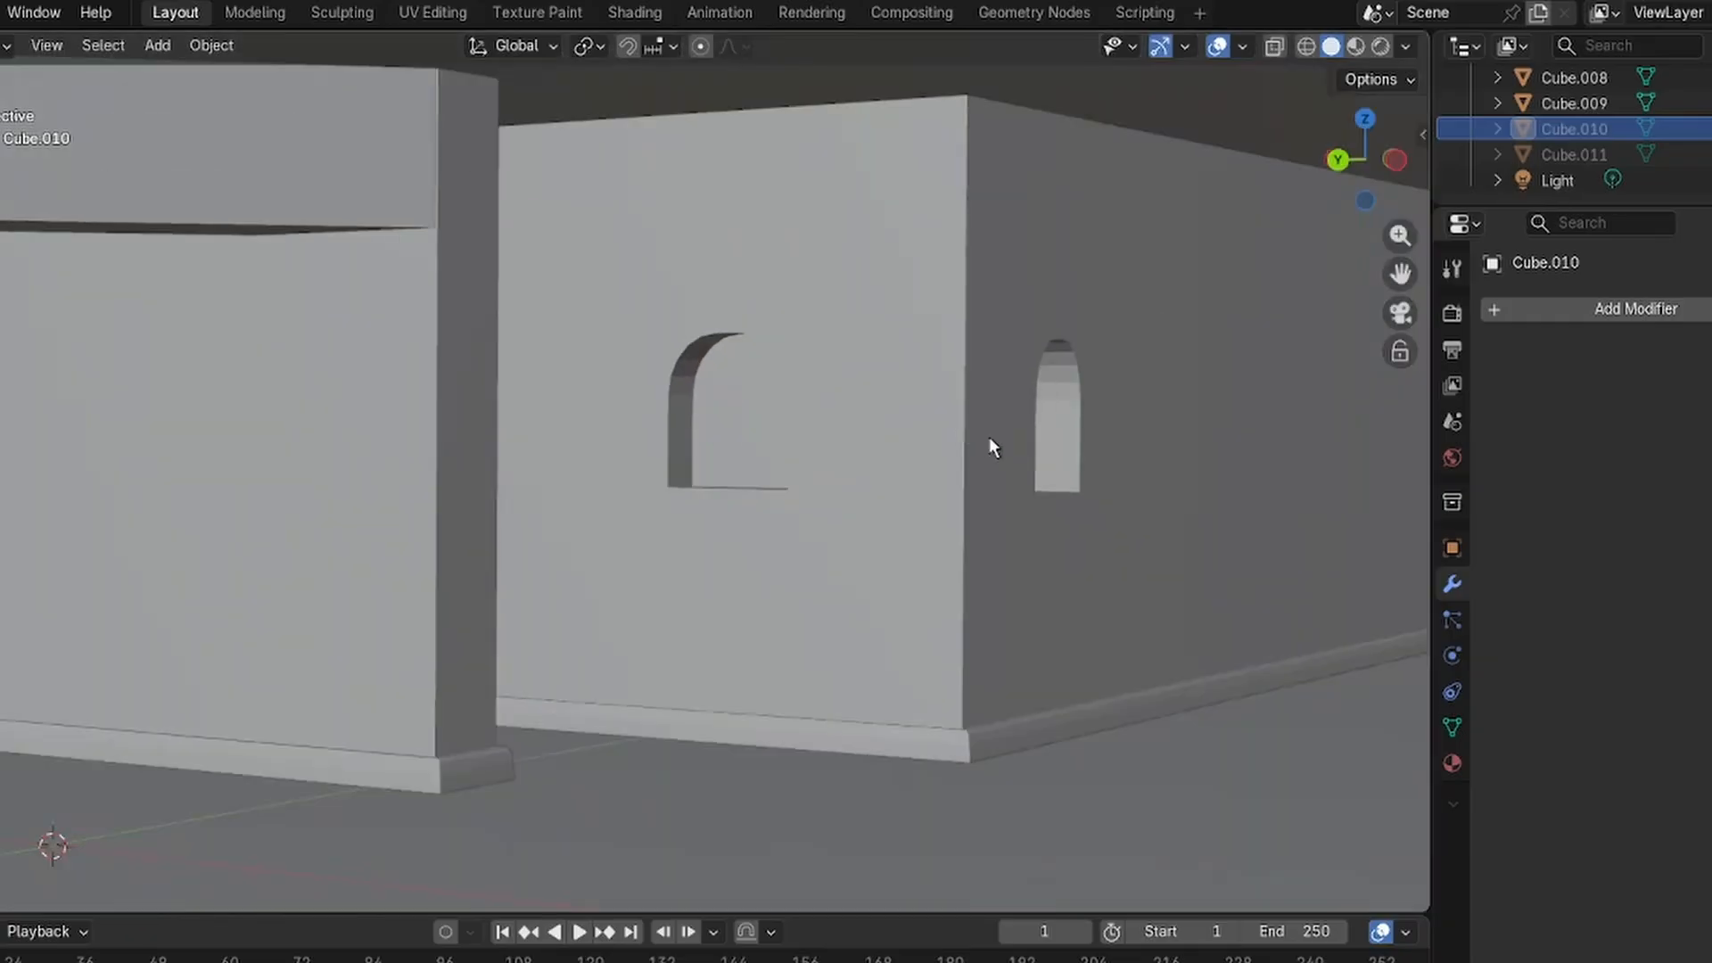
middle_drag(989, 438, 862, 419)
scroll(1100, 486, up, 2)
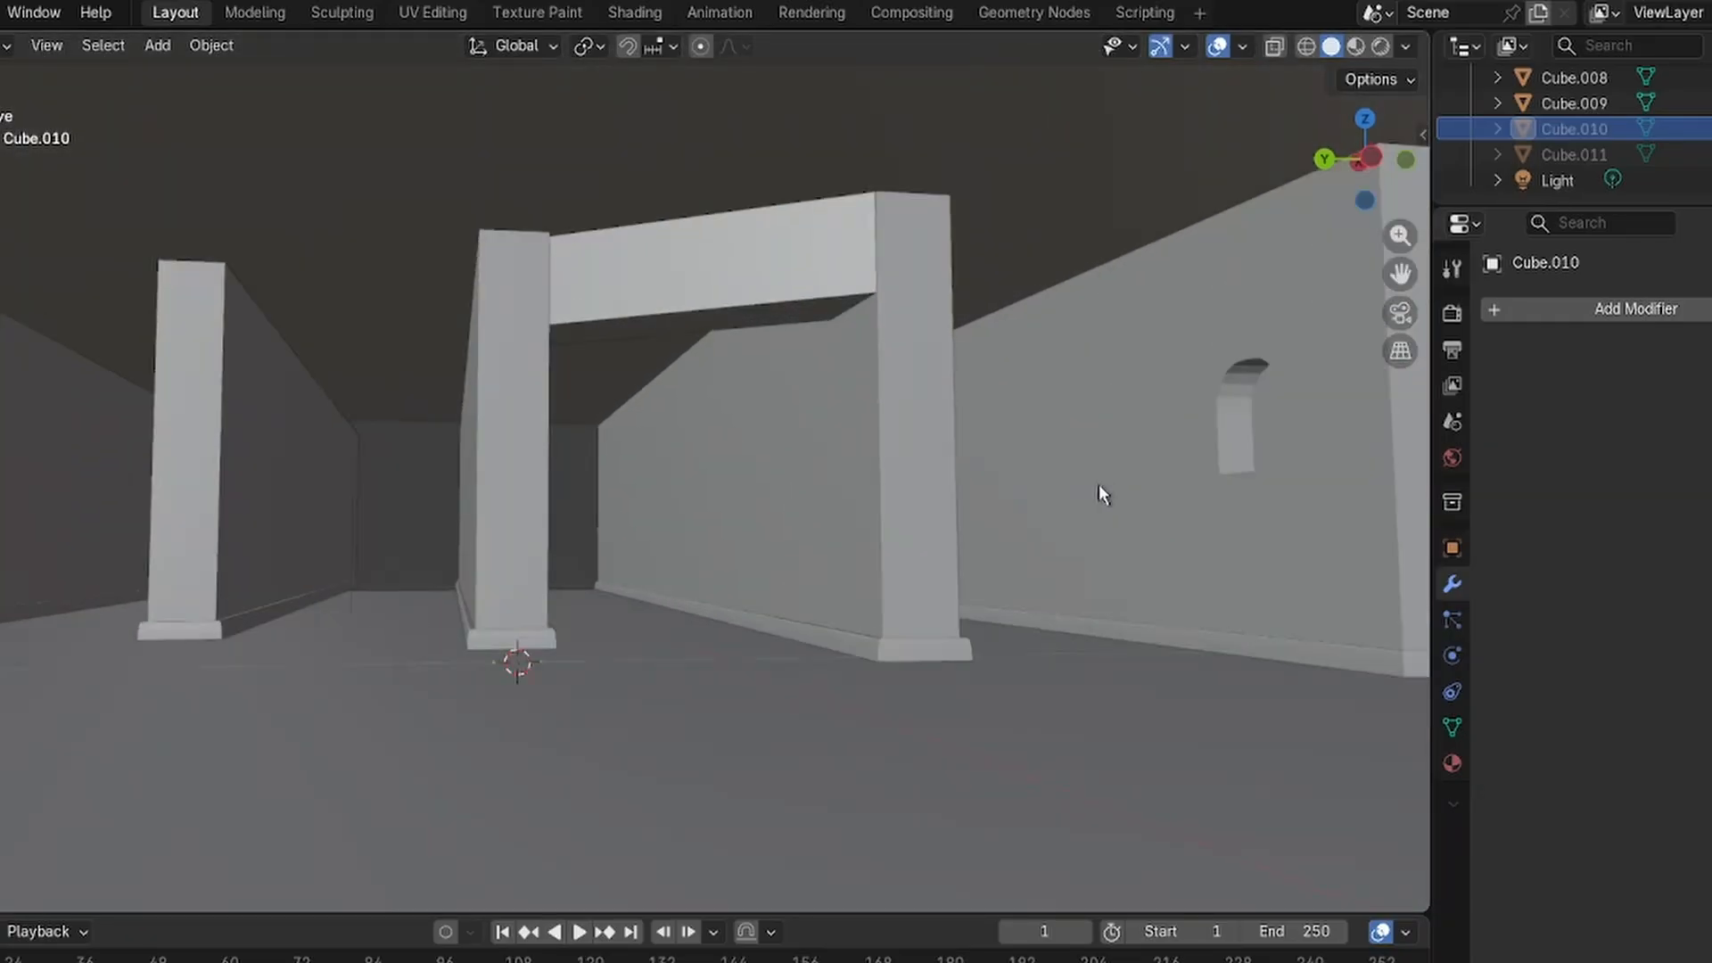
middle_drag(1084, 490, 486, 521)
scroll(851, 526, up, 1)
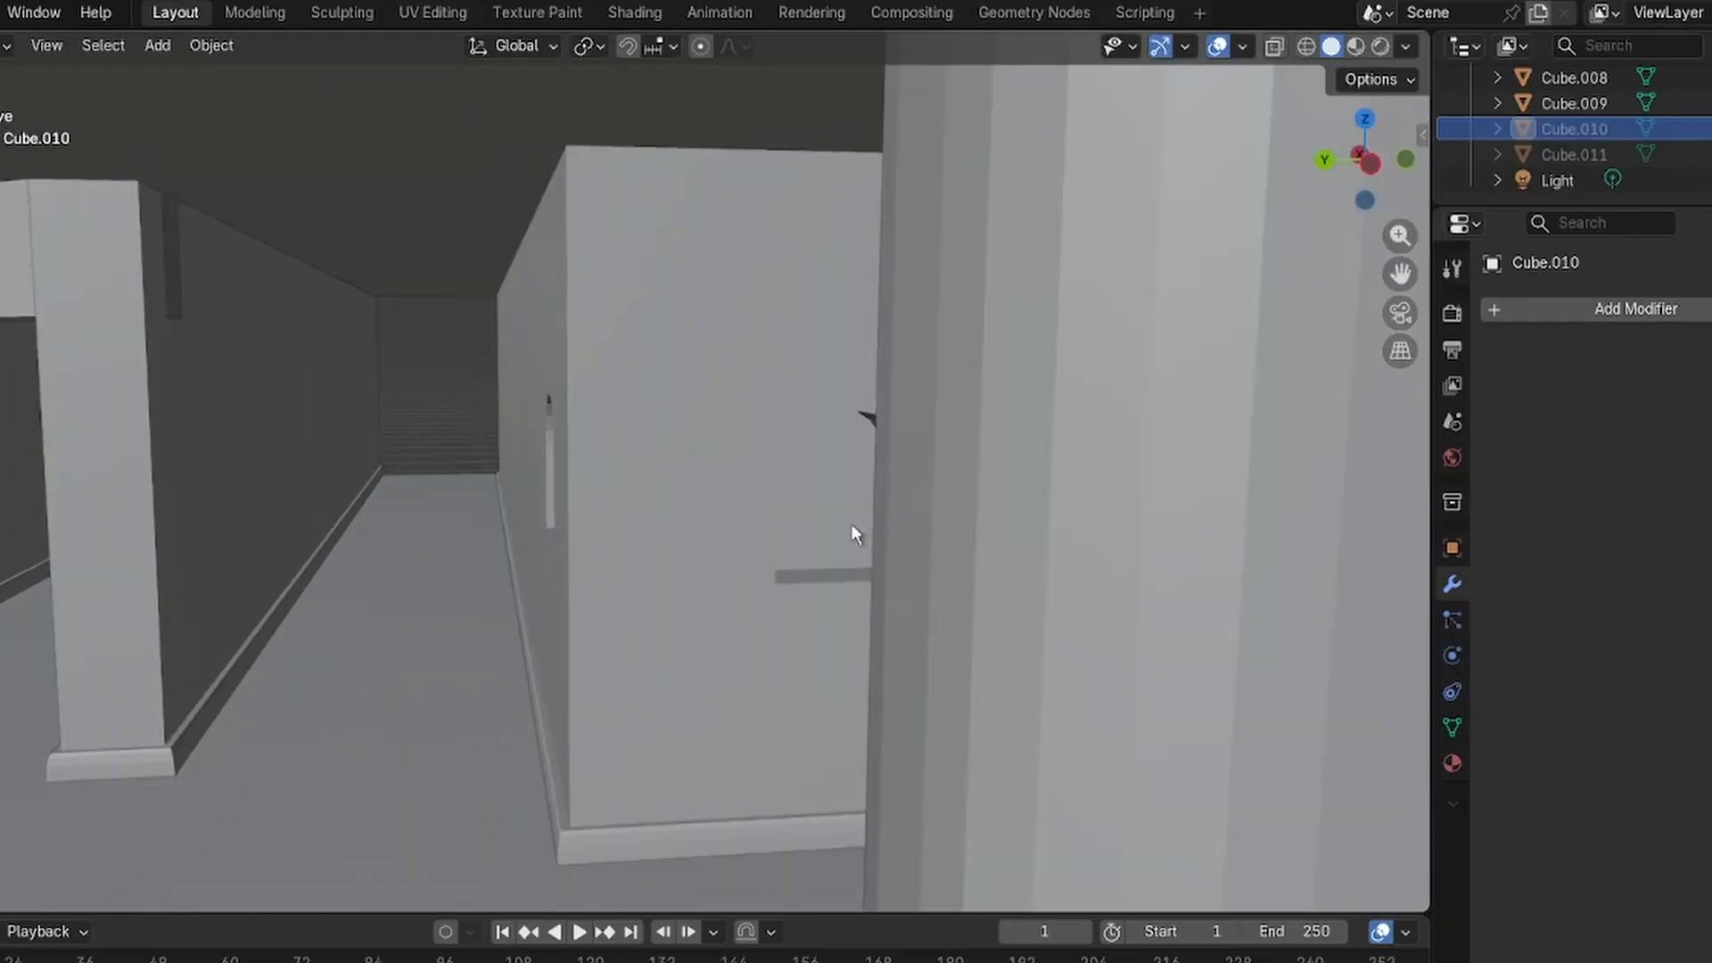
scroll(855, 533, up, 2)
In Edit Mode on wall Cube.007, extrude the outer bottom edge of the arched window opening, leaving the new edge in place.
click(912, 615)
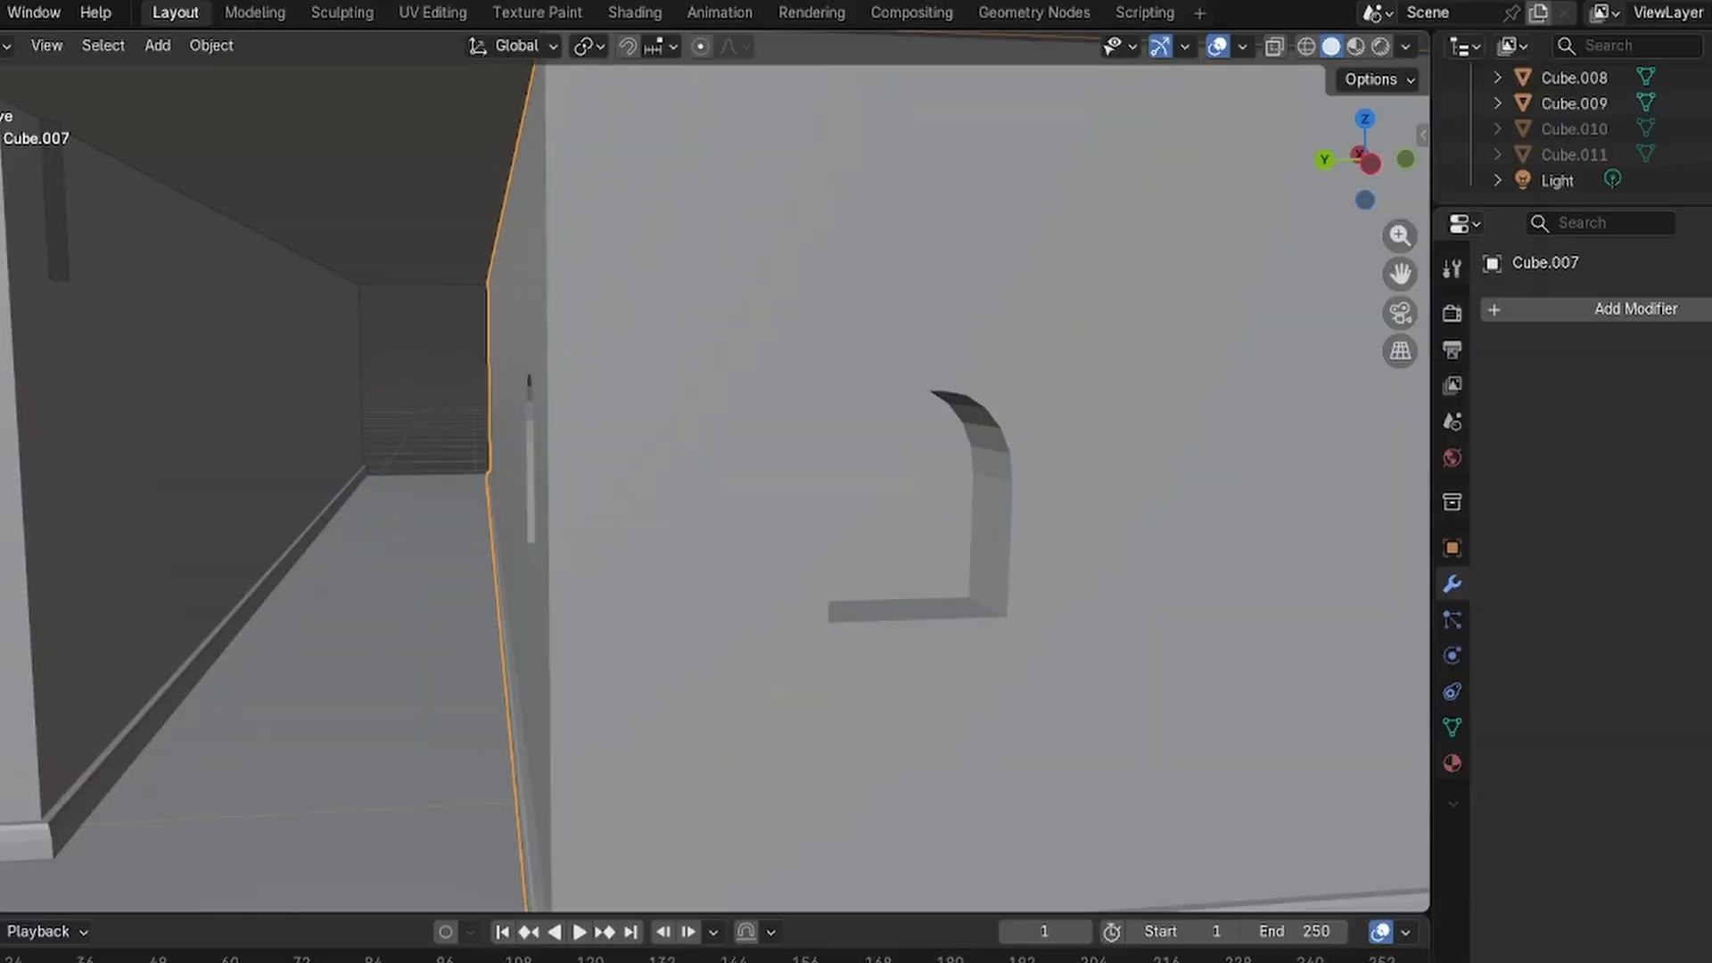
click(6, 45)
click(18, 103)
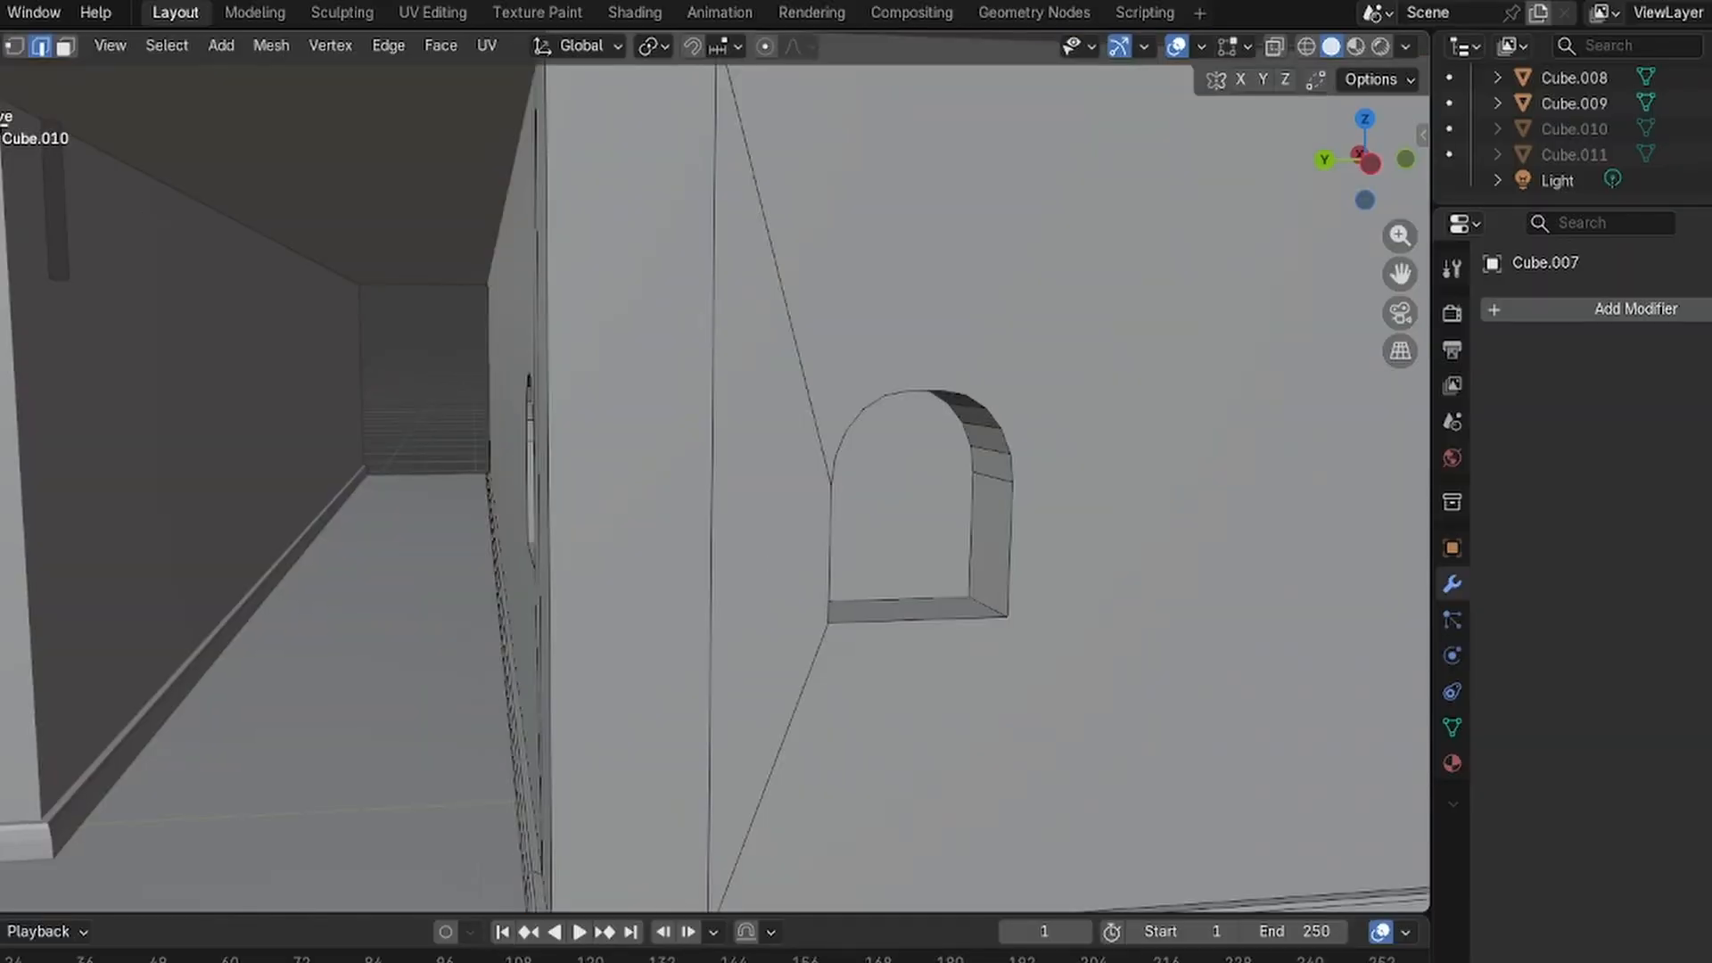
click(898, 615)
scroll(901, 616, up, 2)
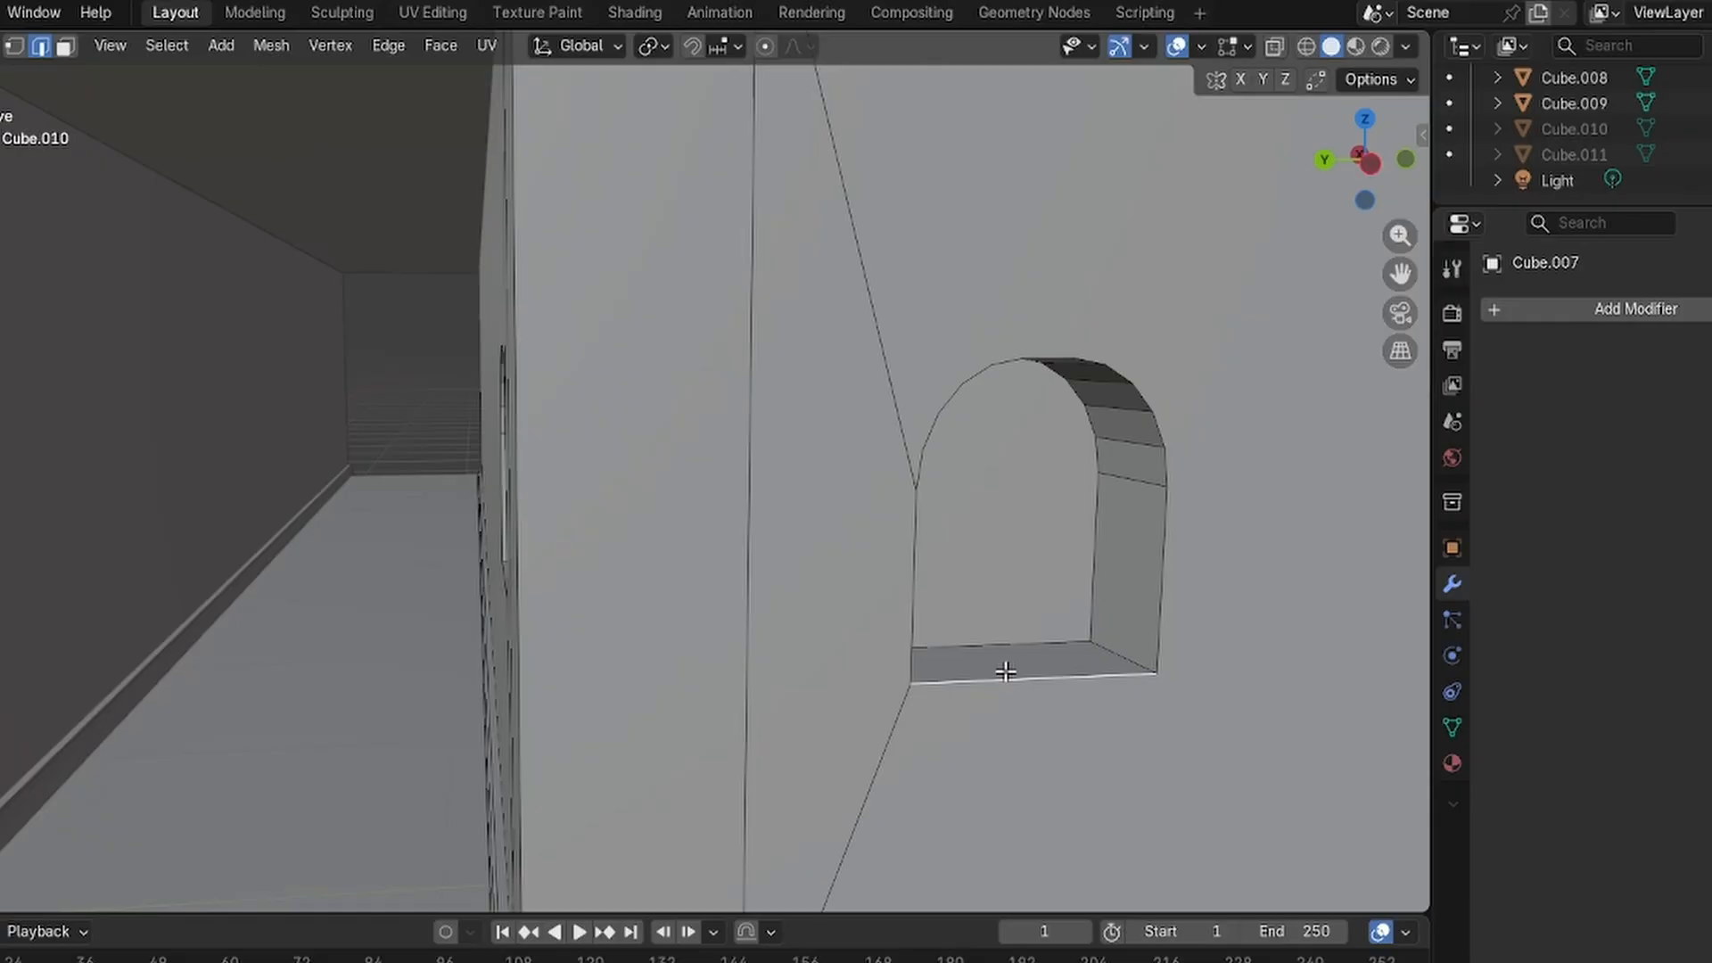
key(g)
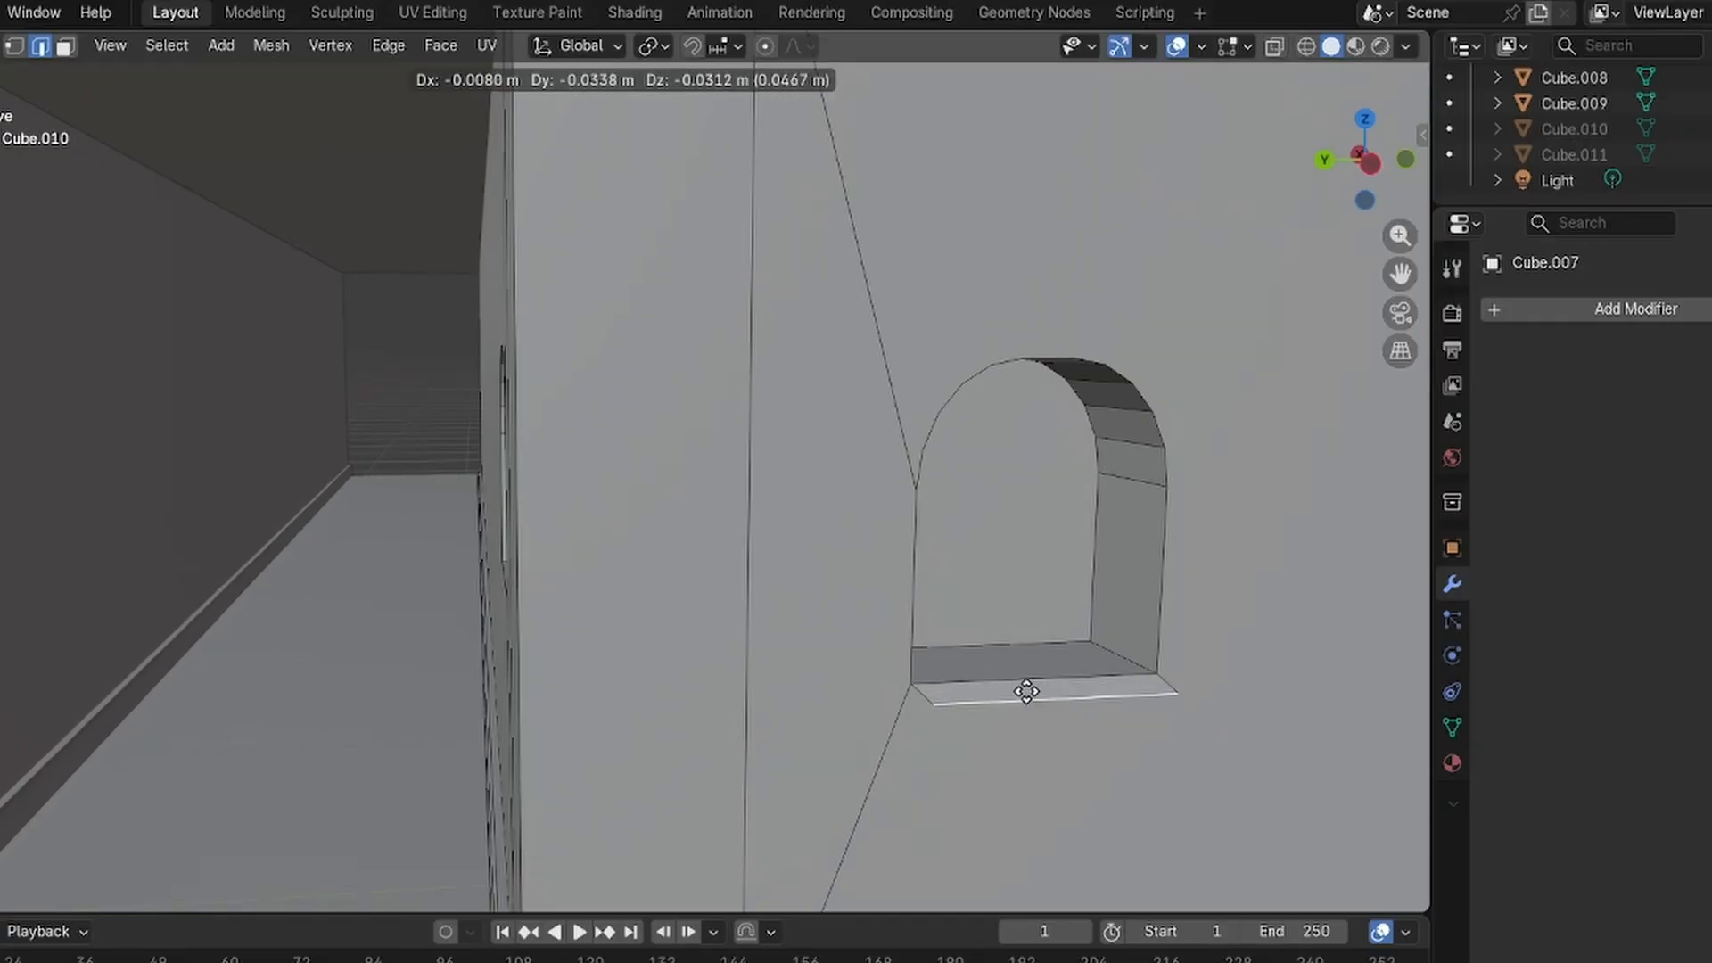
key(x)
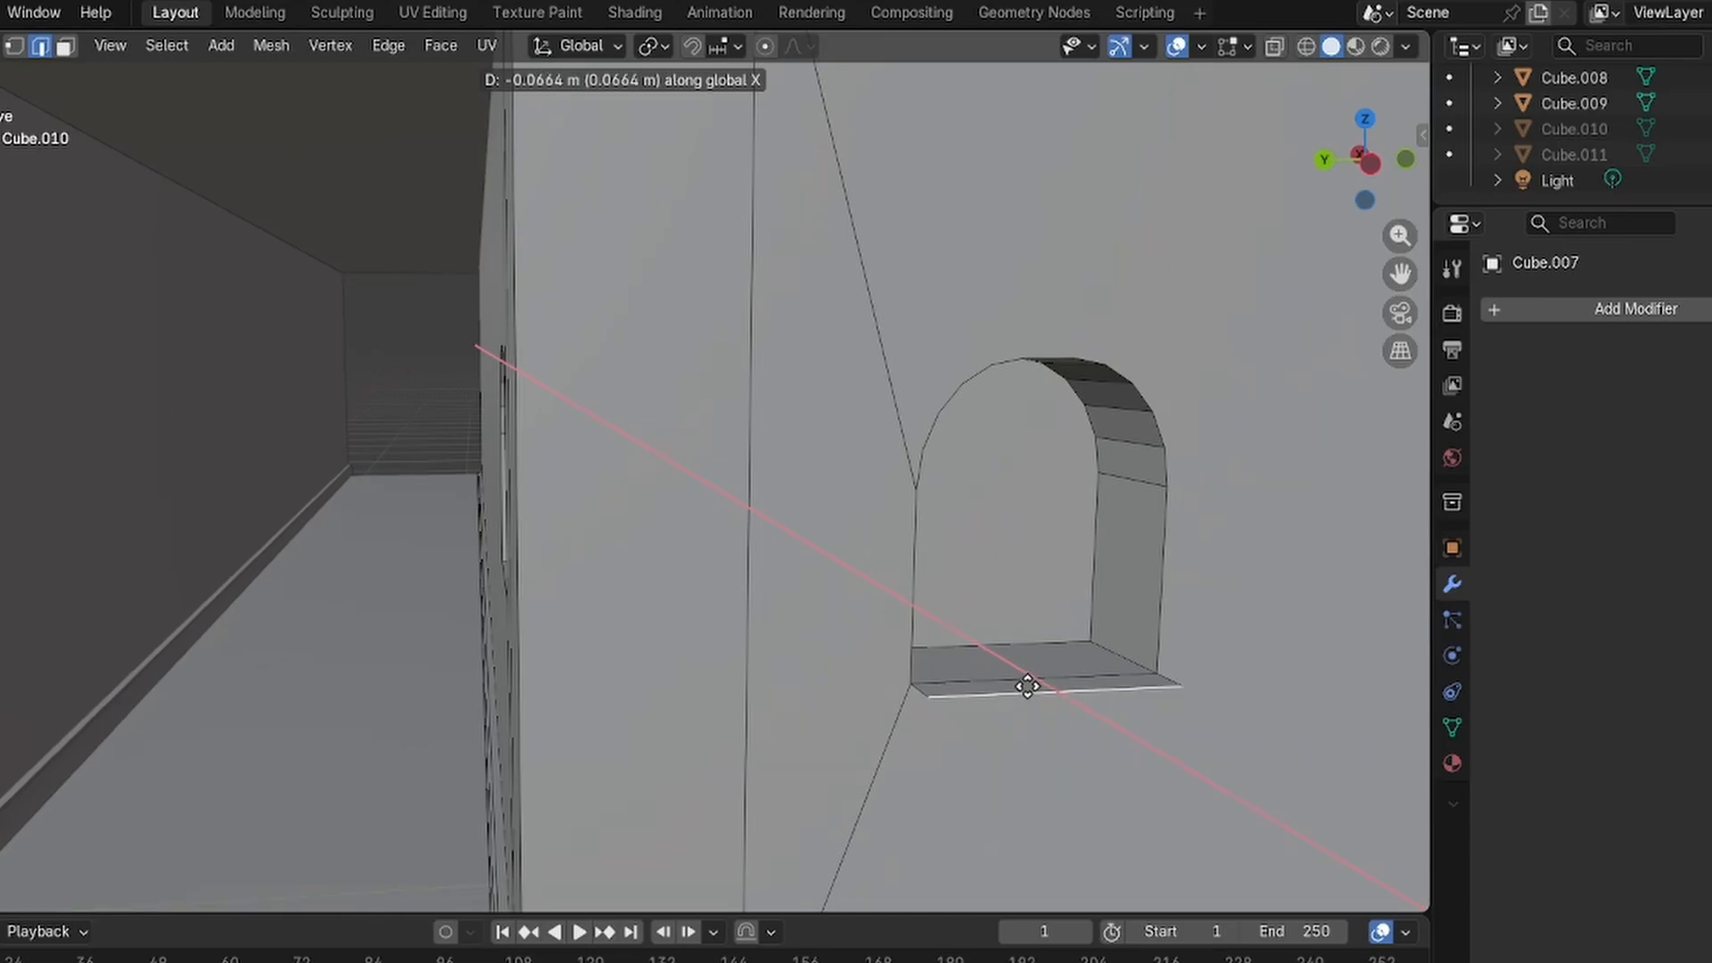
right_click(1028, 686)
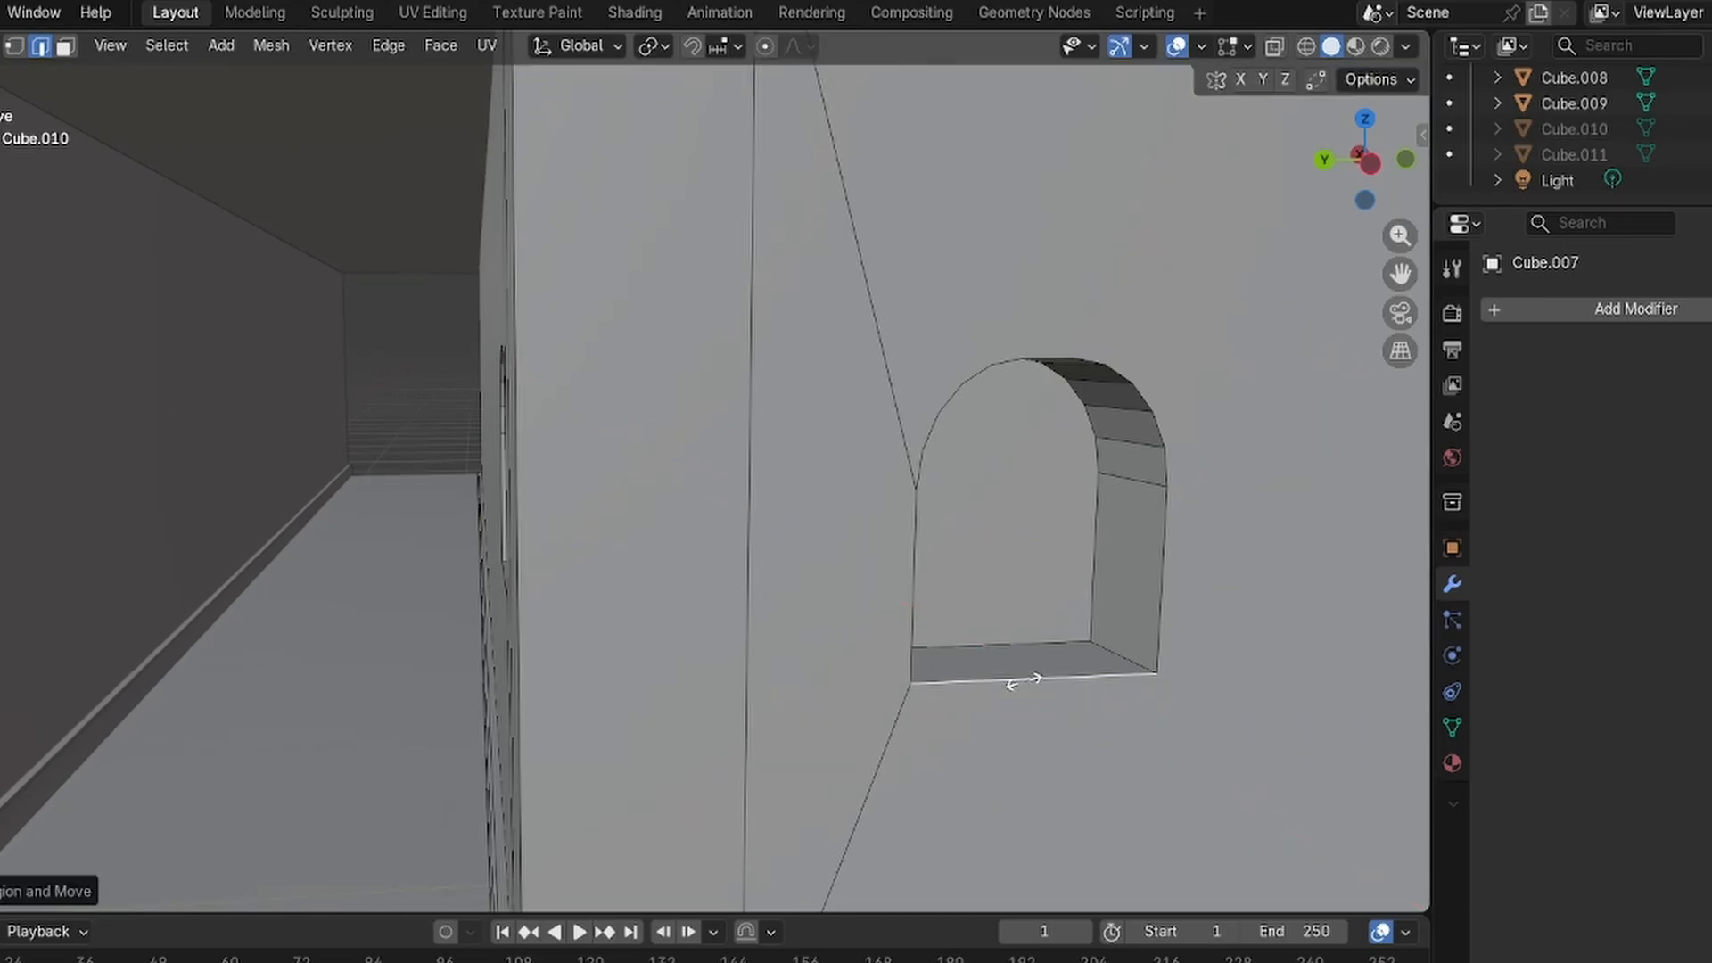
key(s)
right_click(1026, 678)
key(g)
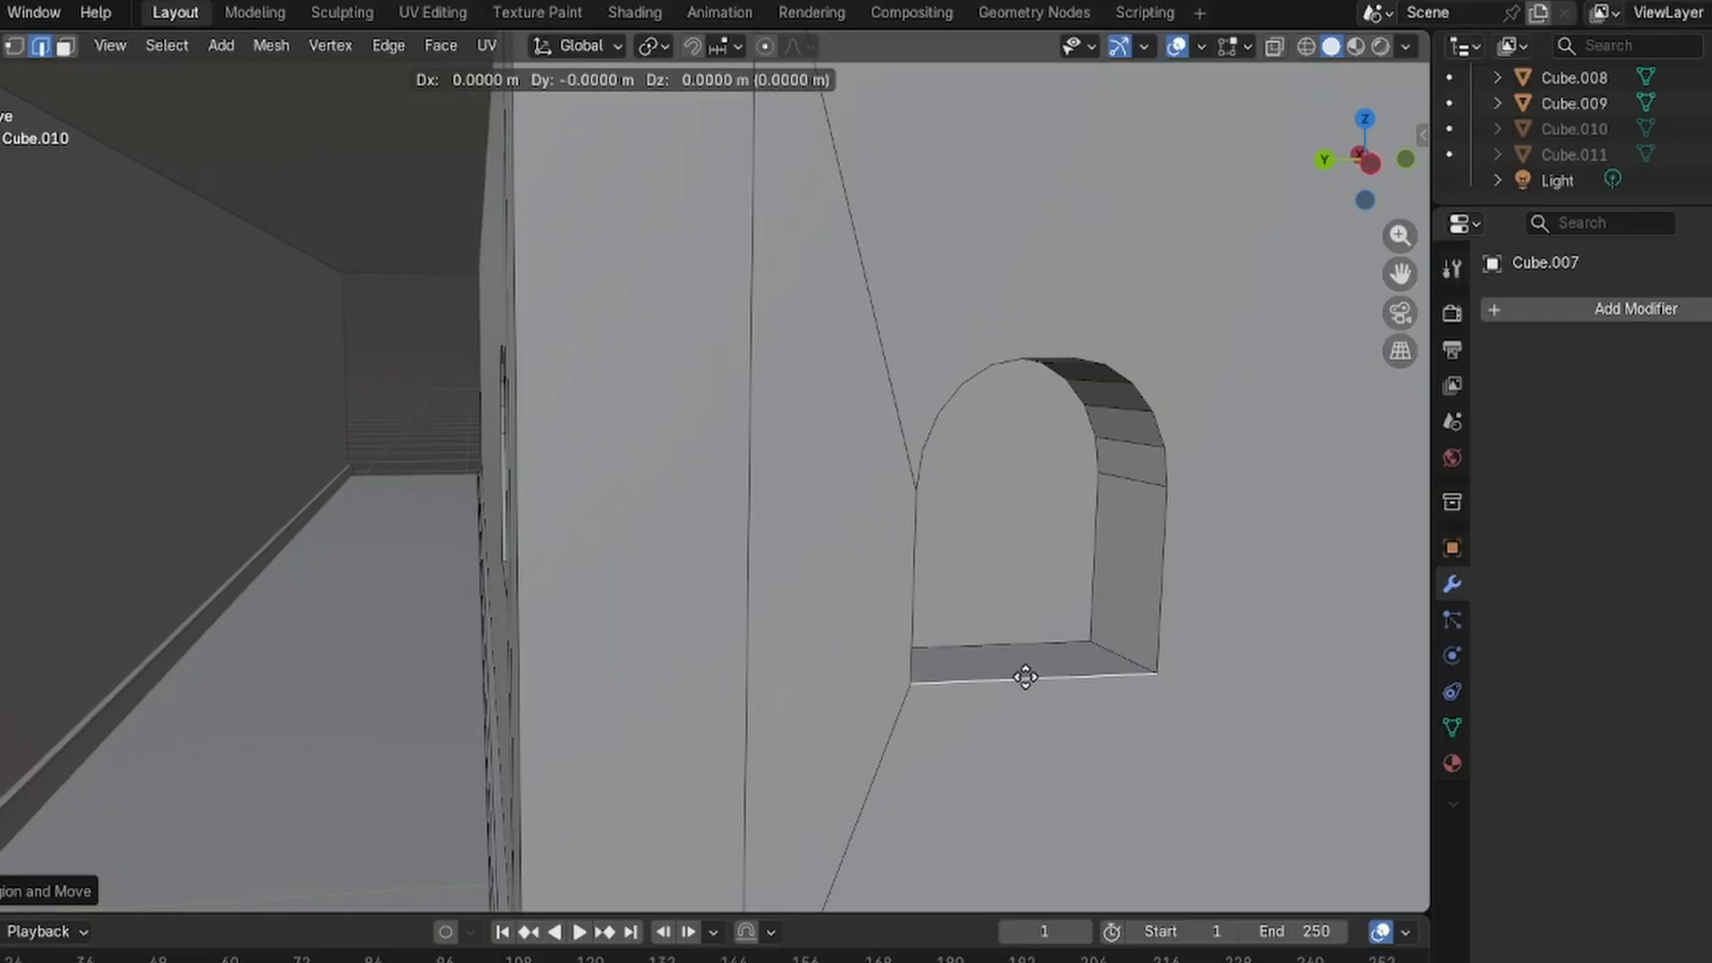
key(x)
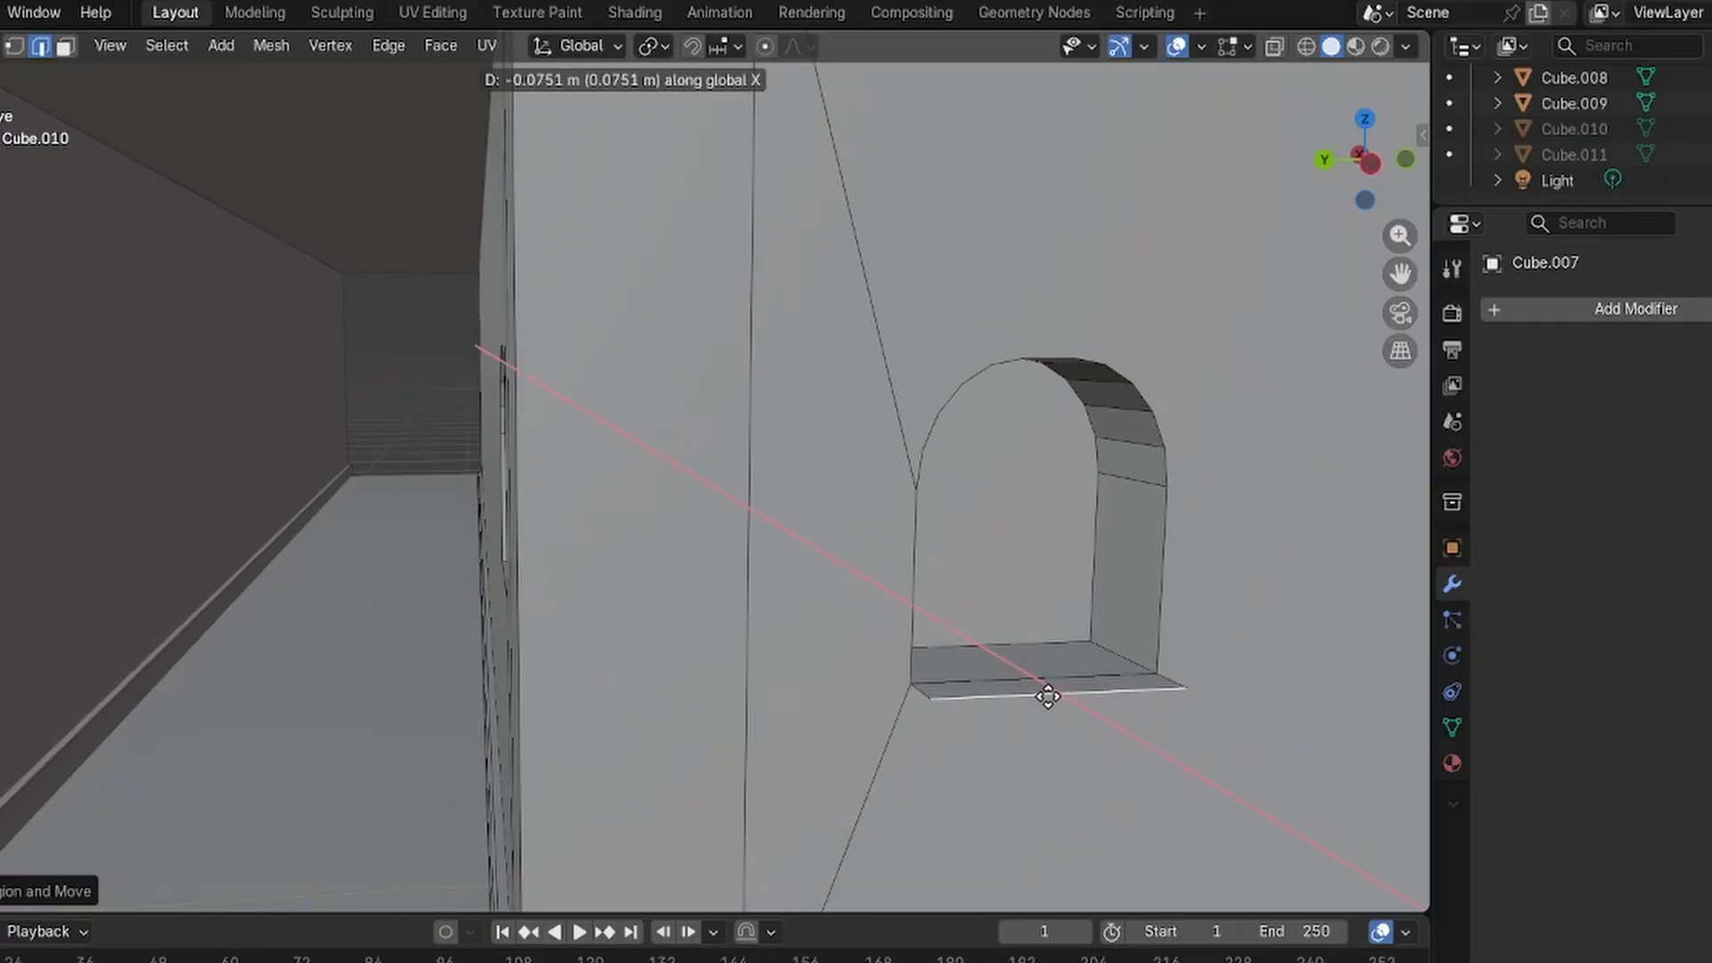
key(y)
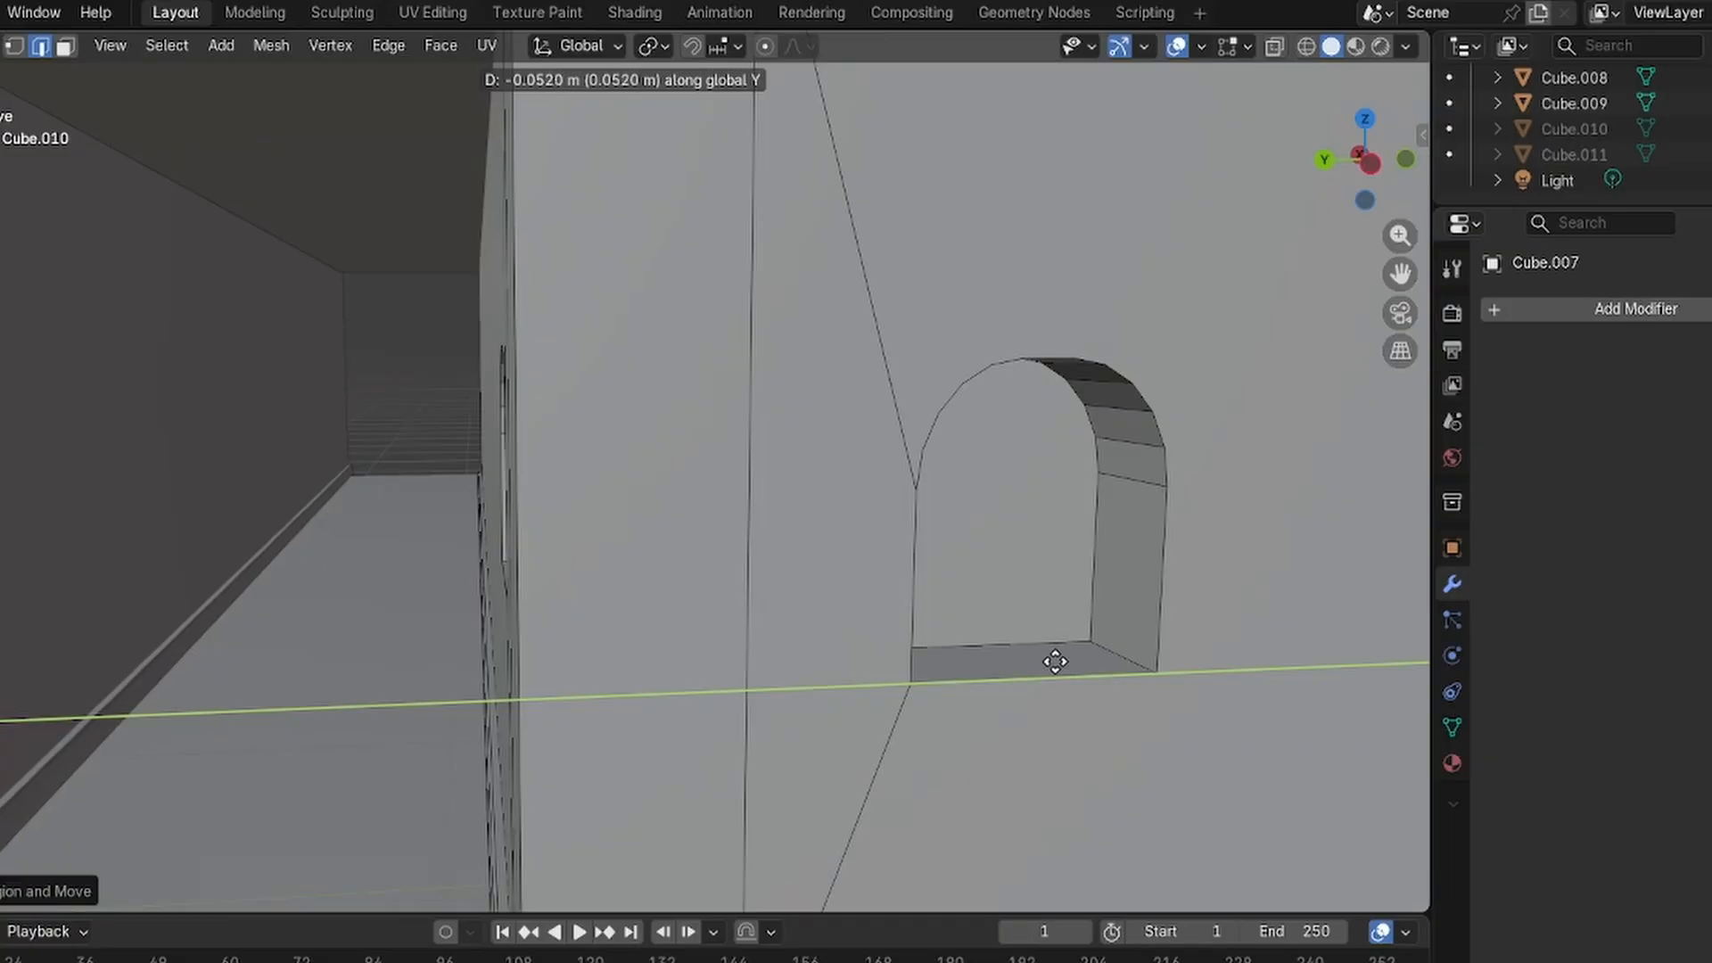
key(z)
key(shift+y)
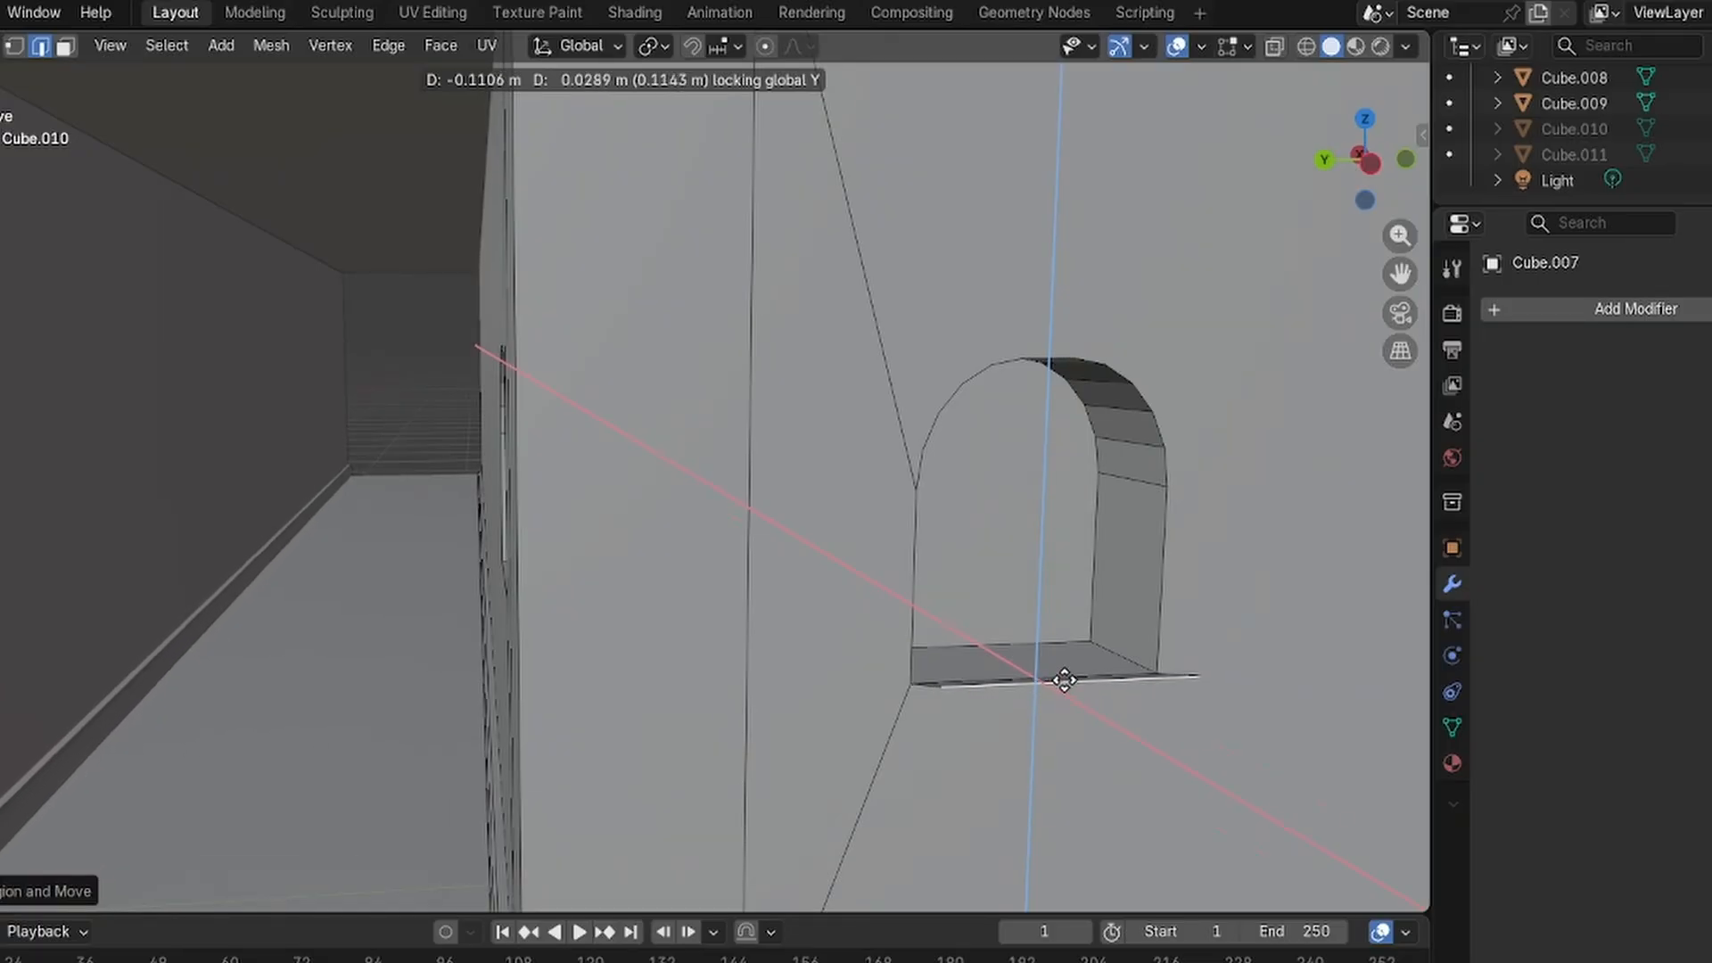
right_click(1064, 682)
key(x)
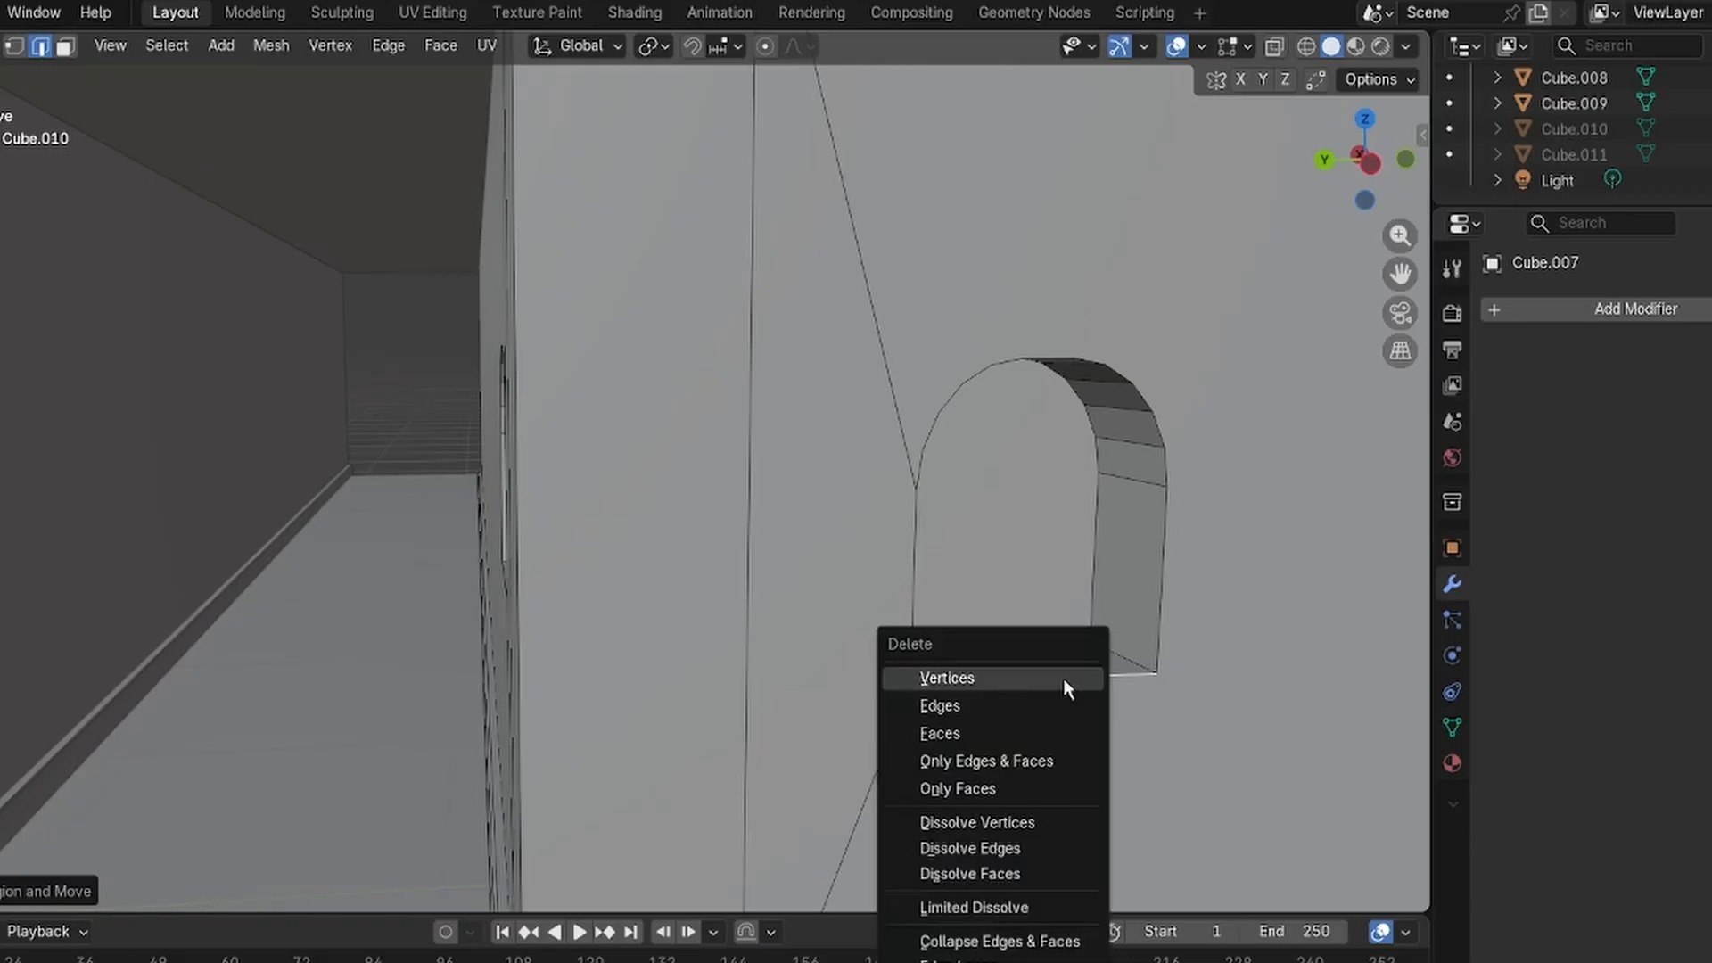
key(Escape)
Move the extruded bottom edge of the window outward about 0.1 m along the X axis to form a sill.
key(g)
key(x)
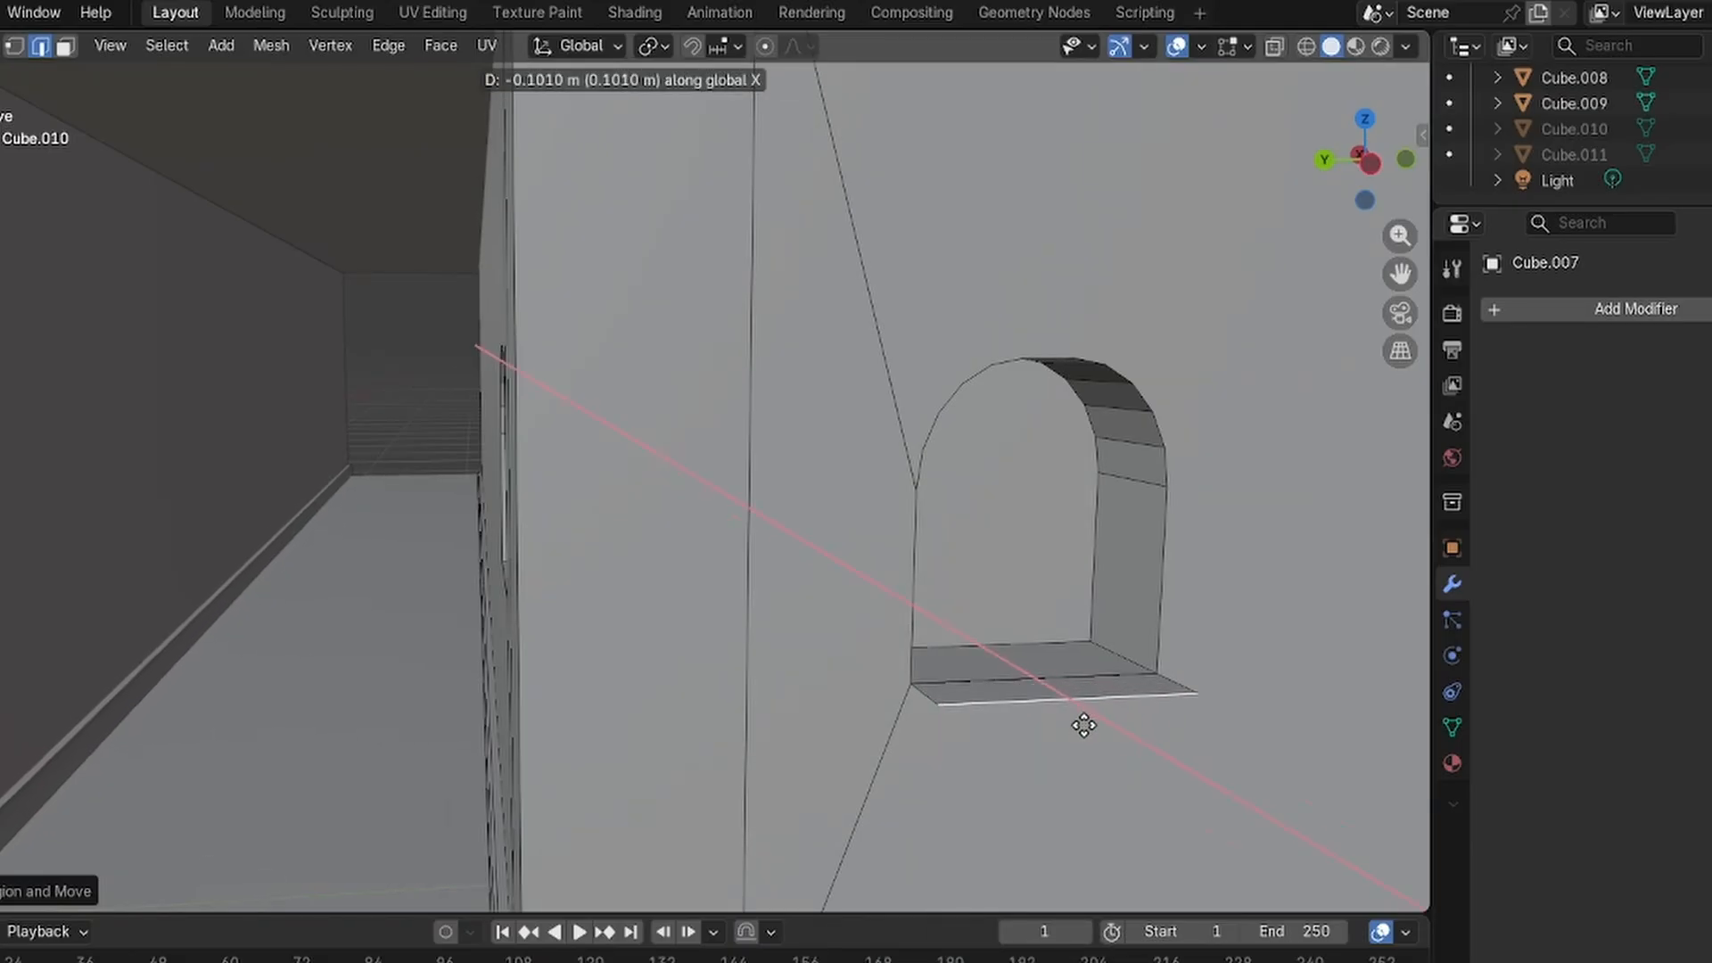
click(1082, 722)
Extrude the flat sill face beneath the arched window downward about 0.08 m to give the sill thickness.
middle_drag(883, 643, 917, 608)
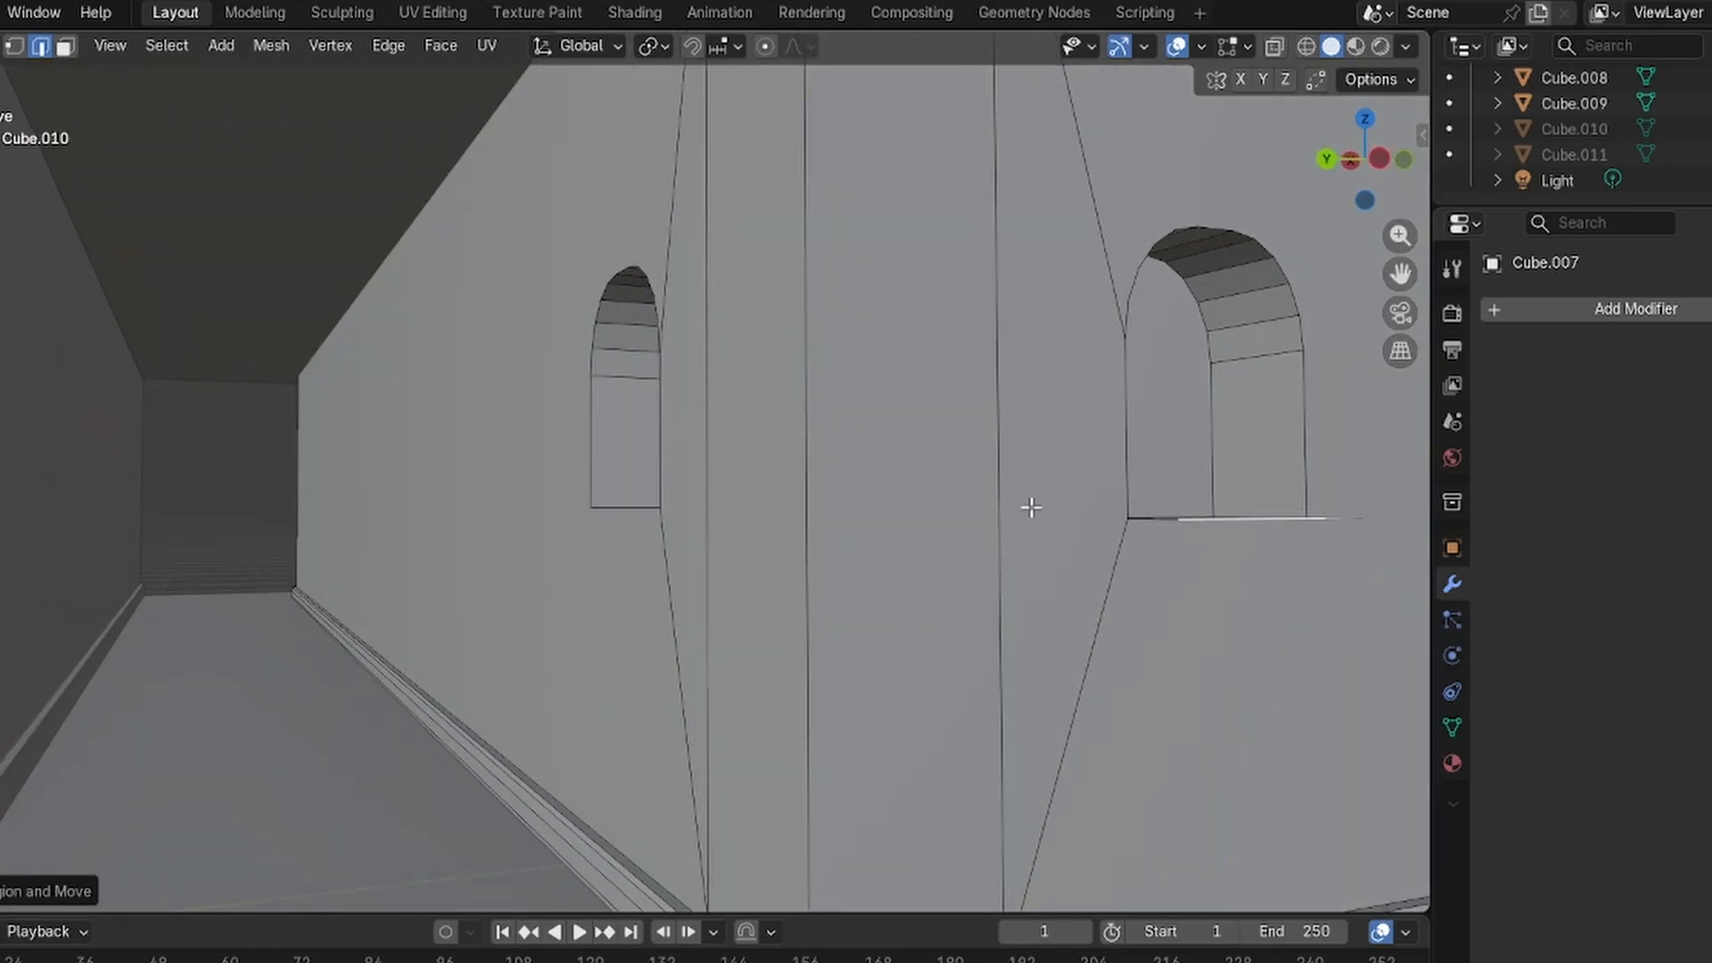
middle_drag(1028, 508, 978, 483)
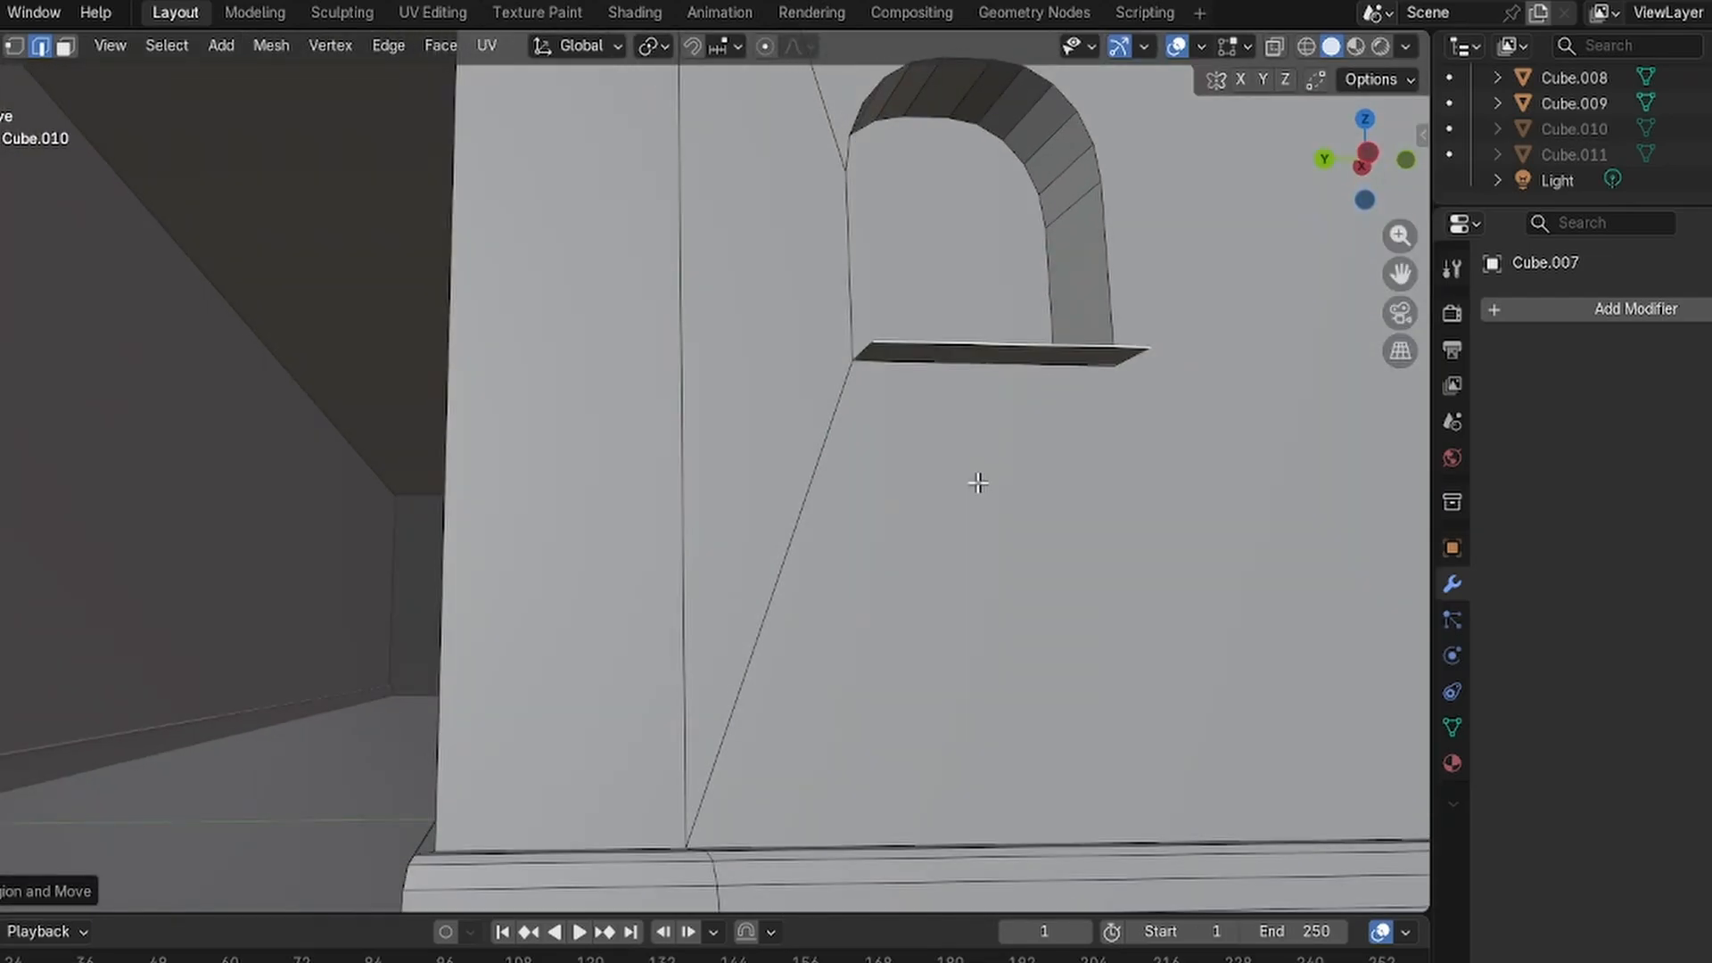
click(941, 353)
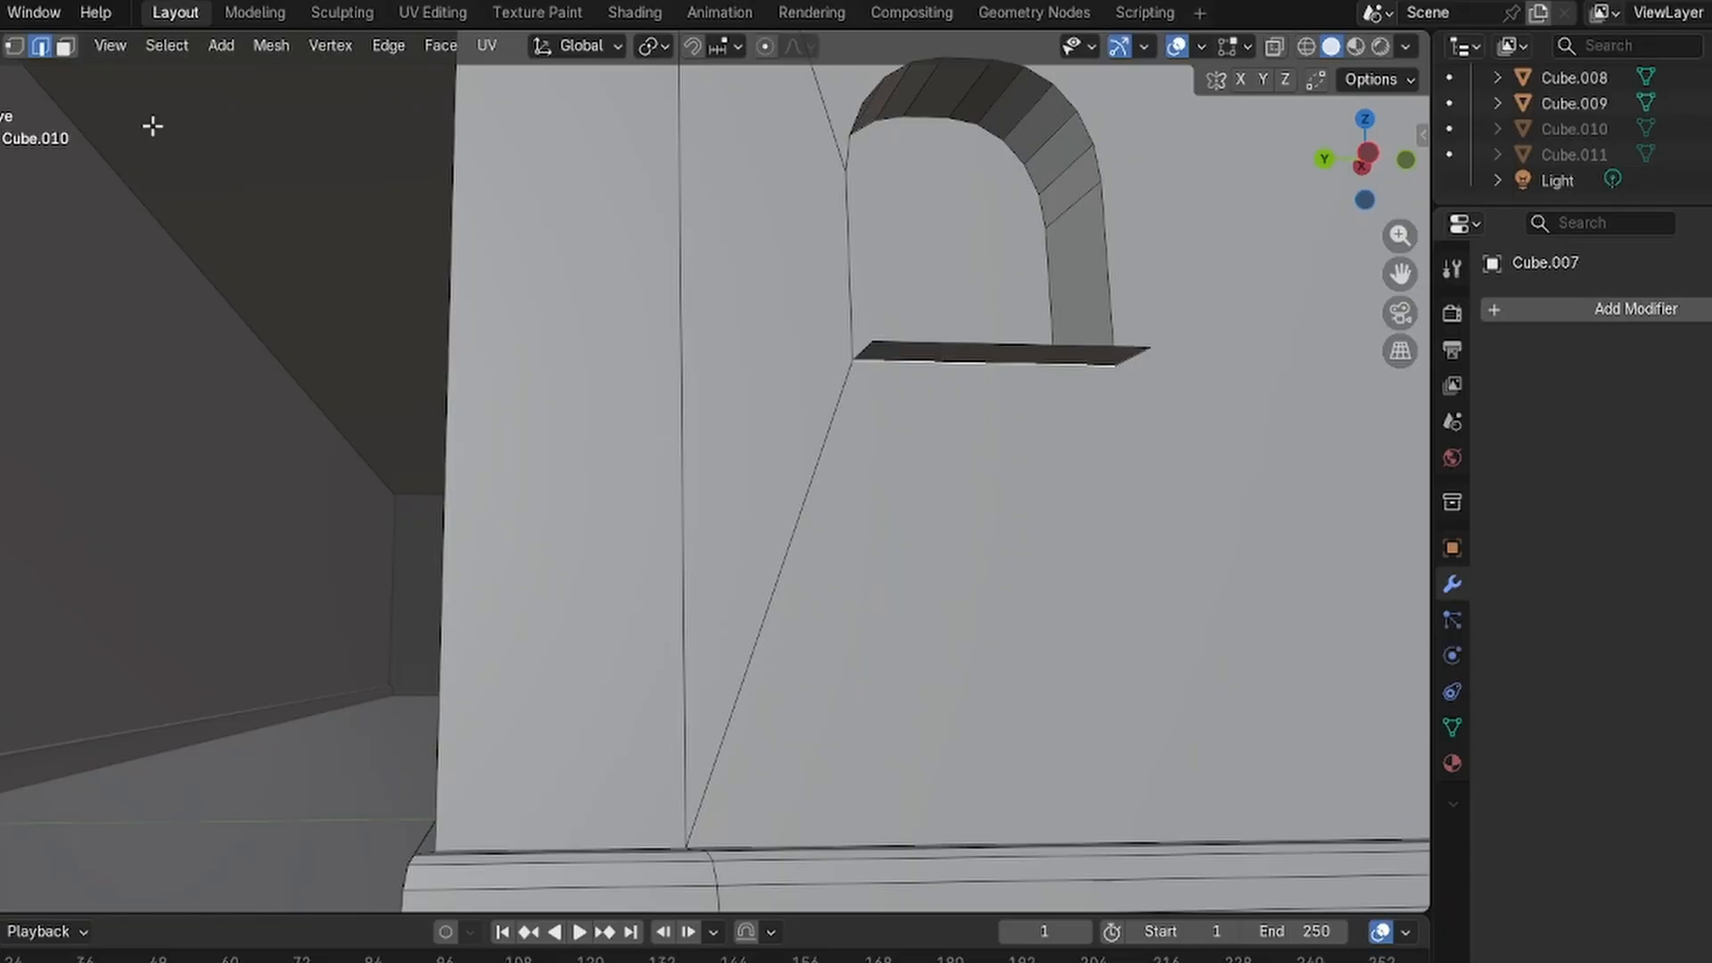
click(64, 47)
click(905, 355)
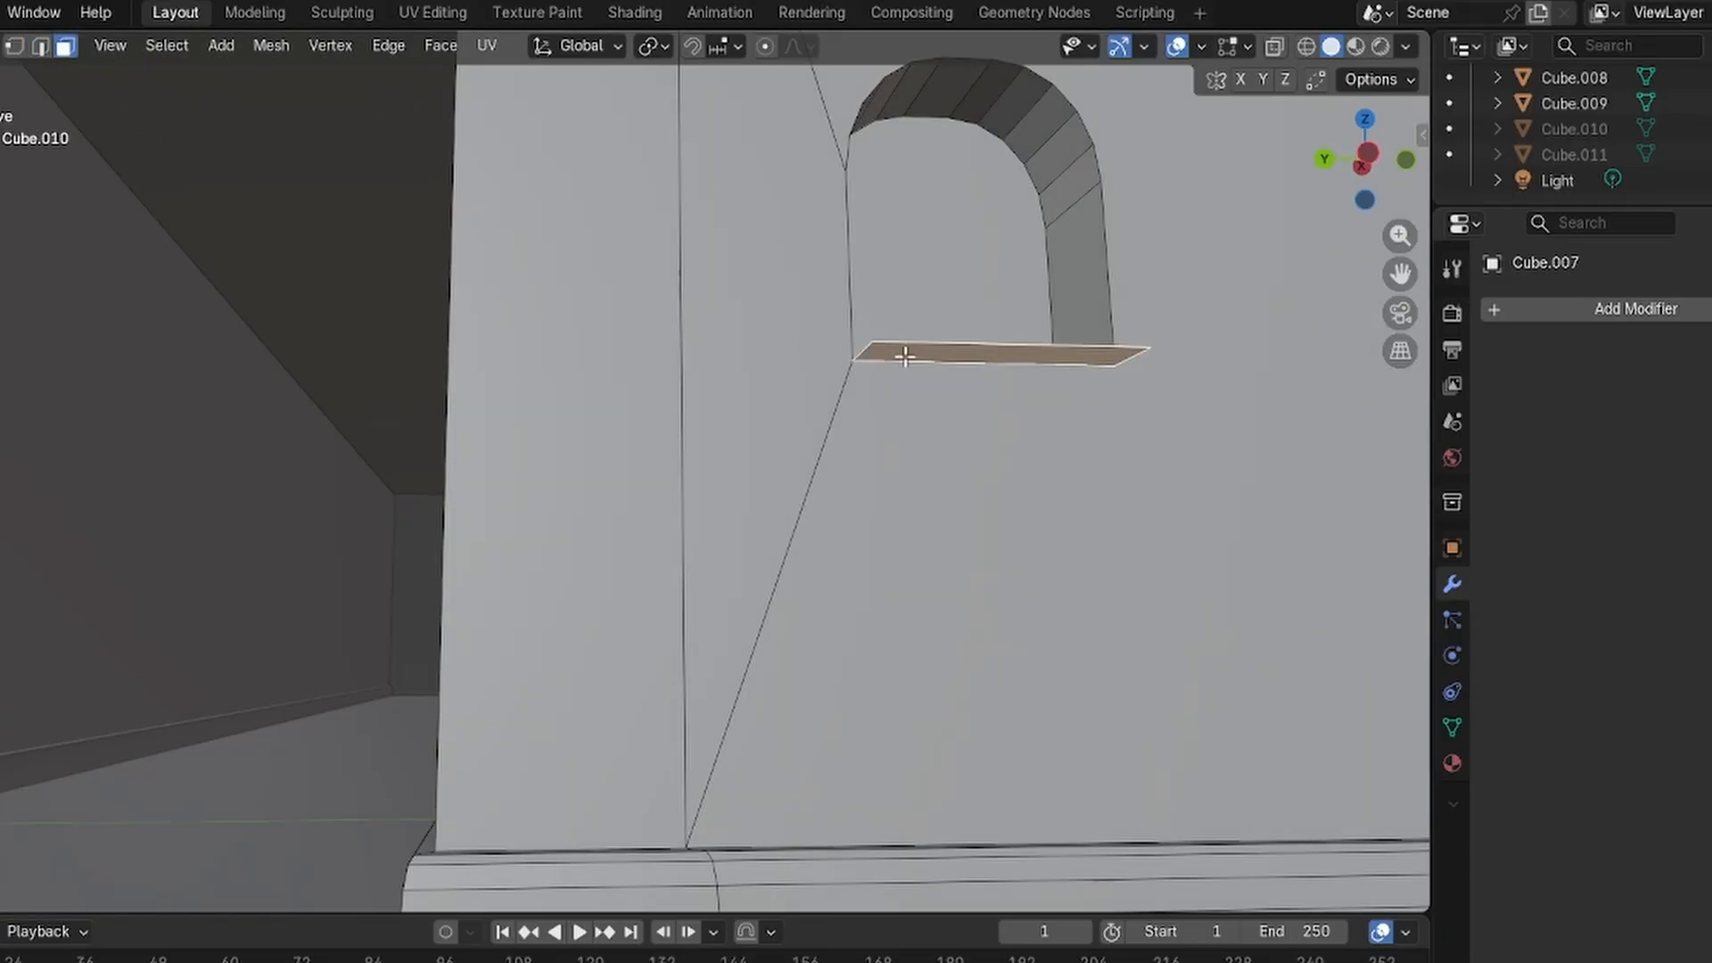
key(e)
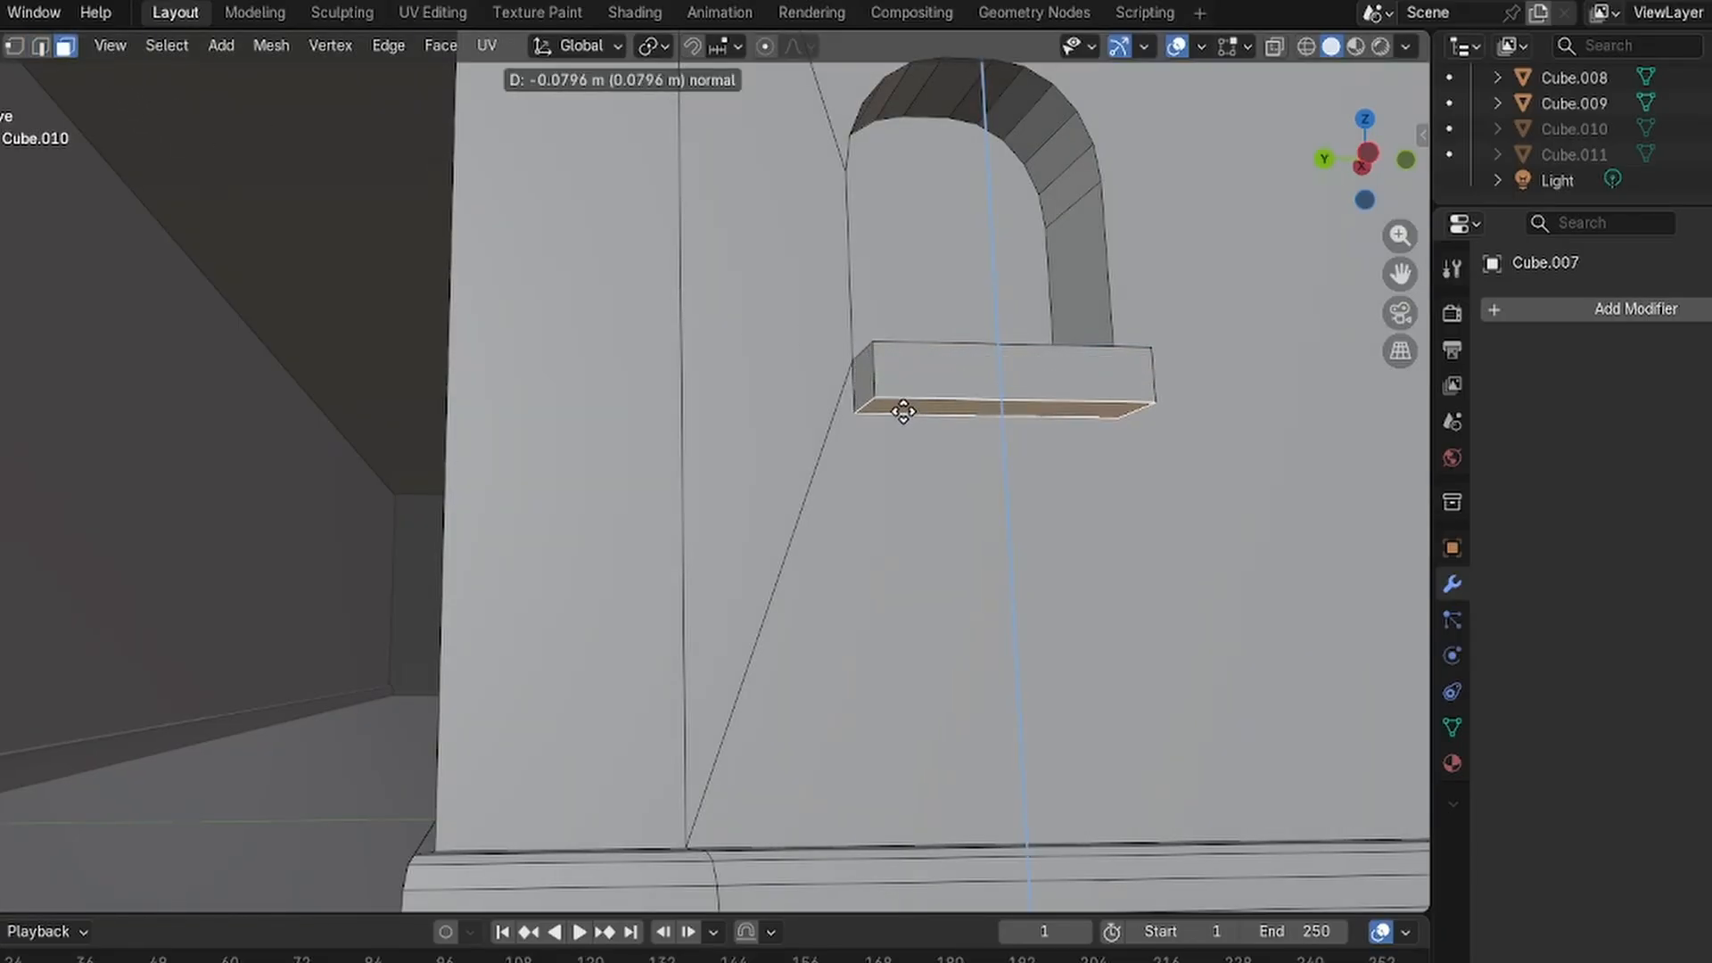
click(737, 370)
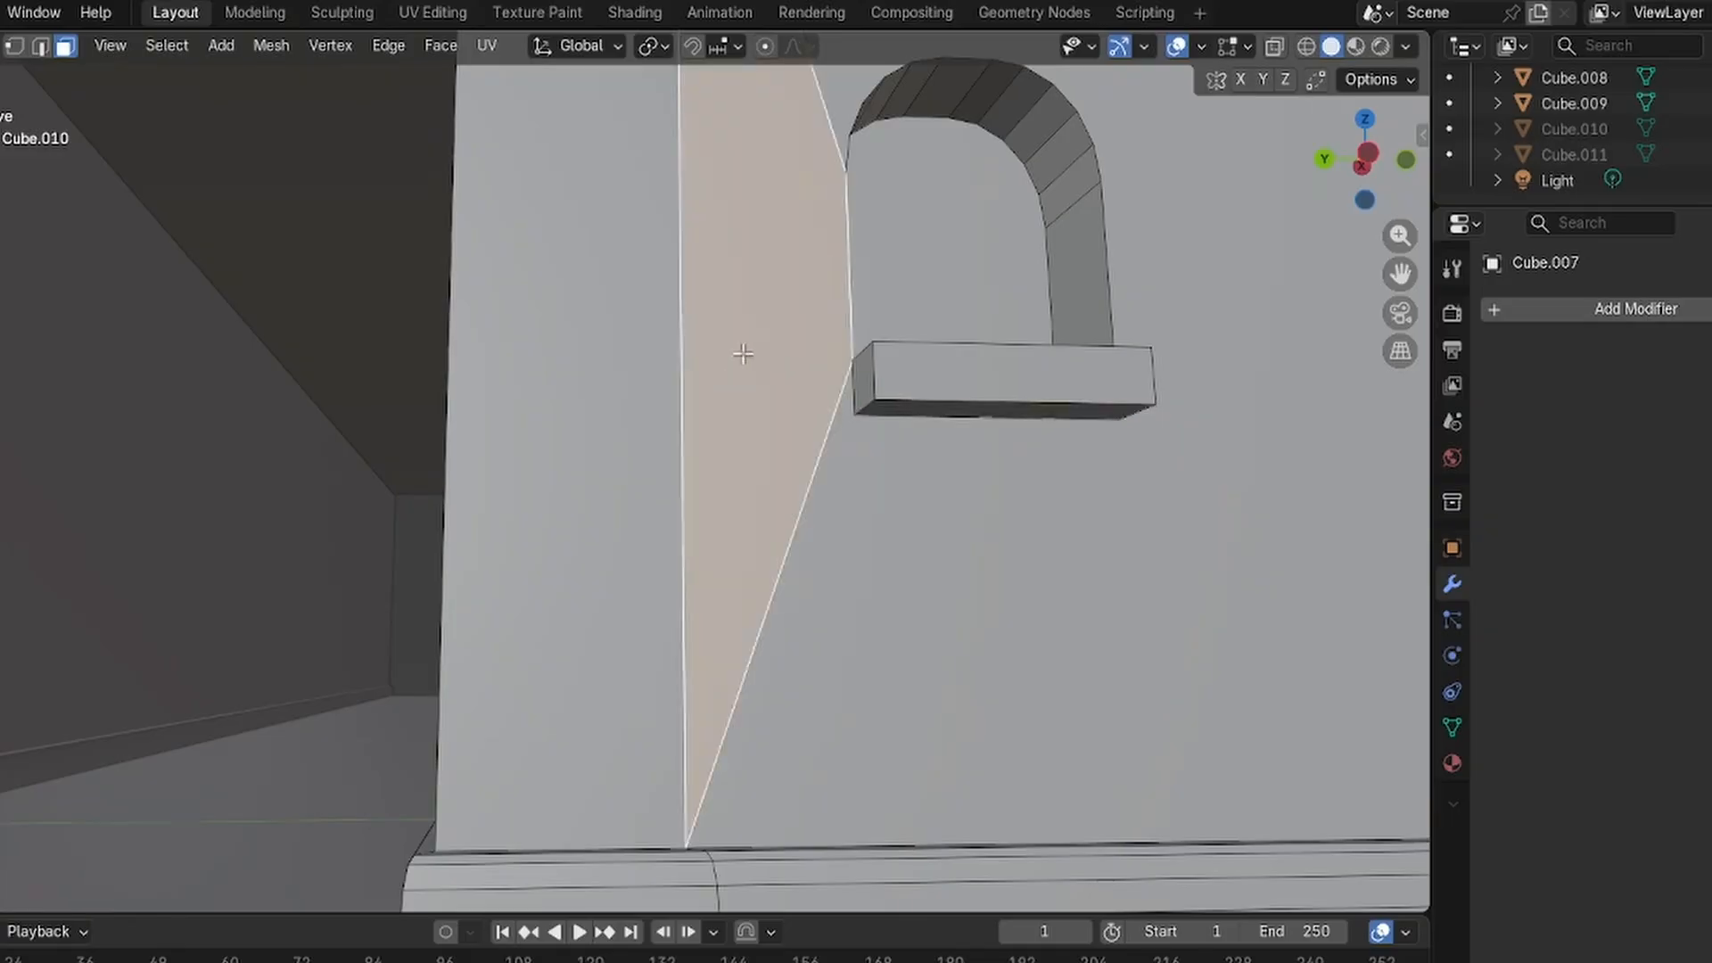
middle_drag(591, 299, 582, 368)
key(ctrl+z)
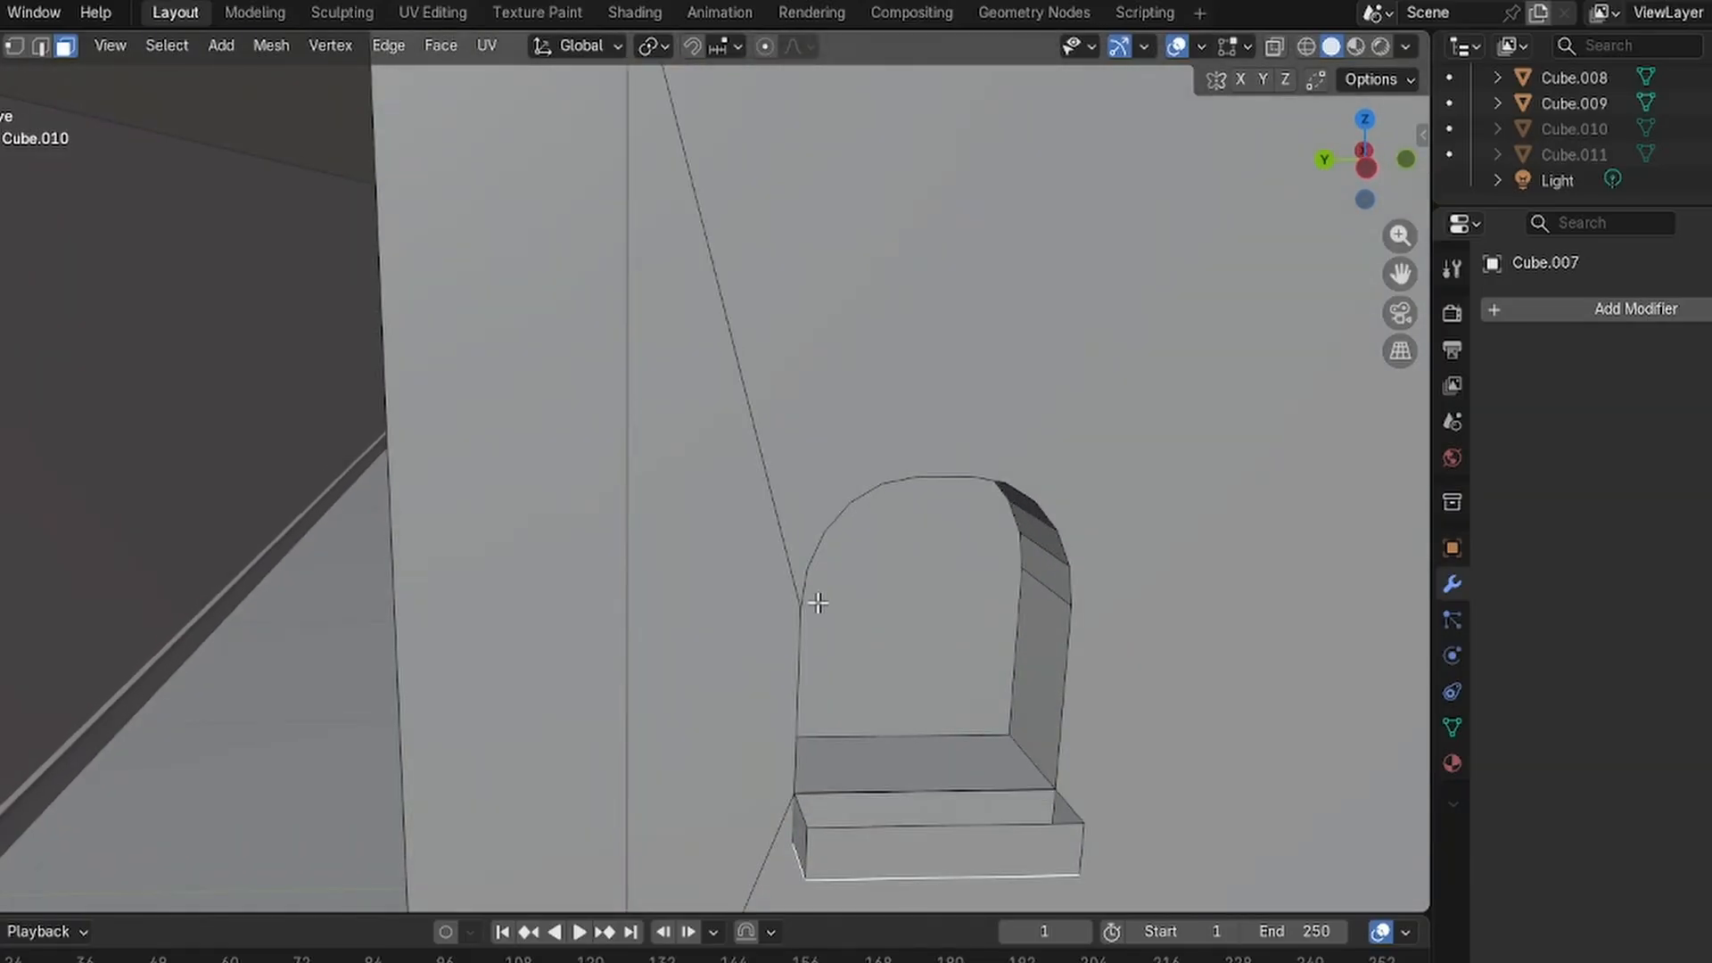
Close the sill's open top by creating a new face from its front and side top edges.
click(893, 832)
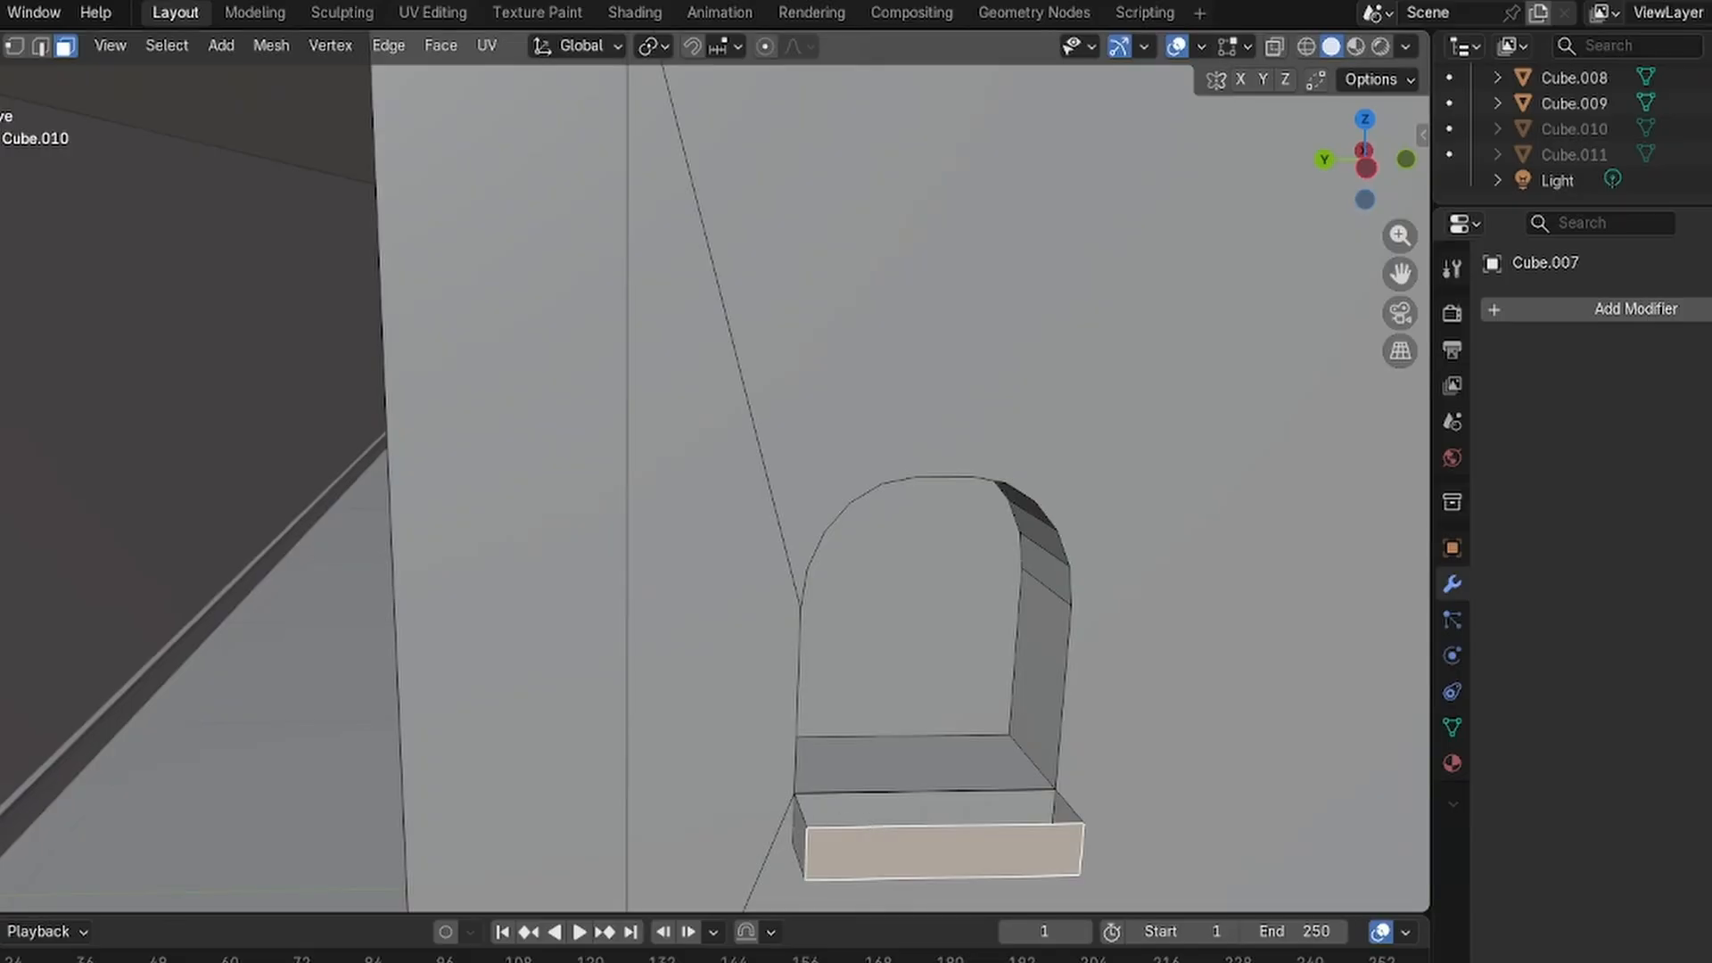
click(41, 46)
click(933, 825)
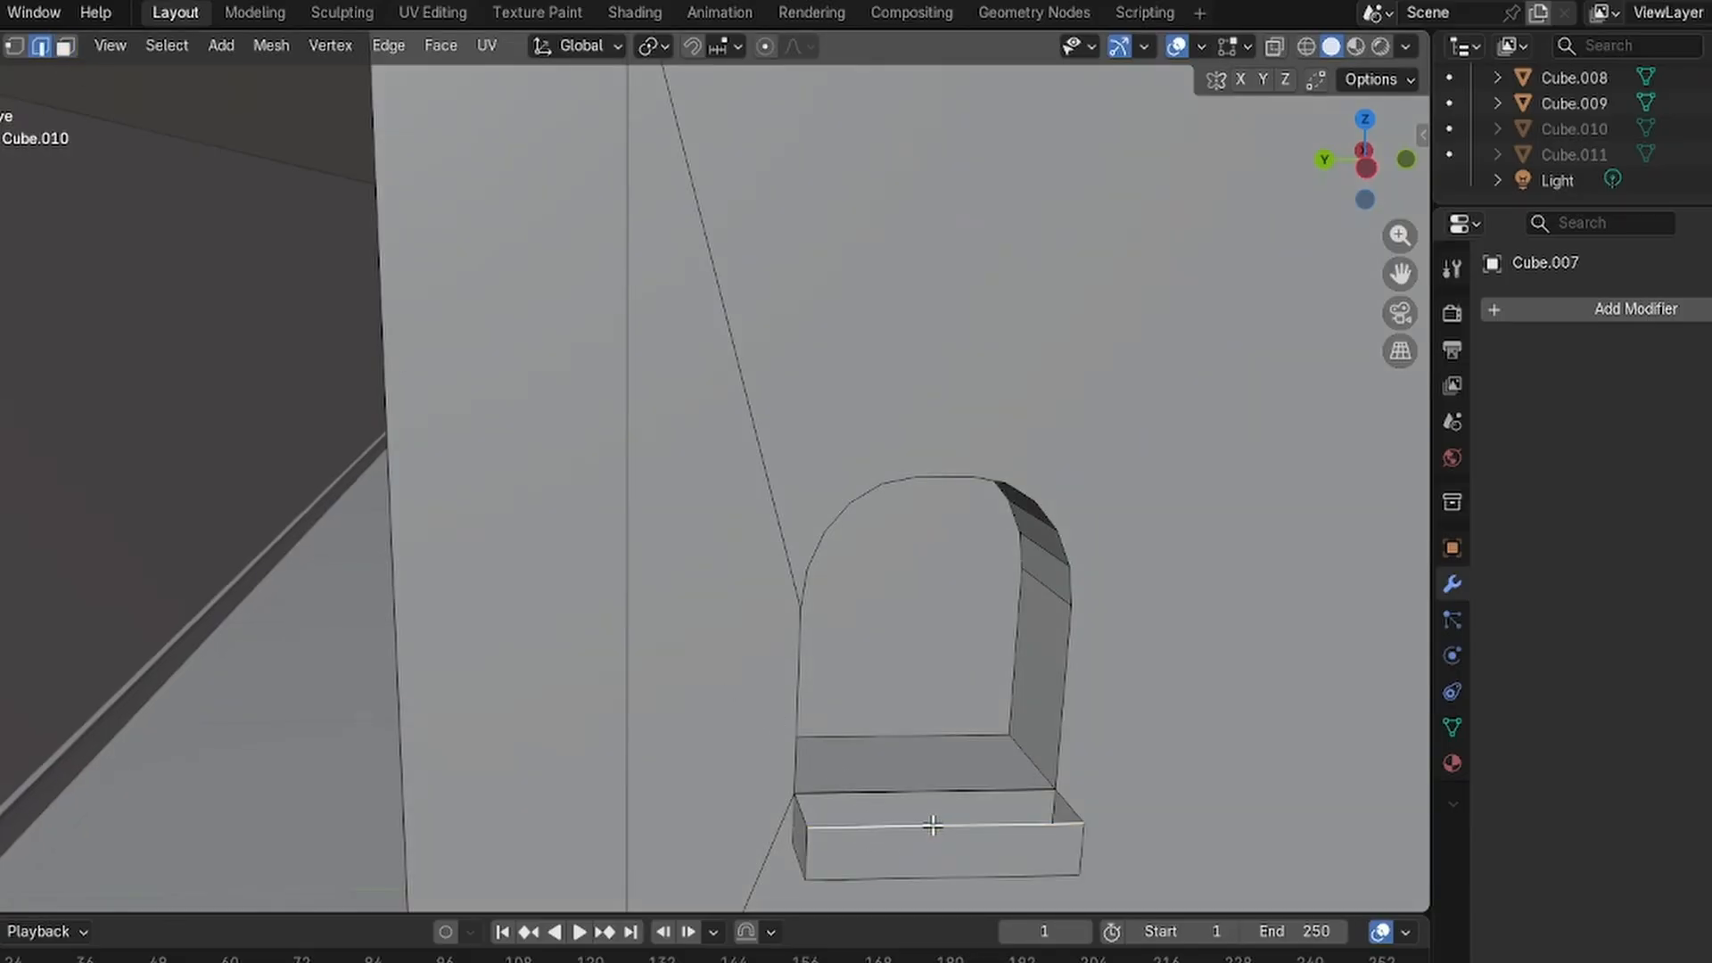
alt+click(933, 825)
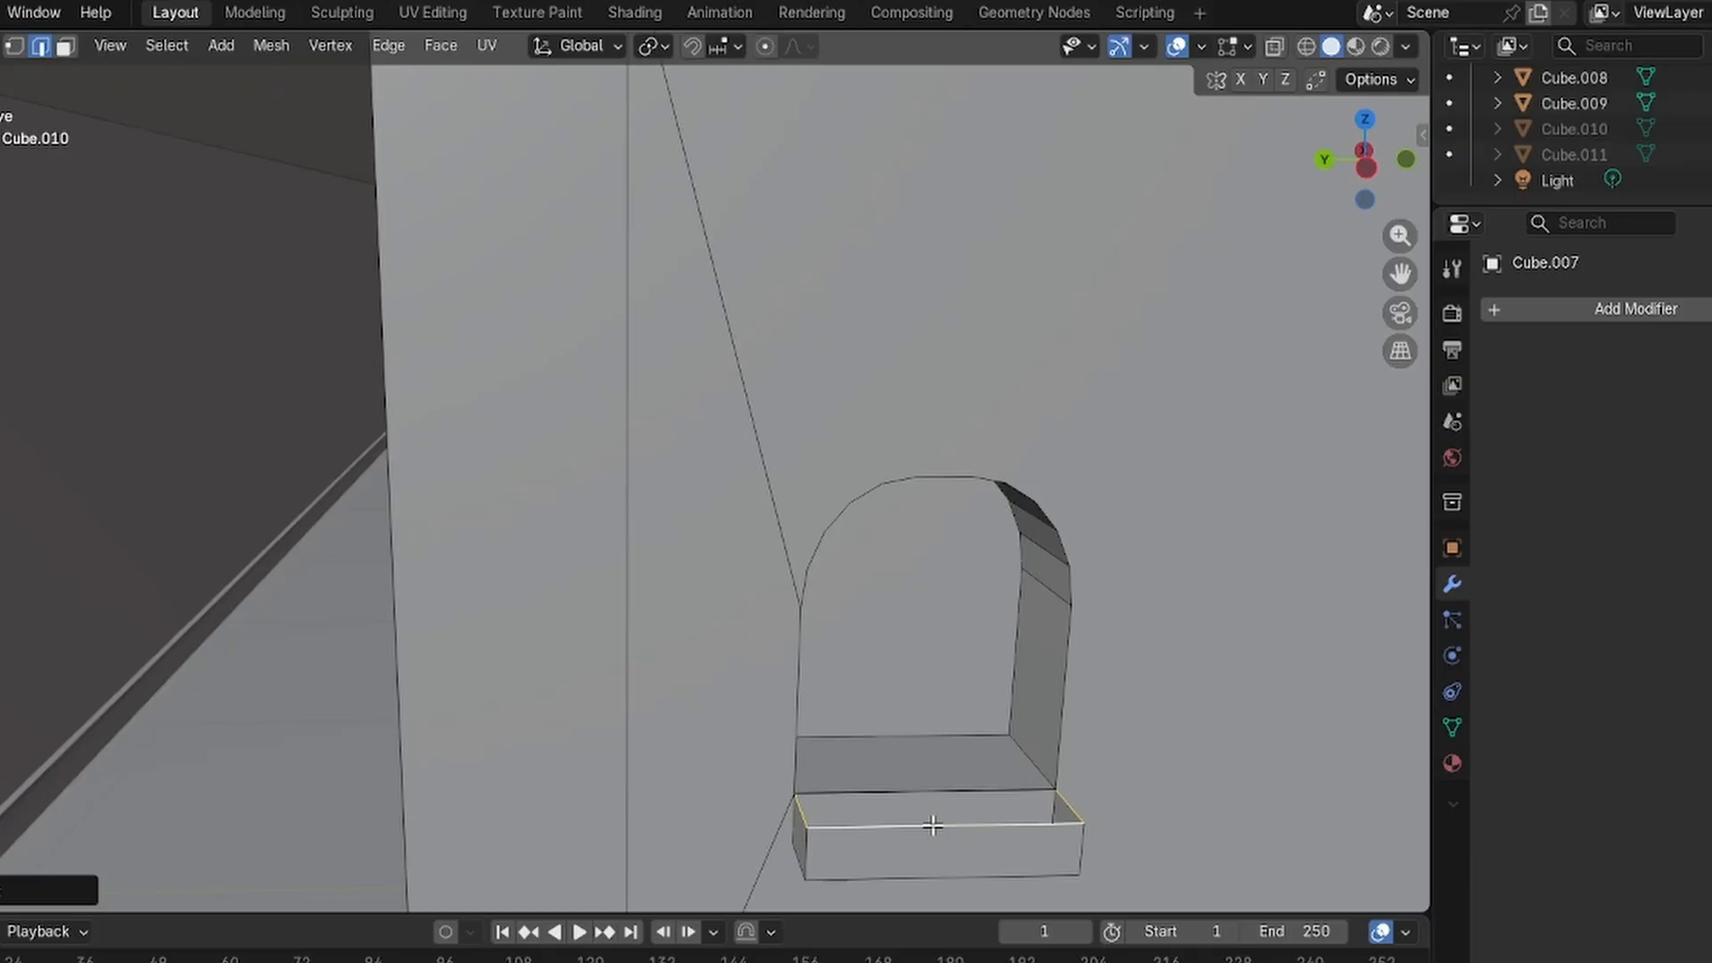
key(ctrl+e)
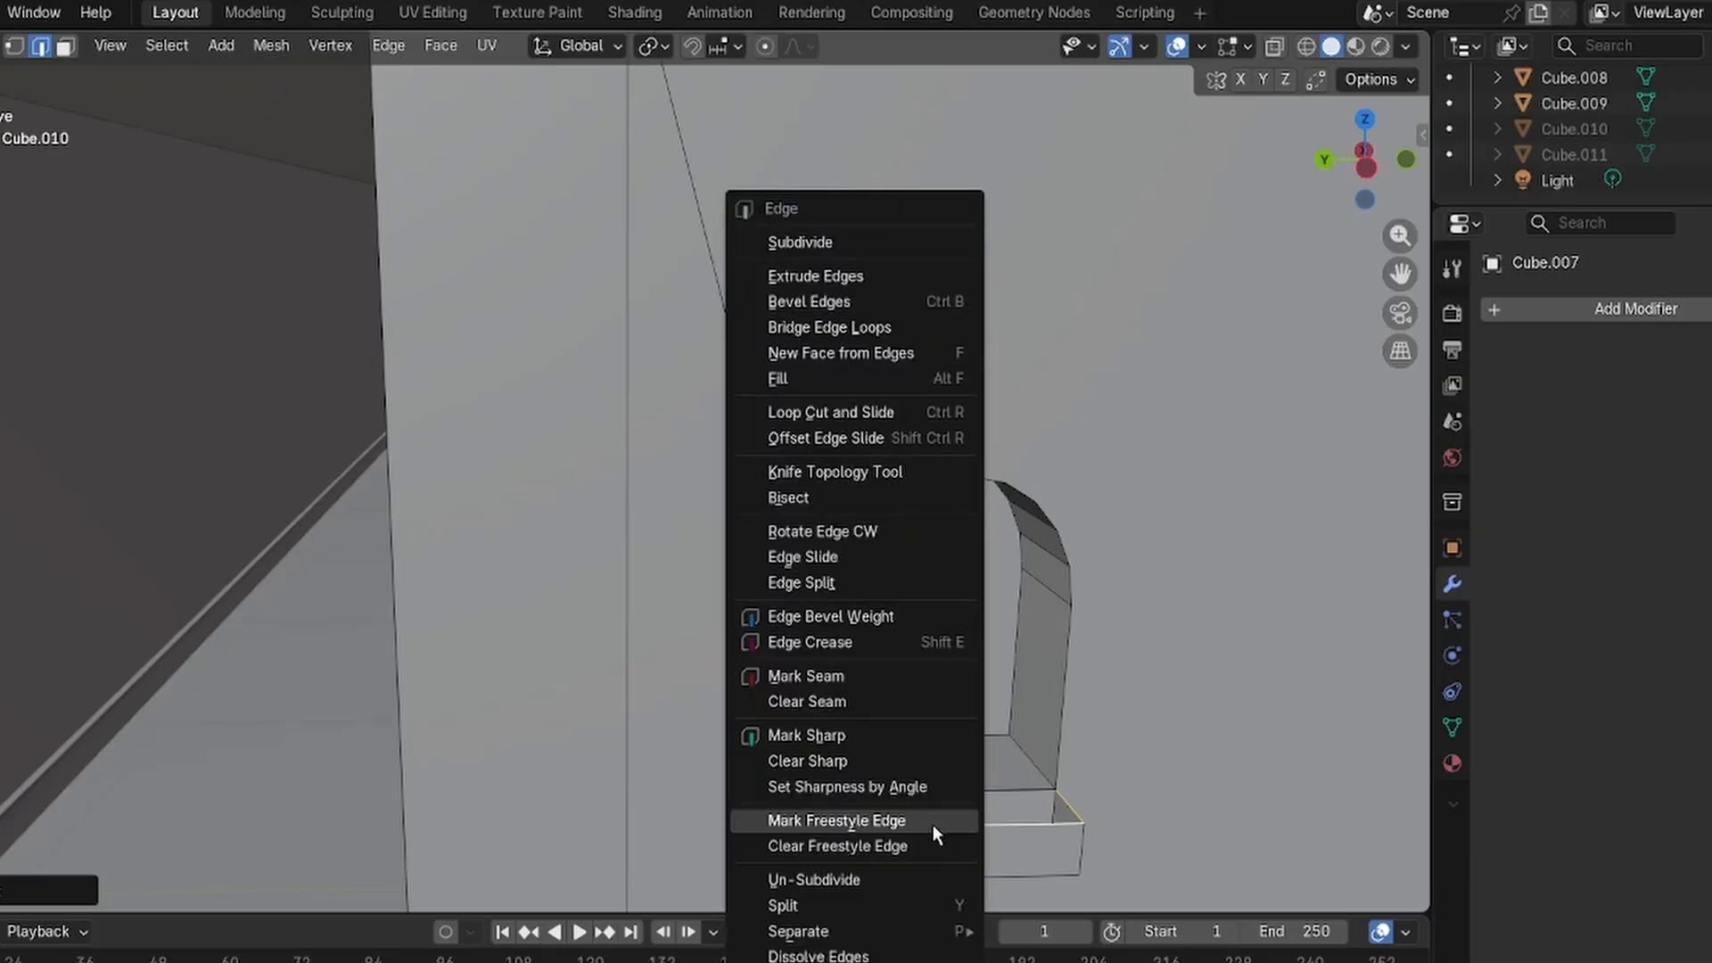
click(847, 354)
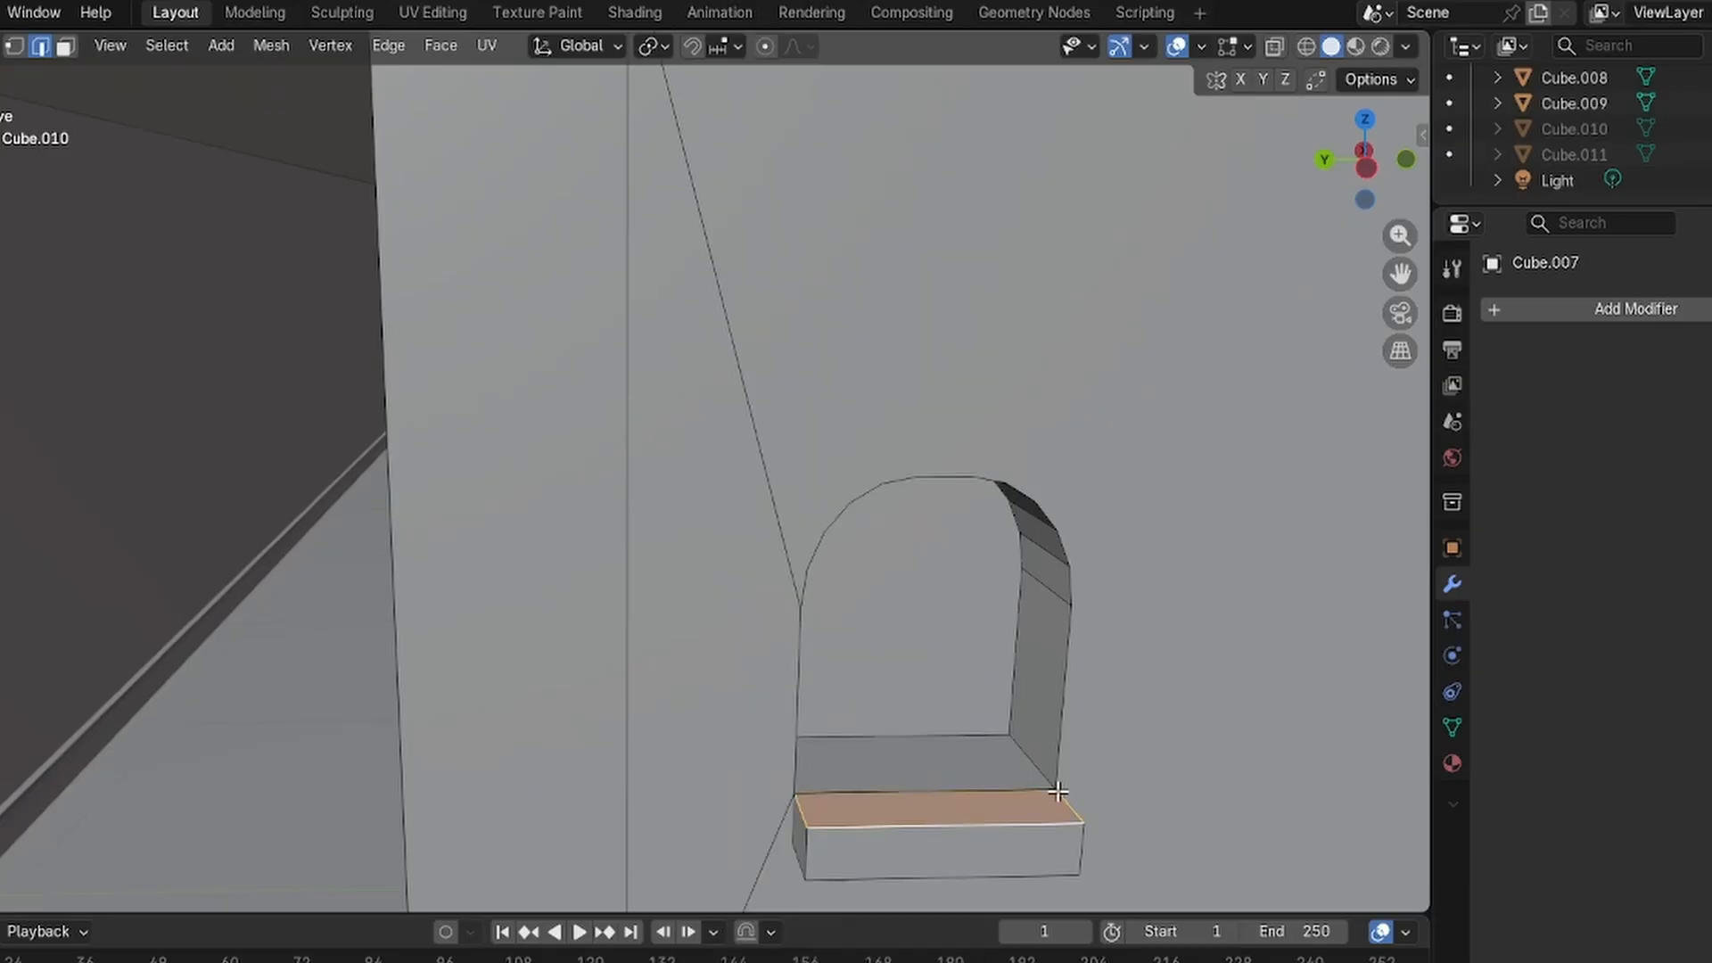
Bevel the sill's lower front edge with 5 segments and a 0.5 m offset to round its underside, and clear the selection.
click(856, 863)
middle_drag(854, 822, 885, 789)
key(ctrl+b)
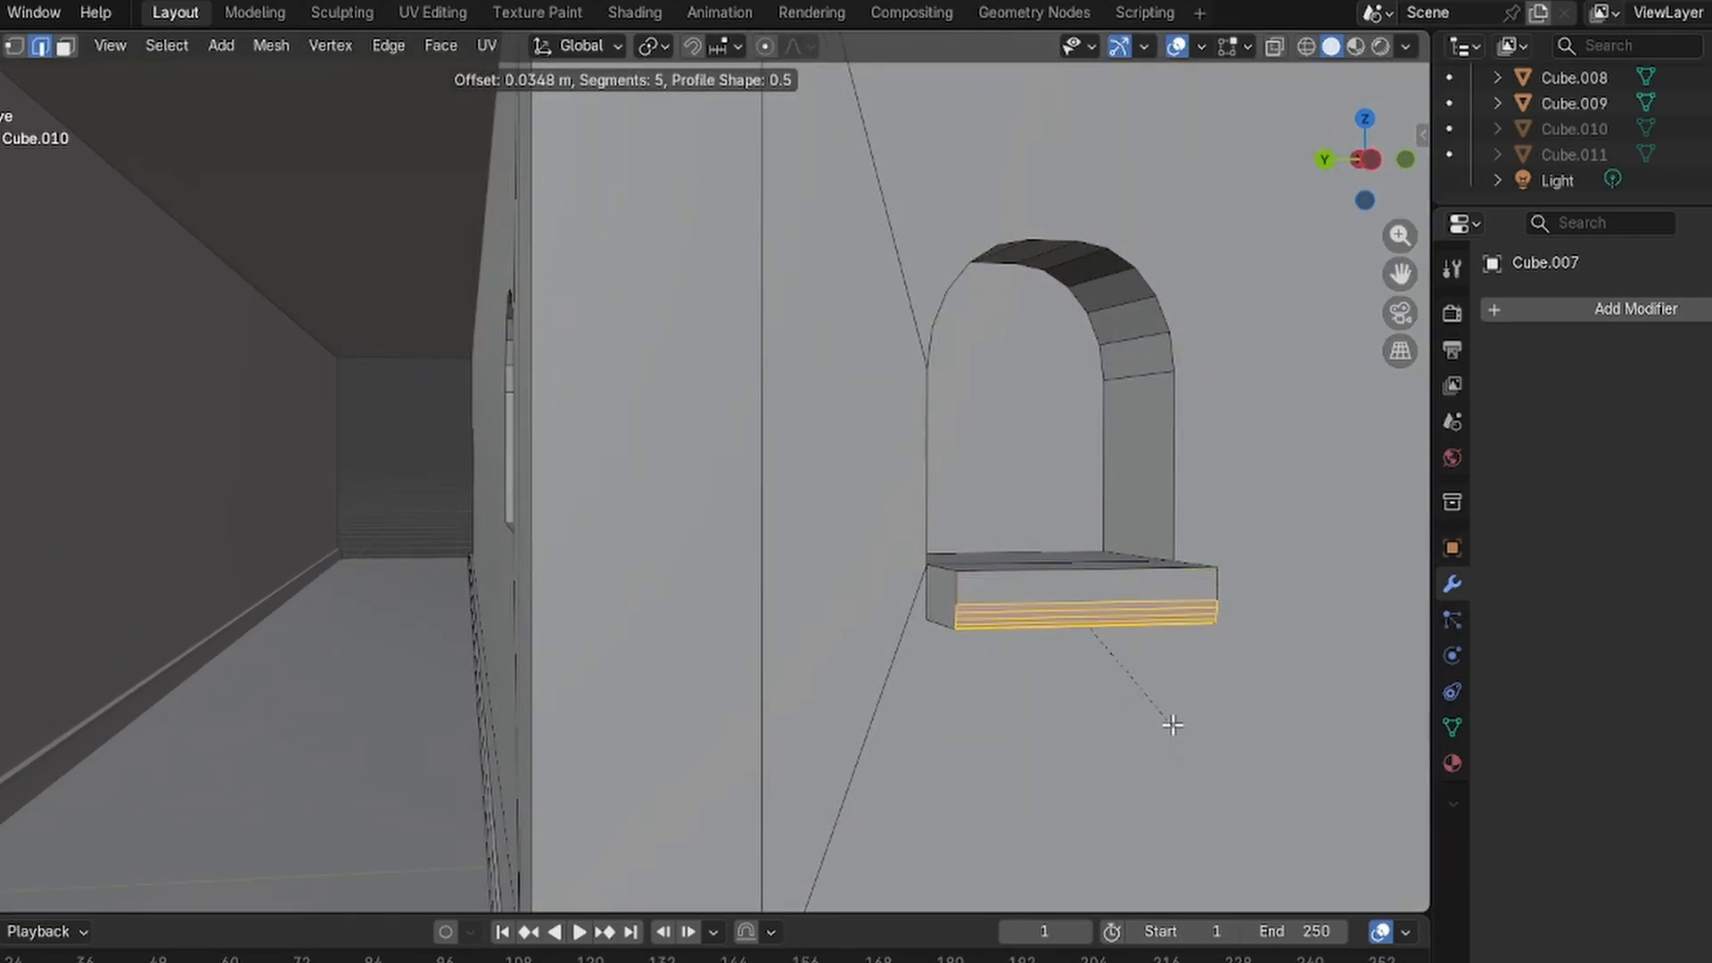
text(0.5)
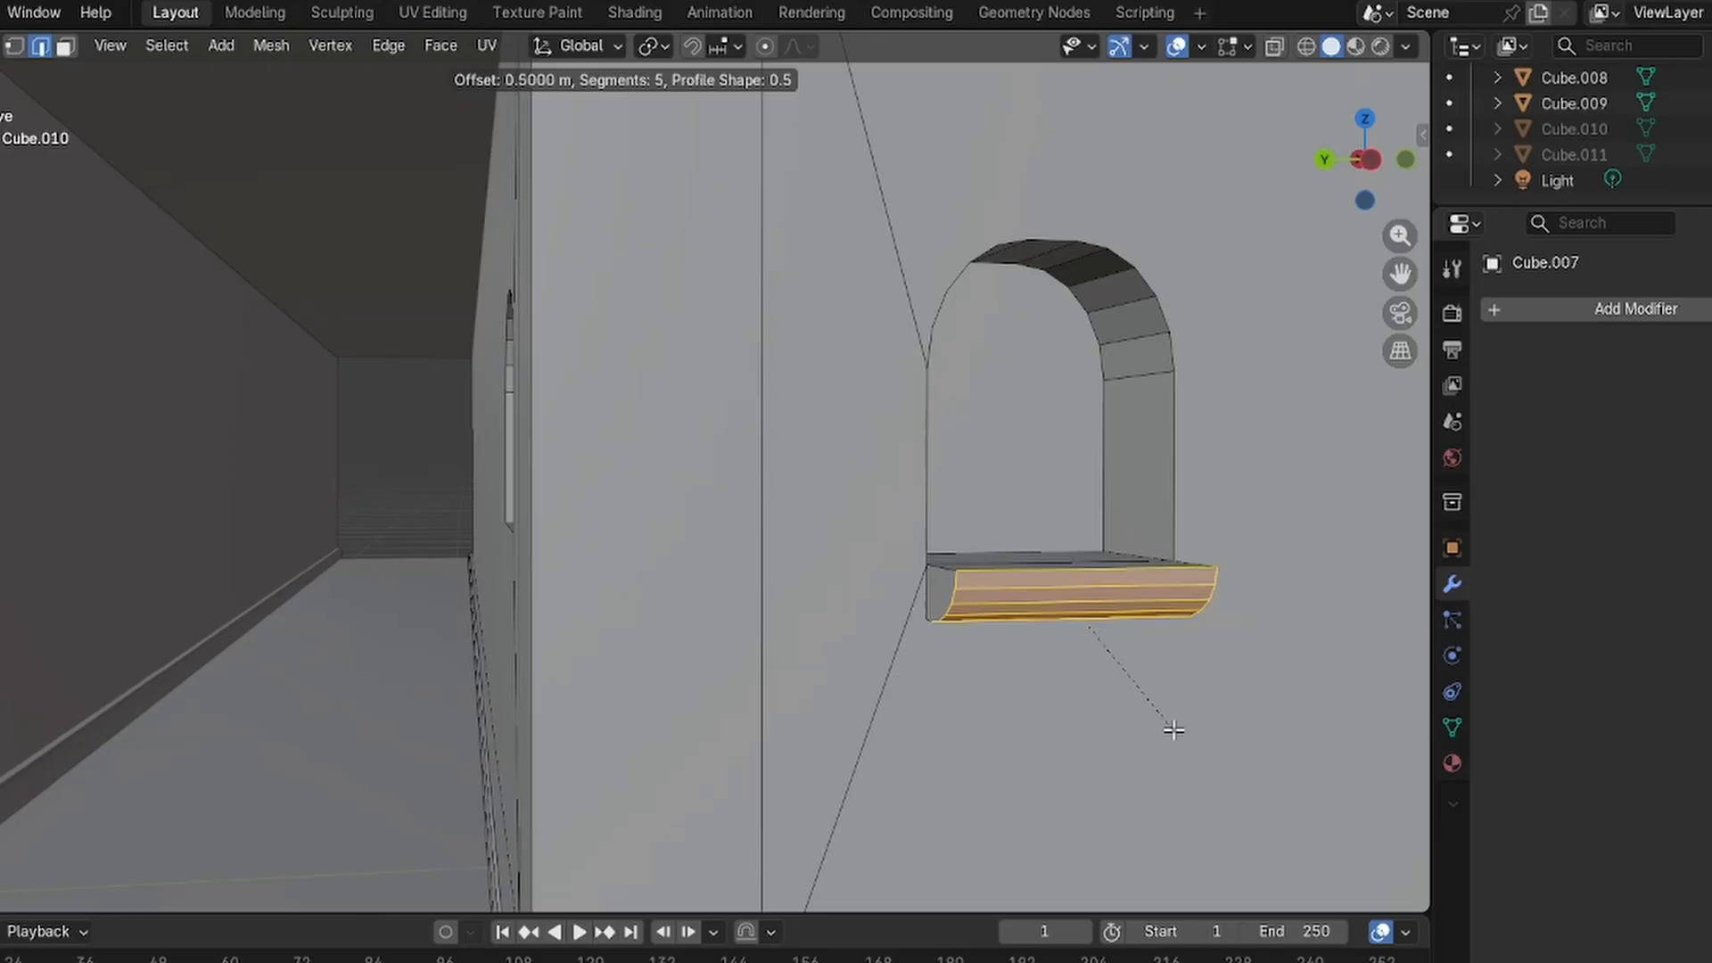
key(Return)
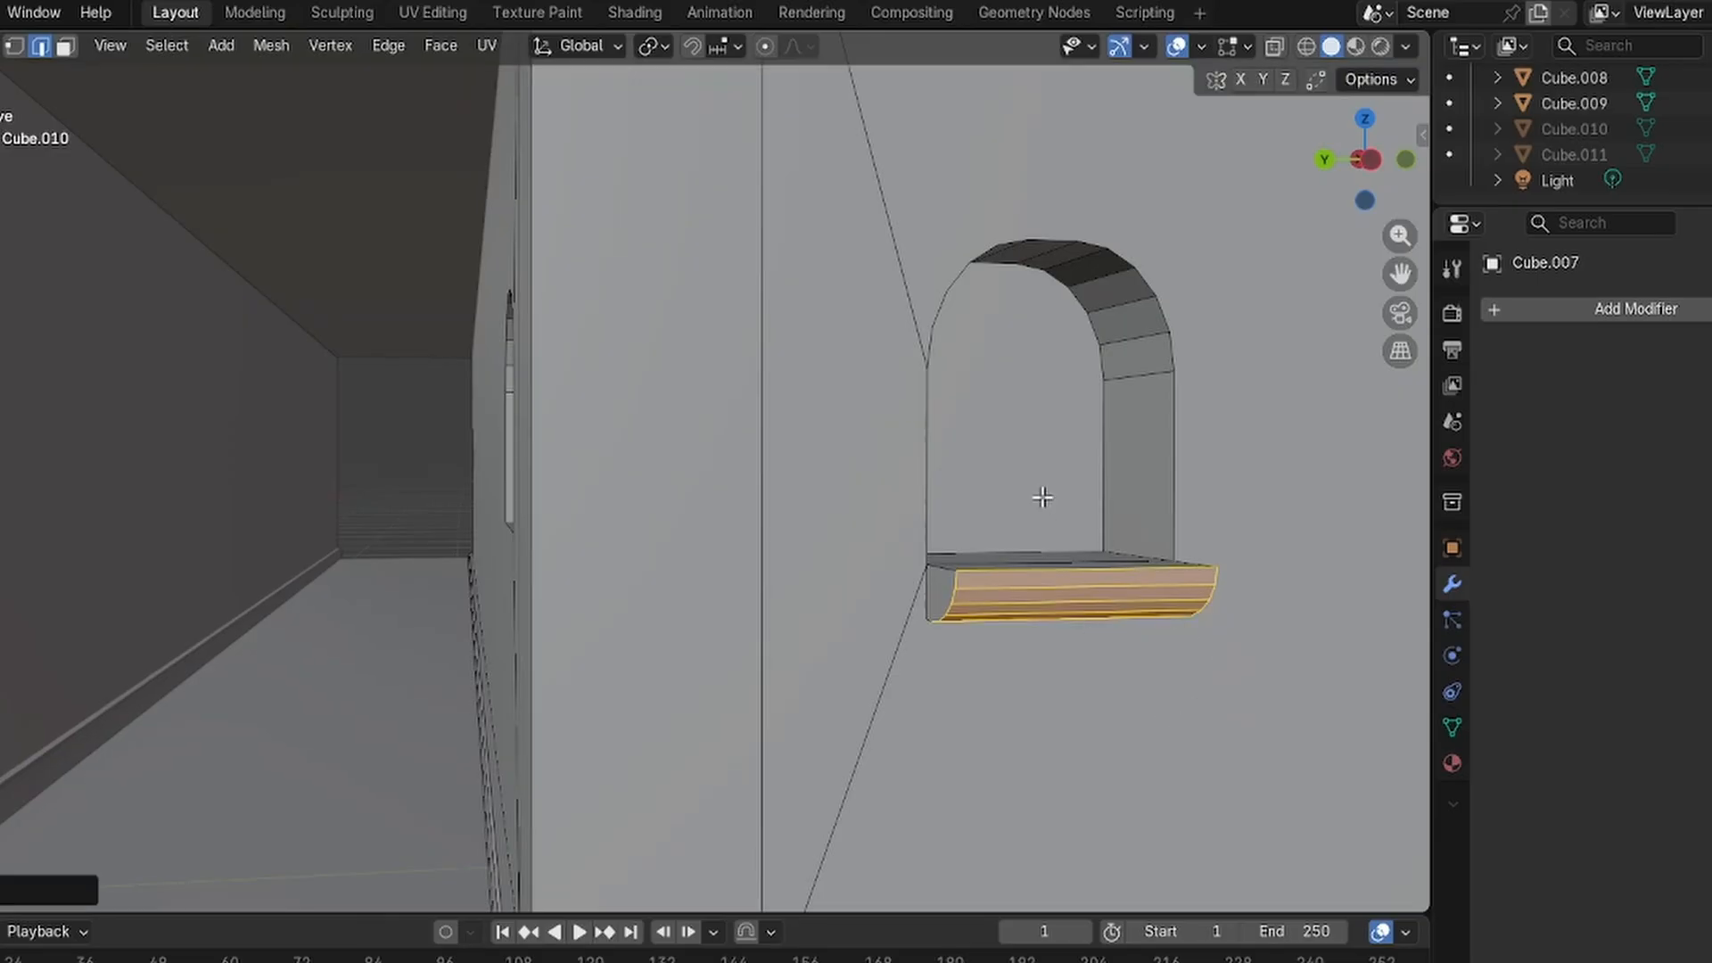
click(831, 447)
mouse_move(833, 445)
middle_down()
mouse_move(849, 485)
mouse_move(821, 452)
mouse_move(838, 463)
middle_up()
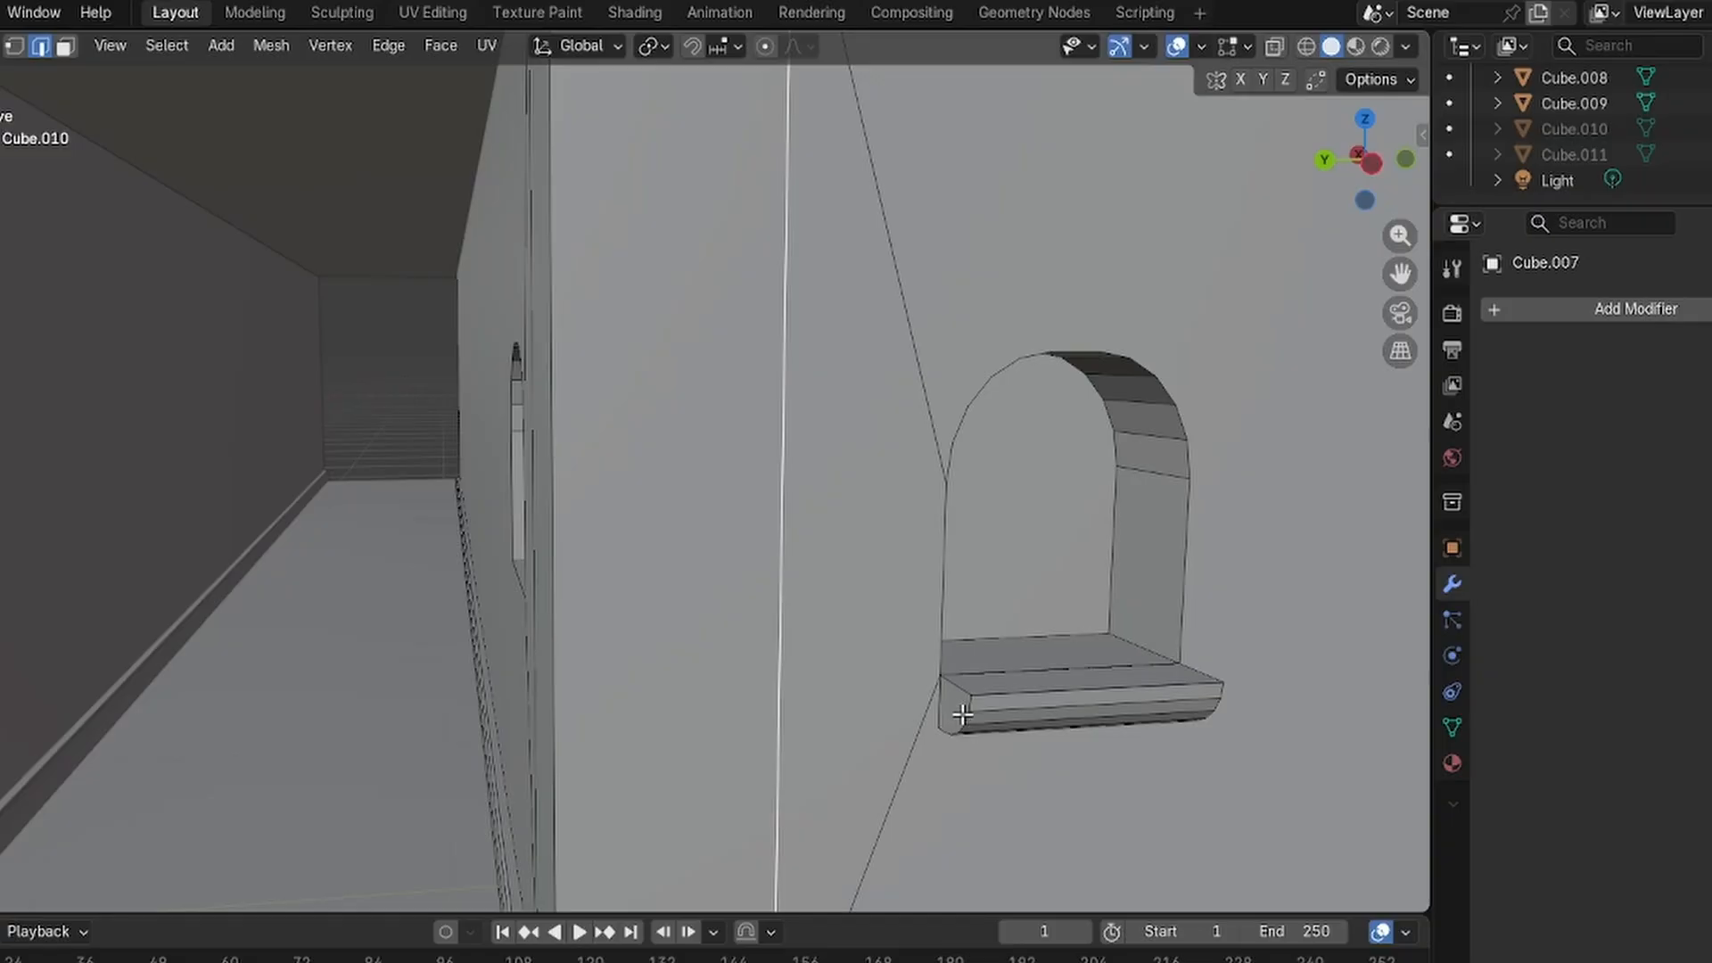
key(alt+a)
Try to select the baseboard's face loops around the wall's outer corner in face select mode.
click(2, 46)
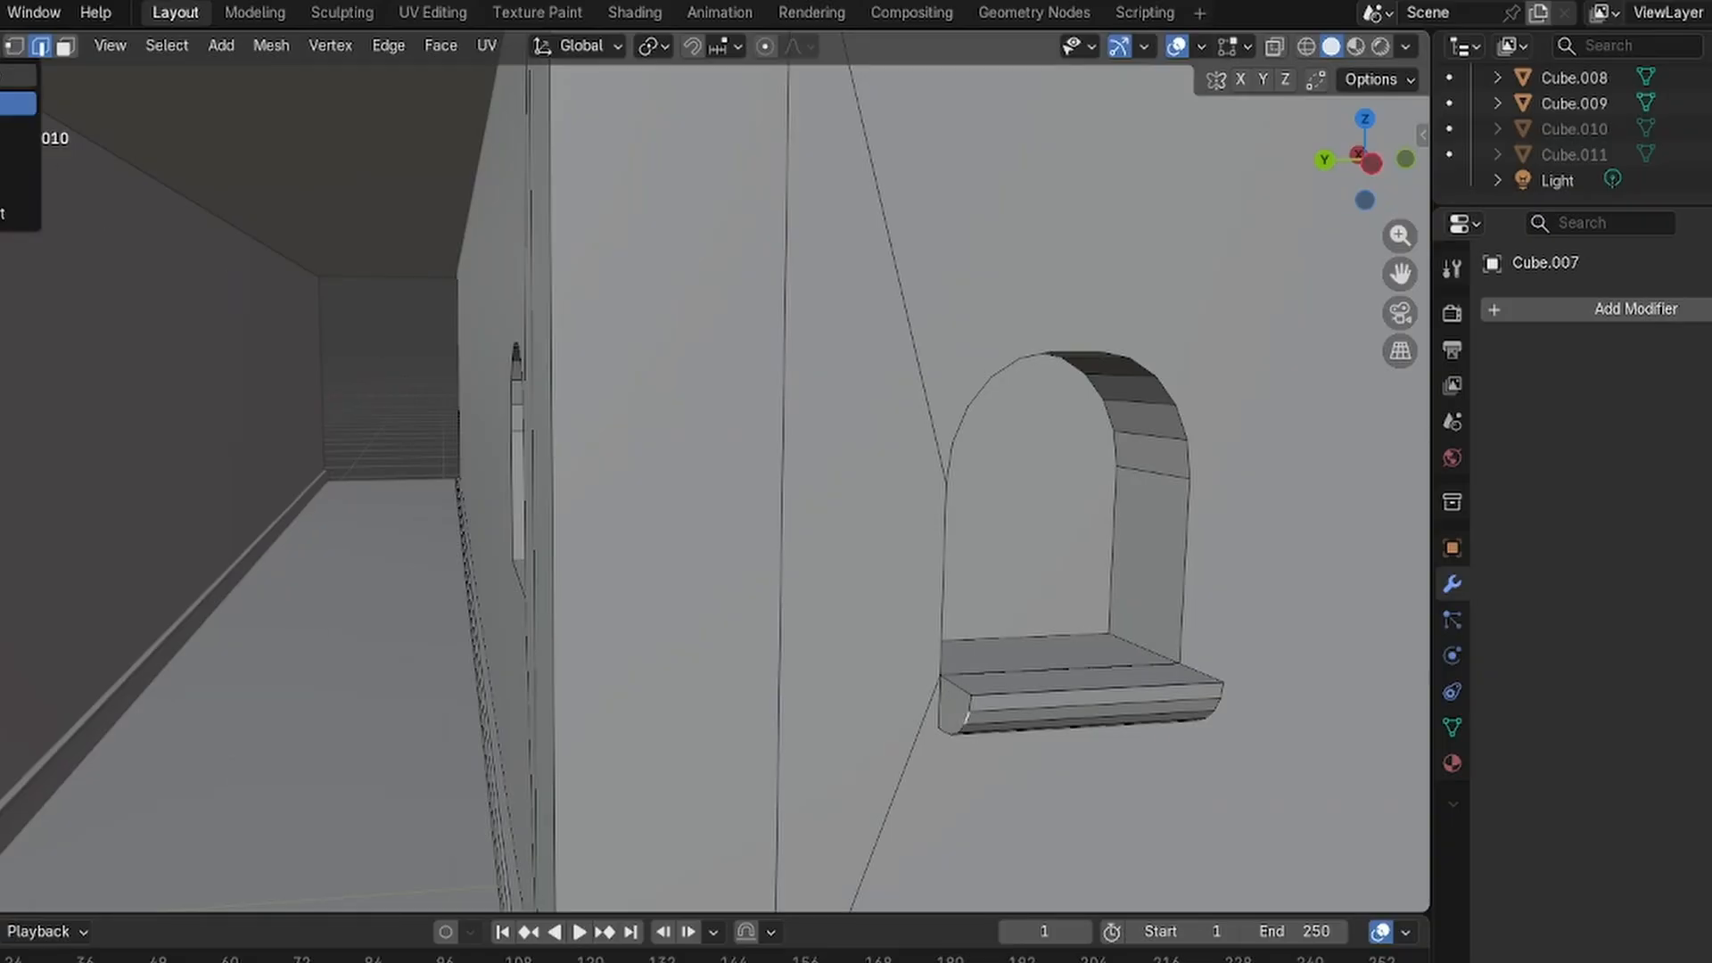
click(65, 45)
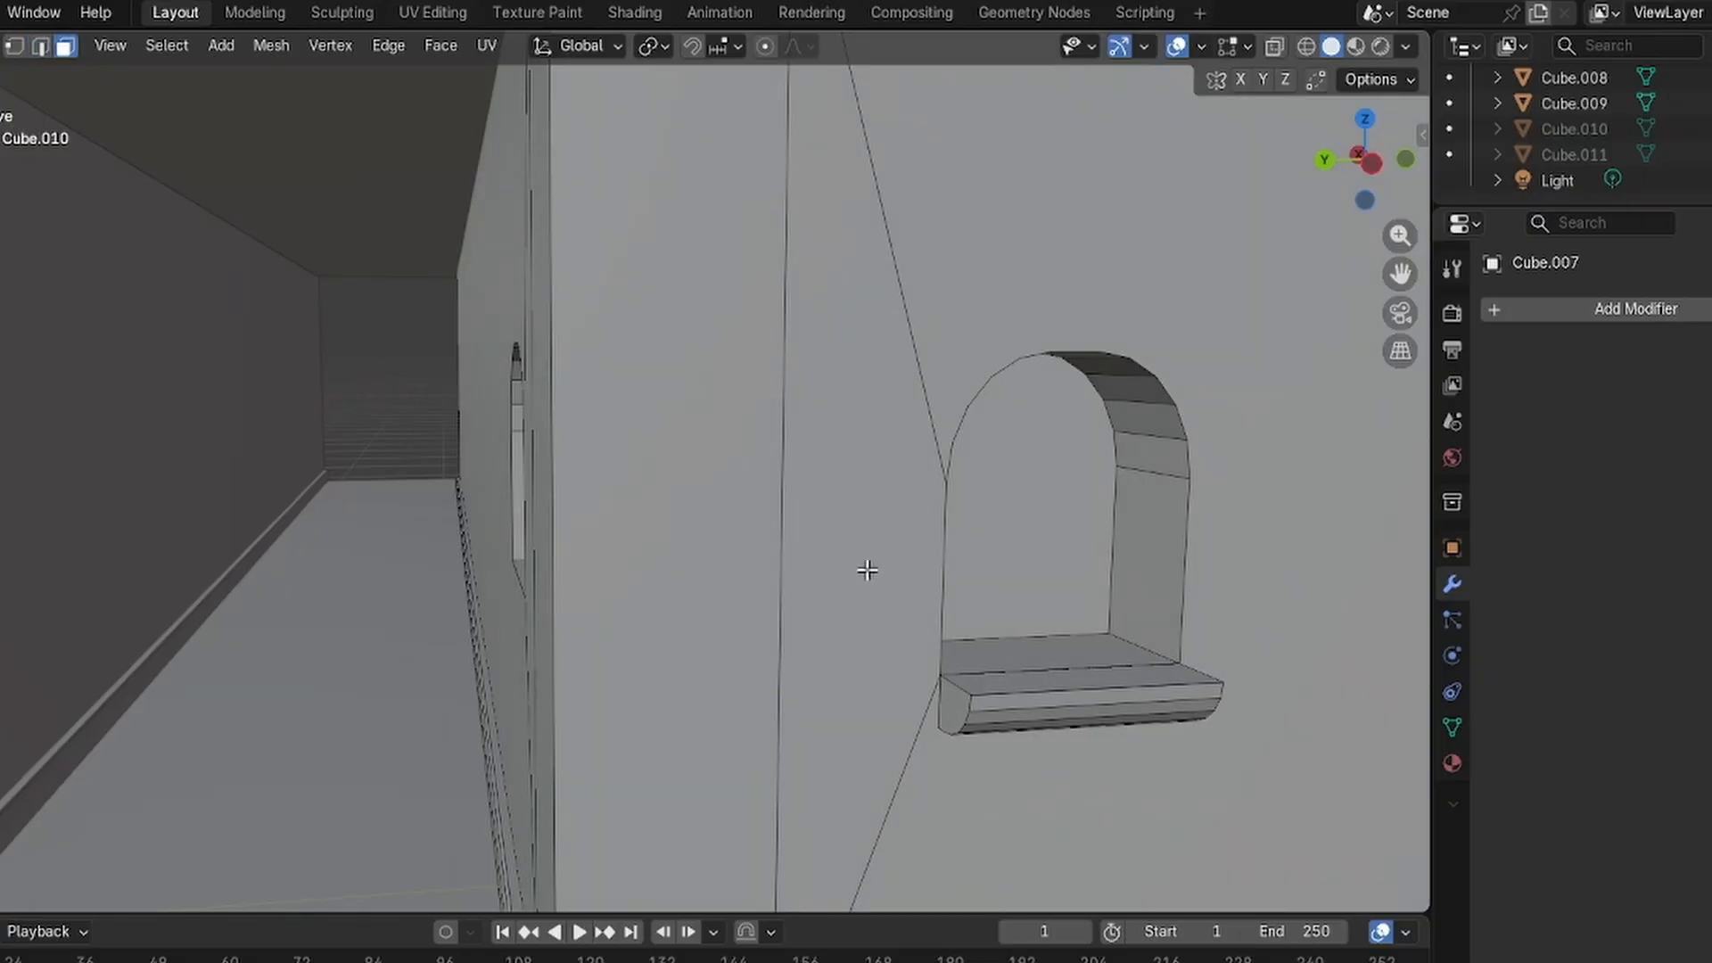
scroll(868, 570, down, 5)
middle_drag(644, 533, 822, 792)
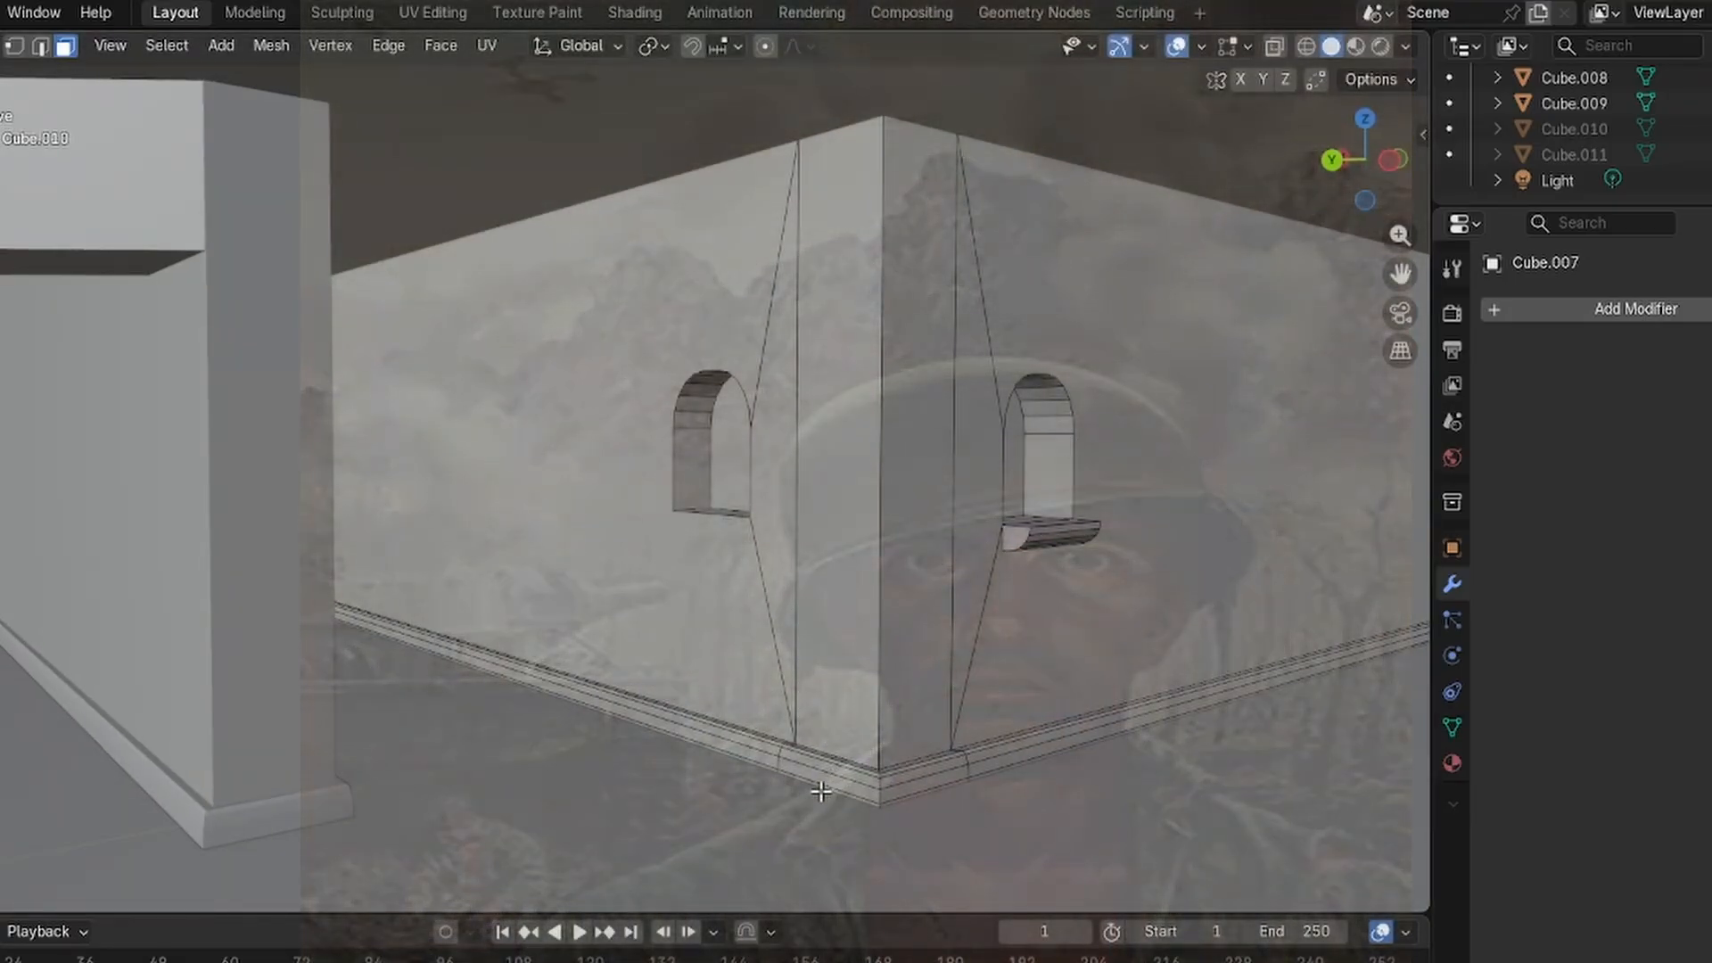
alt+click(769, 745)
alt+shift+click(791, 754)
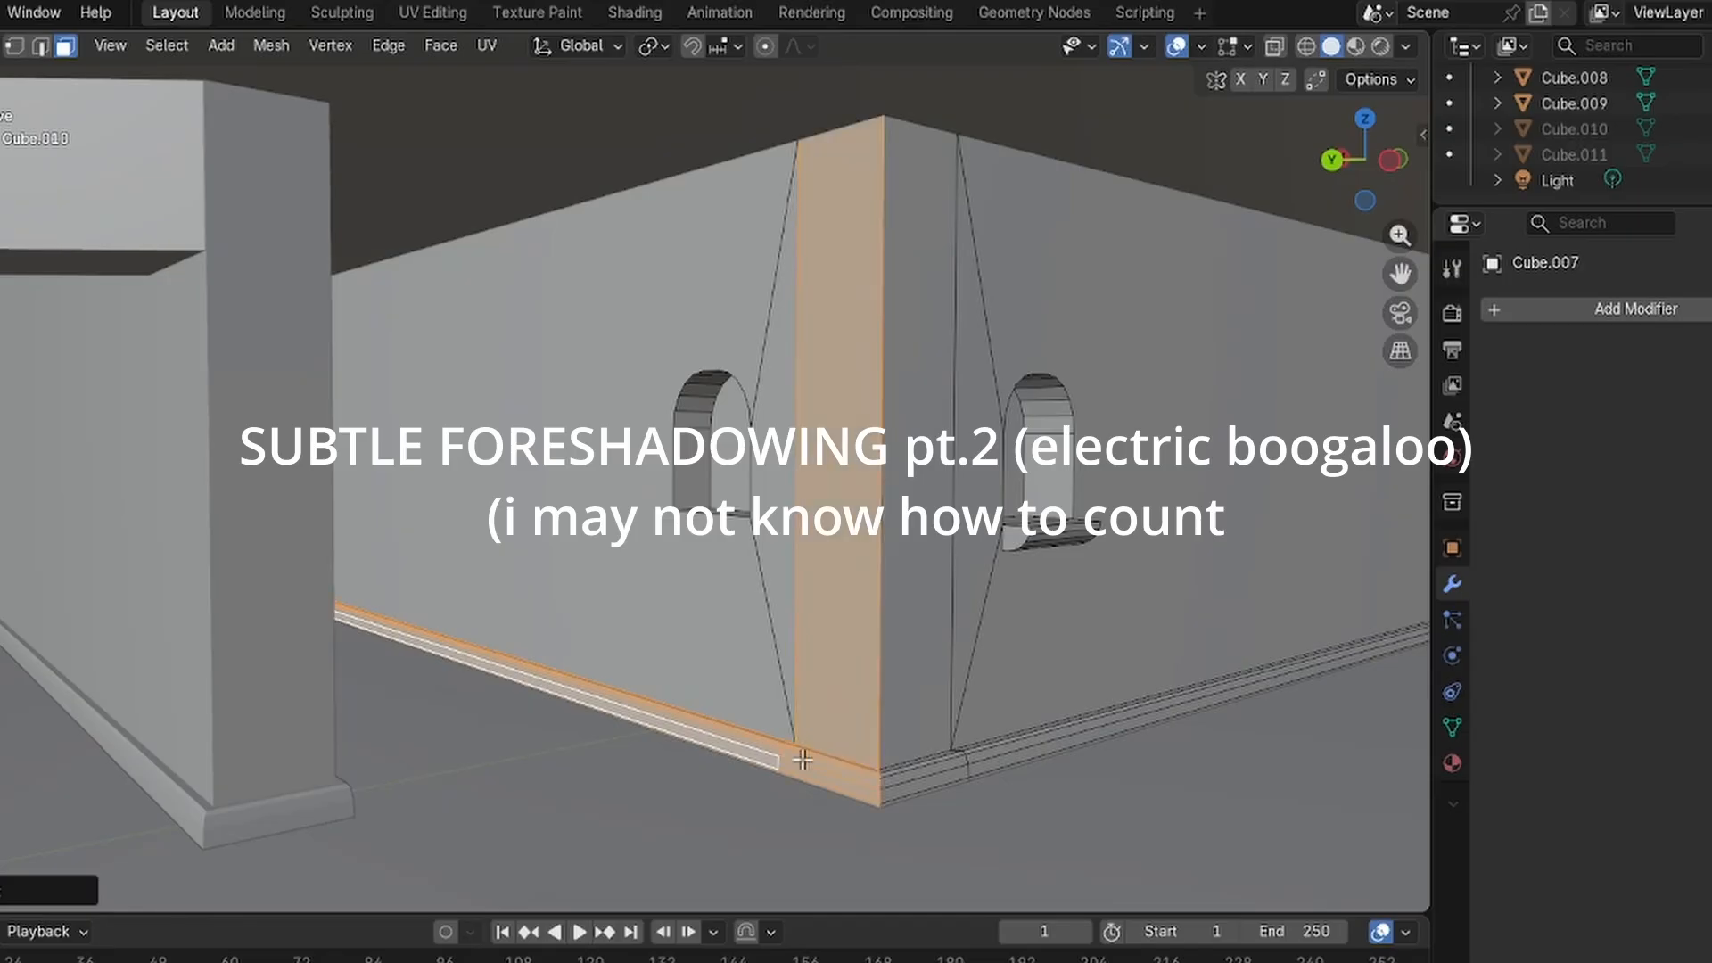
click(806, 760)
alt+shift+click(762, 756)
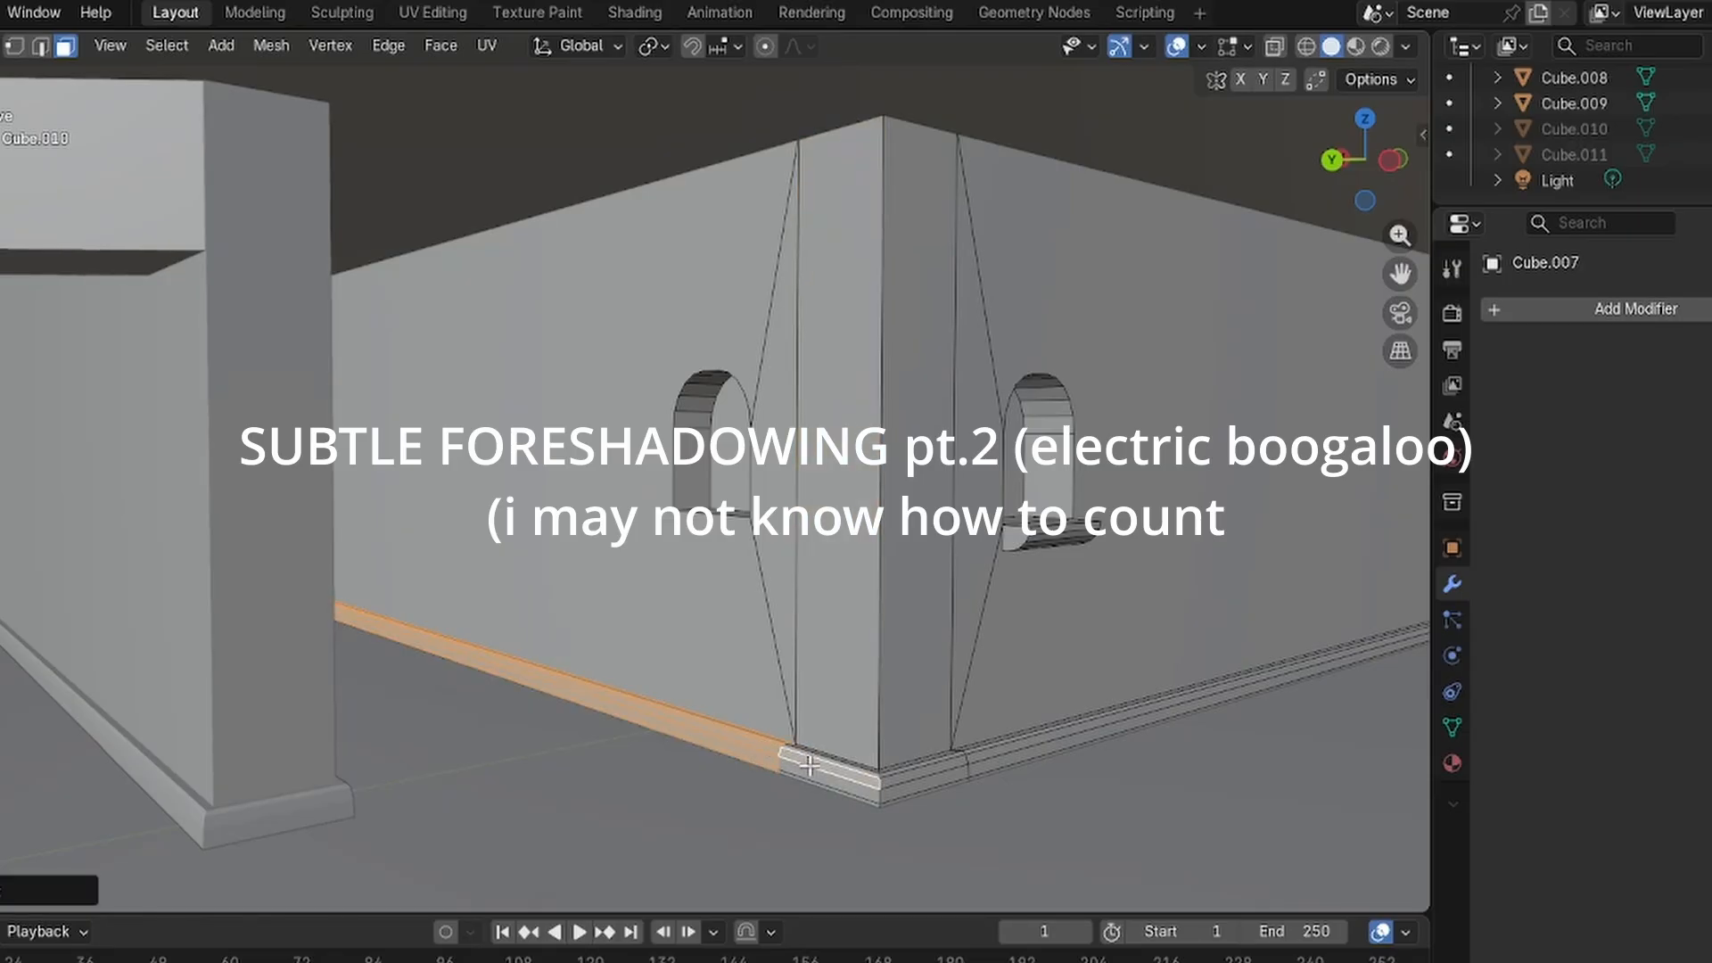
alt+shift+click(850, 777)
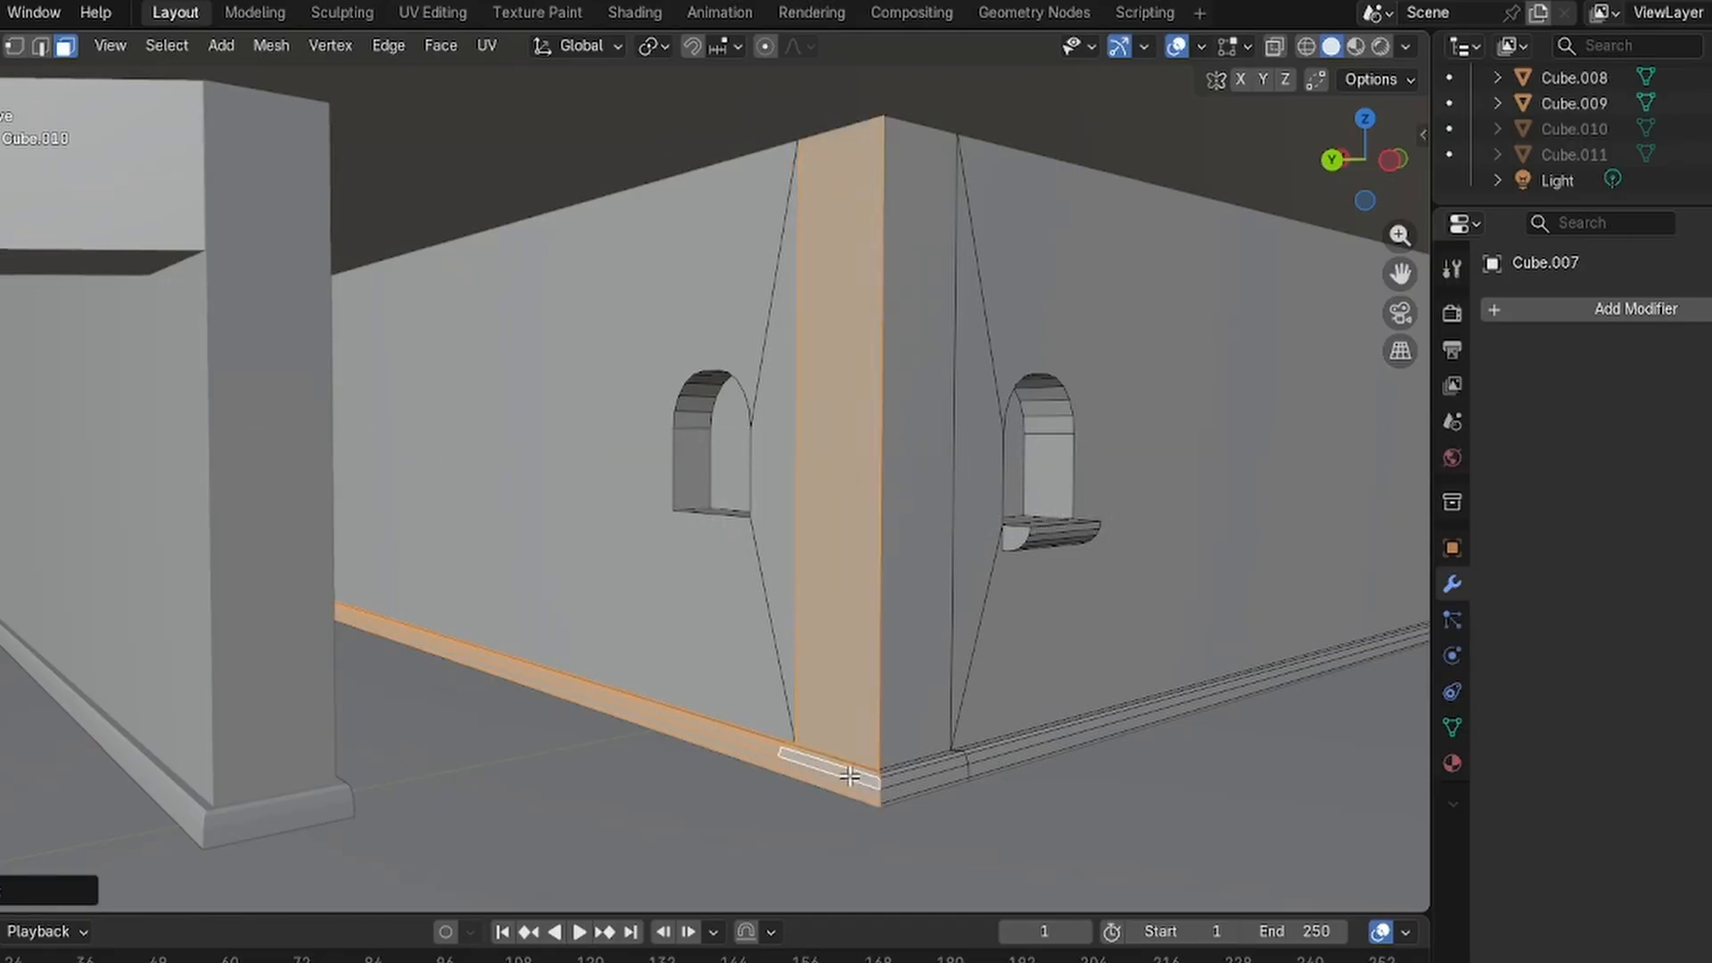
click(836, 778)
alt+shift+click(752, 751)
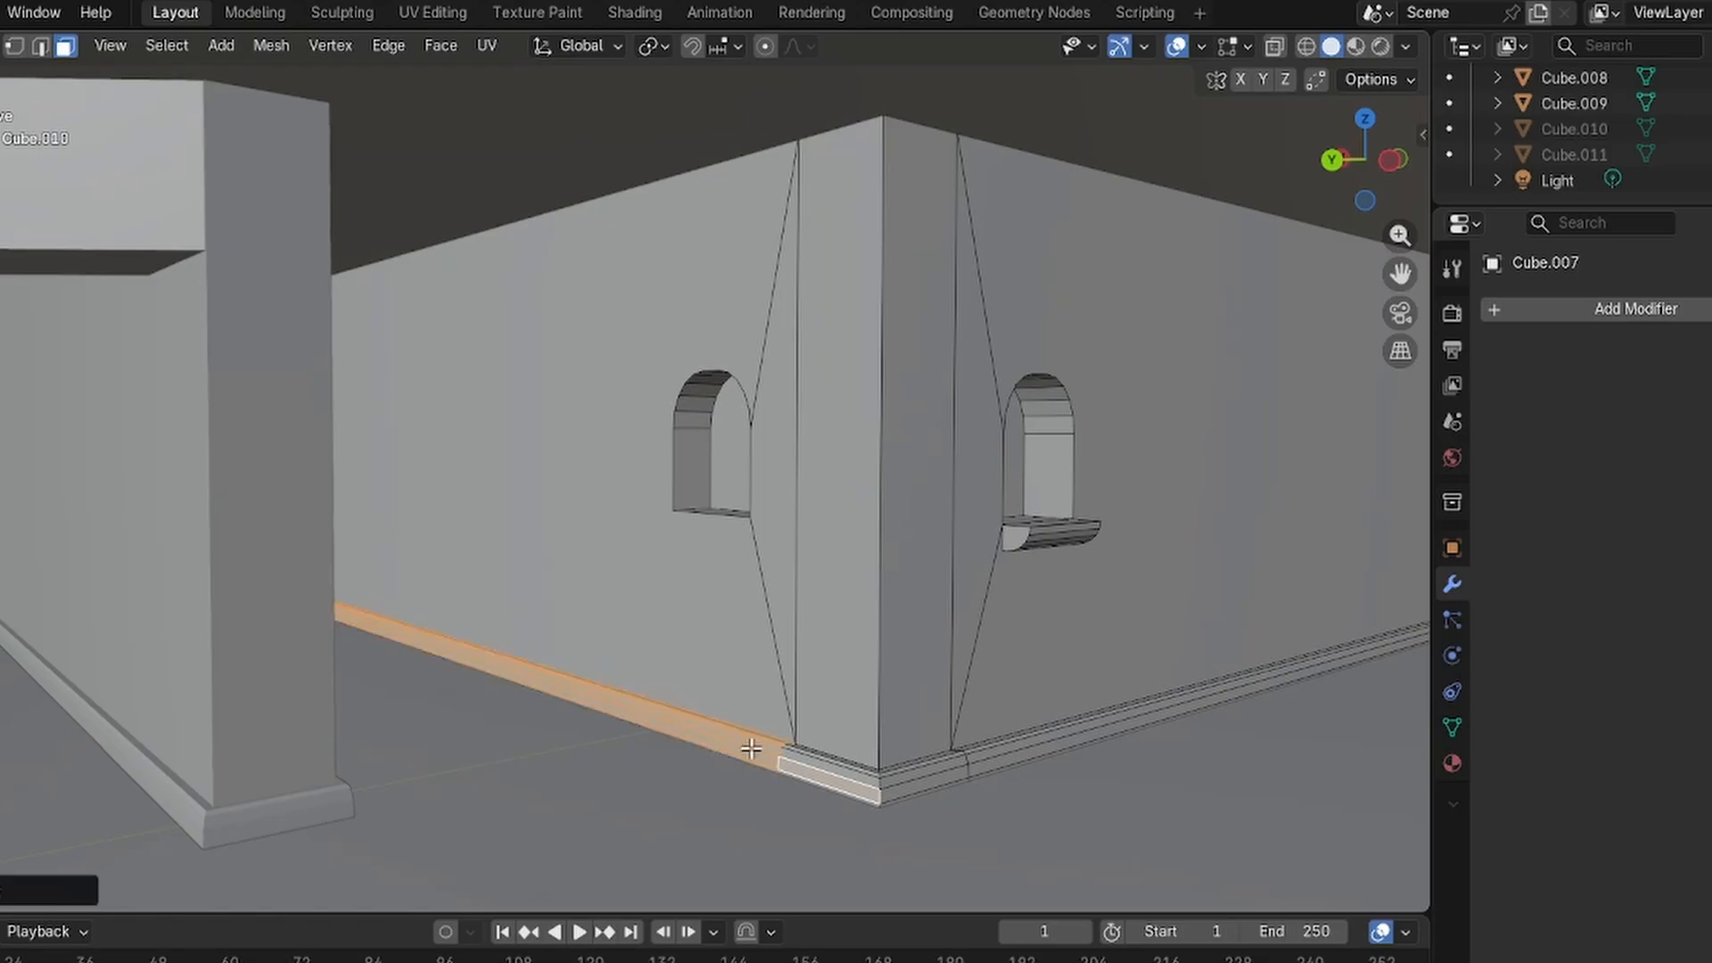
alt+shift+click(981, 760)
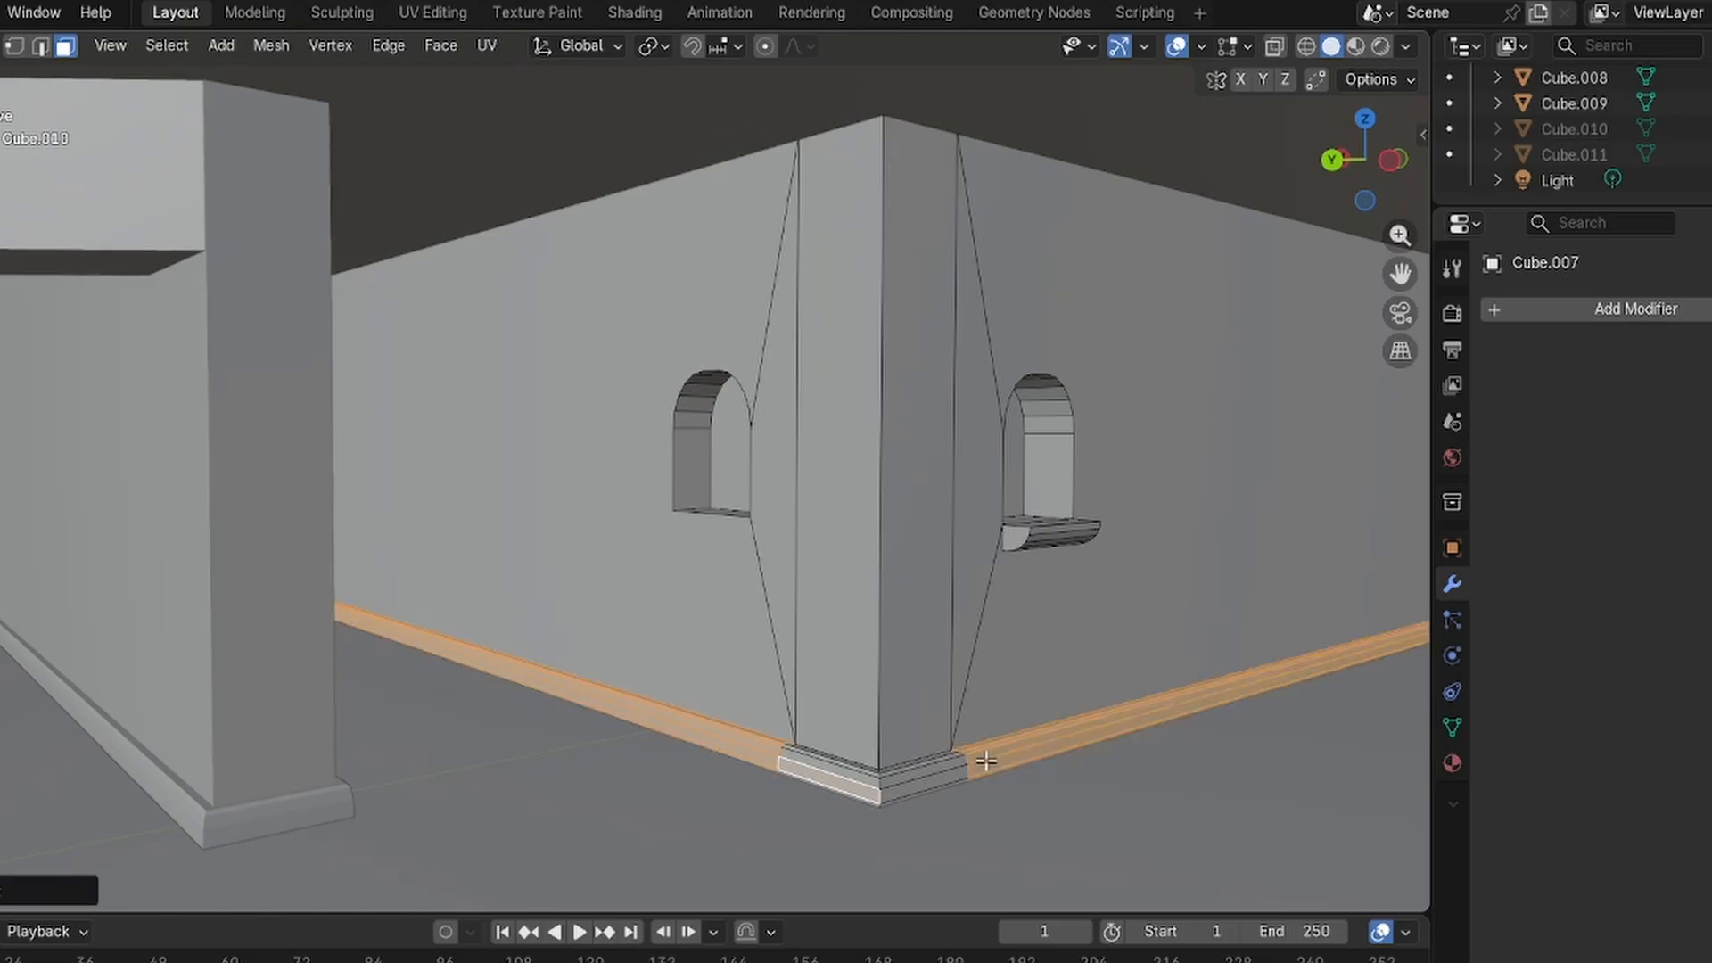
shift+click(918, 798)
alt+shift+click(827, 793)
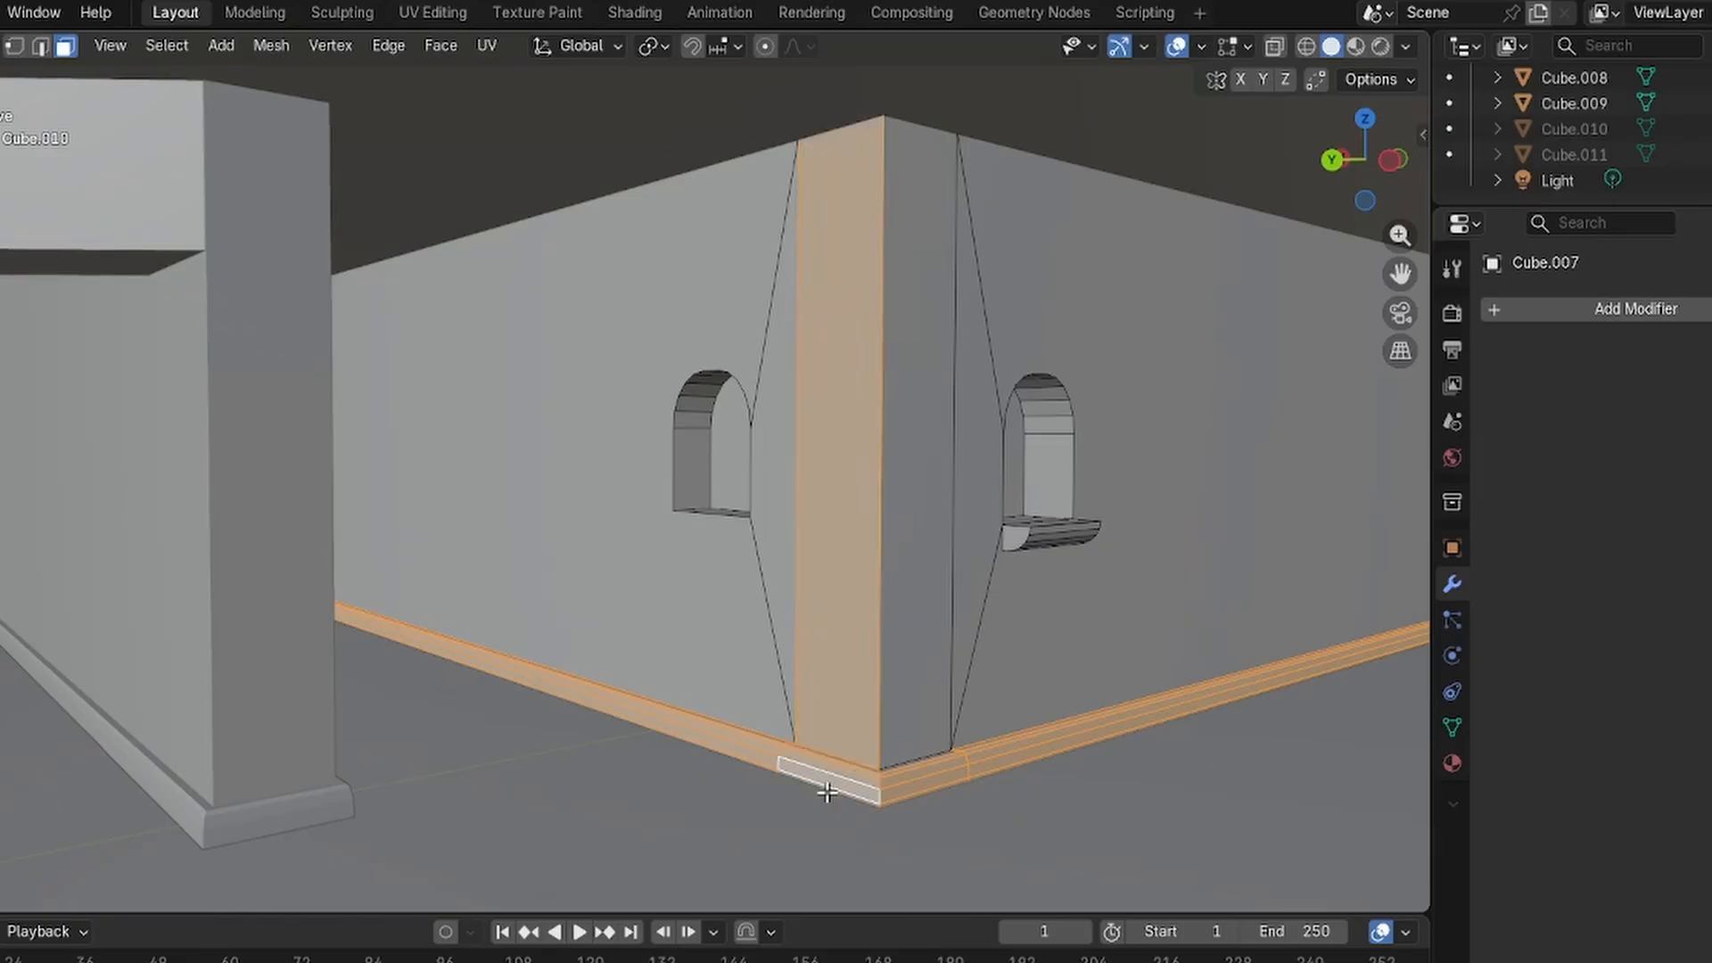
click(836, 710)
click(759, 813)
Examine the row of walls and the windowed corner through the scene camera, checking how they sit in the frame.
scroll(757, 811, down, 8)
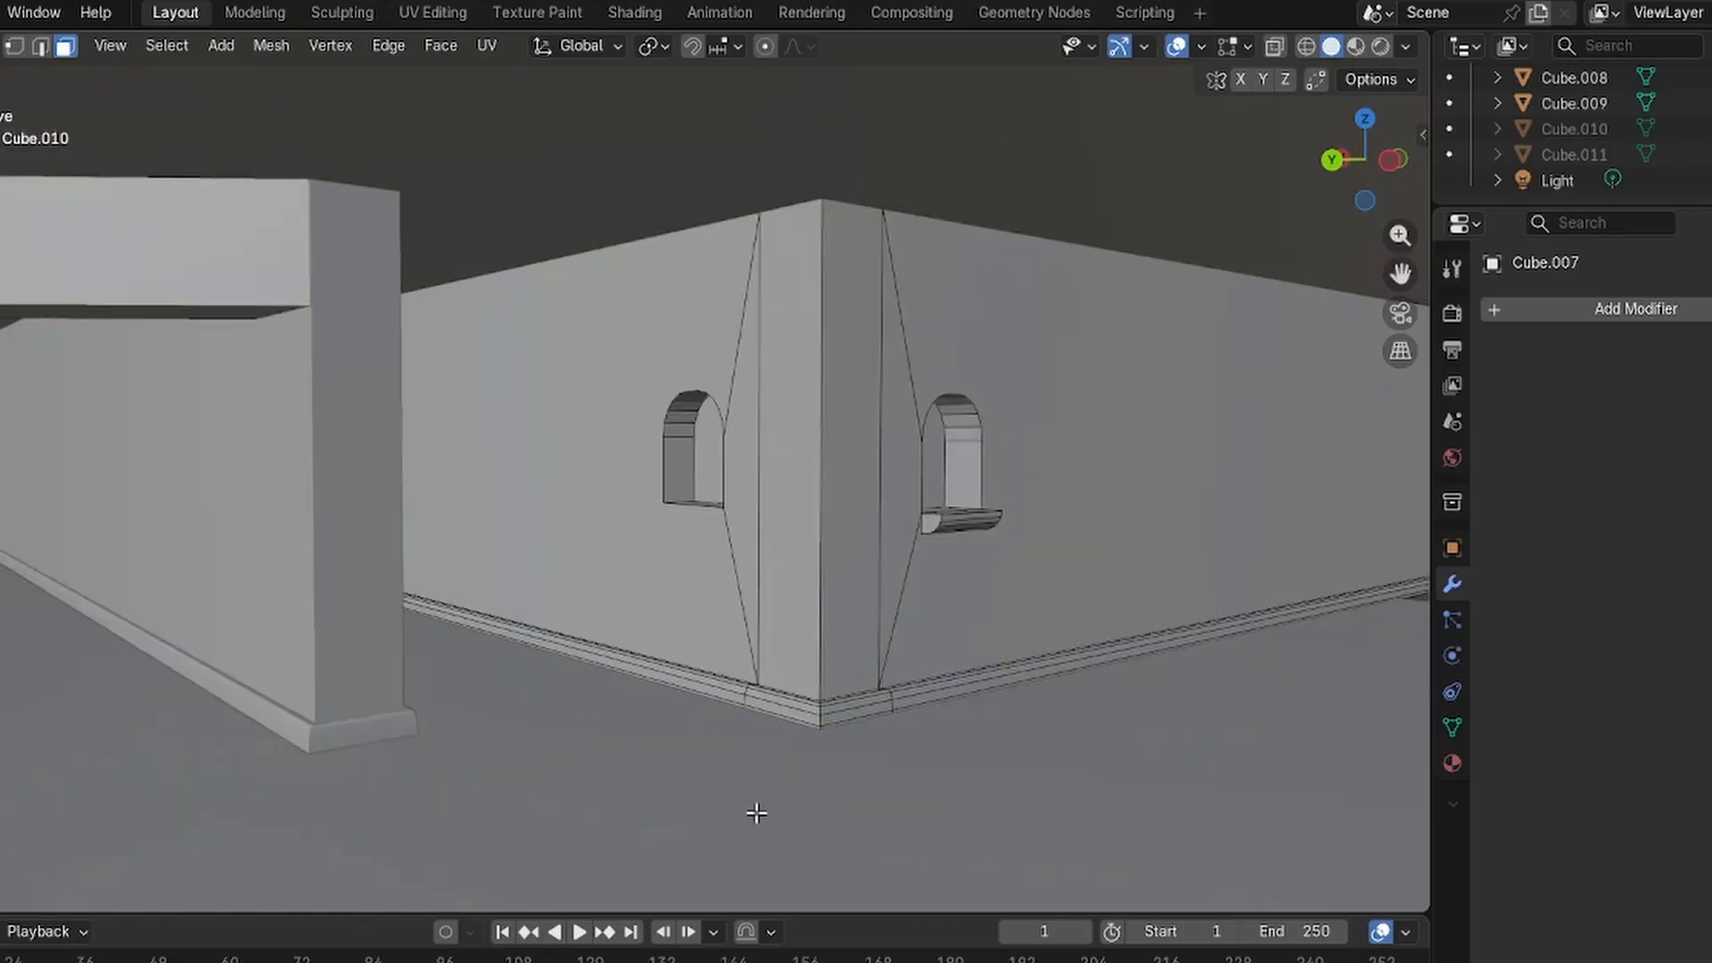
scroll(748, 709, up, 4)
shift+middle_drag(589, 651, 802, 598)
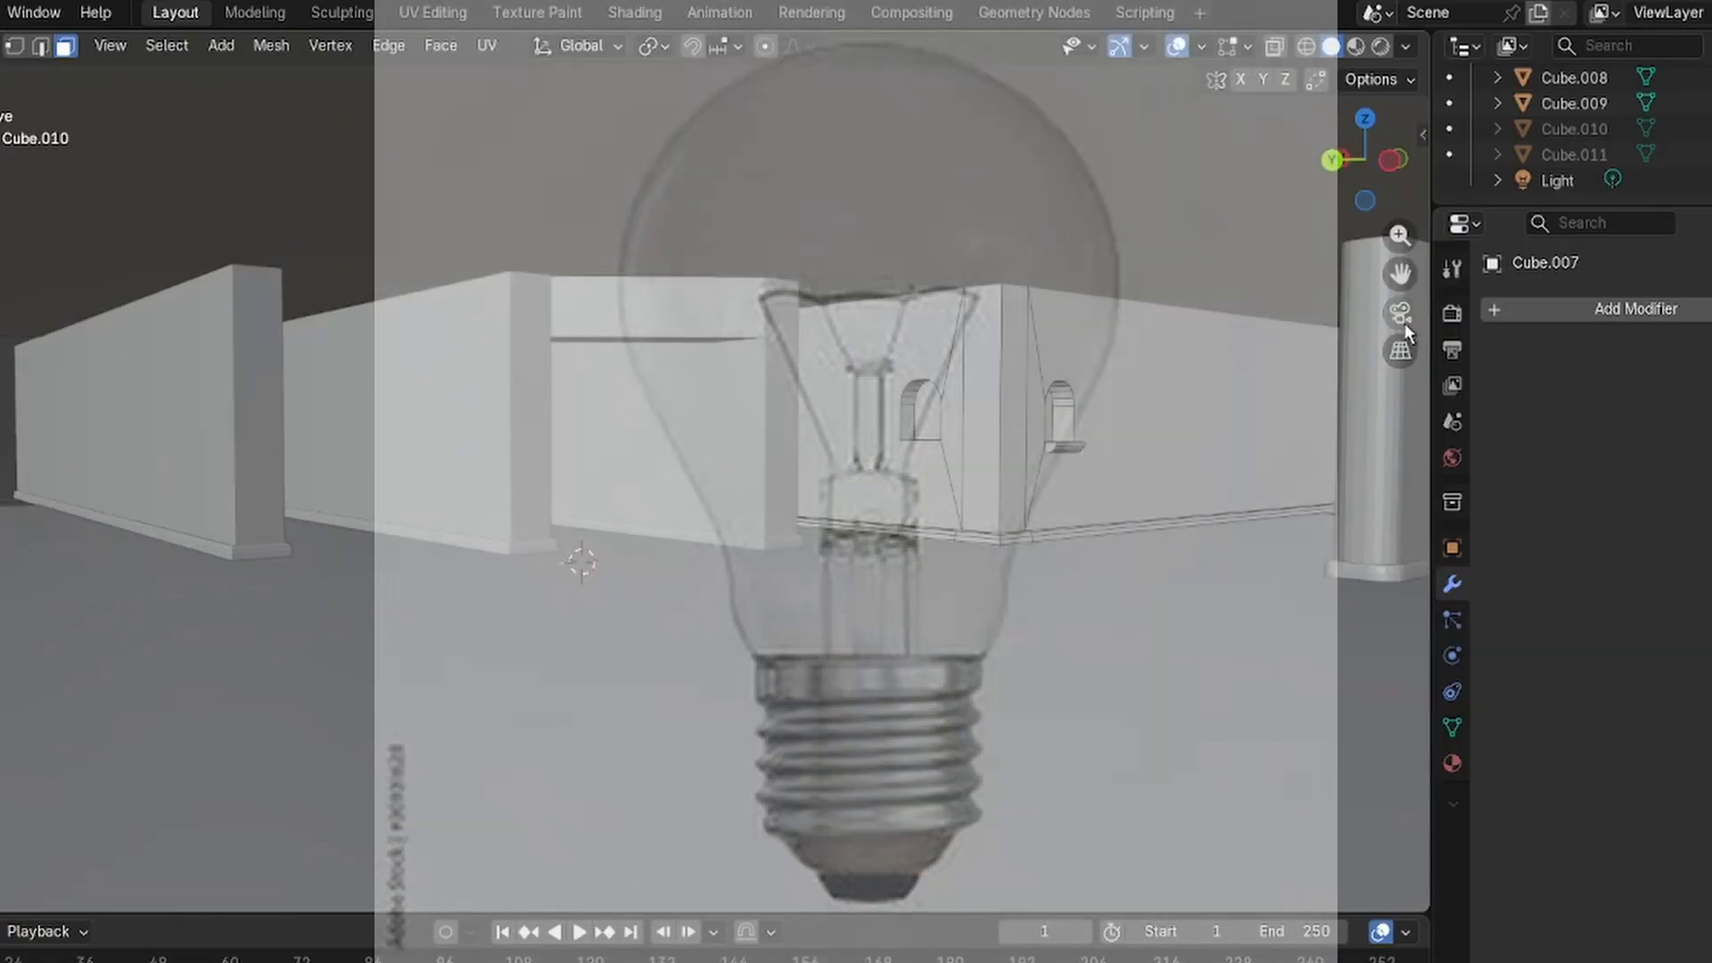
click(1401, 314)
scroll(805, 364, down, 5)
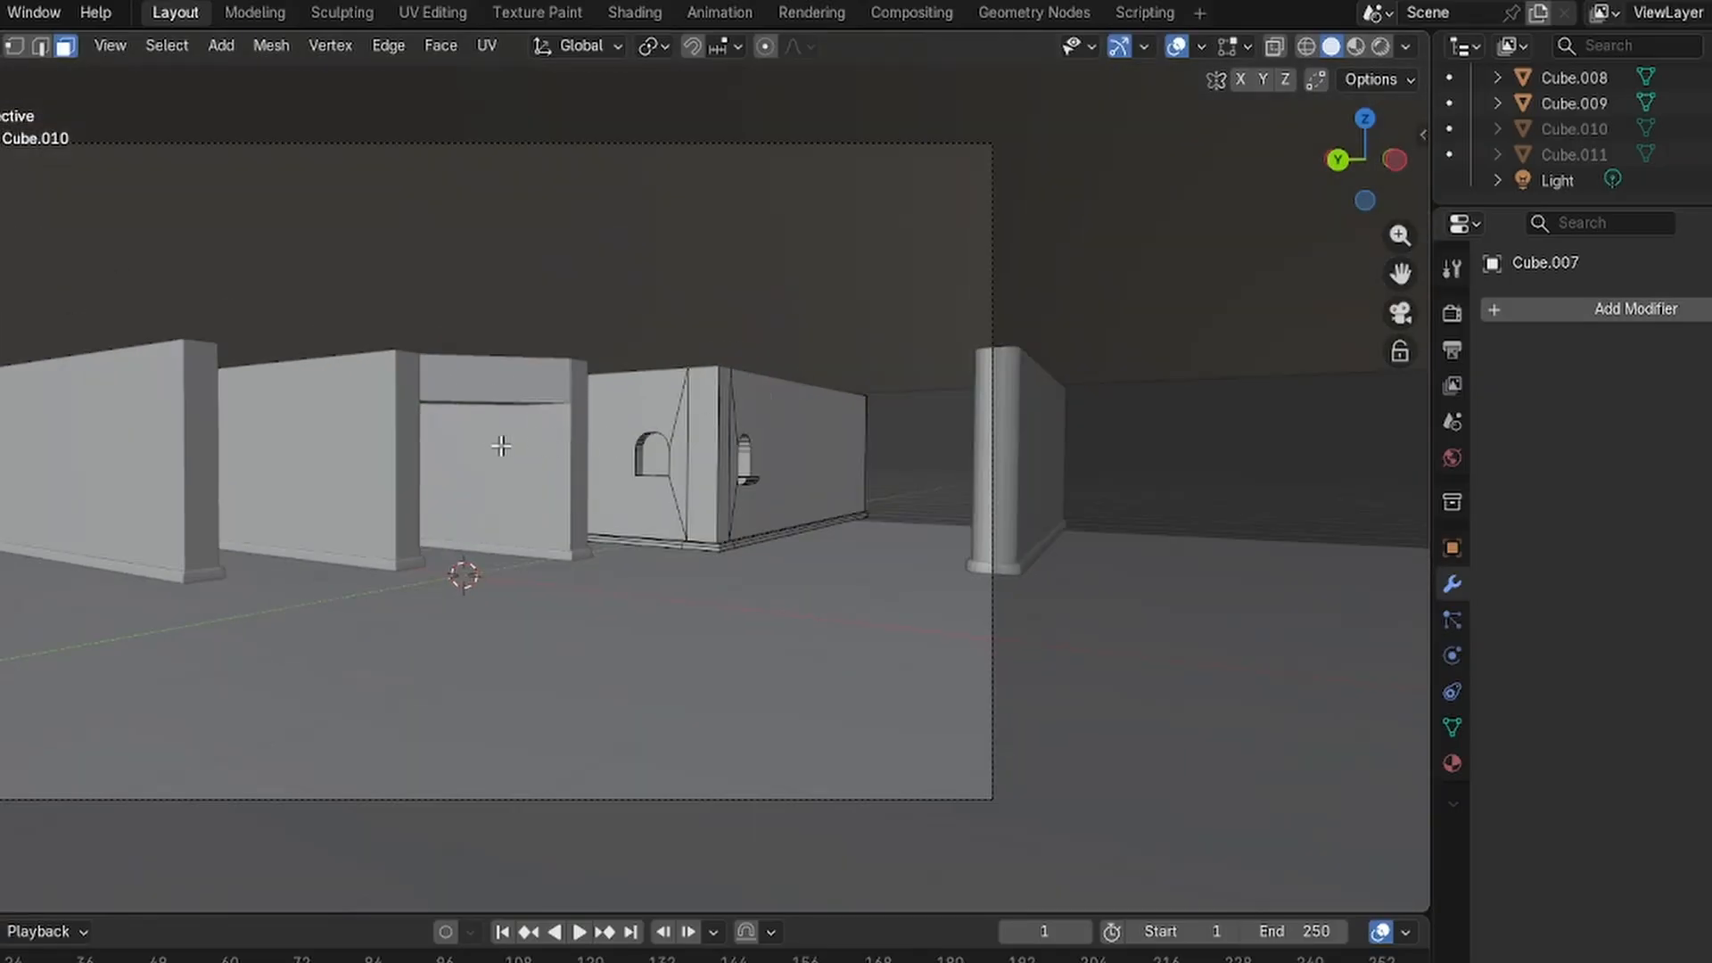
shift+middle_drag(501, 446, 765, 479)
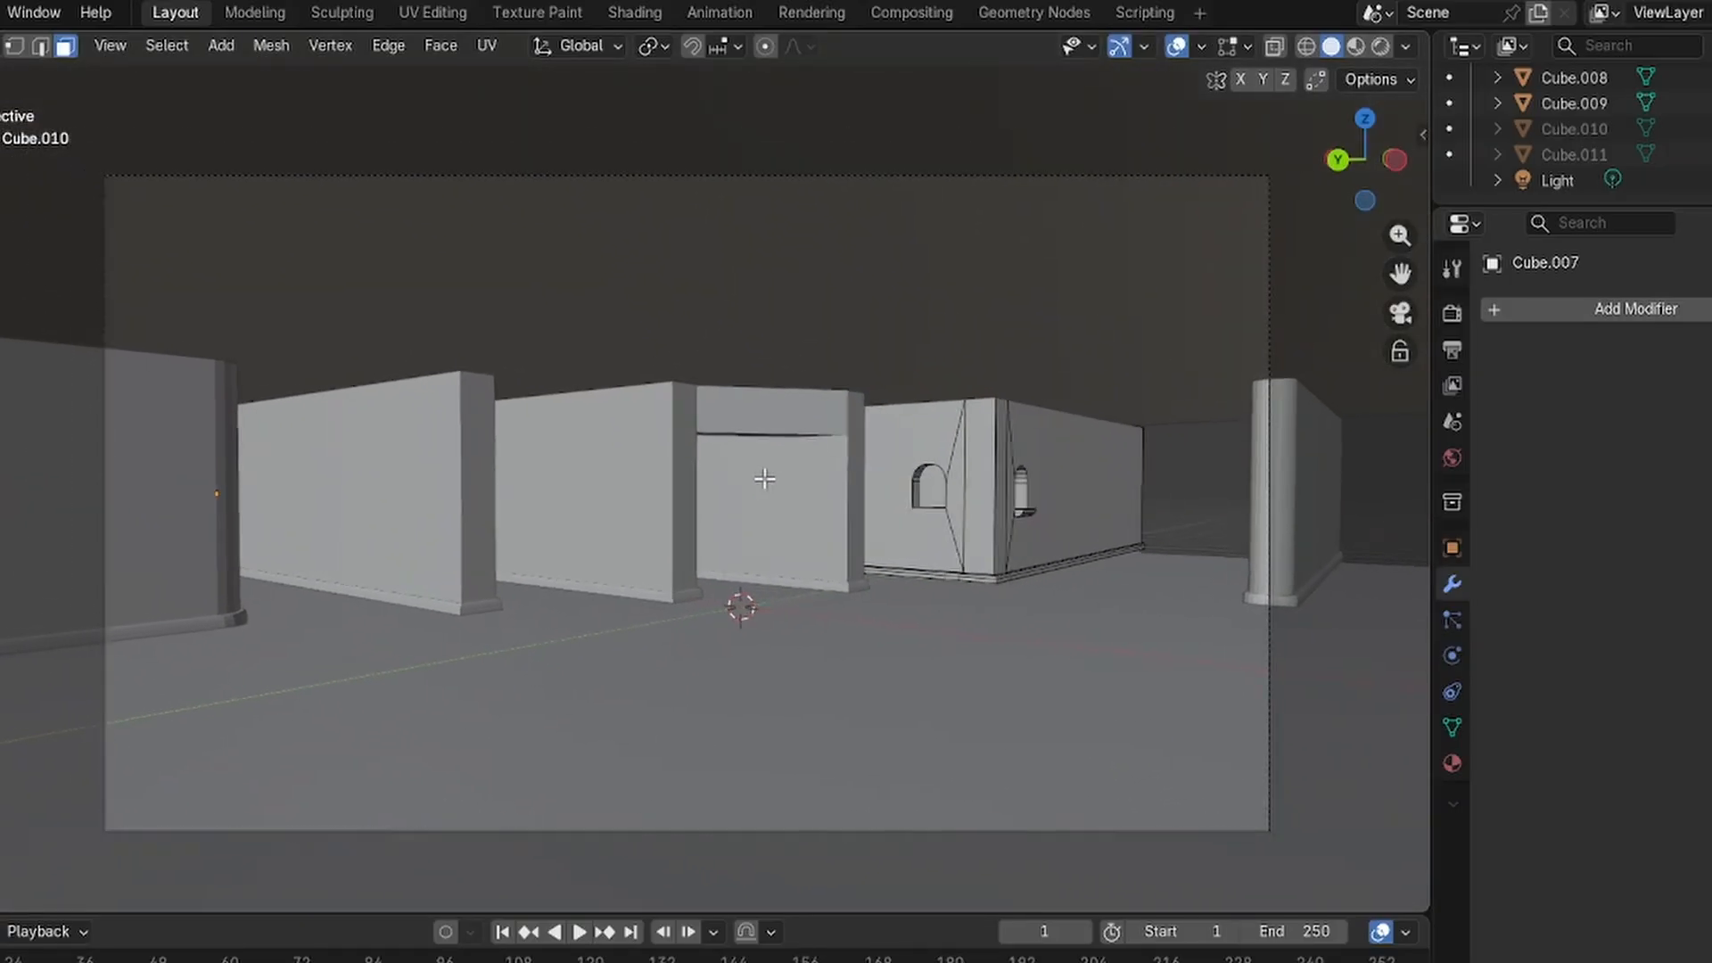
scroll(640, 482, up, 2)
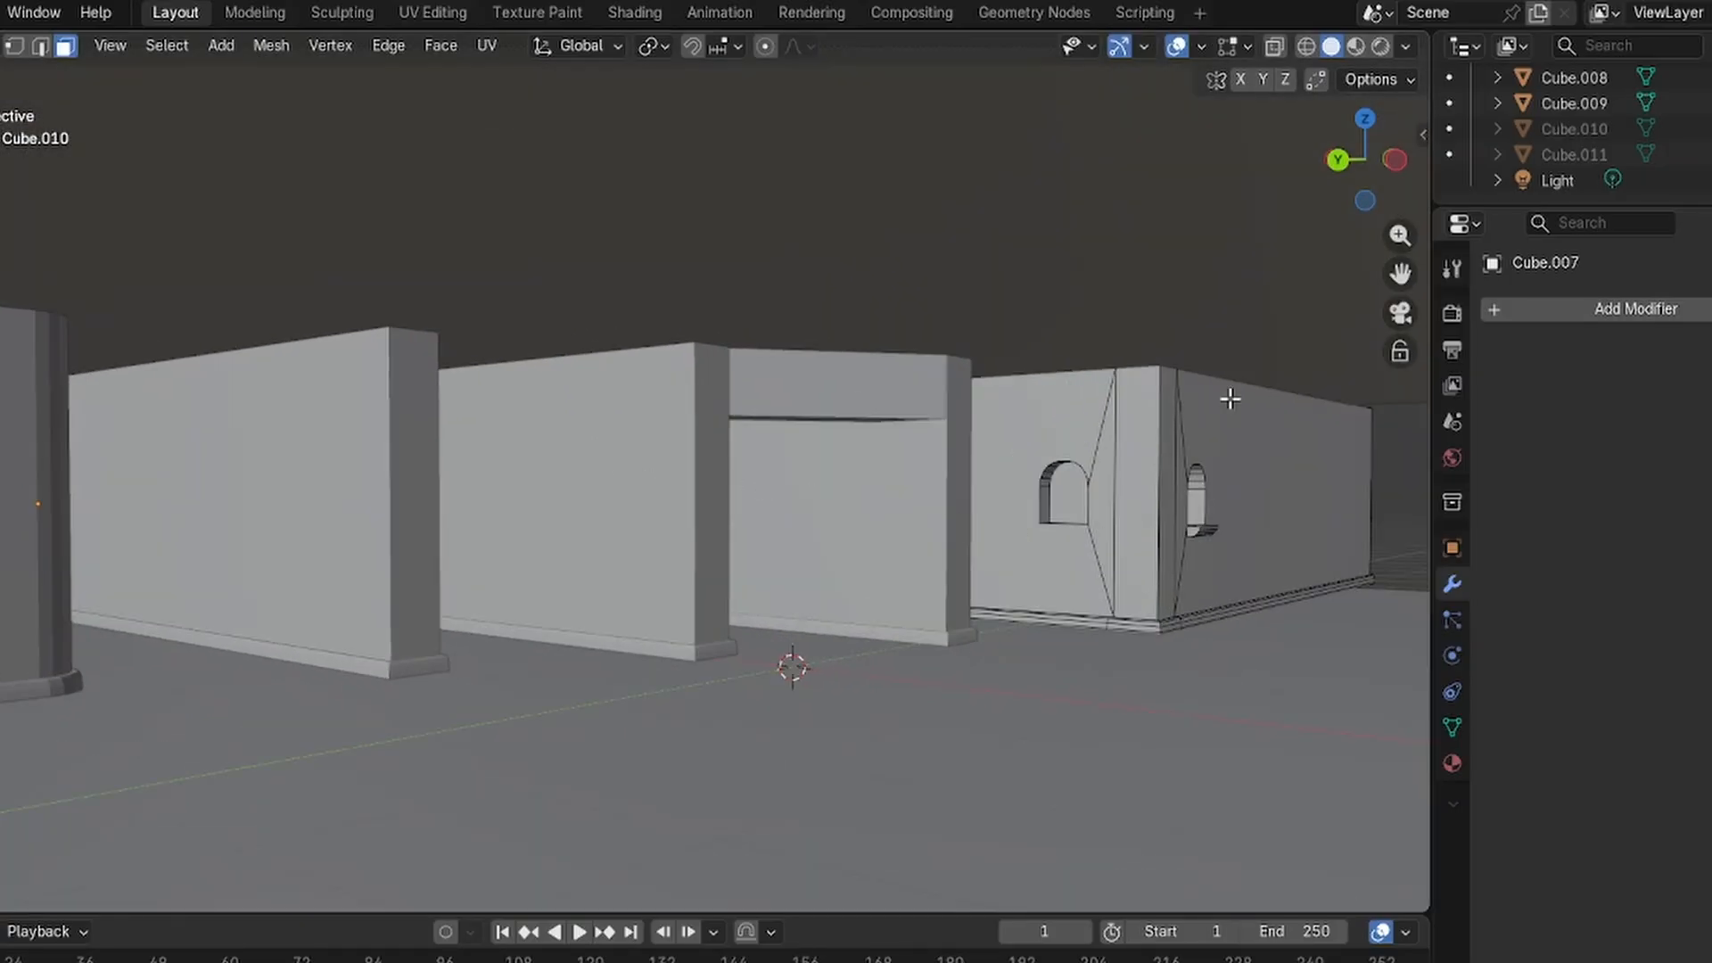
click(1395, 323)
click(1395, 327)
scroll(895, 413, down, 2)
scroll(931, 459, up, 1)
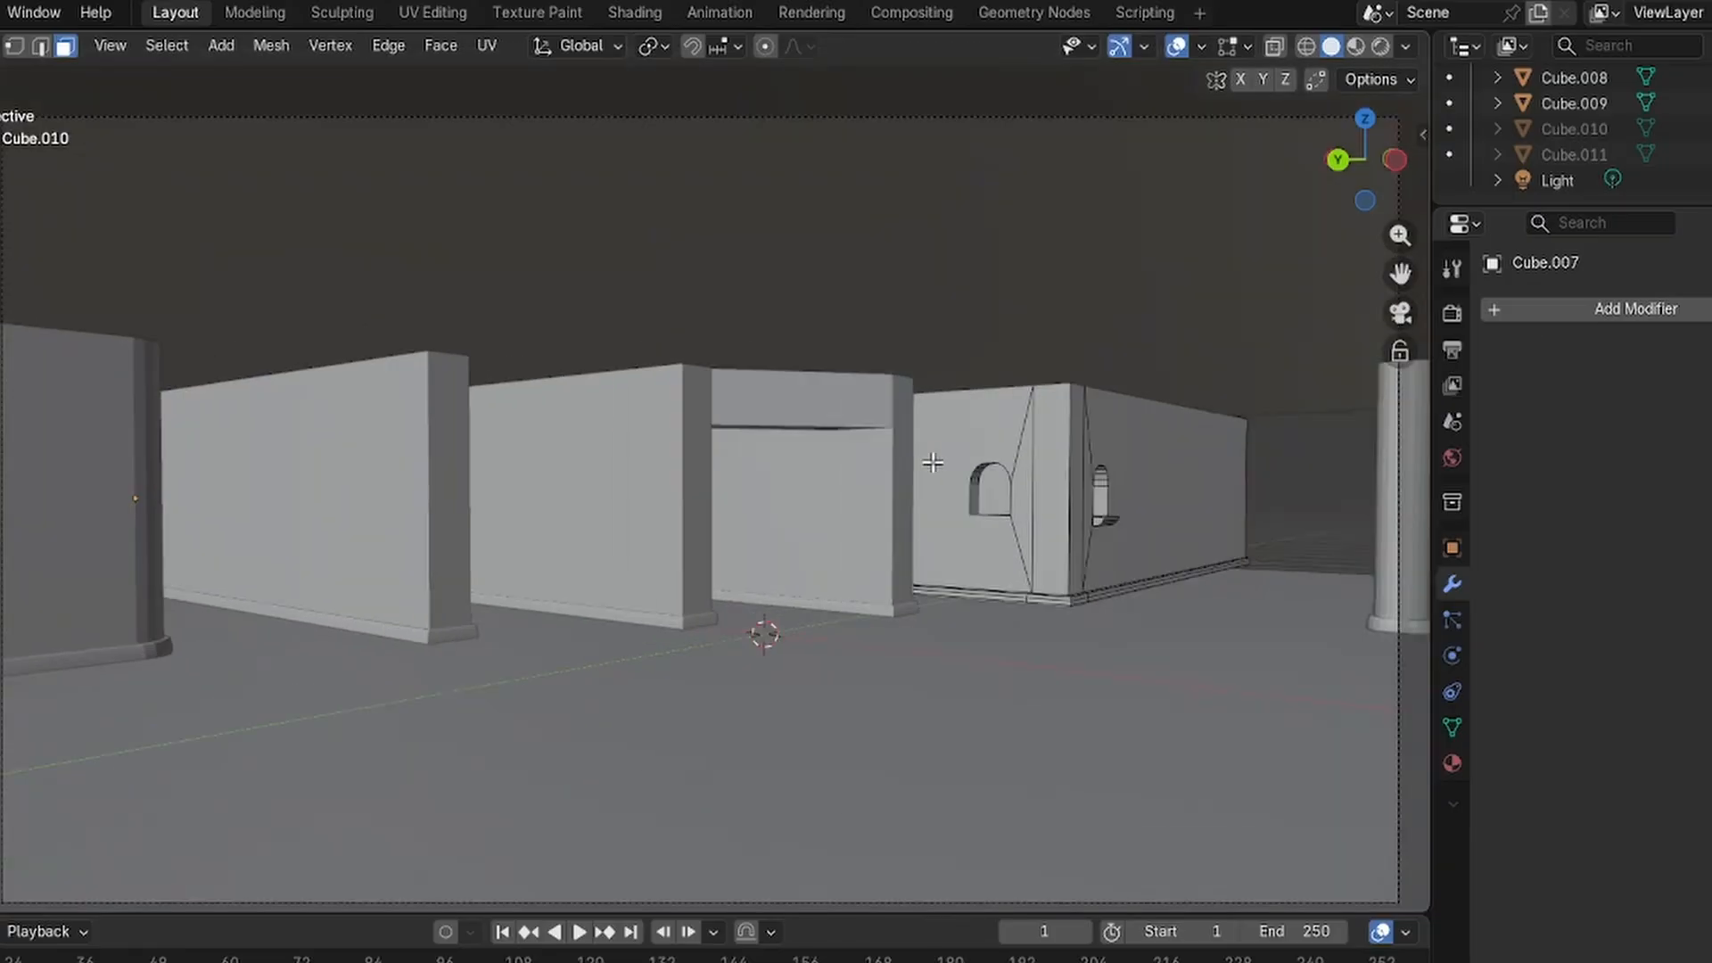
scroll(954, 473, down, 2)
scroll(936, 436, up, 3)
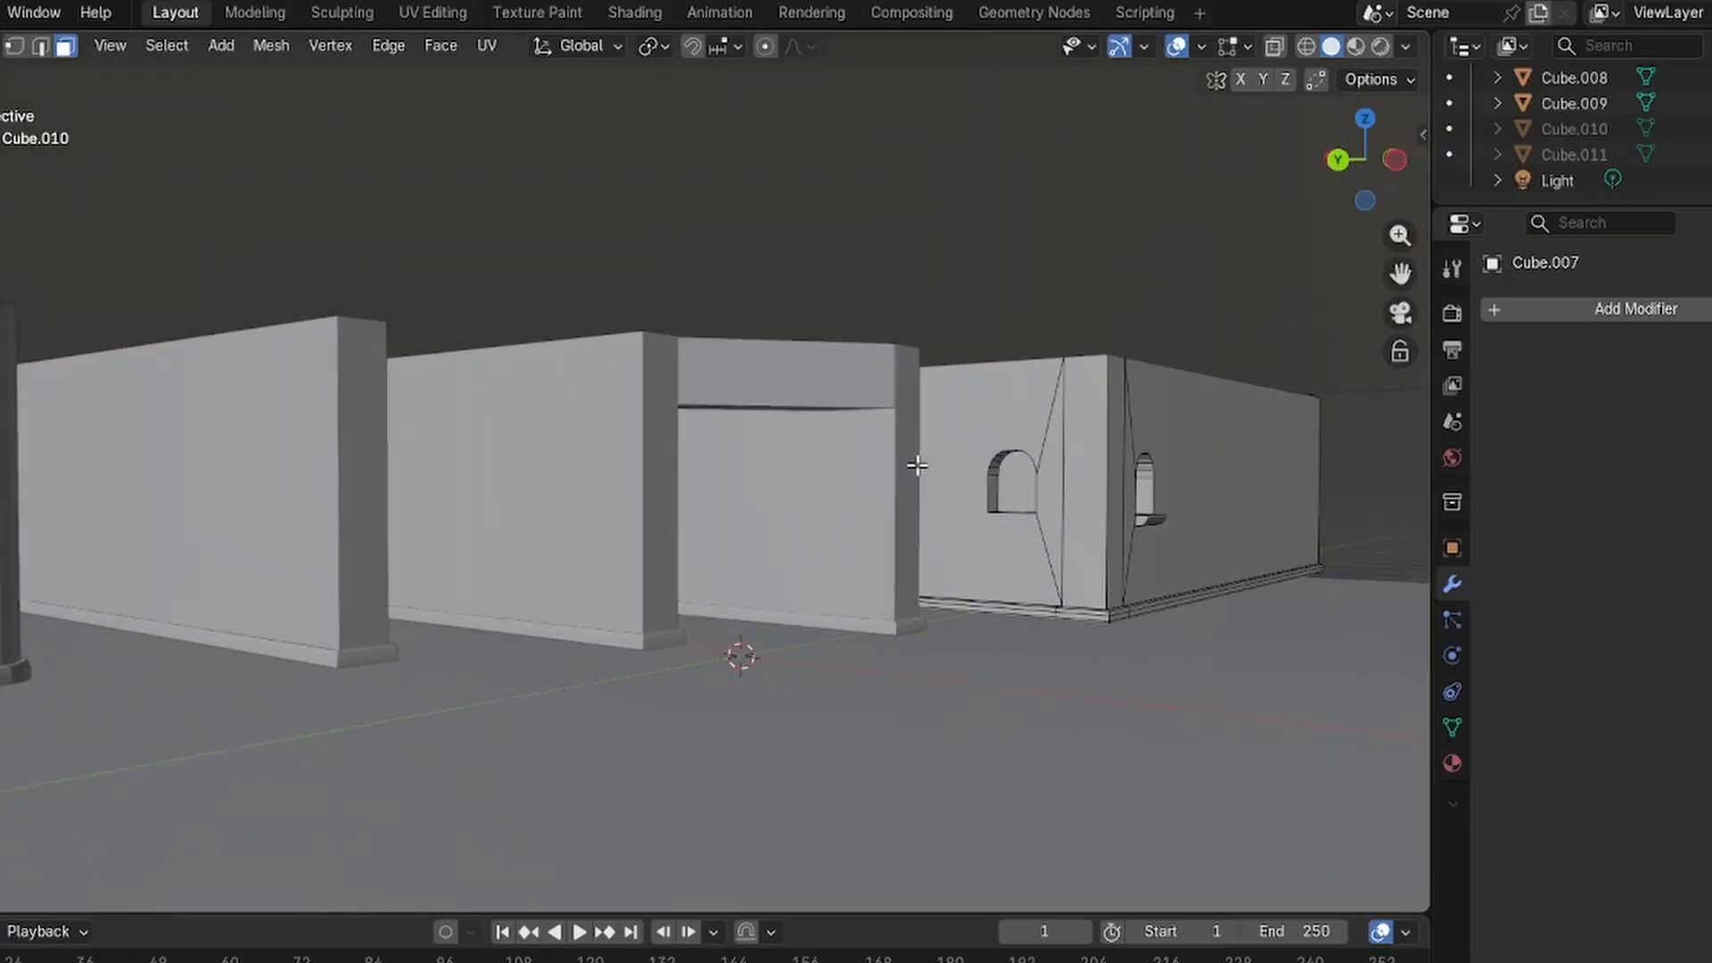
Return wall Cube.007 to Object Mode and leave no object selected.
click(3, 45)
click(13, 77)
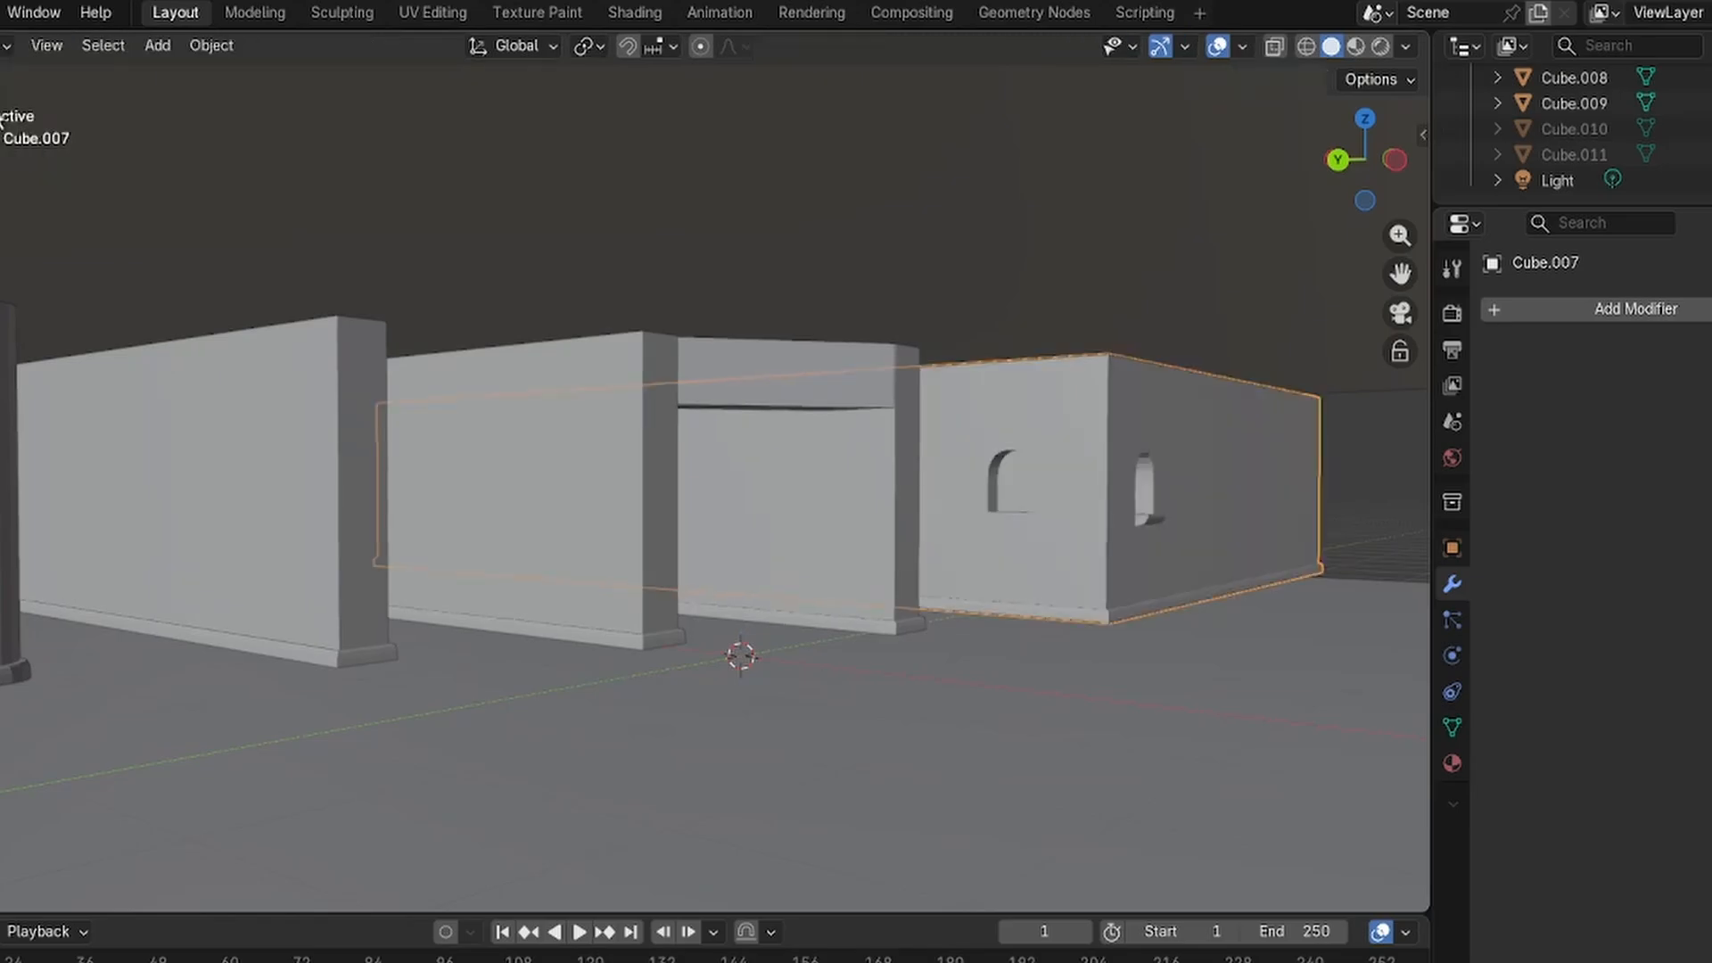
click(924, 286)
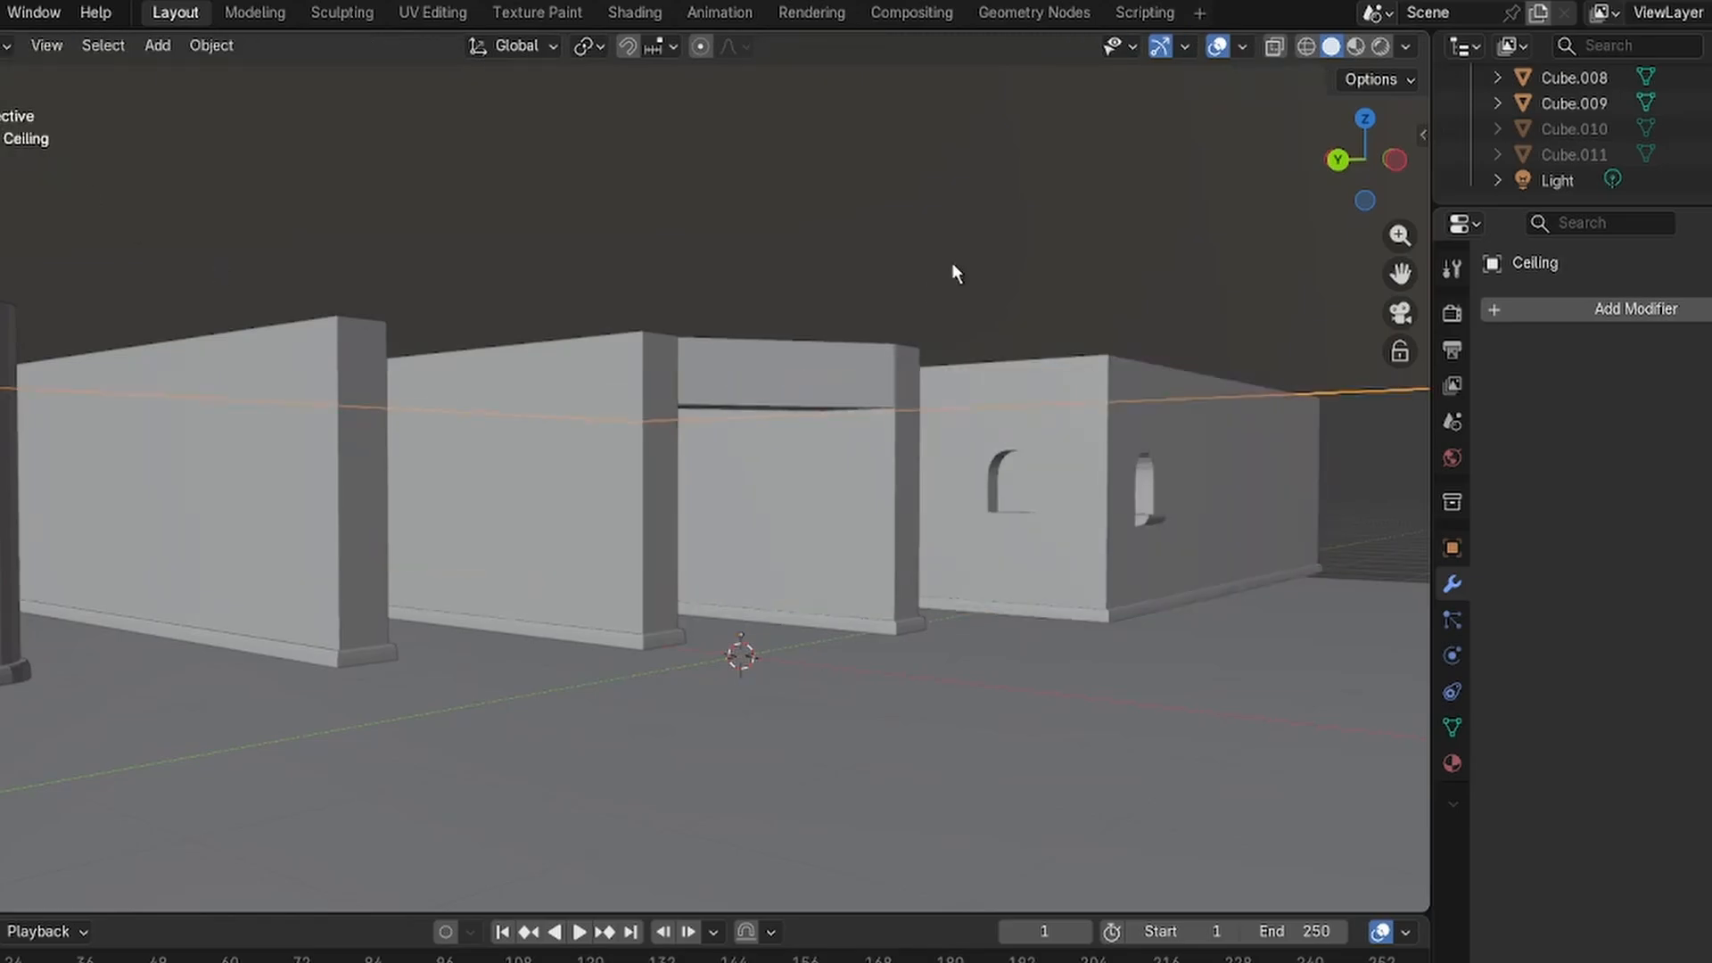
click(1246, 451)
click(1375, 541)
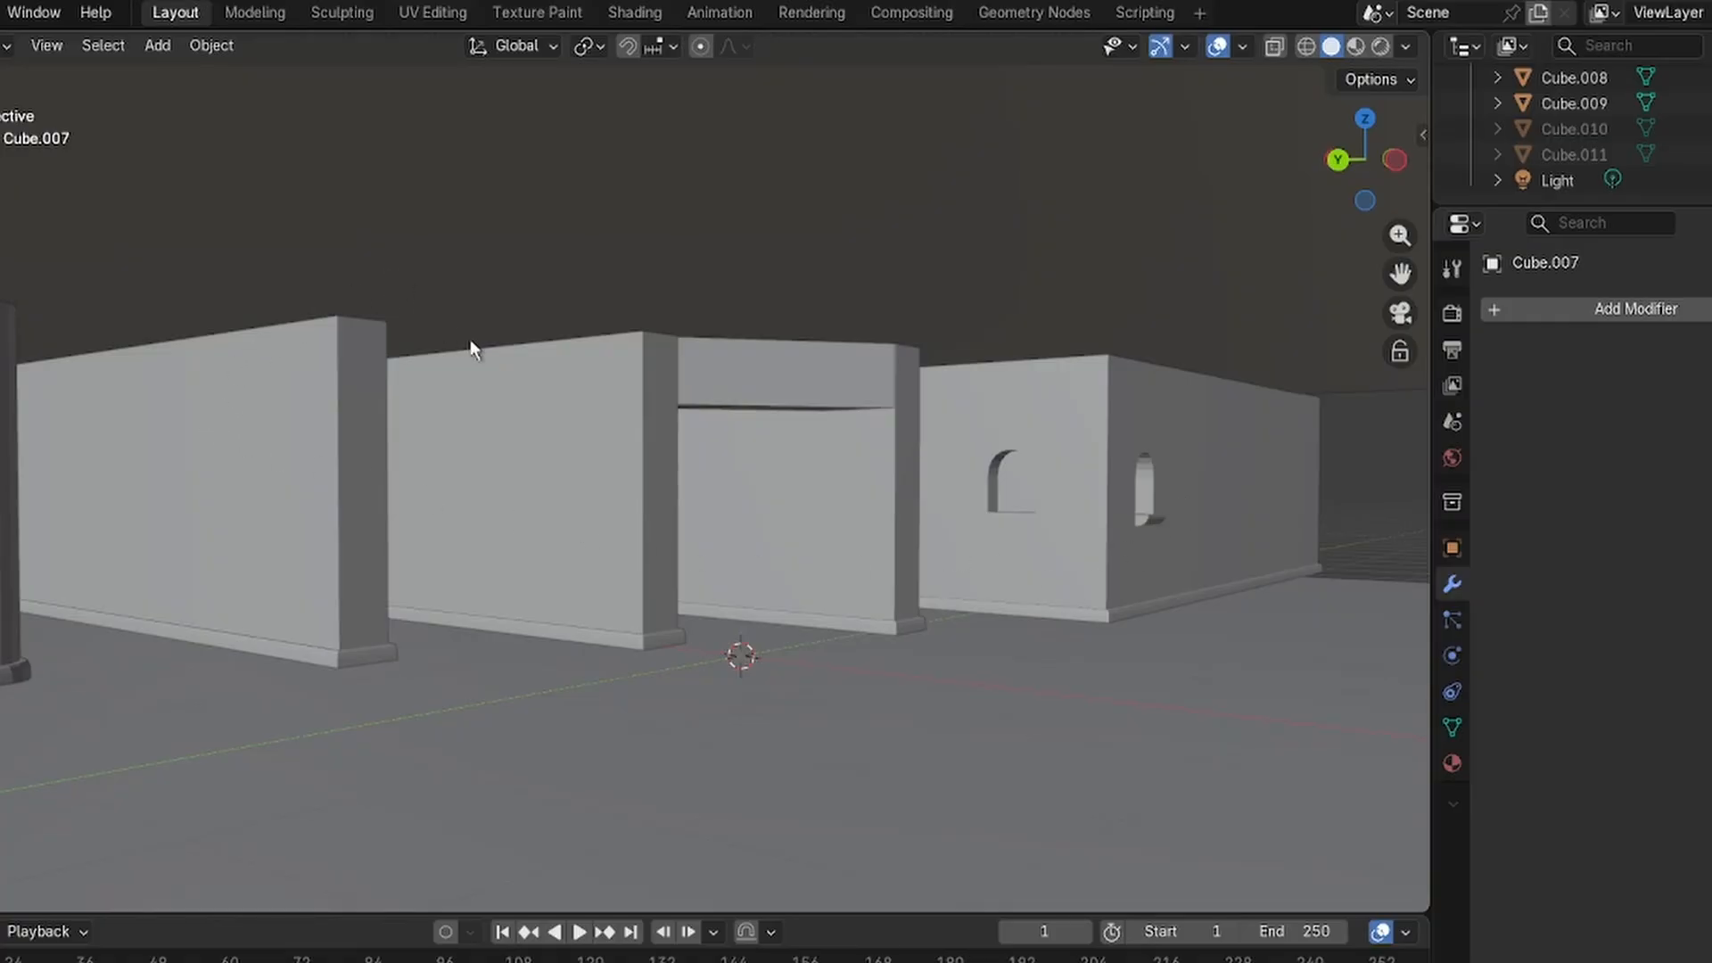
Check the material slots of the windowed wall Cube.007 and of the floor.
click(1452, 549)
click(1453, 764)
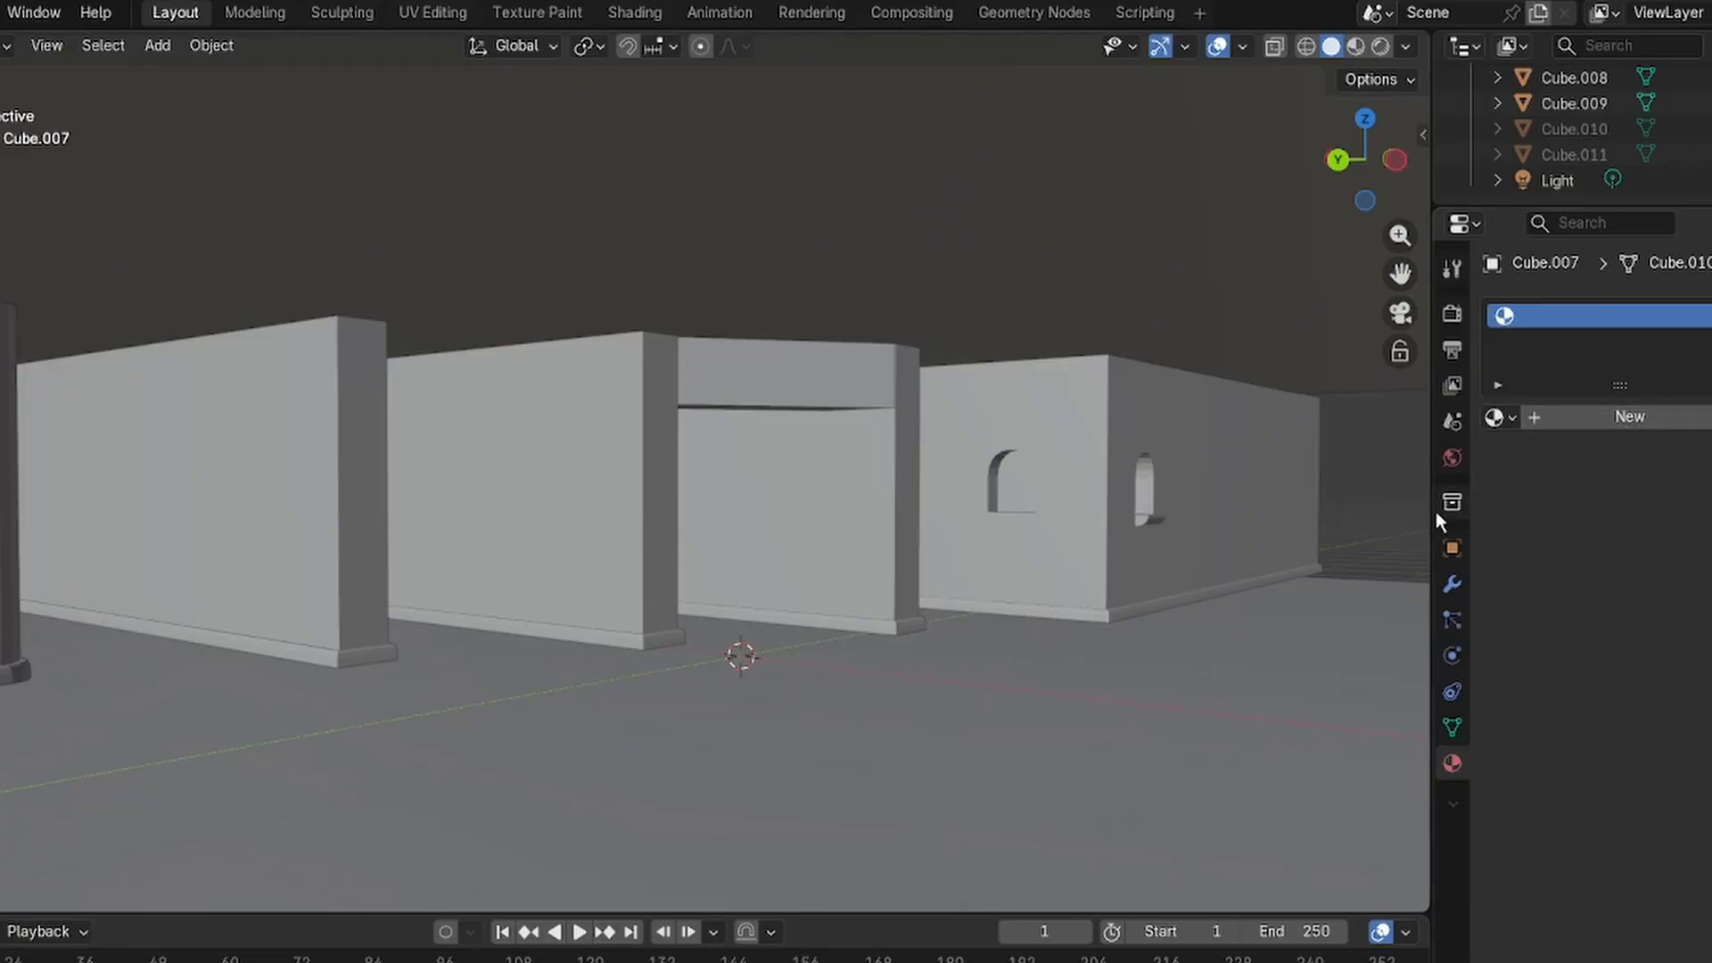
click(1375, 601)
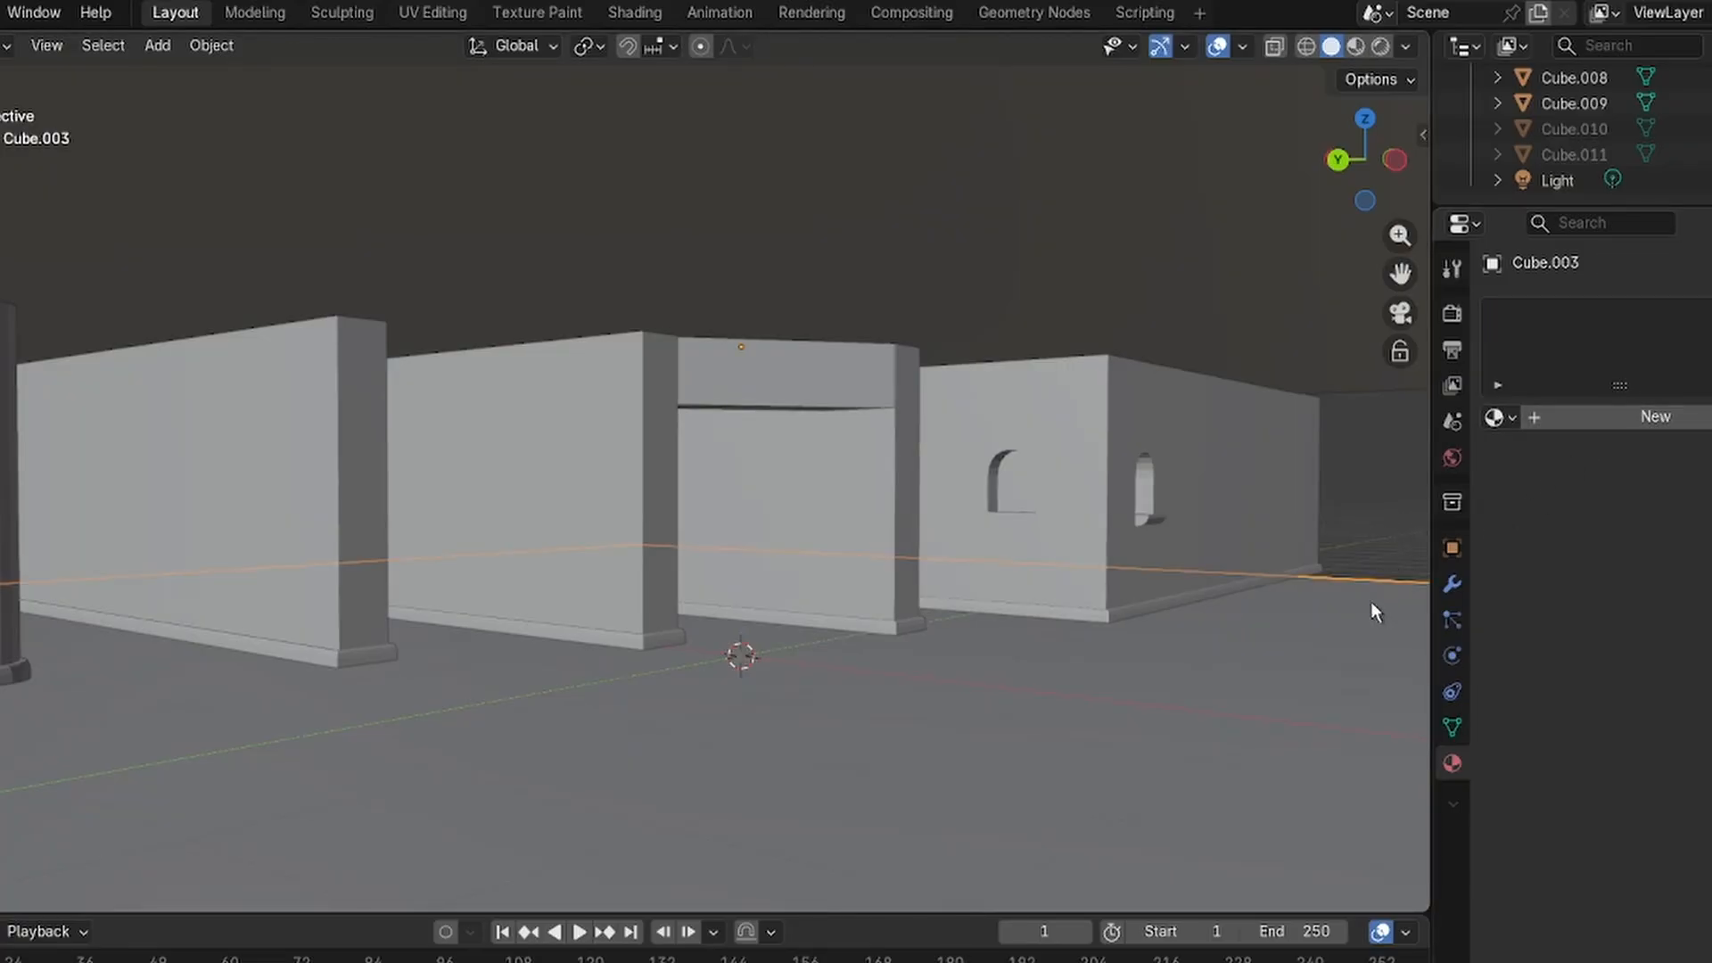
Unhide the hidden box Cube.001 and check how it closes off the far end of the room.
scroll(1571, 155, up, 5)
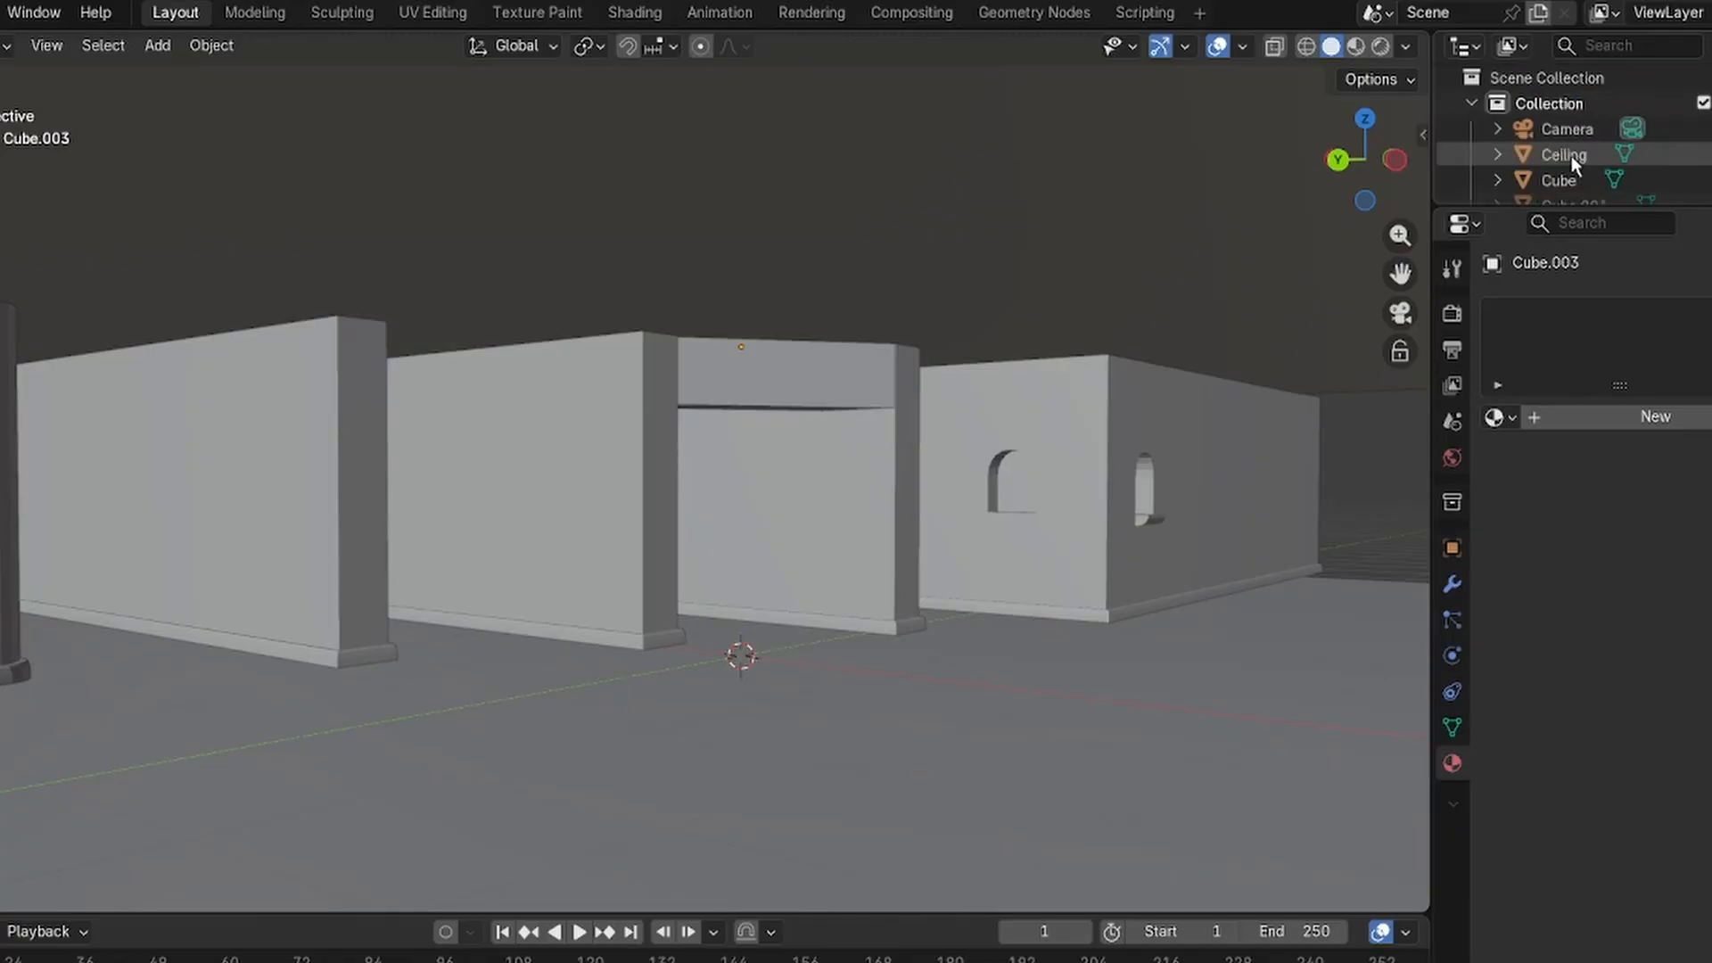
scroll(1575, 125, down, 1)
click(1562, 157)
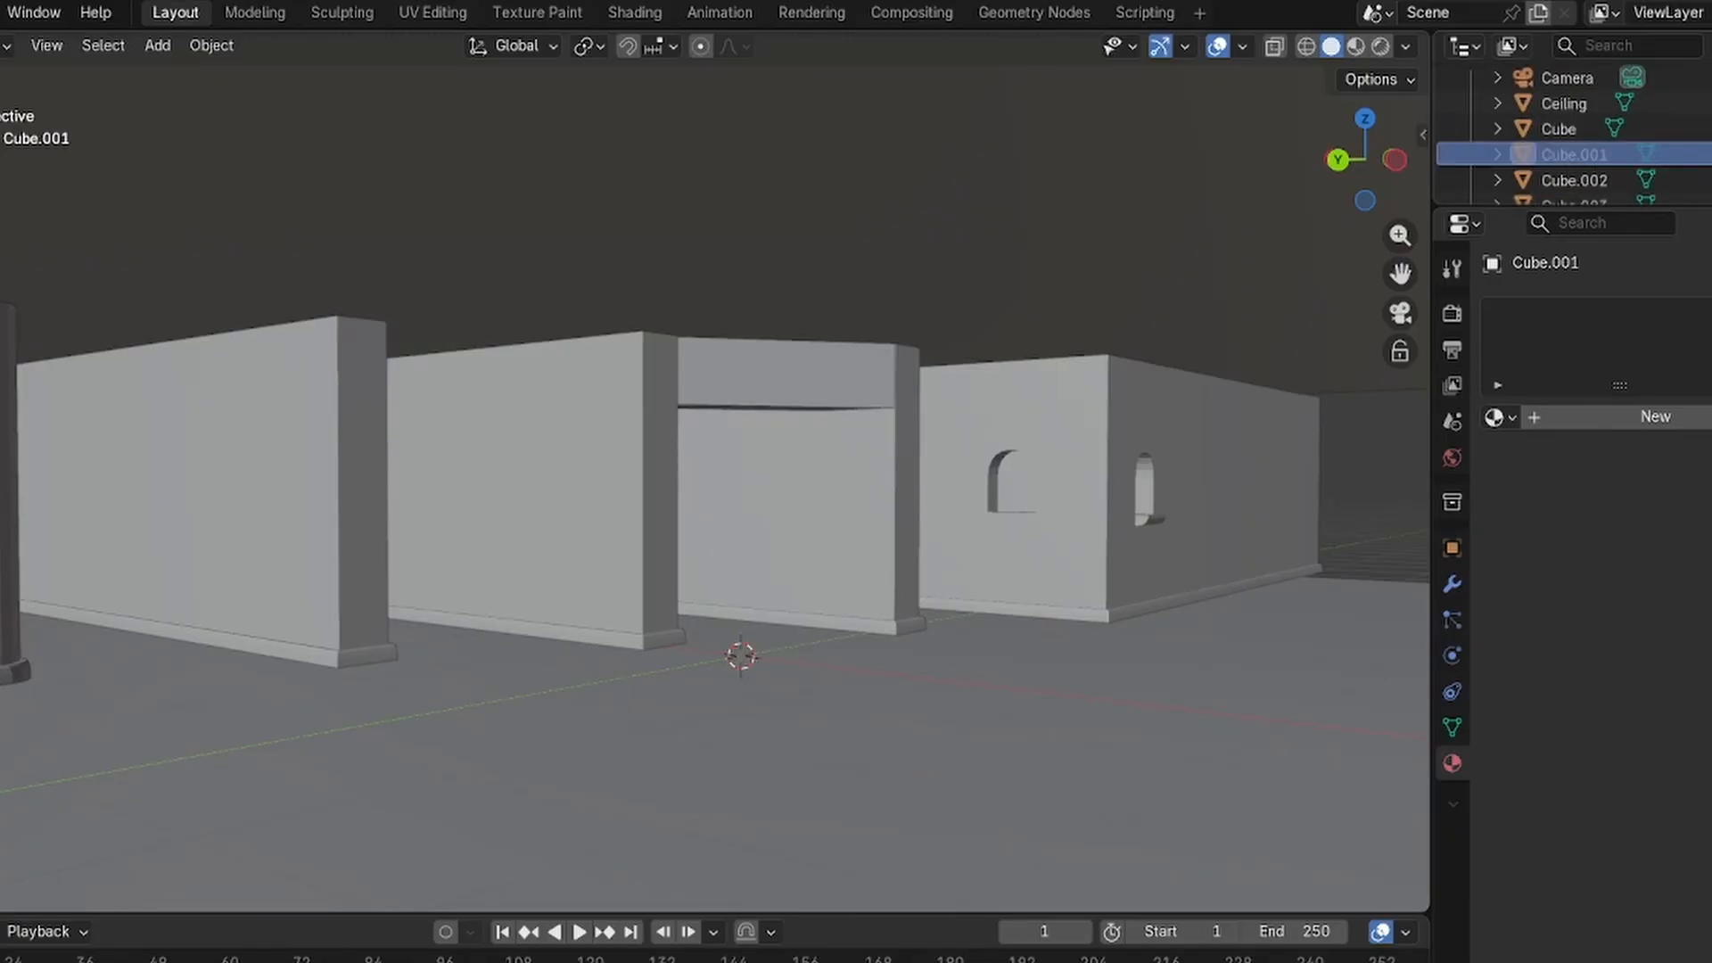
key(alt+h)
scroll(1561, 180, down, 4)
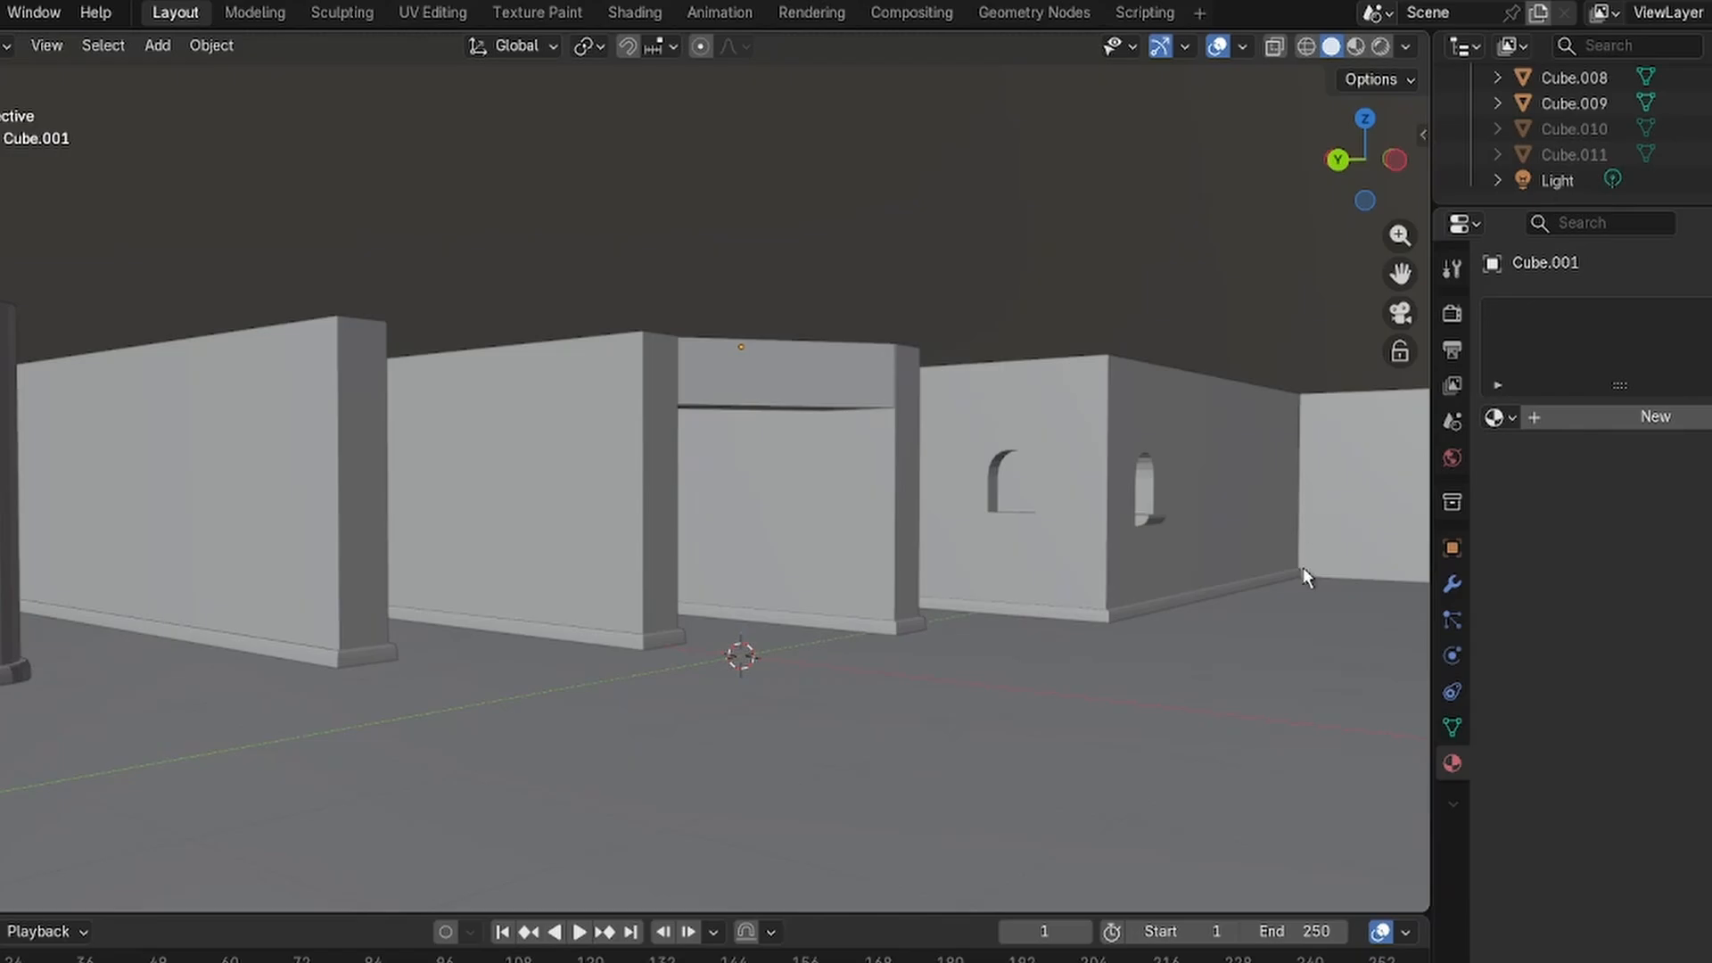
click(1322, 532)
click(1340, 706)
Hide the enclosing box Cube.001 again and clear the selection on the walls.
scroll(1584, 167, up, 5)
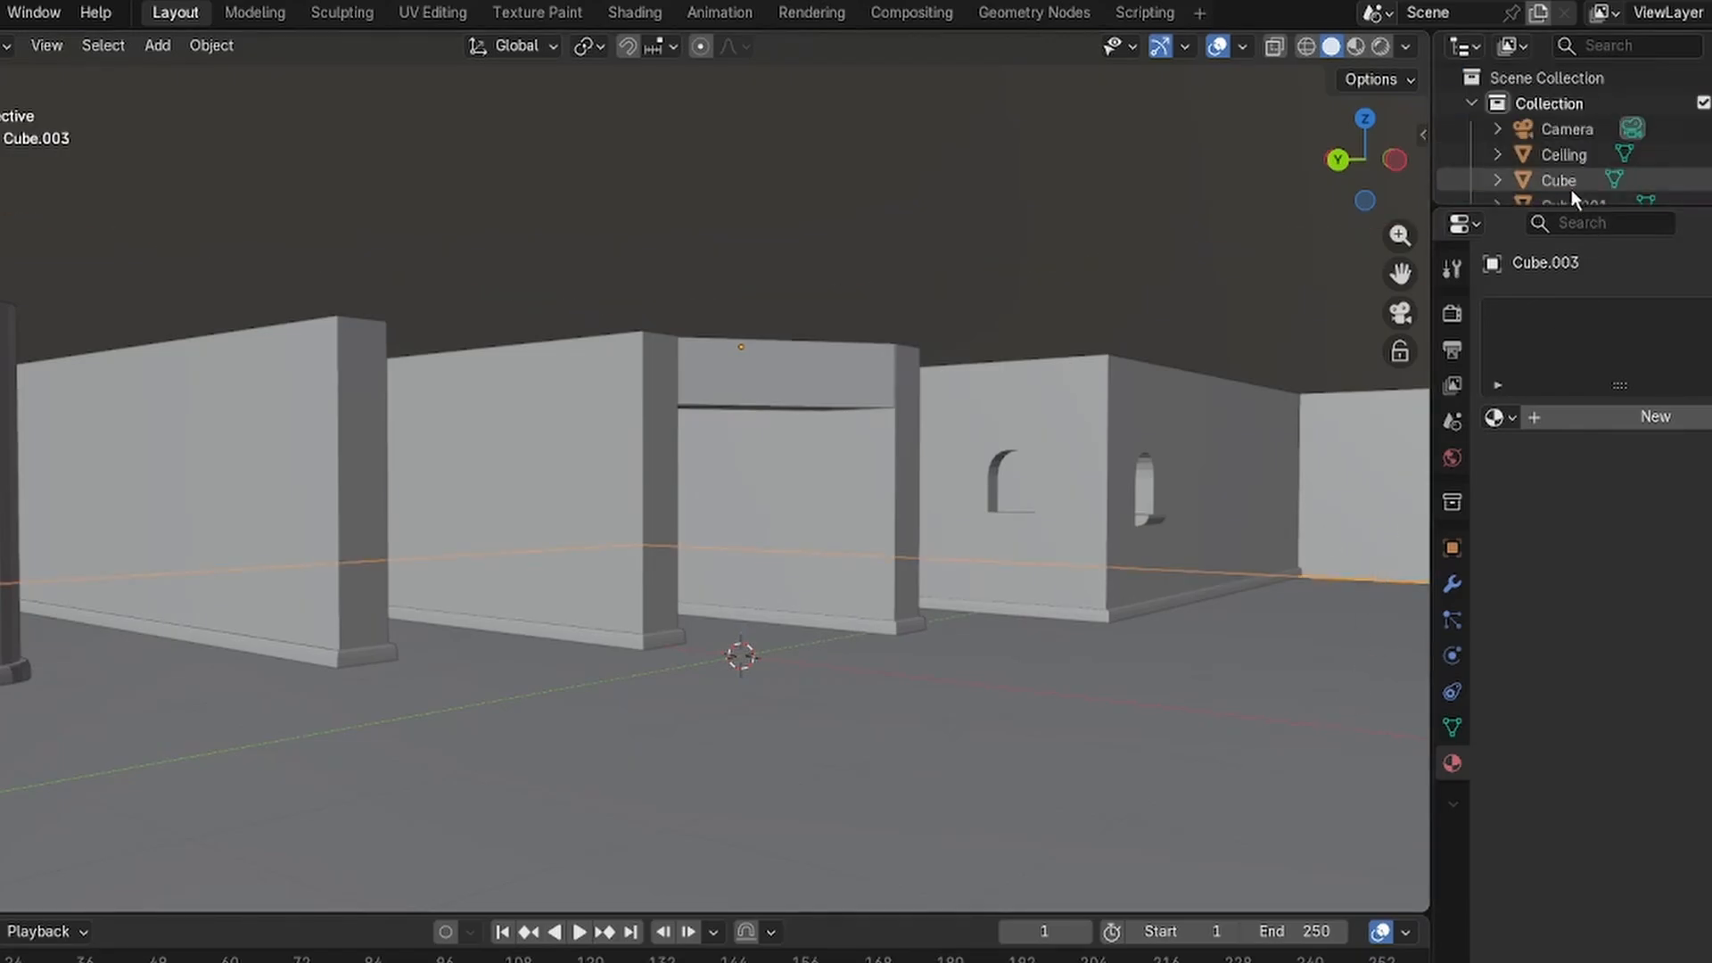
scroll(1577, 164, down, 2)
click(1575, 155)
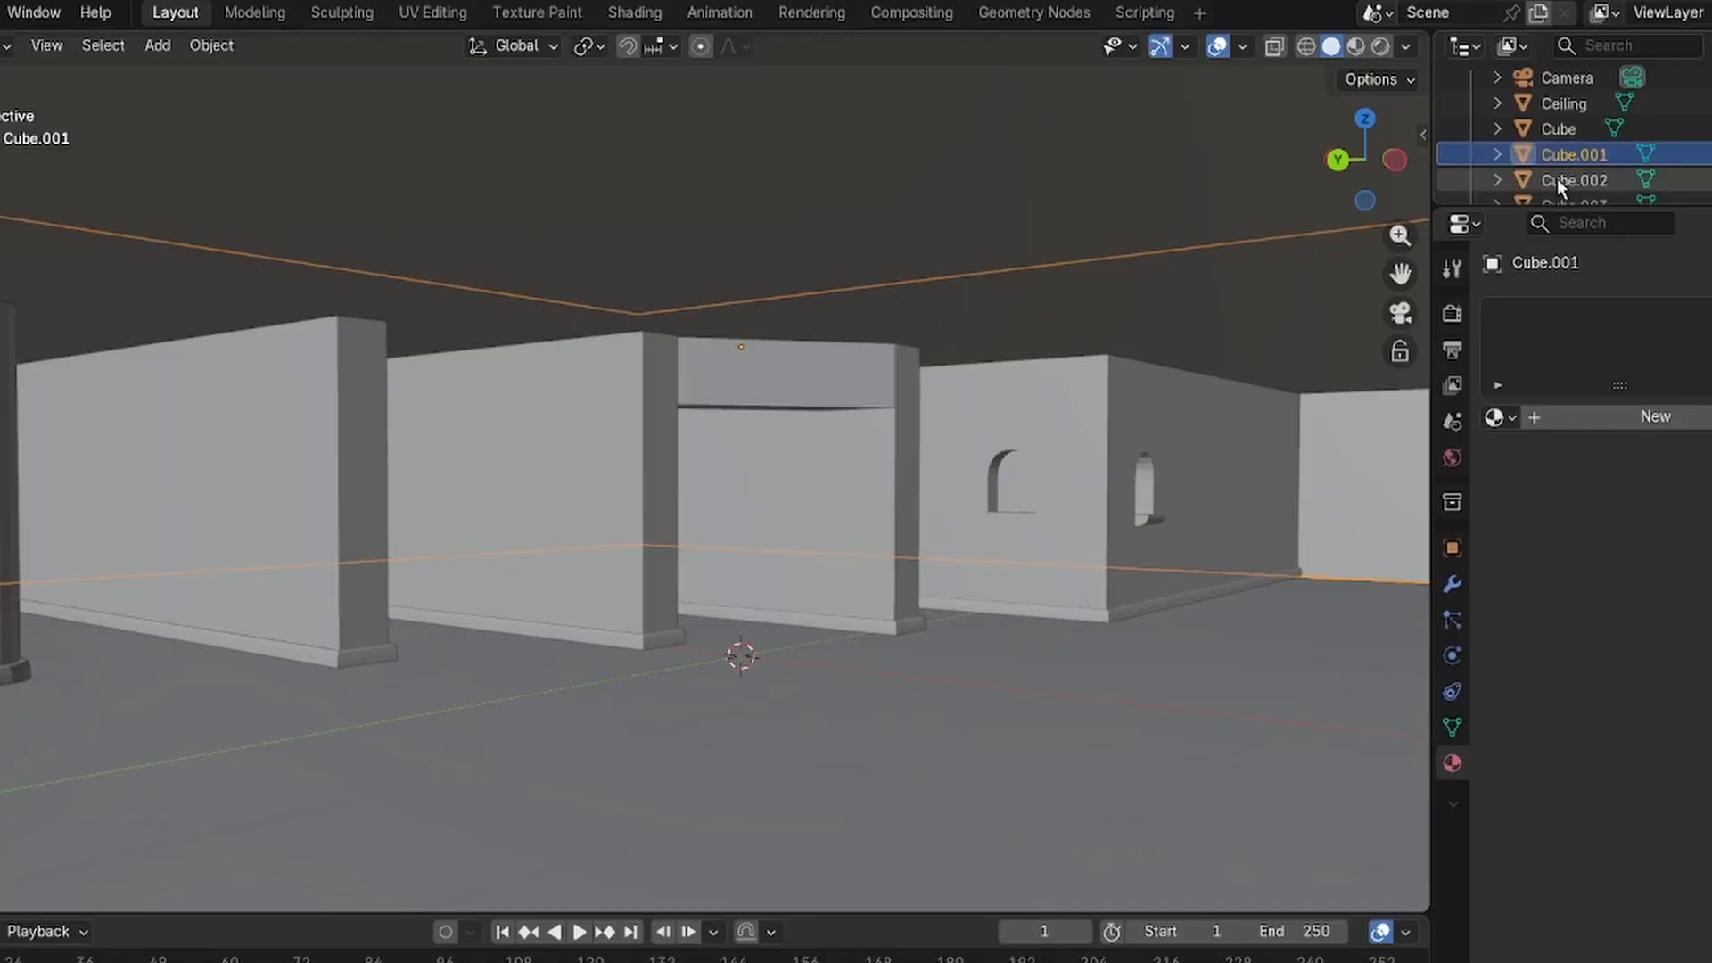
click(1561, 180)
click(1705, 180)
click(1705, 181)
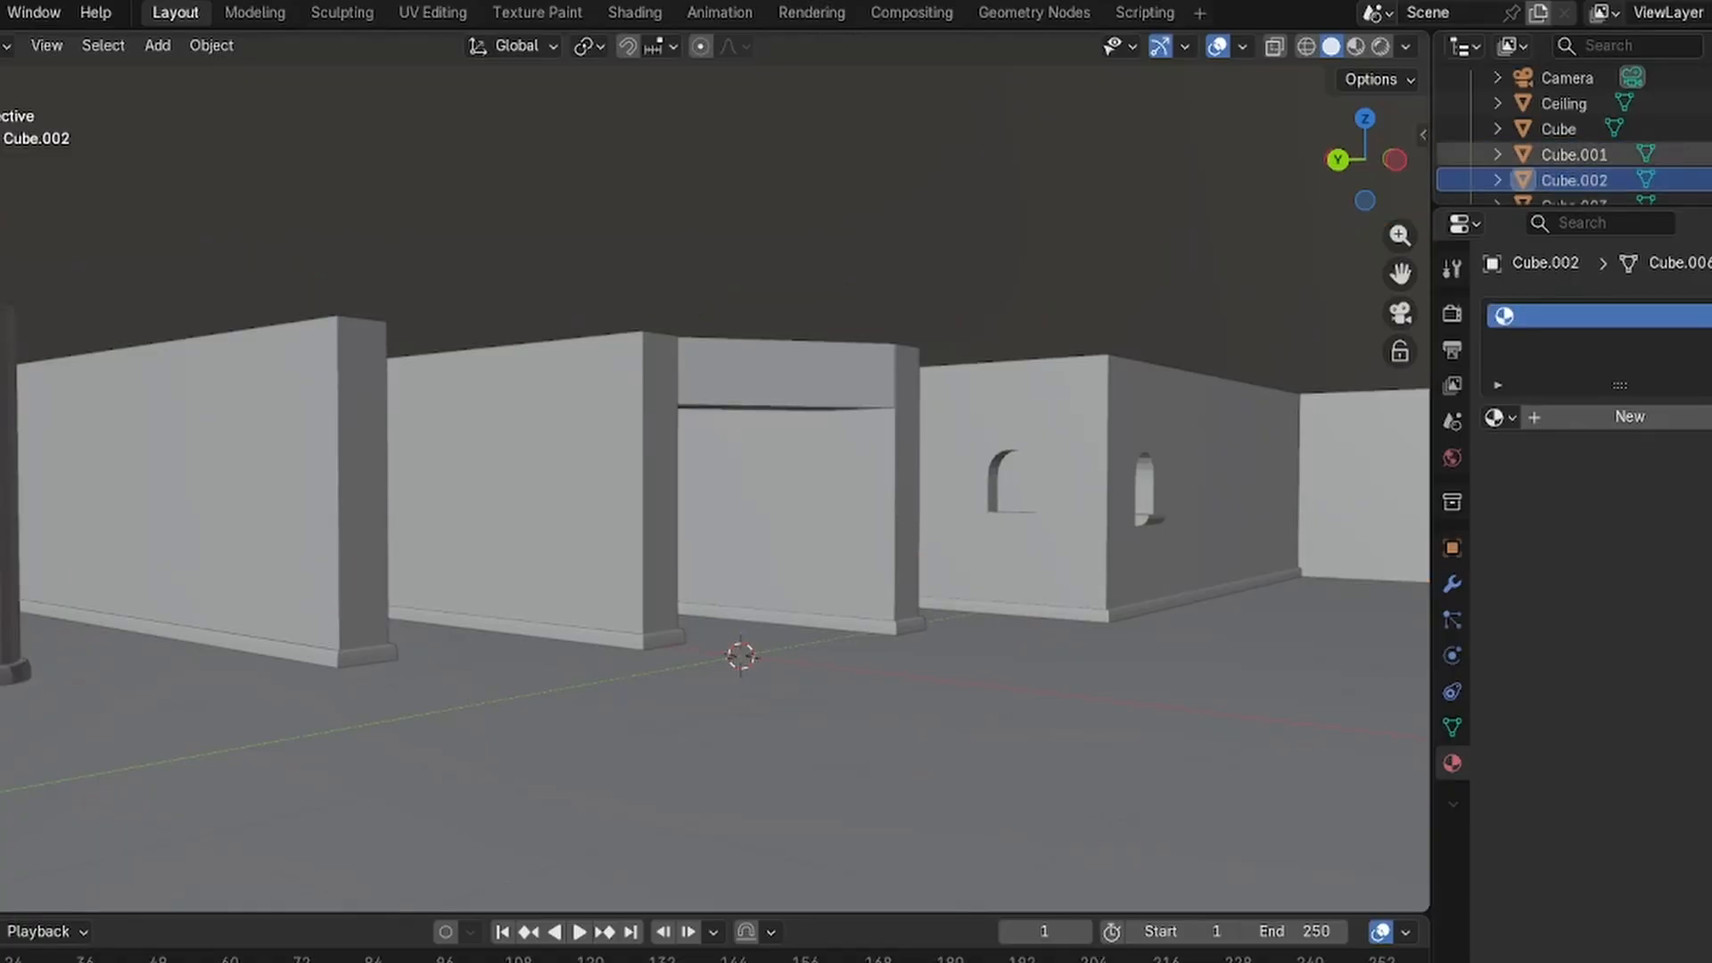
click(1706, 155)
click(1330, 518)
click(1351, 510)
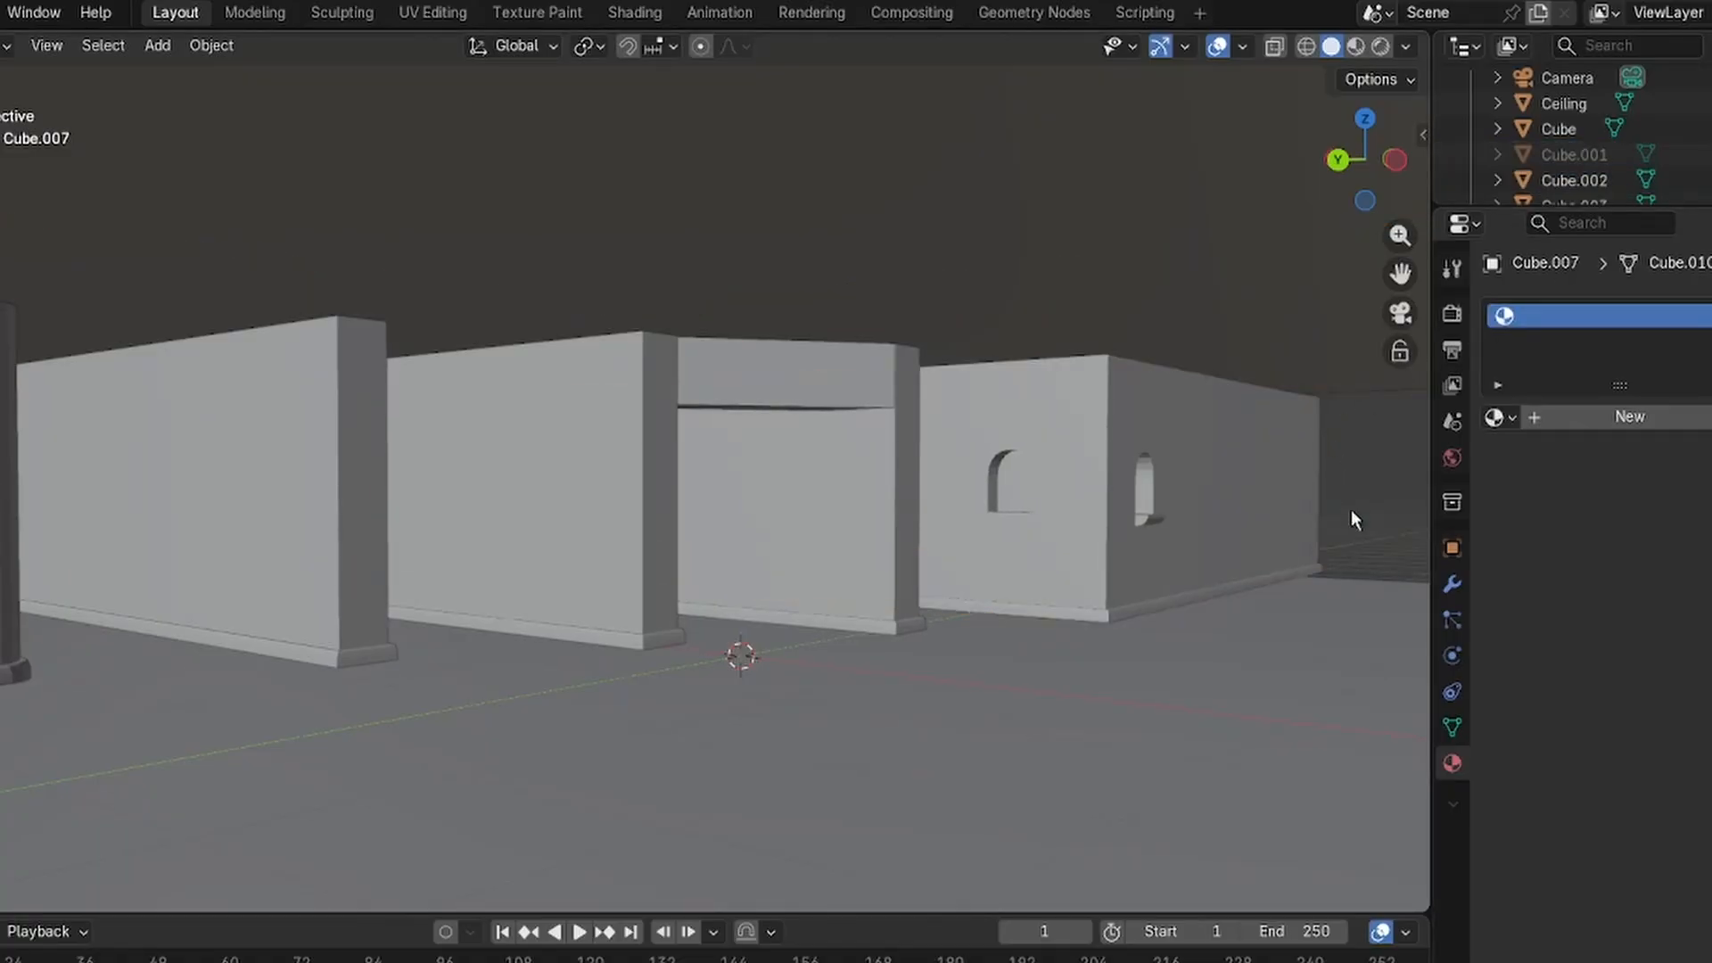
Leave the camera view and select the floor Cube.003 near the open ends of the two passage walls.
scroll(1333, 528, down, 1)
scroll(1330, 532, down, 1)
scroll(1333, 530, up, 1)
click(1400, 314)
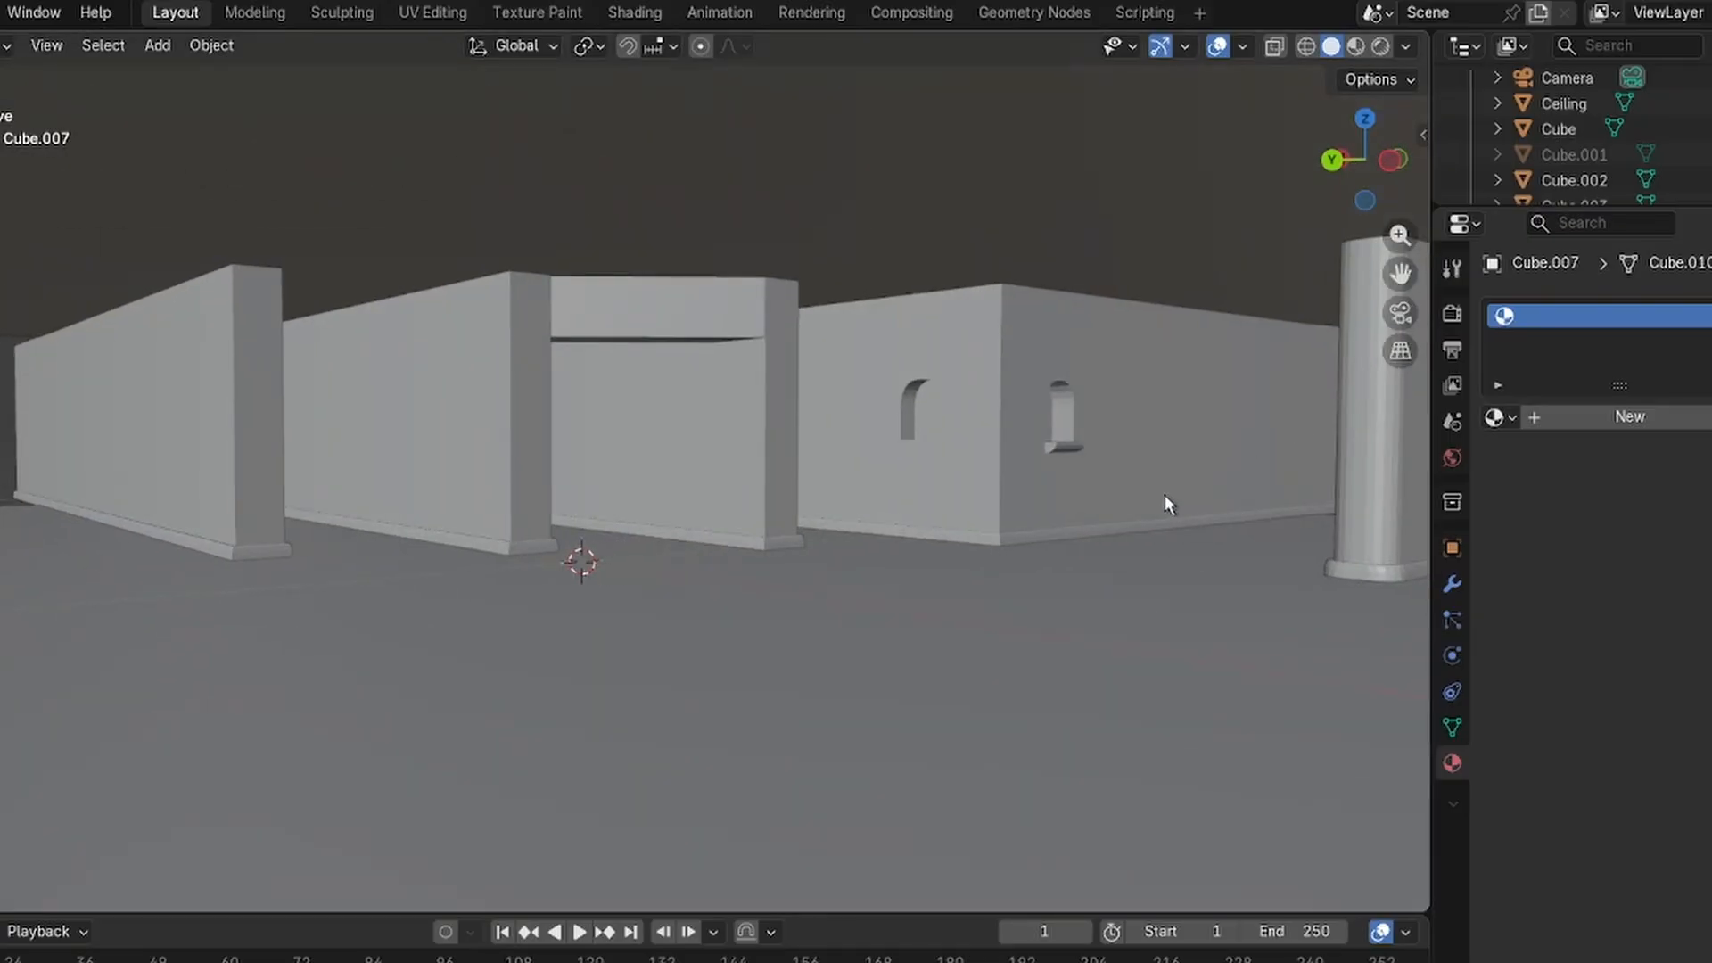
shift+middle_drag(1153, 495, 795, 566)
scroll(795, 565, down, 3)
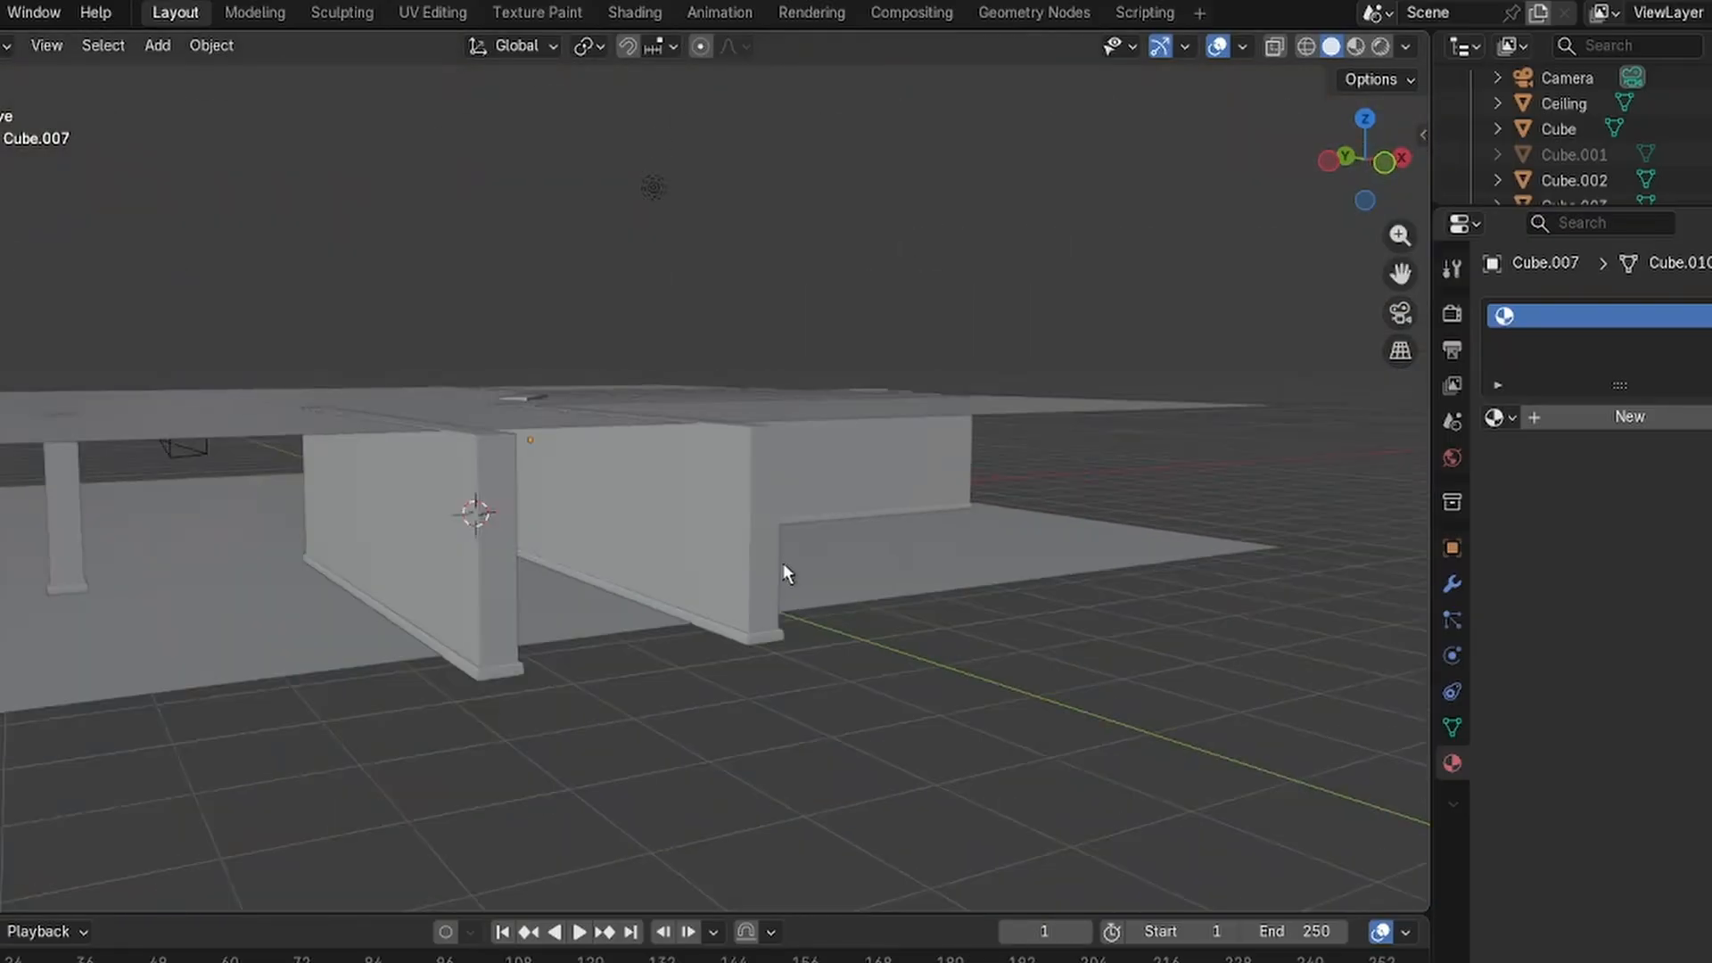
scroll(783, 563, up, 2)
click(623, 784)
scroll(623, 764, down, 3)
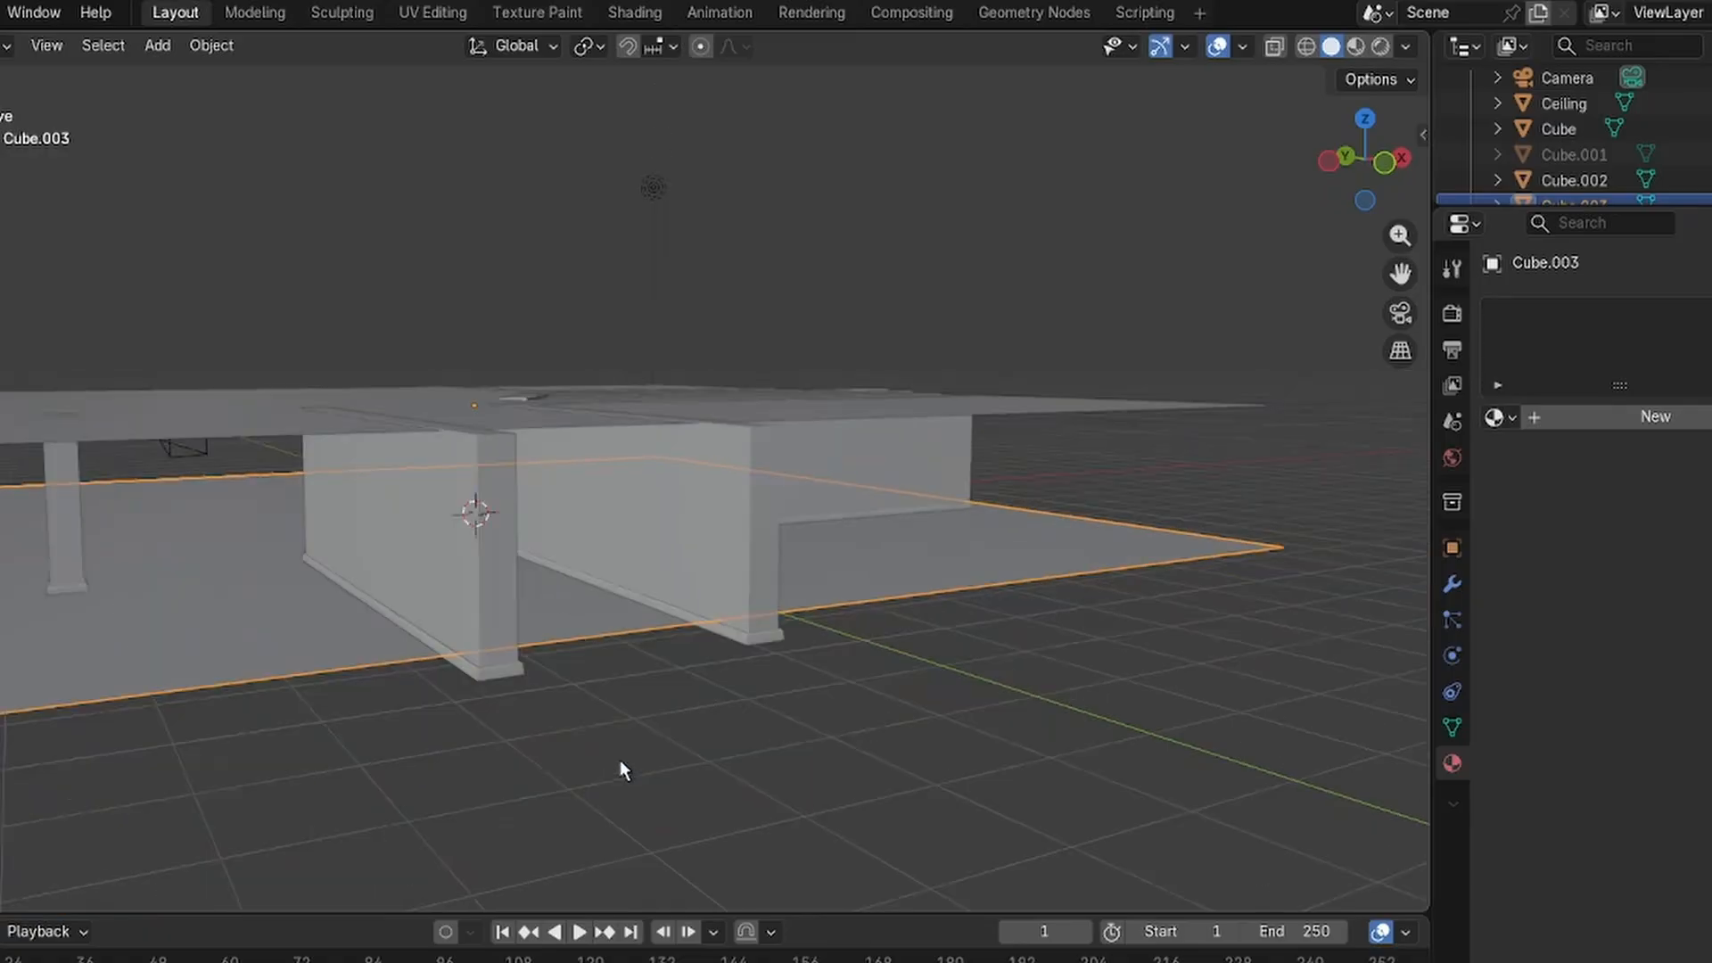
click(633, 772)
scroll(597, 680, up, 3)
mouse_move(598, 720)
middle_down()
mouse_move(540, 696)
mouse_move(604, 711)
mouse_move(588, 715)
mouse_move(625, 696)
mouse_move(577, 711)
mouse_move(597, 697)
middle_up()
click(597, 697)
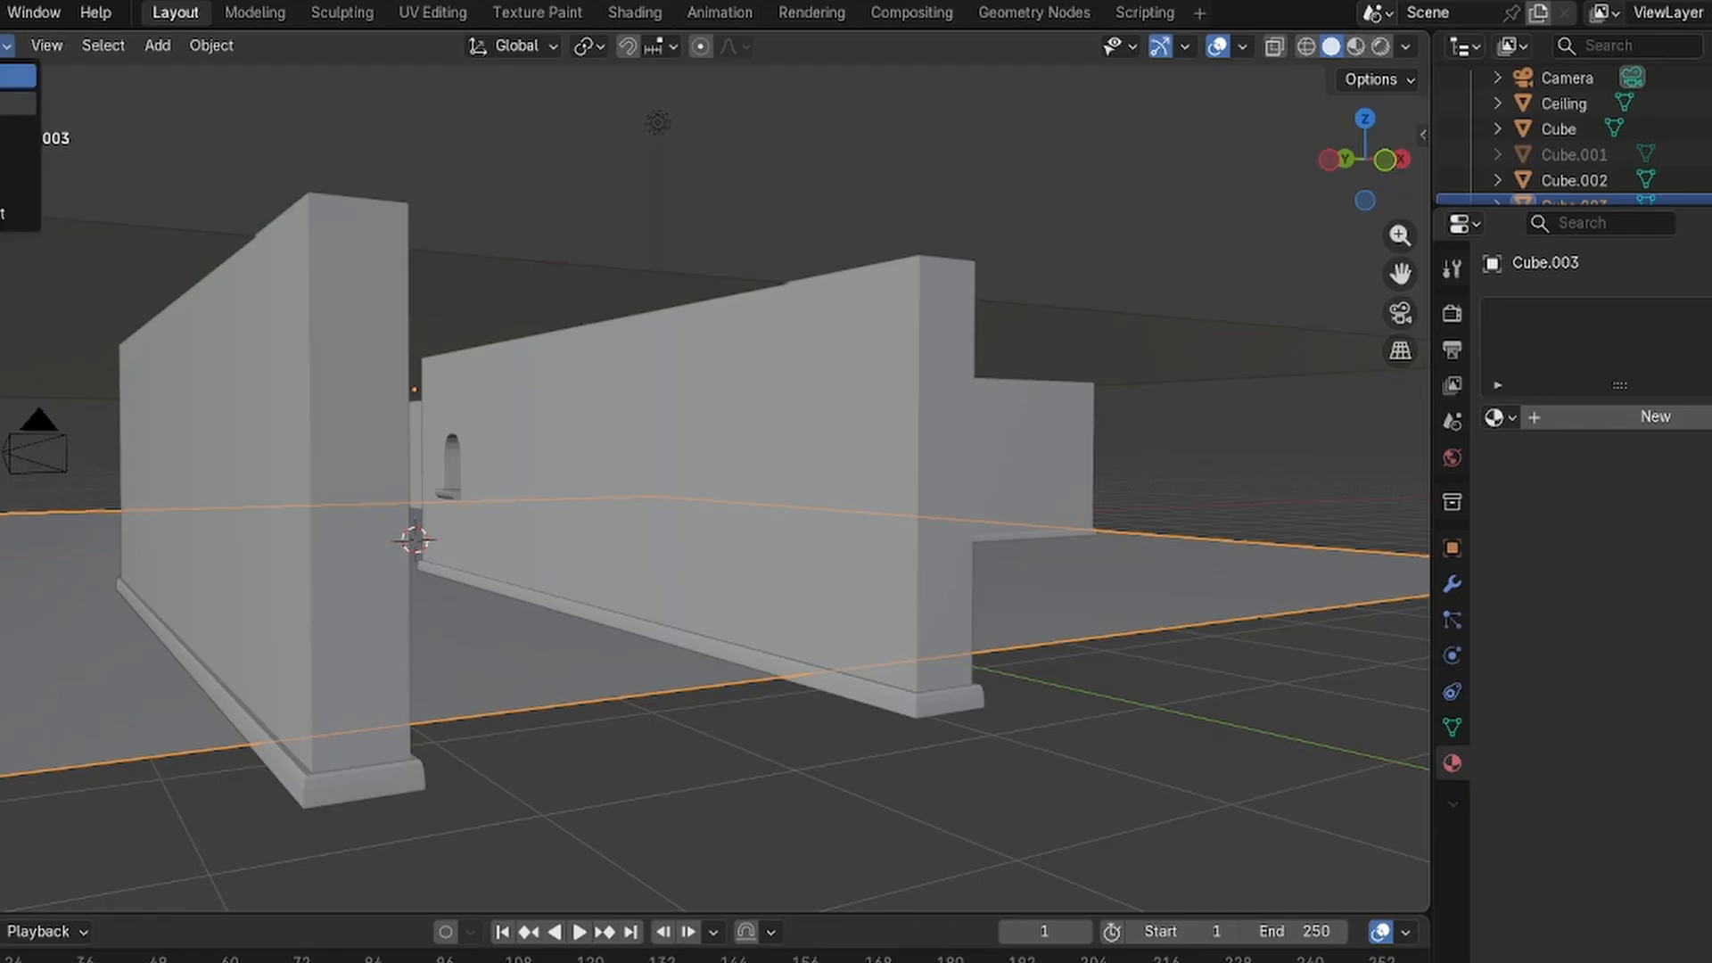
In Edit Mode, add two lengthwise loop cuts to the floor, sliding one toward each wall flanking the passage.
key(Tab)
click(459, 702)
key(ctrl+r)
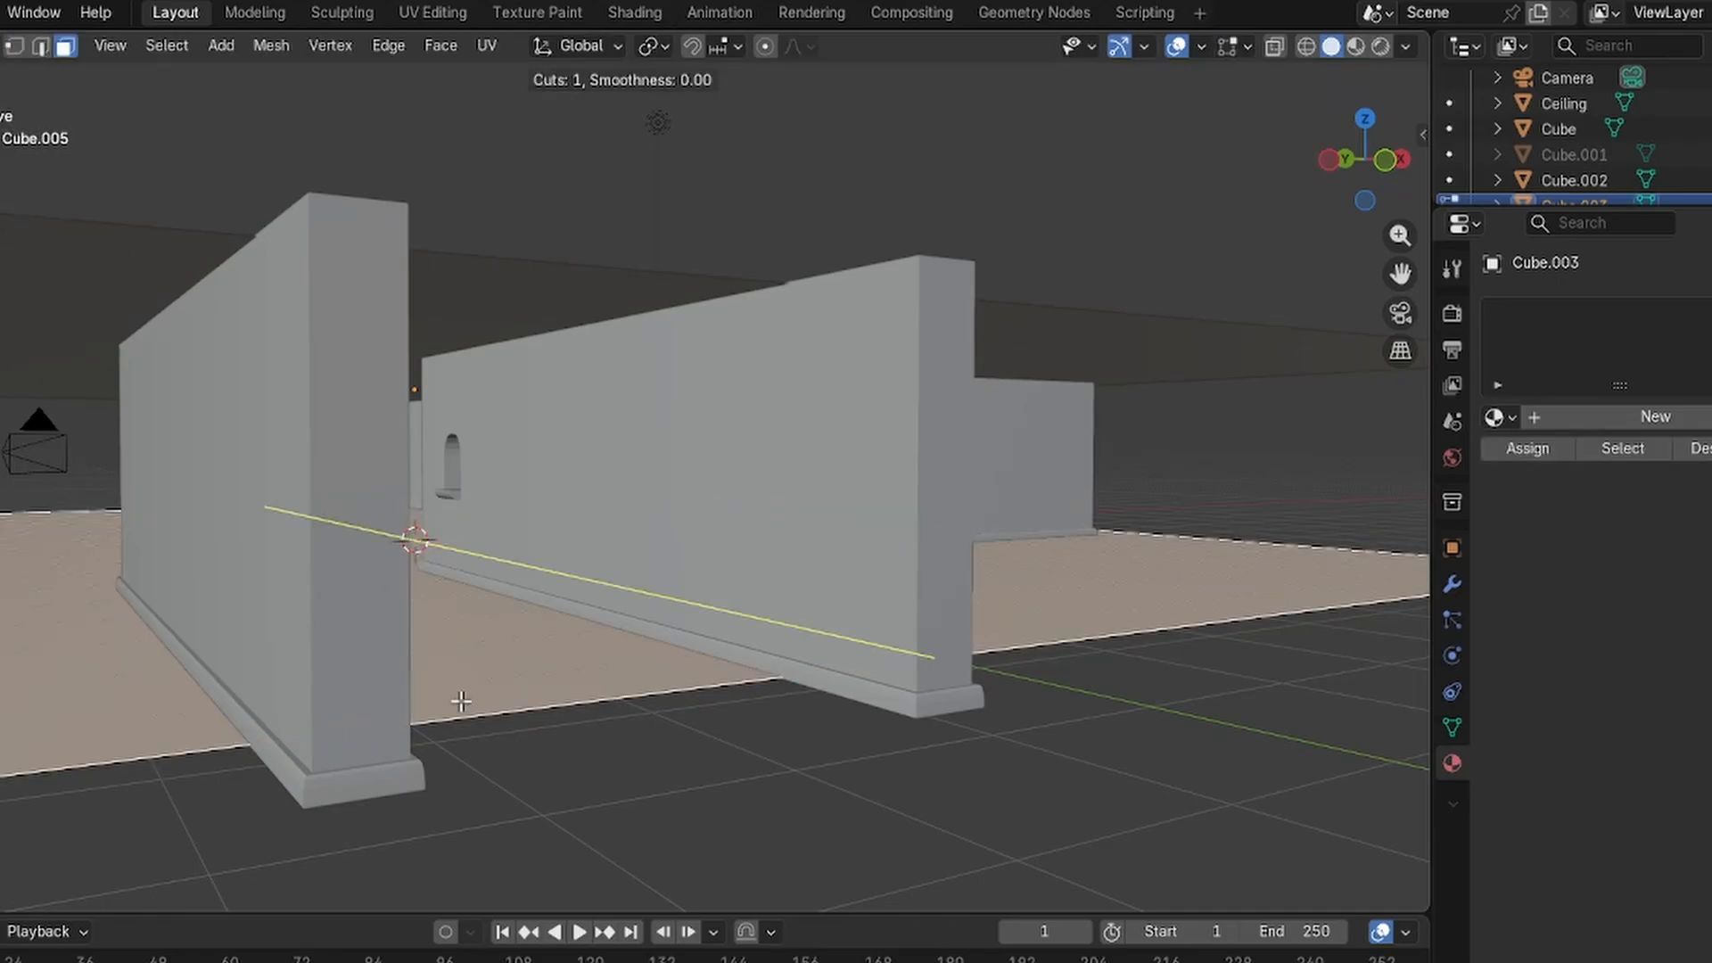
click(540, 685)
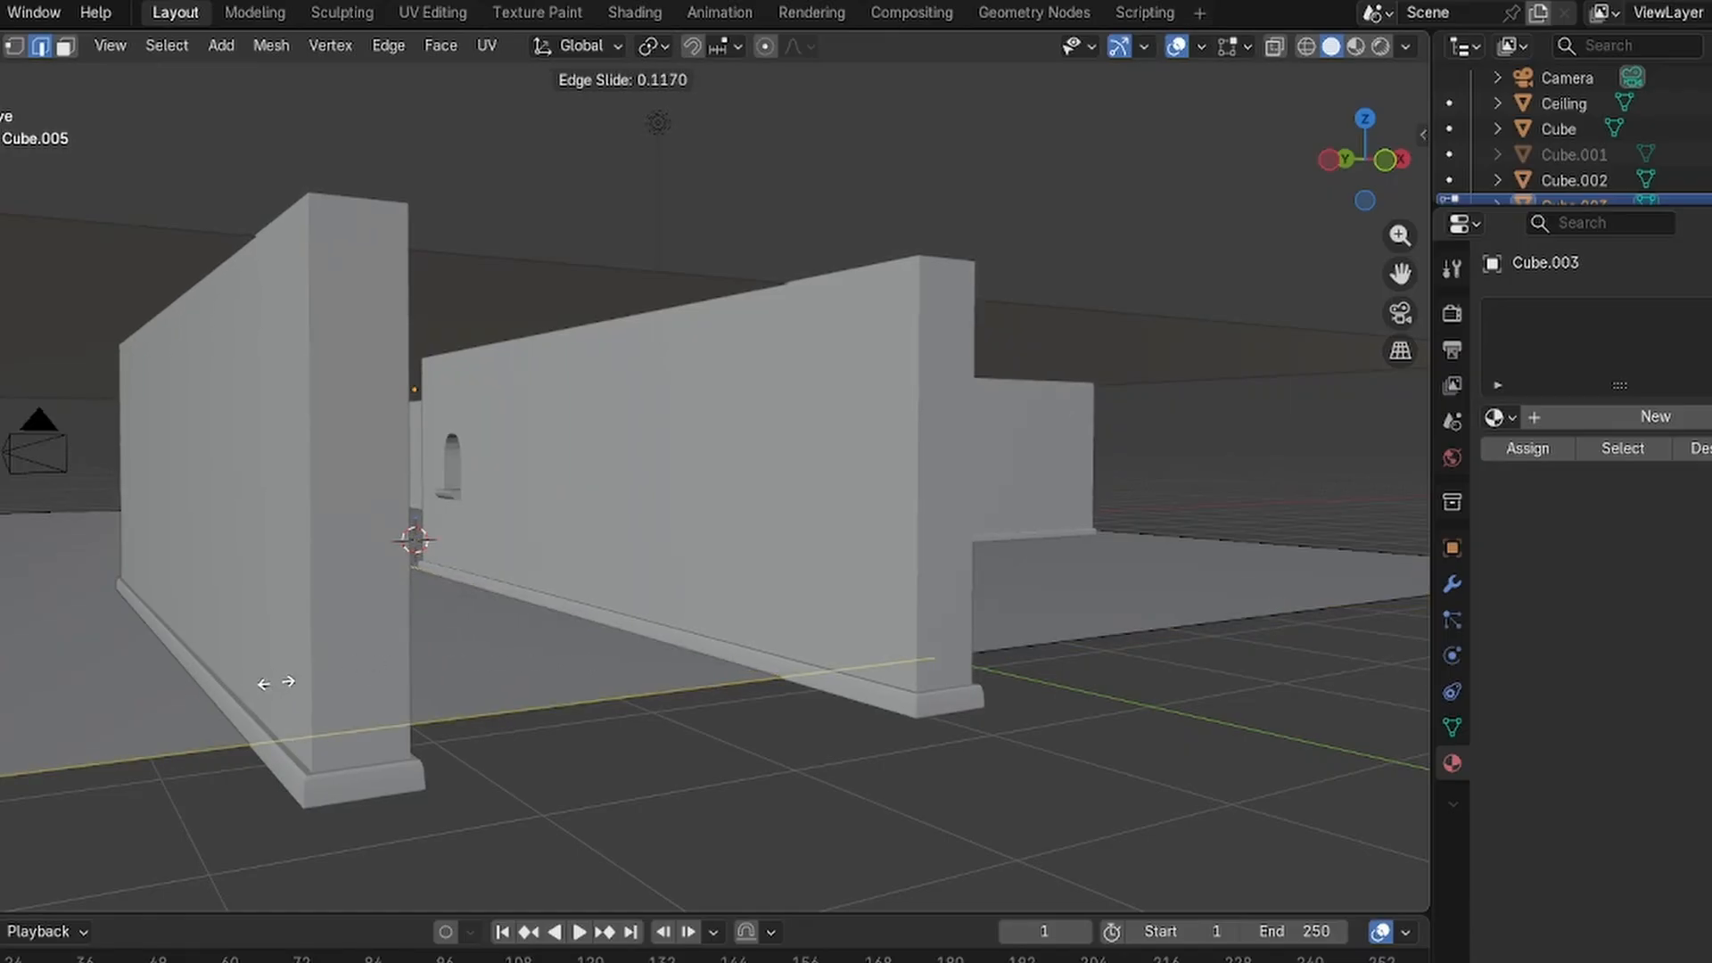
click(270, 685)
key(ctrl+r)
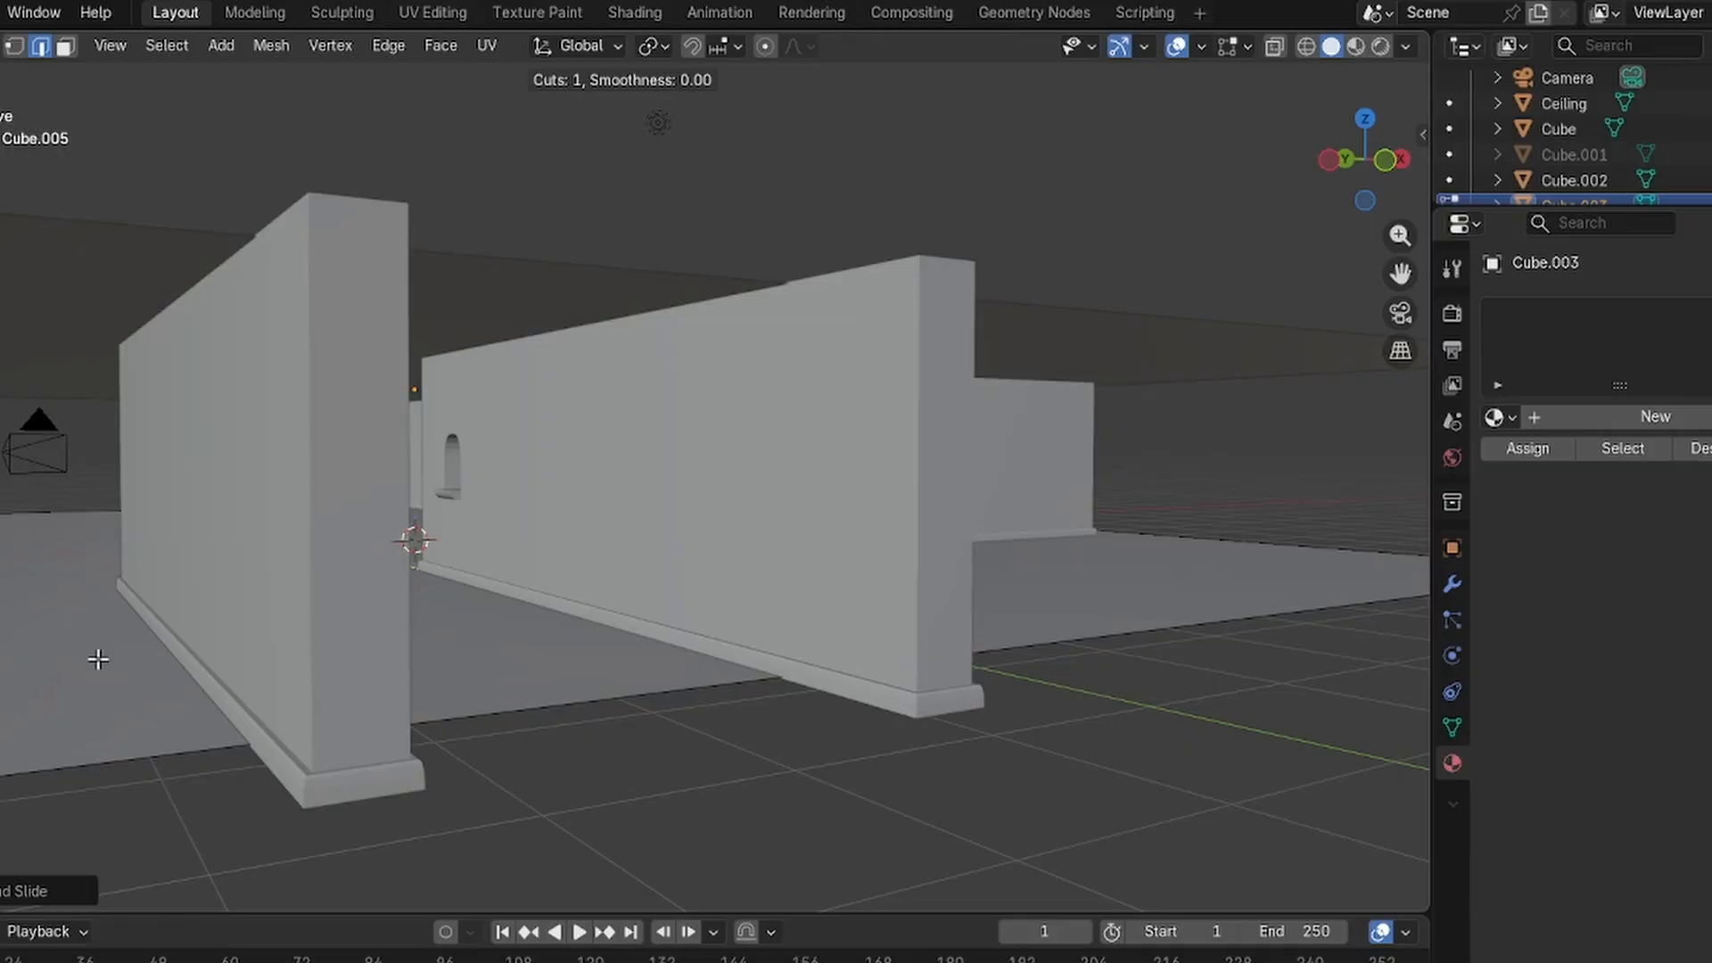
click(449, 709)
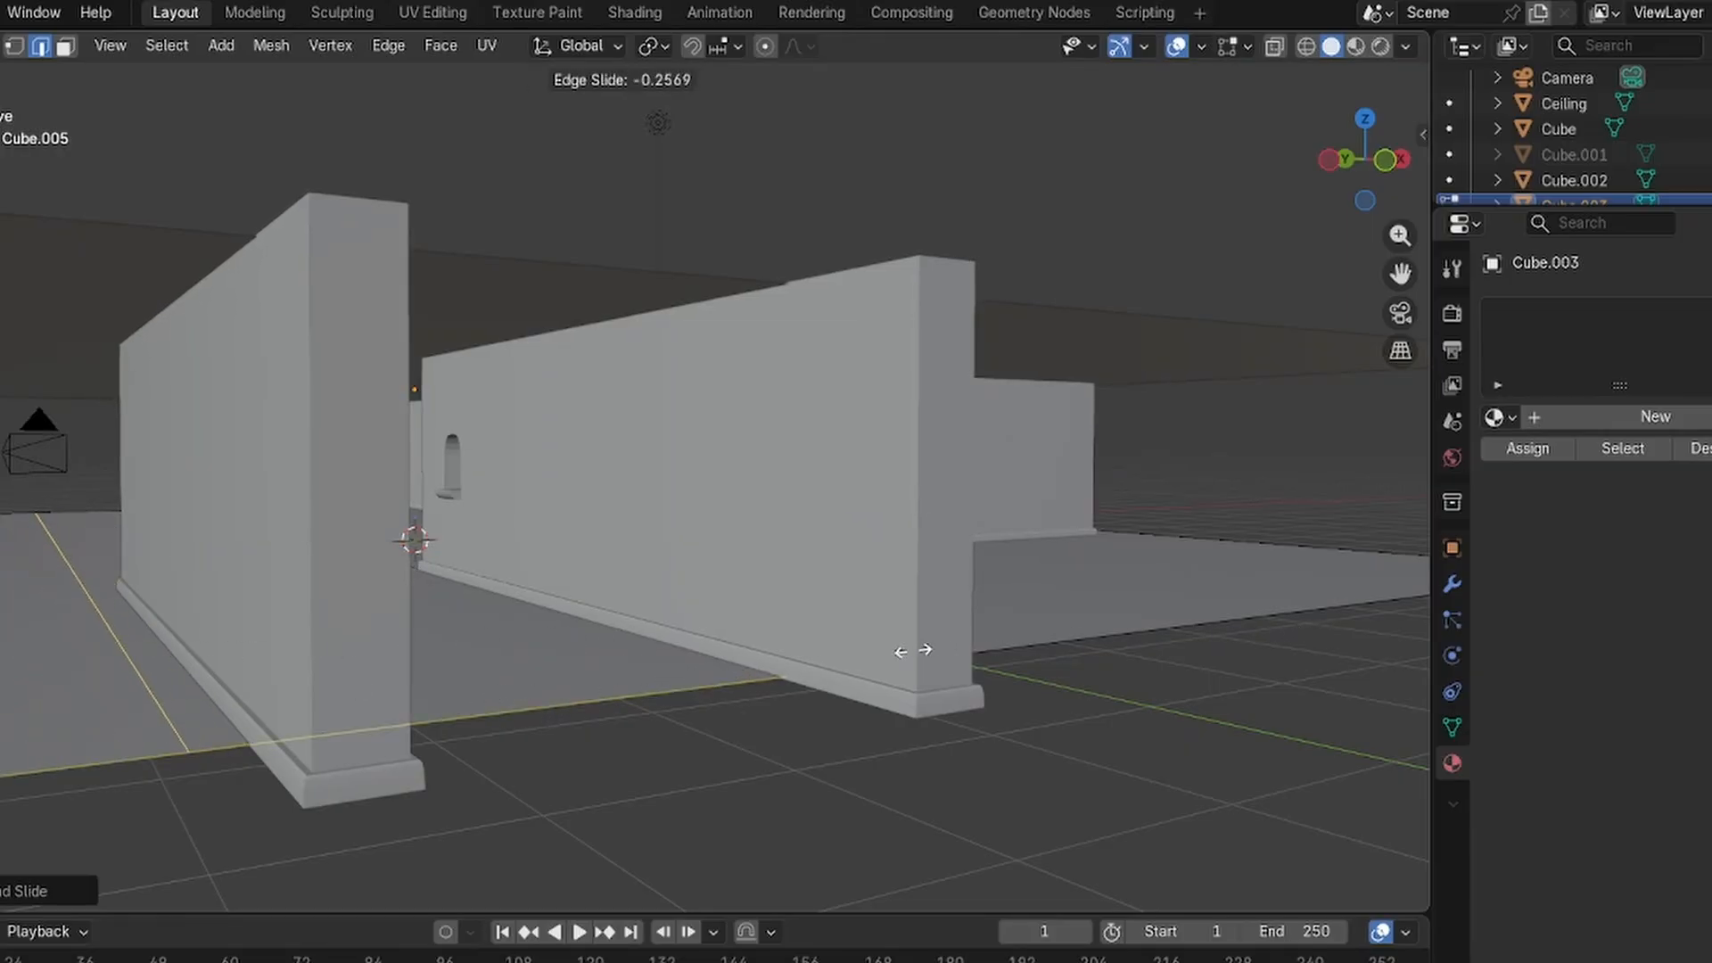
click(1096, 633)
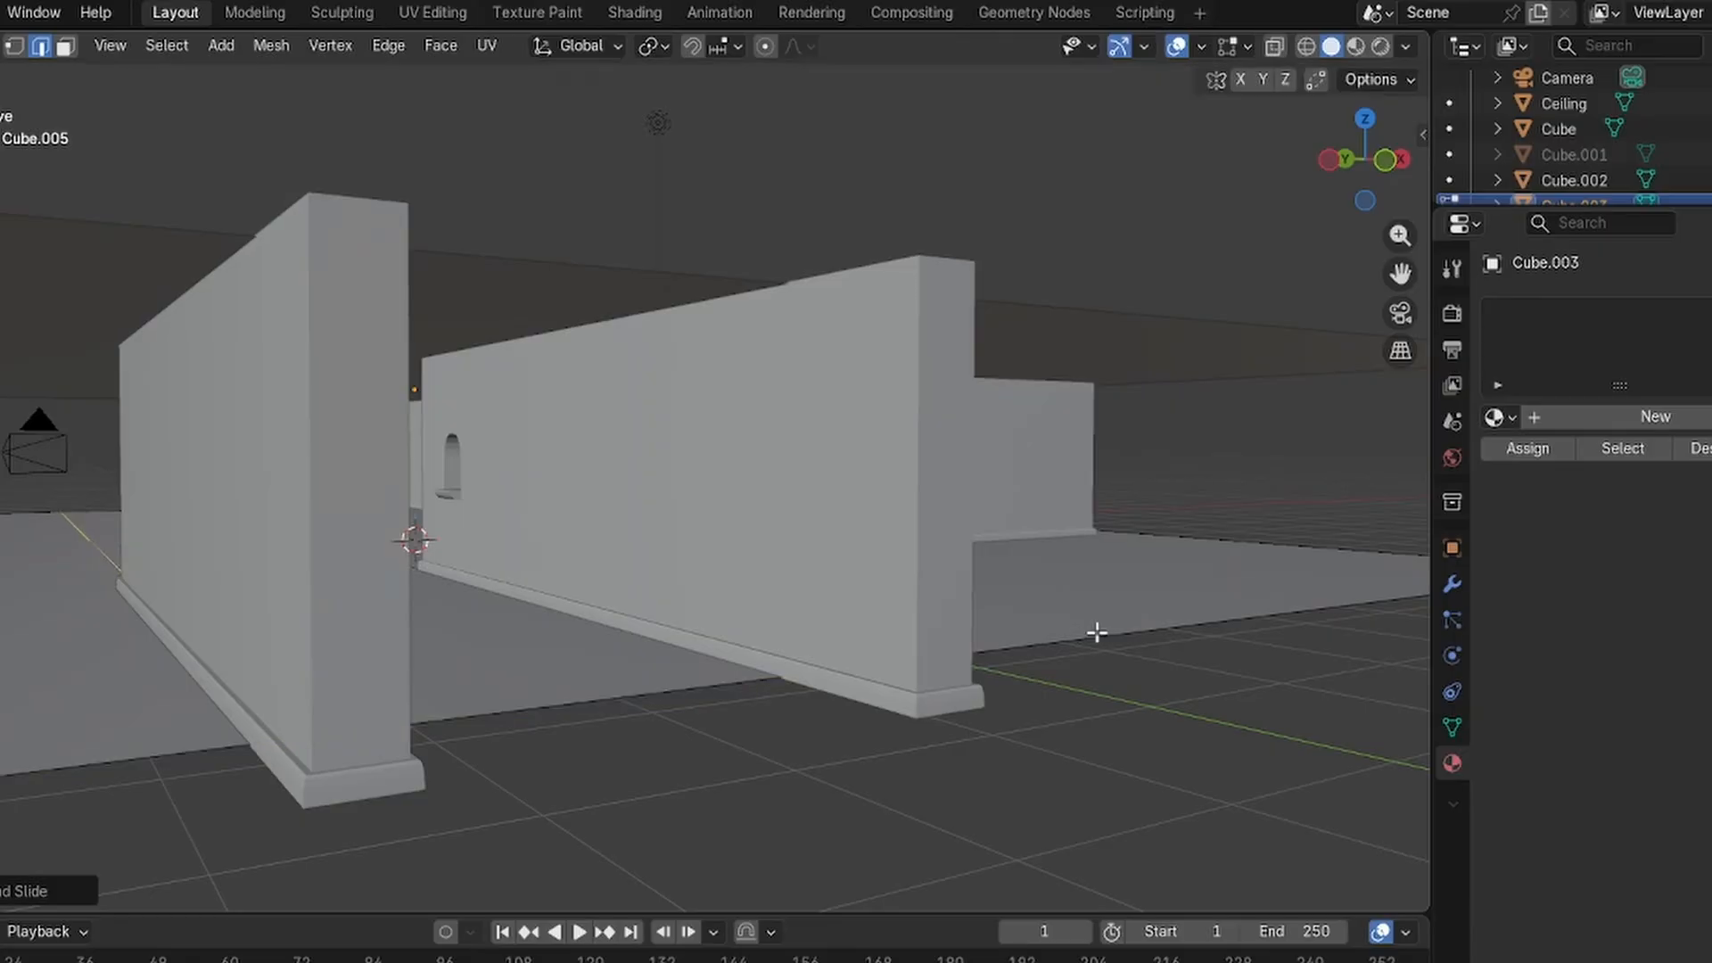
Extrude the floor edge between the two passage walls about 4.2 m along negative Y and return to Object Mode.
click(613, 700)
key(g)
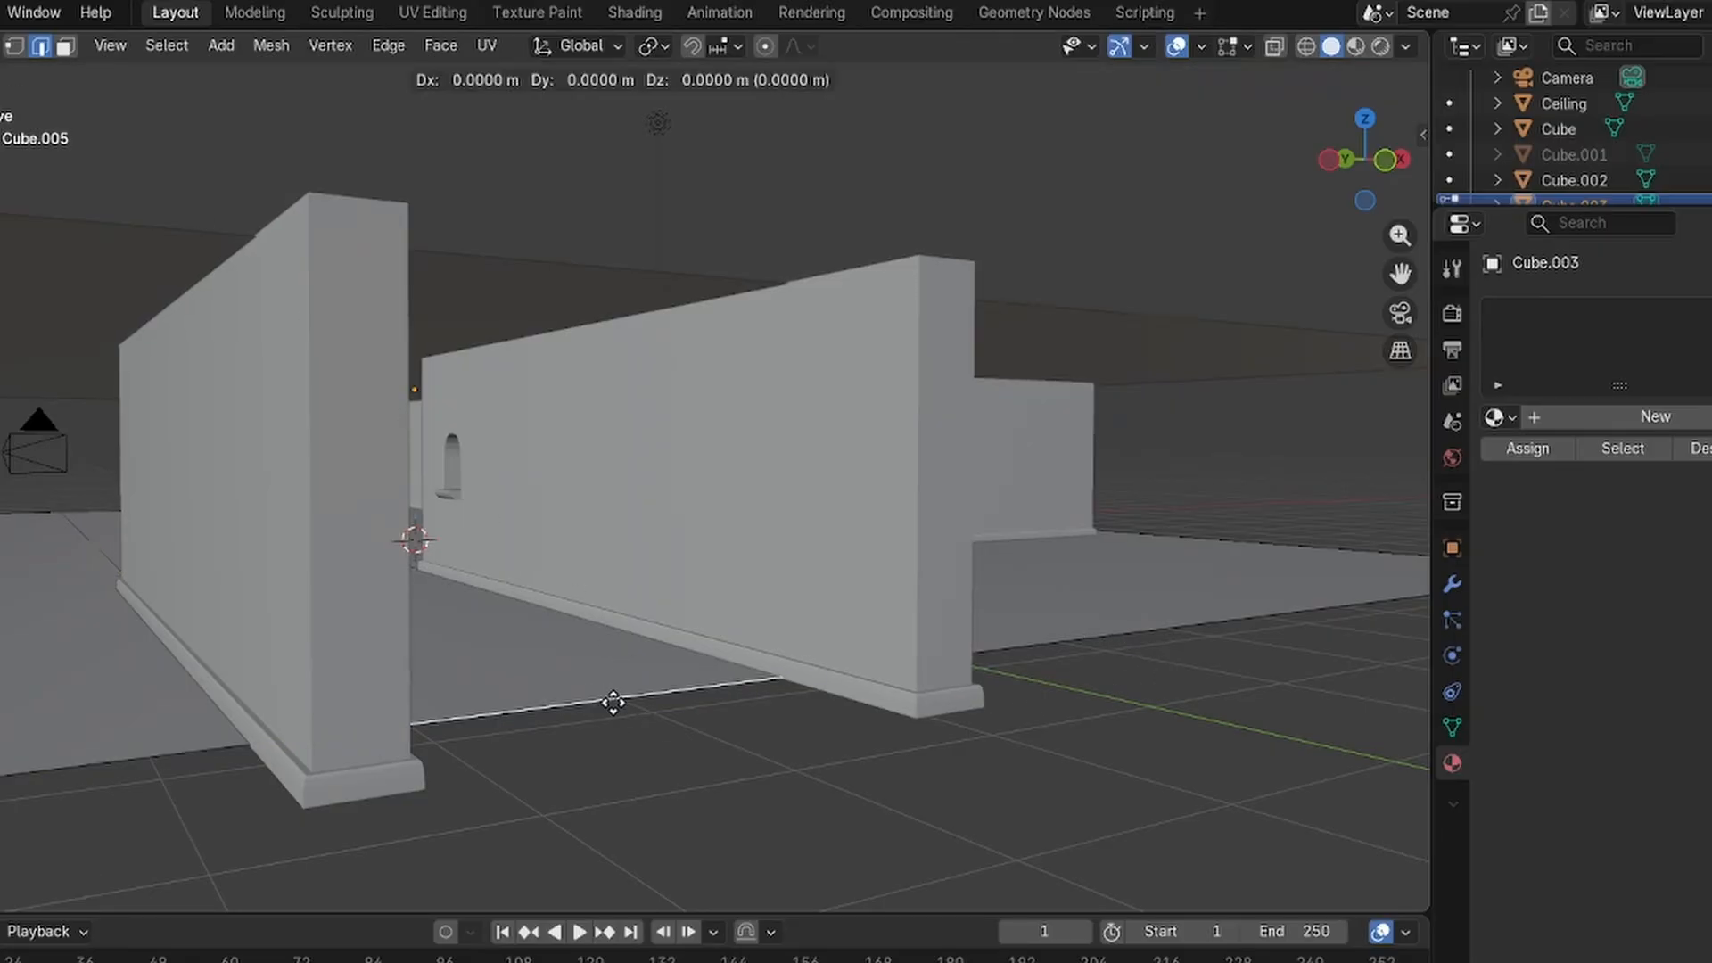
key(y)
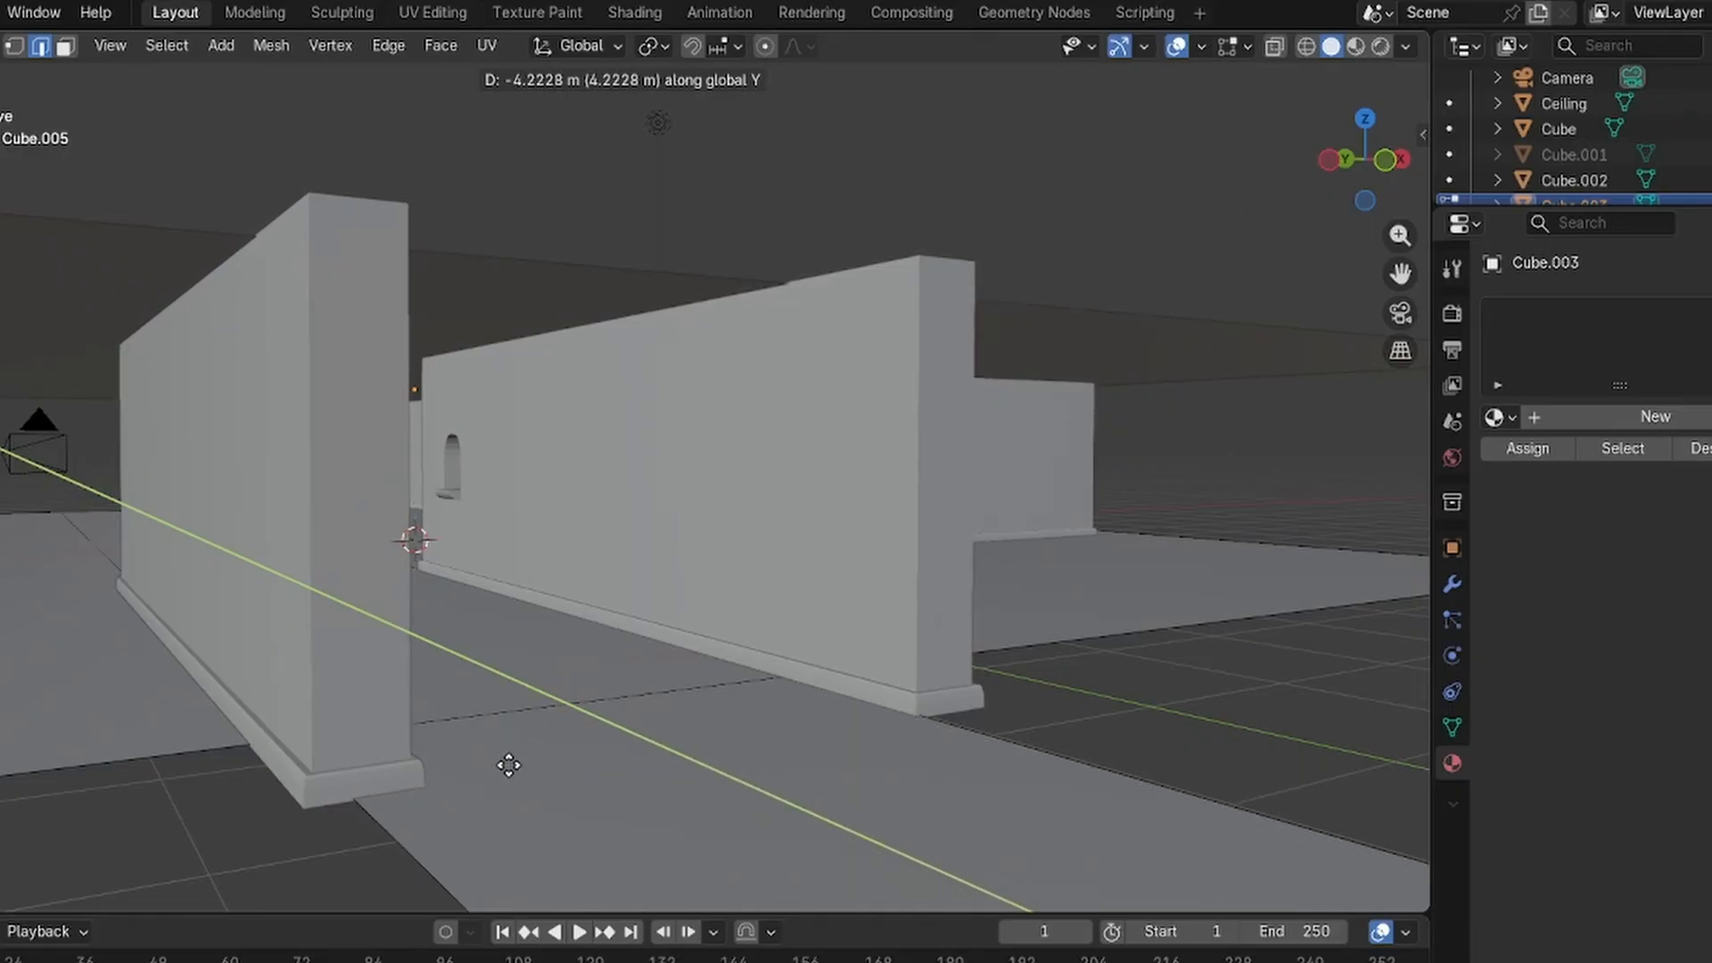
click(484, 711)
scroll(653, 778, down, 9)
scroll(692, 650, up, 11)
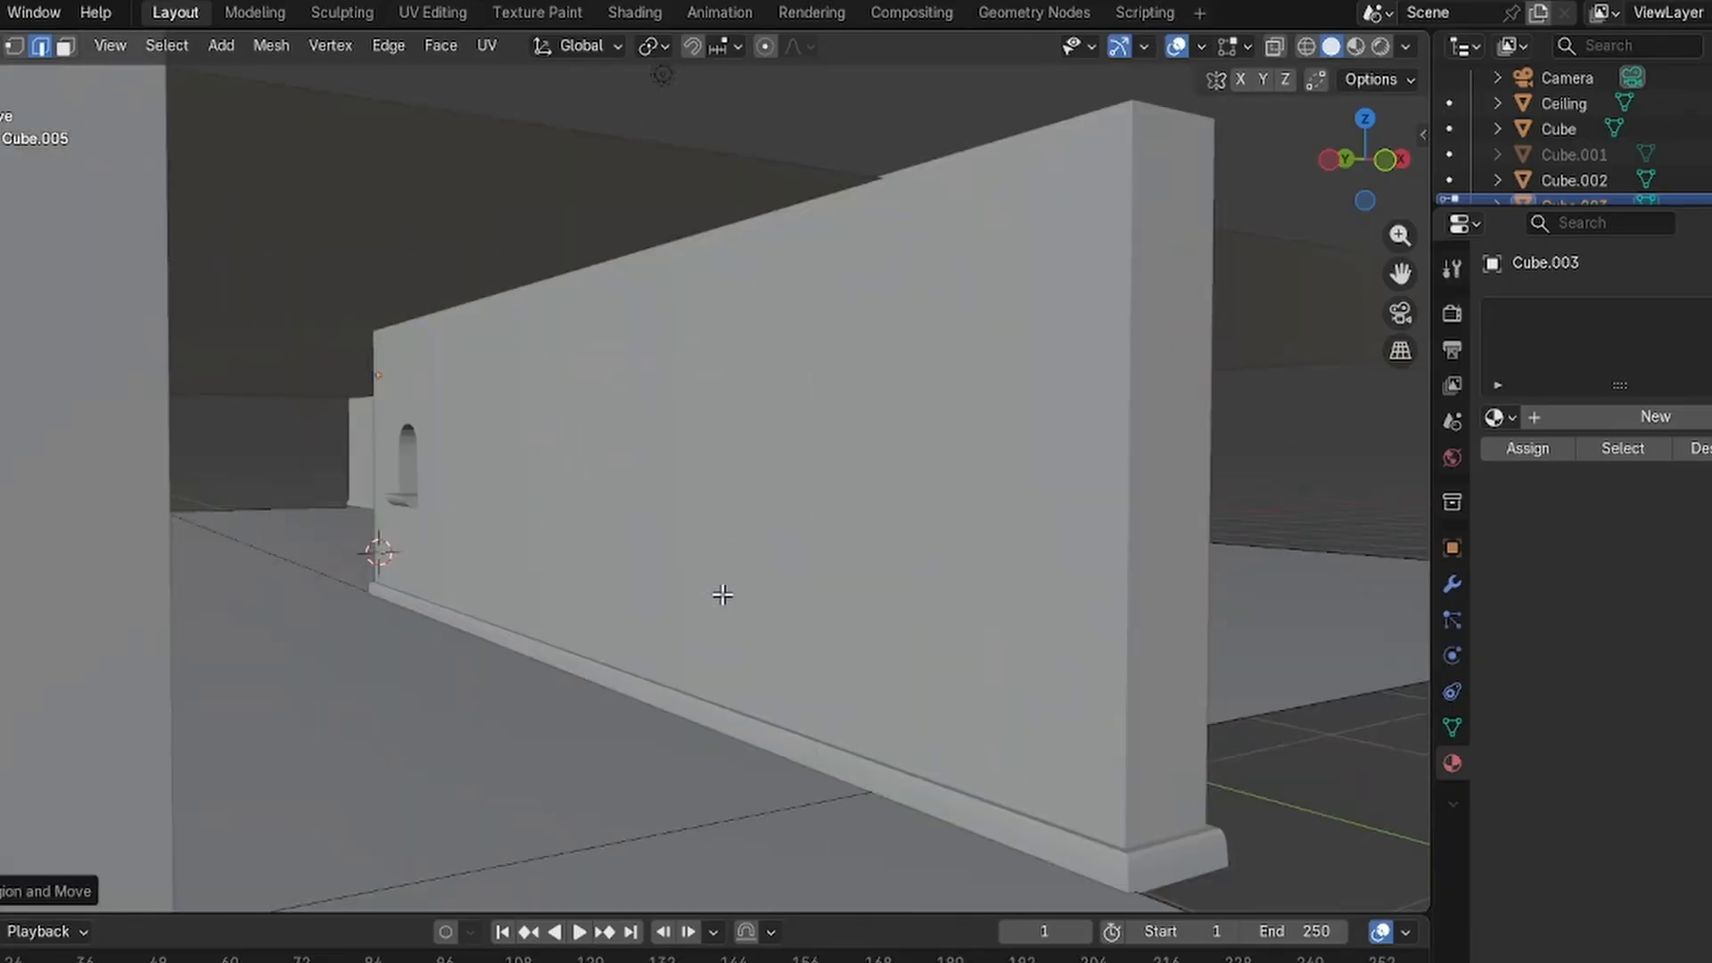
scroll(726, 597, down, 2)
click(953, 585)
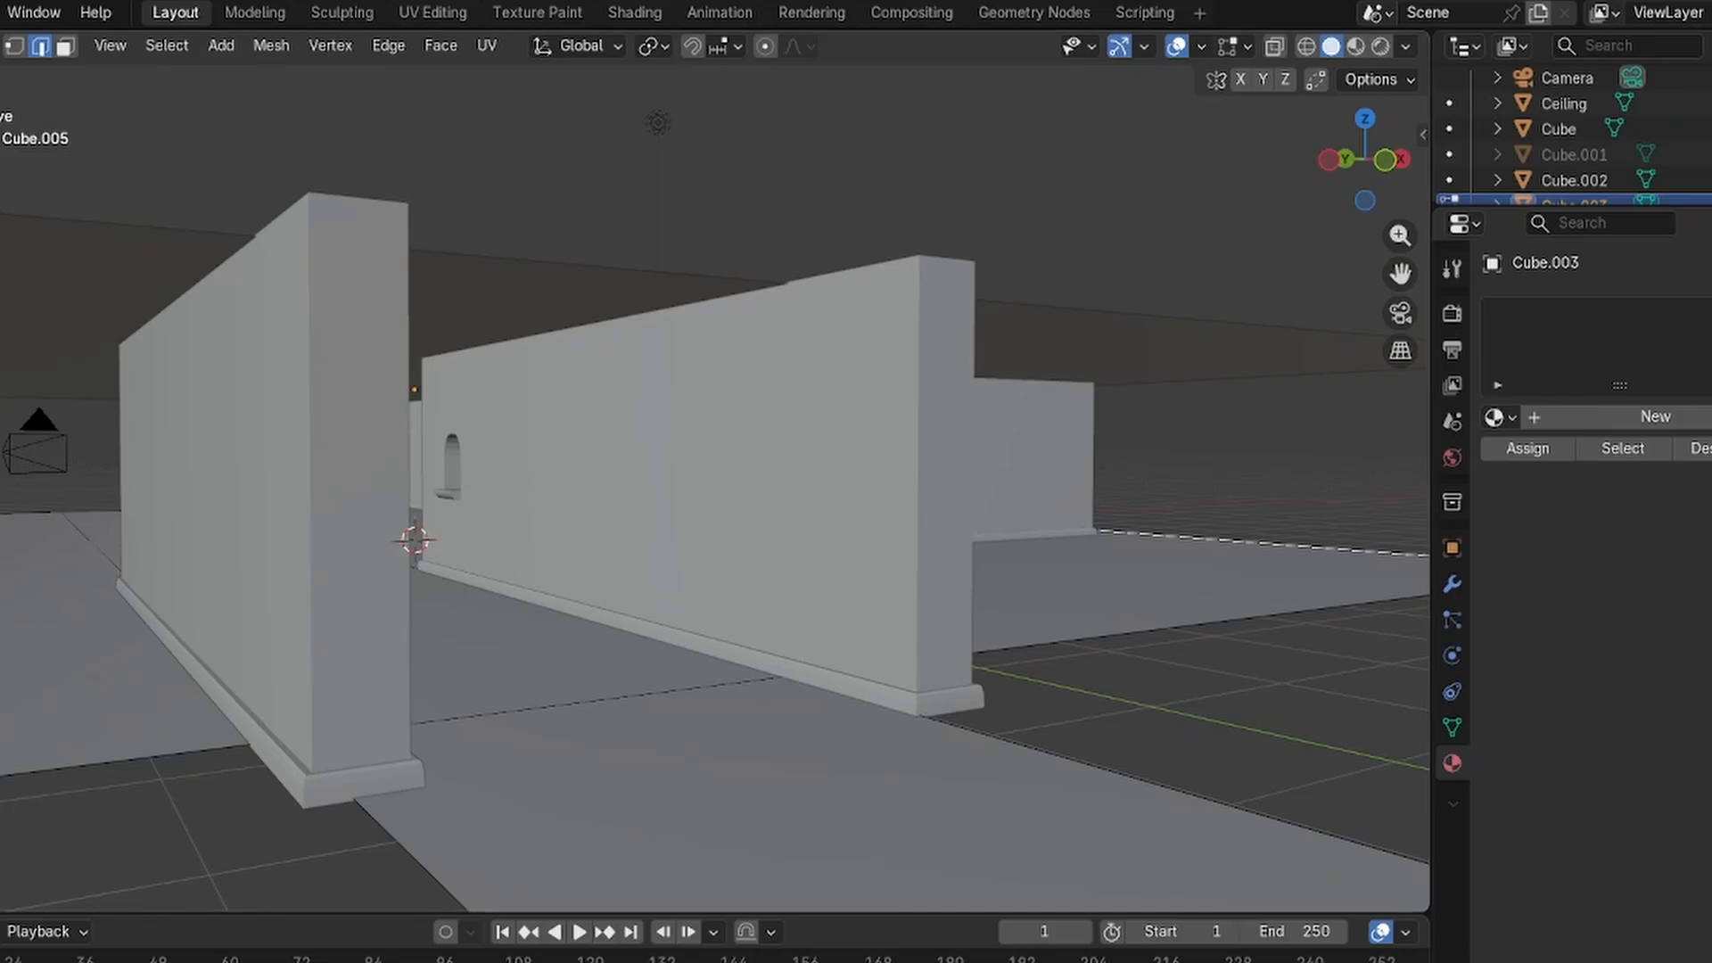
click(2, 46)
click(17, 77)
Edit the wall named Cube and select its outer end face together with the baseboard's end faces.
click(297, 405)
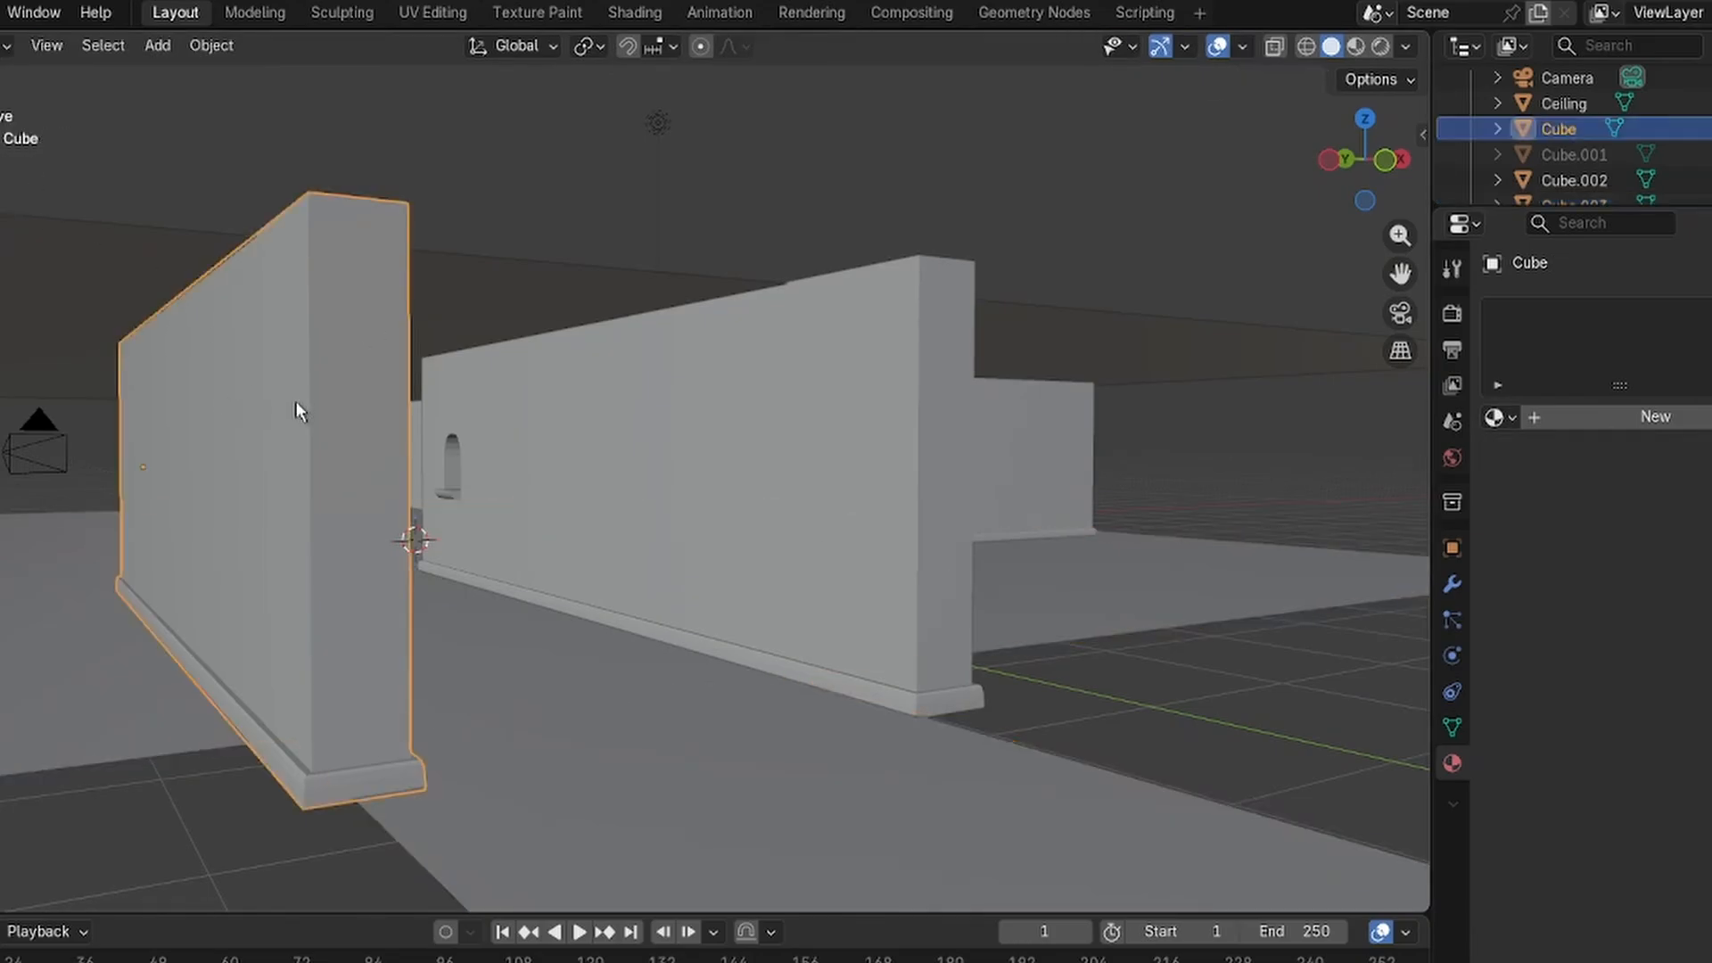
click(2, 46)
click(18, 100)
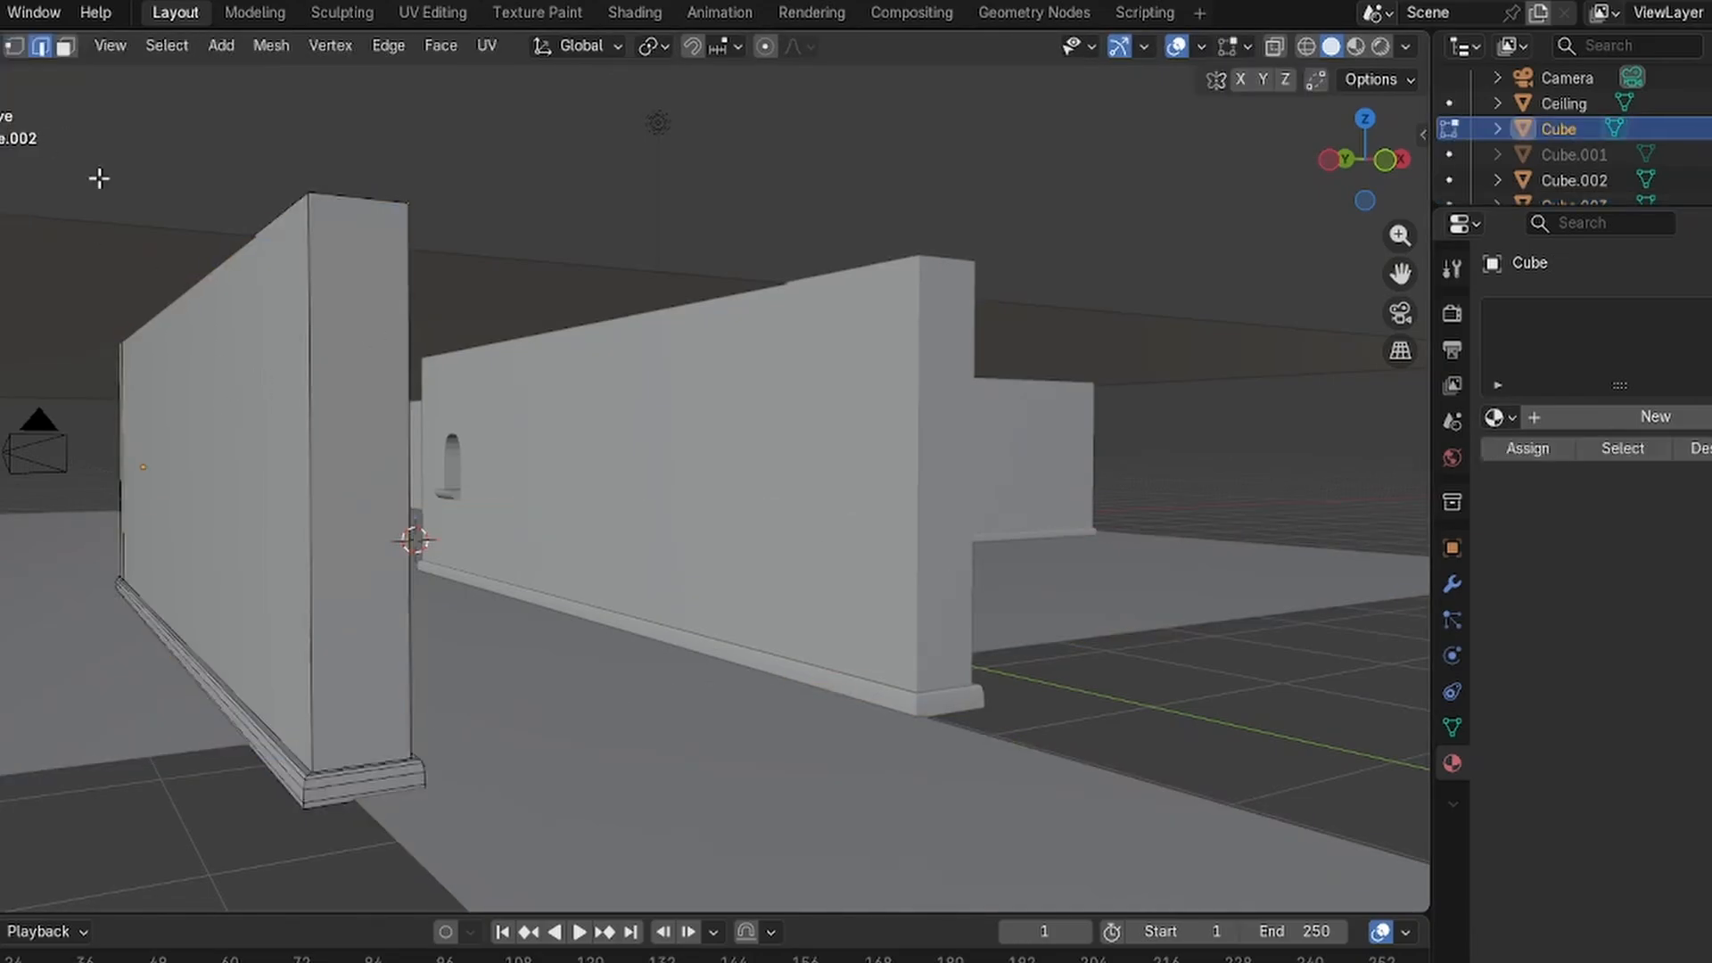
drag(321, 584, 374, 828)
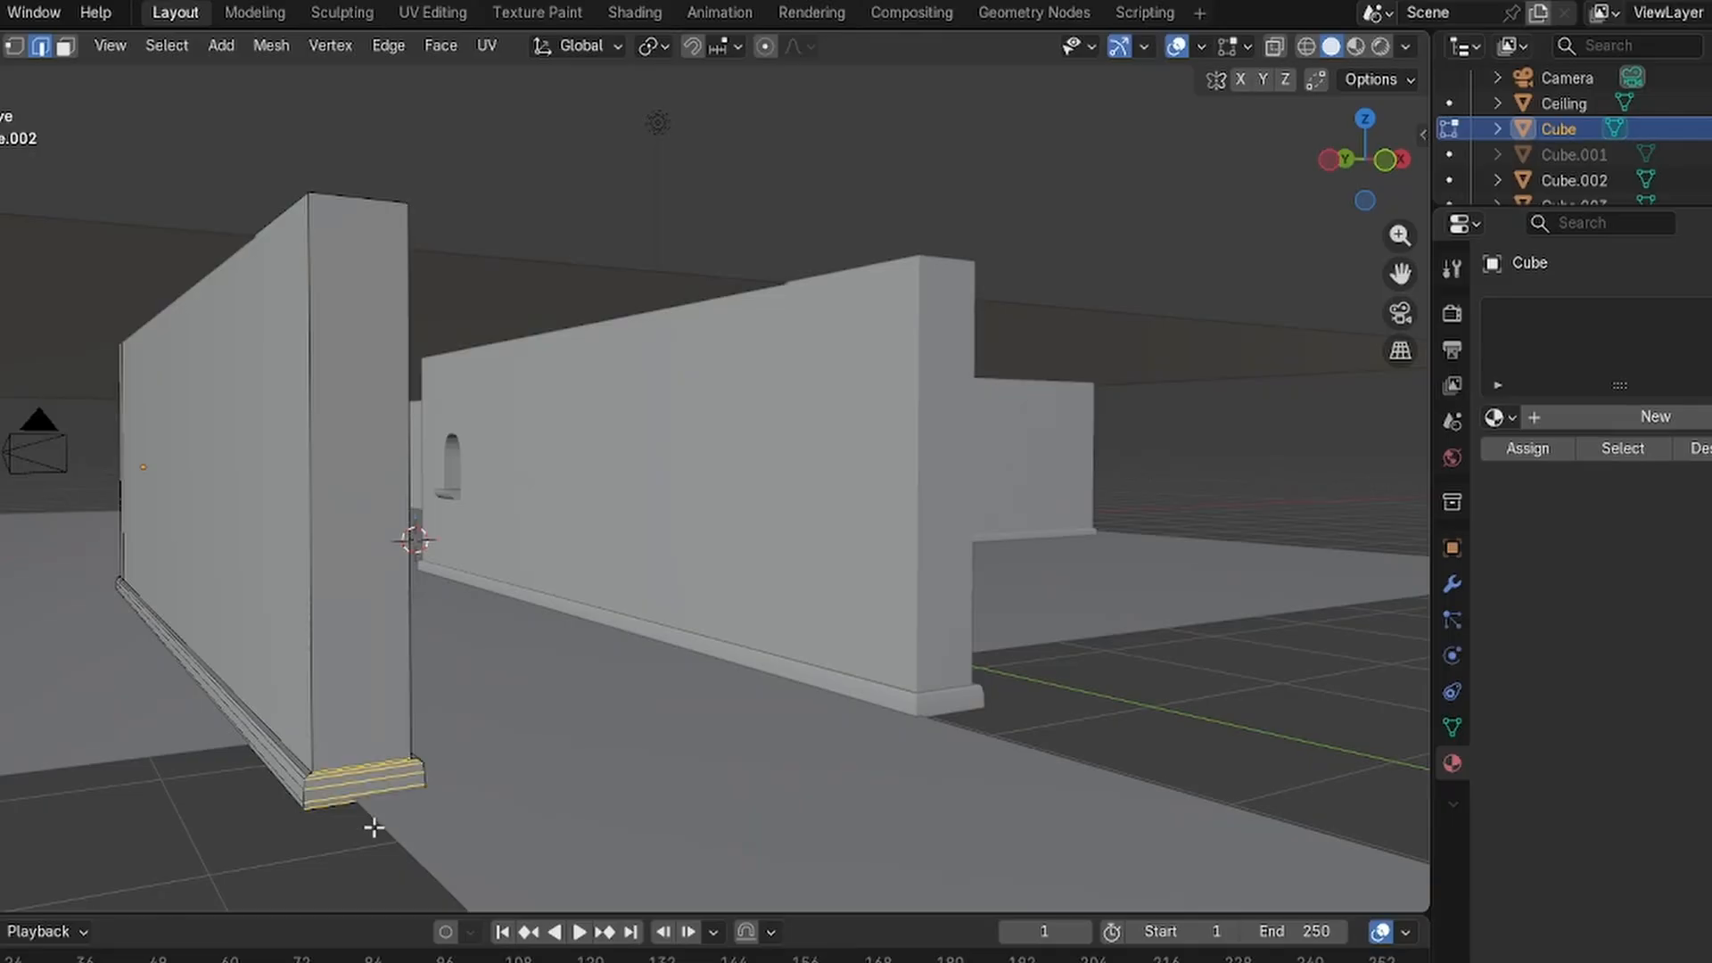
click(65, 45)
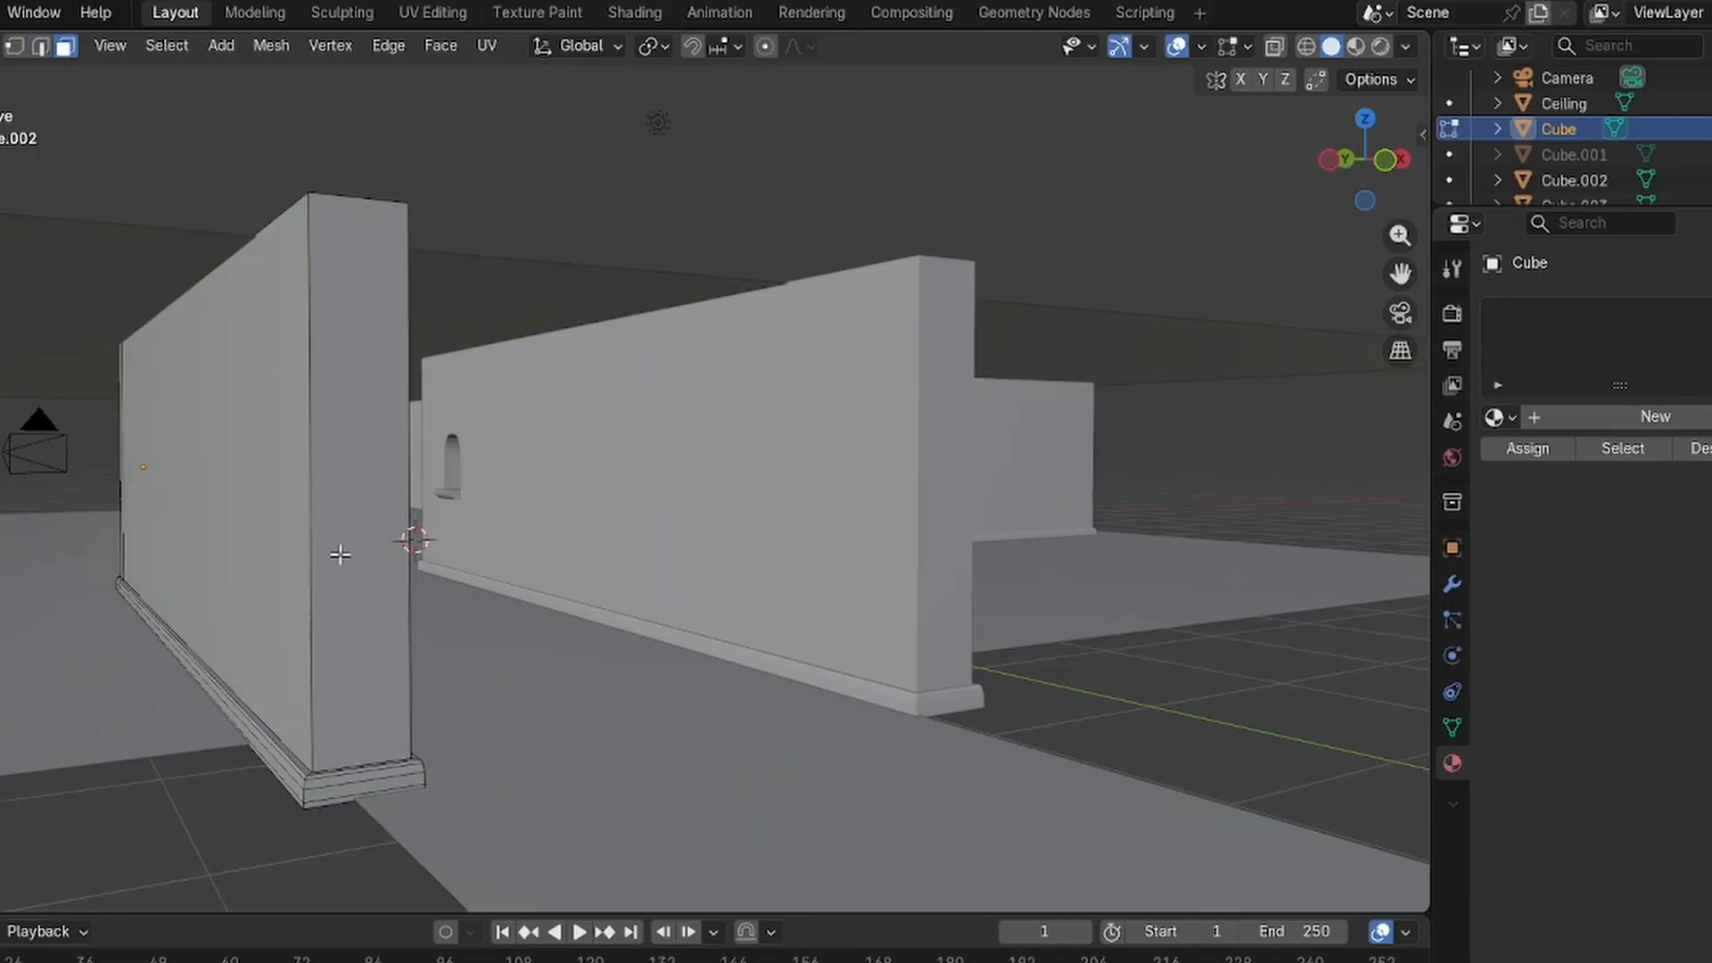
drag(341, 561, 415, 887)
Extrude the selected wall and baseboard end faces about 4.23 m along negative Y and return to Object Mode.
scroll(447, 843, down, 3)
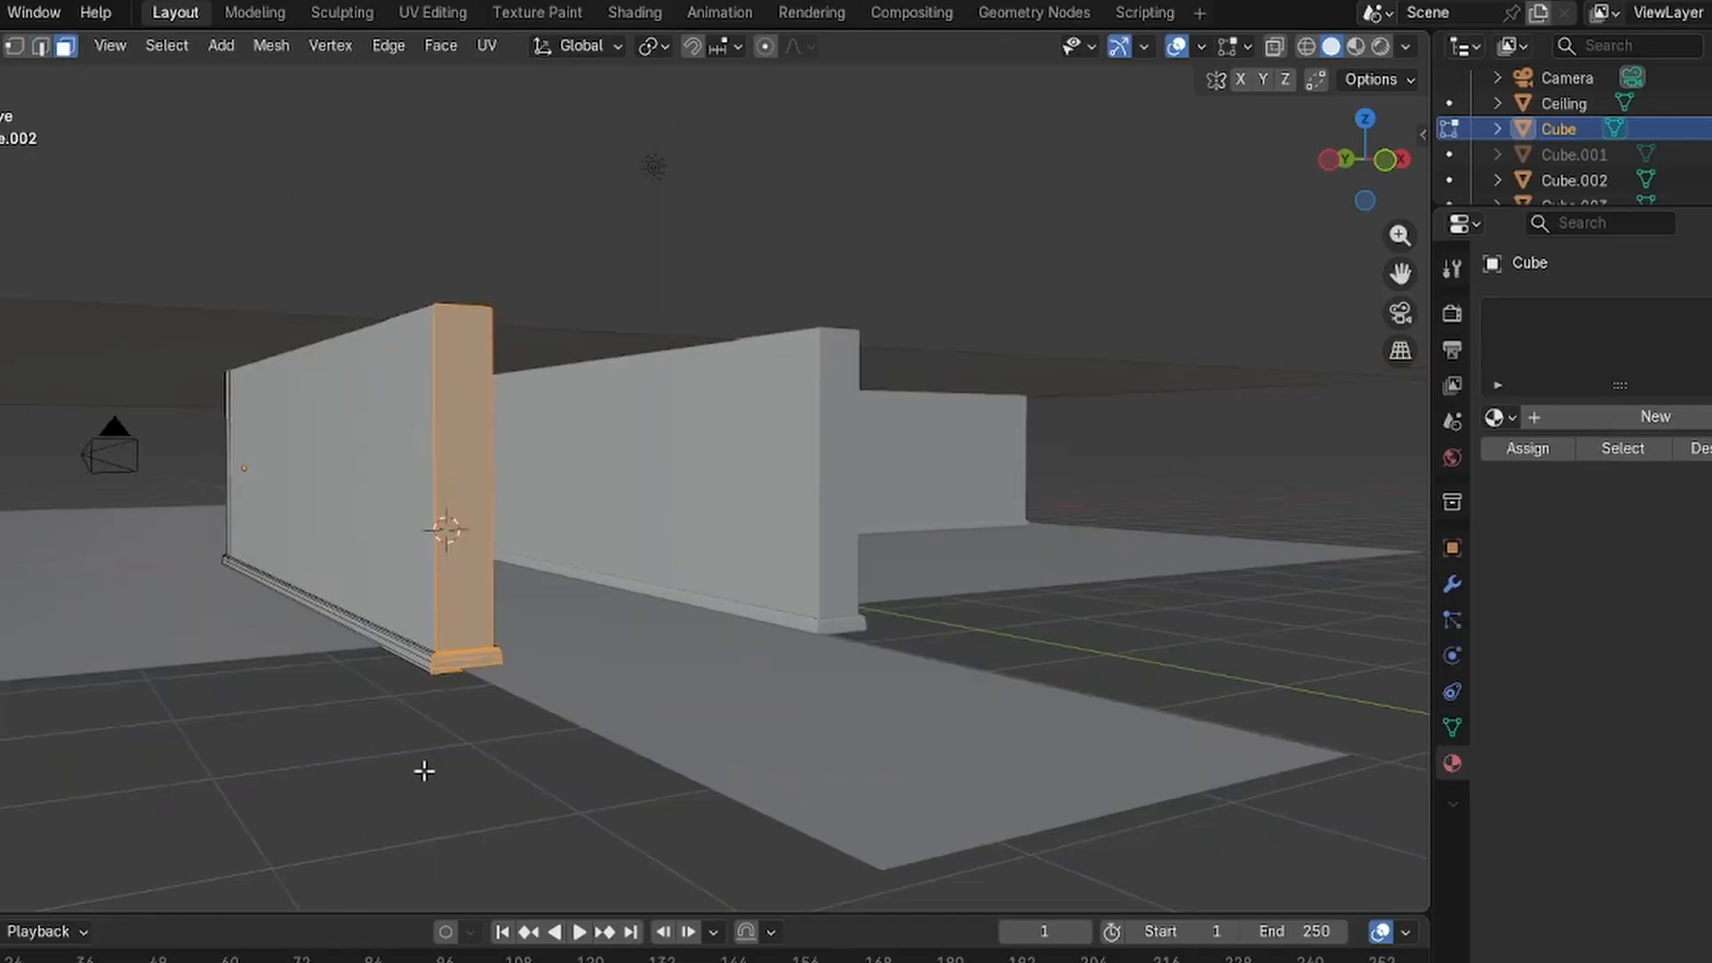
middle_drag(420, 768, 439, 726)
key(e)
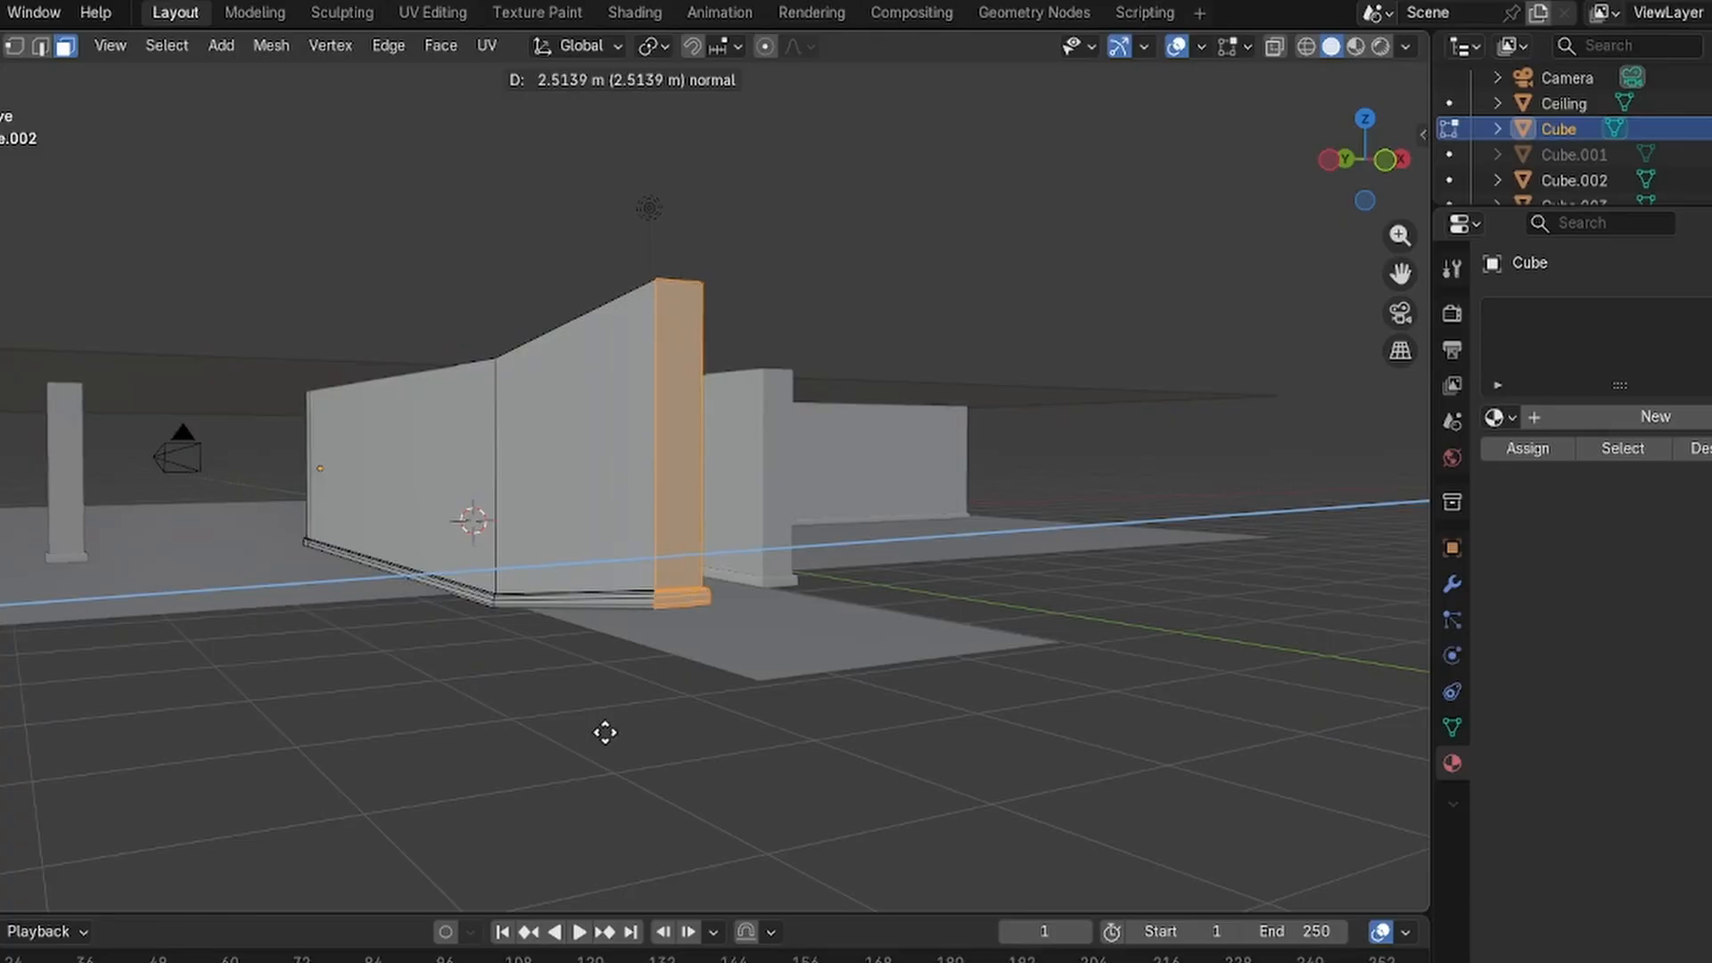
key(x)
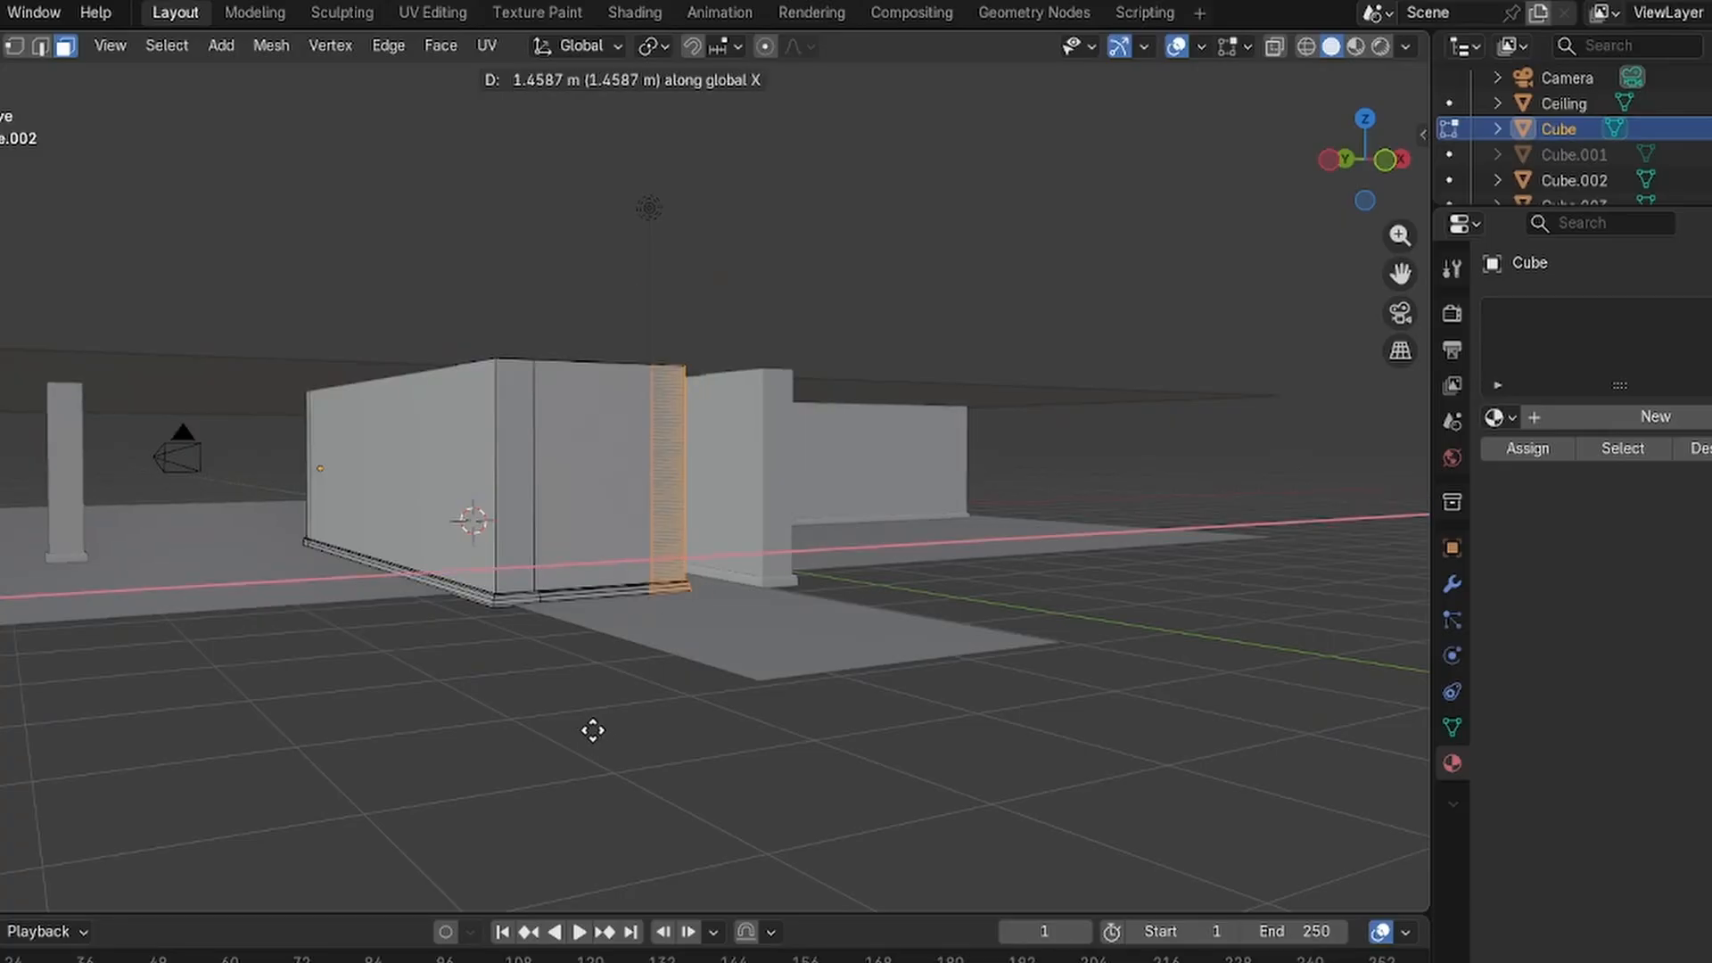
key(y)
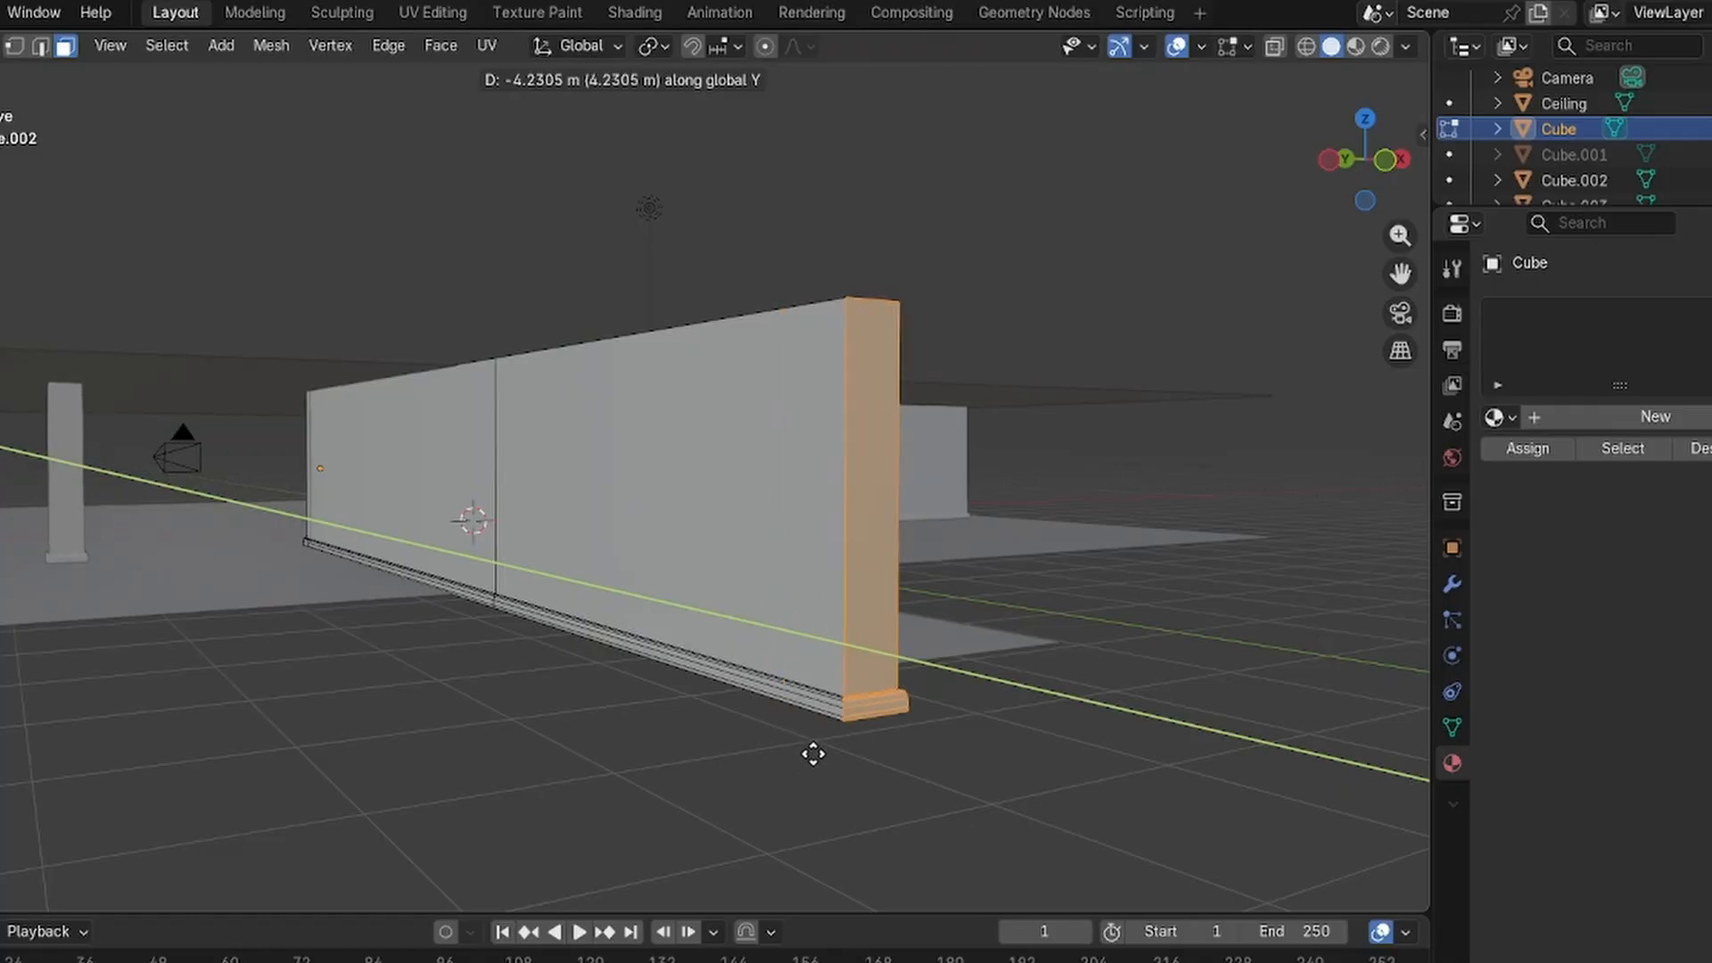
click(813, 754)
click(1111, 667)
middle_drag(1181, 658, 1124, 660)
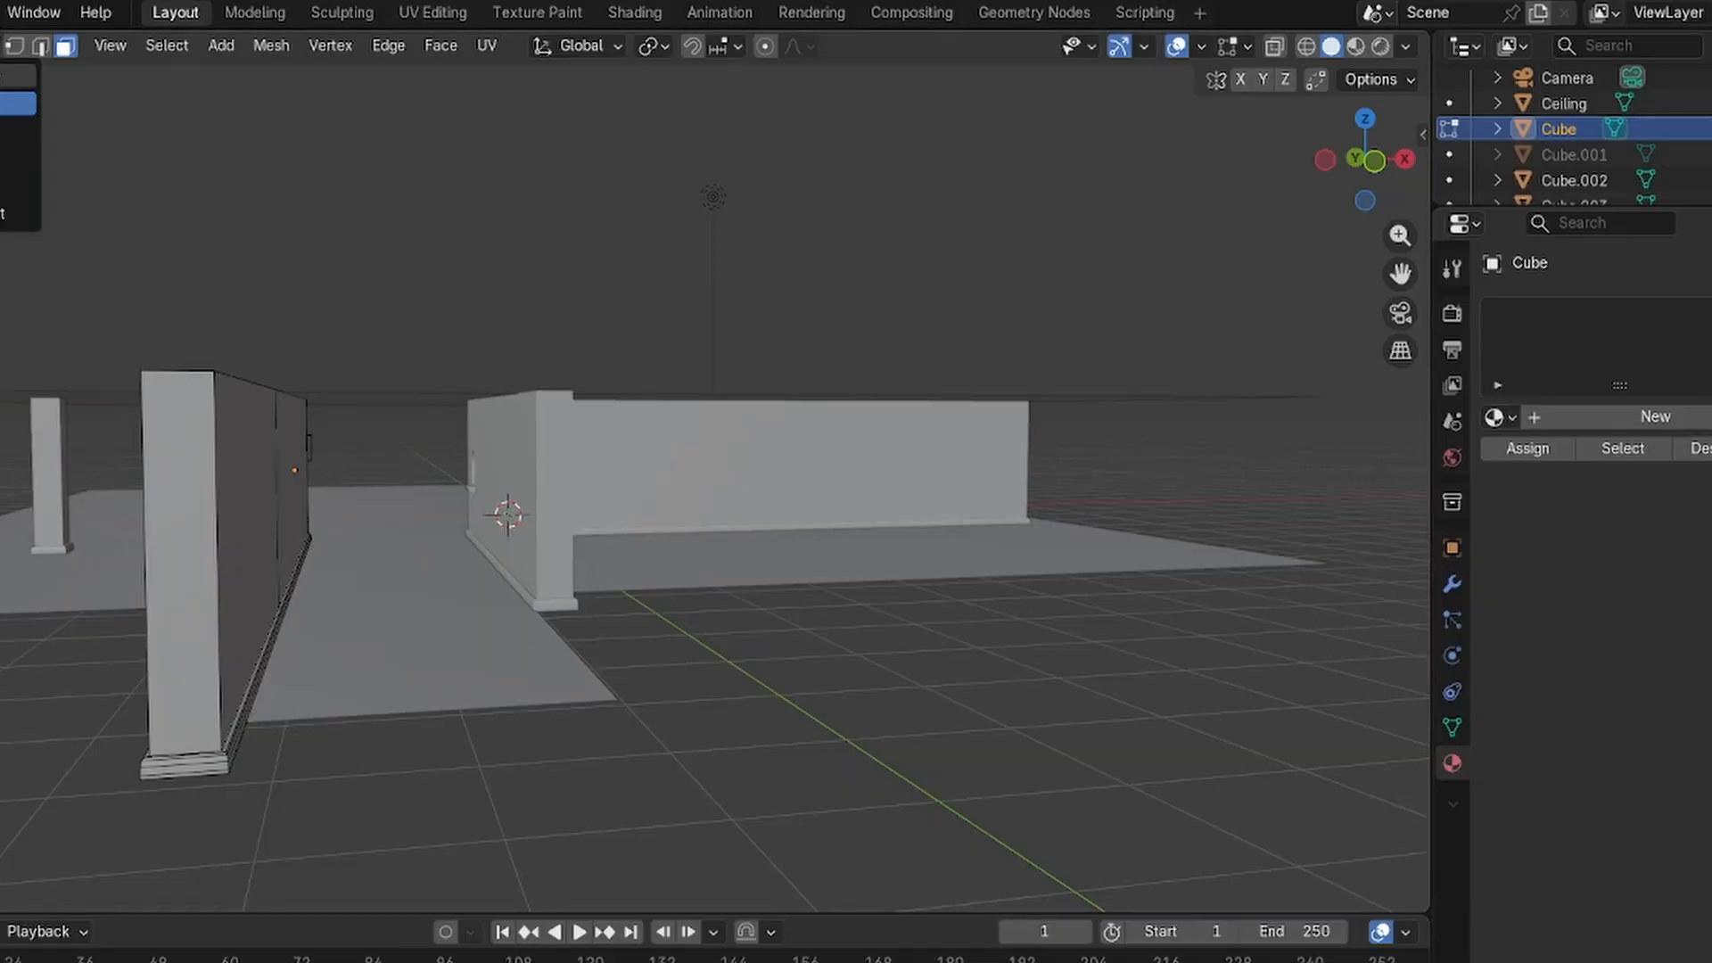
key(Tab)
Extrude the outer end of wall Cube.007 with its baseboard along negative Y and clear the selection.
click(550, 559)
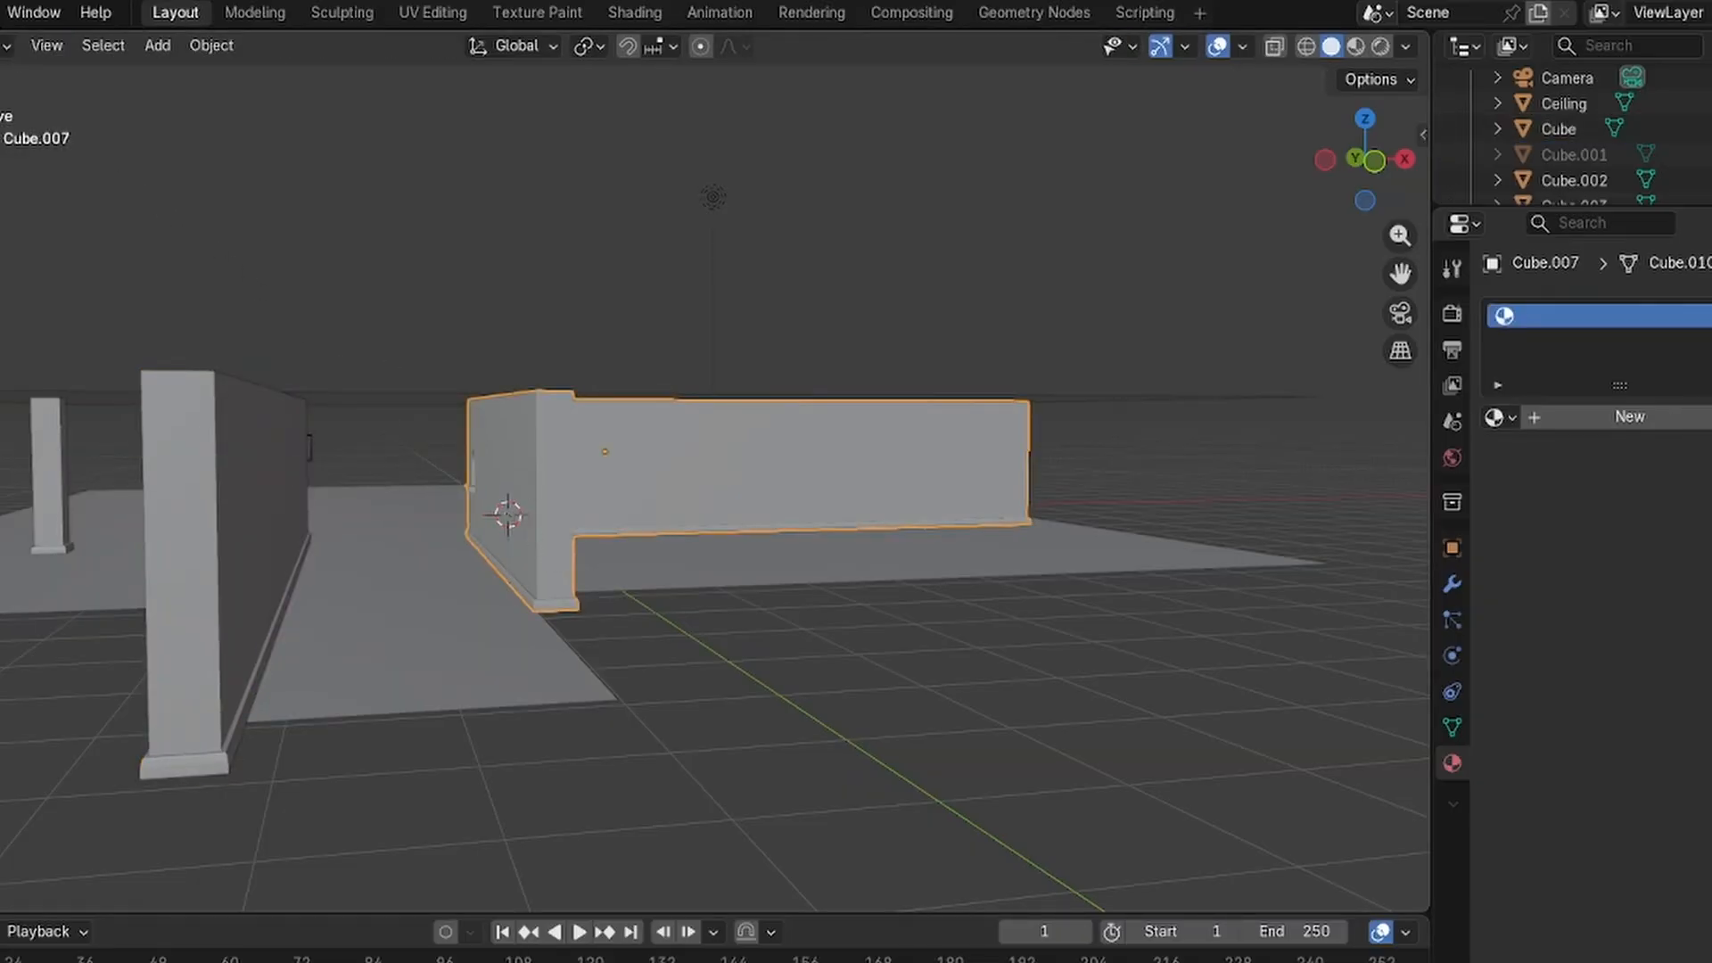
key(Tab)
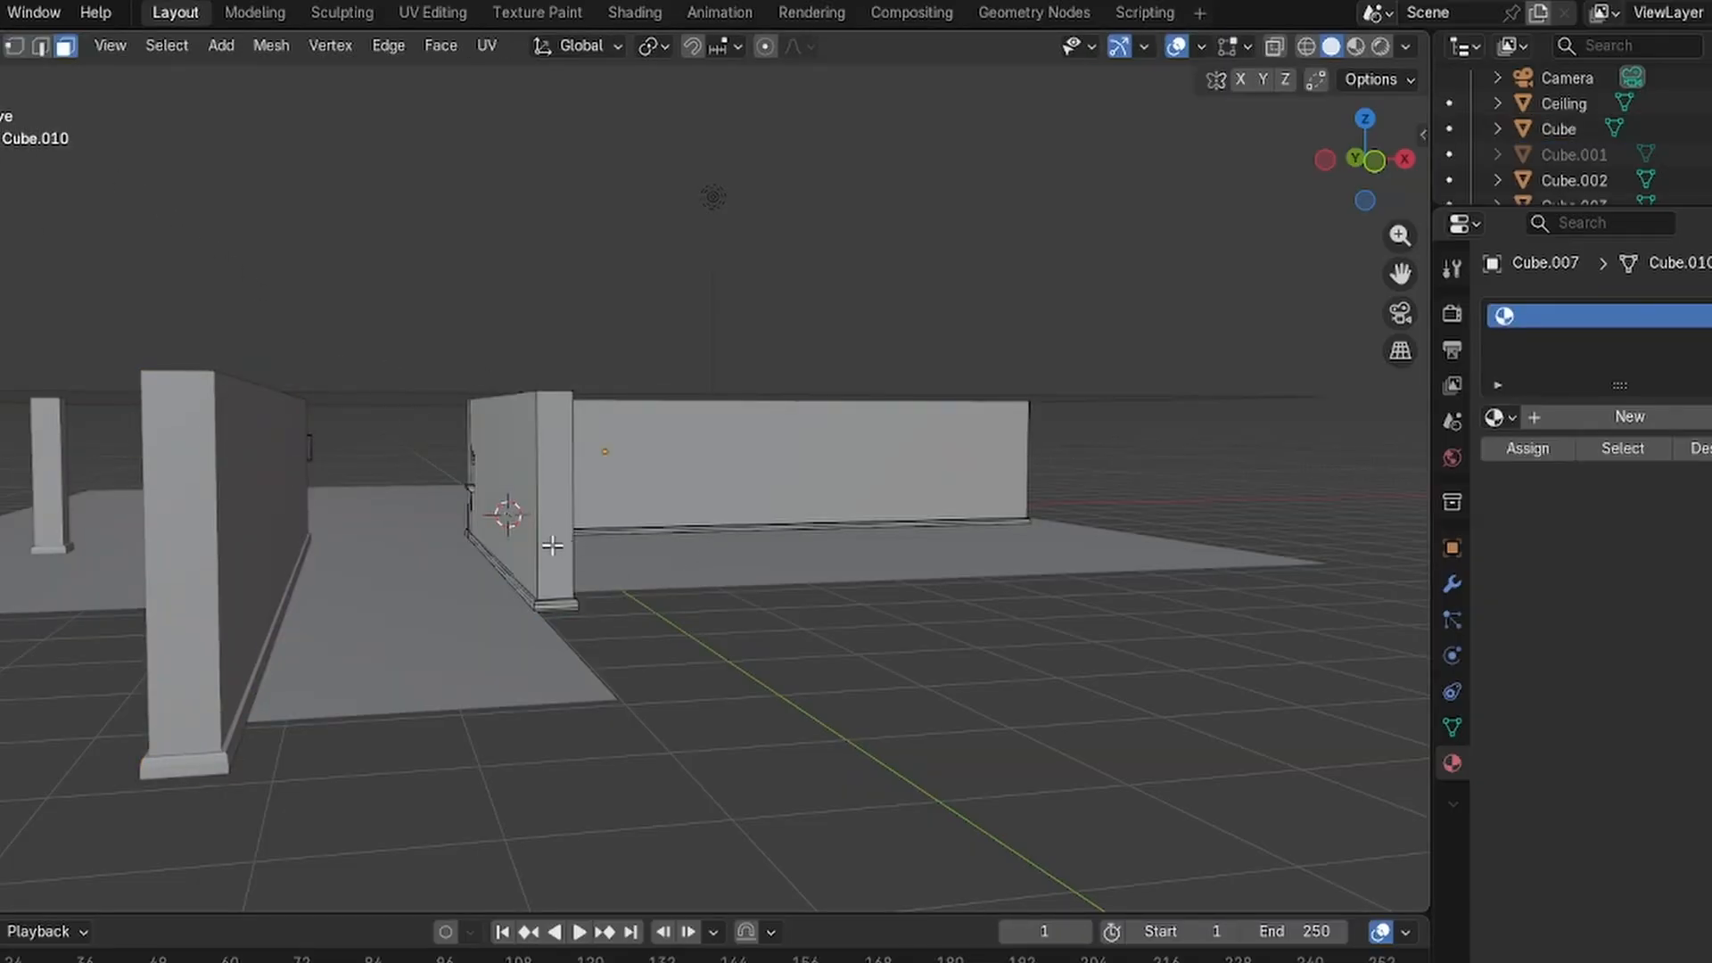
key(l)
key(e)
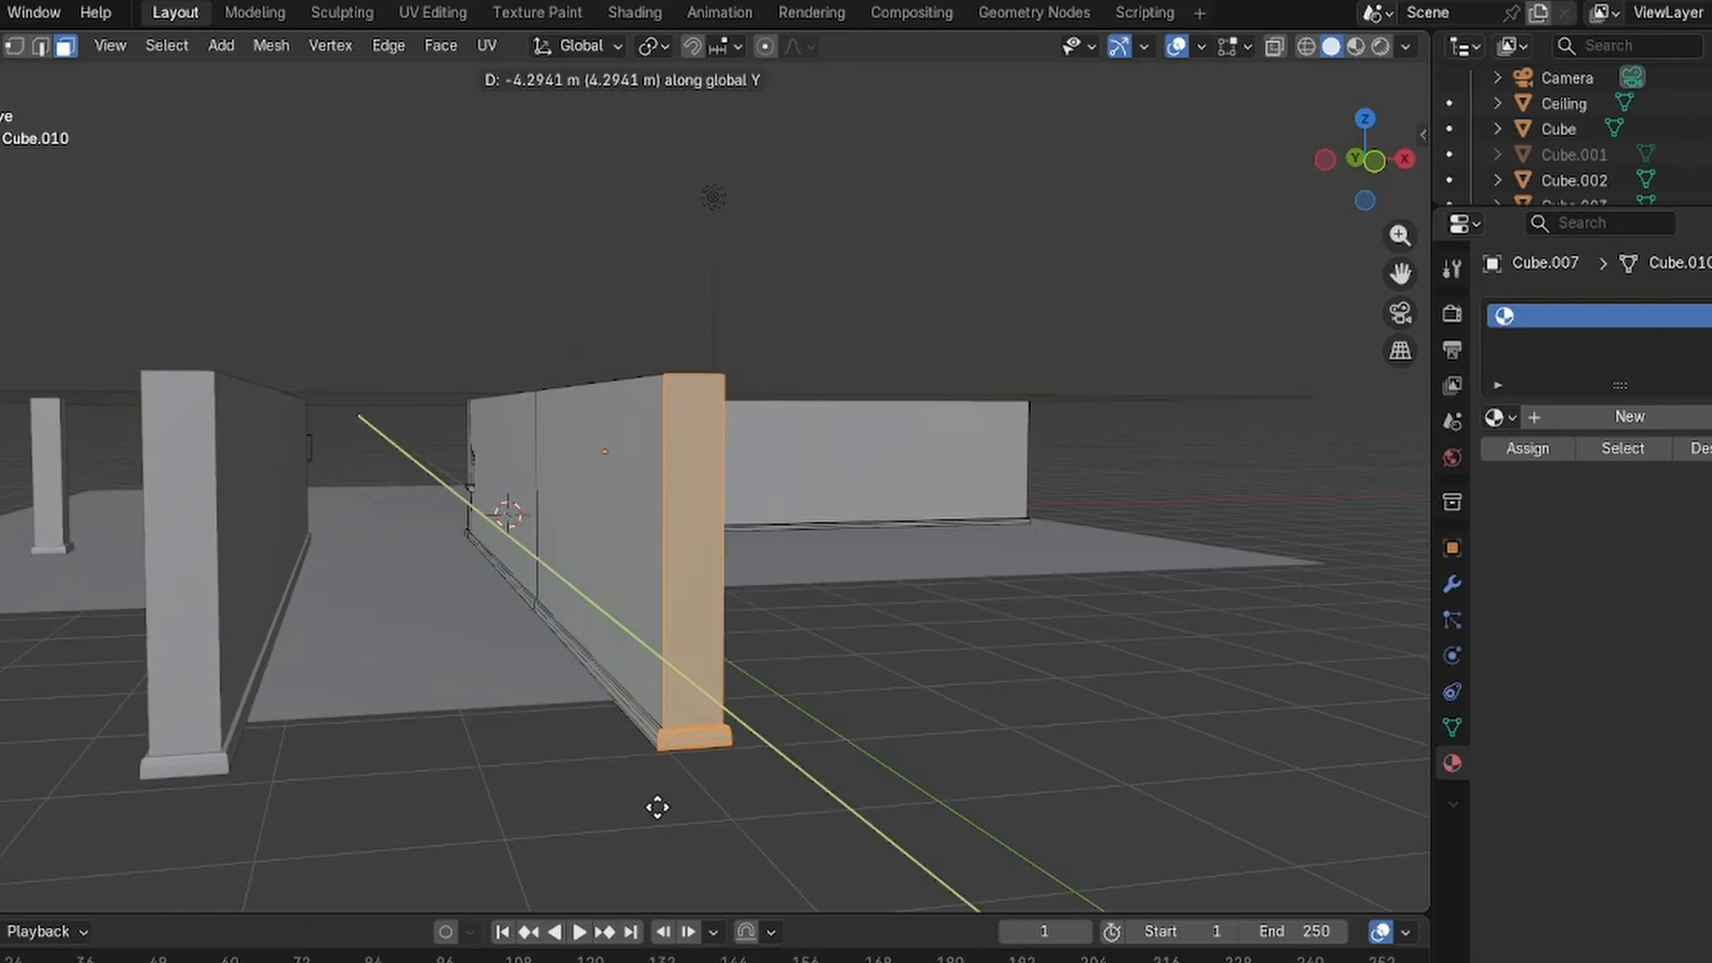
click(841, 294)
click(1097, 666)
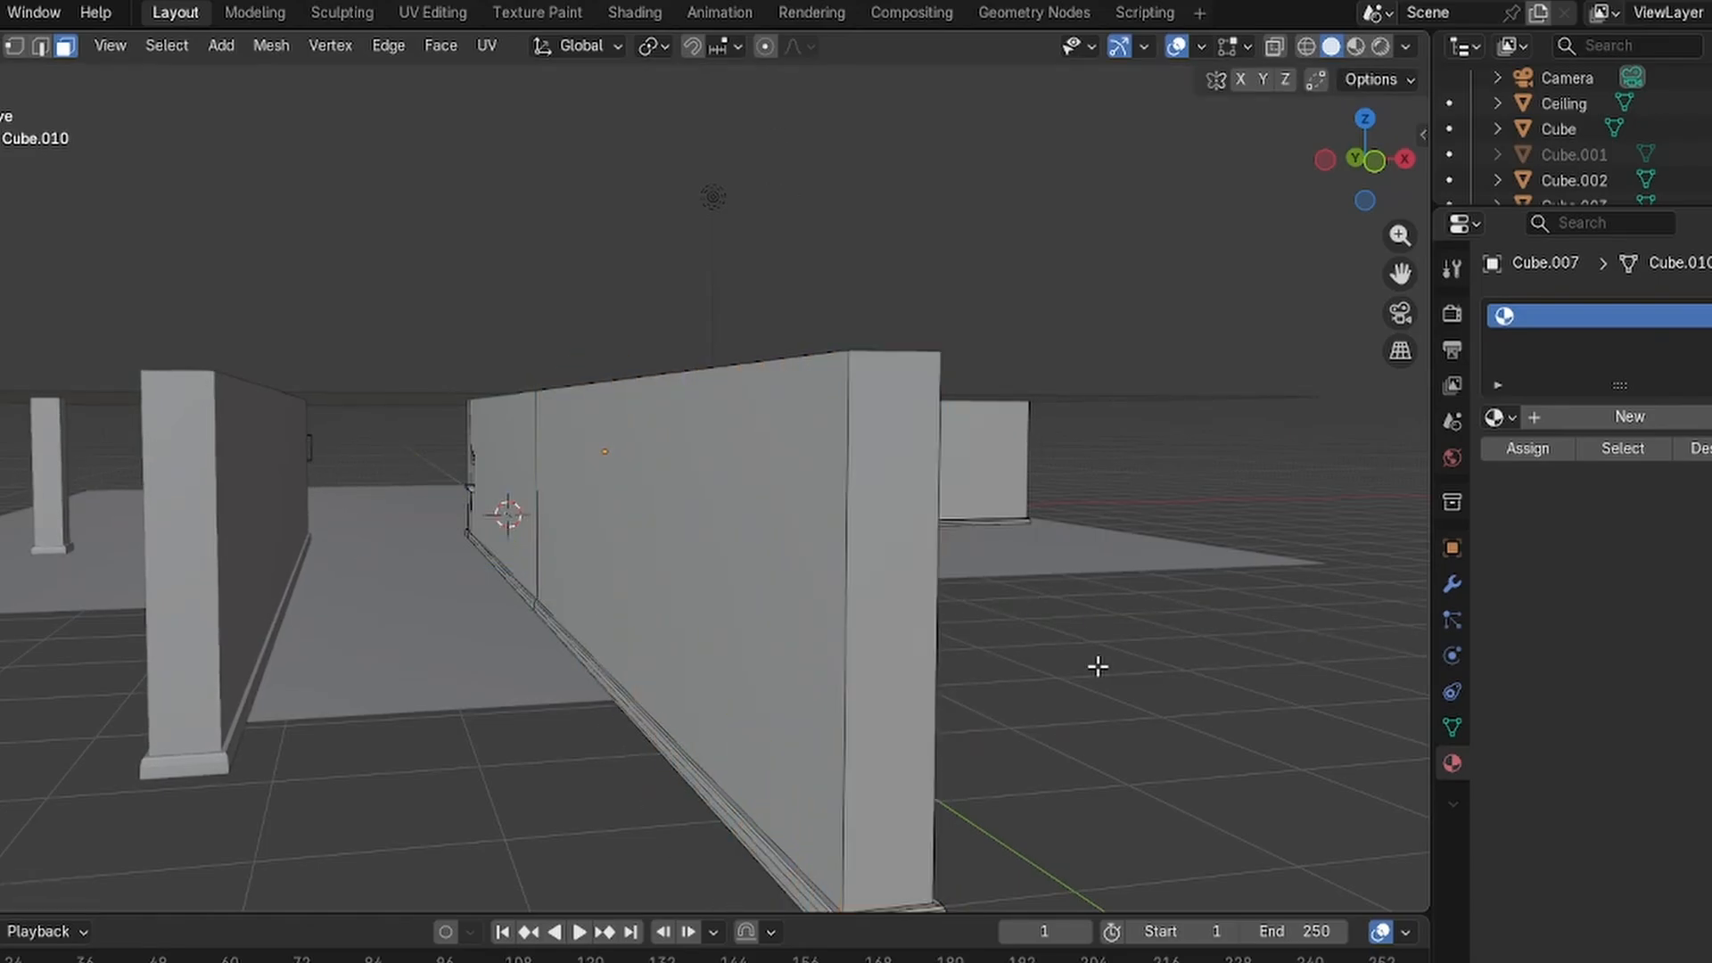
Check the lengthened passage walls through the camera, from above and from the outer end of the corridor.
click(1401, 314)
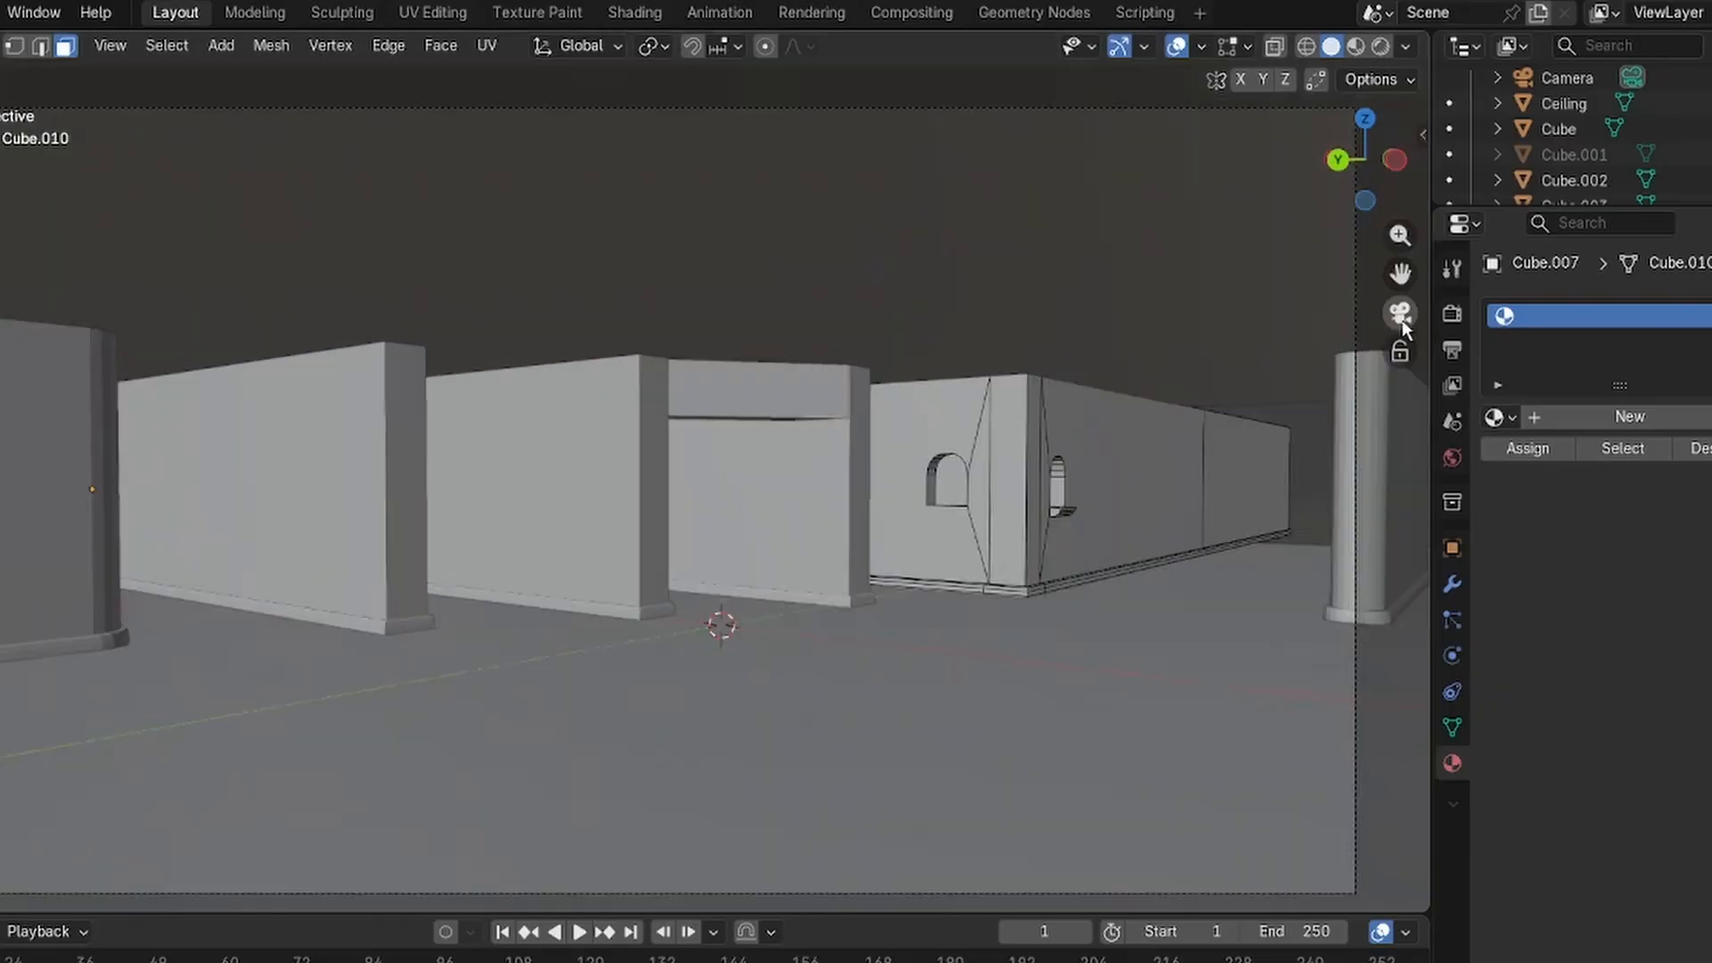
scroll(1269, 382, up, 1)
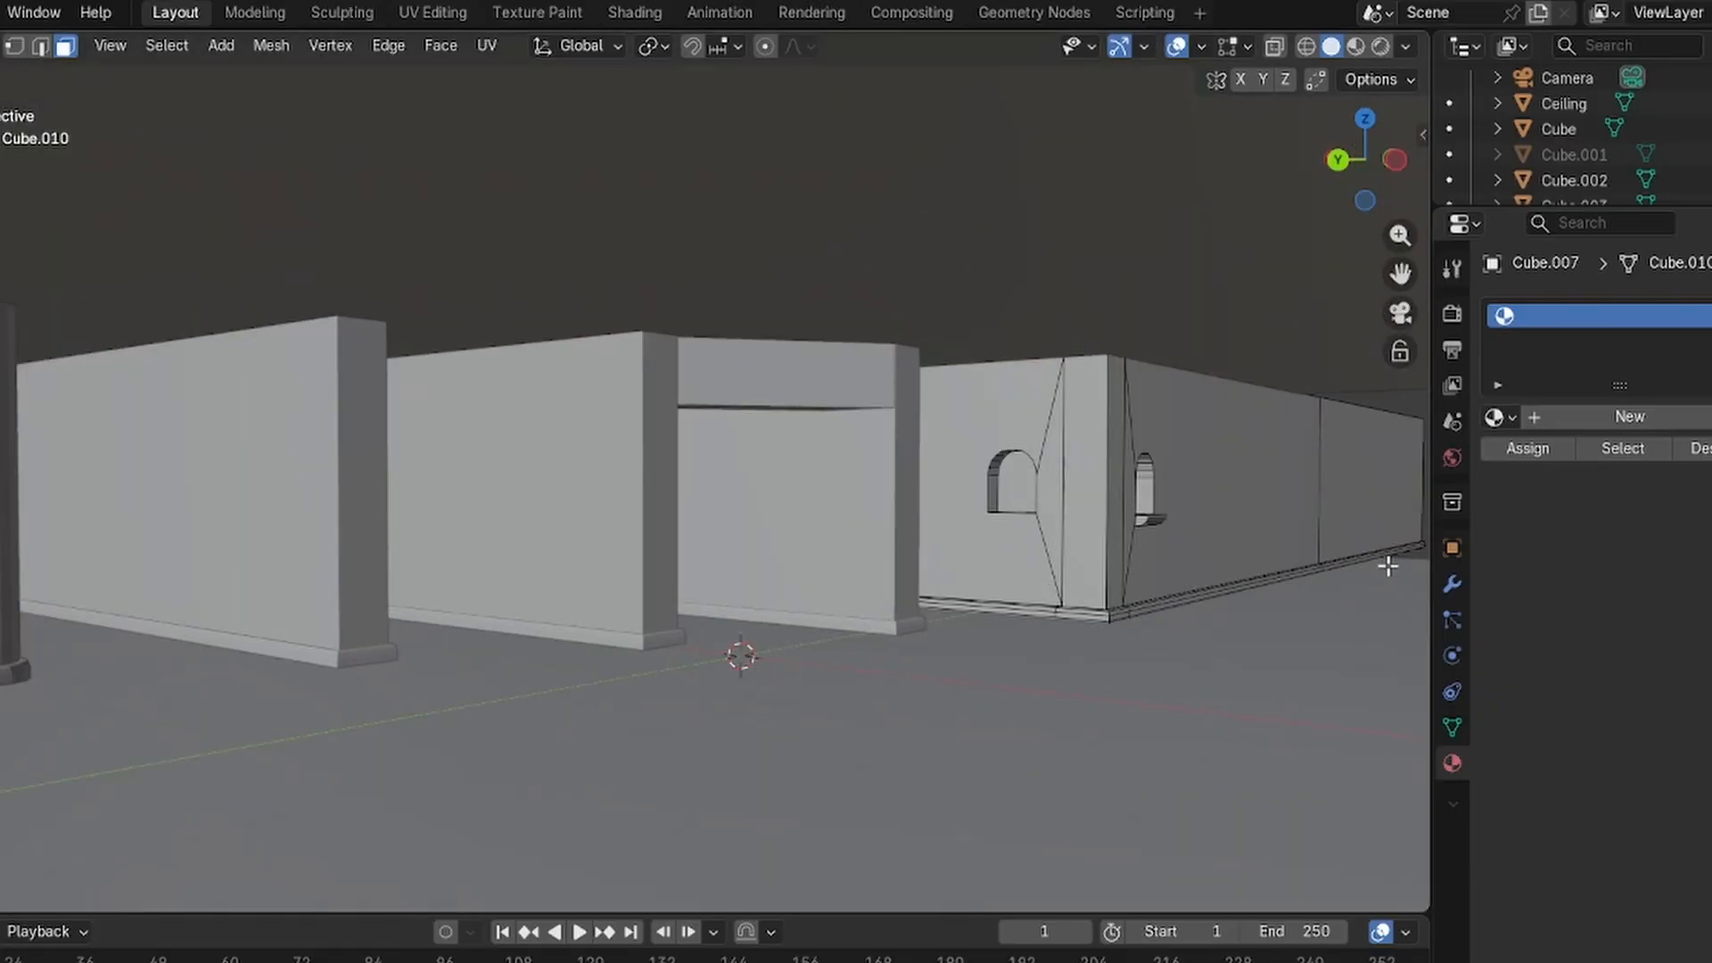
scroll(1389, 566, down, 1)
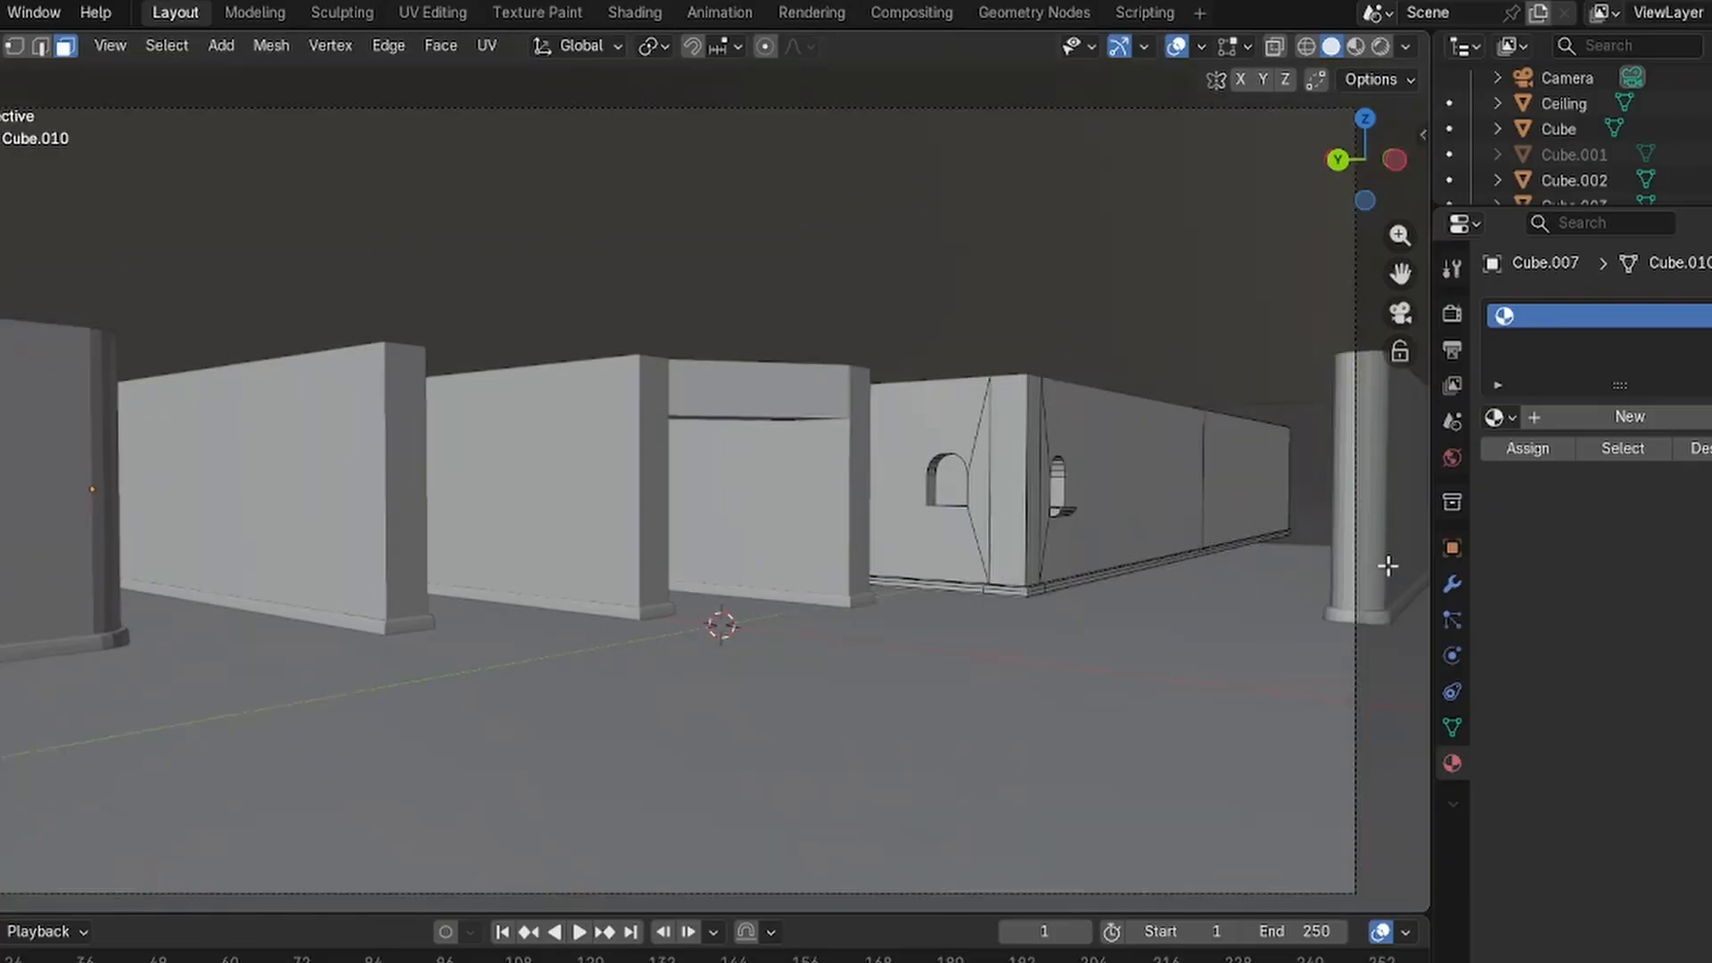
scroll(1379, 513, up, 1)
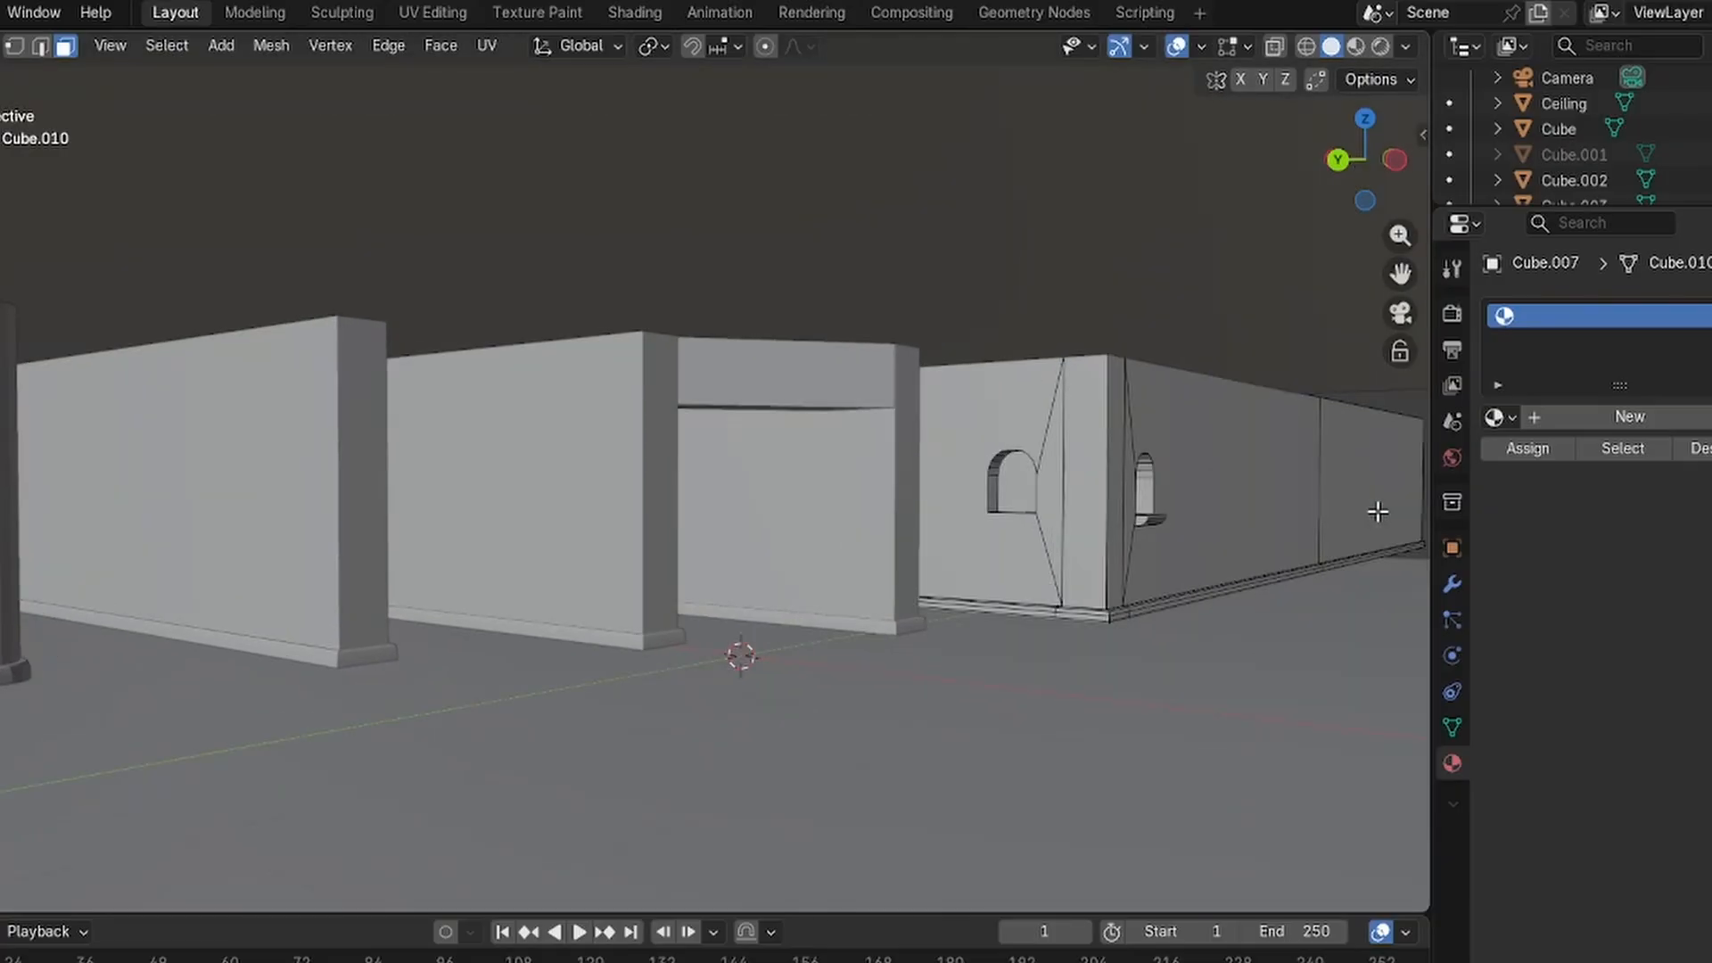
click(1401, 314)
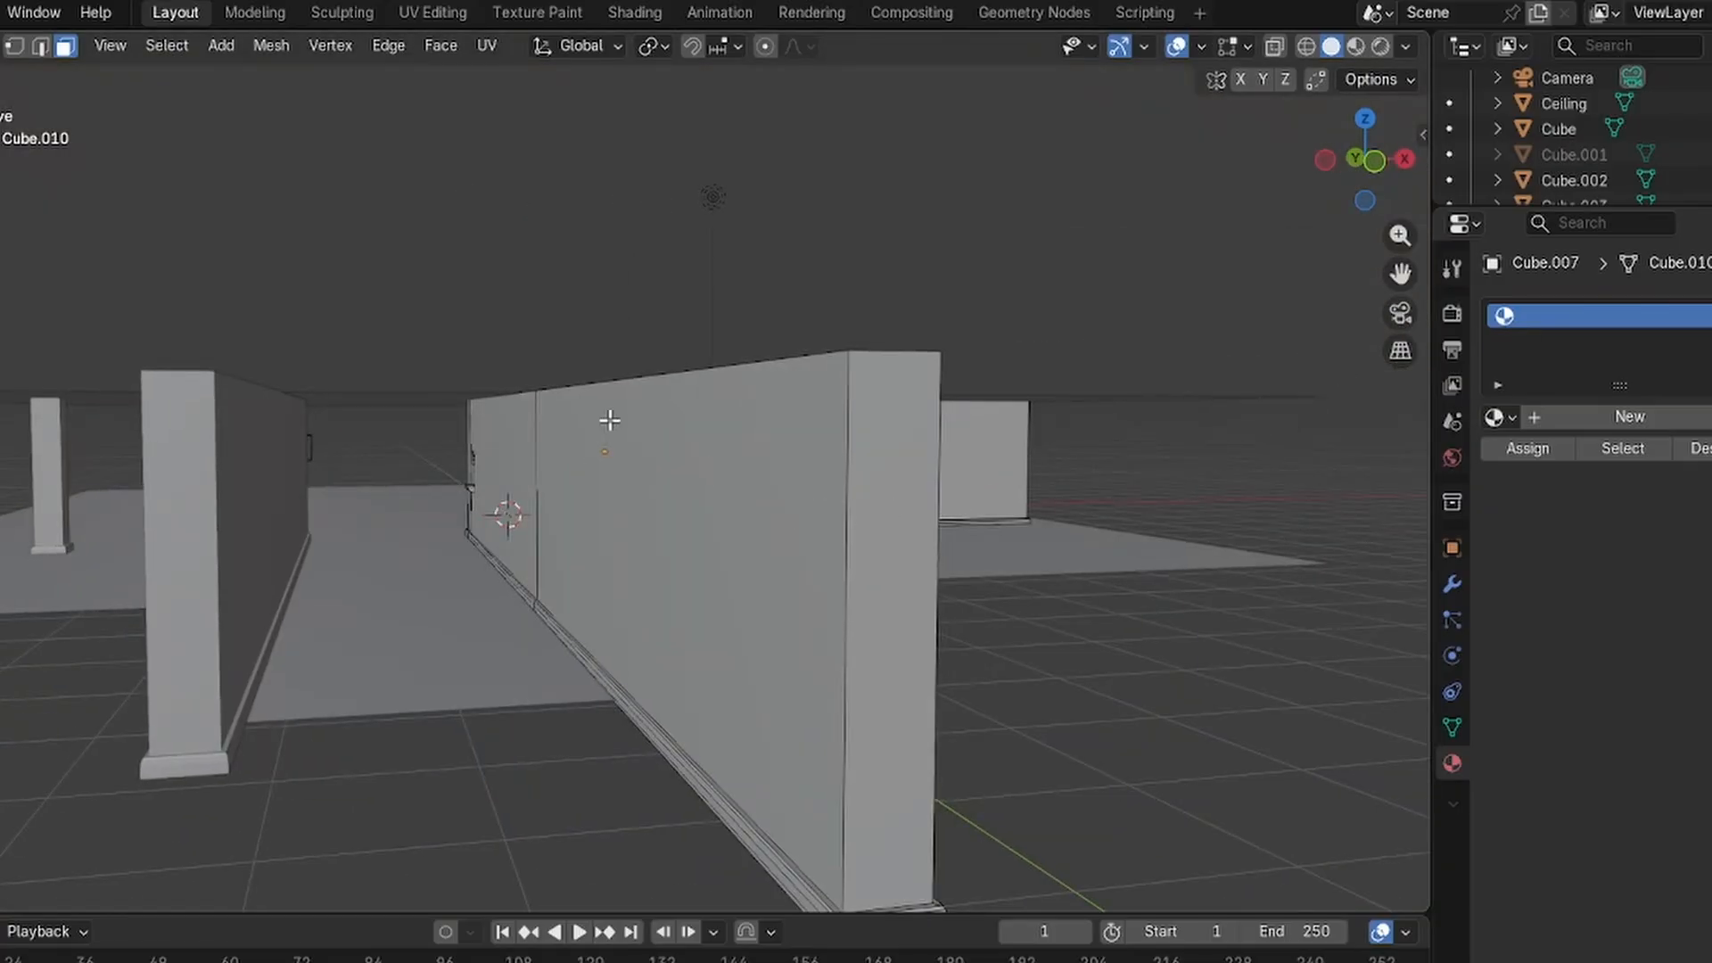
middle_drag(600, 413, 749, 559)
click(750, 562)
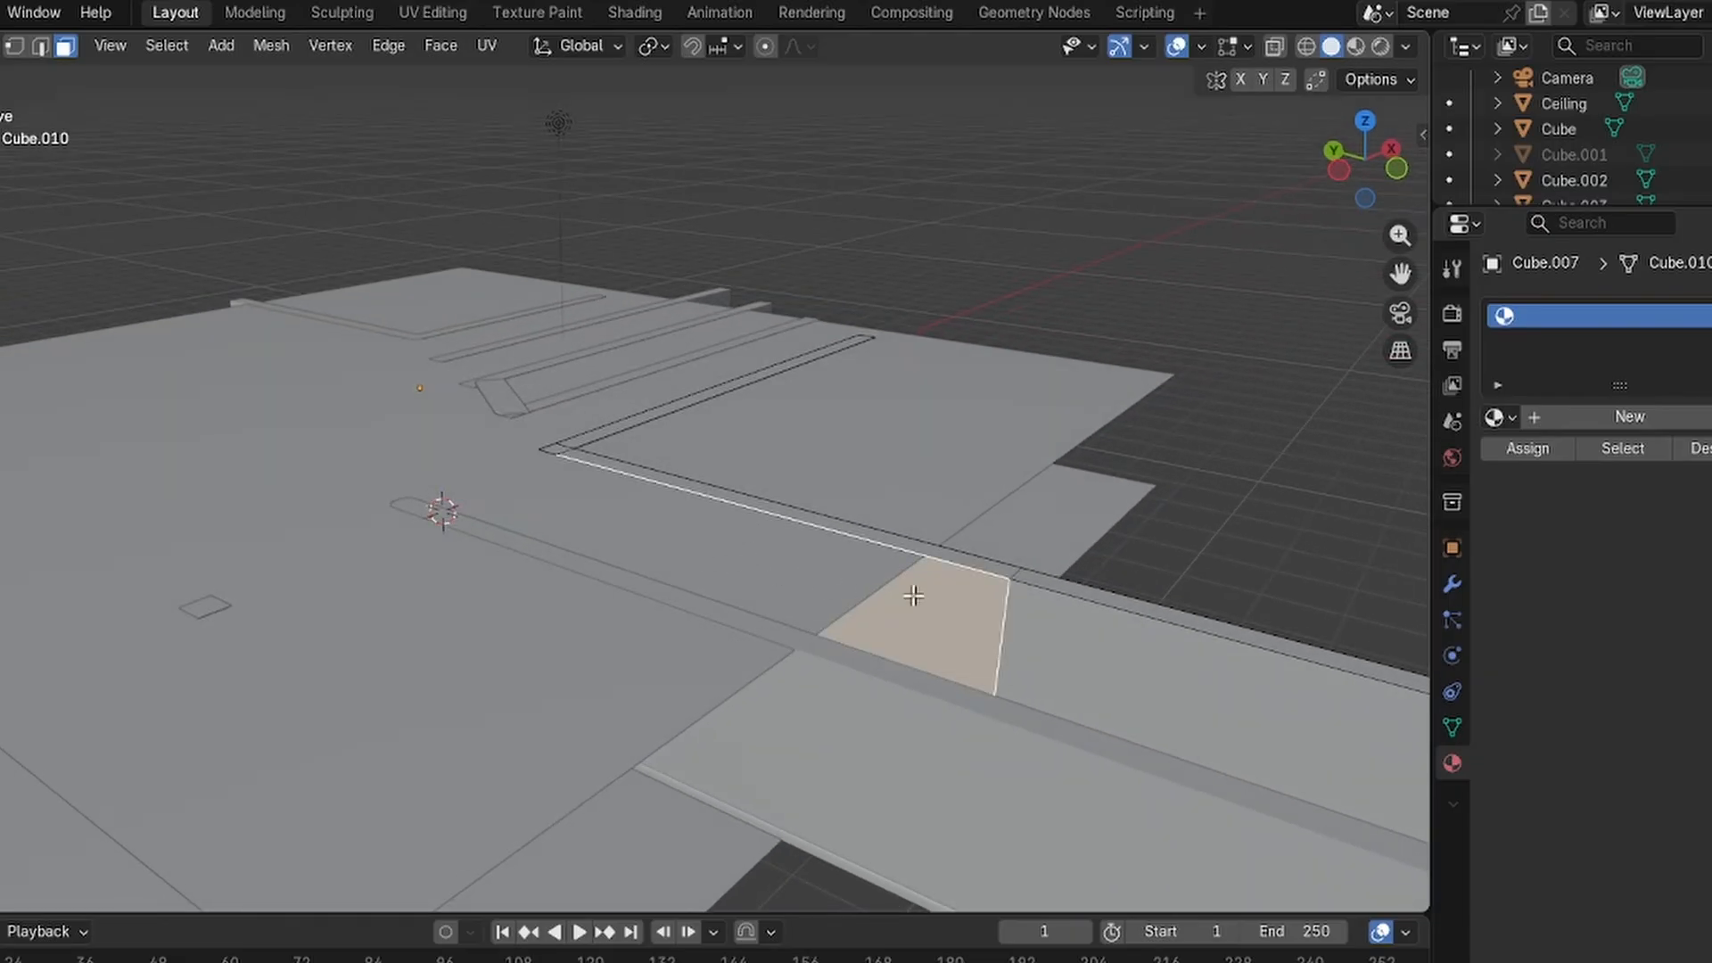
click(1133, 520)
middle_drag(1136, 516, 1100, 503)
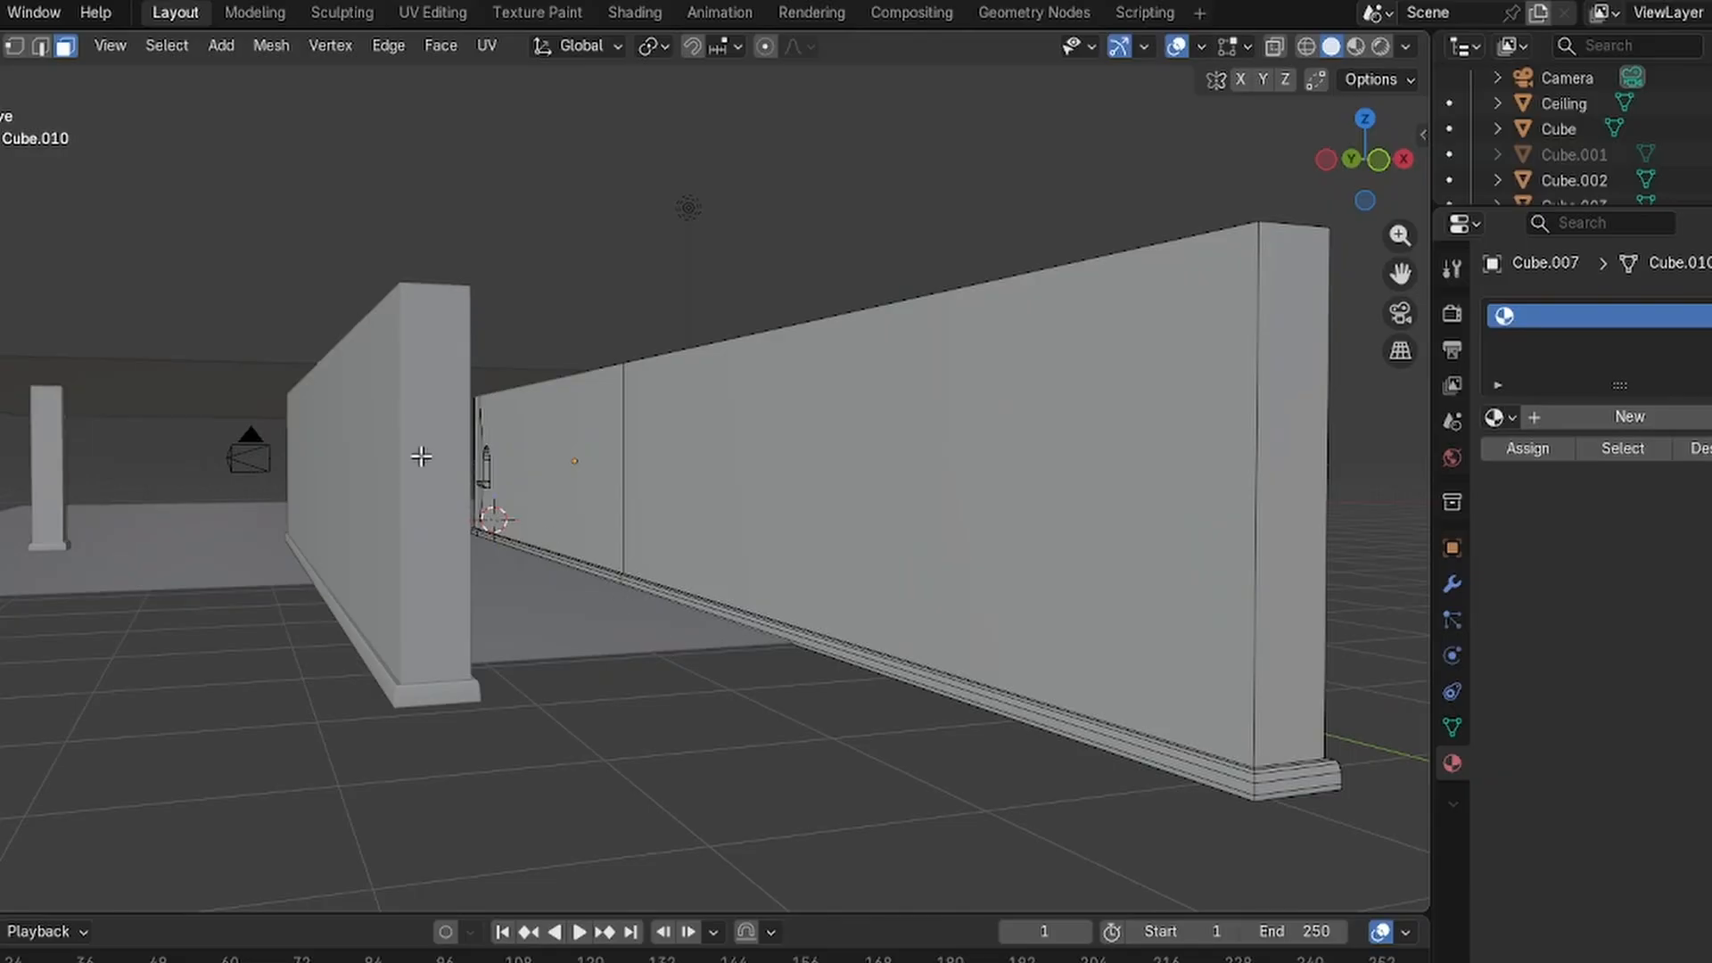
Leave editing of wall Cube.007 and edit the floor Cube.003 in edge select mode.
click(1, 46)
click(18, 102)
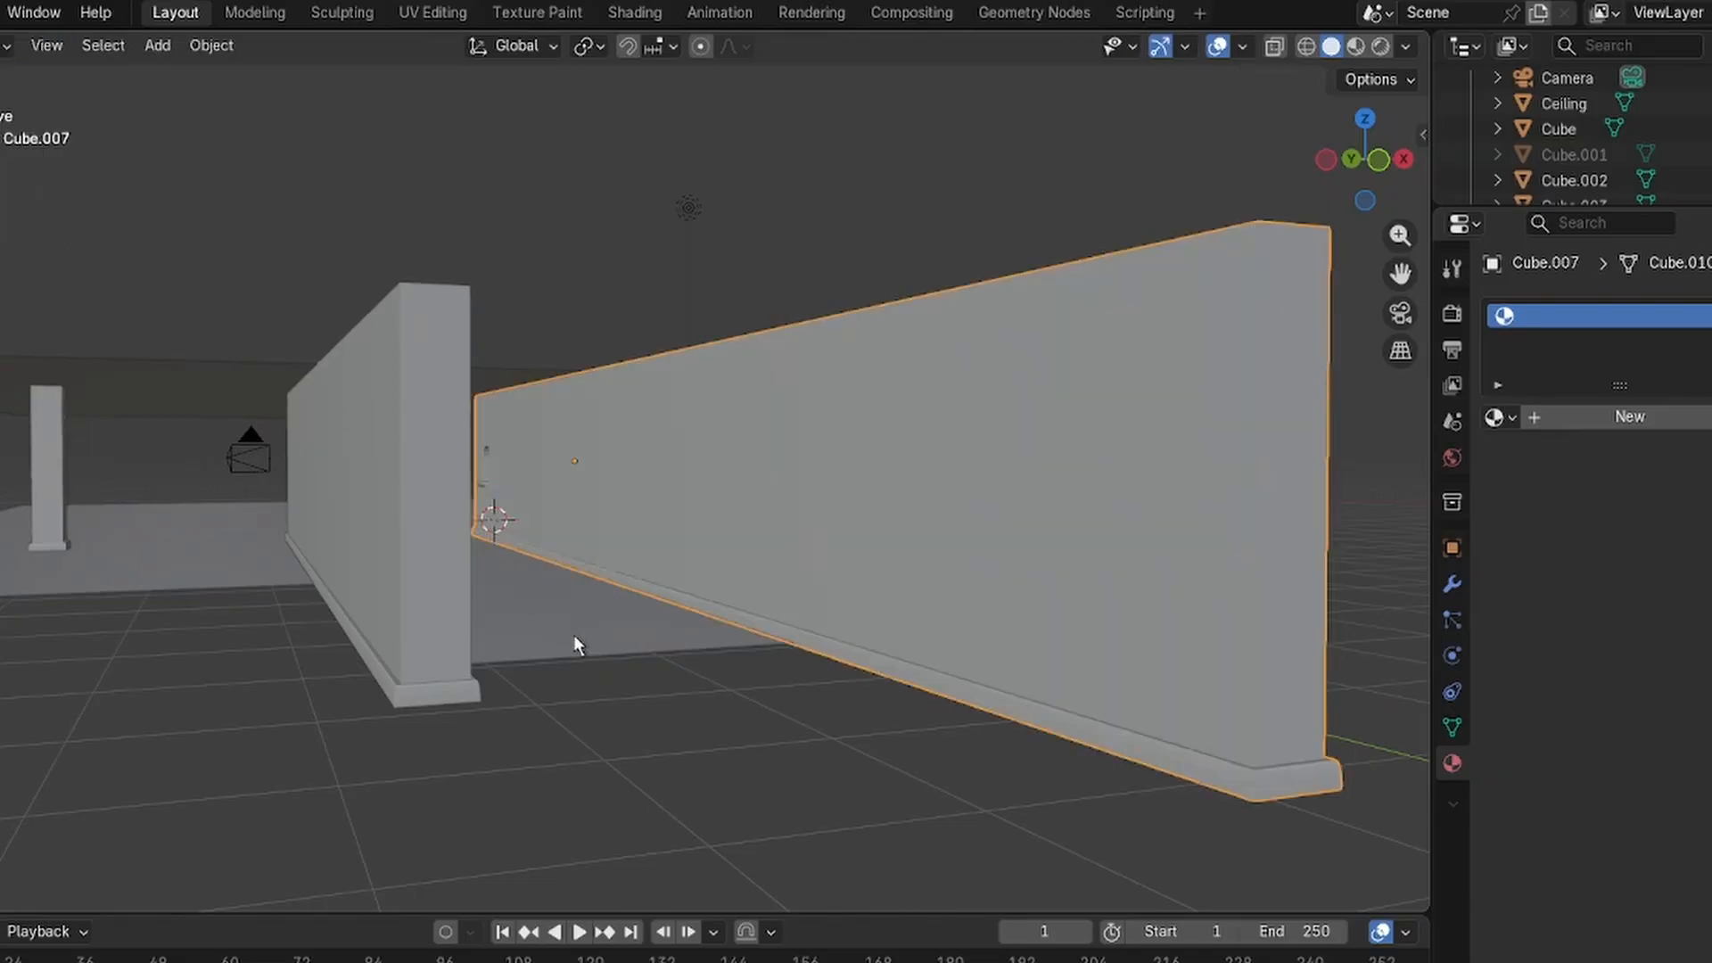
click(576, 642)
click(18, 103)
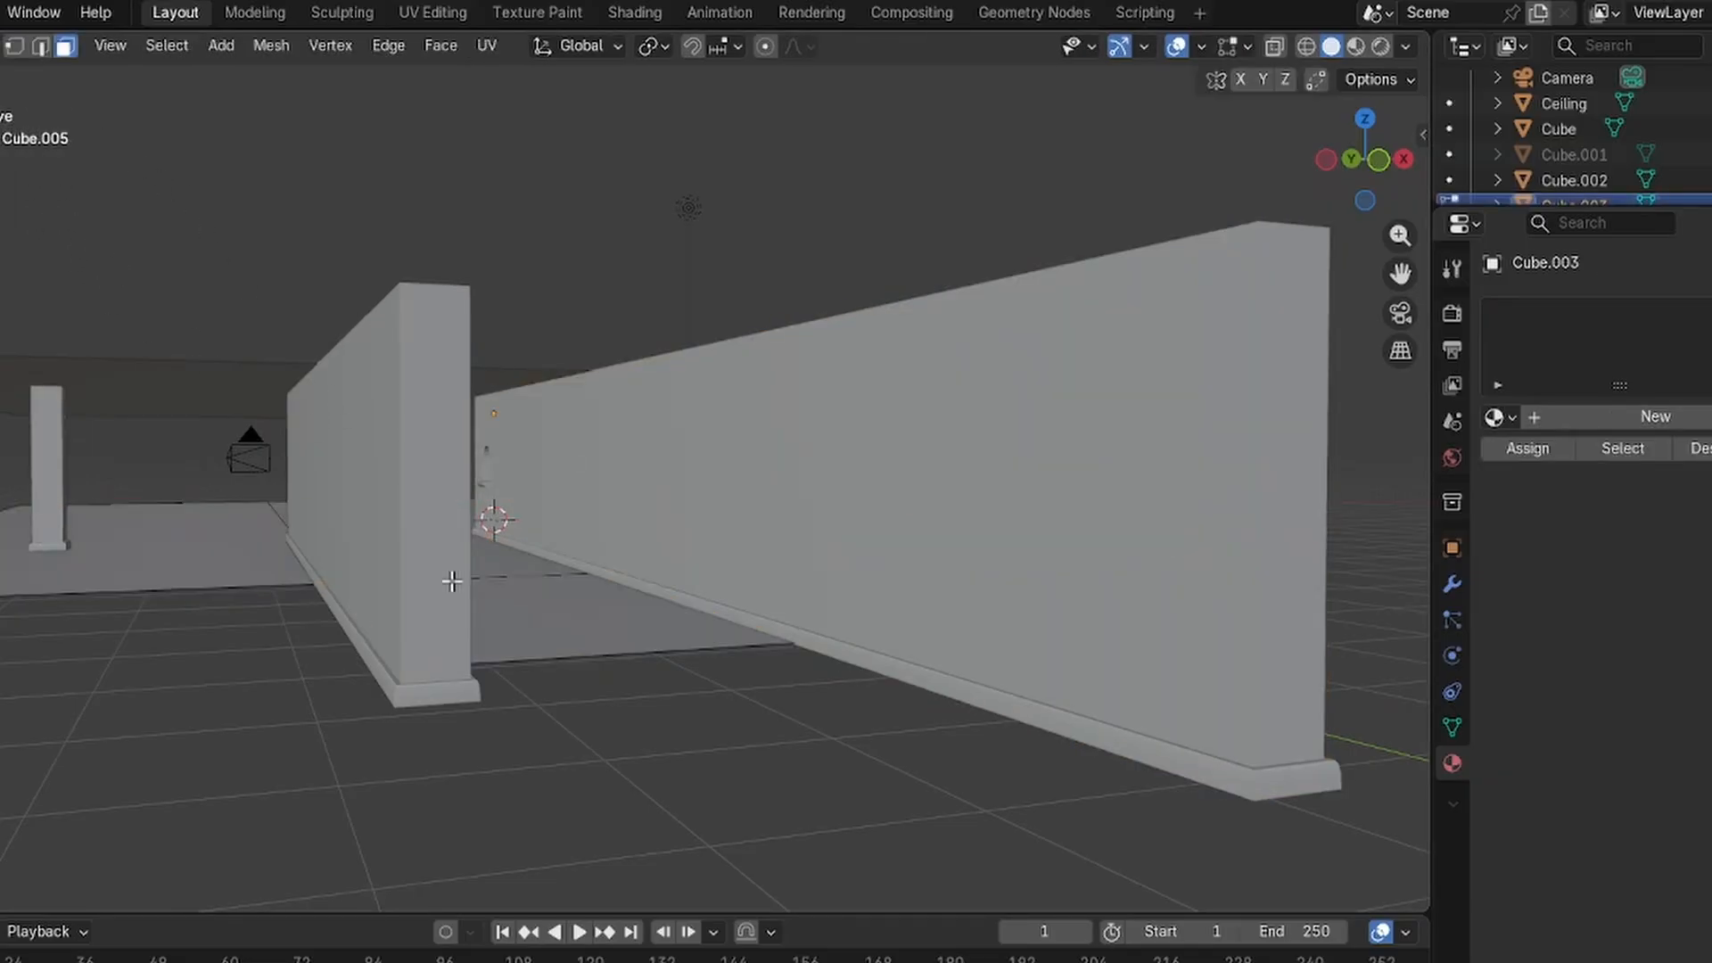
click(585, 655)
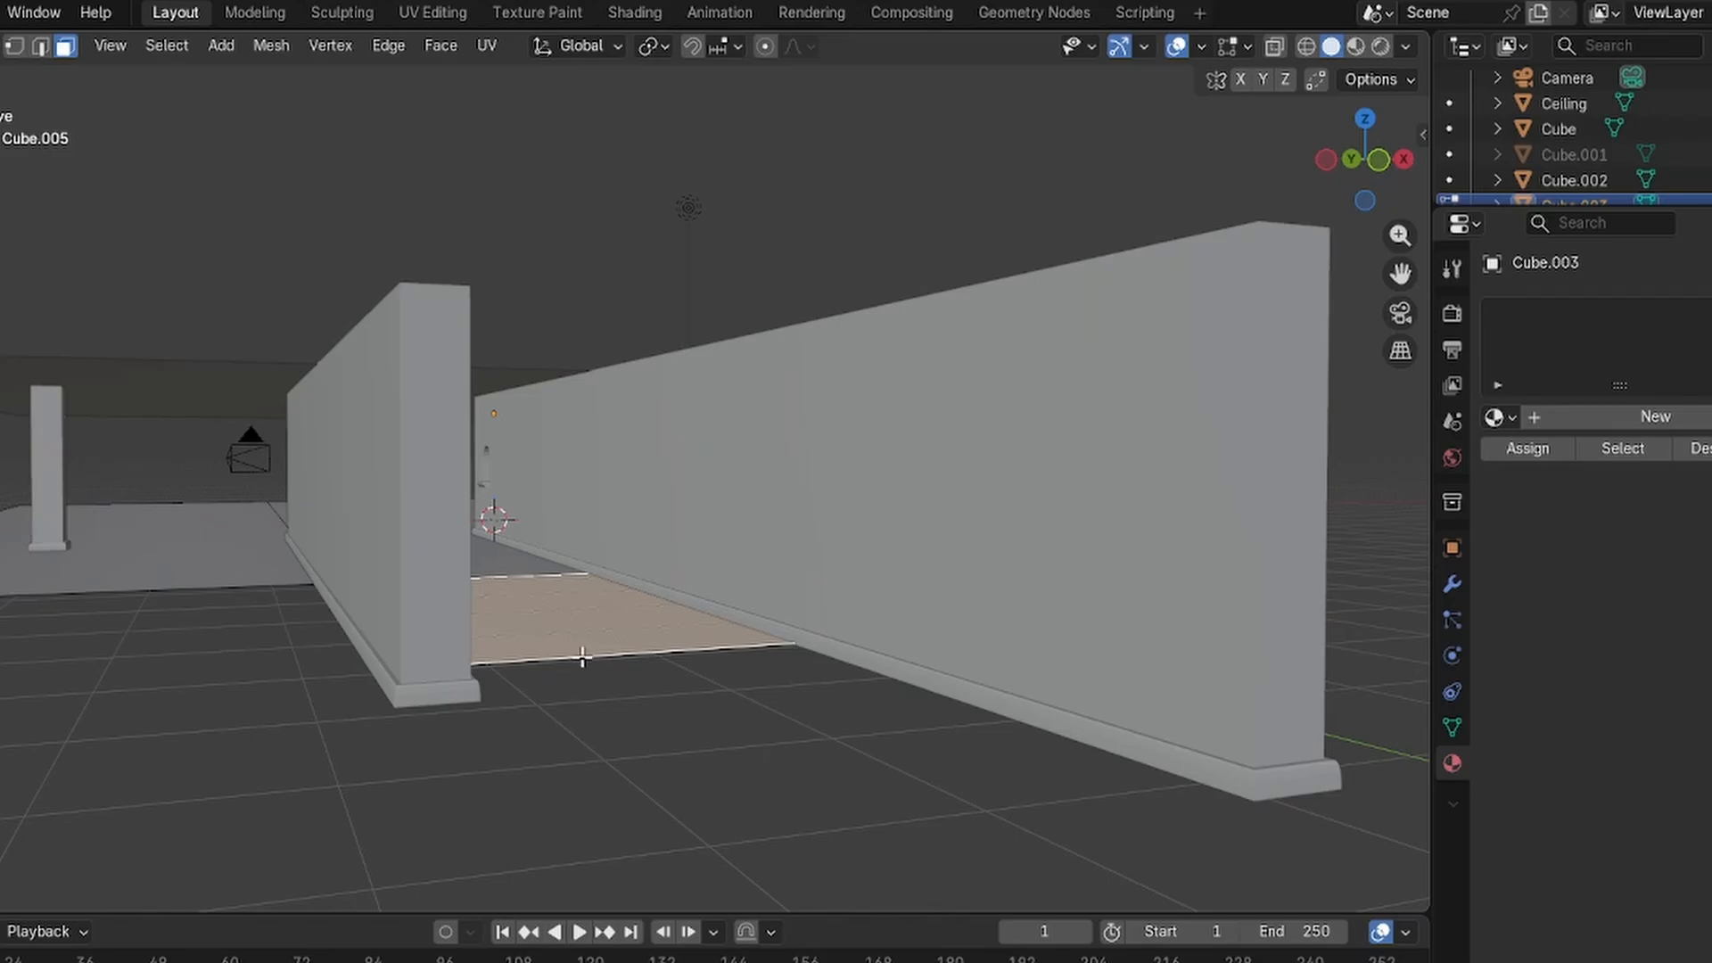
click(582, 659)
click(579, 653)
click(40, 46)
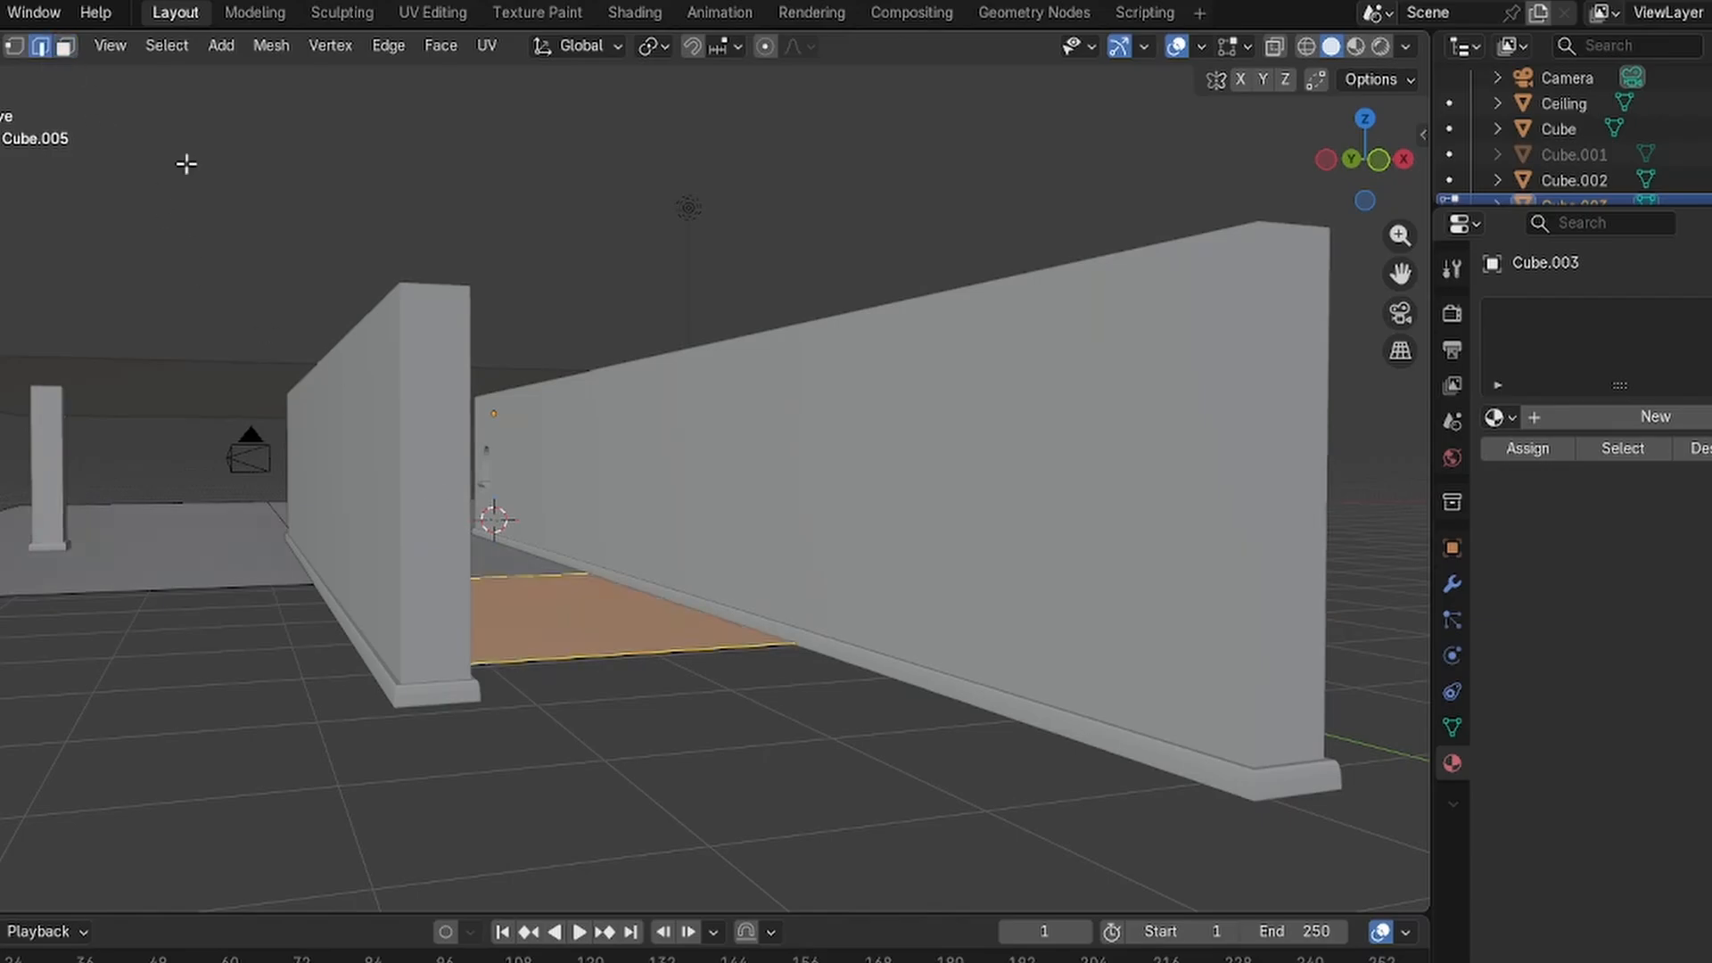
Extrude the floor's outer edge between the passage walls along negative Y, past the wall ends.
click(668, 650)
key(g)
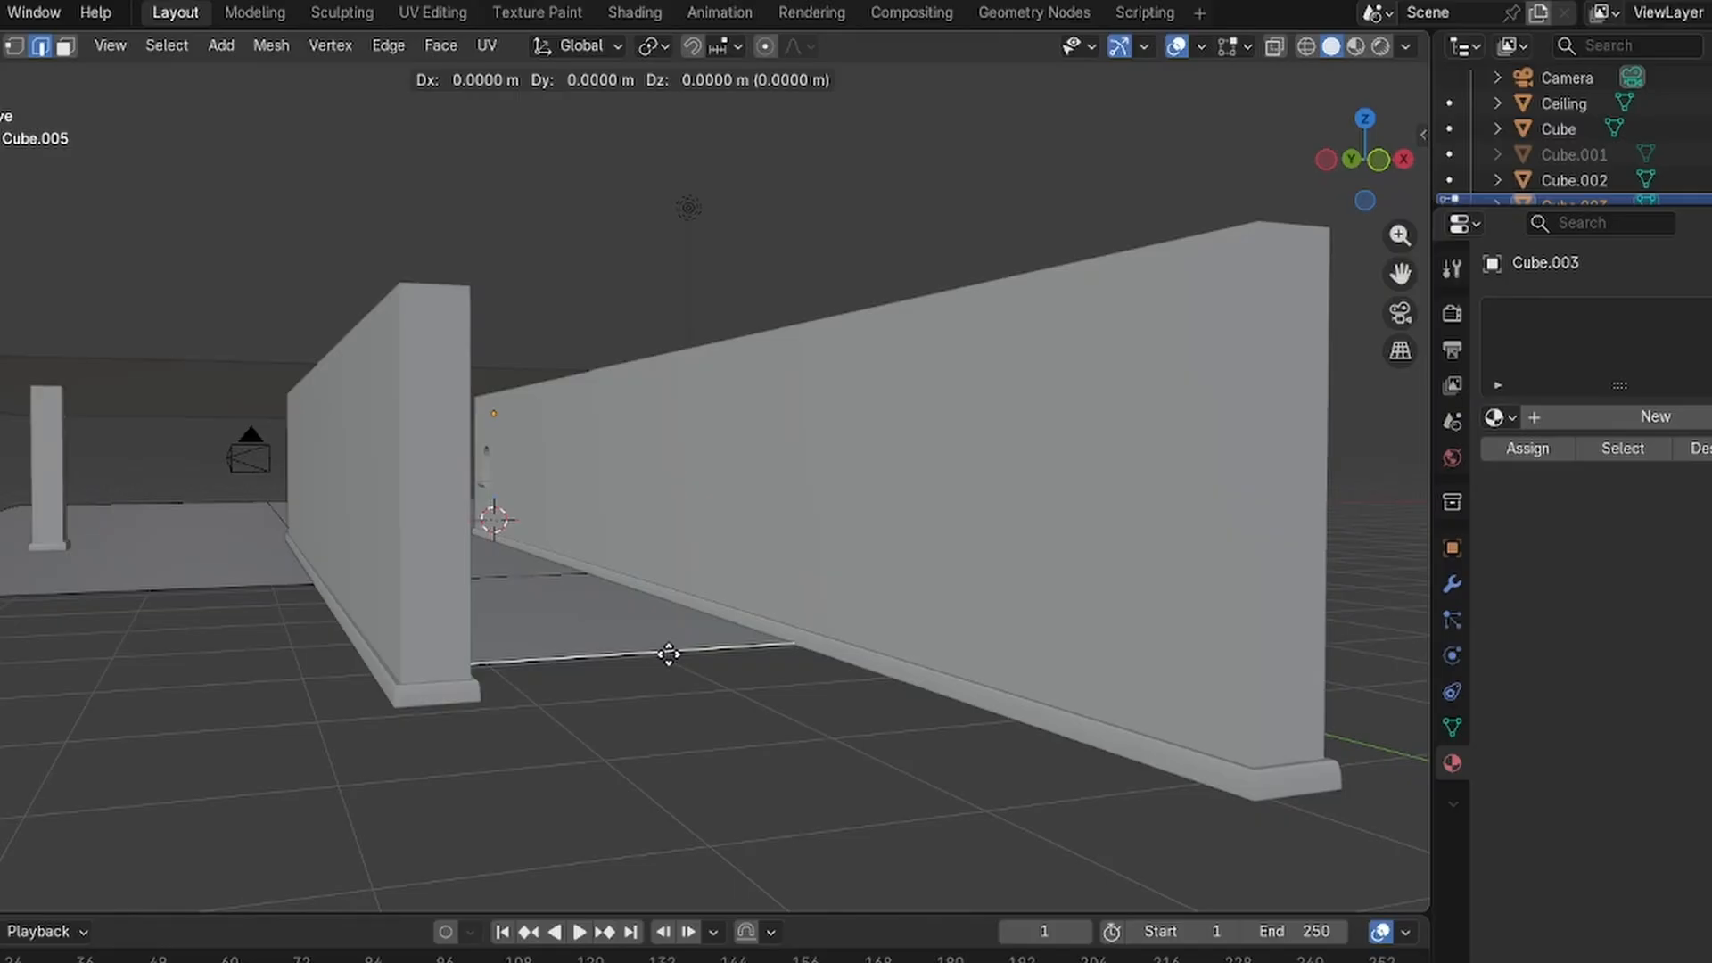
key(x)
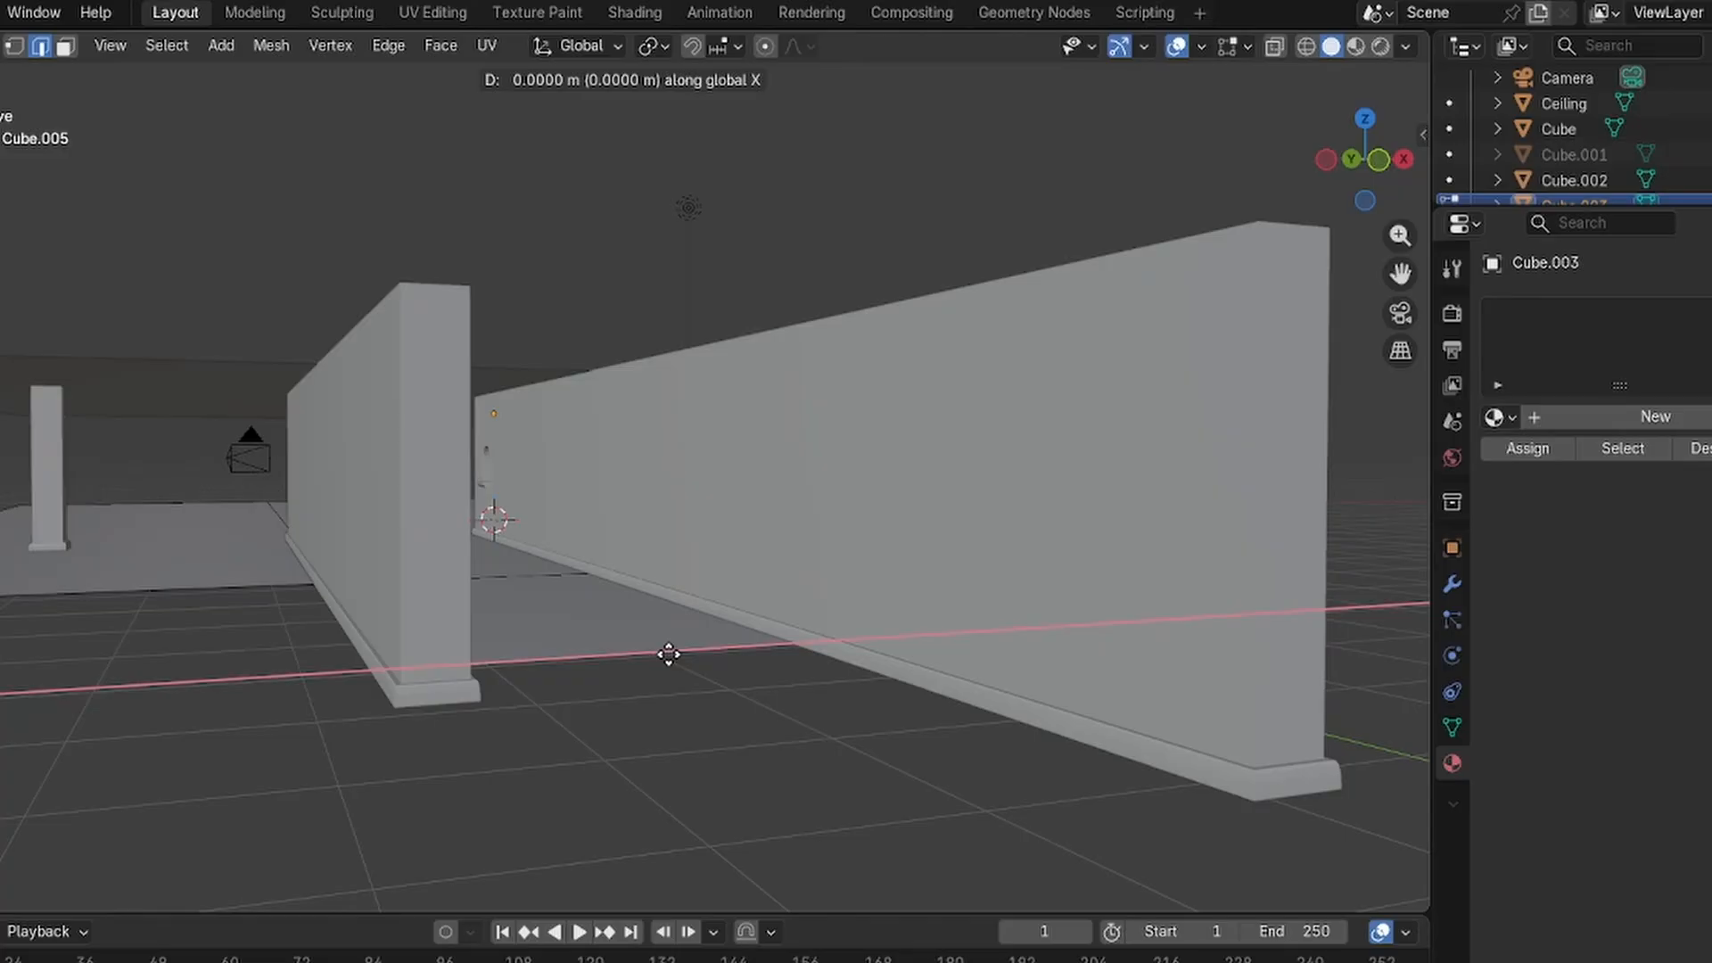
key(y)
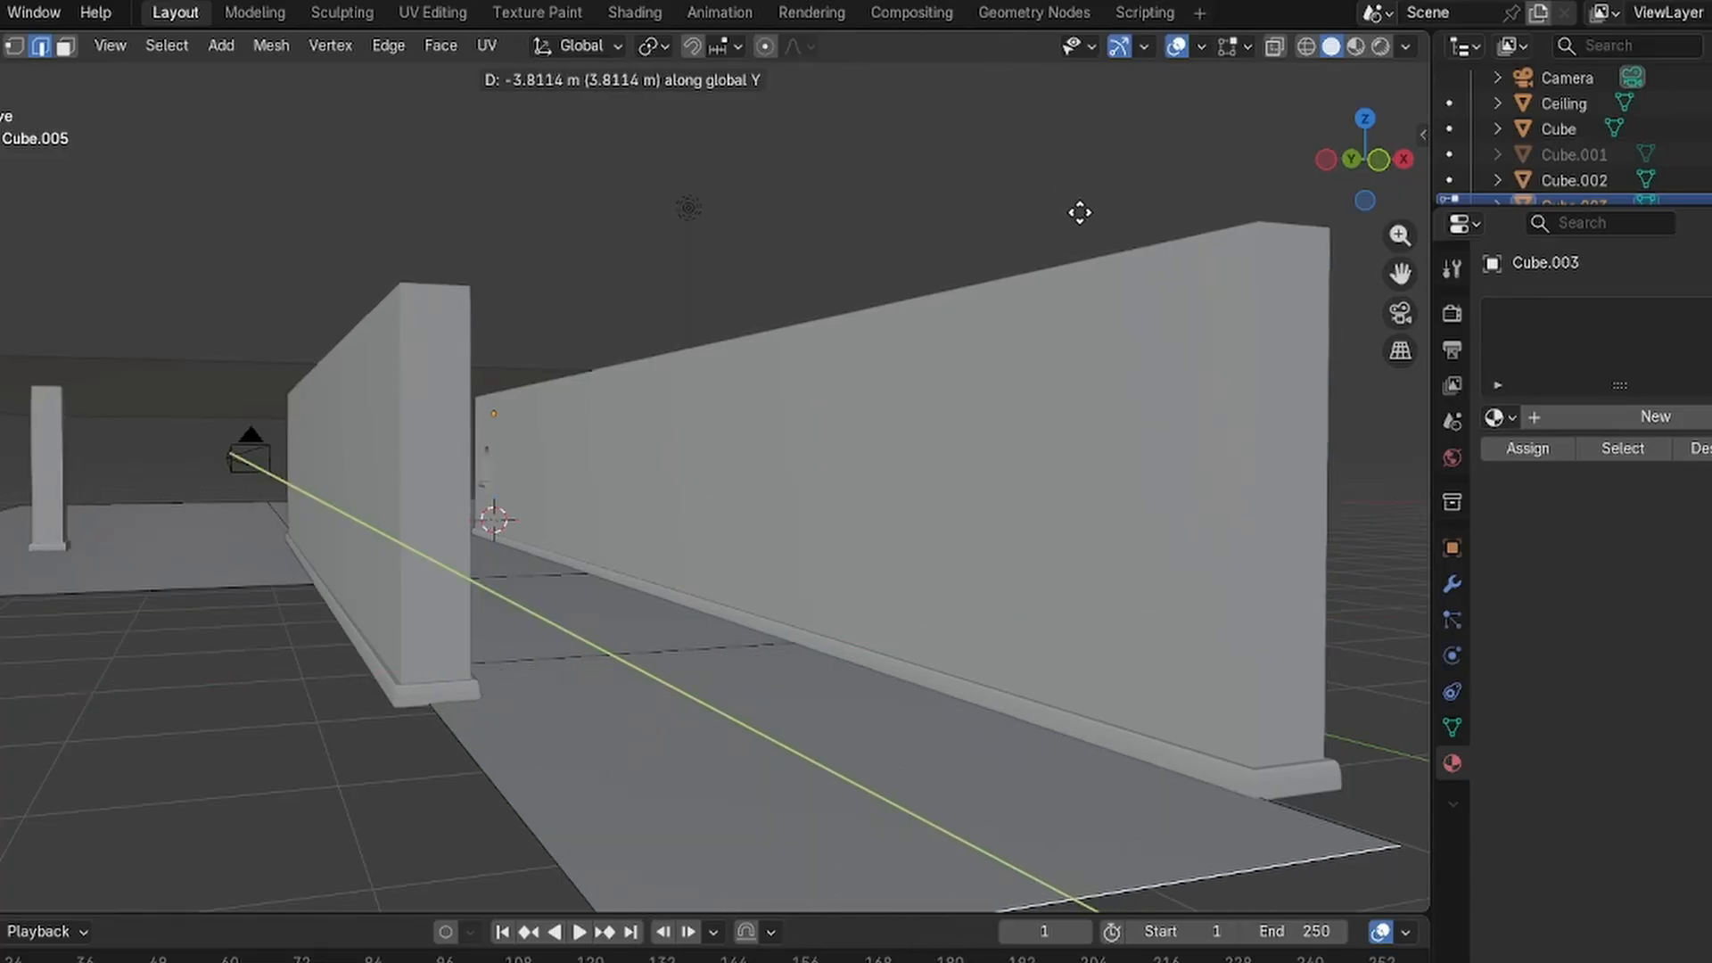
click(1062, 413)
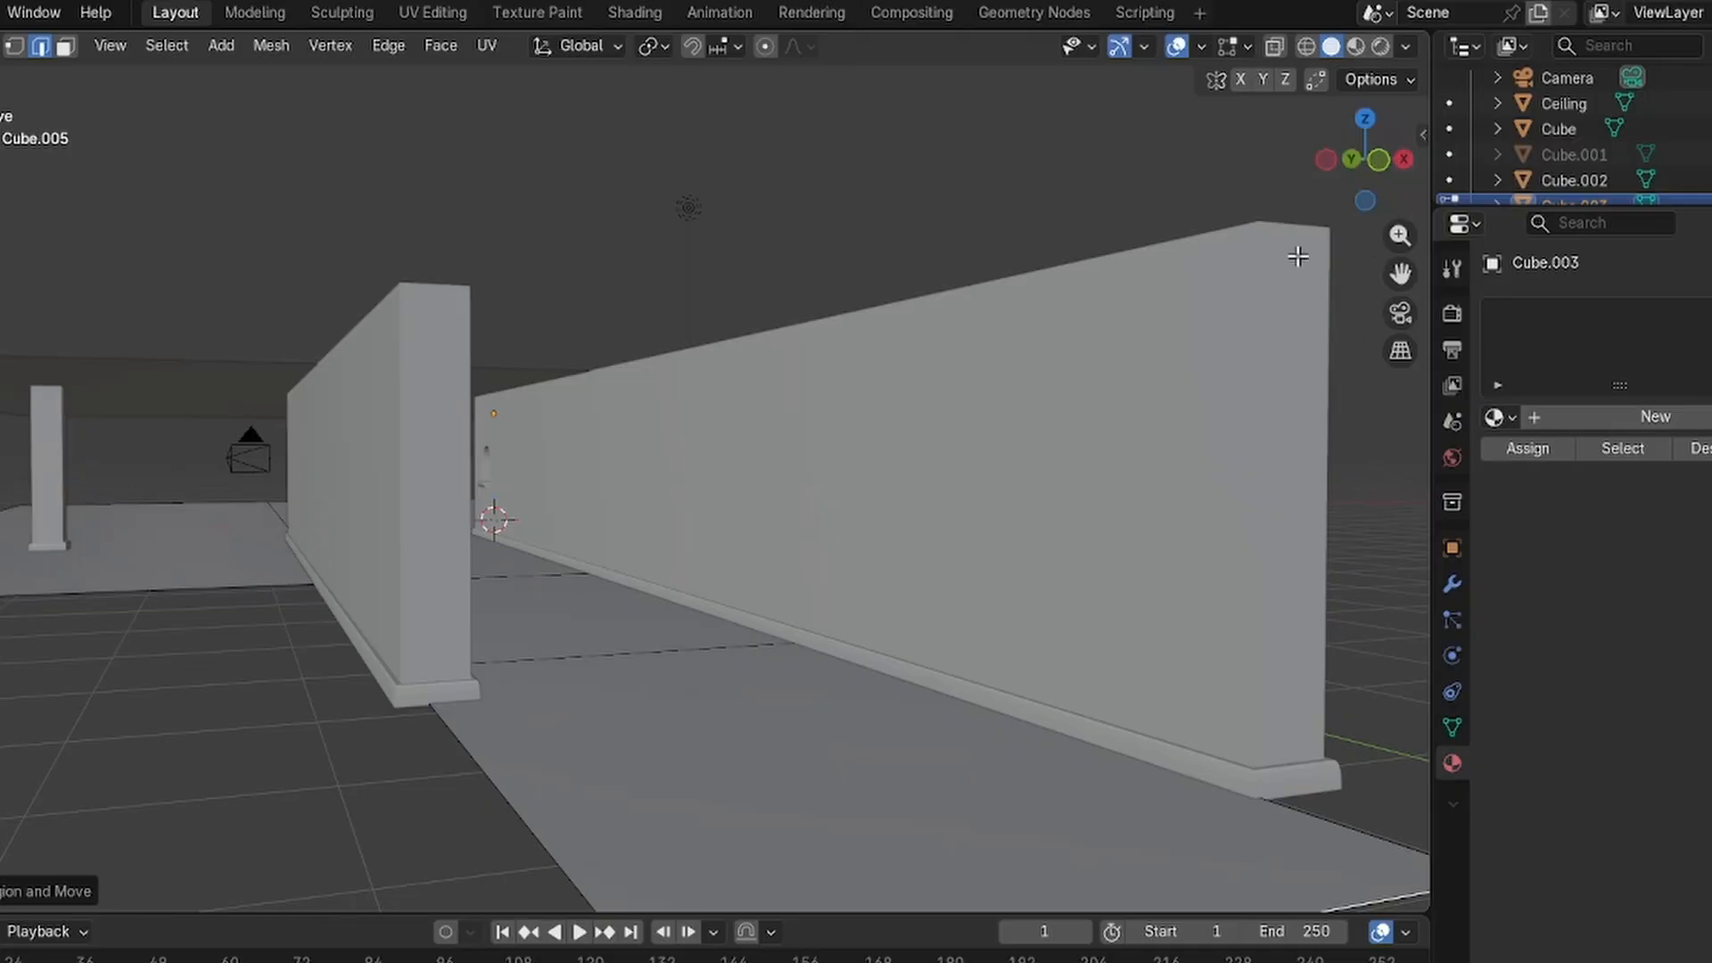
Return to Object Mode and scale the Ceiling by about 1.64 along the Y axis.
middle_drag(688, 405, 877, 520)
scroll(667, 559, down, 2)
scroll(744, 509, down, 3)
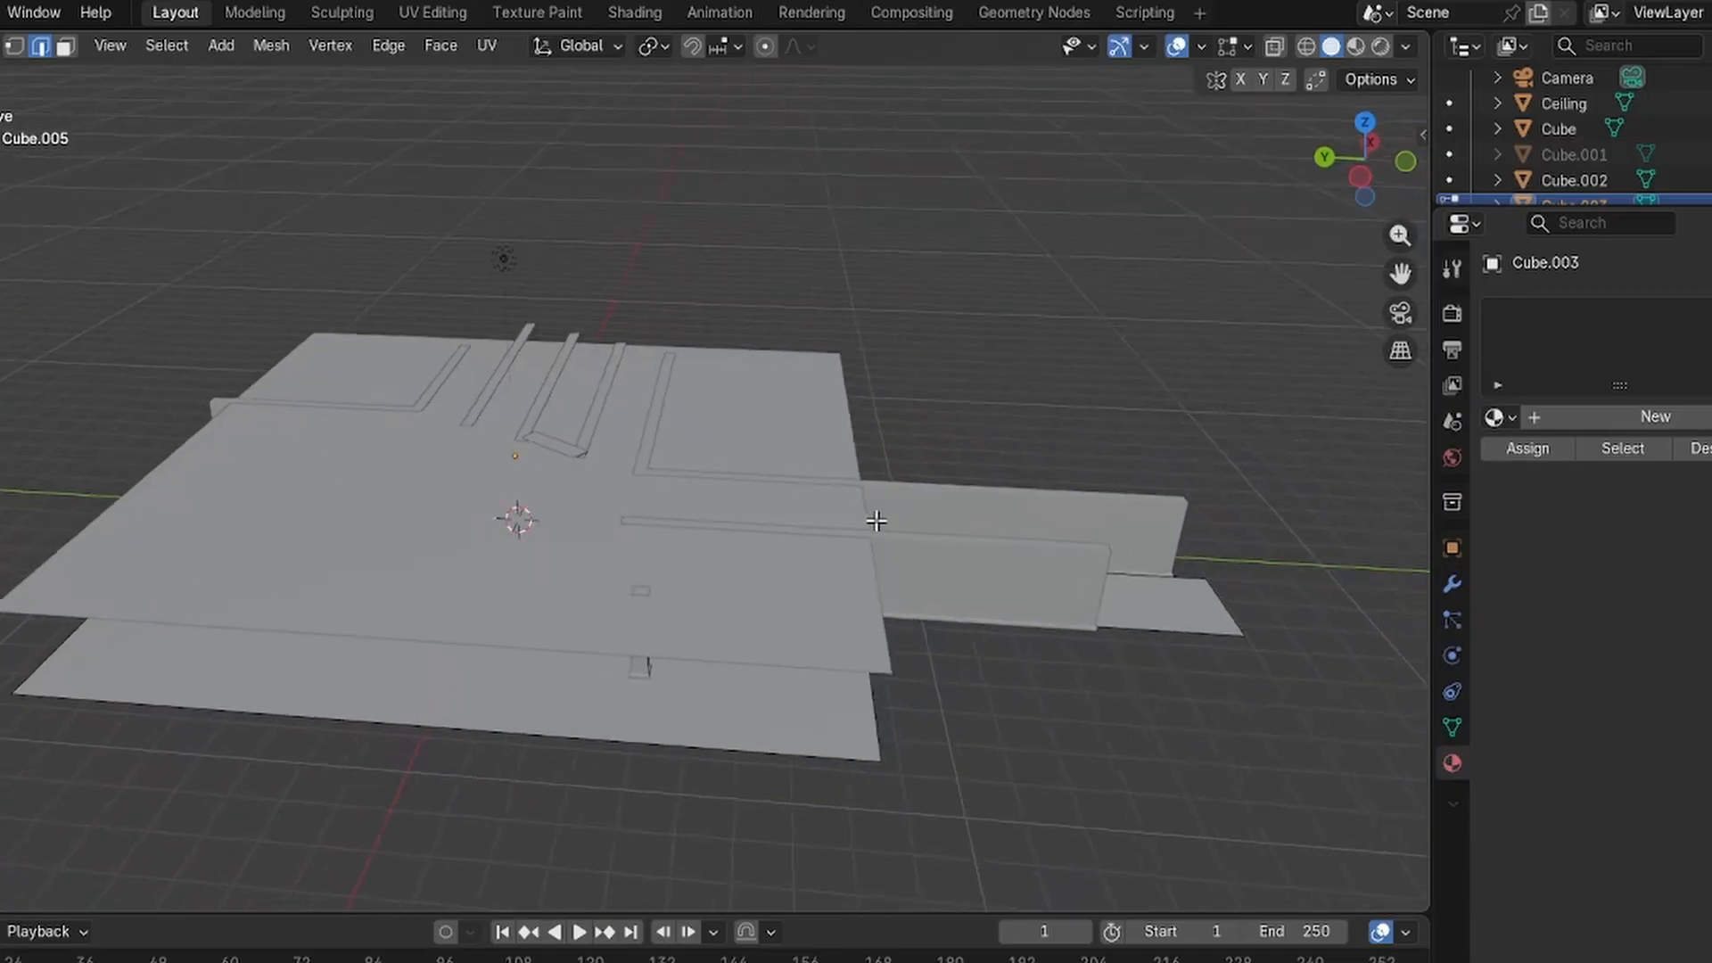
scroll(901, 508, down, 2)
scroll(839, 446, up, 4)
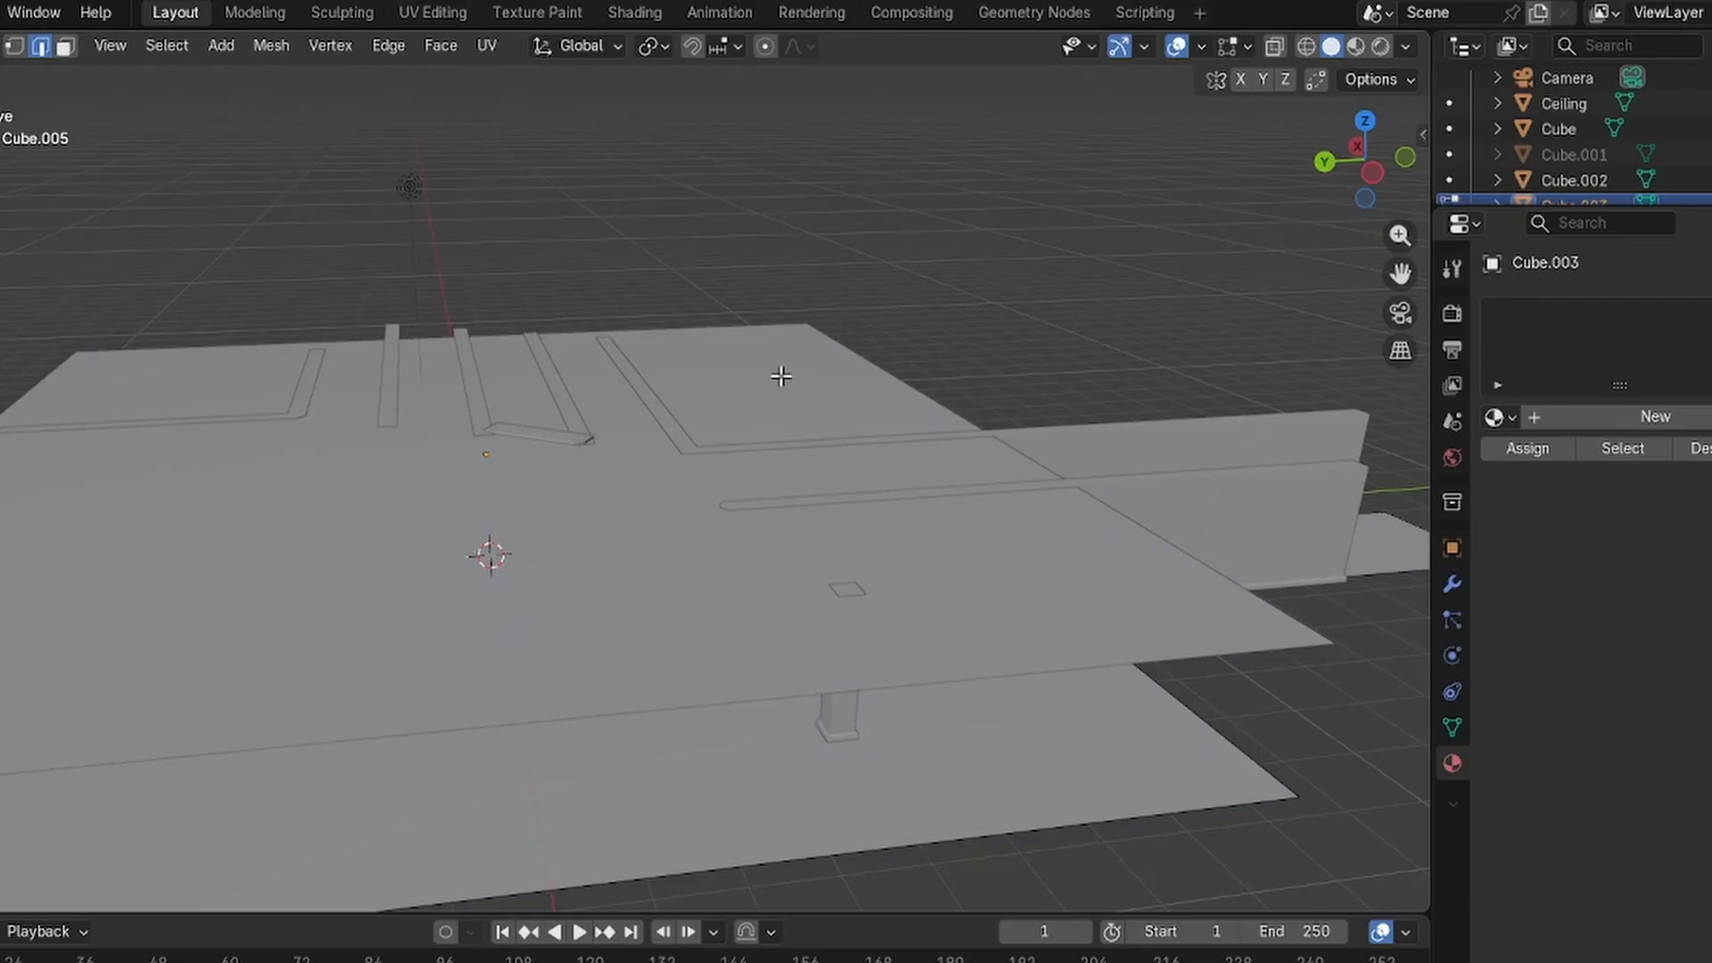
middle_drag(781, 377, 921, 516)
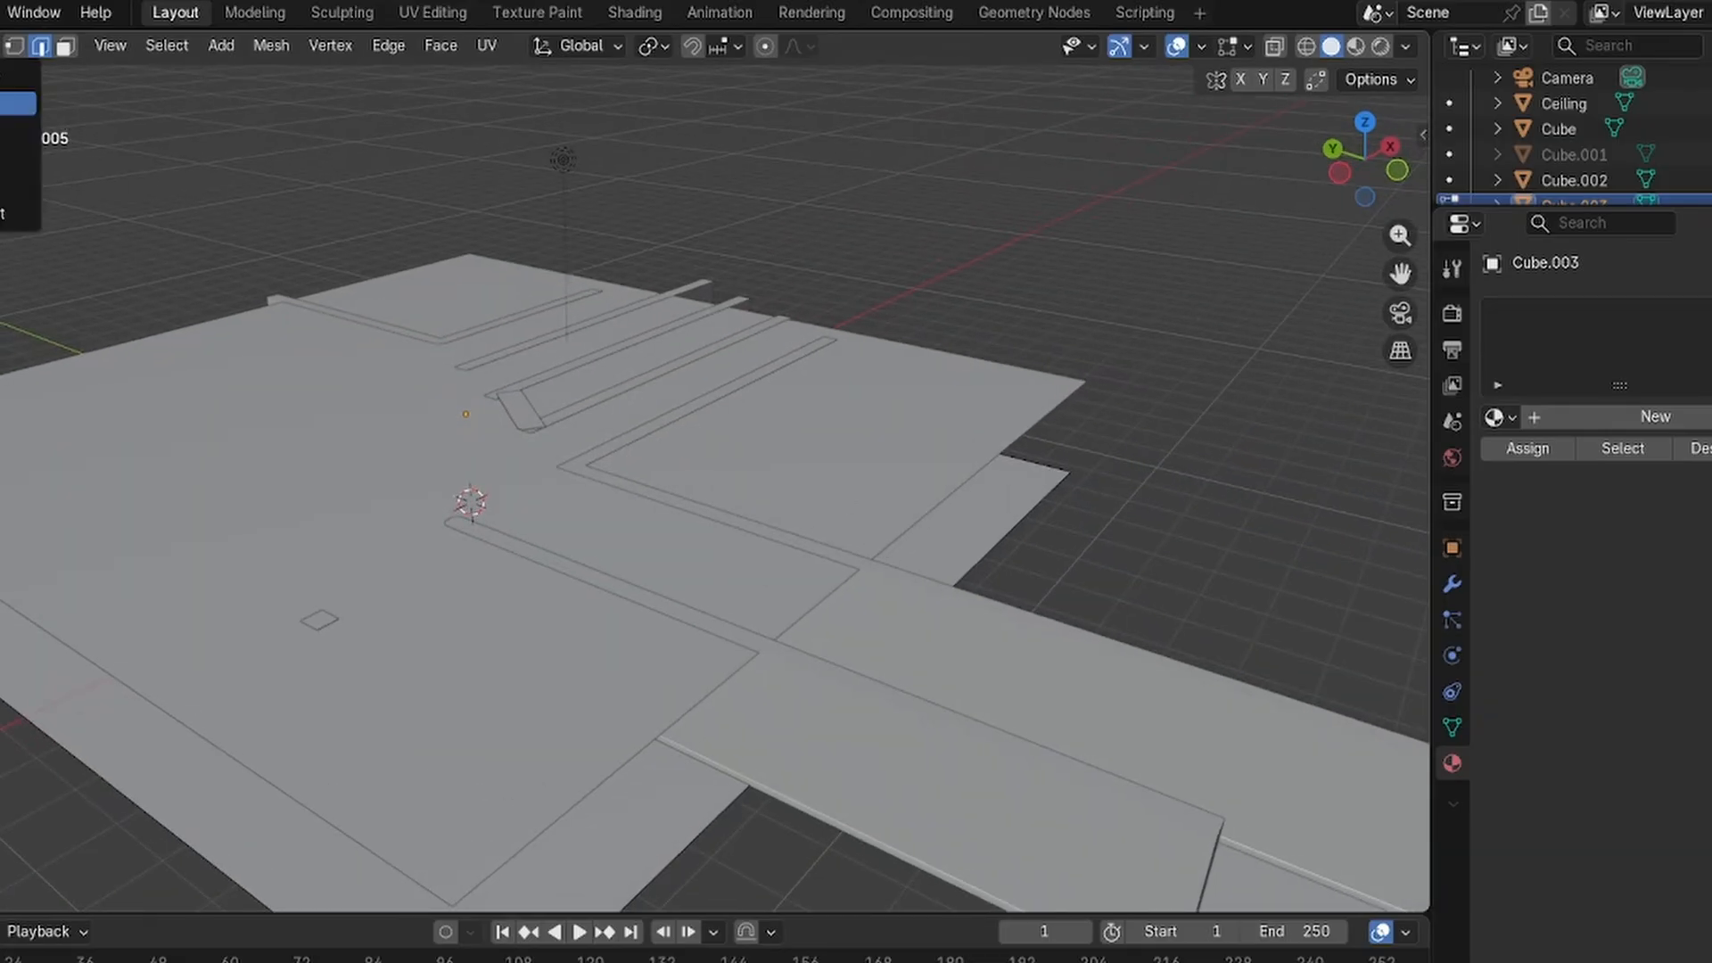
key(Tab)
click(839, 470)
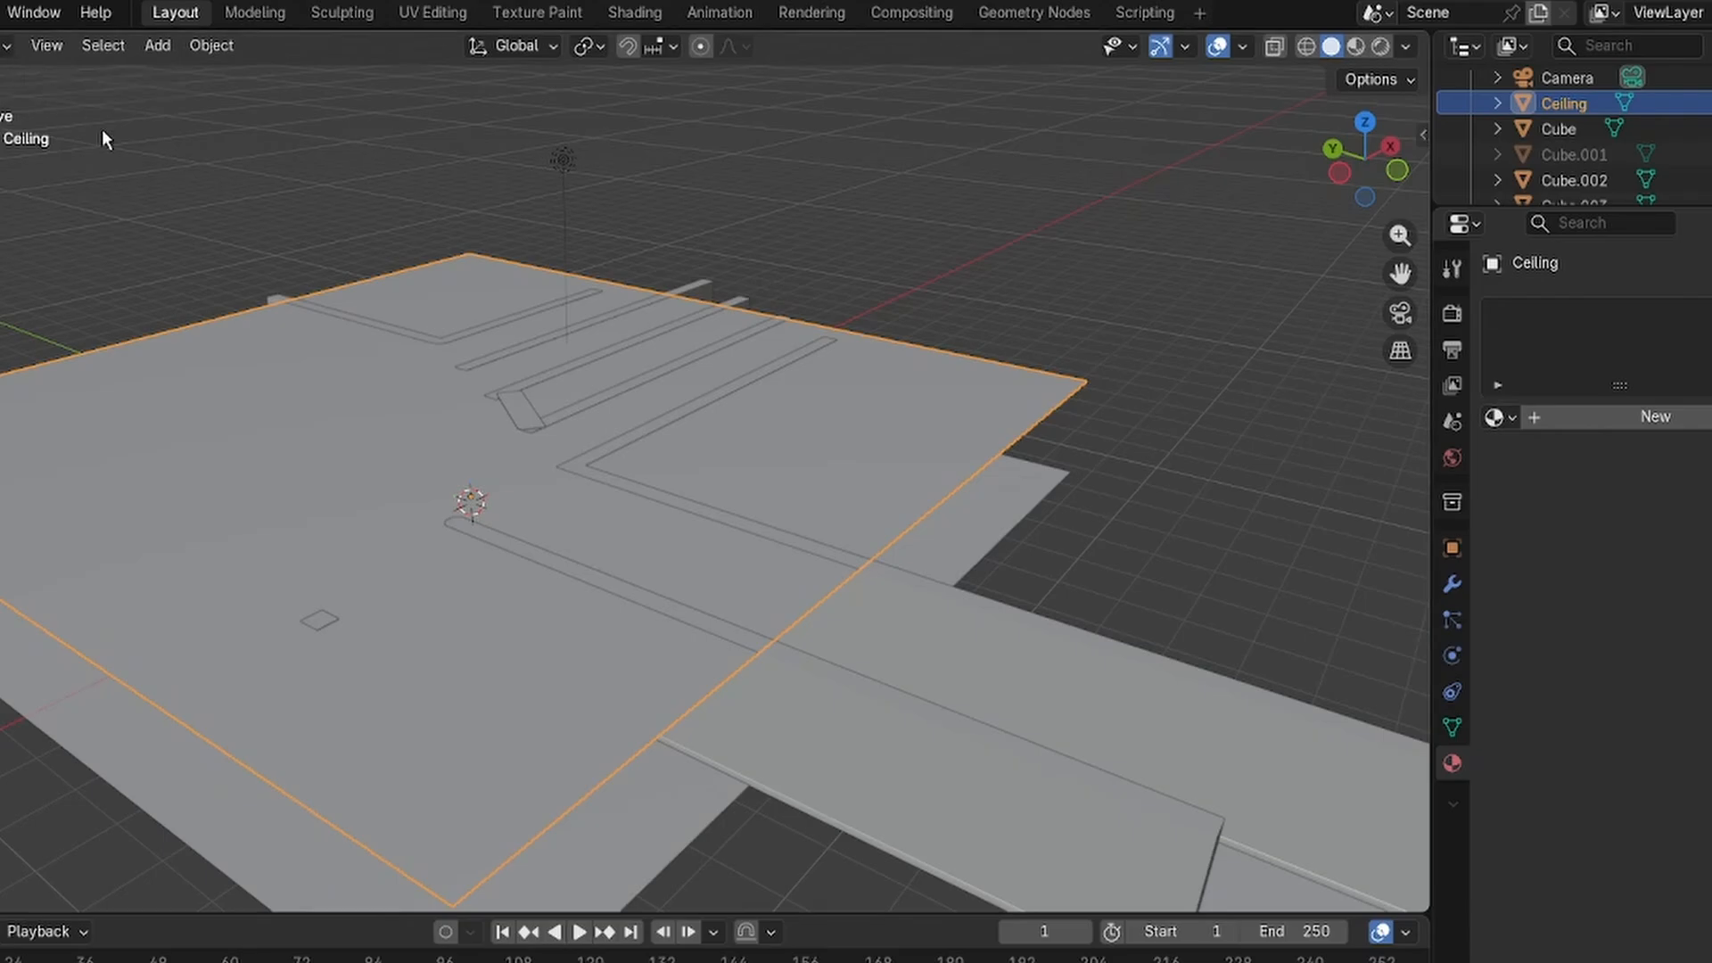
key(s)
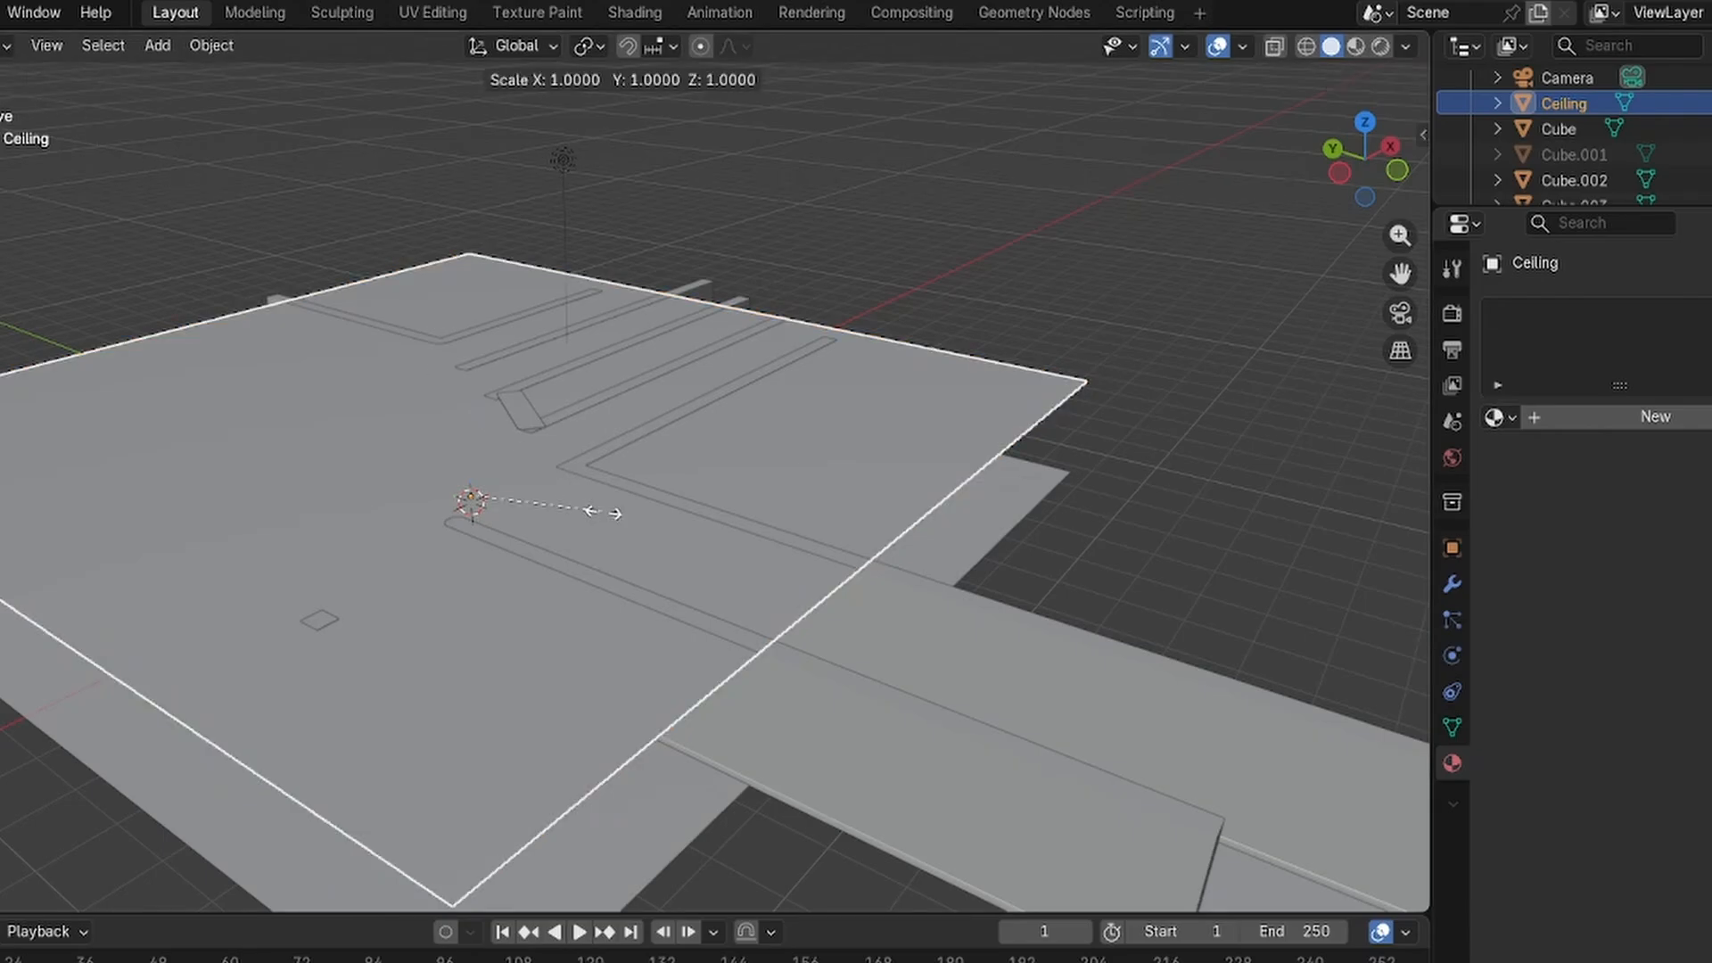
key(y)
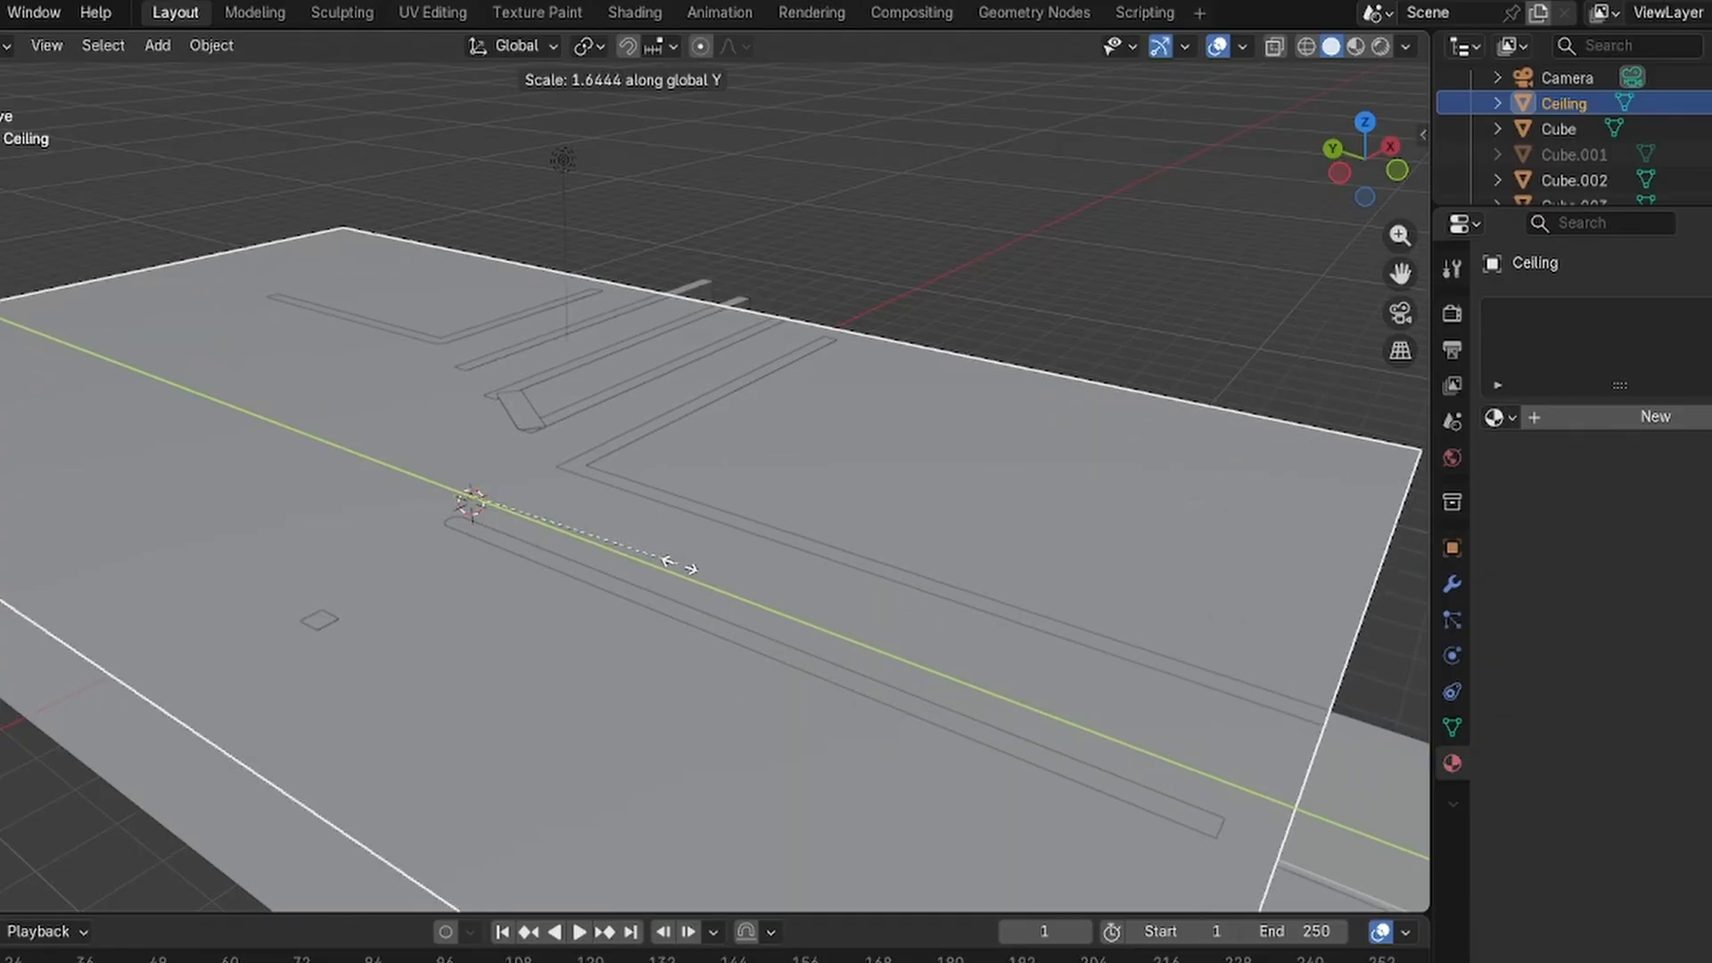
click(669, 566)
Move the Ceiling along negative Y over the passage walls and clear the selection.
scroll(711, 497, down, 5)
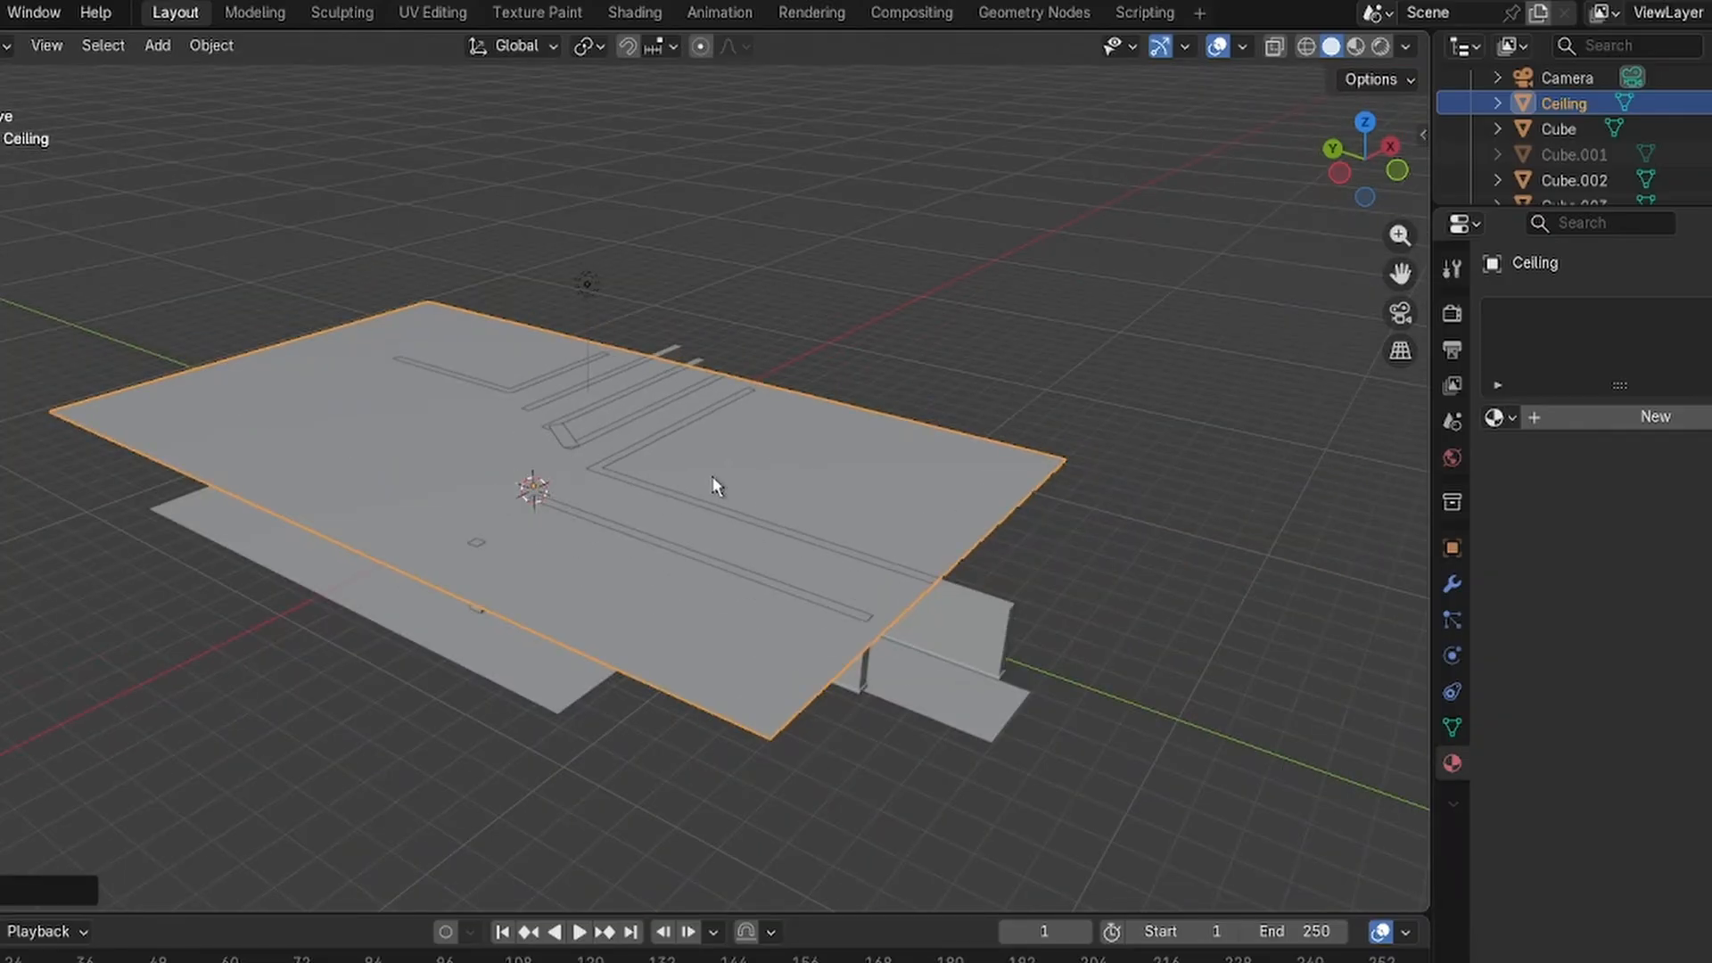
key(g)
key(y)
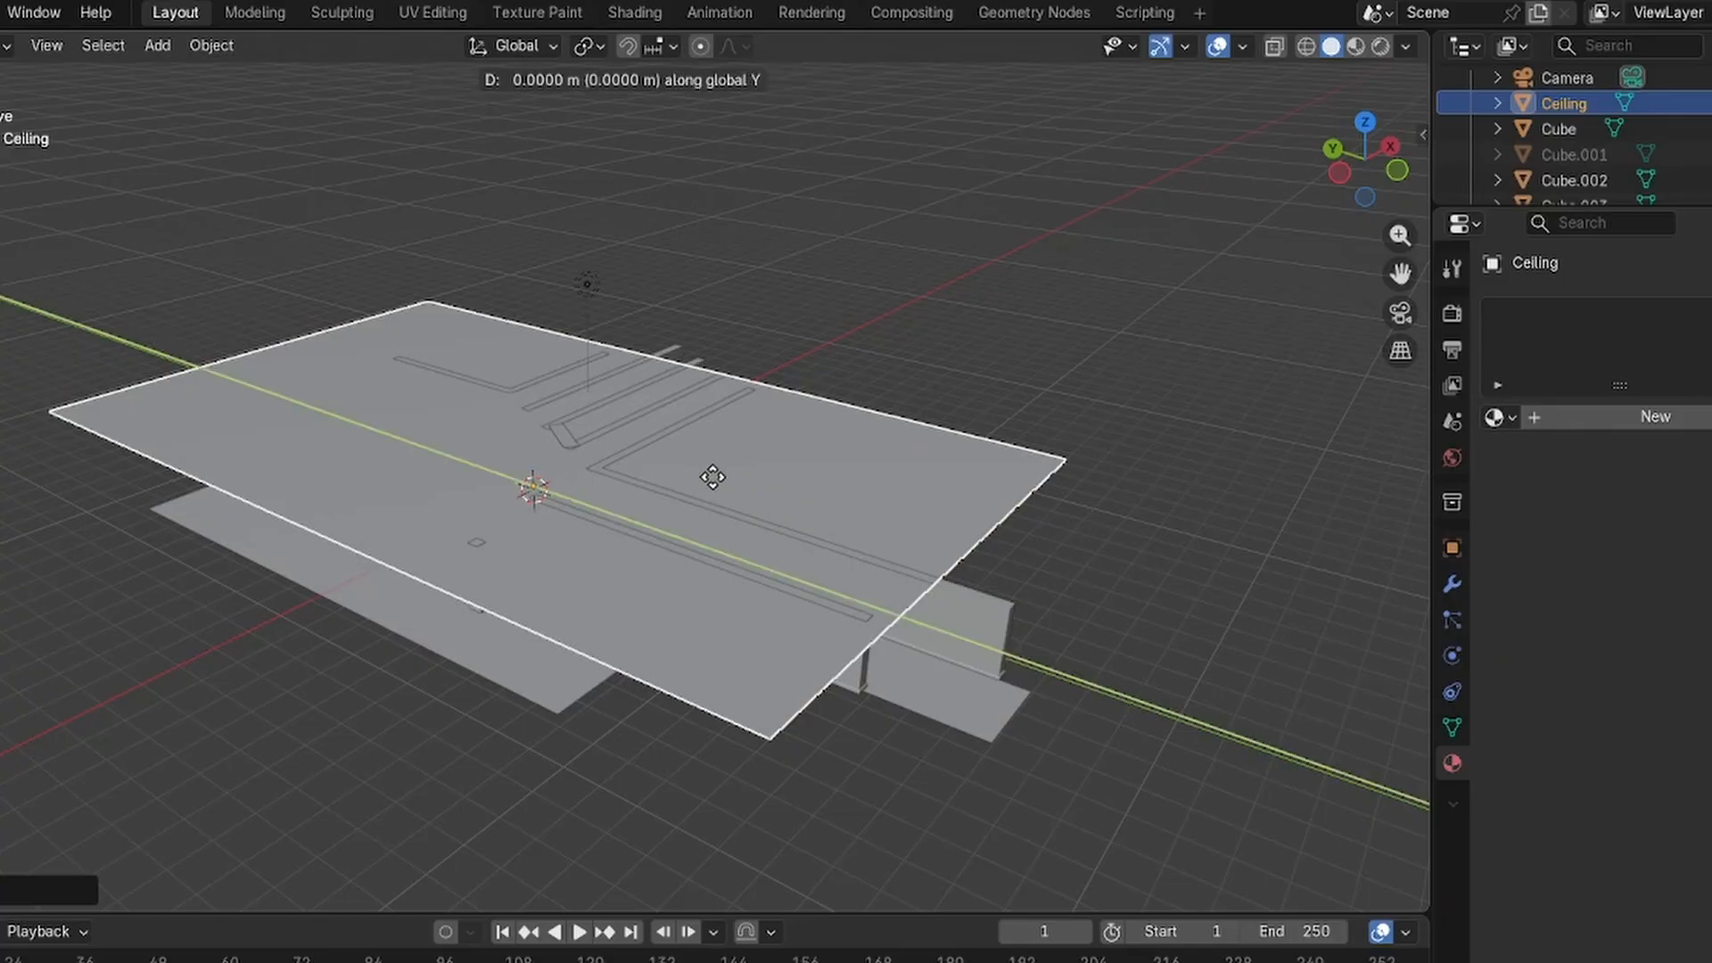
click(749, 516)
click(855, 364)
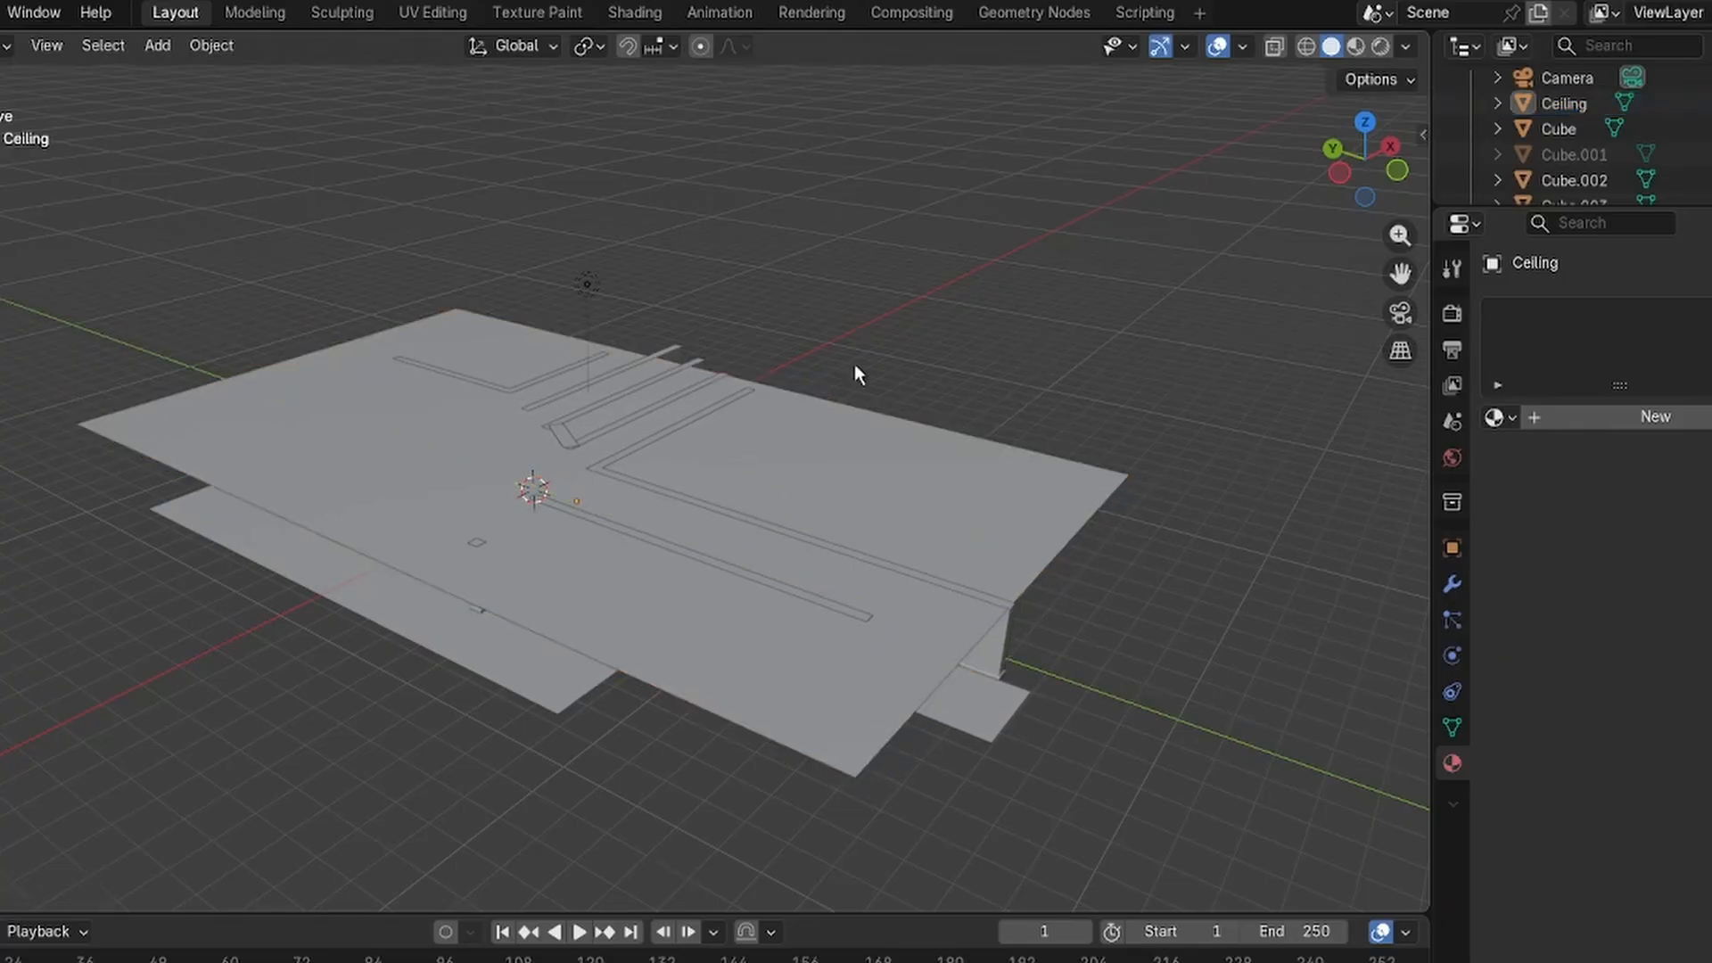
Inspect the extended corridor and ceiling through the camera and look up the camera alignment options.
mouse_move(731, 371)
middle_down()
mouse_move(992, 307)
mouse_move(714, 383)
middle_up()
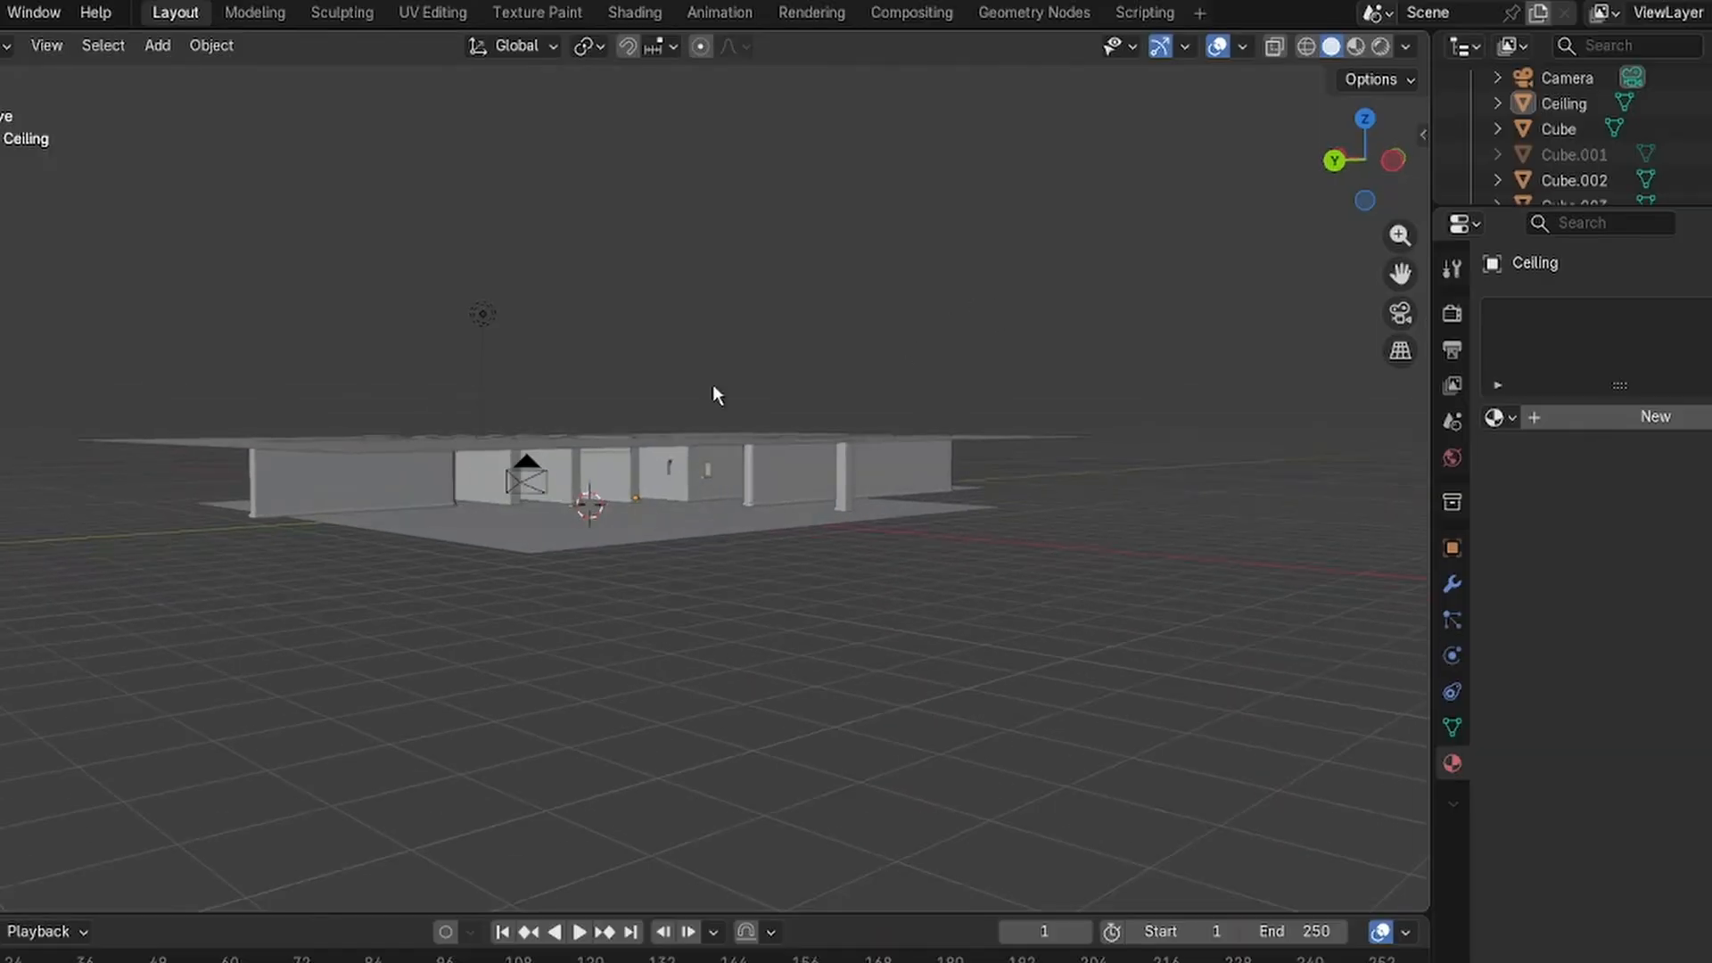
click(1399, 314)
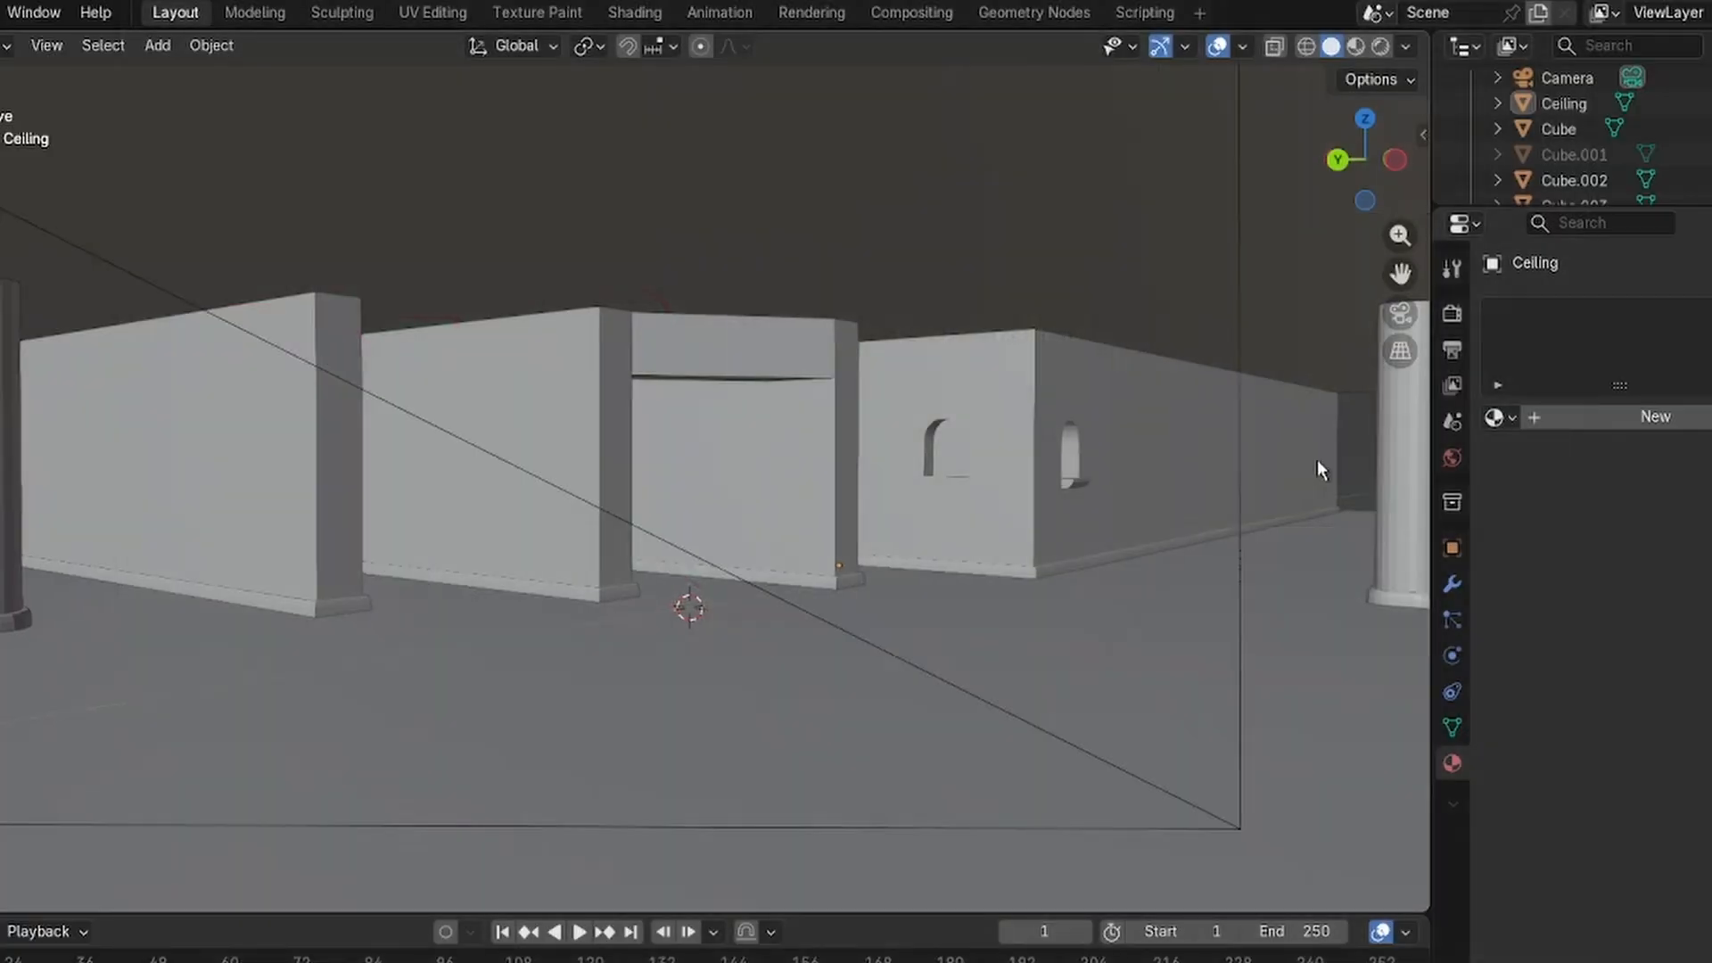
click(1401, 317)
click(1400, 316)
click(1400, 317)
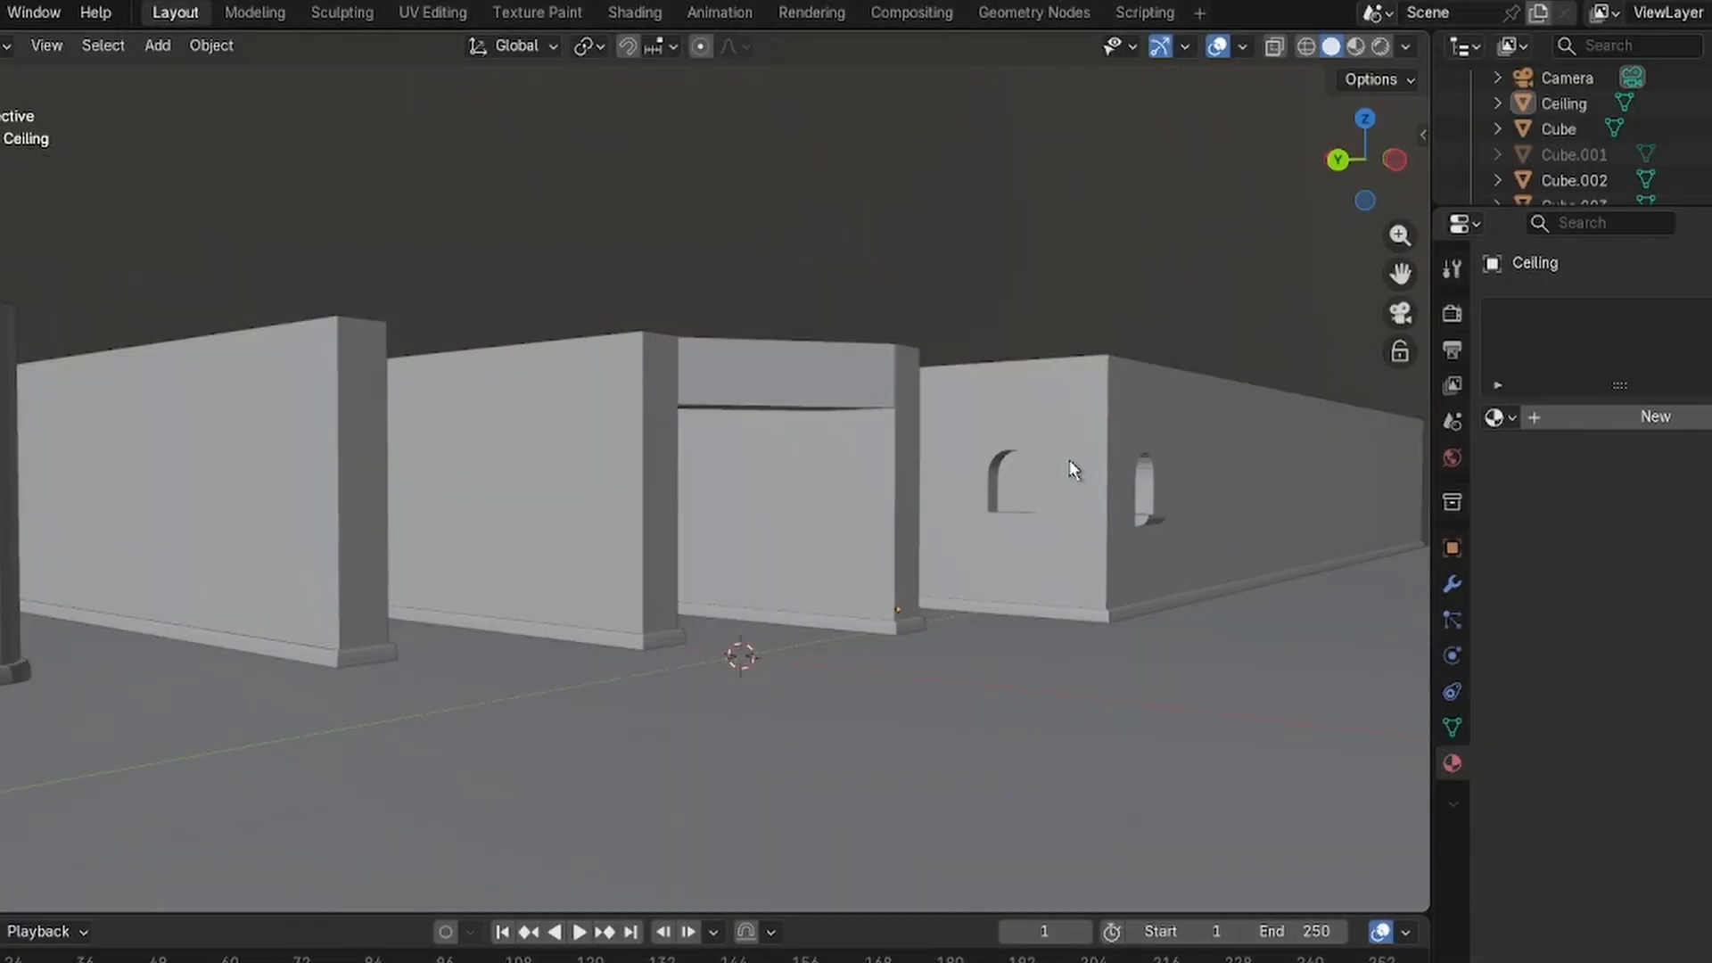
shift+middle_drag(1068, 458, 1093, 458)
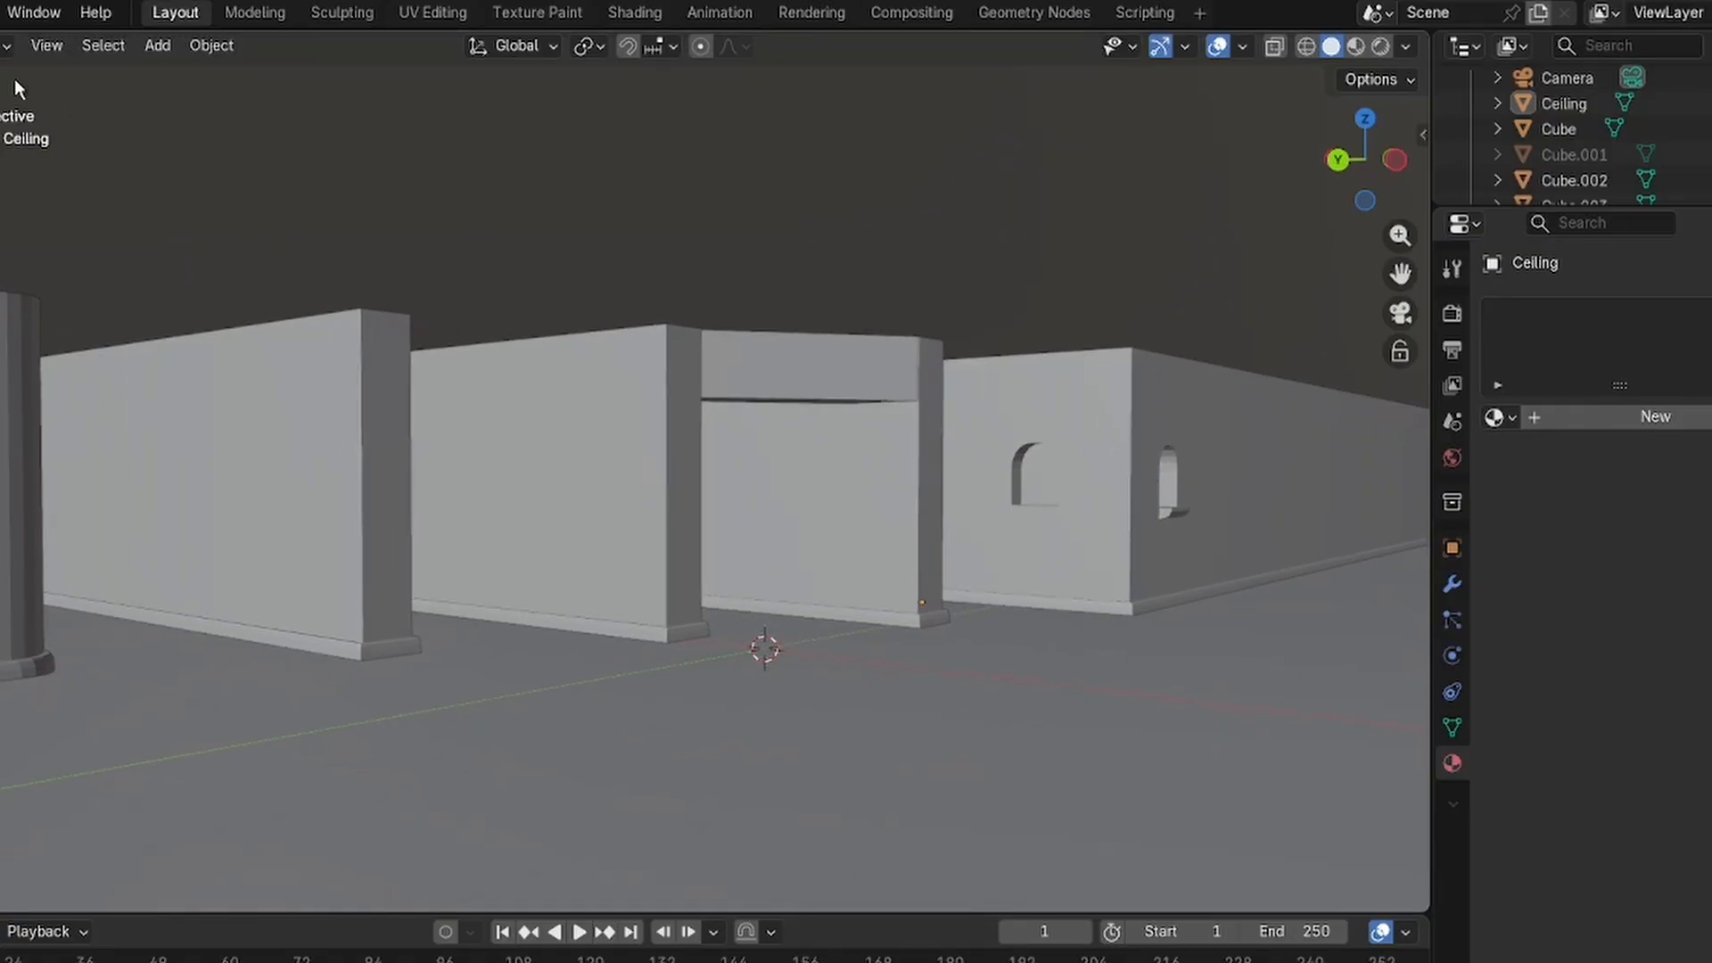
click(46, 47)
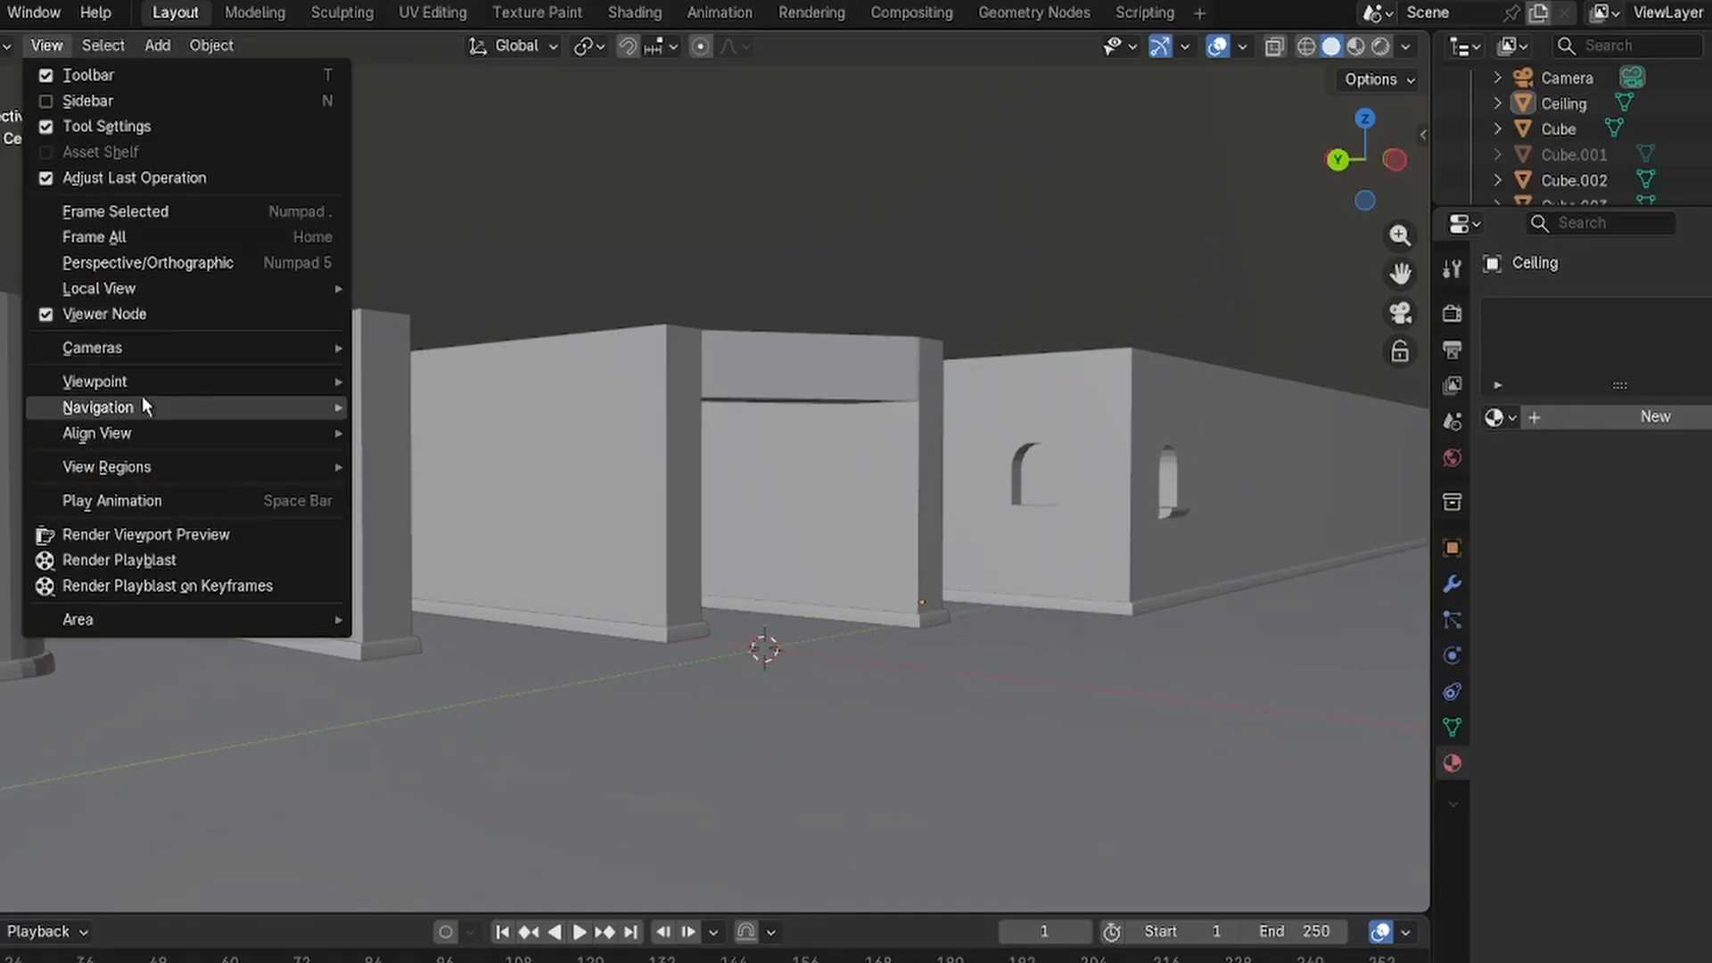
mouse_move(136, 435)
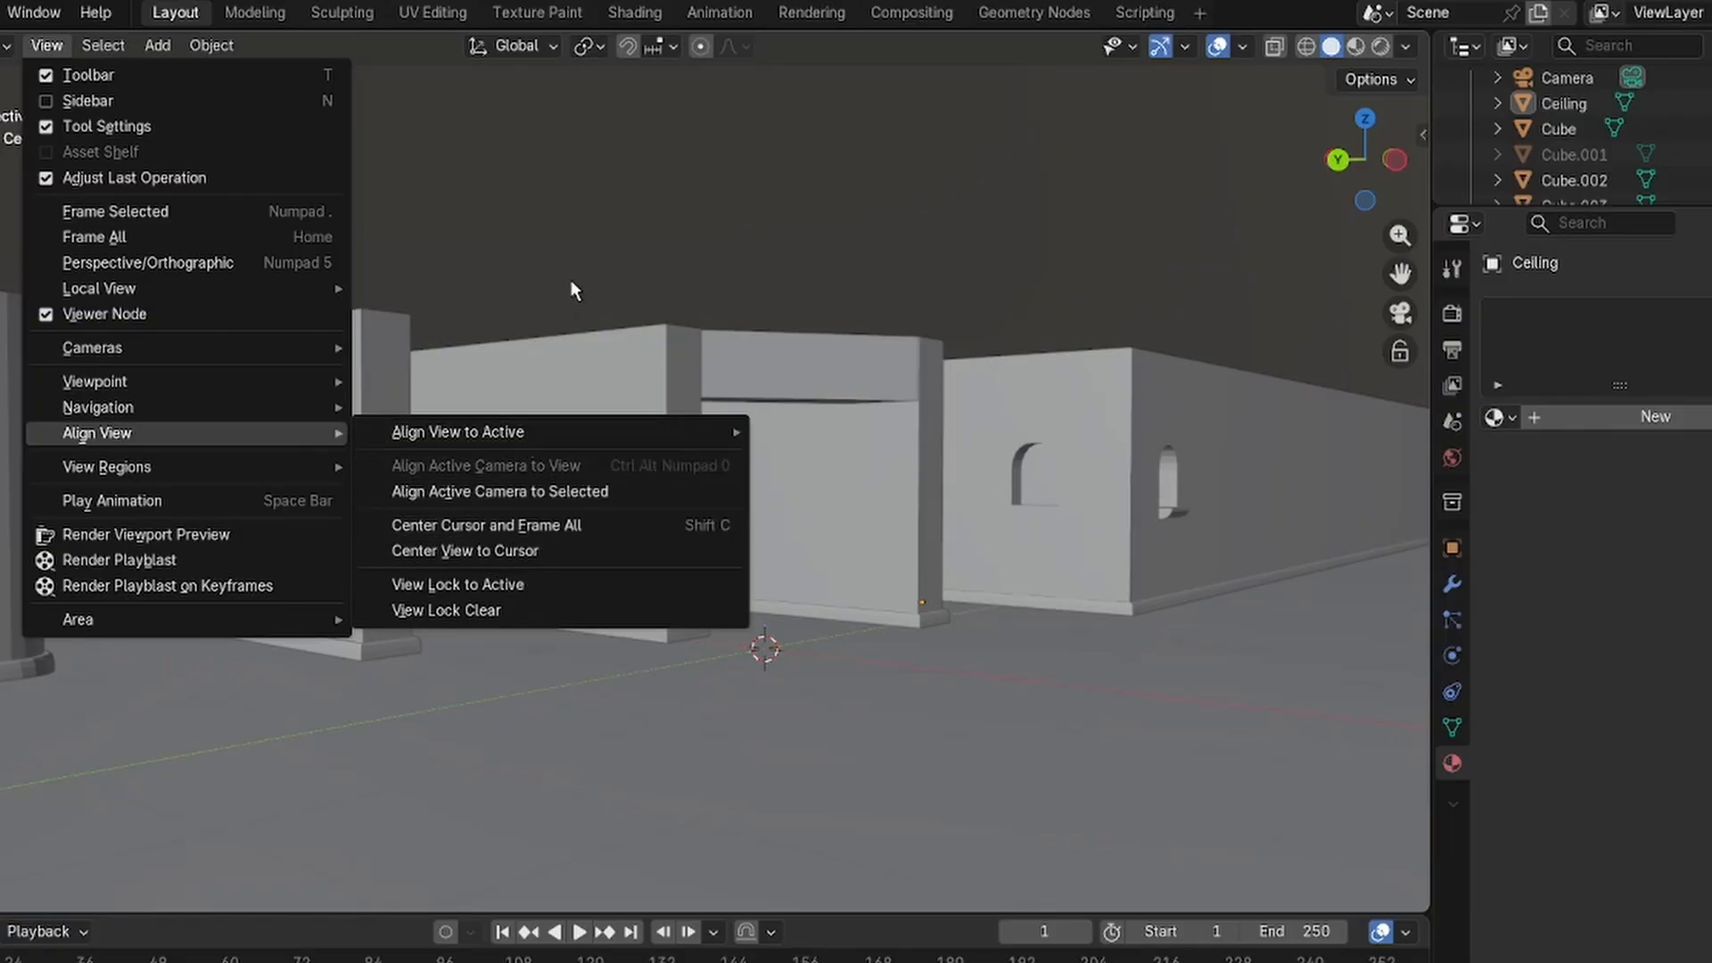
click(1395, 323)
Frame the passage walls and arched corner windows in the viewport and align the active camera to that view.
scroll(892, 373, up, 2)
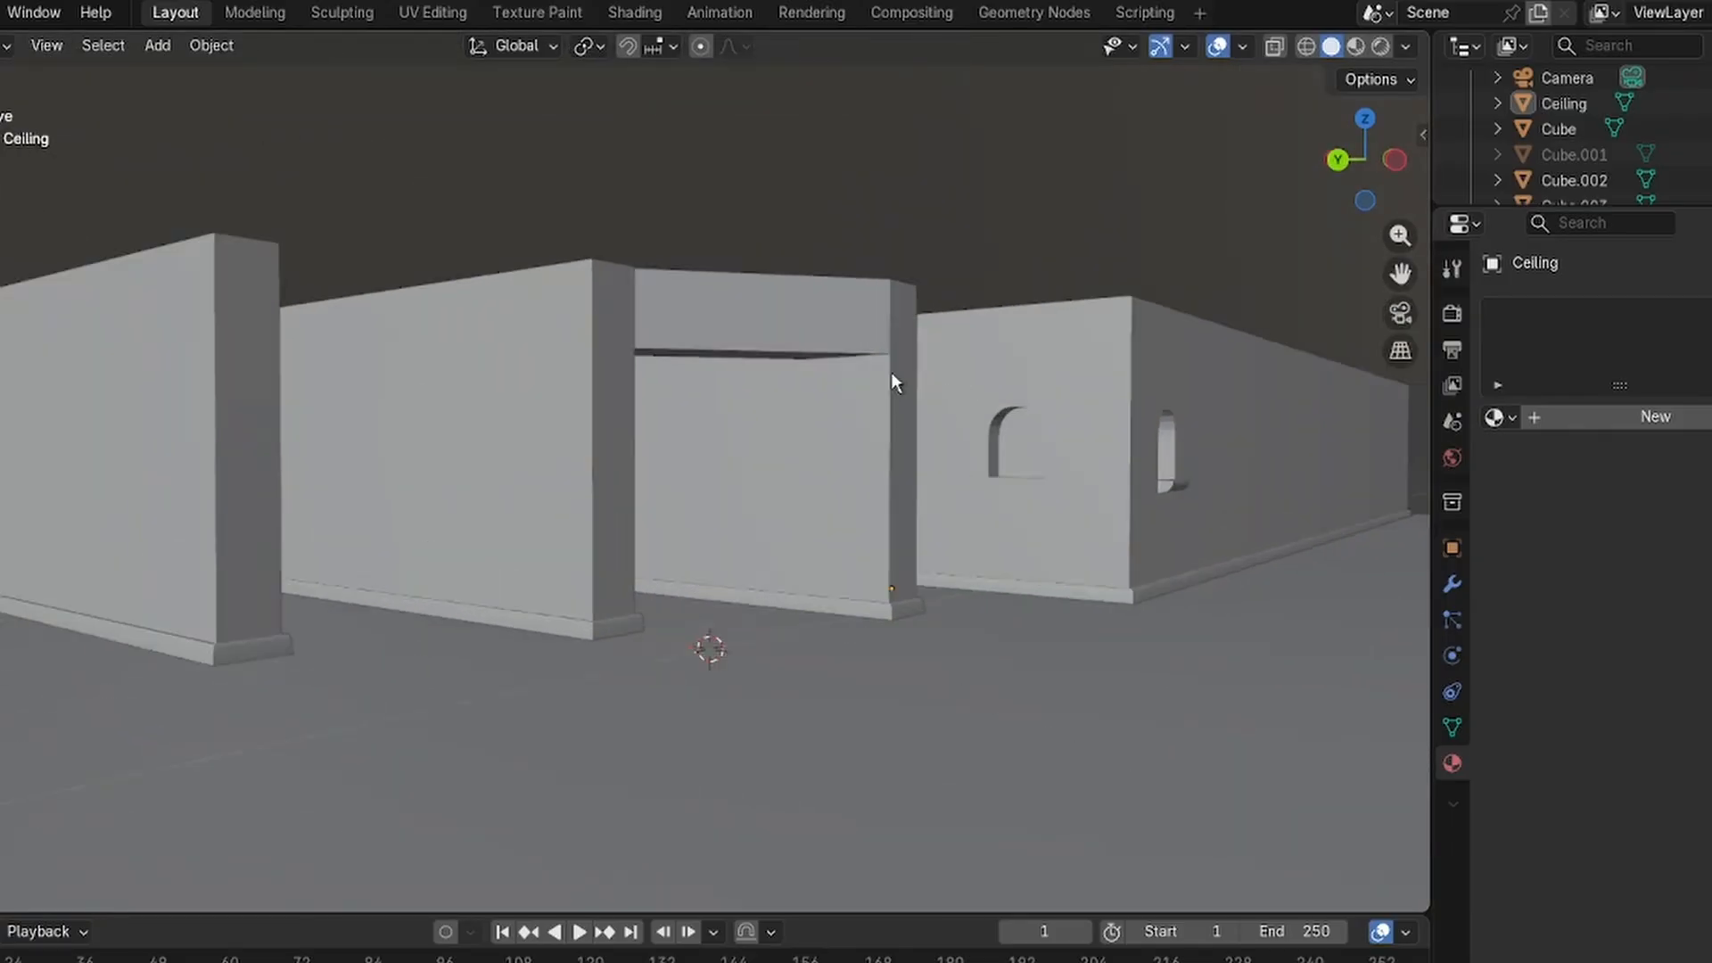
shift+middle_drag(826, 393, 897, 392)
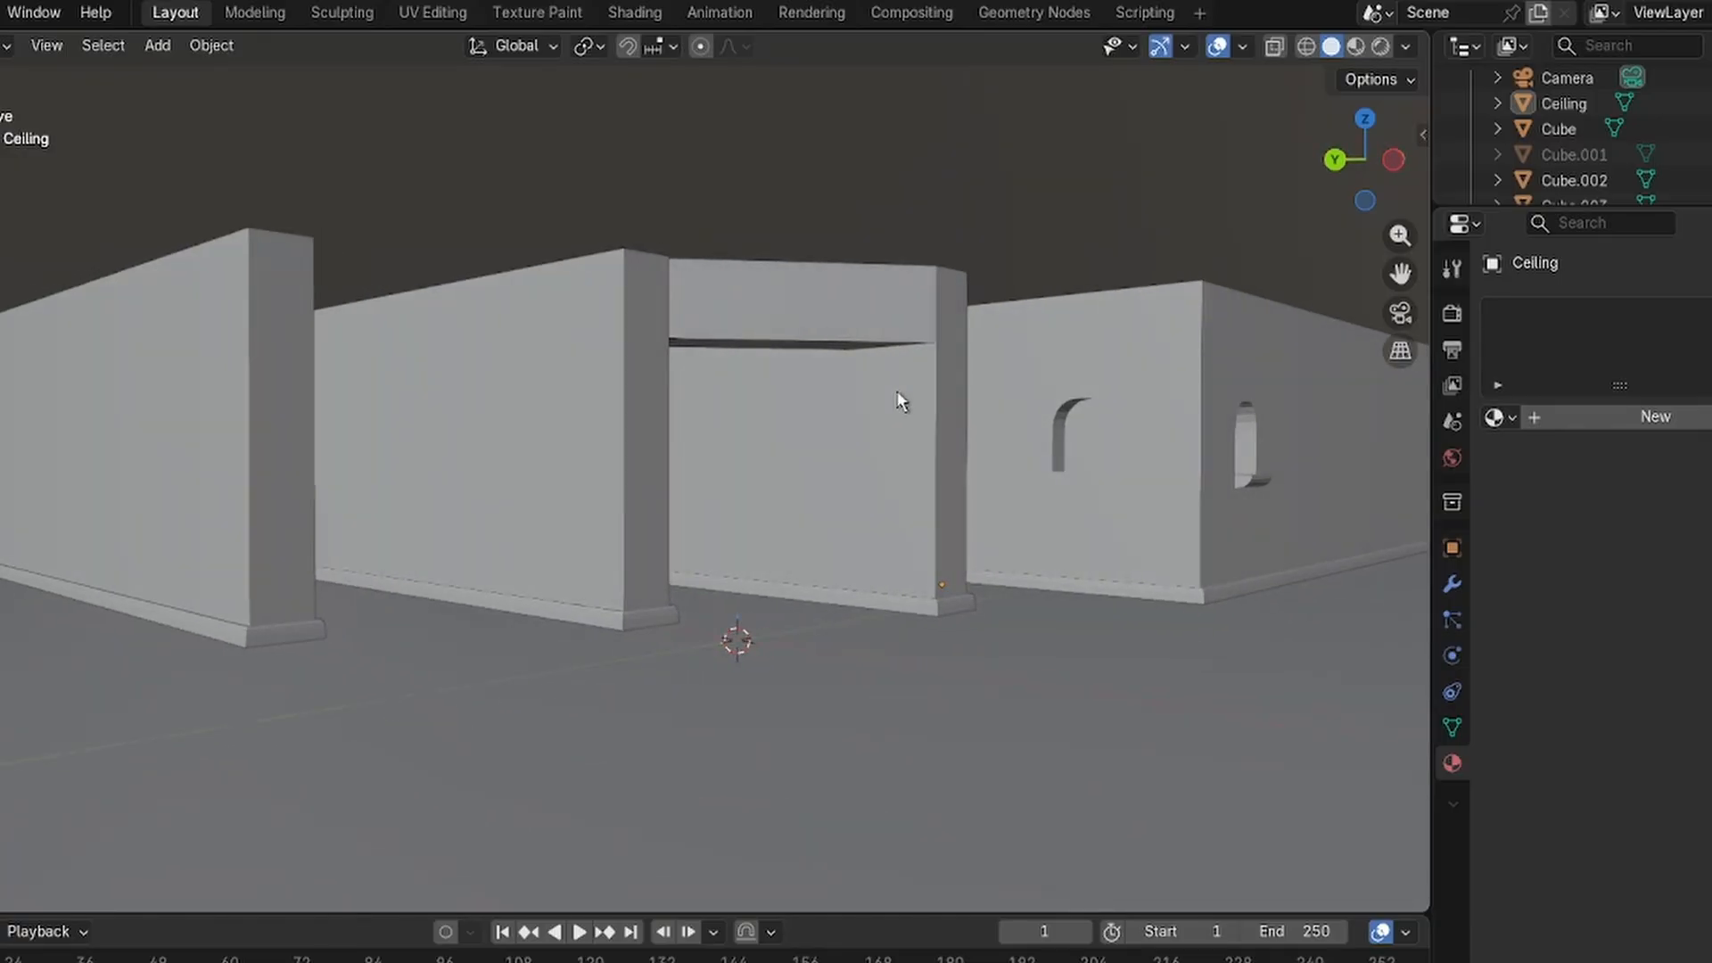
scroll(861, 392, down, 2)
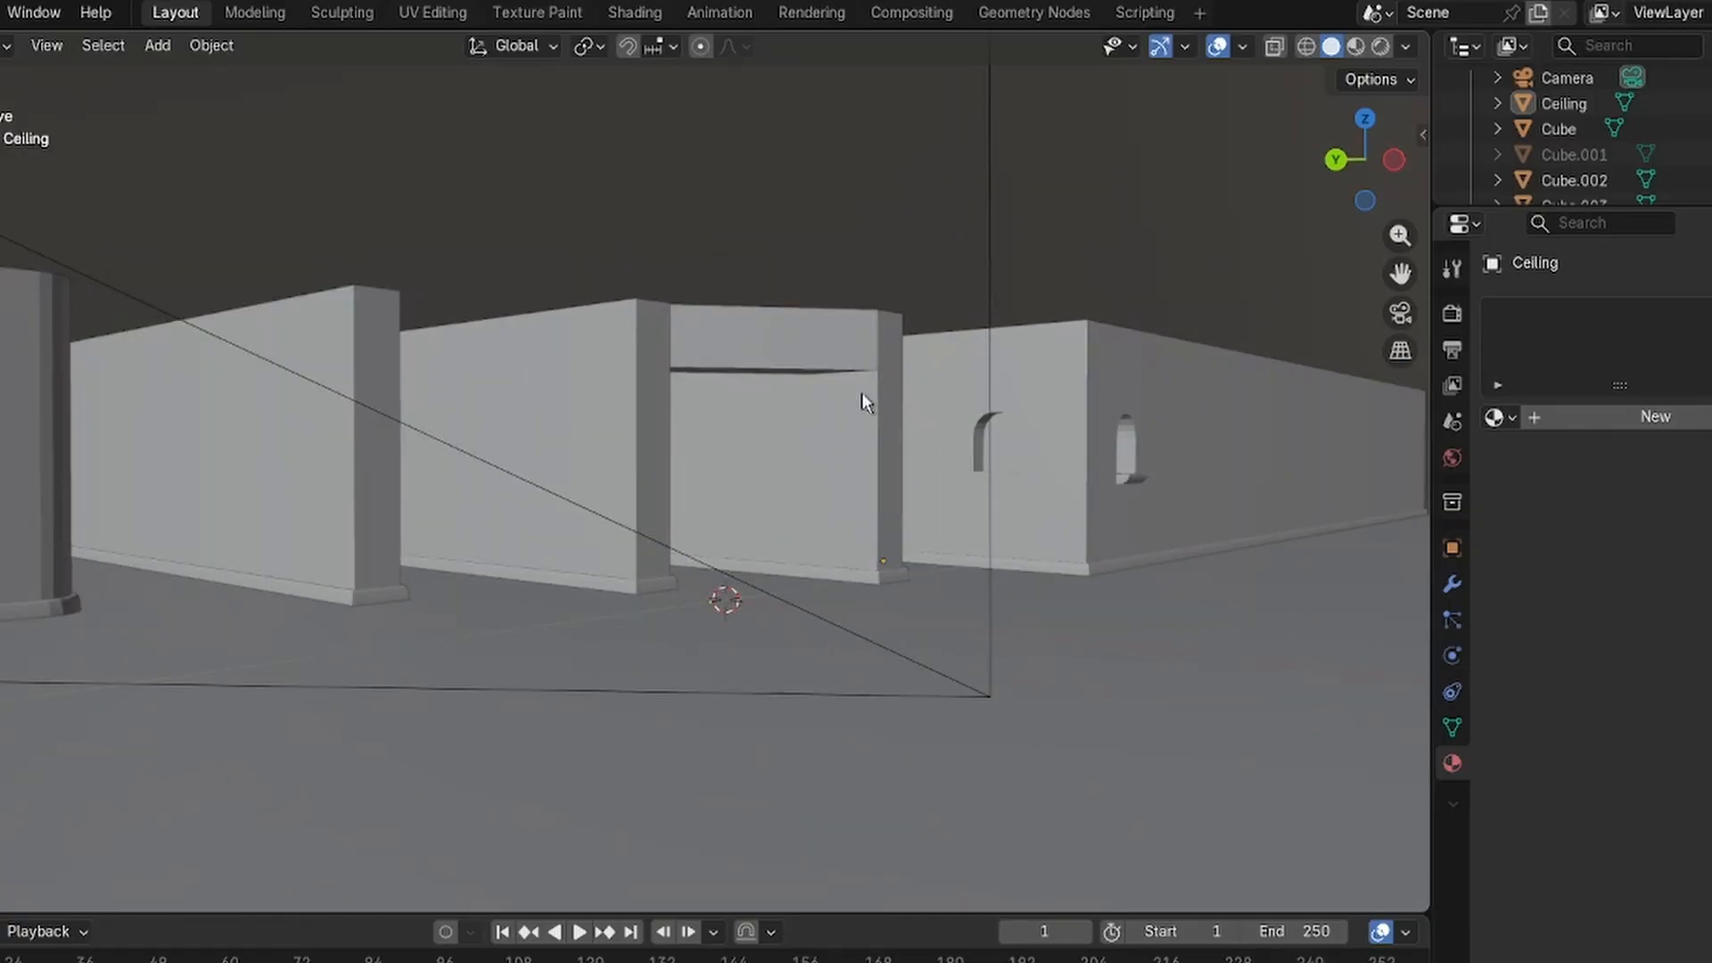
shift+middle_drag(861, 392, 880, 401)
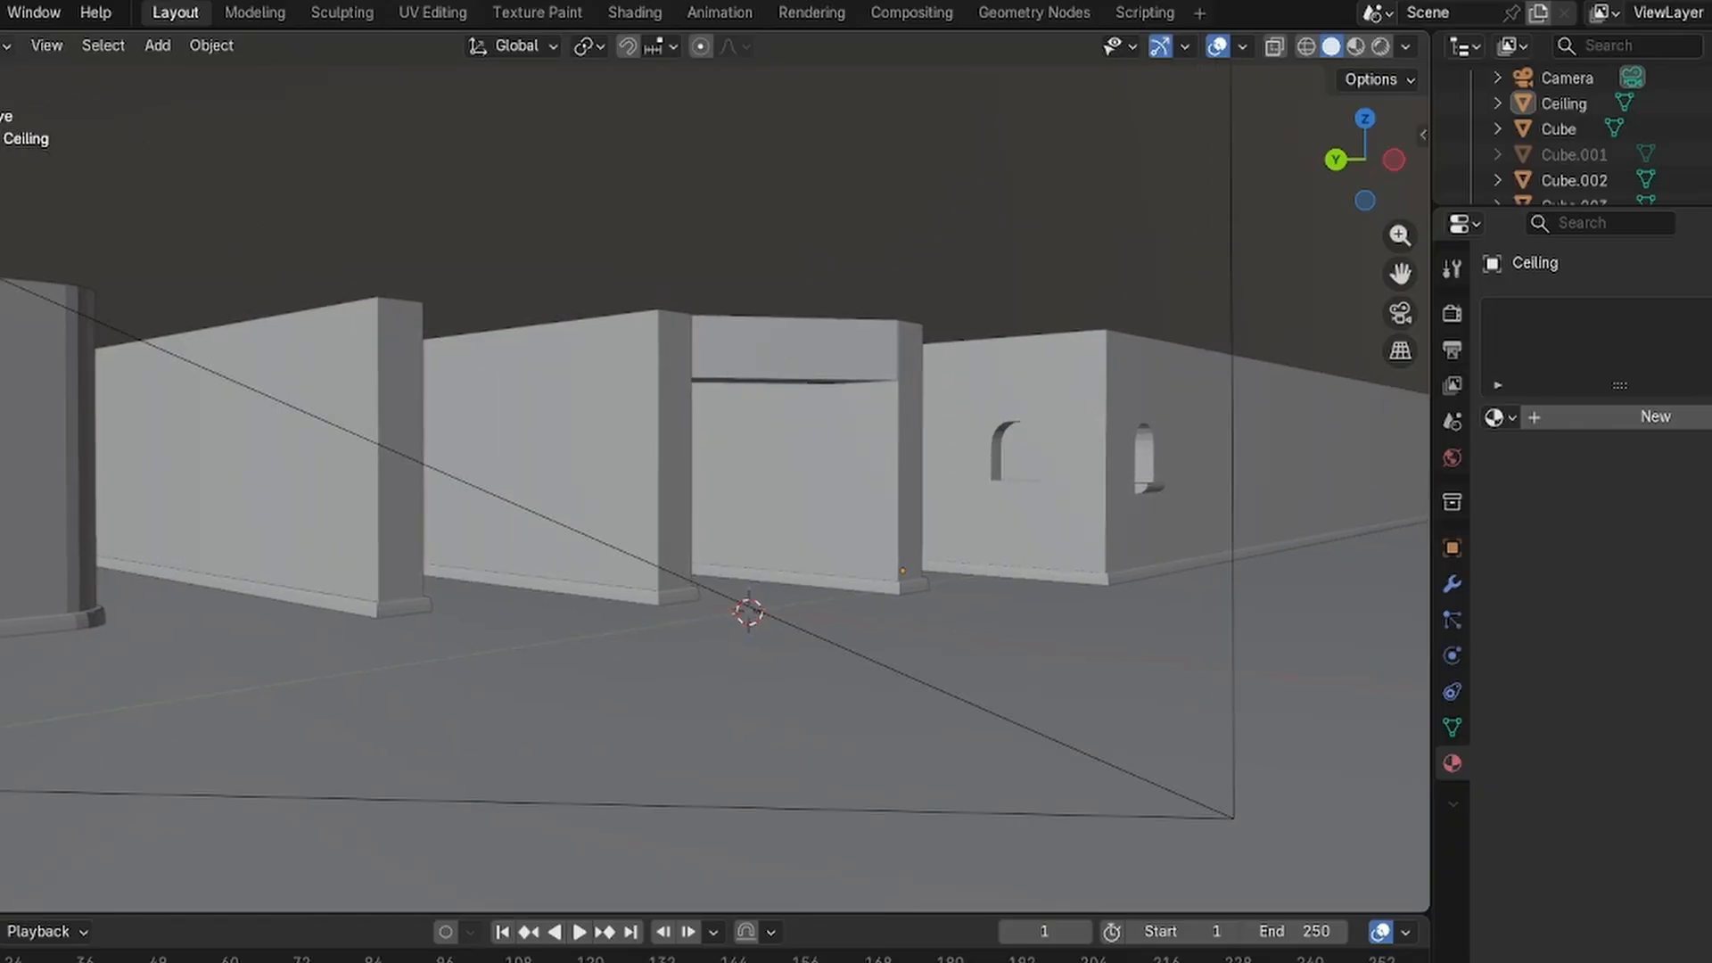
click(46, 45)
mouse_move(152, 433)
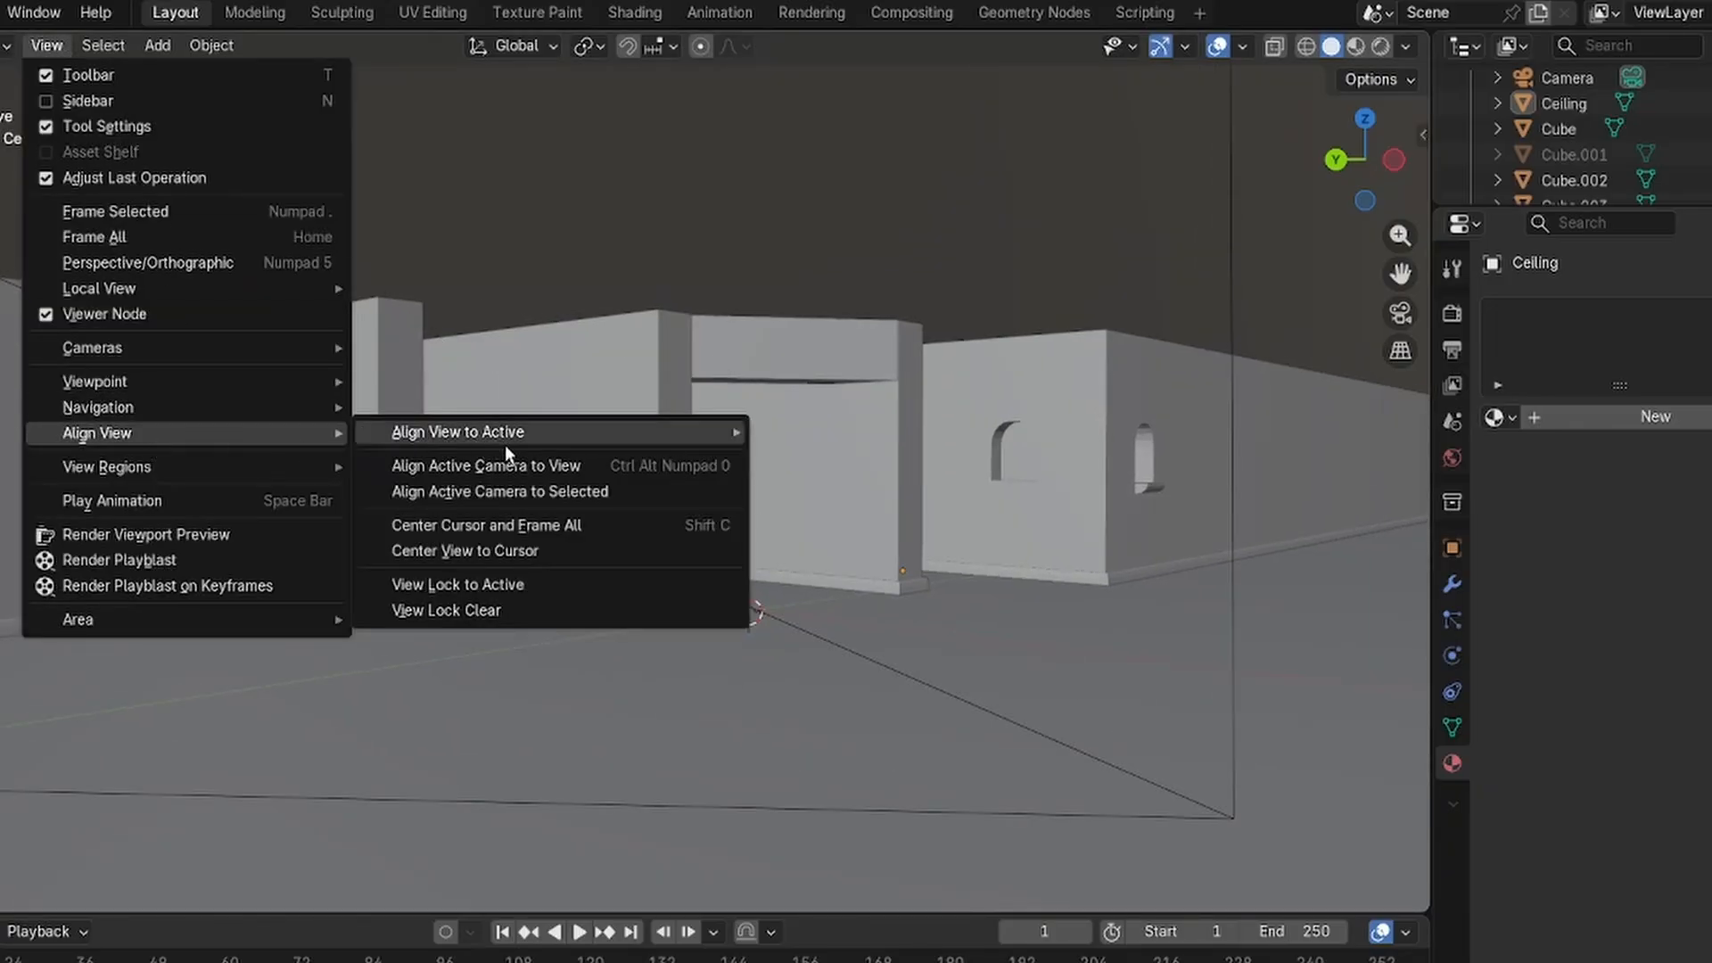
click(521, 492)
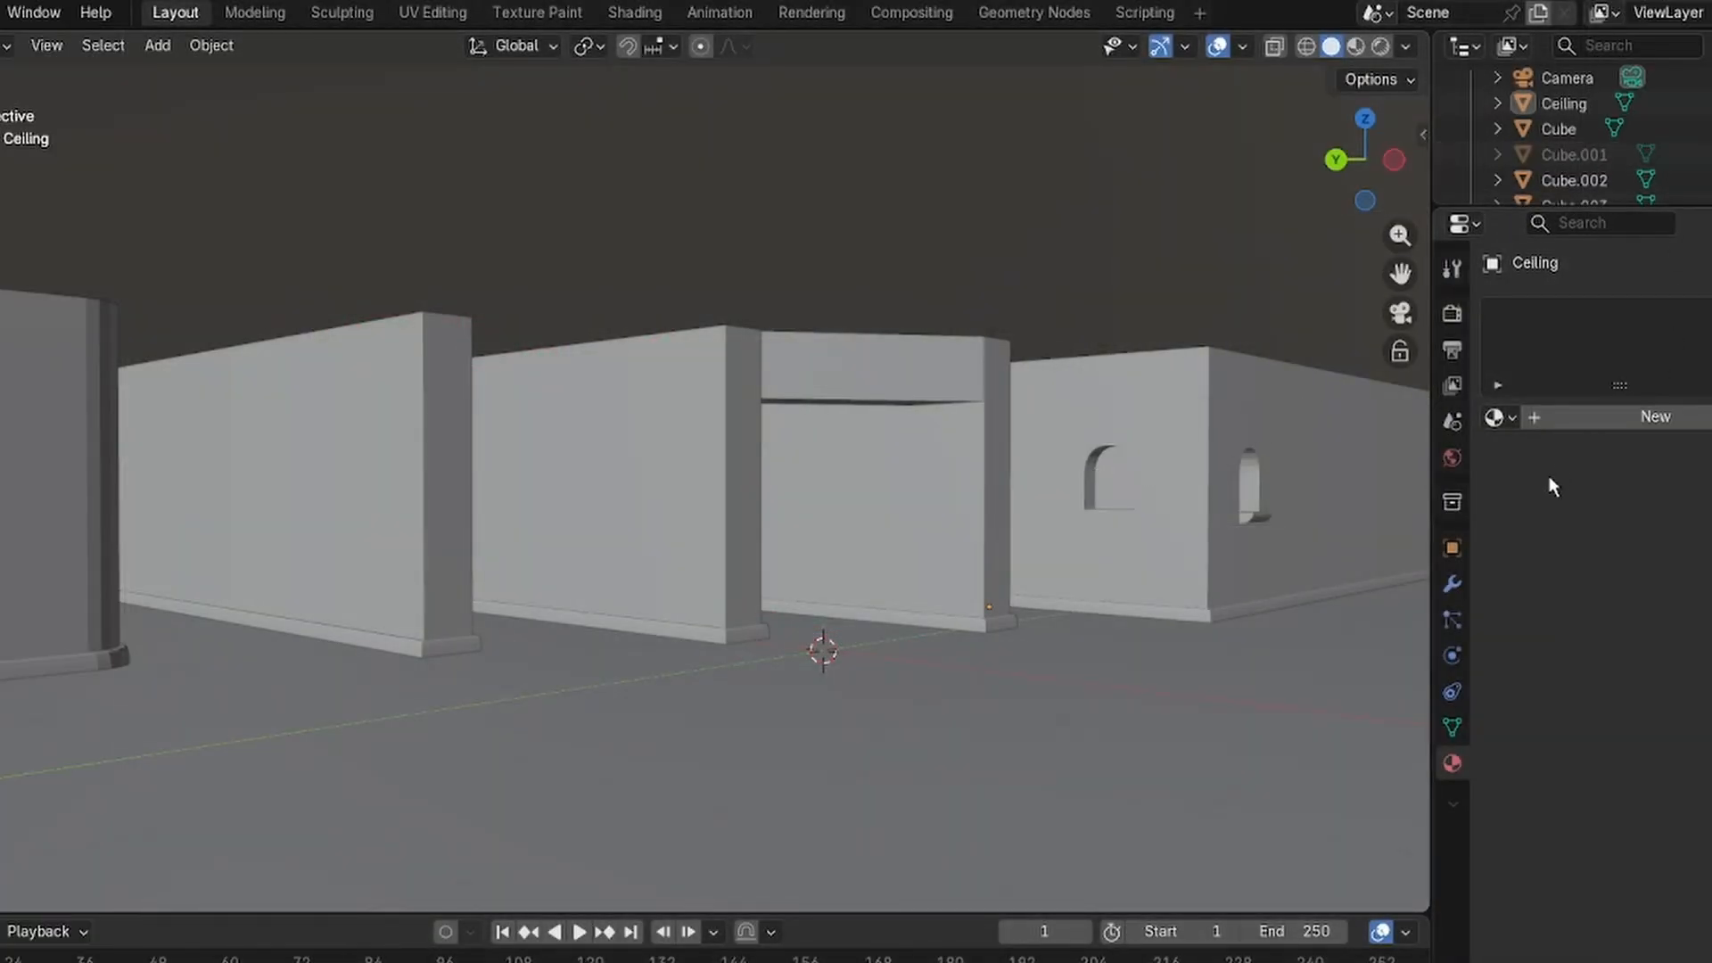
Select the floor object and add a new material to it.
click(1564, 104)
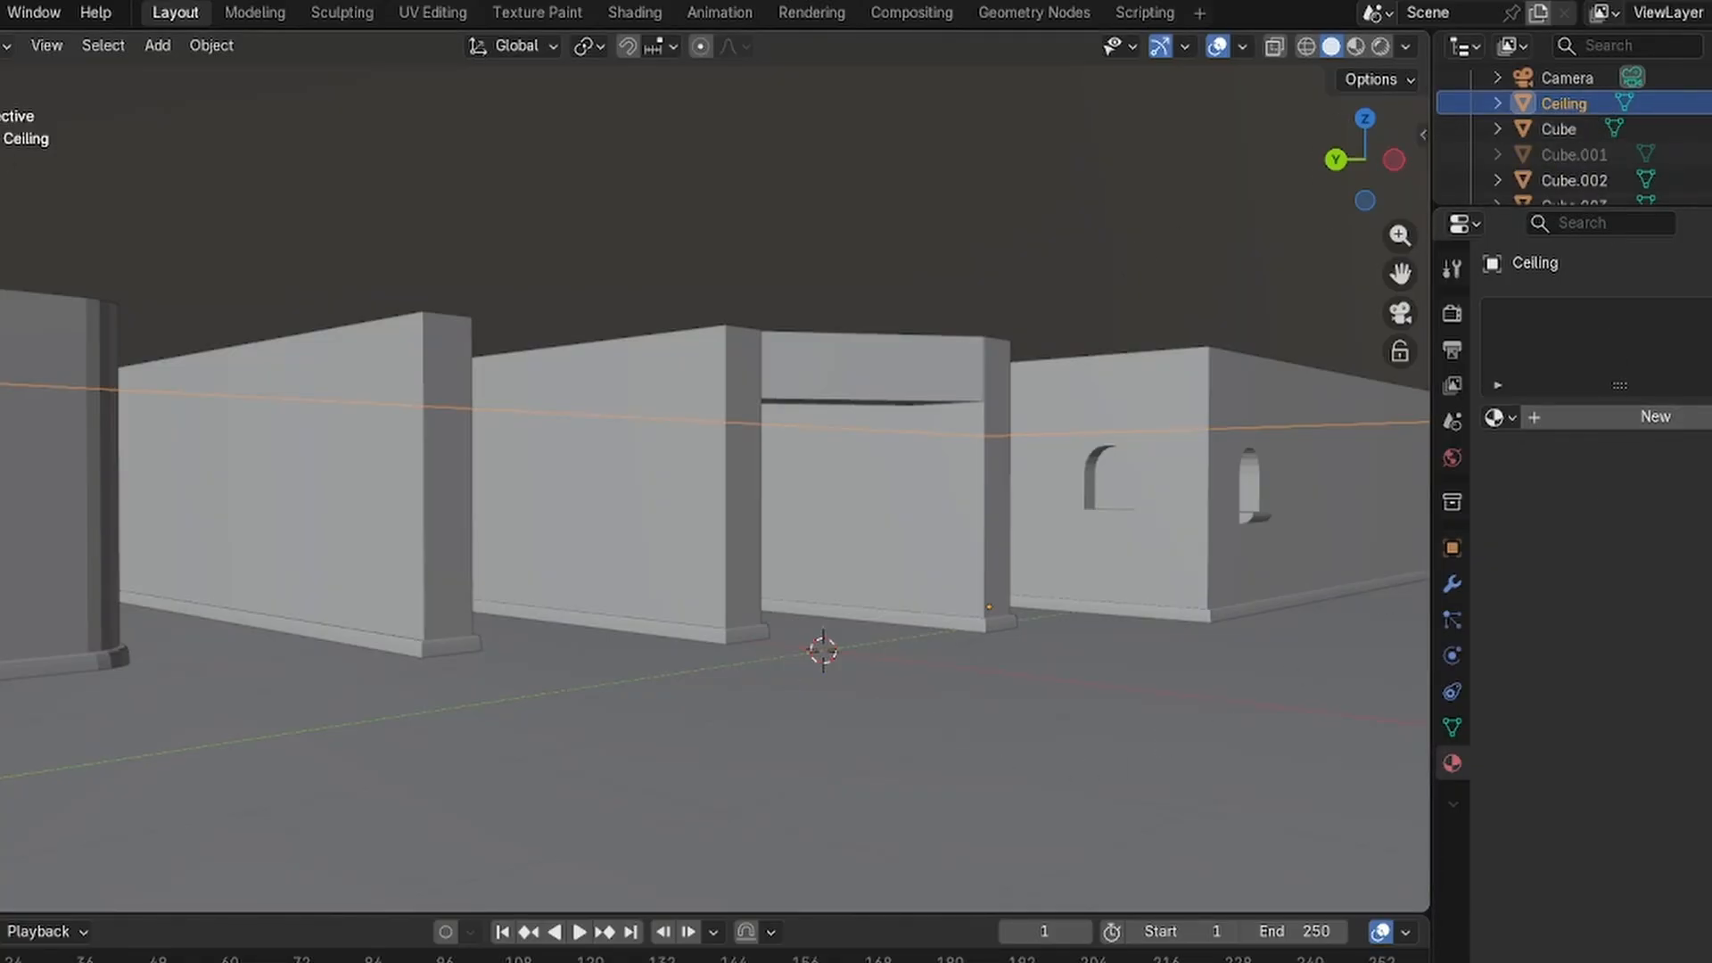
click(721, 718)
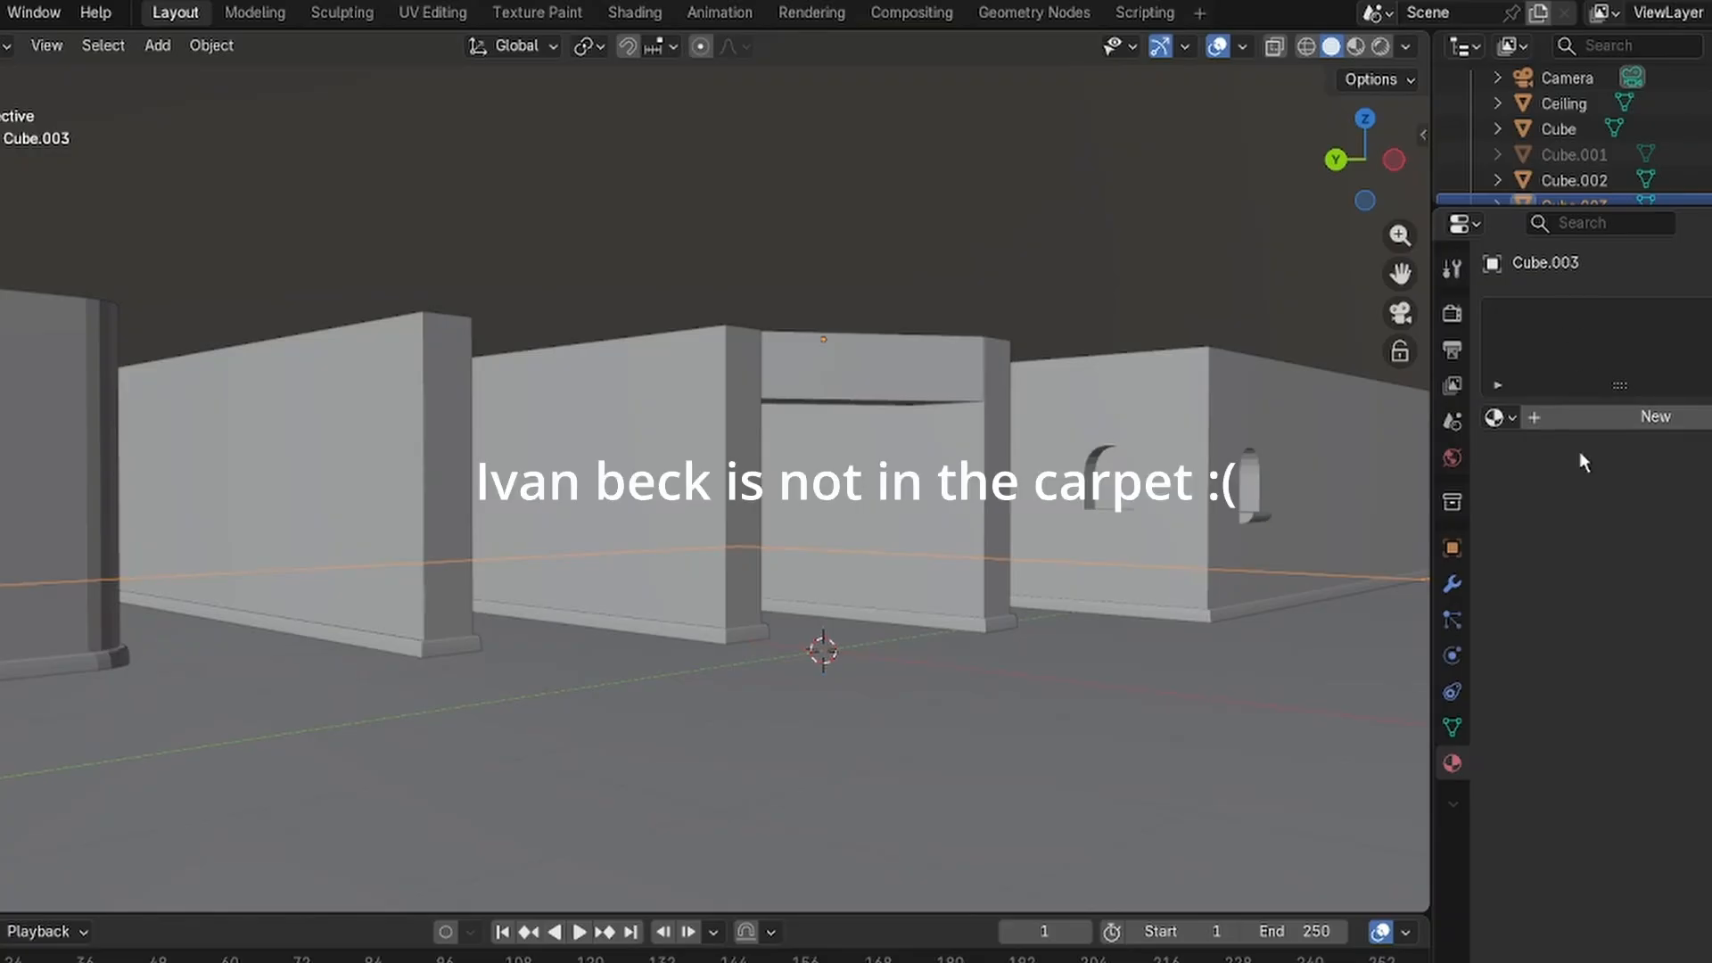
click(1577, 419)
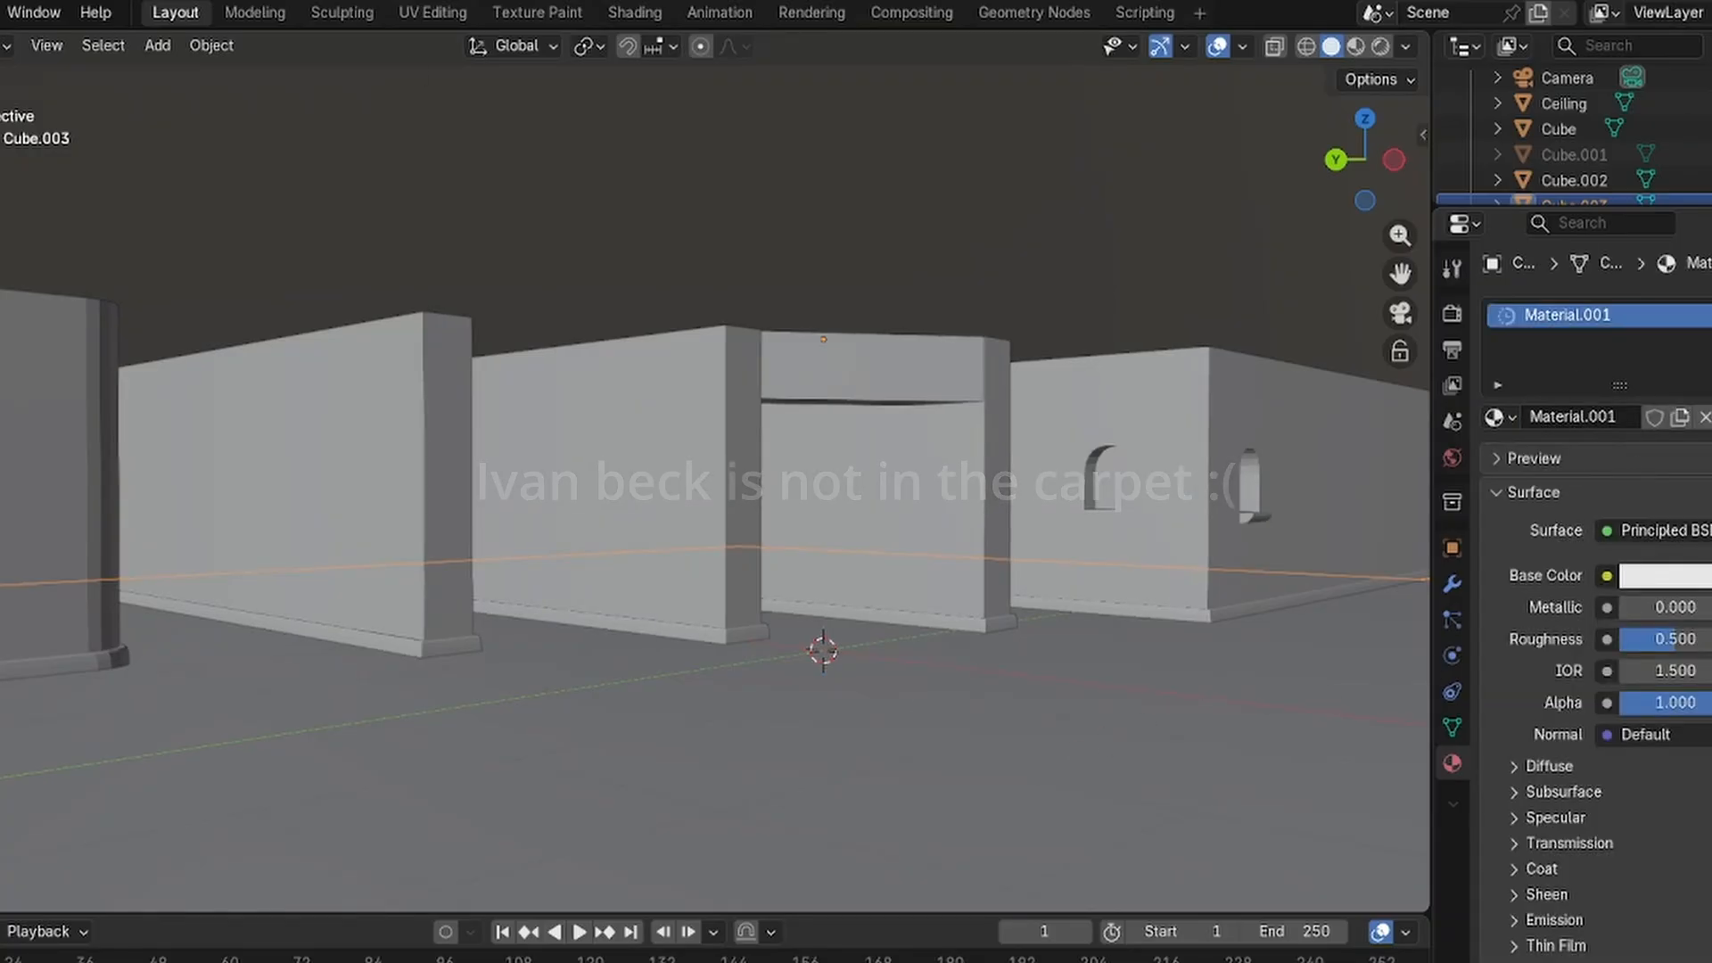
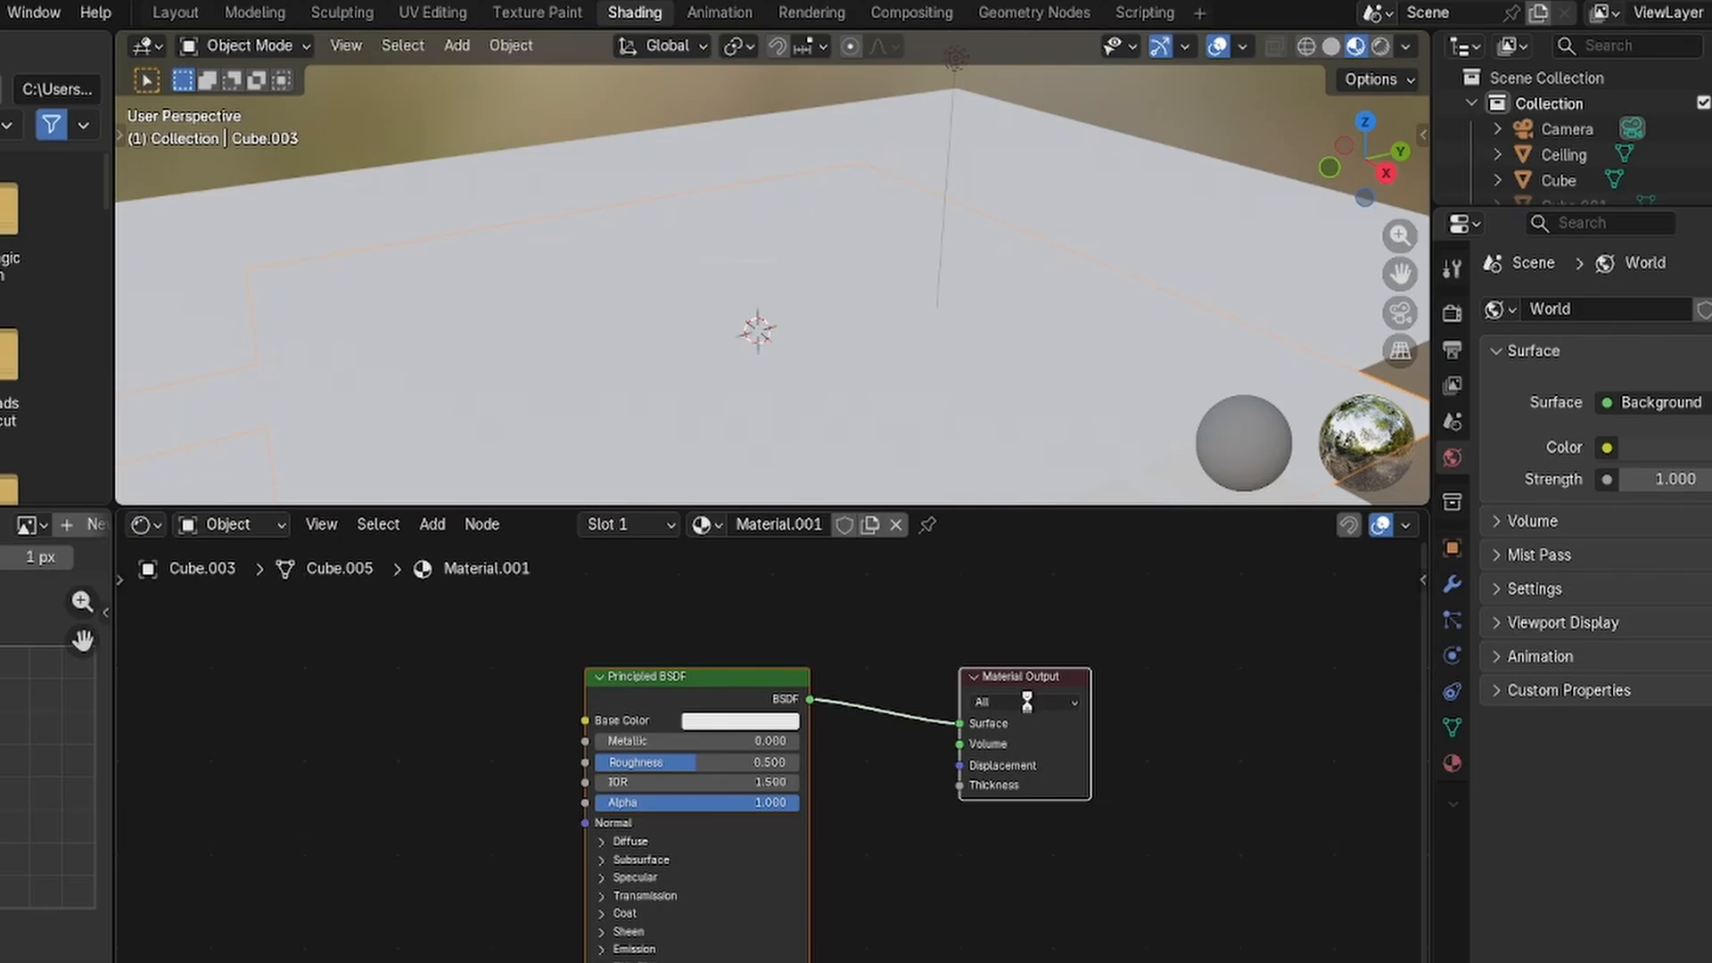
Examine the building interior in material preview, both from inside the room and through the camera.
scroll(1114, 290, down, 3)
scroll(957, 308, up, 1)
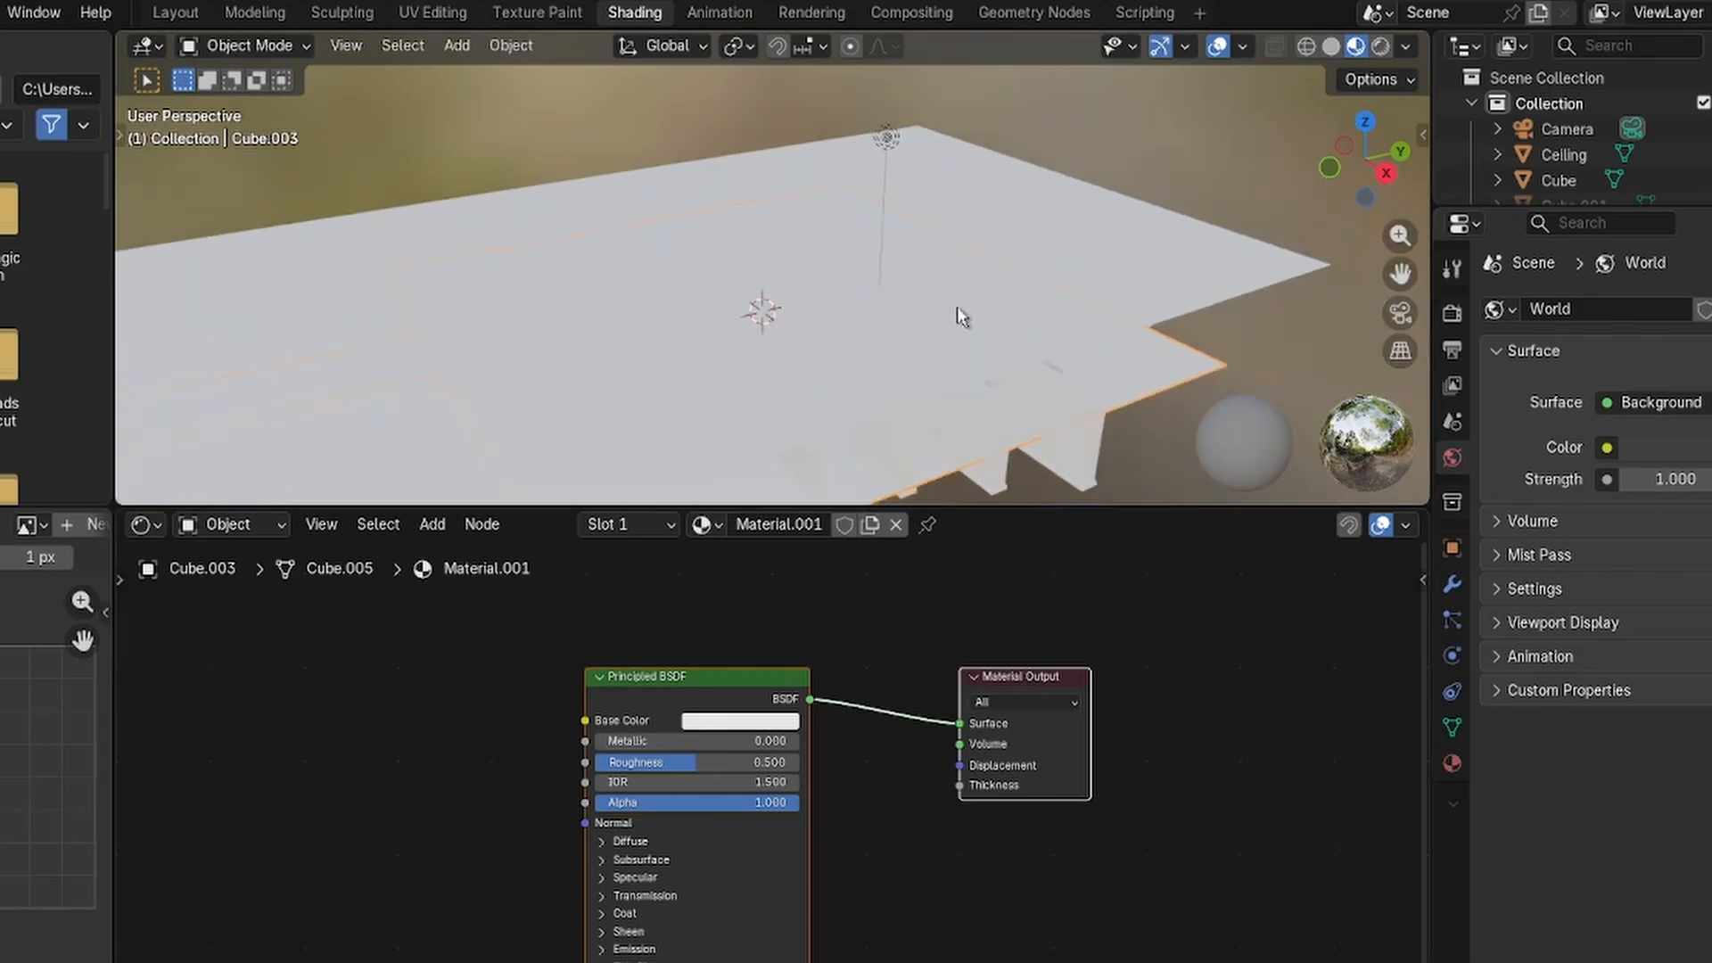
middle_drag(934, 323, 355, 270)
scroll(619, 289, up, 6)
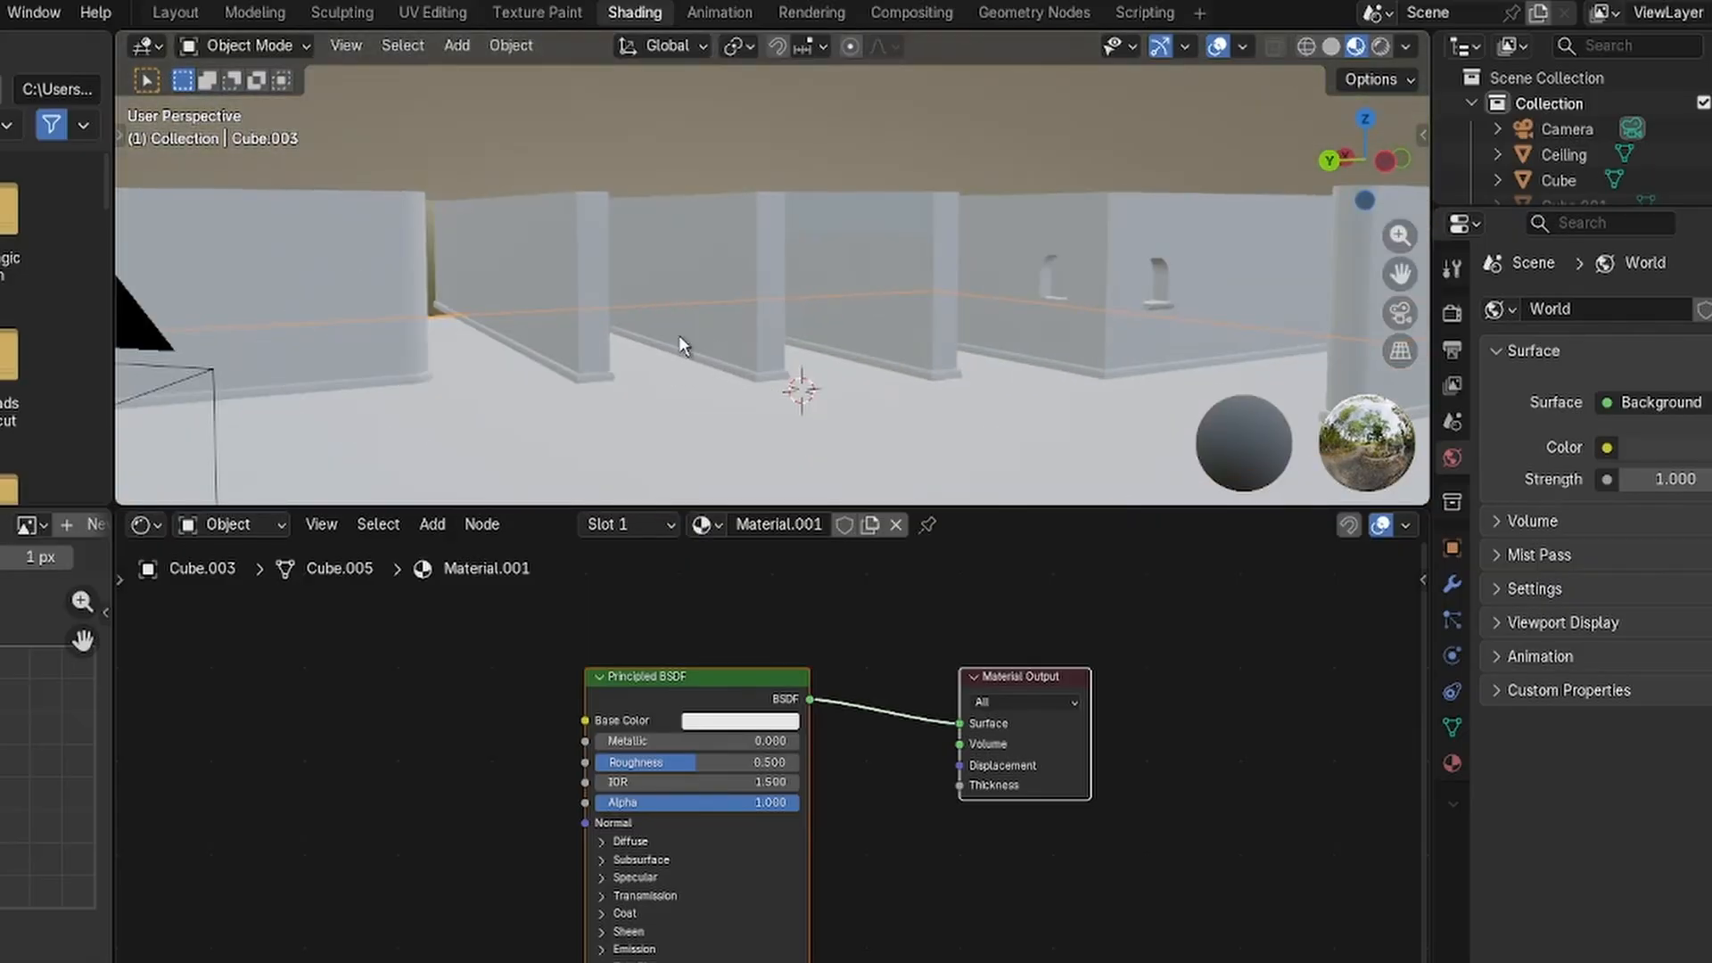
middle_drag(736, 318, 729, 335)
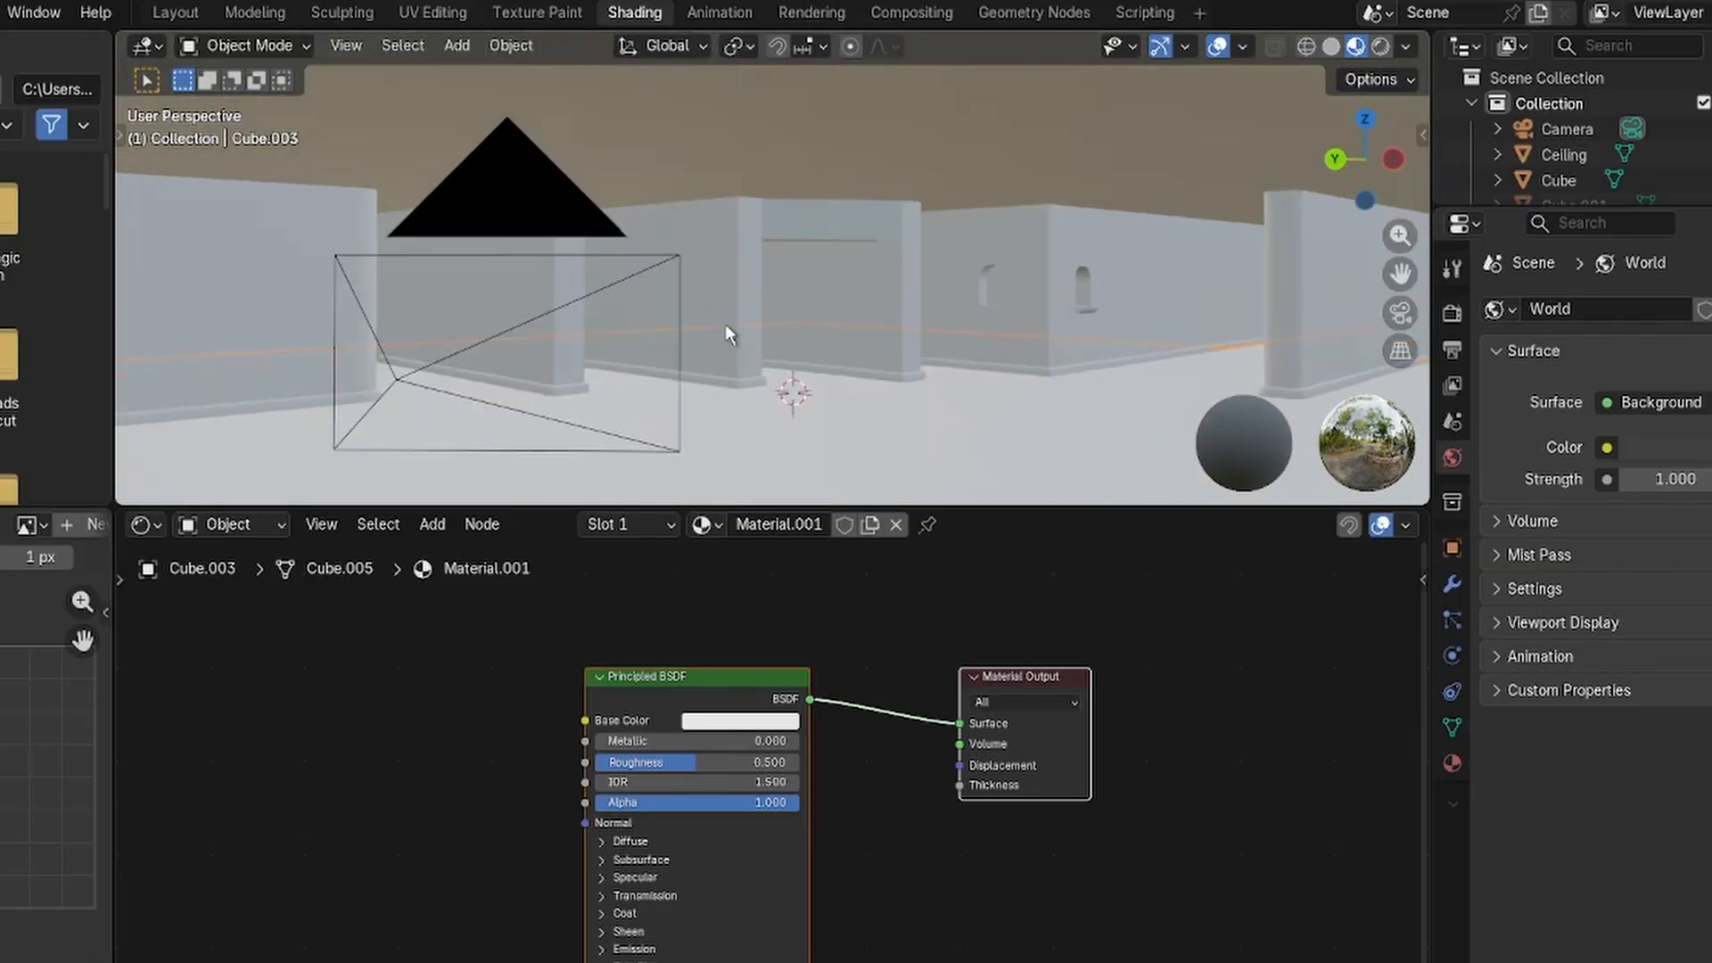
click(1400, 312)
scroll(912, 258, up, 2)
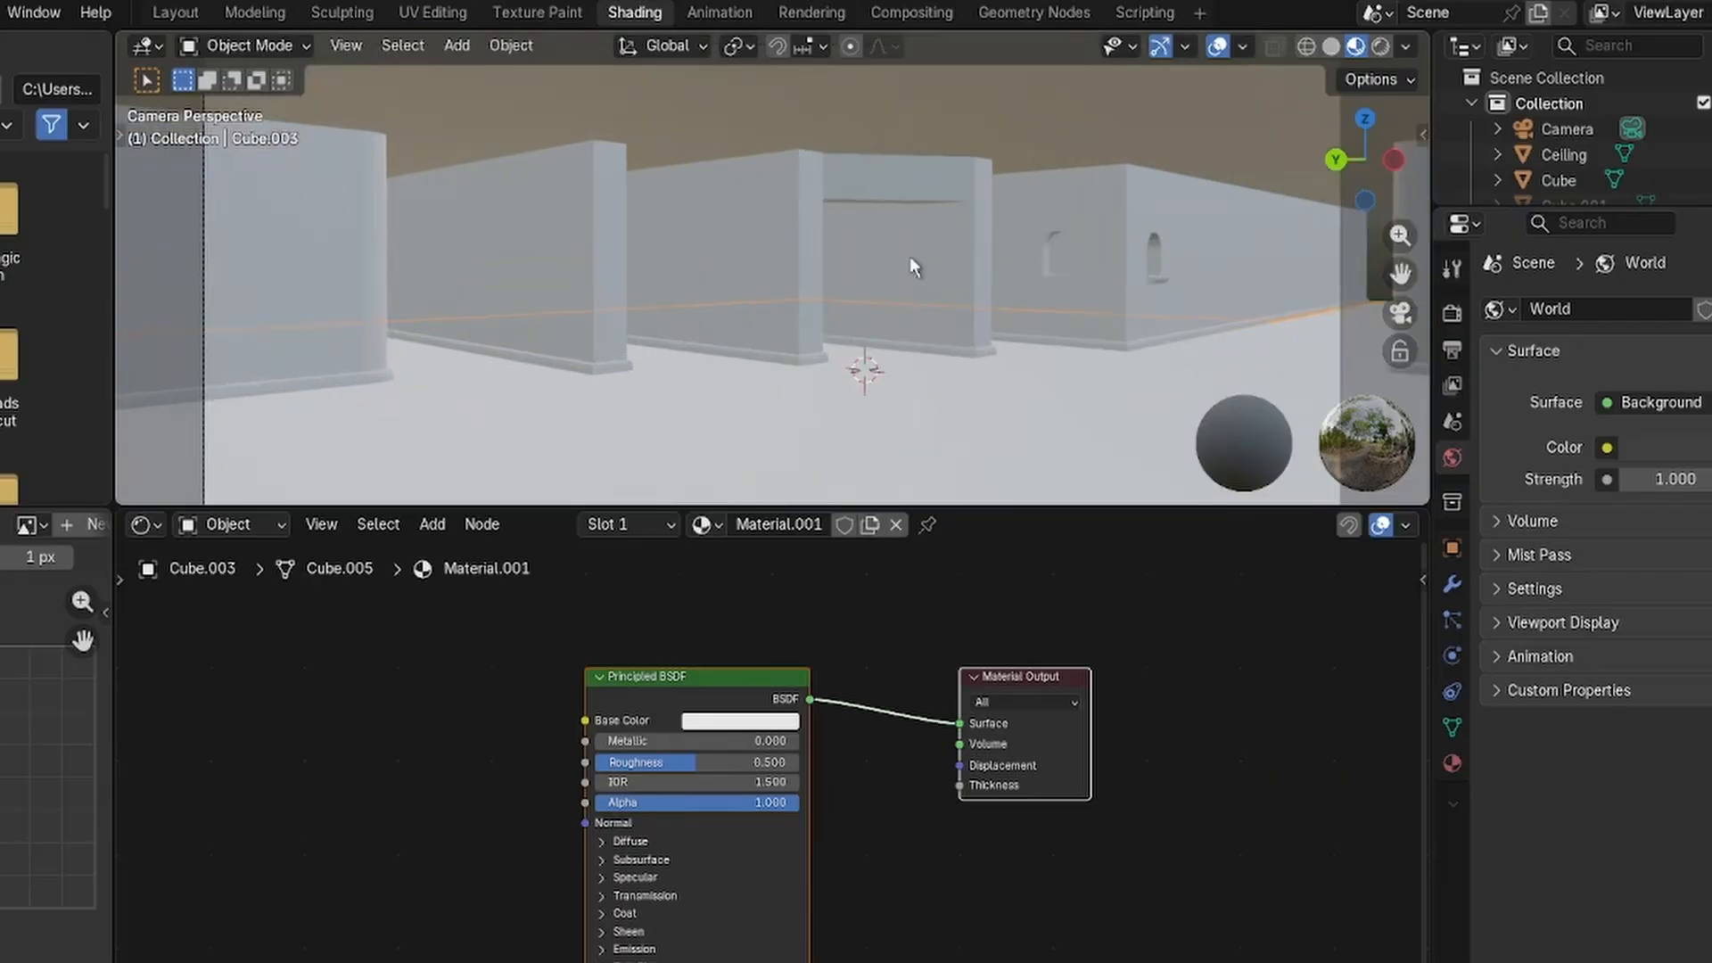
scroll(910, 258, down, 3)
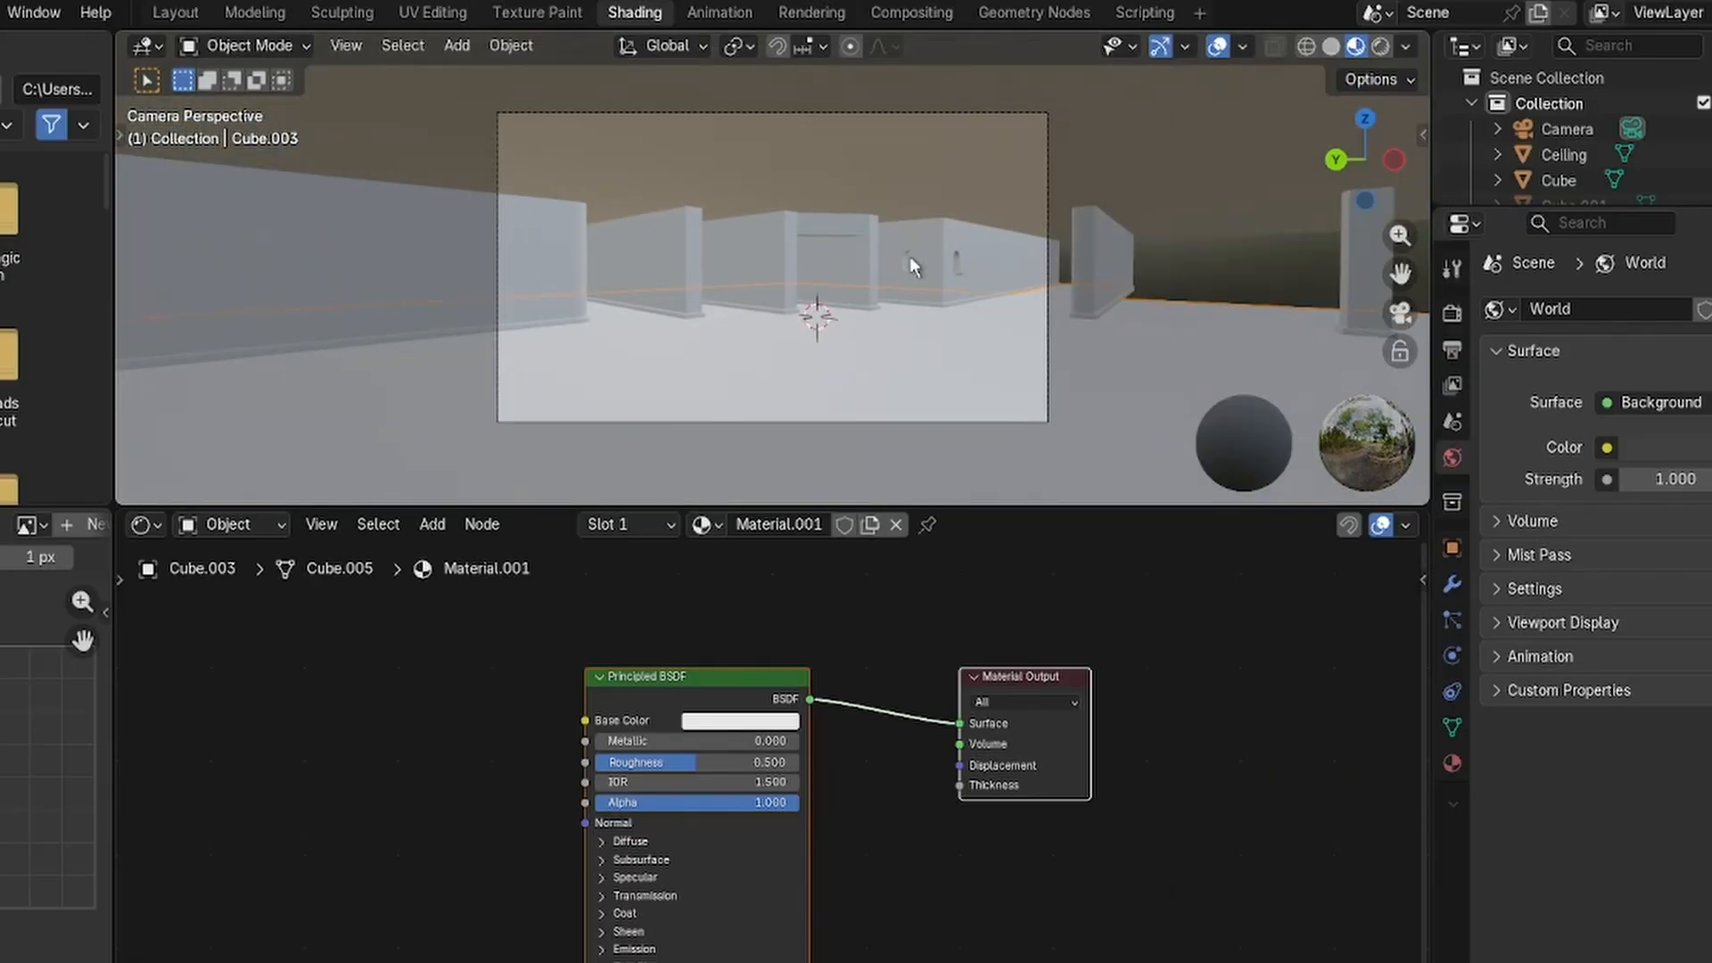
scroll(909, 255, up, 5)
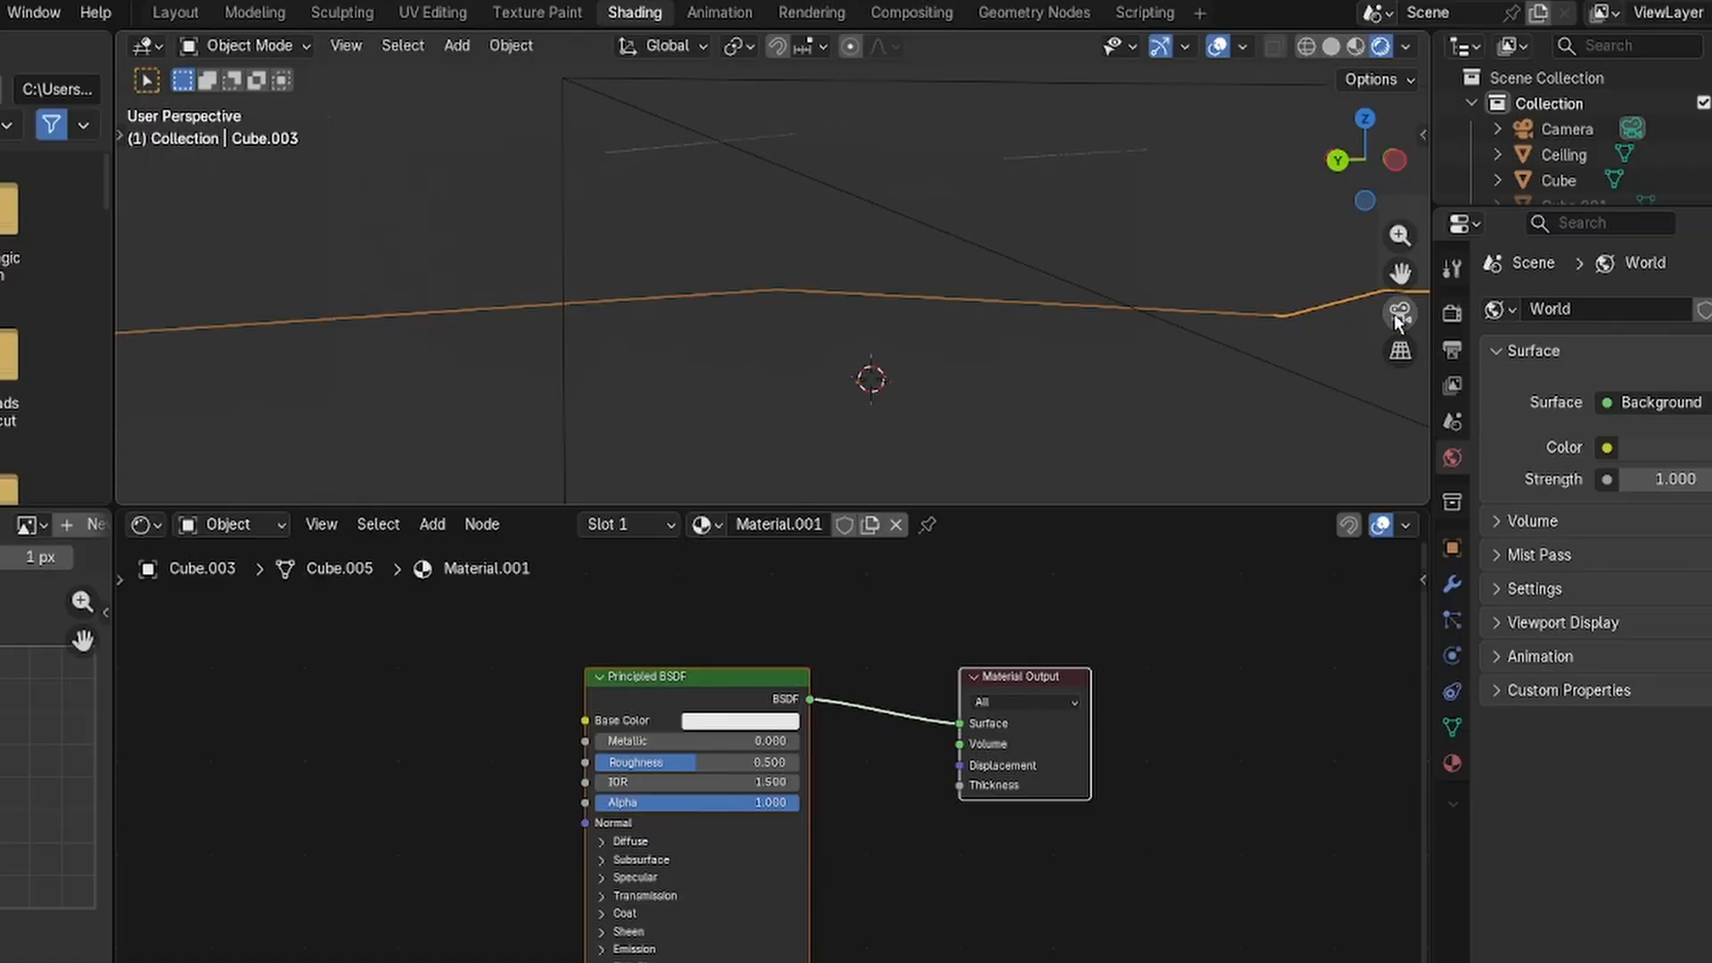
Check the rendered scene through the camera and select the Light to see where it is.
click(1398, 314)
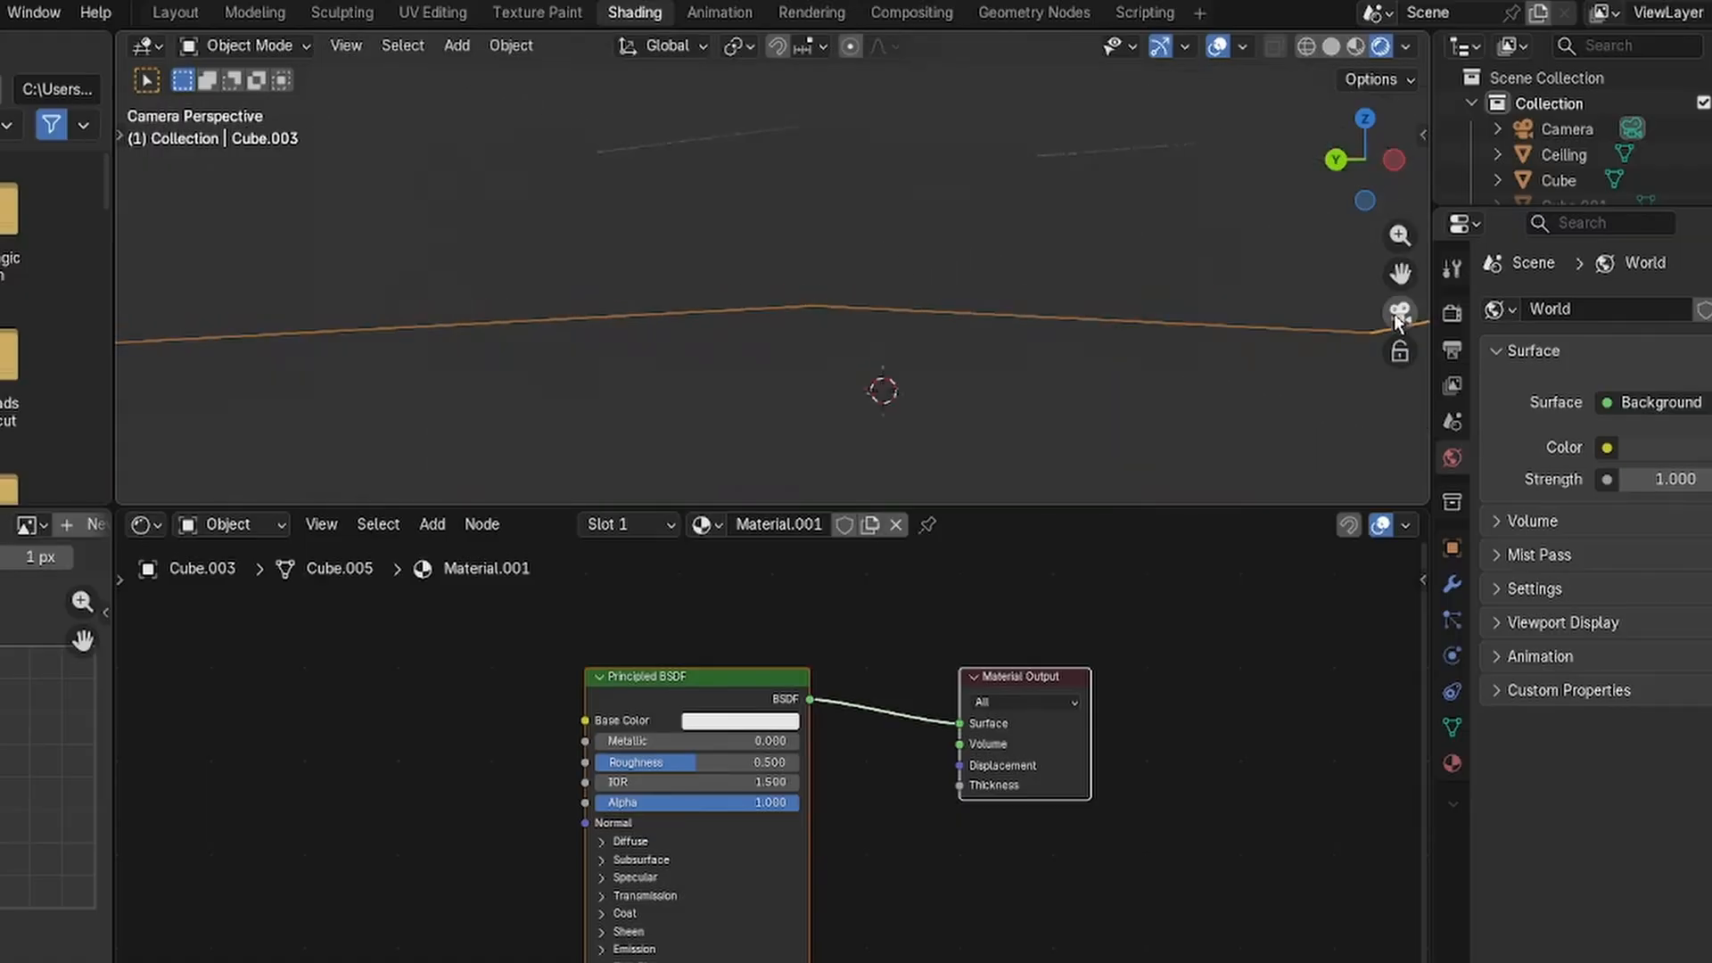
scroll(1597, 157, down, 3)
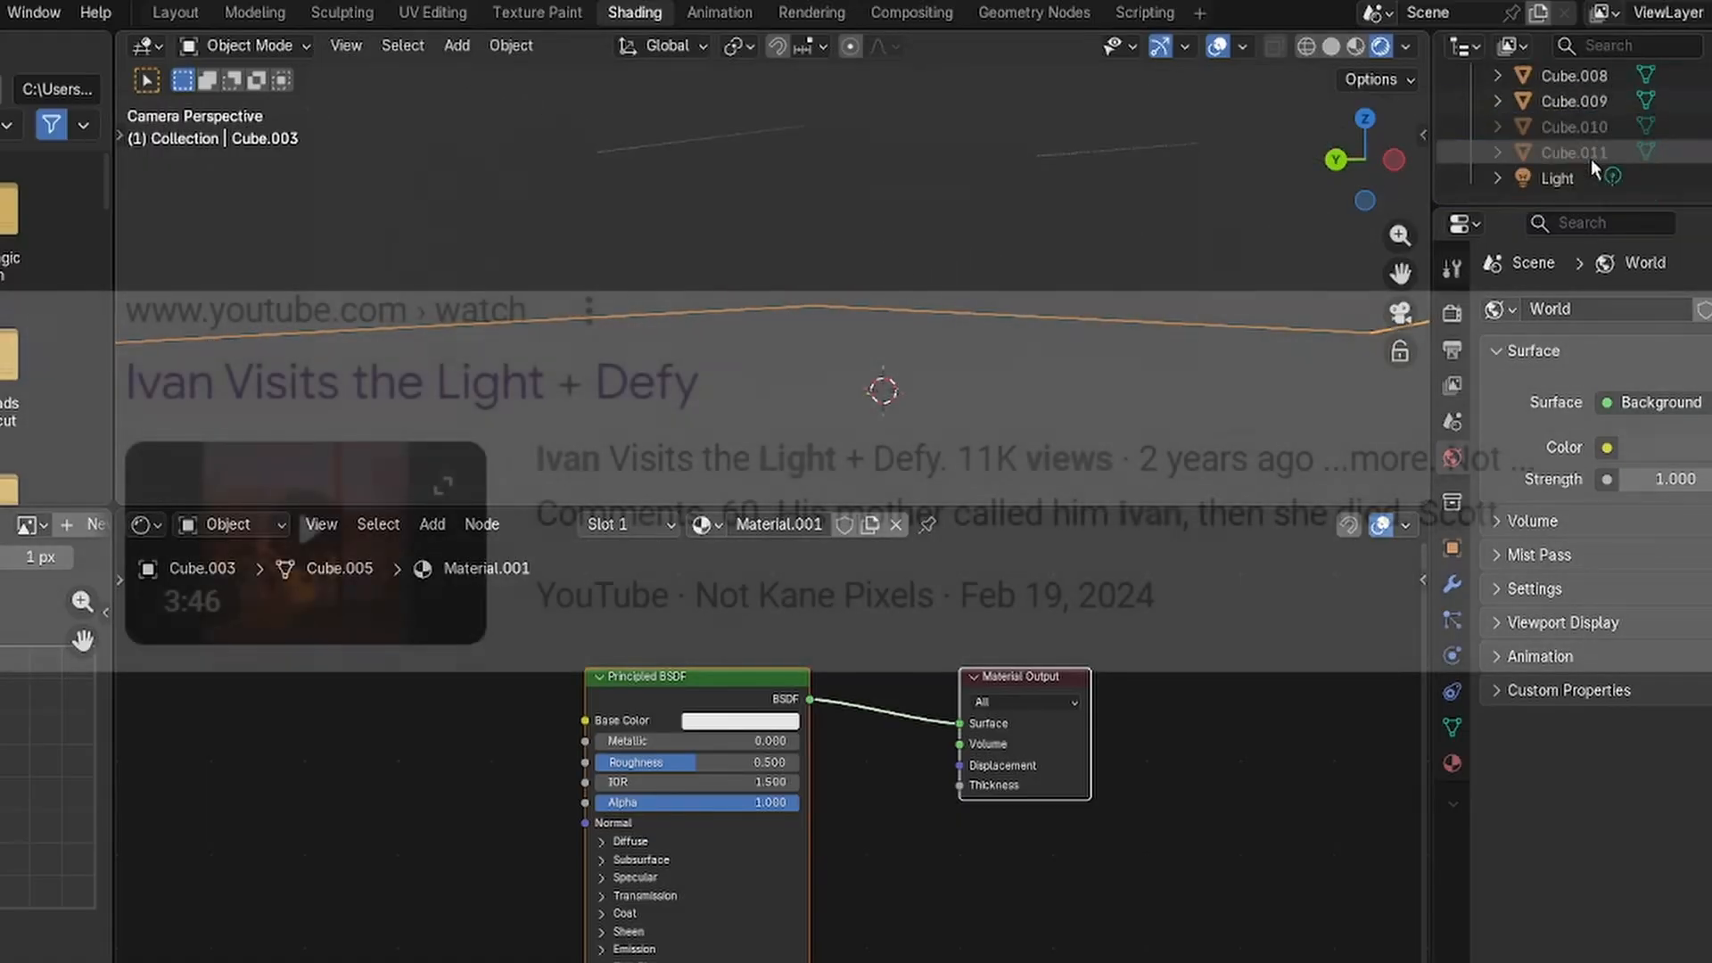
scroll(1588, 165, down, 3)
click(1566, 182)
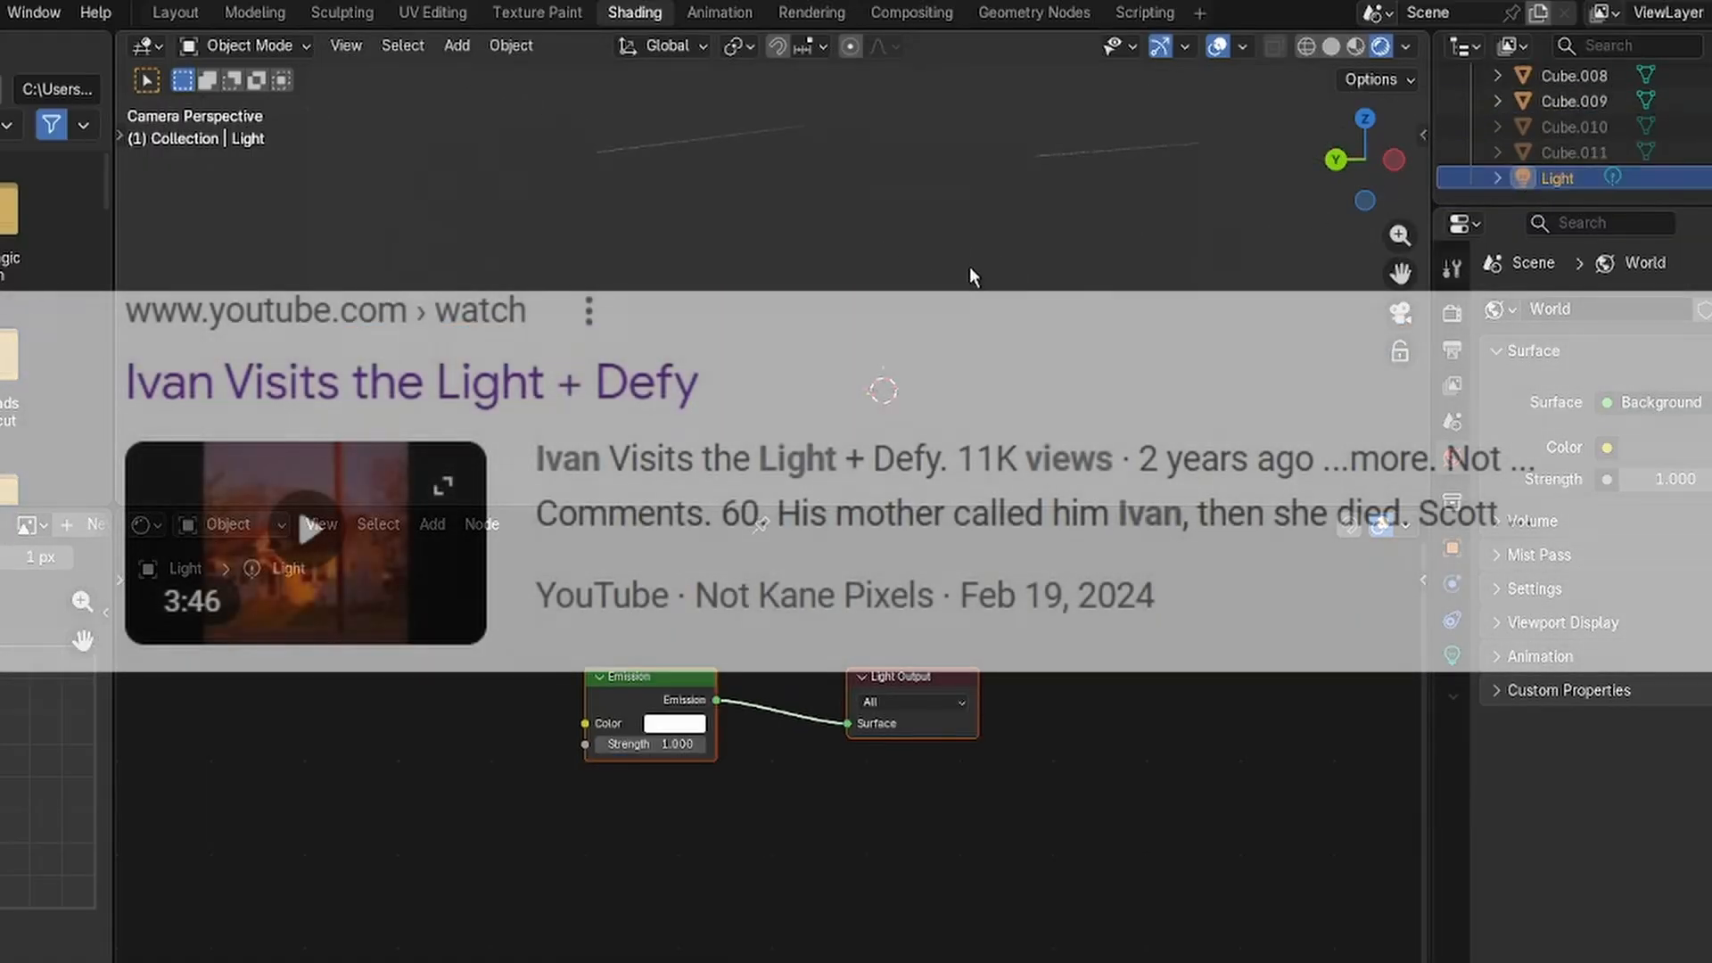
scroll(970, 271, down, 10)
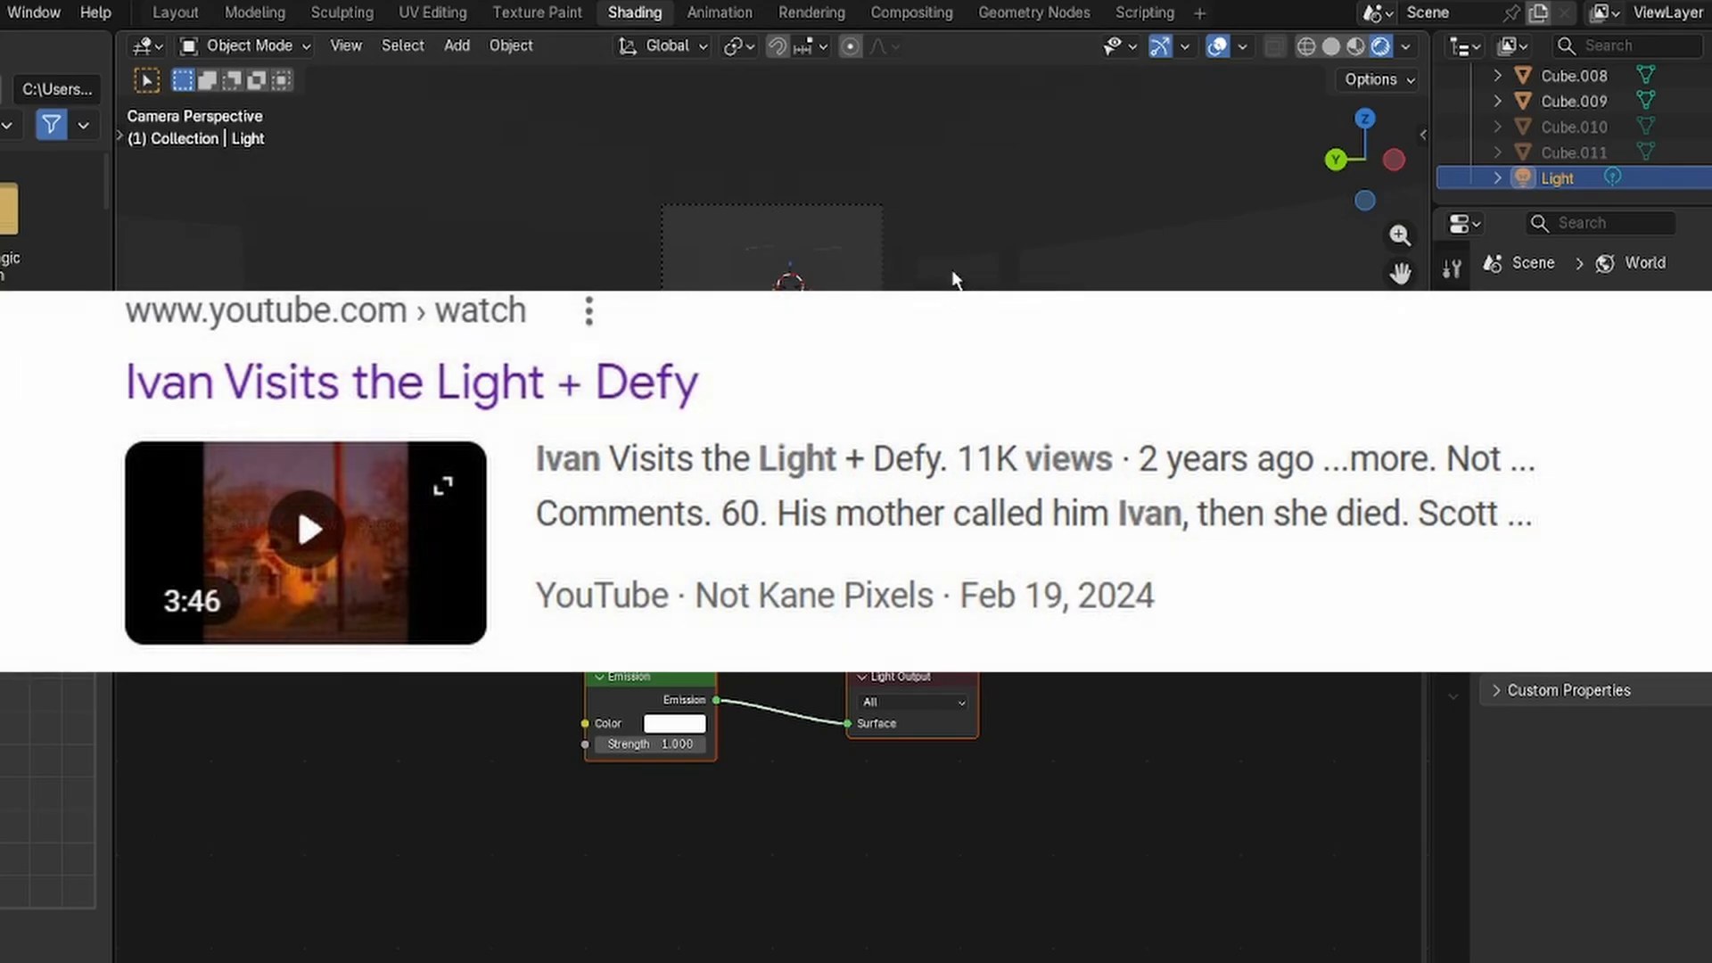
scroll(853, 248, up, 8)
scroll(853, 248, up, 2)
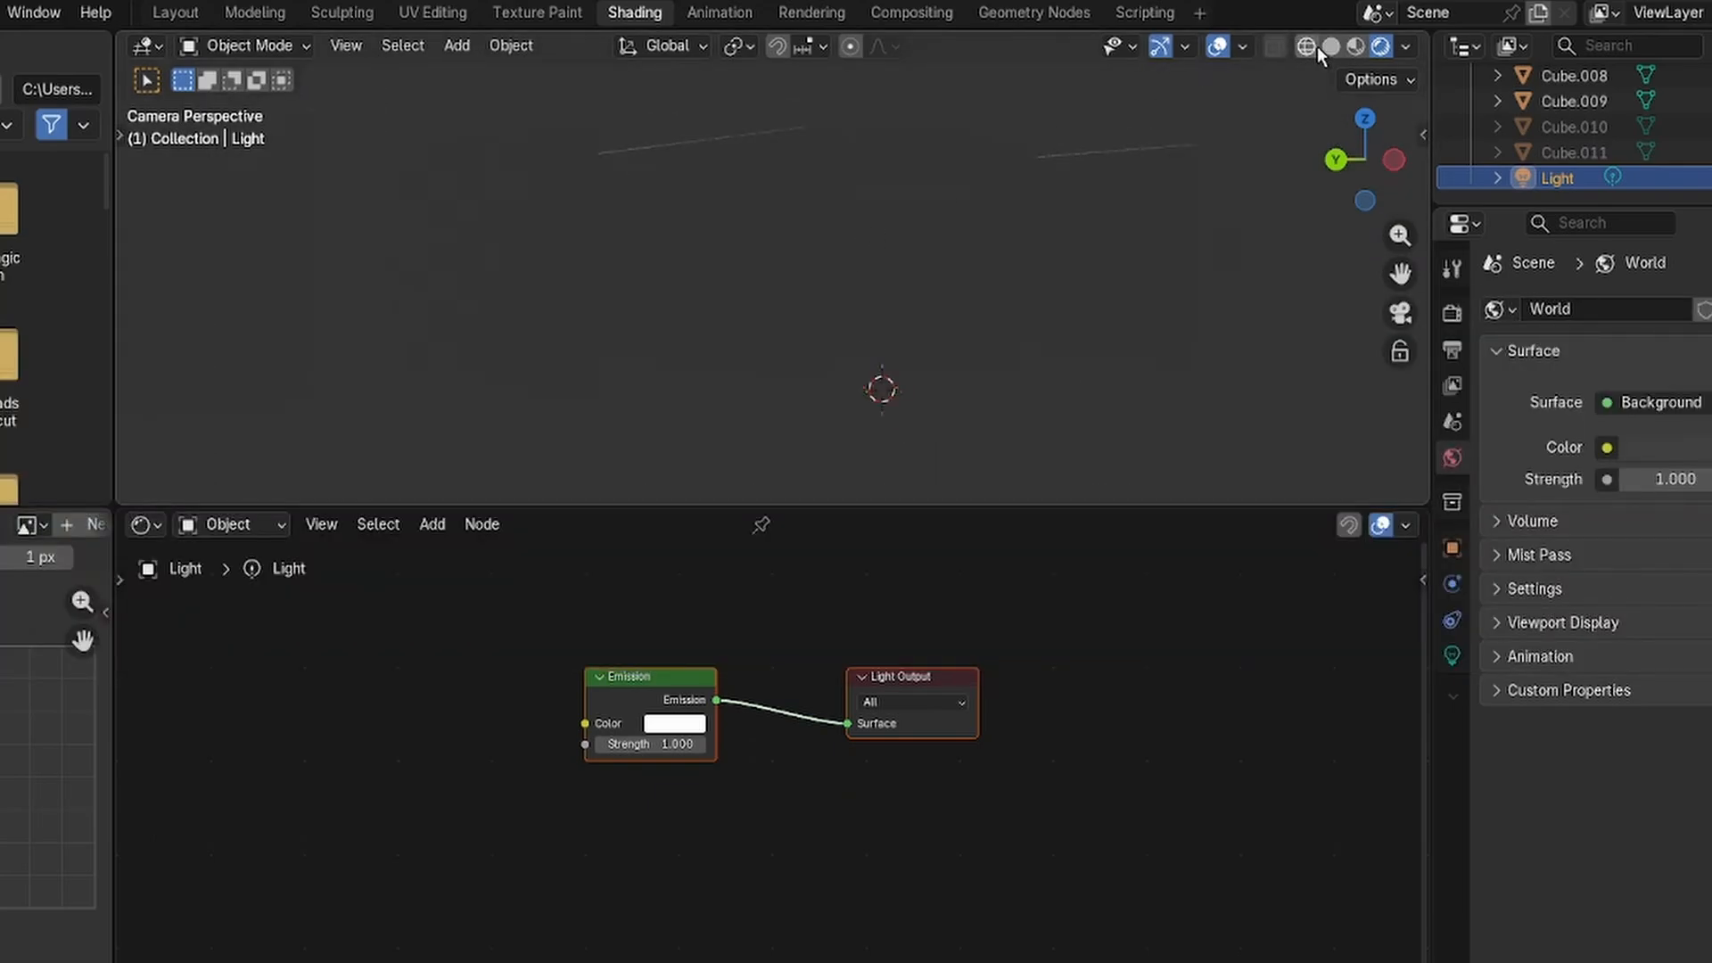
Switch the camera view to wireframe and on to solid shading, and check the walls in it.
click(1311, 46)
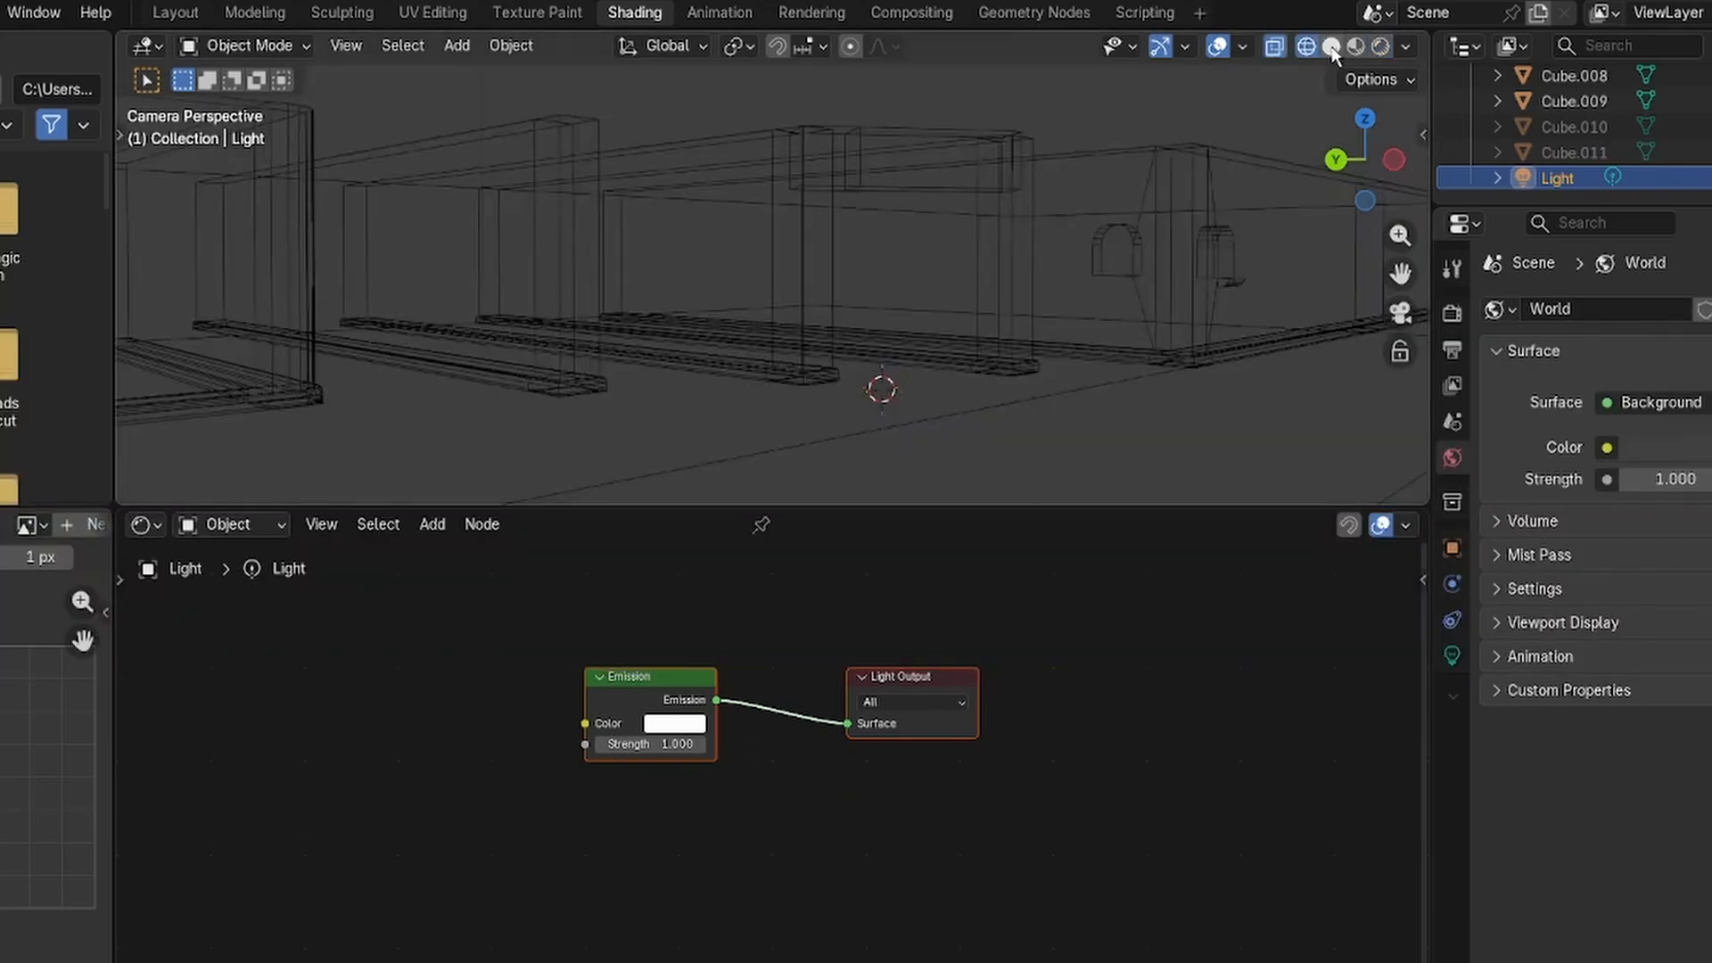
click(1331, 46)
scroll(1015, 325, down, 3)
scroll(969, 332, down, 4)
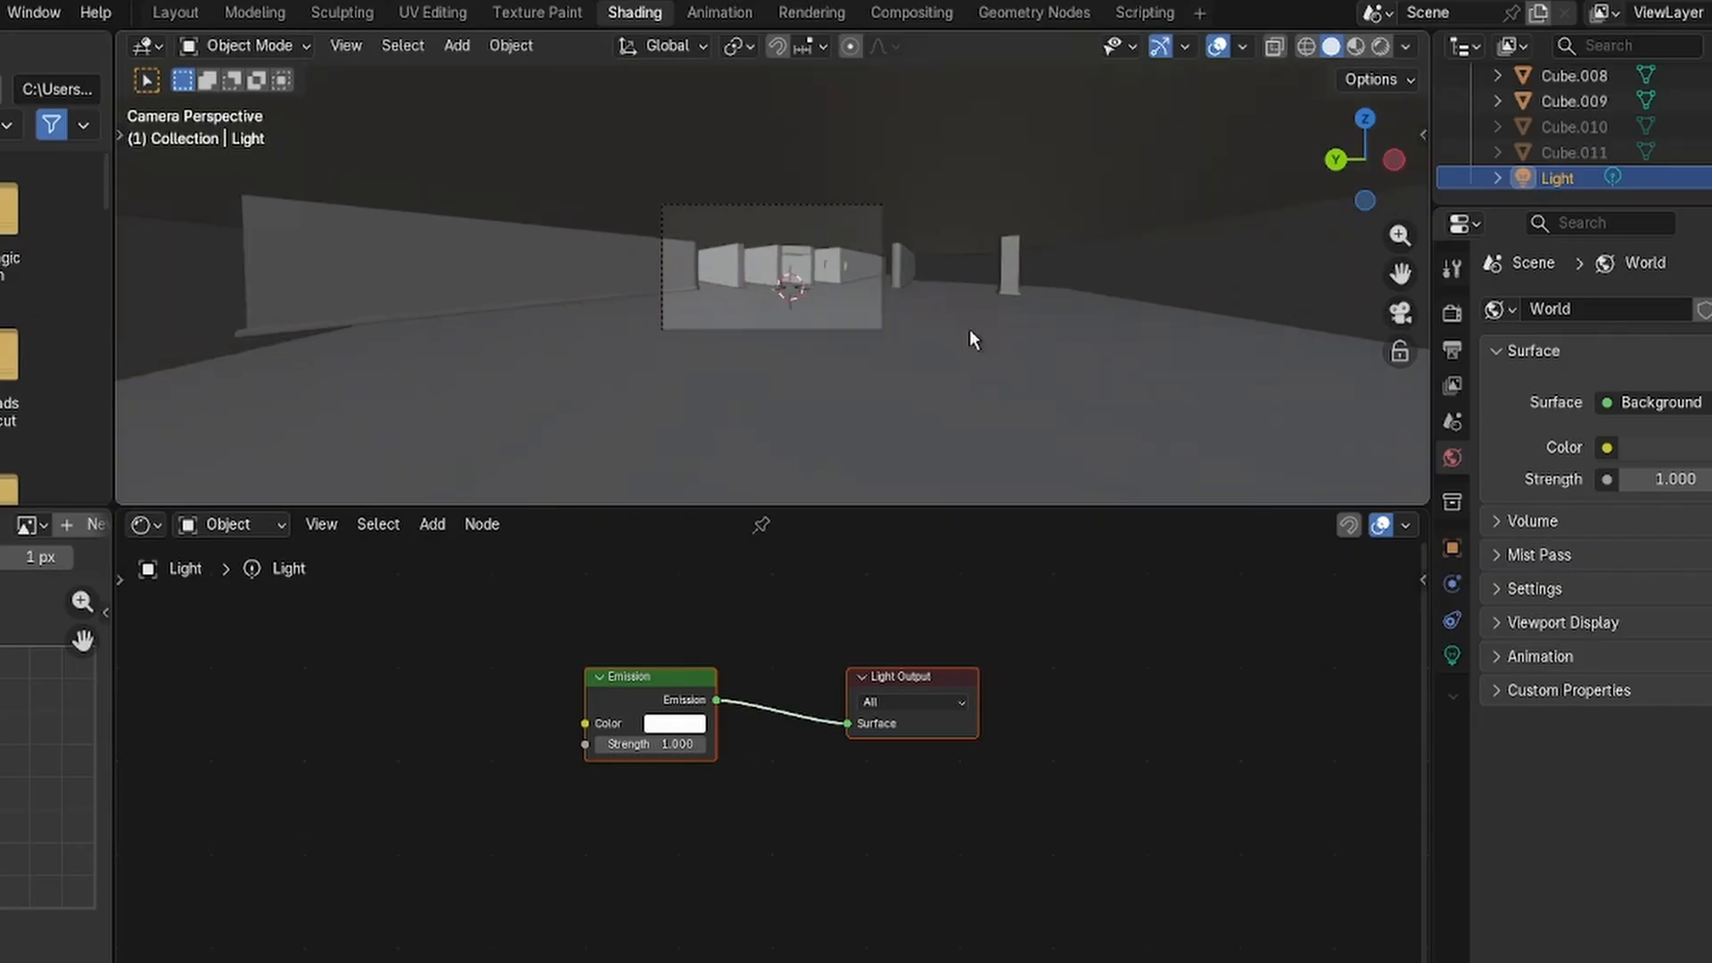
scroll(910, 250, up, 10)
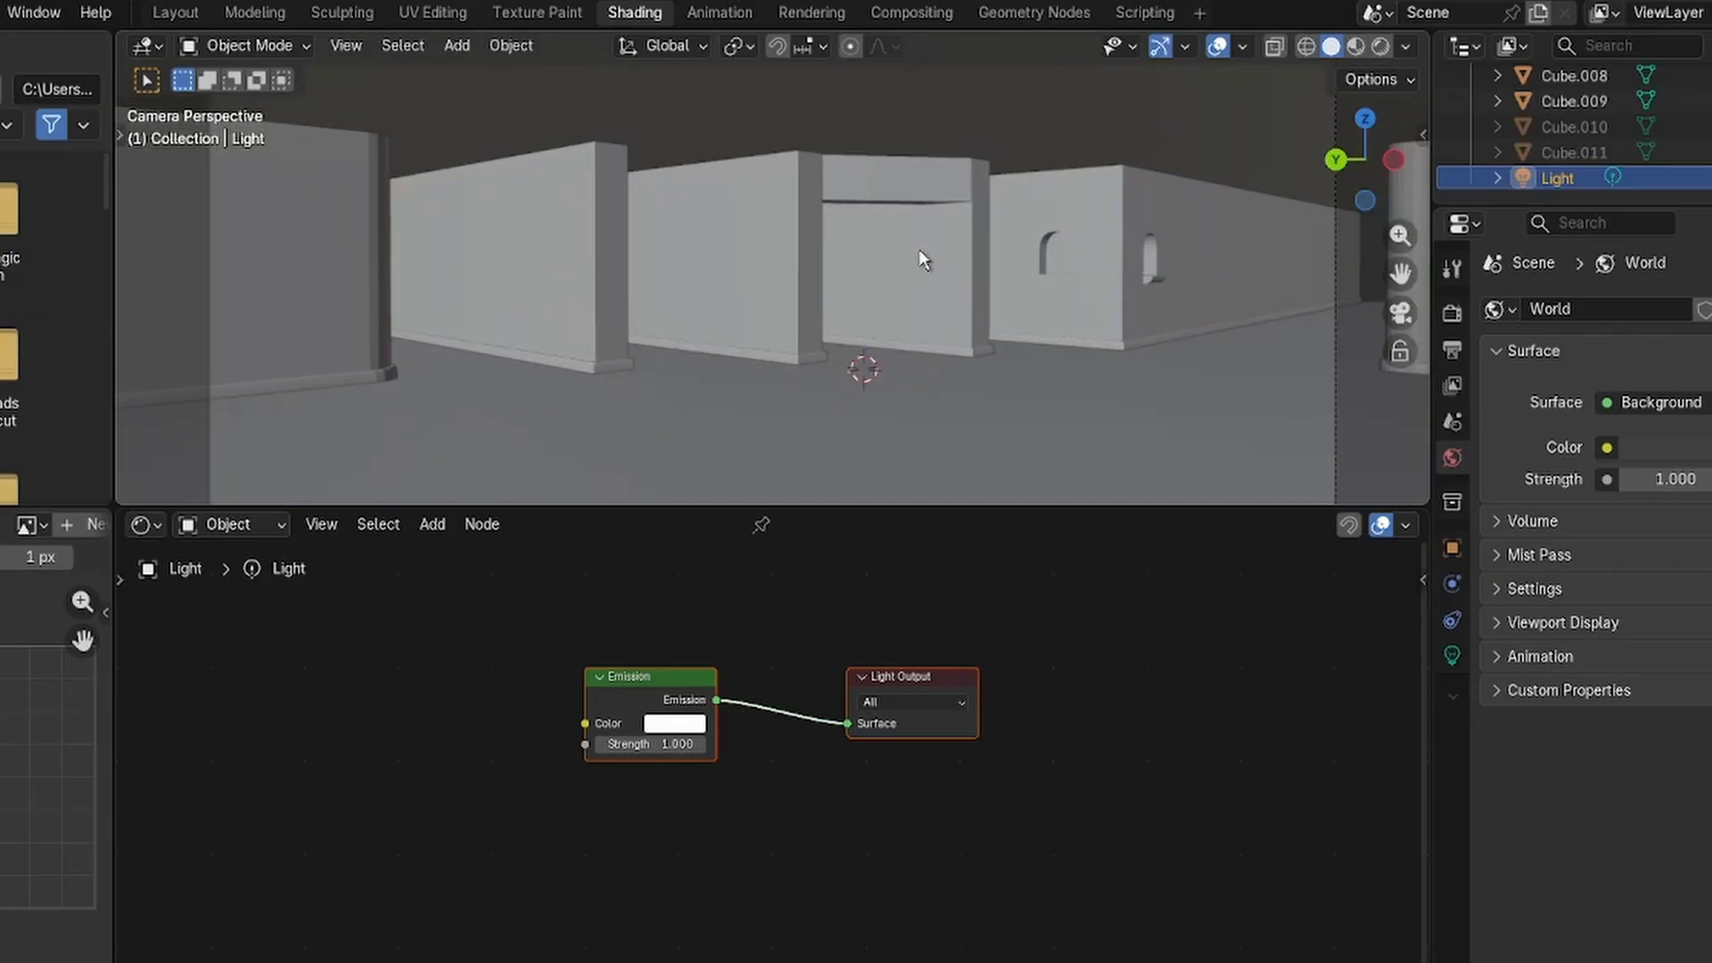
scroll(919, 249, up, 2)
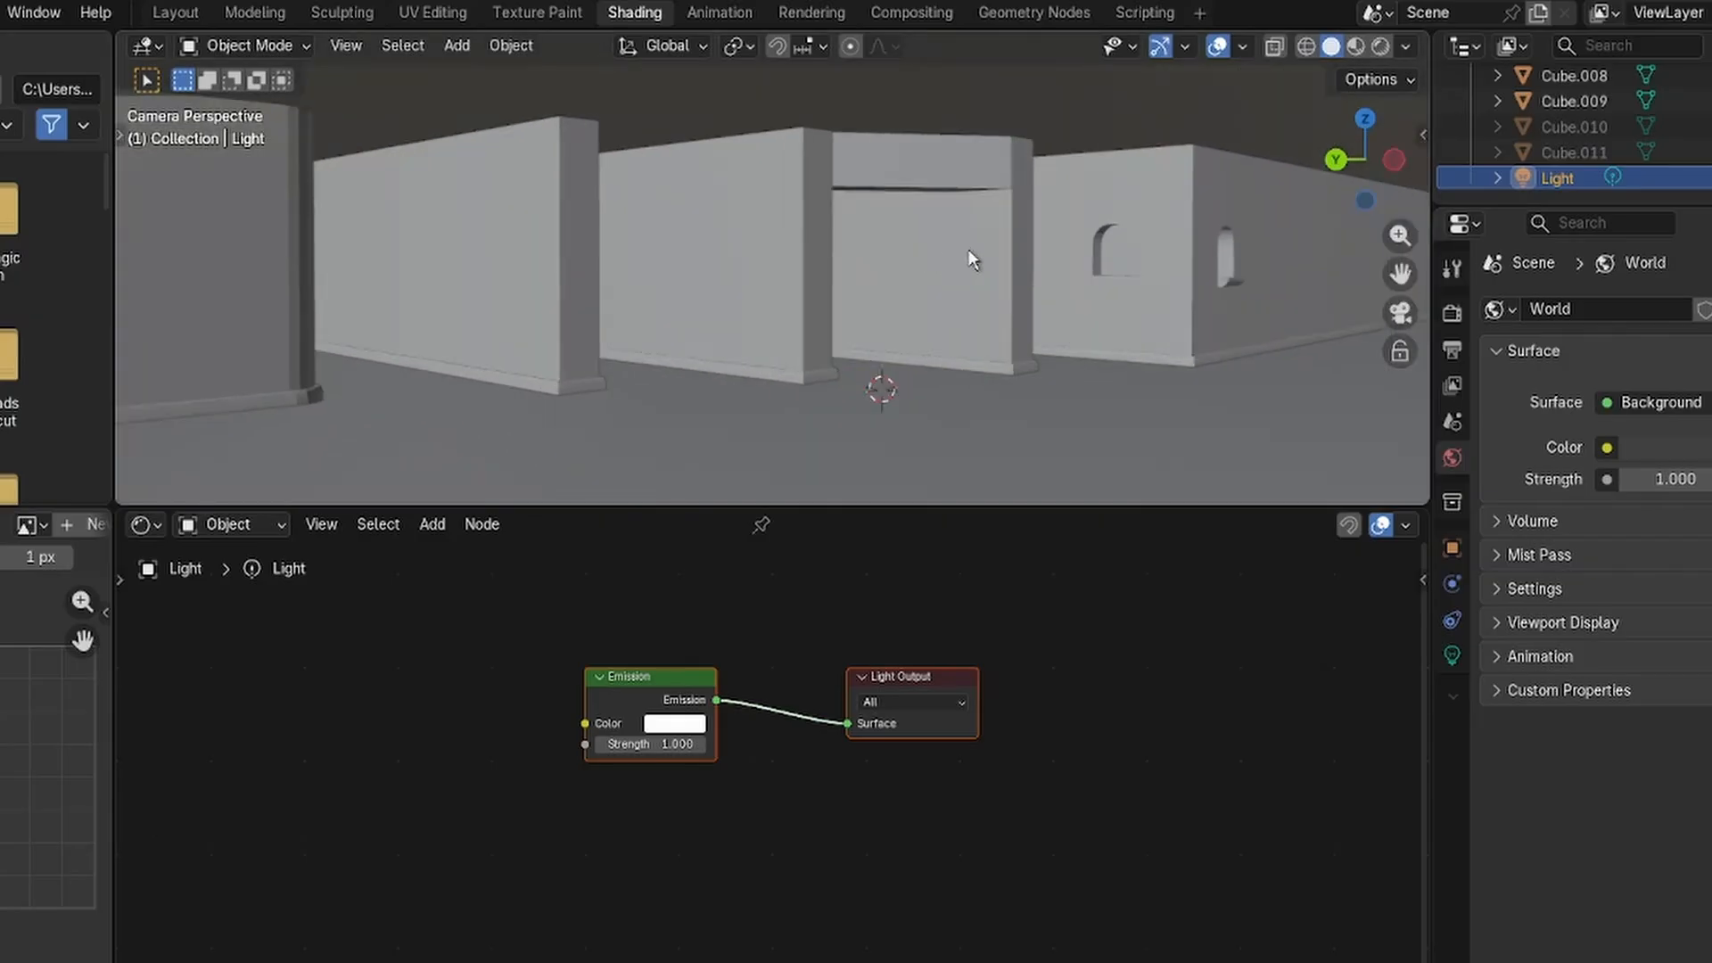
Select the Camera and look up its location in the object transform properties.
scroll(1586, 173, up, 6)
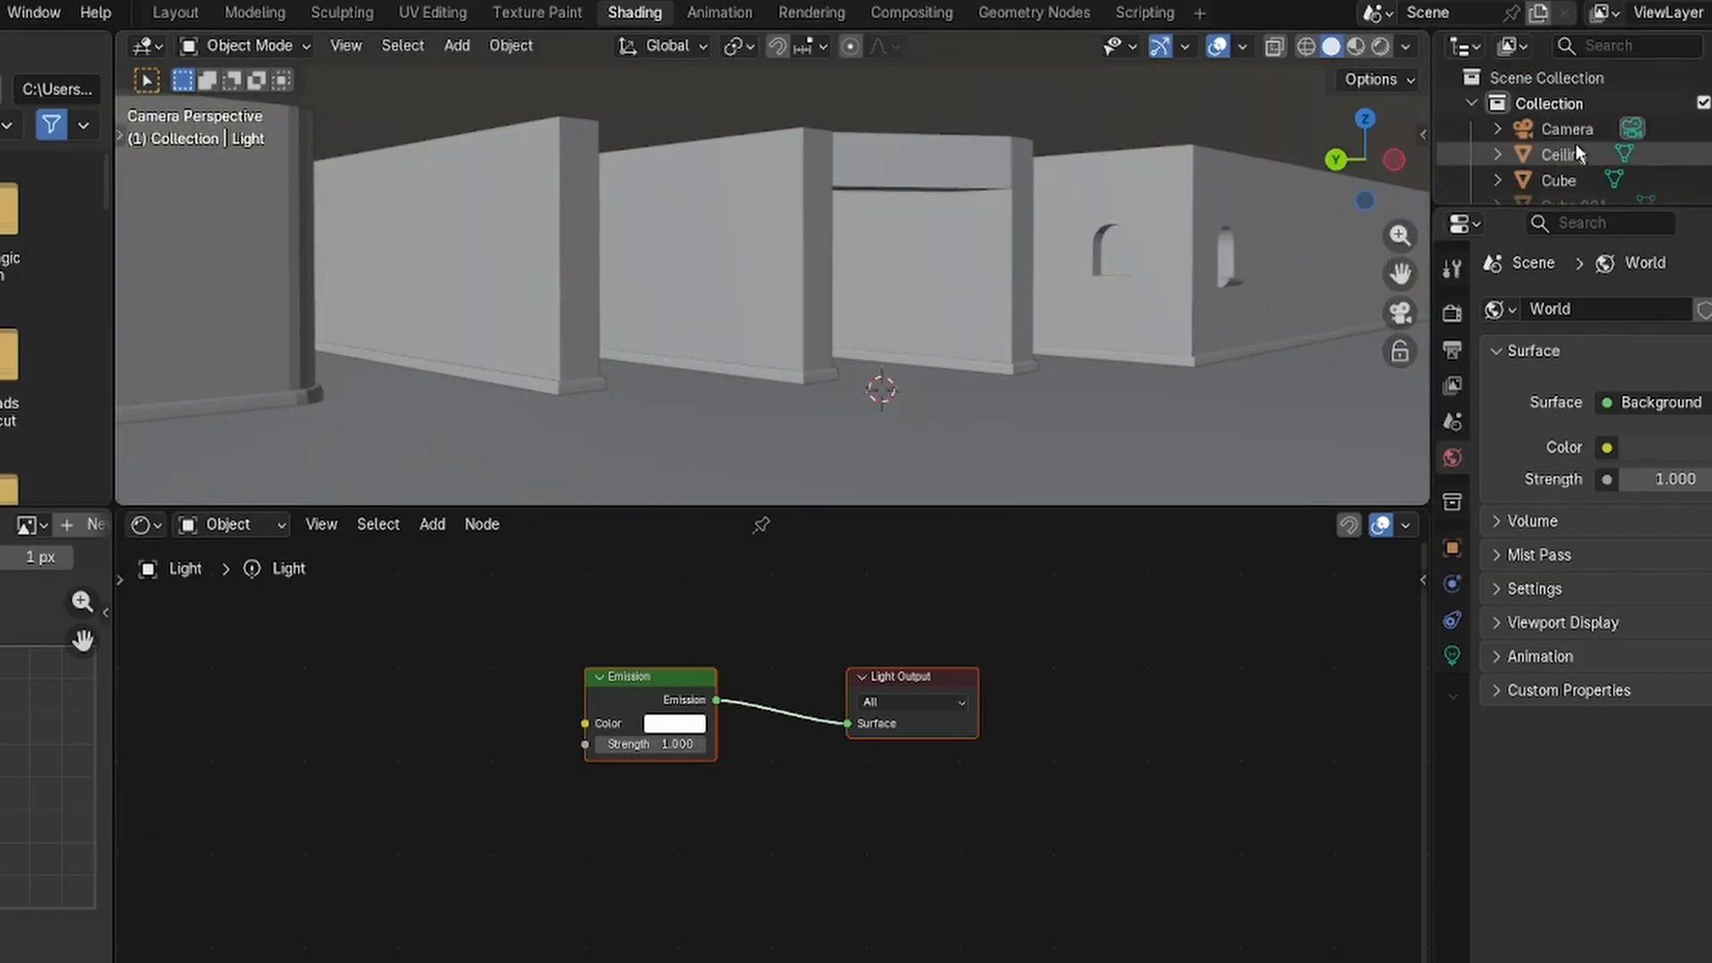
click(1567, 129)
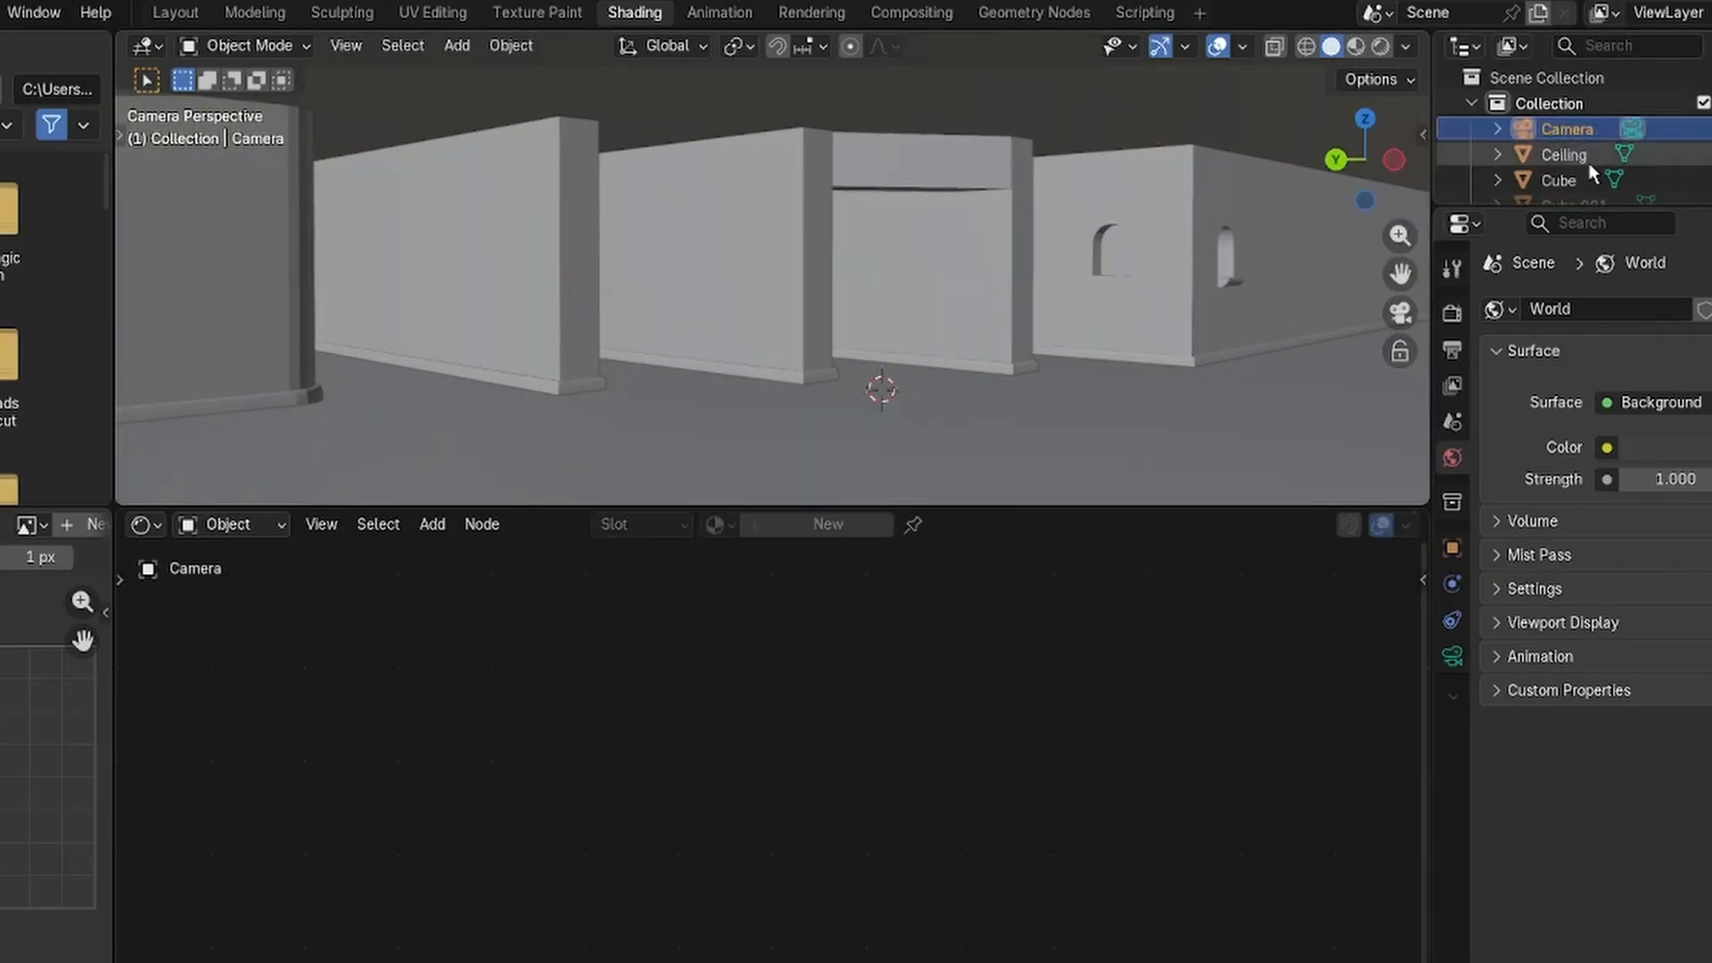
click(1452, 548)
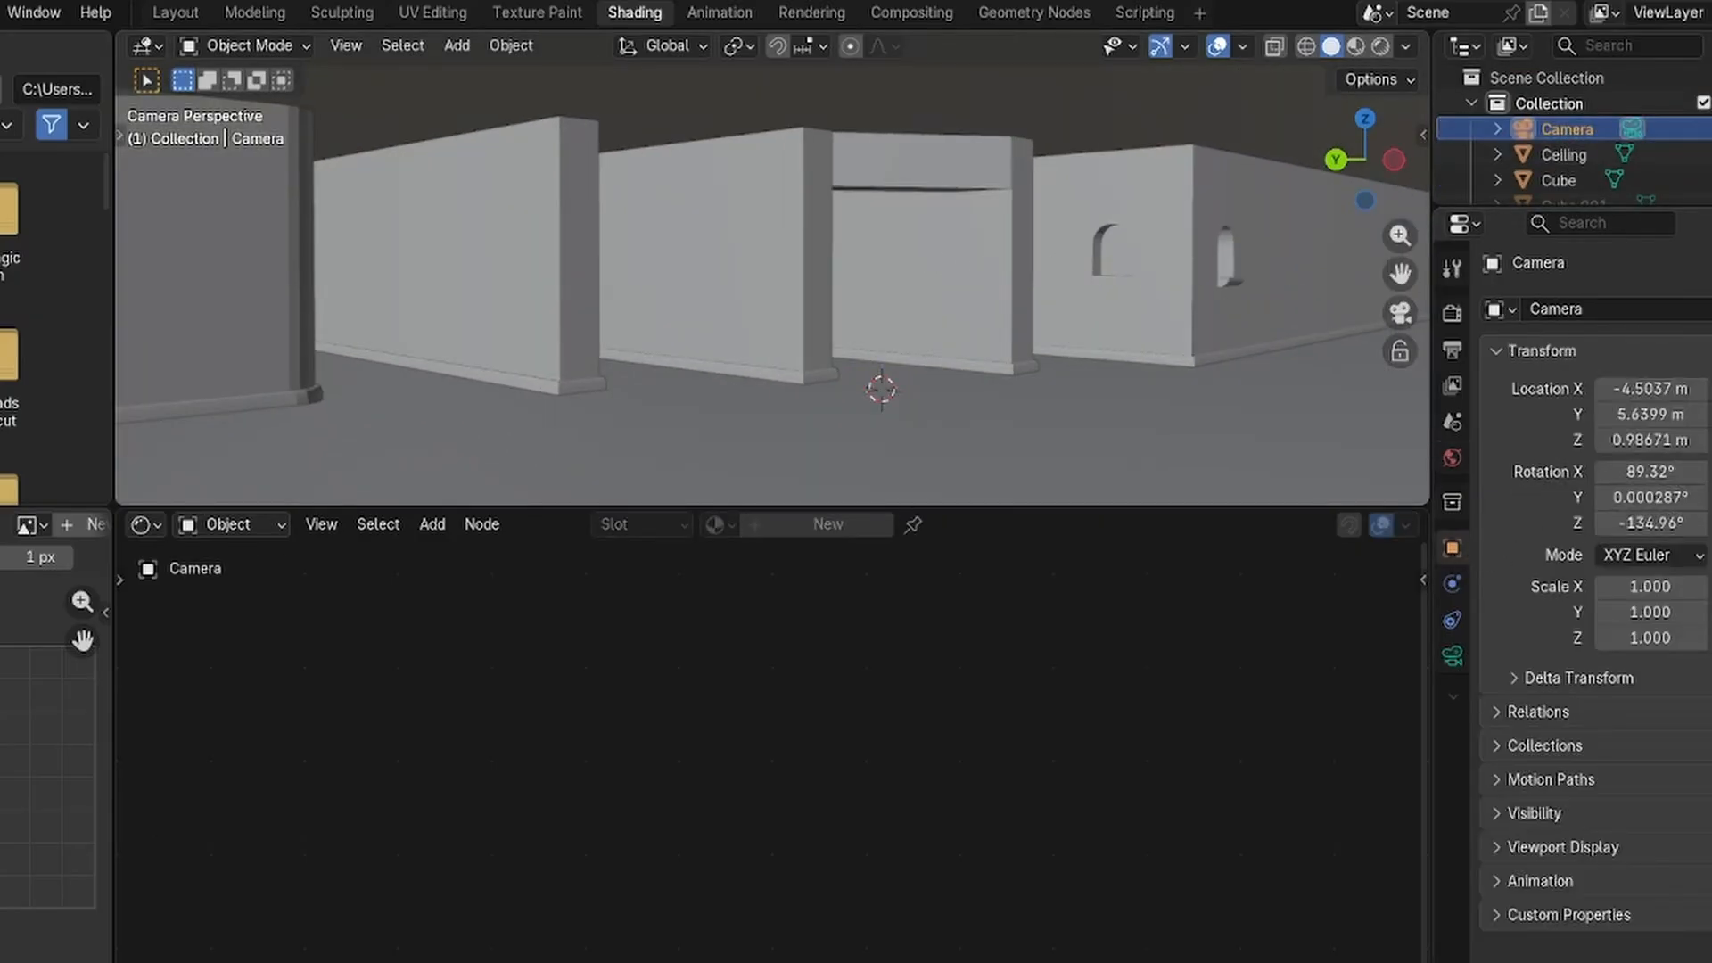
click(1644, 390)
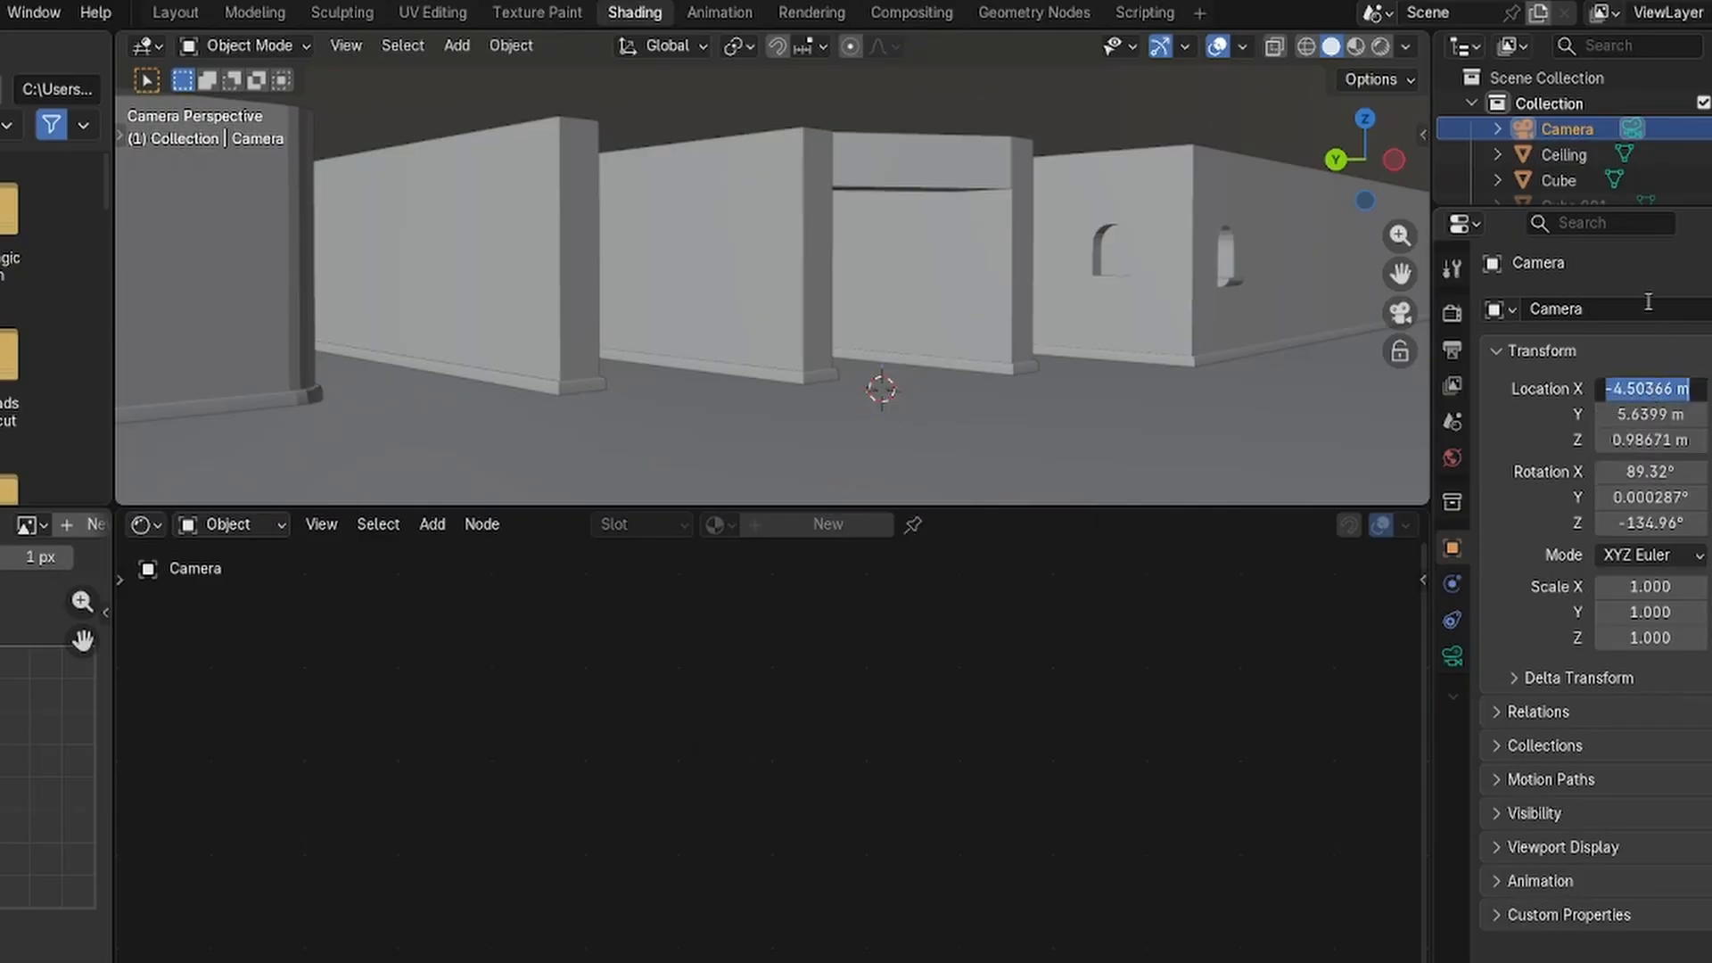
click(1569, 174)
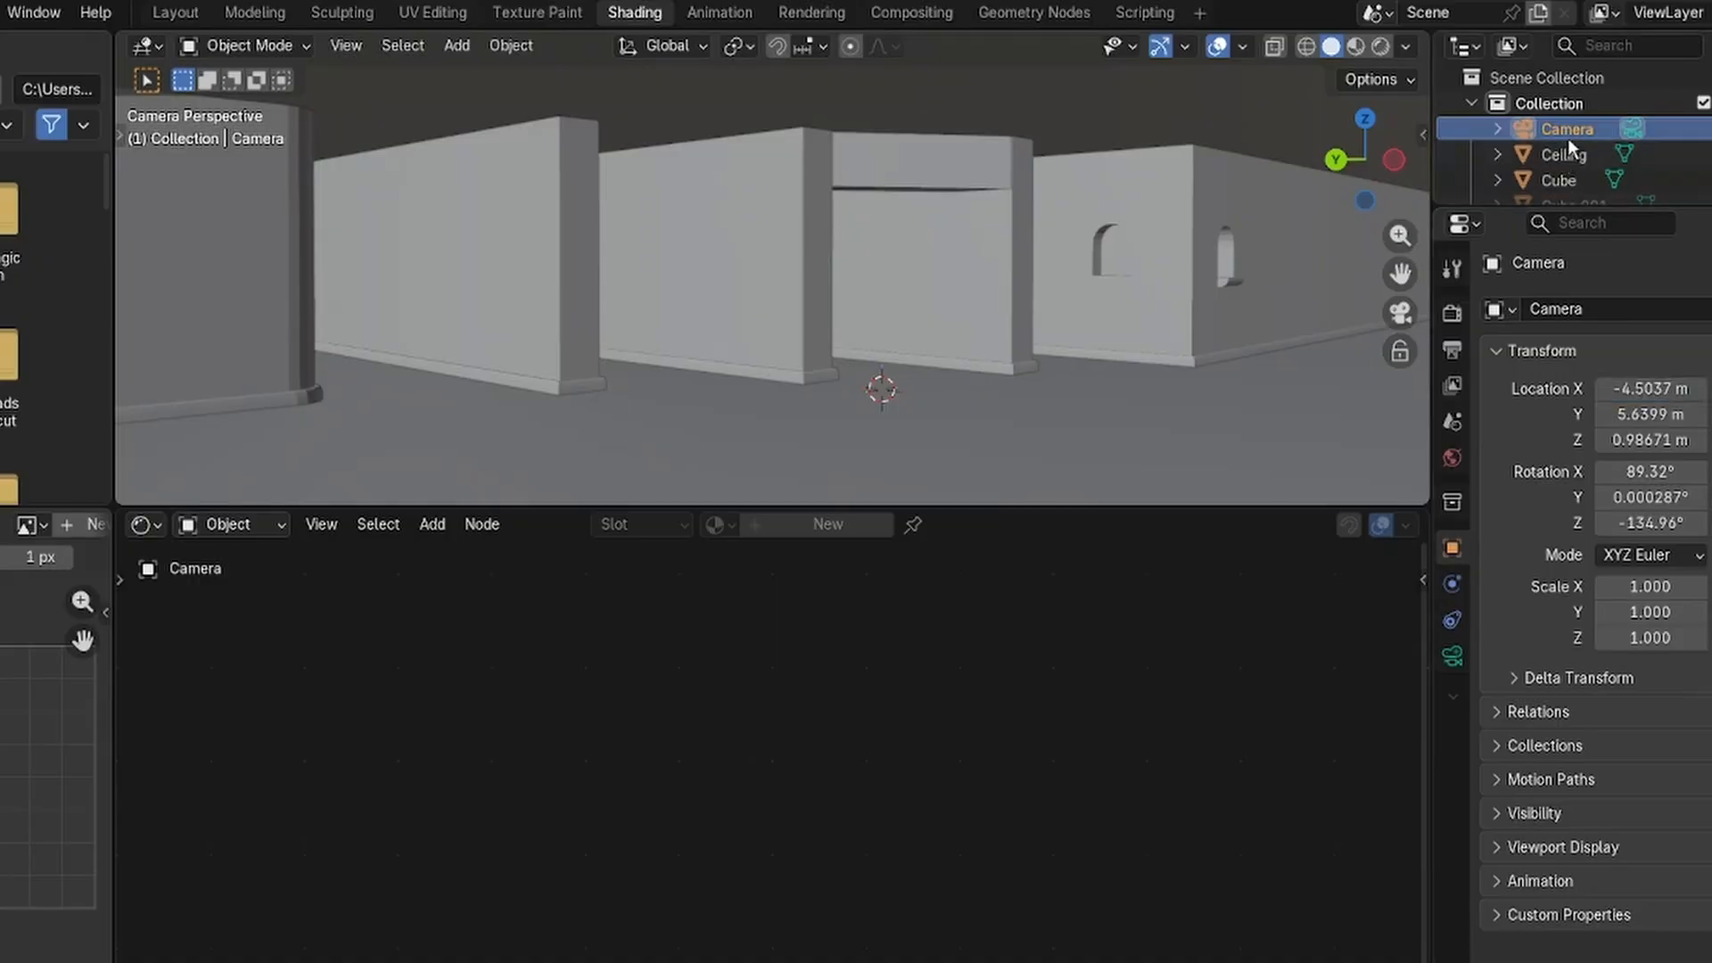
Select the Light and set its location to X -4.5 m, Y 6 m and Z 1 m, near the camera.
scroll(1561, 161, down, 6)
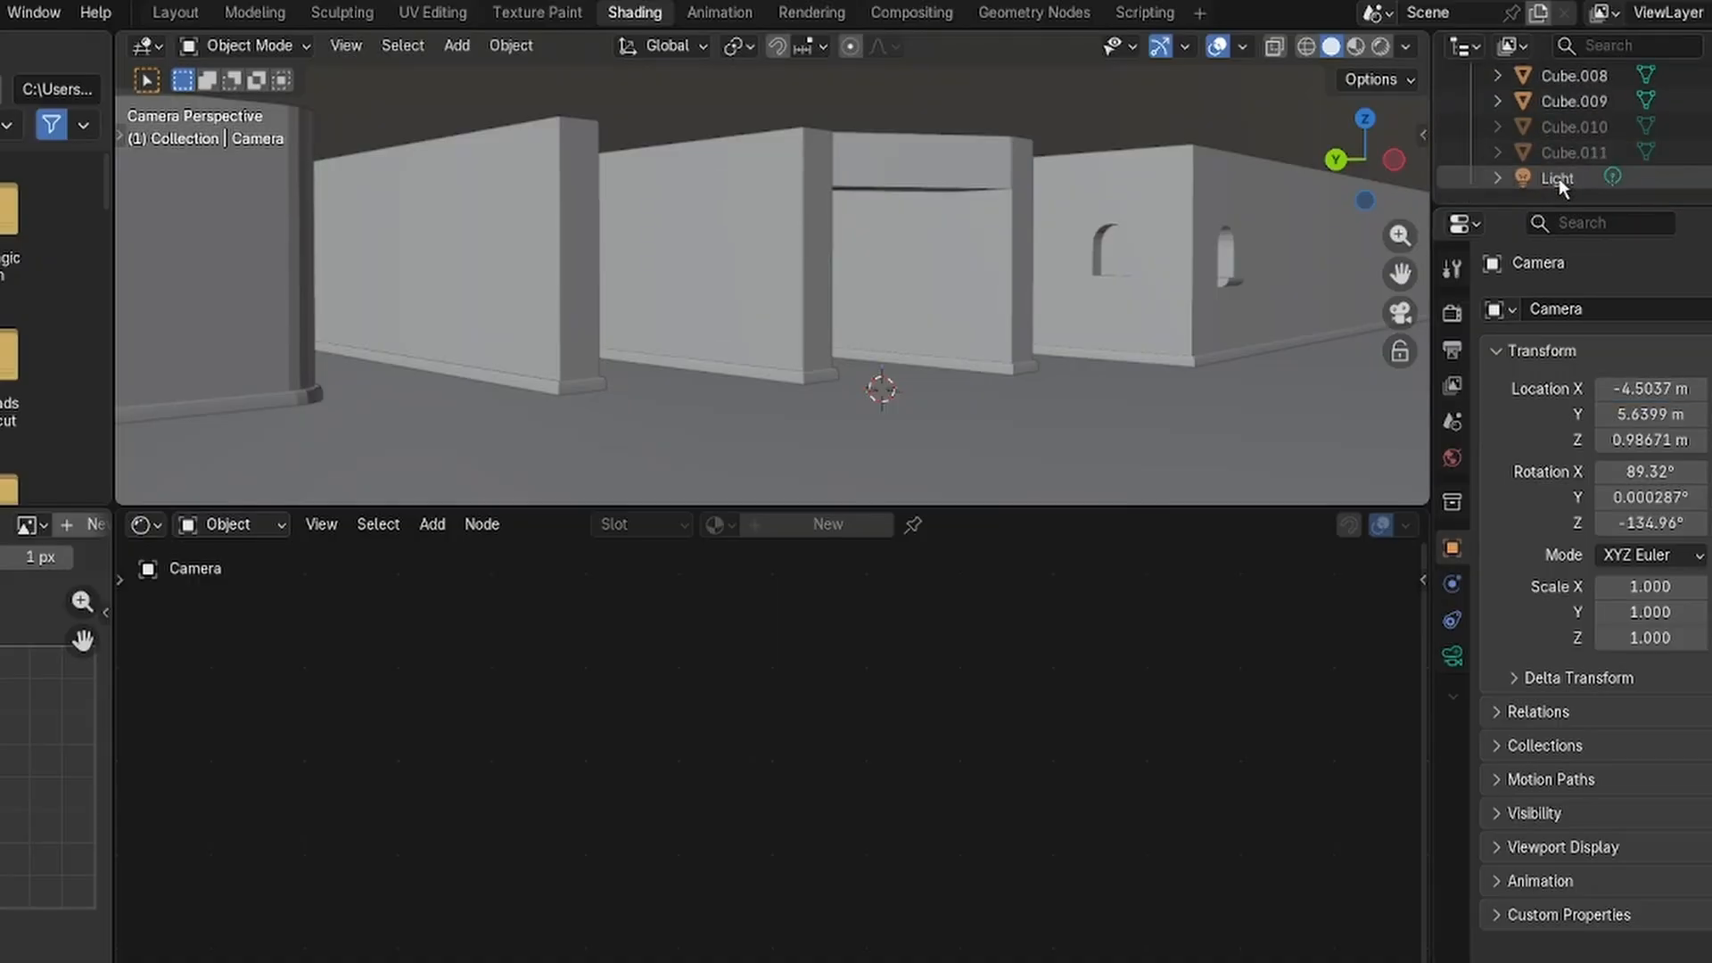
click(1557, 179)
click(1650, 389)
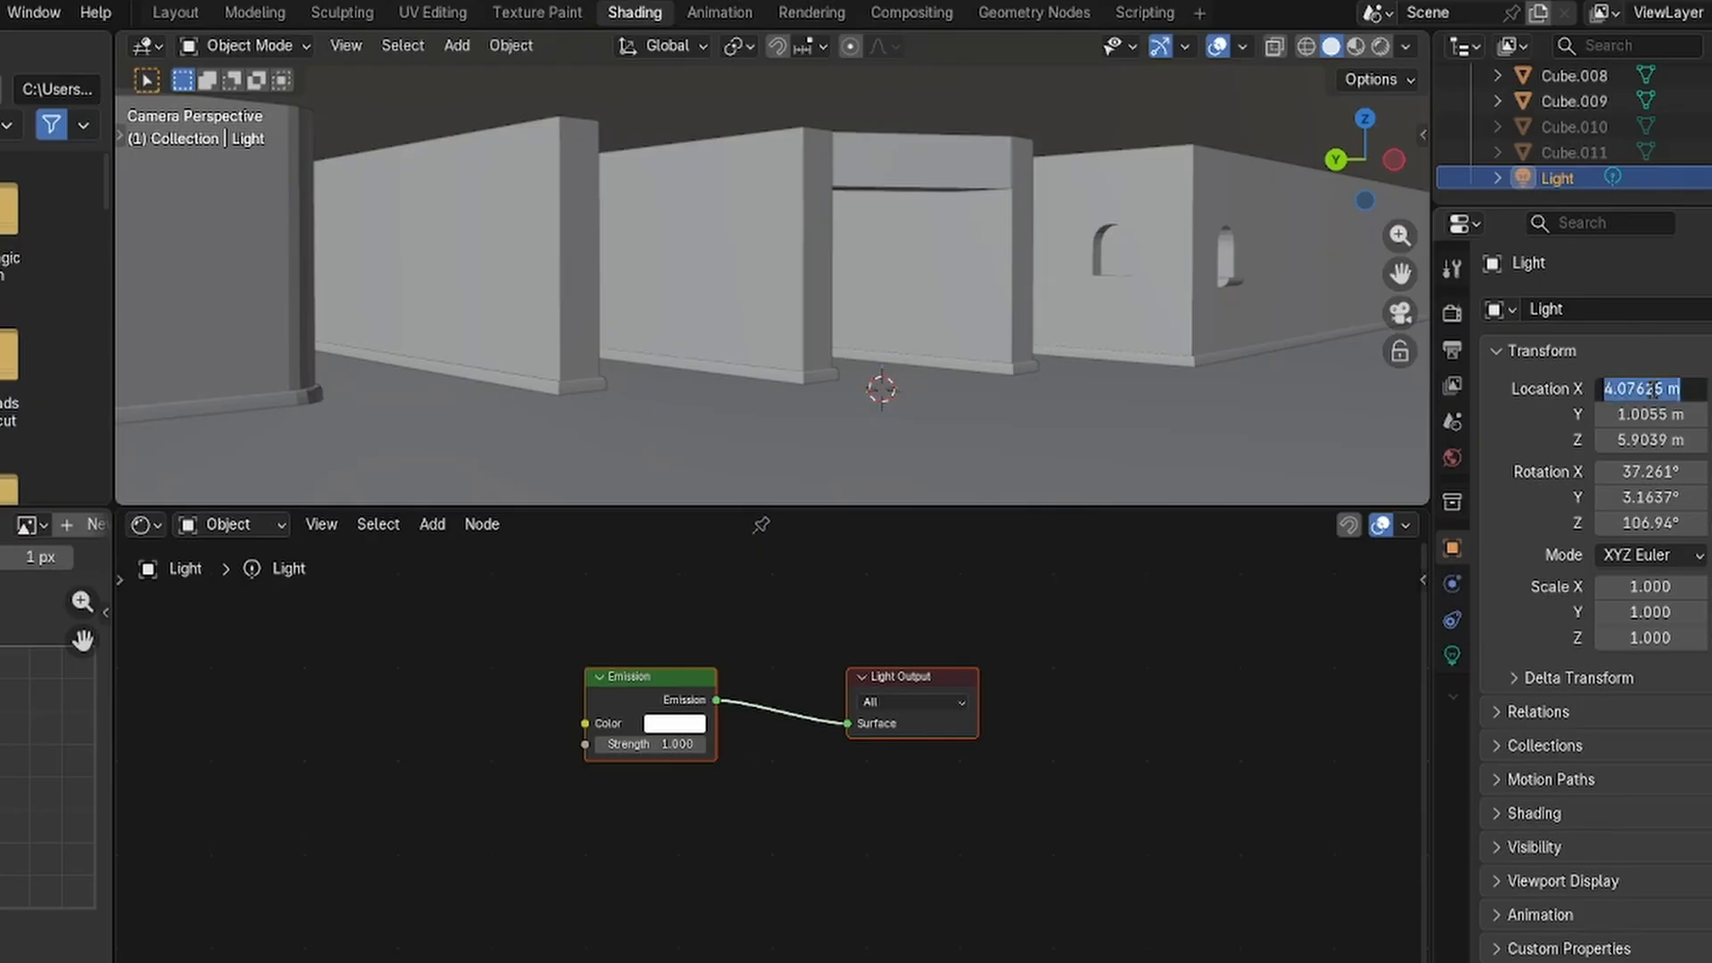
text(-4.5)
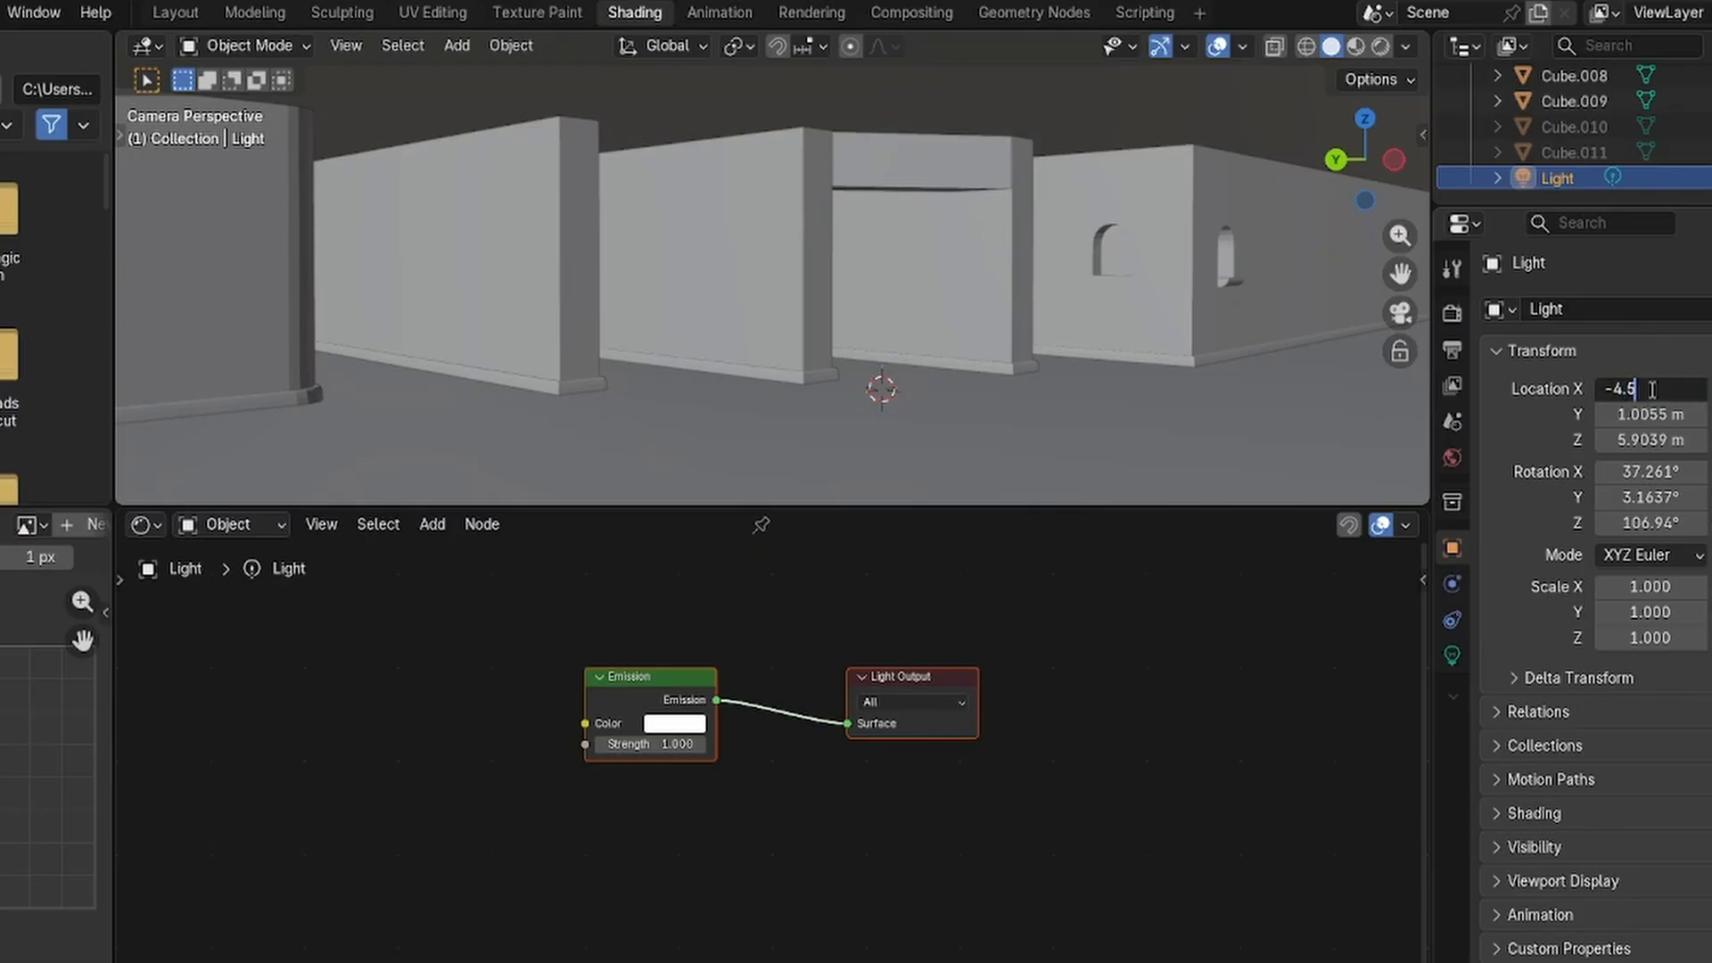
click(1647, 414)
text(6)
click(1646, 440)
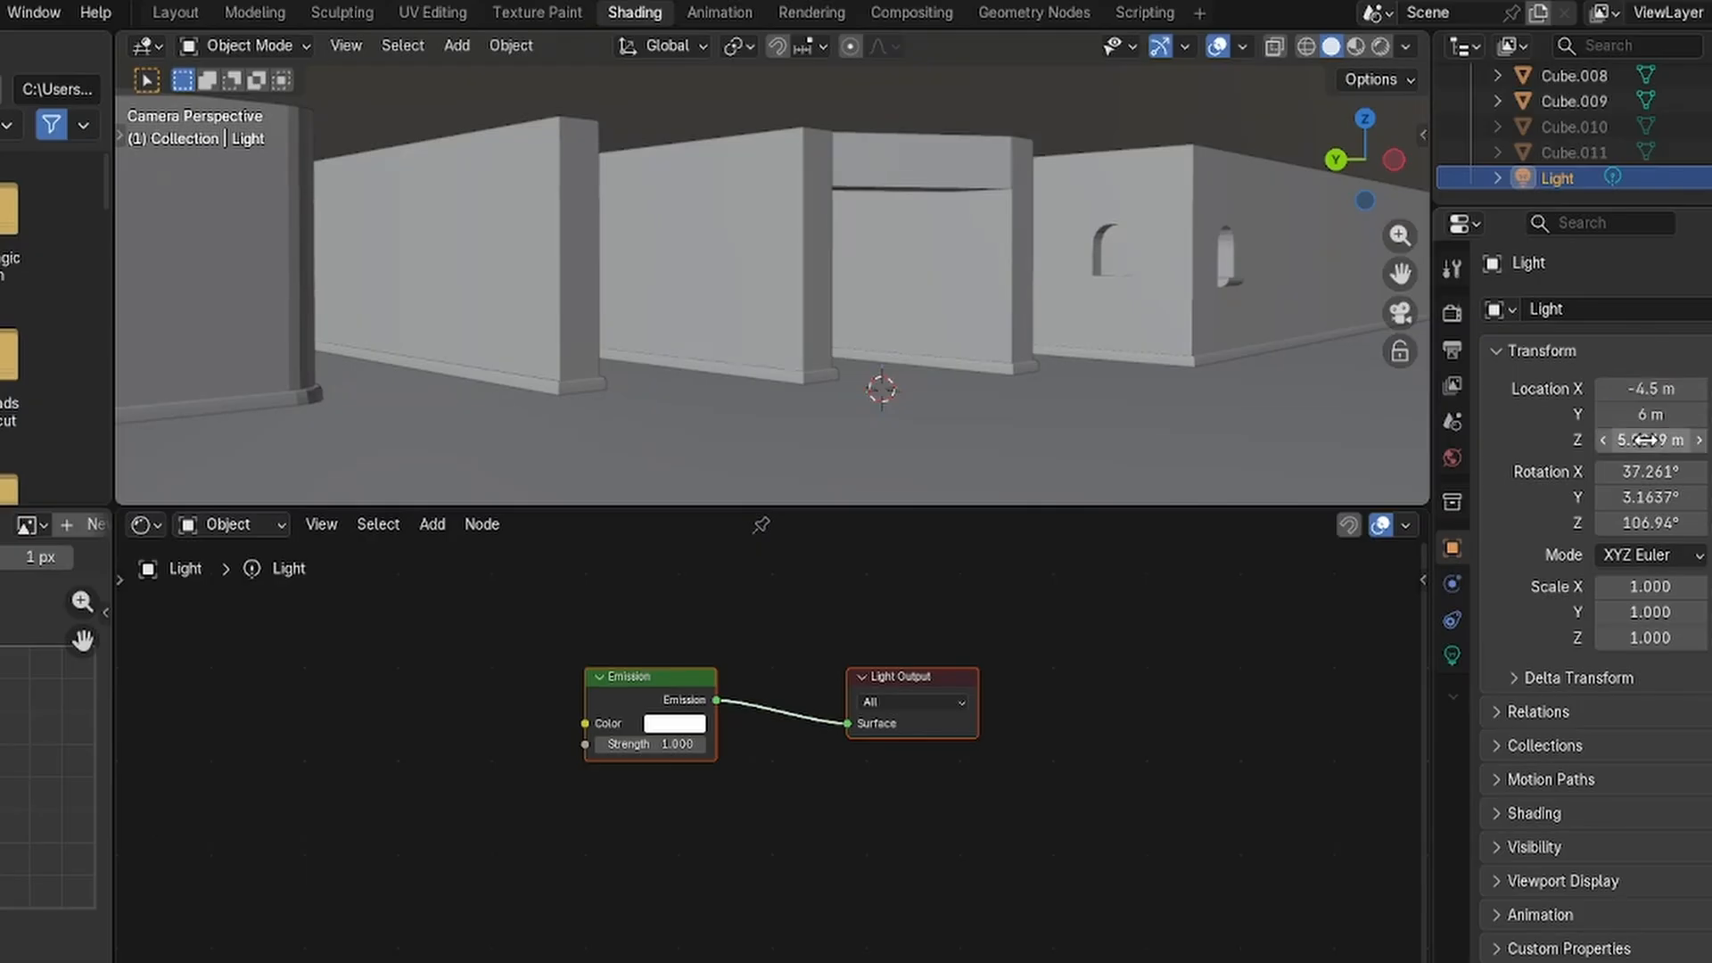
text(1)
key(Return)
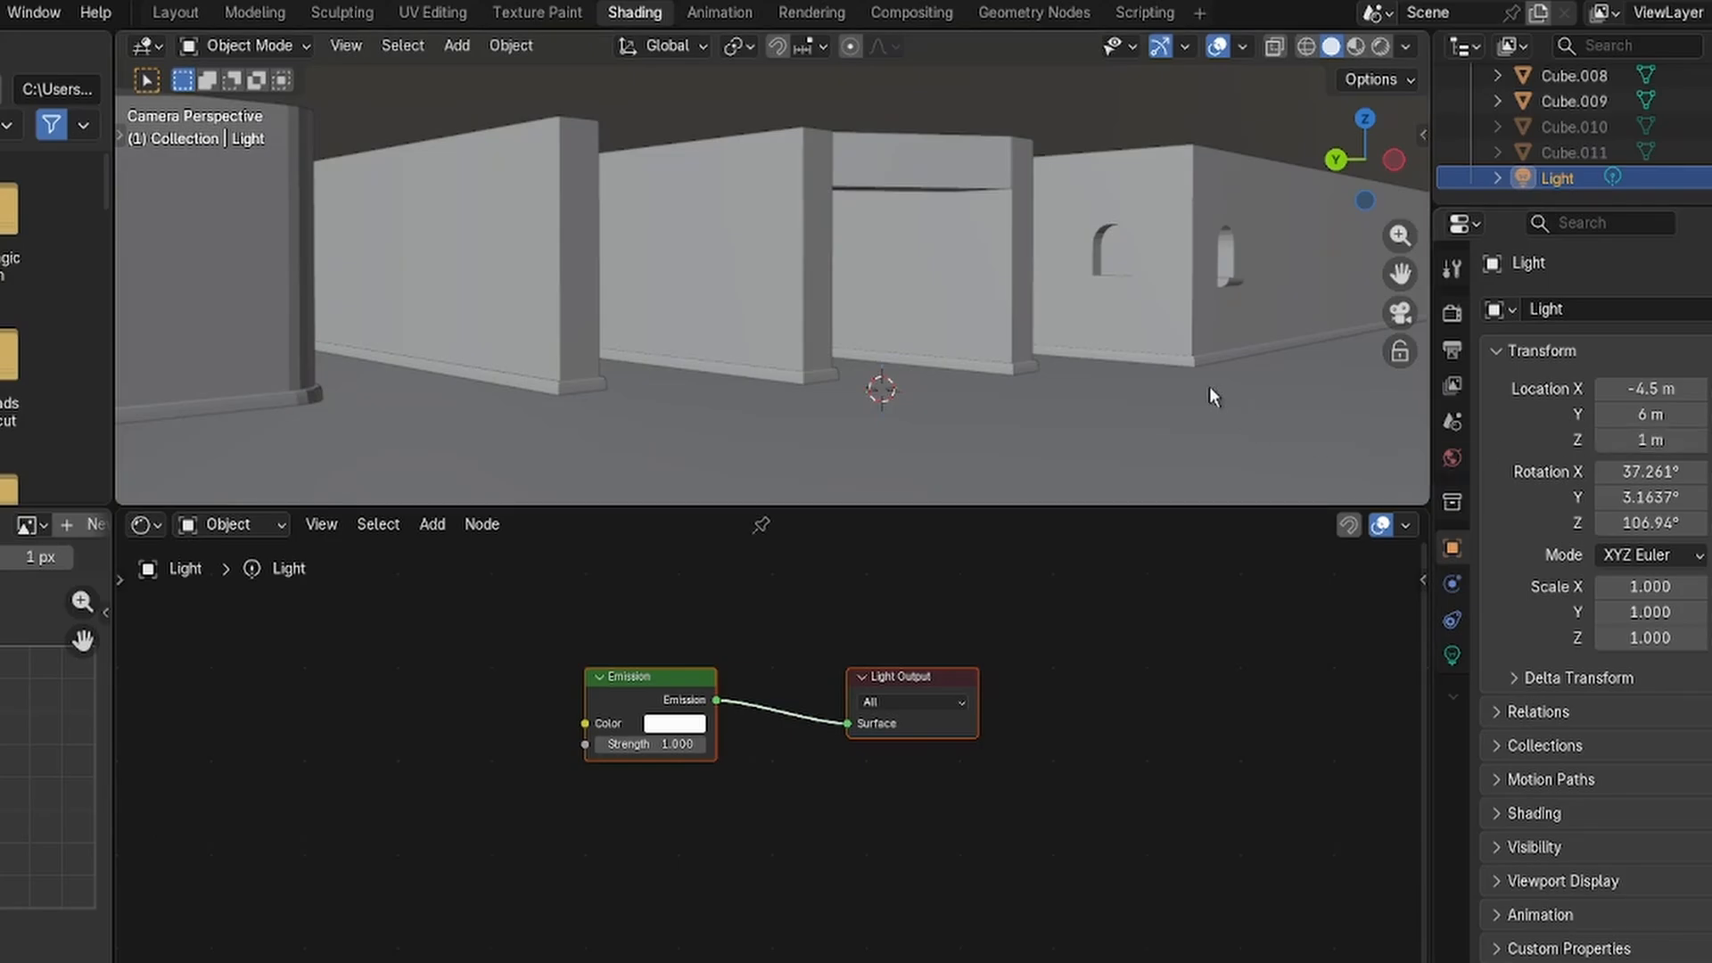
Compare the Camera's location with the Light's location in the object transform properties.
scroll(1159, 366, down, 3)
scroll(1117, 327, down, 4)
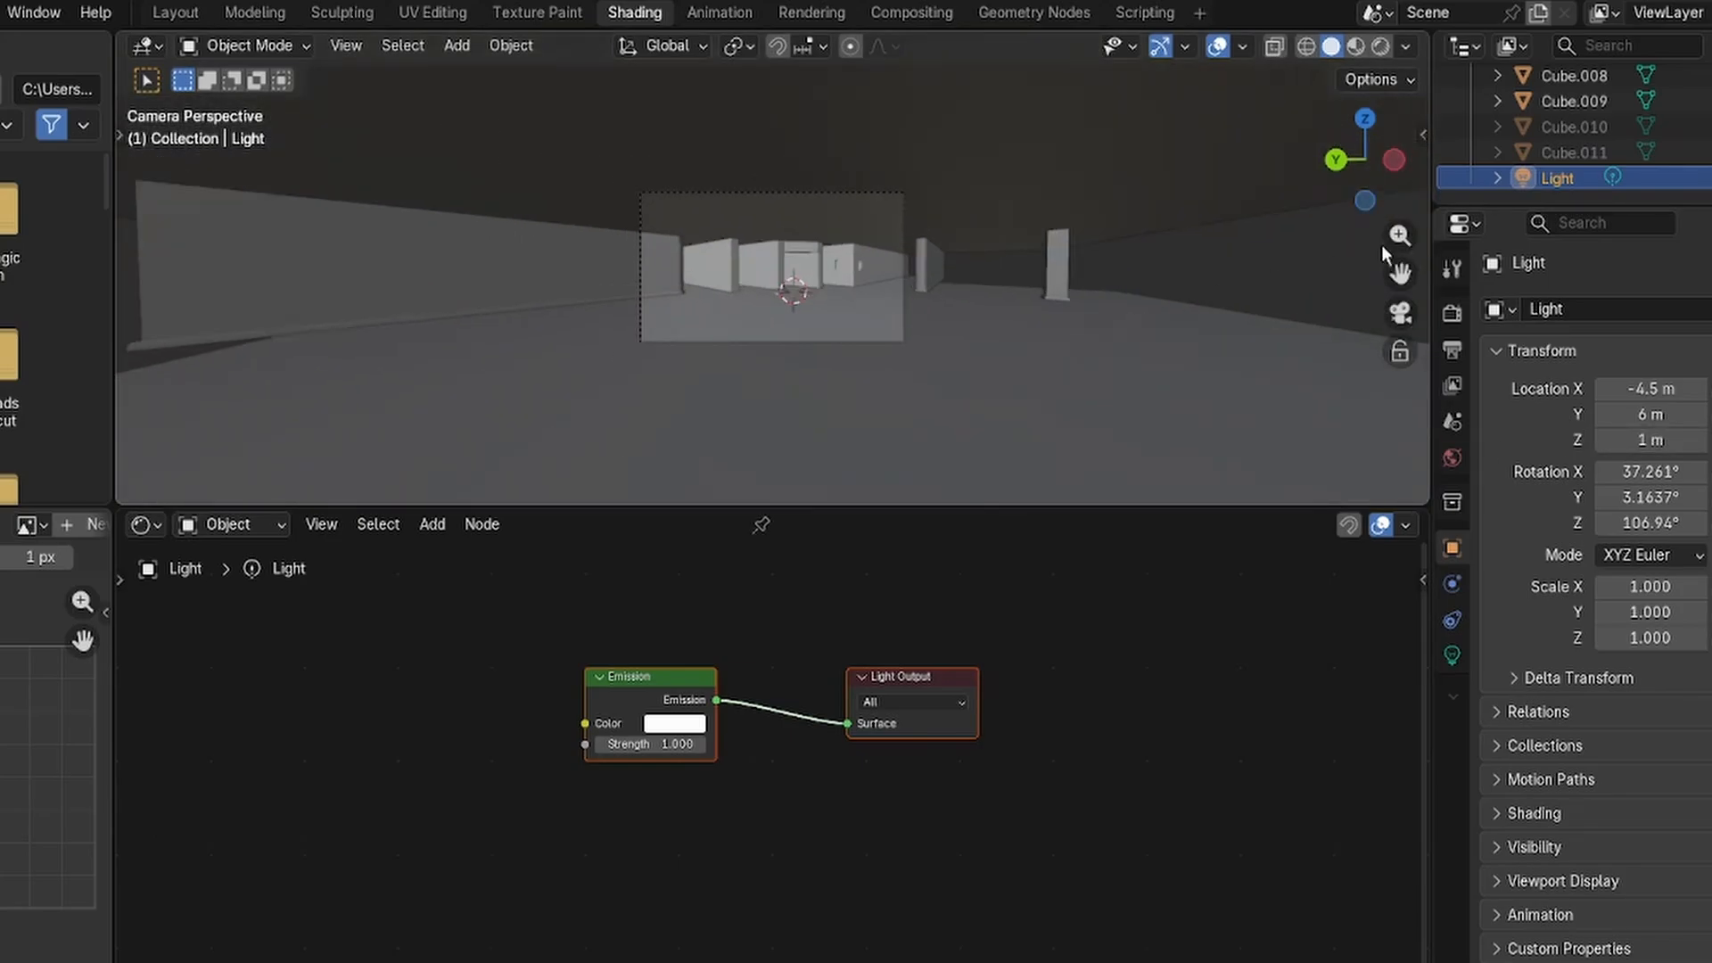
scroll(1582, 152, up, 5)
click(1557, 132)
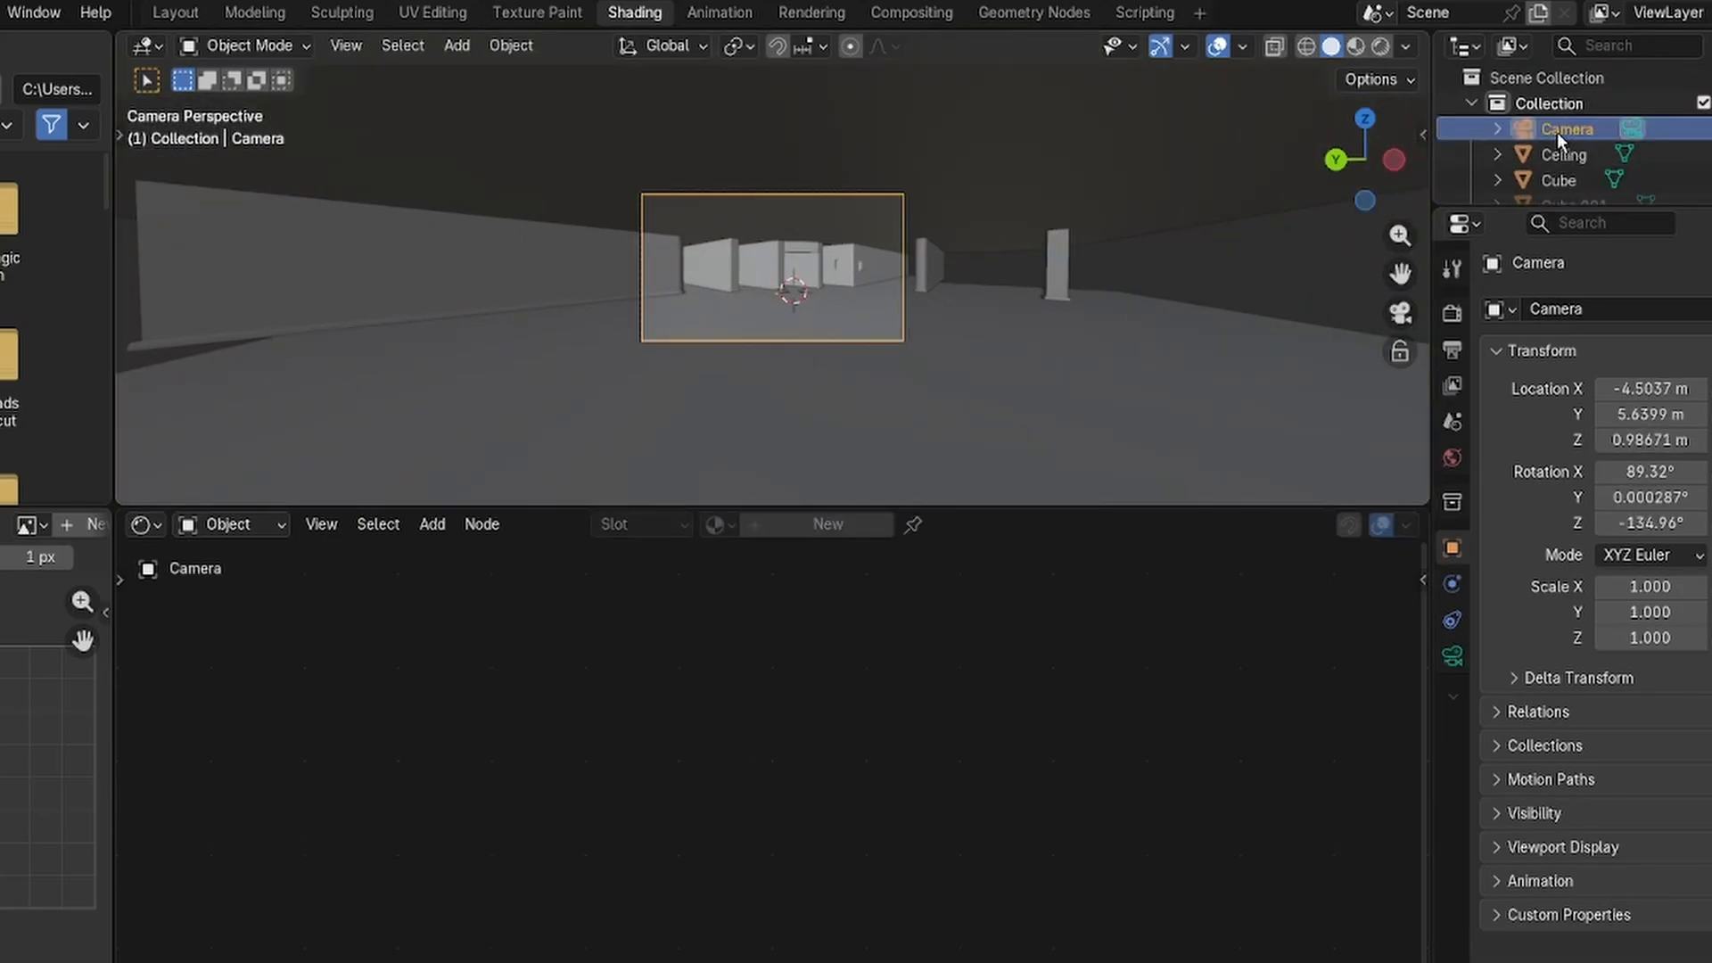
scroll(1557, 132, down, 6)
click(1537, 177)
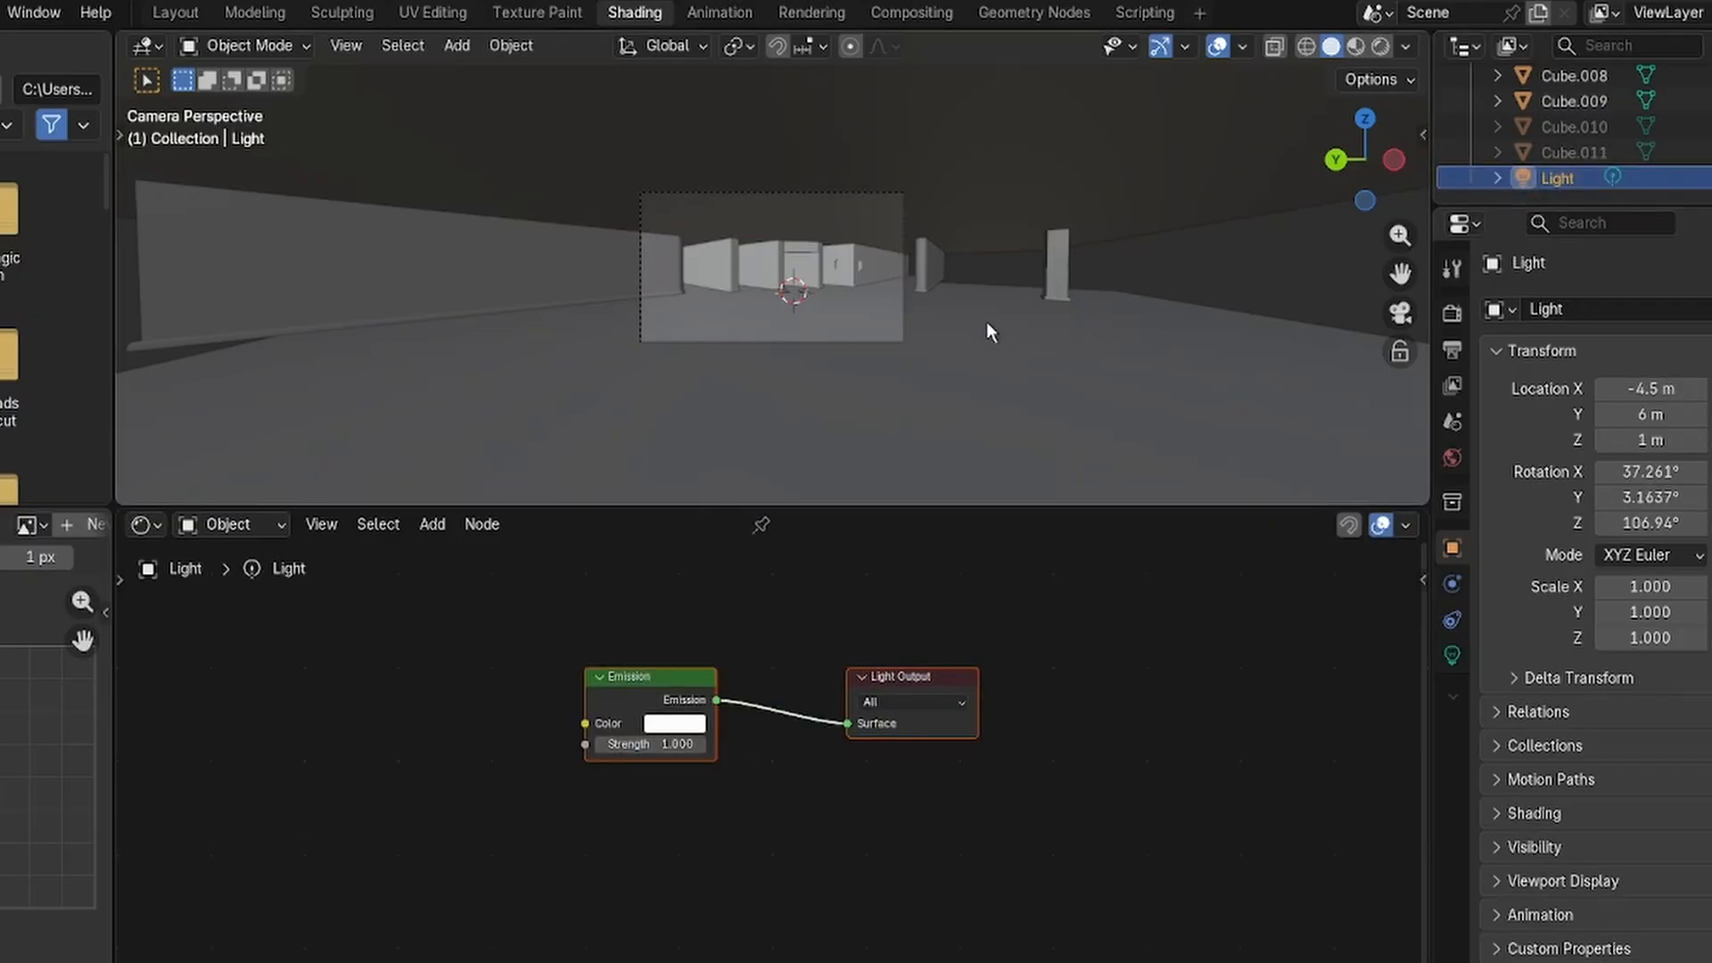
Move the Light into the building, to about X -6 m, Y 0.46 m and Z 1.7 m.
middle_drag(1013, 297, 661, 316)
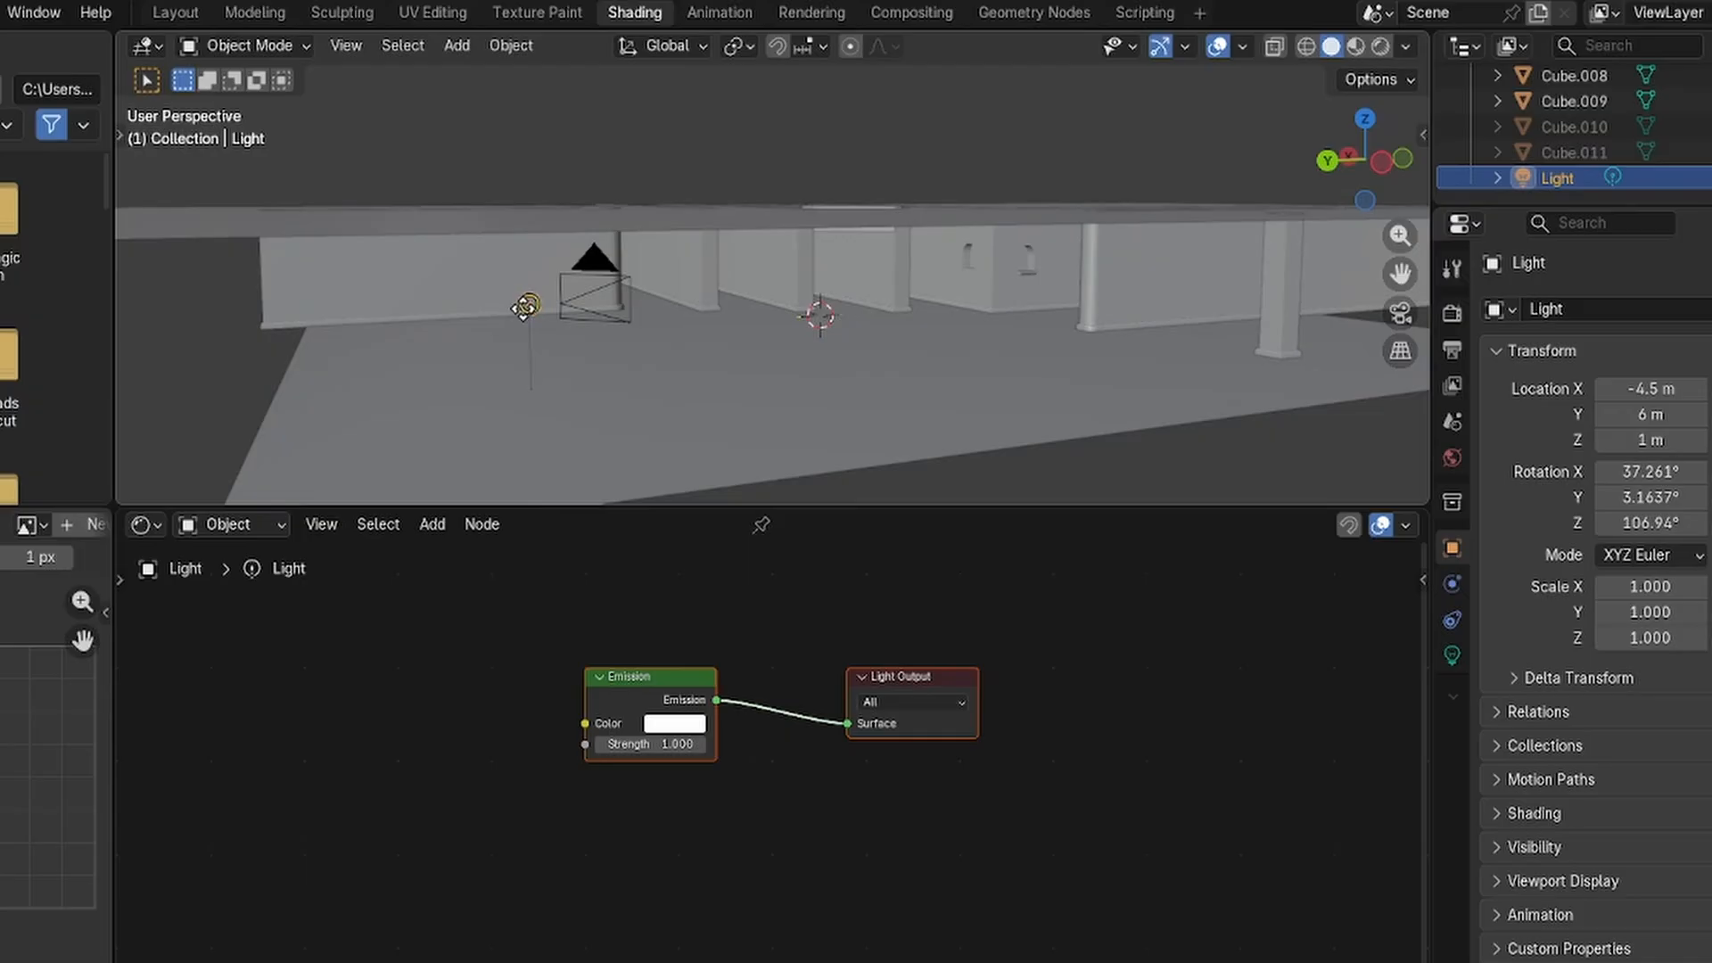
key(g)
key(x)
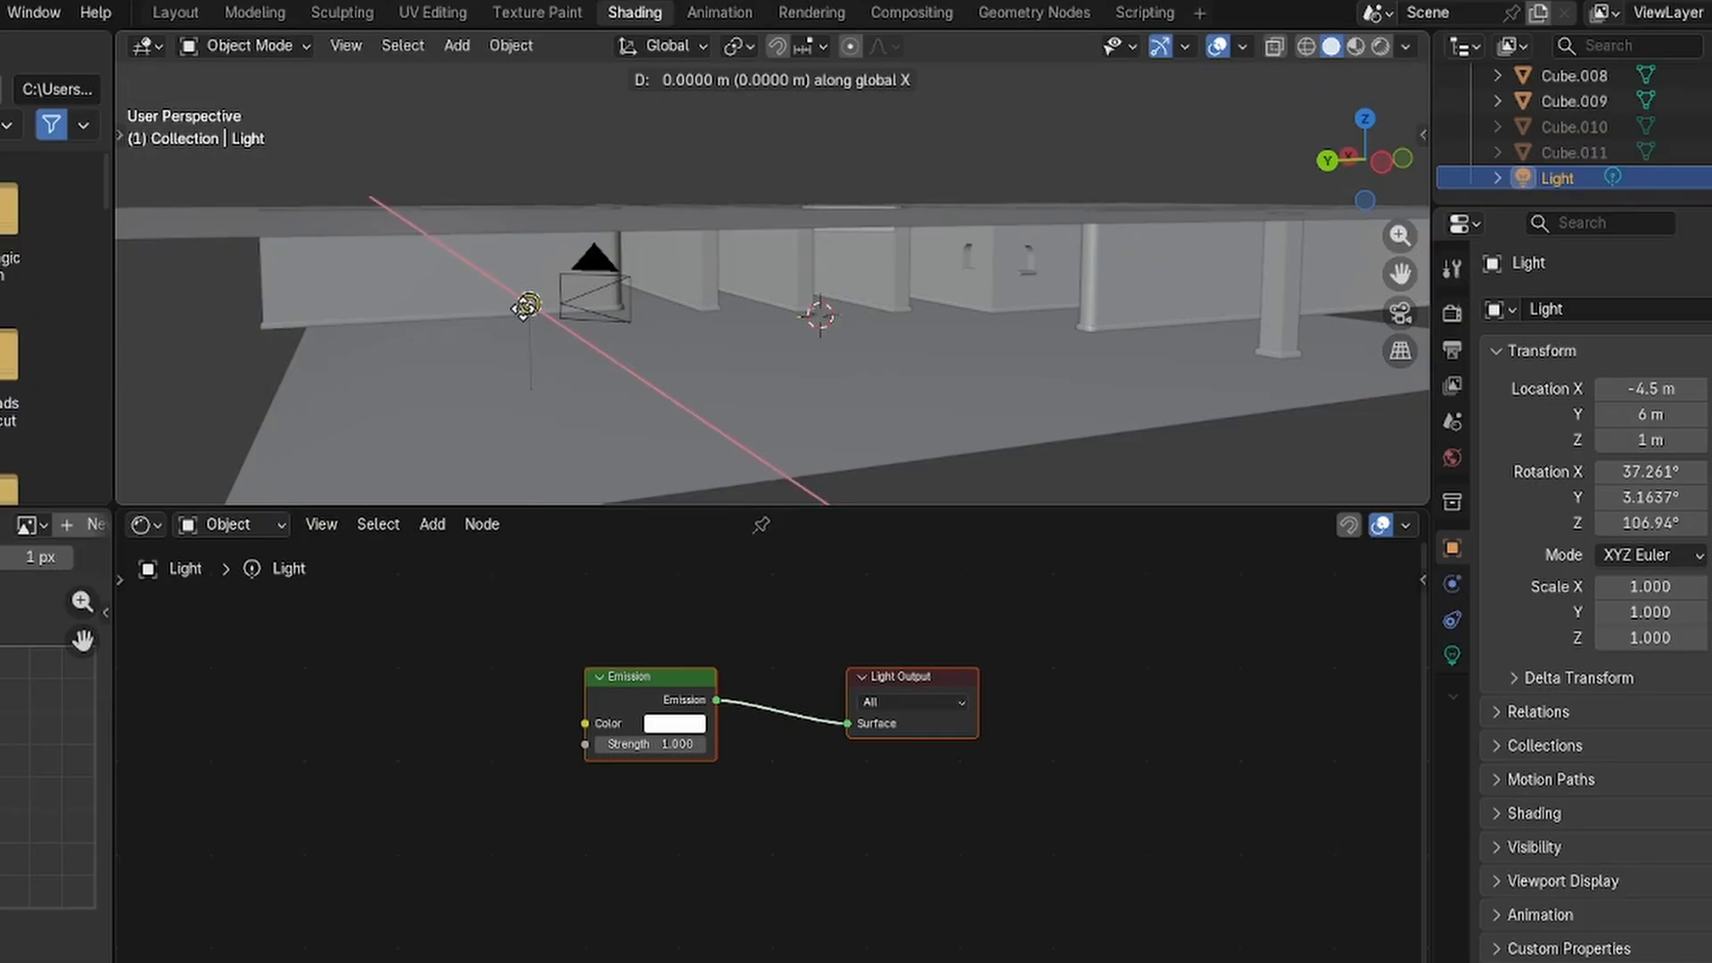
click(546, 329)
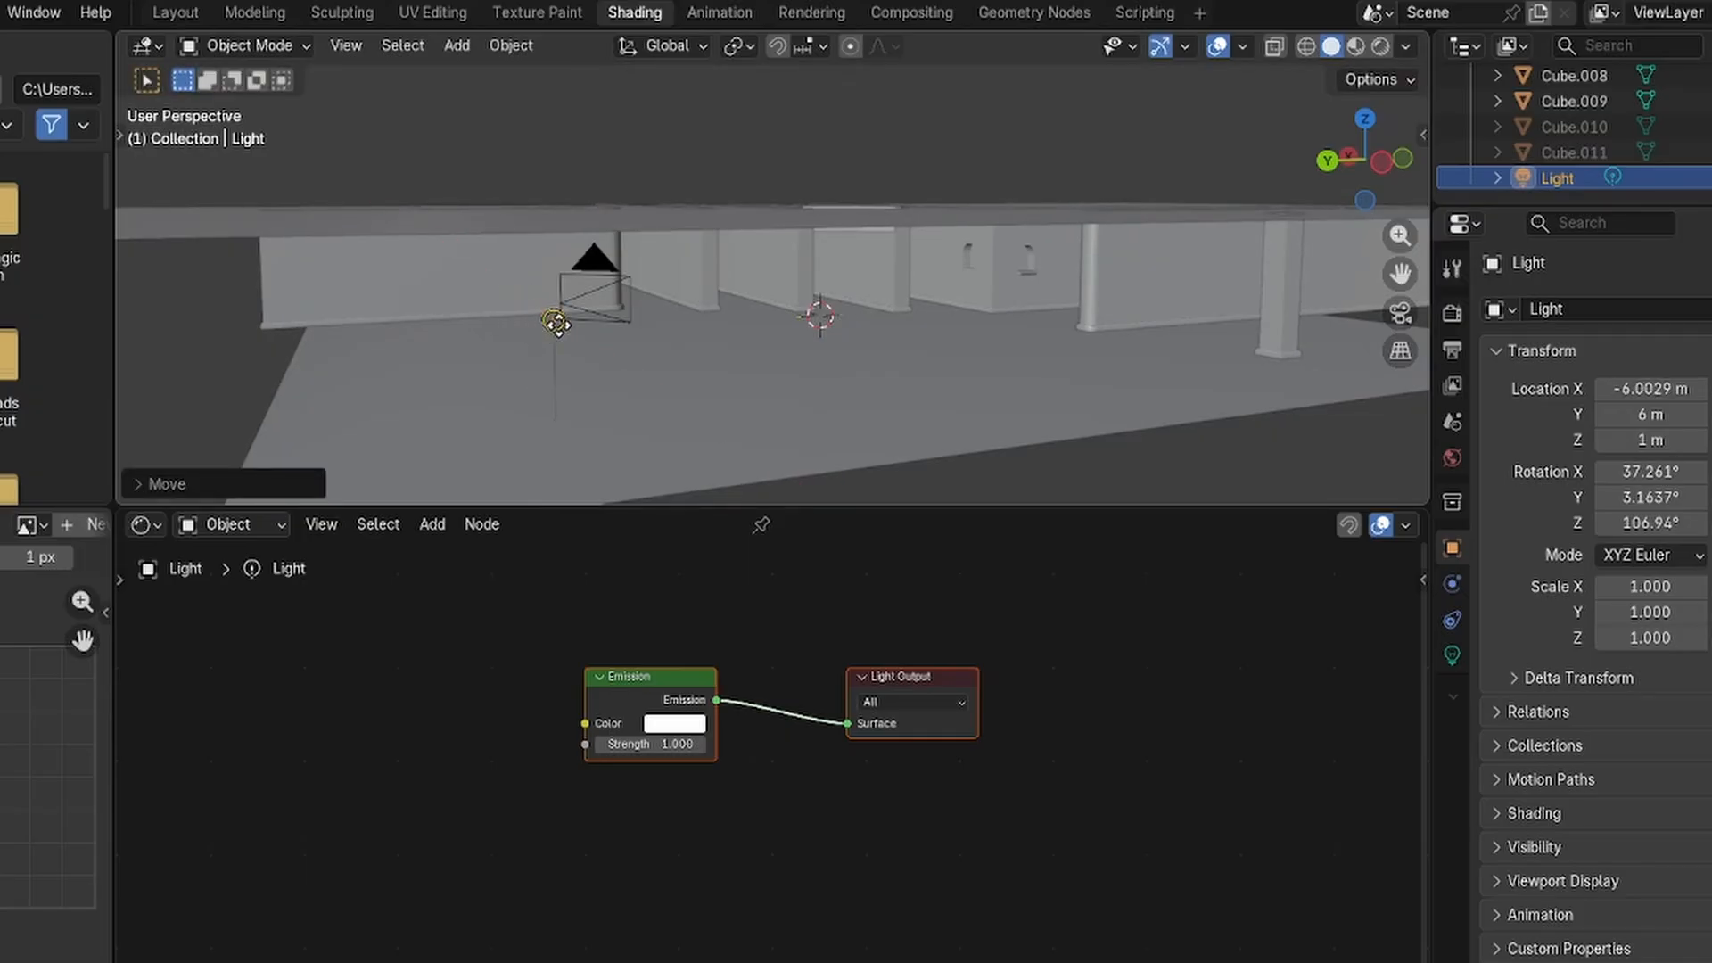
key(g)
key(y)
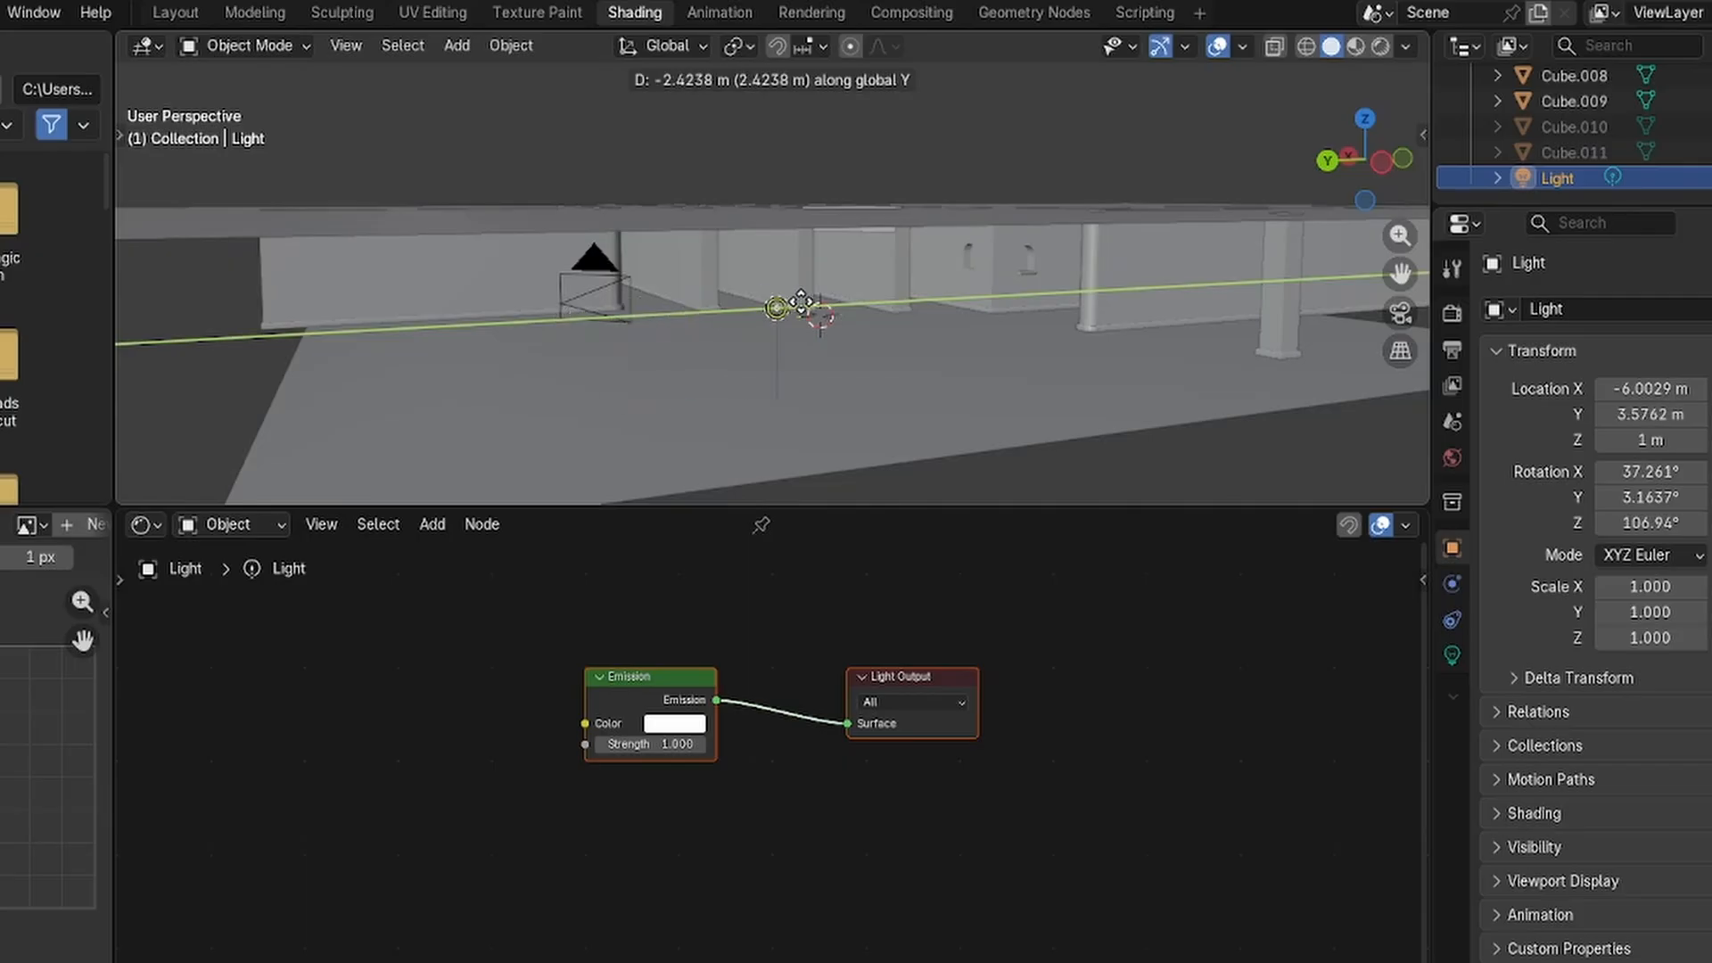
click(1009, 291)
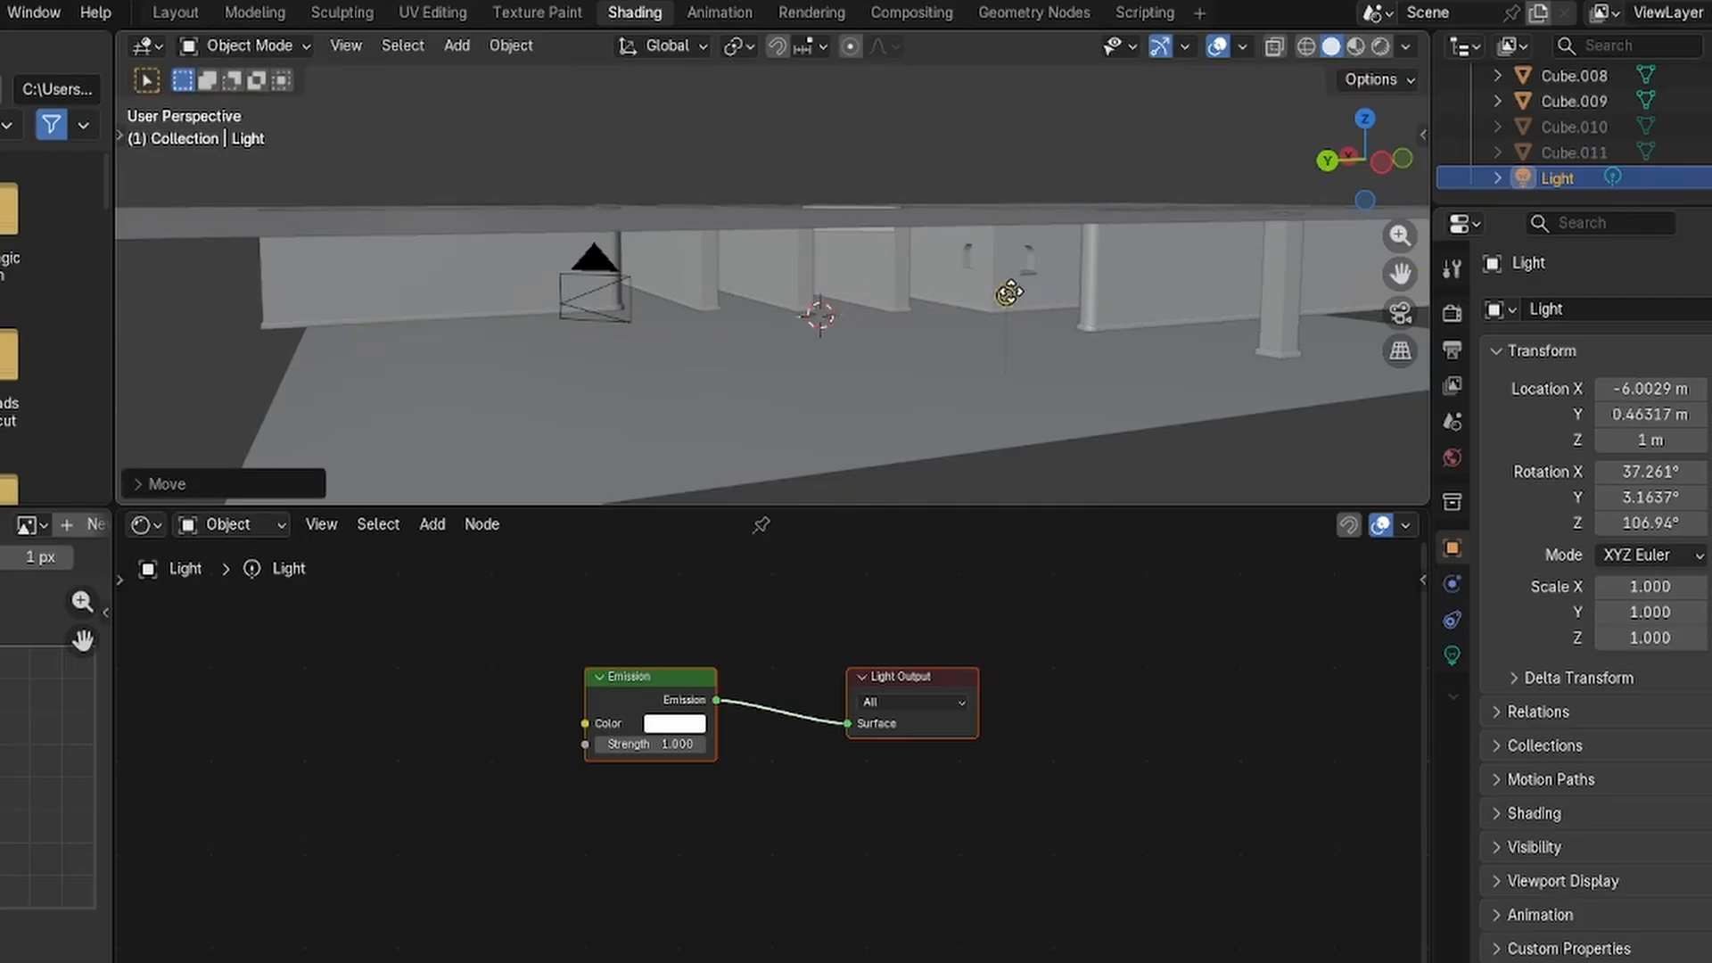
key(g)
key(z)
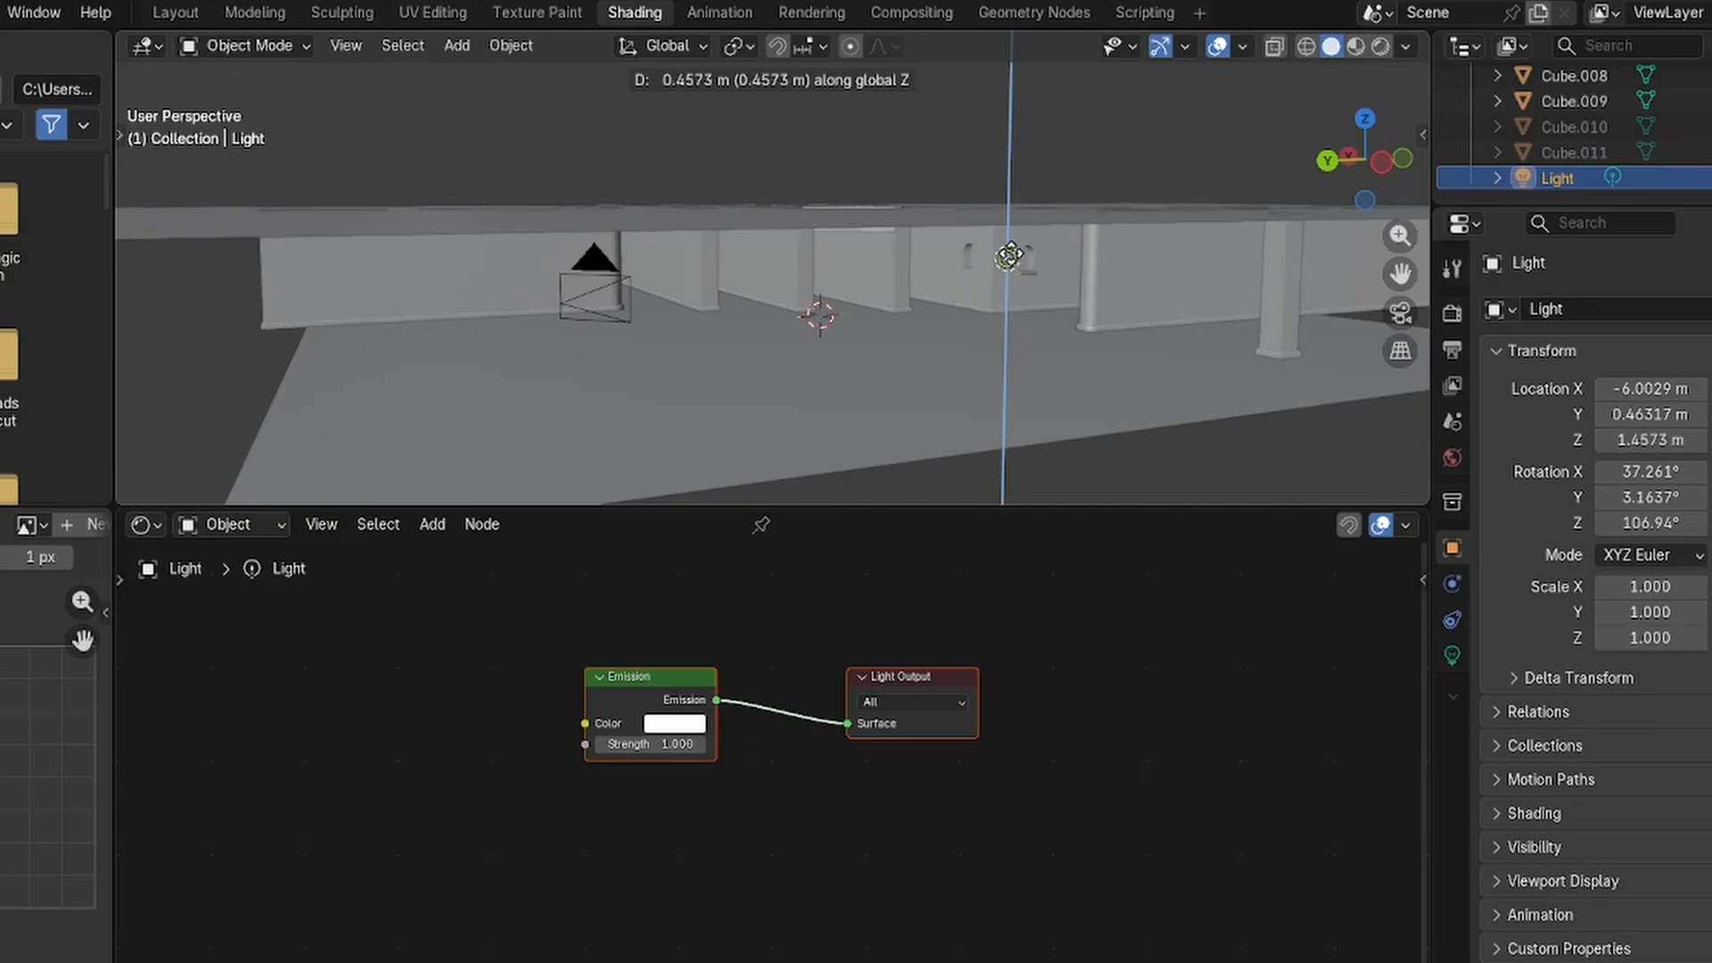
click(1013, 237)
click(919, 341)
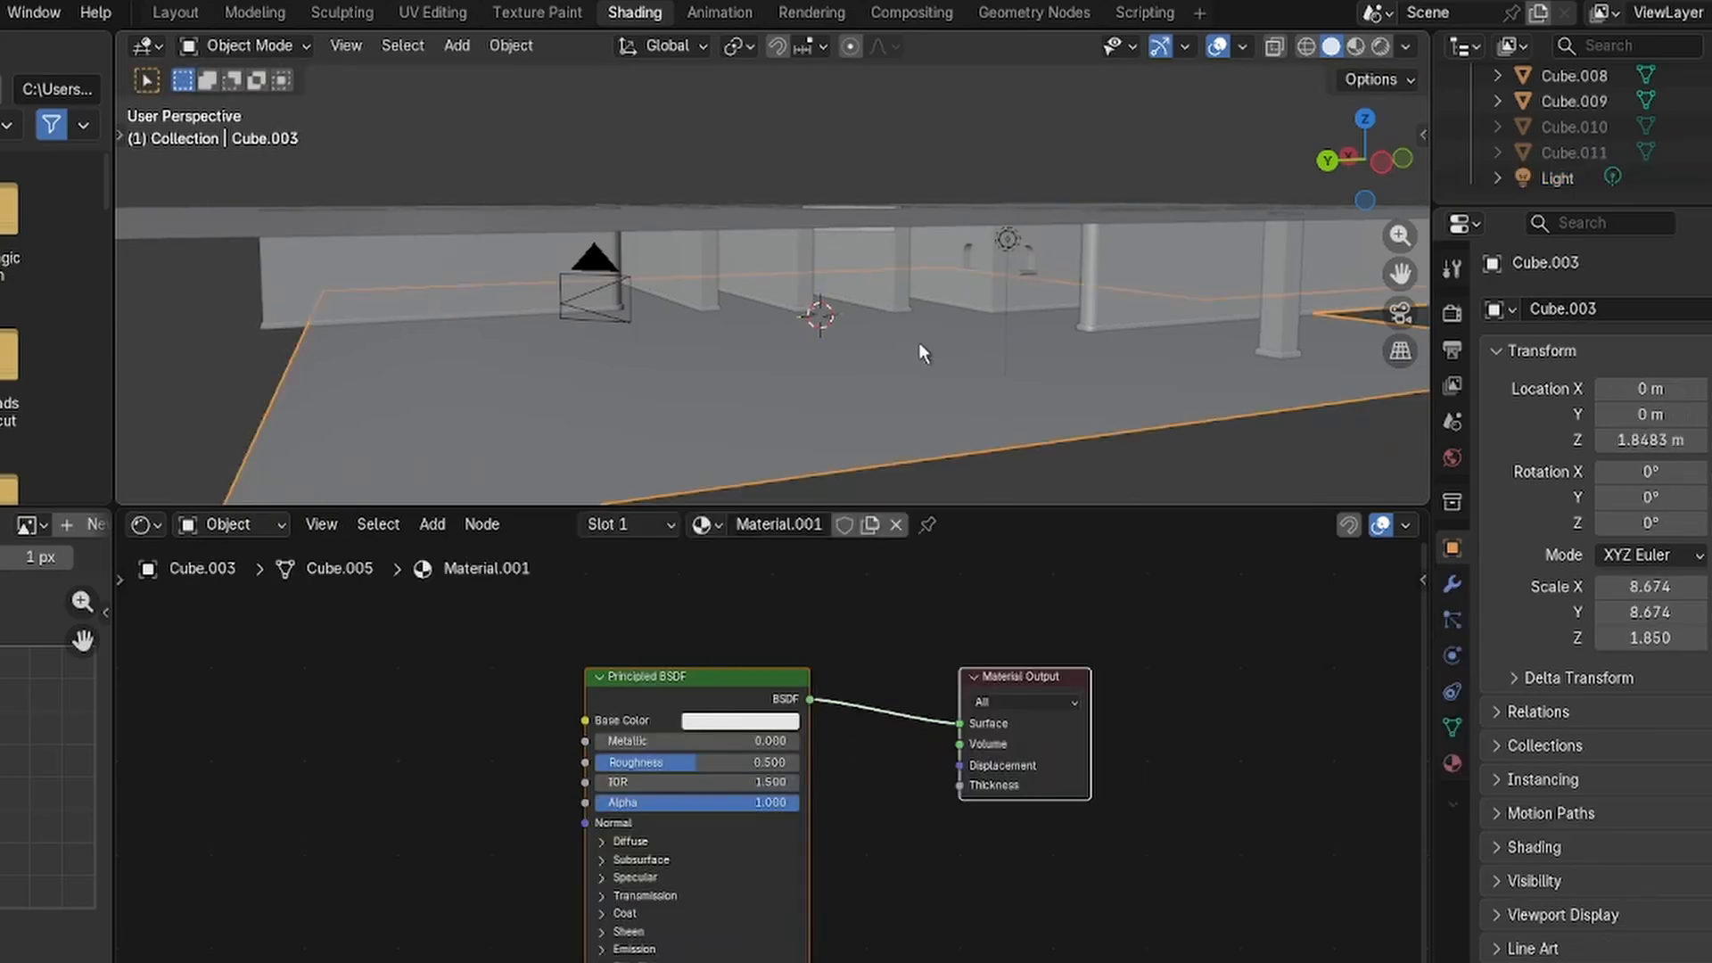
Duplicate the Light and place the copy at about X -4.76 m and Y -3.7 m, at the same height.
click(1007, 240)
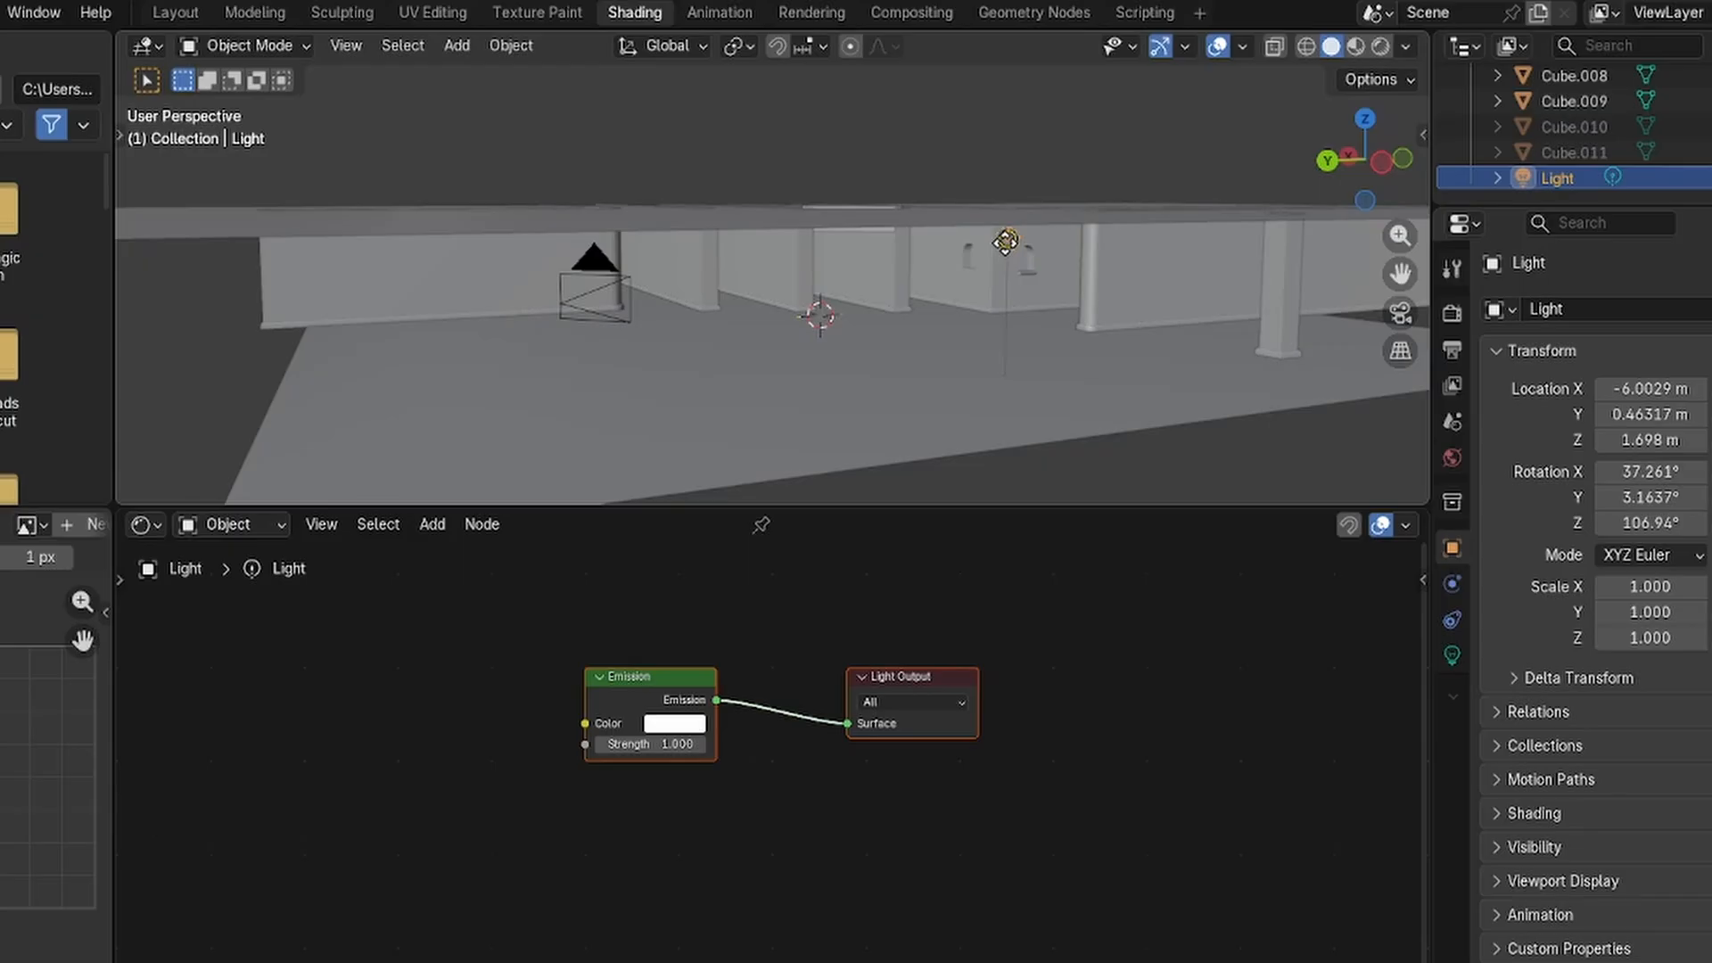
key(shift+d)
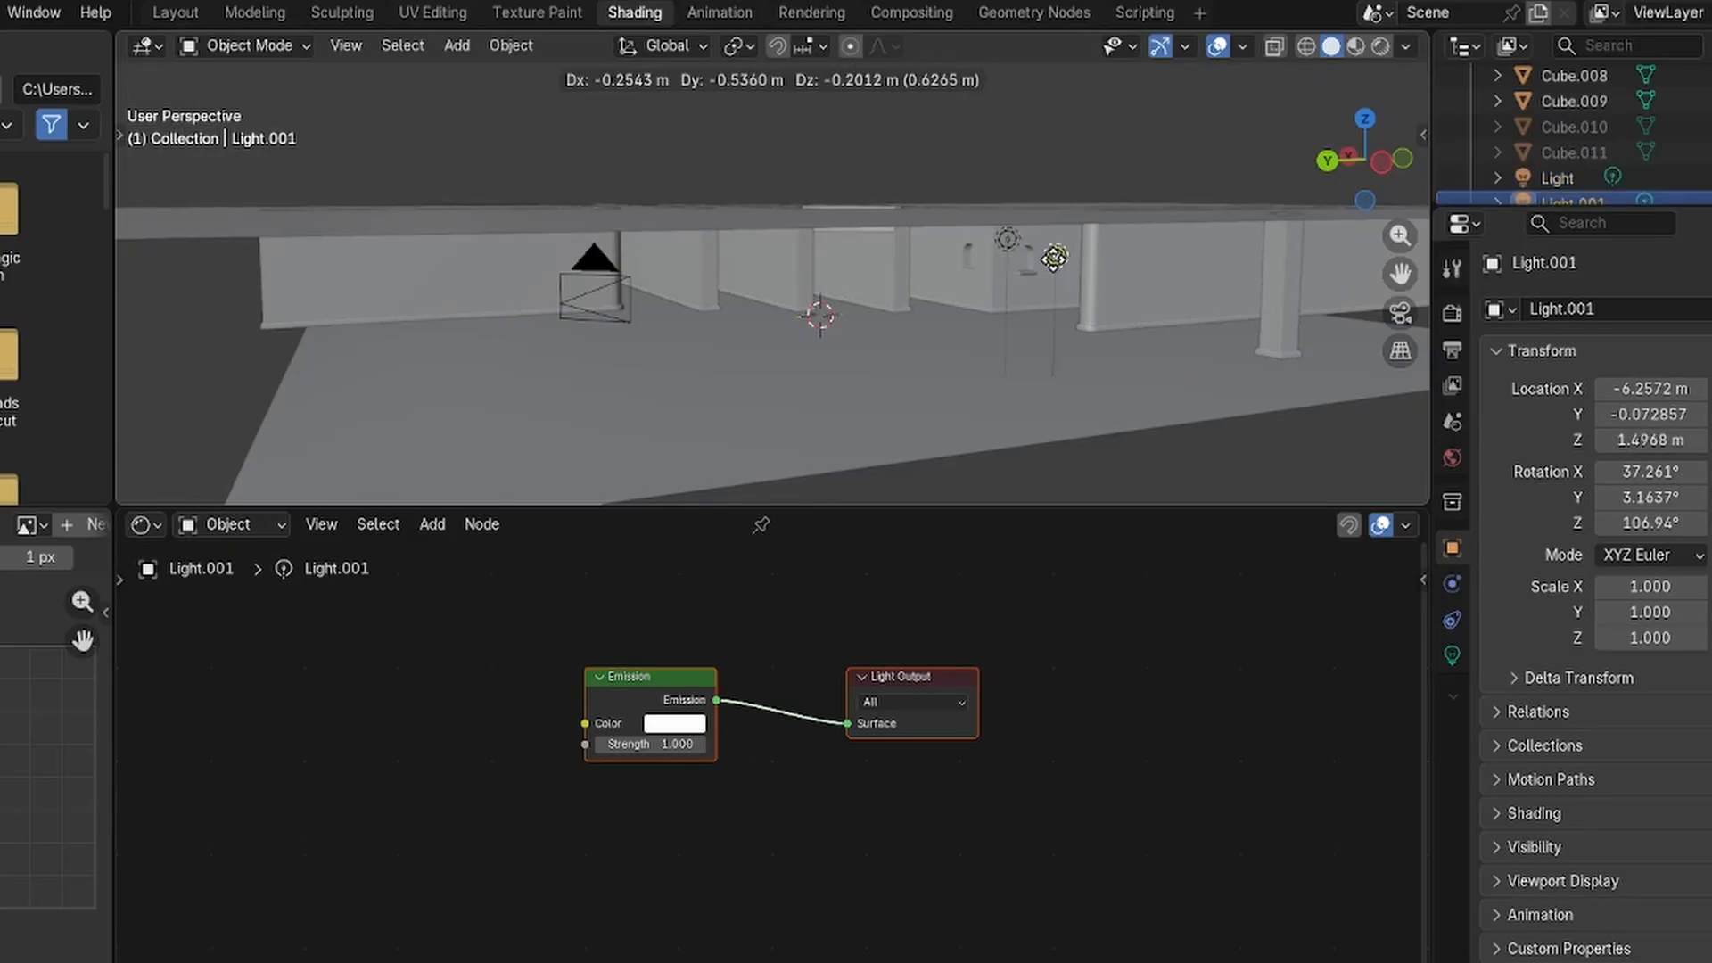
key(x)
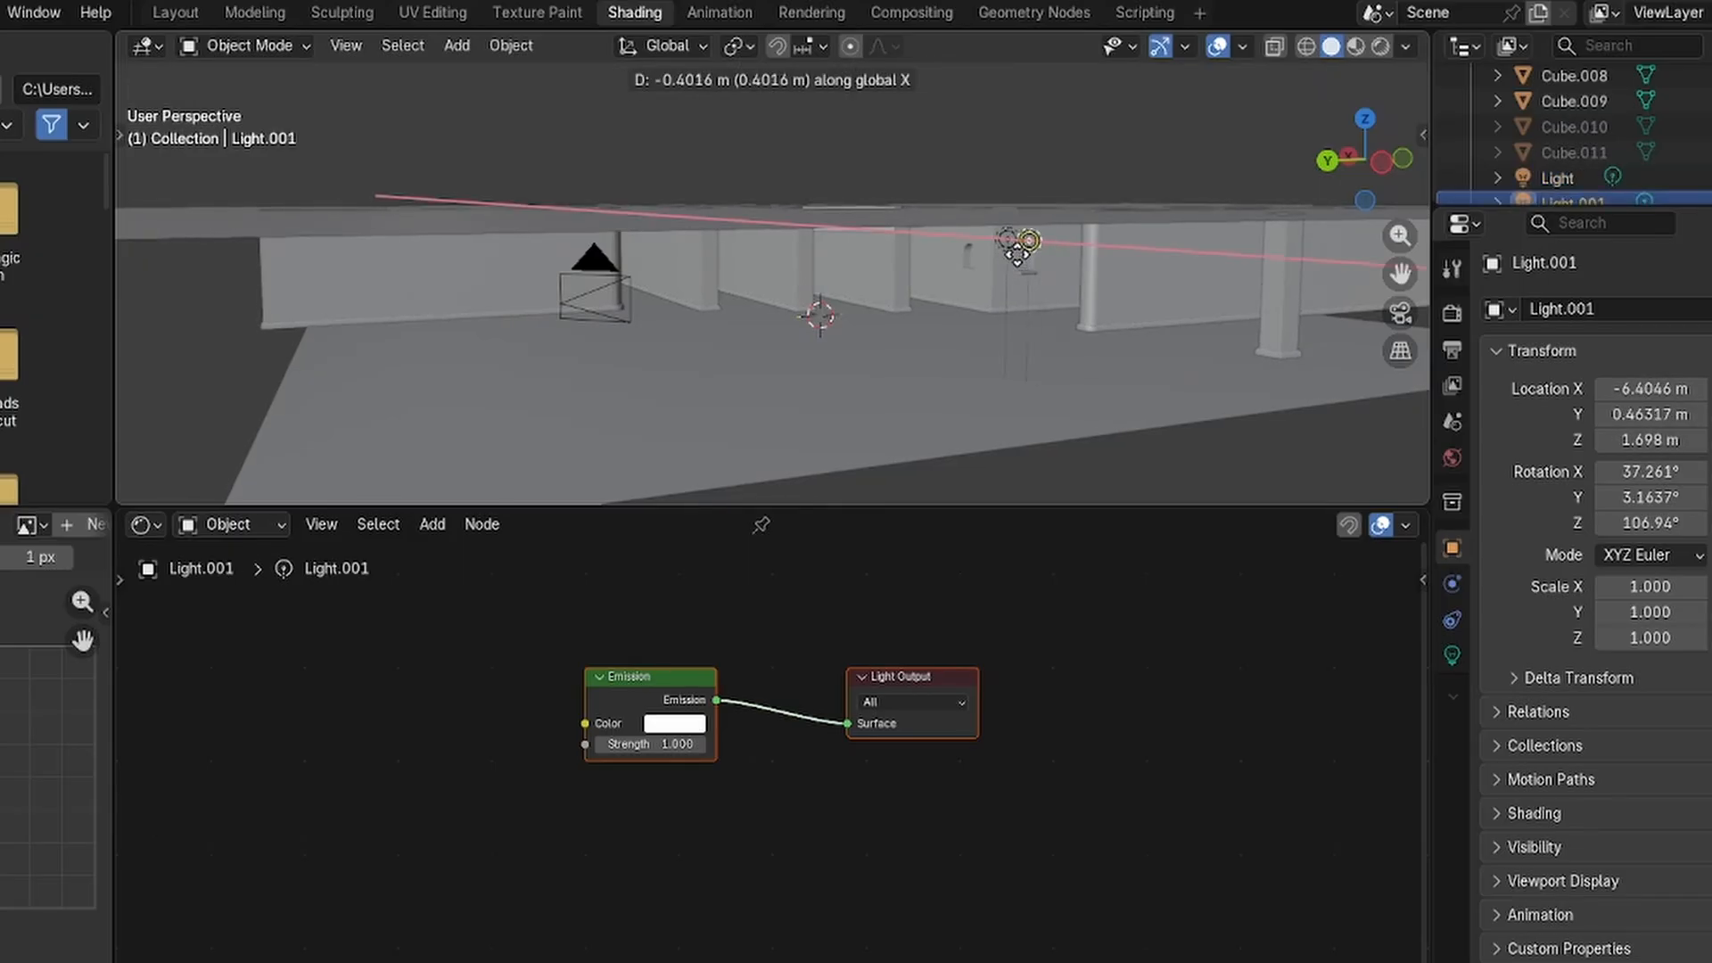
click(946, 251)
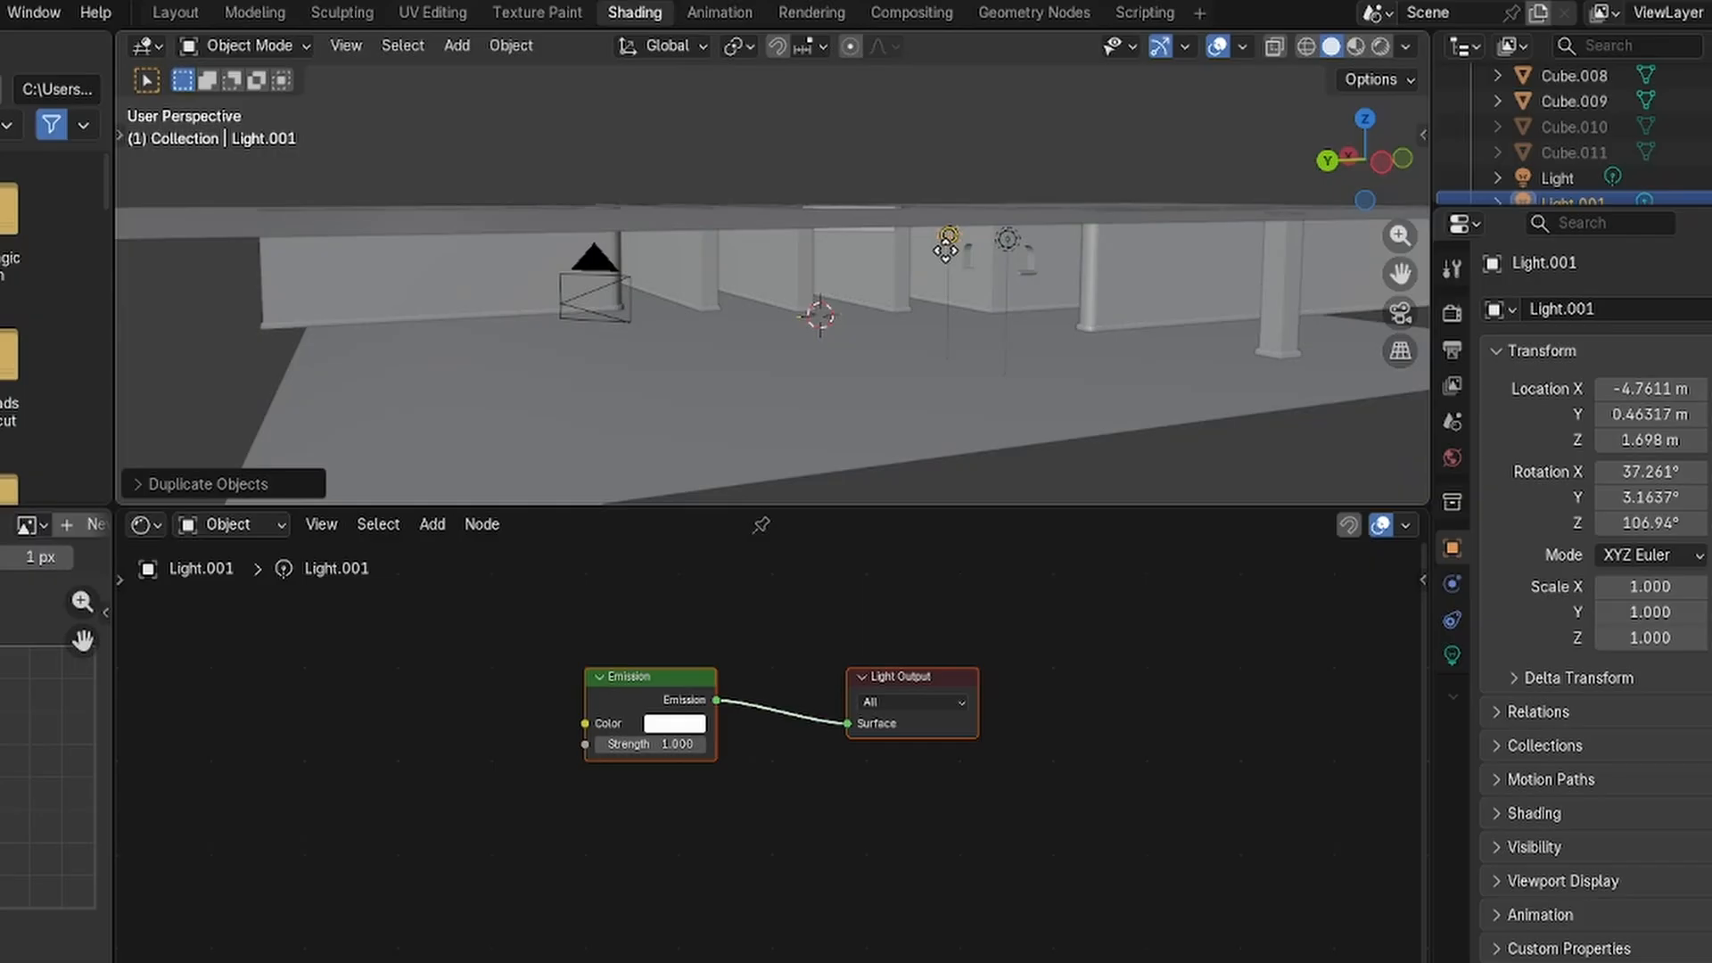
key(g)
key(y)
click(1168, 268)
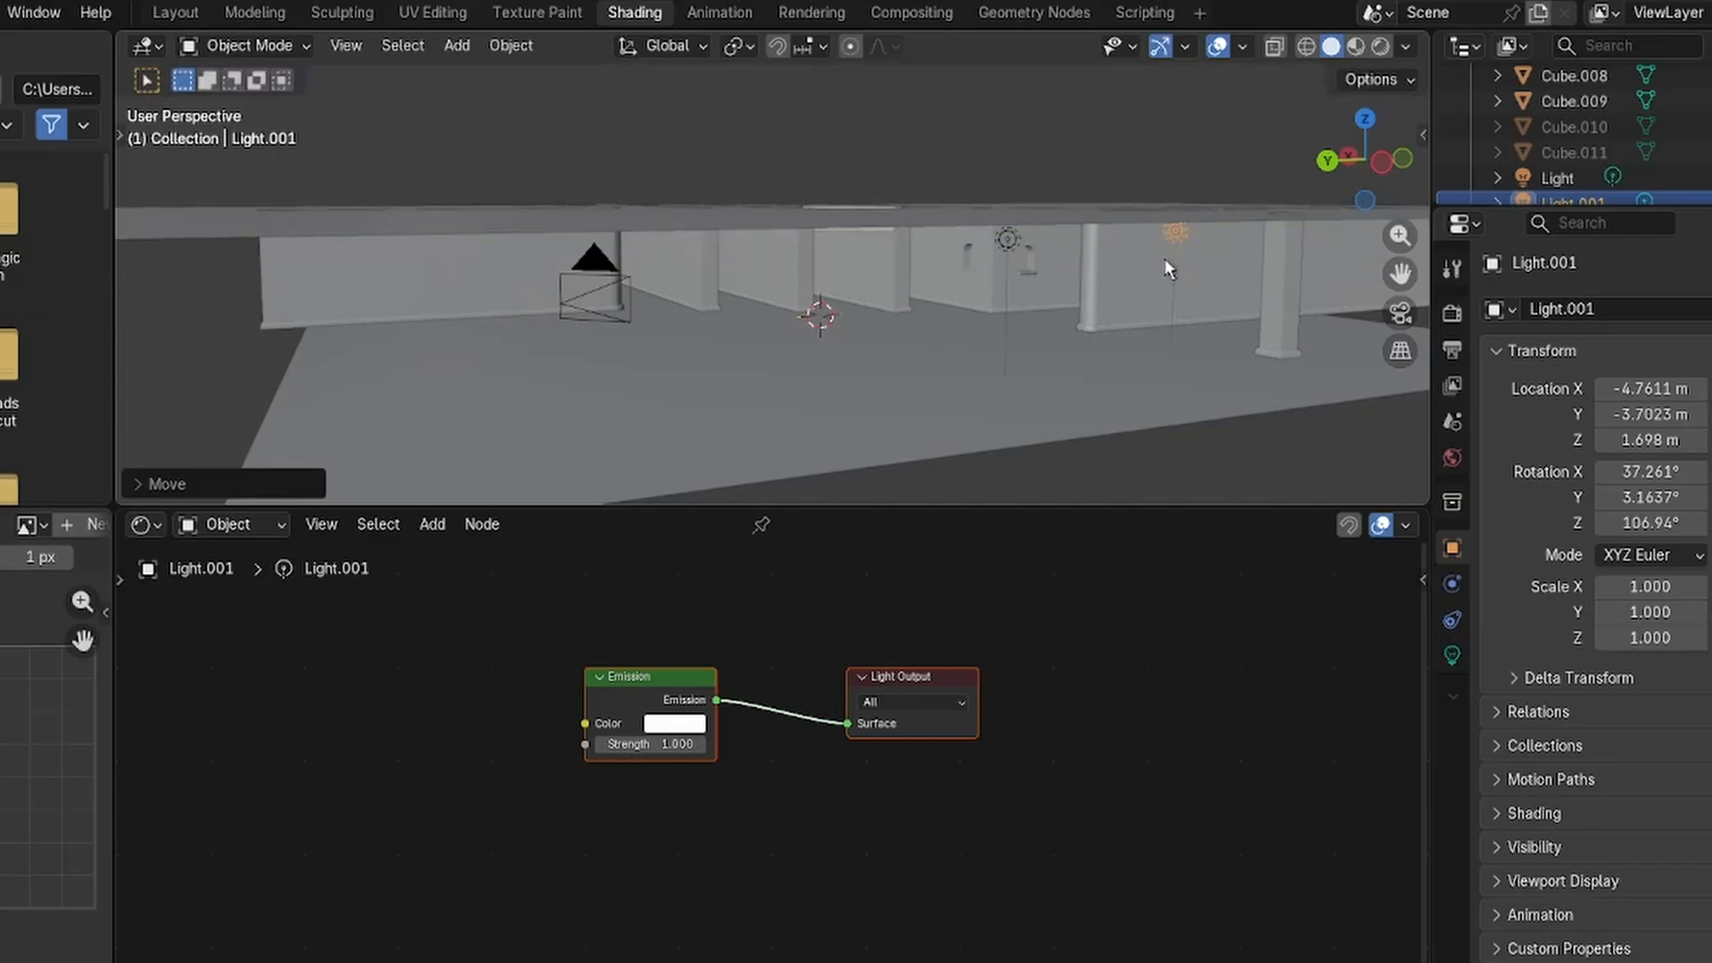
Move the duplicated light further back, to about X -1.46 m and Y -16 m.
middle_drag(944, 299, 933, 305)
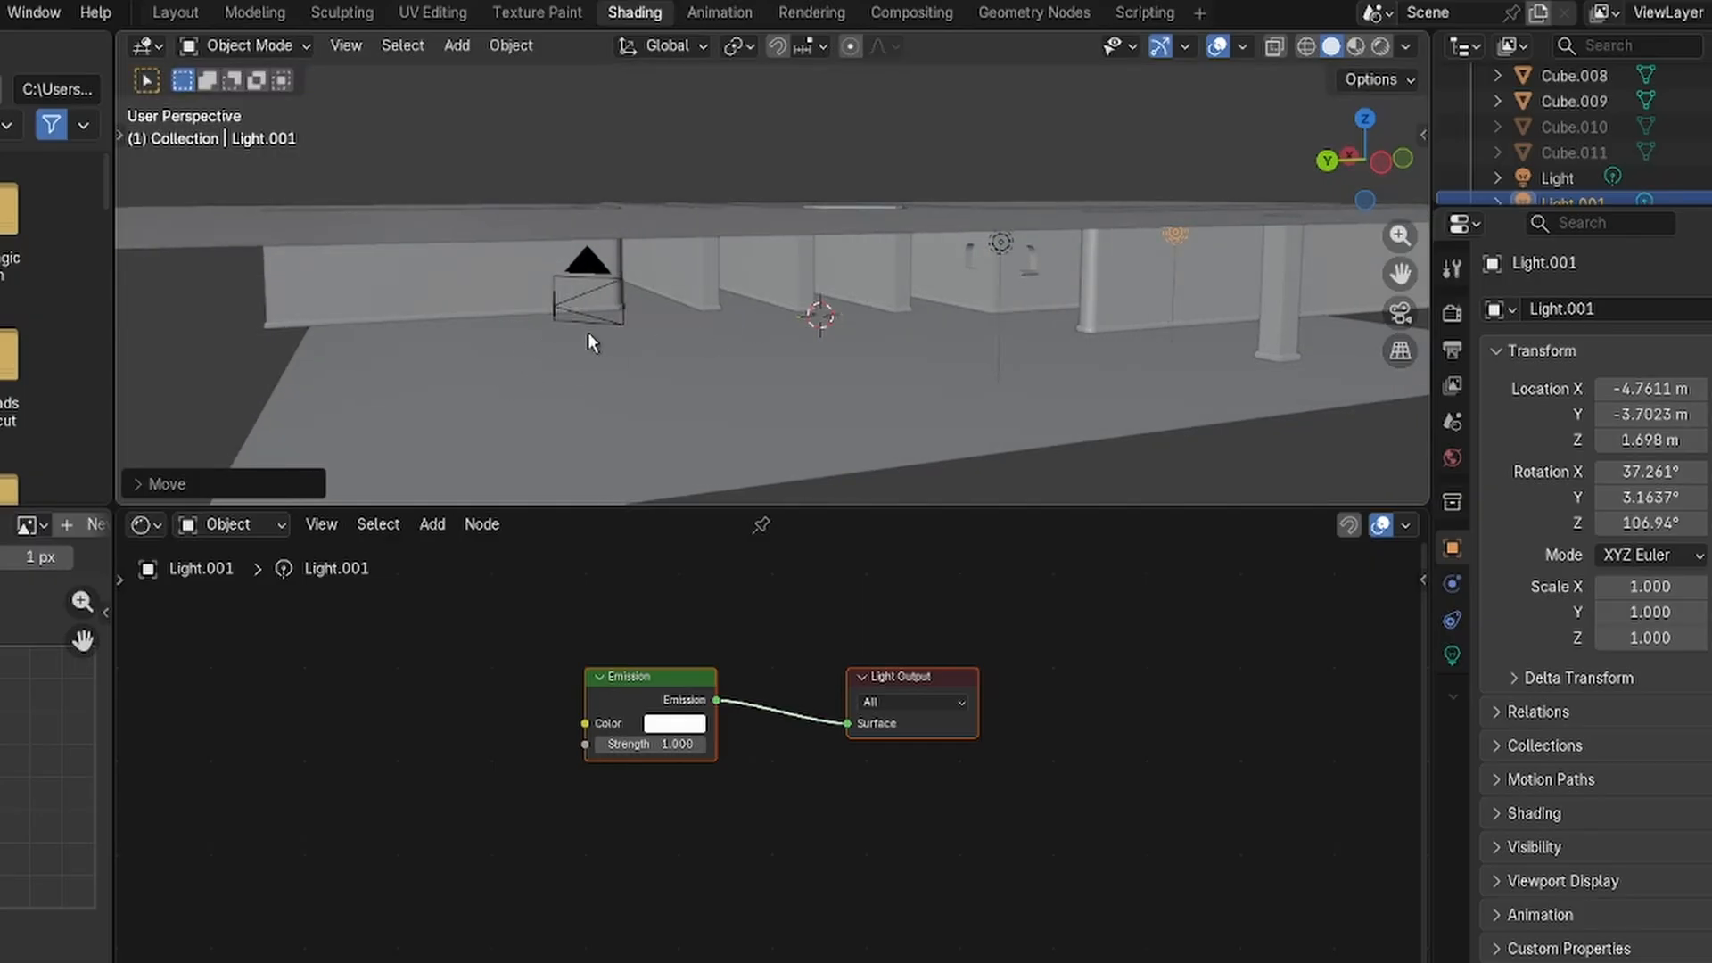
middle_drag(589, 339, 749, 344)
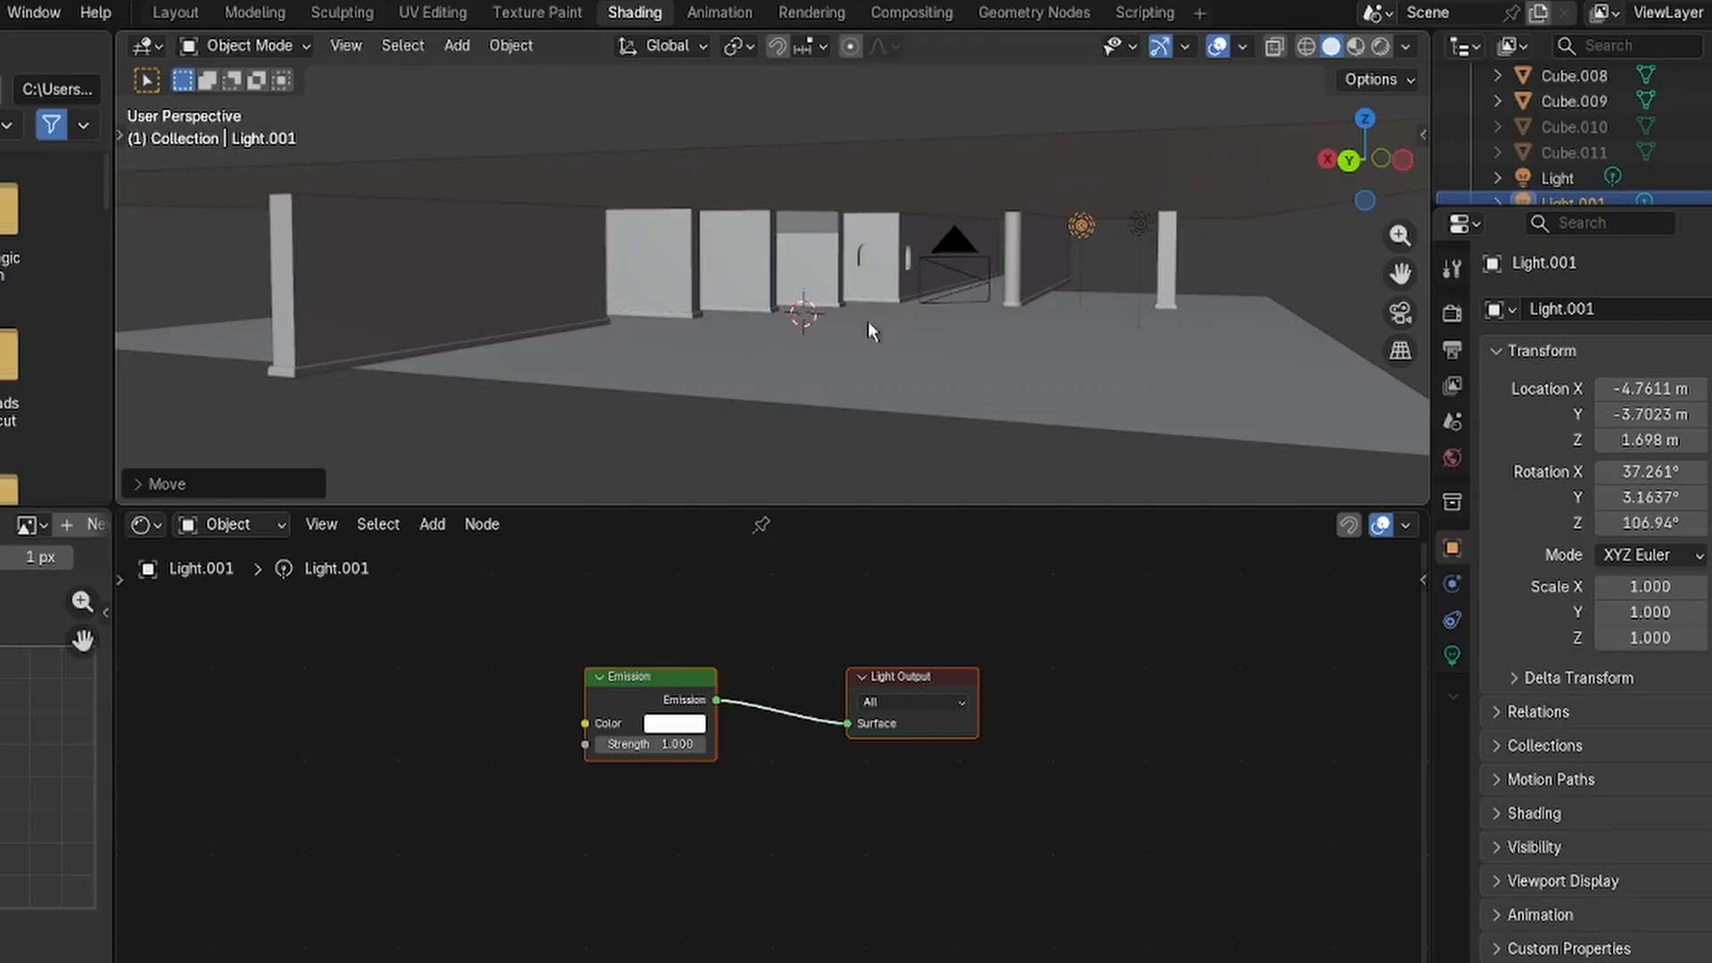
key(g)
key(z)
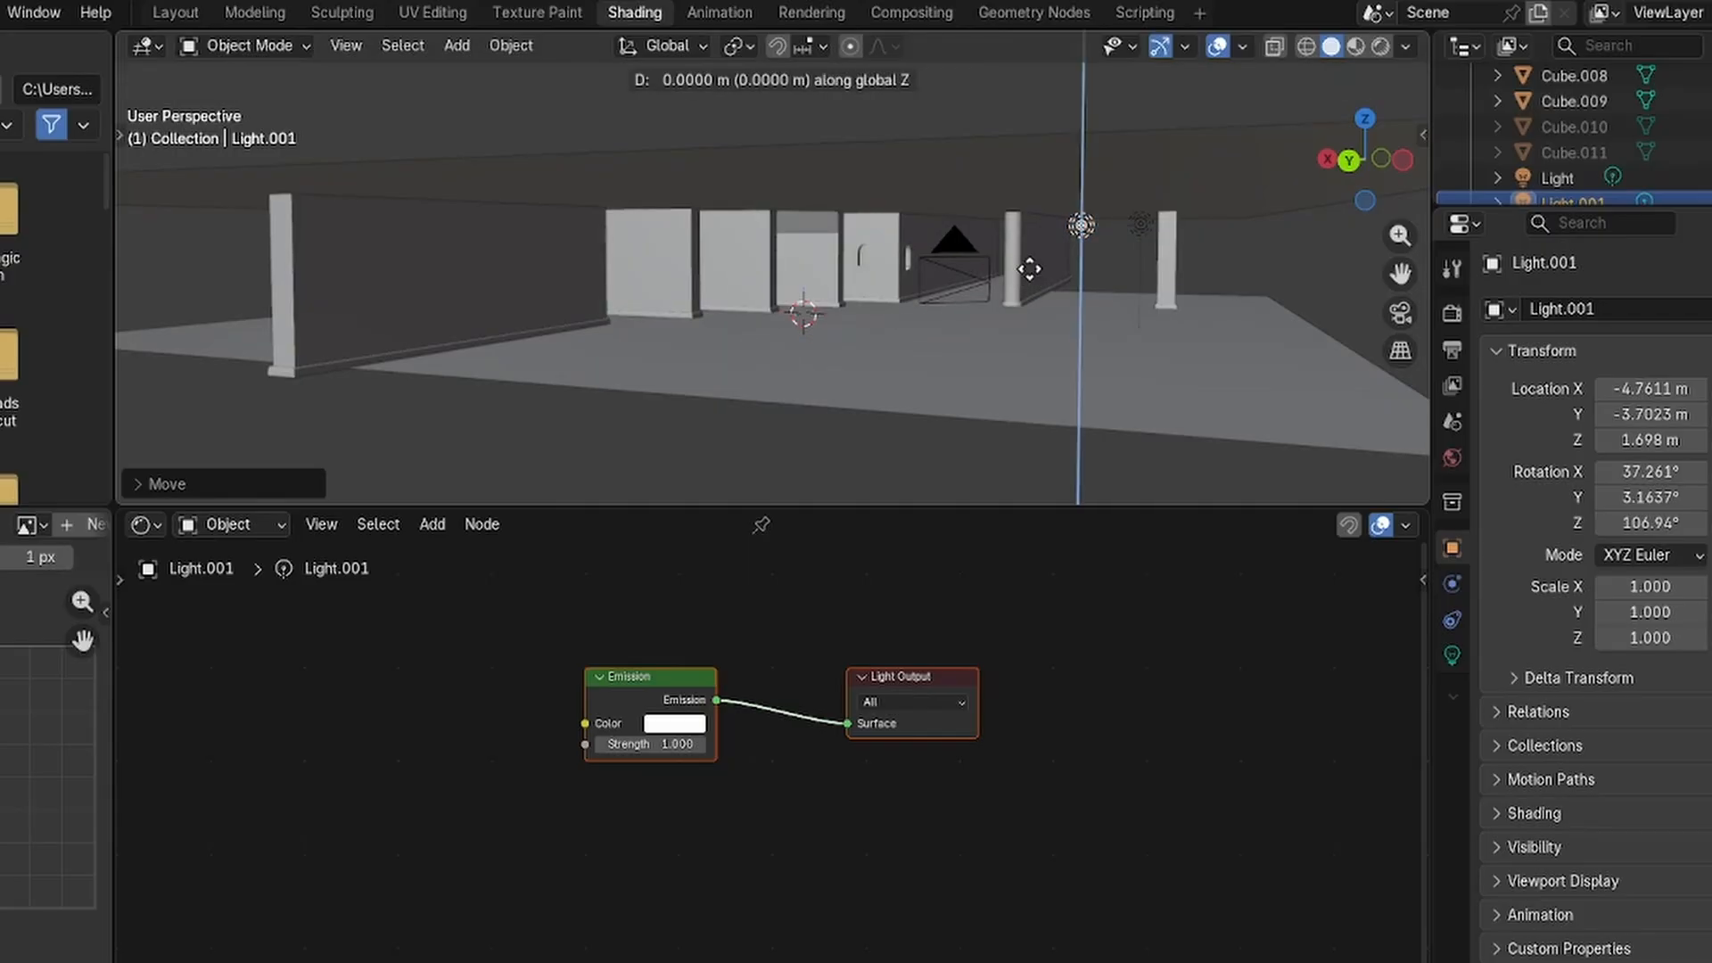
key(x)
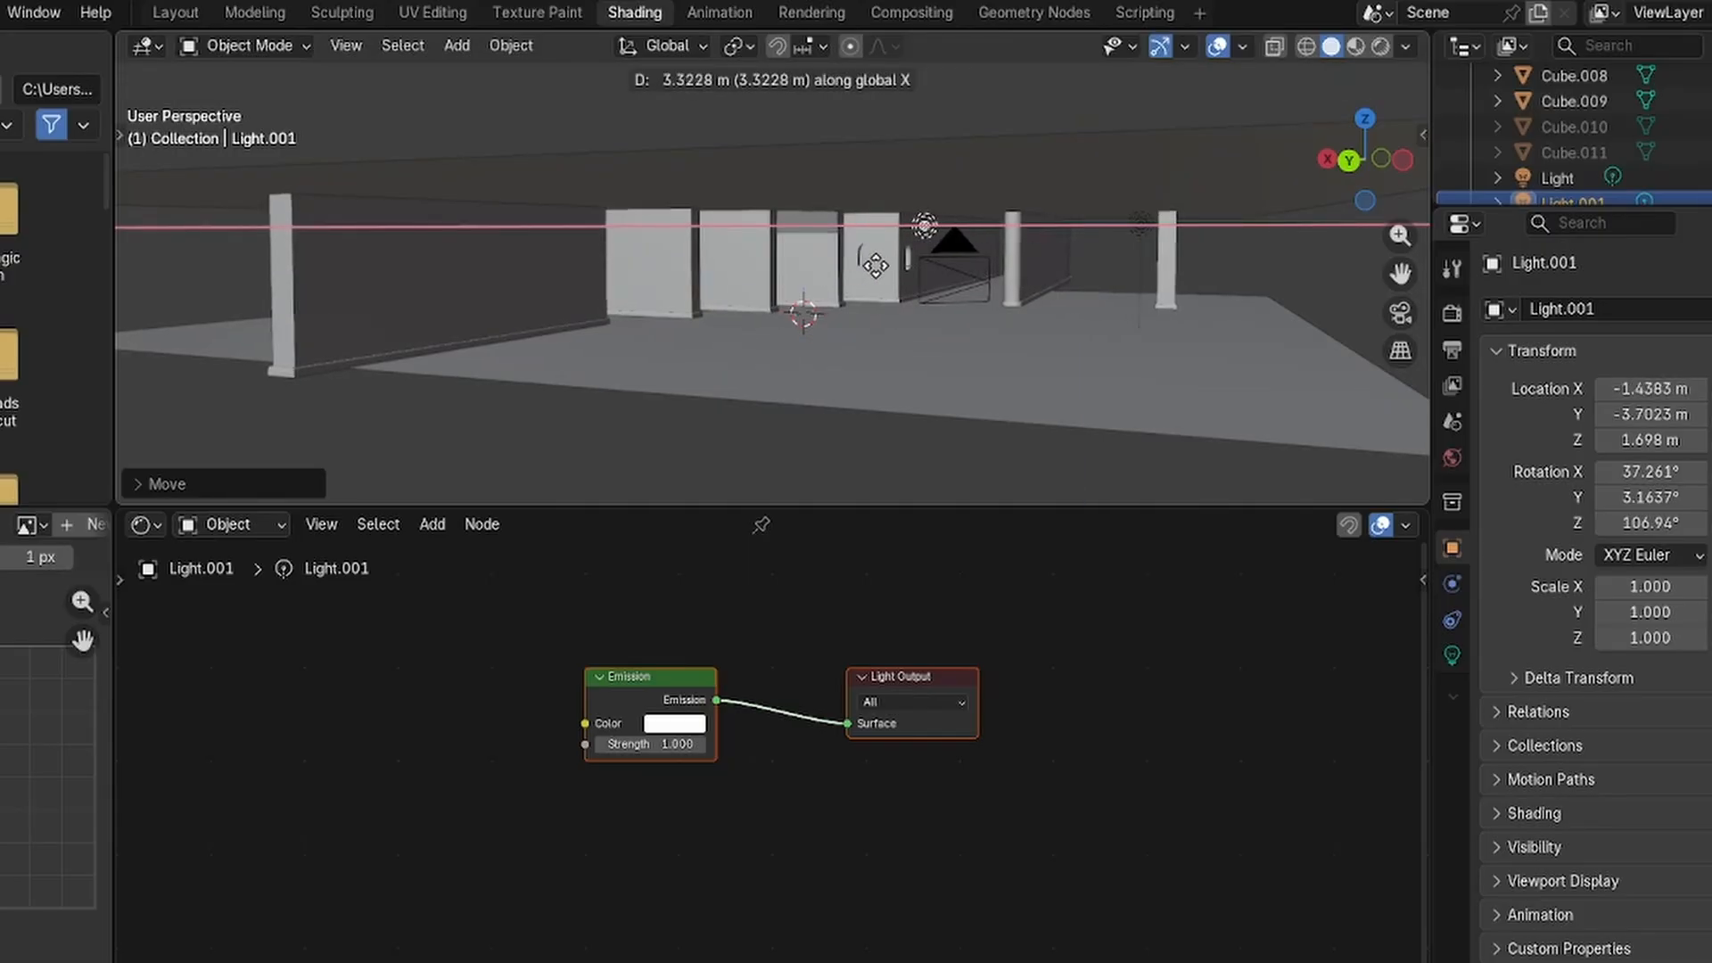
click(878, 280)
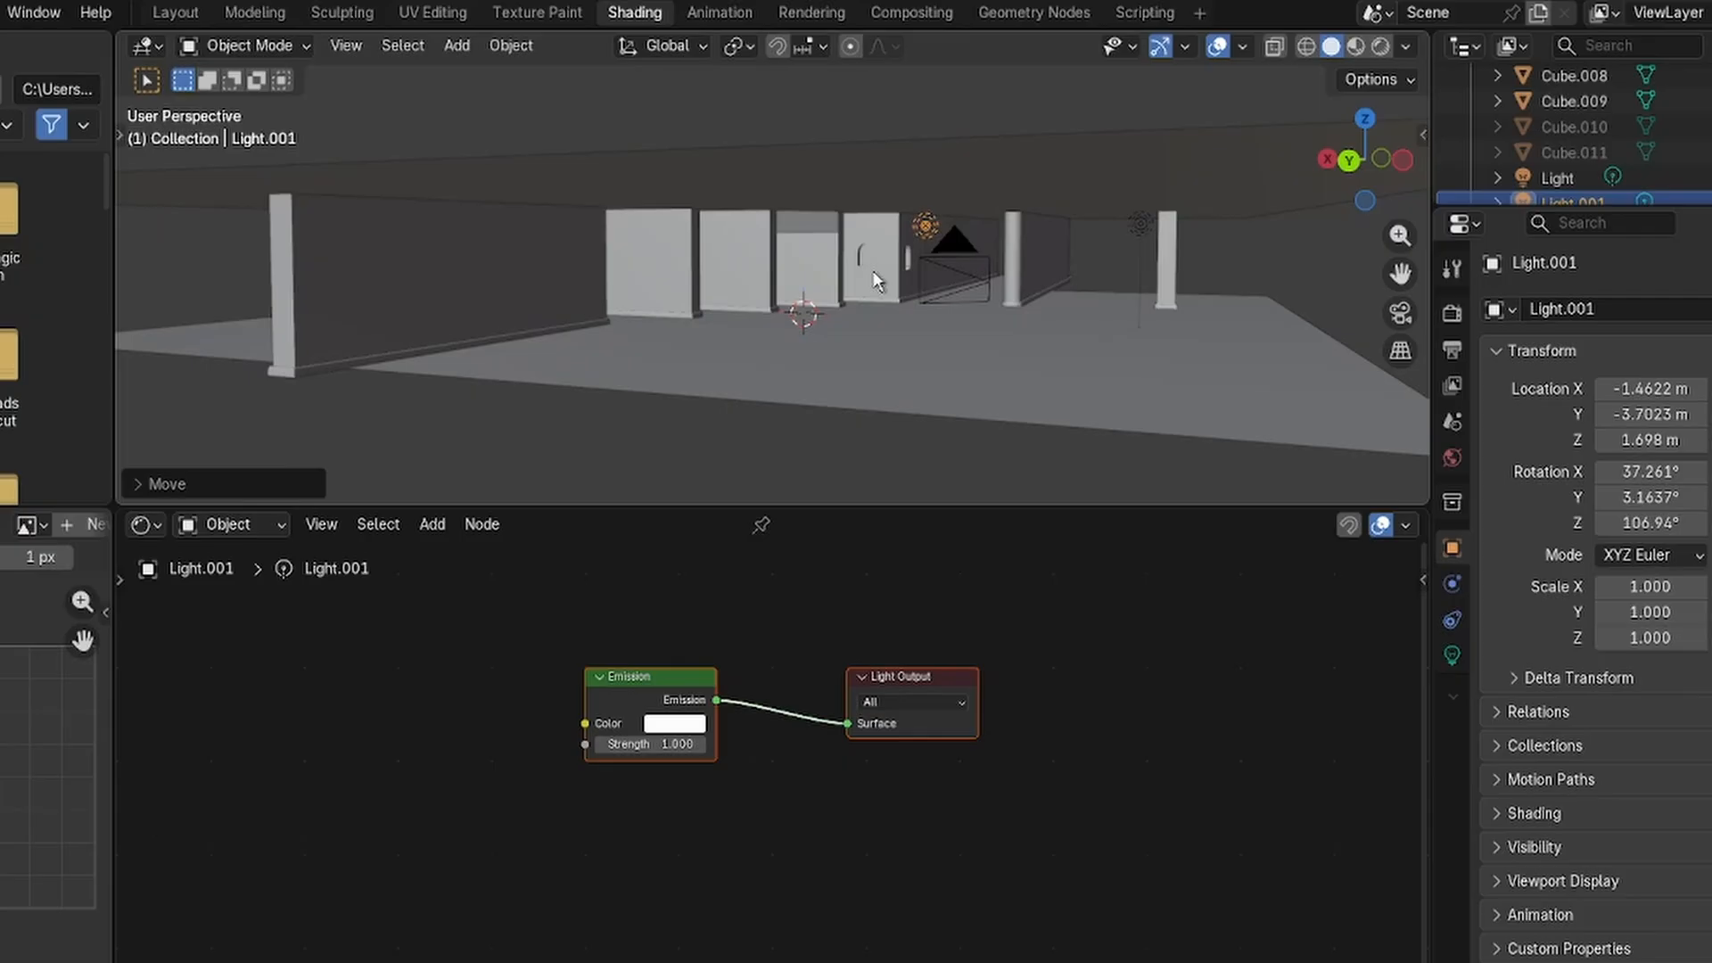
key(g)
key(y)
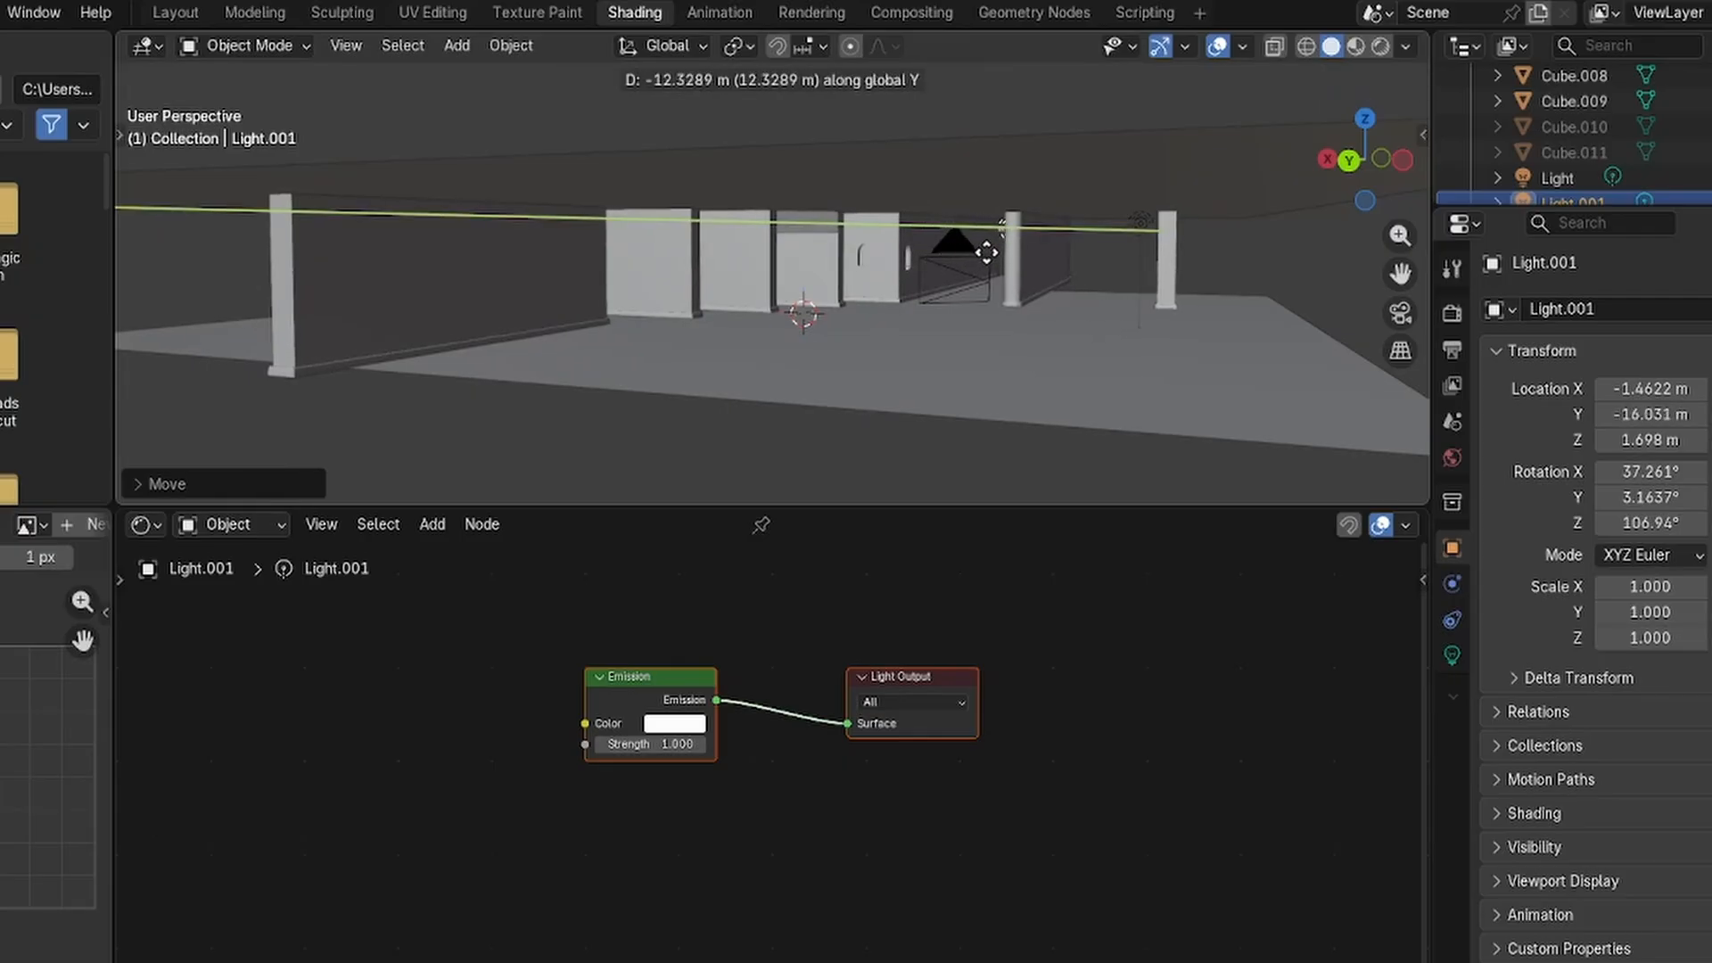
click(991, 257)
Return to the camera view and set the original Light's color to warm yellow, hex FFD64C.
click(1400, 312)
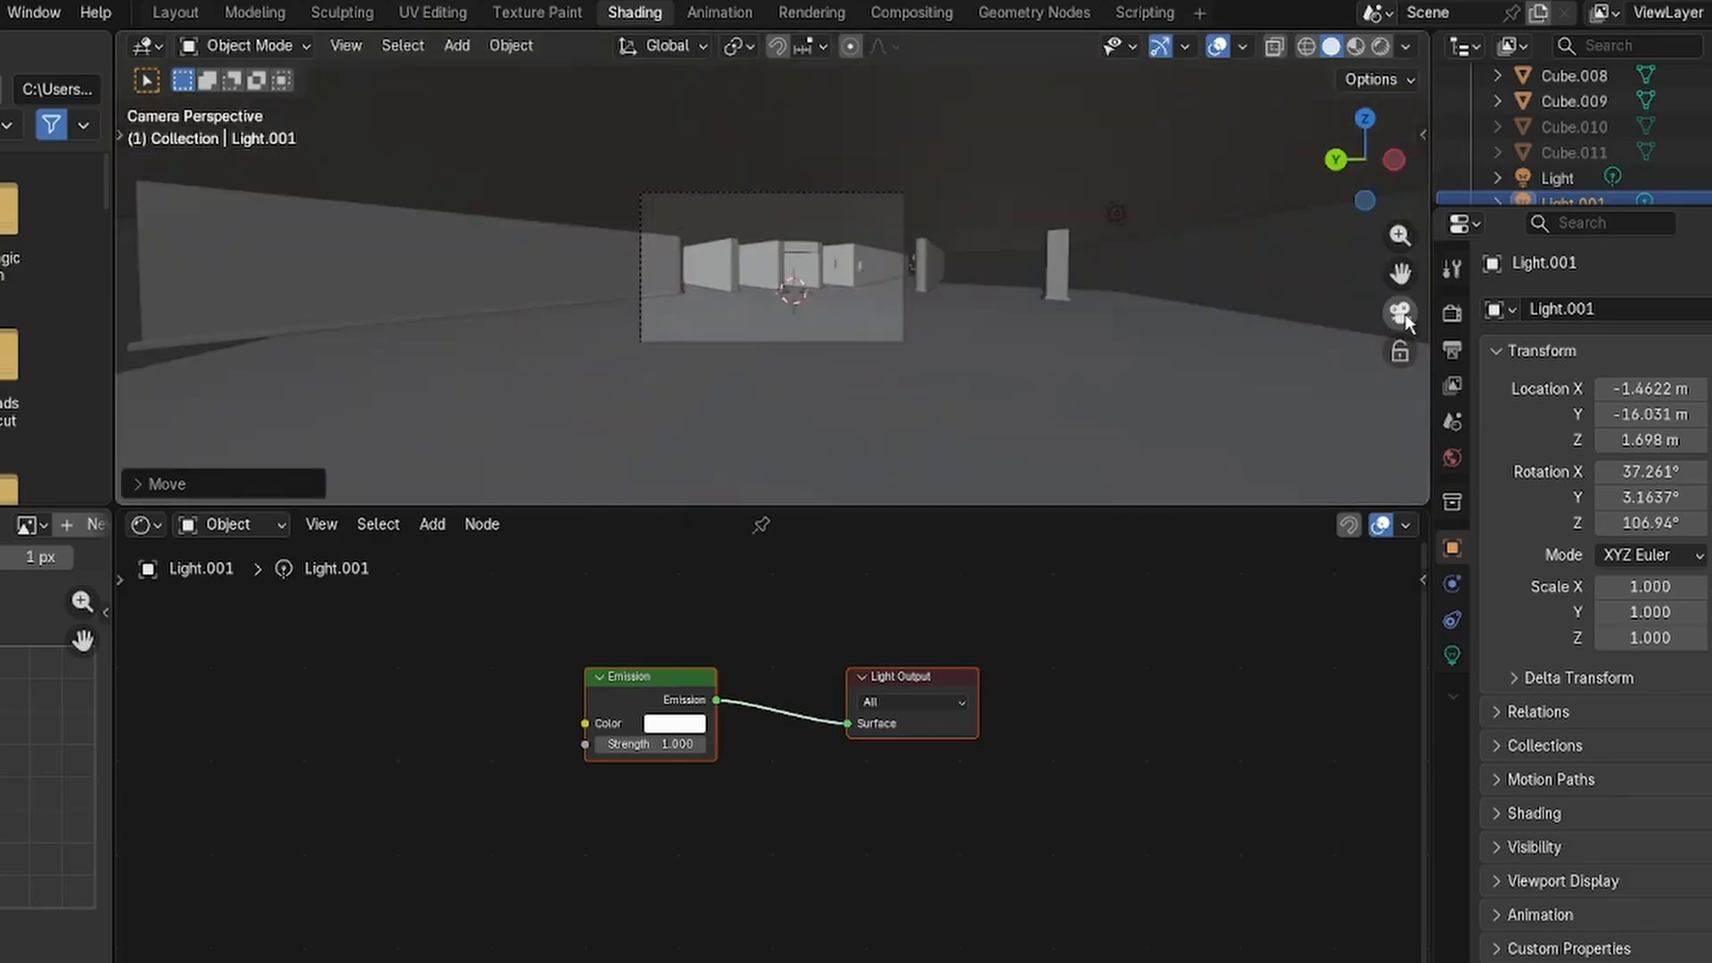
scroll(817, 278, up, 8)
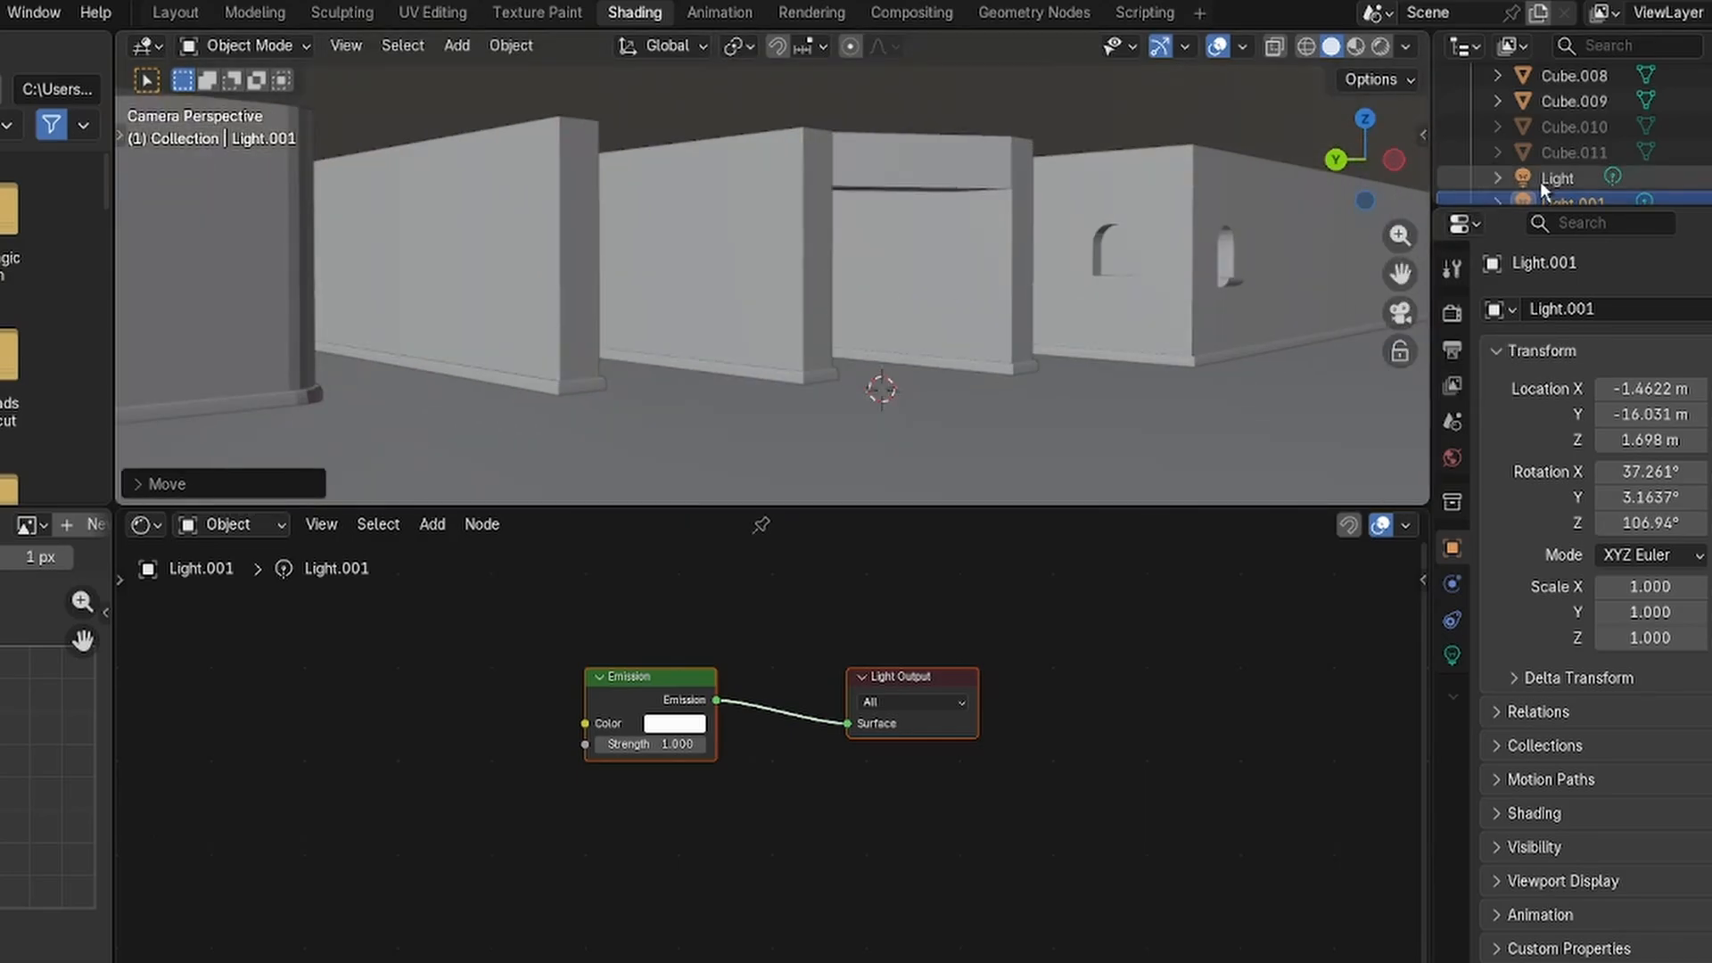
scroll(1554, 156, down, 1)
click(1554, 153)
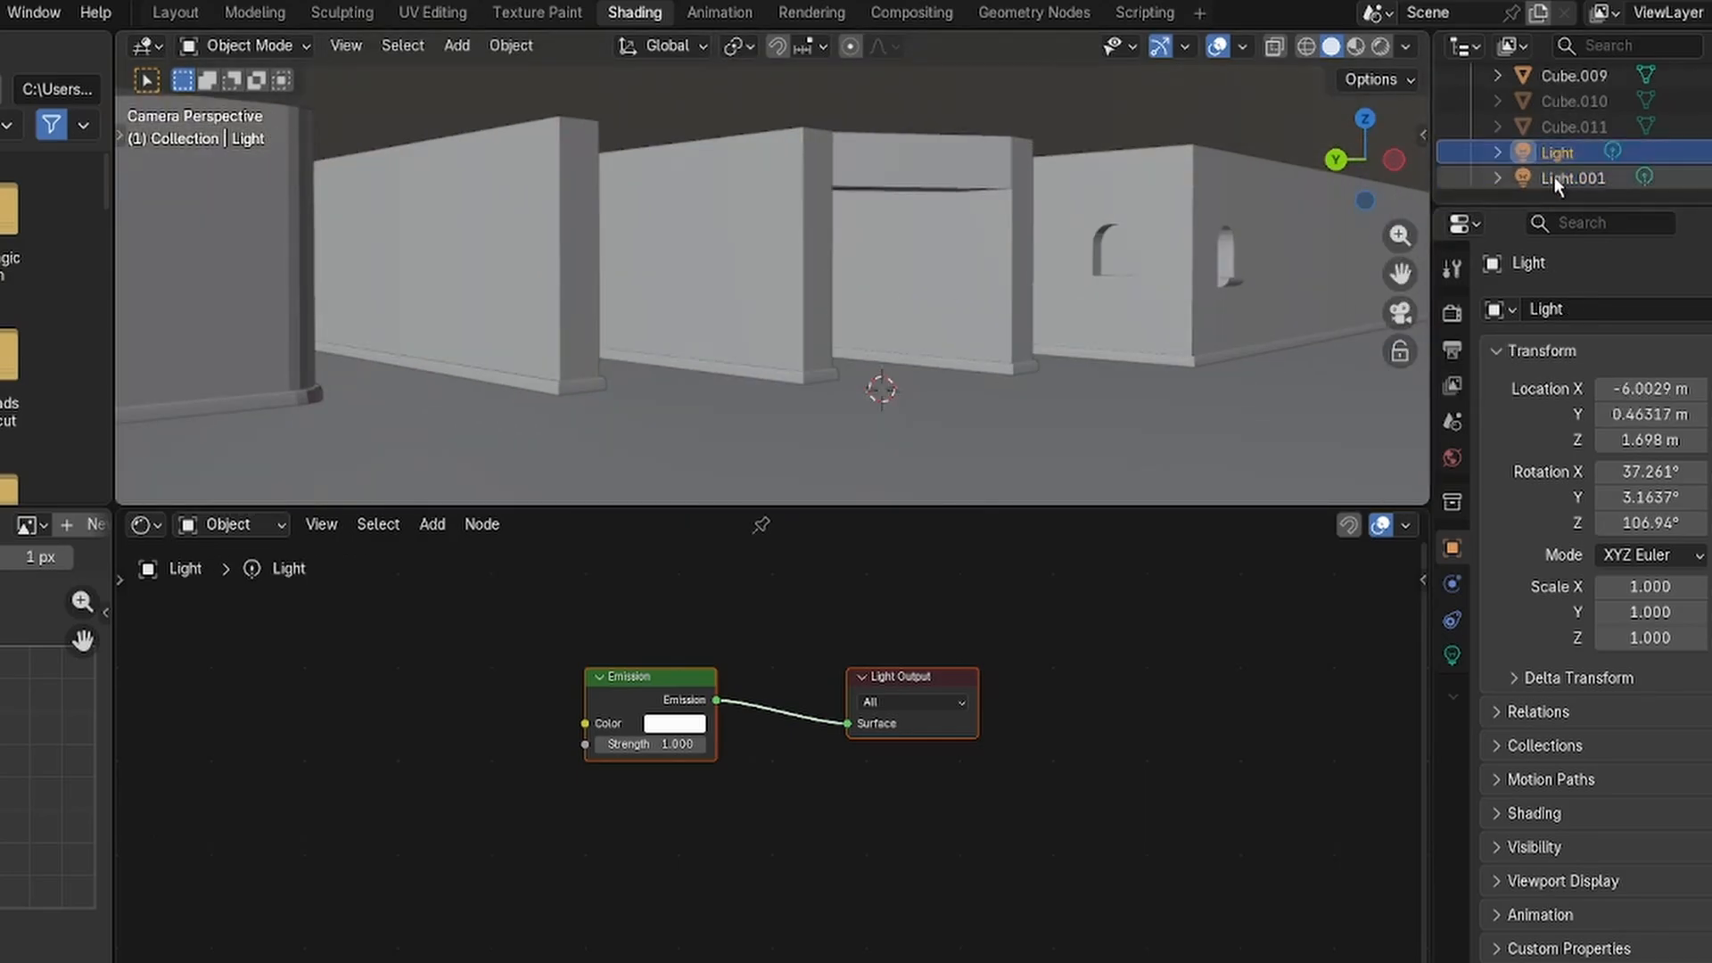
click(1453, 654)
click(1635, 485)
drag(1590, 172, 1543, 212)
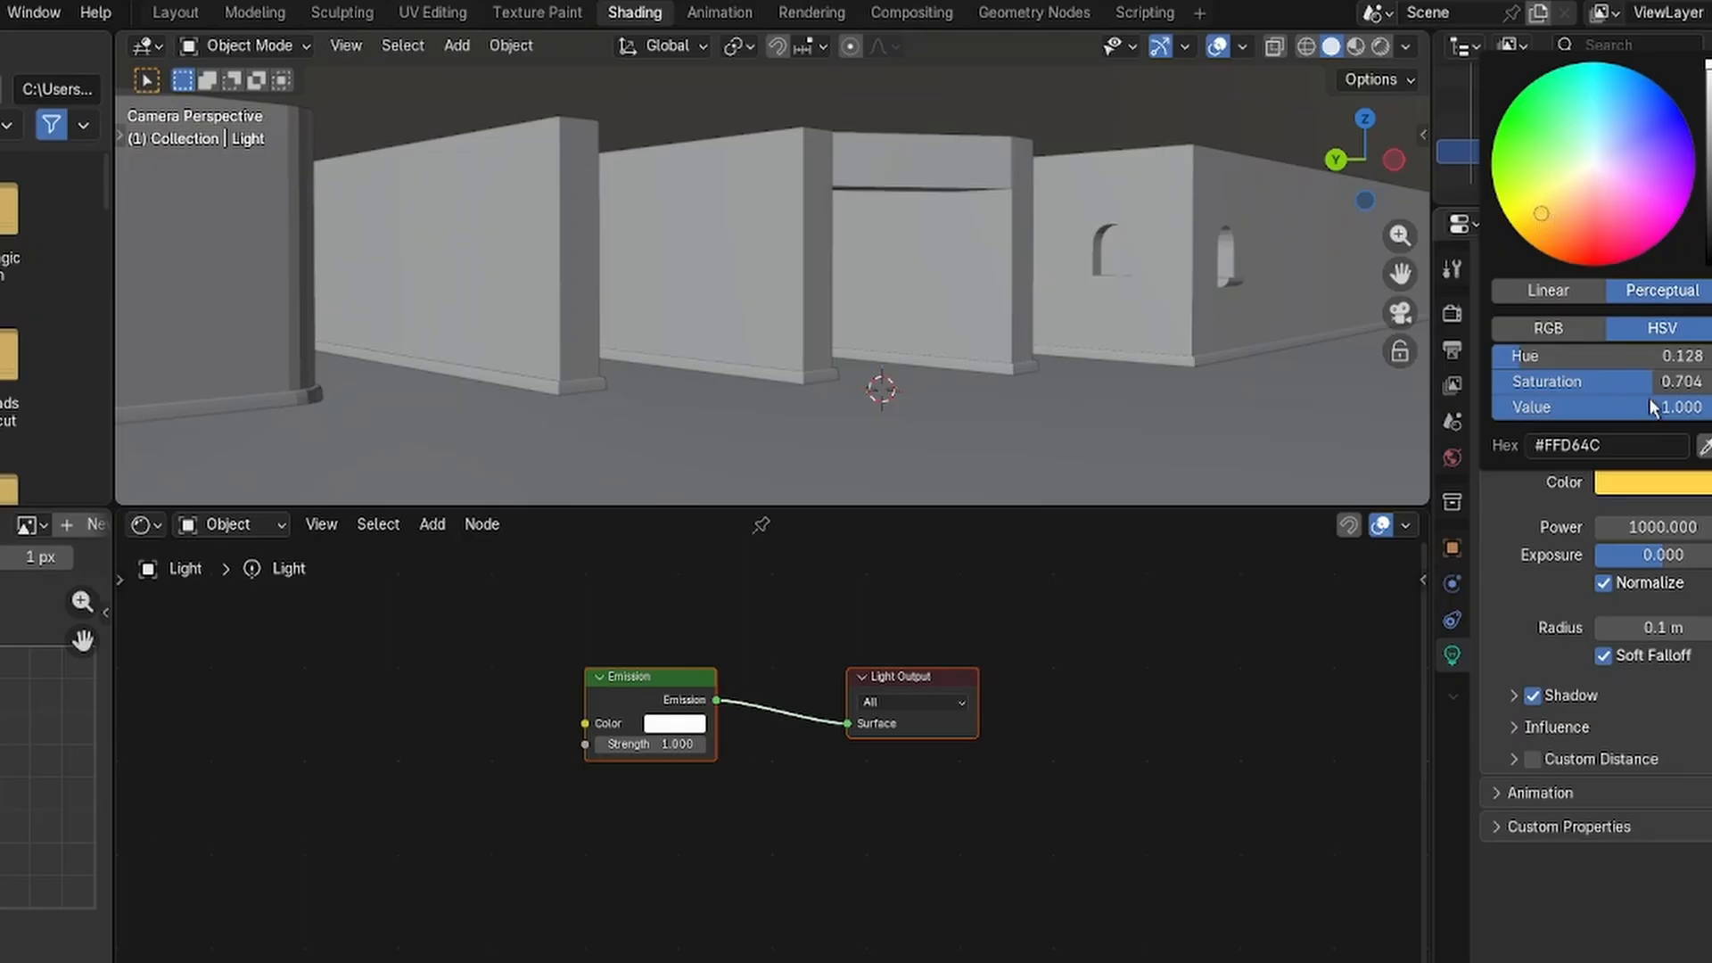
Set the original Light's power to 50.
click(1656, 528)
text(20)
key(BackSpace)
key(BackSpace)
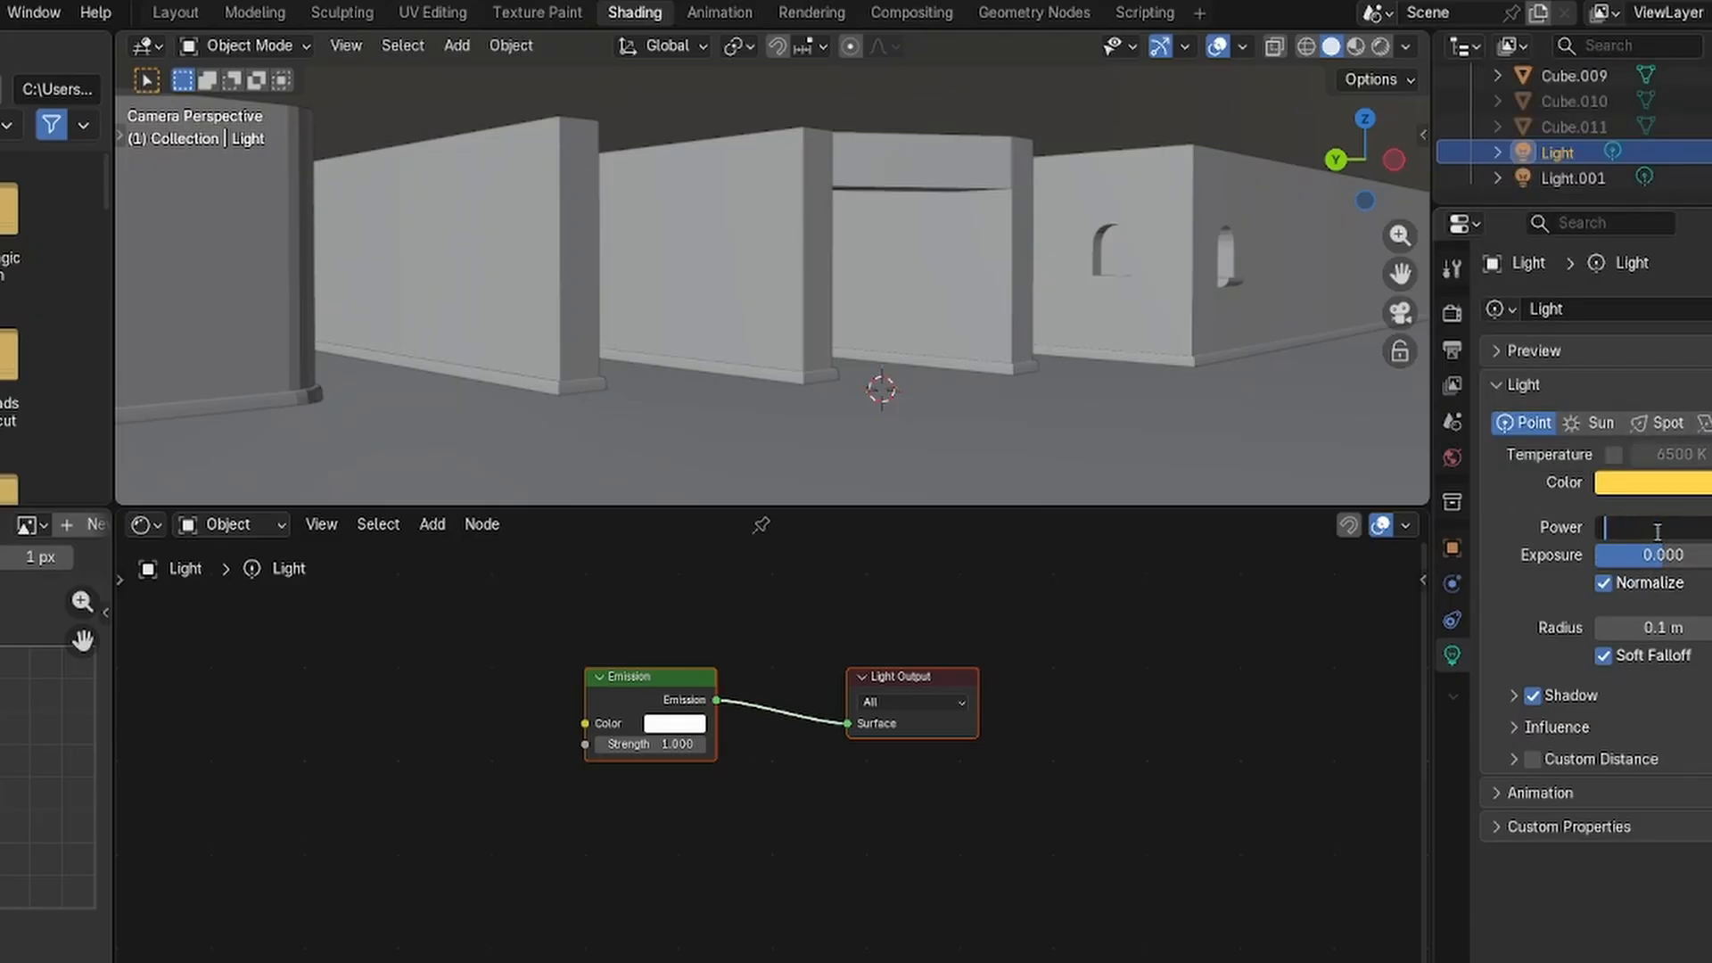
text(50)
key(Return)
Set the duplicated light's color to dark green and its power to 20.
click(1552, 177)
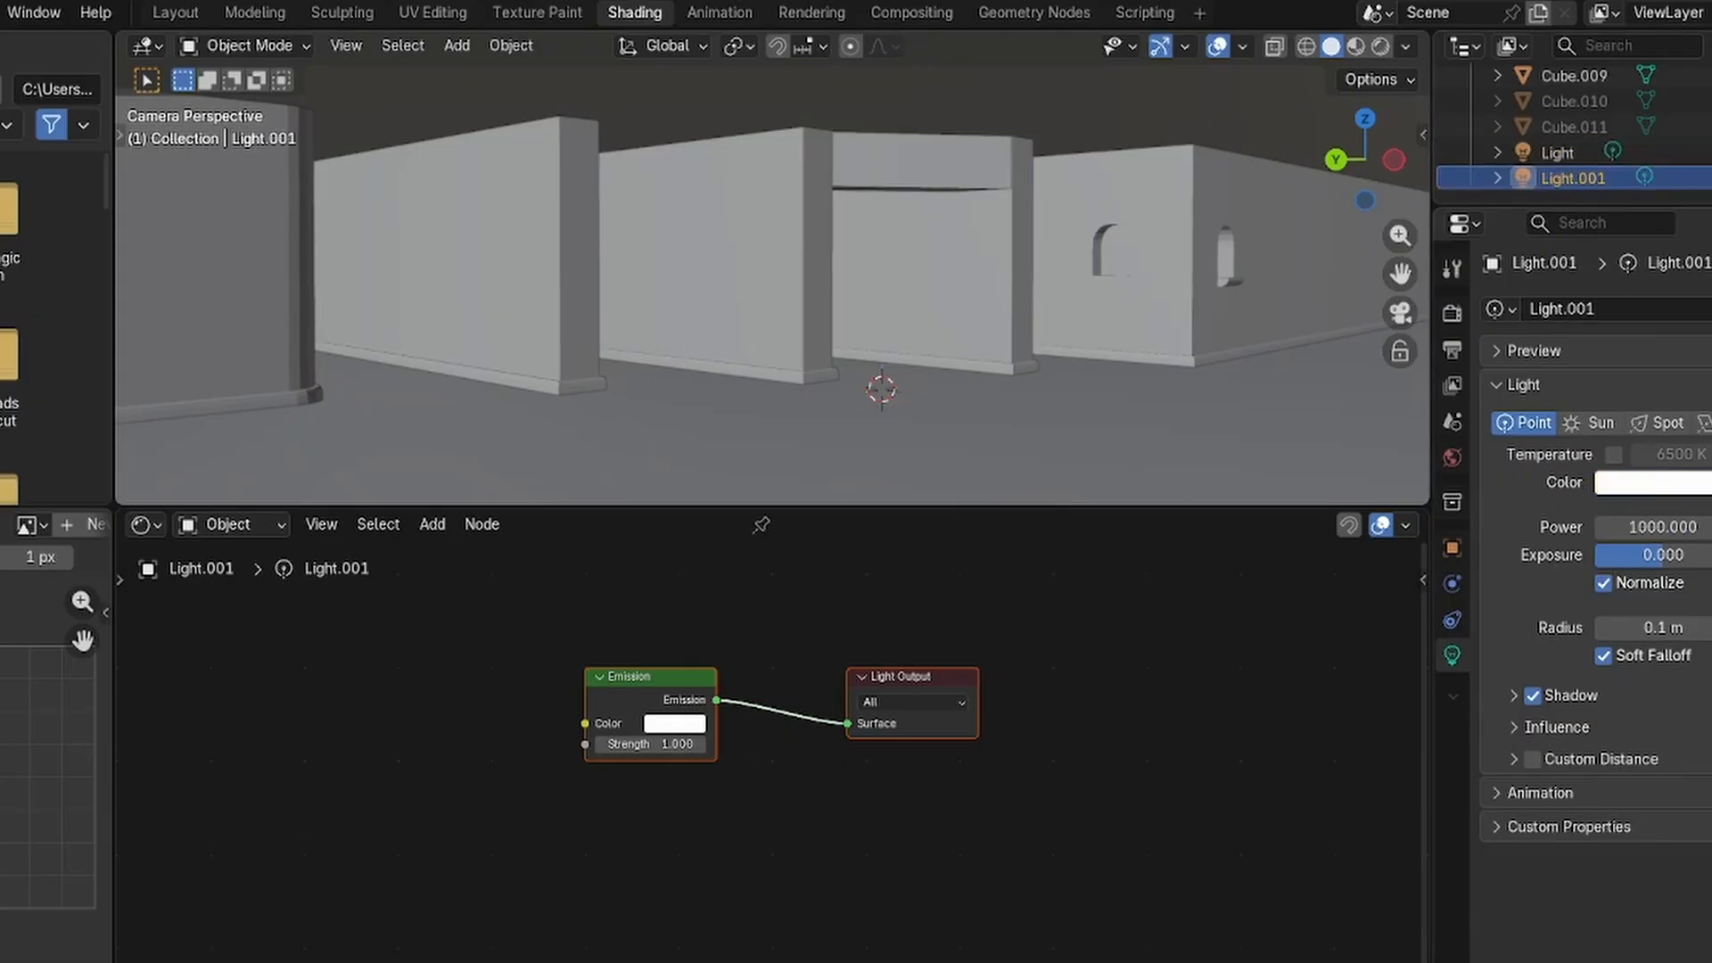
click(1699, 477)
drag(1596, 176, 1538, 134)
drag(1708, 169, 1708, 162)
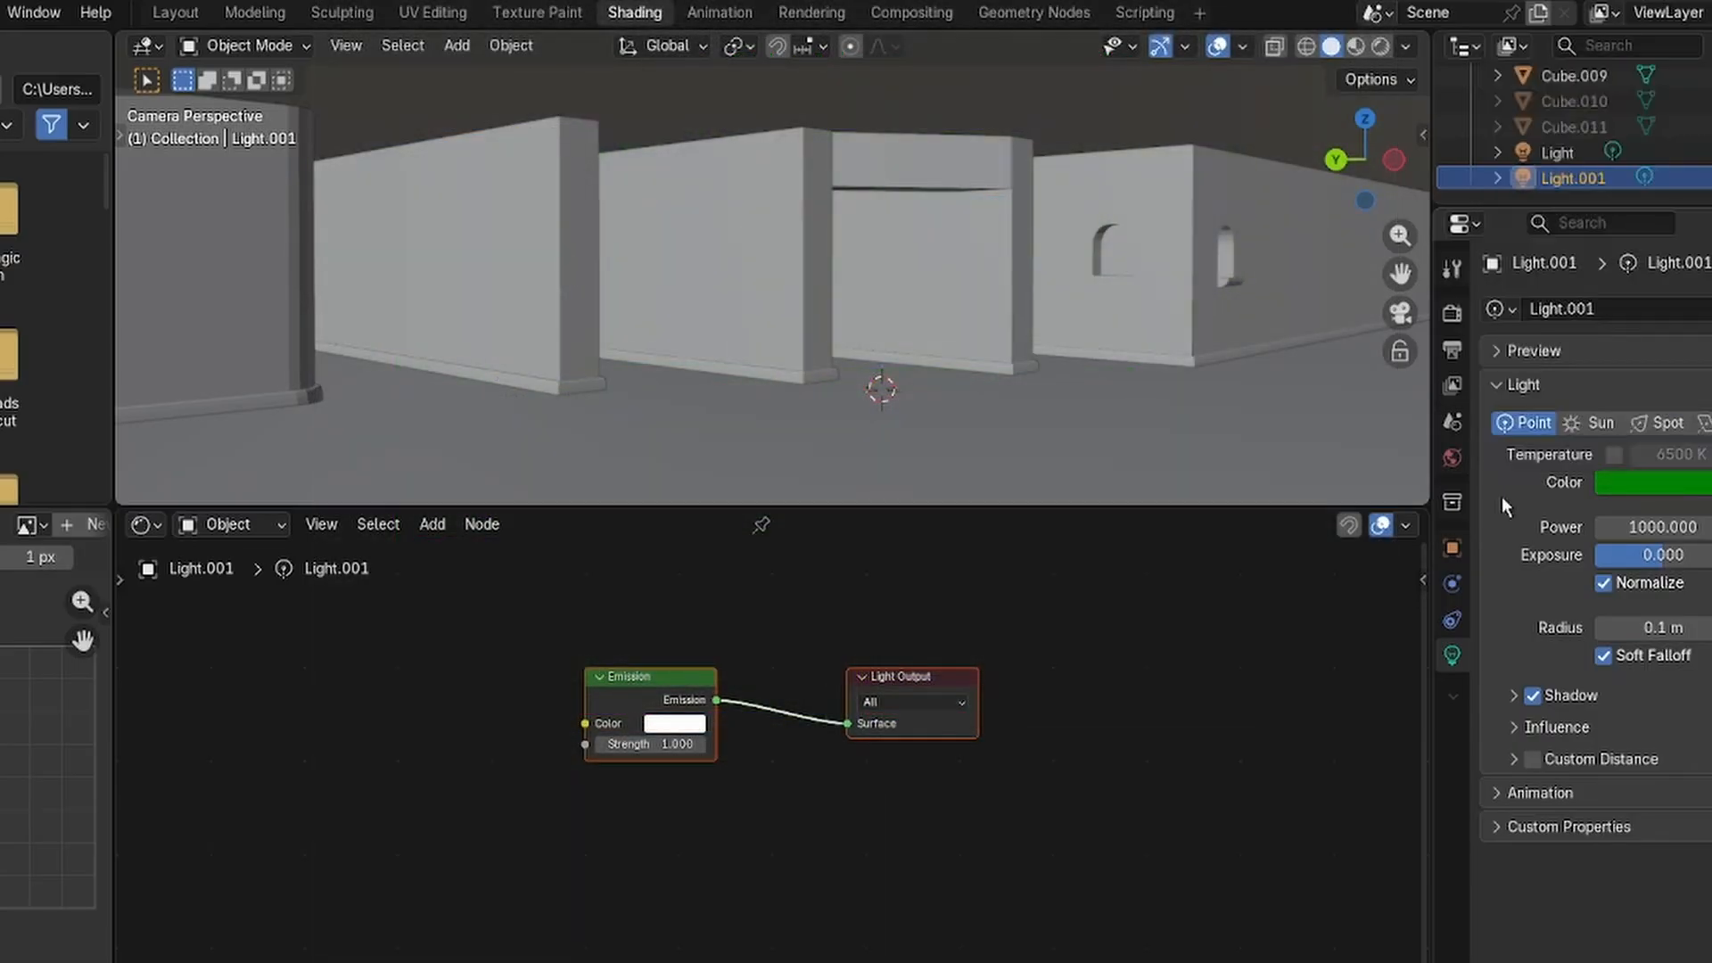
click(1668, 527)
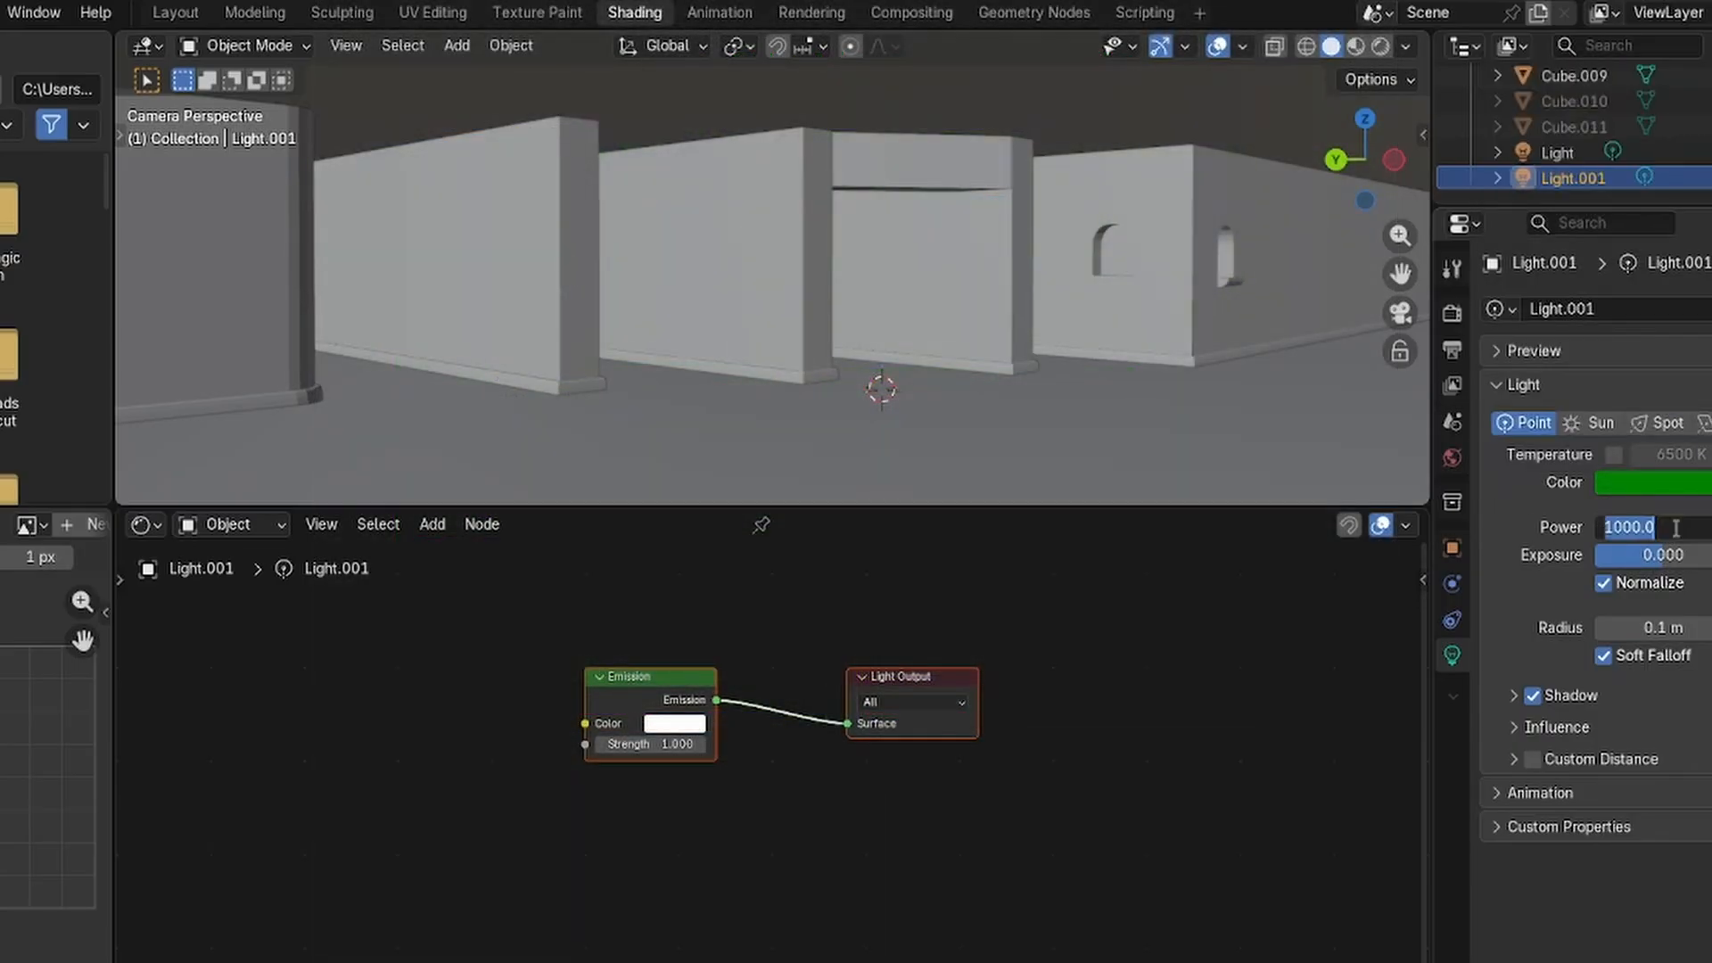
text(20)
key(Return)
Preview the camera view in rendered shading and check which render engine is set.
click(1381, 46)
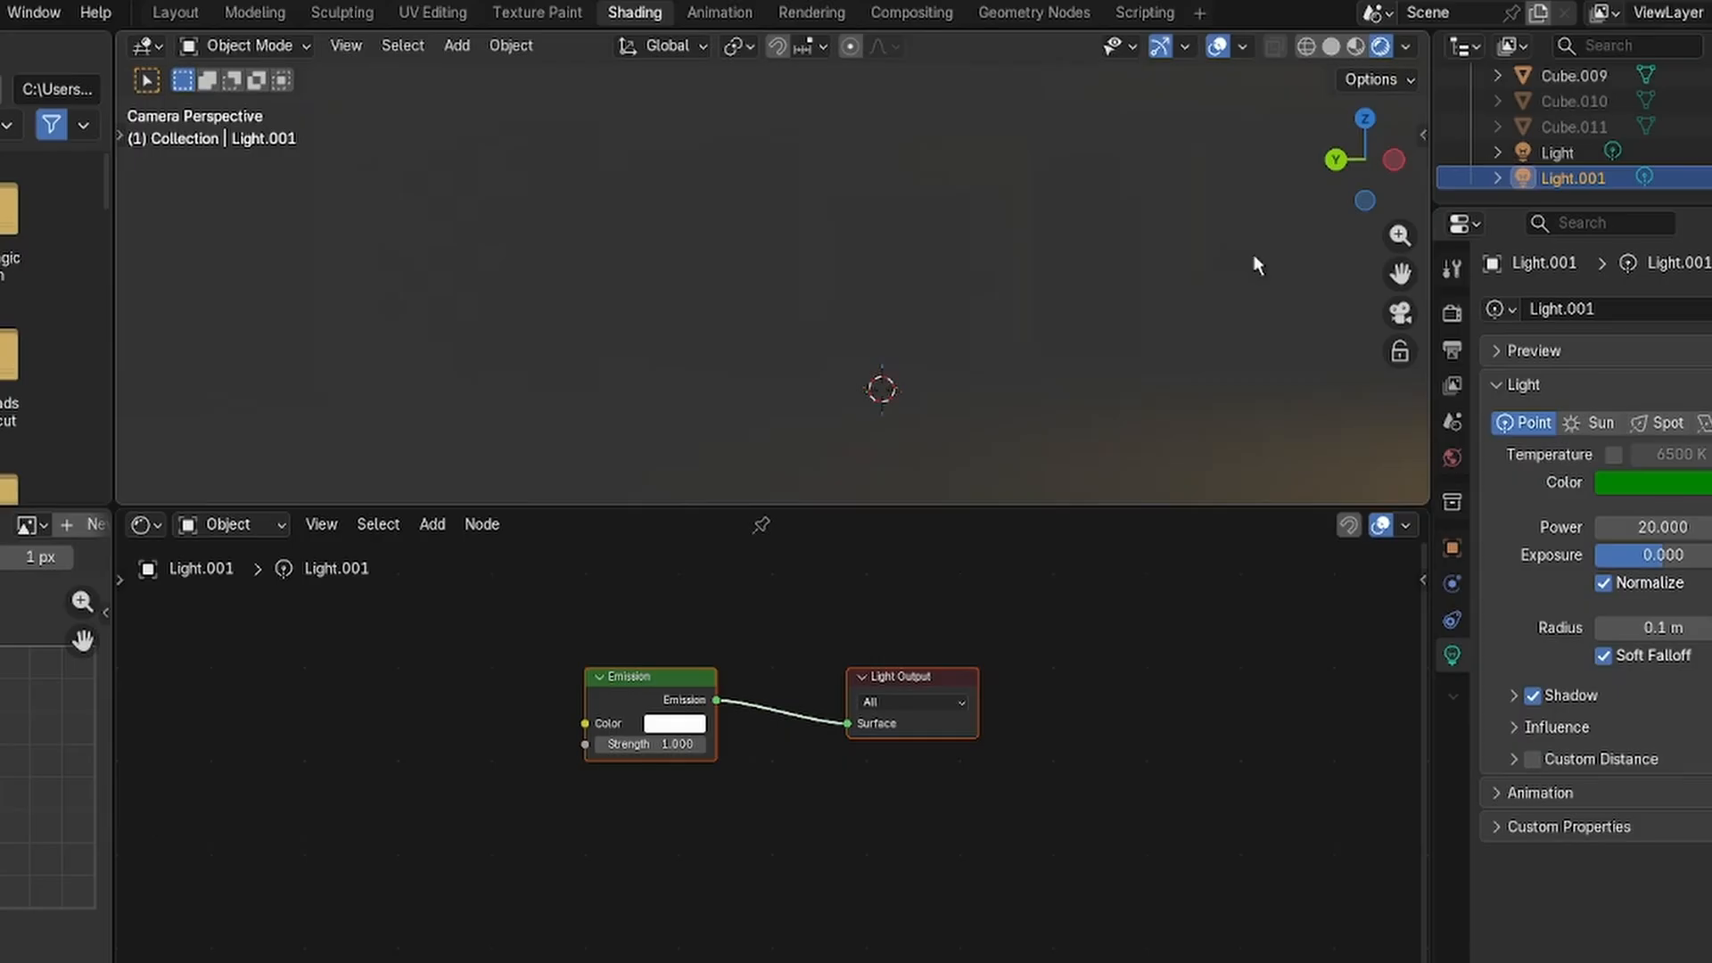
click(1452, 314)
click(1632, 309)
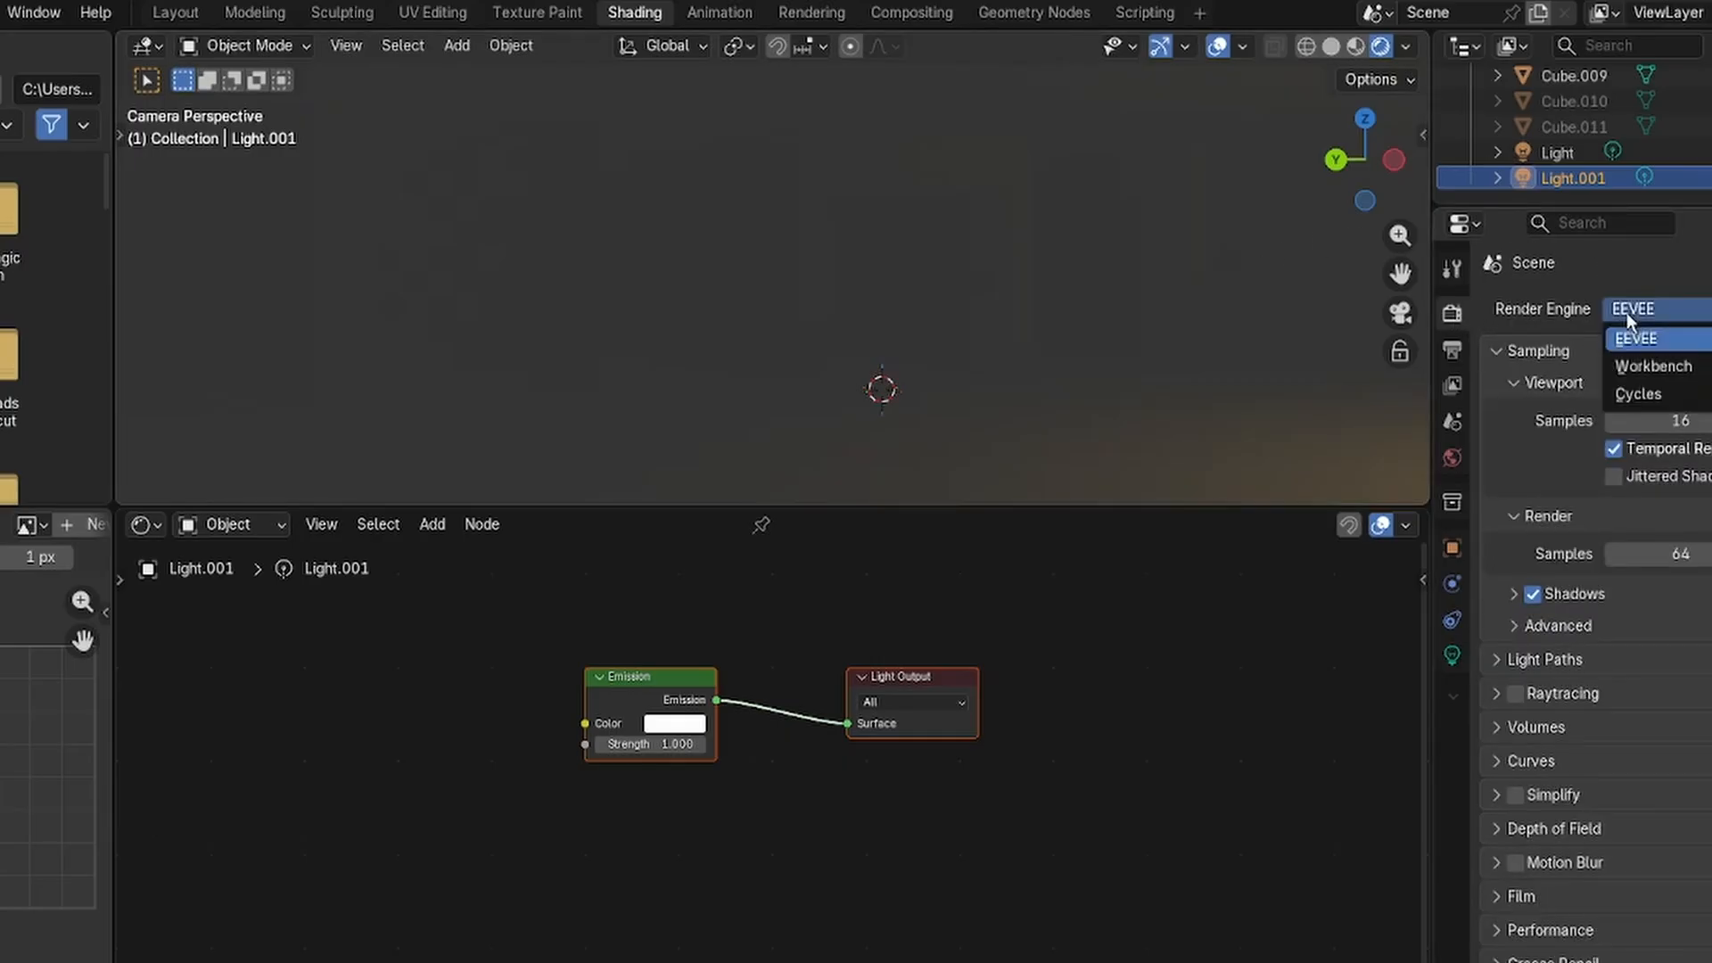
click(1656, 315)
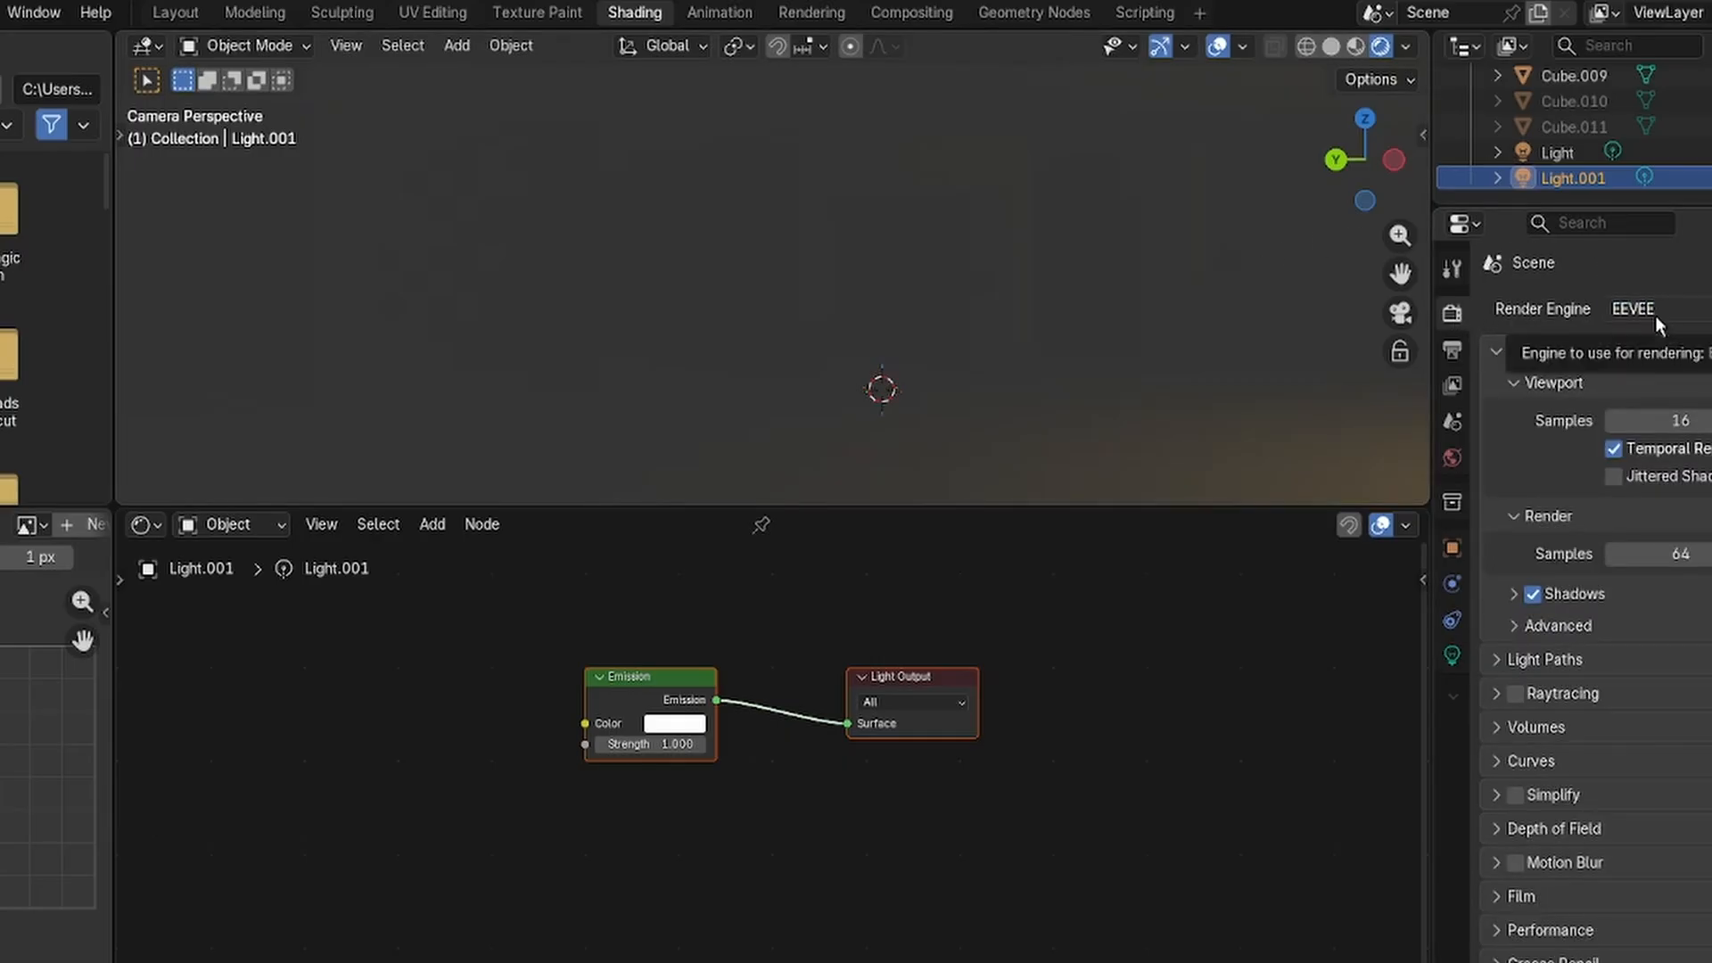
Raise the power of the yellow original Light to 200.
click(1560, 154)
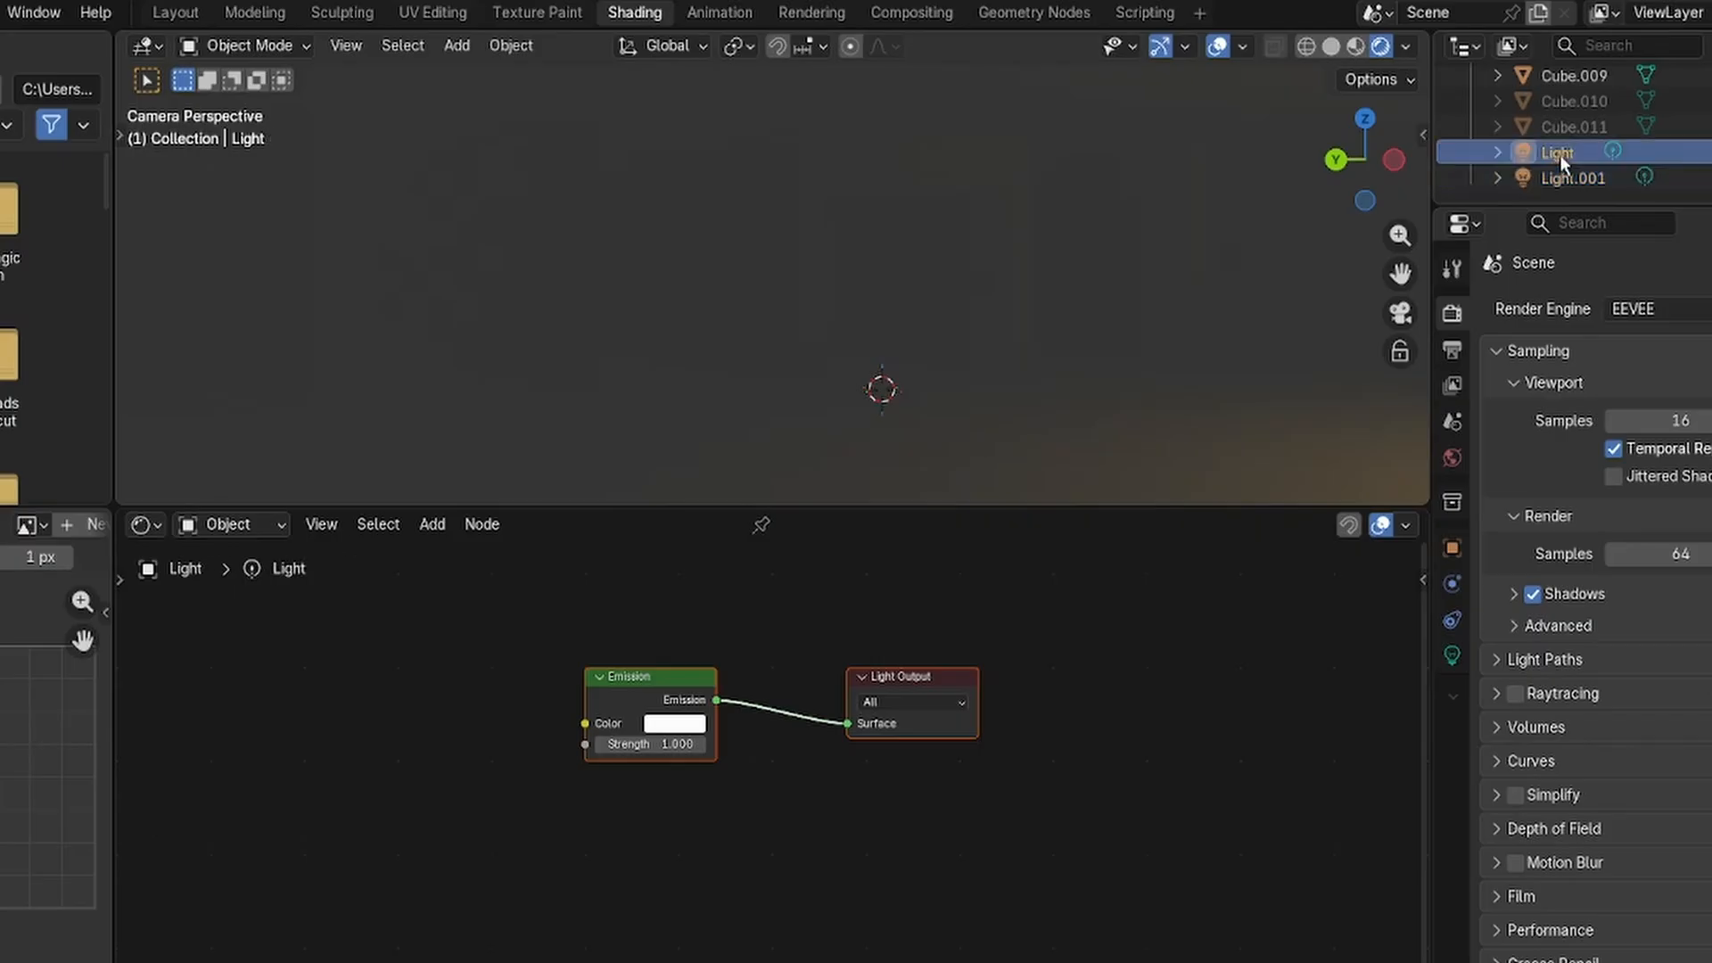
click(1453, 655)
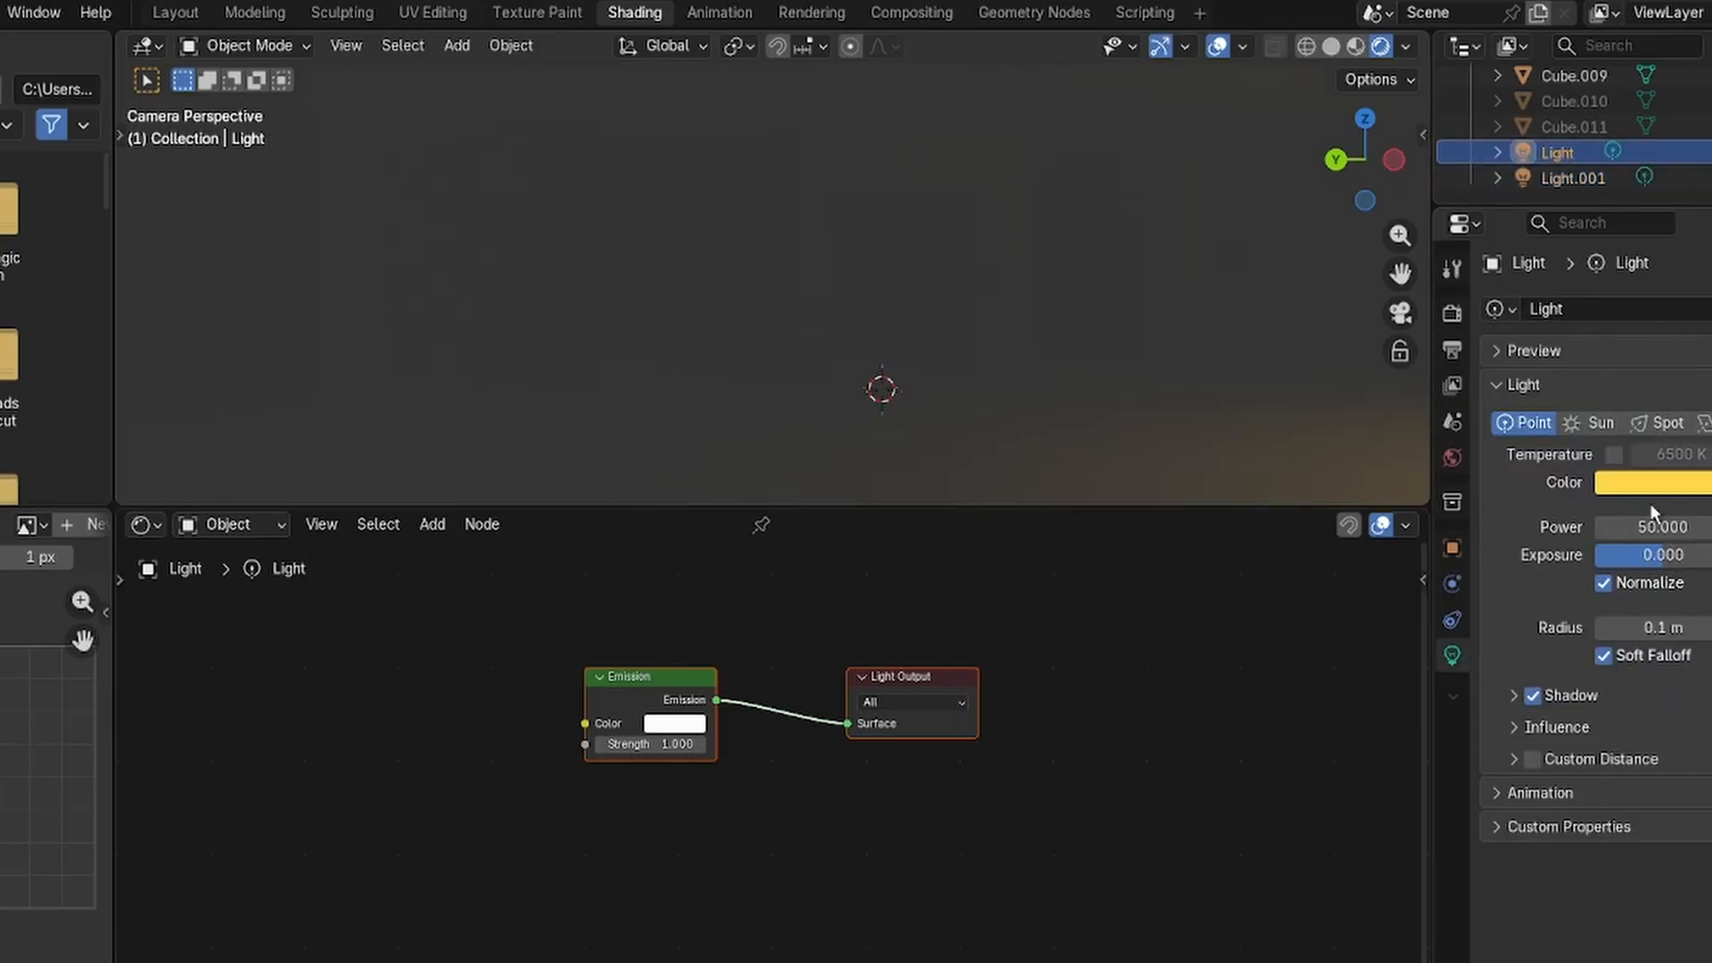
click(1657, 527)
text(200)
key(Return)
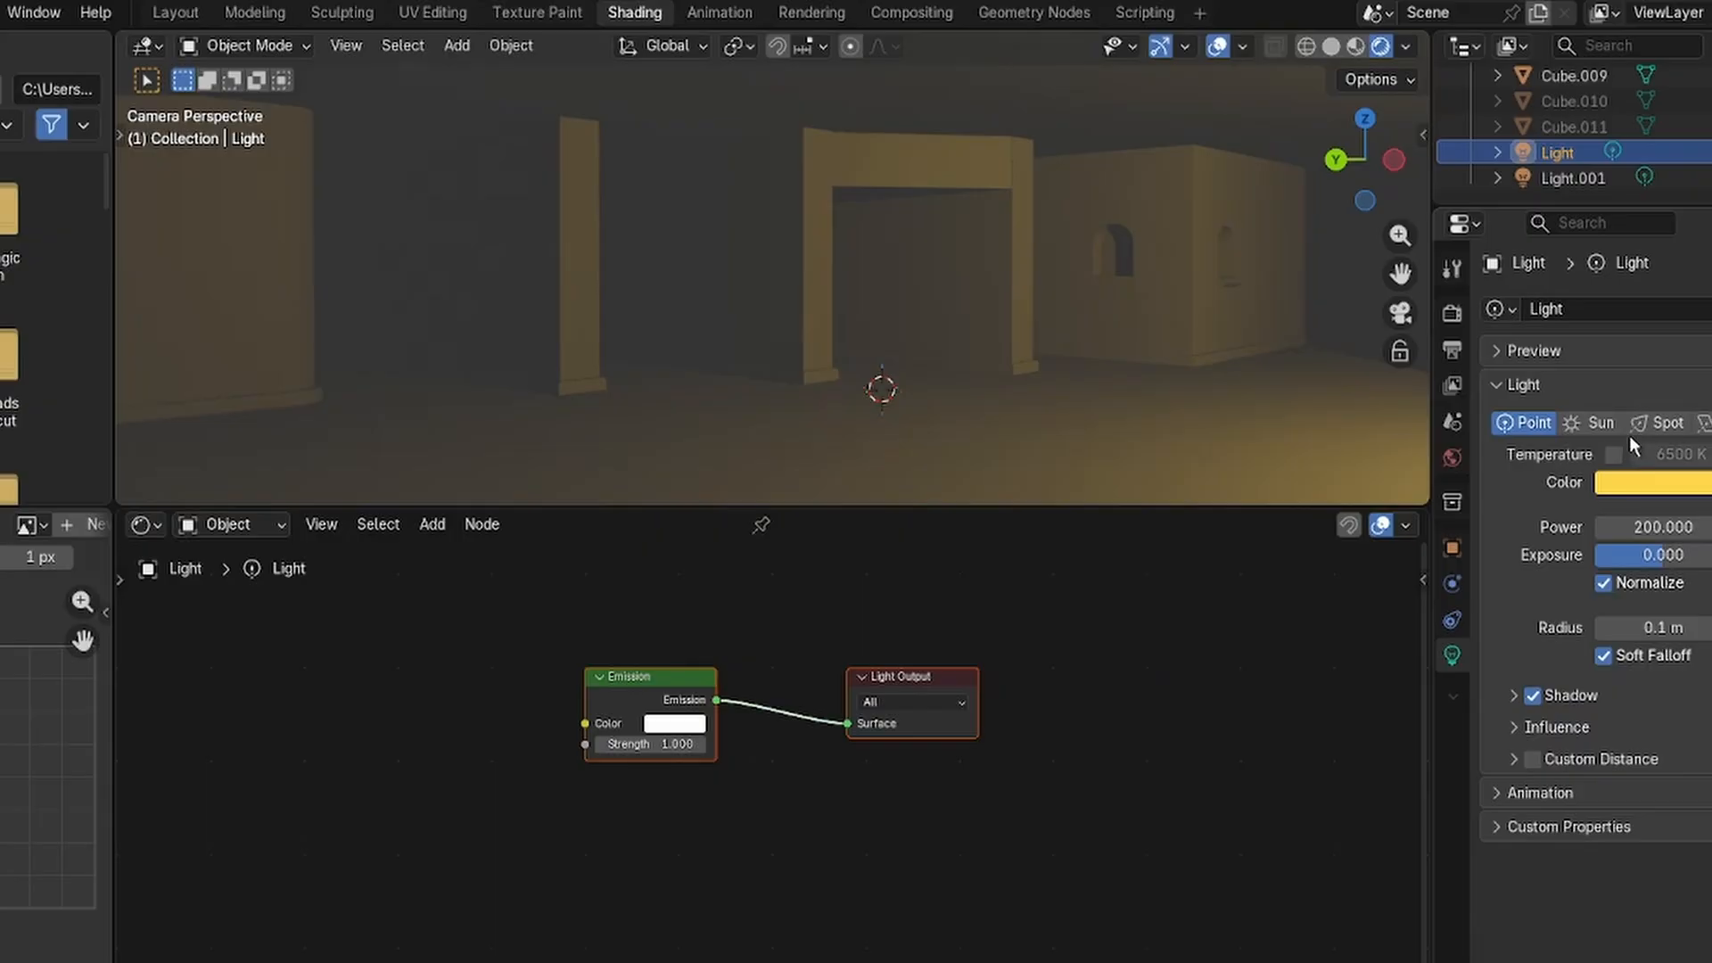
Try a radius of 0.5 m and a power of 50 on the yellow Light.
click(1664, 629)
text(2)
text(0.5)
key(Return)
click(1664, 528)
text(50)
key(Return)
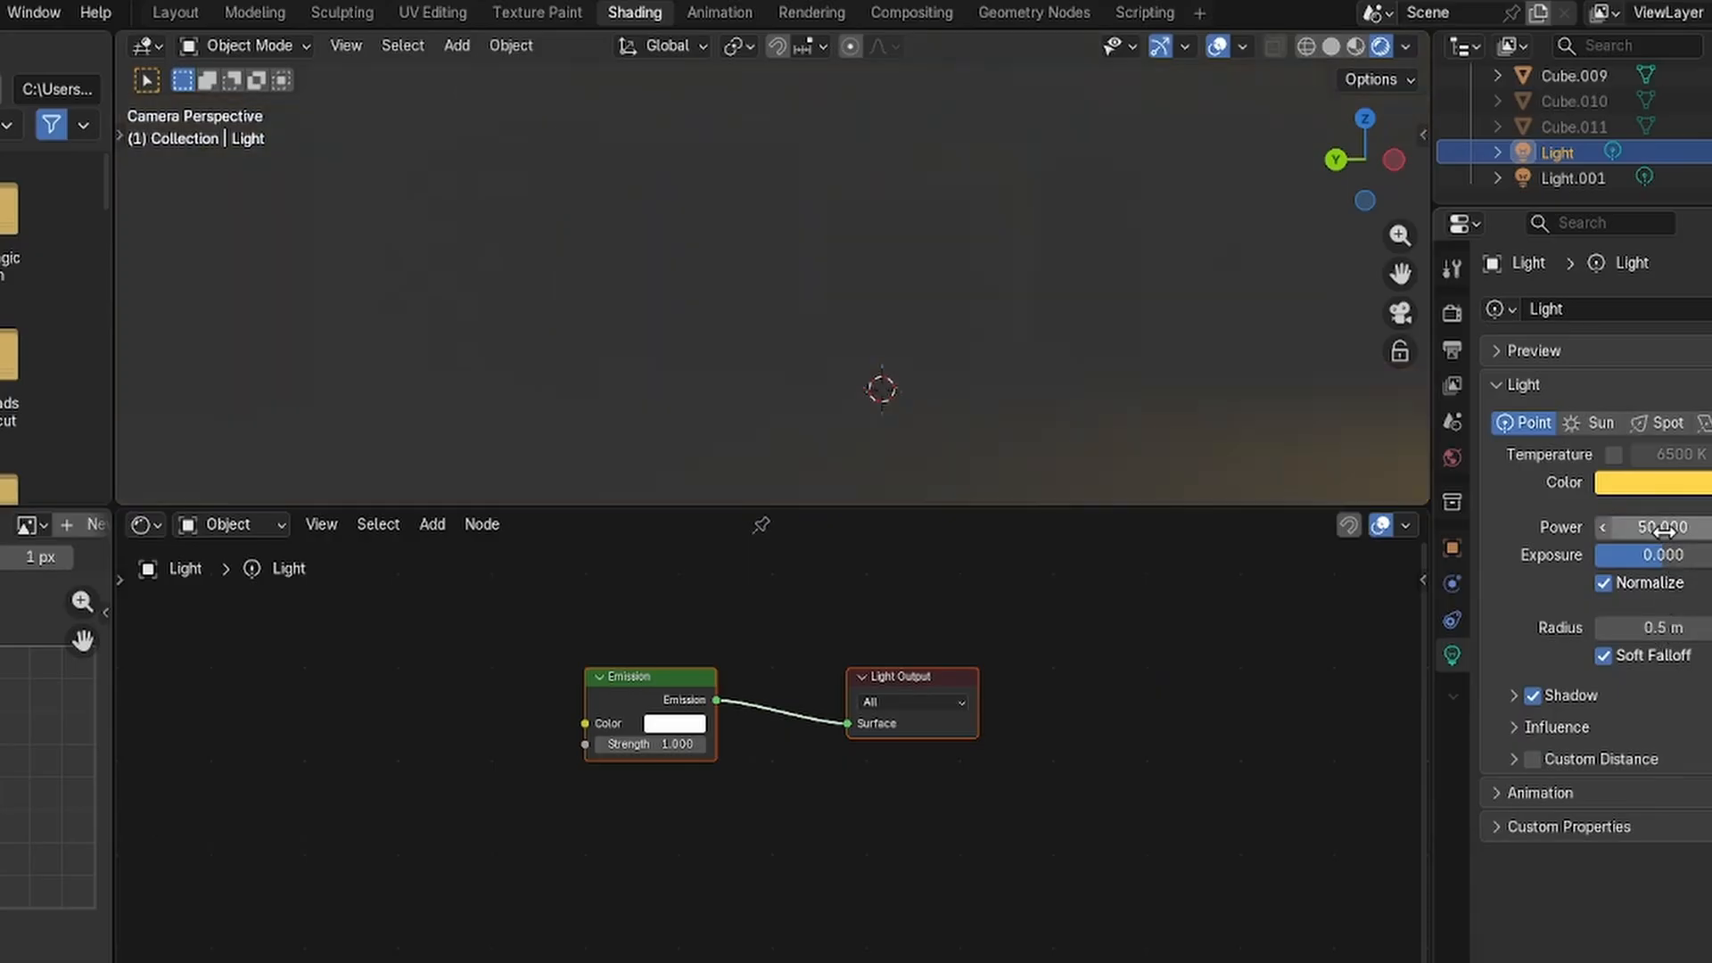
Set the yellow Light's radius to 2 m and toggle its shadow off and back on.
click(1666, 629)
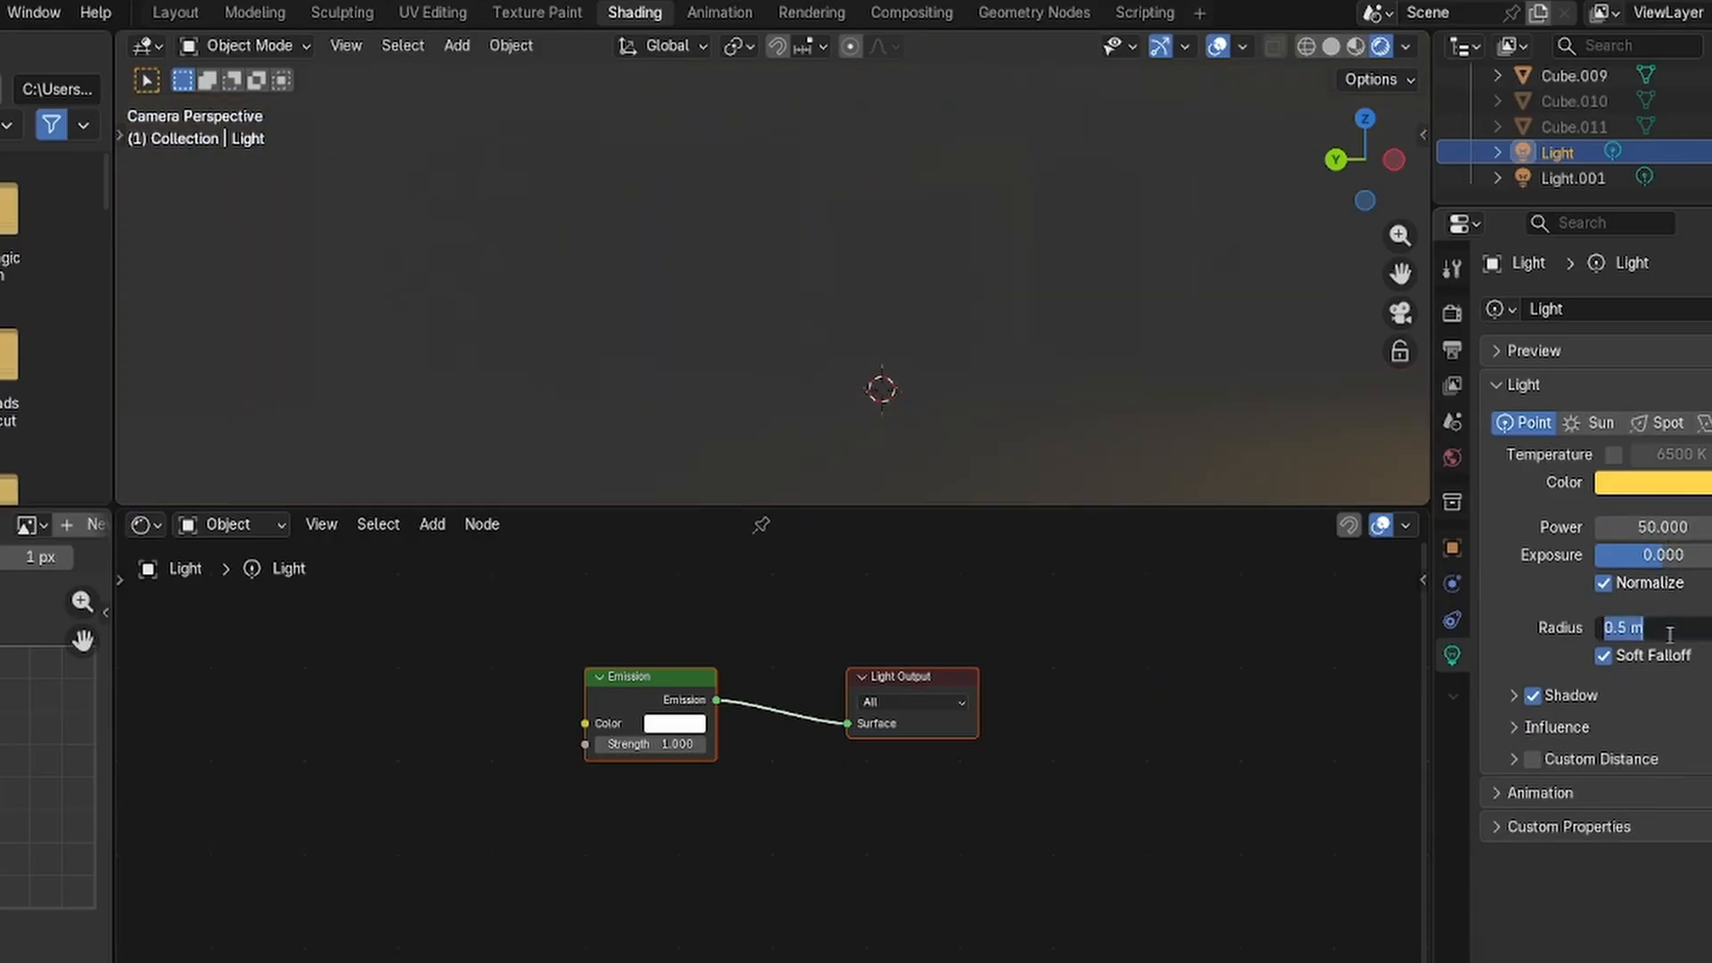
text(2)
key(Return)
click(1666, 630)
click(1541, 700)
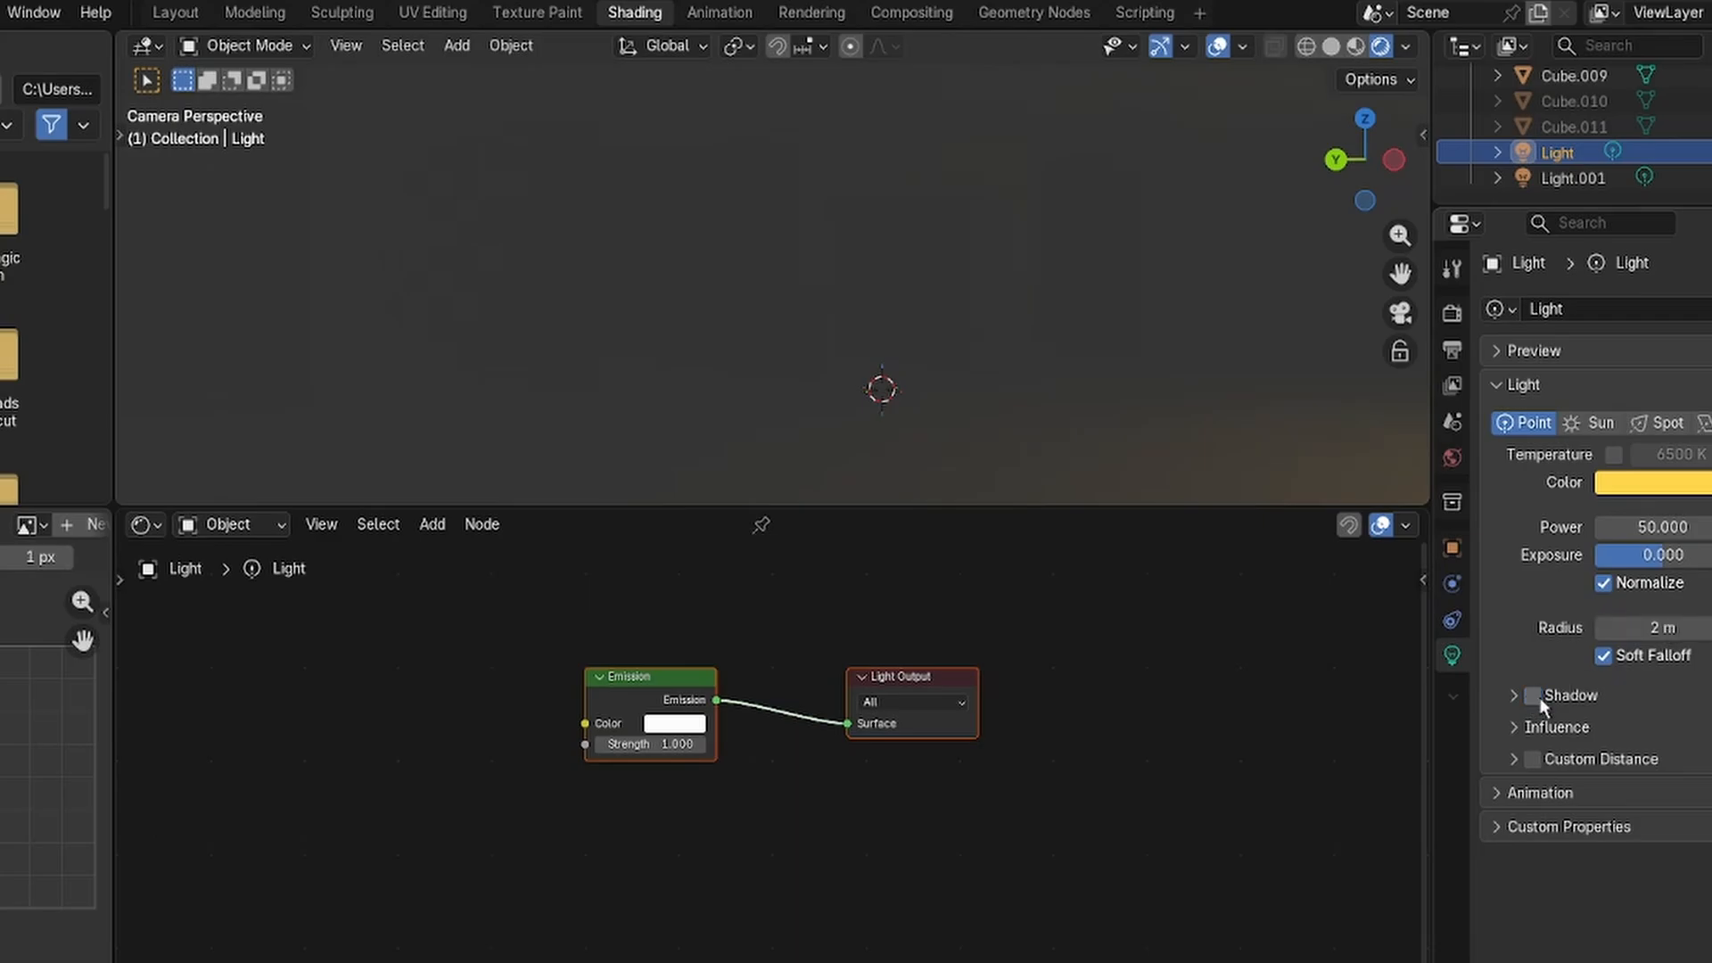
click(1539, 698)
Try a power of 200 with an exposure of 1 on the yellow Light.
click(1641, 528)
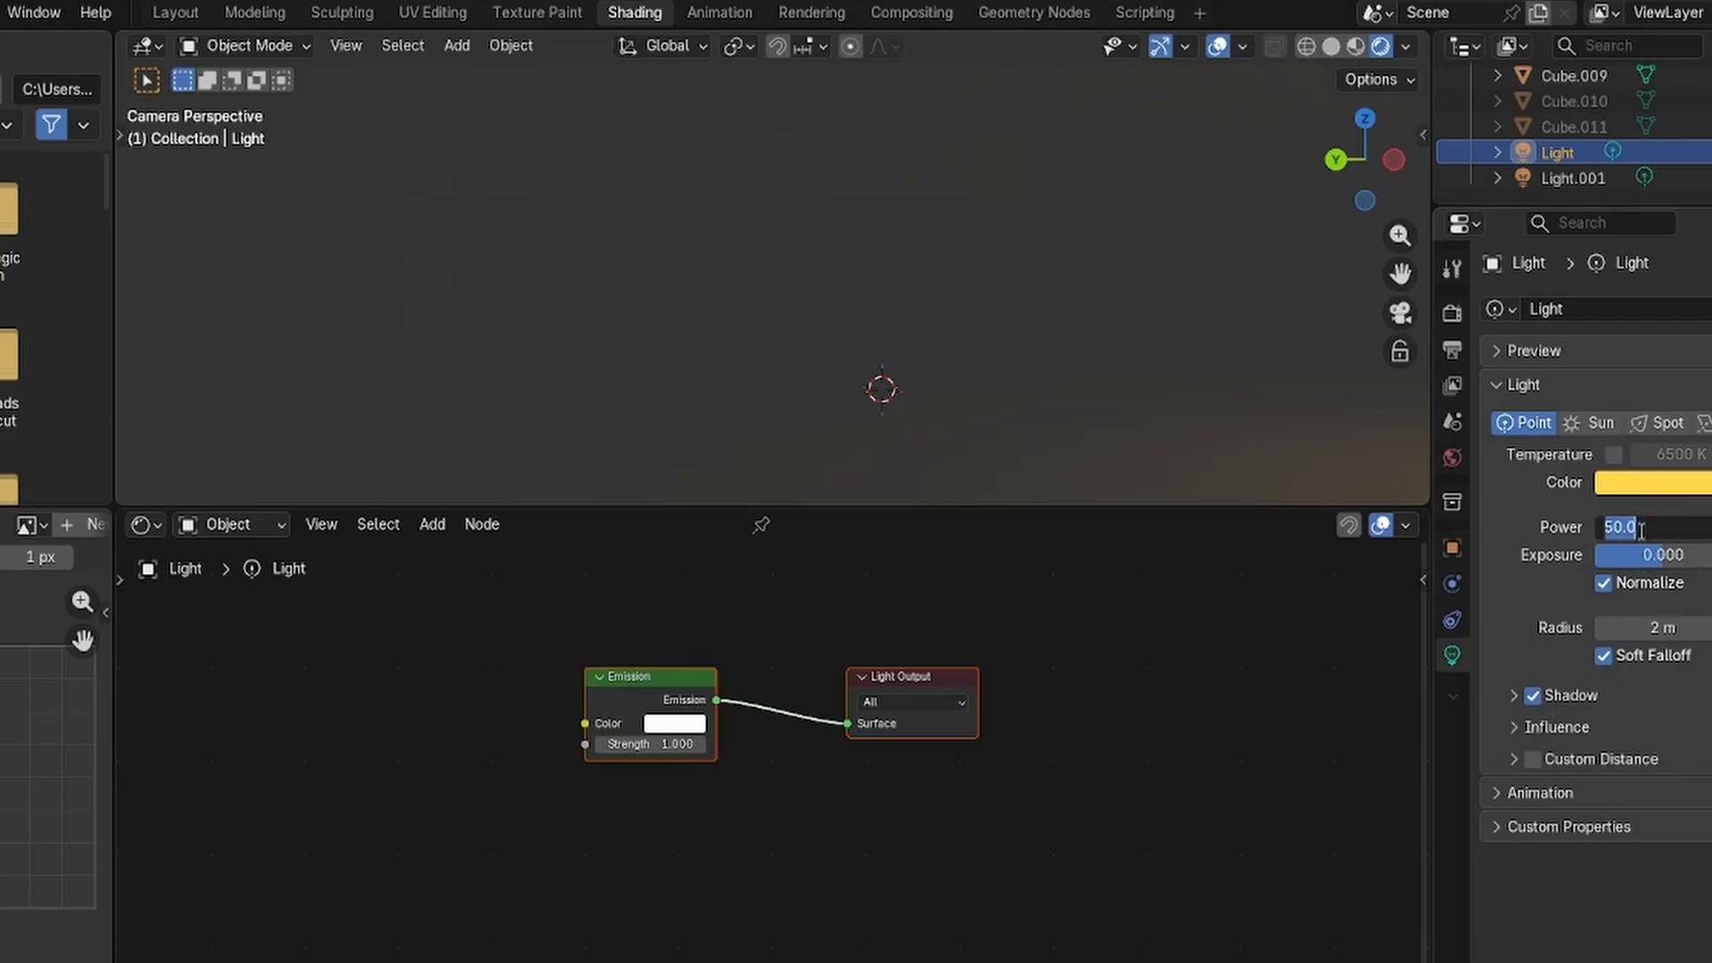
text(200)
key(Return)
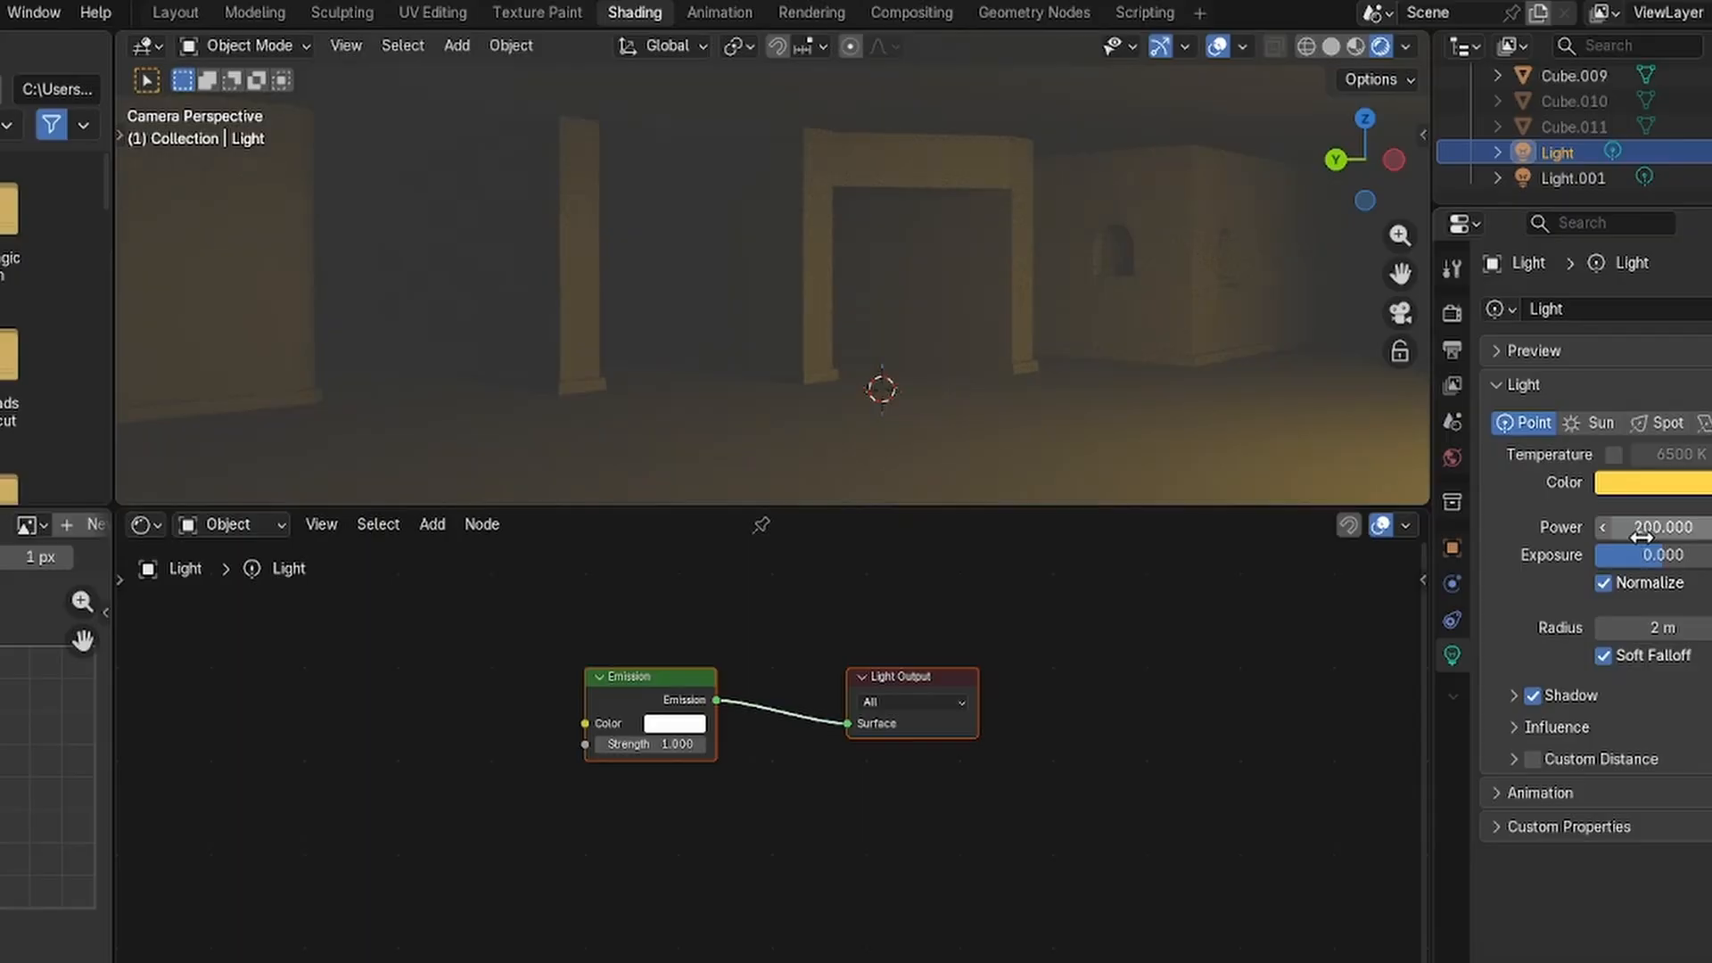
click(1616, 555)
text(1)
key(Return)
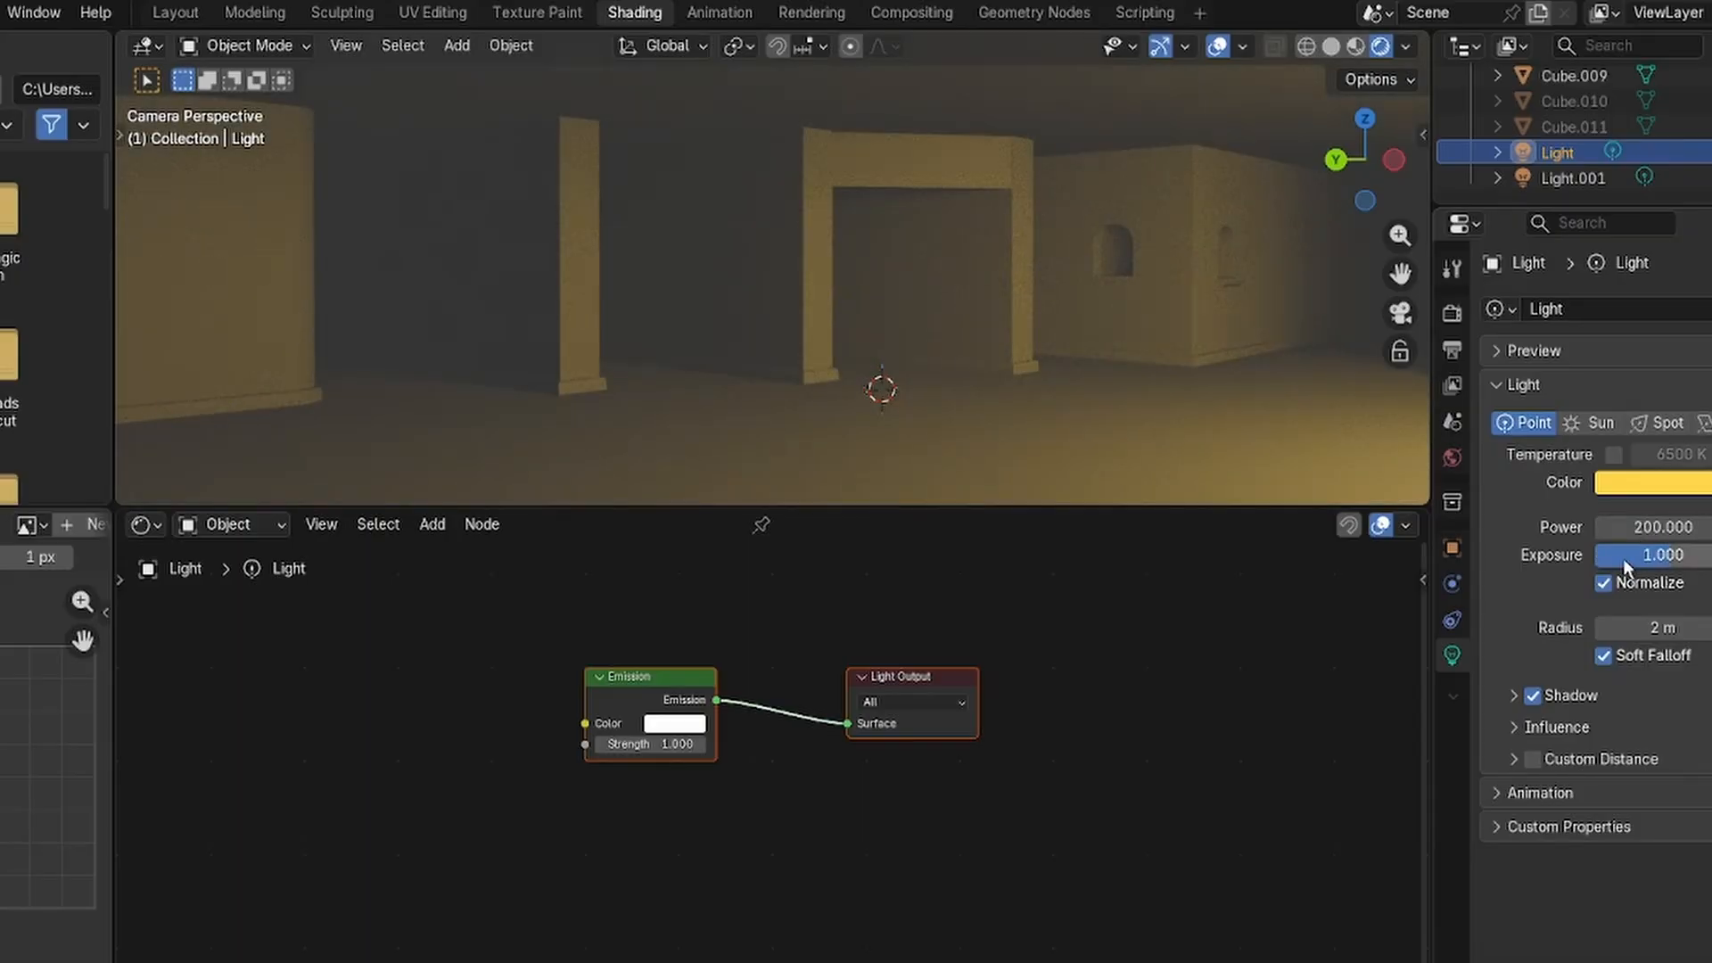
Set the yellow Light's exposure to -0.2 and its power to 400.
click(1664, 555)
text(-0.2)
key(Return)
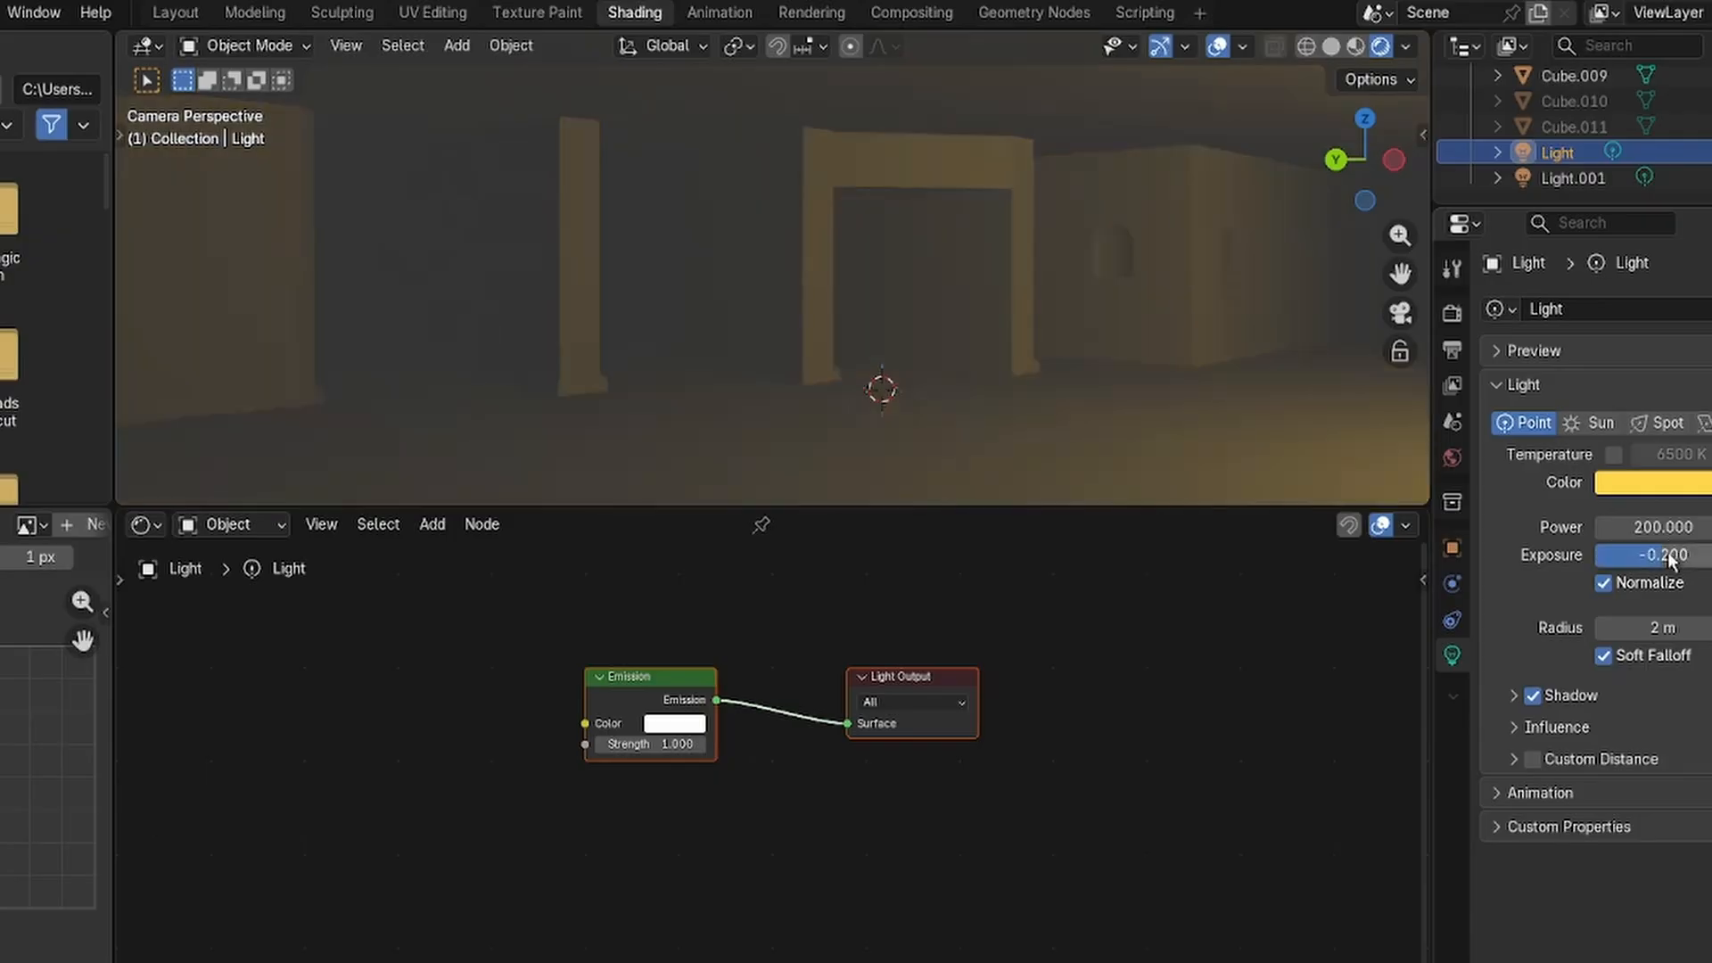
click(1681, 528)
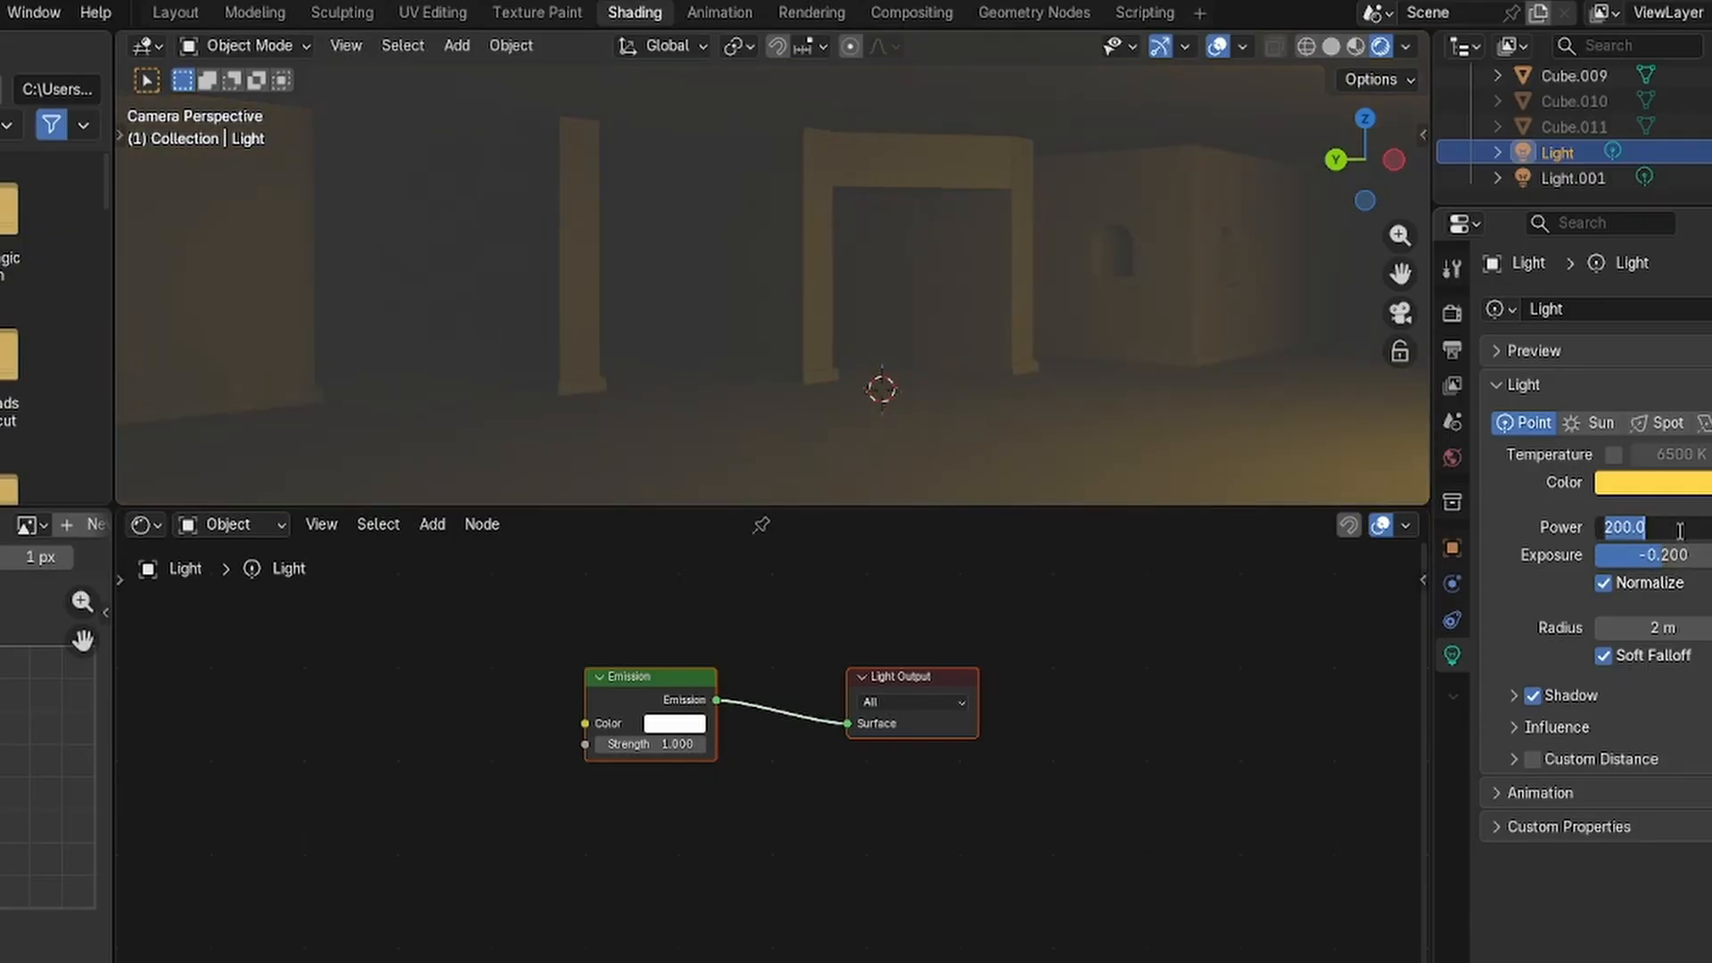
text(400)
key(Return)
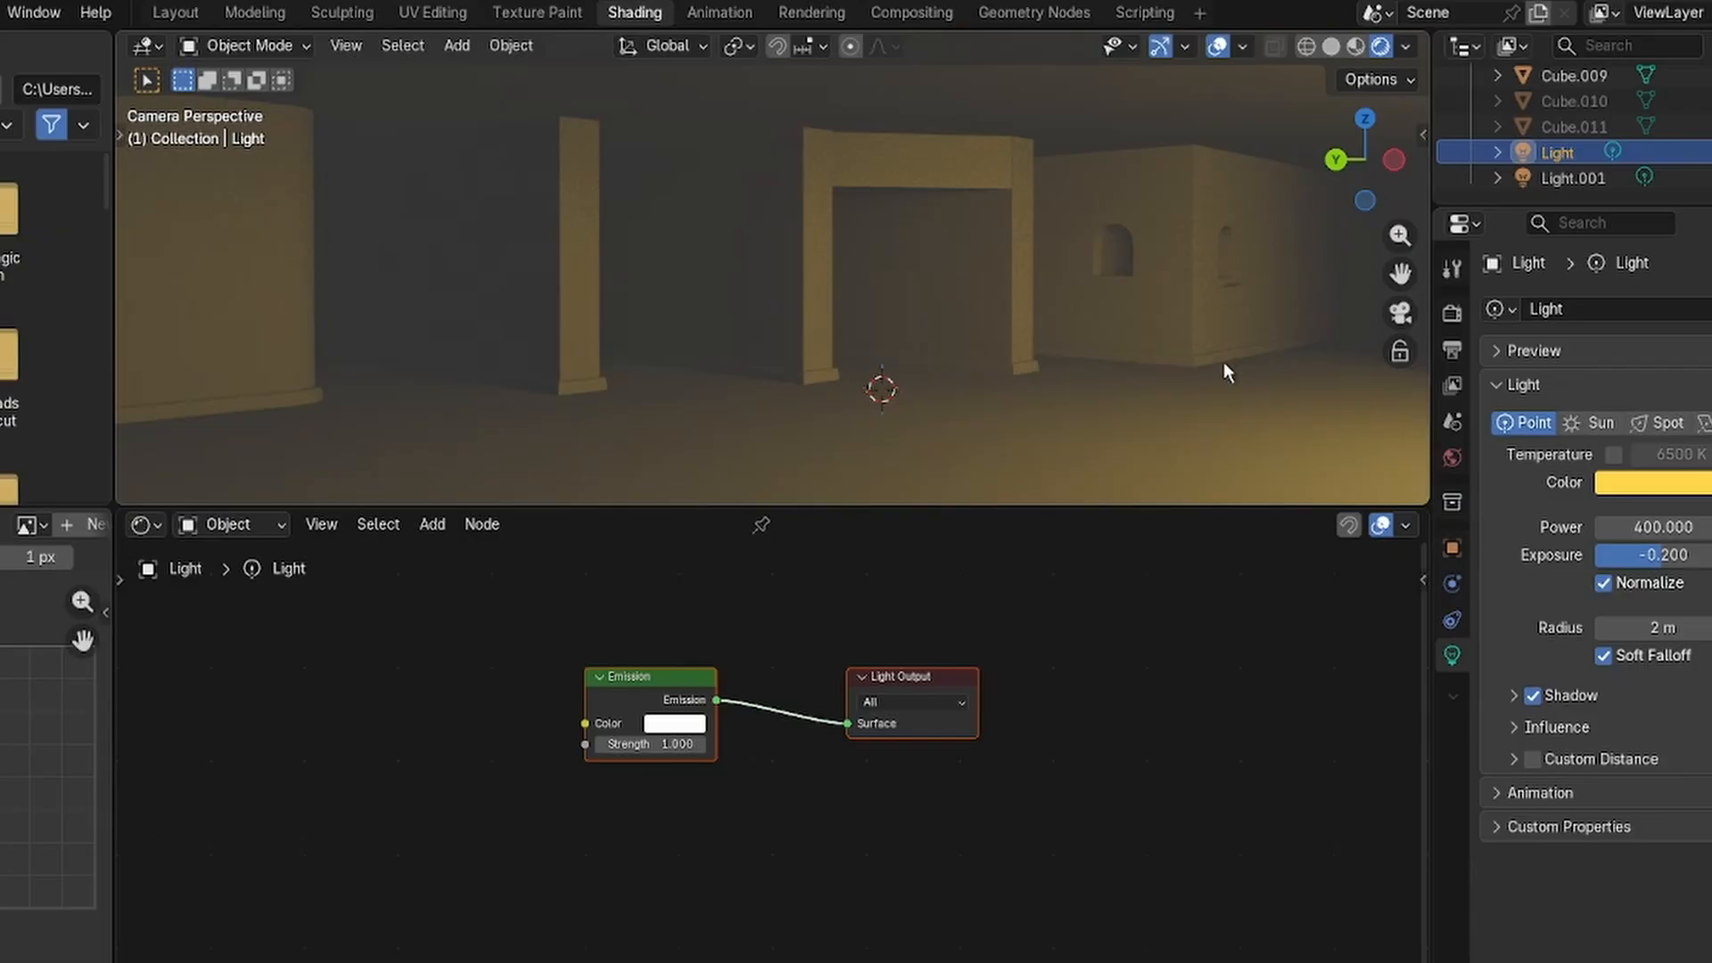
Raise the power of the green Light.001 in stages to 60, 100 and 300.
click(1575, 178)
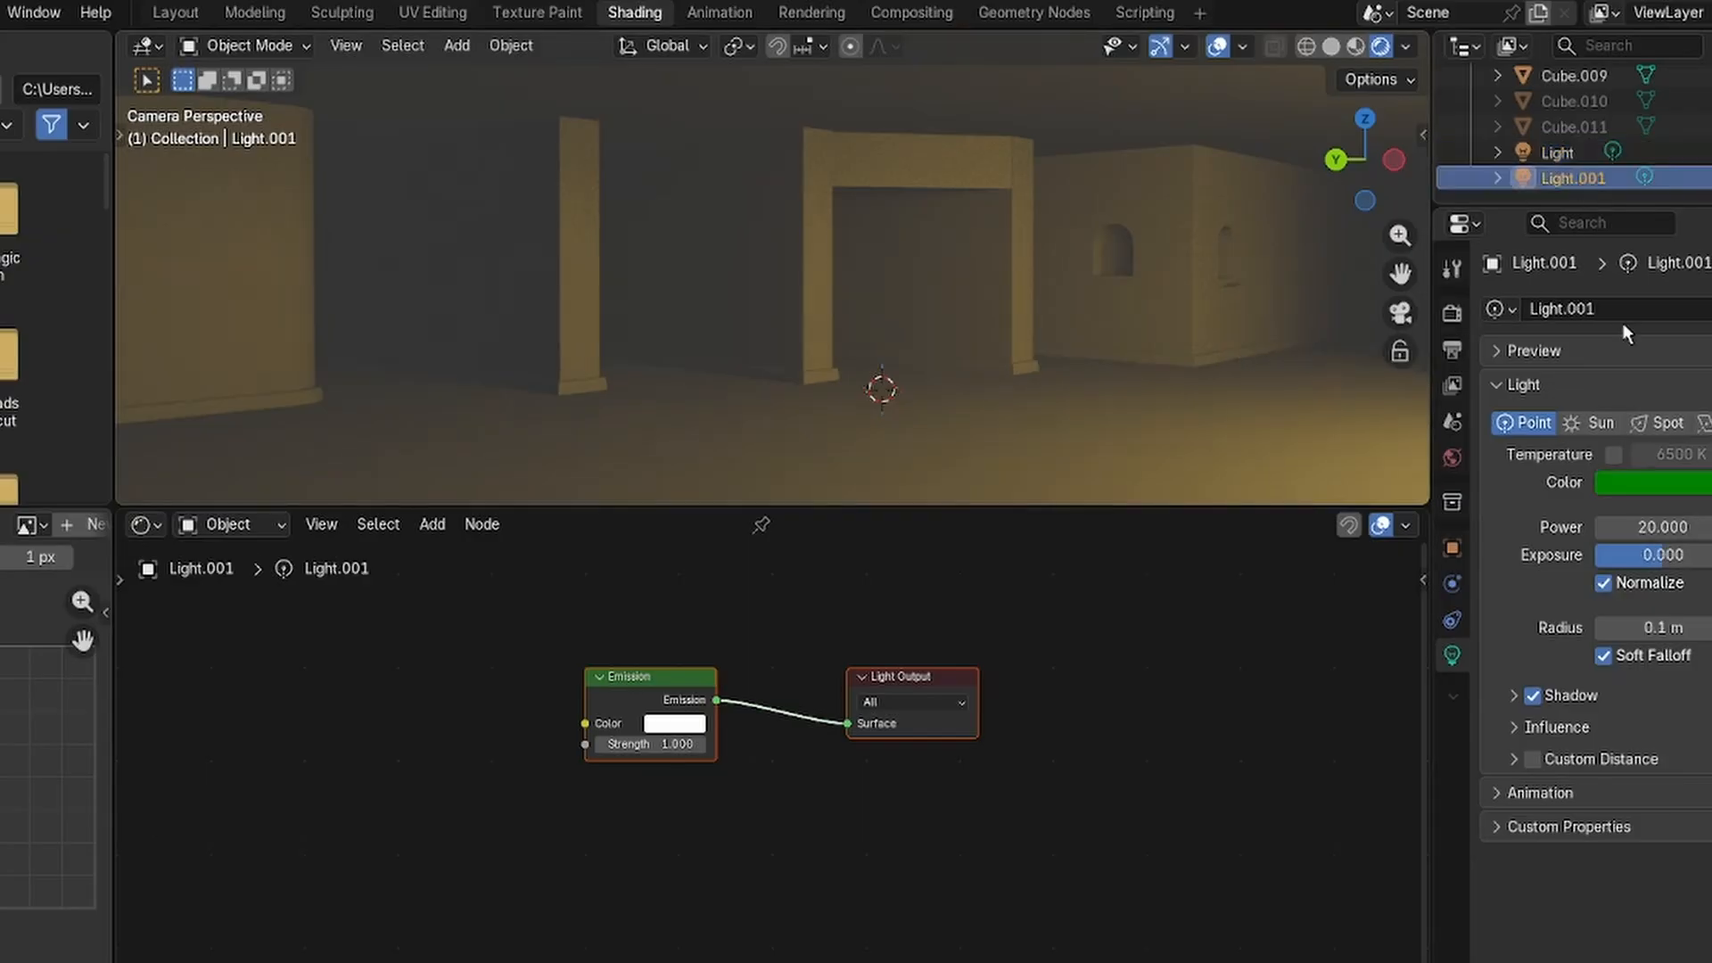
click(1662, 527)
text(60)
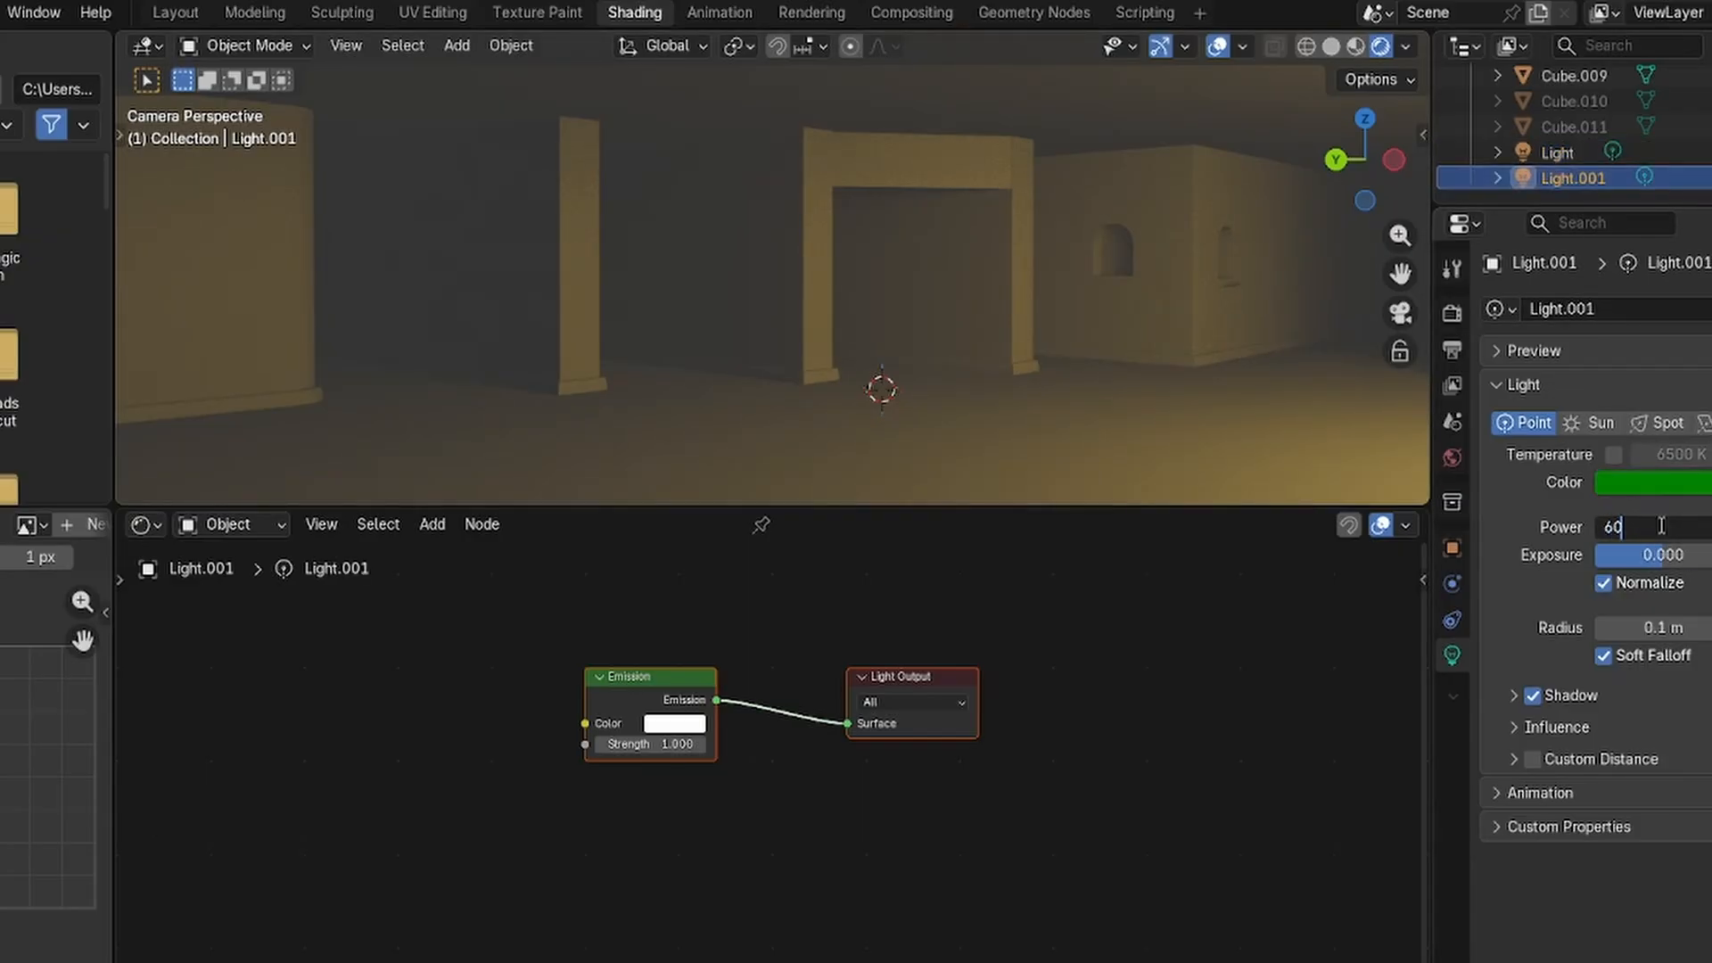
key(Return)
click(1662, 527)
text(100)
key(Return)
click(1673, 536)
text(300)
key(Return)
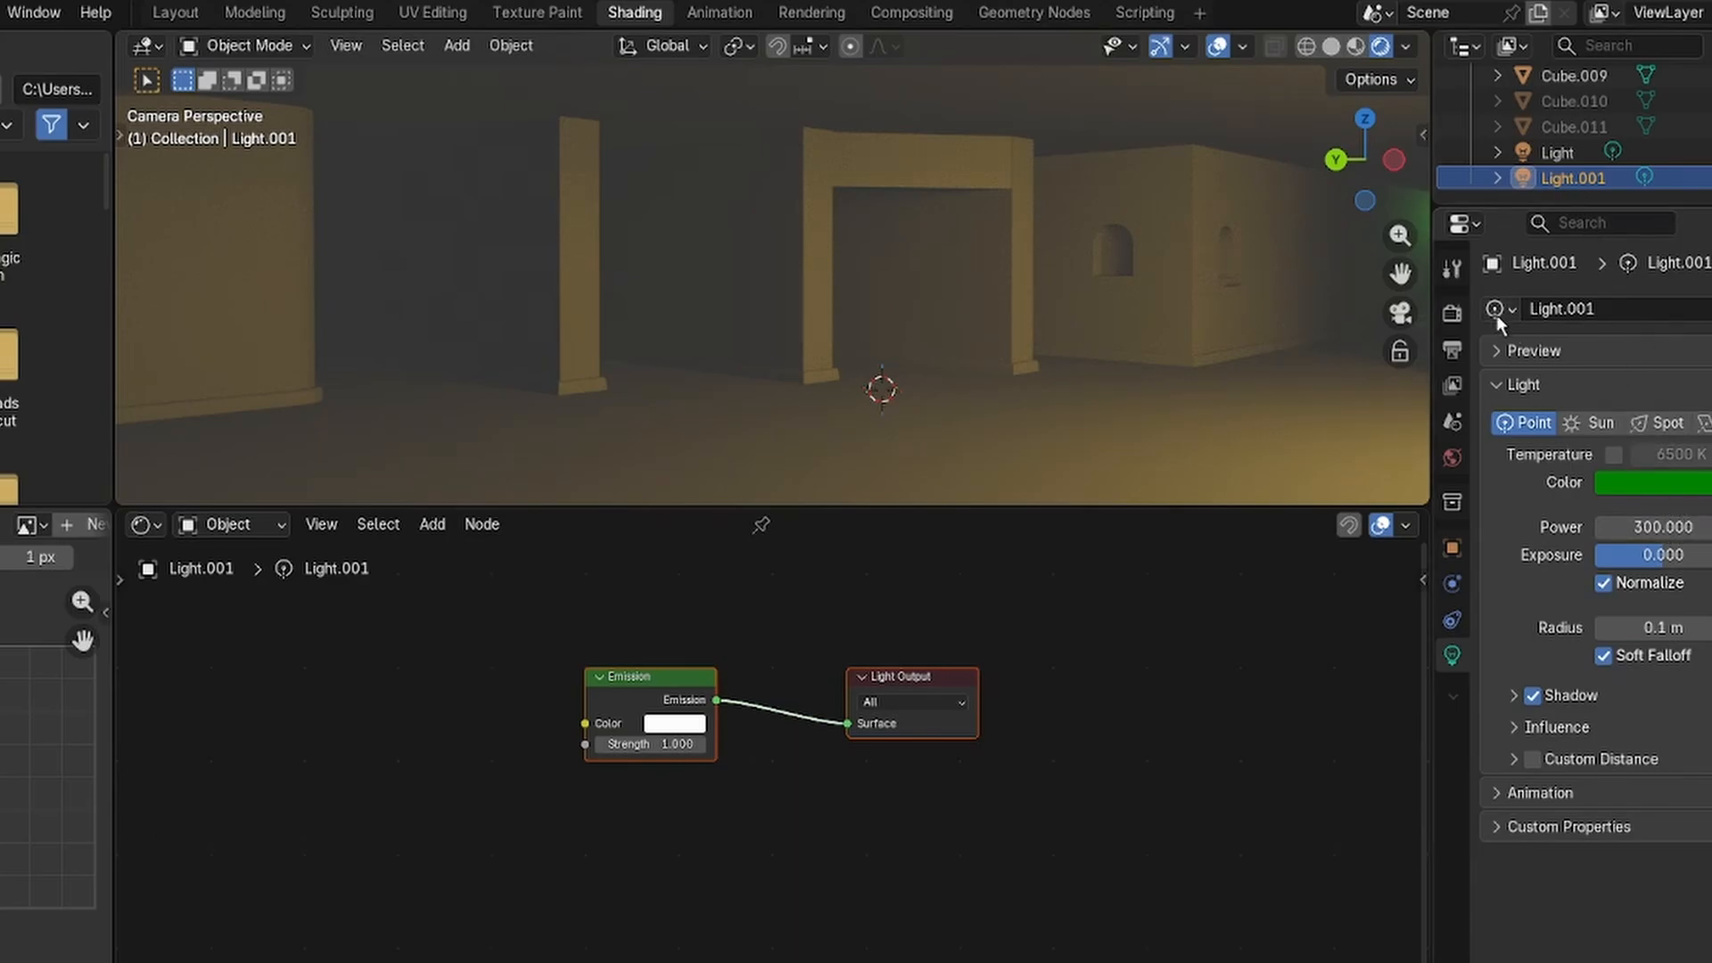
Move Light.001 in the positive global Y direction and lower it about 1.05 m along Z.
key(g)
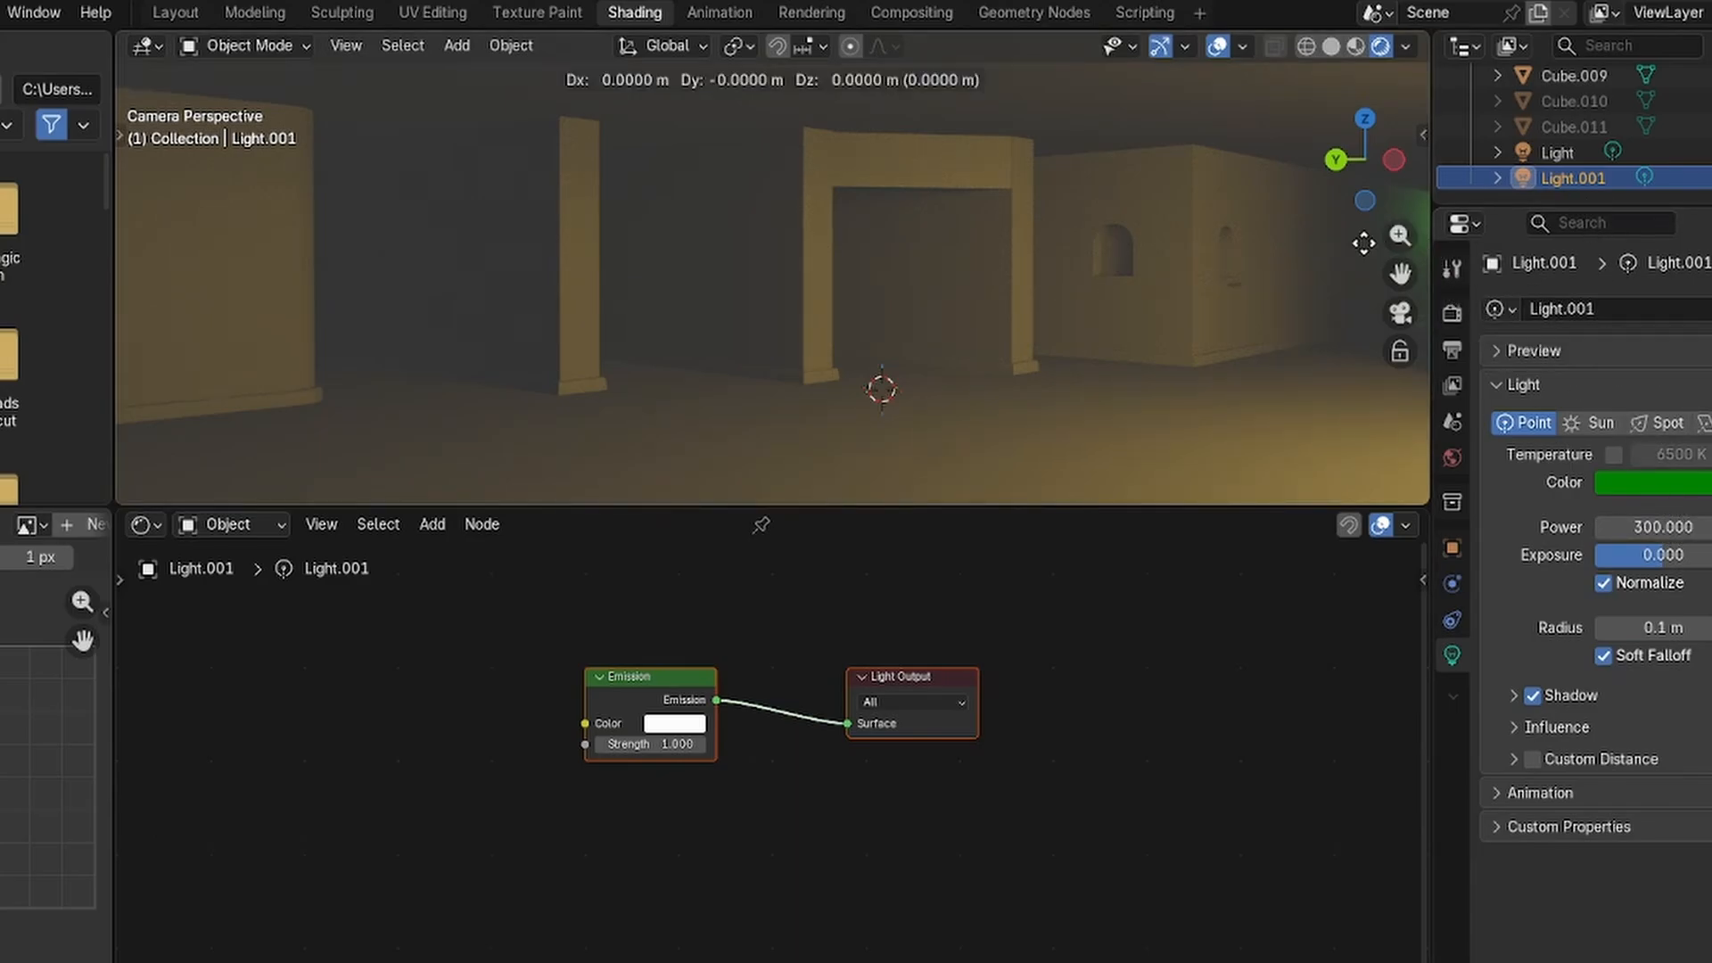
key(y)
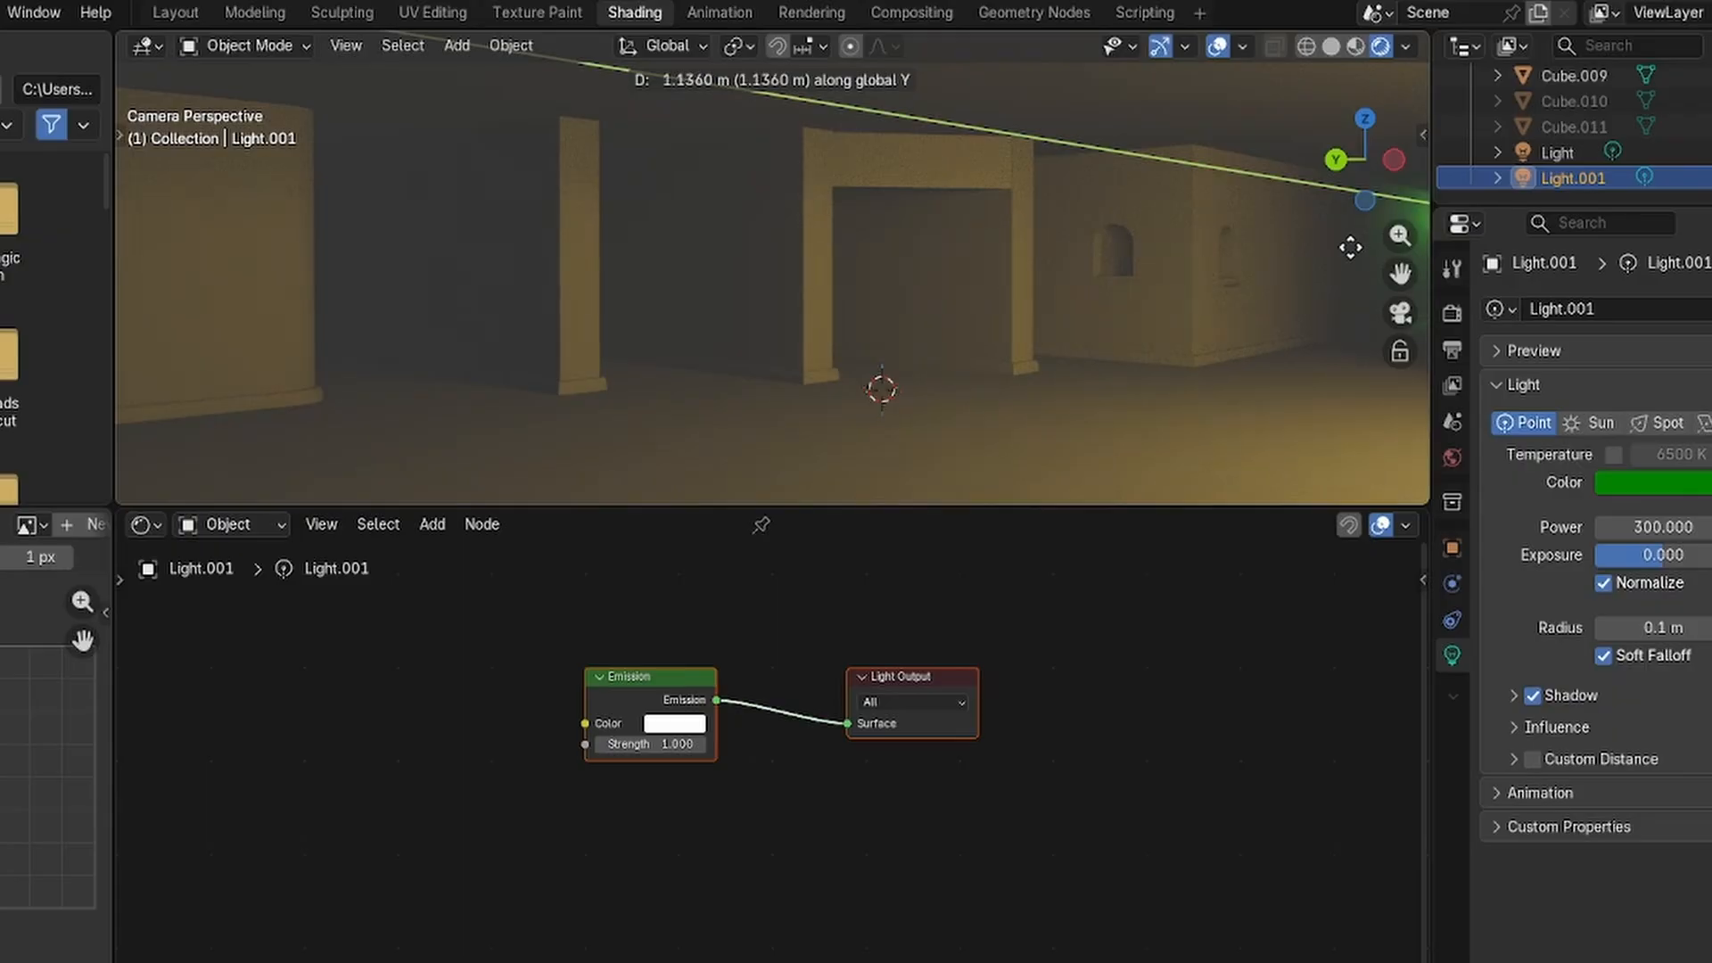
key(Return)
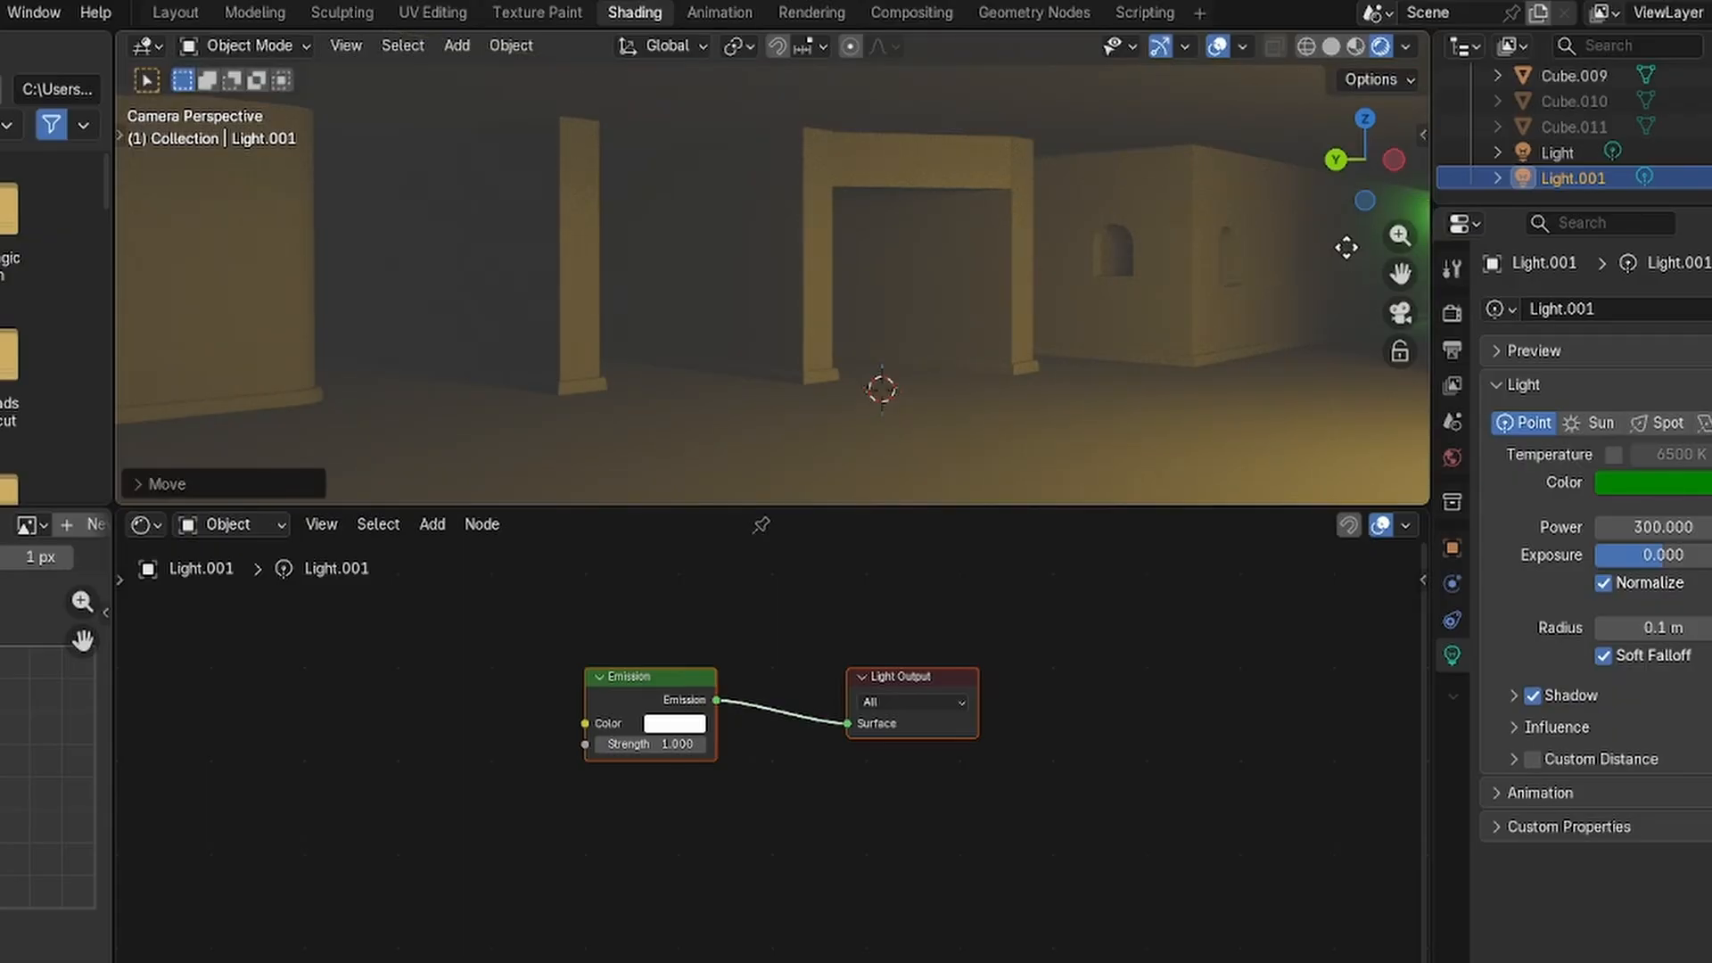
key(g)
key(z)
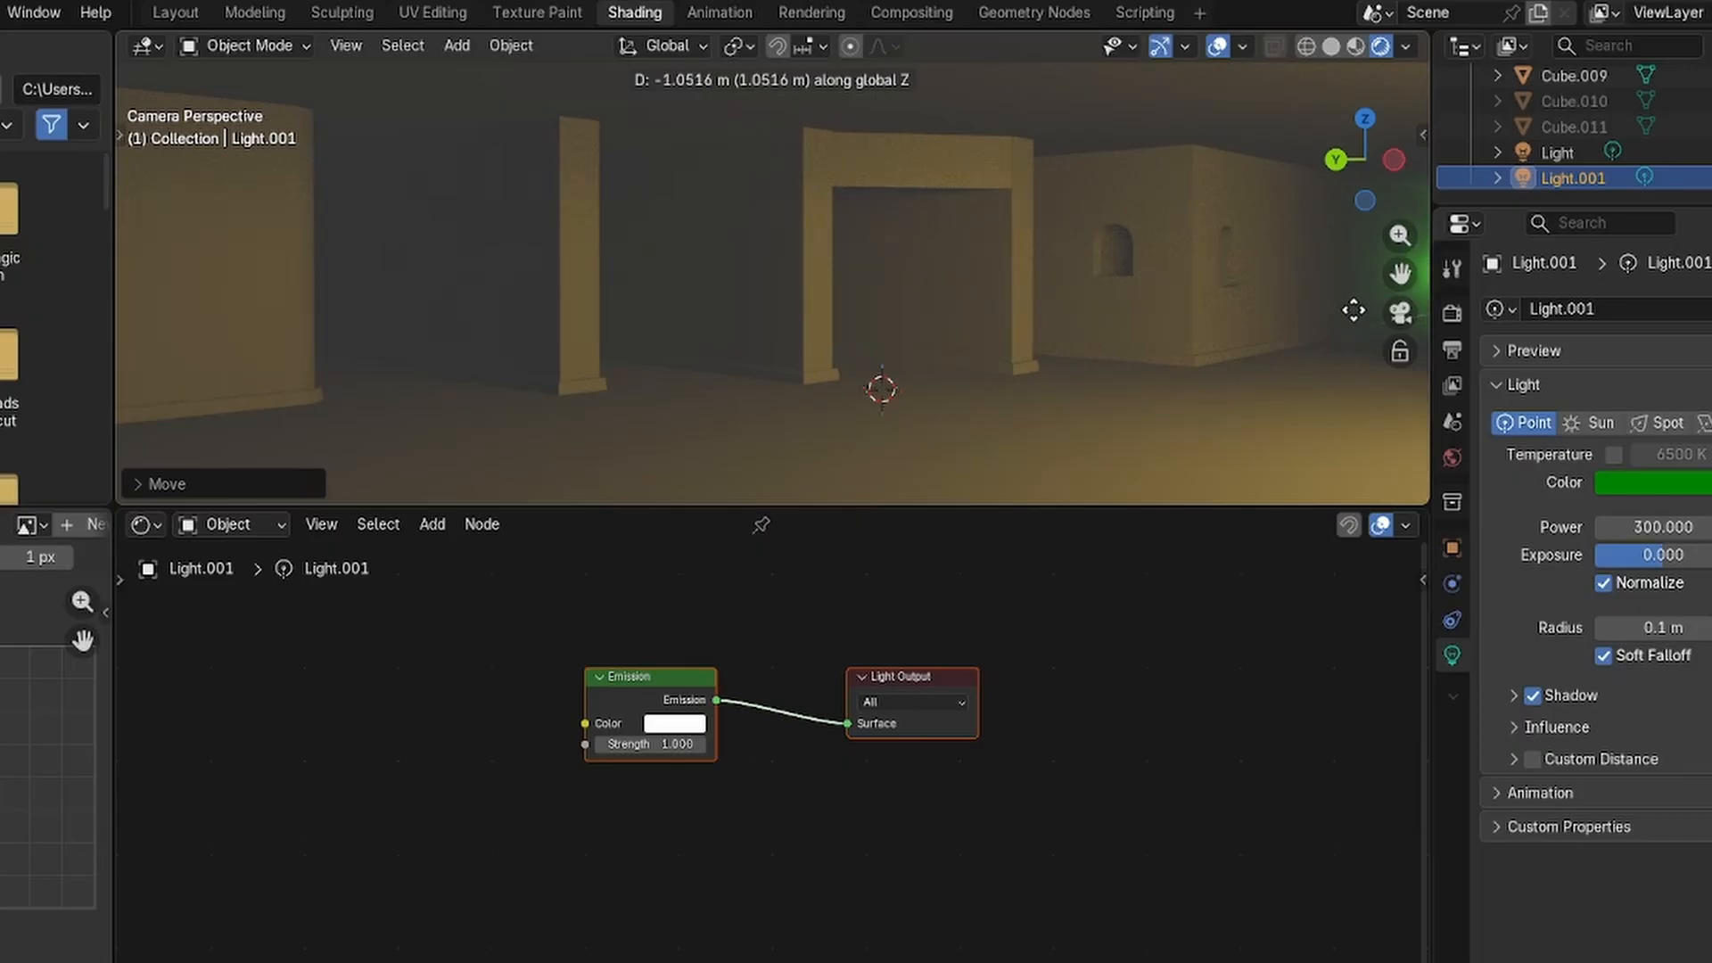
click(1354, 311)
click(1313, 367)
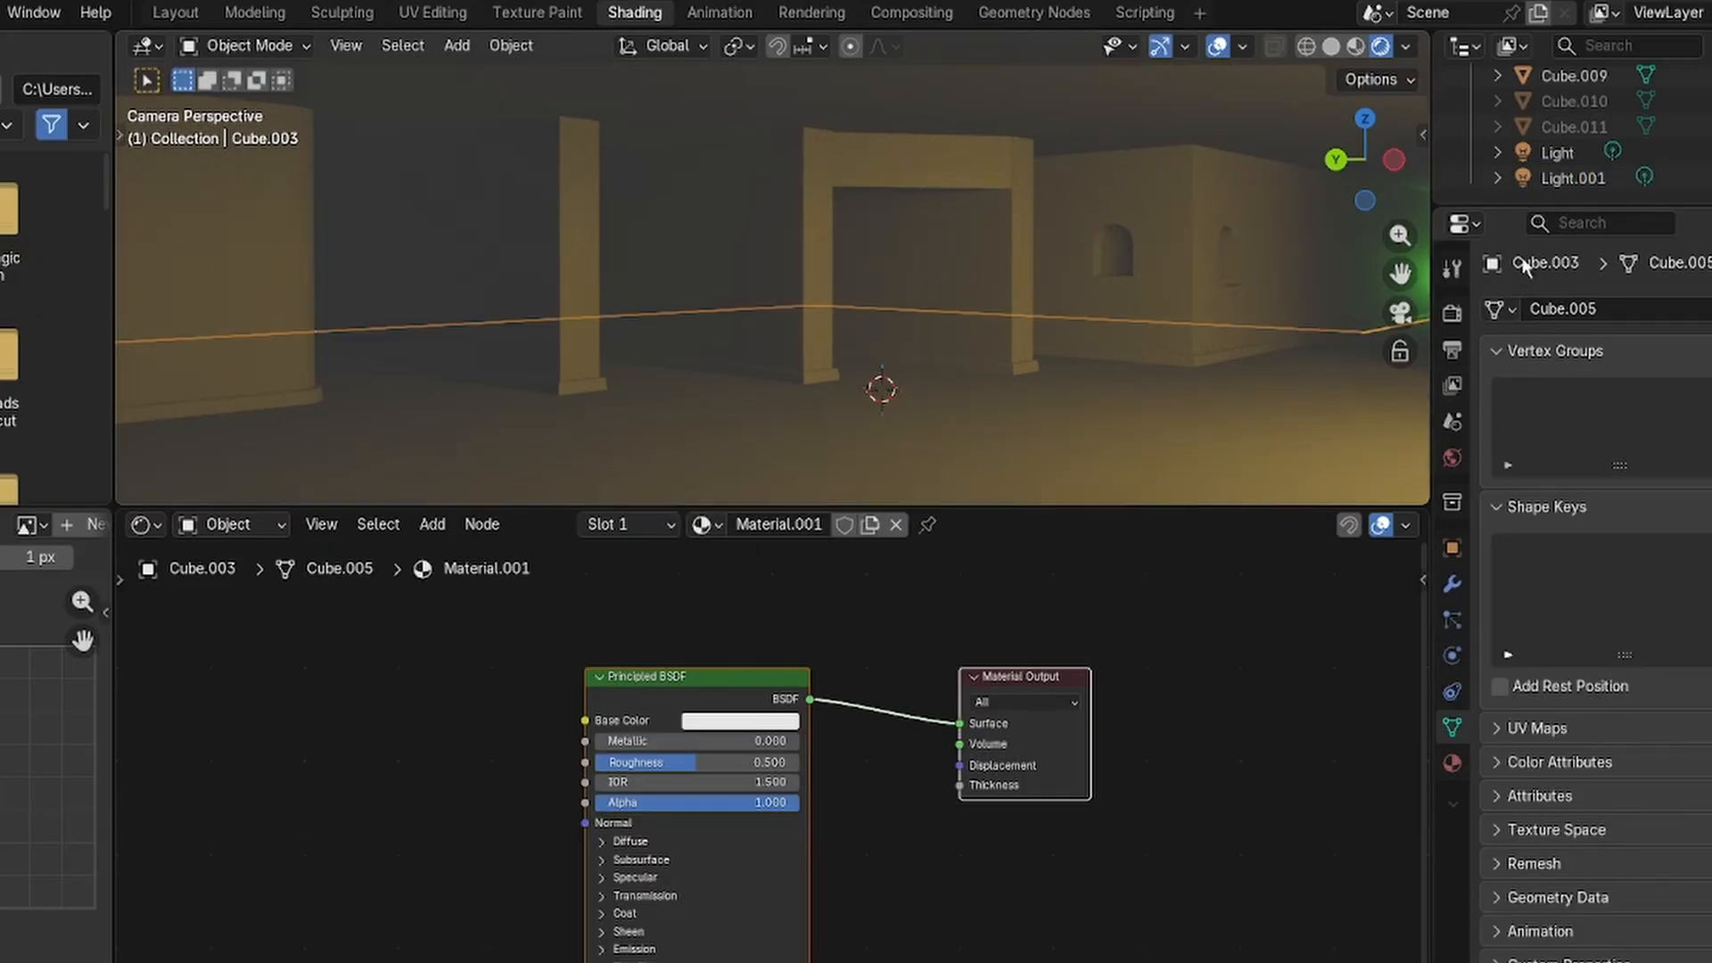
Toggle Normalize off and back on for Light.001 and set its power to 150.
click(1553, 178)
click(1657, 528)
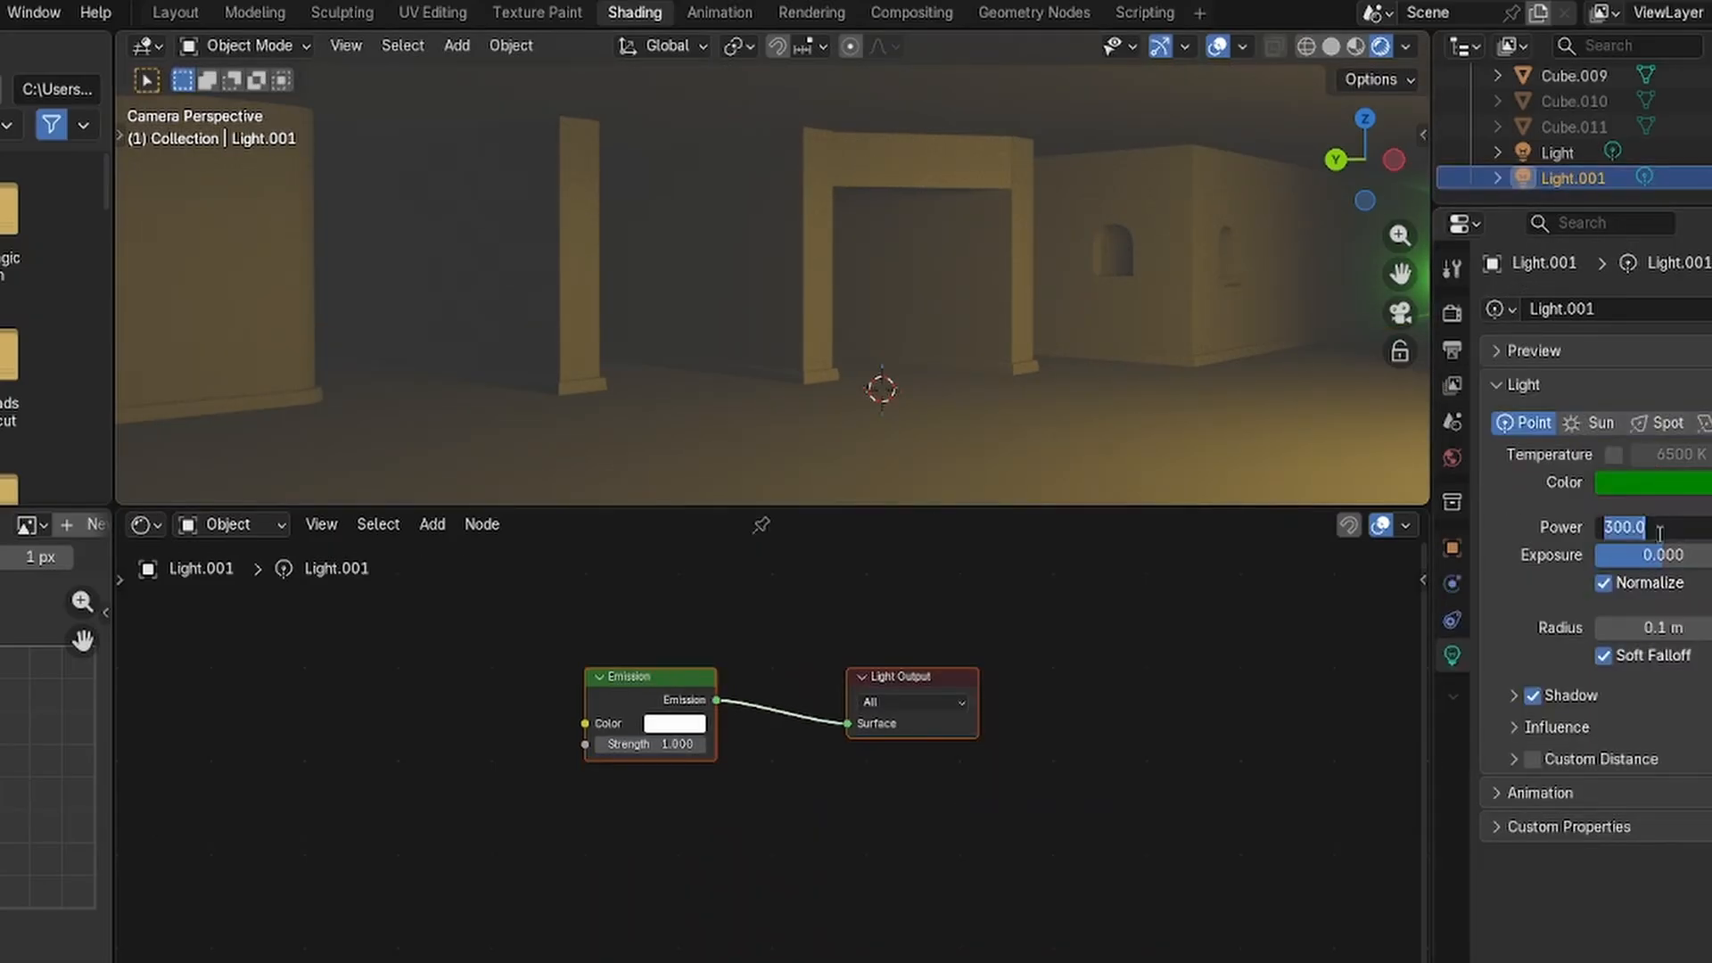
click(1608, 585)
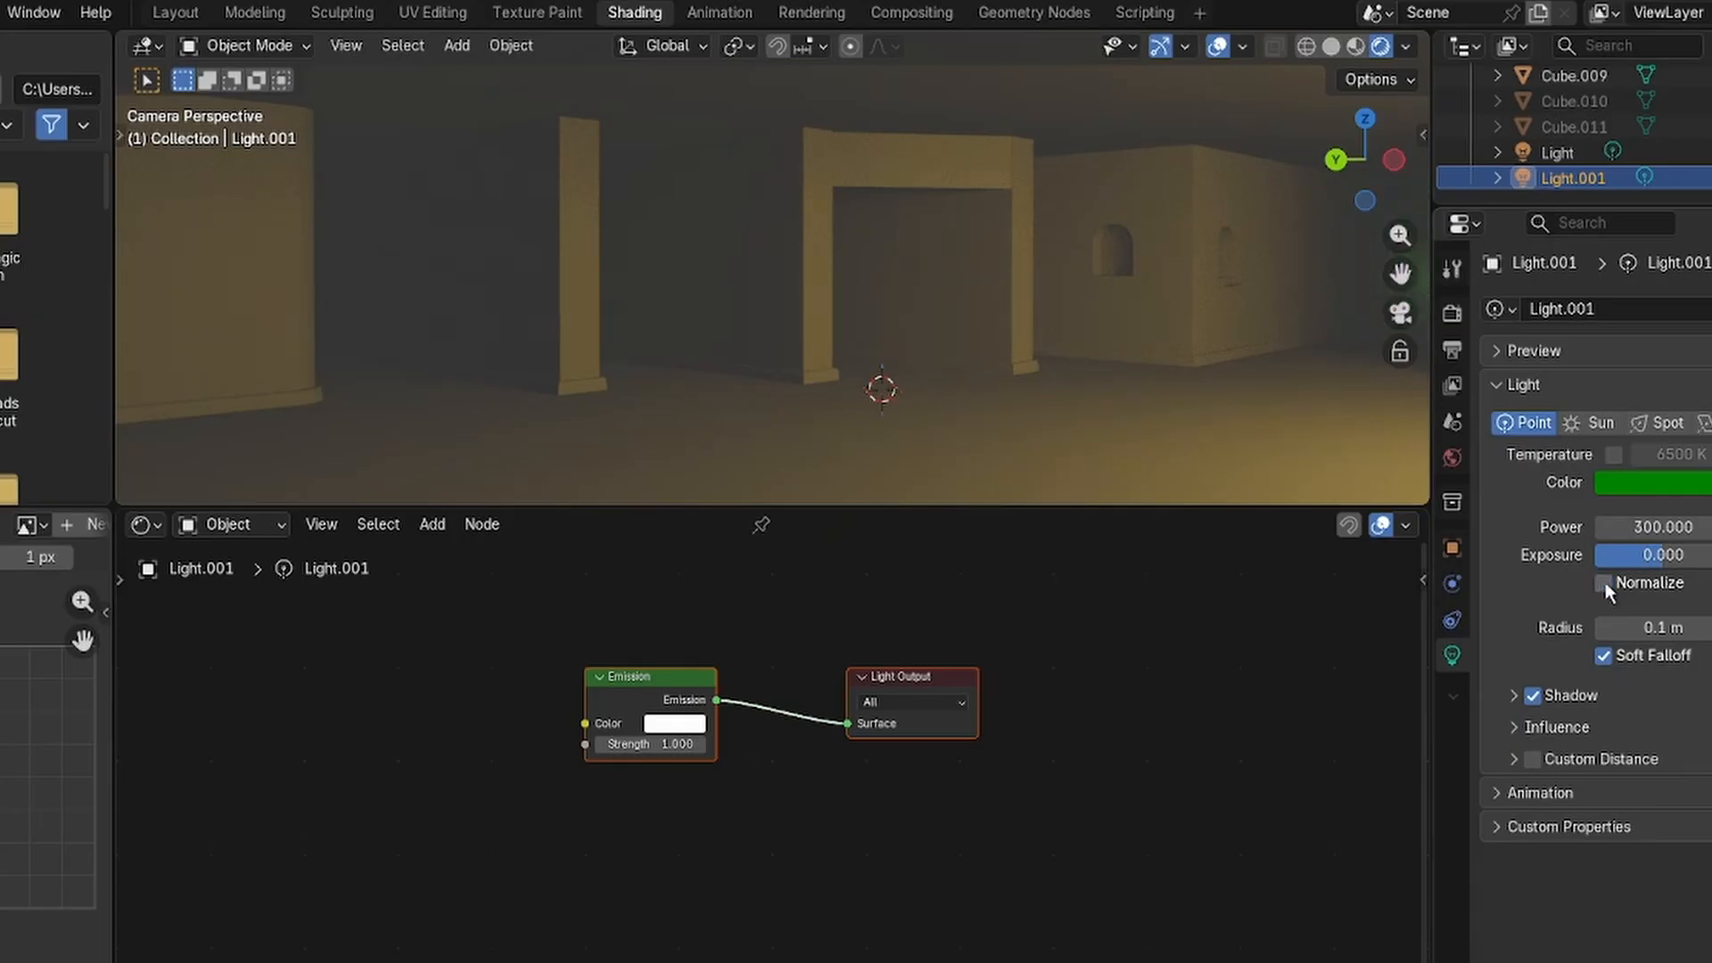
click(1656, 627)
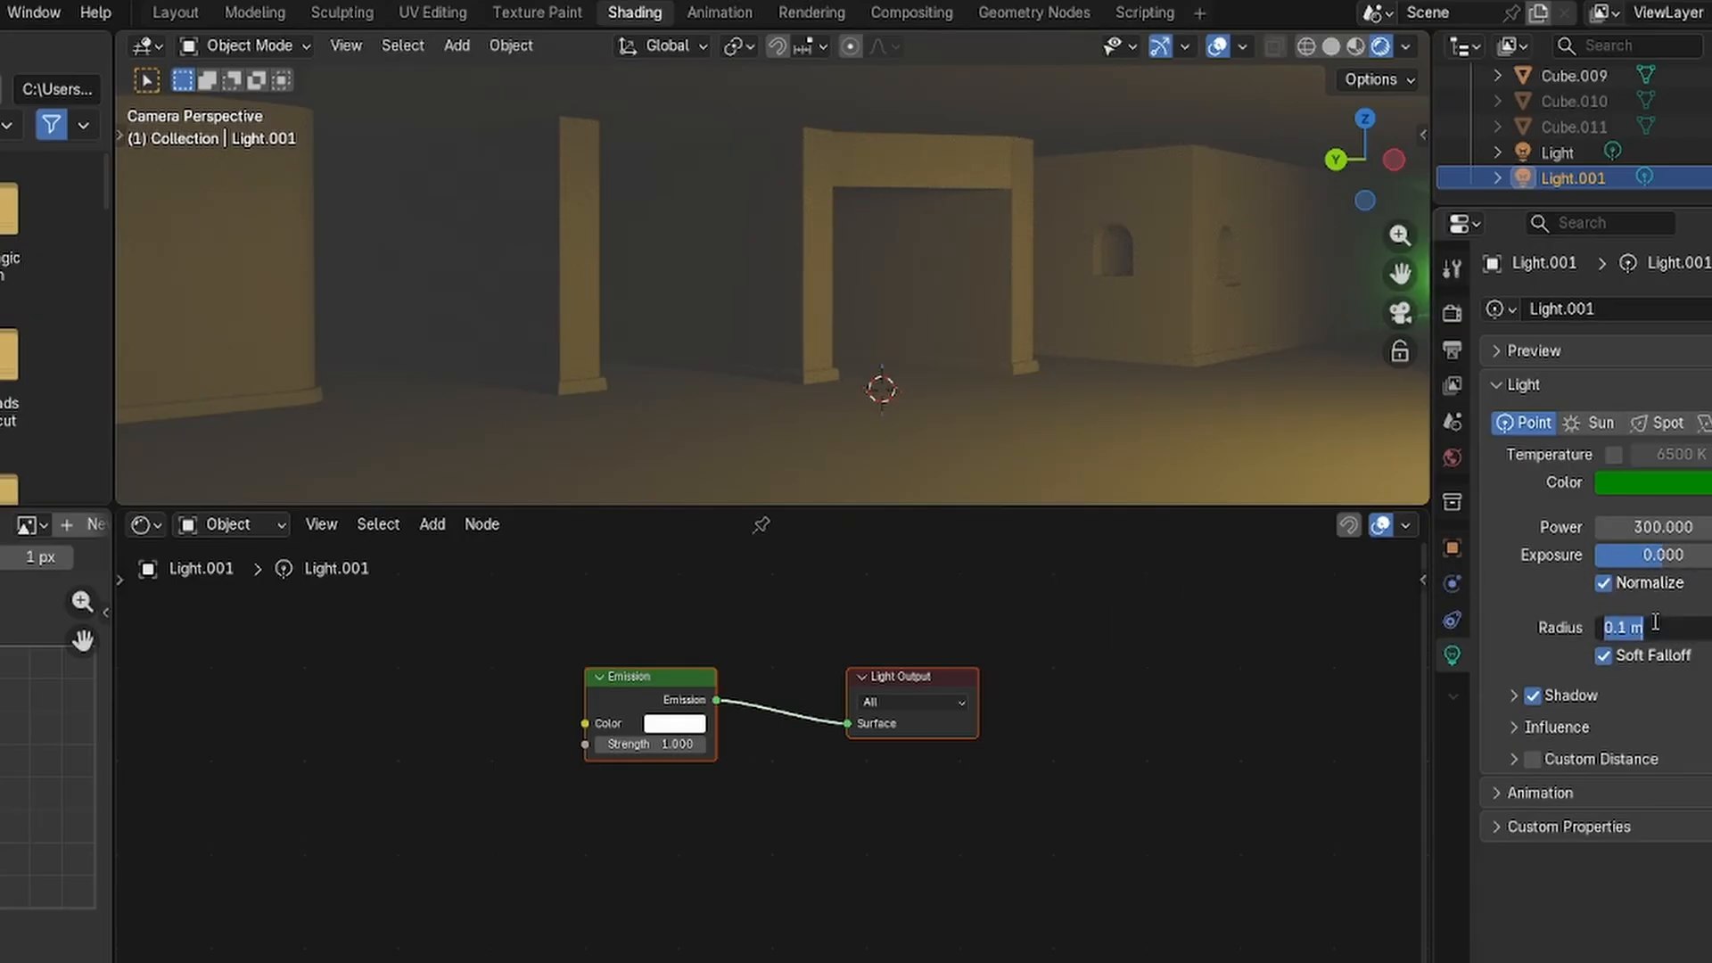
click(1657, 528)
text(1)
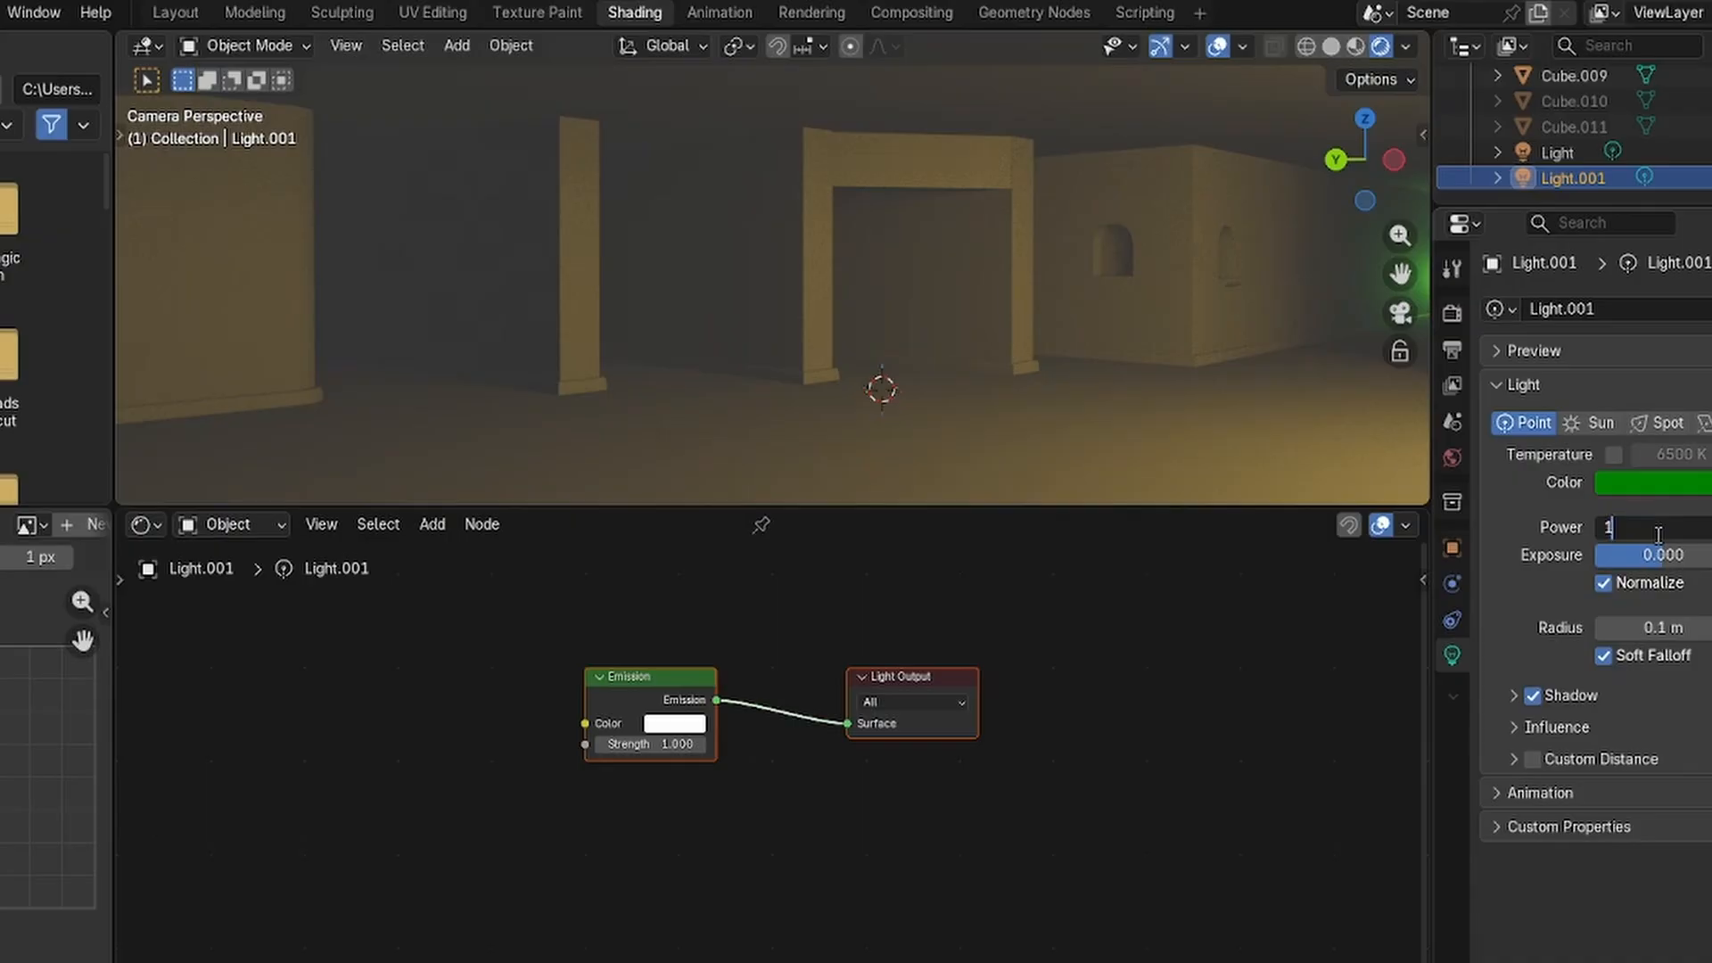
text(50)
key(Return)
click(1207, 398)
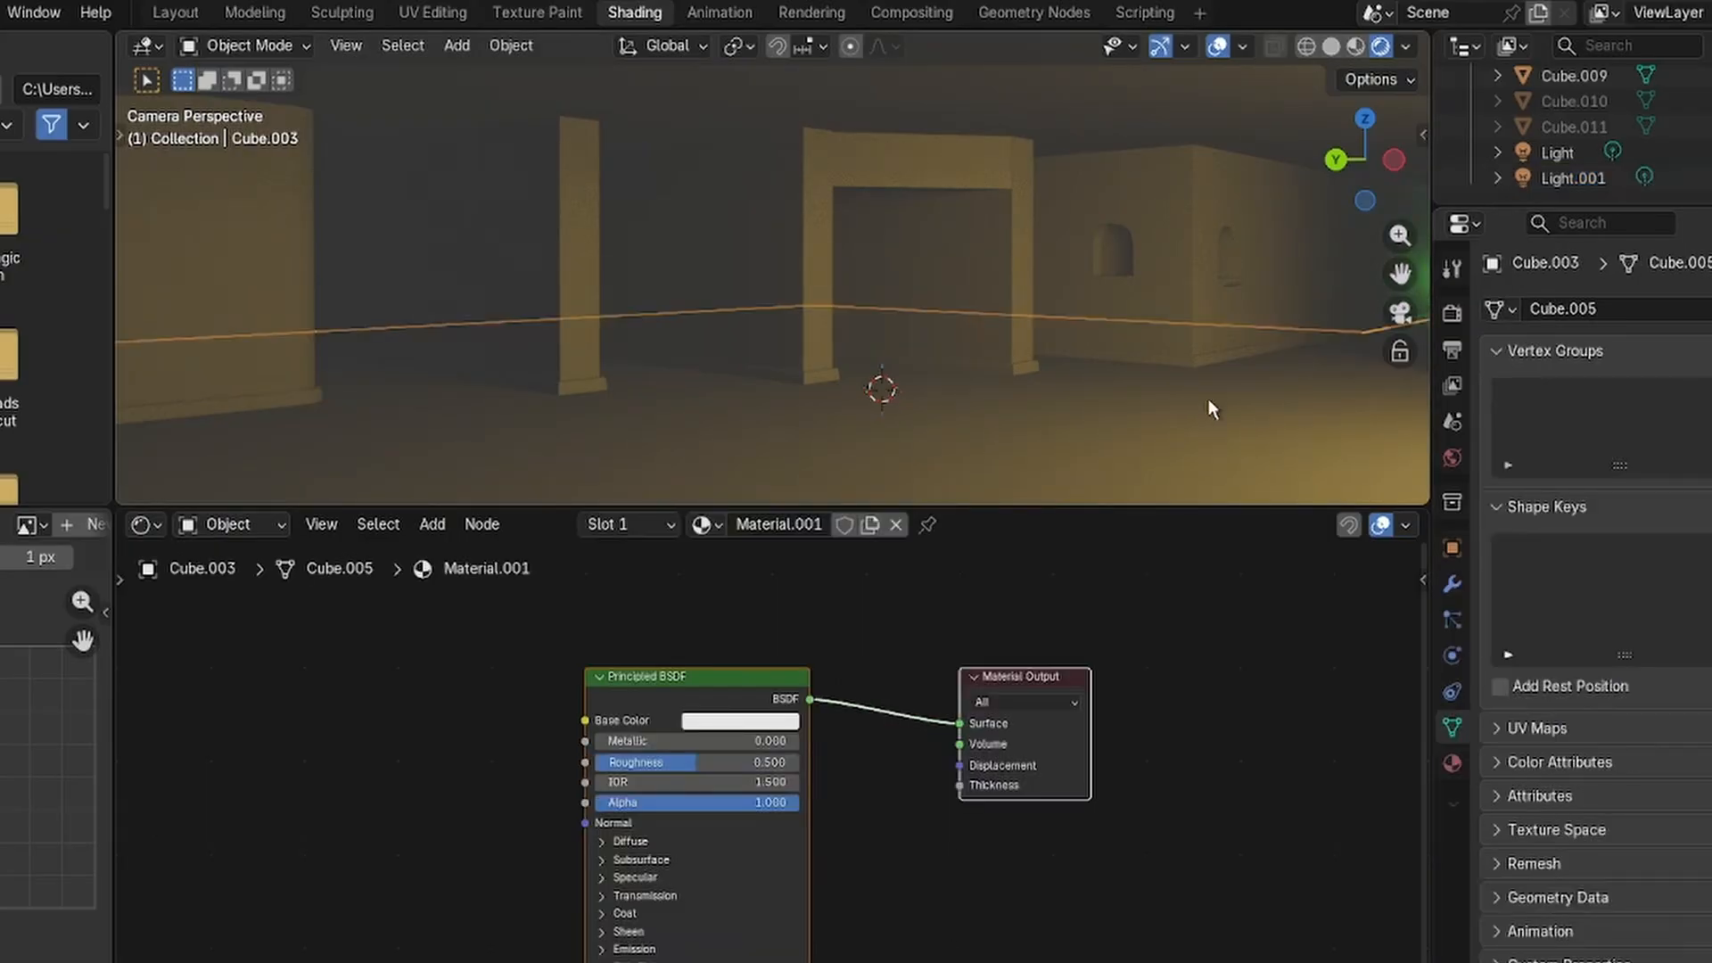
Try an extreme exposure of 50 on Light.001 and reset the exposure to 0.
click(1574, 180)
click(1666, 556)
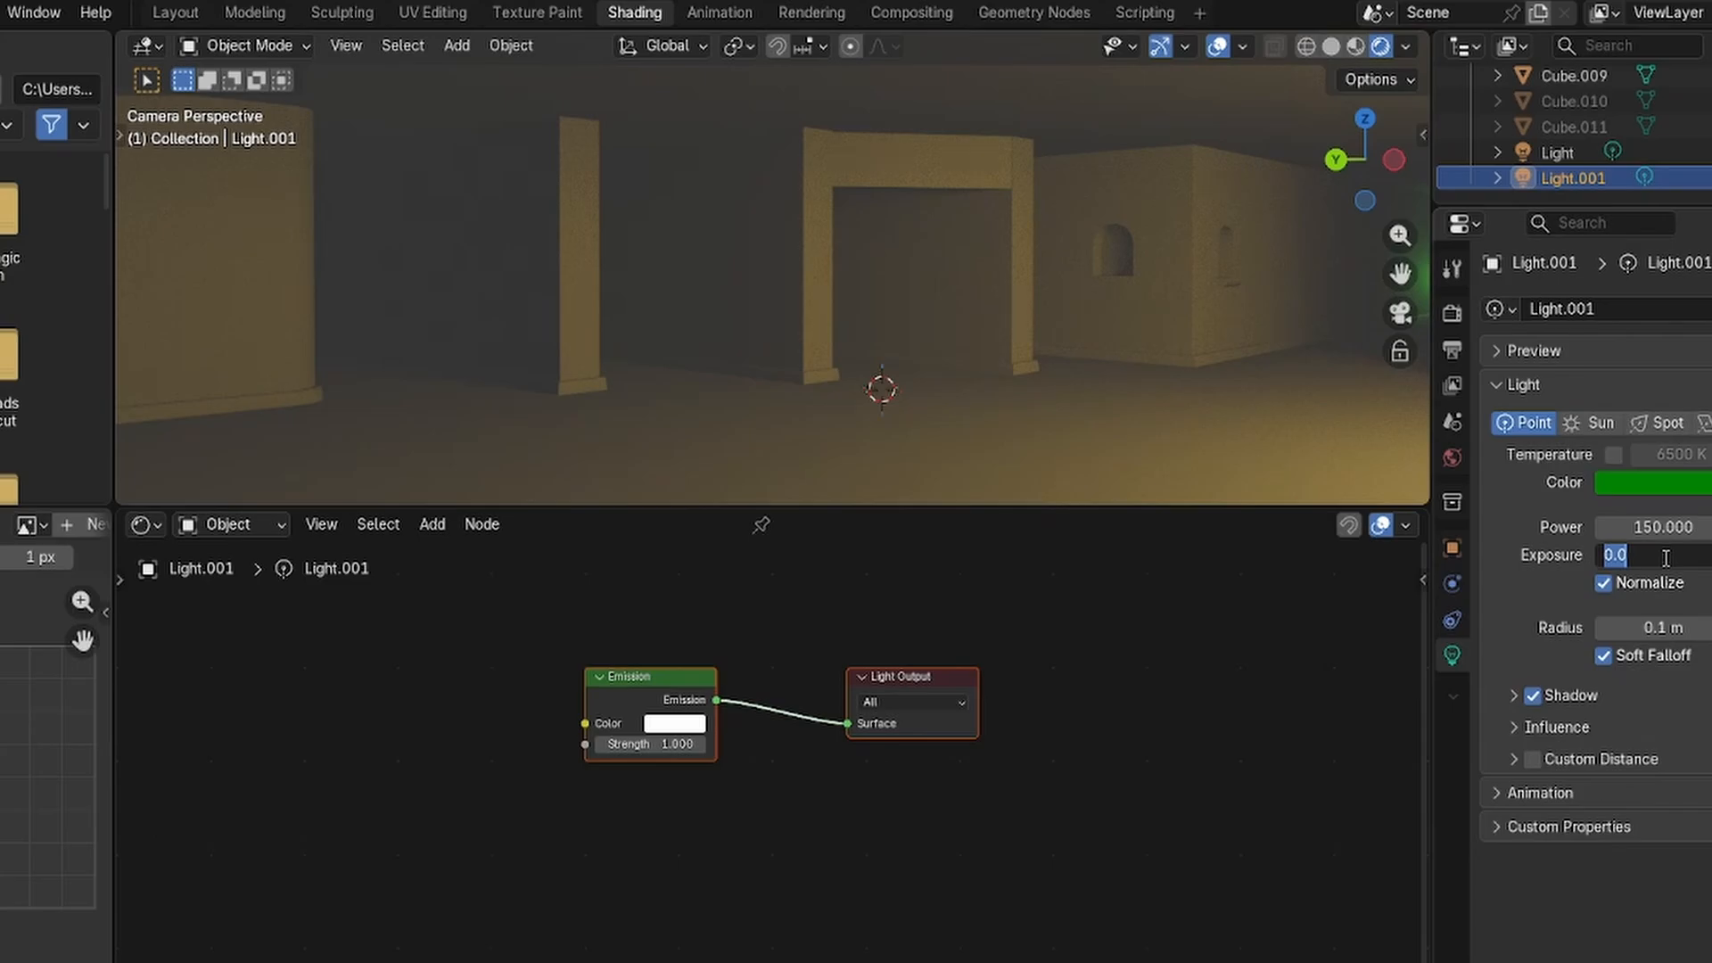
text(50)
key(Return)
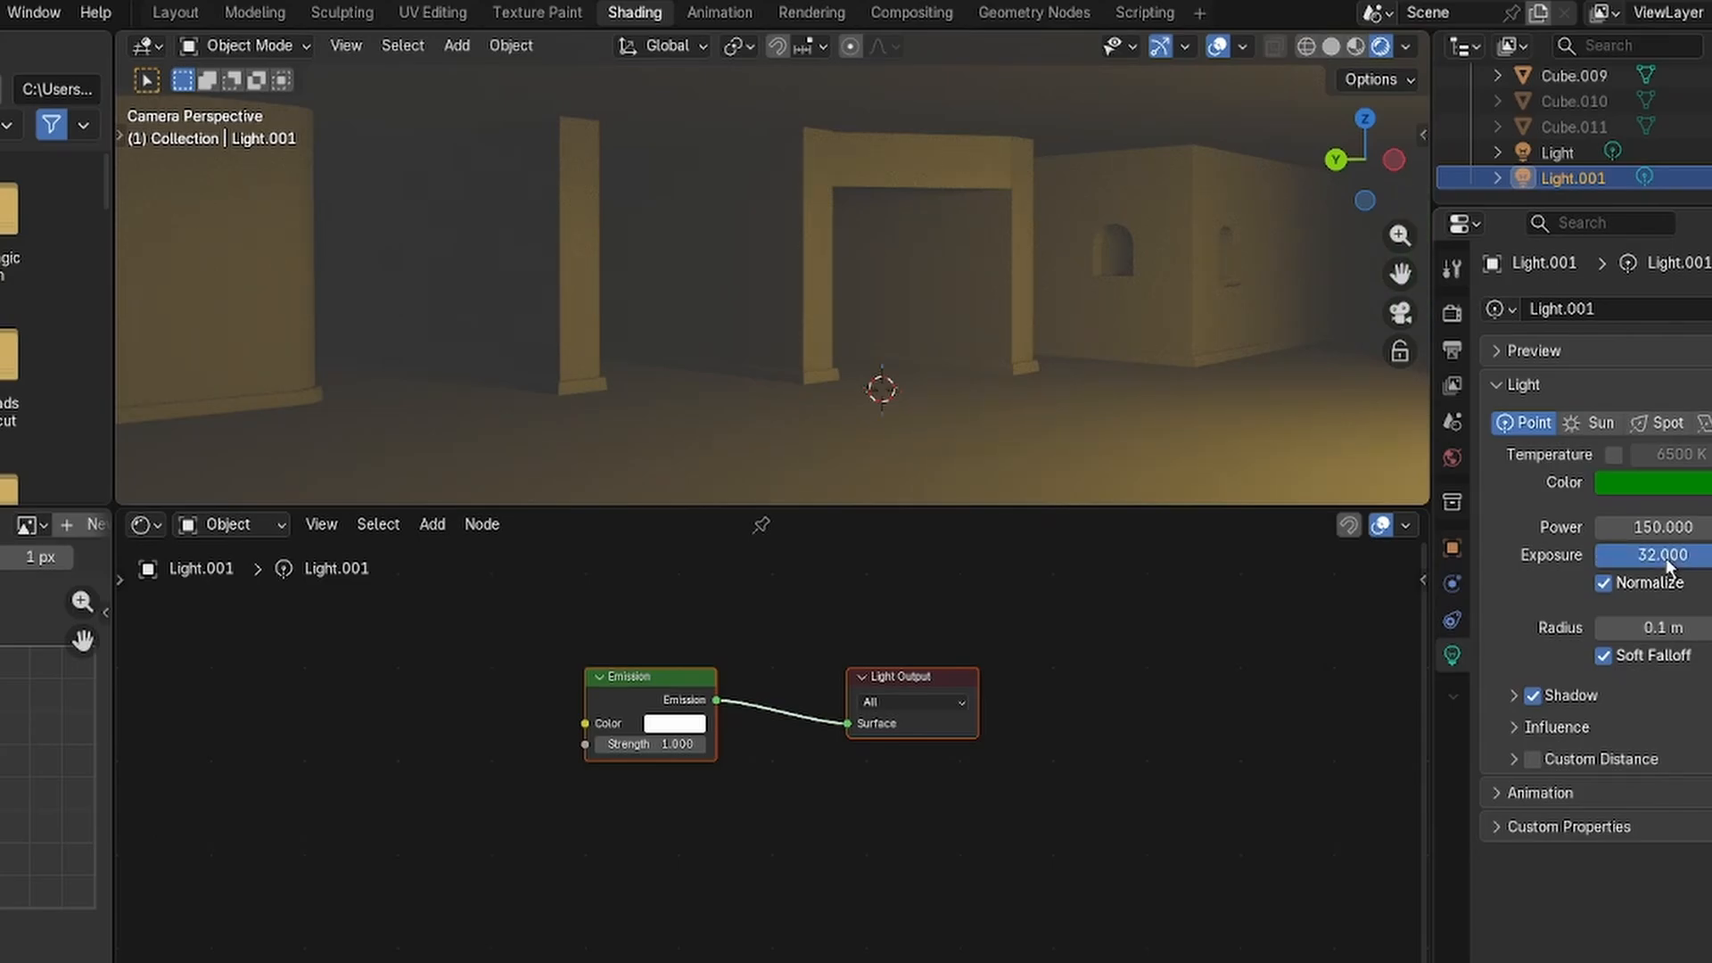
click(1666, 556)
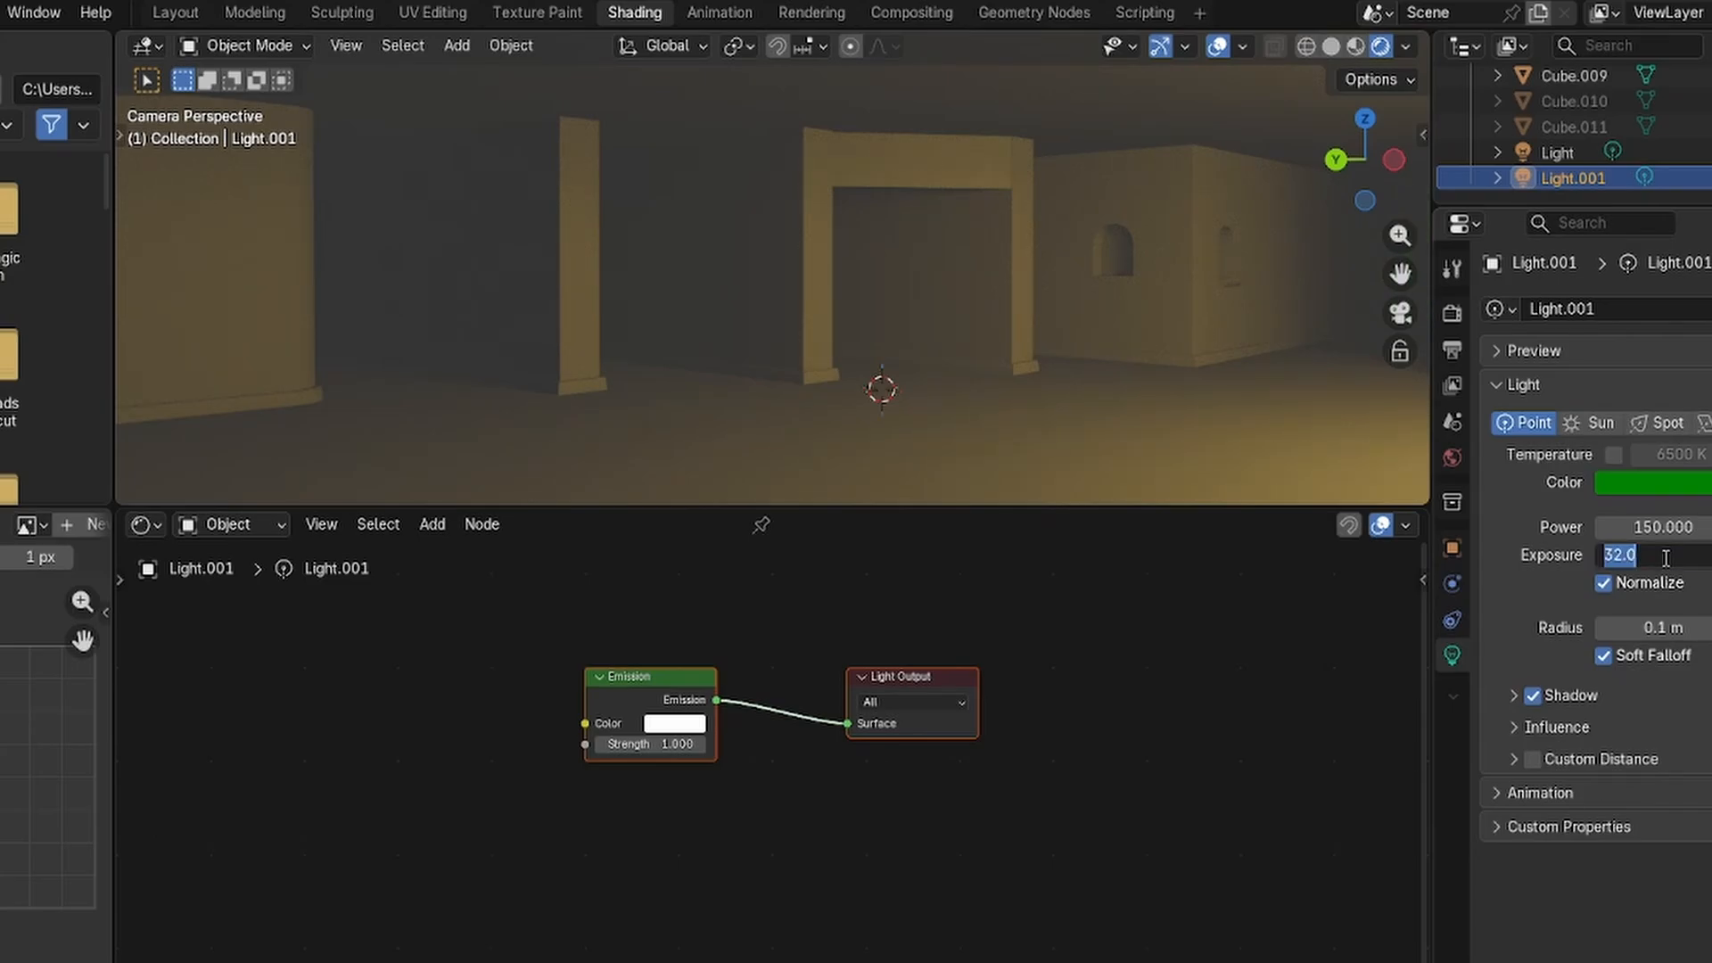
text(0)
key(Return)
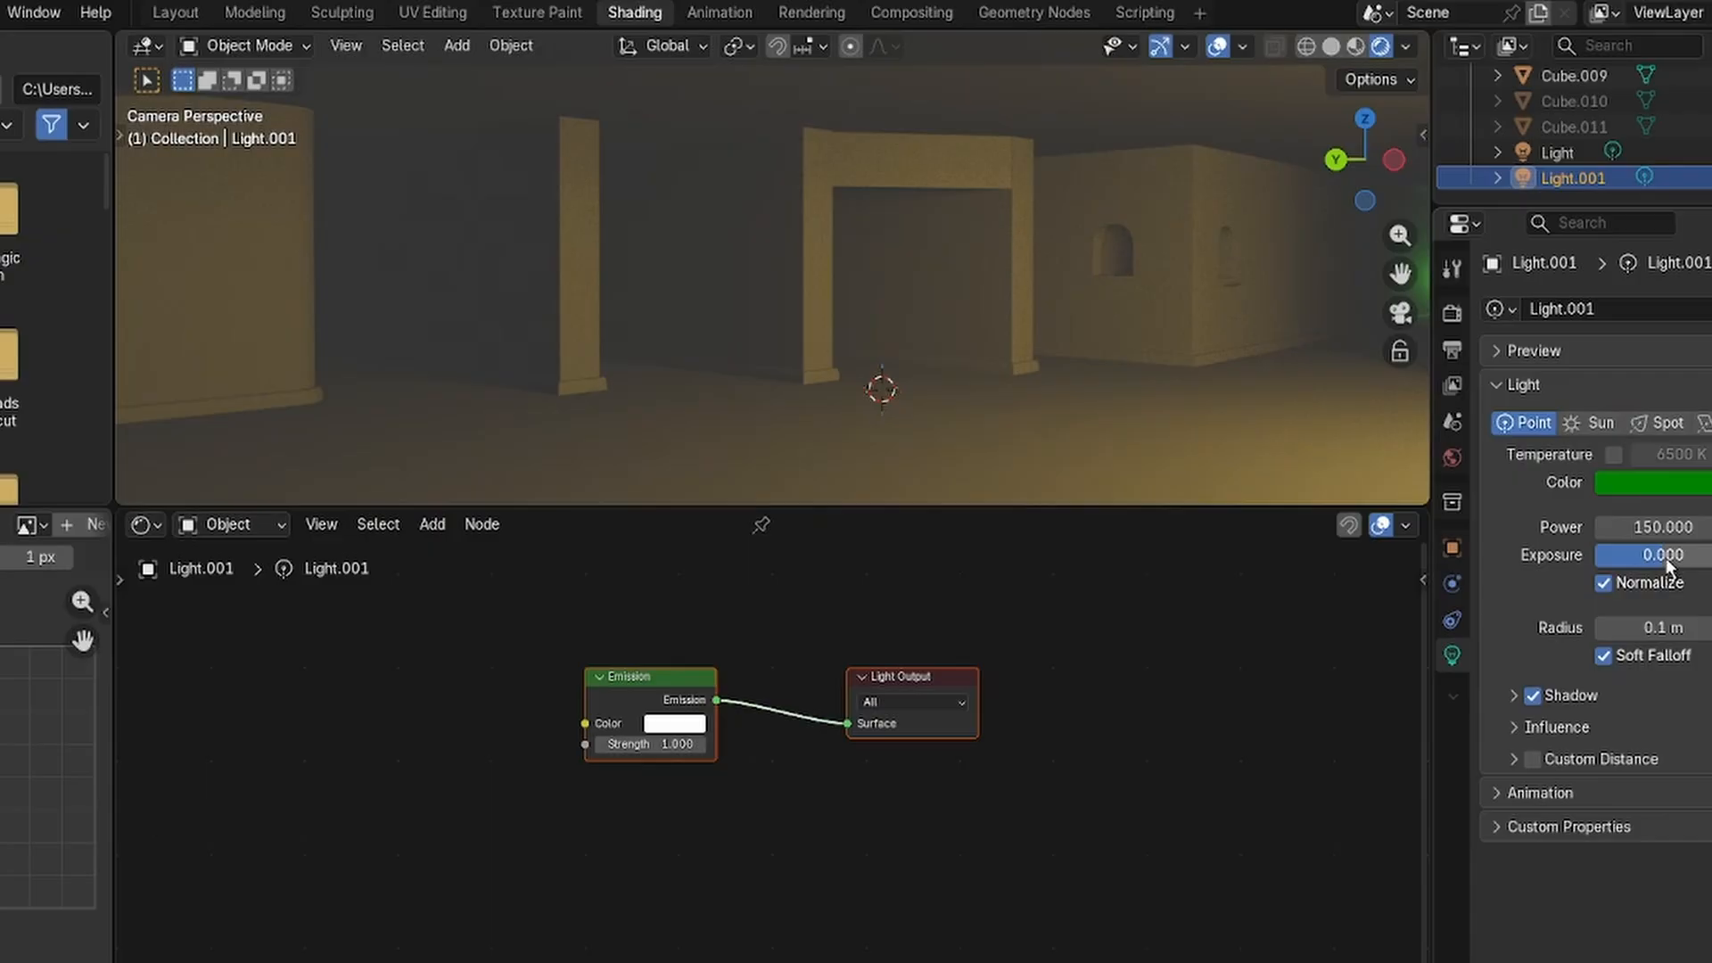
Try radii of 100, 10, 5 and 2 m on Light.001 to compare the green glow.
click(1662, 627)
text(100)
key(Return)
click(1661, 627)
text(10)
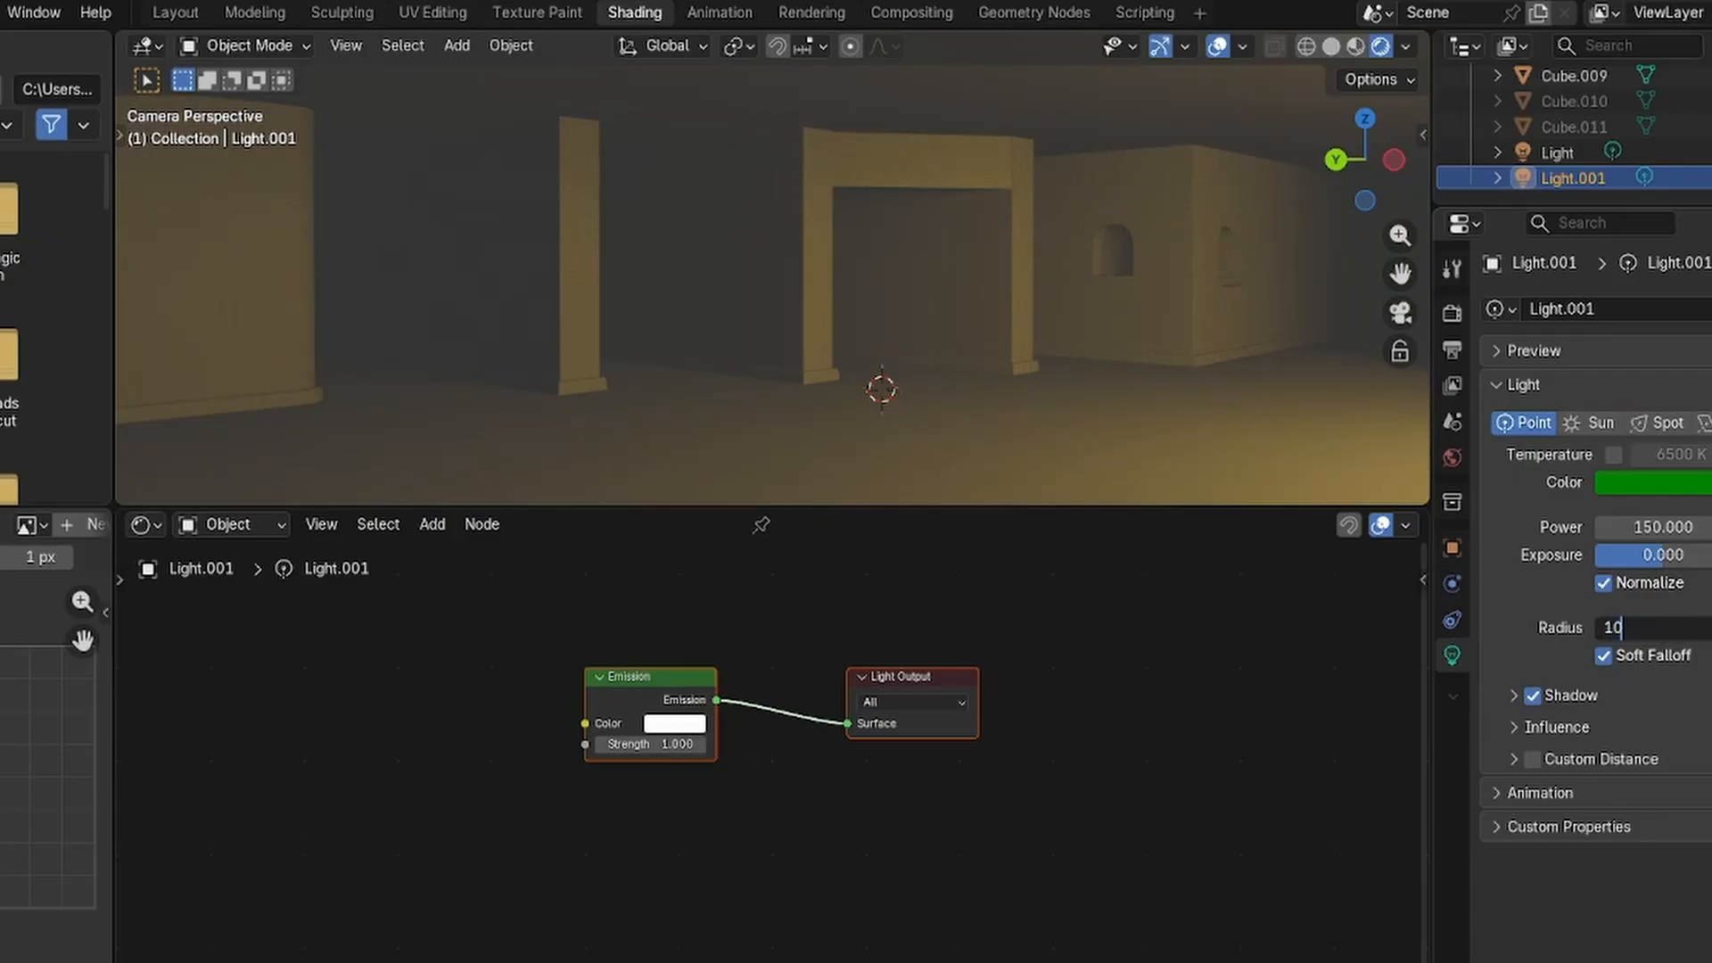
key(Return)
click(1668, 628)
text(5)
key(Return)
click(1675, 628)
text(2)
key(Return)
Test near-zero radii and a 1 m radius on Light.001, and return the radius to 0.1 m.
click(1675, 628)
text(0.)
key(Return)
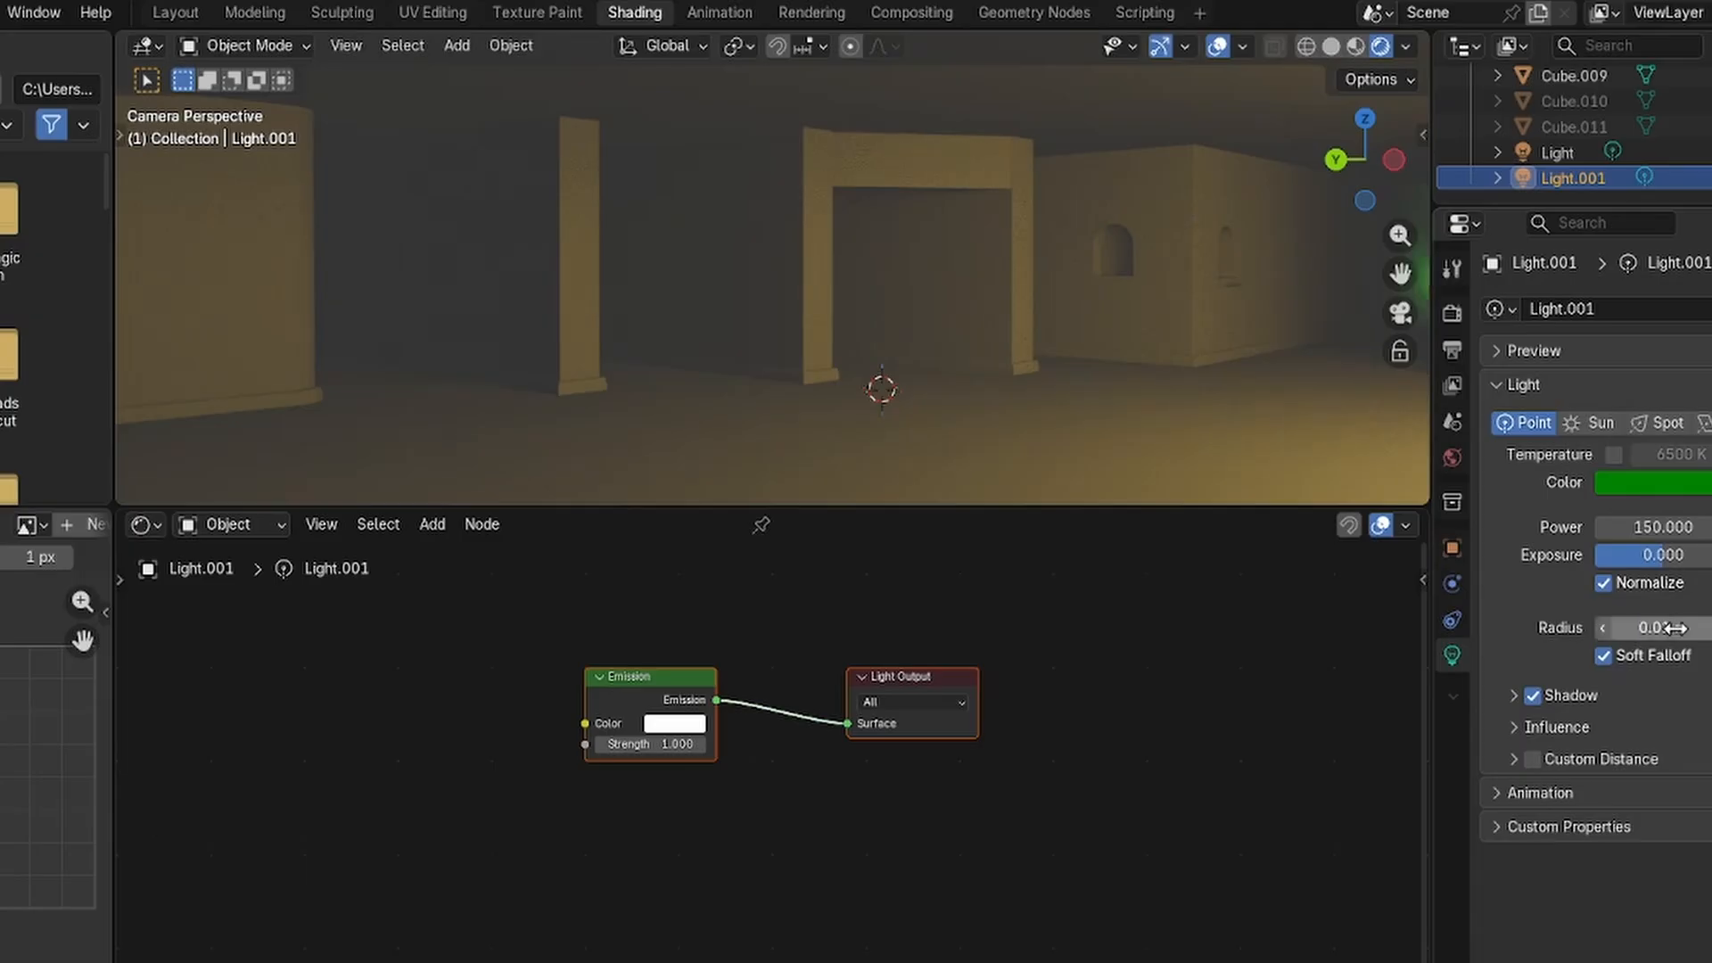
click(1675, 627)
text(0.)
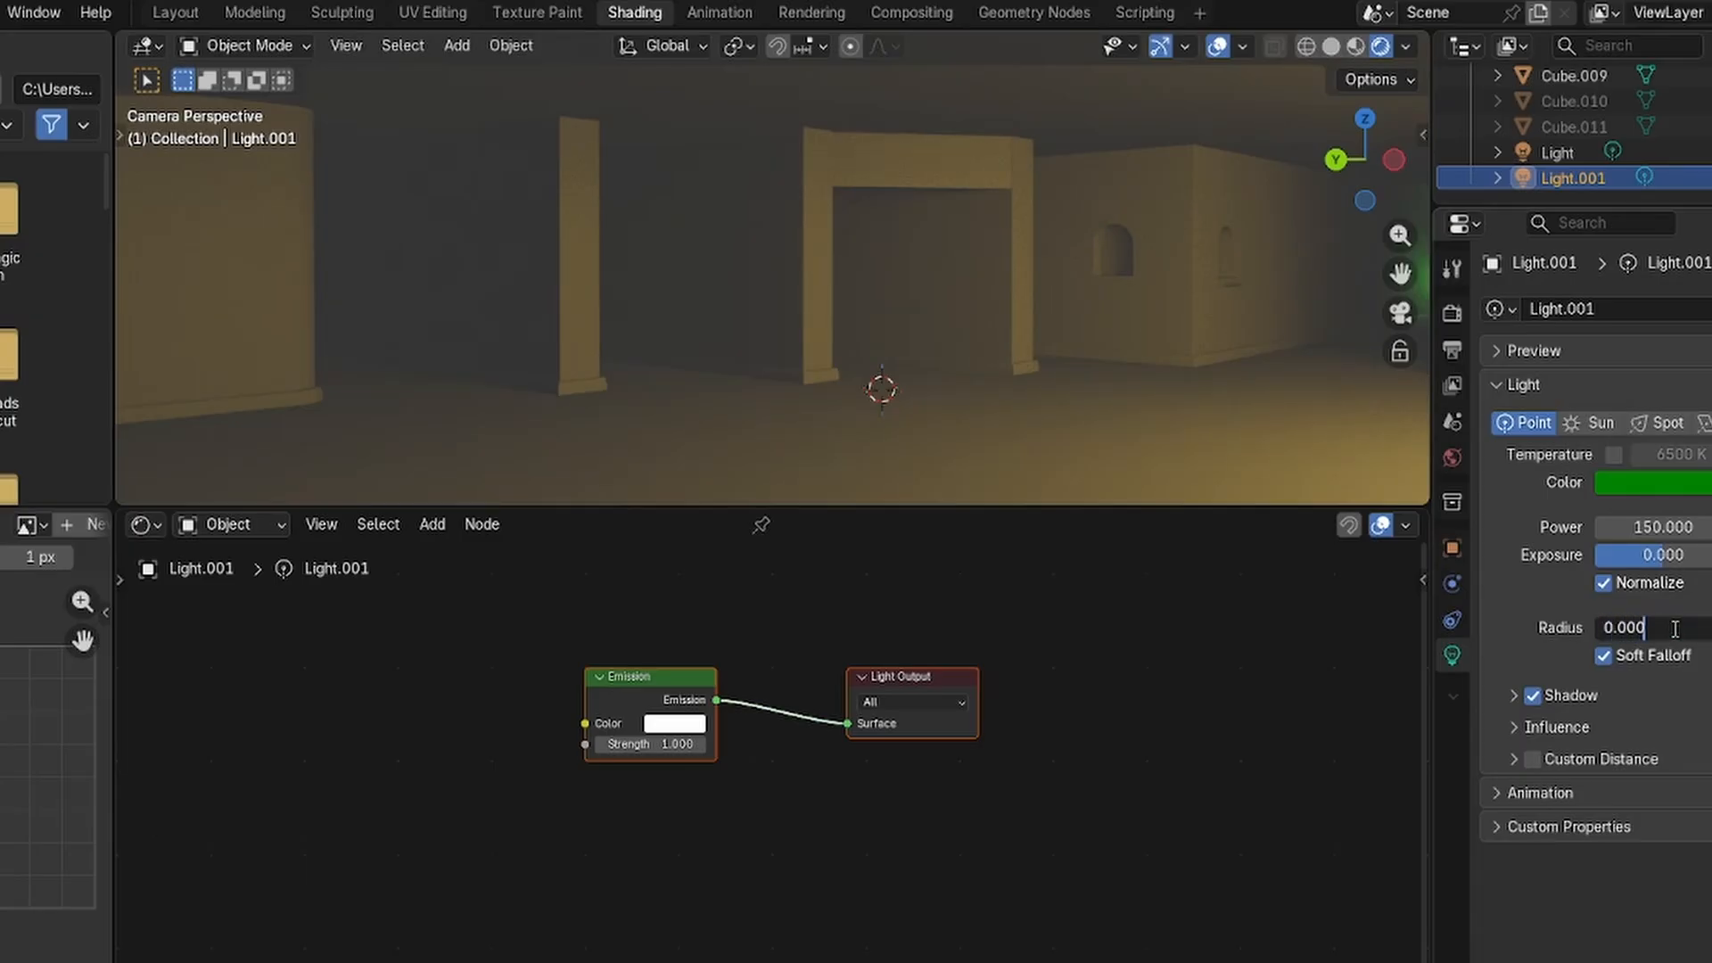
key(Return)
click(1675, 628)
text(1)
key(Return)
click(1675, 628)
text(0.1)
key(Return)
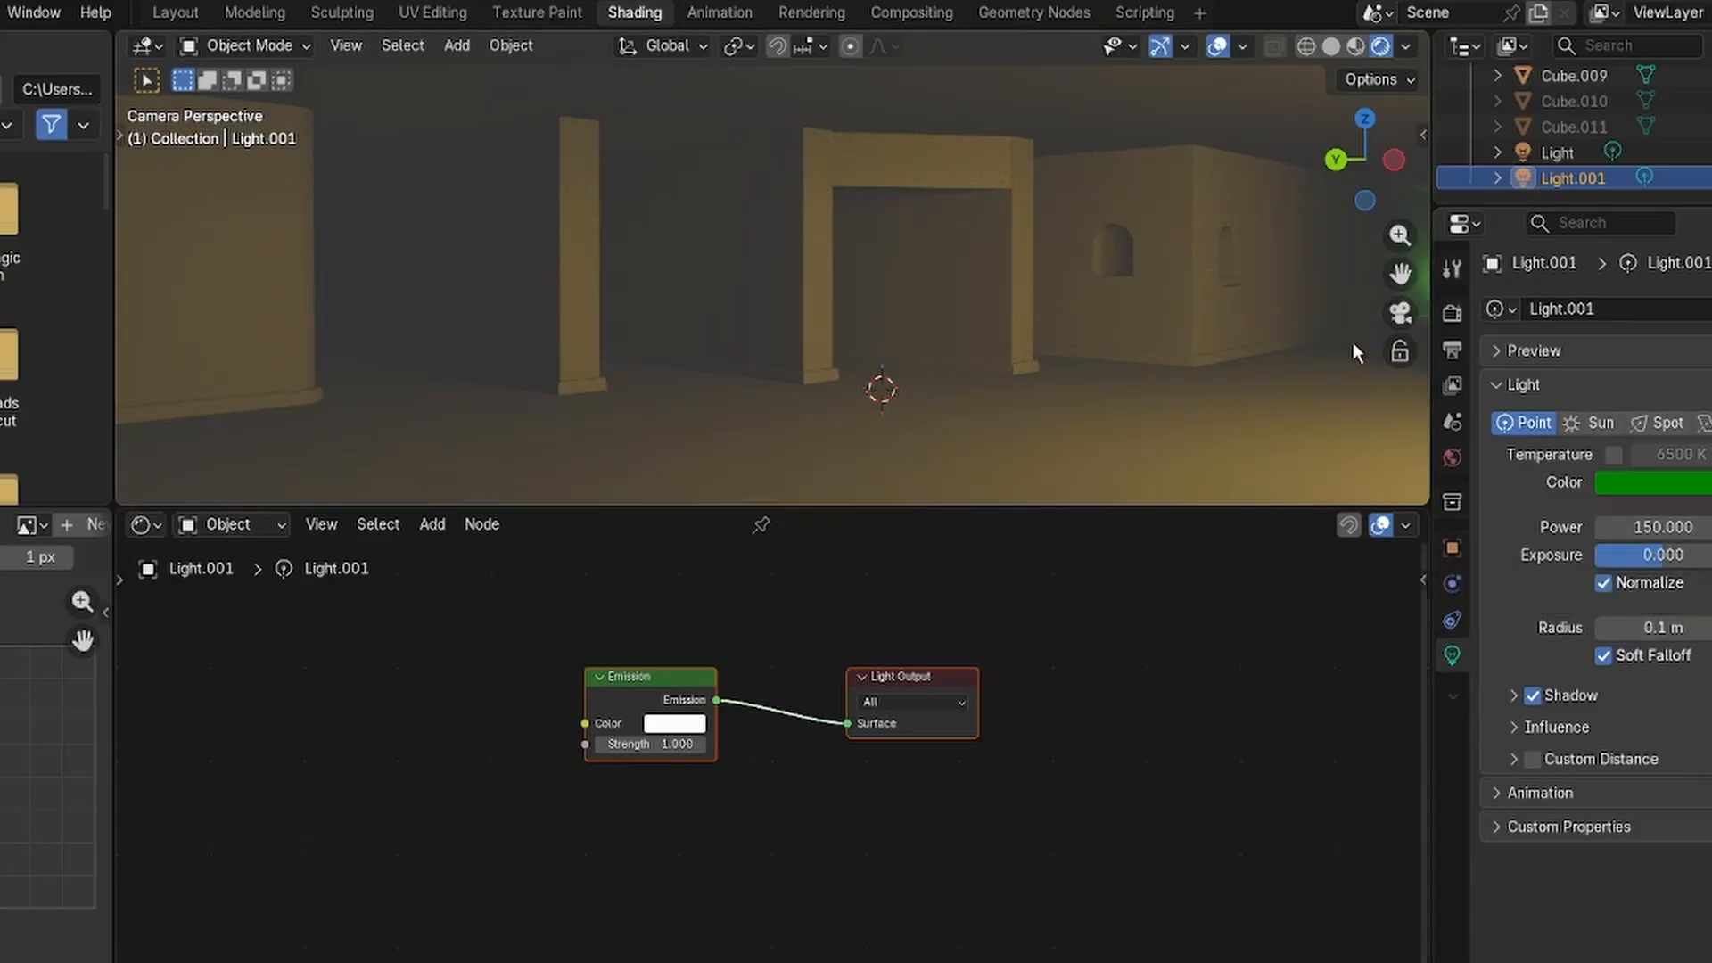
Enlarge Light.001's radius to 1 m directly in the viewport, outside the camera view.
middle_drag(1196, 300, 1259, 292)
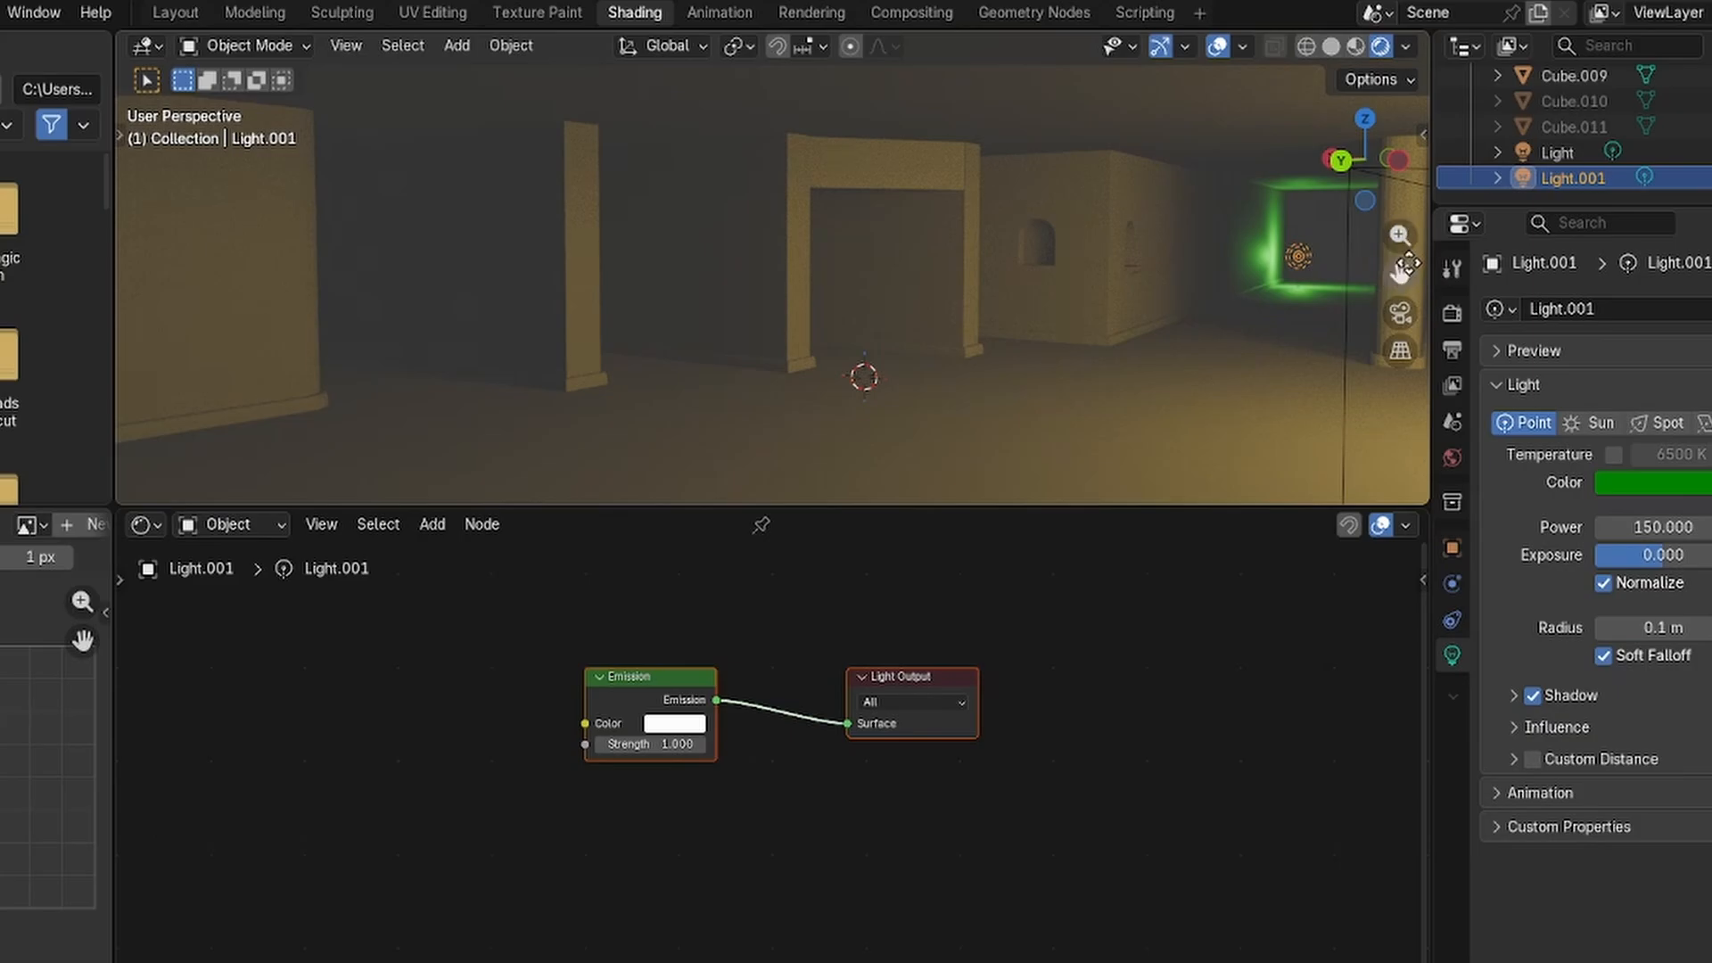
click(1402, 314)
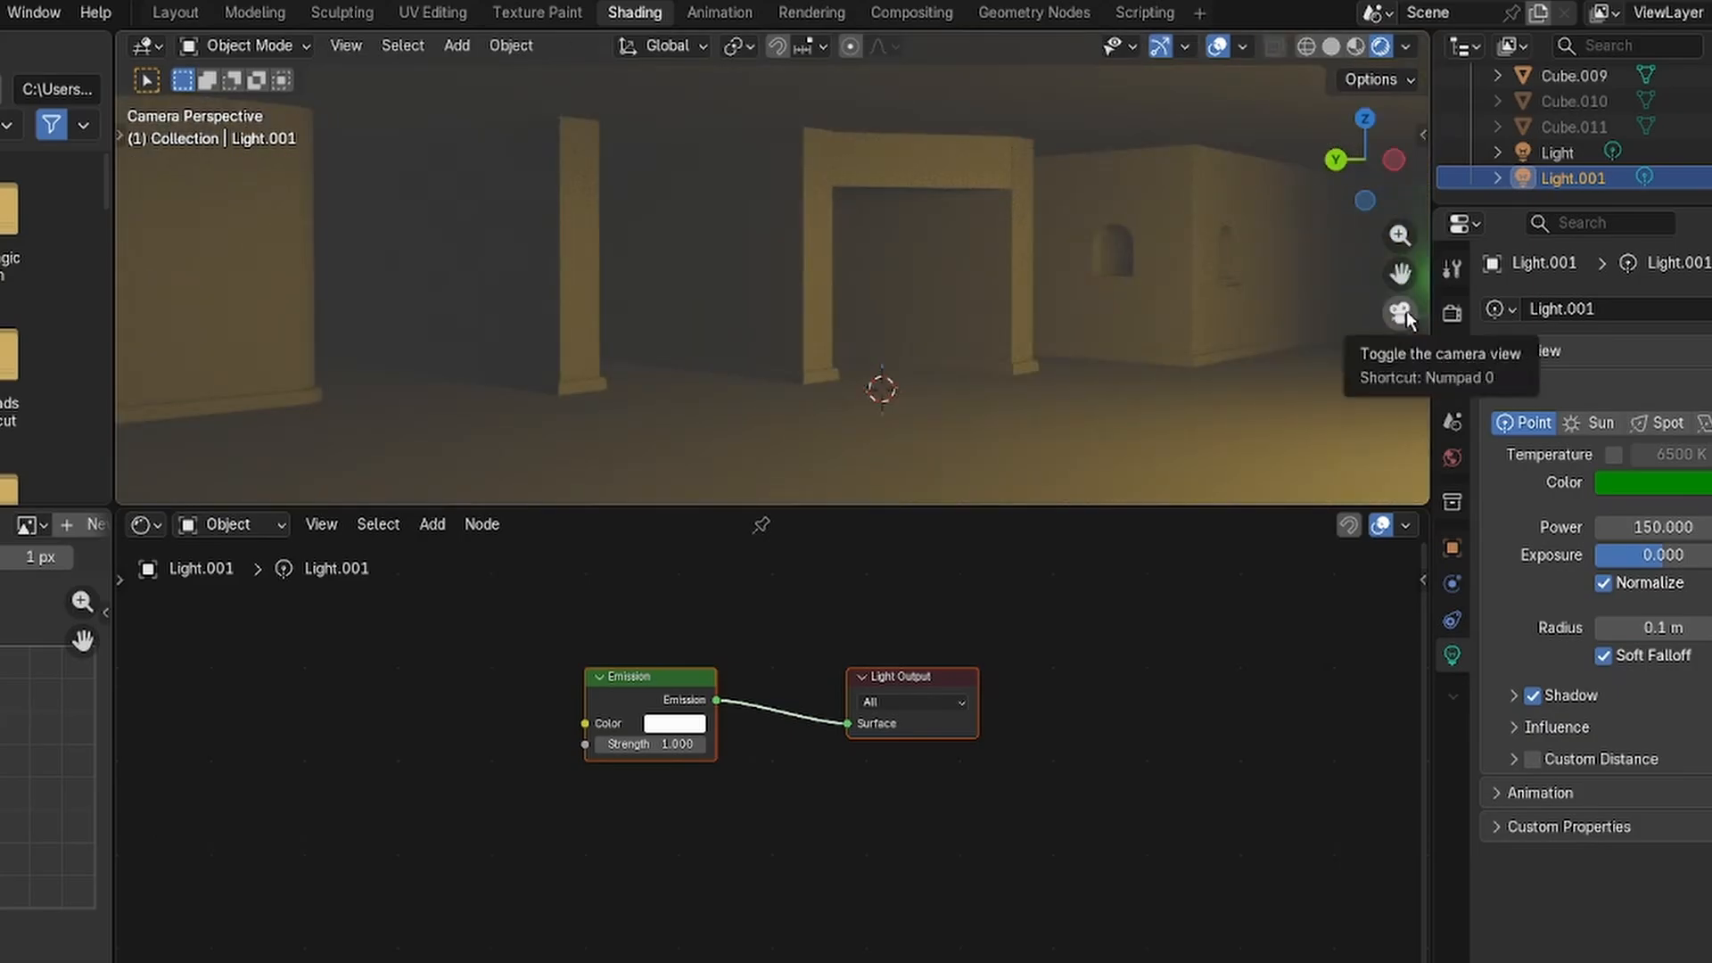
middle_drag(1129, 282, 1167, 250)
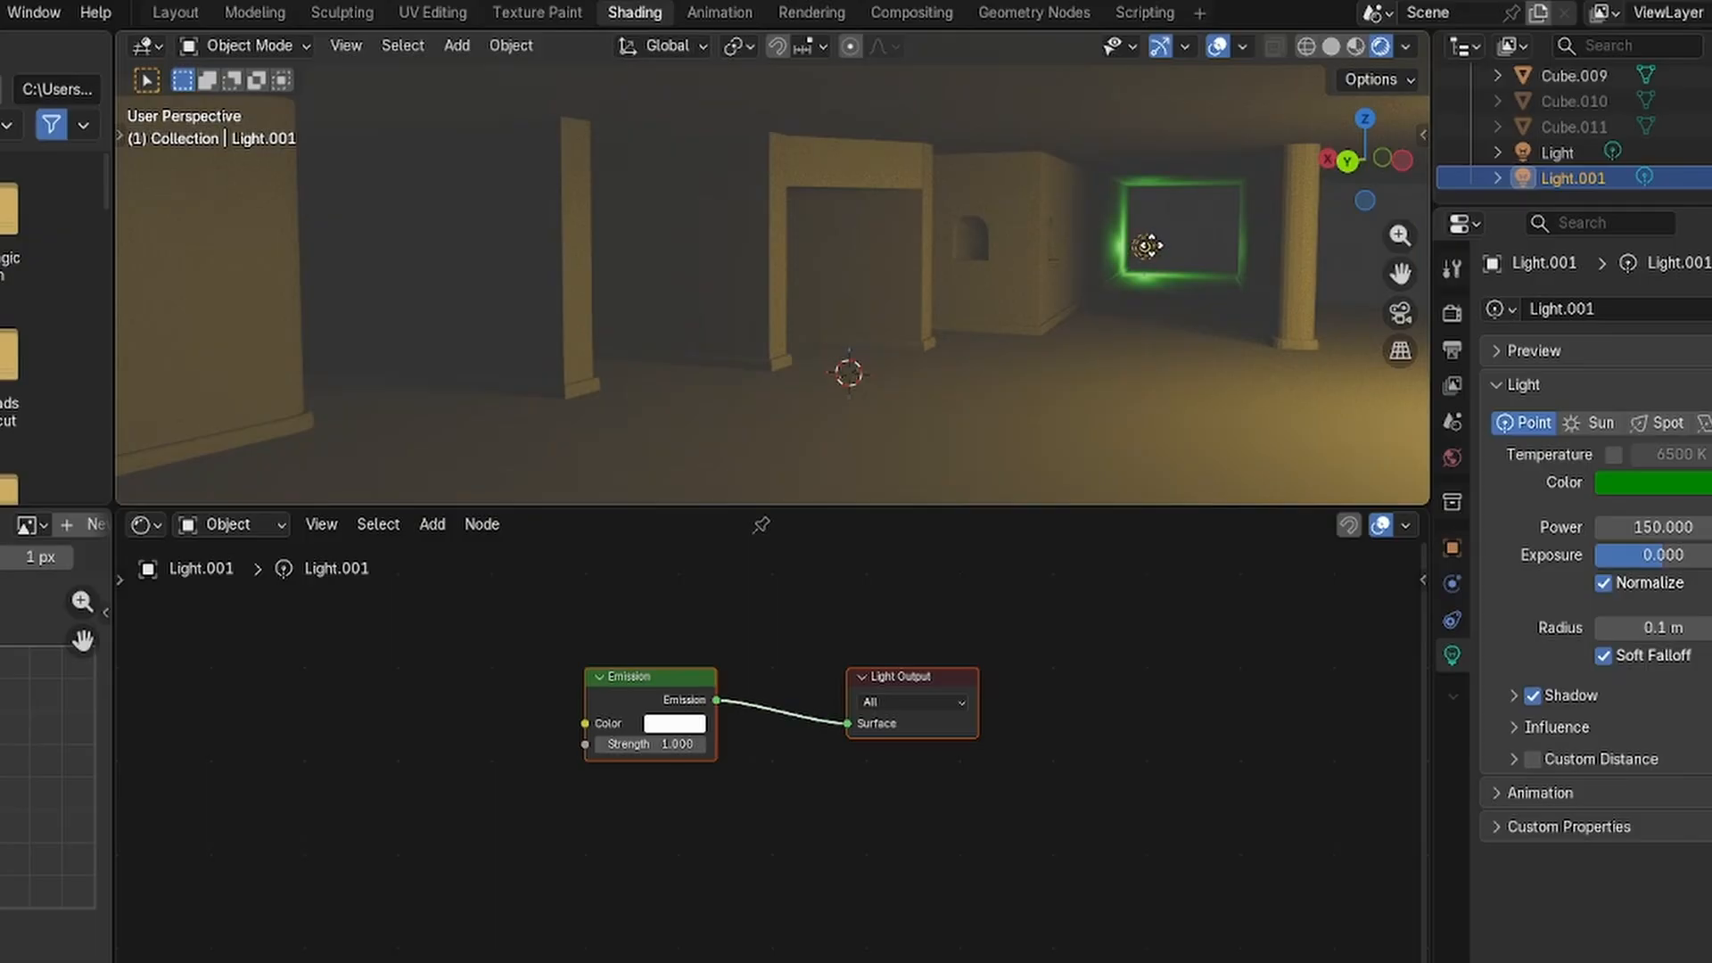
drag(1148, 246, 1185, 259)
Move Light.001 about 0.7 m in negative global X and raise it along Z to centre it in the corridor opening.
key(g)
key(x)
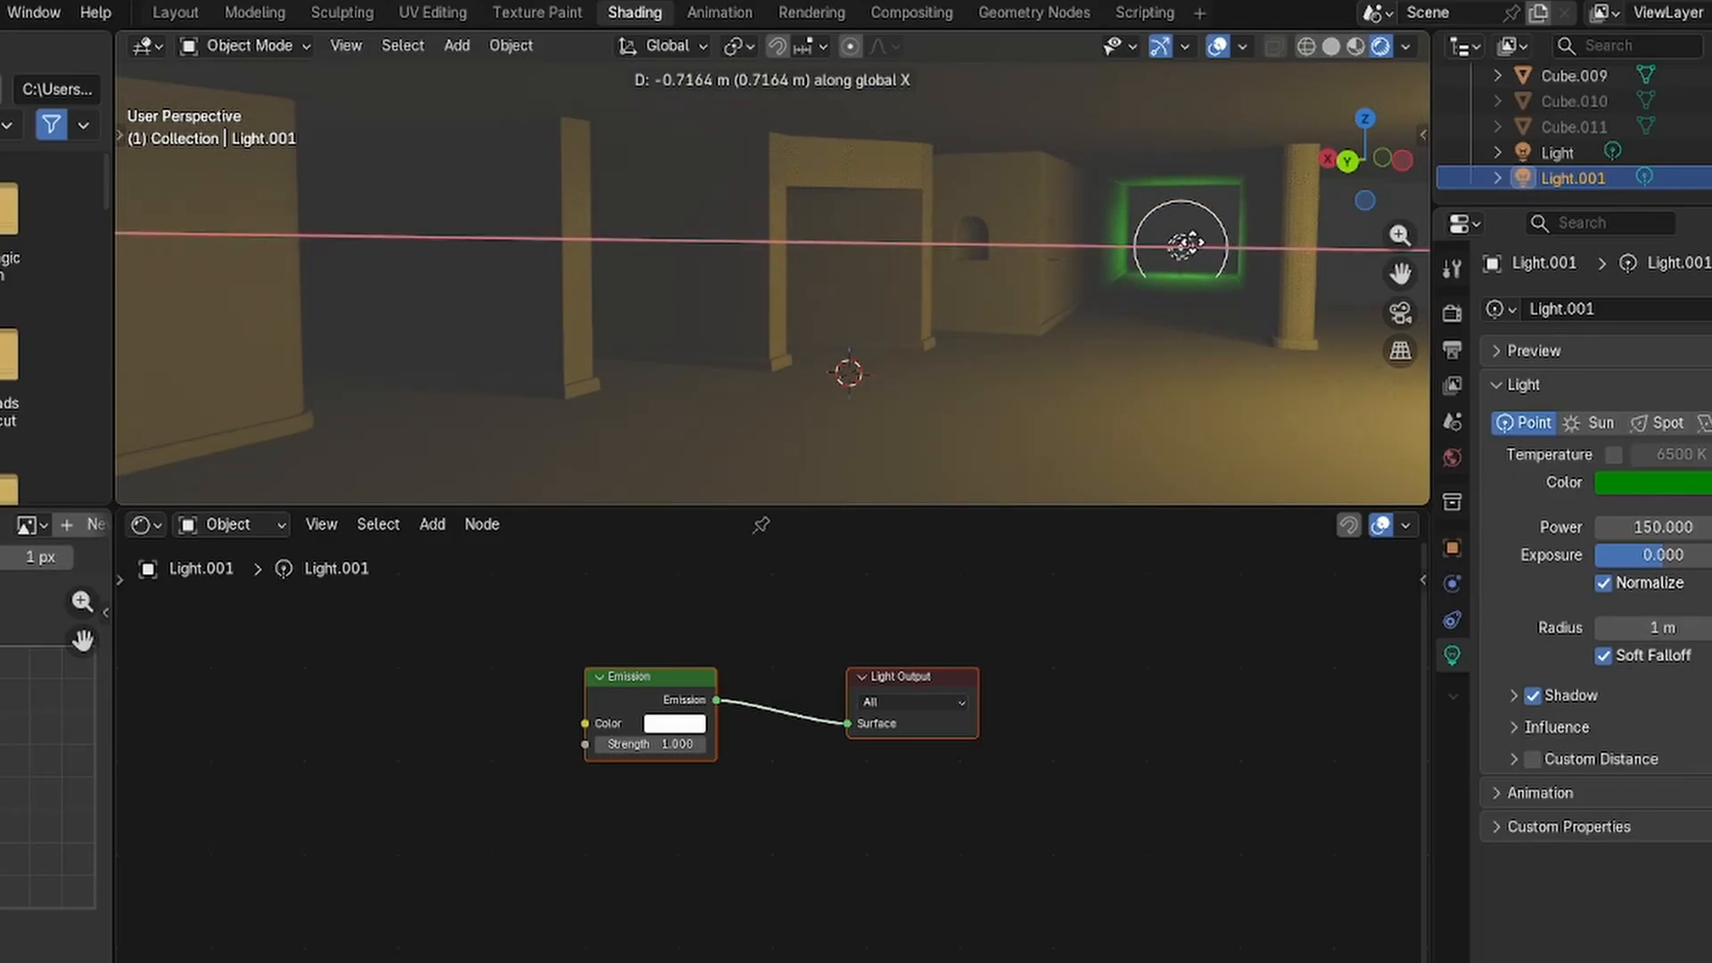
click(1187, 246)
key(g)
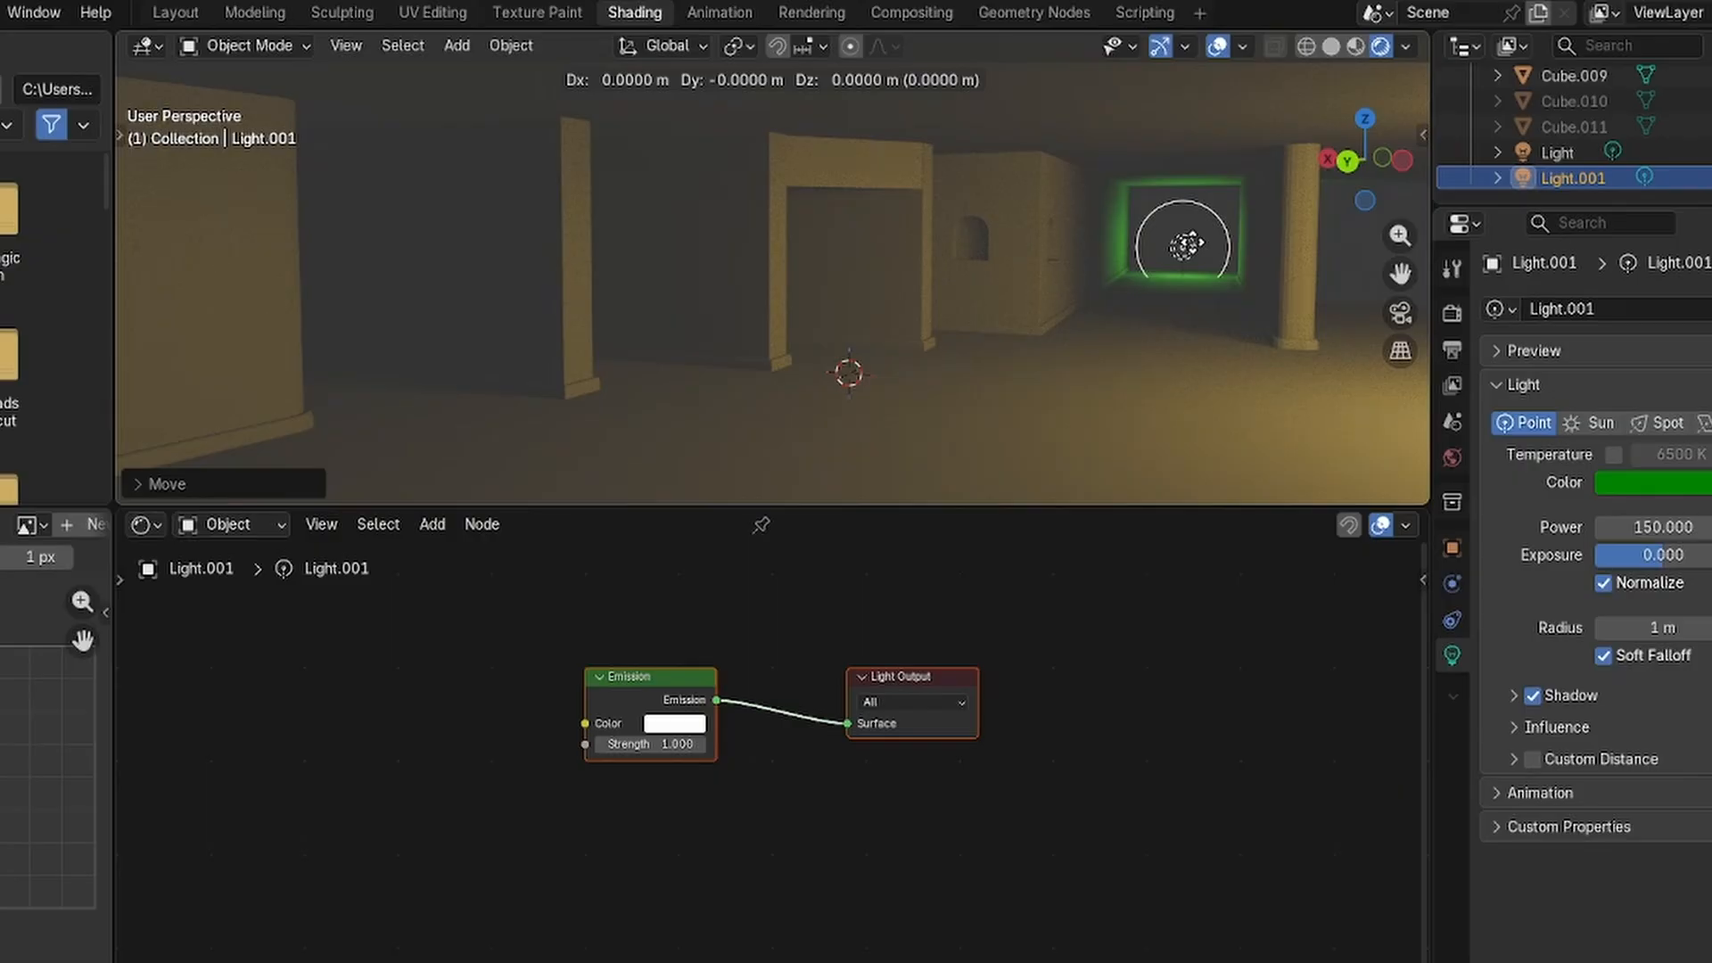
key(z)
click(1195, 222)
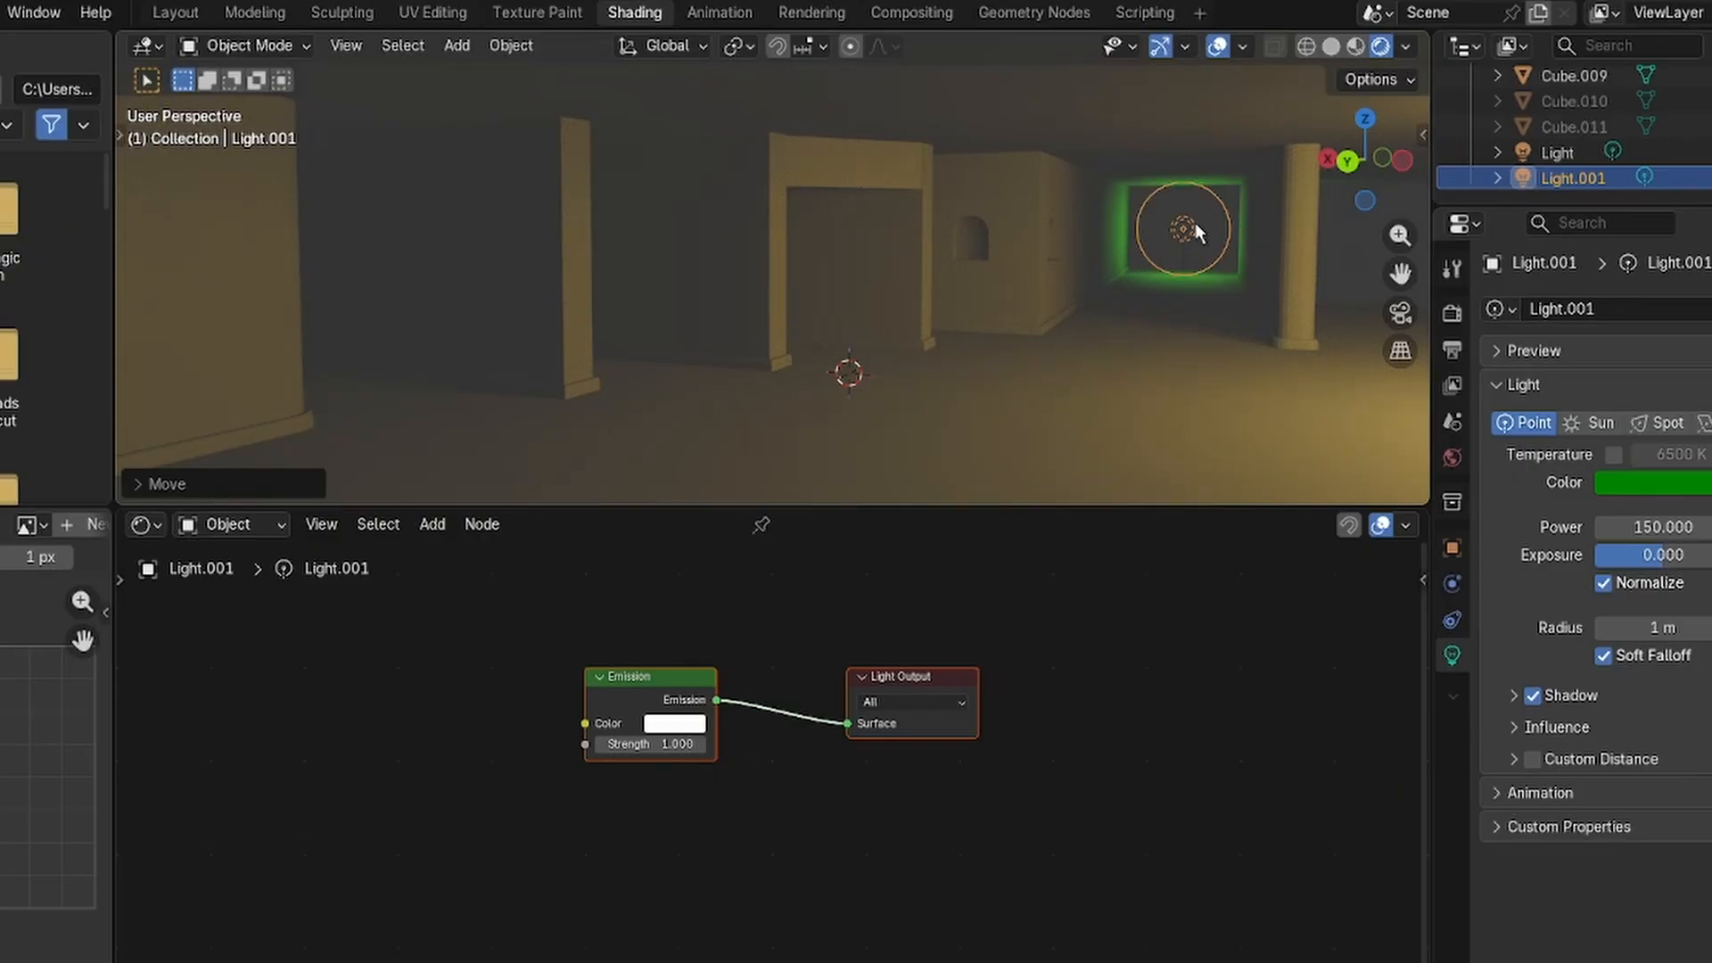
Bring Light.001 forward along global Y toward the corridor entrance and check the green glow through the camera.
key(g)
key(y)
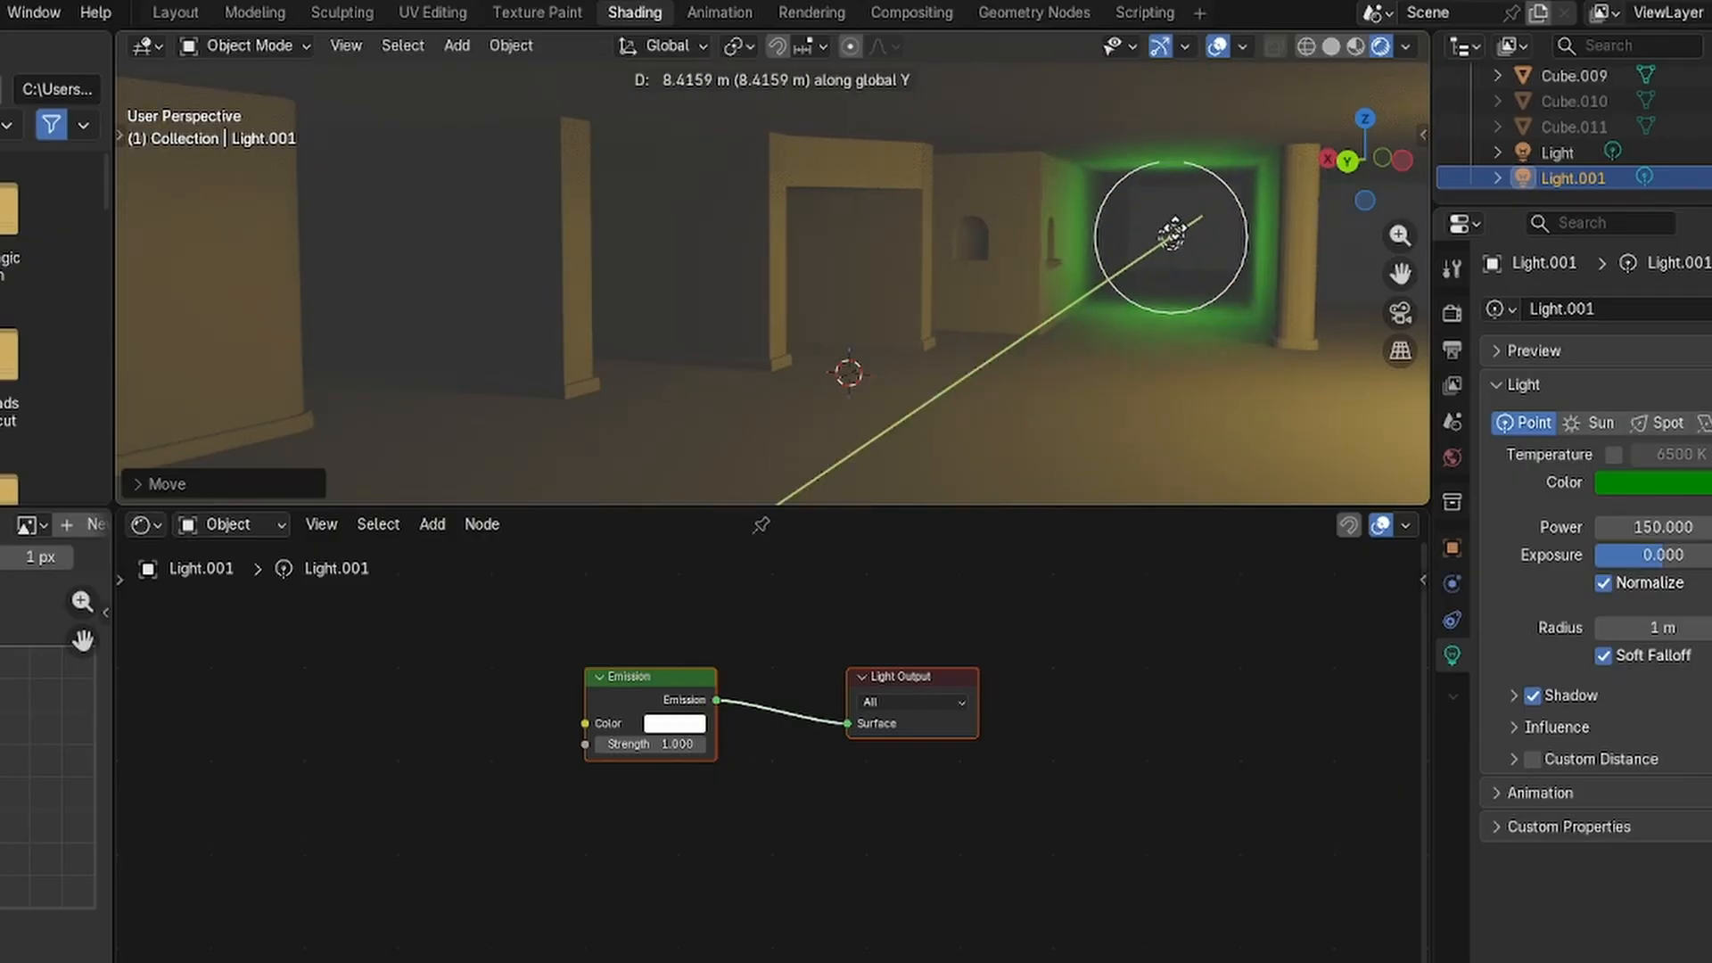
click(1177, 228)
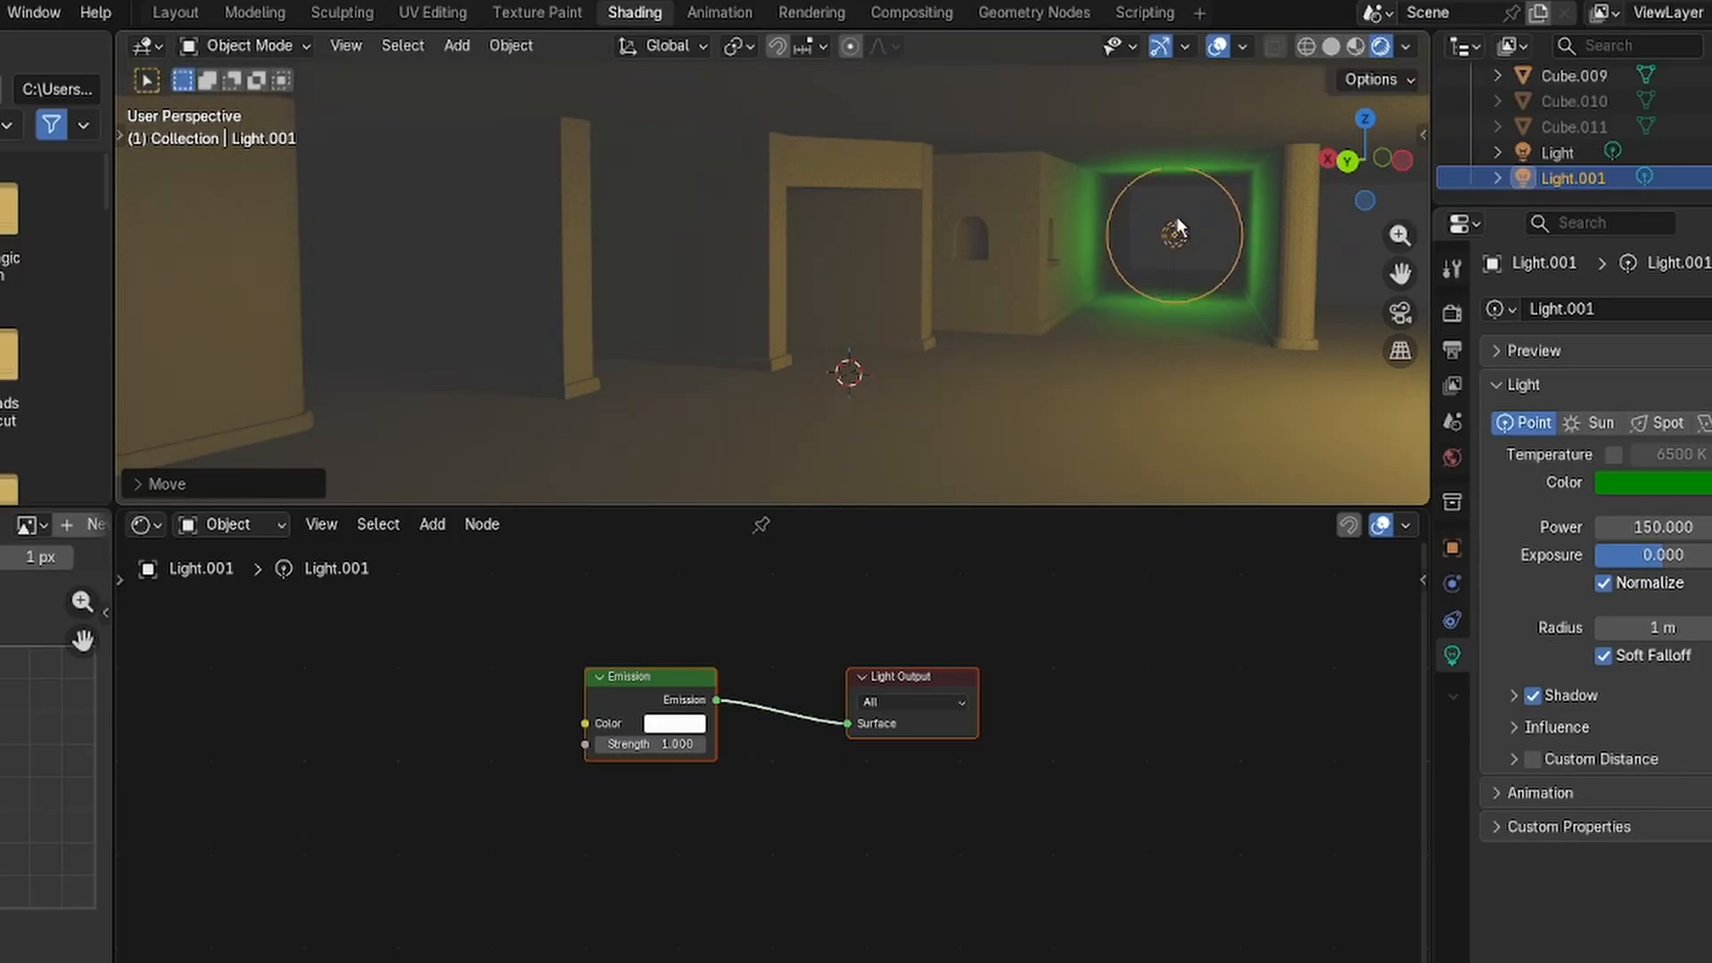
click(1401, 312)
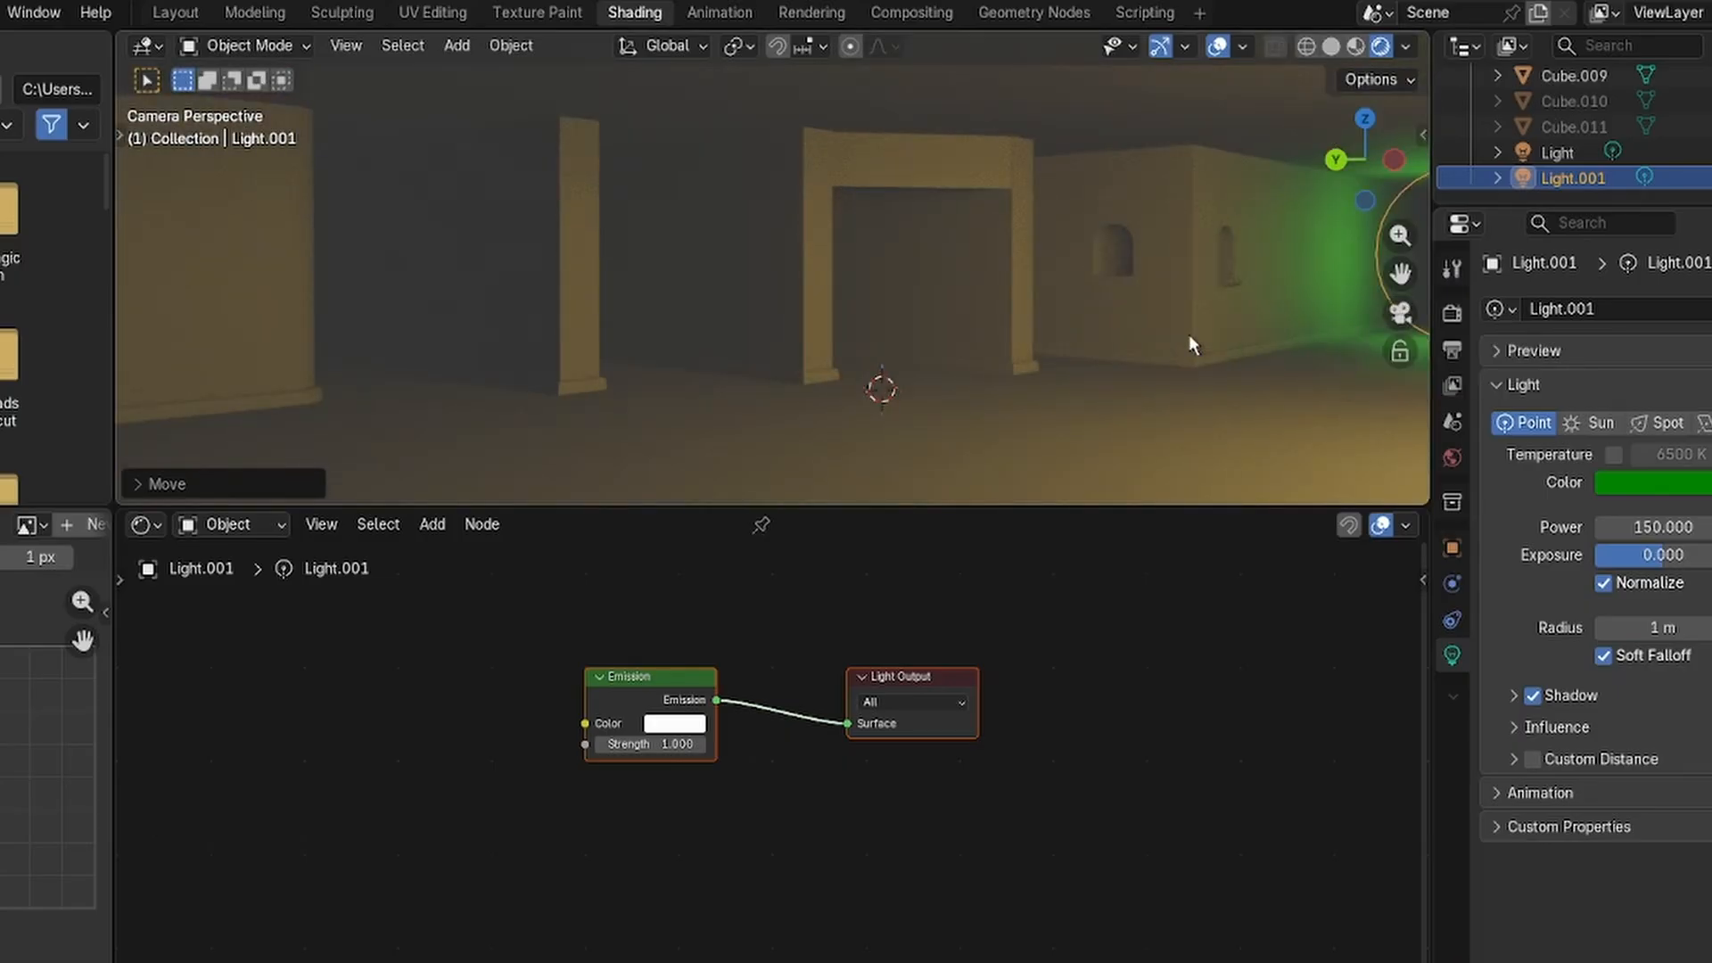
click(1010, 337)
click(1197, 414)
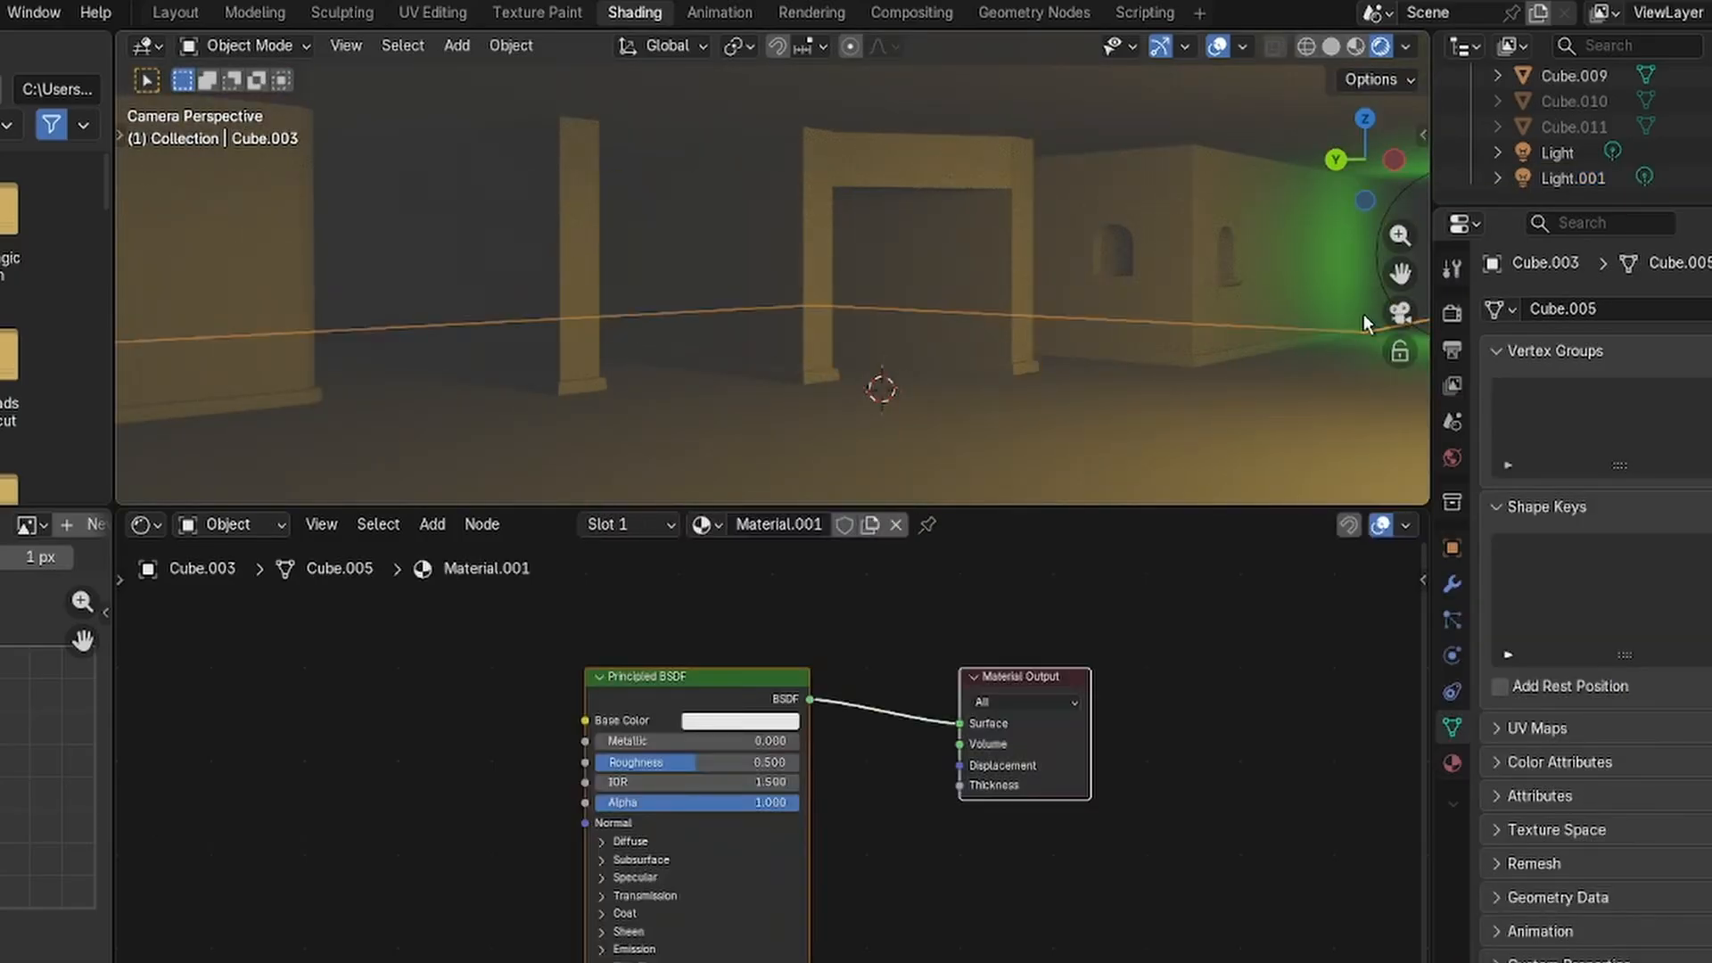
Push Light.001 slightly back into the corridor along global Y and compare the glow in the camera view.
middle_drag(1201, 239, 1236, 226)
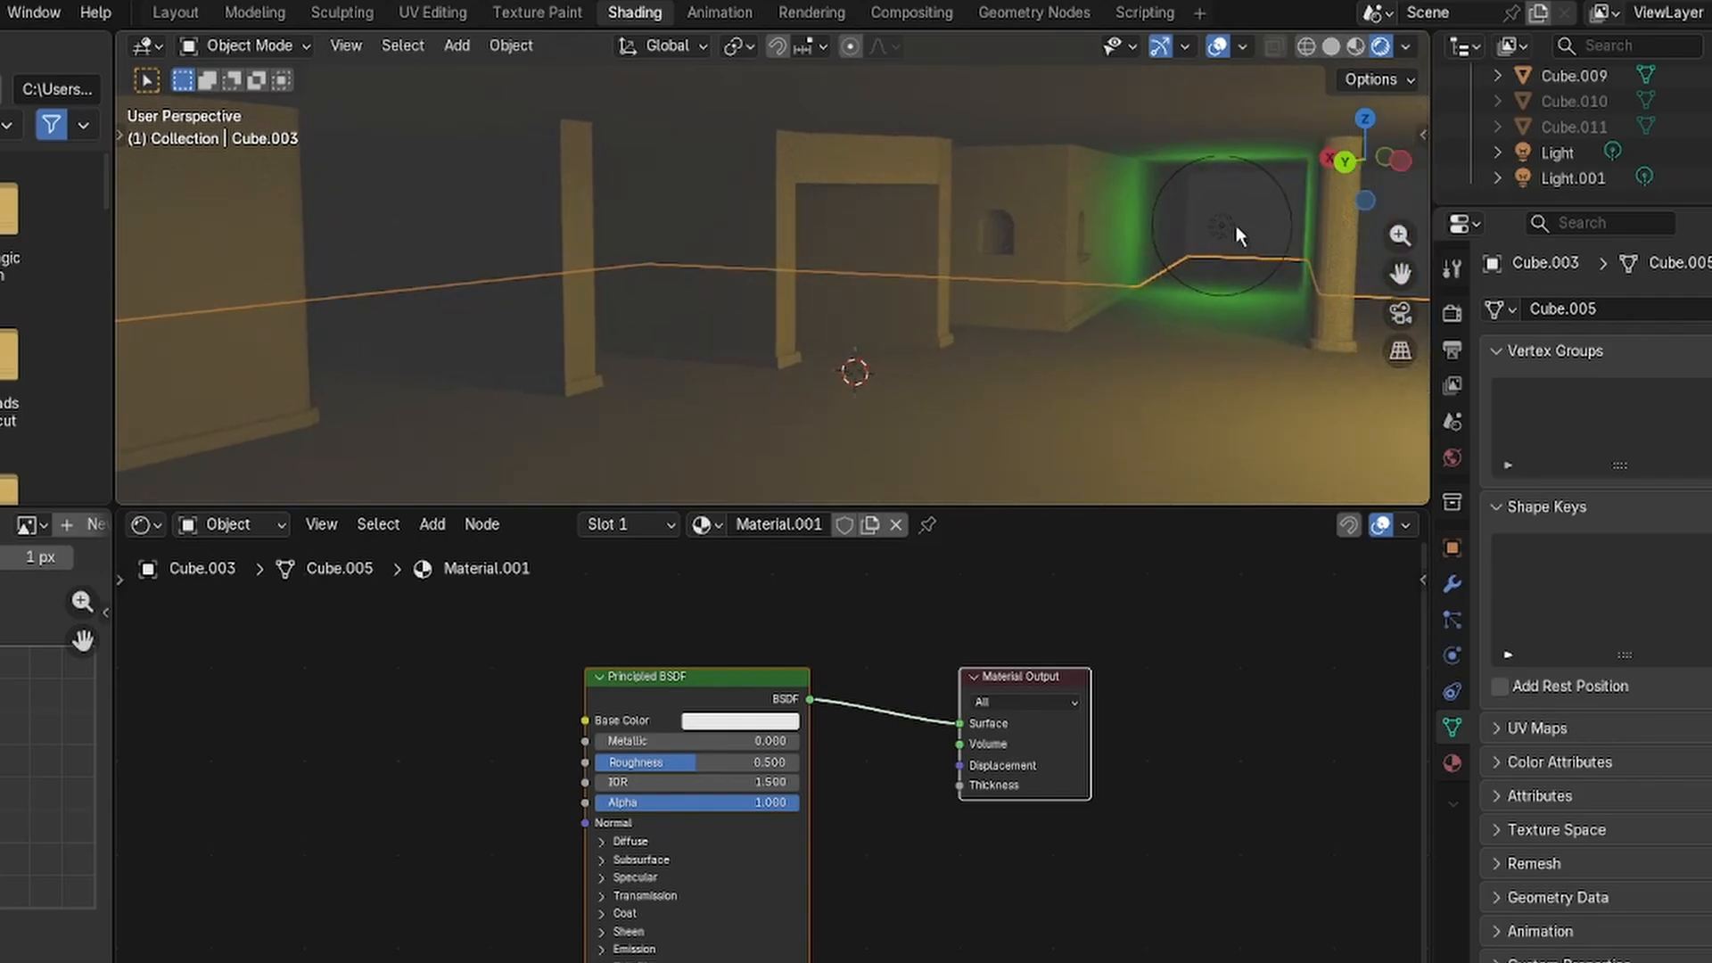
click(1228, 223)
key(g)
key(y)
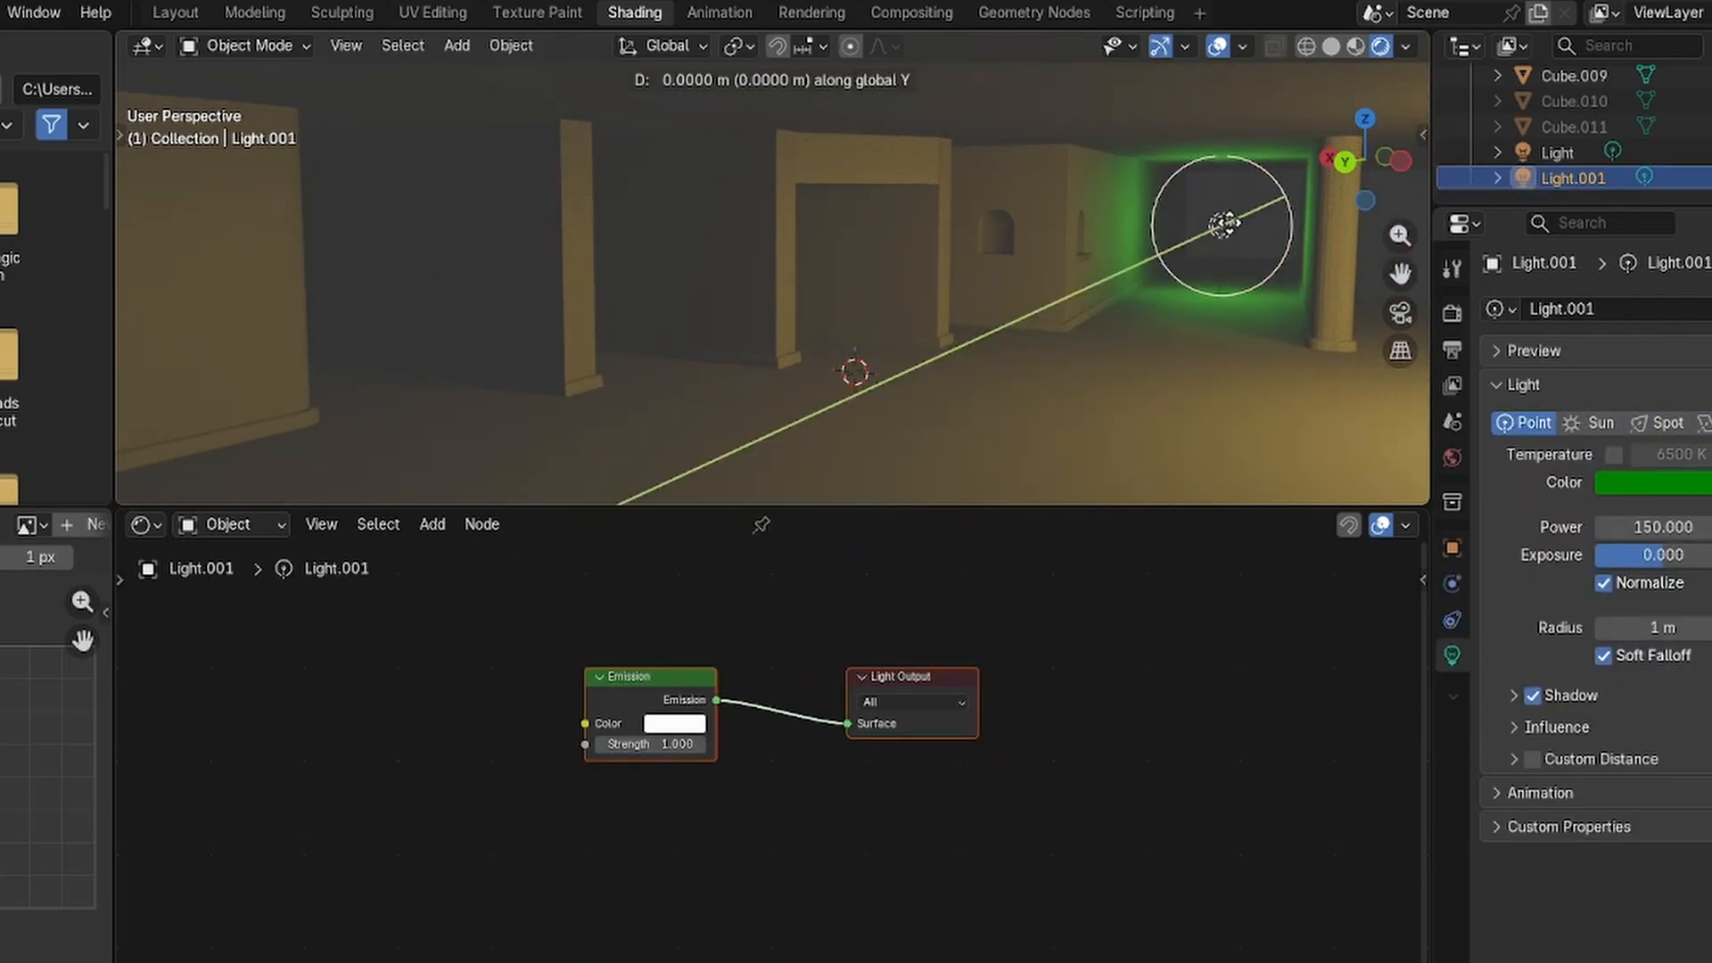
click(1232, 222)
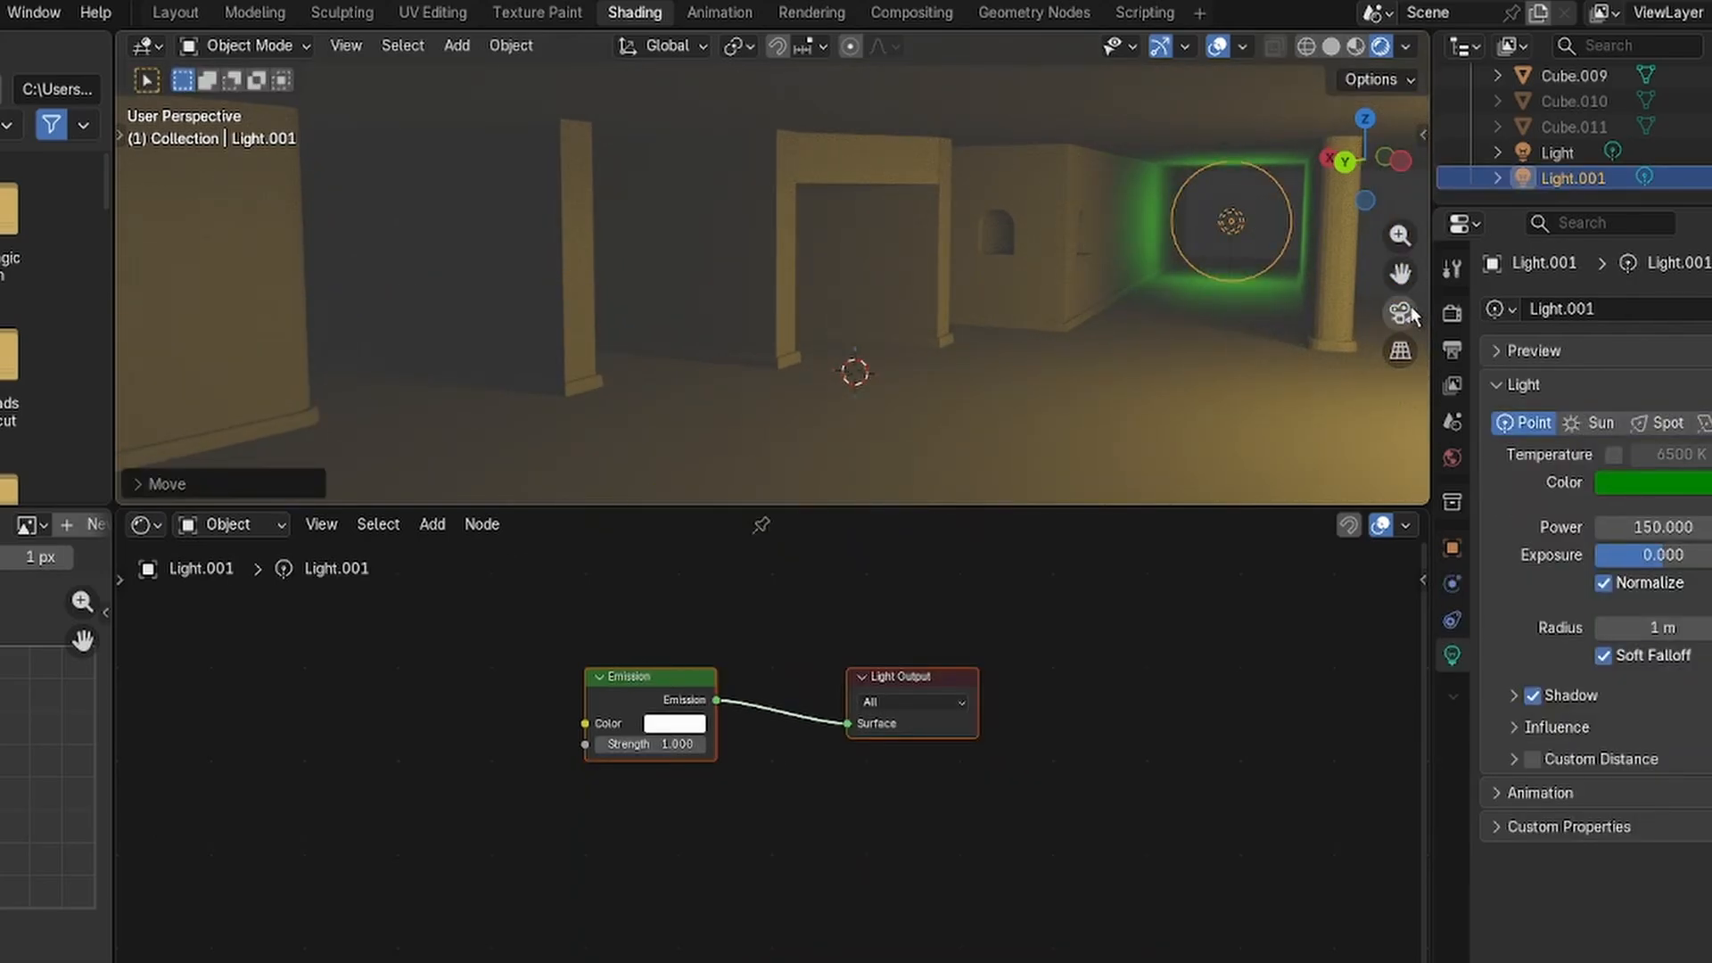
click(1401, 312)
click(1141, 284)
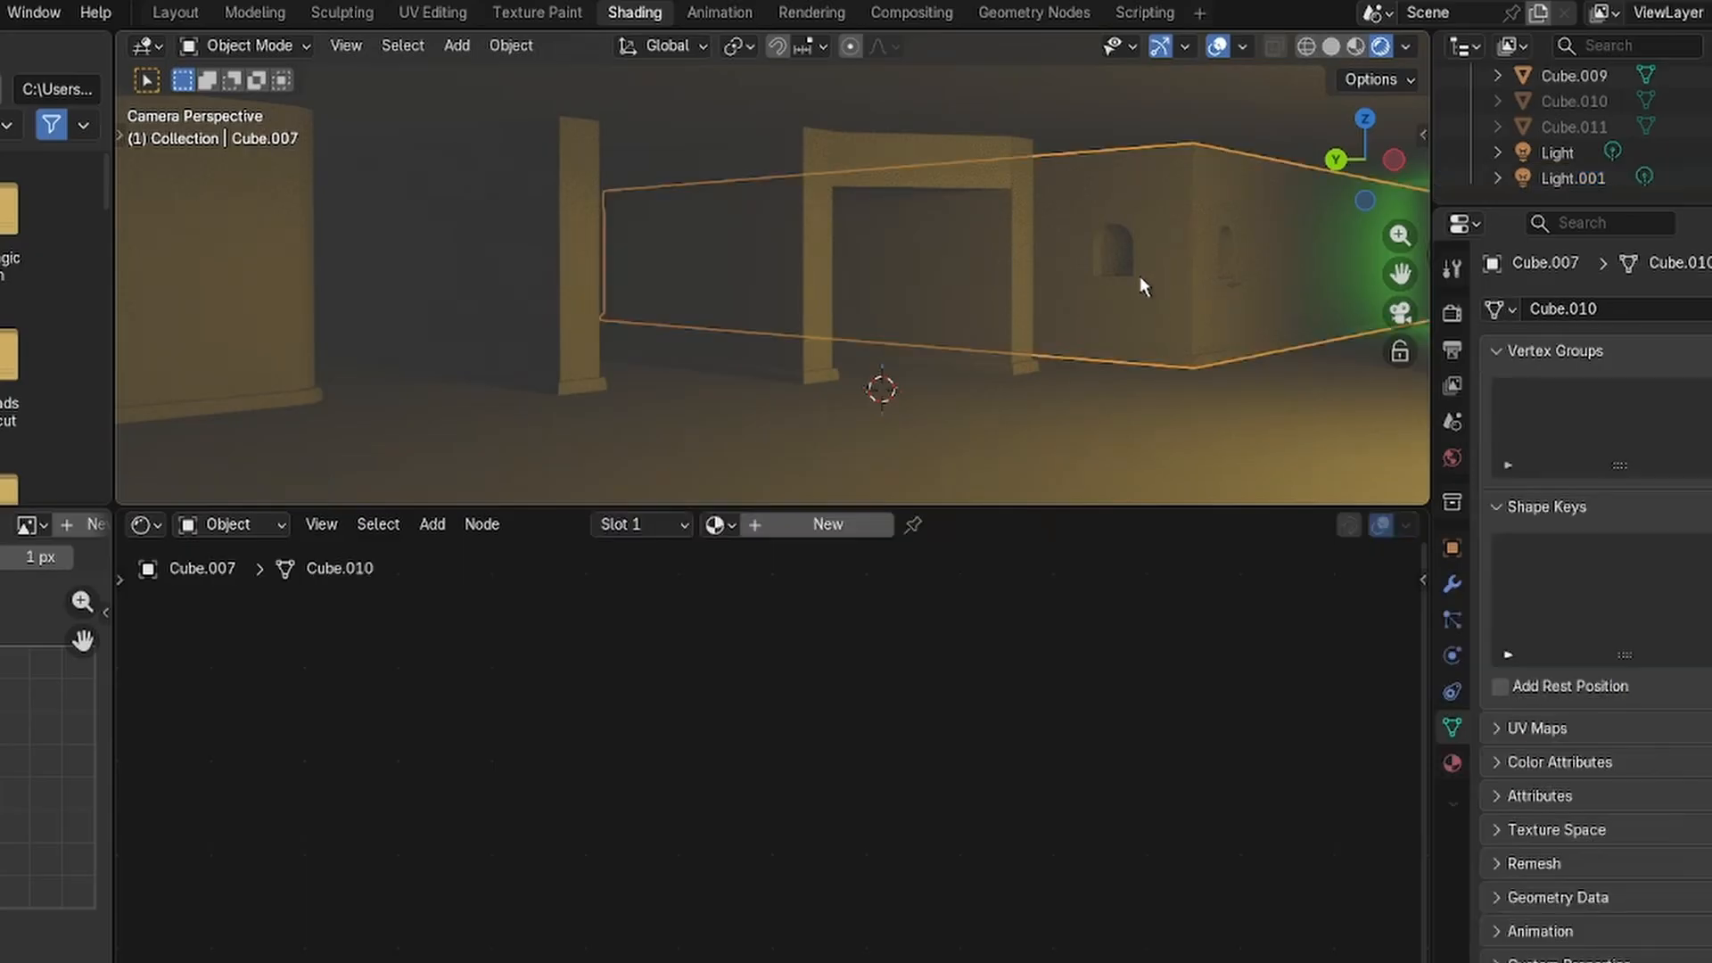
Move Light.001 farther down the corridor along global Y to reduce the glow seen by the camera.
middle_drag(1244, 275, 1258, 232)
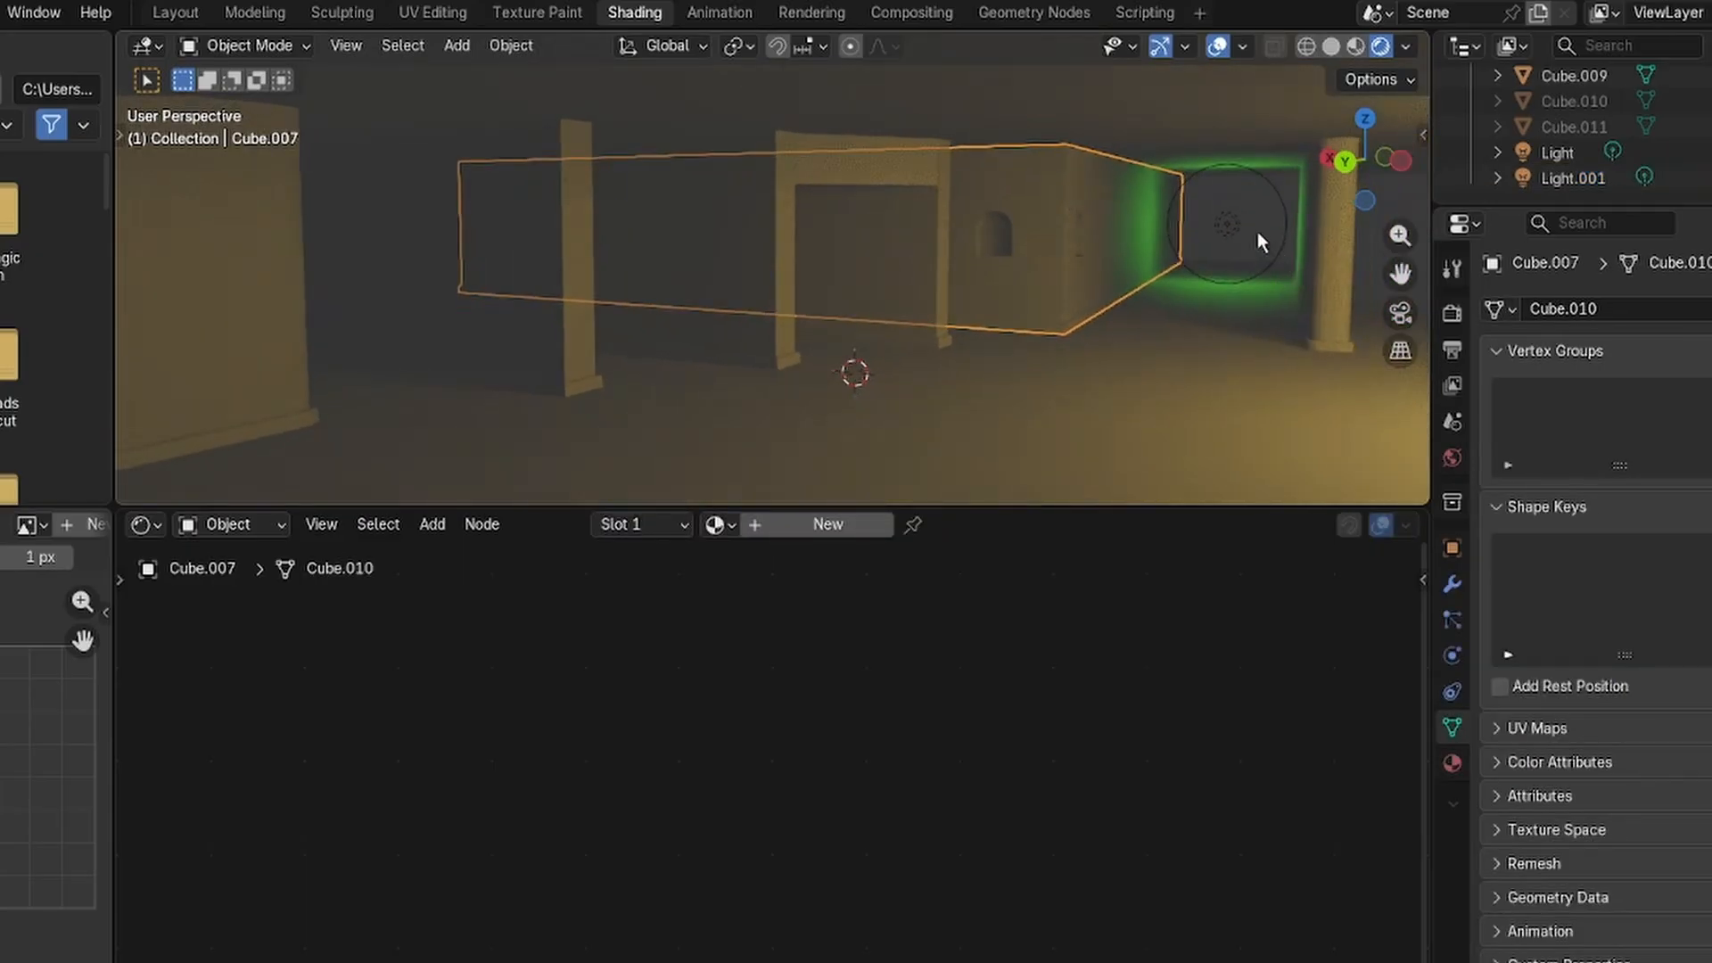
click(1234, 224)
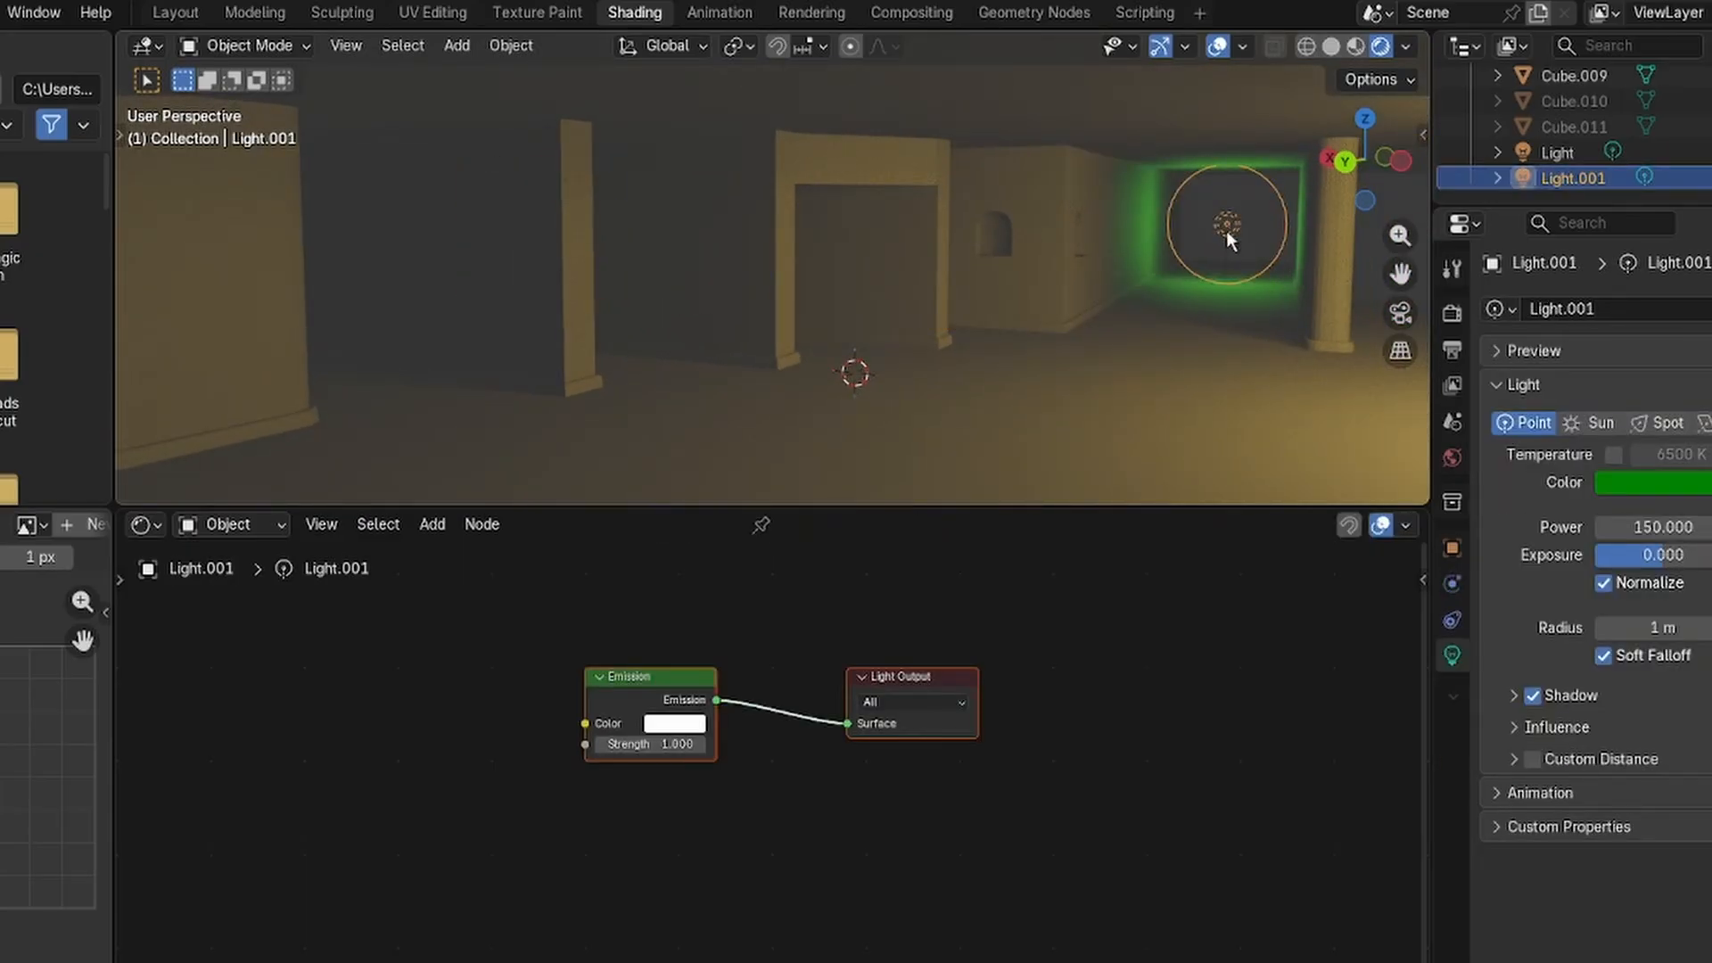
key(g)
key(y)
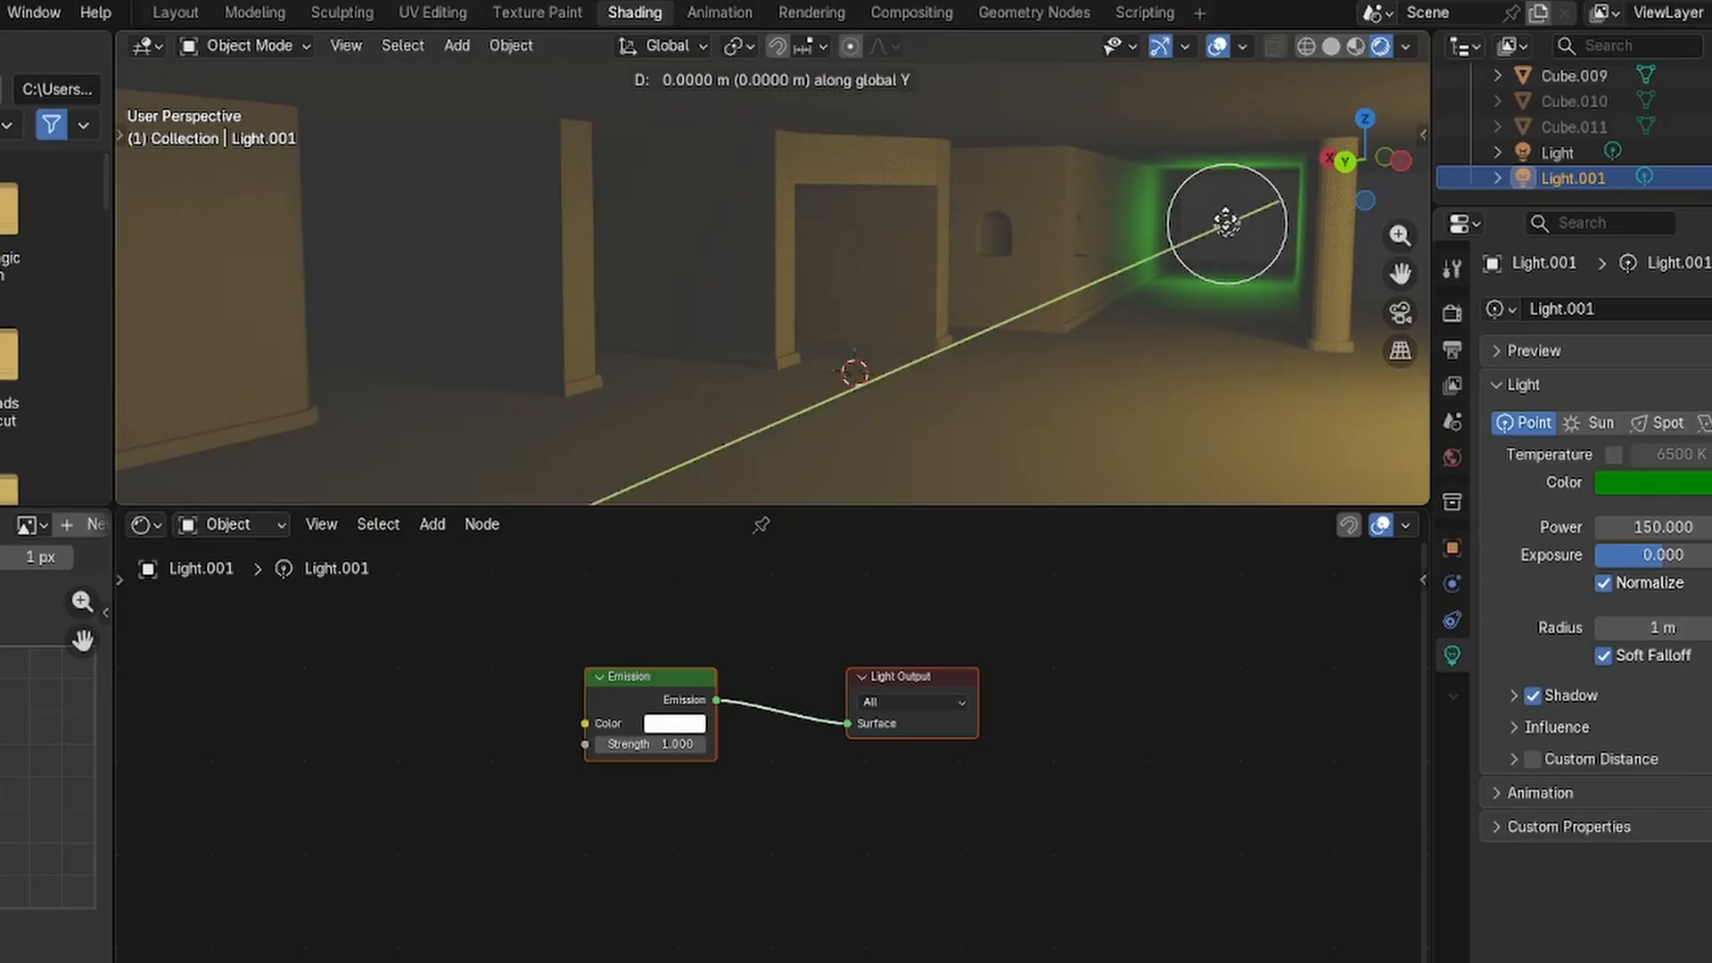
click(1232, 223)
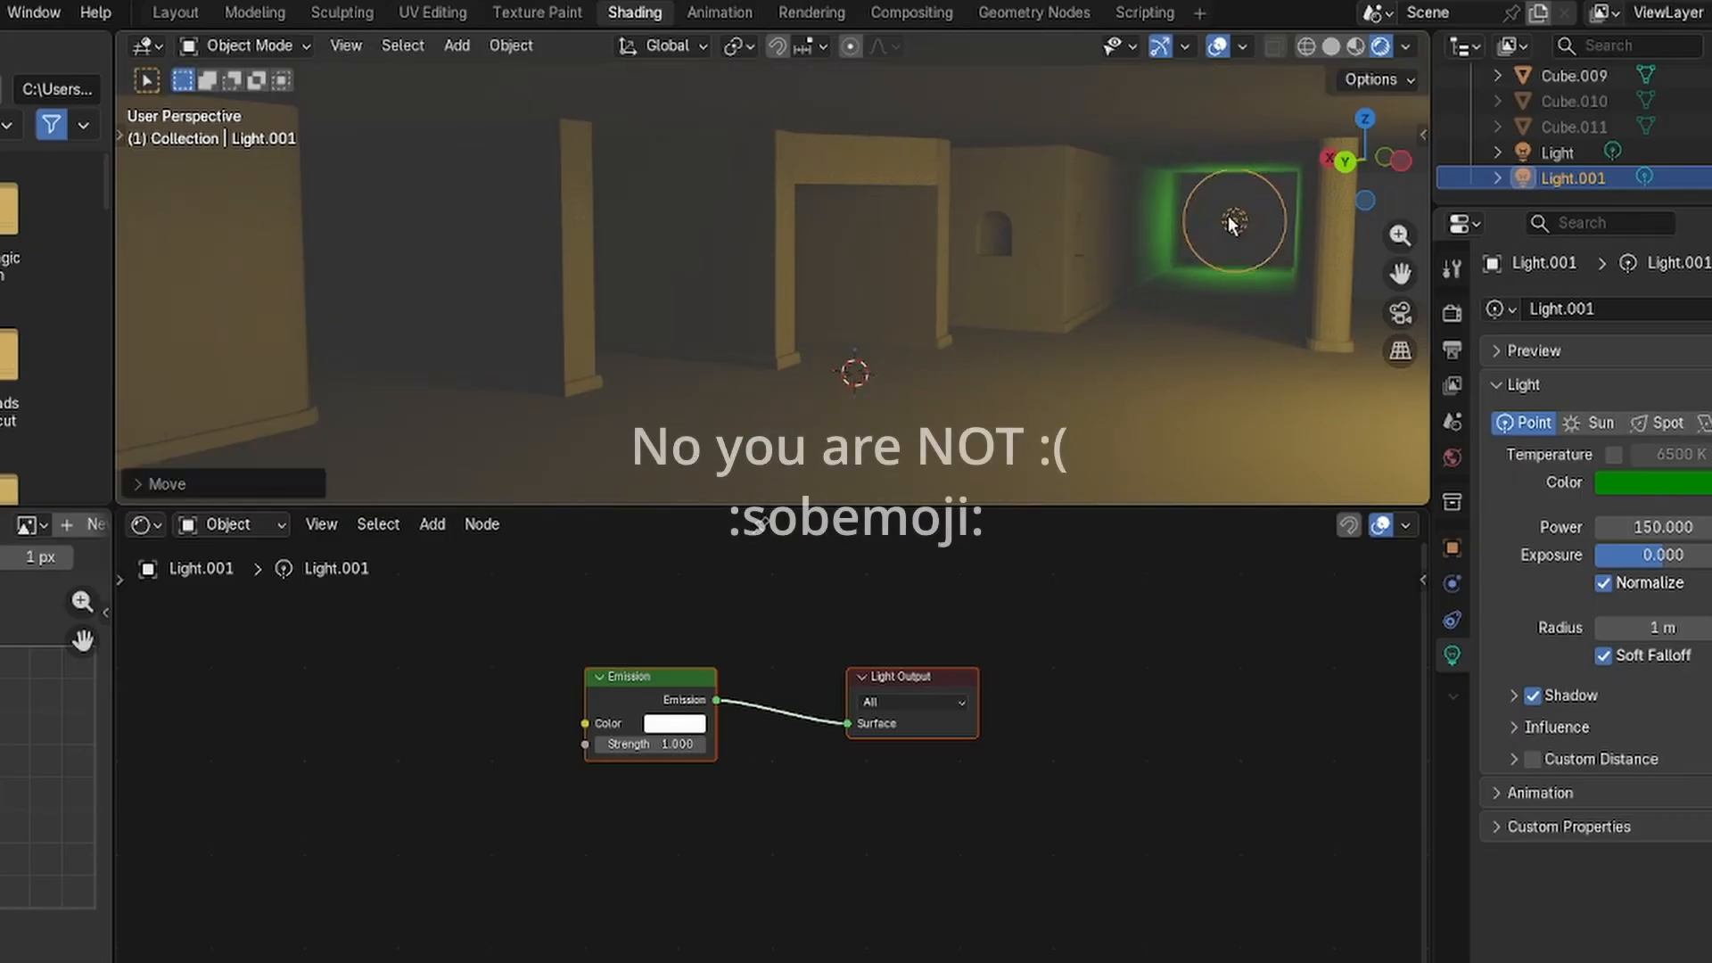
click(1401, 312)
click(1053, 305)
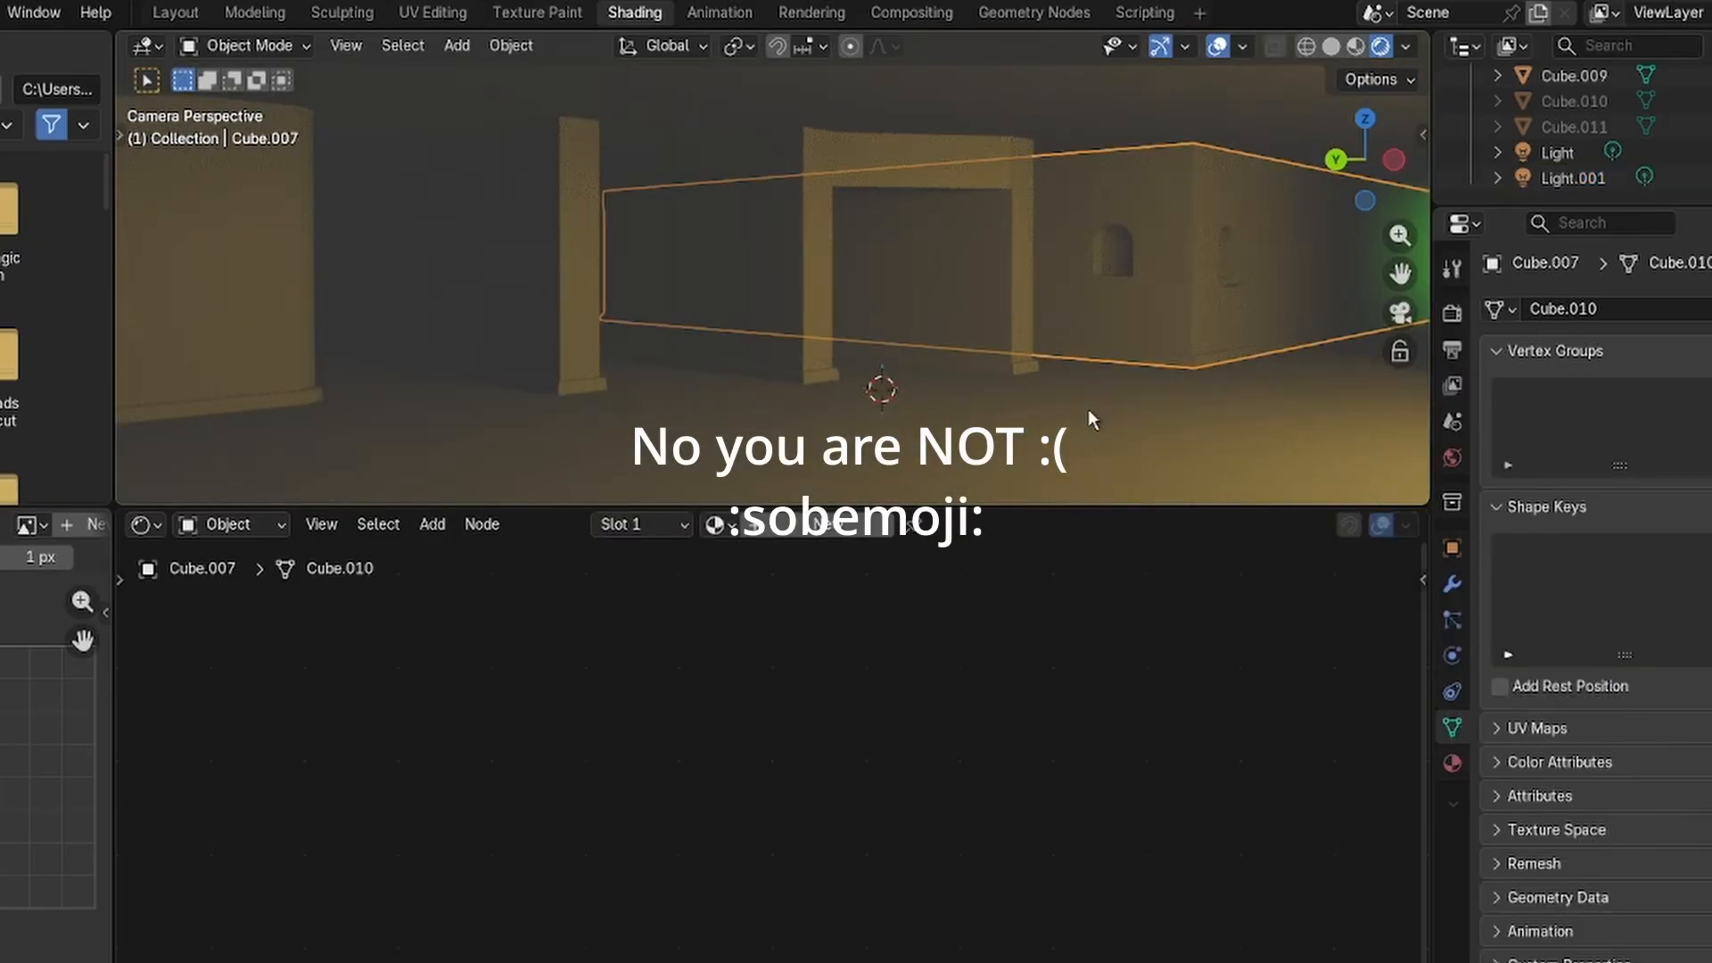
click(1209, 376)
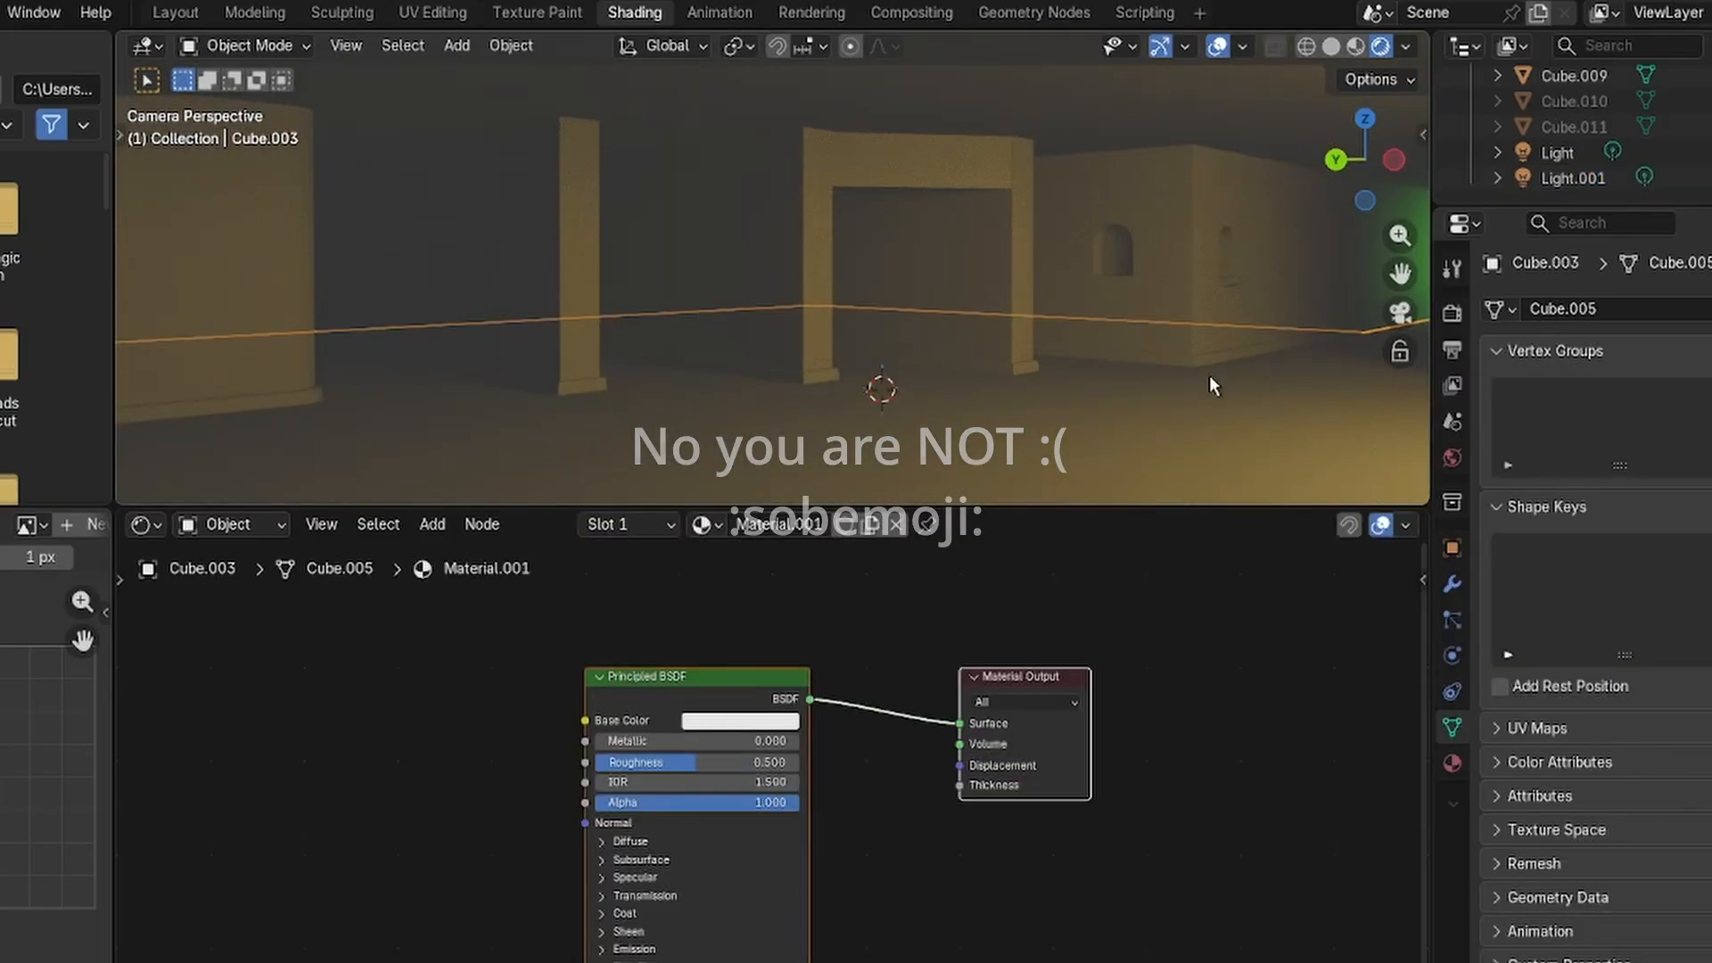
Duplicate Light.001 and place the copy behind the corner block's arched window.
click(1122, 259)
middle_drag(1148, 254, 1213, 268)
click(1184, 214)
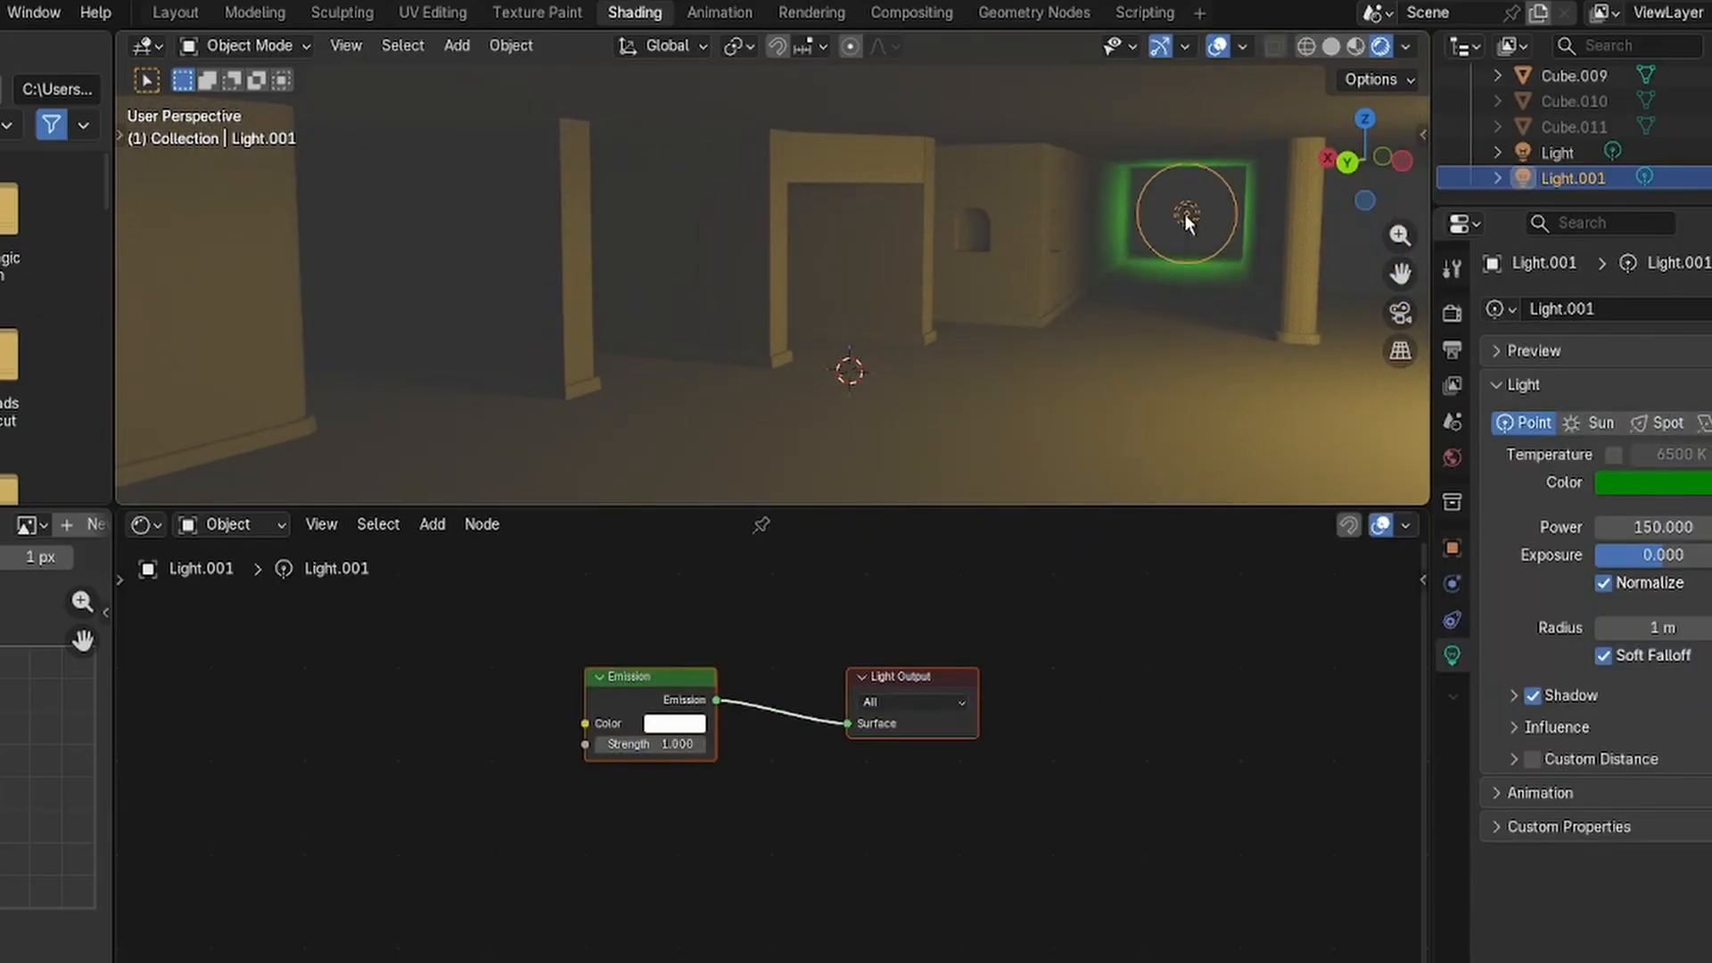
key(shift+d)
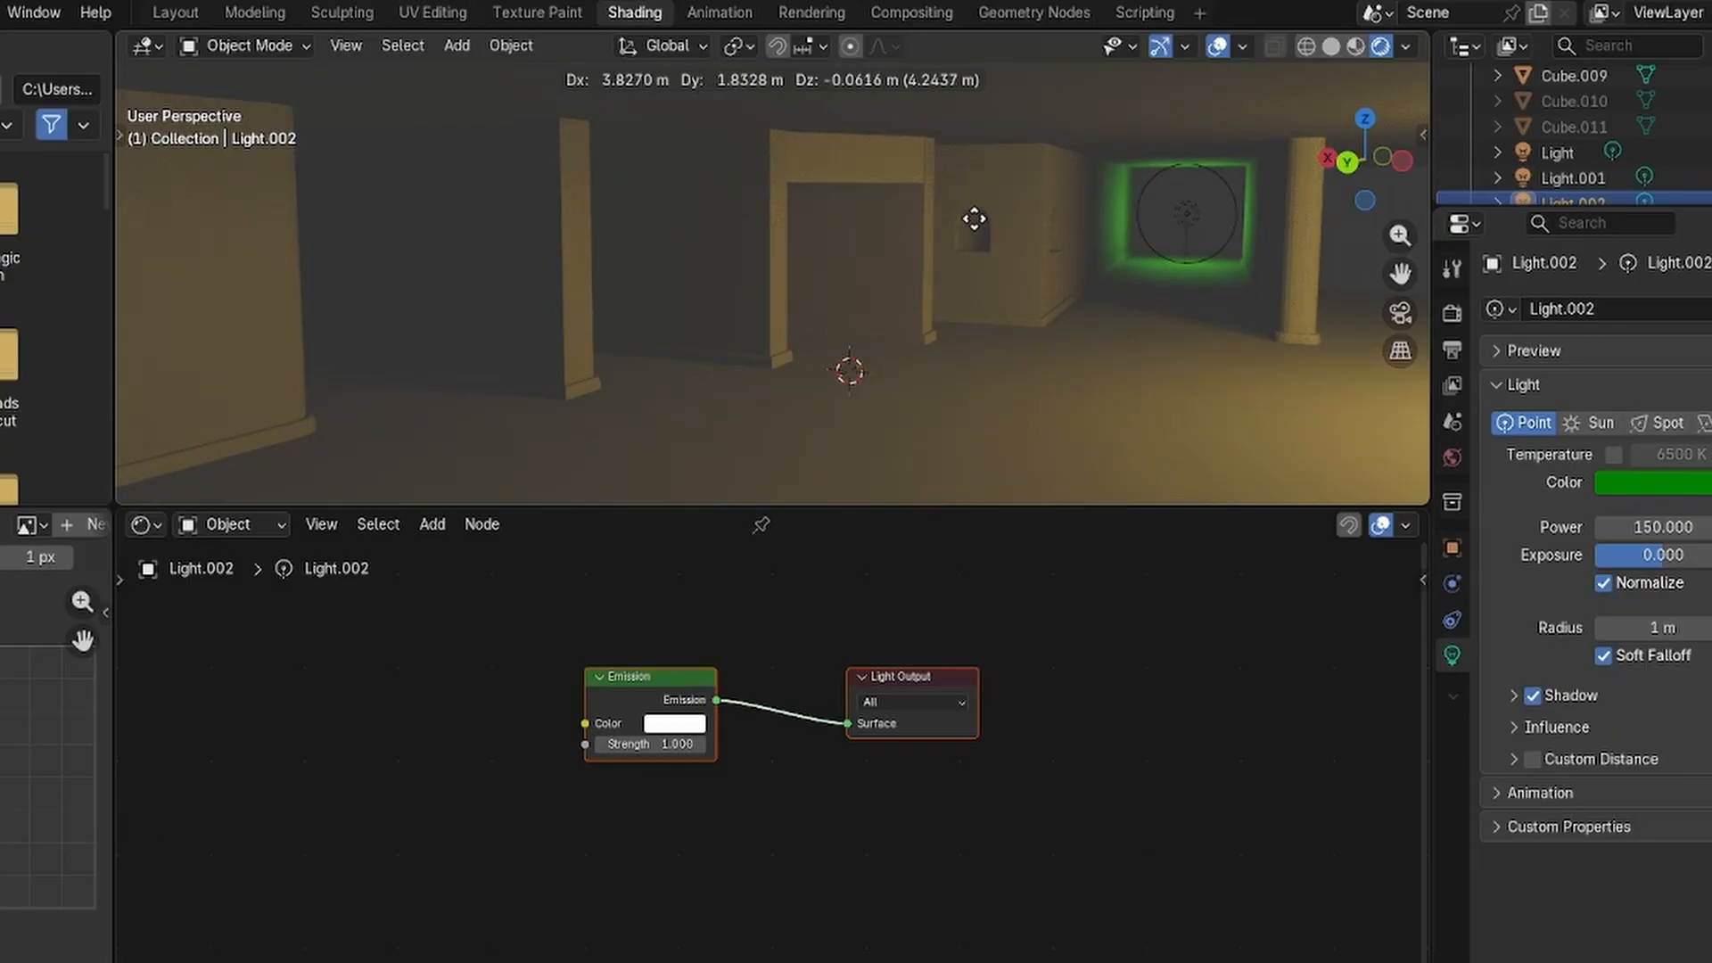
click(975, 214)
Shift the duplicated Light.002 along negative global X inside the space behind the corner walls.
scroll(974, 205, up, 1)
scroll(974, 195, up, 2)
middle_drag(984, 185, 941, 182)
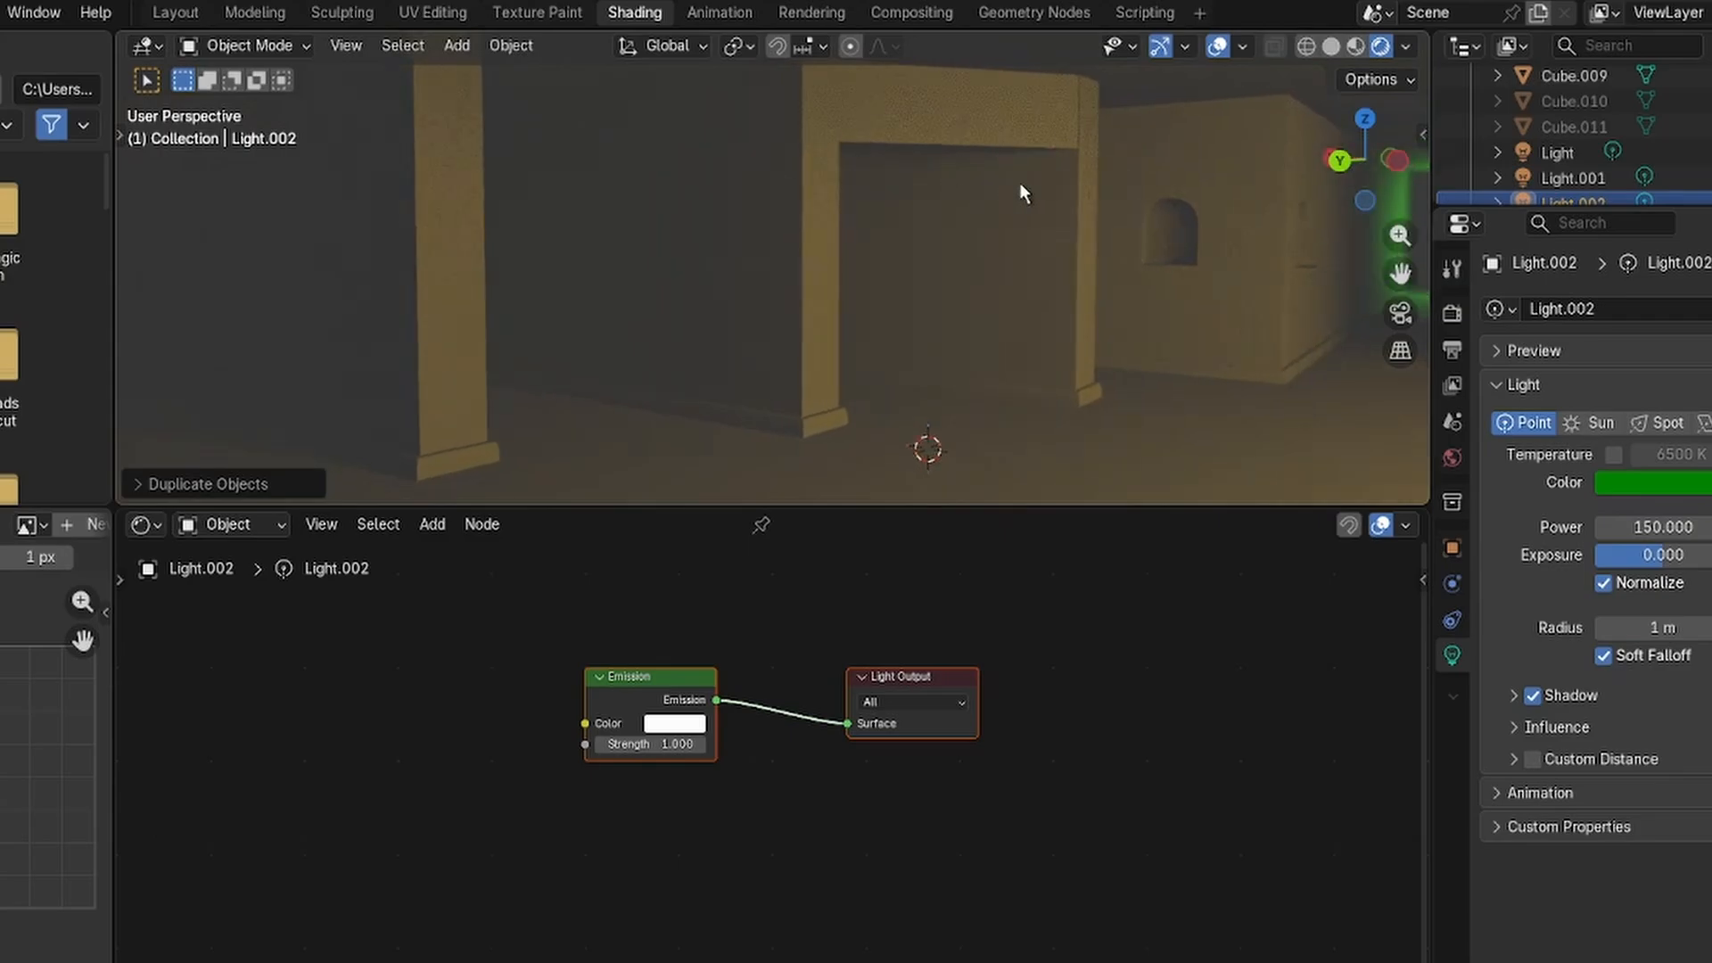
shift+middle_drag(1049, 183, 646, 223)
mouse_move(1069, 235)
middle_down()
mouse_move(1116, 223)
mouse_move(1031, 225)
mouse_move(1073, 265)
middle_up()
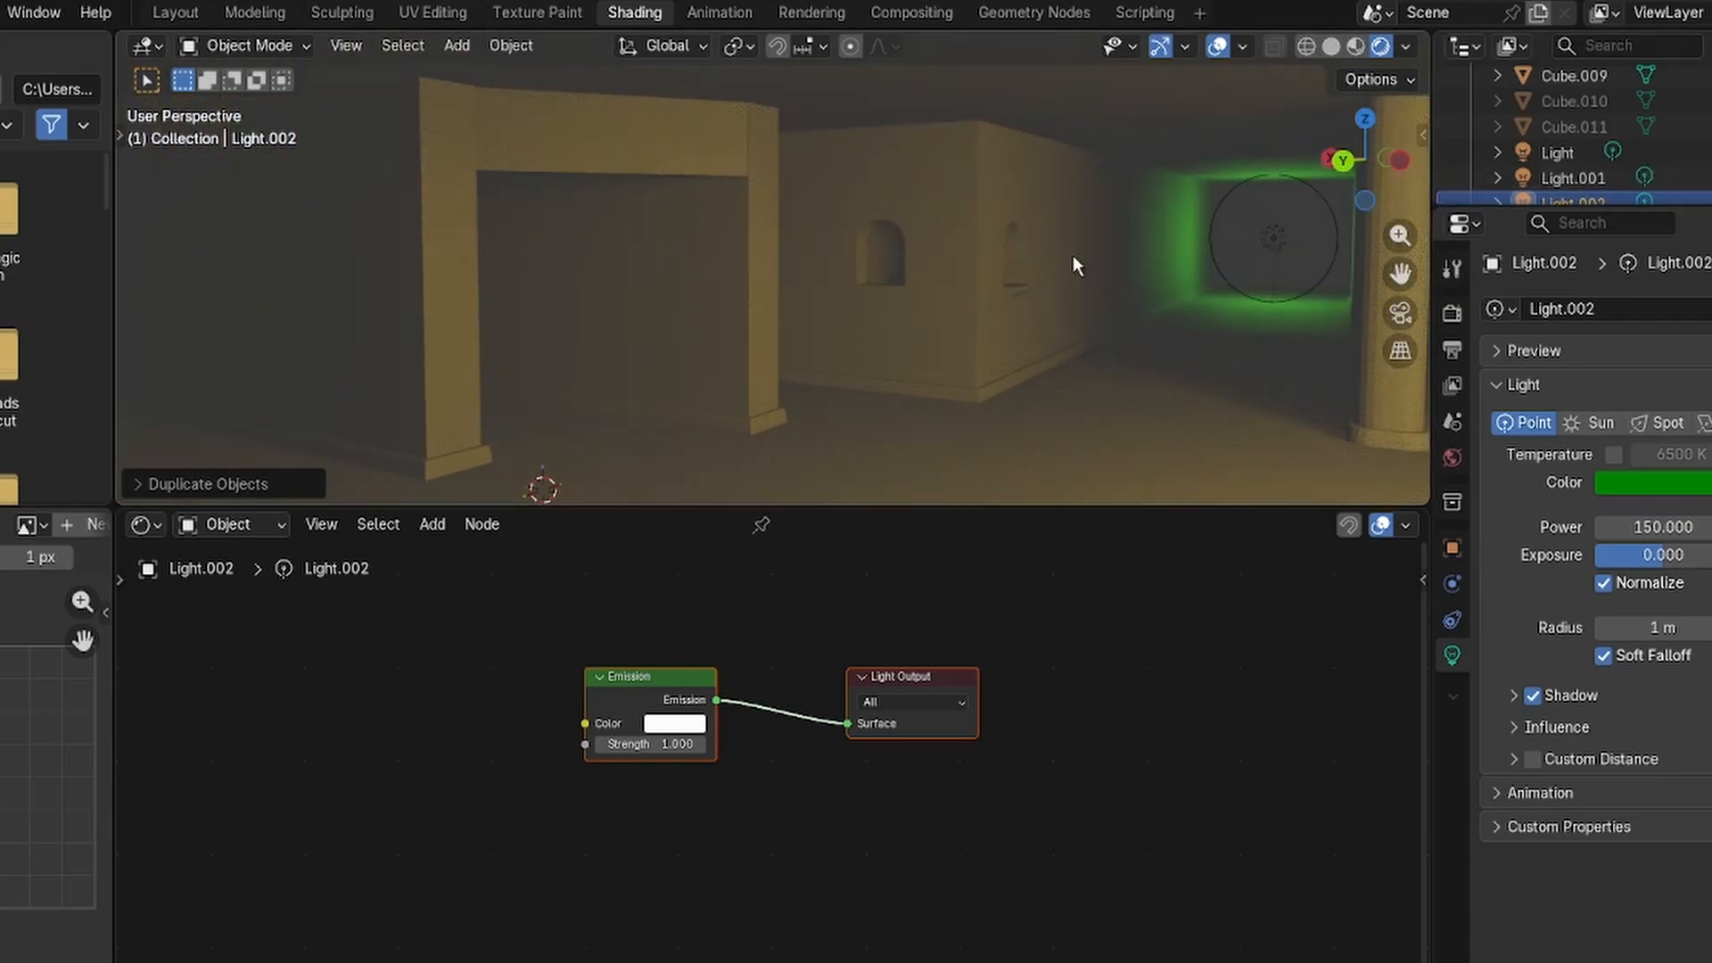
middle_drag(1147, 223, 818, 265)
scroll(1050, 232, down, 4)
scroll(745, 234, down, 4)
key(g)
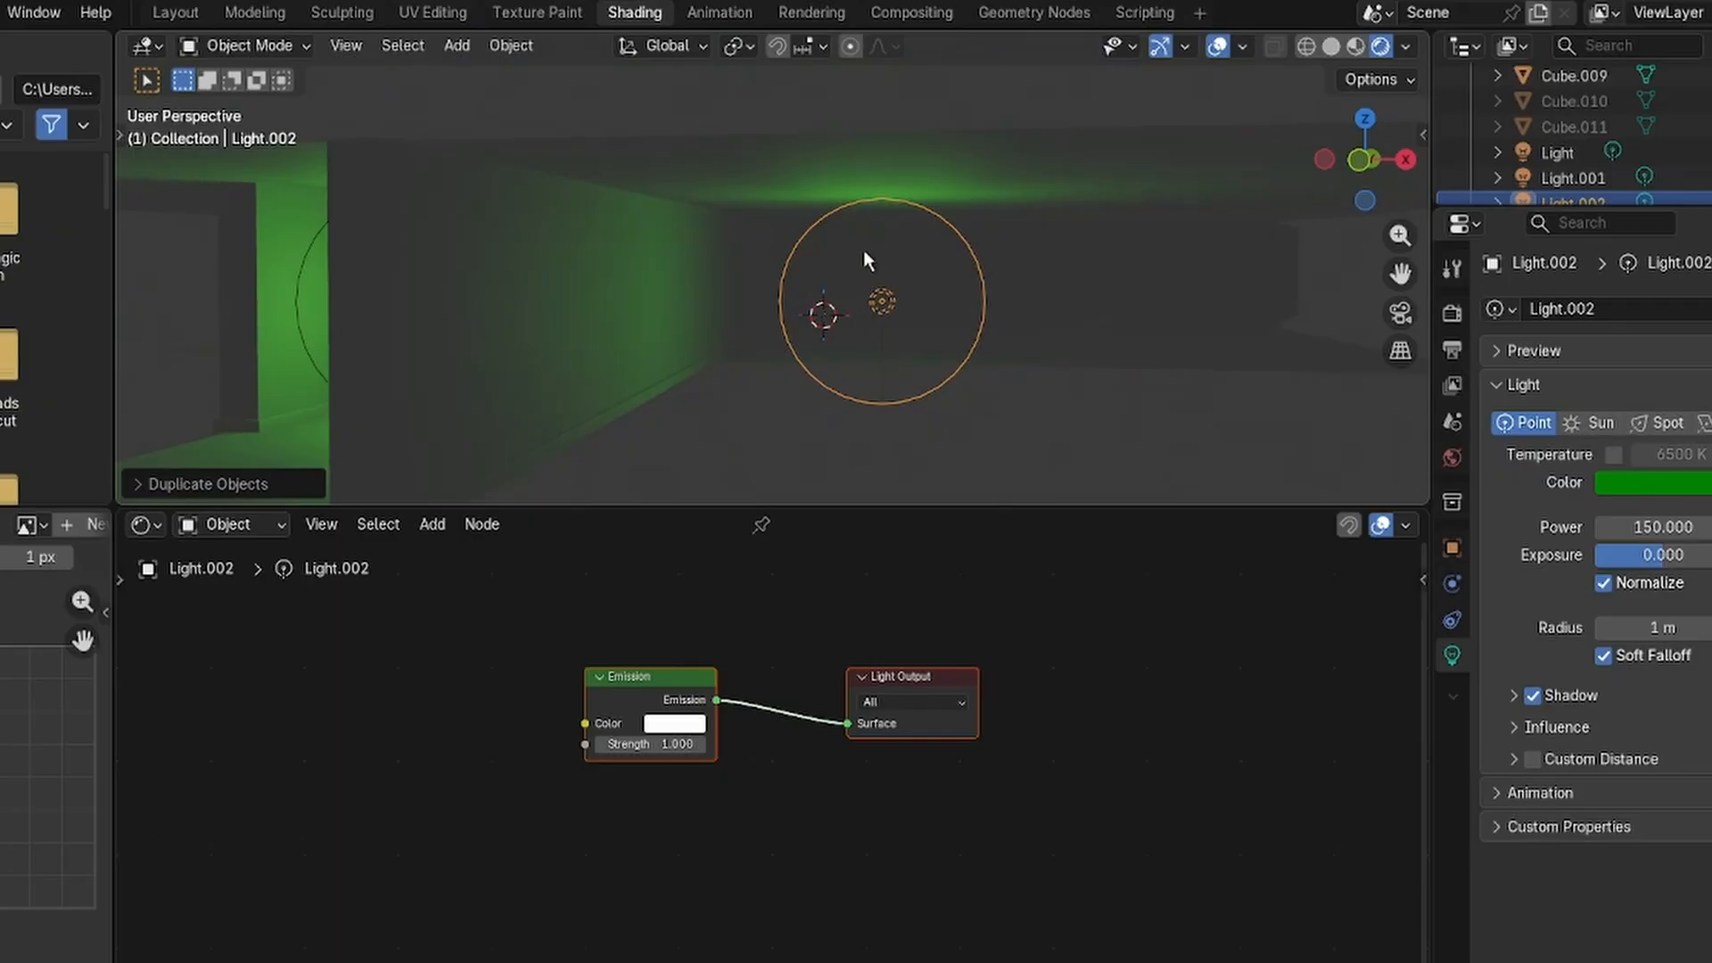
key(g)
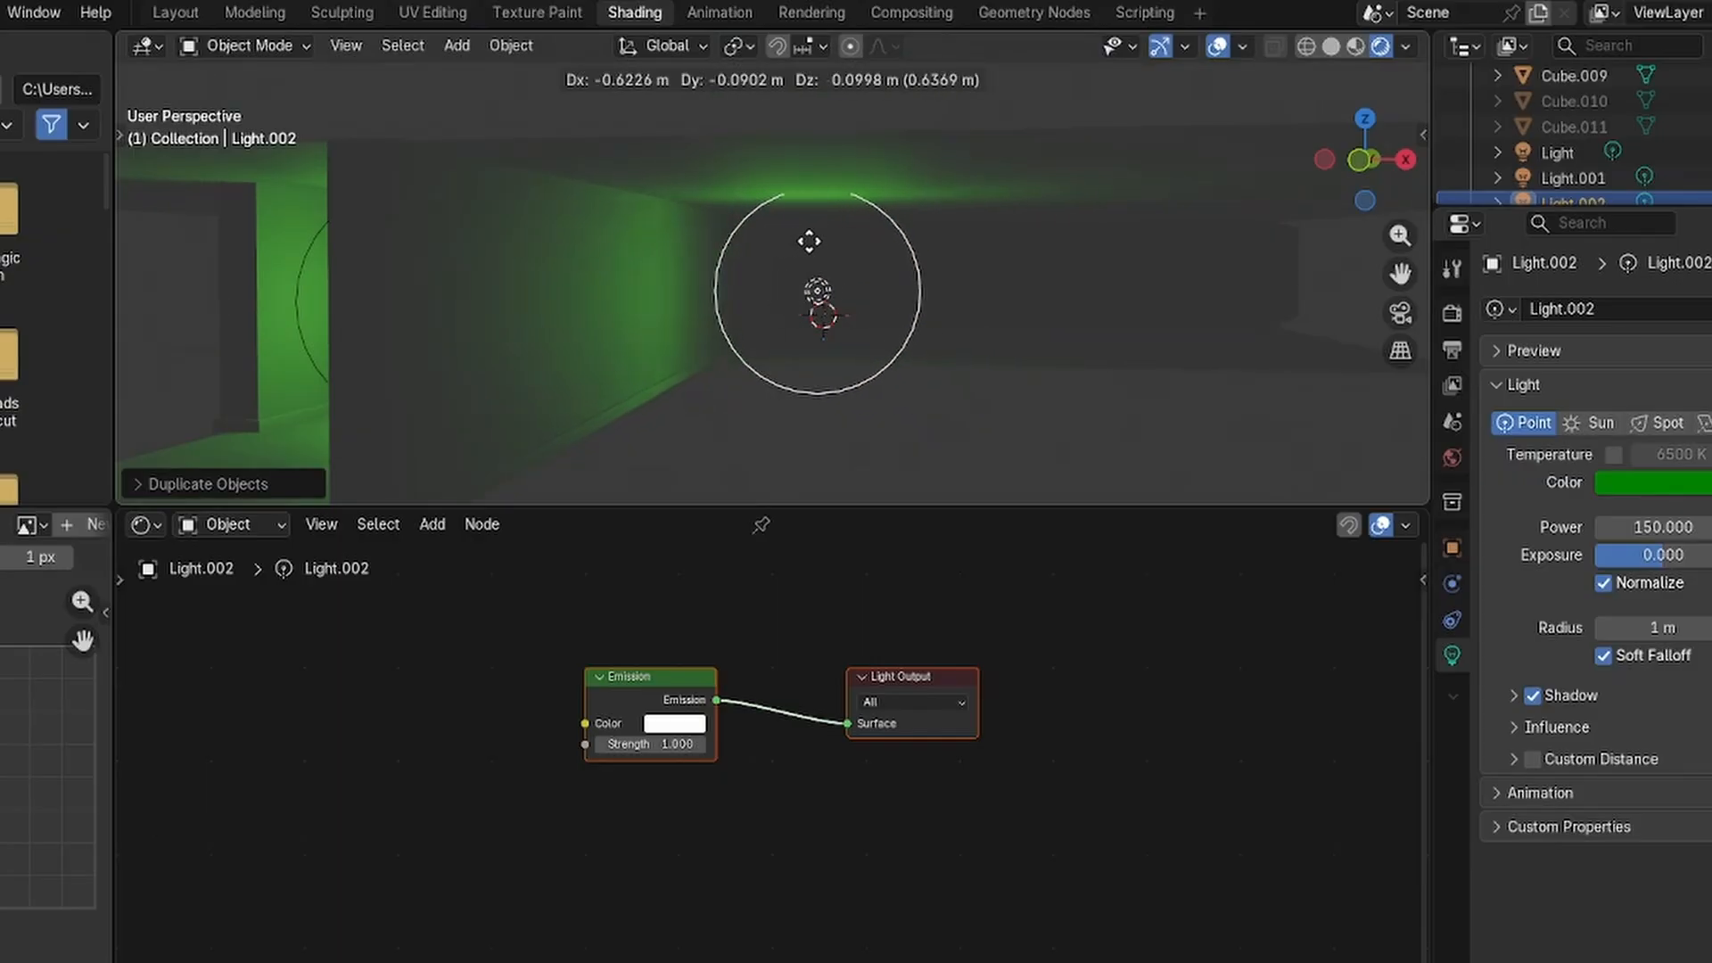
key(x)
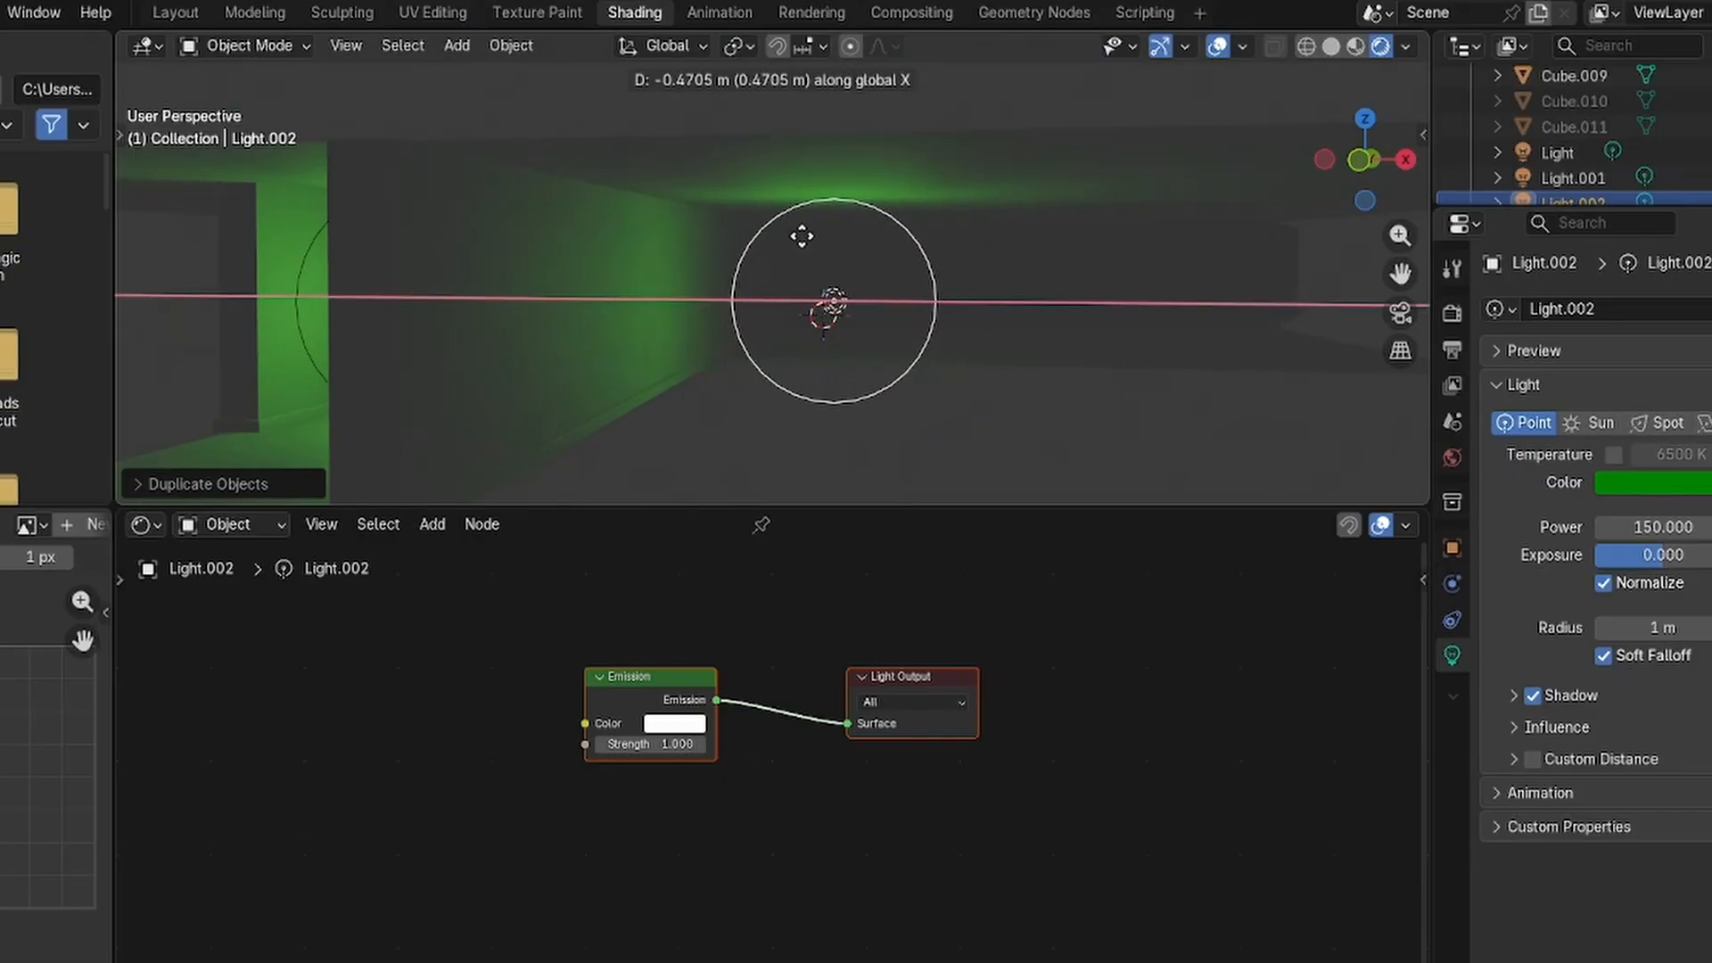
click(775, 236)
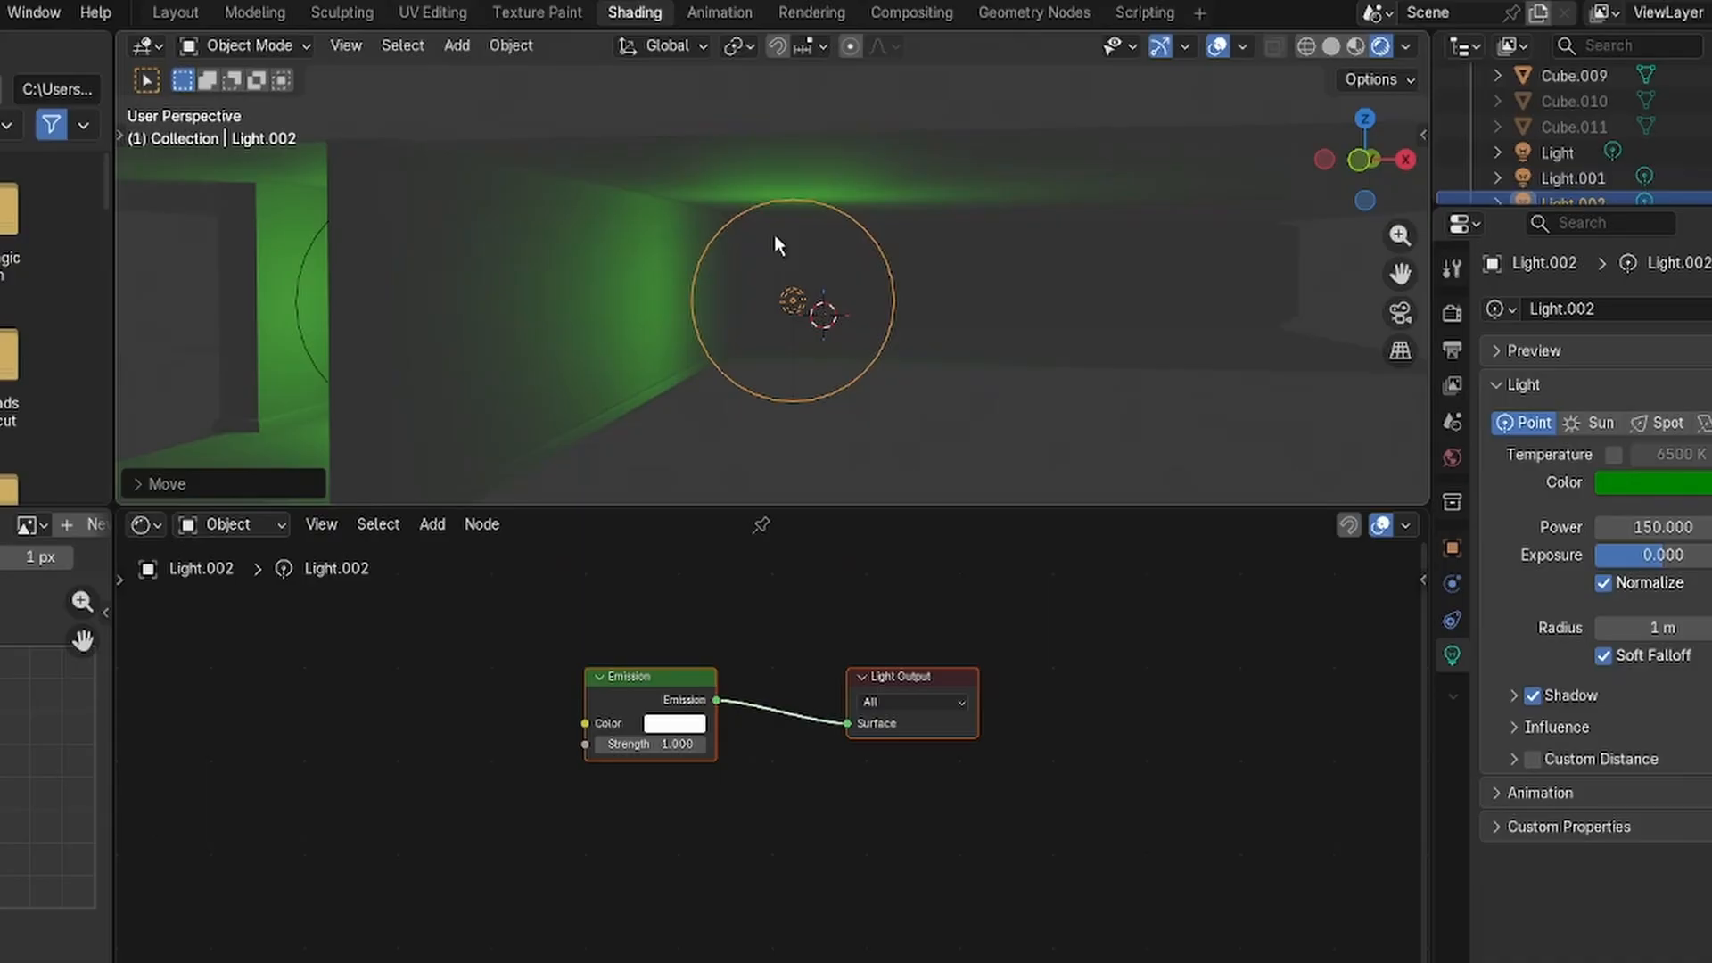
Reposition Light.002 along global Y and inspect the two arched corner windows from outside for green light.
key(g)
key(y)
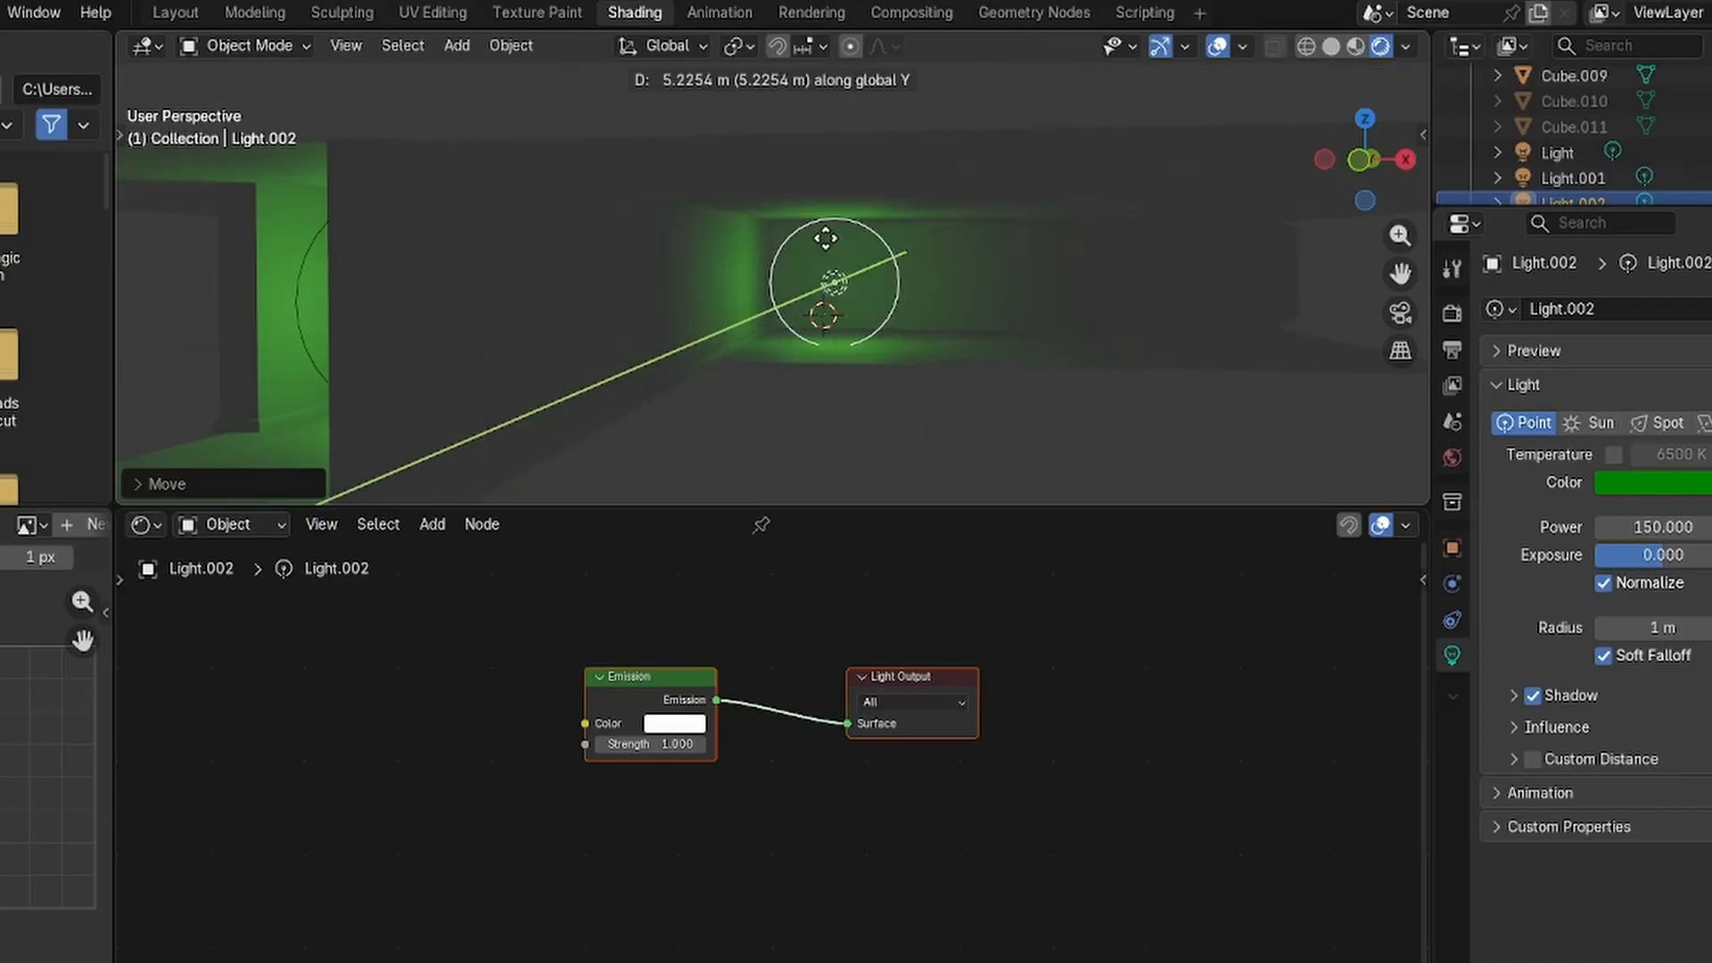
click(792, 236)
scroll(790, 233, up, 5)
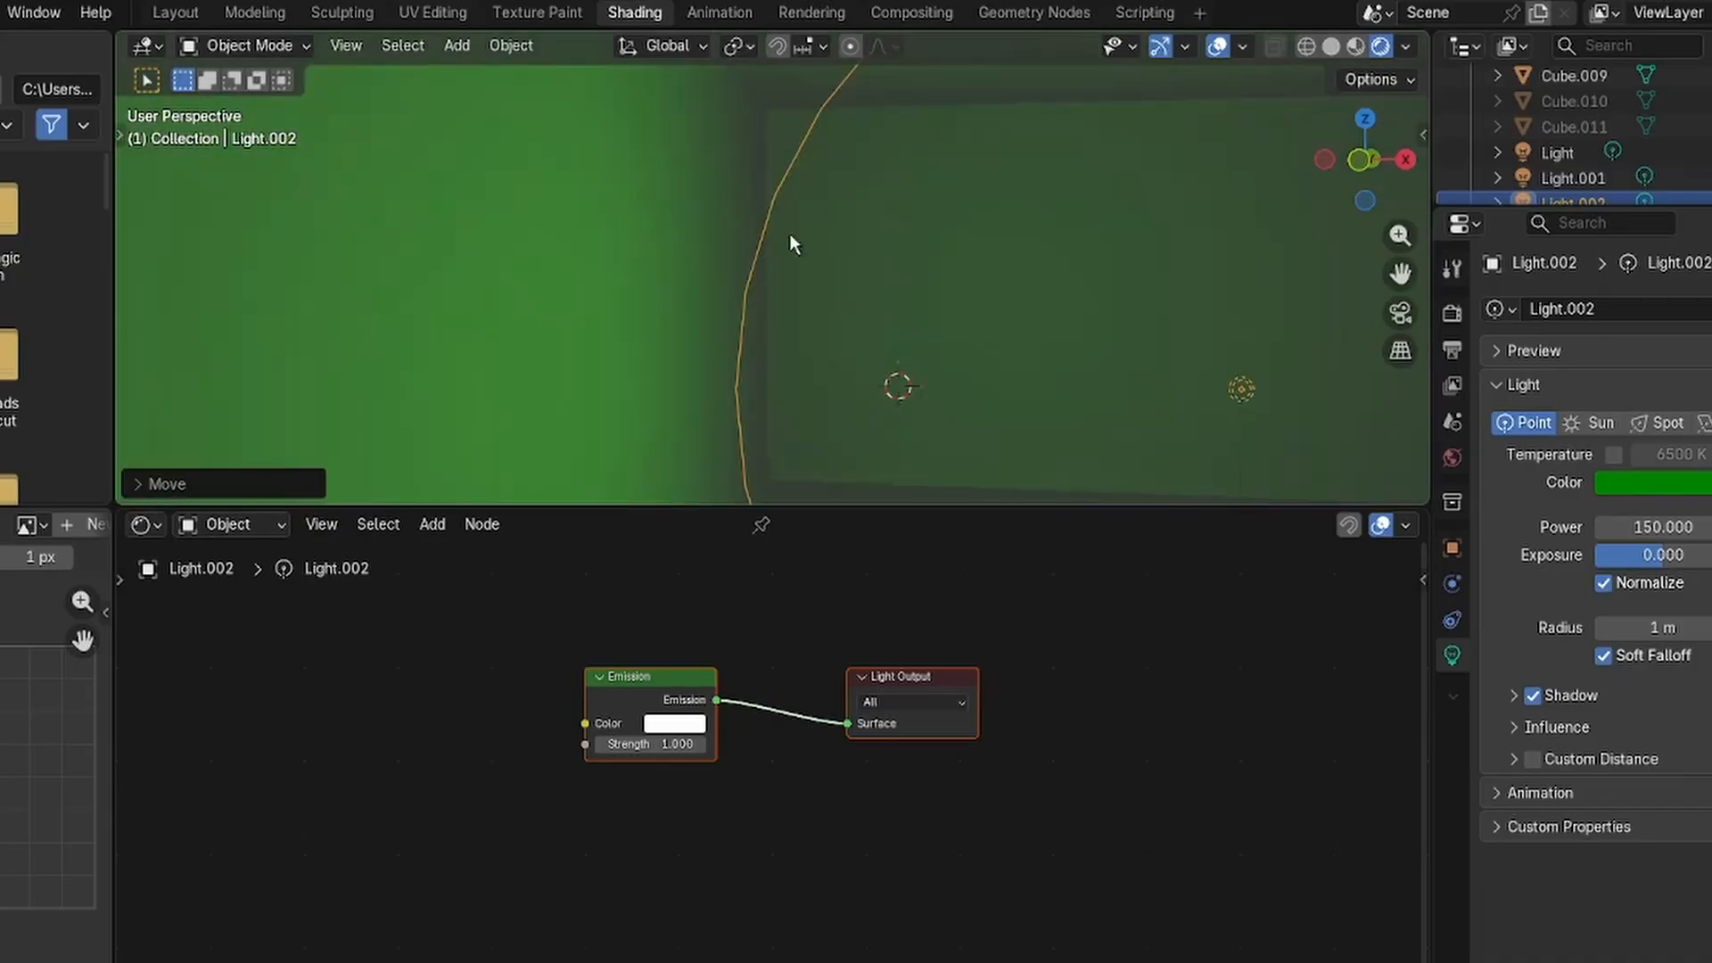
scroll(794, 234, down, 5)
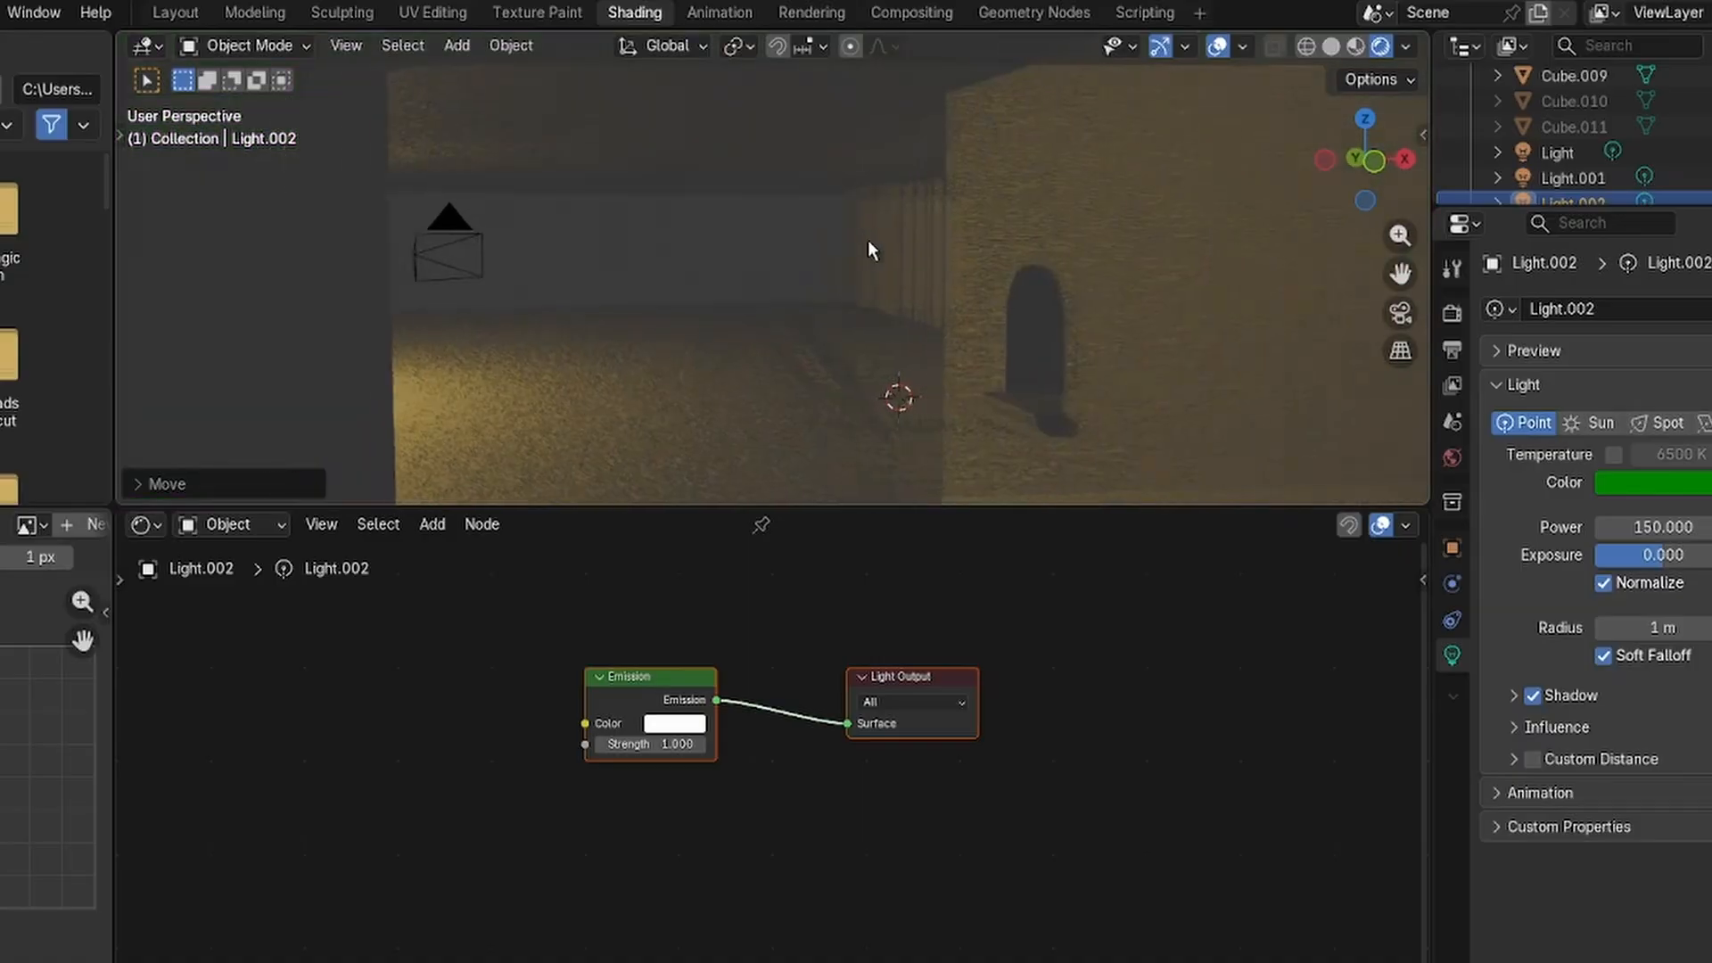
middle_drag(968, 270, 170, 298)
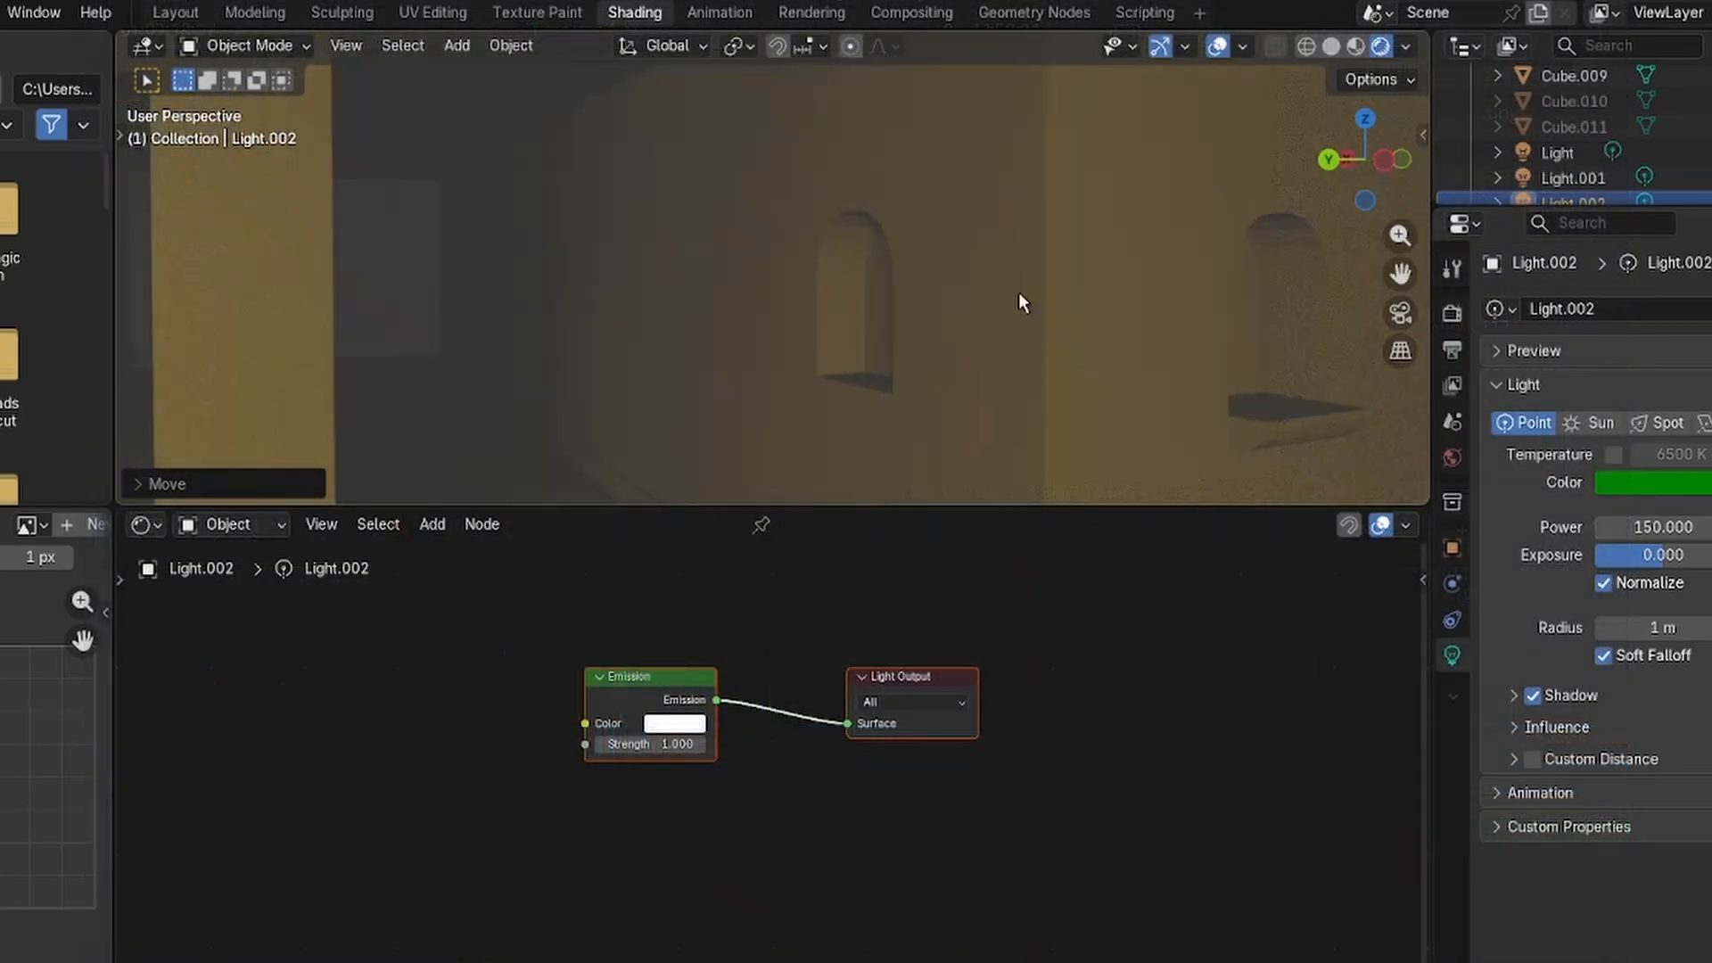
middle_drag(1021, 291, 1080, 316)
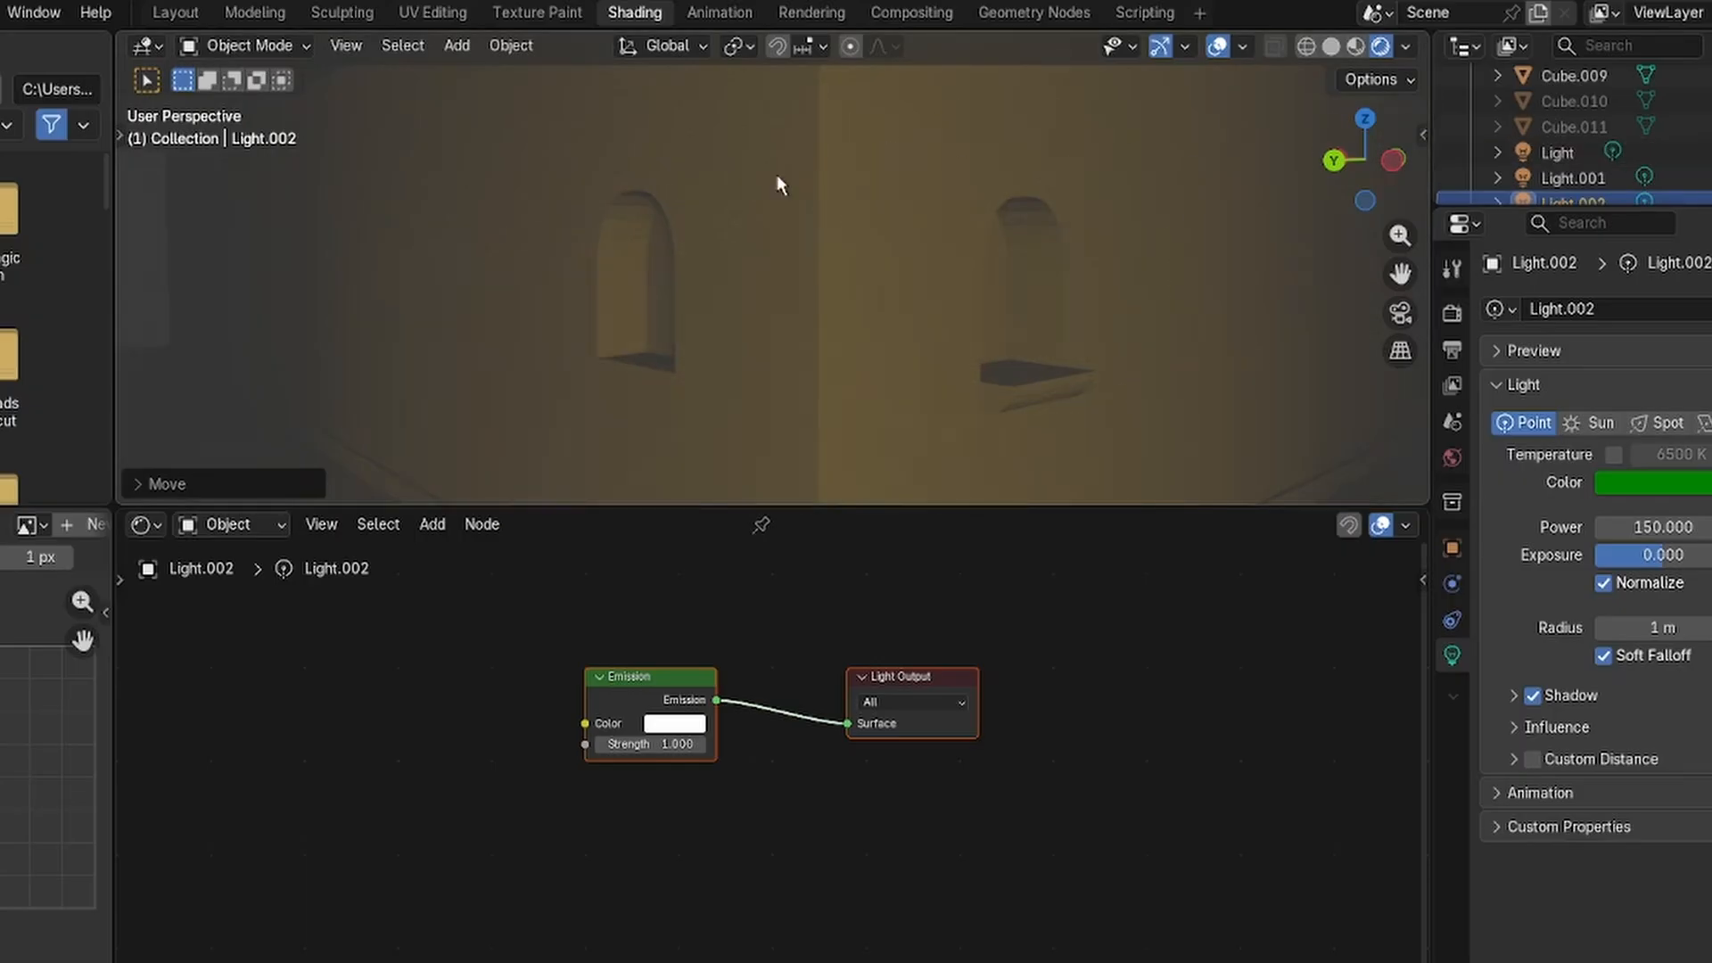
scroll(752, 228, down, 4)
scroll(1641, 124, up, 3)
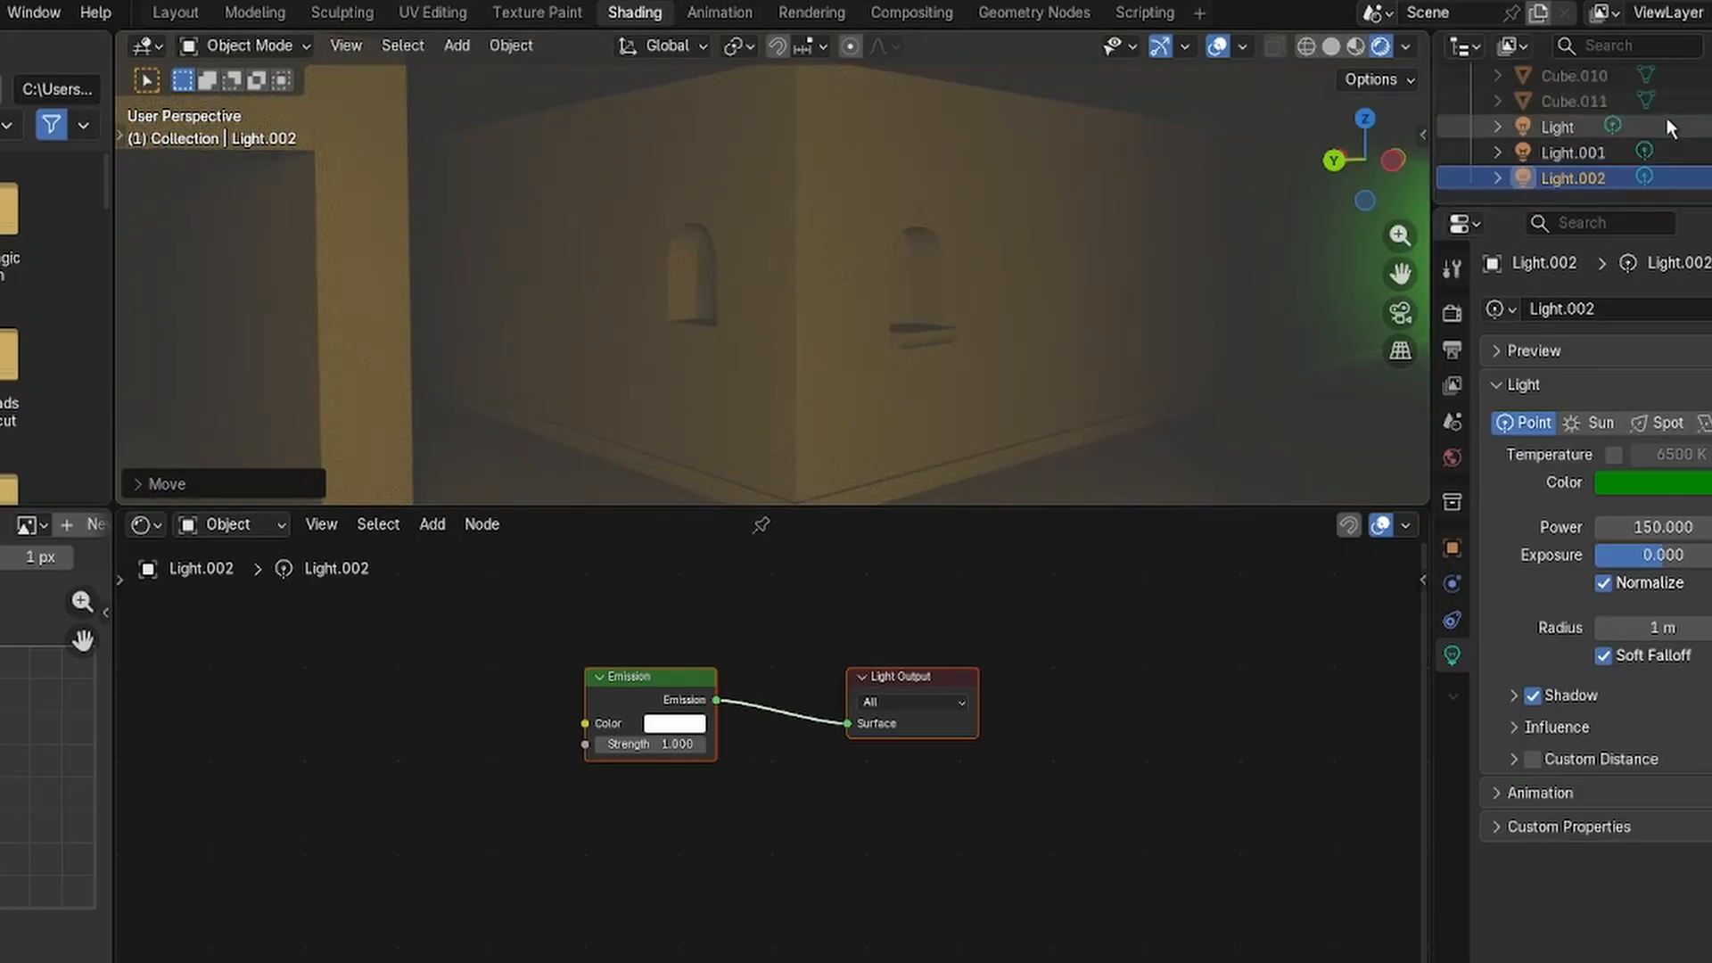
Unhide the arched window cutter Cube.010 in the corner block's wall, keeping Cube.011 hidden.
click(1595, 180)
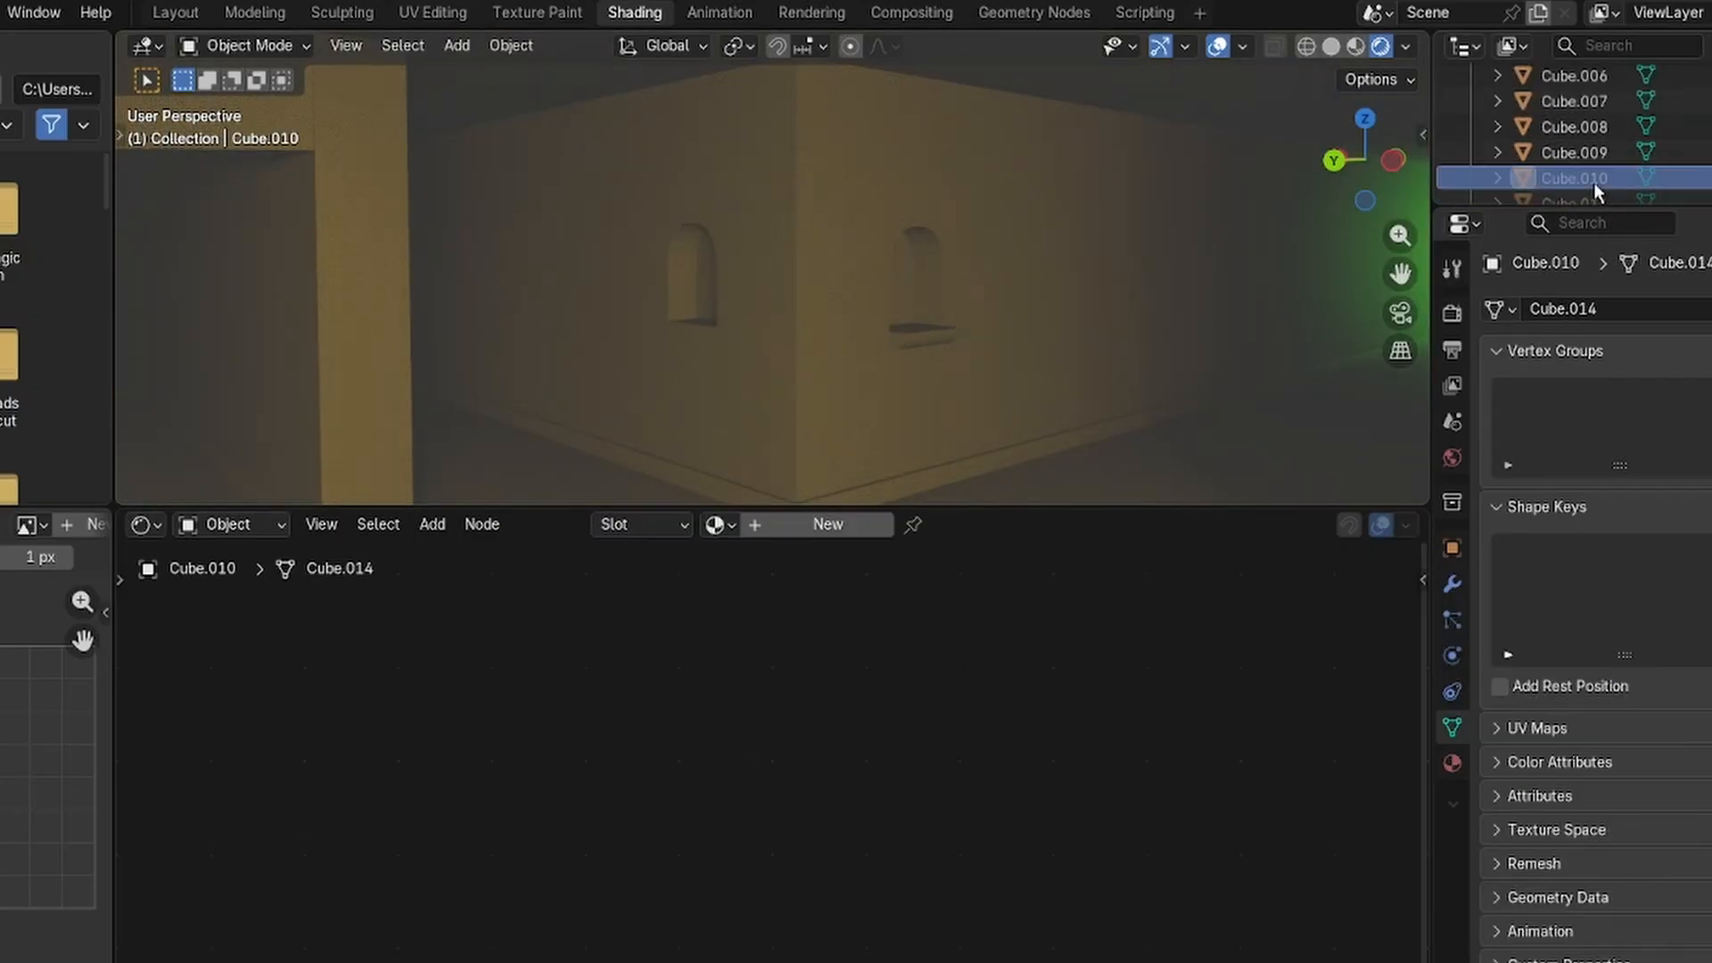
scroll(1596, 189, down, 2)
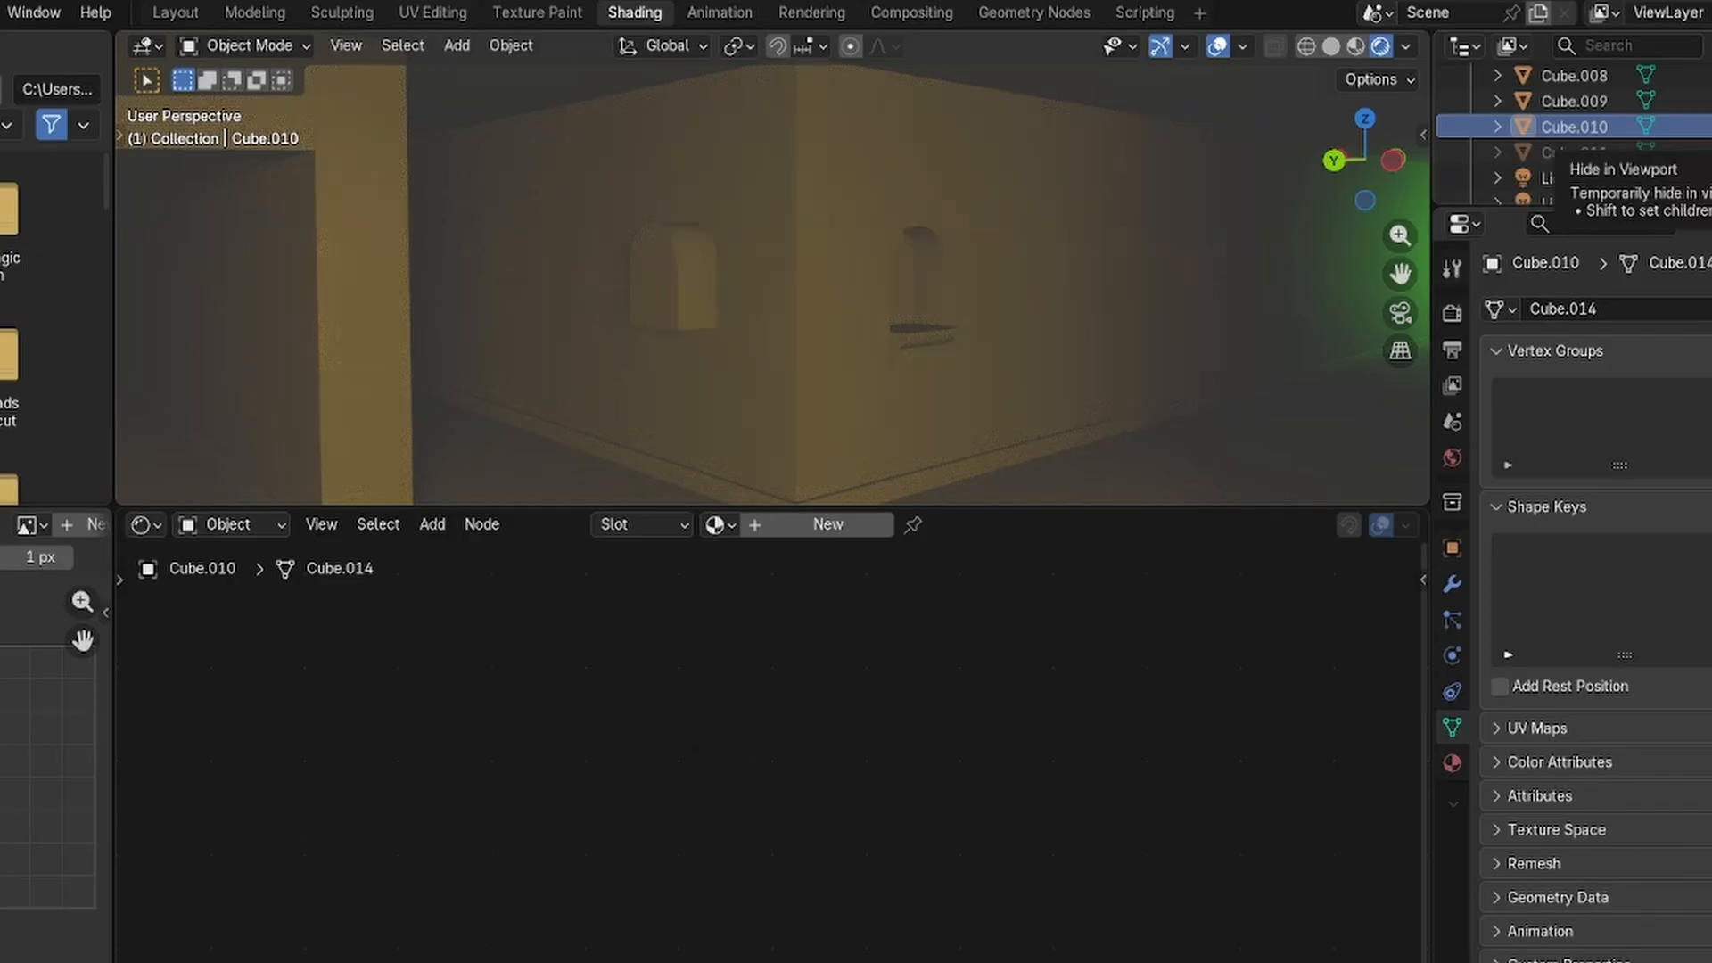
key(h)
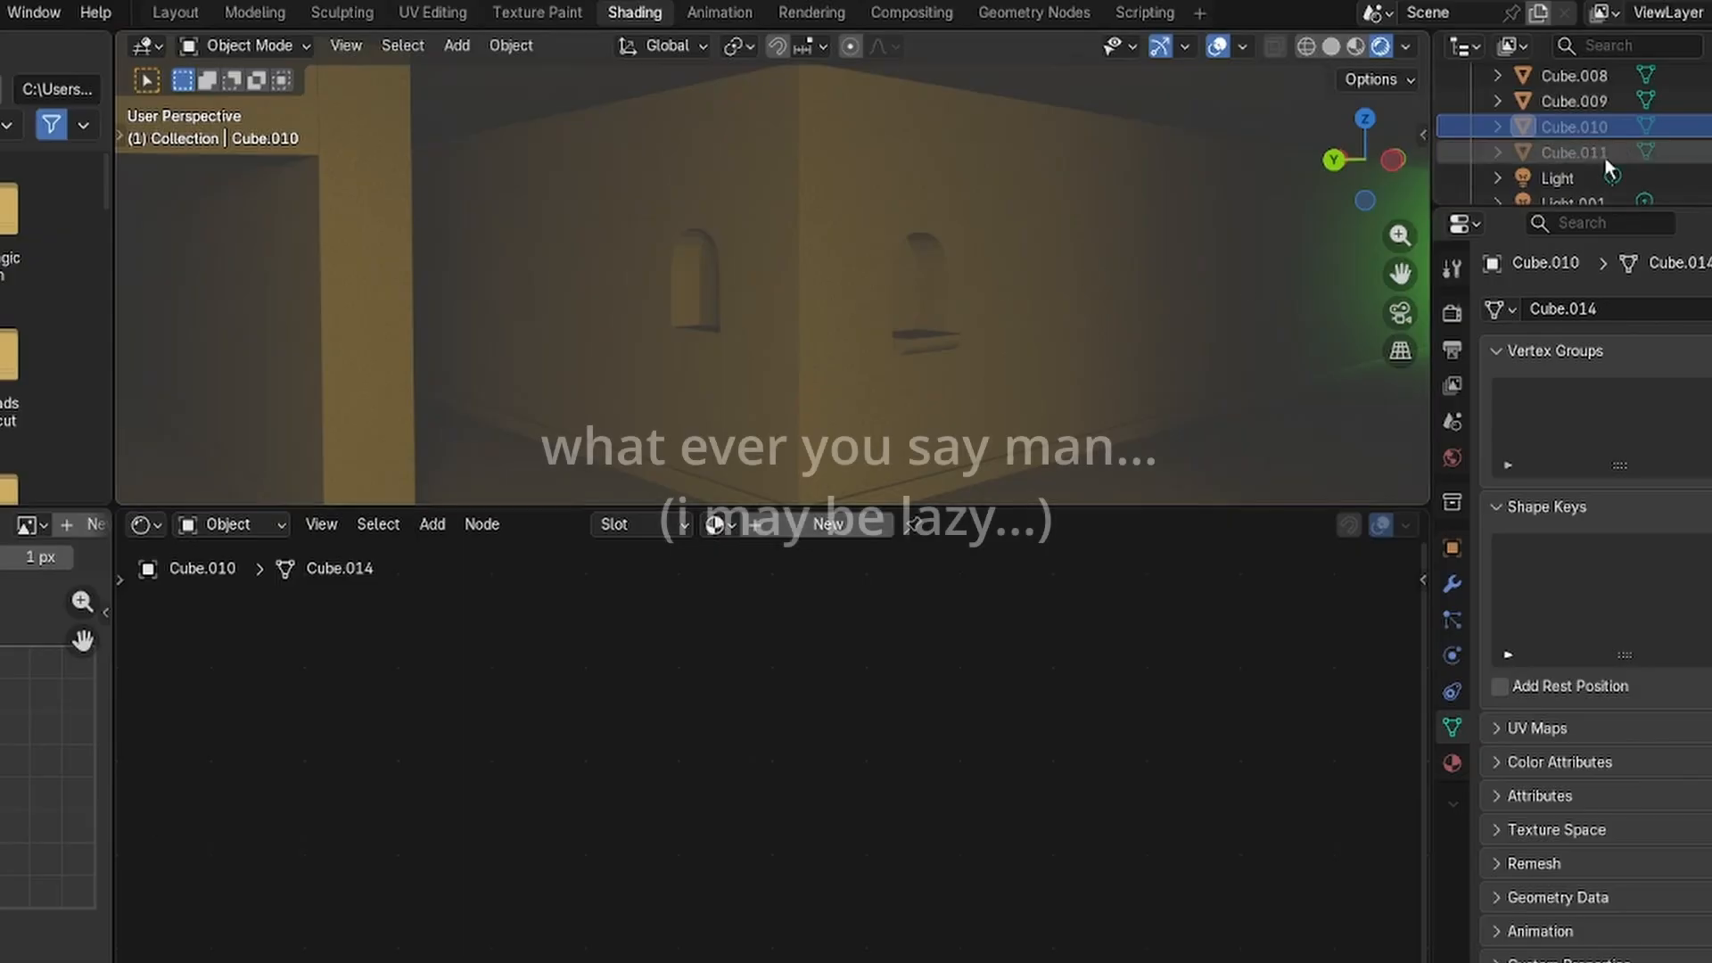
click(1575, 153)
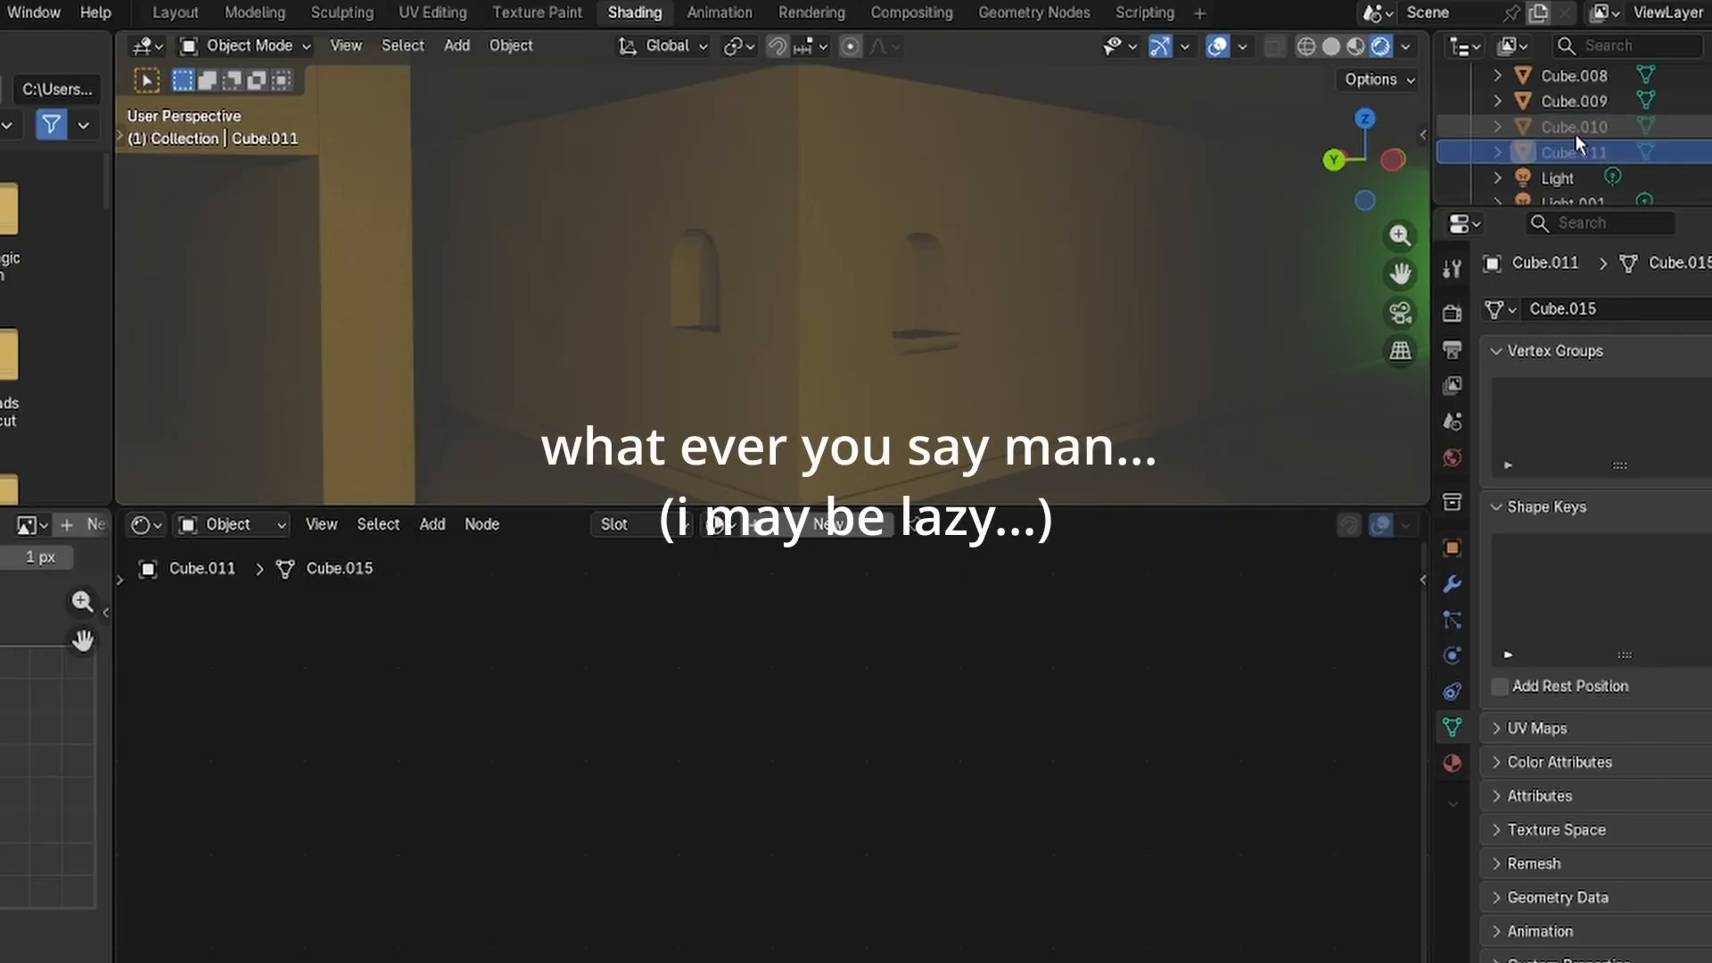
click(1576, 134)
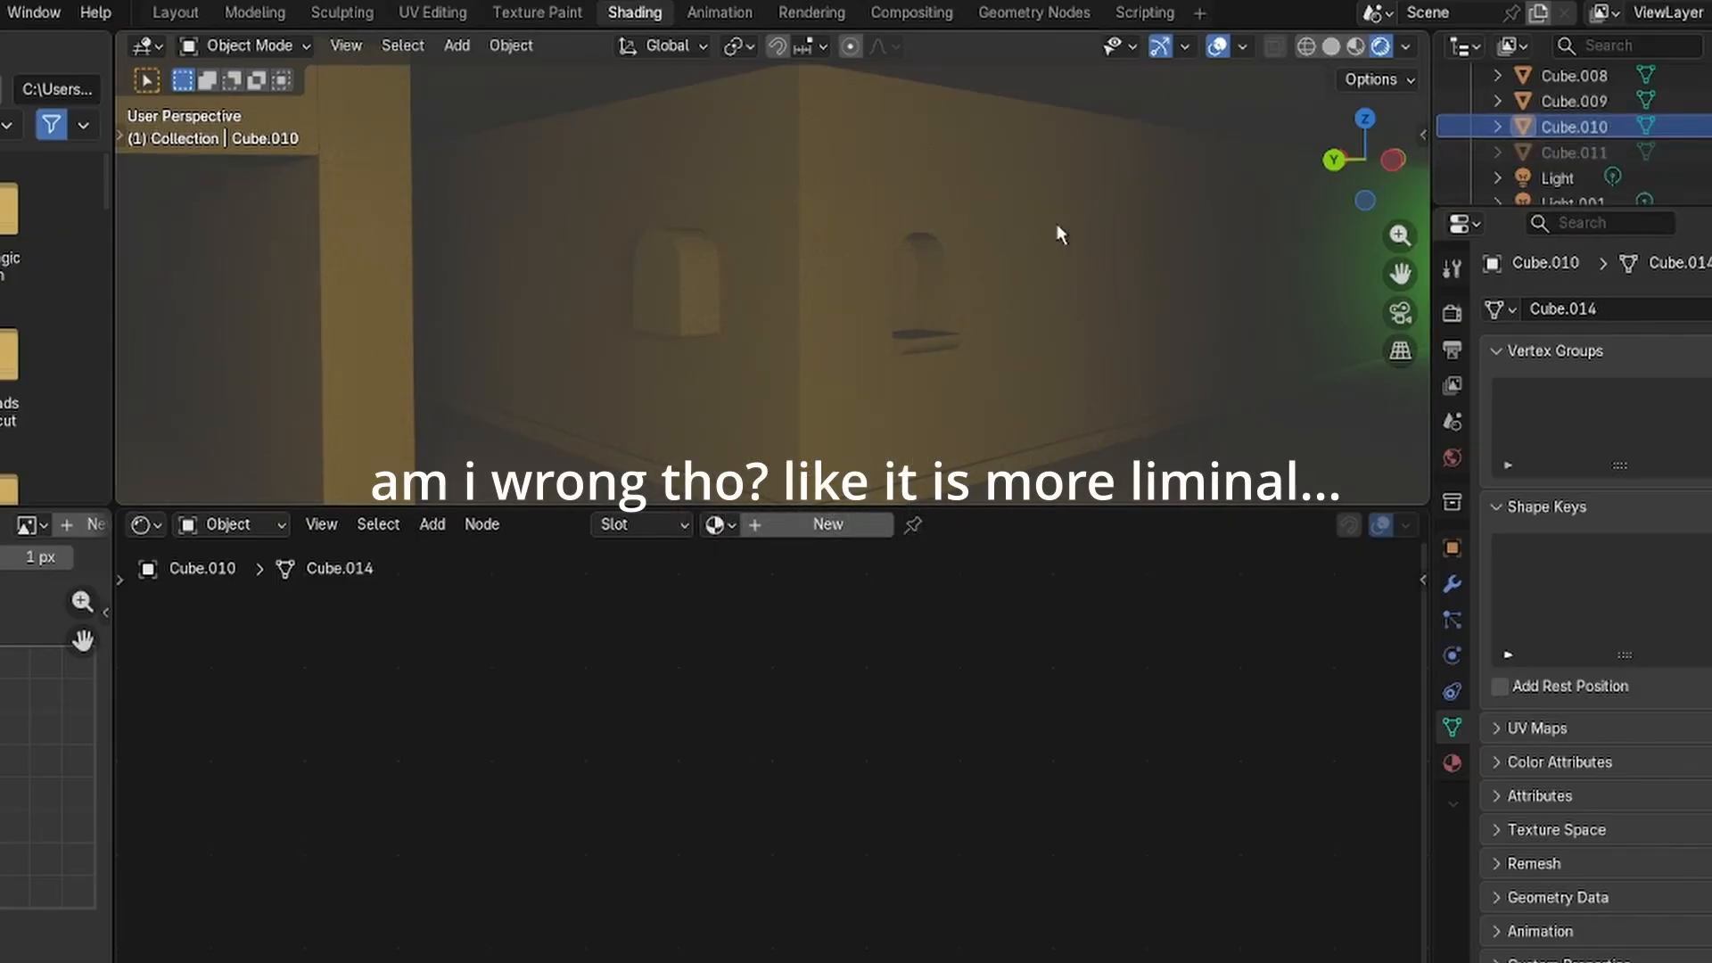
Stretch the Cube.010 cutter along global Y so it spans a wide stretch of the corner block's wall.
click(695, 265)
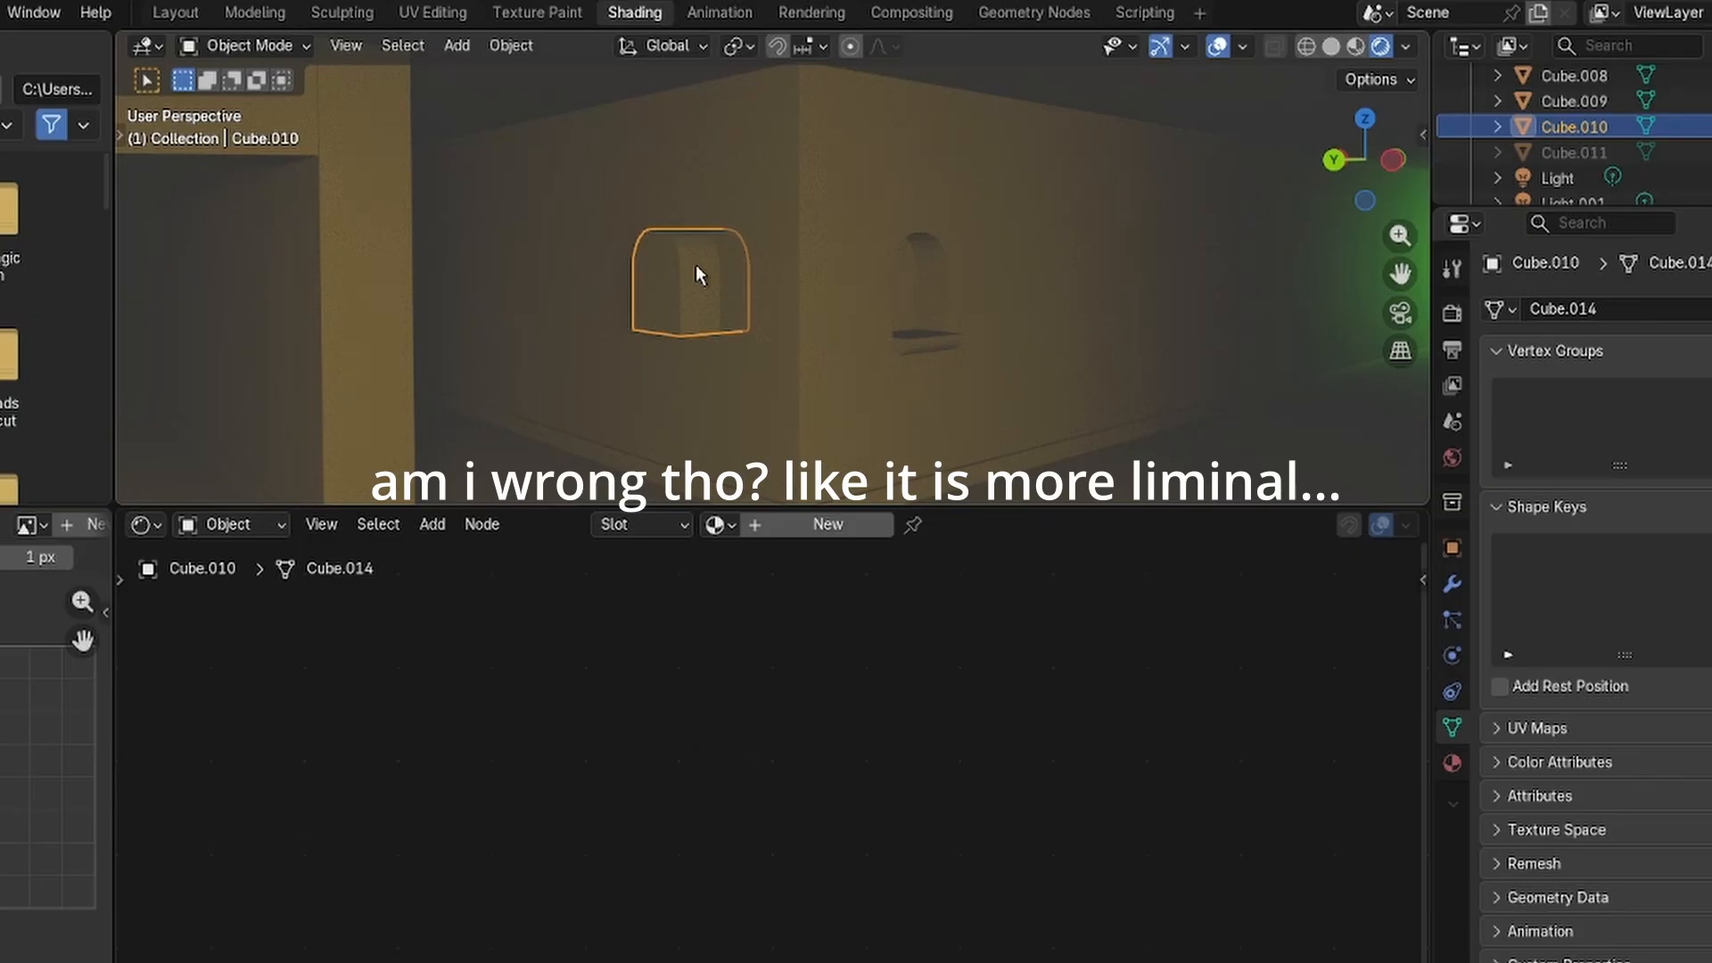
key(s)
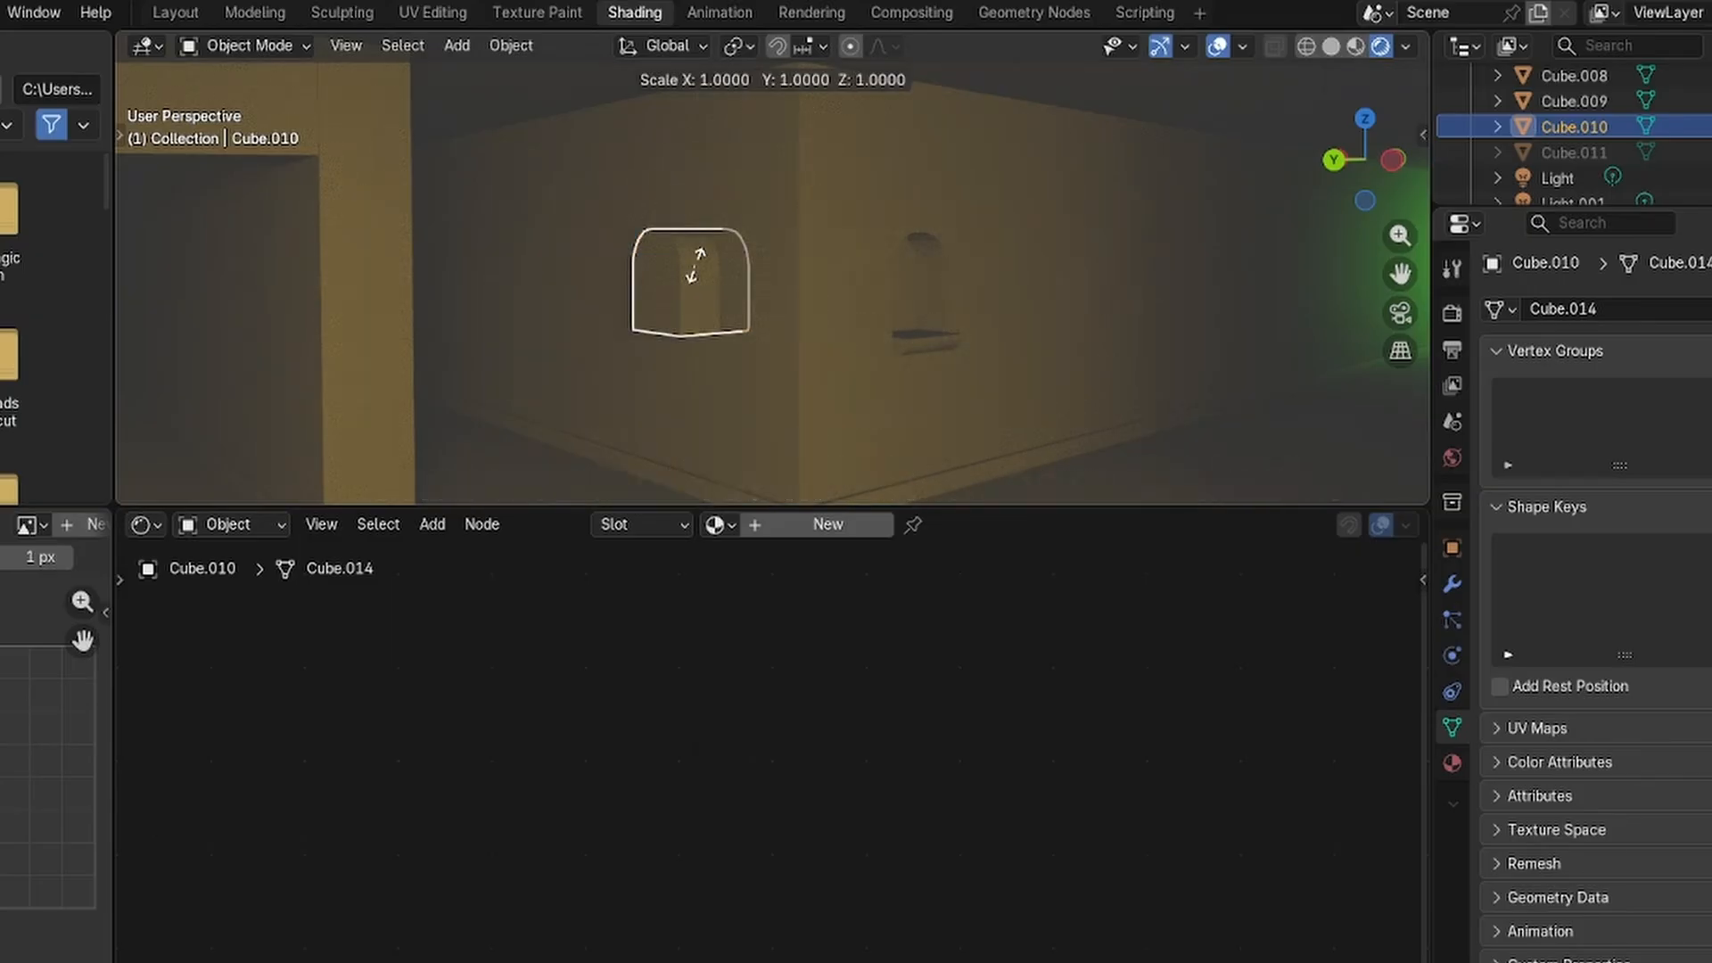
key(z)
key(y)
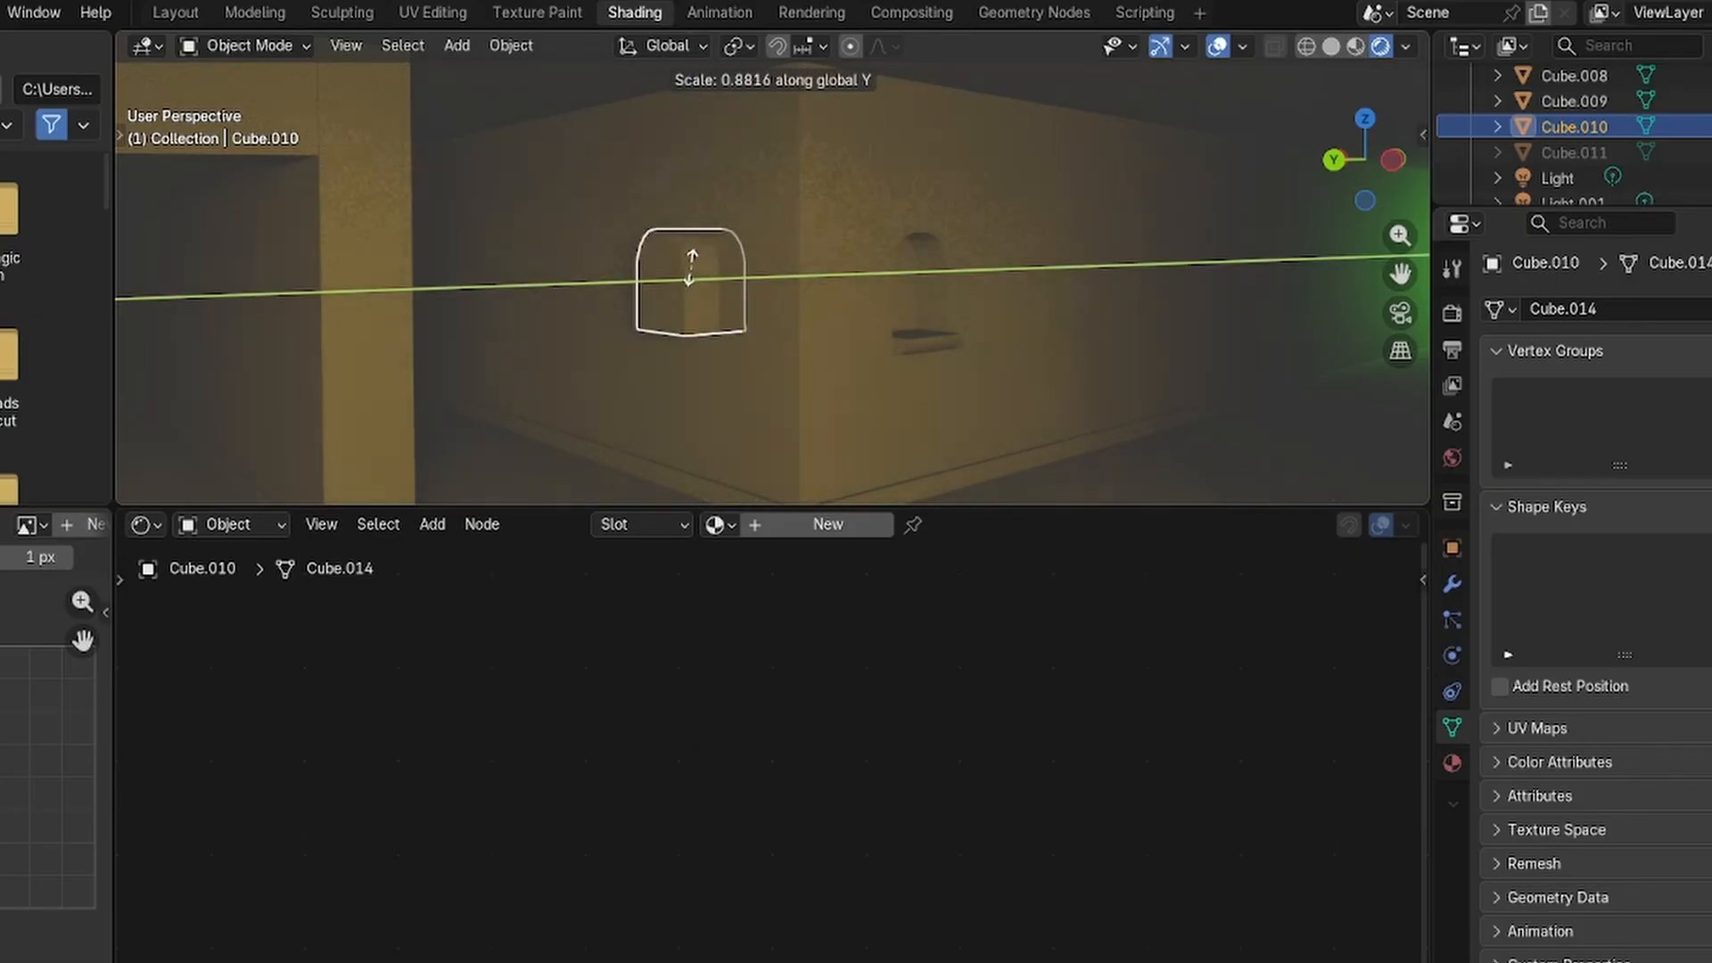
click(613, 269)
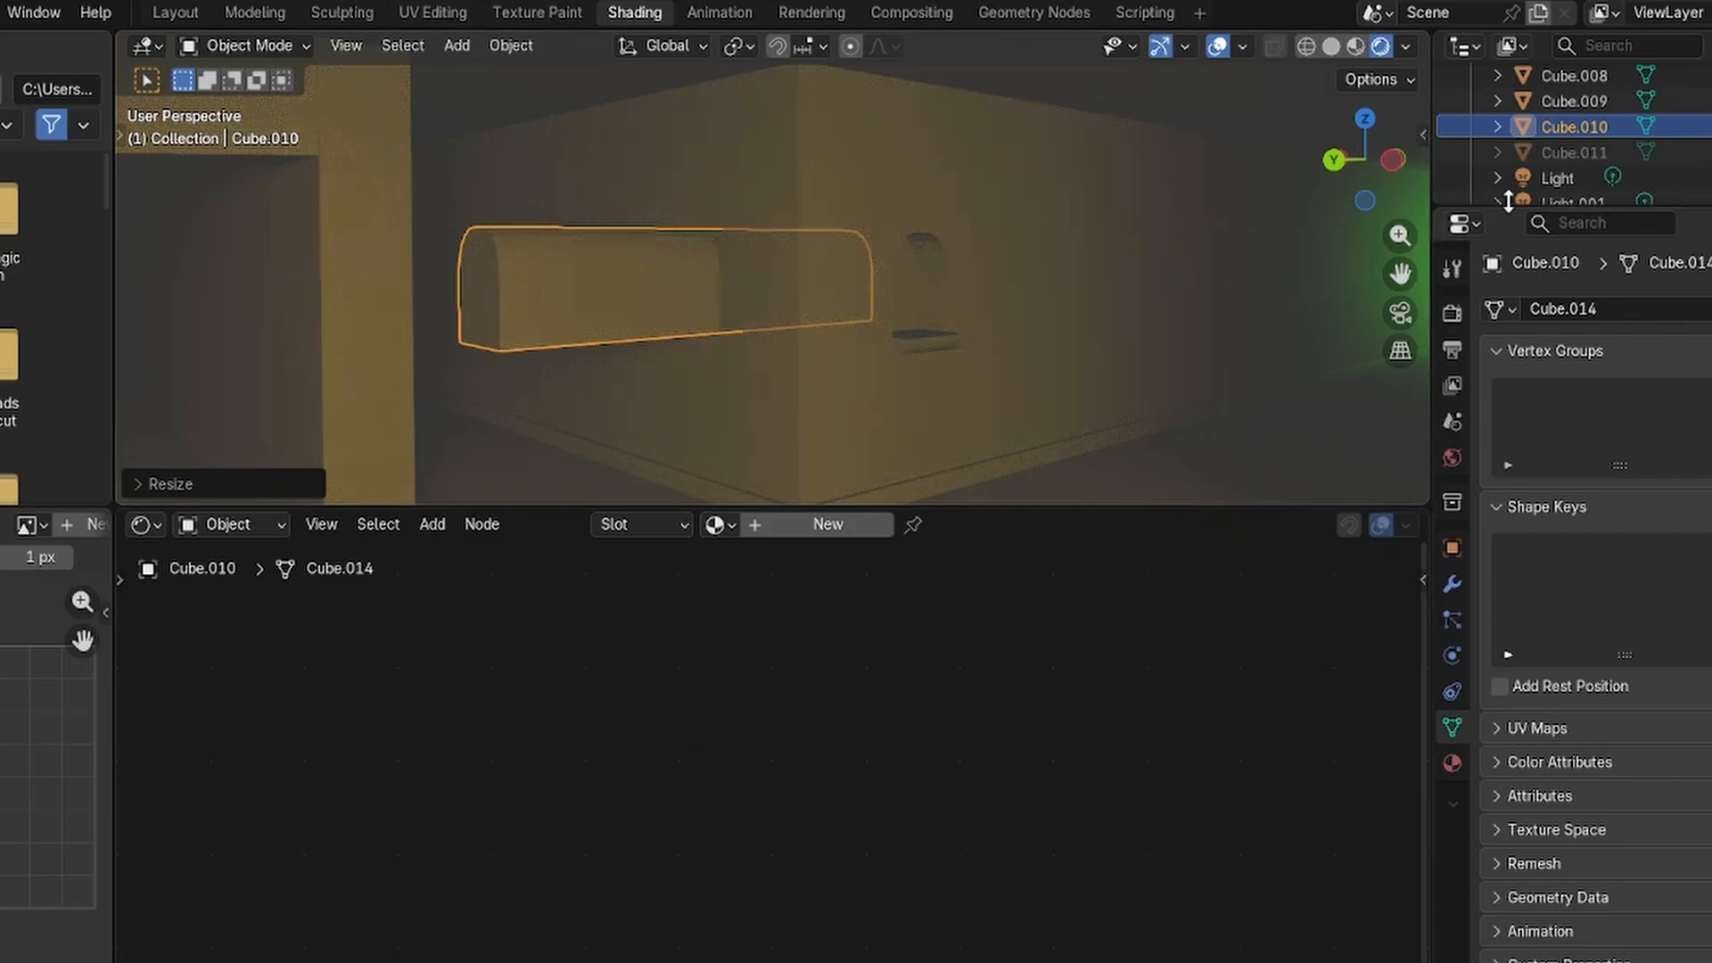
Add a Boolean Difference modifier to the corner block Cube.007 with Cube.010 as the object, and apply it.
click(919, 192)
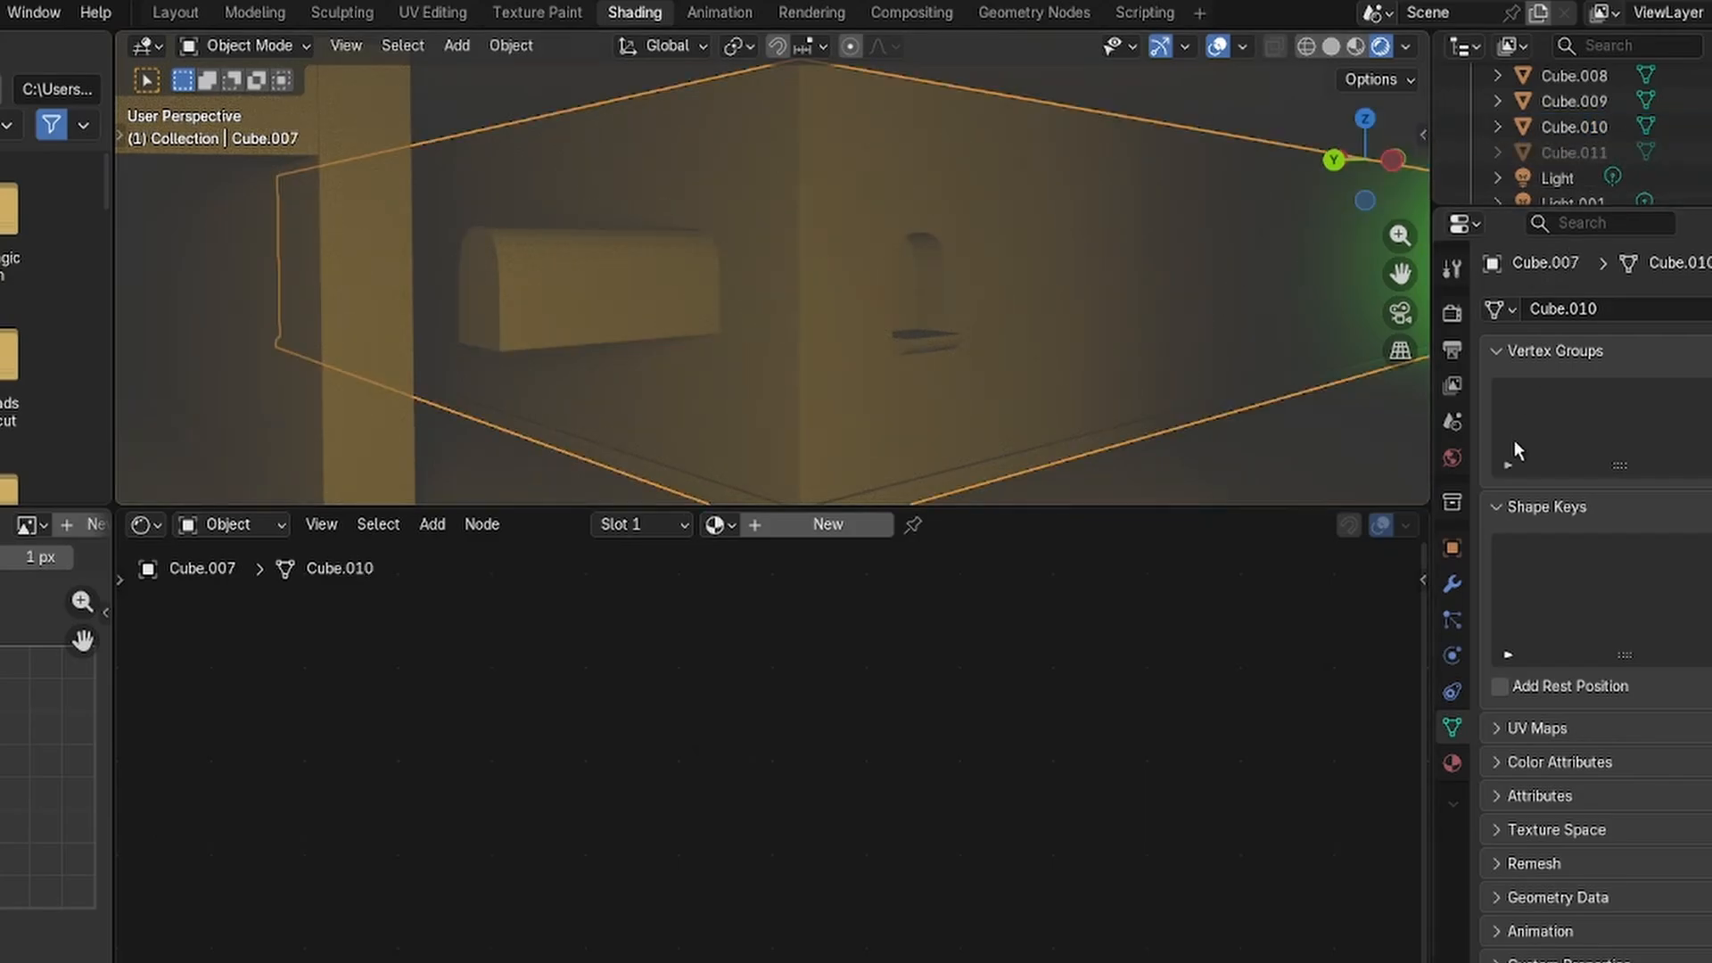
click(1453, 584)
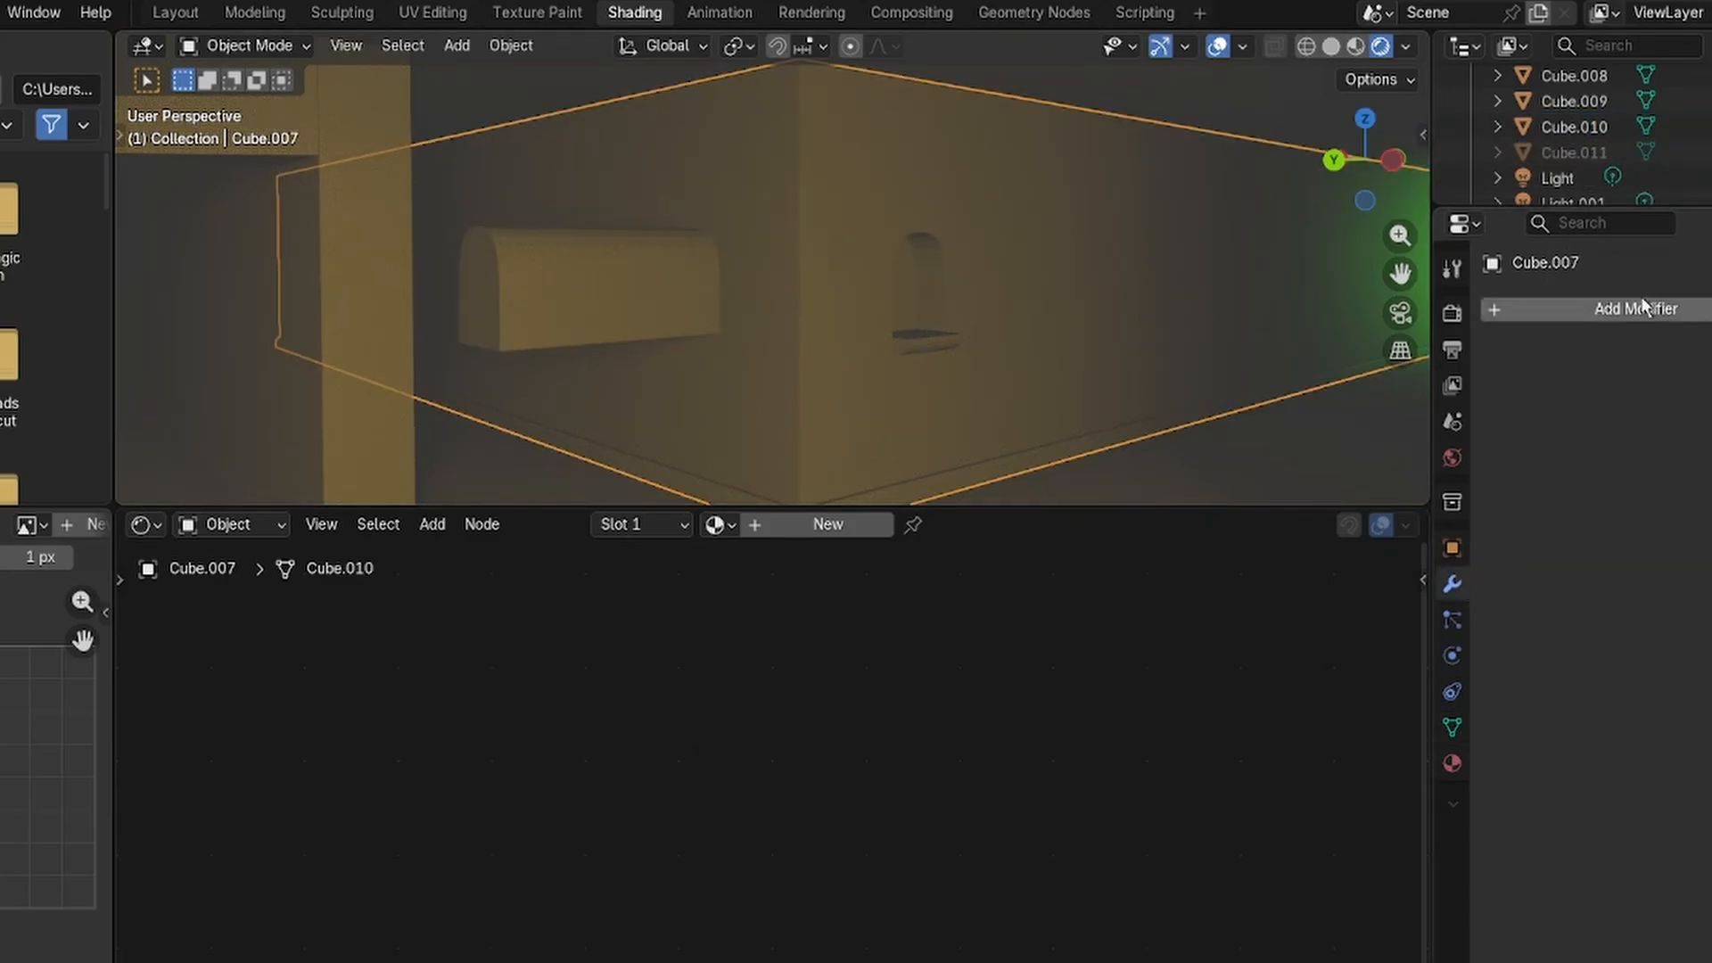
click(1597, 307)
click(1581, 314)
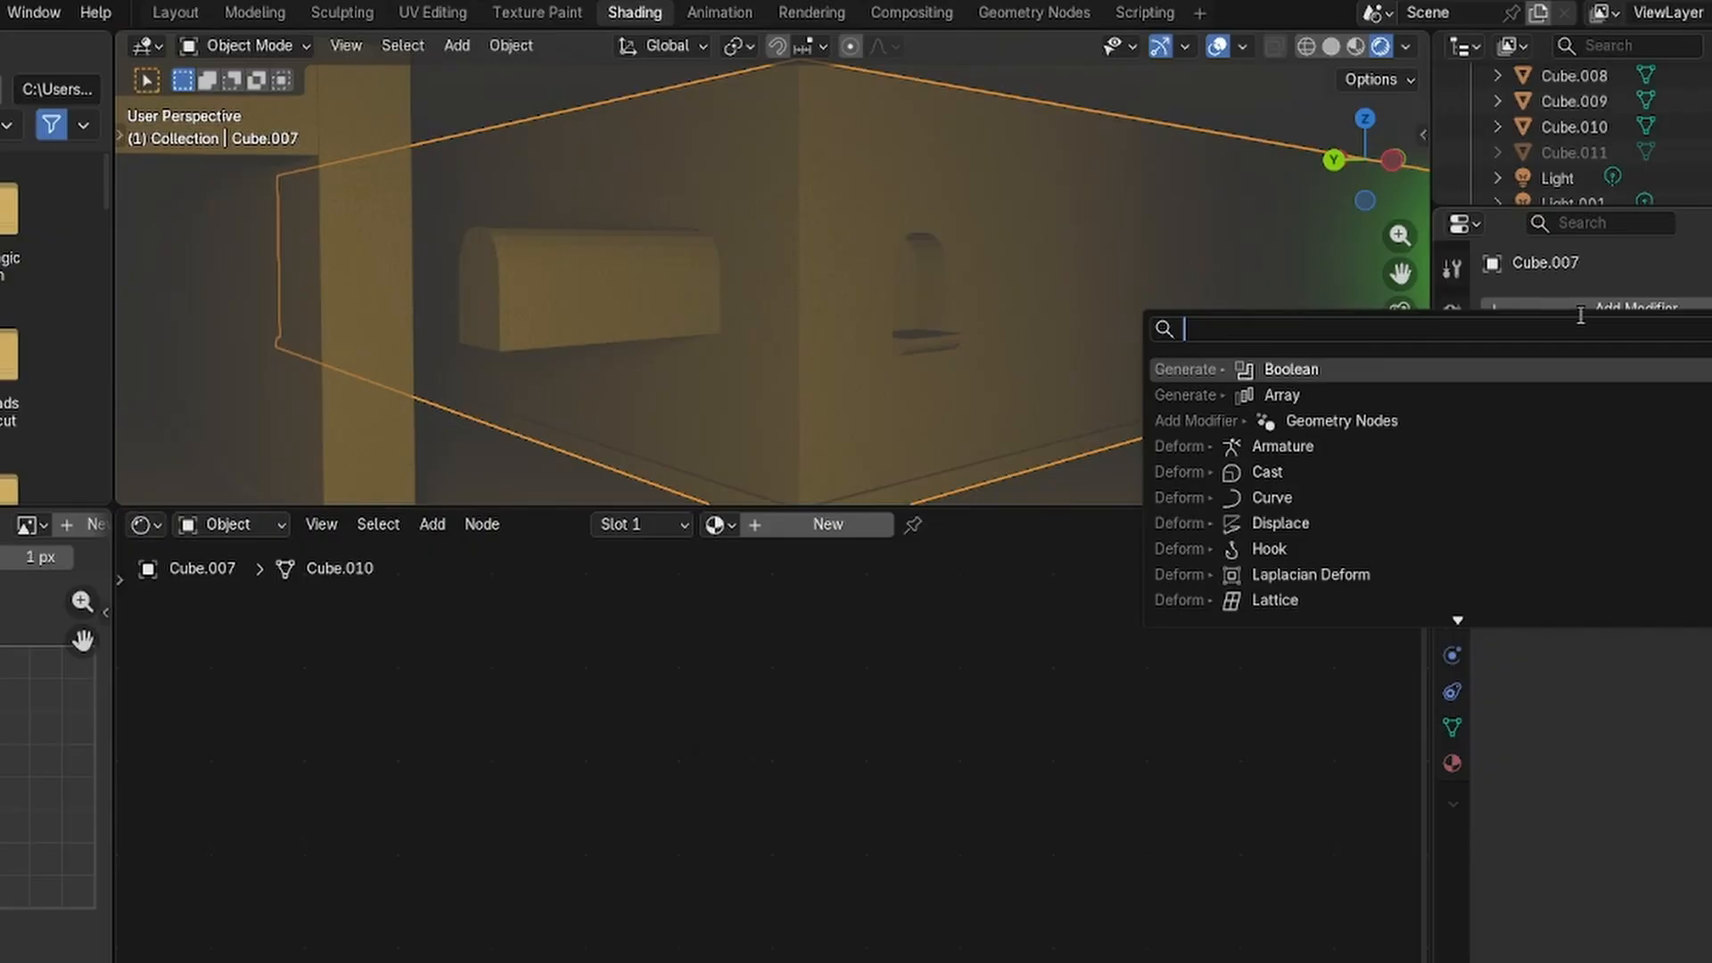
click(1461, 373)
click(1661, 452)
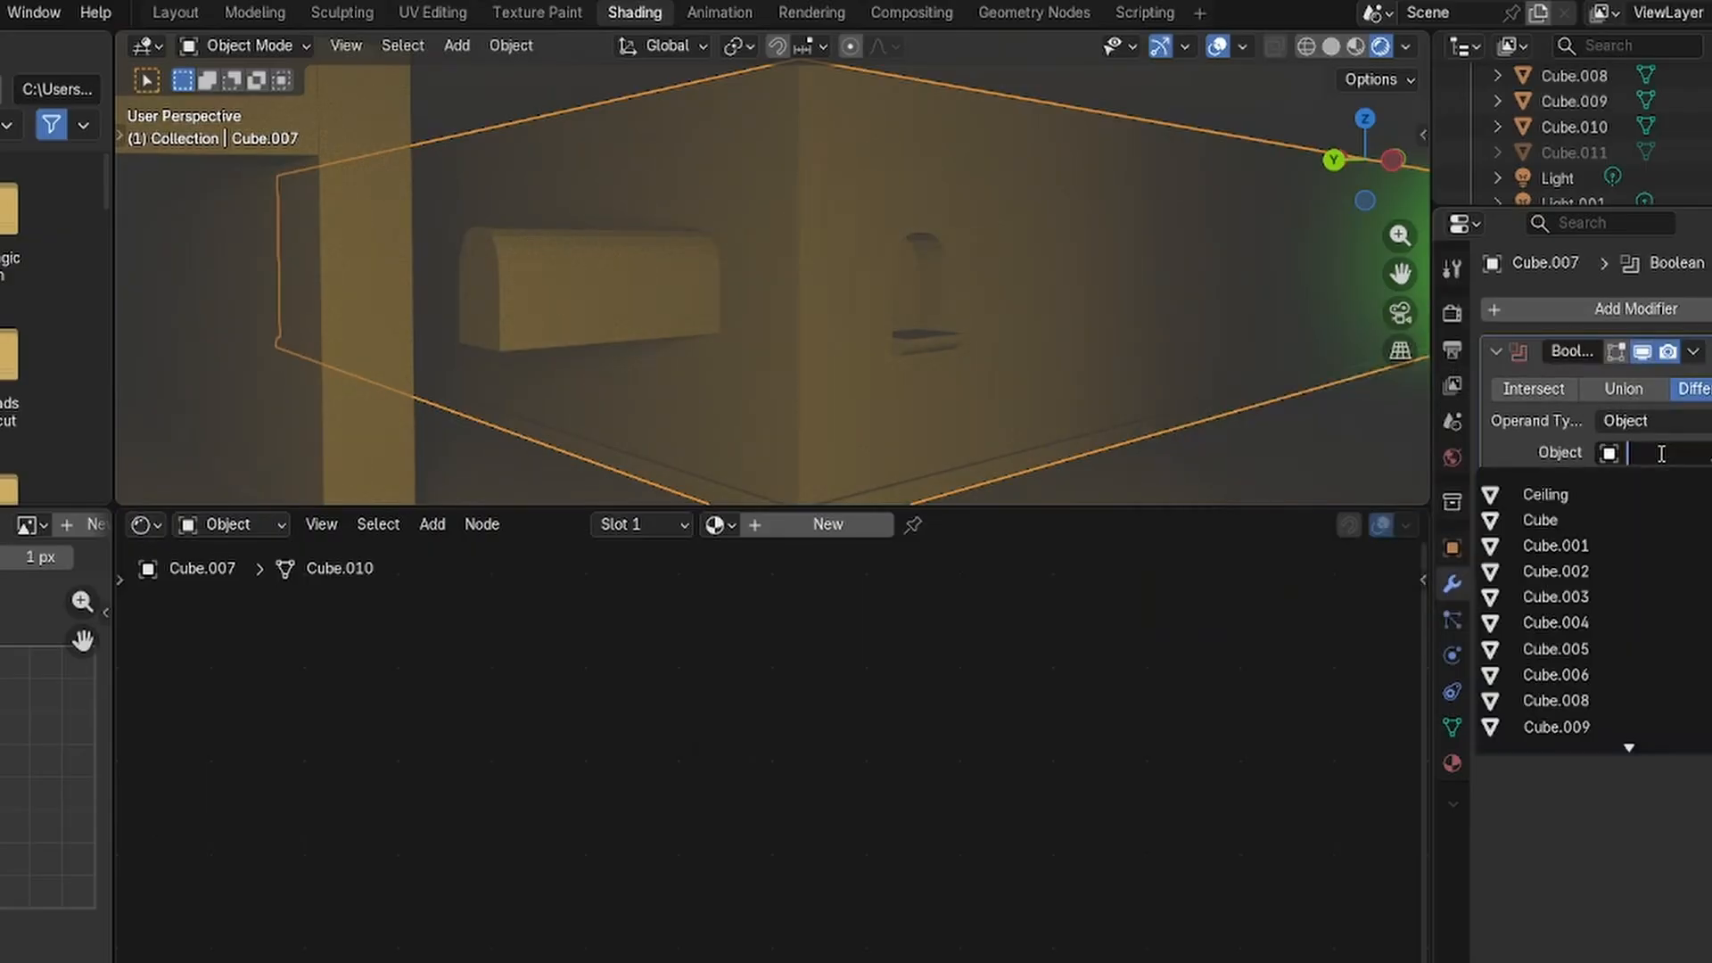
click(600, 291)
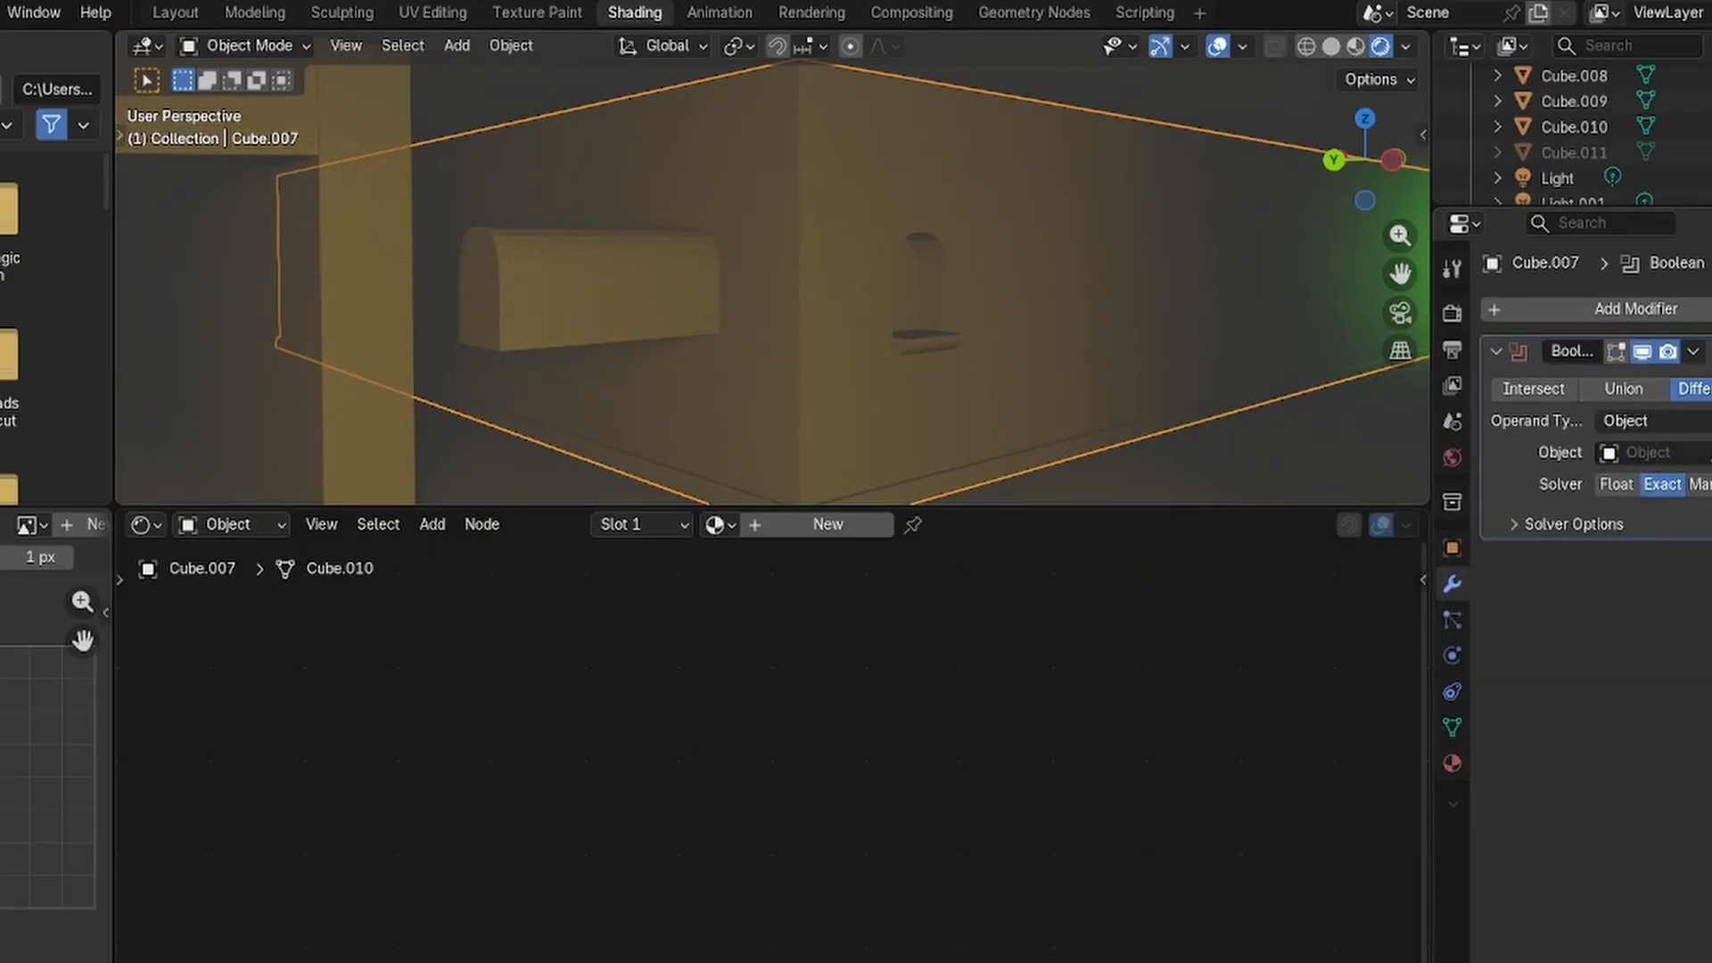
click(1708, 453)
click(597, 286)
key(ctrl+a)
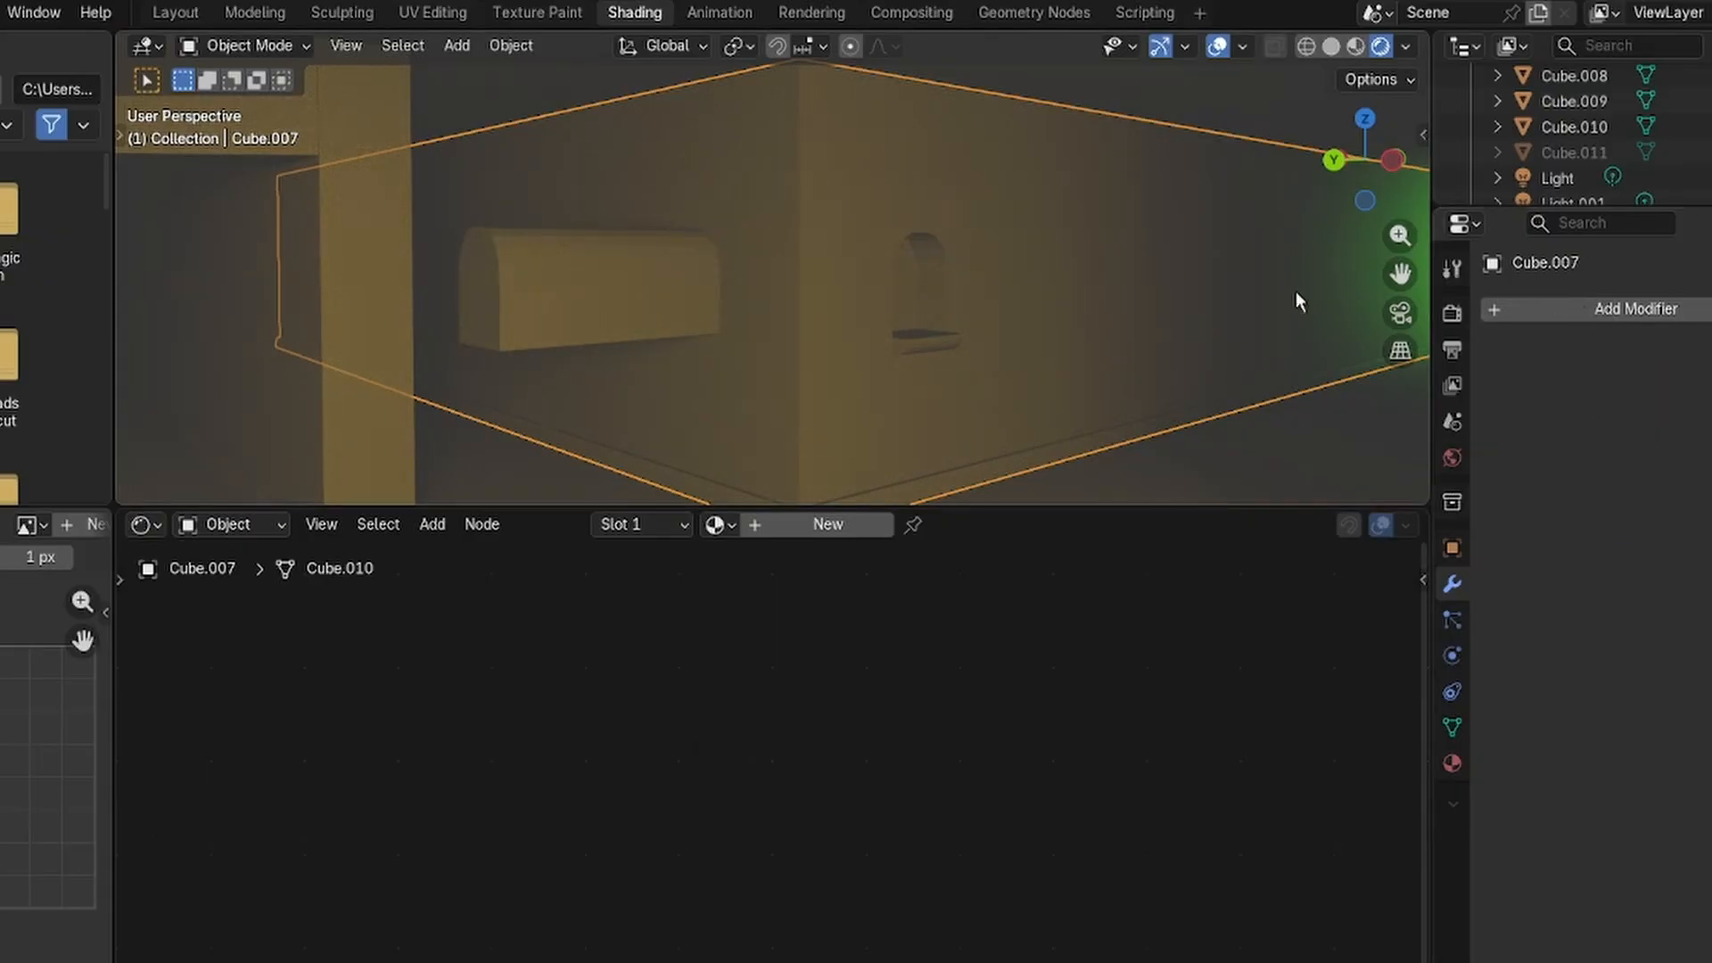
Select the Cube.010 cutter and hide it in the viewport to expose the cut in the wall.
click(649, 303)
click(1699, 127)
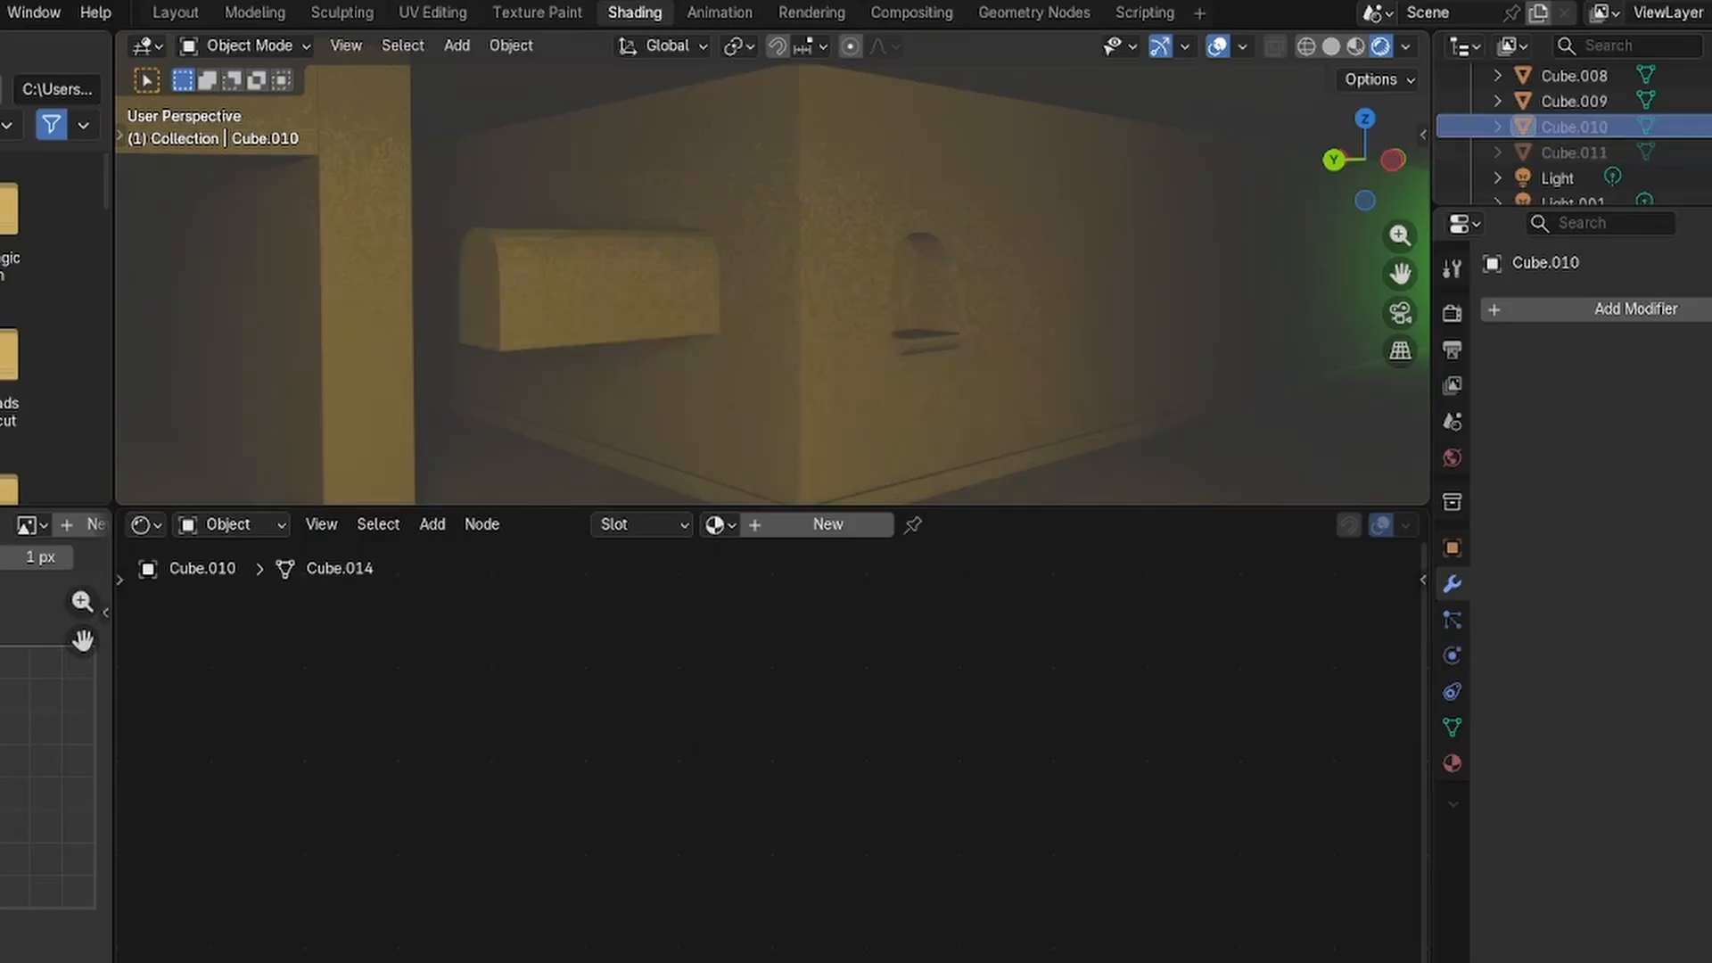
click(599, 305)
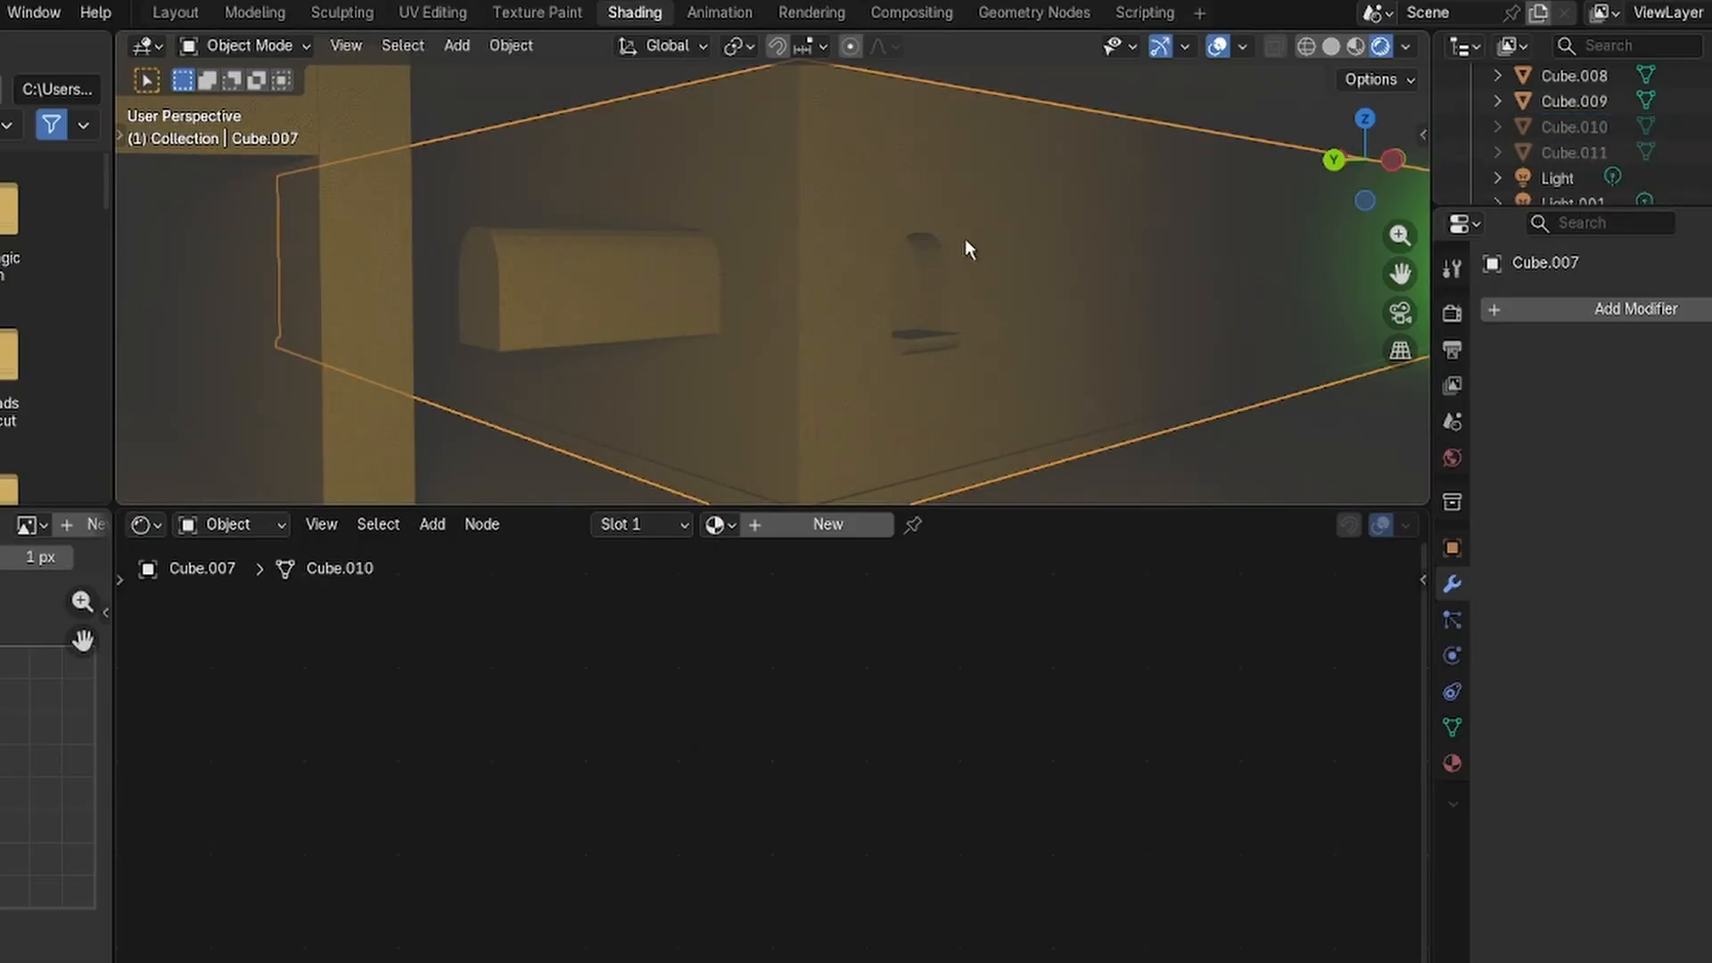
click(1166, 489)
click(546, 319)
click(1549, 126)
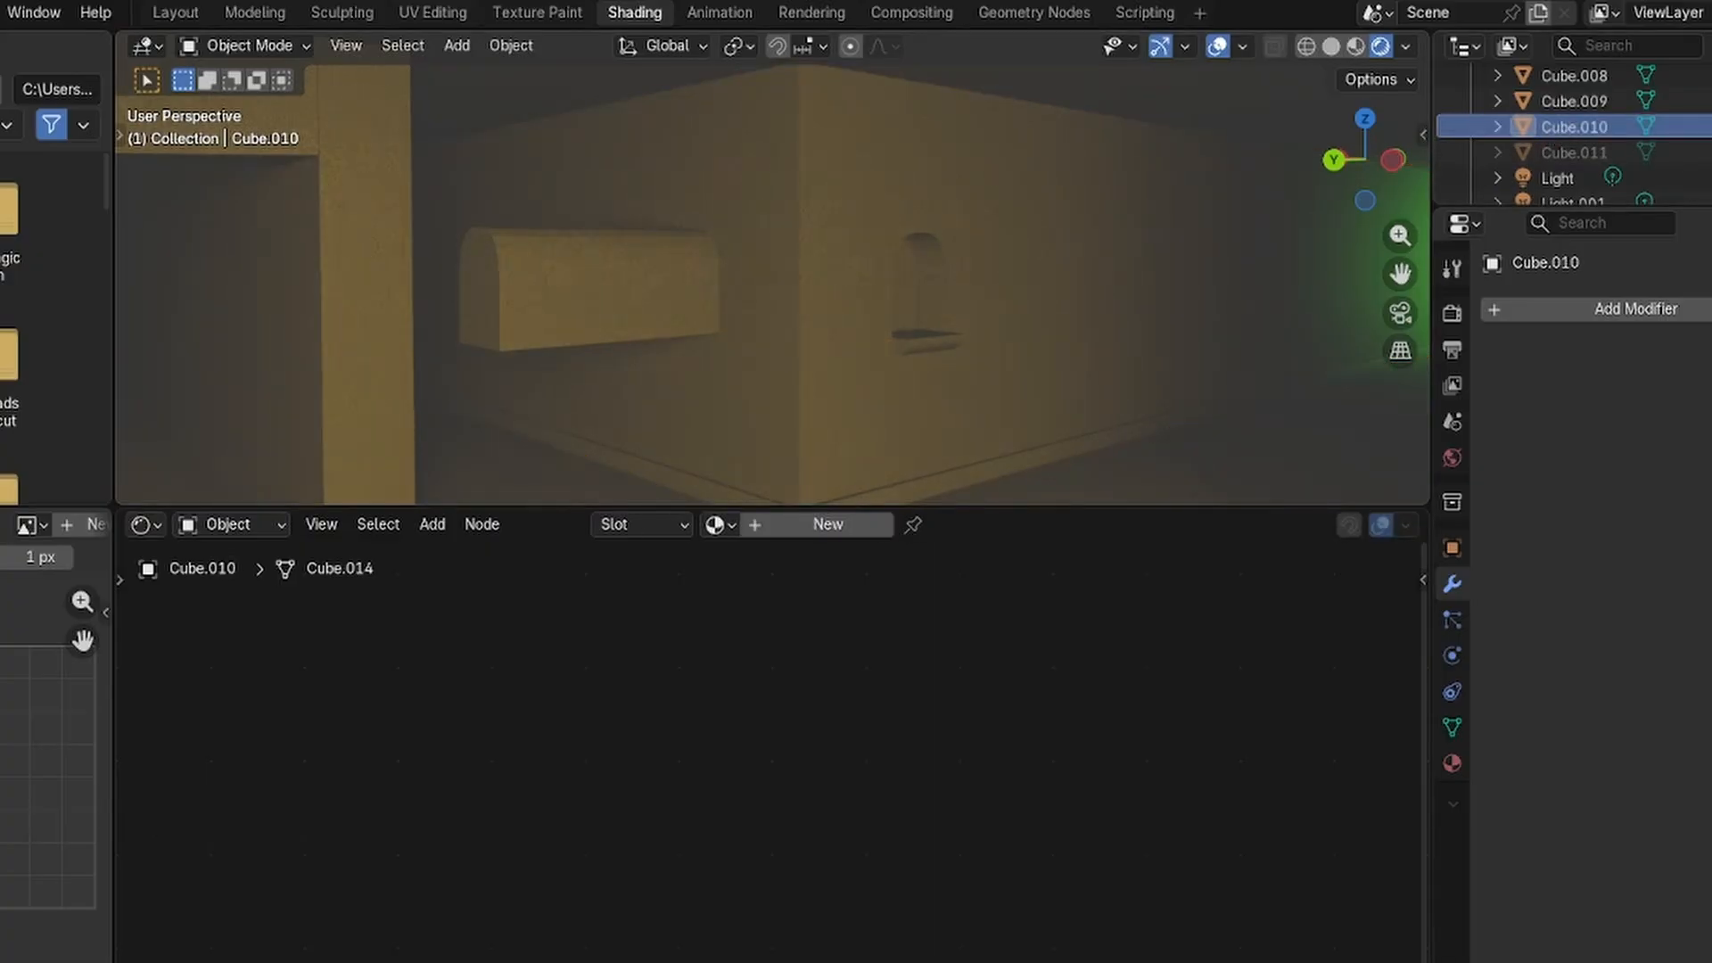
click(1711, 126)
click(1711, 153)
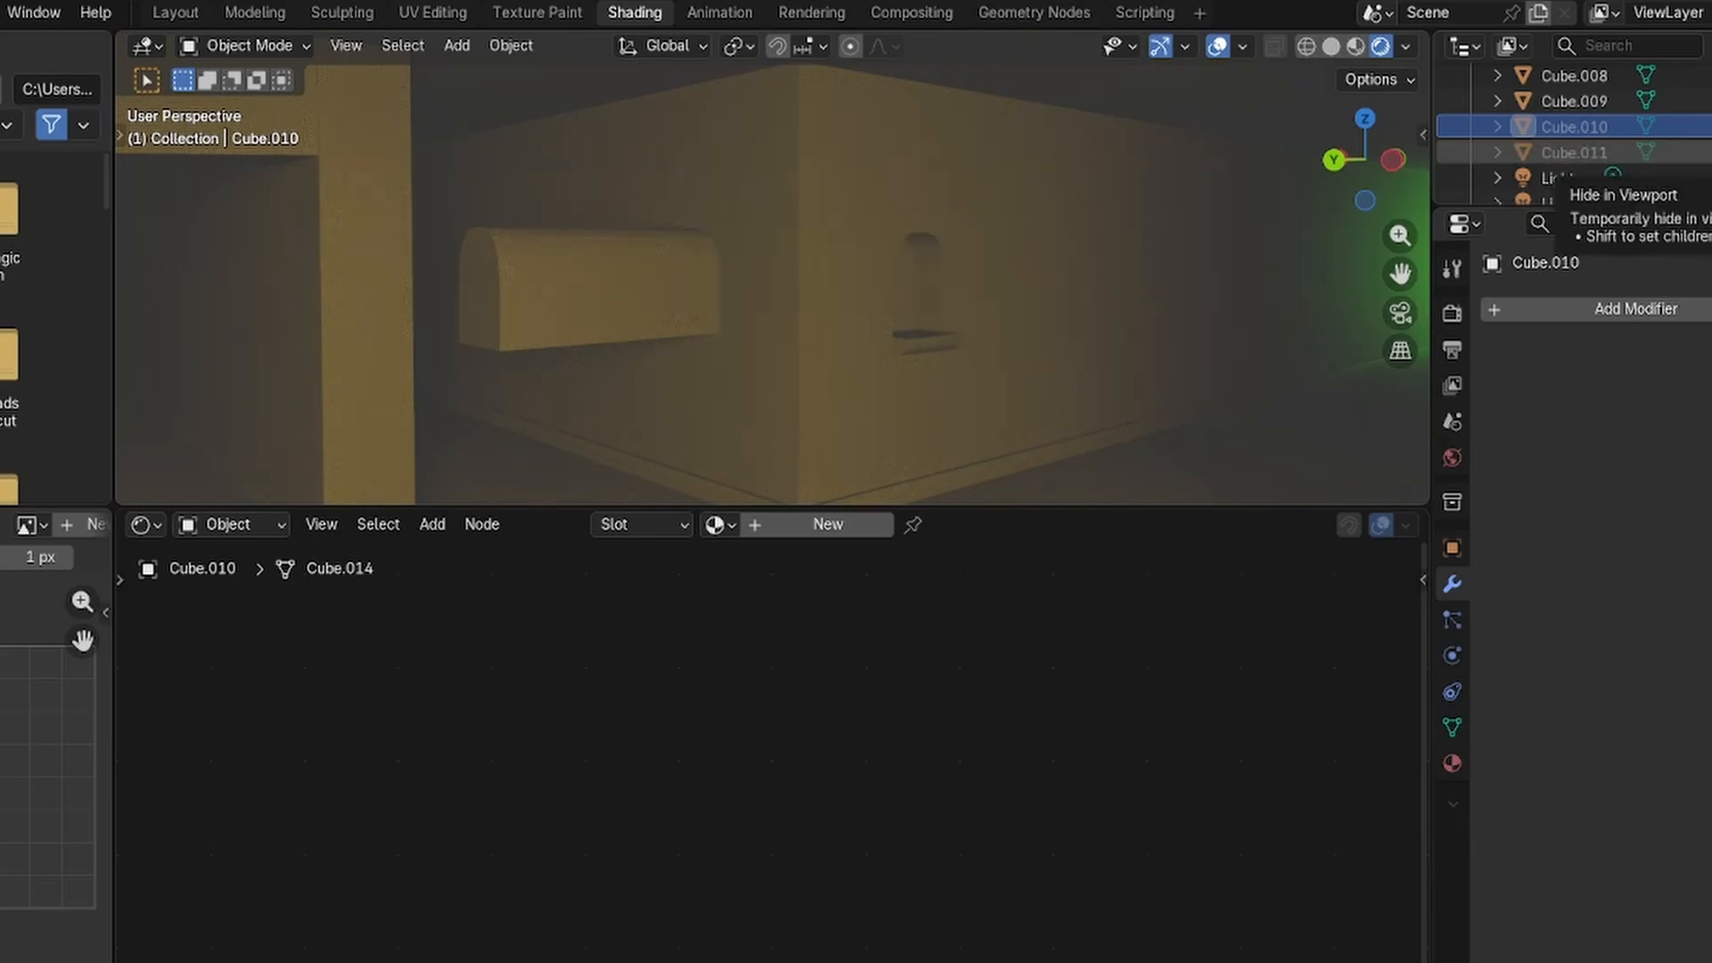
Switch the viewport to Solid shading and select the corner block to check its wide window cut.
scroll(784, 326, down, 2)
click(1330, 45)
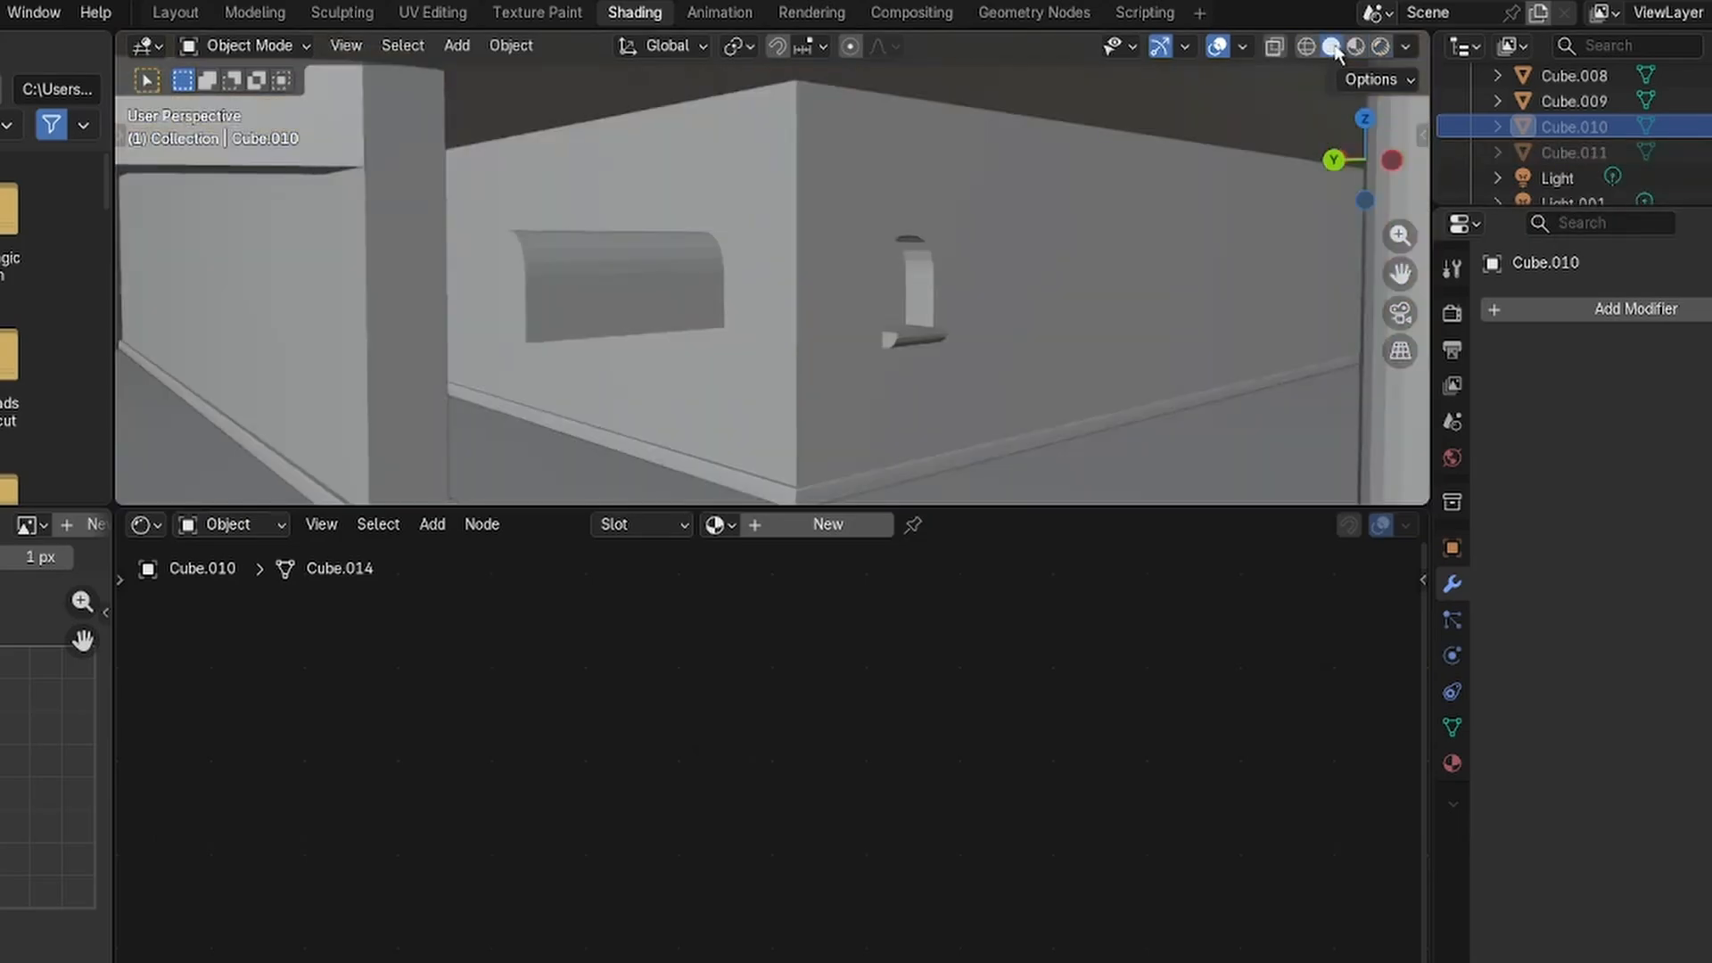
click(553, 303)
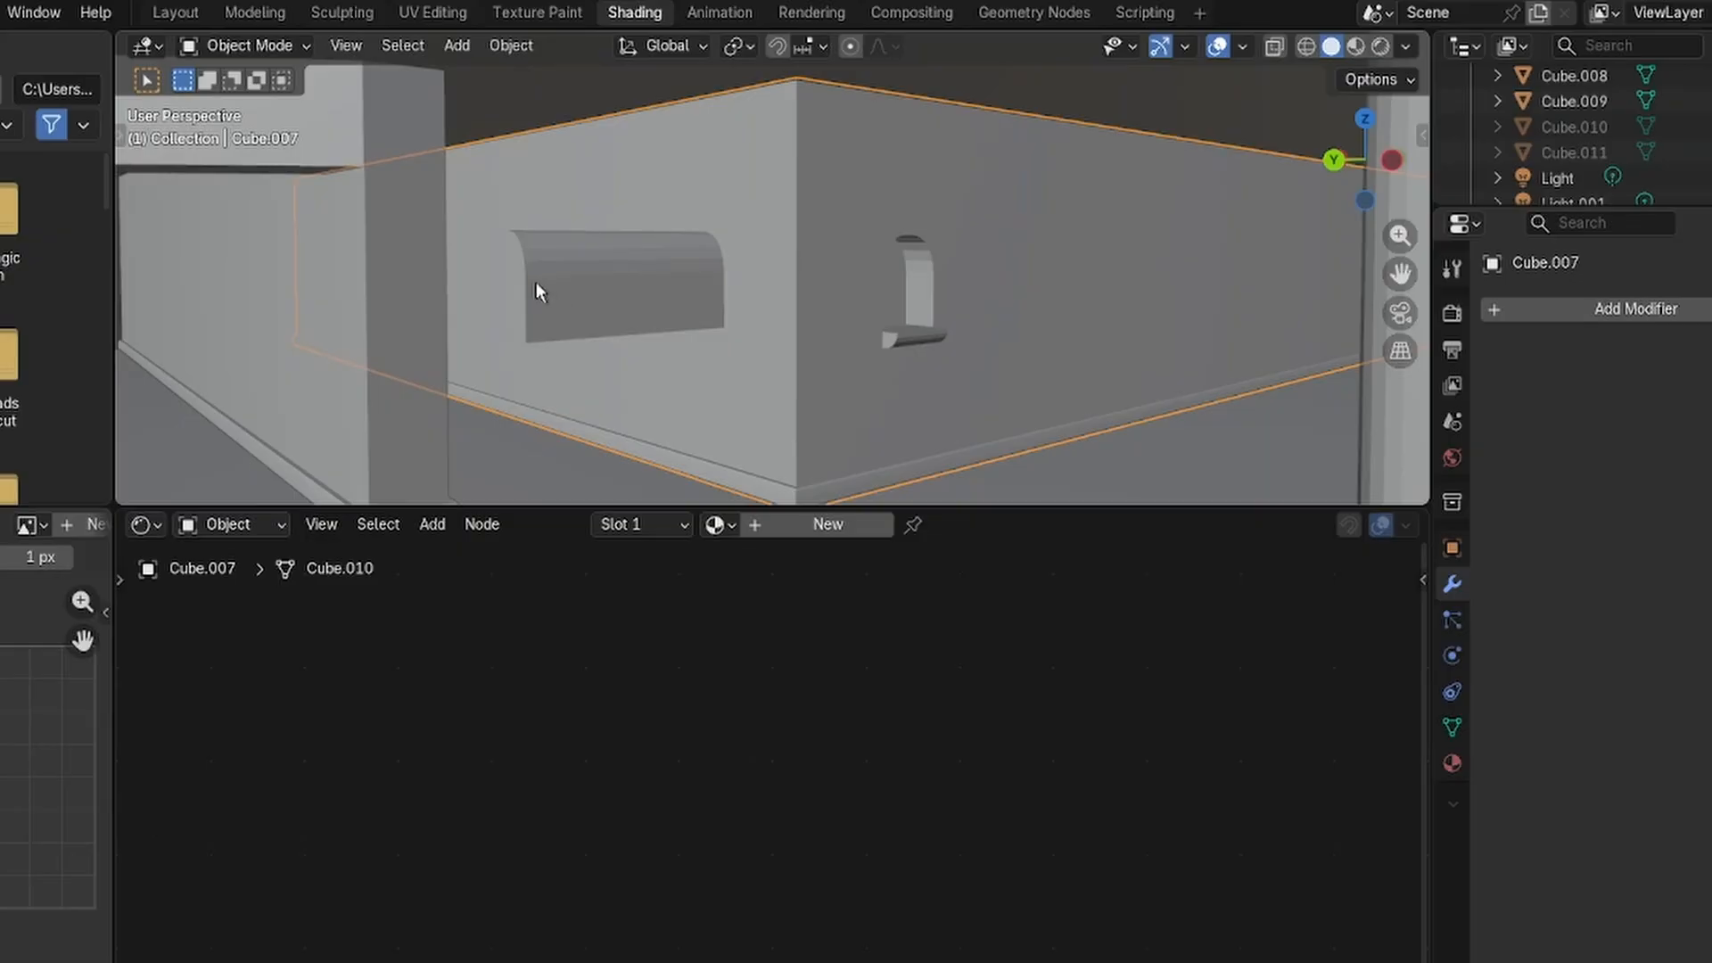
Undo the Boolean cut on the corner block, stepping through the history back to the stretched, visible Cube.010 cutter.
key(ctrl+z)
key(ctrl+z)
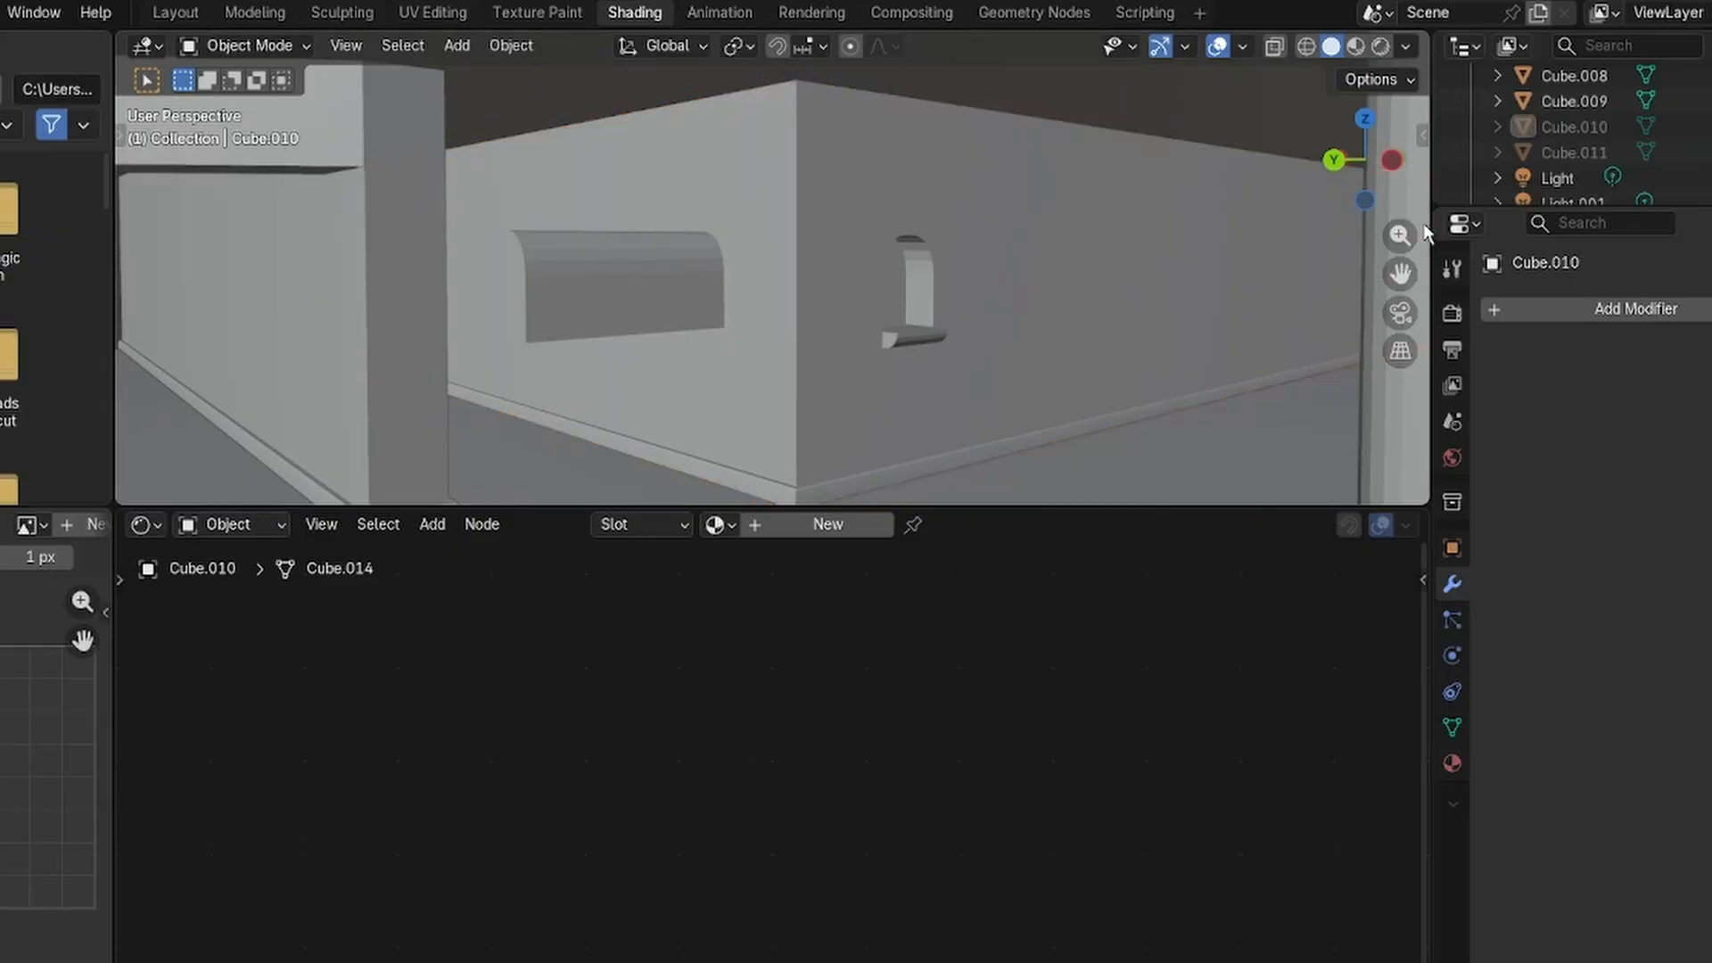
key(ctrl+shift+z)
key(ctrl+z)
key(ctrl+shift+z)
key(ctrl+shift+z)
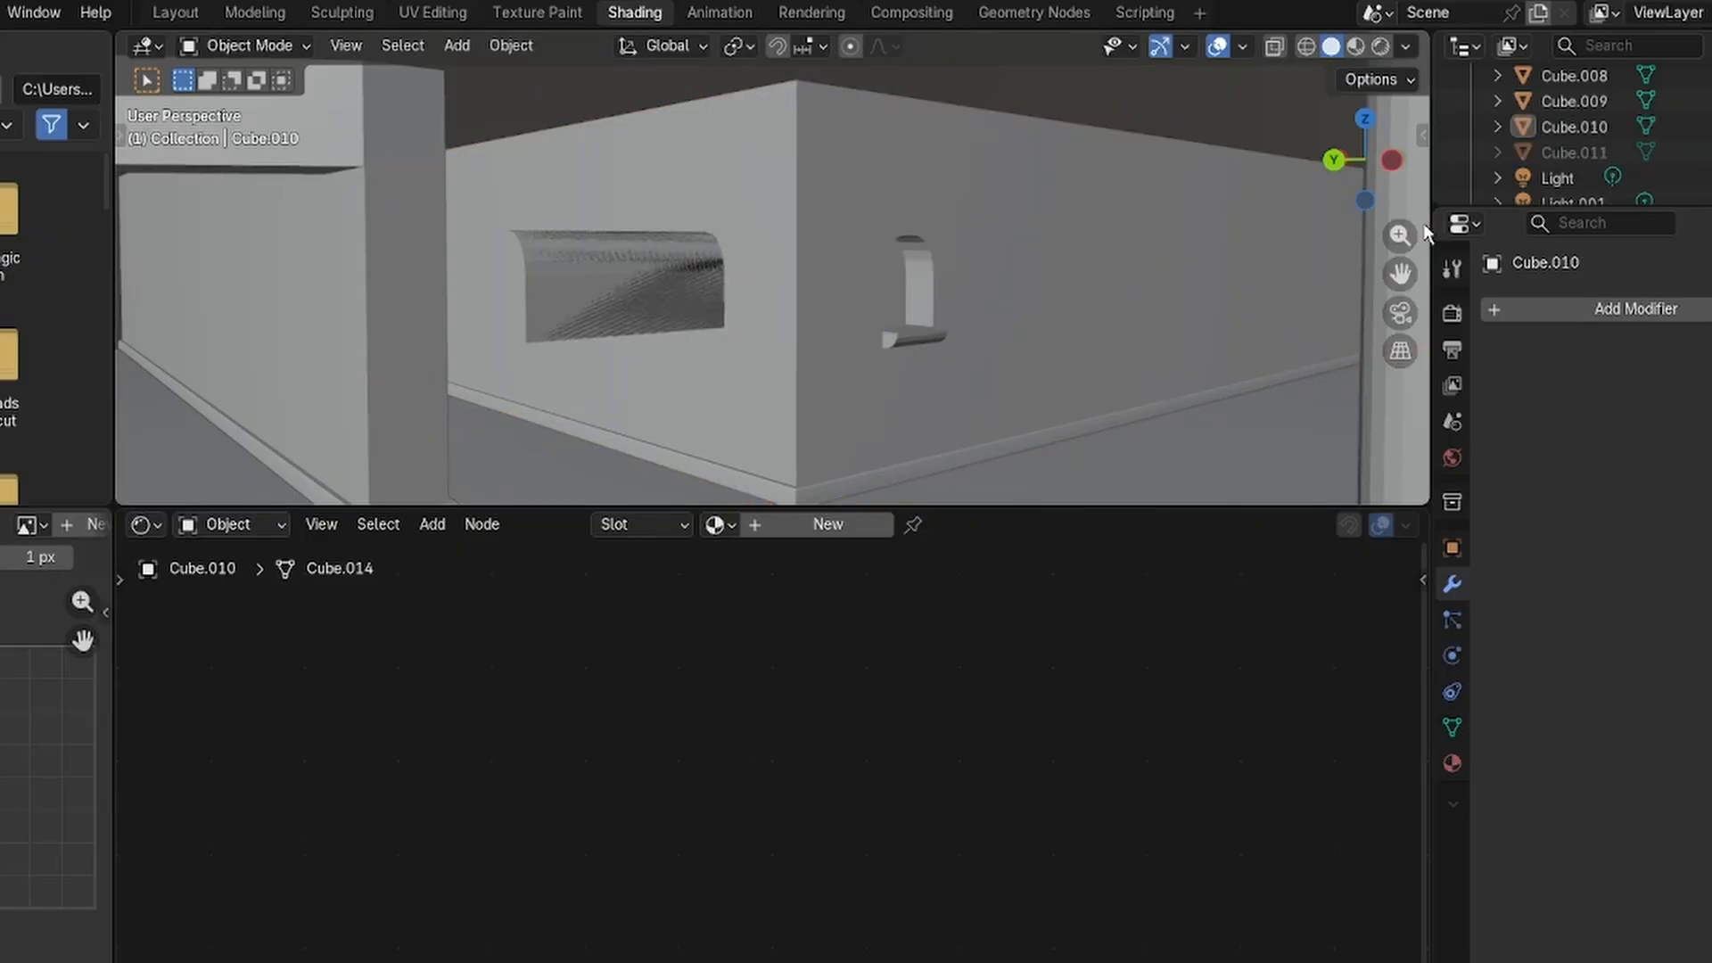
key(ctrl+z)
key(ctrl+z)
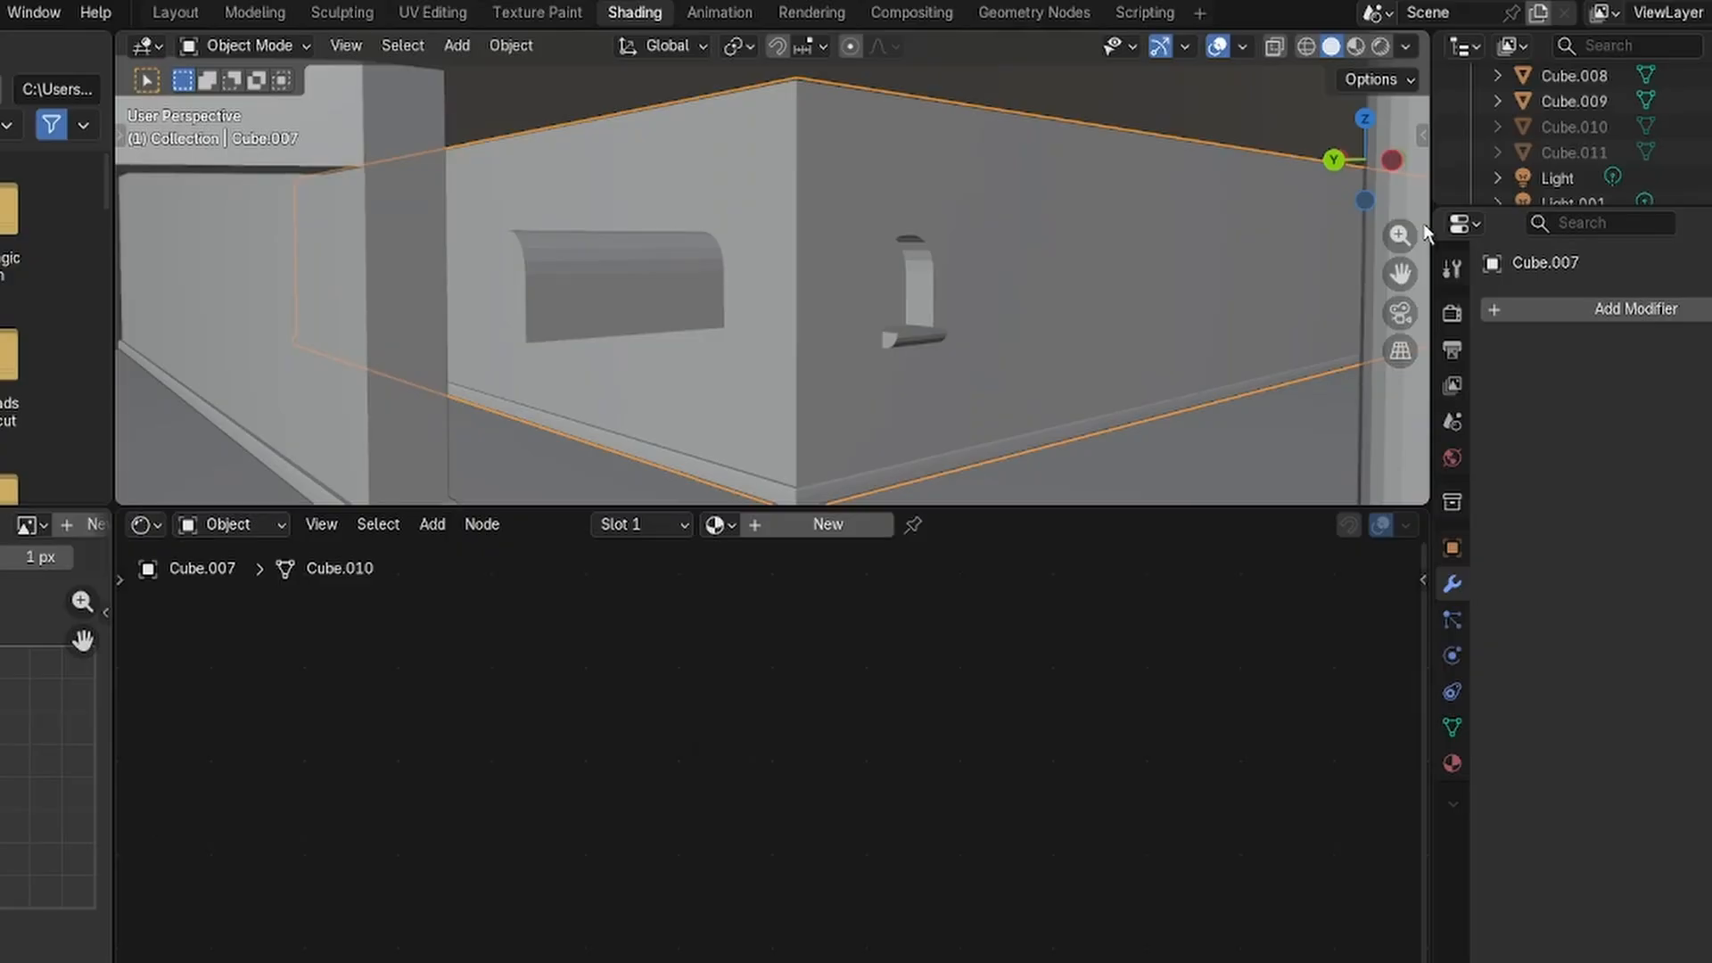
key(ctrl+z)
key(ctrl+shift+z)
key(ctrl+shift+z)
key(ctrl+shift+z)
key(ctrl+shift+z)
key(ctrl+shift+z)
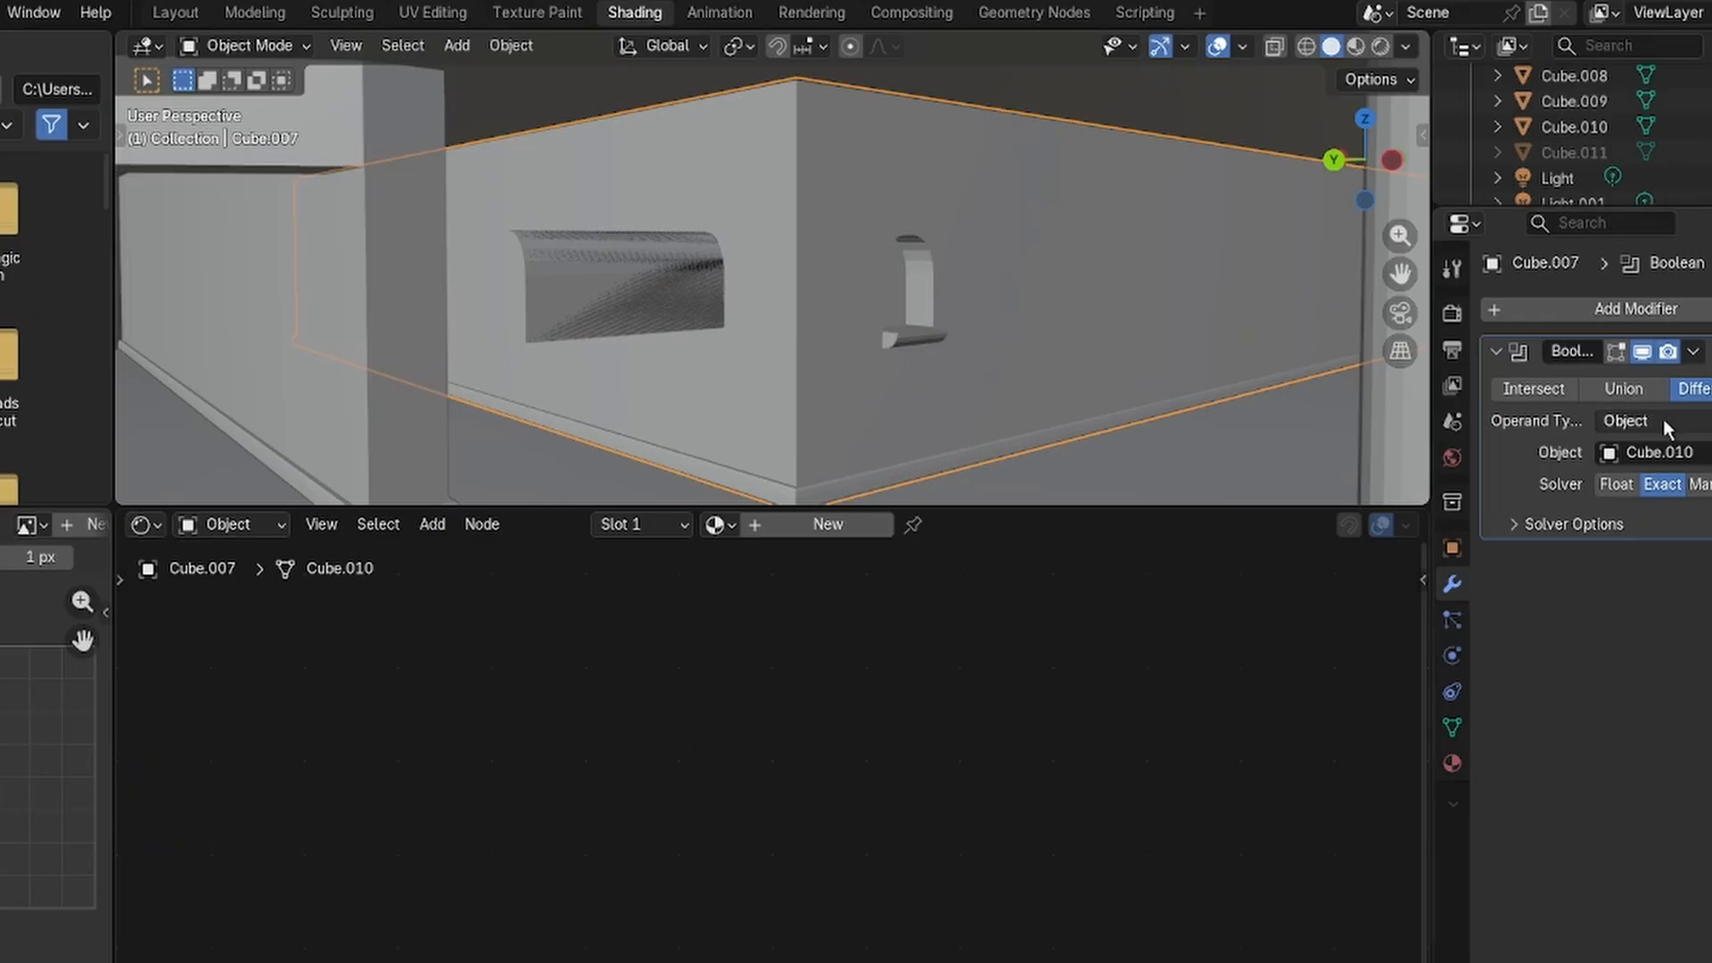
key(ctrl+z)
key(ctrl+z)
key(ctrl+z)
key(ctrl+z)
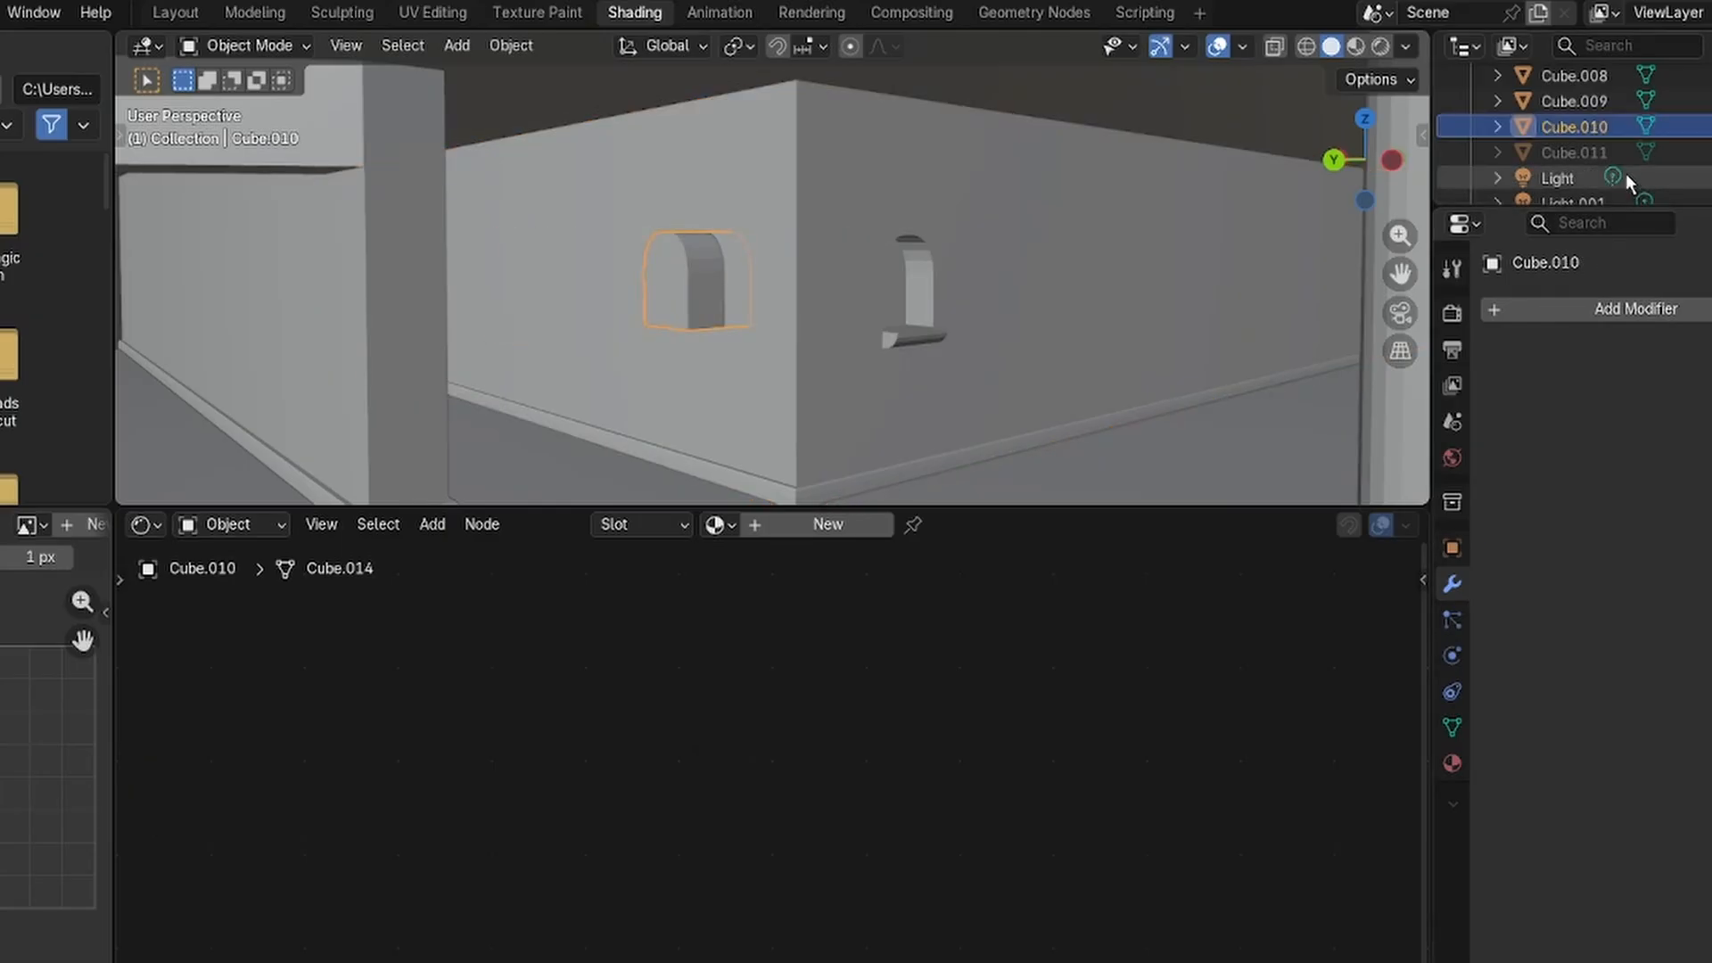
key(ctrl+shift+z)
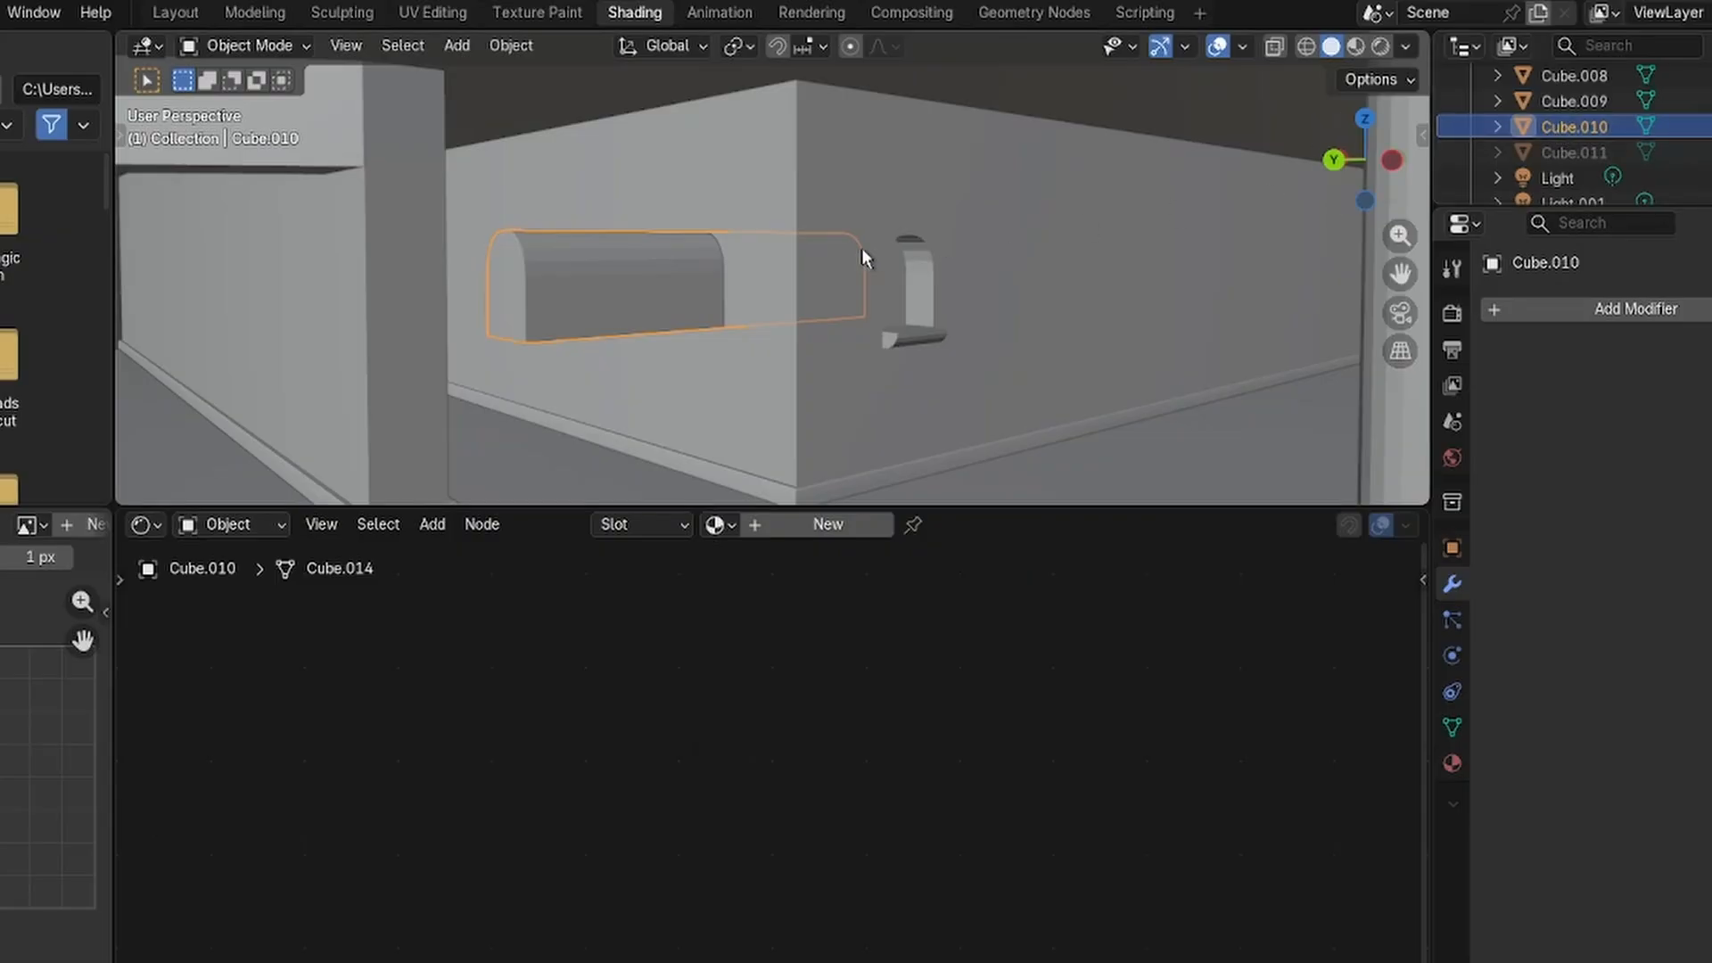
Add a Boolean Difference modifier to Cube.007 using the stretched Cube.010 as the cutter, and apply it.
click(844, 205)
click(1555, 307)
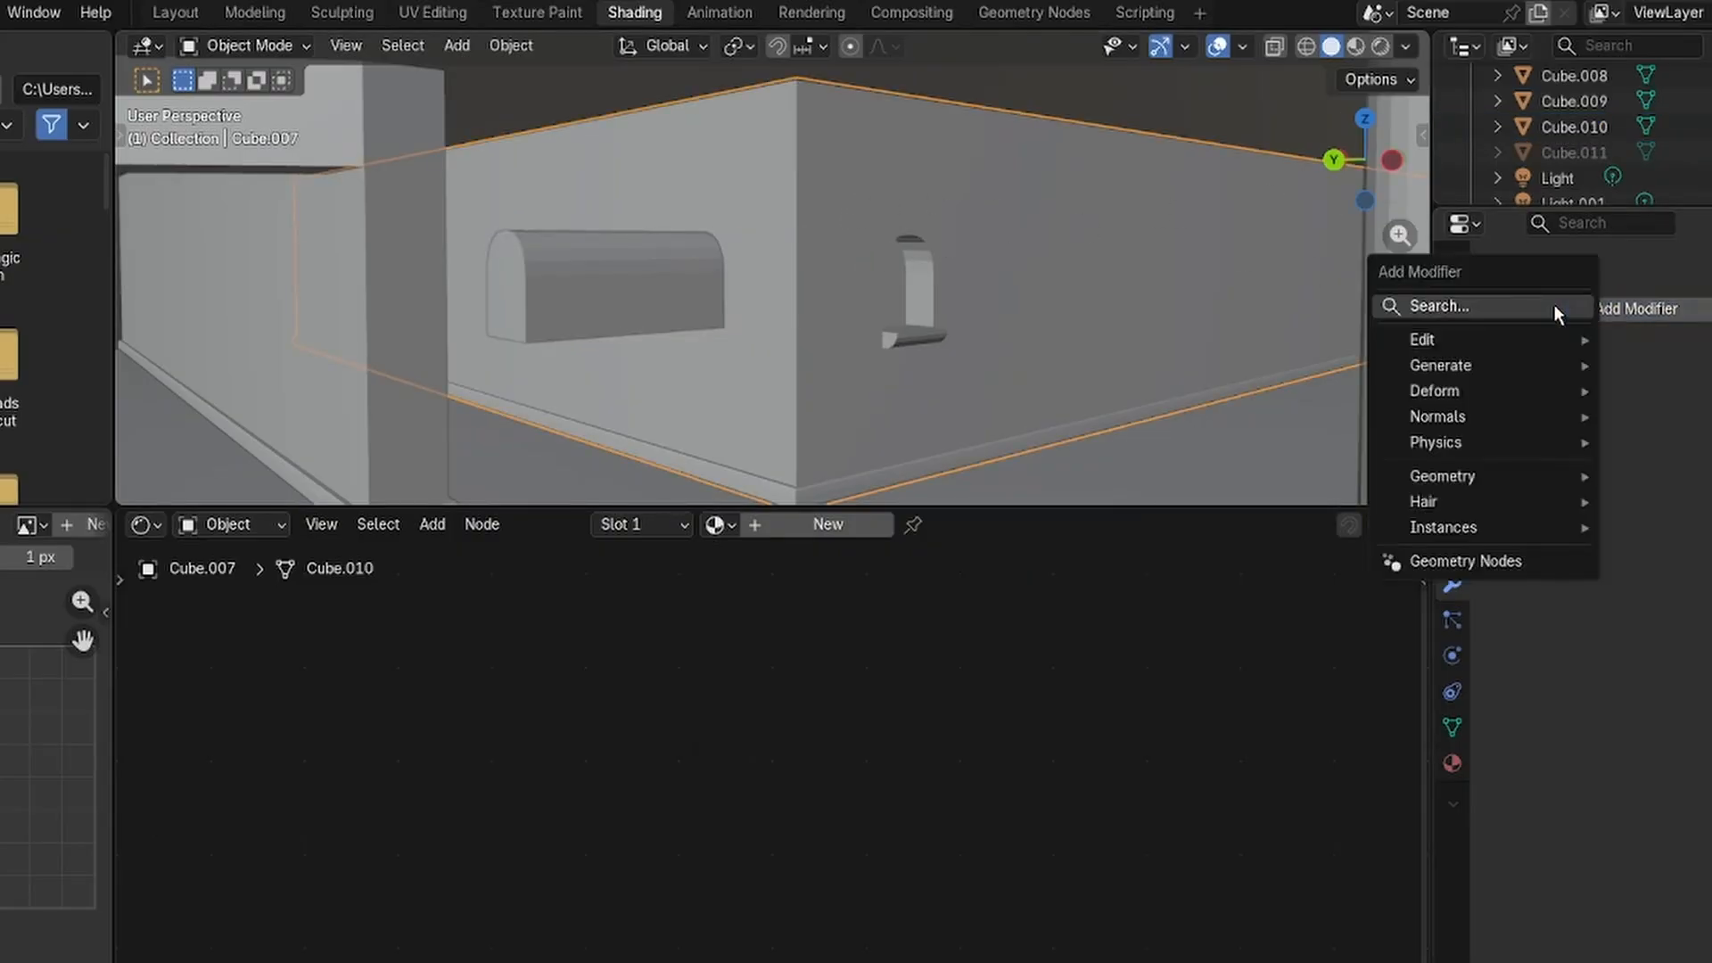
click(1439, 306)
text(boo)
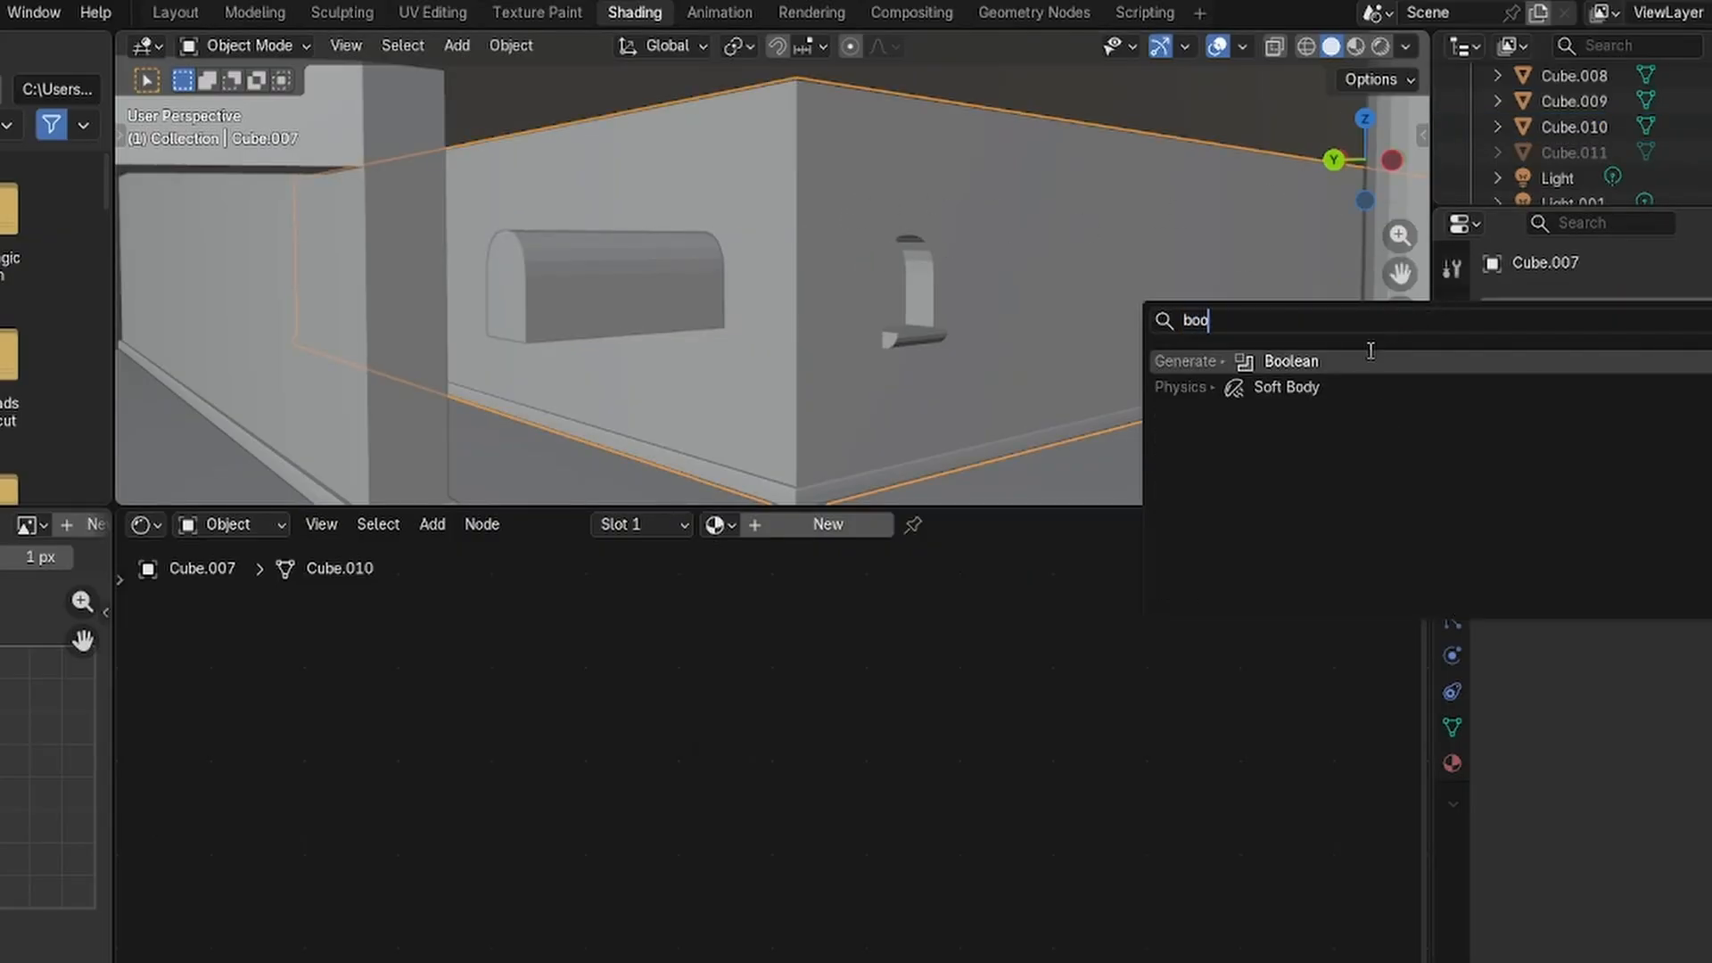
click(1347, 361)
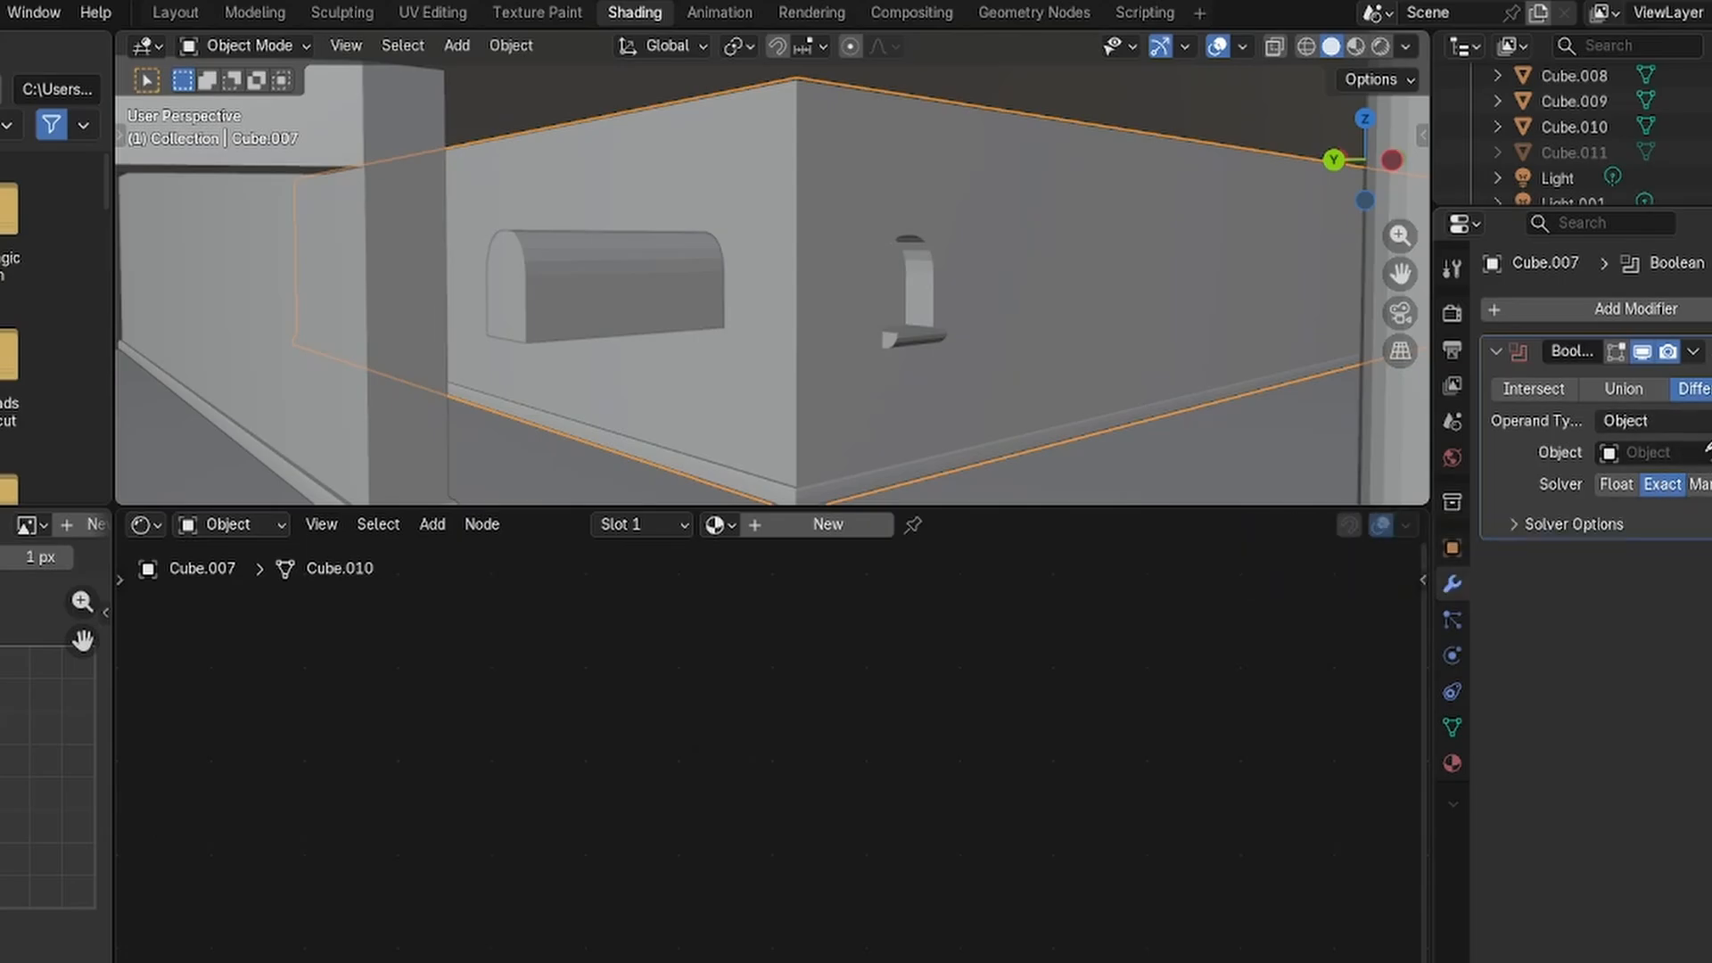
click(571, 281)
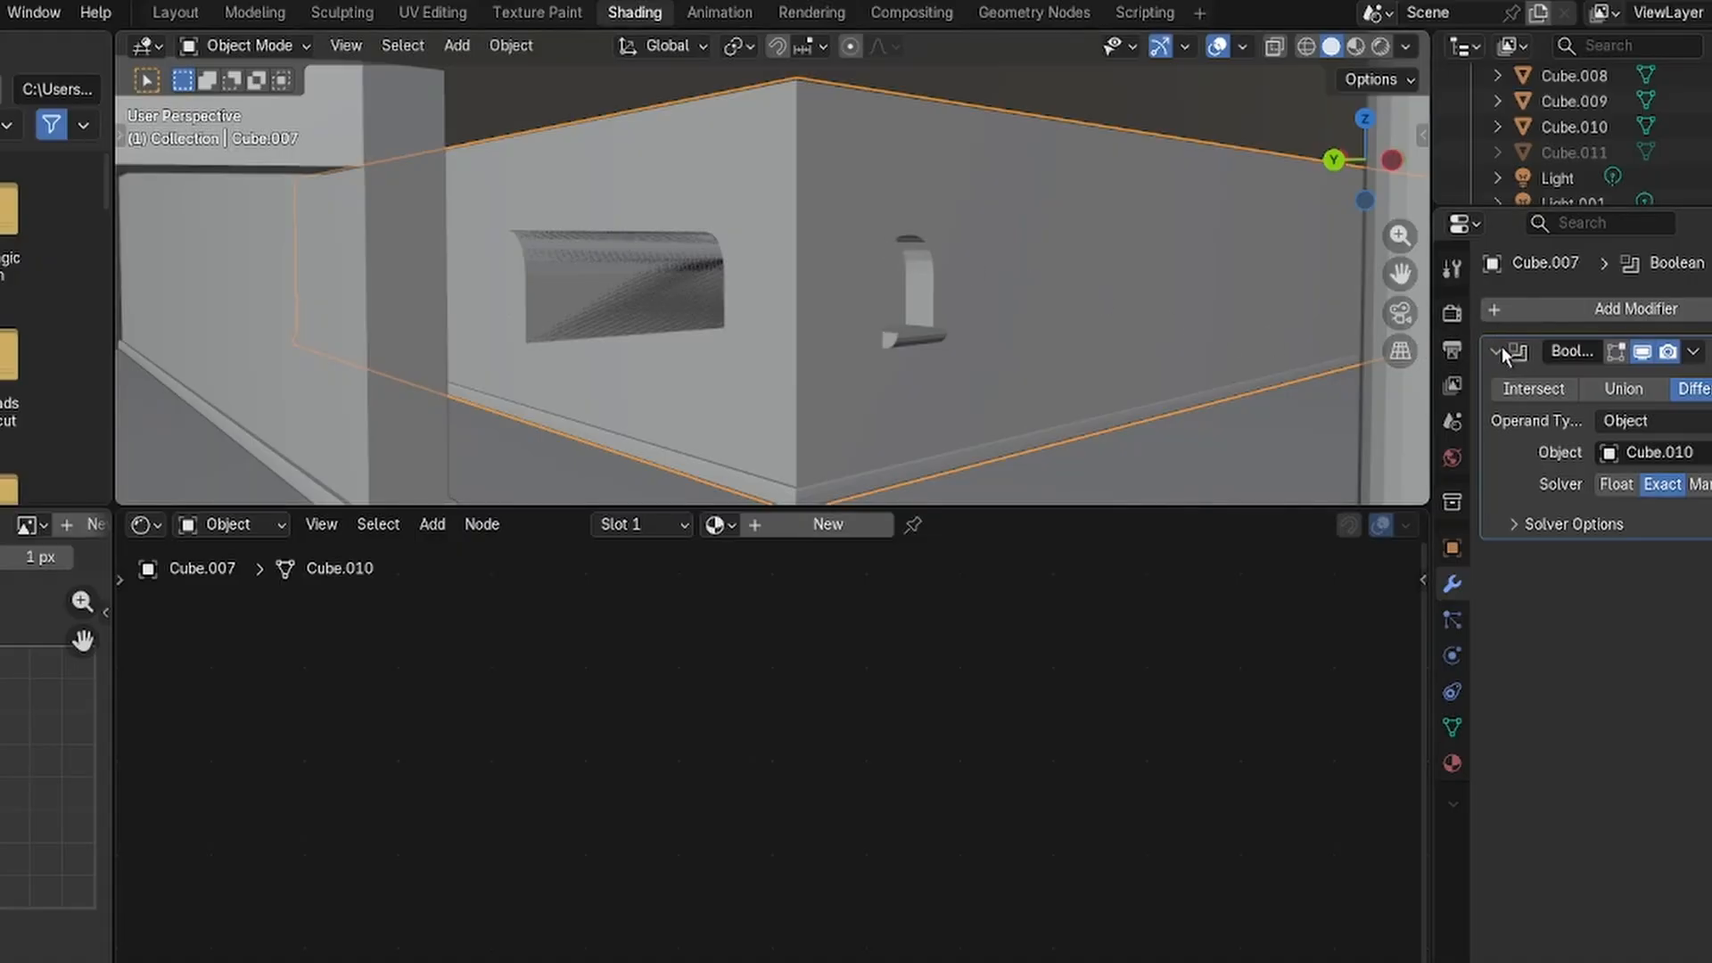
key(ctrl+a)
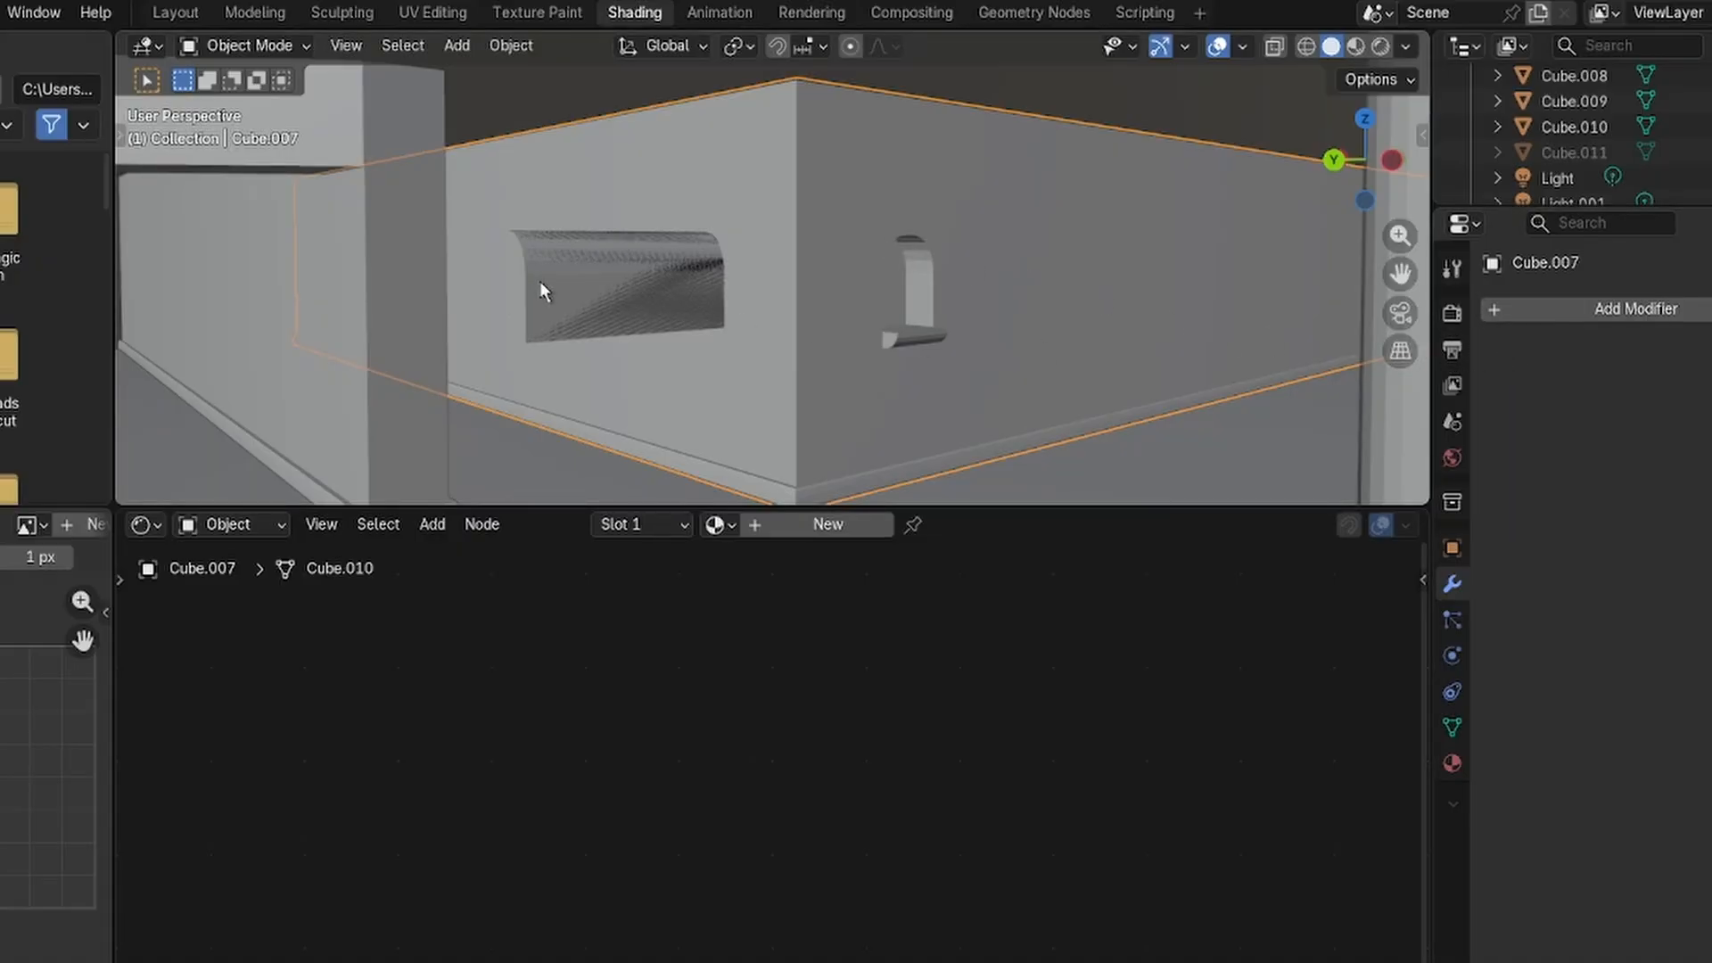
Hide the Cube.010 cutter in the viewport to reveal the widened opening in the corner block.
click(1083, 490)
click(580, 271)
middle_drag(734, 306, 650, 294)
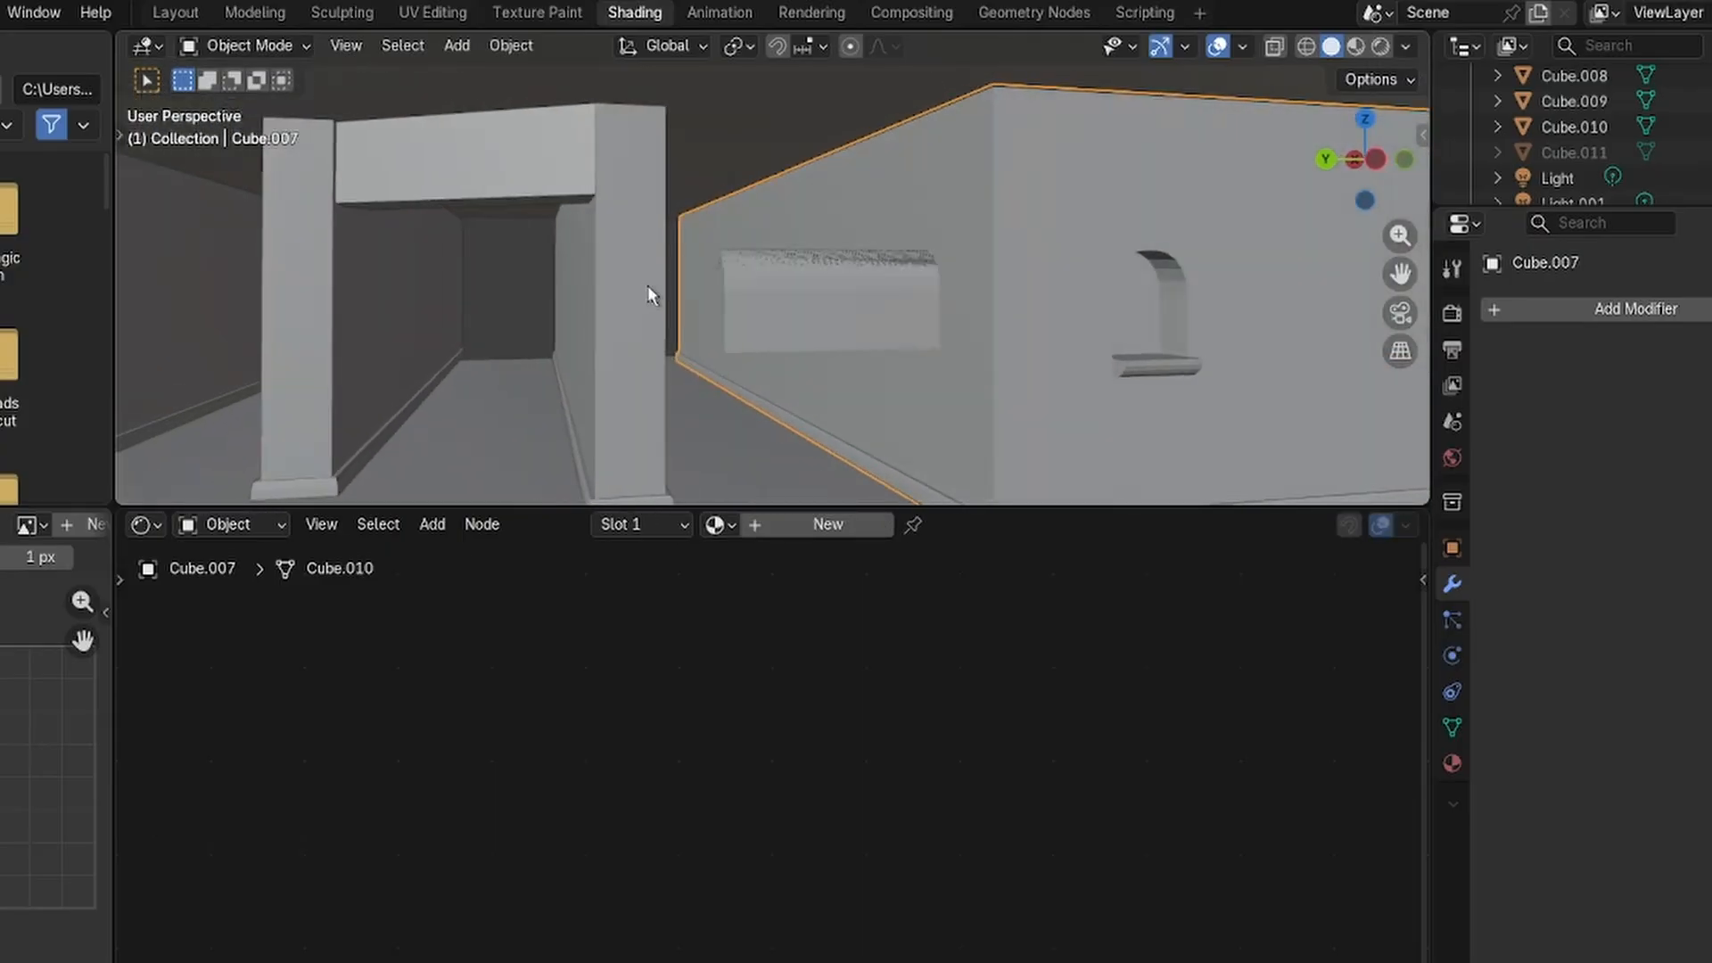
click(746, 300)
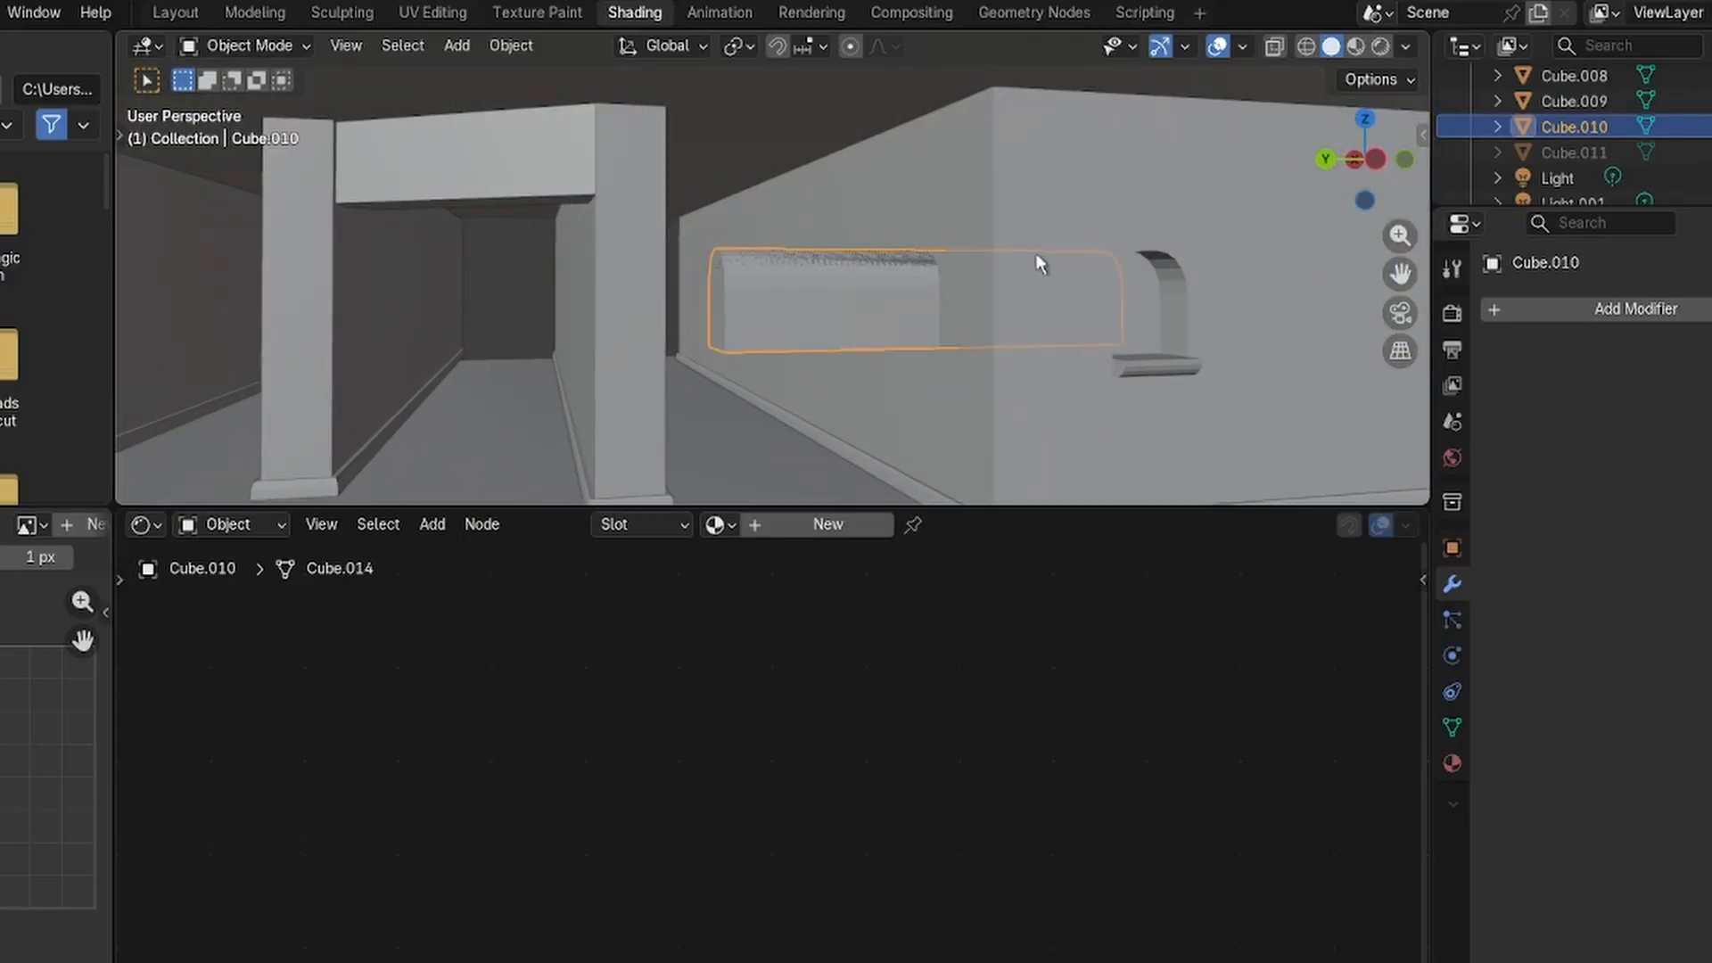
click(1700, 126)
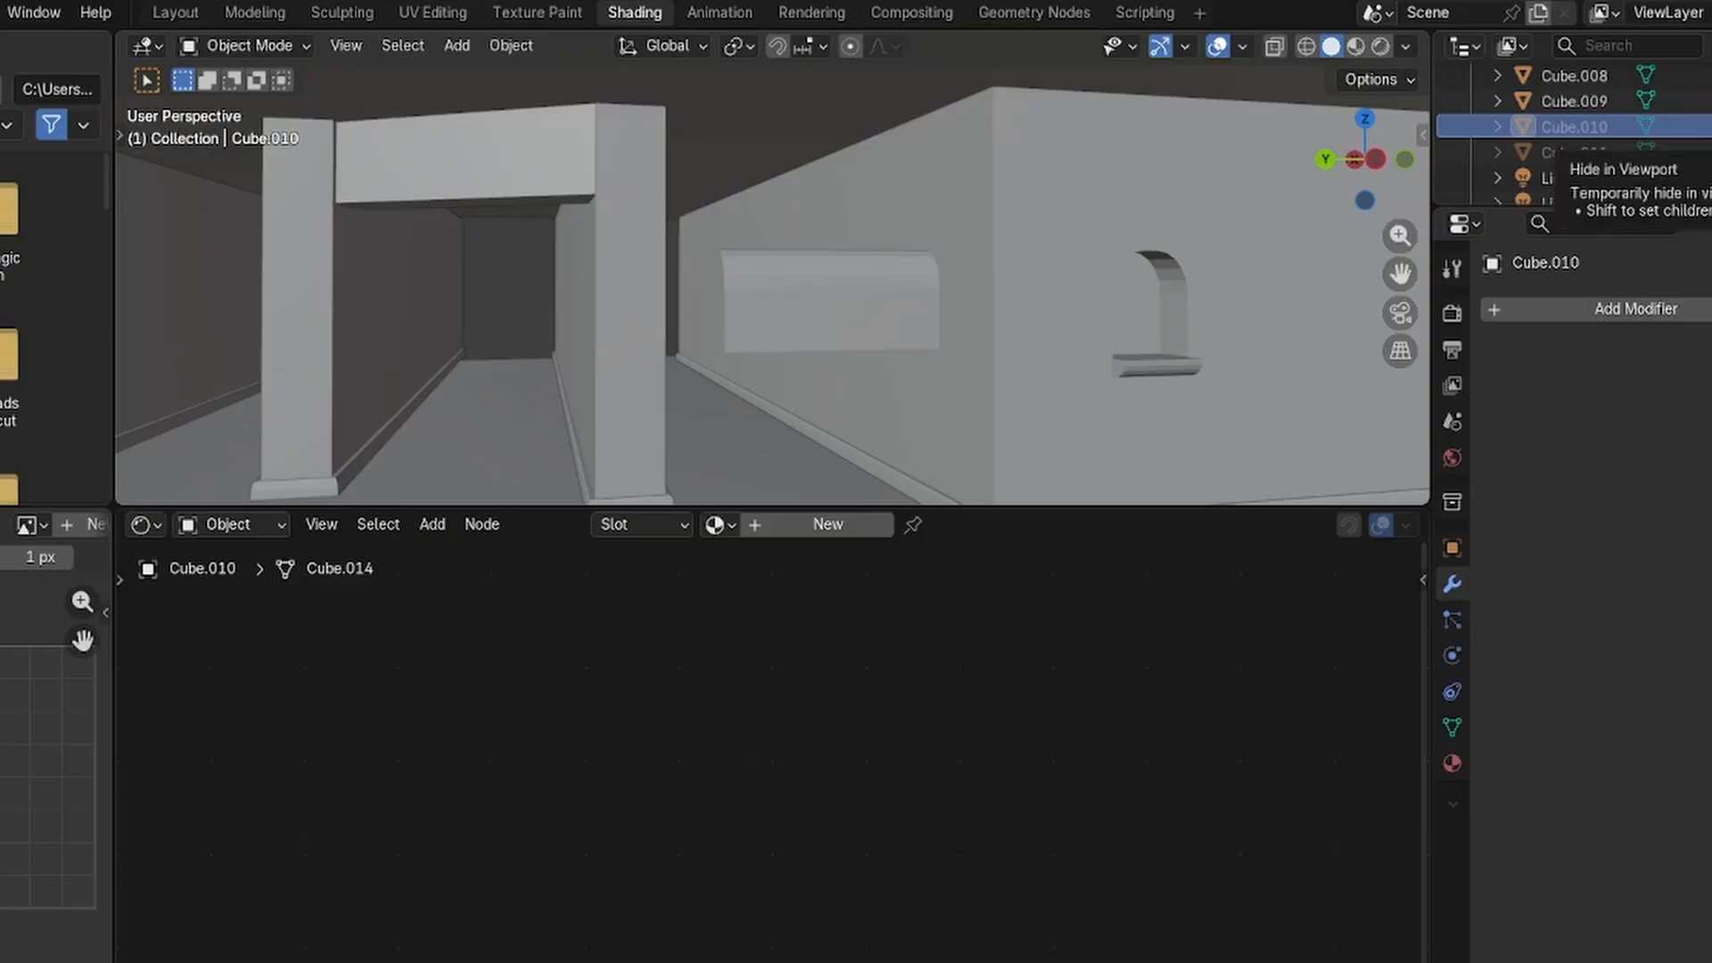
click(974, 202)
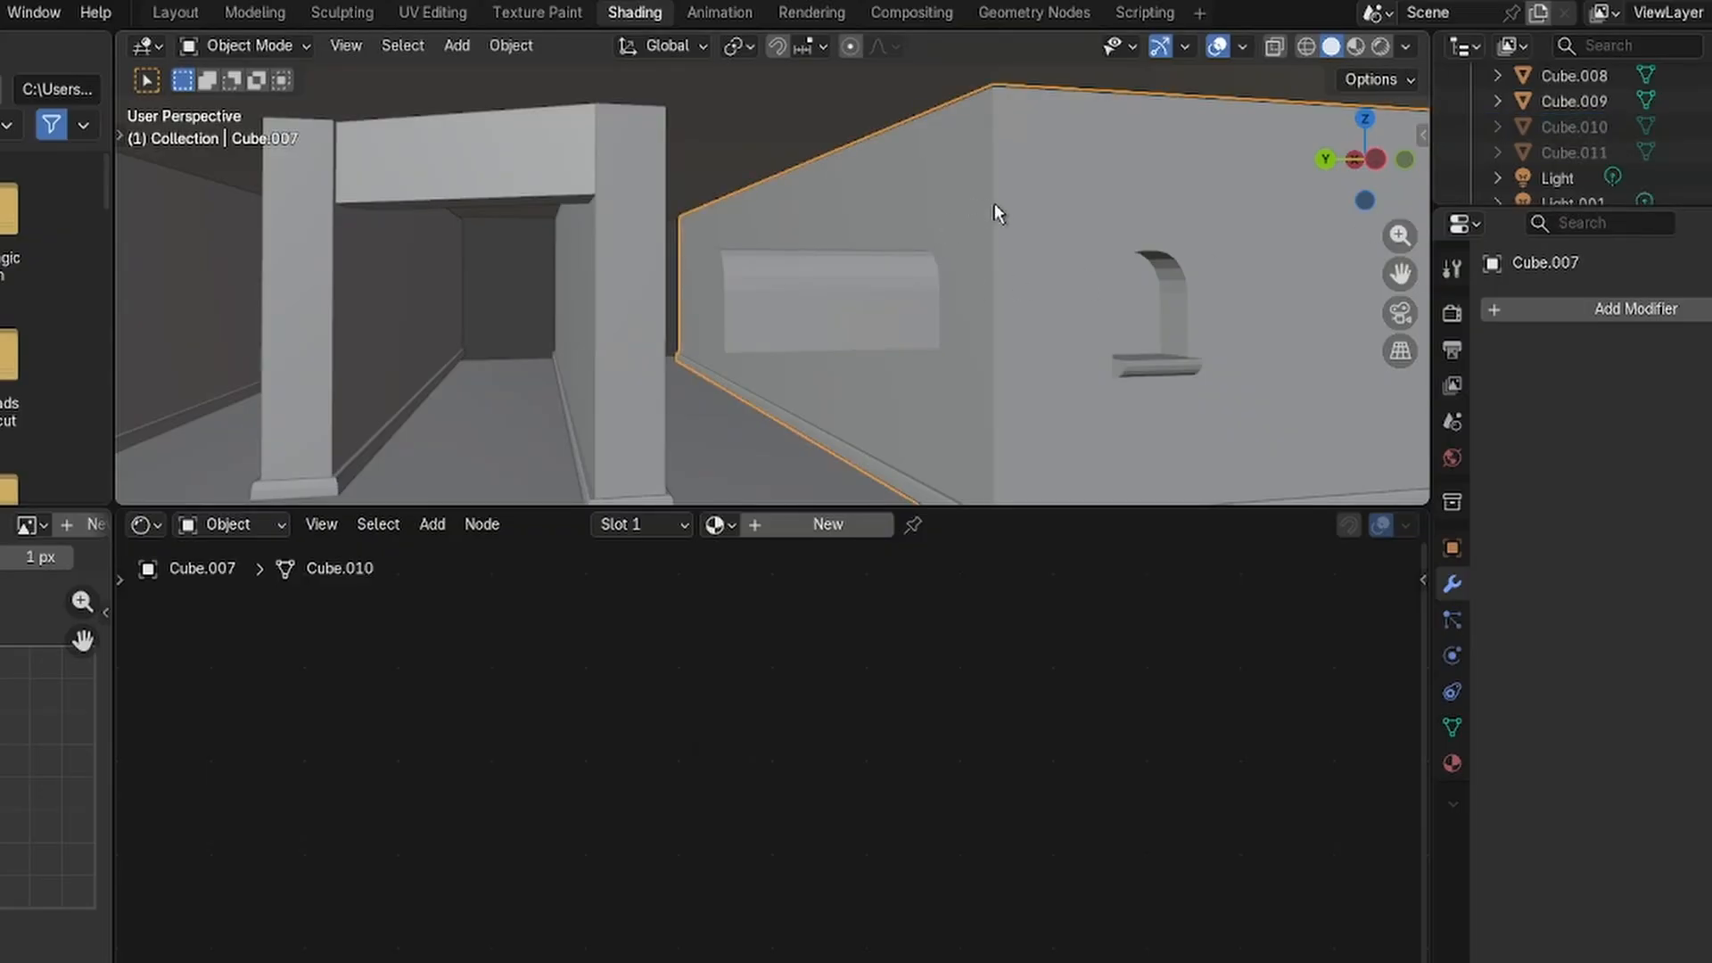
key(g)
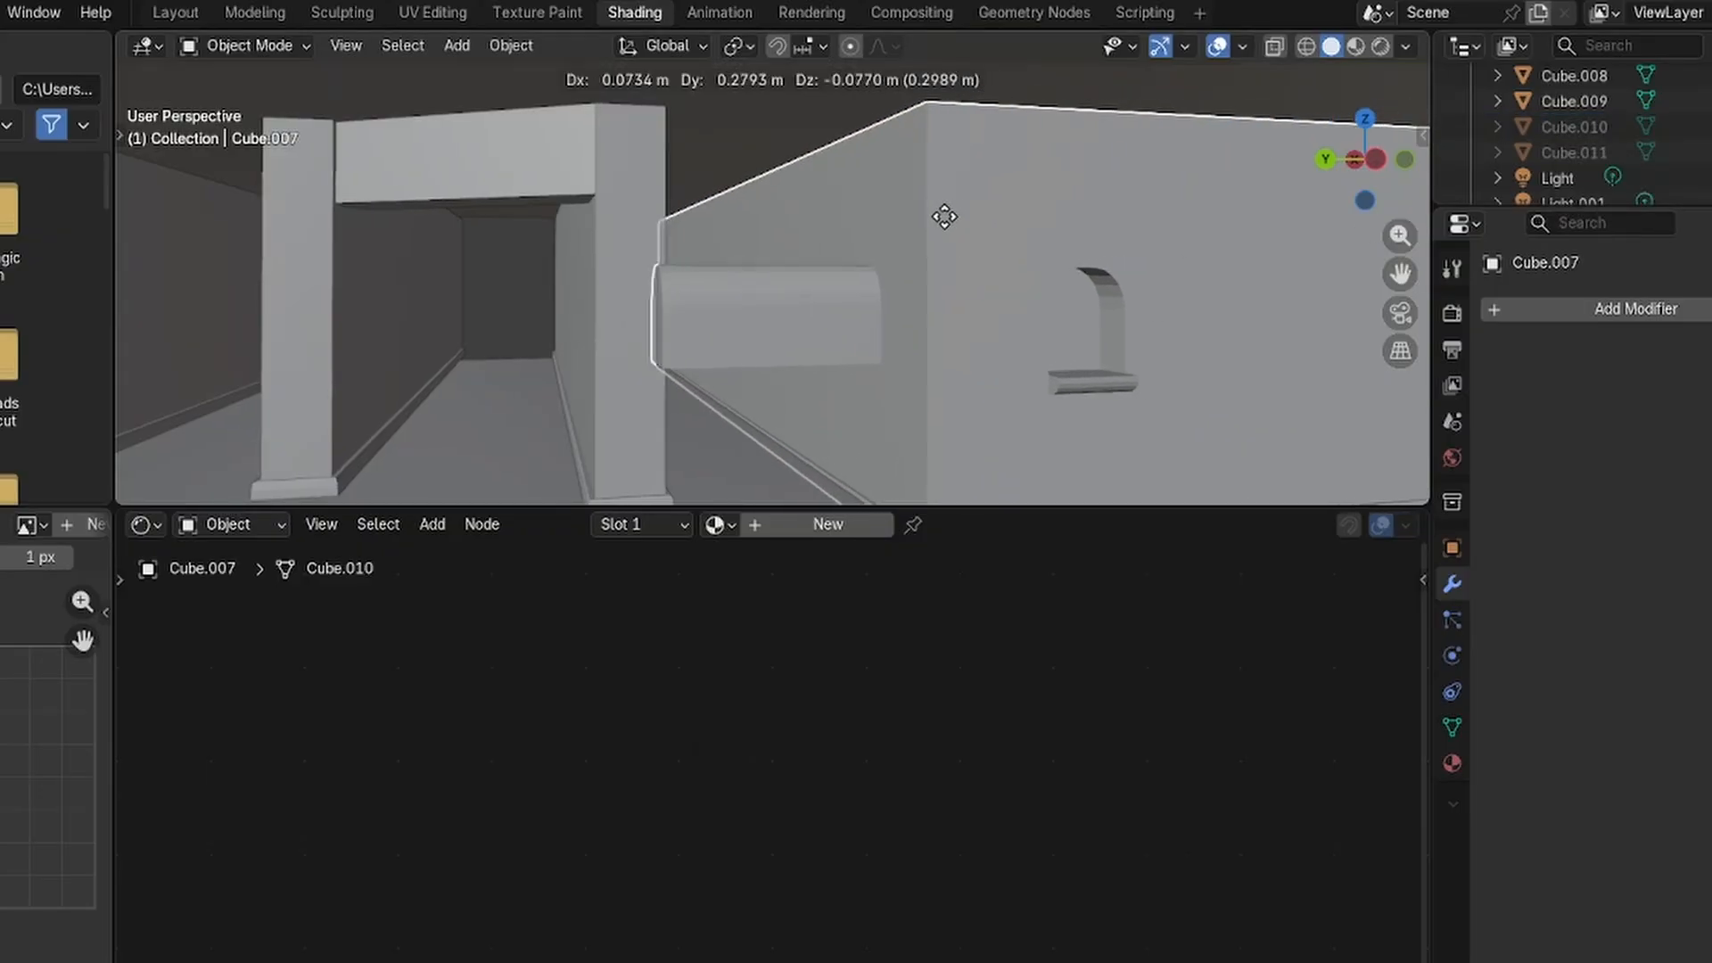
key(Escape)
Undo the hiding of Cube.010 and the applied Boolean cut on Cube.007, back to the modifier without a cutter object.
key(ctrl+z)
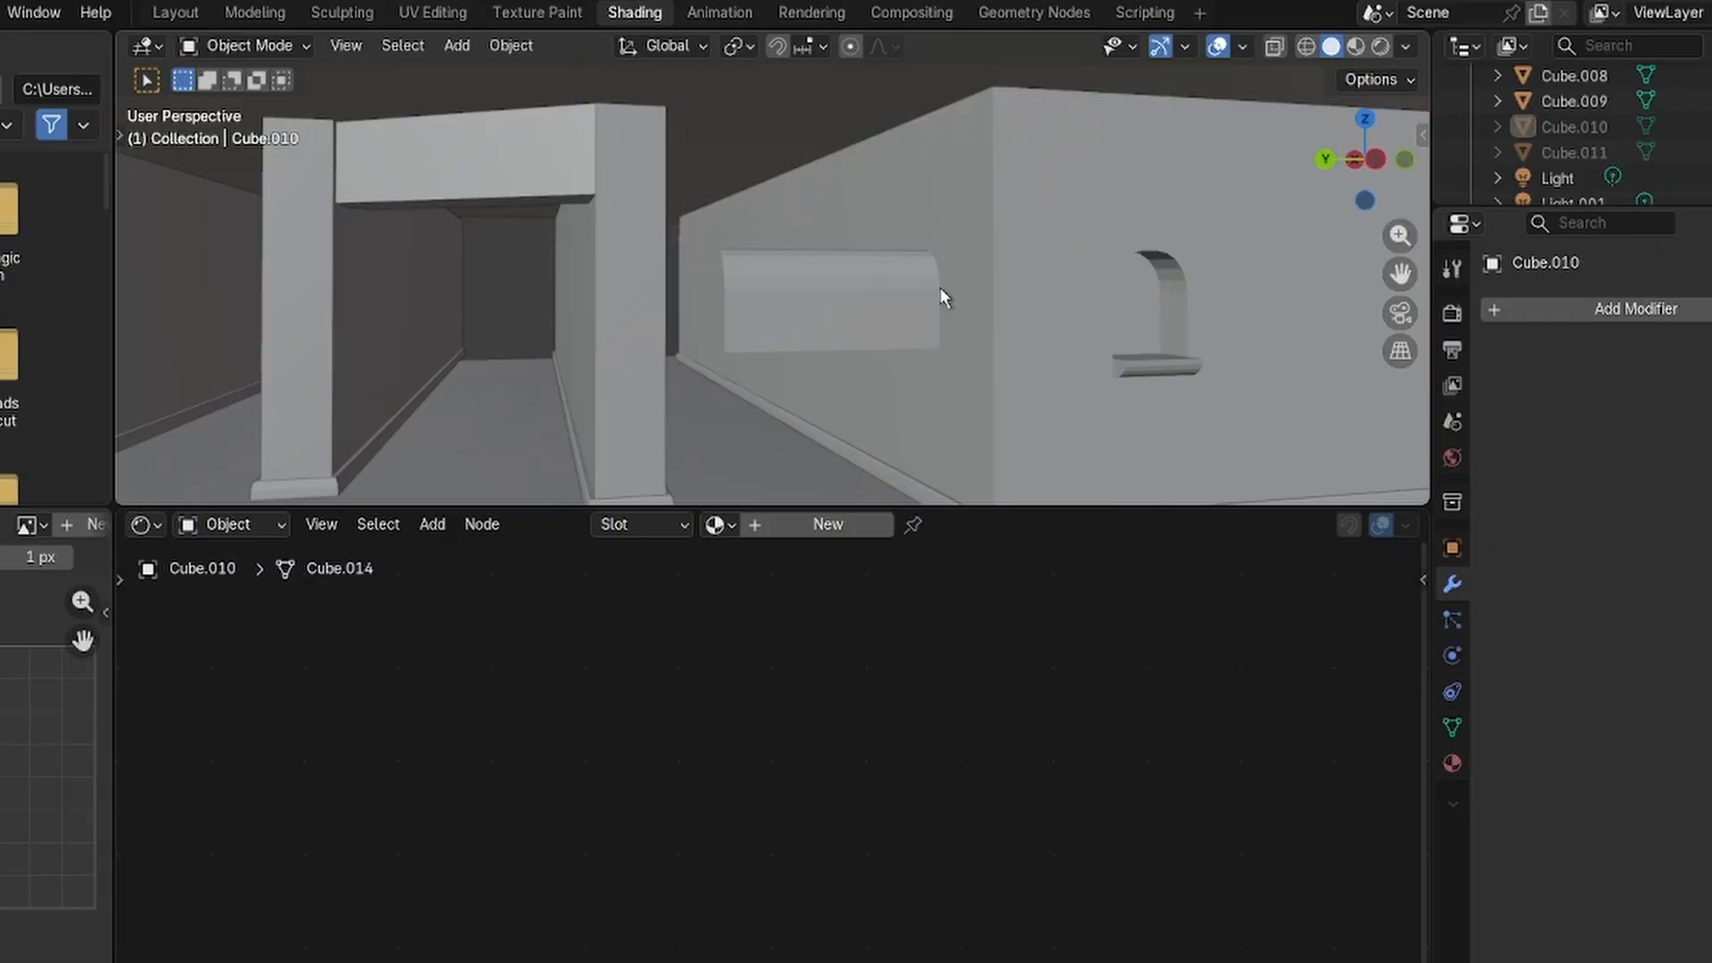
key(ctrl+z)
click(944, 287)
click(949, 285)
click(949, 285)
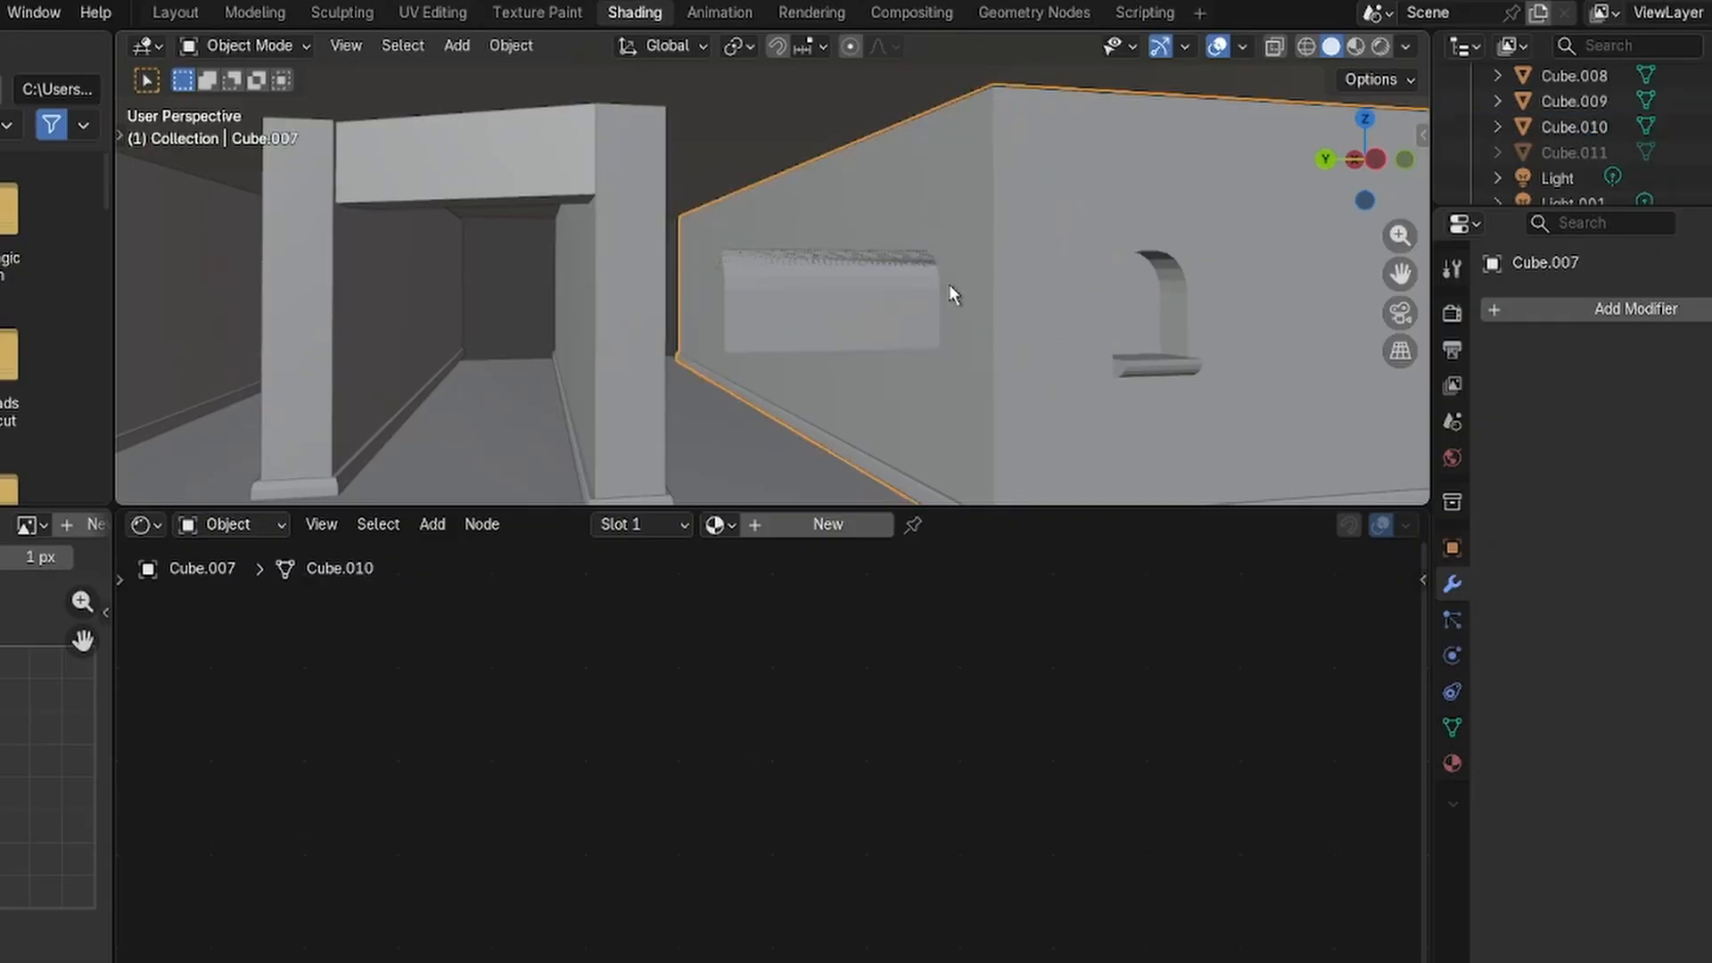
click(949, 283)
click(949, 284)
key(ctrl+z)
key(ctrl+z)
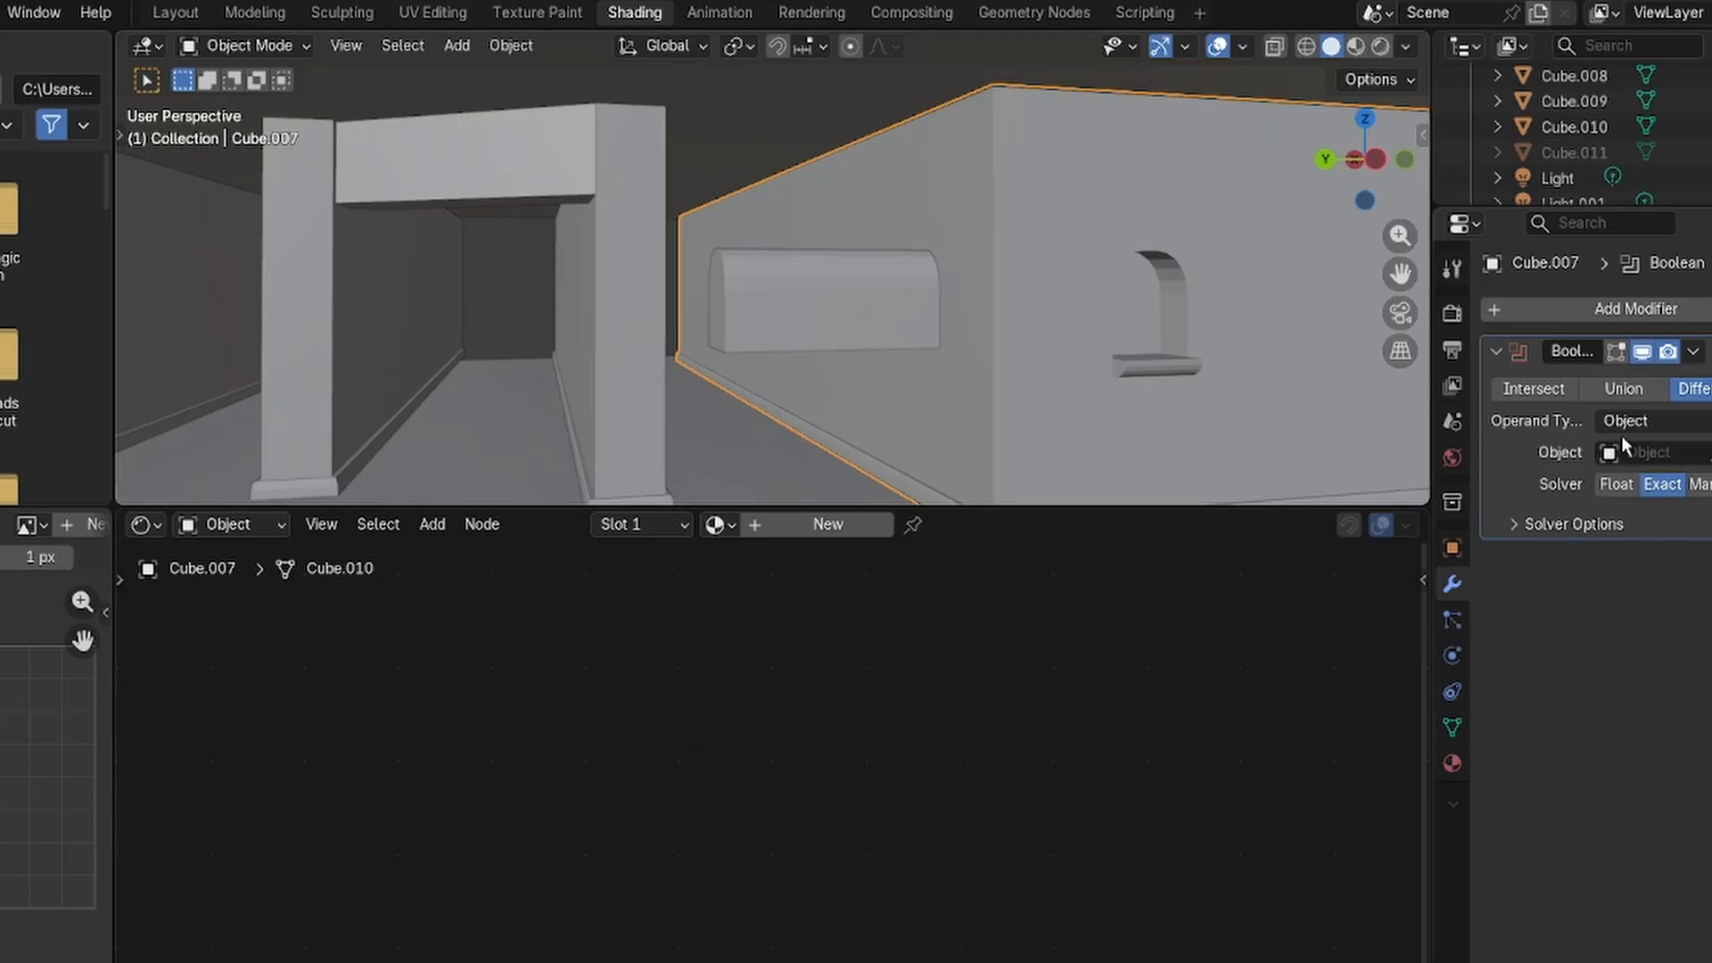
Assign Cube.010 as the Difference cutter in Cube.007's Boolean modifier and toggle the cutter's visibility to check the opening.
click(1693, 389)
click(758, 313)
click(1054, 210)
click(1699, 452)
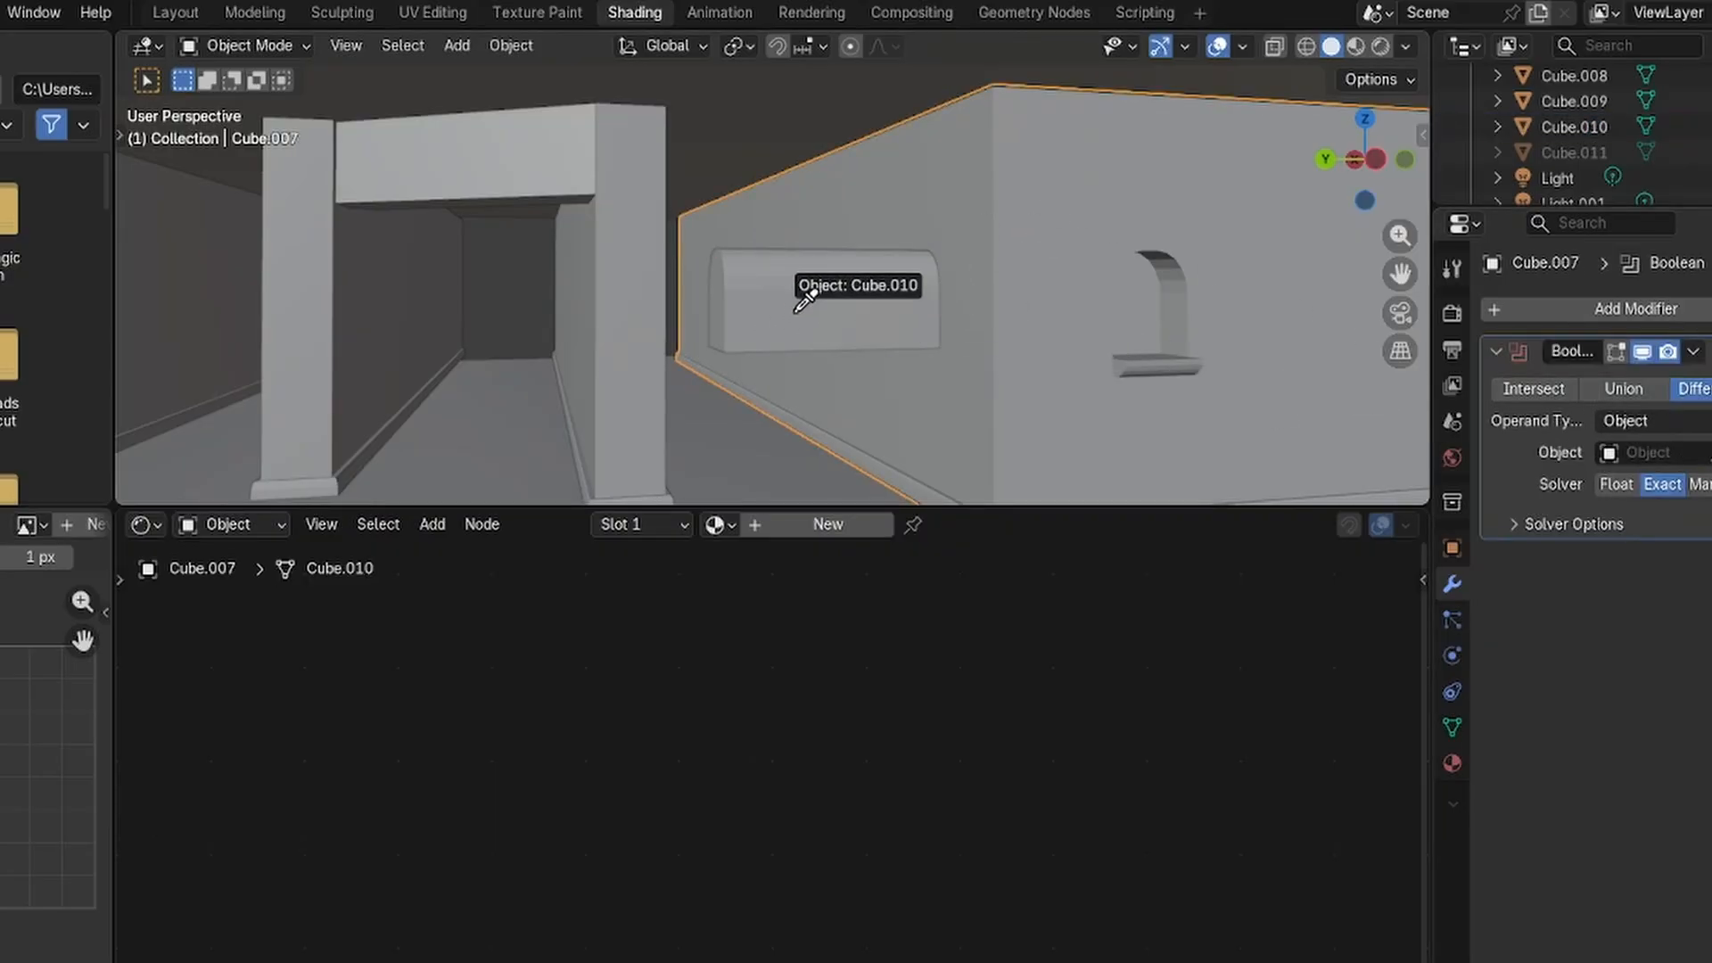
click(754, 293)
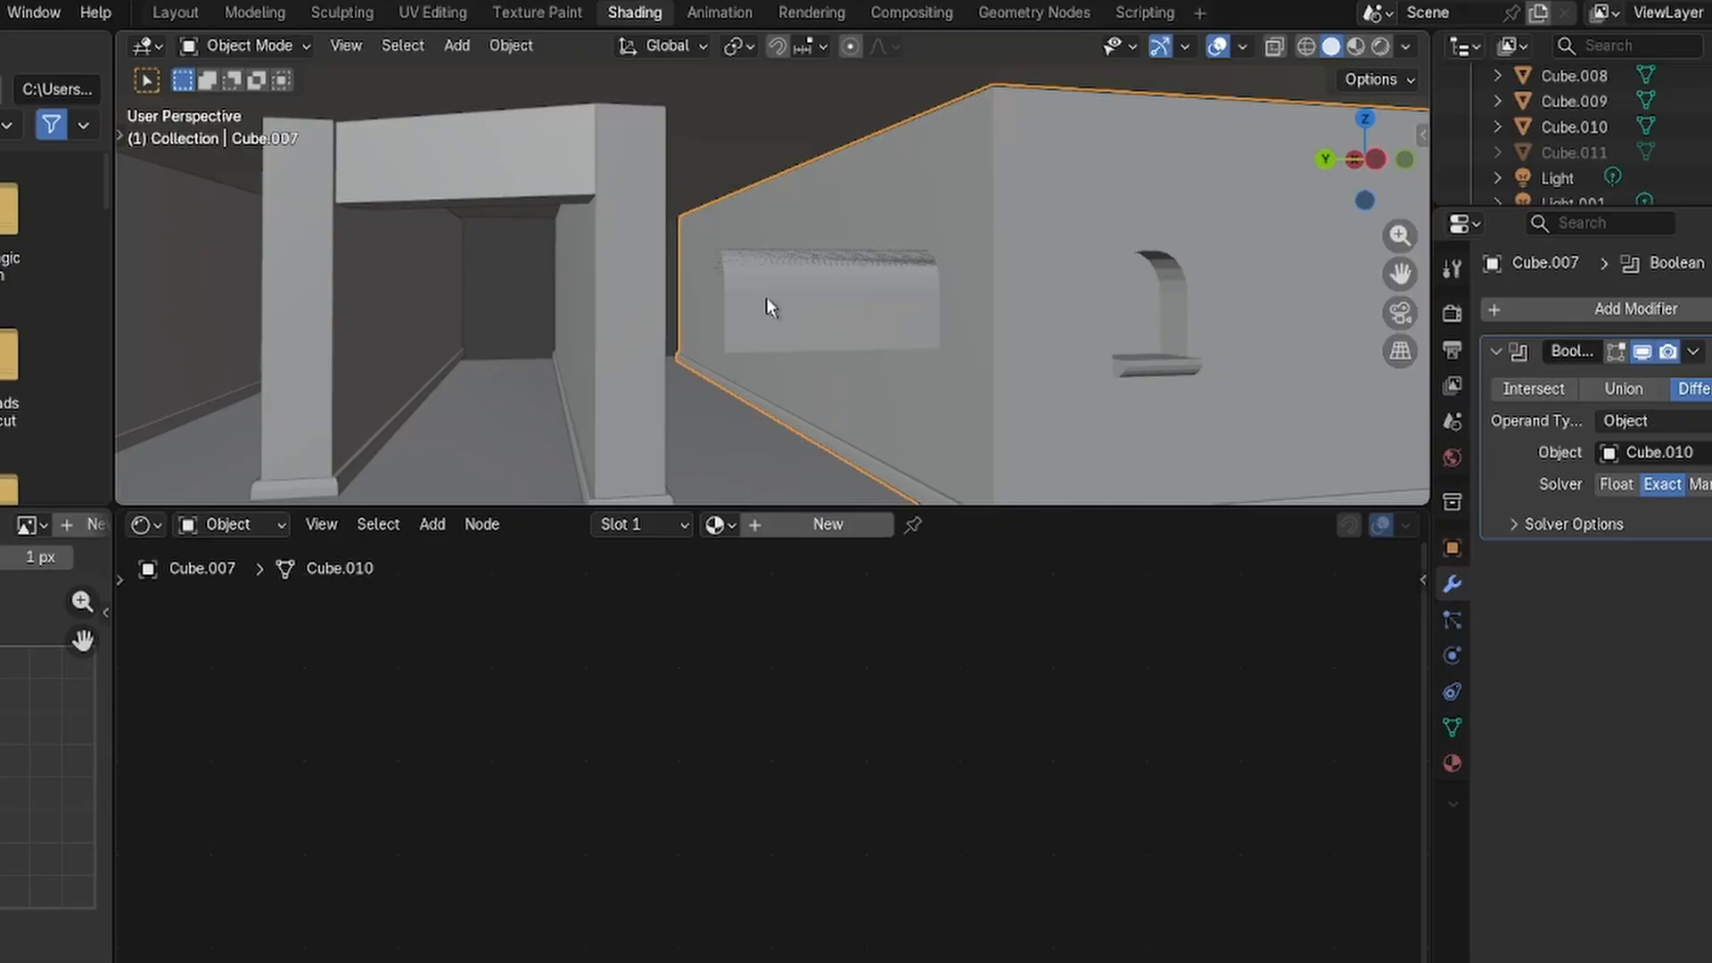
click(1704, 127)
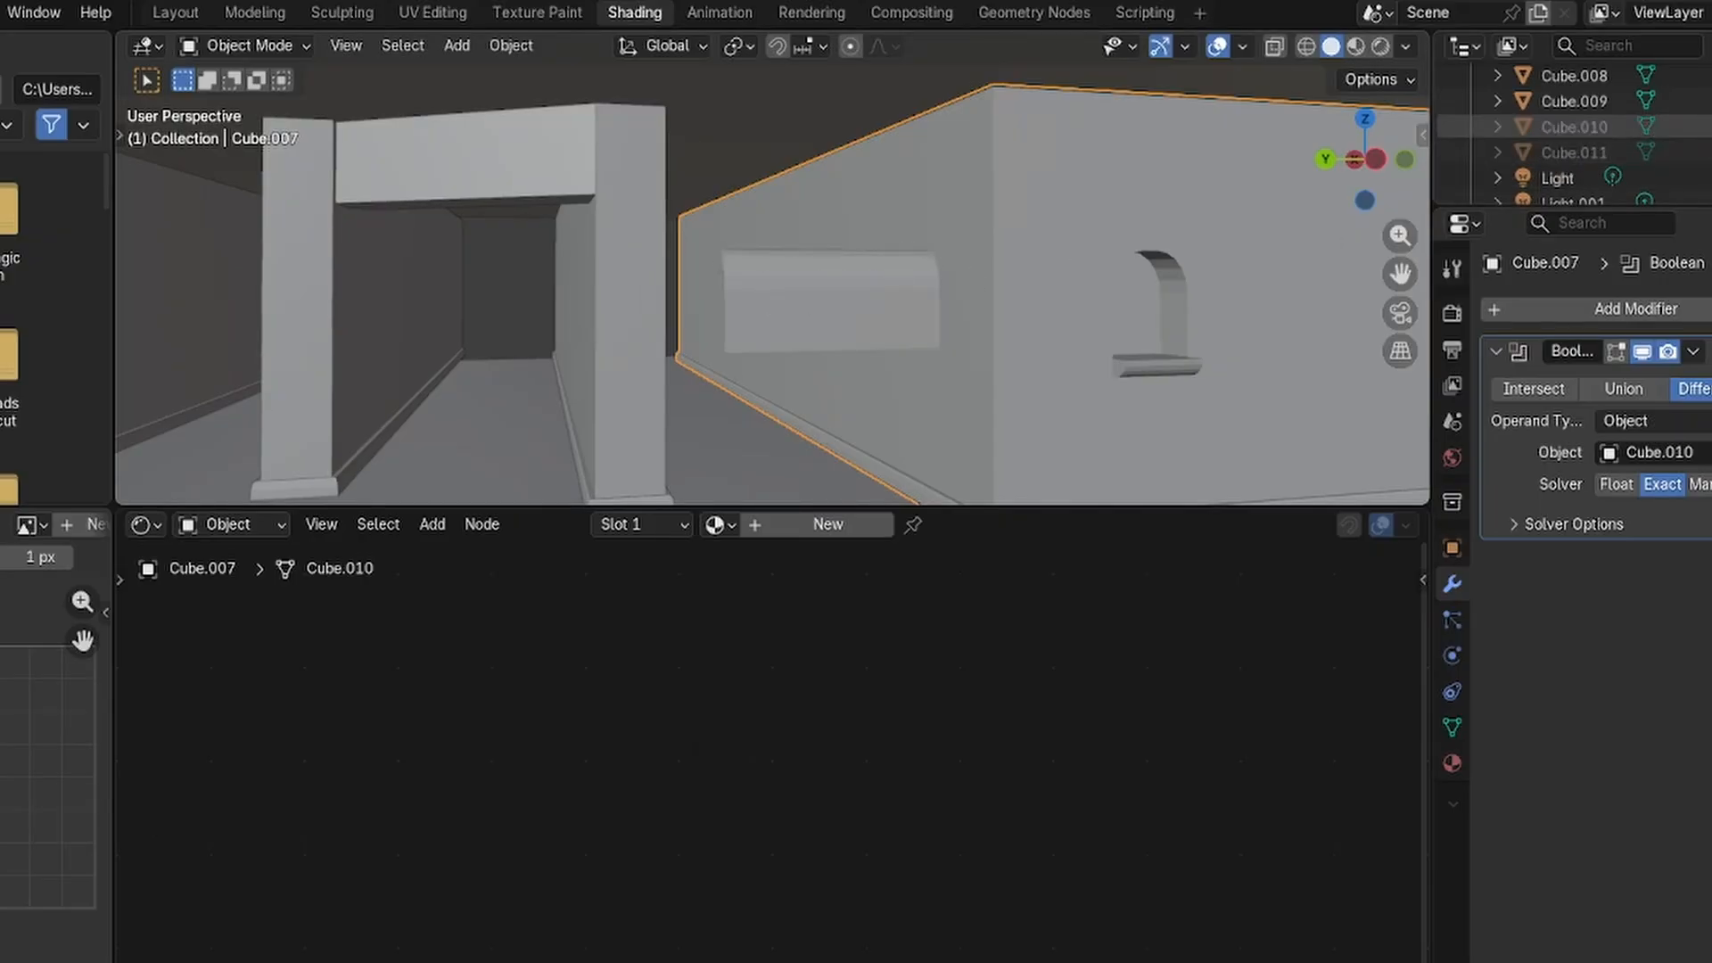
click(1704, 127)
click(1703, 127)
click(1704, 126)
Switch Cube.007's Boolean operation to Union and hide the Cube.010 cutter in the viewport.
click(1623, 389)
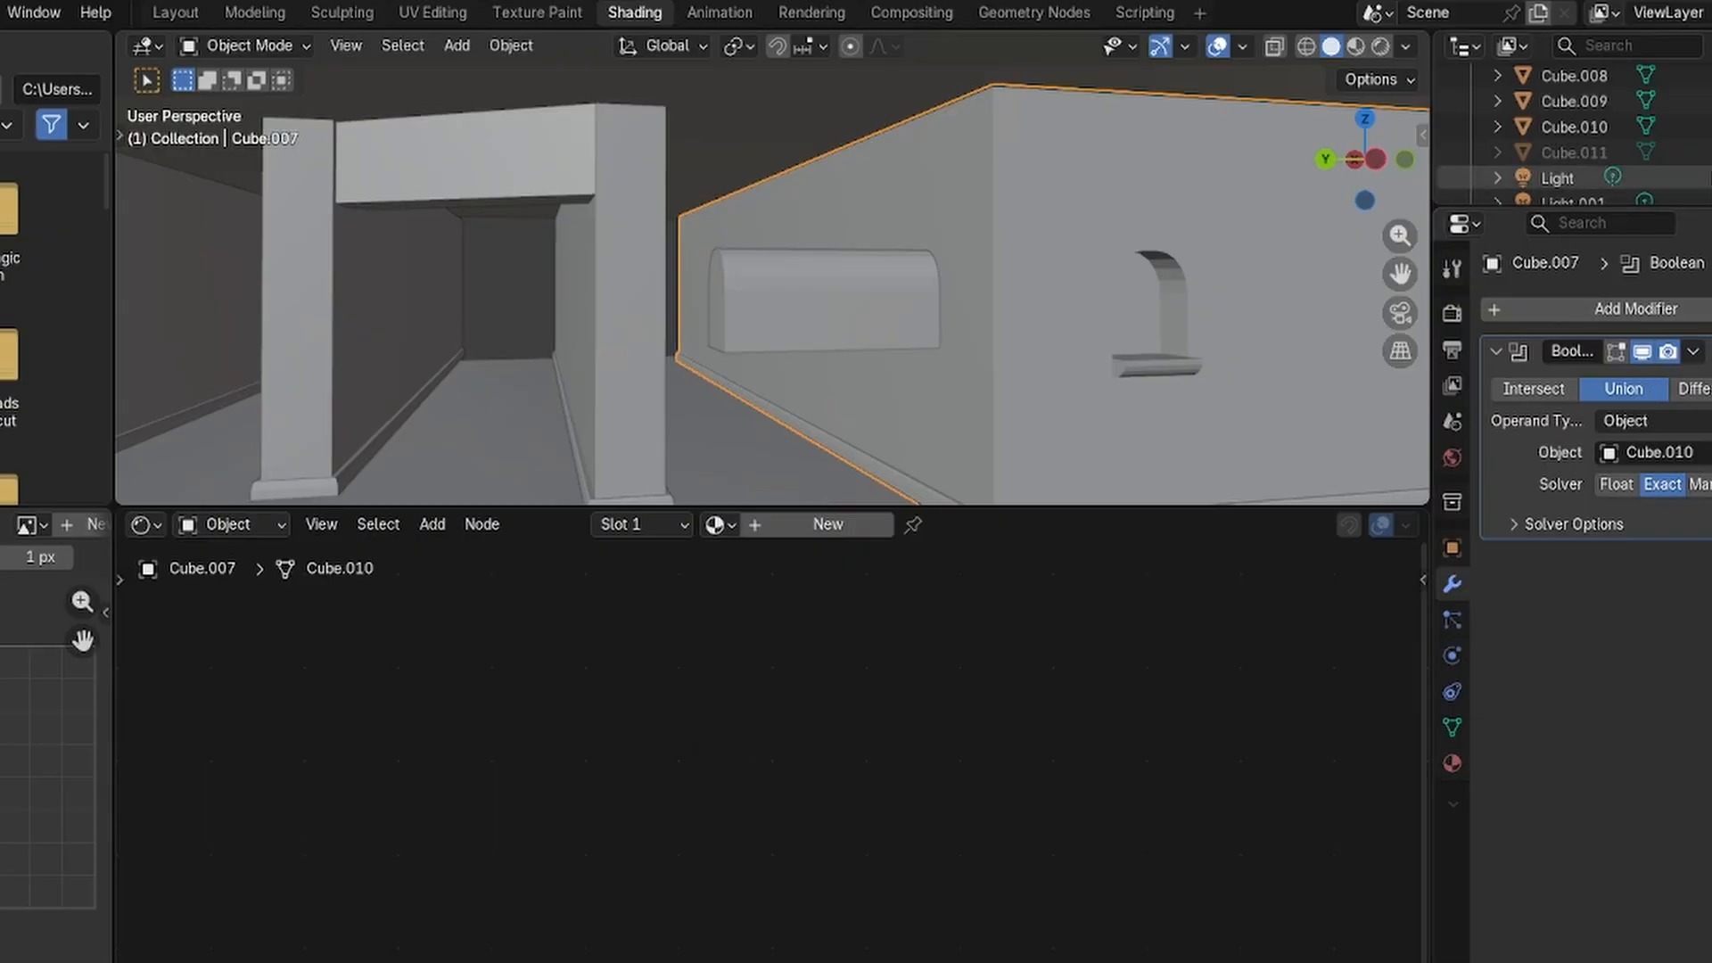
click(1704, 152)
click(1704, 153)
click(1703, 126)
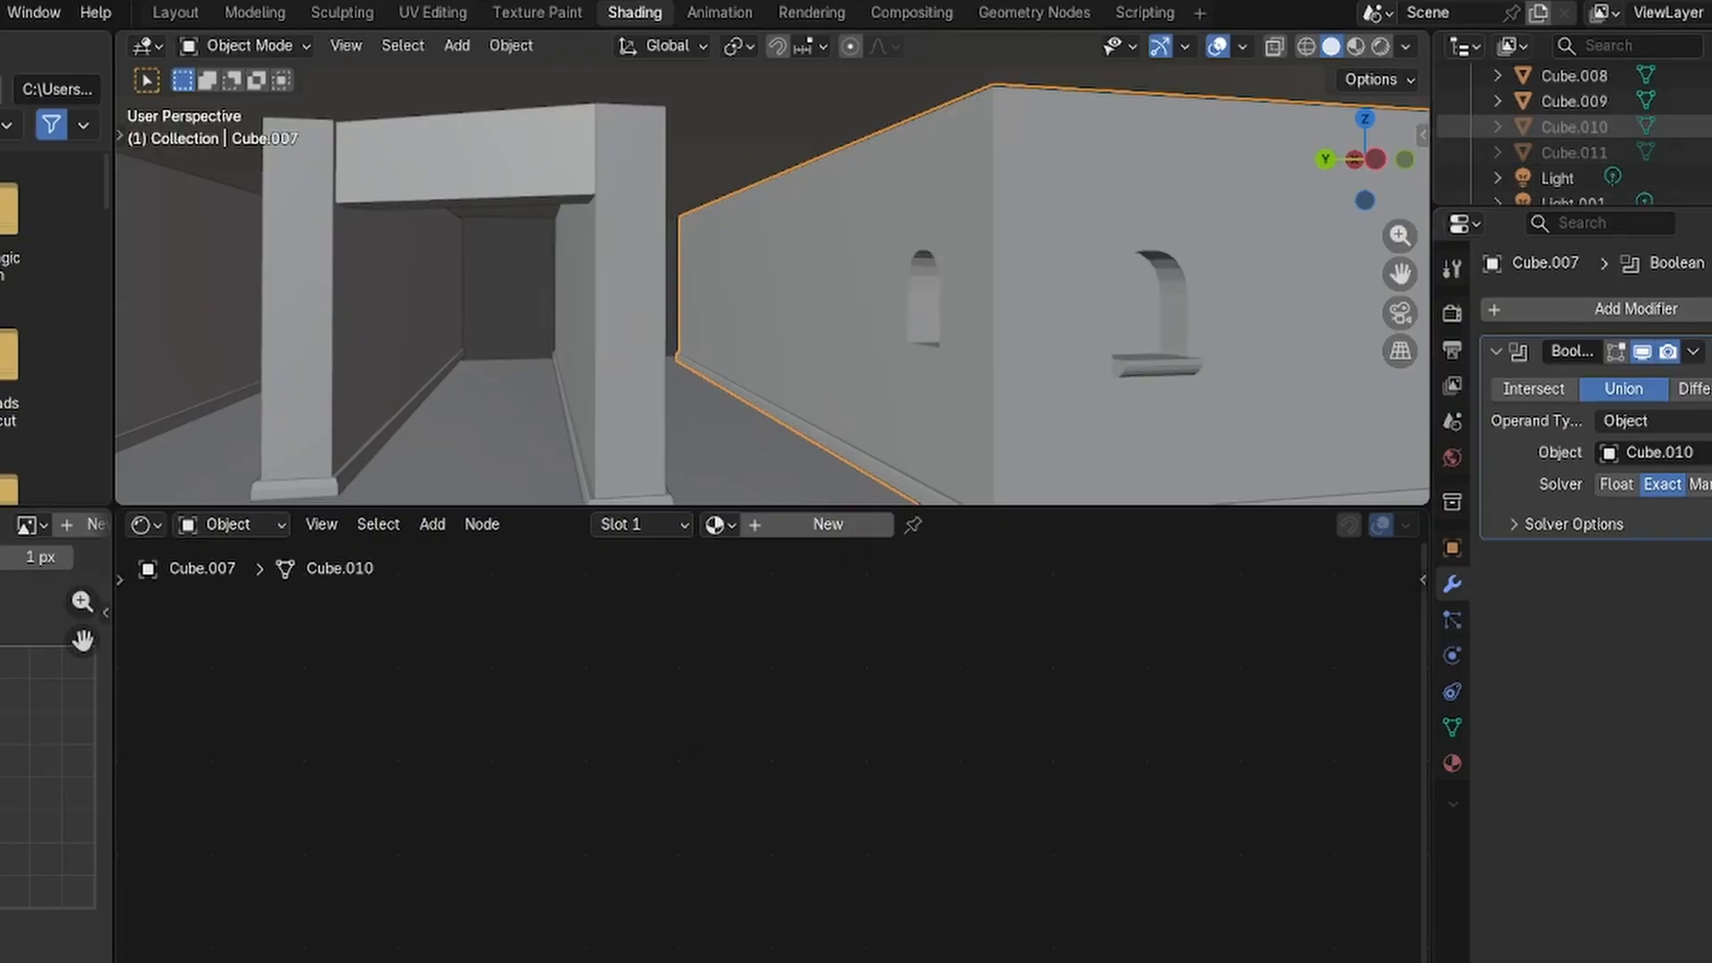
Inspect the arched windows around the corner block and apply the Union Boolean modifier on Cube.007.
middle_drag(1177, 241, 1266, 236)
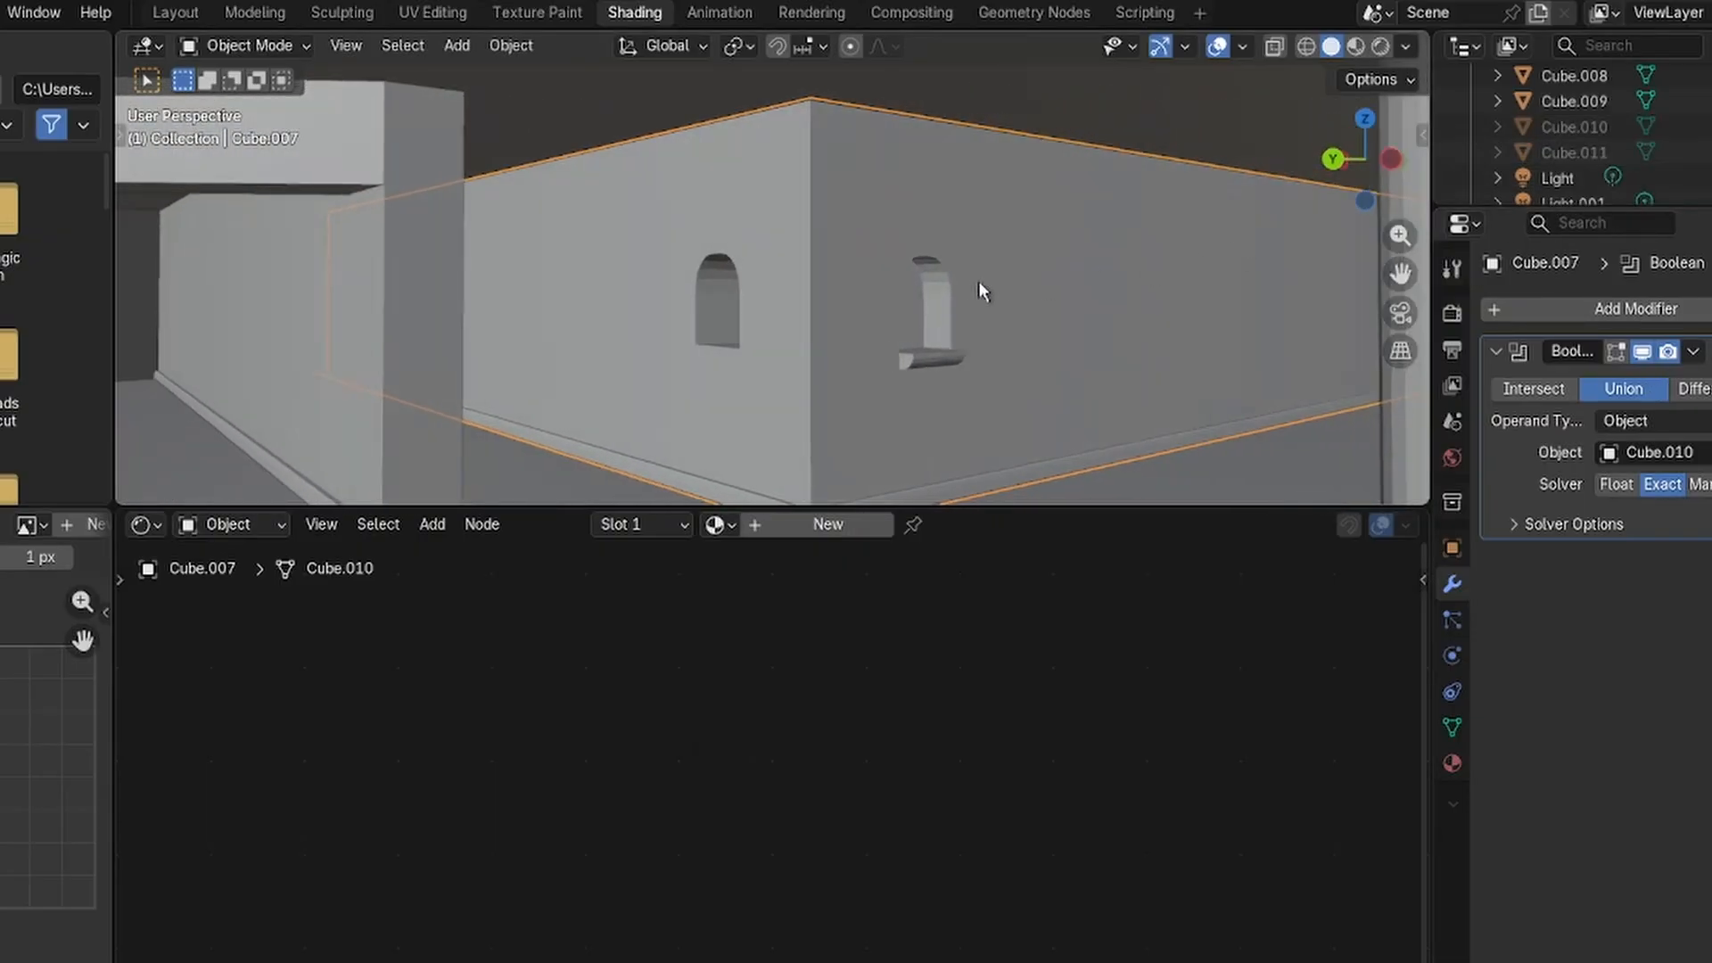
mouse_move(978, 281)
middle_down()
mouse_move(1292, 284)
mouse_move(985, 274)
middle_up()
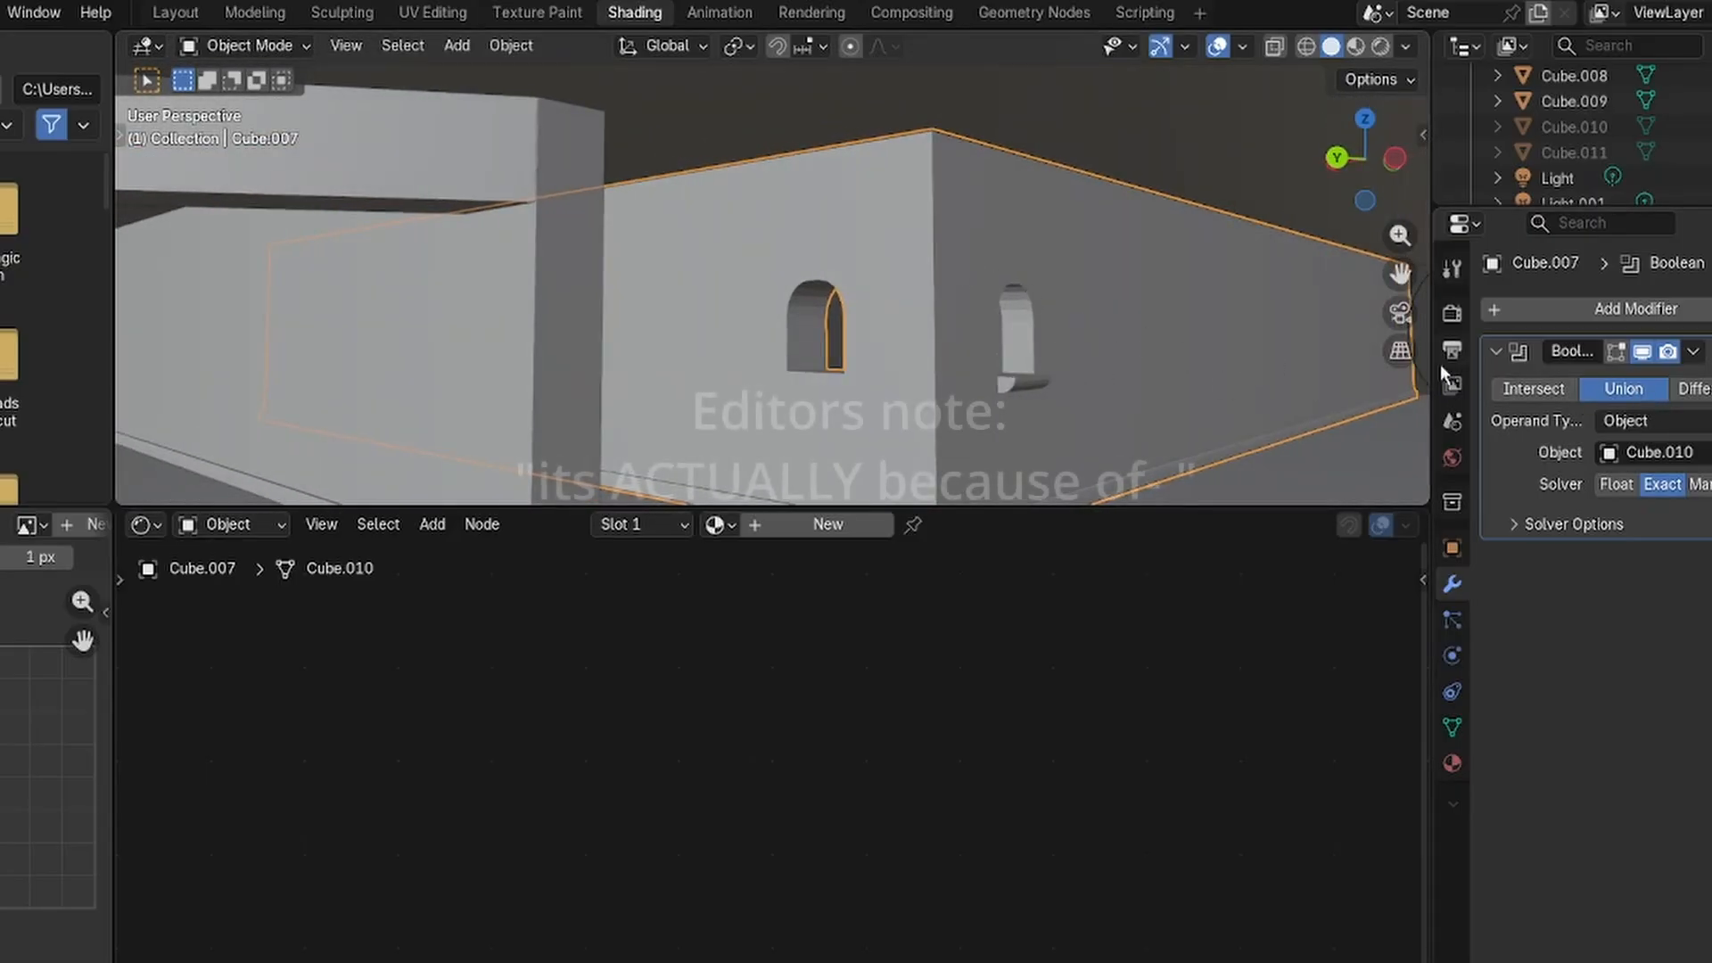
key(ctrl+a)
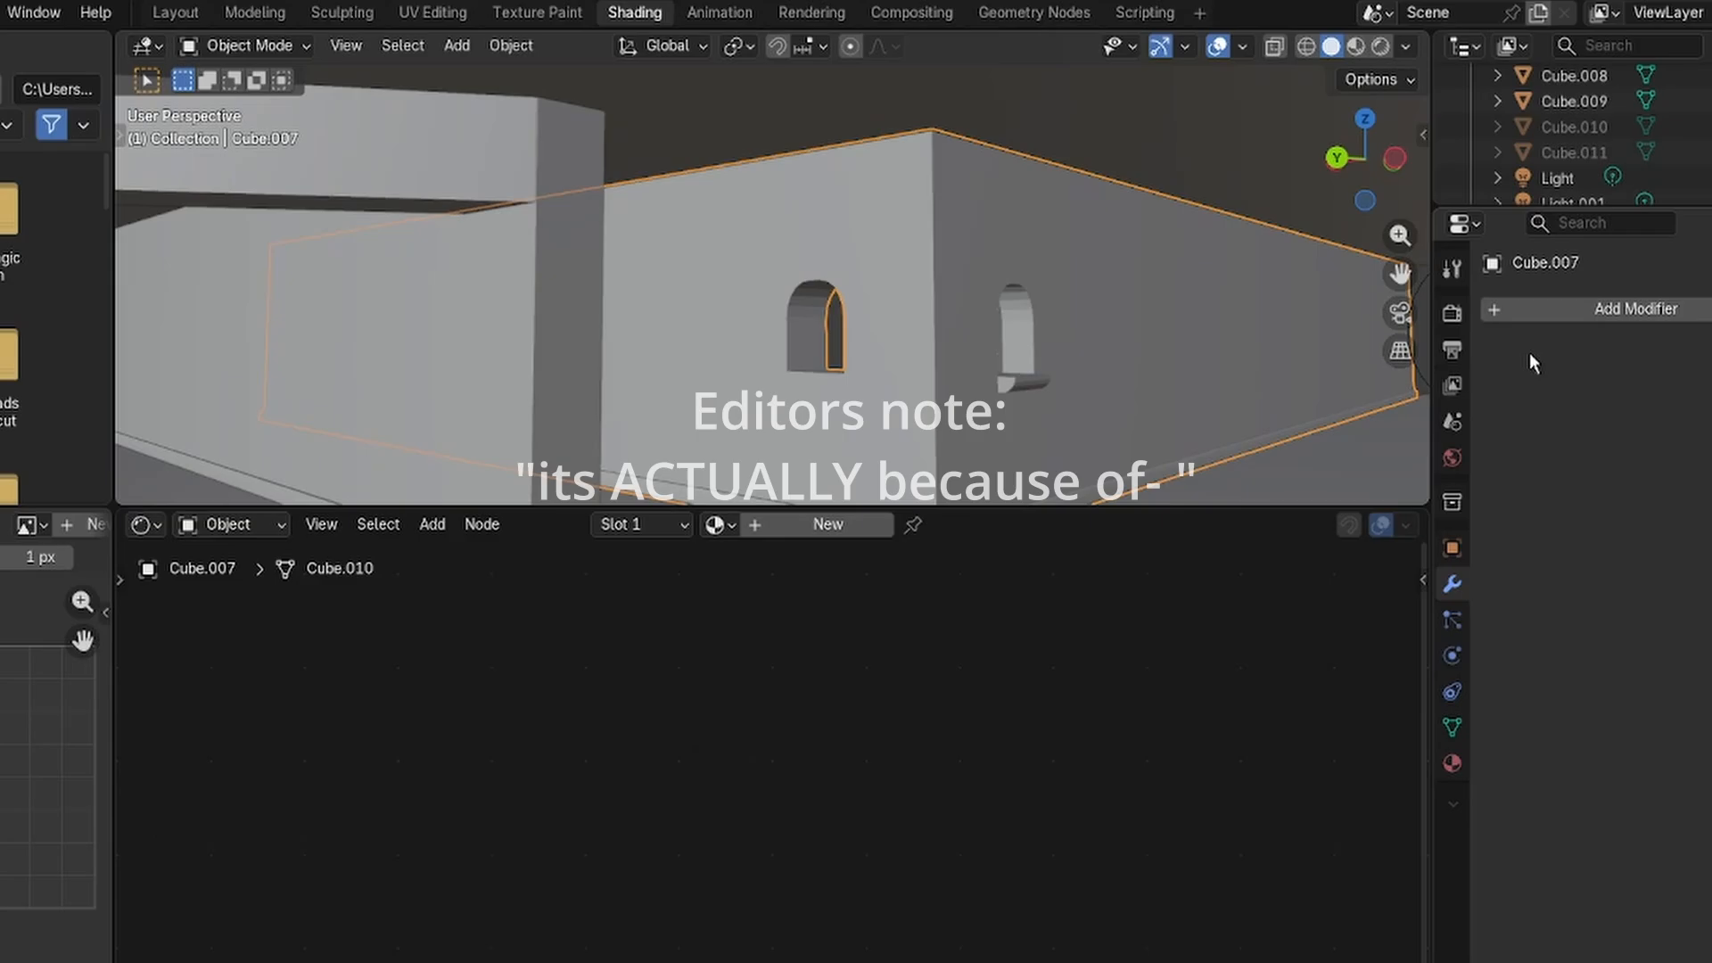
Switch the viewport to Rendered shading and bring the green-lit room behind the corner block into view.
click(1256, 207)
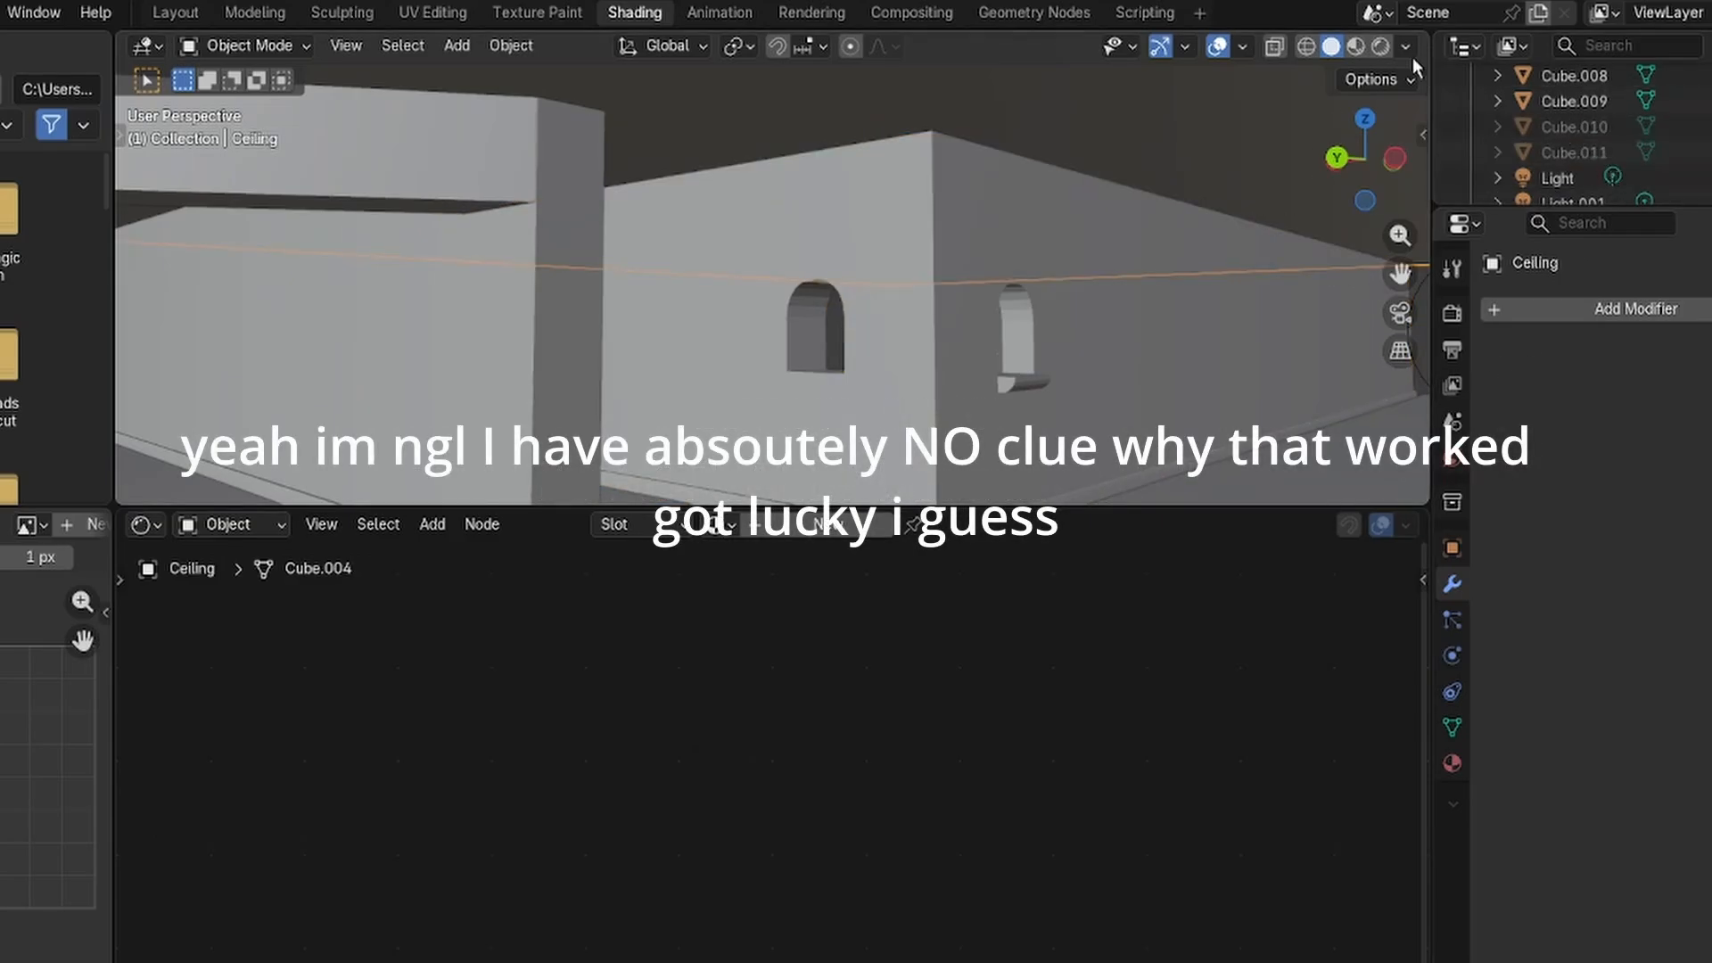
click(1381, 46)
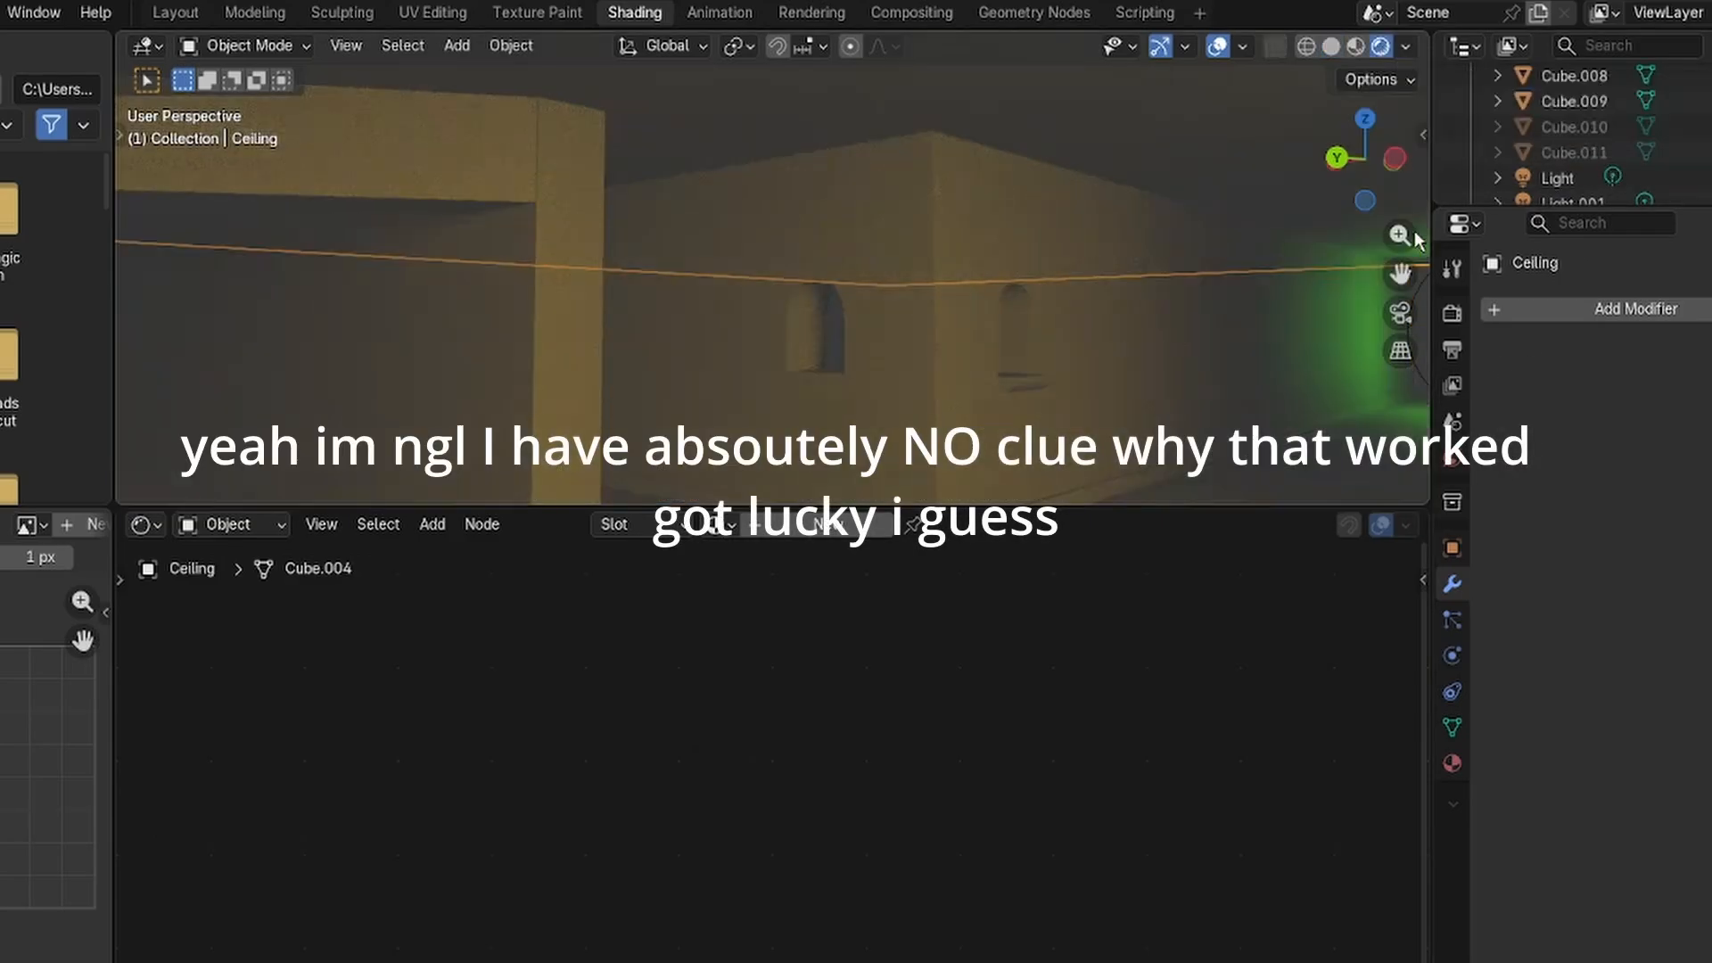
scroll(1074, 328, up, 1)
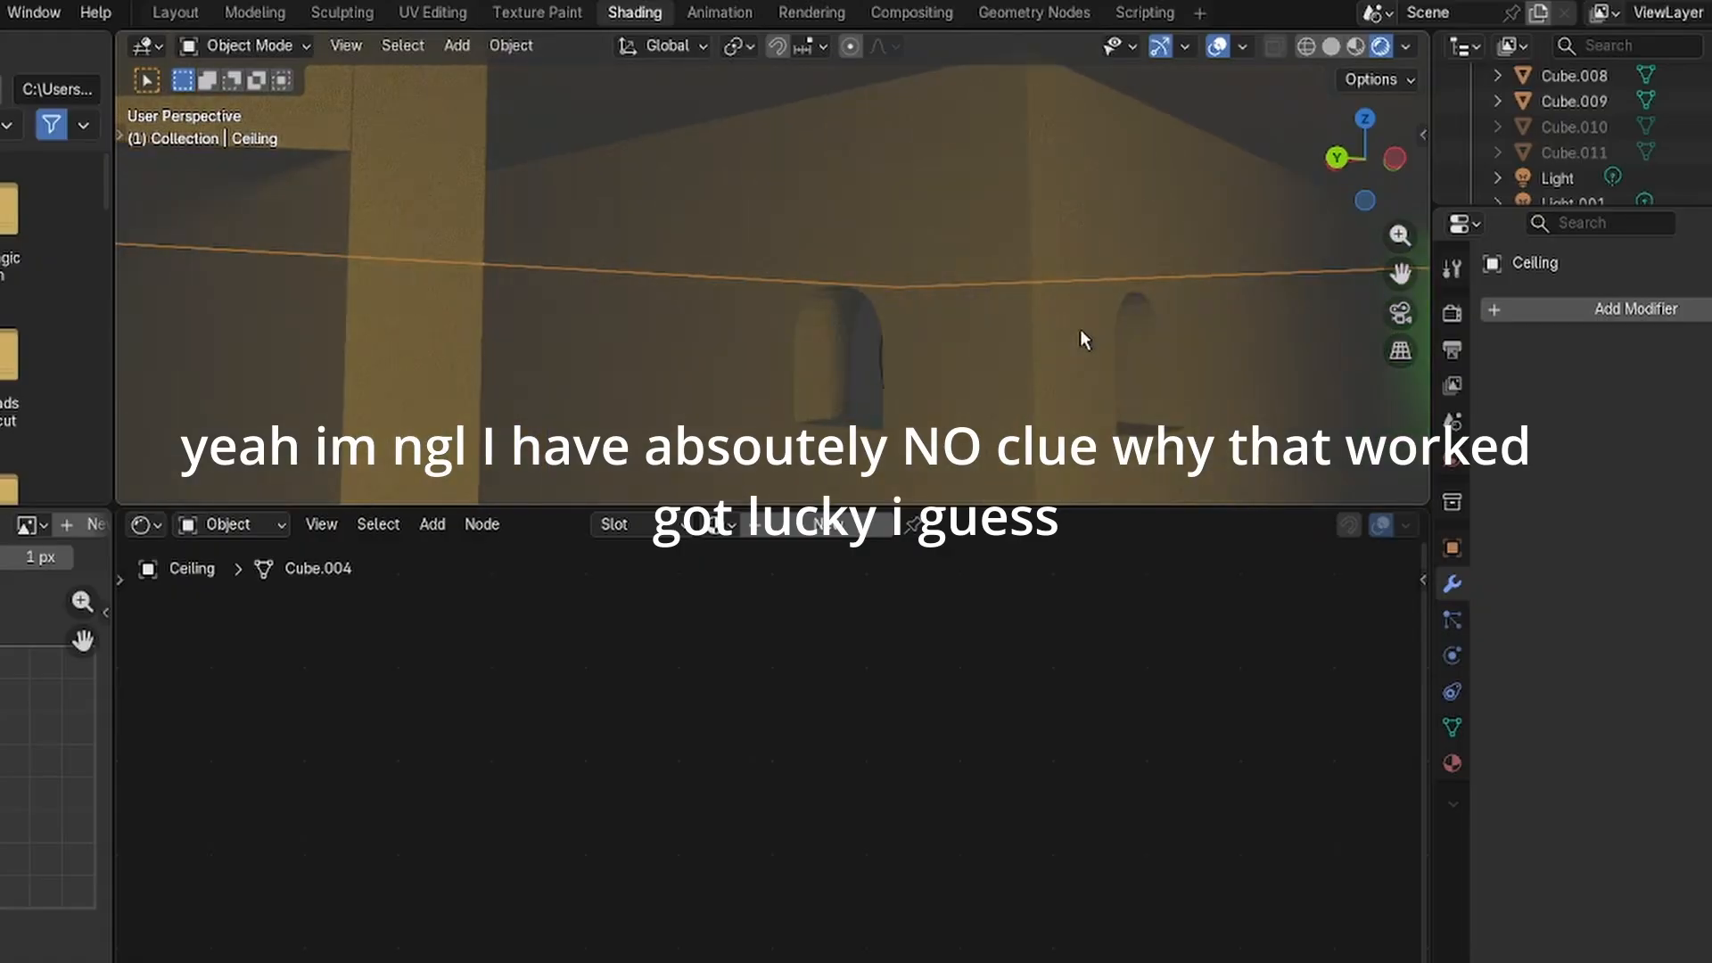
middle_drag(1078, 329, 294, 437)
scroll(961, 334, down, 8)
middle_drag(1116, 321, 704, 324)
scroll(704, 326, down, 4)
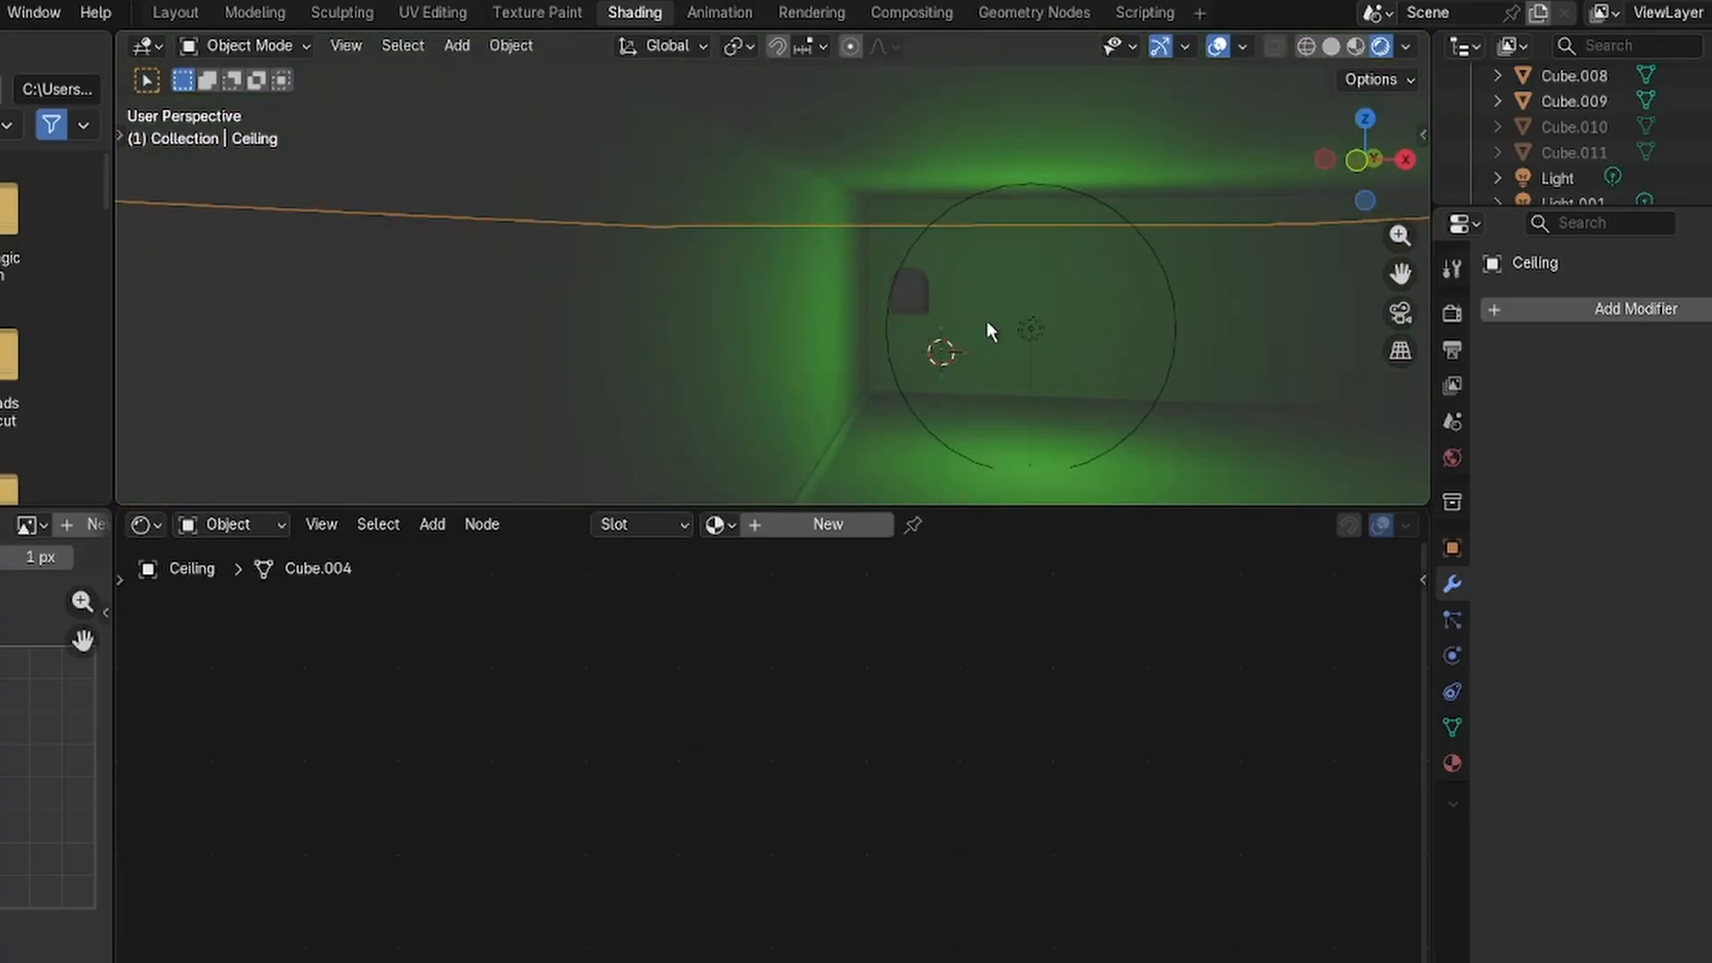
key(g)
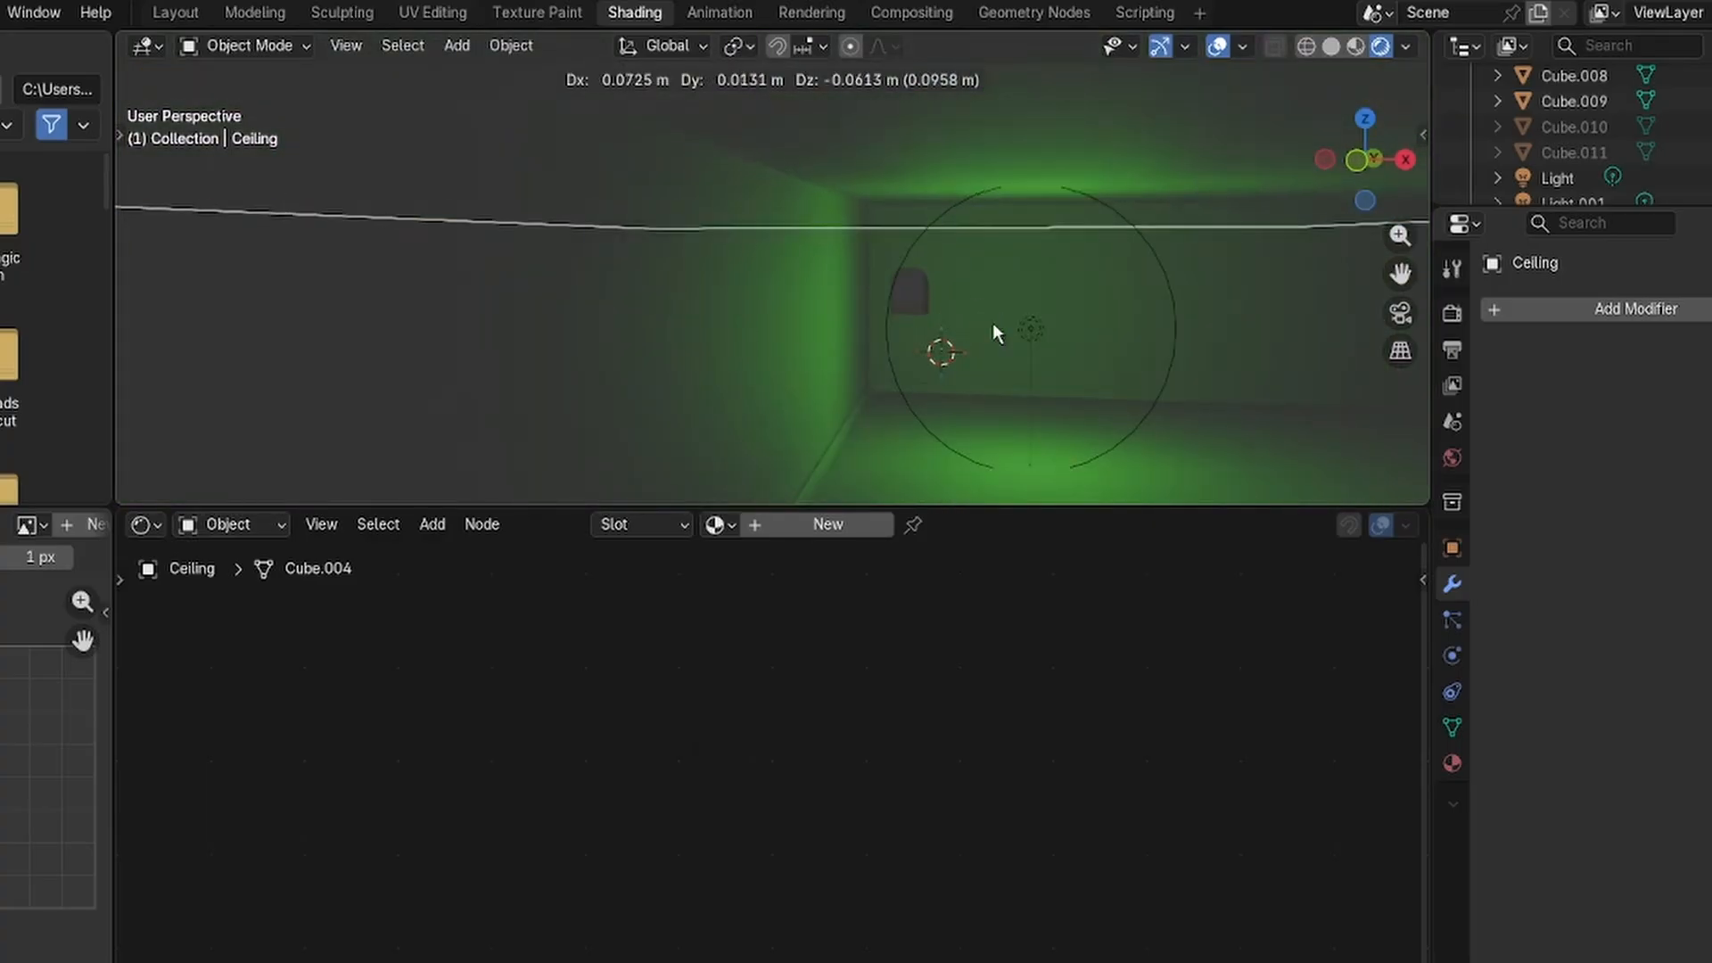
click(1034, 343)
click(1037, 340)
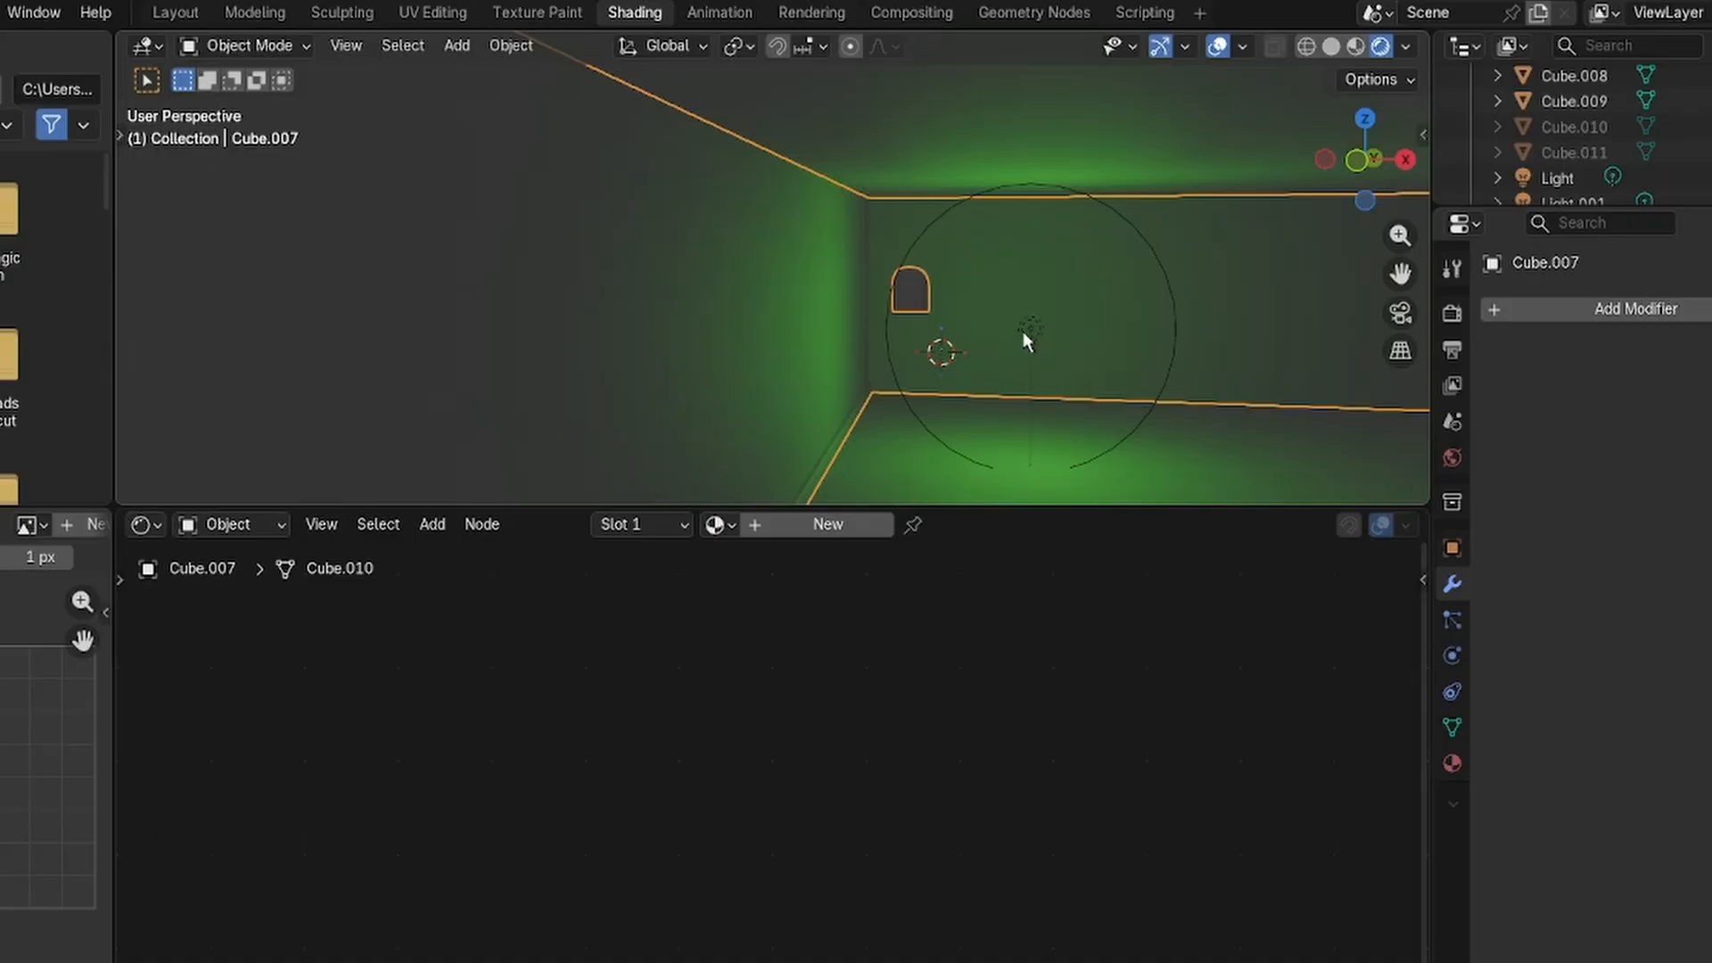
key(ctrl+z)
key(ctrl+z)
key(ctrl+z)
key(ctrl+z)
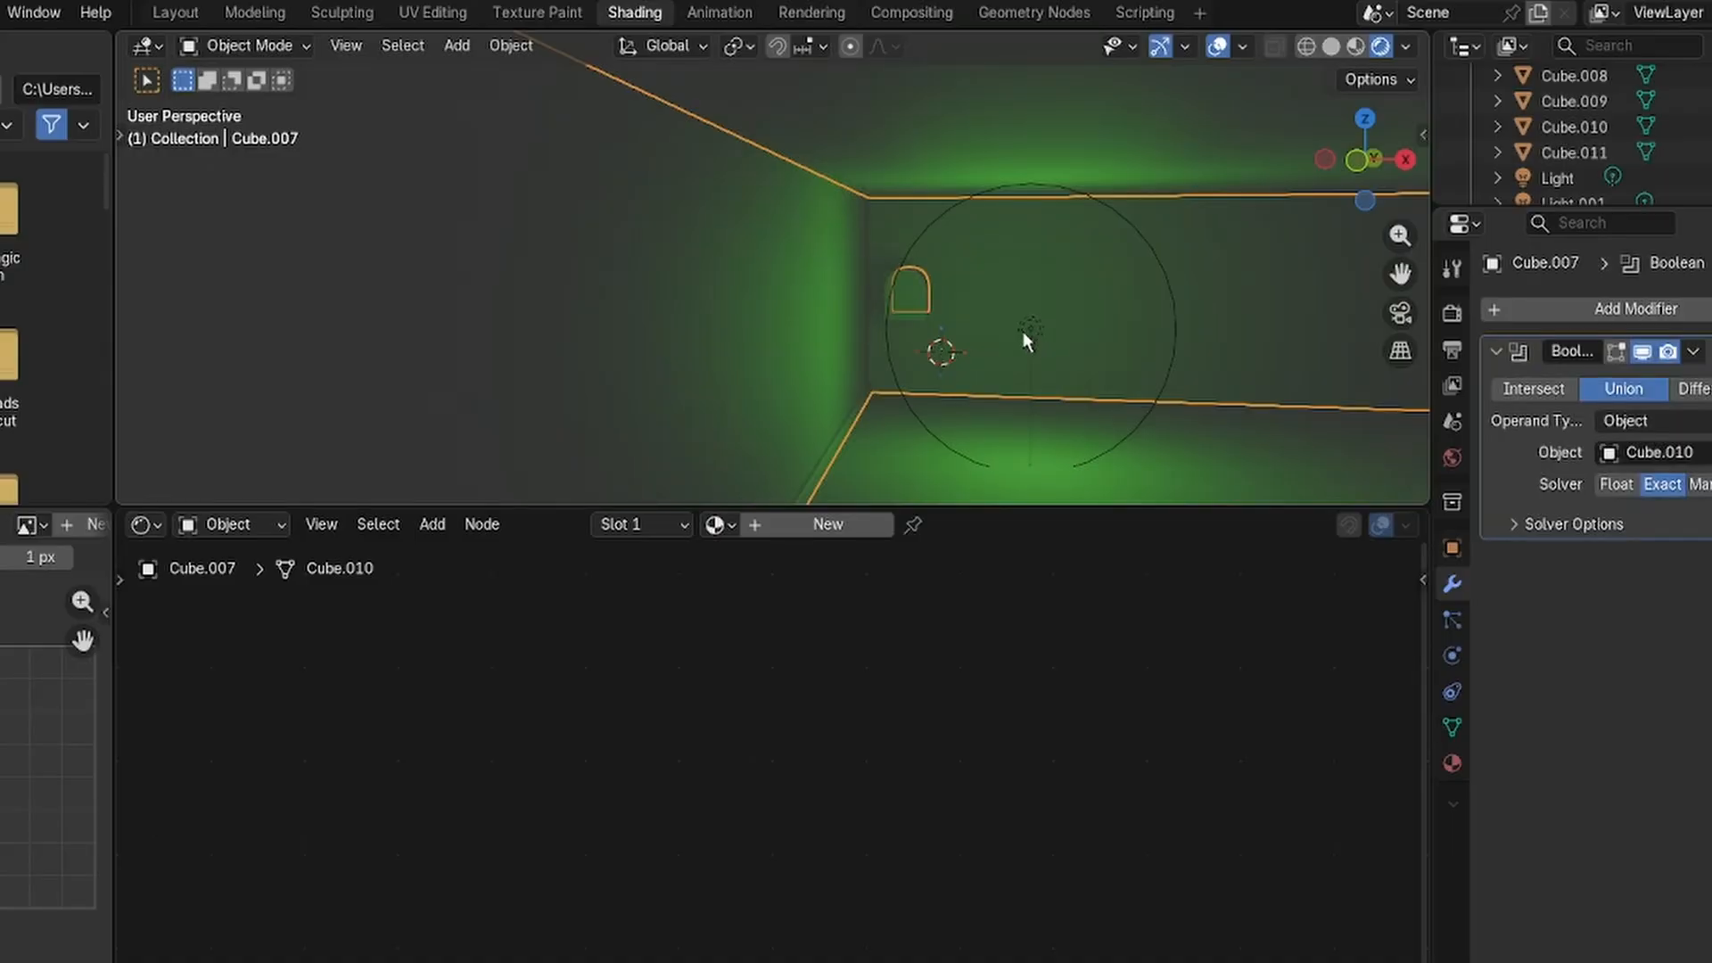
key(ctrl+z)
key(ctrl+z)
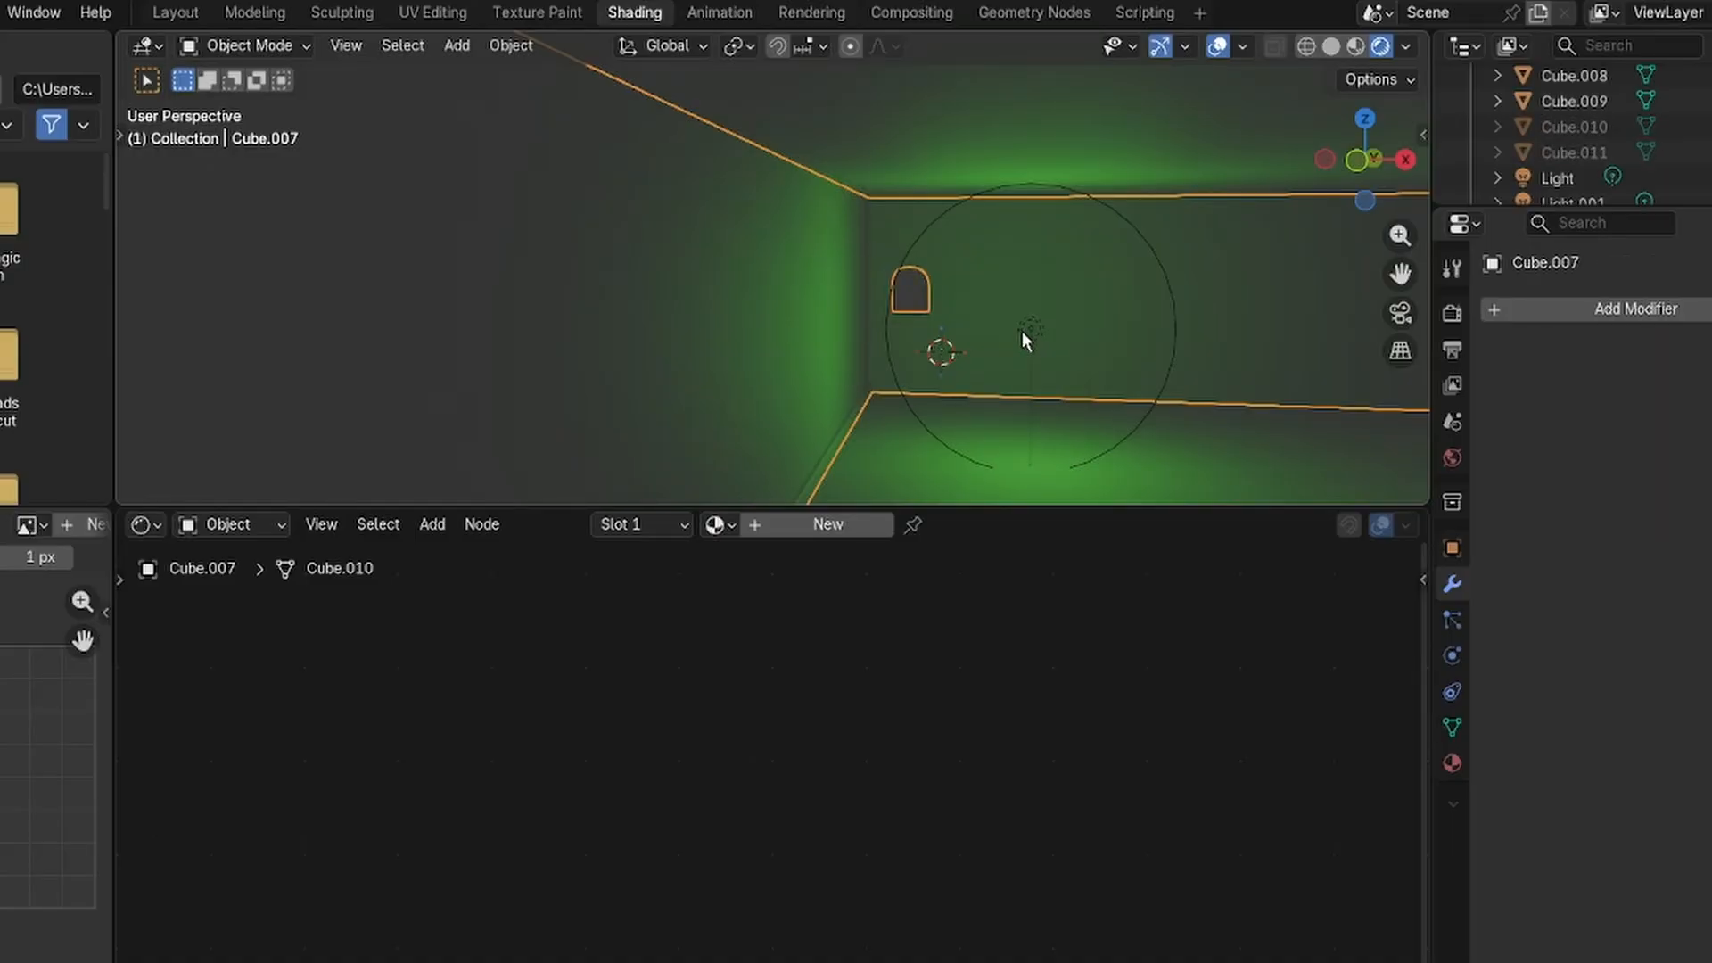
key(ctrl+z)
Move the green point light Light.002 about 0.8 m toward the arched window inside the room.
click(1025, 332)
click(1026, 332)
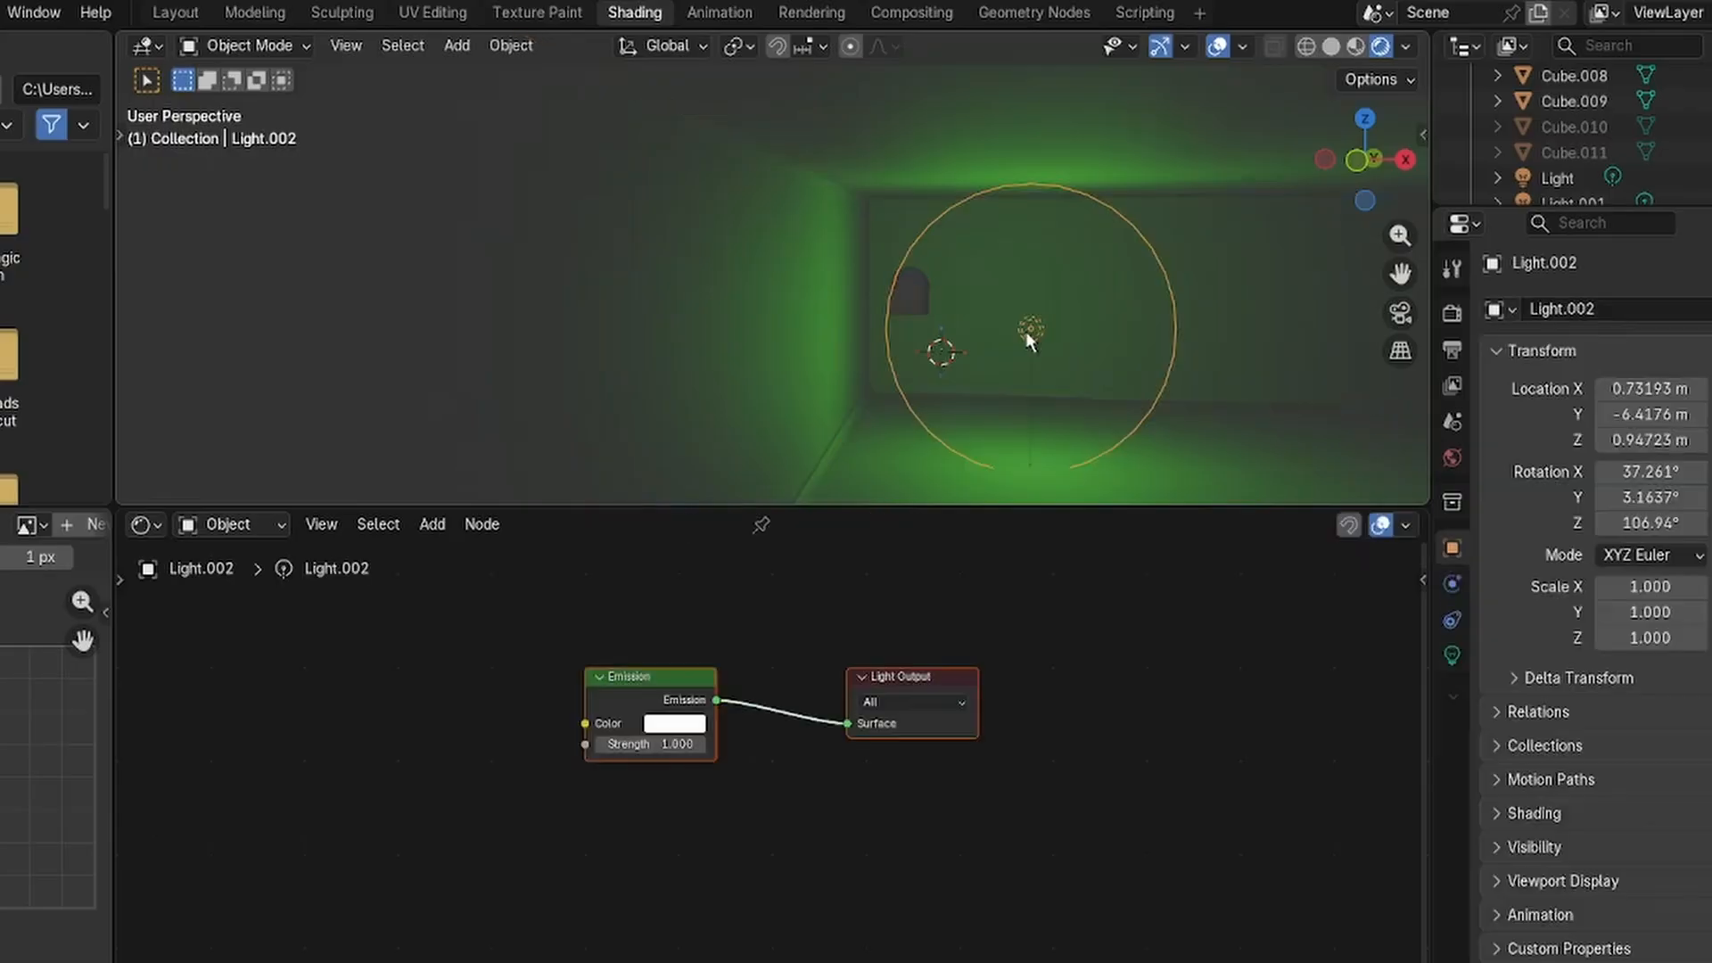
key(g)
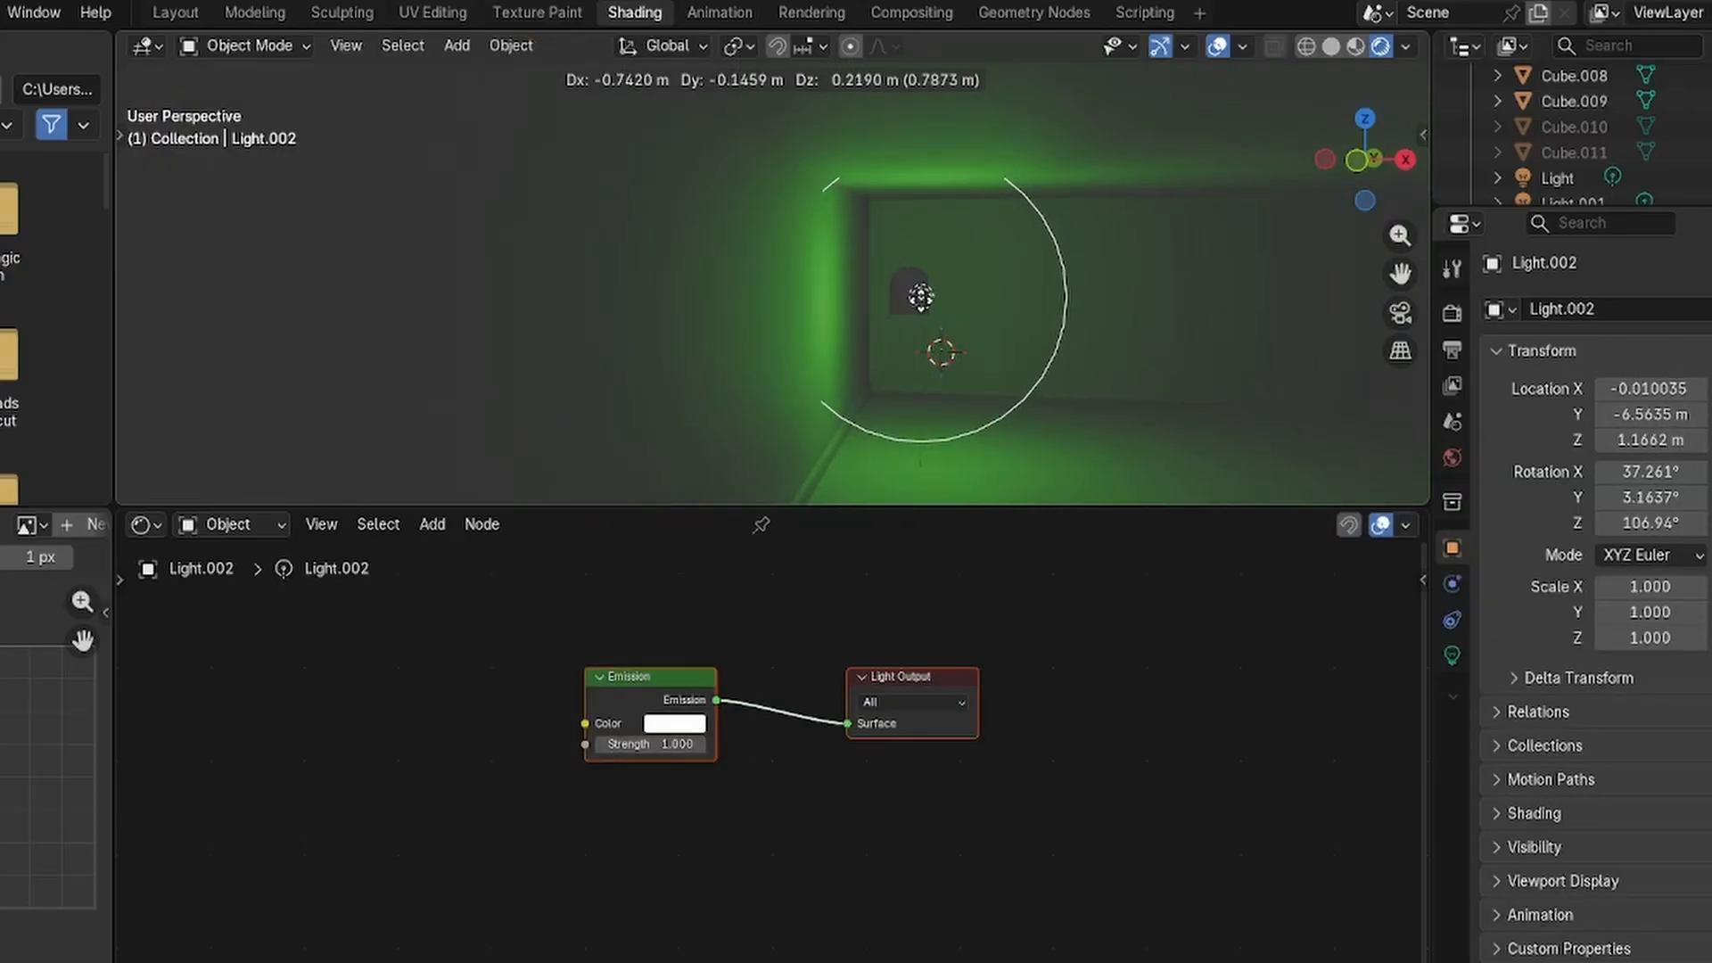
click(919, 297)
click(1040, 305)
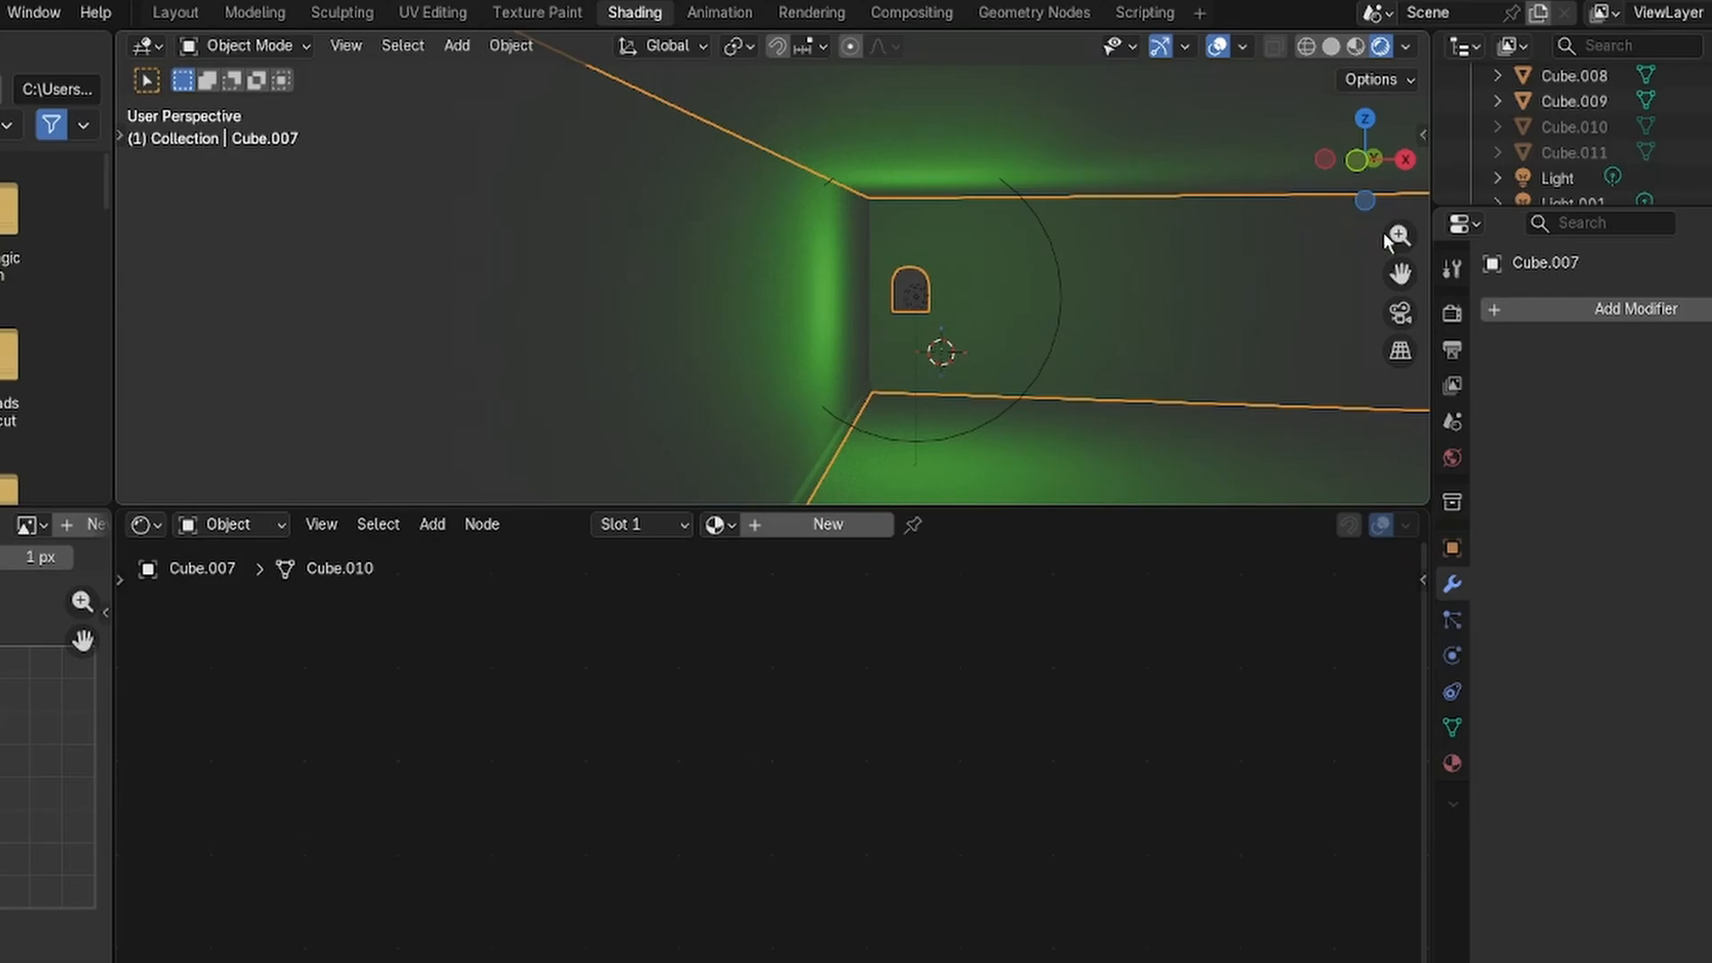
From the camera view, move Light.002 along the Y axis so its green light shows in the arched window.
click(1400, 312)
click(1095, 415)
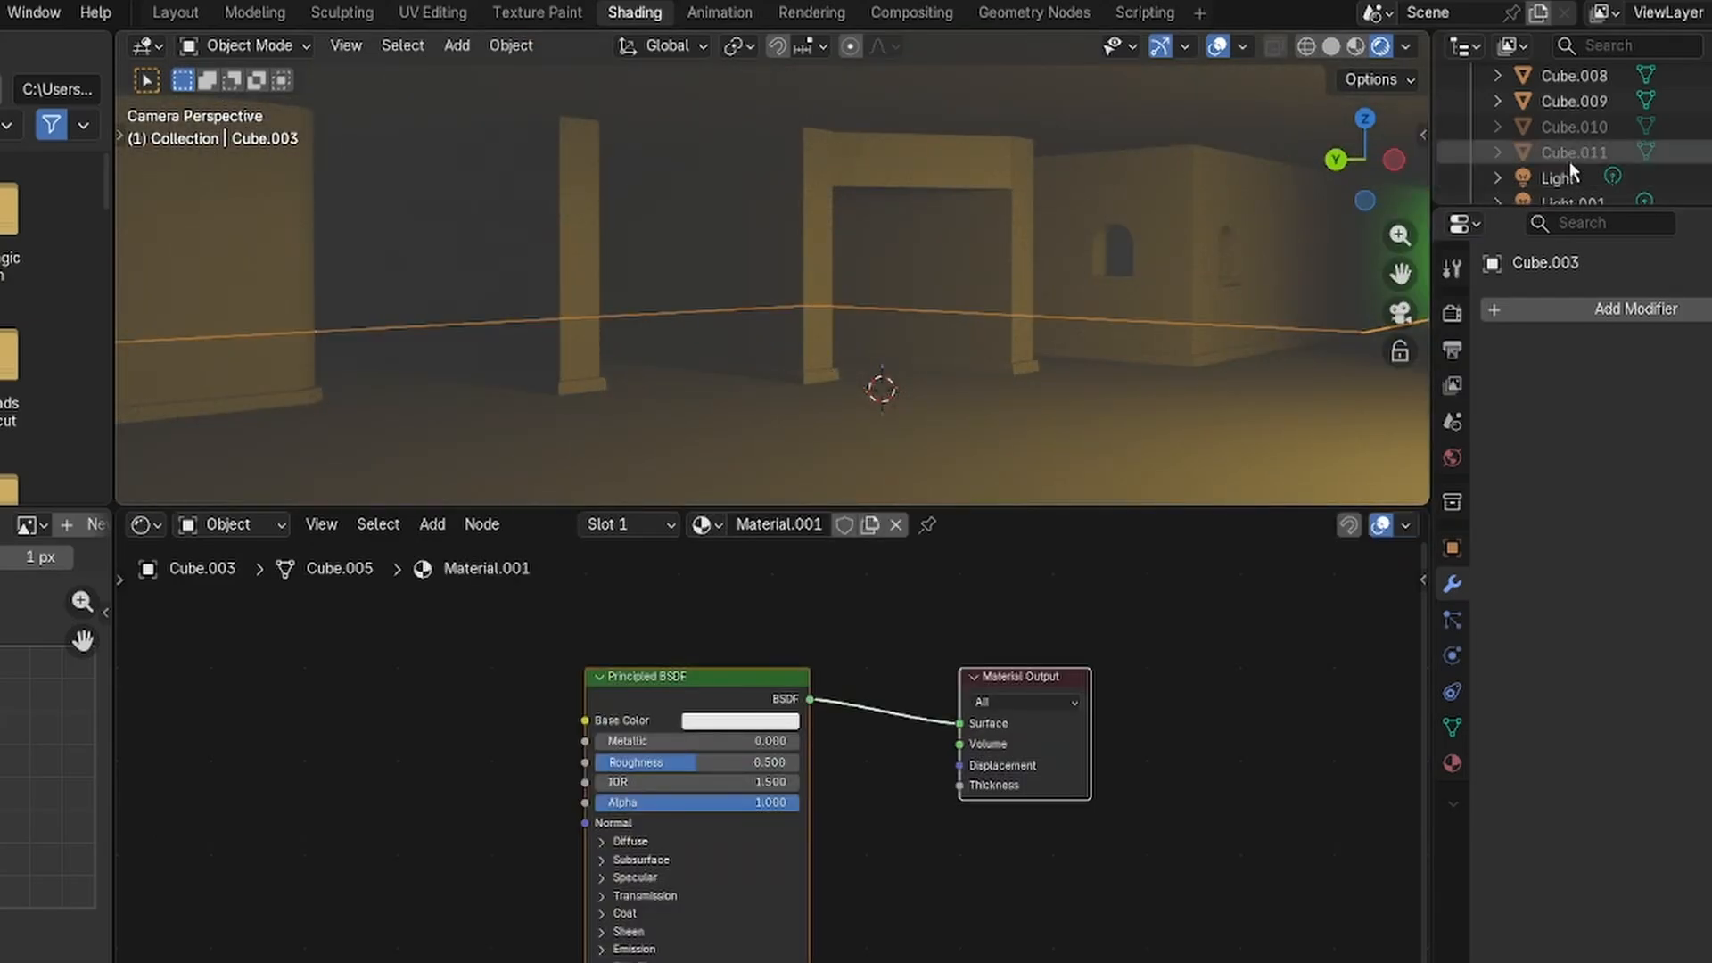
scroll(1561, 187, down, 2)
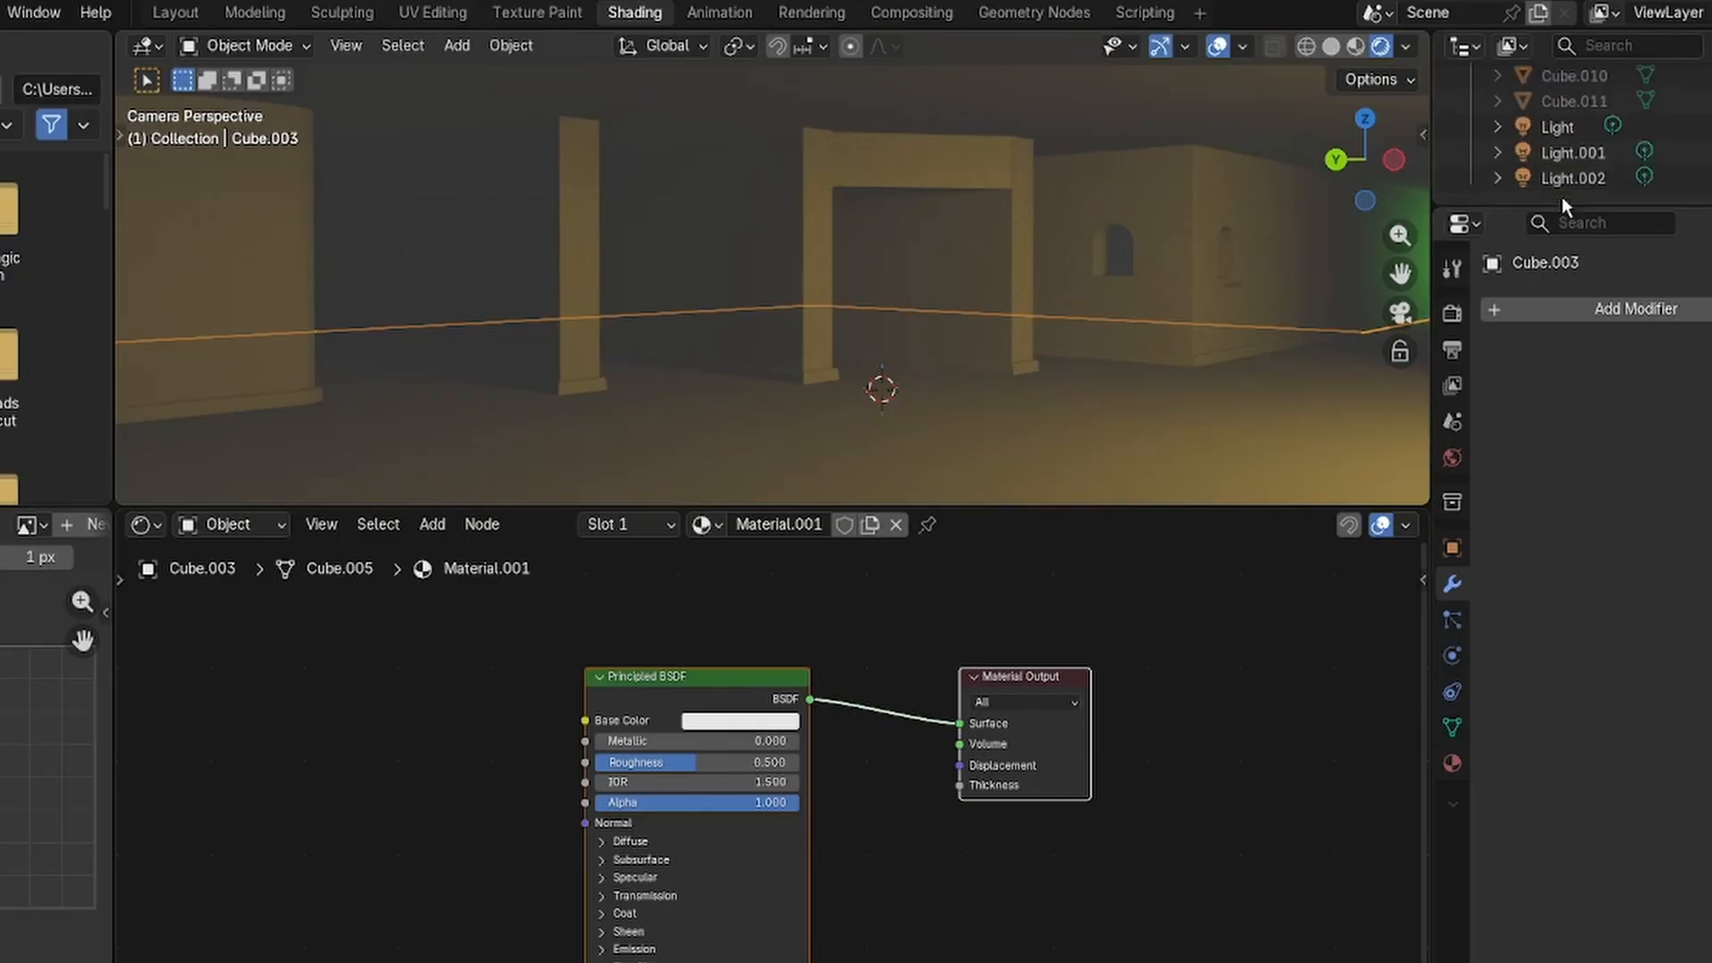
click(1566, 178)
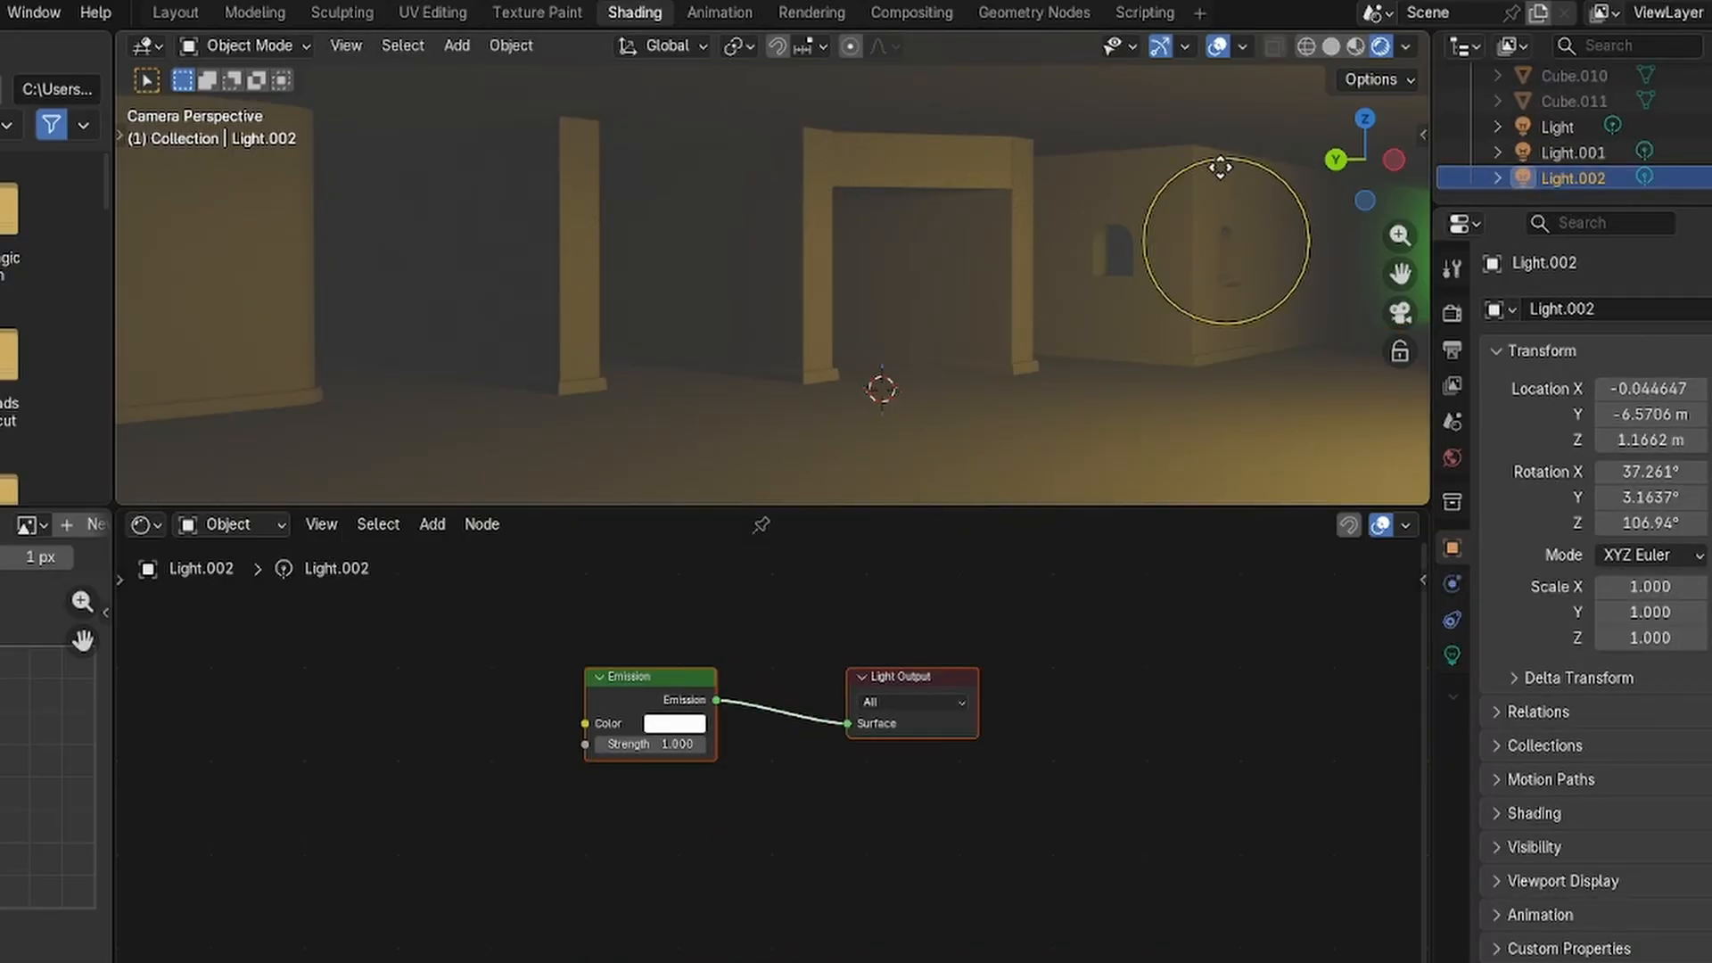
drag(1220, 168, 1128, 172)
key(y)
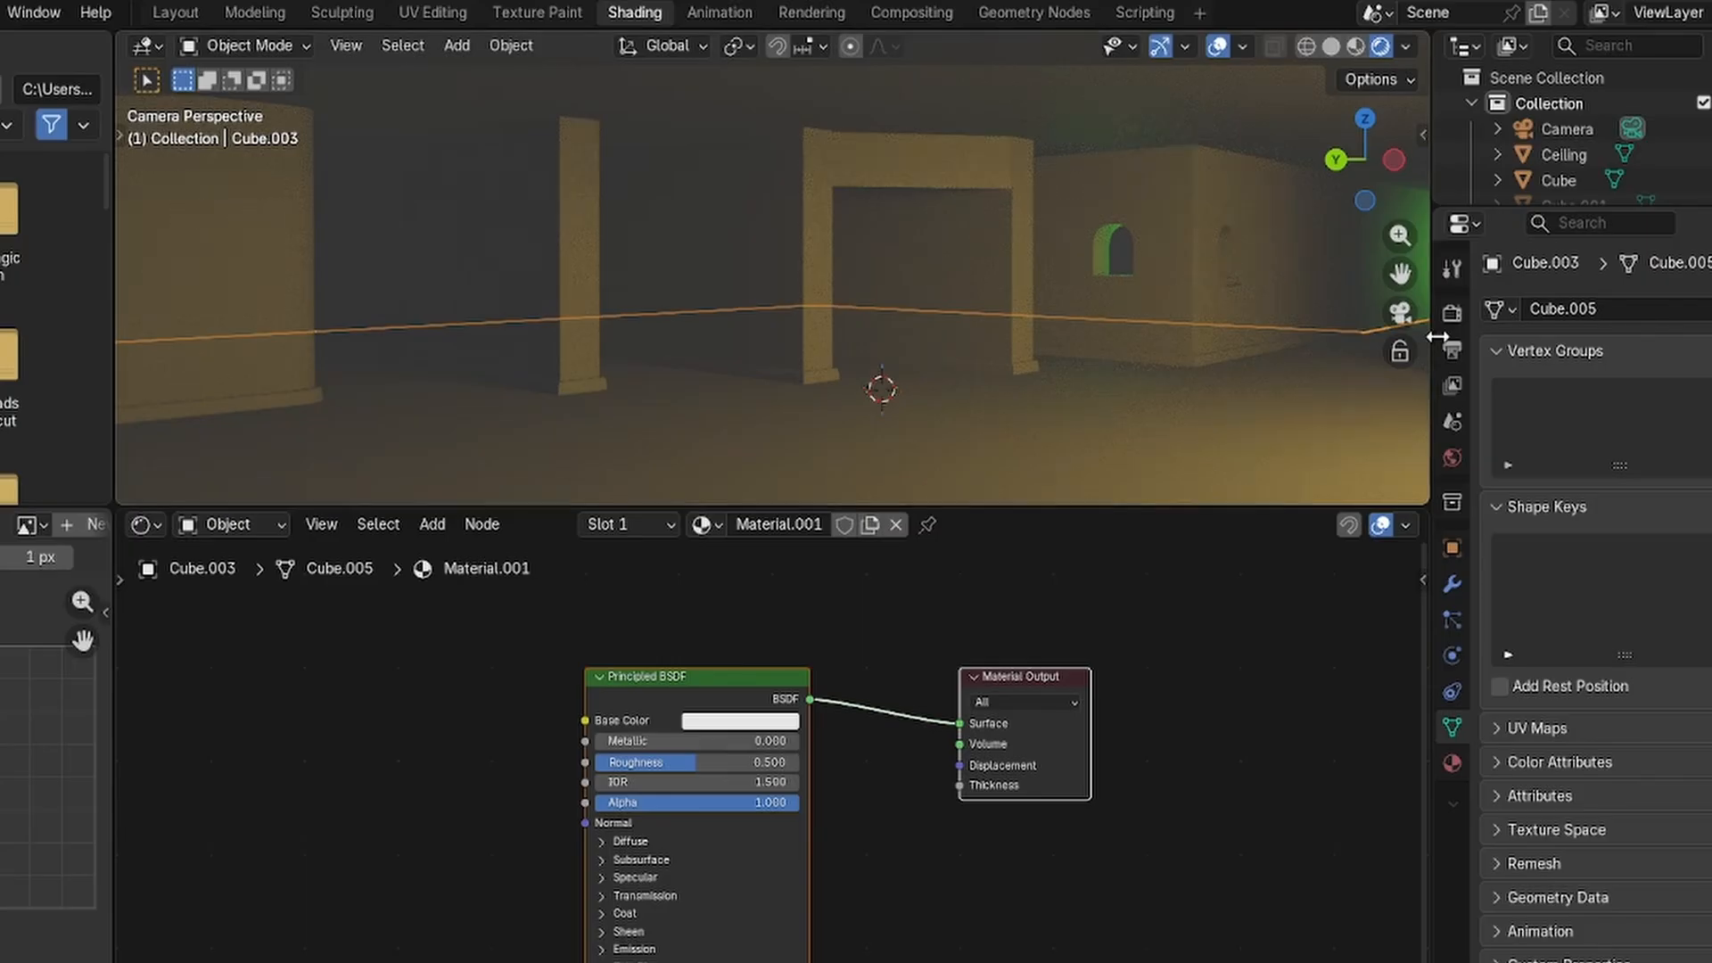
Look through the objects listed in the scene collection.
scroll(1522, 187, down, 3)
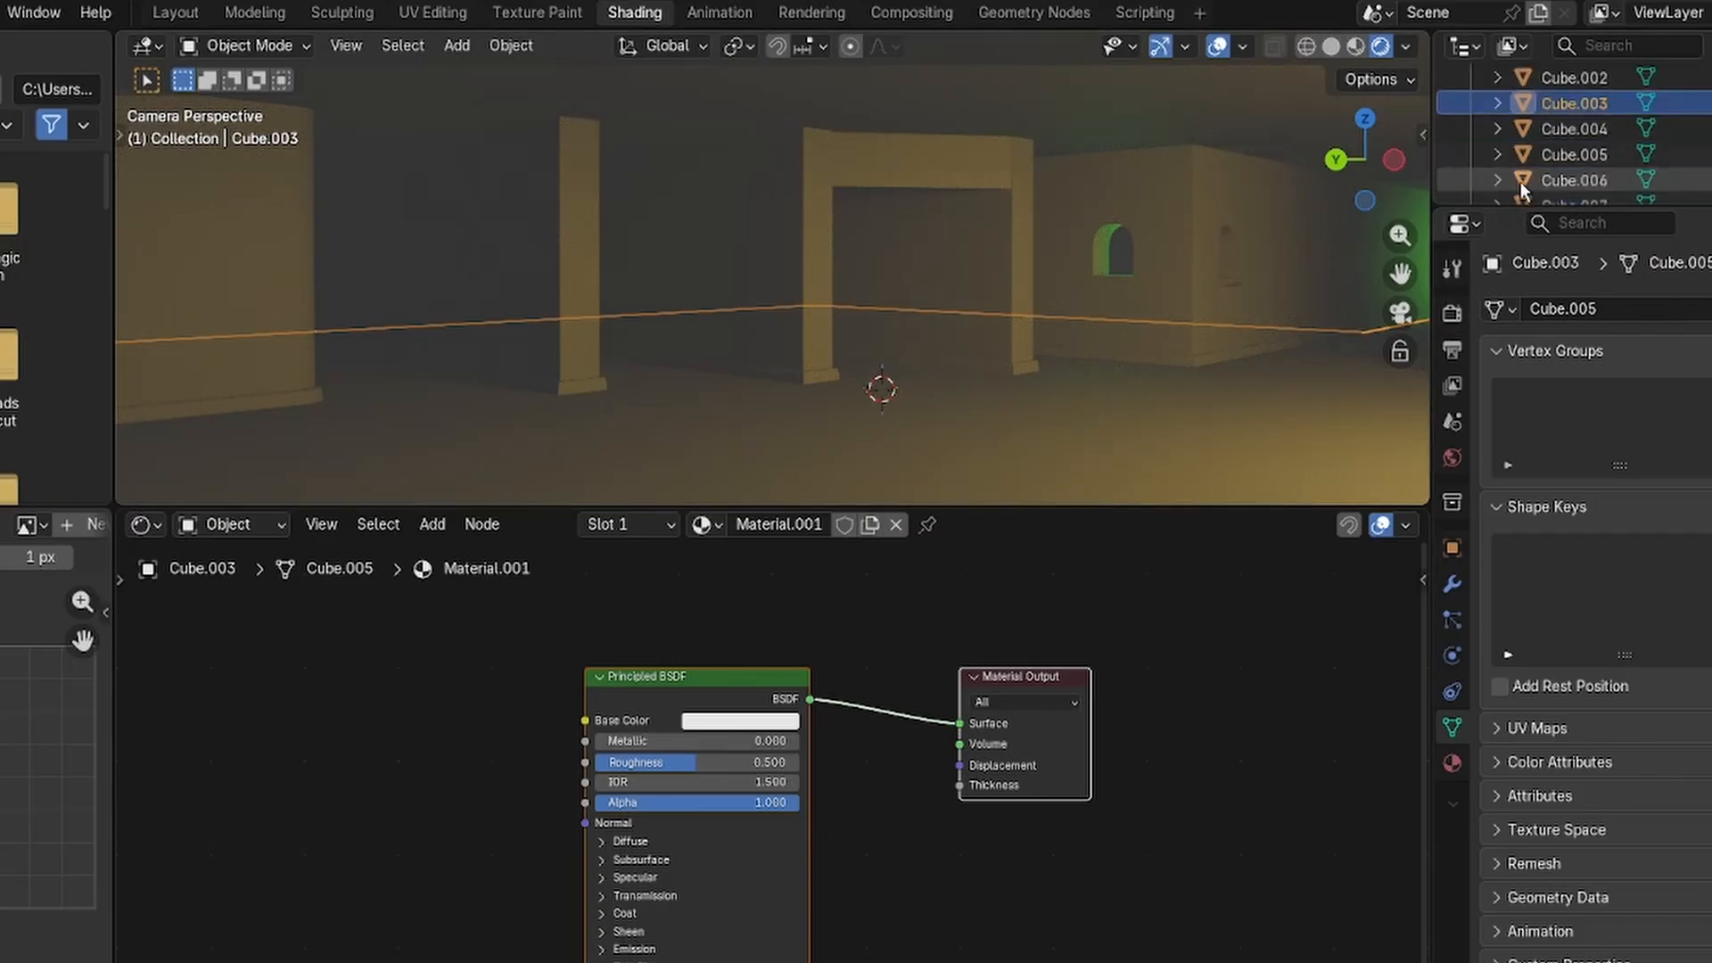
scroll(1521, 182, up, 3)
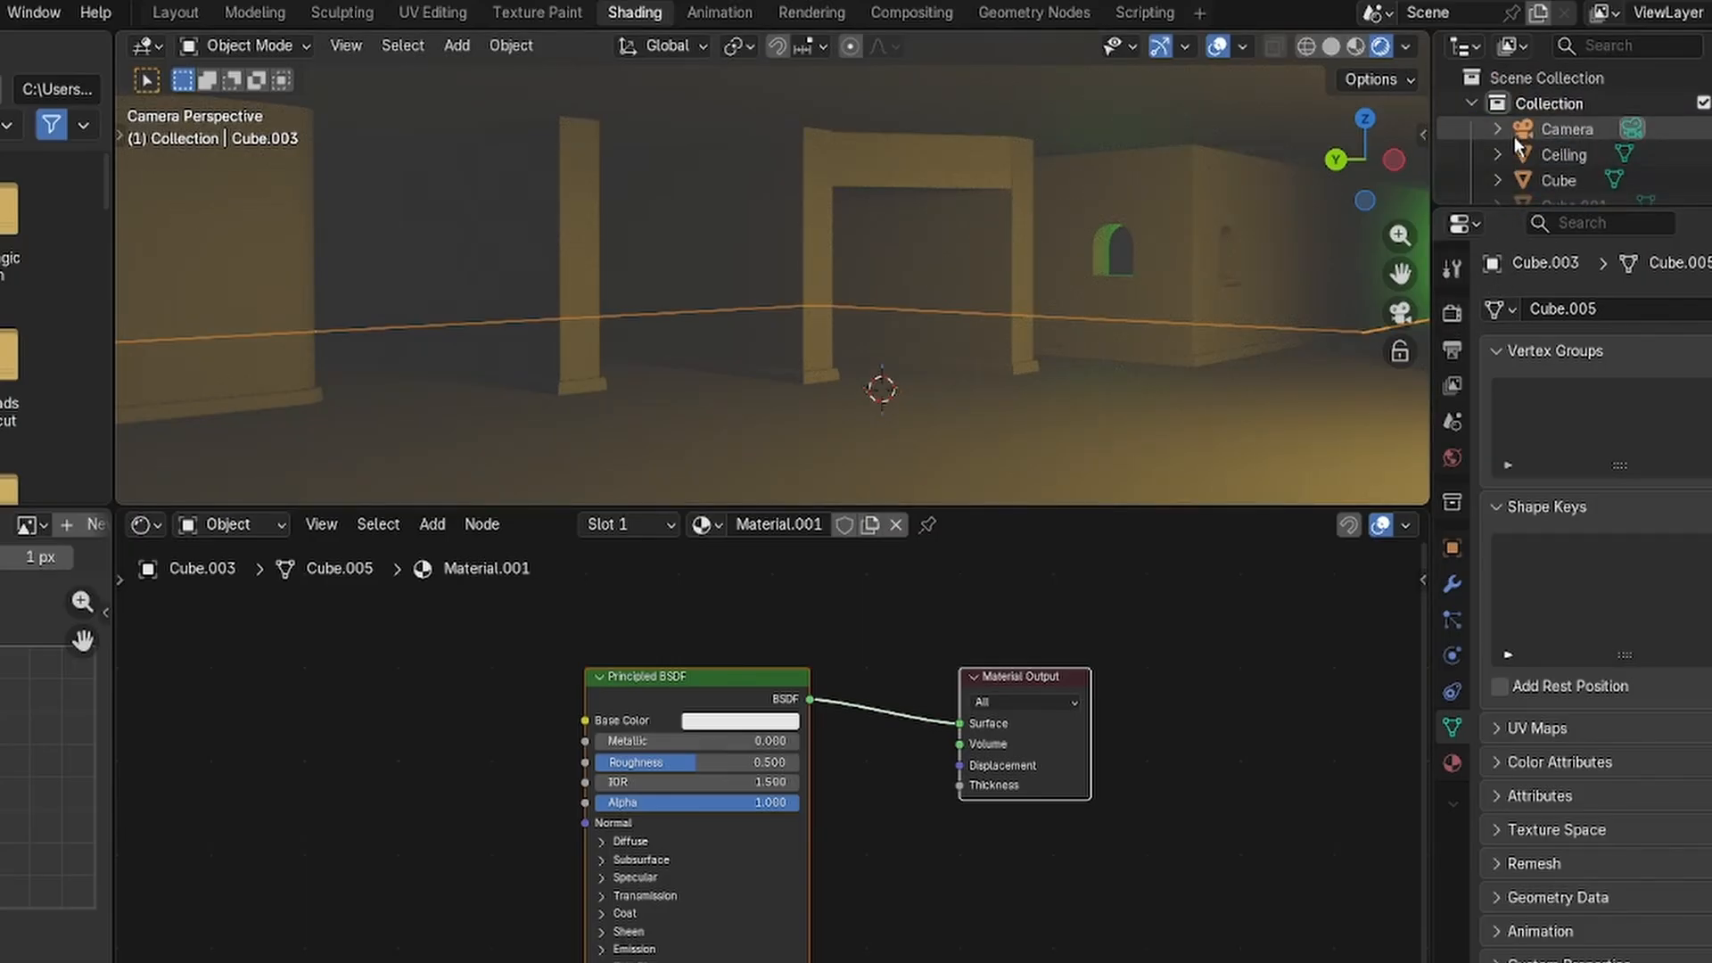
click(1476, 104)
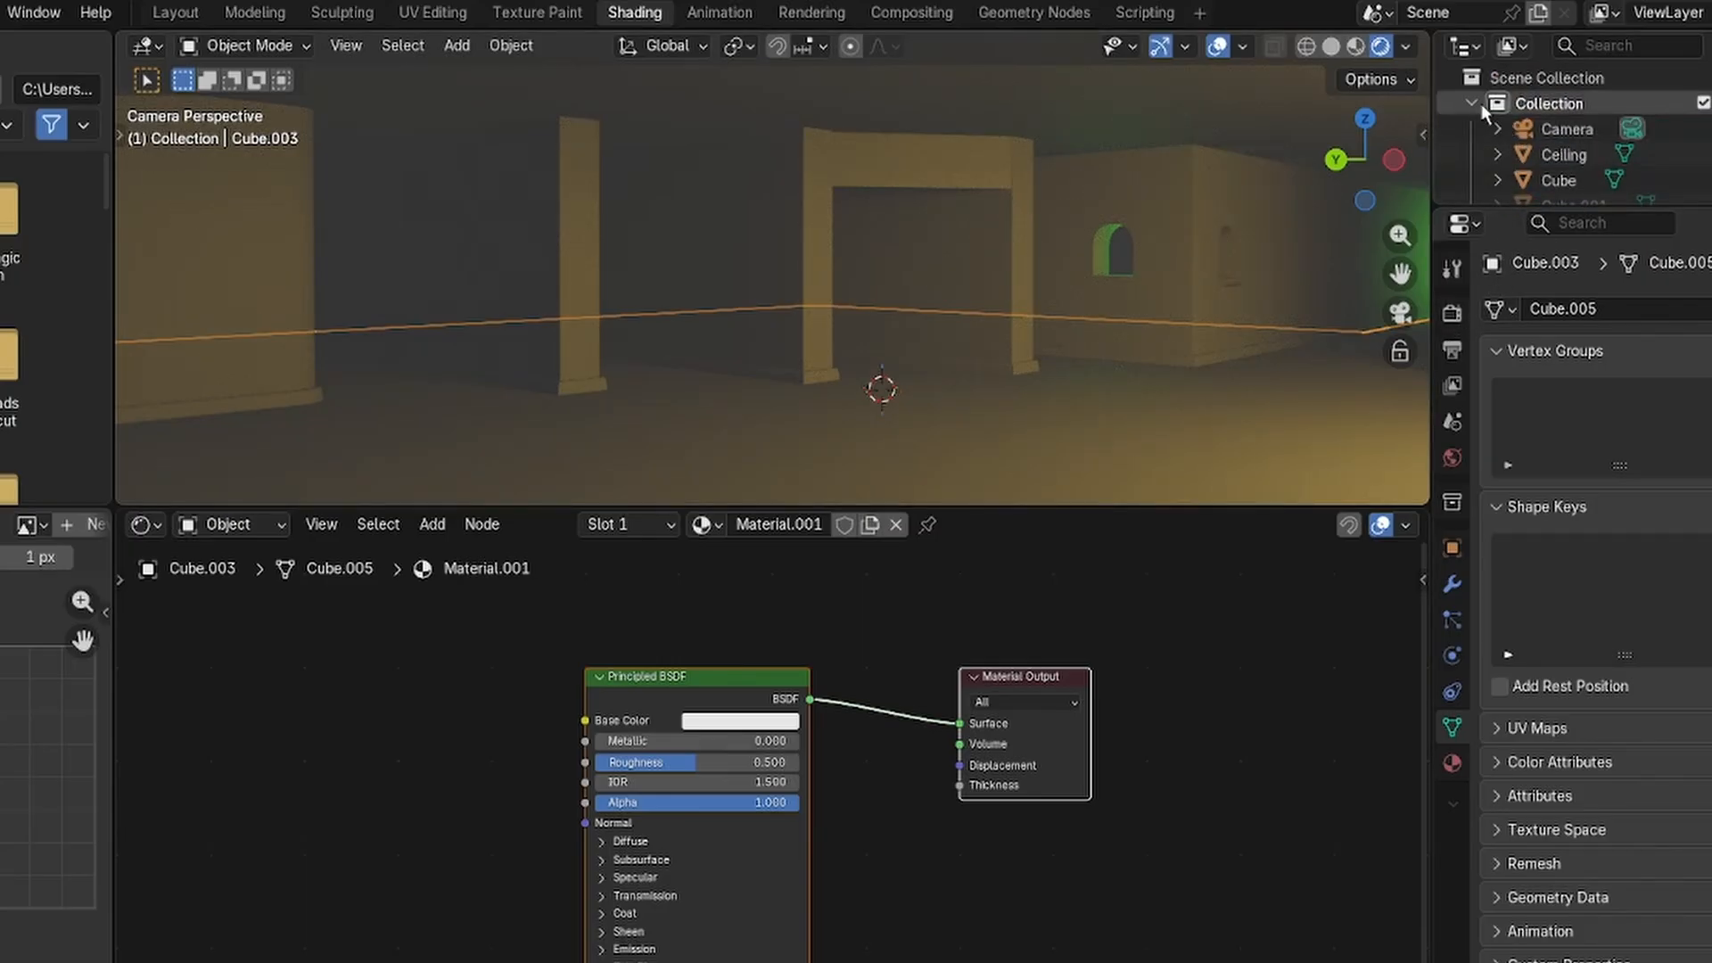
click(1147, 679)
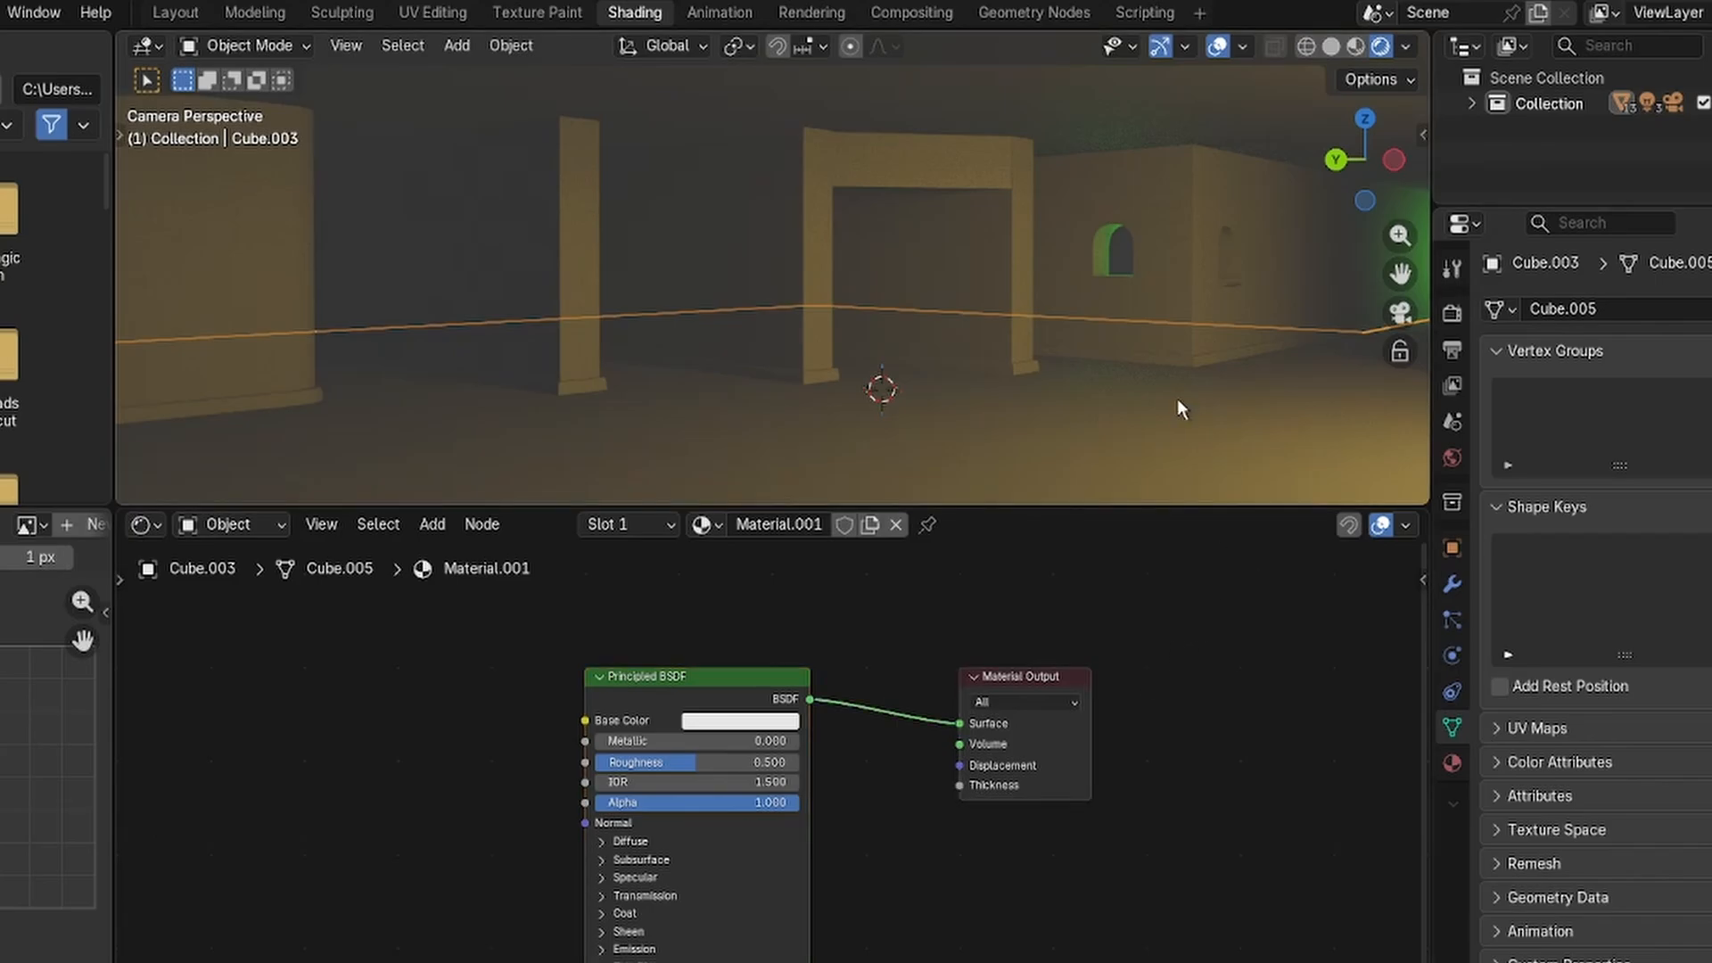
click(1475, 104)
scroll(1583, 156, down, 3)
scroll(1583, 156, down, 2)
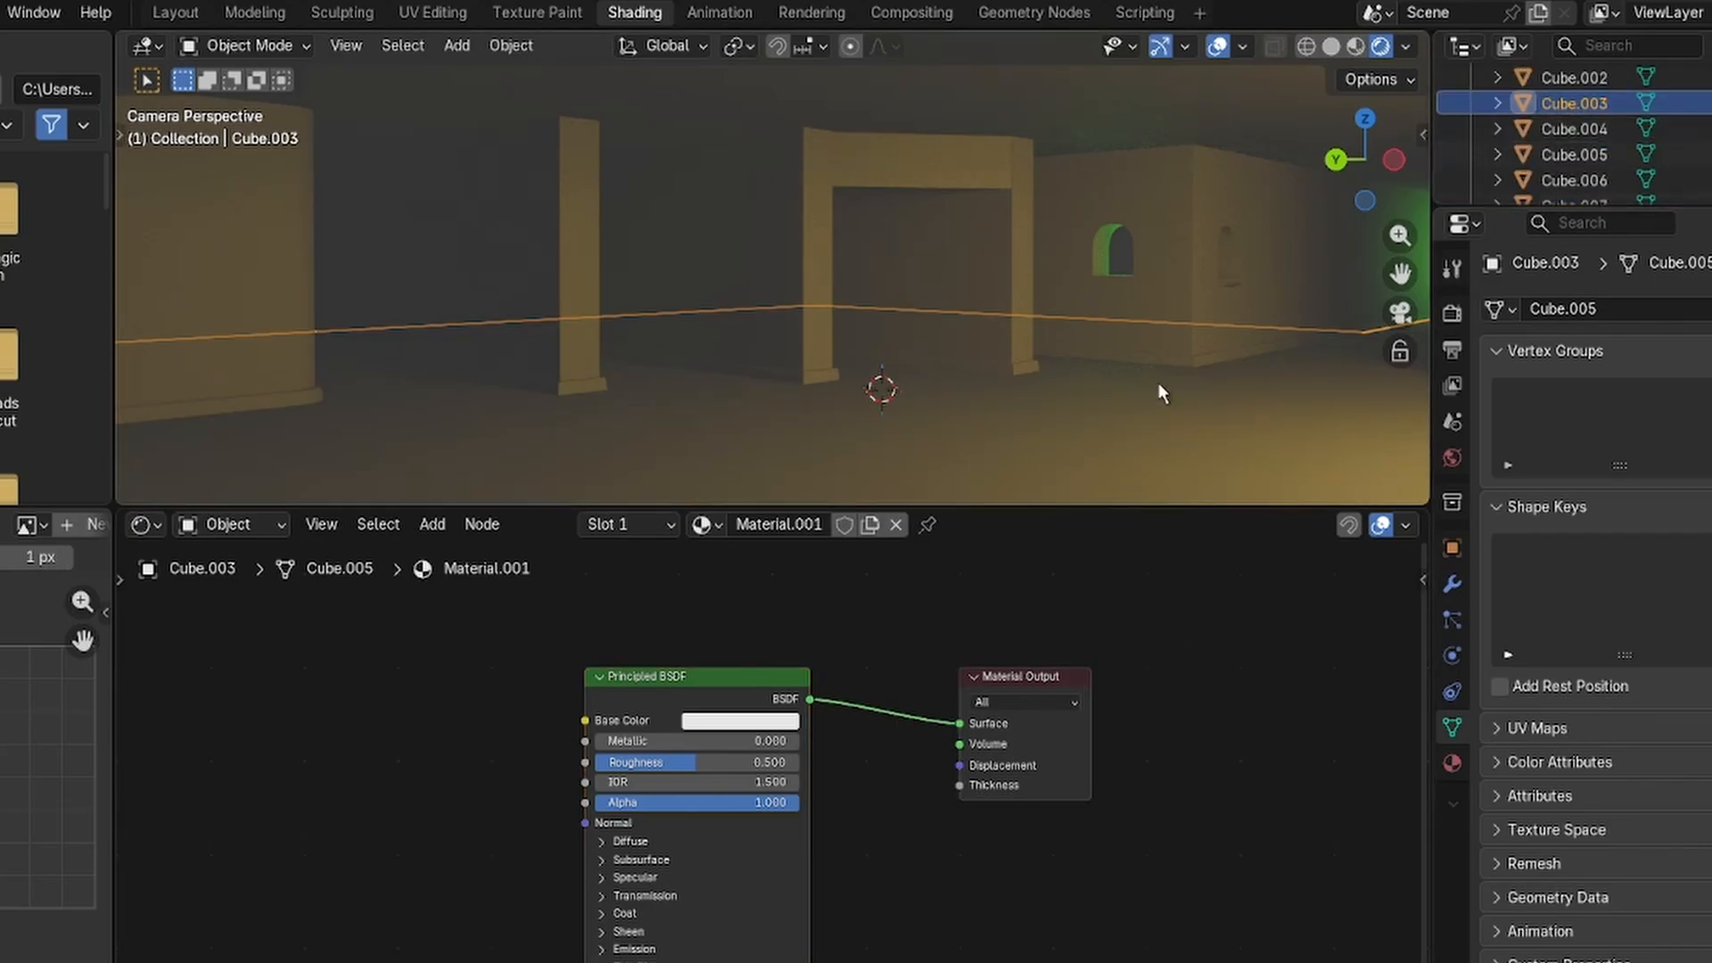
scroll(1552, 157, up, 4)
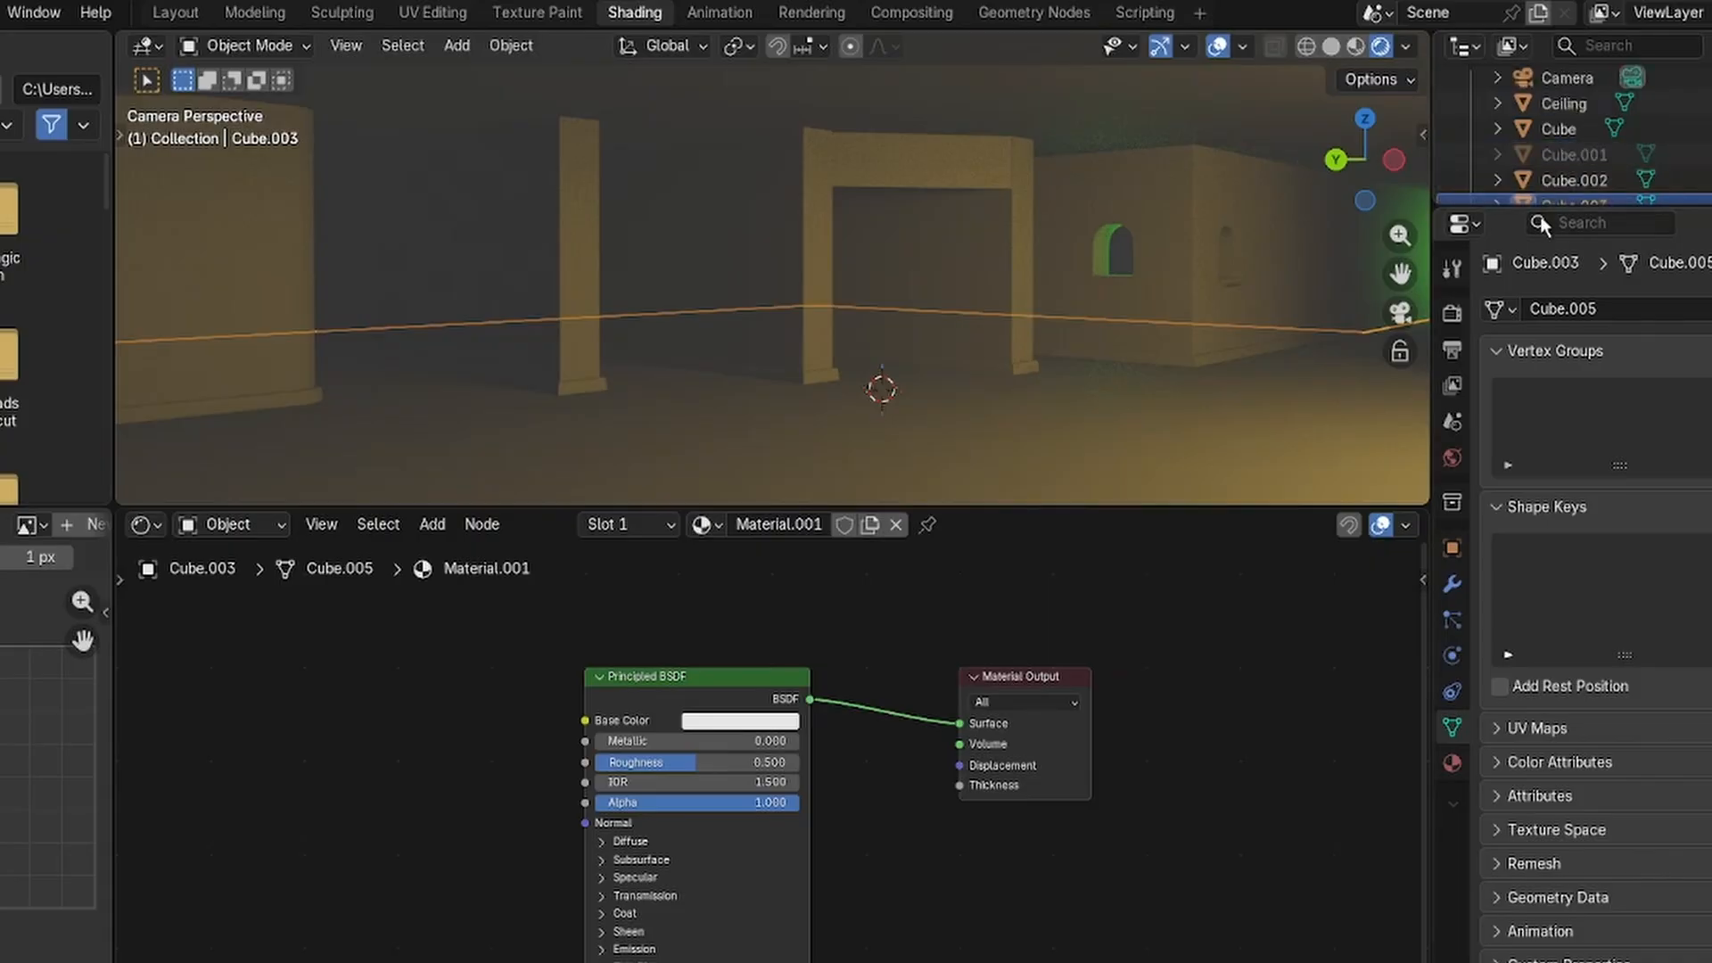
scroll(1559, 165, down, 2)
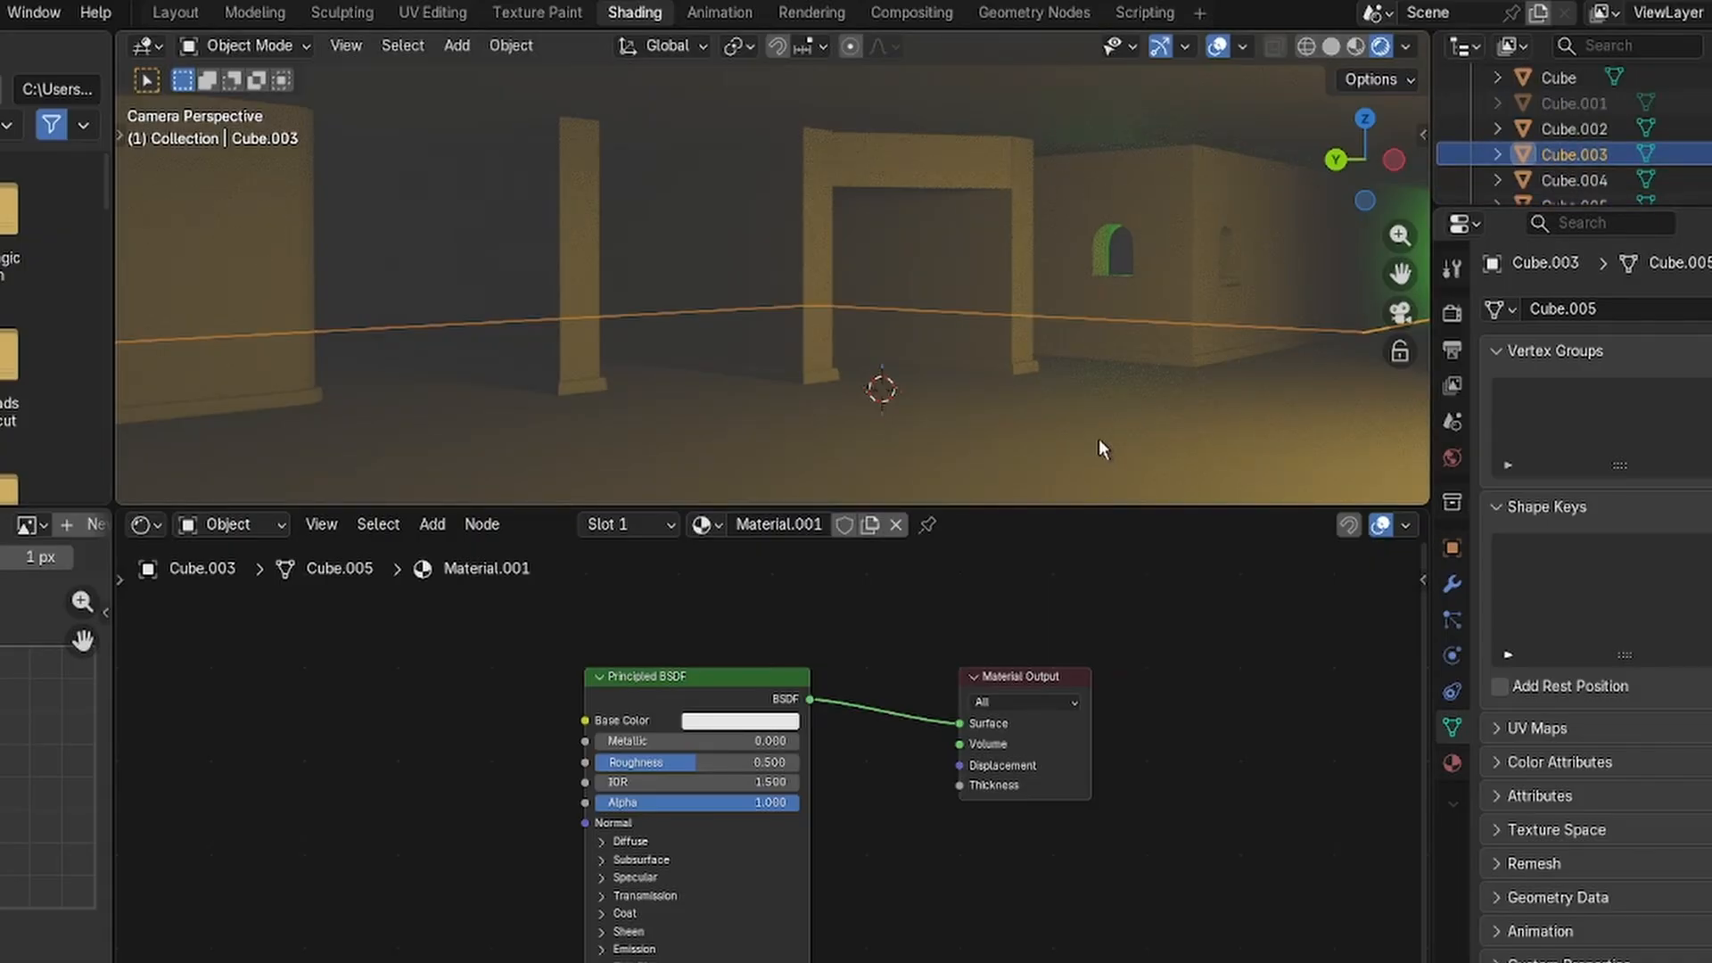
Rename the floor object Cube.003 to Floor in the scene collection.
key(g)
key(Escape)
double_click(1576, 155)
text(Floor)
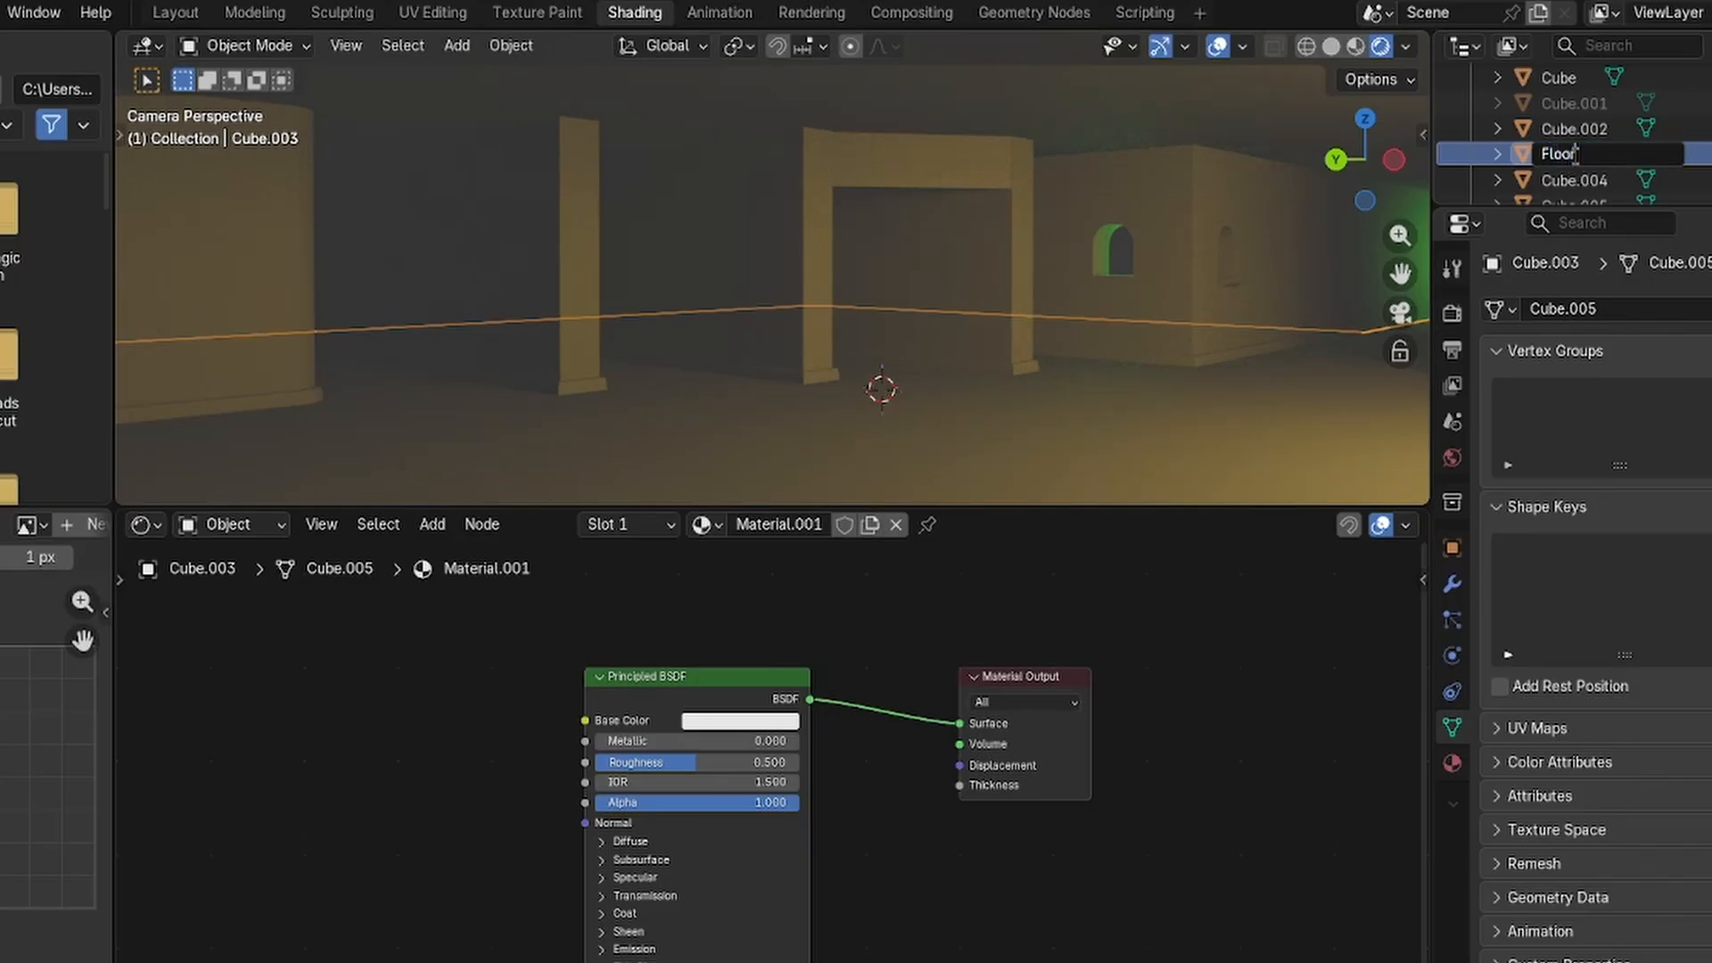
key(Return)
scroll(1580, 154, up, 2)
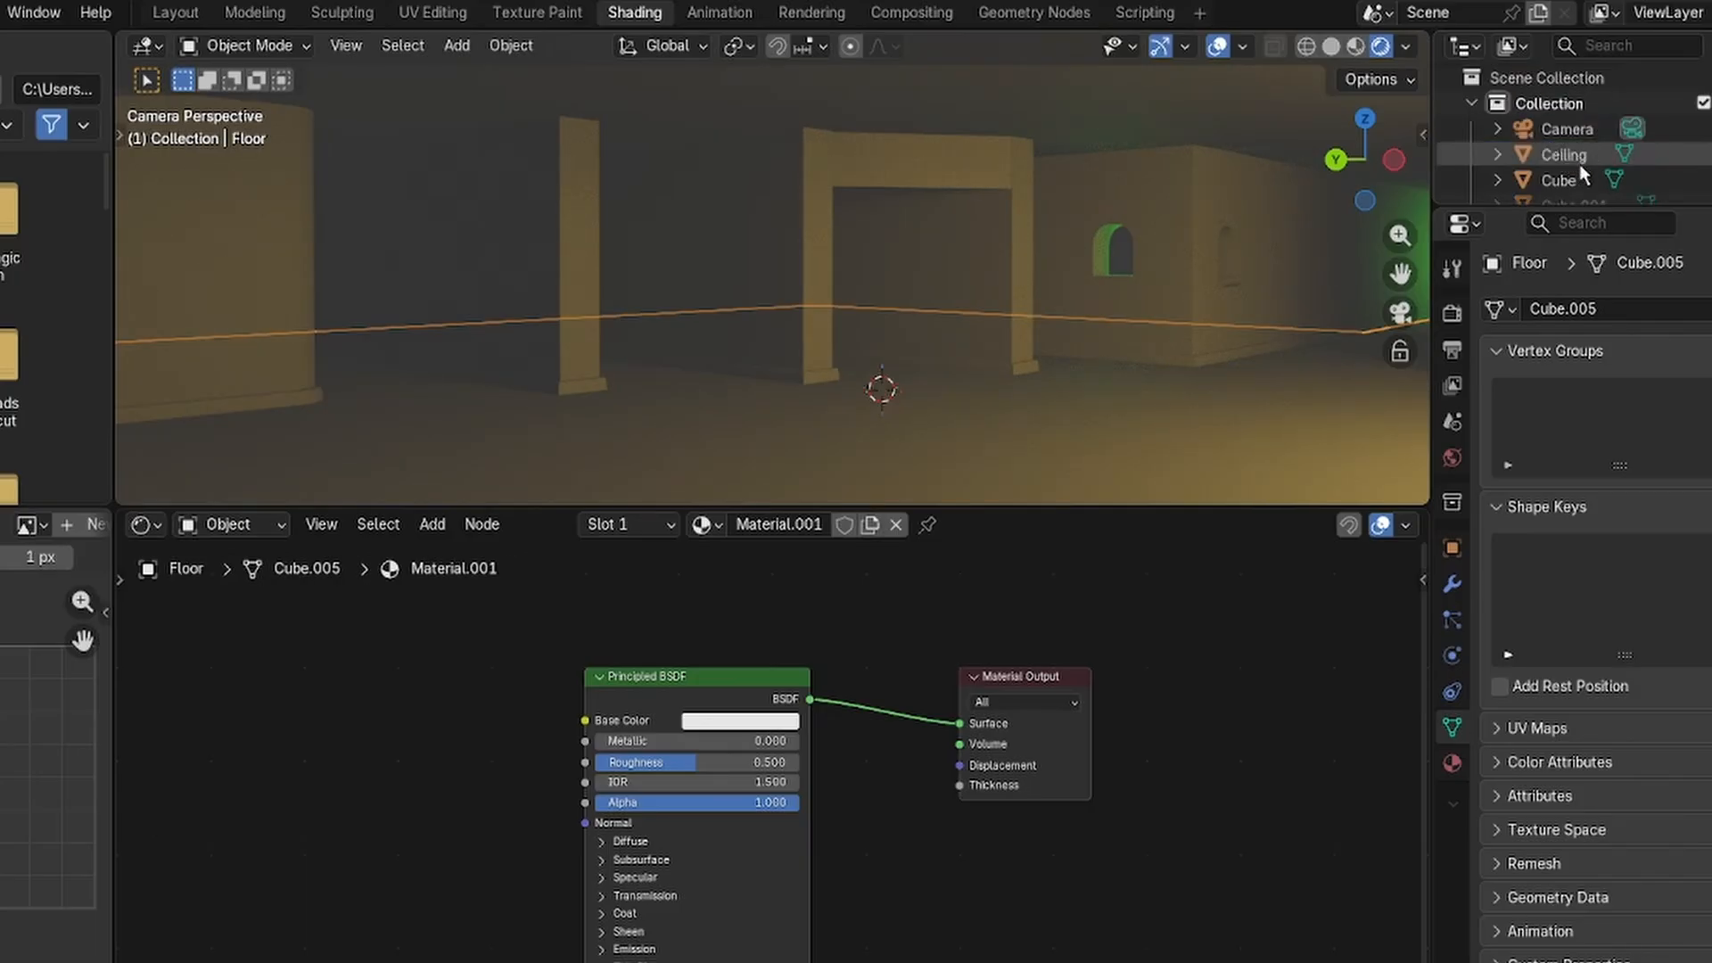
scroll(1581, 164, down, 6)
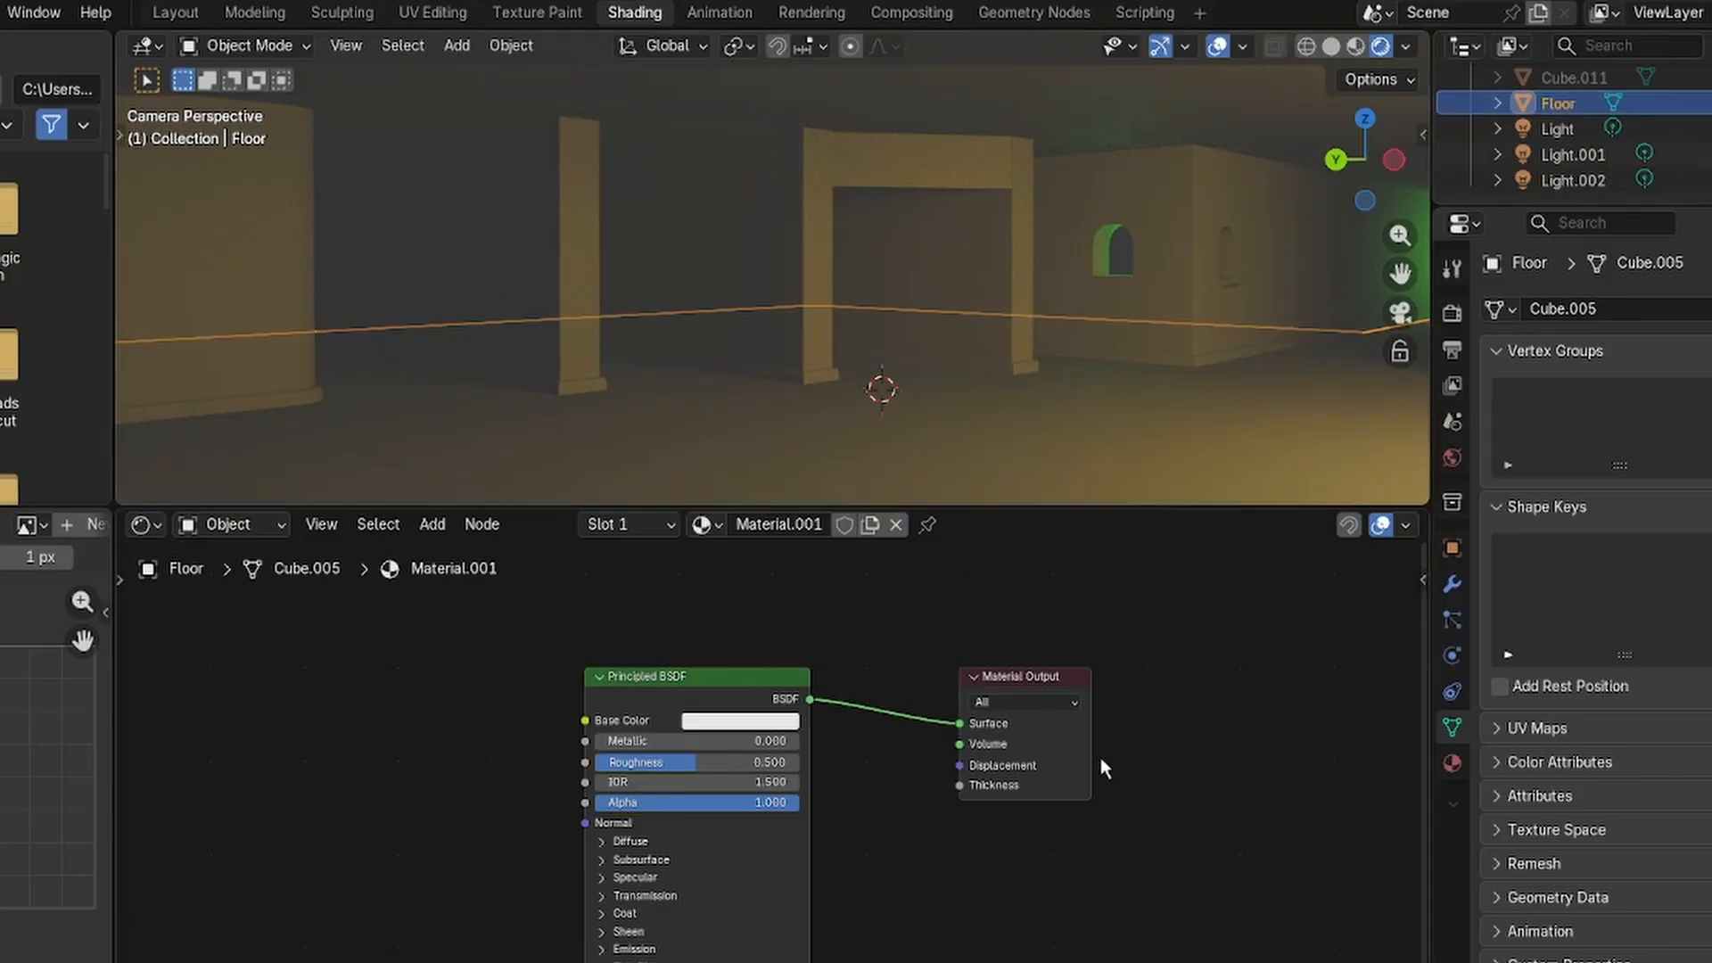
Add a Noise Texture node to the floor's Material.001 and place it before the Principled BSDF node.
key(shift+a)
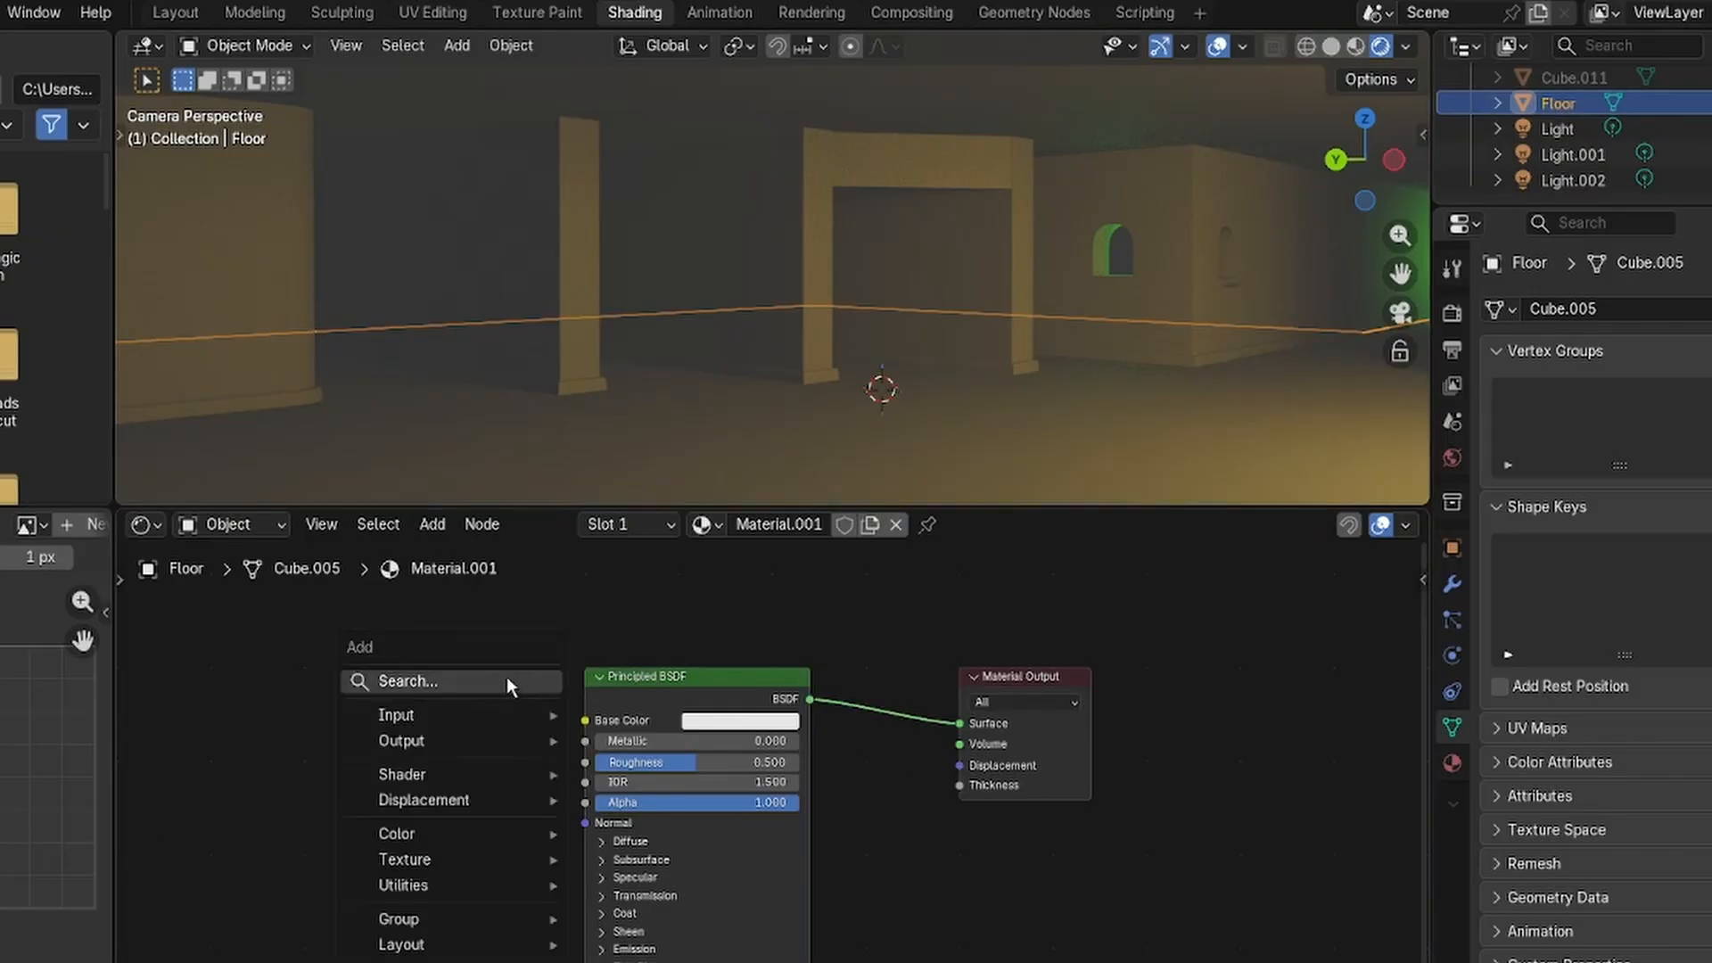
click(432, 682)
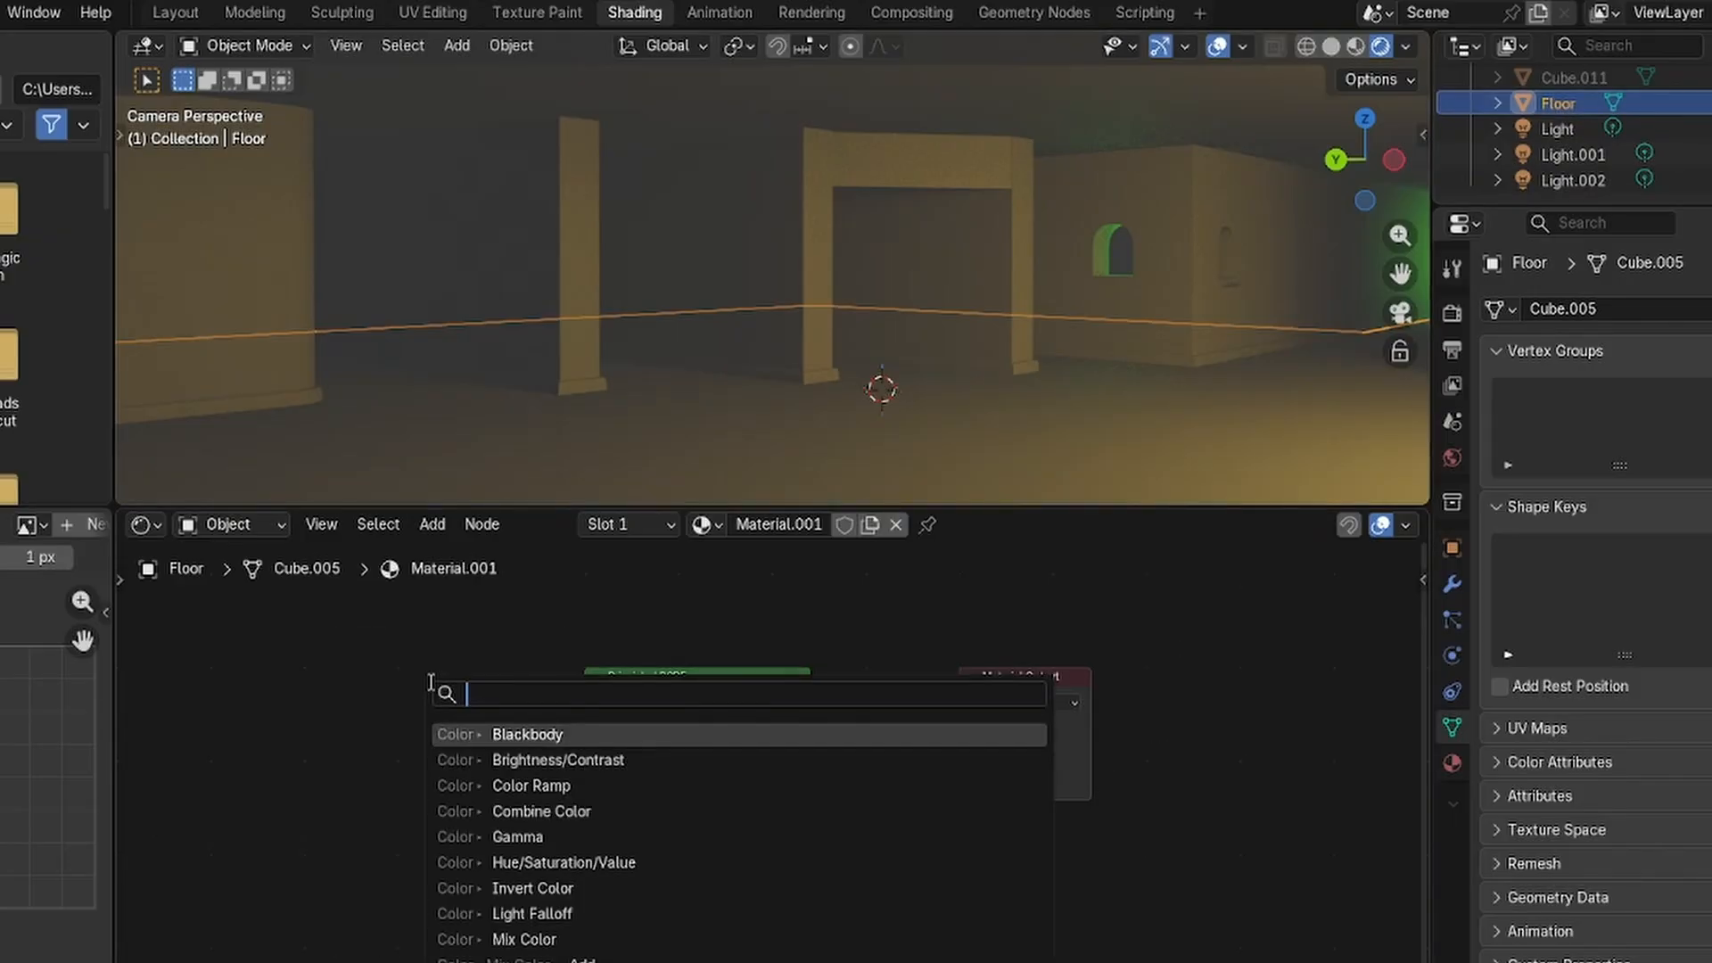
text(noise)
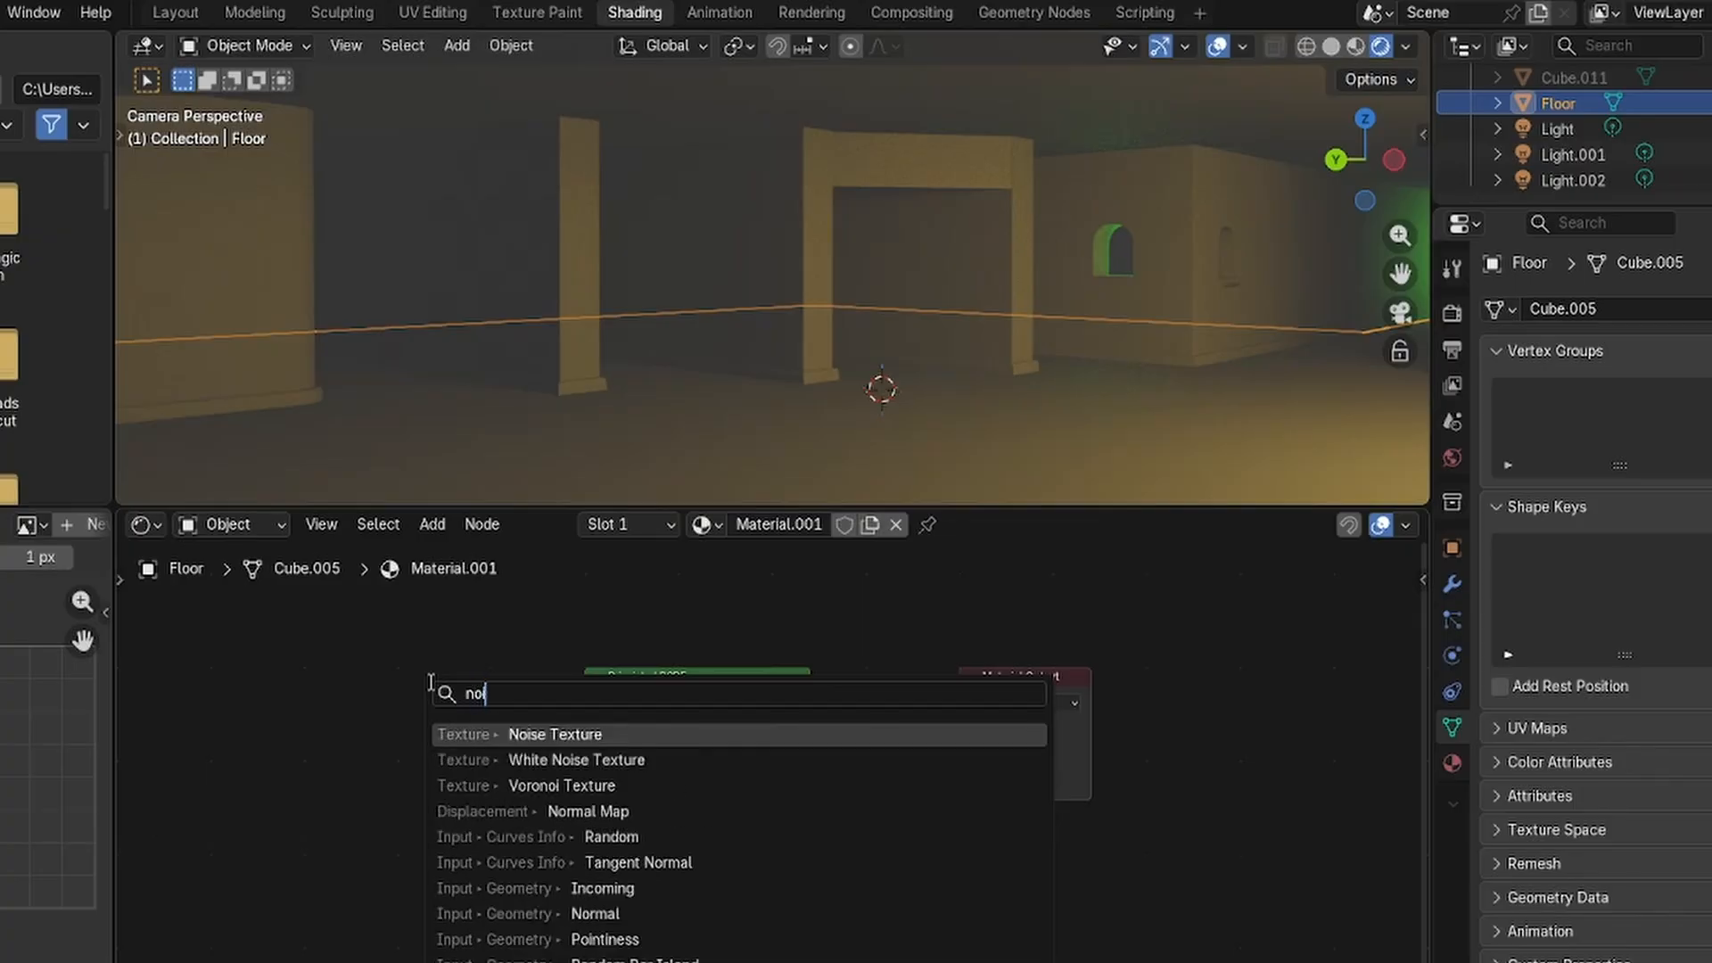
click(535, 736)
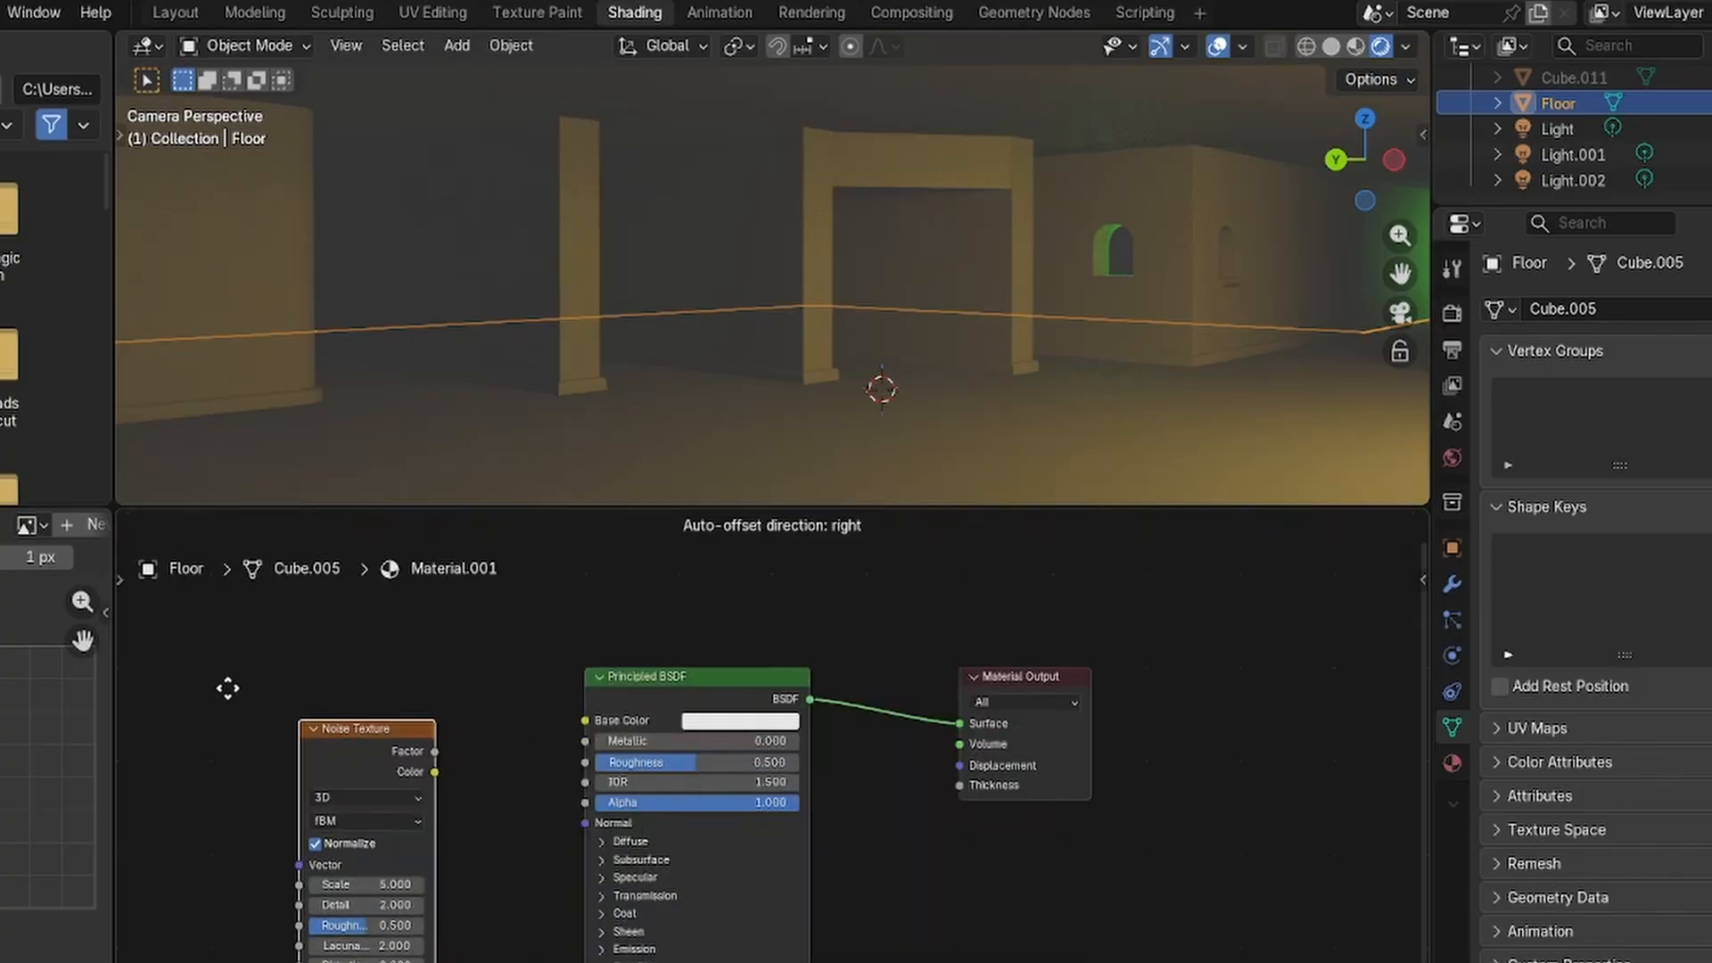
click(179, 660)
Begin adding another node between the Noise Texture and the Principled BSDF in the floor material.
key(shift+a)
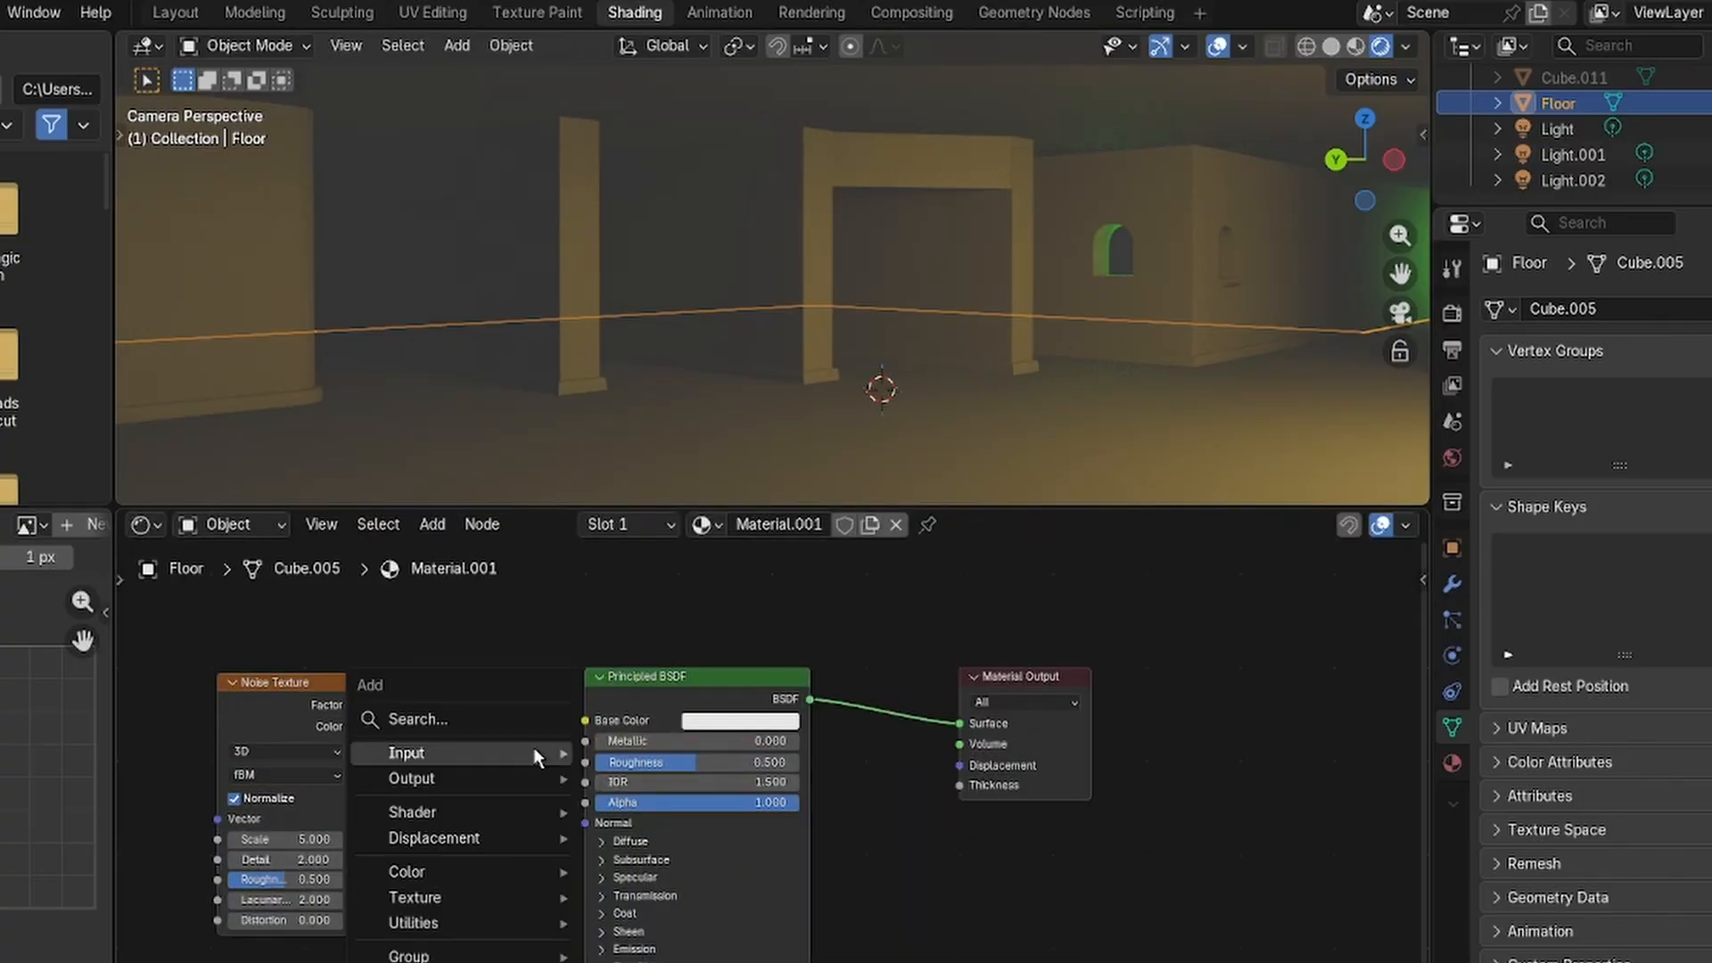
Add a Color Ramp node between the Noise Texture and the Principled BSDF in the floor material.
click(469, 719)
text(color)
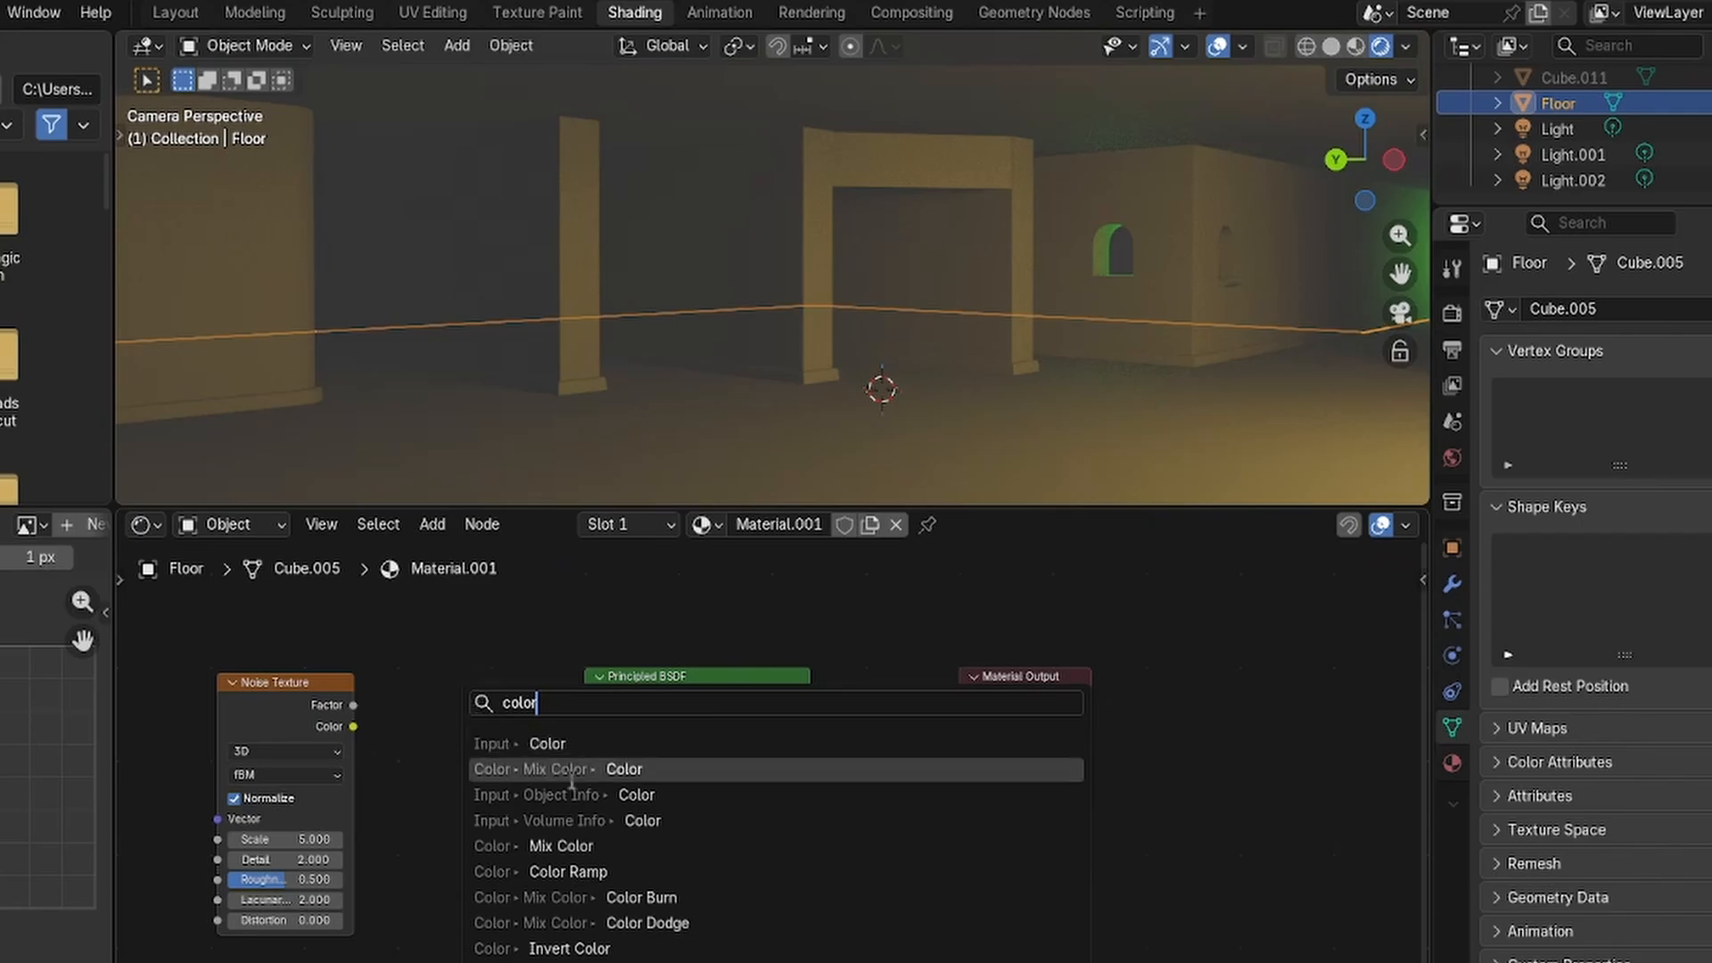
text( ra)
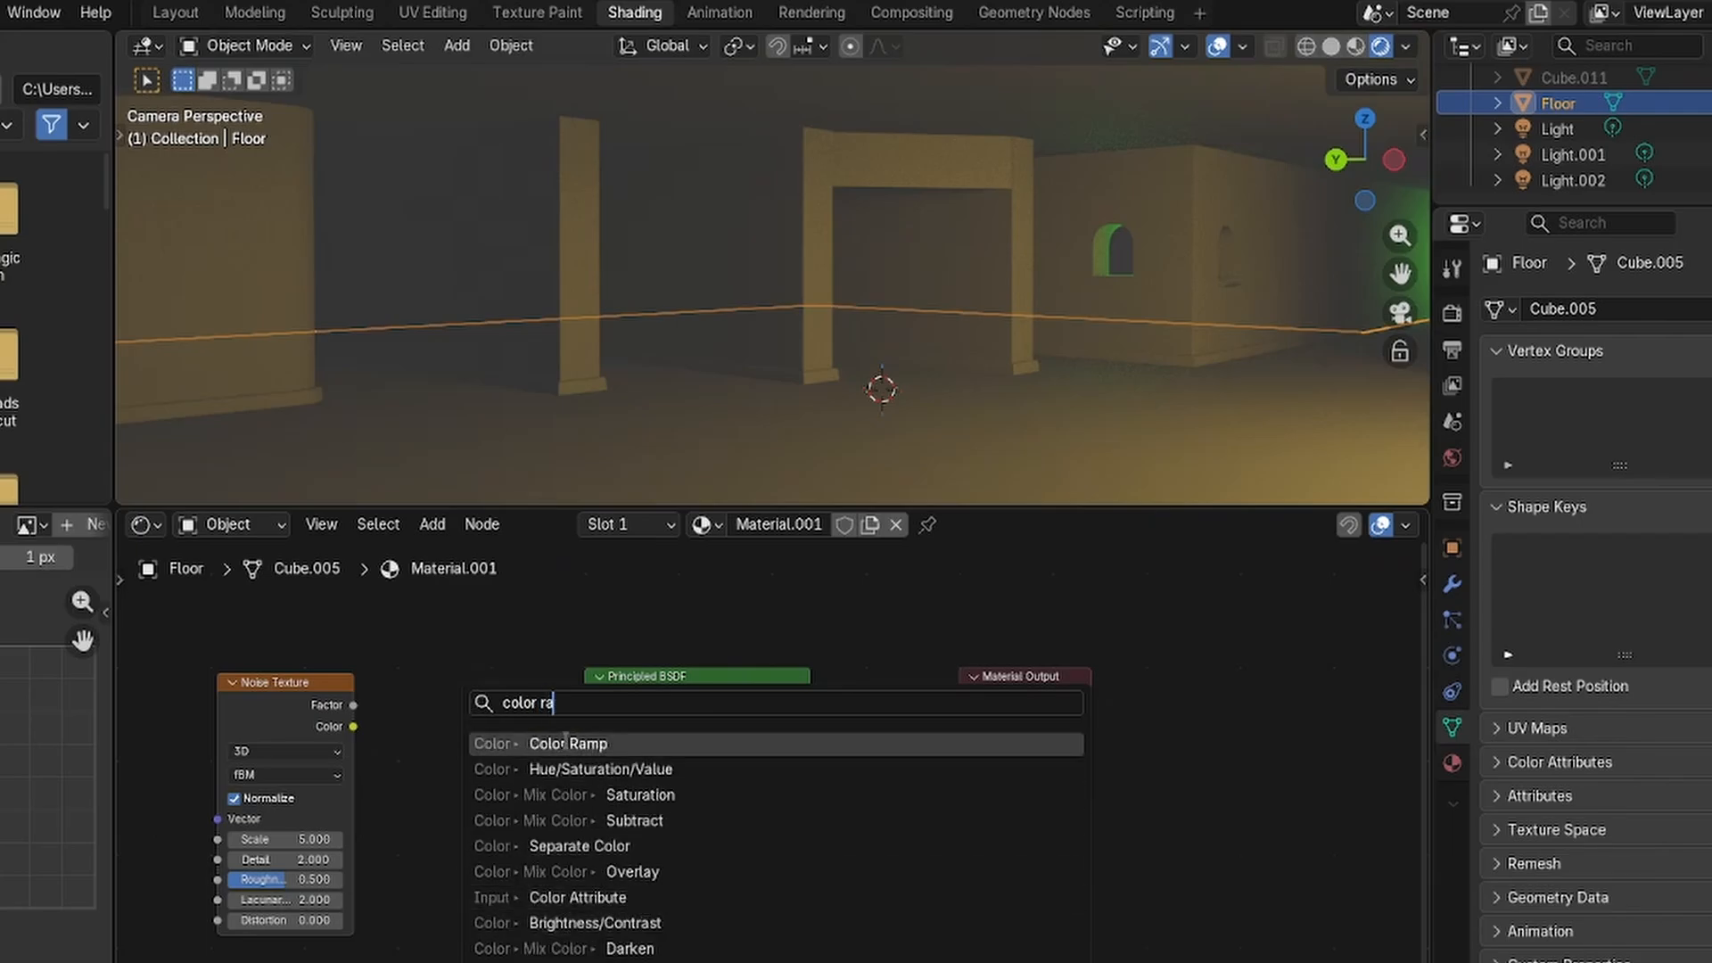
key(Return)
click(404, 685)
Space out the nodes and link the noise Factor through the Color Ramp into the Principled BSDF's Base Color.
drag(776, 678, 896, 667)
drag(1053, 683, 1149, 674)
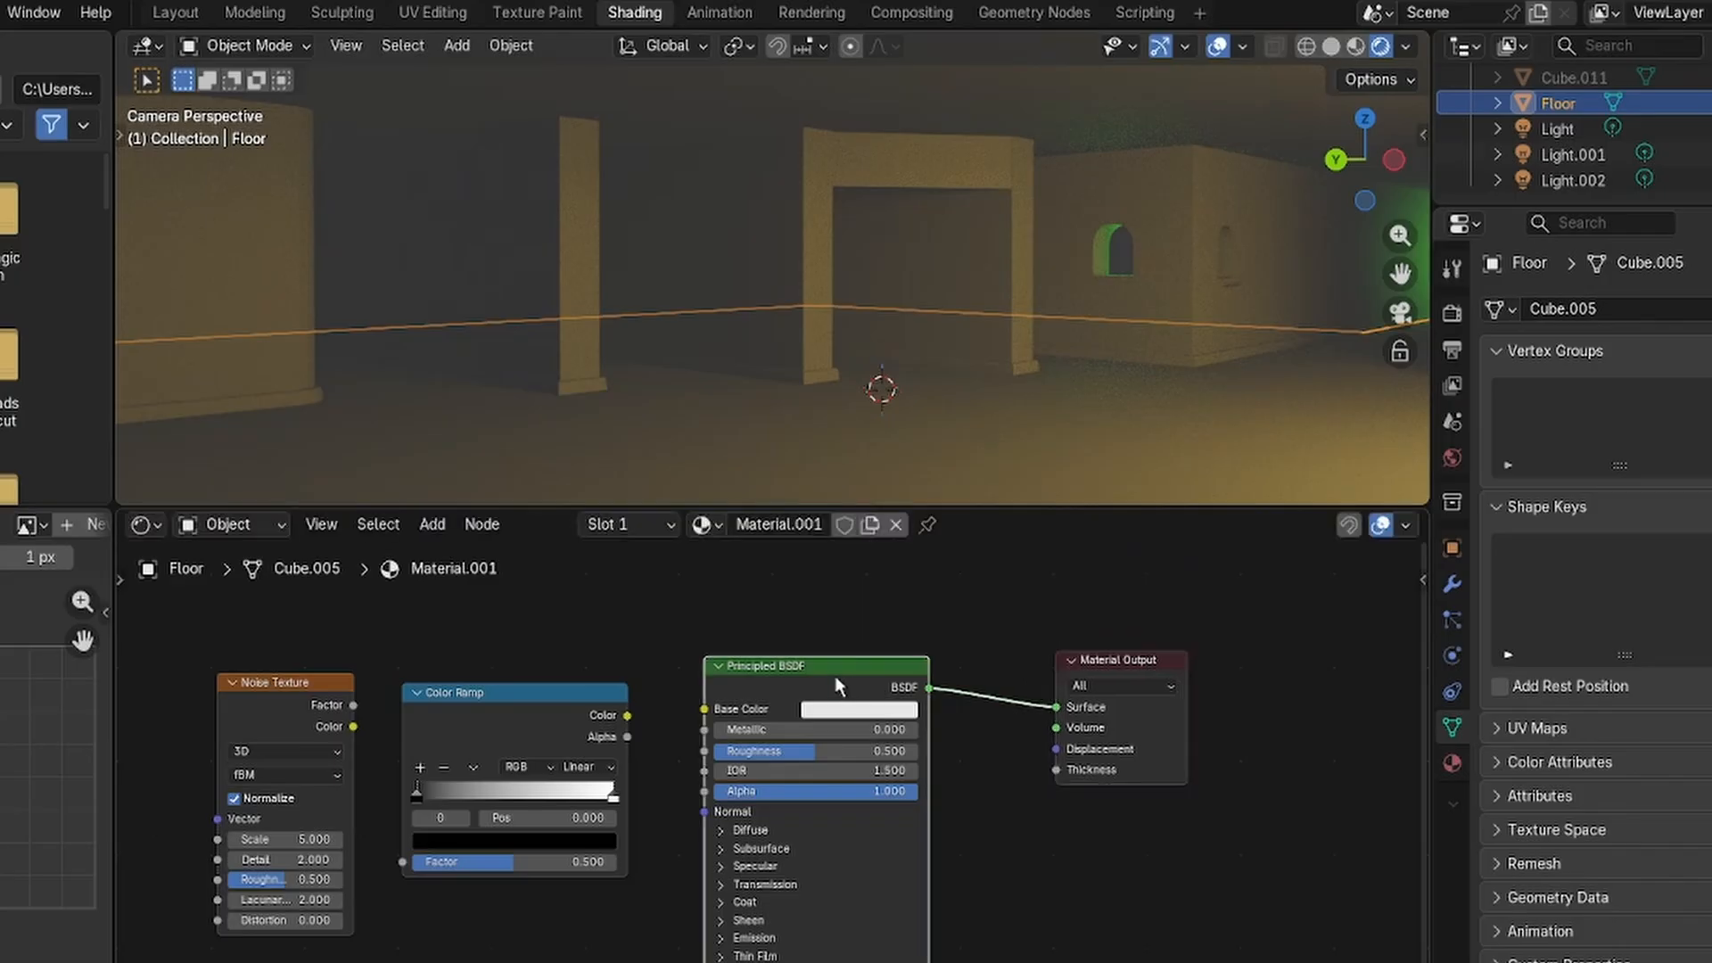
drag(803, 665, 877, 657)
drag(535, 703, 624, 679)
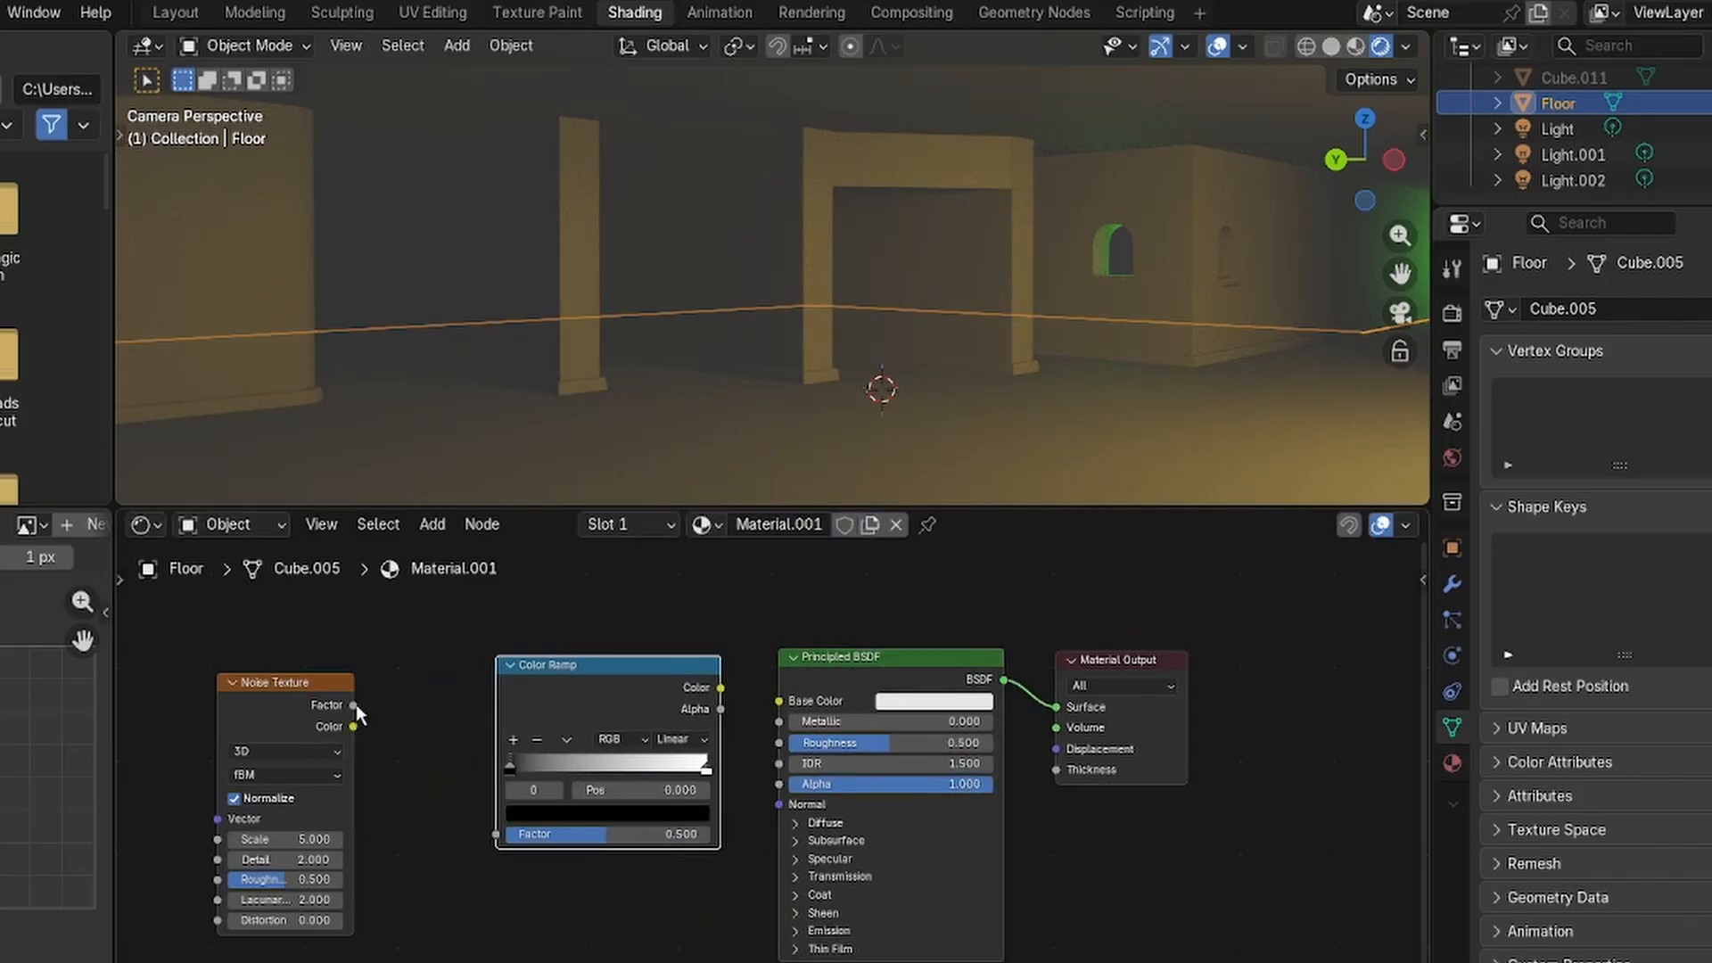
drag(356, 704, 496, 834)
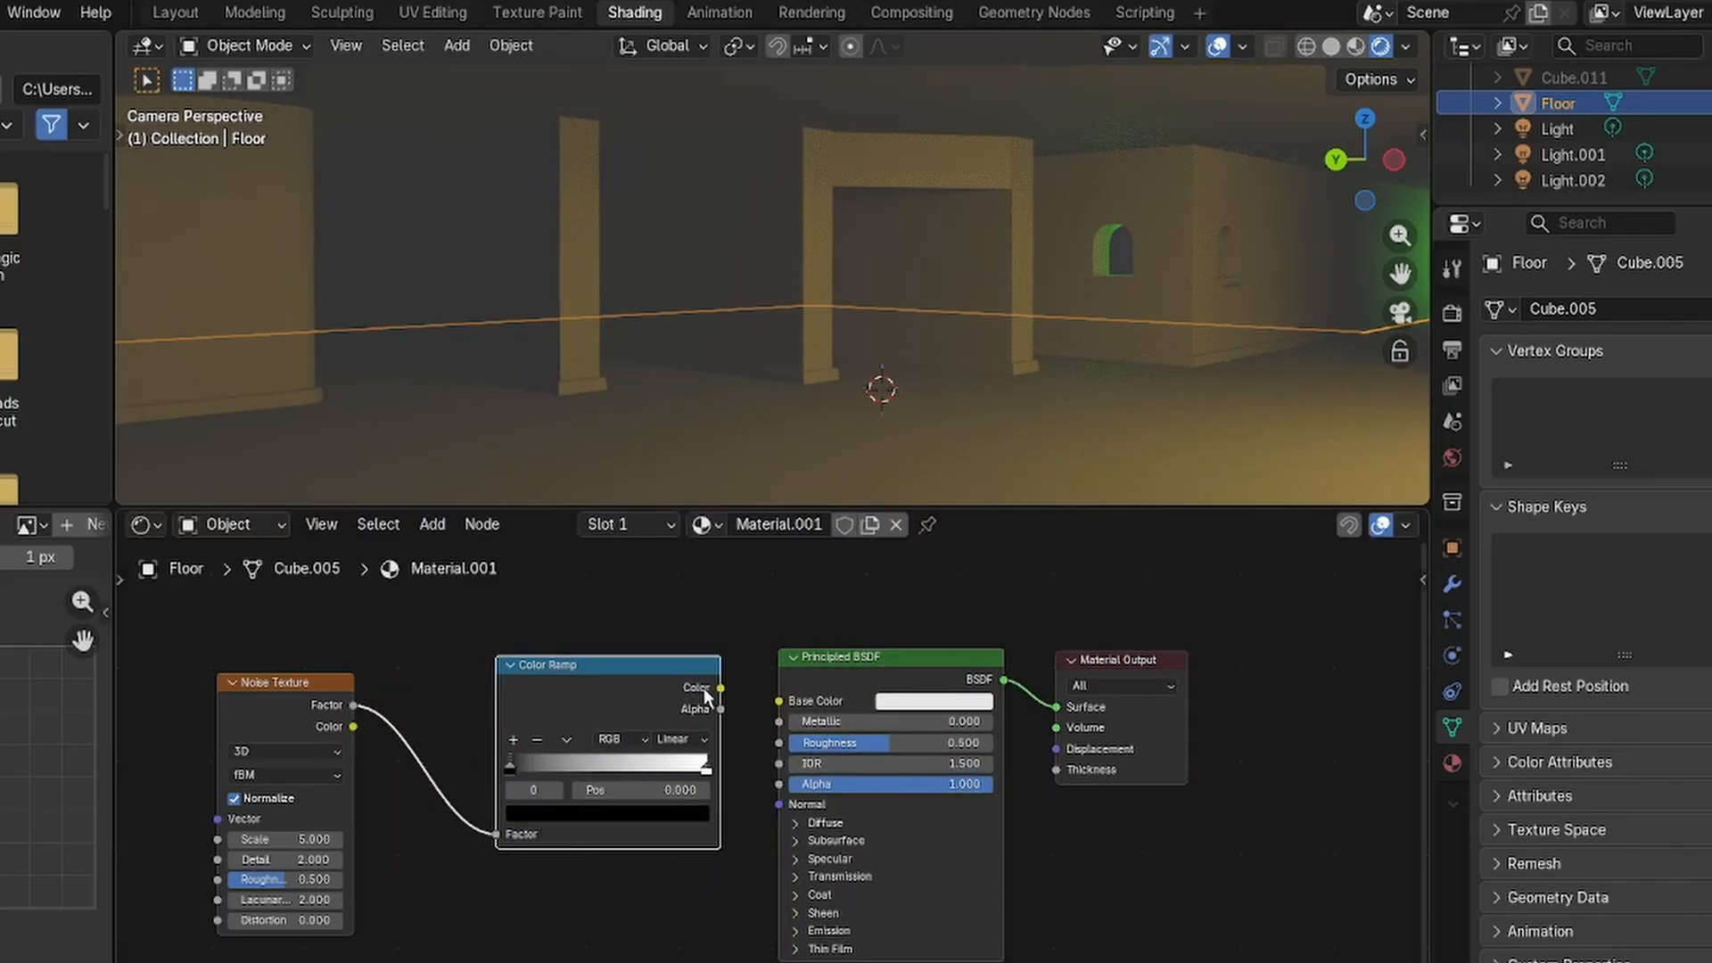
drag(764, 701, 764, 704)
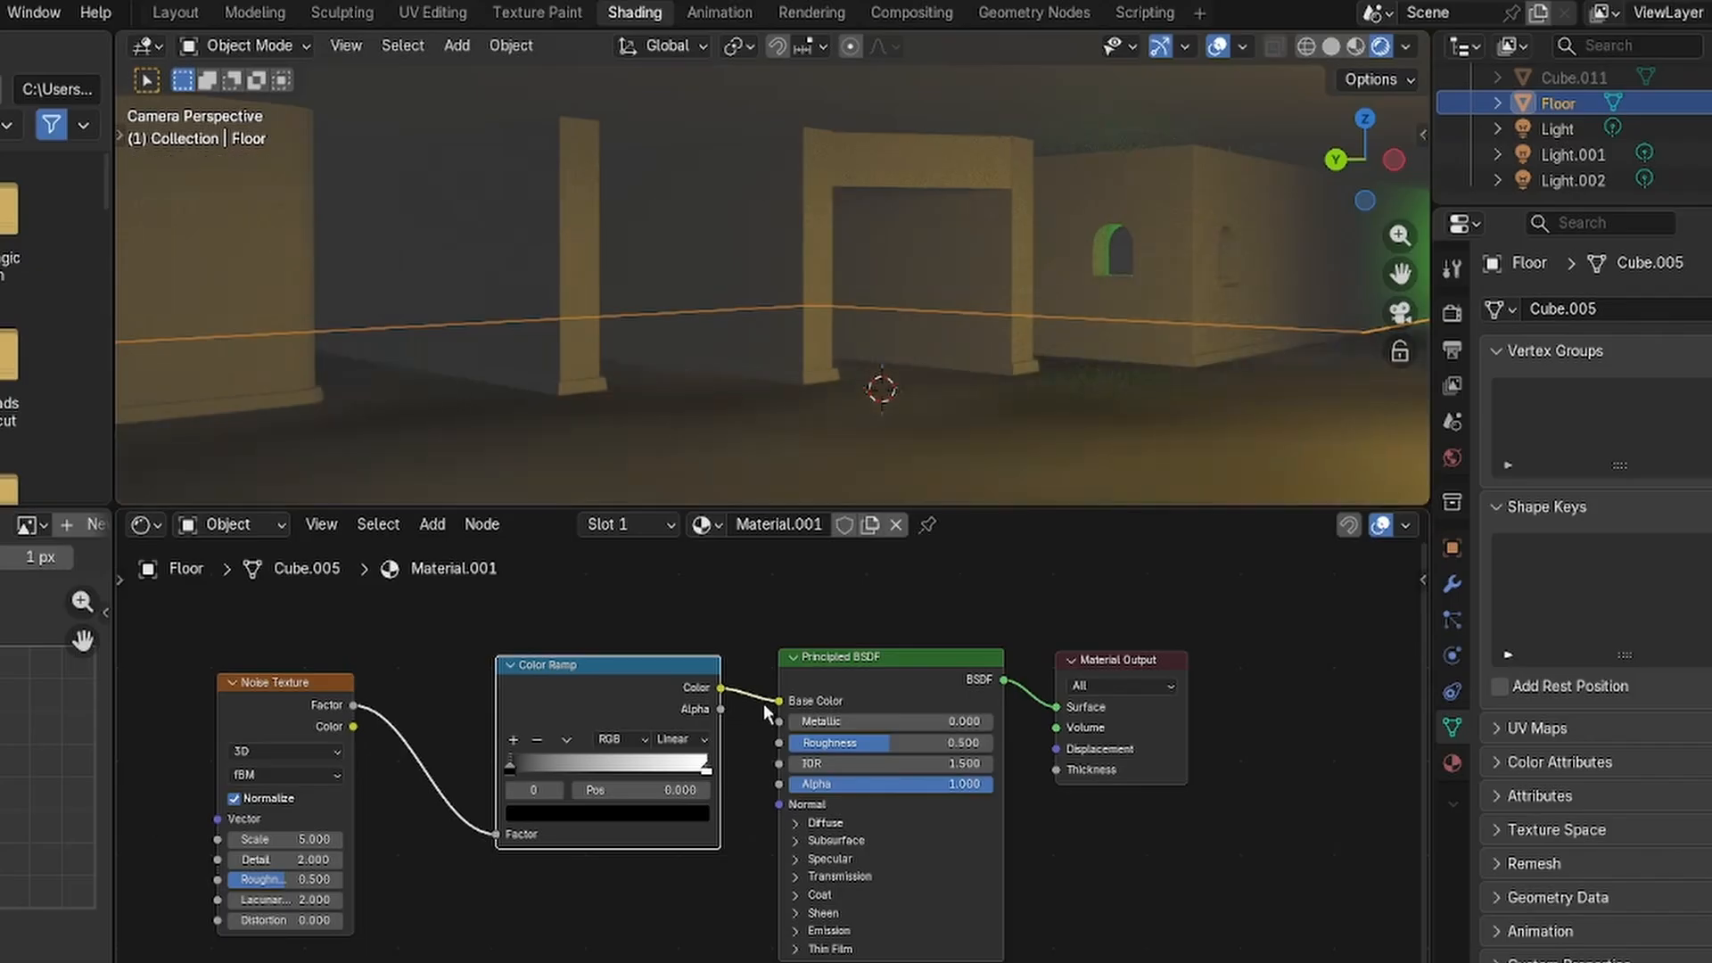
Set the Noise Texture's Scale to 2000 and its Detail to 150.
click(307, 839)
text(2000)
key(Return)
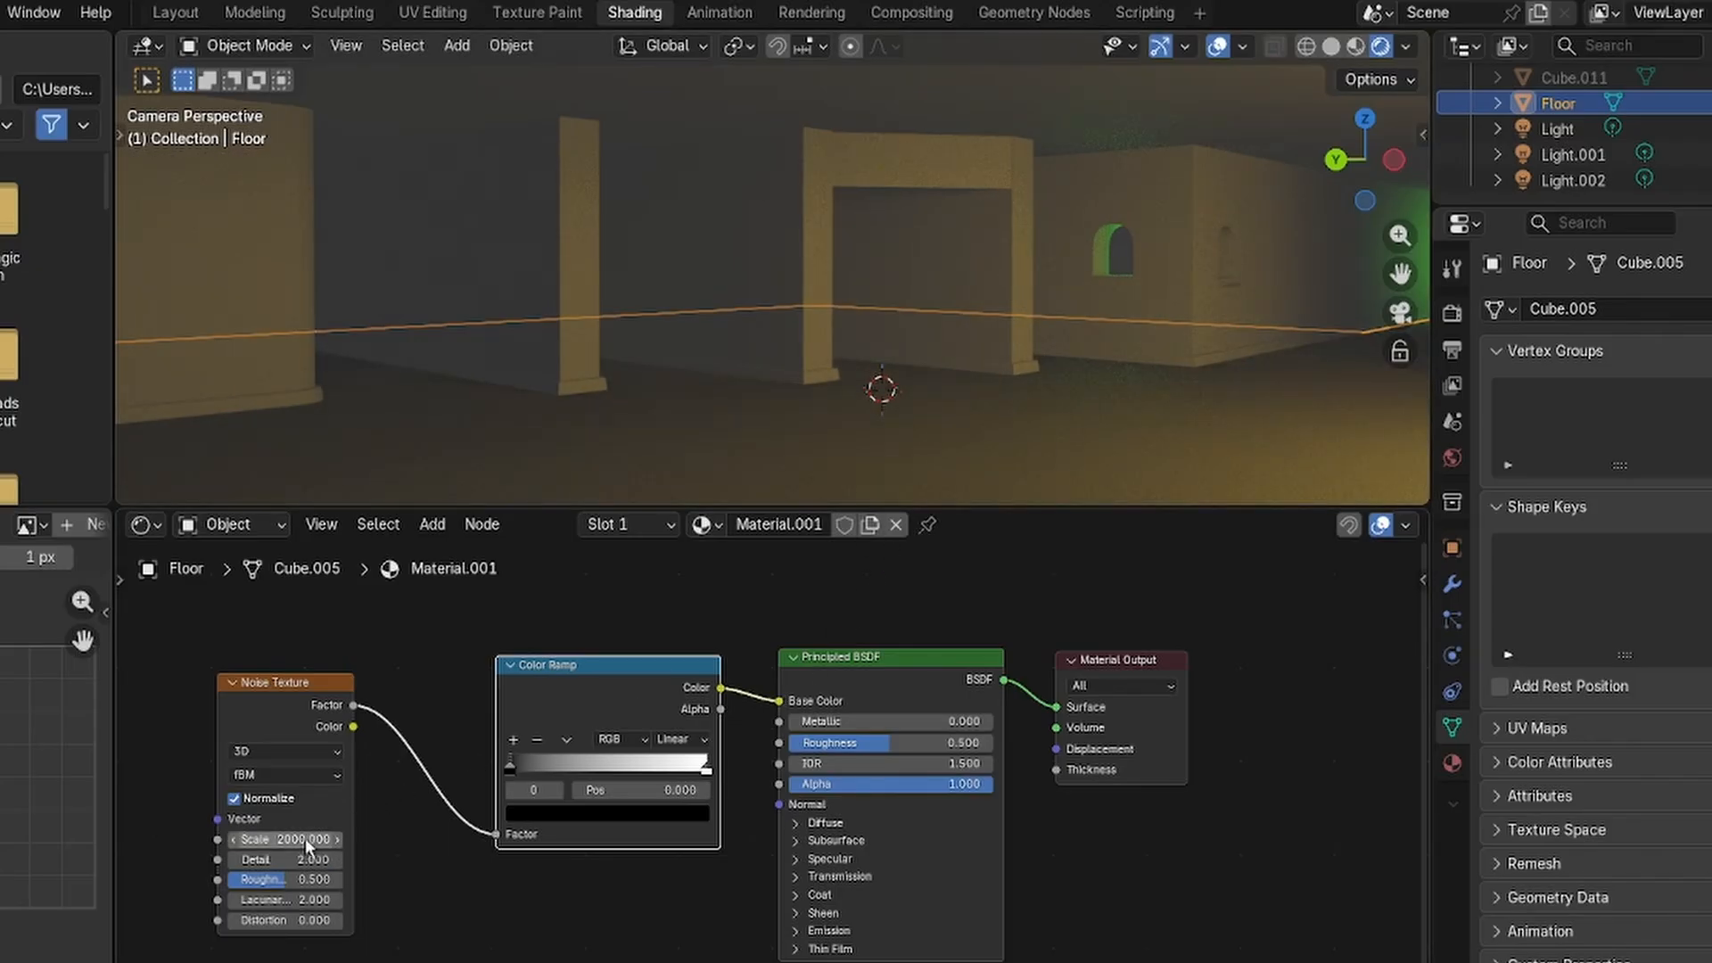
click(267, 859)
text(150)
key(Return)
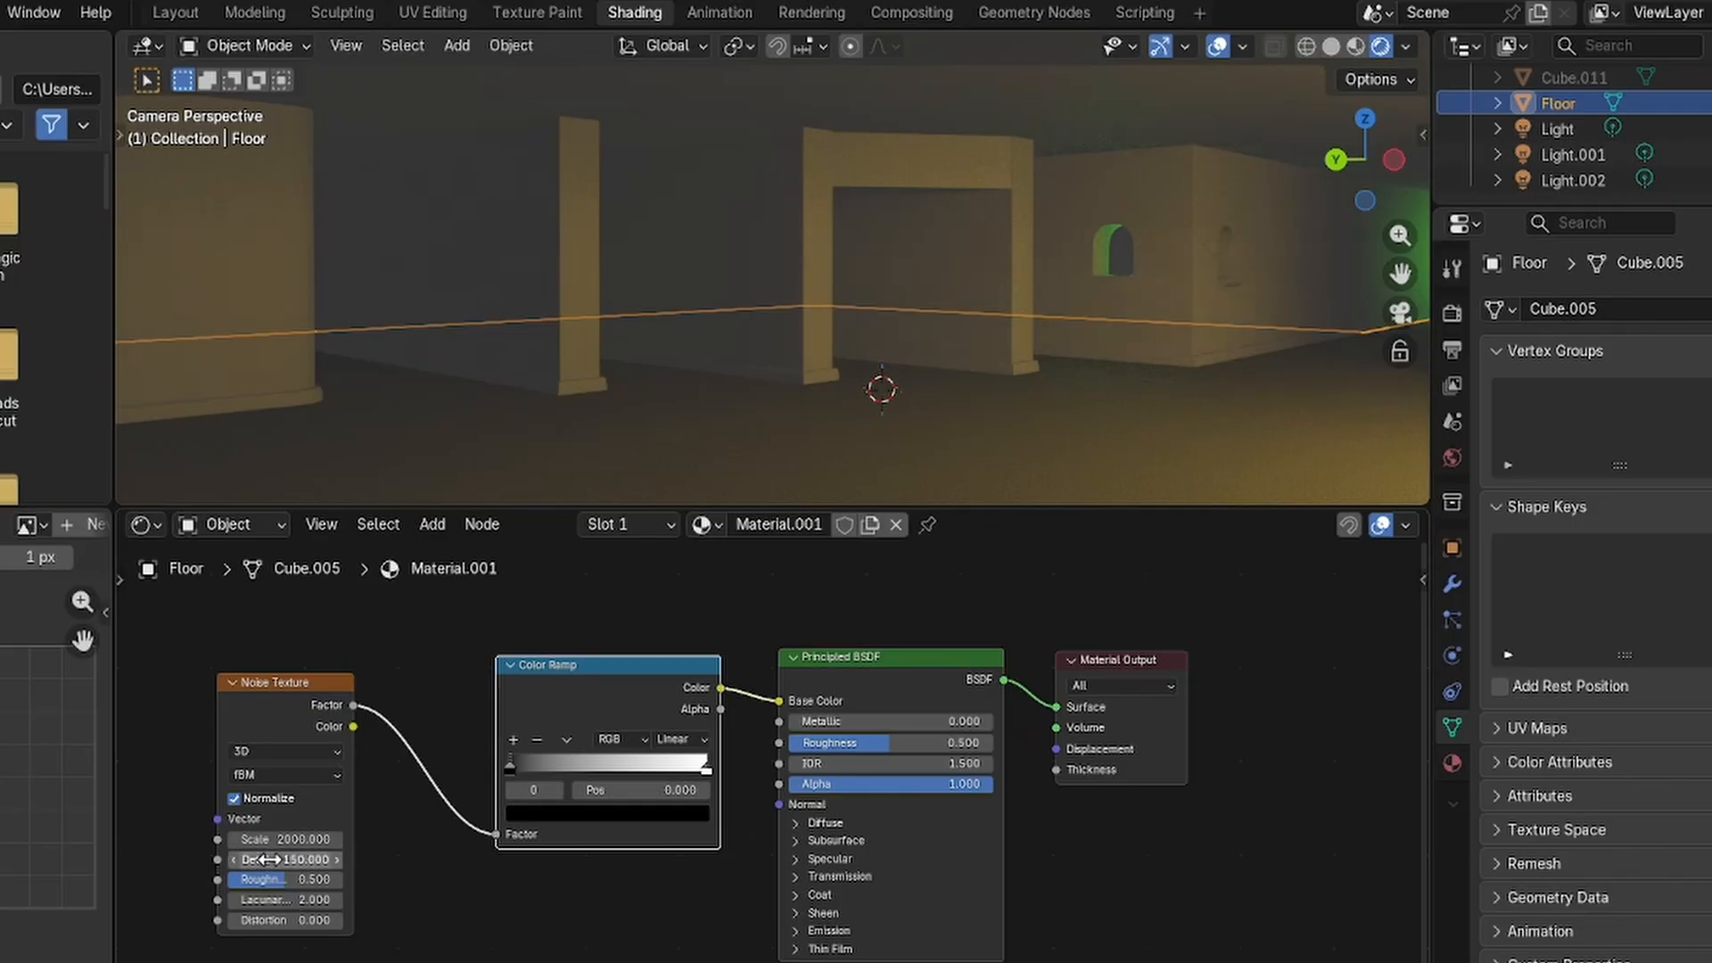
Set the Noise Texture's Lacunarity to 5 and its Roughness to 10.
click(309, 899)
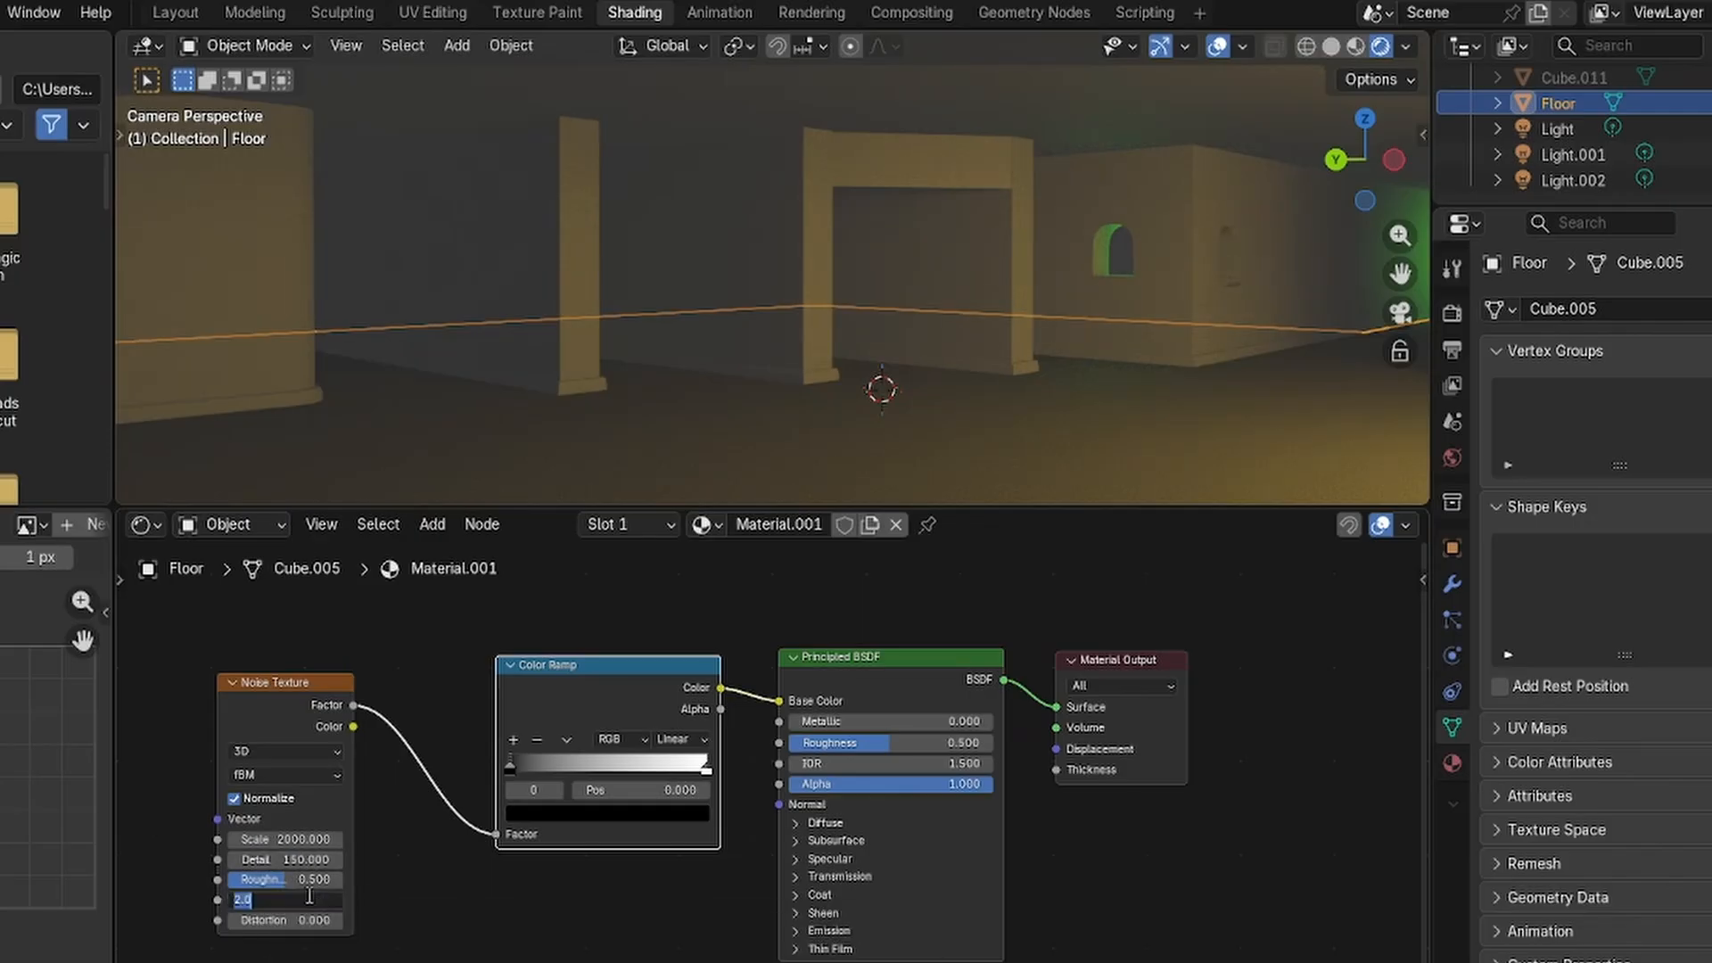
text(6)
click(314, 879)
text(10)
key(Return)
Set the Principled BSDF's Roughness to 10.
click(864, 741)
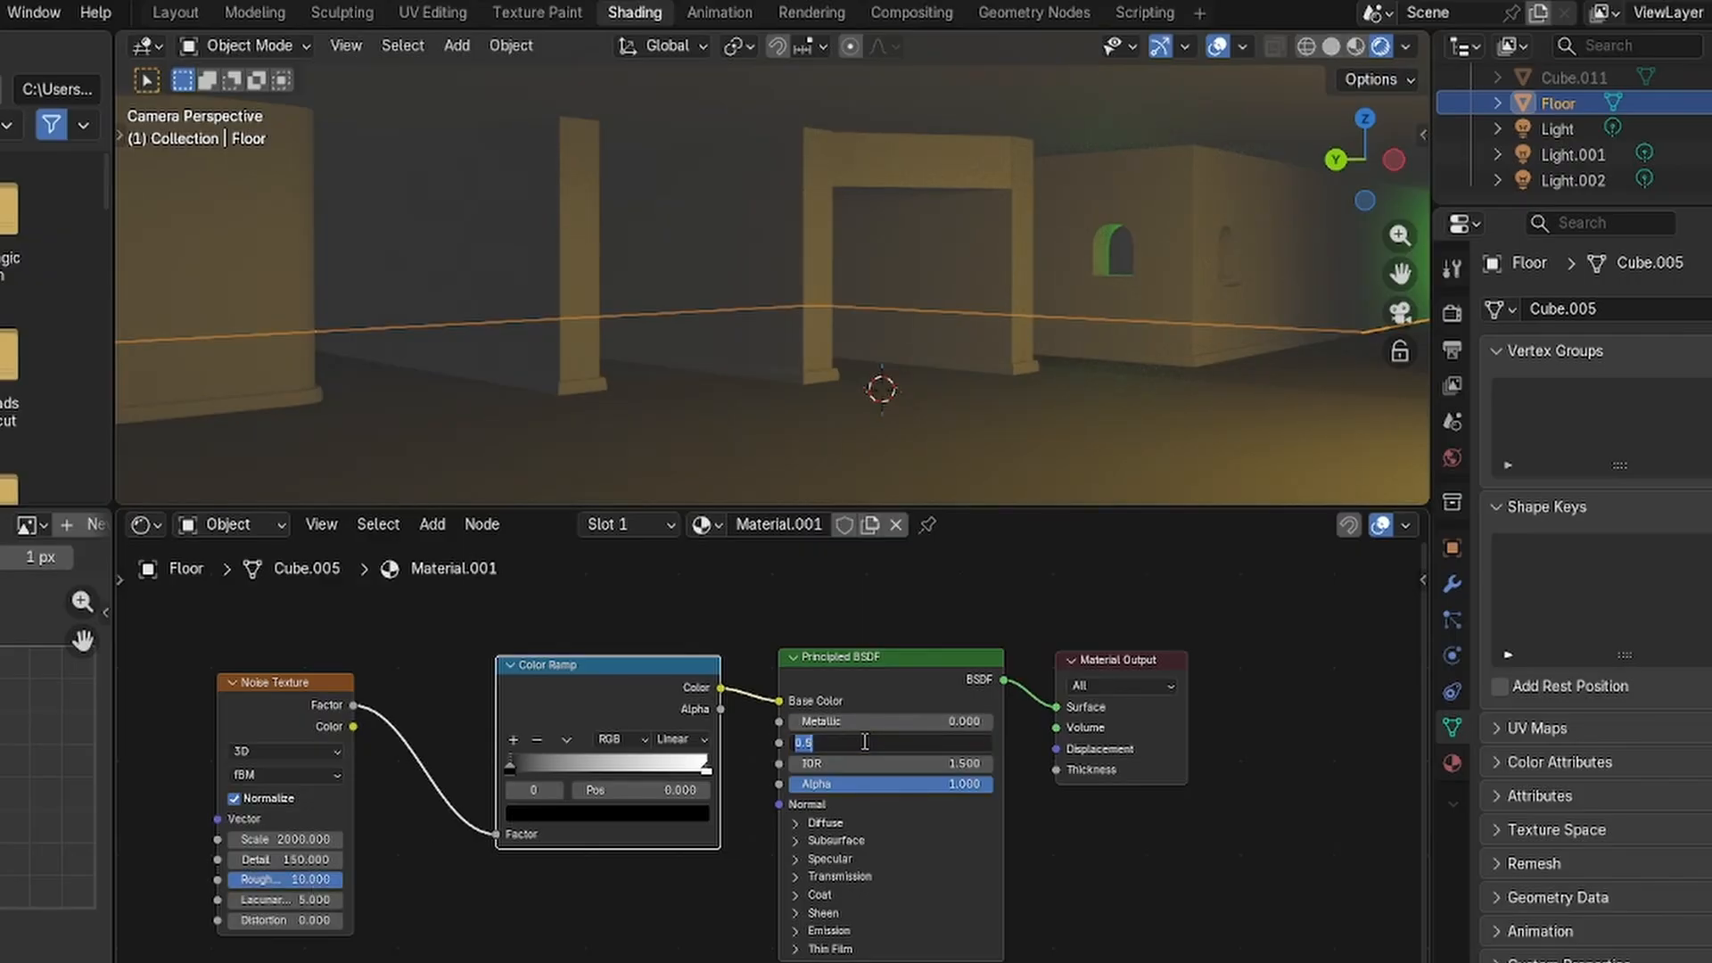
text(10)
key(Return)
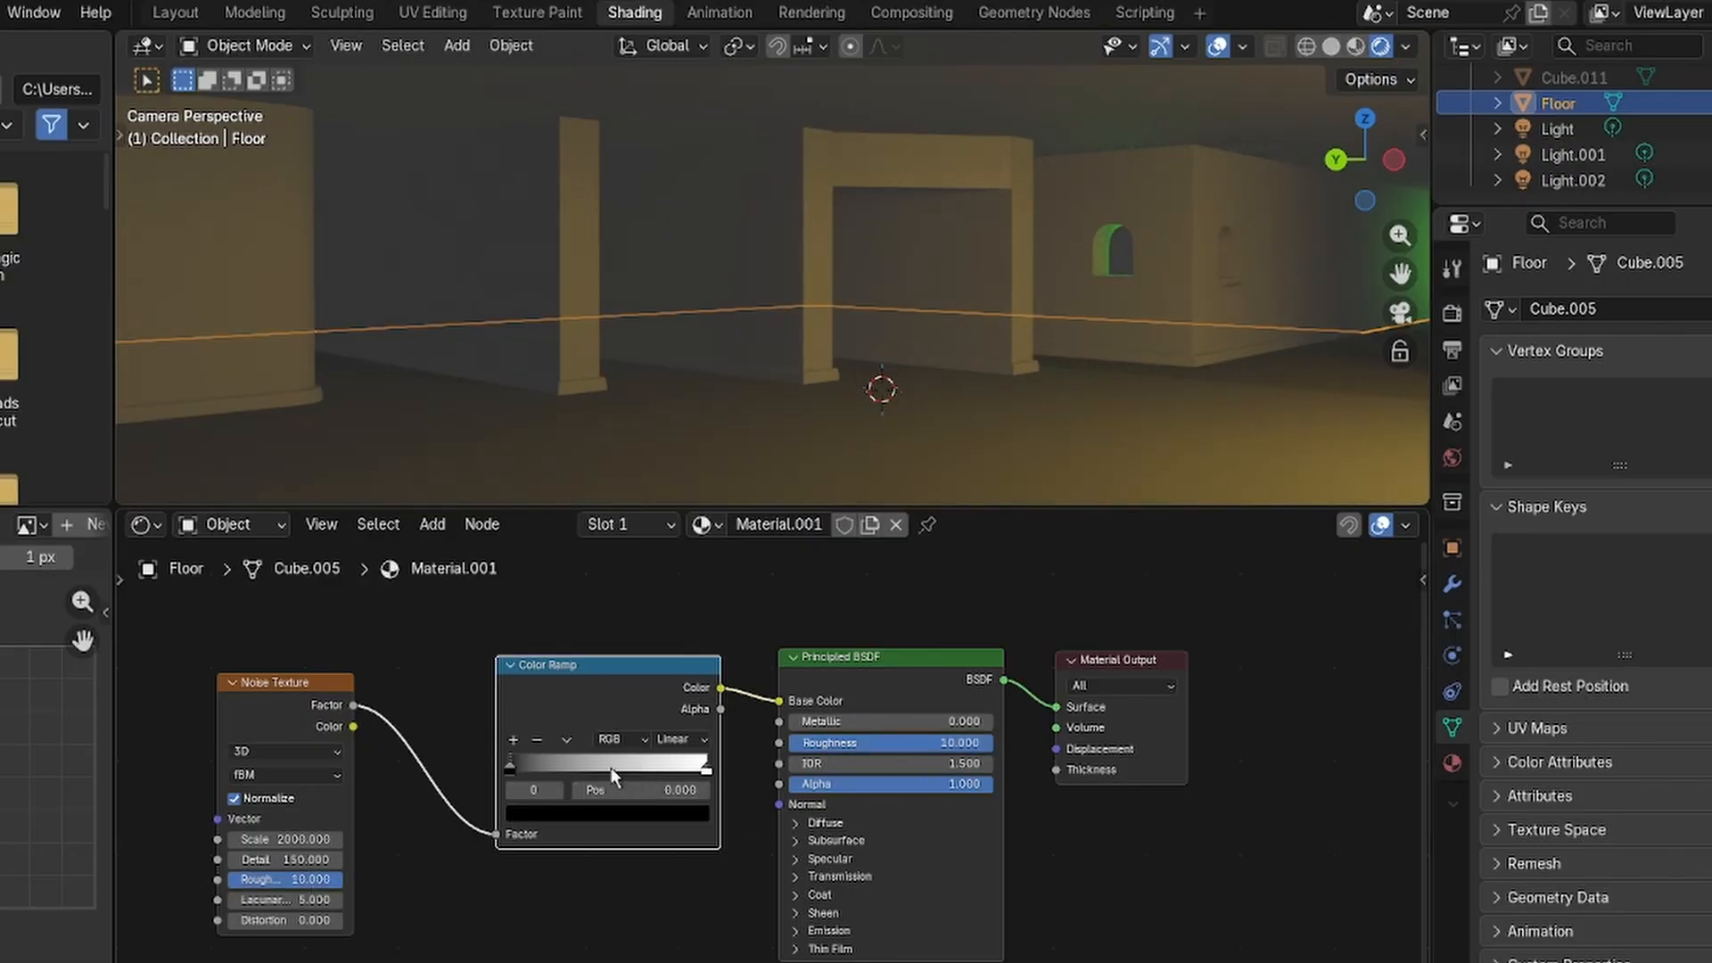
Move the Color Ramp's black stop to about 0.513 with the white stop close beside it, and compare solid with rendered shading.
drag(614, 775, 681, 776)
drag(580, 766, 667, 764)
drag(682, 665, 598, 666)
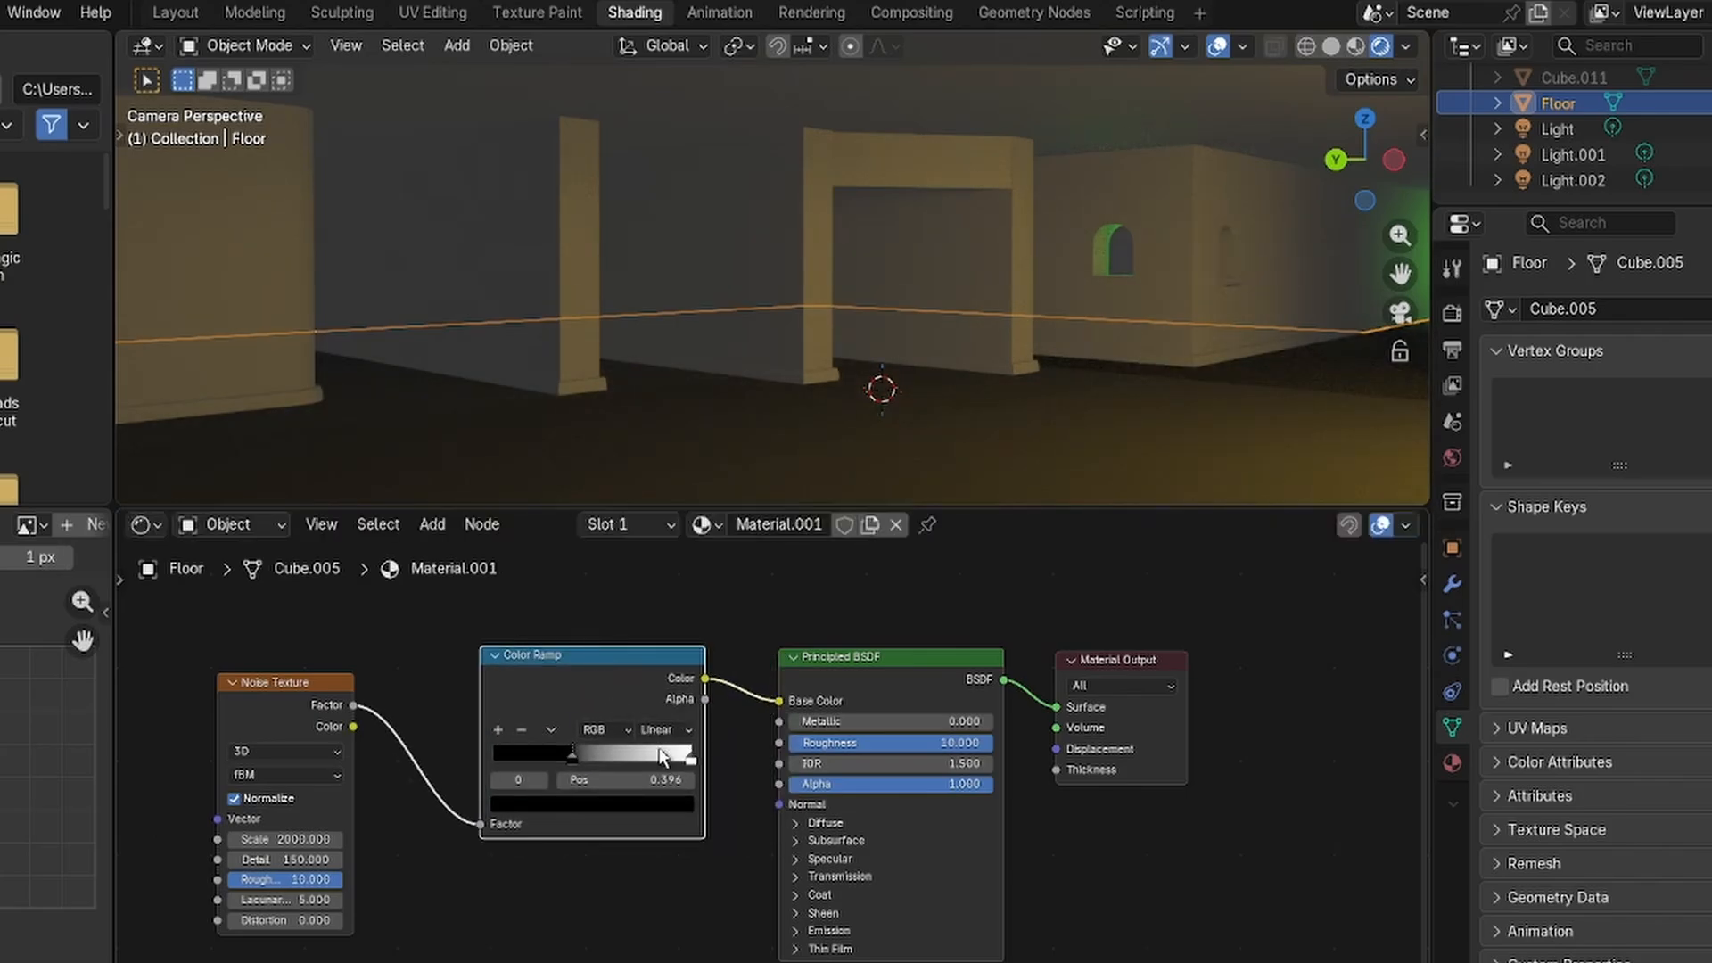
mouse_move(691, 758)
mouse_down()
mouse_move(582, 763)
mouse_move(622, 757)
mouse_up()
click(1334, 46)
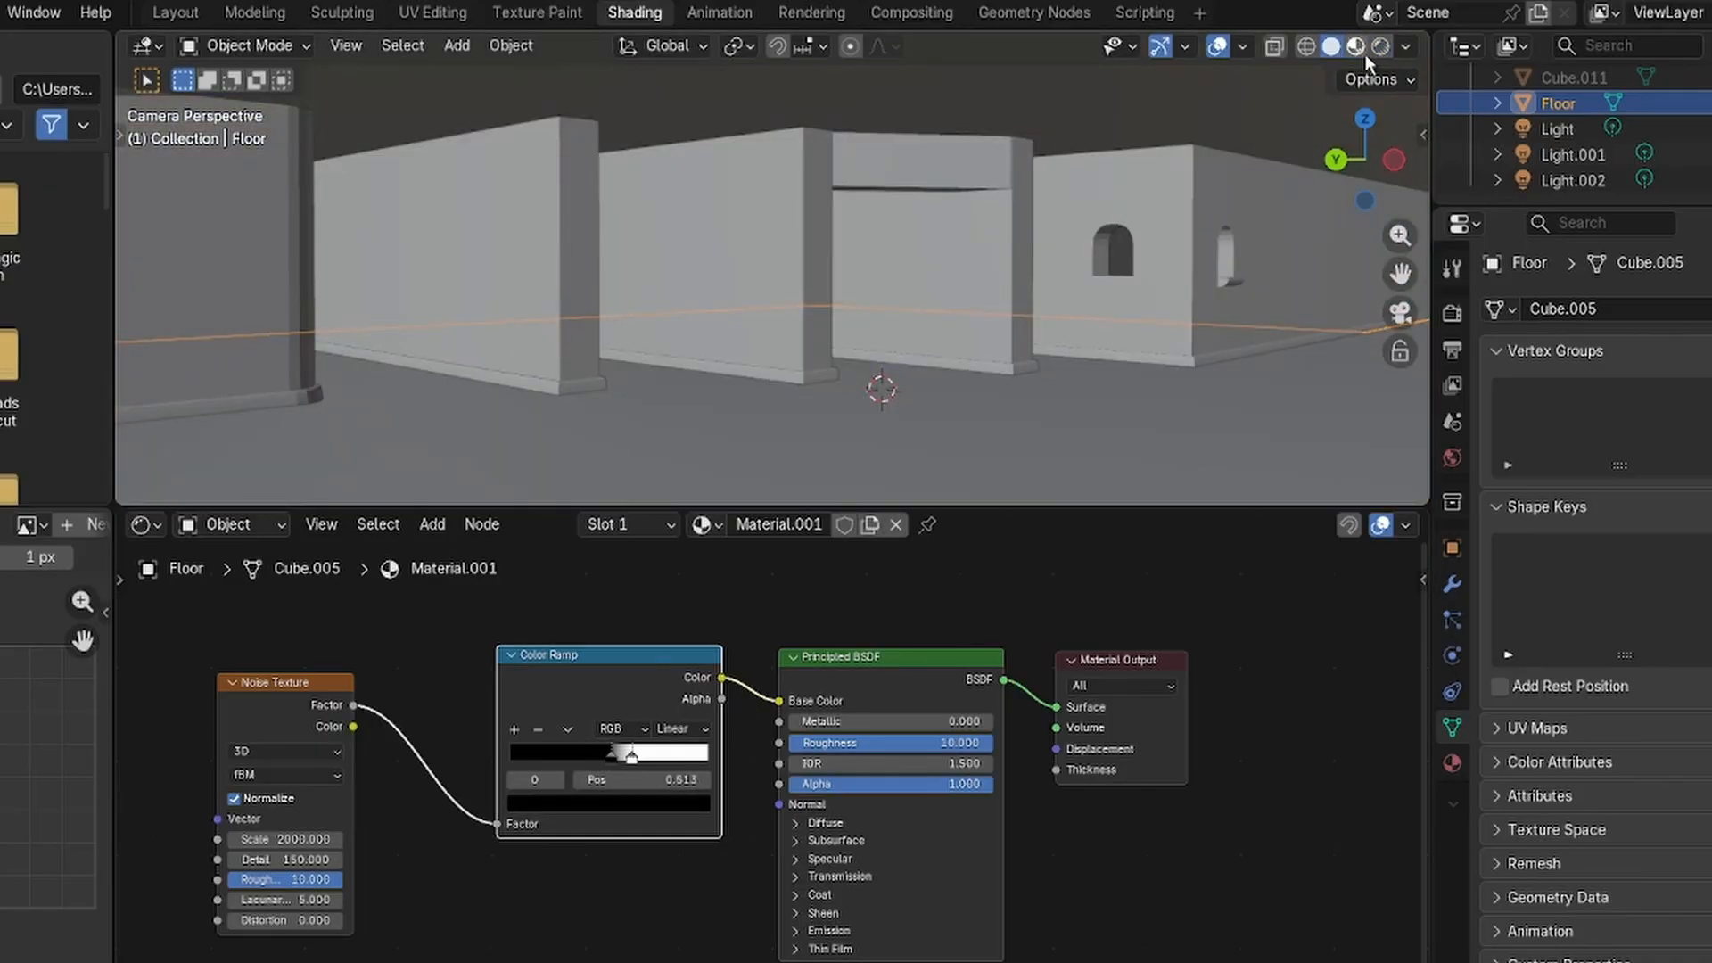
click(1367, 54)
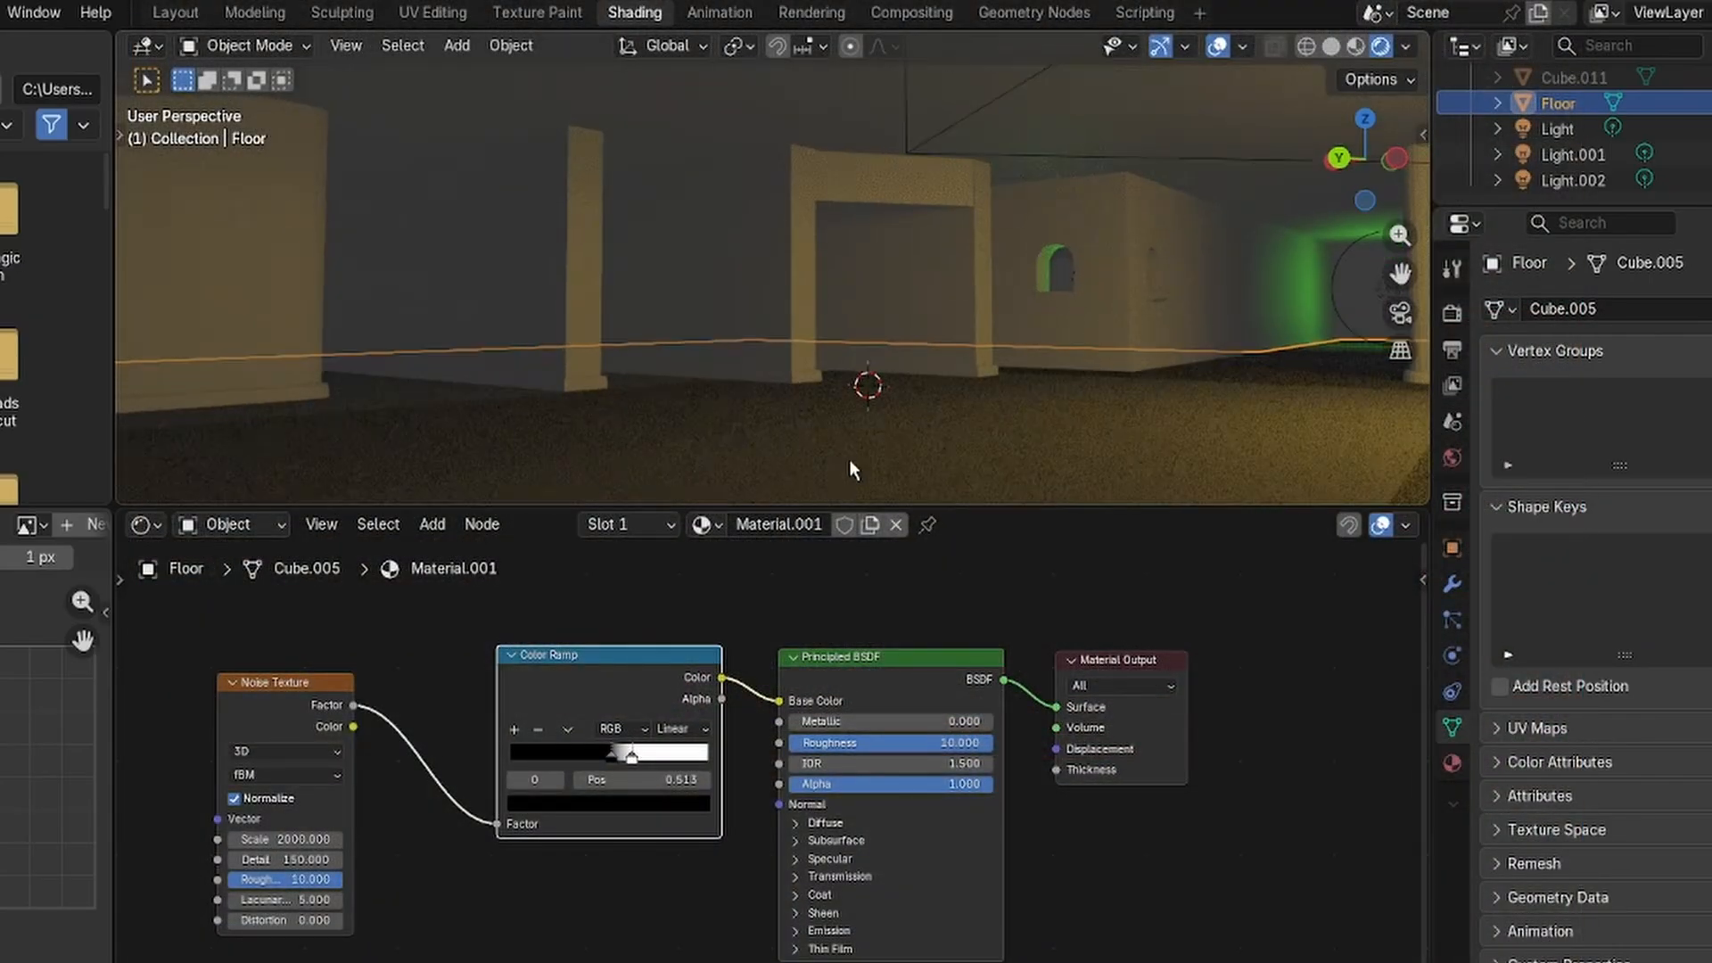
Change the Color Ramp's black stop to a dark yellowish brown, #362A09.
shift+middle_drag(850, 459, 844, 415)
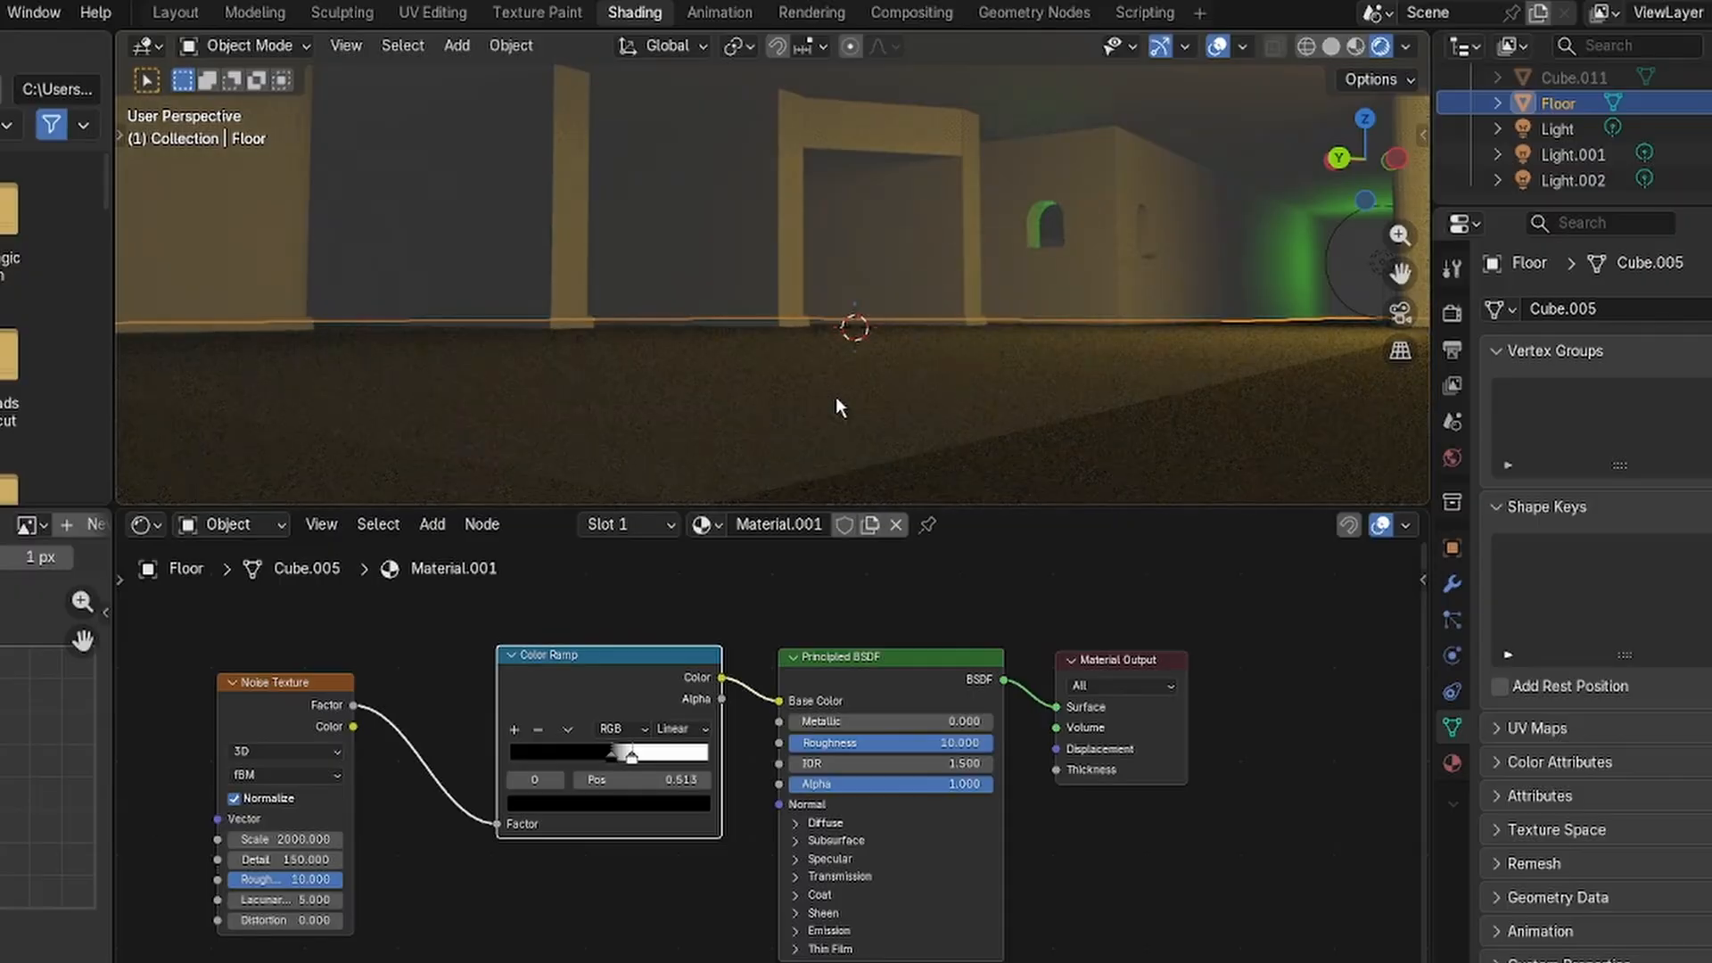
scroll(838, 409, up, 2)
scroll(838, 408, down, 2)
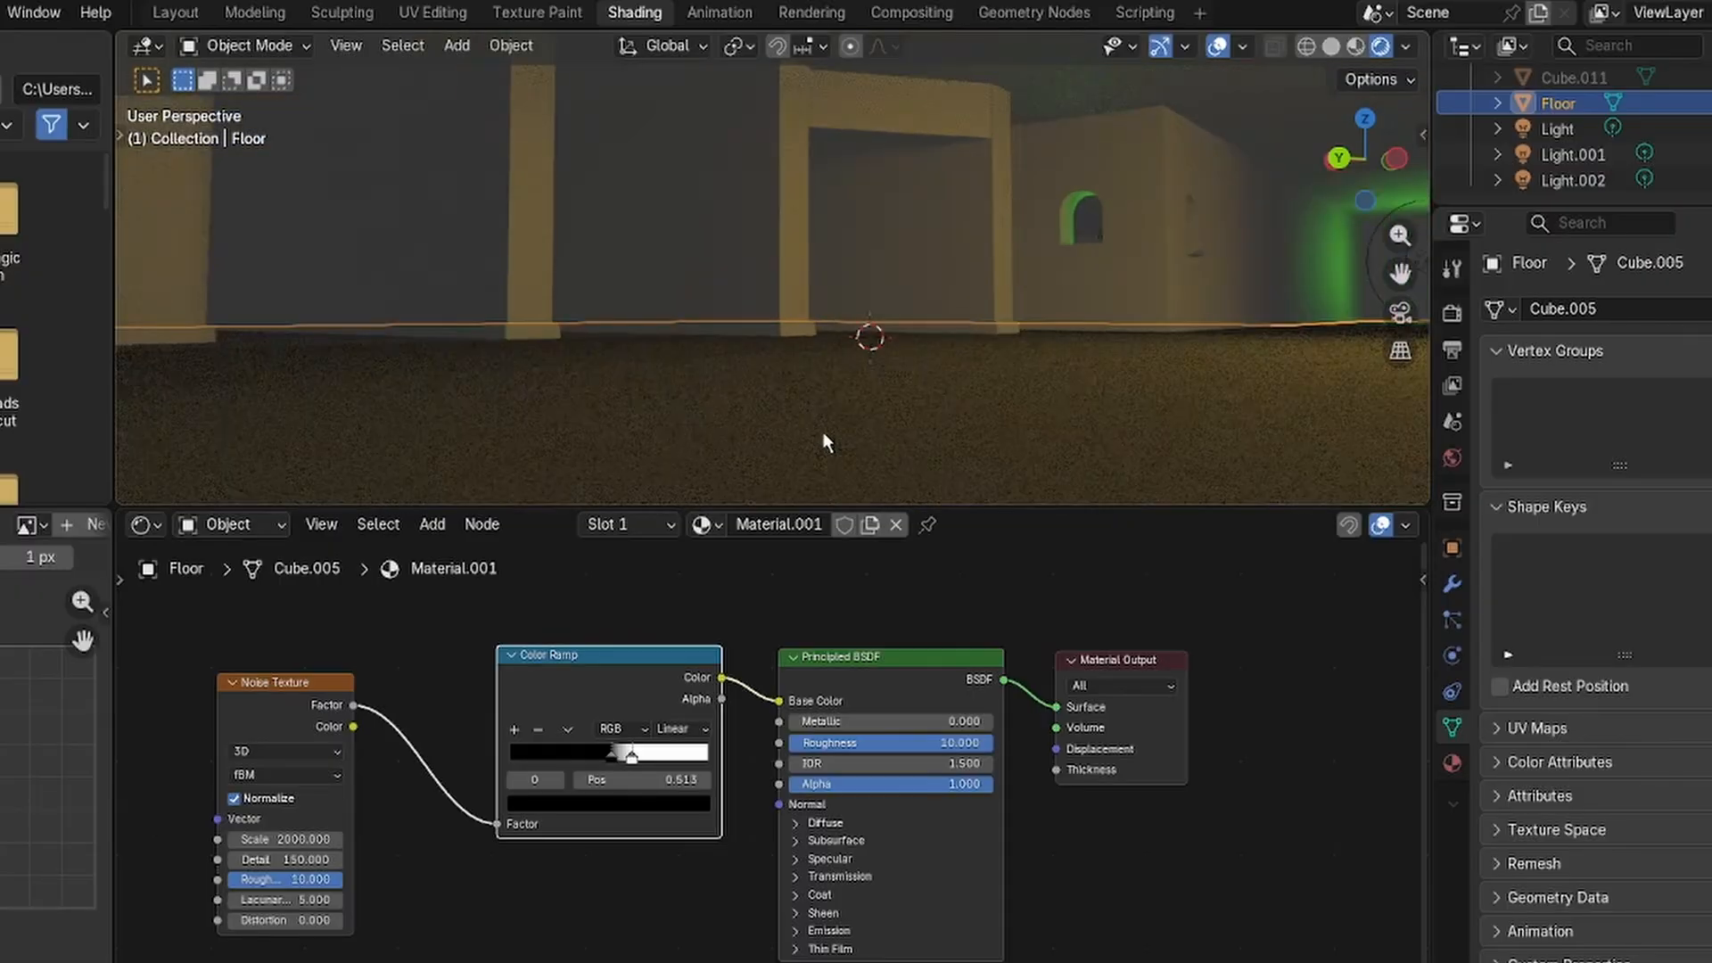
click(613, 799)
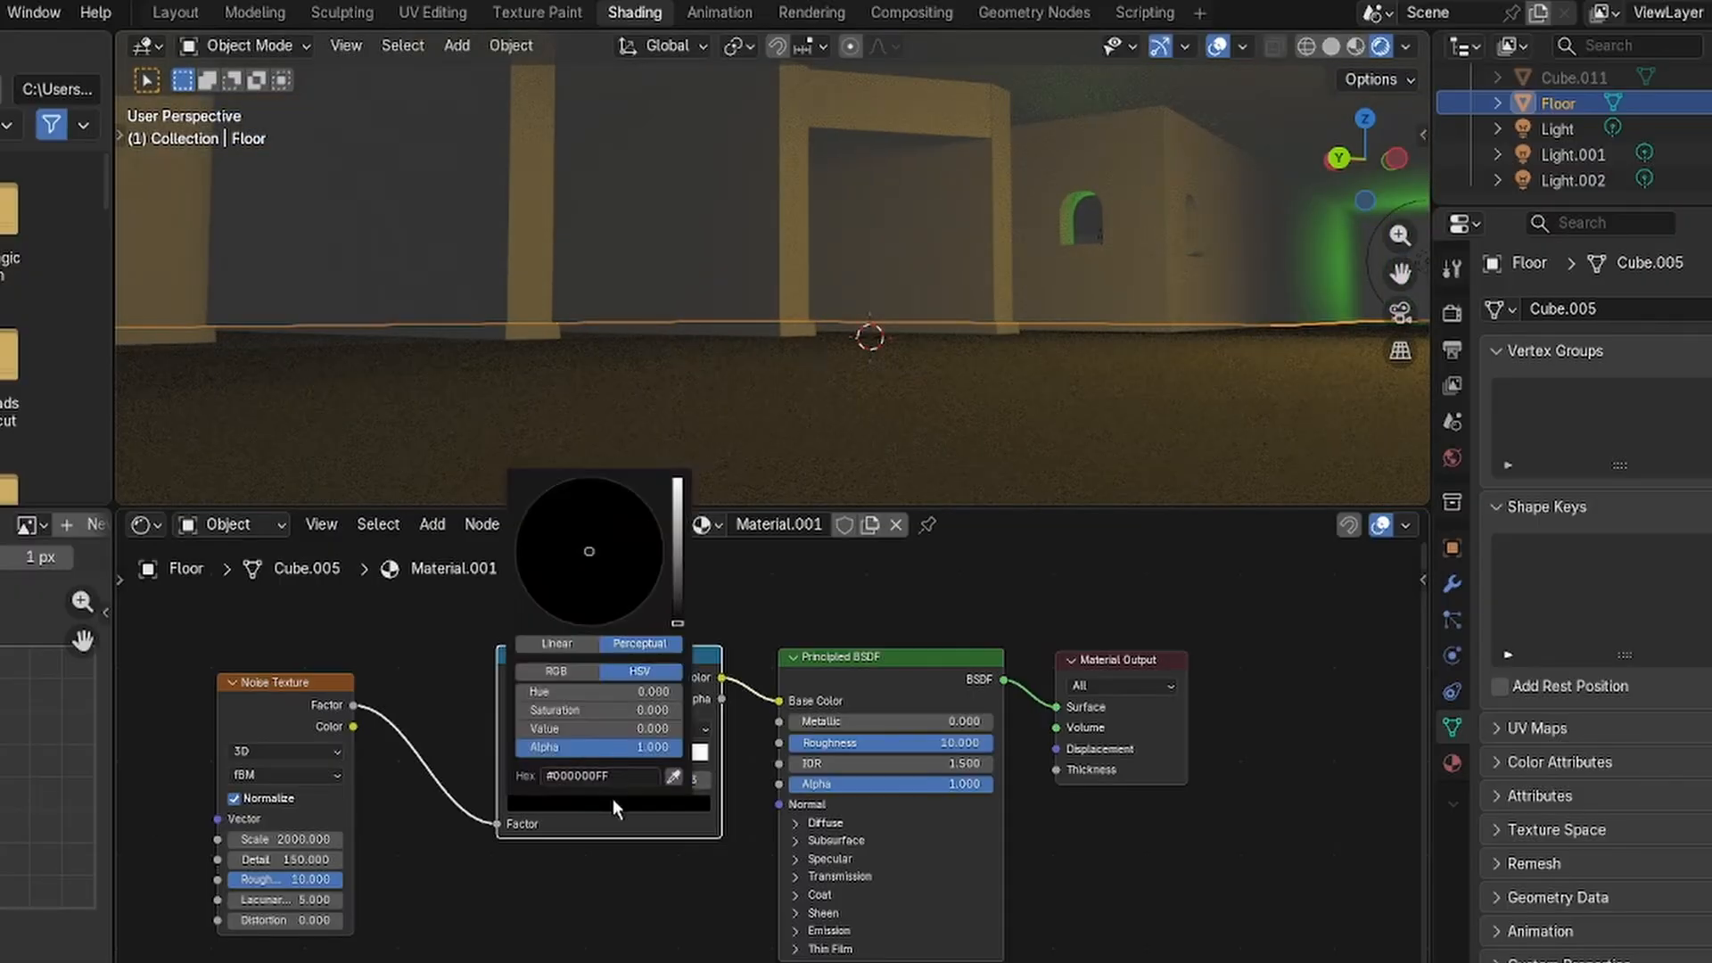
drag(676, 618, 676, 595)
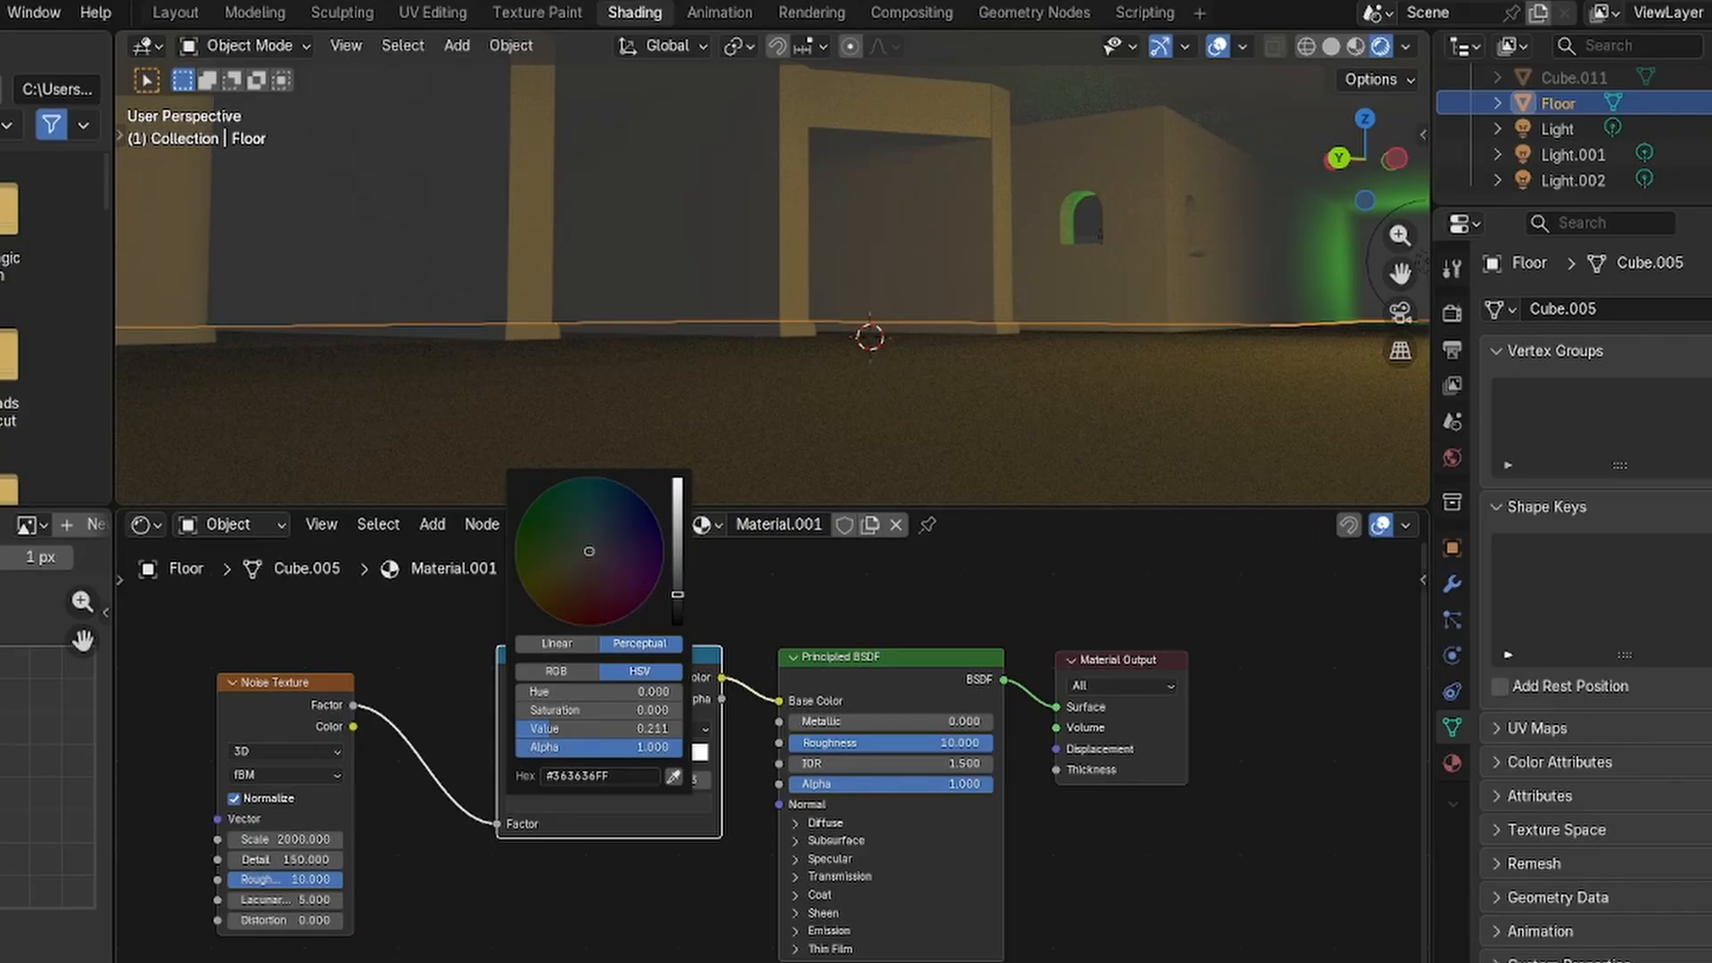
drag(589, 551, 546, 596)
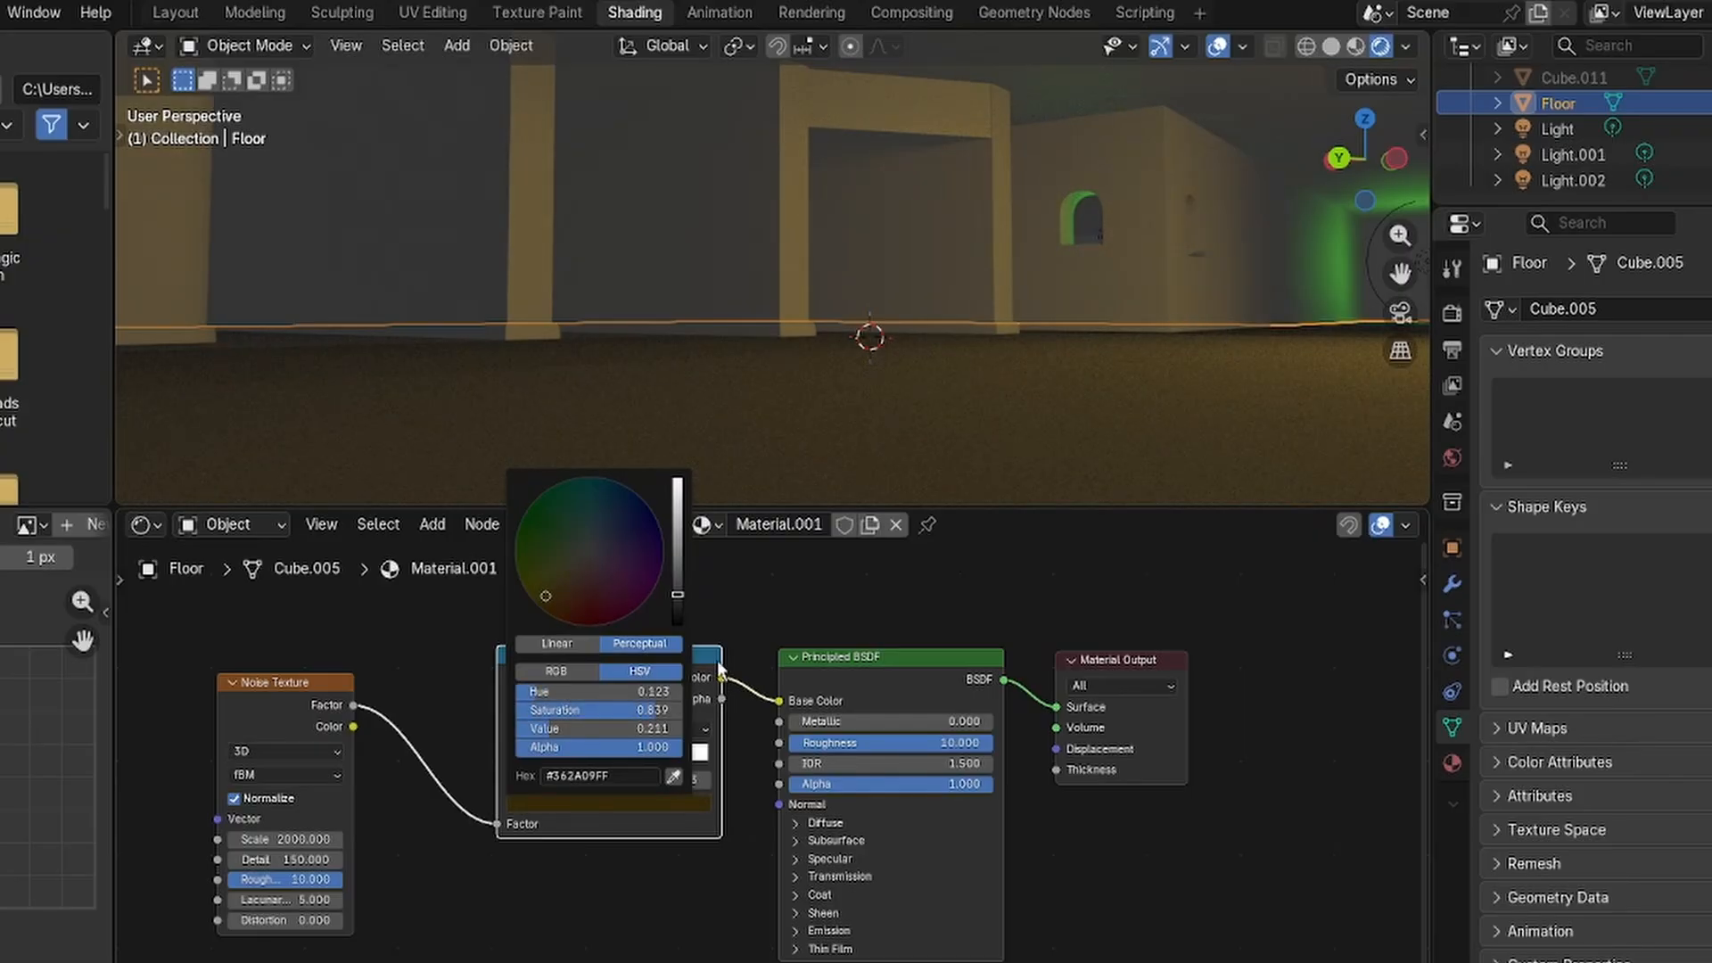
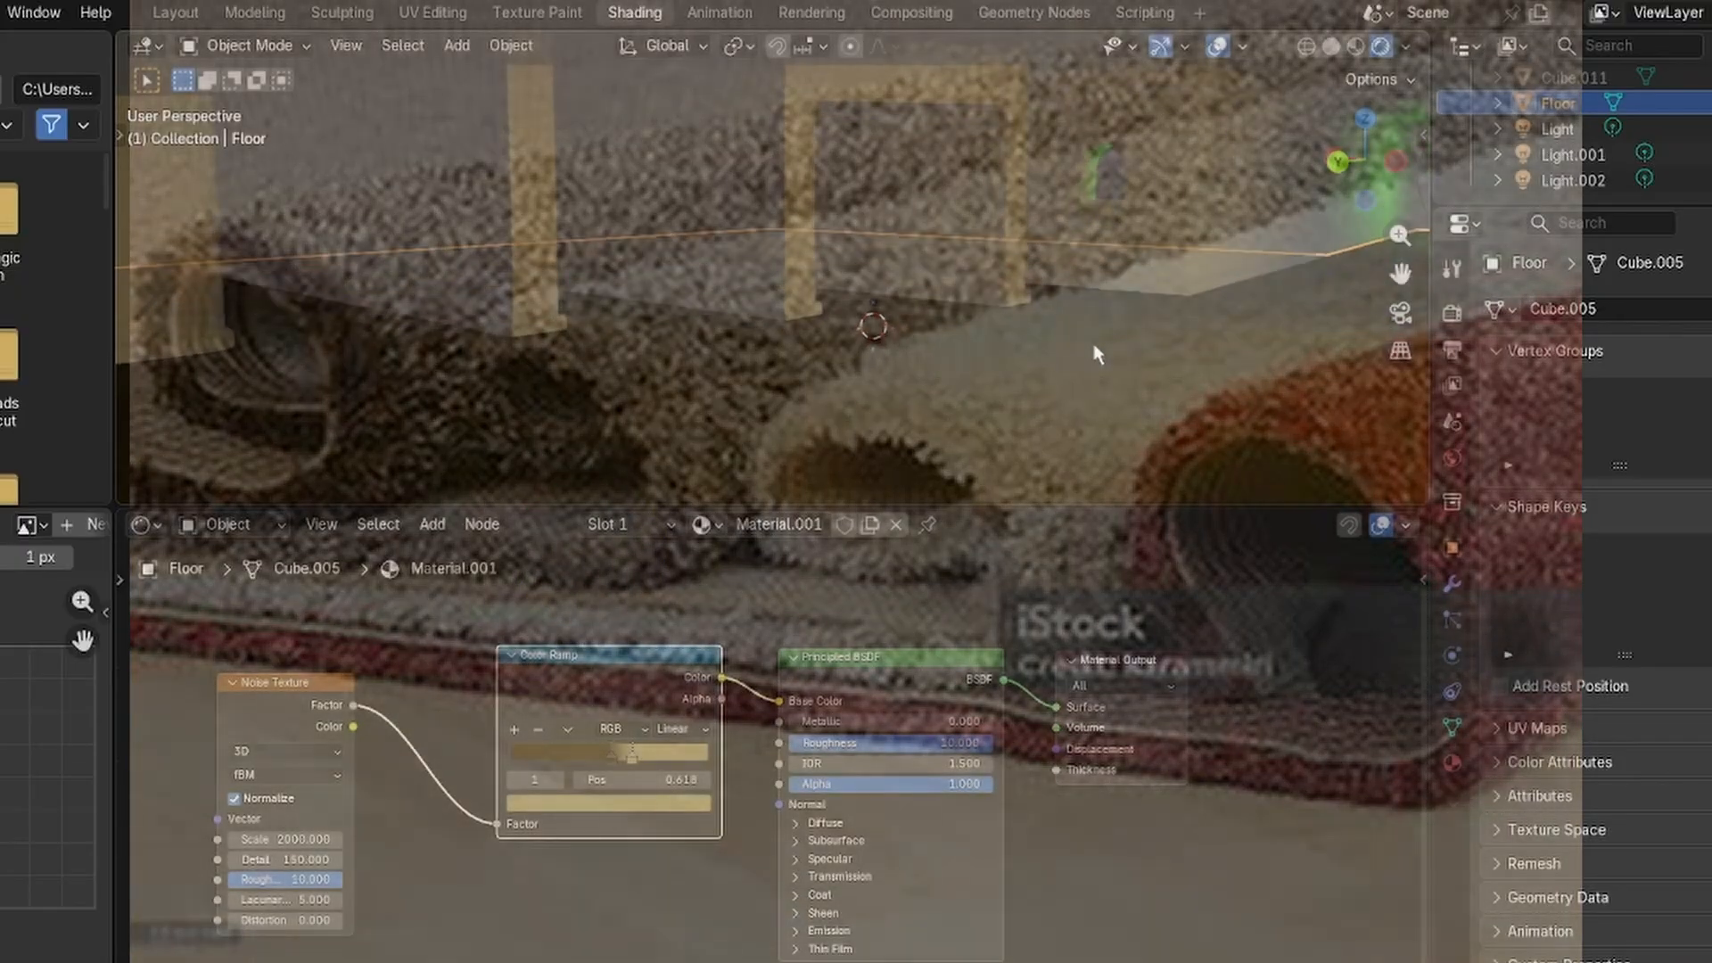
Move the Color Ramp's light stop to about 0.356 and set the Noise Texture's Scale to 1000.
drag(614, 753, 574, 756)
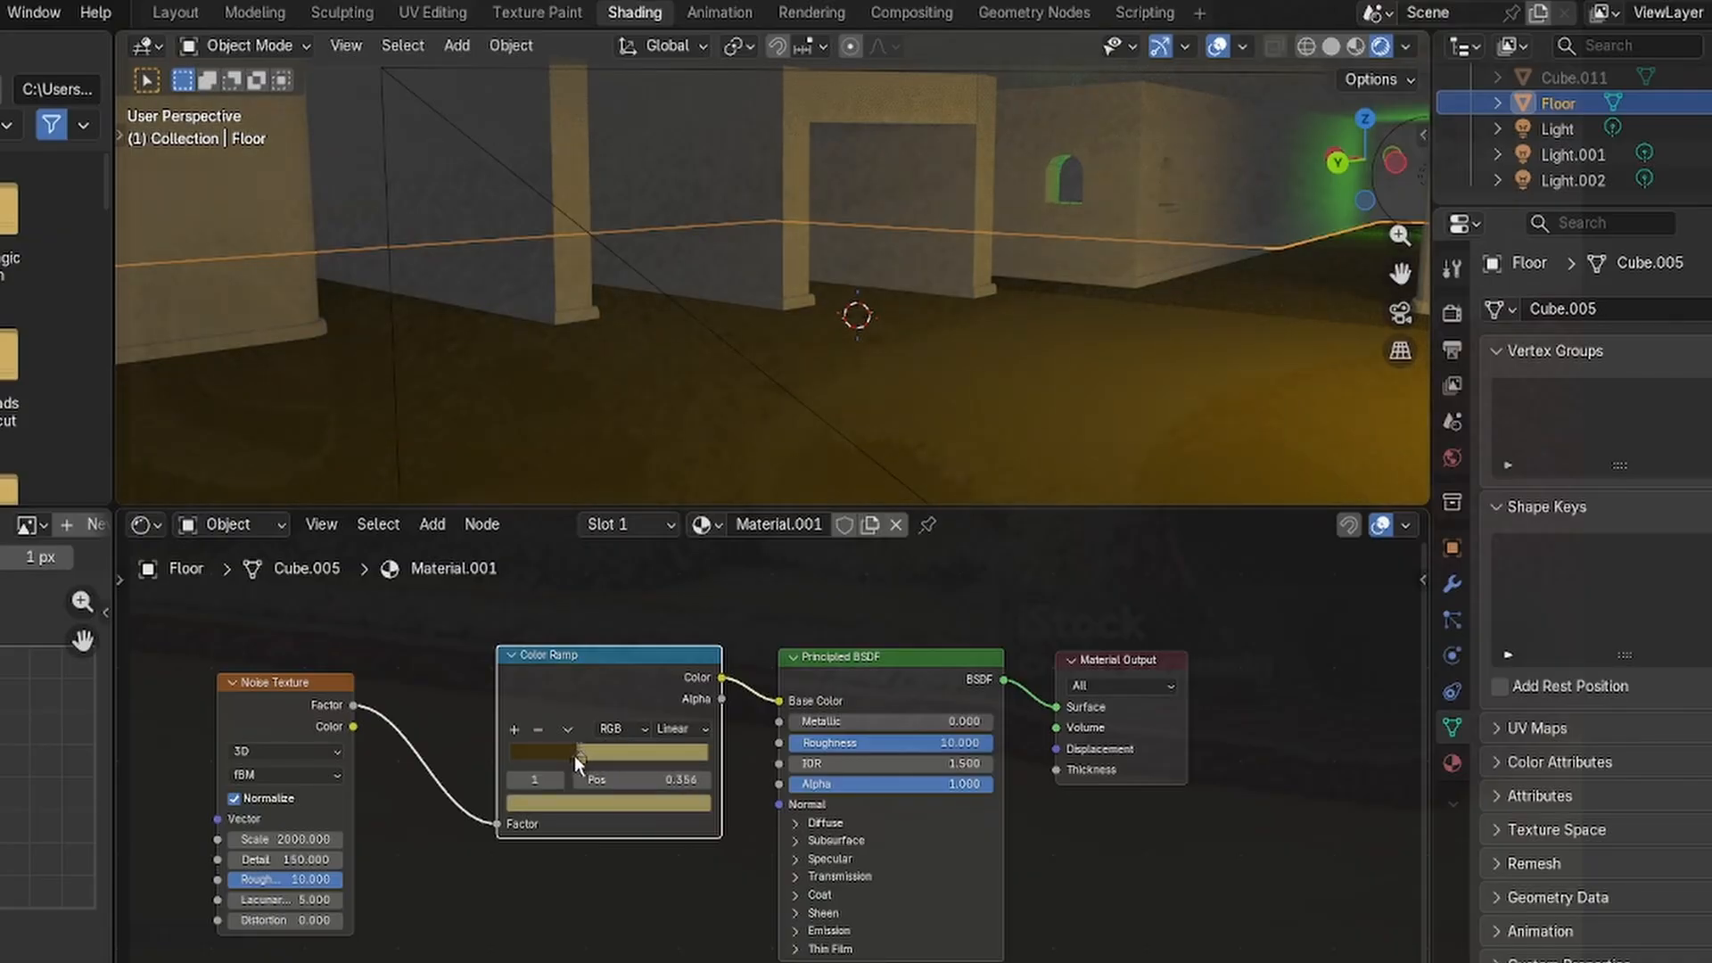
click(301, 840)
text(10)
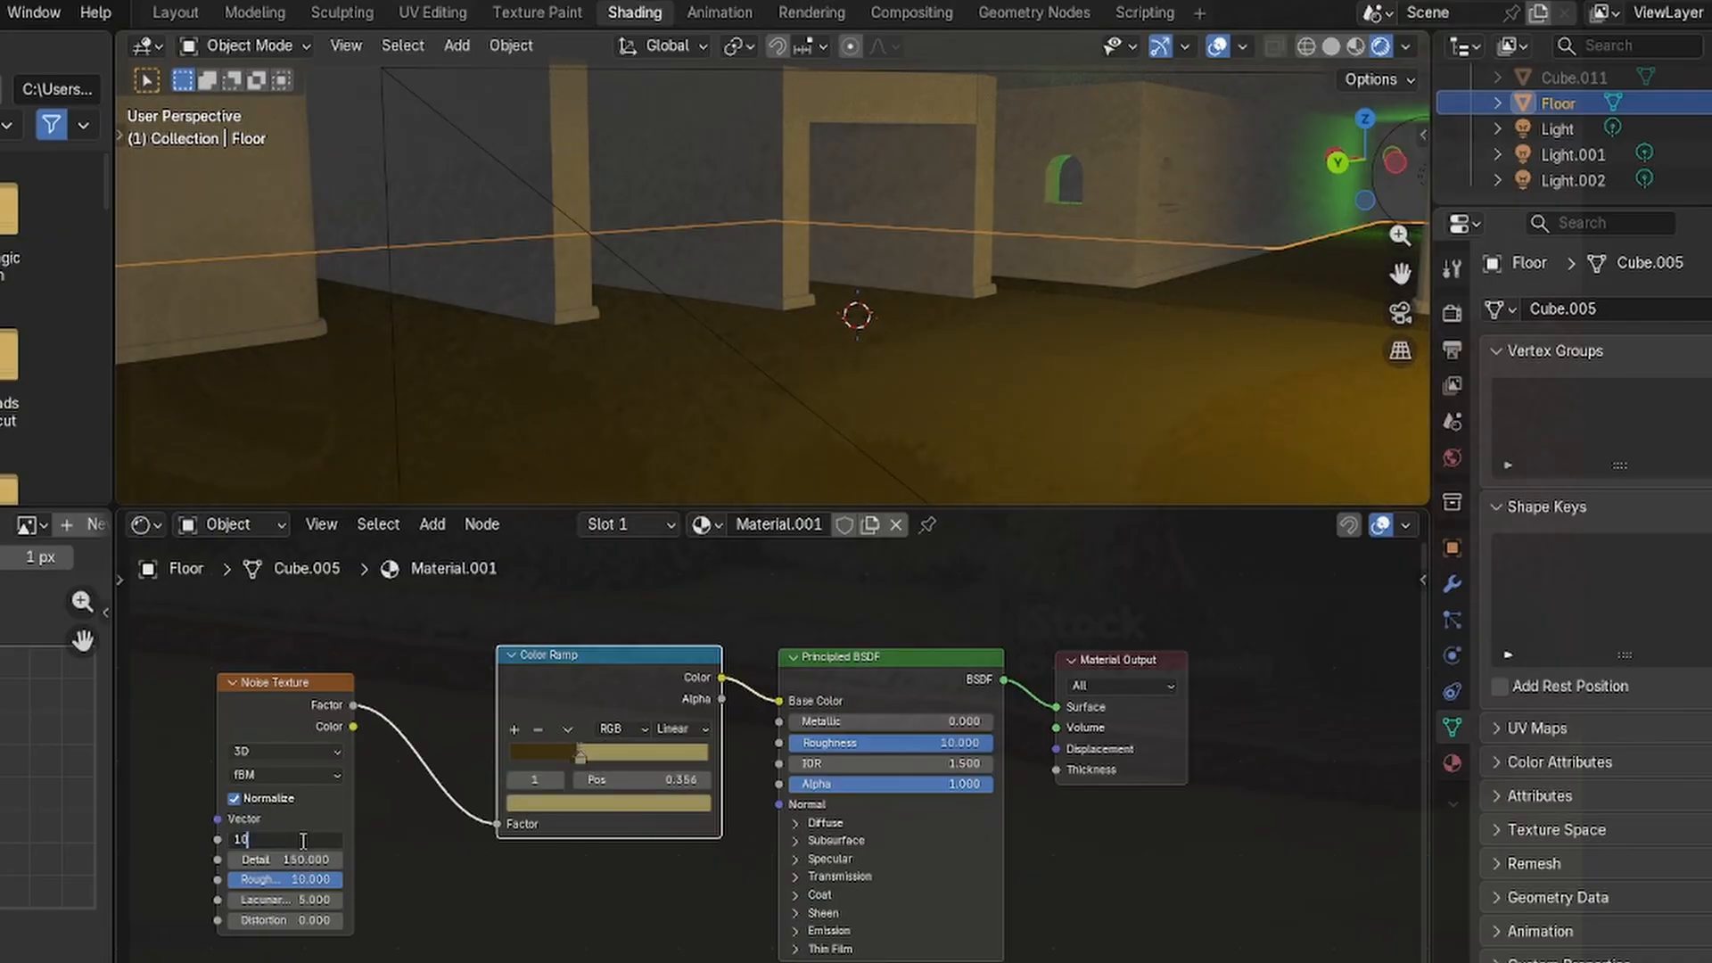
text(00)
key(Return)
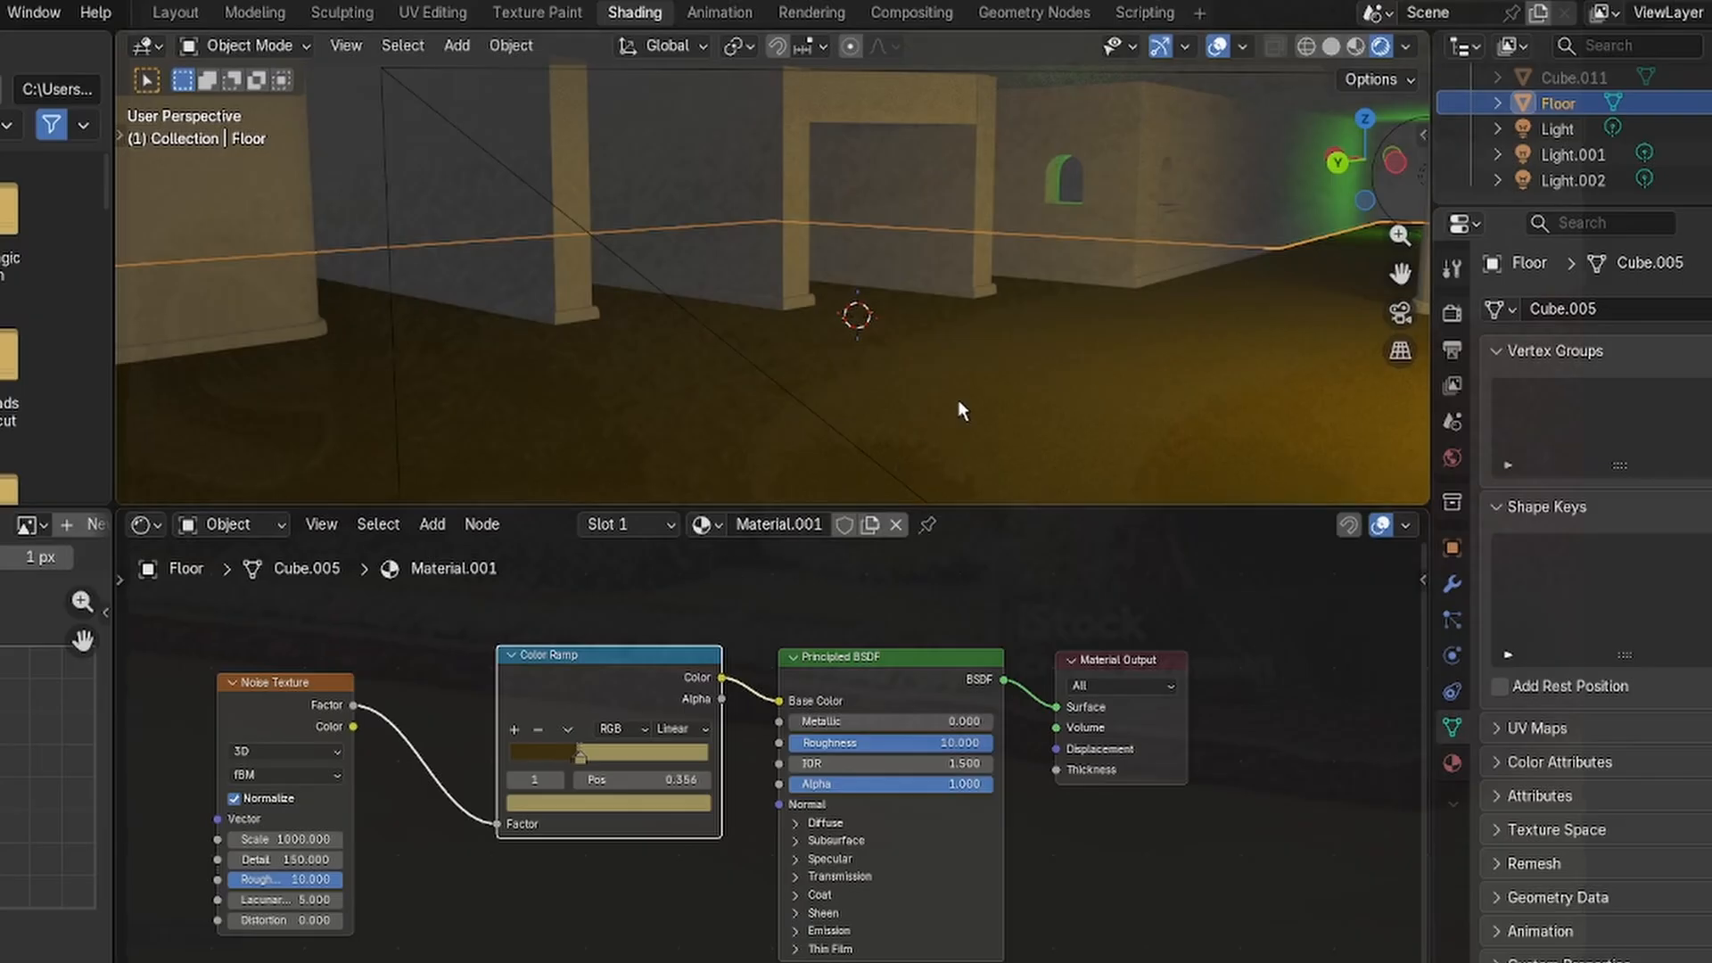
scroll(958, 399, up, 1)
scroll(960, 410, up, 2)
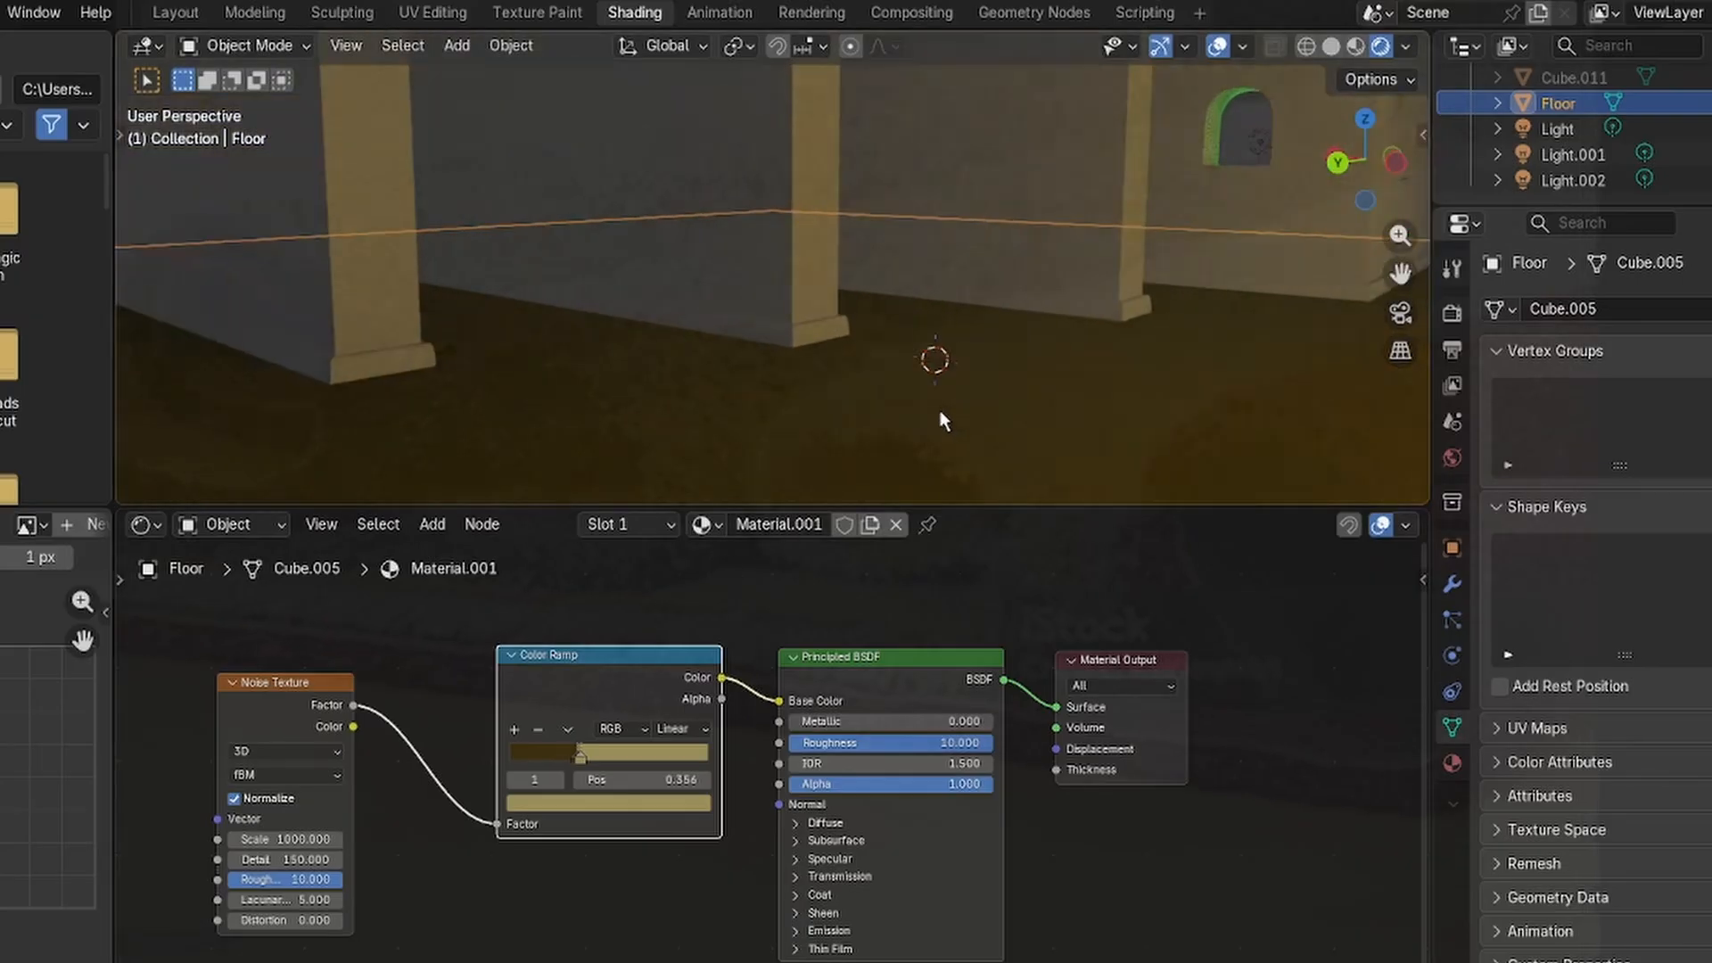
Spread the Color Ramp stops apart, with the dark stop at about 0.120 and the light stop at about 0.665.
click(571, 757)
drag(550, 752, 650, 752)
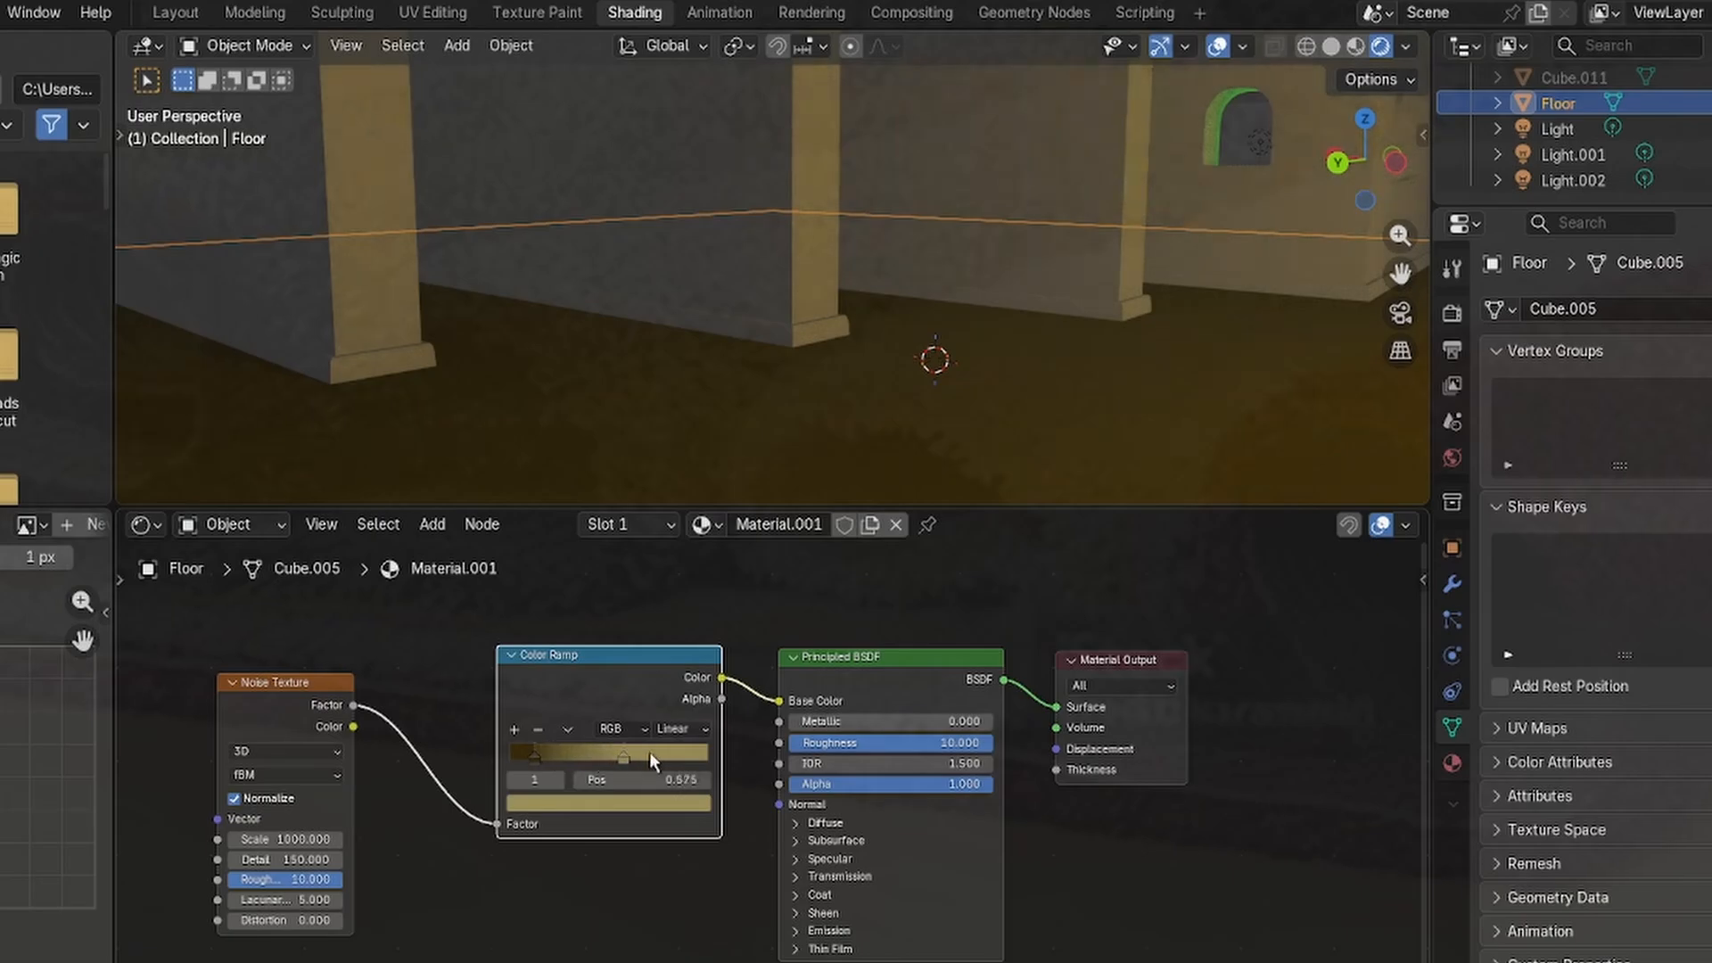
scroll(940, 350, down, 8)
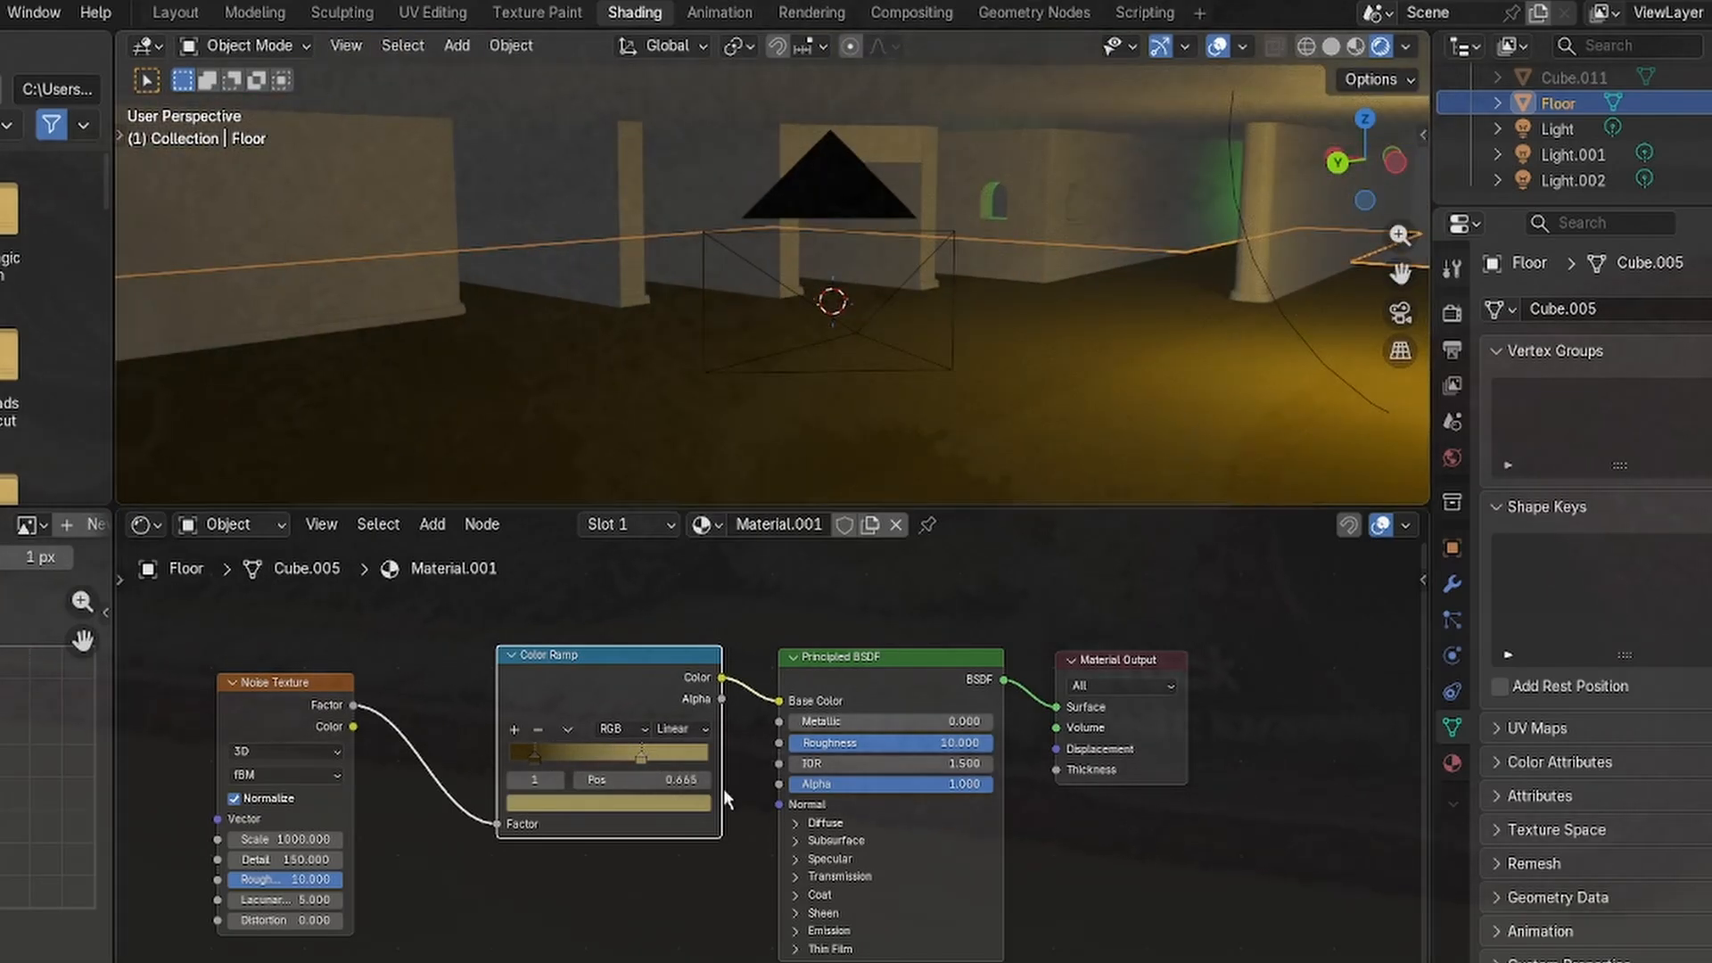
Change the Color Ramp's light stop to a brighter pale beige with hue 0.135 and saturation about 0.322.
click(689, 800)
mouse_move(592, 564)
mouse_down()
mouse_move(565, 565)
mouse_move(586, 551)
mouse_move(571, 567)
mouse_up()
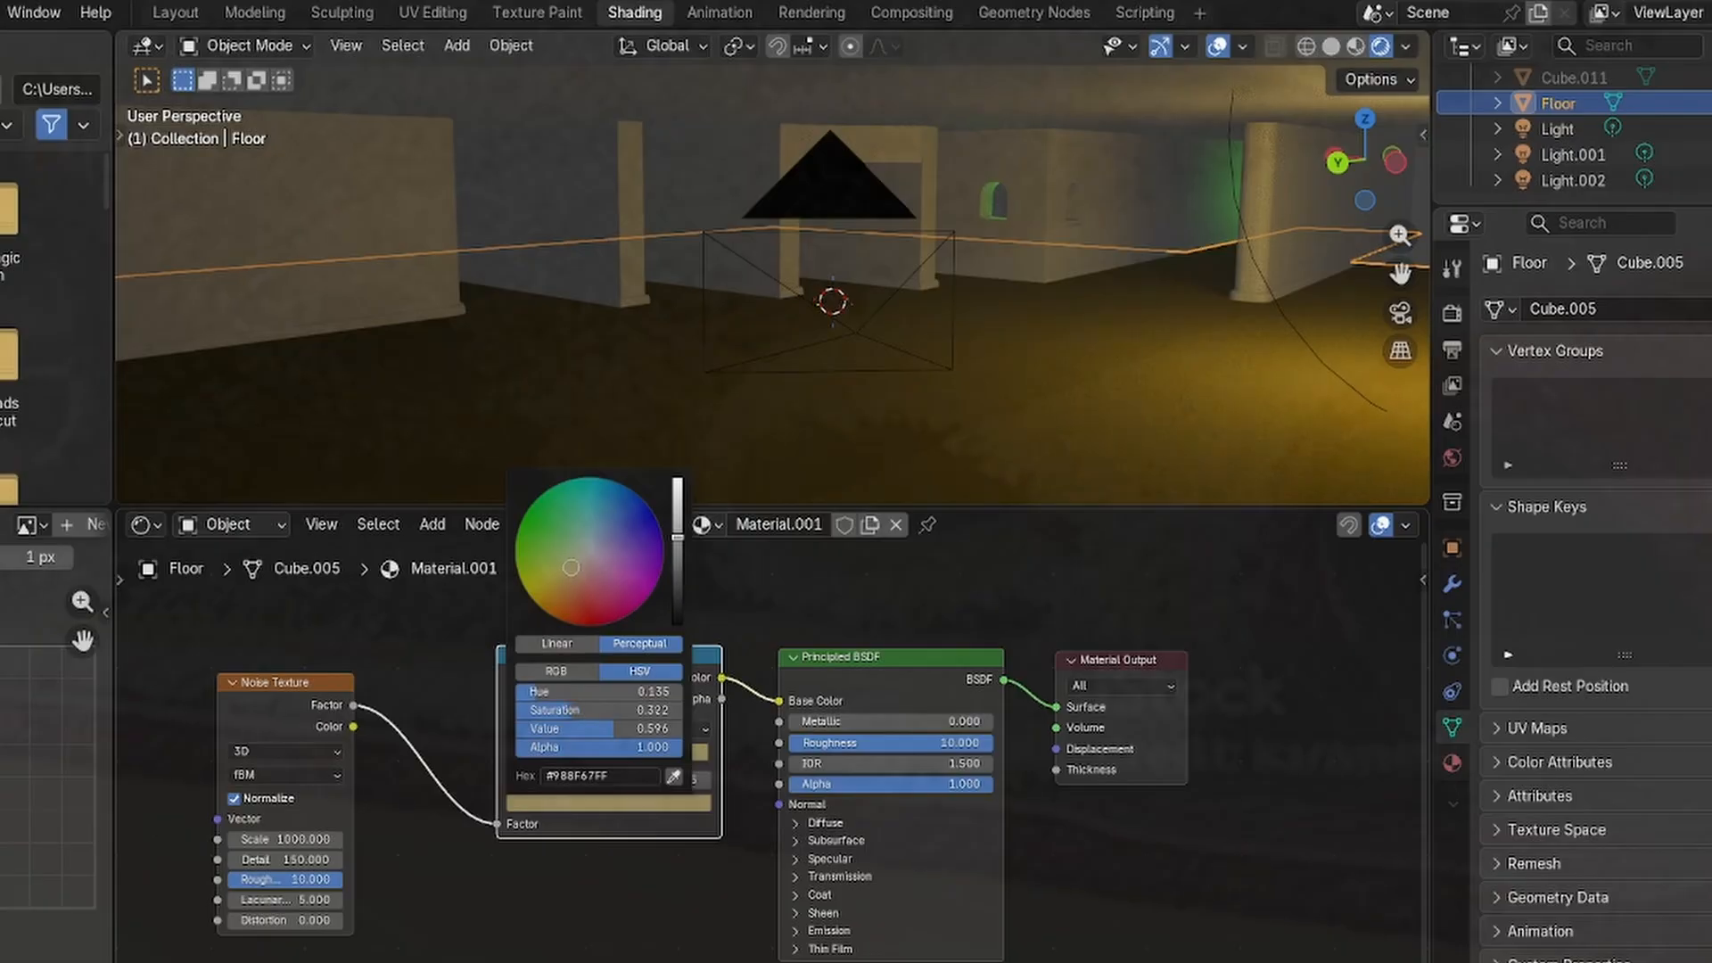
drag(677, 539, 677, 519)
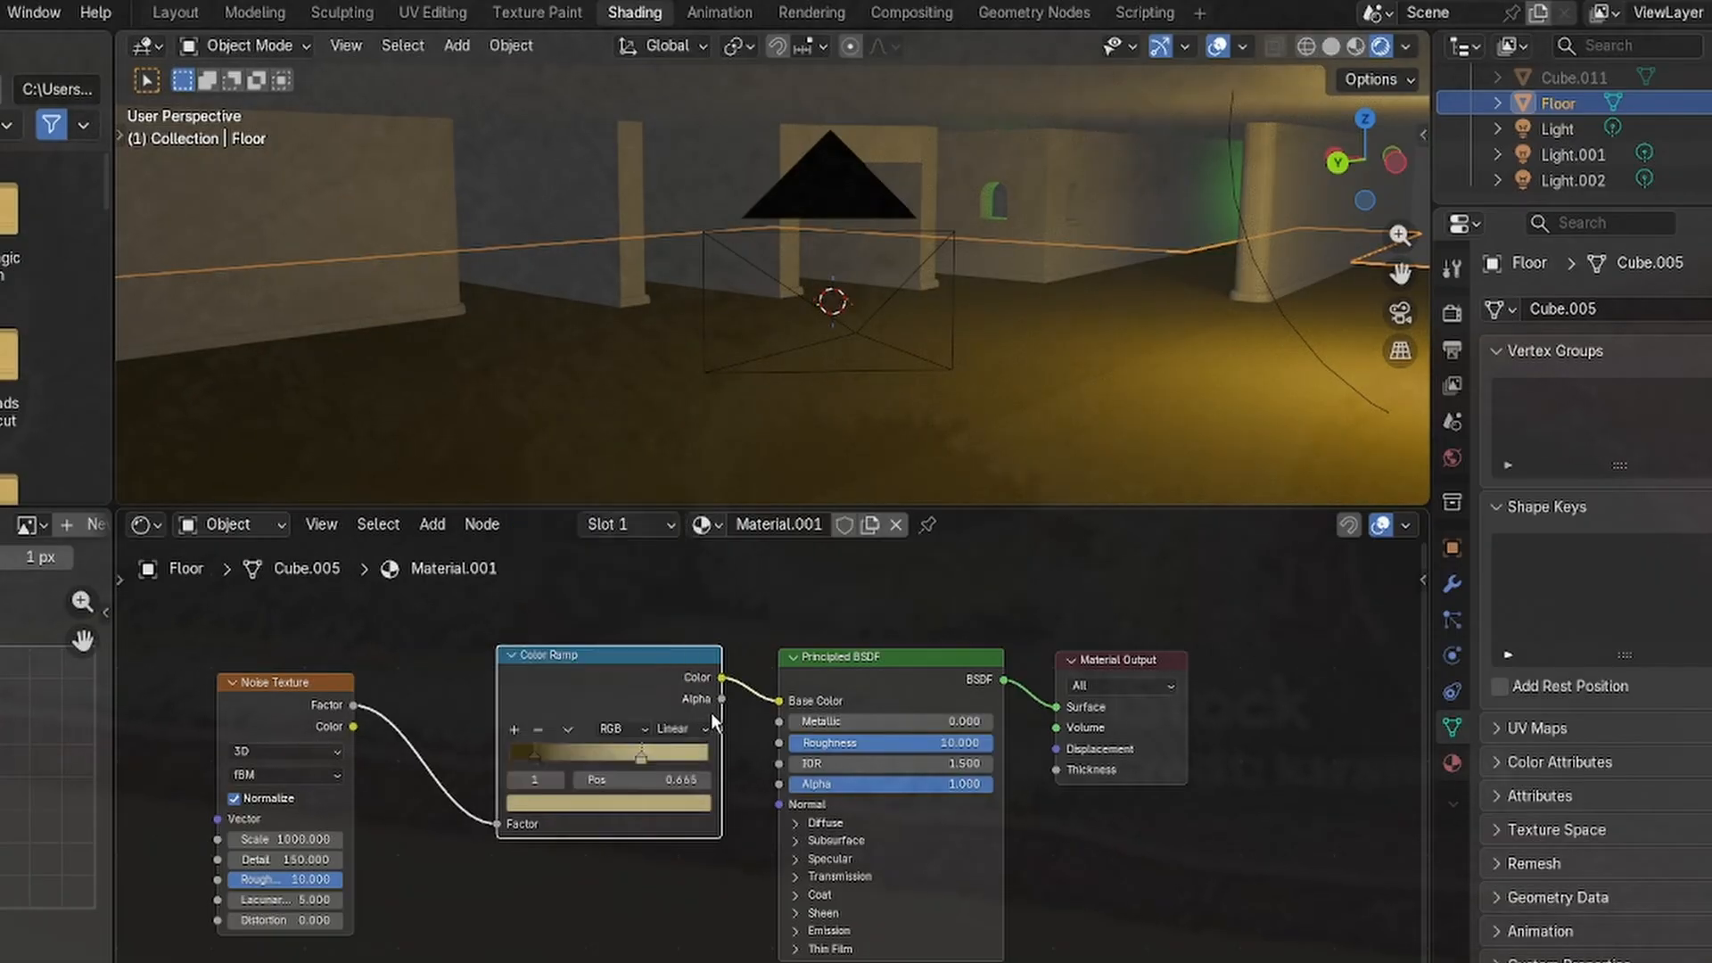
Lighten and desaturate the Color Ramp's dark stop to a muted medium brown.
click(532, 756)
click(569, 802)
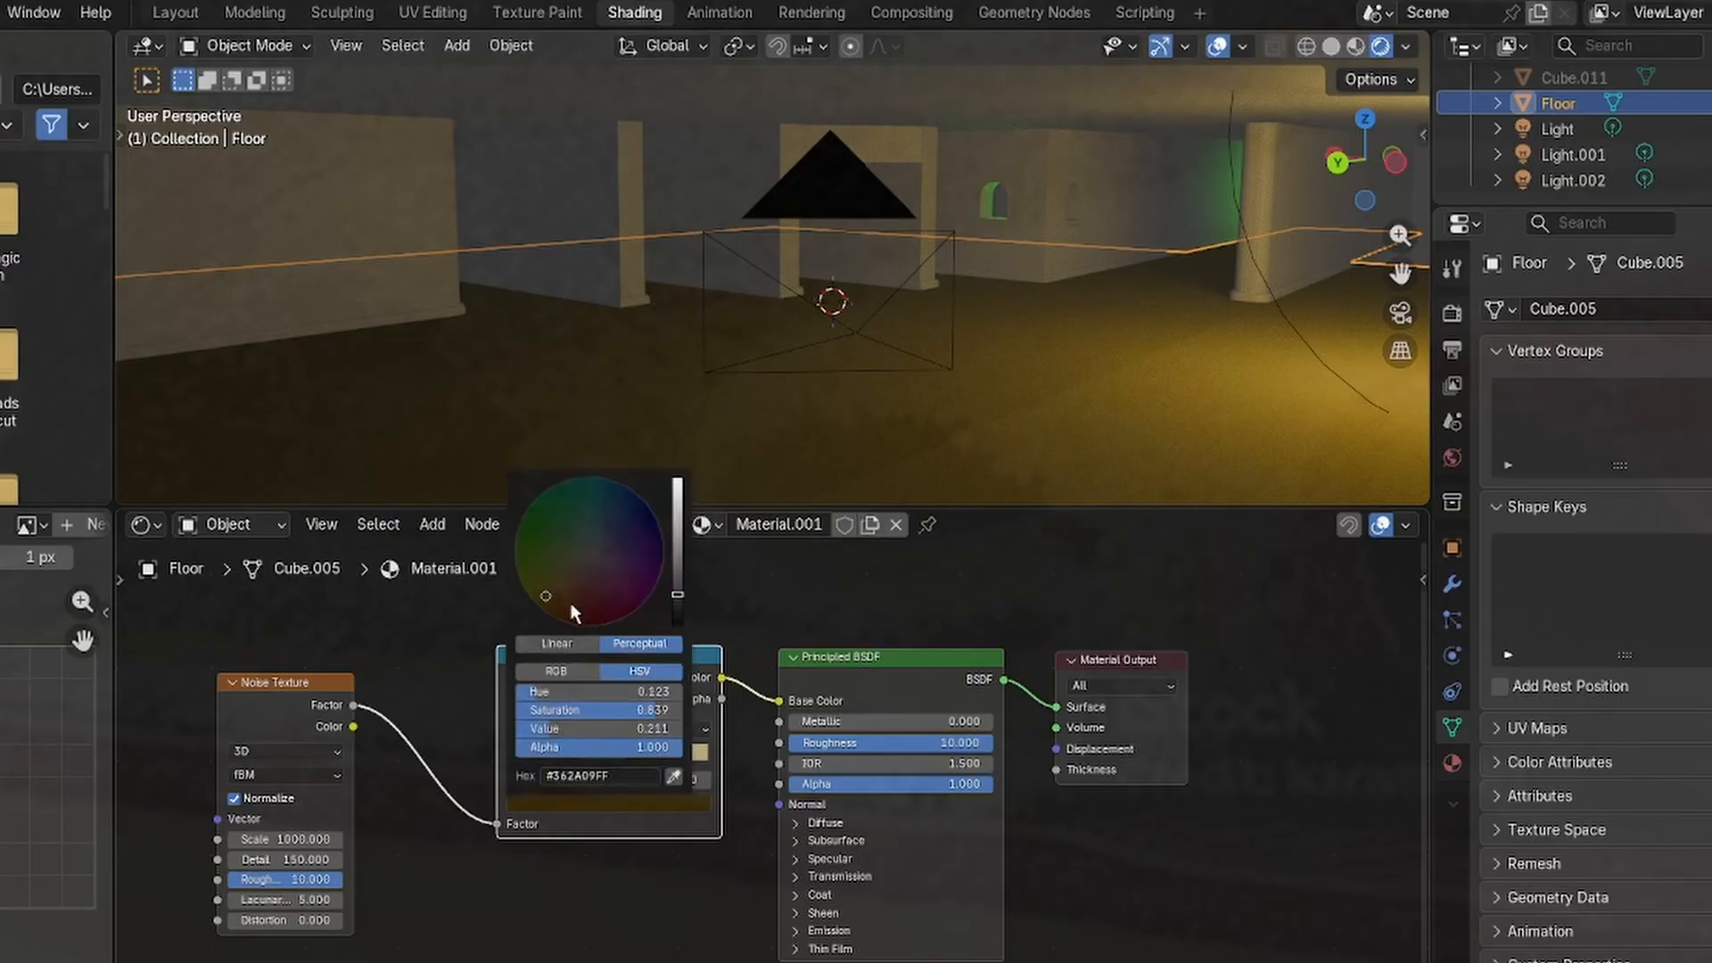
drag(675, 565, 677, 578)
drag(550, 599, 576, 575)
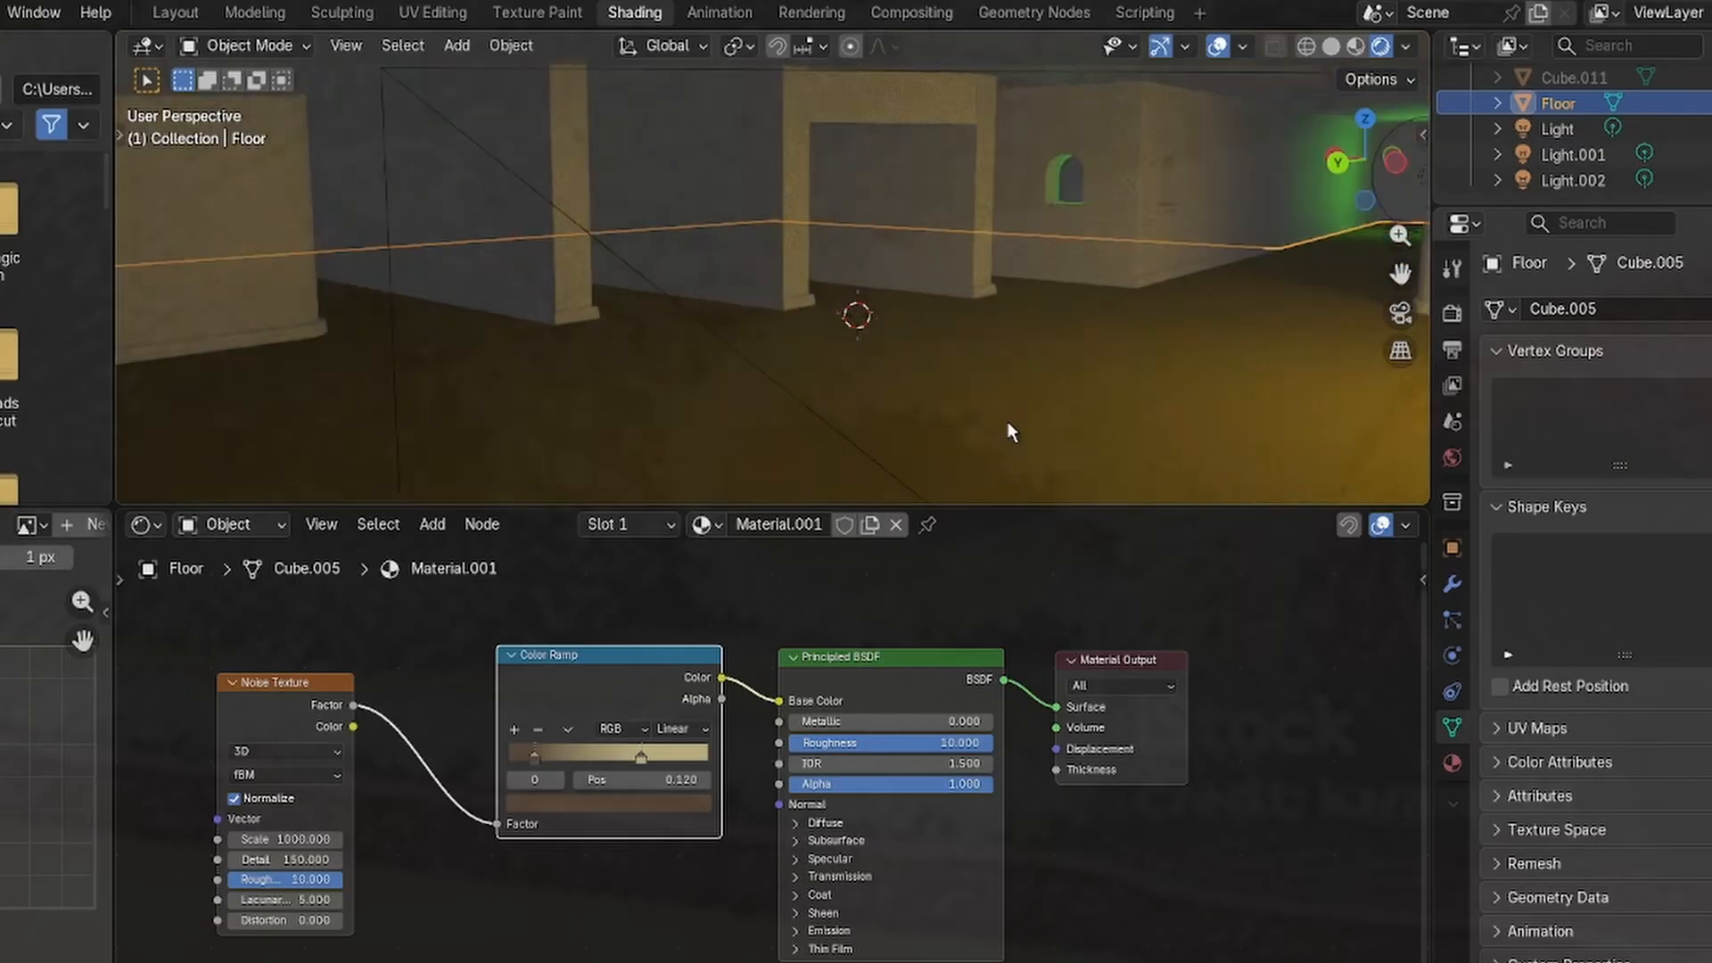
Turn off Normalize on the Noise Texture and inspect the floor's grain up close.
middle_drag(1244, 405, 832, 369)
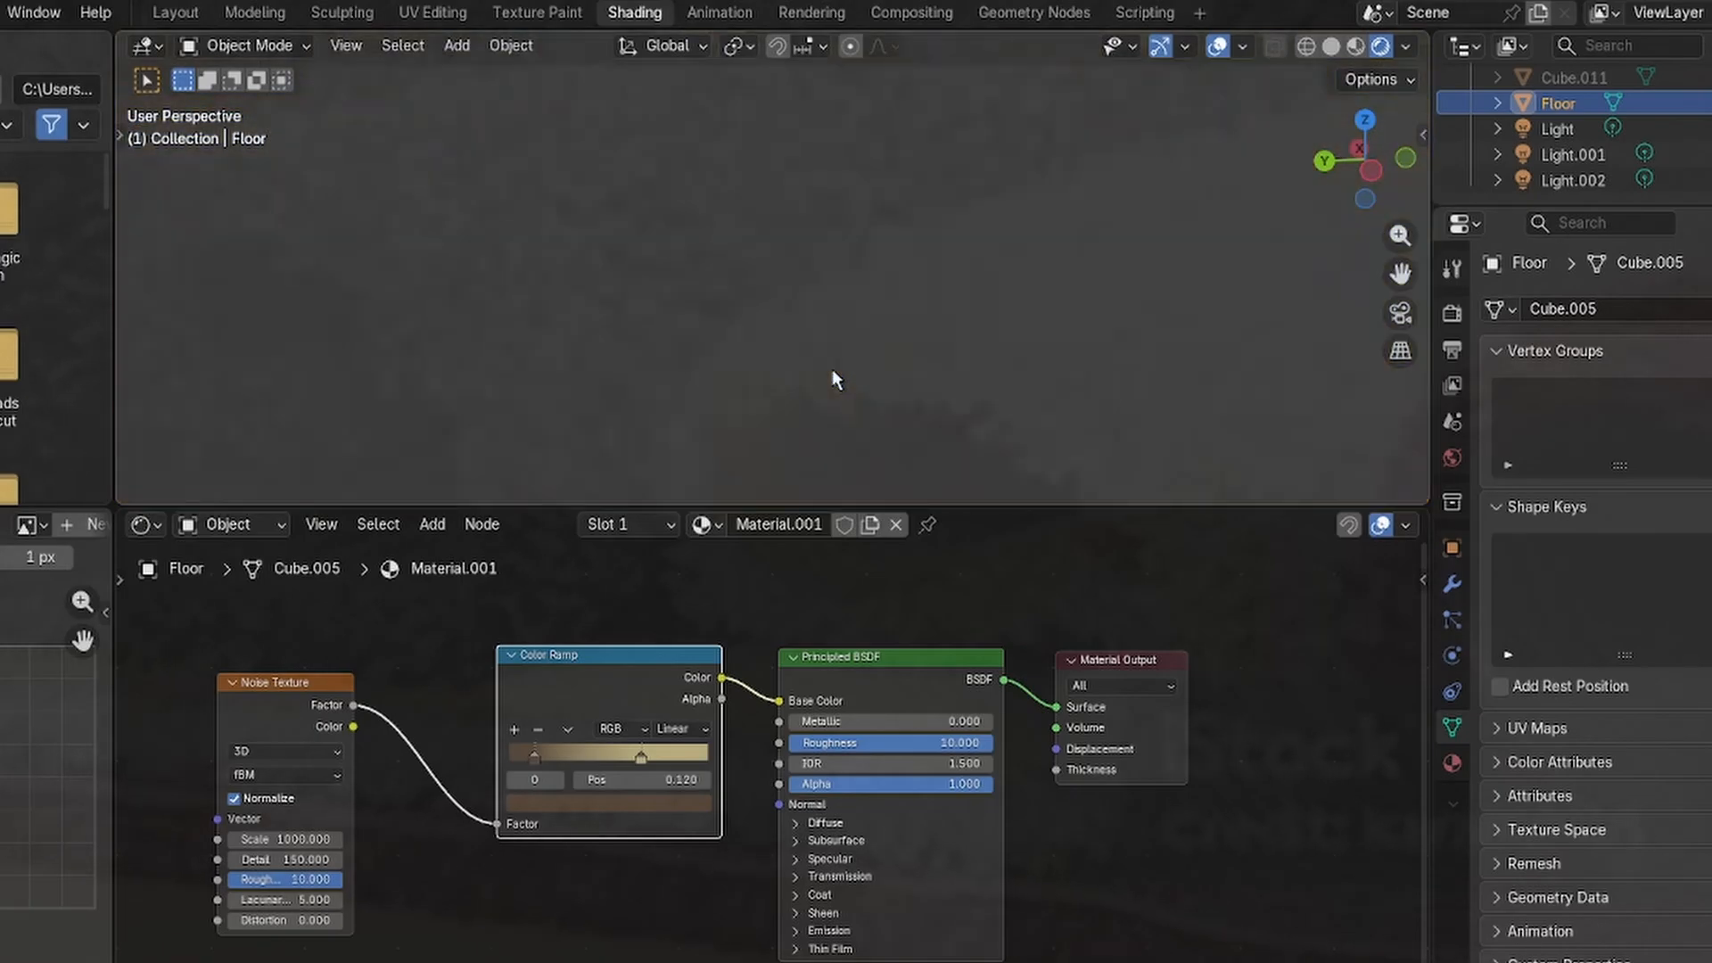
scroll(832, 369, down, 1)
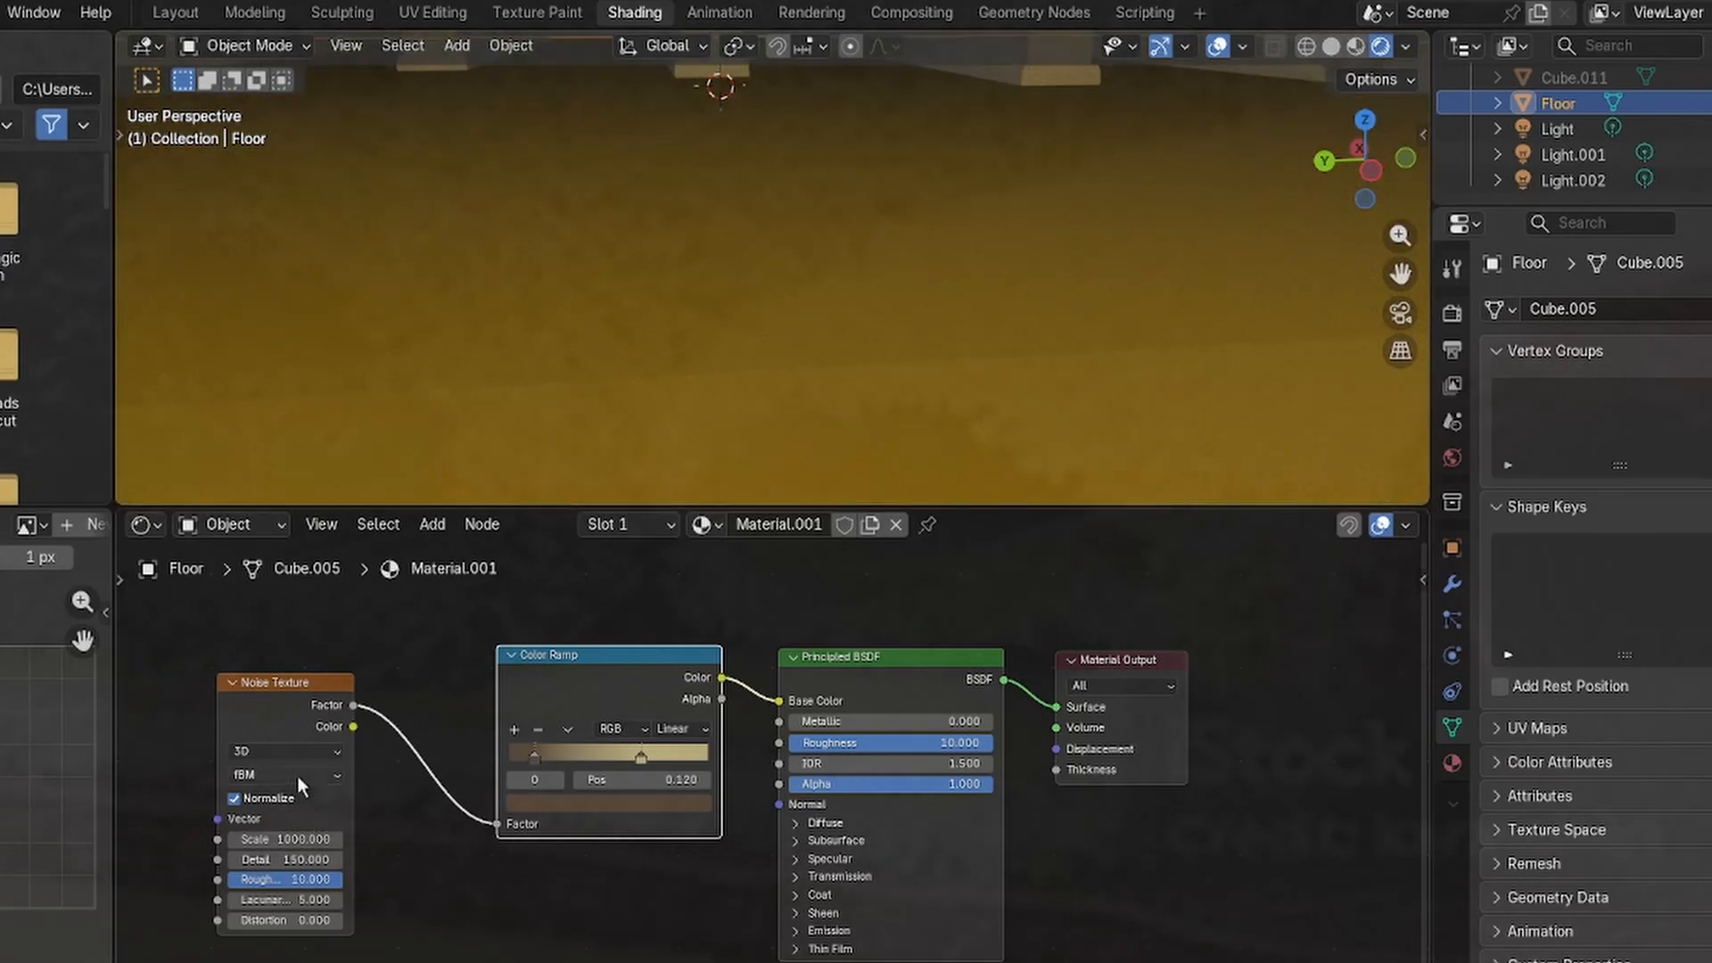
click(236, 798)
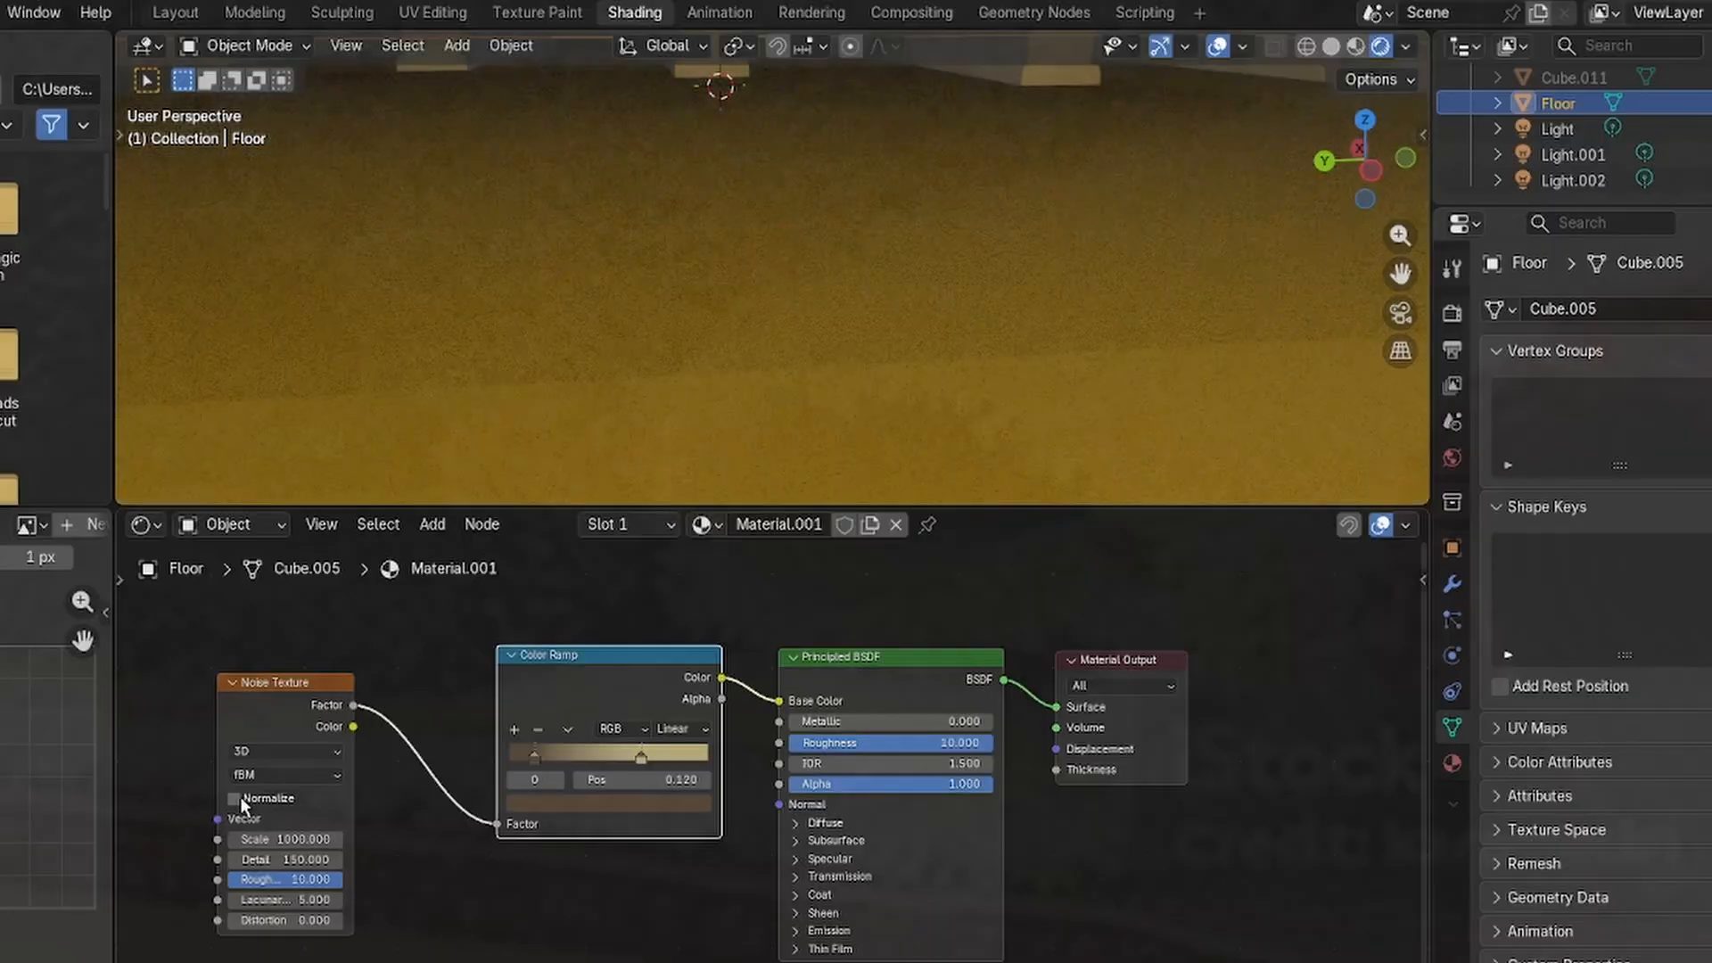
middle_drag(799, 394, 826, 349)
scroll(826, 343, up, 3)
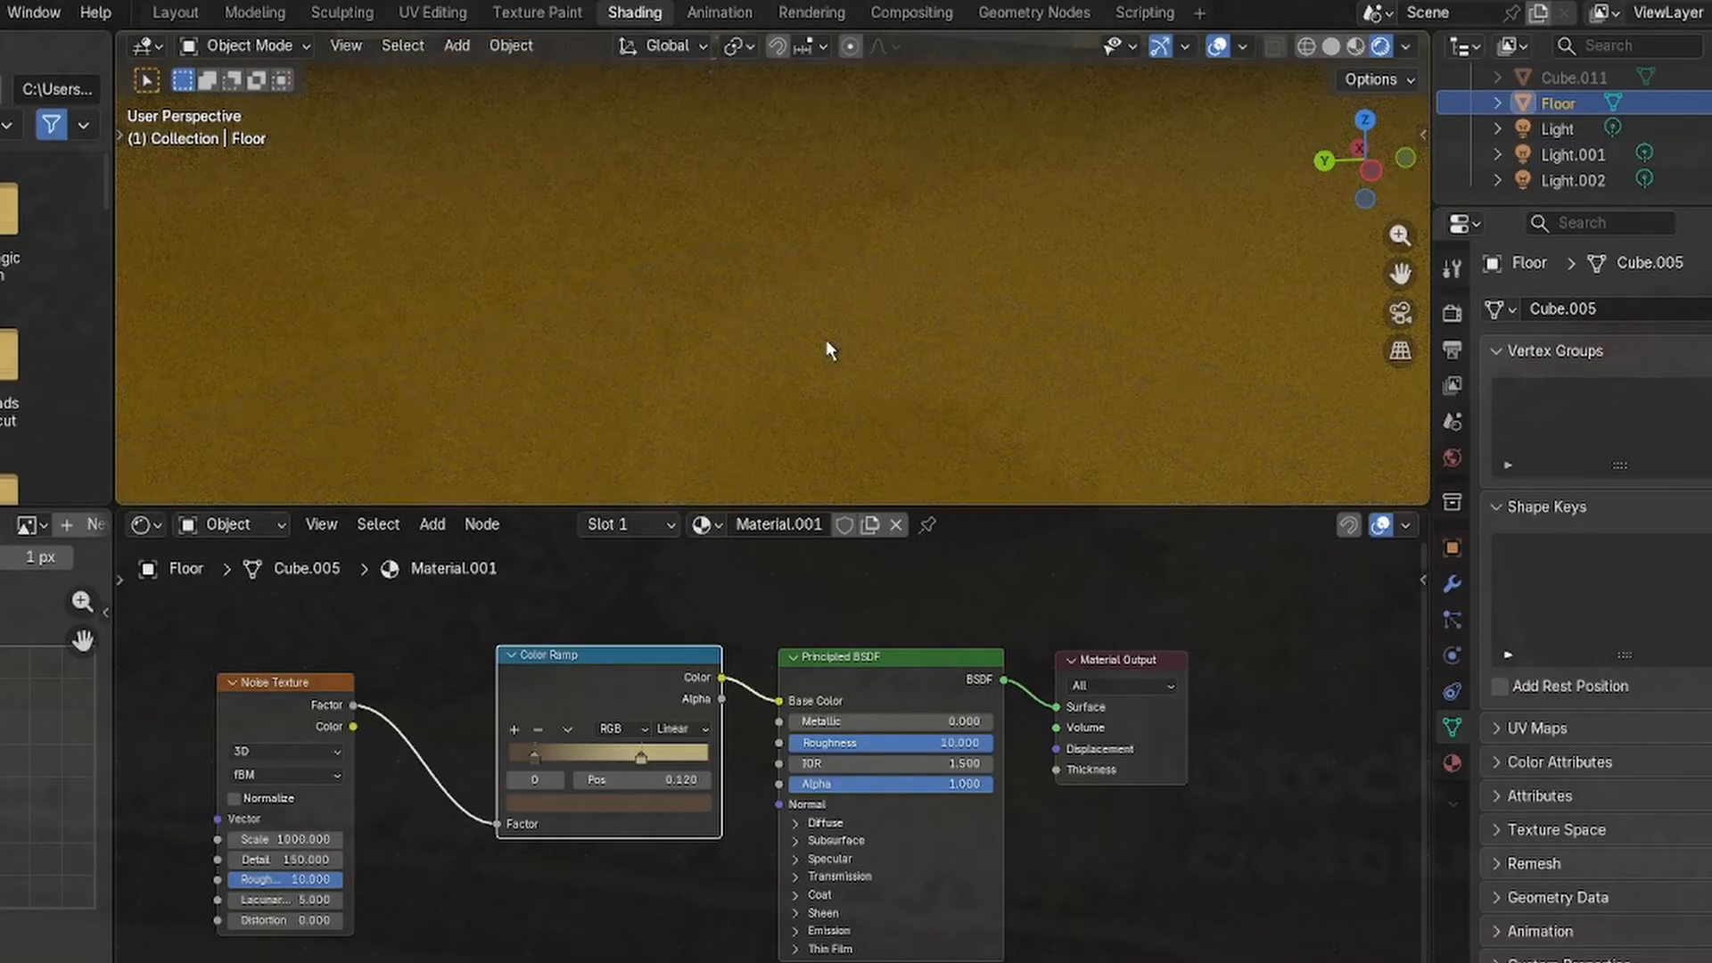
Try Scale values of 500, 200 and 100 on the Noise Texture to compare the floor's grain.
click(301, 837)
text(500)
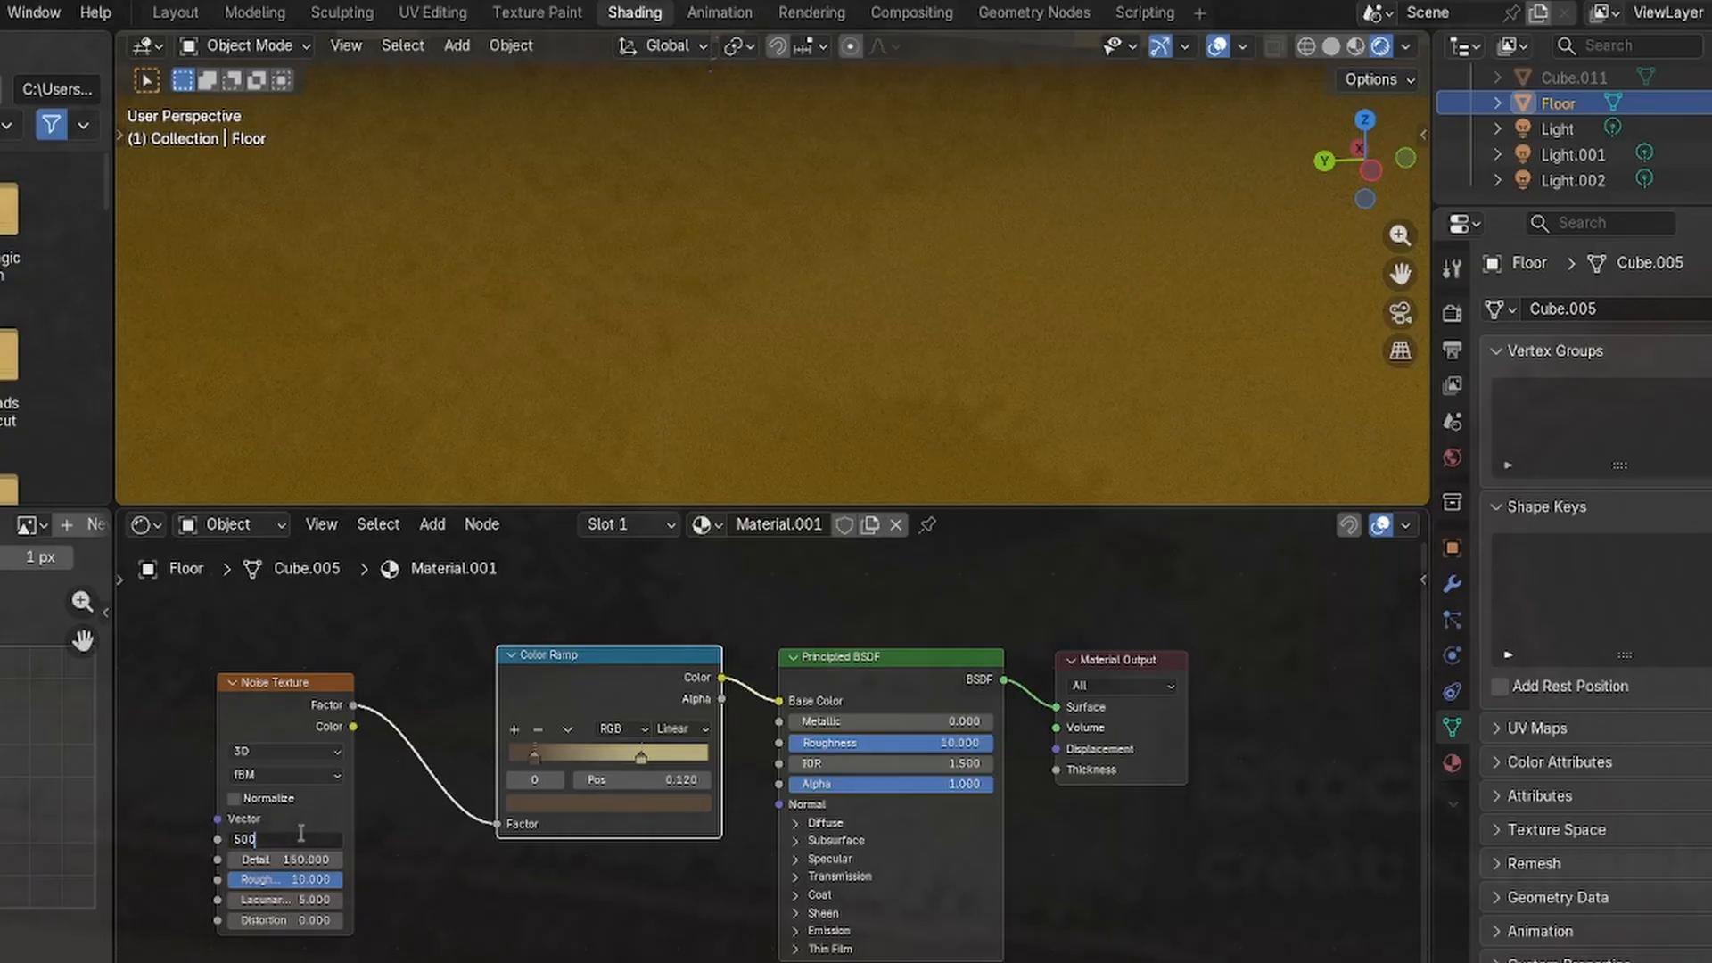
key(Return)
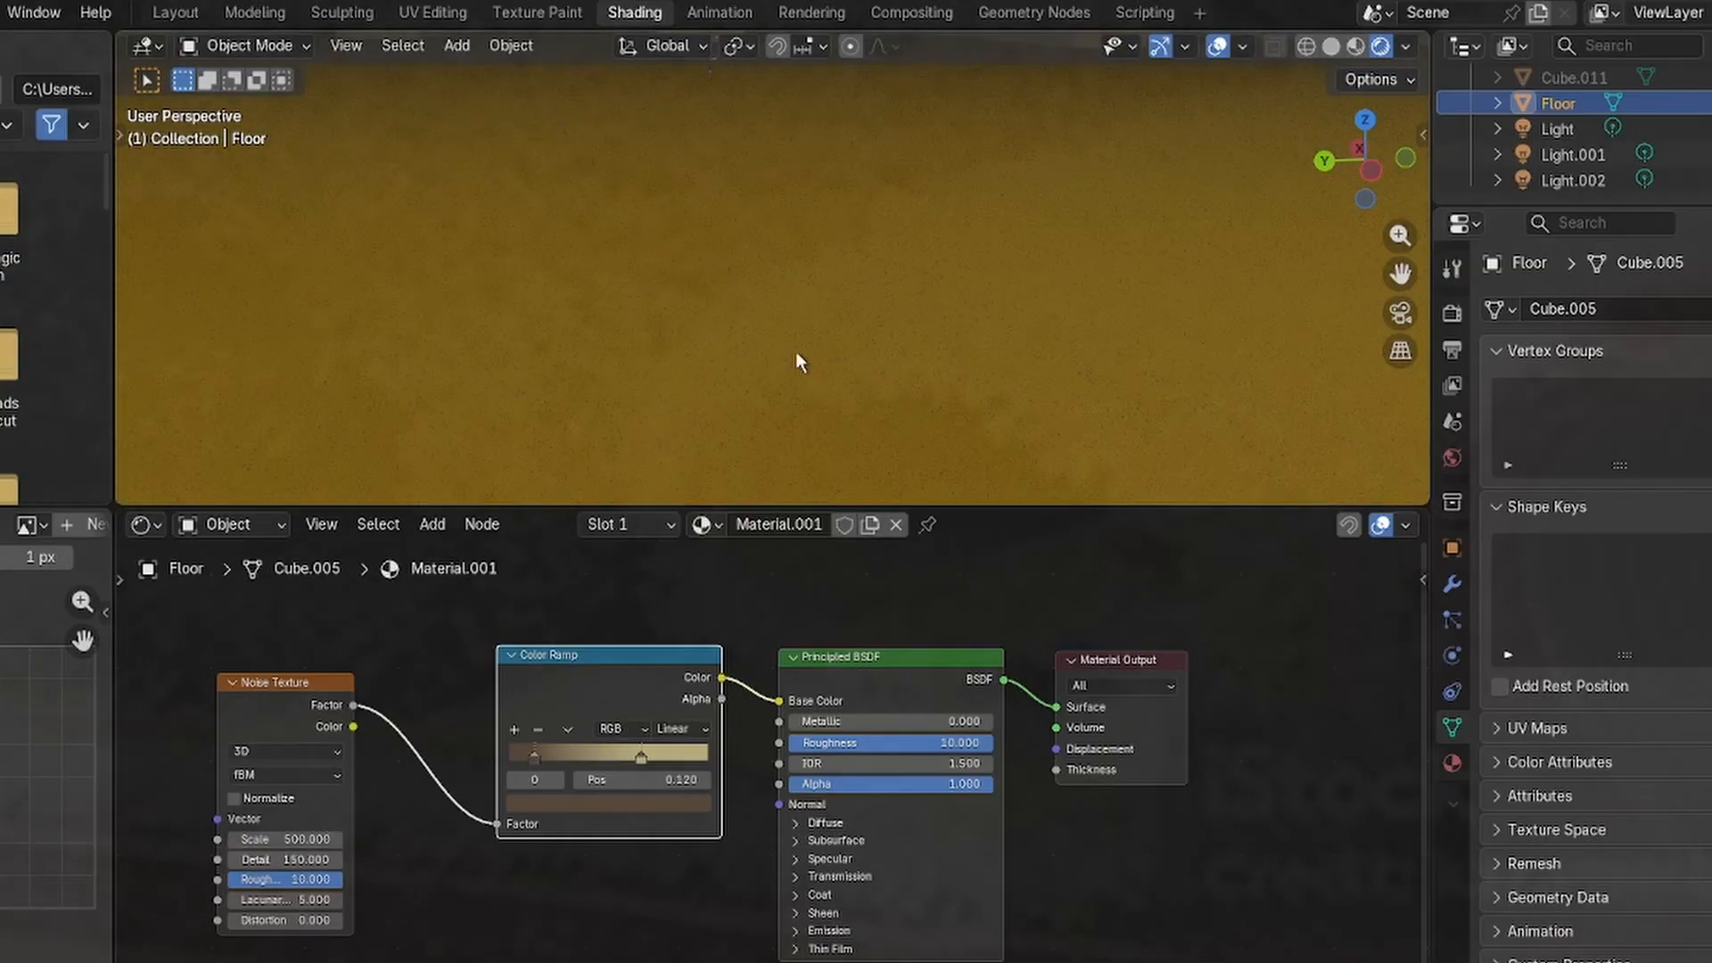
click(269, 840)
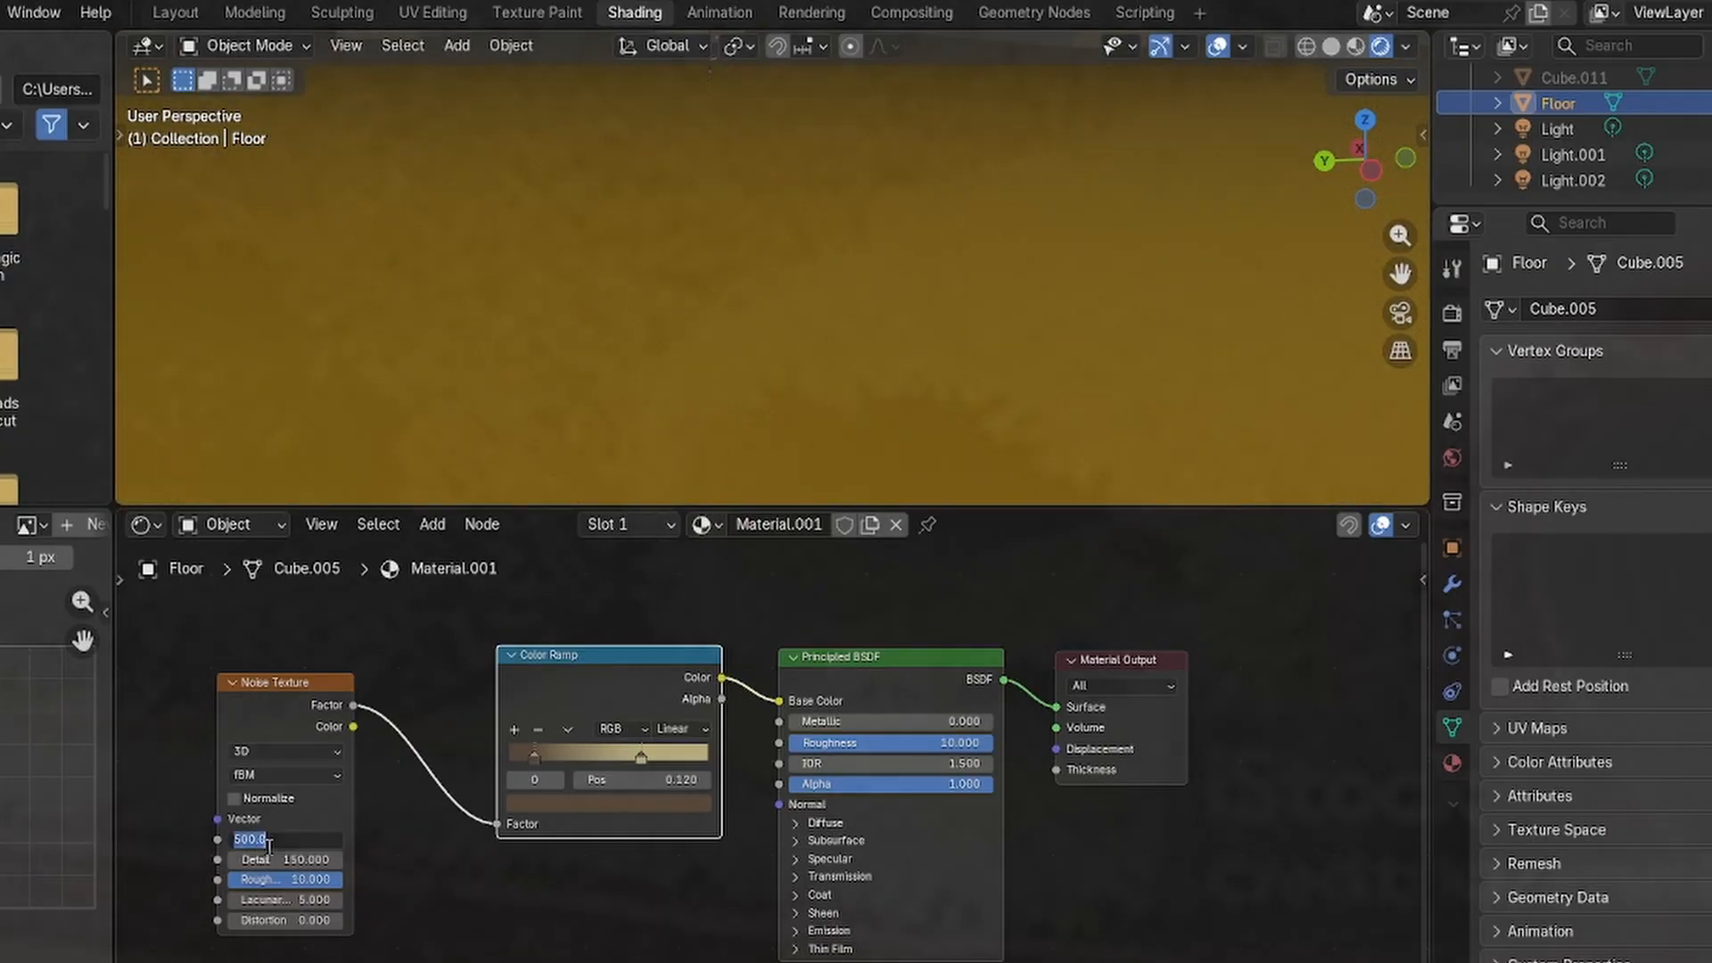
text(200)
key(Return)
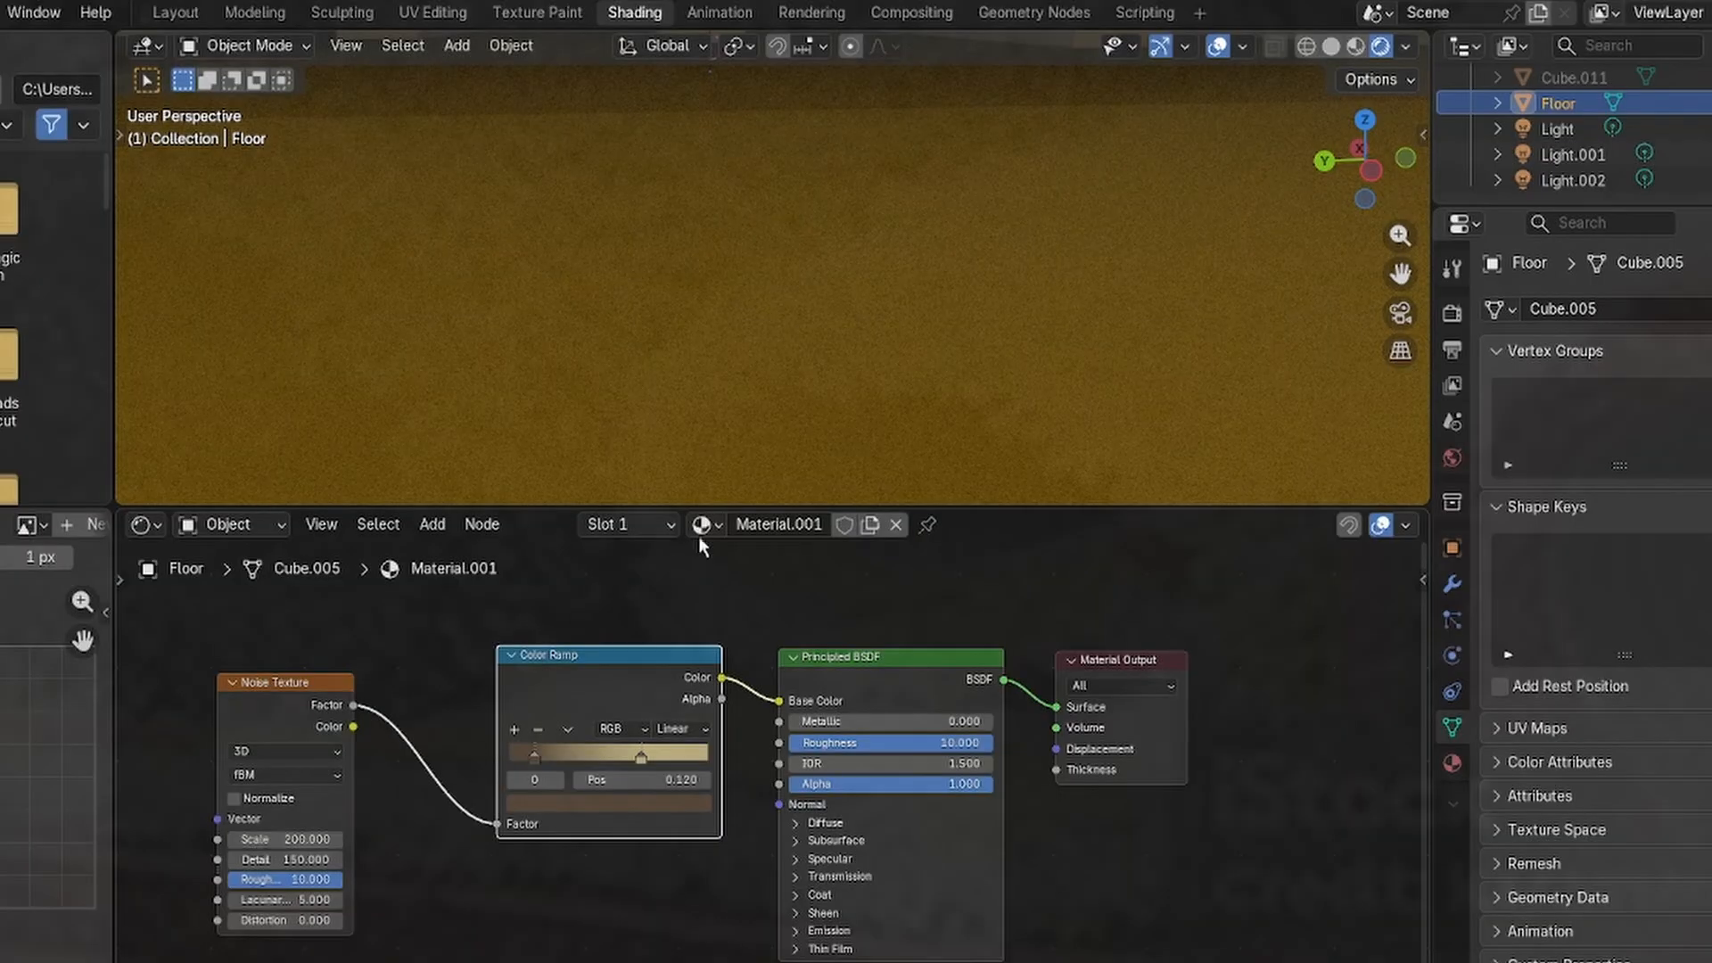
text(100)
key(Return)
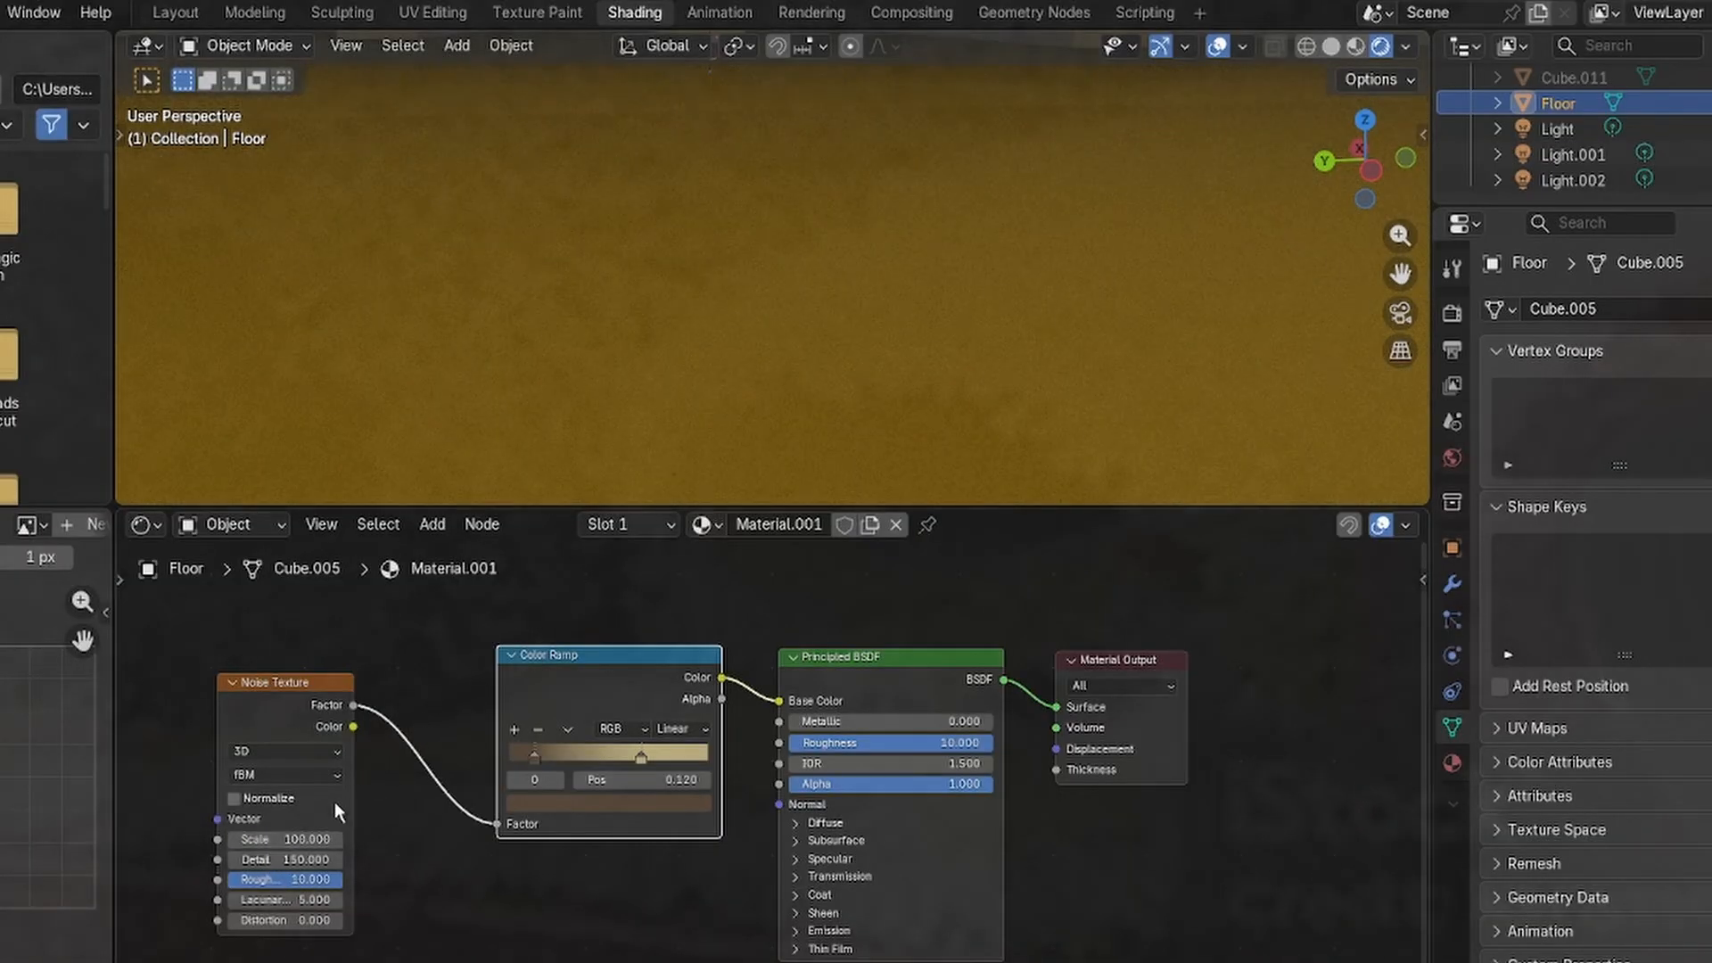
Set the Noise Texture's Scale to 50 and its Detail to 50.
click(303, 837)
text(50)
key(Return)
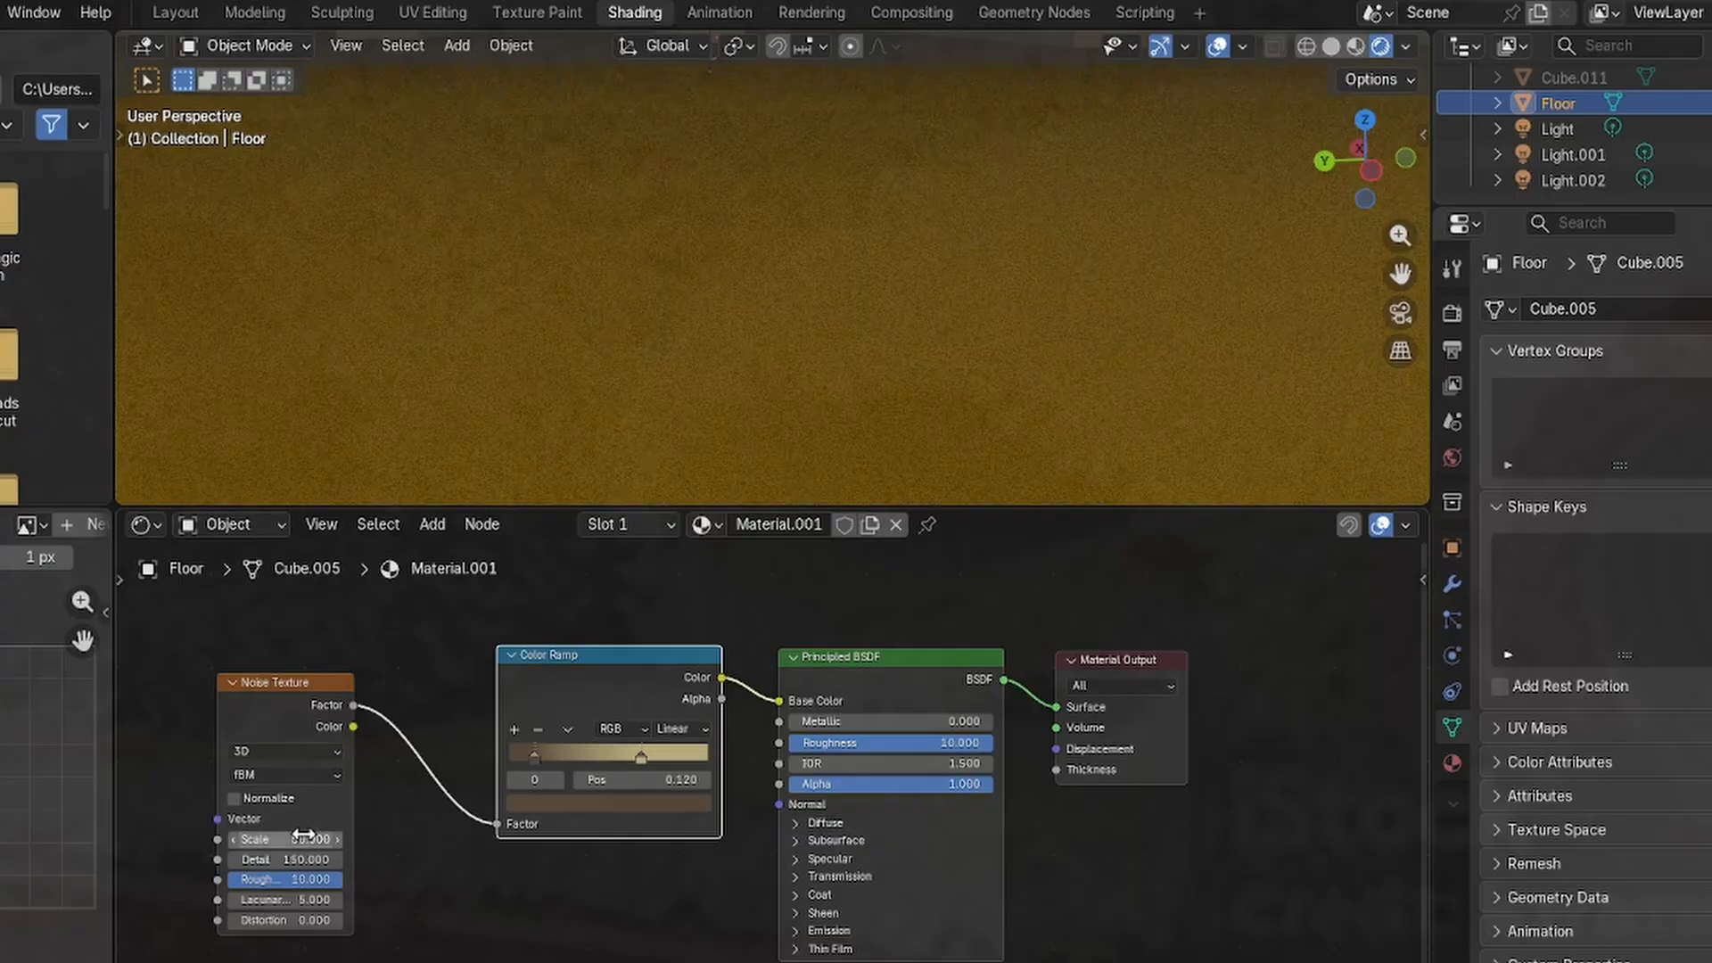
click(301, 859)
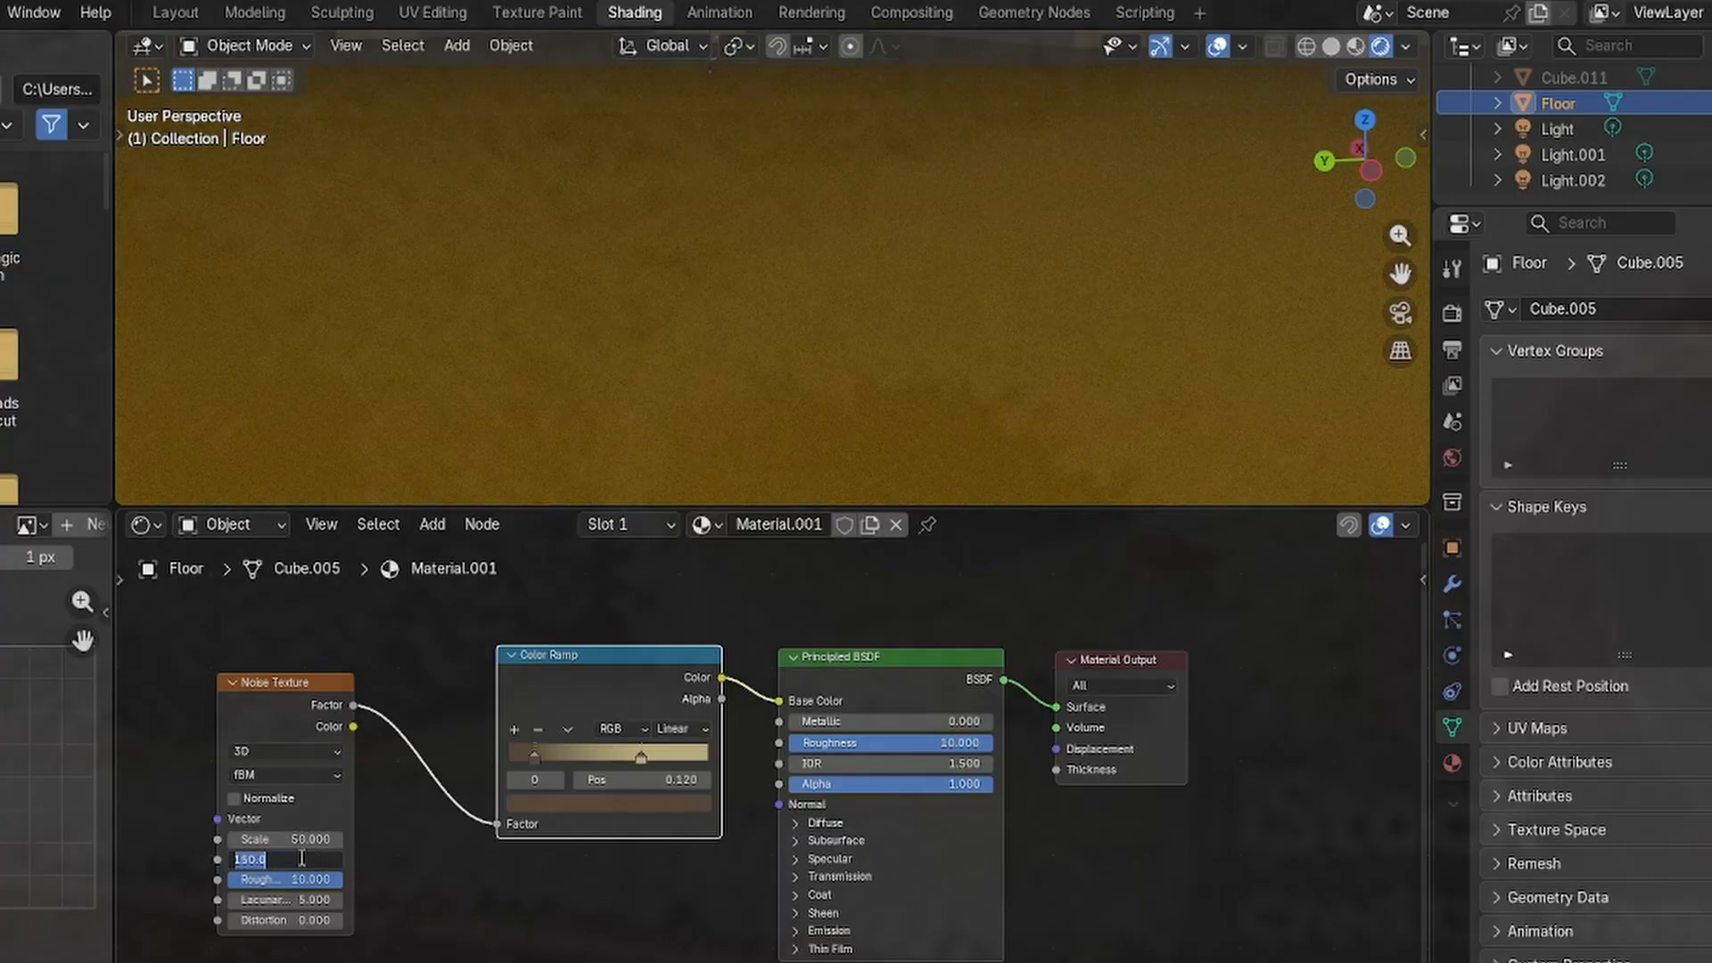
text(100)
key(Return)
key(ctrl+z)
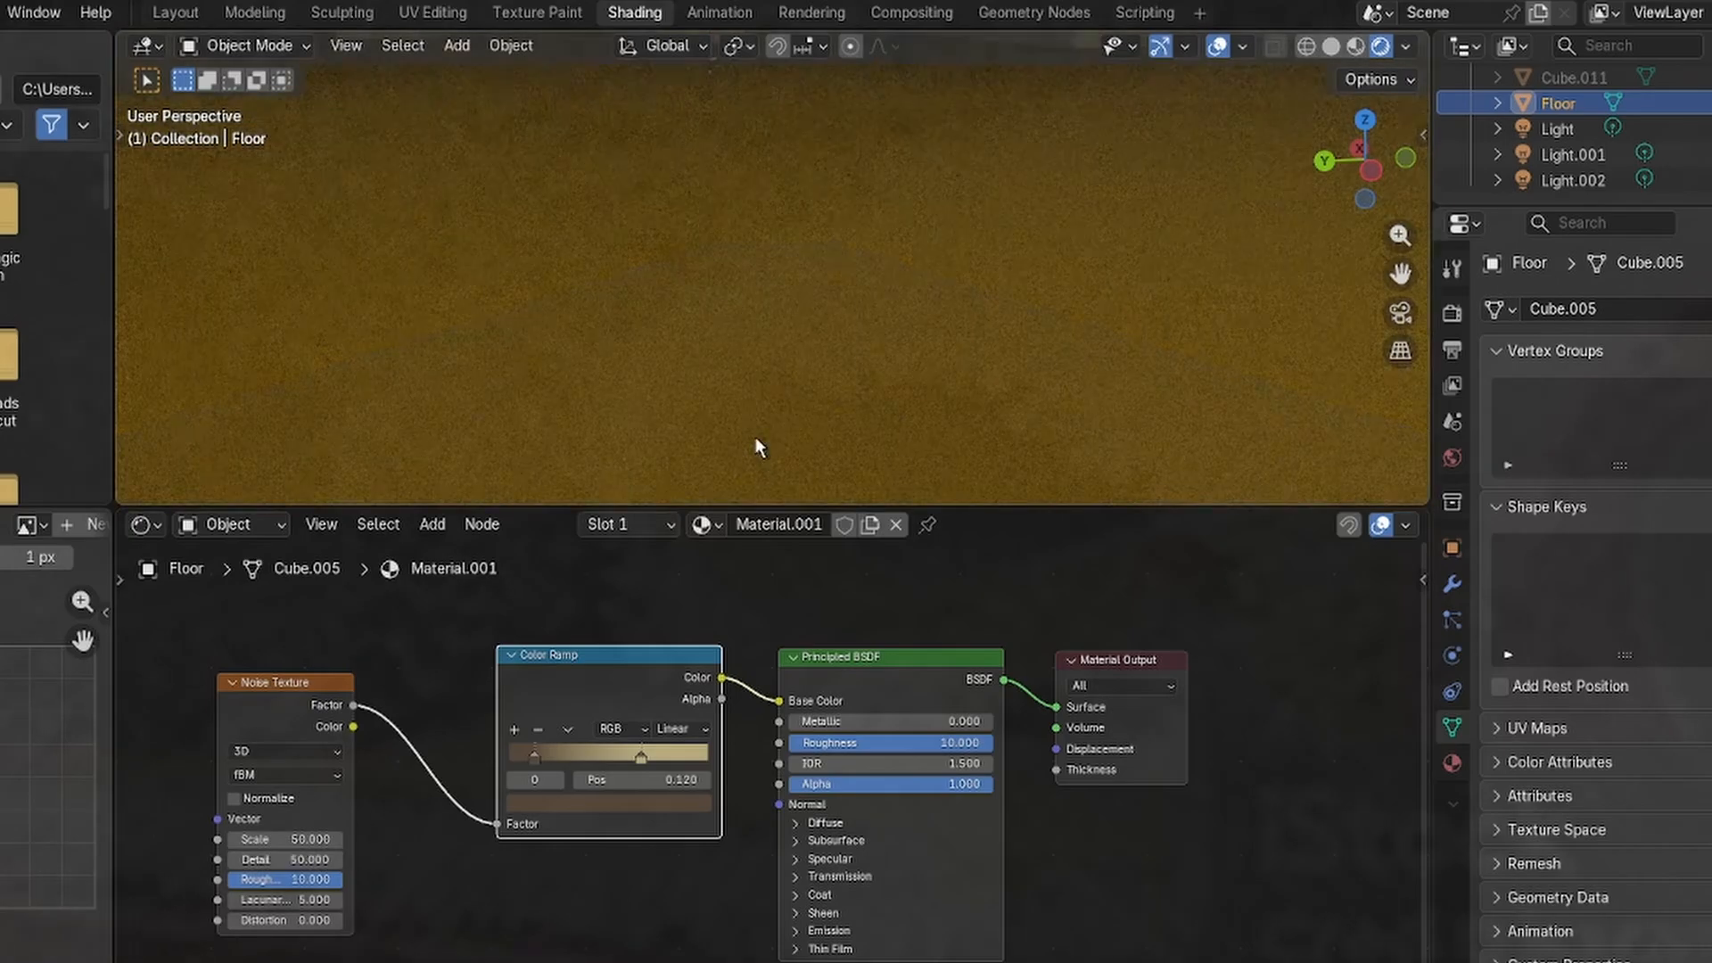
Examine how the floor's grain looks across the room, both through the camera view and from a free viewpoint.
scroll(810, 357, down, 2)
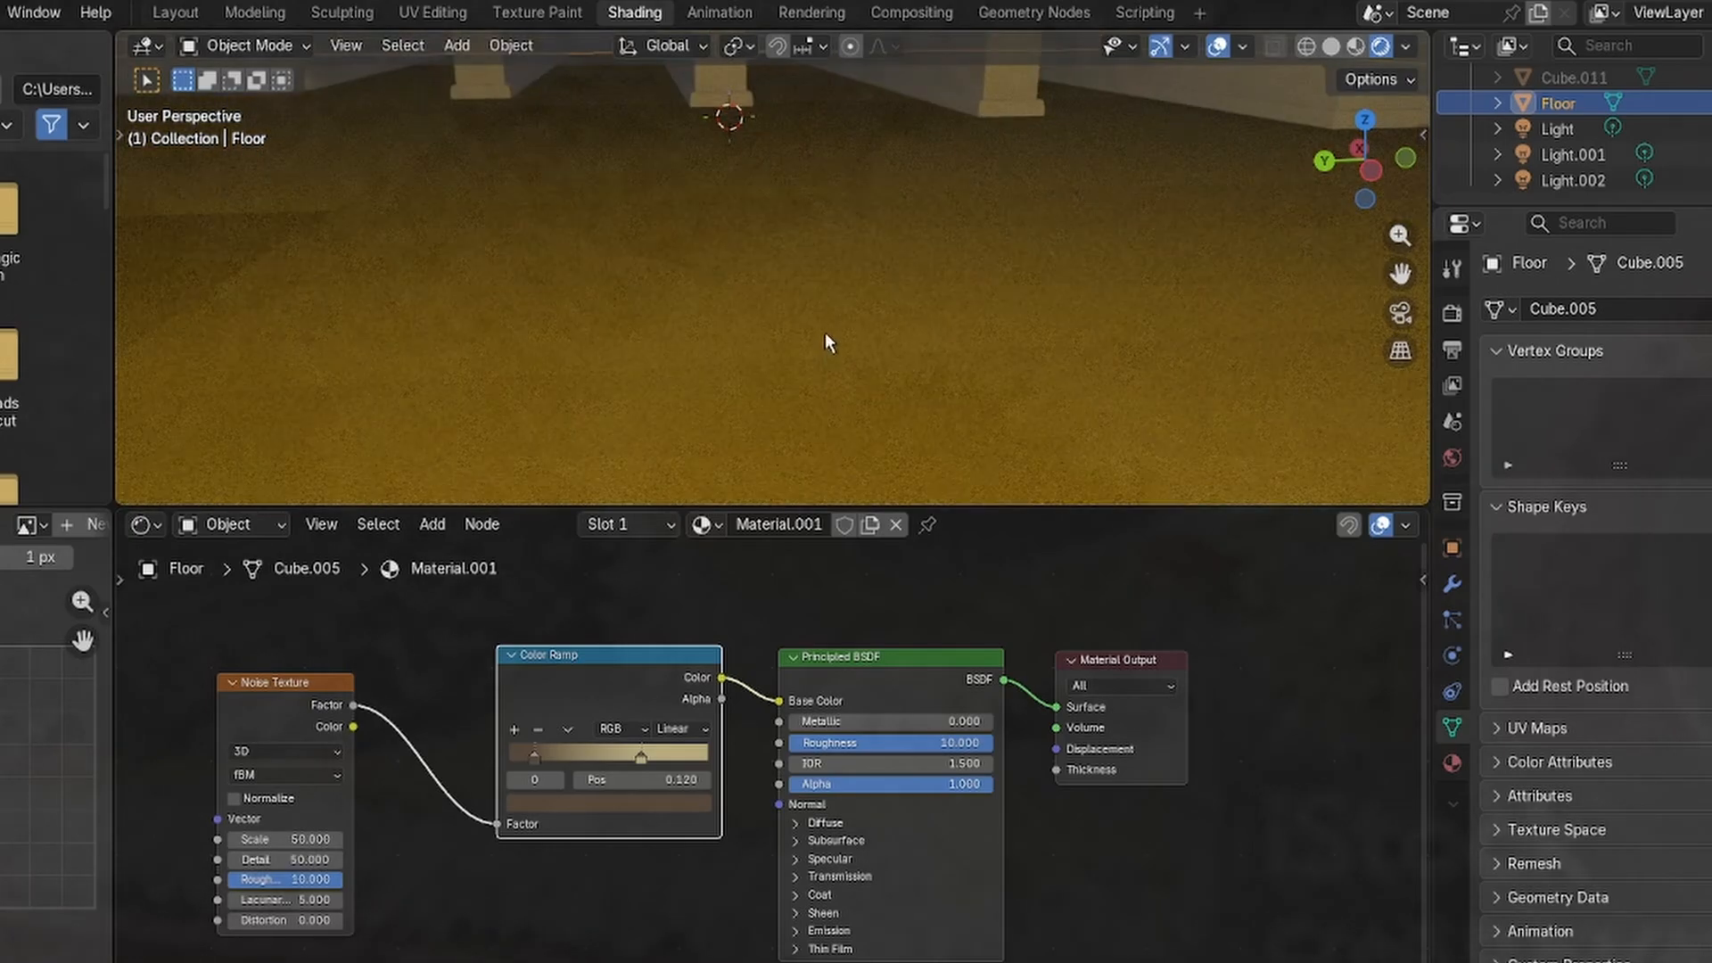
click(1401, 312)
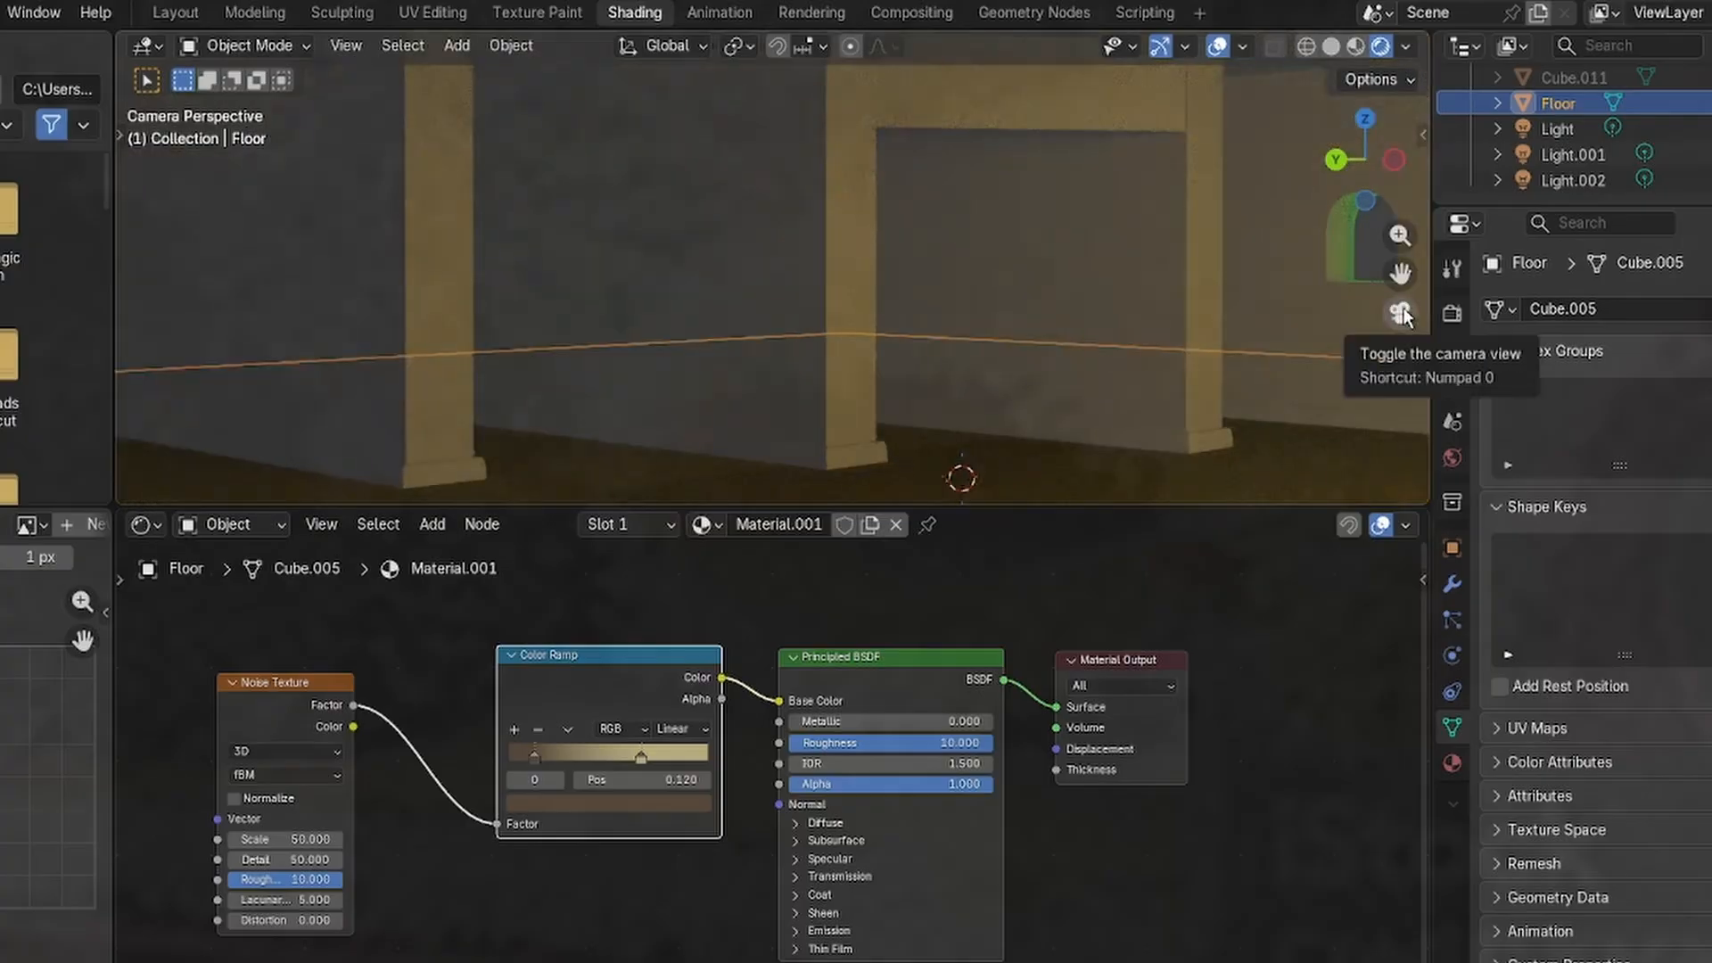
scroll(1105, 298, down, 4)
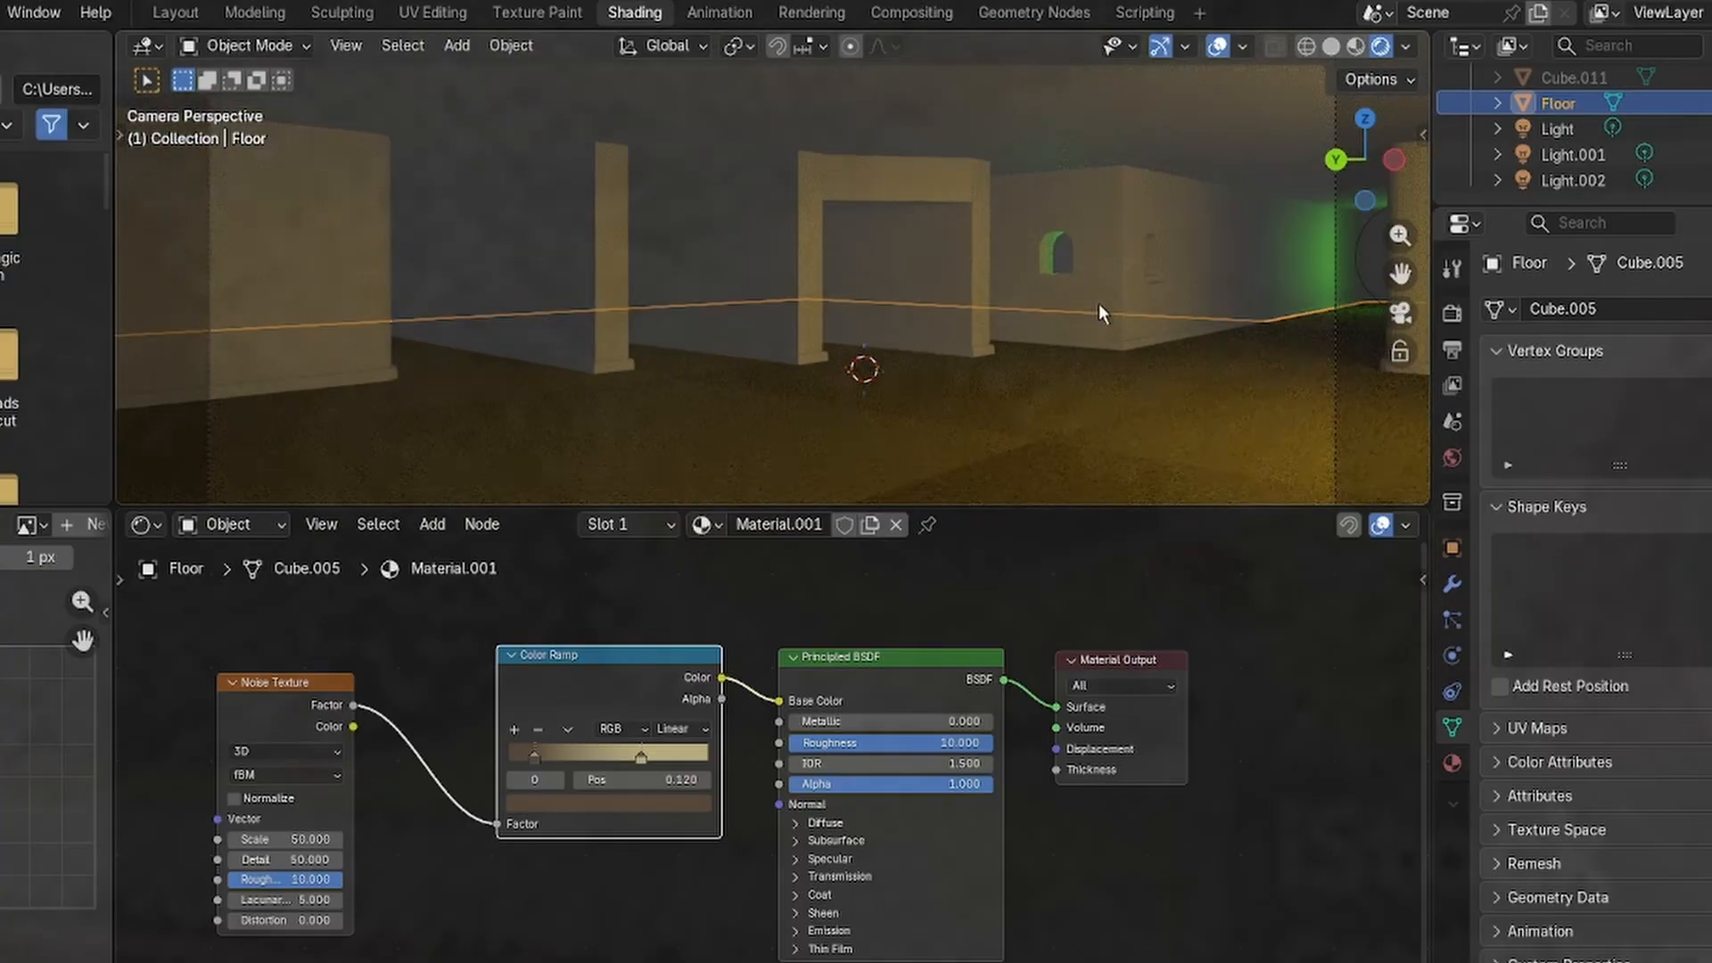
scroll(1099, 303, down, 1)
scroll(1104, 402, down, 4)
scroll(1097, 406, up, 3)
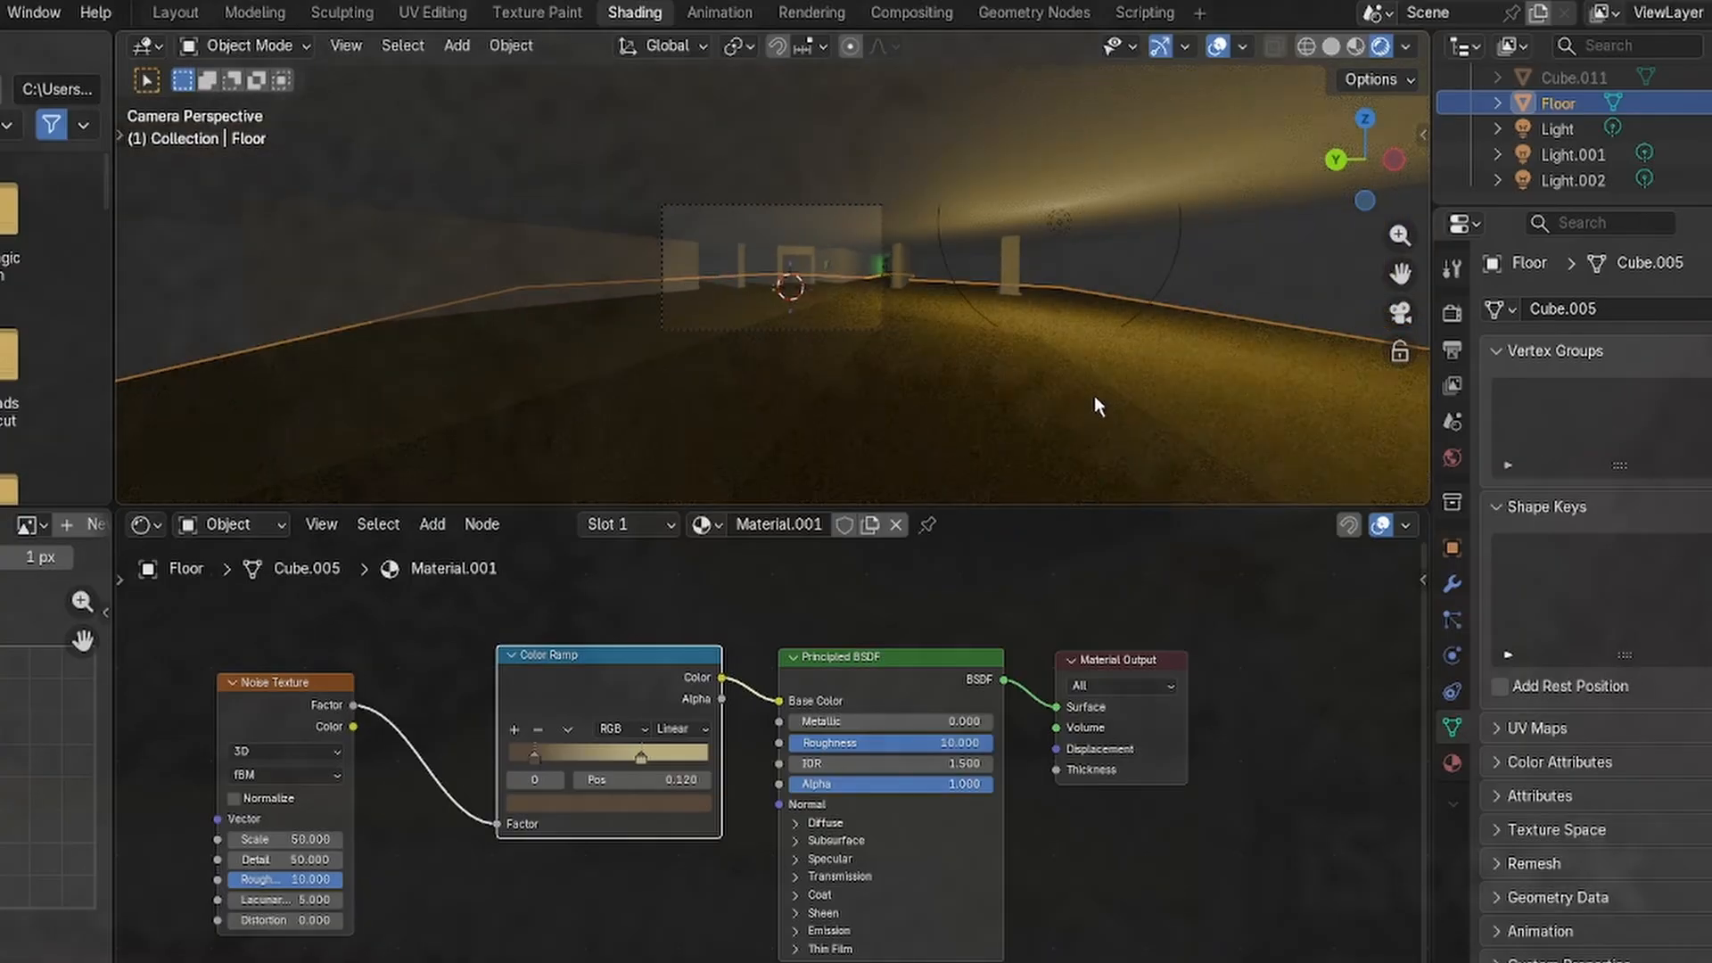
scroll(974, 287, up, 4)
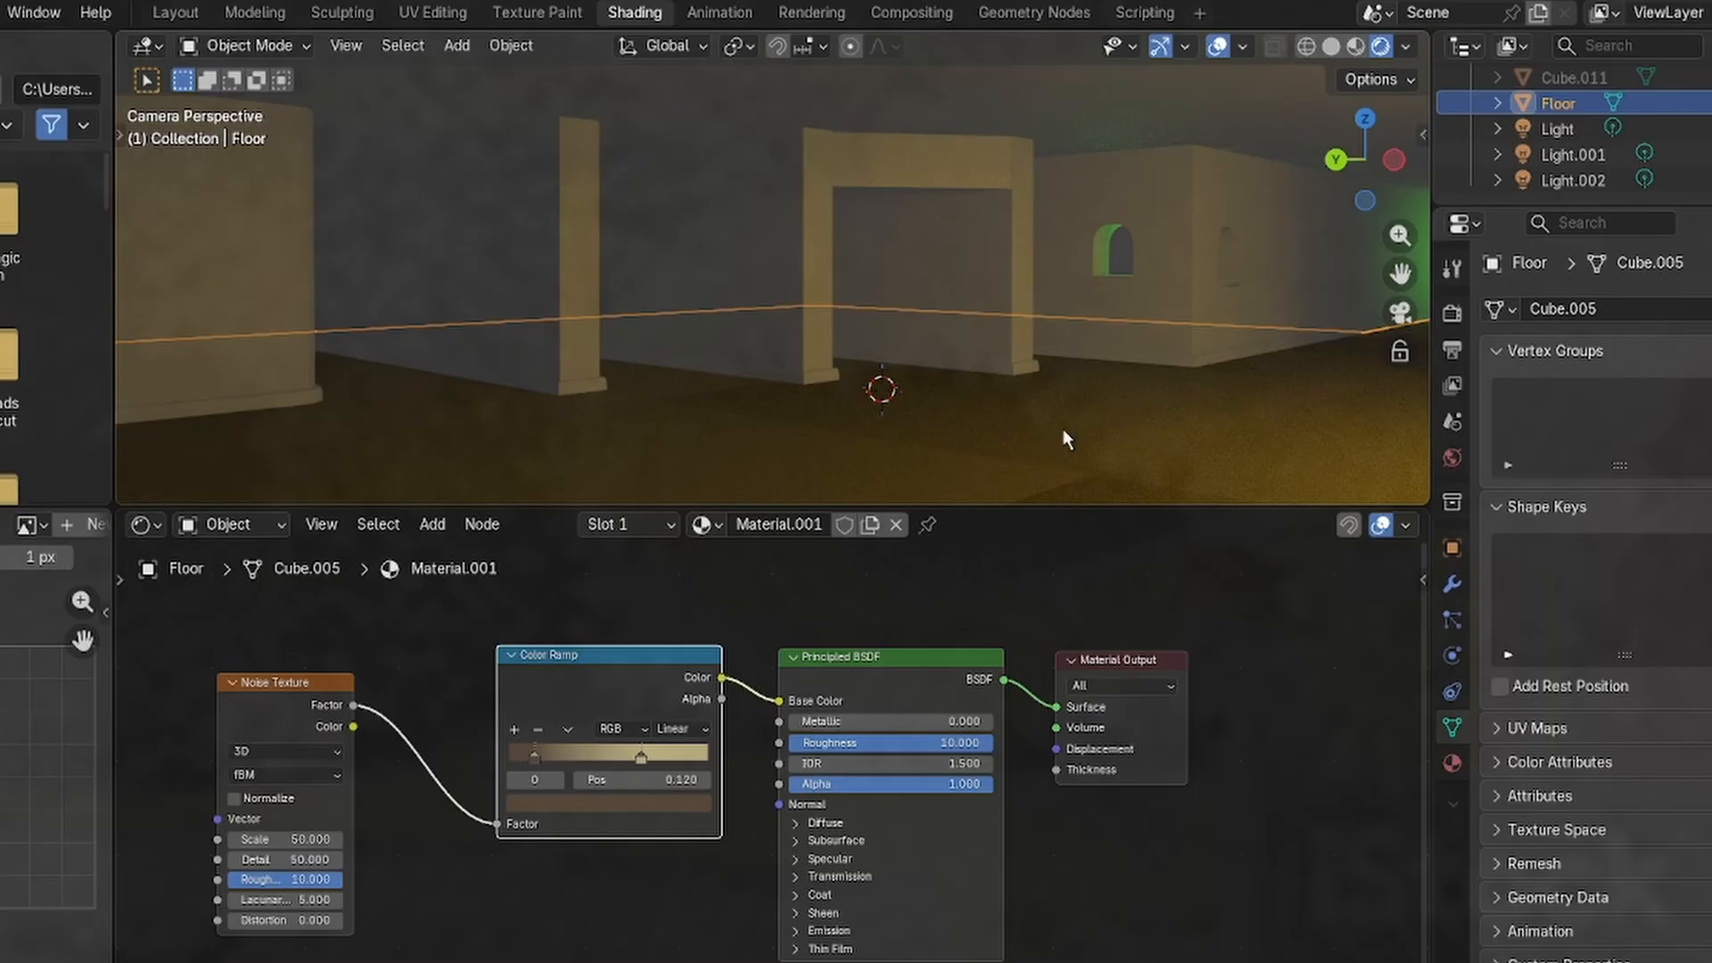
middle_drag(1063, 430, 984, 448)
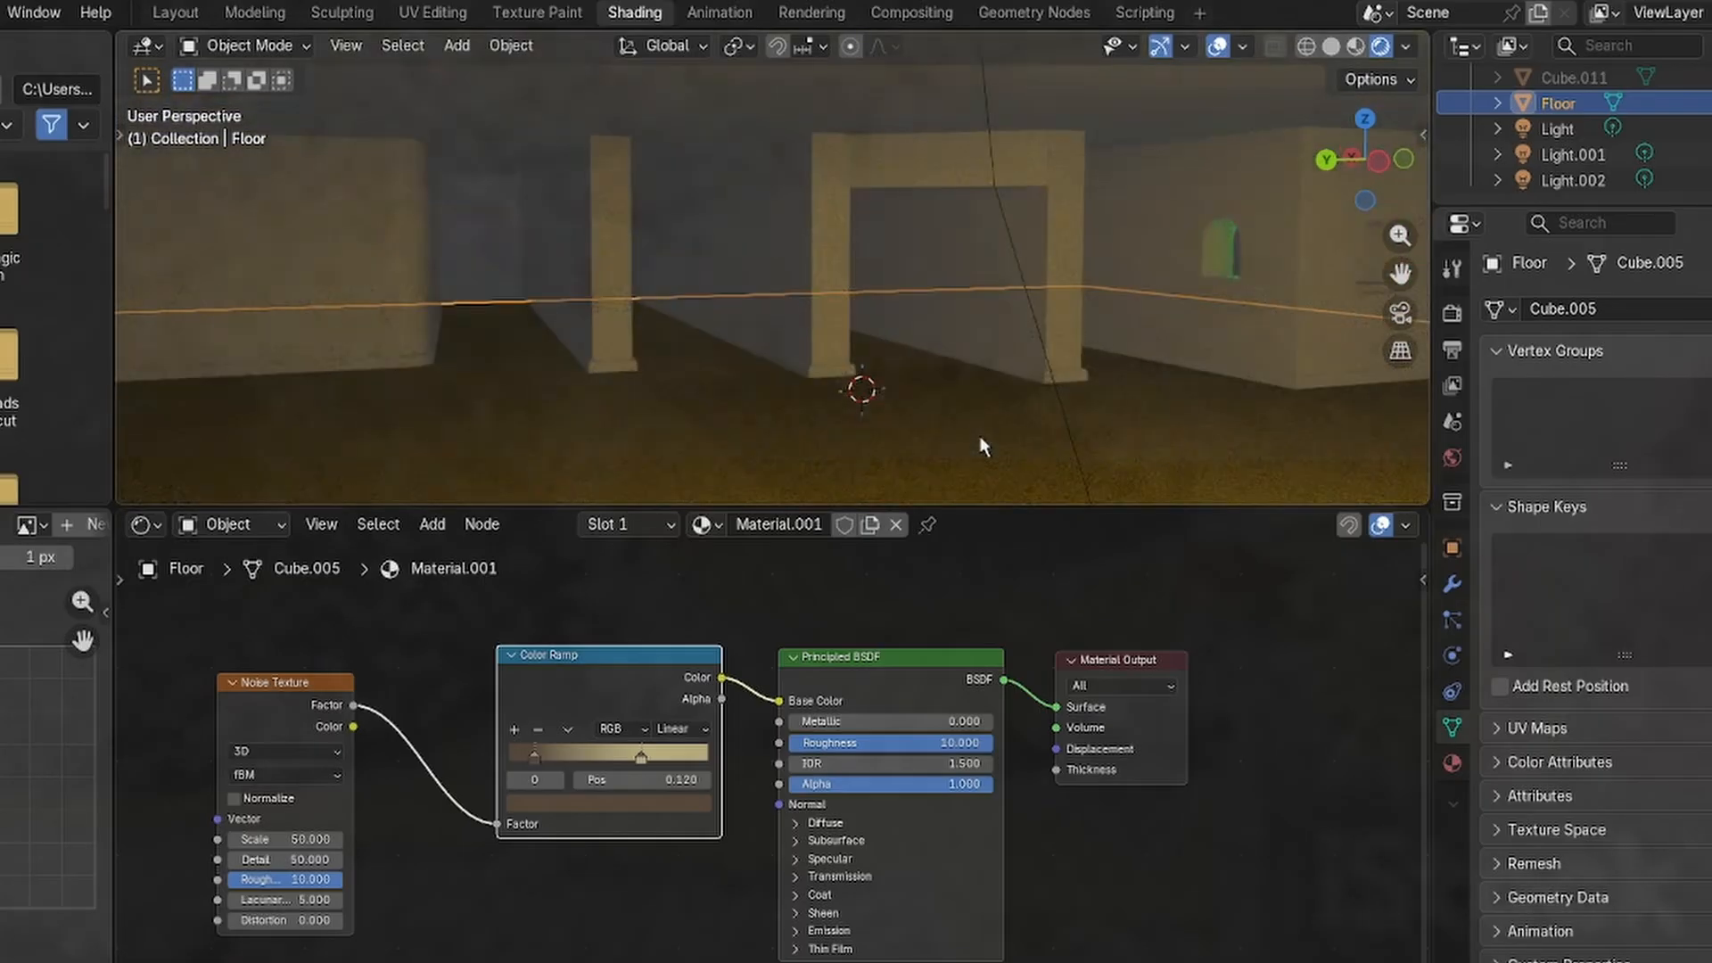
Bring the Color Ramp stops close together, with the dark stop at 0.447 and the light stop just above it.
click(641, 755)
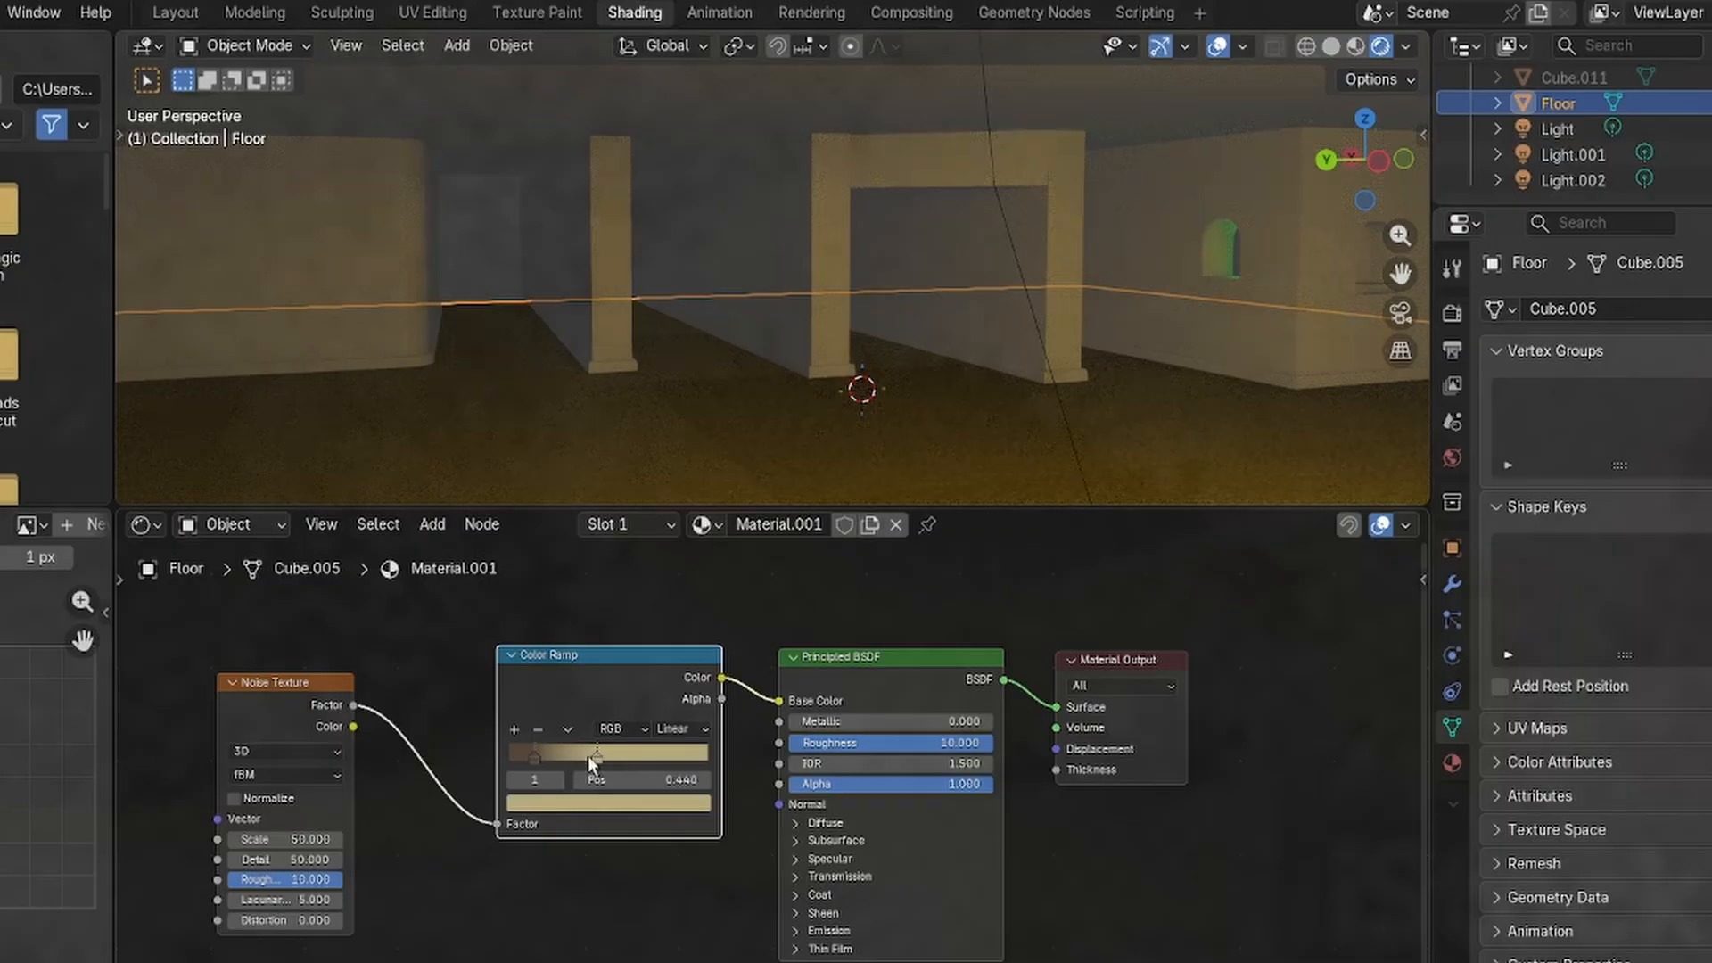
drag(533, 759, 594, 765)
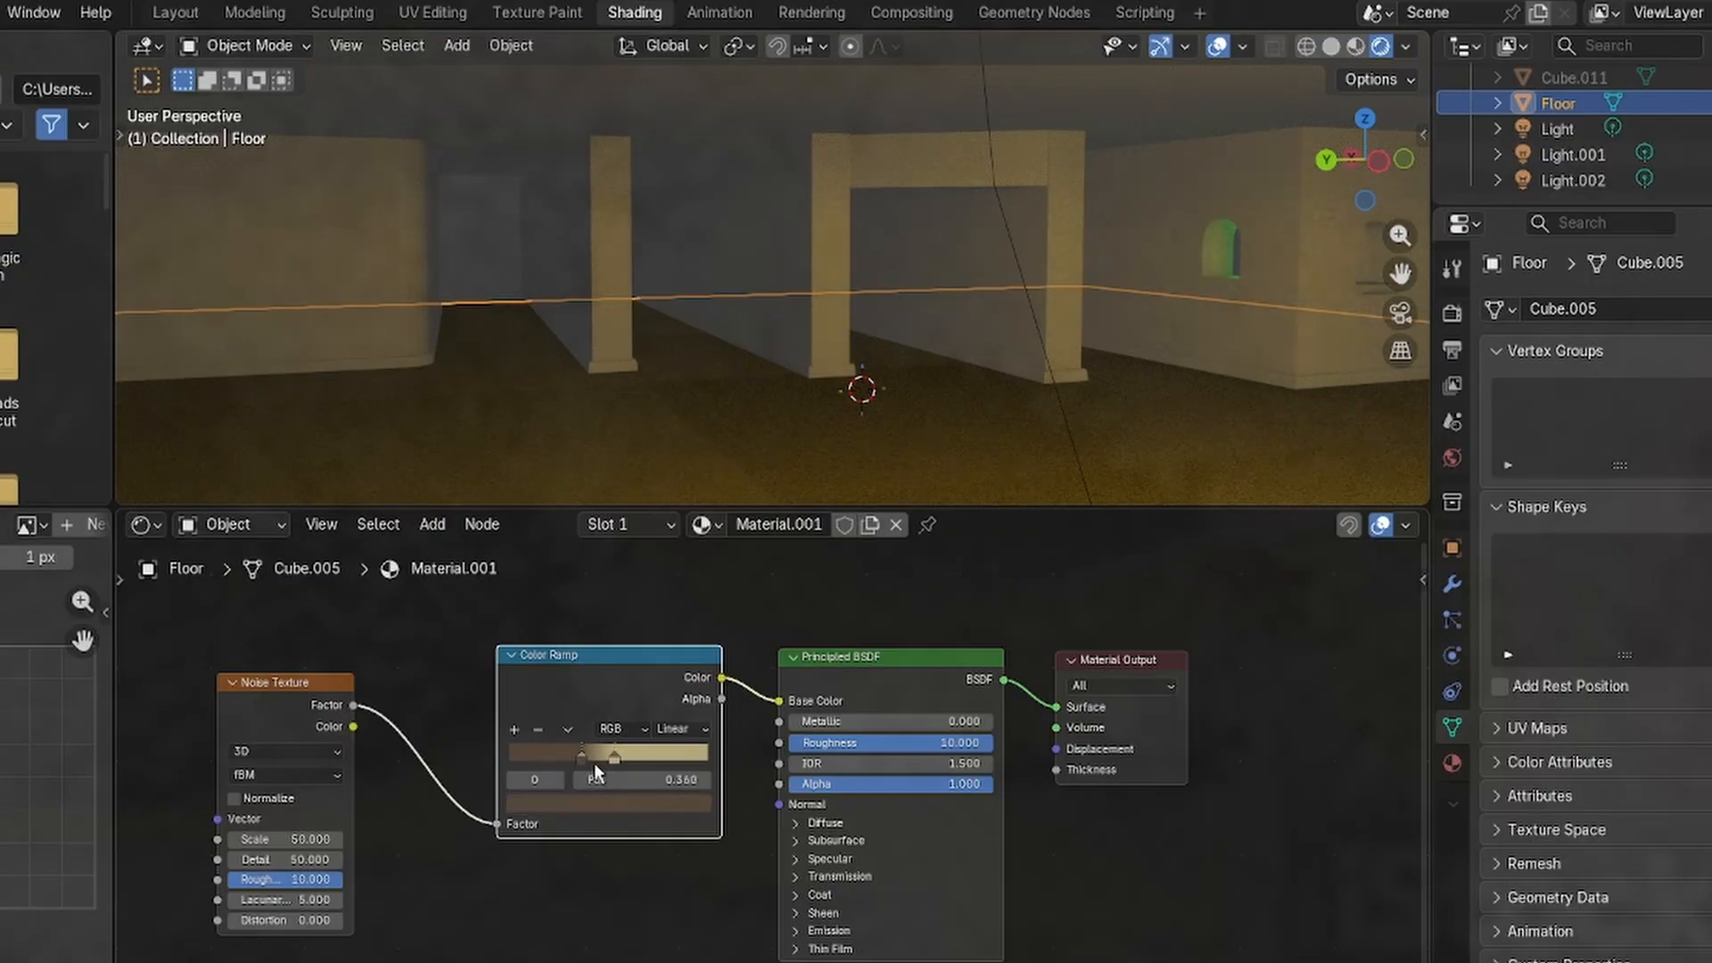
scroll(958, 435, up, 6)
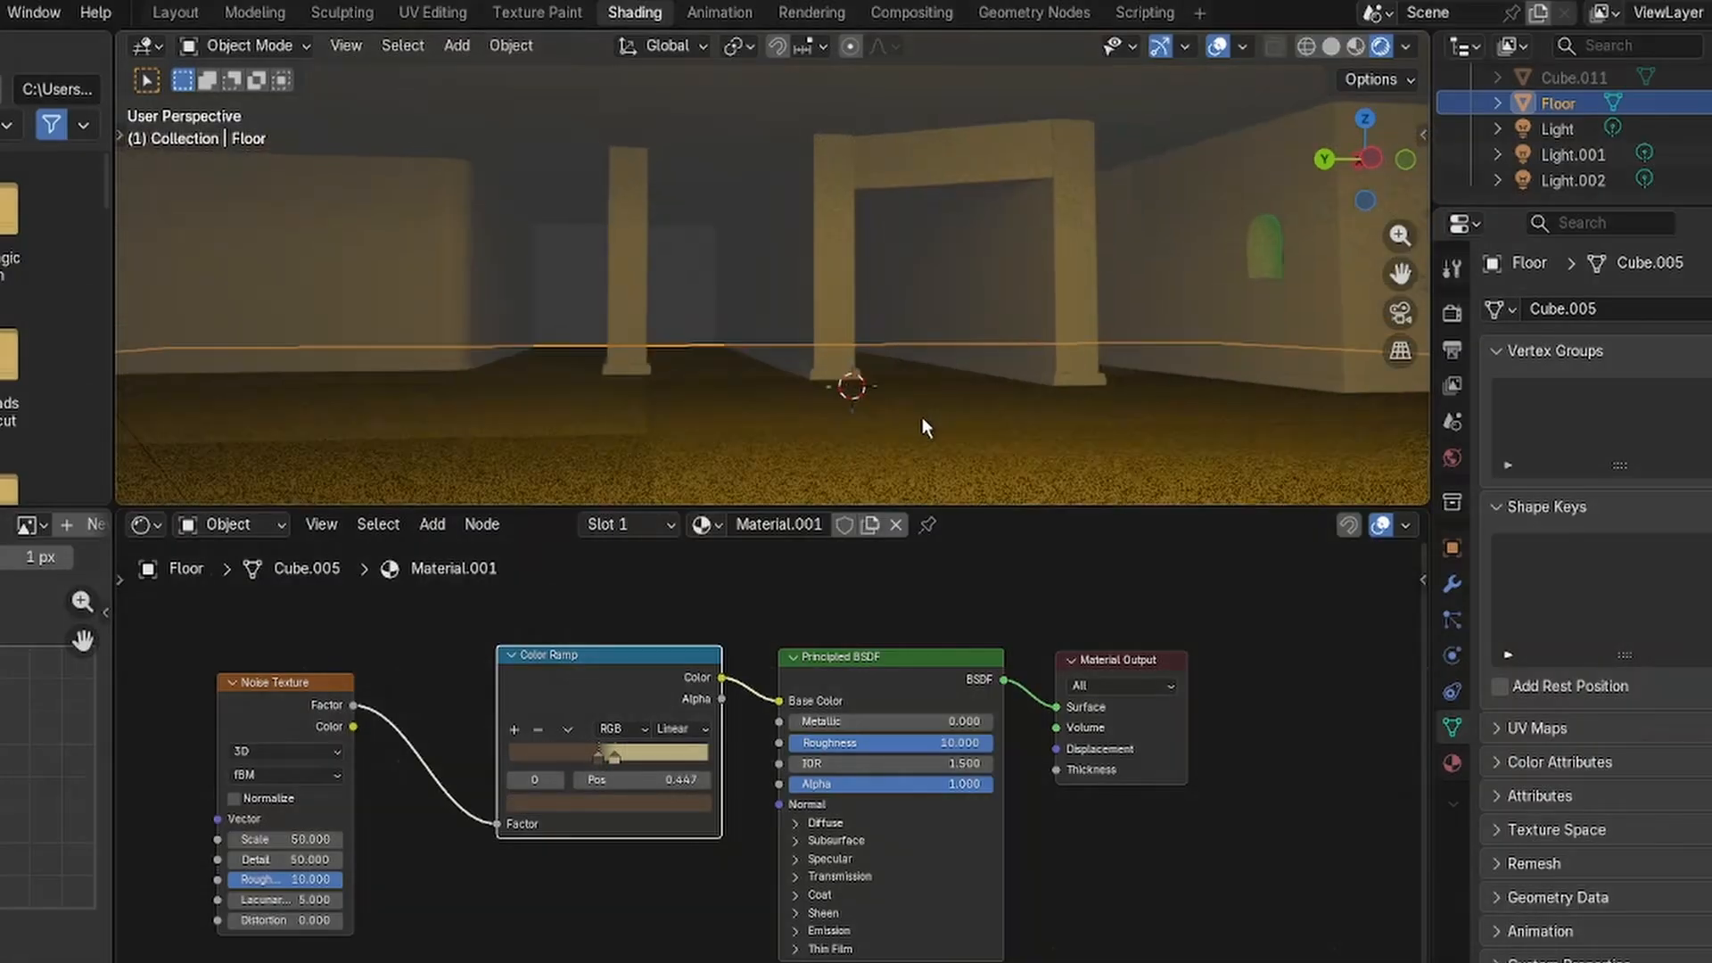
scroll(910, 413, down, 3)
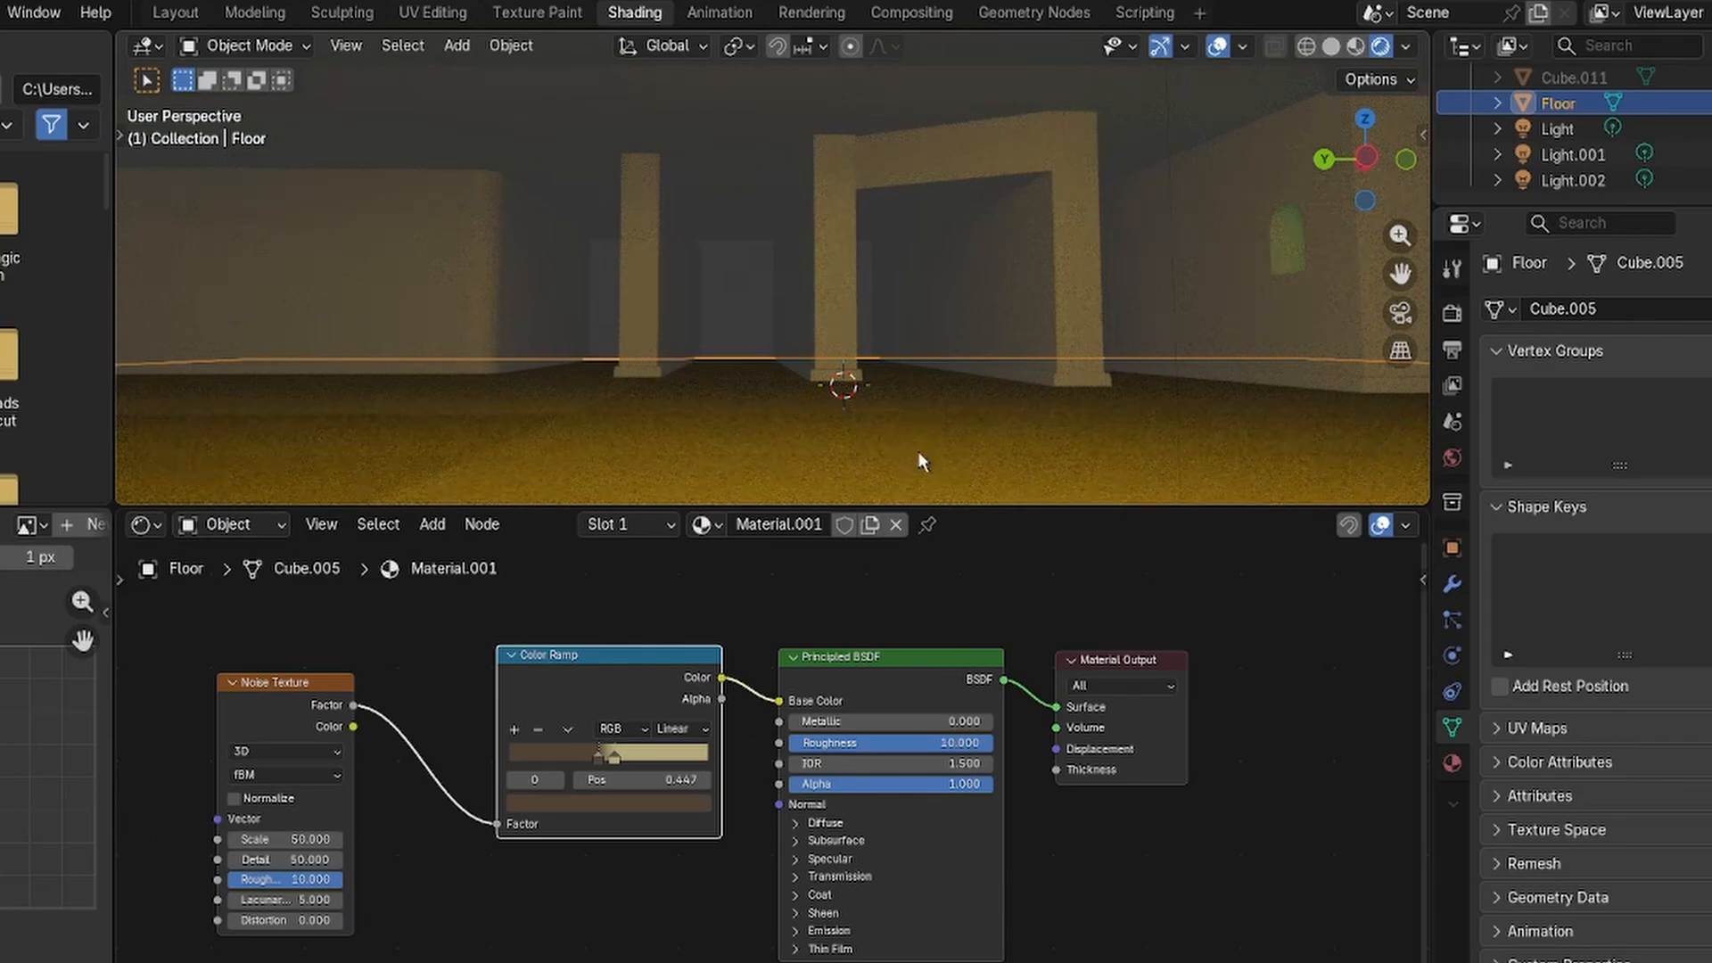
scroll(919, 453, down, 3)
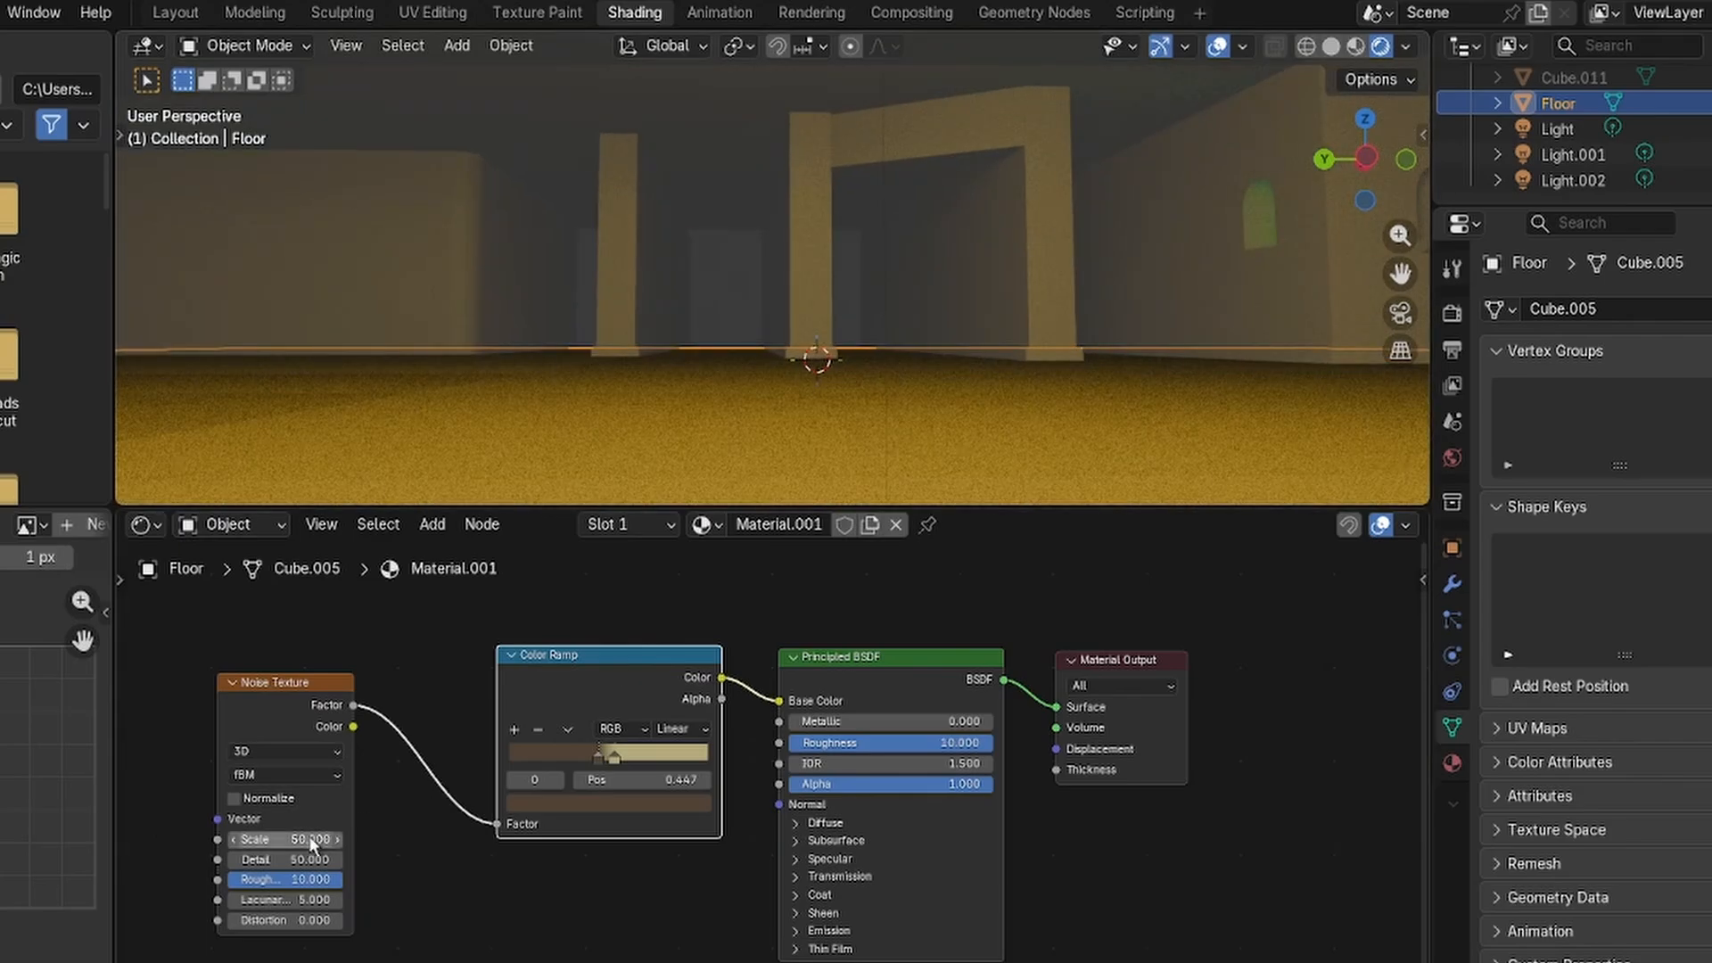
Set the Noise Texture's Scale to 100 and its Detail to 75.
click(311, 844)
text(100)
key(Return)
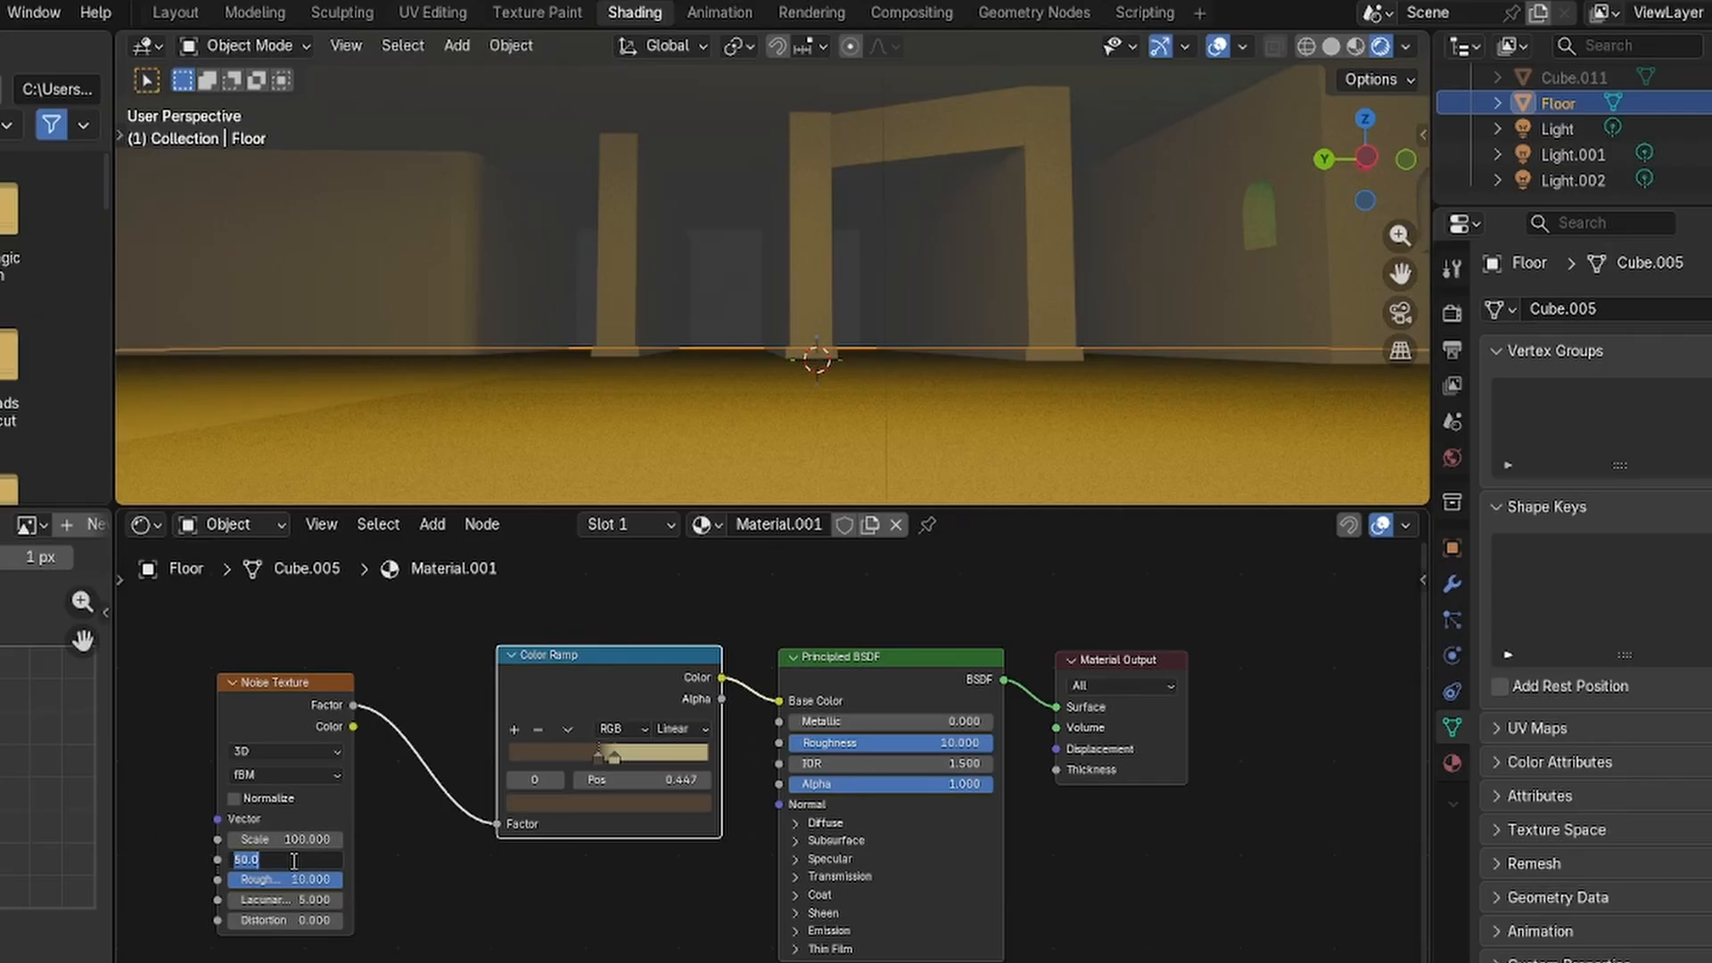
text(75)
key(Return)
Set the Principled BSDF's Roughness to 4 and the Noise Texture's Roughness to 6.
double_click(853, 746)
key(Return)
double_click(319, 879)
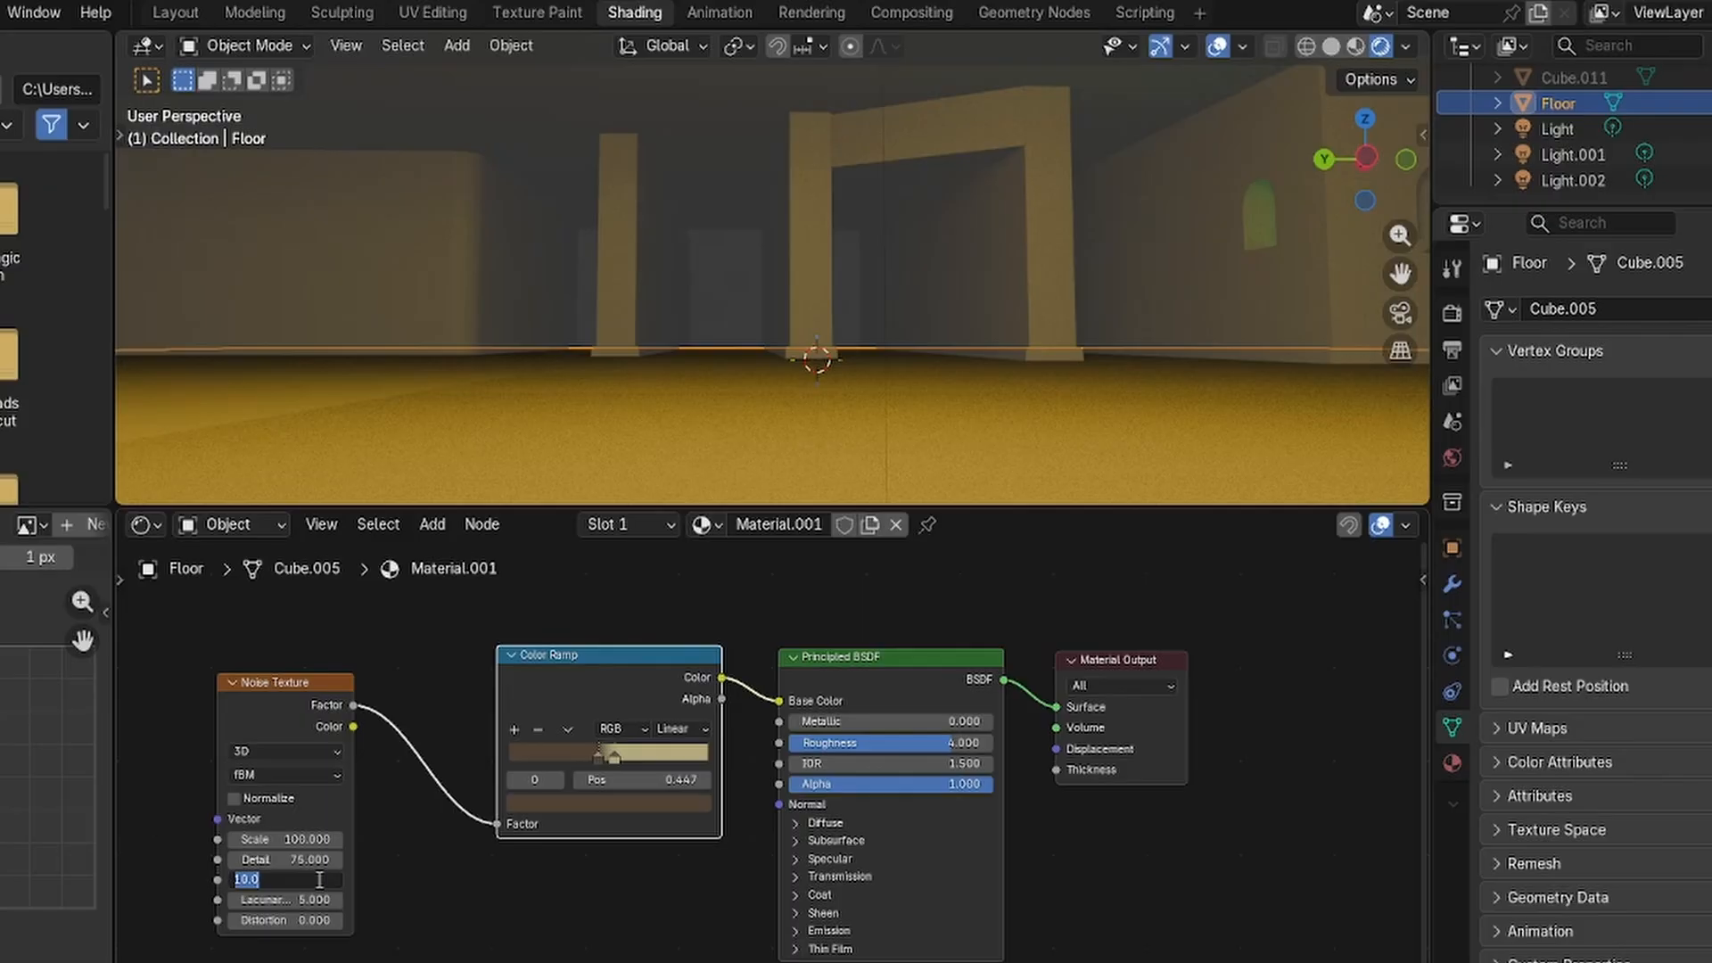
text(6)
key(Return)
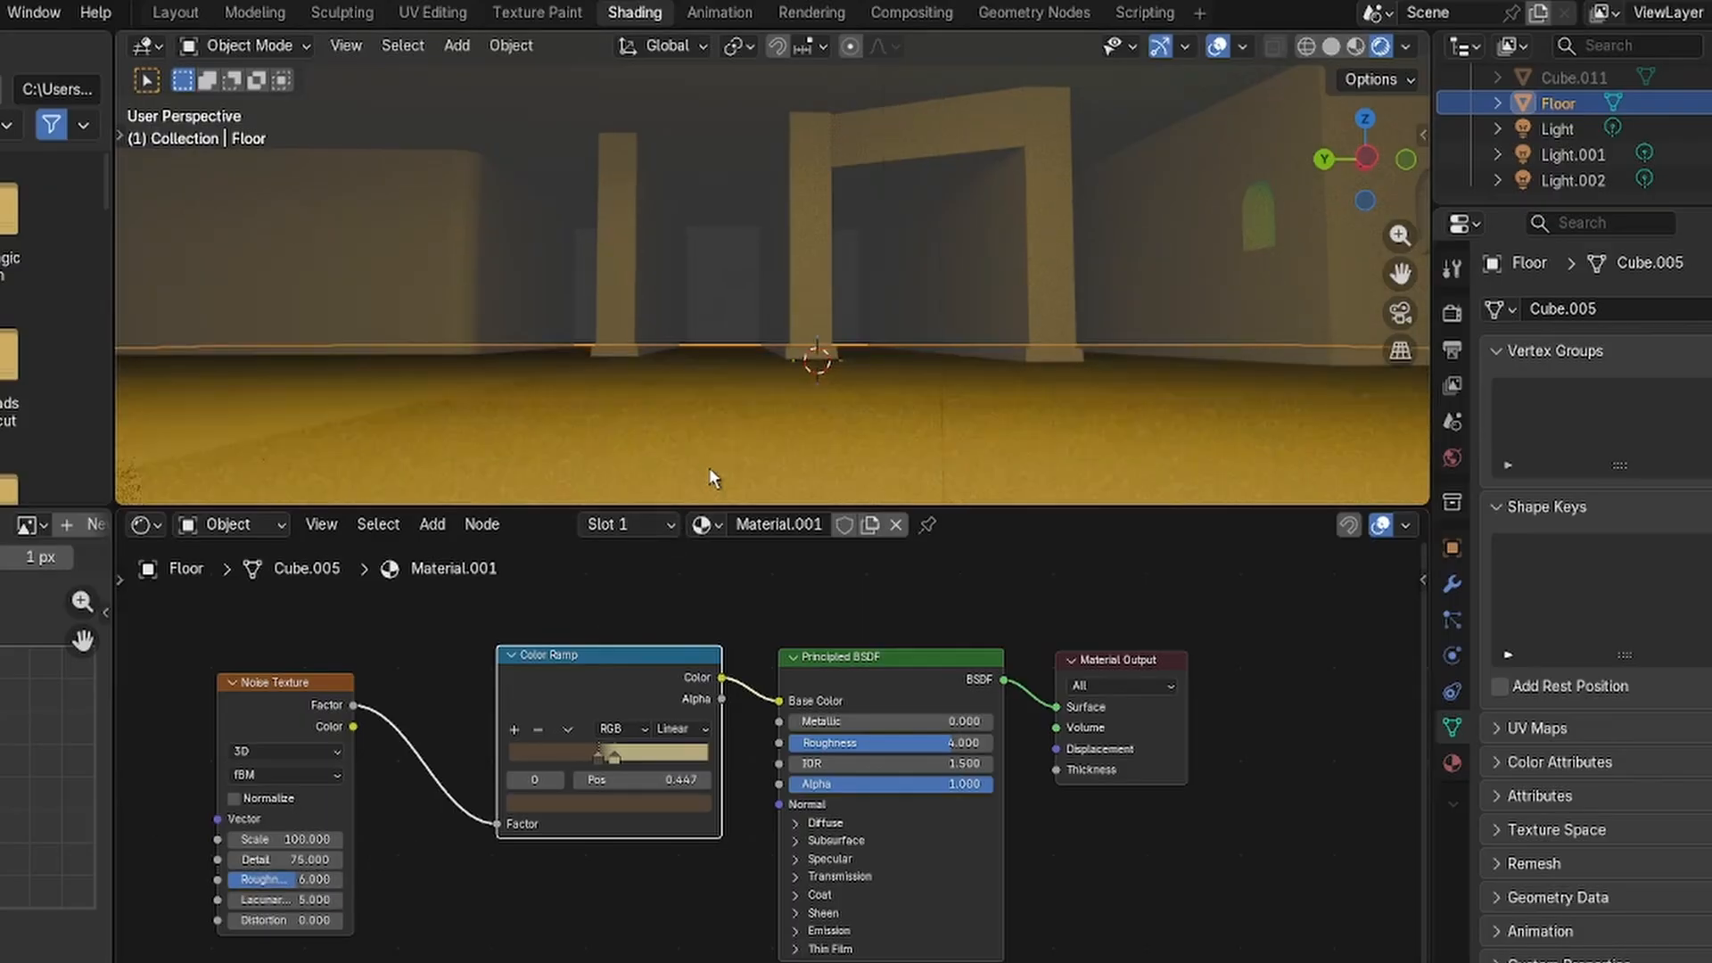
Move the Color Ramp's light stop to position 0.564 and try the Noise Texture with Normalize on.
middle_drag(709, 467, 776, 464)
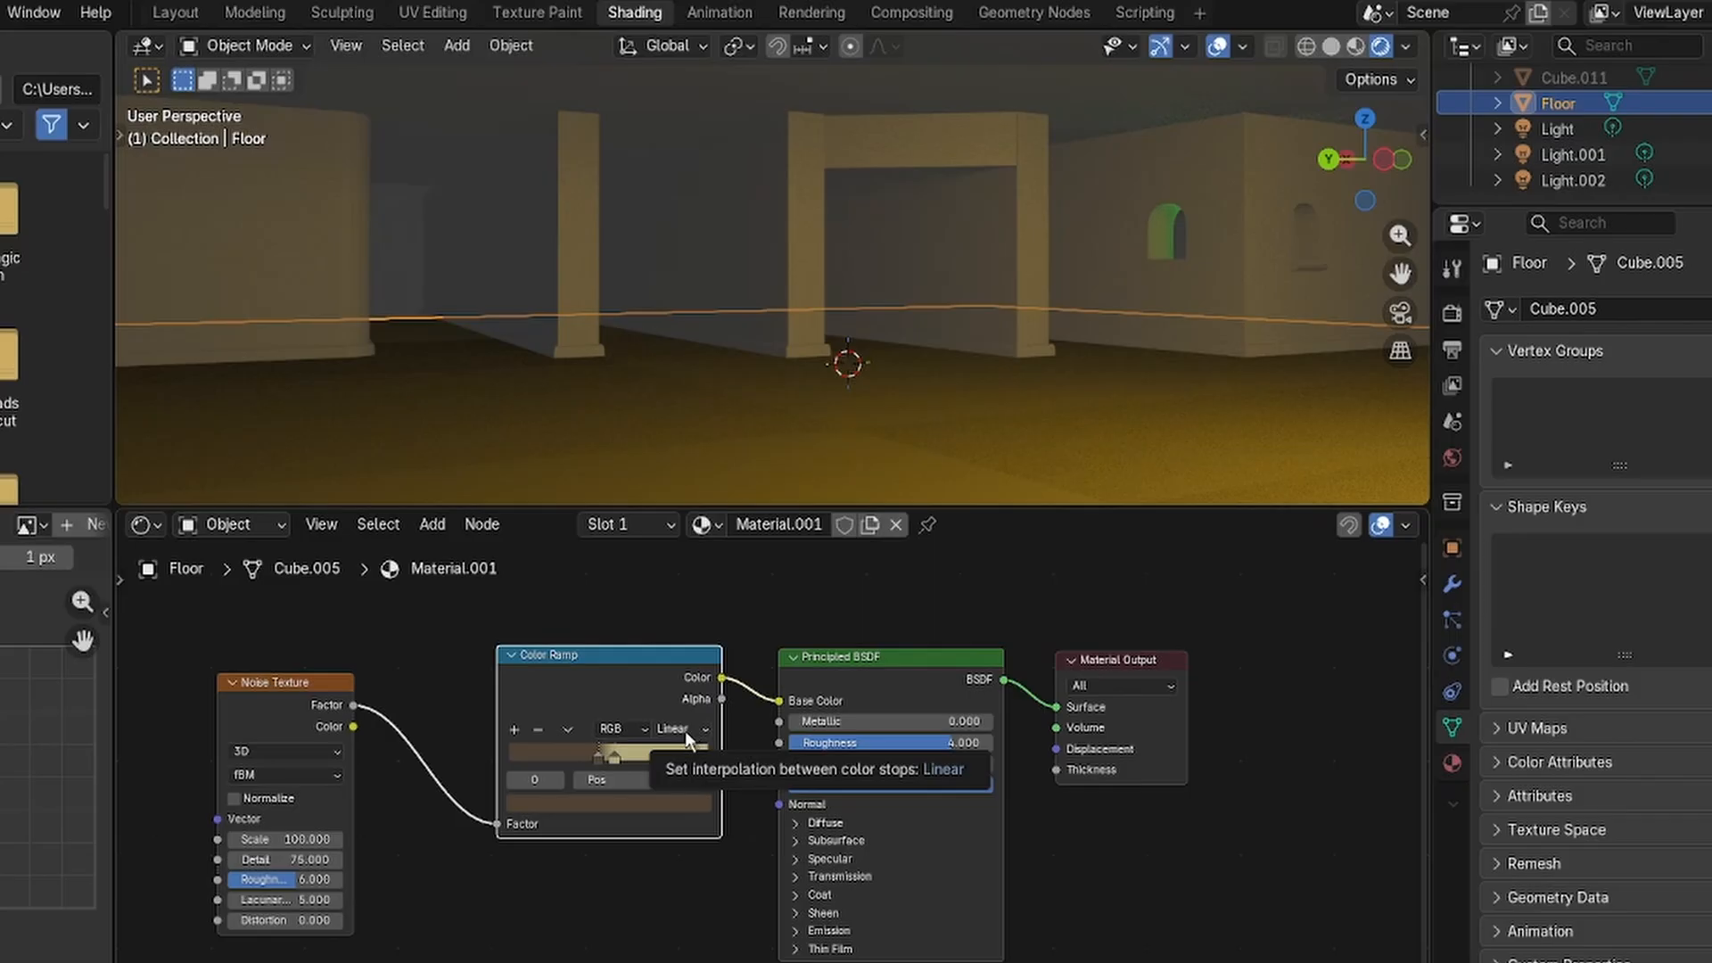
mouse_move(617, 760)
mouse_down()
mouse_move(705, 759)
mouse_move(603, 762)
mouse_move(621, 765)
mouse_up()
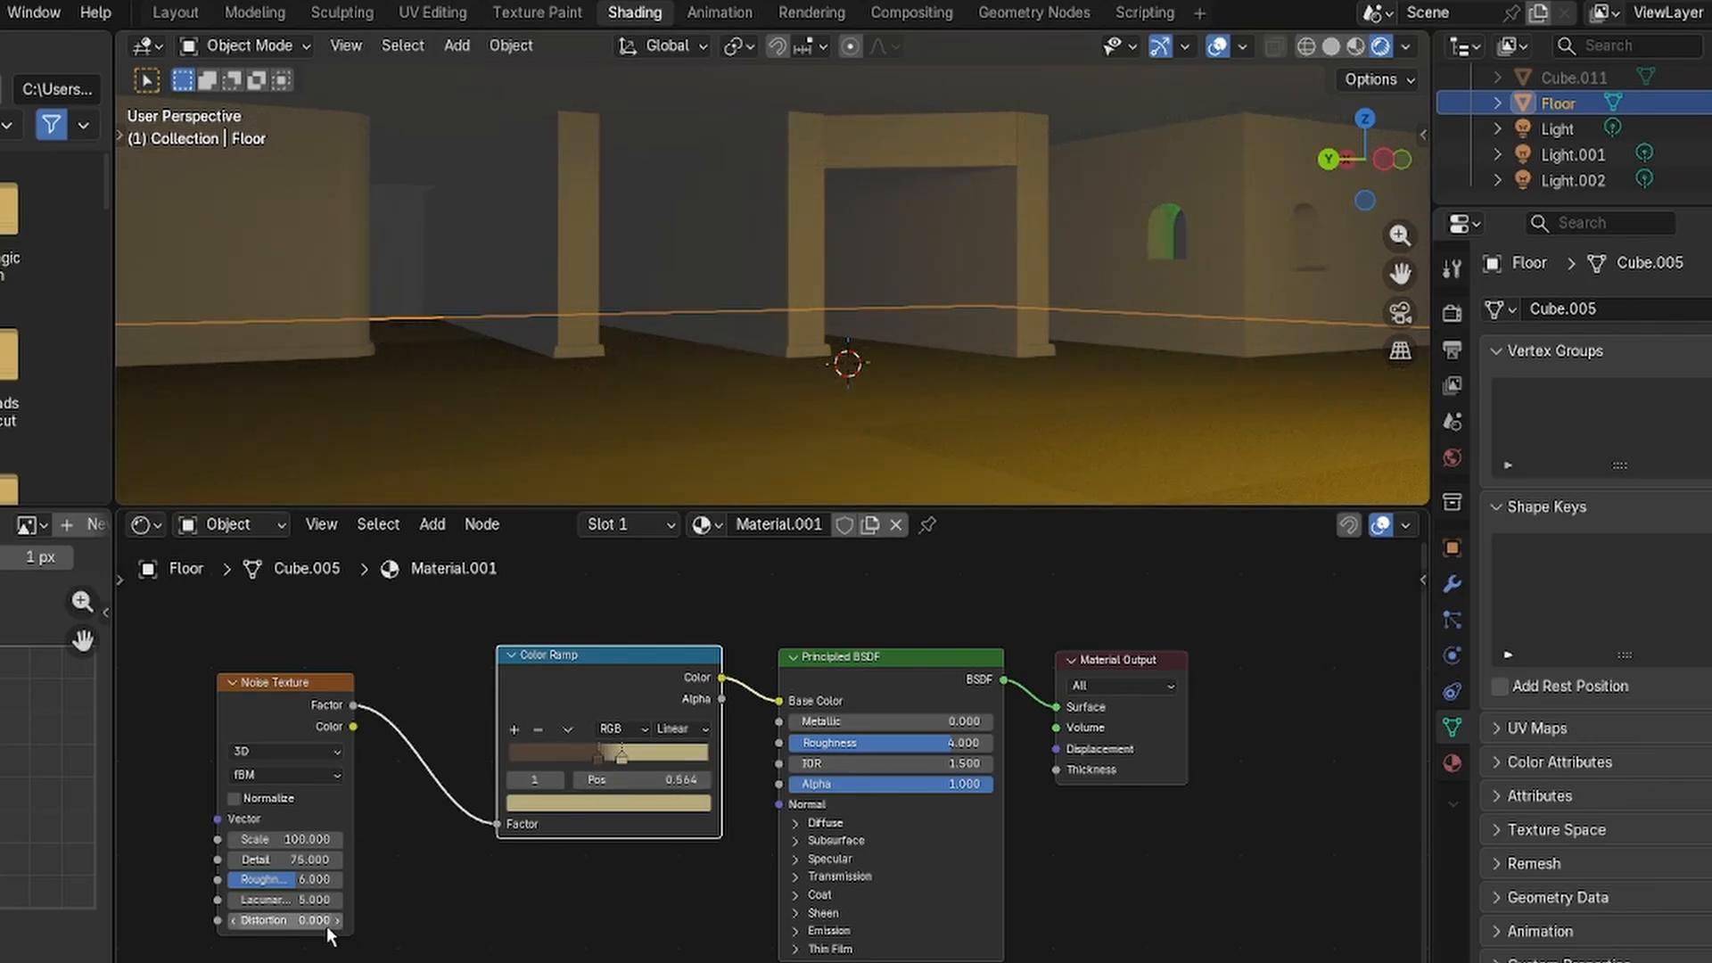
click(237, 799)
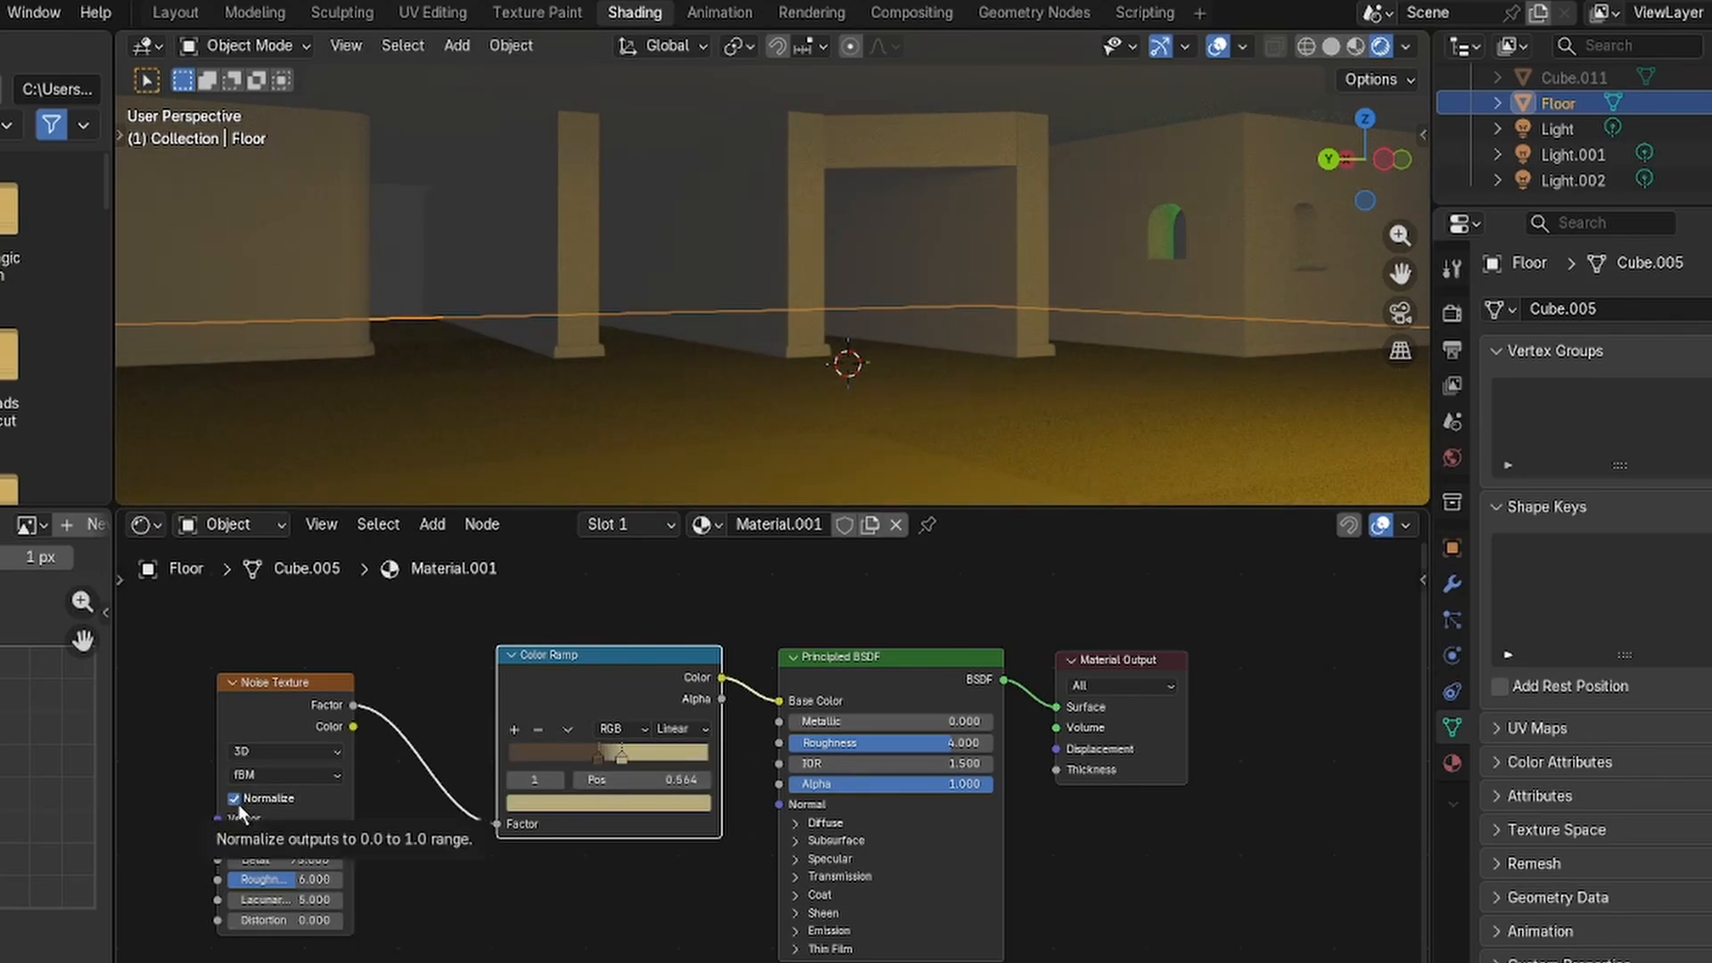
Try the Noise Texture in 2D with Normalize off, inspect the floor, and return the texture to 3D.
click(274, 775)
click(282, 750)
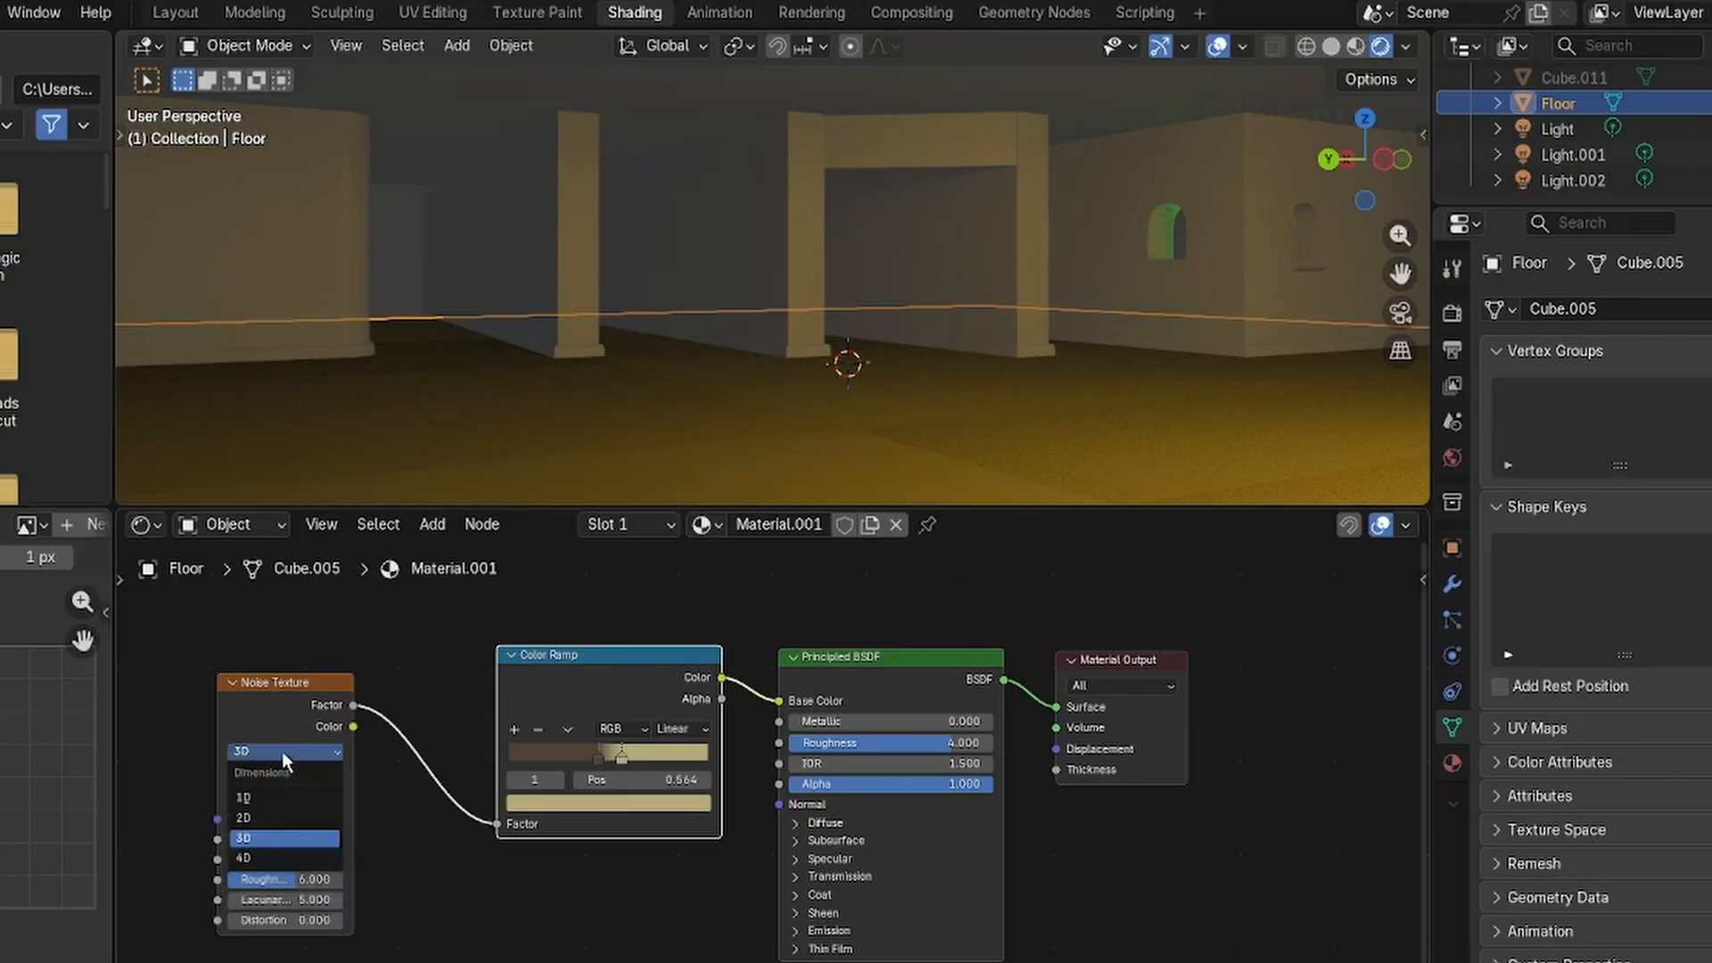
click(261, 817)
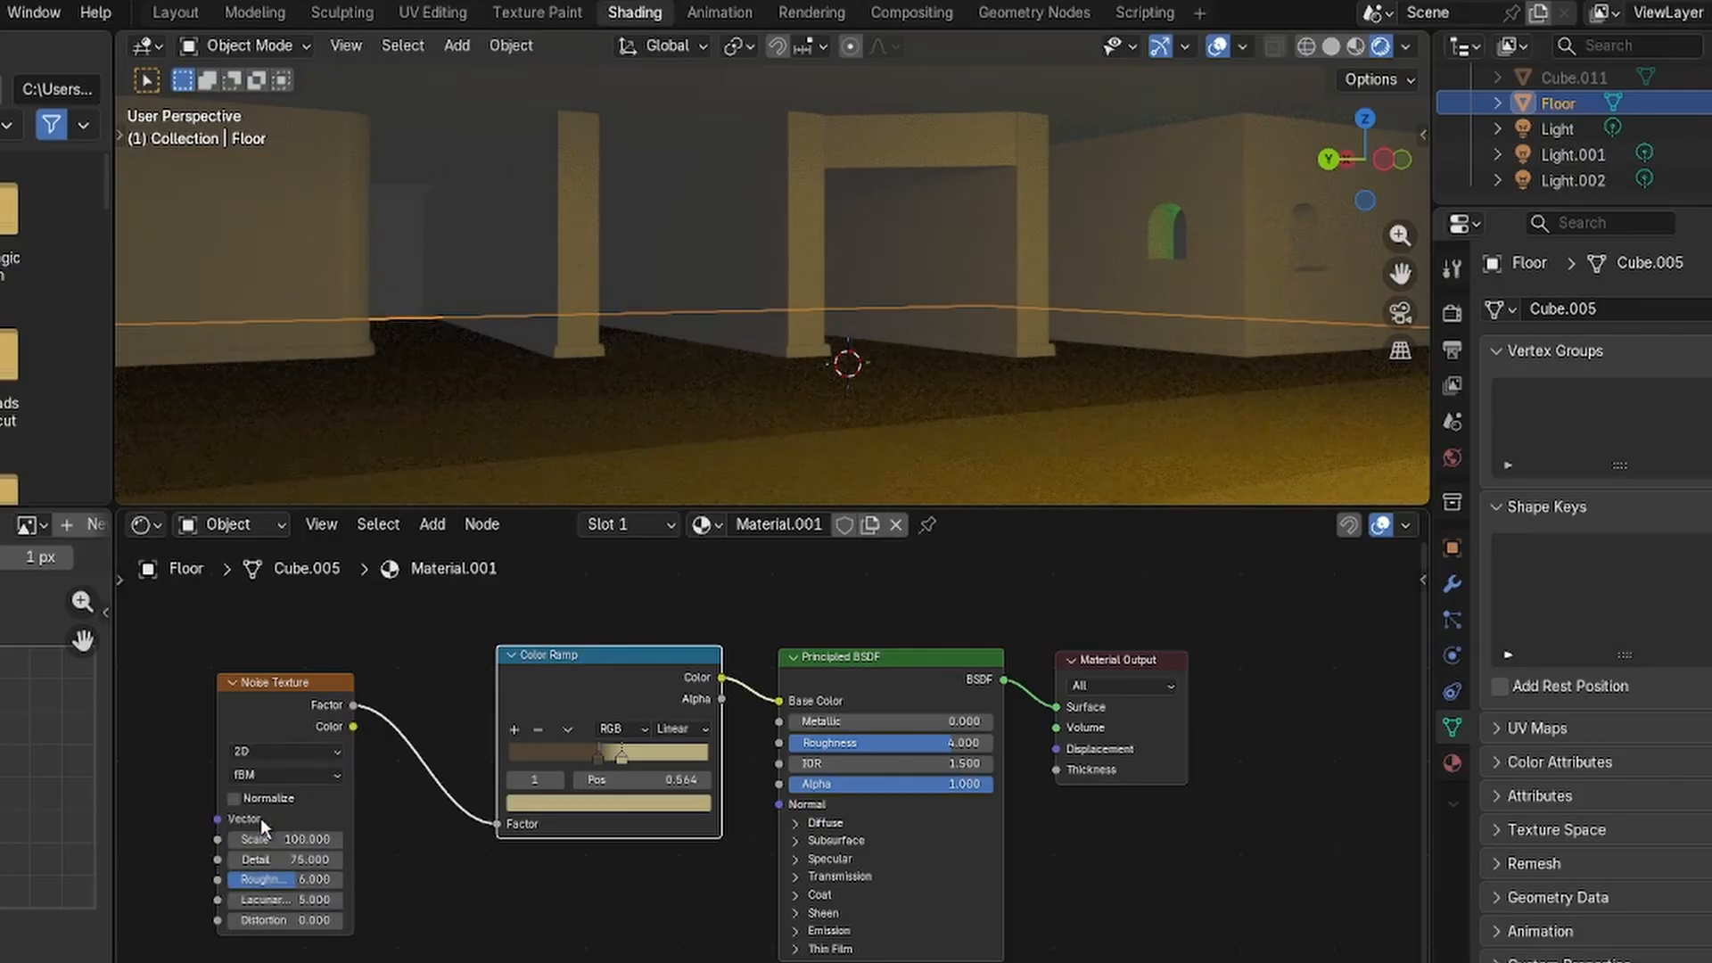
scroll(831, 426, down, 2)
scroll(832, 423, up, 4)
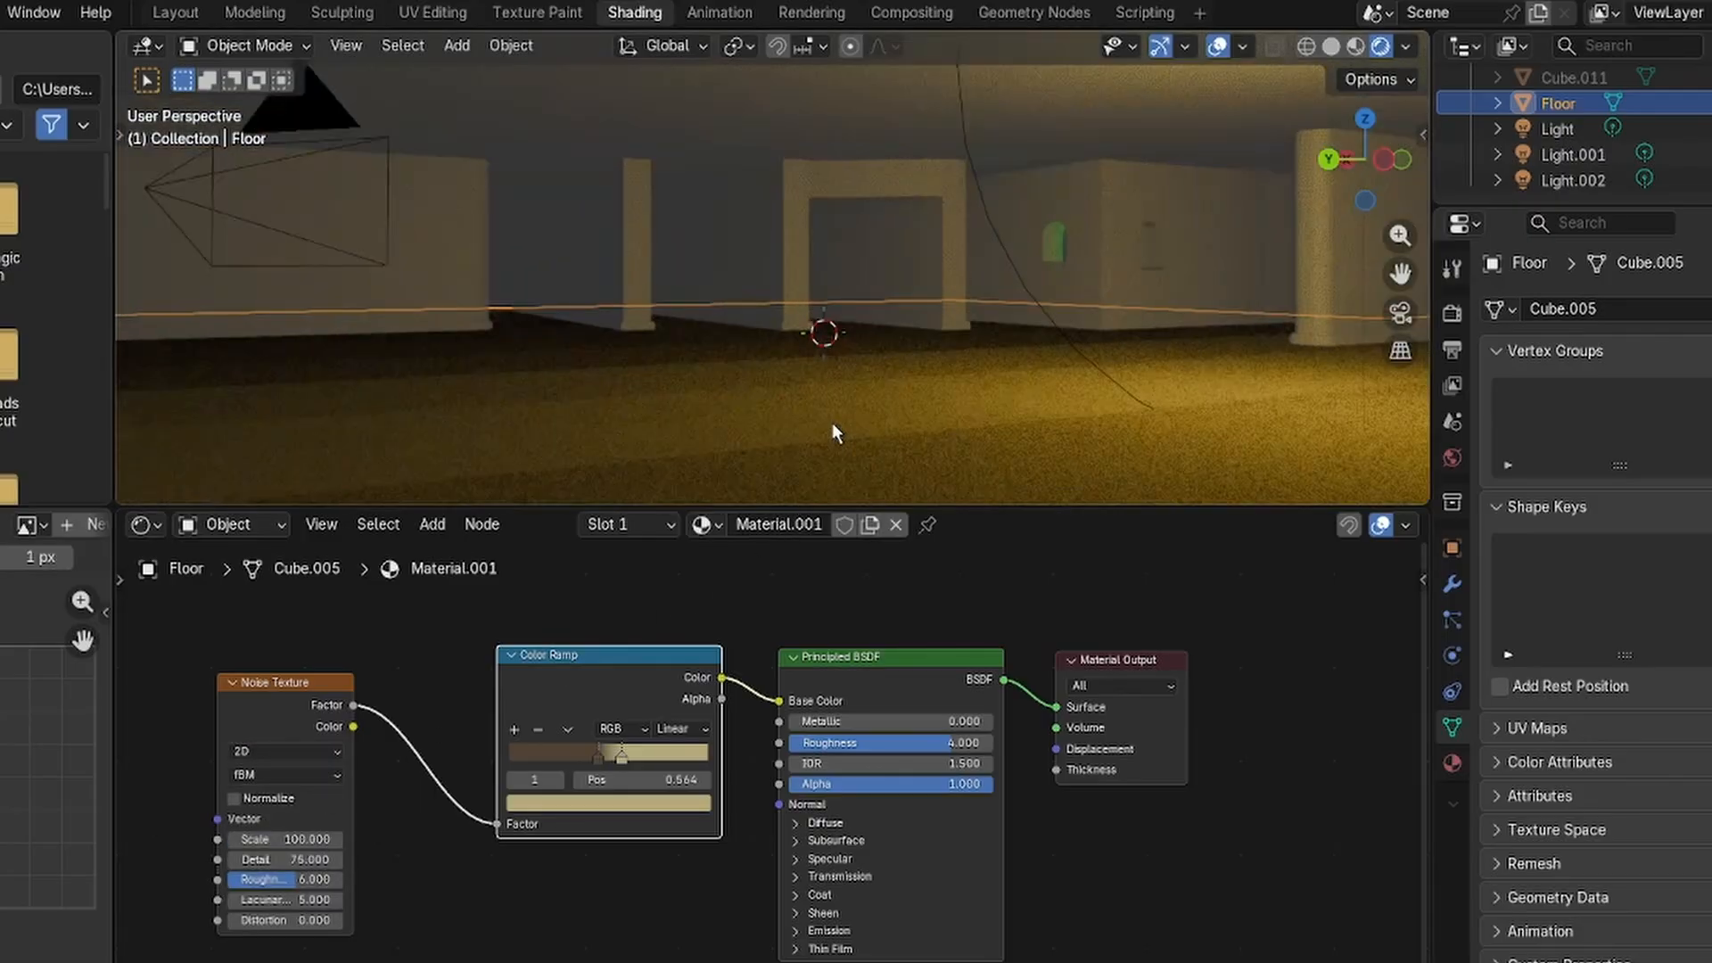
click(237, 751)
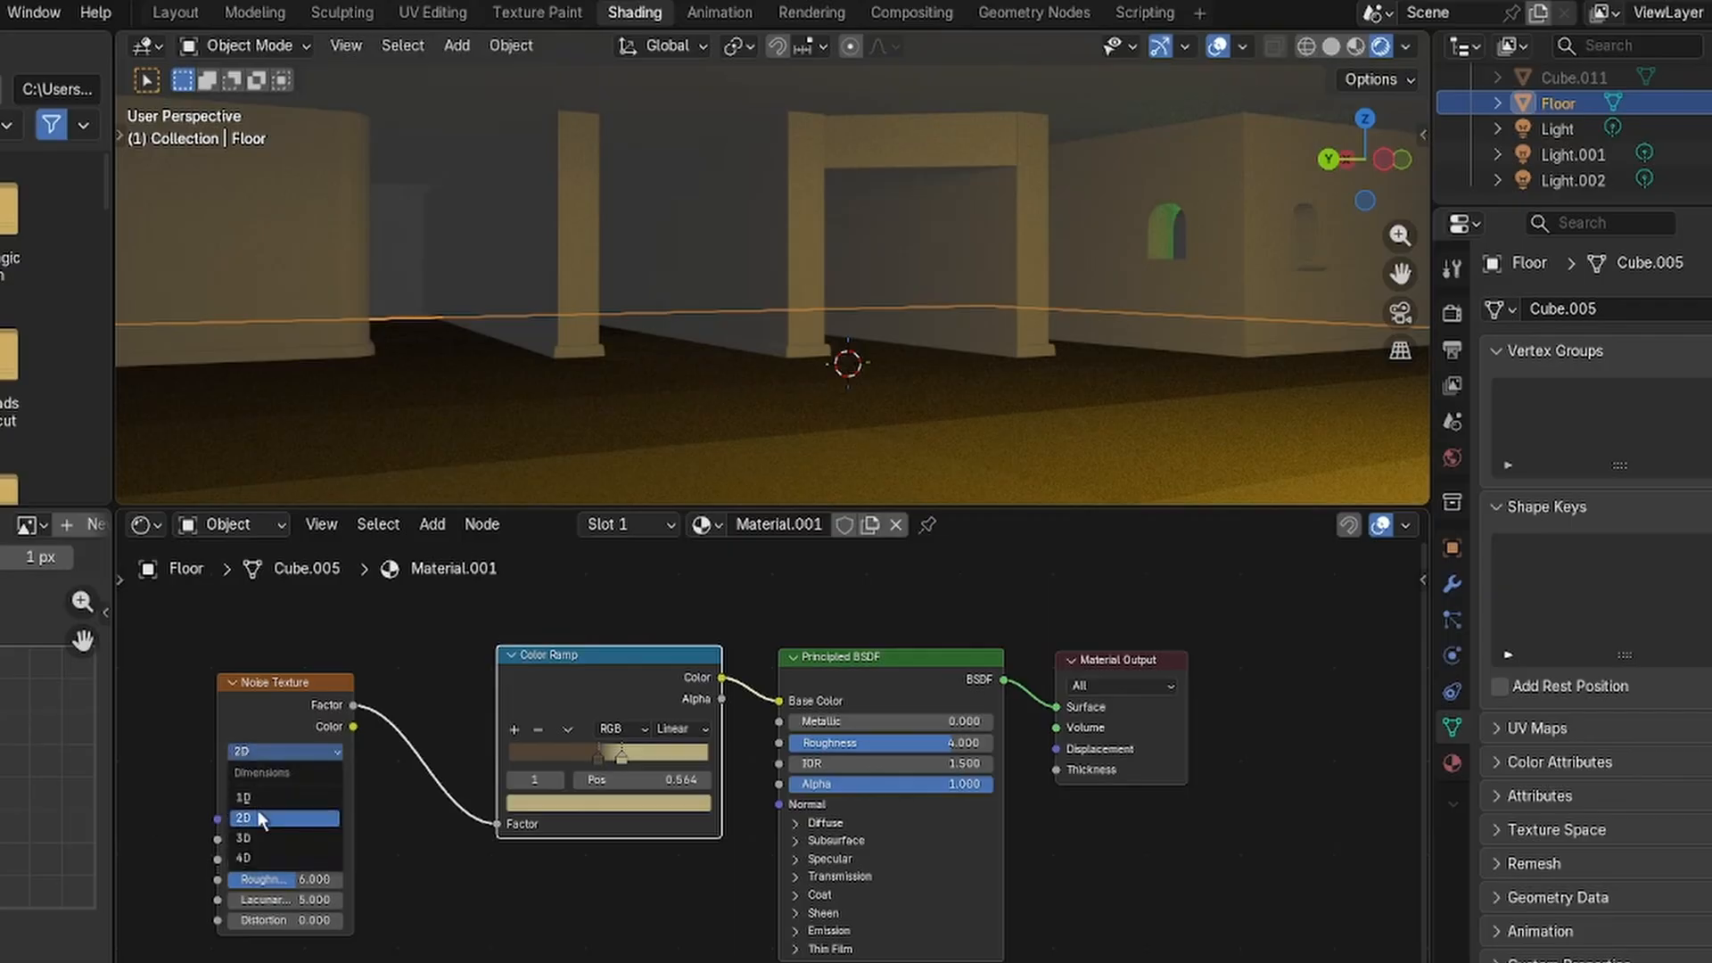
click(259, 822)
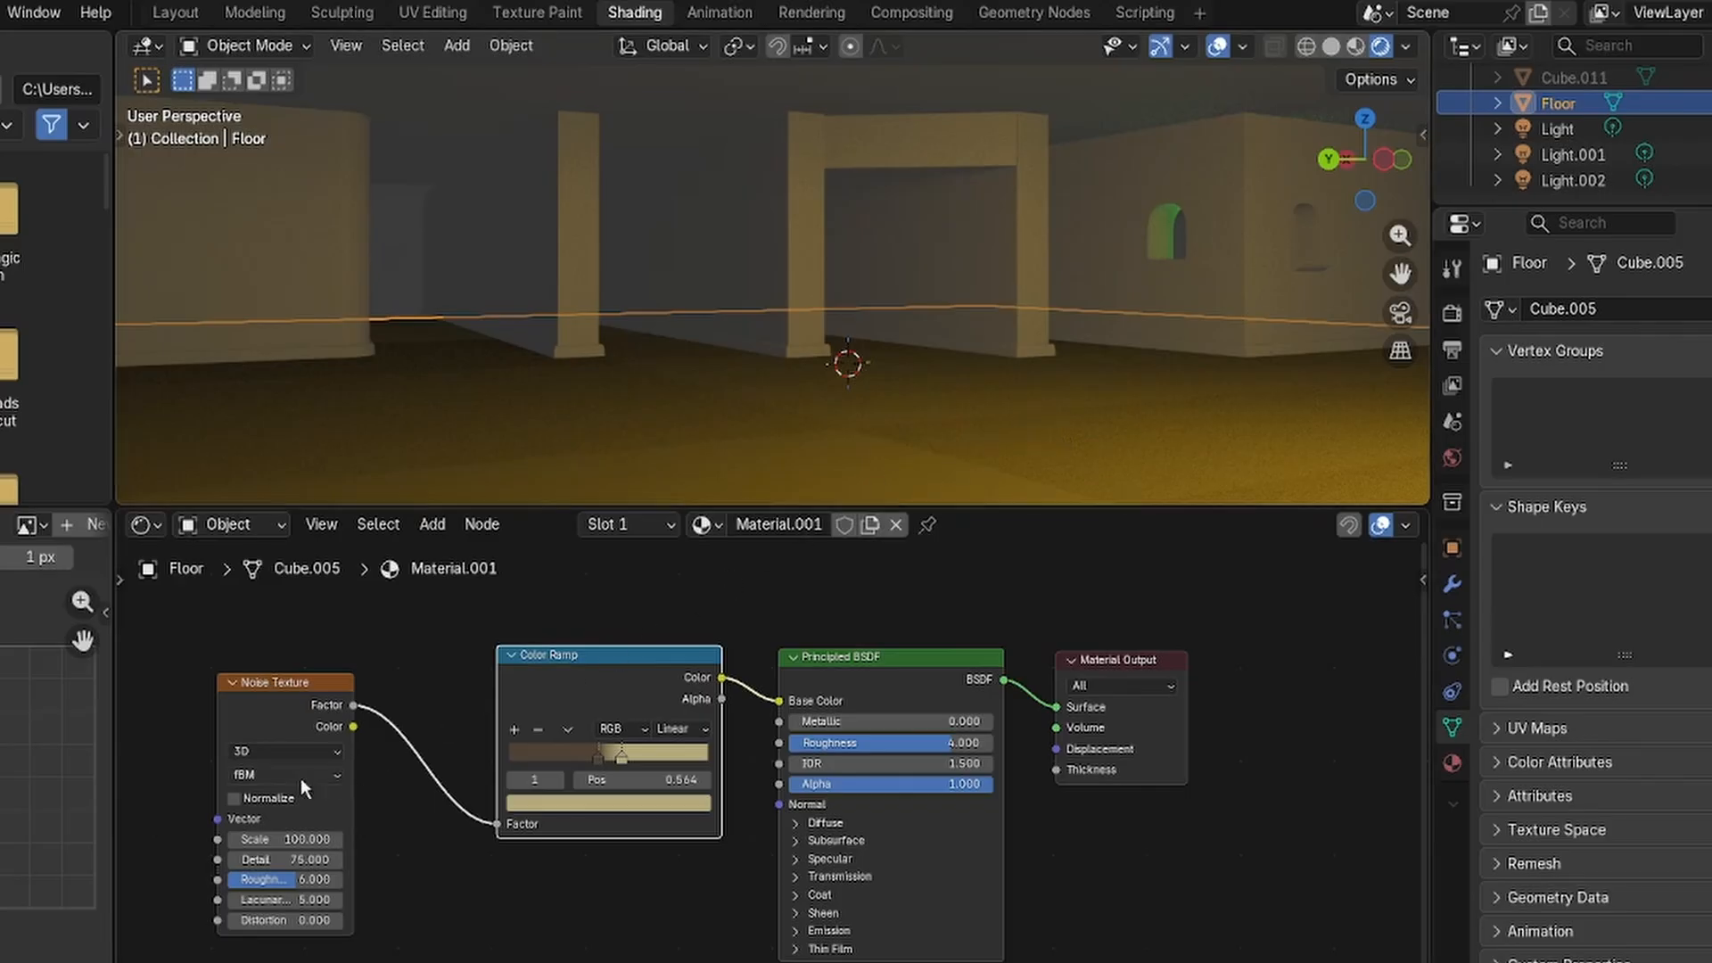
Try the Noise Texture in 4D, switch it back to 3D, and check the floor through the camera view.
click(266, 753)
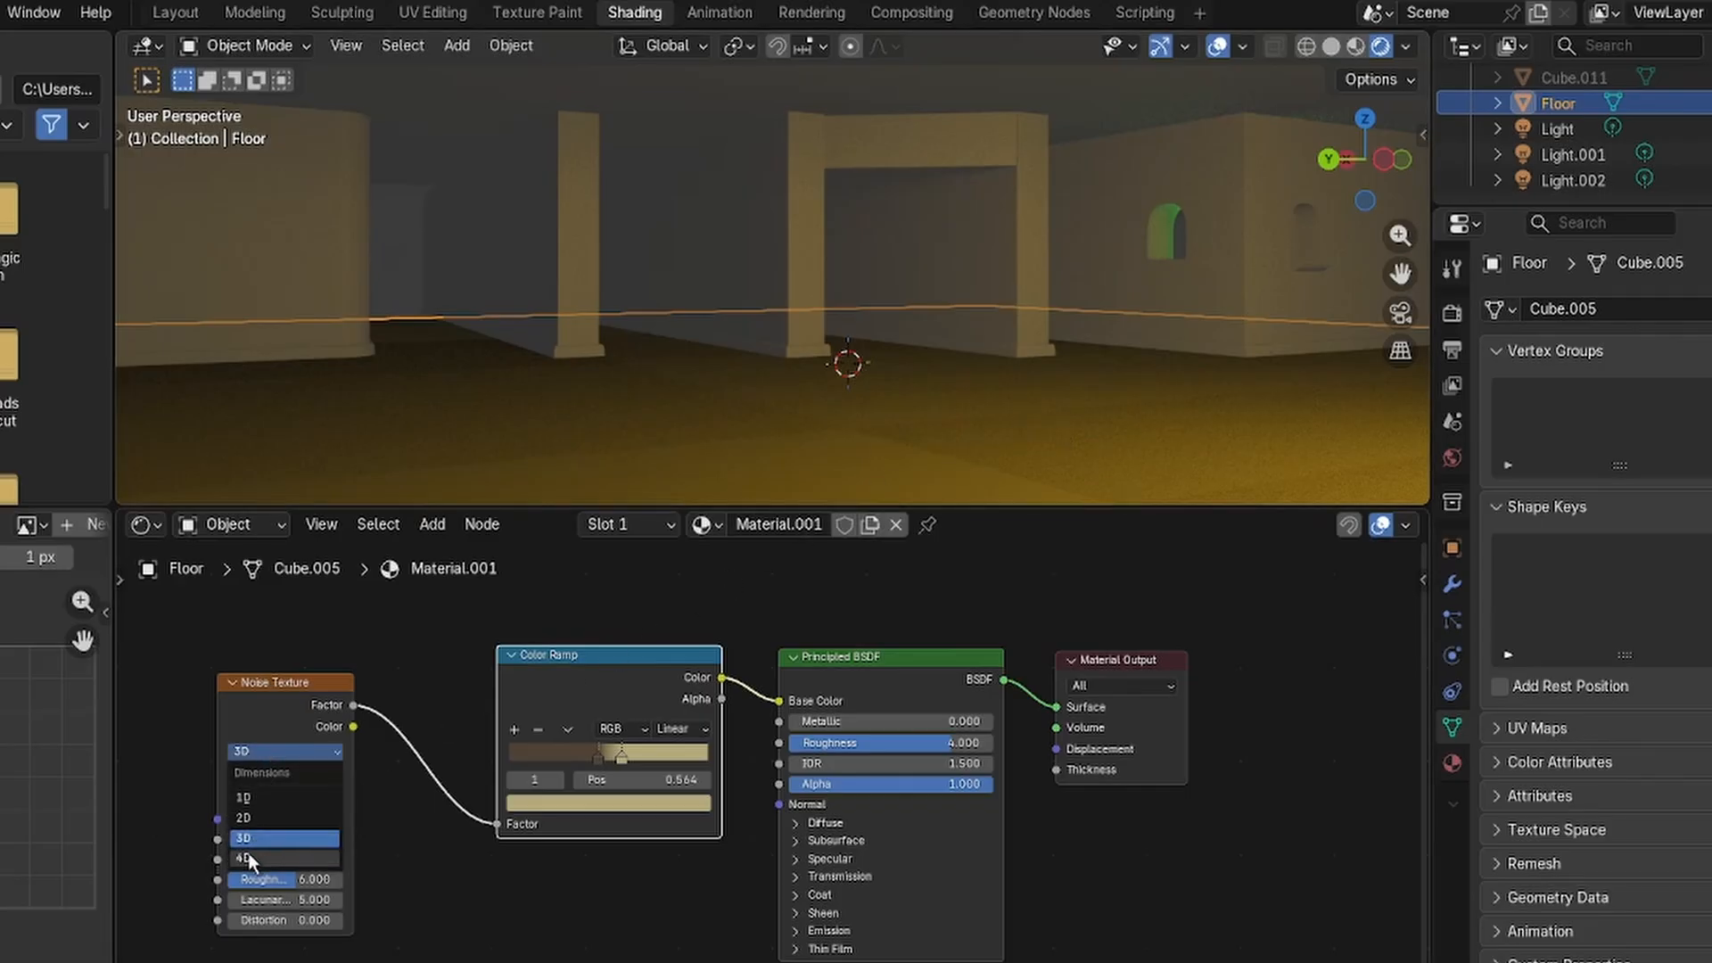
click(250, 859)
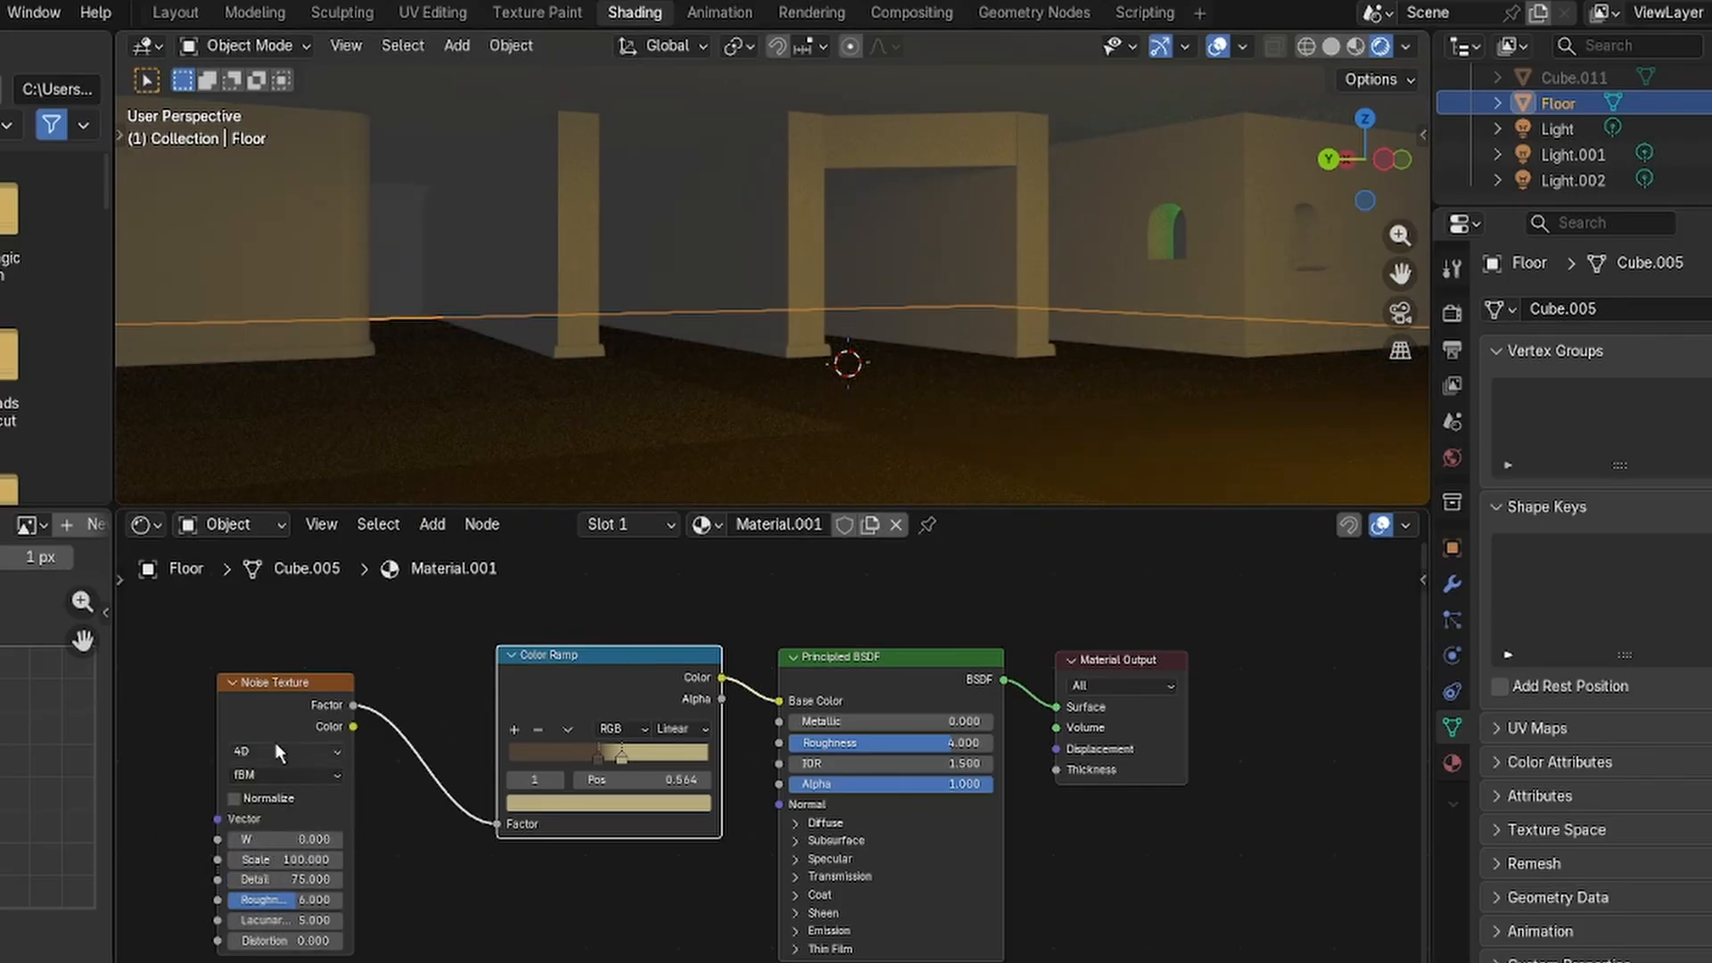
click(275, 751)
click(260, 836)
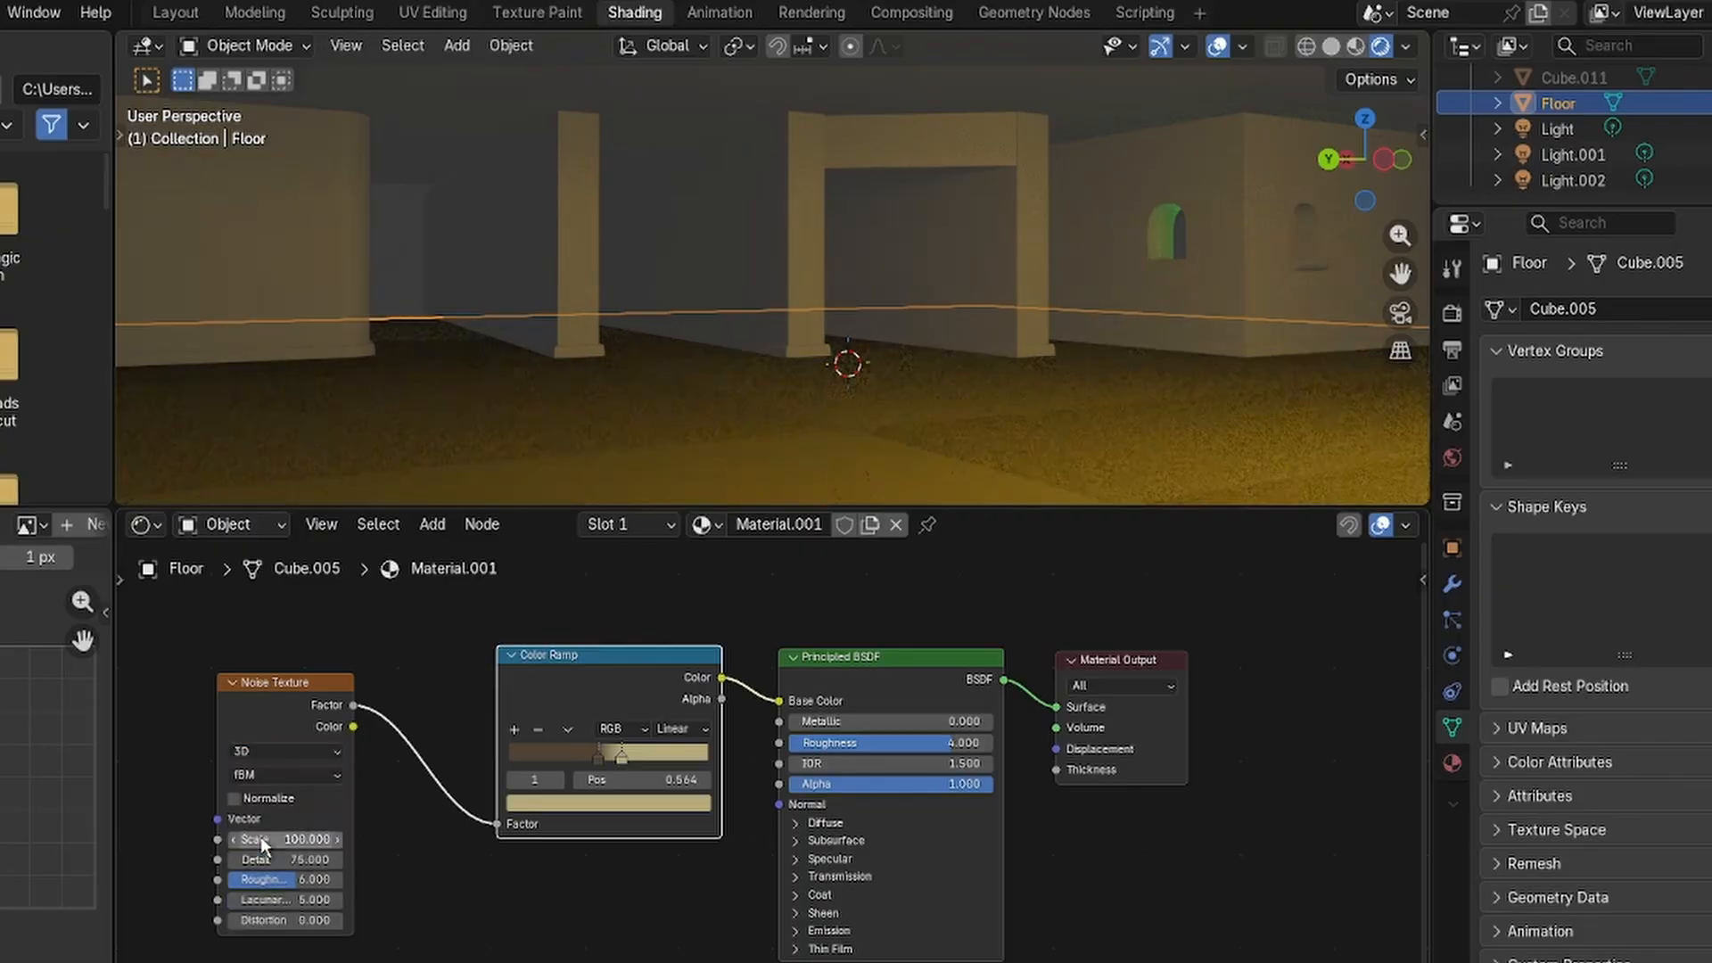
mouse_move(1101, 404)
middle_down()
mouse_move(1004, 388)
mouse_move(1095, 399)
middle_up()
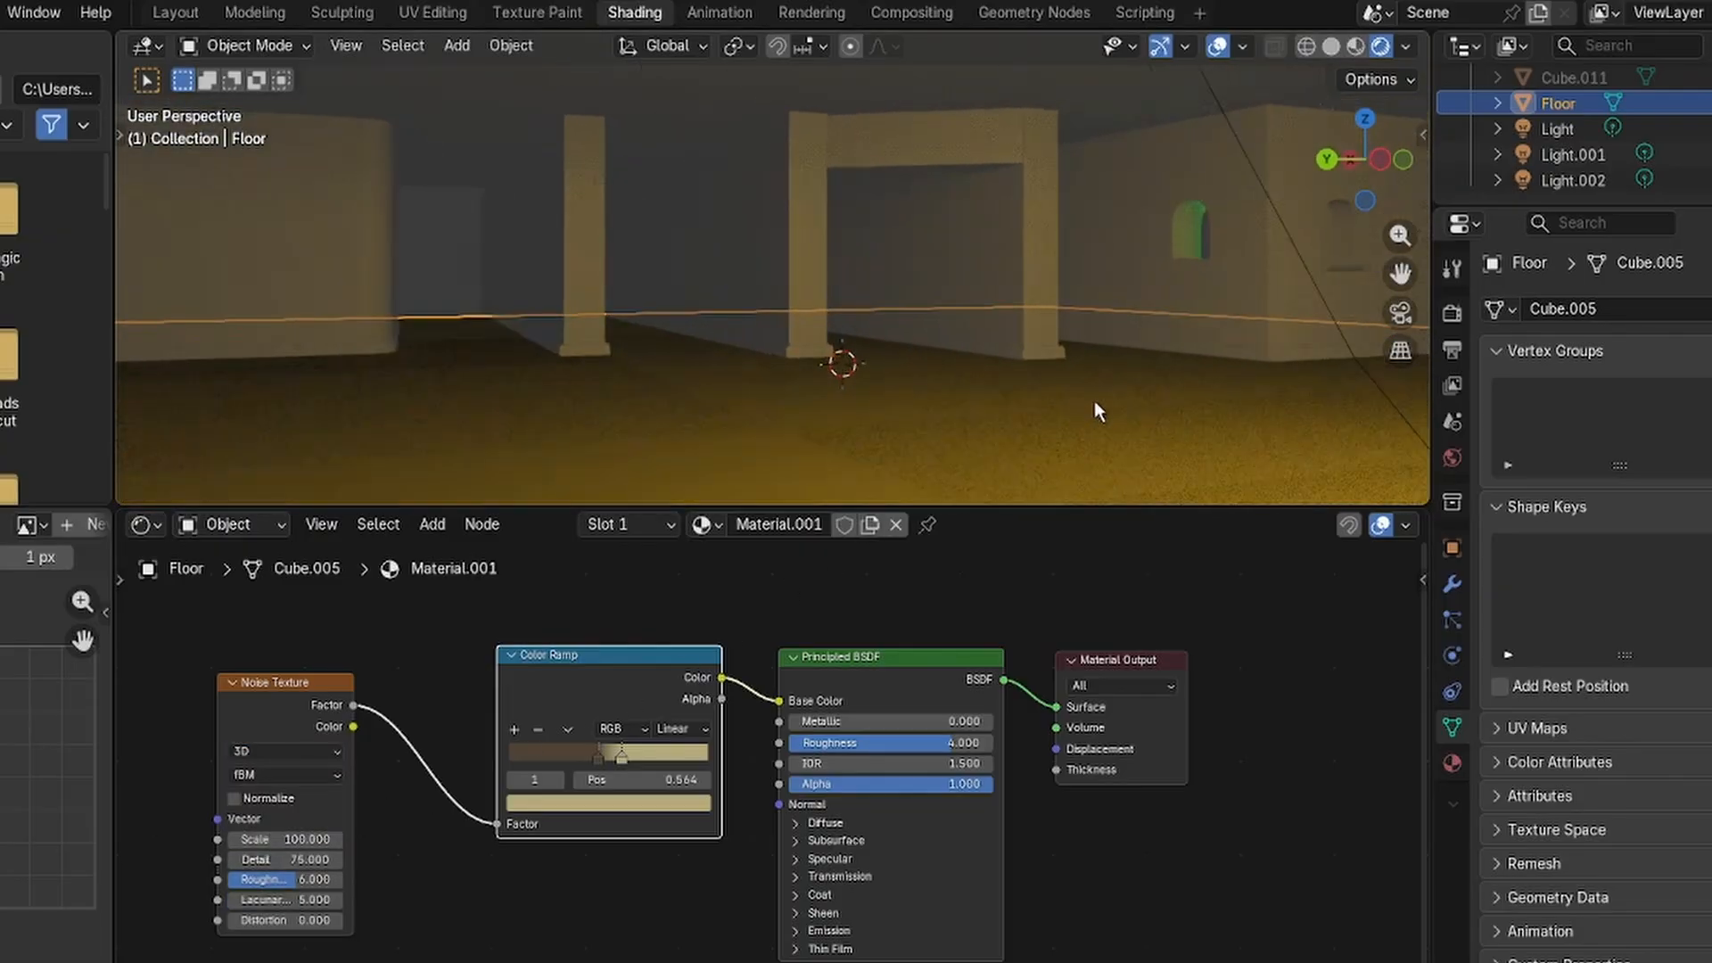
click(1401, 314)
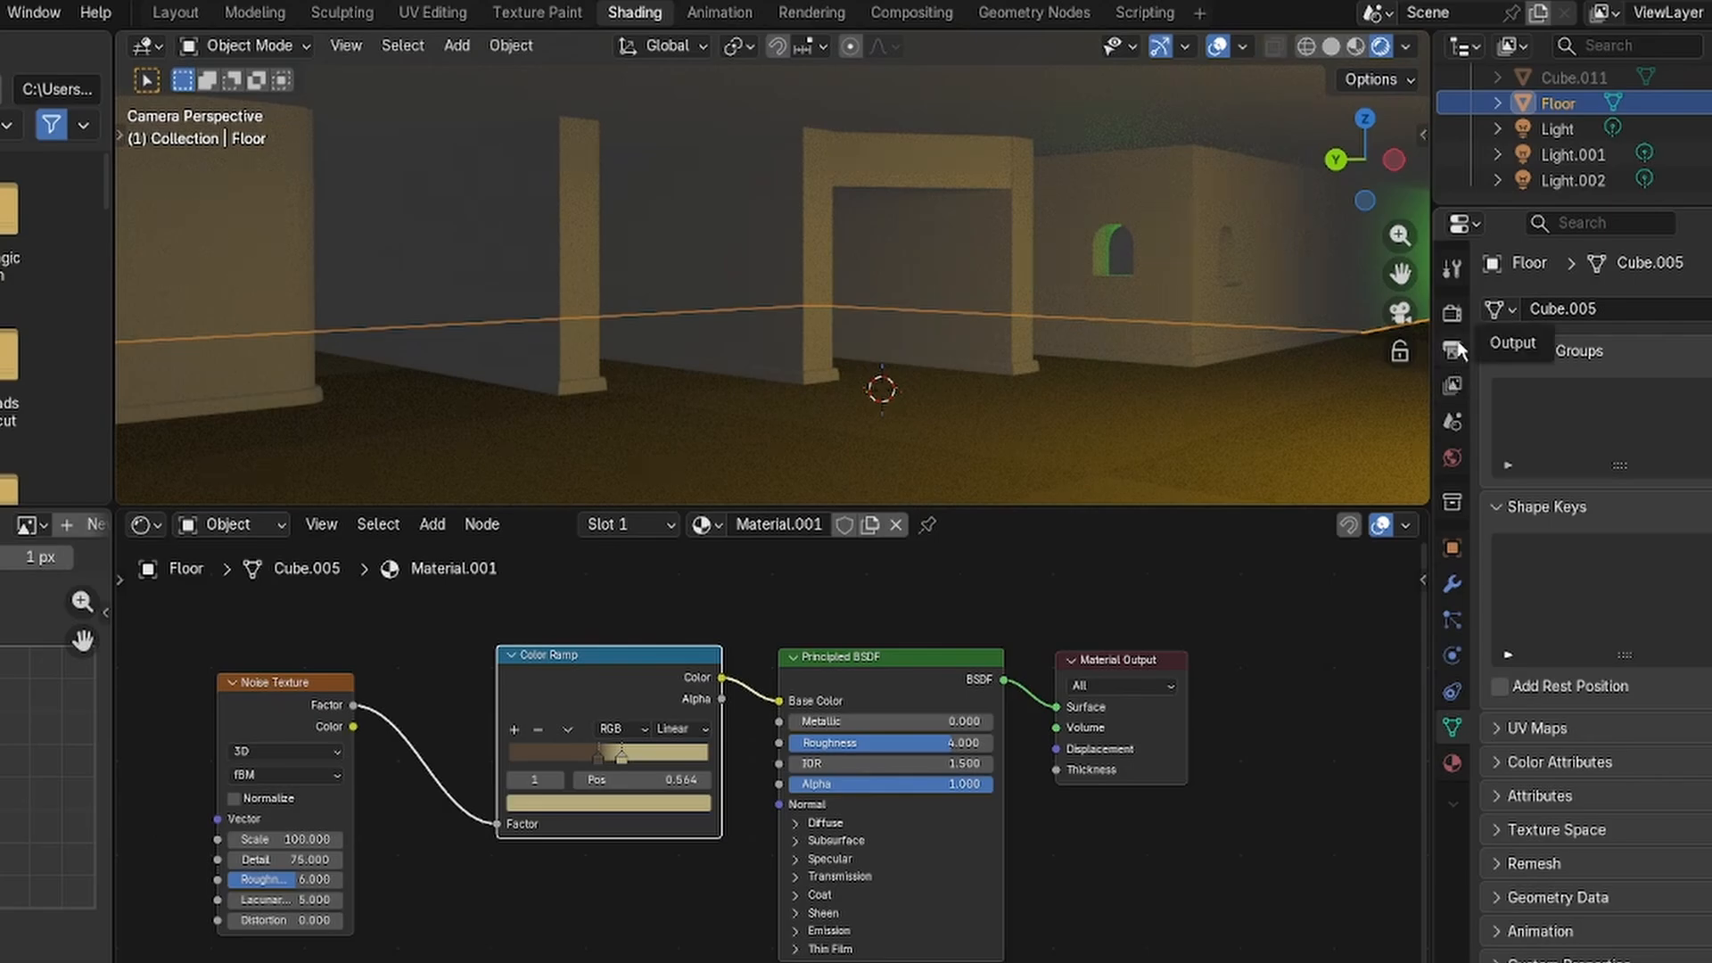
Try the Cycles render engine on the scene and switch the render engine back to EEVEE.
click(1452, 310)
click(1641, 308)
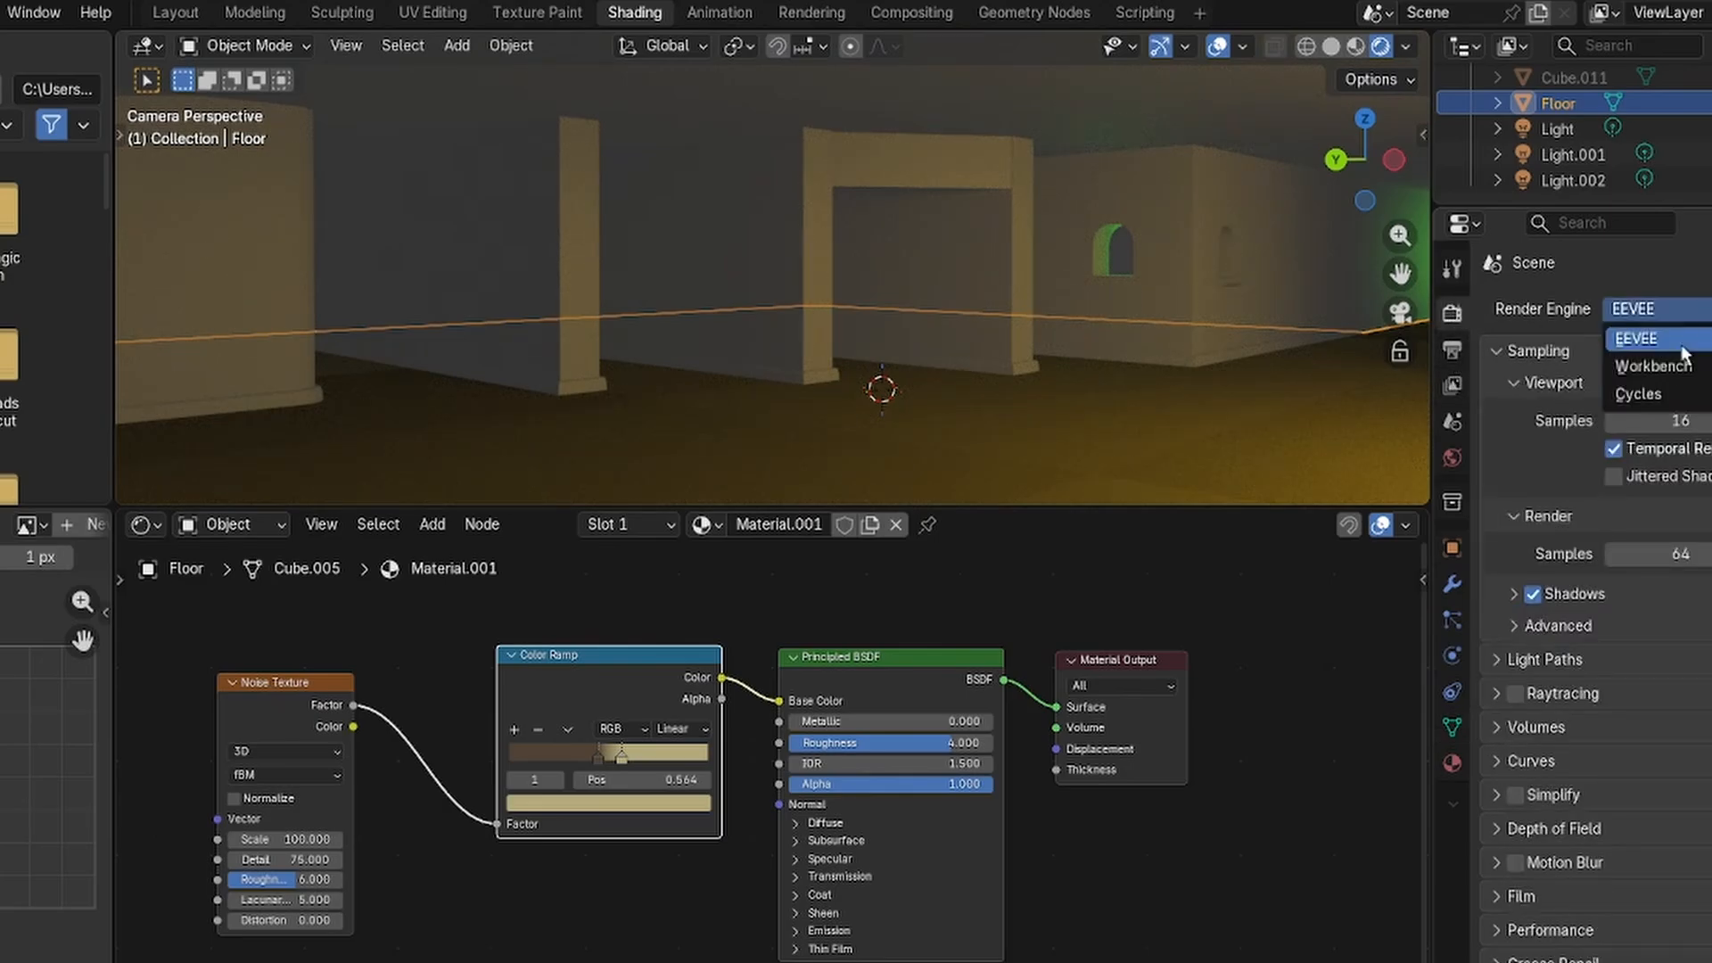
click(1650, 390)
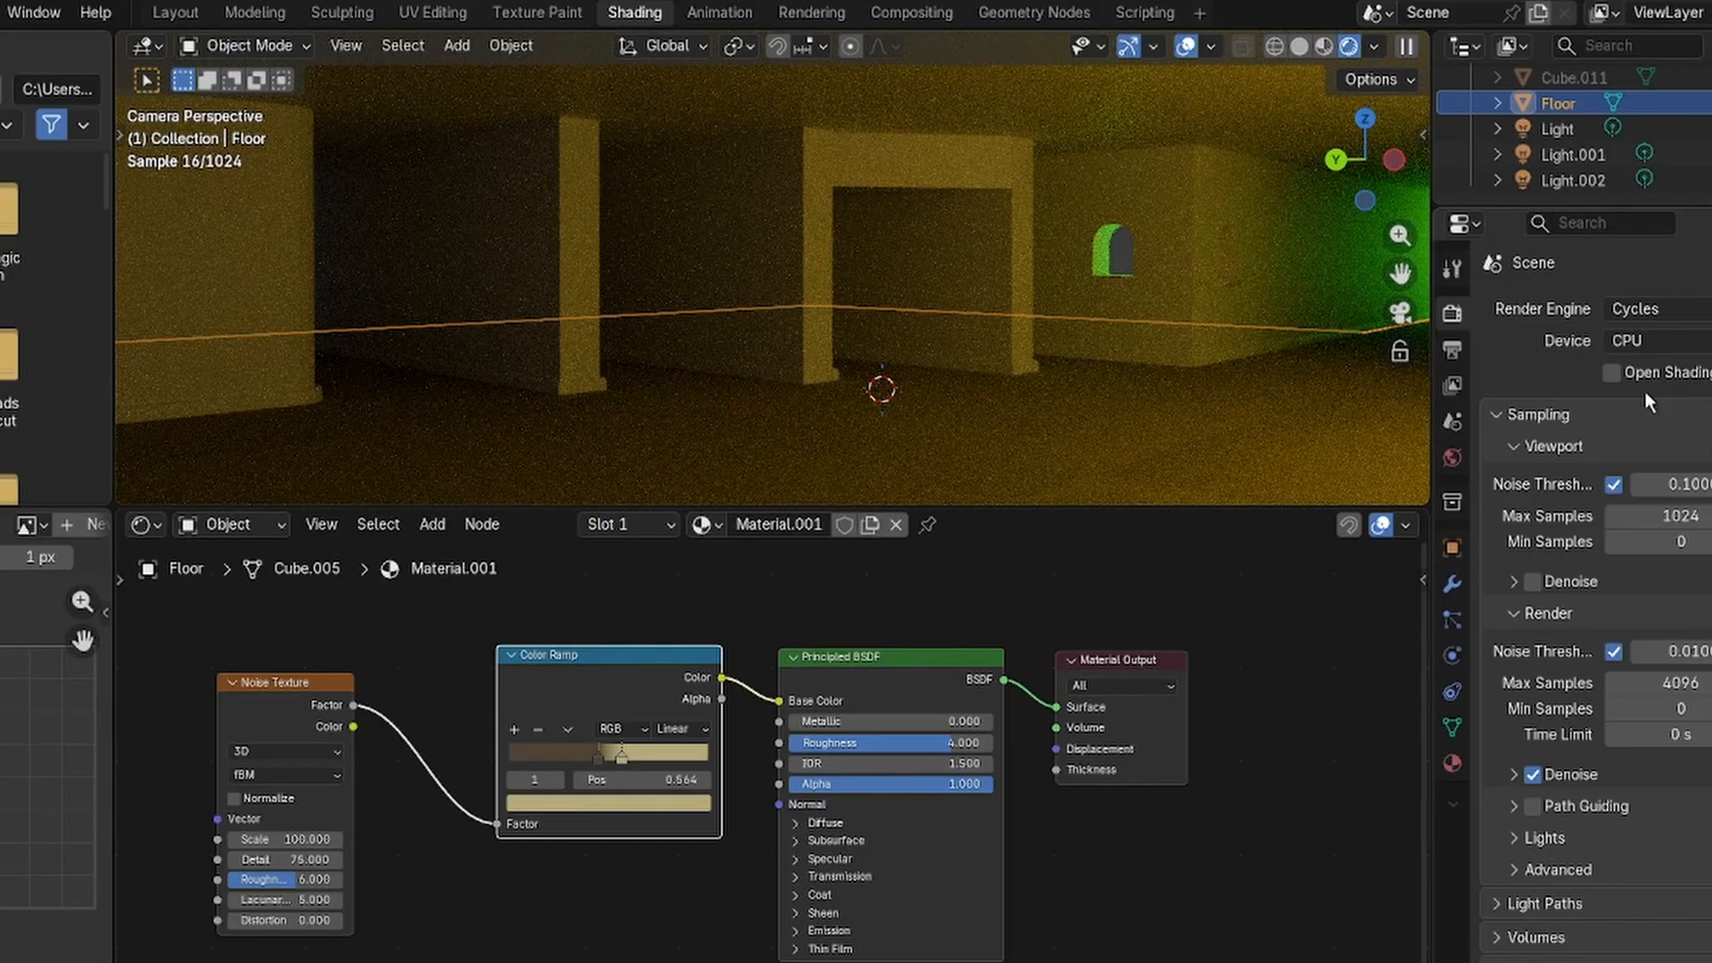
click(1629, 313)
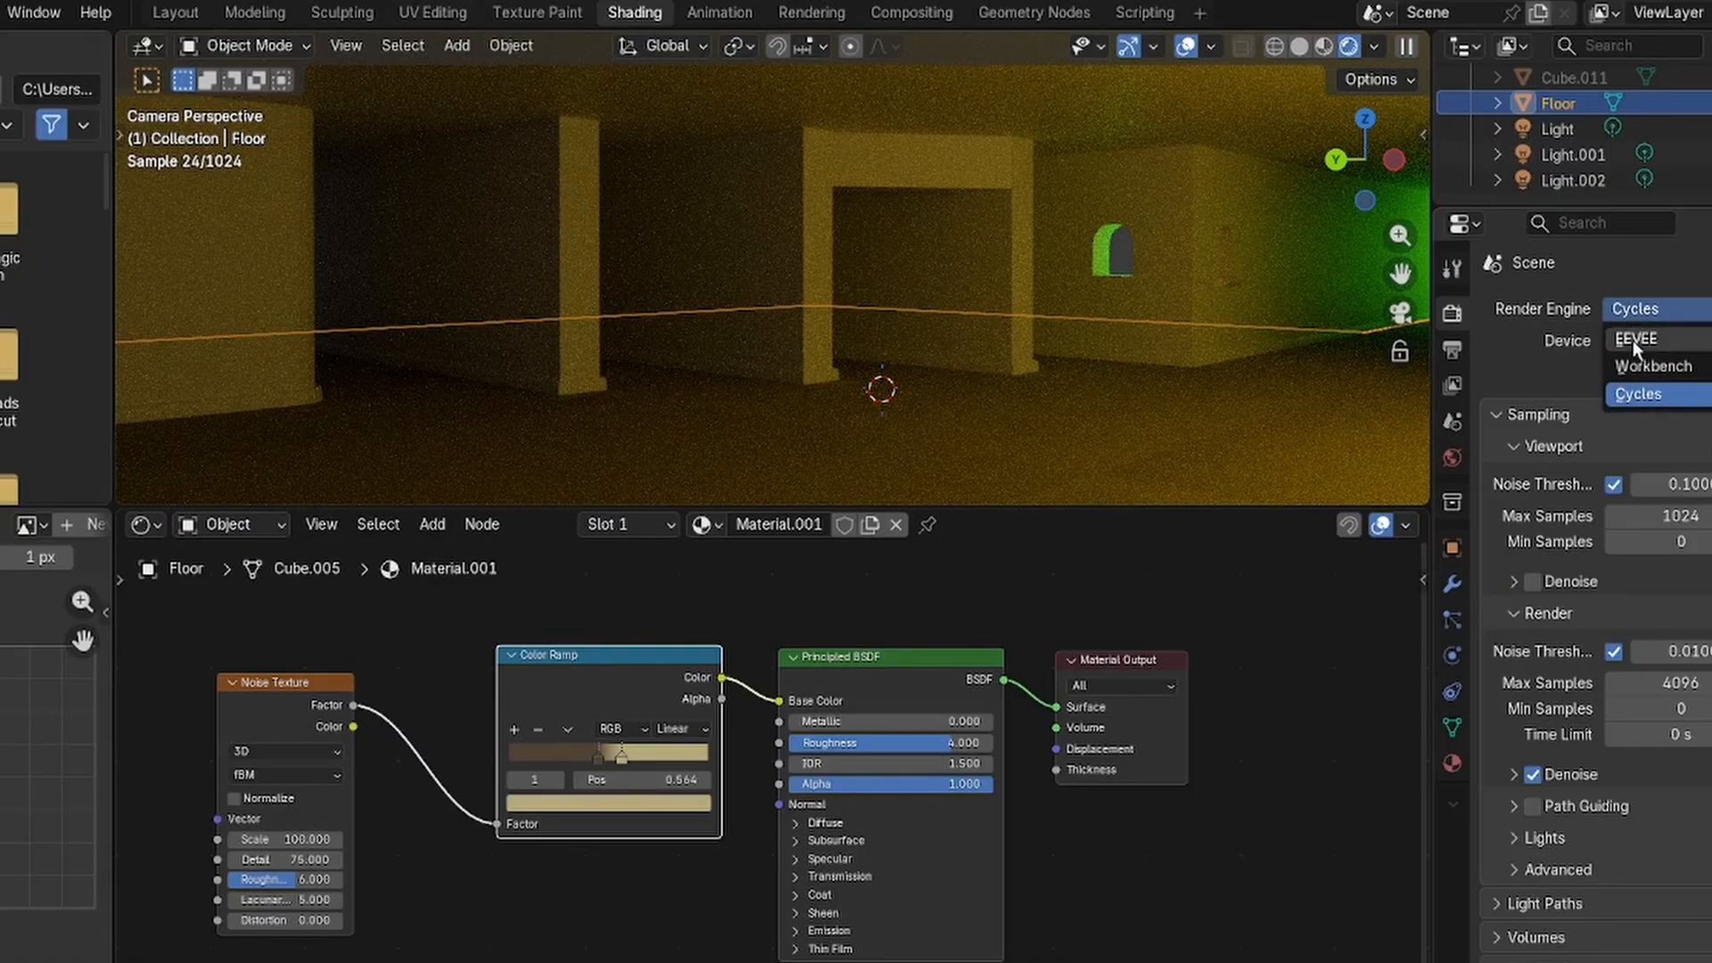
click(1634, 340)
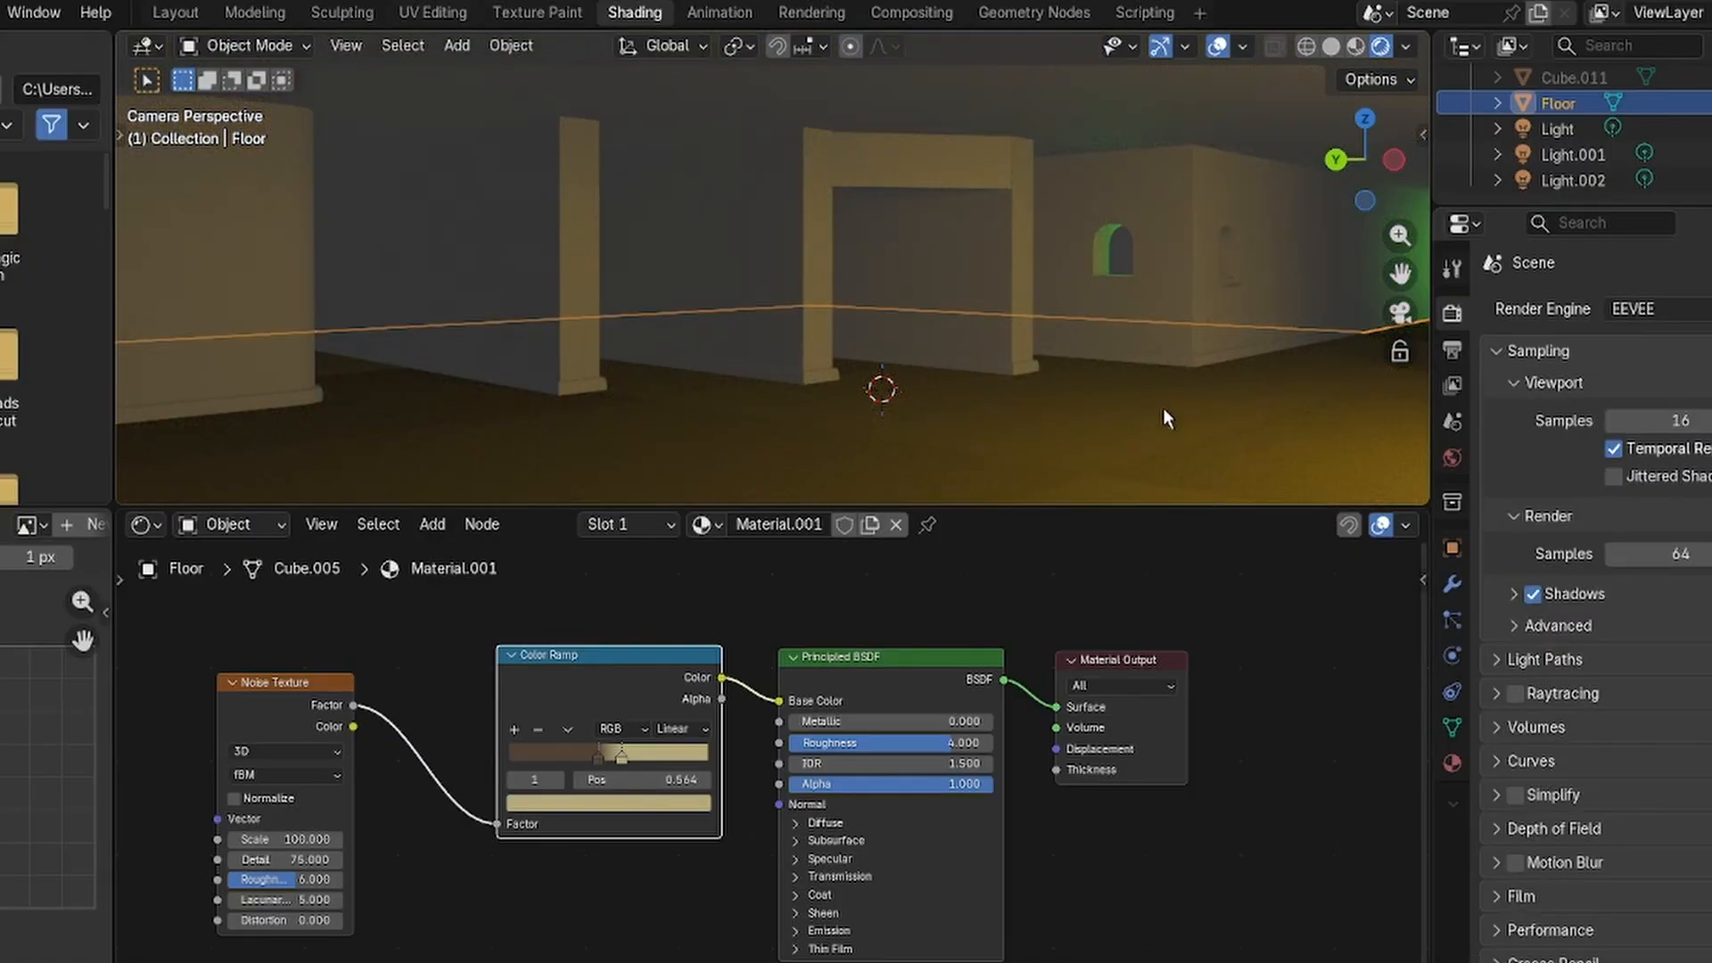
Try Cardinal and Ease interpolation on the Color Ramp and return it to Linear.
middle_drag(1163, 409, 1052, 431)
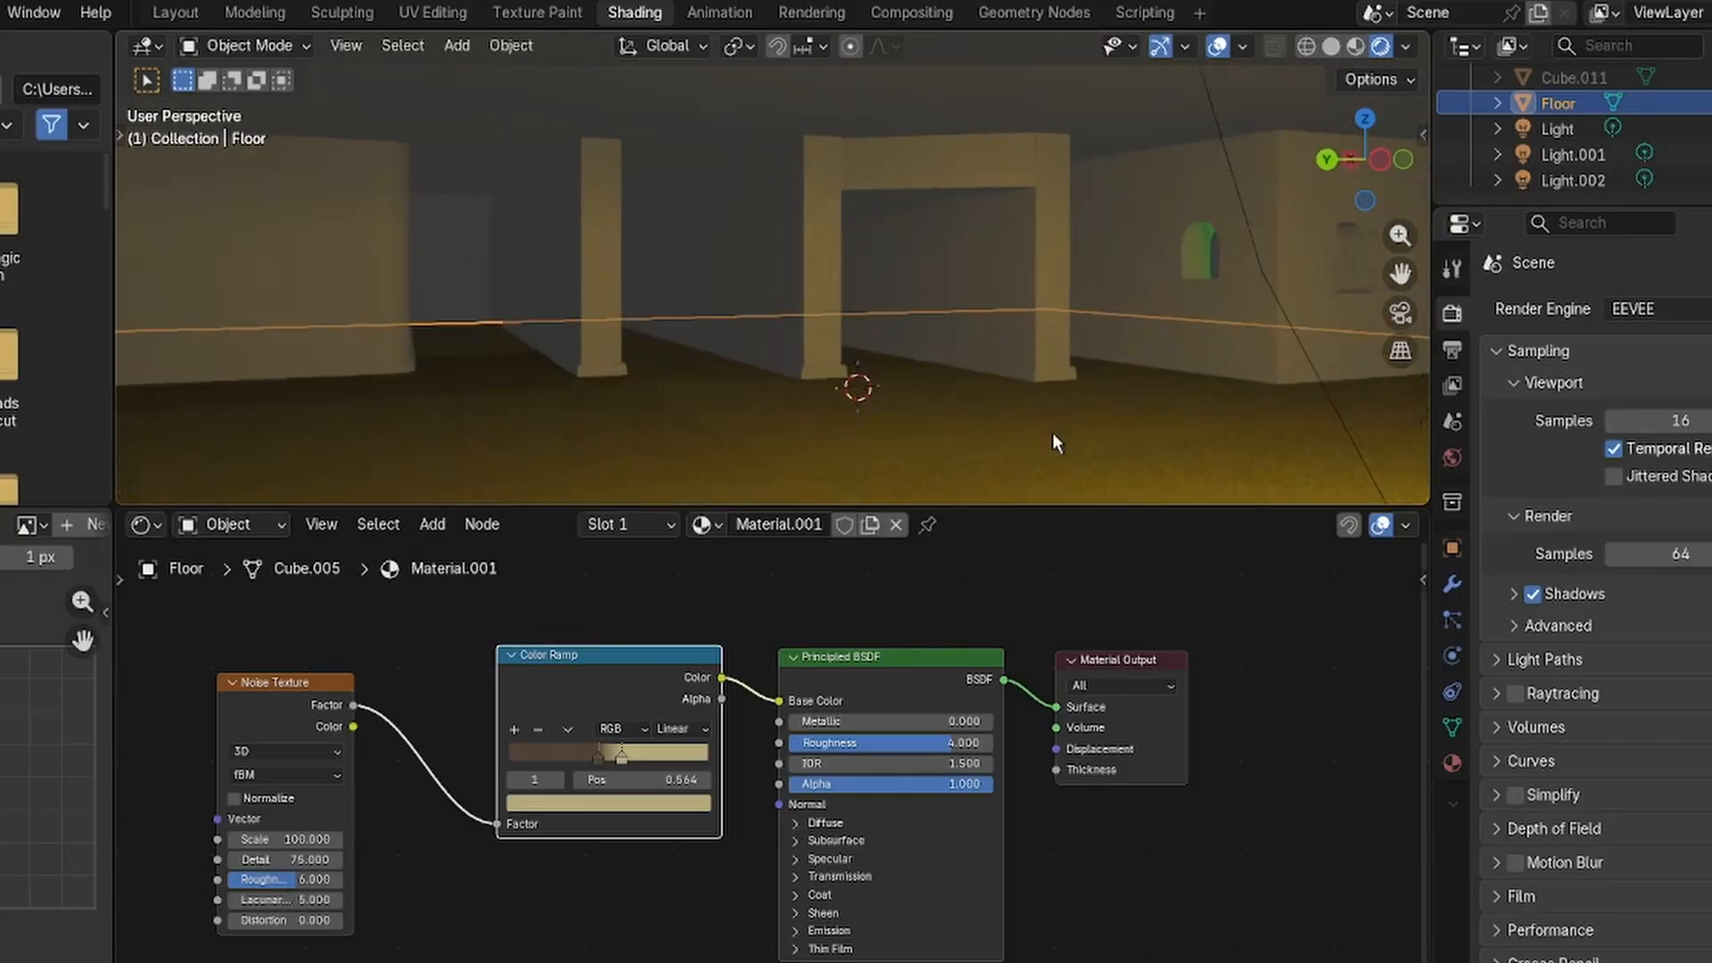
click(657, 737)
click(683, 795)
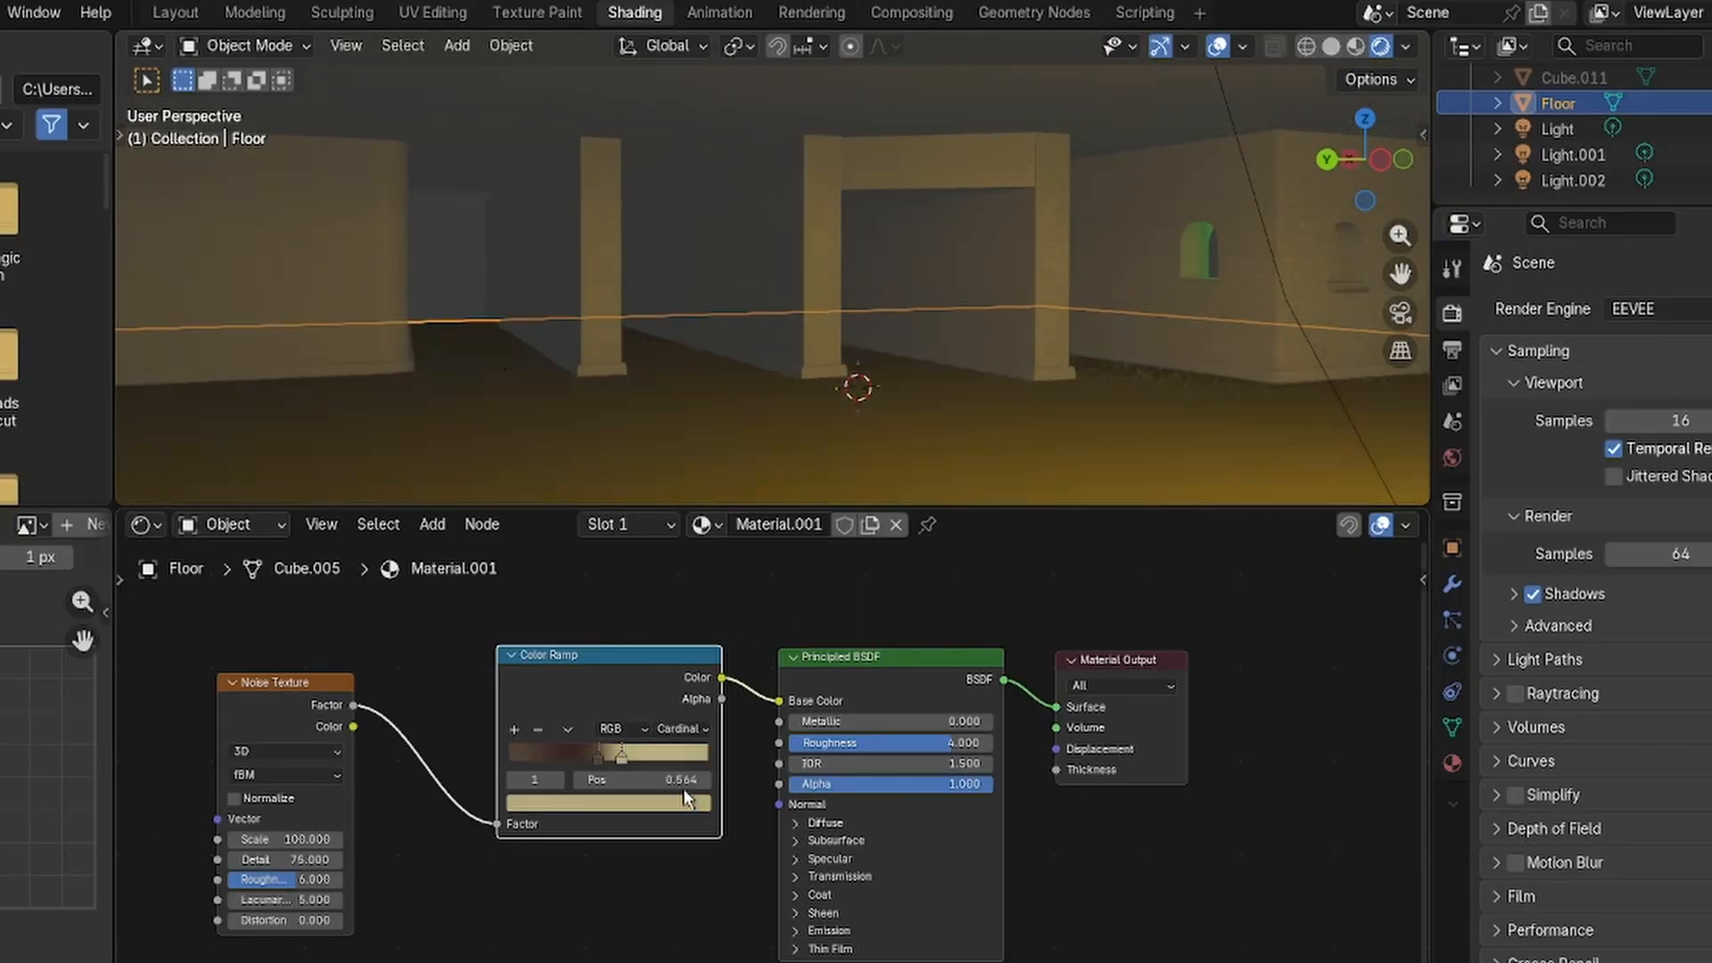
click(696, 732)
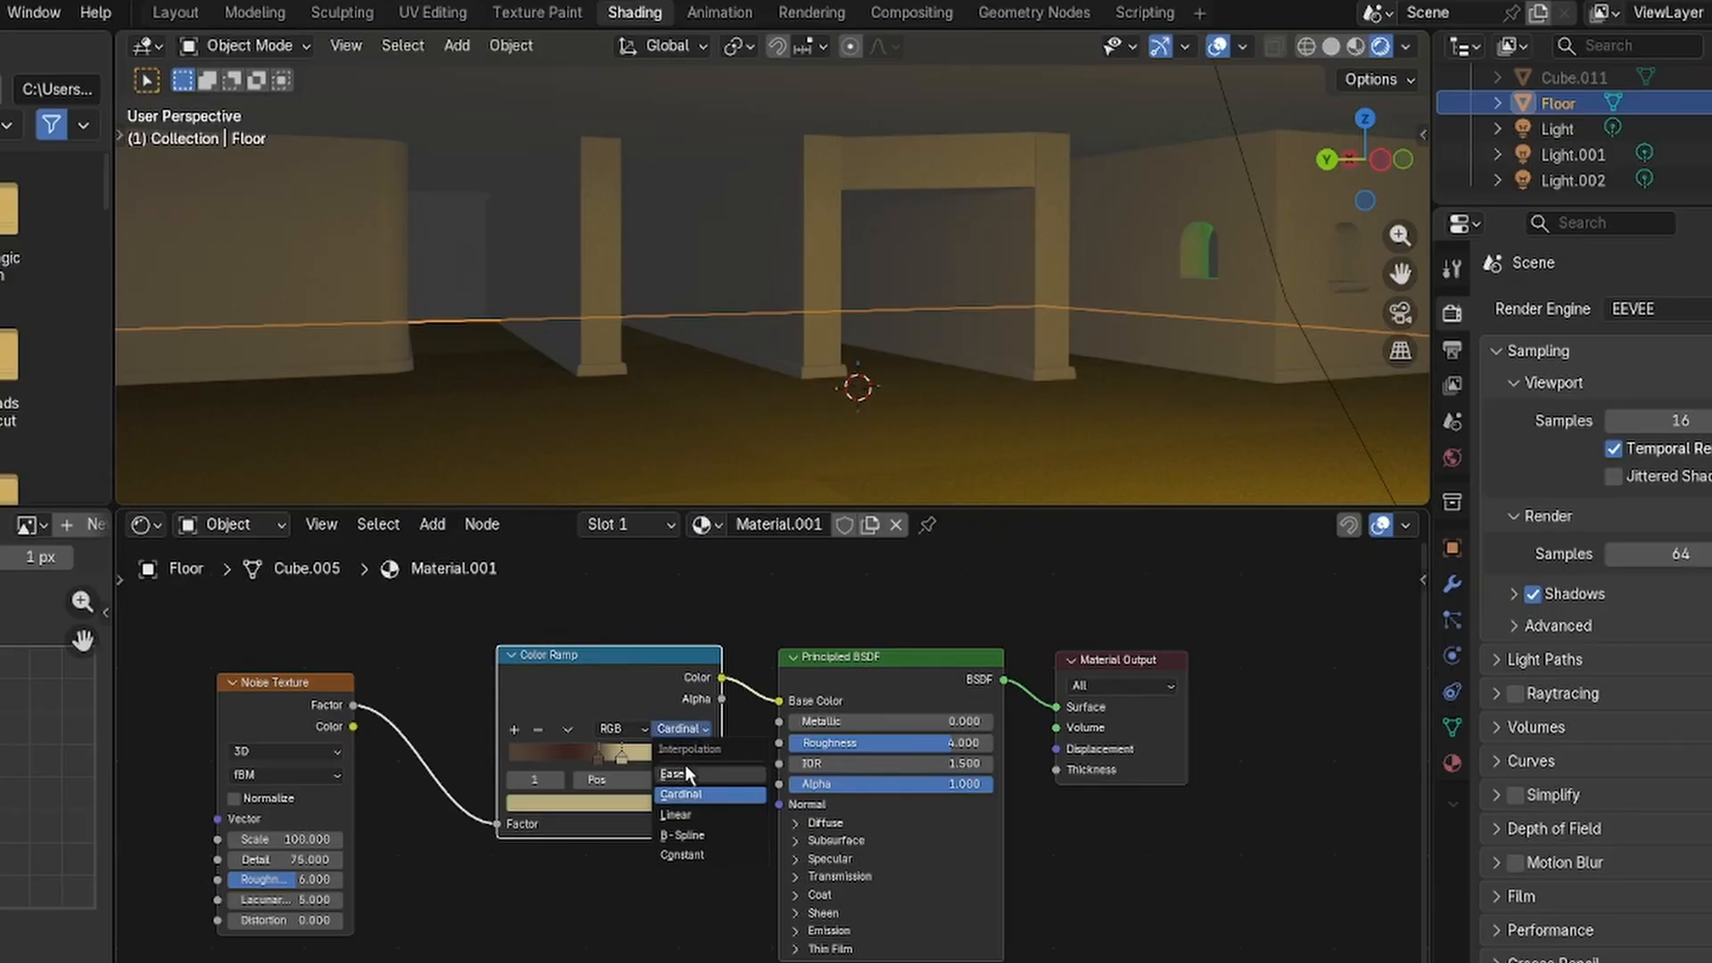
click(685, 740)
click(687, 729)
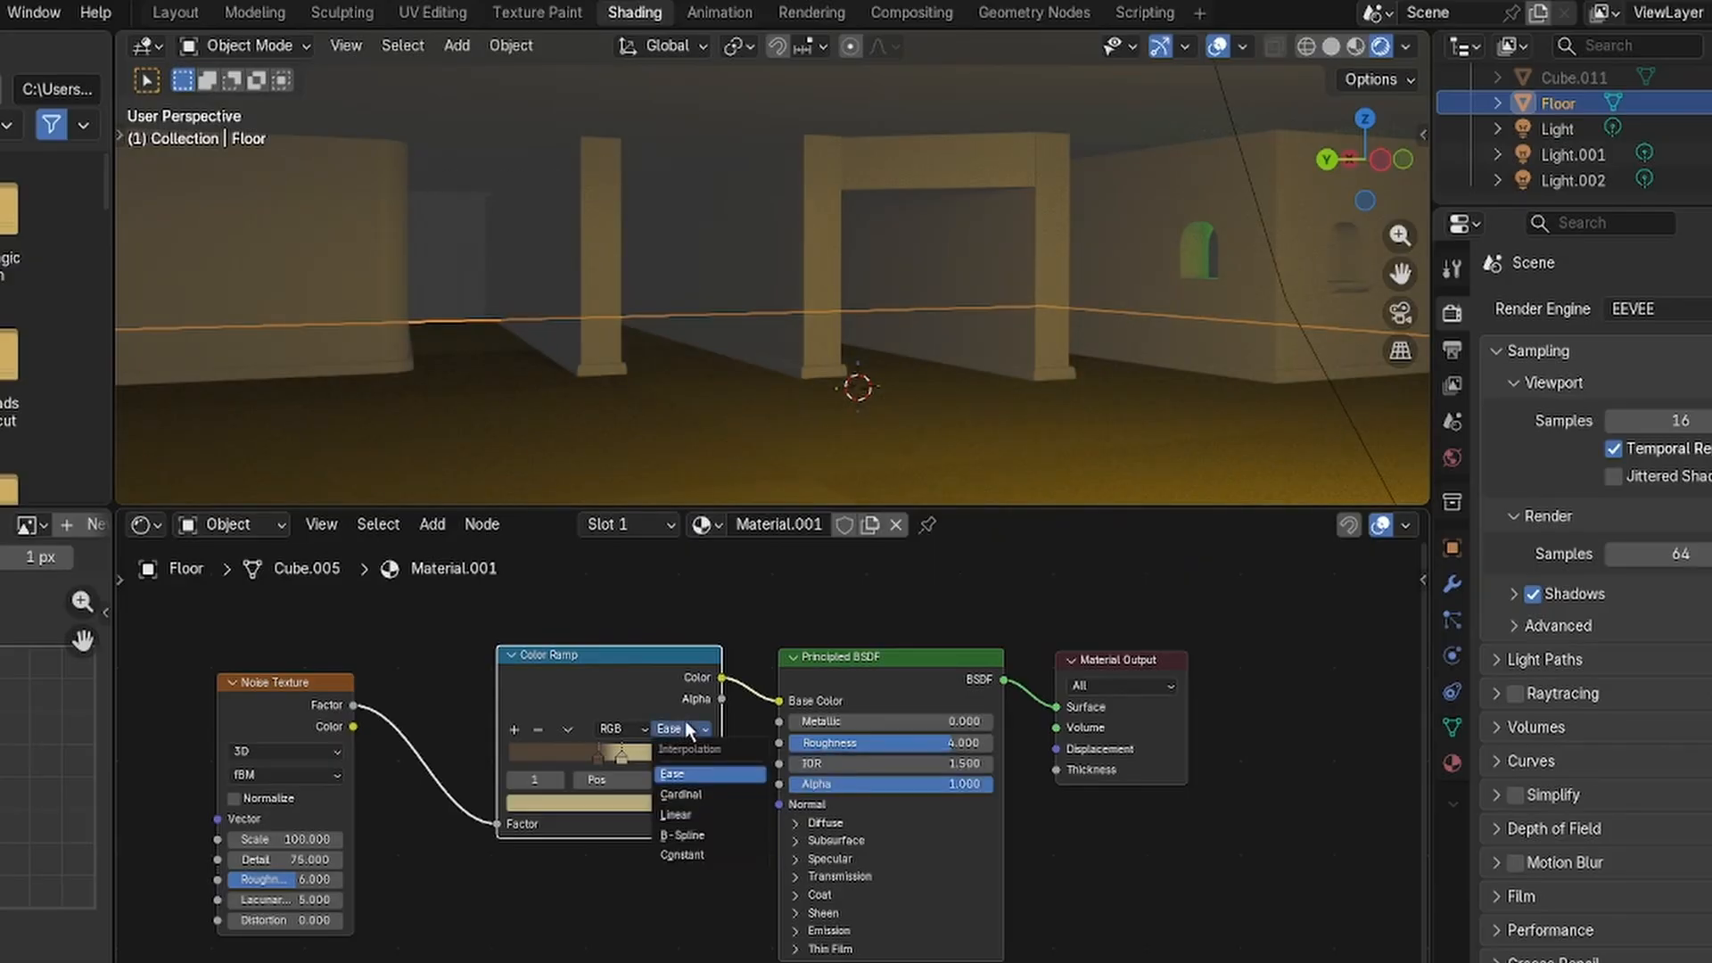
click(690, 815)
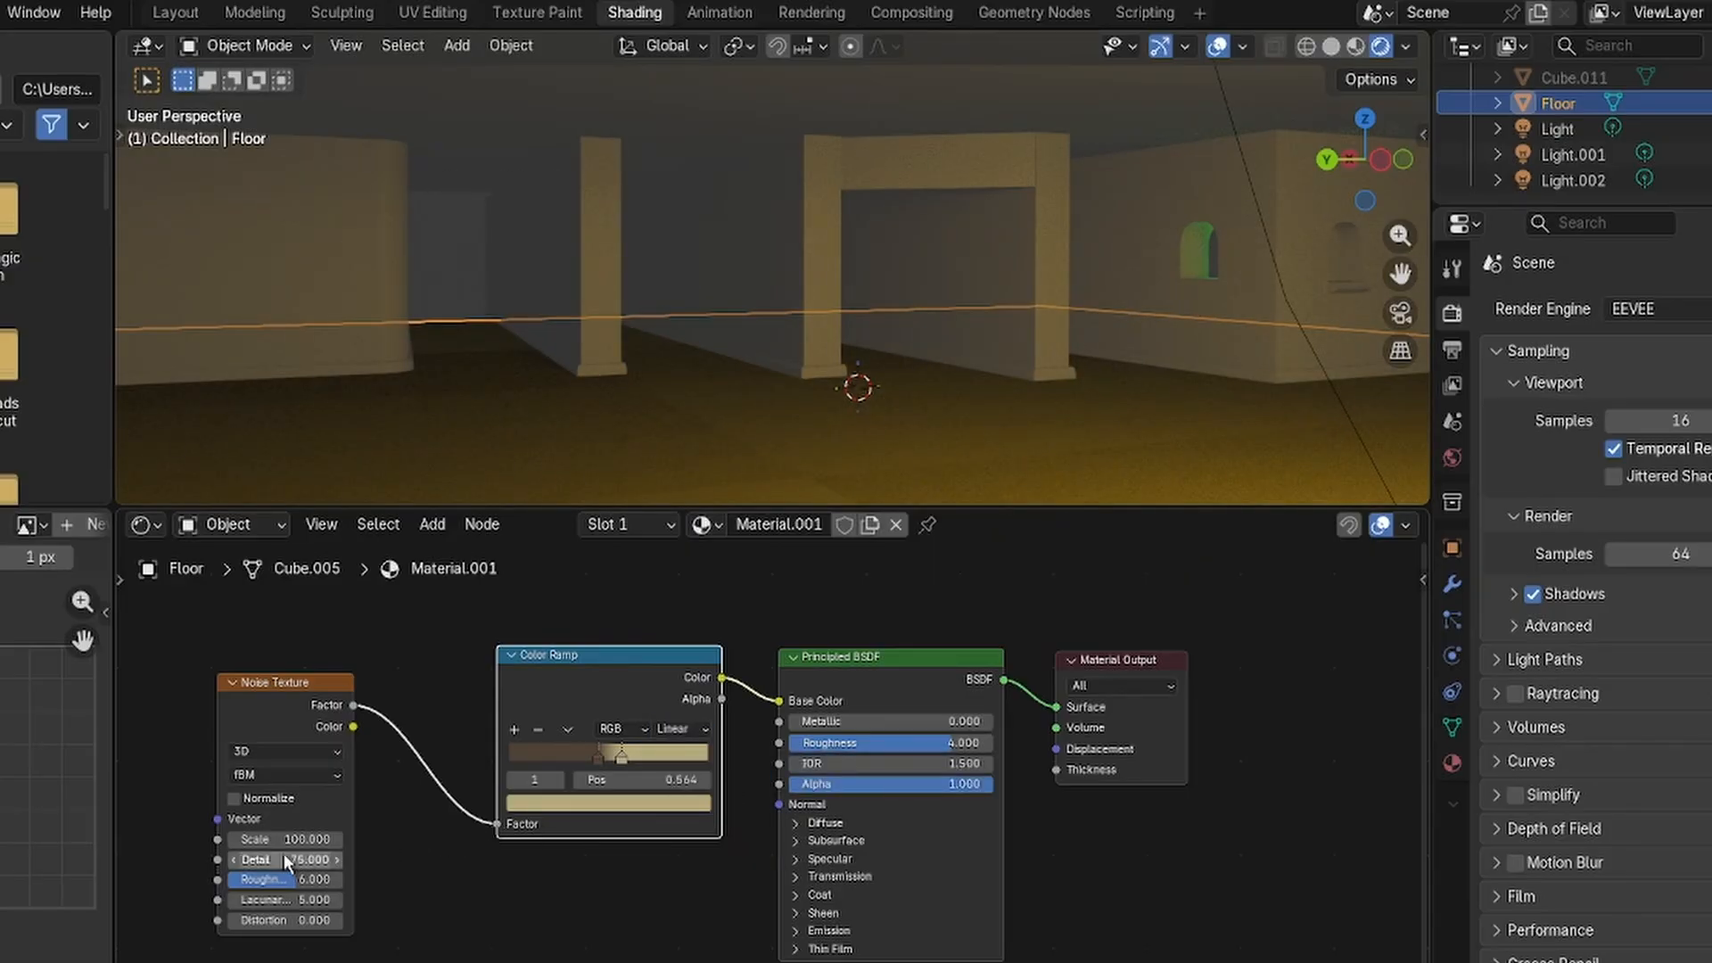
Set the Noise Texture's Lacunarity to 2 and check the floor grain up close and through the camera view.
click(302, 899)
text(2)
key(Return)
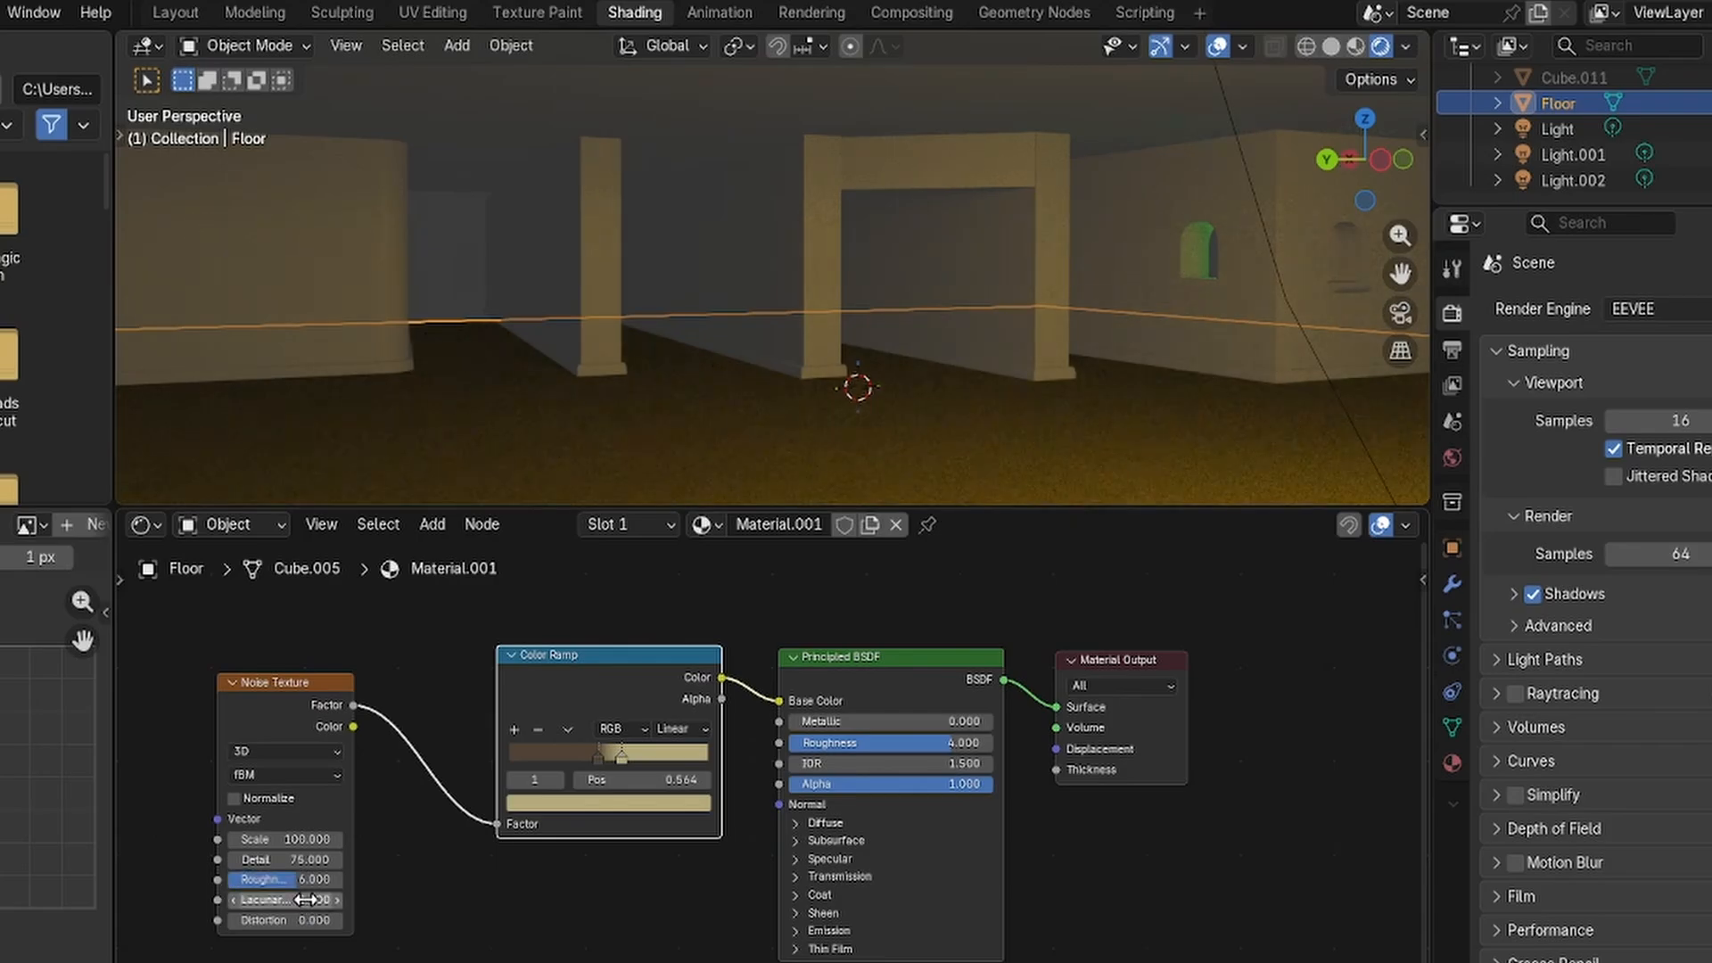
middle_drag(832, 473, 821, 447)
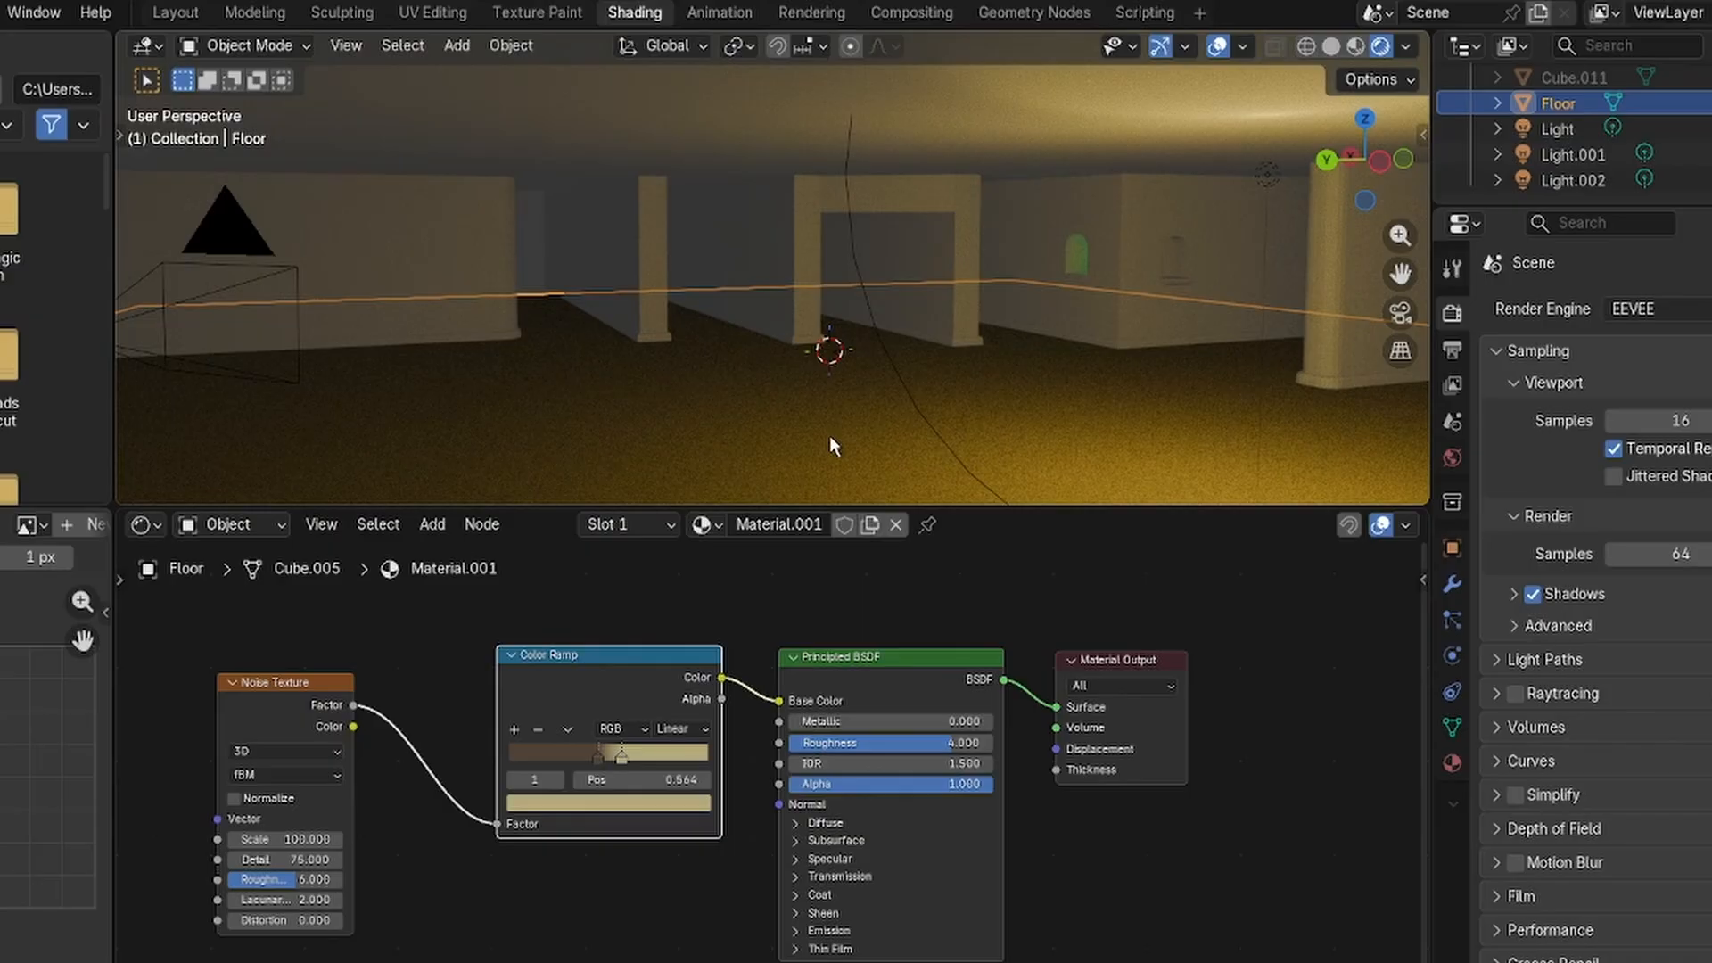
middle_drag(900, 397, 948, 383)
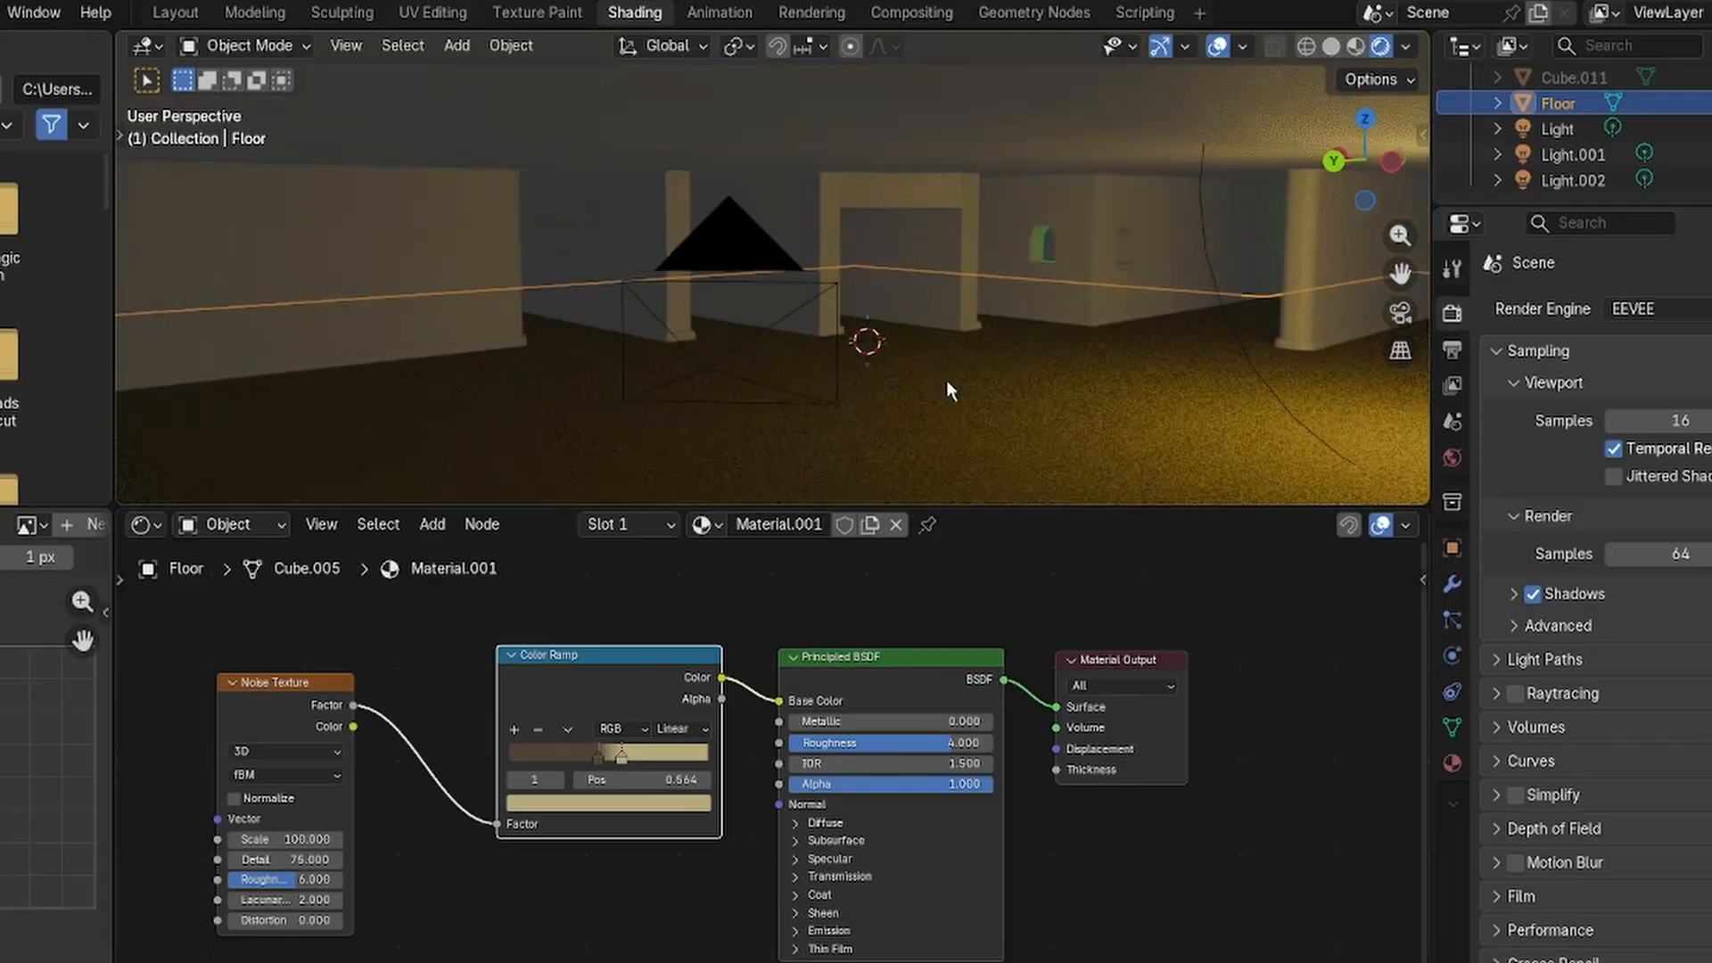
scroll(867, 335, up, 1)
scroll(848, 346, up, 1)
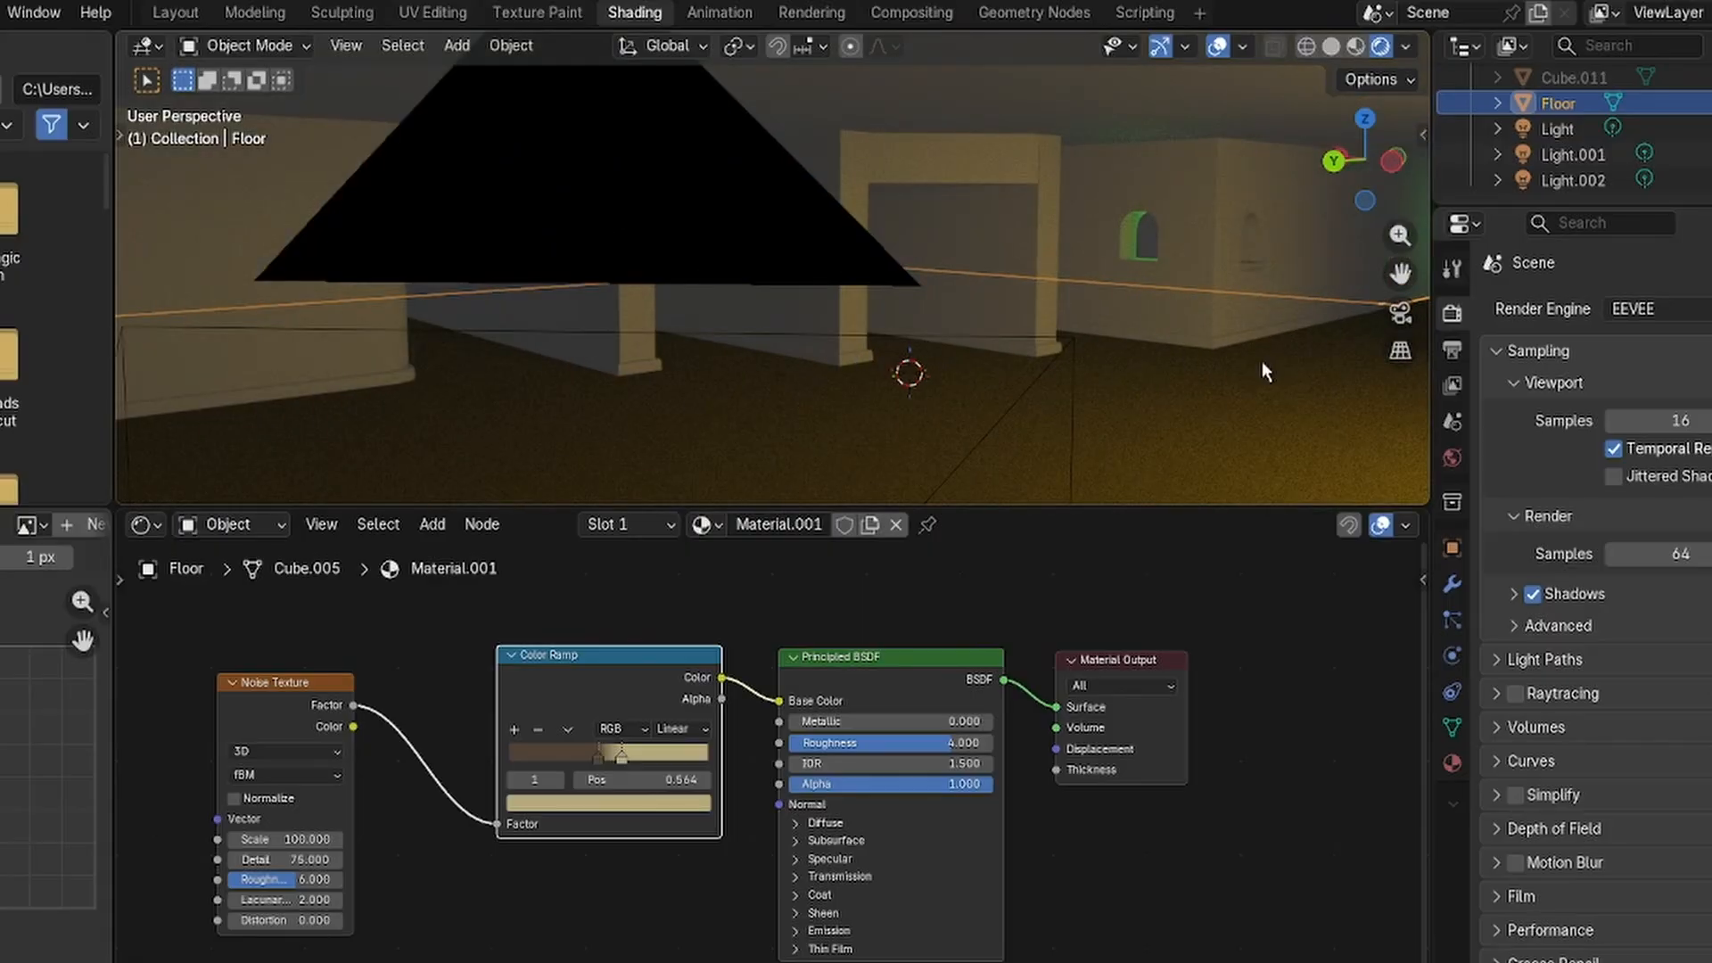
click(1397, 314)
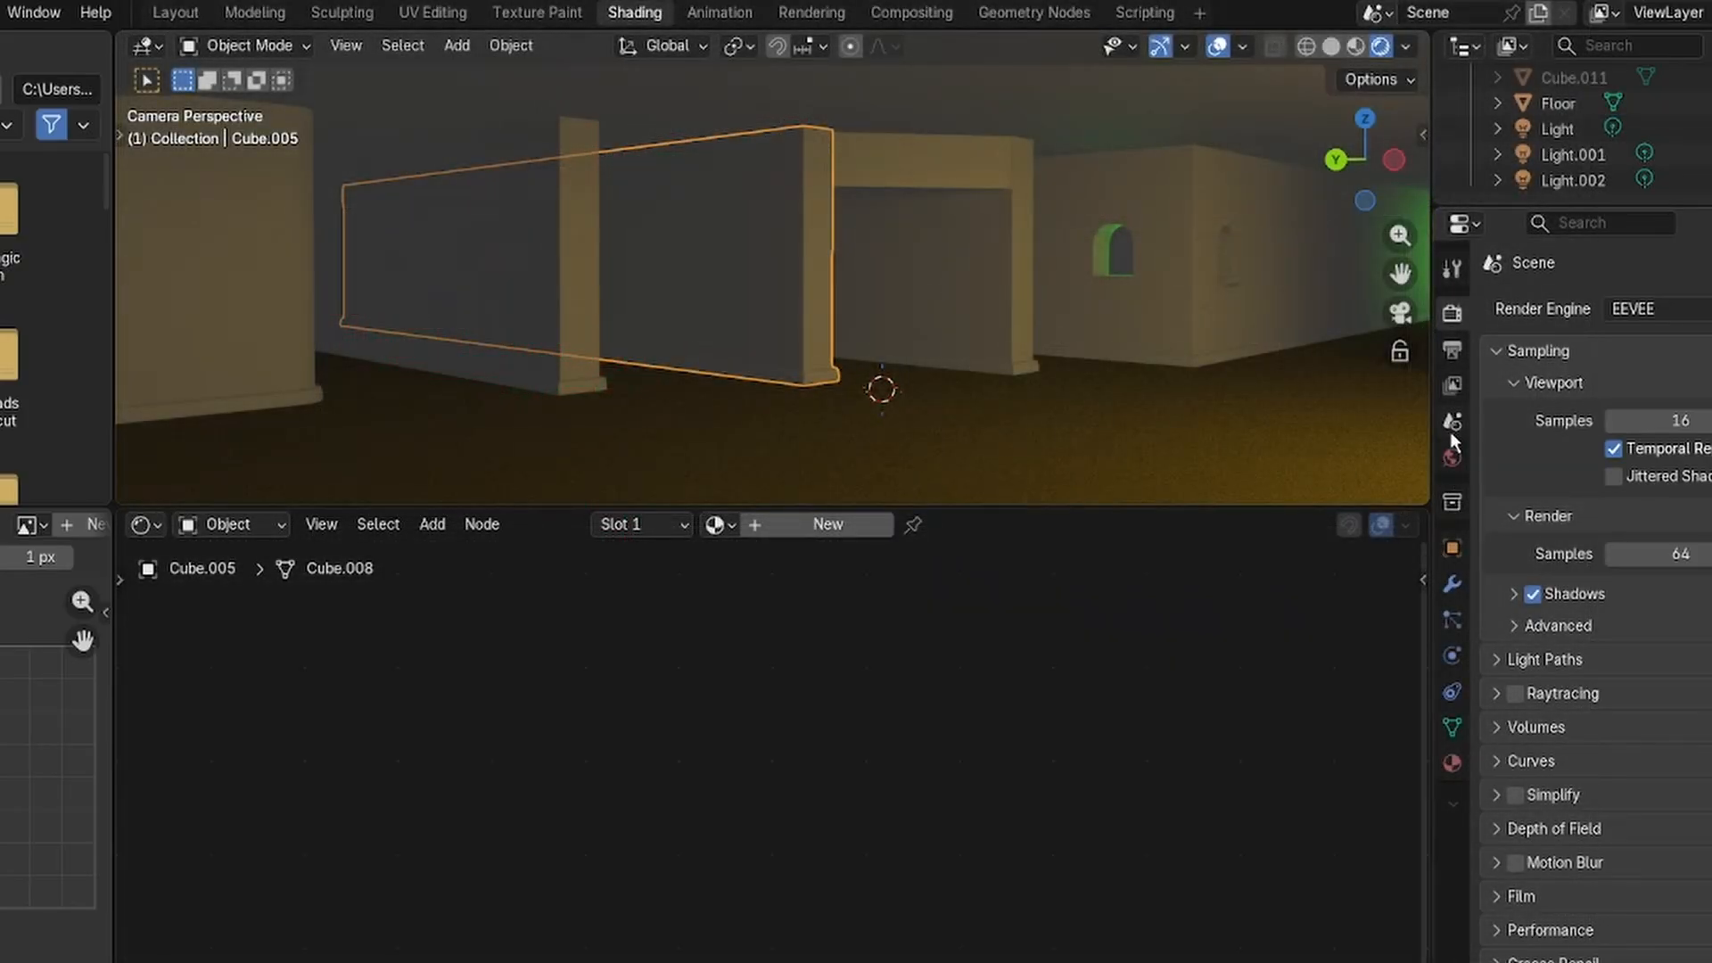
Create a new material for the wall Cube.005 and open the node search in its shader graph.
click(1452, 764)
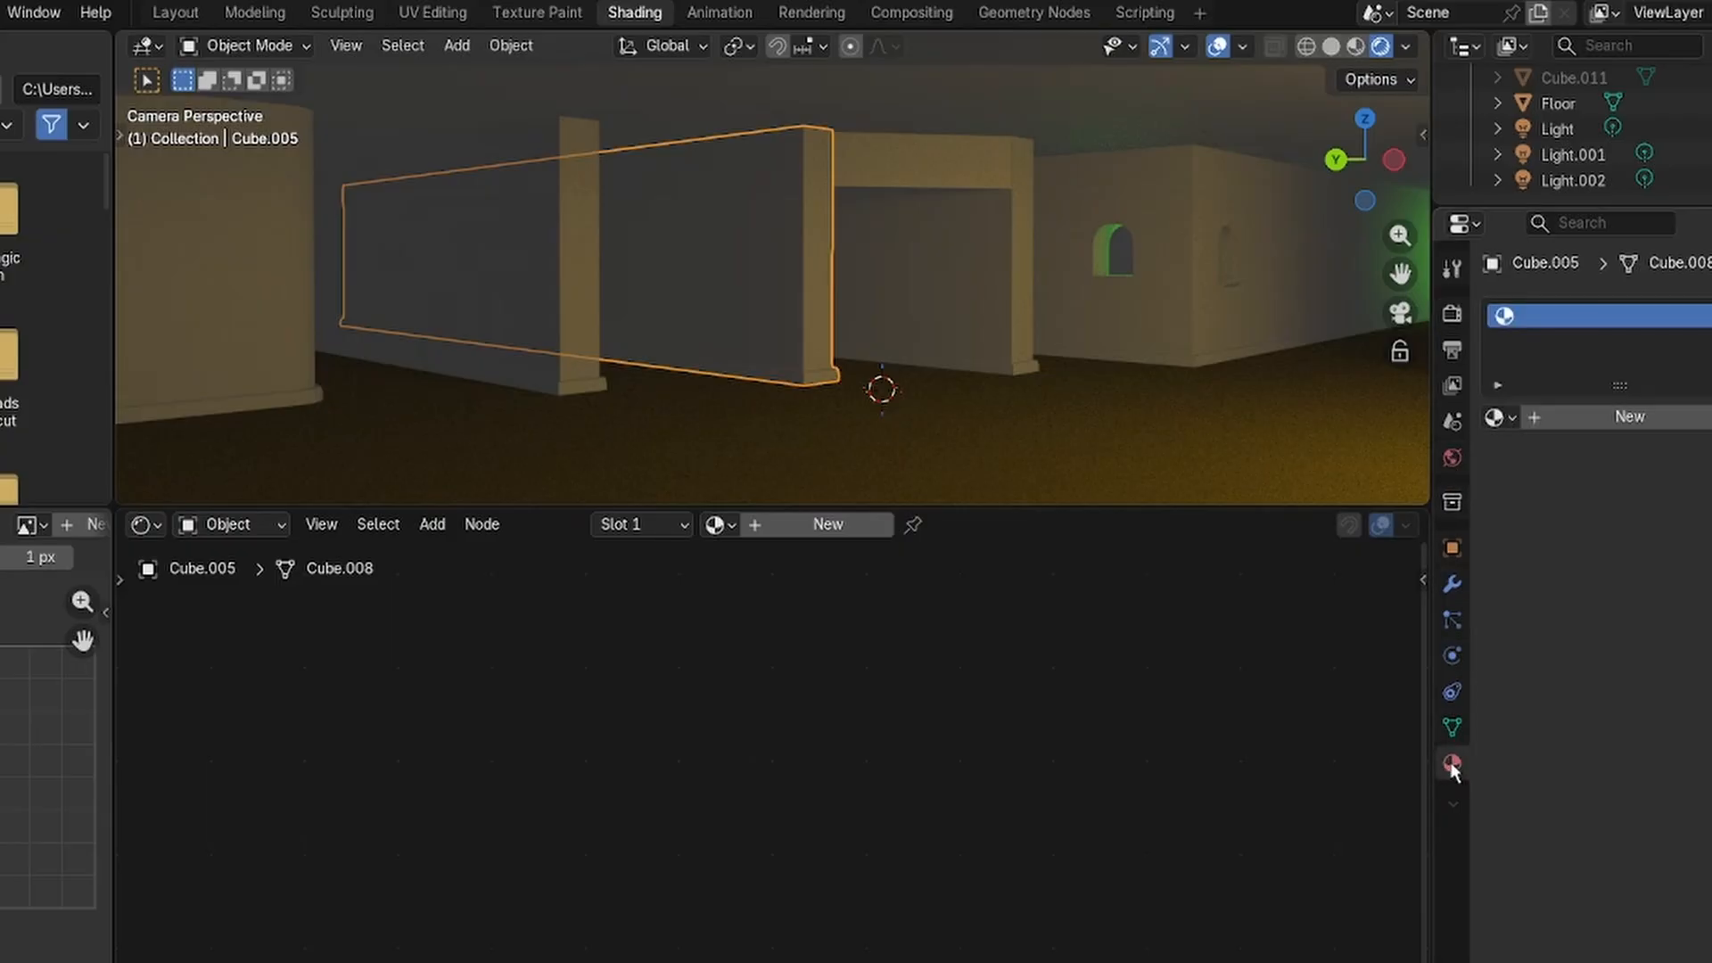
click(1593, 415)
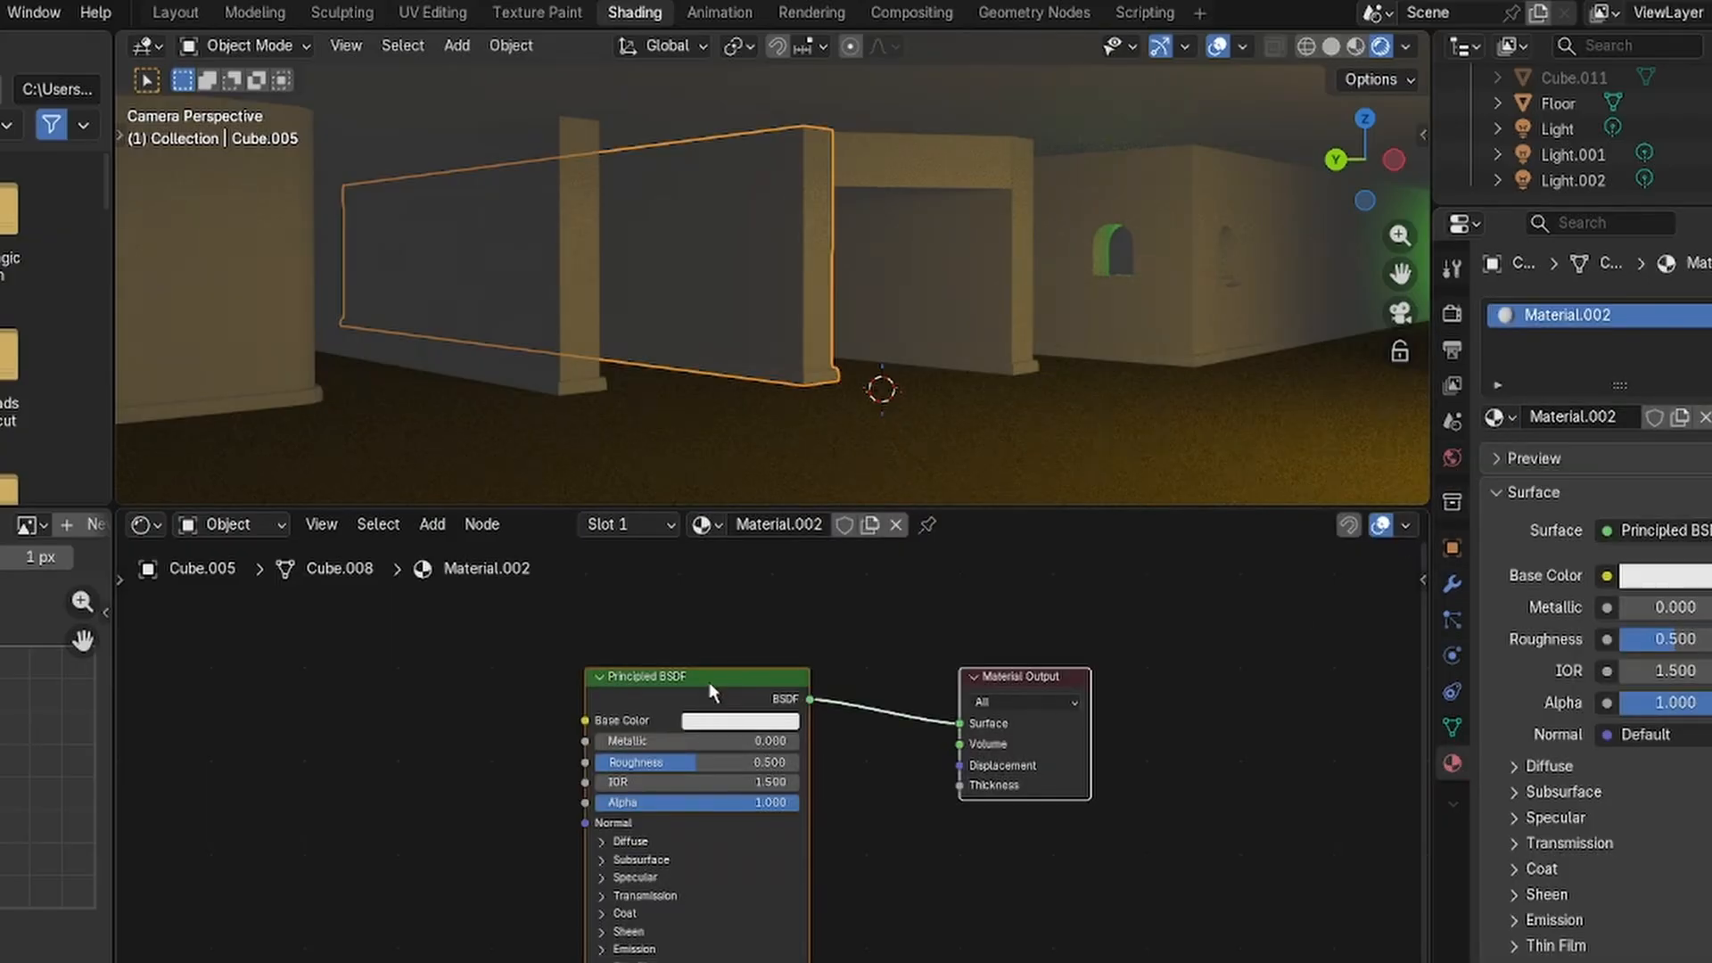
click(476, 687)
key(shift+a)
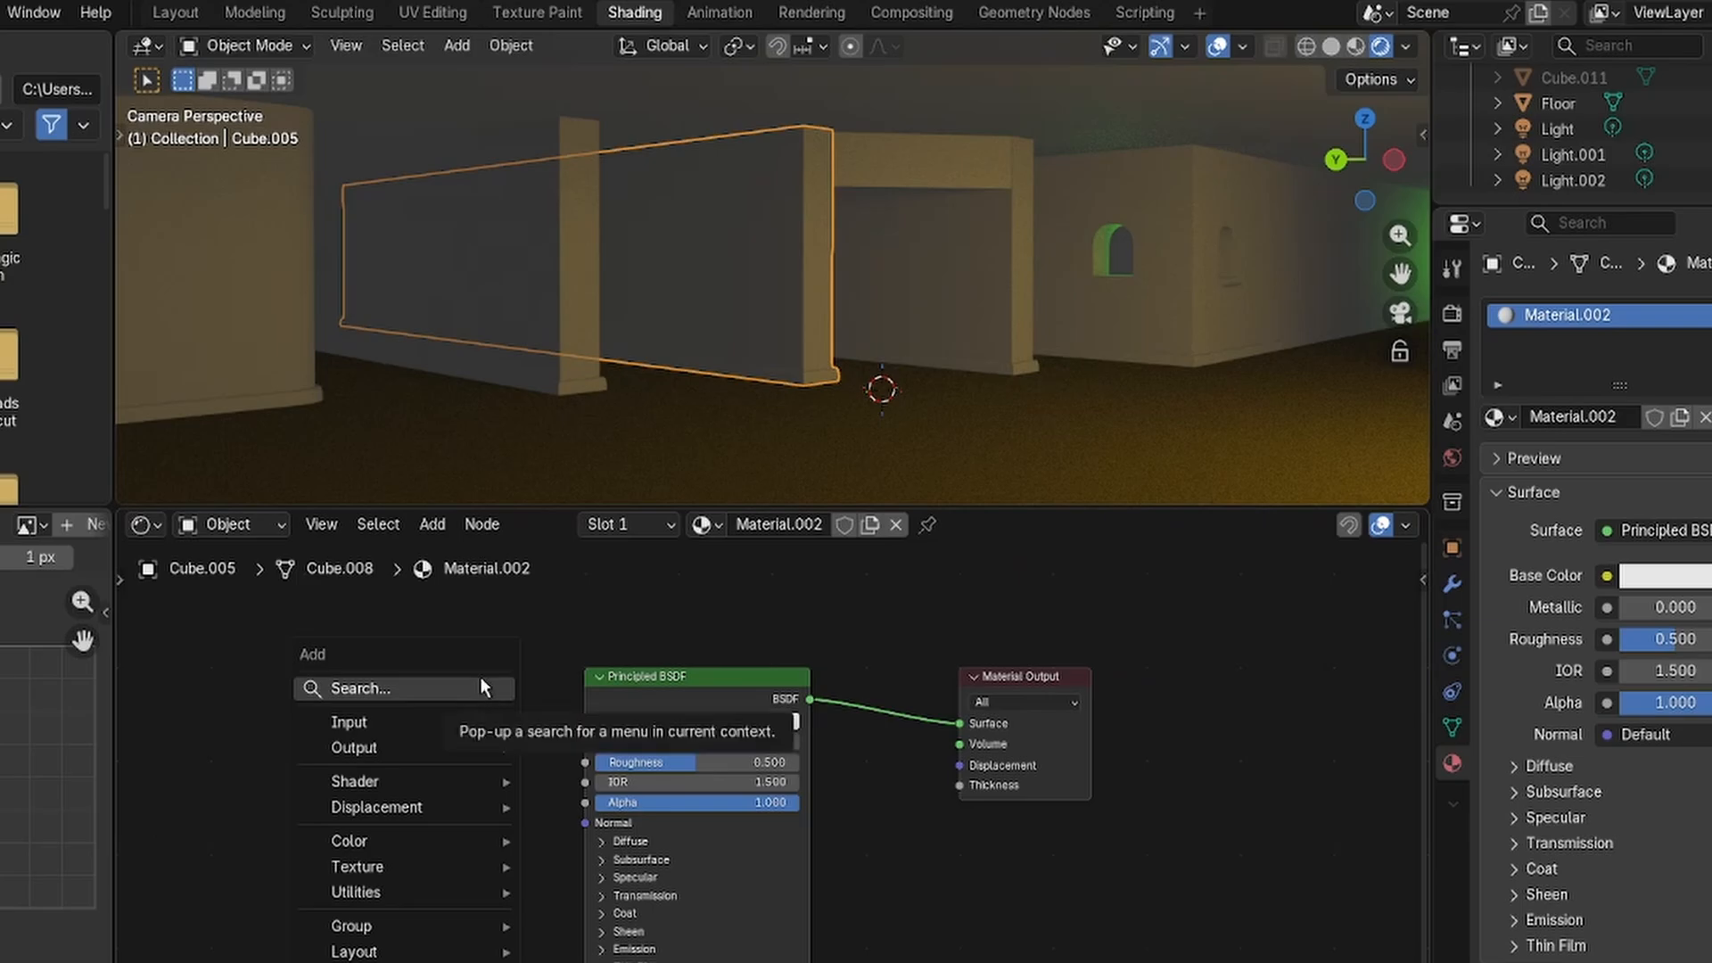
click(478, 694)
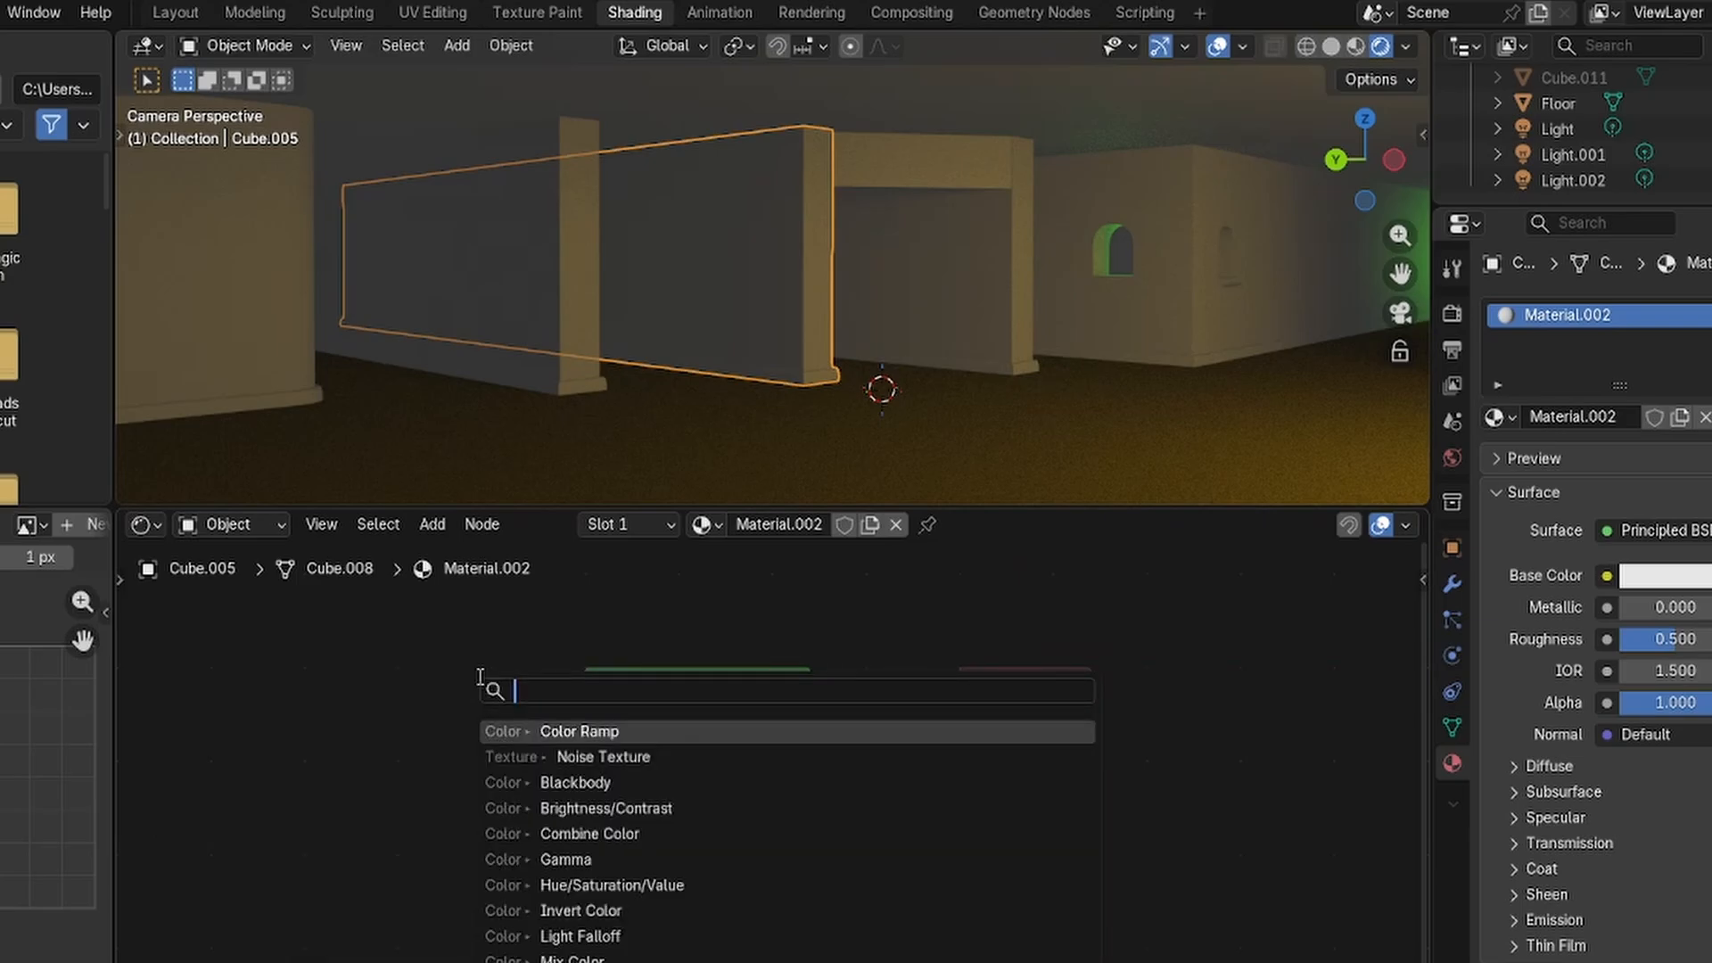
text(vecto)
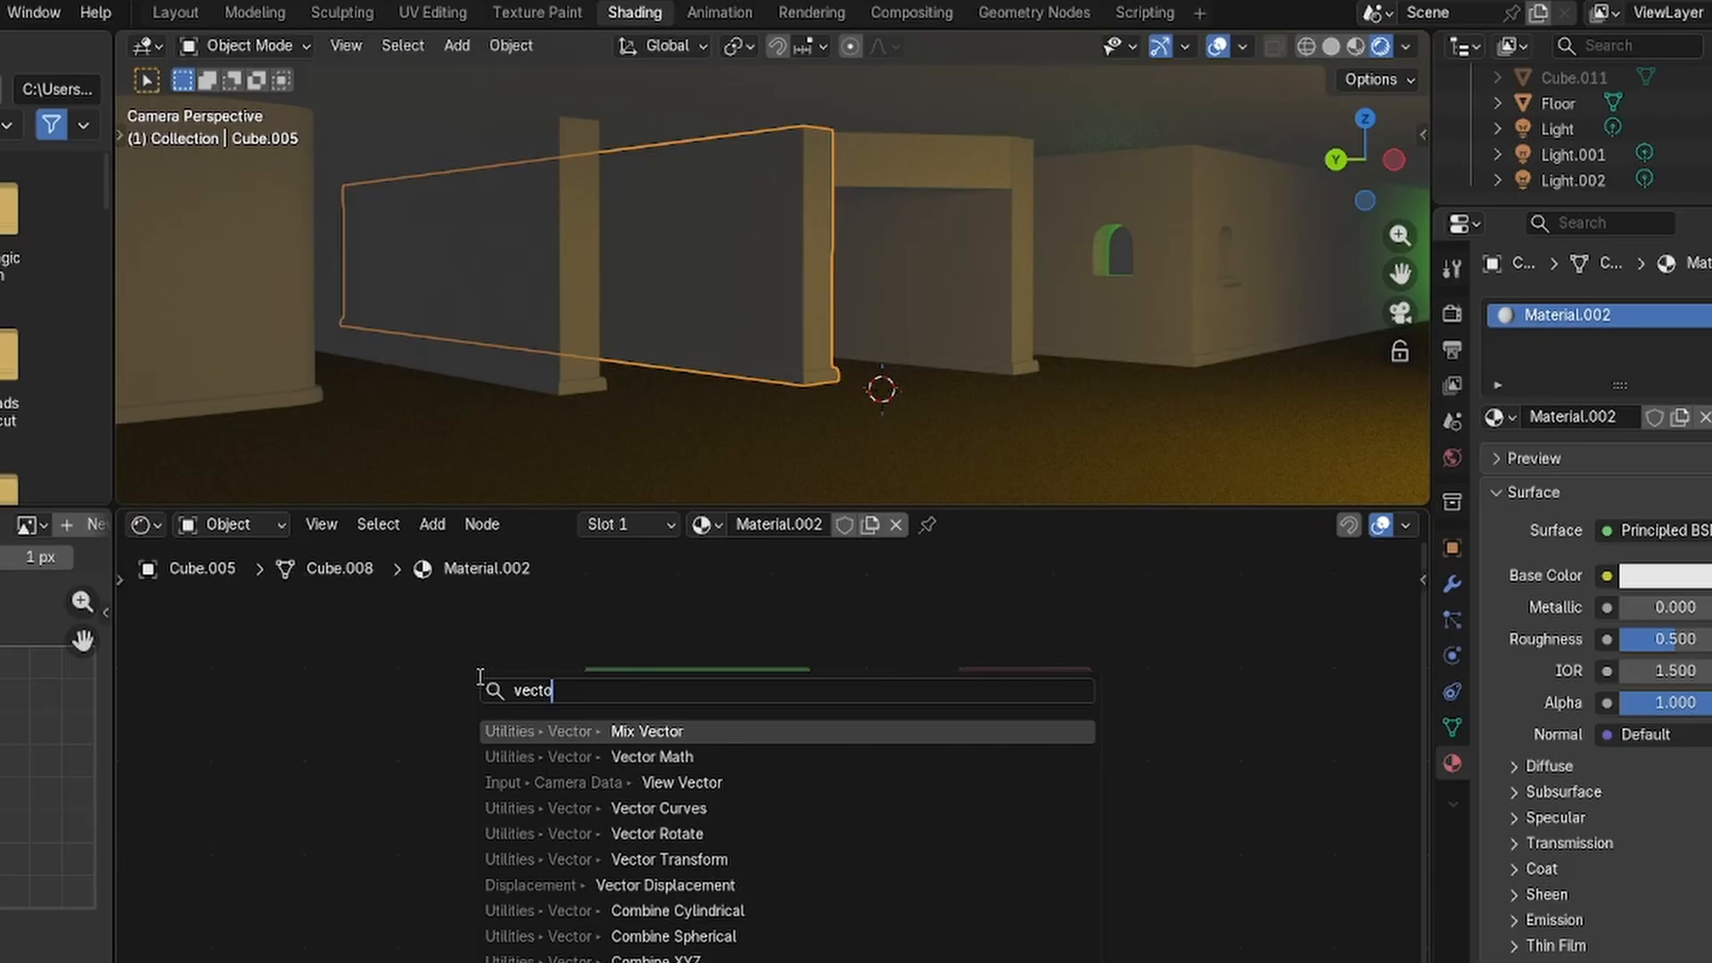
key(BackSpace)
key(BackSpace)
key(BackSpace)
key(BackSpace)
key(BackSpace)
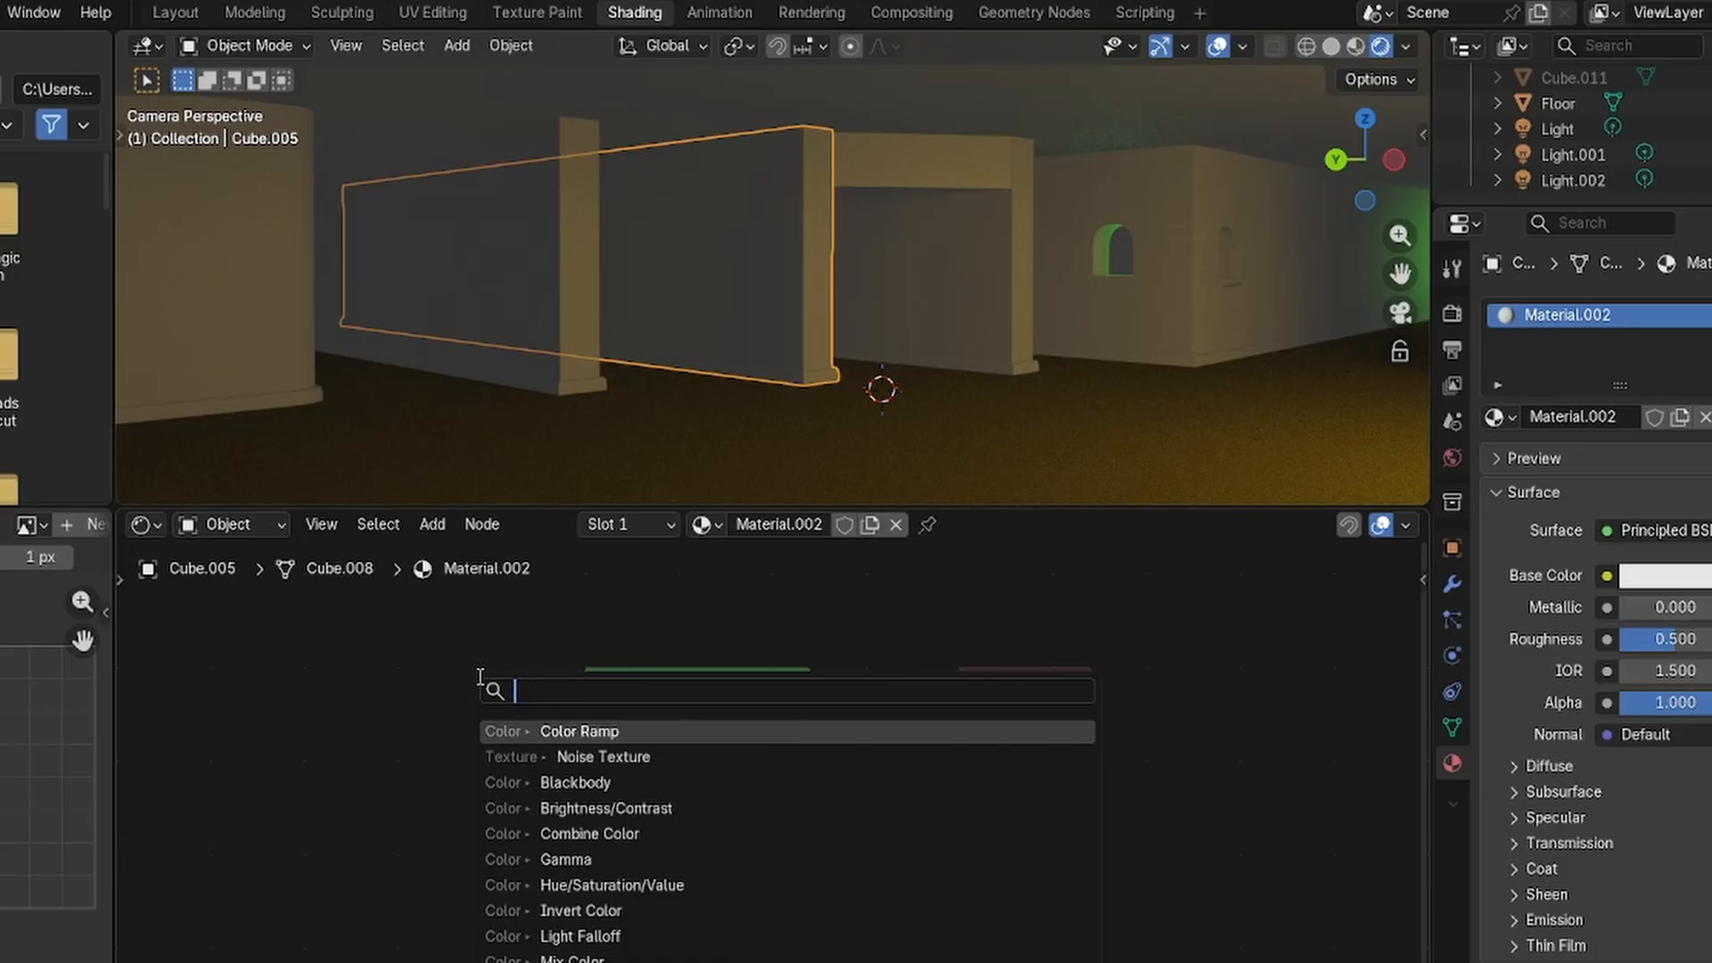
Add an Image Texture node and place it before the Principled BSDF.
text(image)
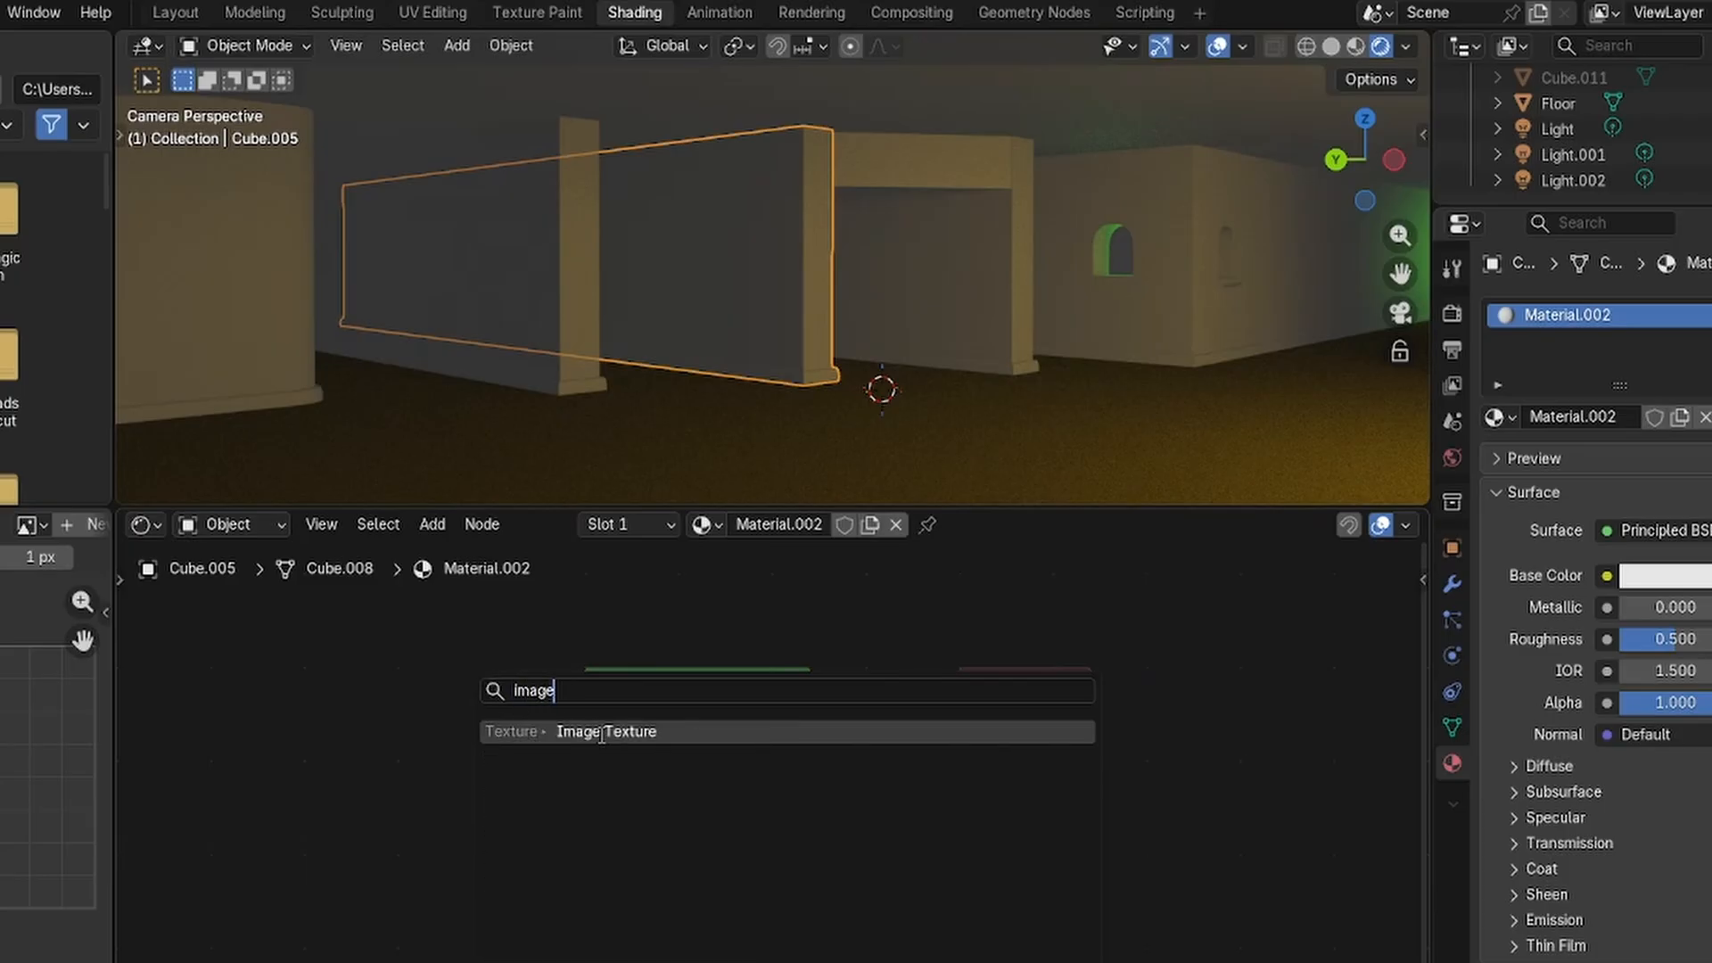
click(596, 733)
click(204, 722)
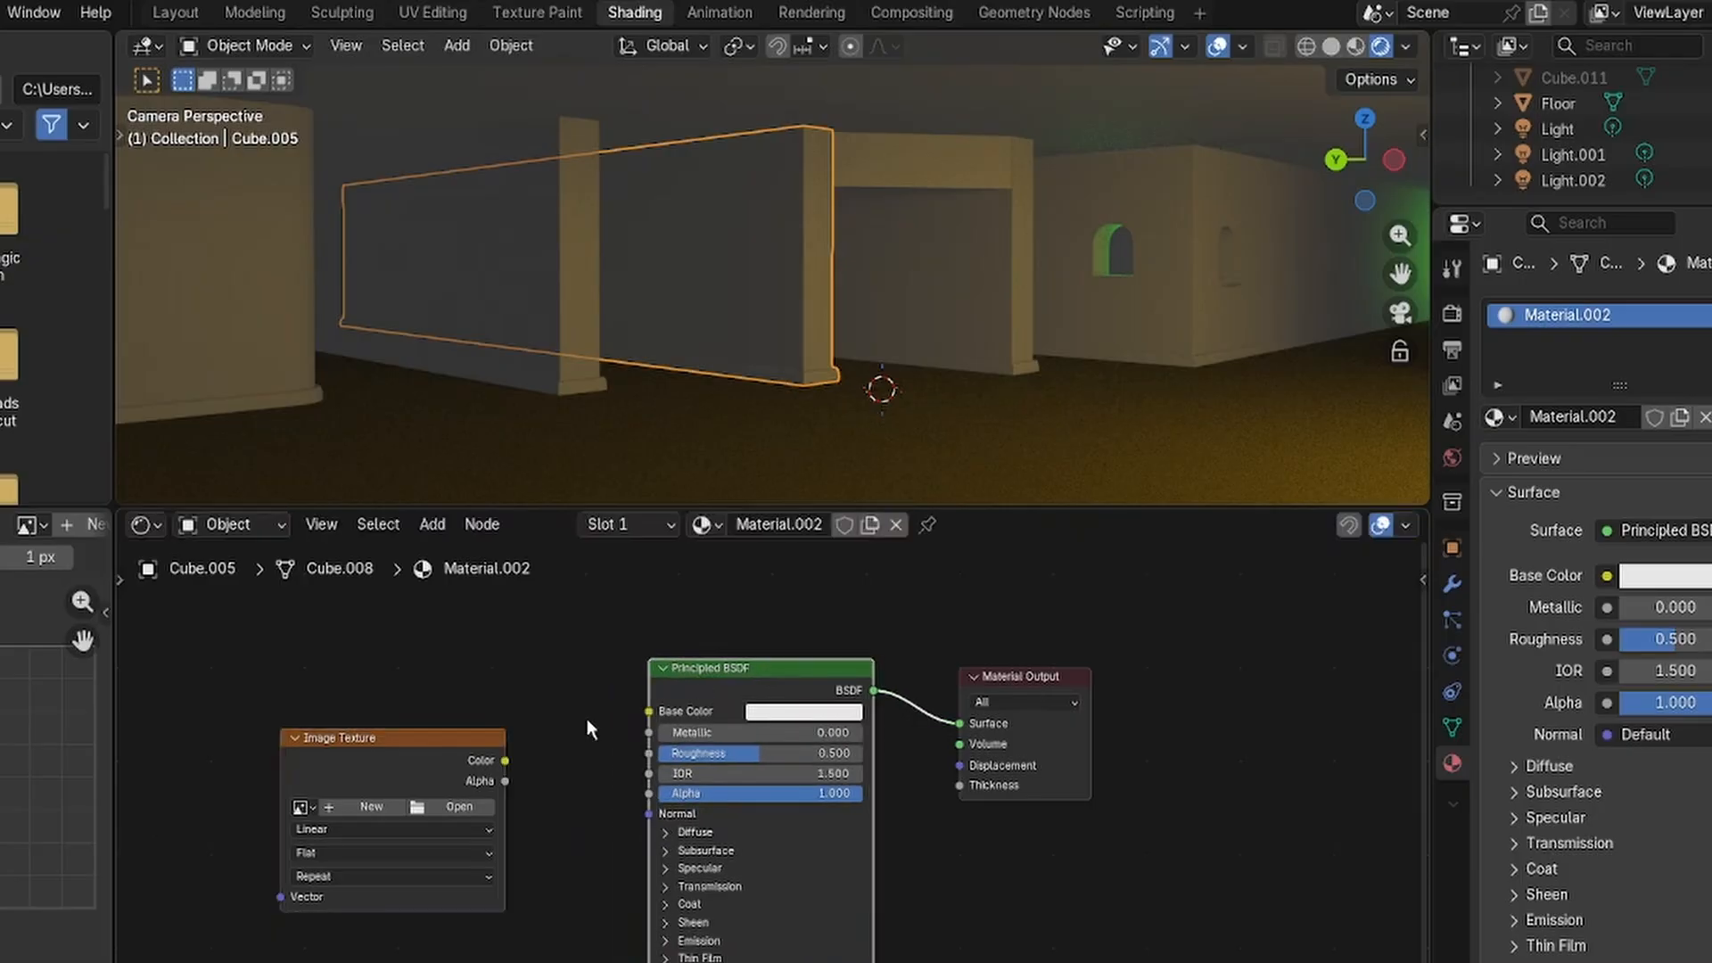
drag(439, 745, 458, 726)
Load wall.png into the Image Texture node and open the node search for another node.
click(391, 787)
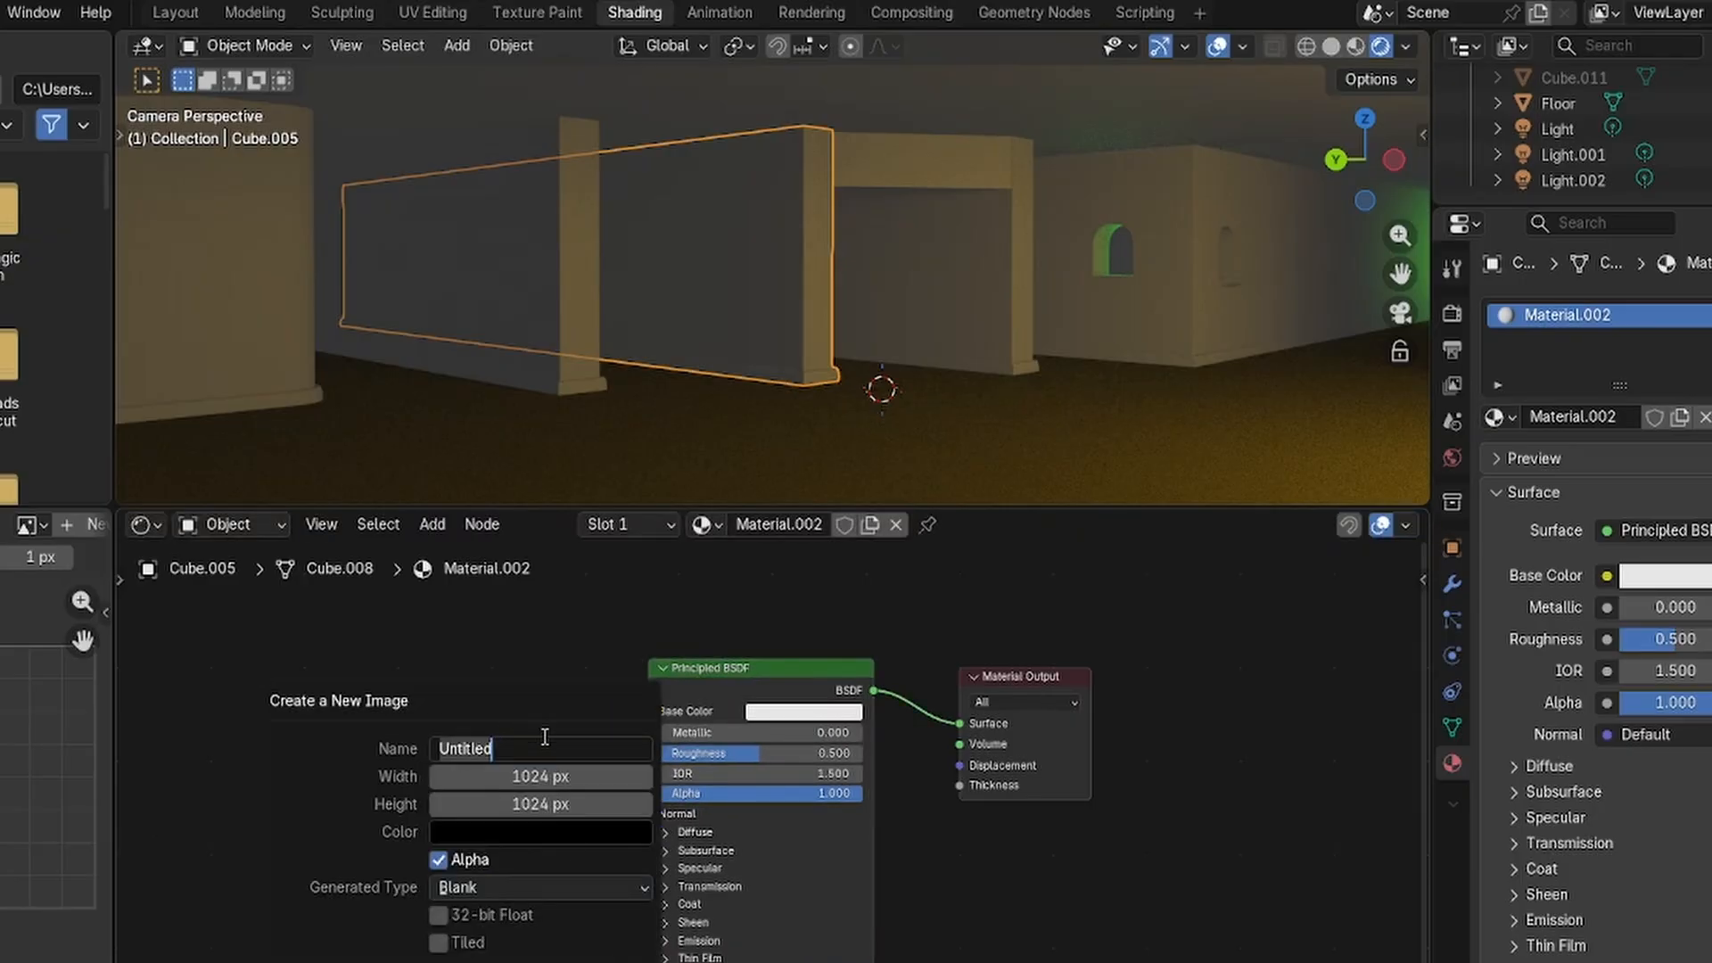
key(Escape)
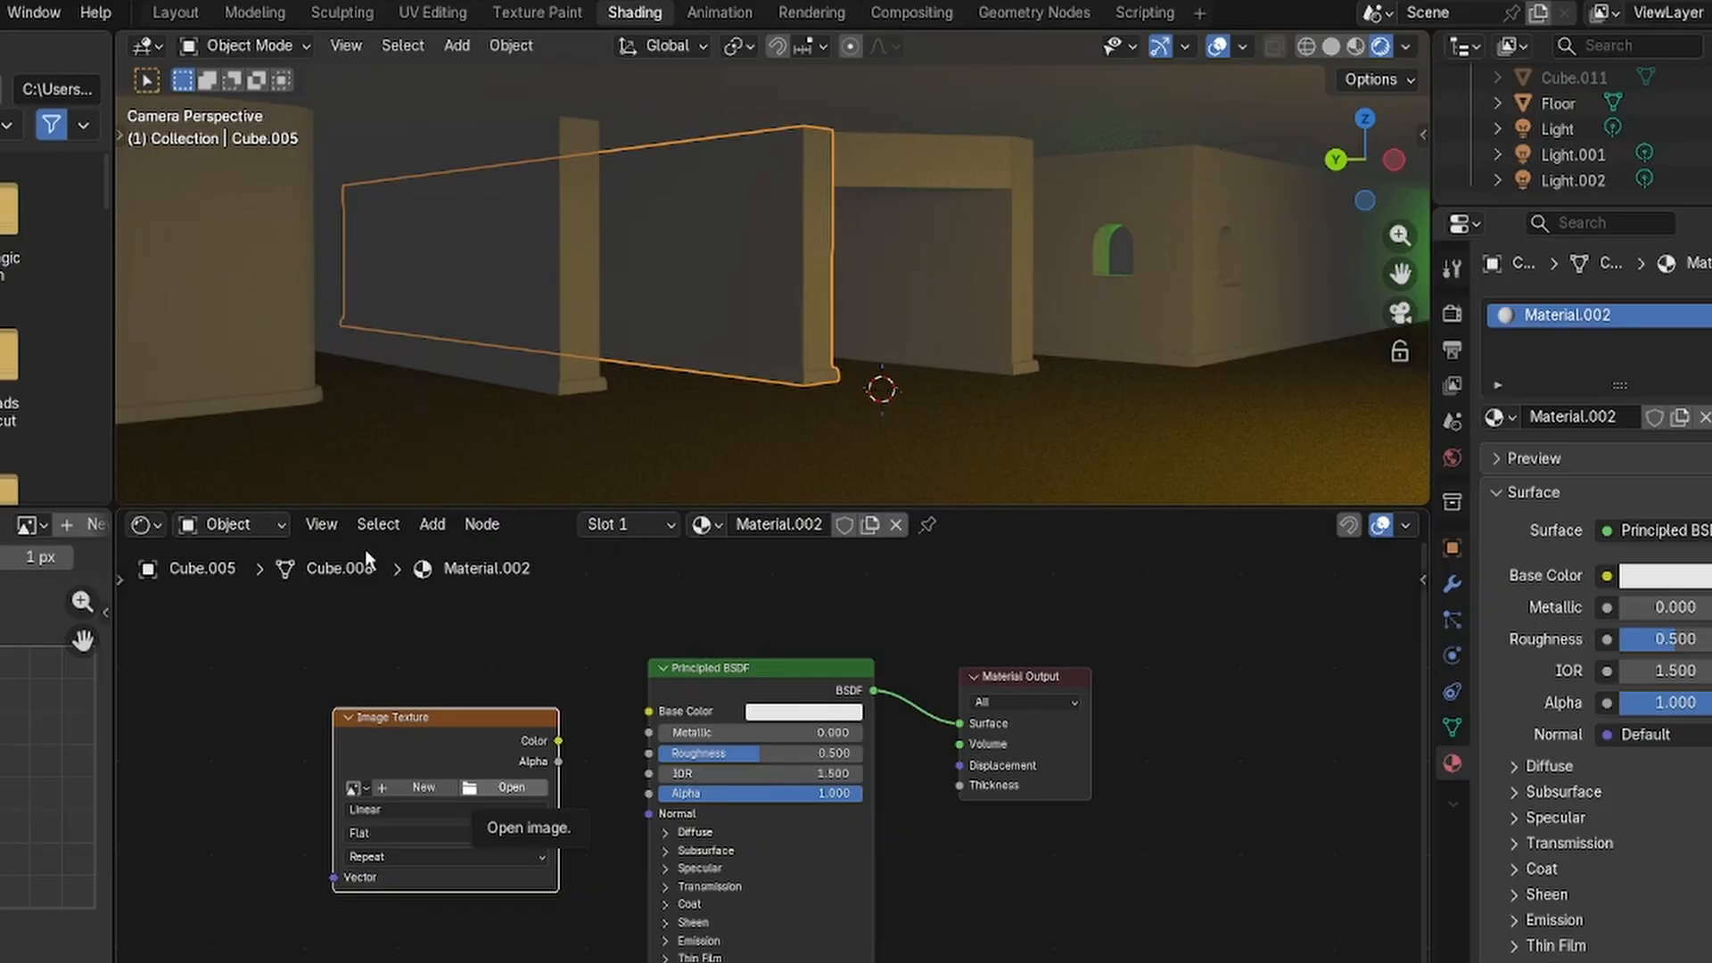
click(1042, 748)
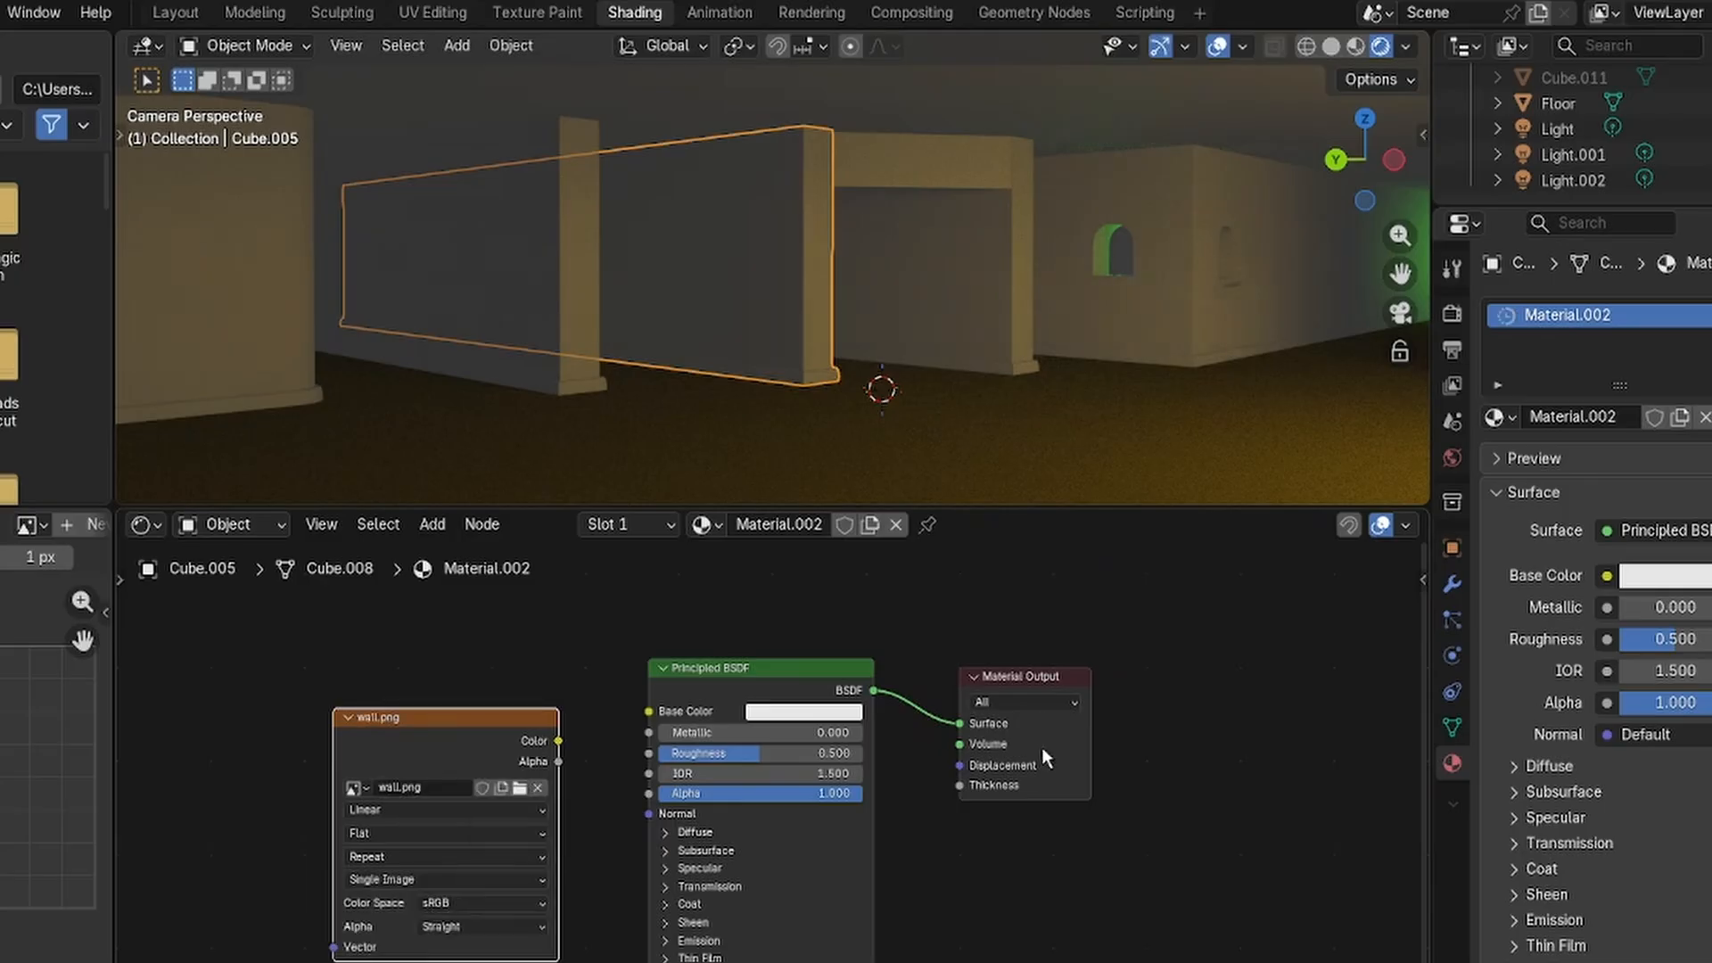
key(shift+a)
click(189, 719)
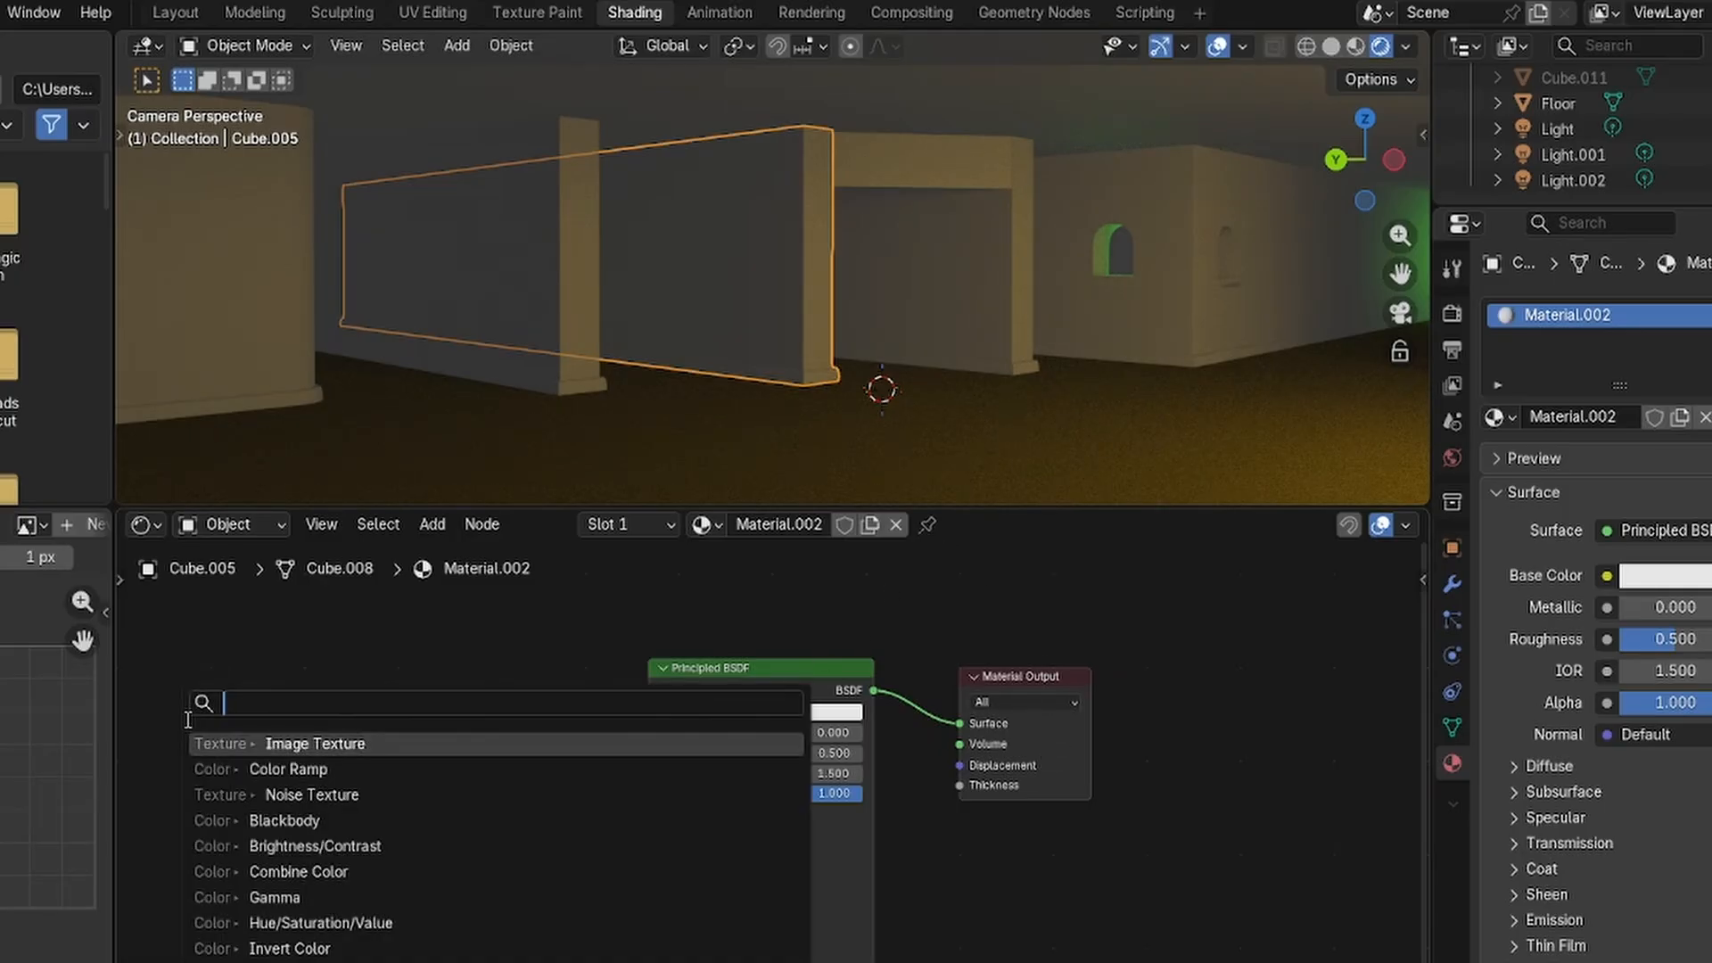
text(obje)
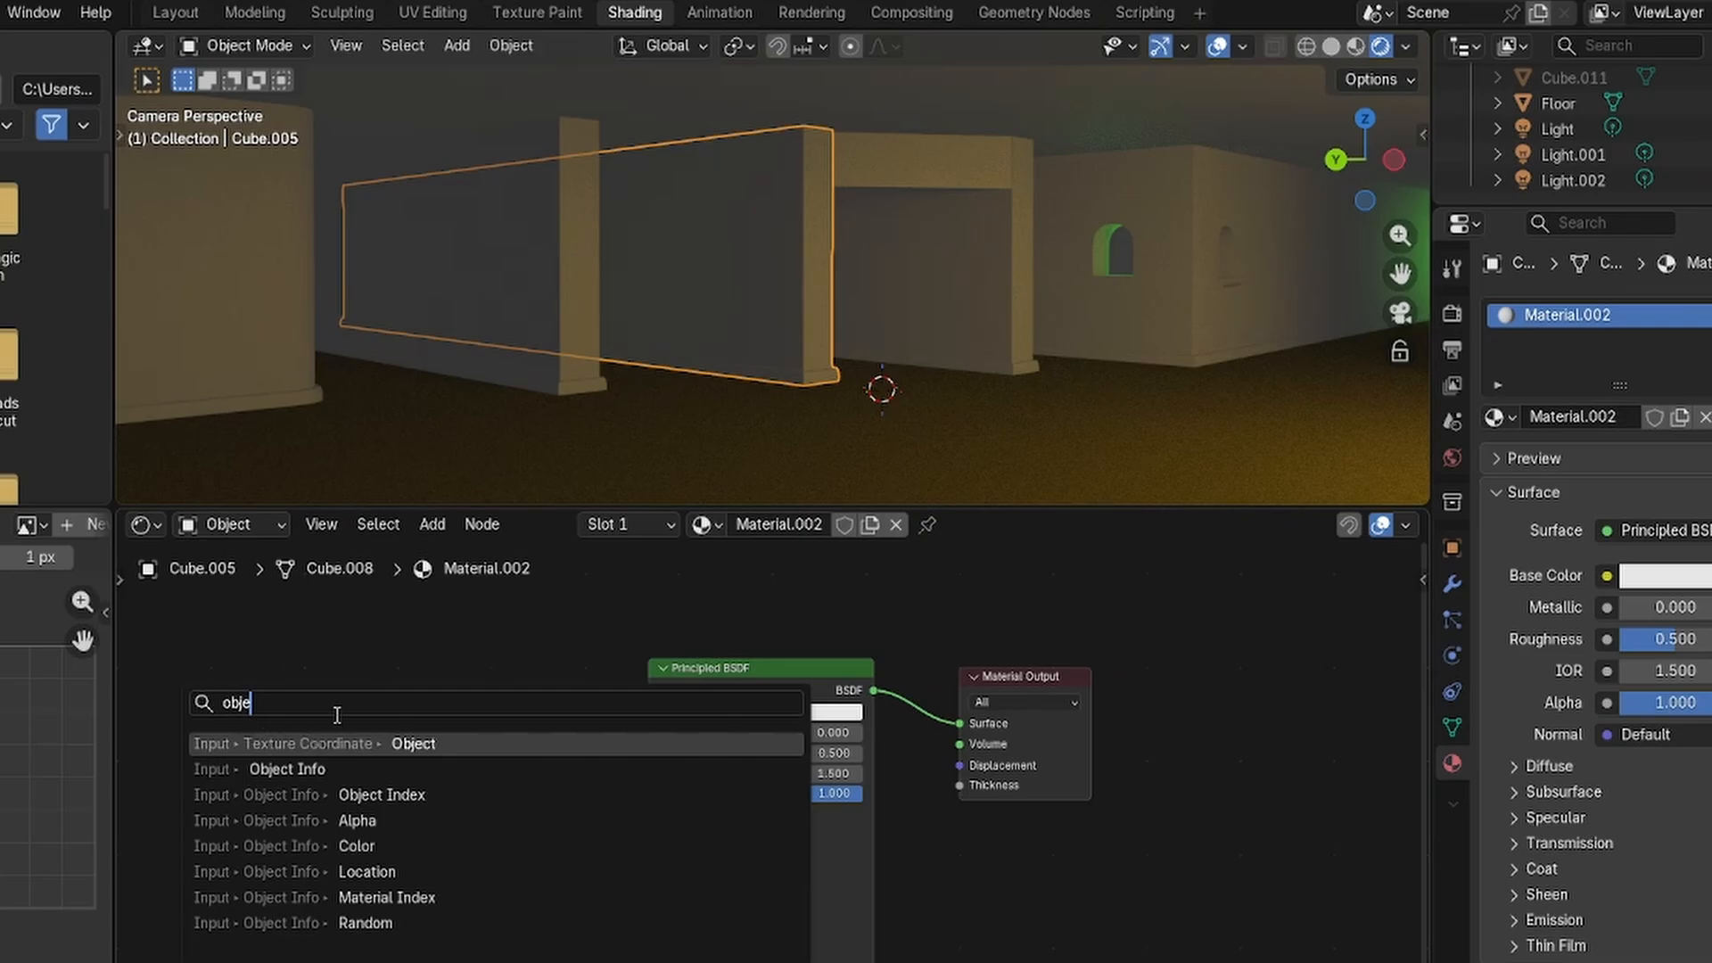
key(BackSpace)
key(BackSpace)
key(BackSpace)
key(BackSpace)
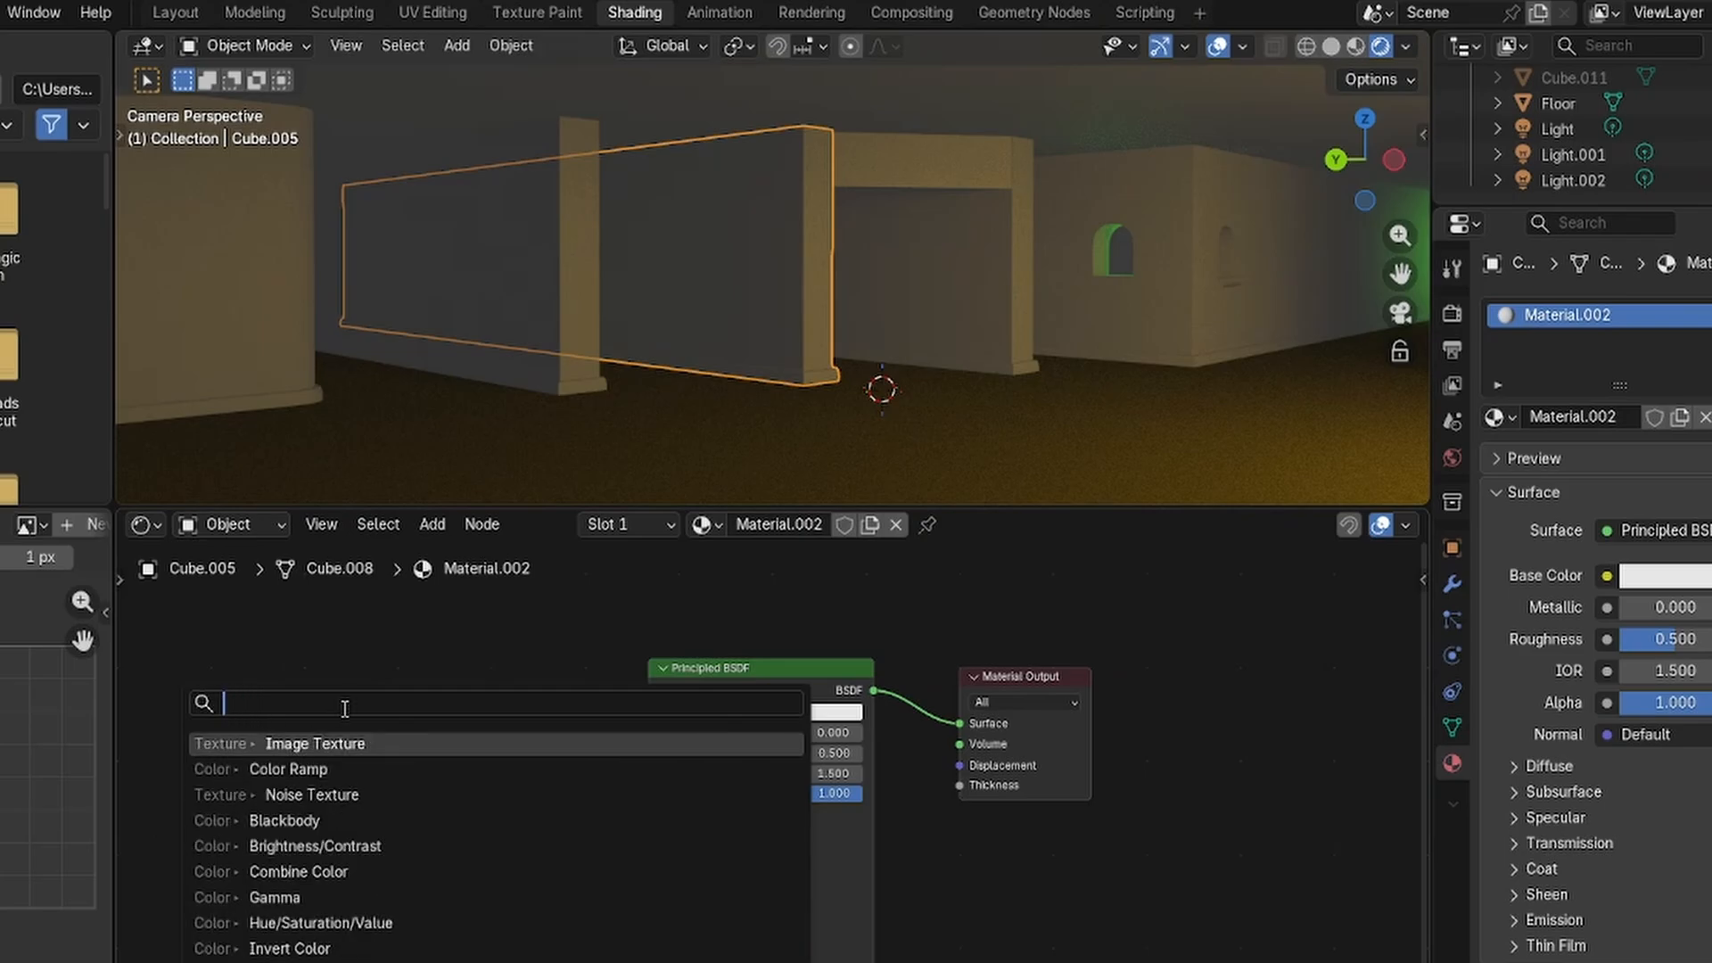
Add a Texture Coordinate node before the wall.png node and shift the image node to separate the two.
text(texture c)
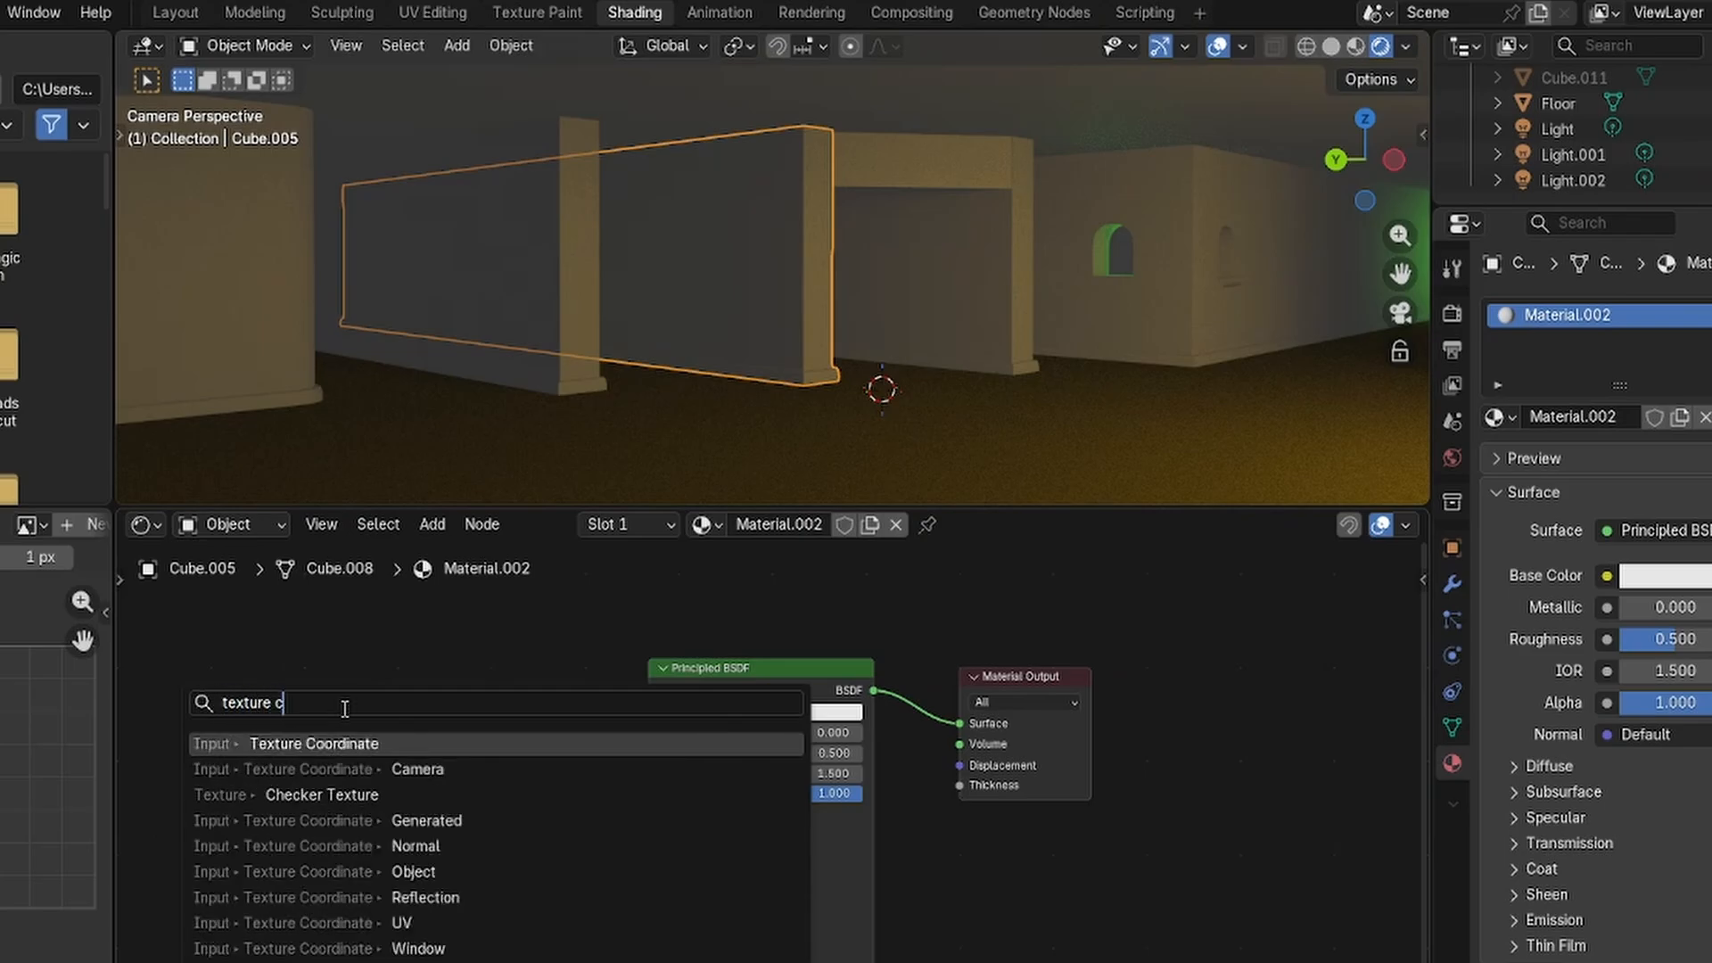
text(oor)
click(357, 746)
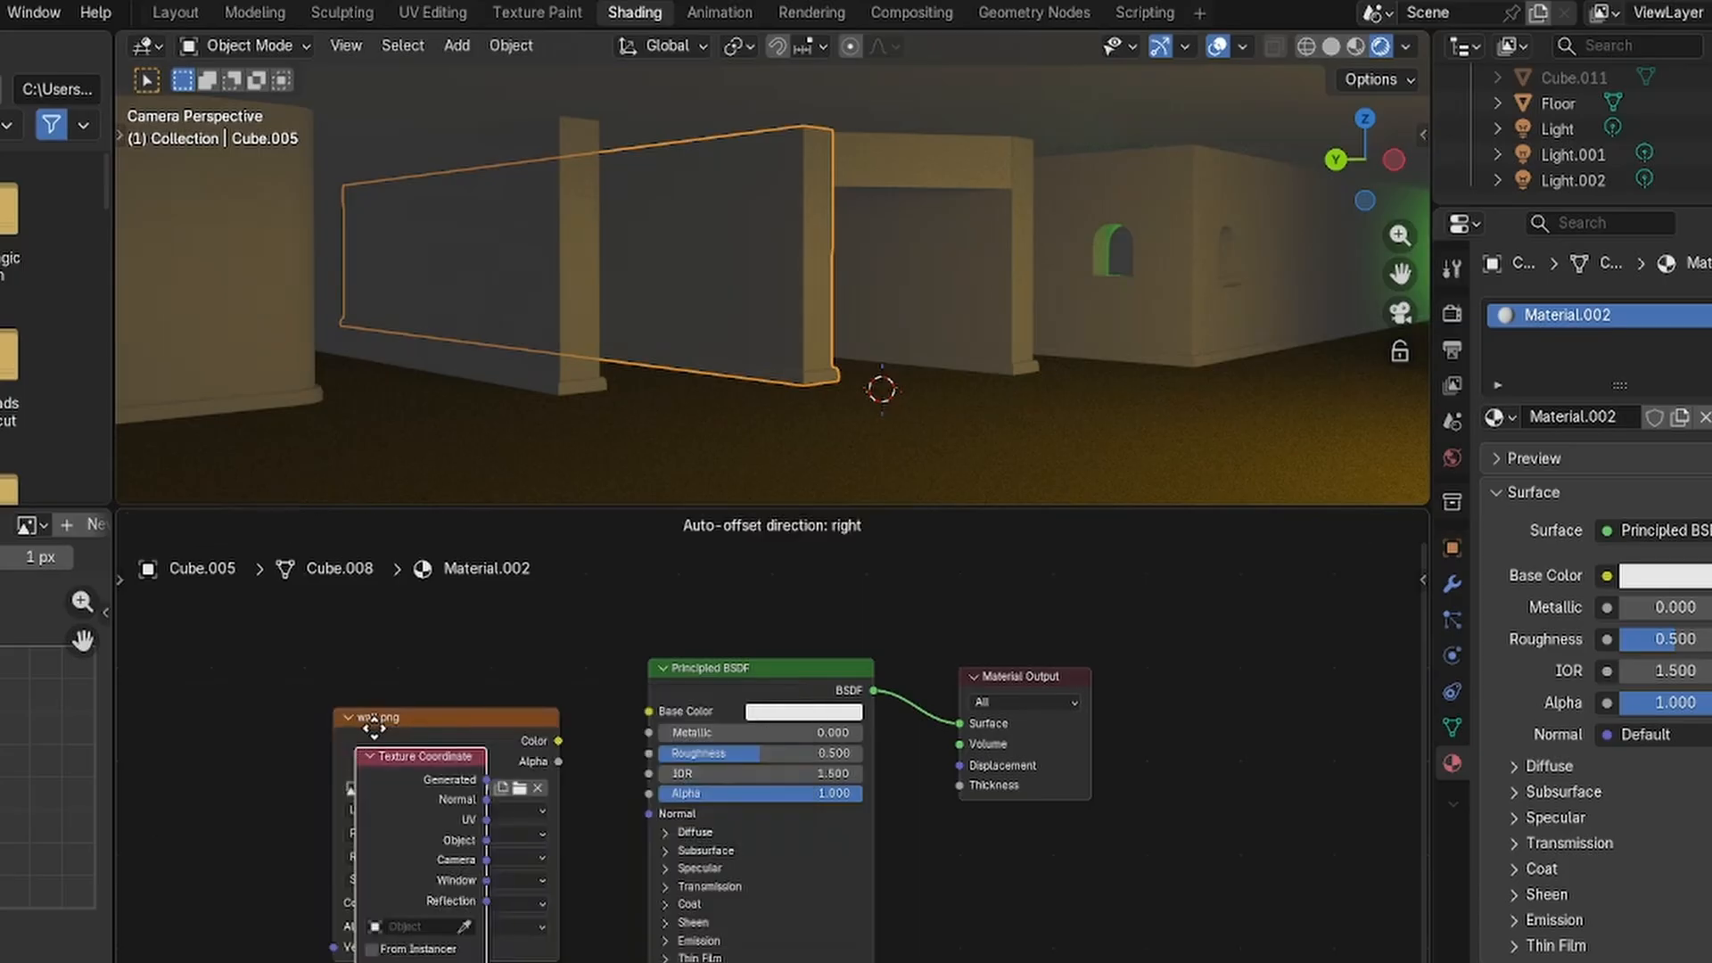
click(203, 667)
drag(392, 712, 460, 671)
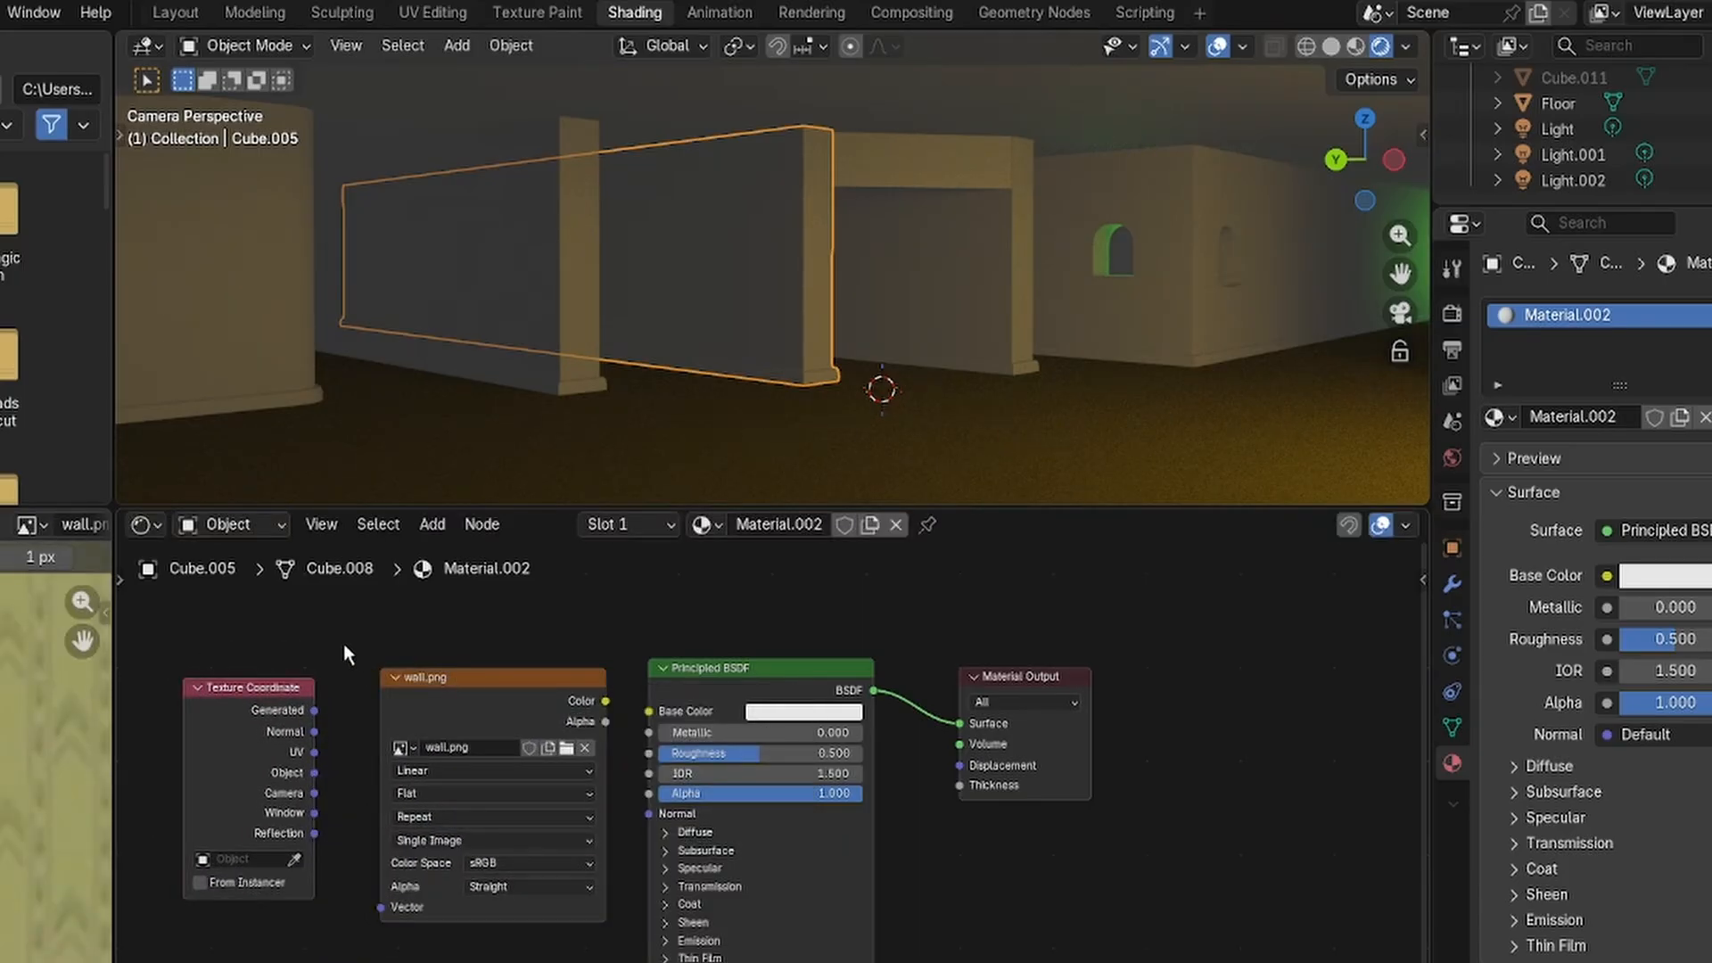
Move the Texture Coordinate node away from the wall.png node to leave a gap, and open the node search there.
middle_drag(344, 644, 612, 669)
drag(612, 669, 396, 678)
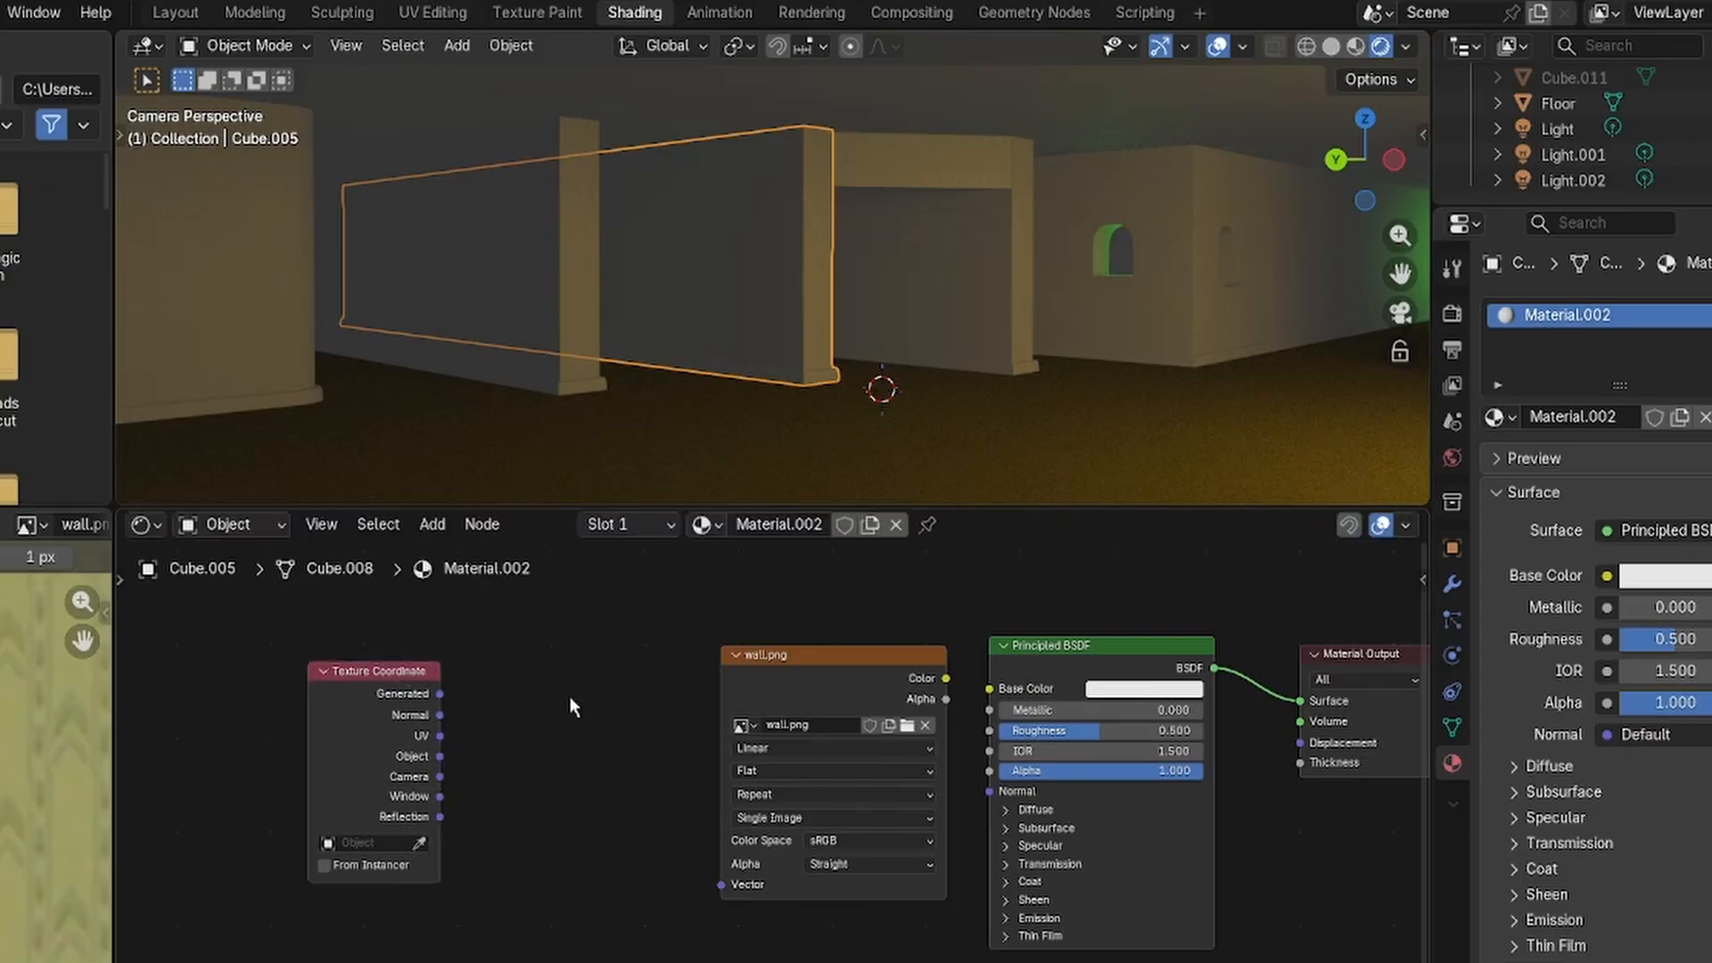
key(shift+a)
click(571, 698)
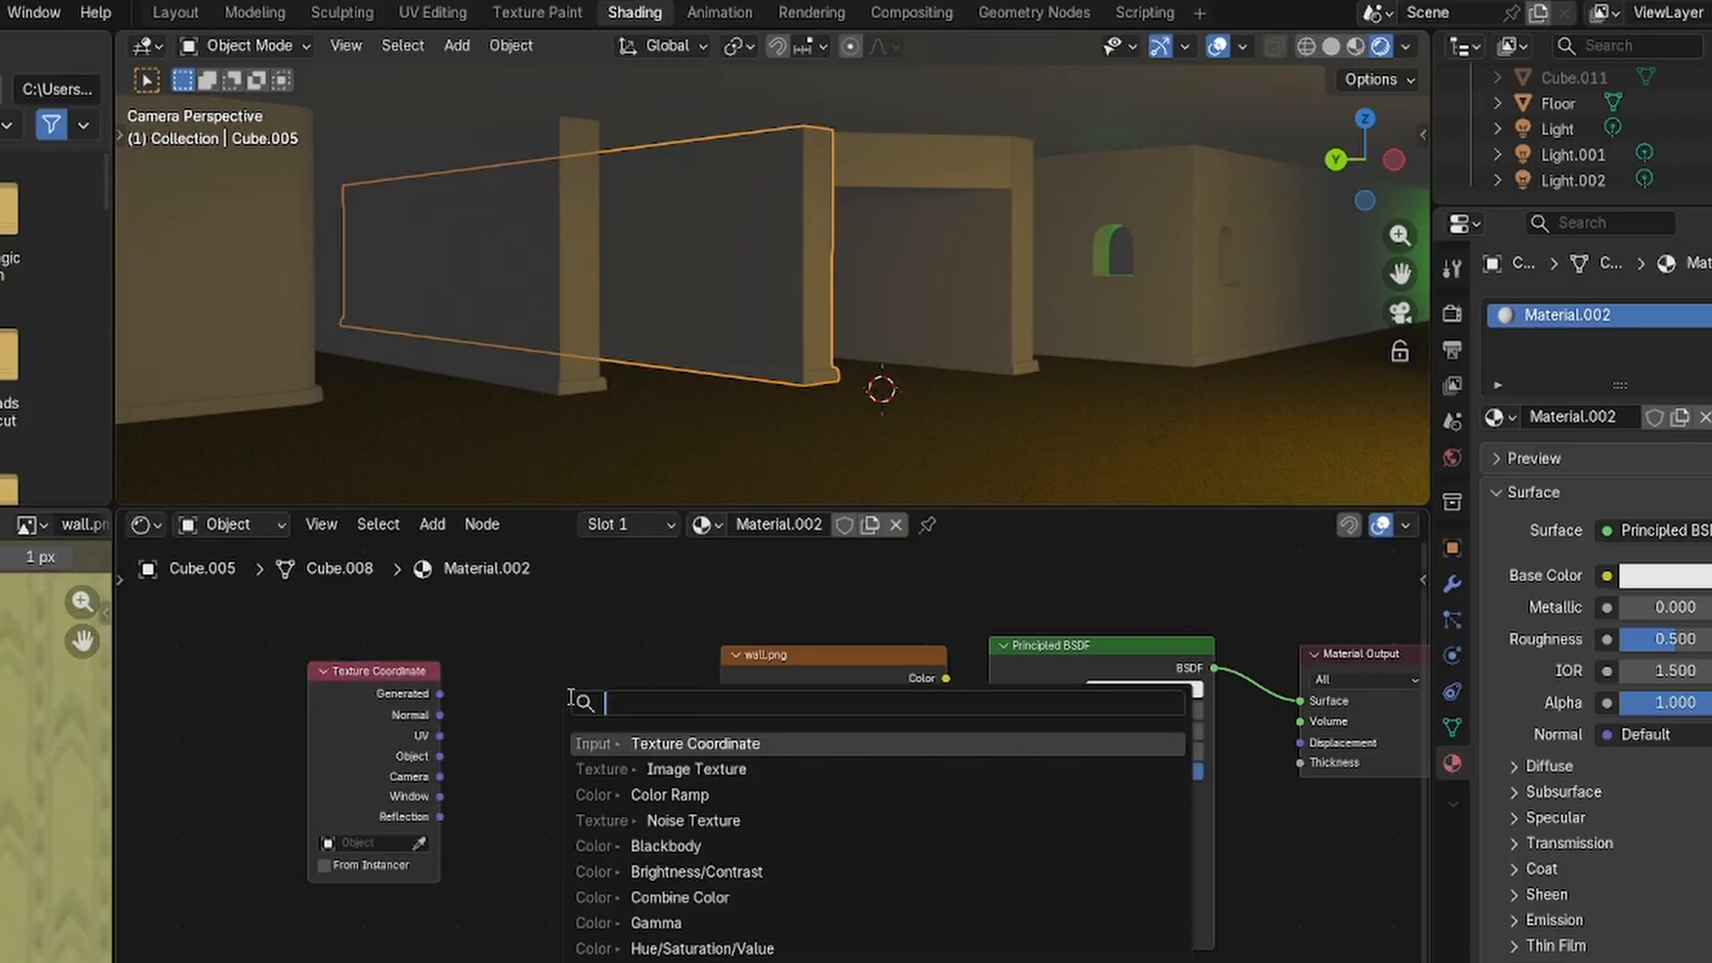
text(3d)
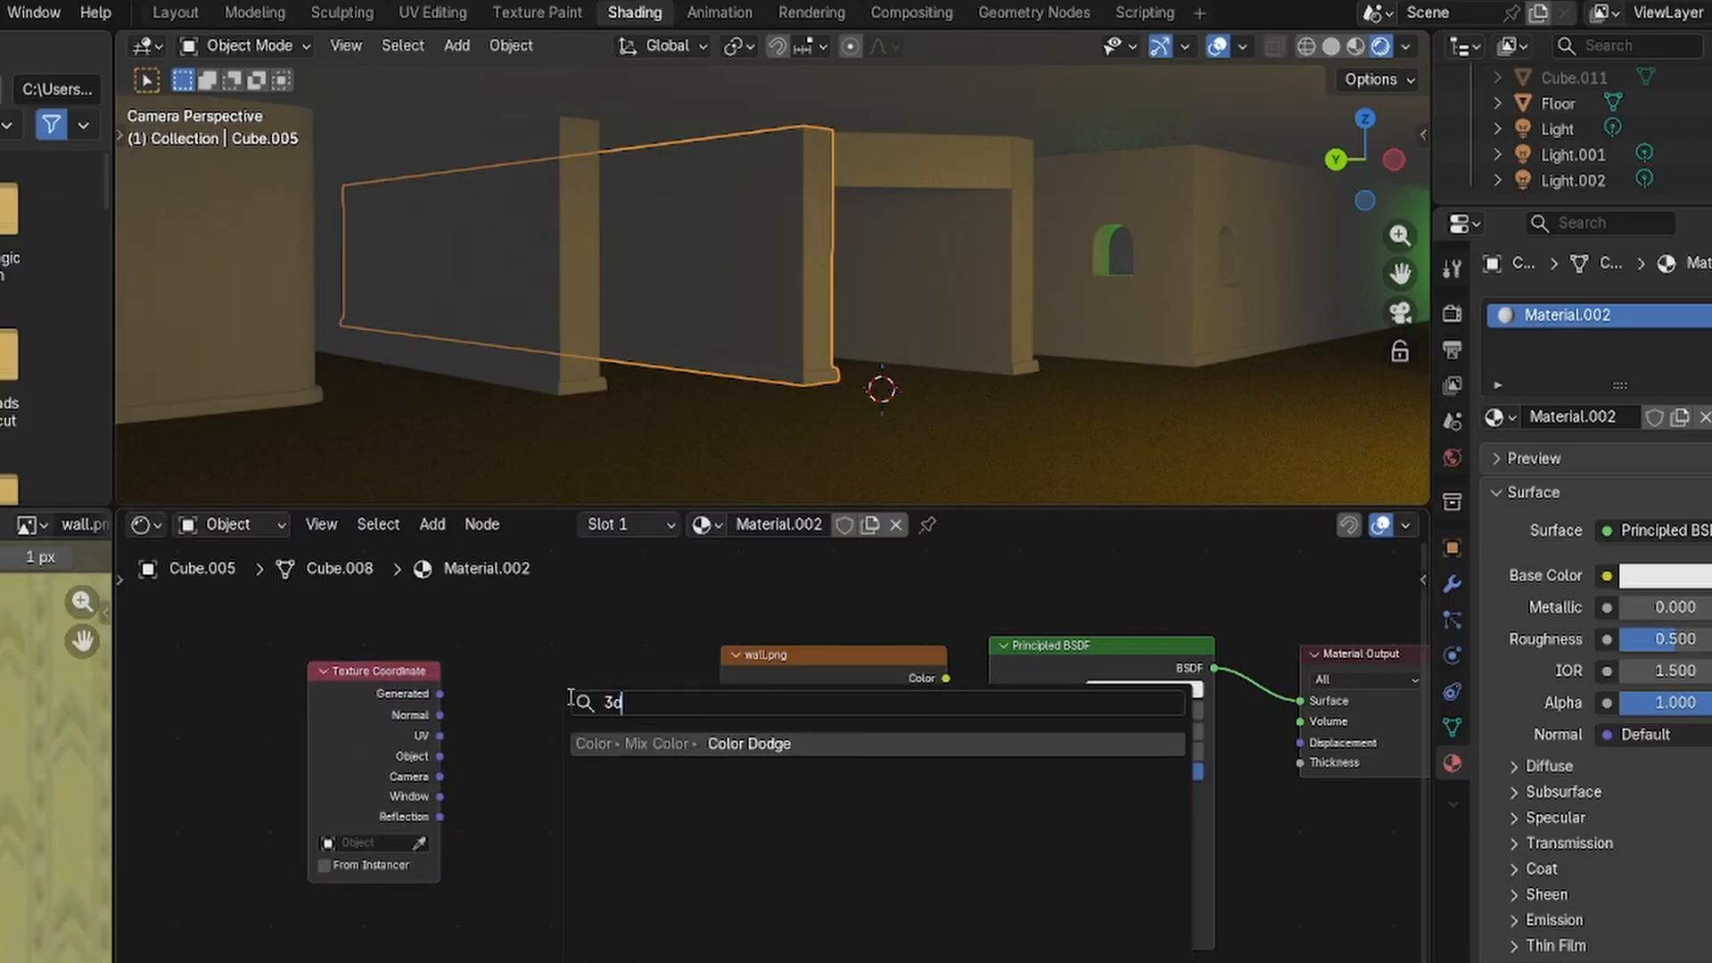
key(BackSpace)
key(BackSpace)
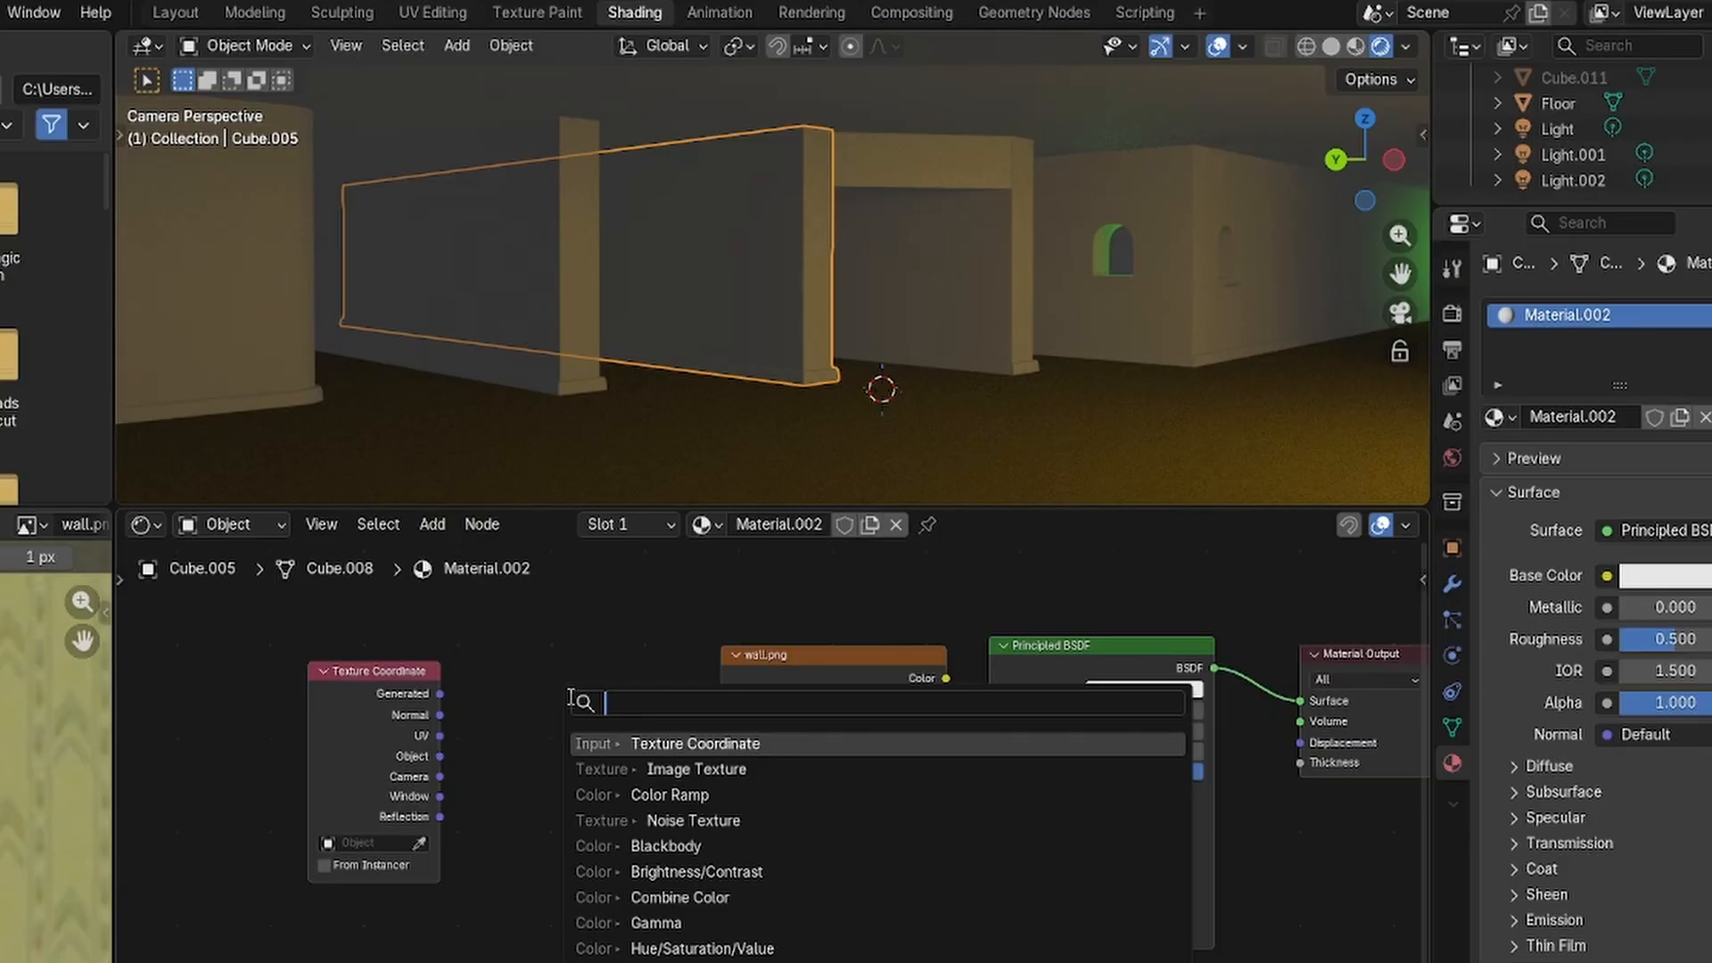
text(vector)
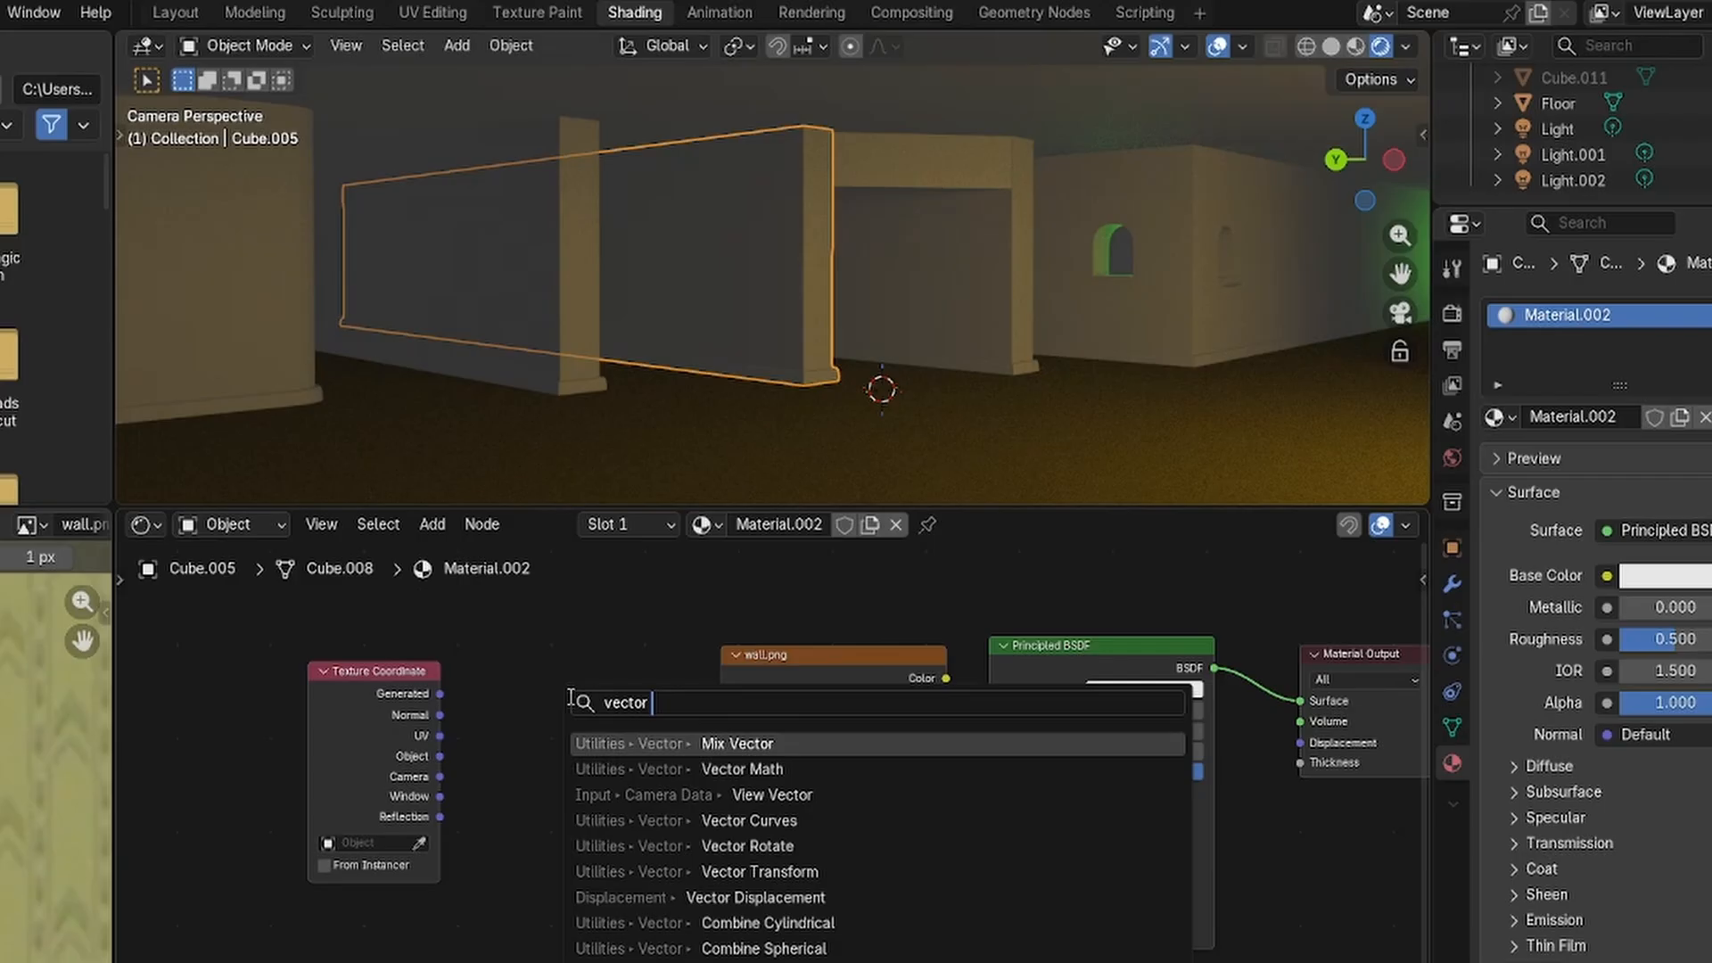
text( coo)
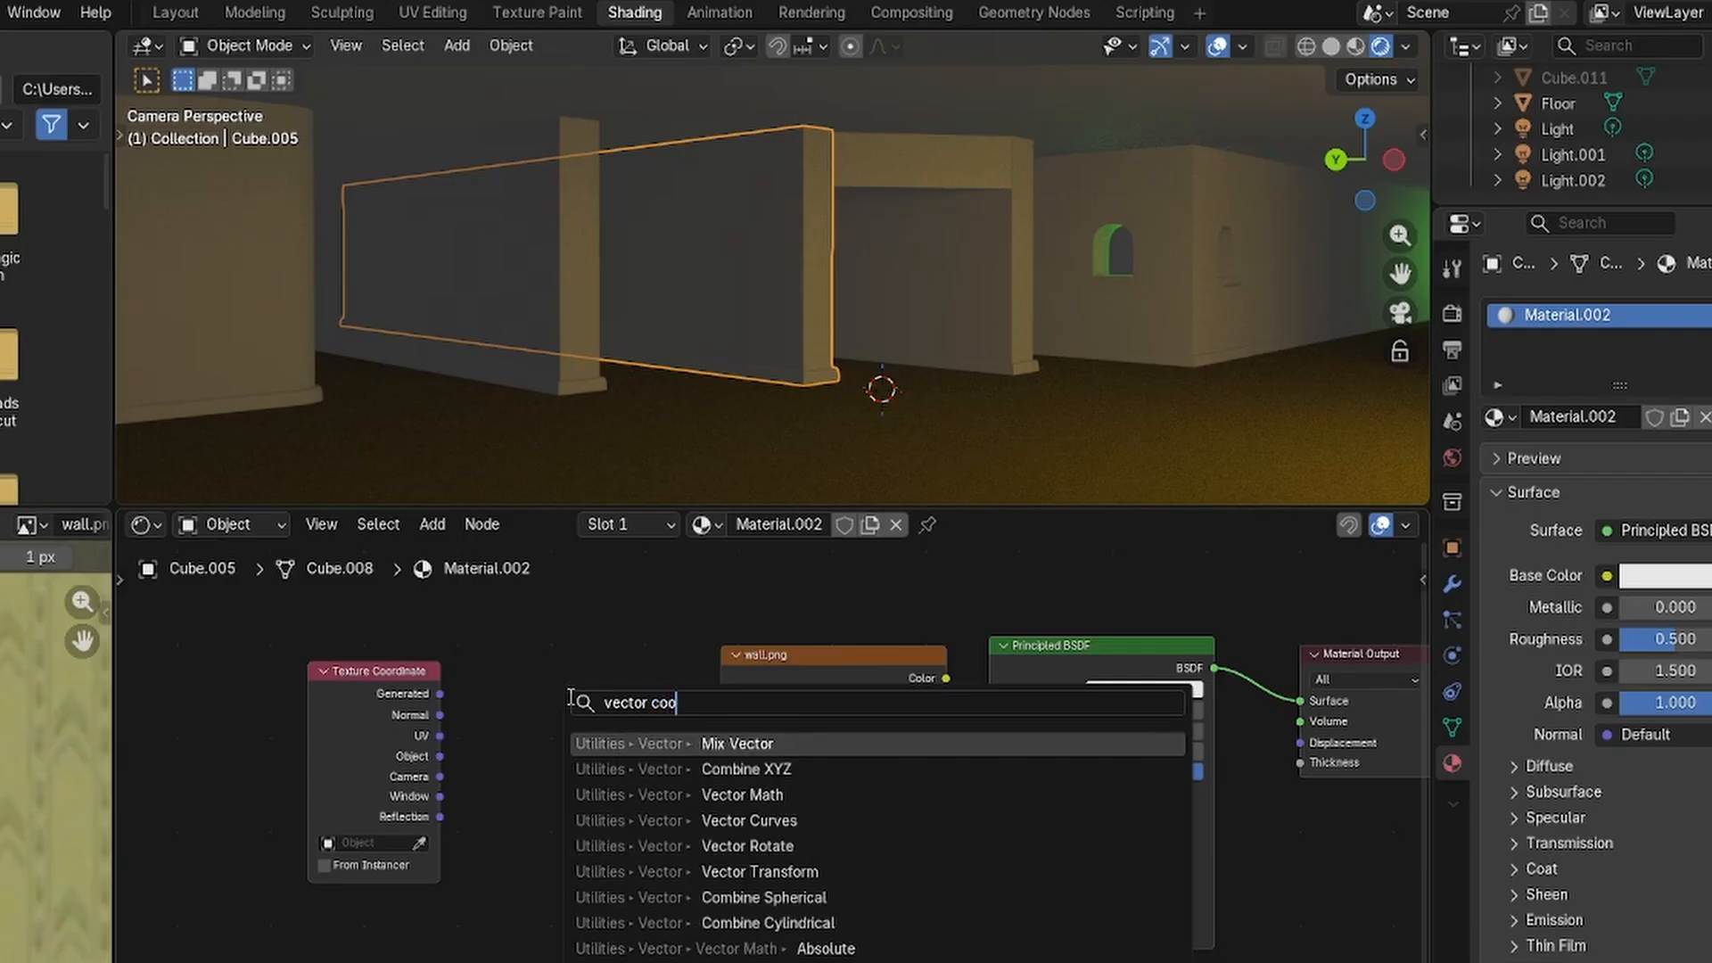
text(r)
key(BackSpace)
key(BackSpace)
key(BackSpace)
key(BackSpace)
key(BackSpace)
key(BackSpace)
key(BackSpace)
key(BackSpace)
key(BackSpace)
key(BackSpace)
key(BackSpace)
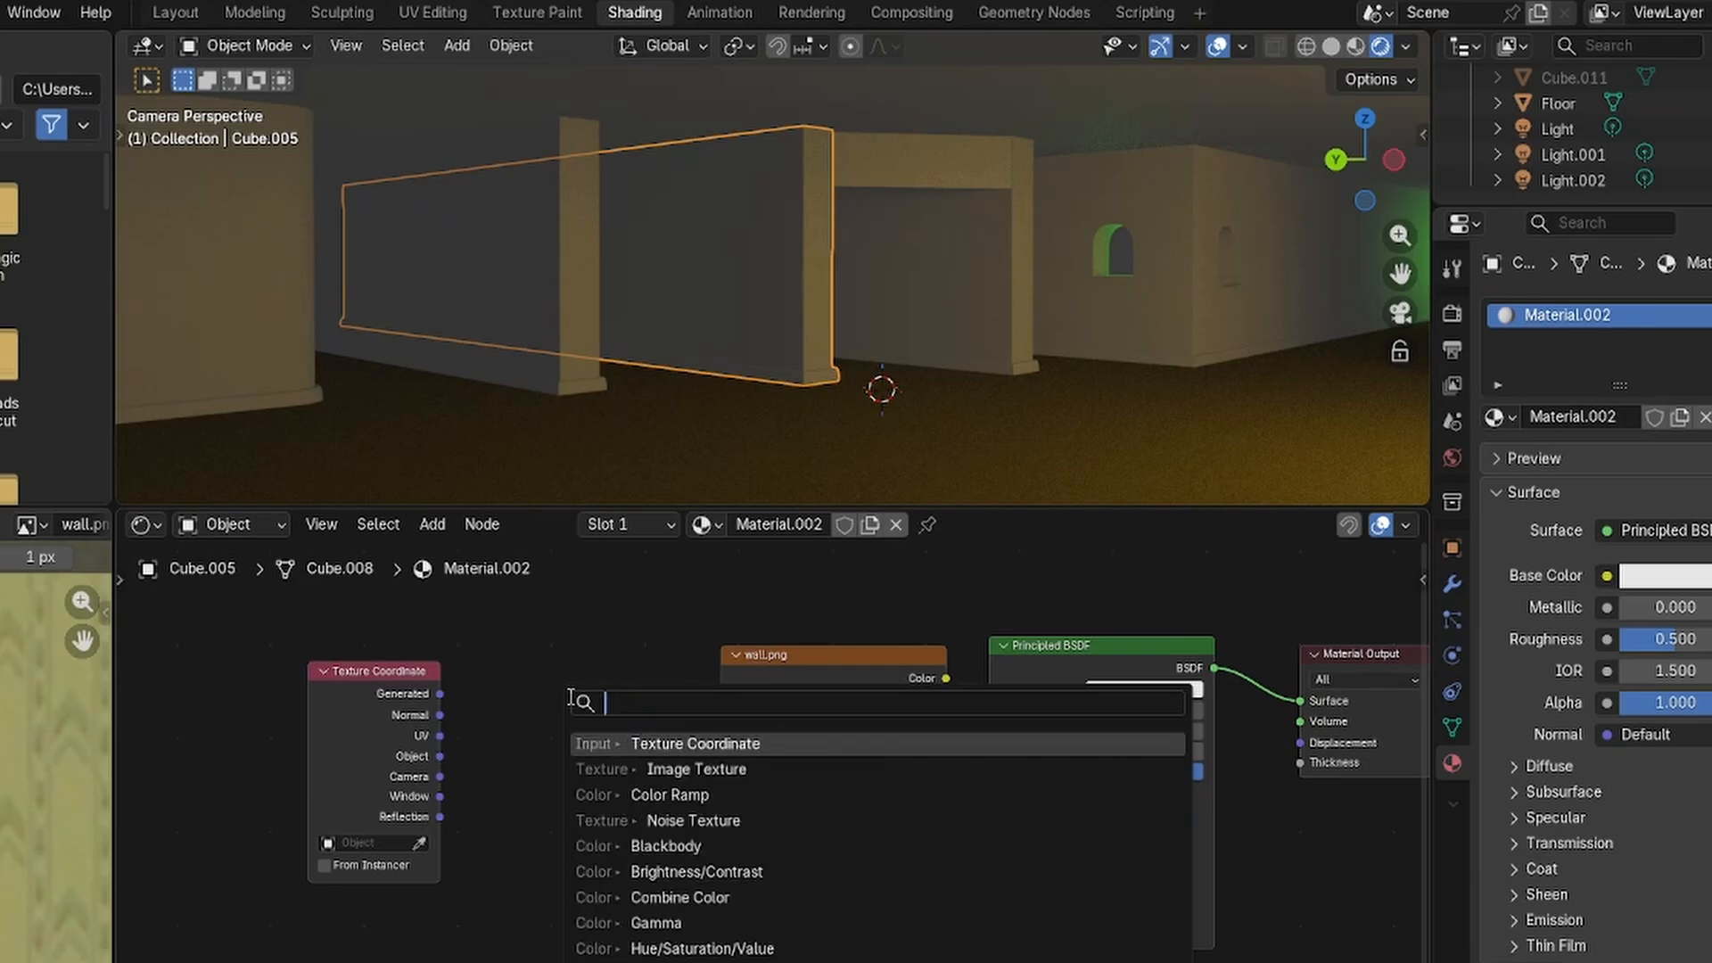
click(614, 637)
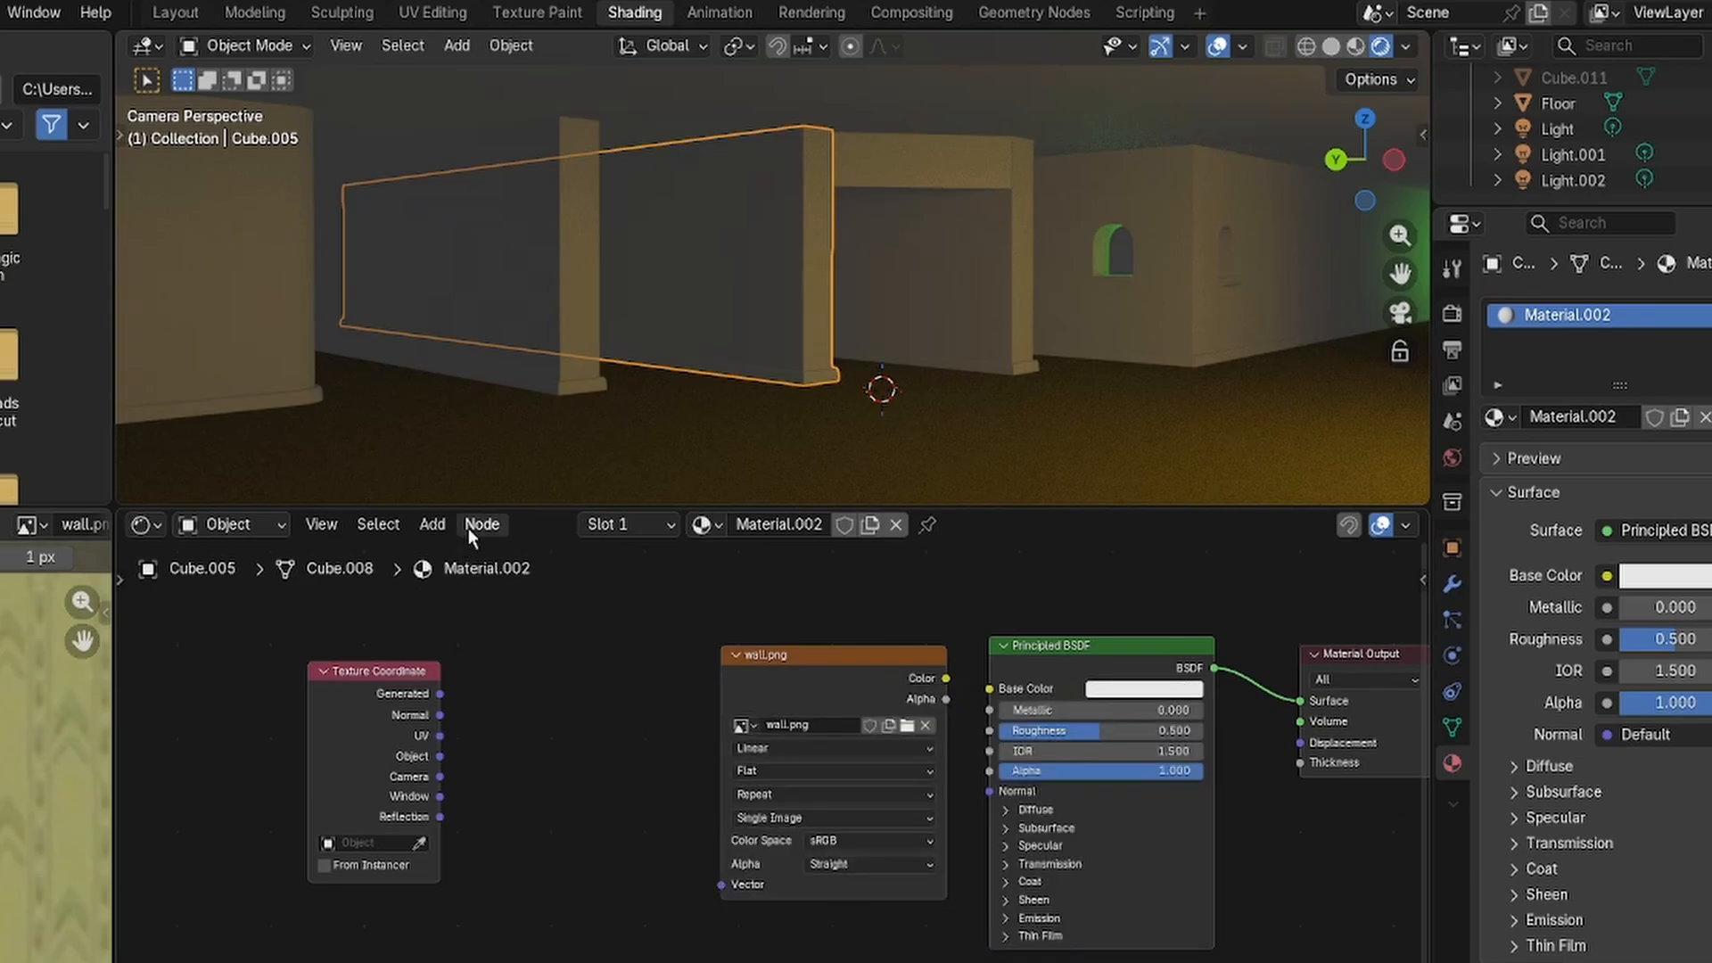
click(435, 524)
mouse_move(451, 557)
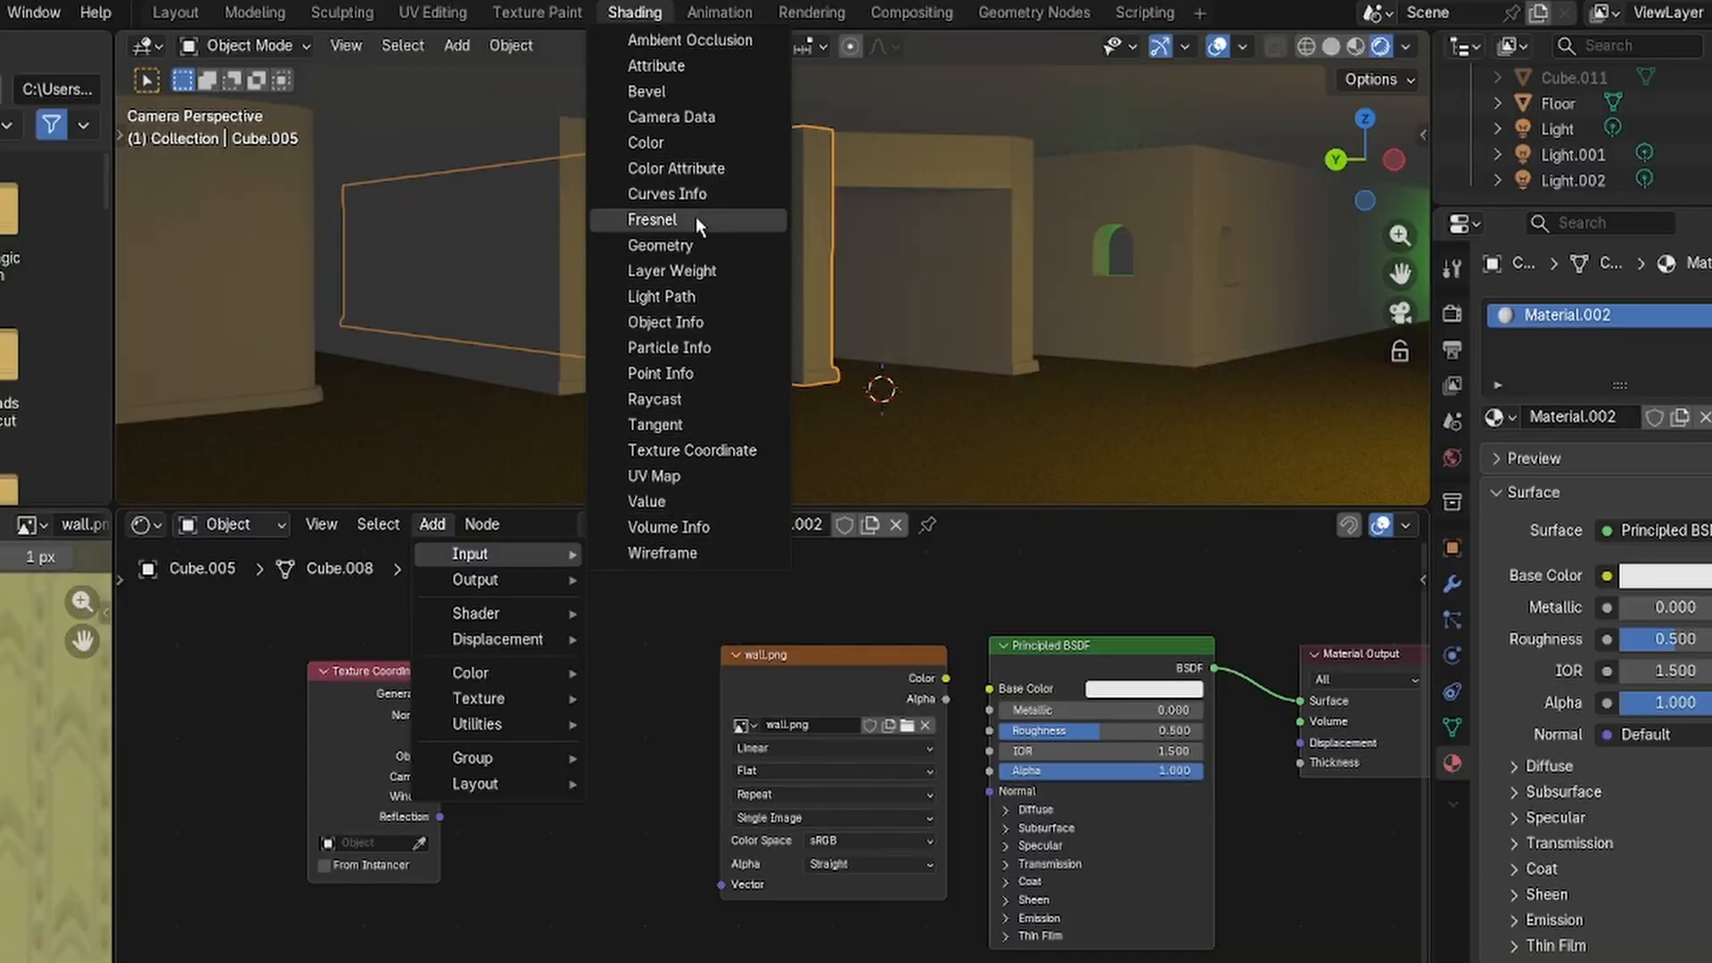
click(678, 245)
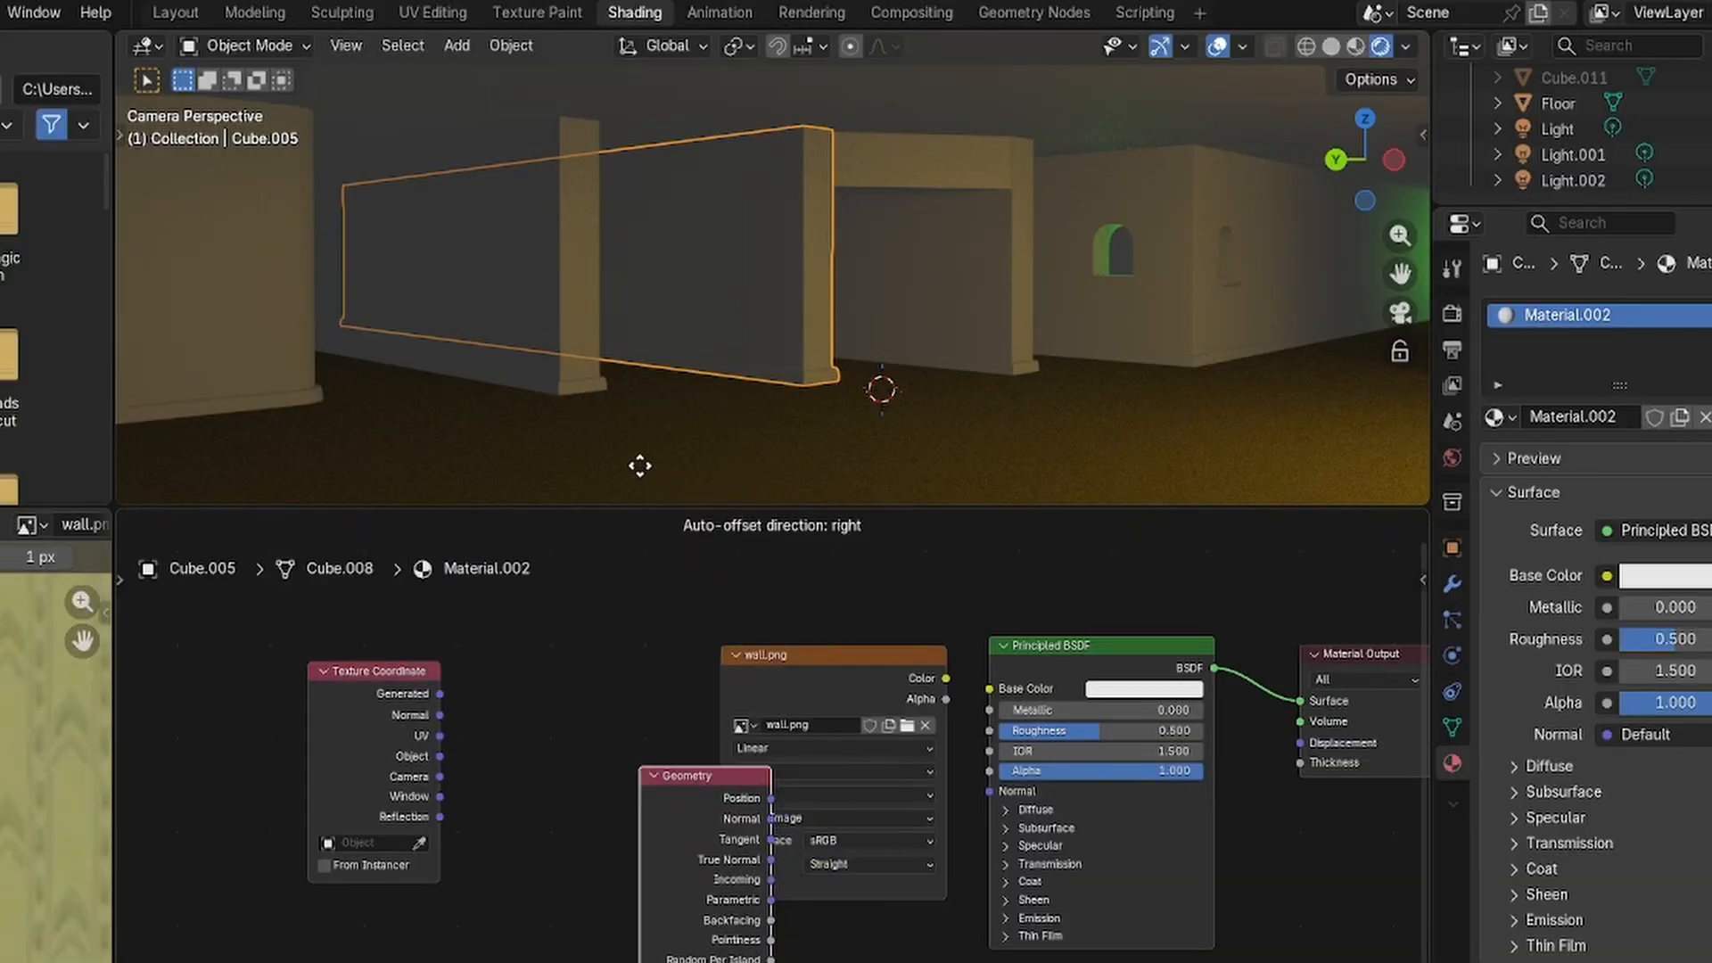
key(Escape)
Add a Mapping node and place it between the Texture Coordinate and wall.png nodes.
click(432, 523)
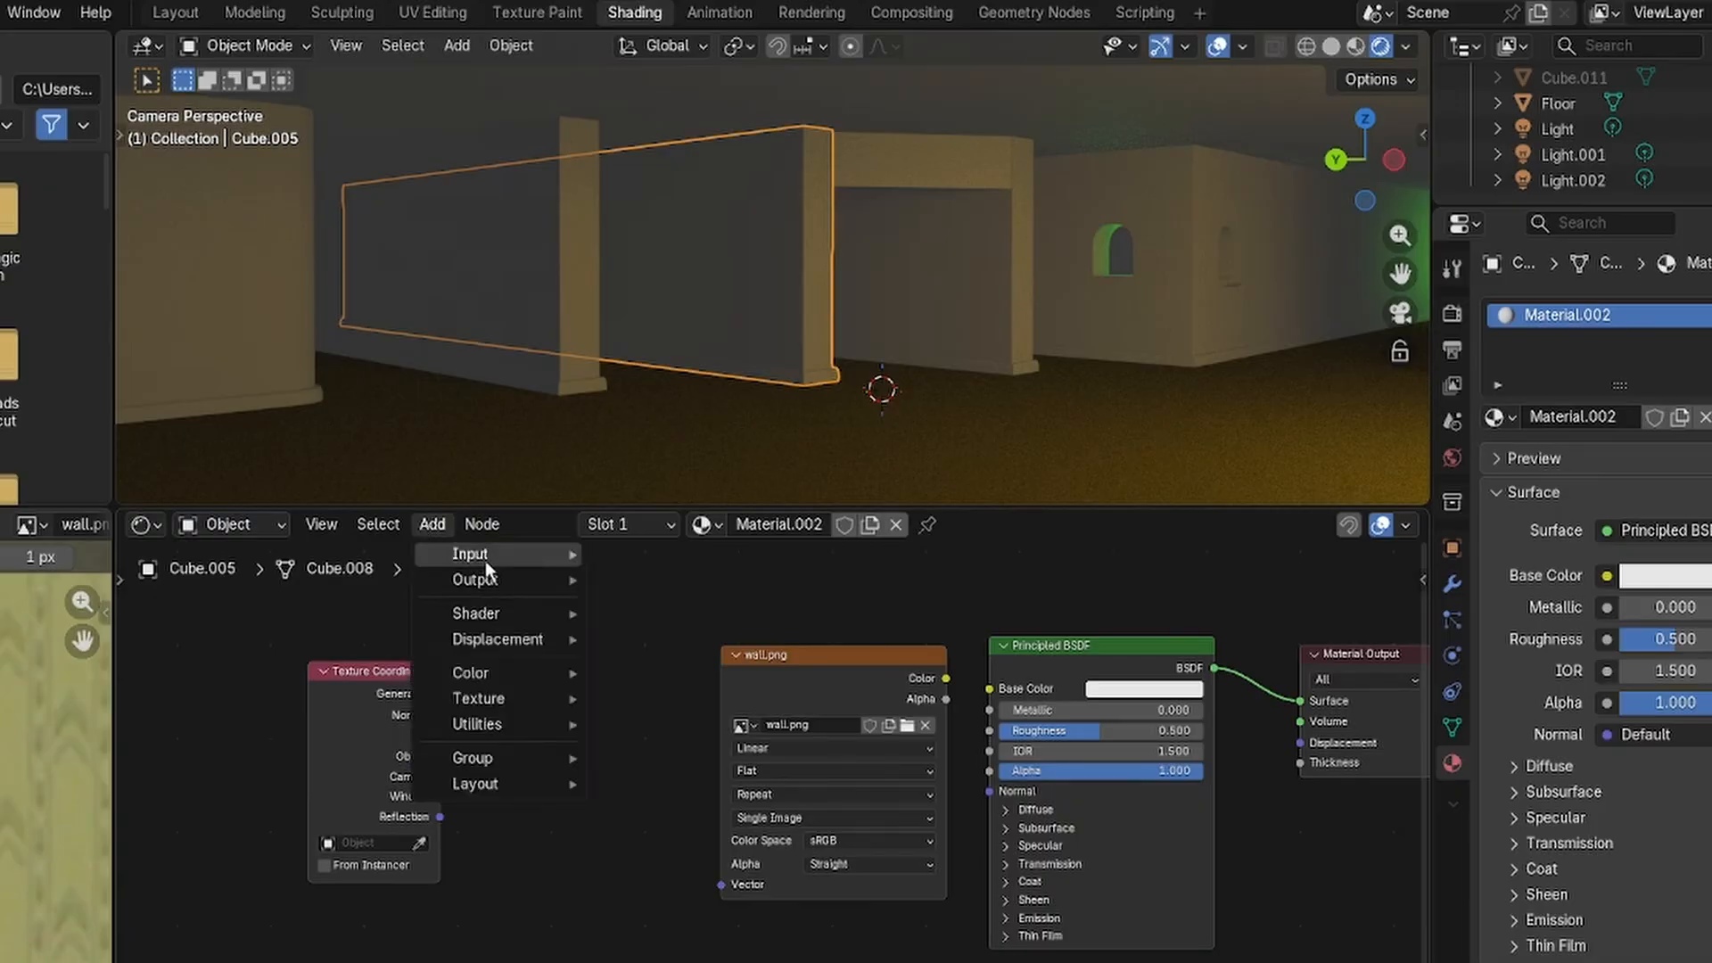
mouse_move(497, 616)
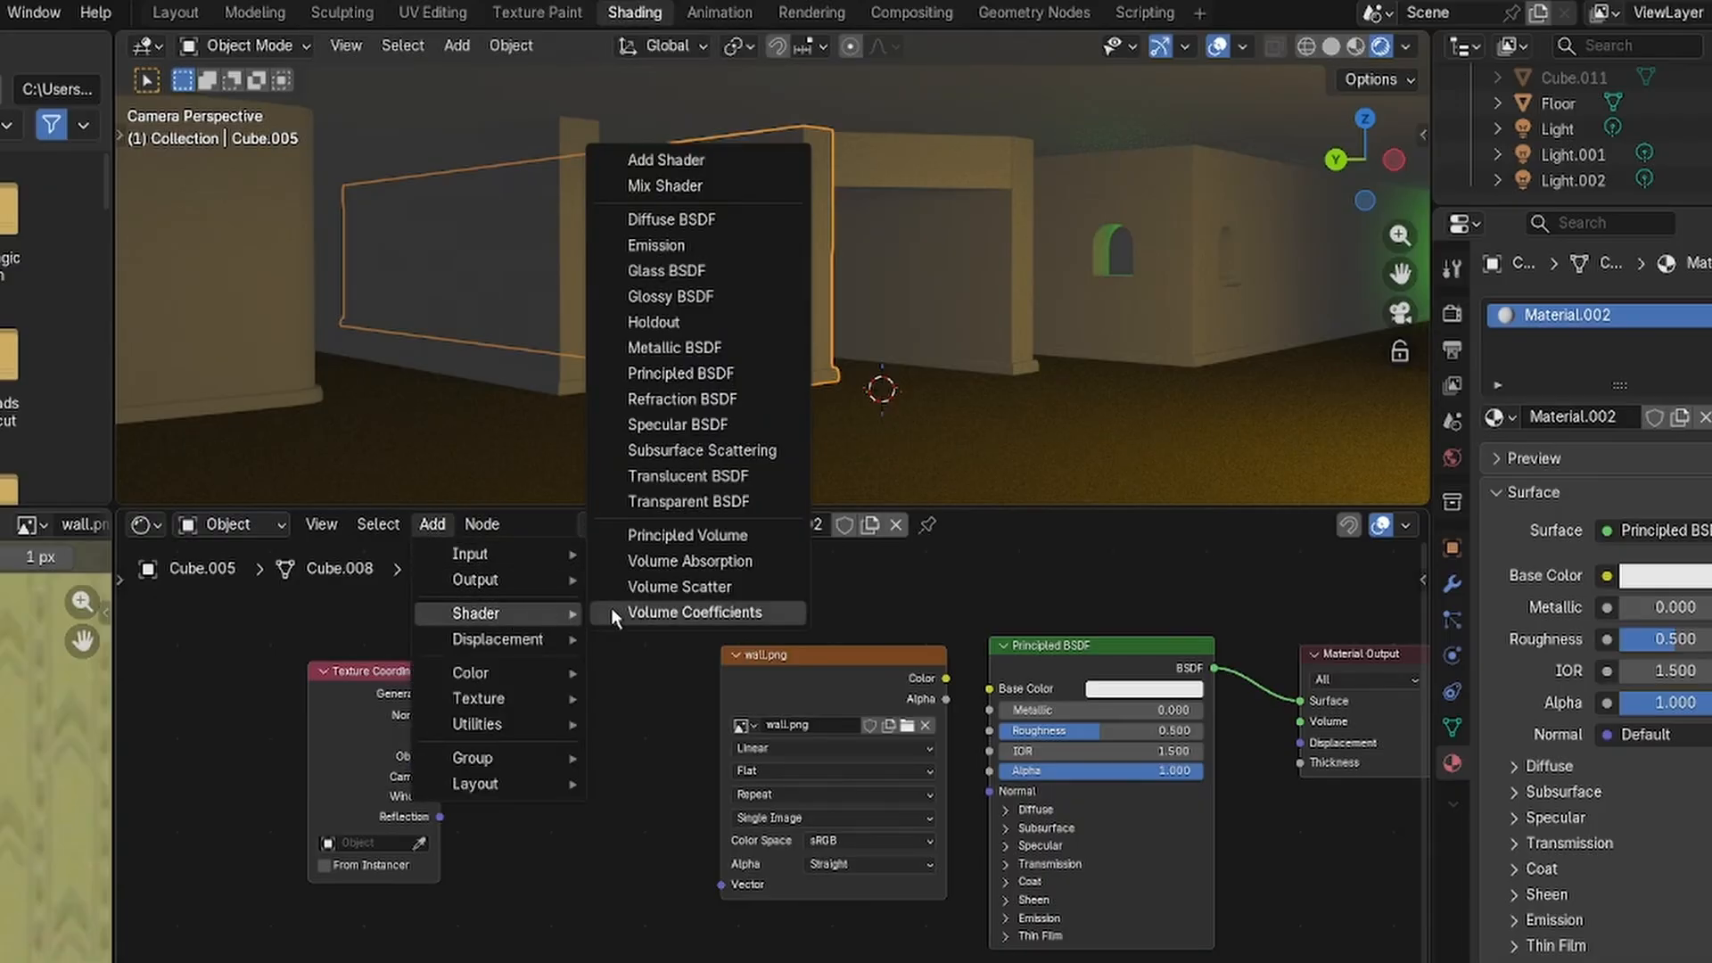
mouse_move(546, 657)
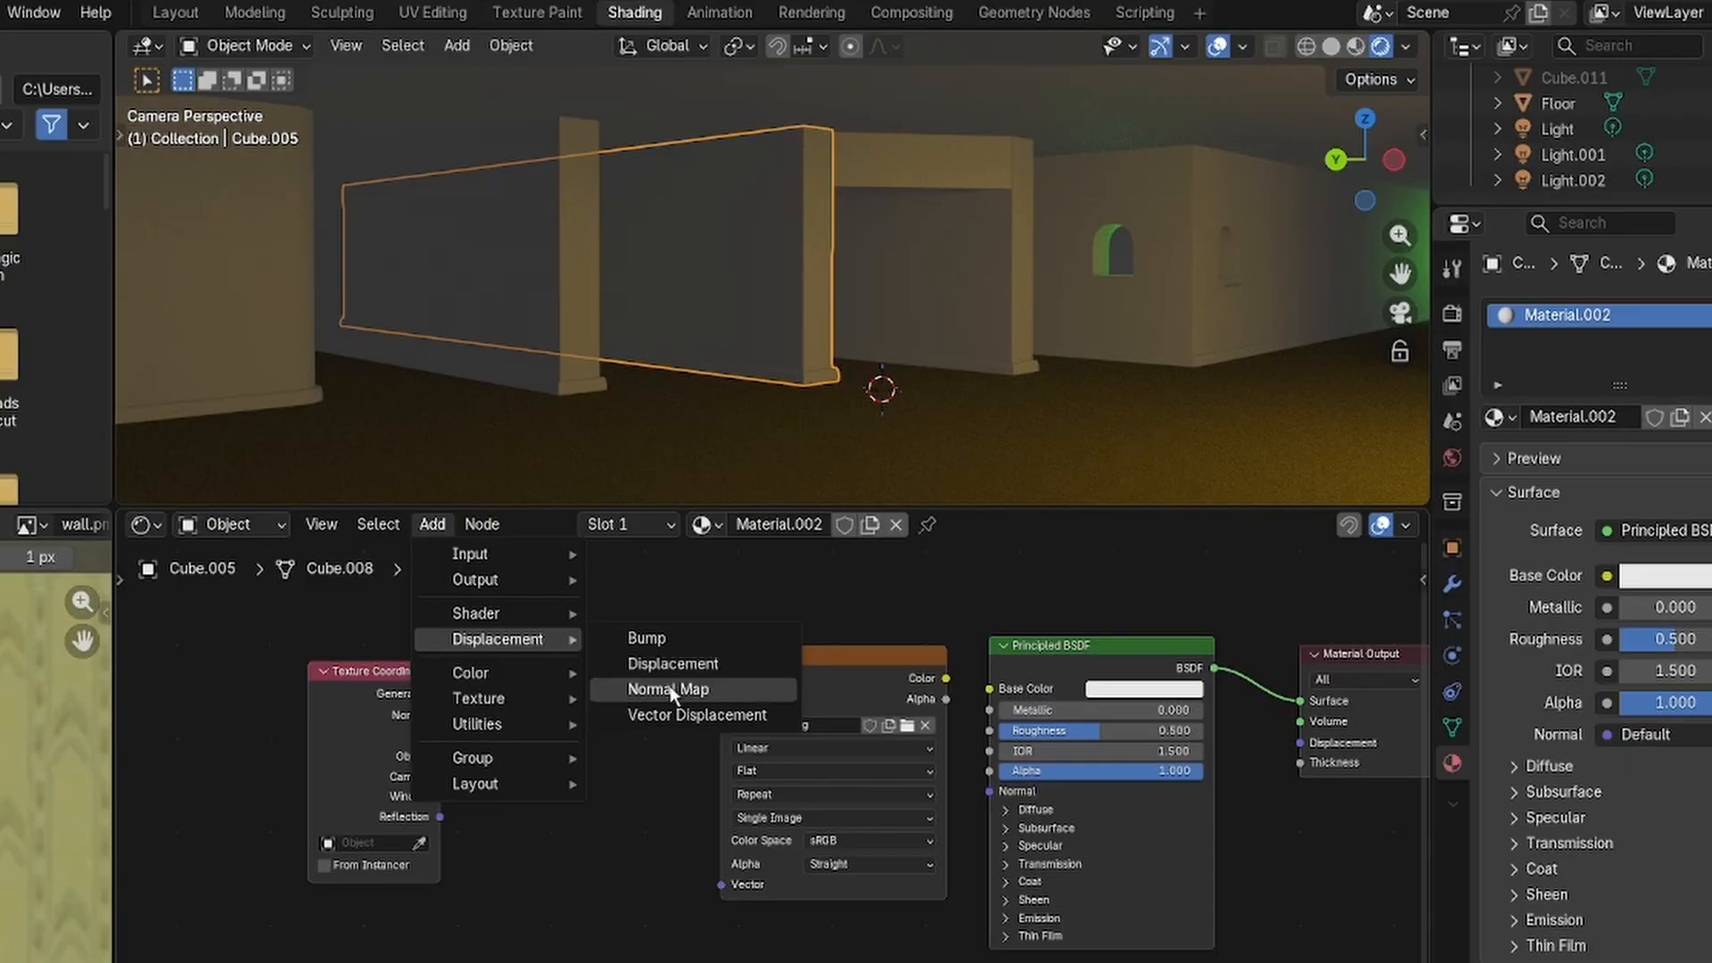
mouse_move(551, 695)
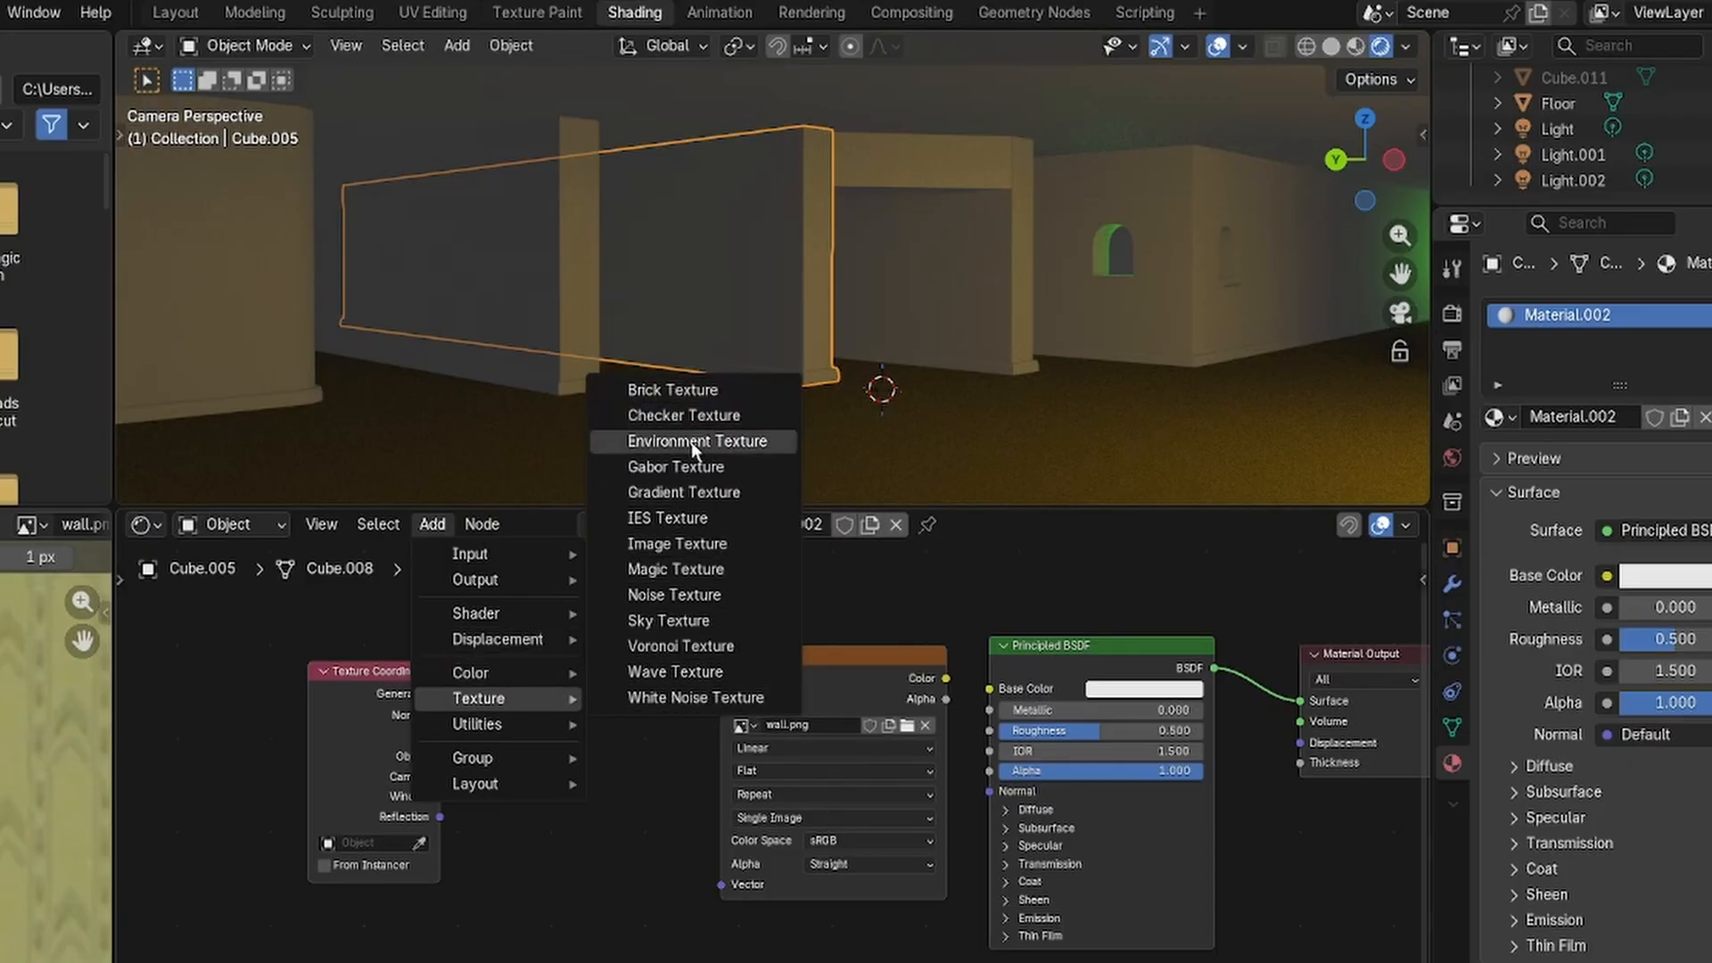
mouse_move(518, 734)
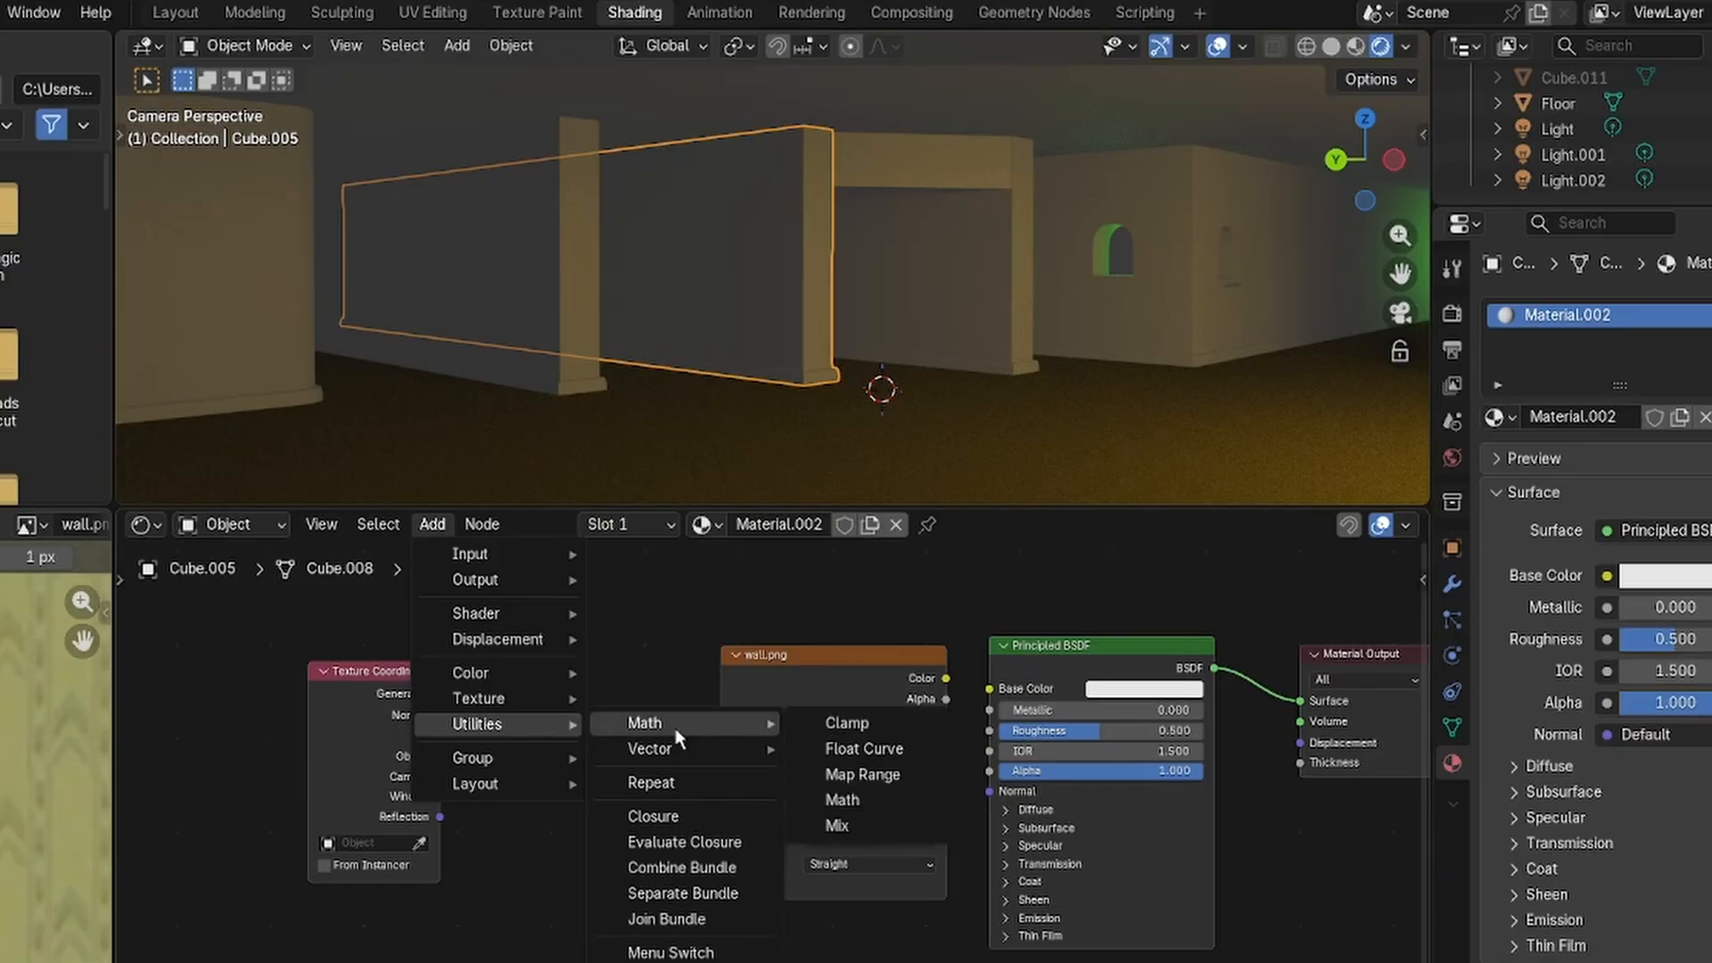
mouse_move(687, 751)
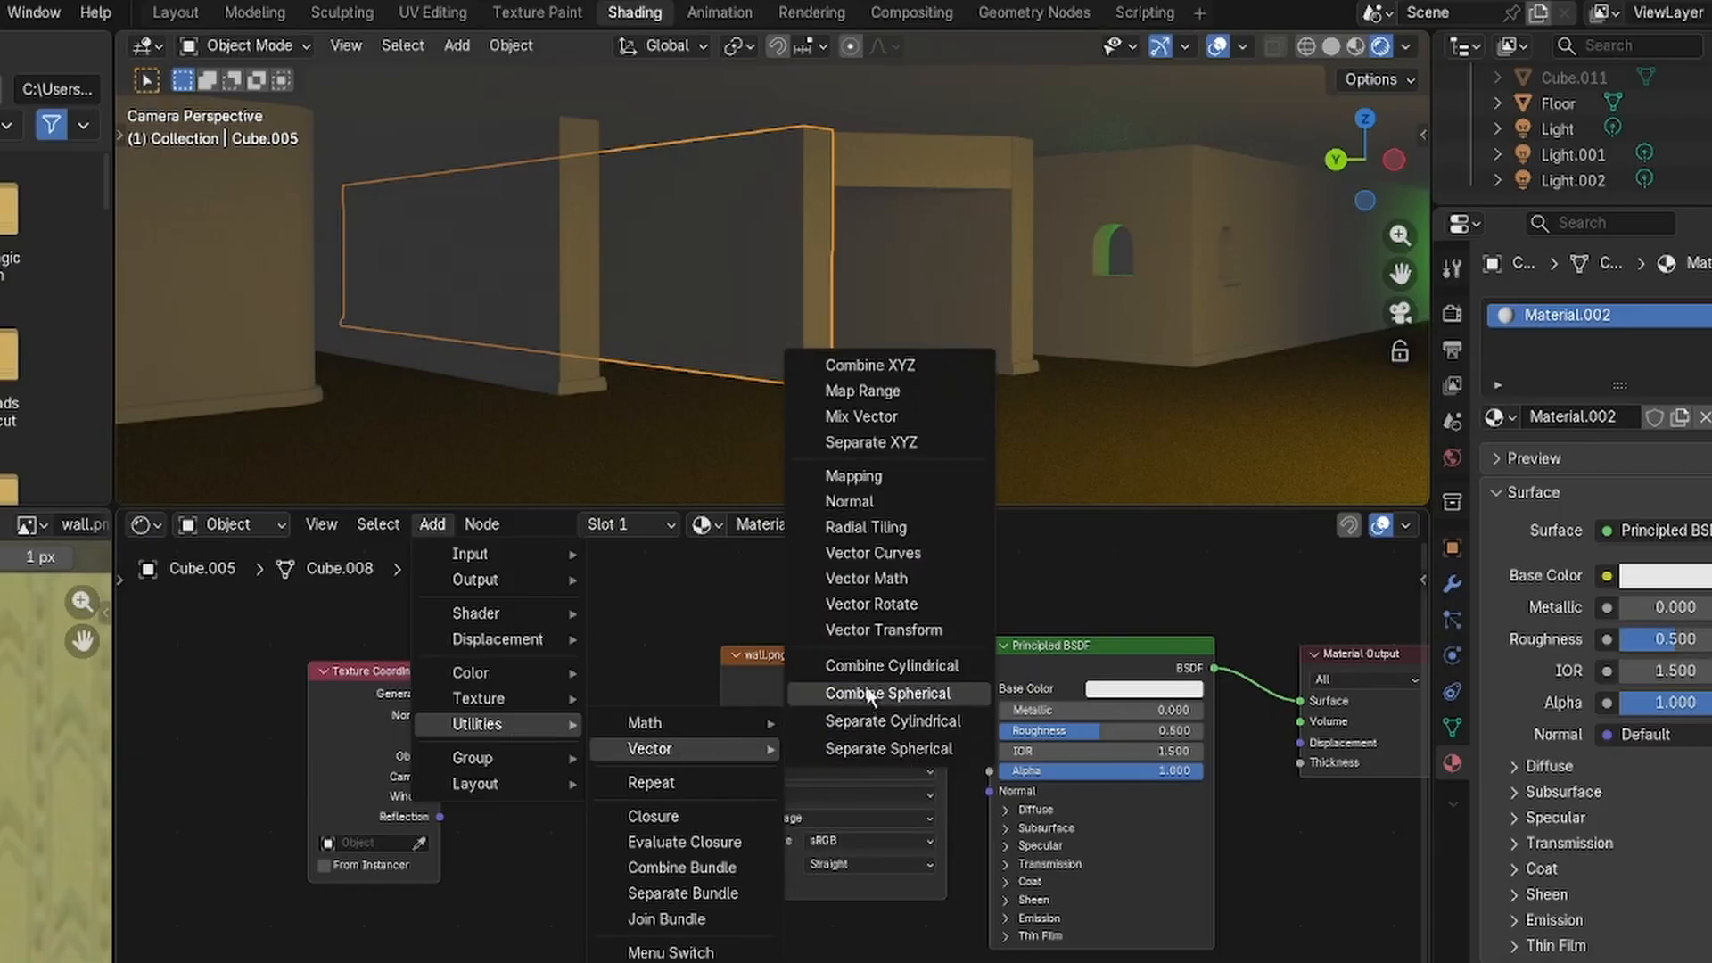
click(867, 476)
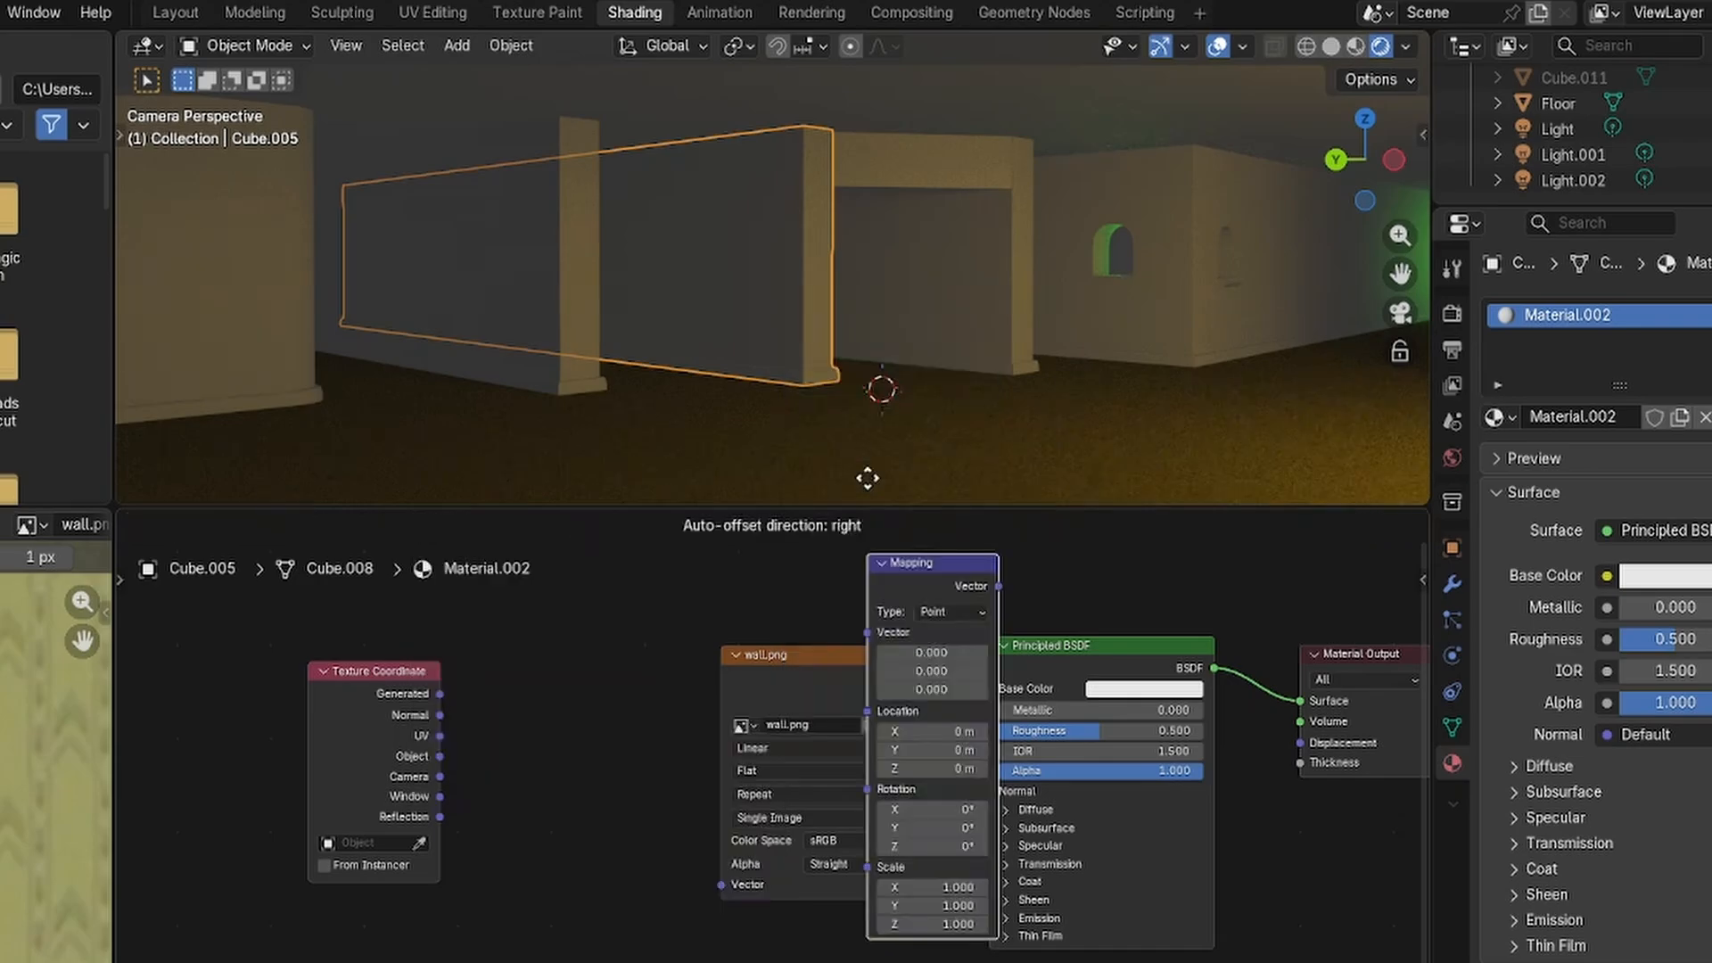
click(514, 594)
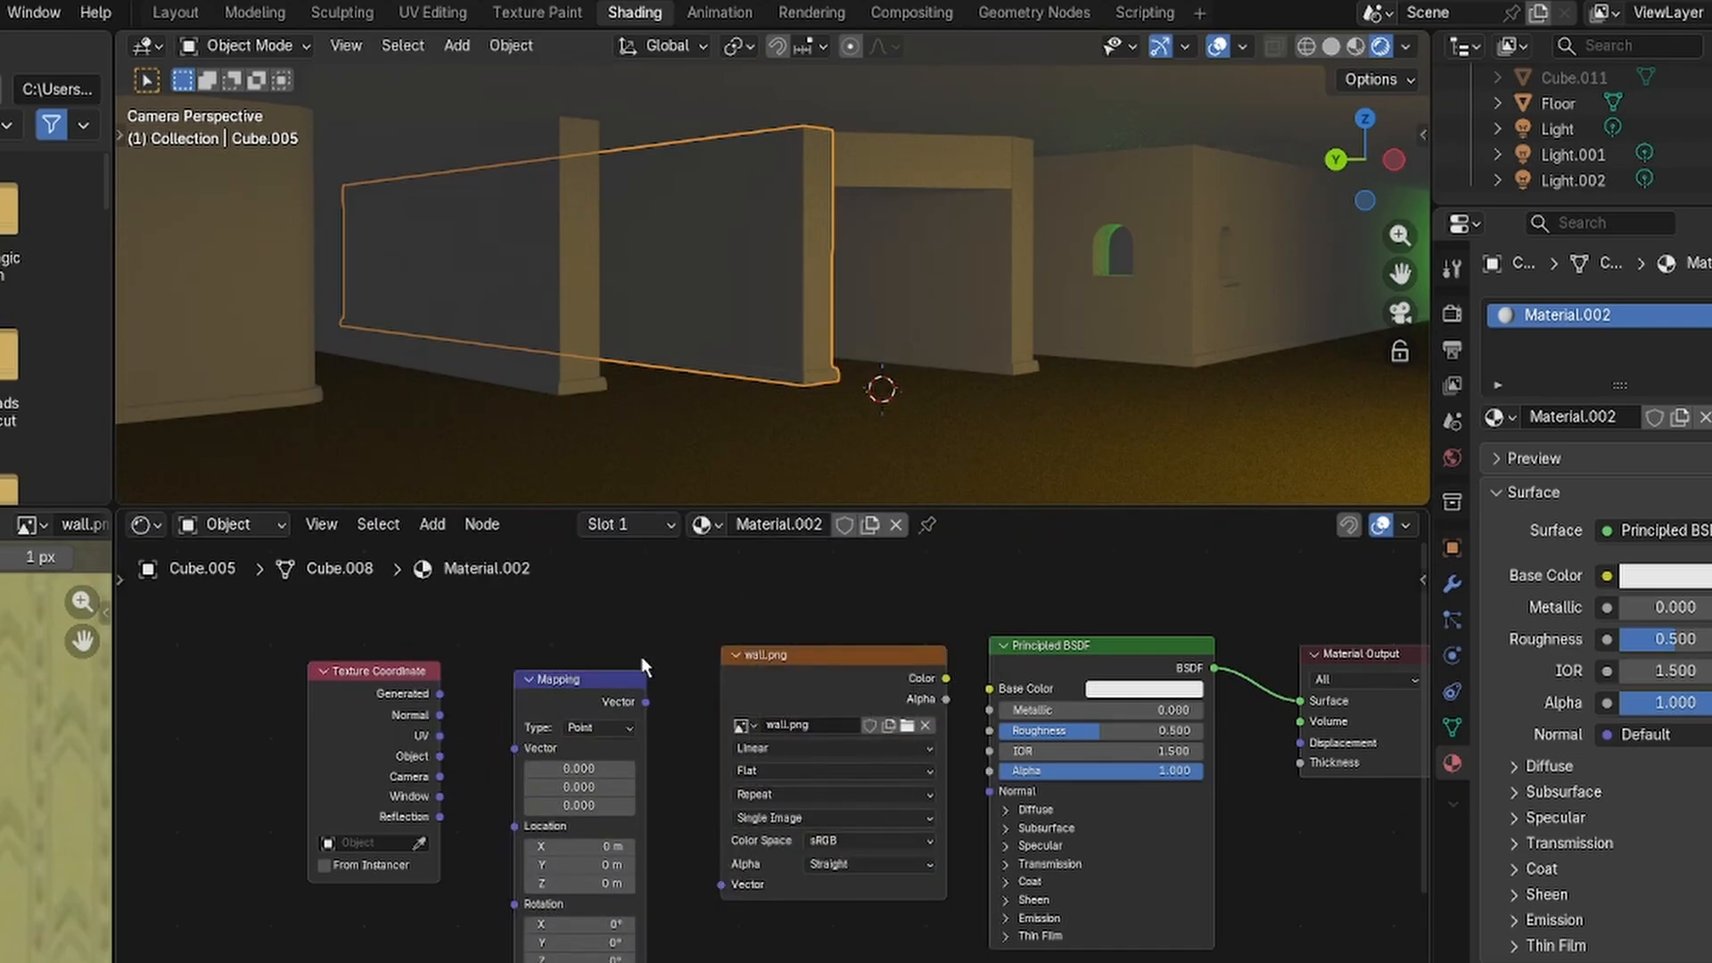
Shift the Texture Coordinate node slightly and connect its Object output to the Mapping node's Vector input.
scroll(535, 714, down, 1)
middle_drag(500, 786, 572, 702)
scroll(560, 735, up, 3)
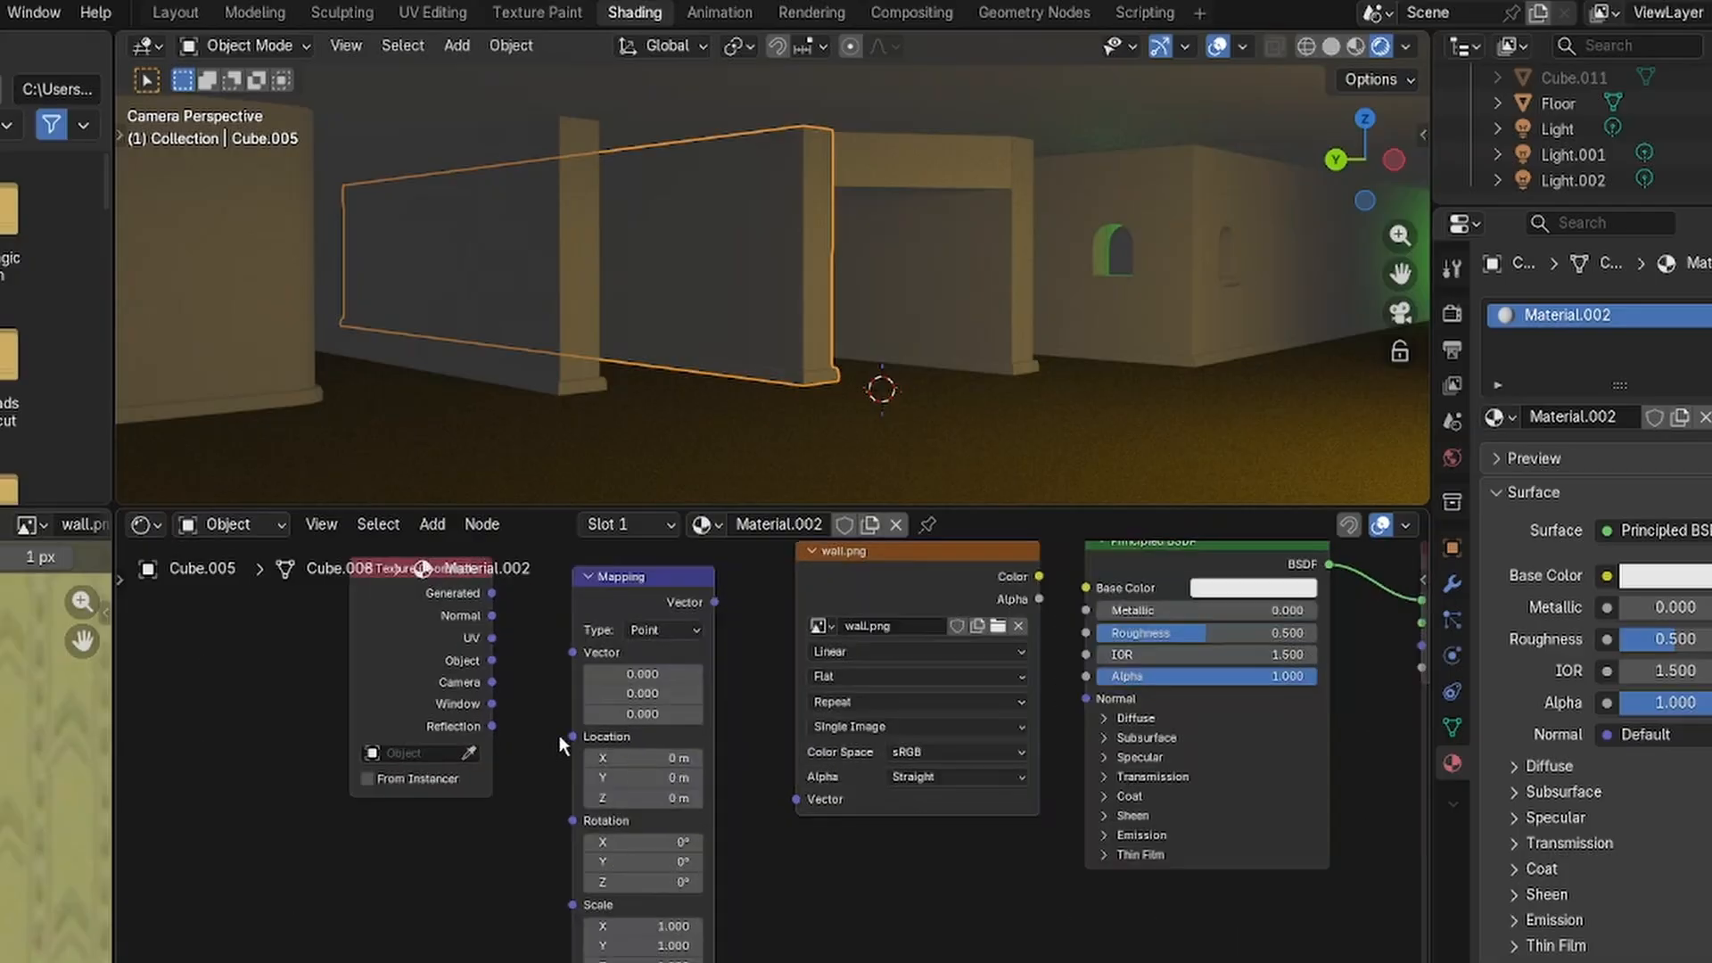
middle_drag(378, 639, 335, 709)
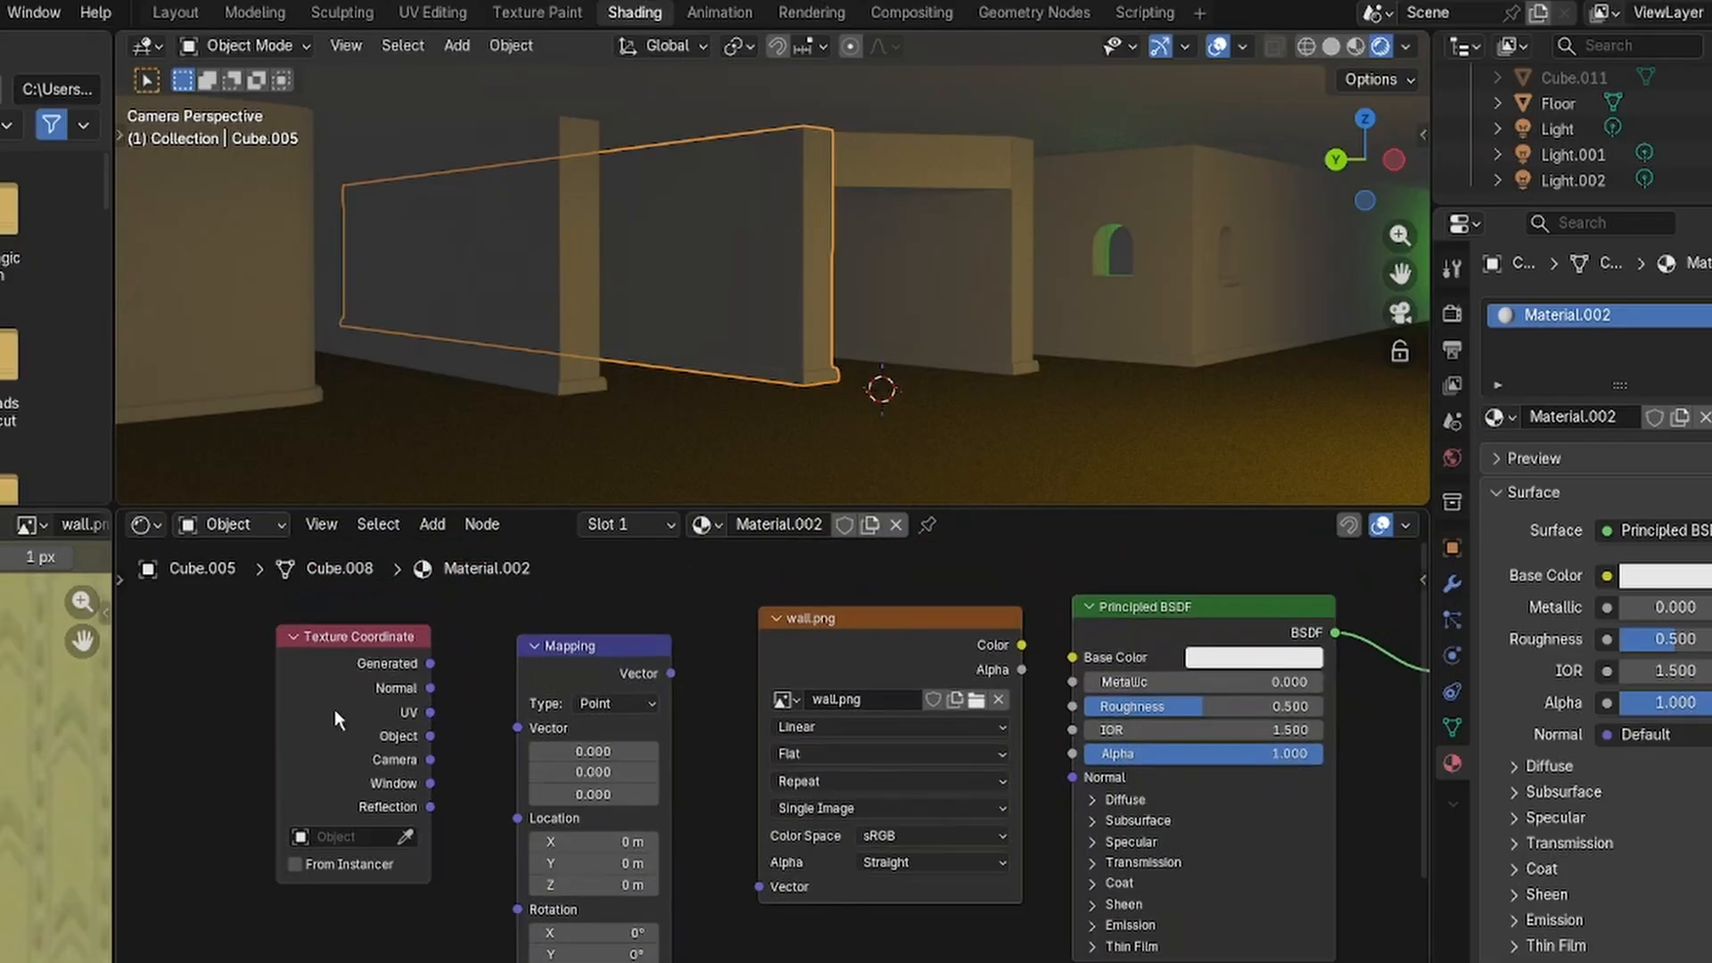
drag(335, 709, 316, 766)
click(411, 791)
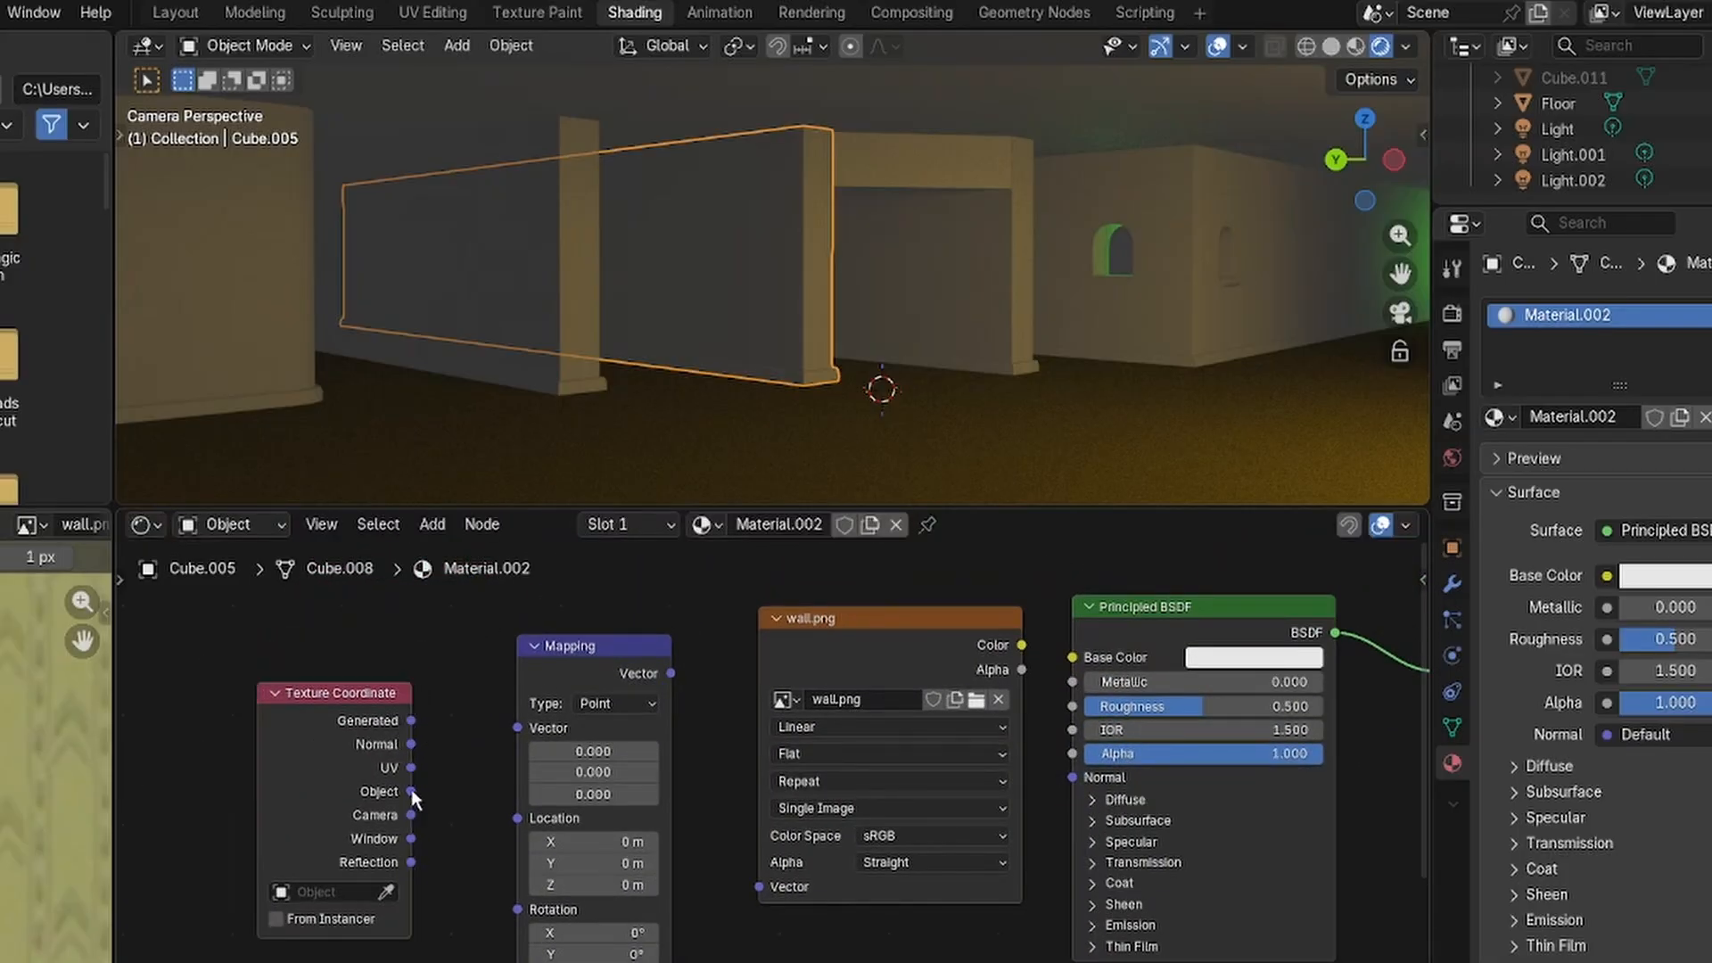
drag(416, 790, 517, 729)
mouse_move(478, 703)
middle_down()
mouse_move(482, 634)
mouse_move(486, 676)
middle_up()
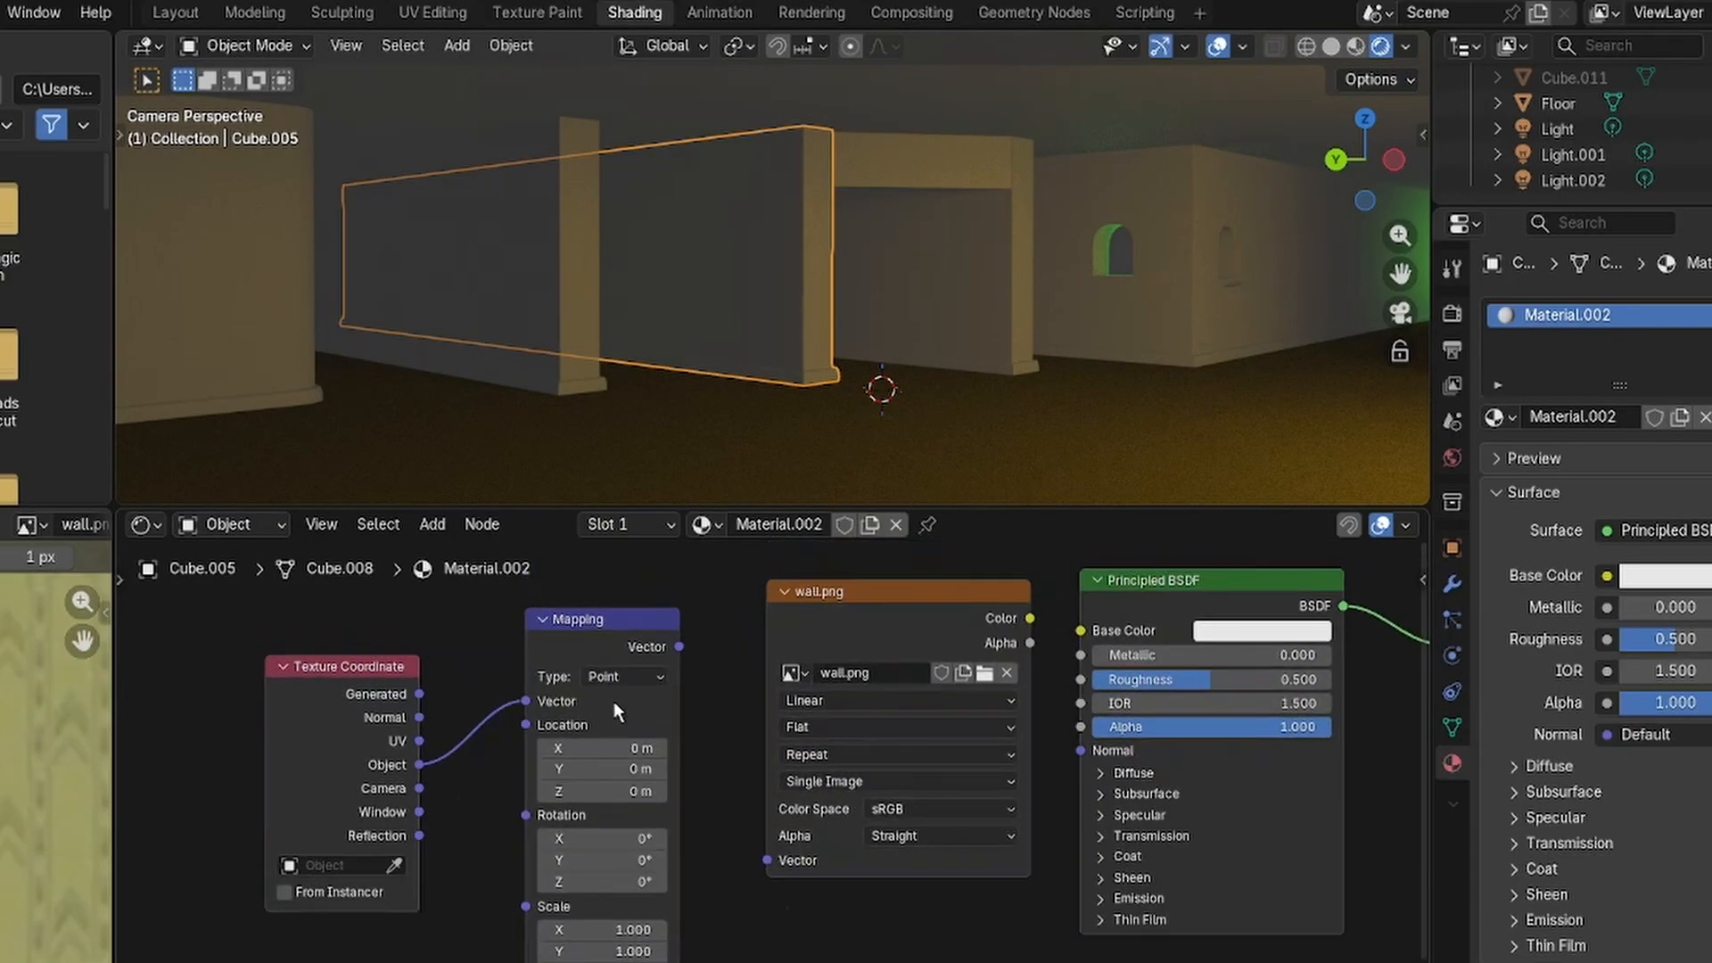
Connect the Mapping output to the wall.png node's Vector input and the image's Color output to the Principled BSDF Base Color.
click(622, 675)
drag(683, 647, 765, 860)
drag(1031, 618, 1079, 630)
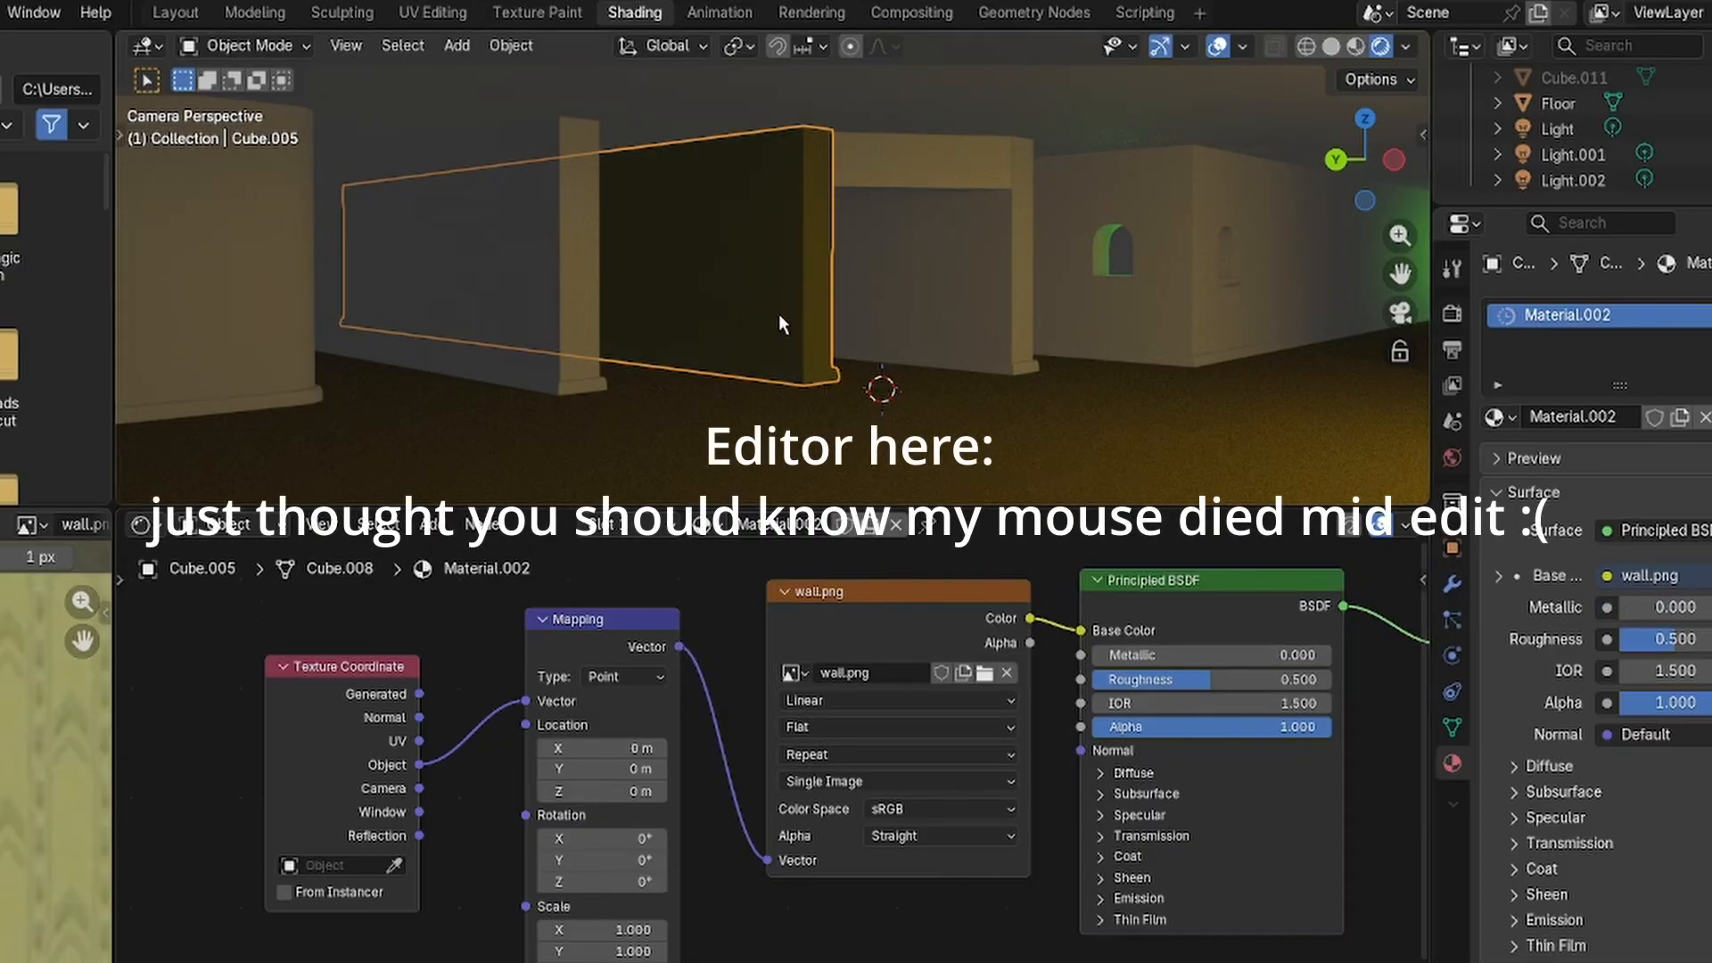
Examine up close how the image texture lies on the end face of the selected wall.
scroll(730, 280, up, 3)
scroll(731, 280, up, 5)
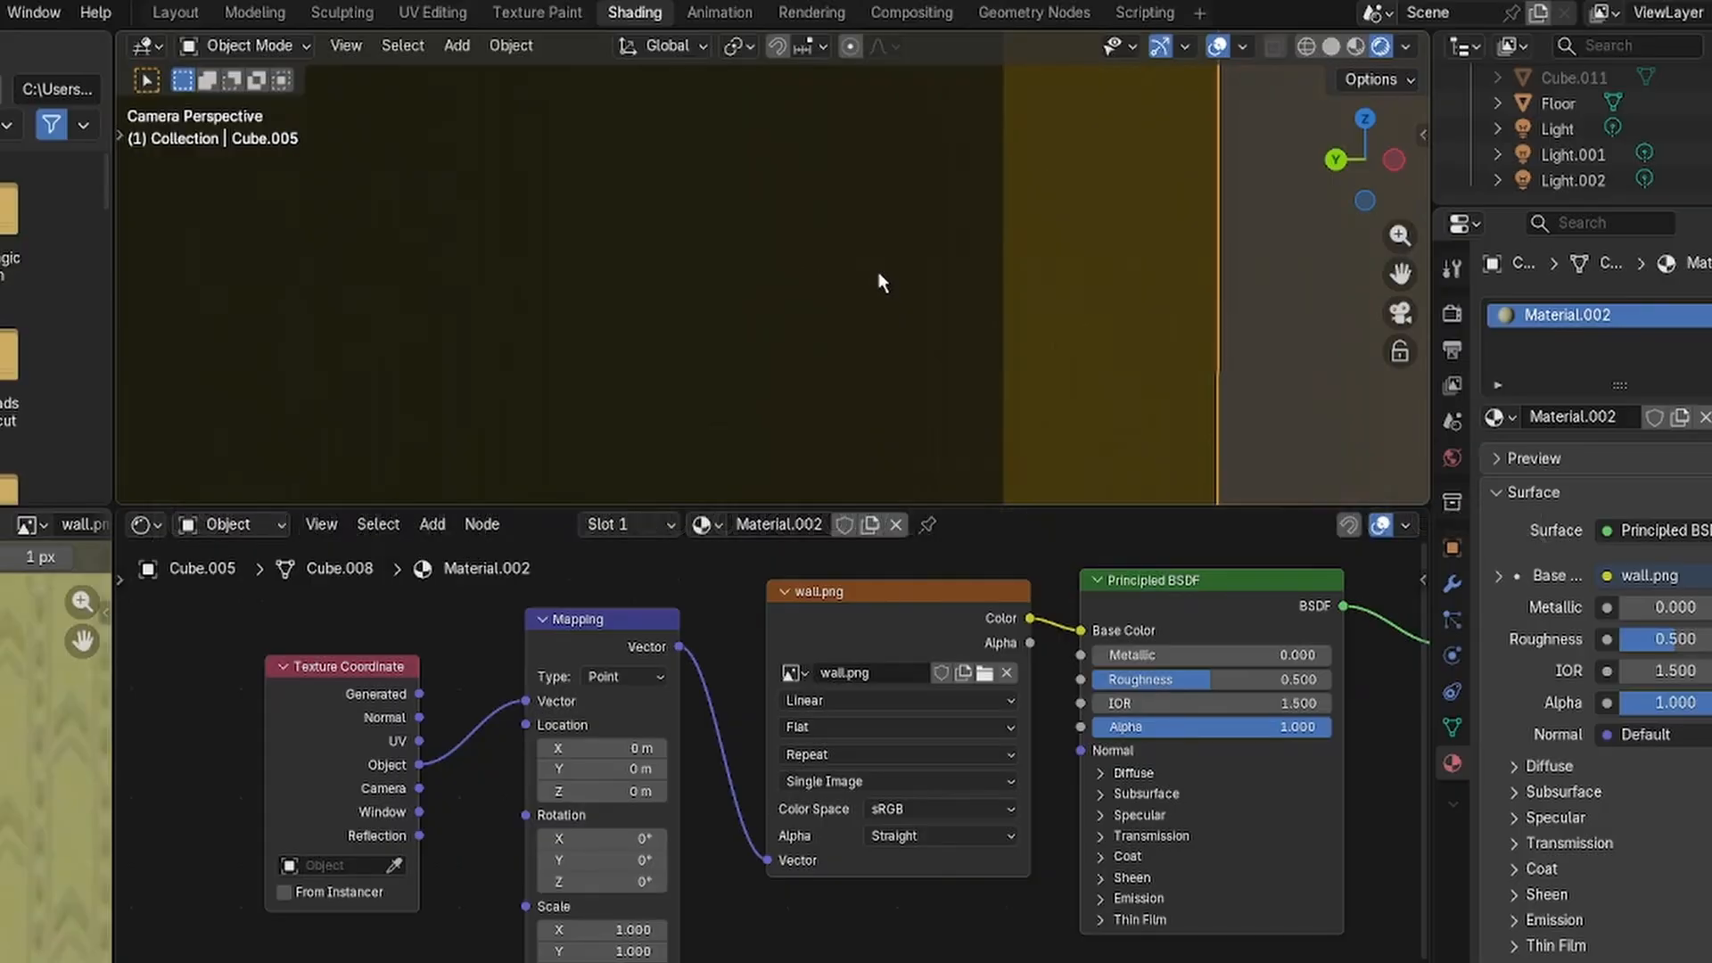
middle_drag(947, 301, 812, 297)
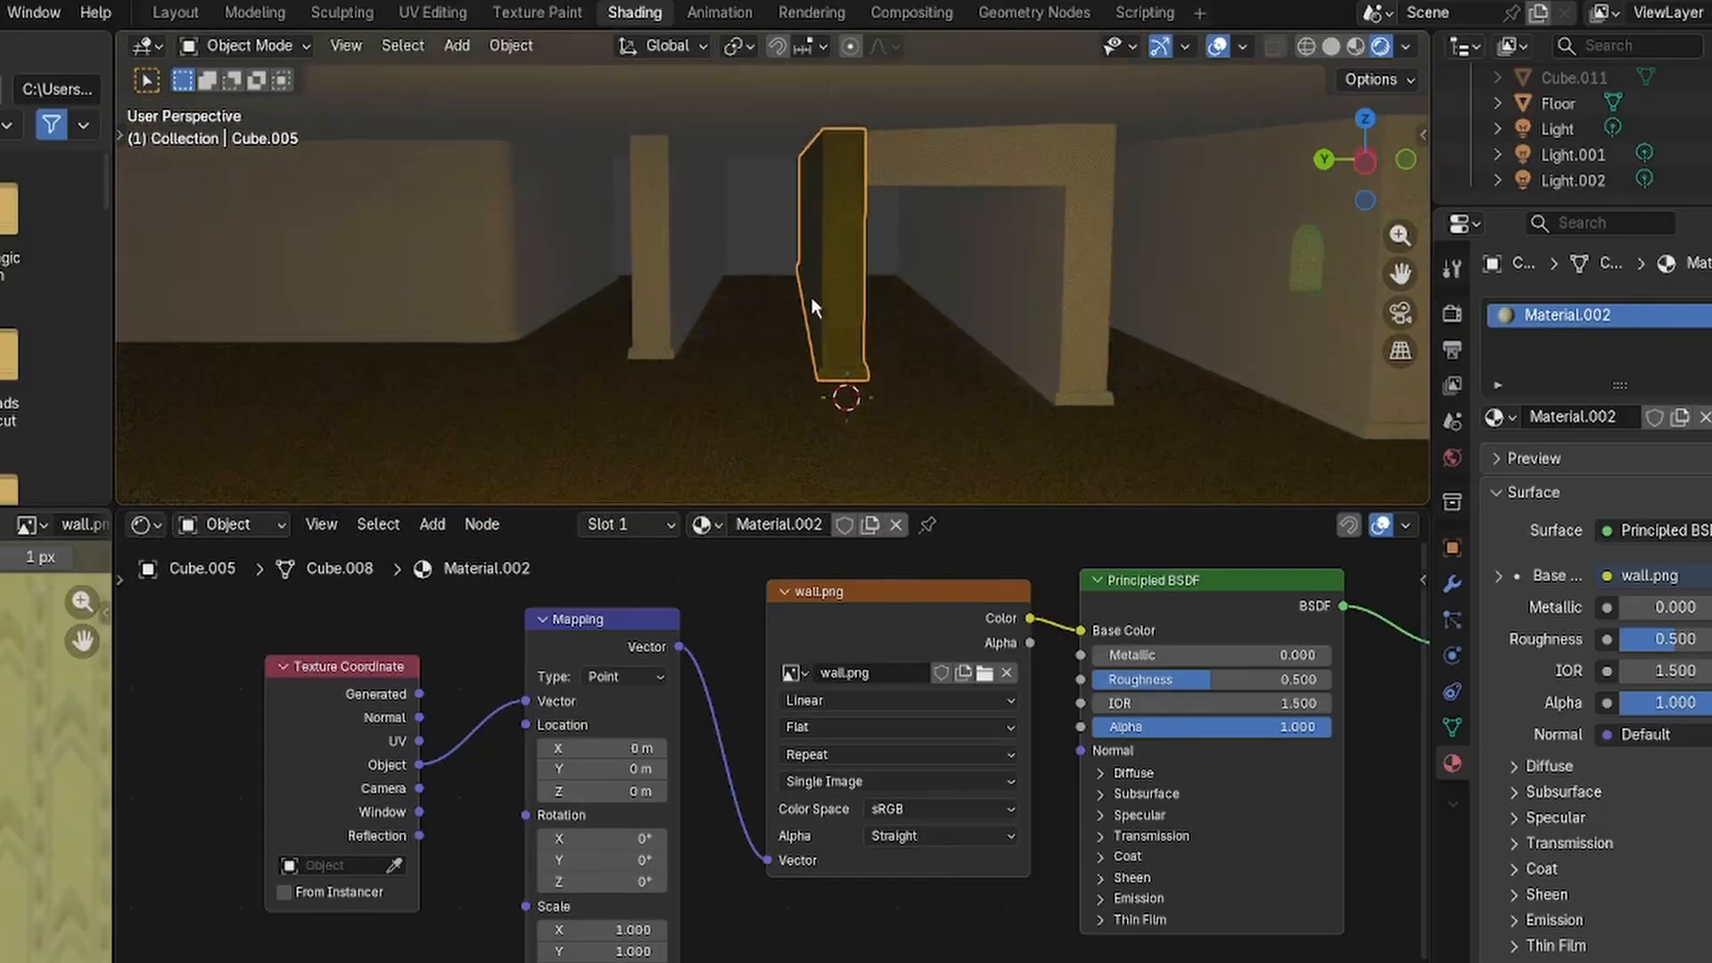
scroll(854, 263, up, 3)
scroll(851, 254, up, 2)
middle_drag(932, 250, 881, 291)
scroll(892, 268, up, 3)
scroll(608, 806, down, 1)
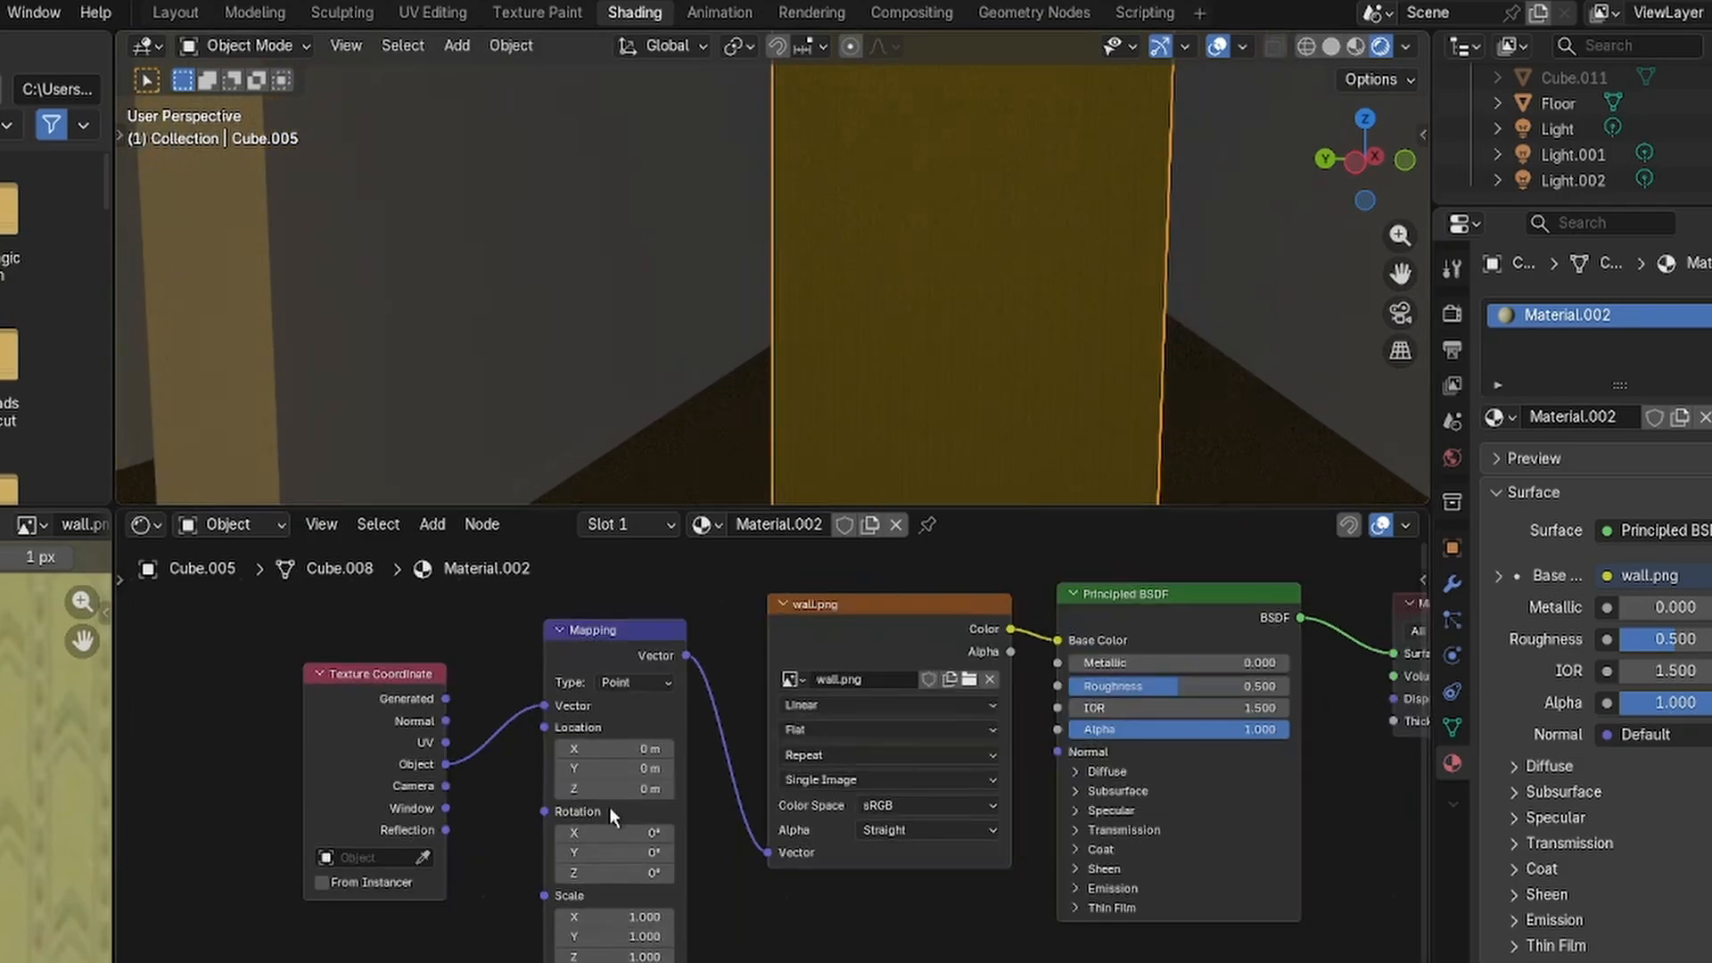
Try a Mapping scale of 5 on Z, 10 and 20 on X, and 5 on Y.
click(634, 941)
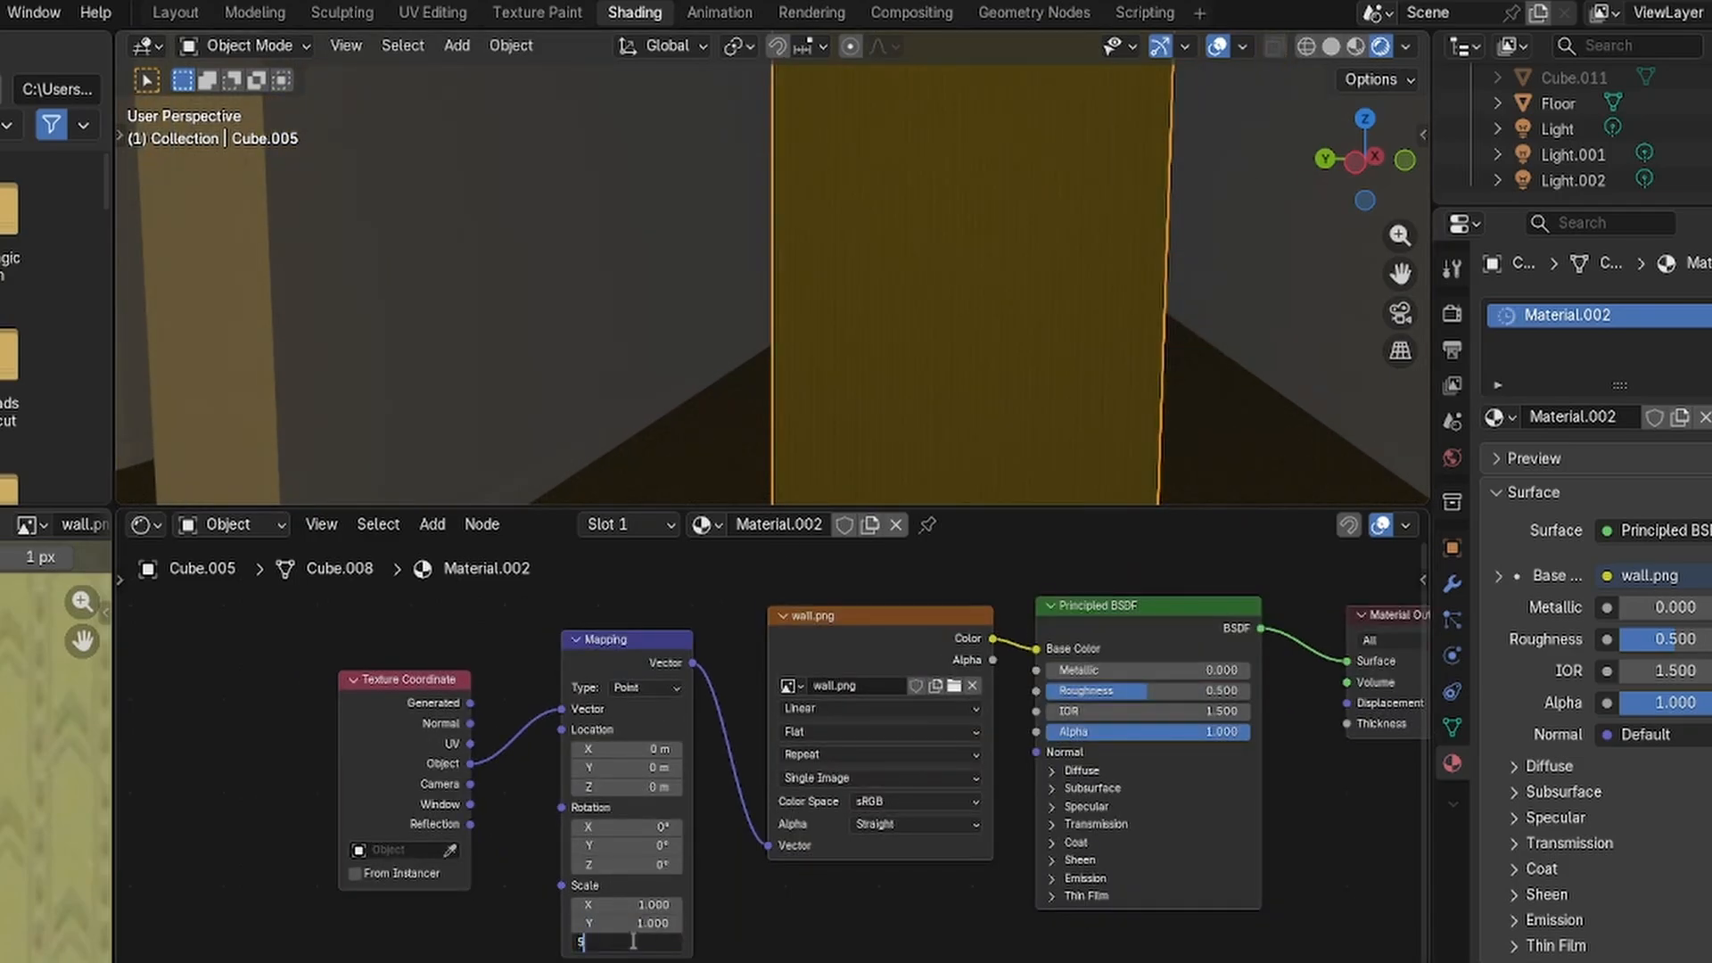
text(5)
key(Return)
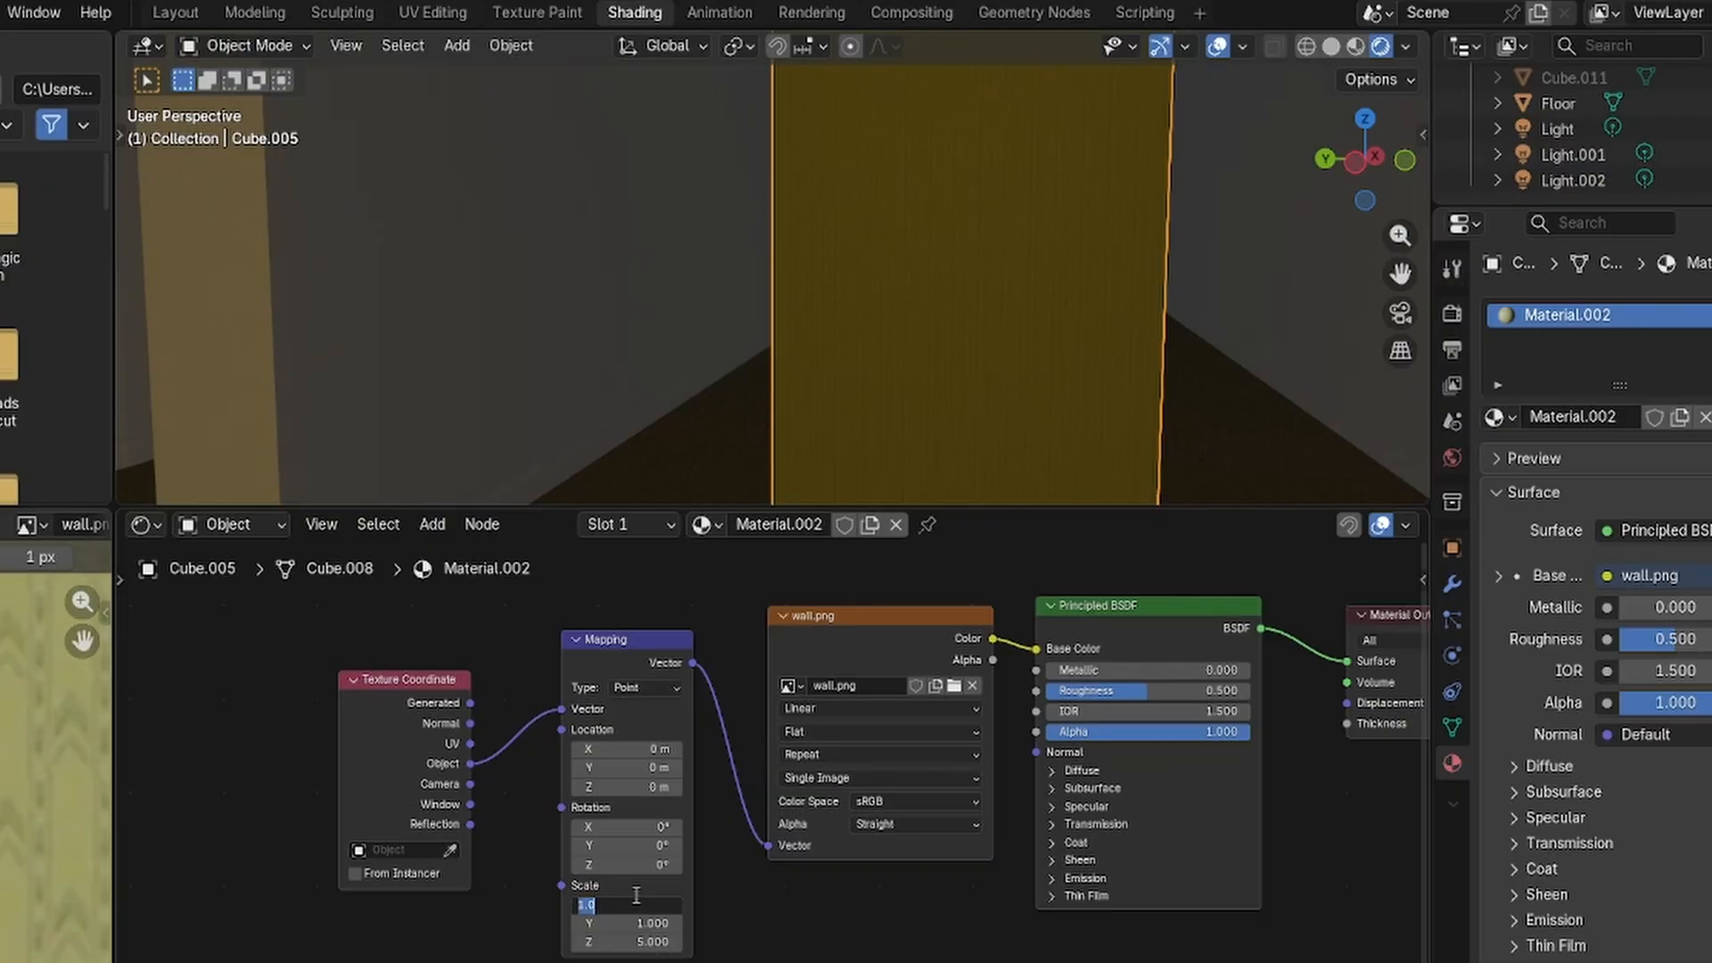
click(636, 894)
text(10)
key(Return)
click(636, 900)
text(20)
key(Return)
click(639, 923)
text(5)
key(Return)
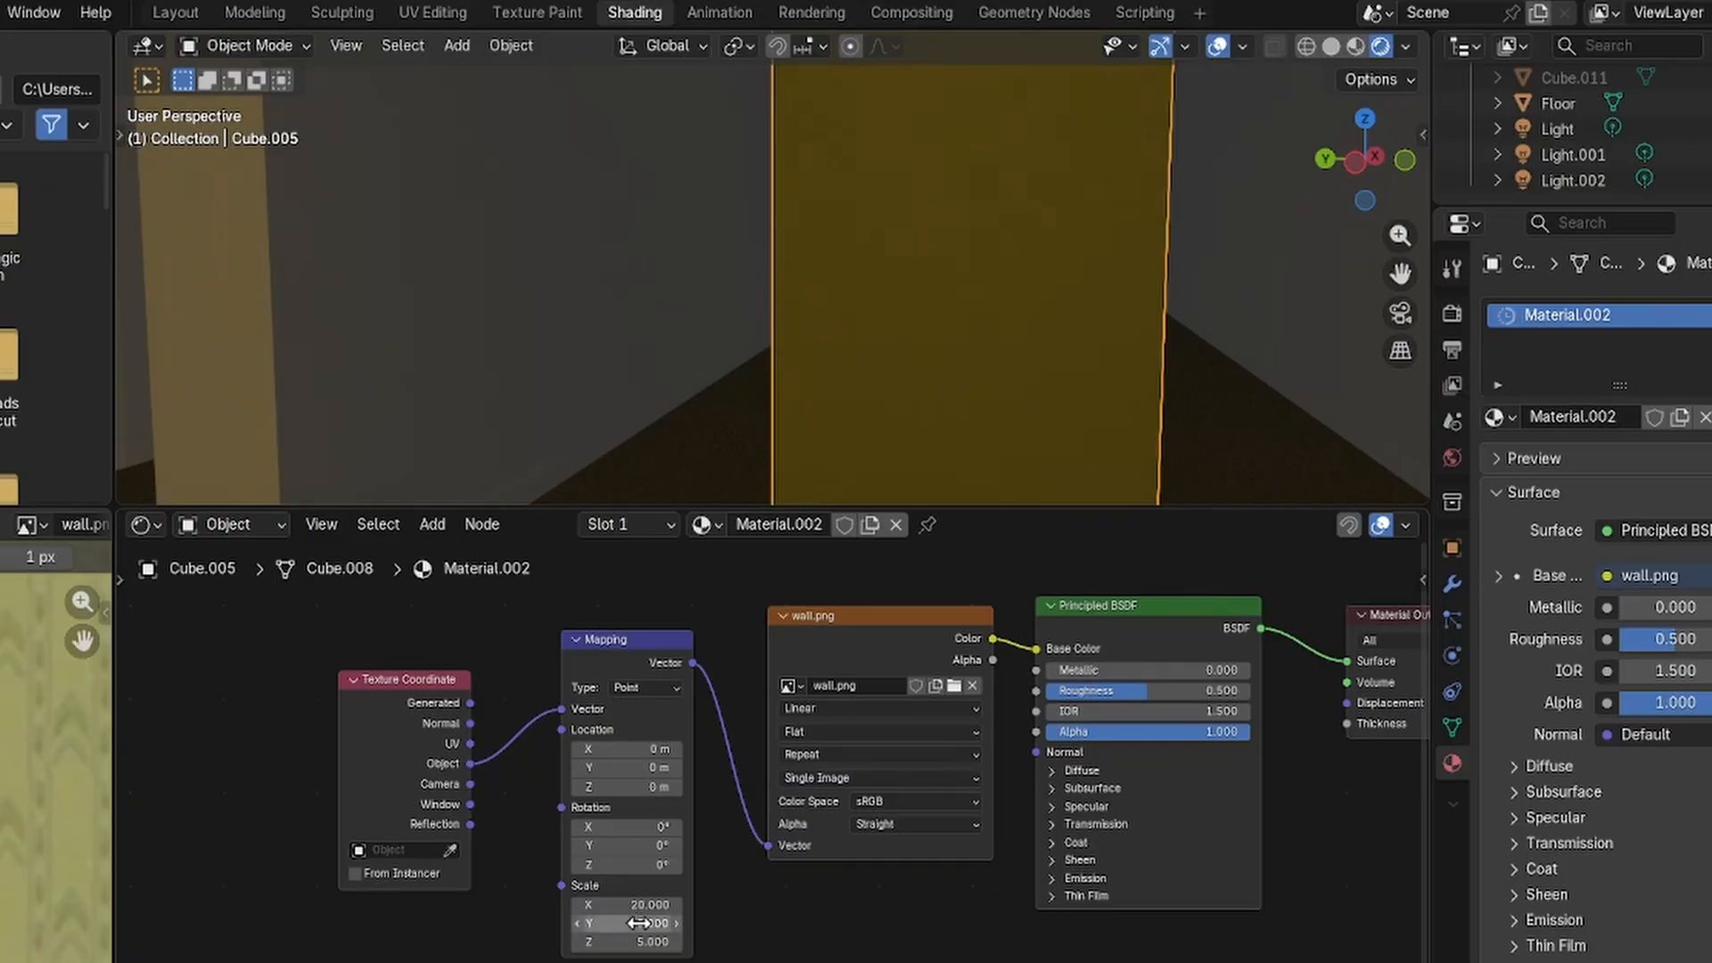
Set the Mapping node's Z scale to 10 and its X scale to 10.
click(643, 942)
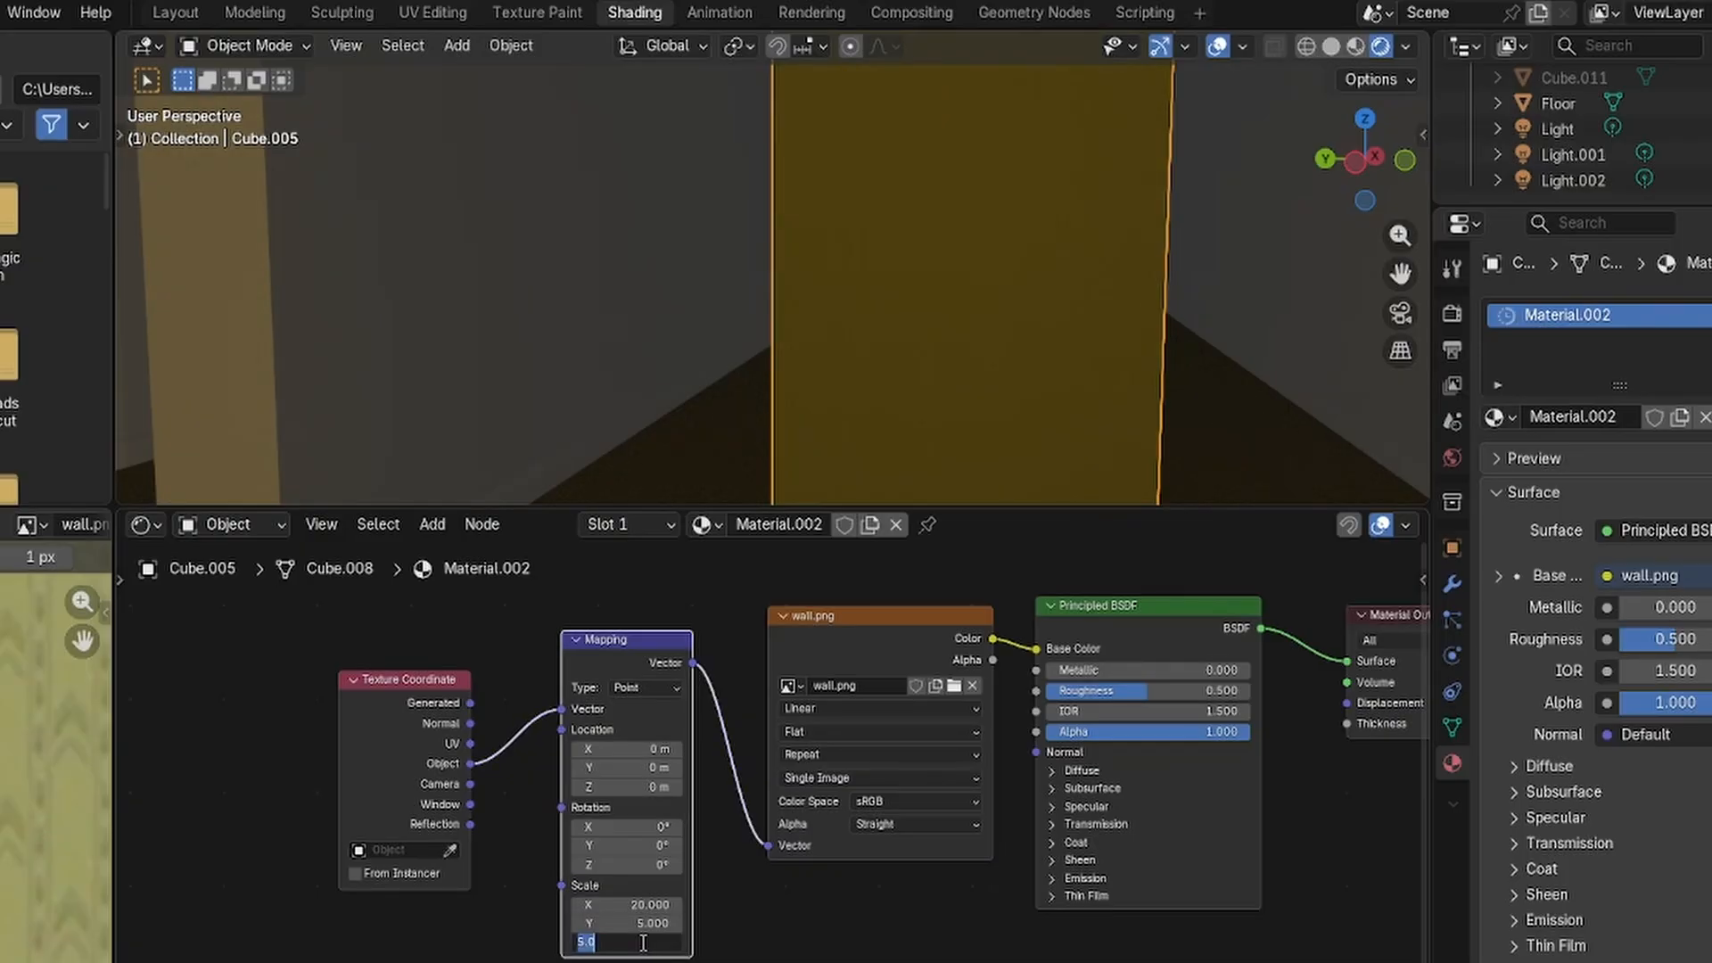
key(Return)
click(643, 904)
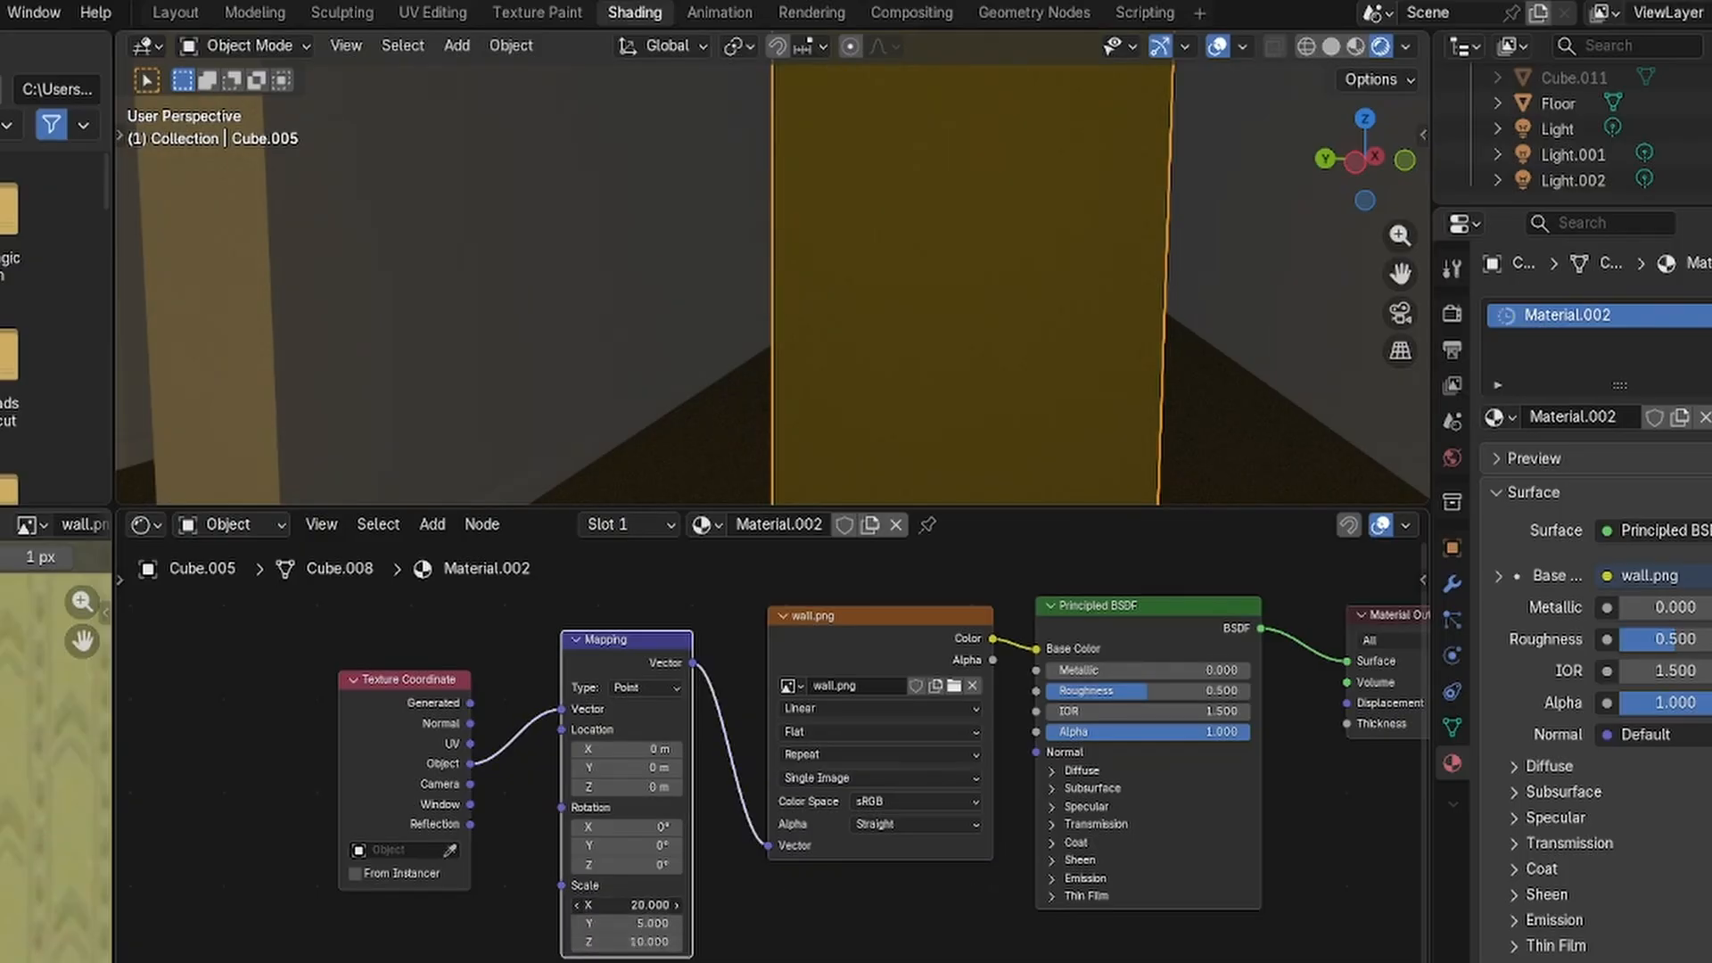
text(10)
key(Return)
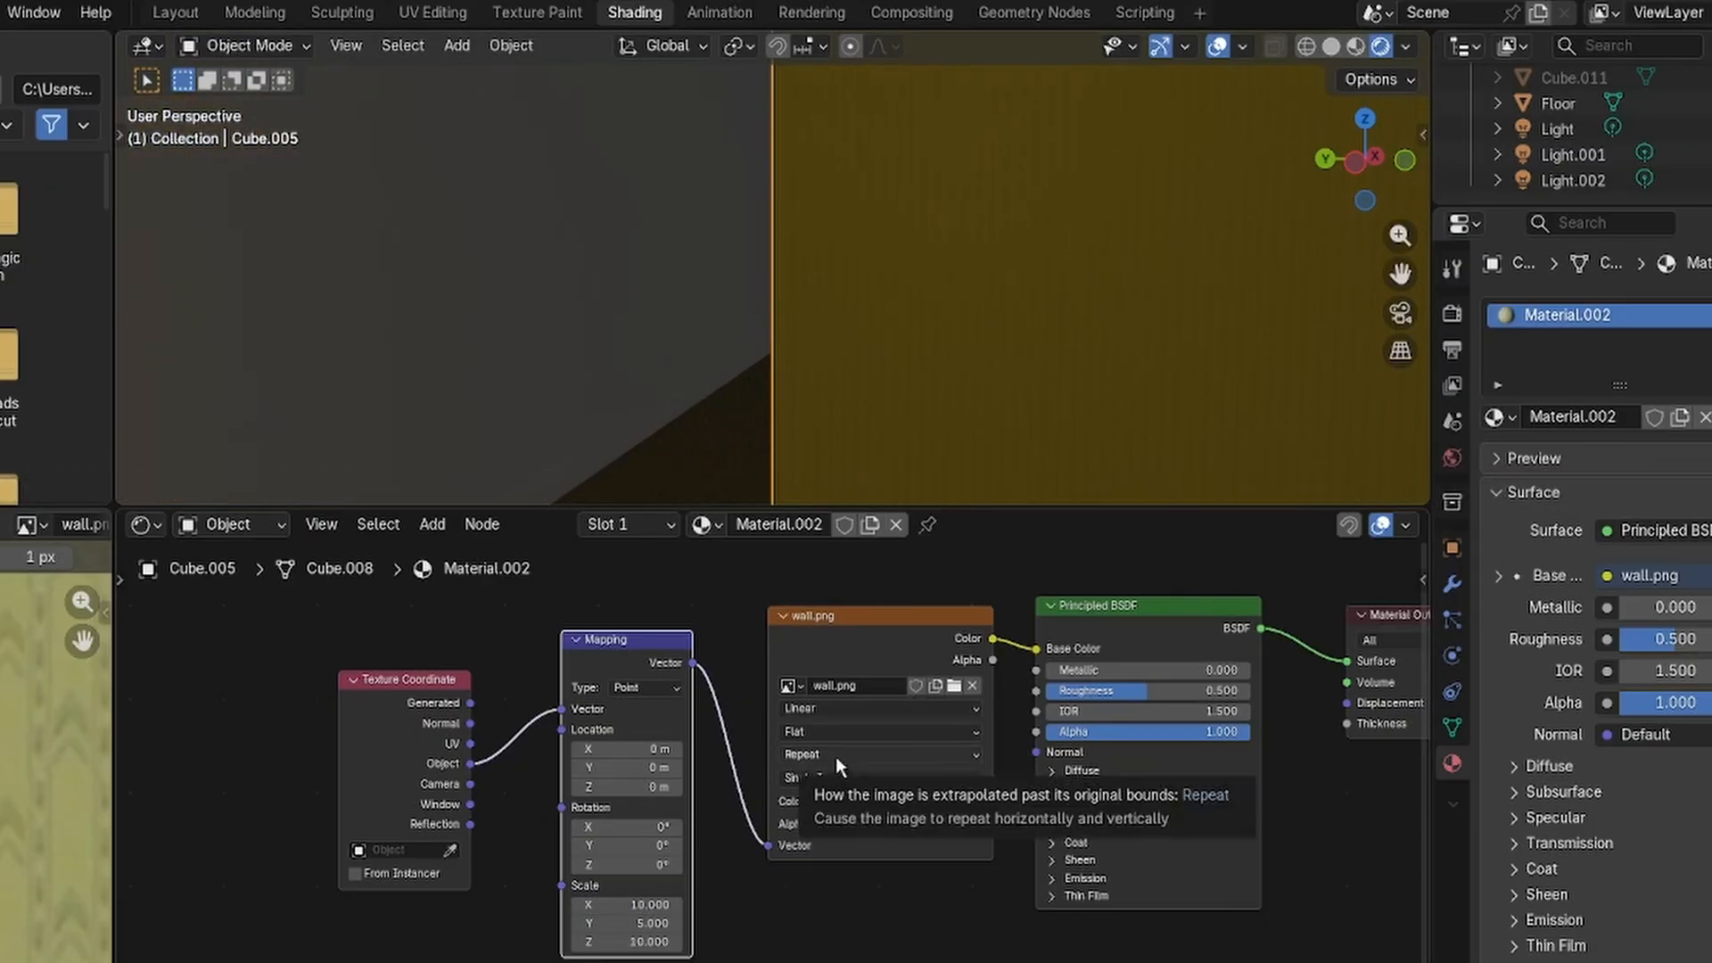
Switch the wall.png node's projection to Box with a Blend of 0.1.
click(849, 709)
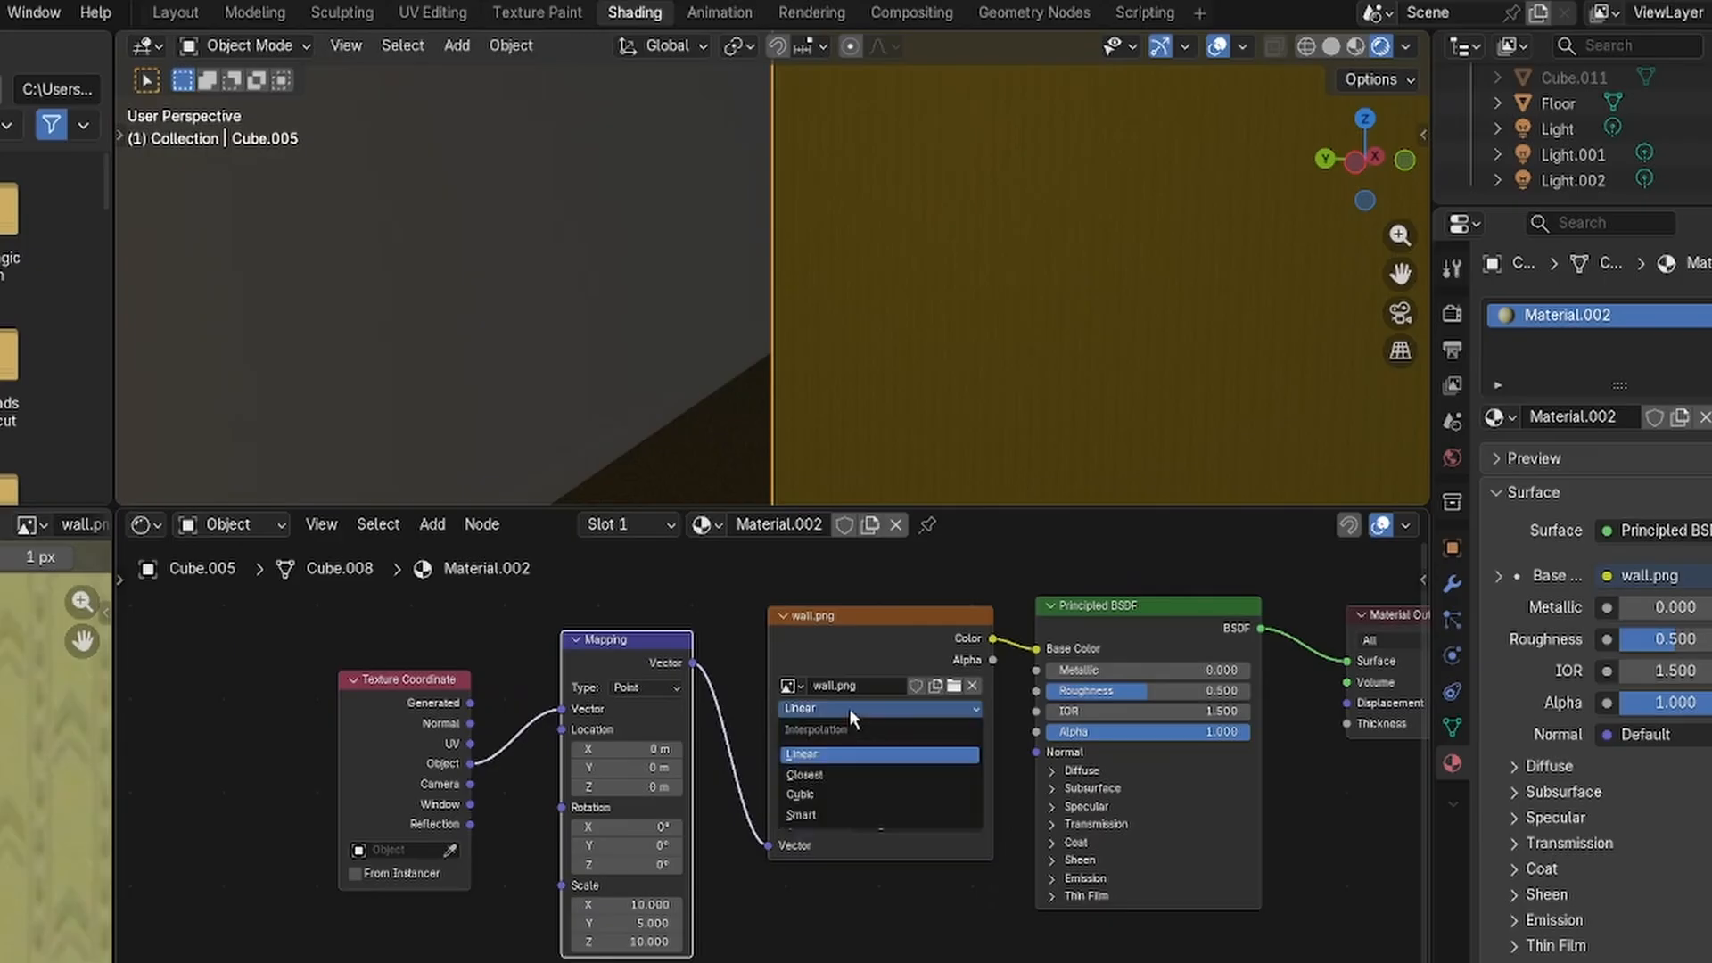
click(844, 731)
click(805, 799)
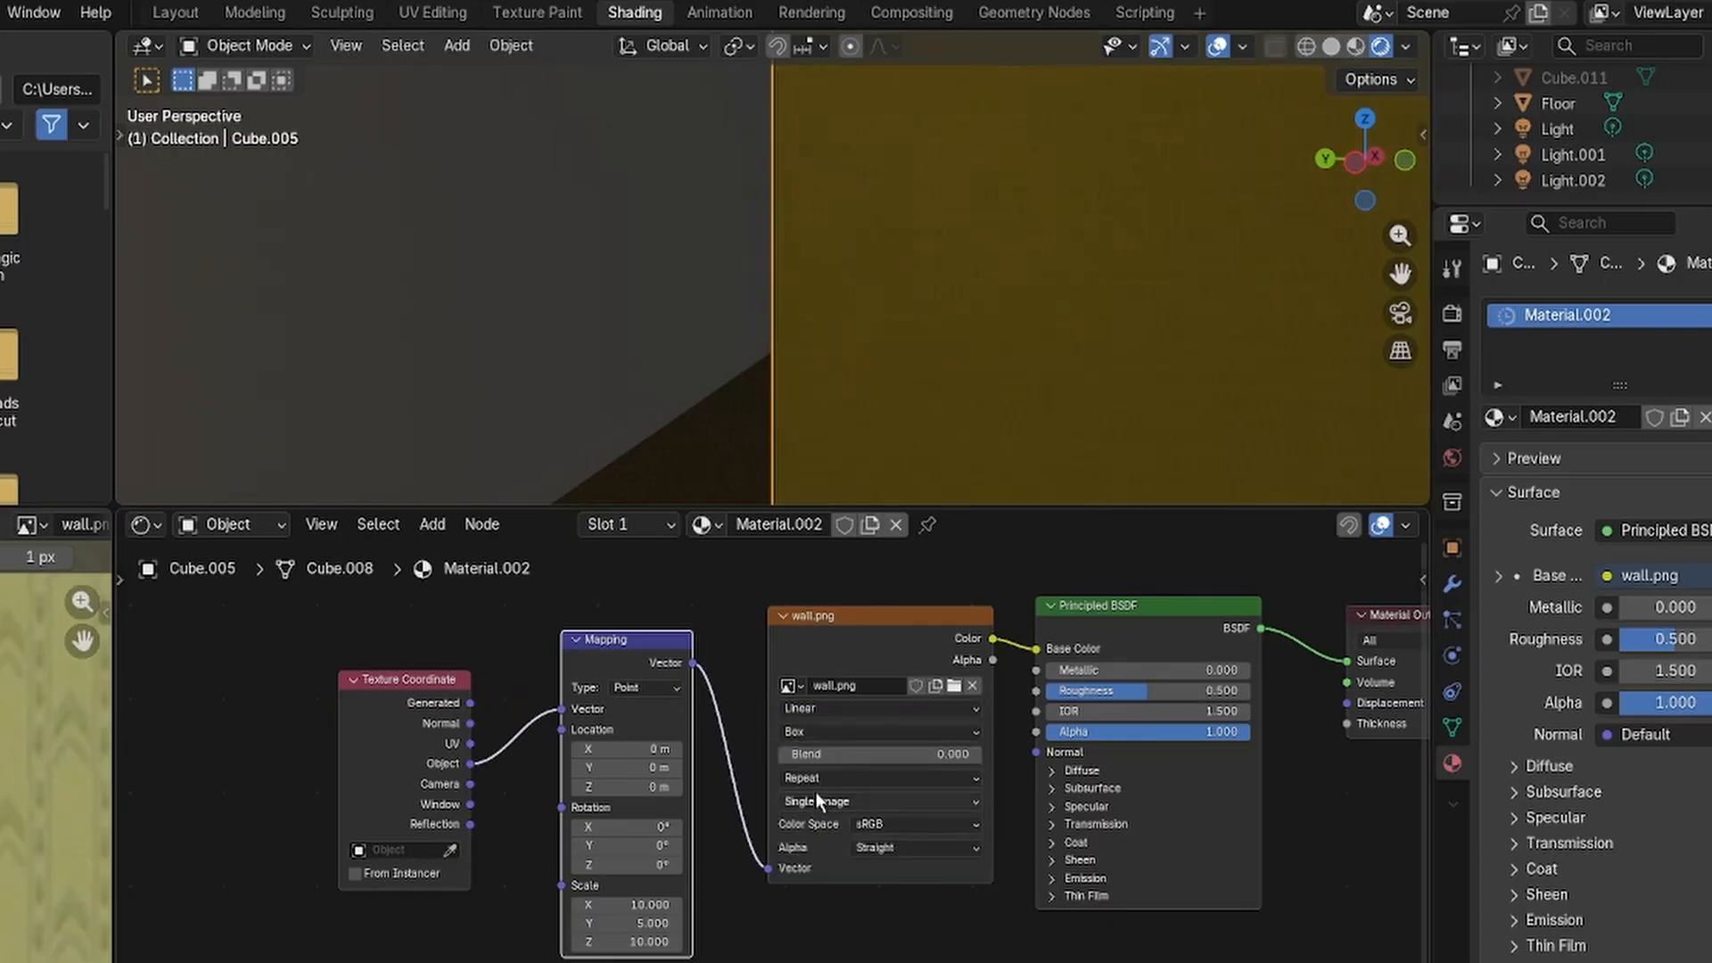
click(888, 753)
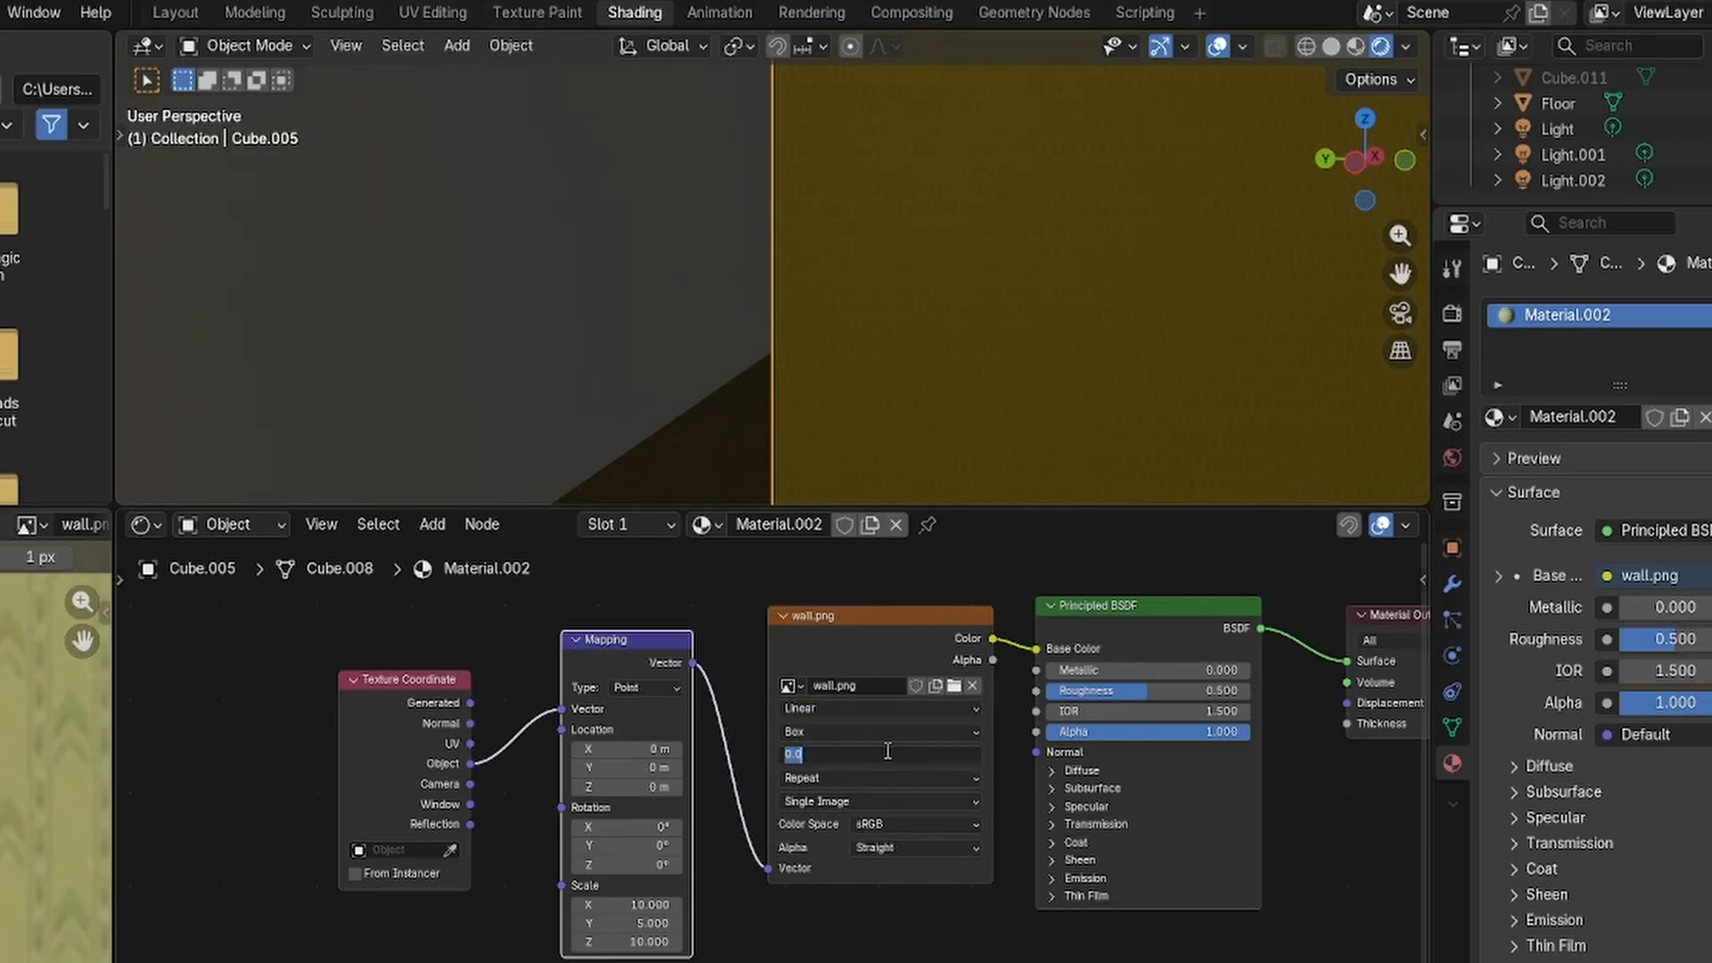
text(0.1)
key(Return)
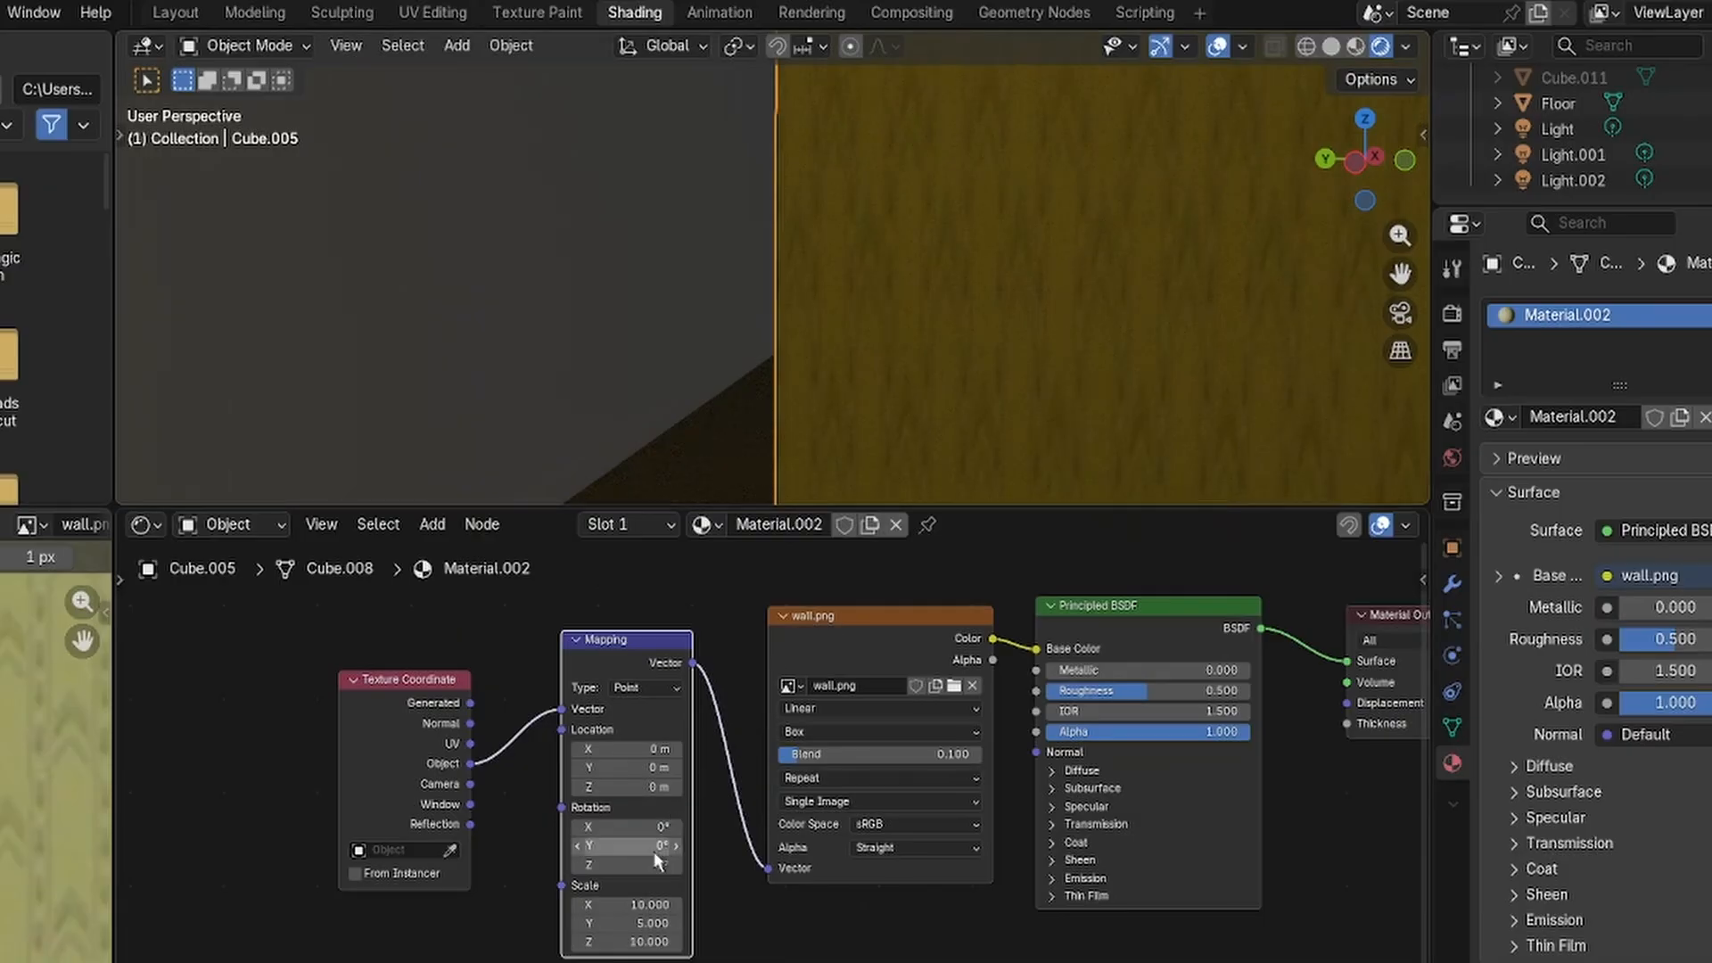
Set the Mapping node's X scale to 50, and try a Y scale of 50 before setting it to 1.
click(649, 904)
text(10)
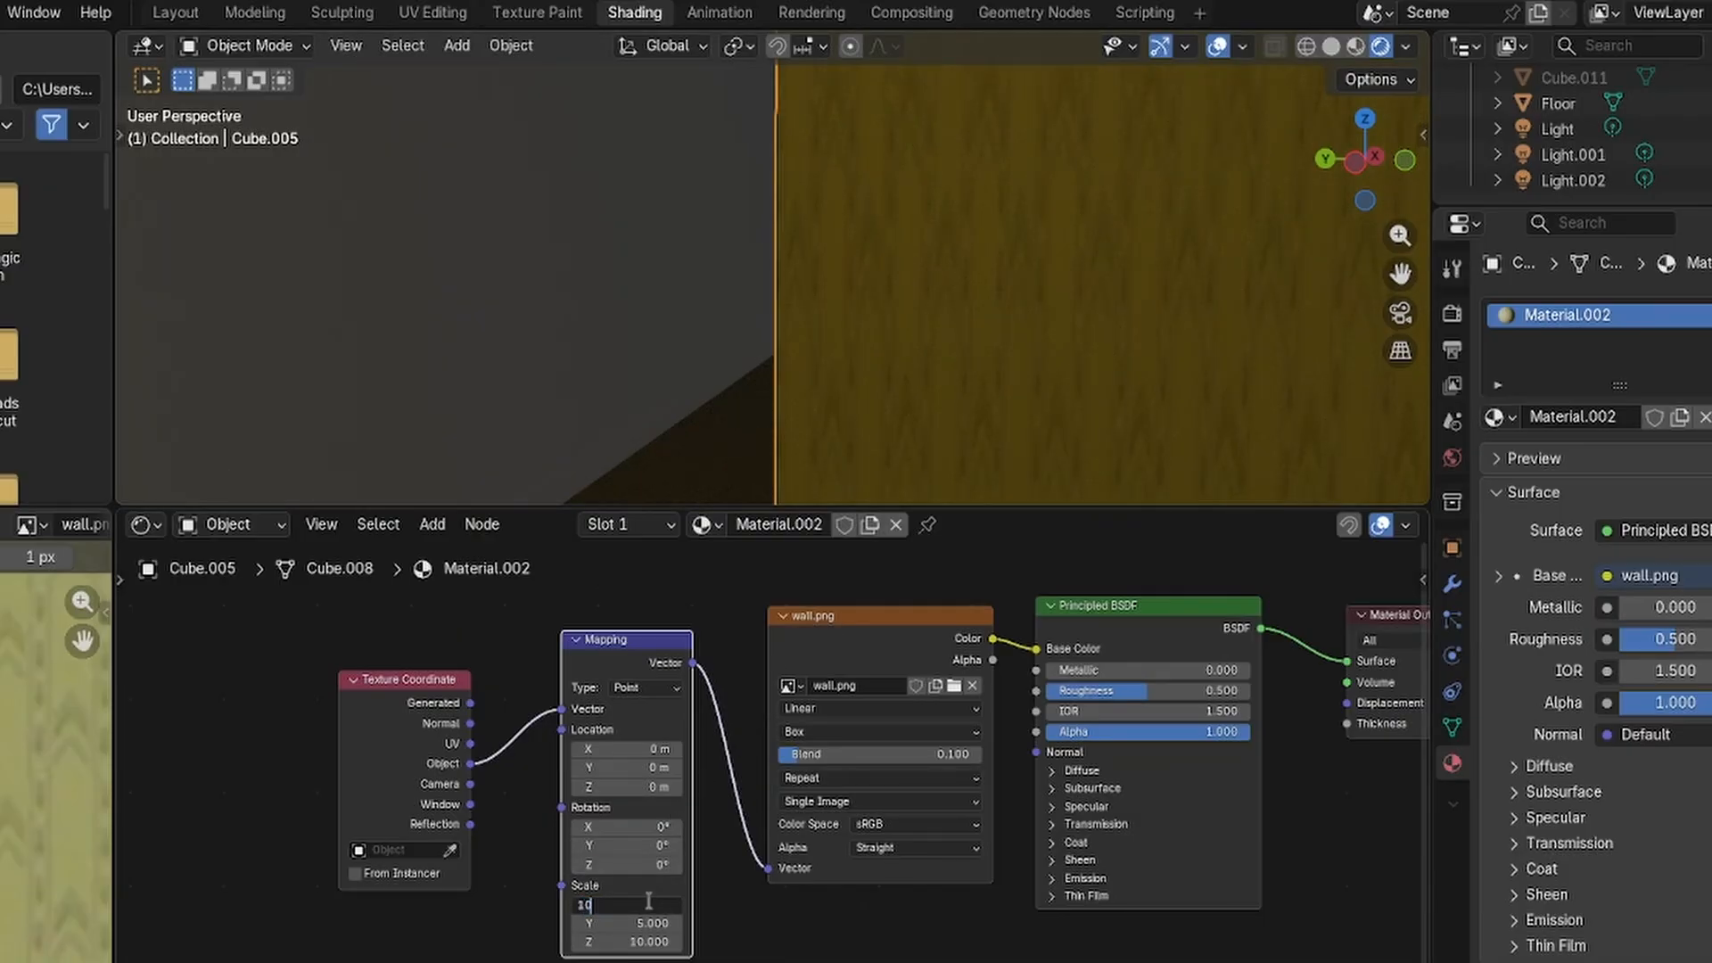
key(Return)
click(646, 925)
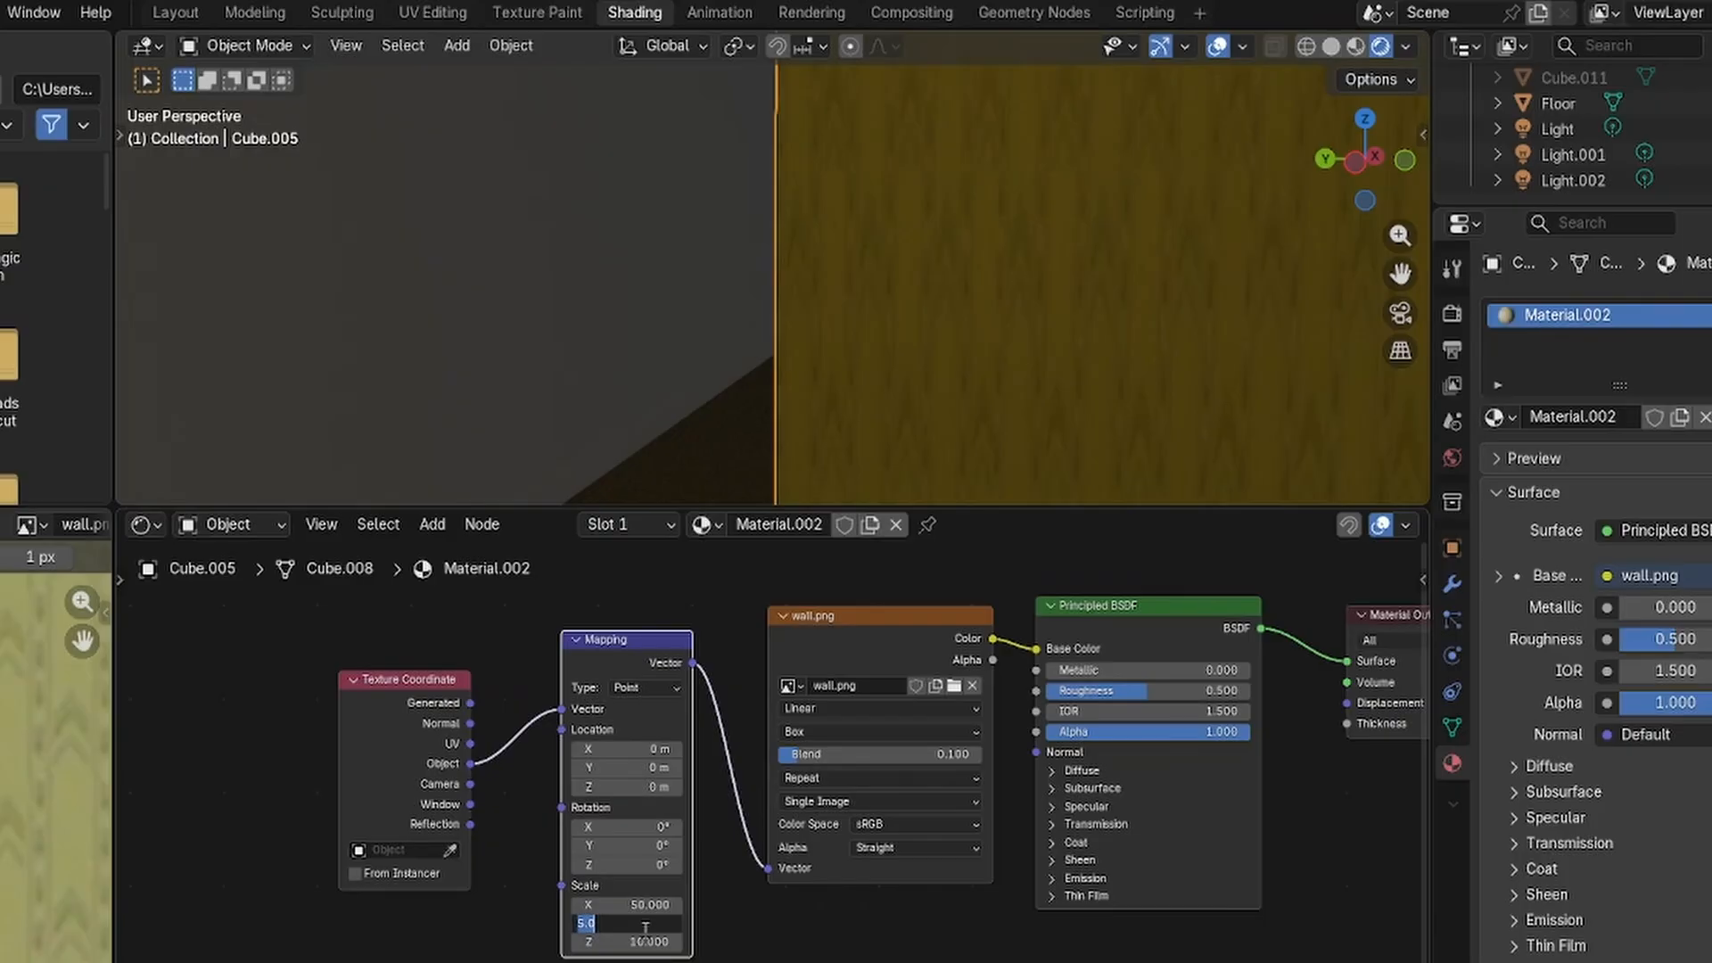
text(50)
key(Return)
click(646, 925)
text(1)
key(Return)
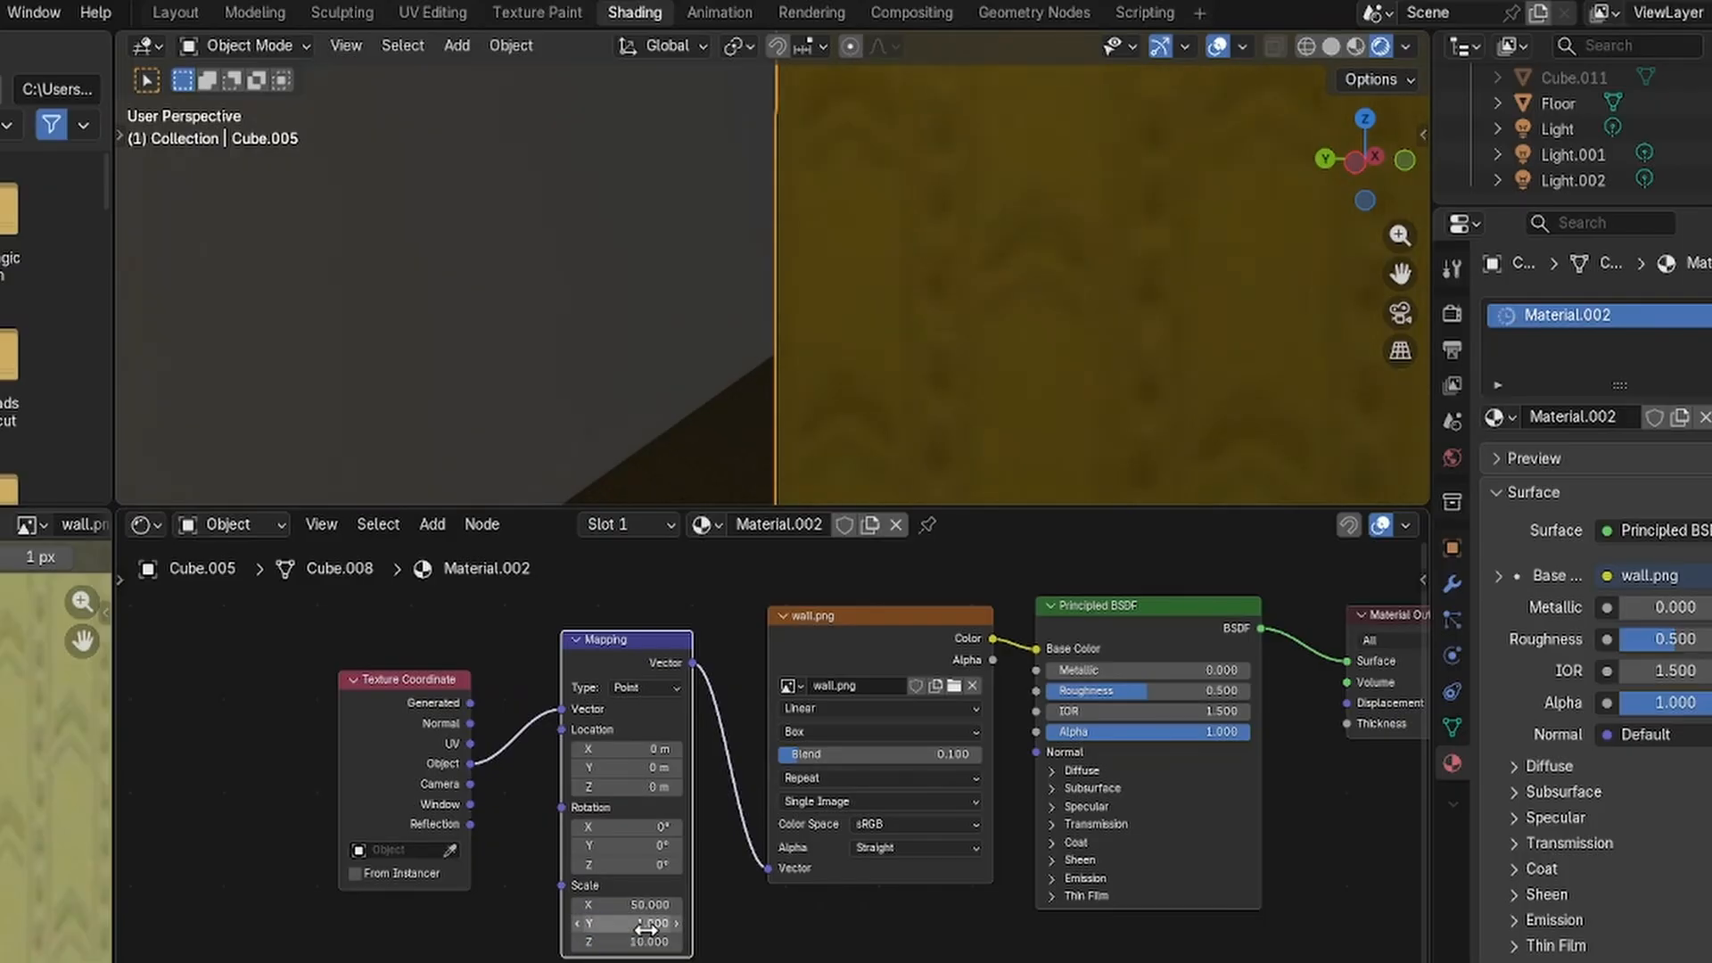
Set the Mapping node's Y scale to 0.1 and its Z scale to 1.
scroll(803, 366, down, 2)
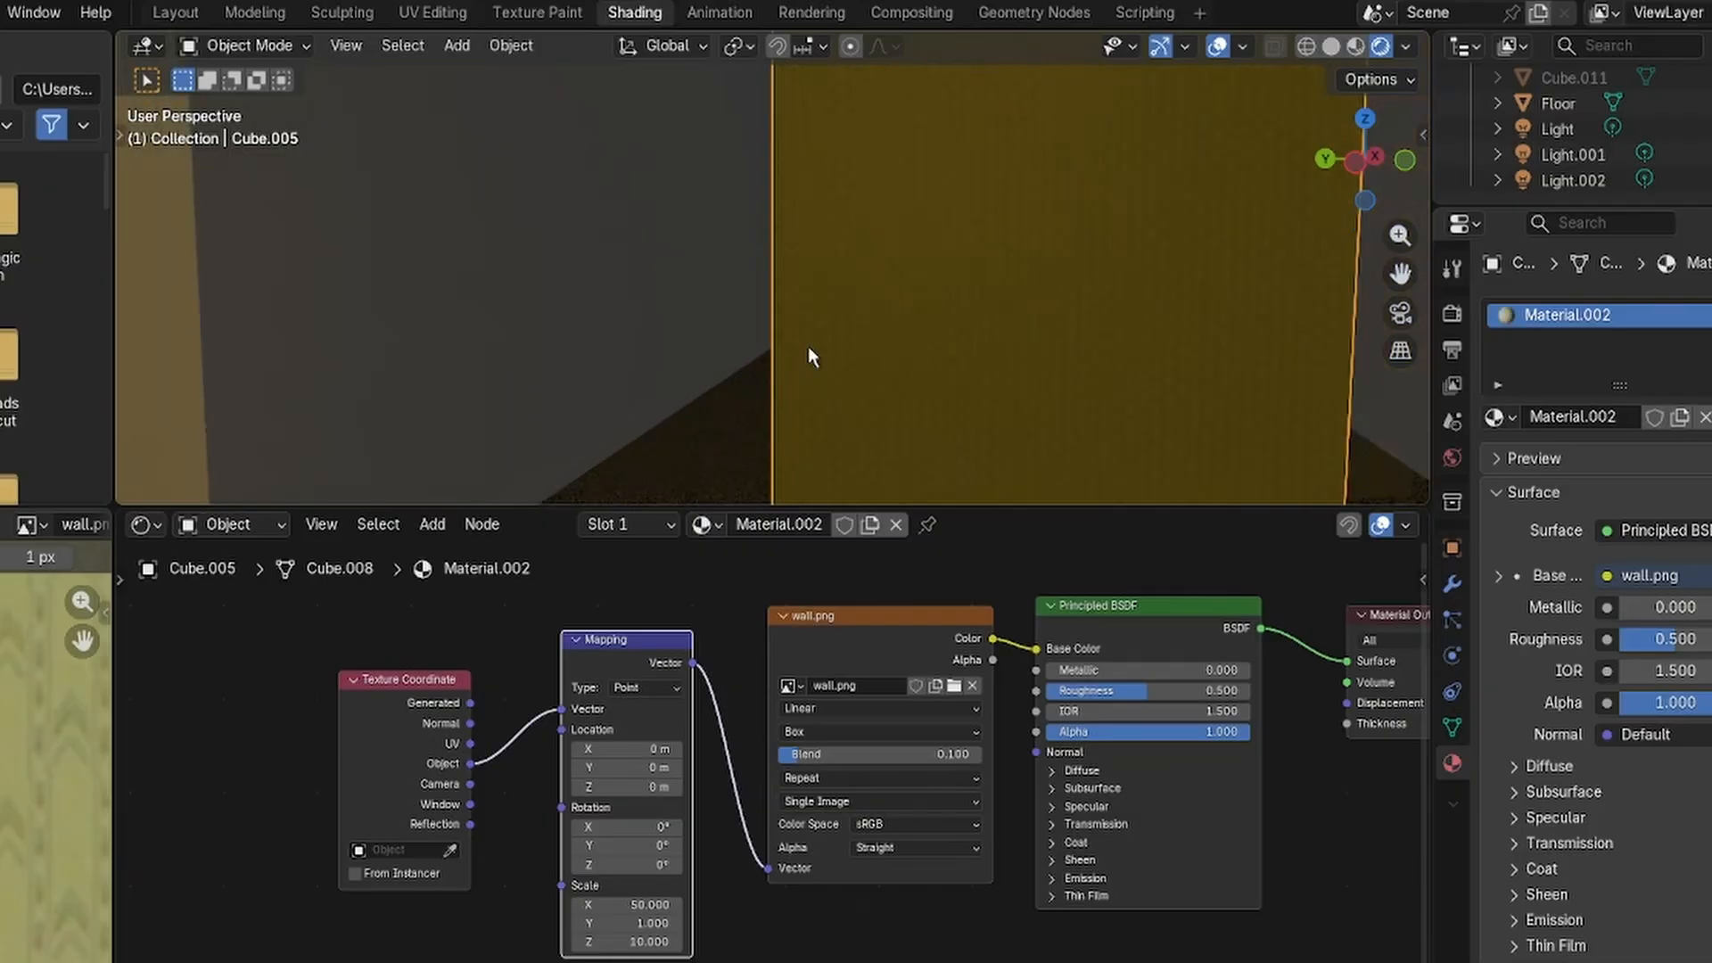
scroll(808, 346, down, 3)
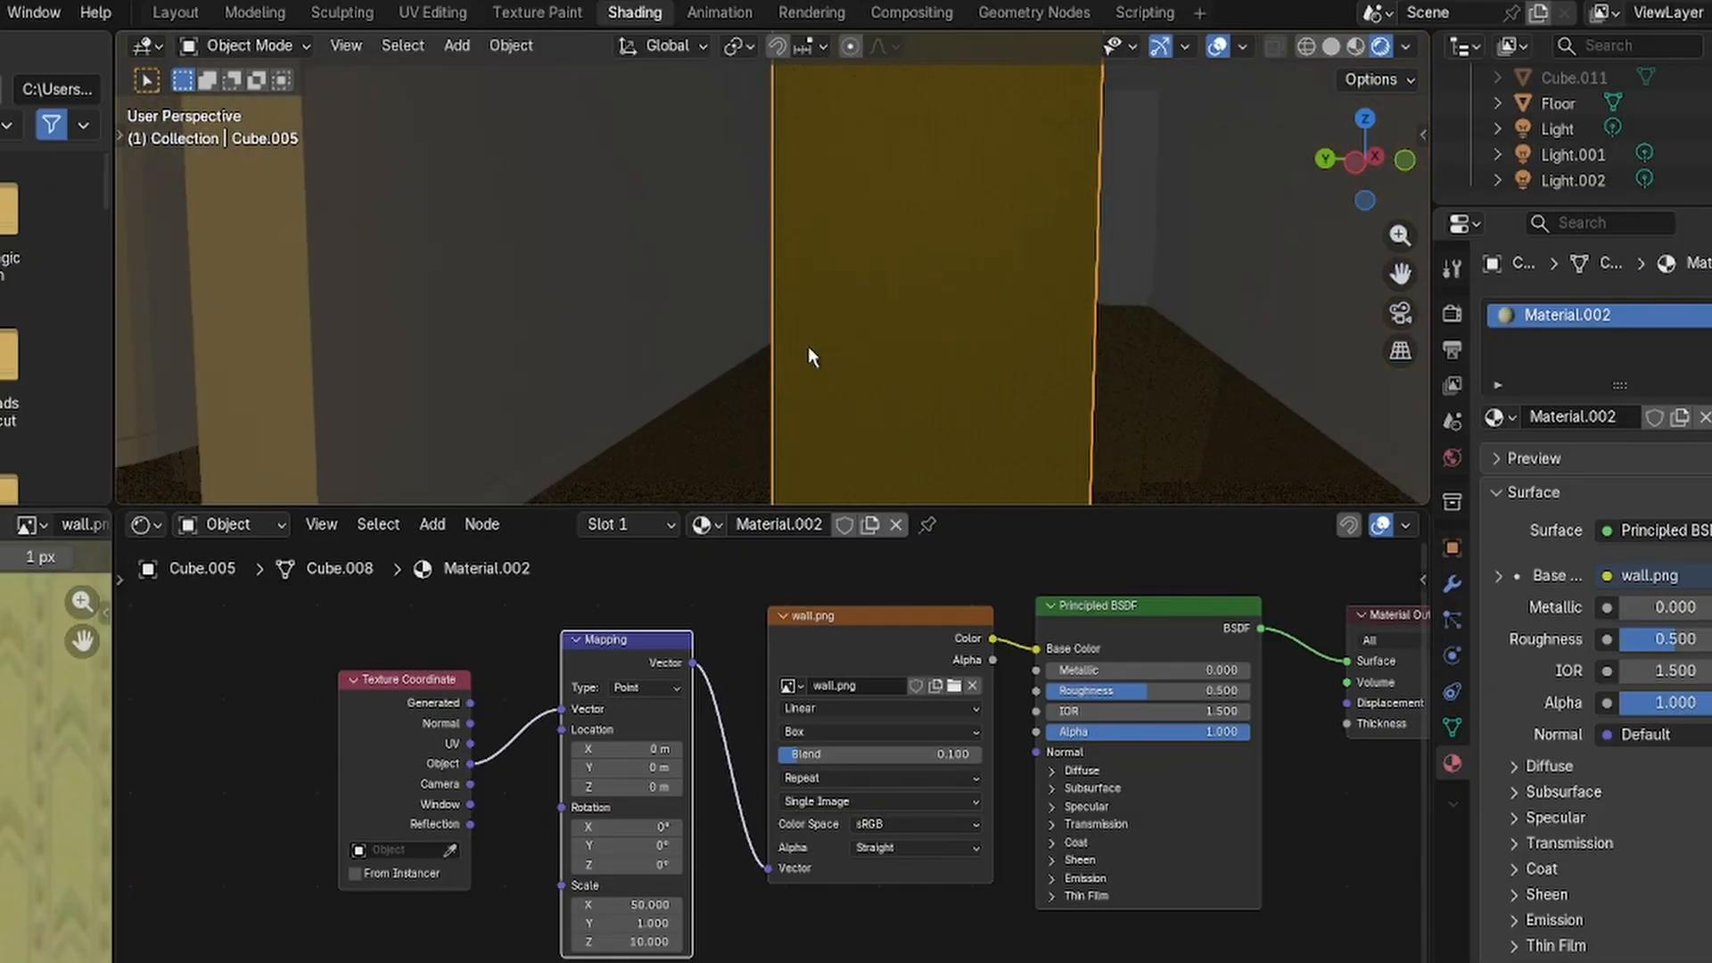
click(643, 924)
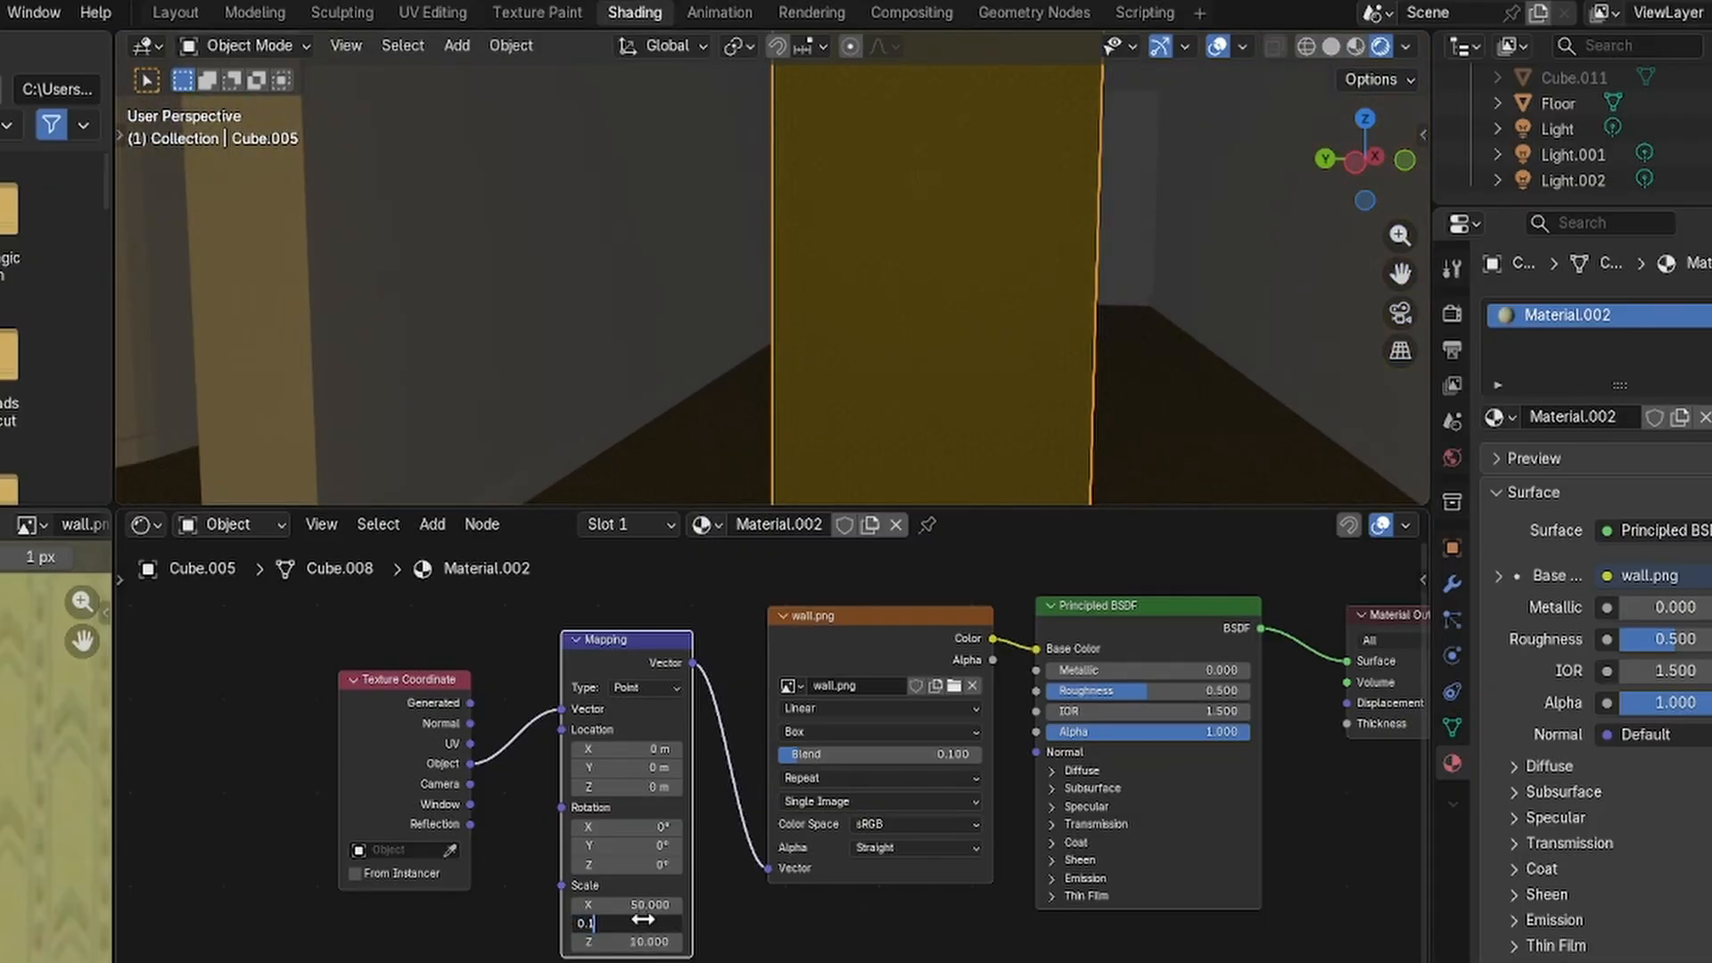
text(0.1)
key(ctrl+a)
key(Tab)
text(1)
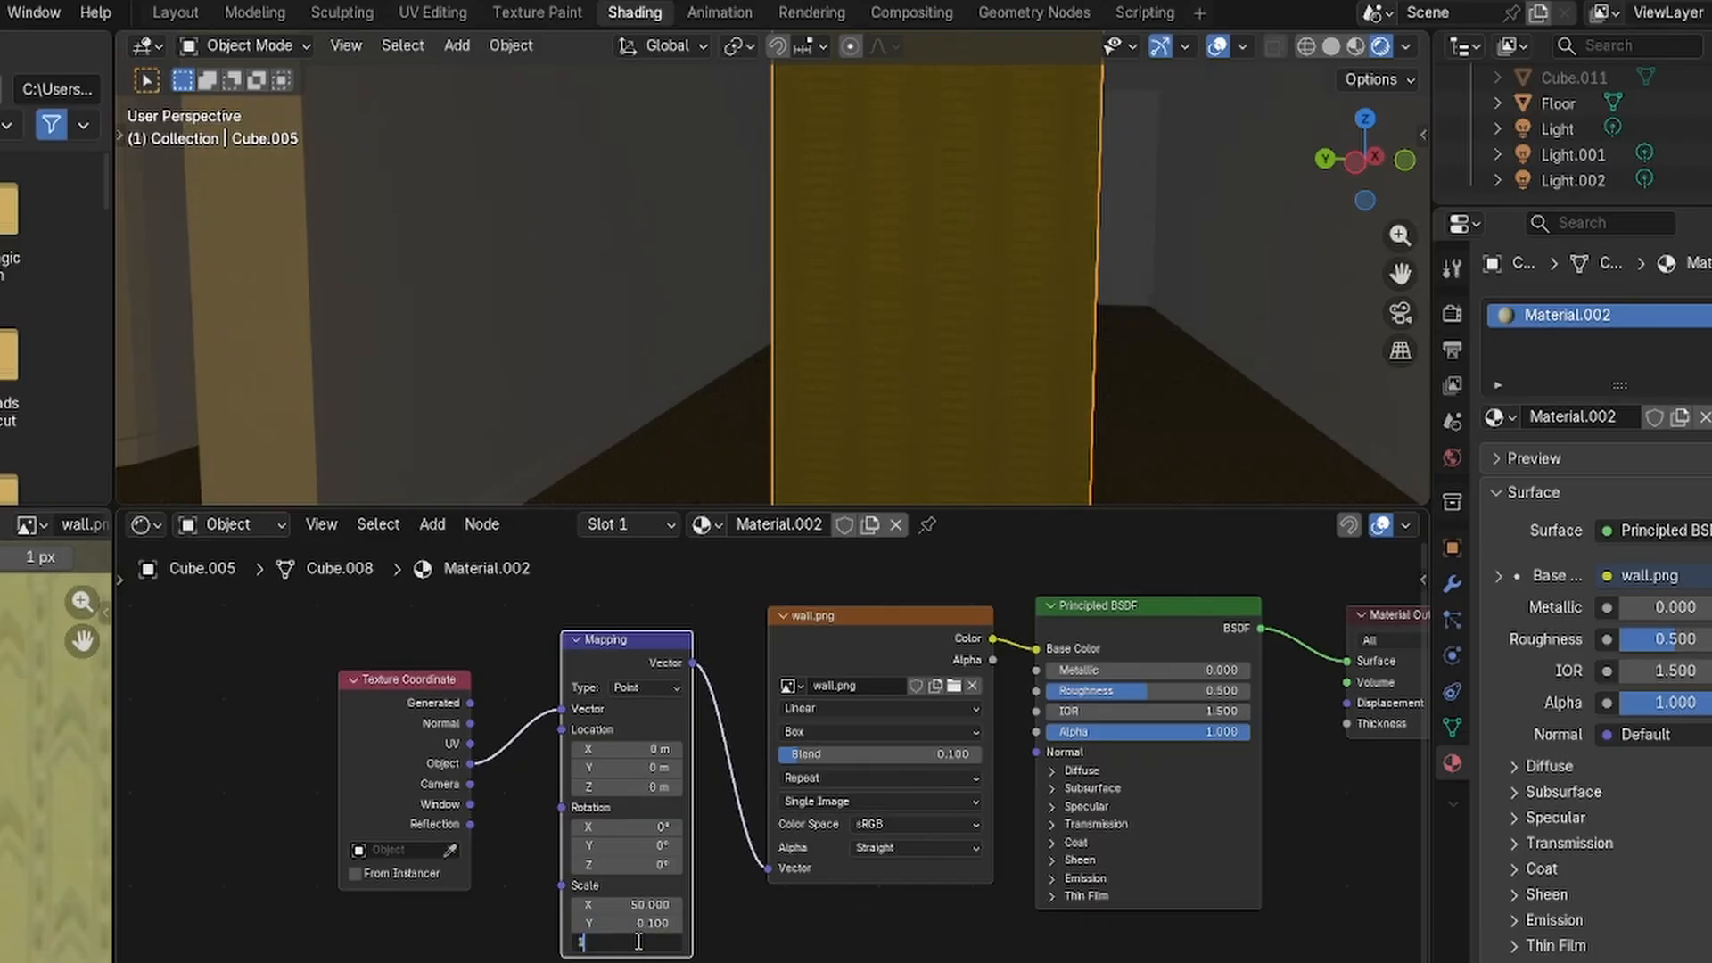
key(Return)
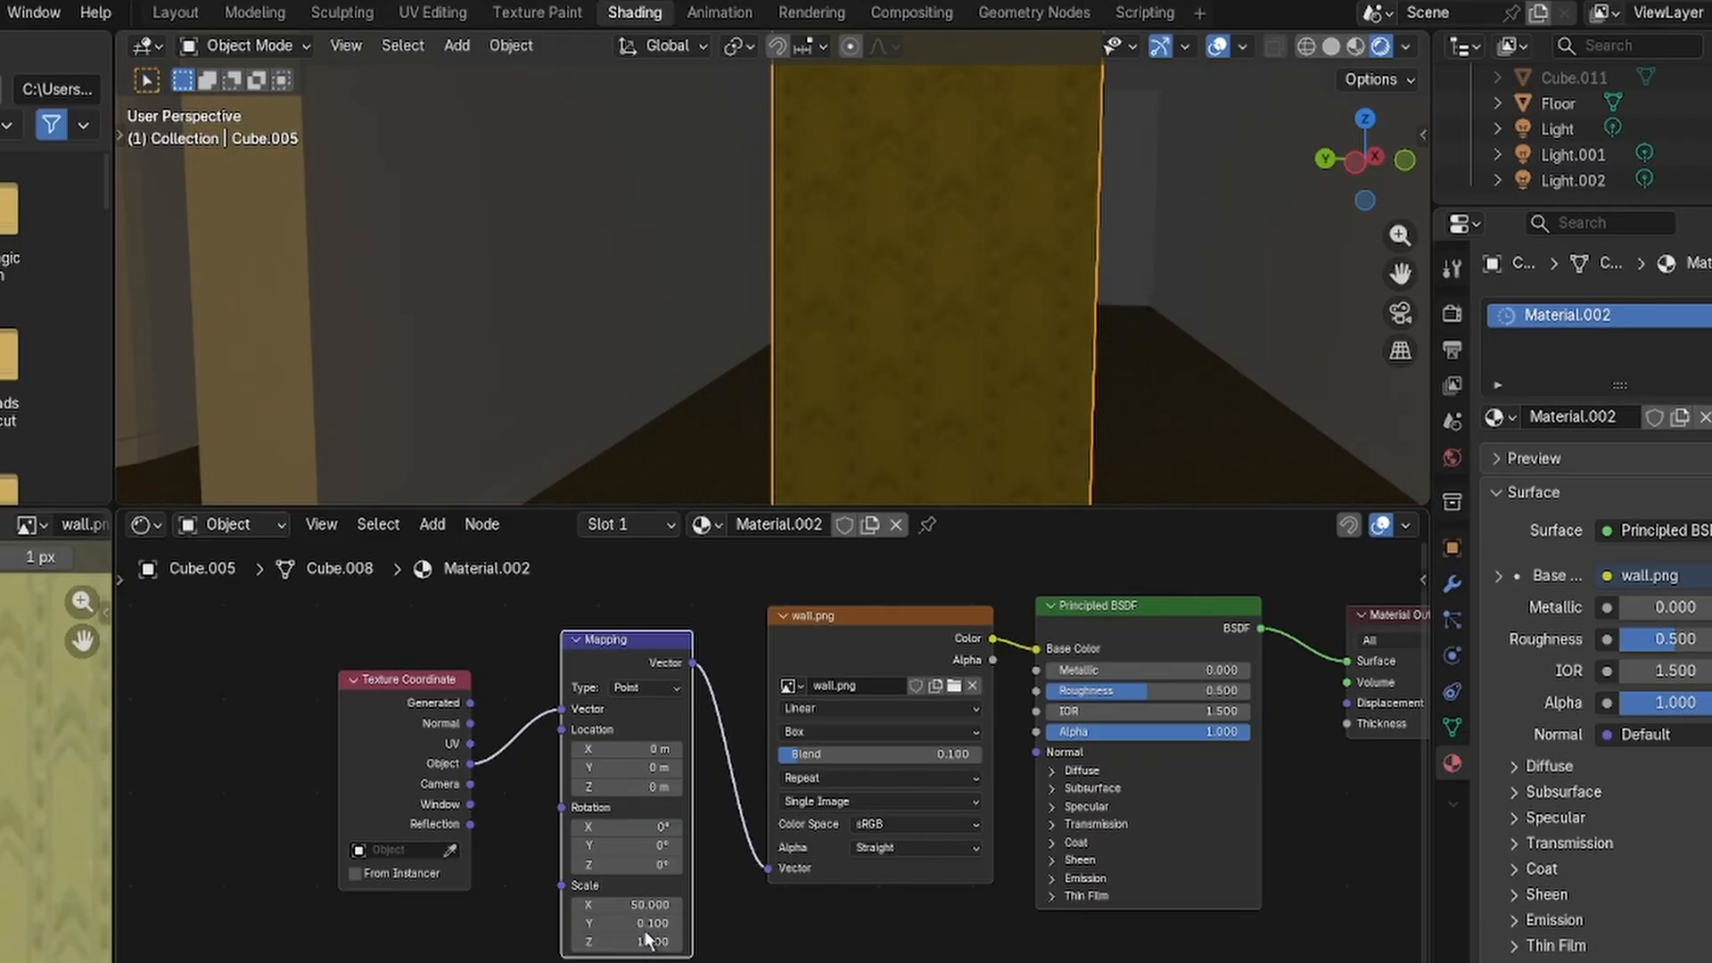
Set the Mapping node's X scale to 0.1 and check the wallpaper pattern along the wall's sides.
click(677, 903)
text(0.1)
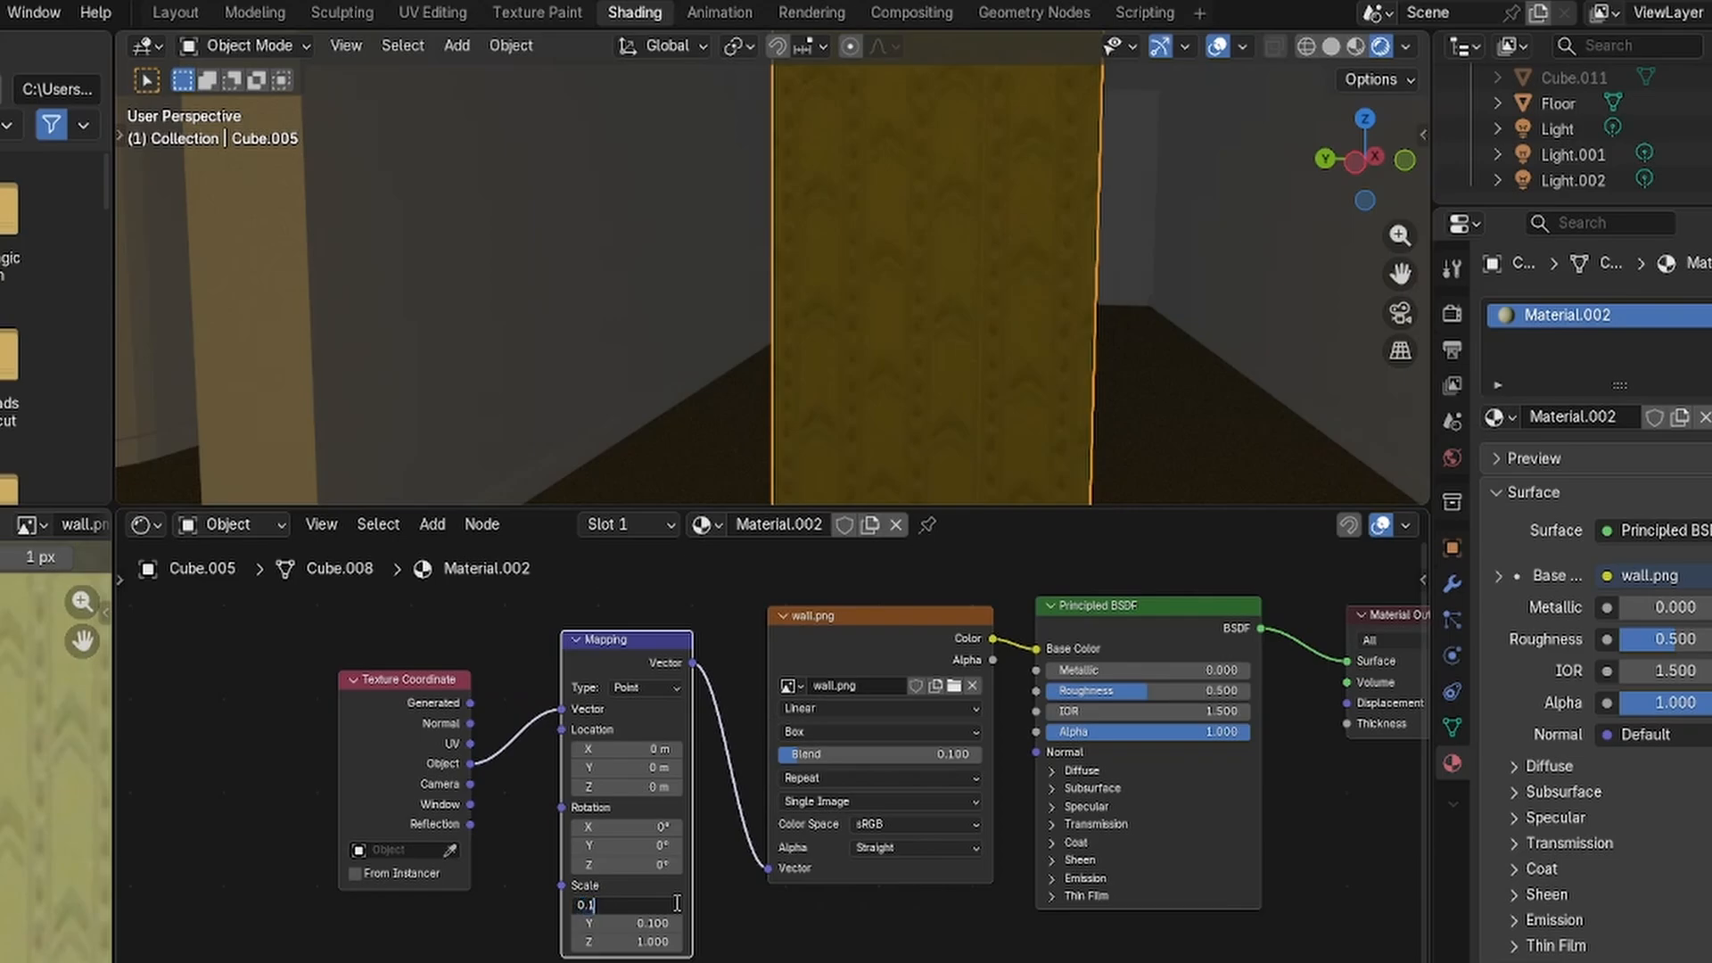
key(Return)
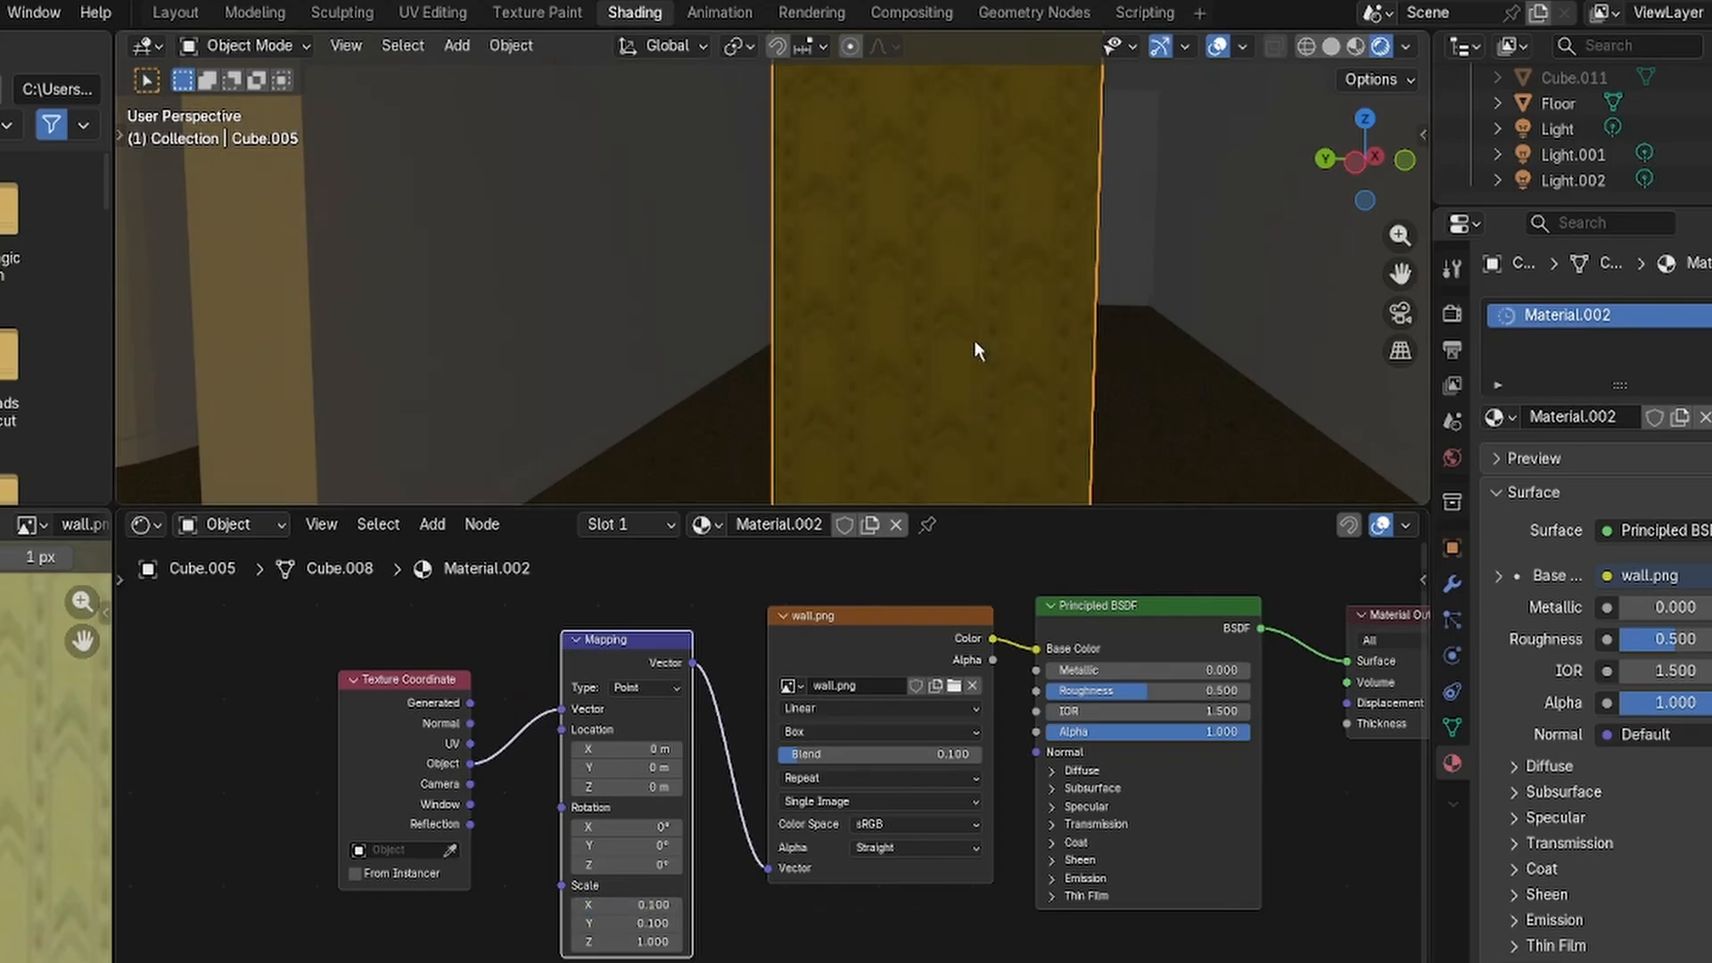
middle_drag(1022, 351, 1224, 317)
scroll(864, 291, down, 8)
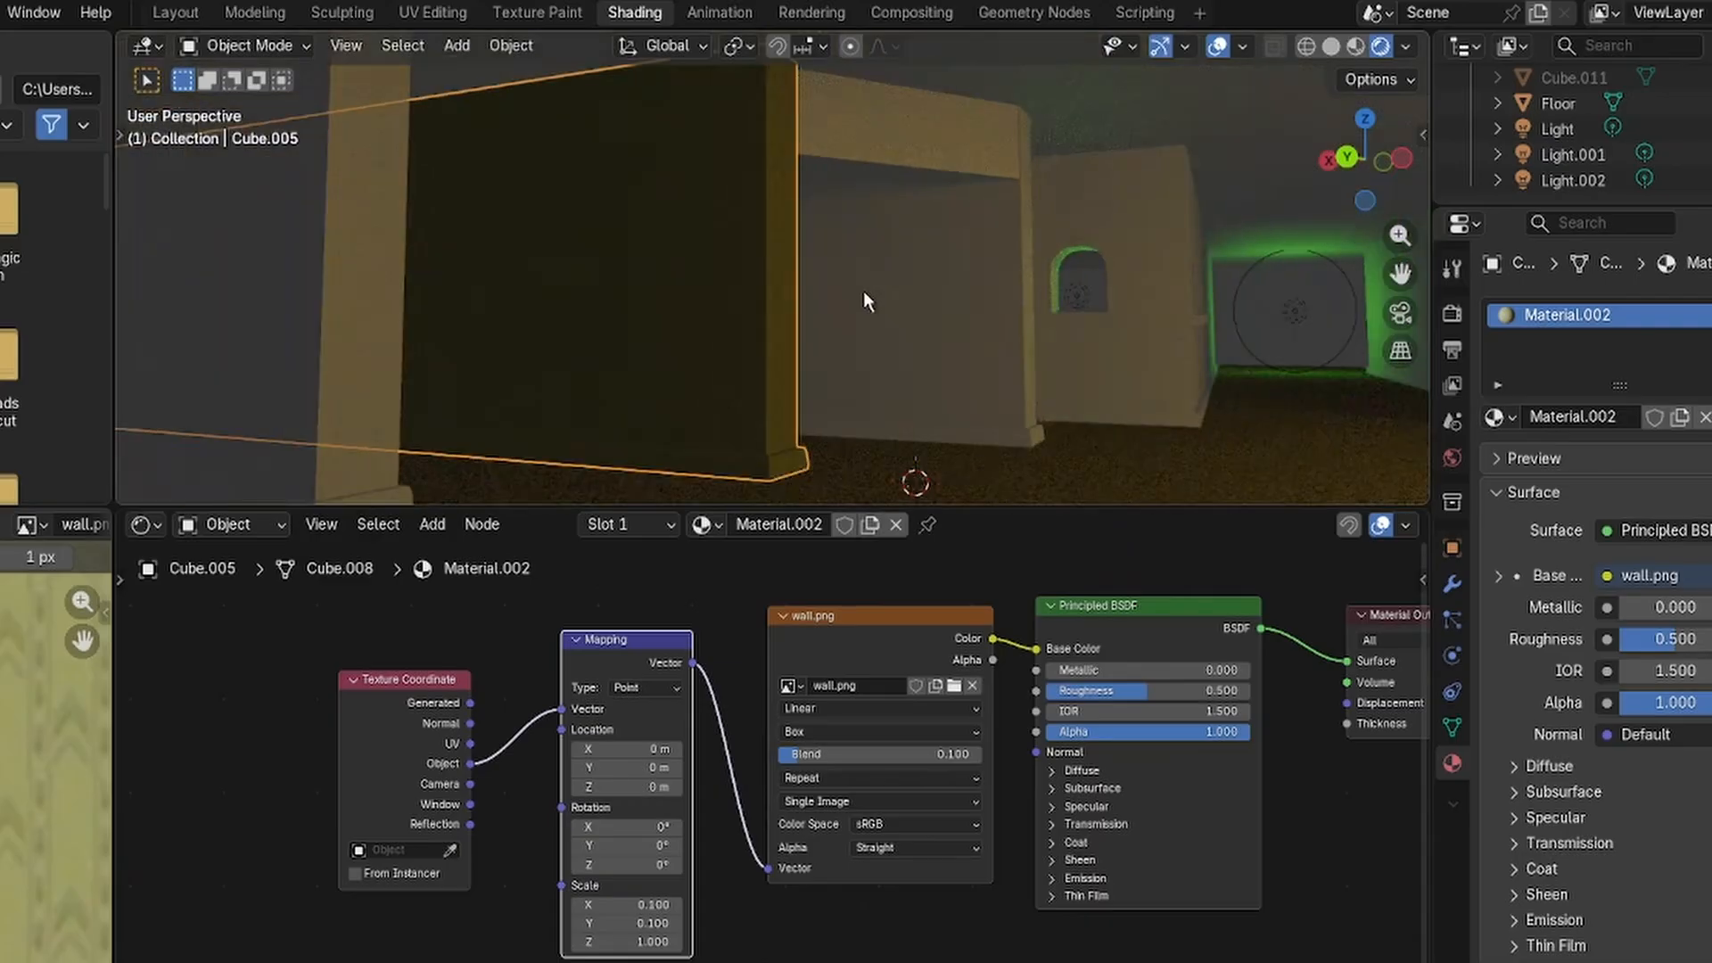
scroll(831, 323, up, 6)
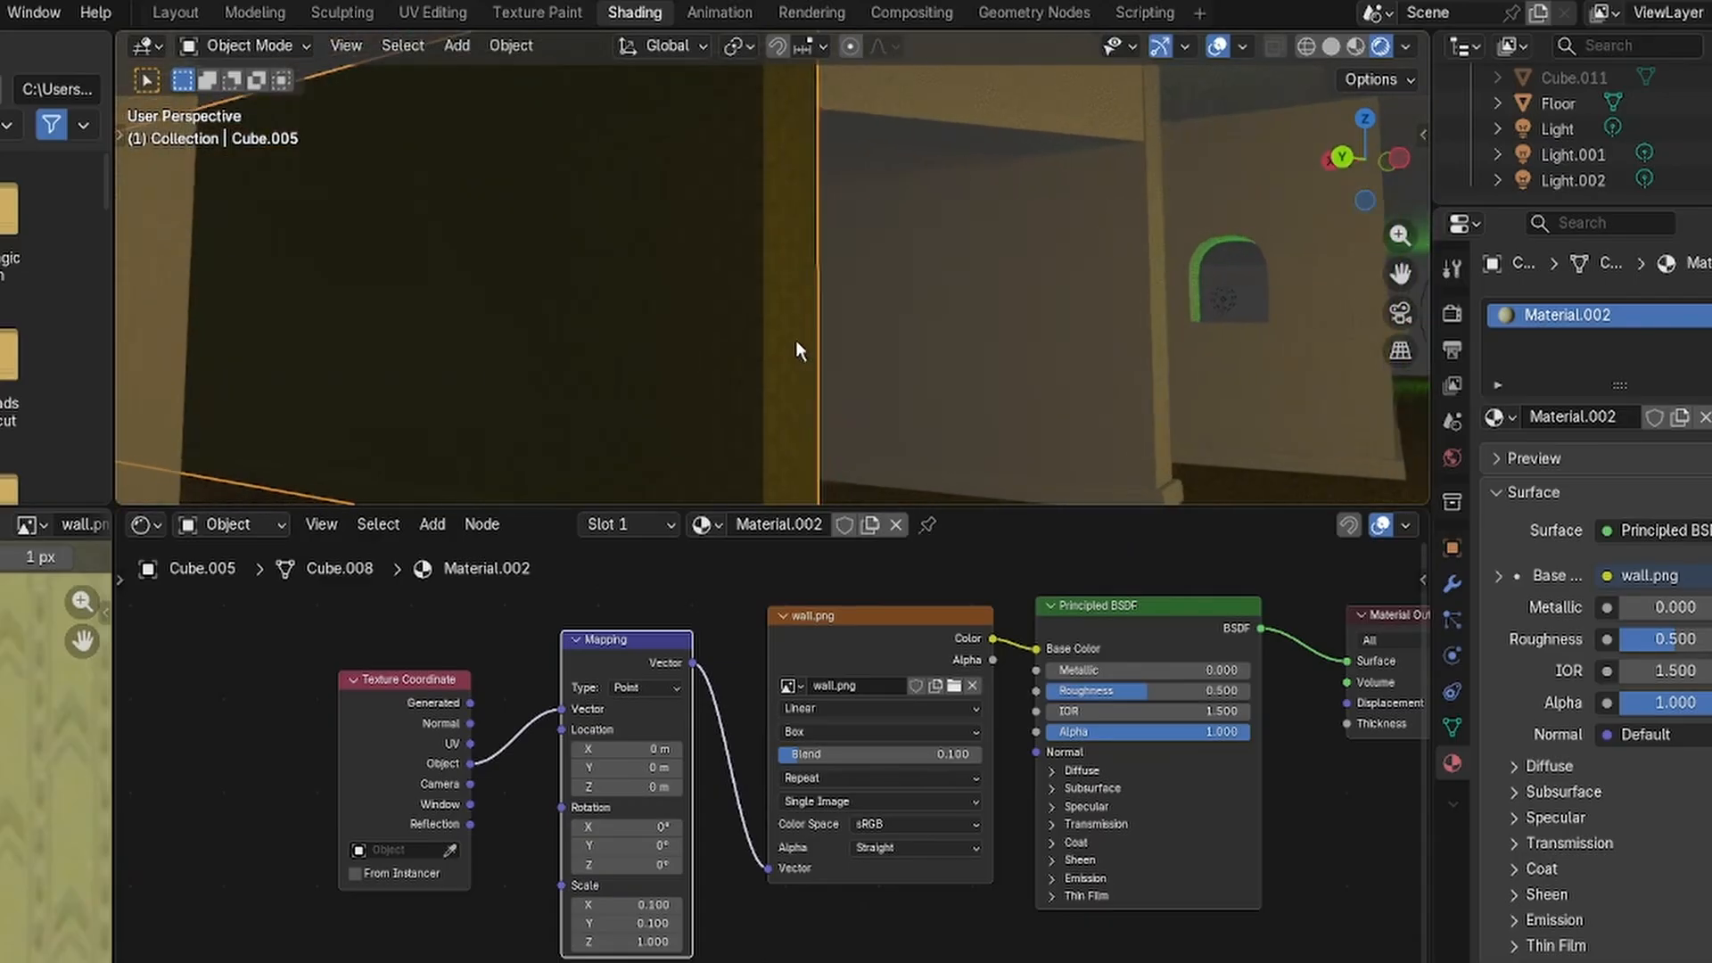
scroll(787, 340, down, 4)
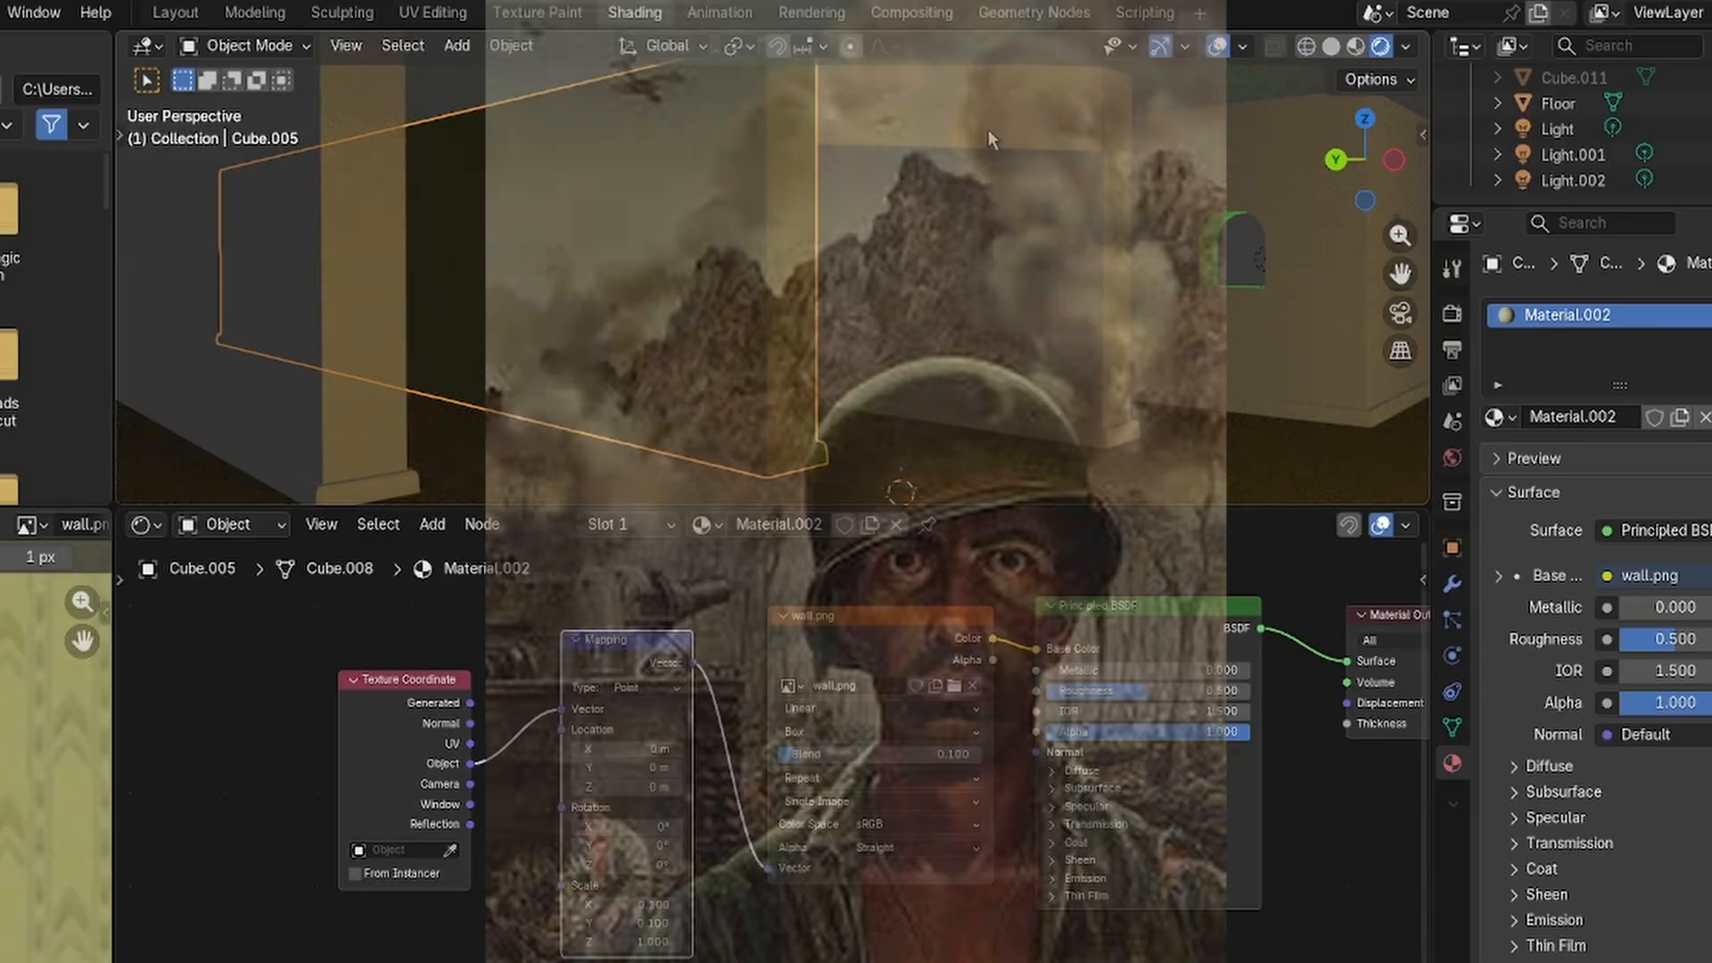
In Edit Mode, select the face loop of the baseboard molding along the long side of the wallpapered wall.
click(988, 128)
click(752, 468)
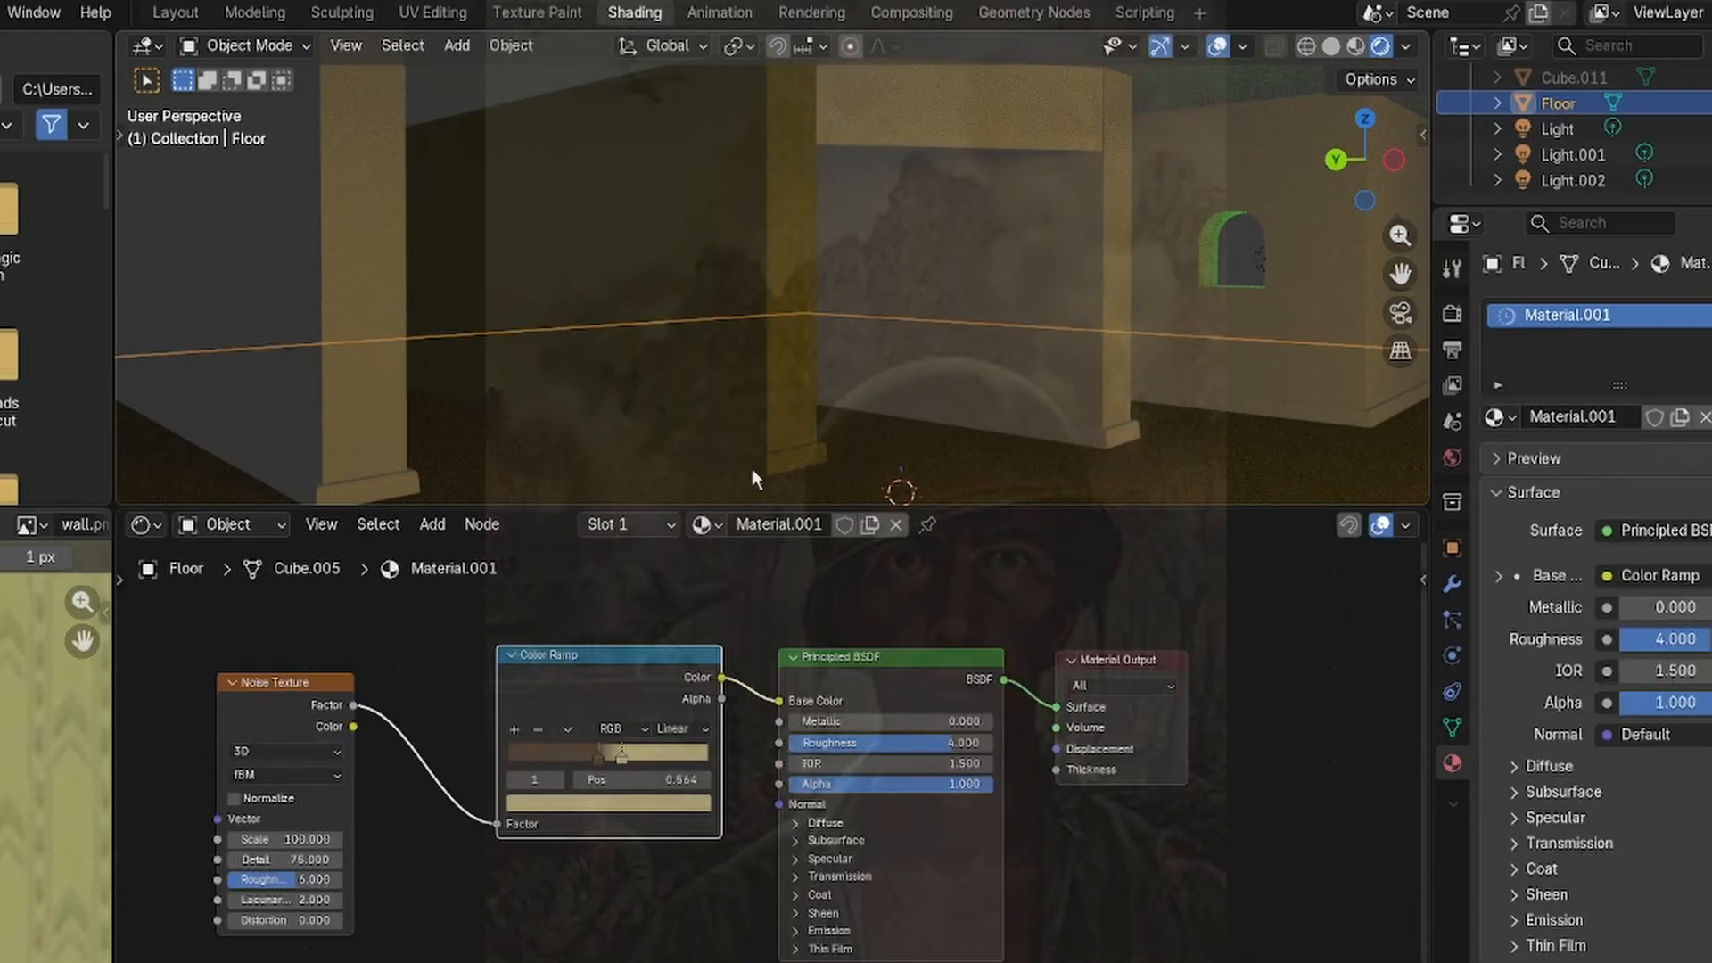
click(726, 355)
click(243, 45)
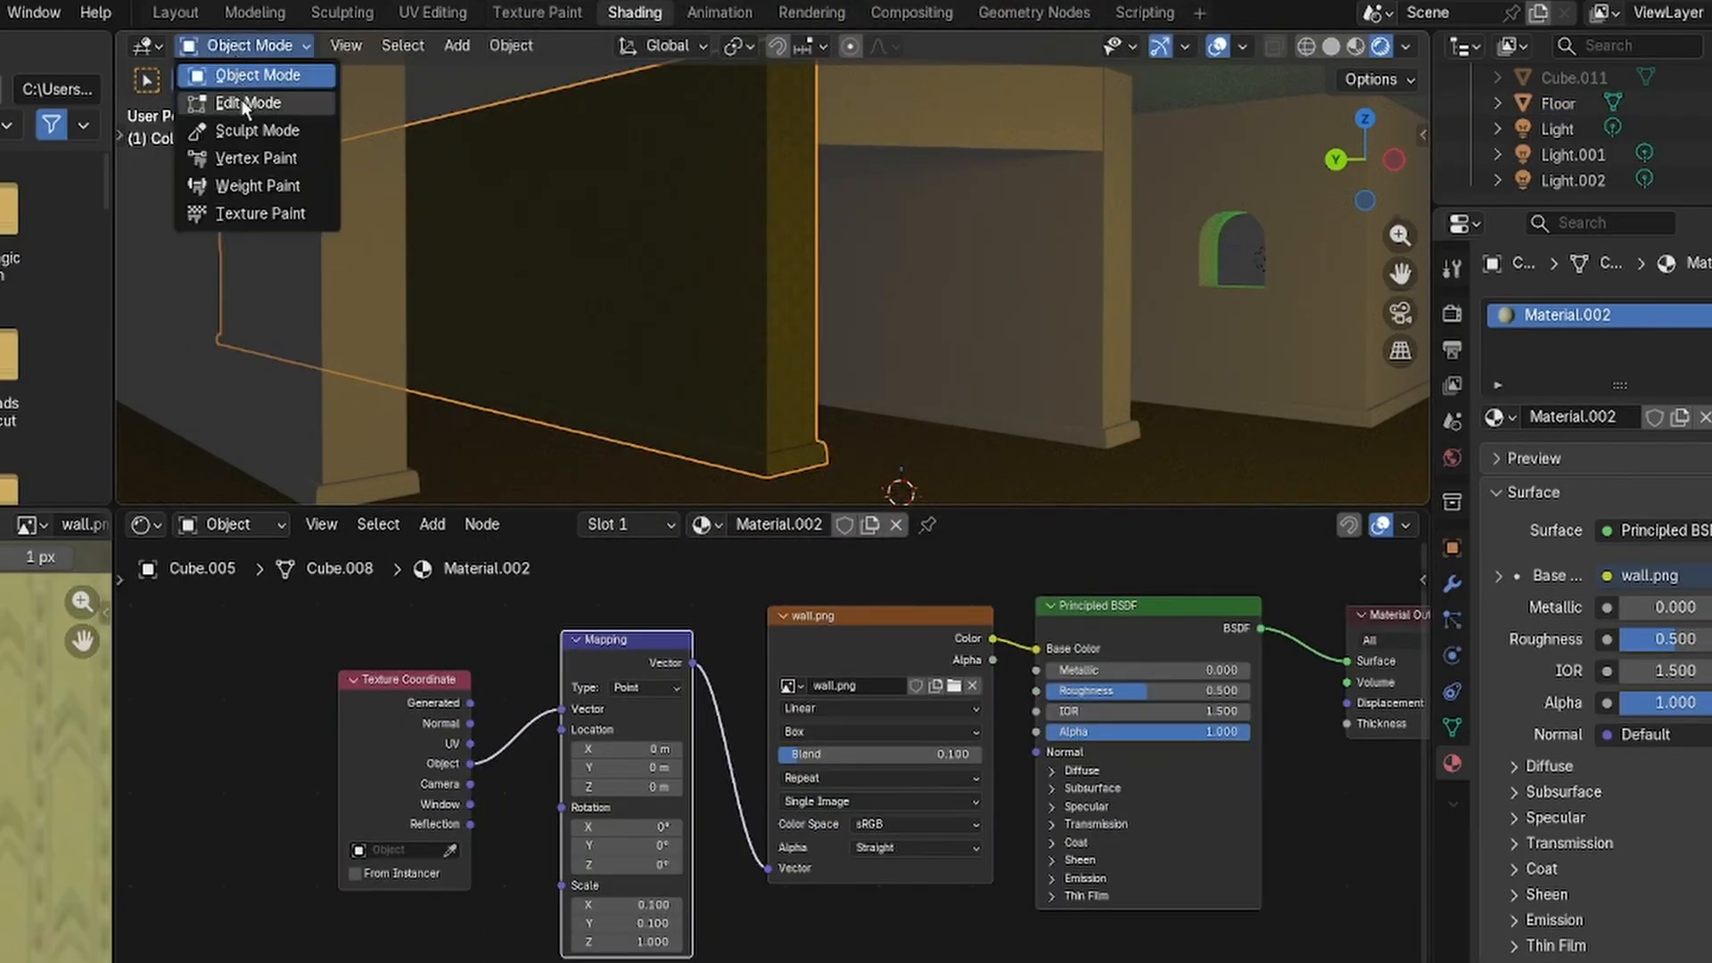
click(245, 104)
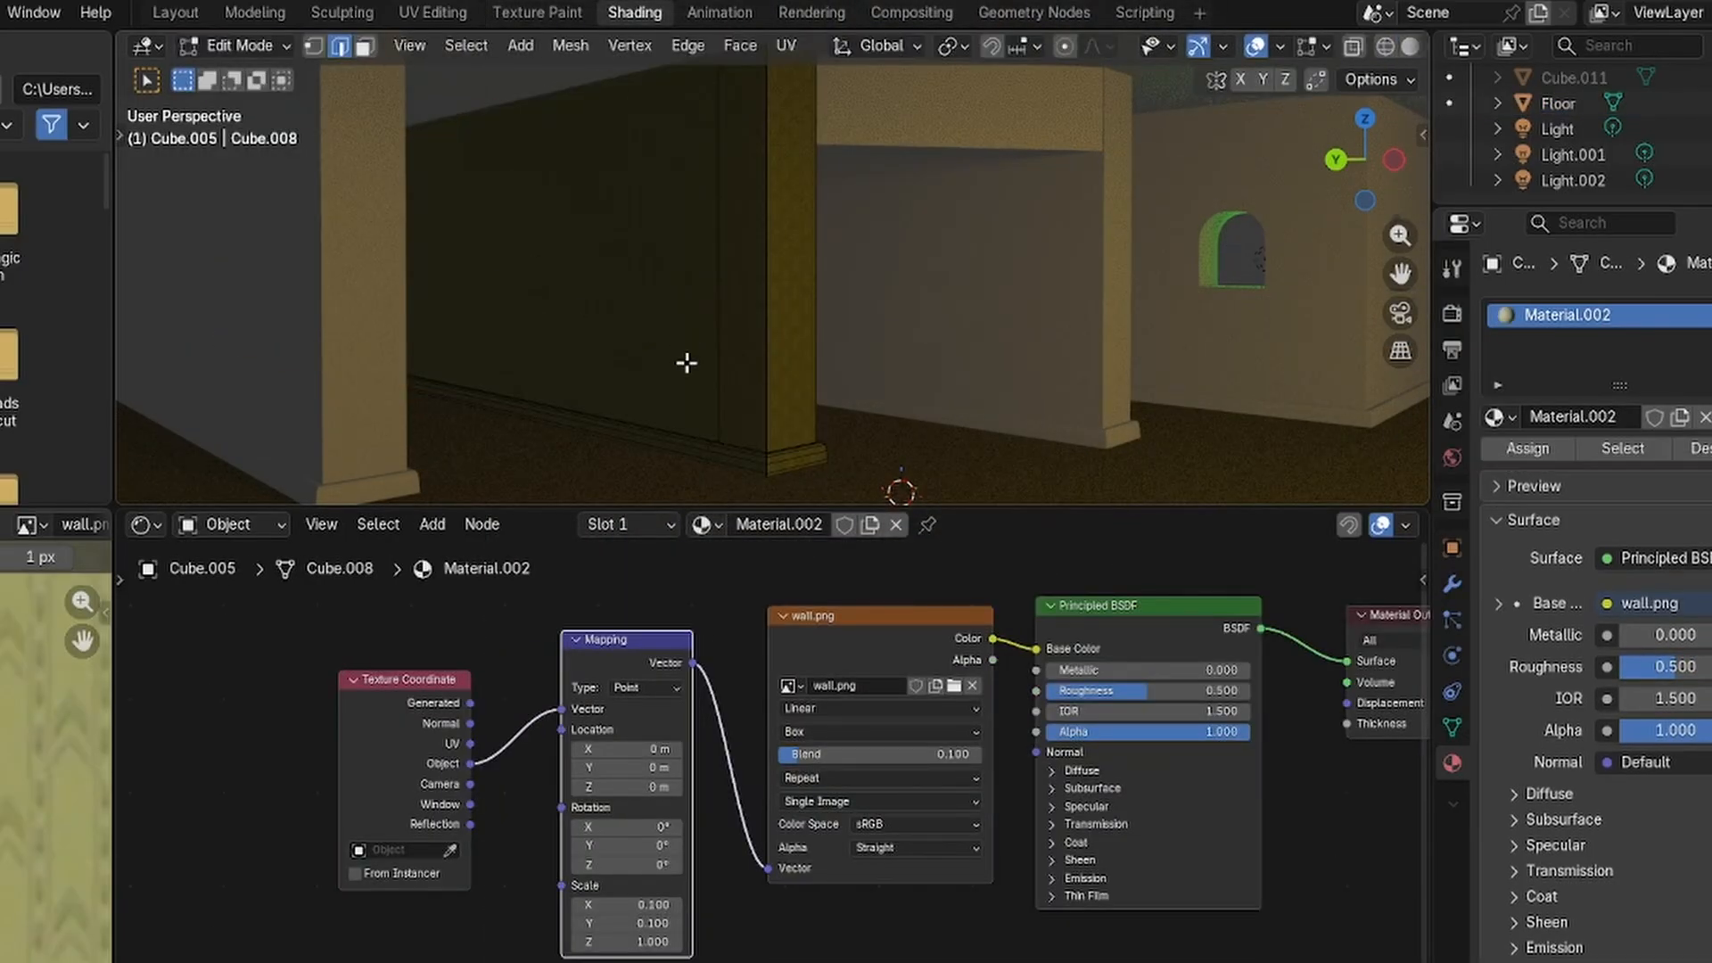
alt+click(689, 445)
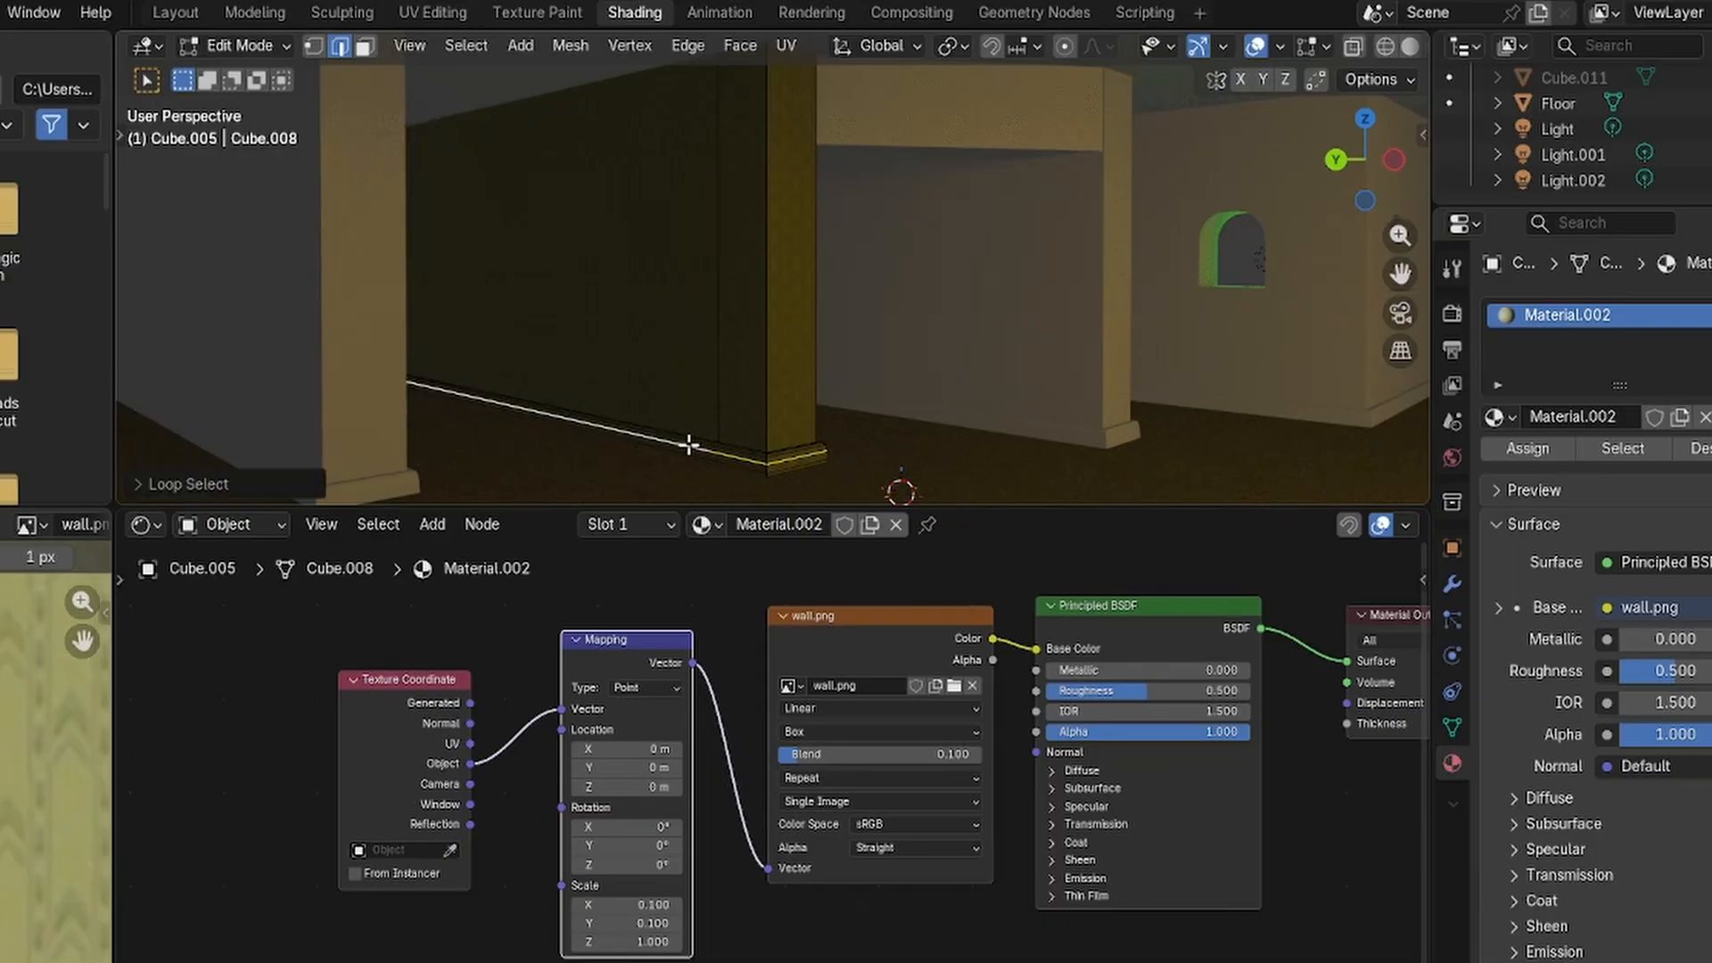
click(364, 46)
alt+click(688, 453)
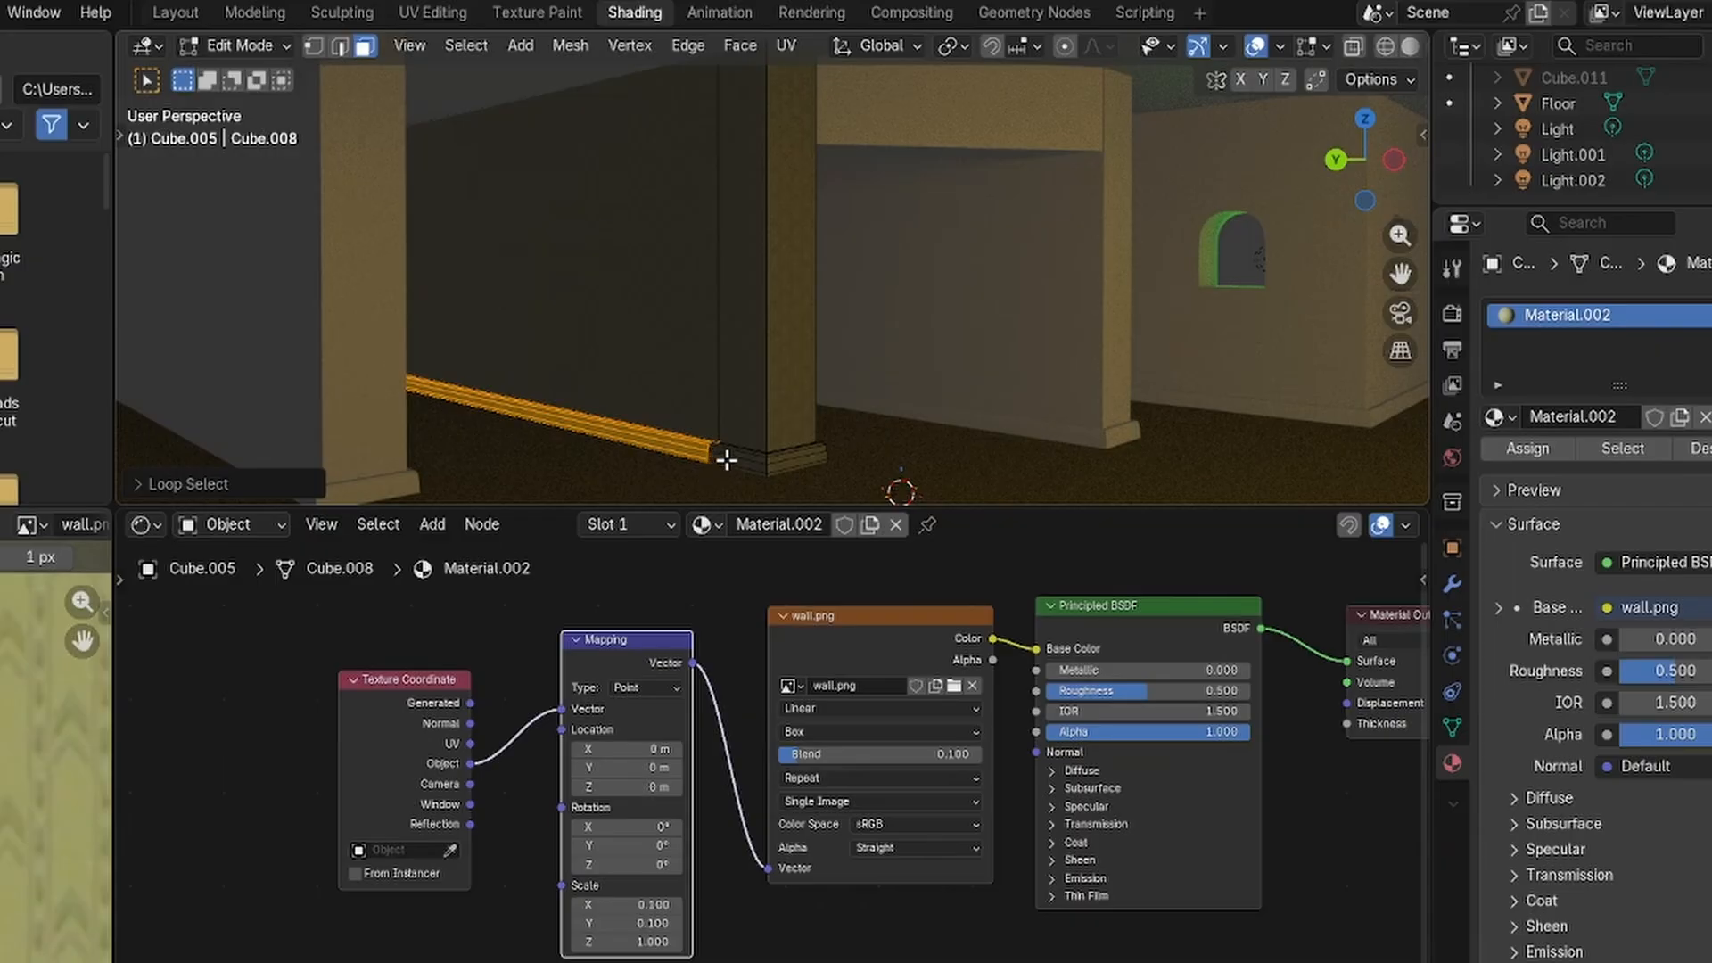
middle_drag(821, 437, 729, 435)
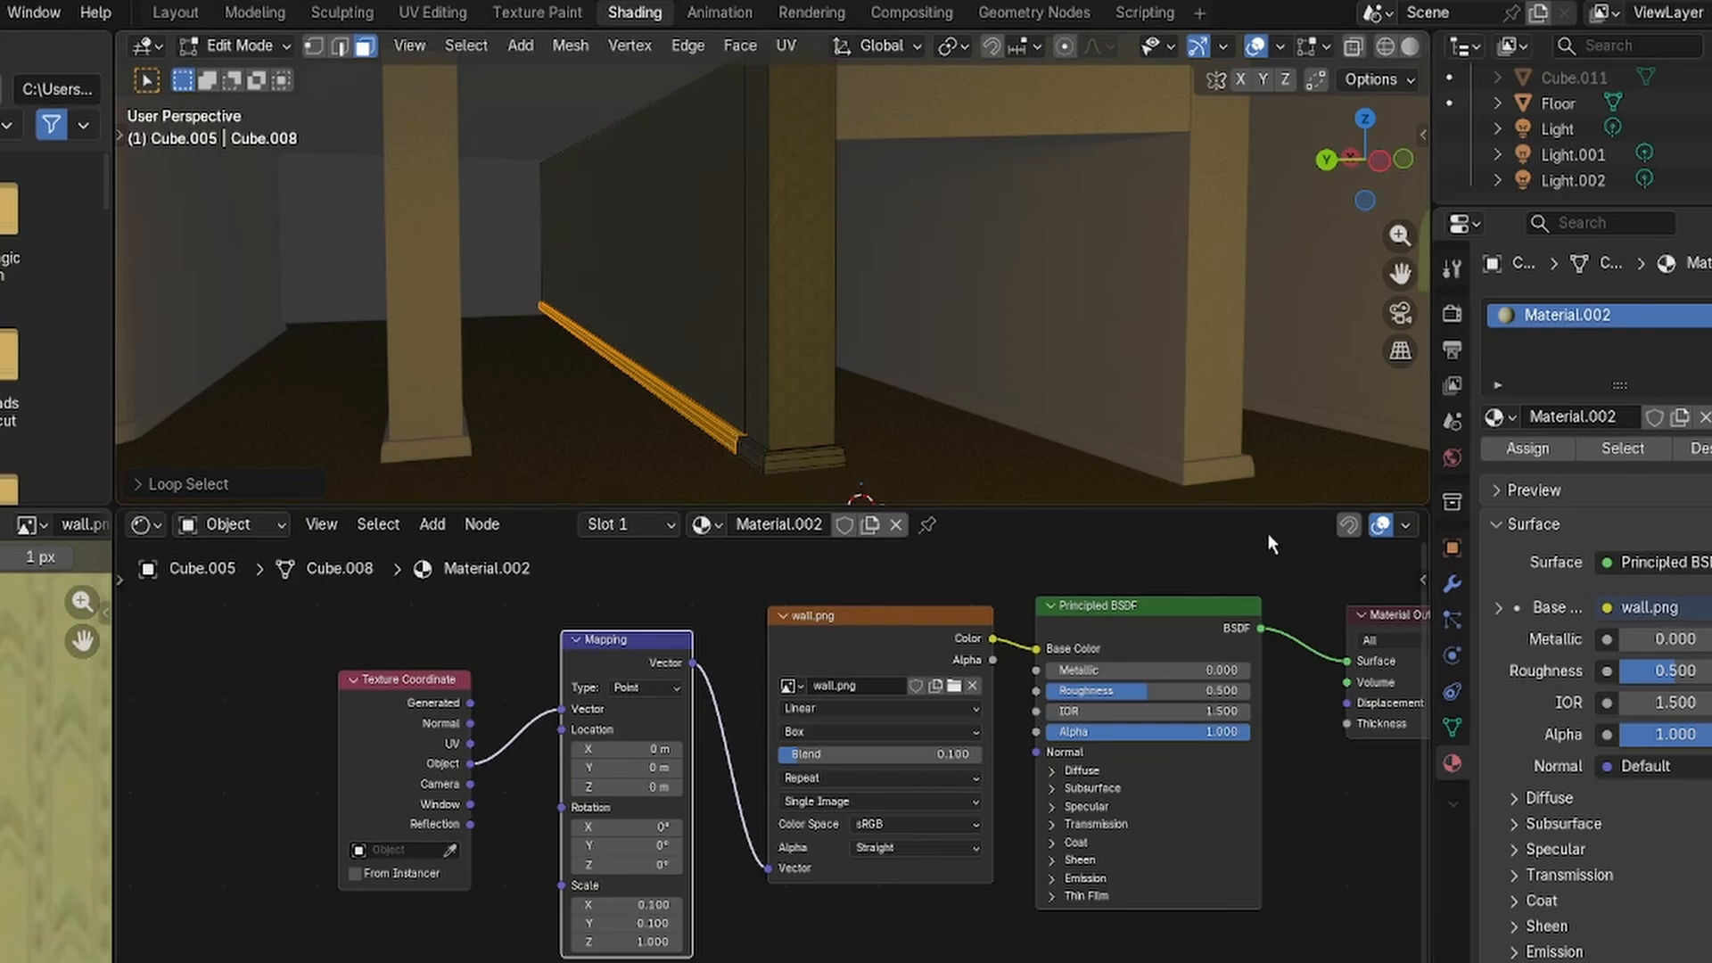
Add a second material slot with a new material and assign it to the selected baseboard faces.
click(1702, 317)
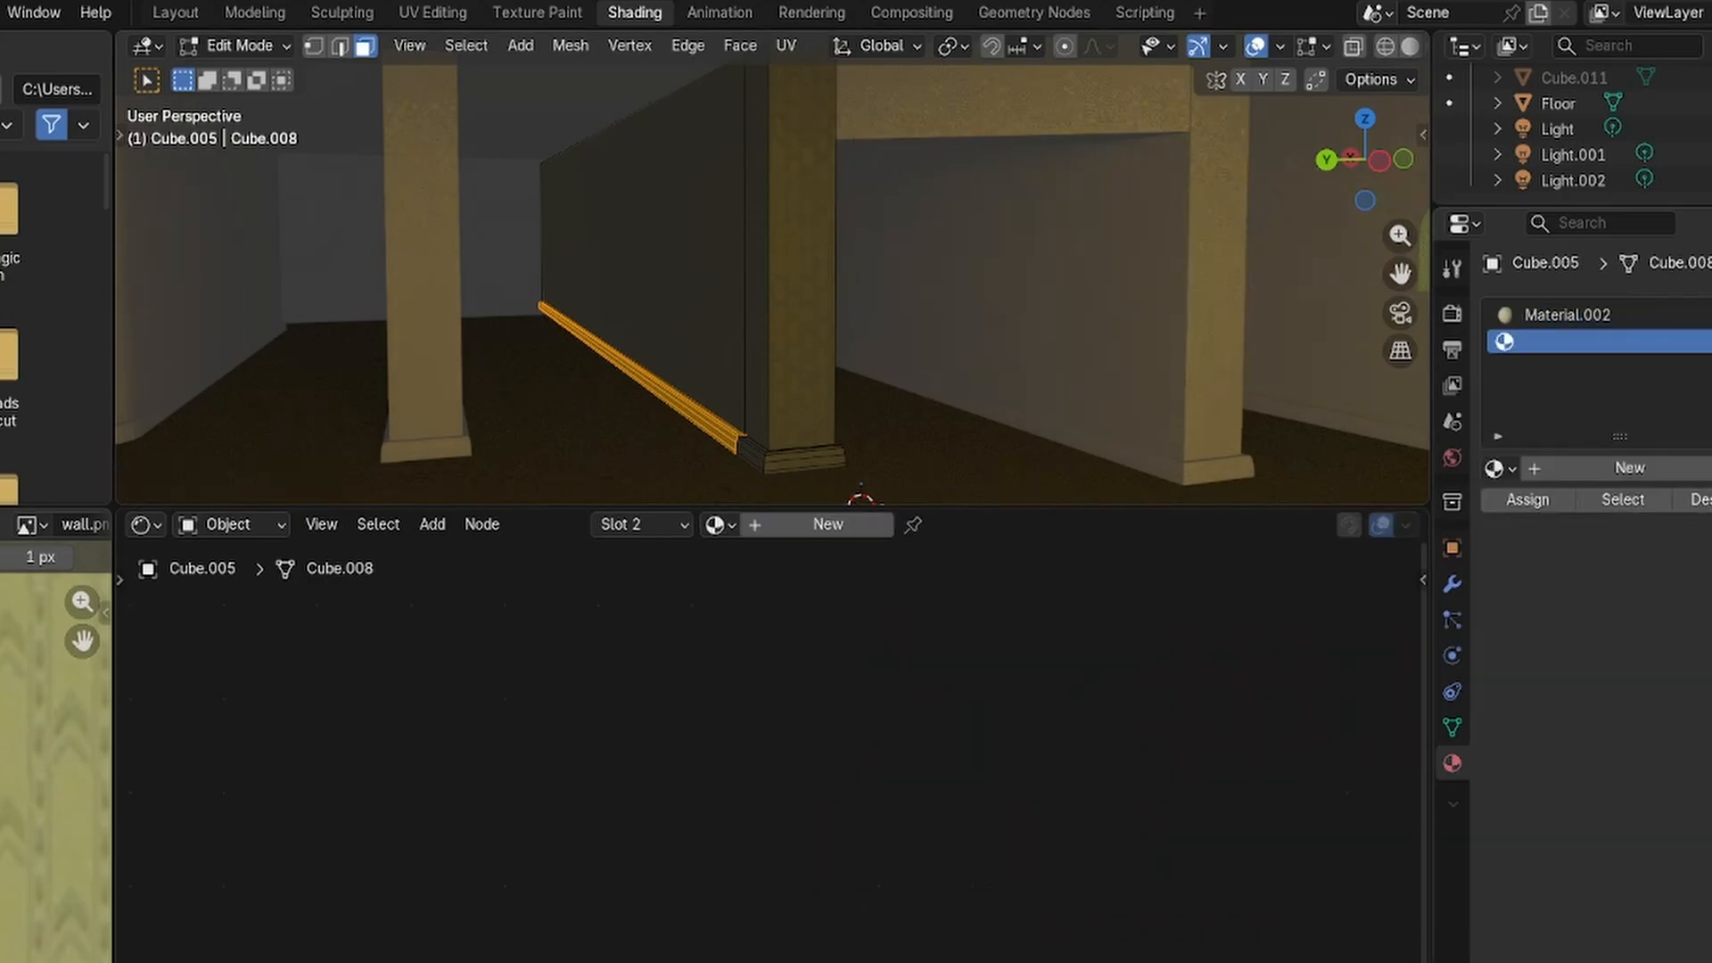
click(1649, 469)
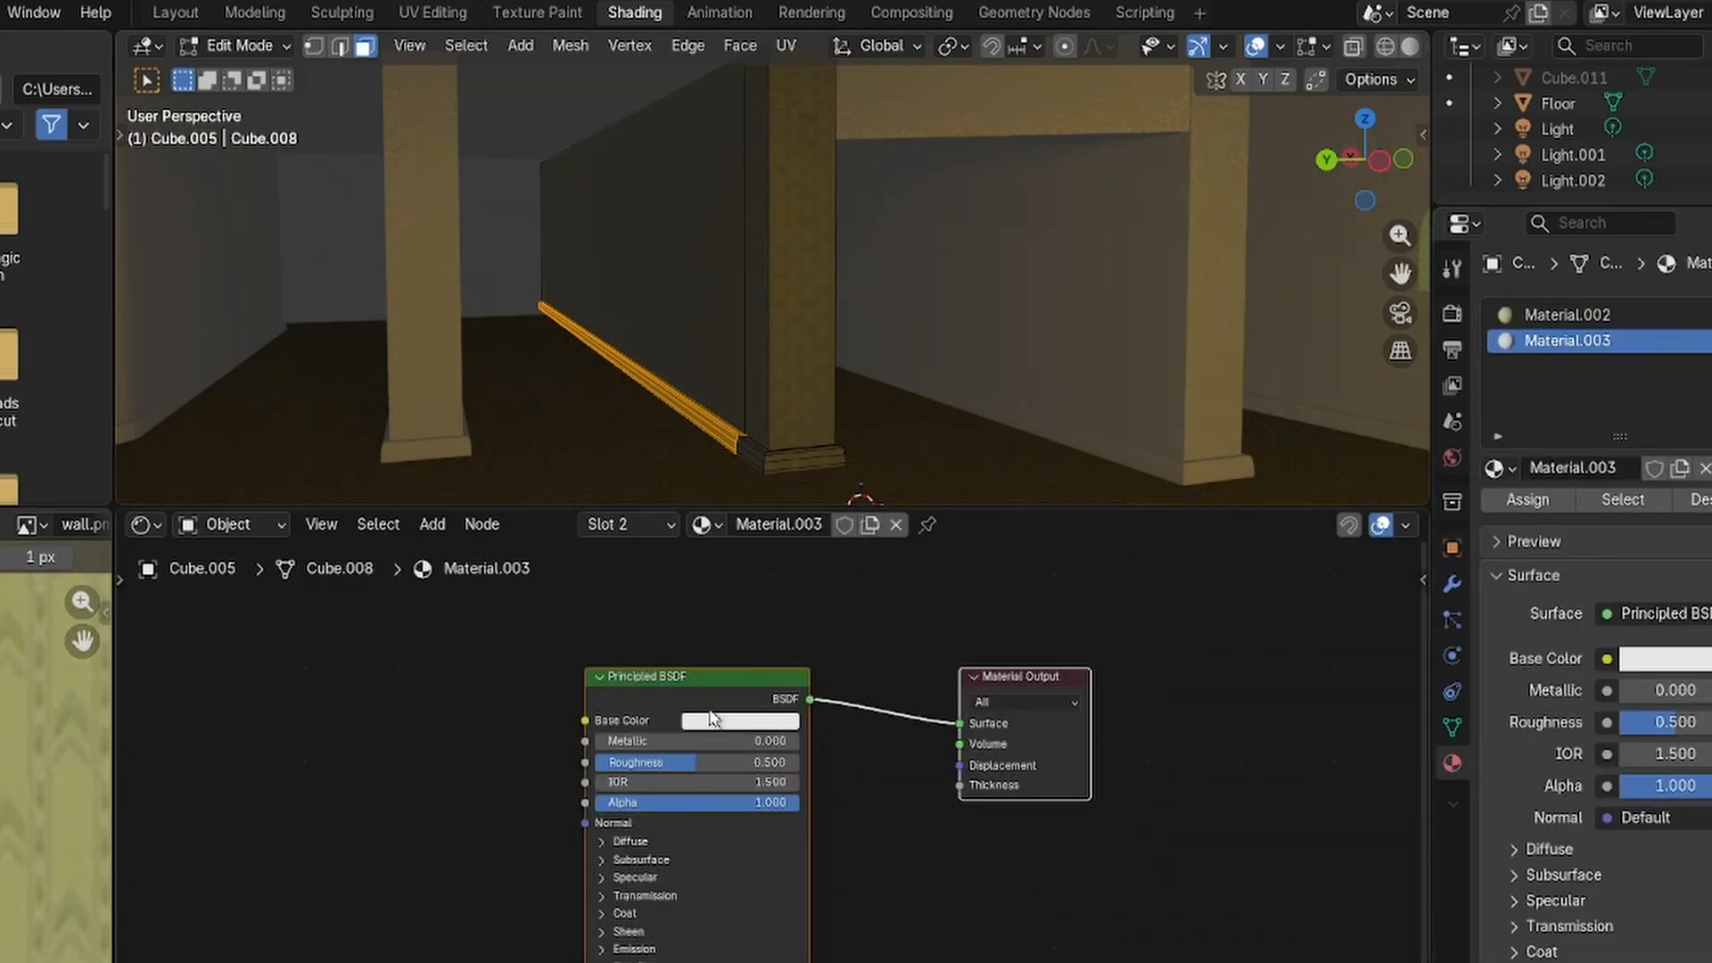
click(1502, 494)
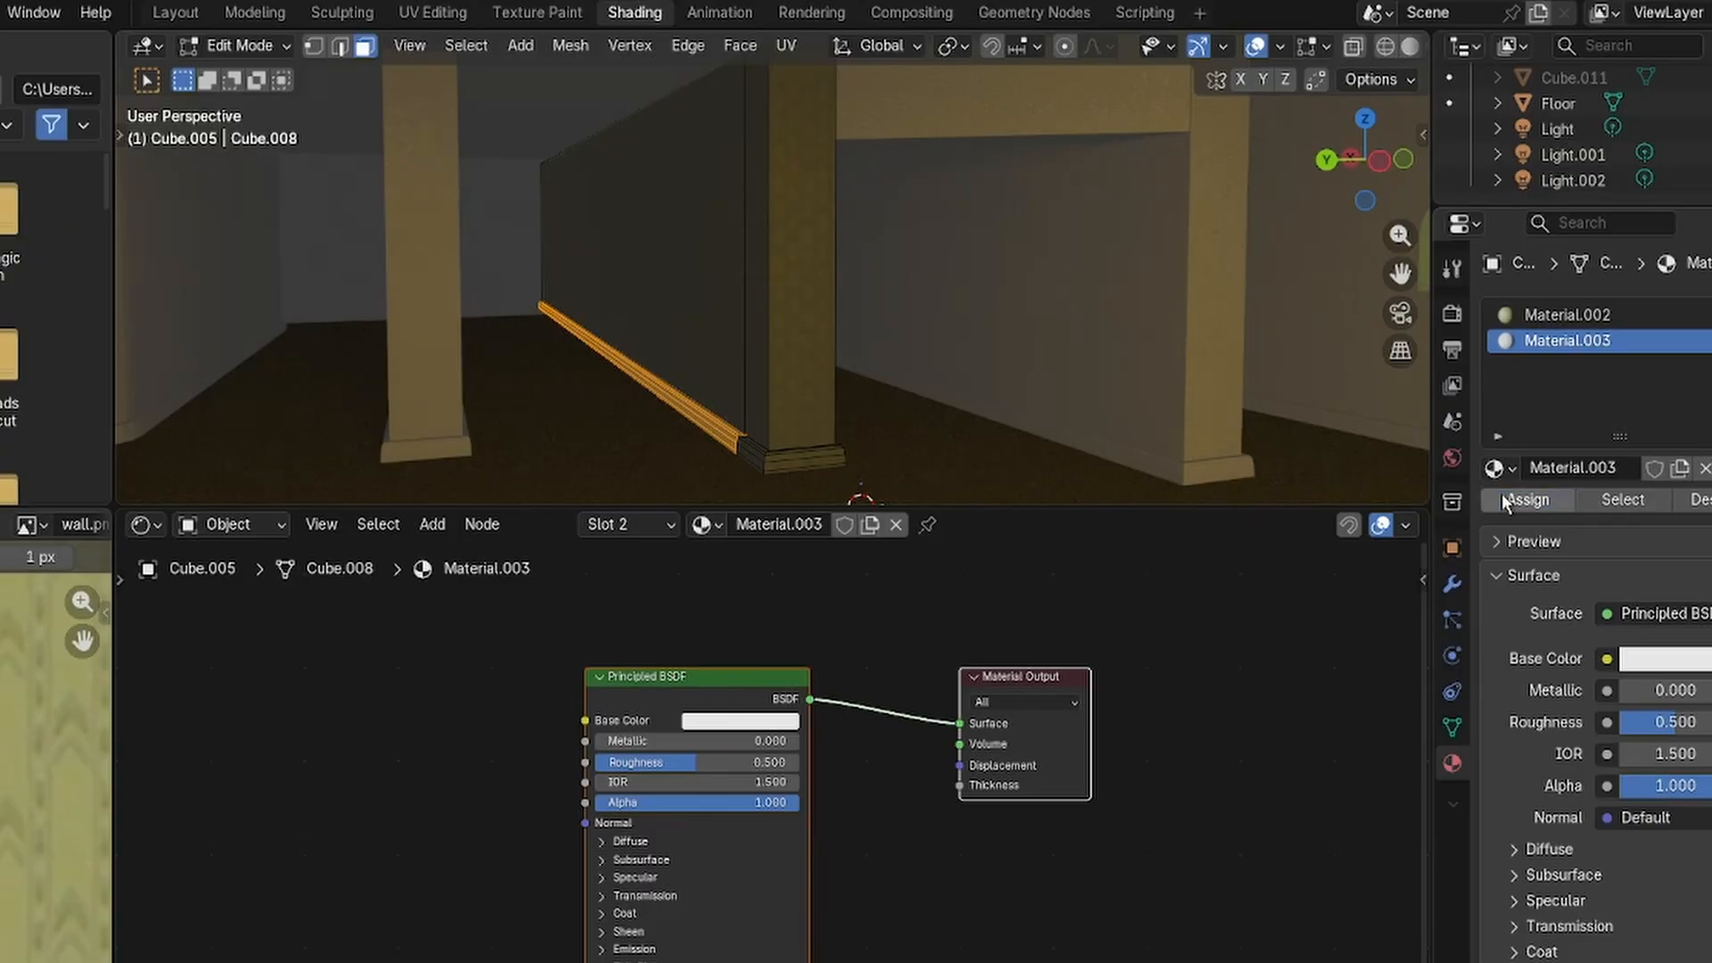
click(792, 630)
Check which material the wall and baseboard faces use, and rename the baseboard's material as Baseboard.
click(714, 348)
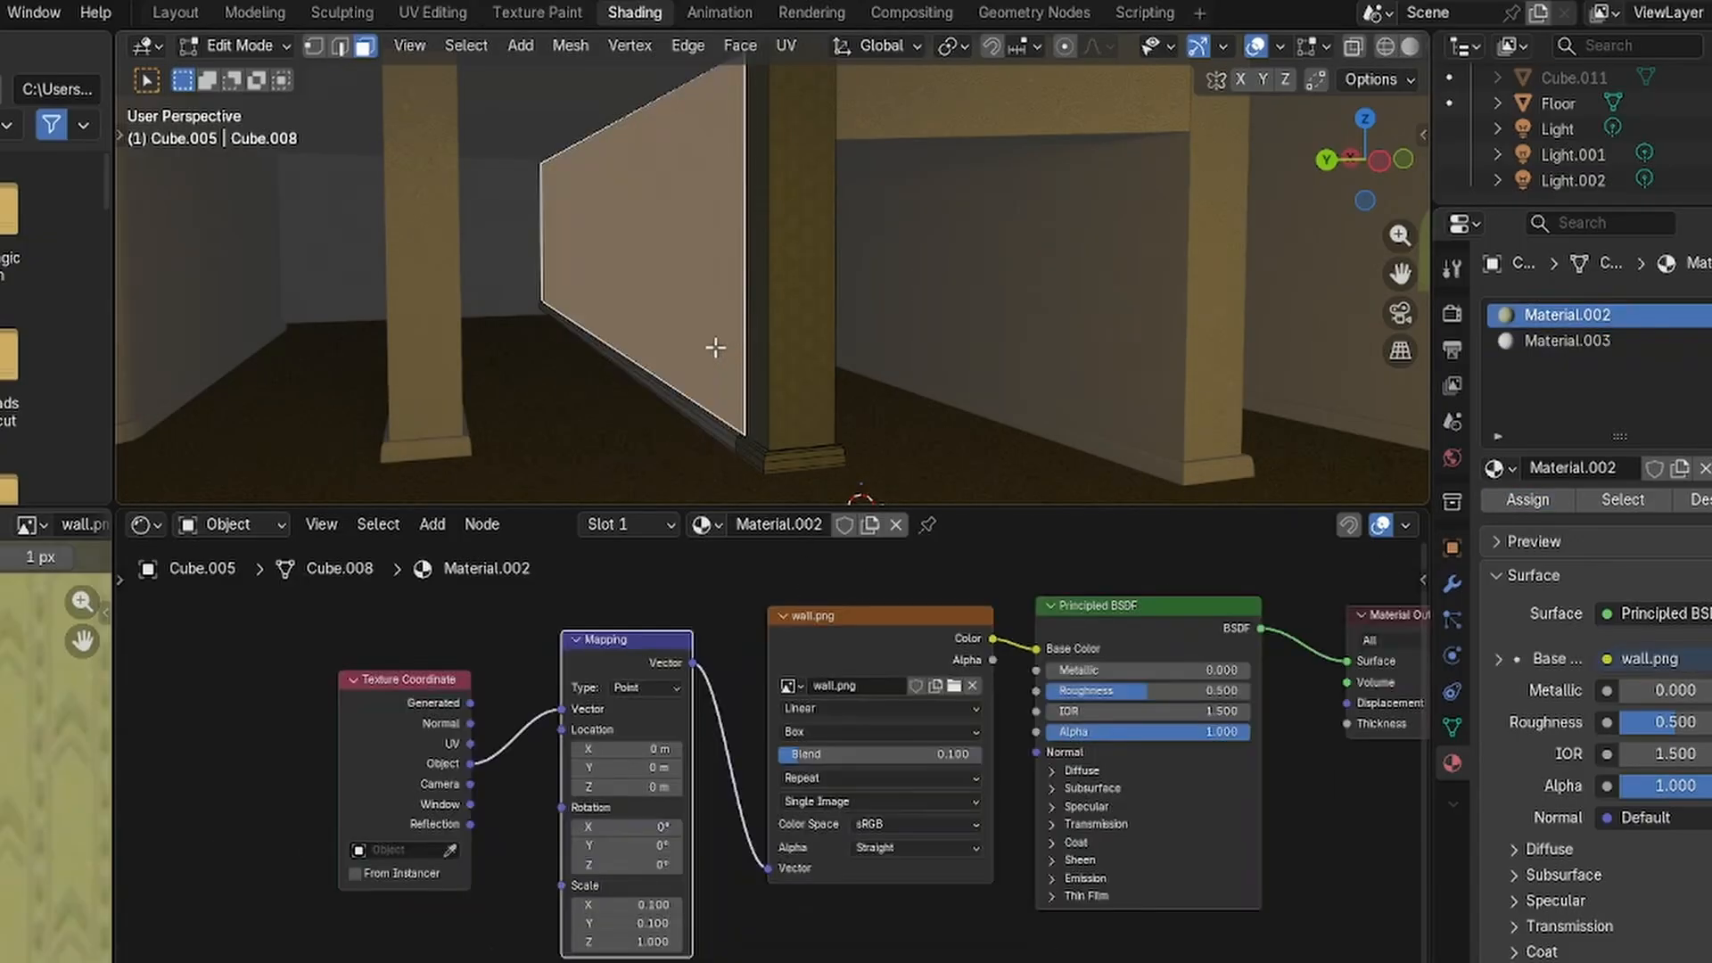
middle_drag(722, 348, 779, 350)
click(779, 349)
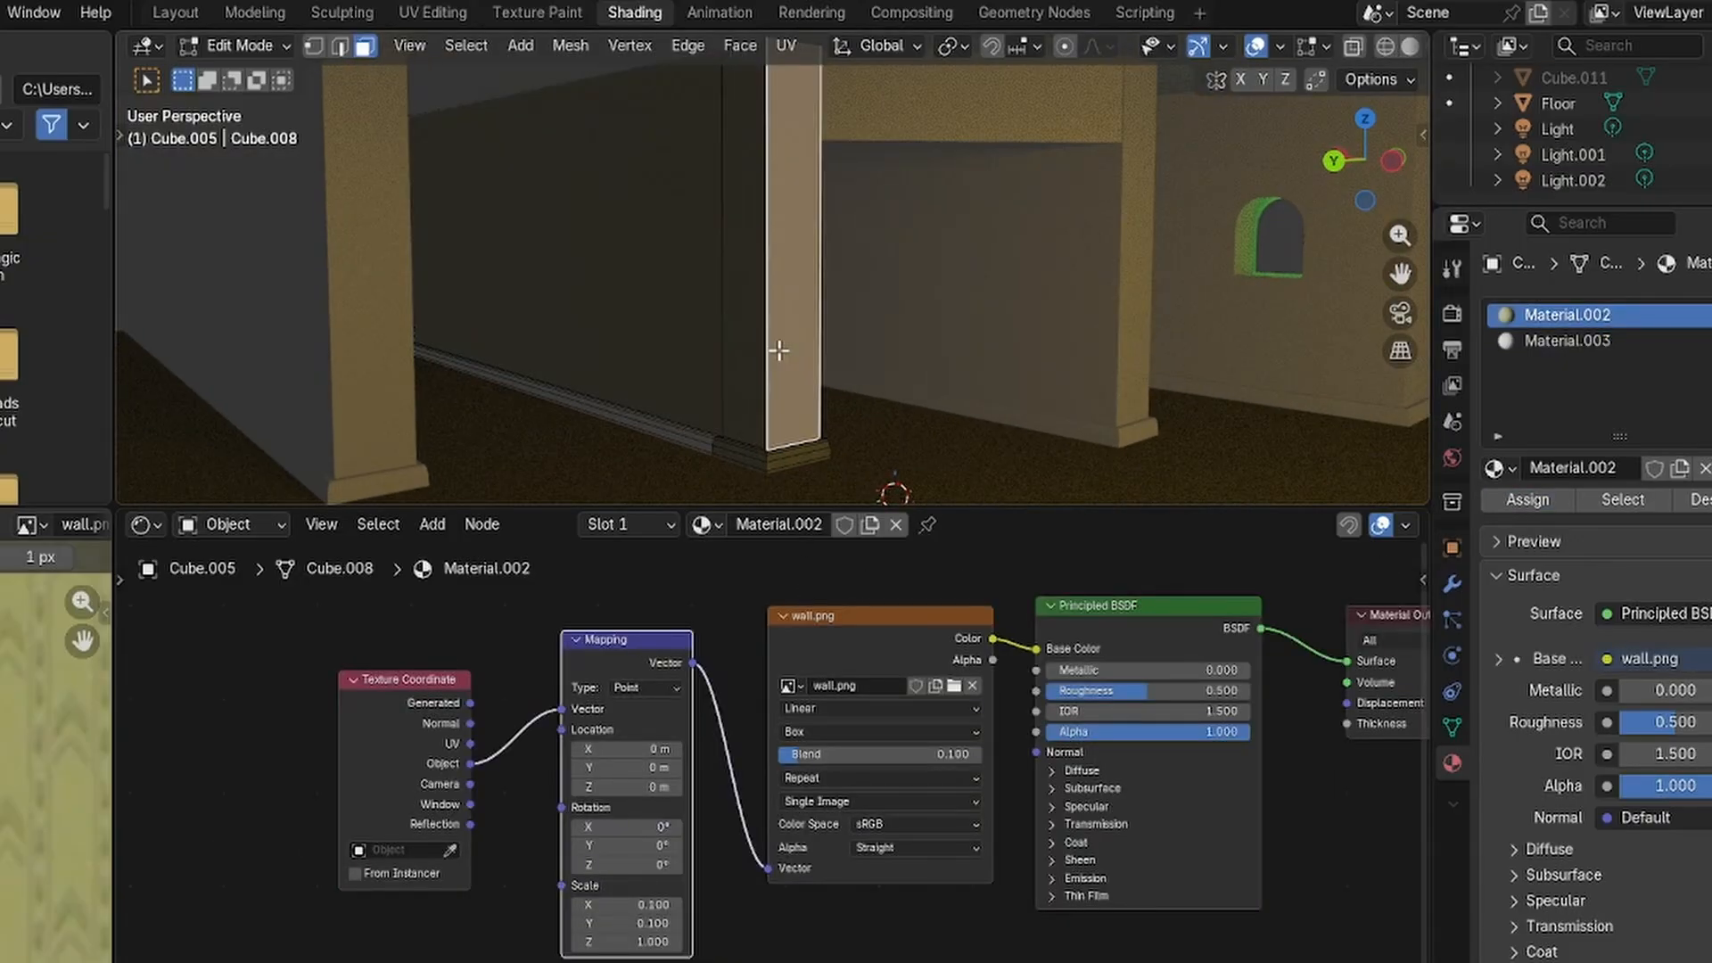
click(692, 446)
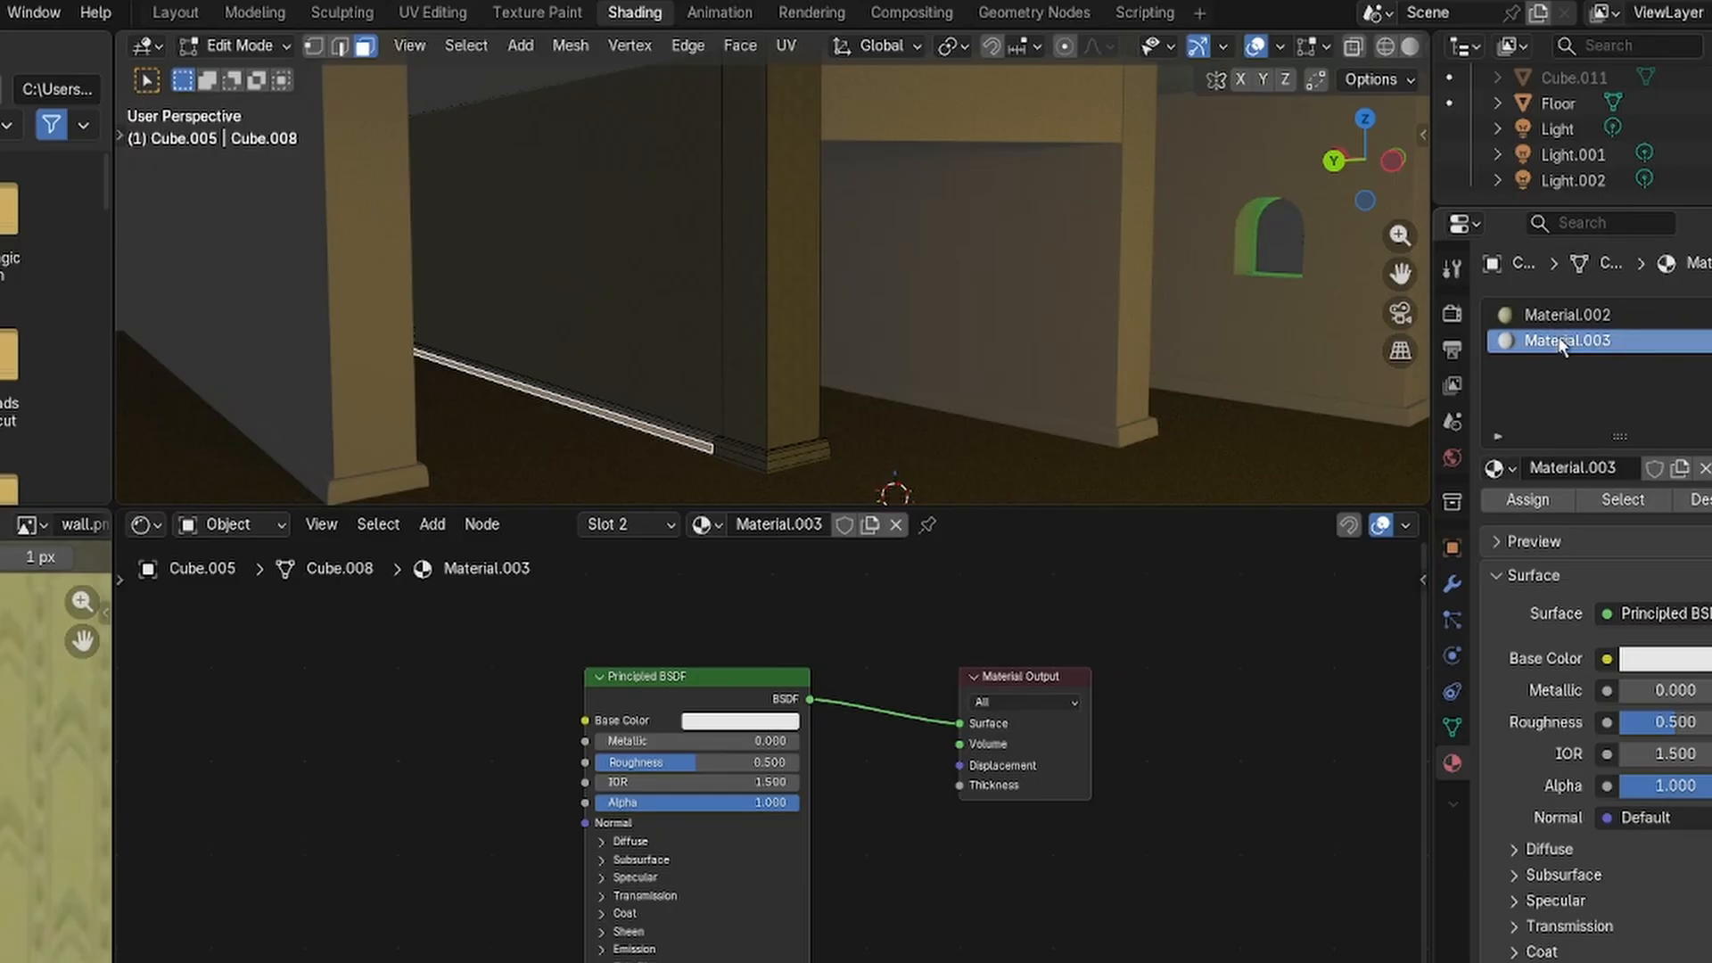
text(Baseboard)
key(Return)
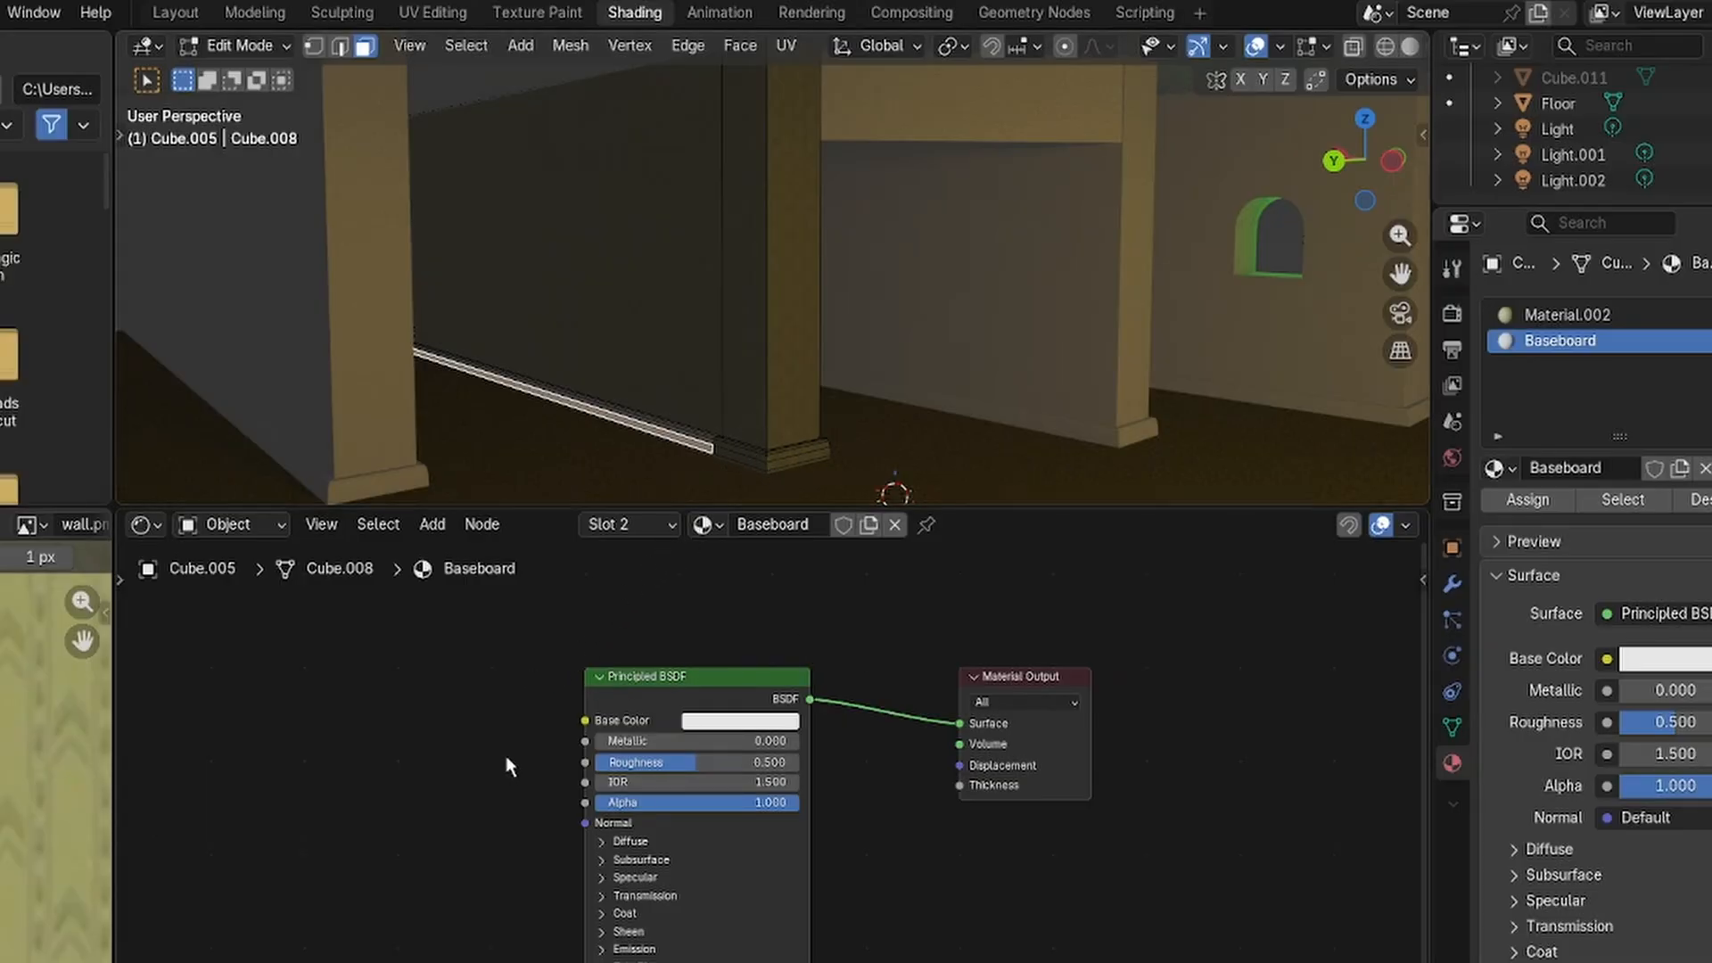
Give the Baseboard material a muted beige base color and set its Roughness to 3.
click(741, 721)
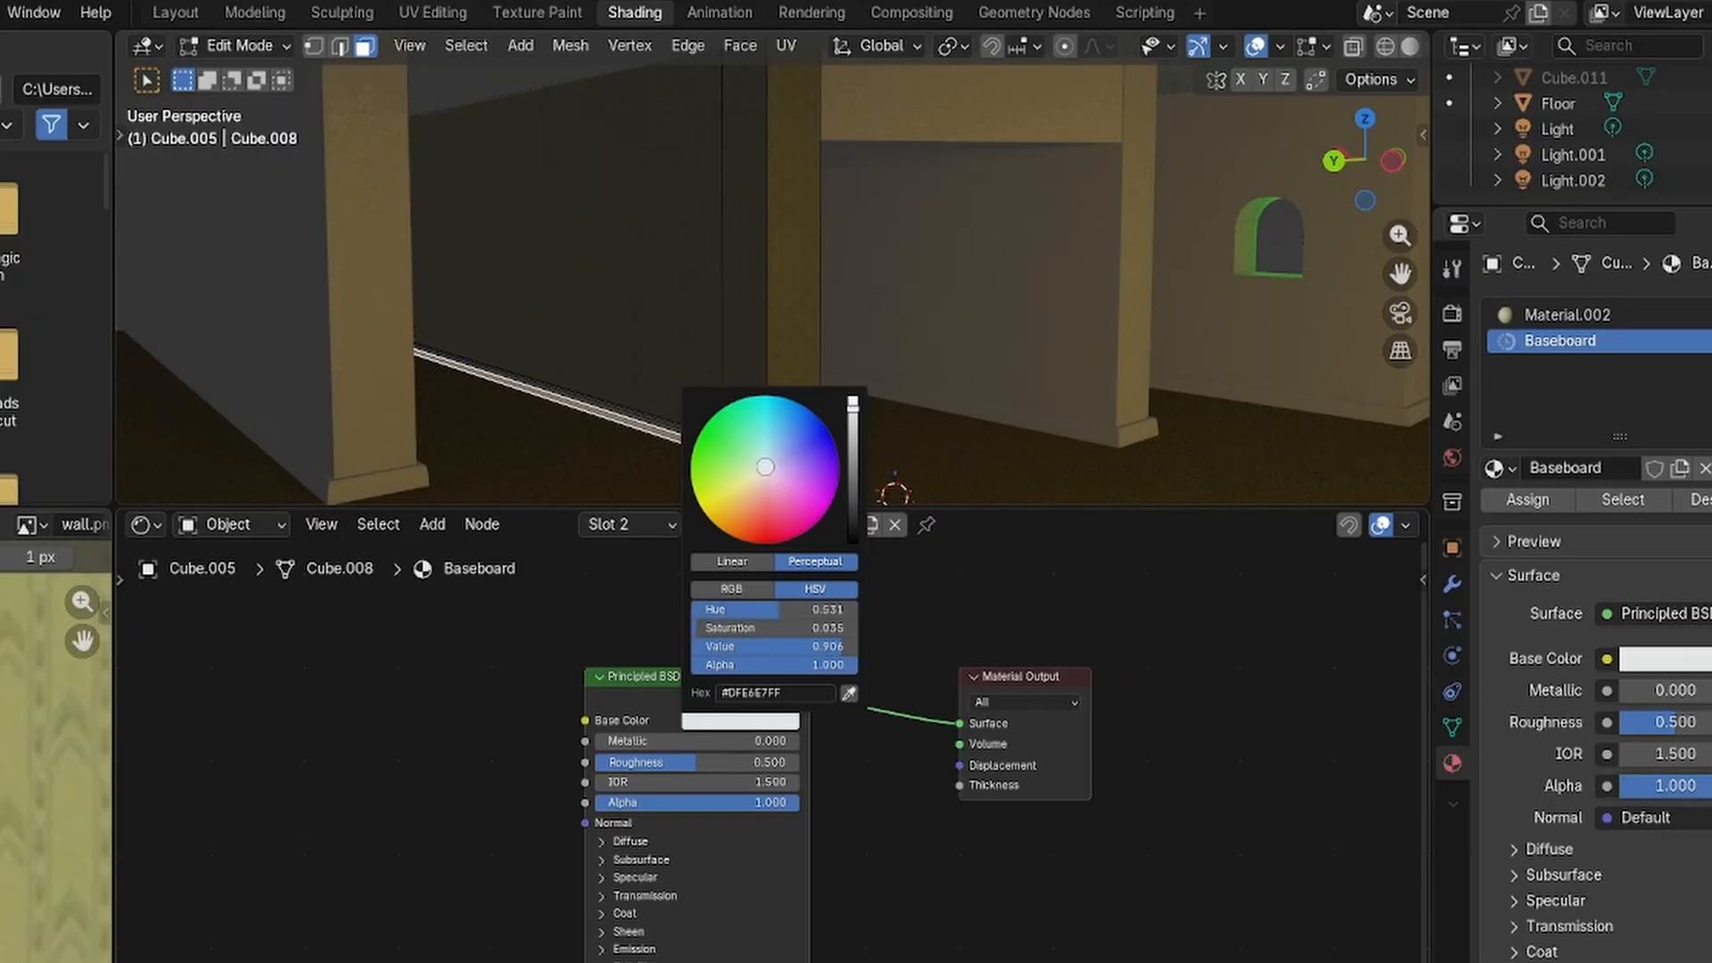
drag(764, 470, 753, 477)
drag(856, 434, 854, 500)
click(657, 760)
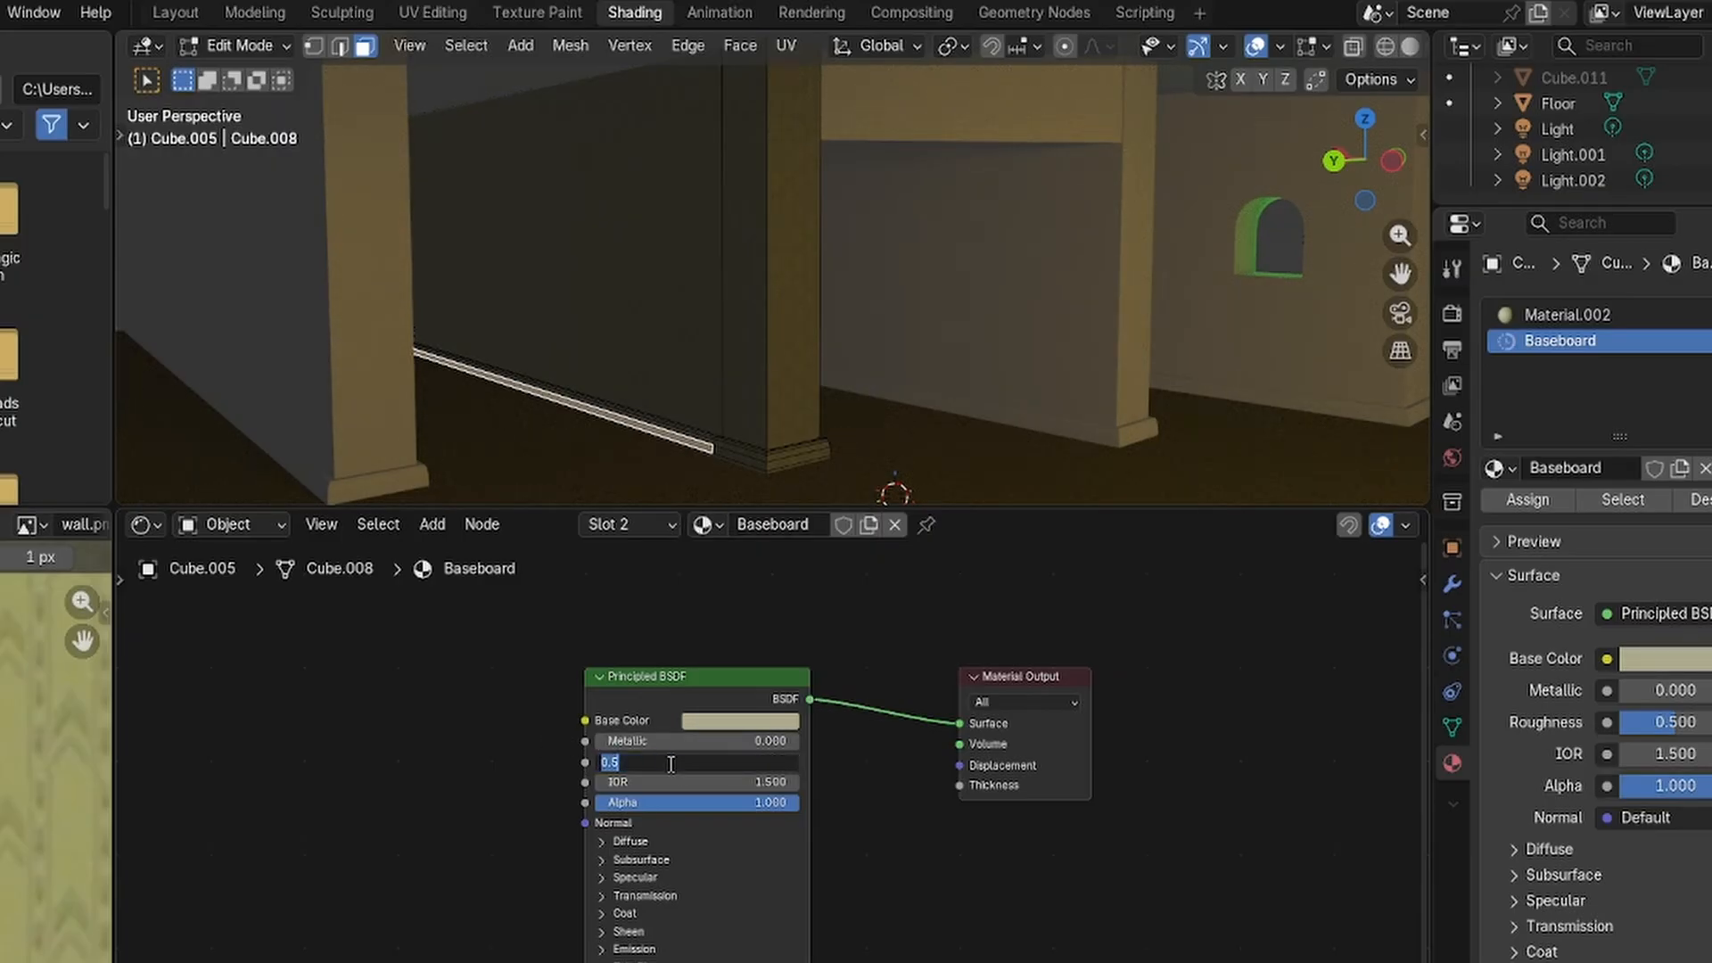
text(3)
key(Return)
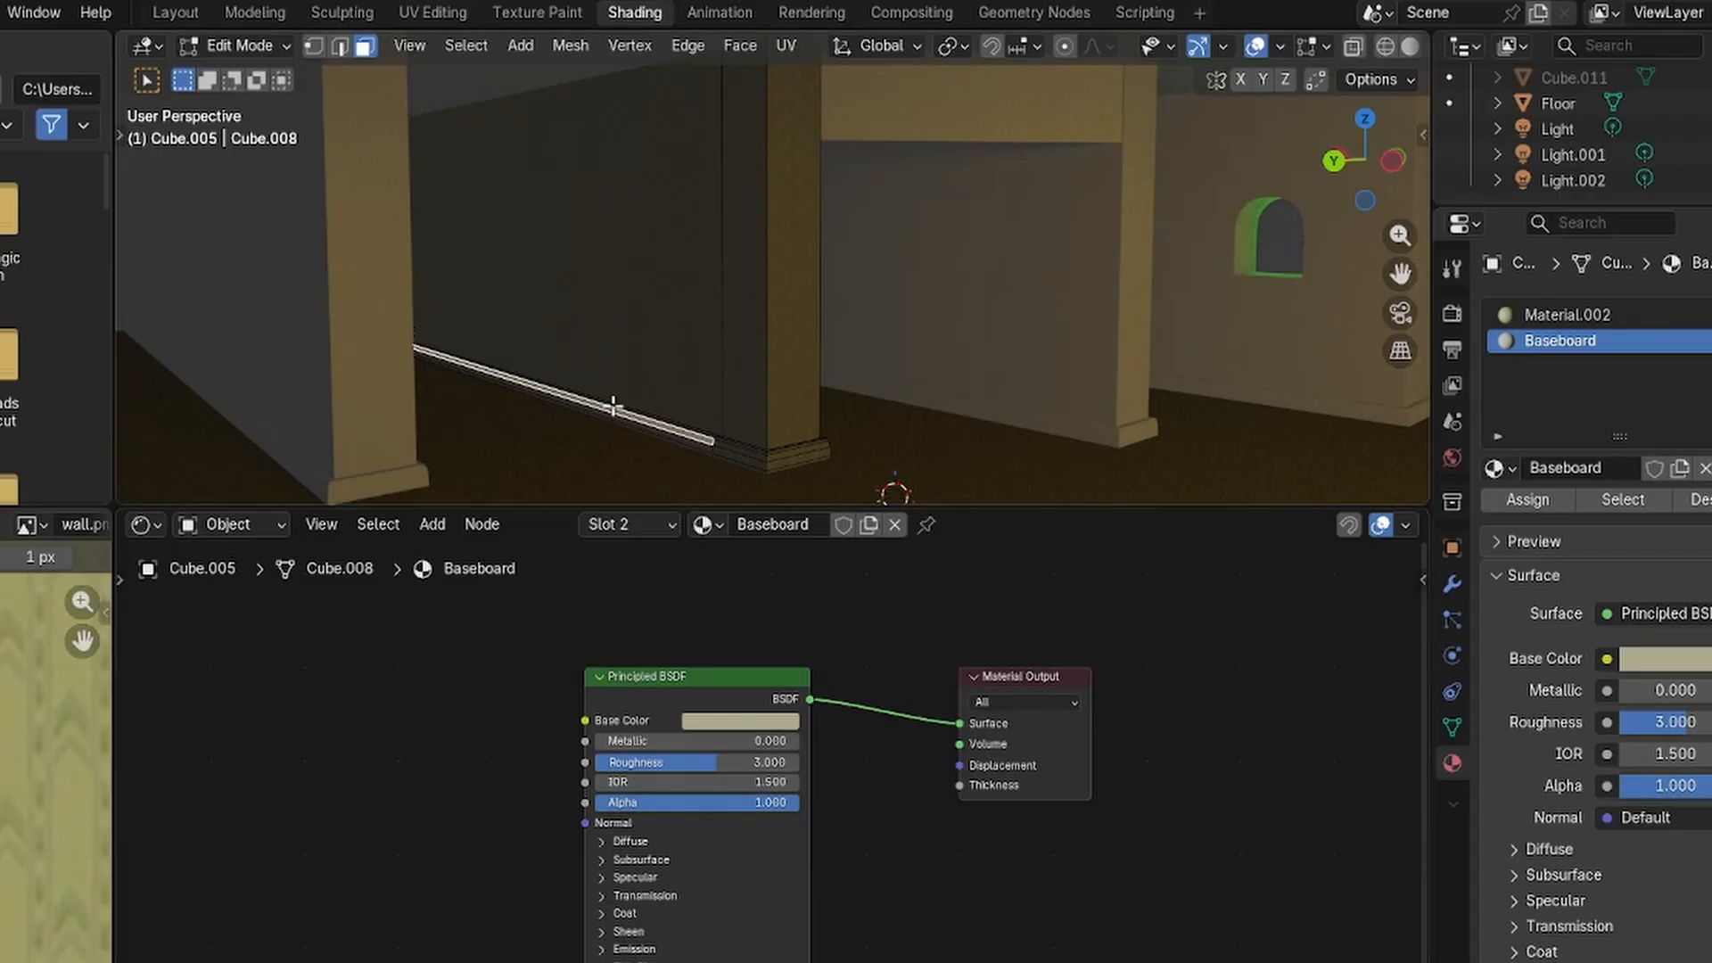
Return the wall to Object Mode and view it within the whole room.
scroll(615, 410, up, 4)
click(236, 46)
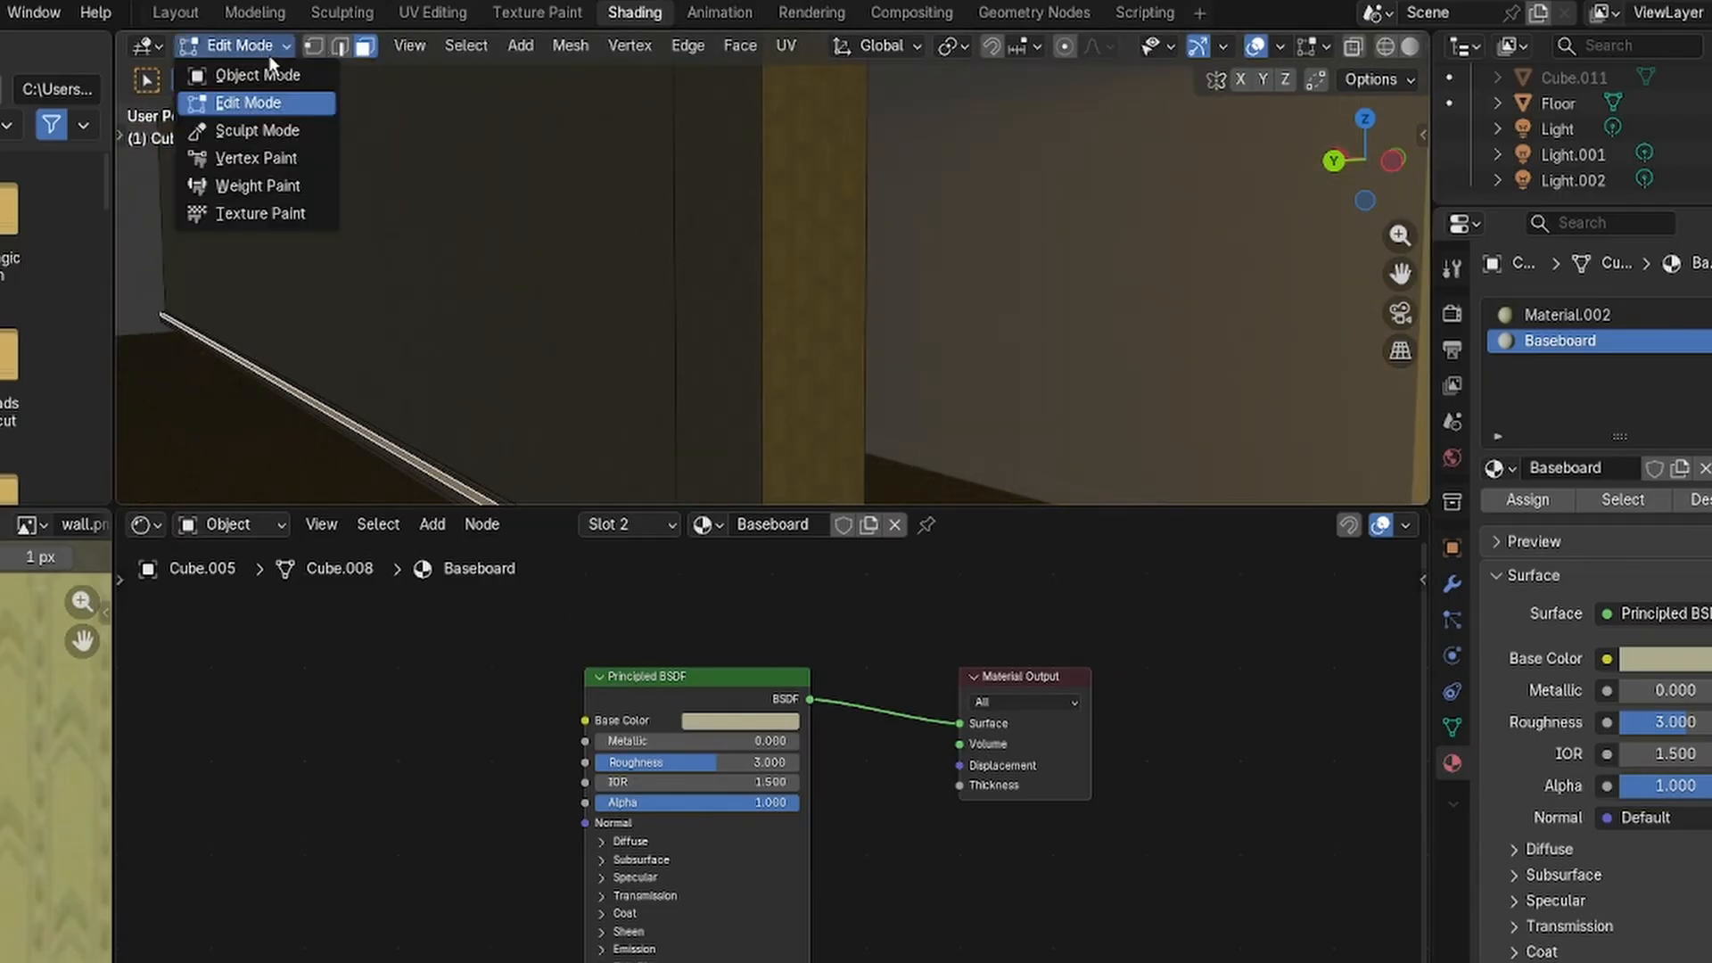
click(256, 72)
scroll(628, 339, down, 5)
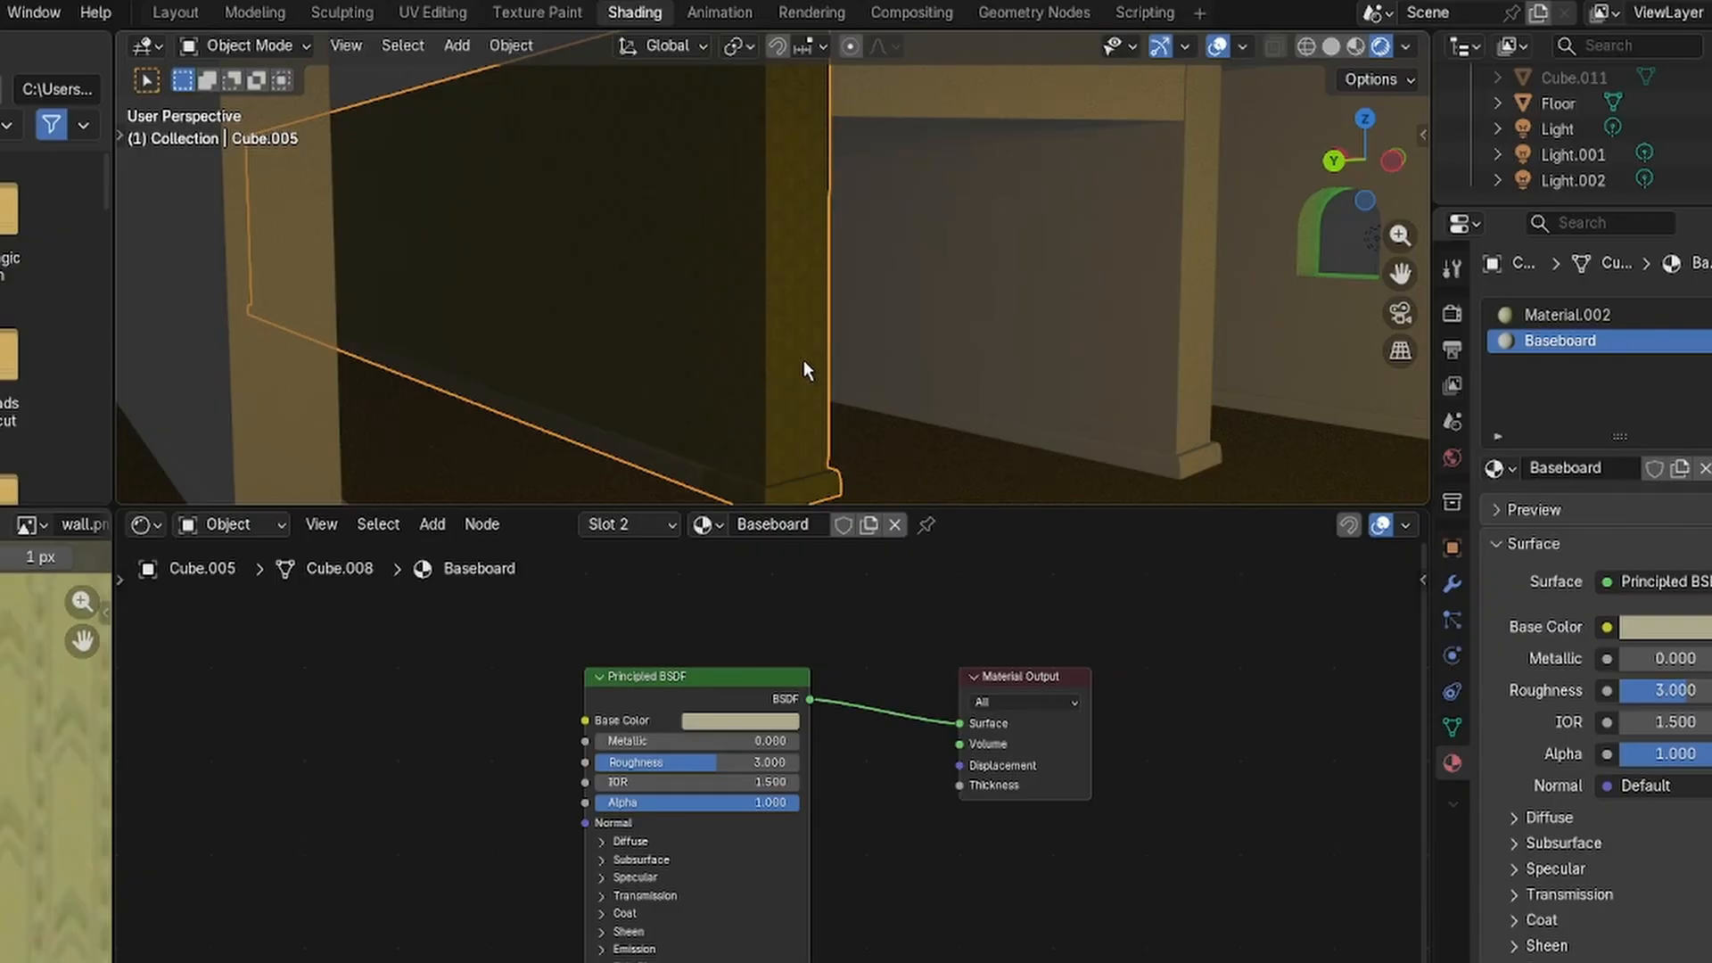
scroll(799, 364, down, 8)
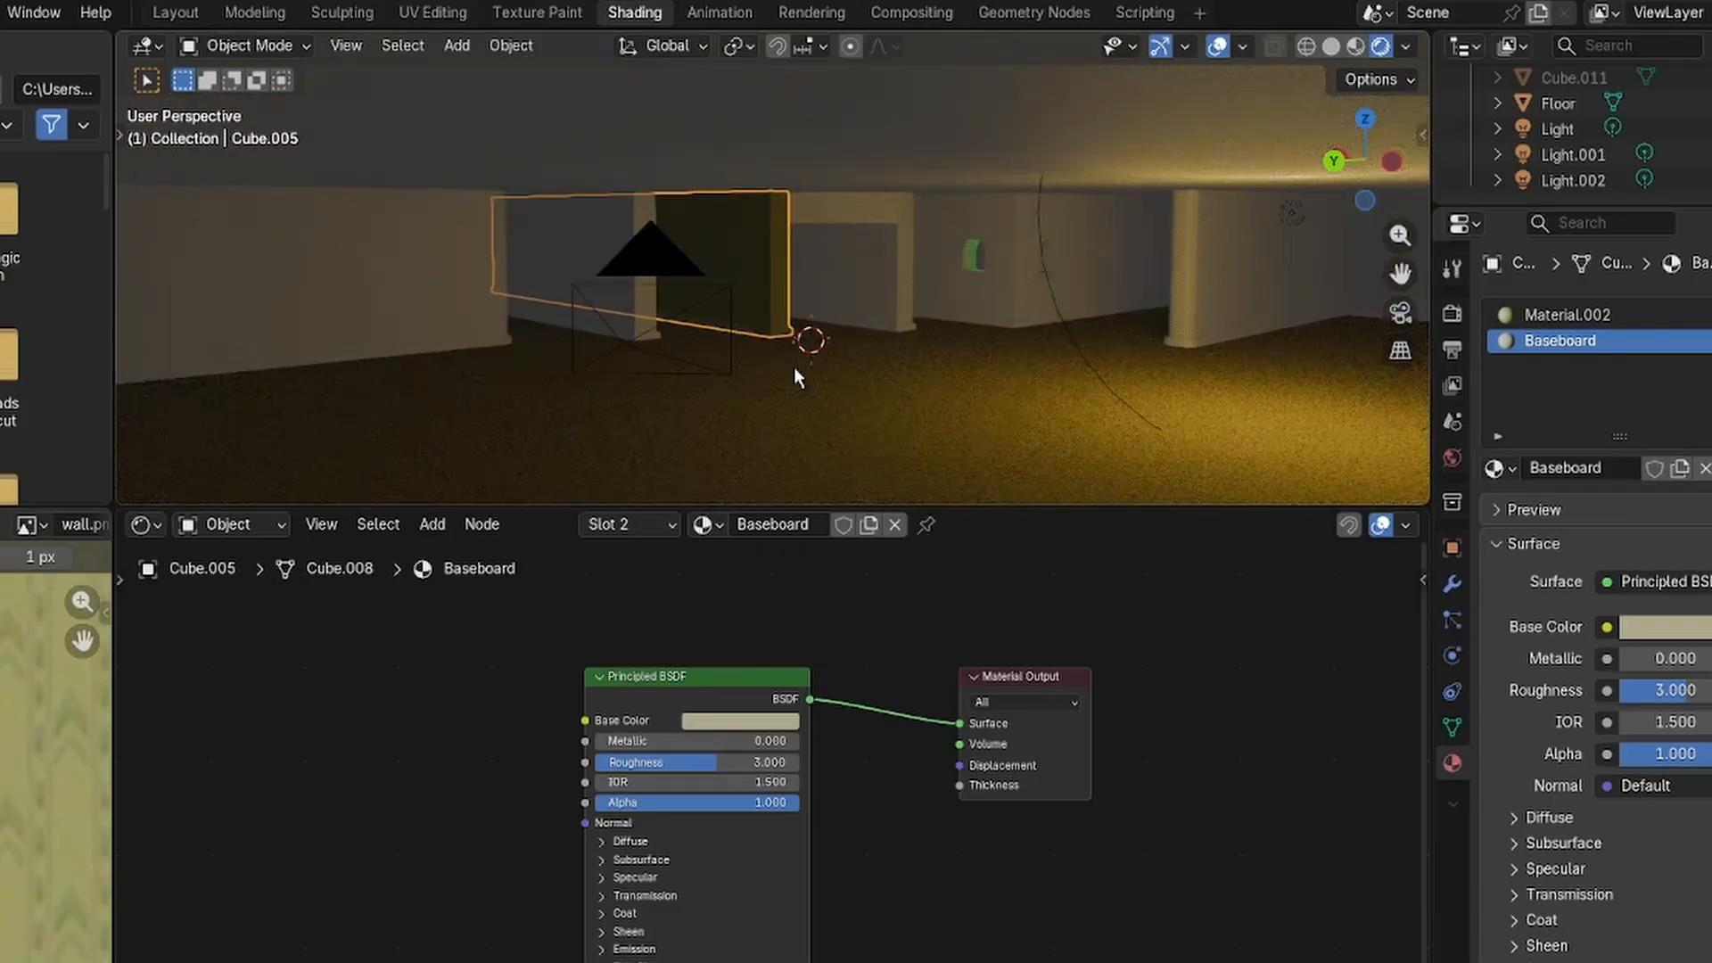
Select all the interior walls together with the beam over the opening, and apply Shade Smooth to them.
key(a)
click(763, 251)
click(577, 228)
click(765, 221)
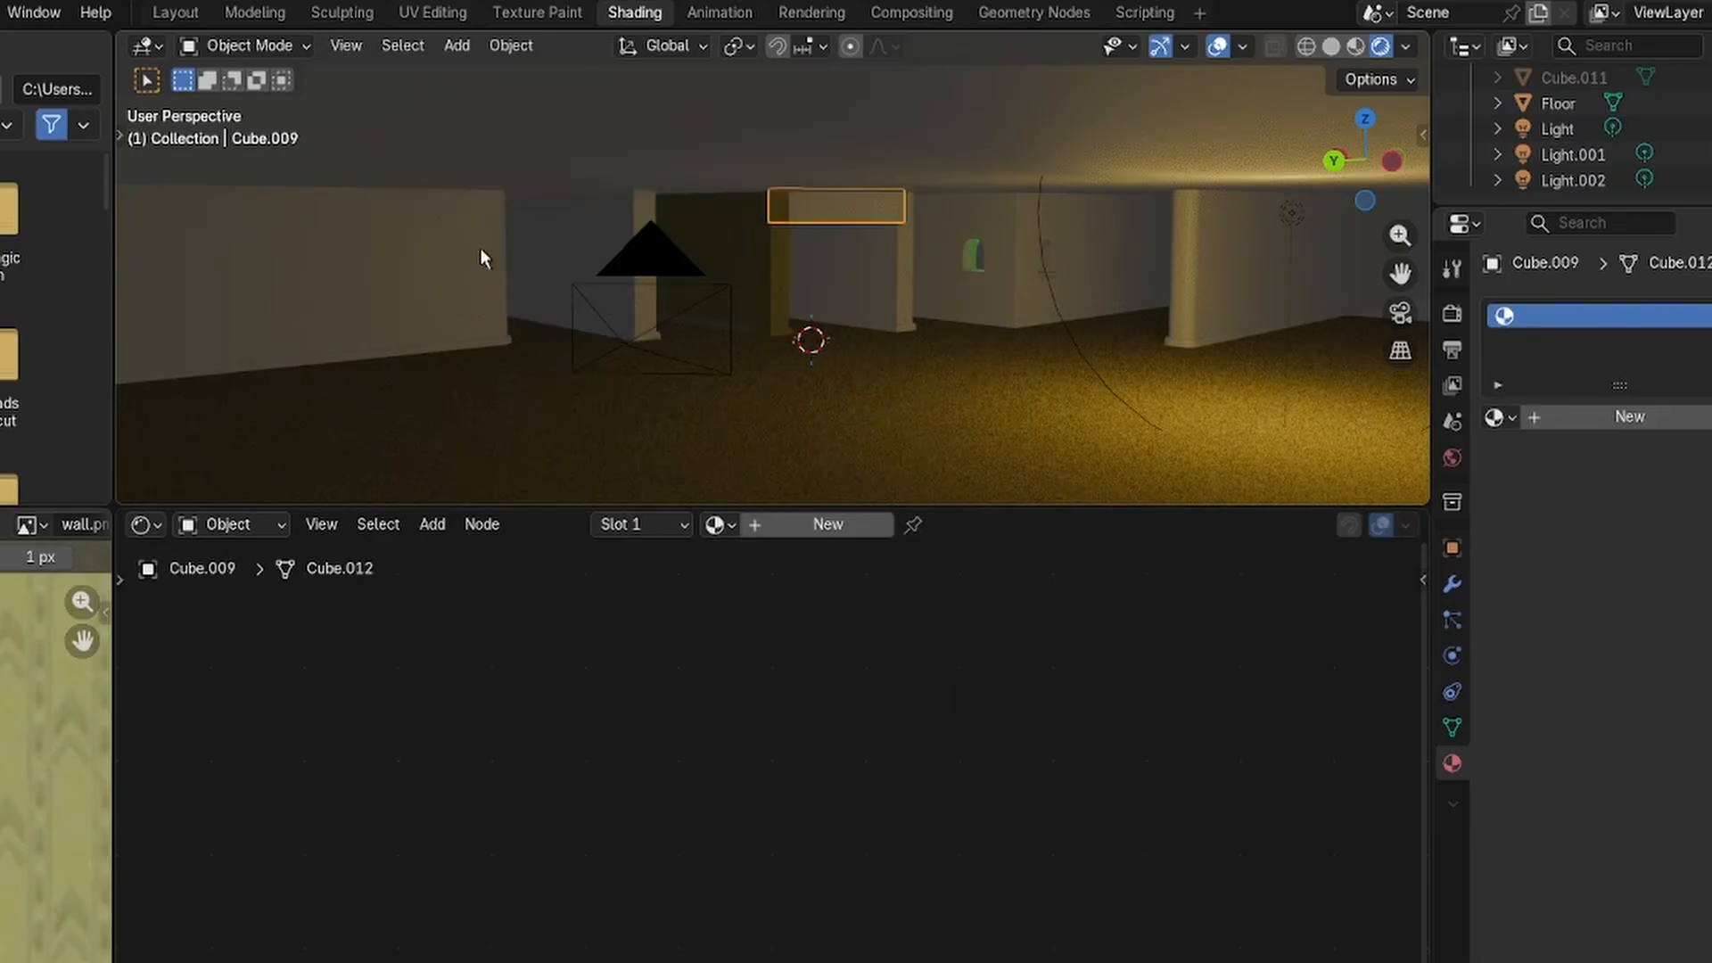
click(612, 220)
shift+click(574, 212)
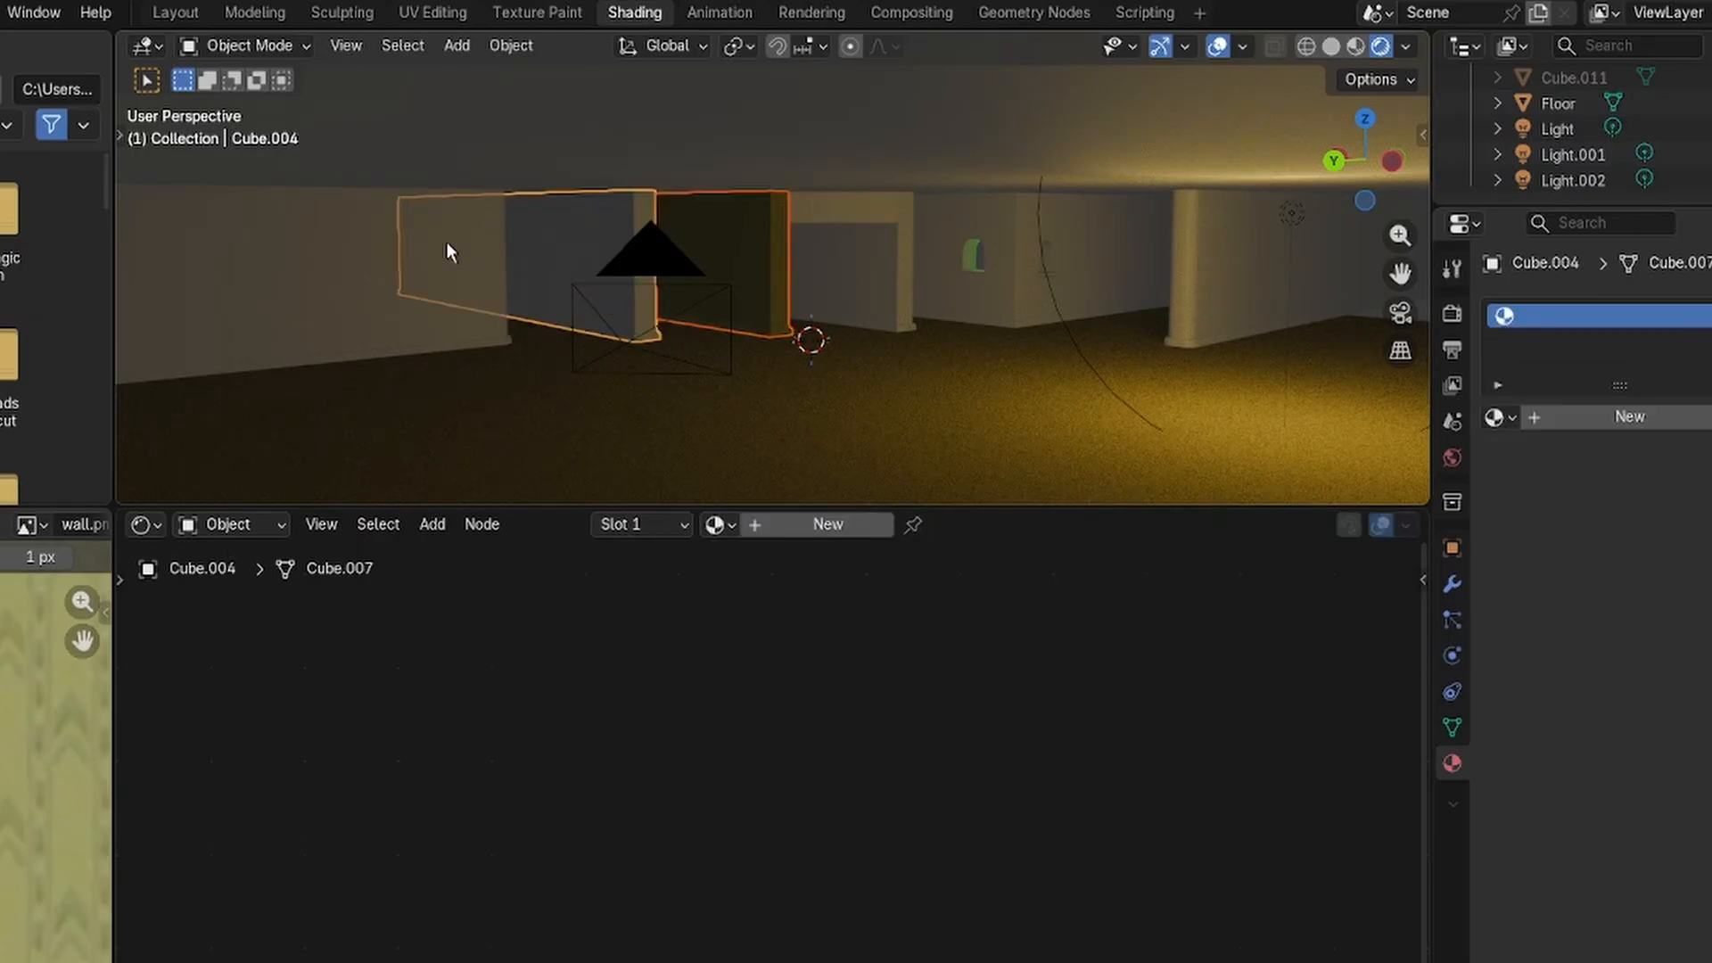
shift+click(447, 245)
shift+click(861, 229)
shift+click(919, 261)
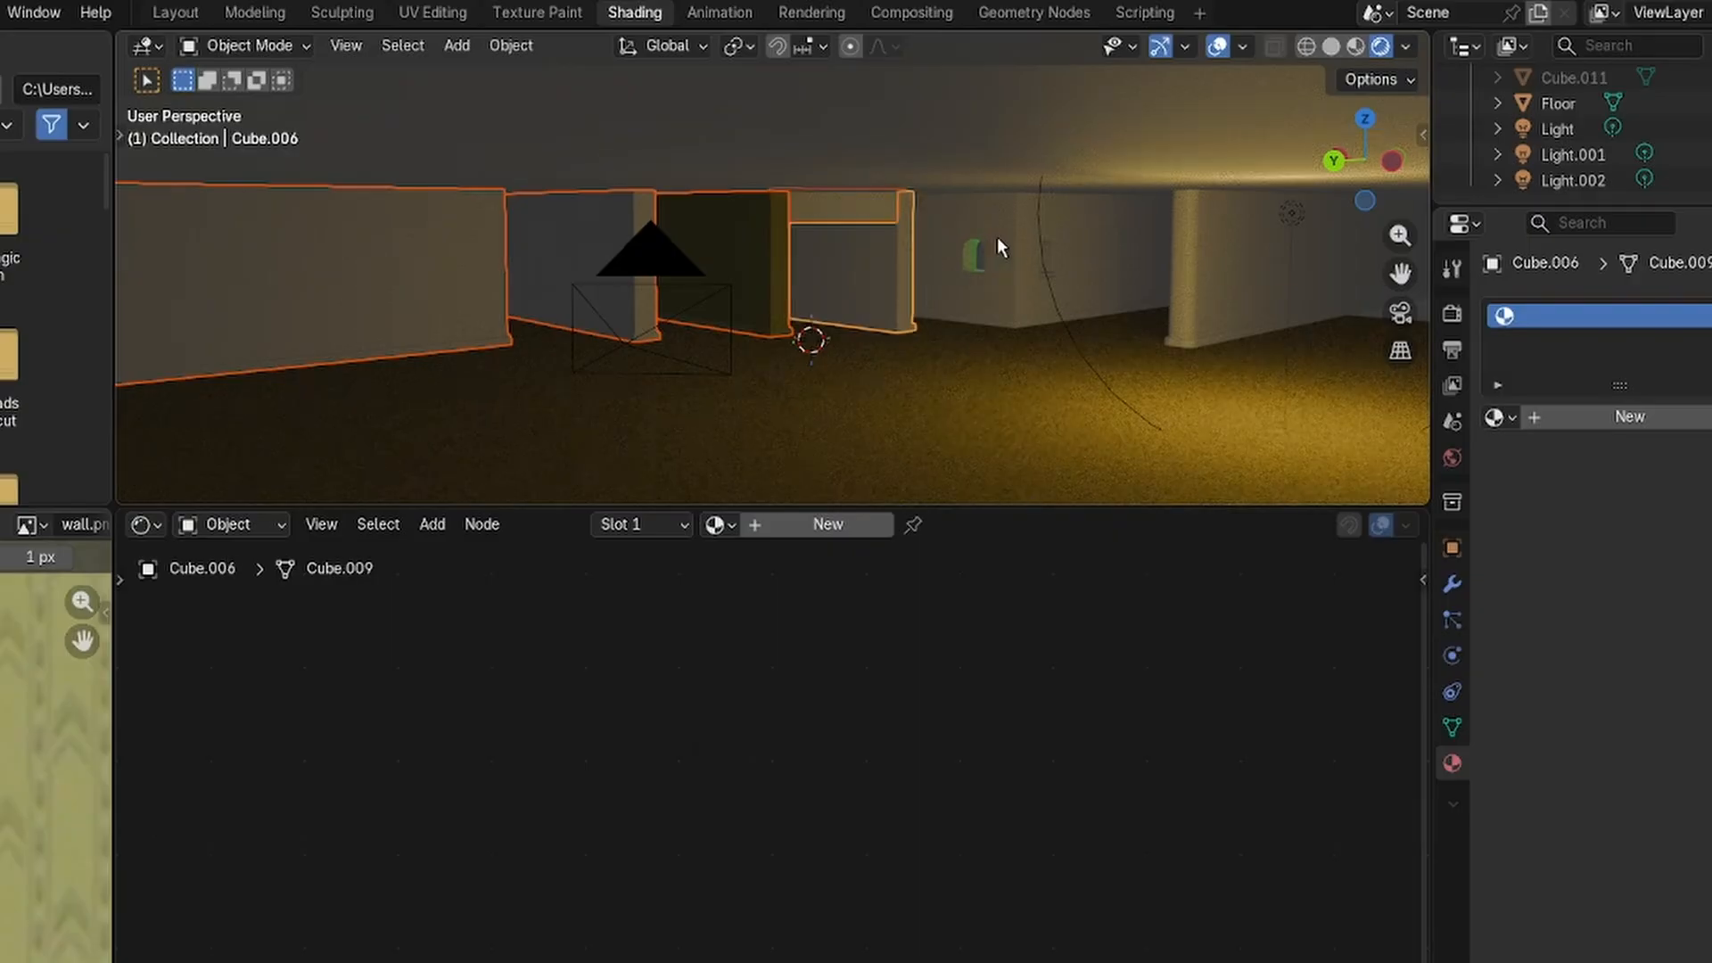
shift+click(998, 239)
shift+click(1223, 308)
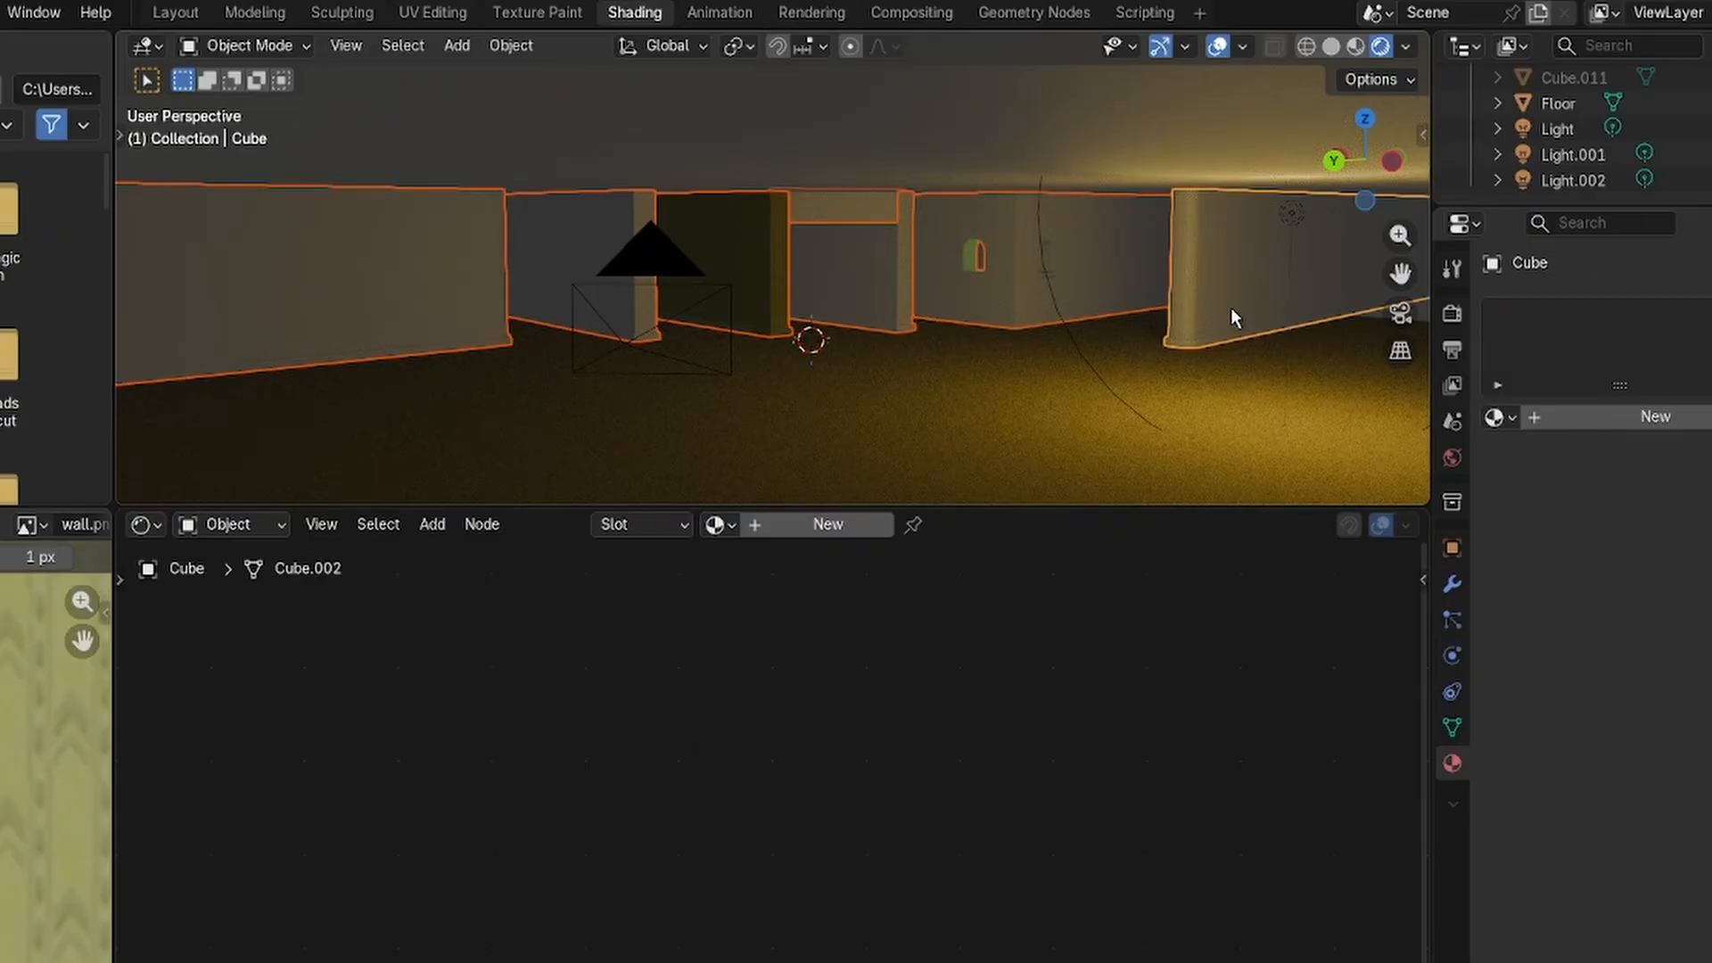
right_click(1232, 309)
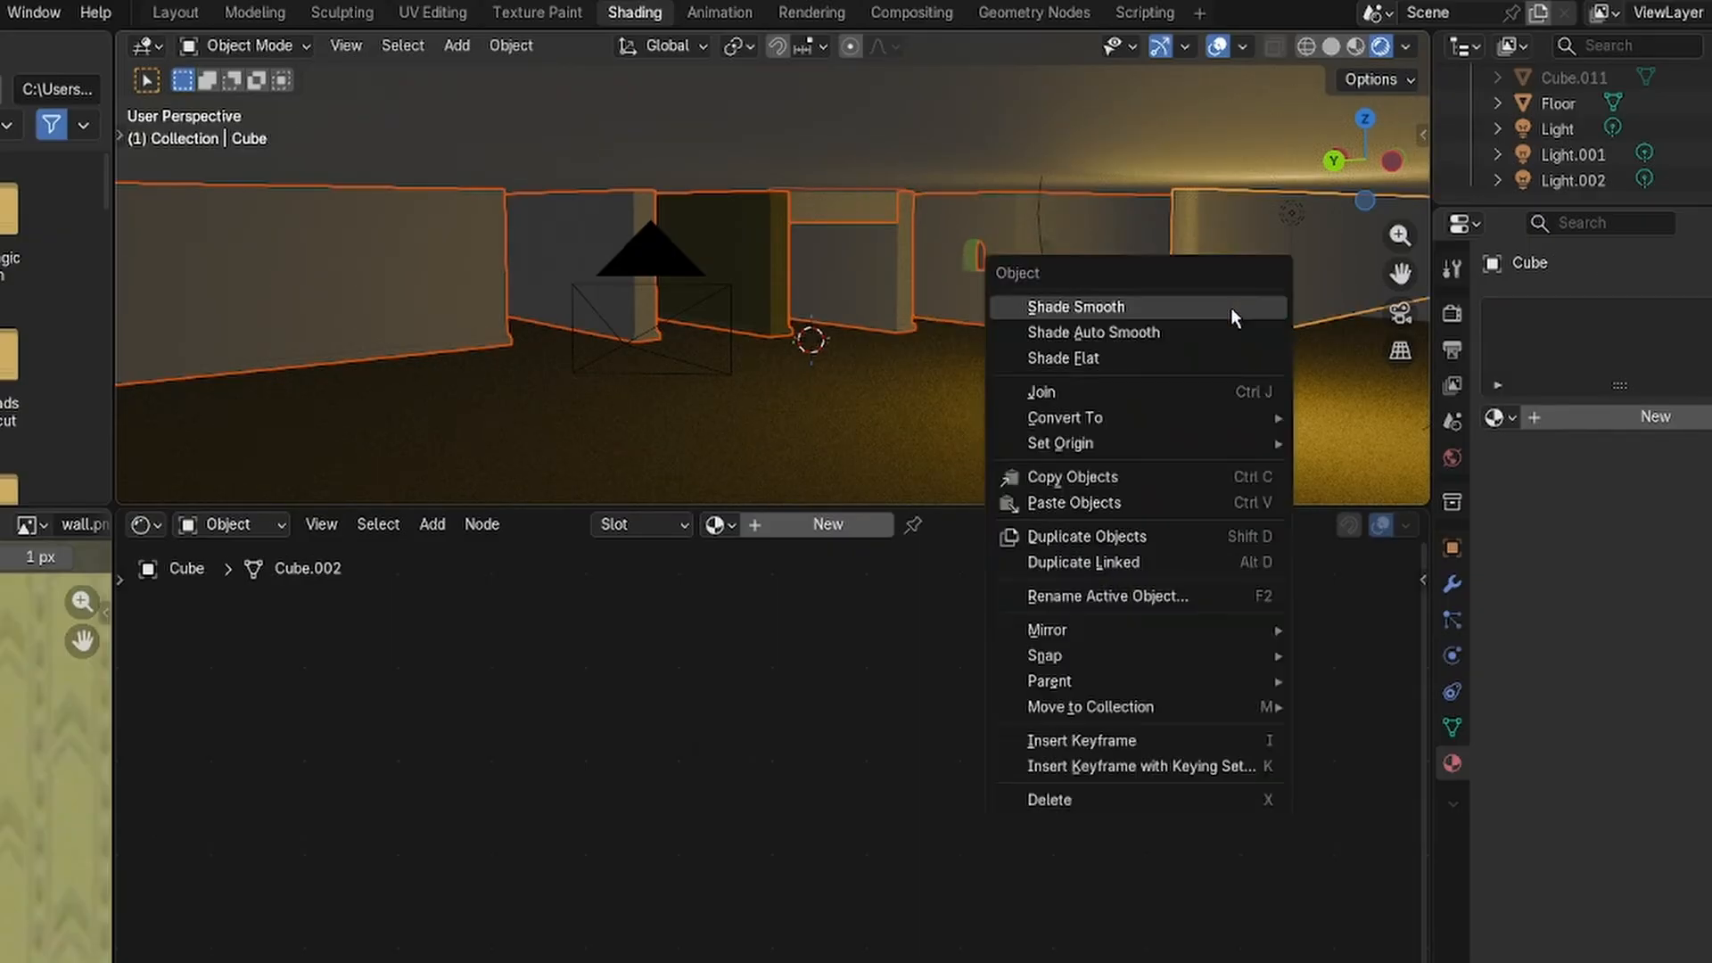
click(1175, 311)
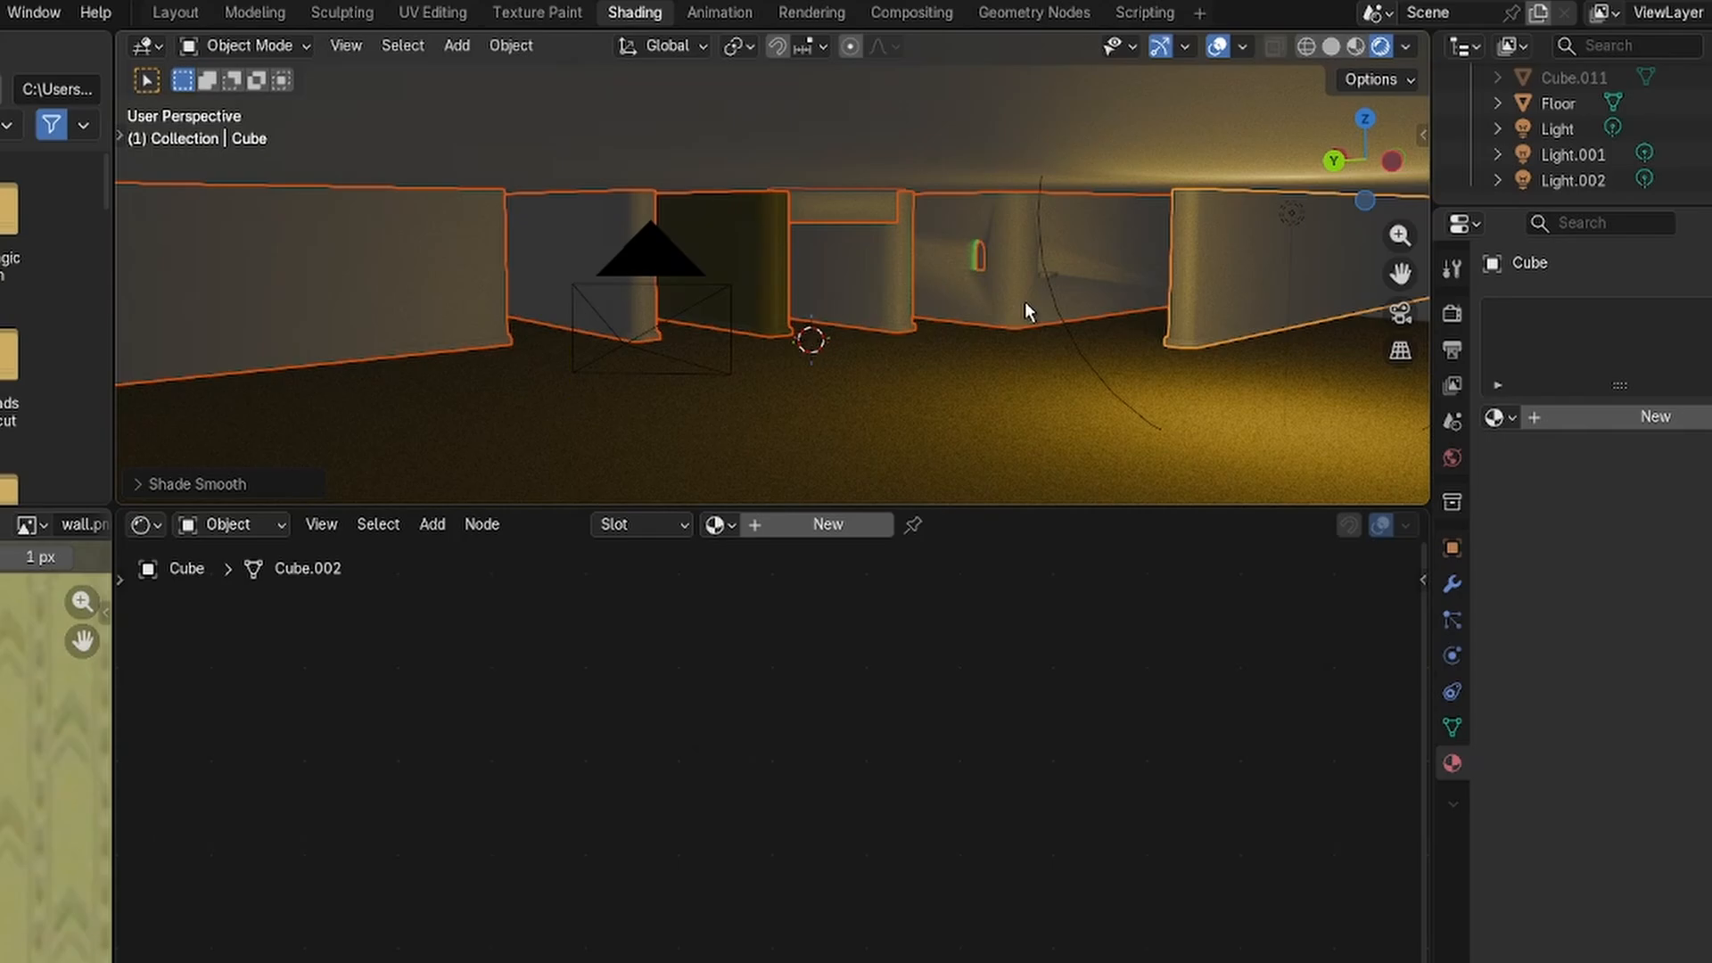
Apply Shade Auto Smooth to all the selected interior walls, and select the wall with the arched window.
right_click(1177, 294)
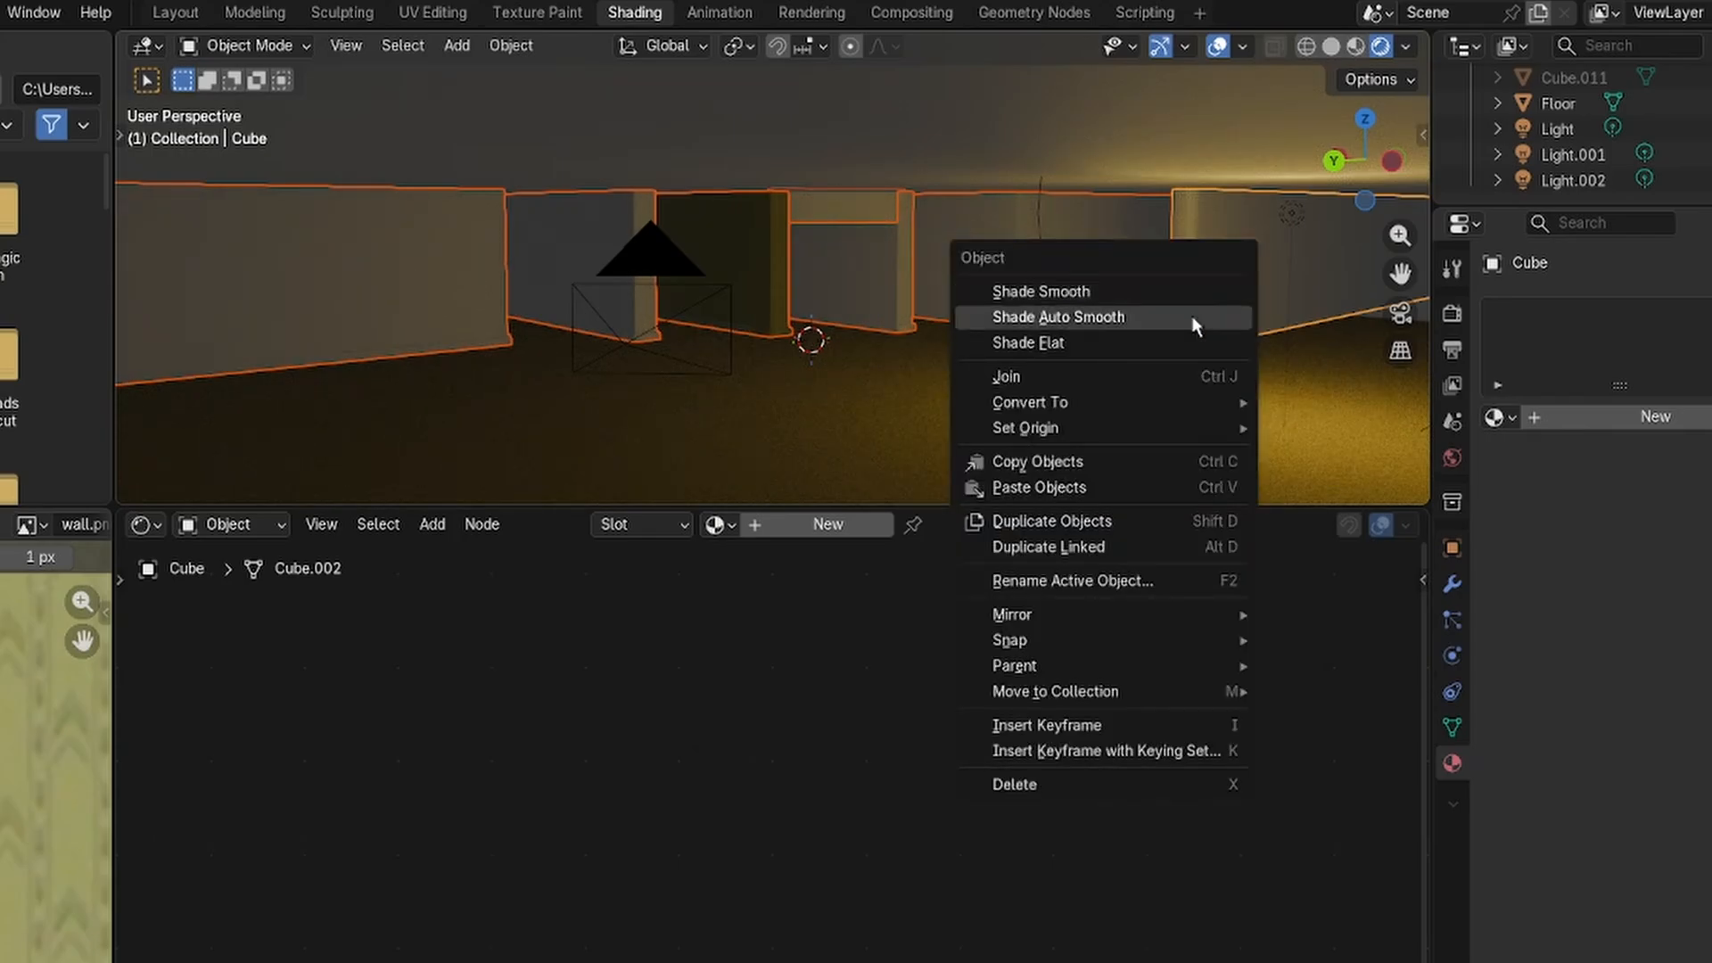
click(1196, 326)
click(1074, 277)
key(KP_Decimal)
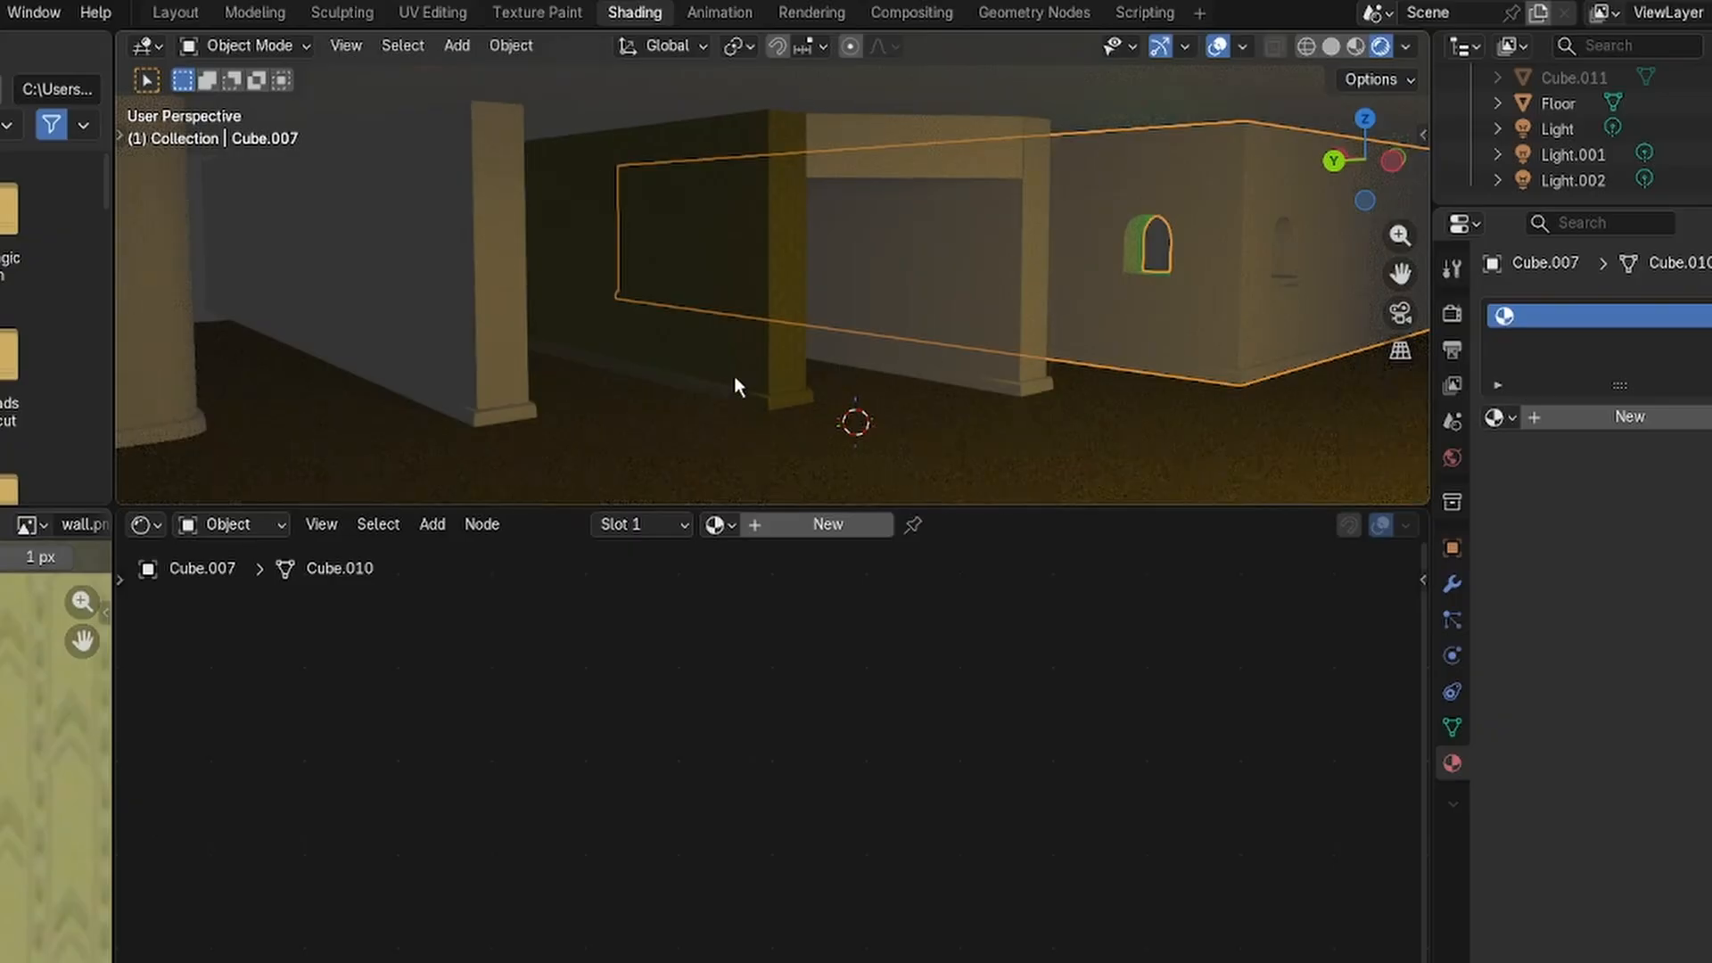
Open the dark wallpapered wall in Edit Mode and select the short baseboard faces on the side next to its free end.
scroll(749, 397, up, 1)
click(234, 46)
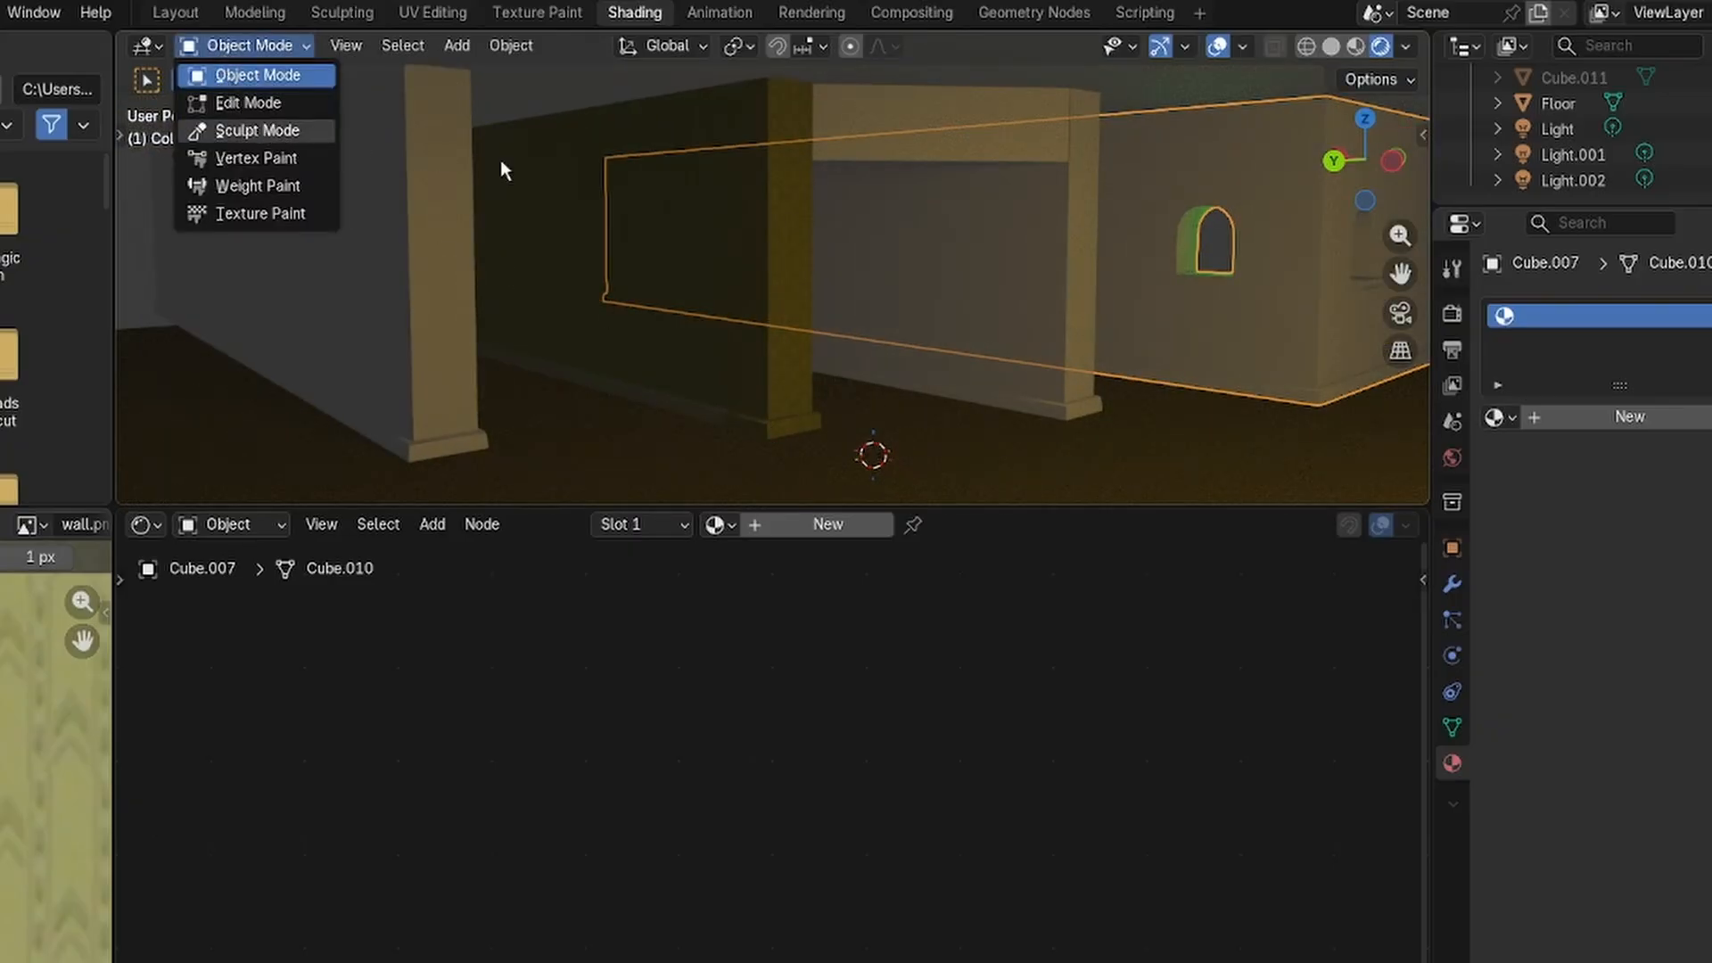
click(535, 117)
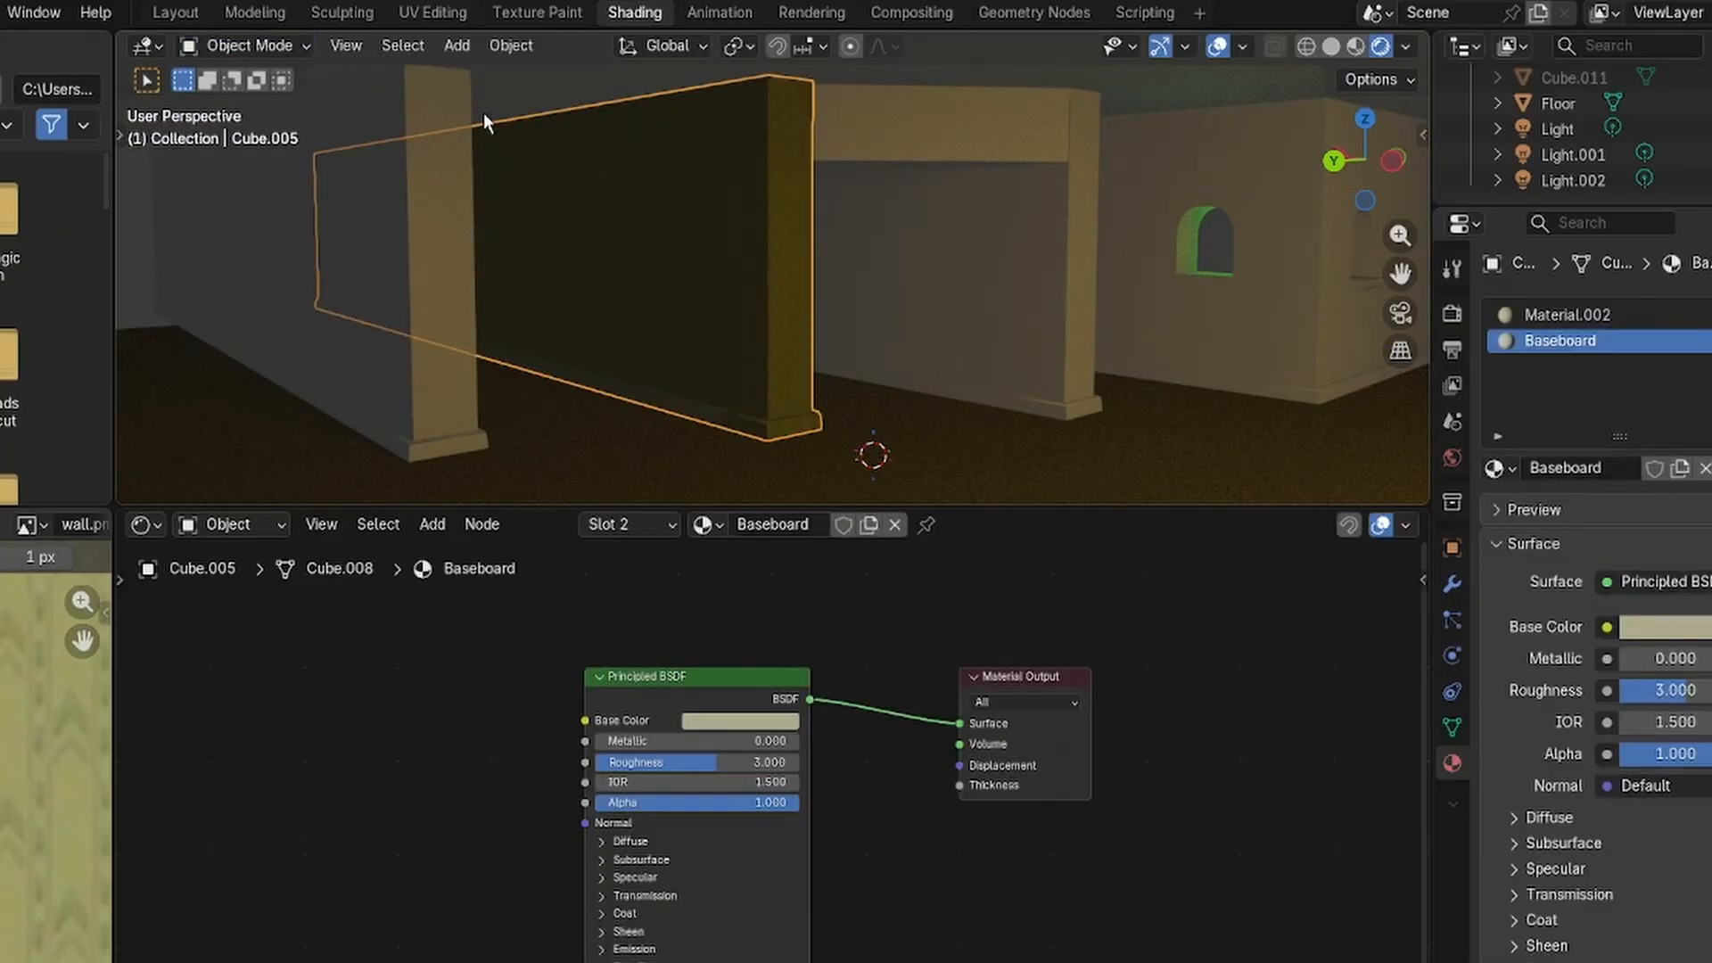
click(237, 46)
click(254, 100)
scroll(764, 440, up, 4)
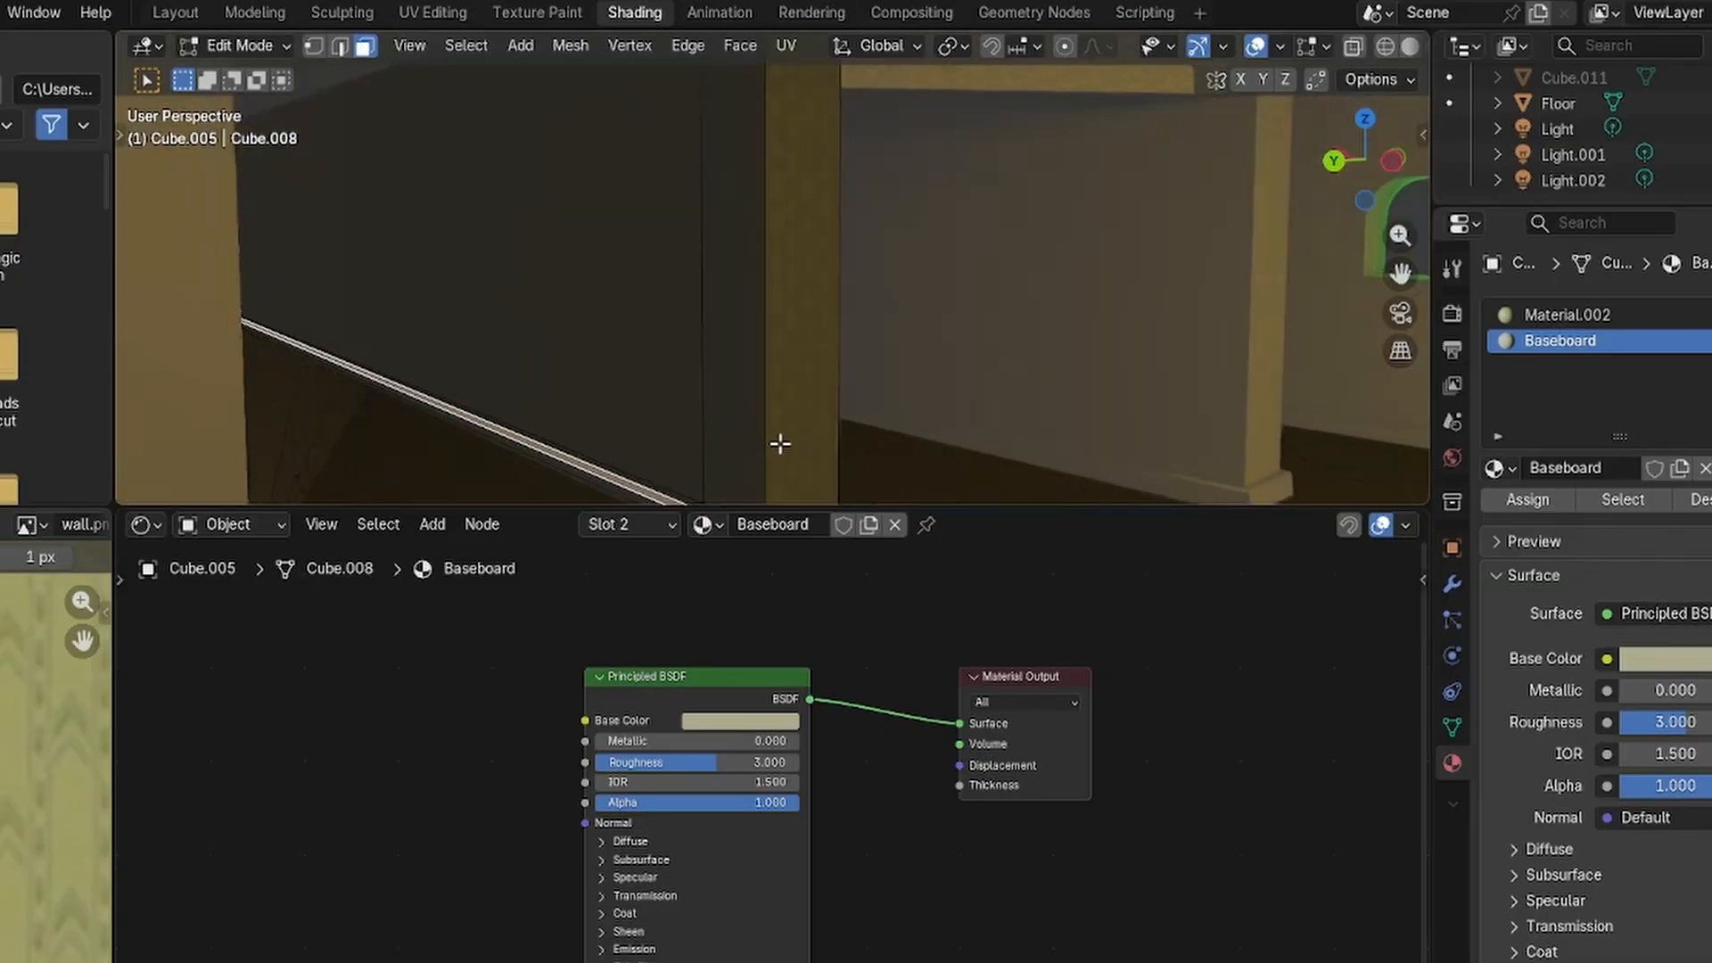
scroll(764, 318, down, 3)
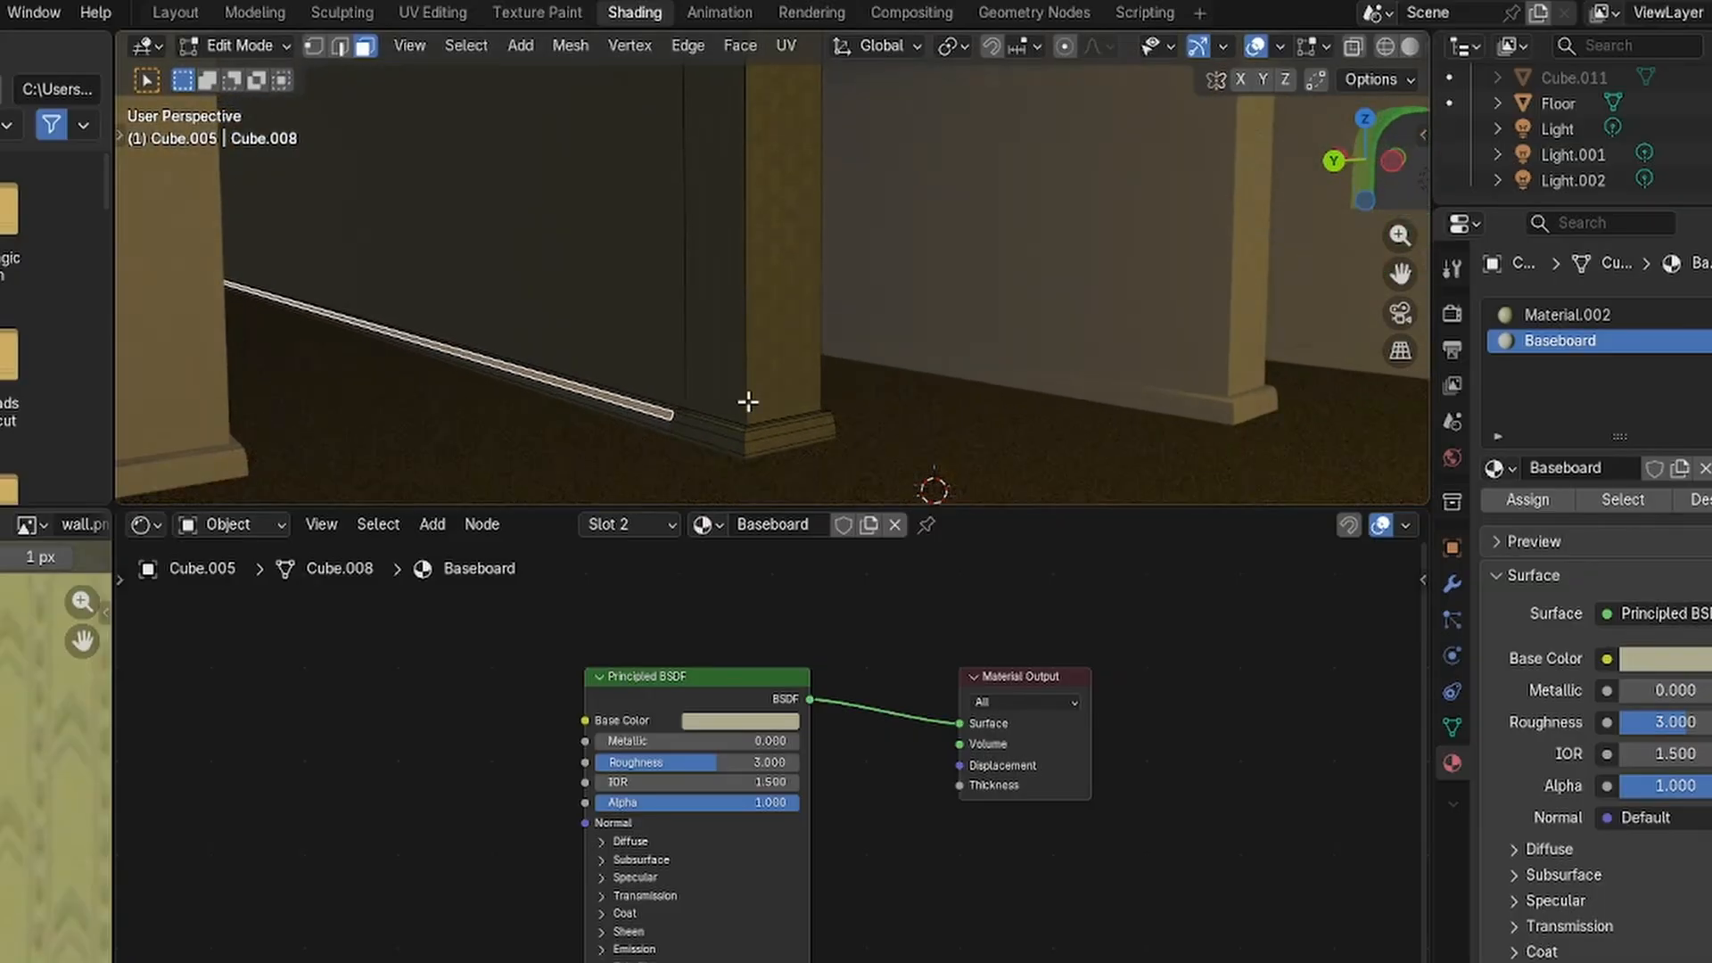
click(710, 444)
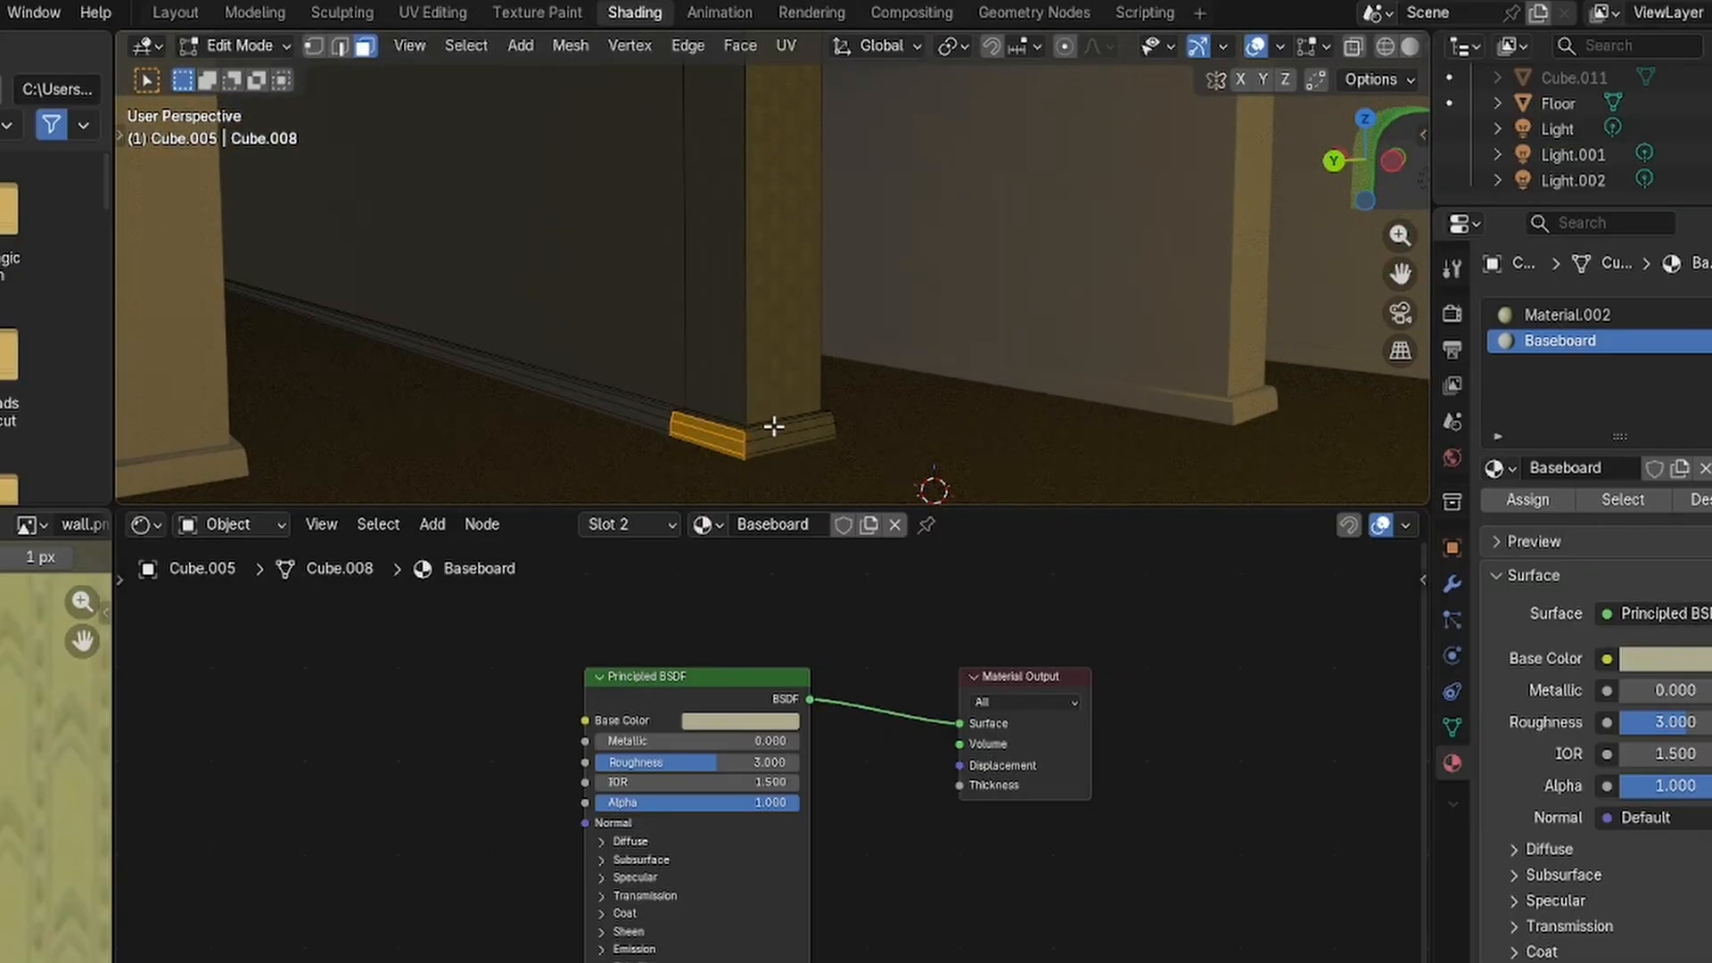
mouse_move(753, 393)
middle_down()
mouse_move(765, 458)
mouse_move(744, 410)
middle_up()
scroll(744, 410, up, 1)
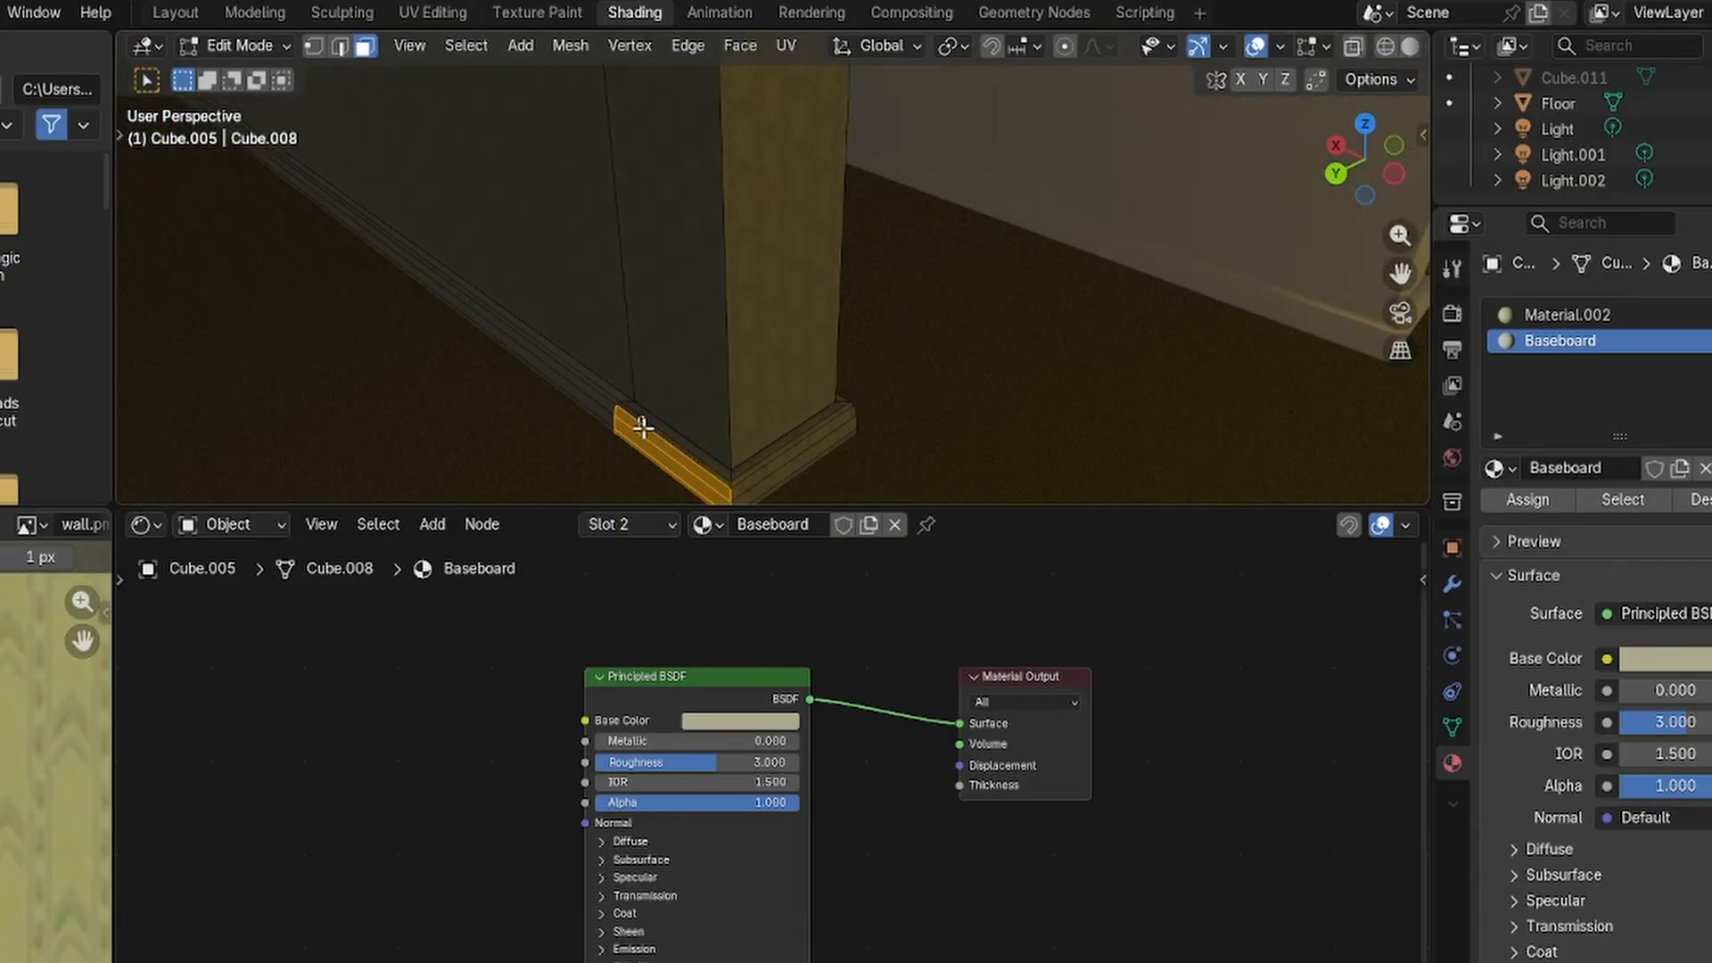
drag(639, 416, 692, 490)
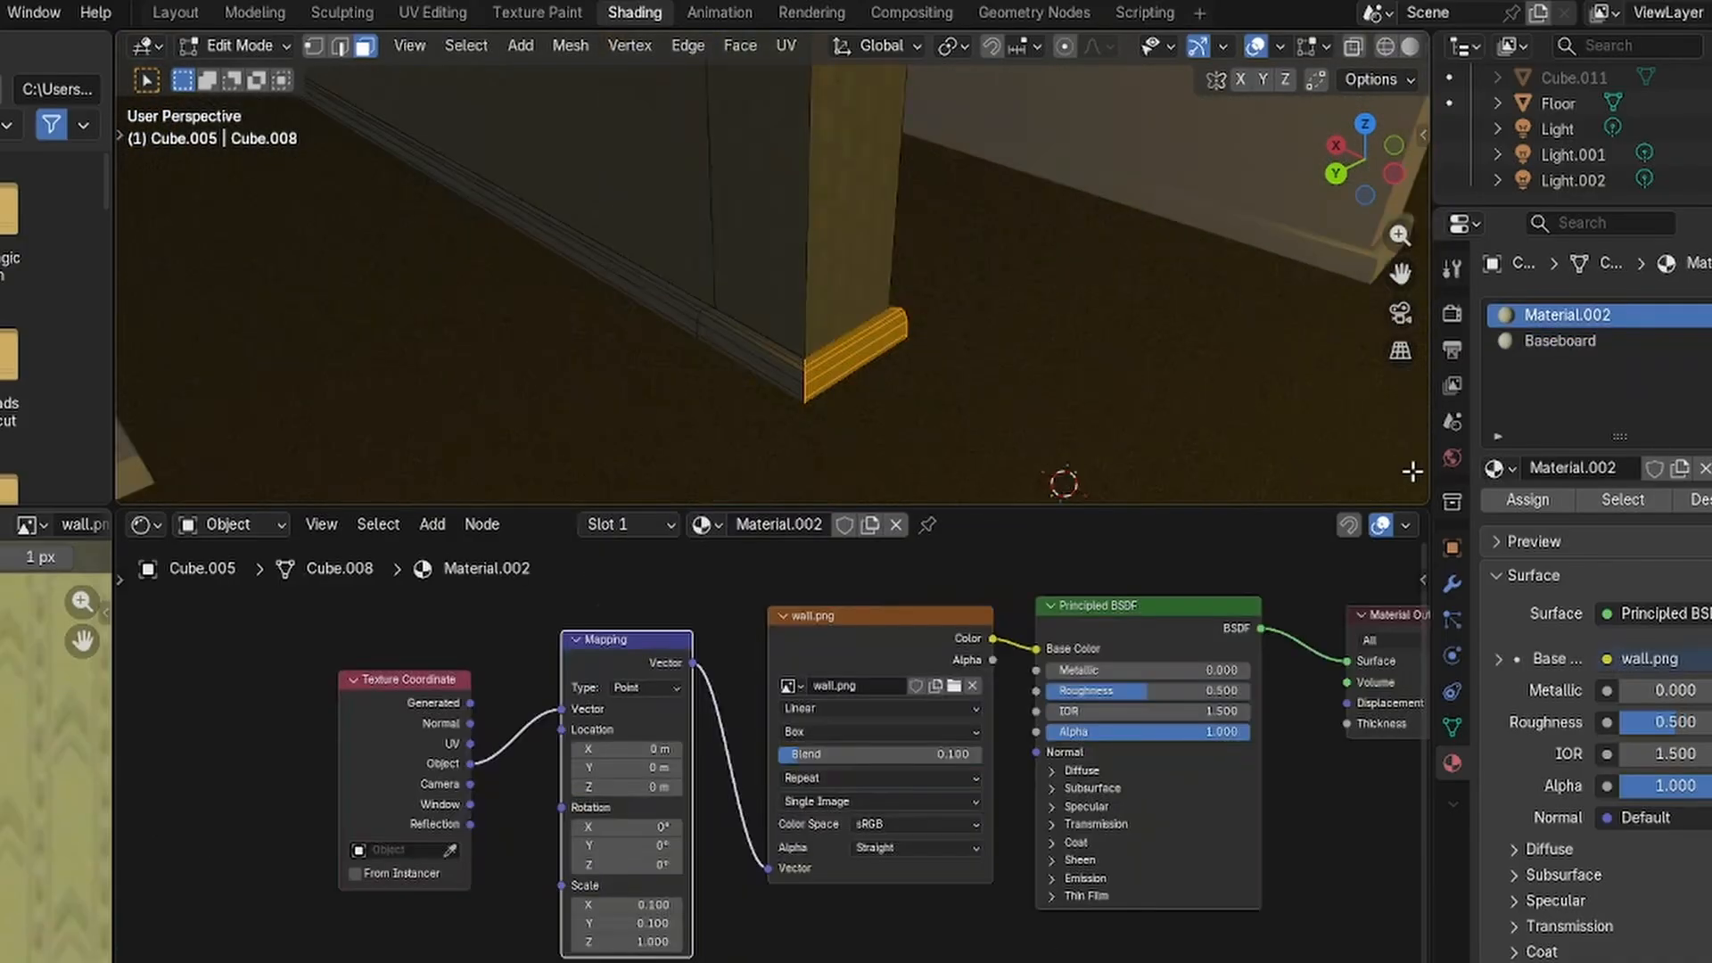
Select the baseboard faces across the dark wall's narrow end and assign the Baseboard material to them.
click(1122, 314)
middle_drag(1123, 303, 1069, 303)
drag(813, 276, 909, 424)
shift+click(813, 276)
shift+click(892, 271)
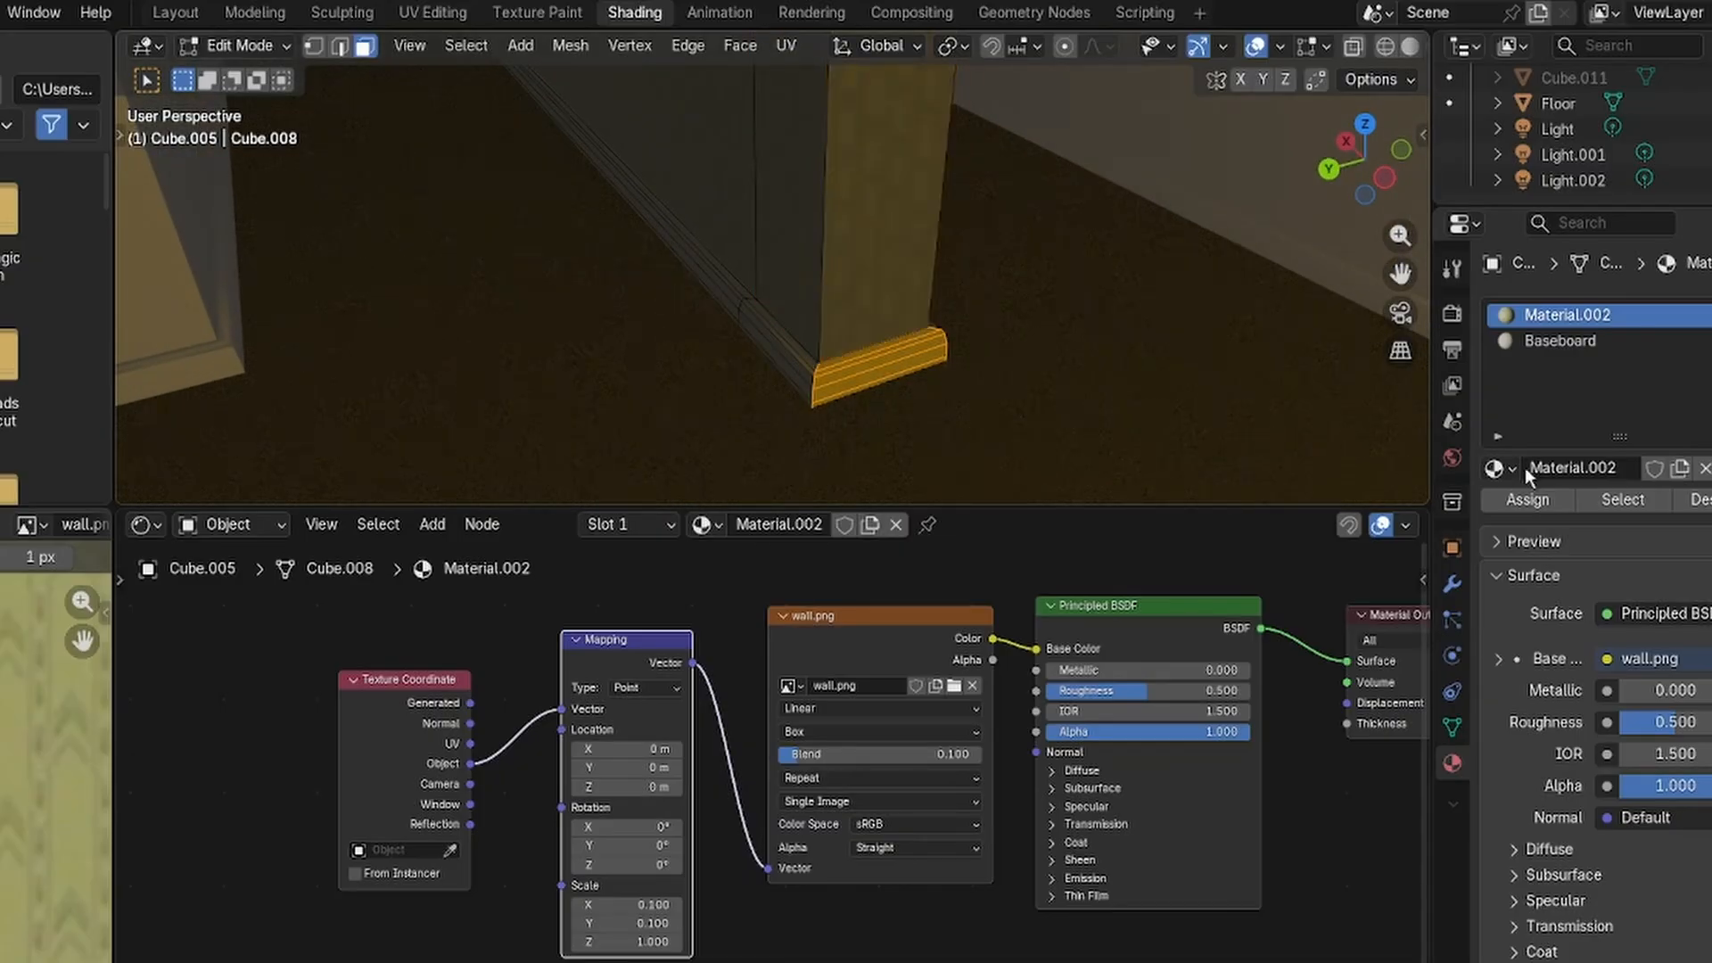
click(1565, 345)
click(1521, 501)
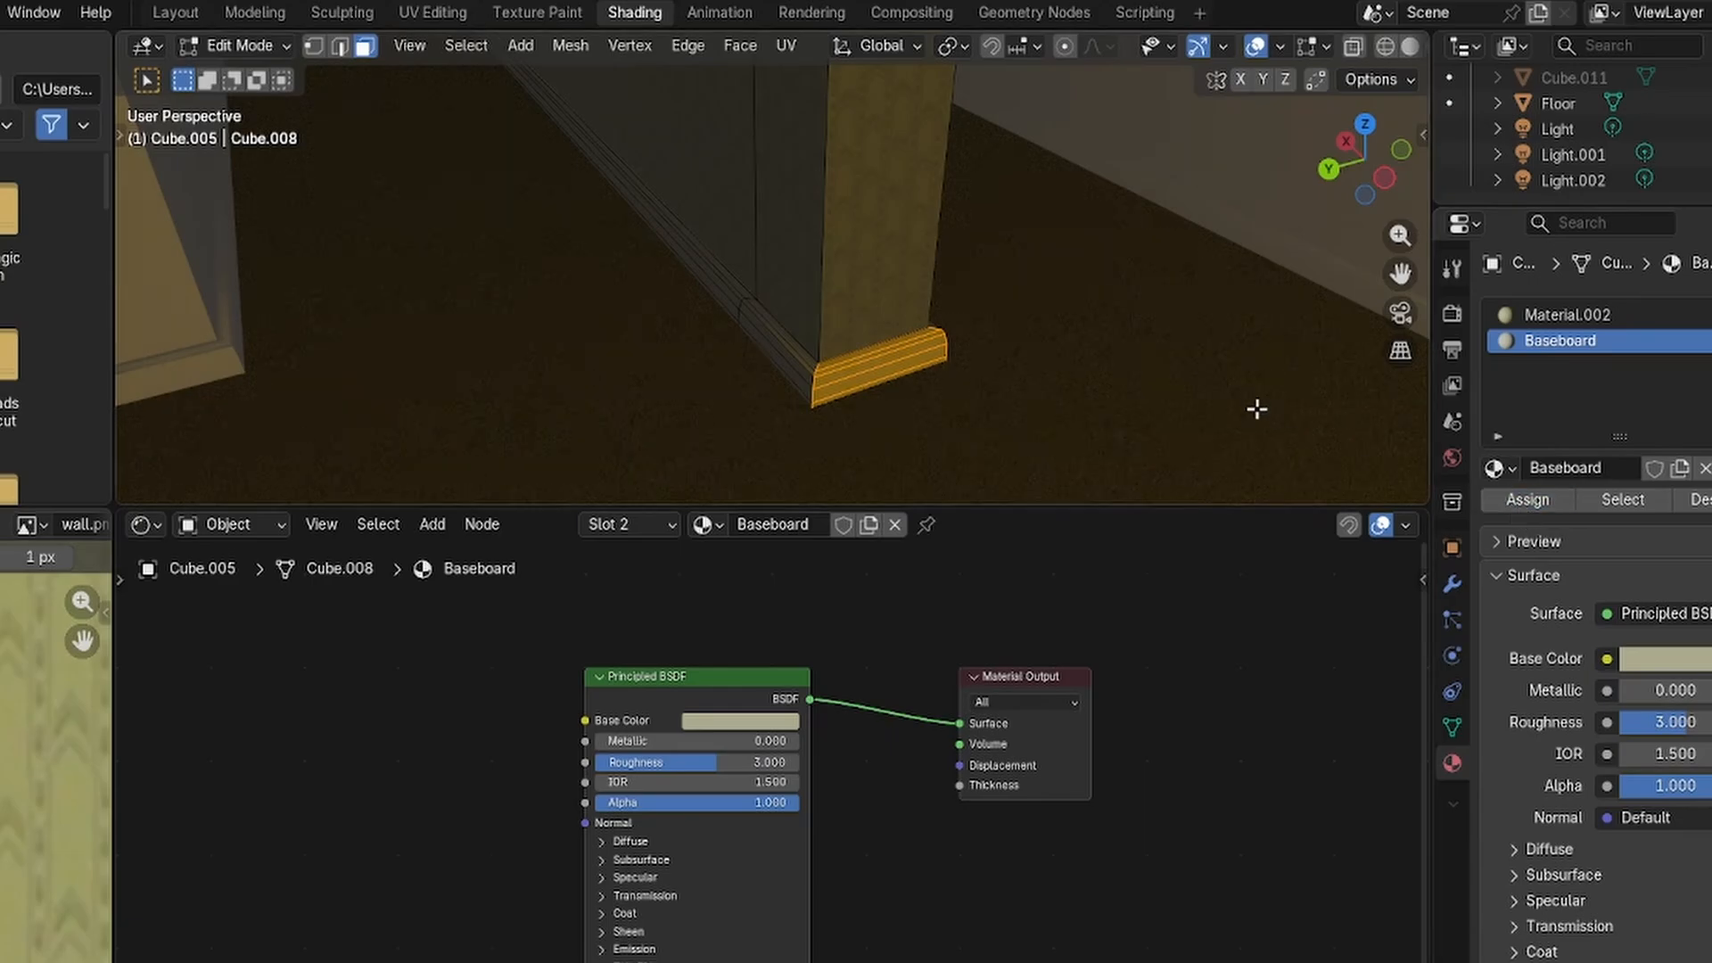
Select only the short baseboard faces on the opposite side of the dark wall's end and assign Baseboard to them.
click(1241, 354)
middle_drag(1232, 349, 998, 371)
drag(1000, 443, 1040, 512)
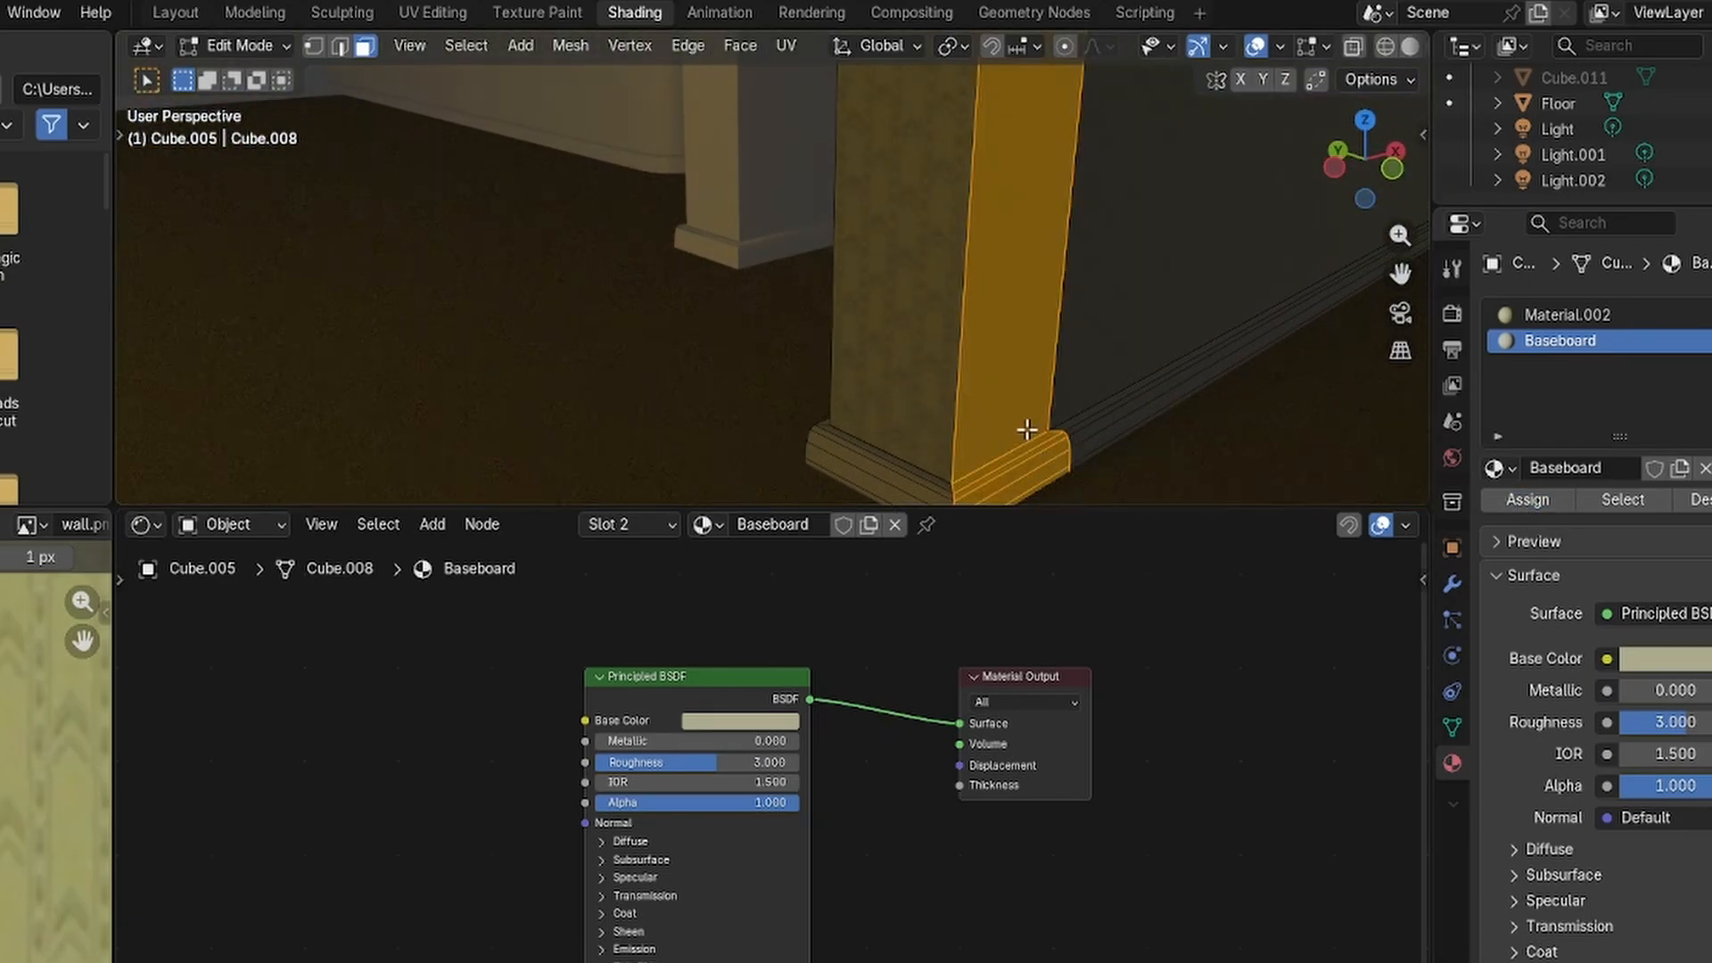
shift+click(1028, 428)
click(1572, 341)
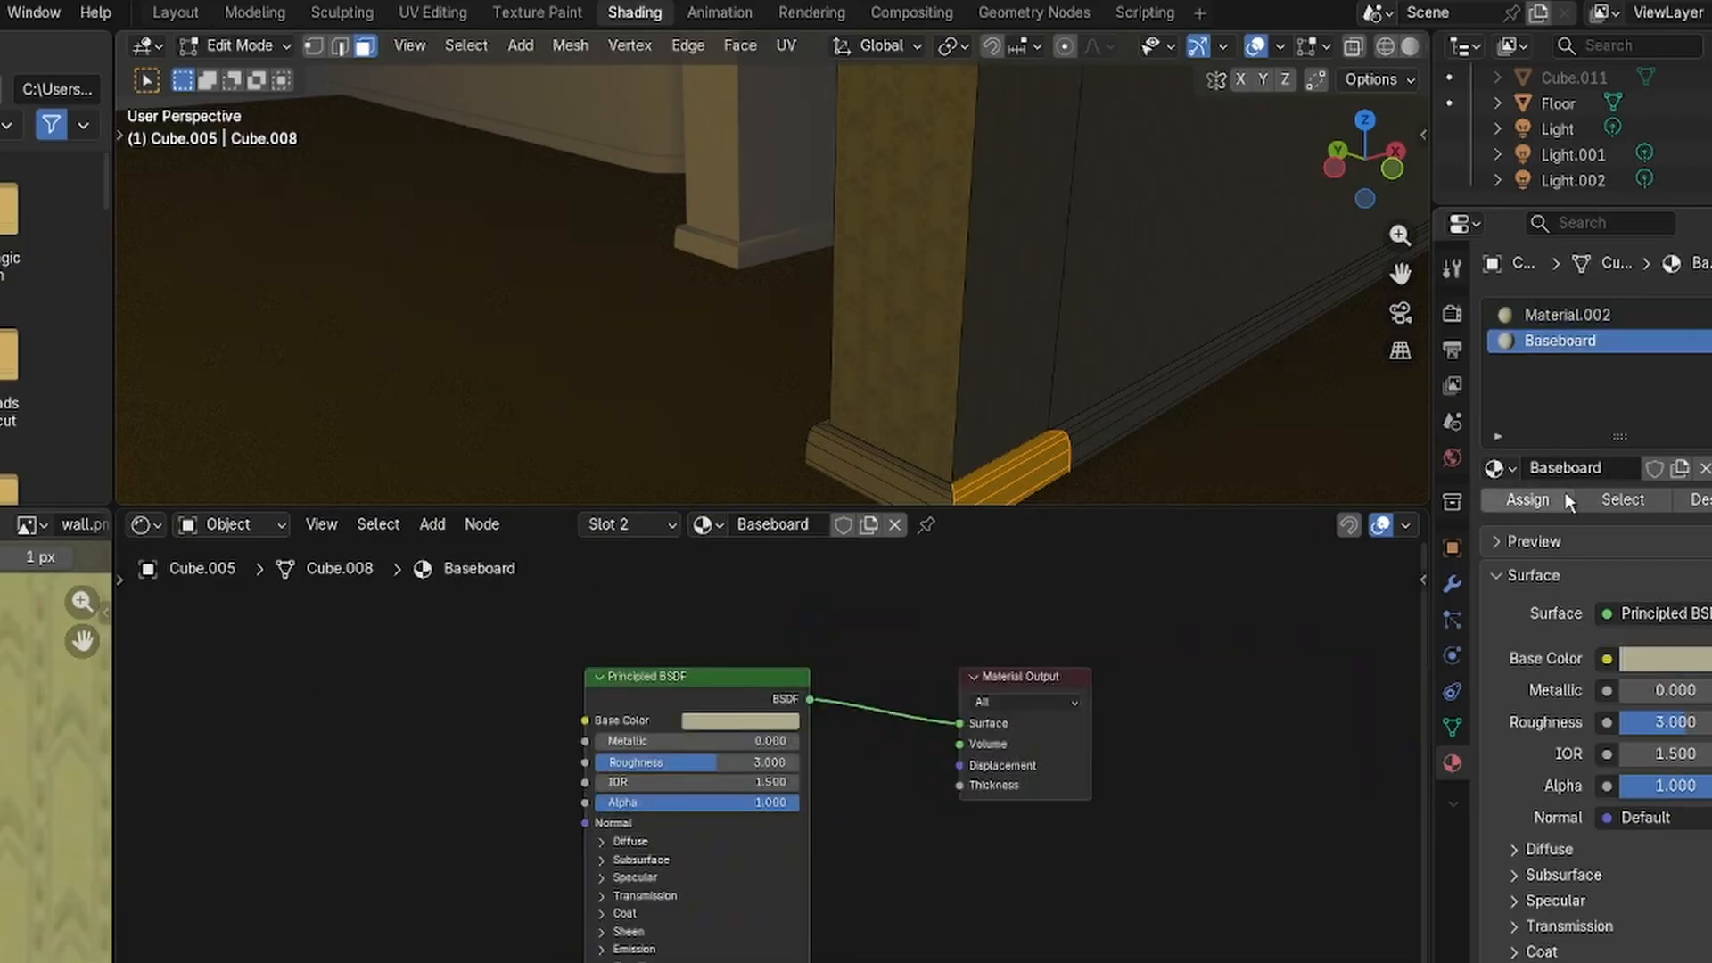
click(1544, 496)
click(1021, 306)
click(677, 352)
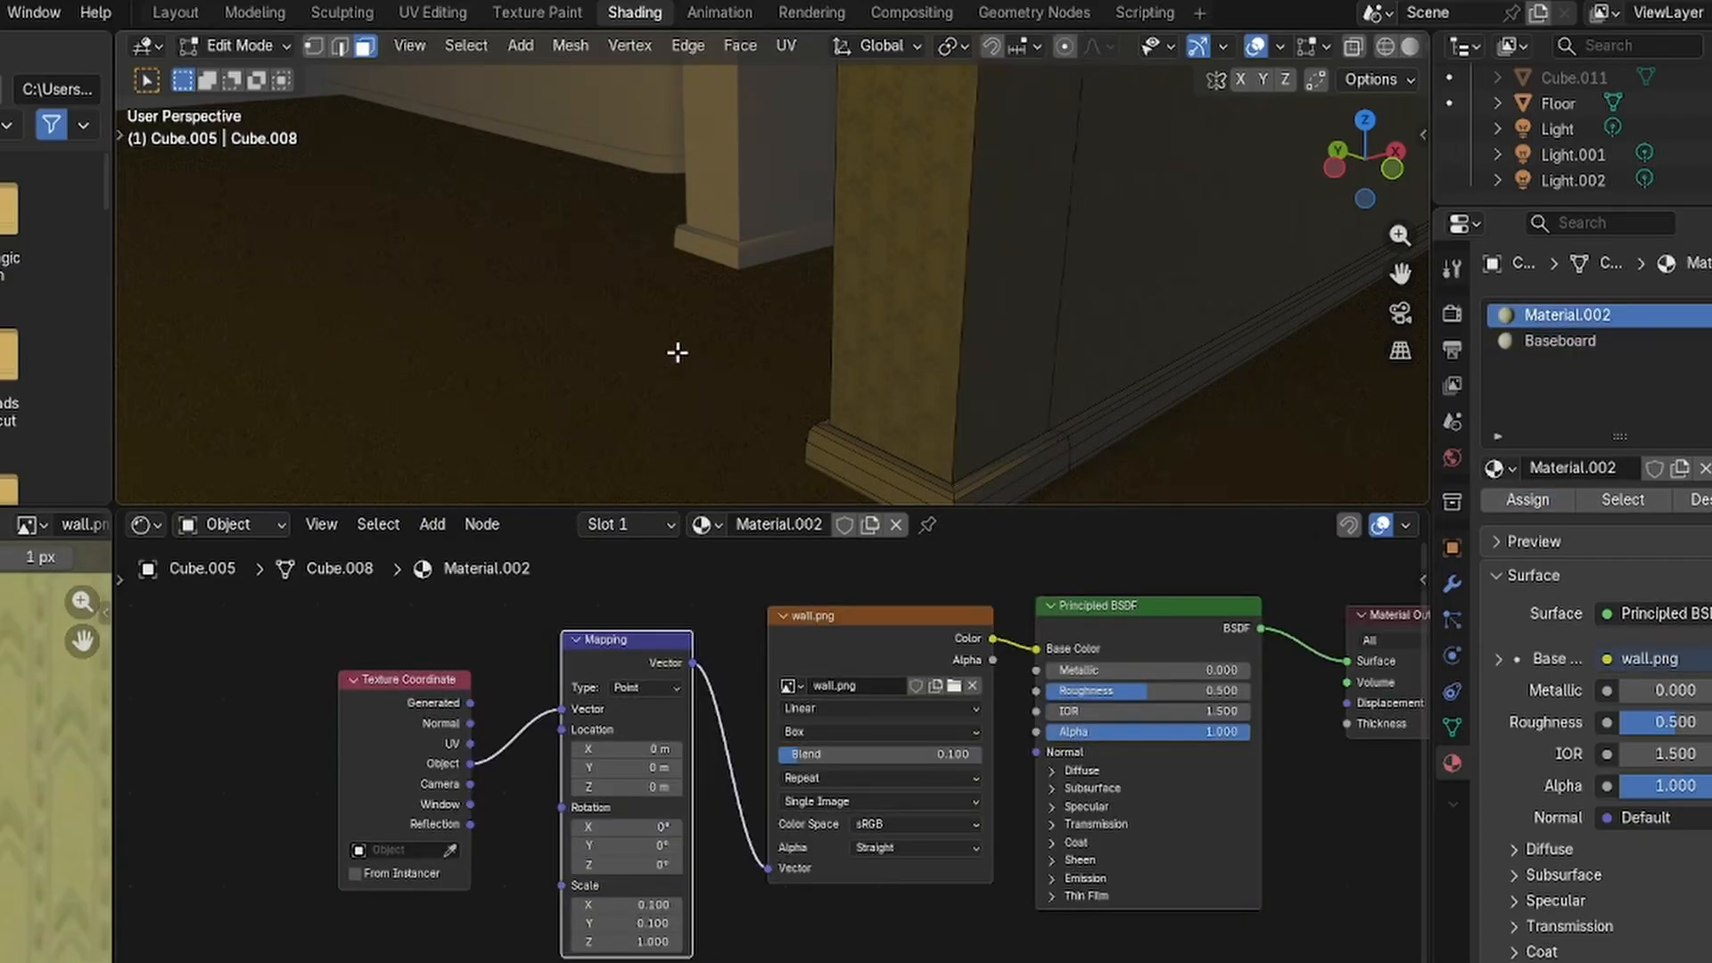
Return to Object Mode and select the four walls without materials, including the arched-window wall and the rounded-corner wall.
middle_drag(709, 361, 574, 191)
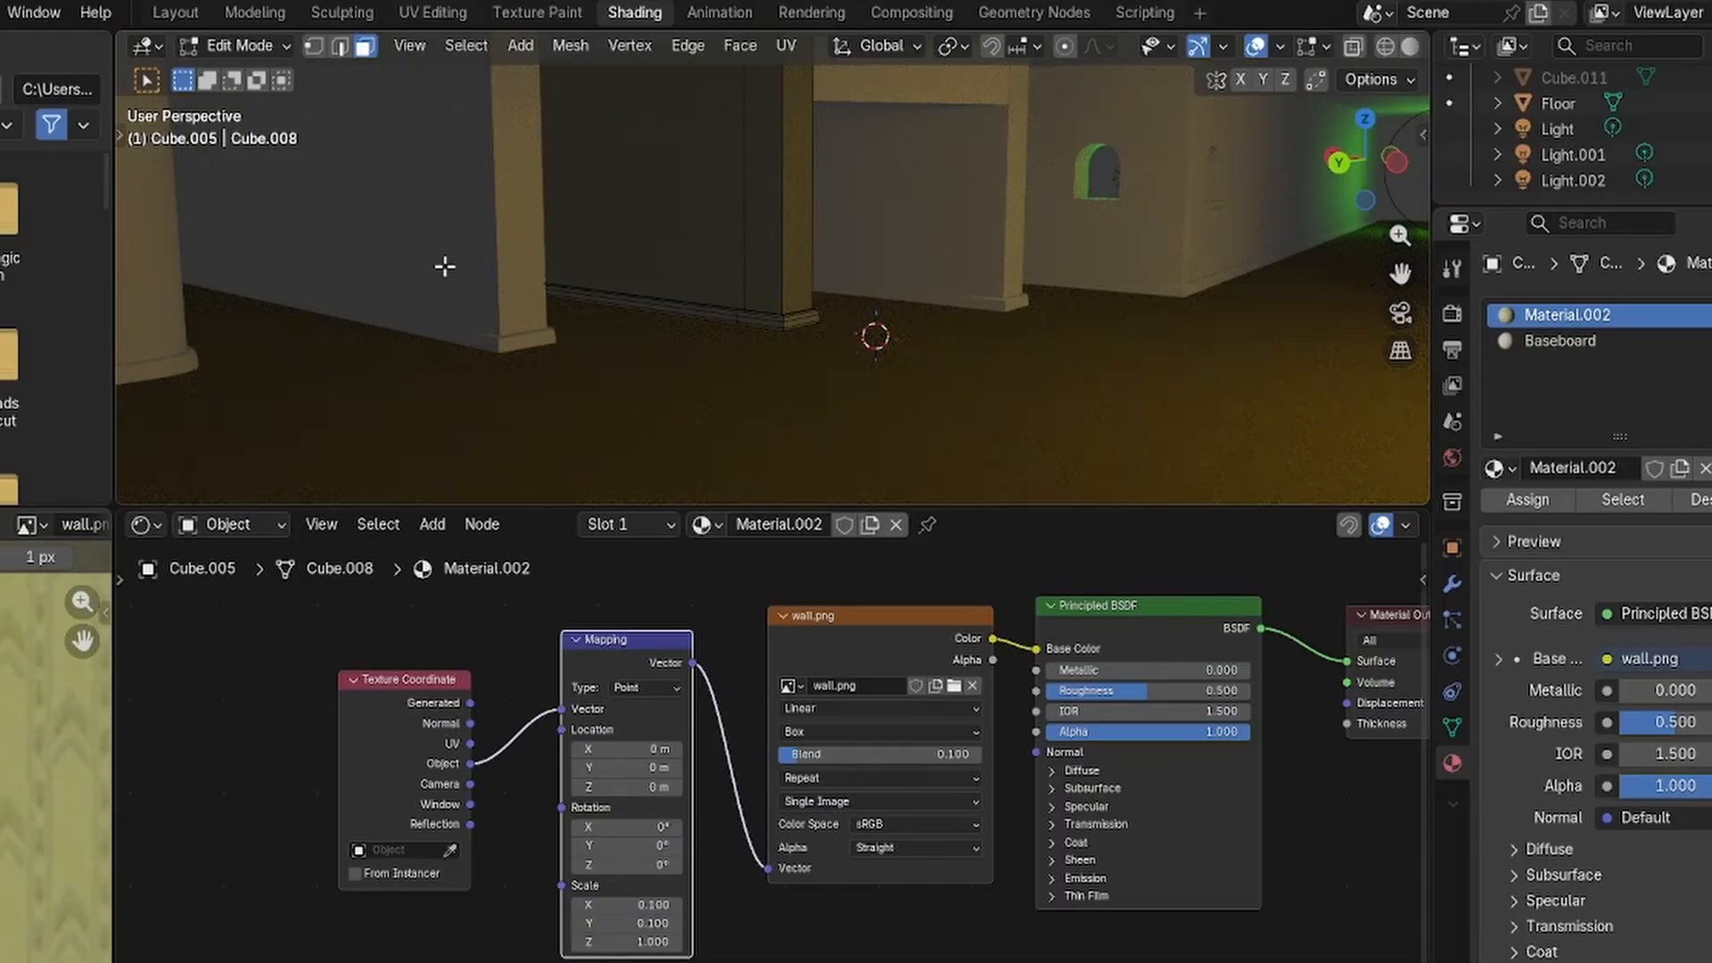
click(253, 49)
click(258, 75)
click(474, 253)
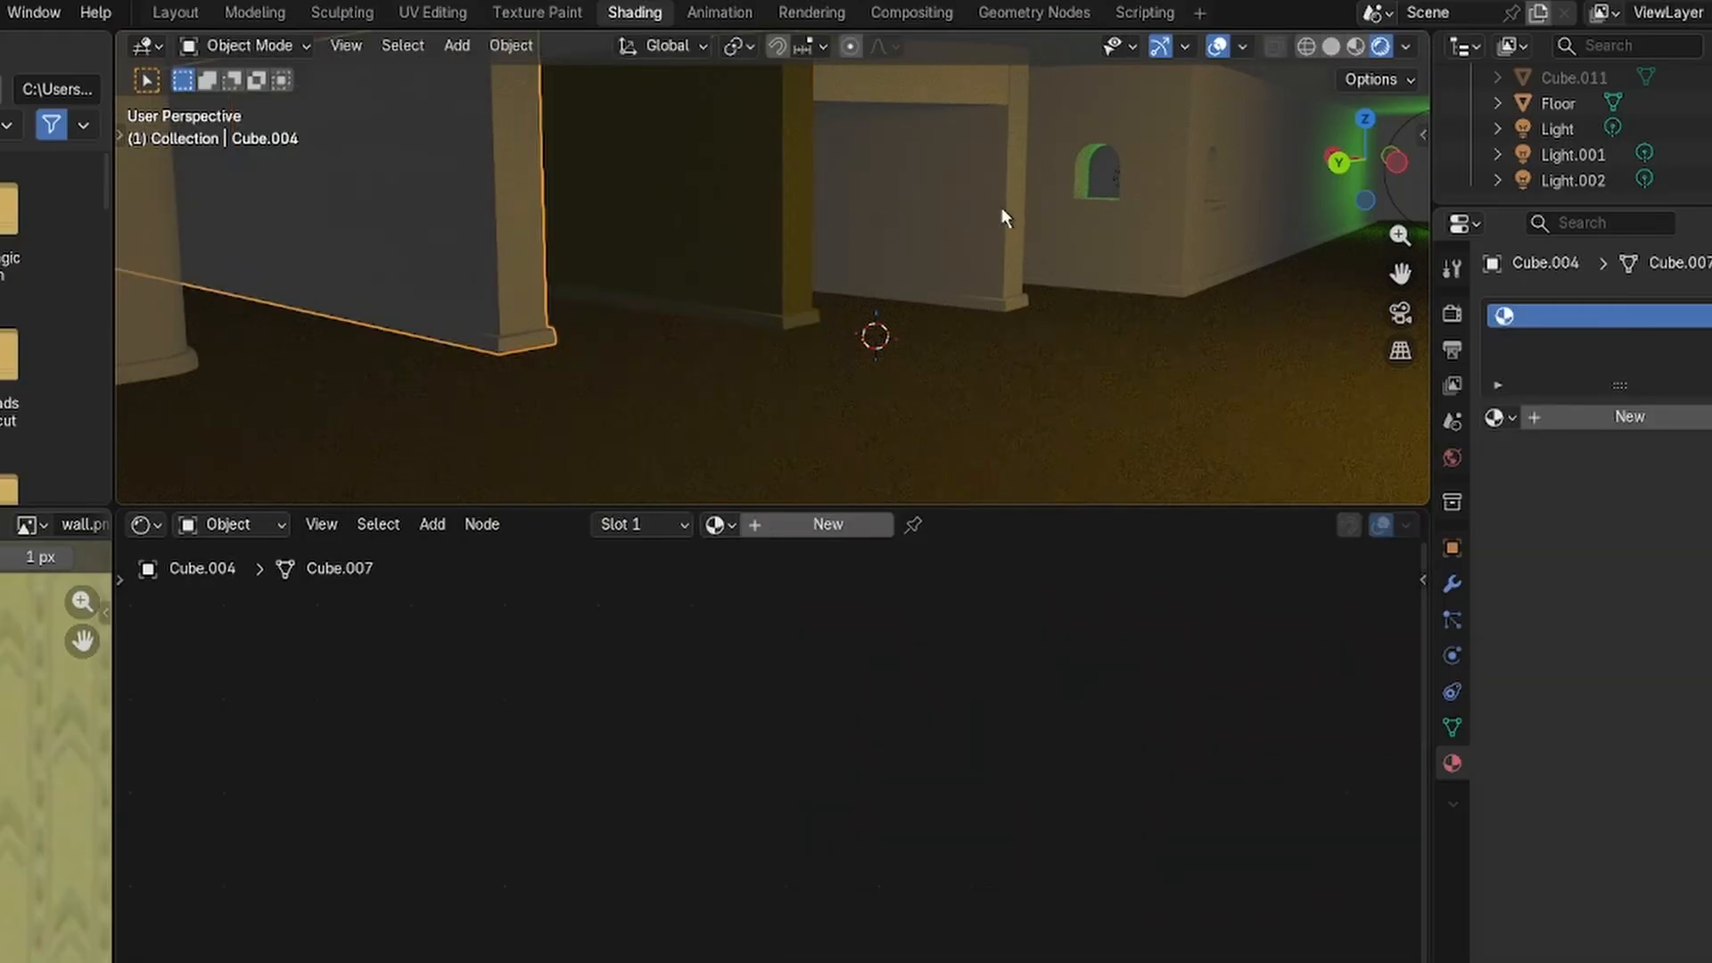
shift+click(970, 214)
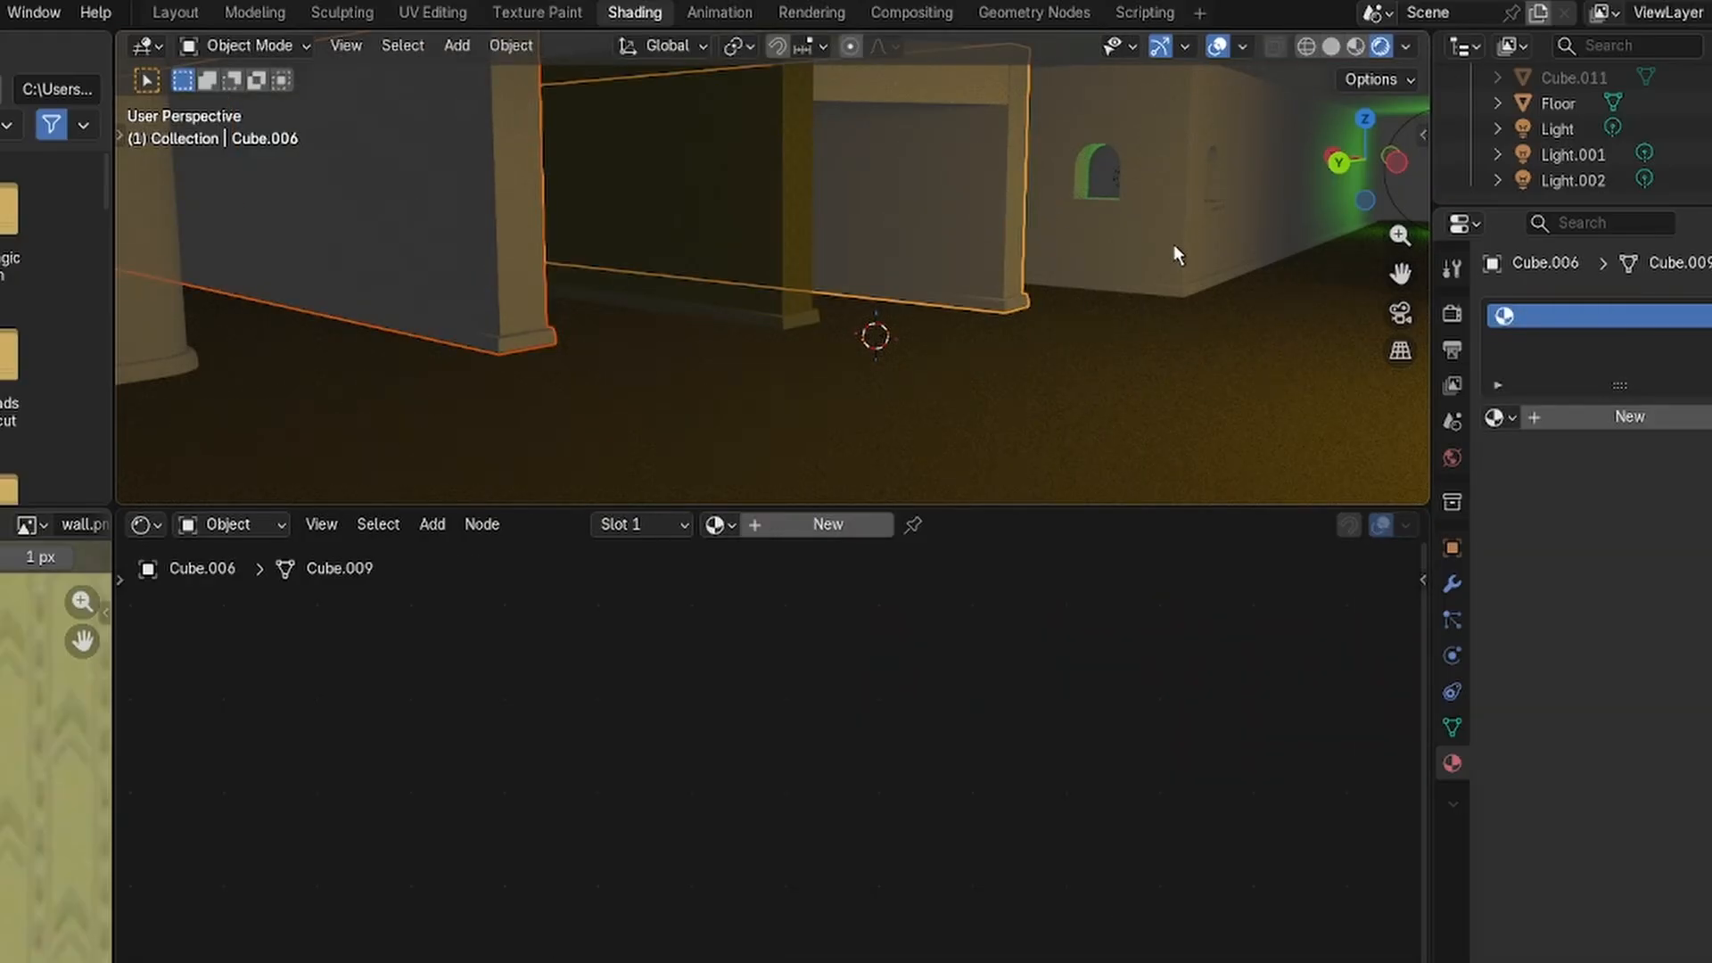
shift+click(1104, 210)
shift+click(166, 303)
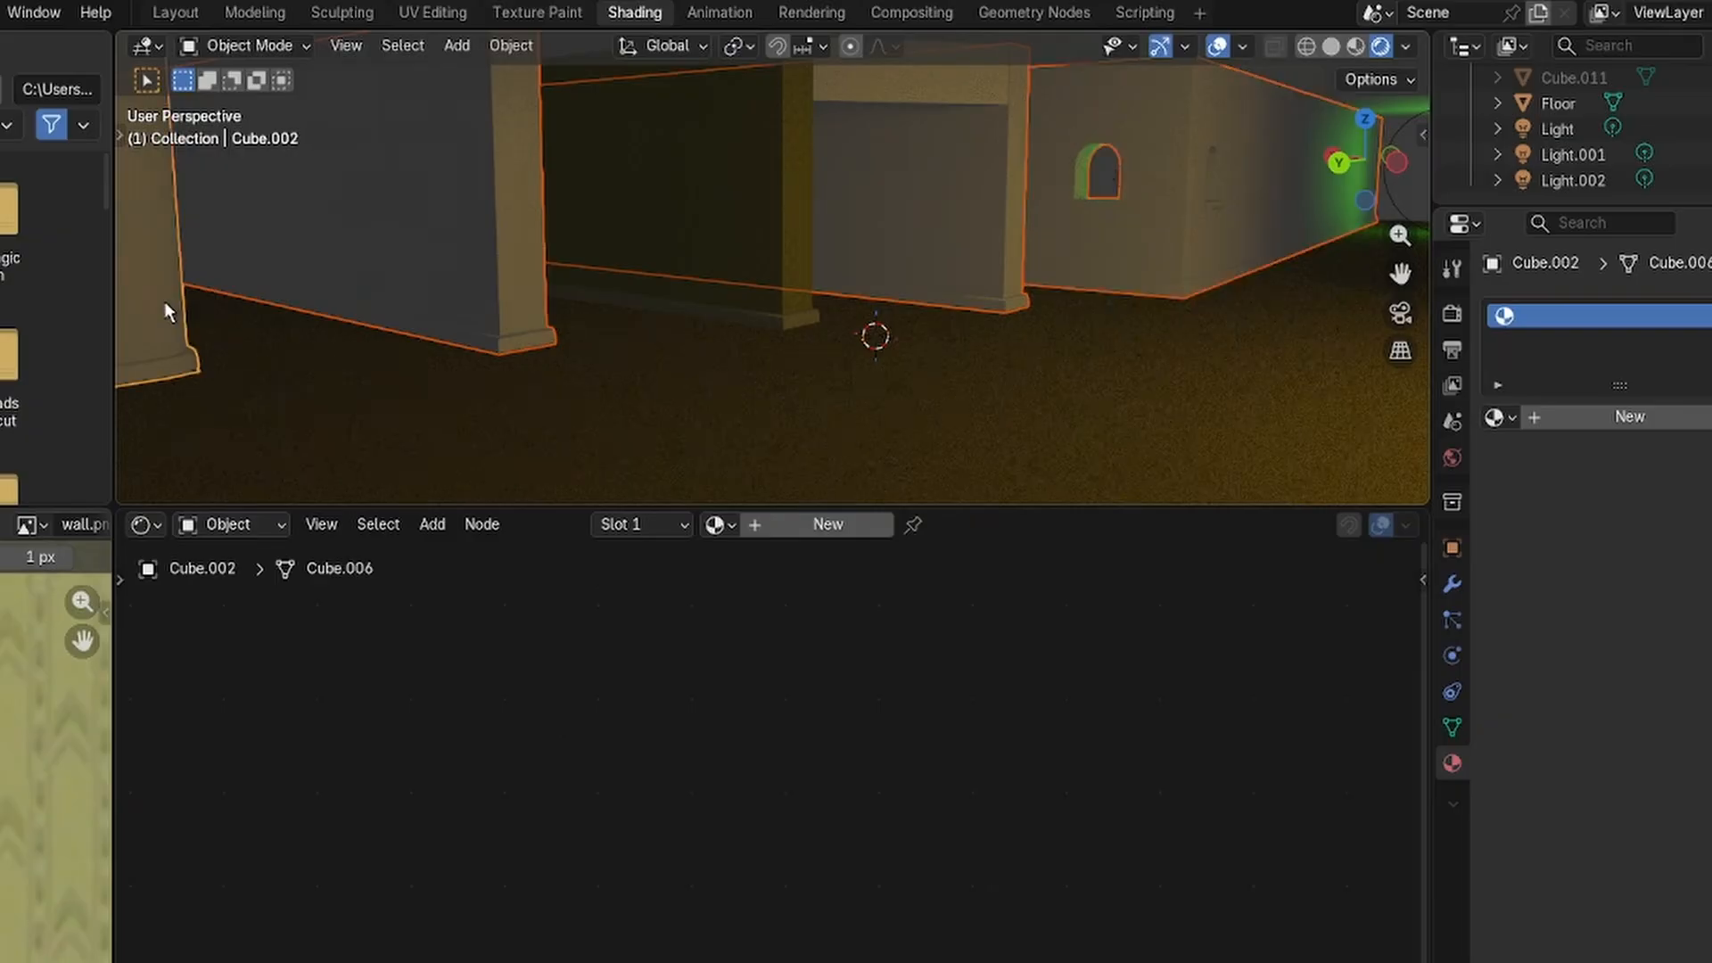
Edit the four walls together, loop-select their long baseboard strips, and use Baseboard as the active wall's material.
click(242, 49)
click(247, 98)
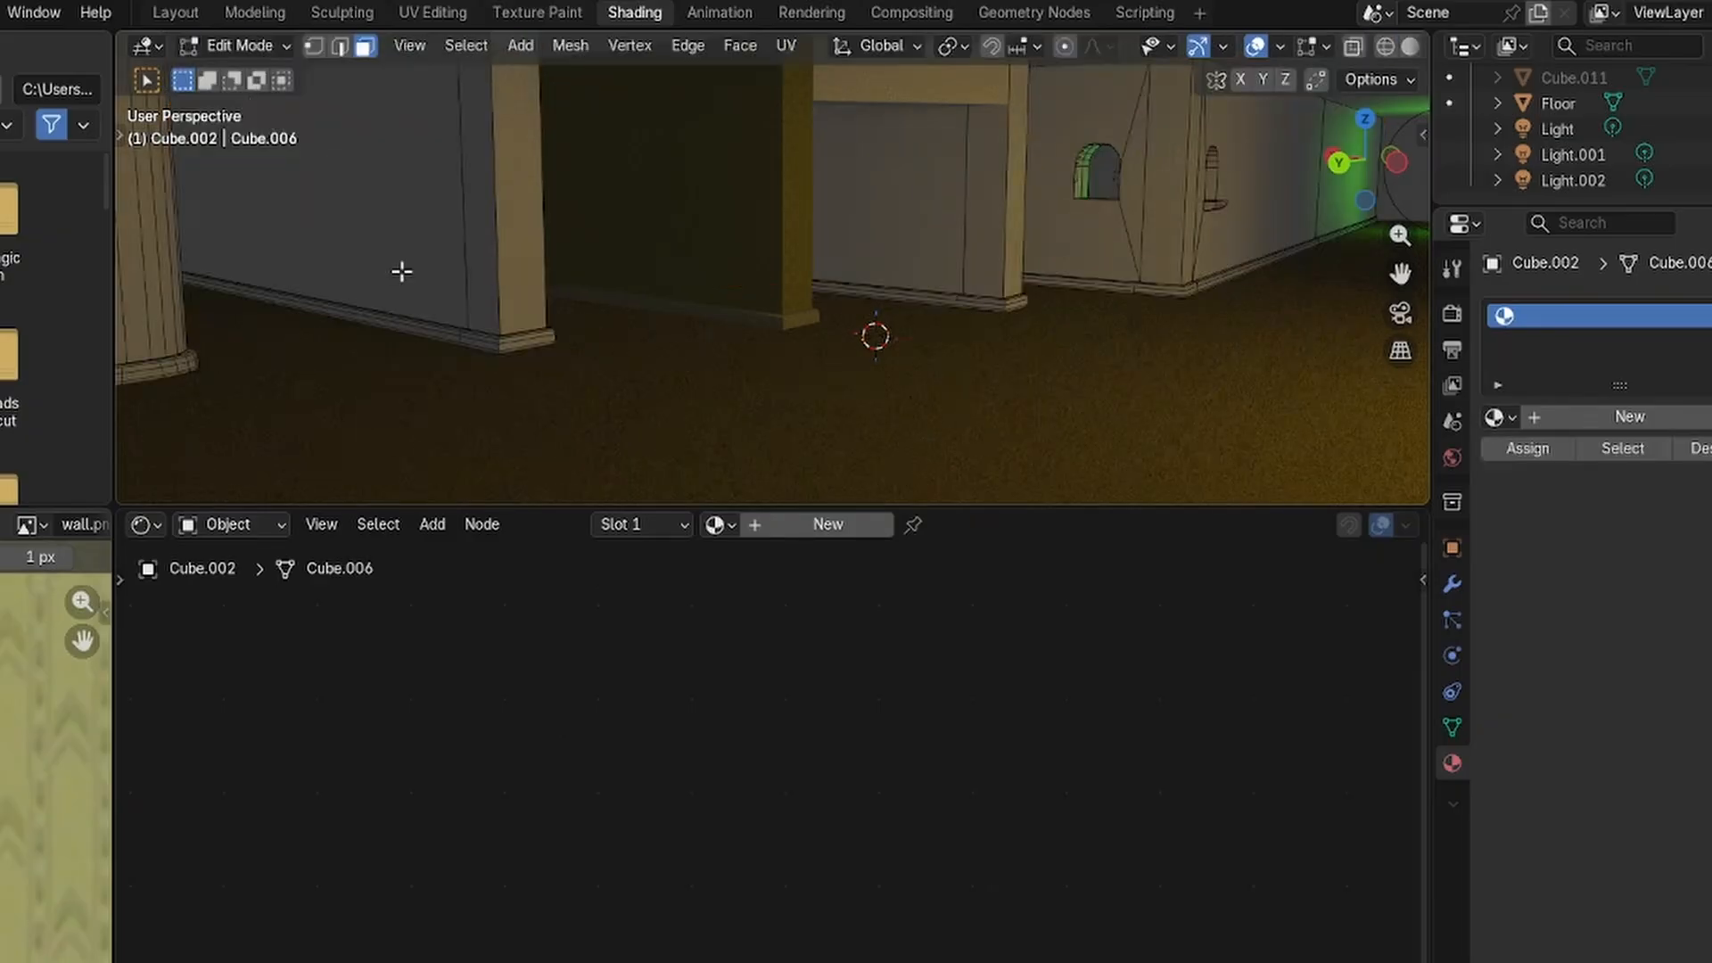
click(410, 329)
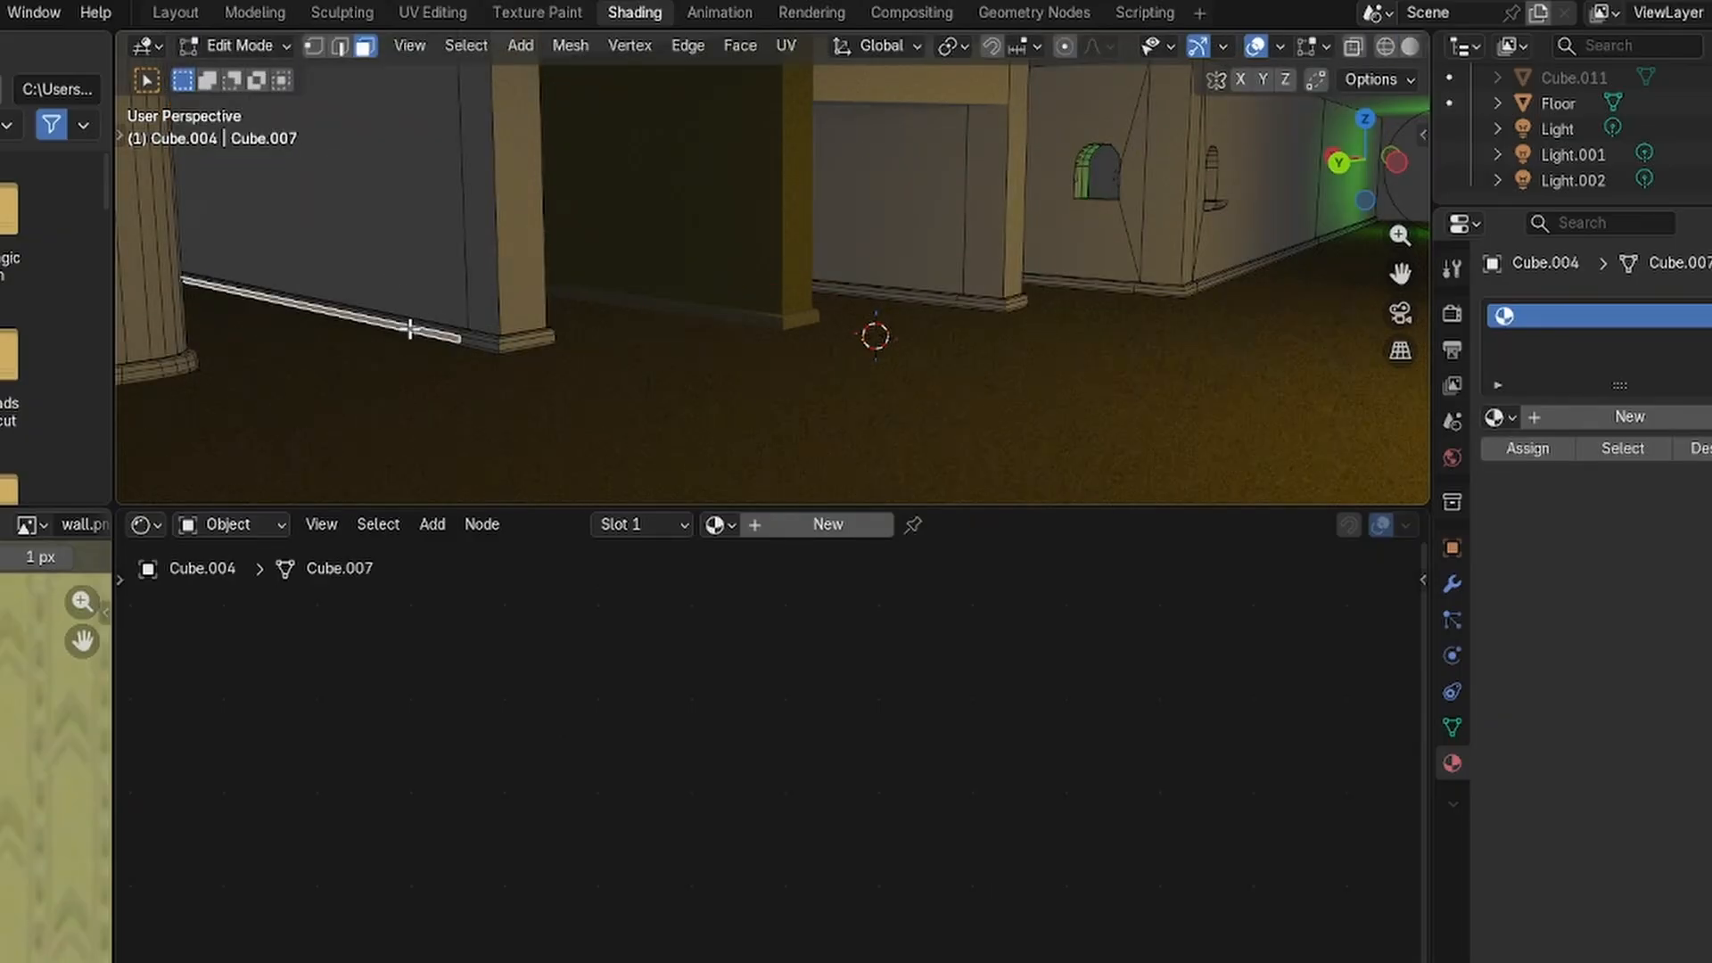
alt+click(359, 319)
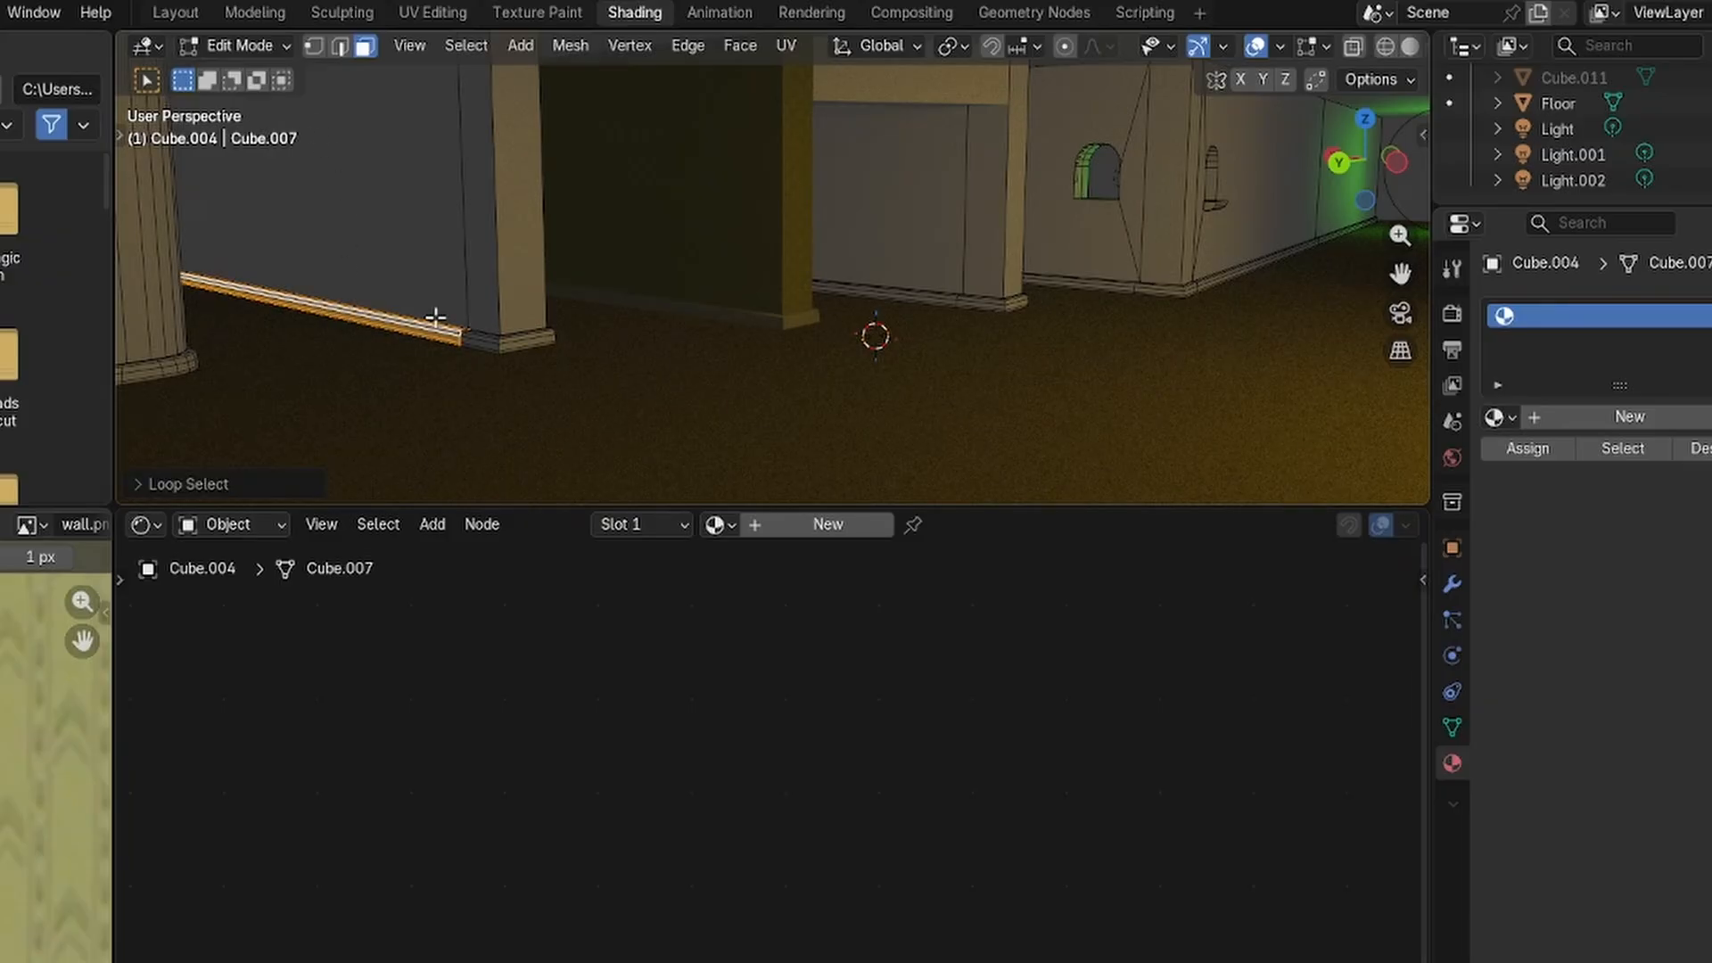
alt+shift+click(929, 298)
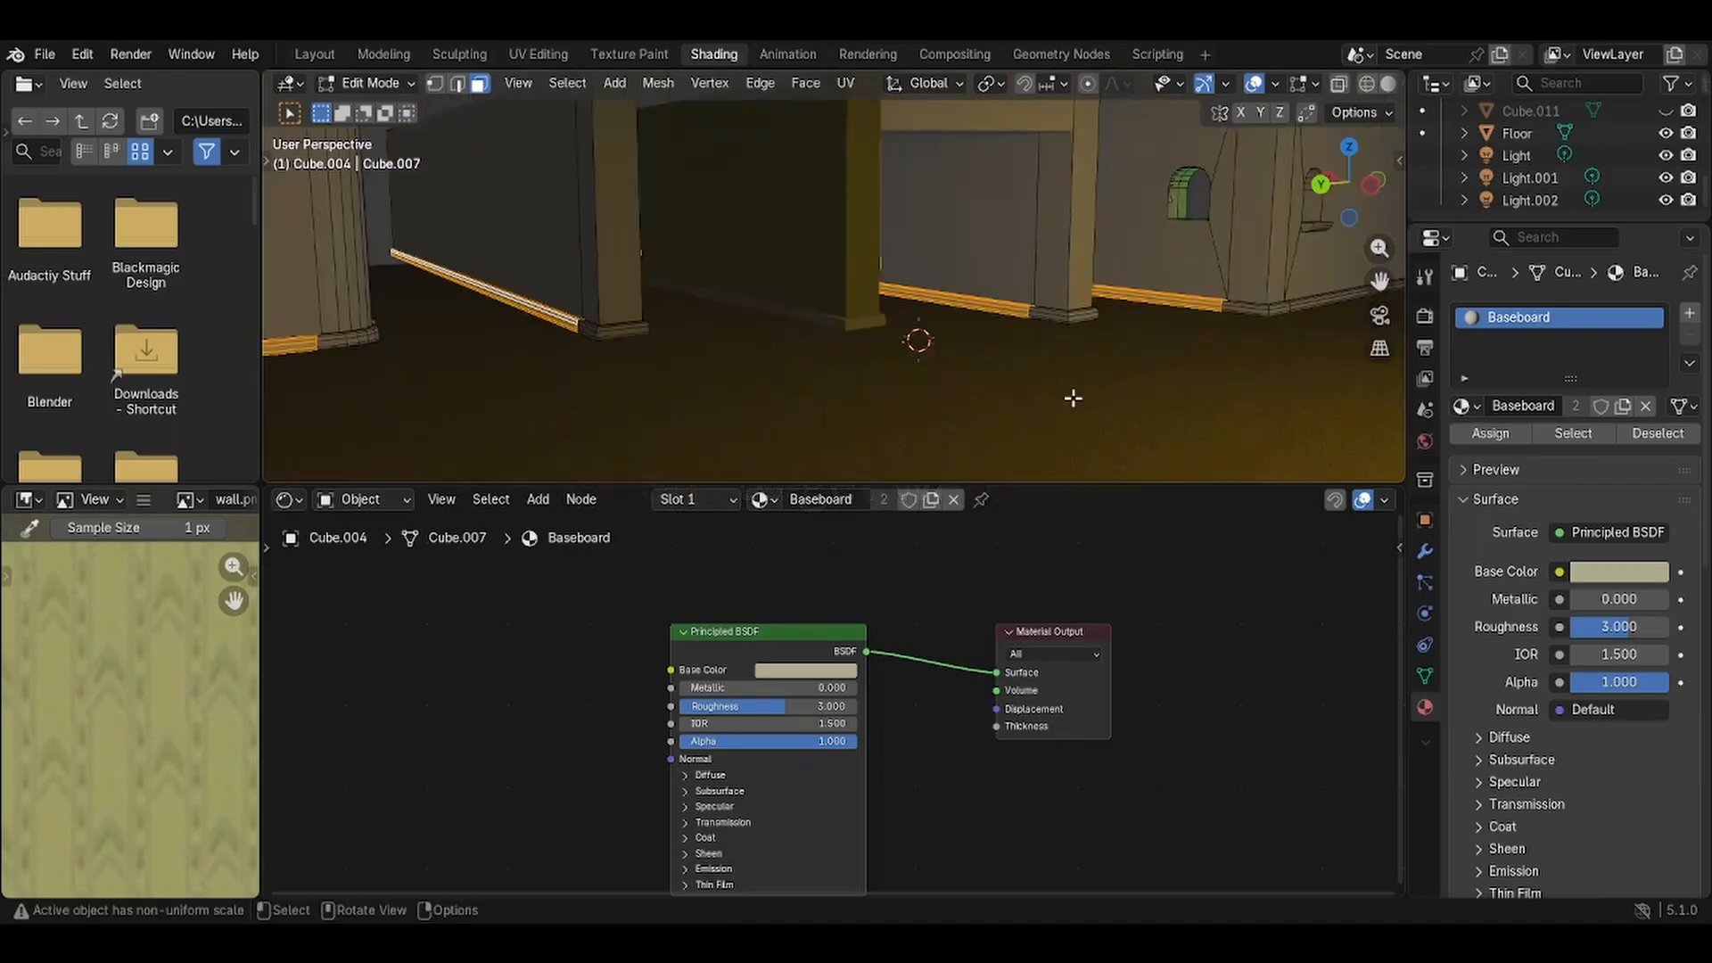
click(1088, 388)
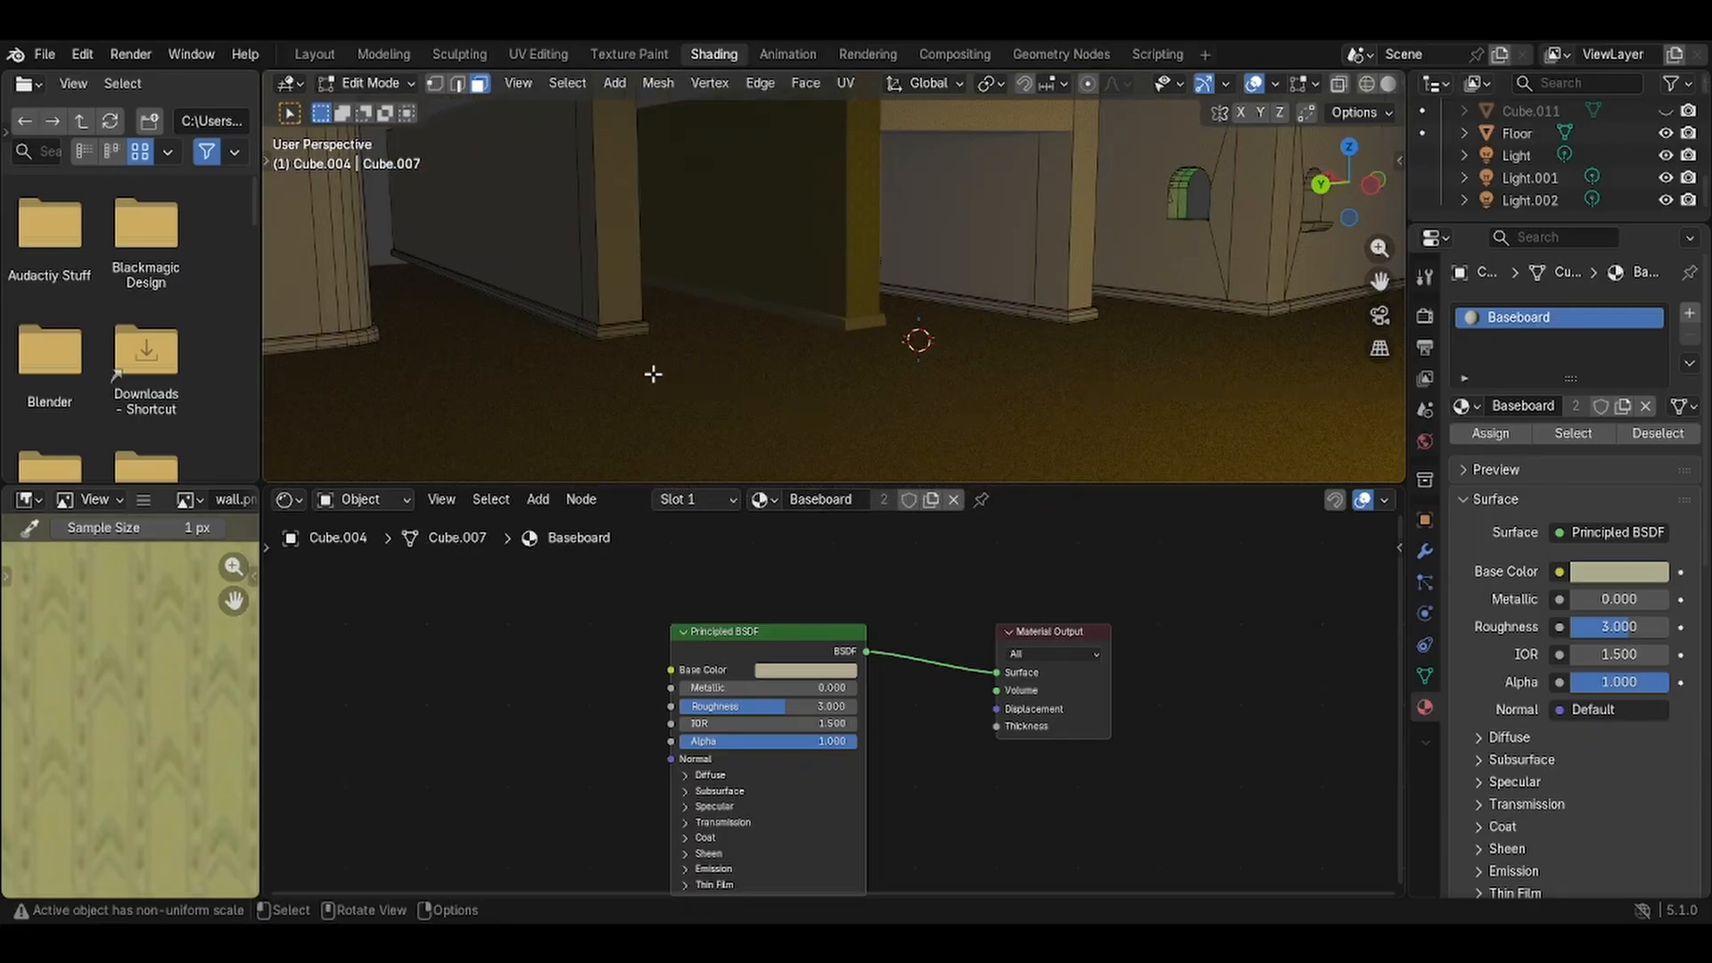
Select the faces above the baseboard on the wall beside the dark one: its long side, corner strip and end.
middle_drag(653, 373, 836, 401)
click(832, 252)
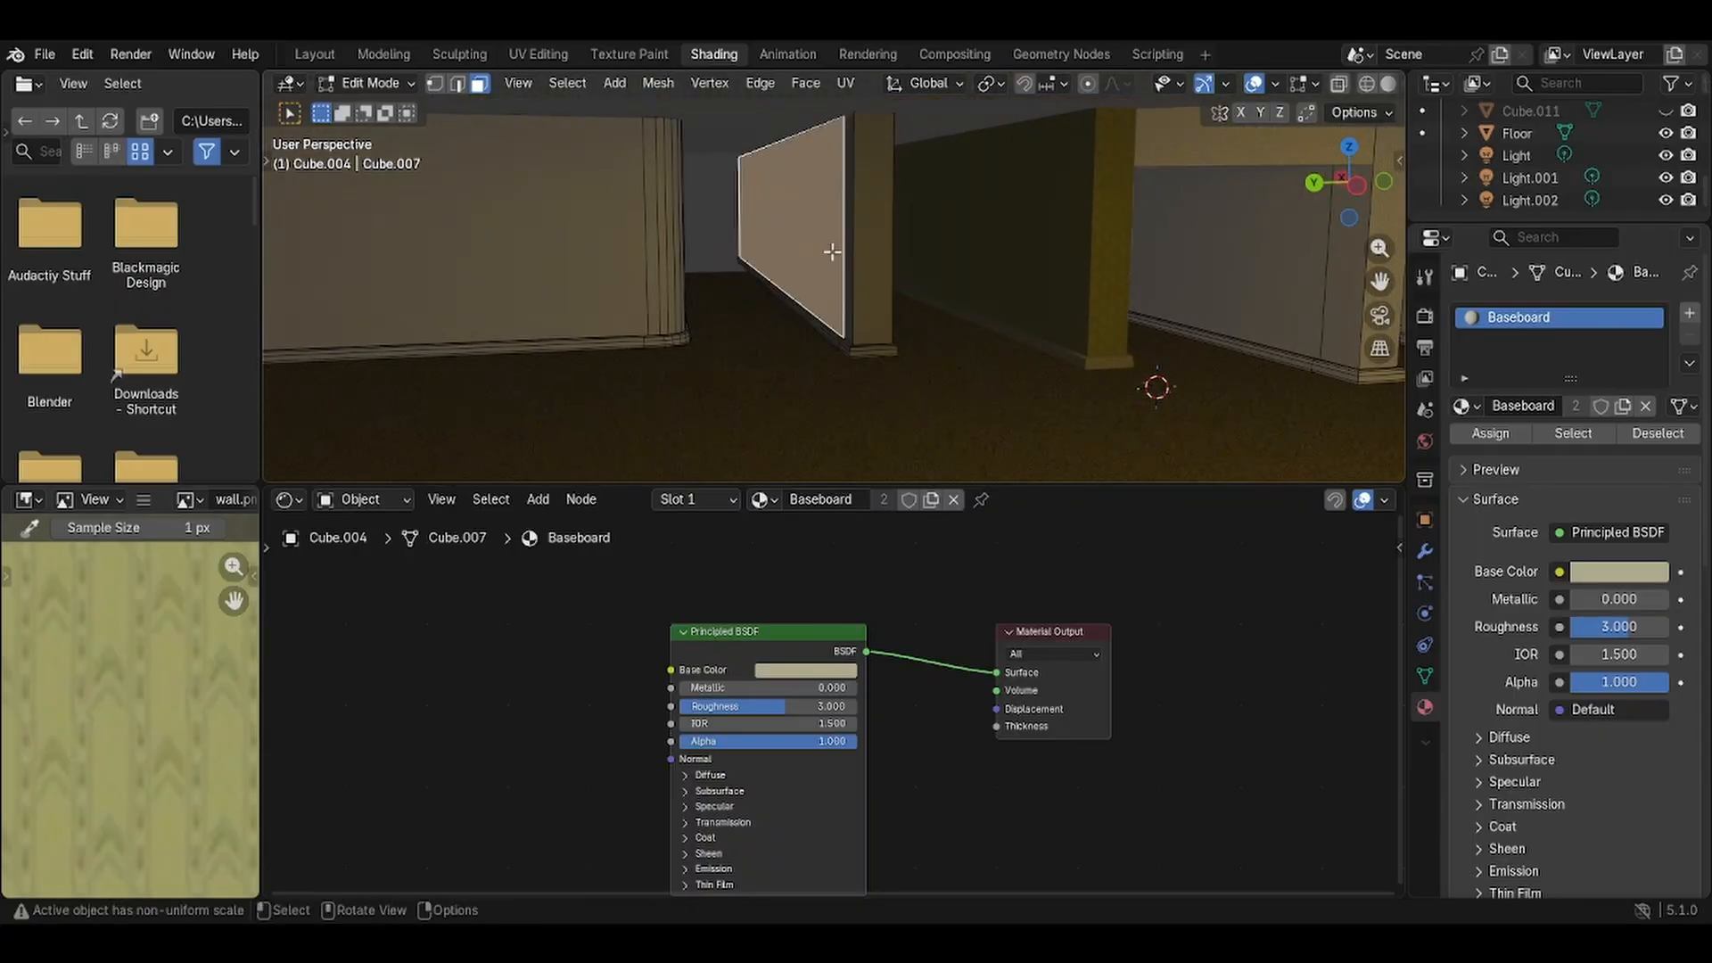
shift+click(870, 257)
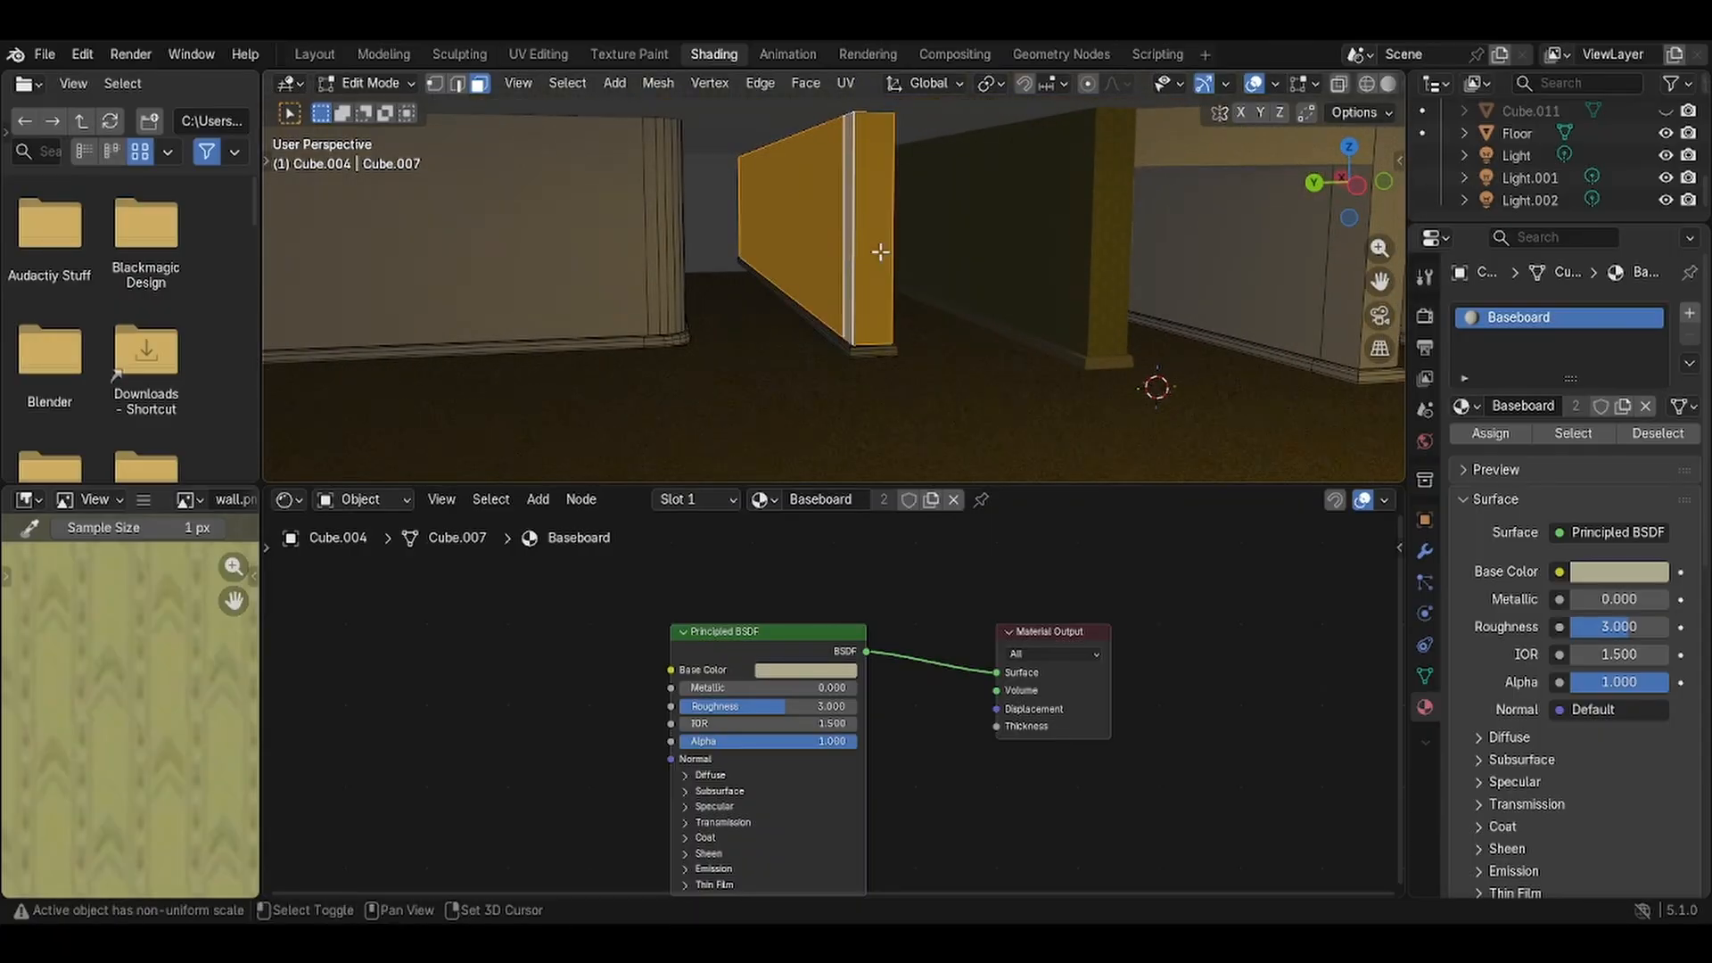
mouse_move(883, 256)
middle_down()
mouse_move(887, 237)
mouse_move(833, 230)
mouse_move(948, 248)
mouse_move(890, 260)
middle_up()
alt+click(951, 252)
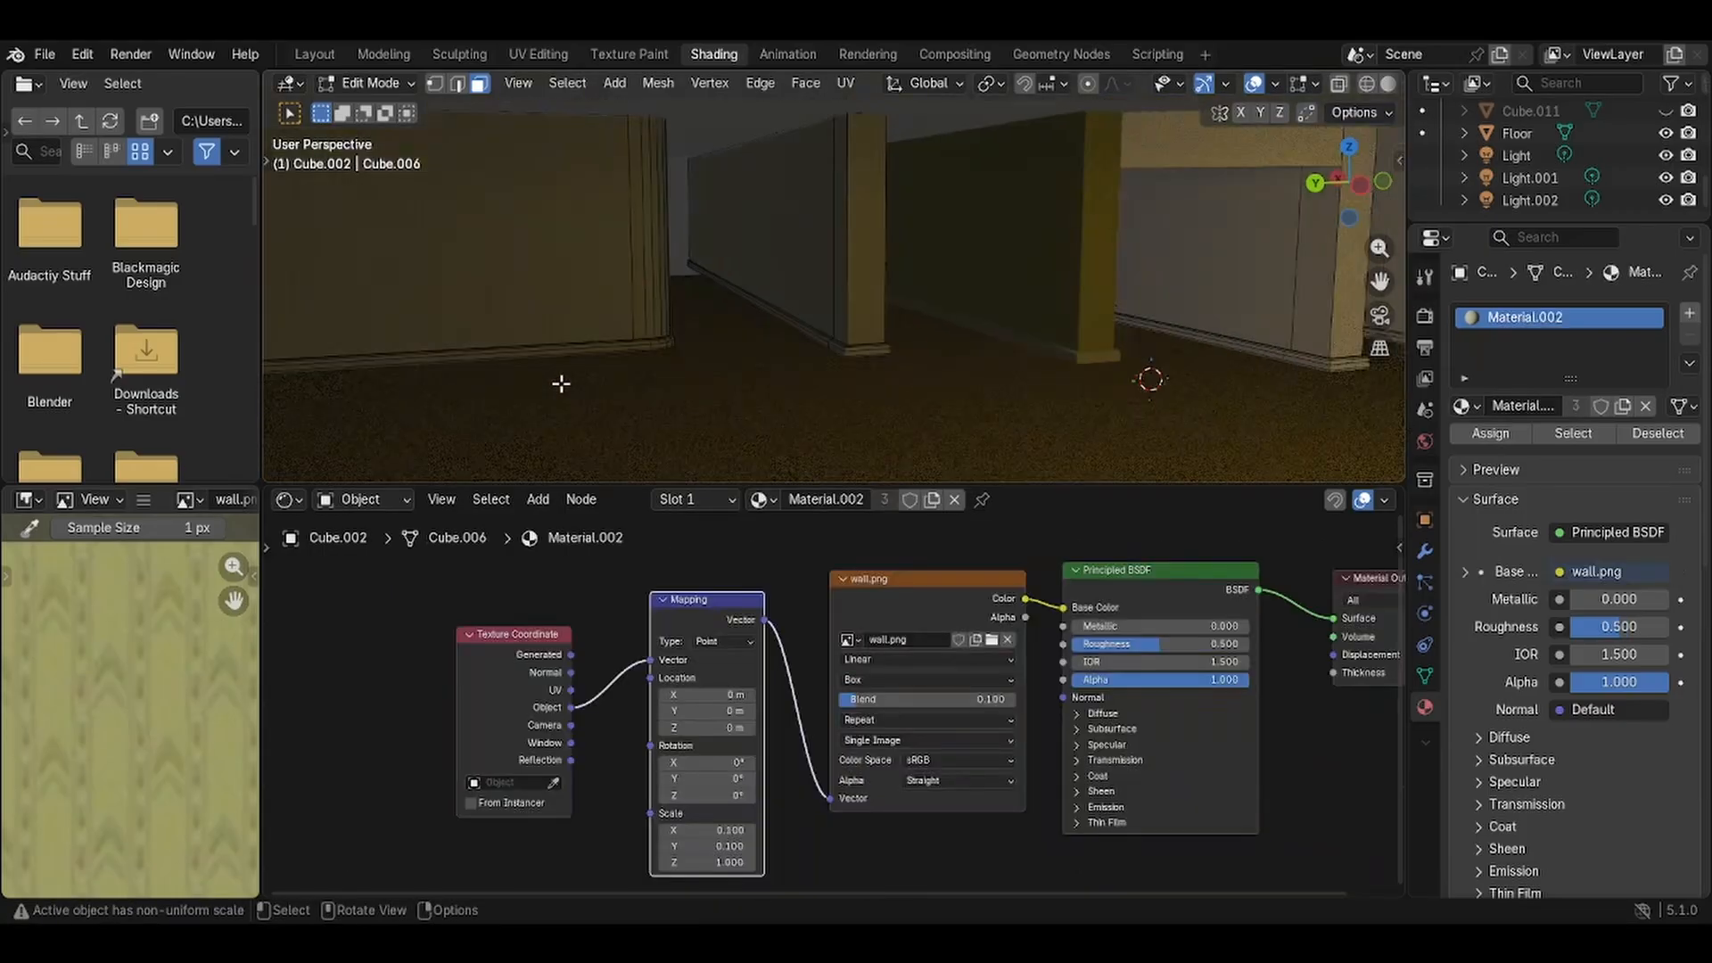
Loop-select the long baseboard strip of the rounded-corner wall and choose an existing material for it.
alt+click(553, 354)
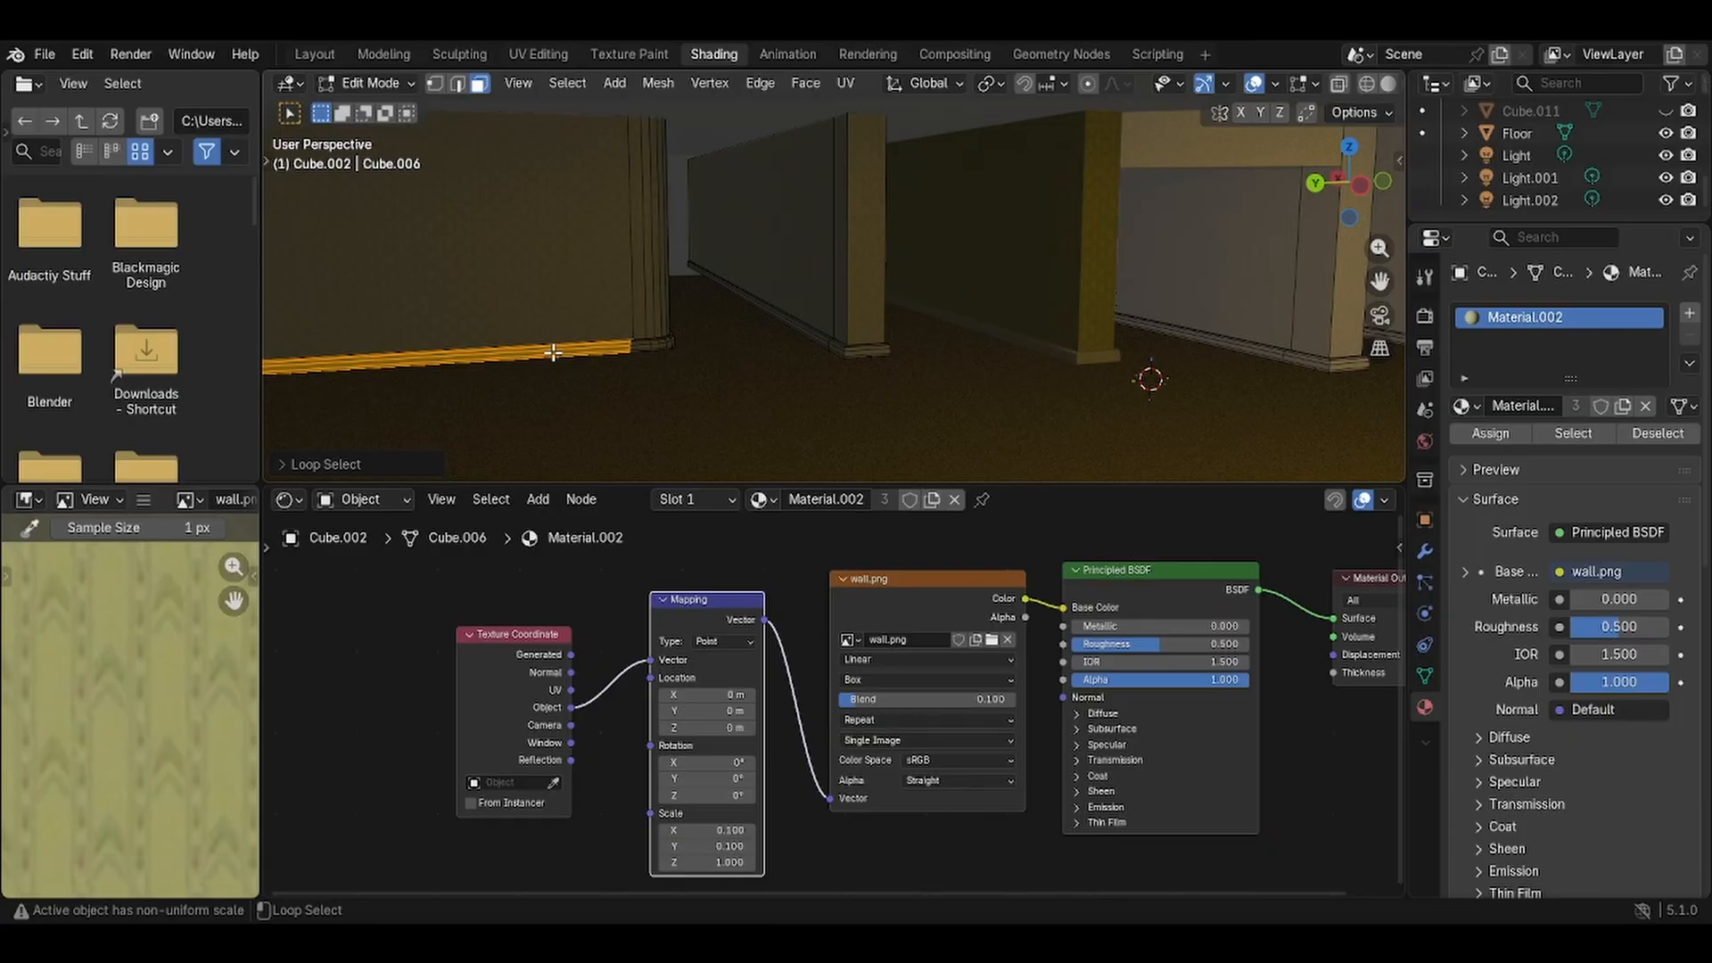
click(1463, 407)
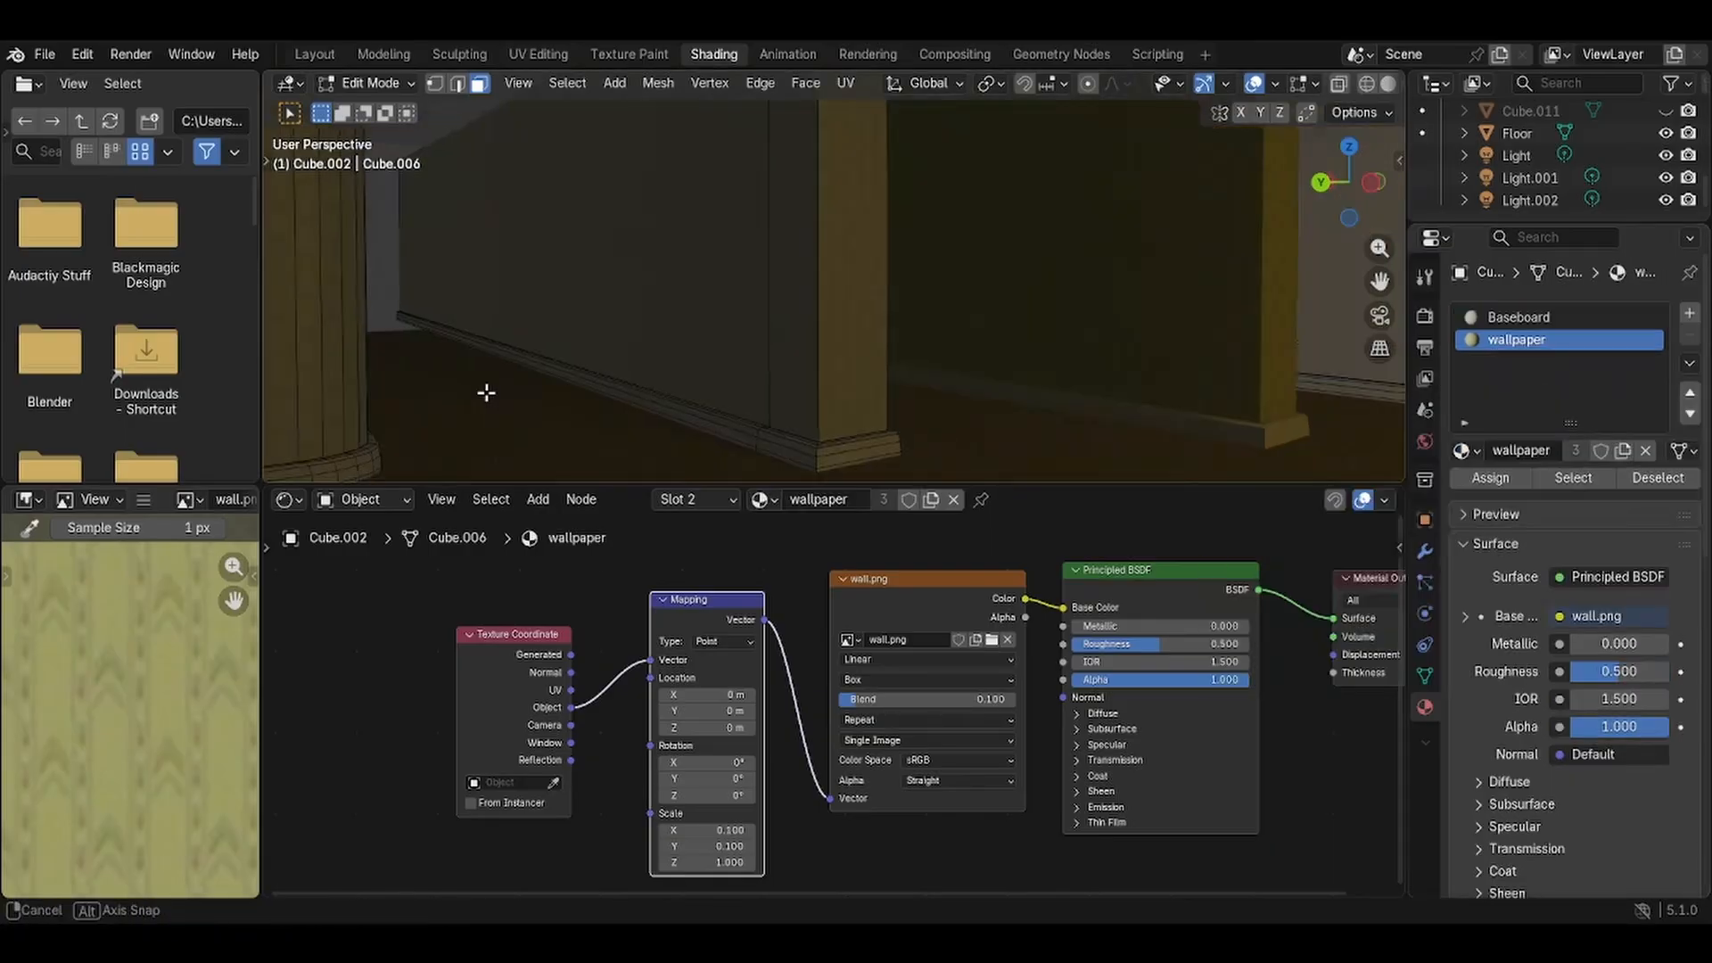
middle_drag(485, 386, 603, 373)
scroll(638, 366, down, 3)
scroll(642, 363, up, 5)
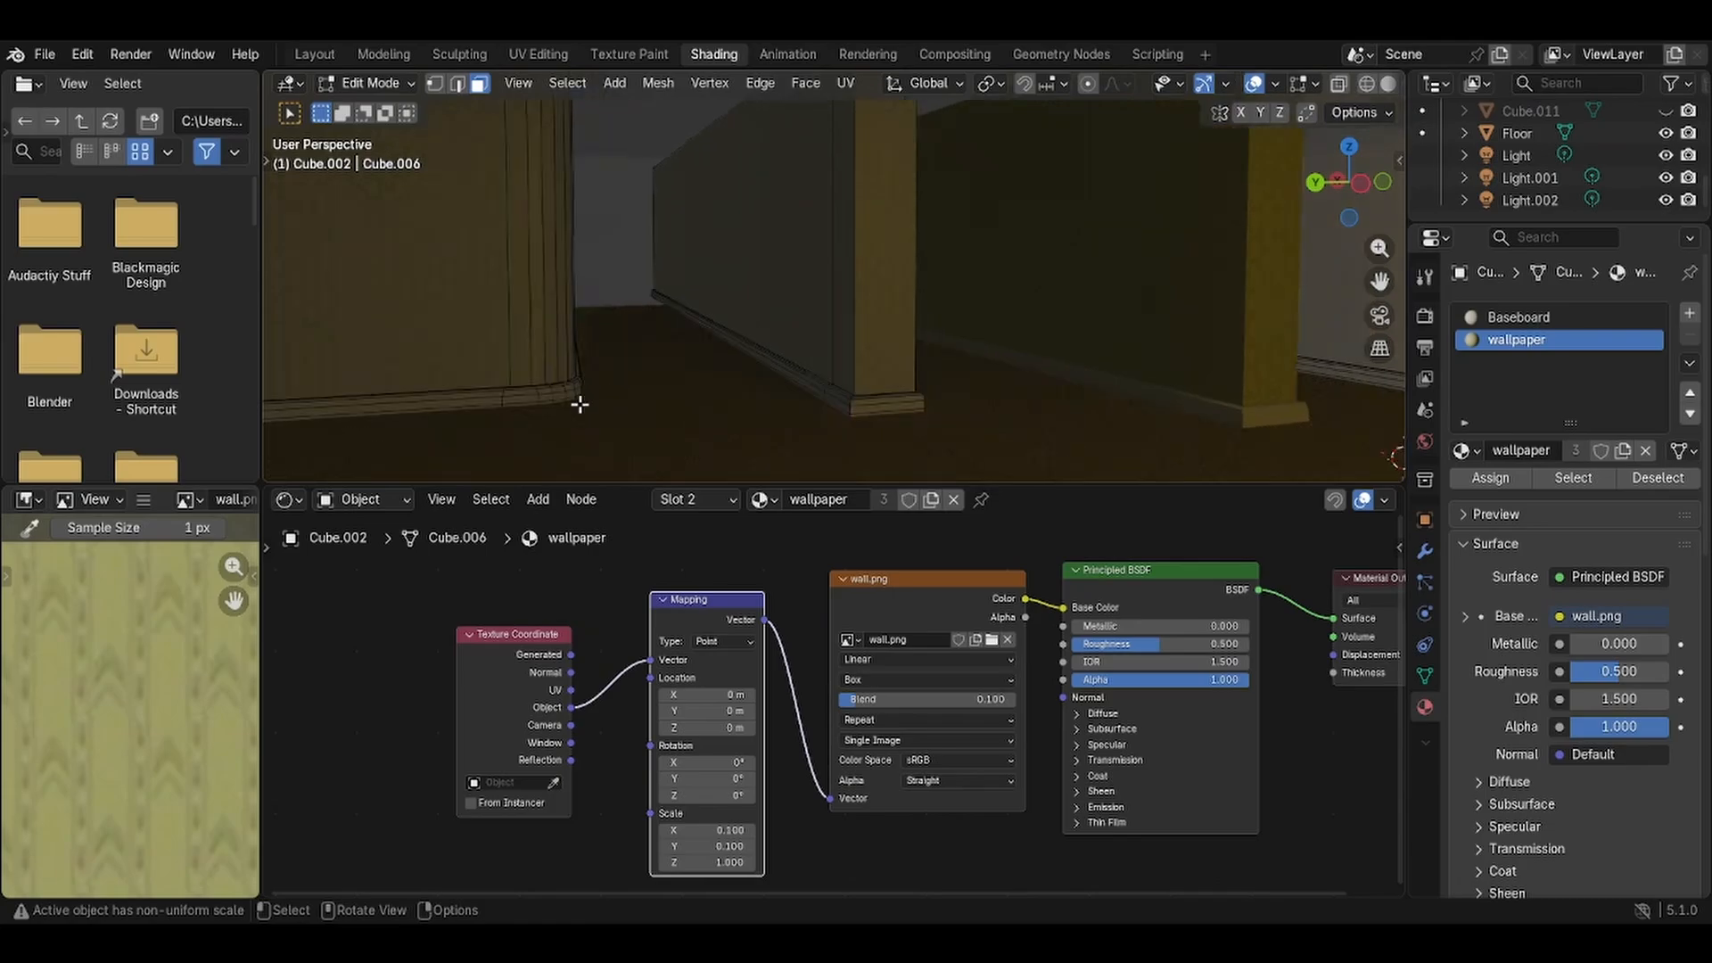
alt+click(526, 396)
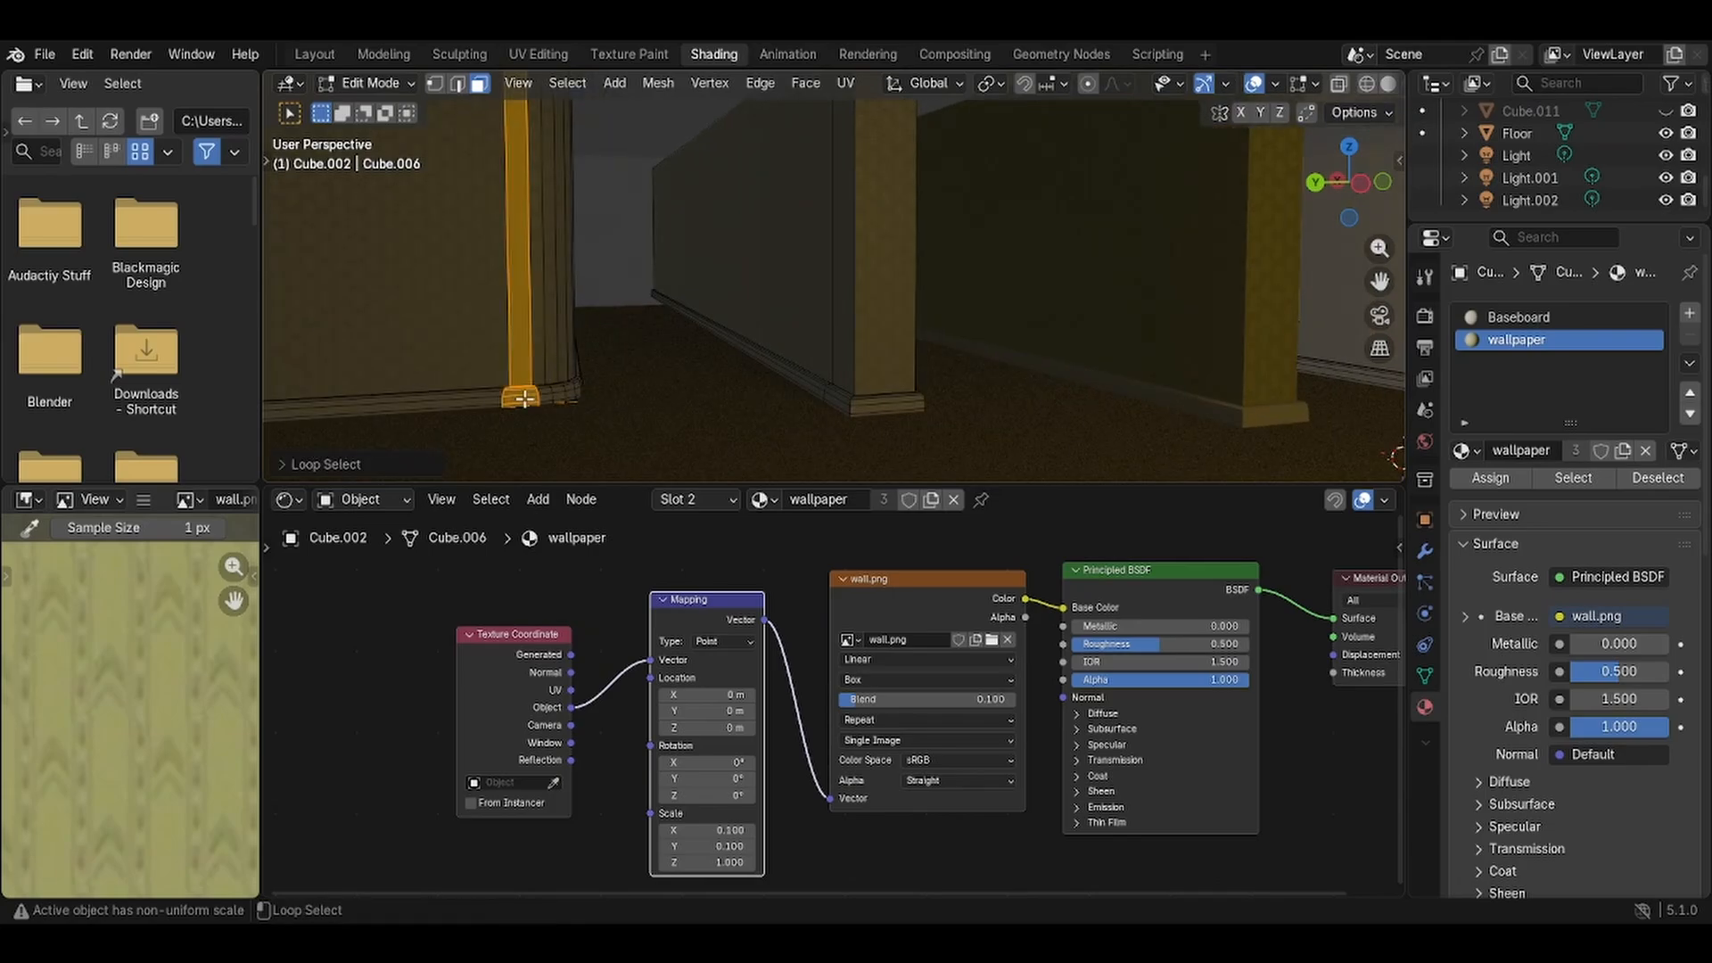
click(627, 388)
Loop-select the rounded-corner wall's baseboard strip along the passage and make Baseboard the active material slot.
middle_drag(630, 382, 664, 367)
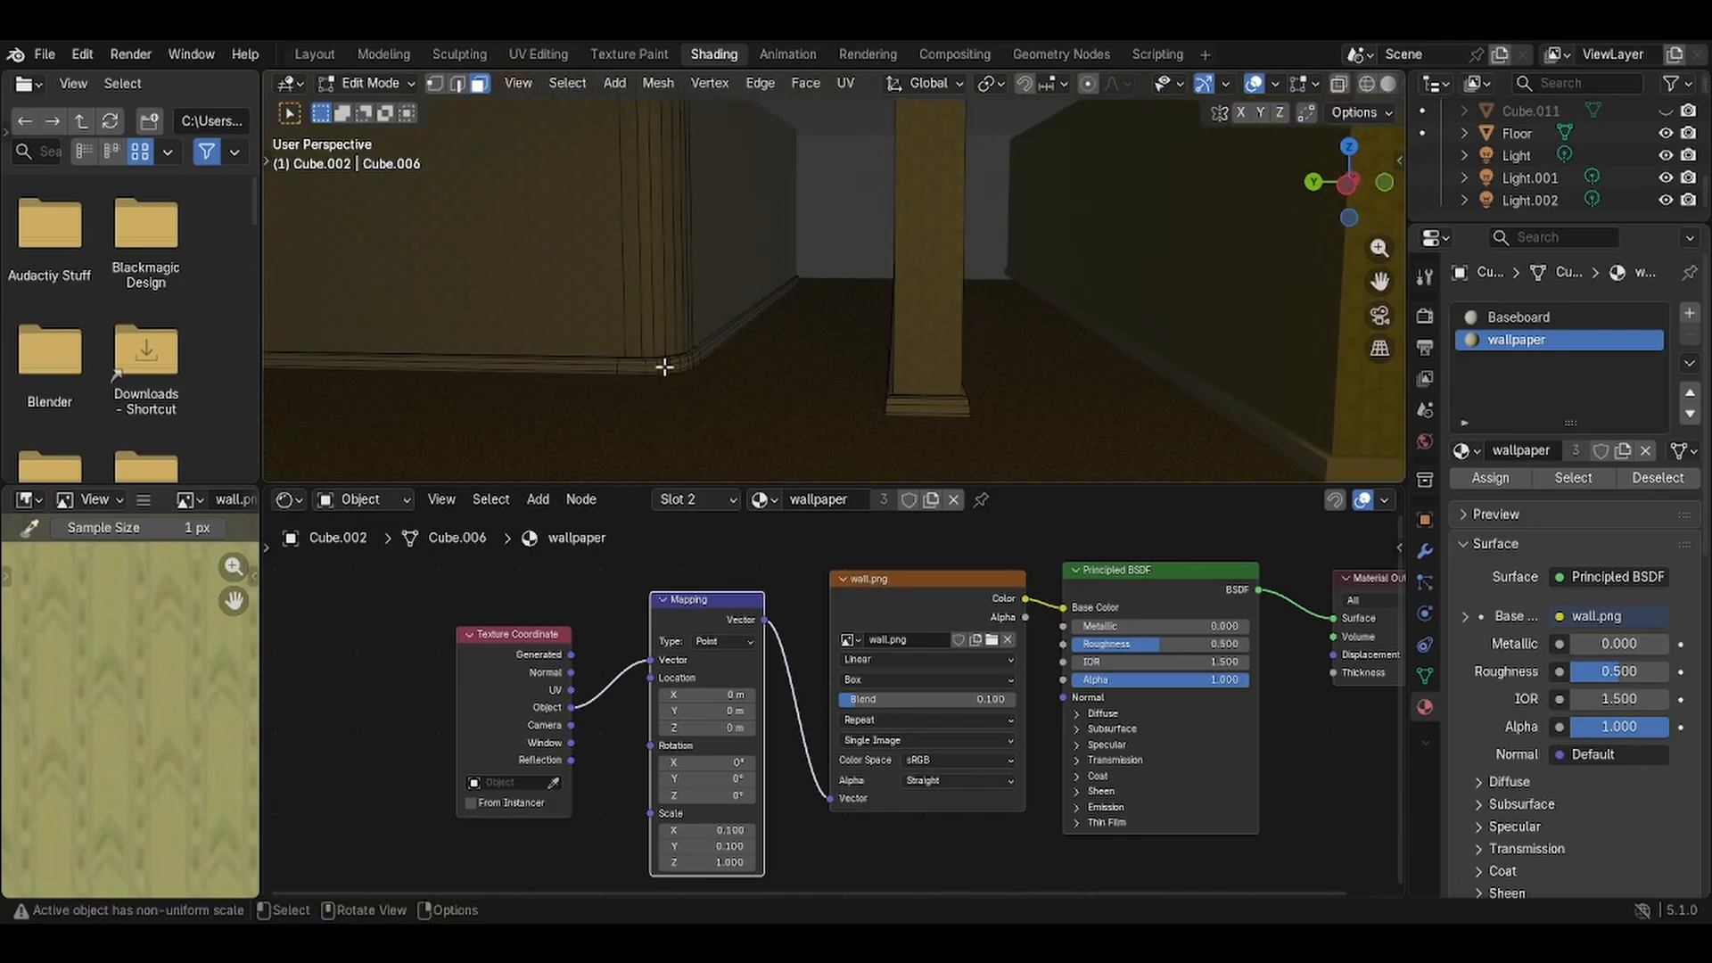
alt+click(709, 350)
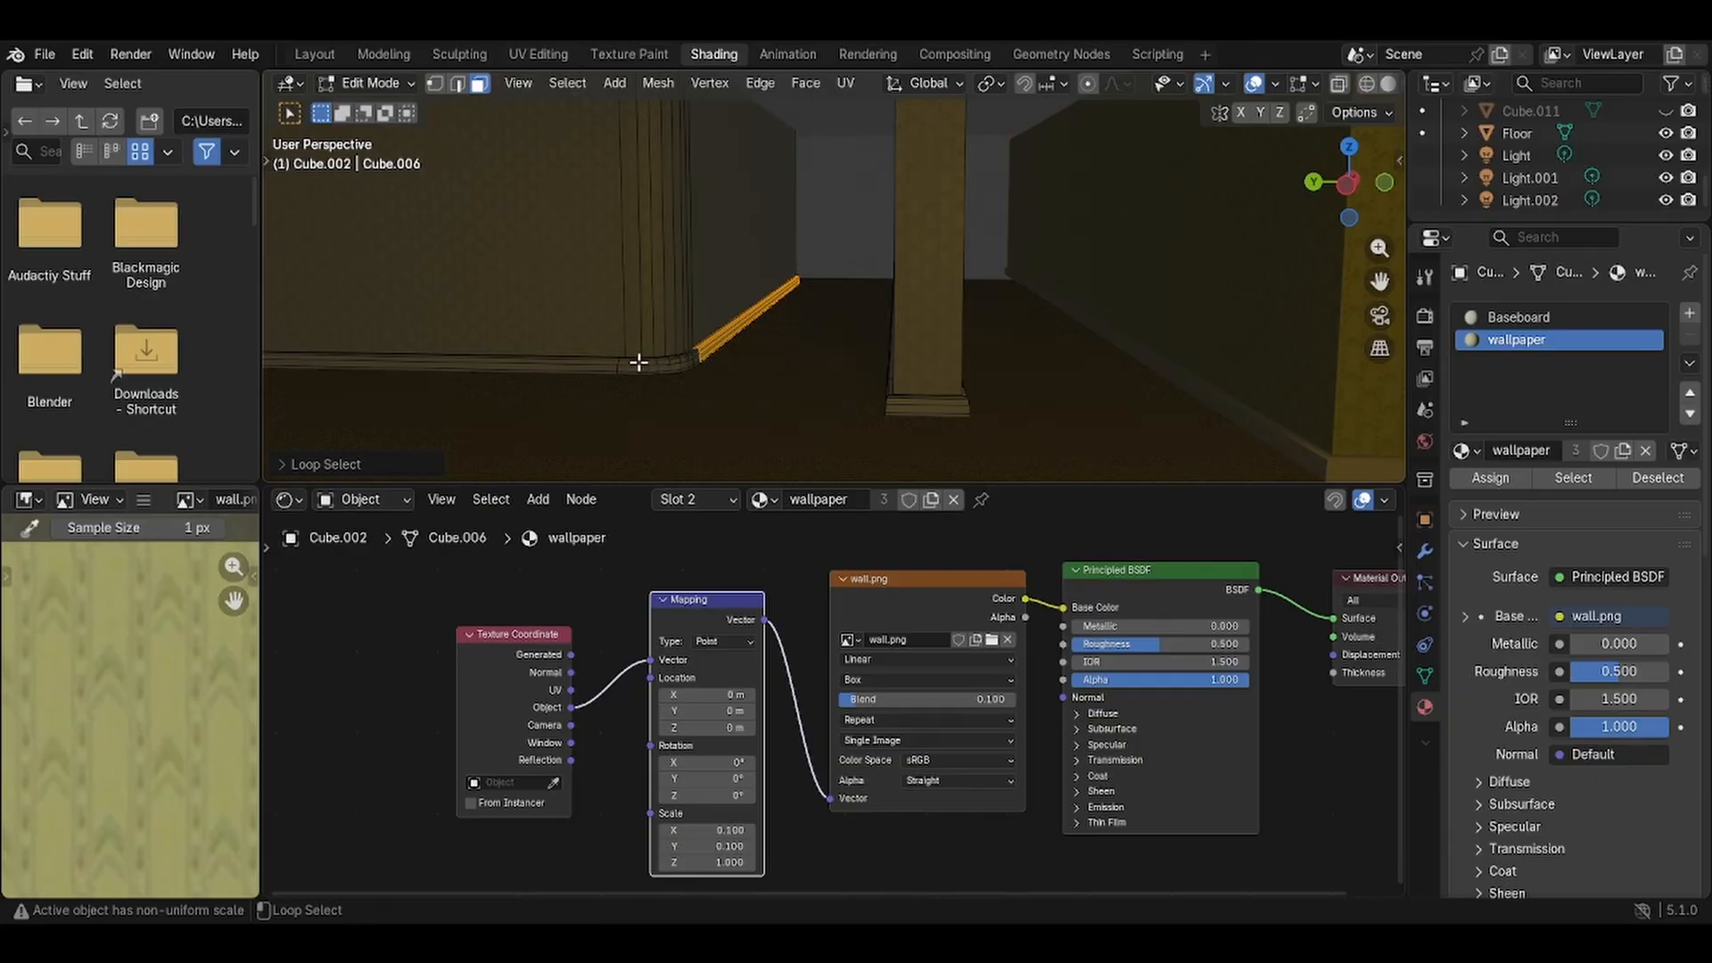
click(1519, 318)
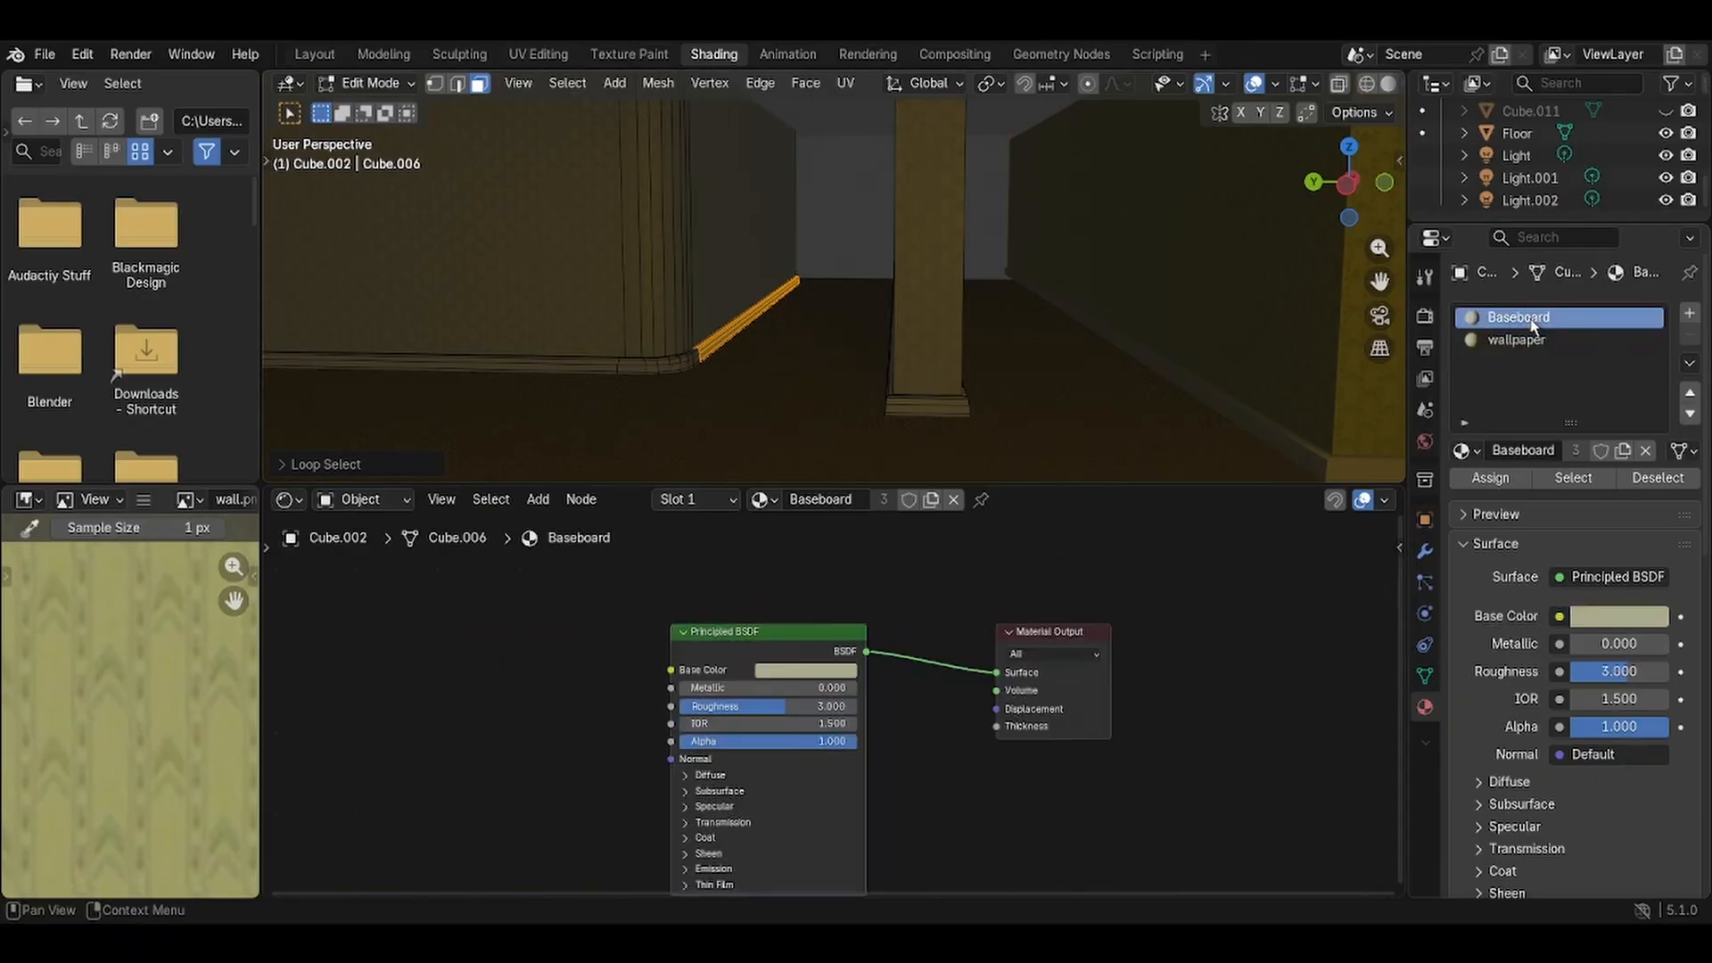
click(781, 375)
Select the rounded-corner wall's curved baseboard faces, leave out the wall faces above them, and assign Baseboard to the selection.
drag(615, 357, 709, 373)
shift+click(587, 320)
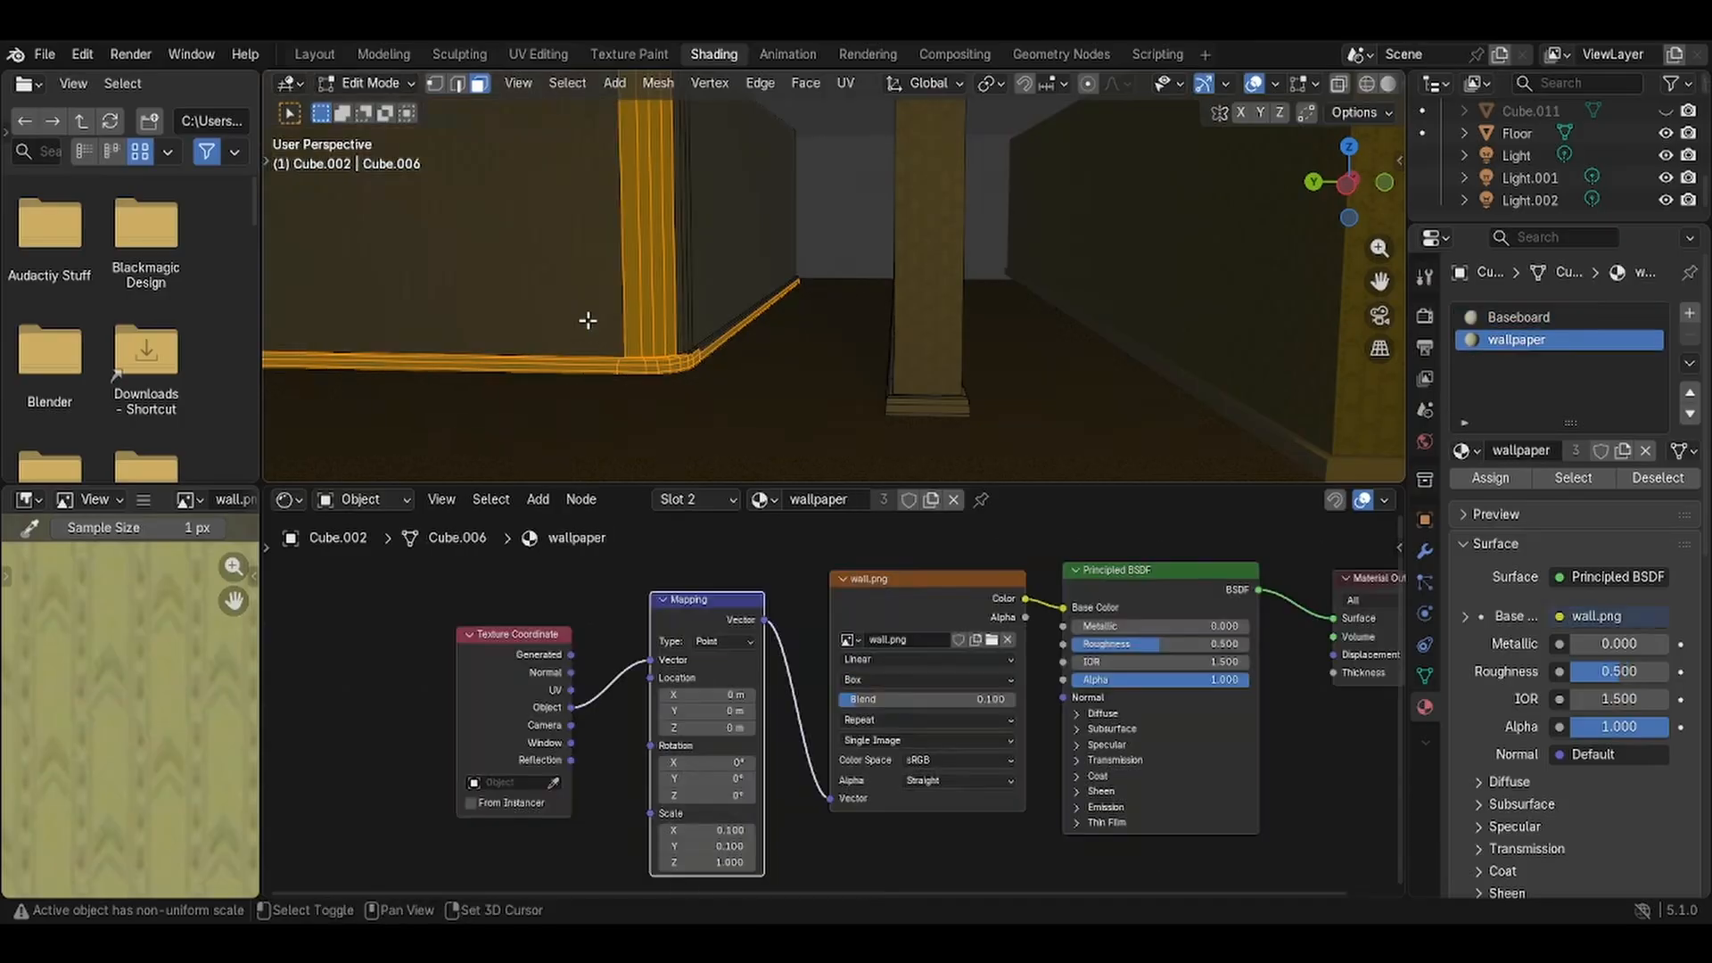
shift+click(643, 327)
shift+click(659, 328)
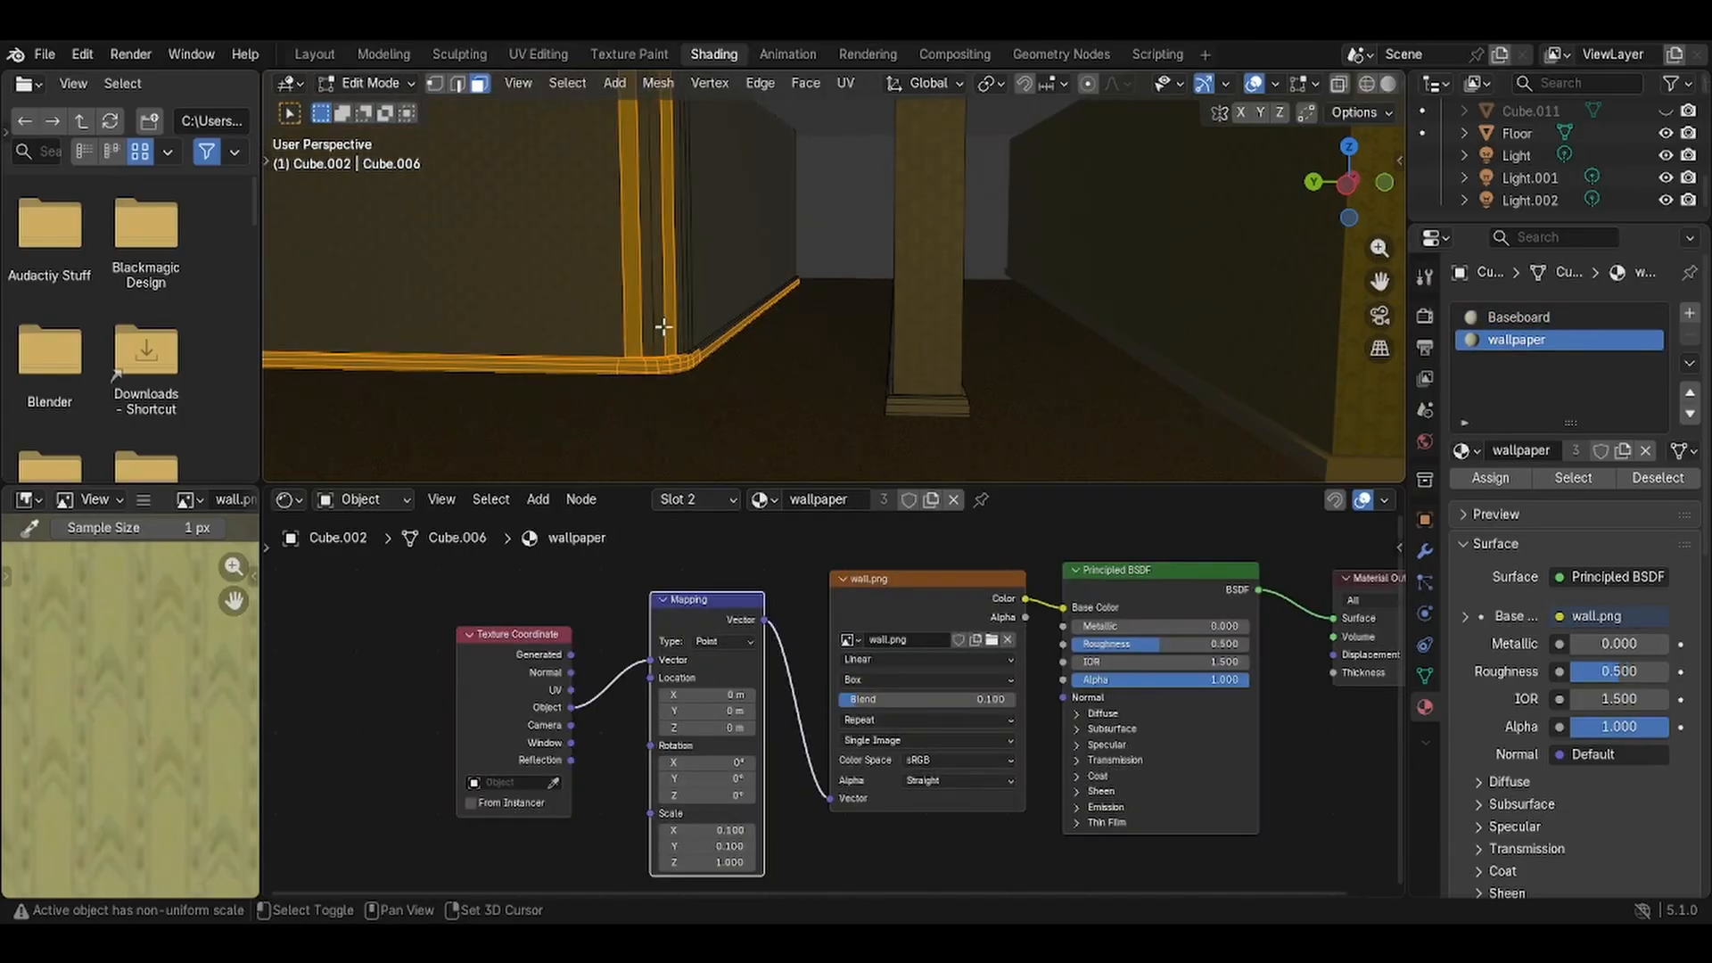
shift+click(671, 326)
shift+click(637, 326)
middle_drag(829, 236, 837, 272)
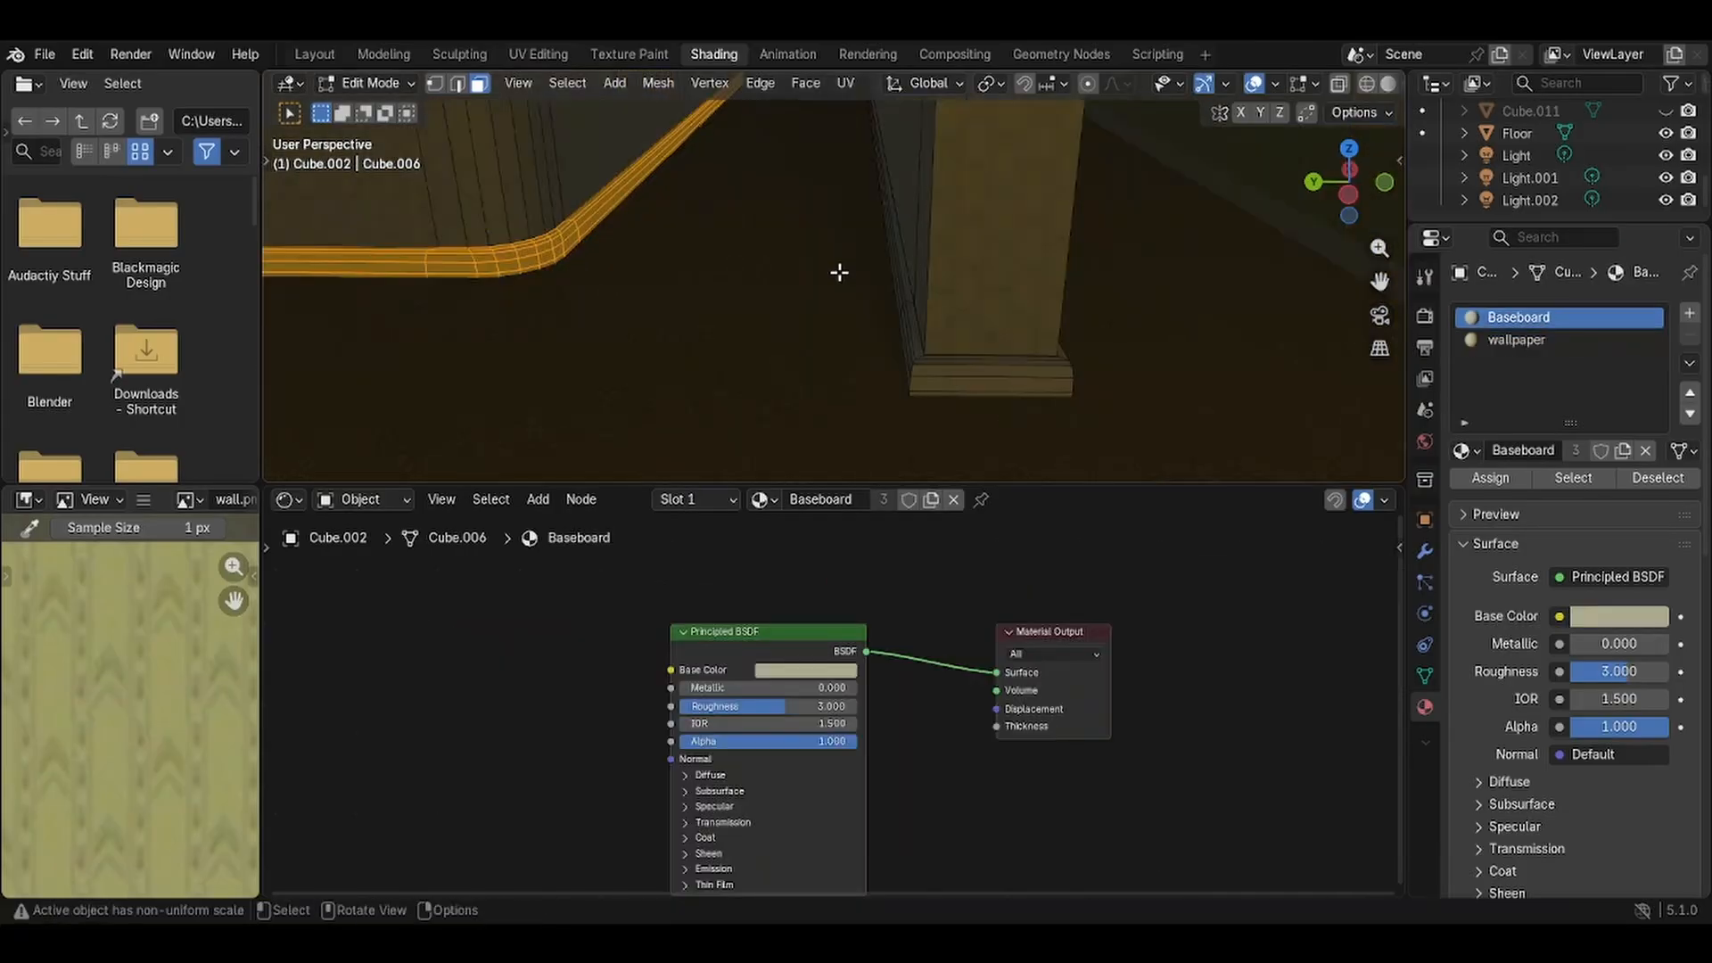
Give the untextured wall beside the dark yellow one the wallpaper material, and assign Baseboard to its long passage-side baseboard strip.
scroll(835, 274, up, 5)
scroll(1016, 306, up, 3)
scroll(1019, 340, down, 8)
middle_drag(1054, 357, 1159, 294)
middle_drag(997, 392, 1063, 268)
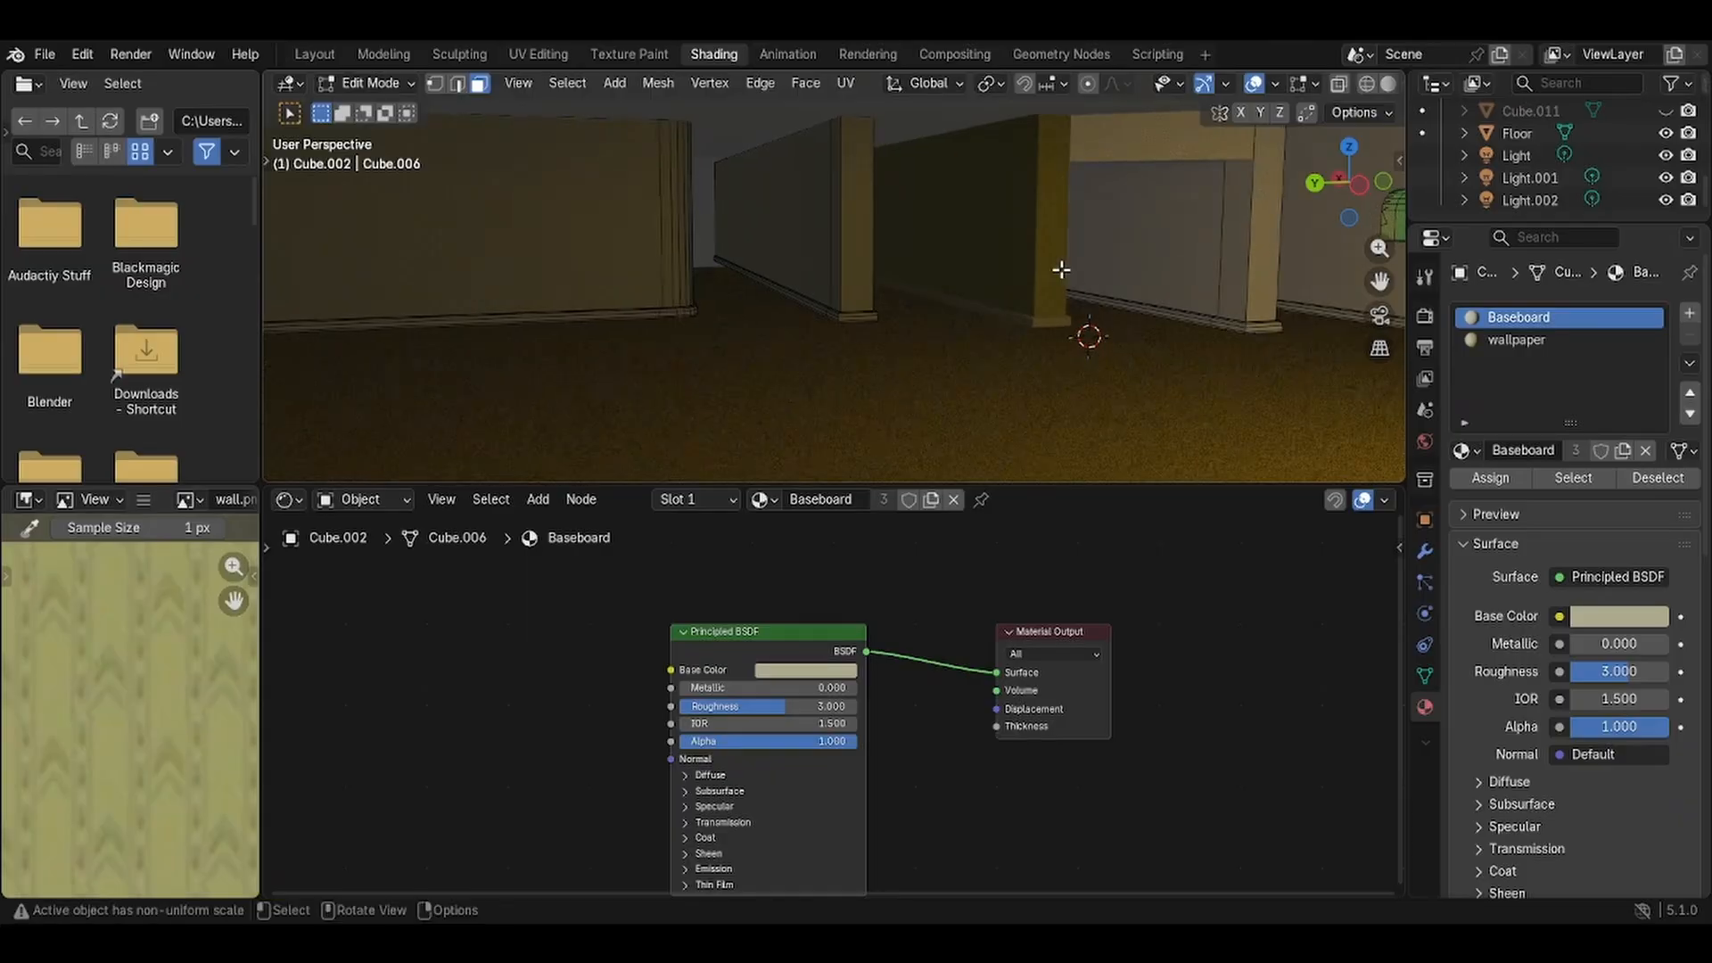
click(1031, 234)
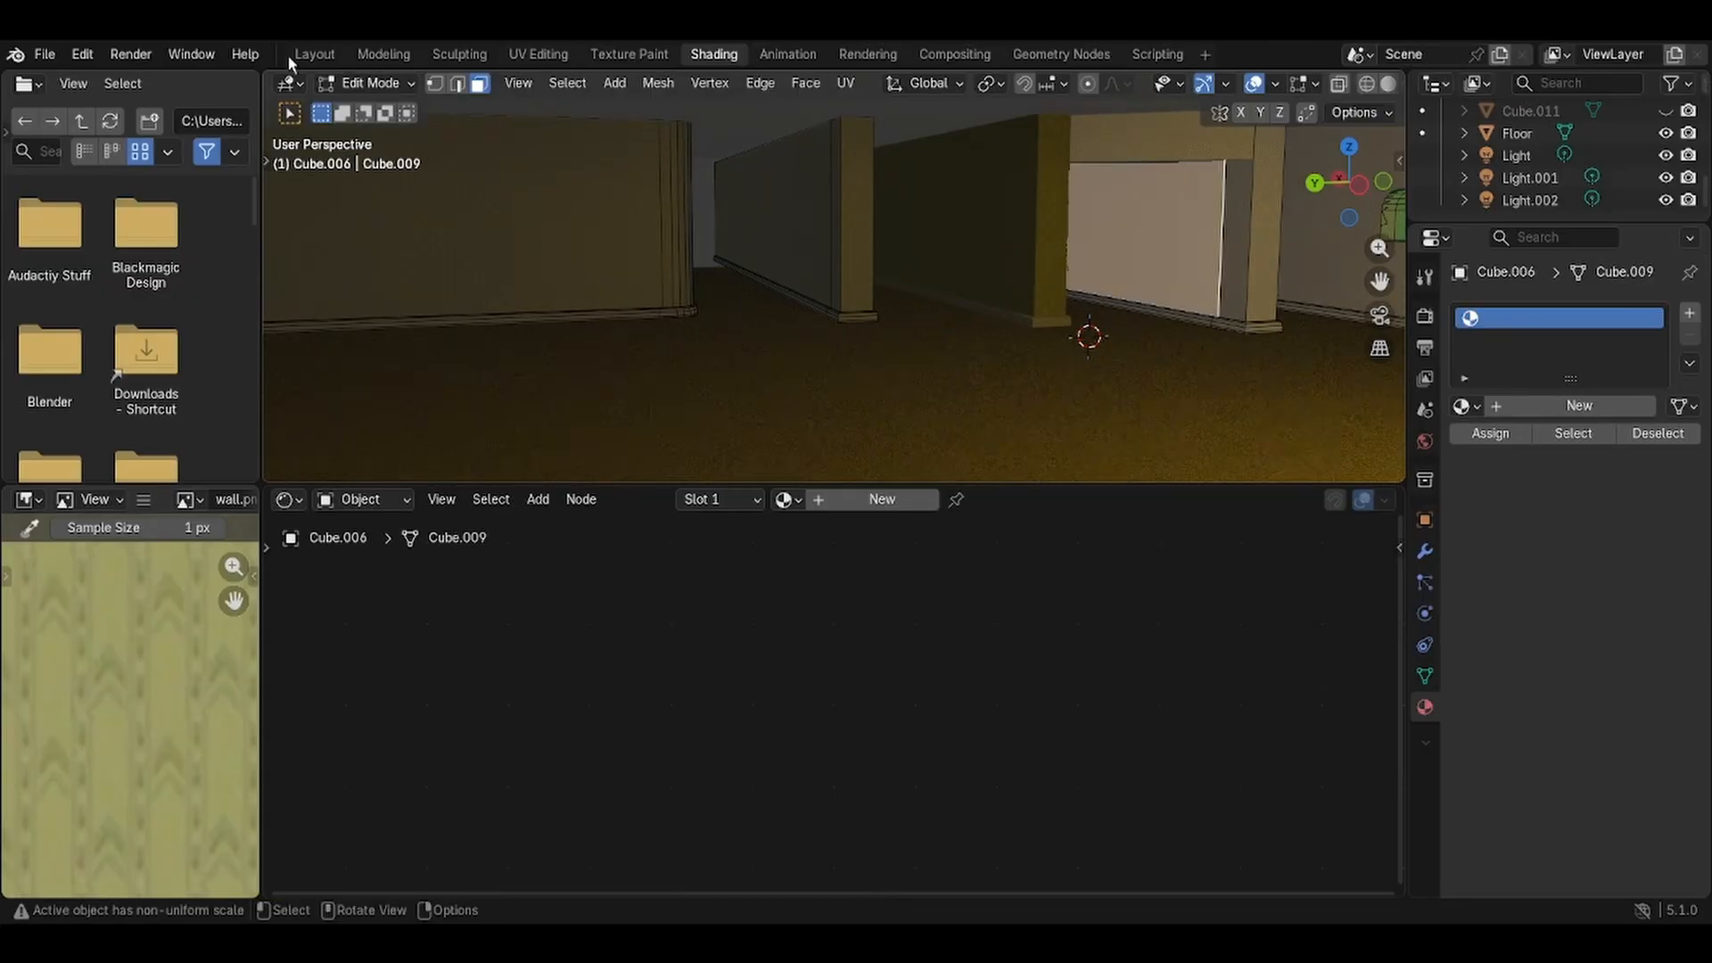
middle_drag(1088, 362, 821, 361)
scroll(1005, 341, up, 2)
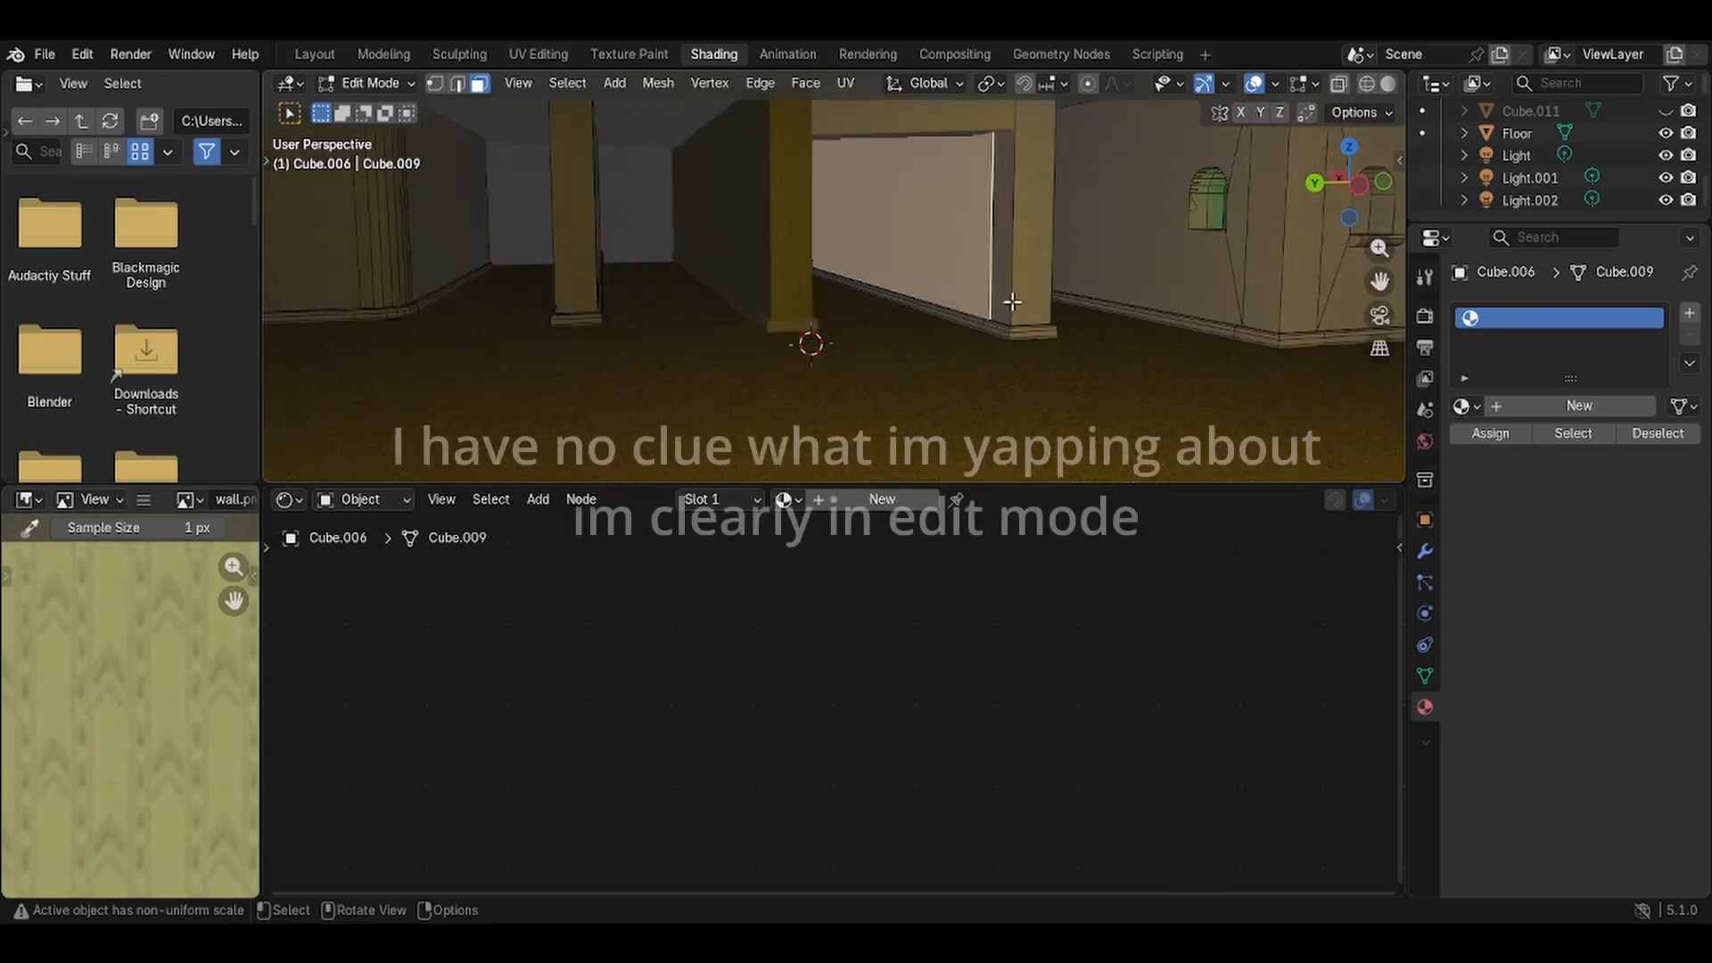
scroll(1052, 299, up, 2)
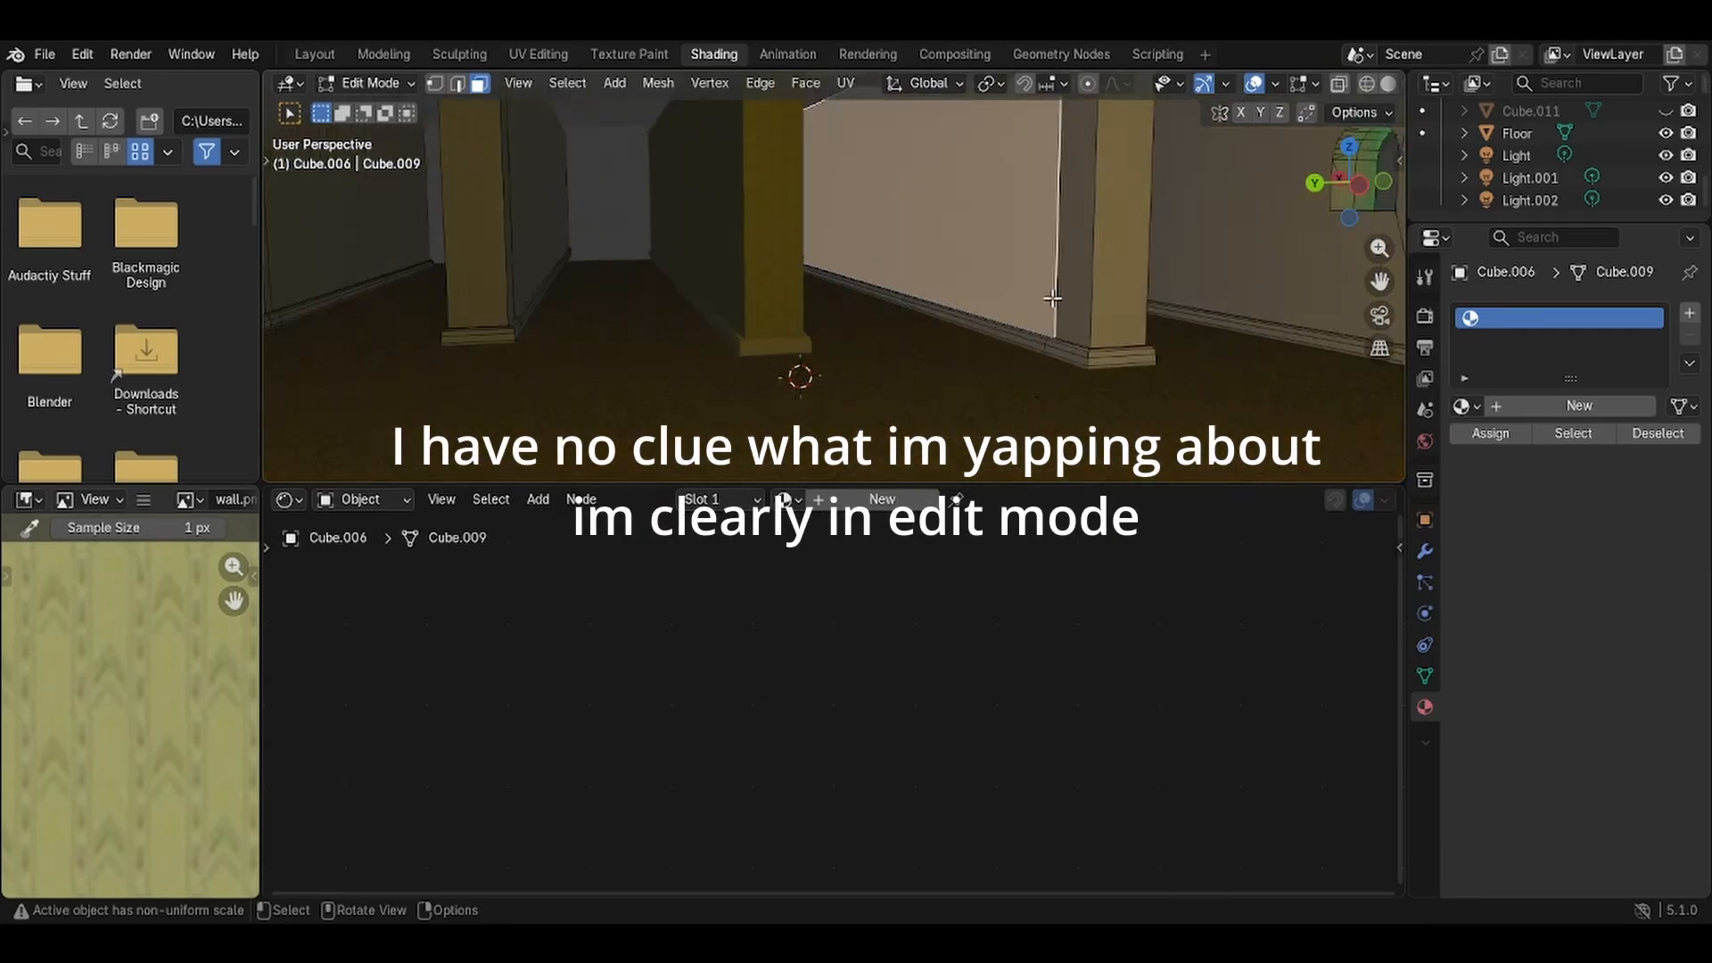
alt+click(1078, 253)
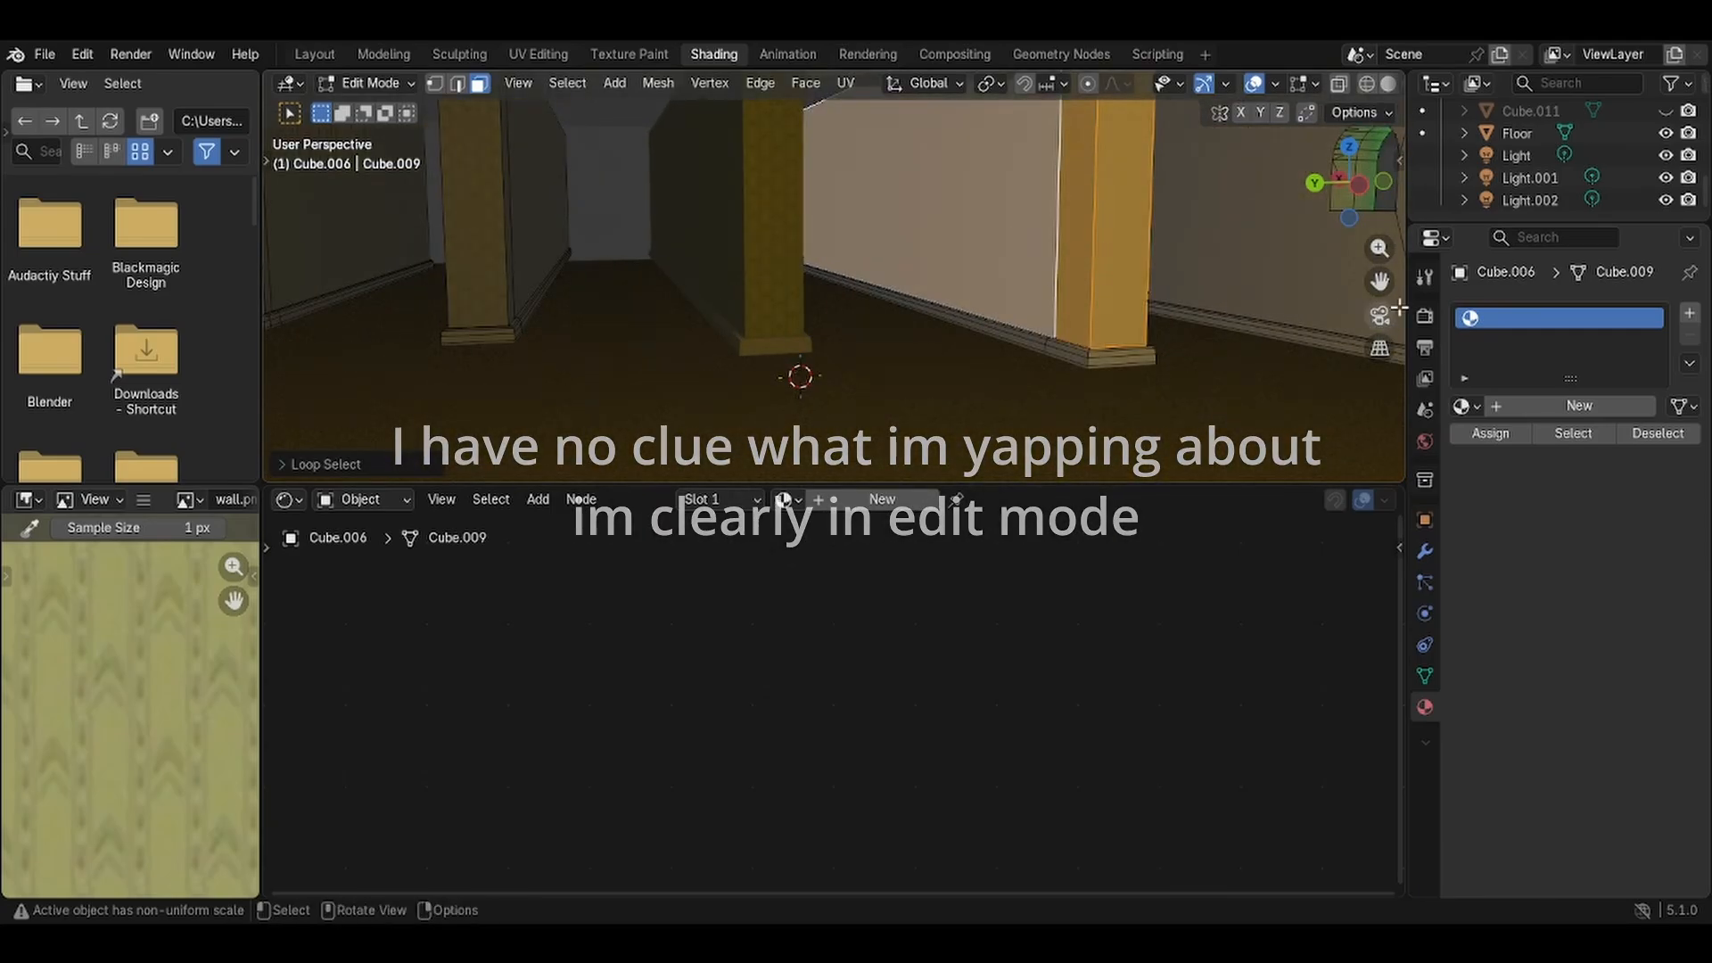
click(1462, 406)
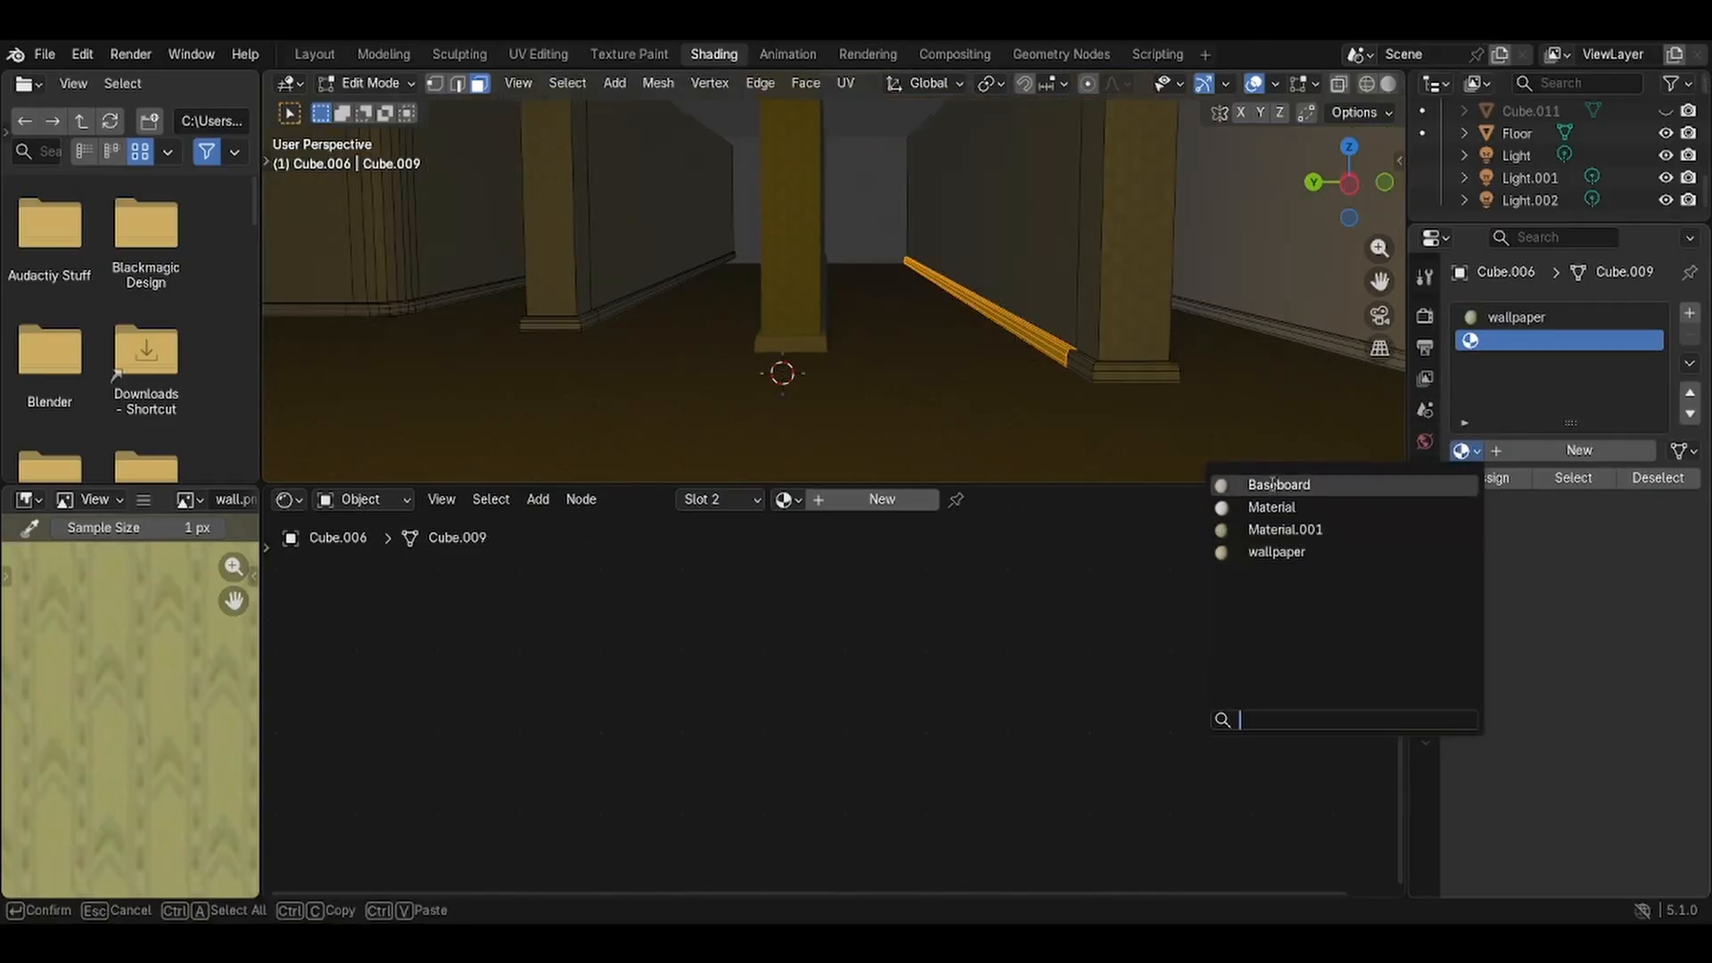
click(1272, 484)
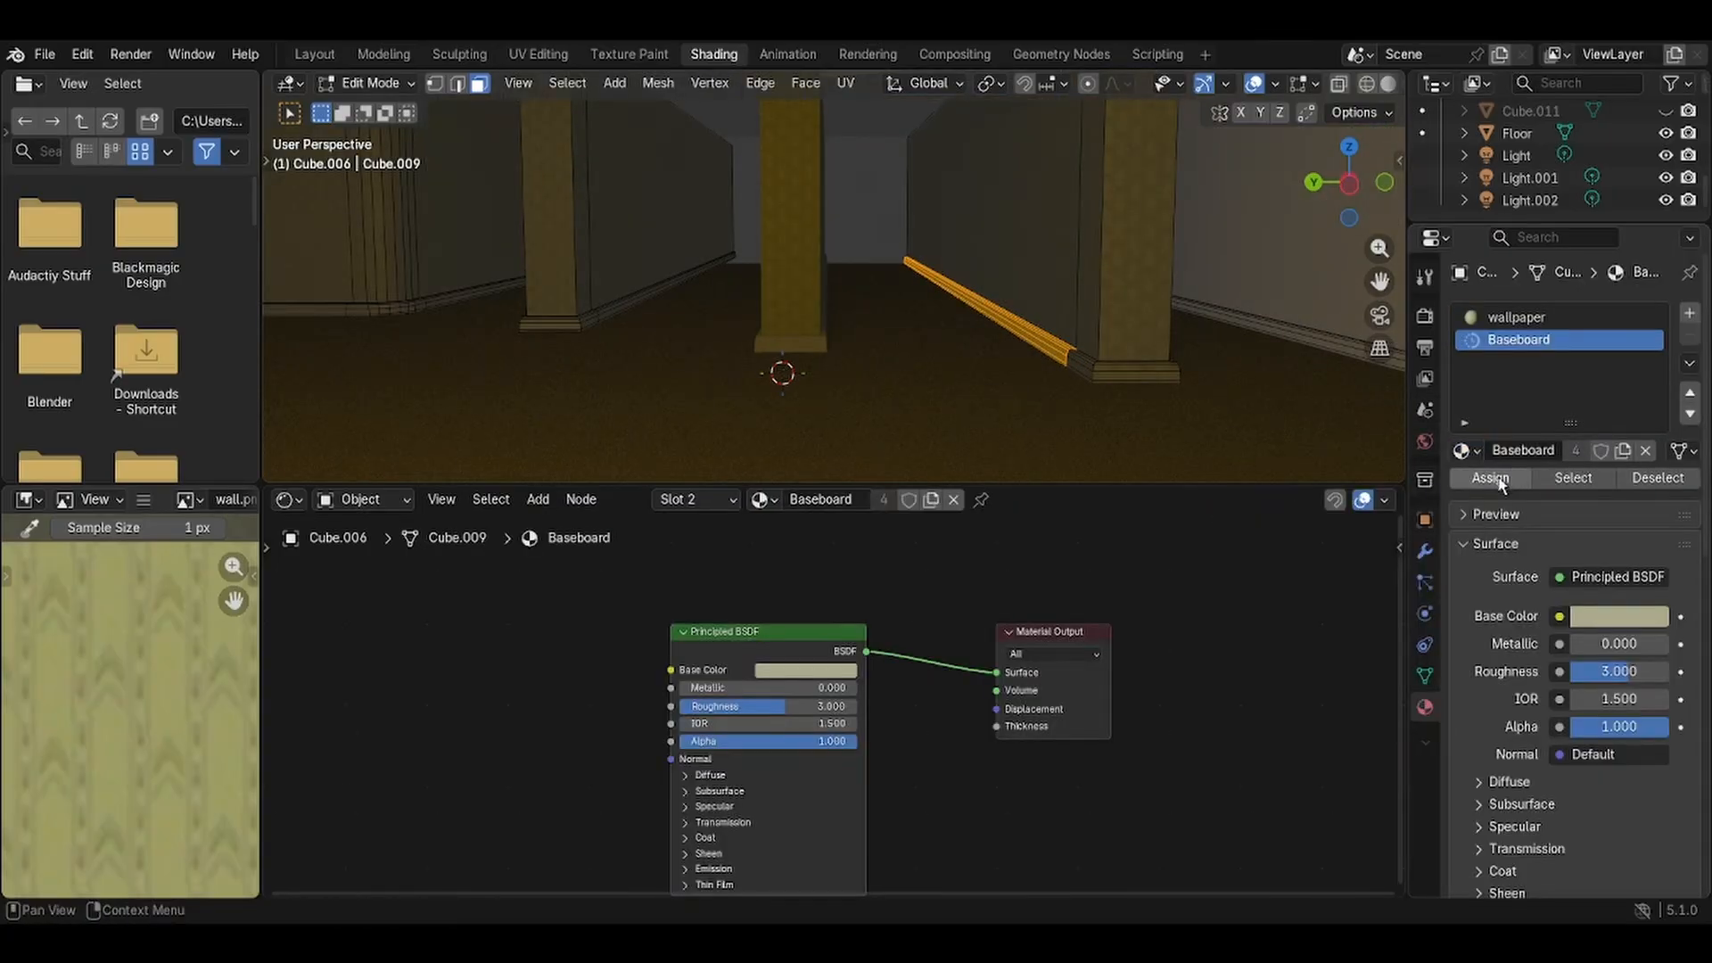
click(937, 408)
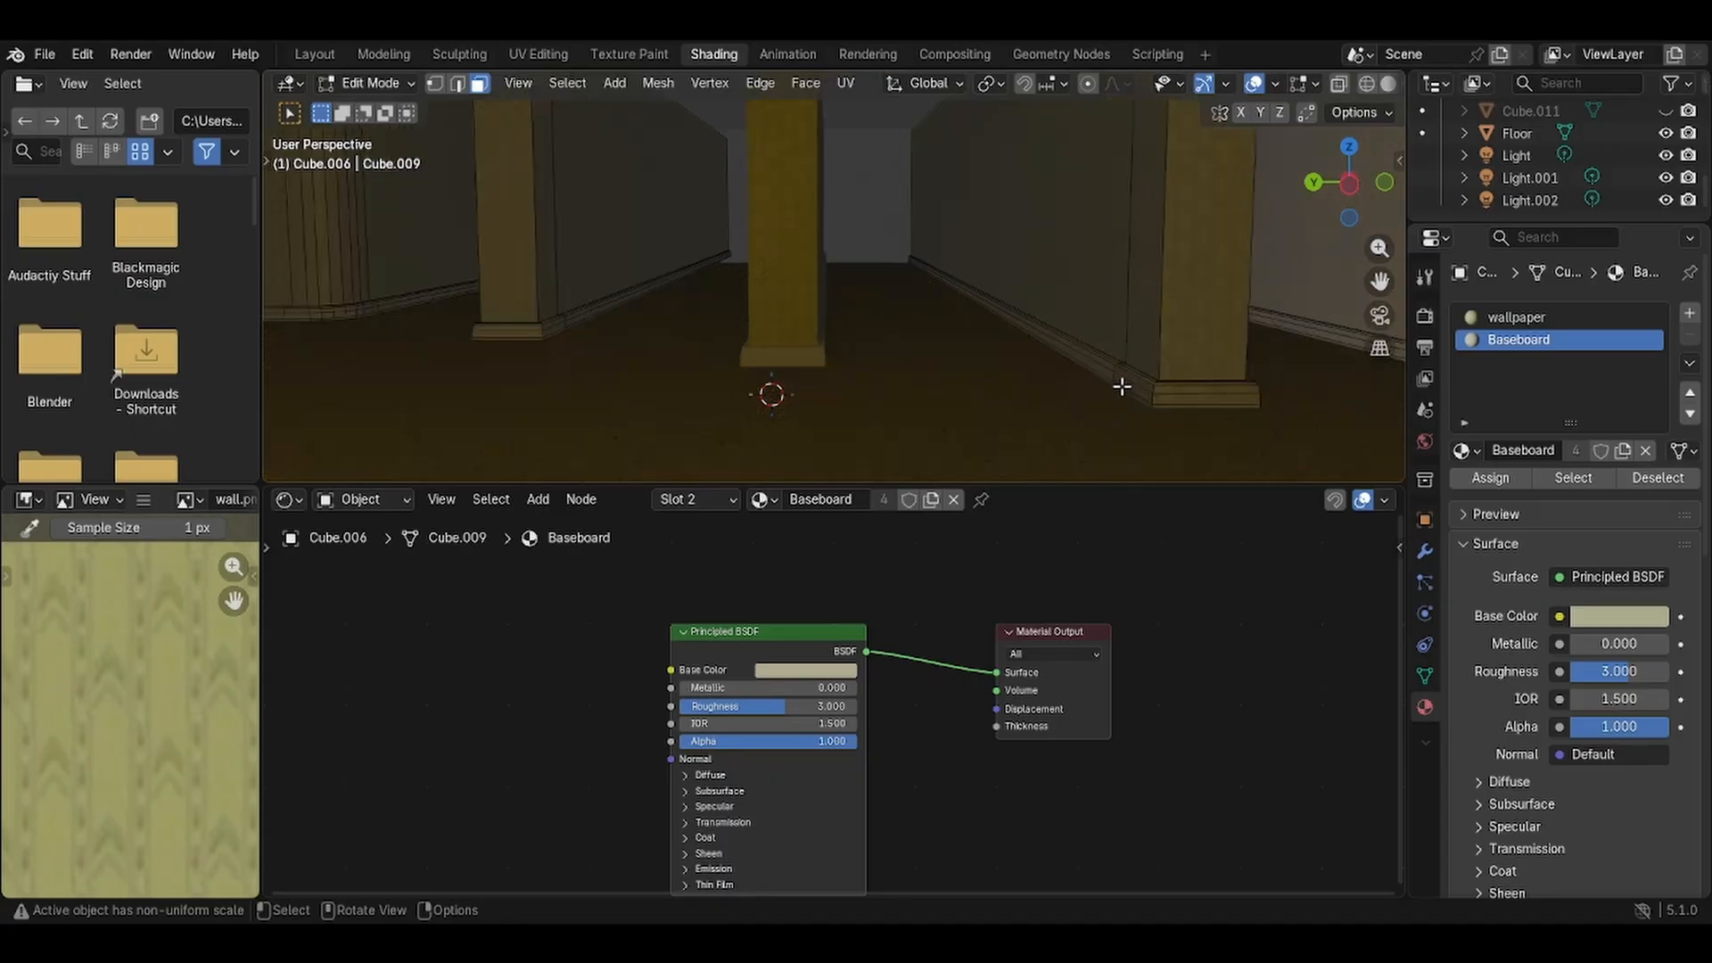
Select only the baseboard faces at the same wall's end and corners, excluding the faces above, and assign Baseboard to them.
scroll(1106, 398, up, 3)
shift+middle_drag(1097, 399, 820, 389)
drag(1038, 375, 1101, 448)
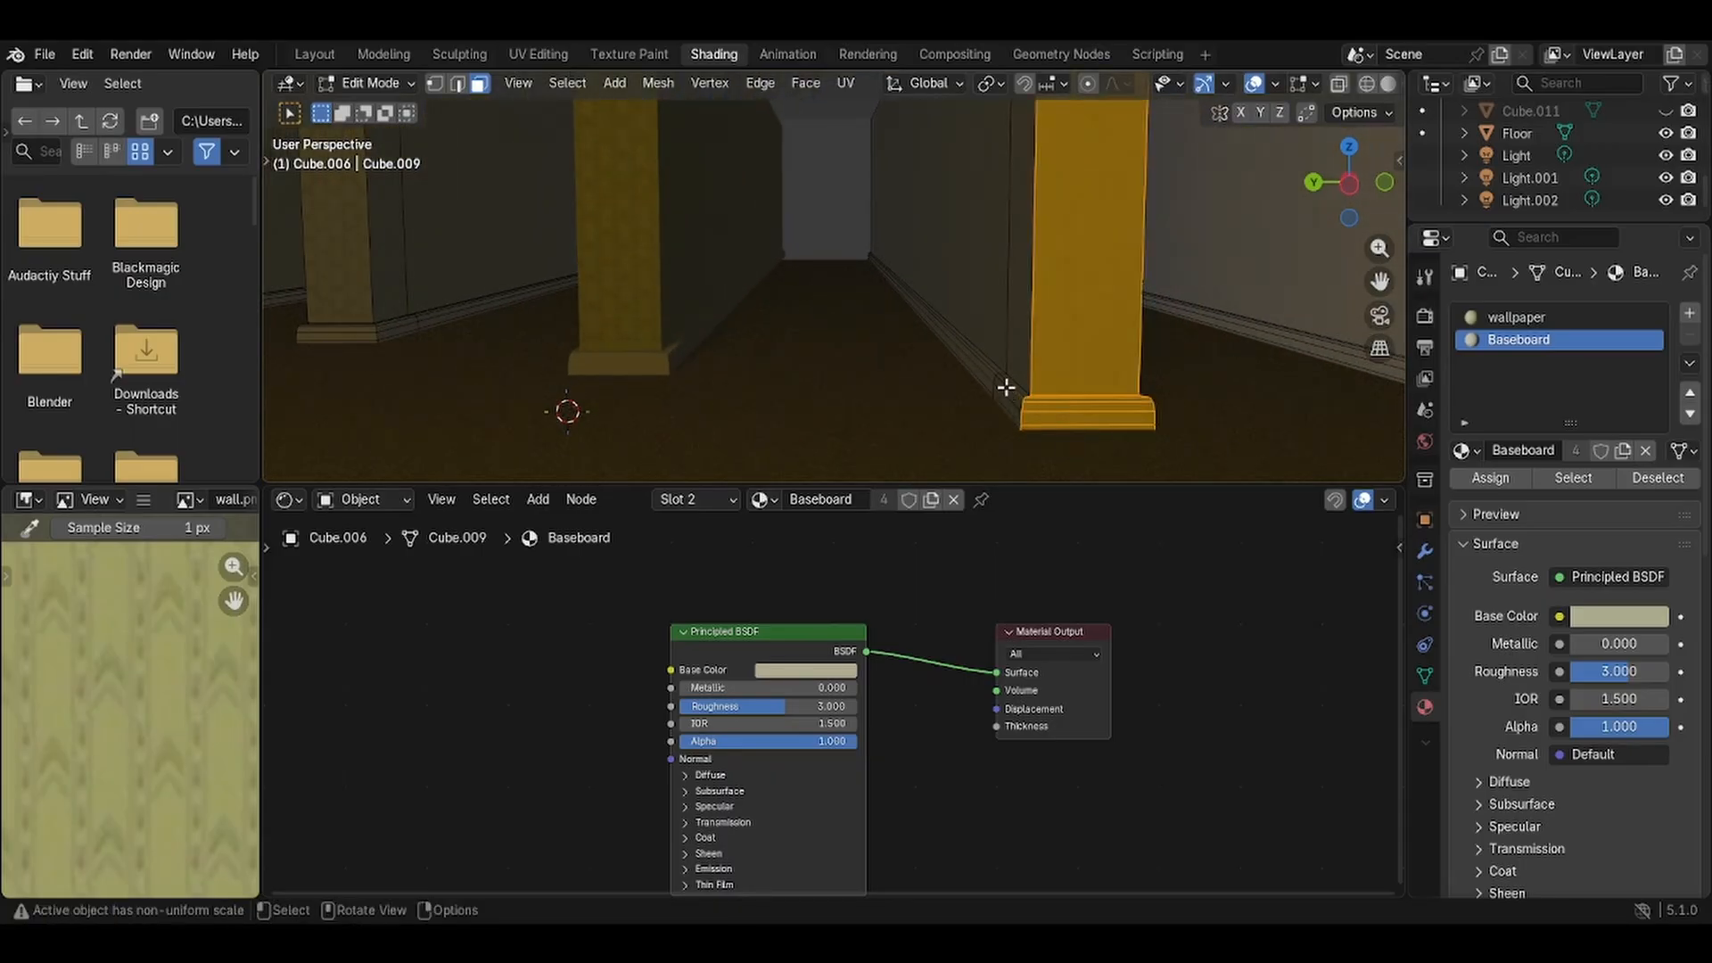
shift+click(1019, 417)
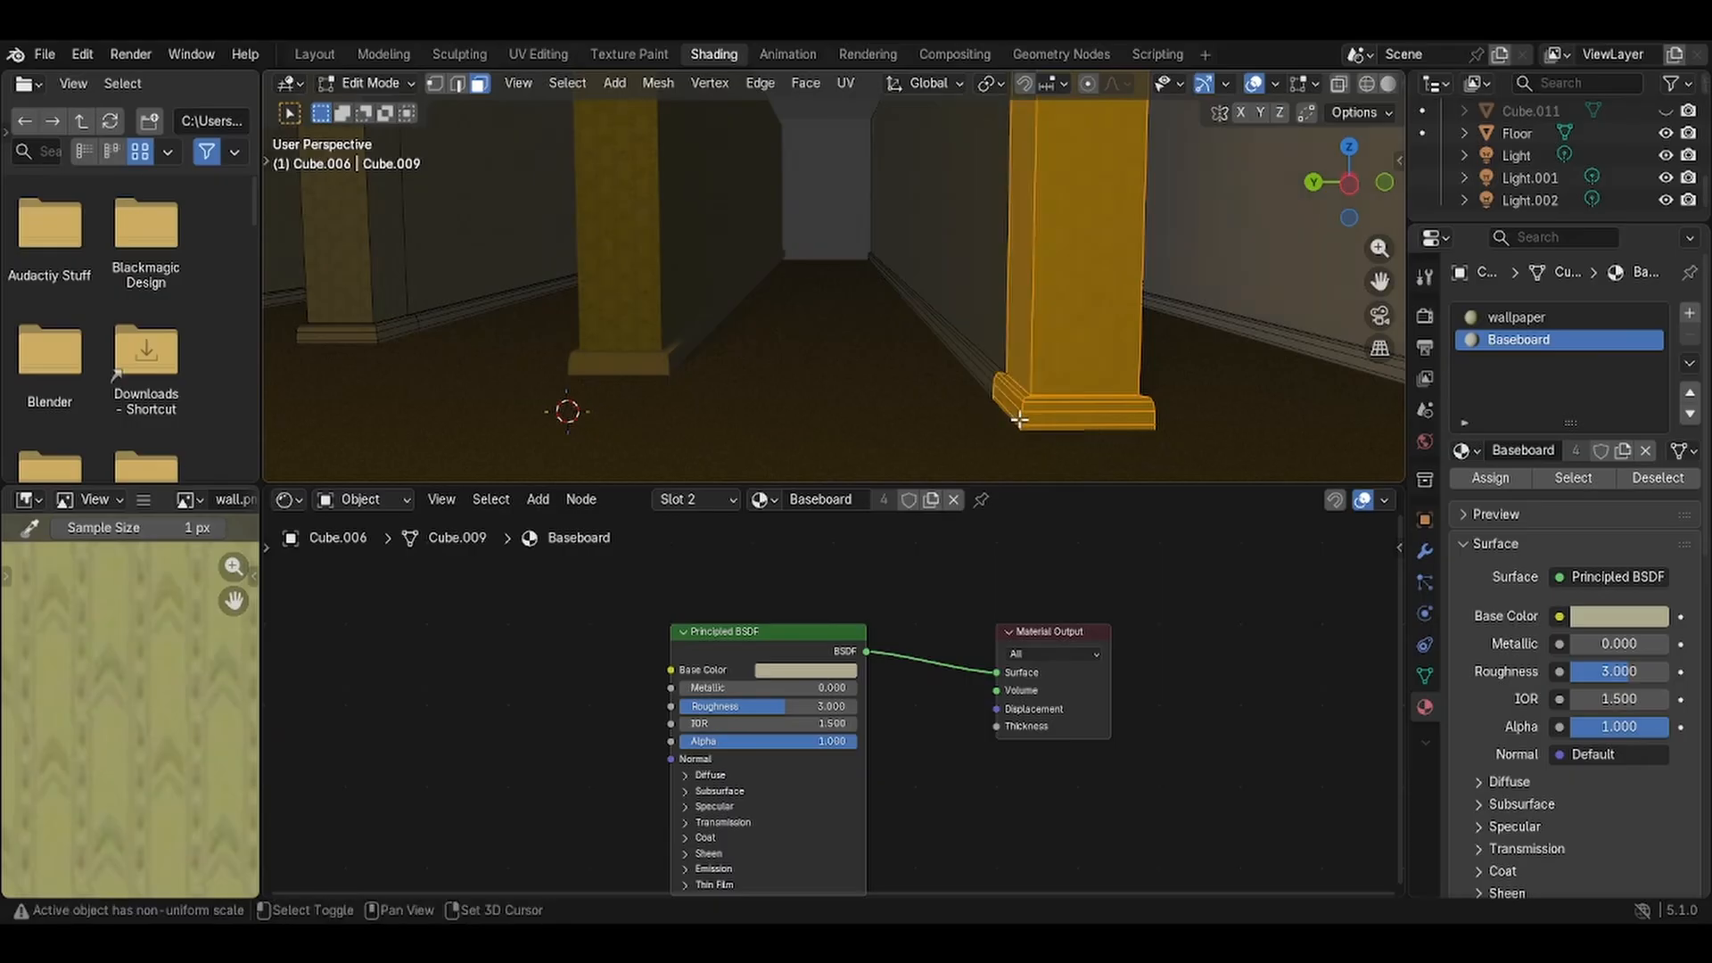
shift+click(1014, 353)
shift+click(1054, 350)
middle_drag(1048, 347, 948, 435)
shift+drag(947, 436, 1022, 482)
scroll(1023, 473, down, 1)
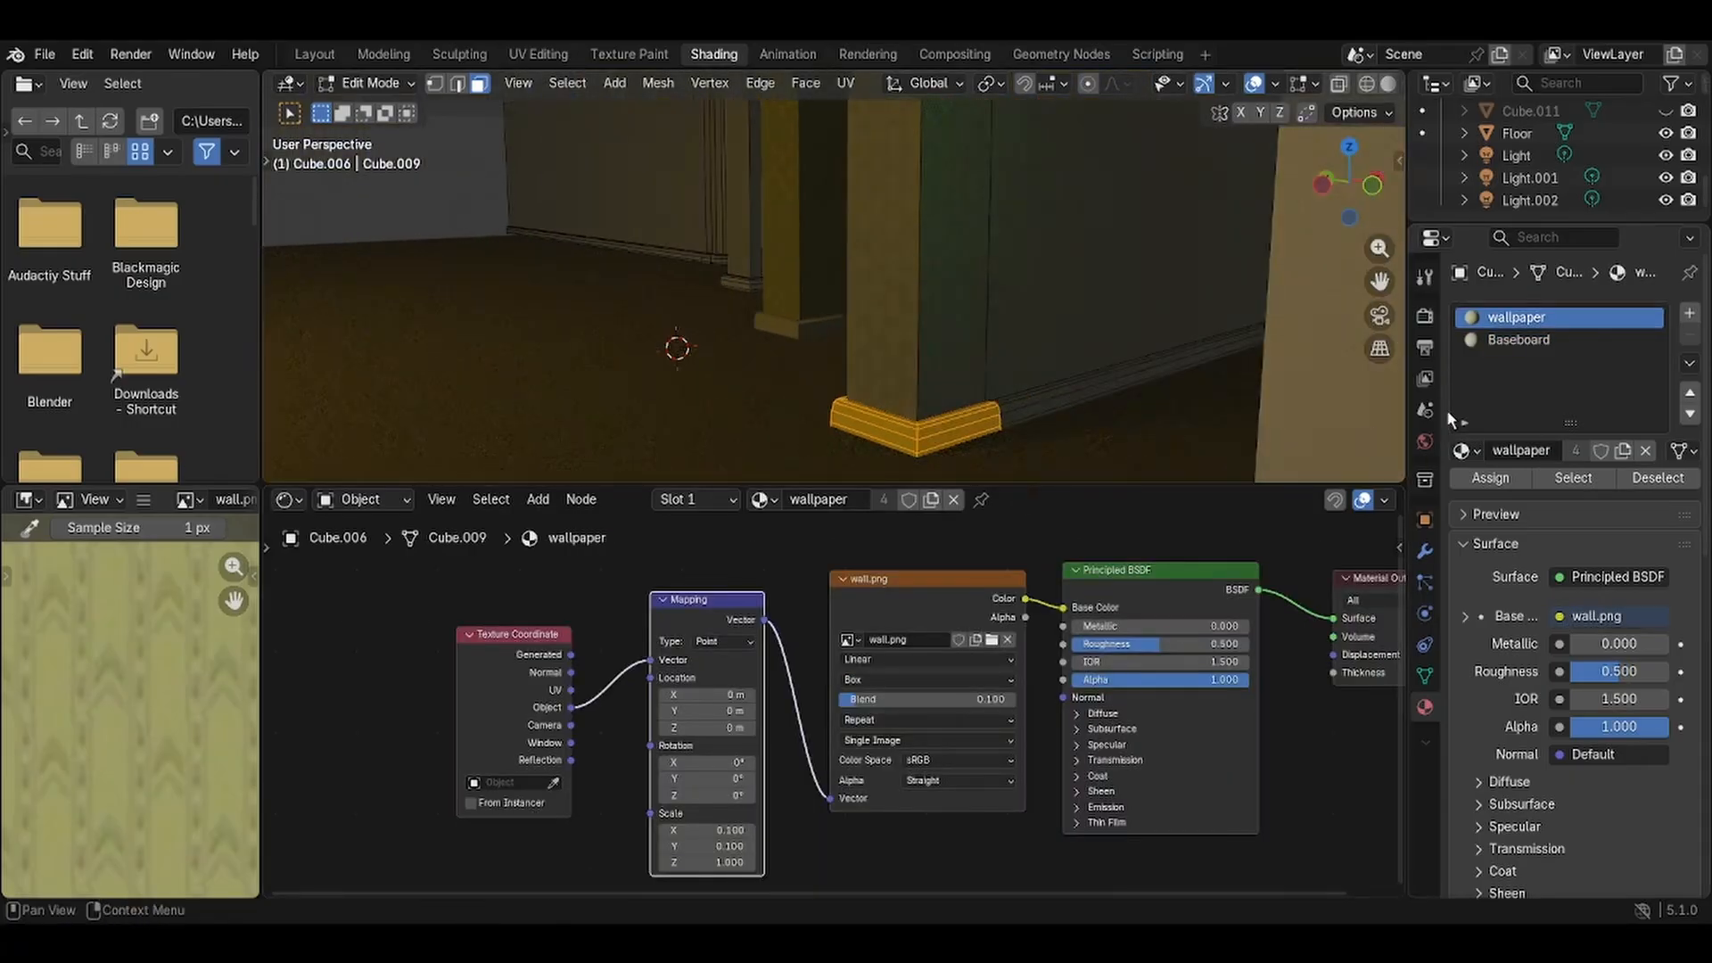
click(1507, 340)
click(1487, 481)
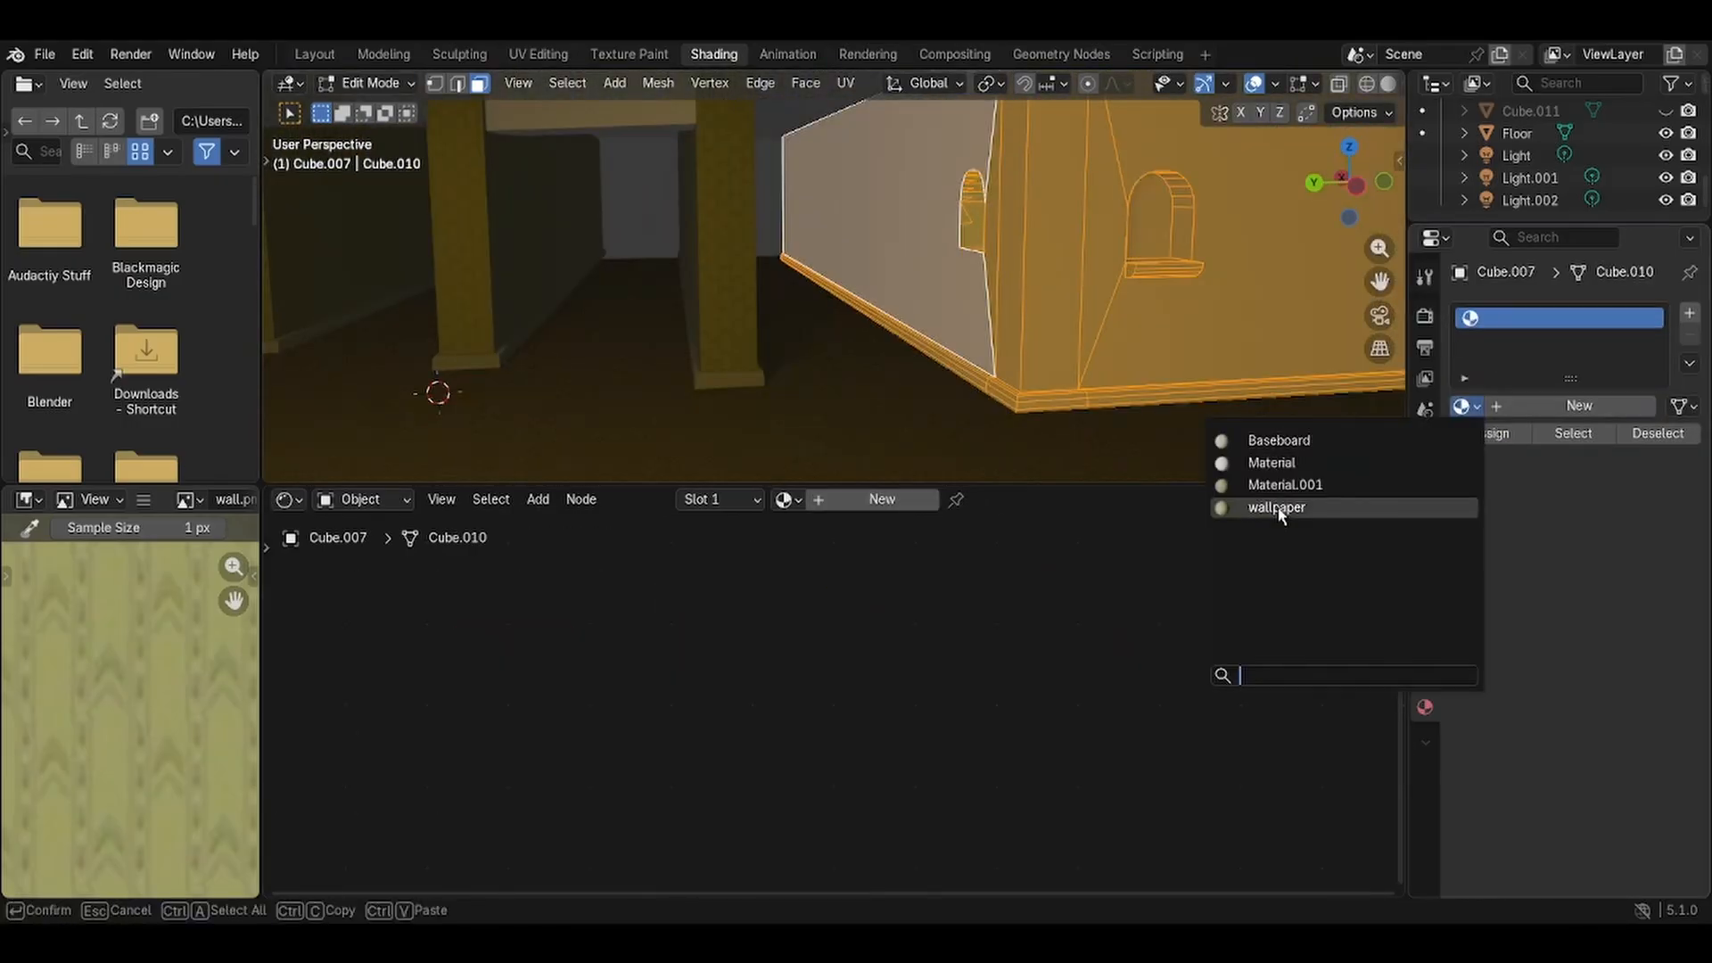
Assign the wallpaper material to the wall with the arched windows and loop-select the long baseboard strips on its two visible sides.
click(1265, 505)
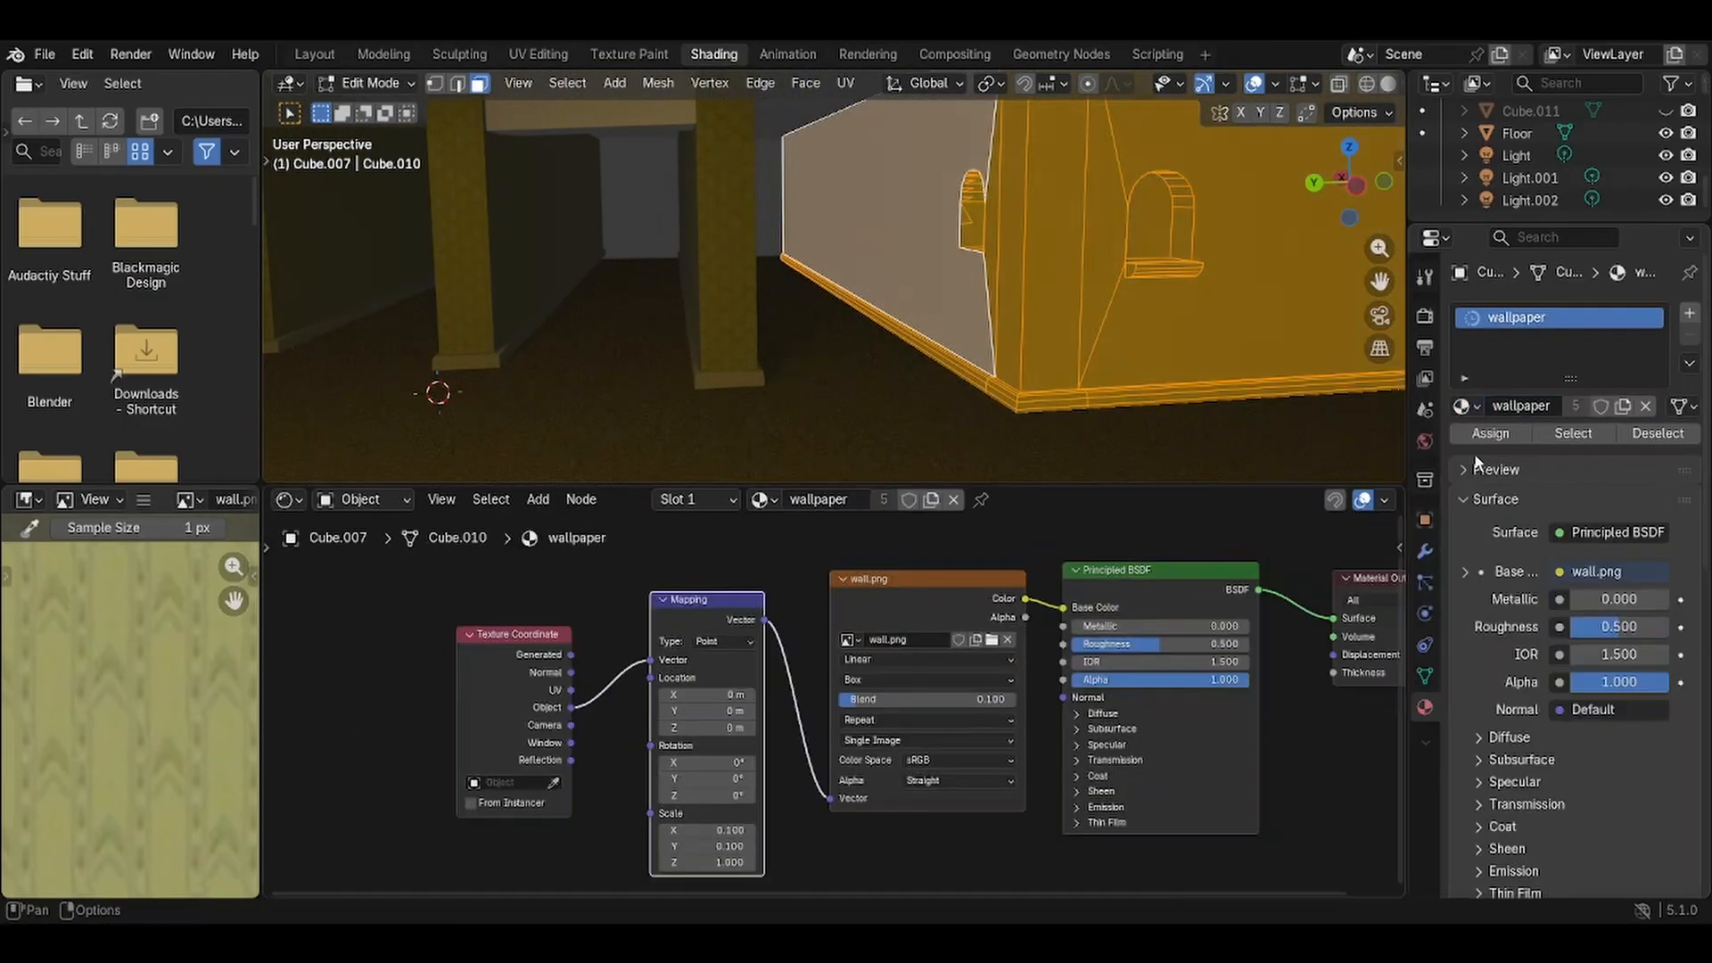
click(951, 462)
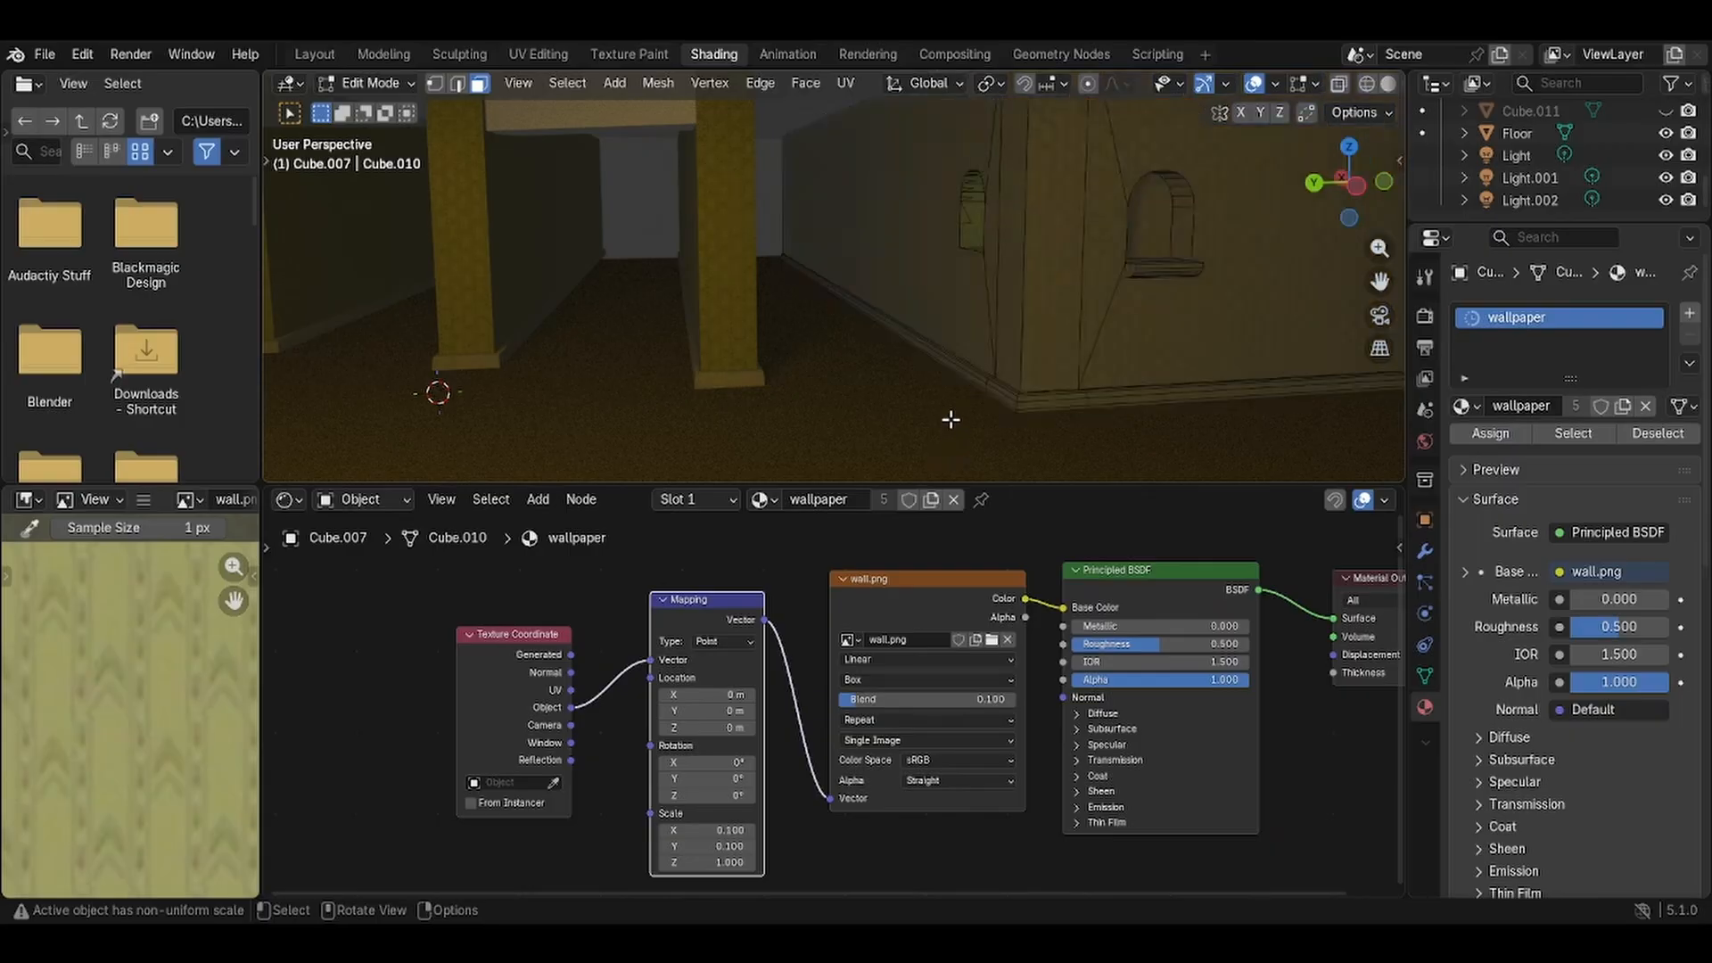
scroll(952, 407, up, 1)
alt+click(978, 385)
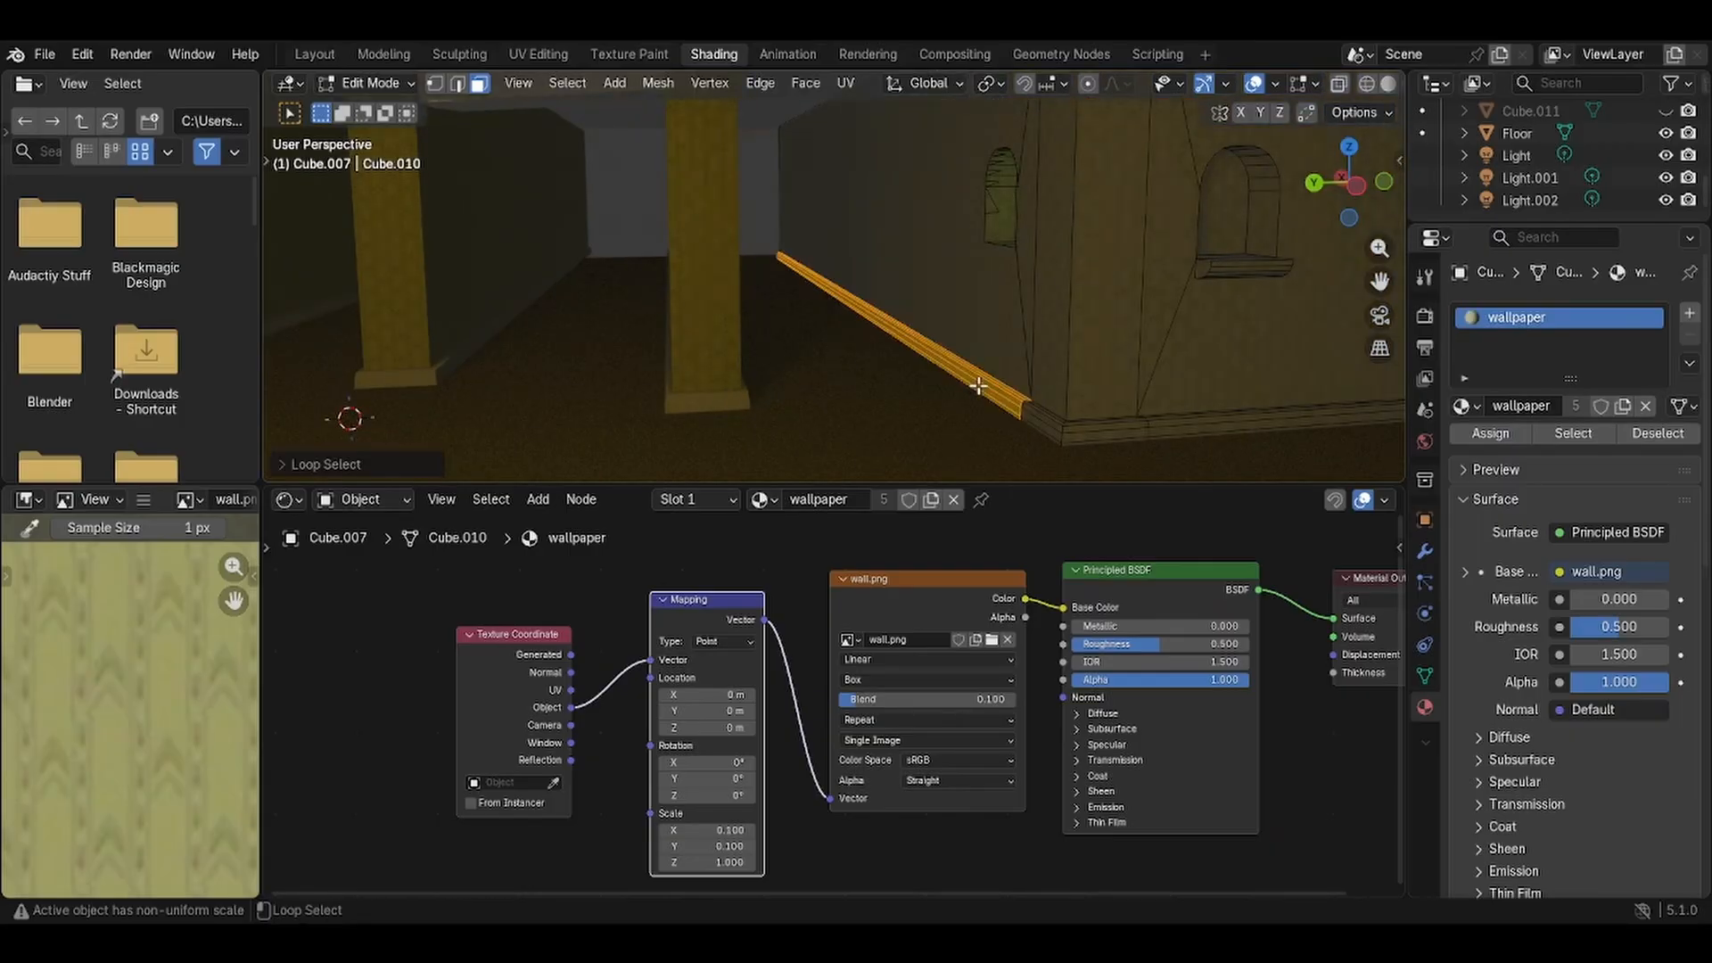
alt+shift+click(1167, 431)
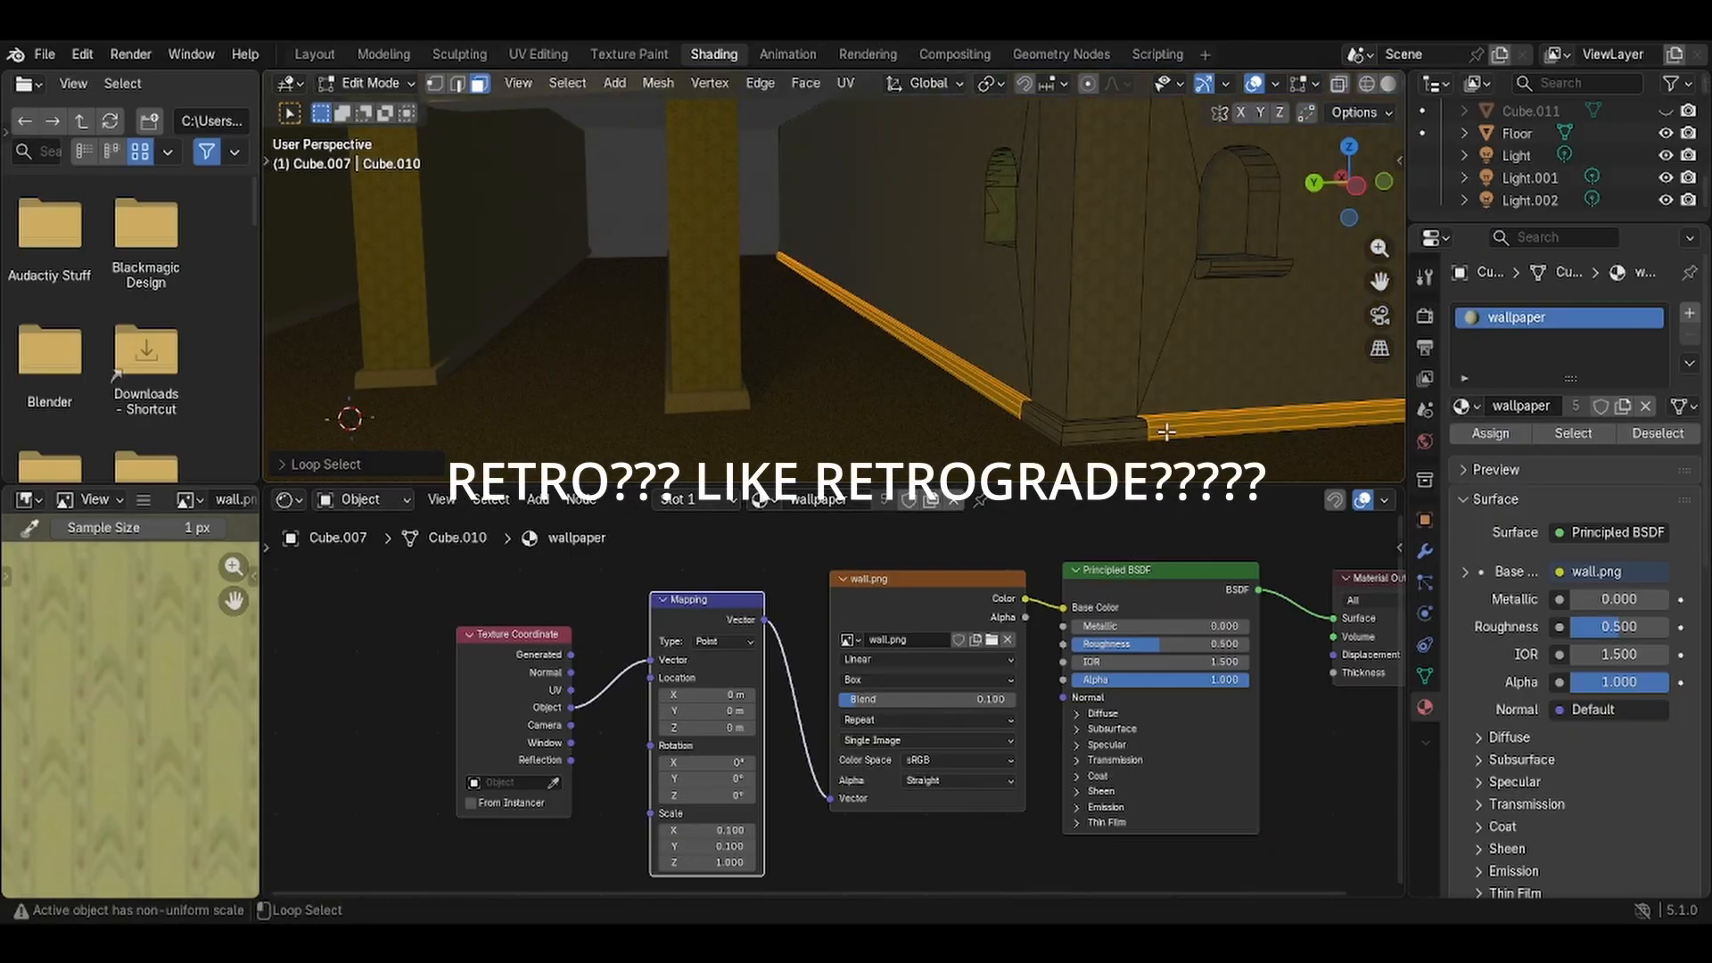
click(1473, 407)
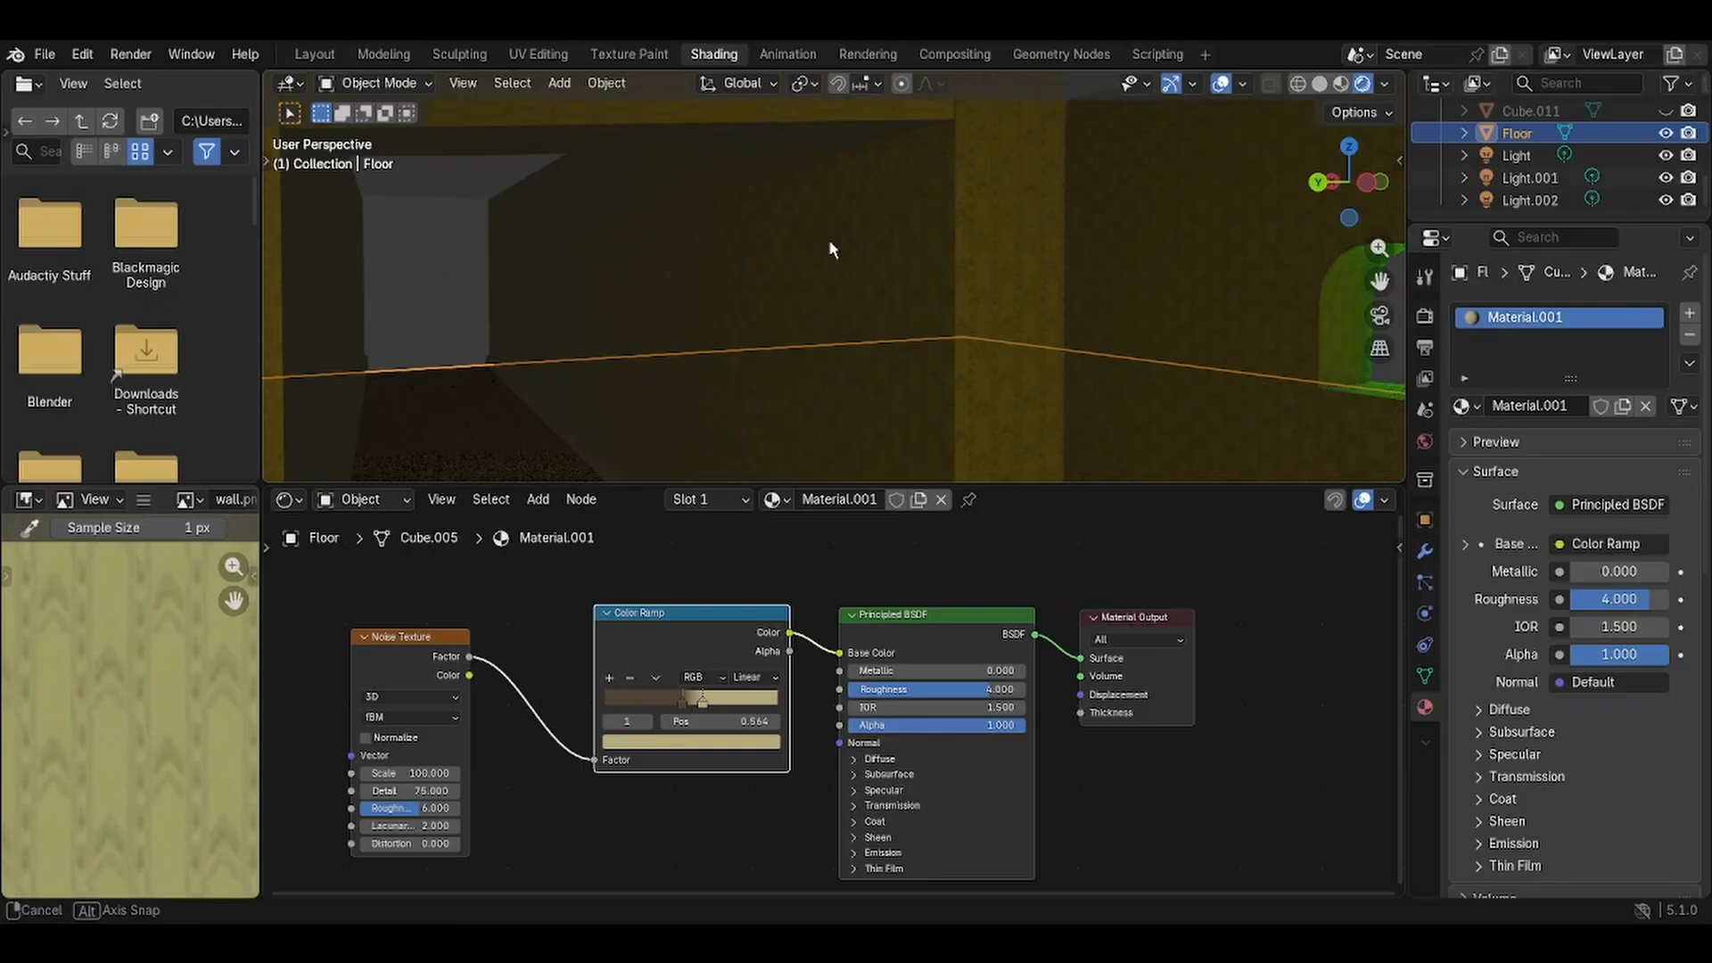
Try to scale the texture space of the header beam spanning the two pillars.
middle_drag(829, 244, 898, 314)
click(678, 175)
scroll(687, 192, down, 2)
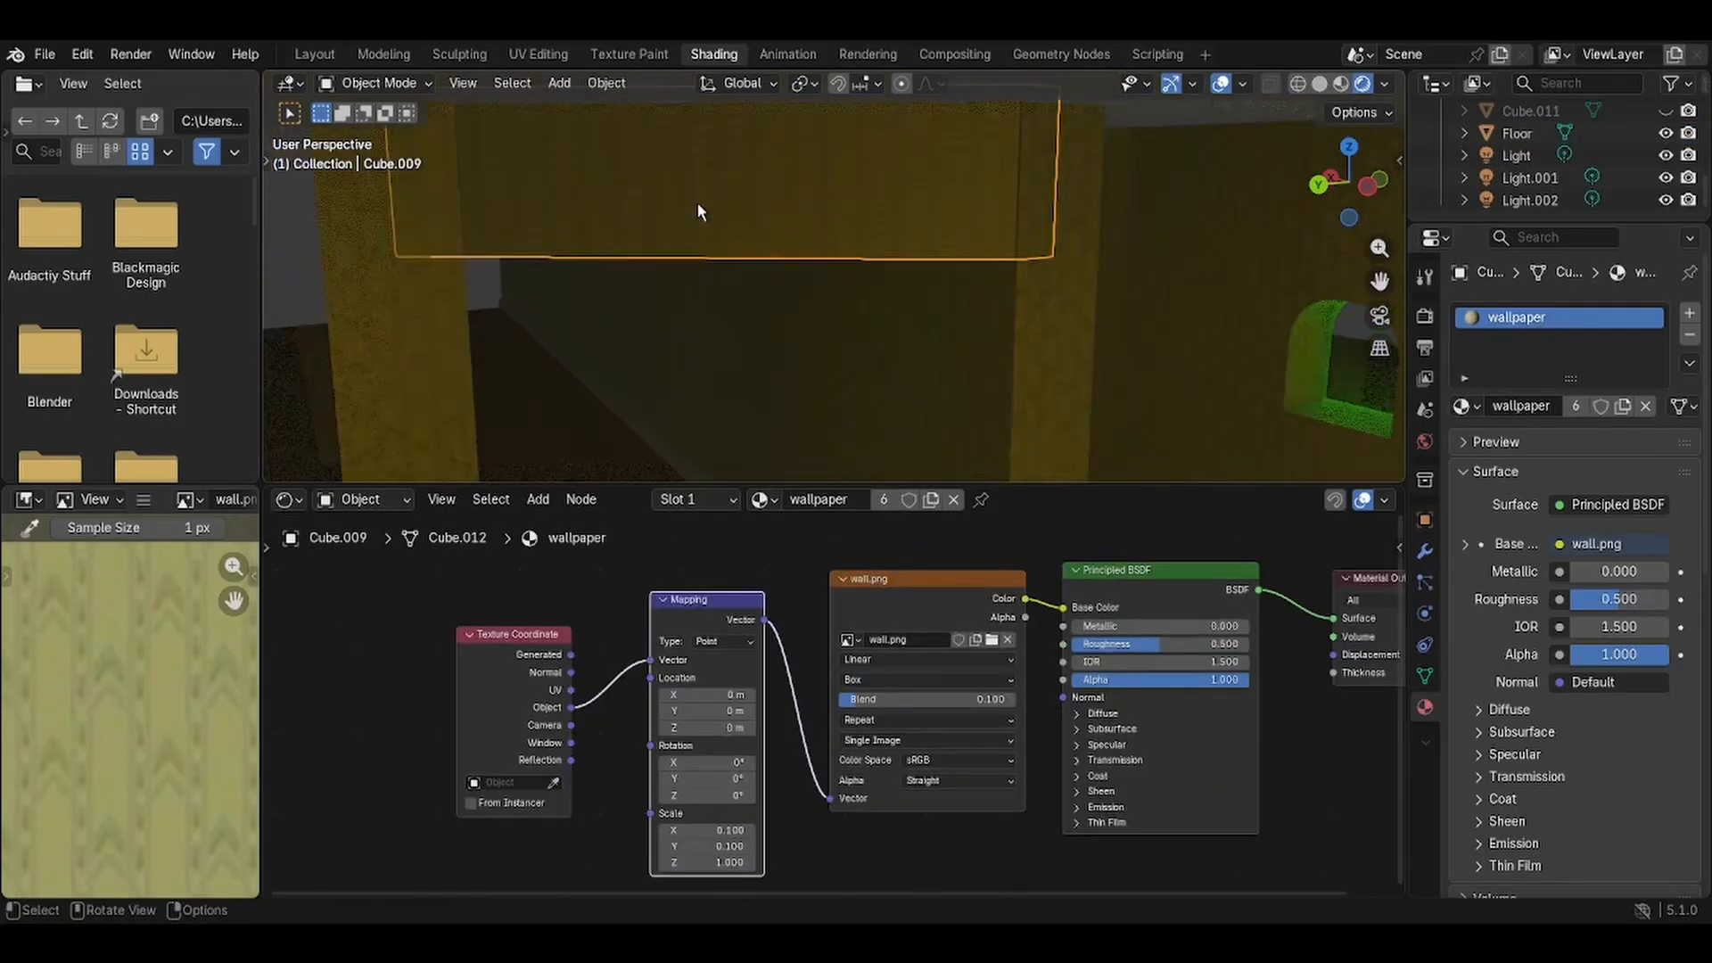
right_click(697, 202)
click(607, 82)
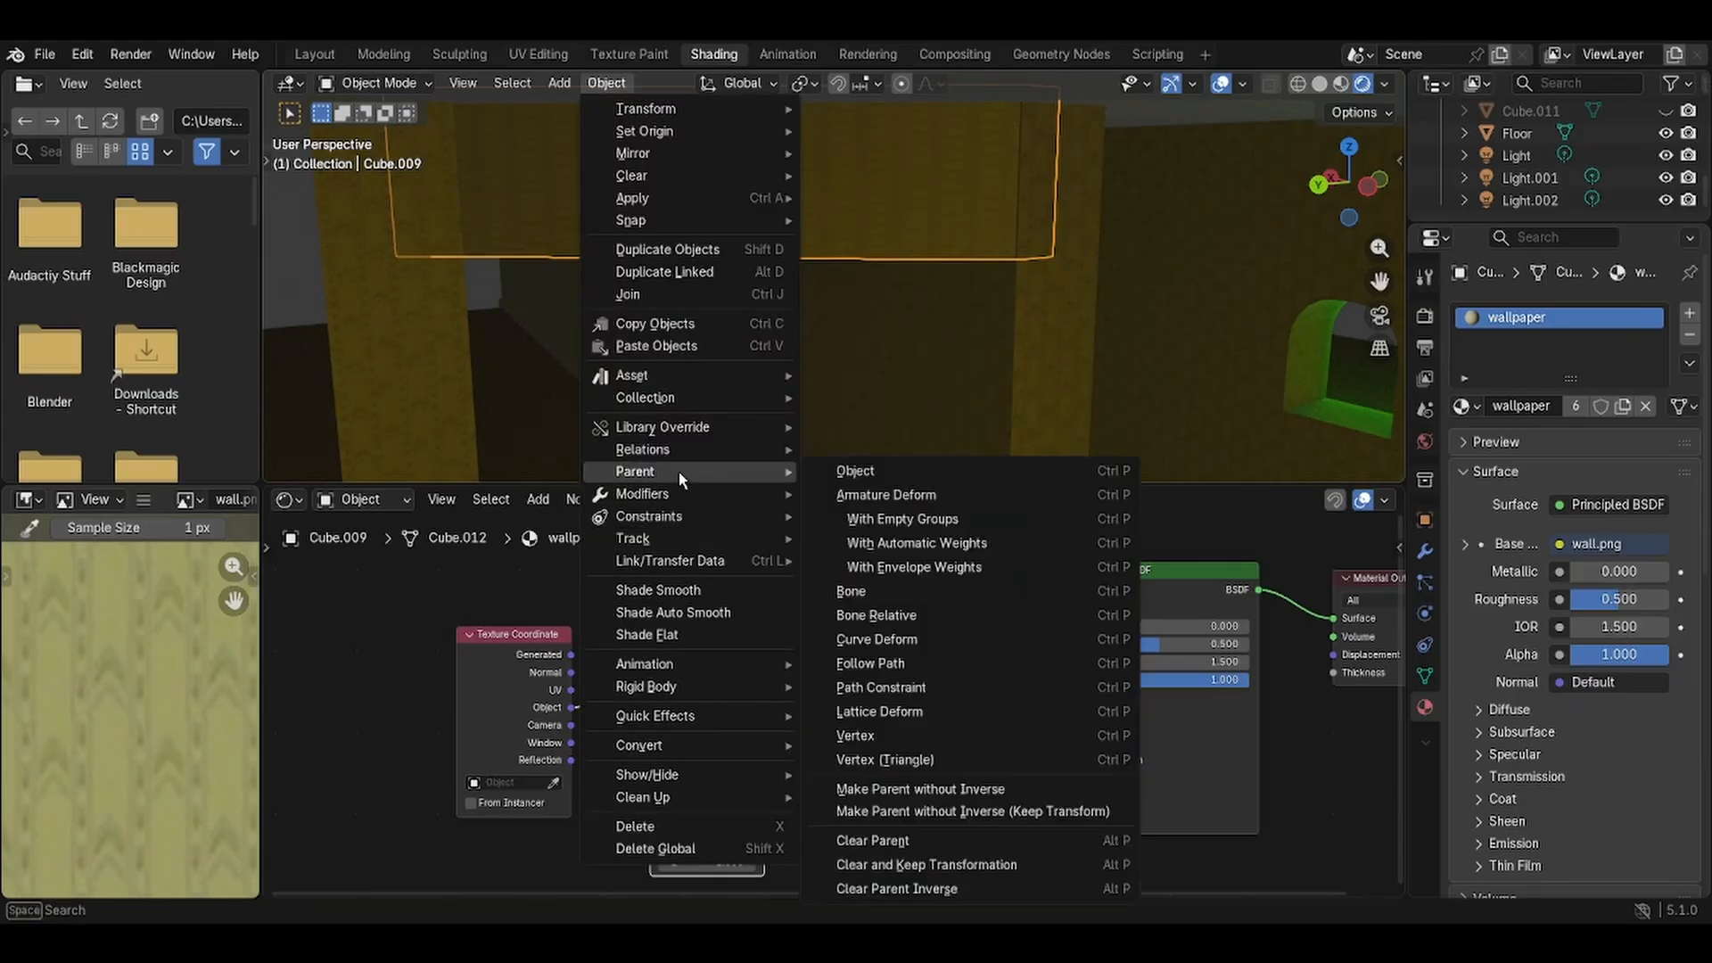
mouse_move(680, 431)
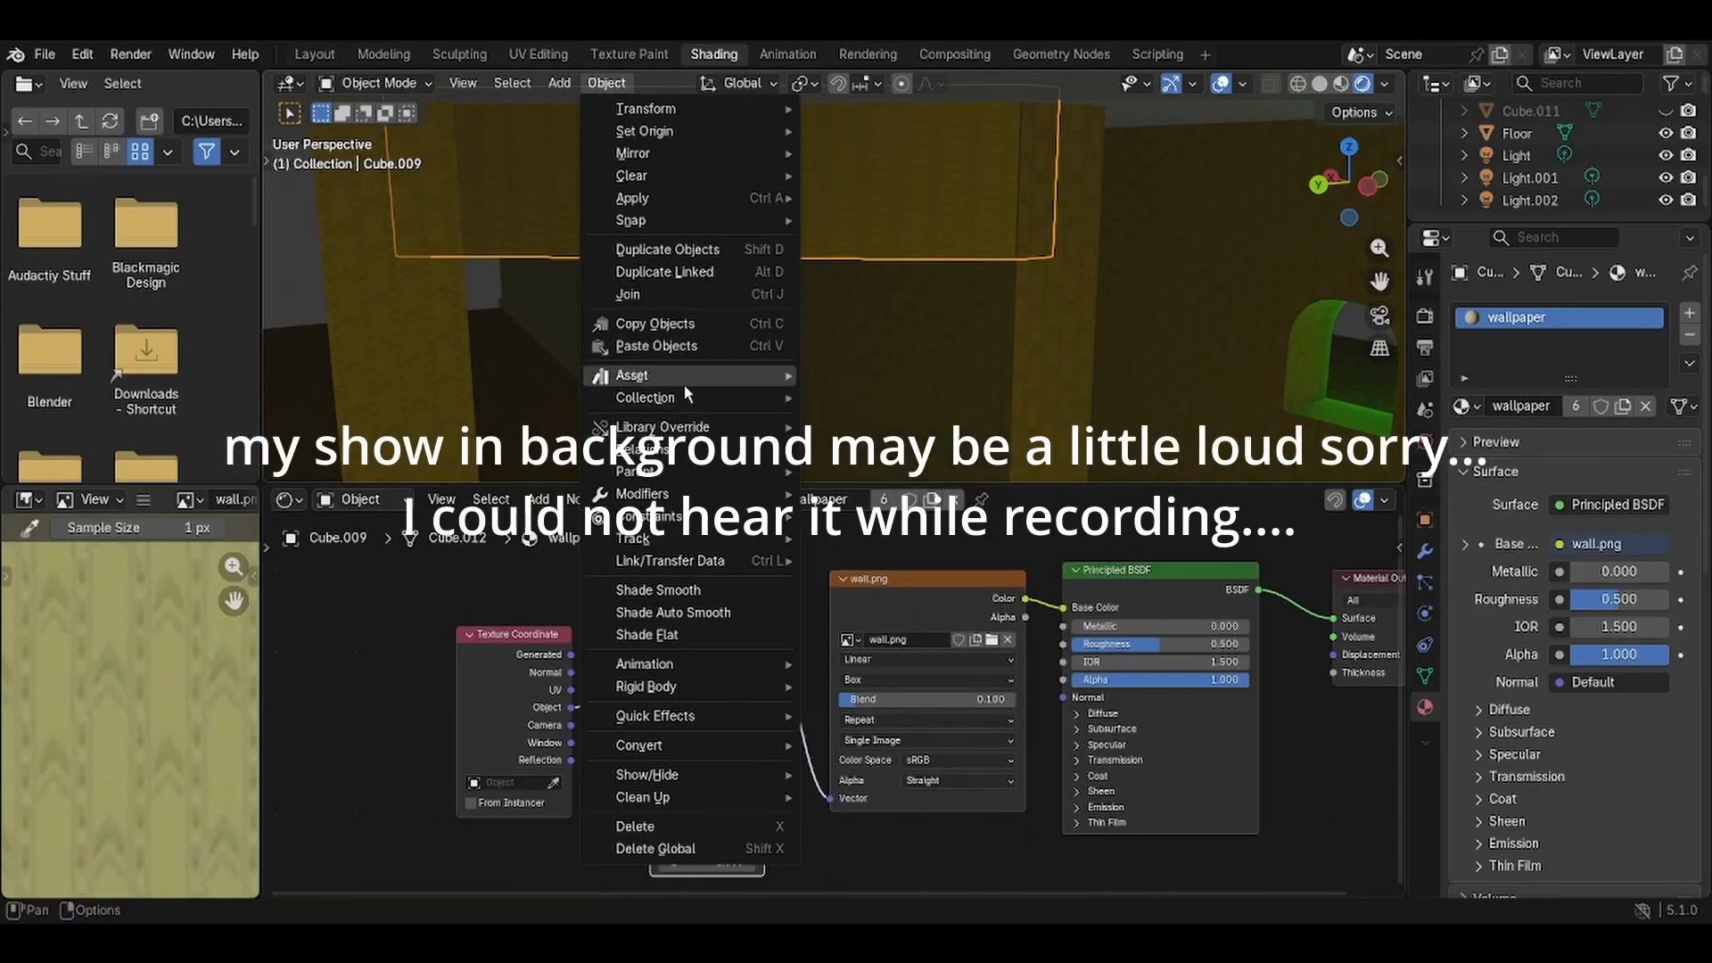
mouse_move(691, 400)
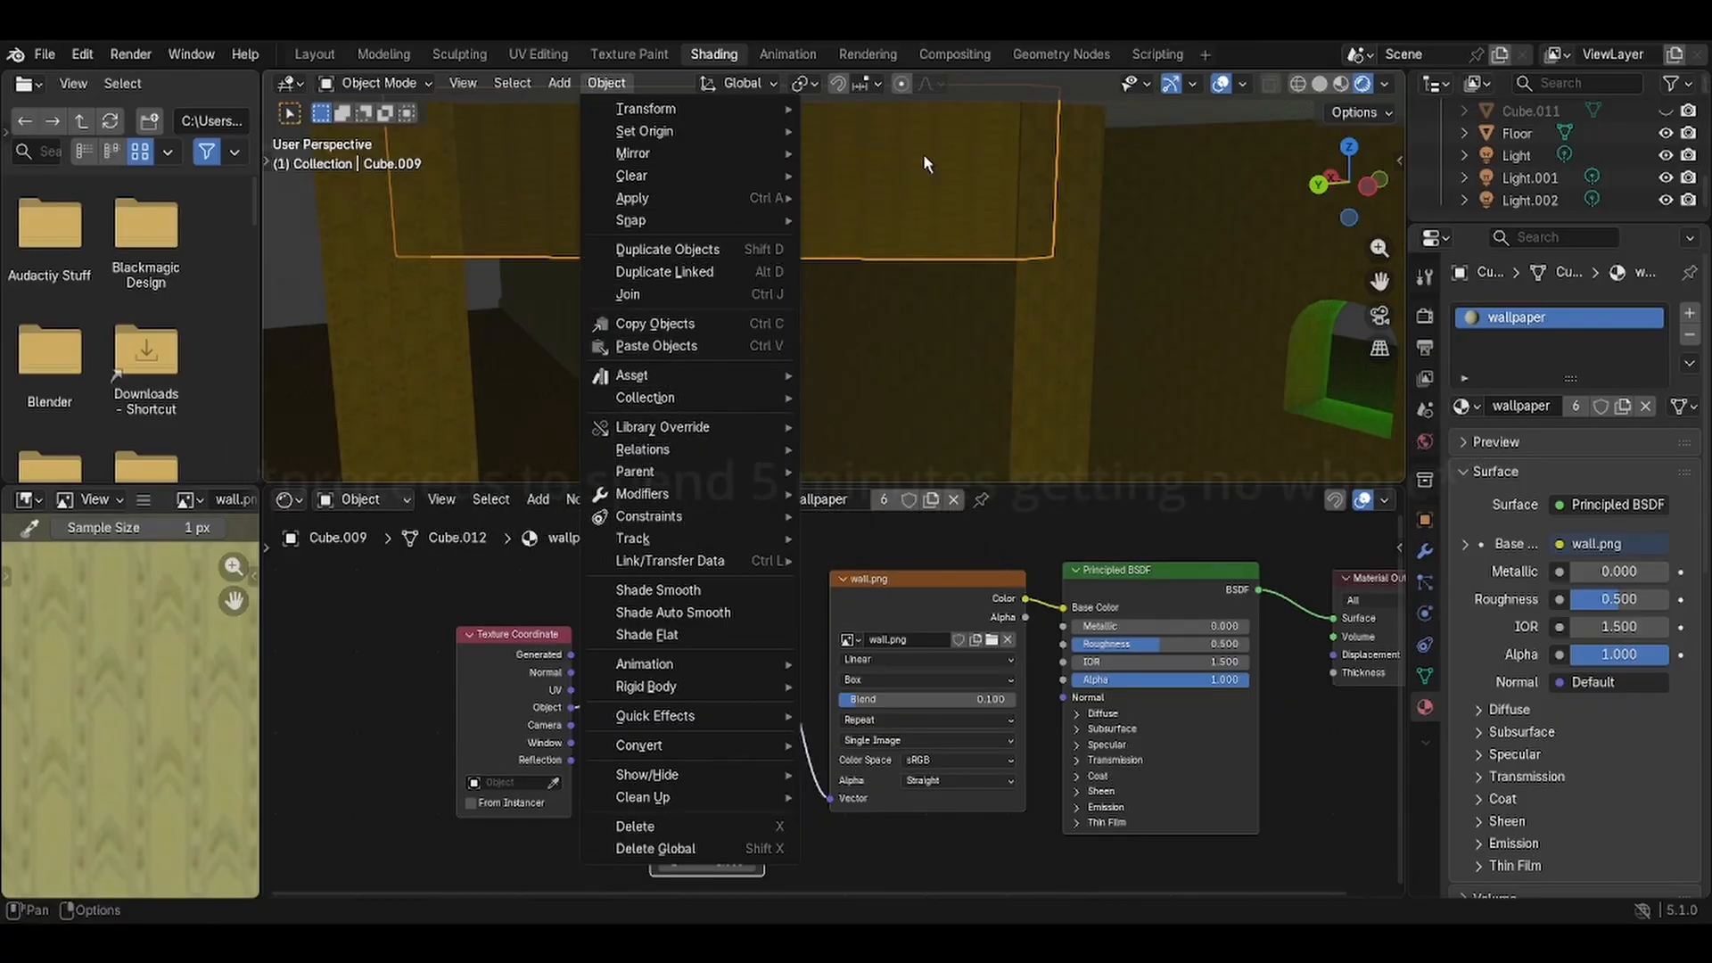
mouse_move(767, 110)
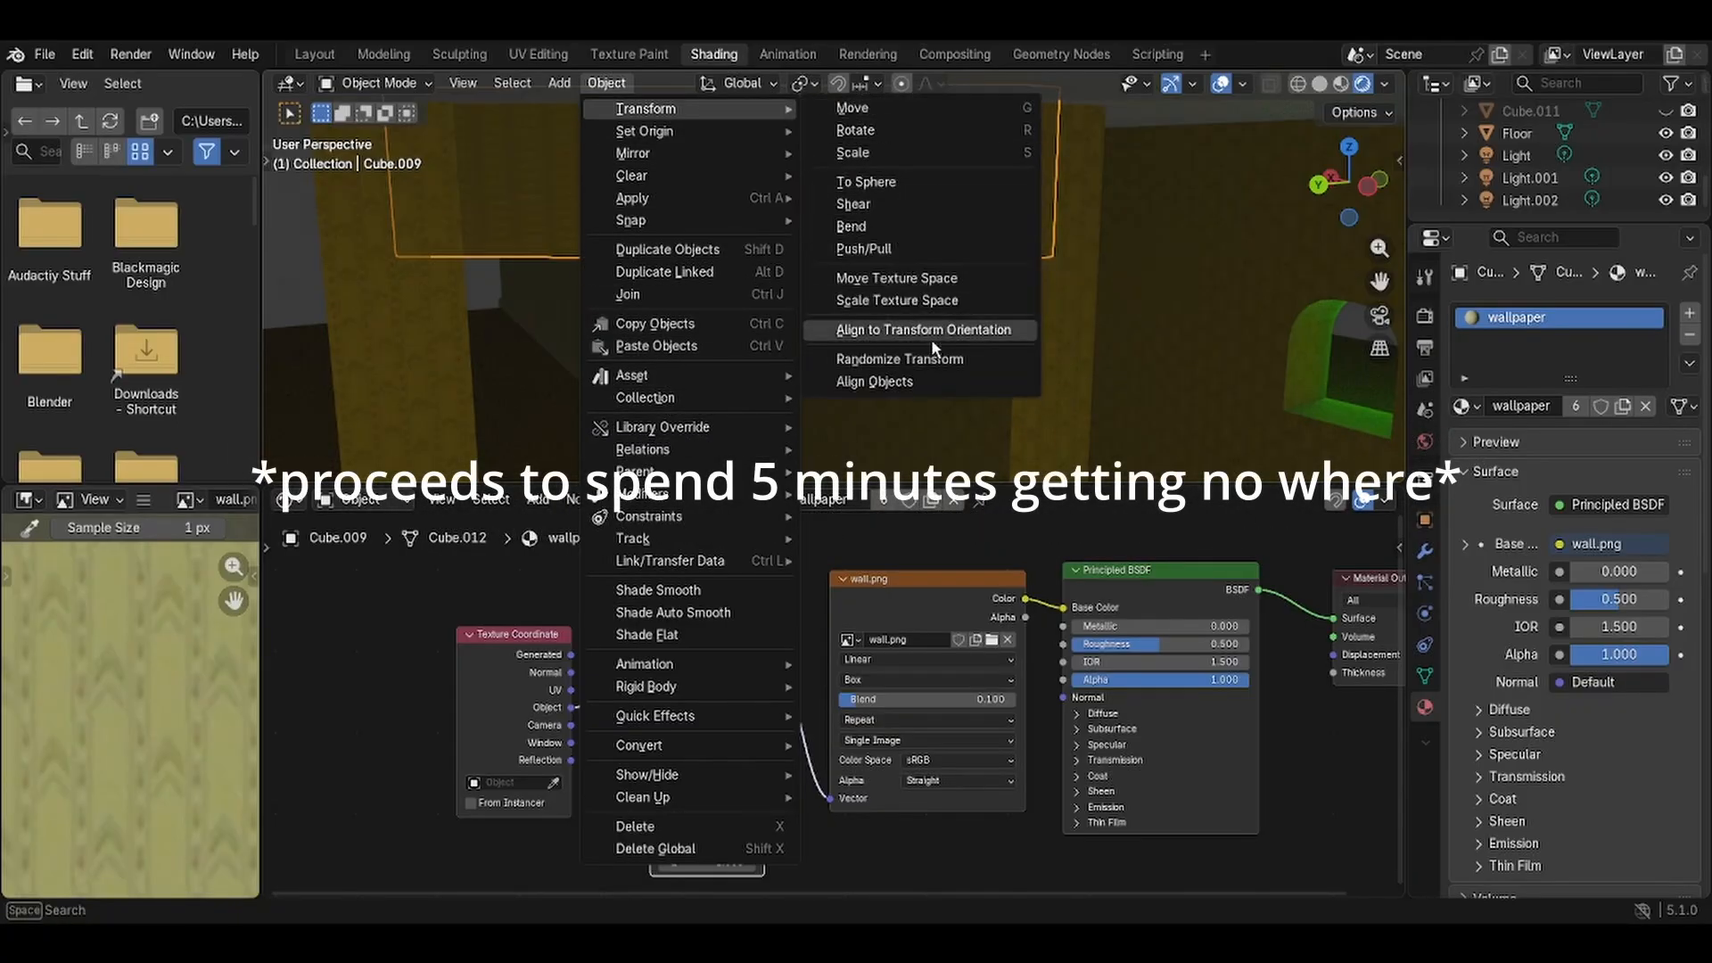
click(928, 301)
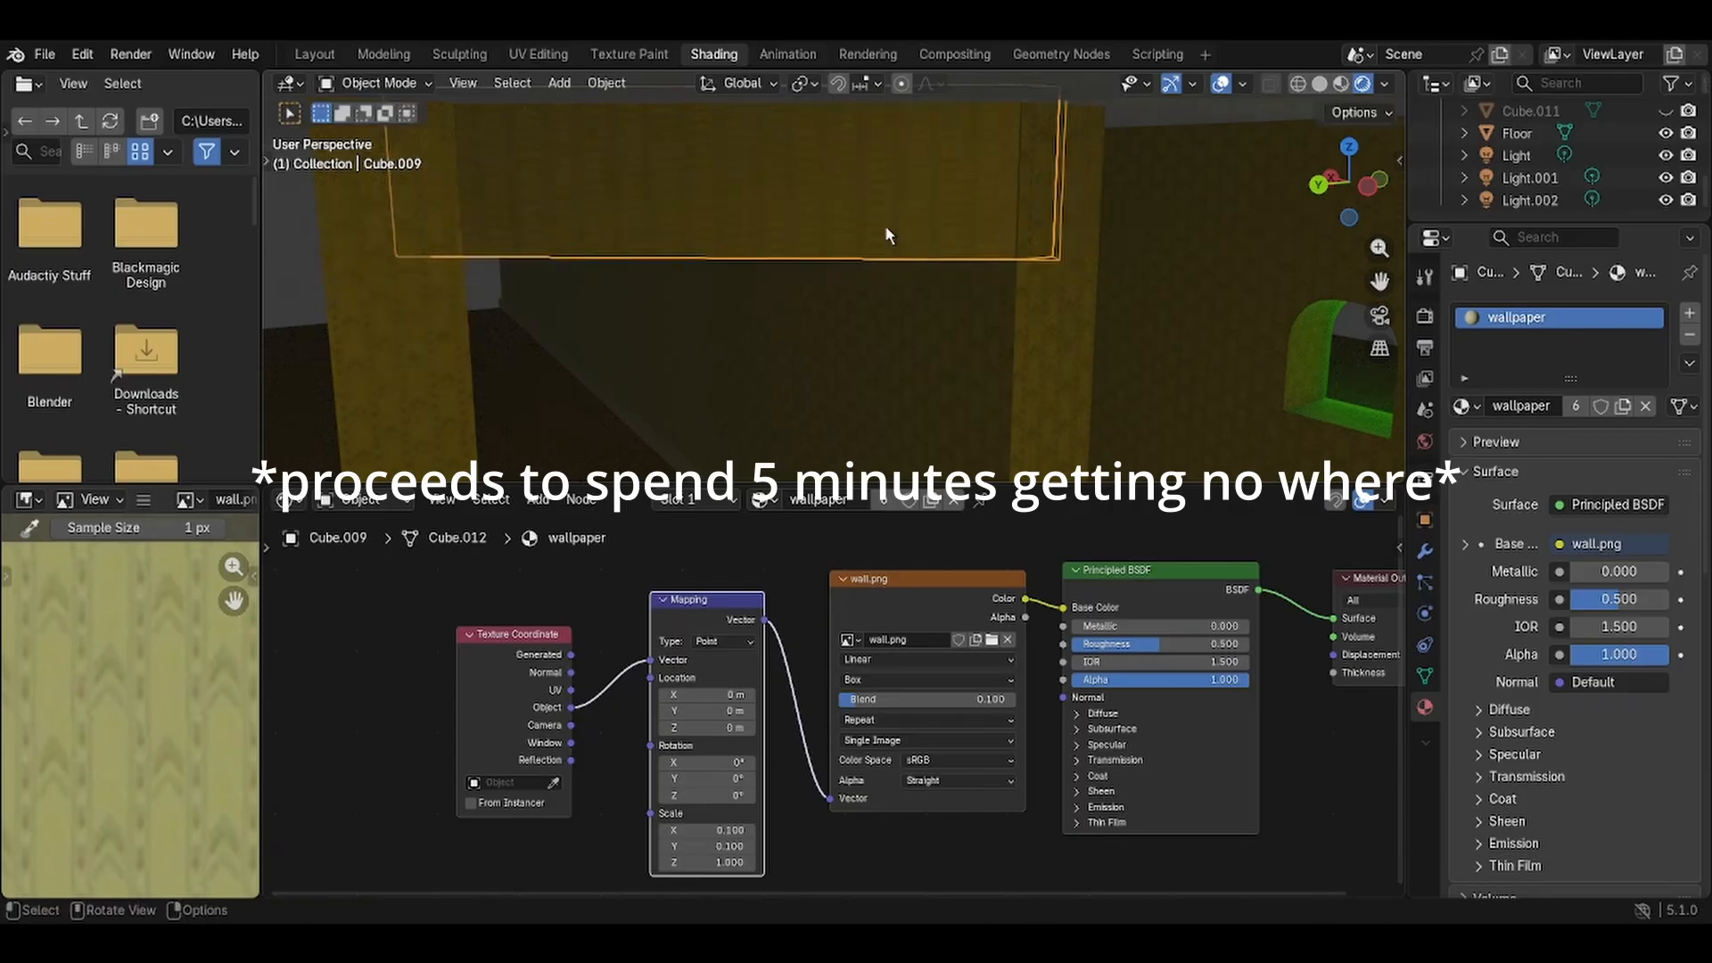
click(926, 312)
Try a Z scale of 0.1 in the wallpaper's Mapping node while checking the header beam.
scroll(879, 257, down, 1)
scroll(981, 239, up, 2)
scroll(1037, 211, down, 3)
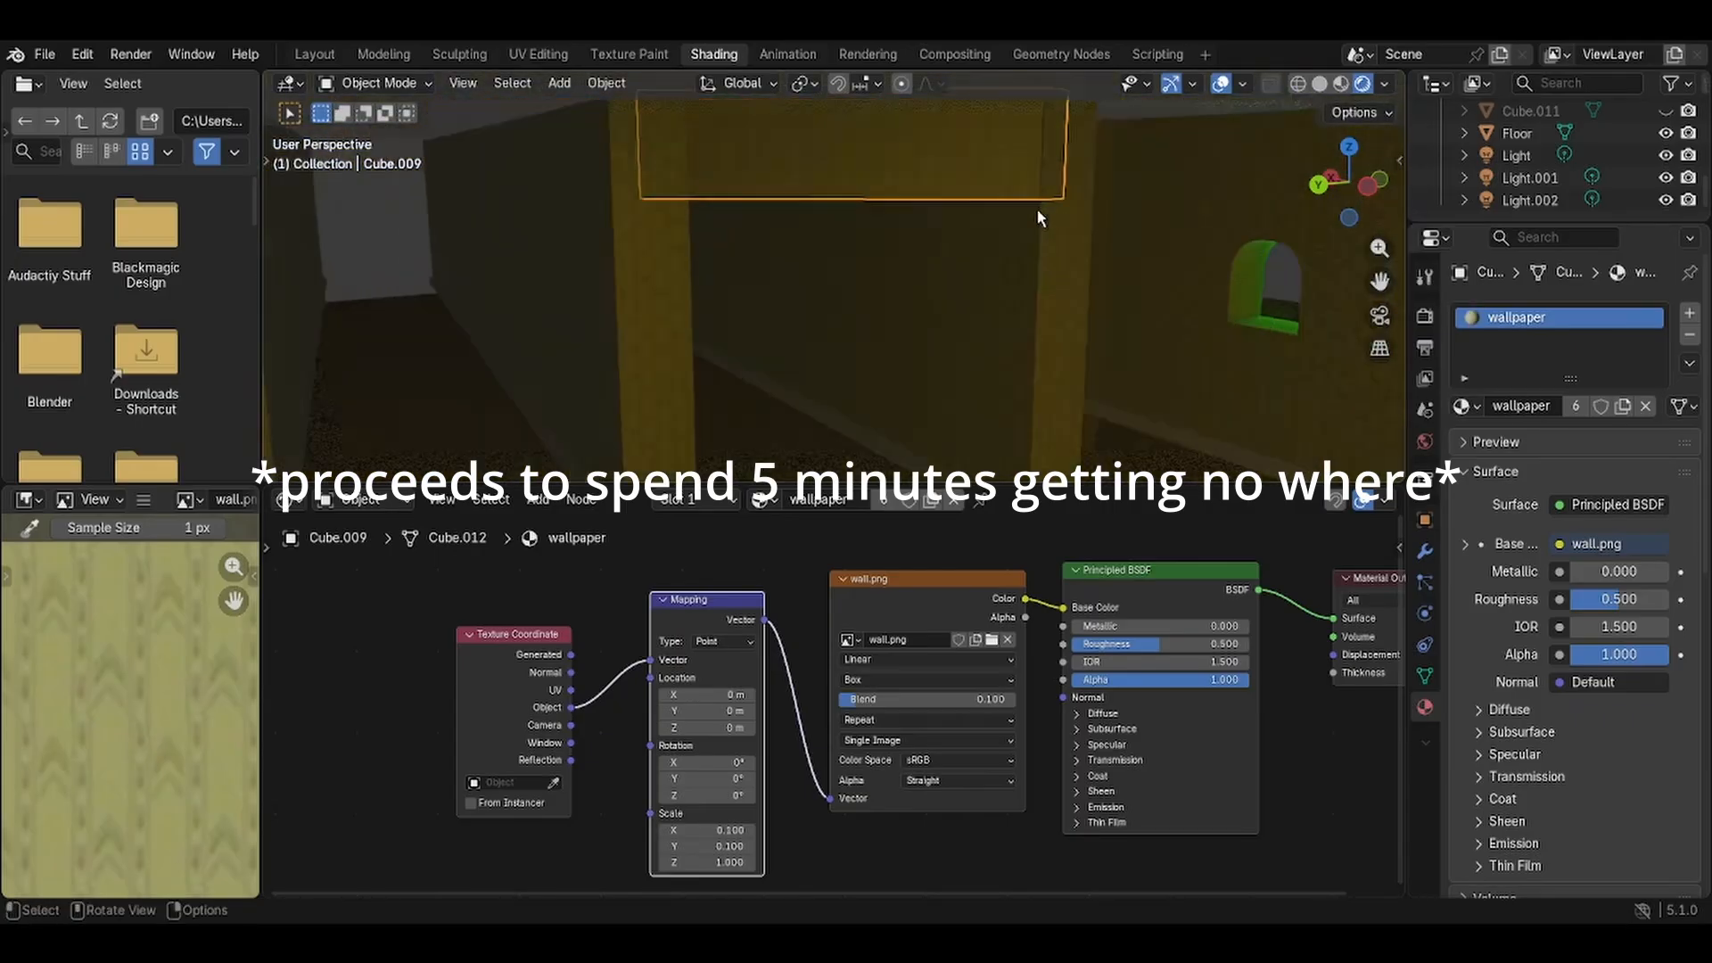
scroll(1037, 211, down, 2)
scroll(917, 241, up, 3)
middle_drag(966, 230, 901, 206)
scroll(881, 256, up, 4)
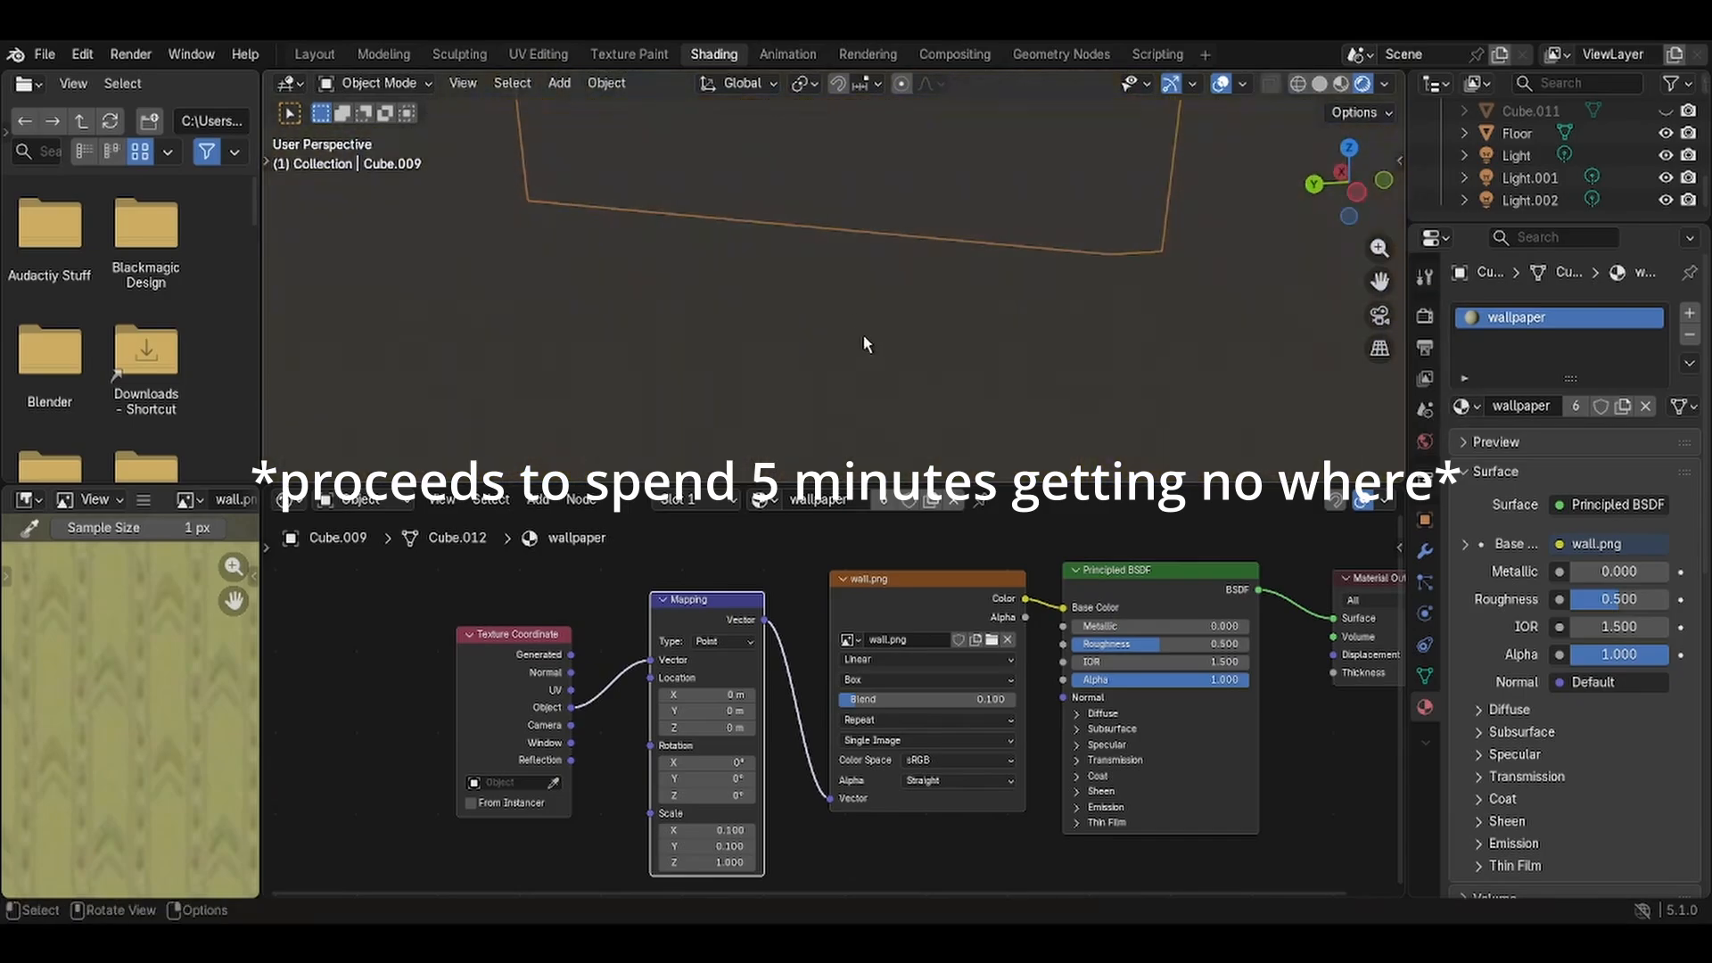
scroll(864, 344, down, 2)
click(714, 862)
text(1)
key(Return)
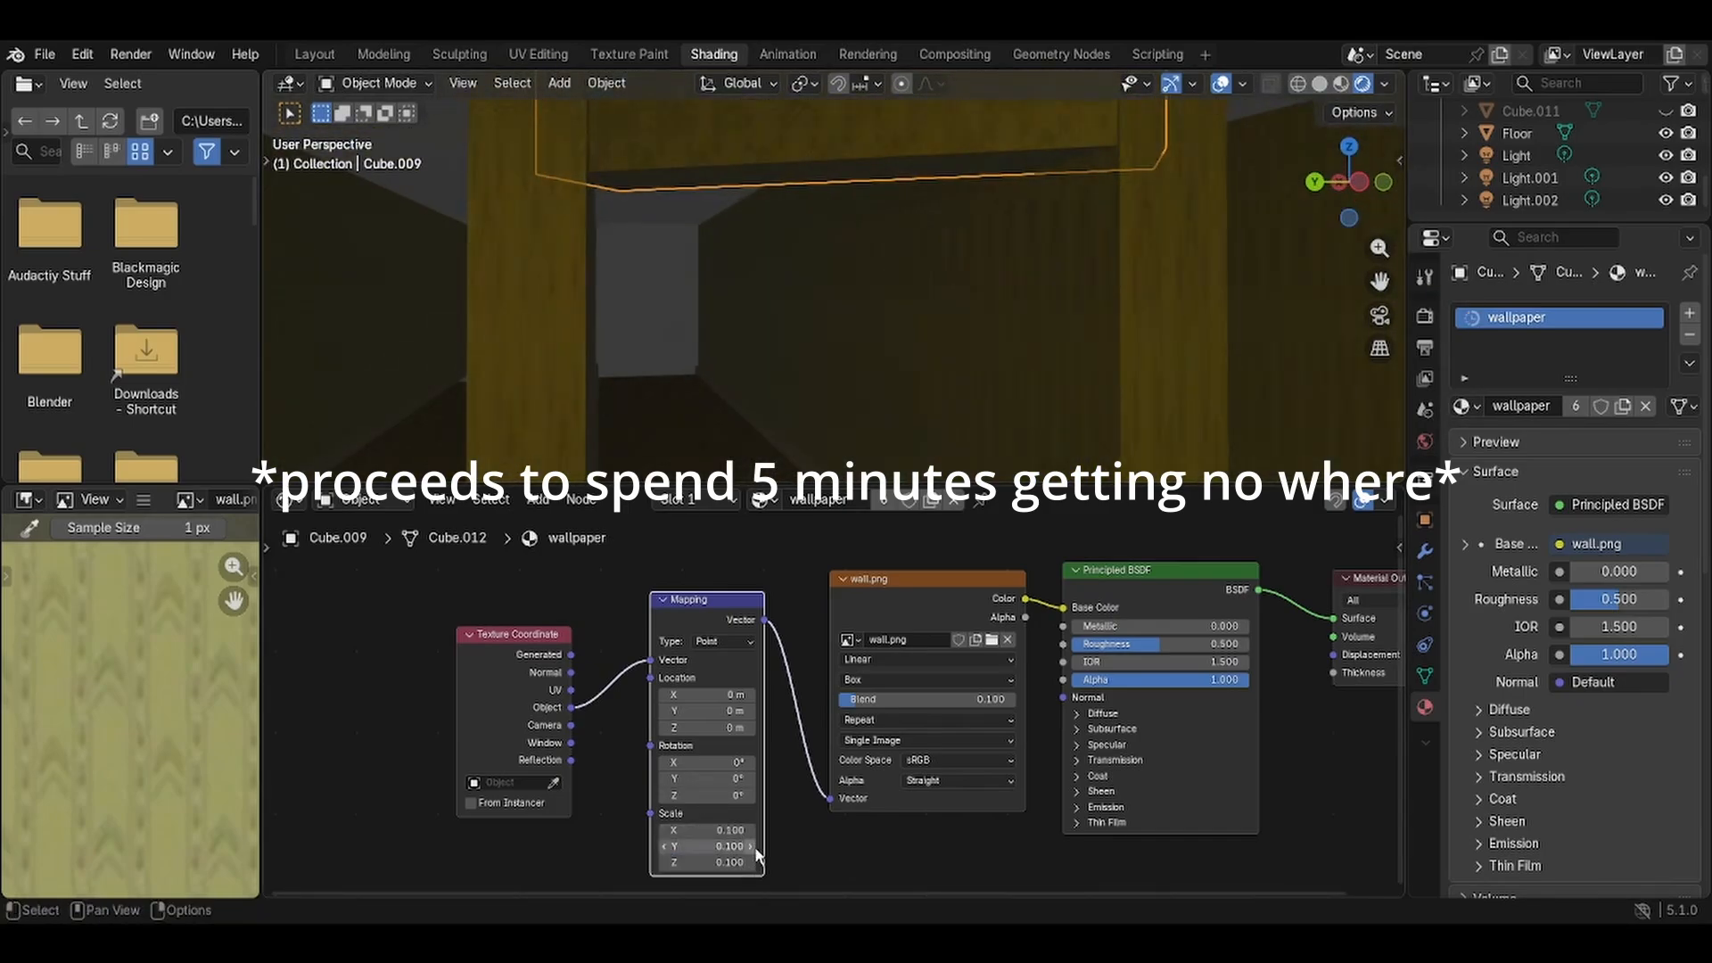
key(r)
key(y)
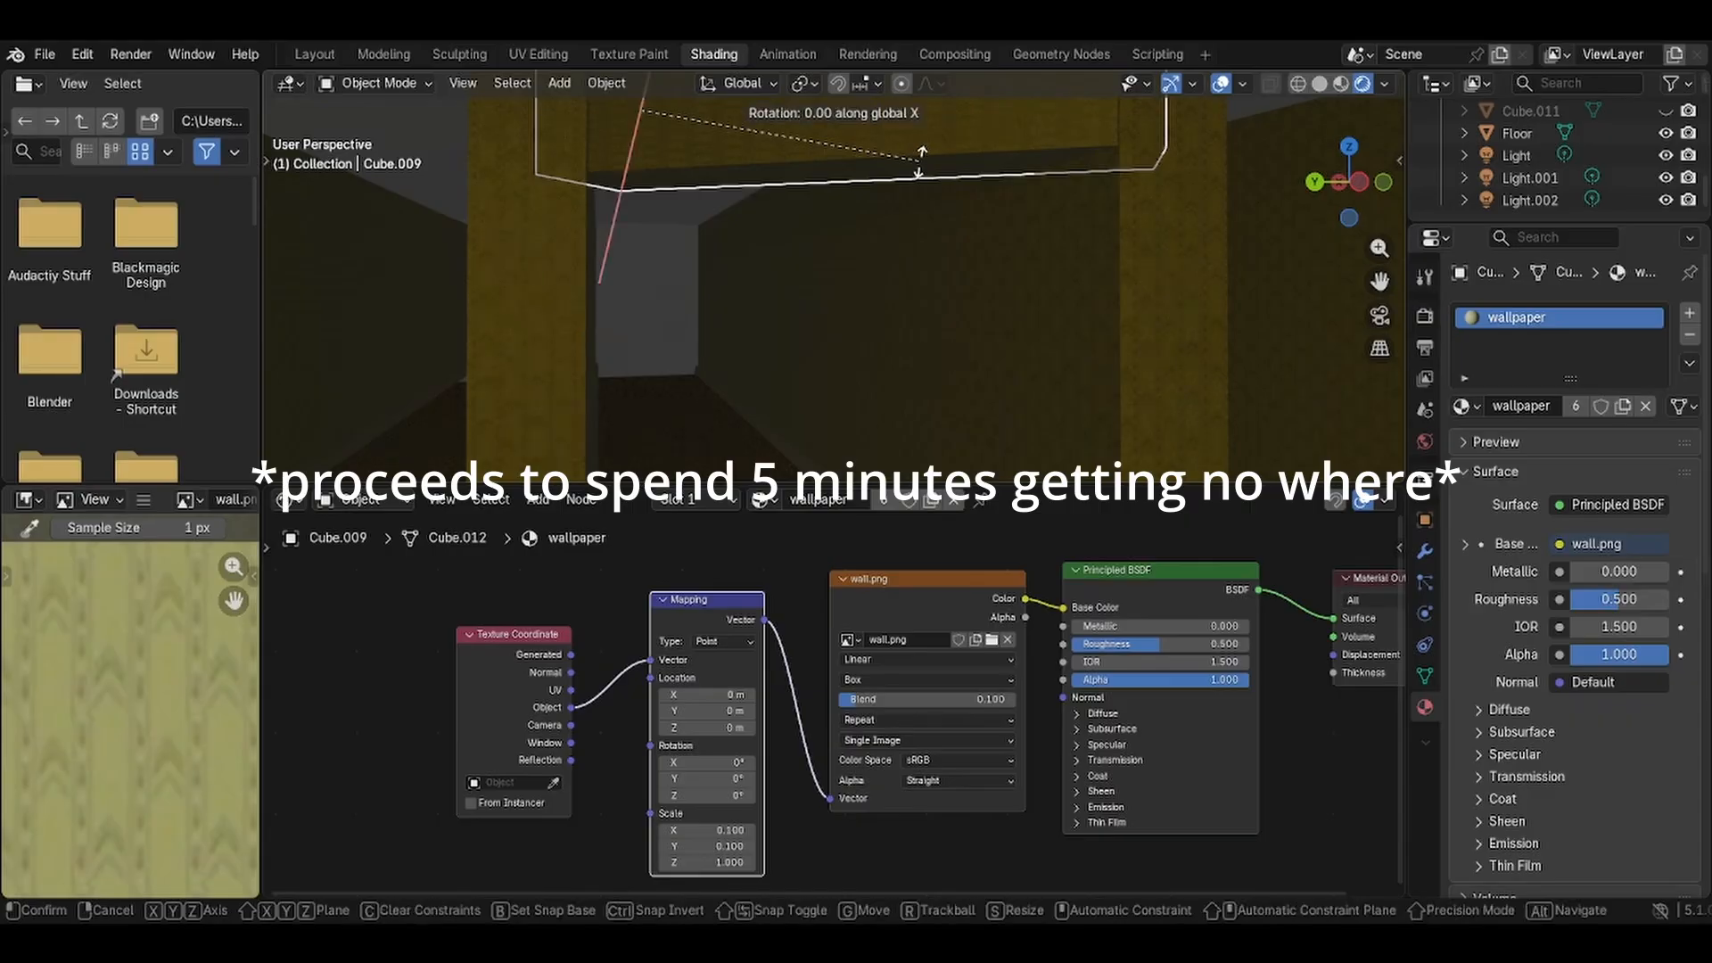
key(Escape)
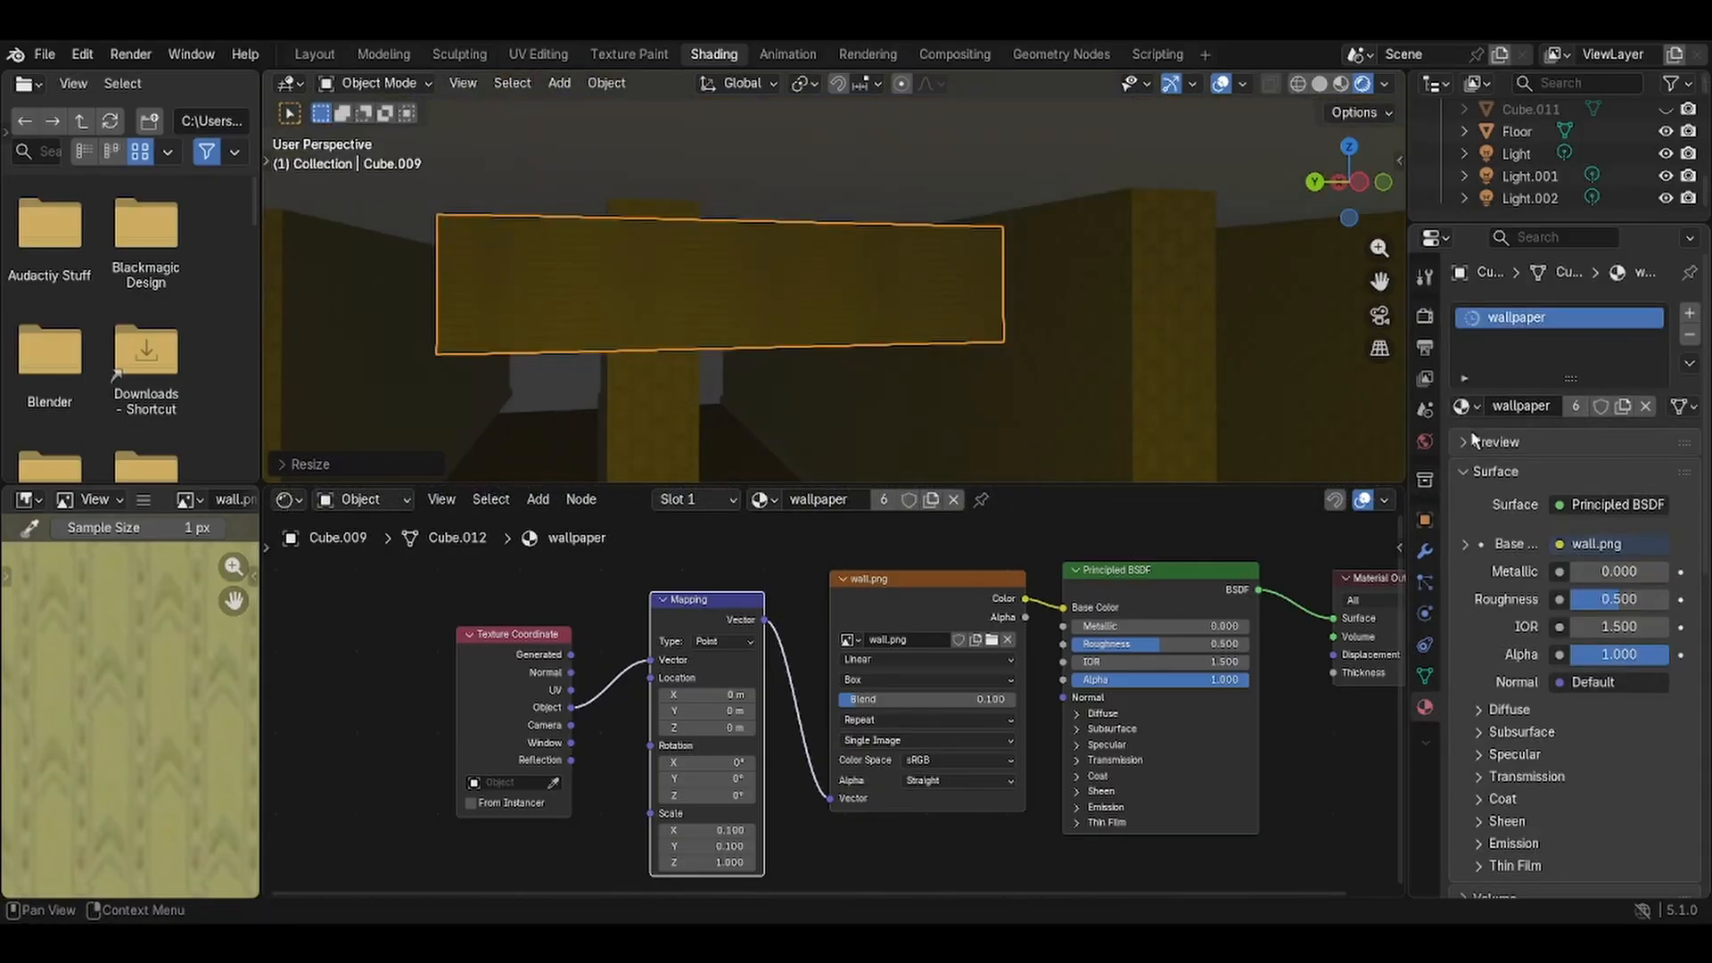
Remove the wallpaper slot from the header beam and shift the beam along Y and about 0.46 m along X.
click(1486, 325)
right_click(1478, 323)
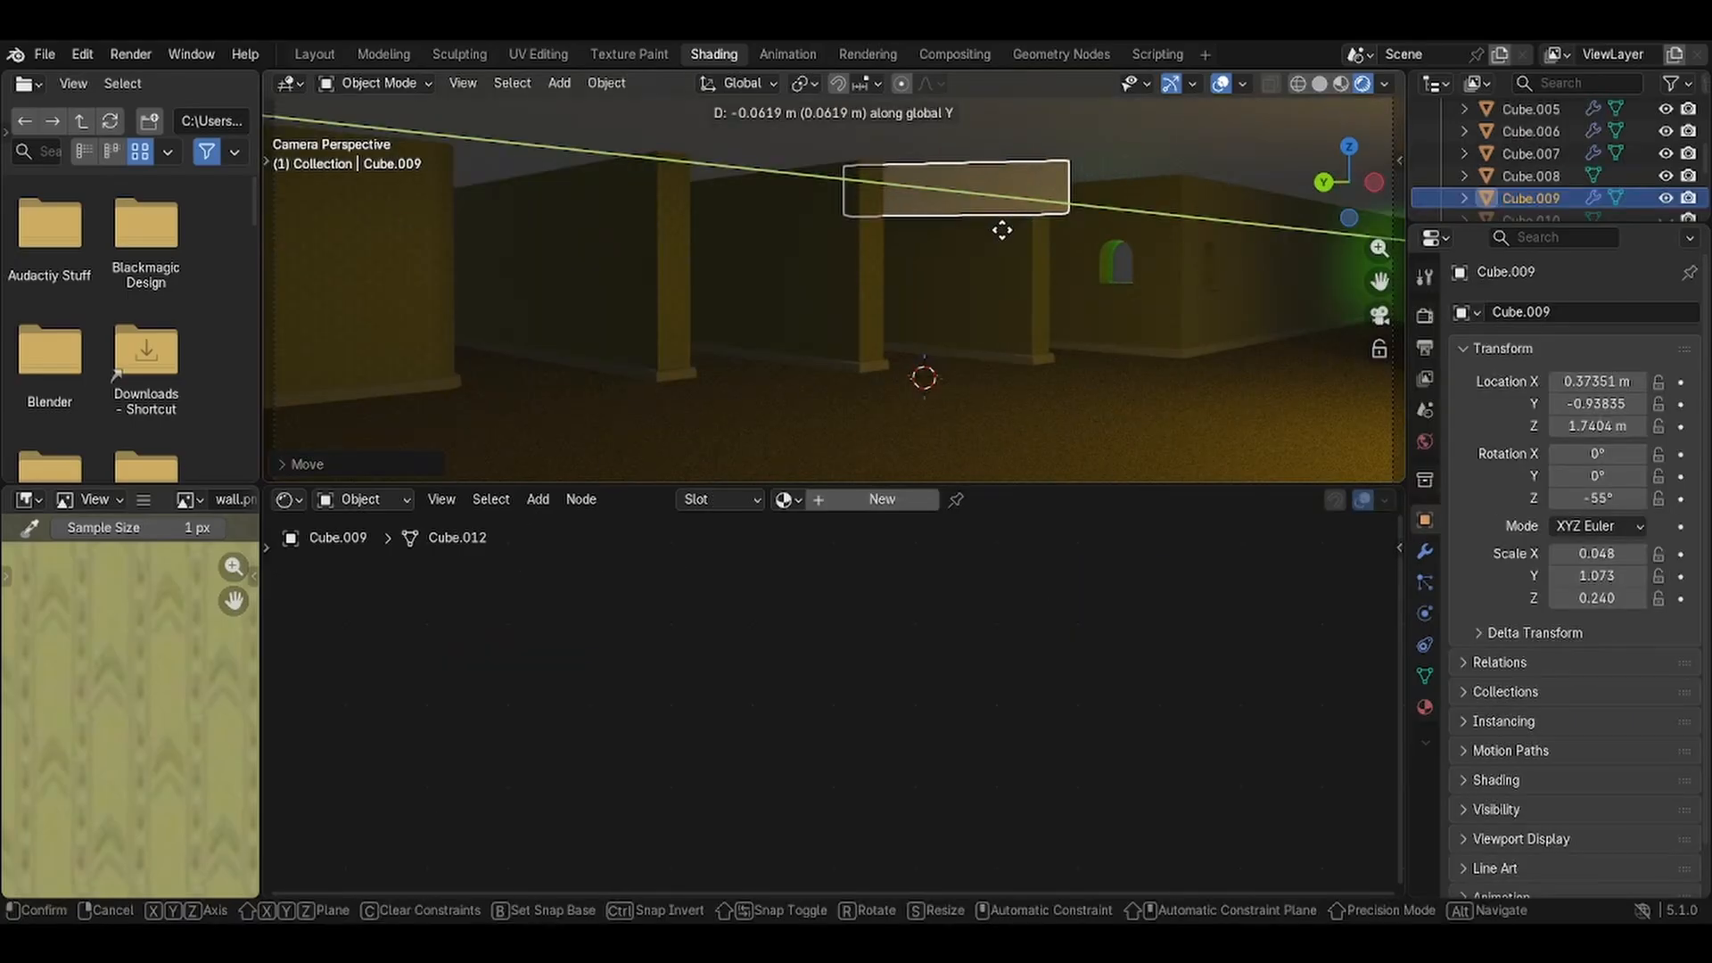
click(1002, 230)
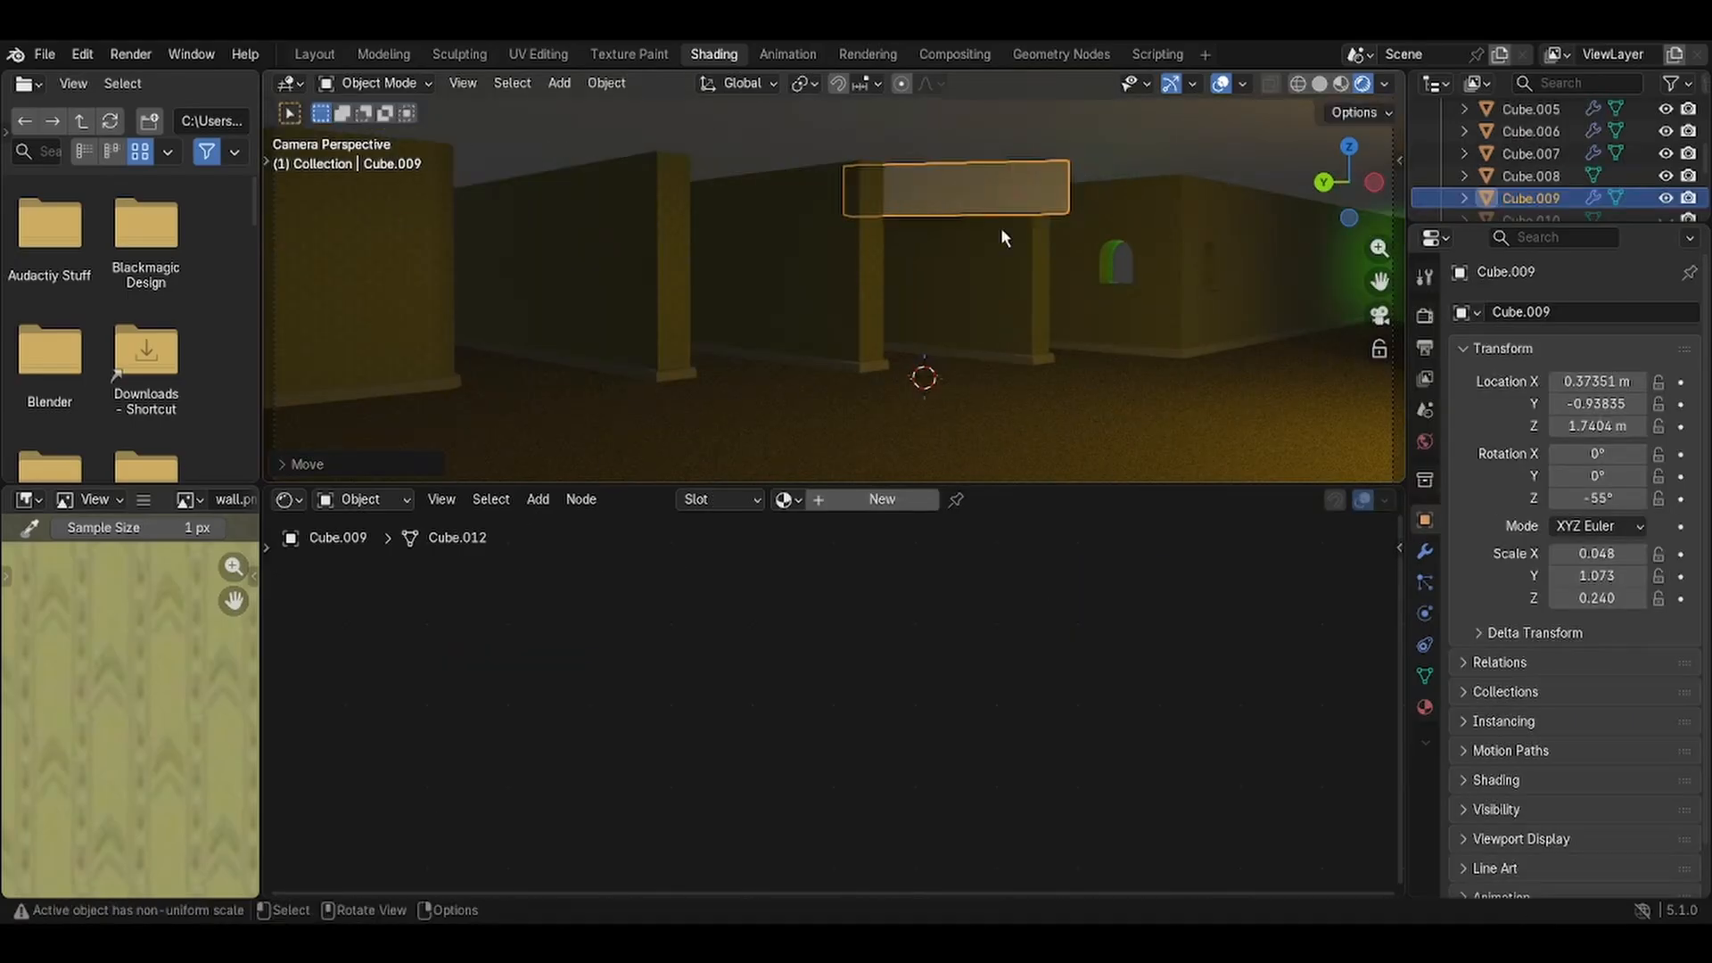
key(g)
key(x)
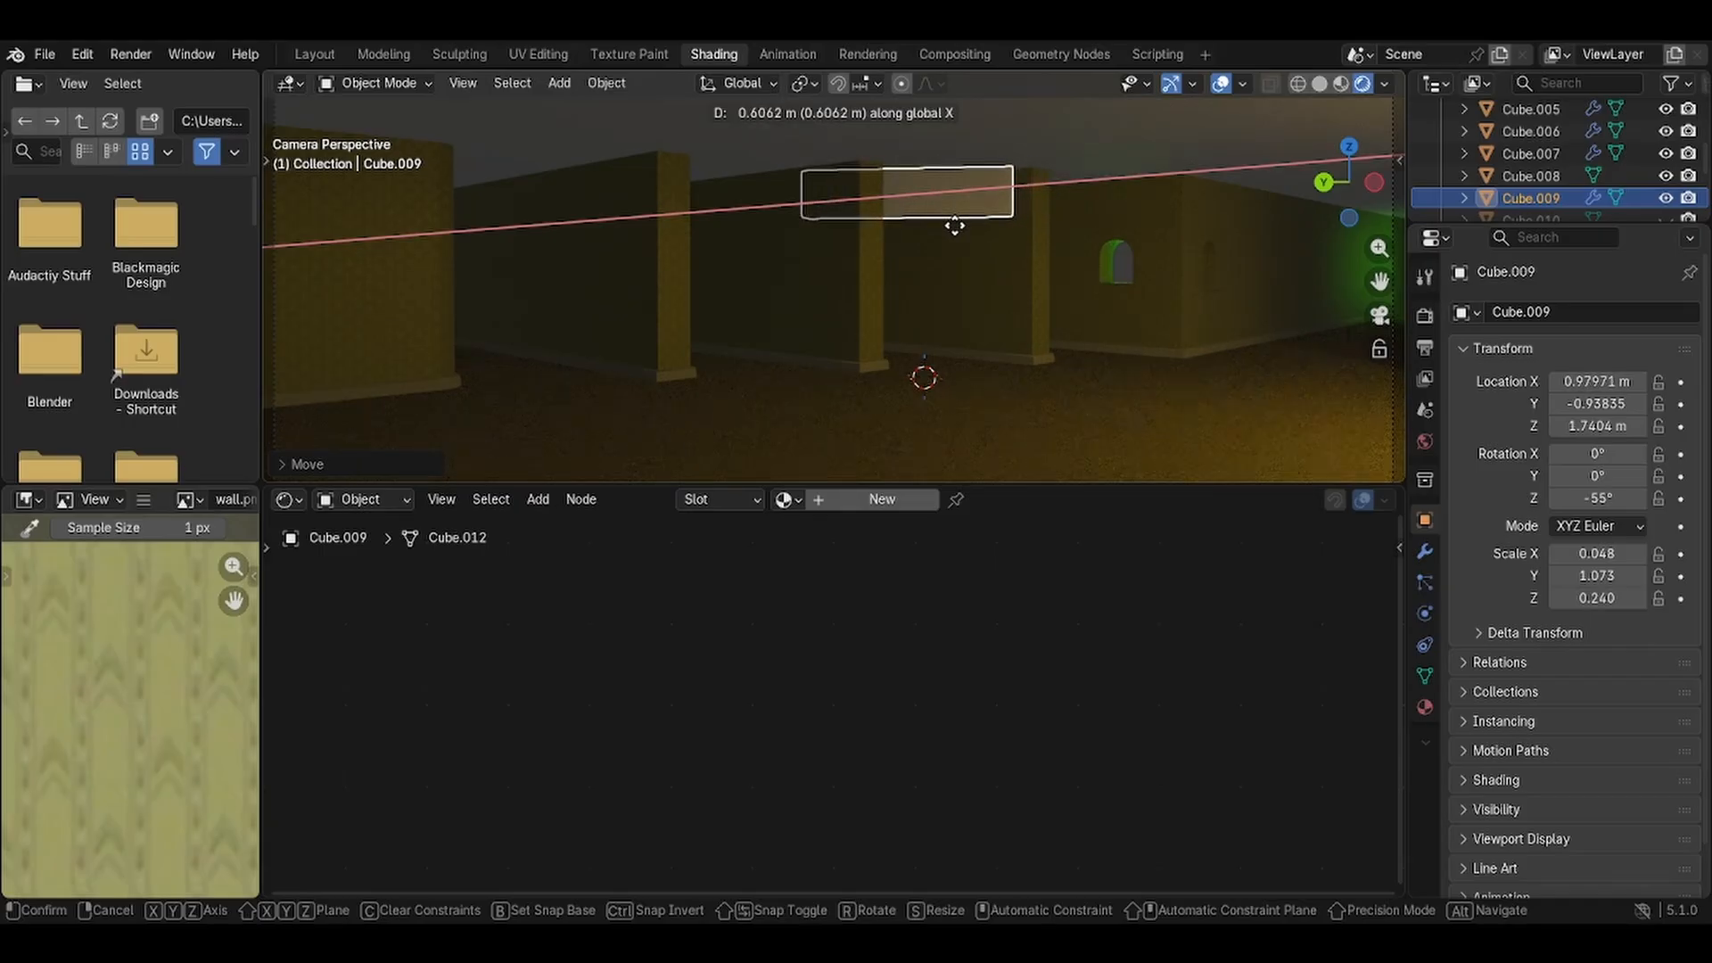
click(981, 225)
Rotate the header beam between the two pillars about 6.7° around the global Z axis.
middle_drag(1124, 221, 995, 216)
scroll(988, 230, up, 2)
scroll(995, 217, up, 1)
key(g)
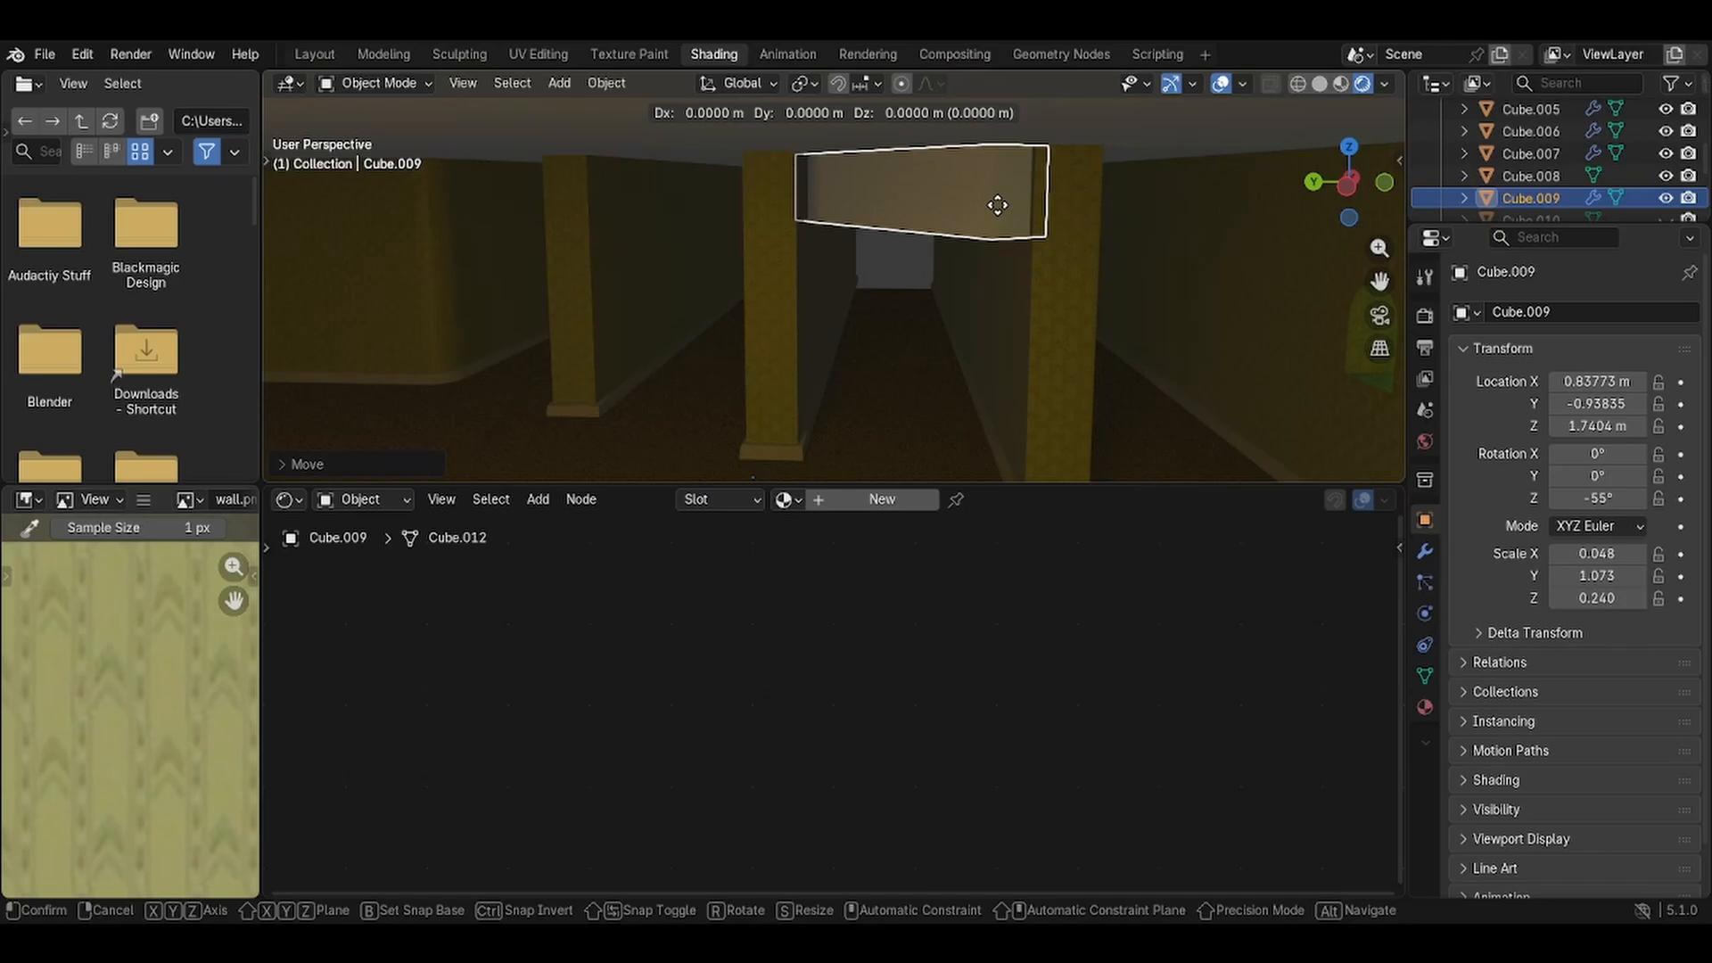
key(r)
key(z)
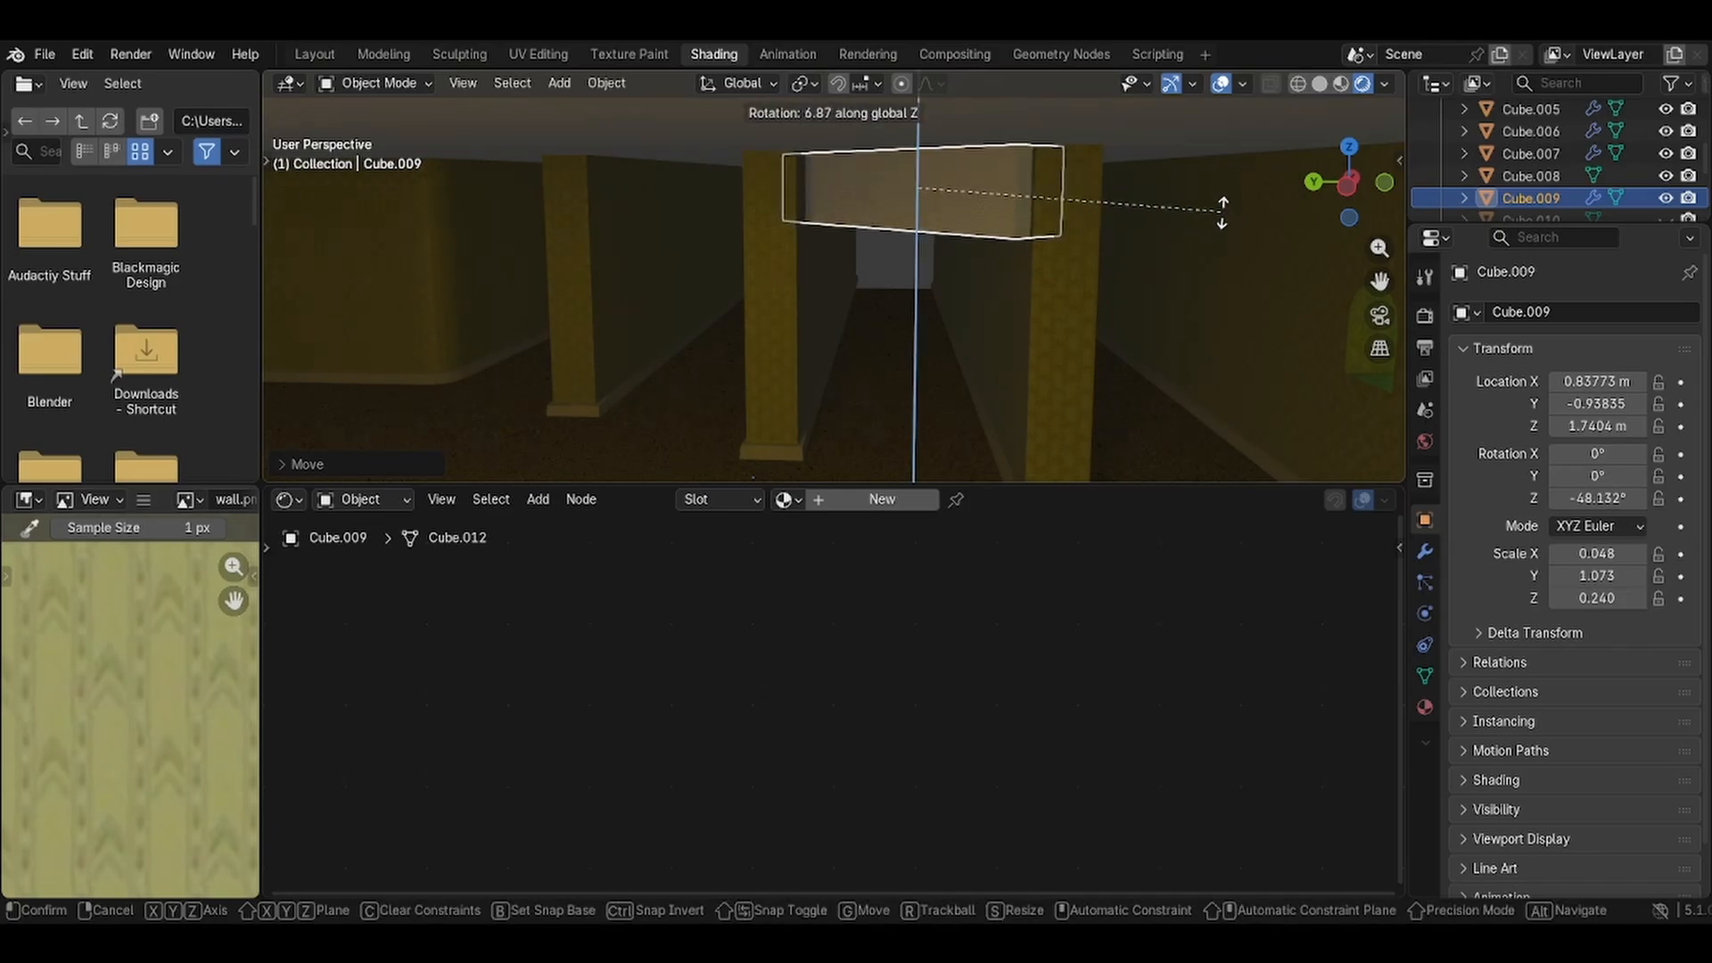
click(1173, 210)
Rotate the header beam a further 7° around the global Z axis to span both pillars.
middle_drag(1174, 211, 1097, 154)
key(r)
key(z)
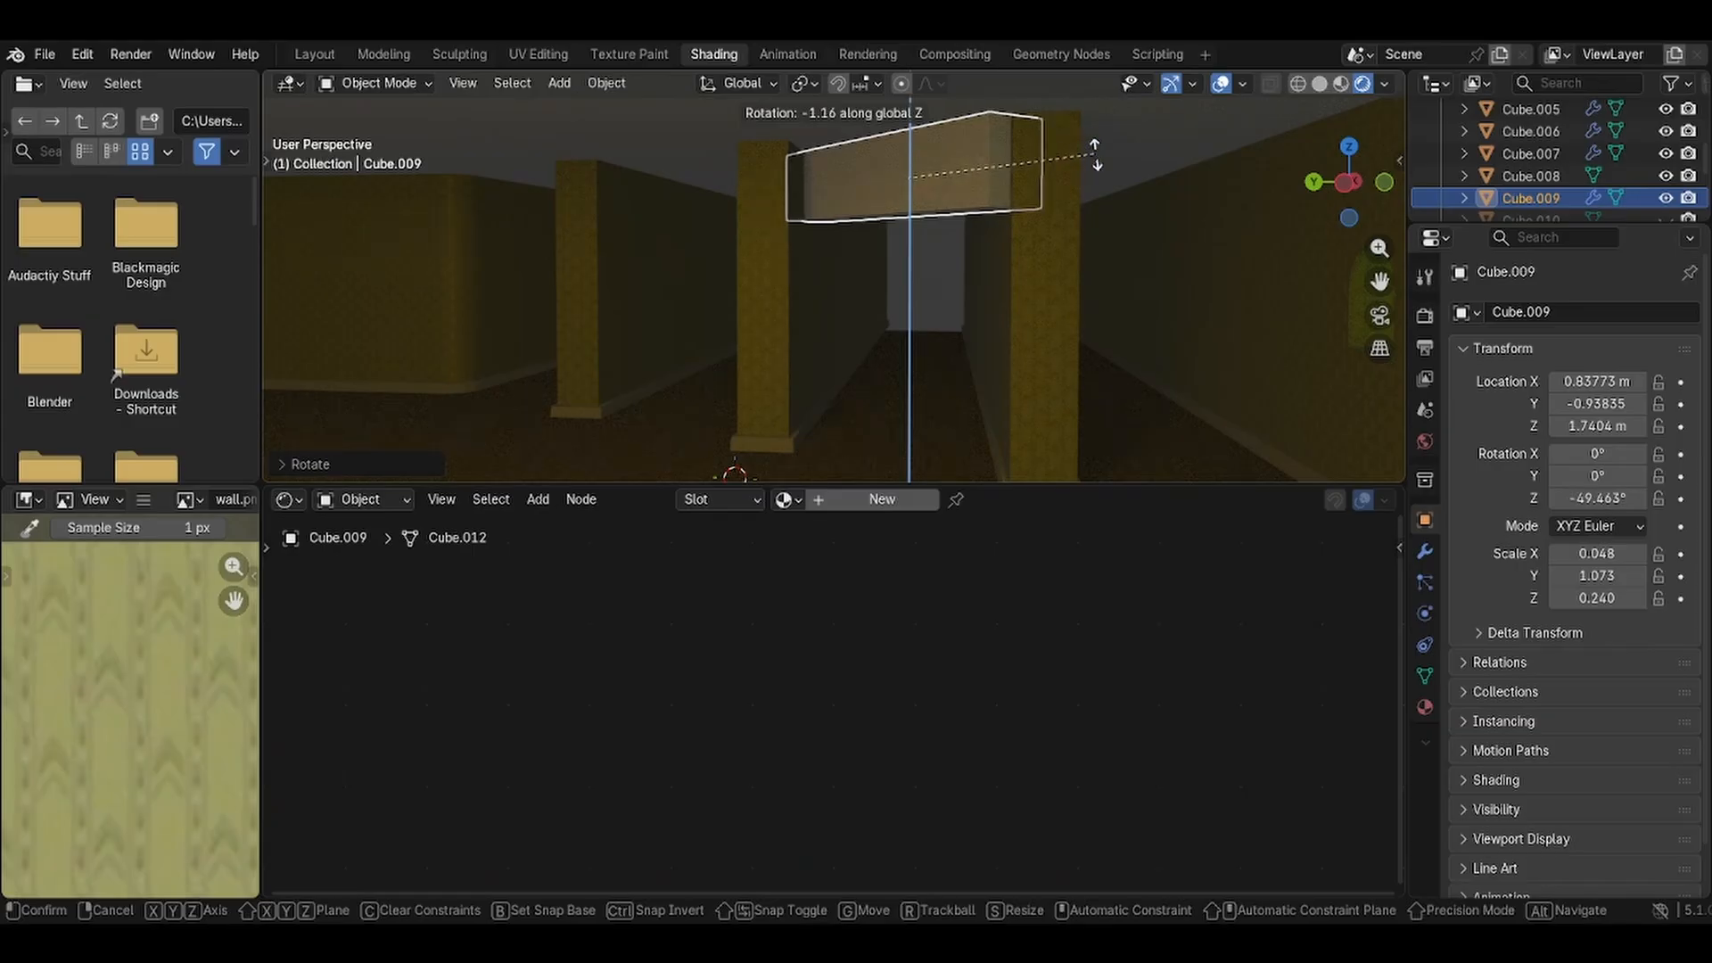
text(5)
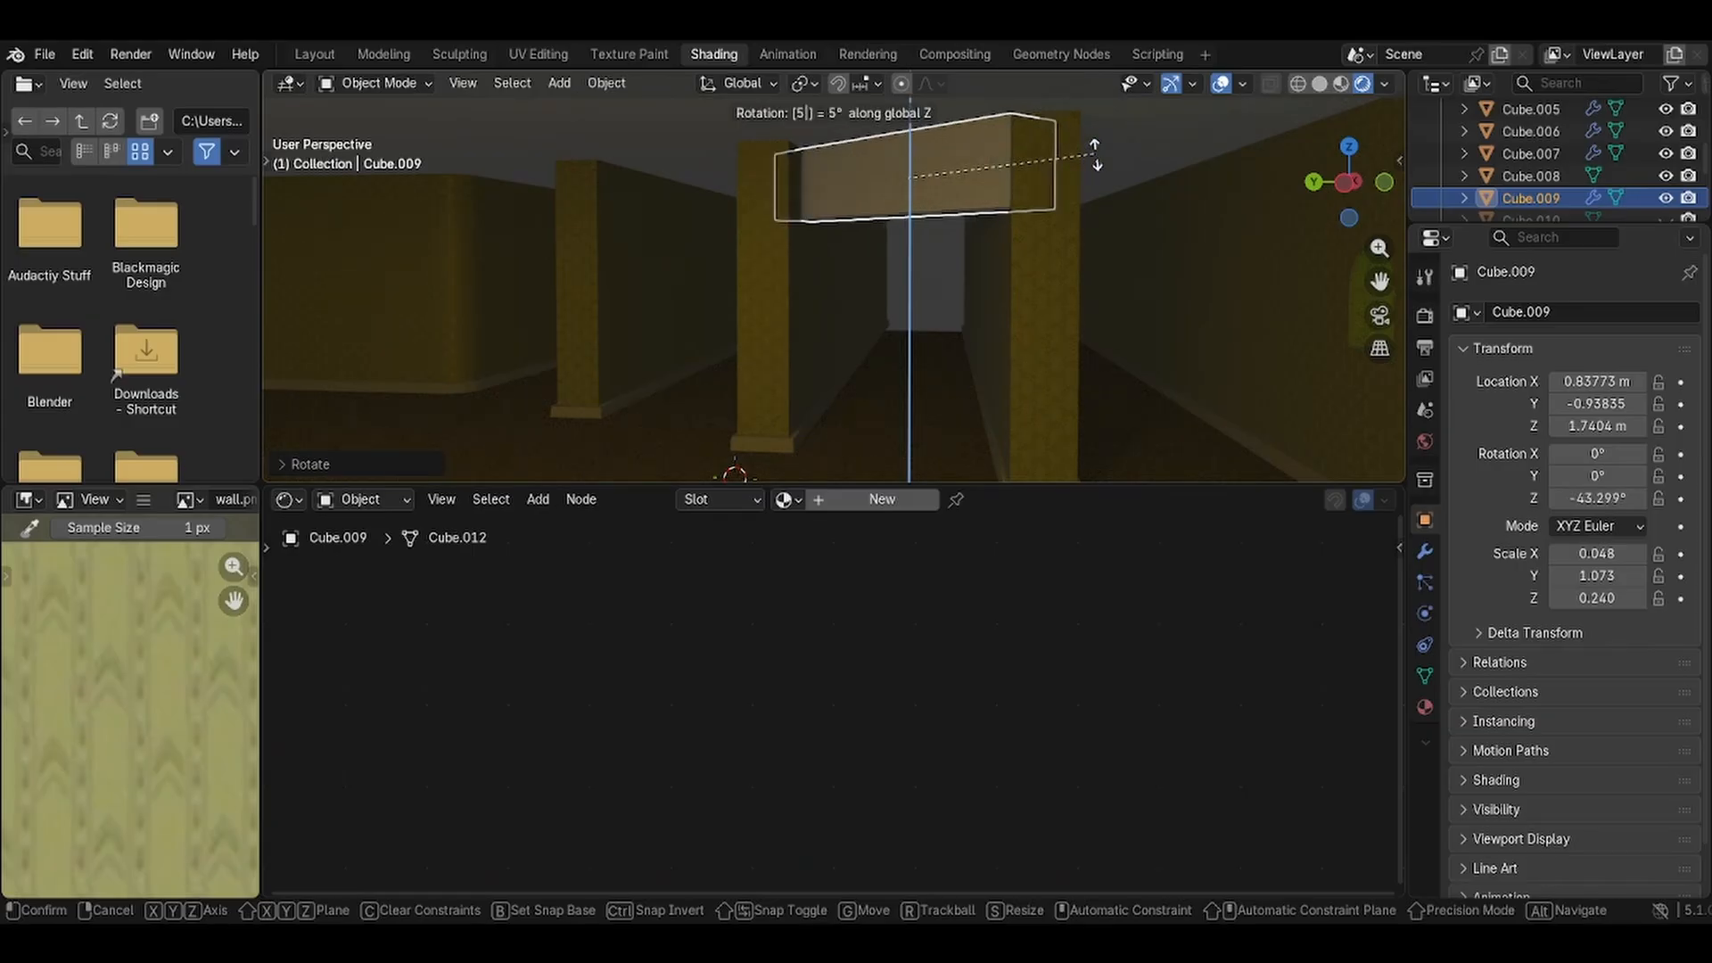
key(BackSpace)
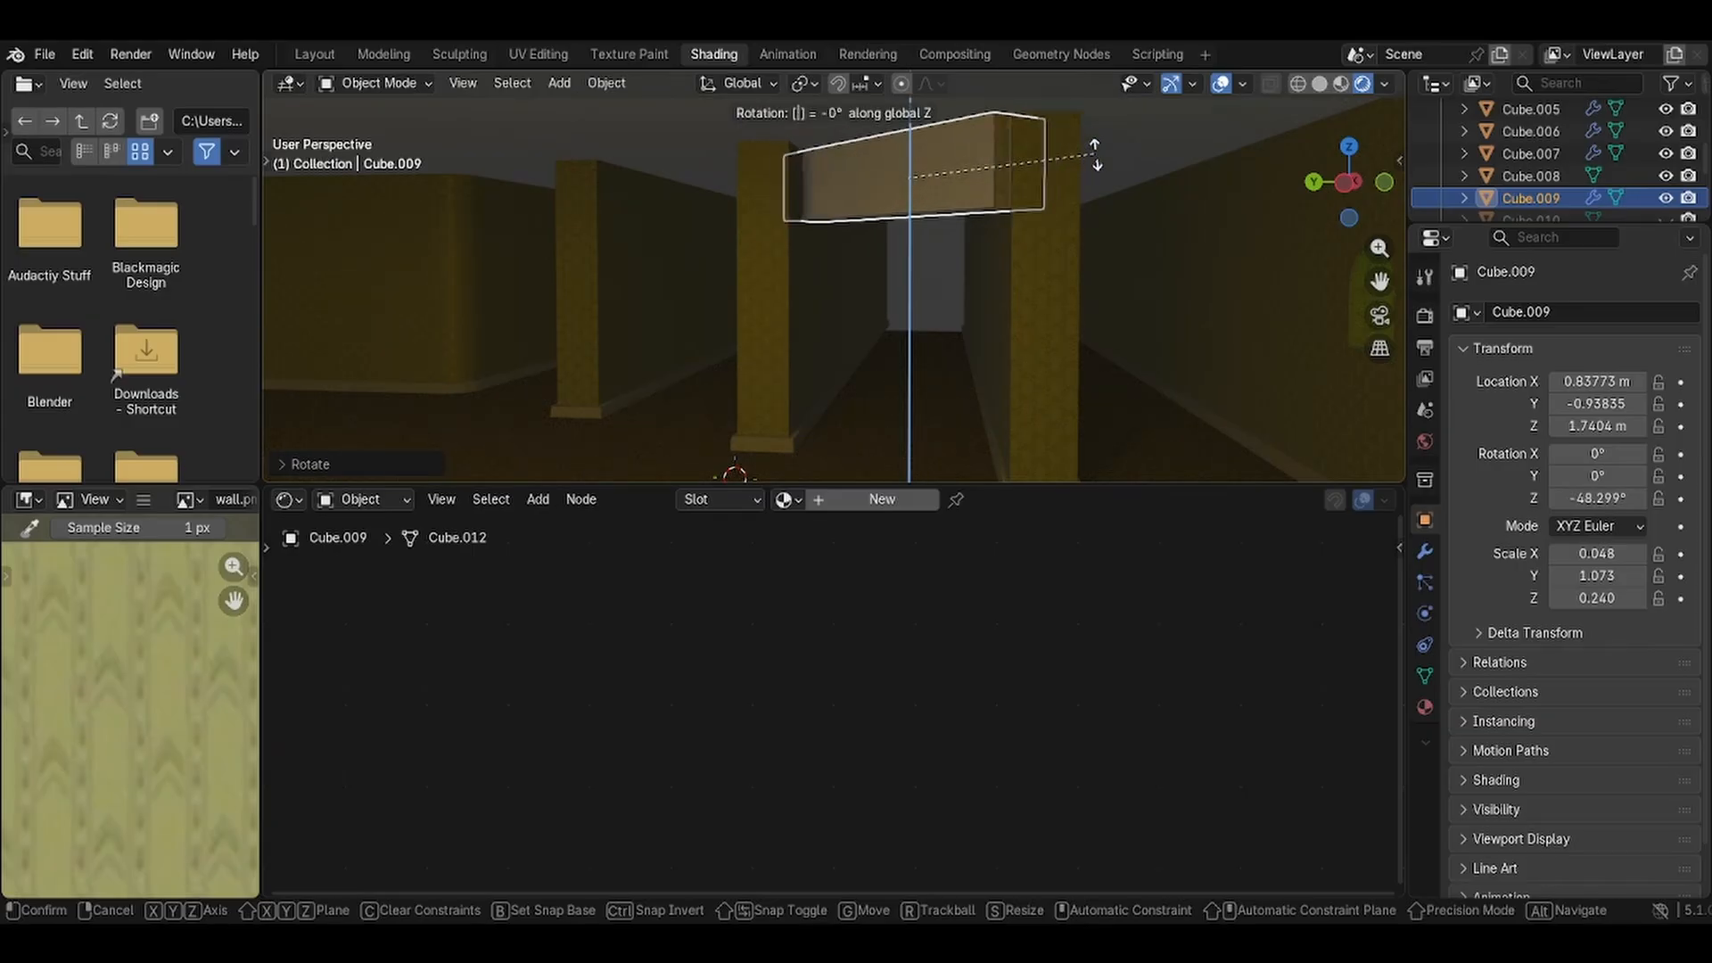
text(7)
key(Return)
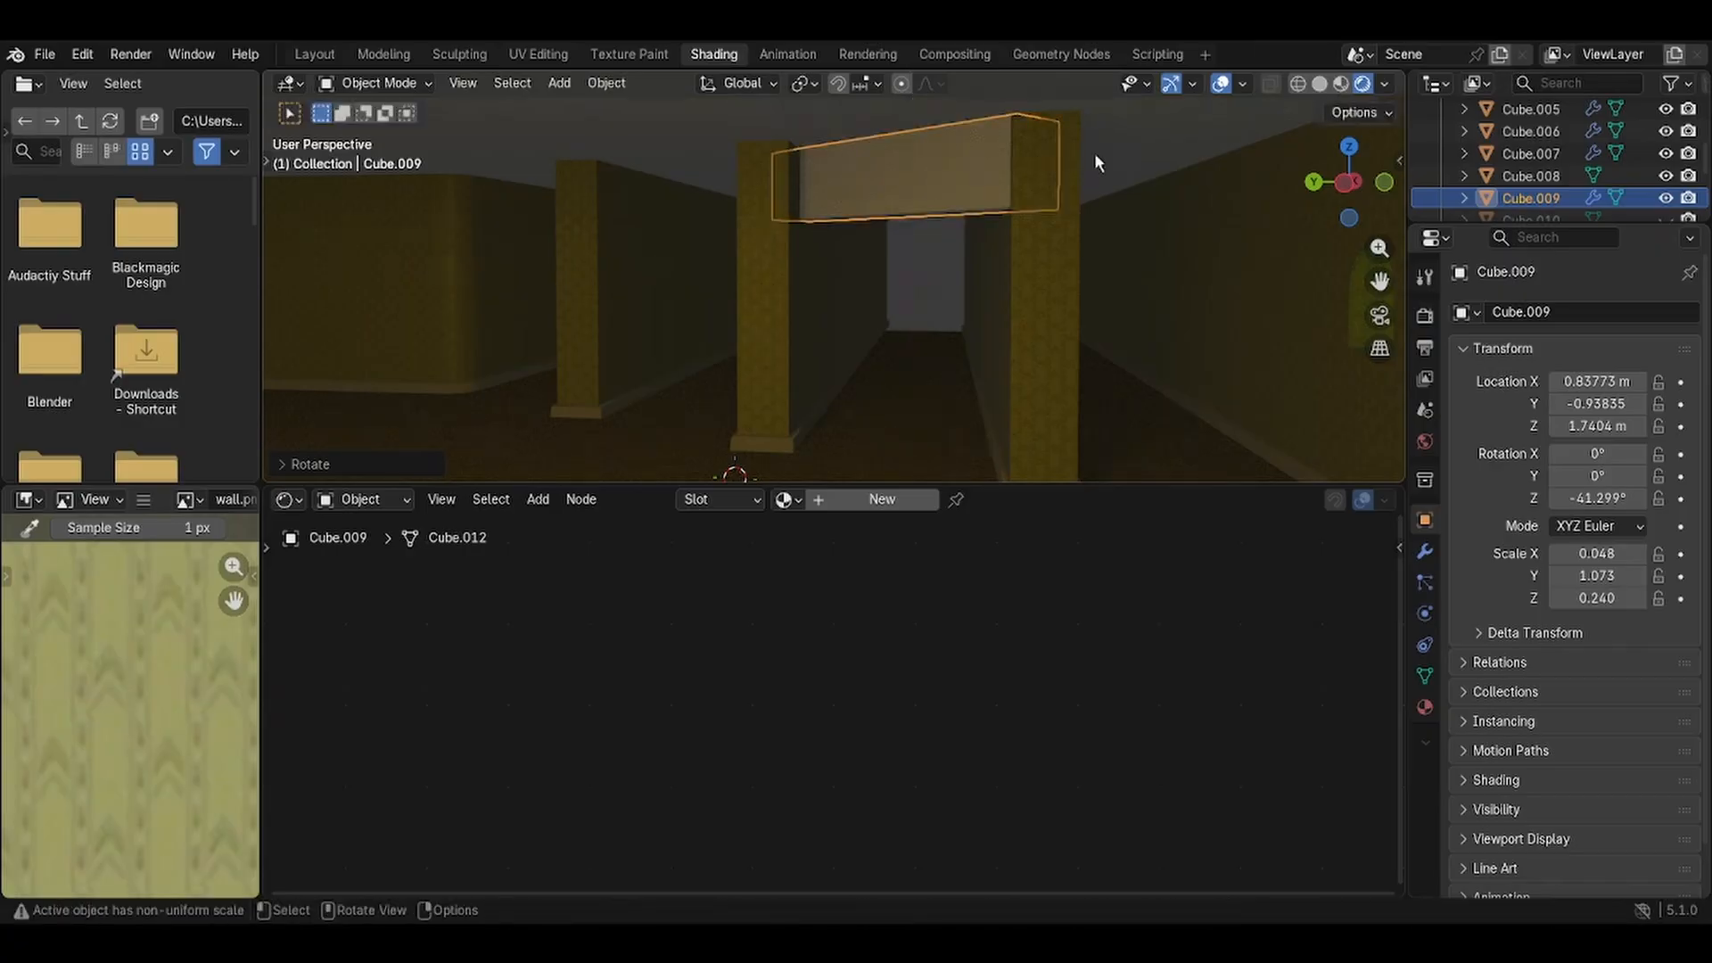
Raise the header beam along Z by about 0.3 m to the pillar tops and return to the camera view.
click(1061, 250)
middle_drag(1062, 254, 1122, 264)
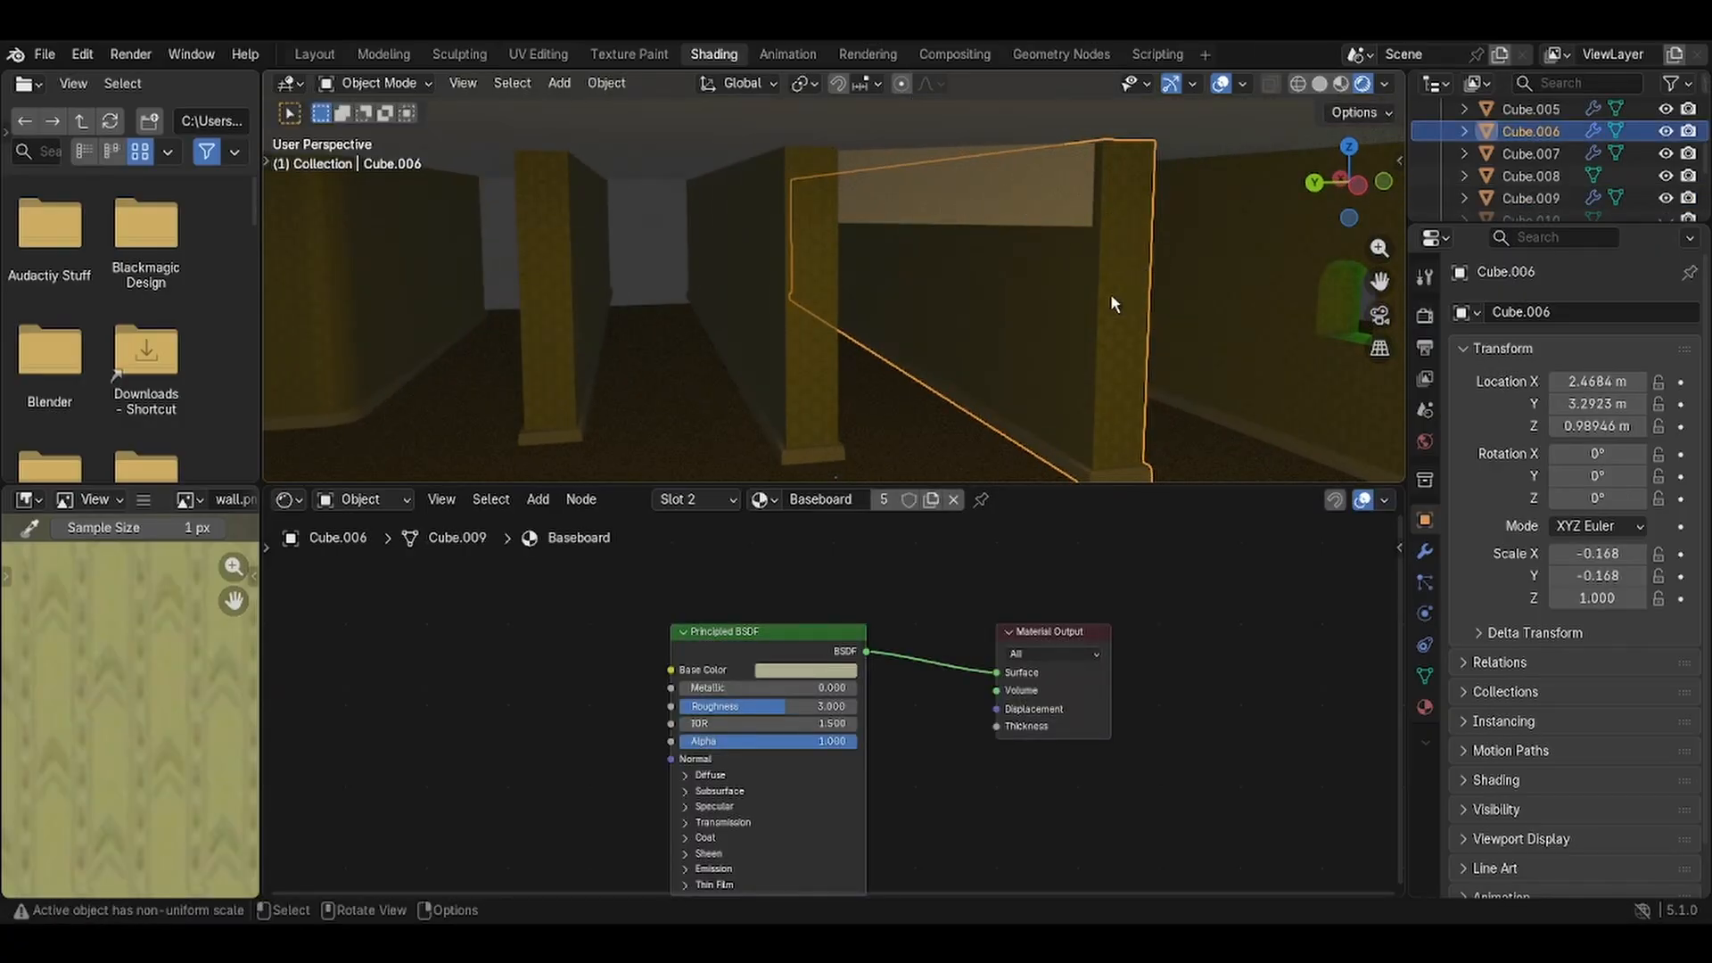
click(1048, 217)
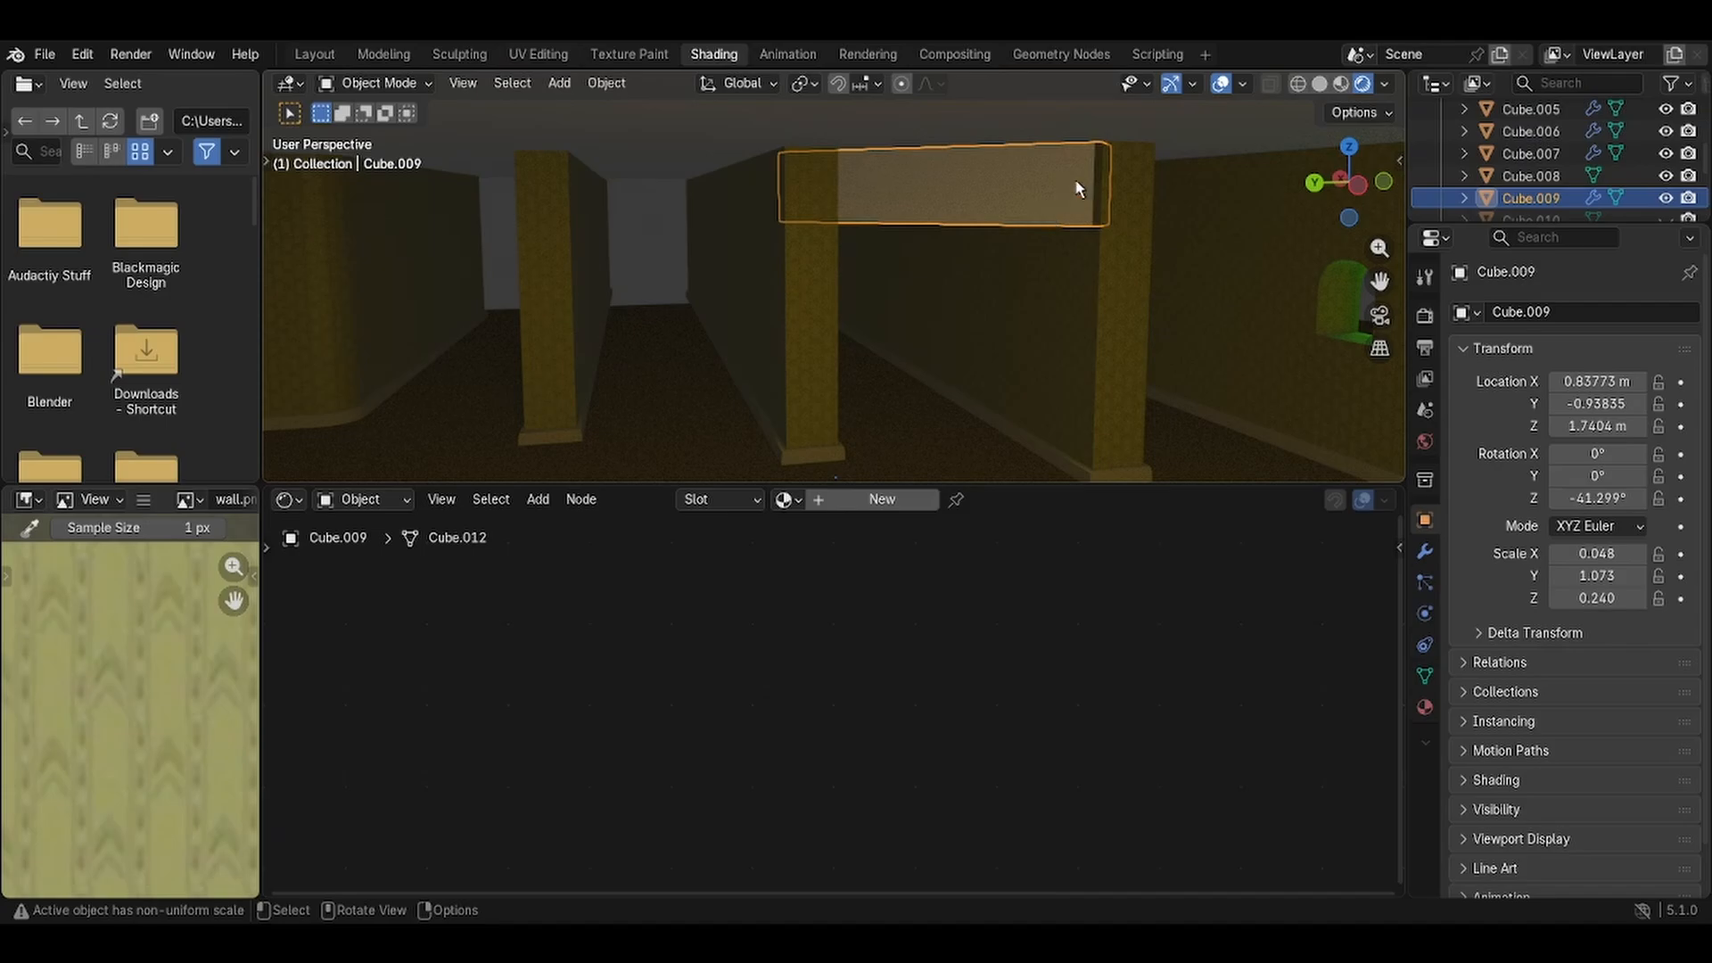
key(g)
key(z)
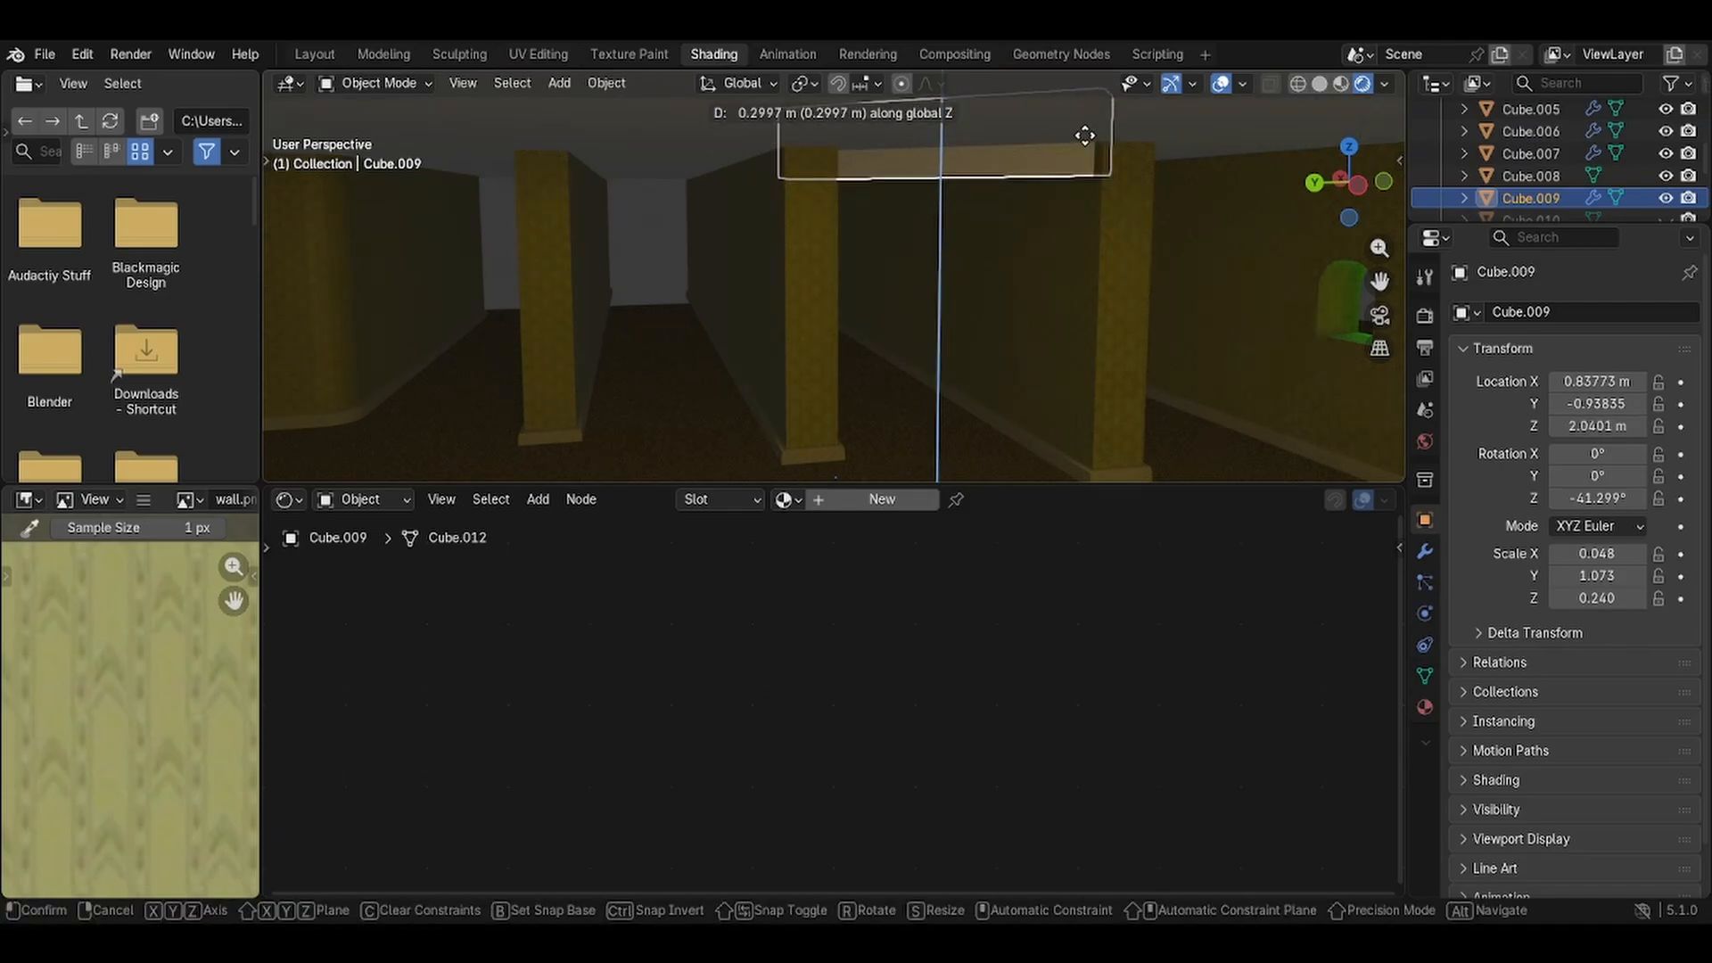
click(1082, 143)
click(1122, 254)
click(1381, 316)
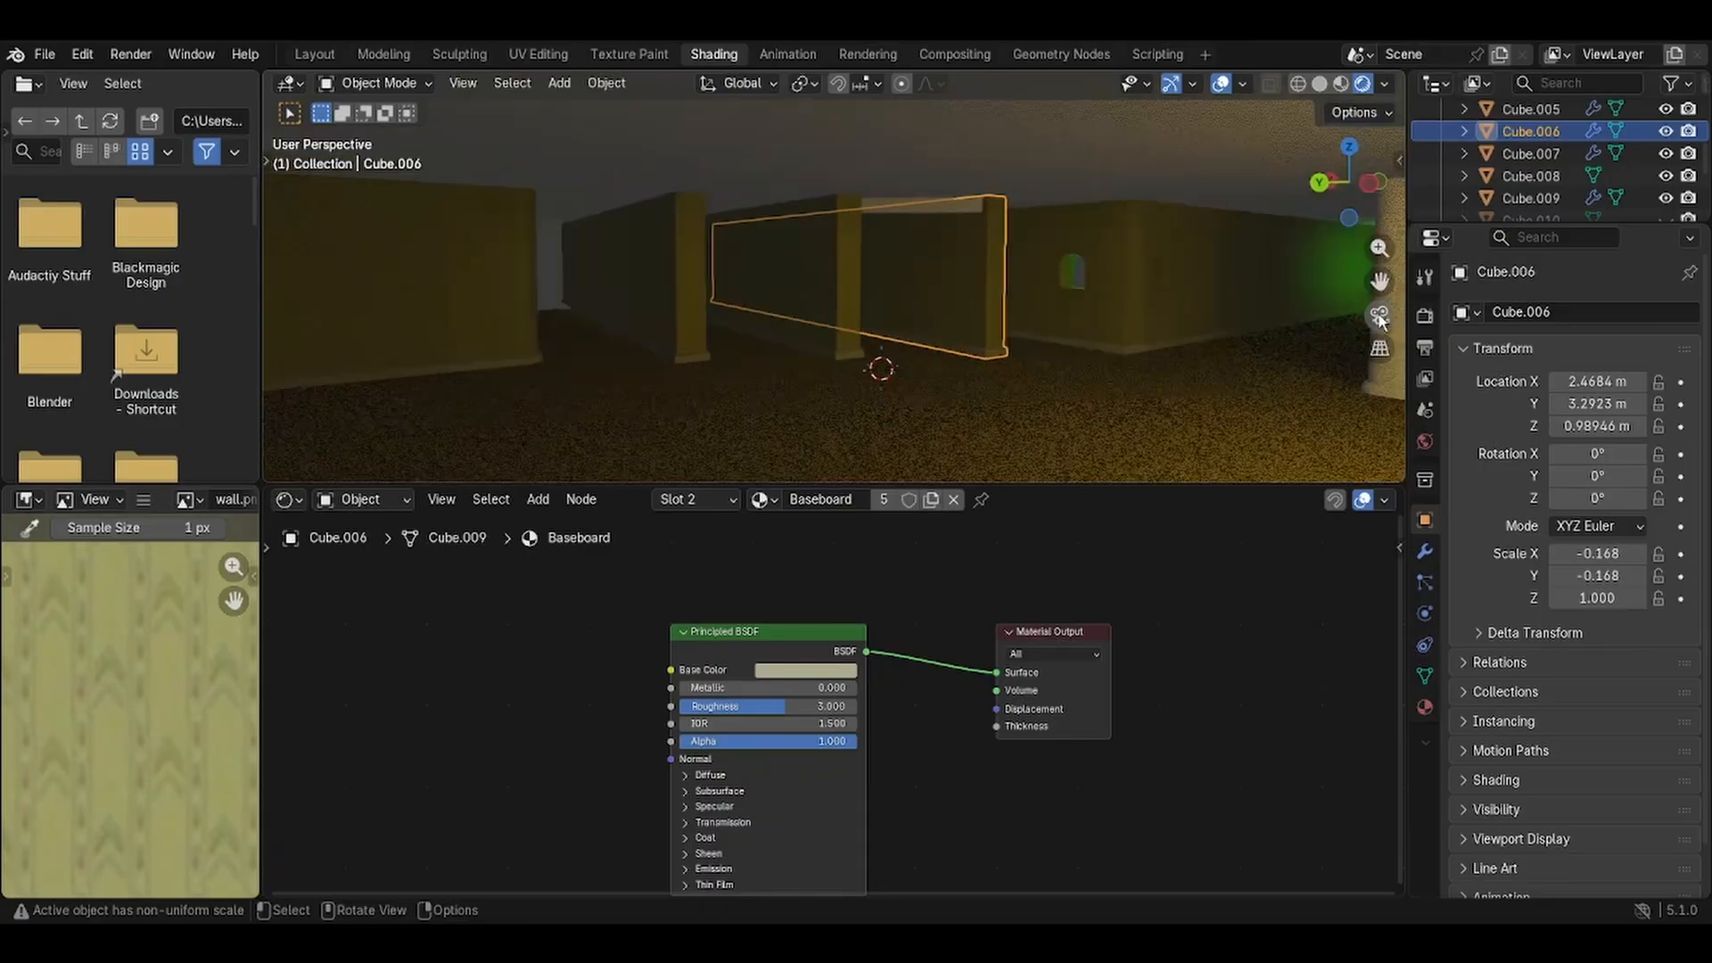
Select the Ceiling object and create a new material for it.
click(1036, 427)
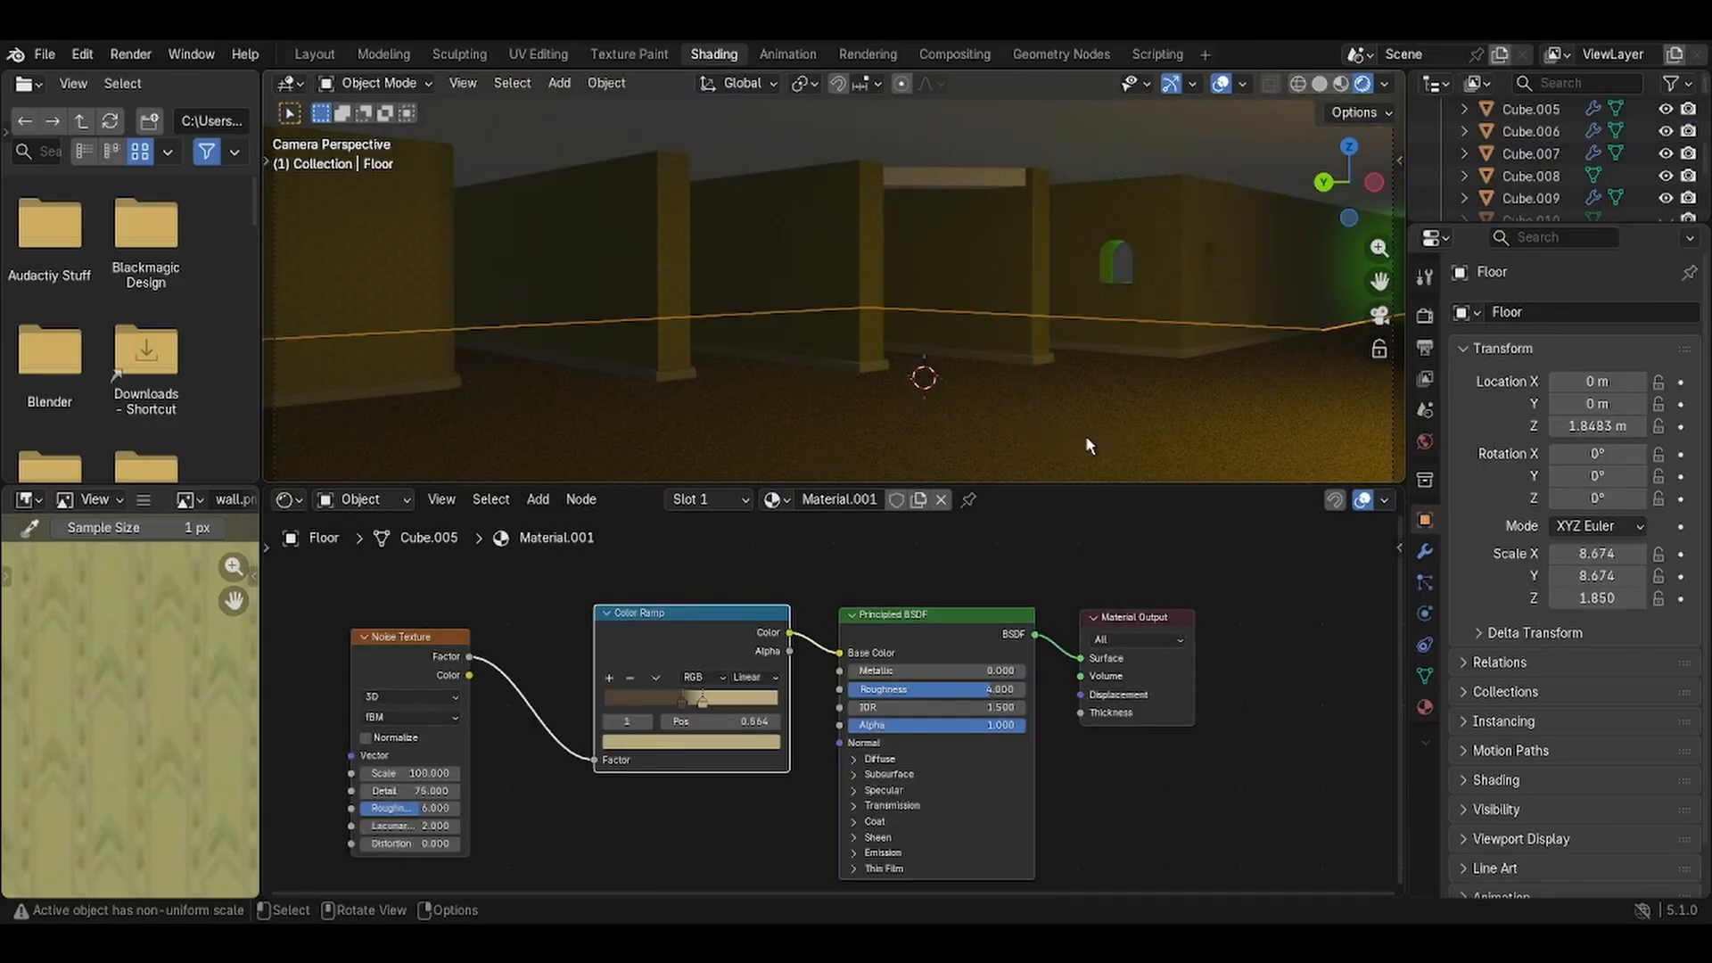
click(1270, 637)
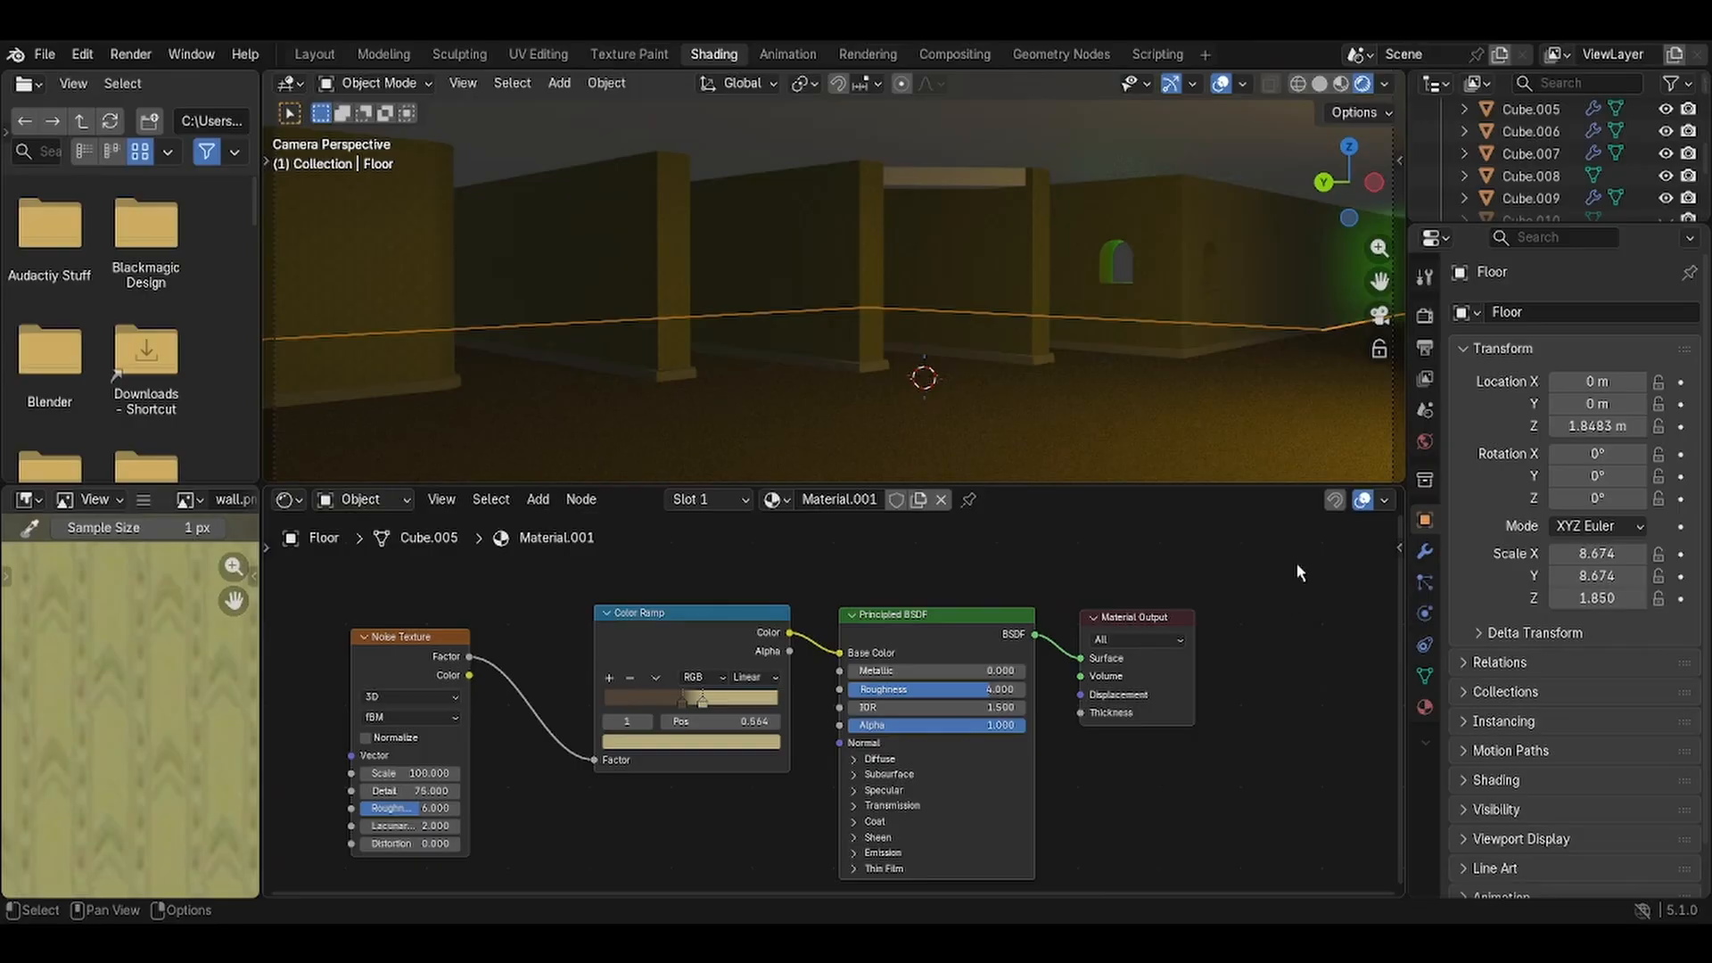
scroll(1517, 169, up, 6)
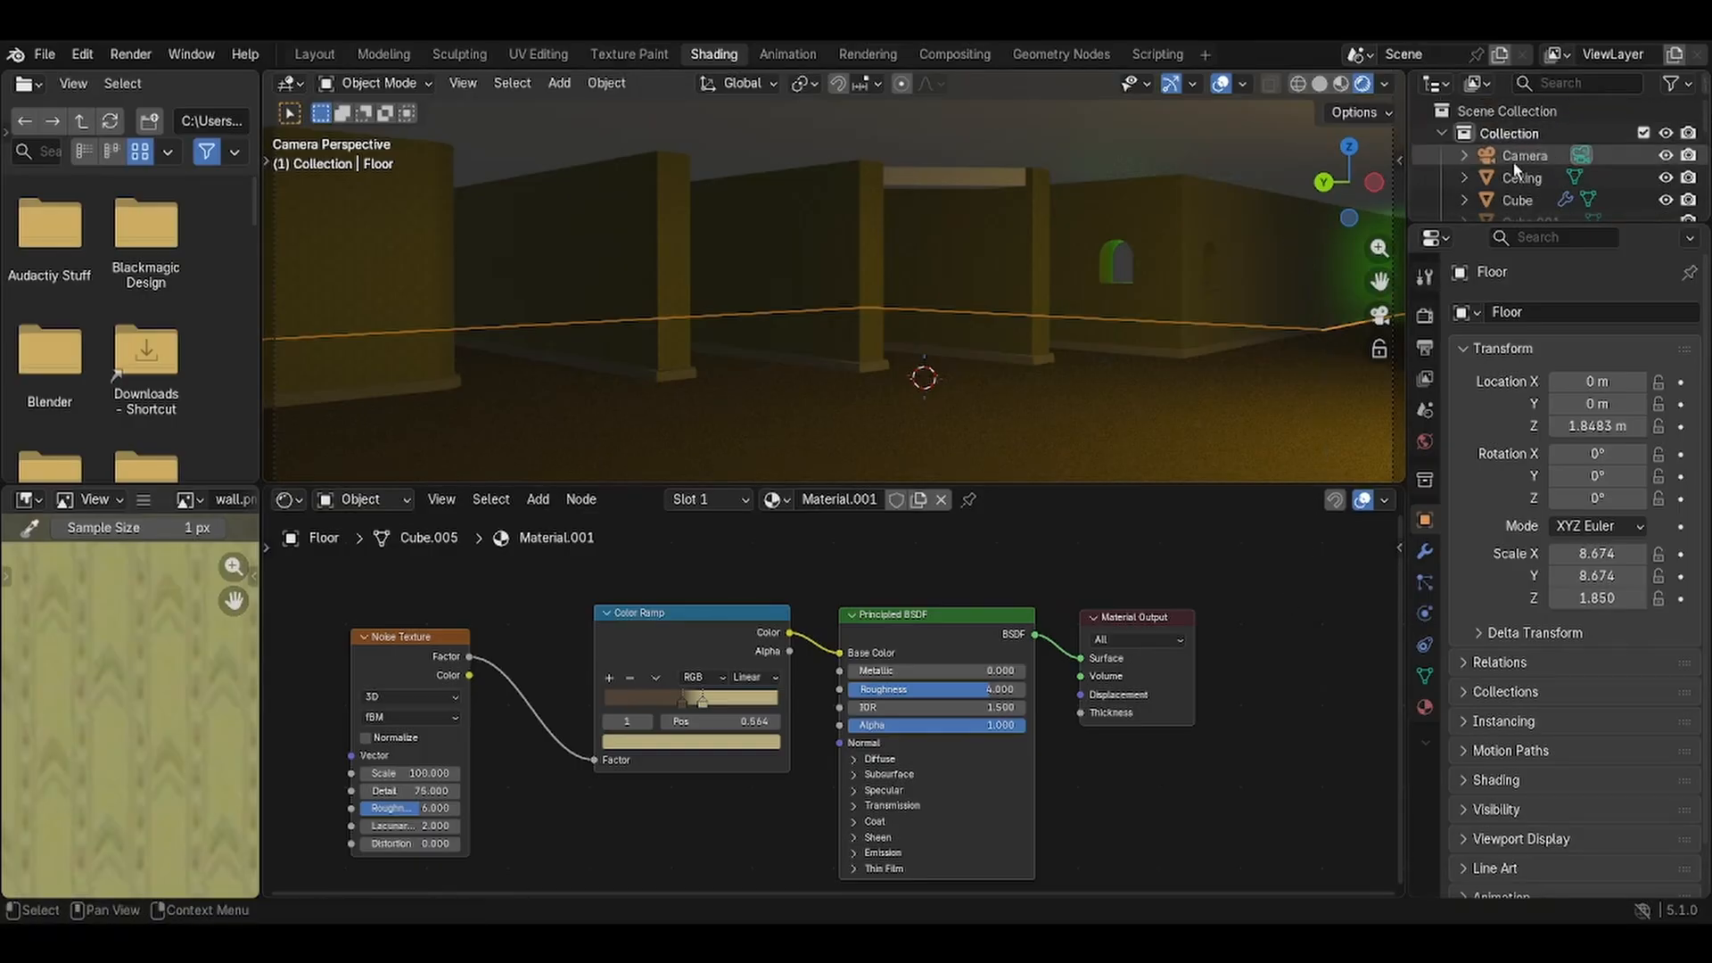
click(1521, 157)
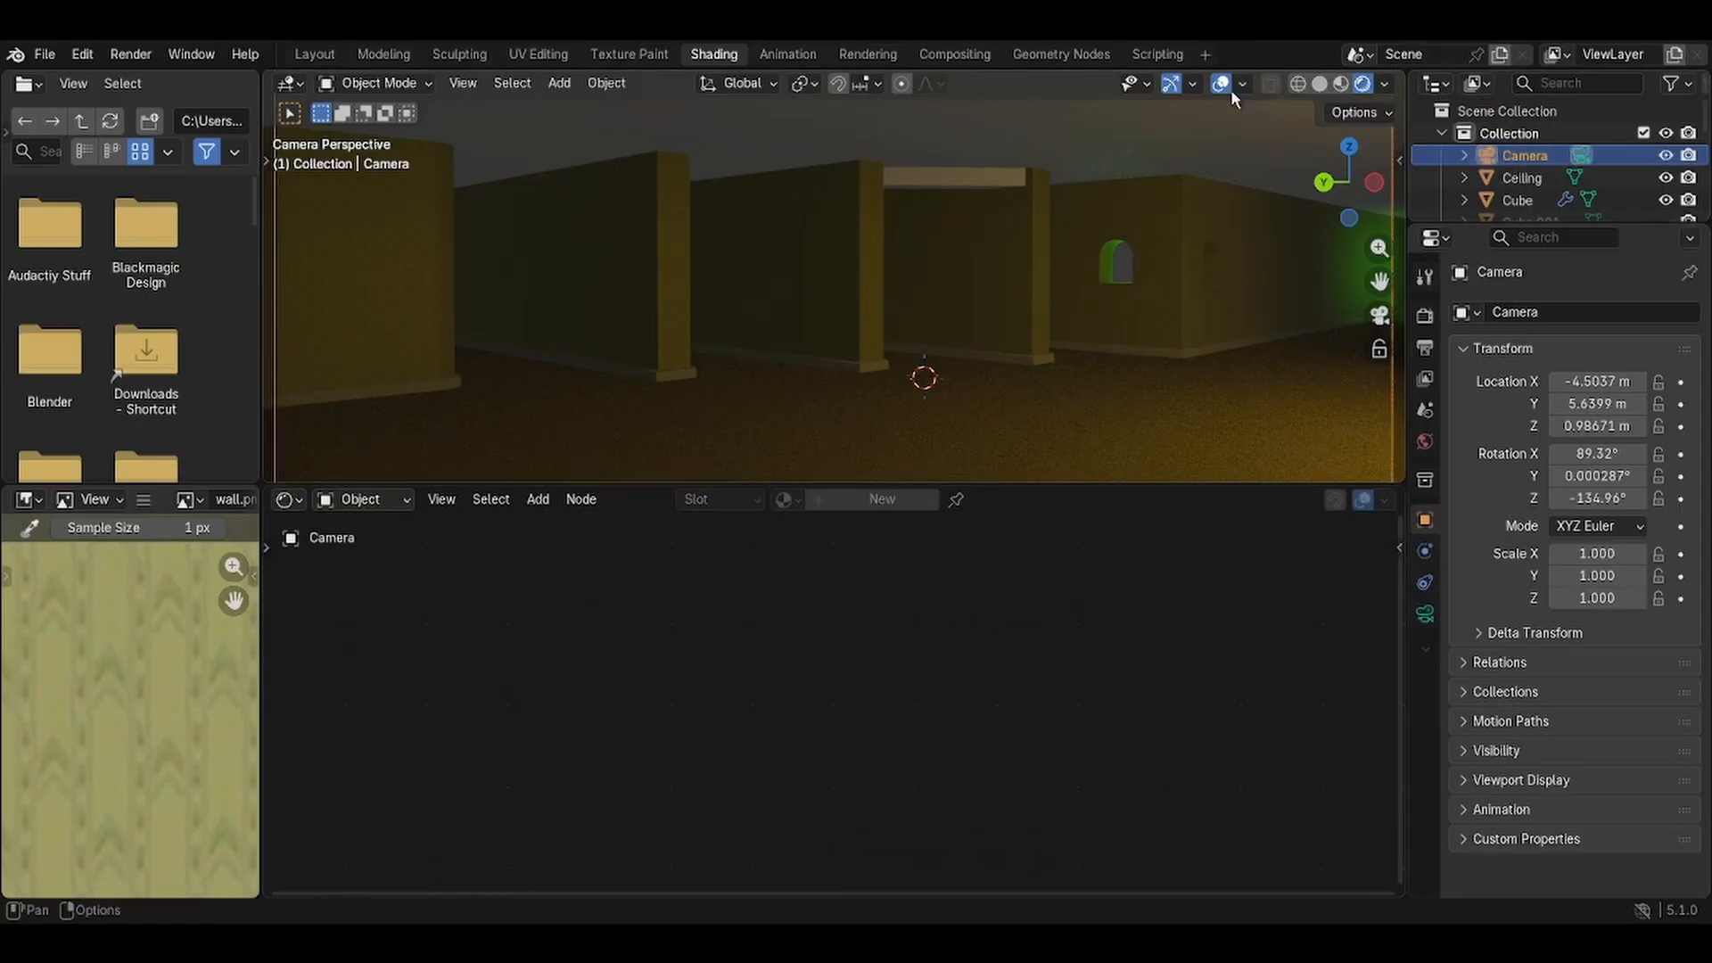
click(1521, 178)
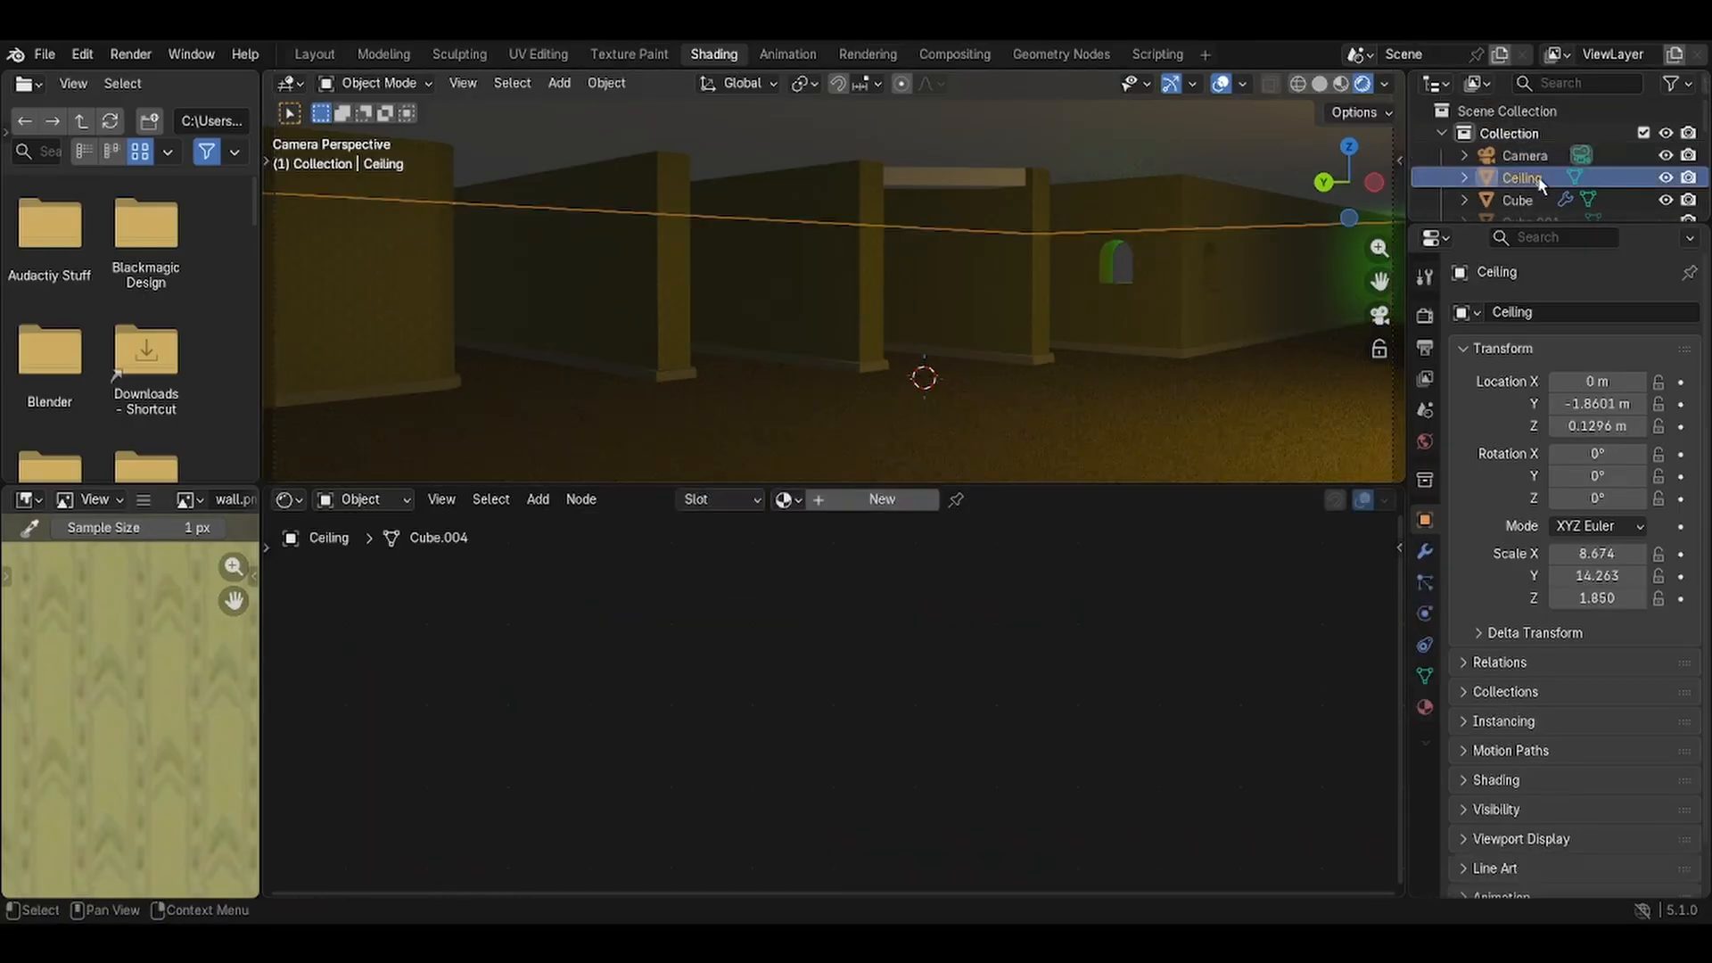
click(832, 504)
click(615, 665)
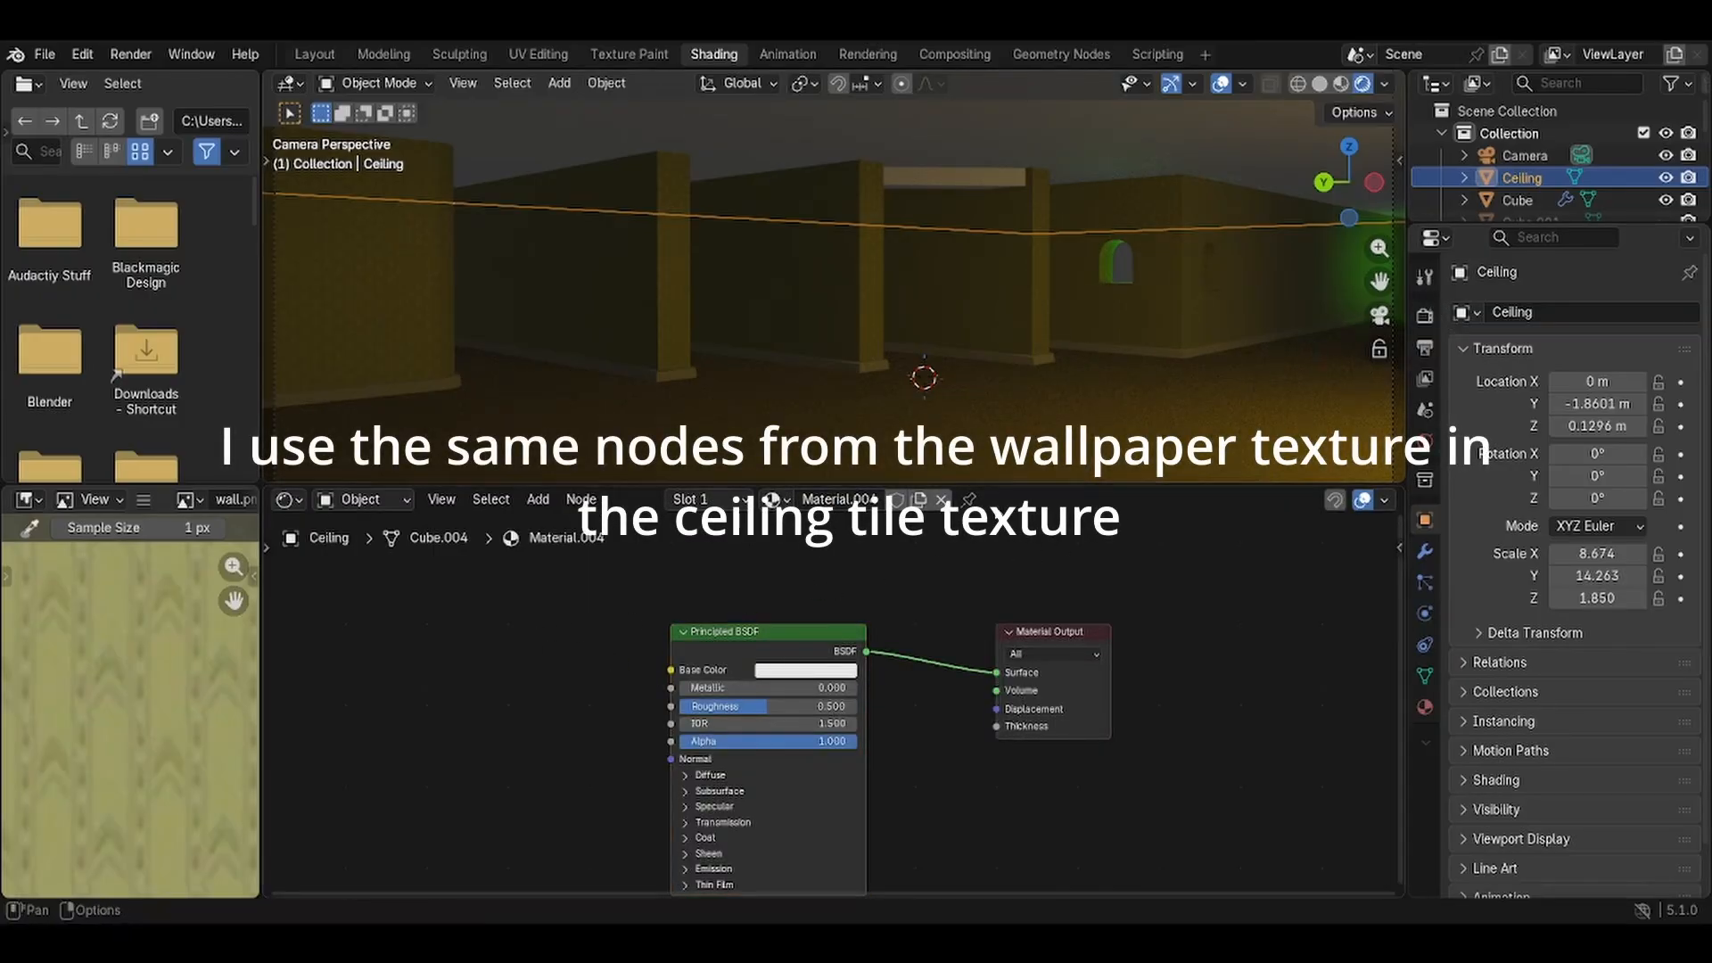
scroll(1521, 200, down, 5)
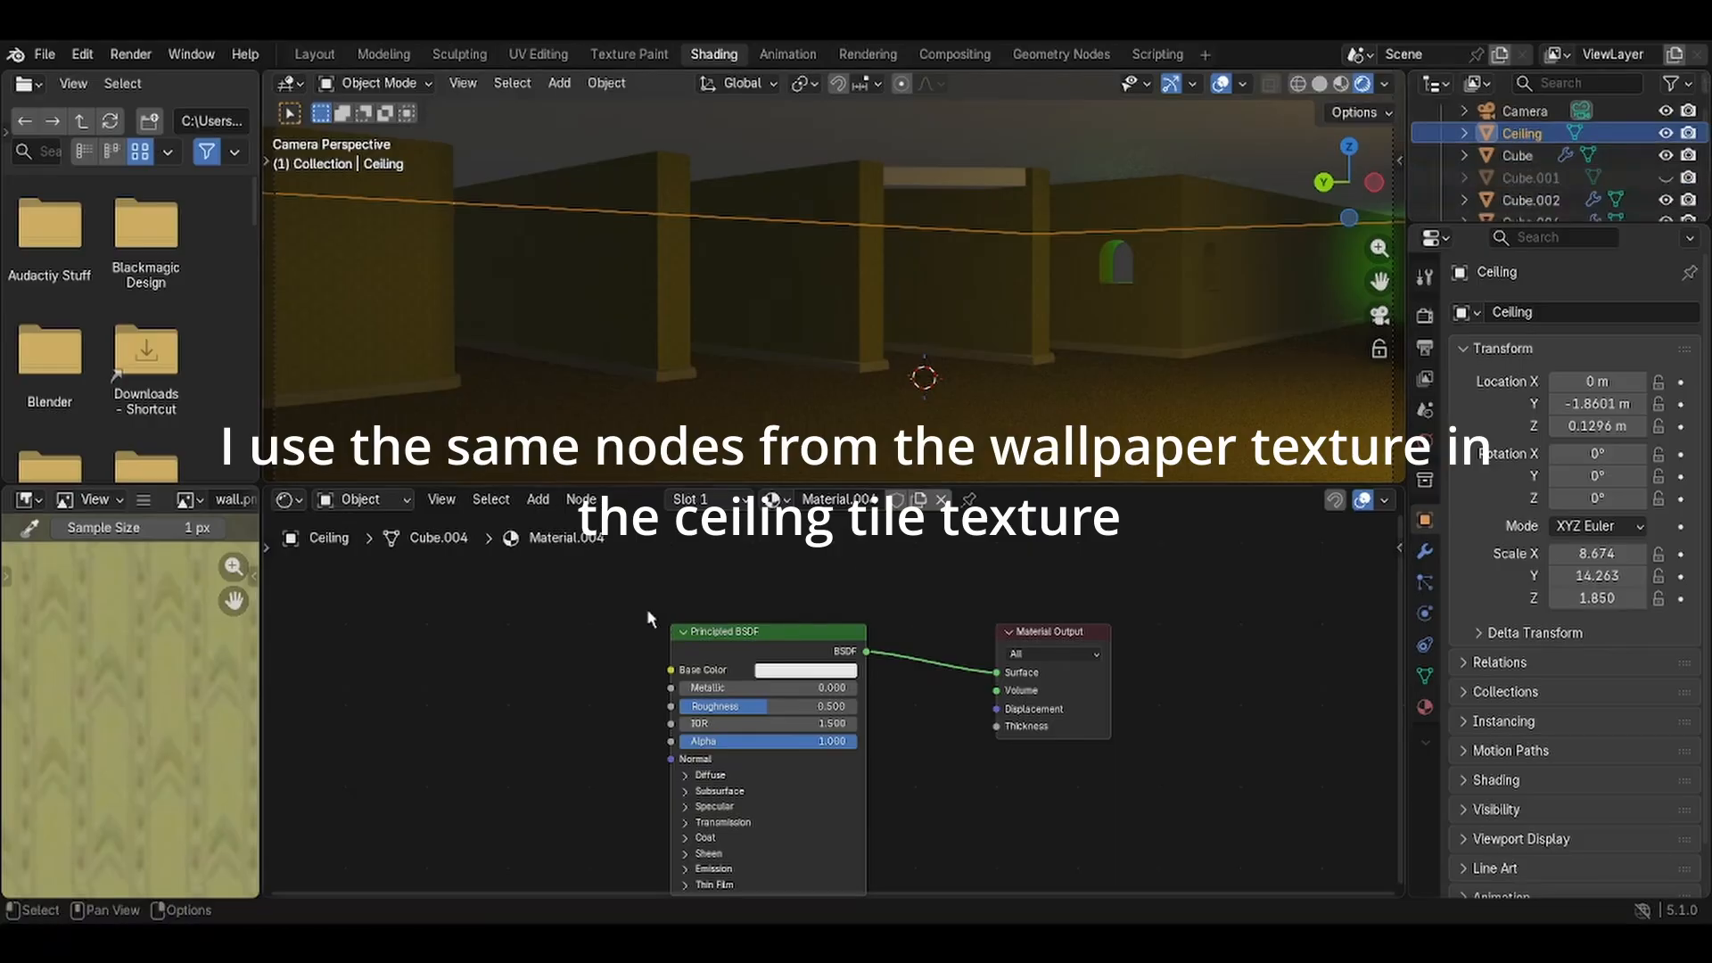
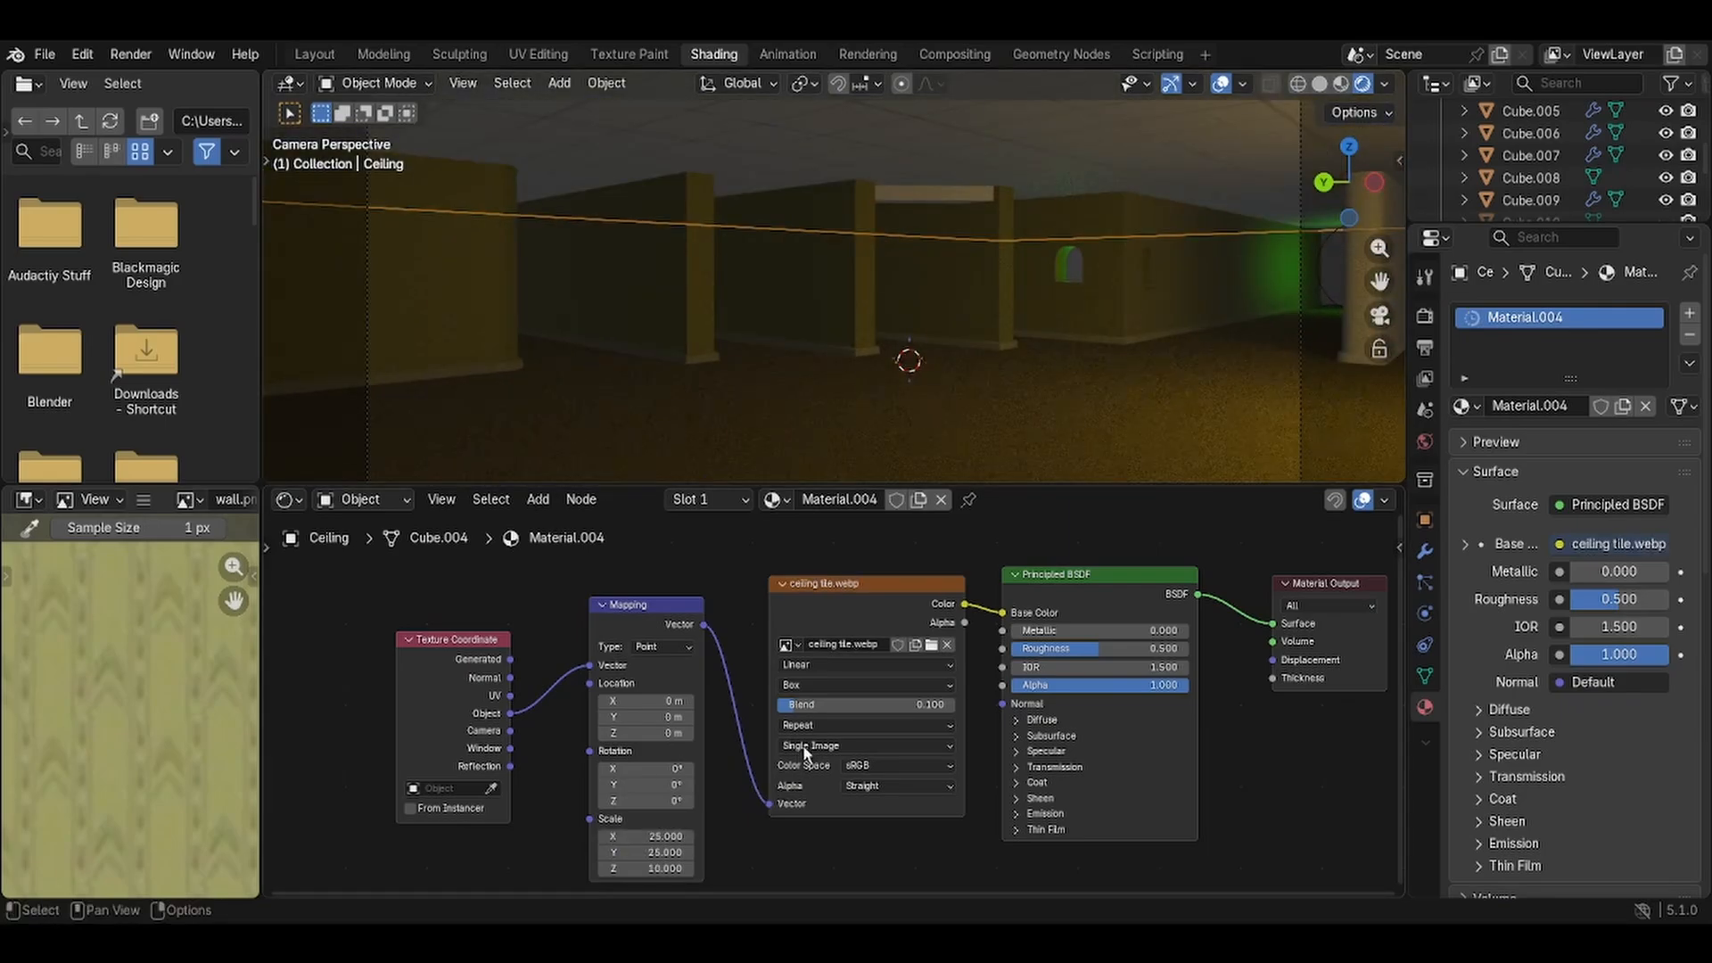
Set the ceiling tile Mapping scale to X 12 and Y 9, and the material's roughness to 1.
double_click(664, 836)
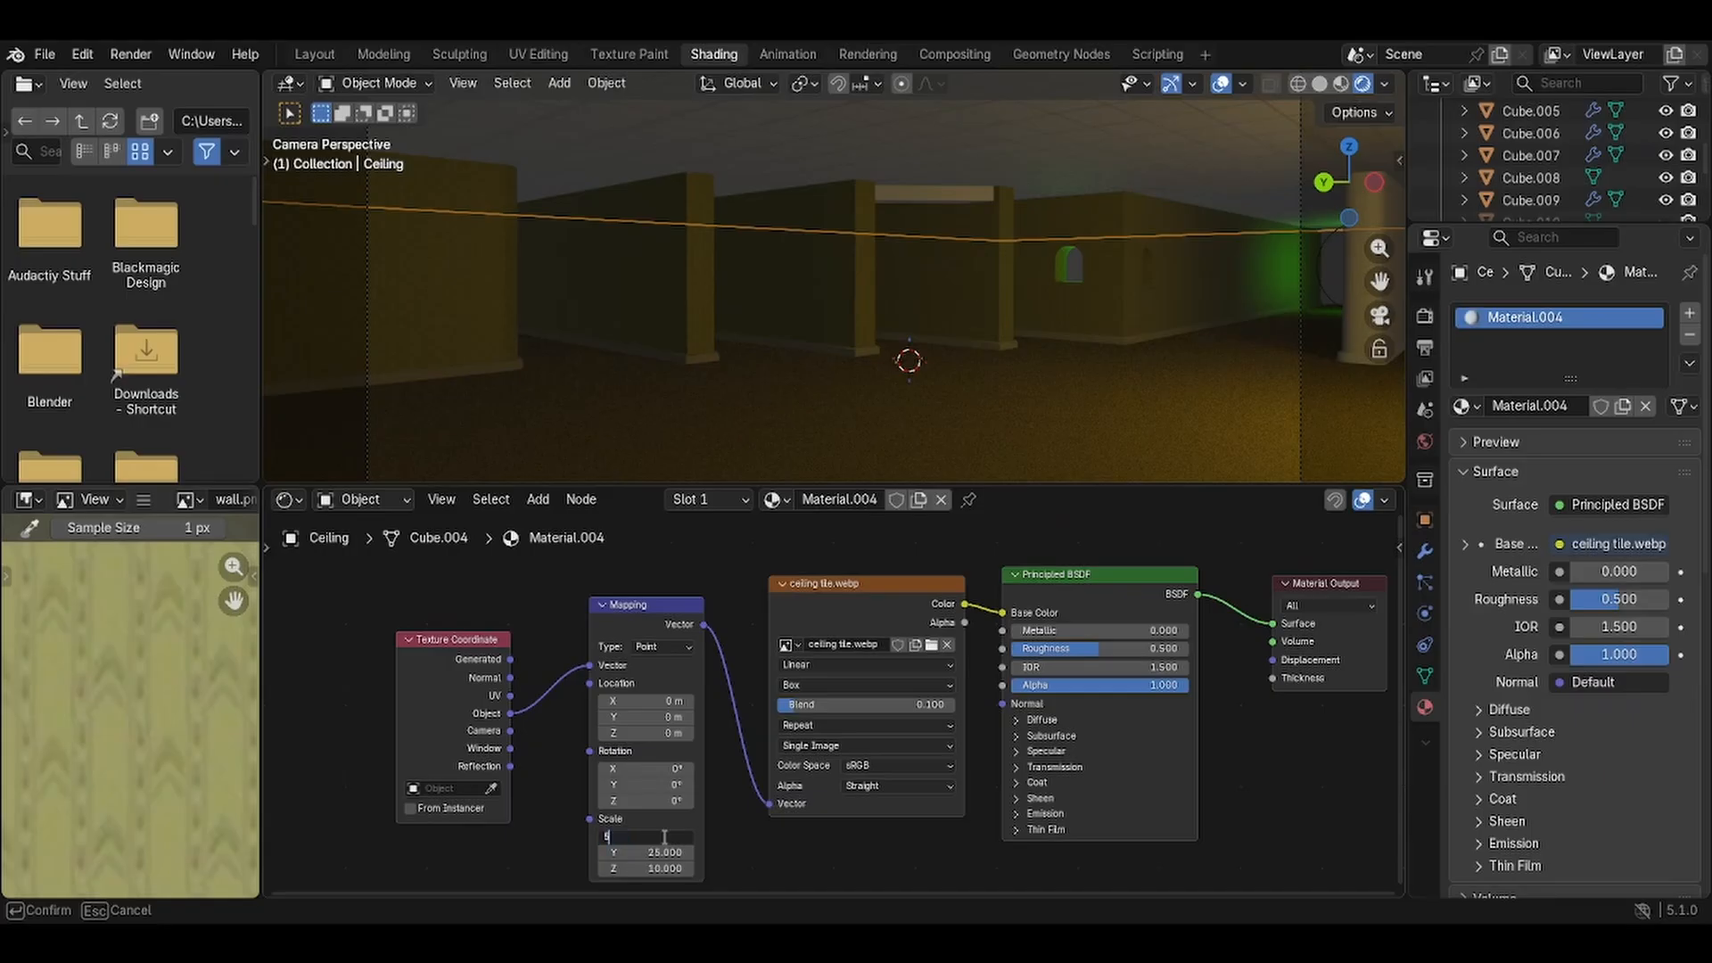
key(Return)
double_click(667, 853)
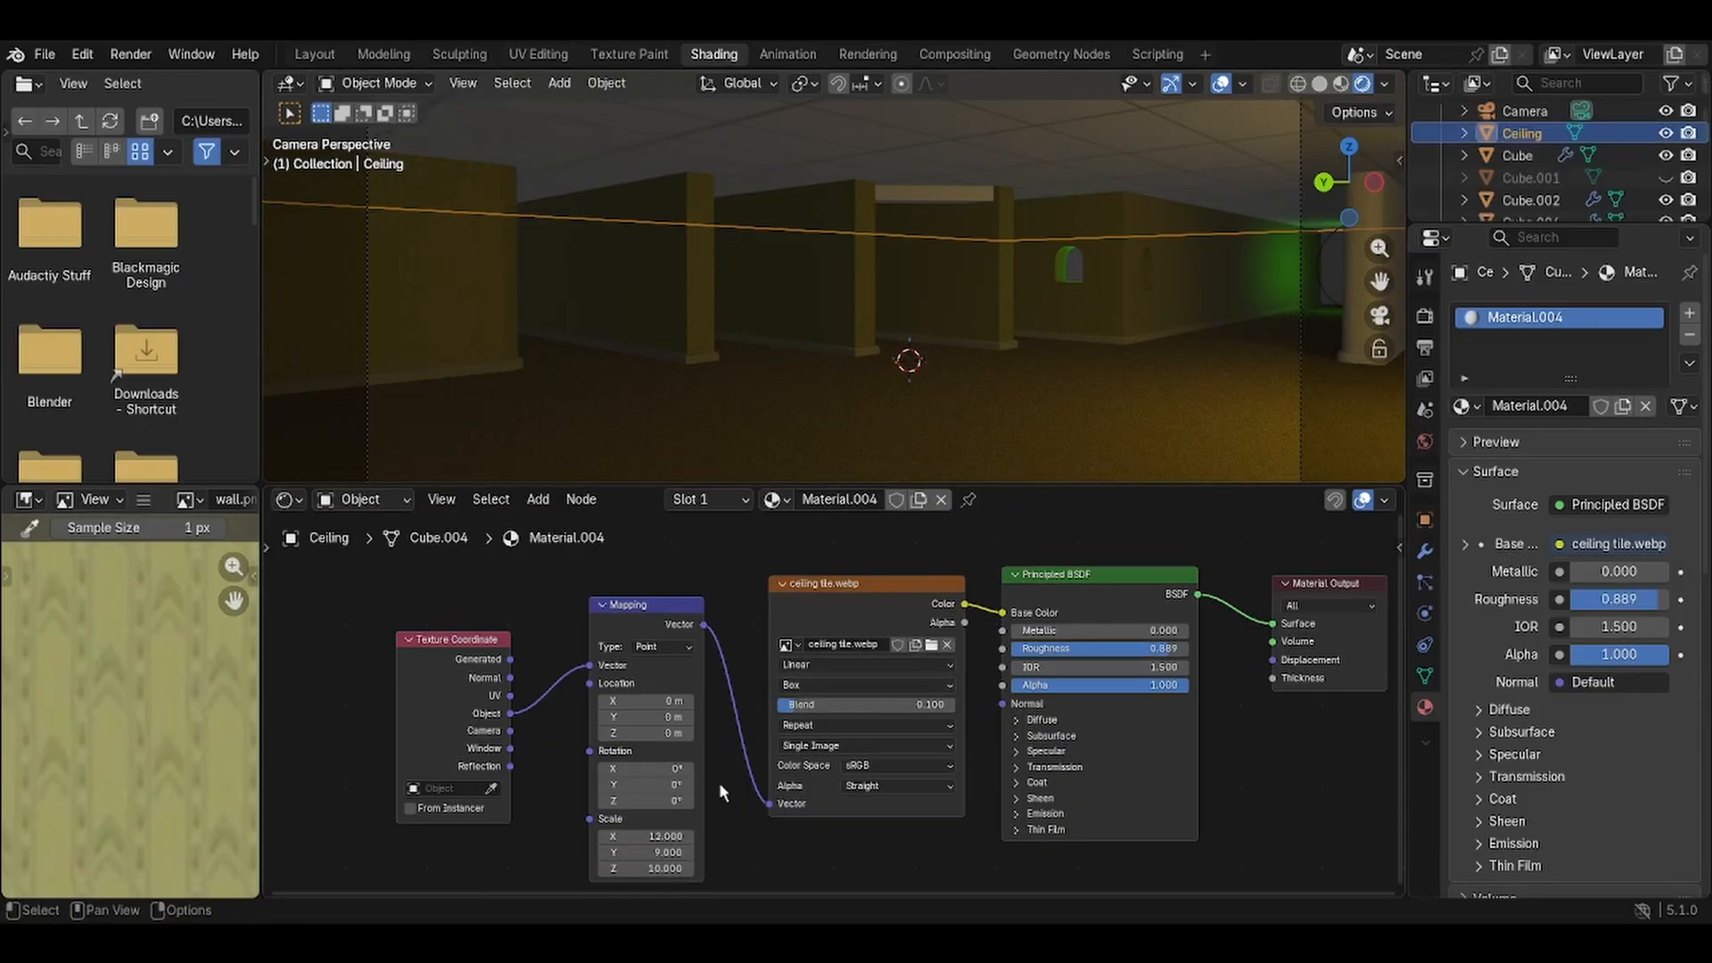
drag(1178, 685, 1199, 651)
Insert a Color Ramp between the ceiling tile.webp image and the Principled BSDF and move its black stop towards the white one.
key(shift+a)
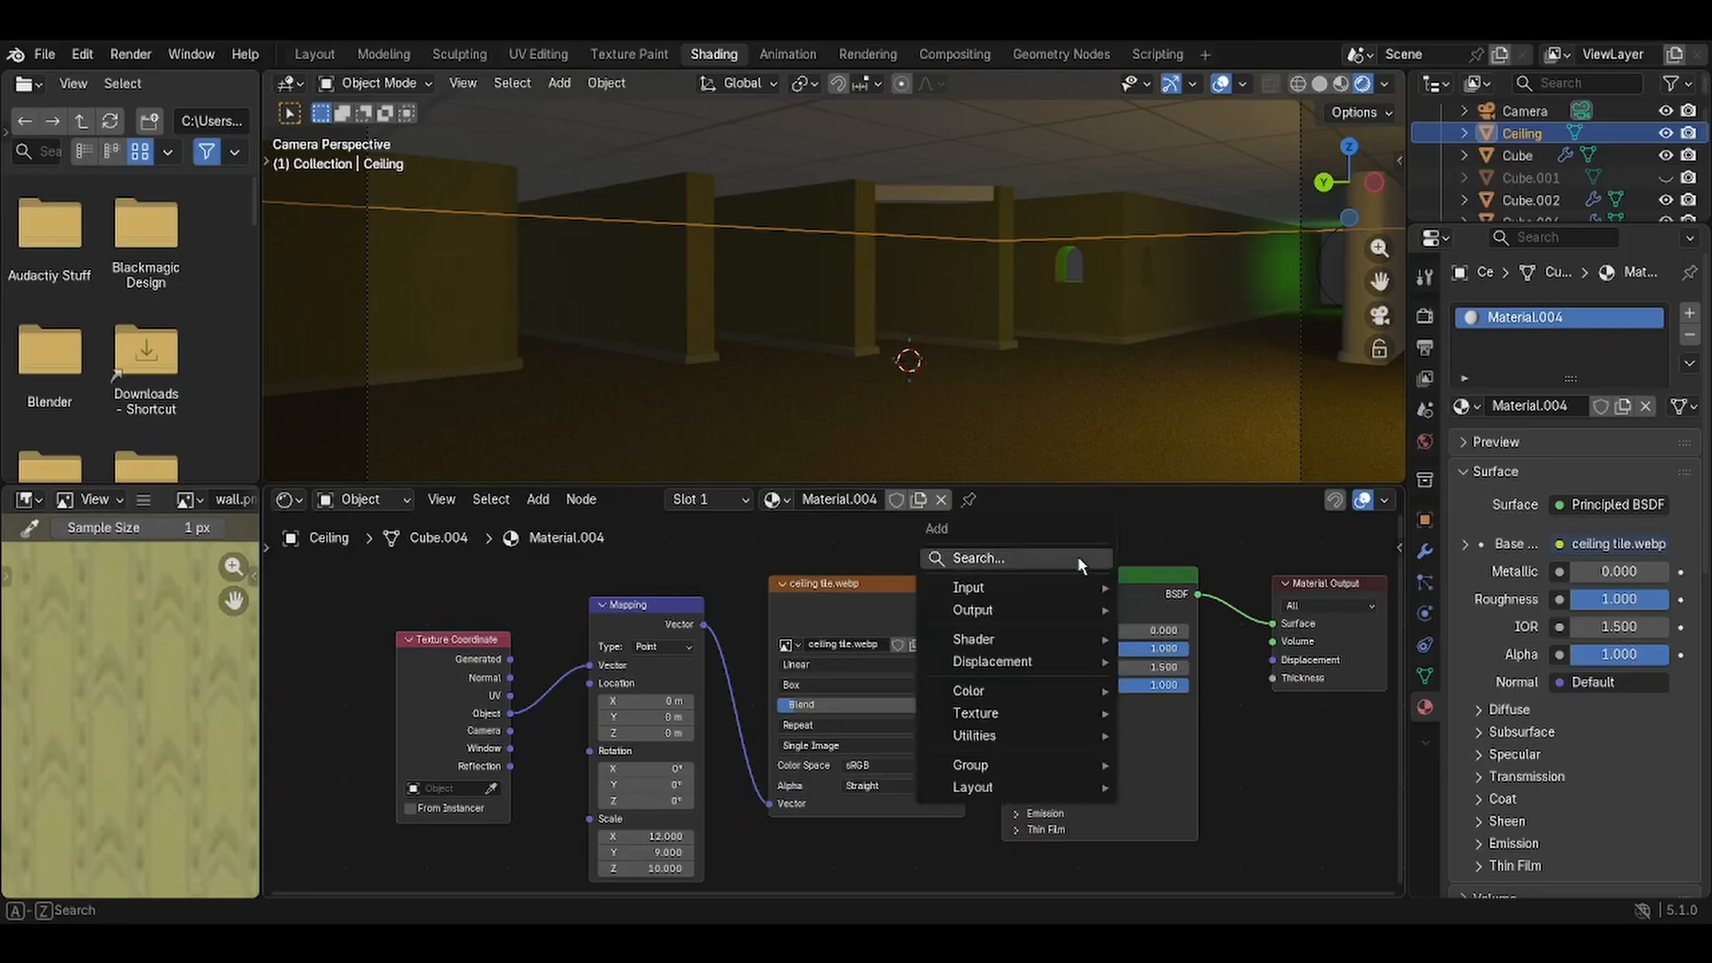
click(1062, 560)
text(color ra)
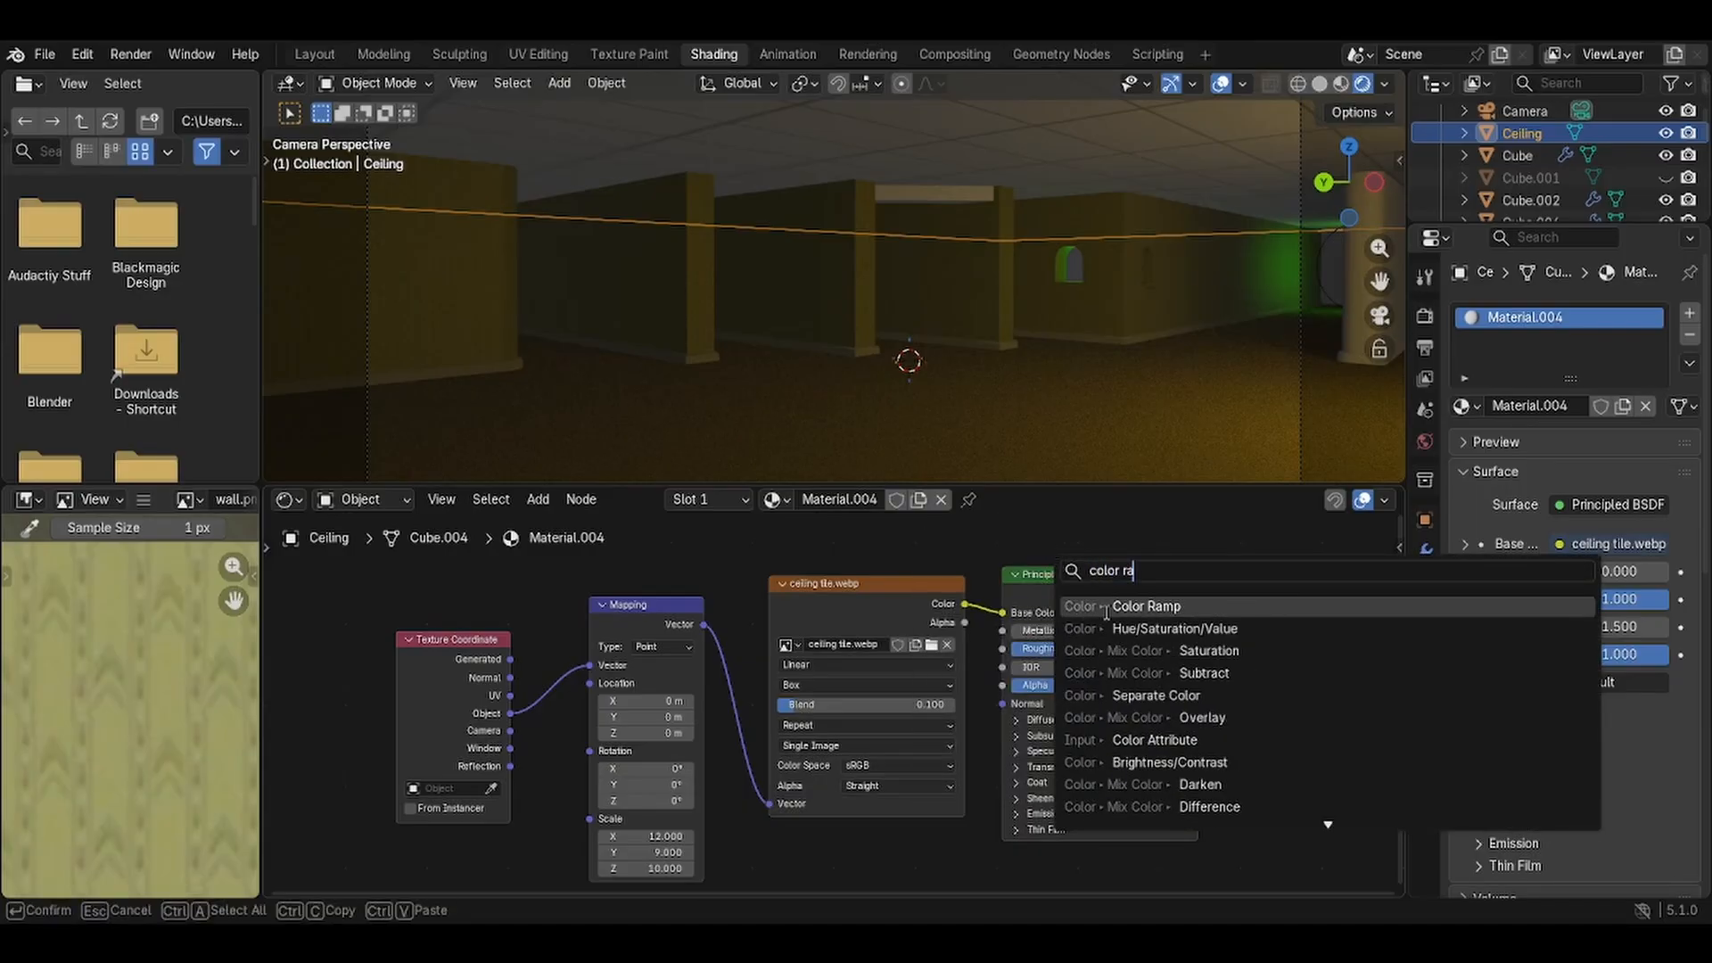
key(Return)
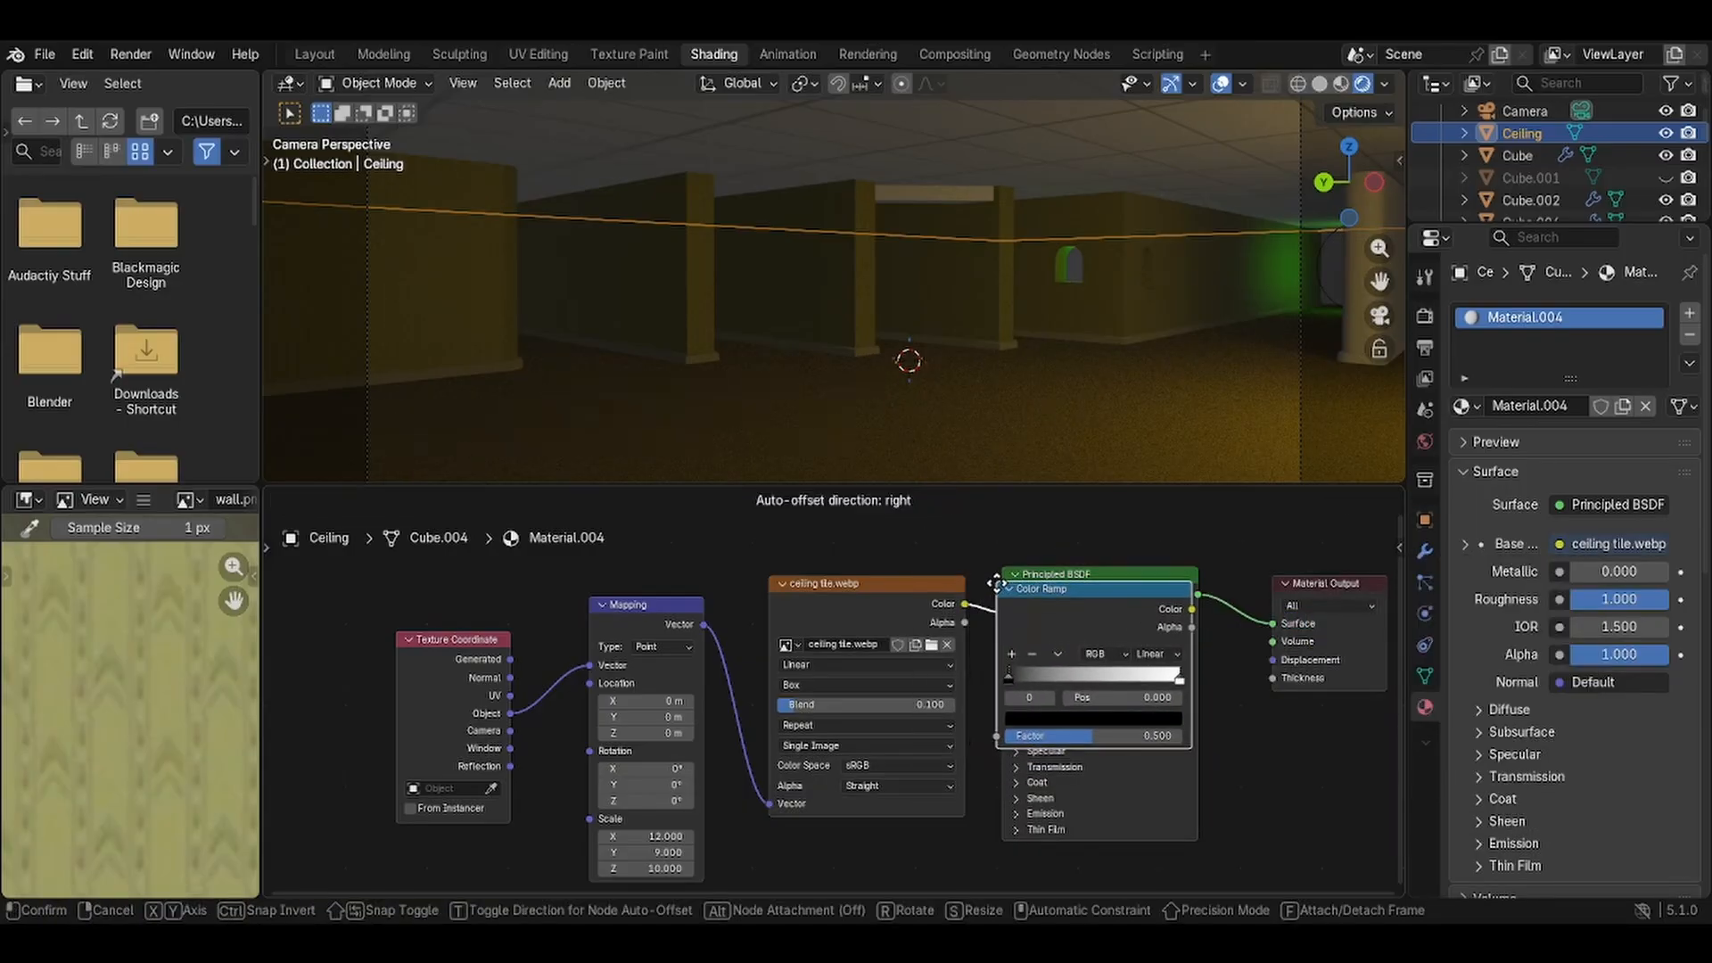
click(986, 592)
drag(1011, 687, 1181, 694)
Tint the Color Ramp's white stop pale yellow-green (EEFFBF) and lighten its black stop to grey with a value of about 0.42.
click(1160, 733)
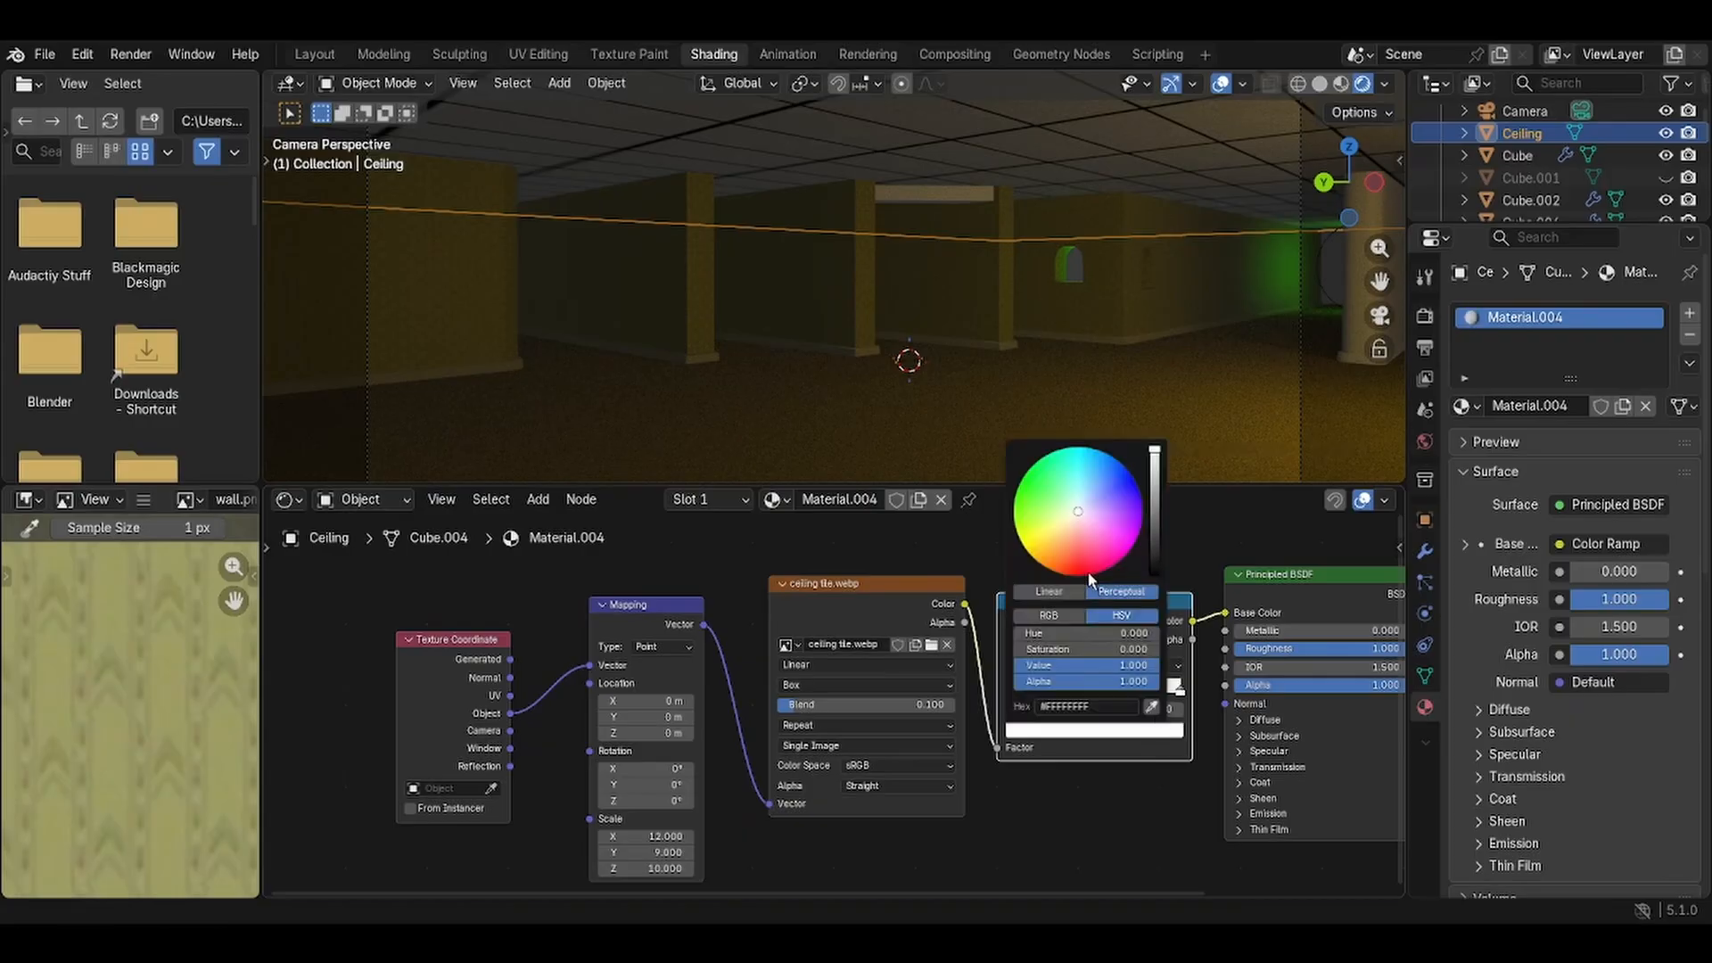
mouse_move(1077, 516)
mouse_down()
mouse_move(1057, 531)
mouse_move(1067, 516)
mouse_up()
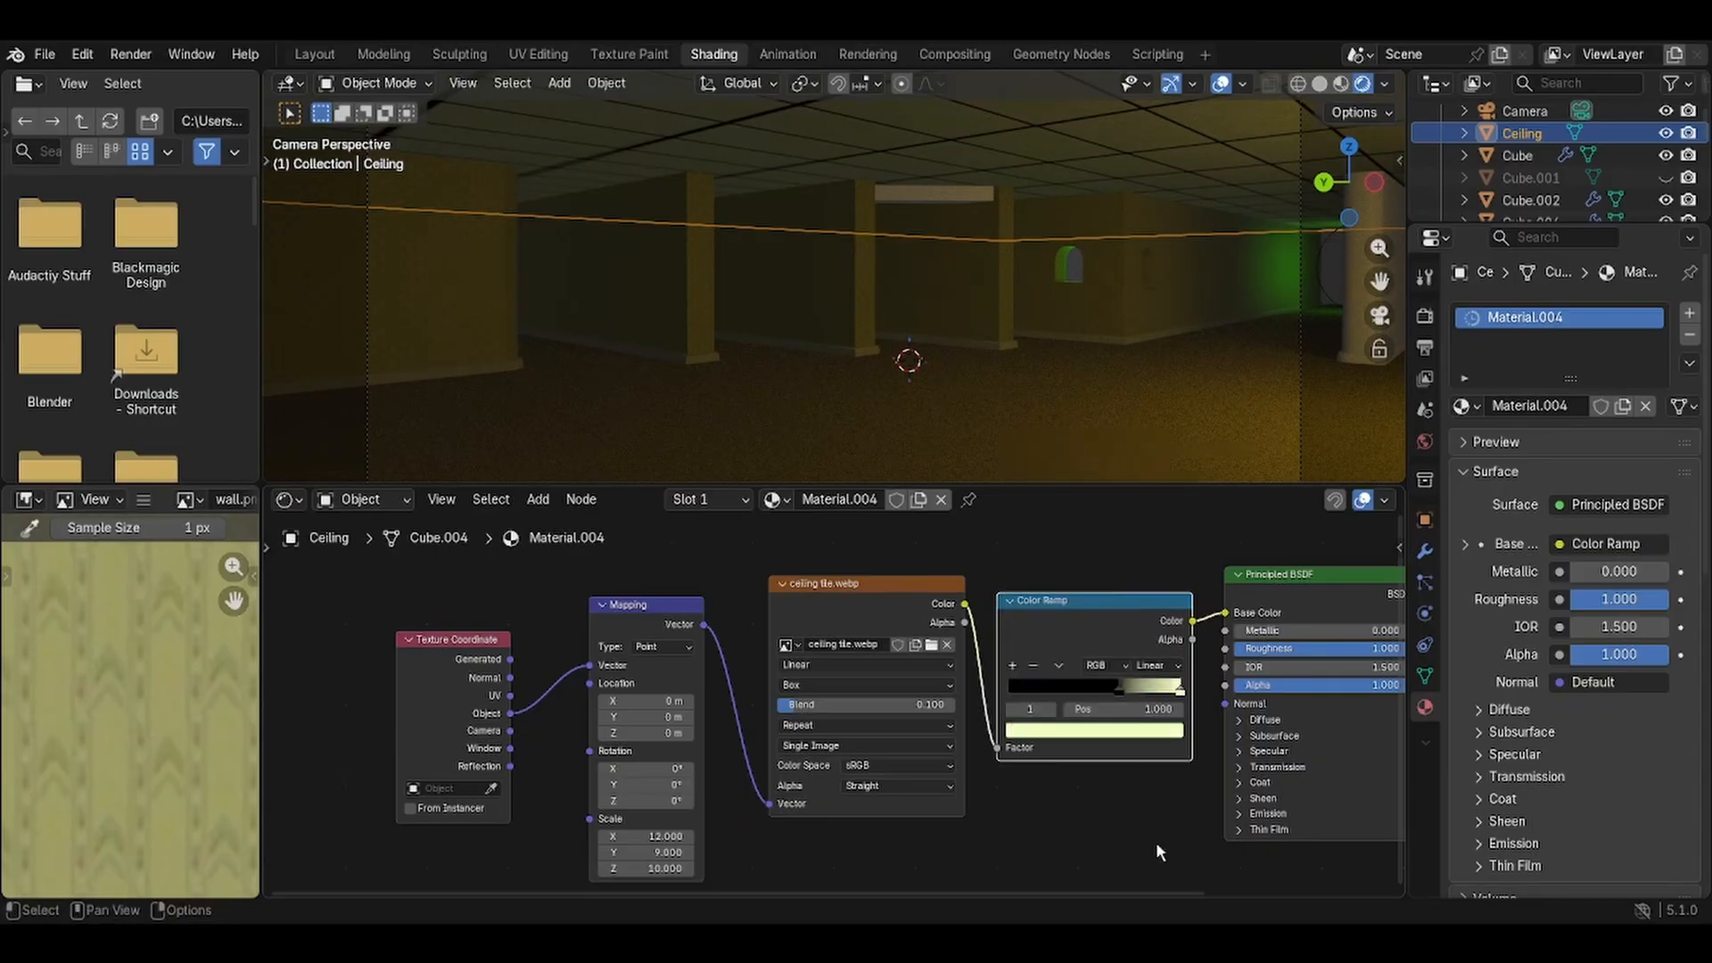
click(1091, 686)
click(1092, 731)
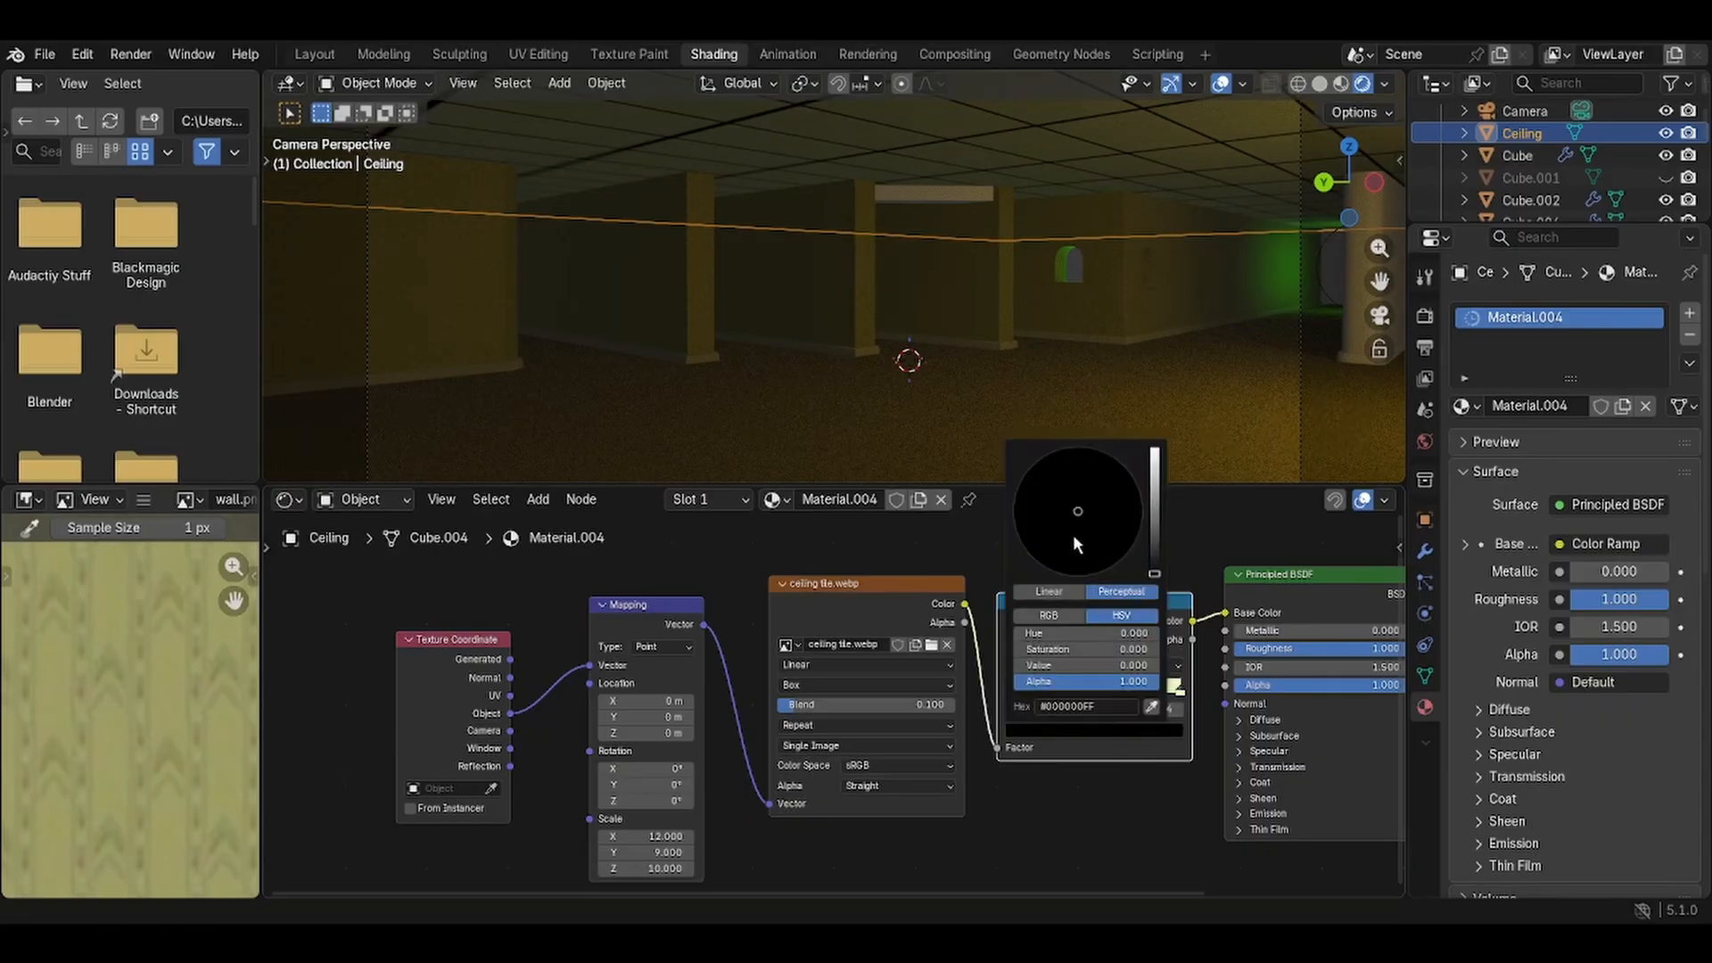
drag(1156, 551, 1158, 528)
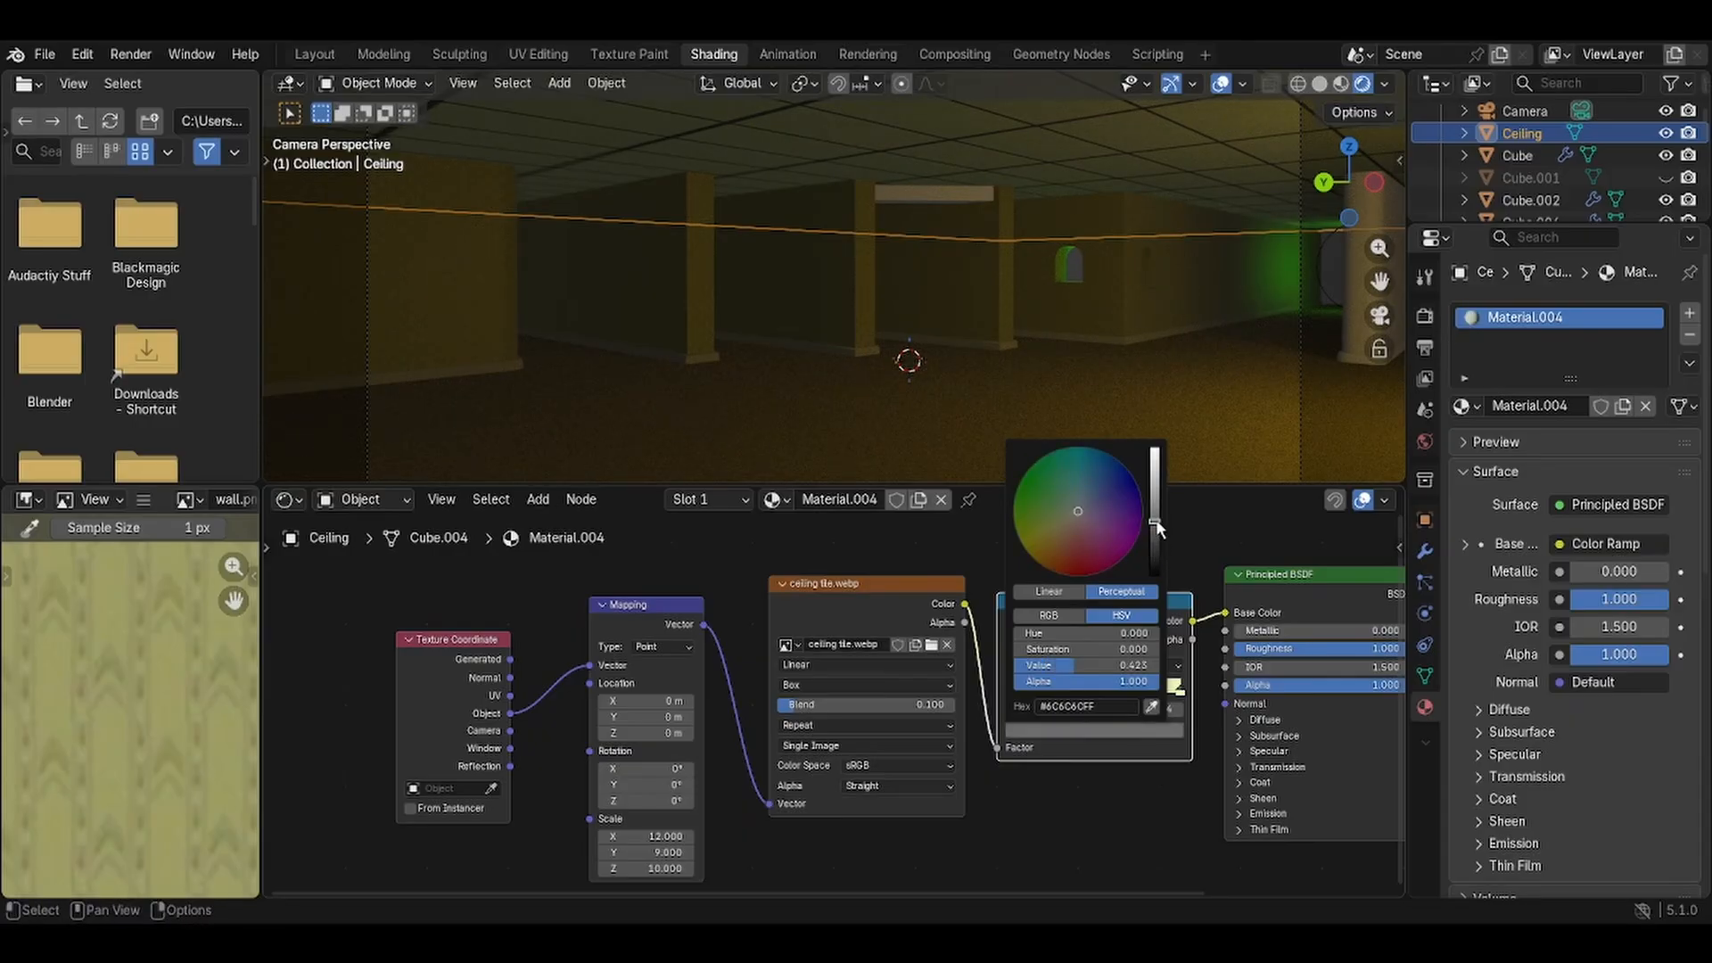
Change the Color Ramp's light stop to a darker beige, CEC799, with a value of about 0.81.
click(1162, 691)
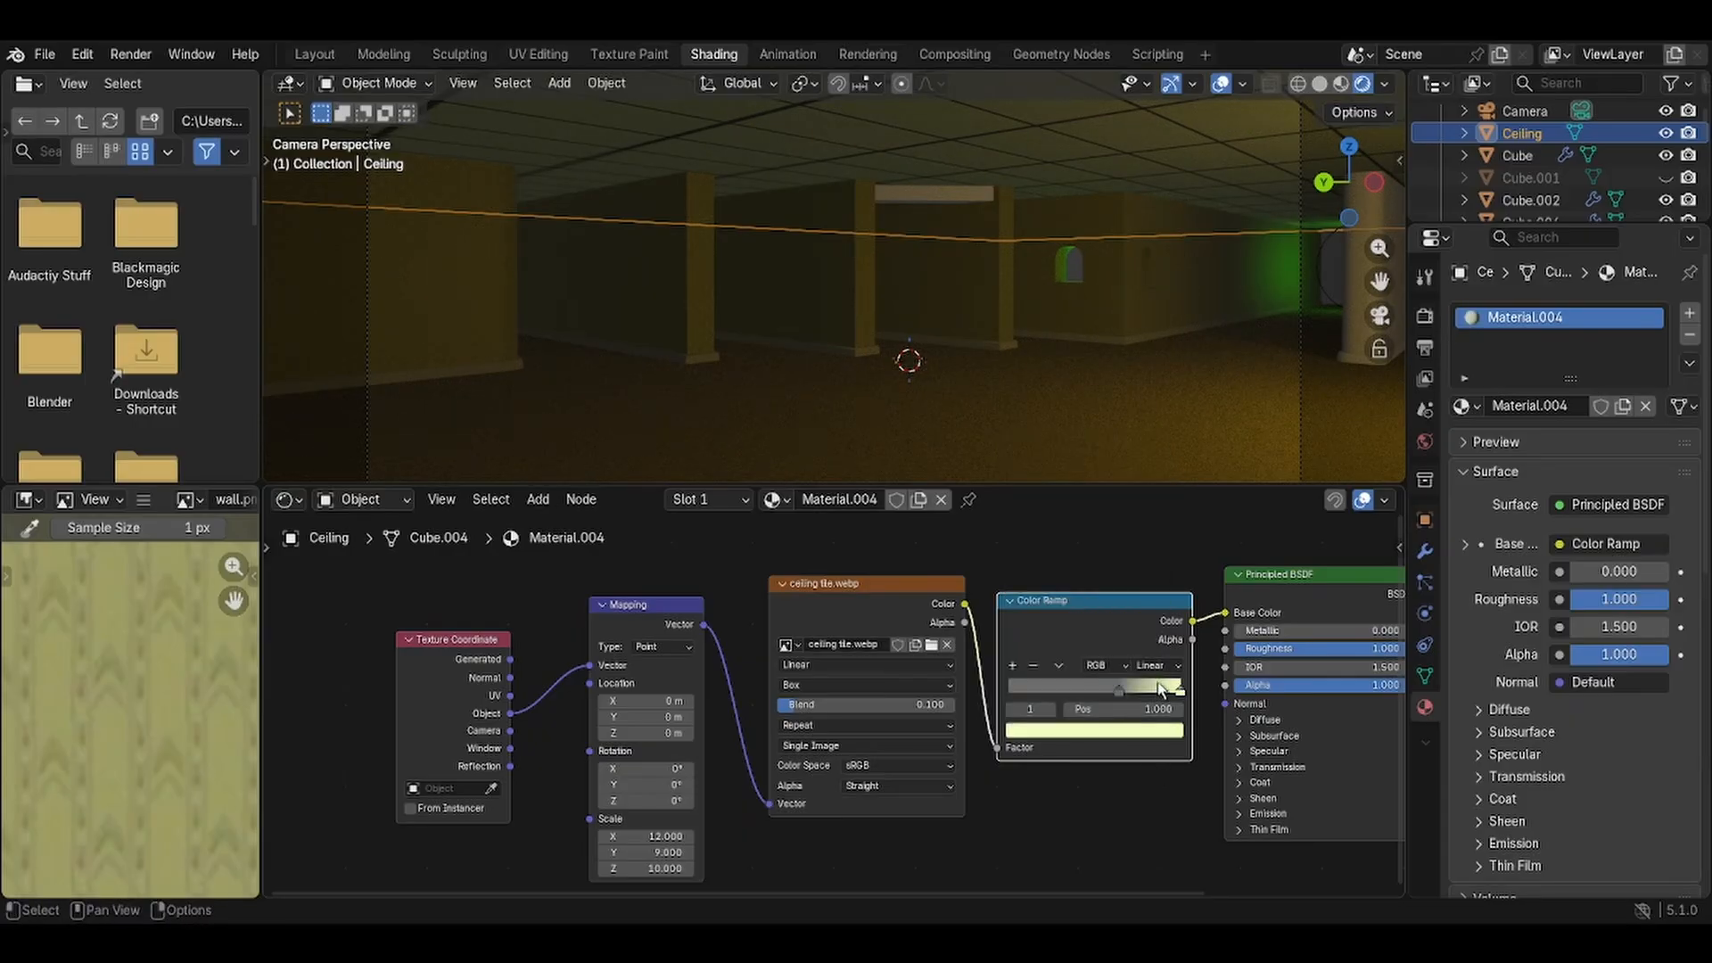
click(1171, 730)
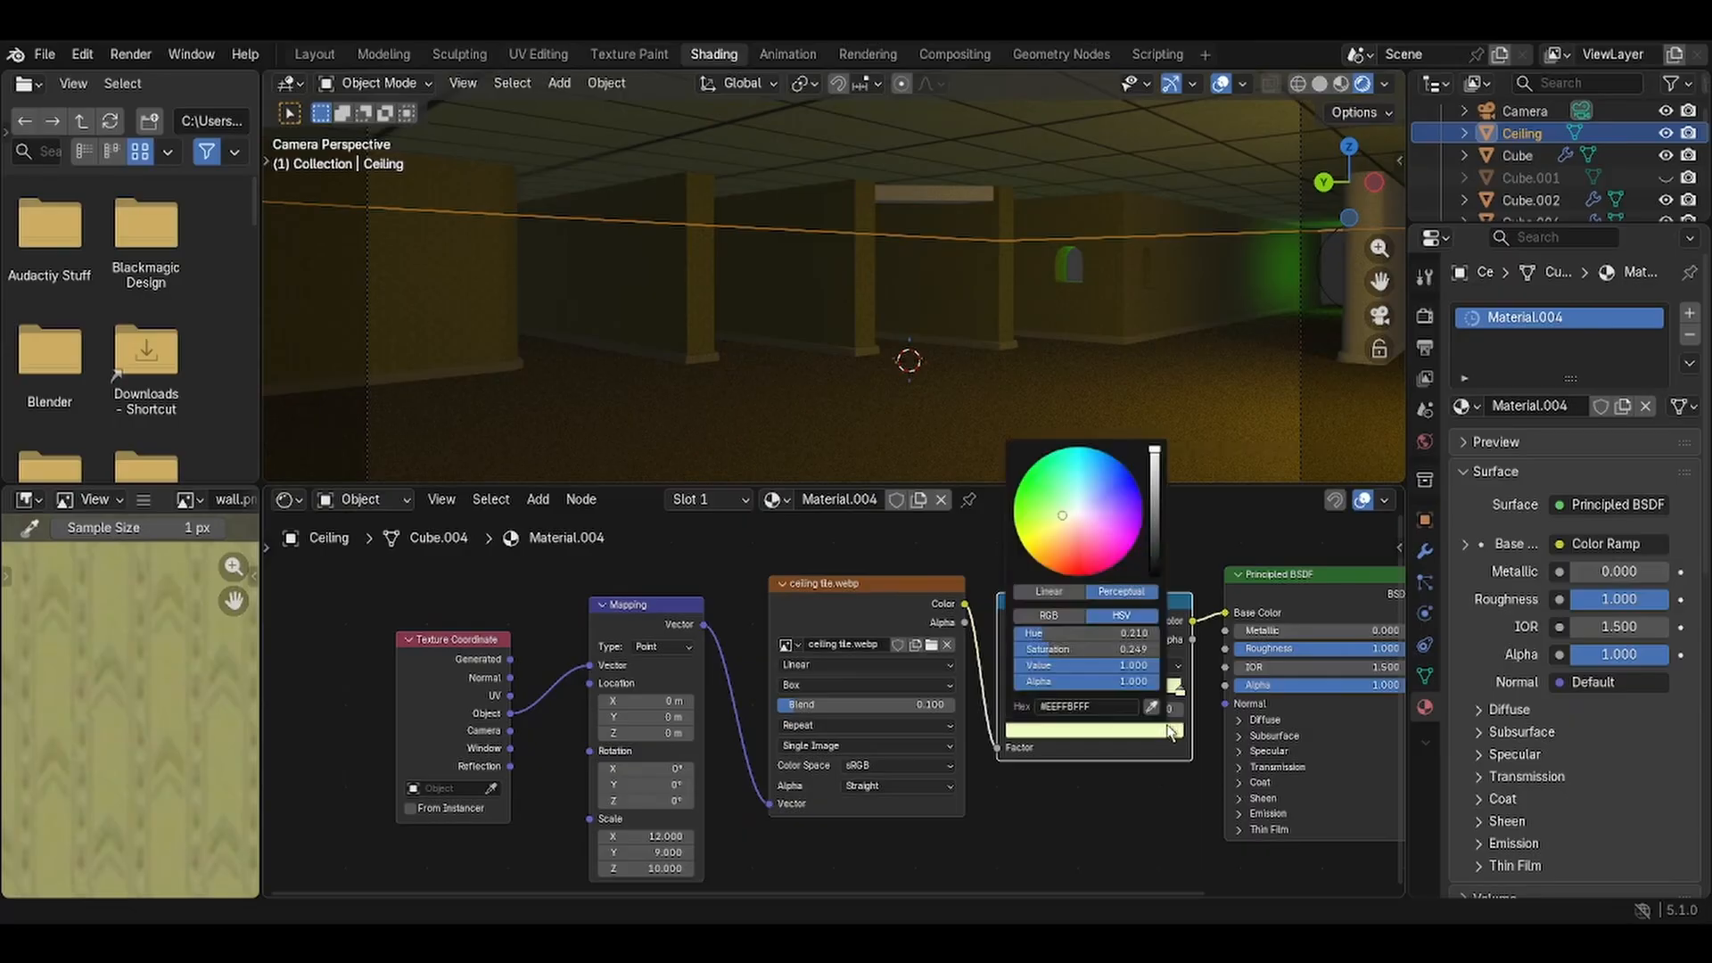
click(1159, 740)
drag(1074, 528, 1065, 522)
click(1155, 490)
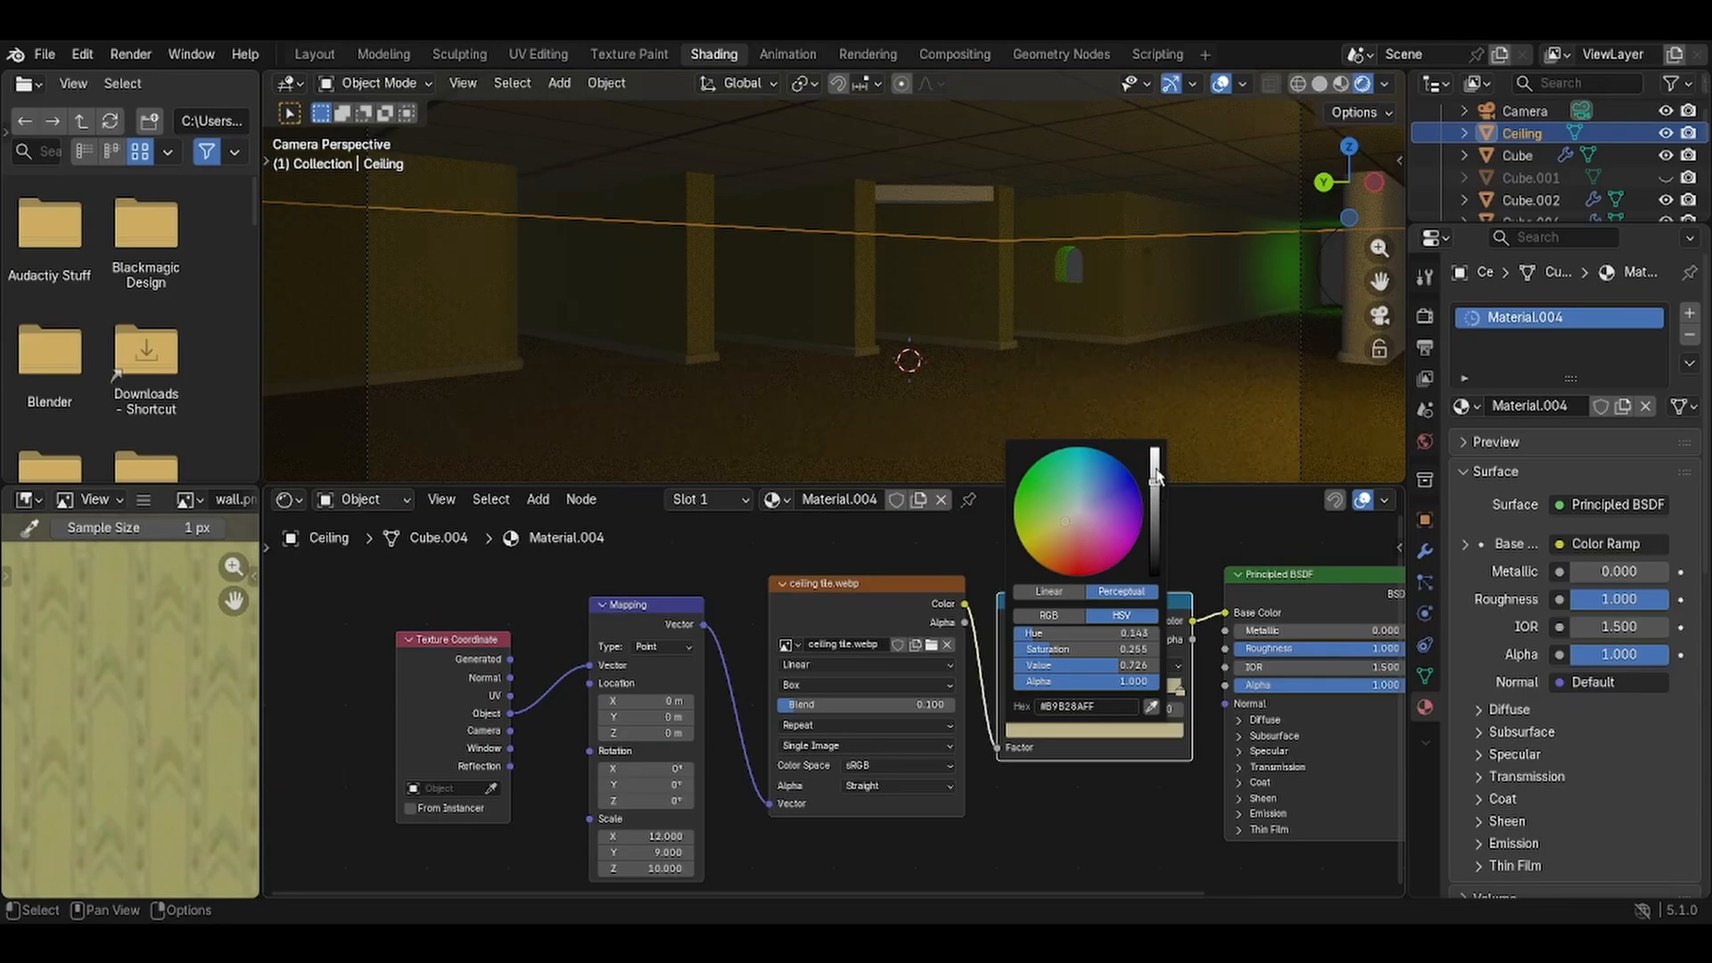
drag(1157, 478, 1156, 470)
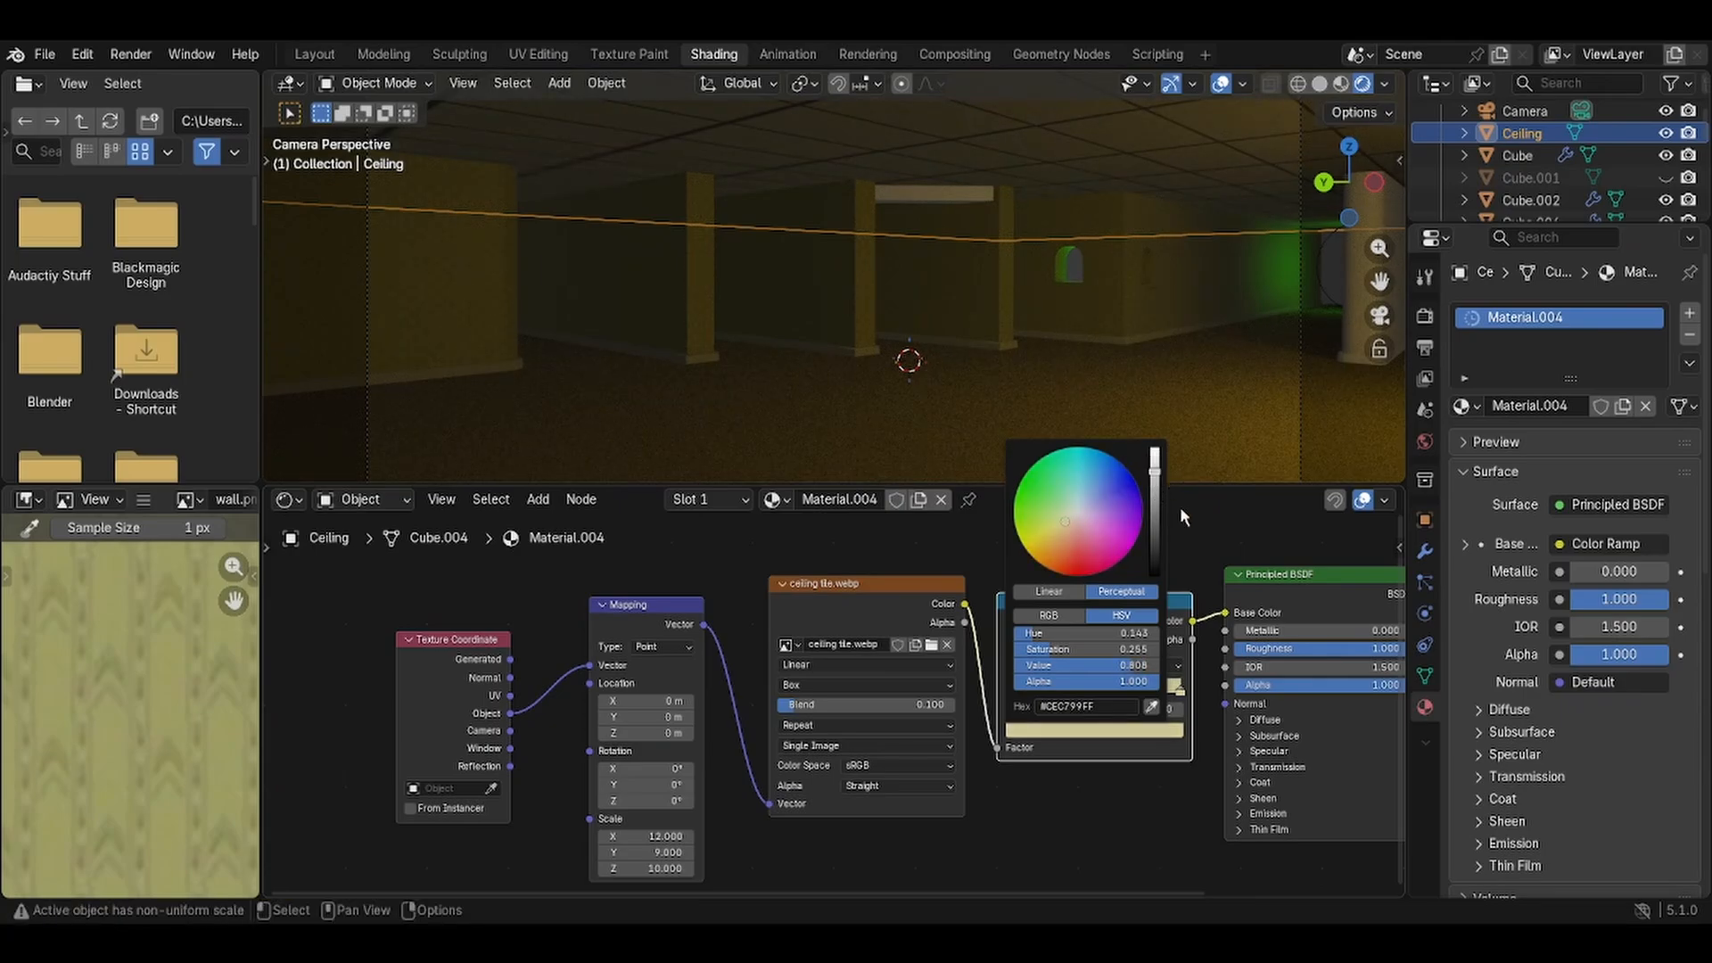
click(1159, 827)
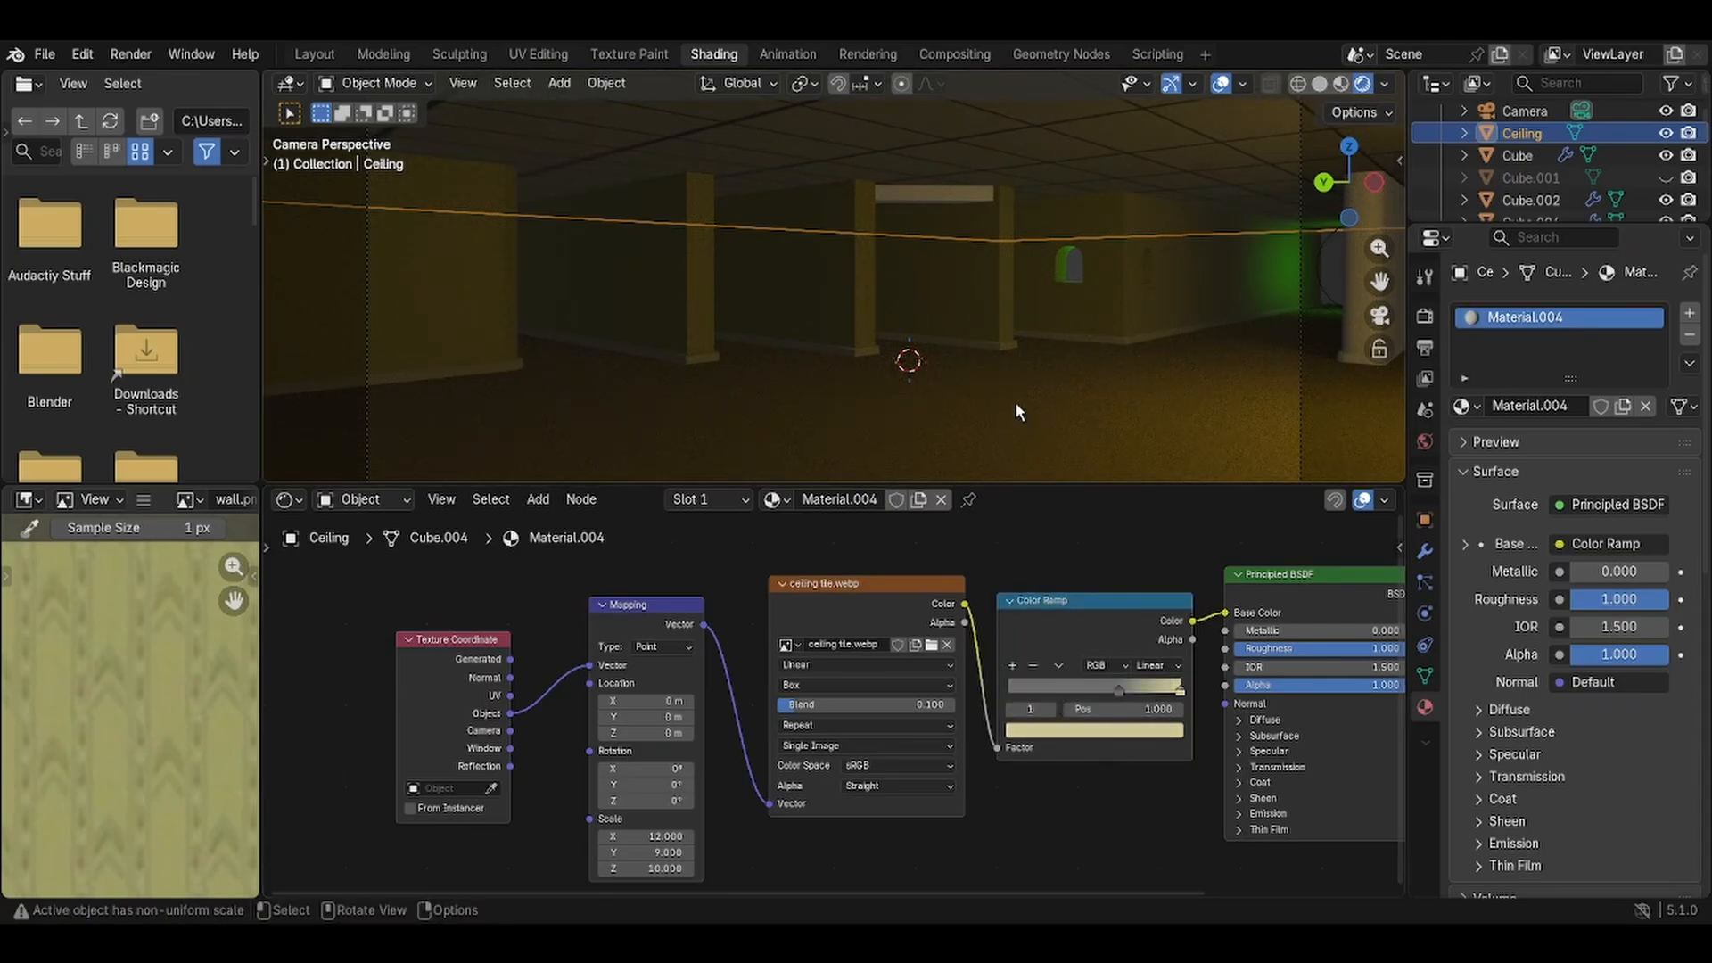
Switch the scene's render engine to Cycles.
click(1426, 377)
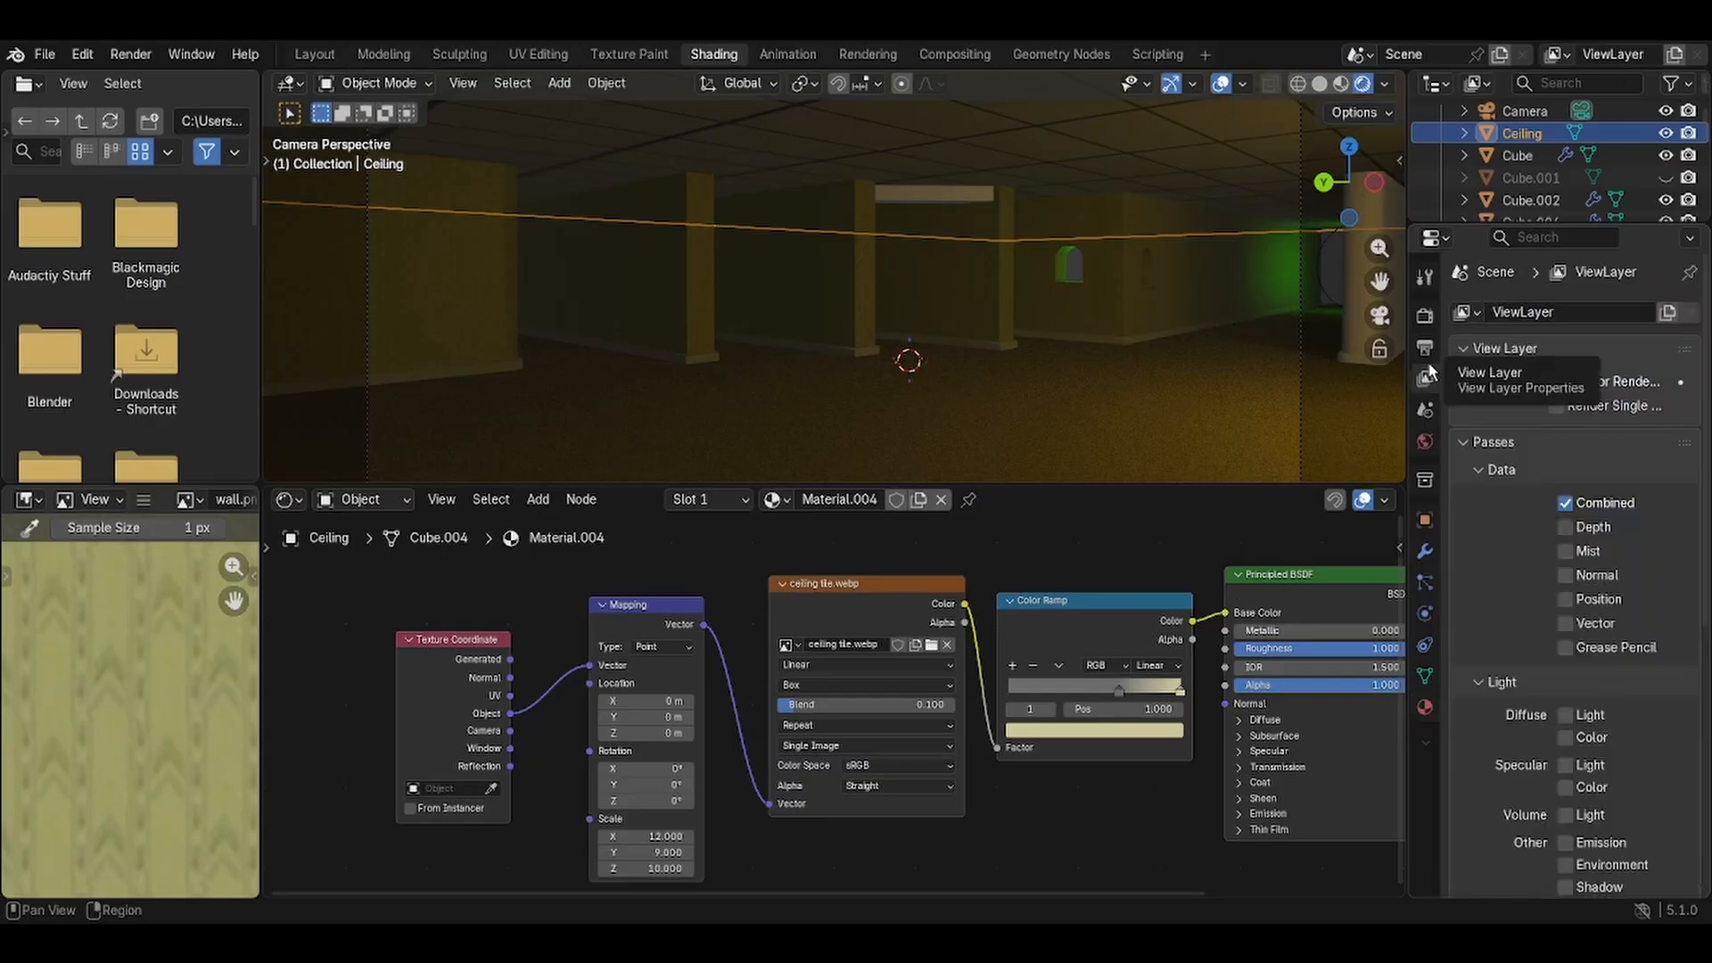
click(1425, 347)
click(1425, 315)
click(1625, 312)
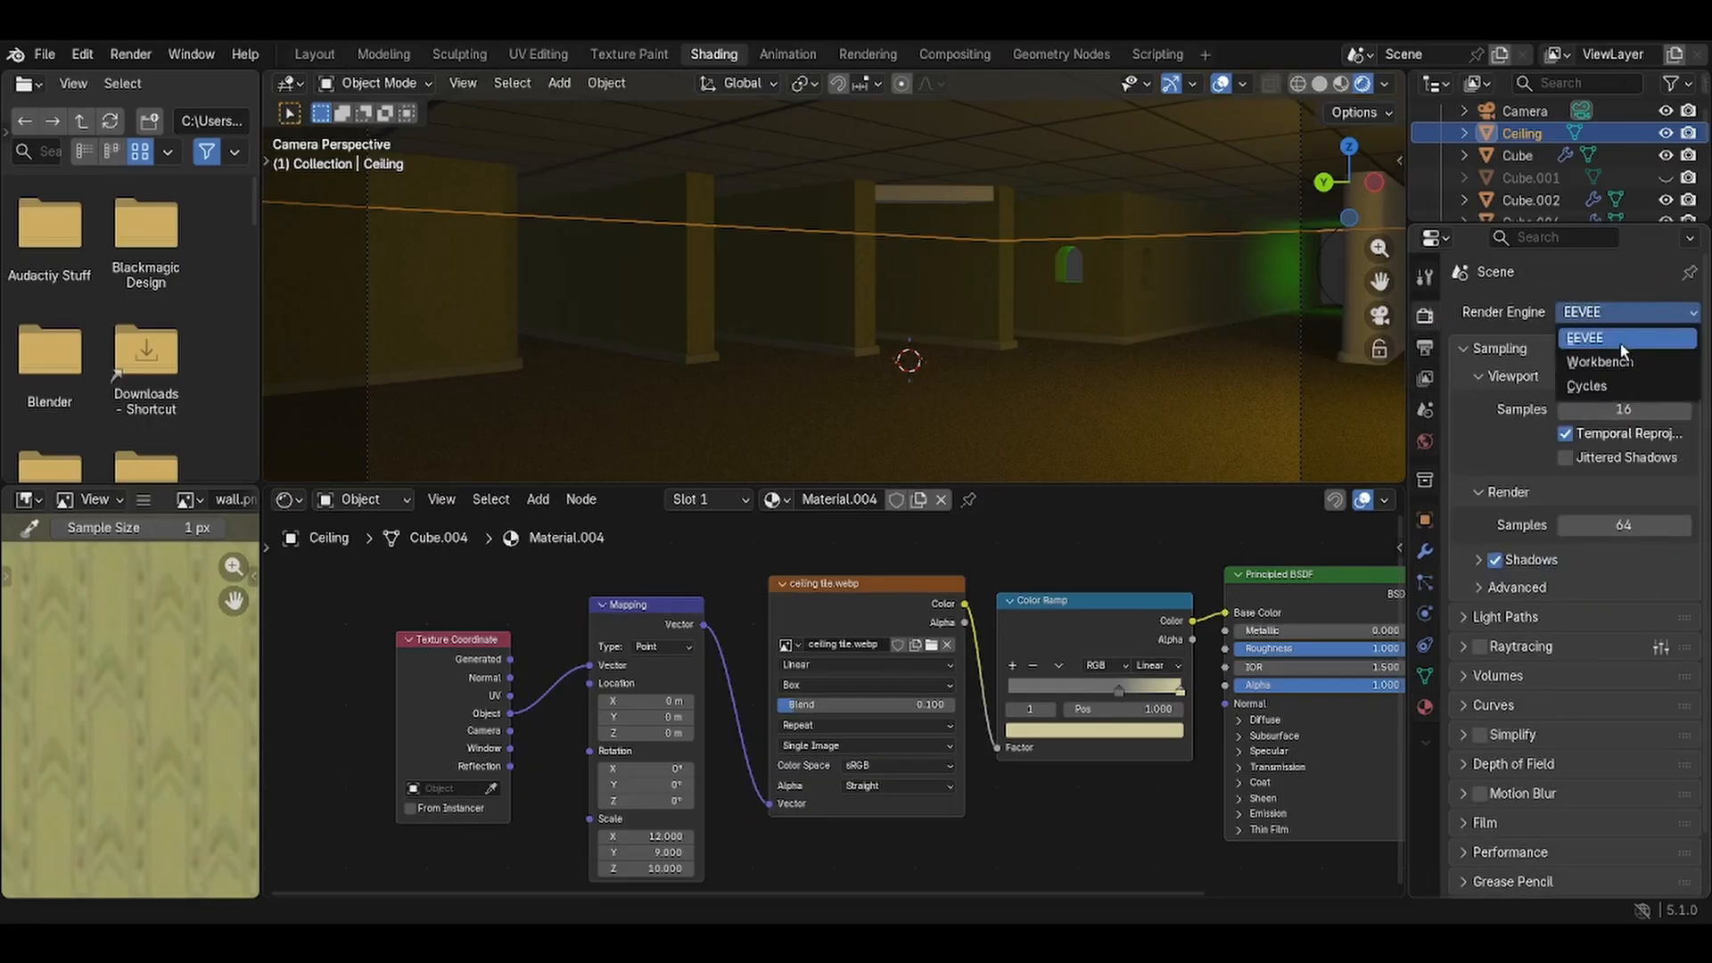
click(1608, 385)
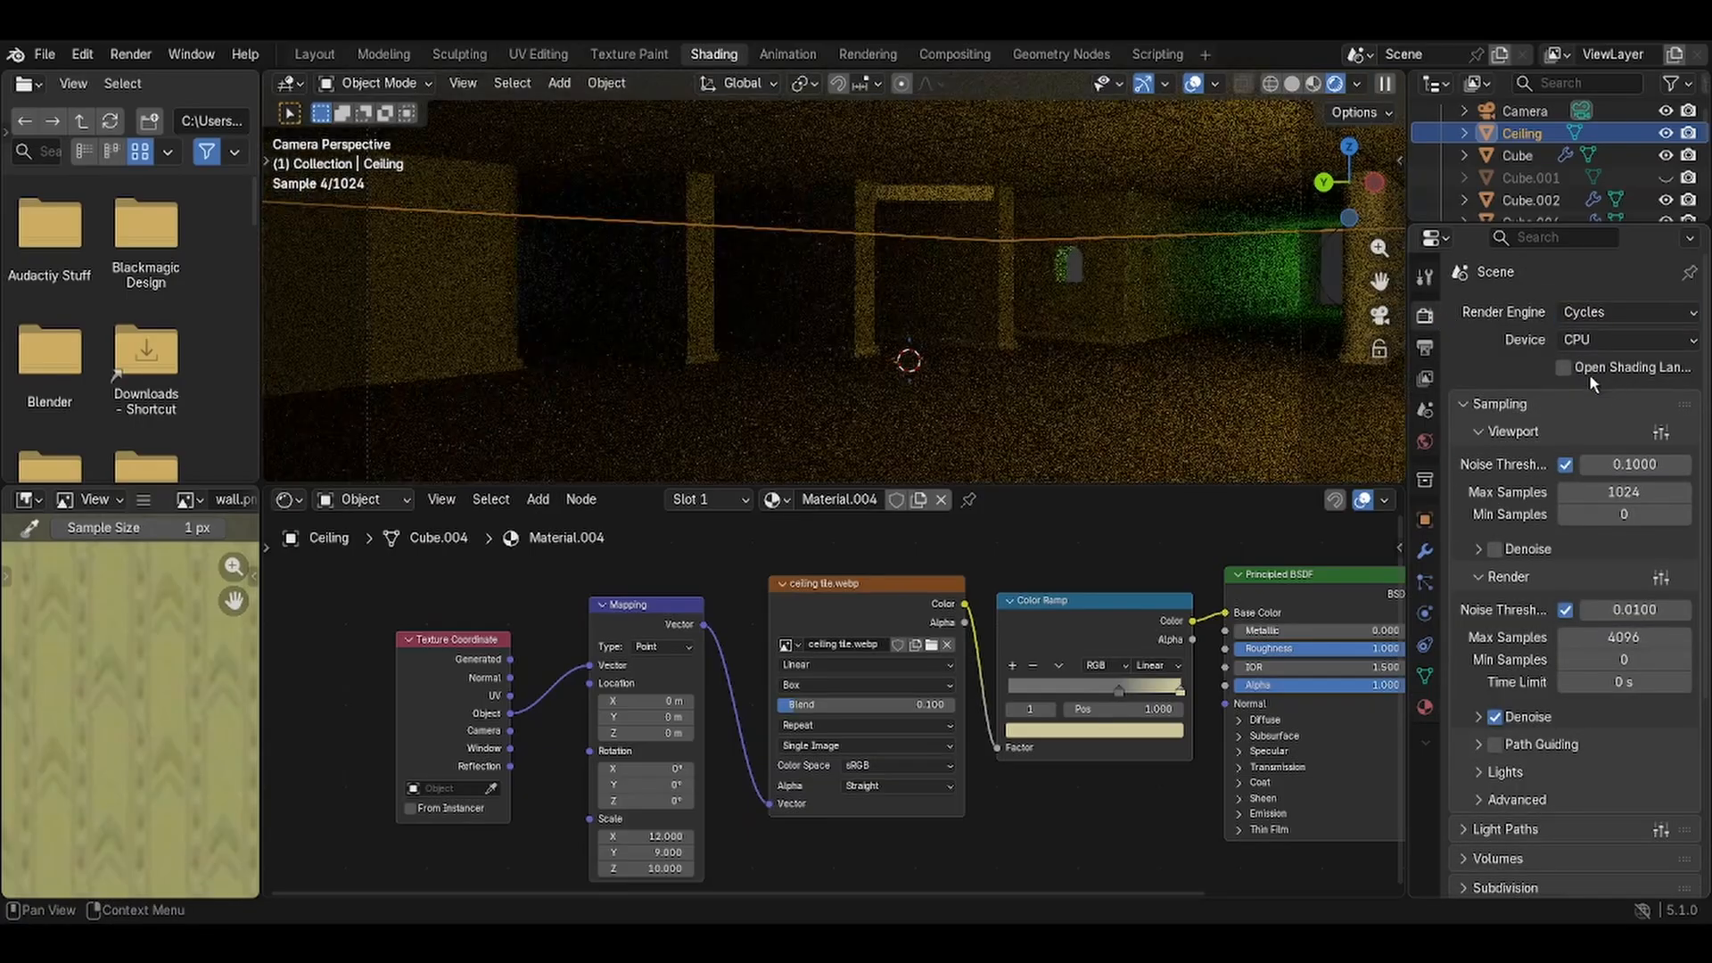
Unhide Cube.001, switch the render engine to EEVEE and return to the camera view.
click(1380, 314)
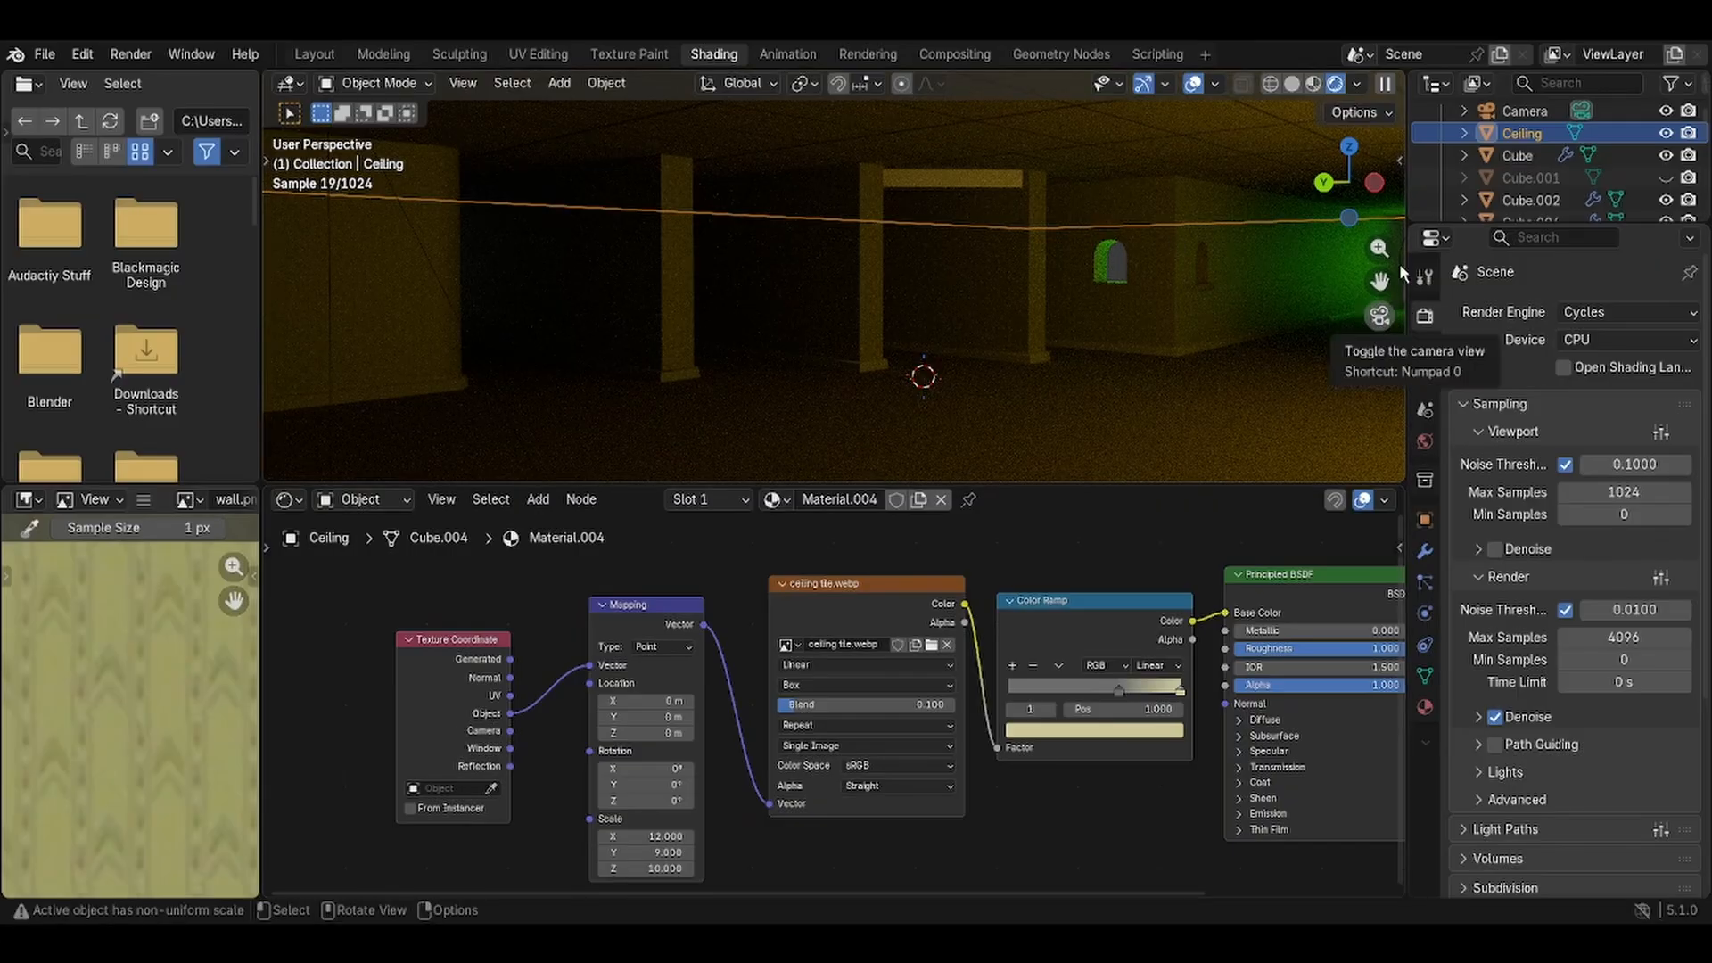
click(1667, 179)
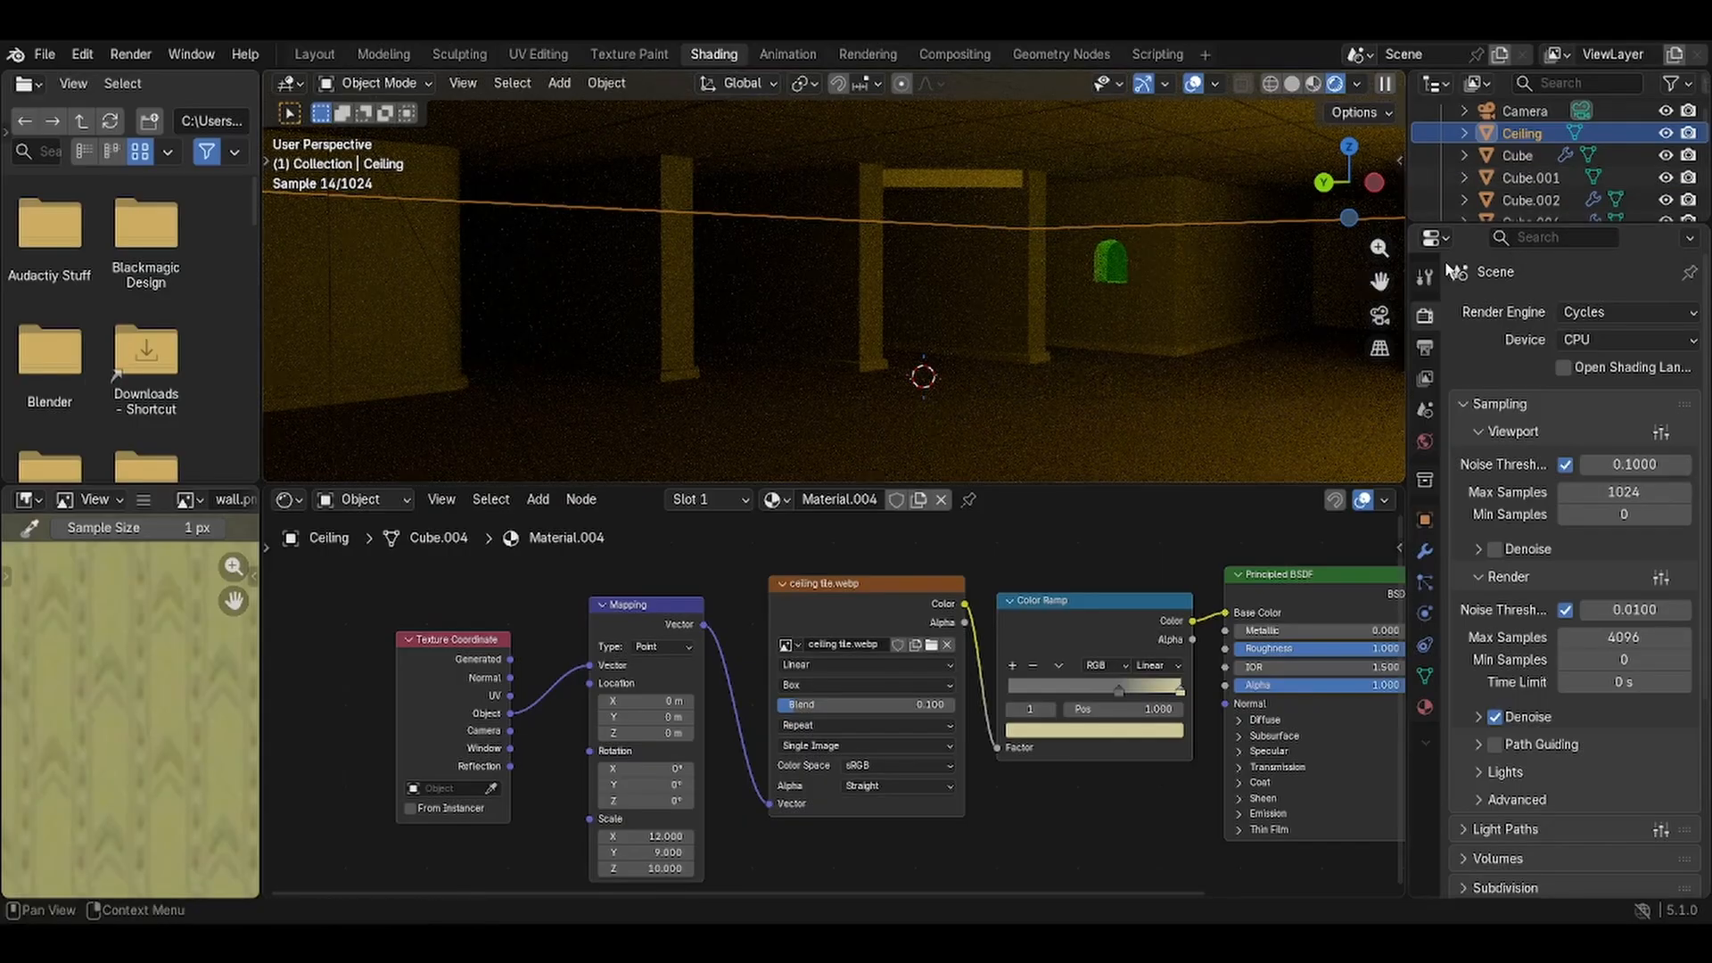
click(1606, 312)
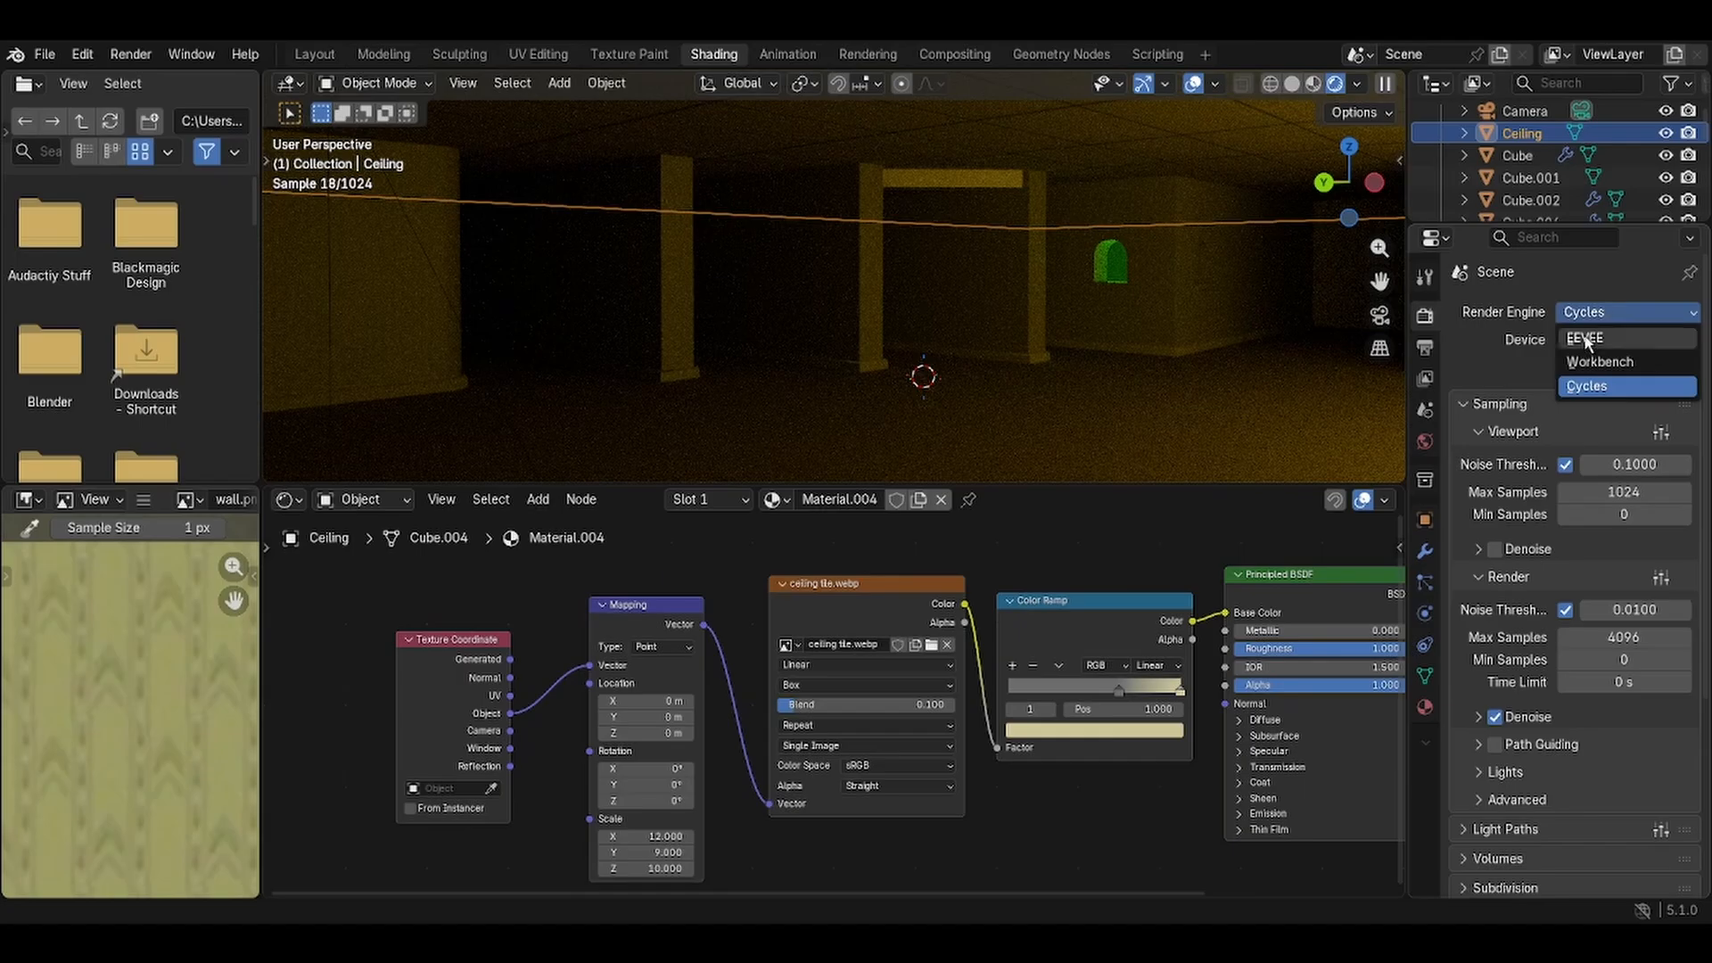
click(1585, 337)
scroll(1143, 334, down, 2)
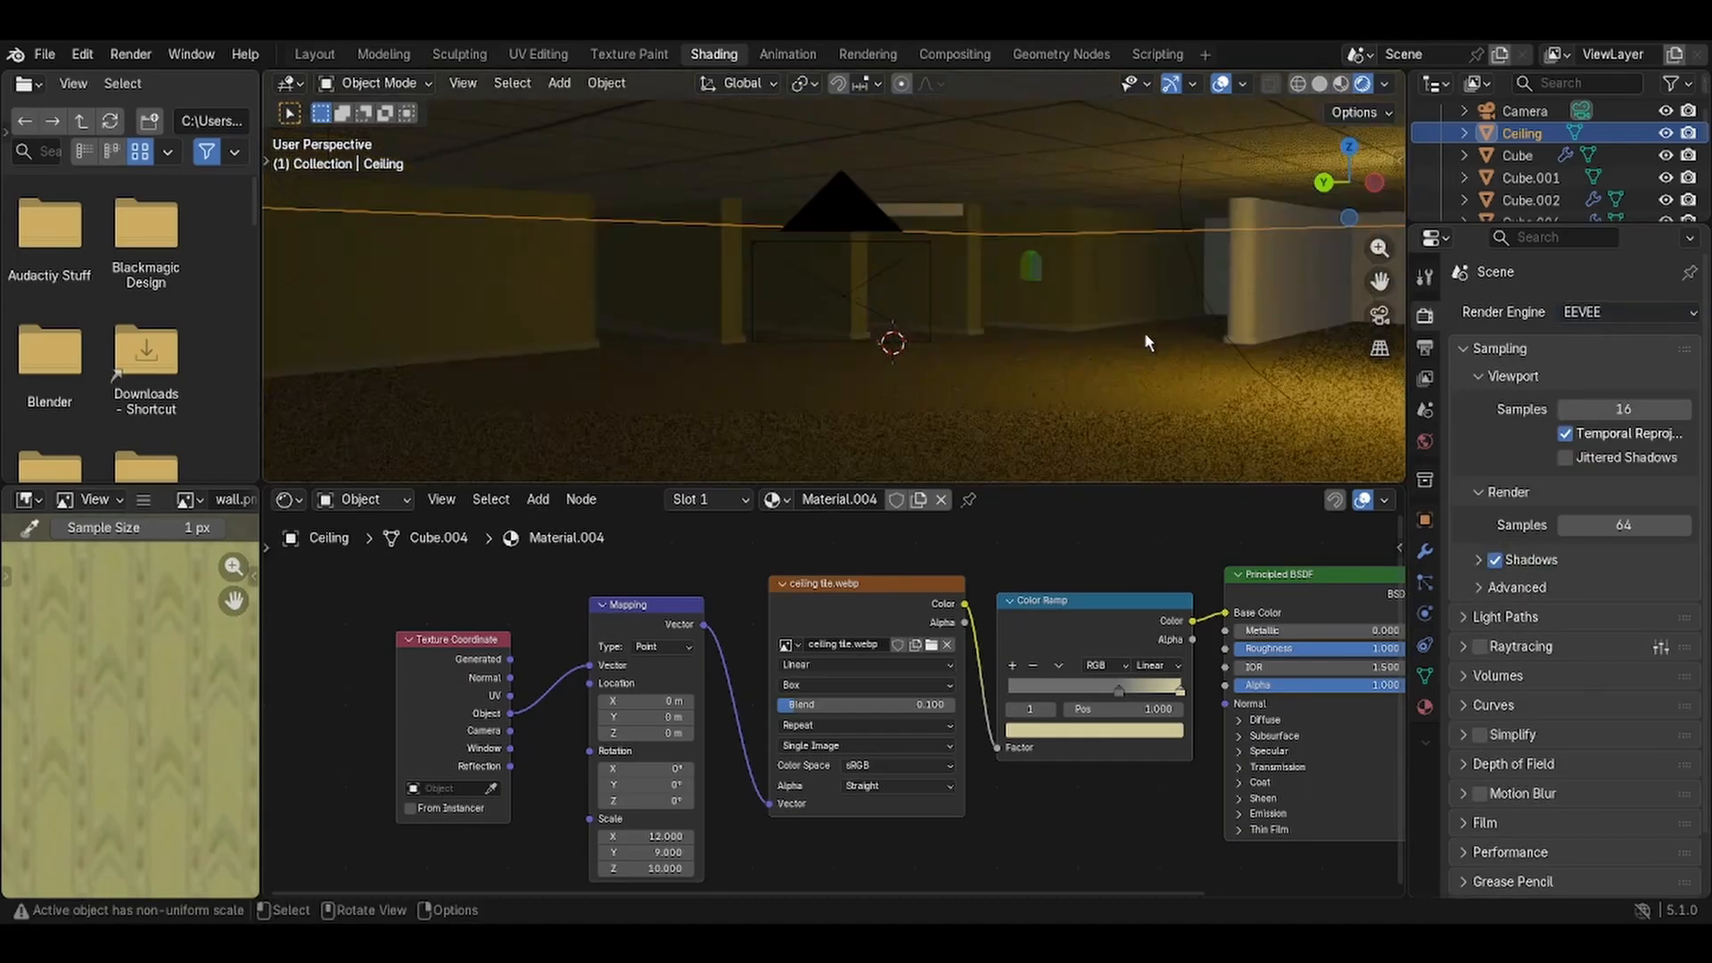
middle_drag(1213, 333, 1266, 325)
click(1382, 316)
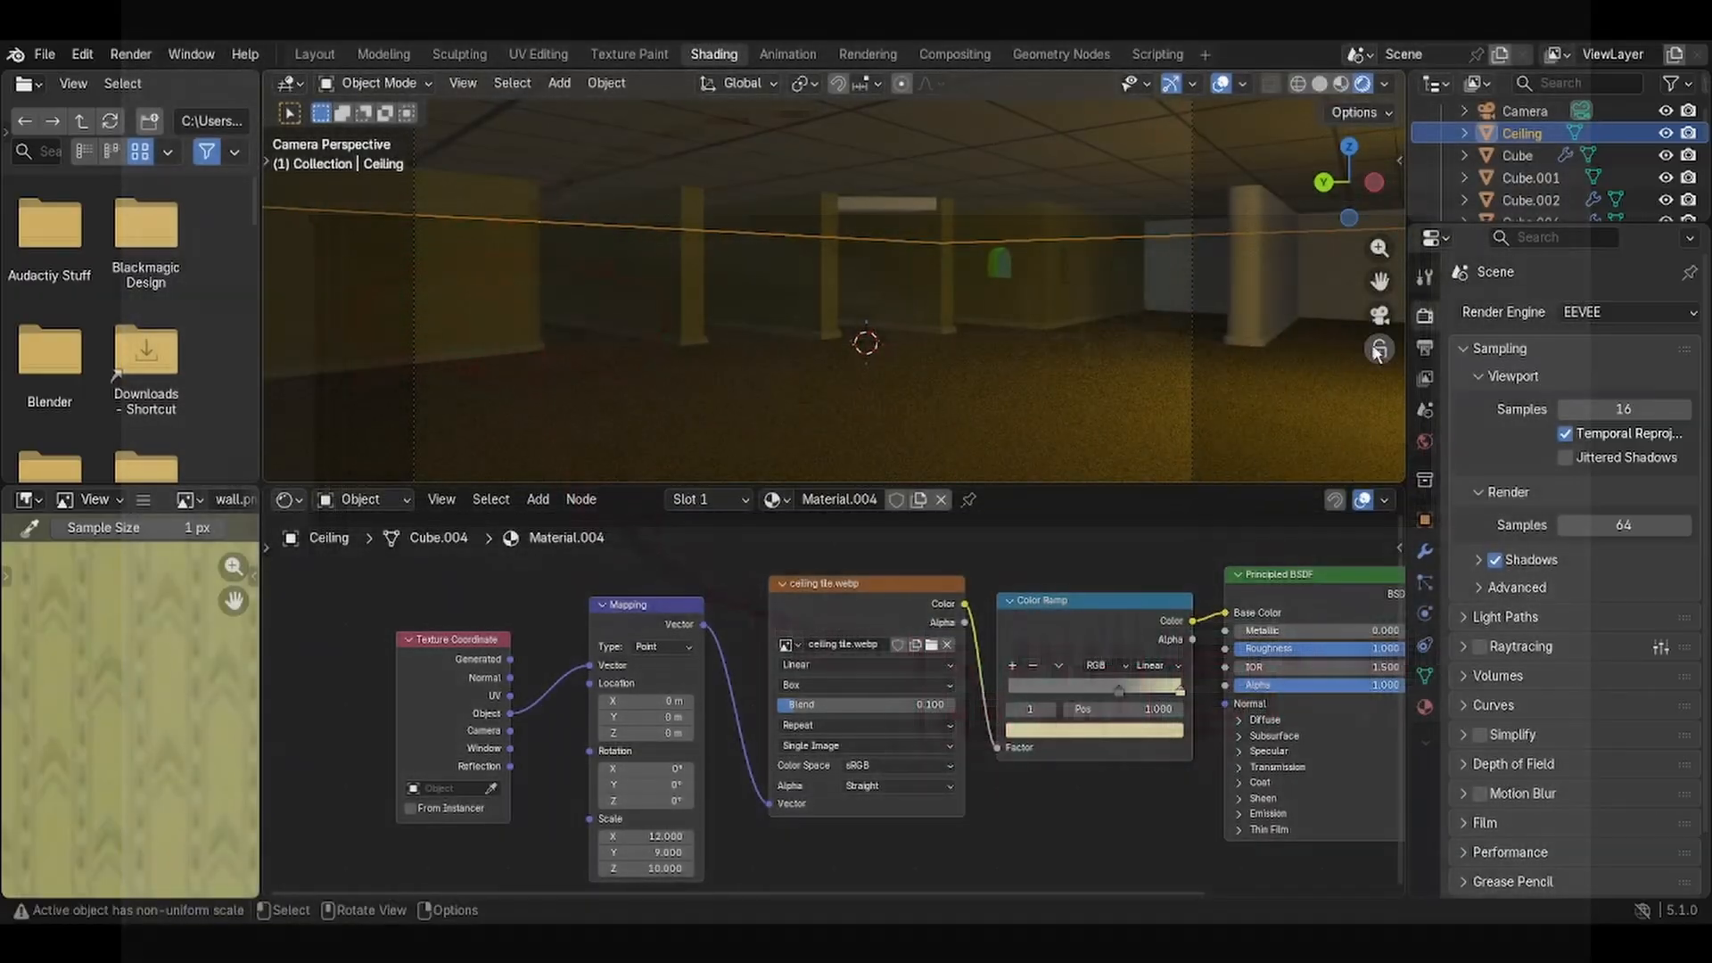
Select Cube.001 and toggle its visibility off and on to examine which outer walls of the scene it forms.
middle_drag(1227, 355, 1391, 314)
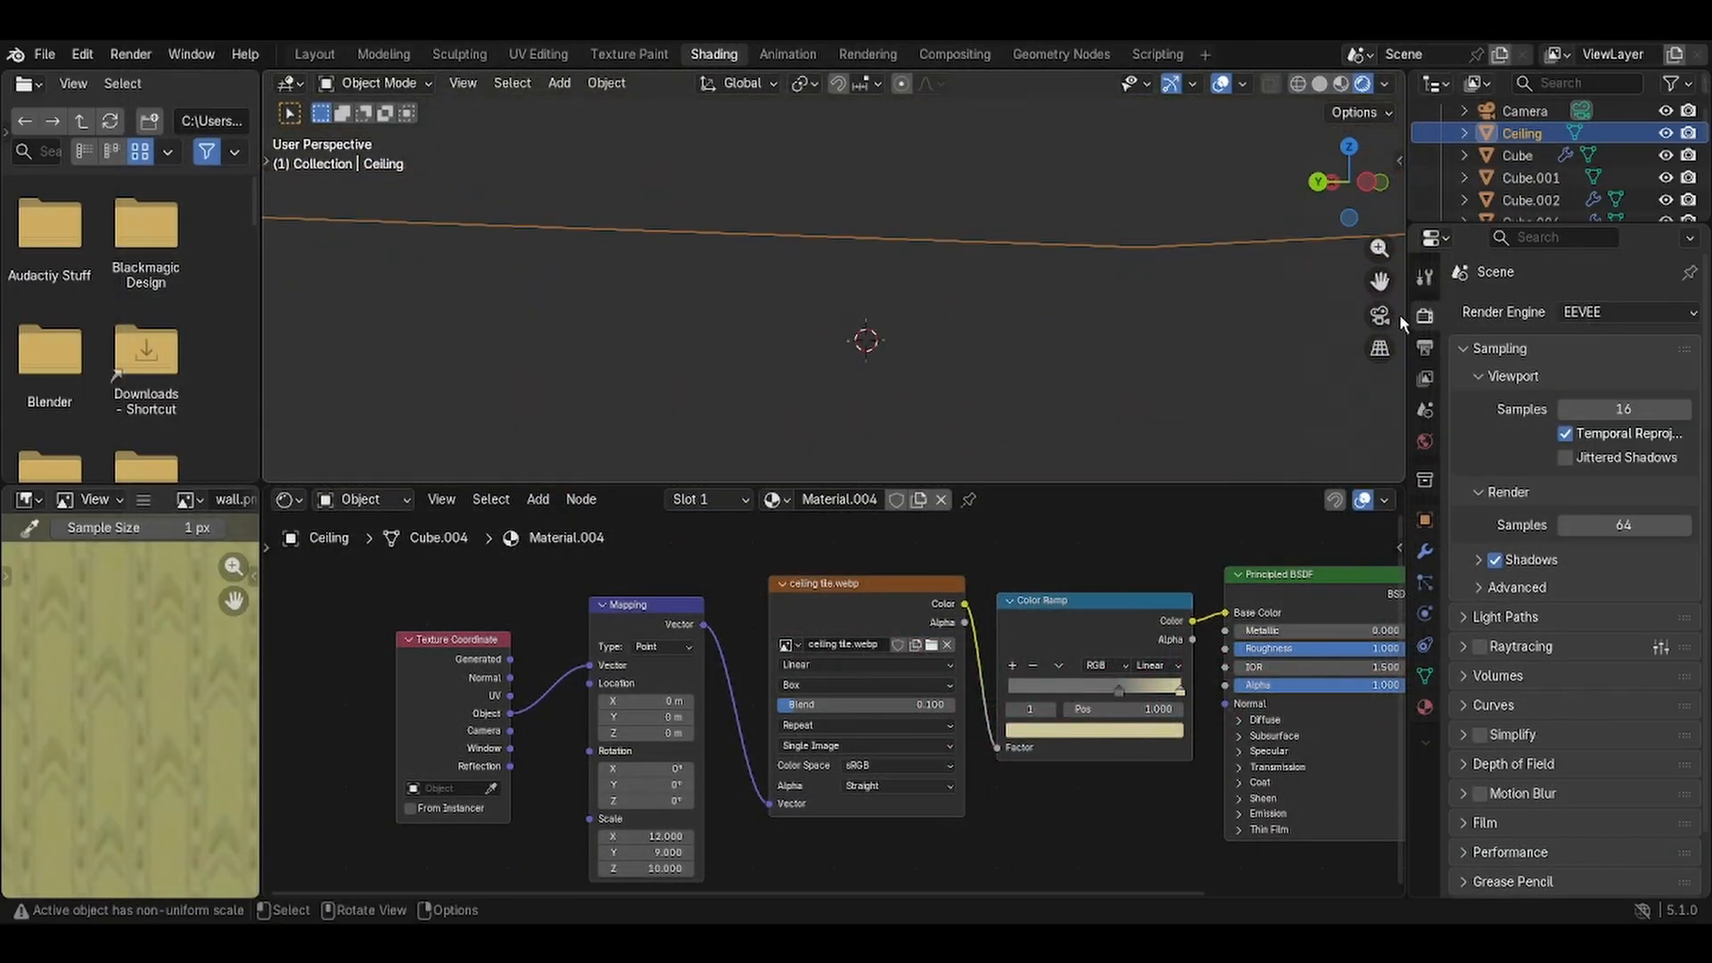
click(1514, 156)
click(1528, 176)
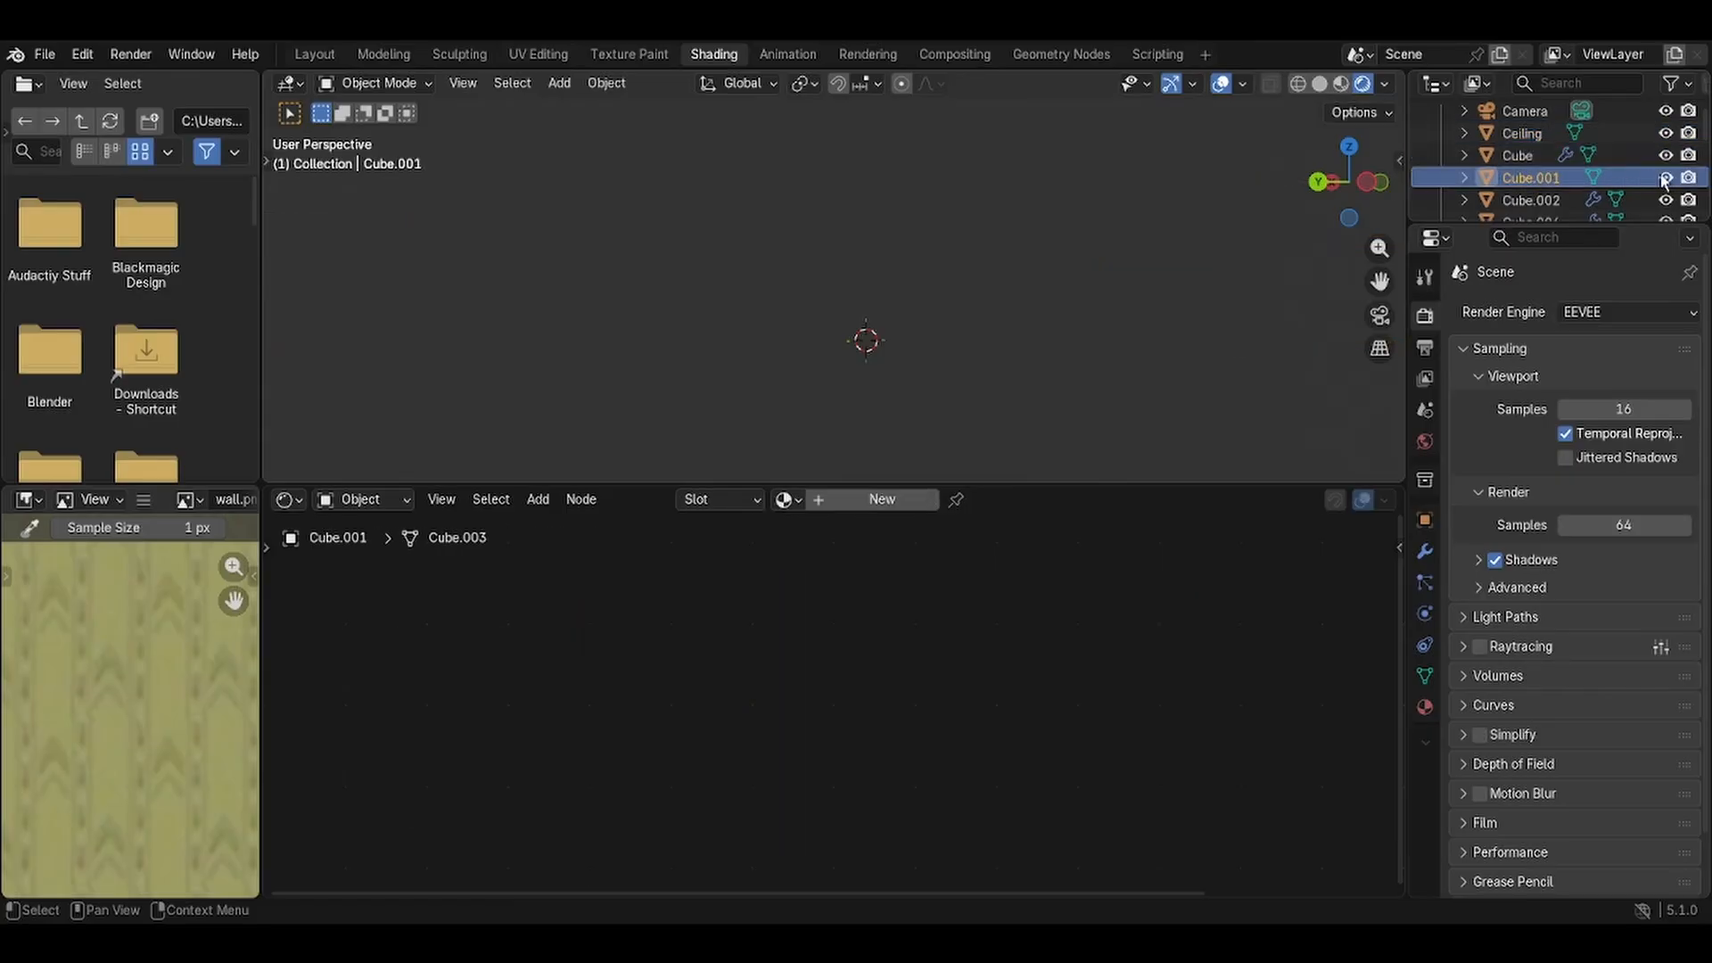
click(1664, 178)
middle_drag(1124, 303, 889, 365)
scroll(898, 320, down, 2)
click(1664, 178)
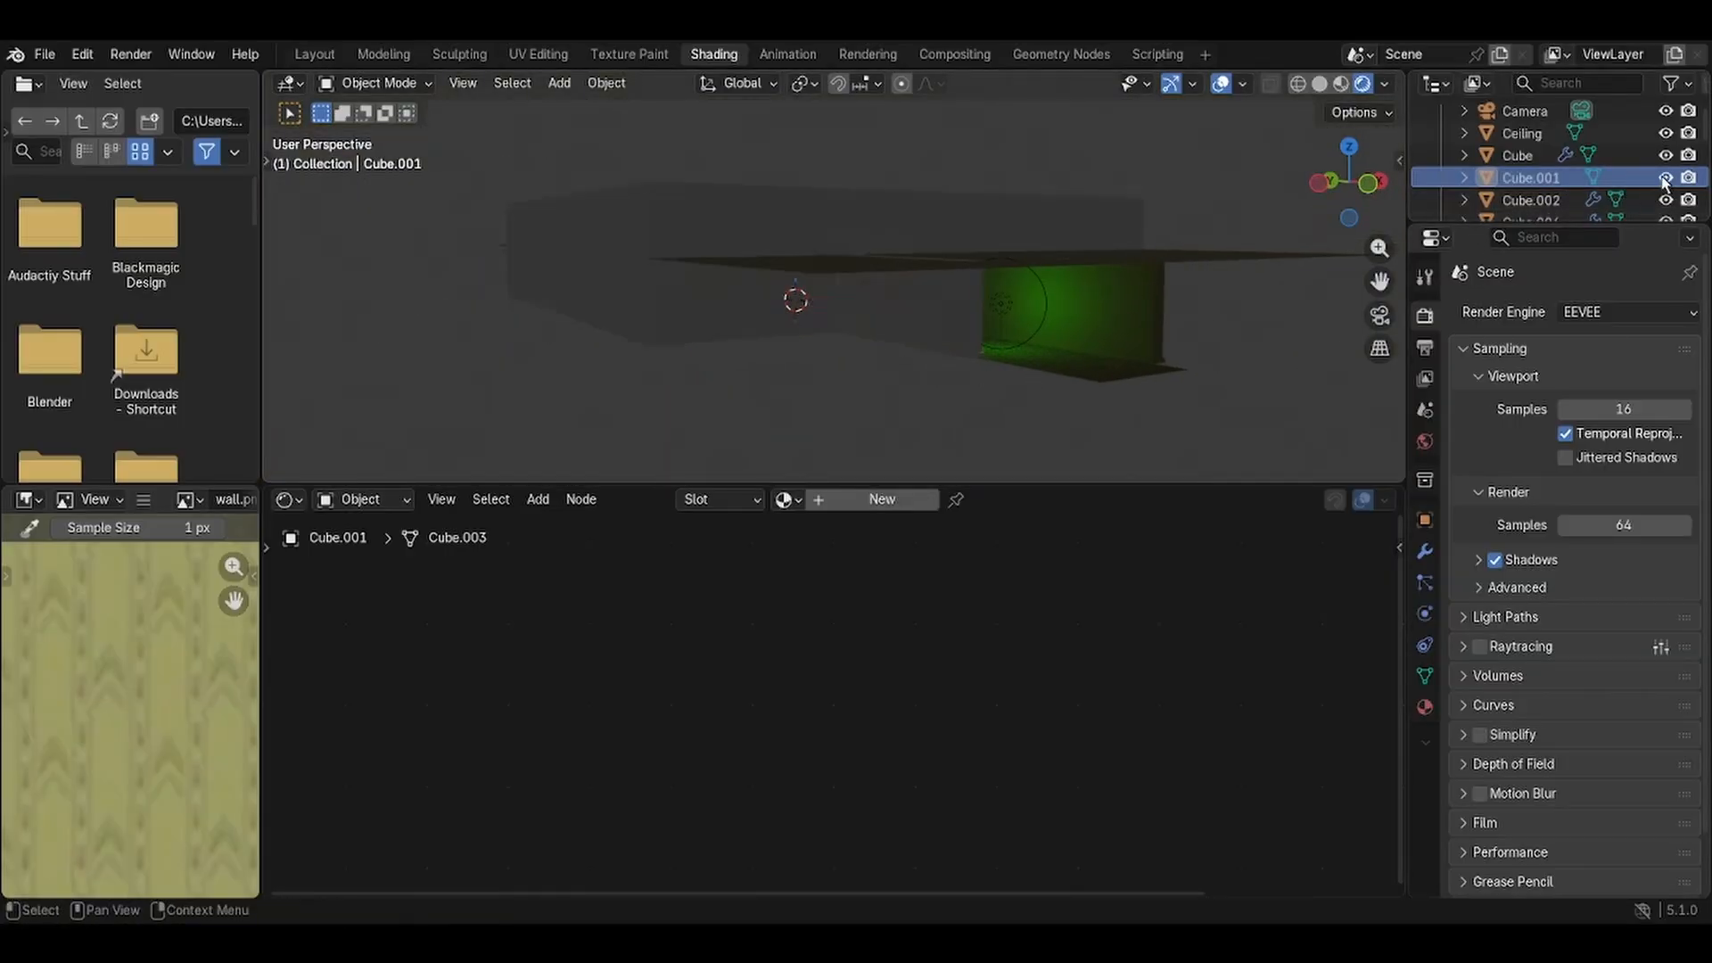
mouse_move(922, 373)
middle_down()
mouse_move(852, 399)
mouse_move(860, 427)
mouse_move(977, 366)
mouse_move(928, 385)
middle_up()
click(830, 304)
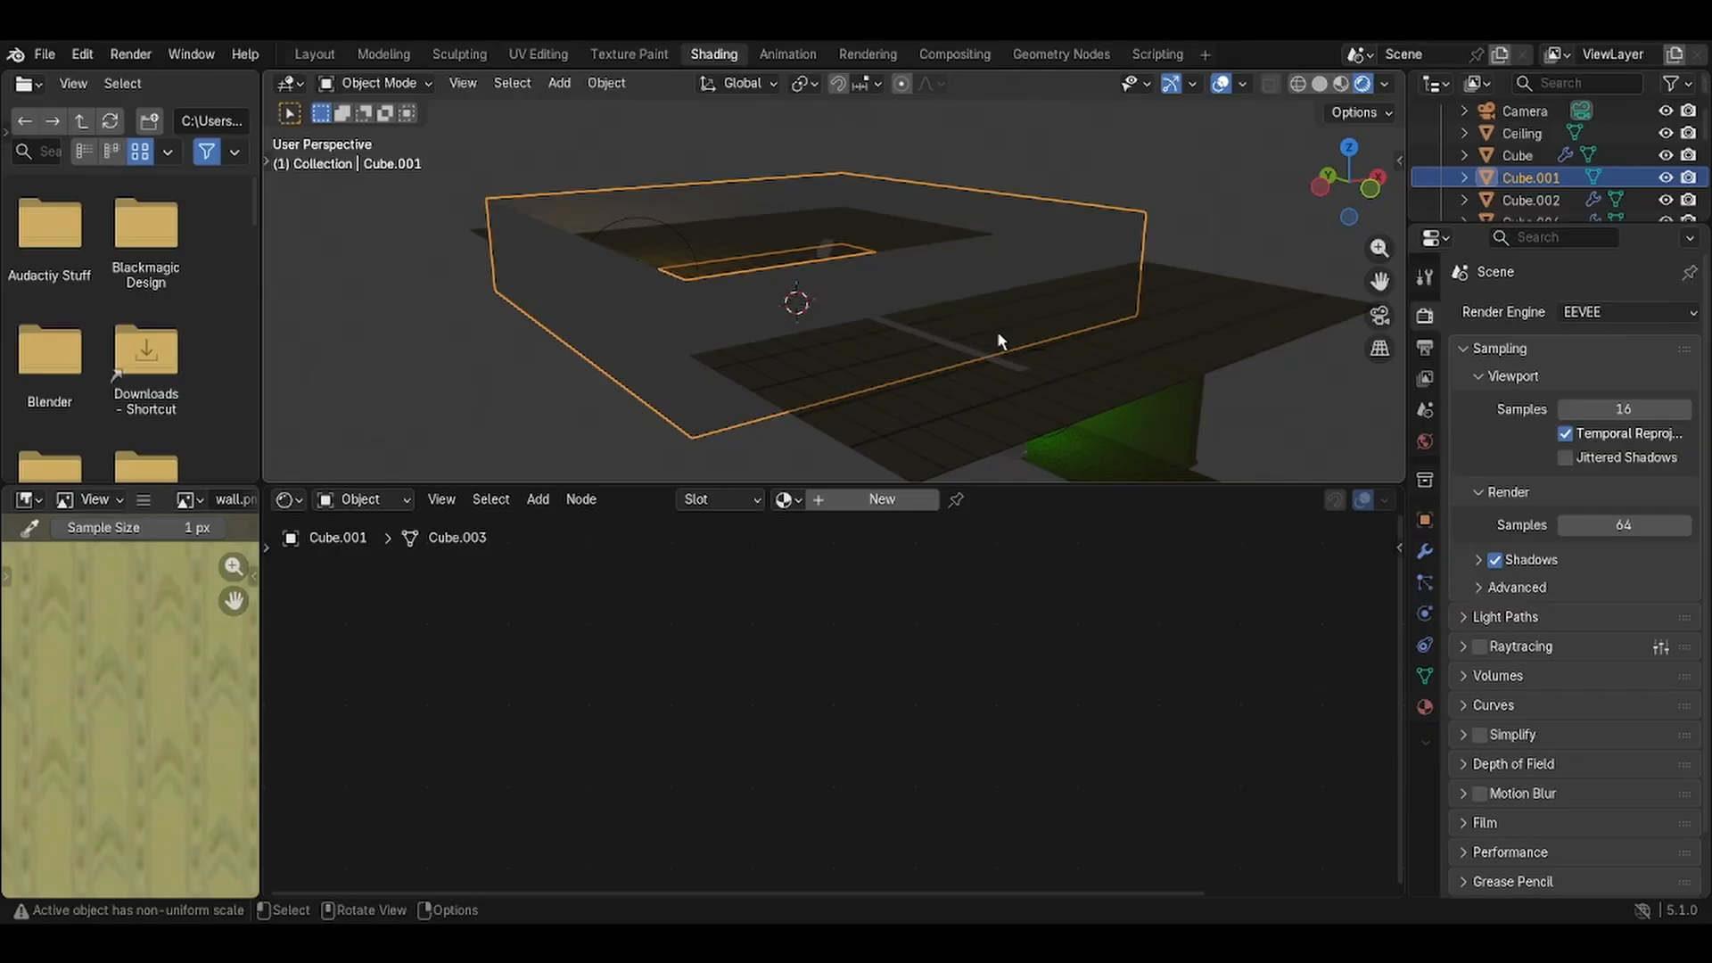
Enter Edit Mode on Cube.001 and add a vertical loop cut to the wall crossing the green-lit corridor, with an edge slide of about -0.086.
middle_drag(997, 312, 717, 313)
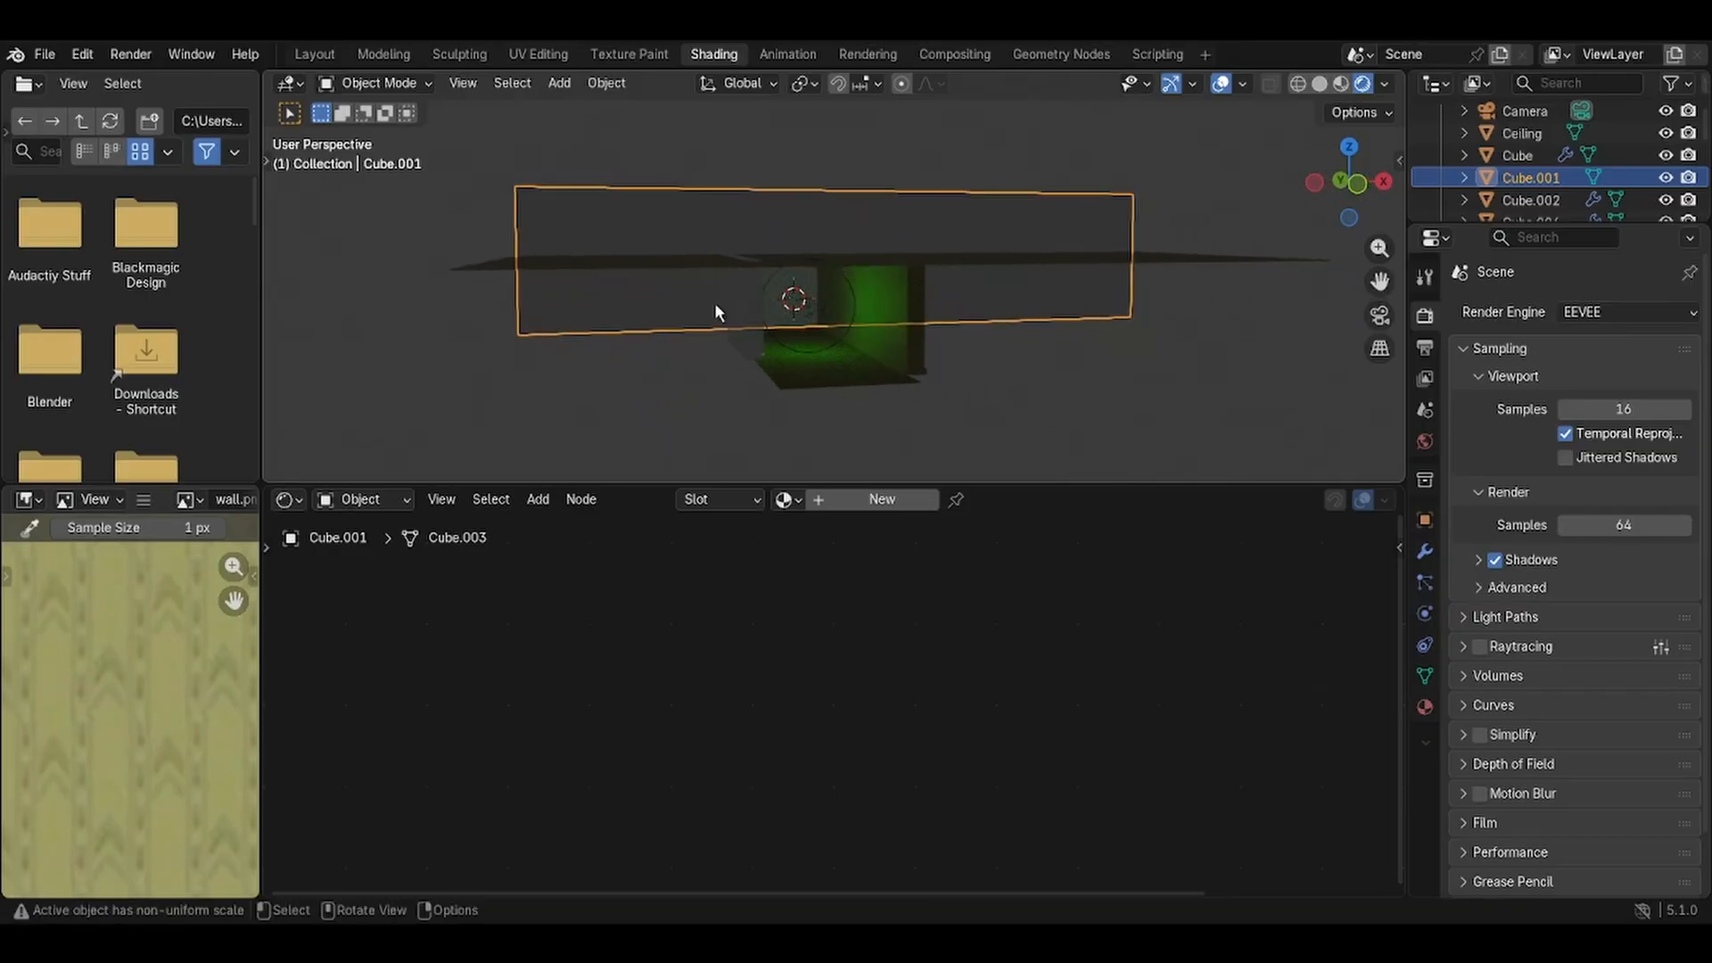
scroll(719, 311, up, 5)
scroll(726, 306, down, 4)
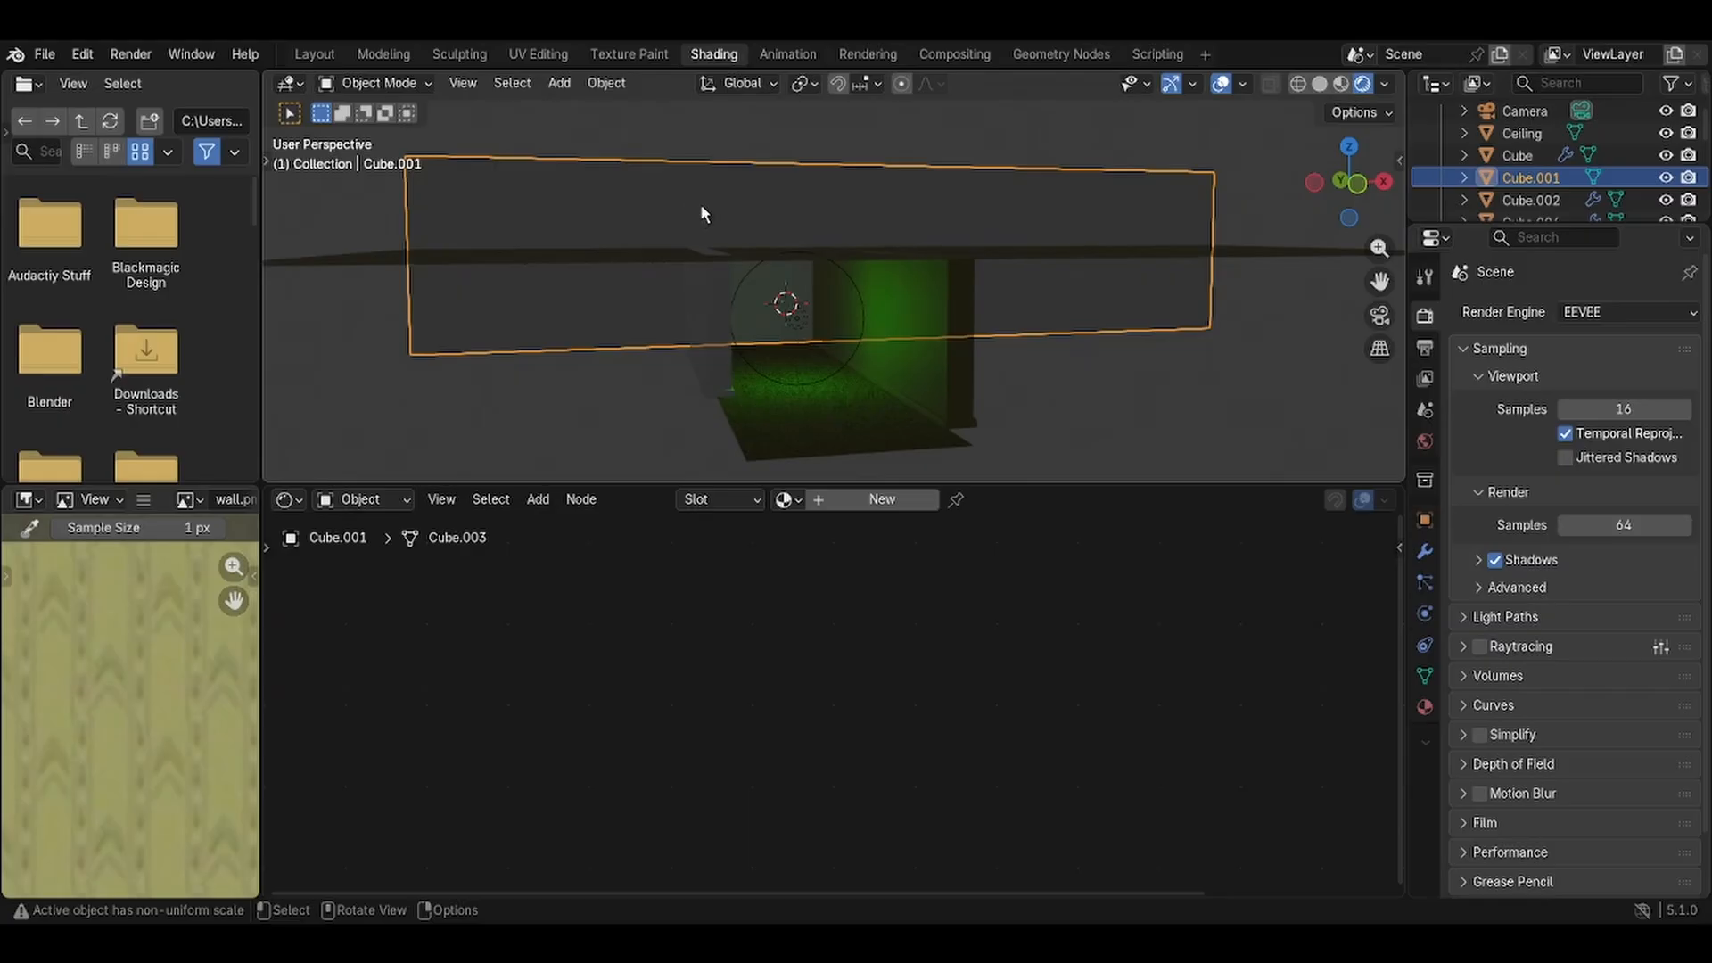
click(373, 83)
click(361, 130)
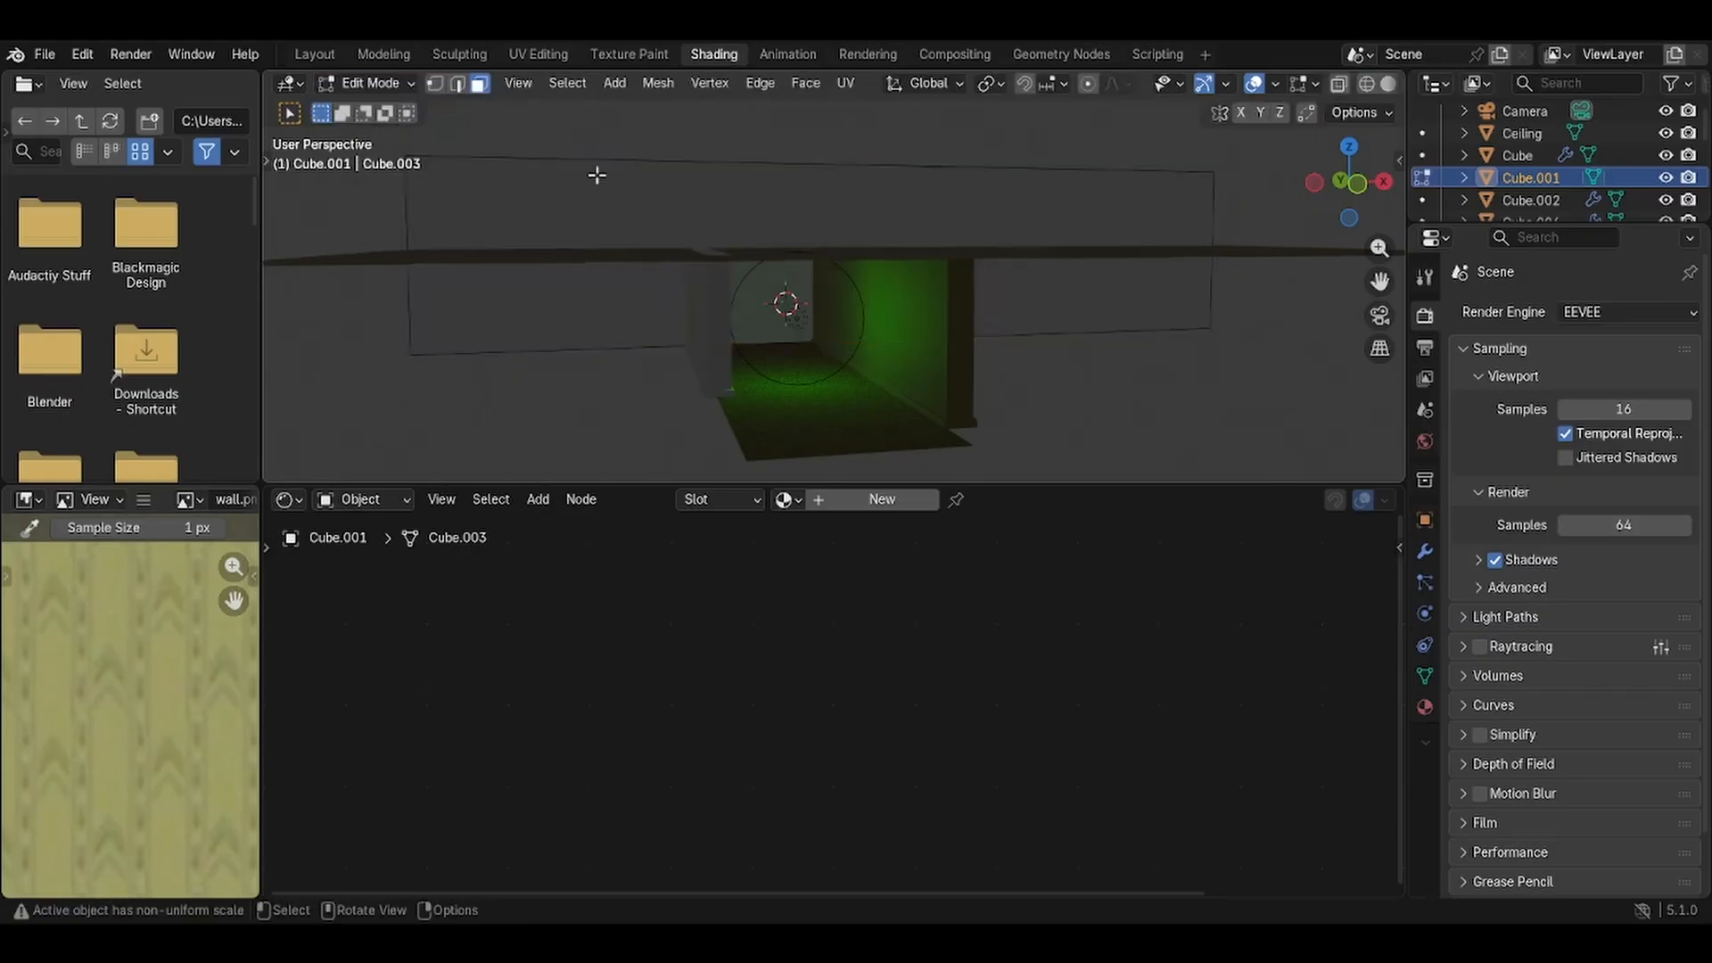
key(a)
key(ctrl+r)
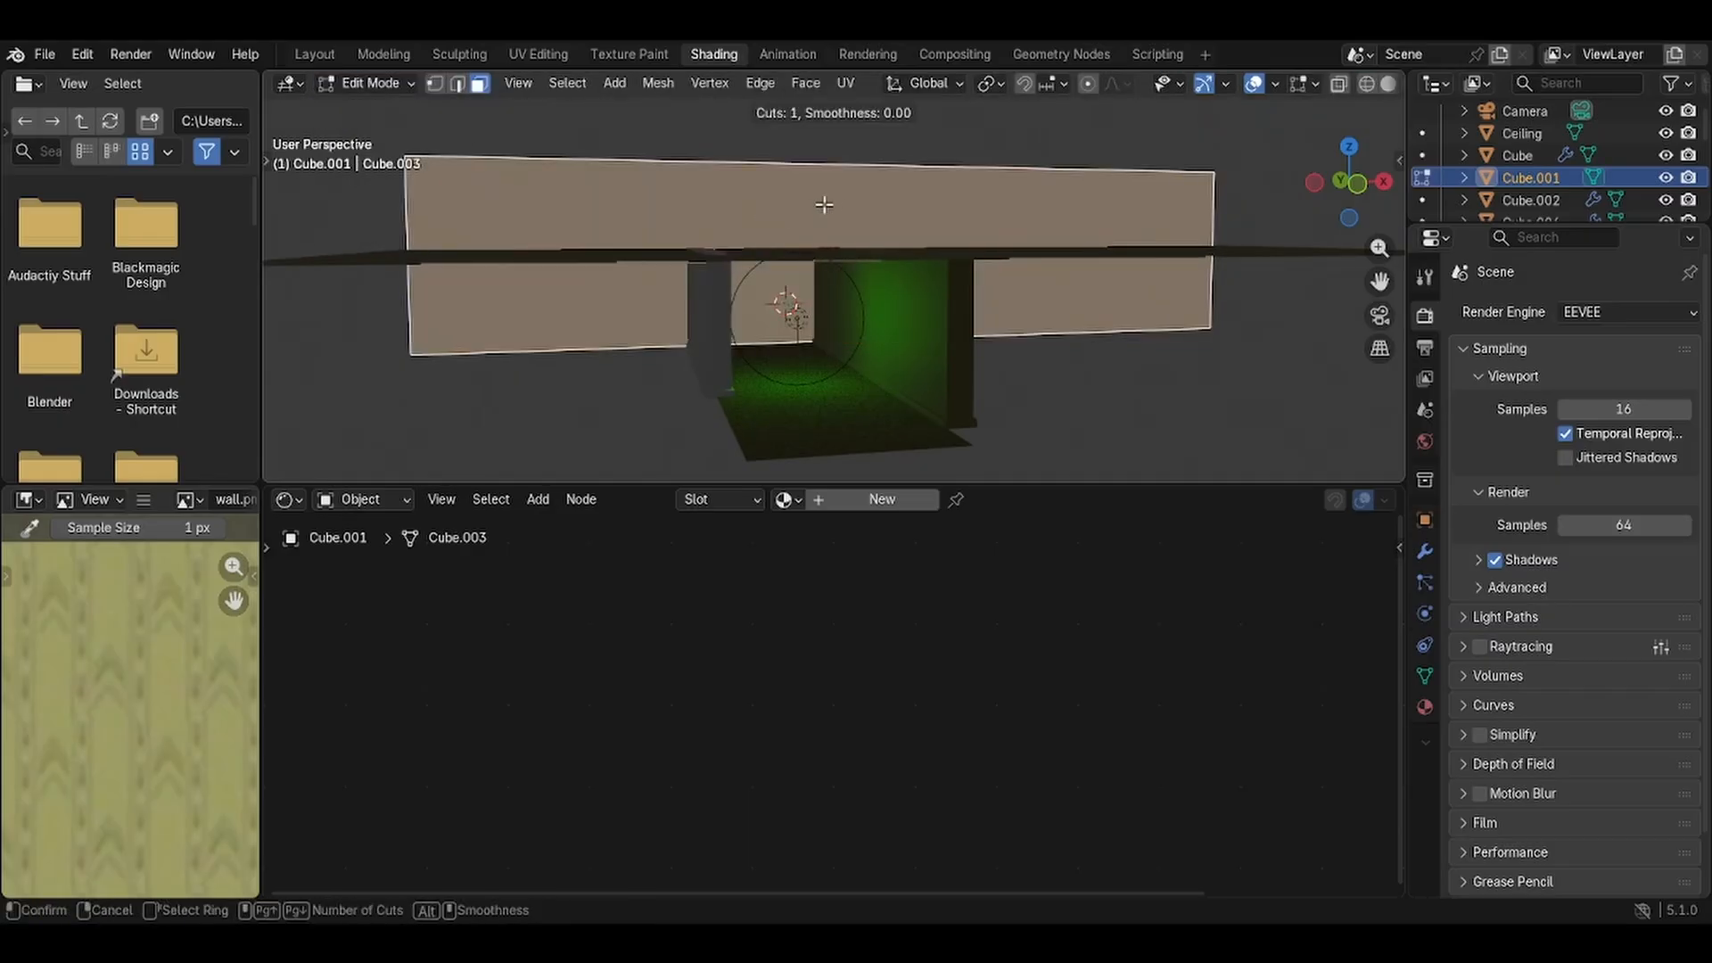
right_click(733, 201)
middle_drag(812, 155, 802, 286)
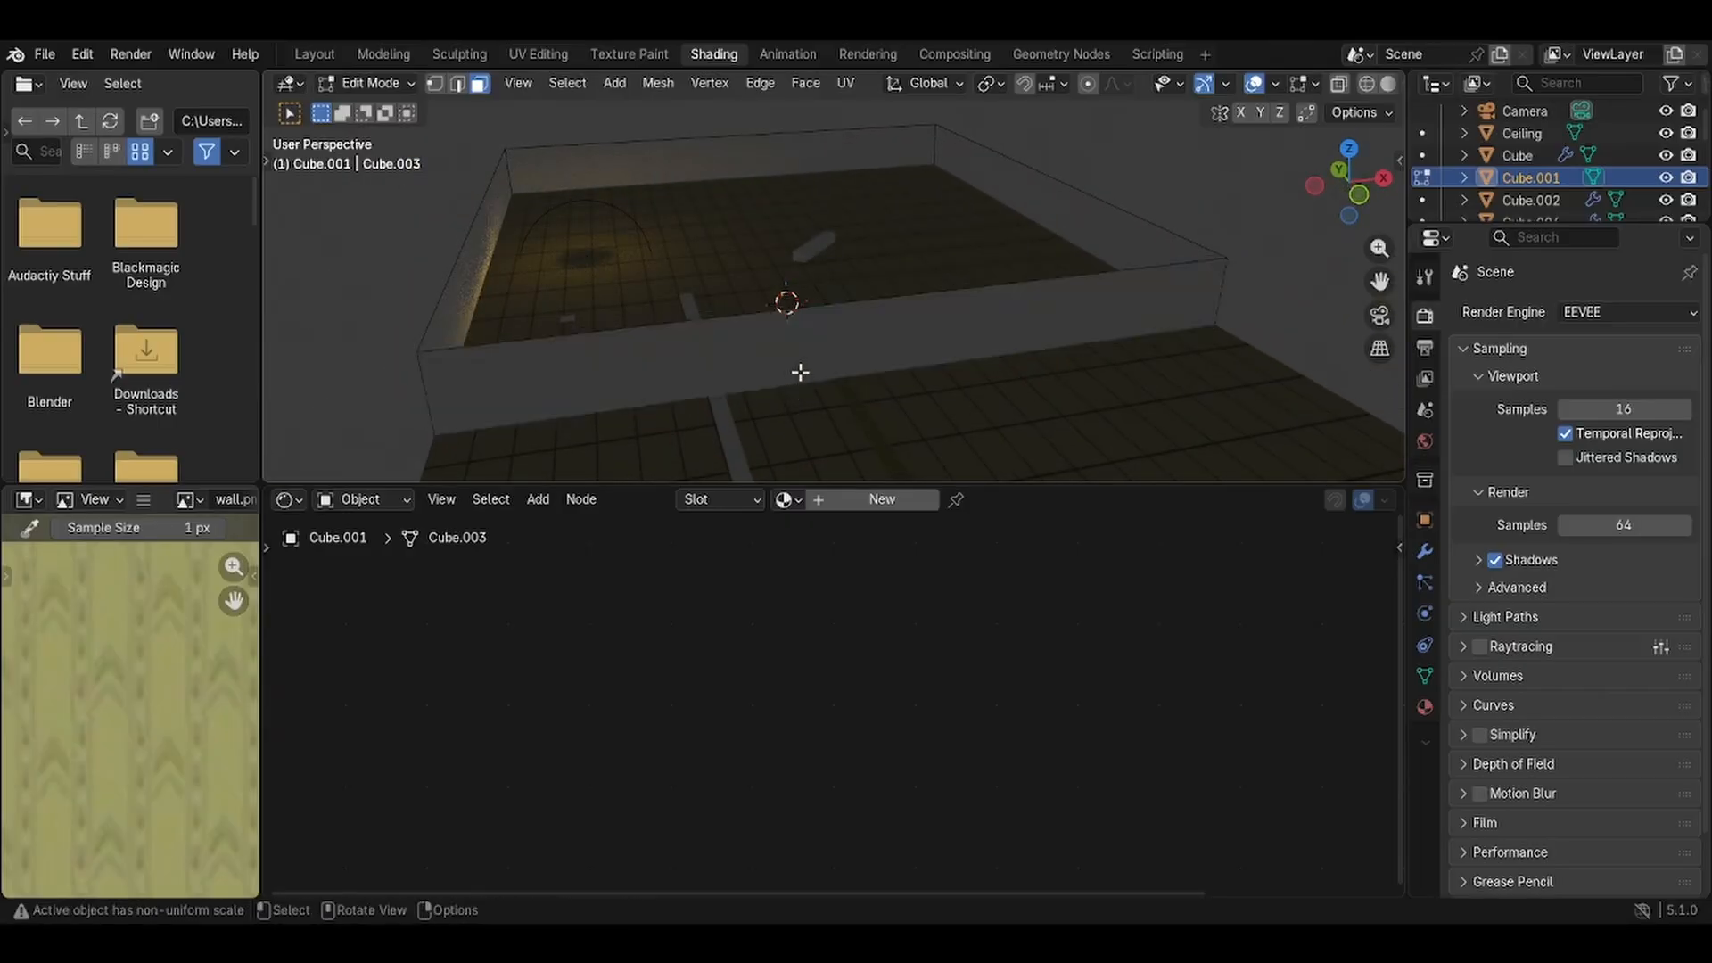
key(ctrl+r)
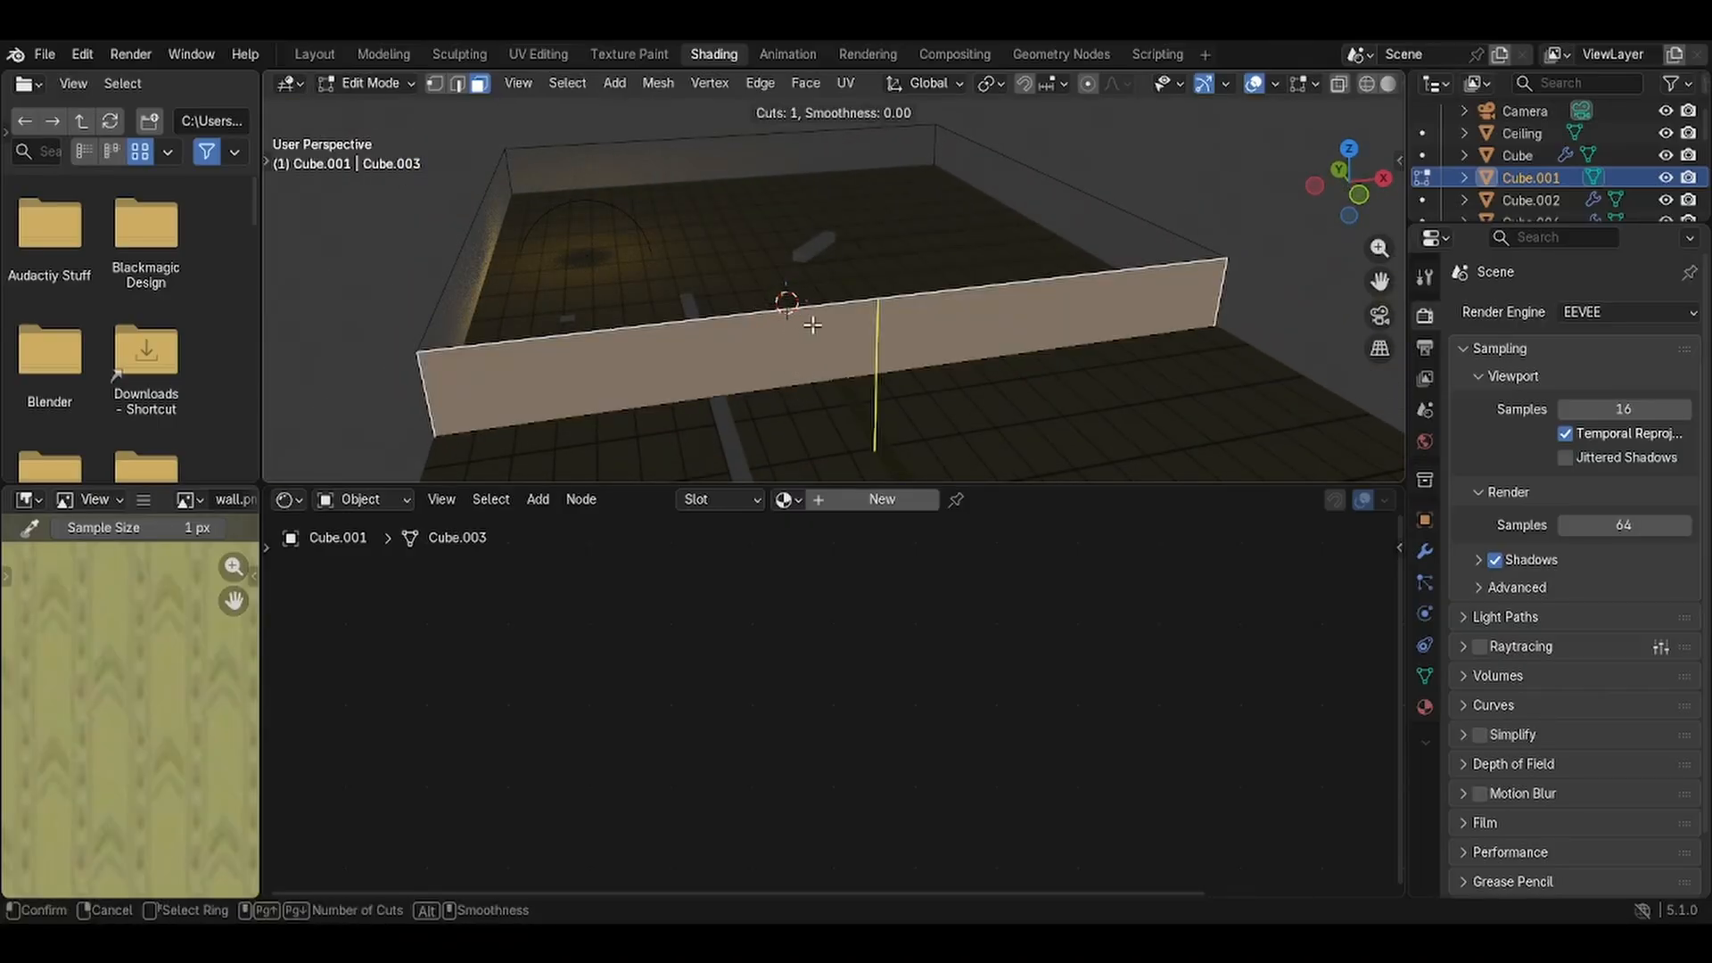
click(813, 325)
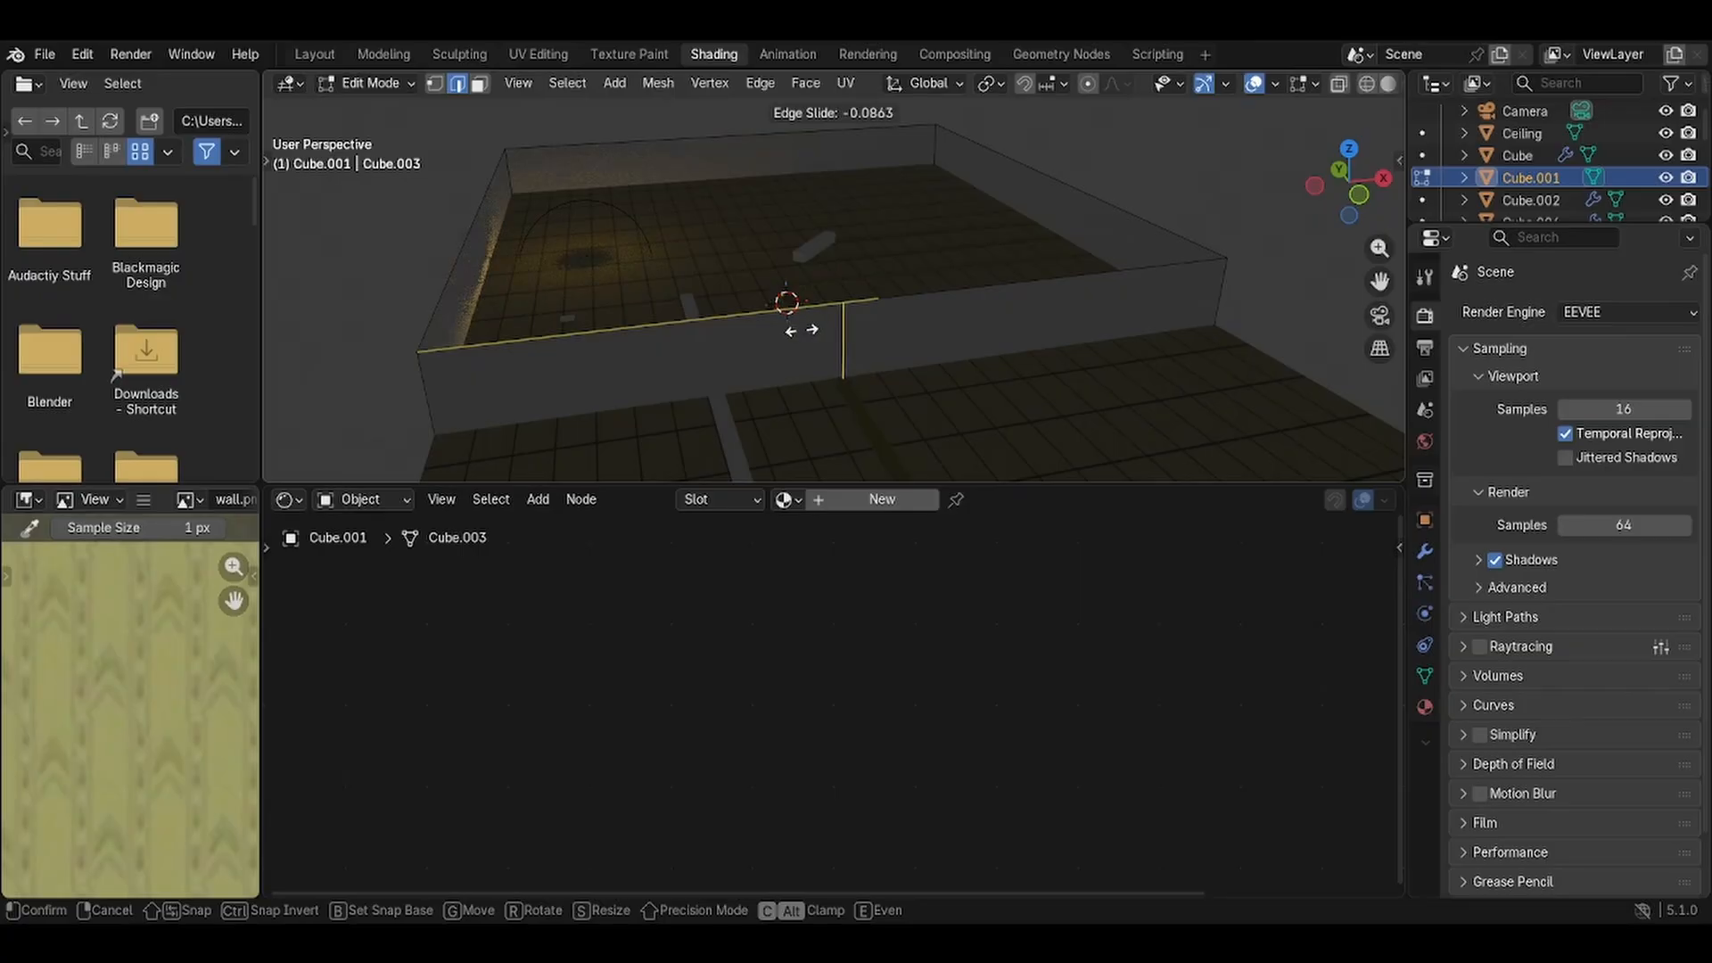
click(800, 329)
Add a second vertical loop cut on the other side of the corridor opening in the same wall, with an edge slide of about 0.3.
key(ctrl+r)
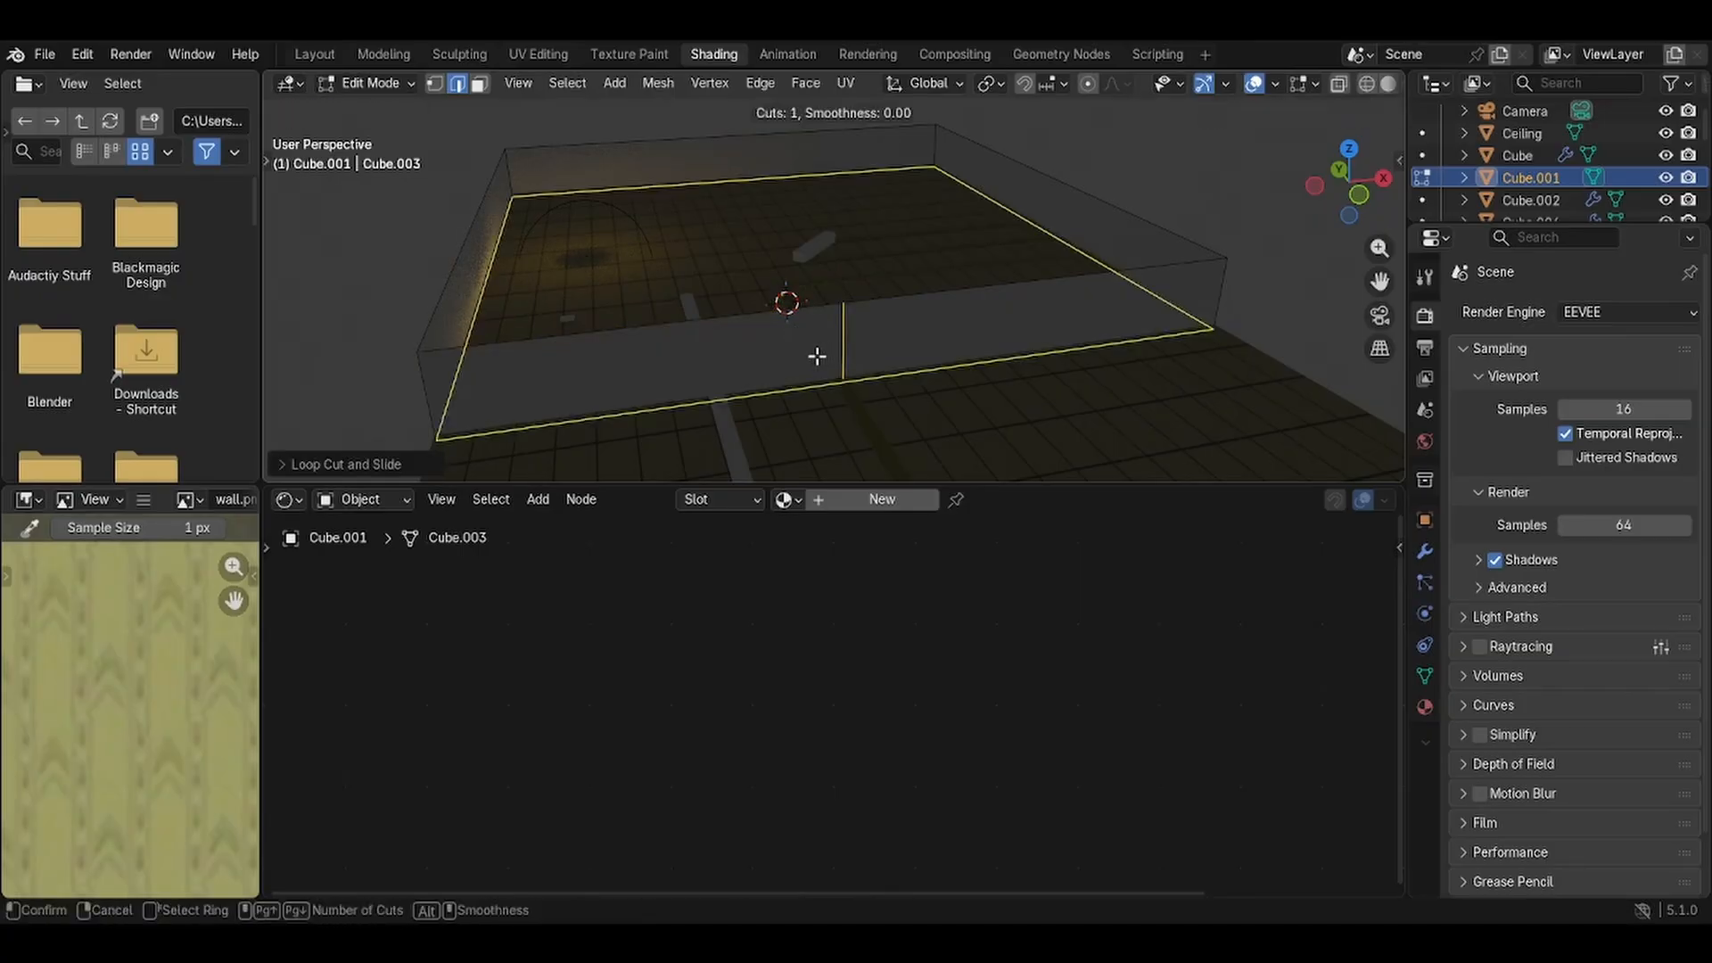
click(736, 332)
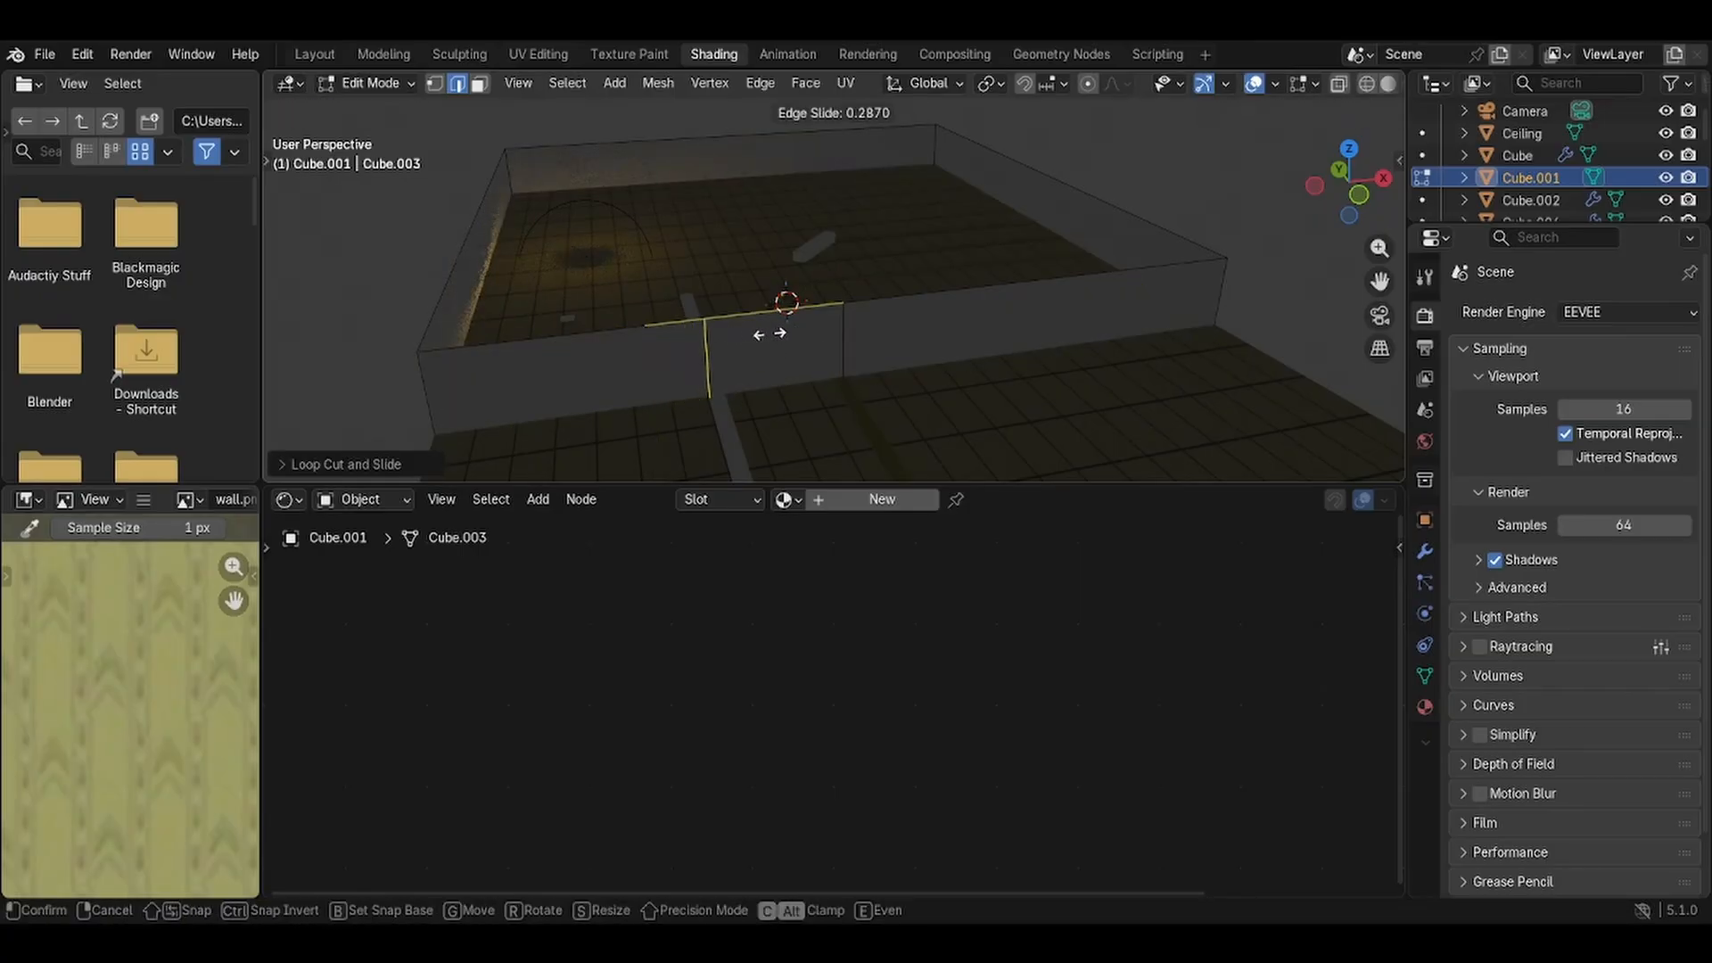
click(778, 334)
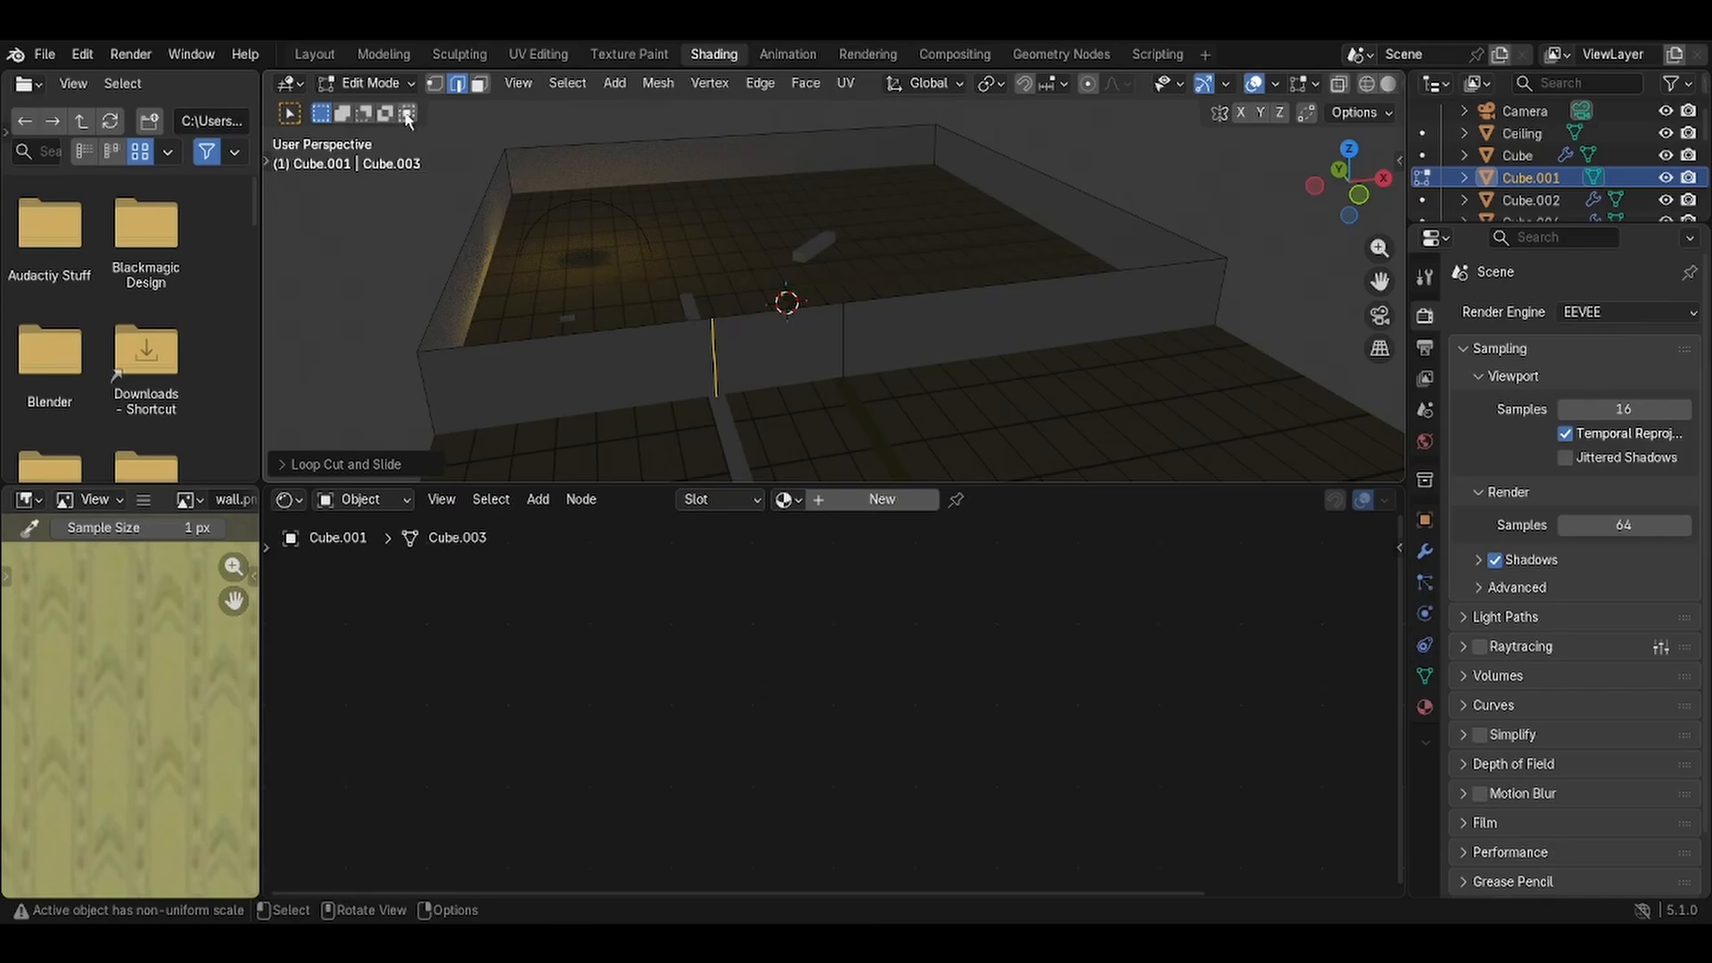
Delete only the wall face between the two loop cuts to open the outer wall onto the corridor.
click(396, 83)
click(411, 133)
click(480, 83)
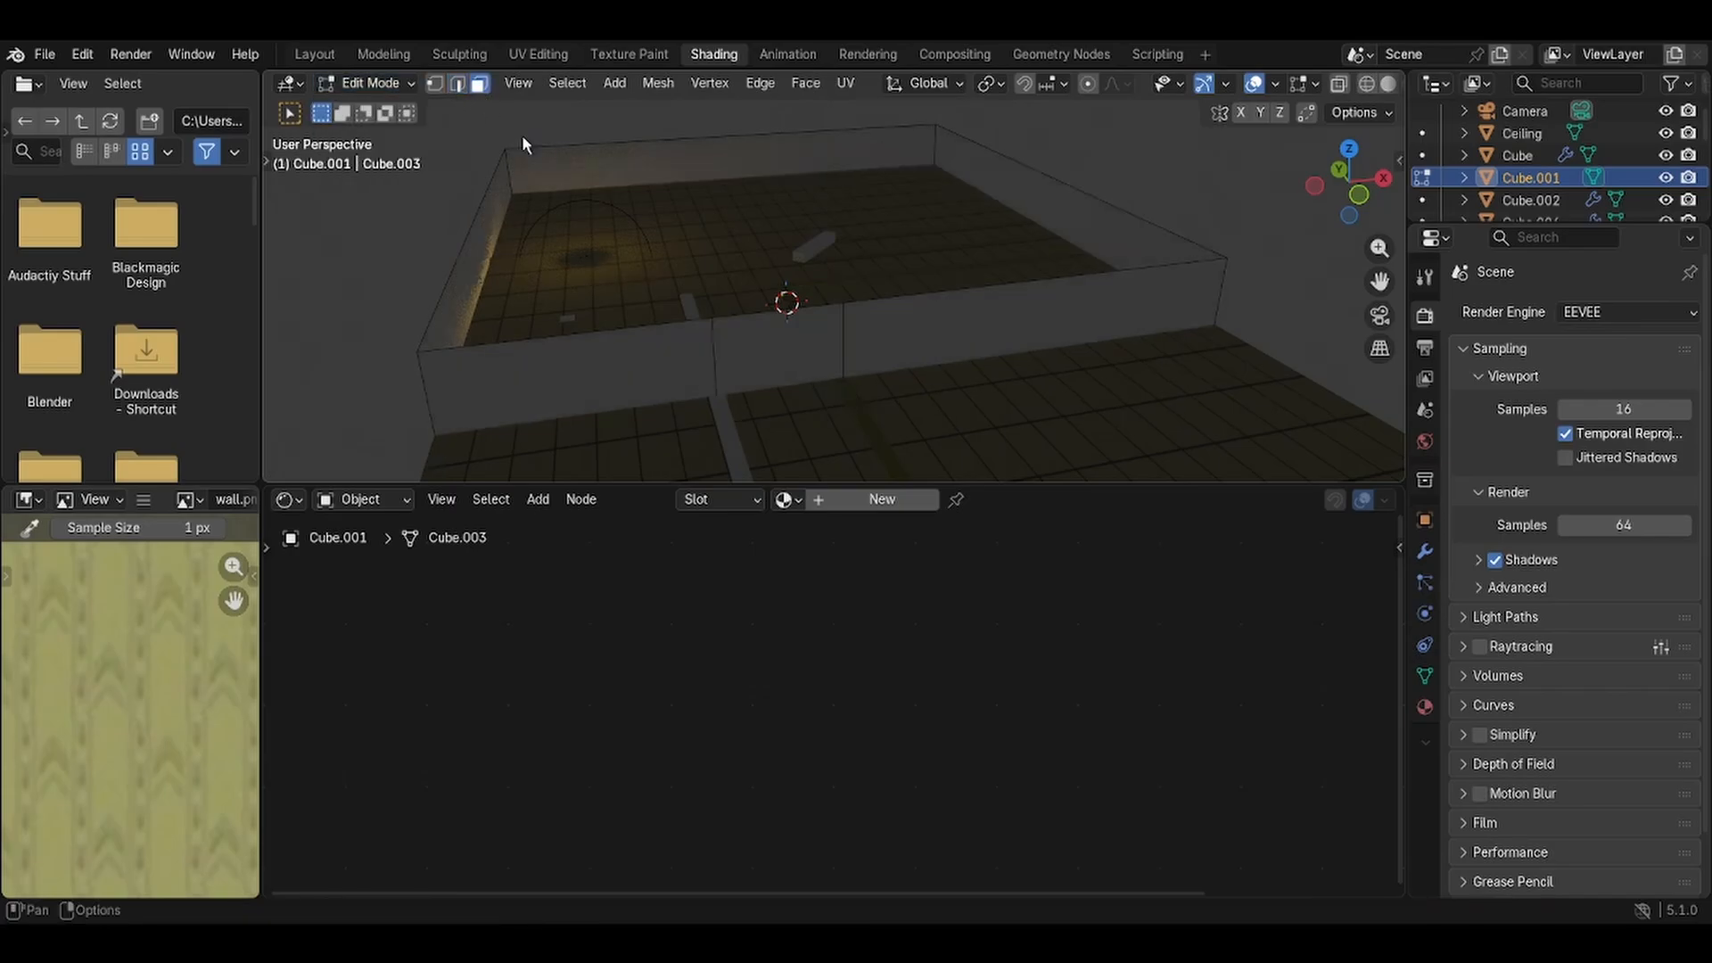
click(754, 361)
key(x)
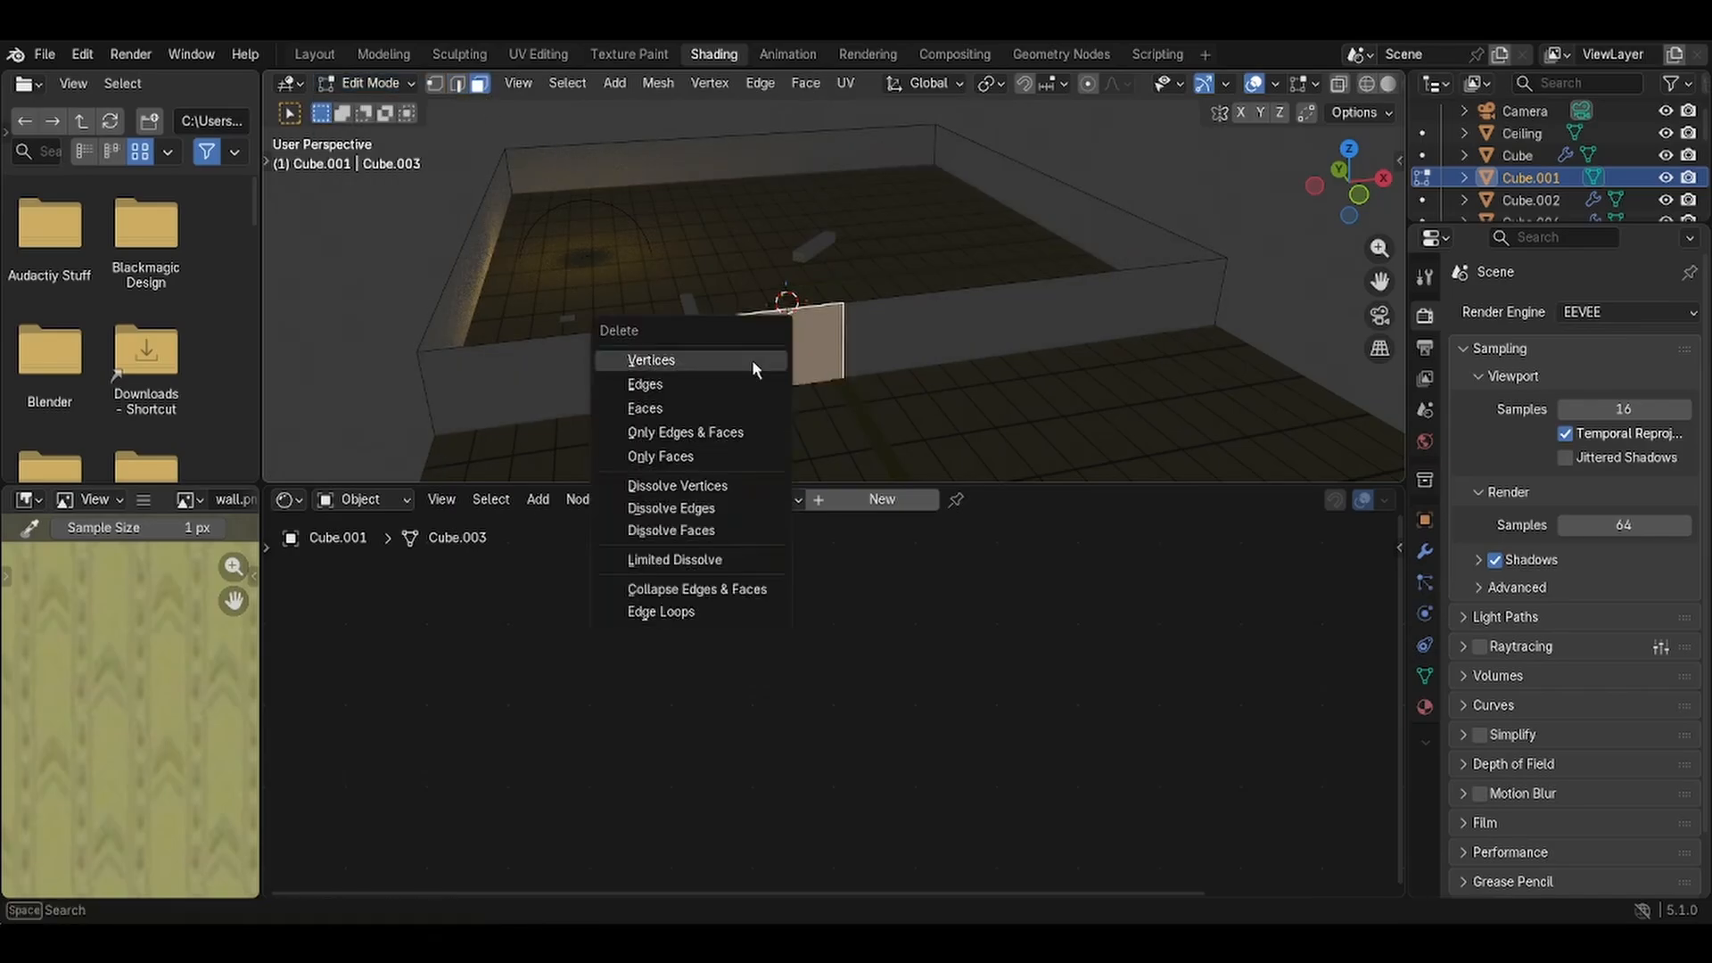
click(706, 457)
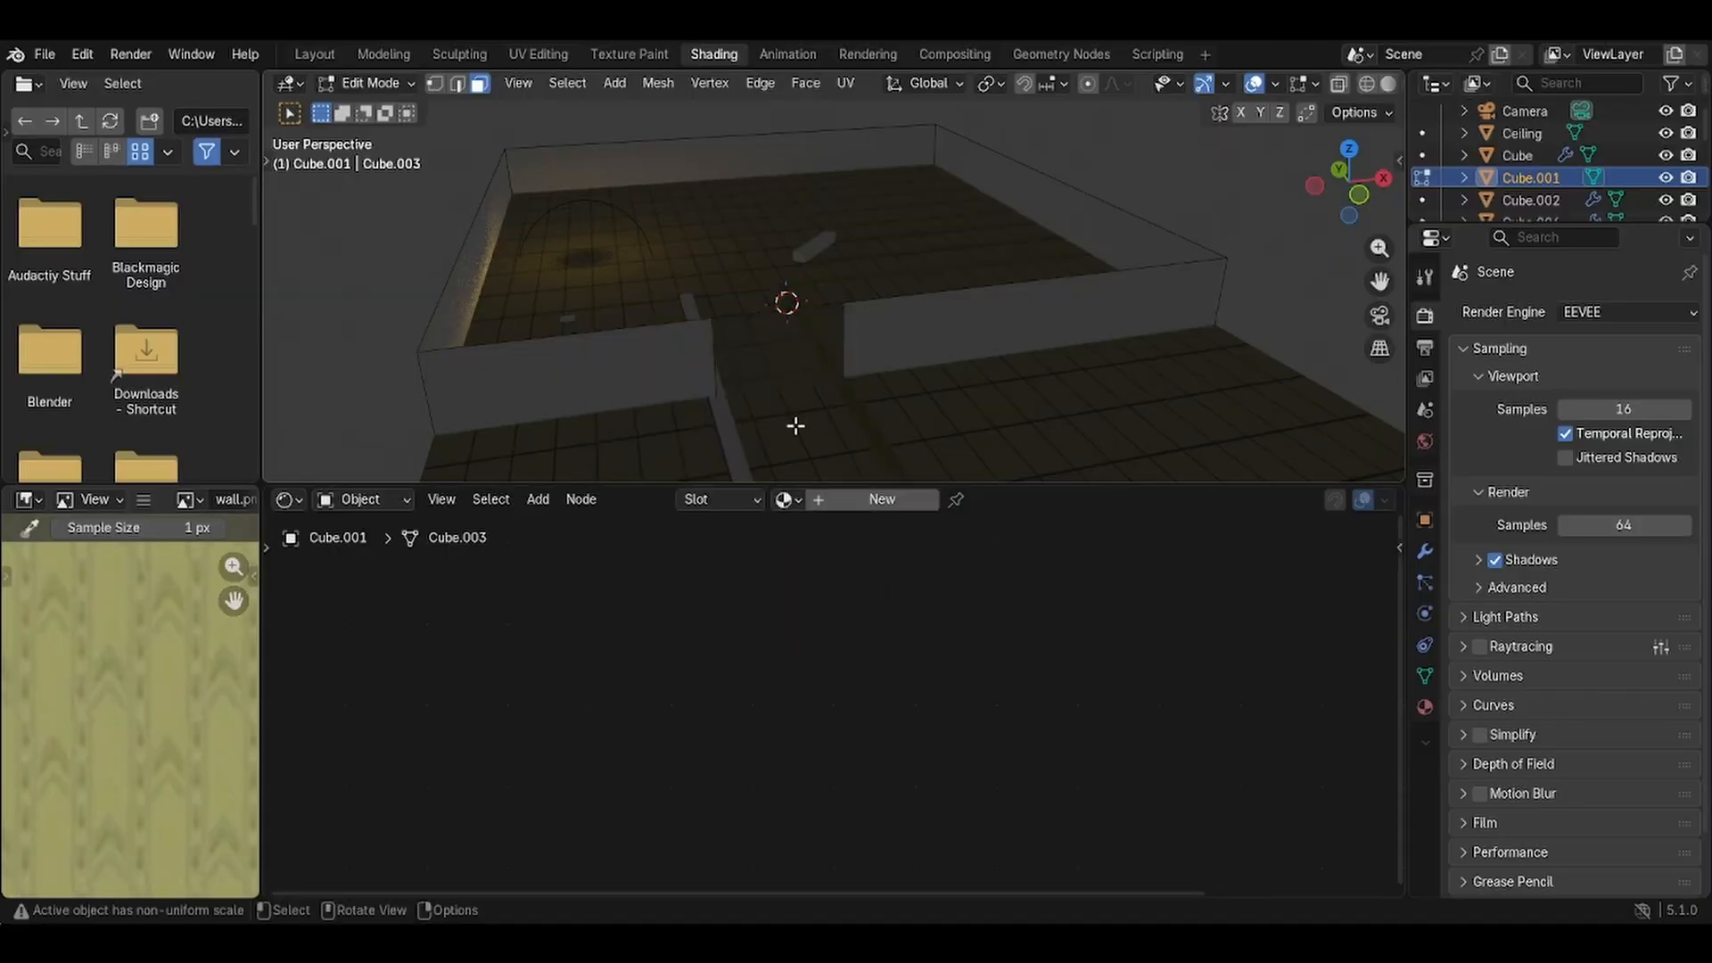
Examine the room and the new corridor opening through the camera view.
middle_drag(795, 423, 1067, 371)
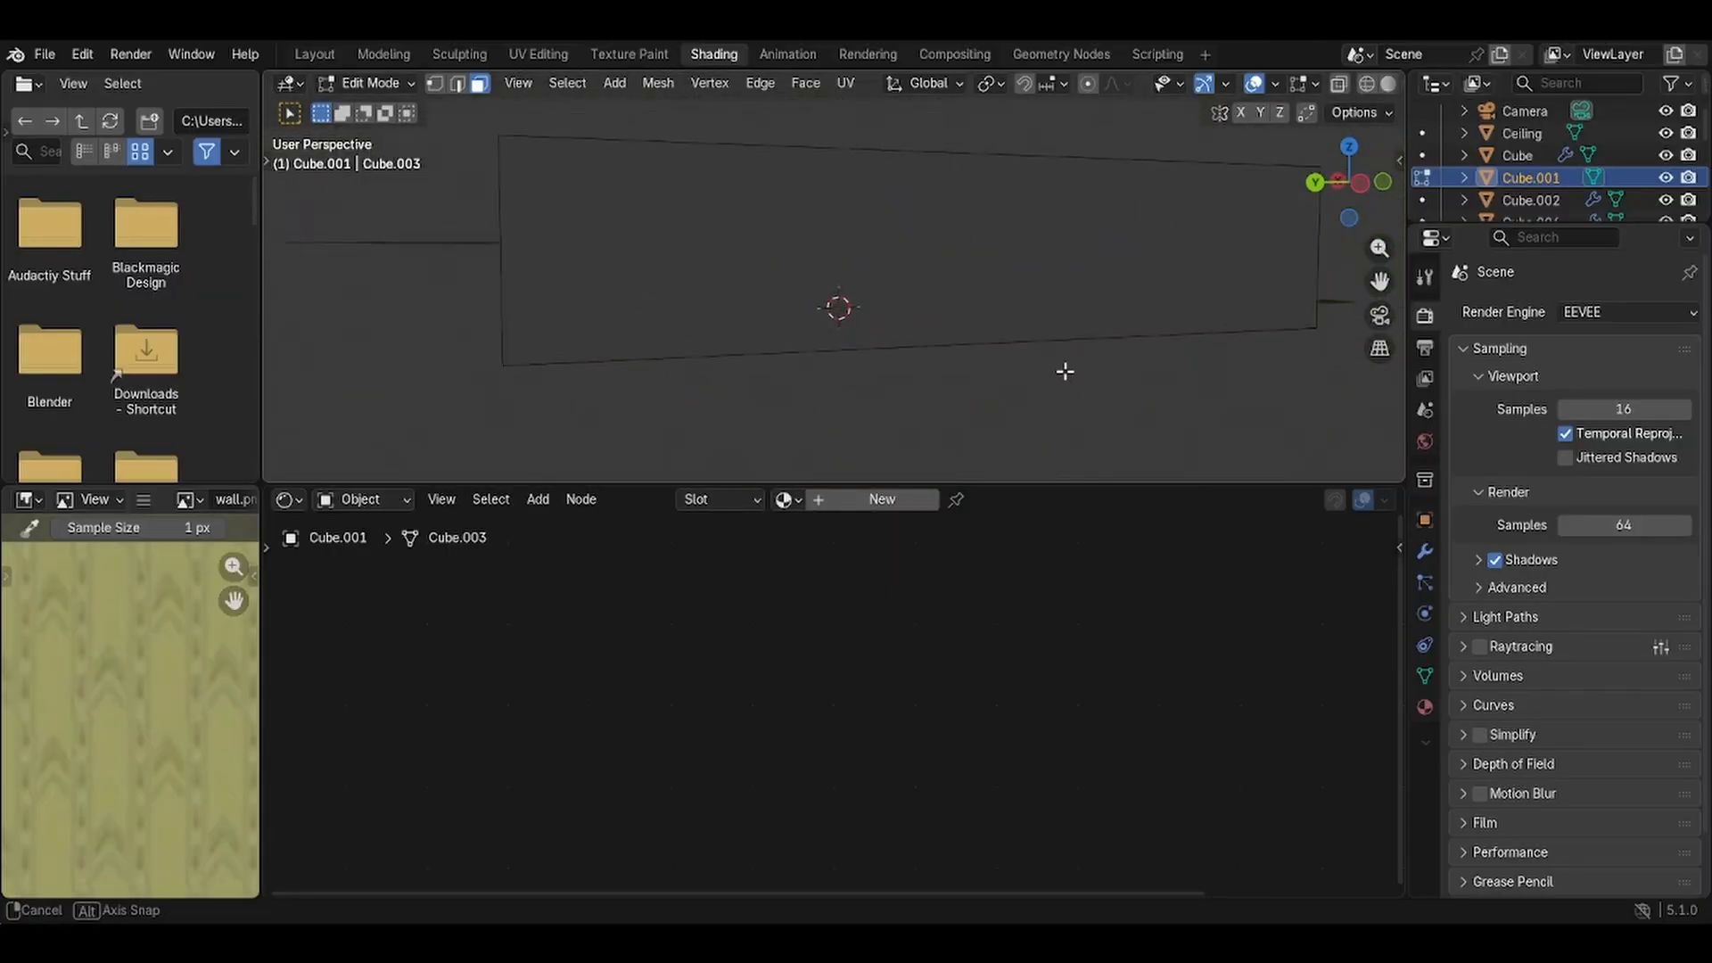
click(1380, 315)
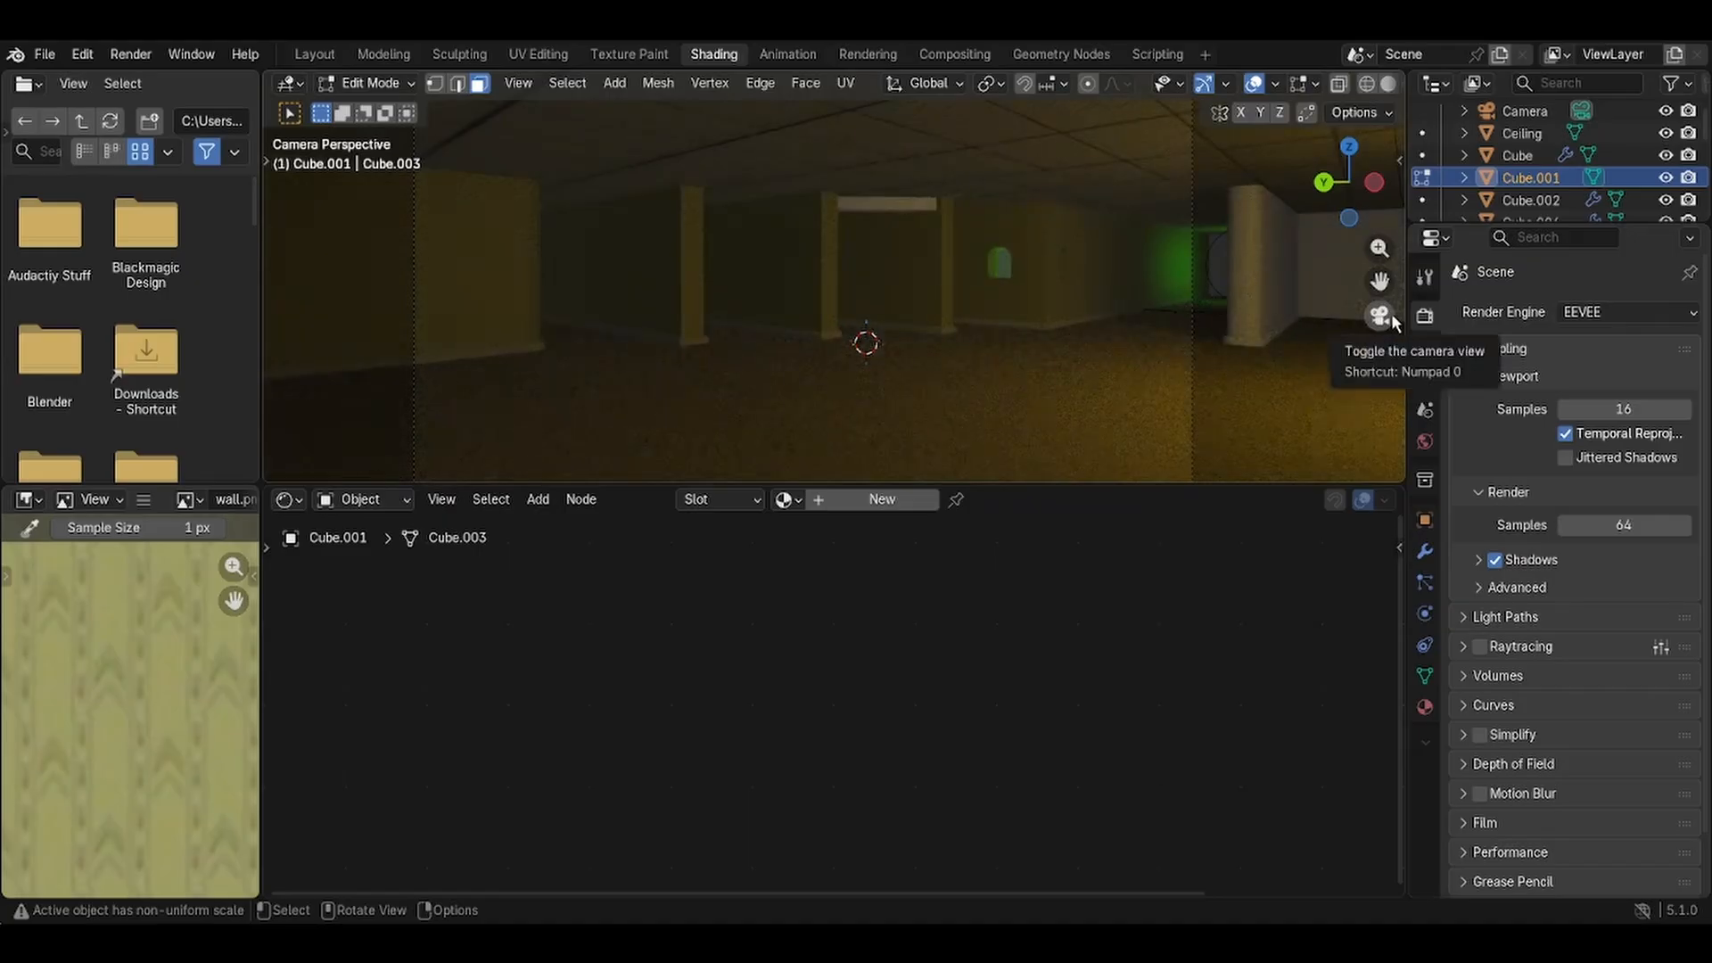
scroll(895, 321, up, 2)
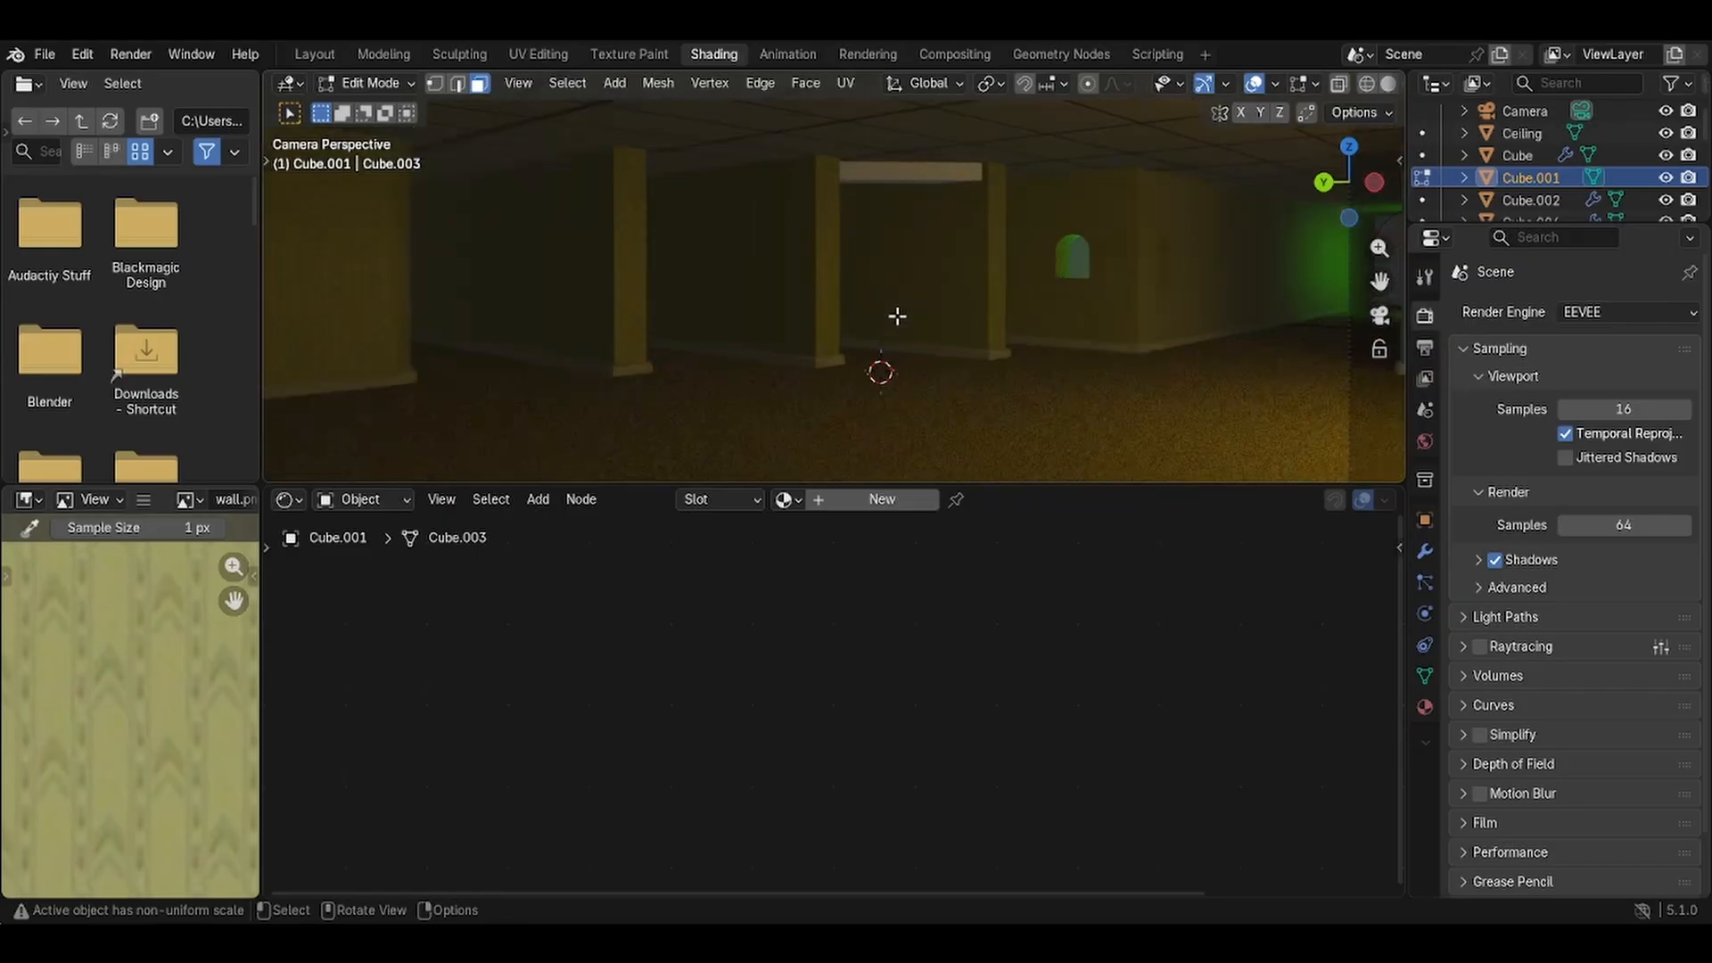
scroll(1252, 292, up, 1)
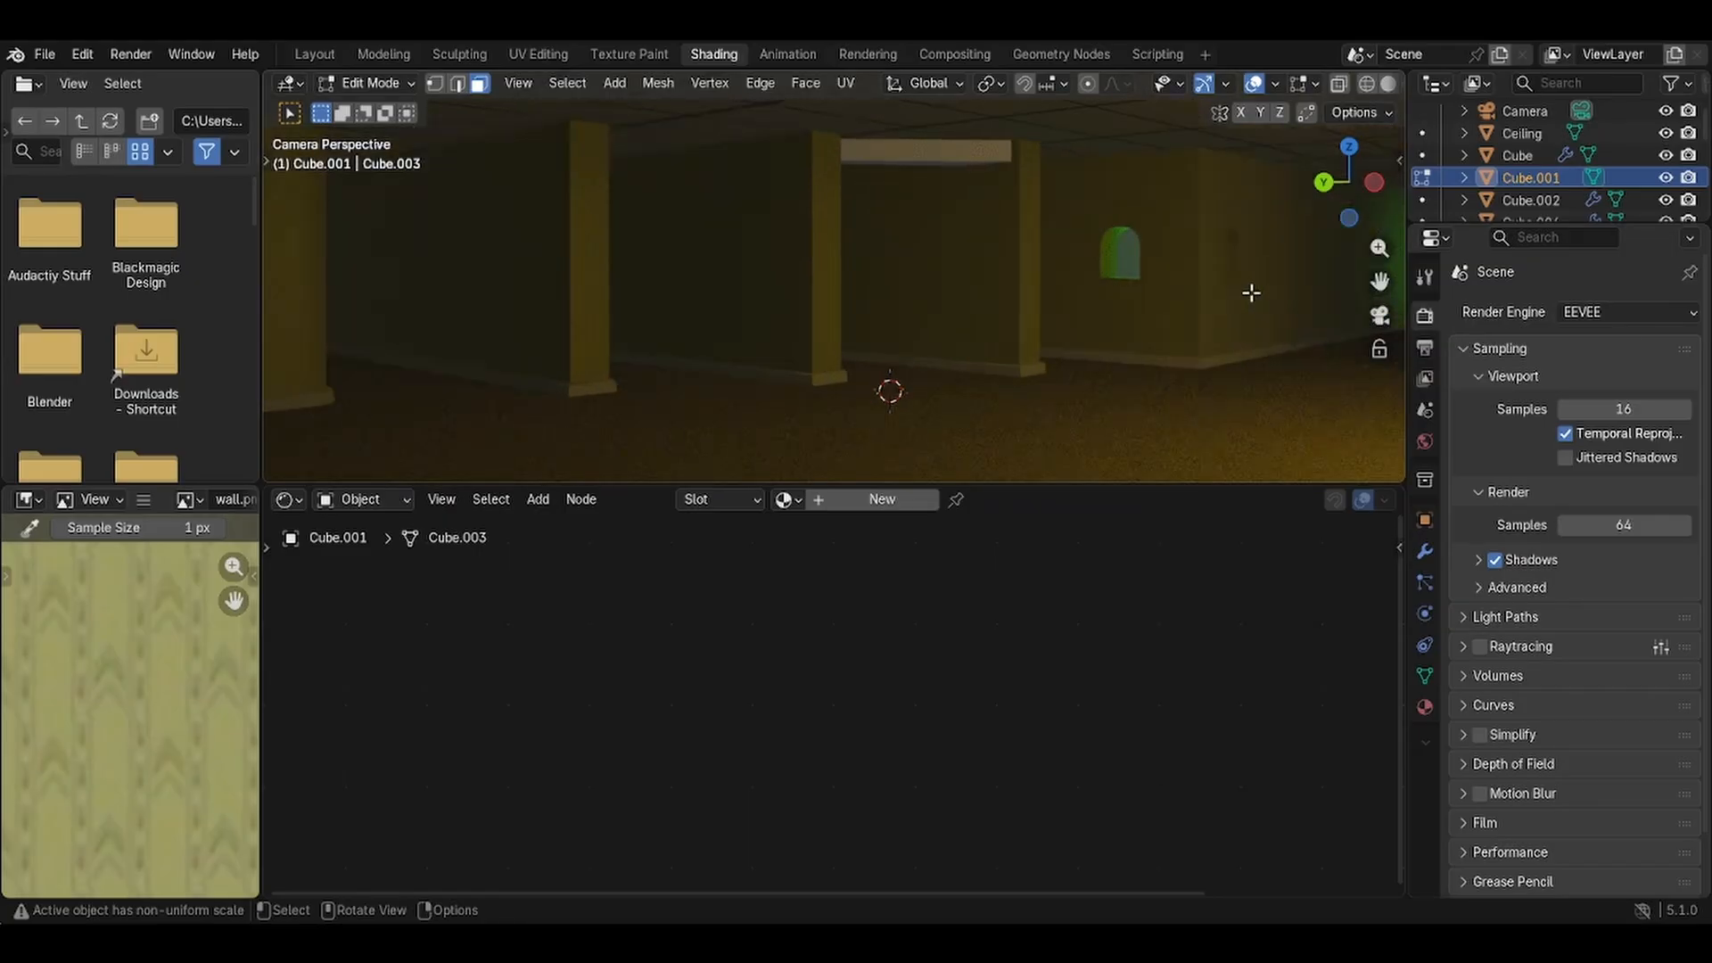
click(1381, 316)
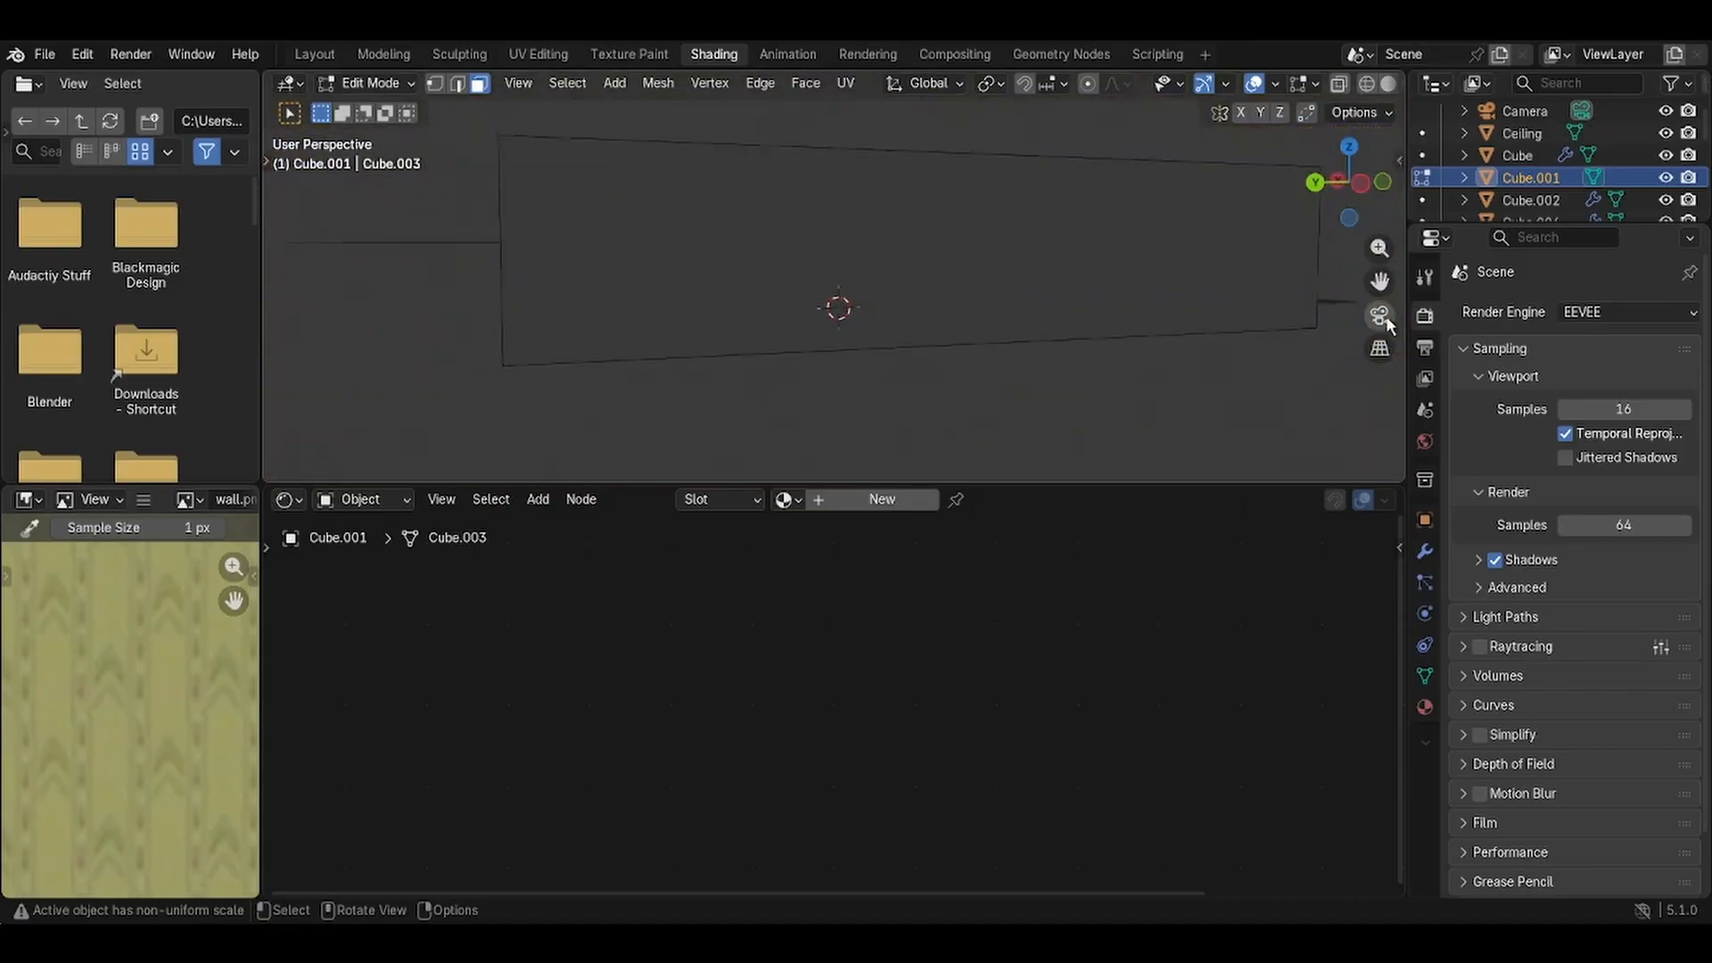
click(1381, 316)
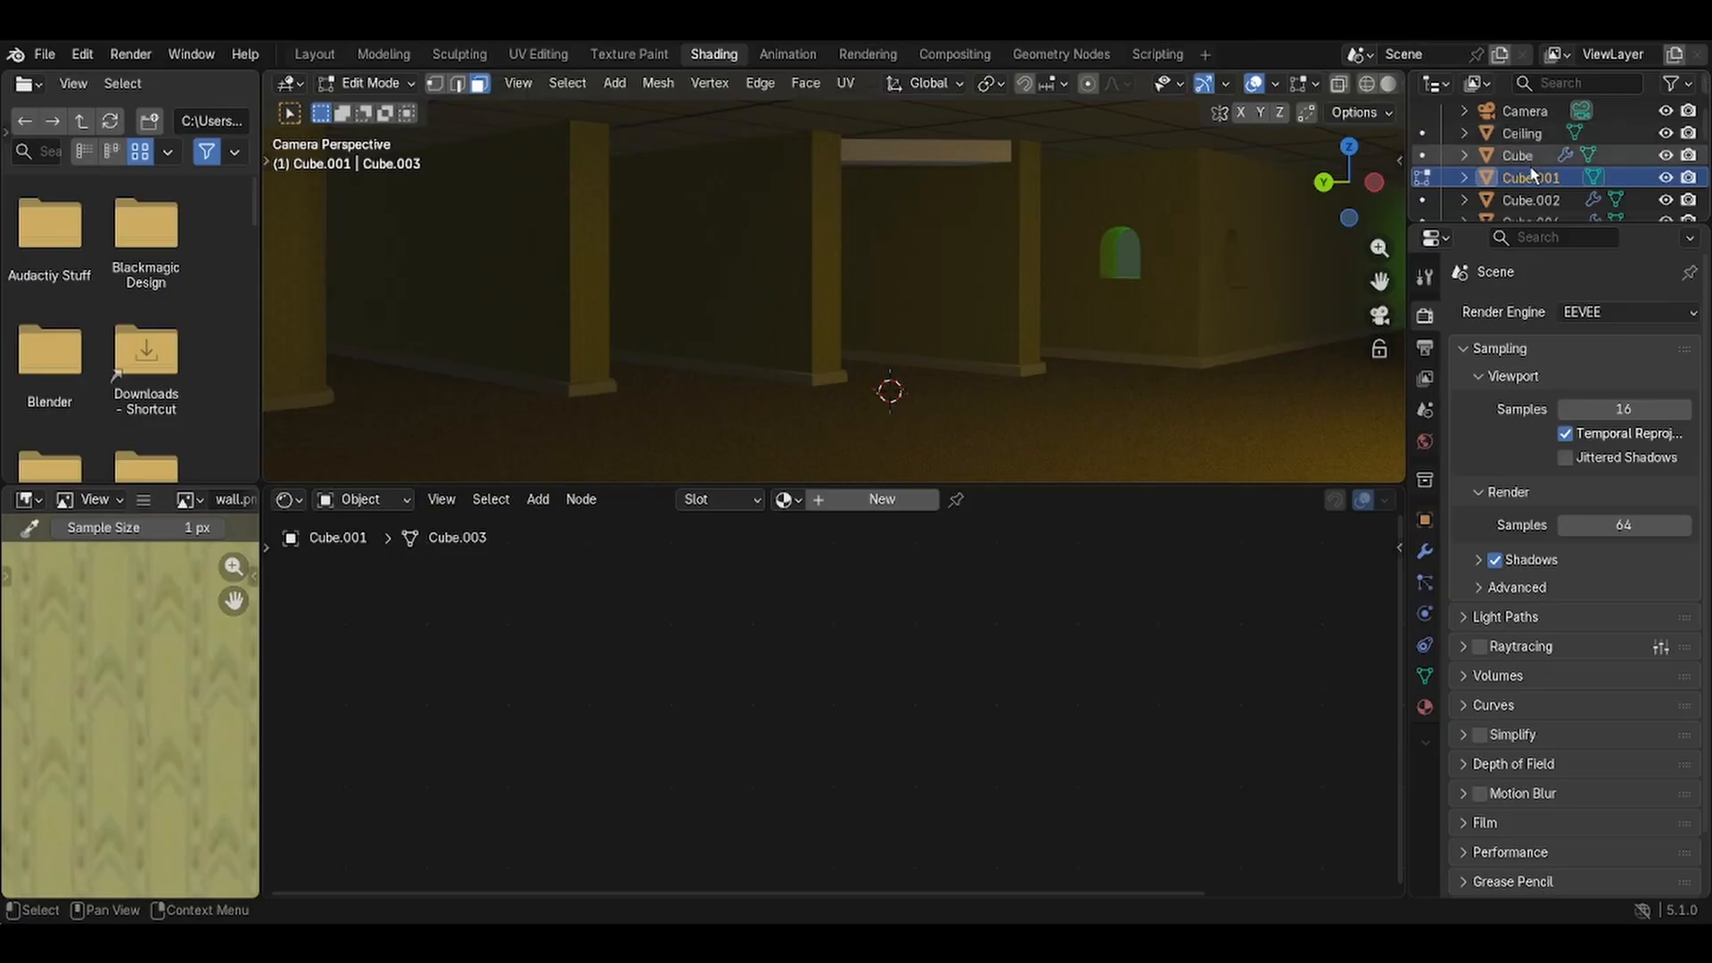
Apply the existing wallpaper material to Cube.001.
click(1425, 708)
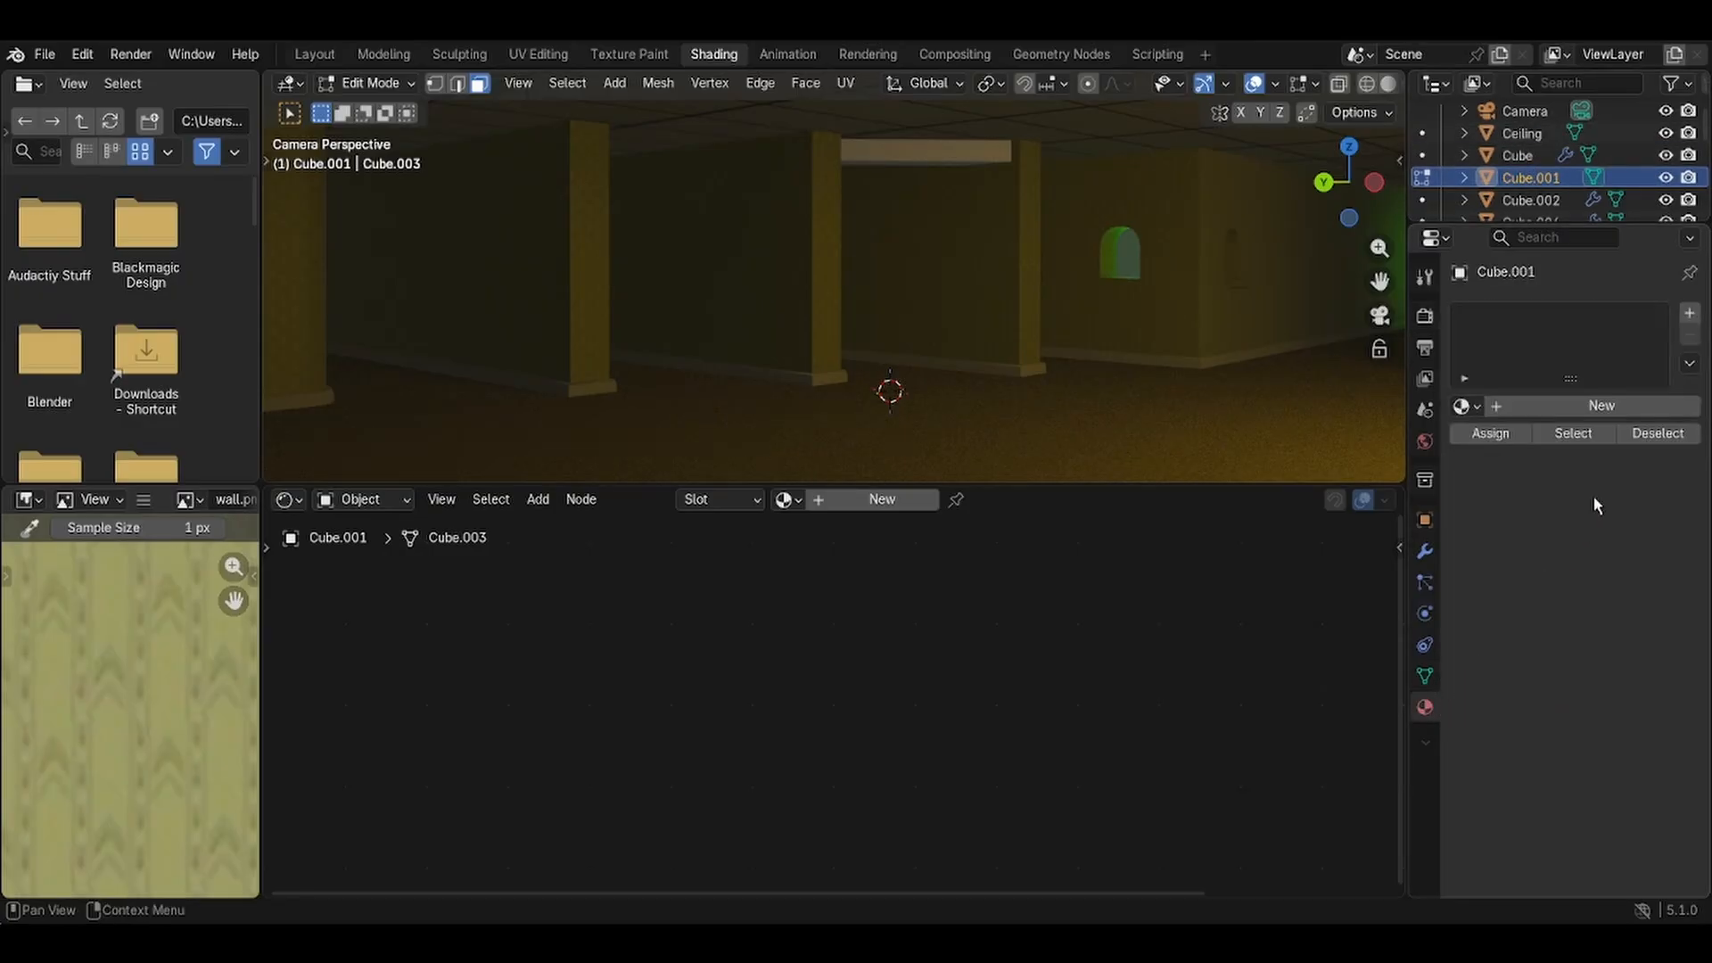
click(1463, 407)
click(1302, 575)
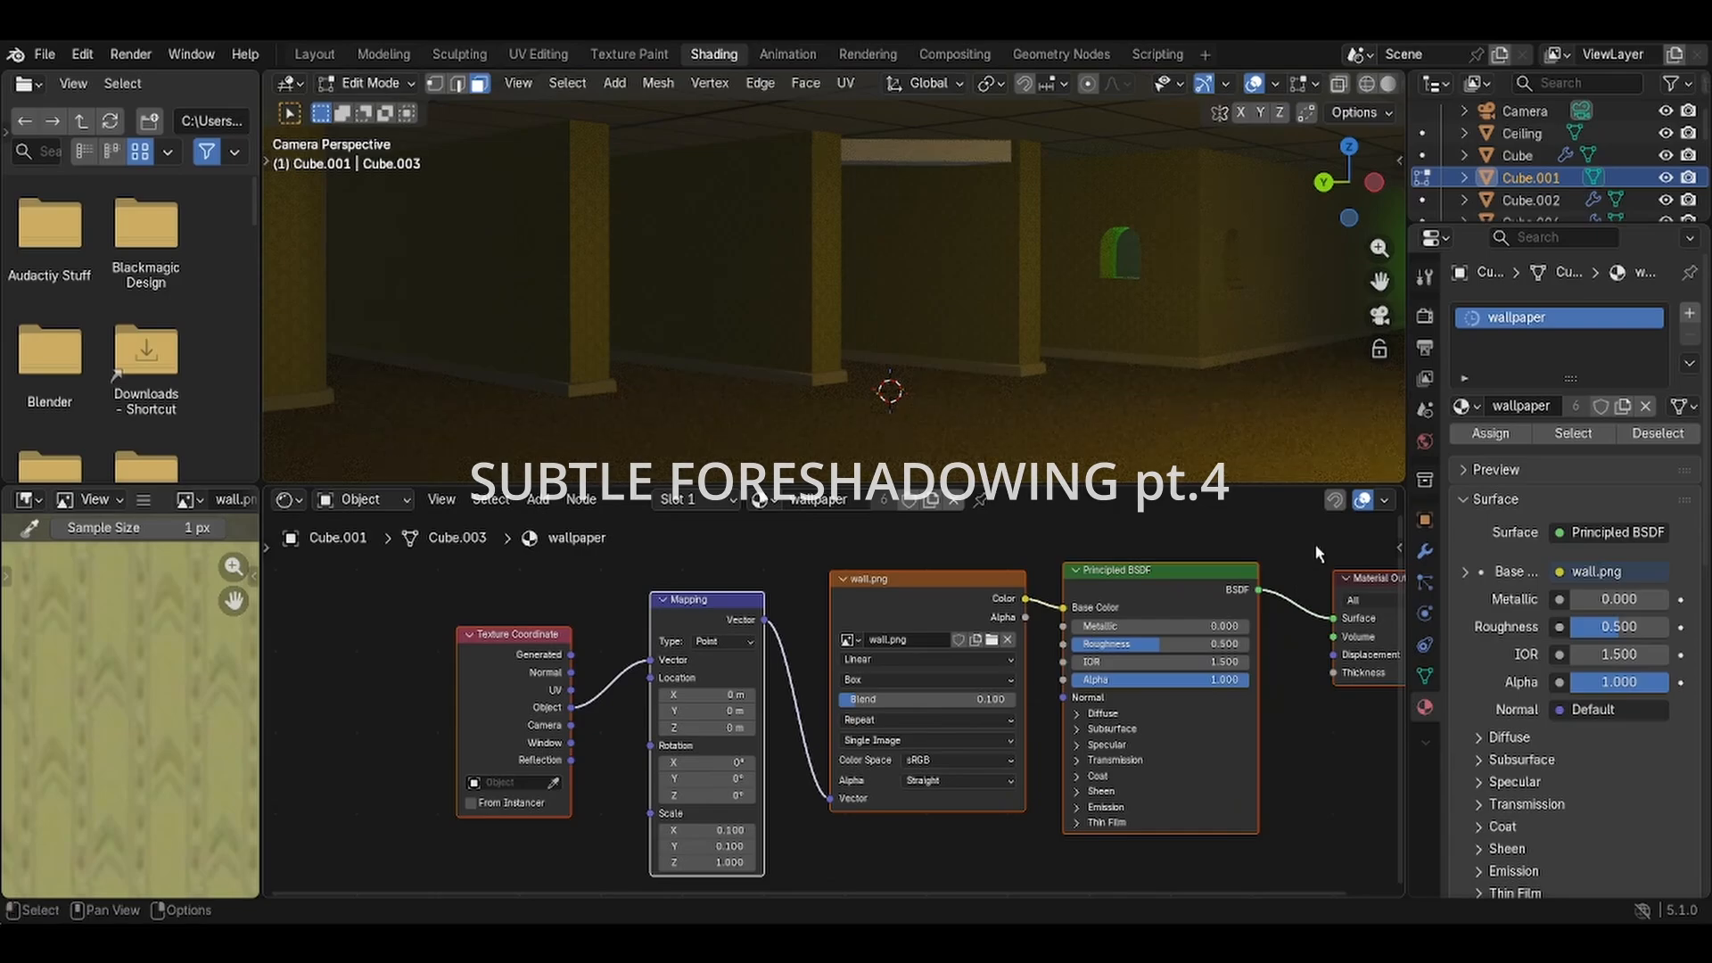
Inspect the wallpapered outer walls from inside the room and return to the camera view.
middle_drag(1214, 286, 1112, 291)
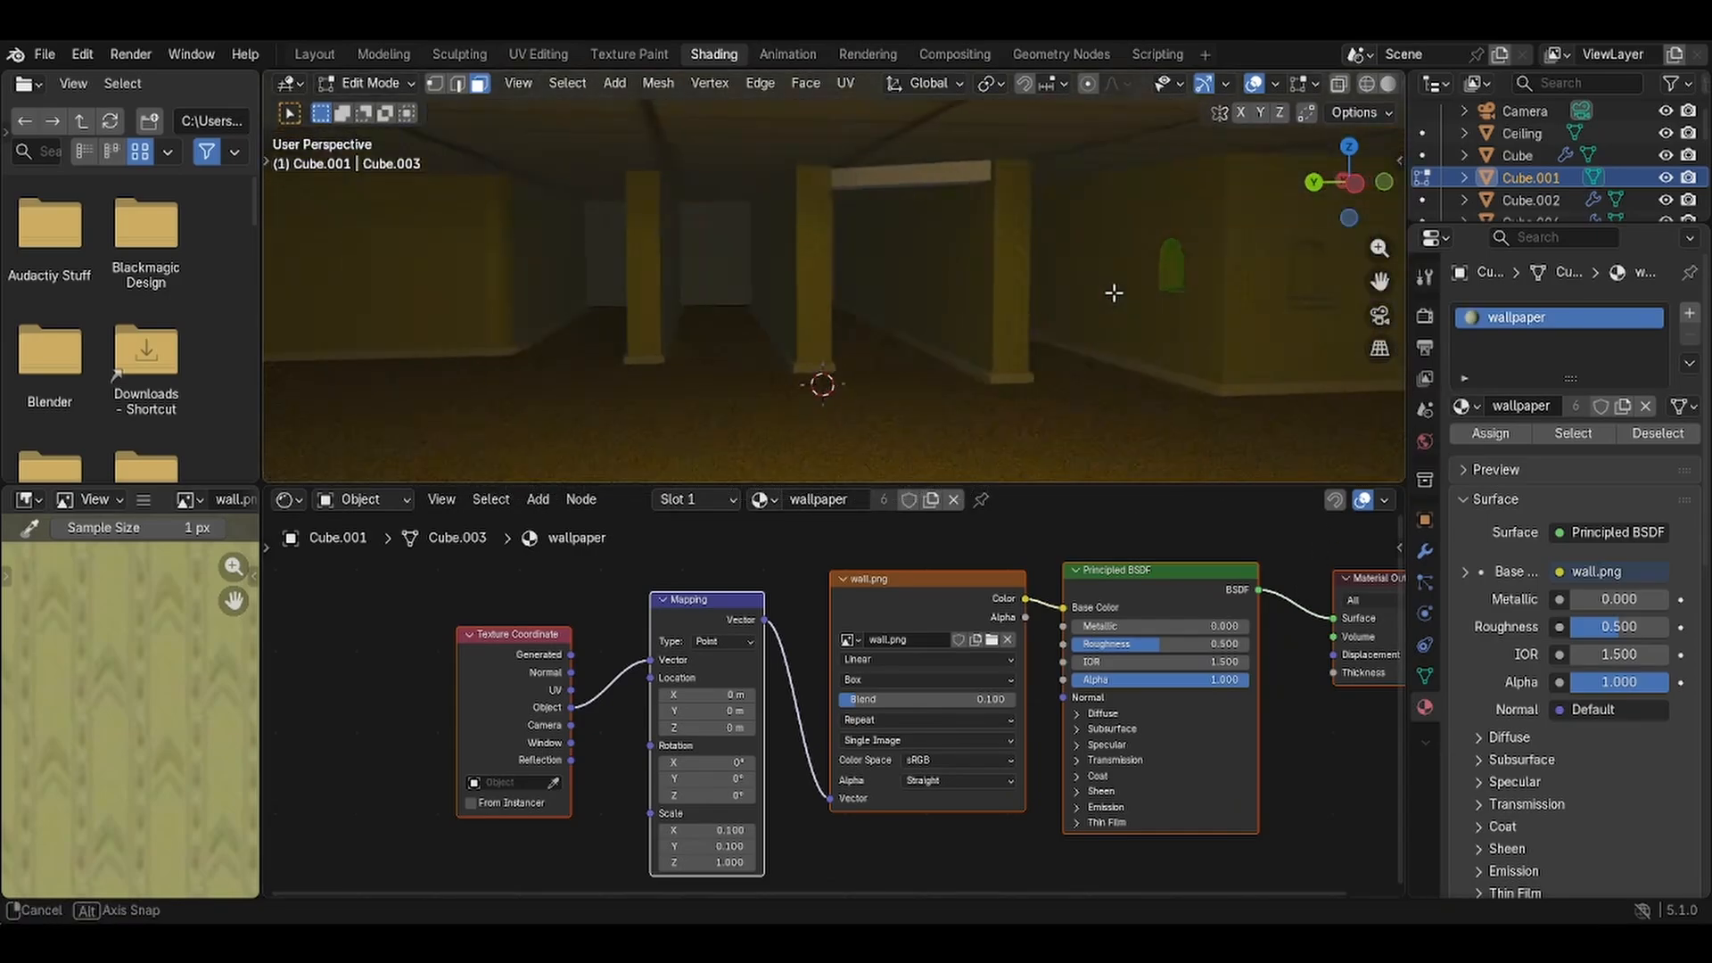
scroll(1112, 293, down, 8)
scroll(1017, 220, up, 8)
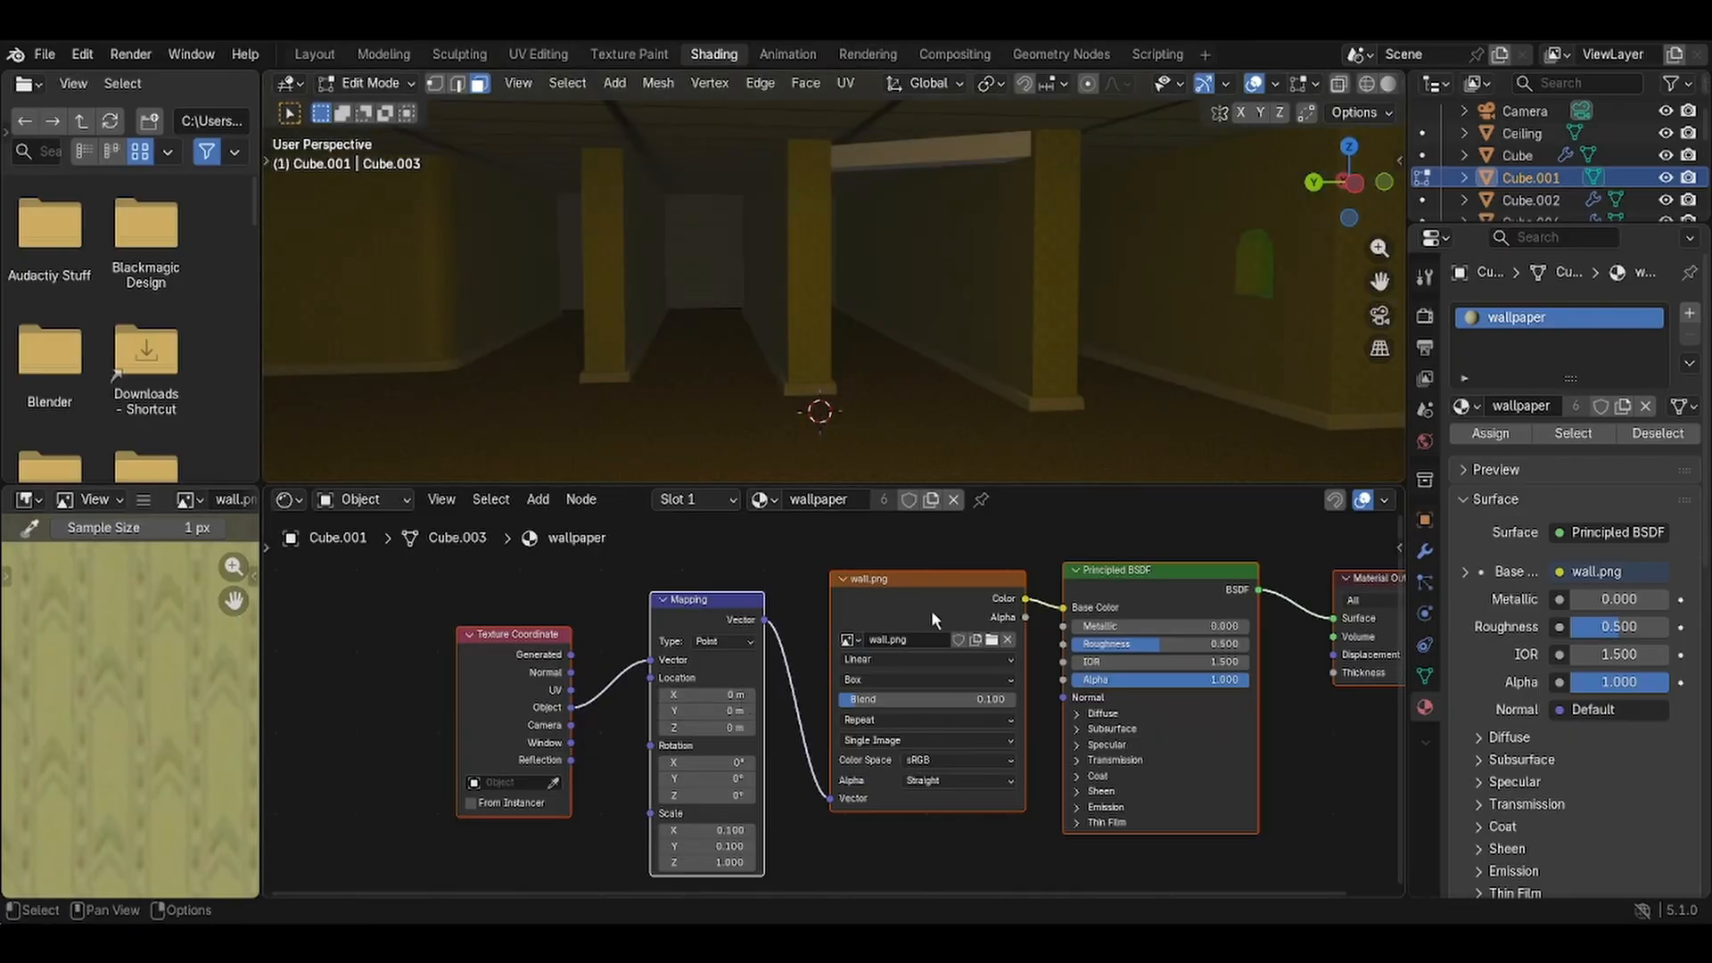
click(1490, 182)
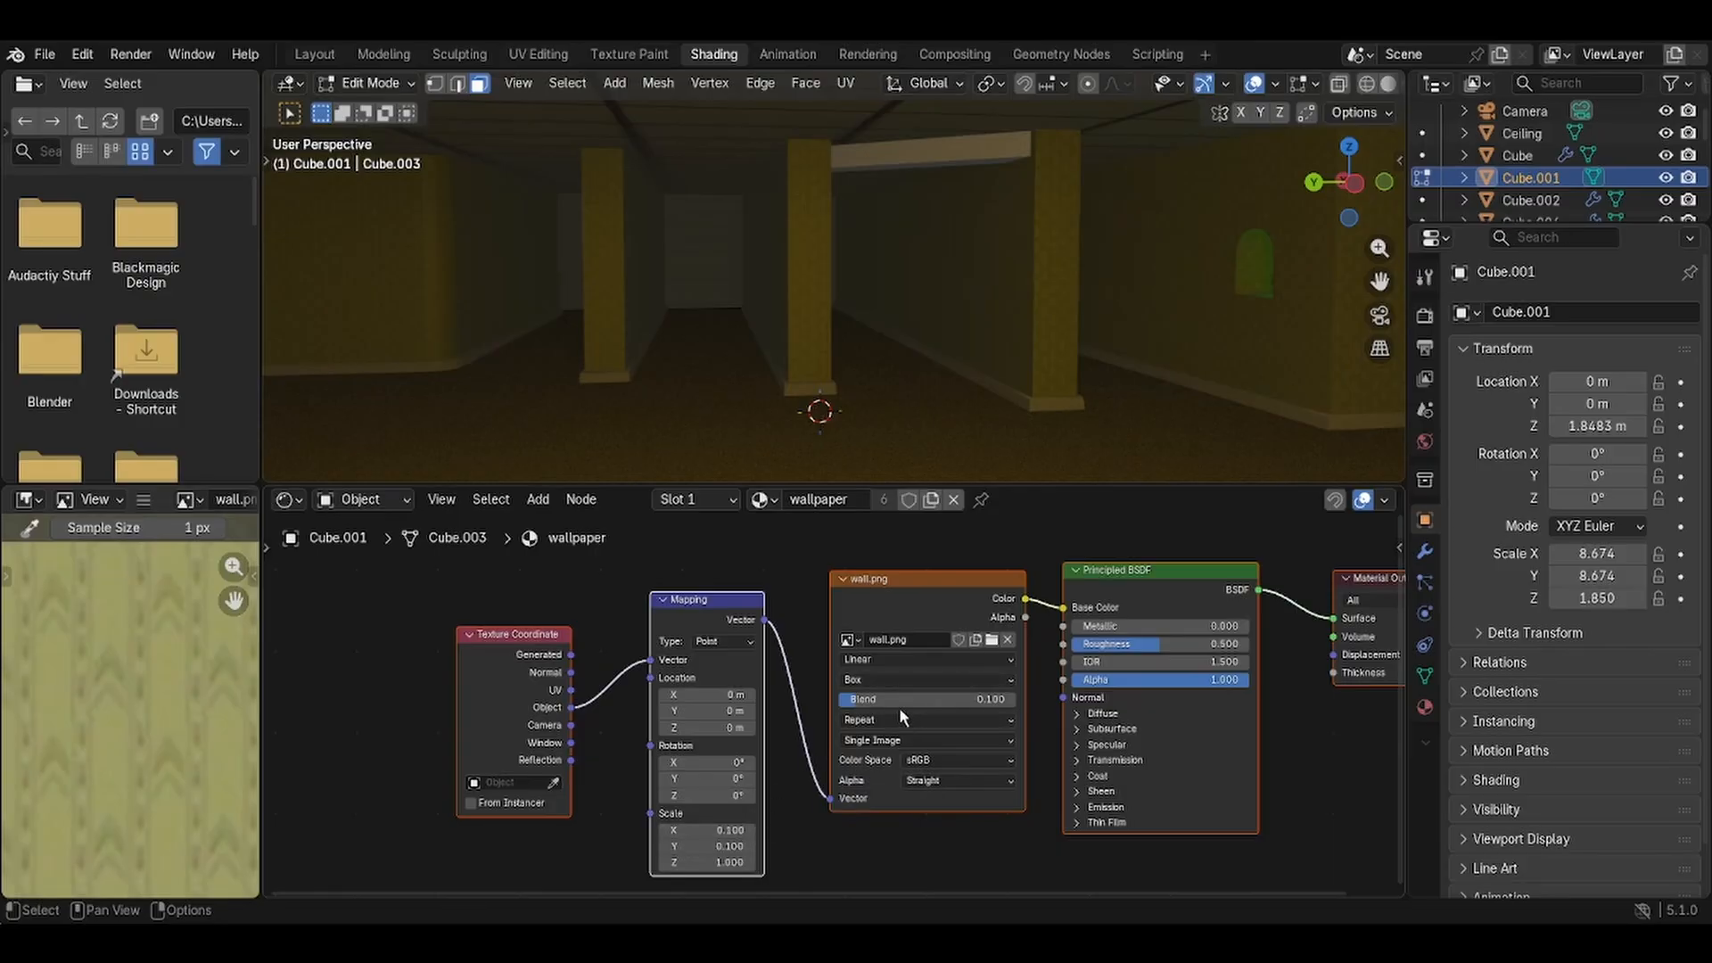
click(789, 571)
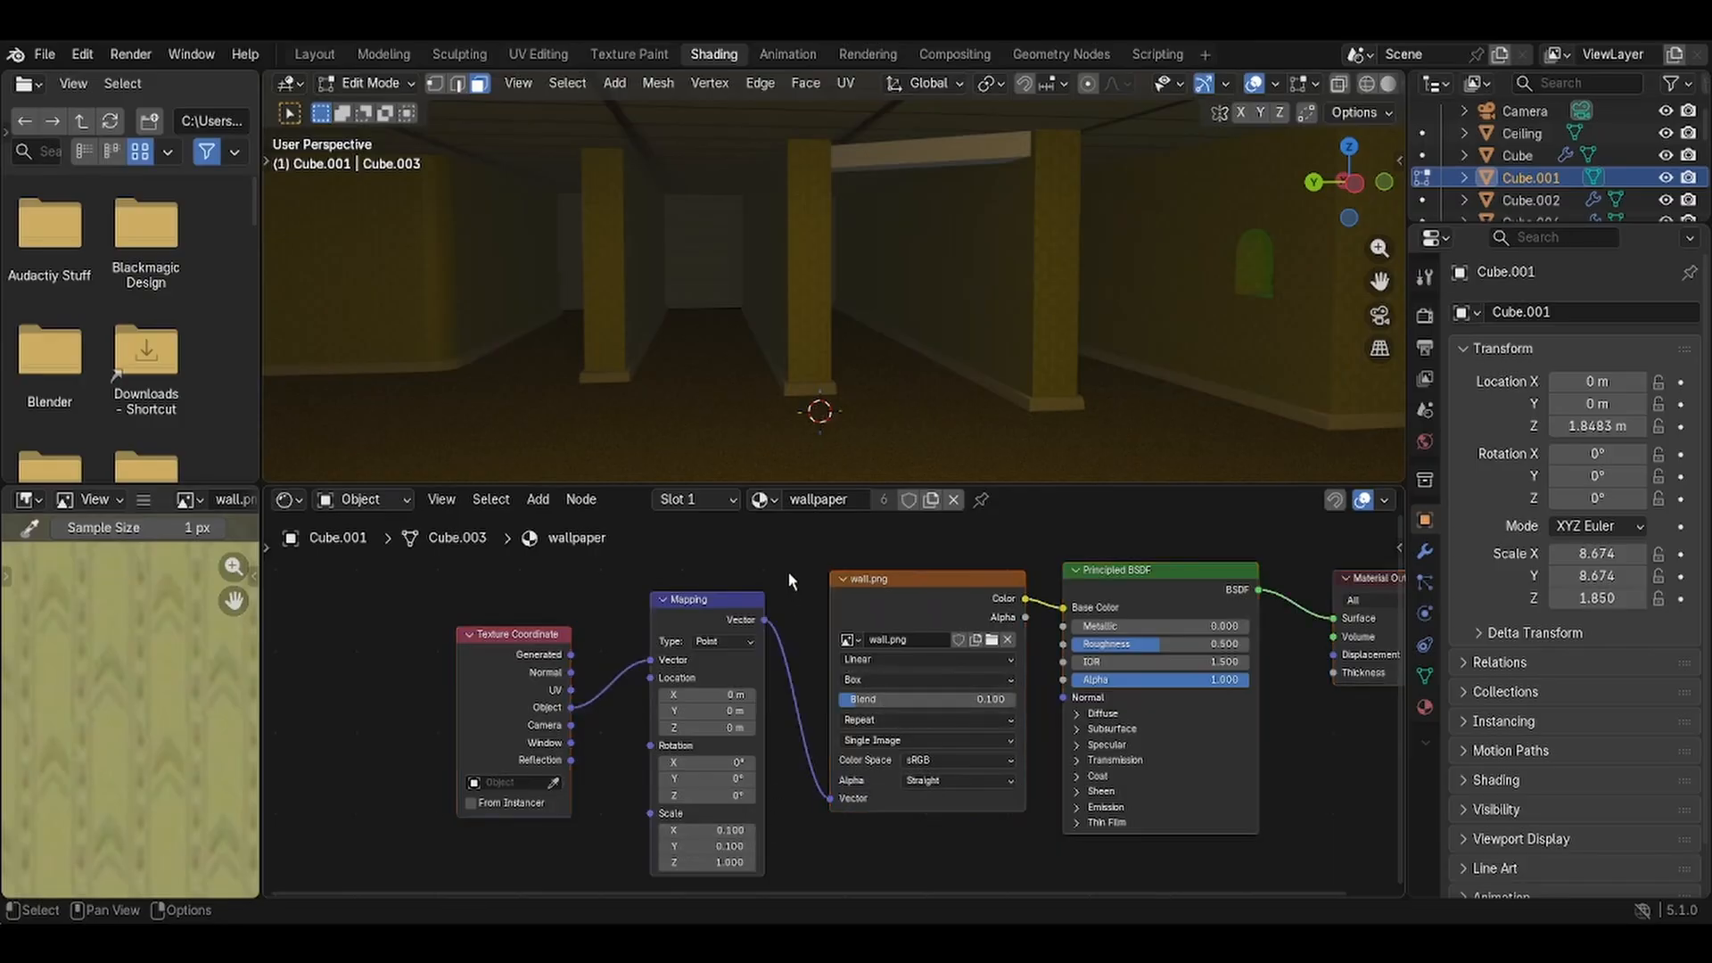
click(1380, 316)
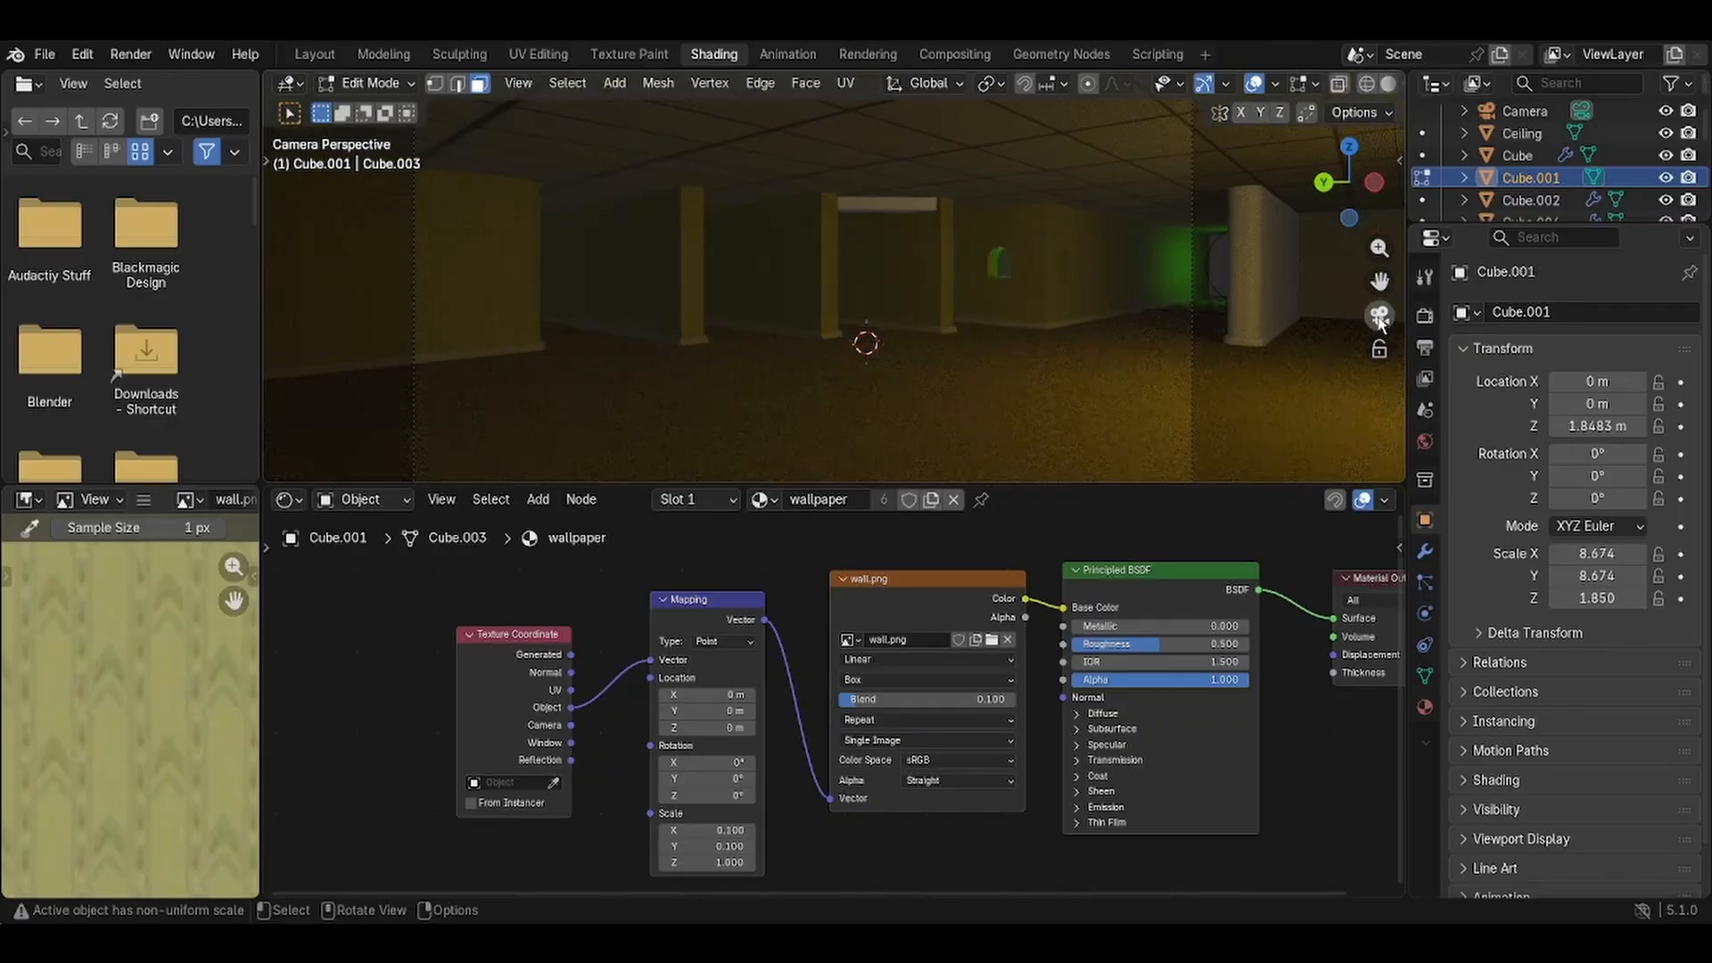
Check the room through the camera view and hide Cube.001 in the viewport.
scroll(1039, 279, up, 5)
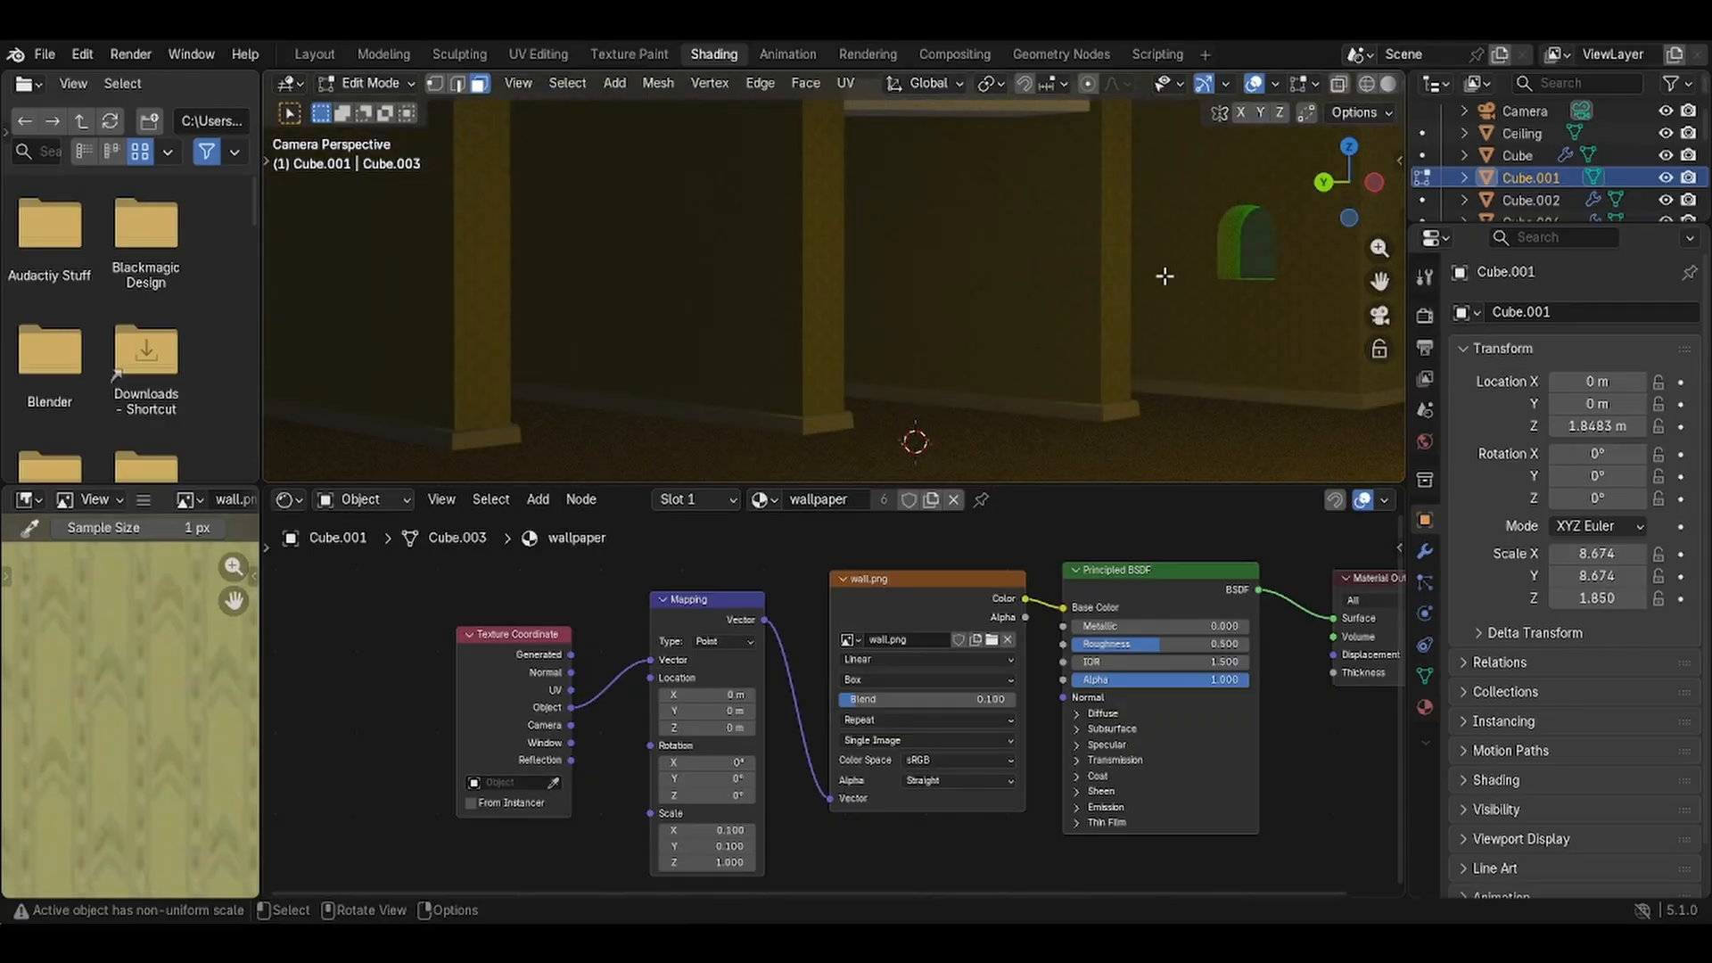
scroll(1268, 246, down, 4)
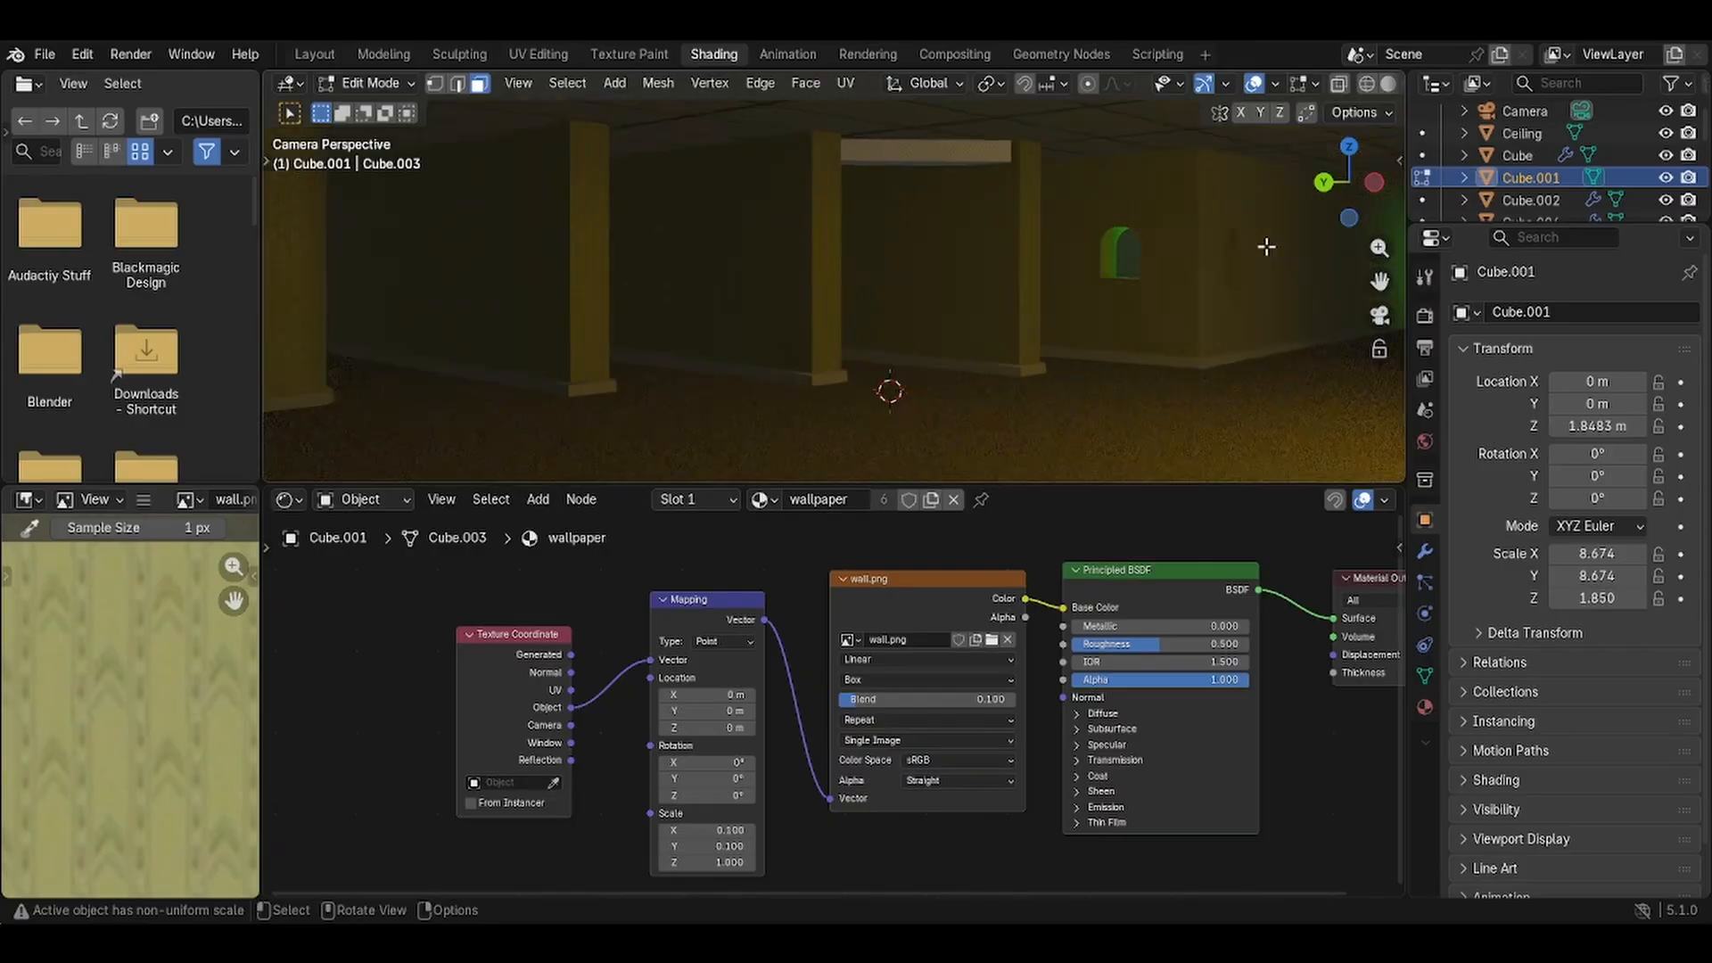
scroll(1268, 246, down, 3)
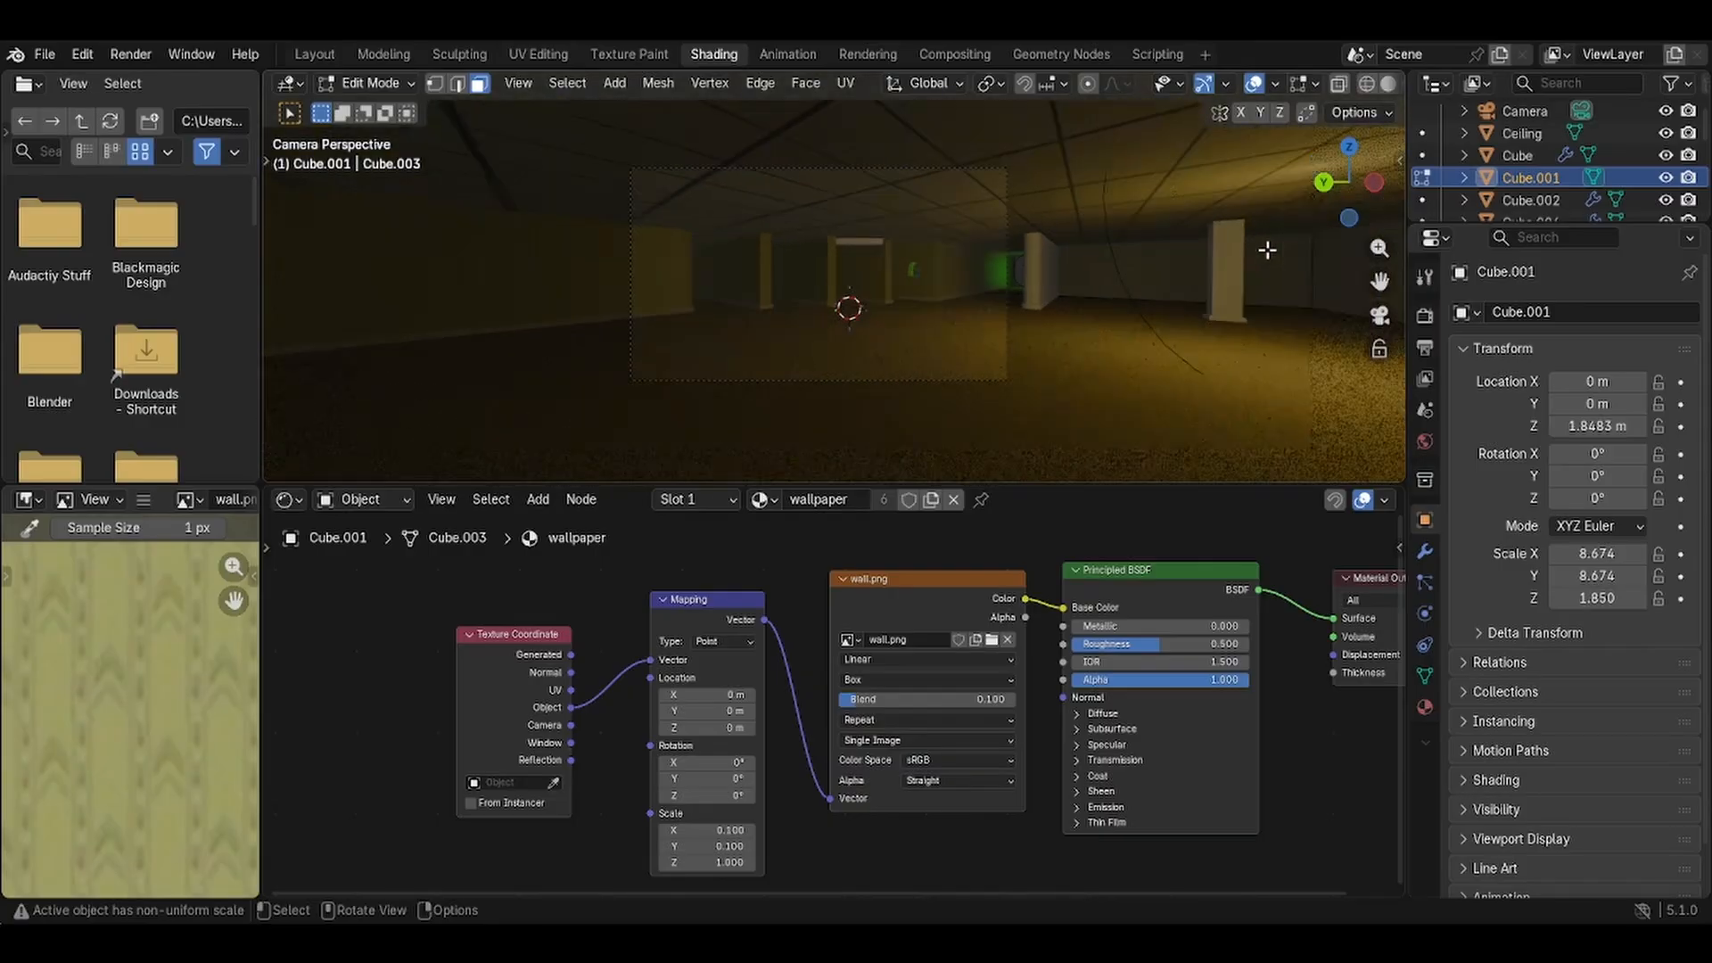
scroll(561, 286, up, 2)
scroll(560, 287, up, 1)
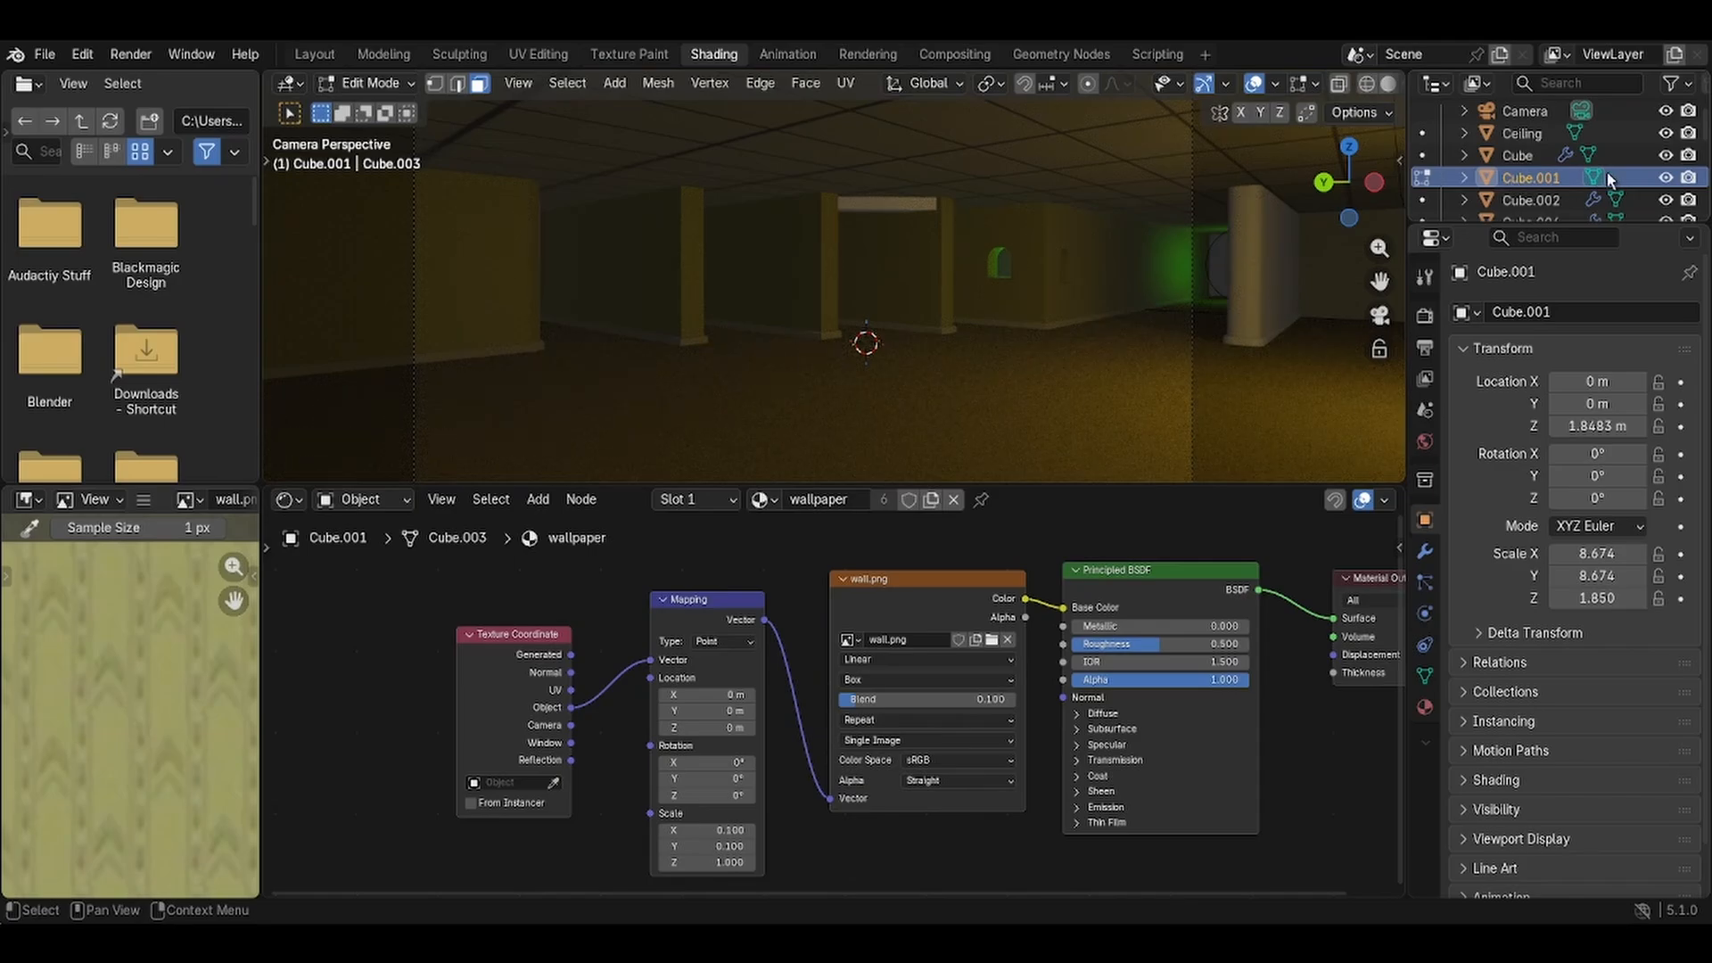
click(1665, 178)
scroll(1071, 328, up, 1)
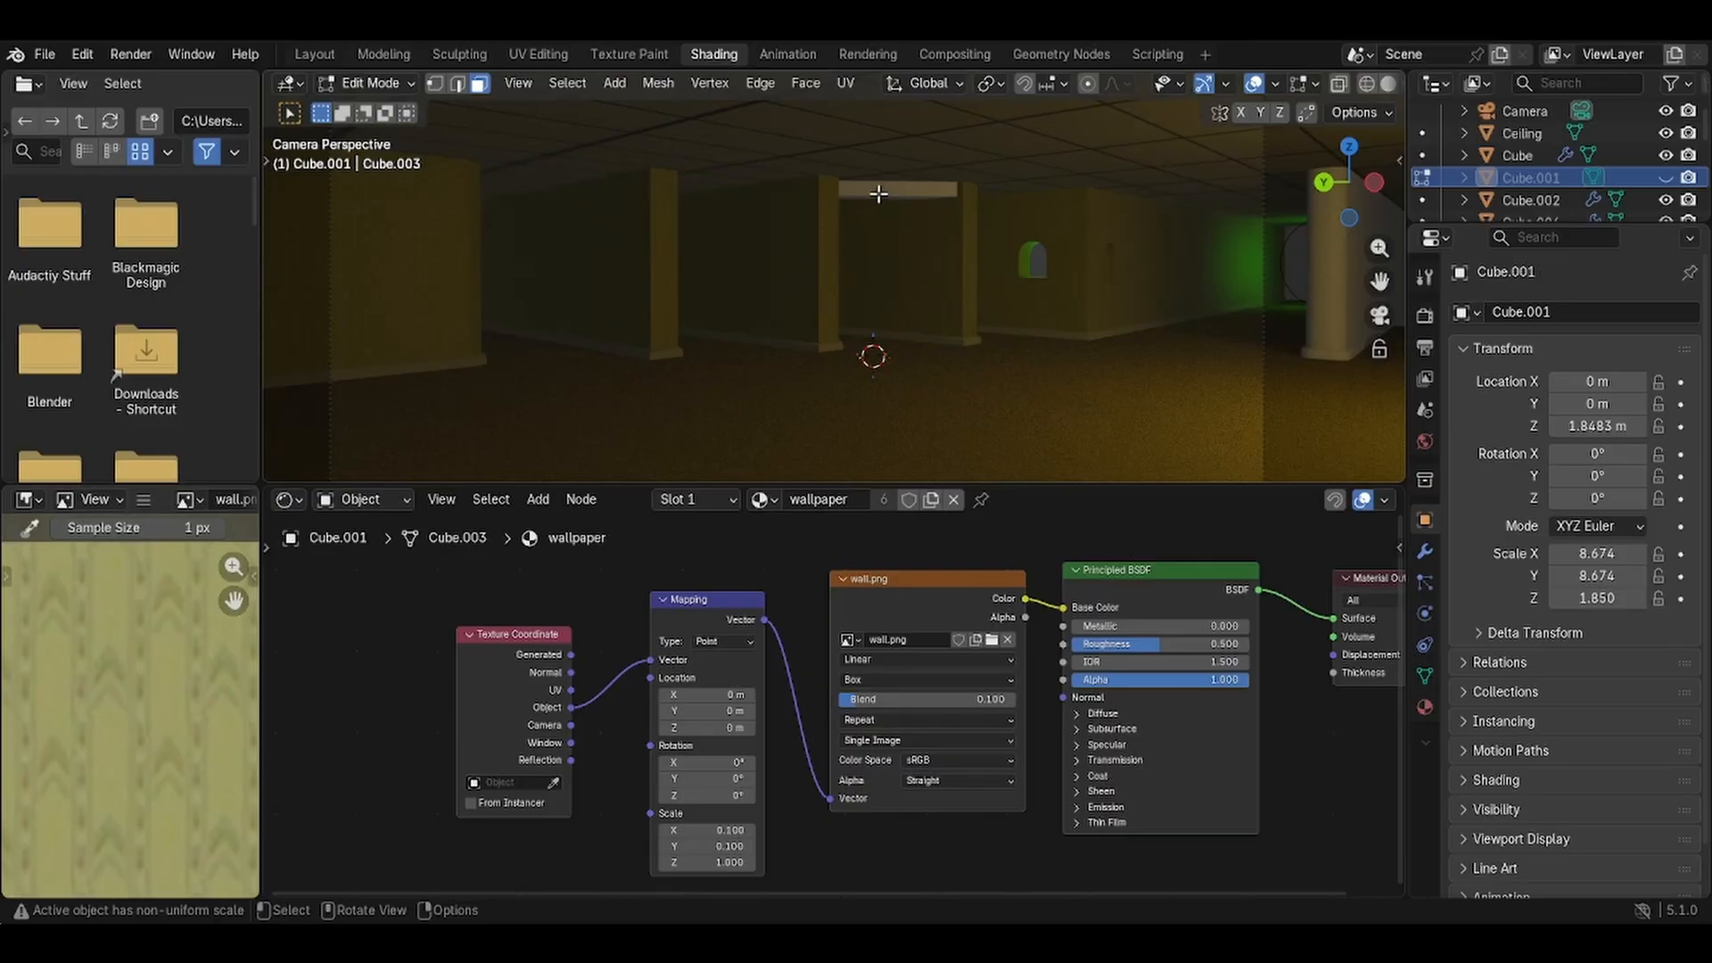
Return to Object Mode, duplicate the wall Cube.005 and place the copy about 6.8 m away along negative Y.
click(370, 83)
click(365, 114)
click(808, 287)
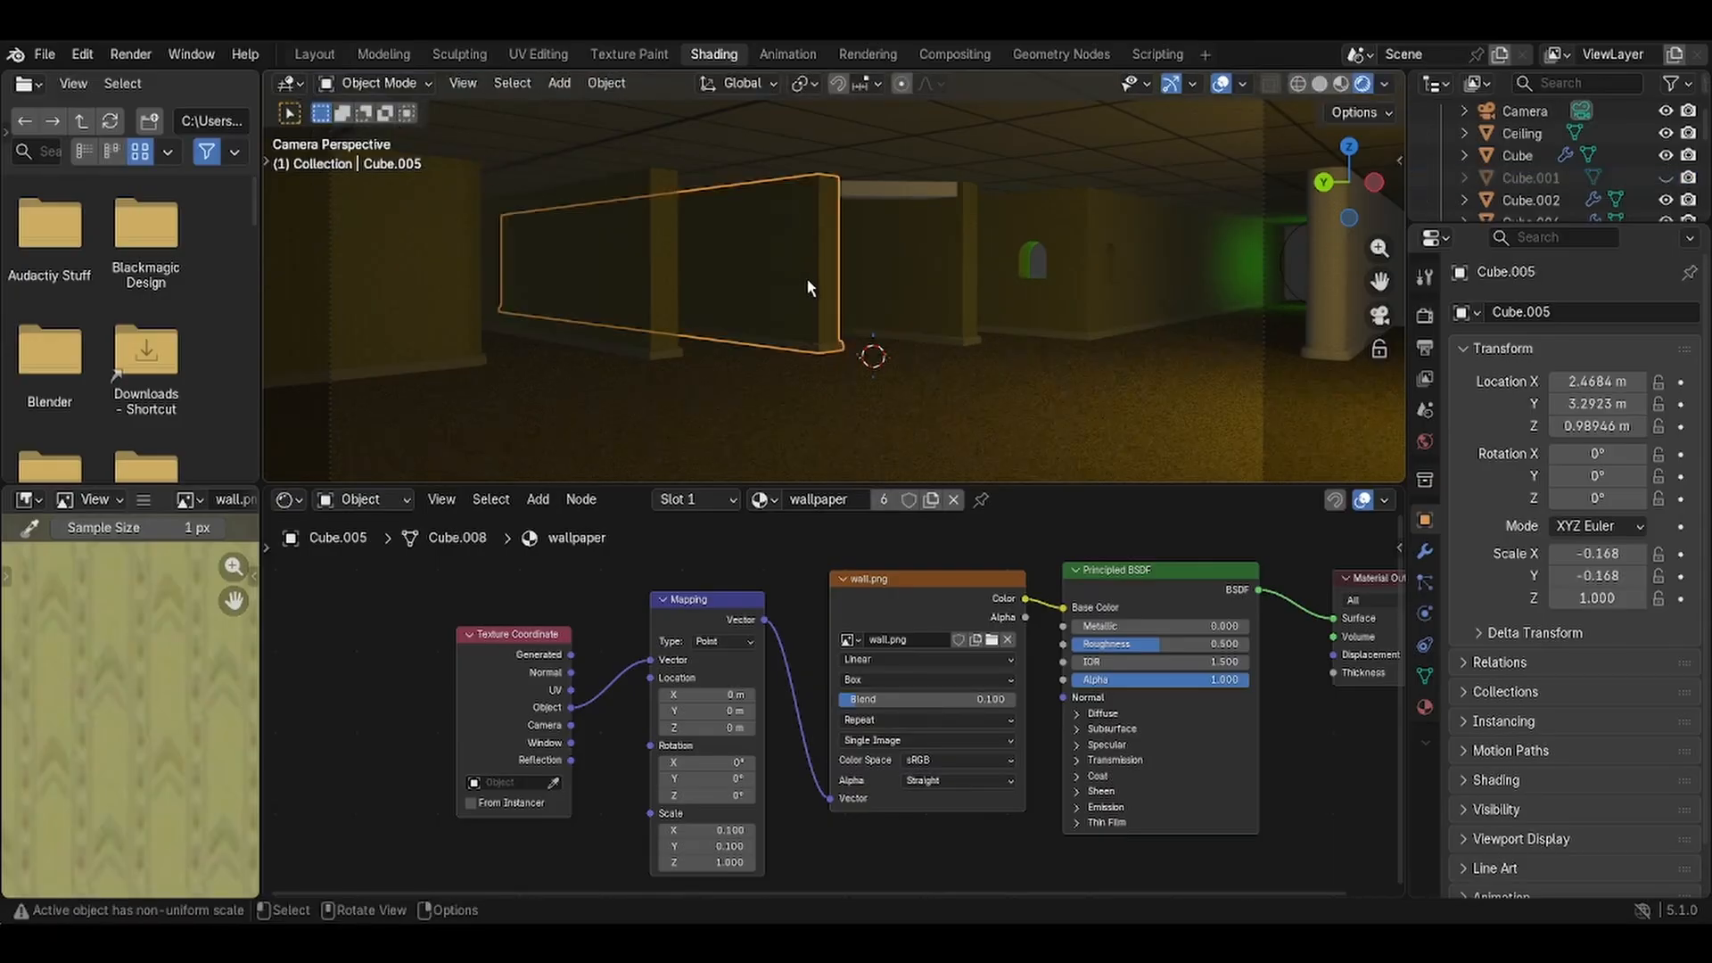
key(shift+d)
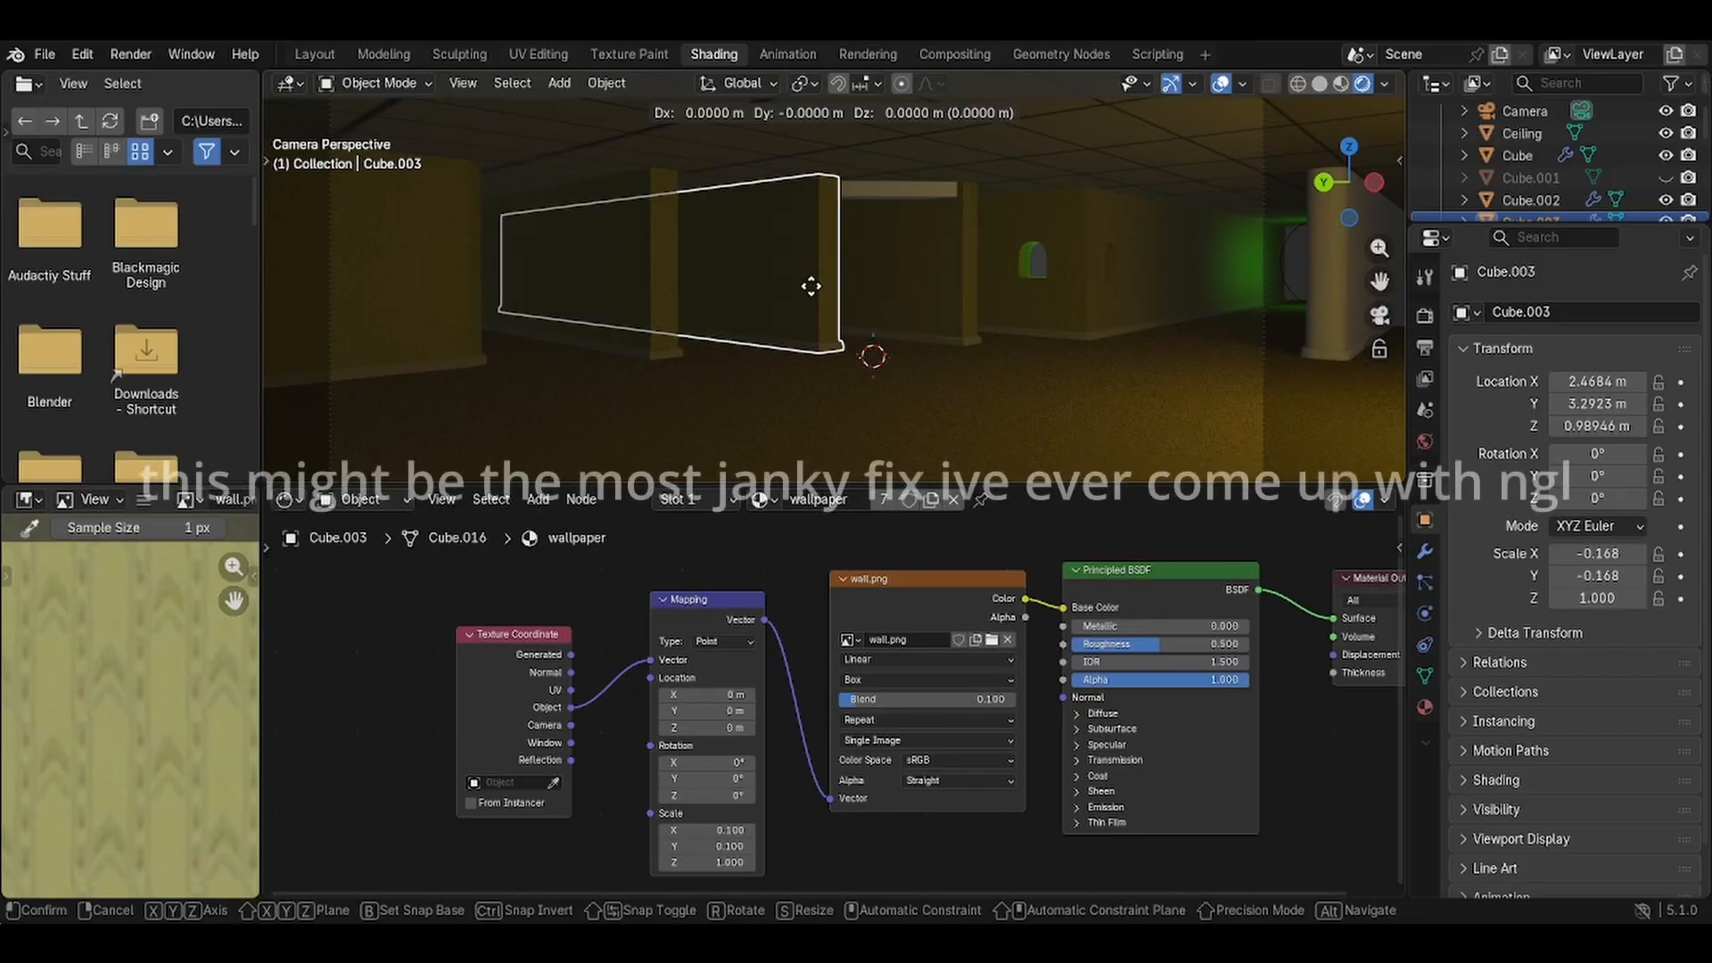
key(x)
key(y)
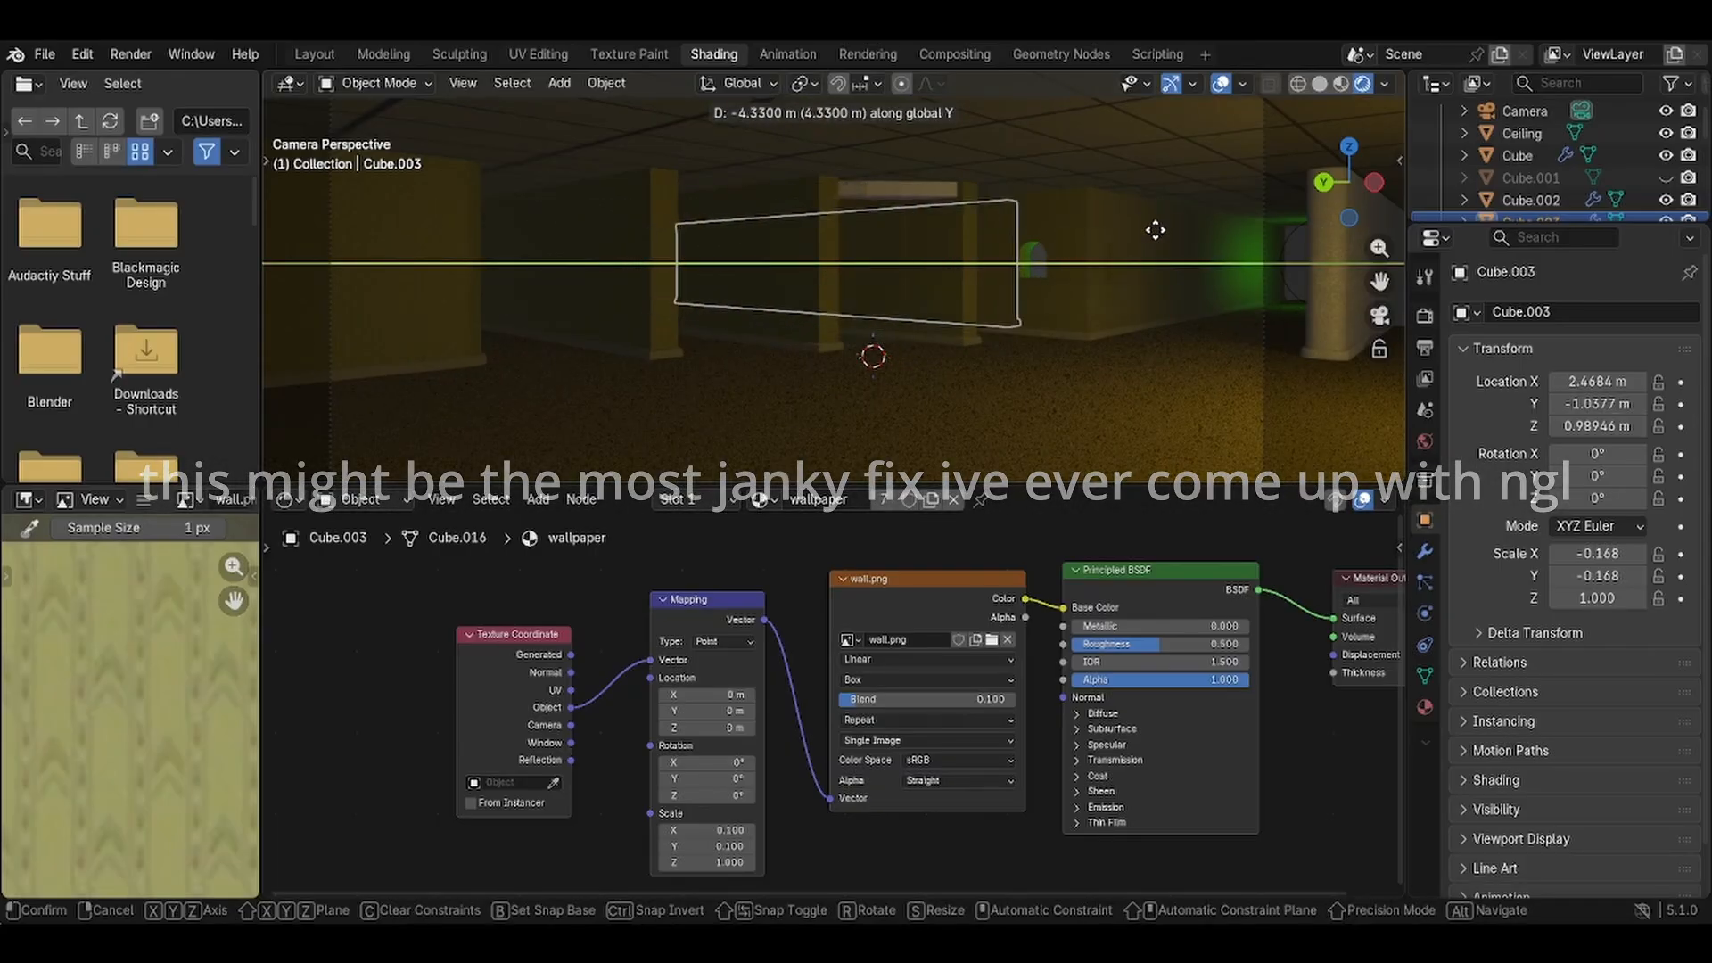
click(1236, 207)
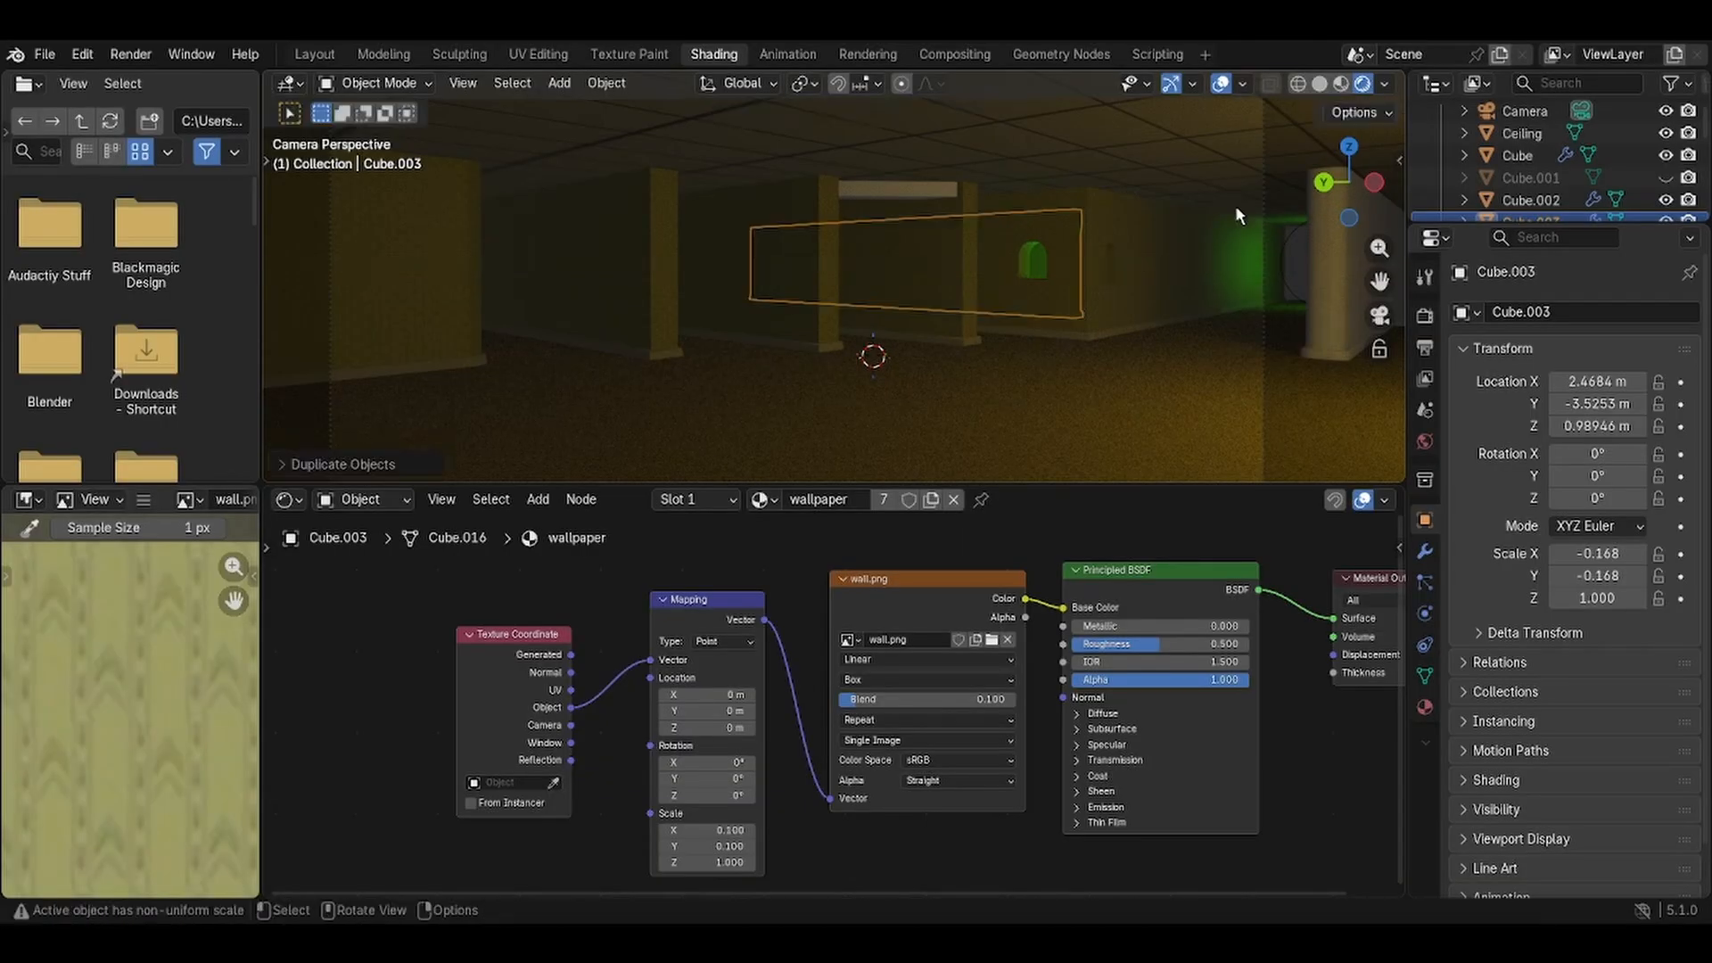
Shift the duplicated wall about 1.5 m along negative X and deselect it.
key(g)
key(x)
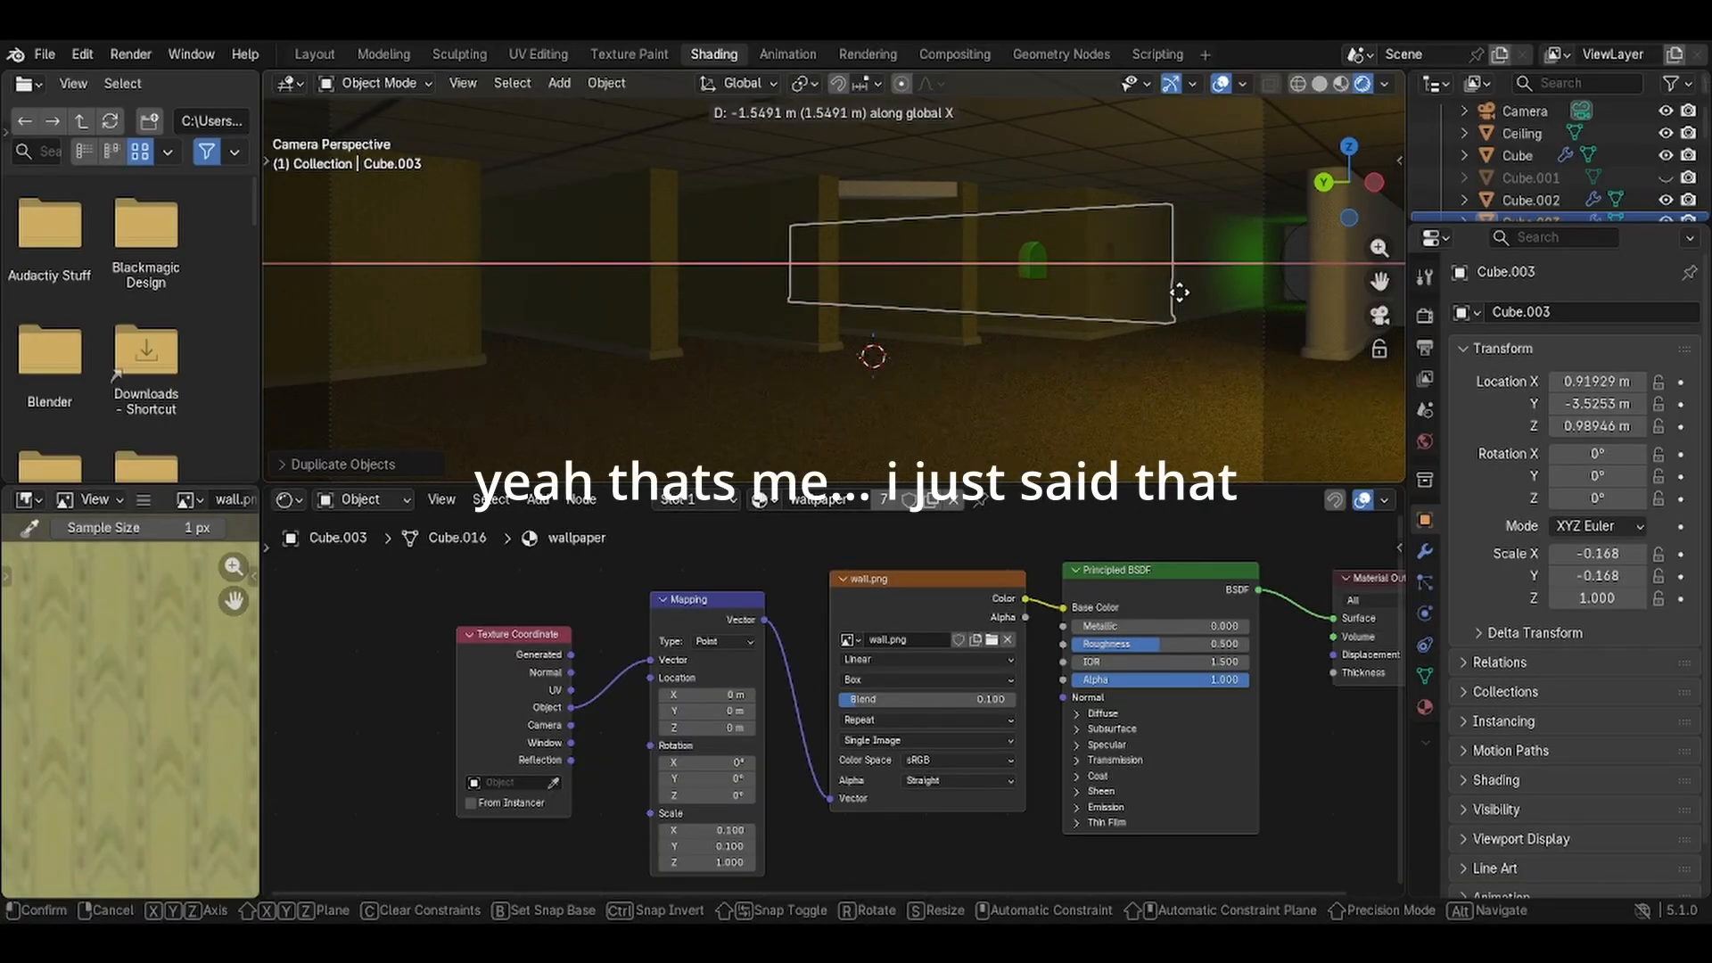
click(1179, 293)
click(1229, 362)
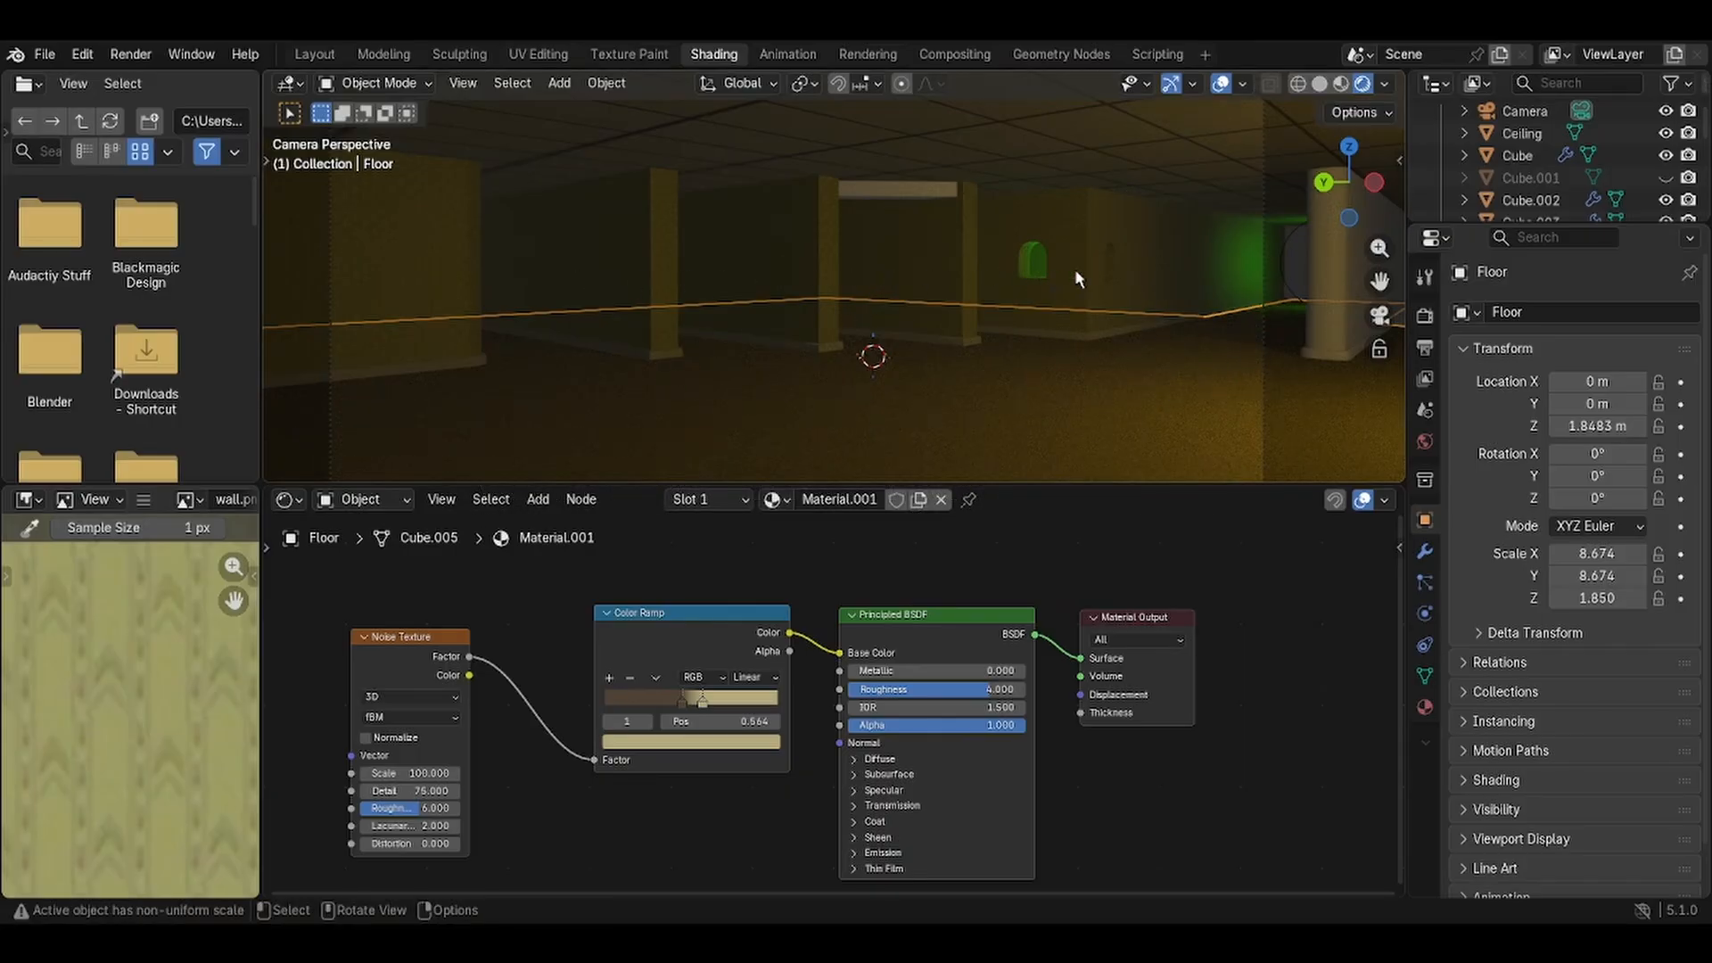
Duplicate the wall Cube.005 again and rotate the copy 90° about the Z axis.
click(819, 292)
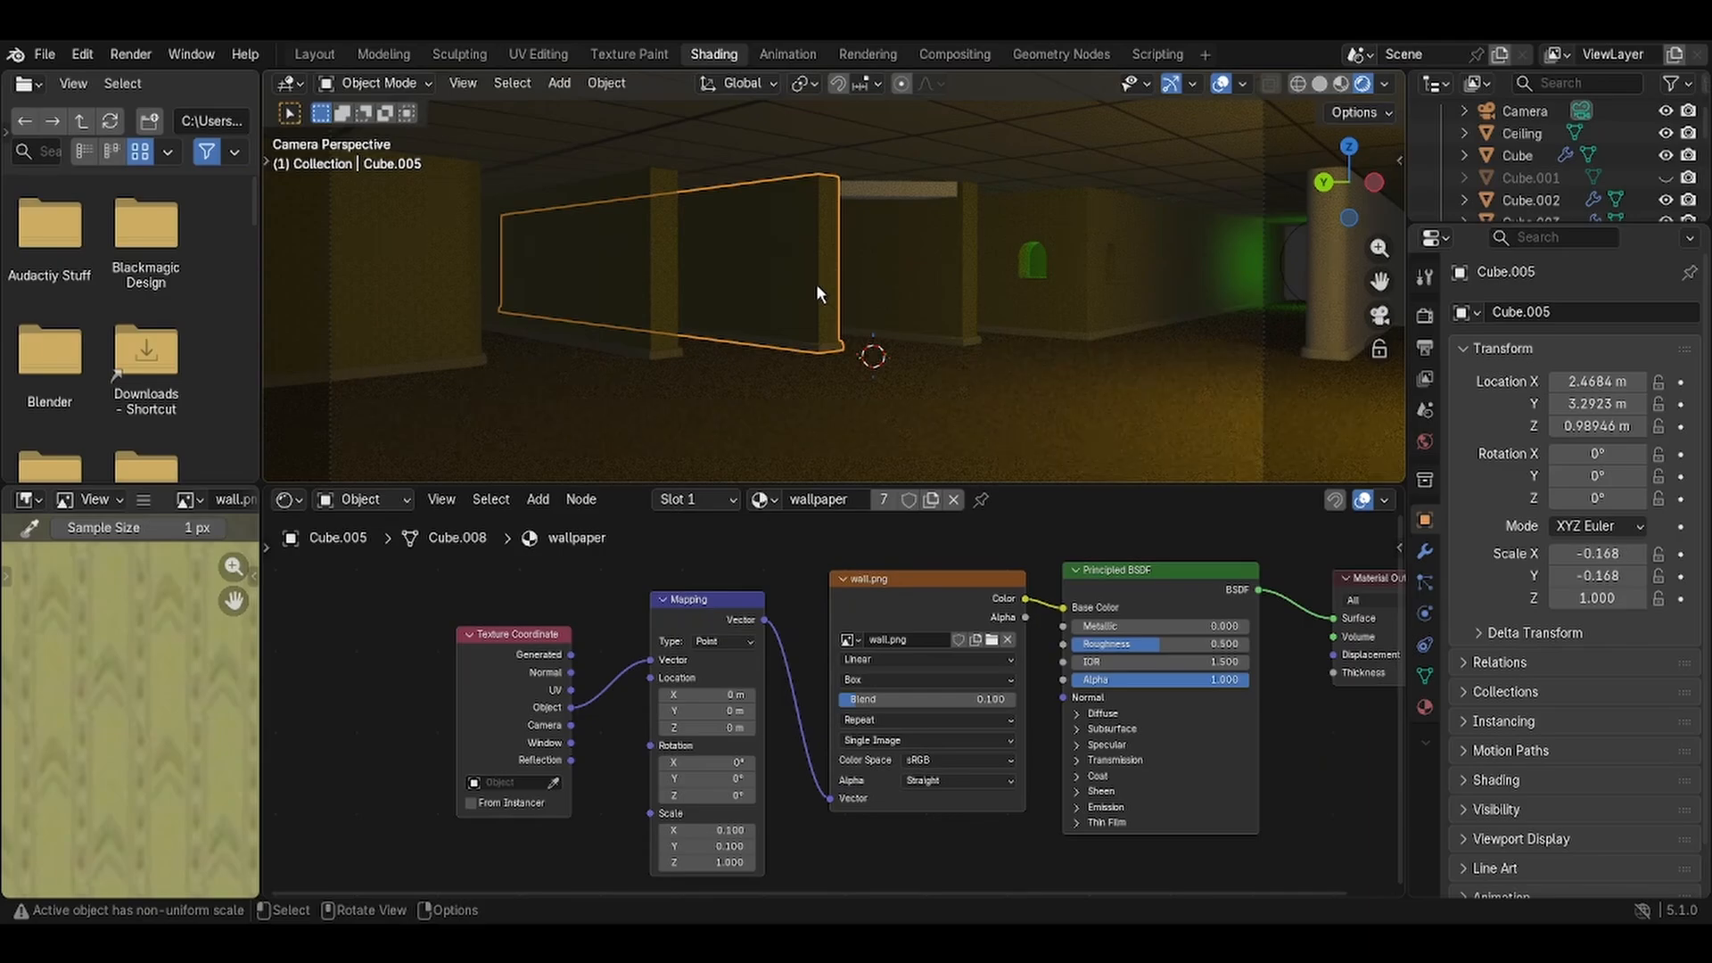
key(shift+d)
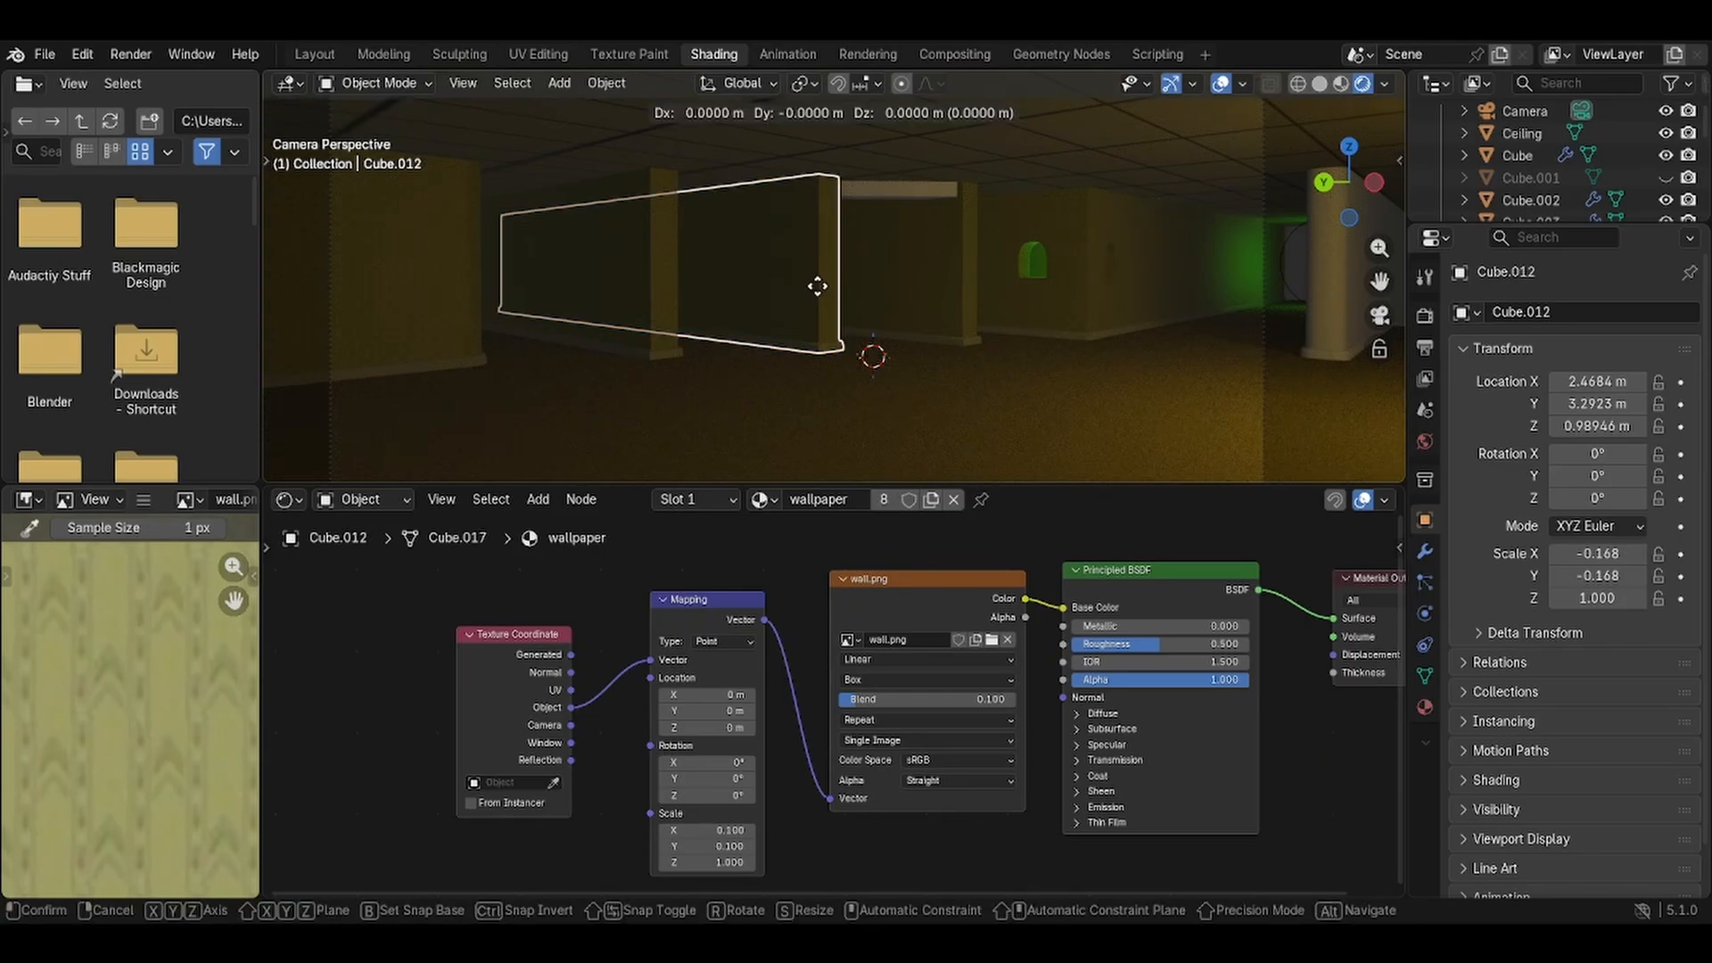
key(r)
key(r)
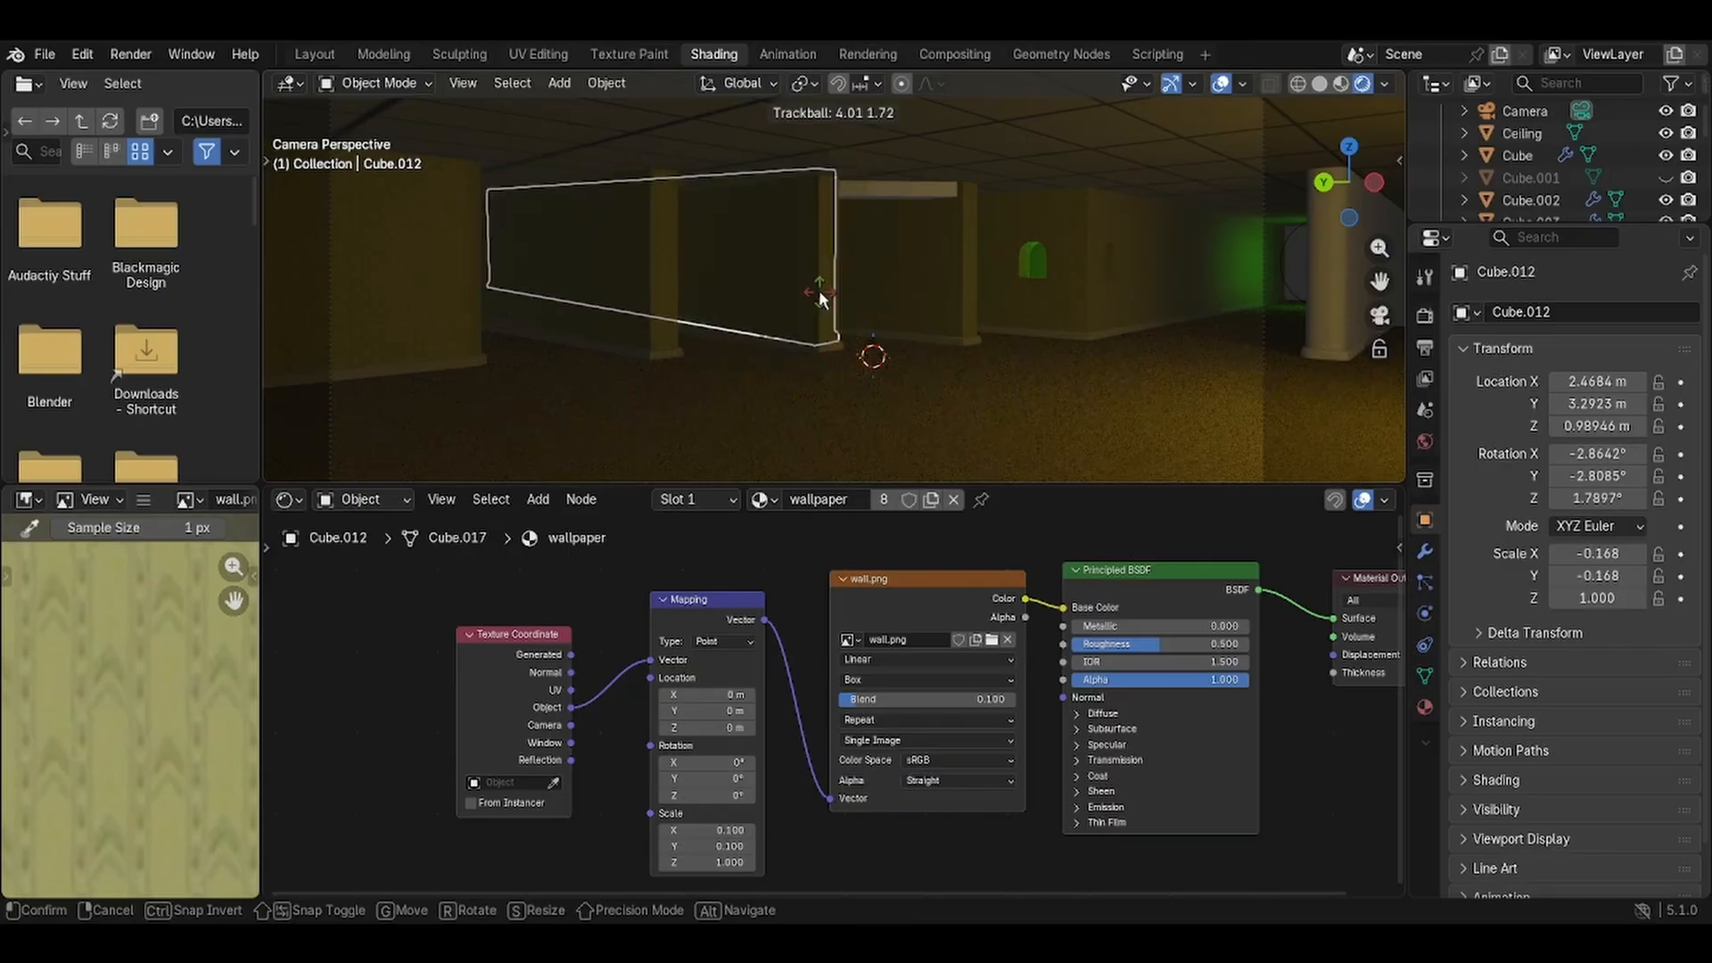
key(Escape)
key(r)
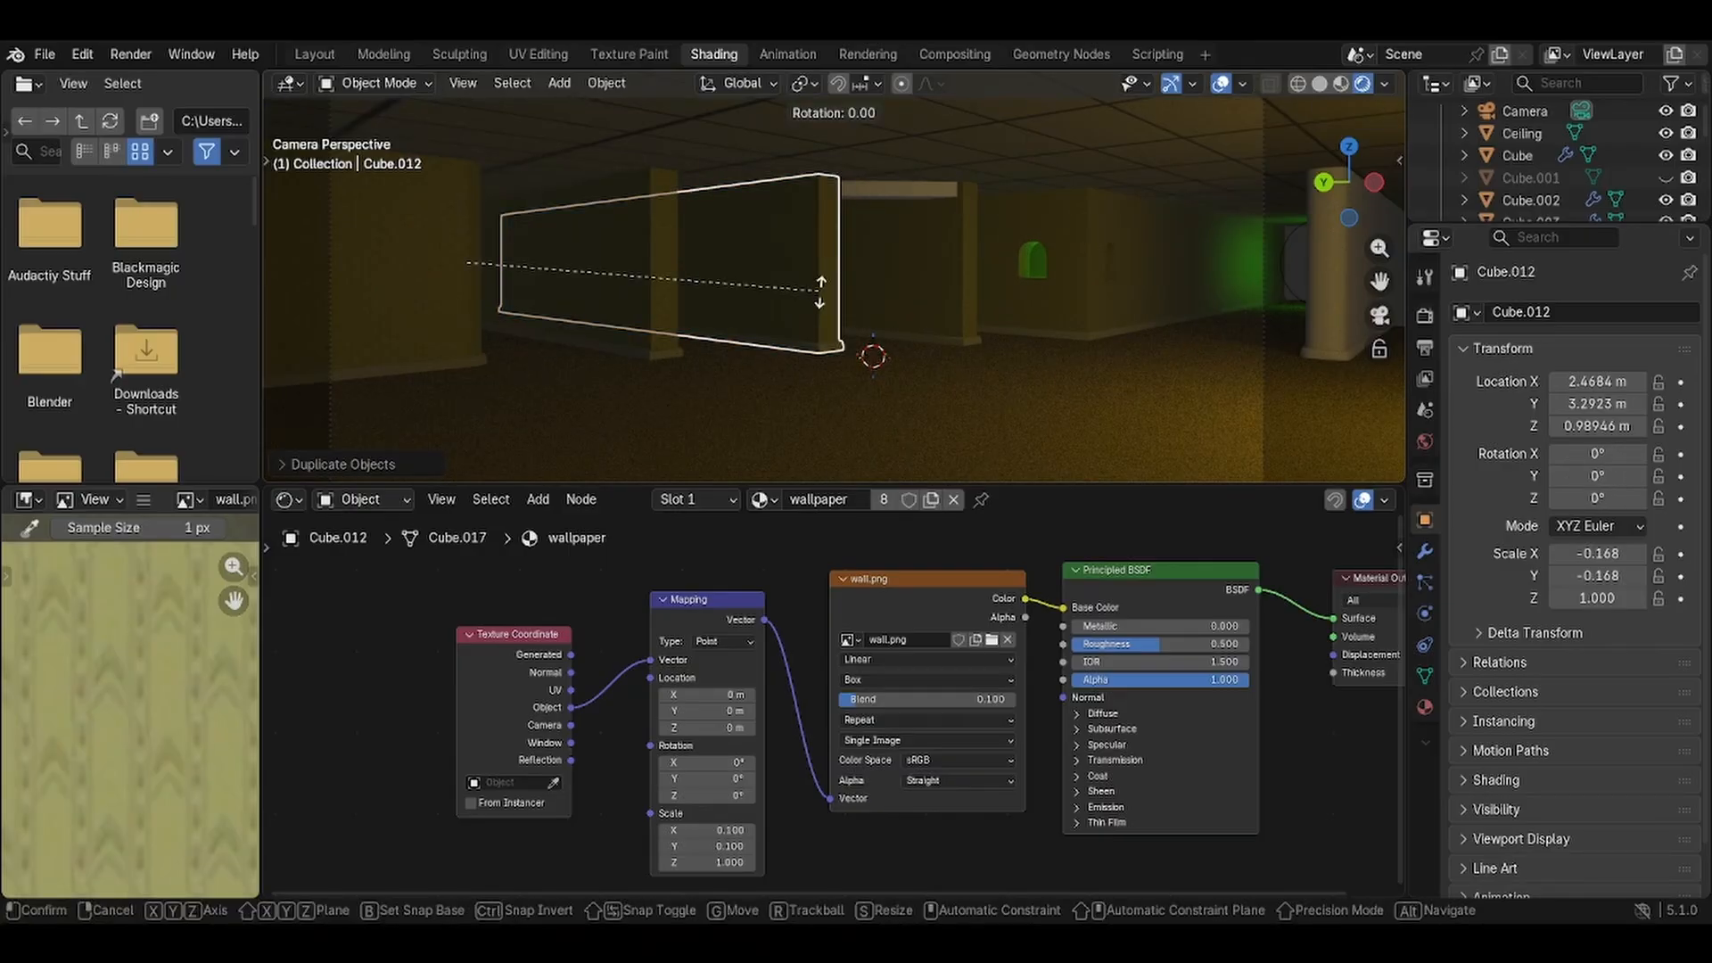
text(z90)
key(Return)
Move the rotated wall copy about 2.4 m along X and about 7.5 m along negative Y.
key(g)
key(y)
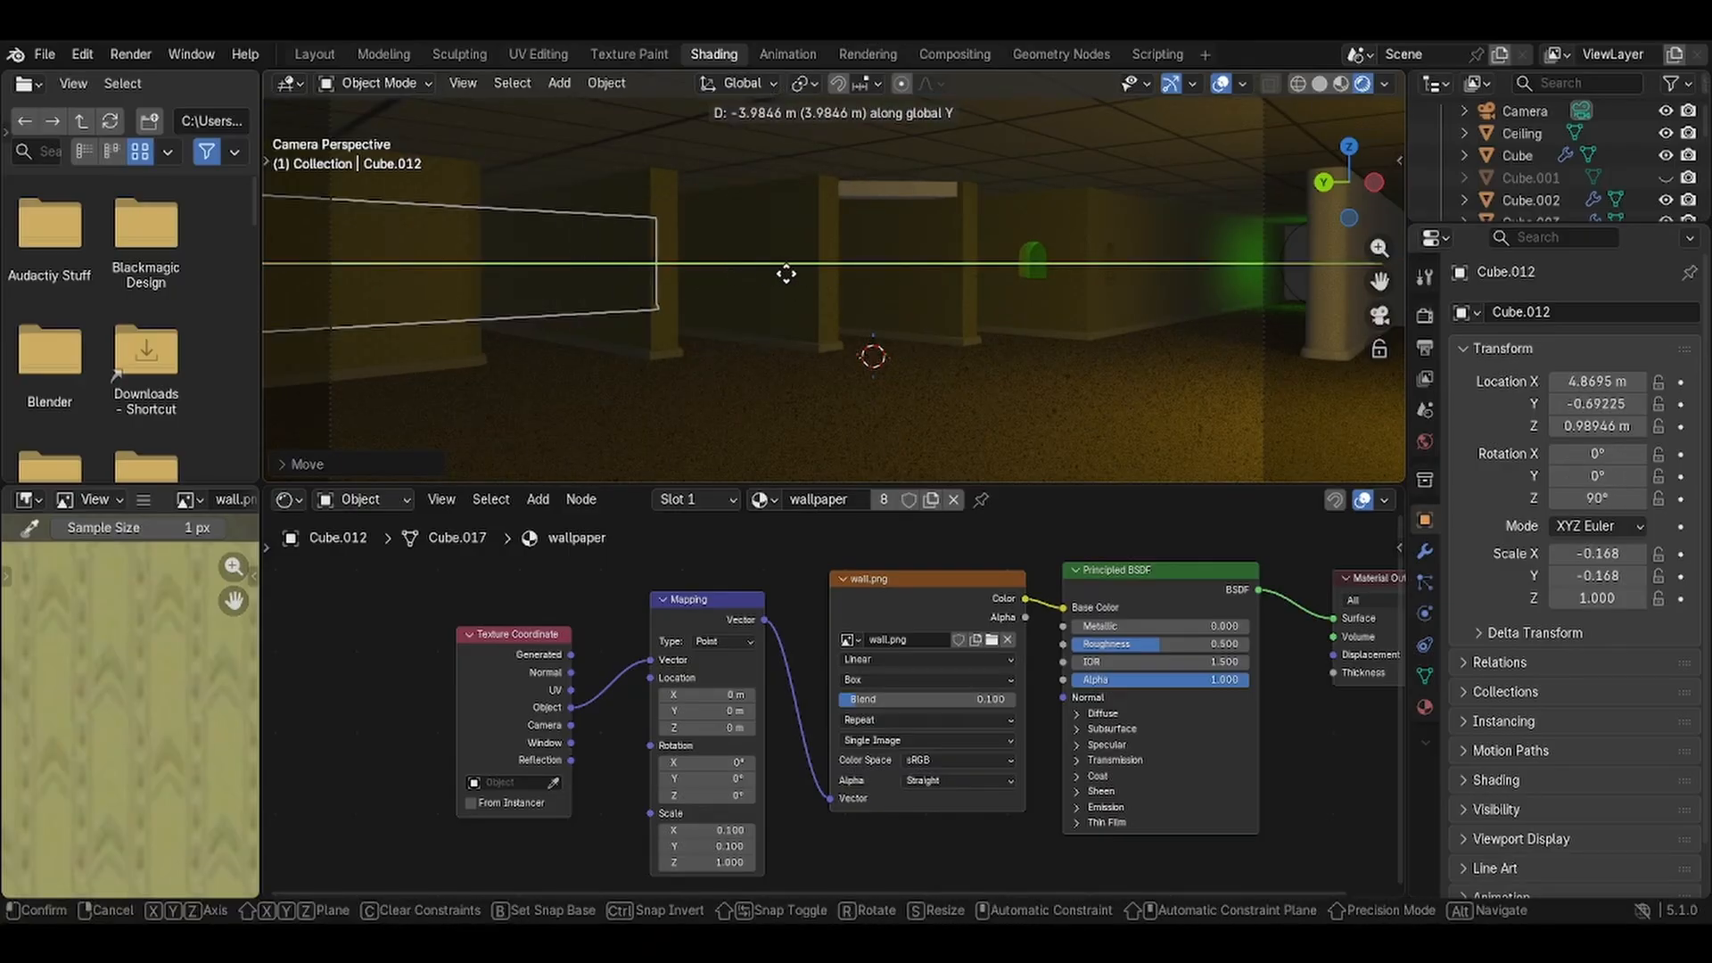
click(970, 305)
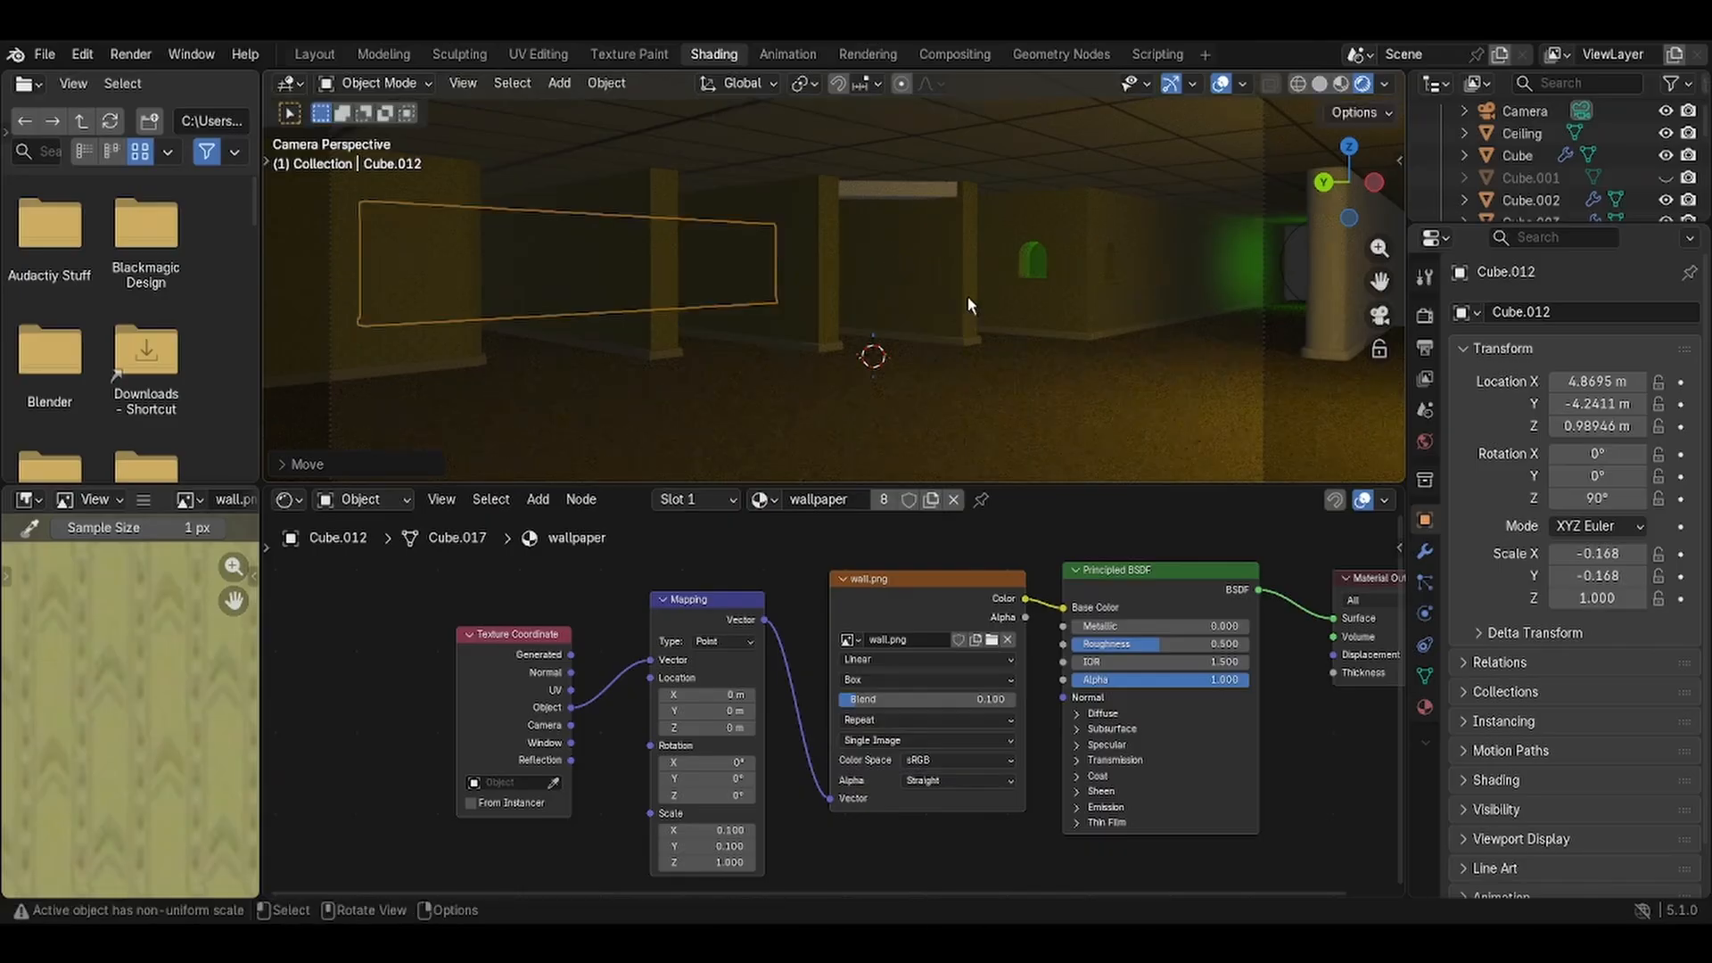
click(1070, 392)
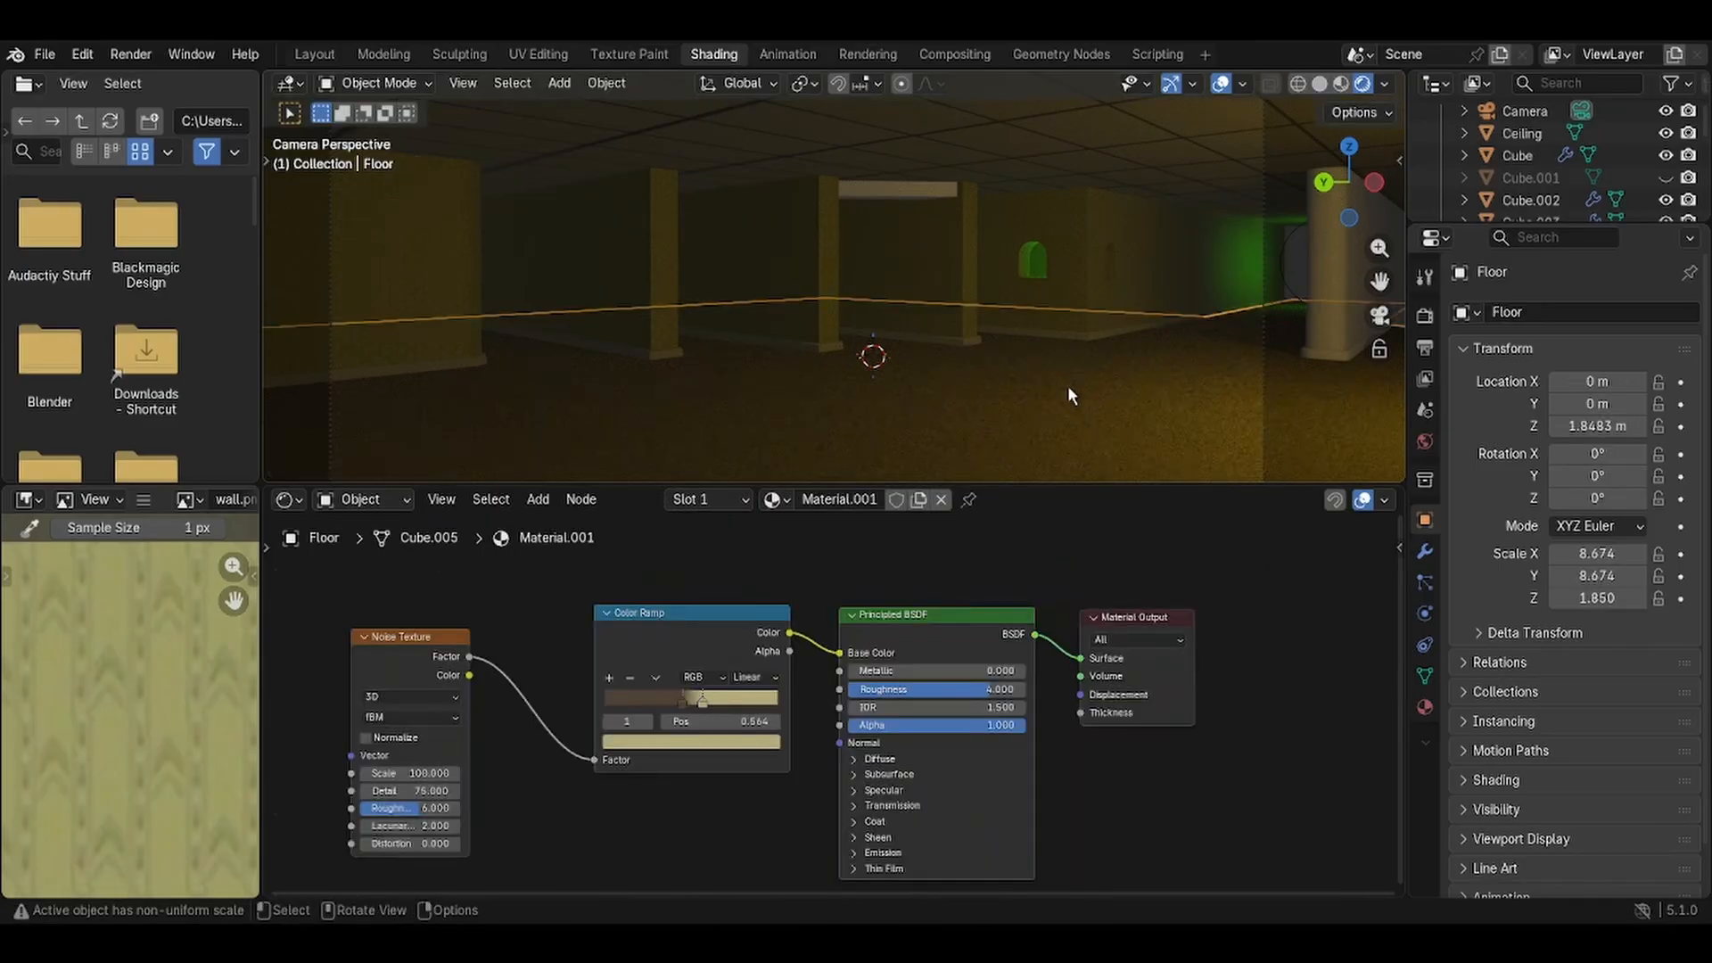
Examine the wall with the arched window, Cube.007, by comparing the camera view with the free perspective view.
click(1291, 294)
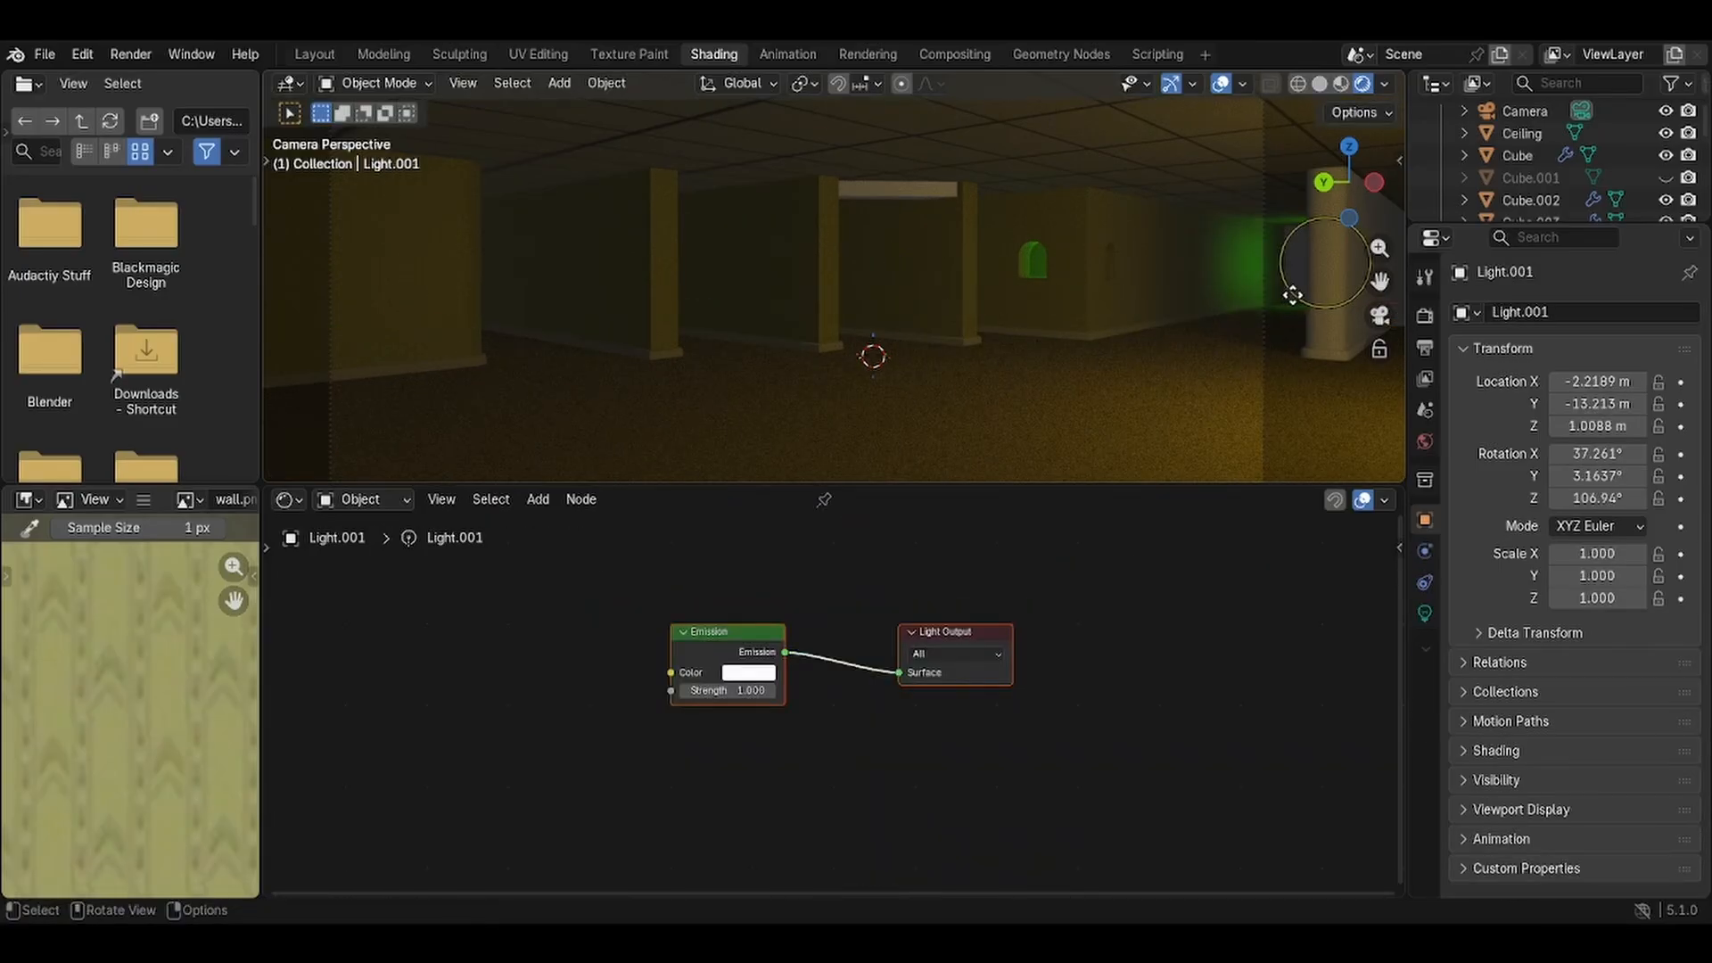
click(1043, 260)
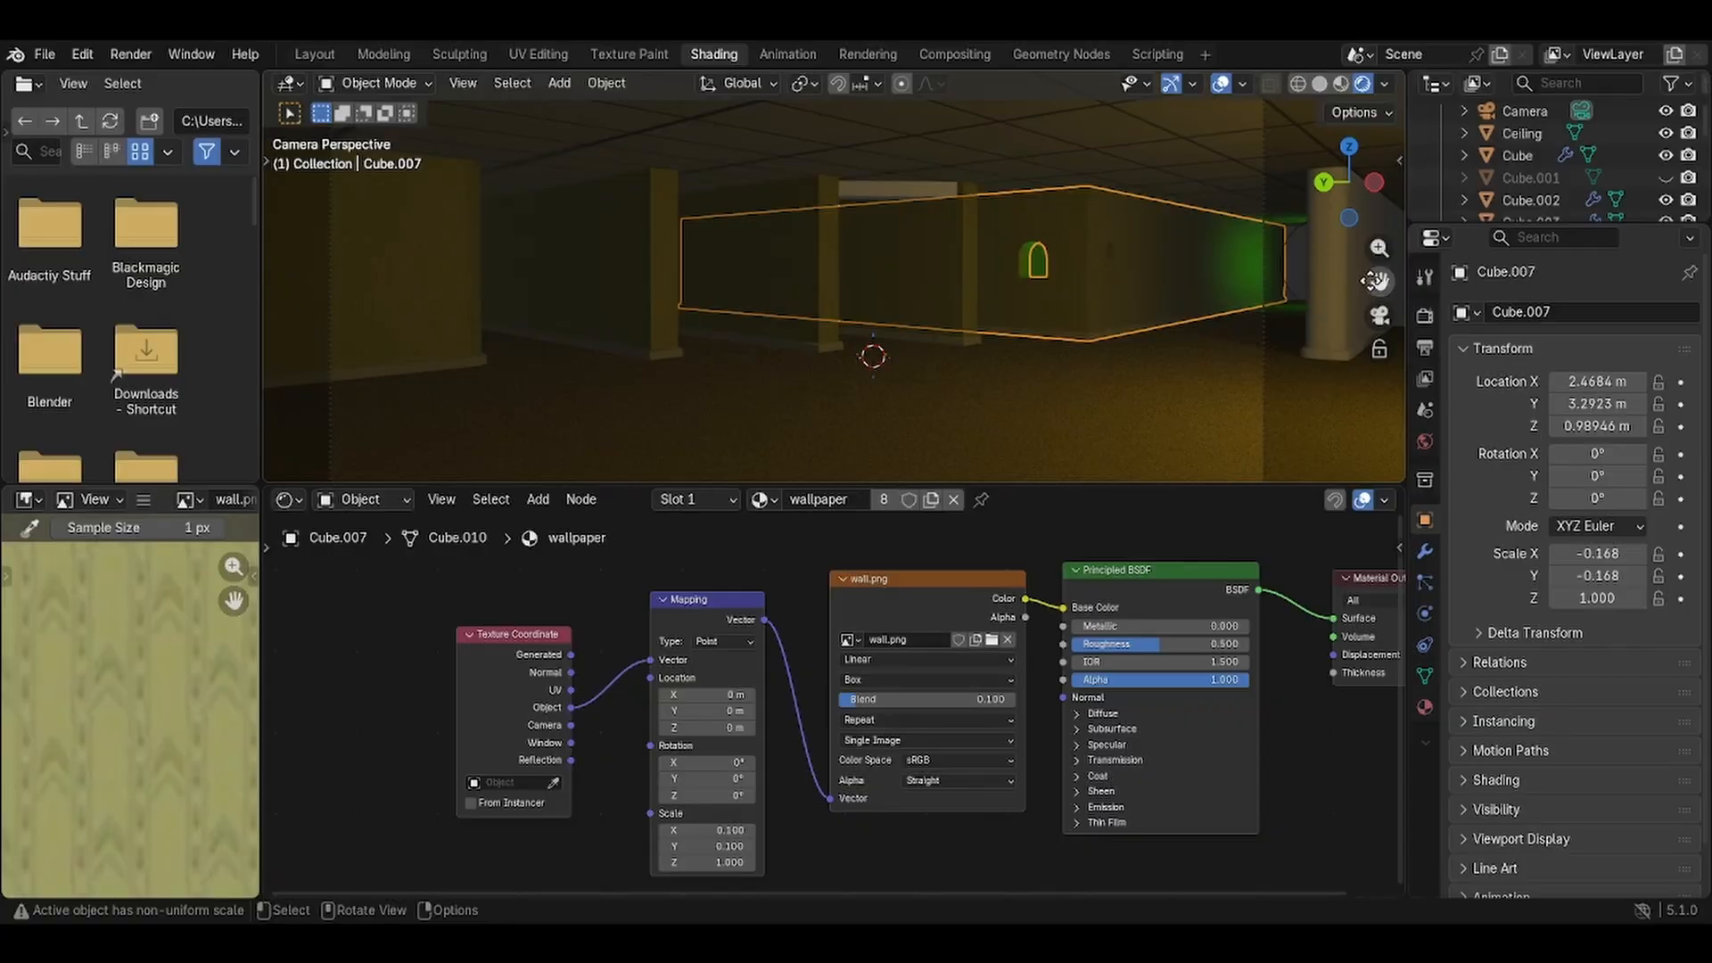
click(1379, 315)
click(1379, 315)
click(1380, 315)
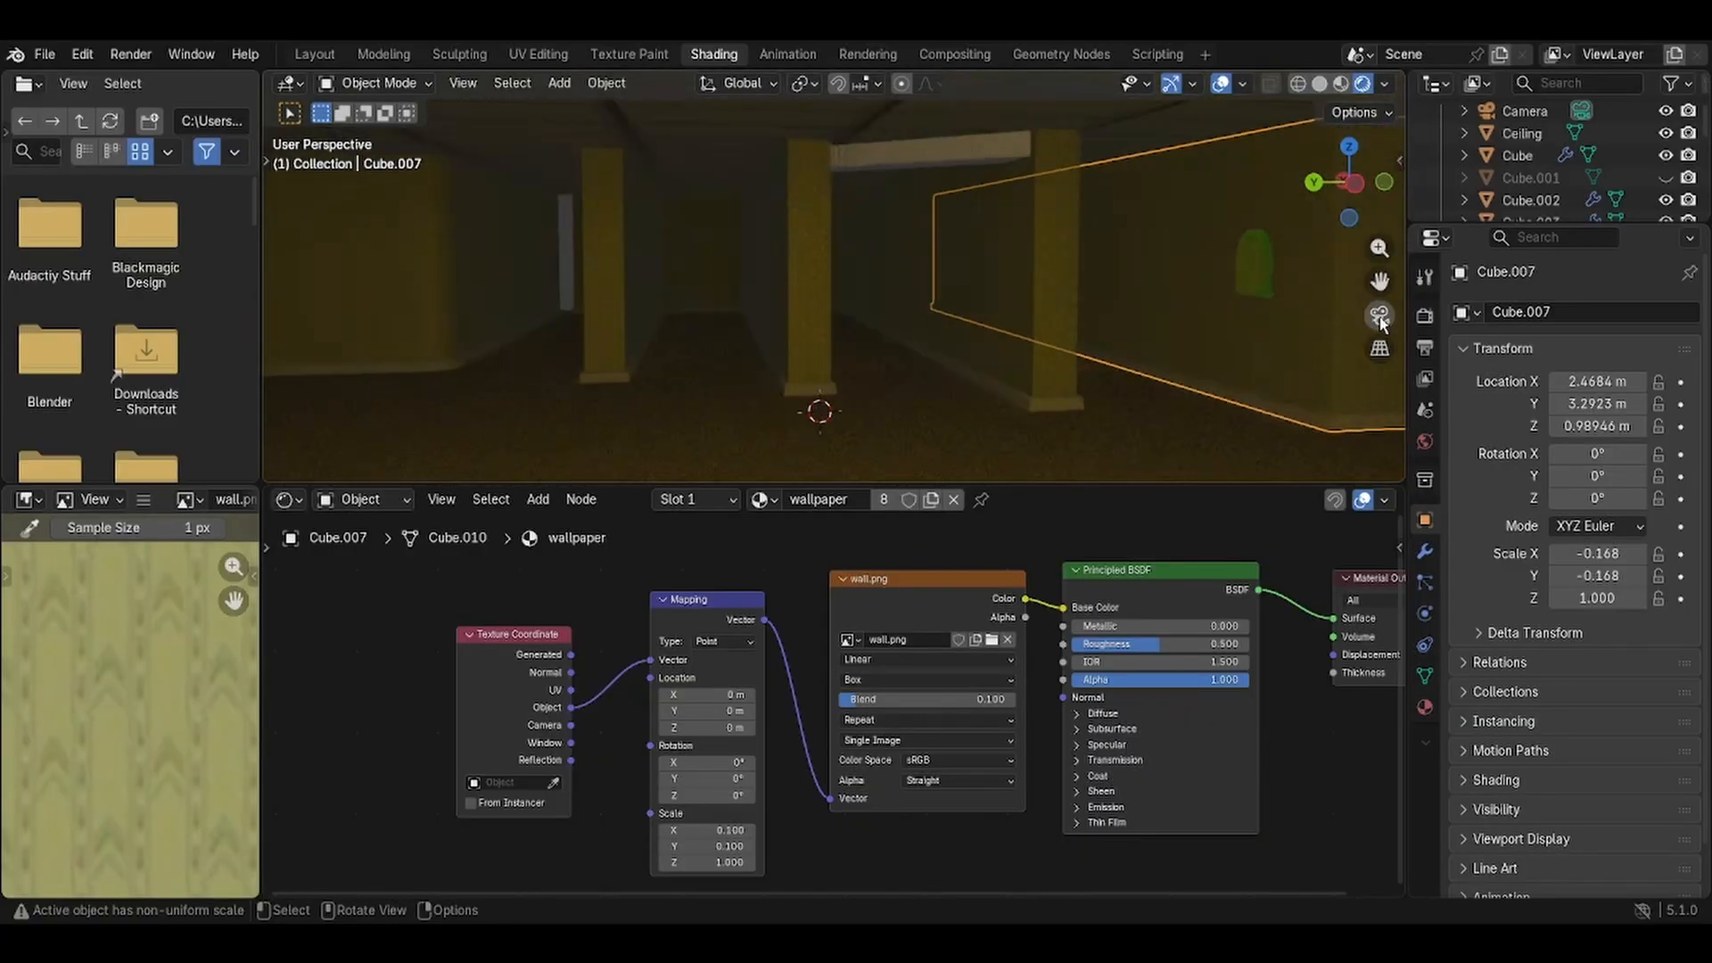
click(1380, 314)
click(1380, 314)
click(1380, 315)
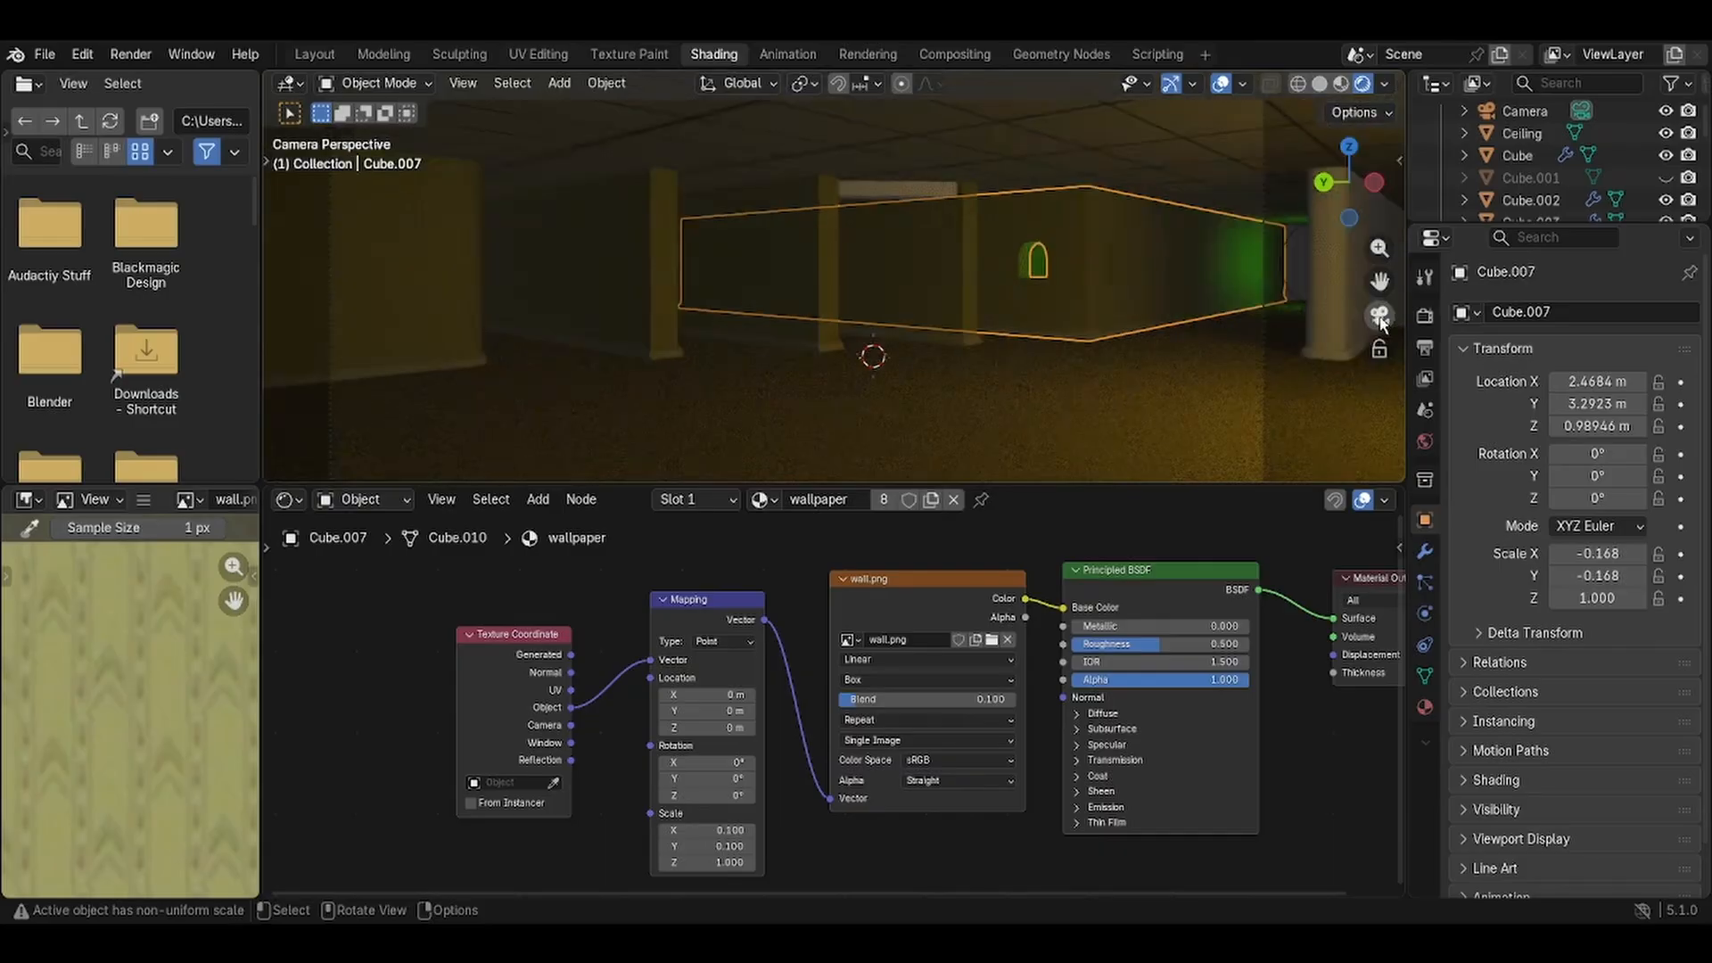
right_click(1299, 294)
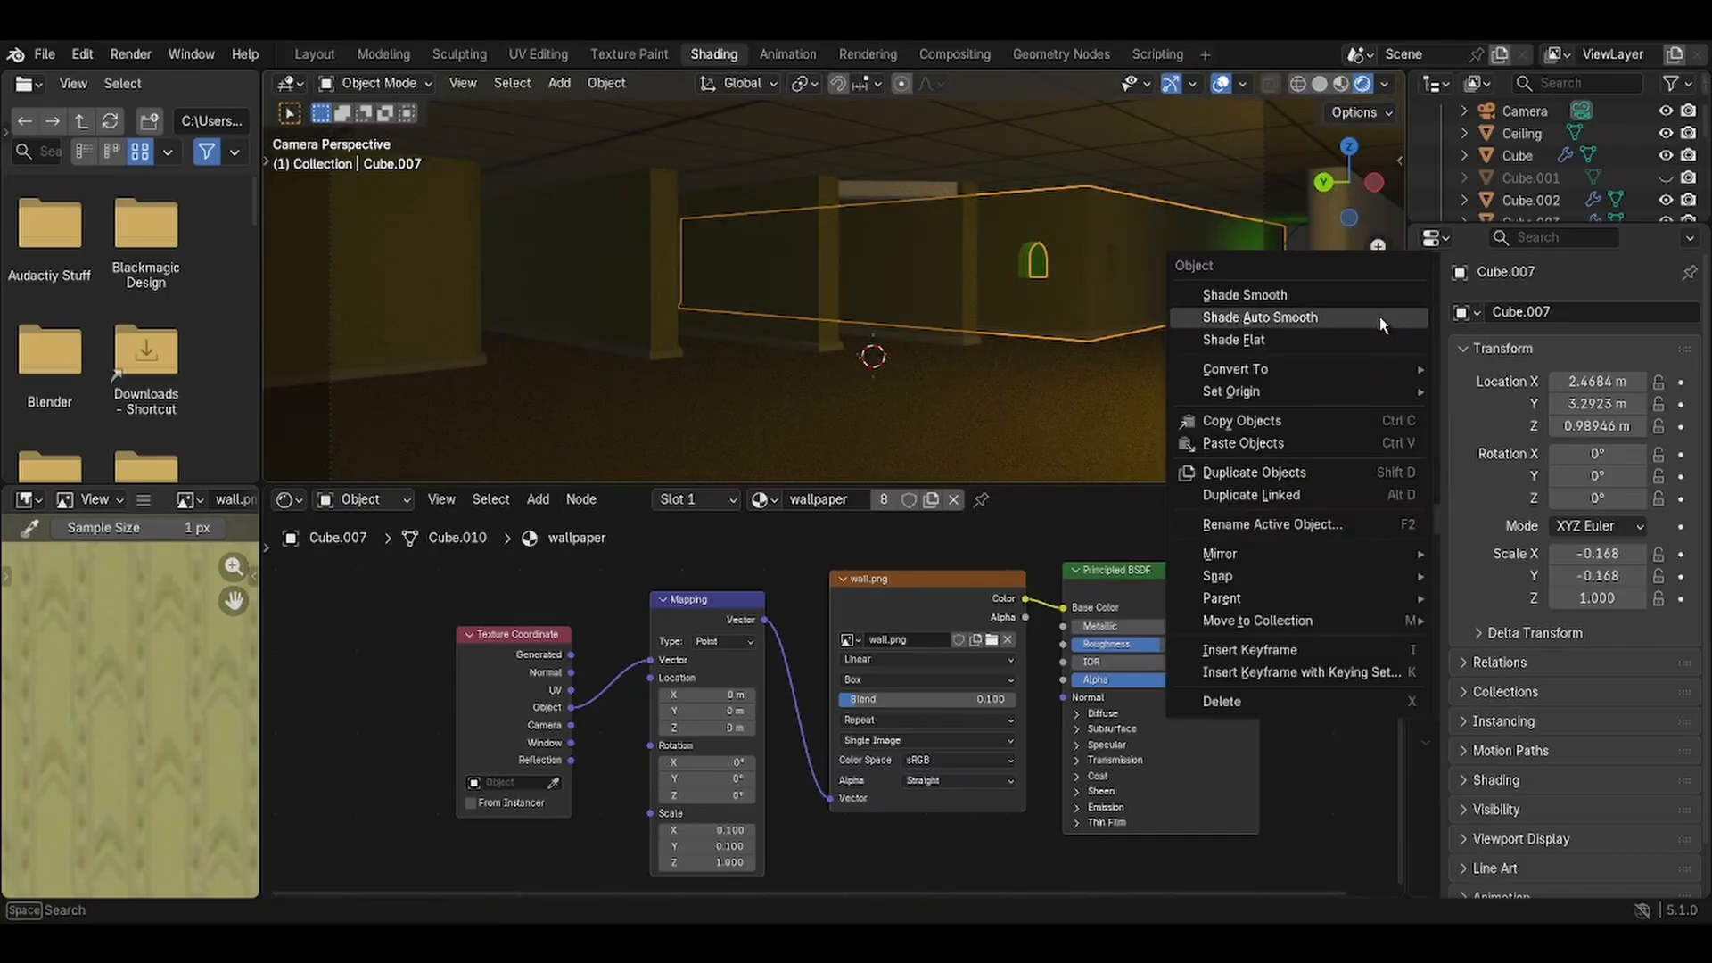
click(463, 83)
mouse_move(509, 420)
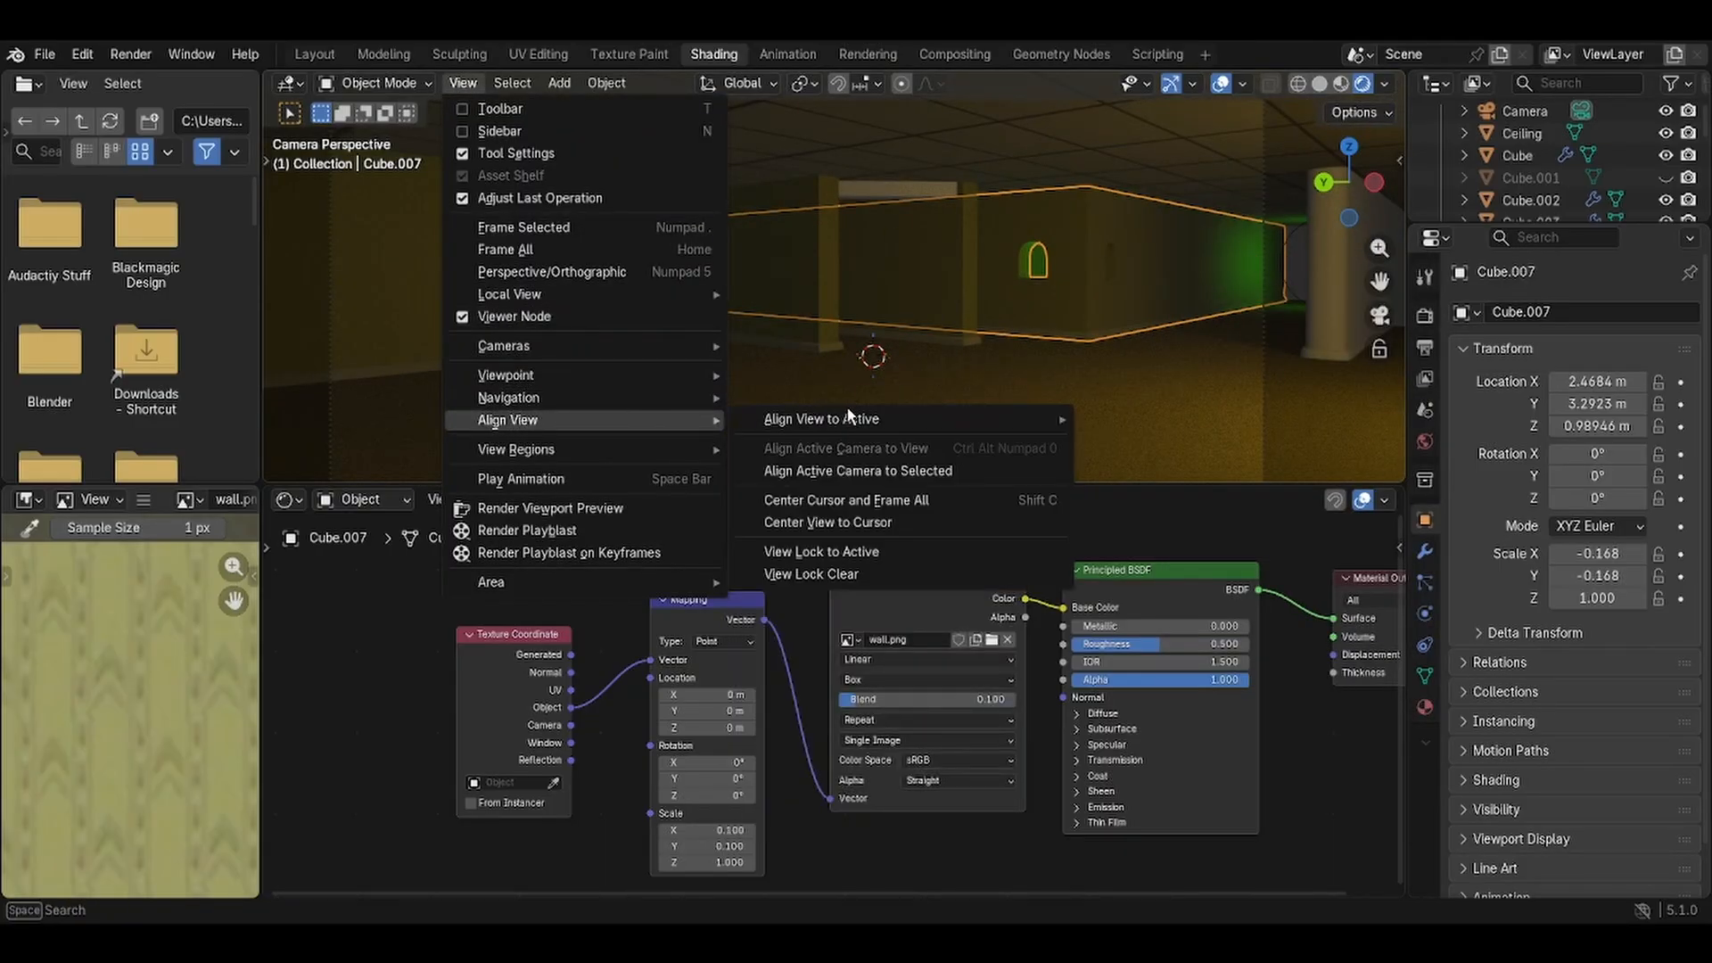
mouse_move(853, 427)
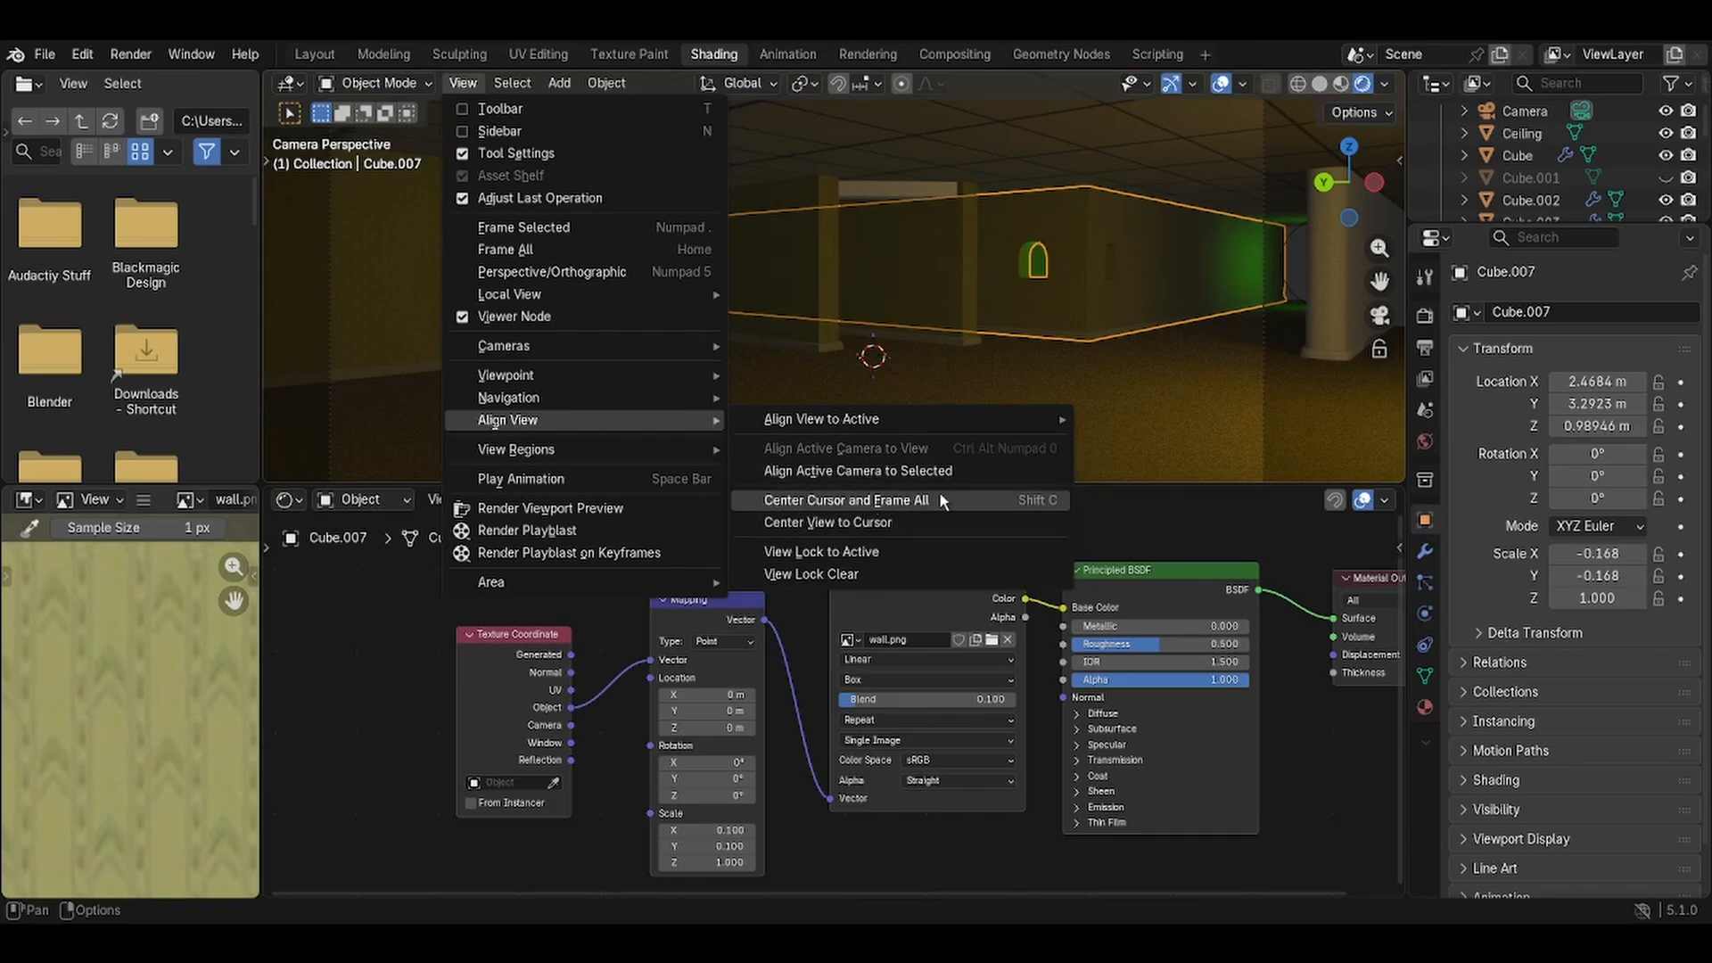
click(1185, 508)
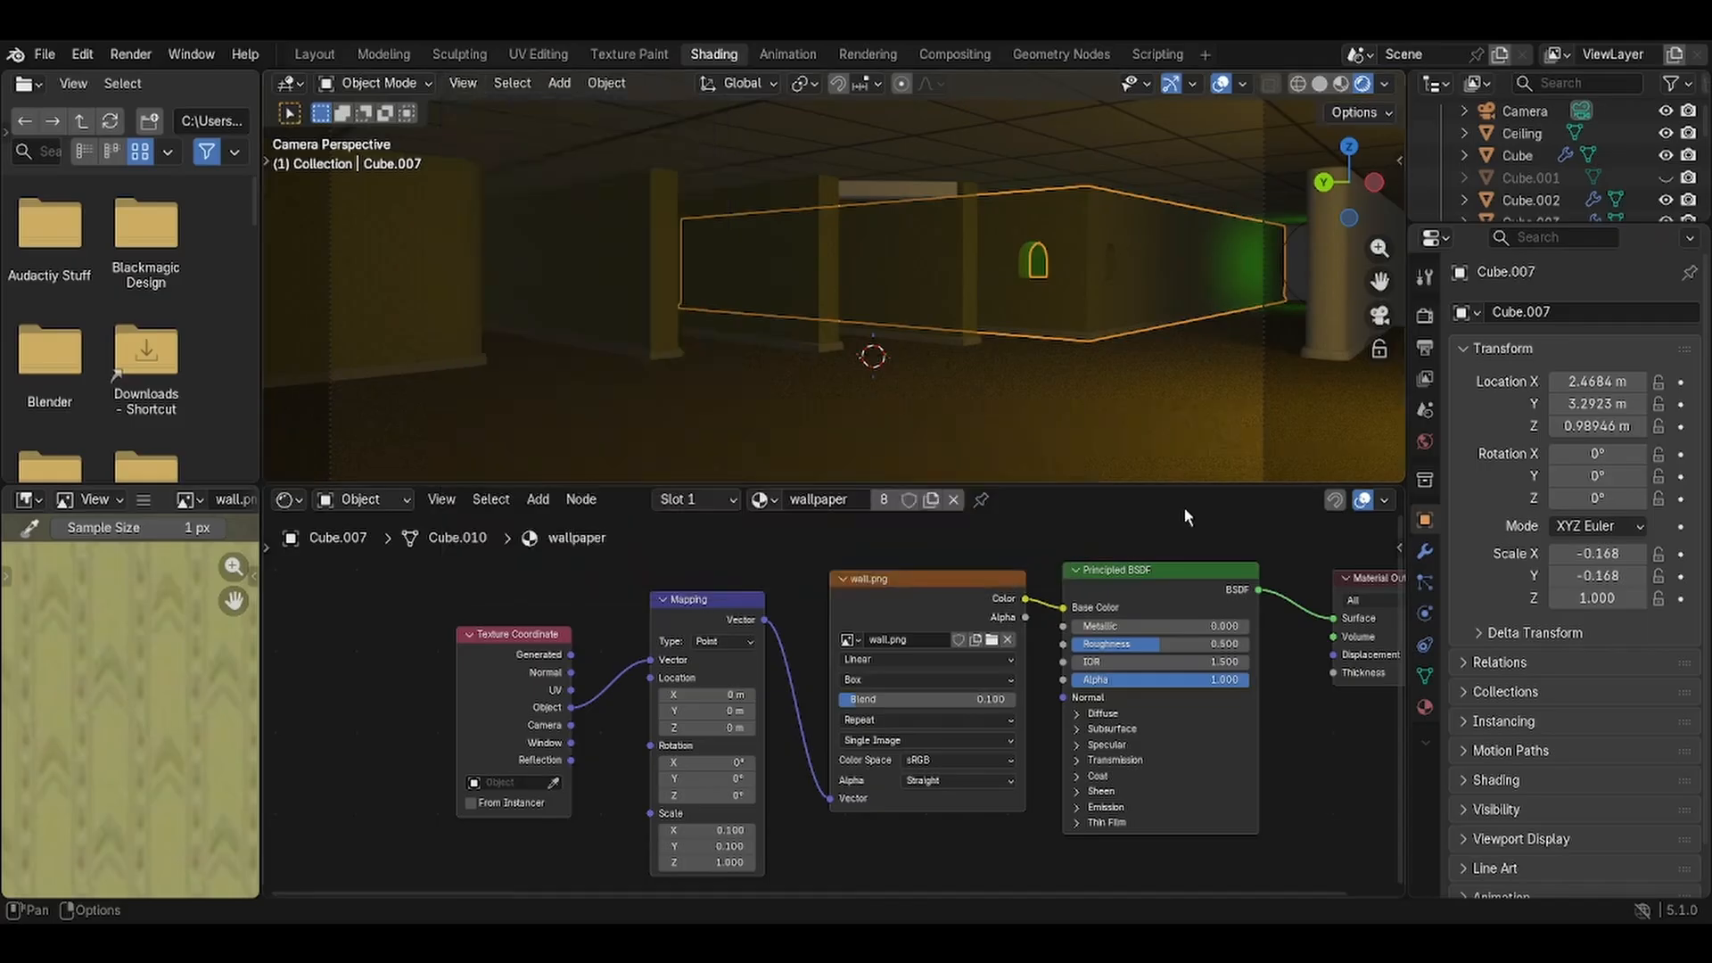
Switch the scene's render engine to Cycles while looking through the camera.
middle_drag(909, 355, 856, 319)
key(KP_0)
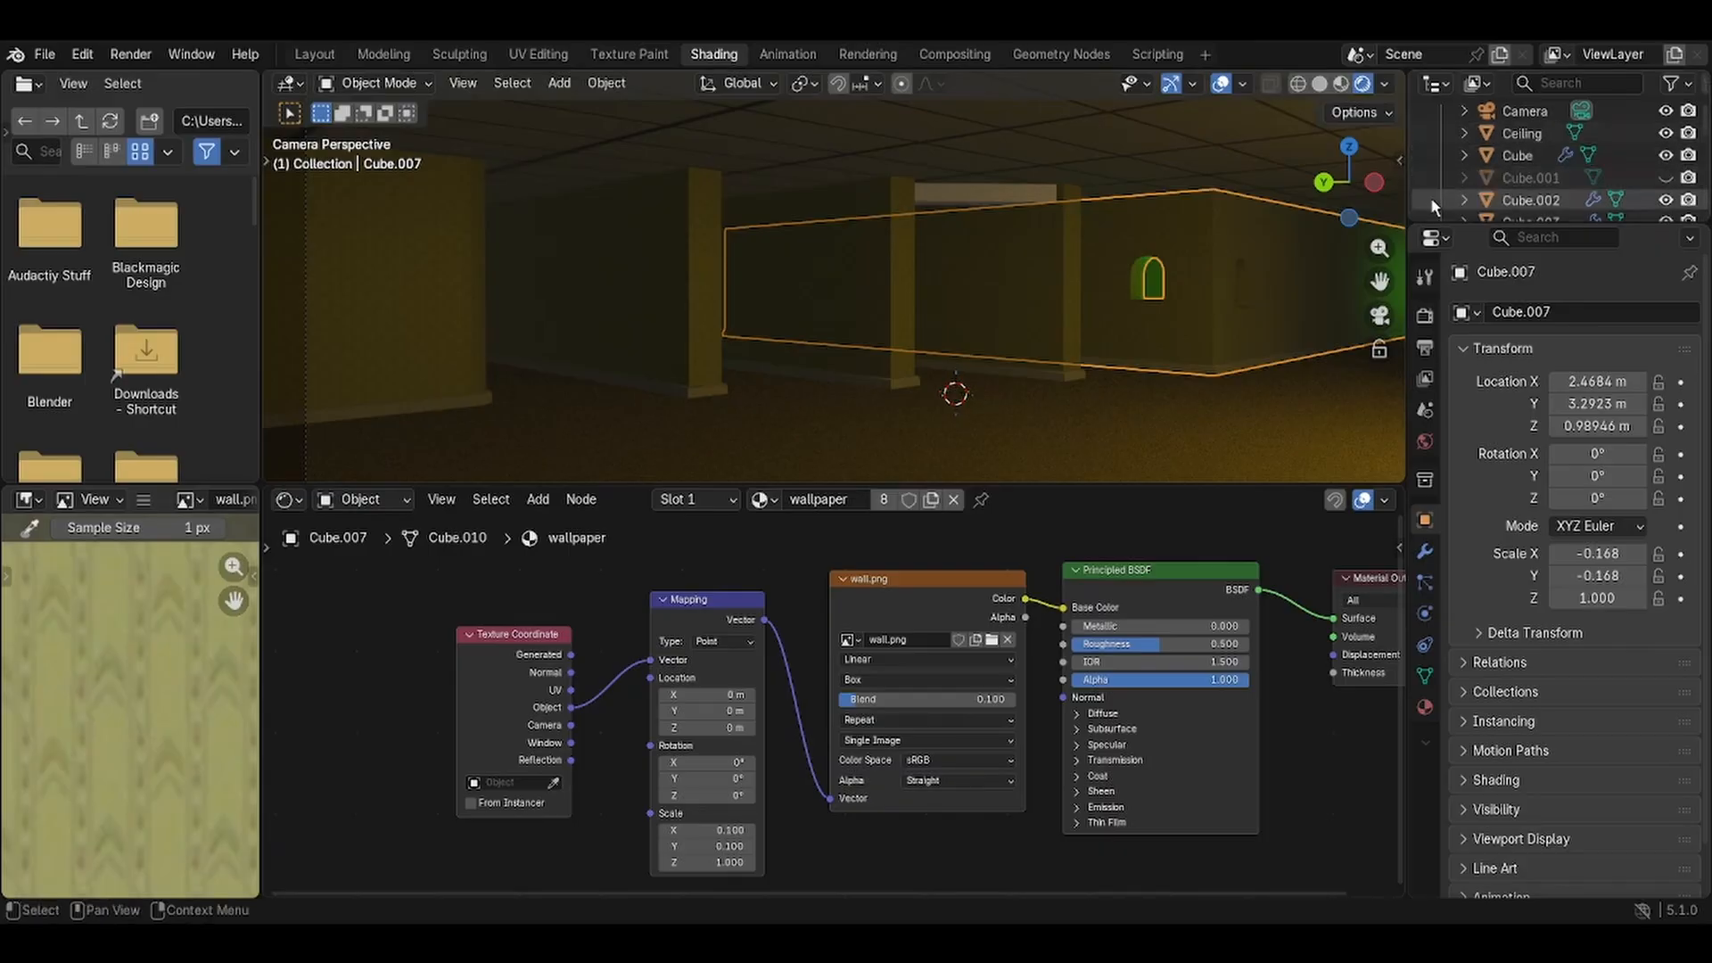
click(1426, 315)
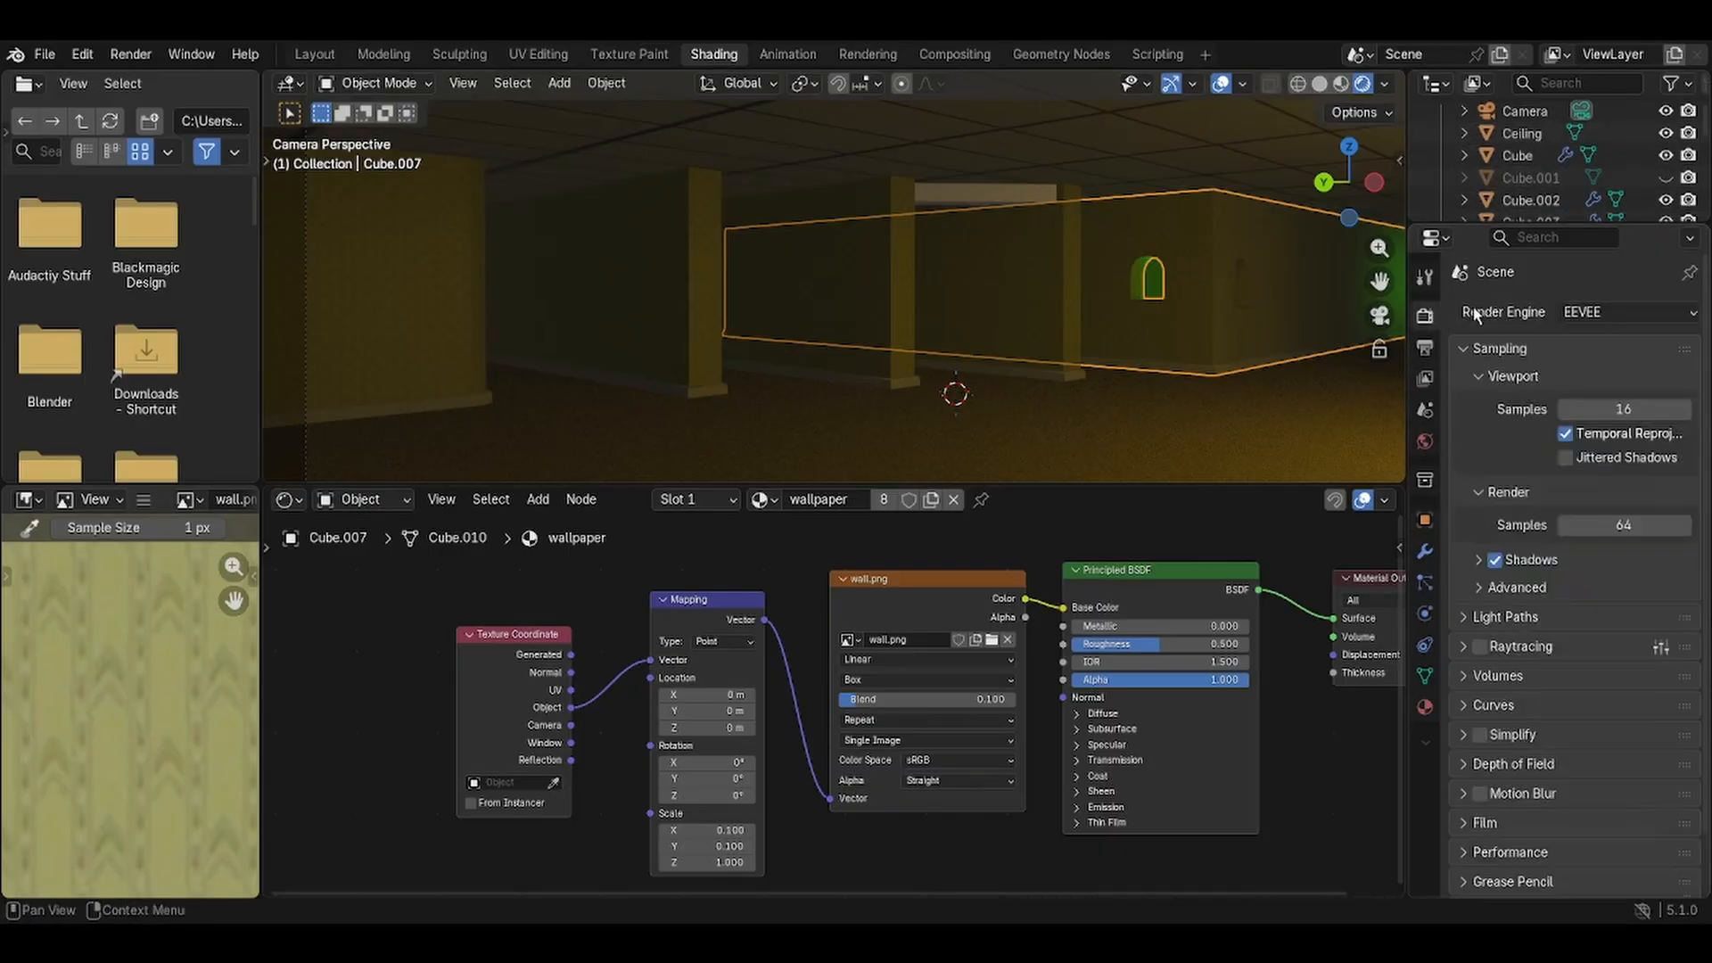
click(1565, 314)
click(1592, 389)
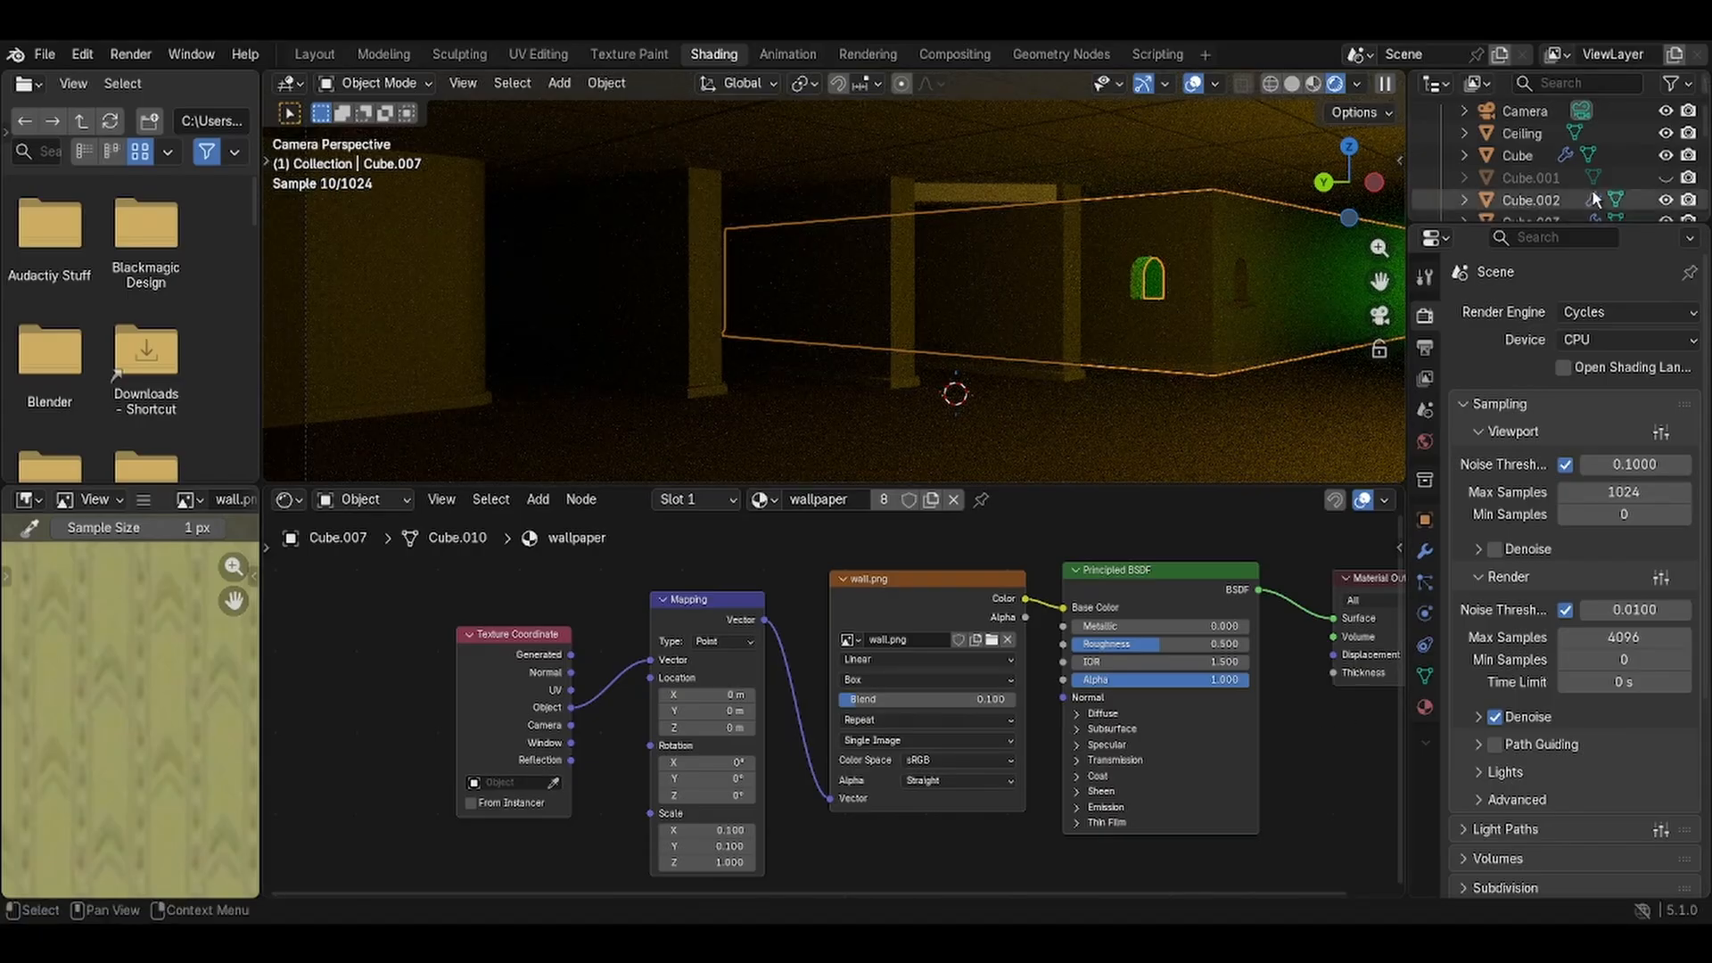
Select the Camera object in the scene collection.
scroll(1518, 150, up, 2)
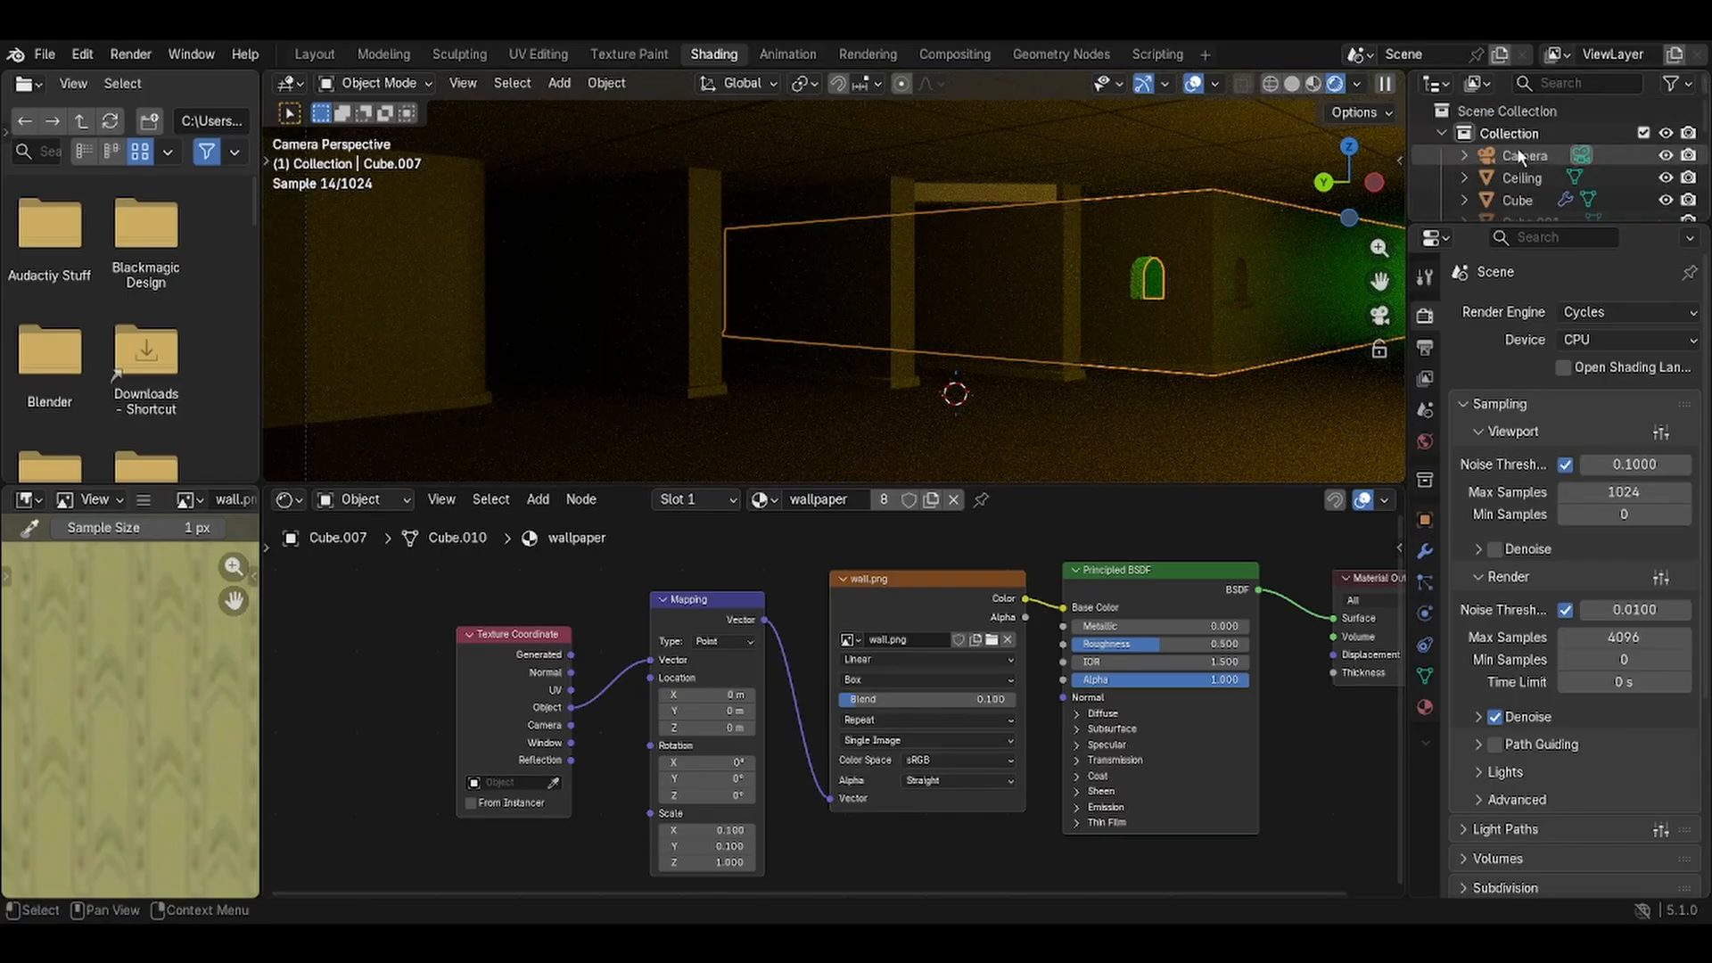
click(1518, 154)
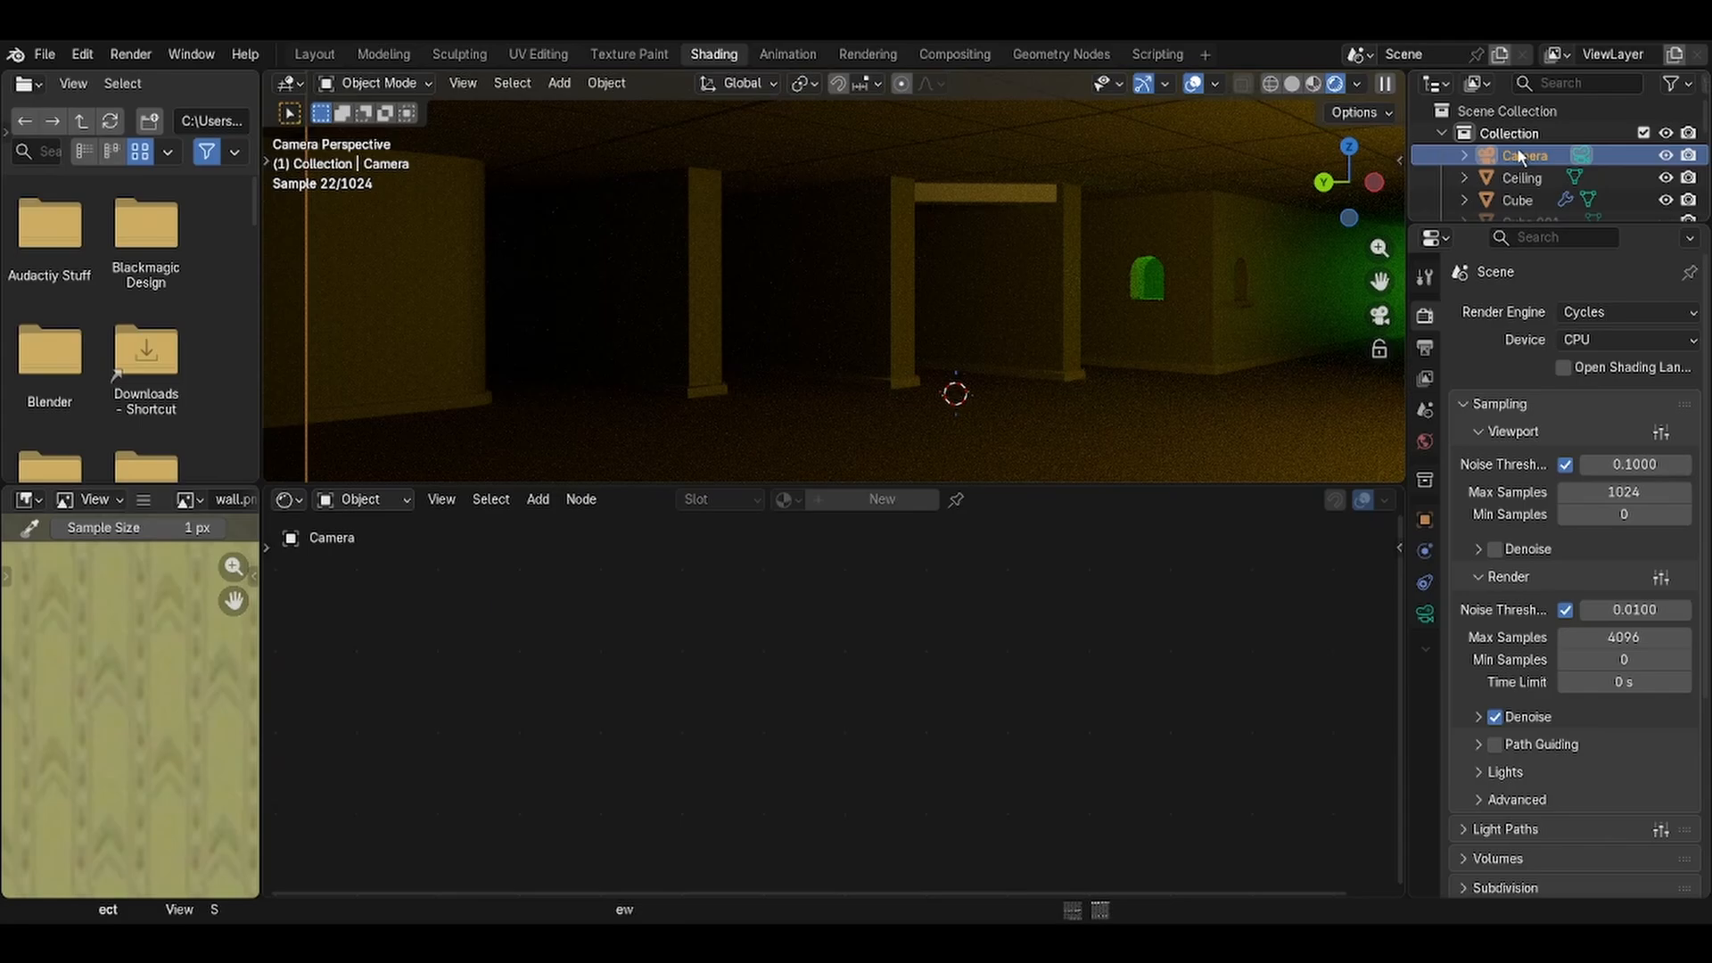